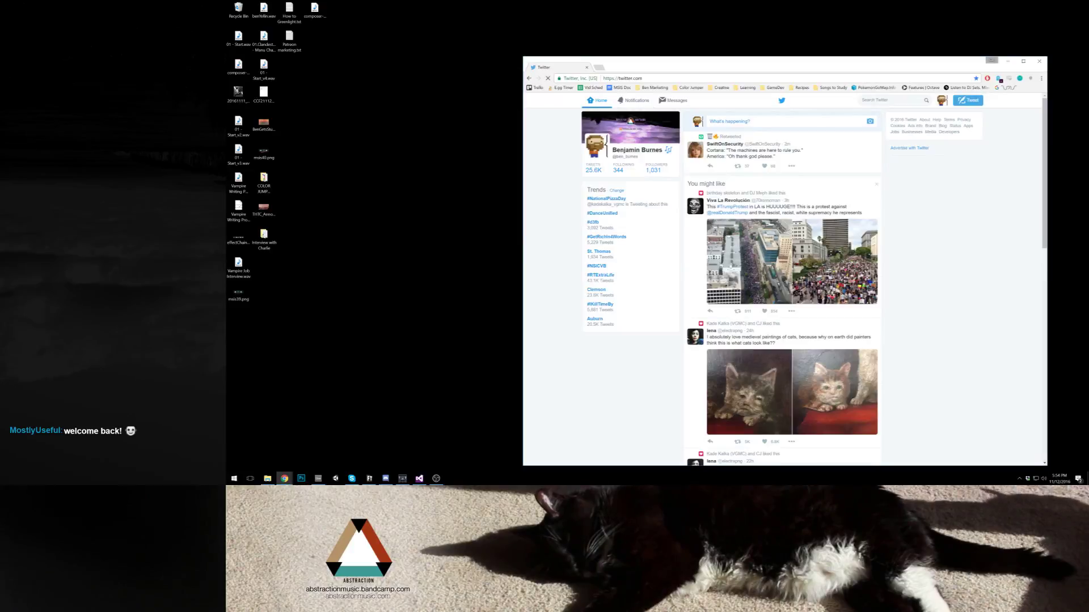
Step: Load the new tweet in the Twitter home timeline and skim the feed
key(alt+Tab)
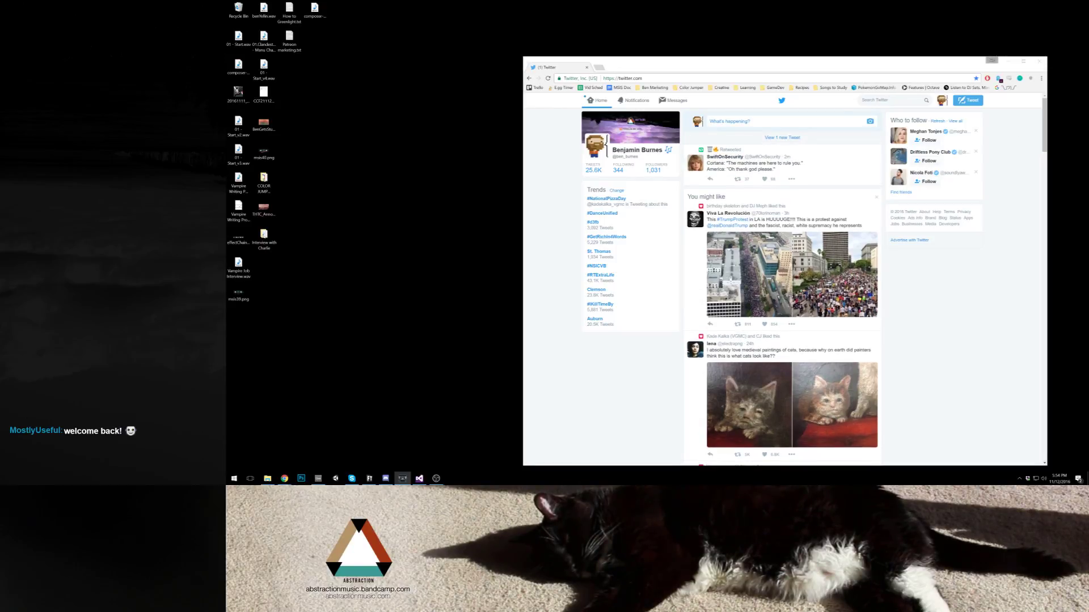
click(783, 138)
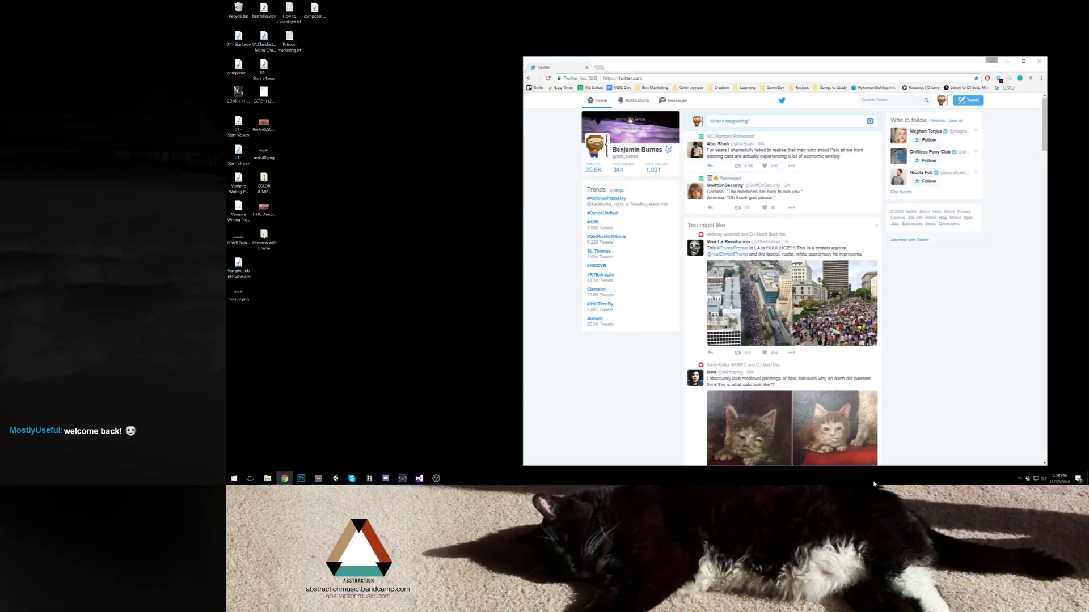
scroll(794, 329, down, 5)
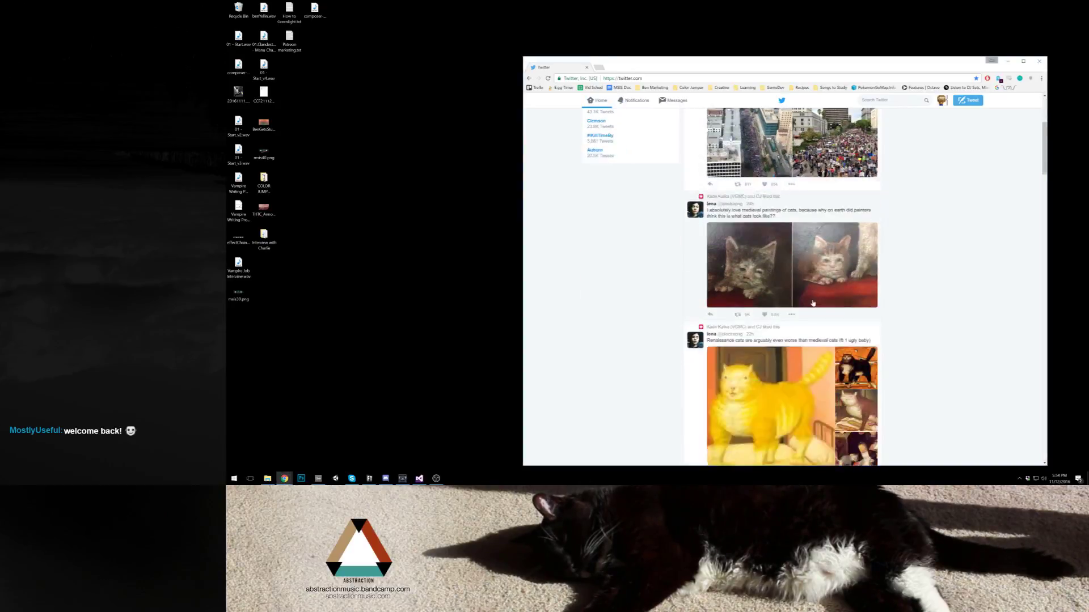
scroll(811, 306, up, 2)
scroll(811, 307, up, 3)
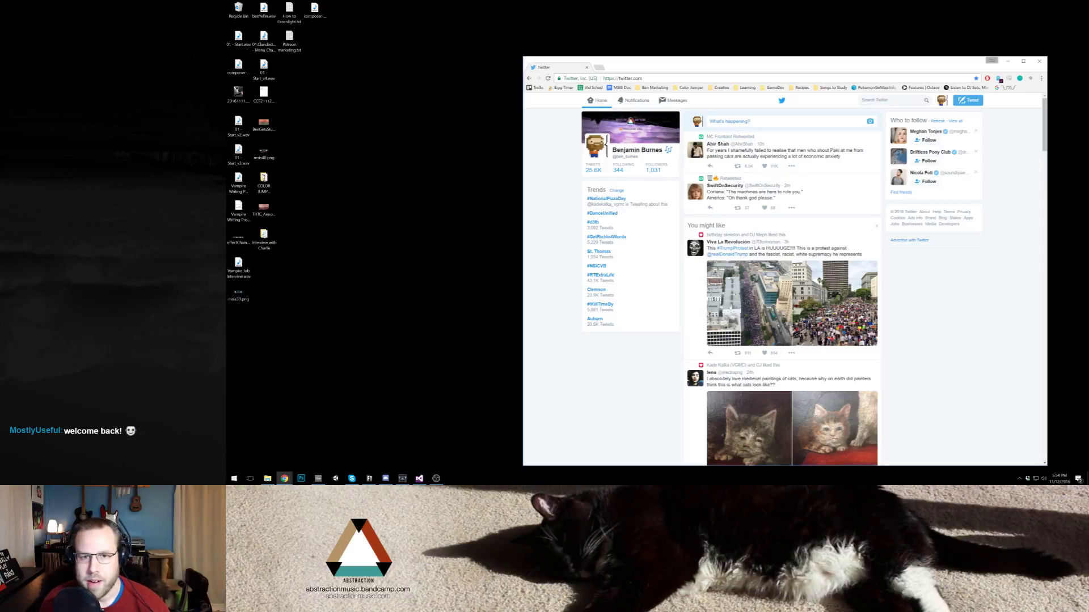
Step: Compose a tweet reading "Back at it, trying to do some music this time. Let's get stuff done!"
click(737, 122)
text(Back a)
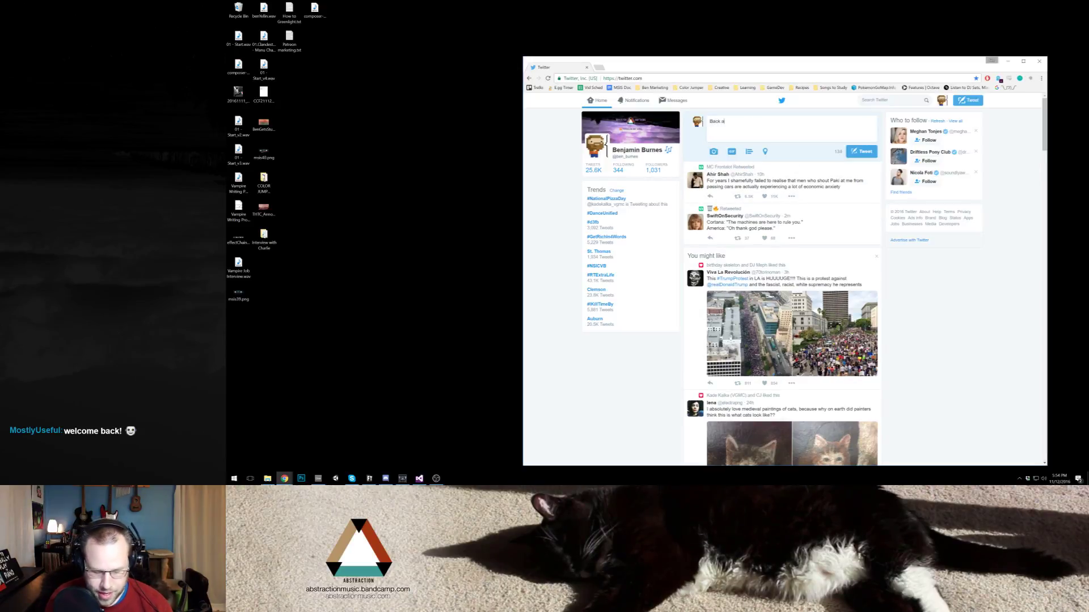
text(t it, trying t)
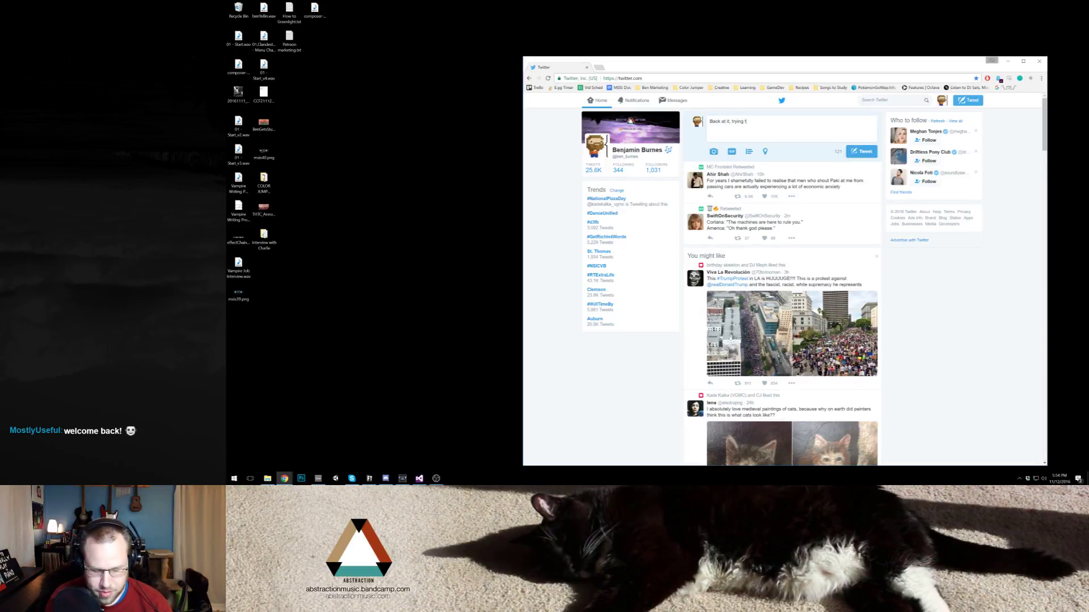
text(o do some music this)
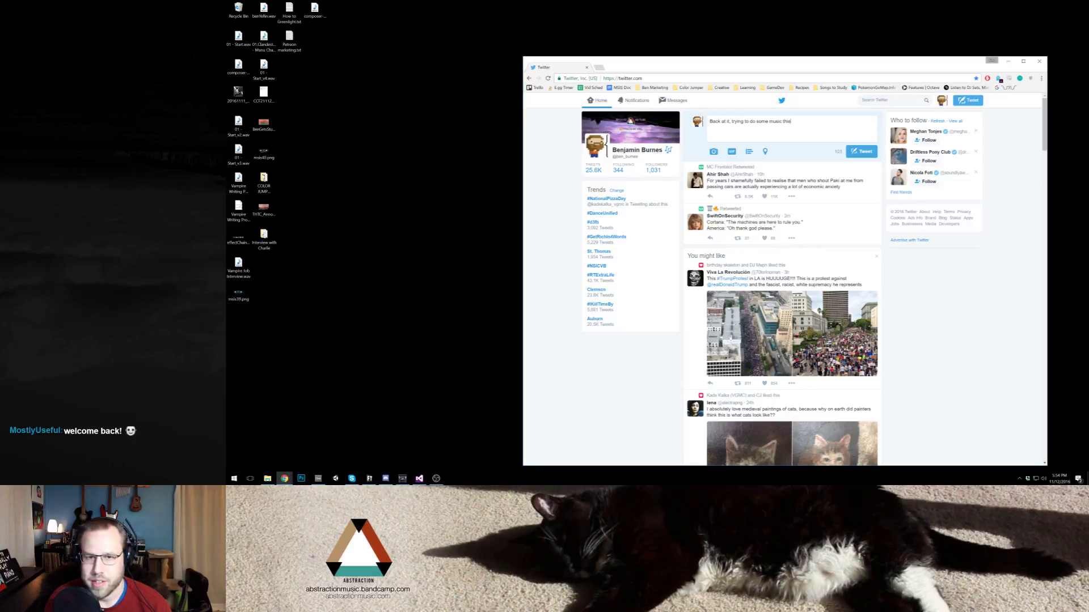
text( time. Let's get stuf)
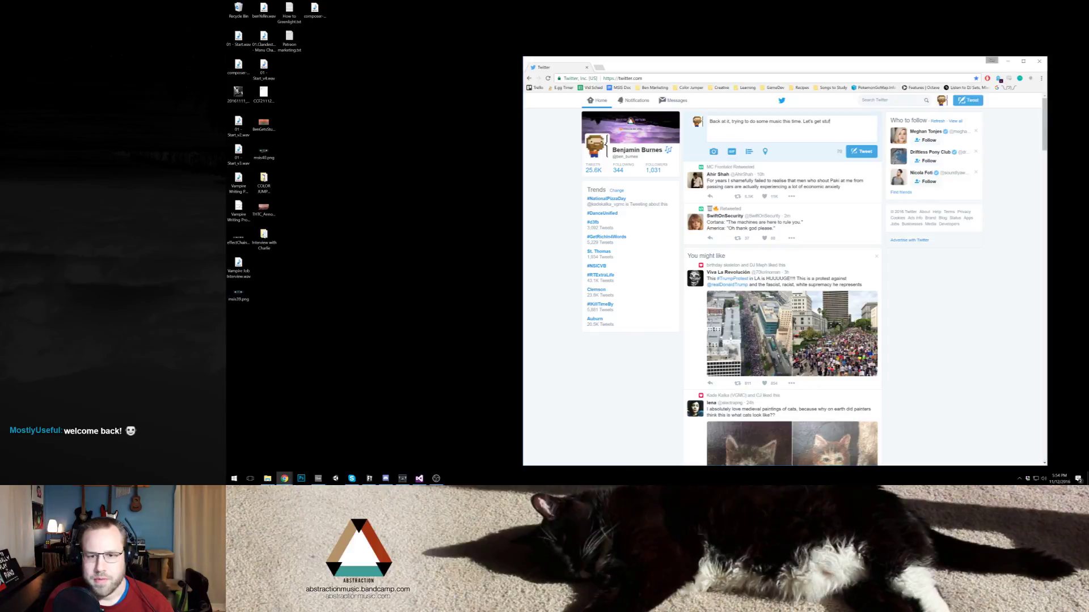
text(f done)
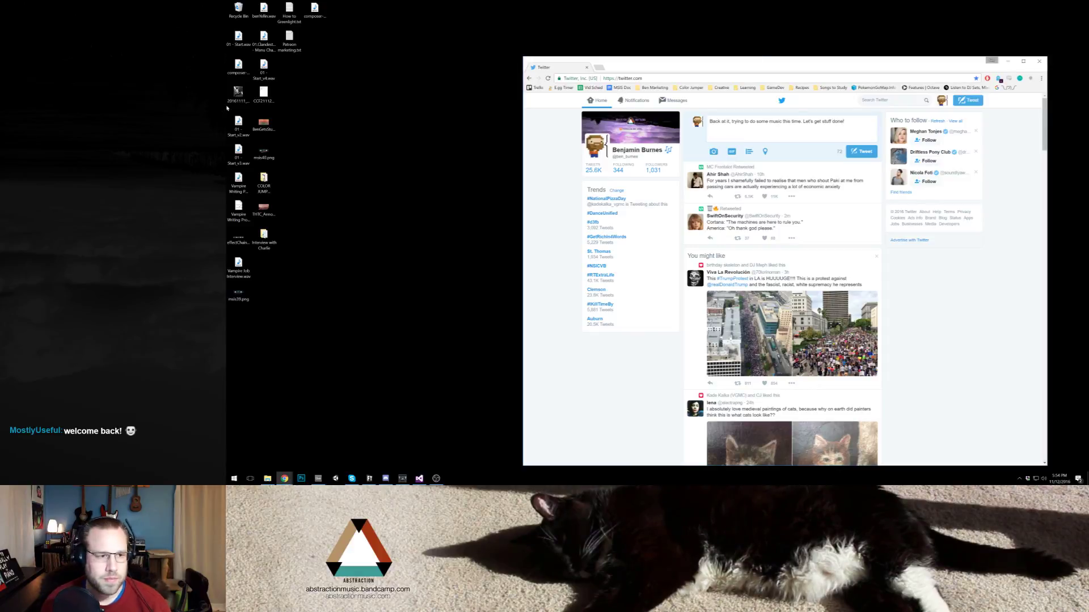
text(!)
Step: Attach the BenGetsStuffDone.png desktop image to the tweet, add the Twitch channel link on a new line, and publish it
drag(263, 122, 793, 129)
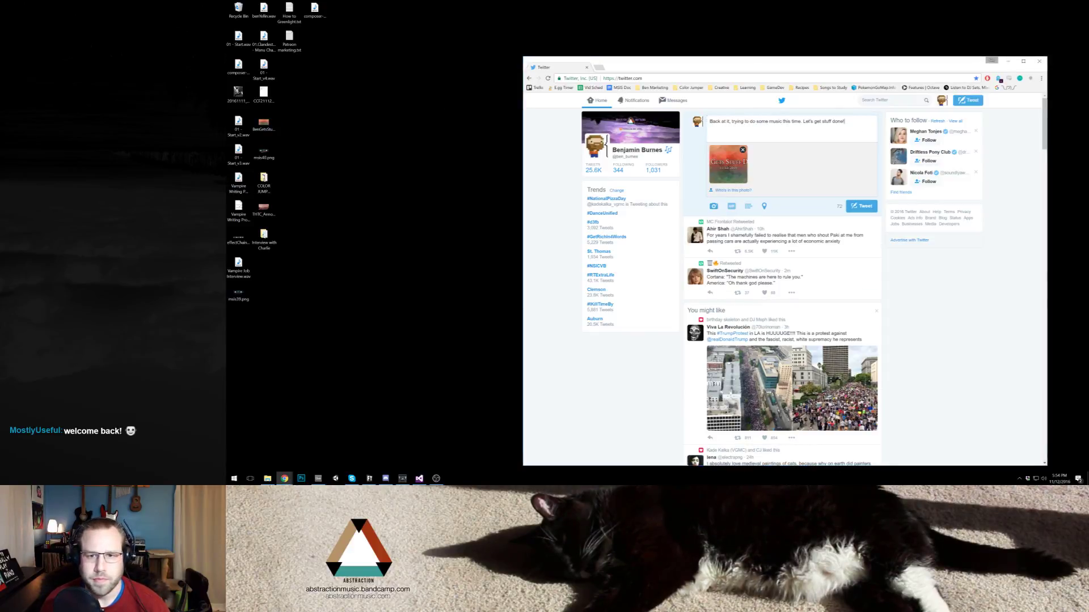
key(Return)
text(https://www.twitch.tv/ben_burnes)
click(859, 208)
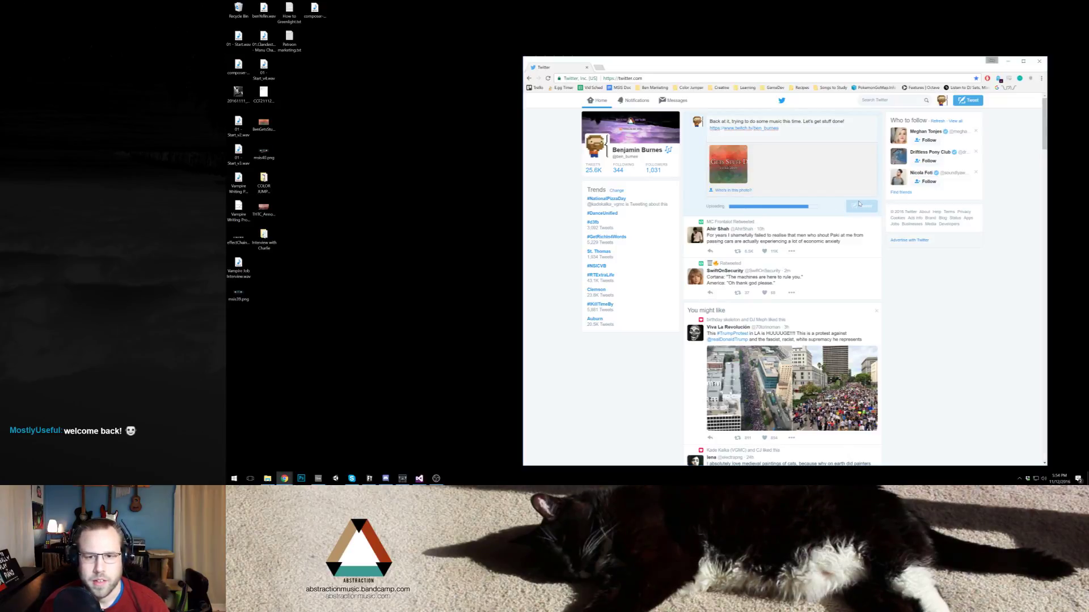
Step: Check the published tweet in the home timeline and close the Twitter page
scroll(914, 278, down, 6)
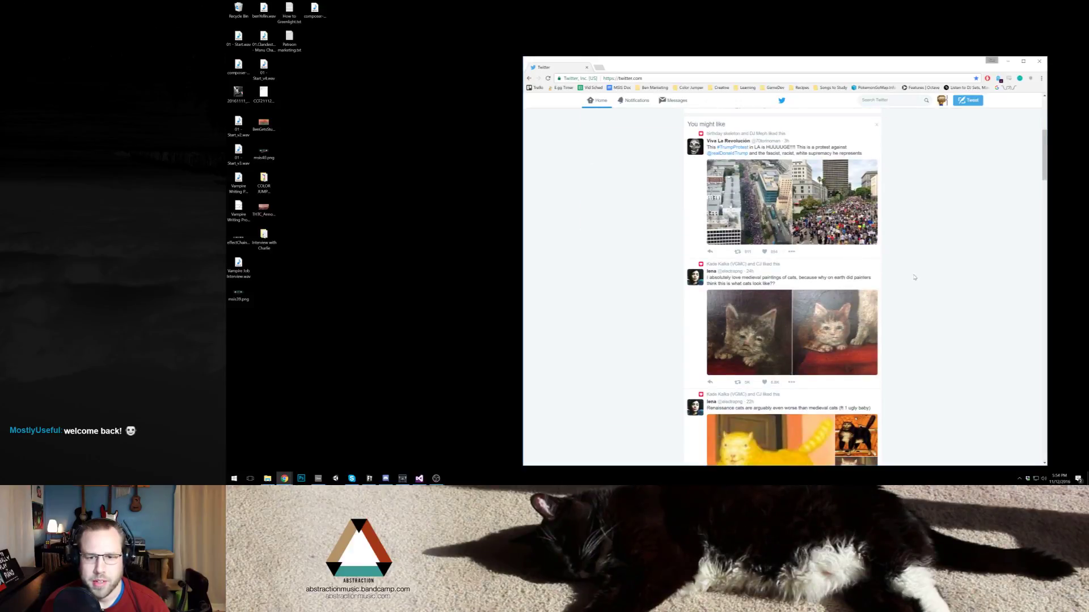
scroll(914, 277, down, 6)
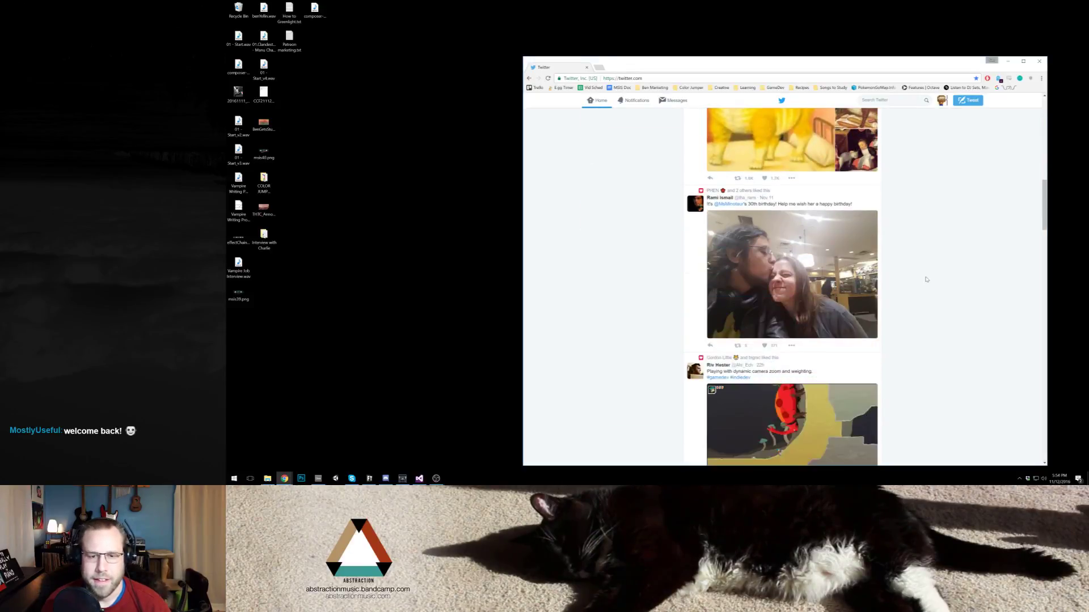
scroll(926, 279, up, 12)
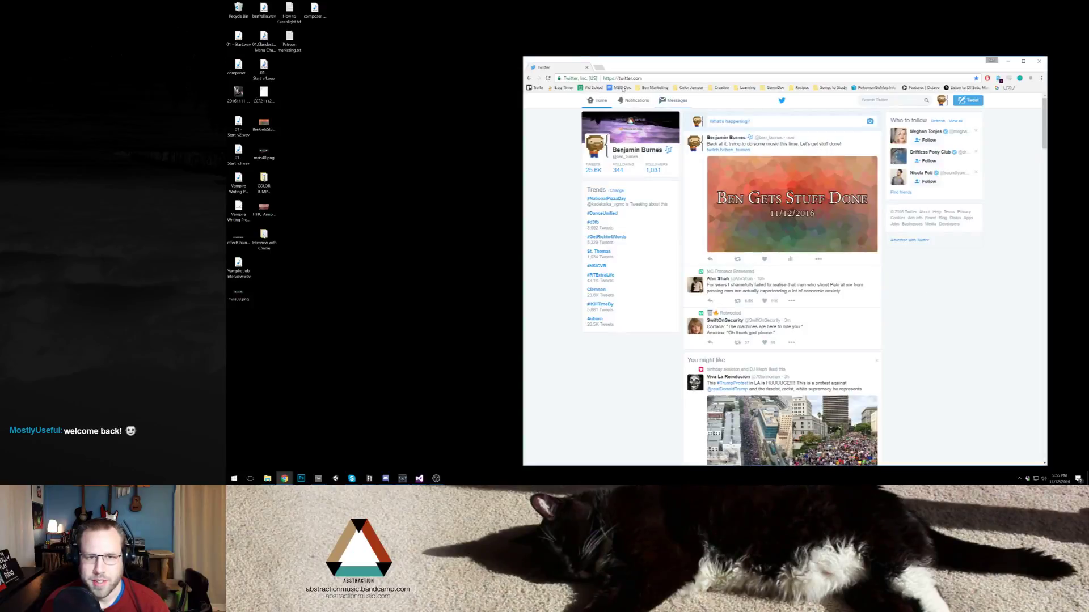
click(587, 67)
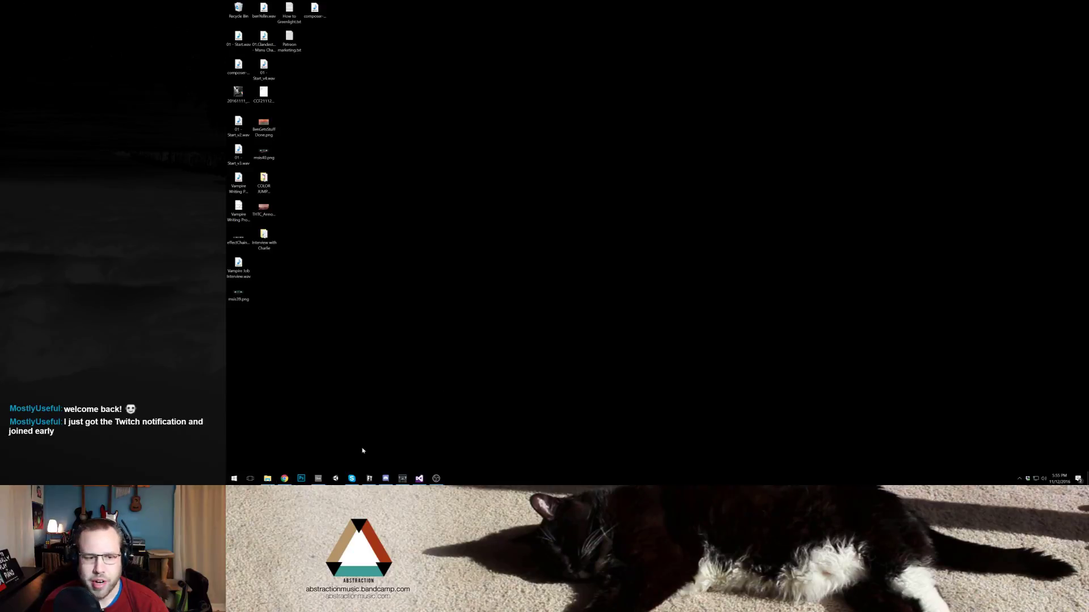
Step: Switch to FamiTracker and move its window closer to the middle of the desktop
click(369, 478)
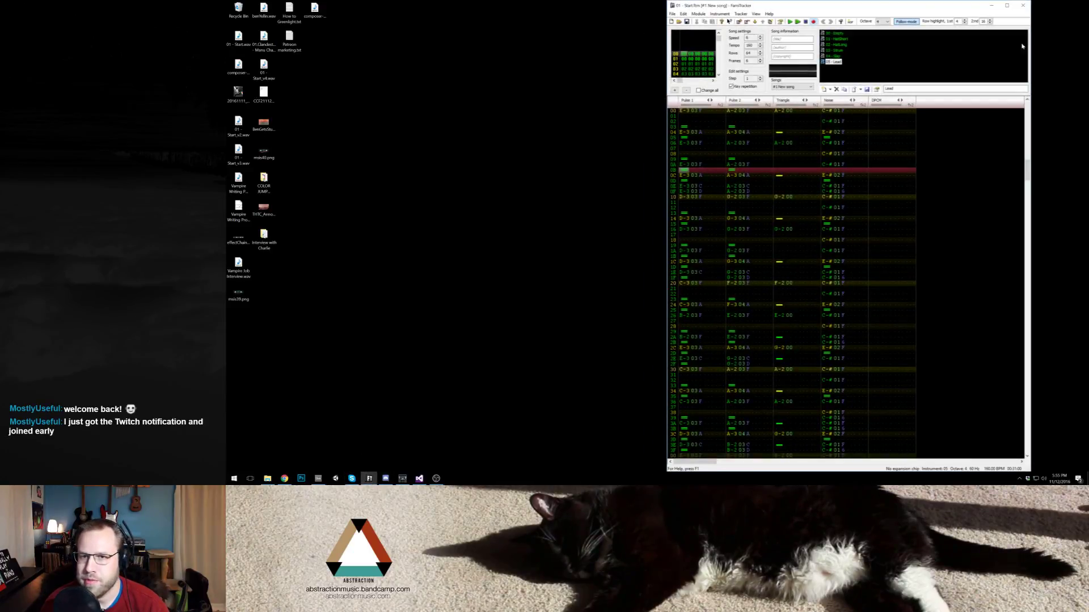
drag(884, 9, 765, 8)
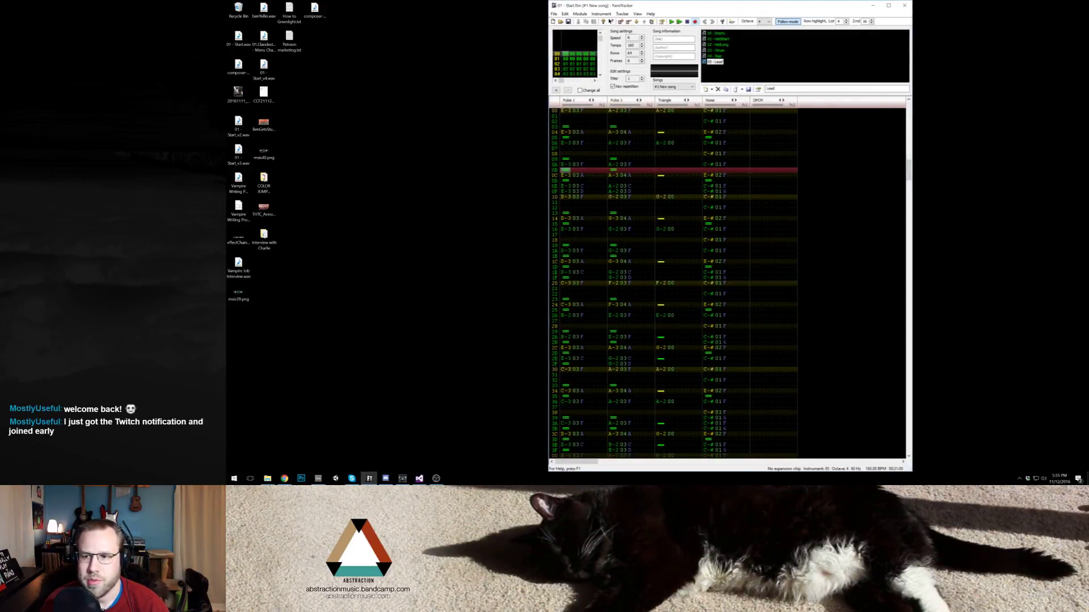
Step: Bring the YouTube video "01.Clandestino - Manu Chao (Estación México)" onto this desktop, widen its window, play an excerpt, and minimize it
key(alt+Tab)
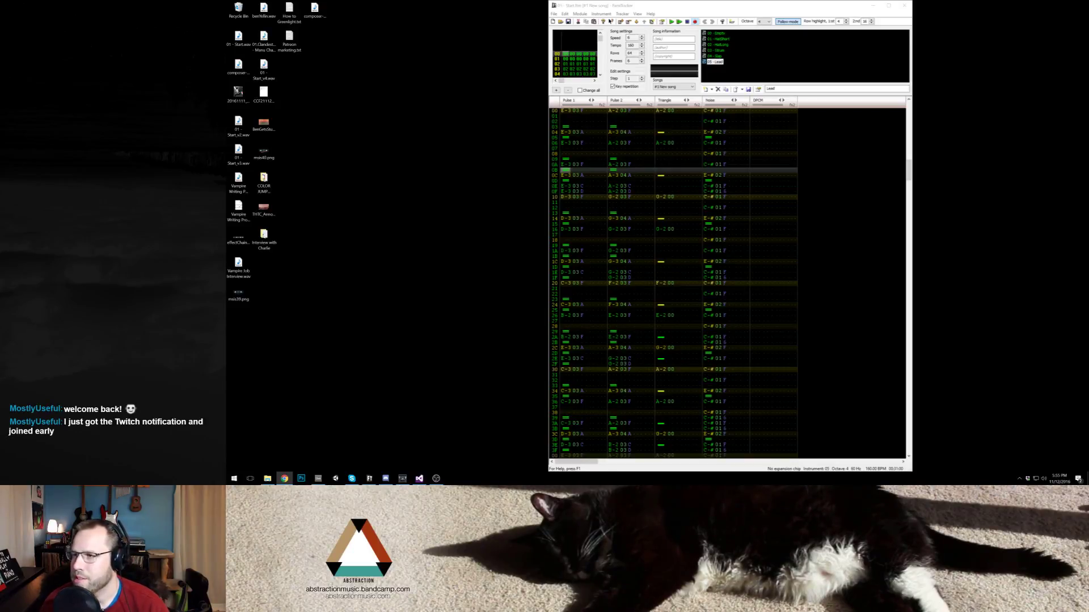
drag(1088, 125, 365, 108)
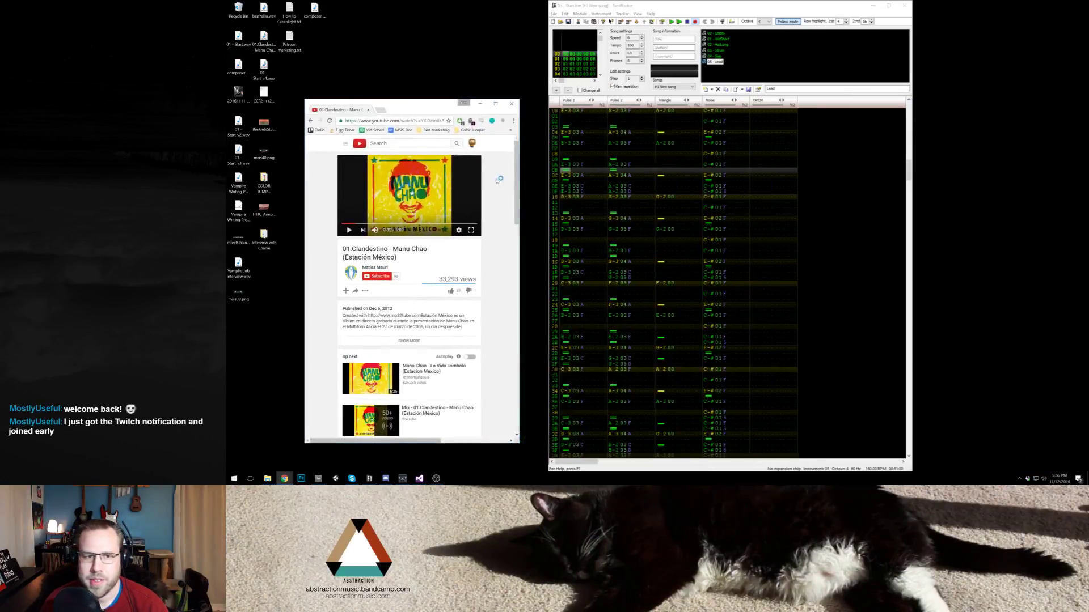
drag(517, 214, 743, 215)
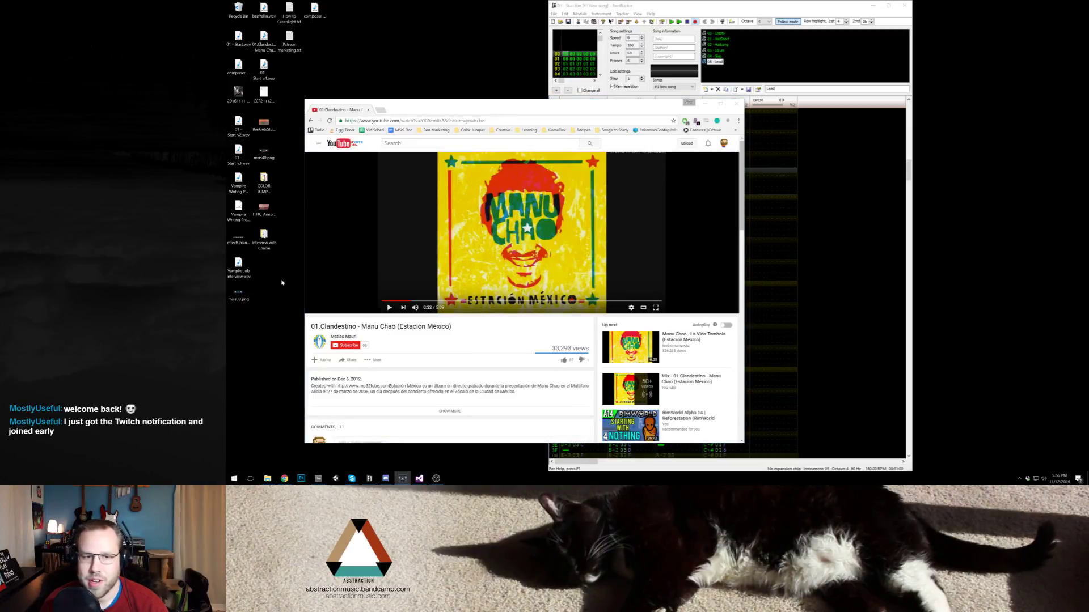
click(474, 246)
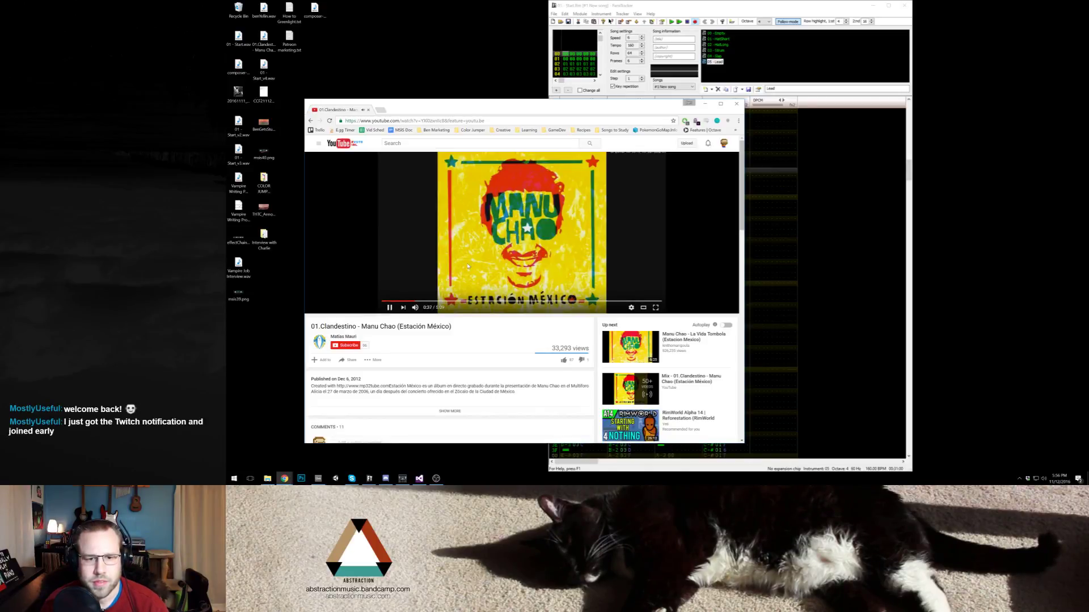
click(705, 104)
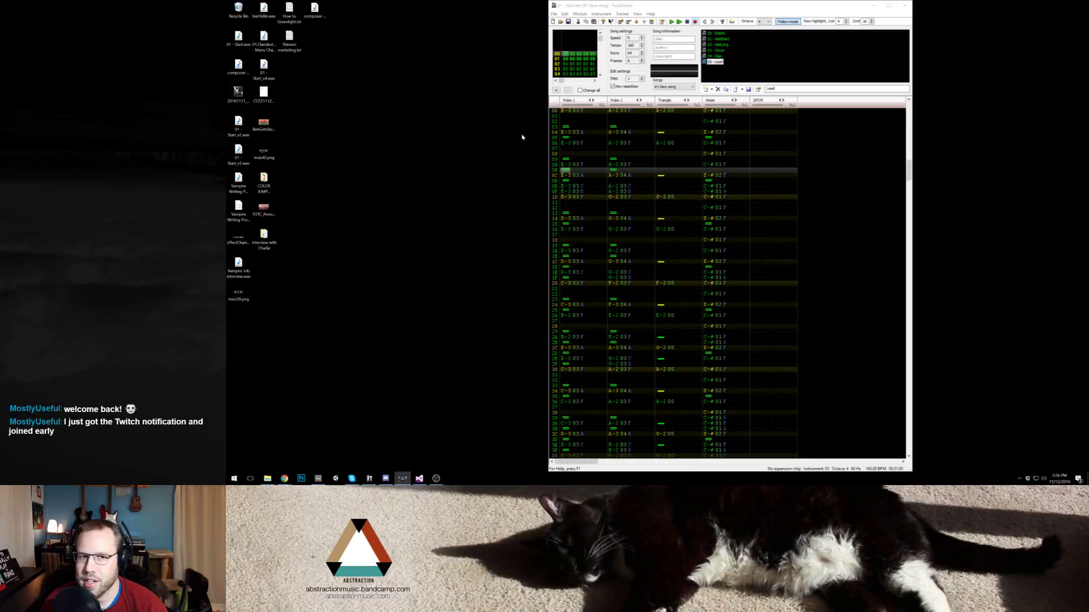
Step: Set the Lead instrument's Duty / Noise sequence to three steps of 2, 2 and 3, and play the song to hear it
click(566, 112)
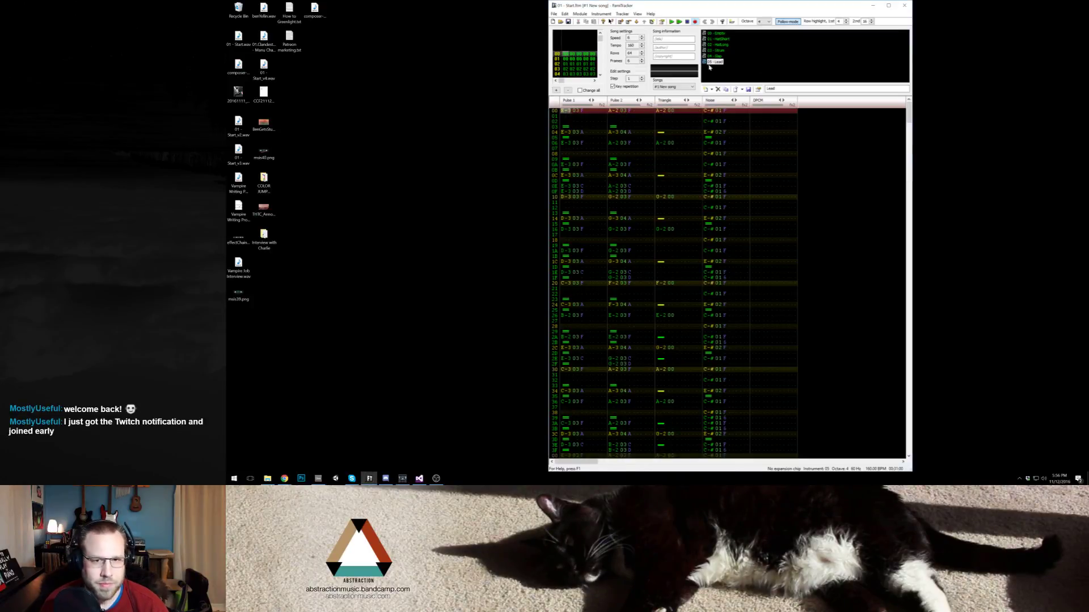
double_click(714, 62)
click(600, 230)
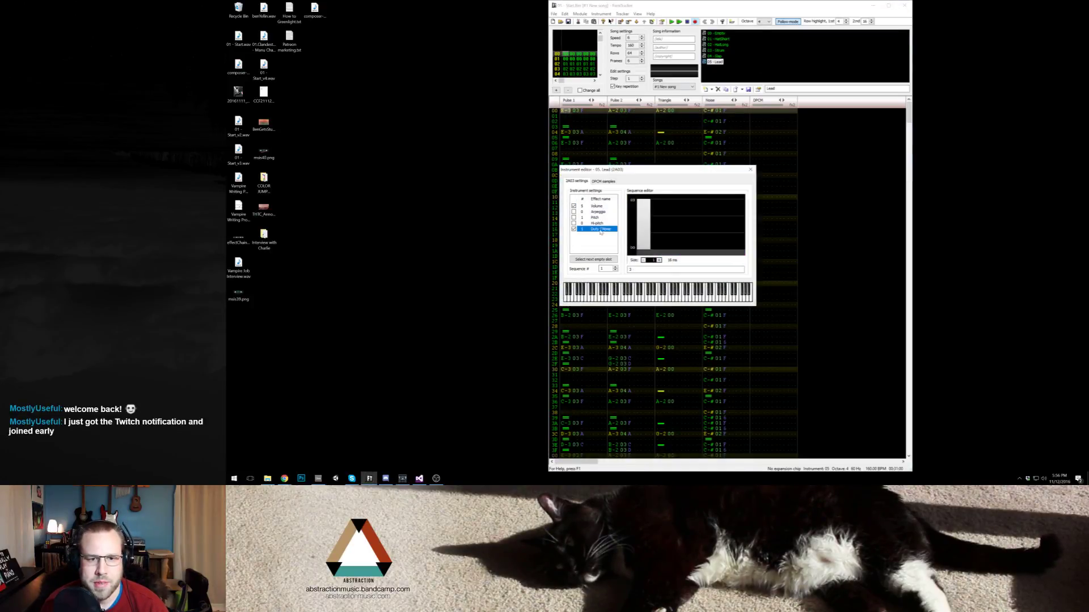
click(658, 259)
click(658, 260)
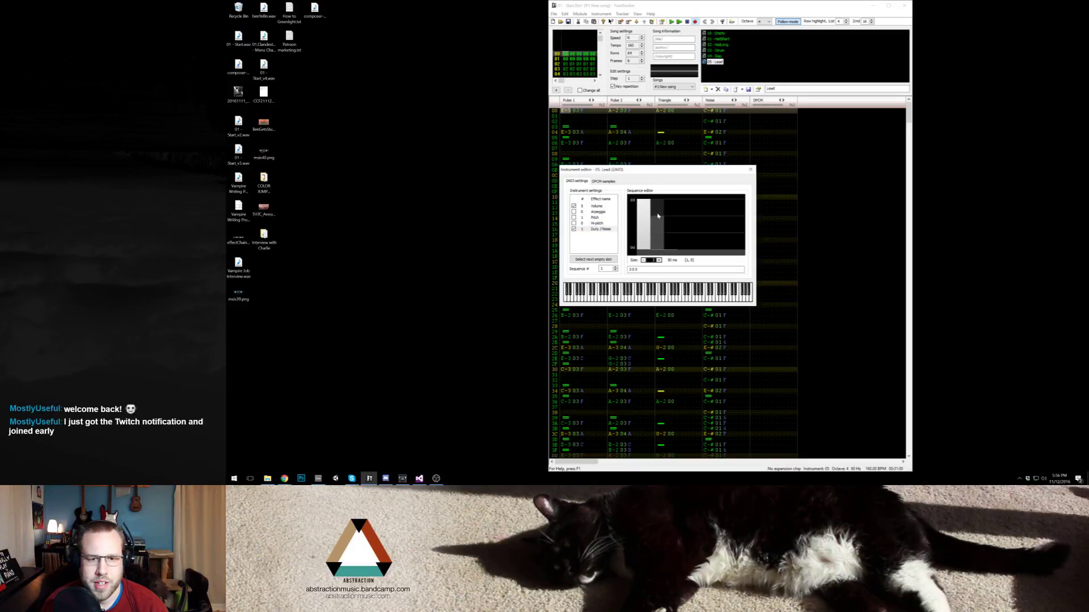
drag(643, 235, 671, 203)
click(644, 261)
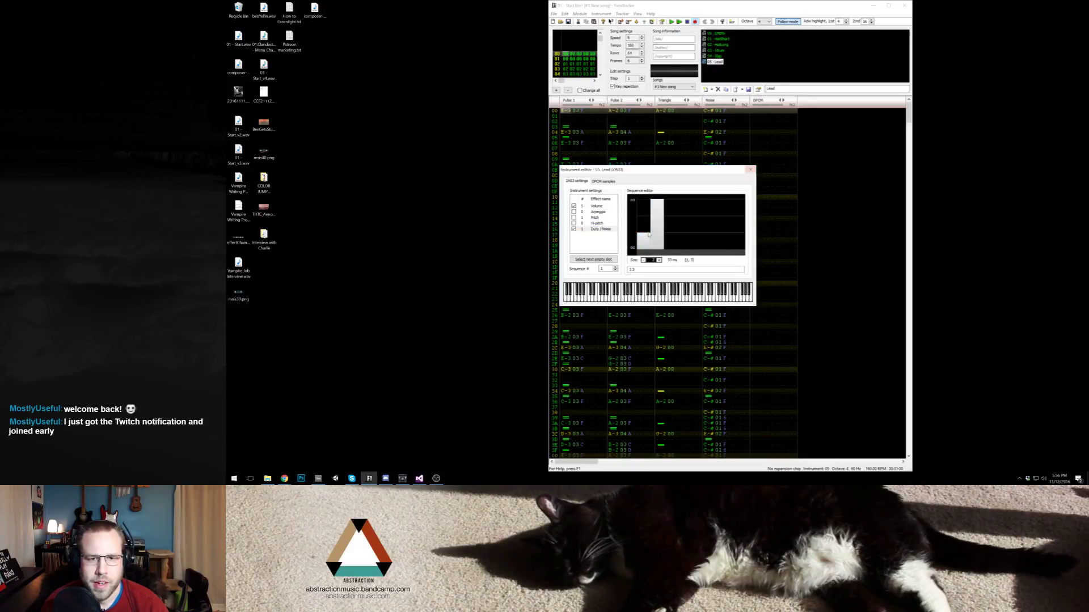
click(655, 235)
click(659, 259)
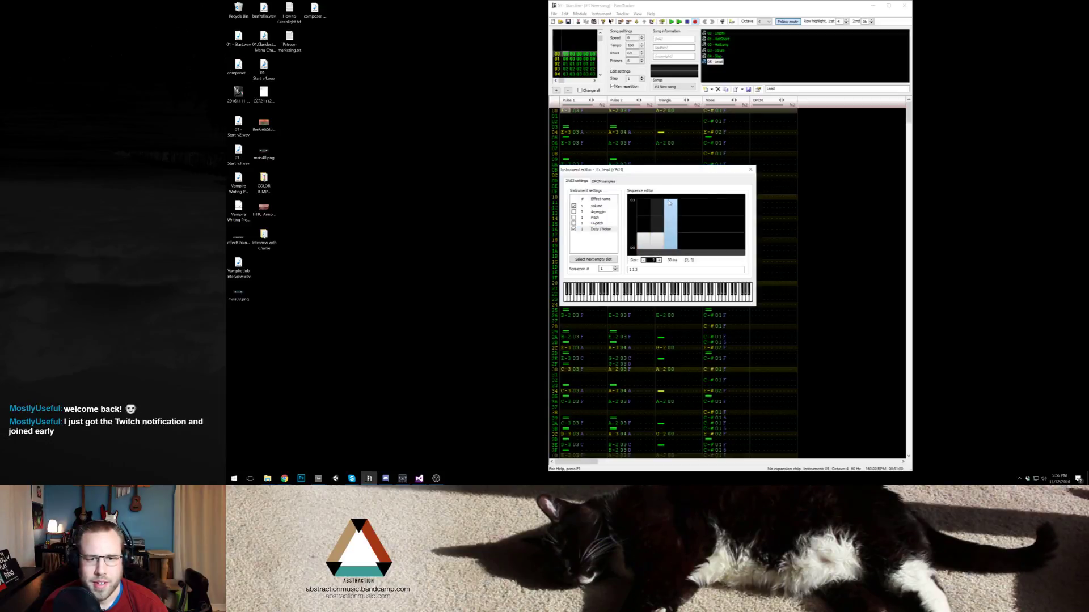
drag(657, 220, 643, 220)
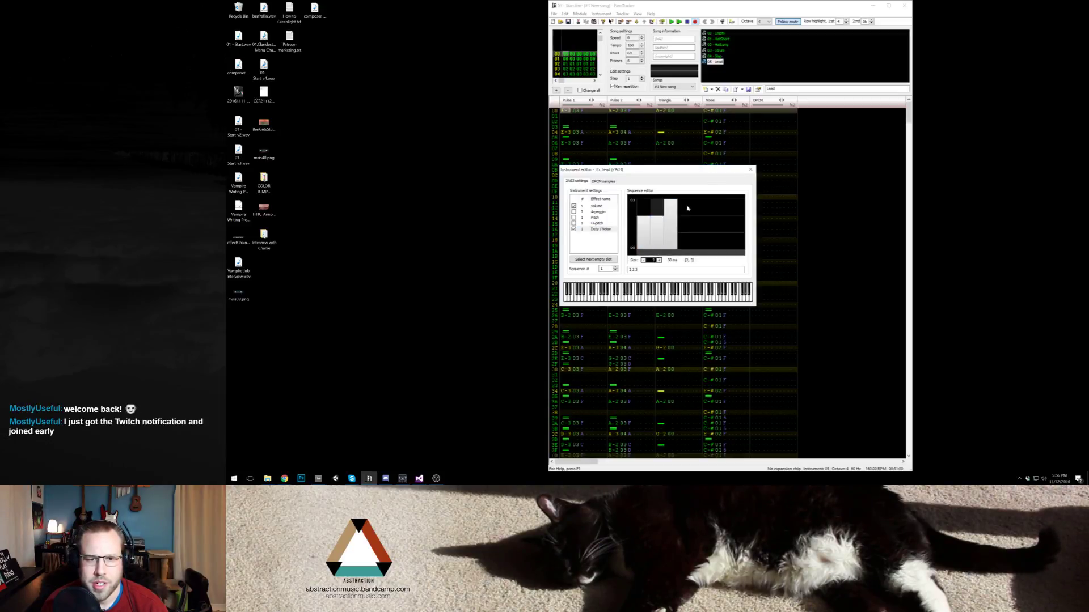
click(750, 169)
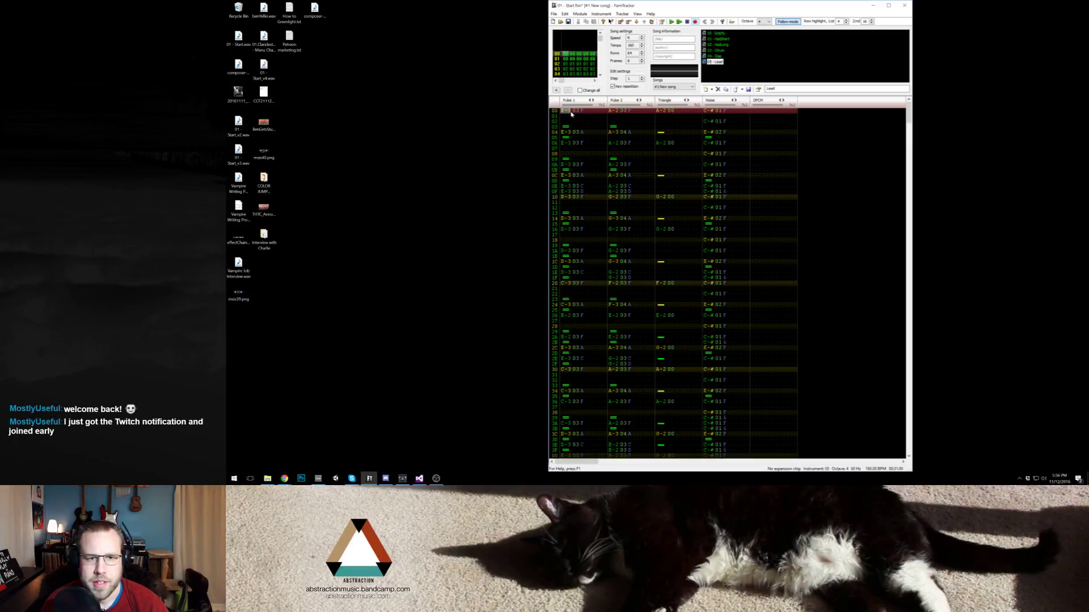
key(Return)
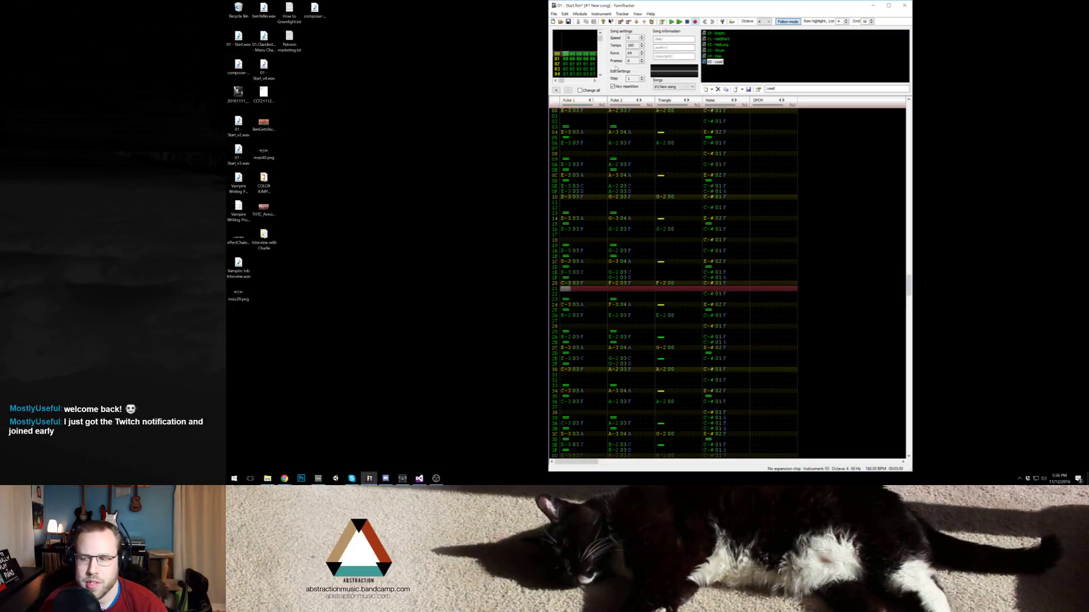
Step: Bring up the streaming software and widen the FamiTracker window to fill the captured area
key(alt+Tab)
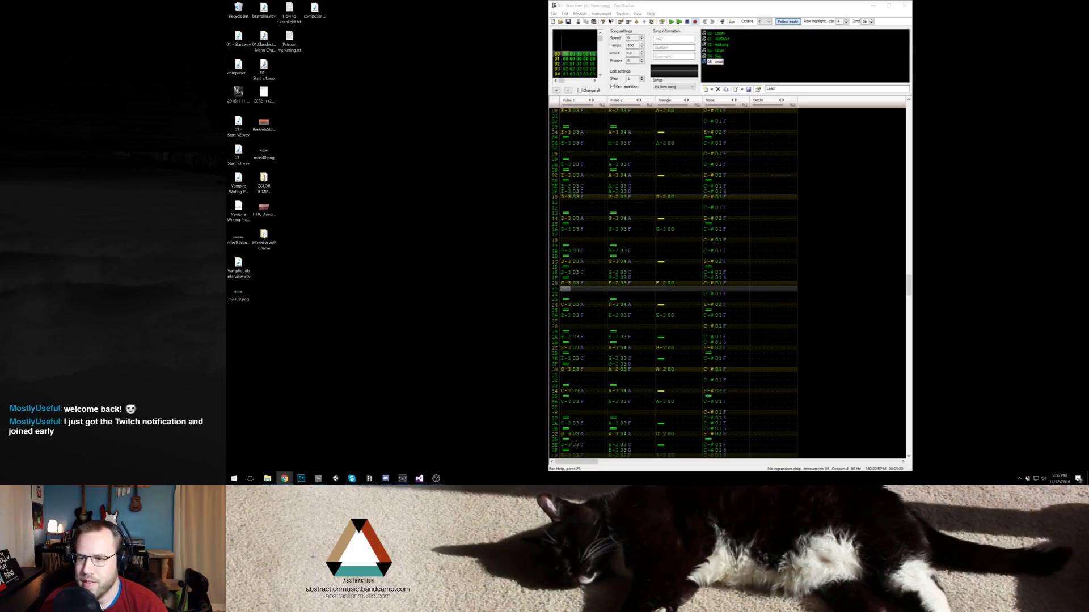
click(436, 478)
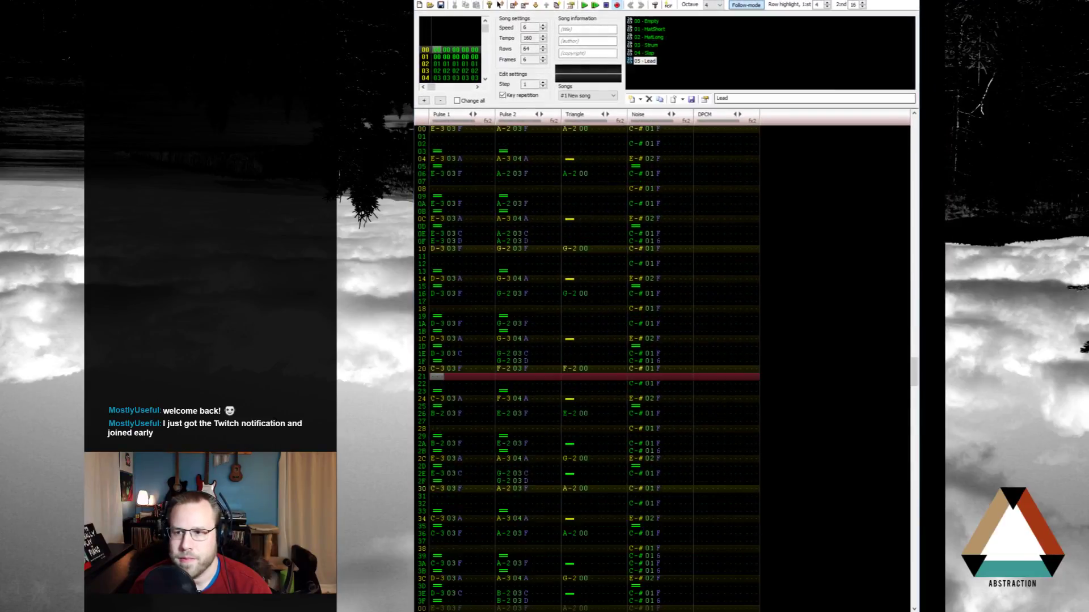
drag(919, 94, 943, 93)
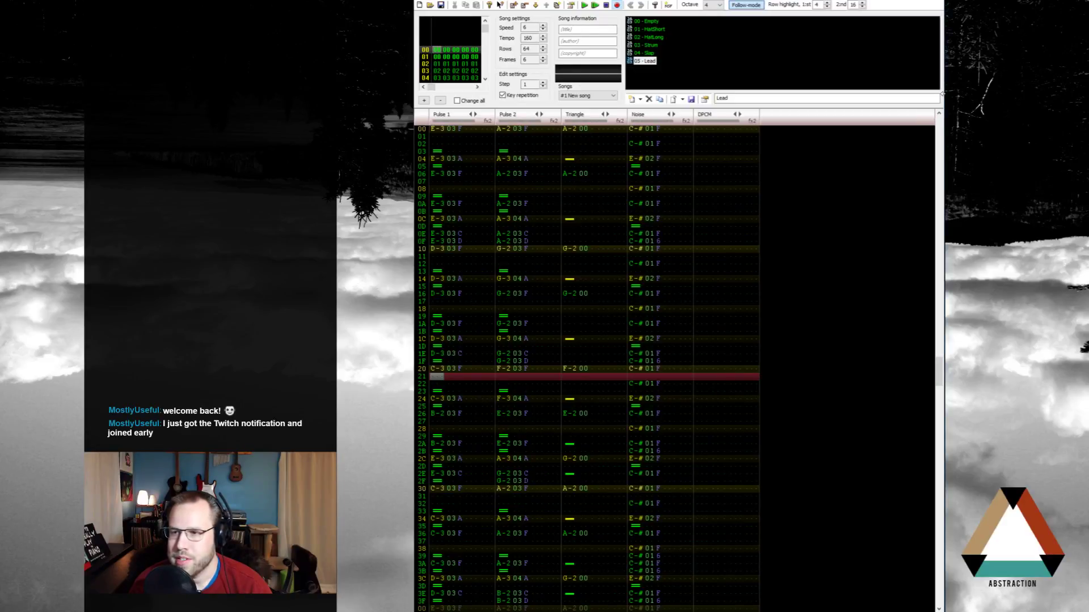
Step: Play the song from the first row of the opening frame
click(437, 130)
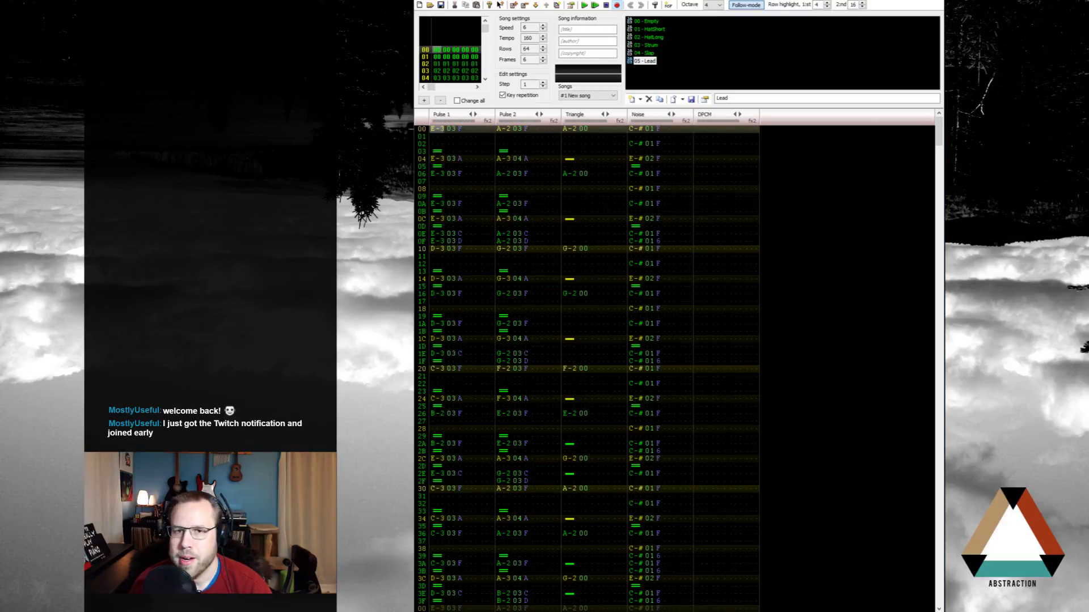
click(586, 6)
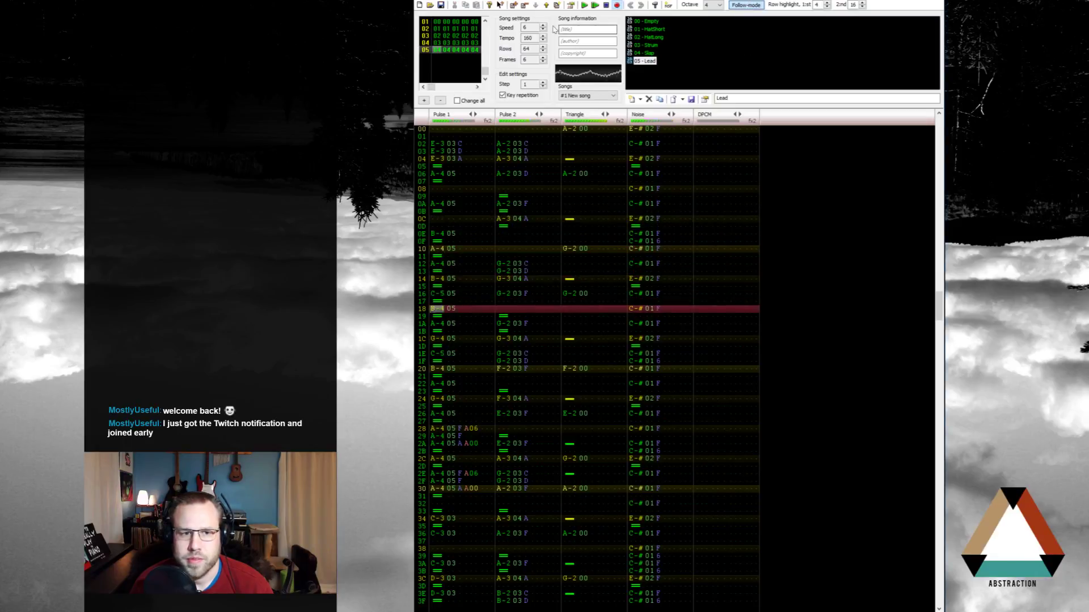
Step: Stop playback, go back to frame 02, and play it from the first row
click(607, 5)
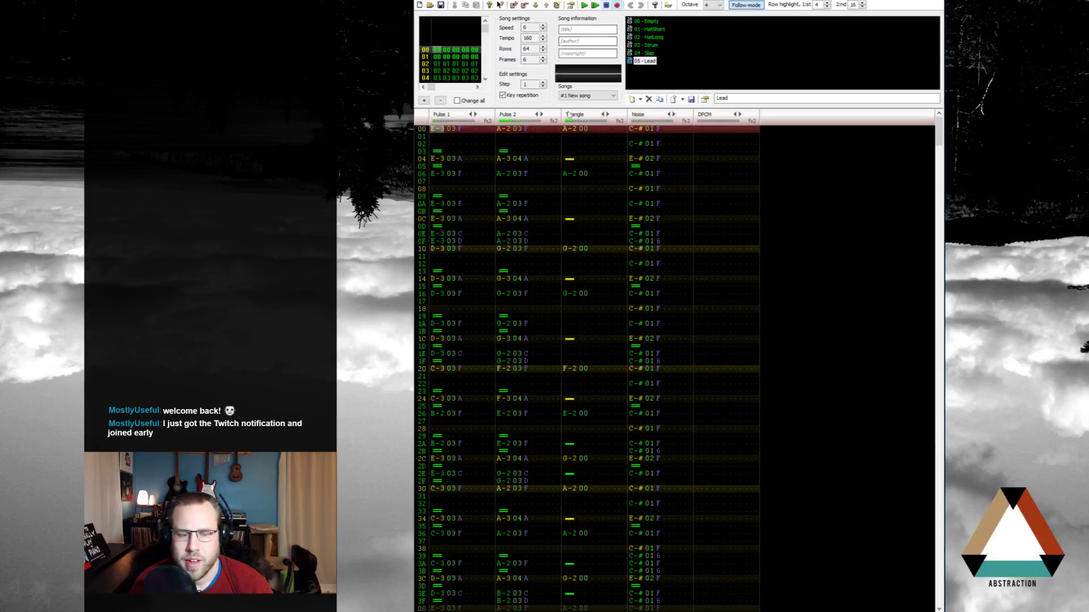
key(ctrl+Right)
key(ctrl+Right)
key(ctrl+Right)
key(ctrl+Right)
key(Return)
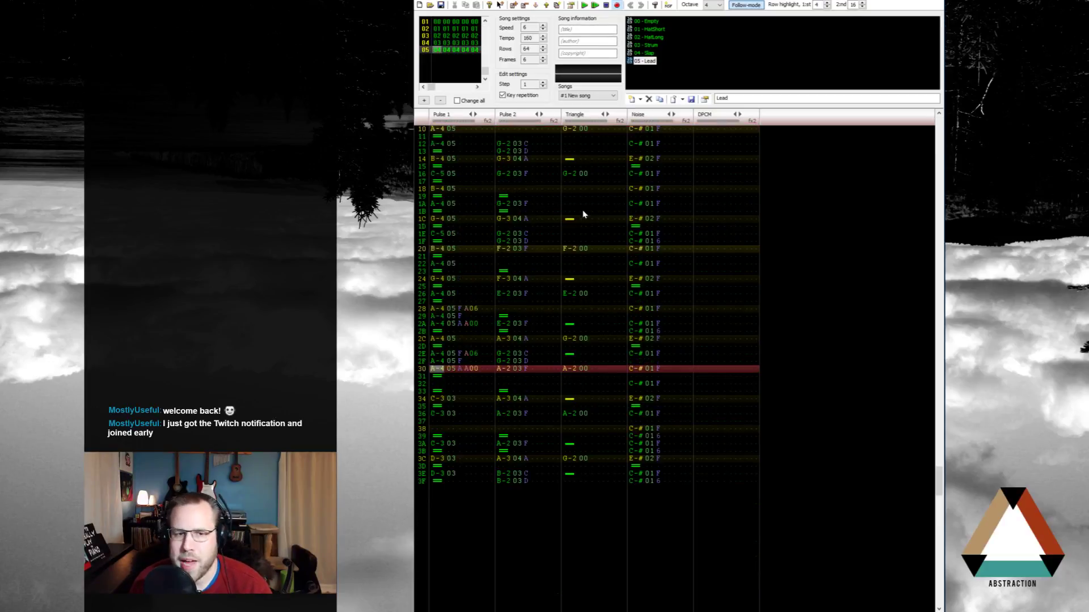
scroll(586, 227, up, 20)
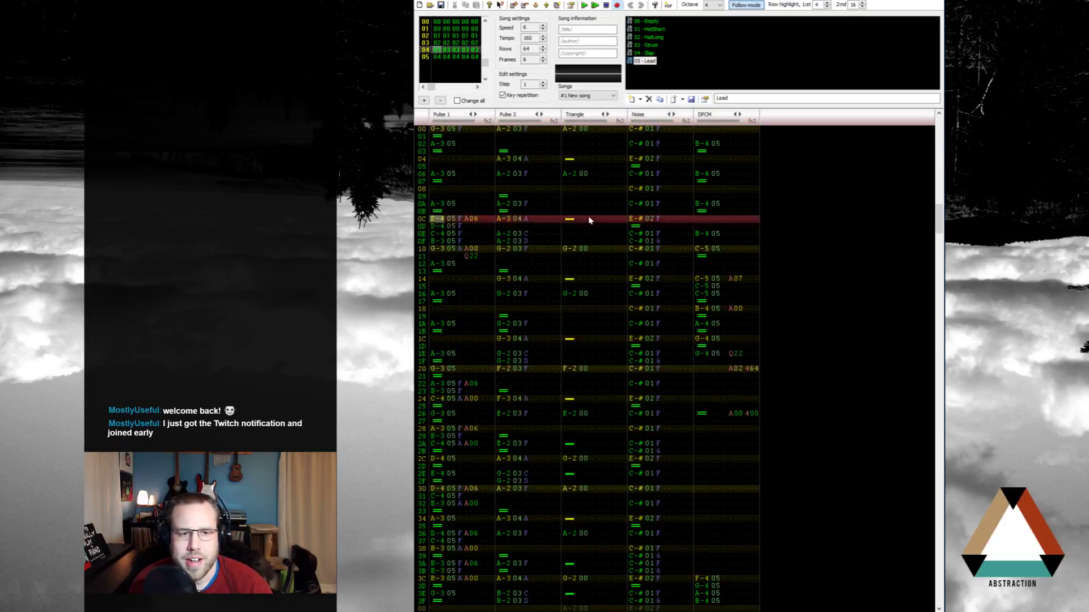
scroll(592, 222, up, 3)
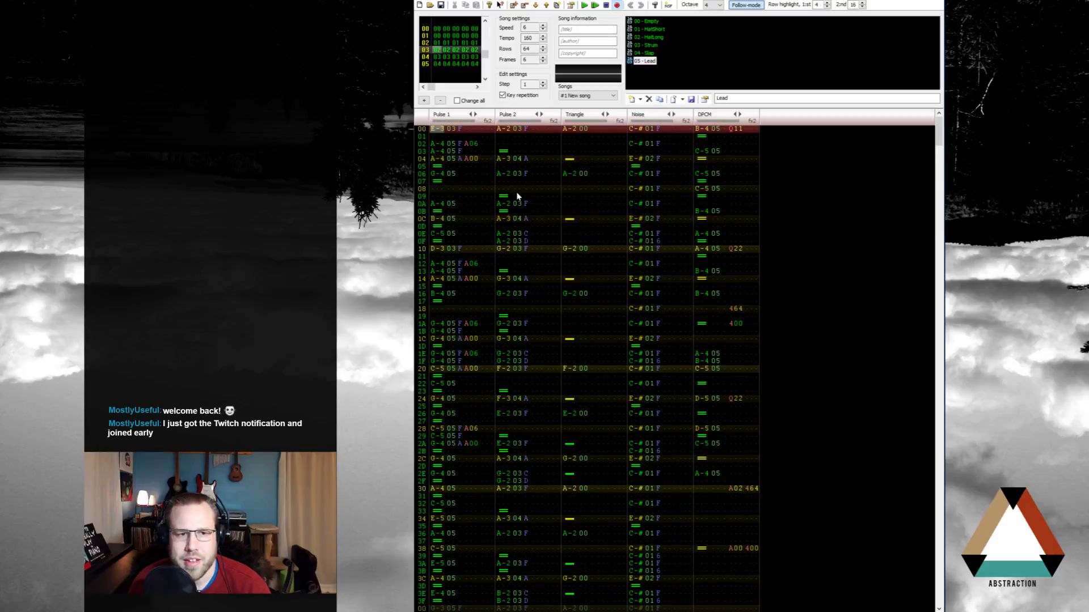
scroll(535, 203, up, 10)
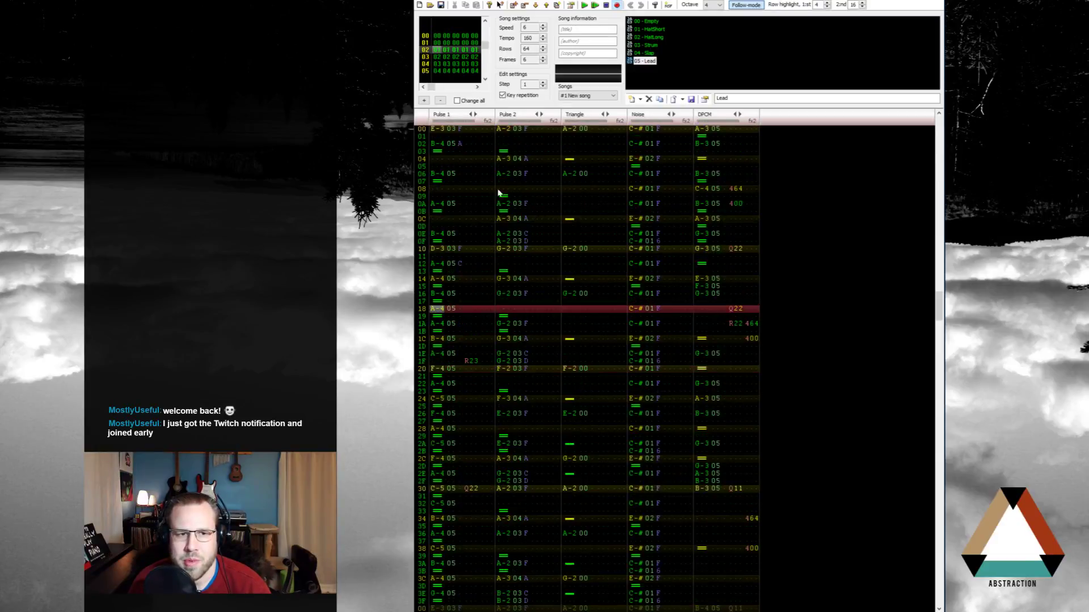
click(439, 130)
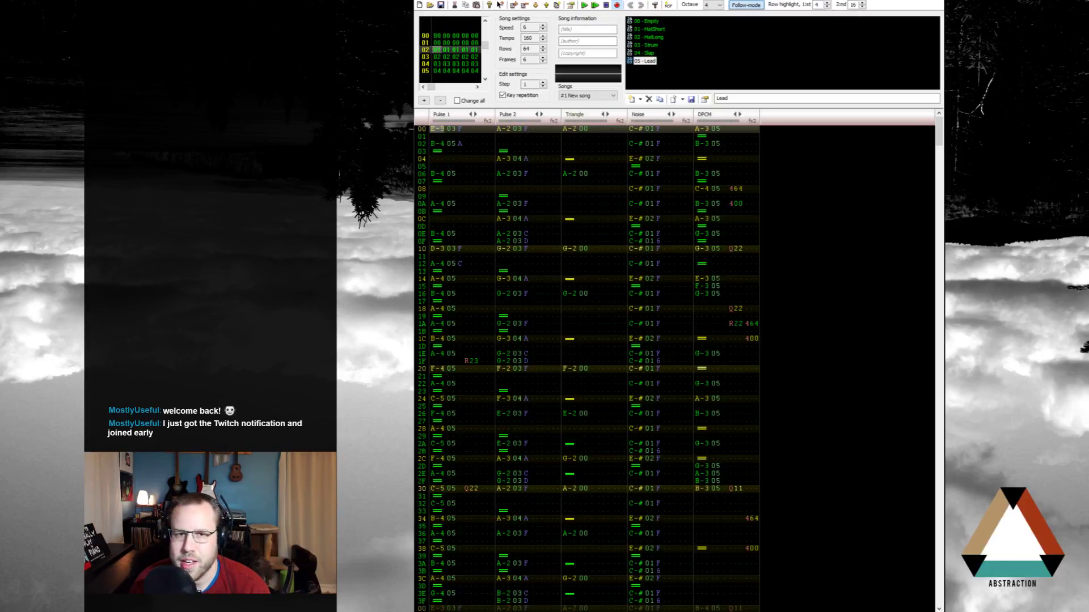
key(Return)
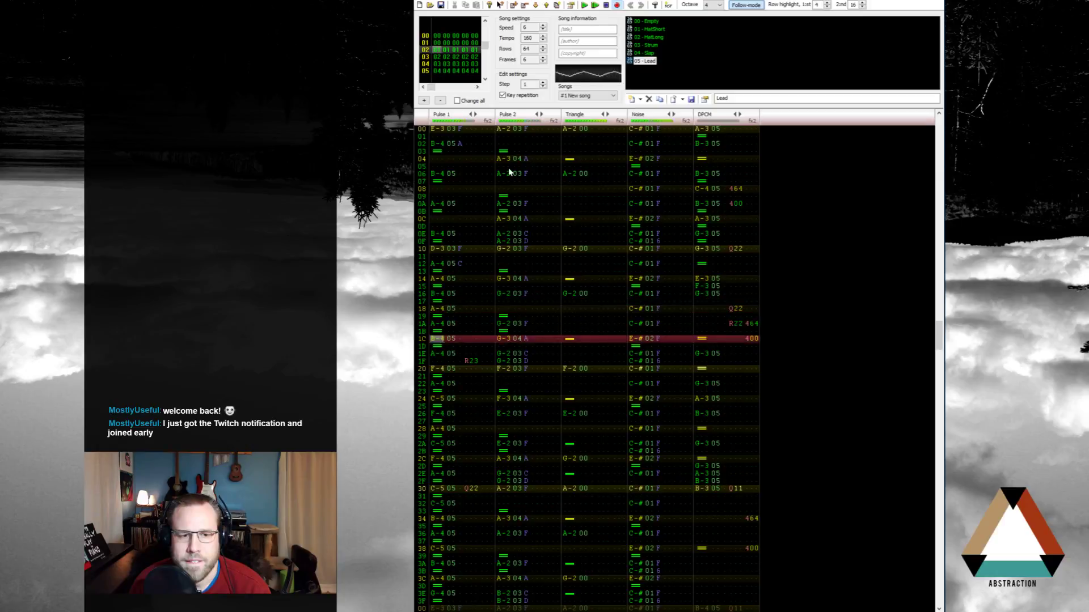
key(Return)
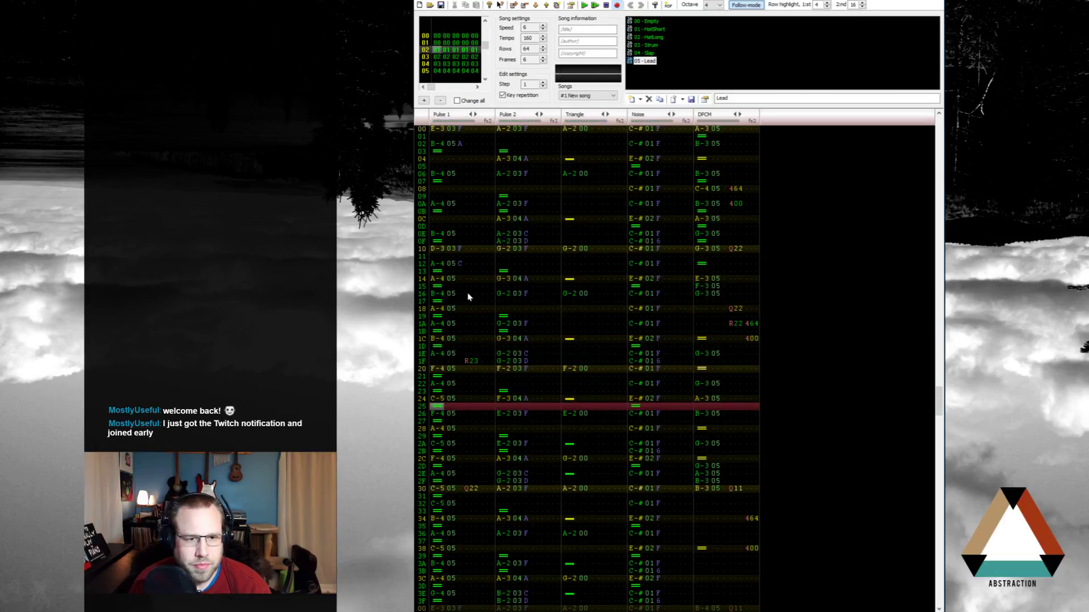
Step: Add a G02 delay effect to the Pulse 1 note on row 16 of frame 02 and play it
click(466, 294)
text(G00)
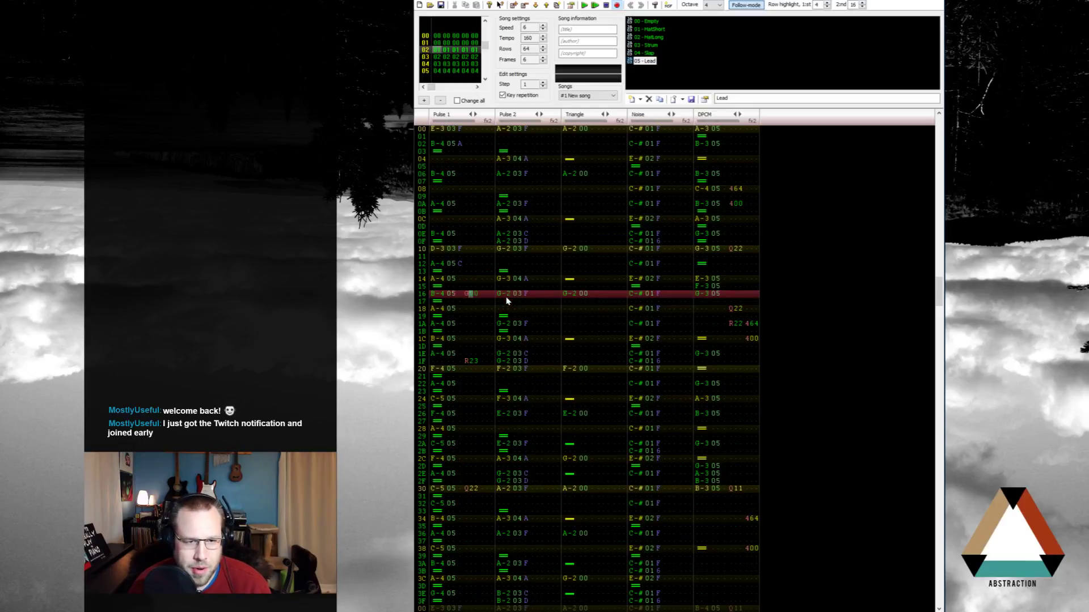
text(2)
key(Return)
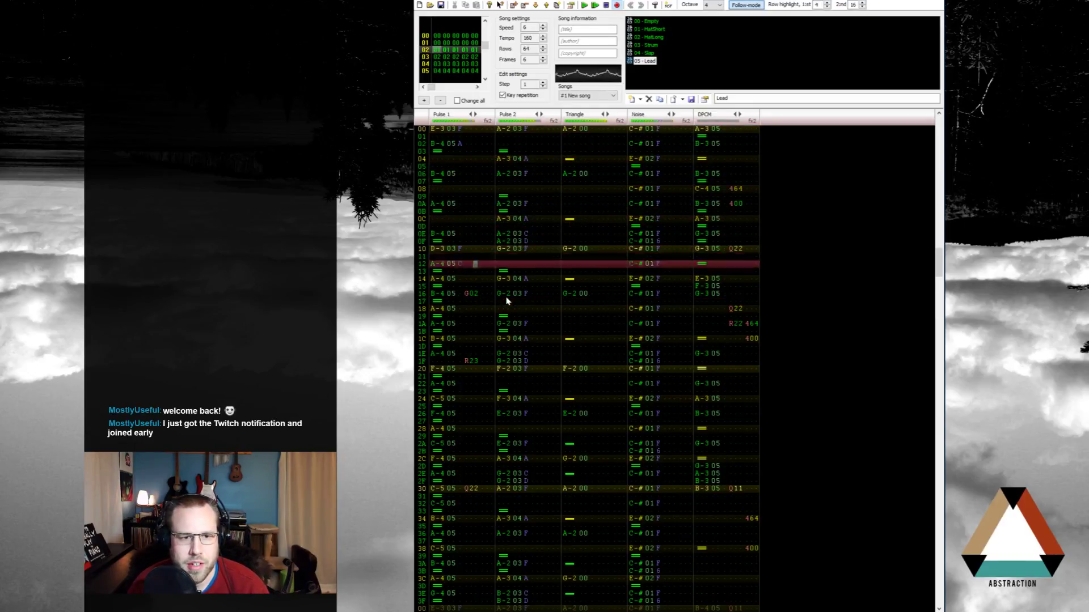
key(Return)
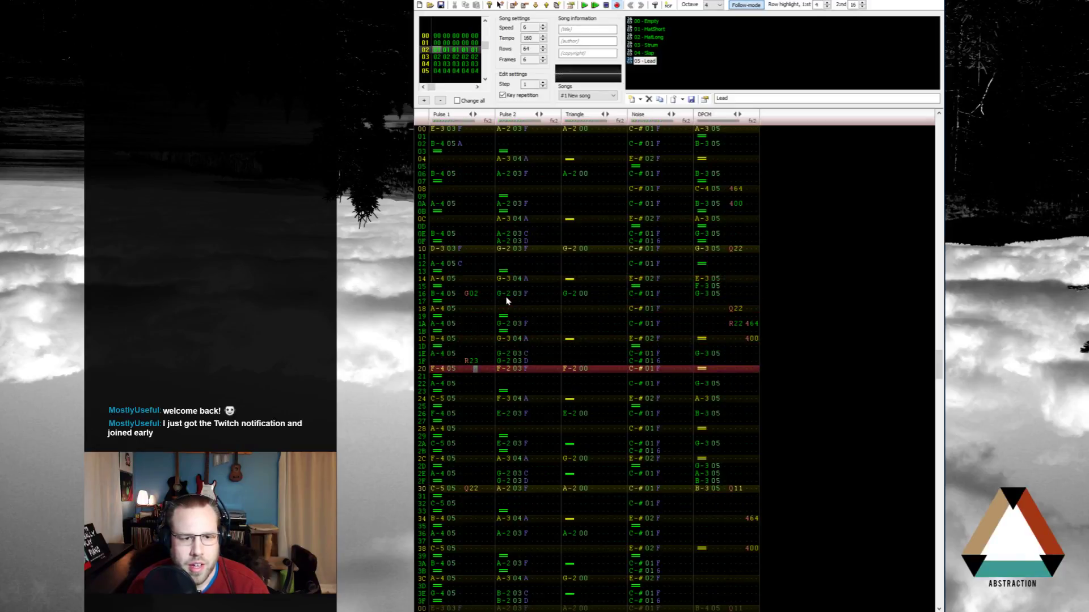
Step: Set the Pulse 1 effect on row 16 to G04, add G04 on row 17, and play the passage
key(Up)
key(Up)
key(Up)
key(Up)
key(Up)
key(Up)
key(Up)
key(Up)
key(Up)
key(Up)
text(4 05 )
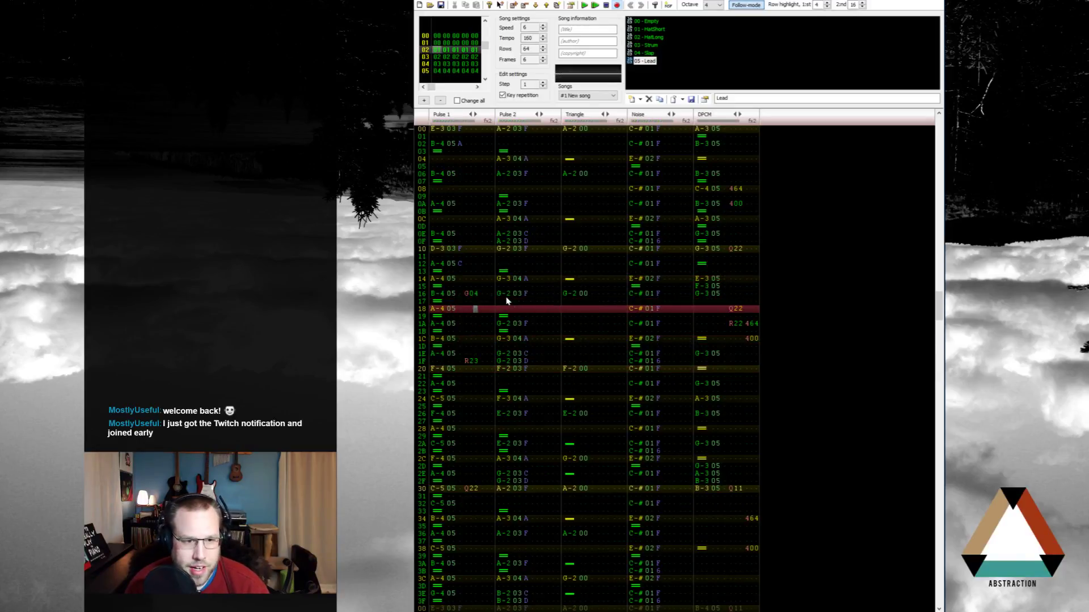
text(G04)
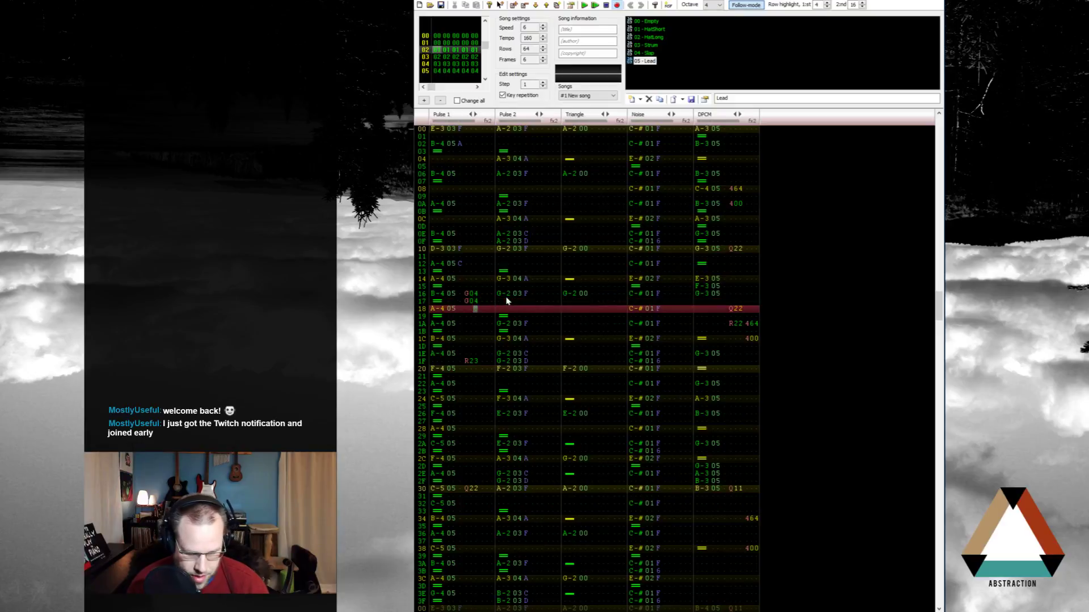
key(Return)
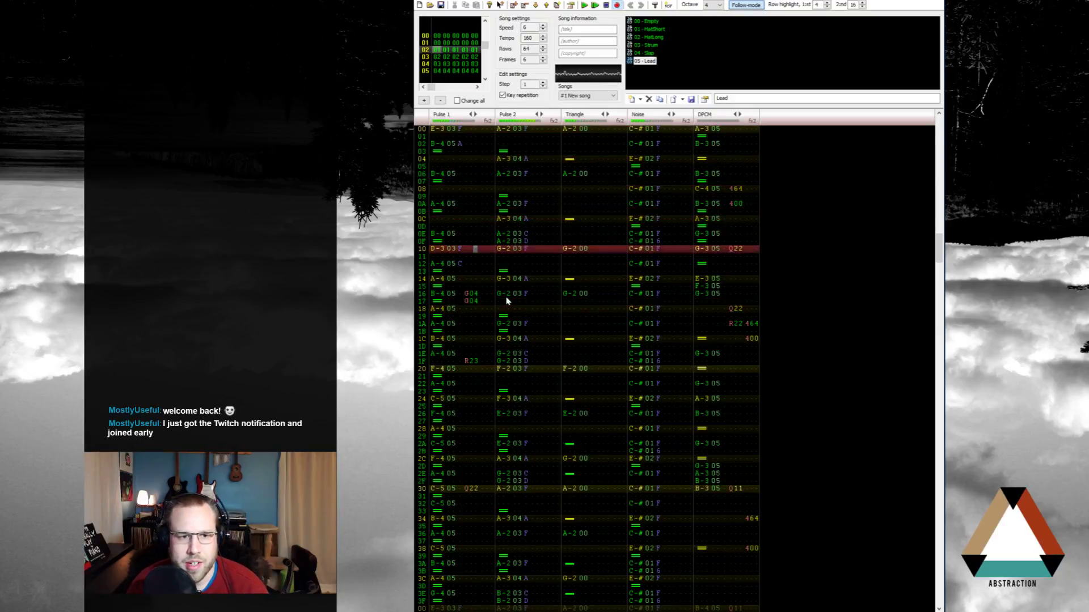
Step: Set the Pulse 1 delay effects on rows 16 and 17 to G03 and play the passage
text(3)
key(Up)
key(Up)
key(Up)
key(Up)
key(Up)
key(Up)
key(Up)
key(Up)
key(Up)
key(Up)
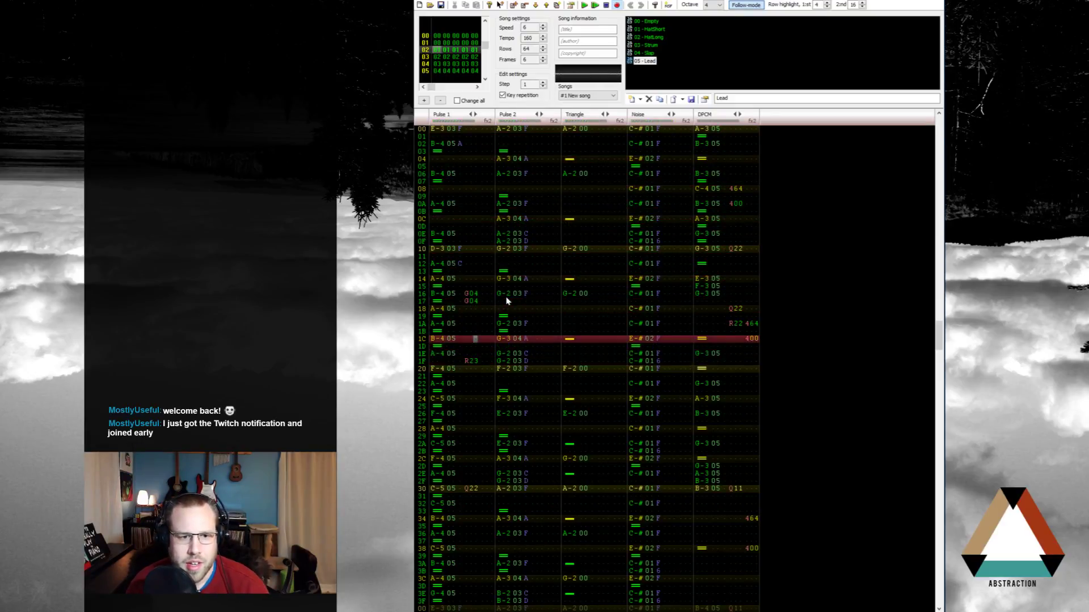
text(3)
key(Down)
key(Down)
key(Up)
key(Up)
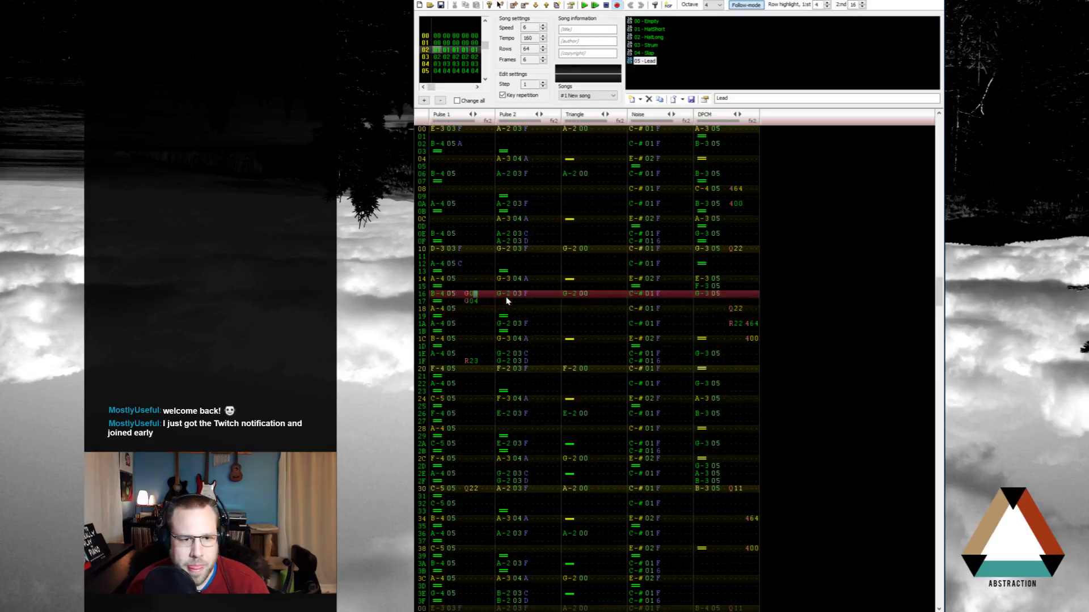
text(3)
key(Return)
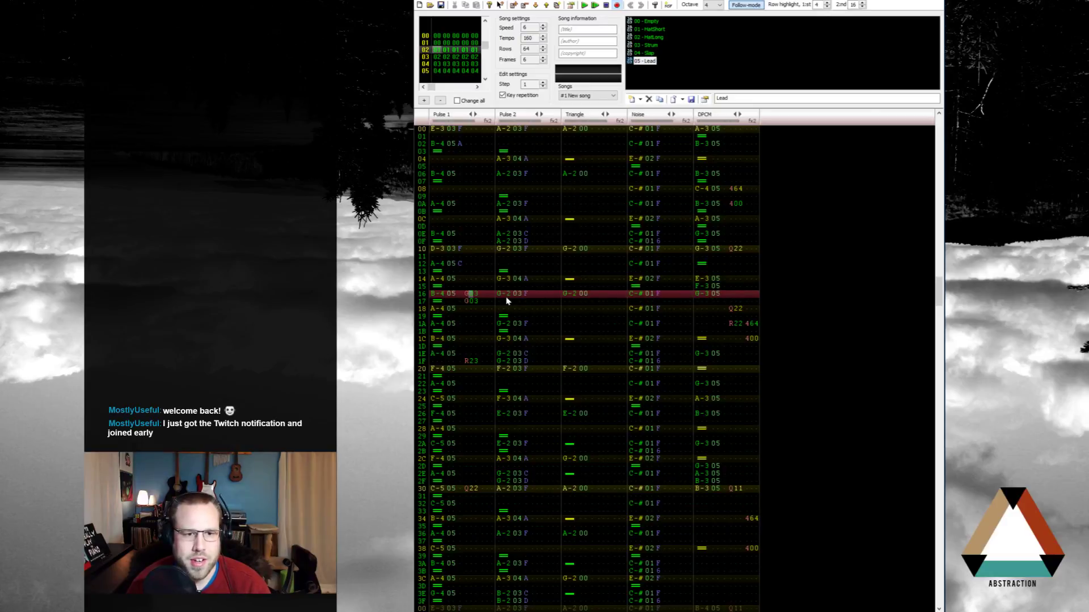
Step: Delete the delay effects from rows 16 and 17 of Pulse 1 and return to the frame's first row
key(shift+Down)
key(Delete)
key(Home)
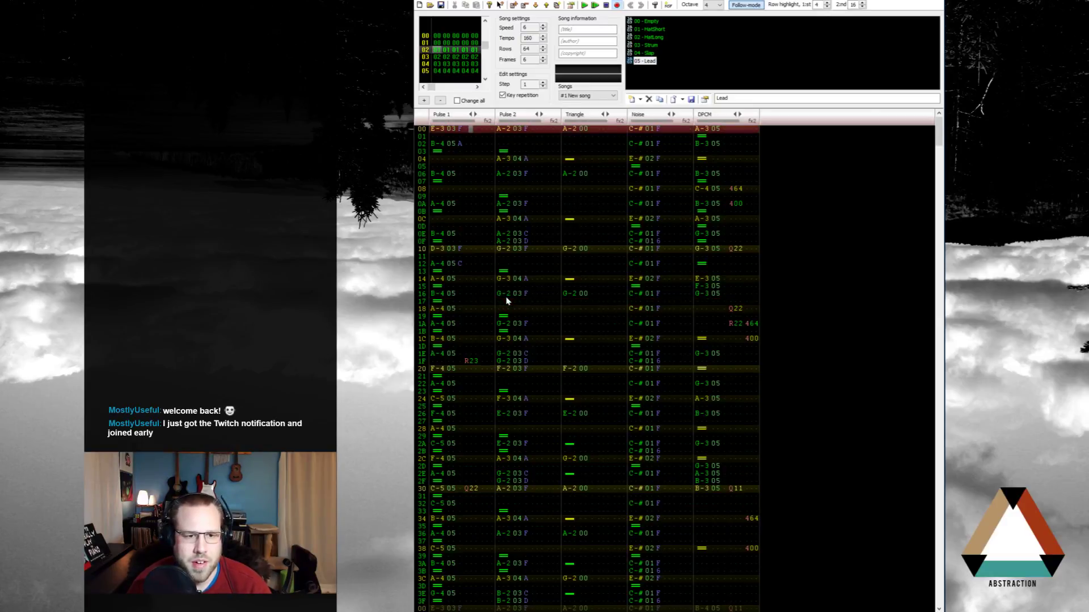
key(Down)
key(Down)
key(Down)
key(Down)
key(Down)
key(Down)
key(Down)
key(Down)
key(Down)
key(Down)
key(Down)
key(Down)
key(Down)
key(Down)
key(Down)
key(Down)
key(Down)
key(Down)
key(Down)
key(Down)
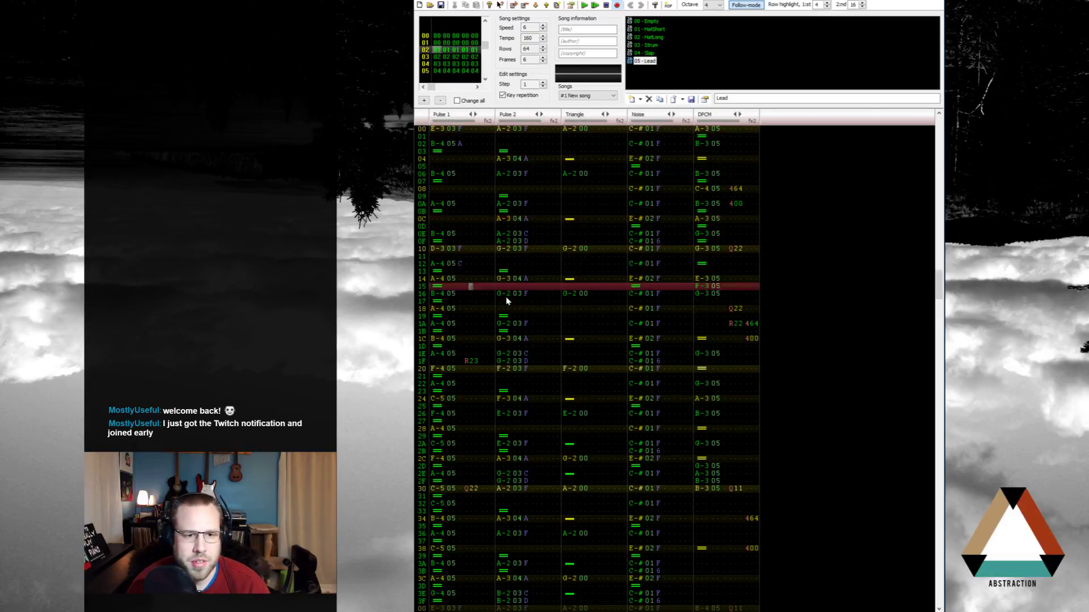
key(Left)
key(Left)
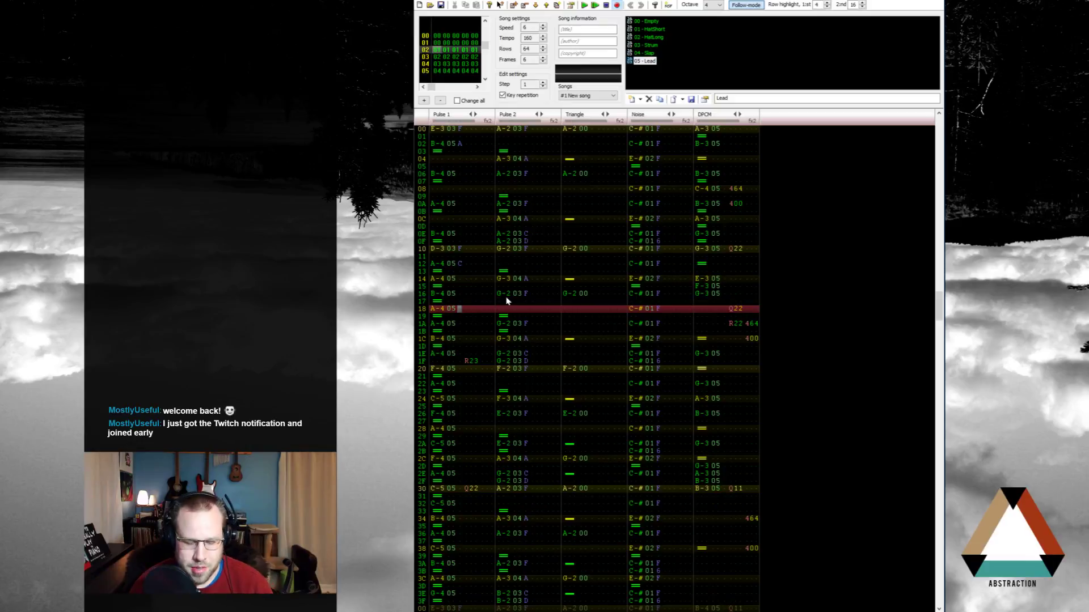
Step: Set the song's tempo to 180 and play frame 02 from its first row
key(Home)
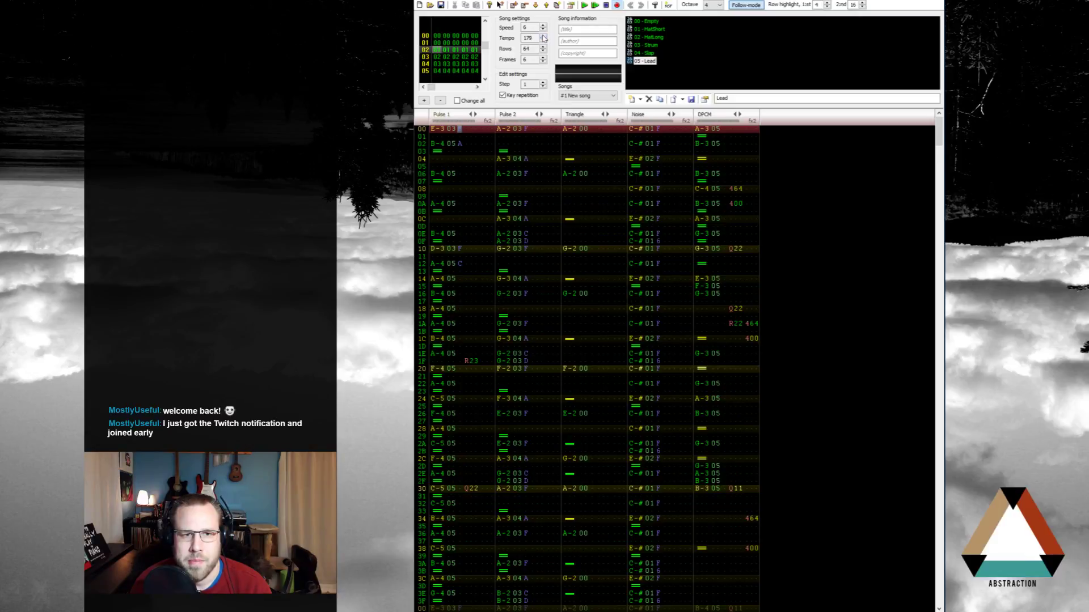
click(543, 40)
click(440, 130)
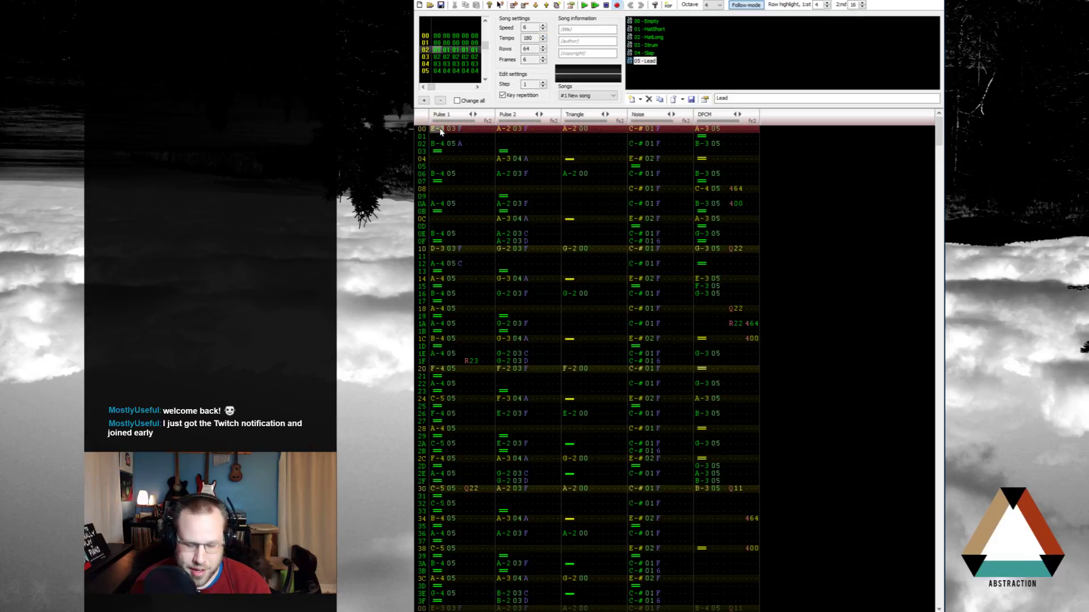
key(Return)
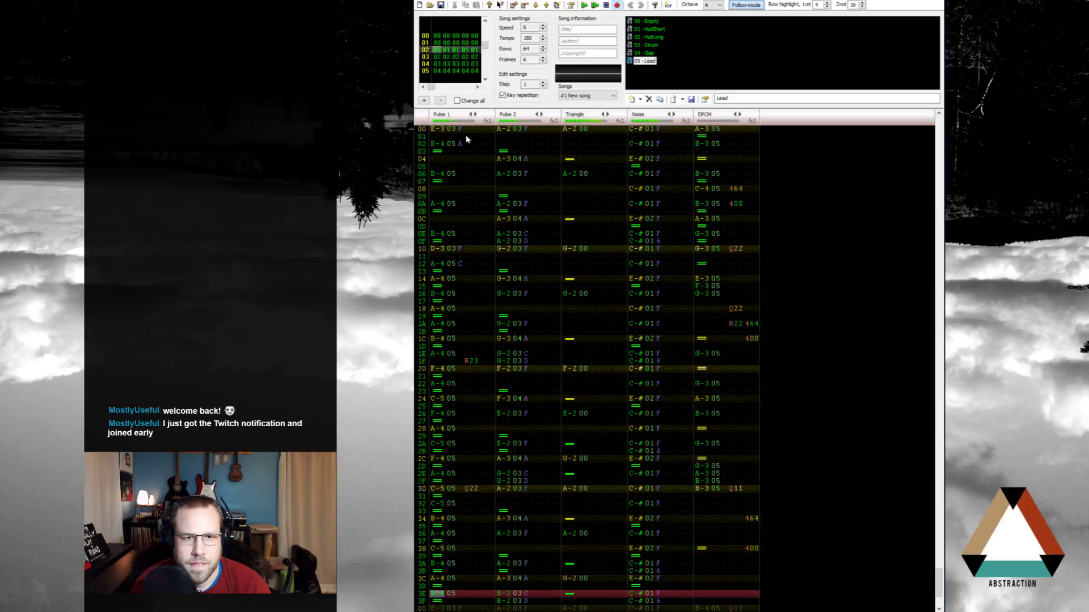
key(Return)
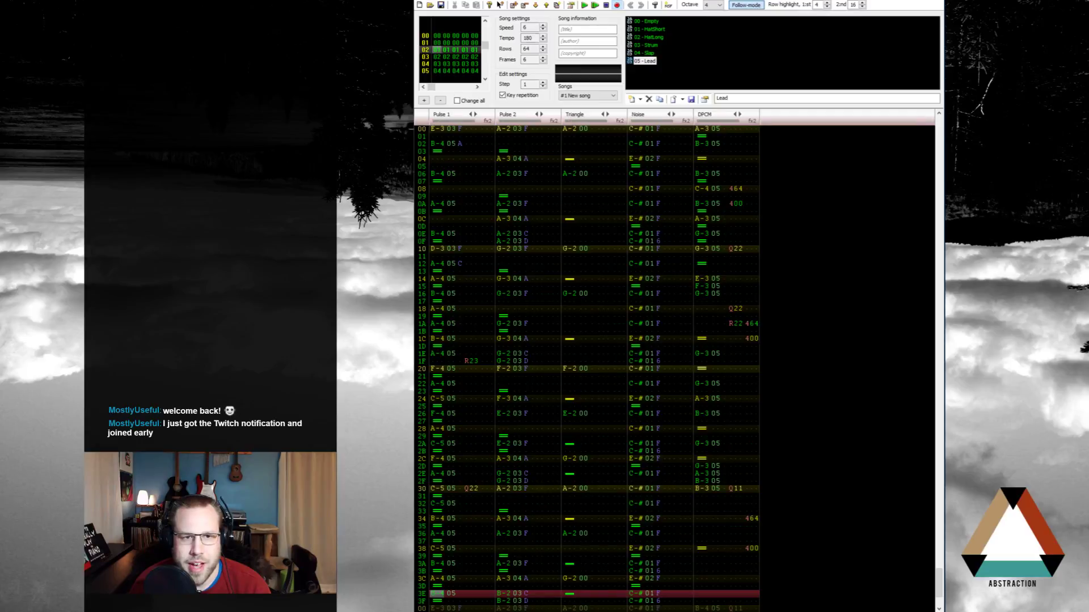
Step: Set the song's tempo back to 160 and return to the first row of frame 02
click(543, 40)
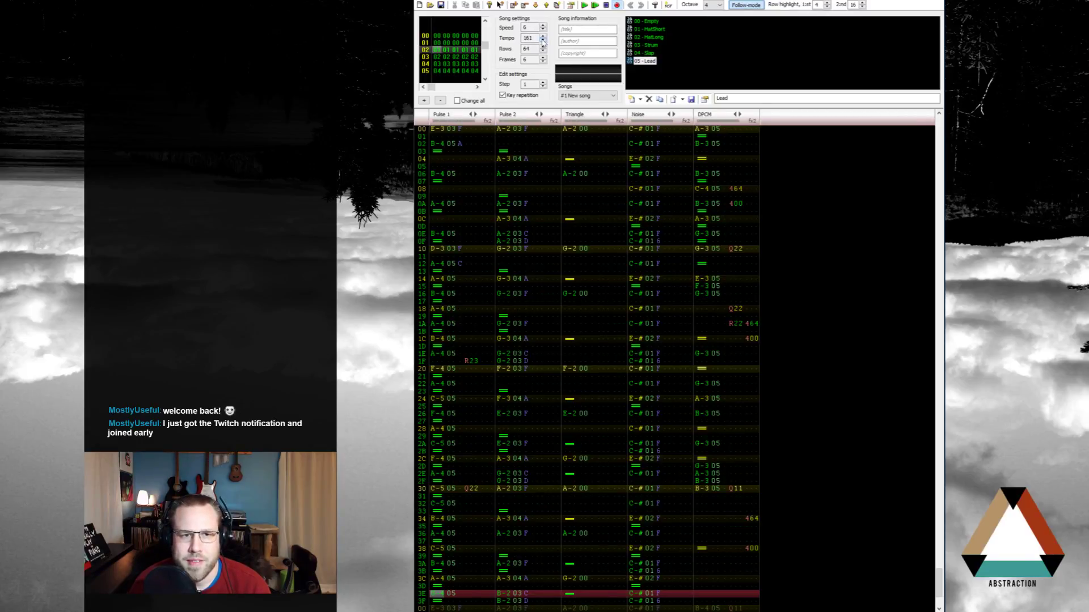
click(542, 40)
click(437, 130)
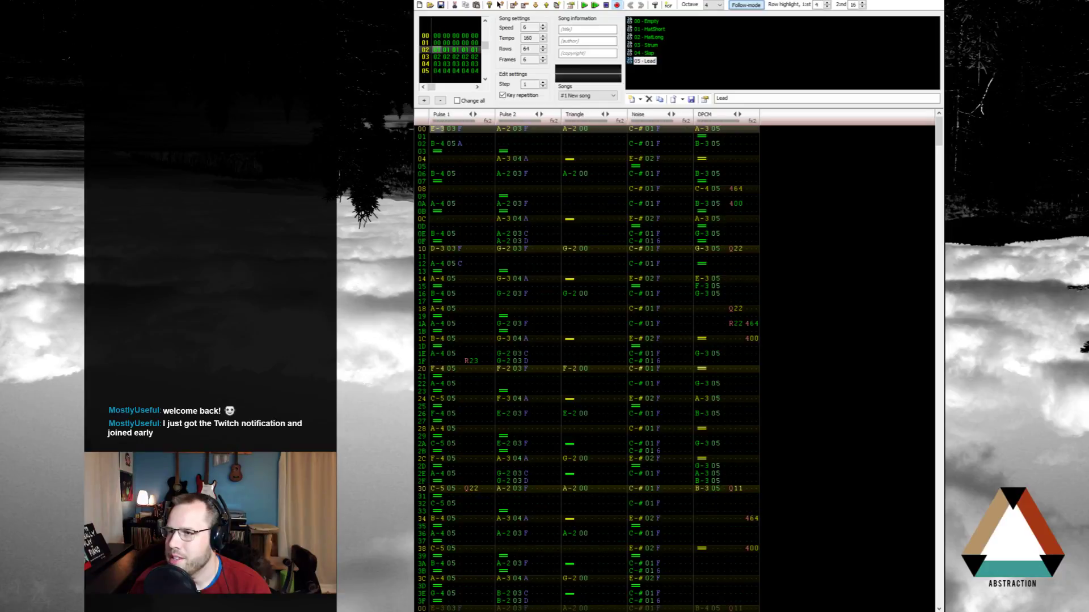
Step: Play the song from the start of frame 04 and stop in frame 05
click(440, 65)
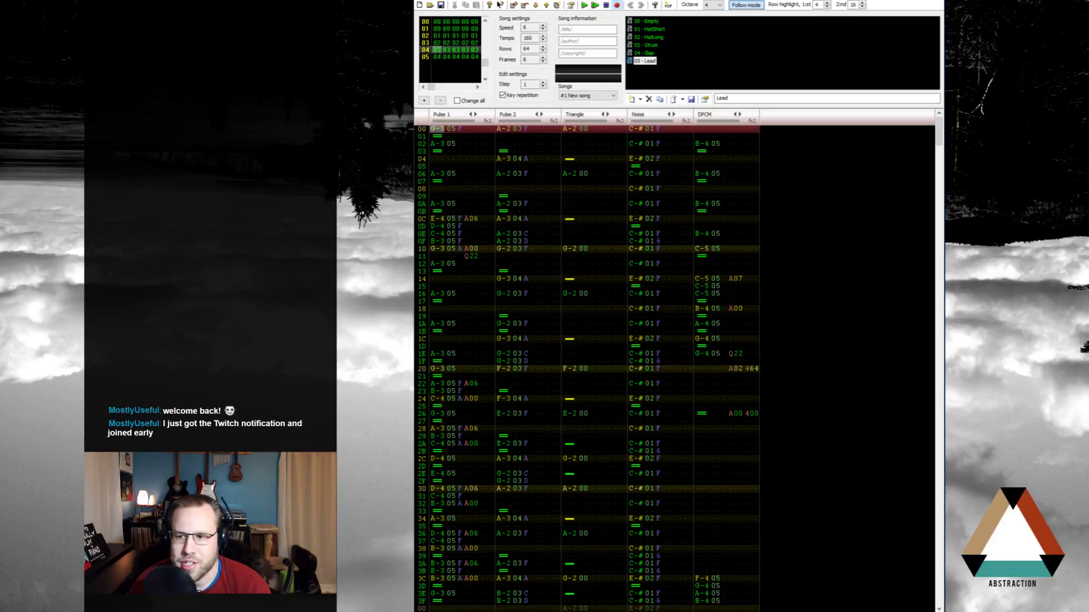
key(Return)
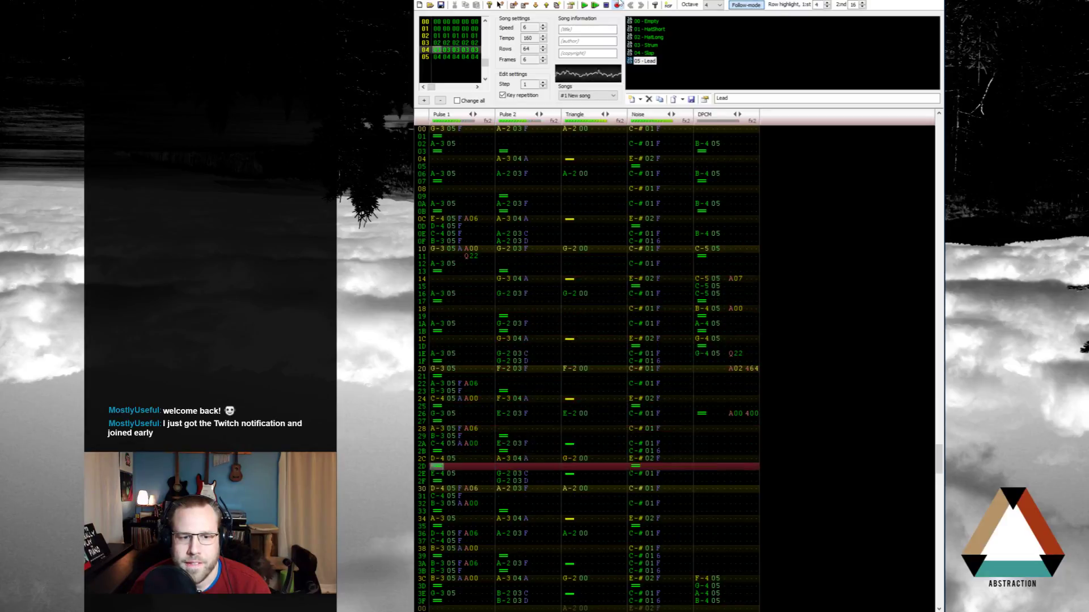
key(Return)
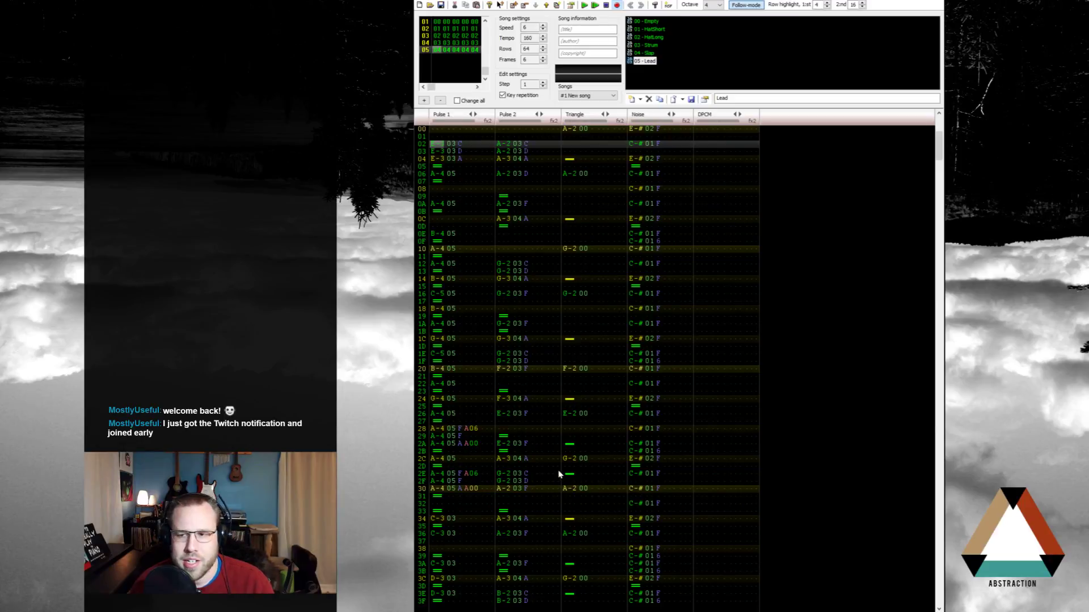
key(Return)
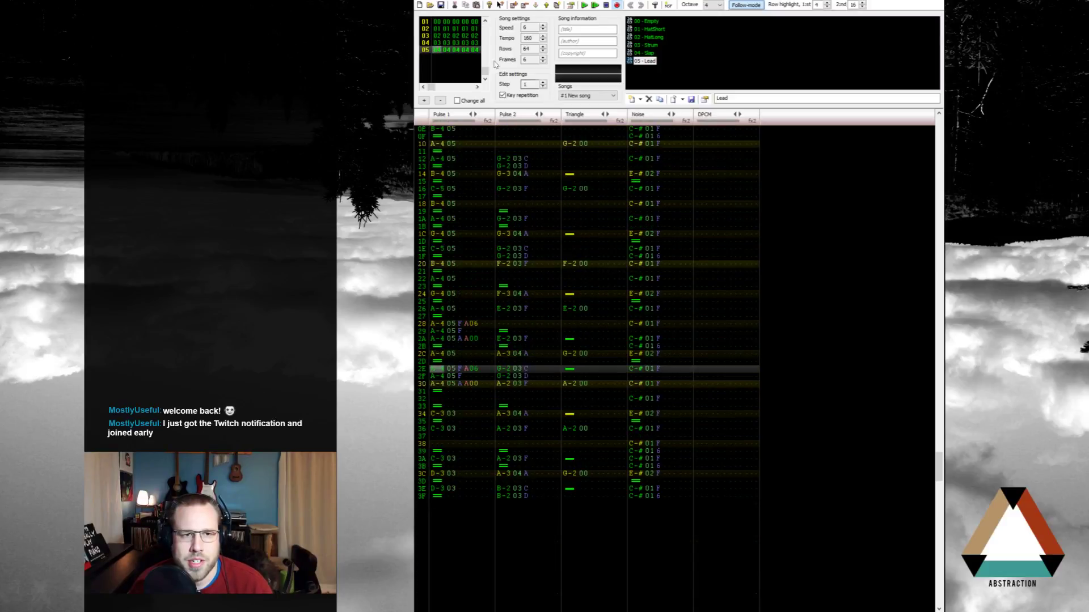
Step: Insert a new blank frame after frame 00 and move it to the start of the song
scroll(448, 34, down, 4)
key(space)
scroll(436, 25, up, 4)
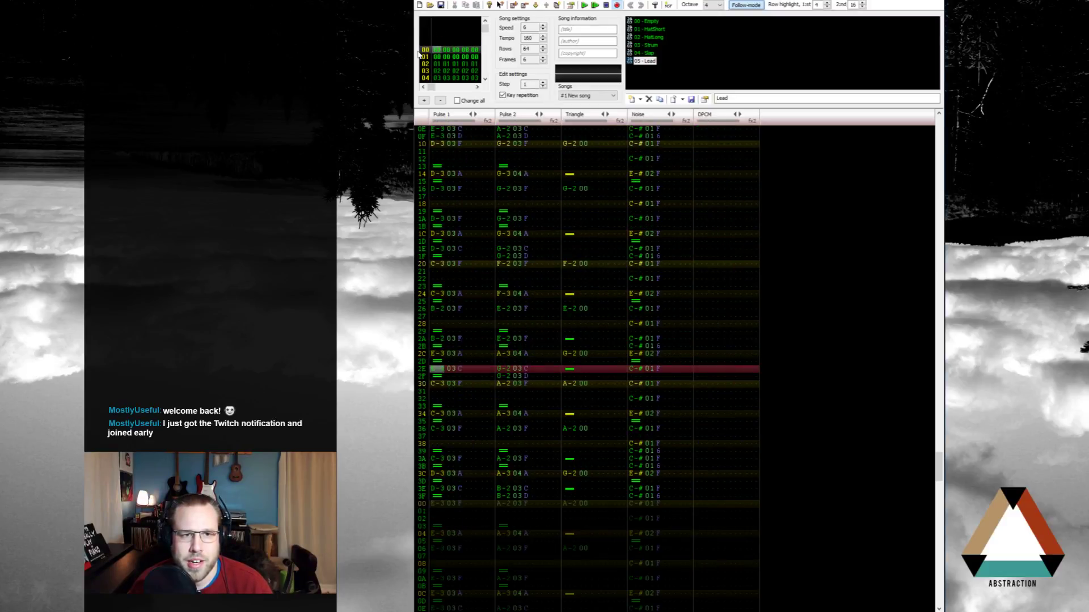
click(511, 7)
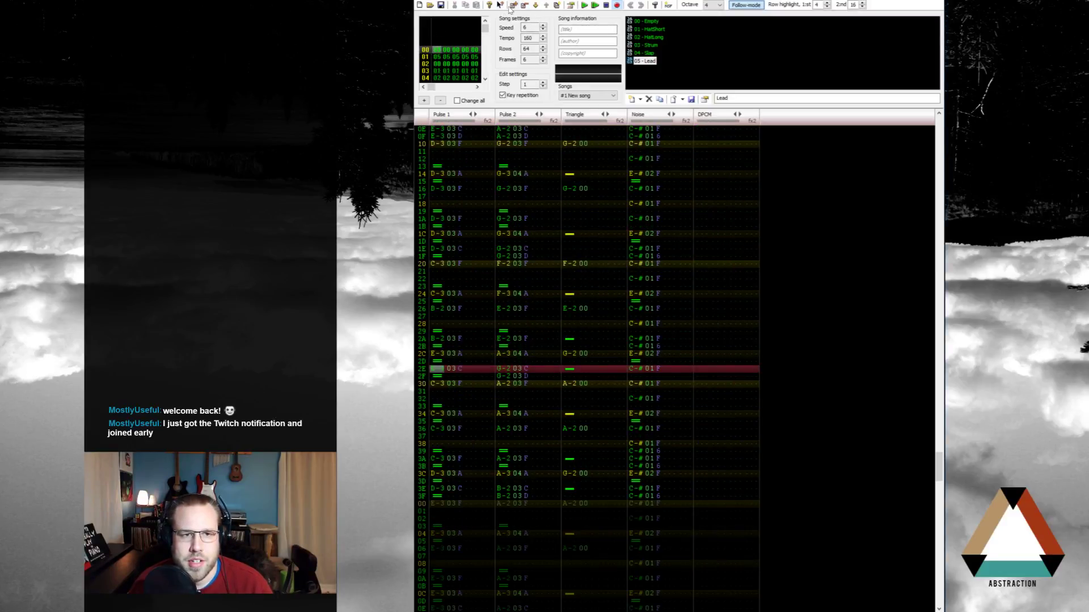
click(425, 57)
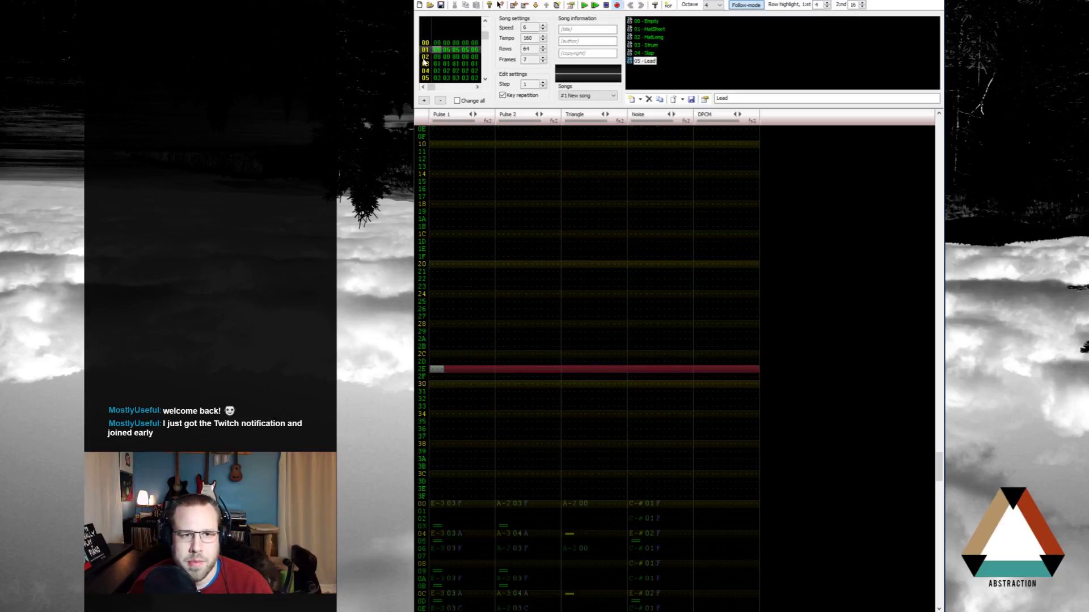
click(536, 5)
click(546, 6)
click(546, 5)
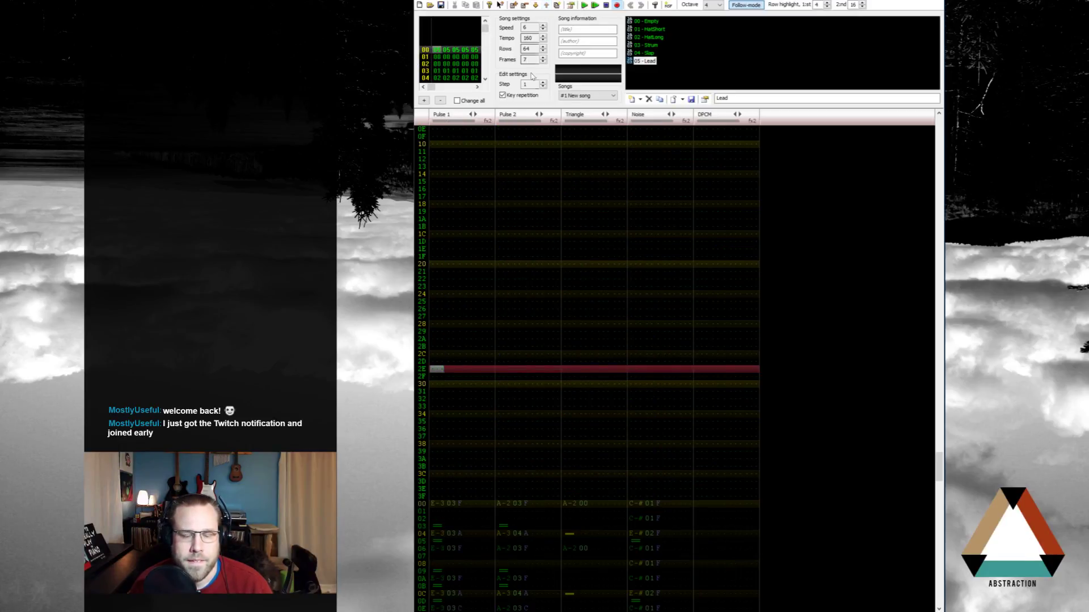
Step: Copy the entire contents of frame 01 into the blank frame 00
scroll(509, 353, down, 5)
click(440, 131)
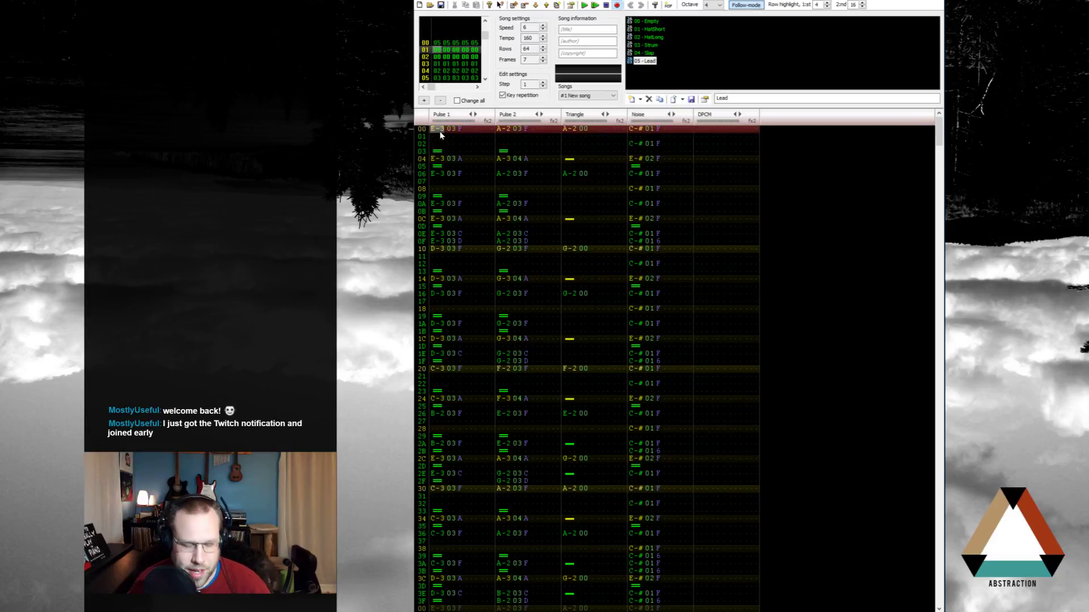
key(ctrl+a)
key(ctrl+a)
key(Delete)
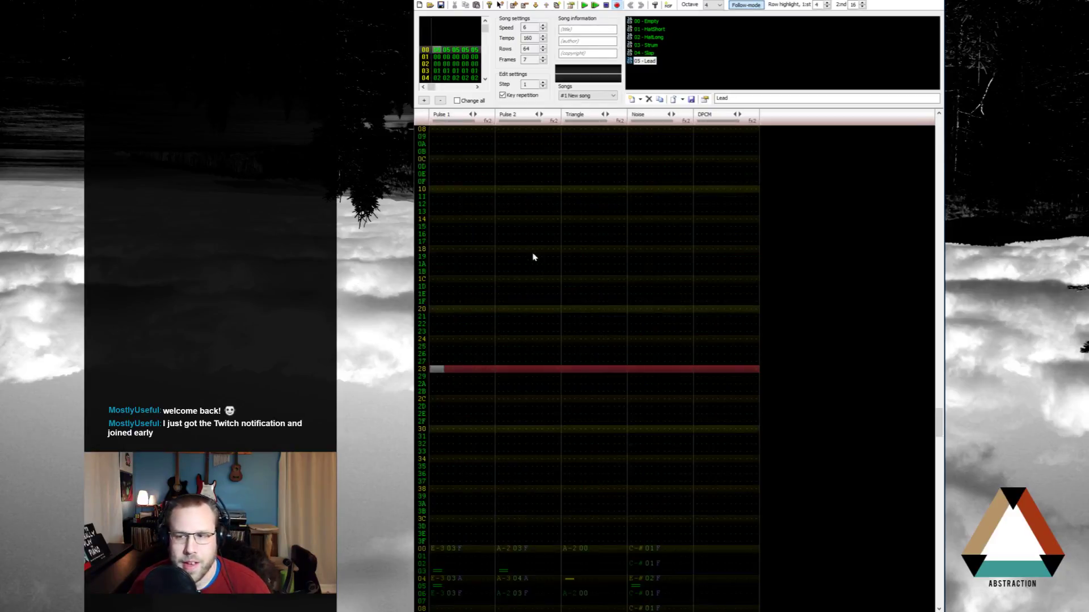
key(ctrl+z)
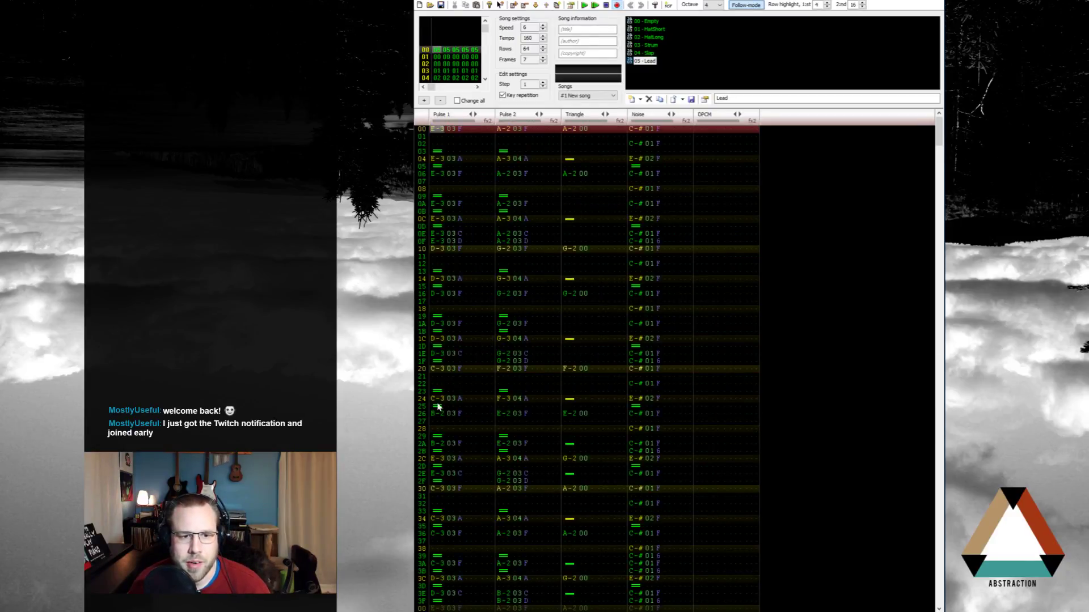
Step: Clear rows 20 to 3F of frame 00 across the channels
drag(434, 371, 711, 608)
key(Delete)
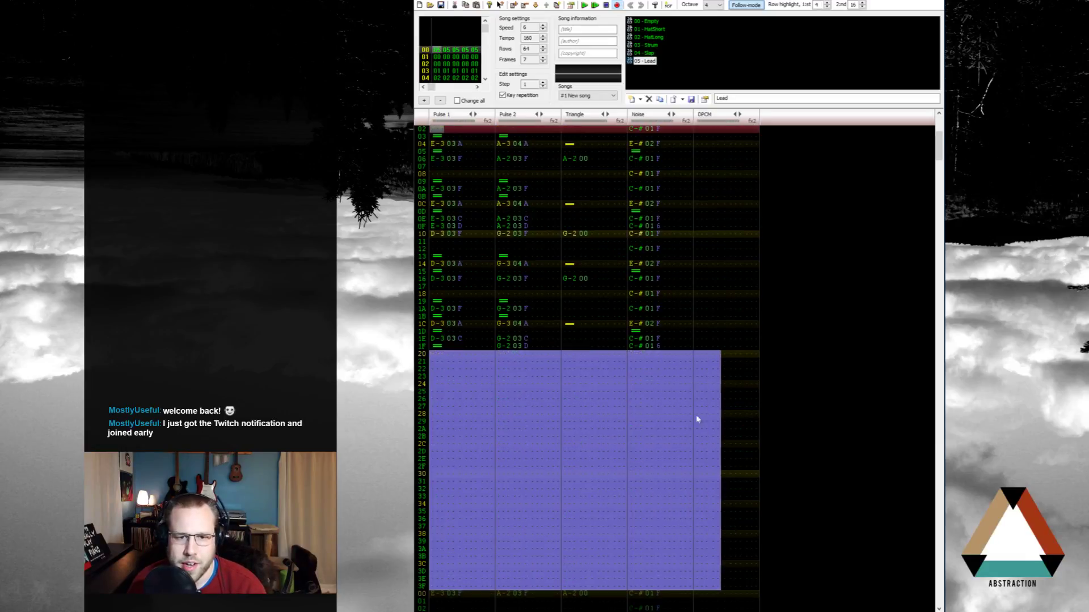
click(747, 354)
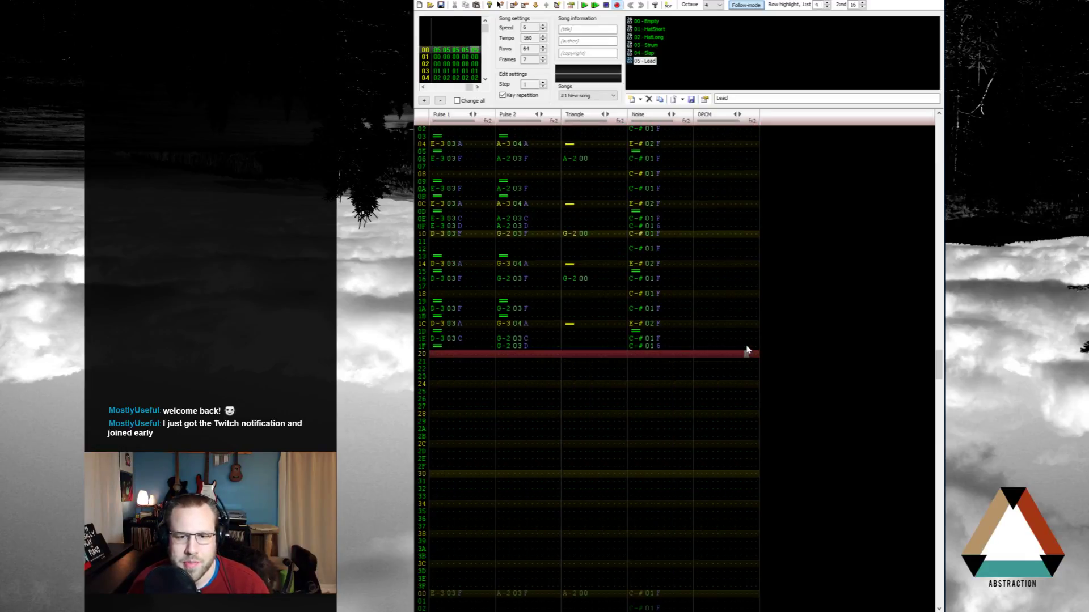
key(ctrl+z)
scroll(735, 390, up, 3)
scroll(735, 378, down, 3)
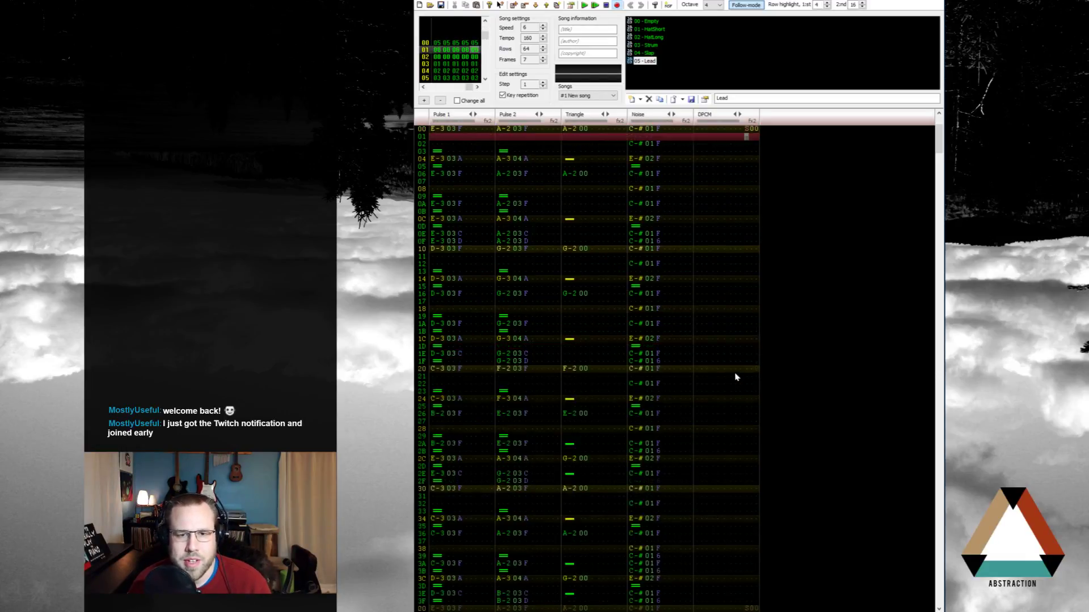
Step: Add a D00 effect on row 1F of the DPCM channel in frame 00 and play the shortened frame
click(741, 362)
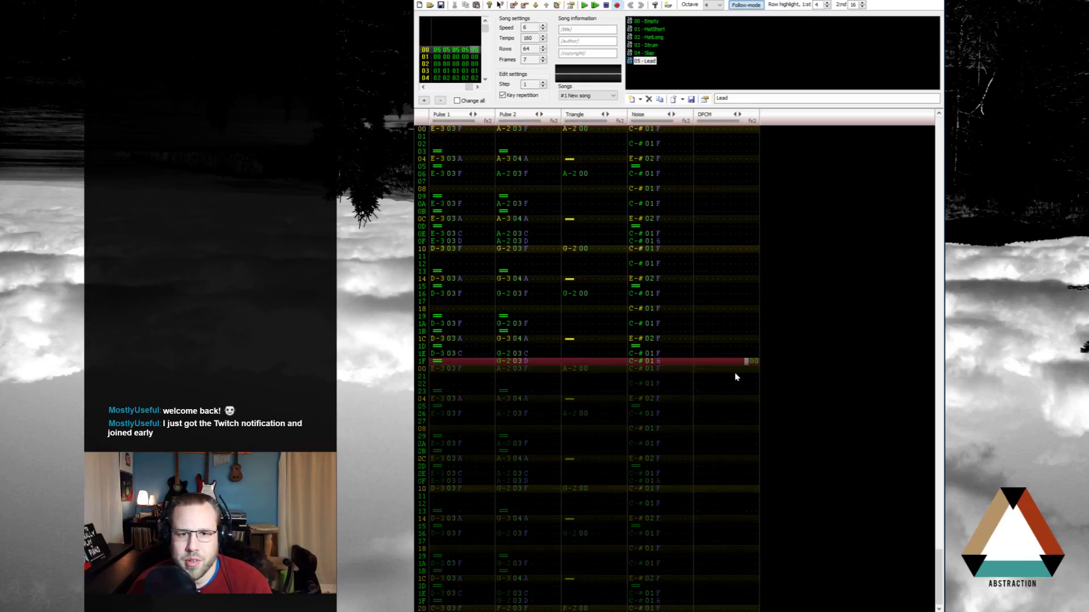
text(D00)
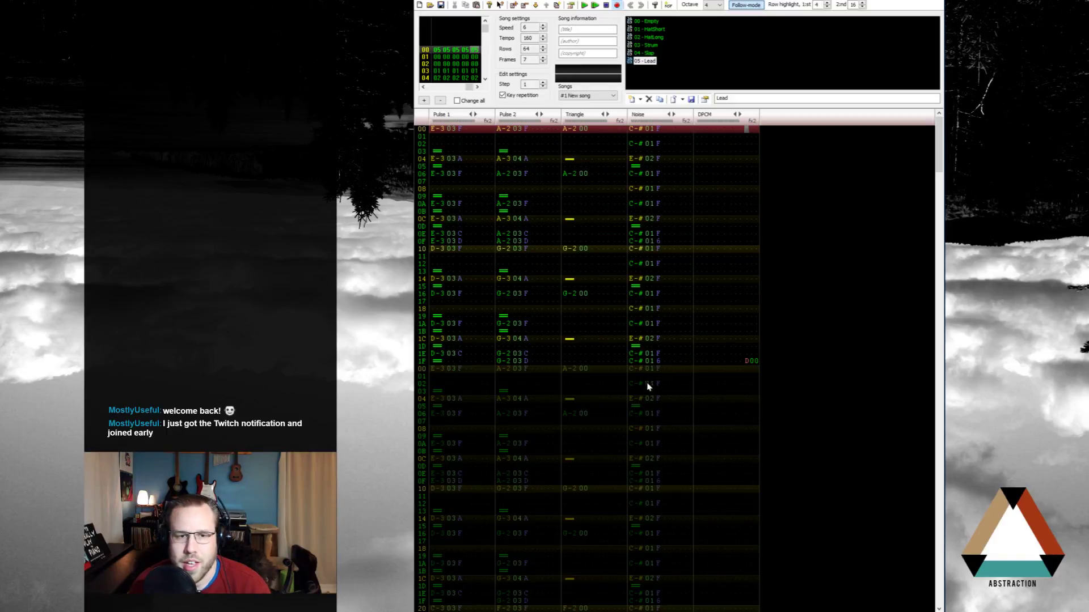
key(Return)
key(Return)
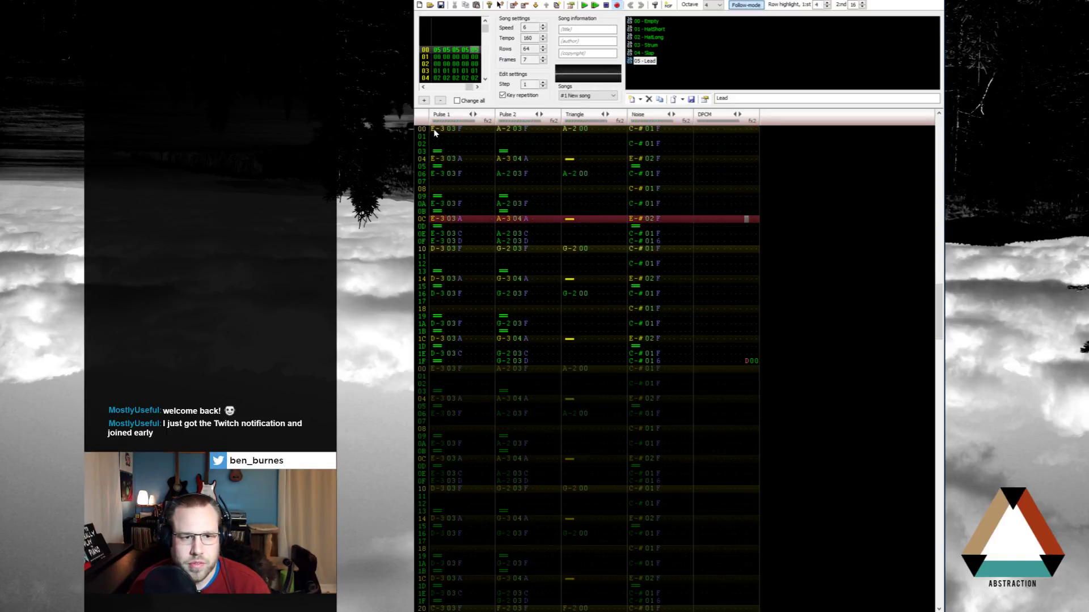
Step: Copy rows 20 to 2F of frame 01 over the first 16 rows of frame 00 and play the result
scroll(457, 326, down, 12)
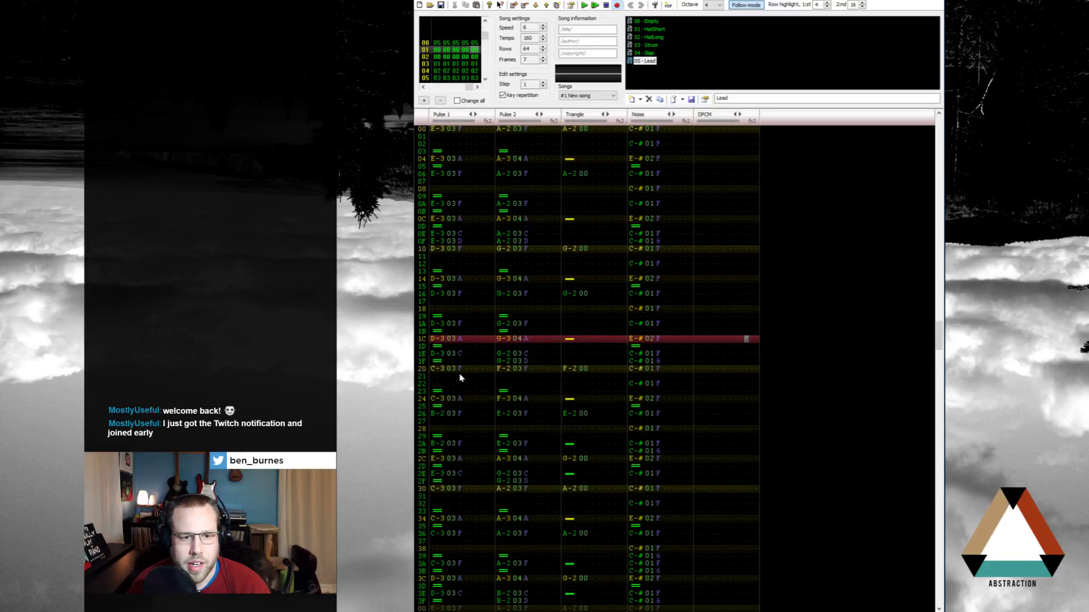
drag(435, 374, 685, 487)
scroll(673, 357, up, 12)
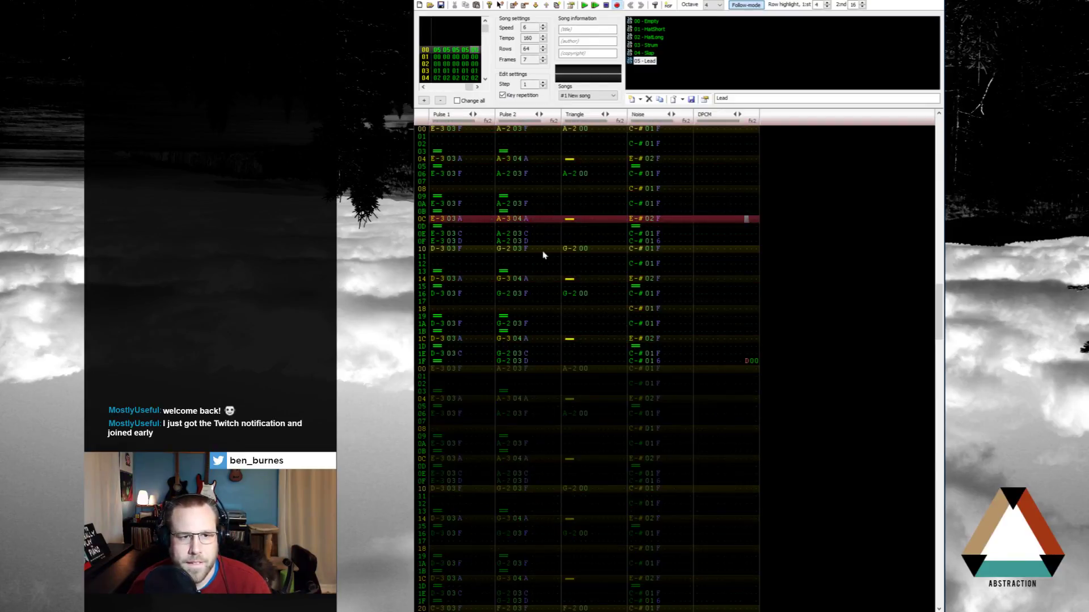
click(435, 129)
key(ctrl+v)
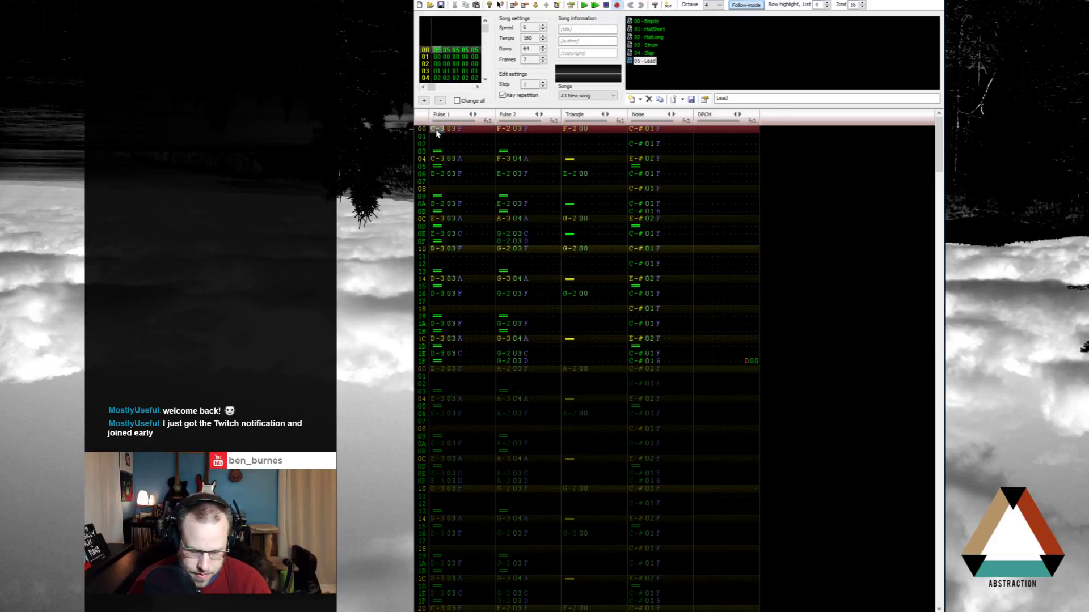
key(Return)
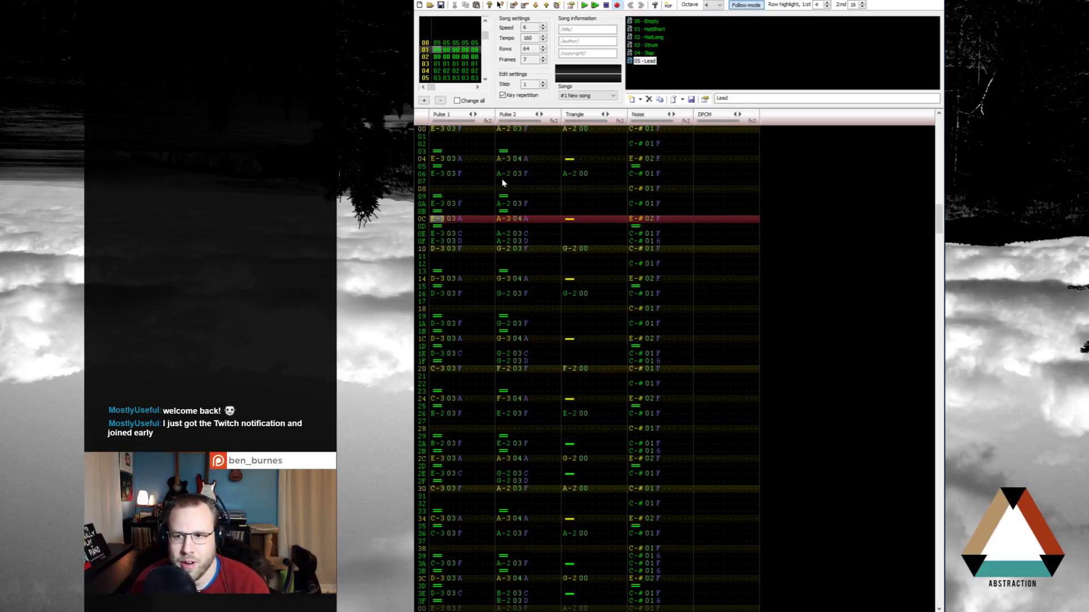
Step: Clear rows 00 to 1F of frame 00 and remove that frame from the song
scroll(503, 183, up, 10)
scroll(505, 194, up, 6)
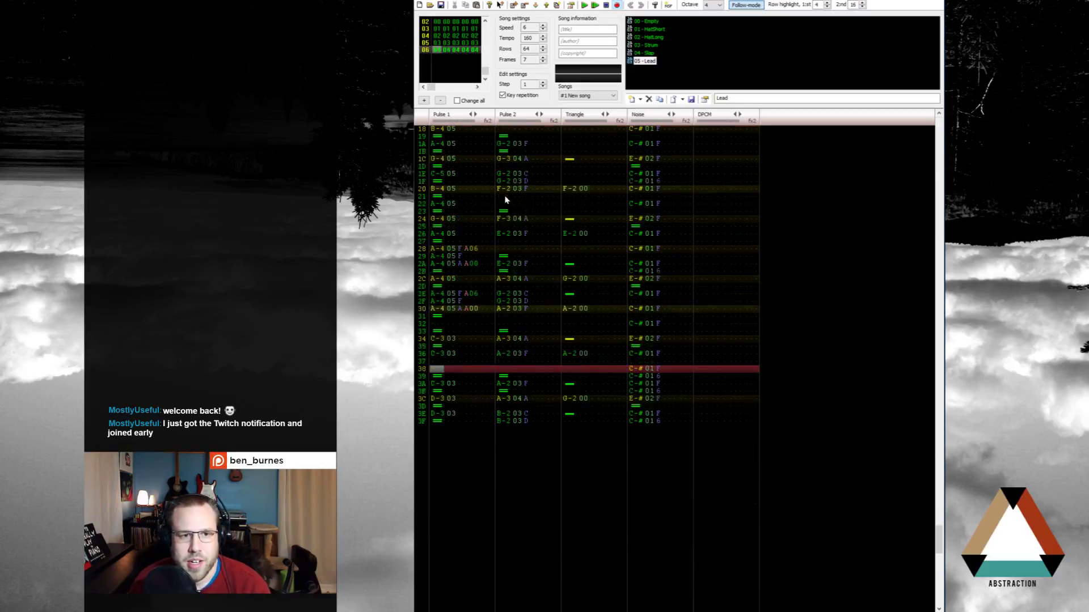
click(450, 130)
scroll(438, 132, down, 7)
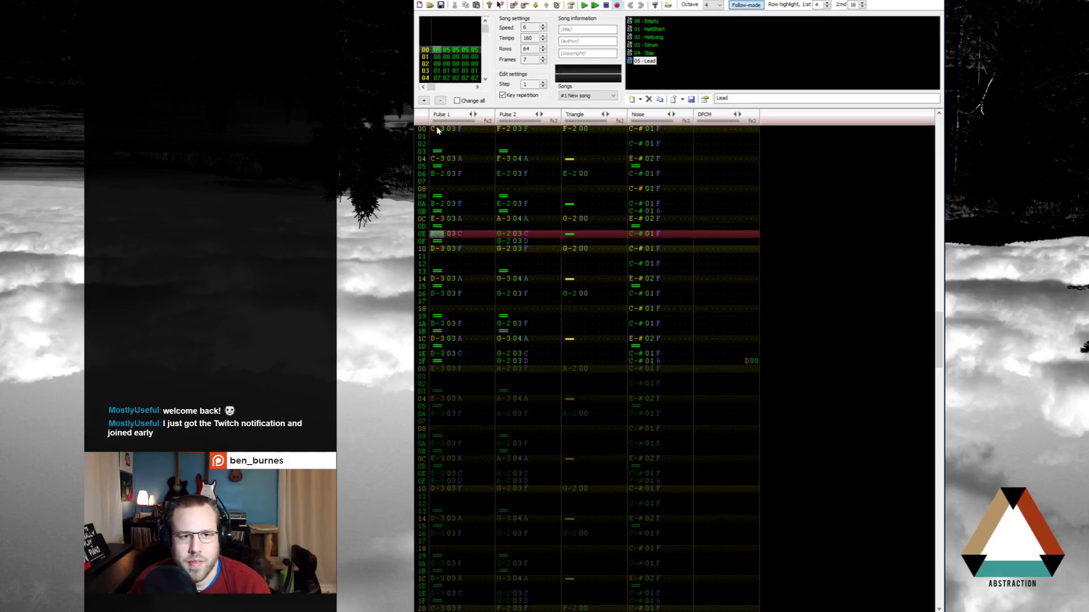
drag(438, 130, 825, 381)
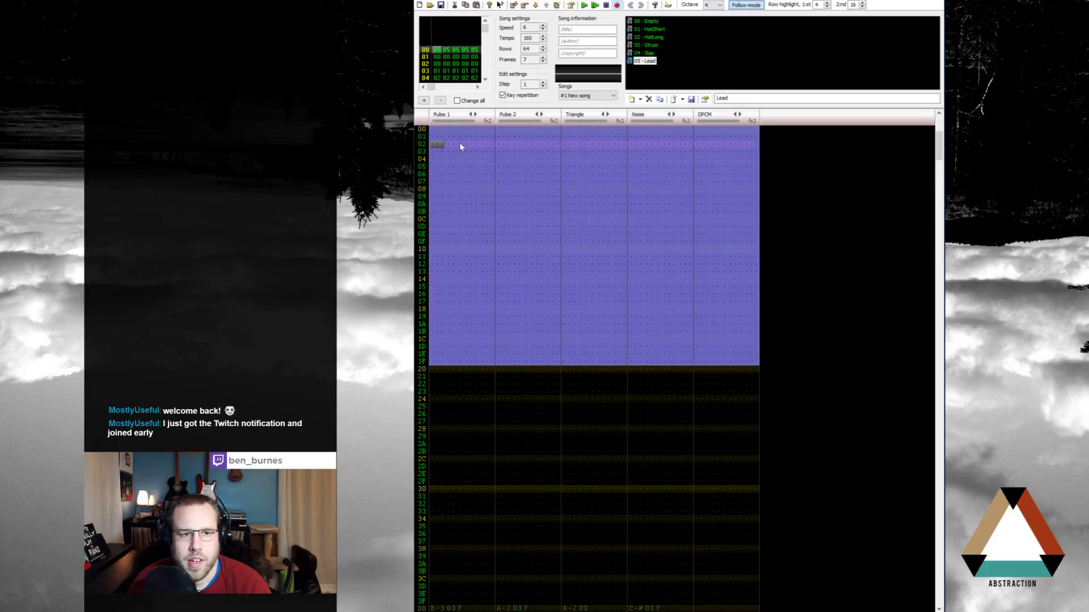
key(Delete)
click(525, 5)
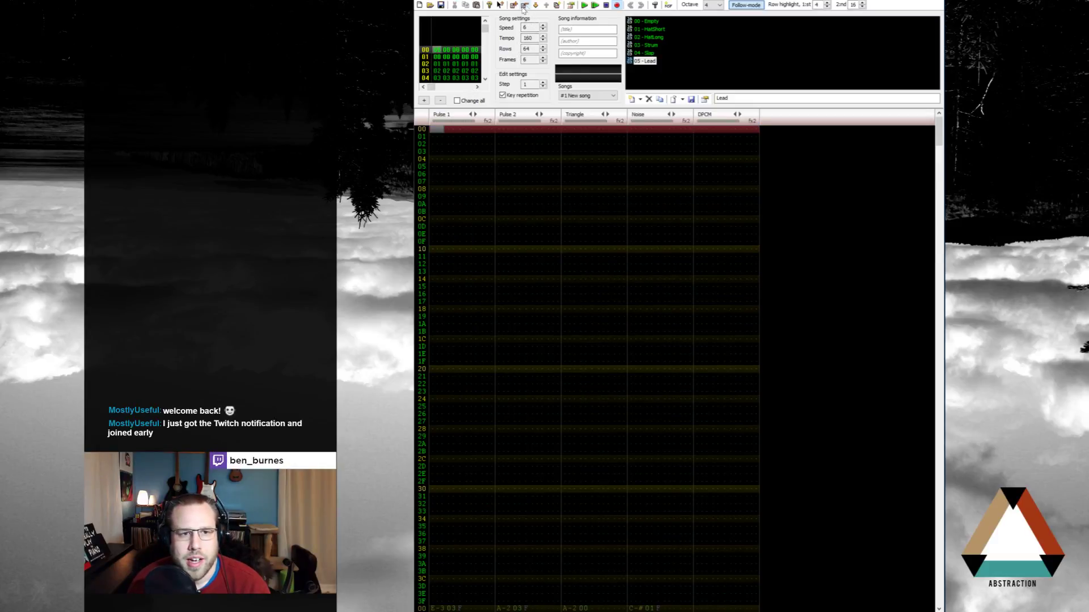
Step: Play the song from the start of frame 00 into frame 02, and replay the passage from row 12 of frame 02
click(435, 50)
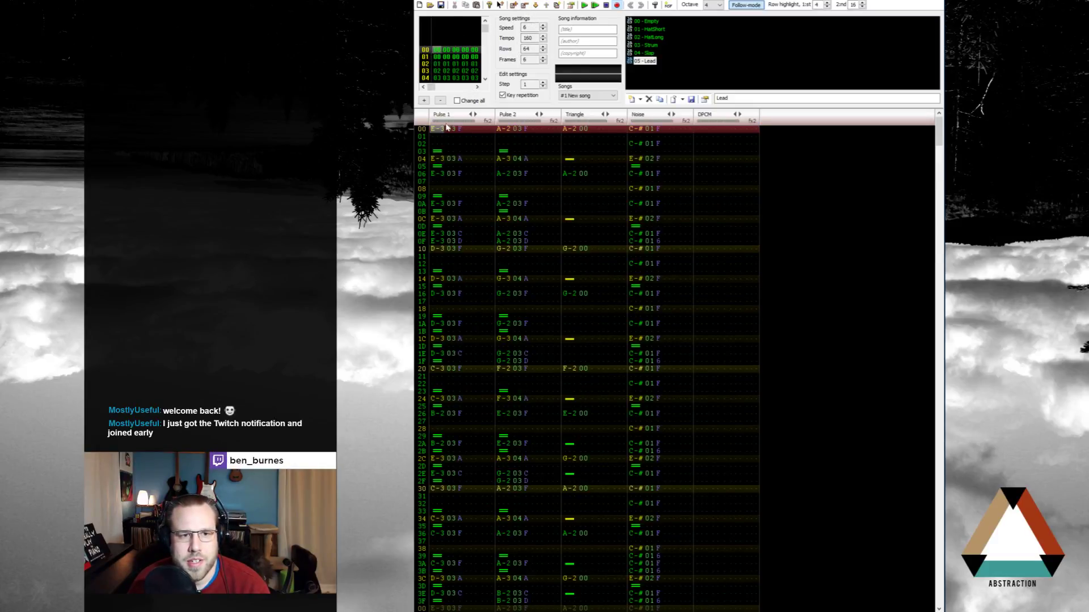
key(Return)
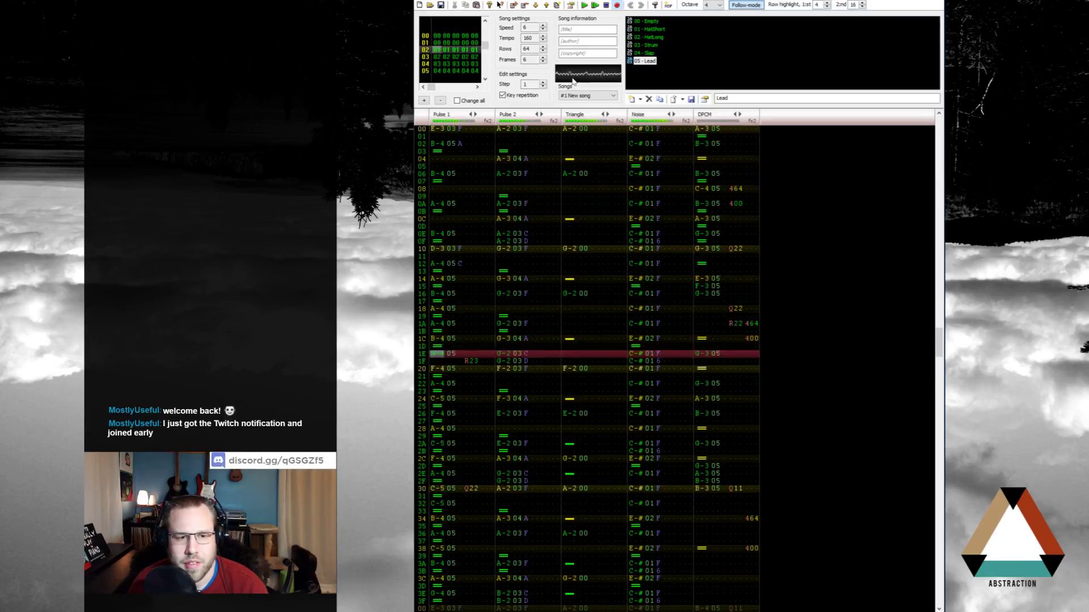
click(437, 268)
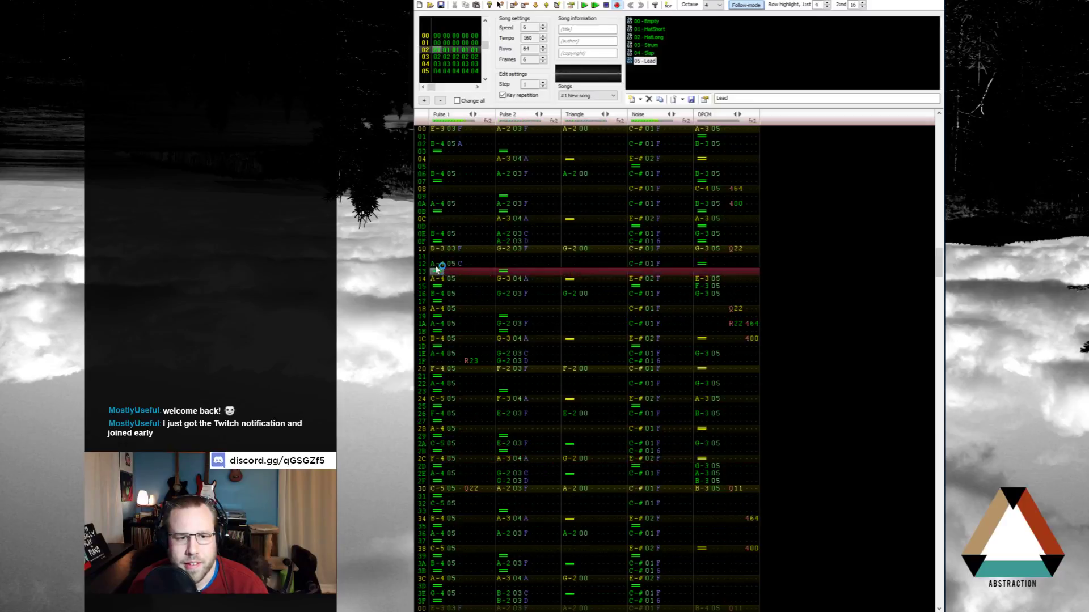
key(Return)
click(438, 265)
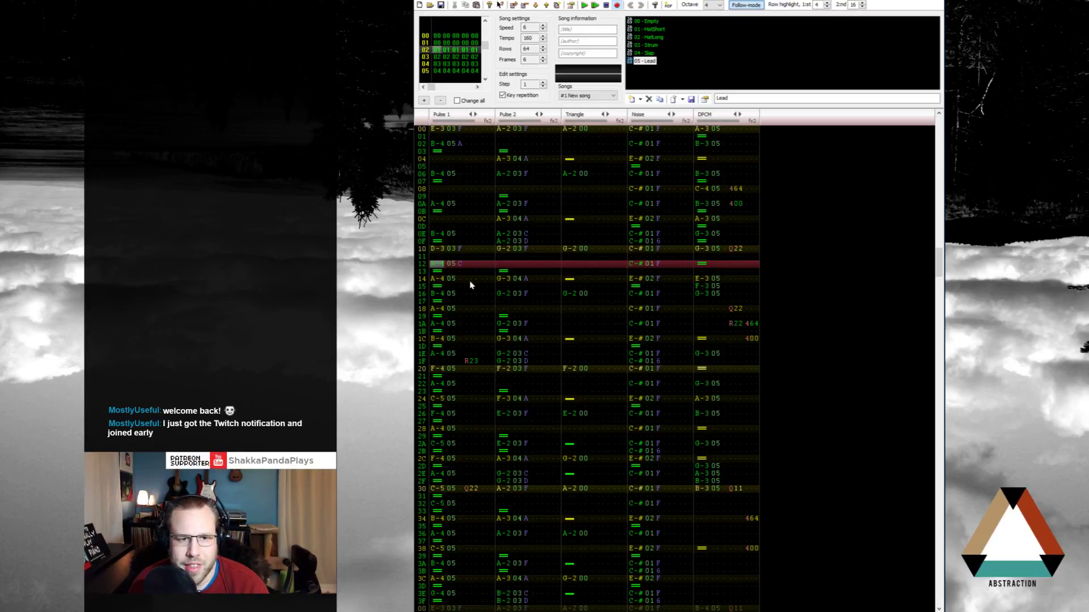
key(ctrl+Return)
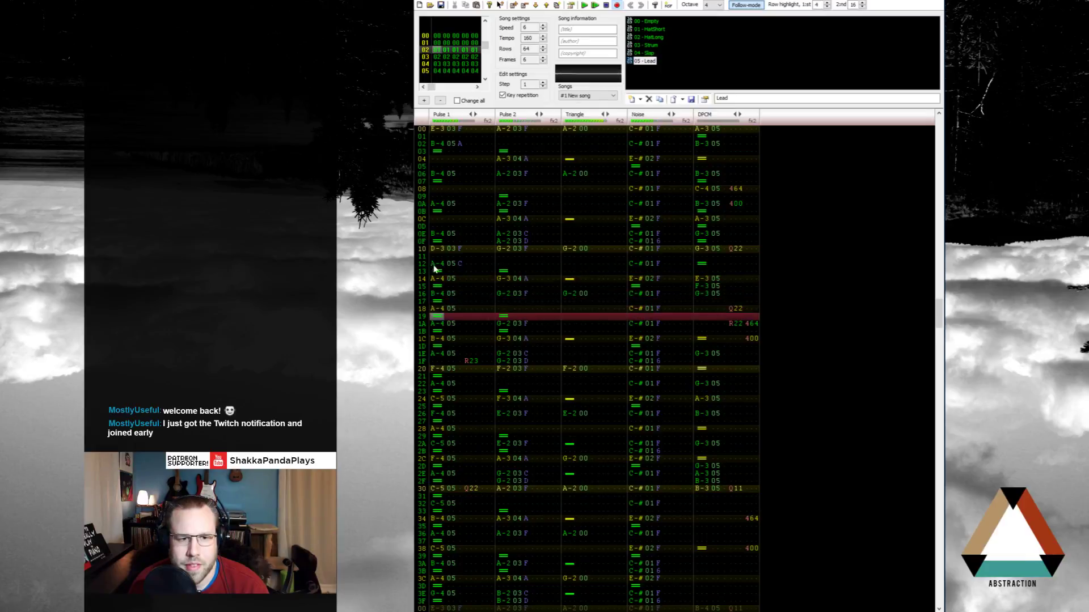
Step: Set the octave to 3 and replace the Pulse 1 release on row 13 of frame 02 with an A-4 Lead note
click(466, 272)
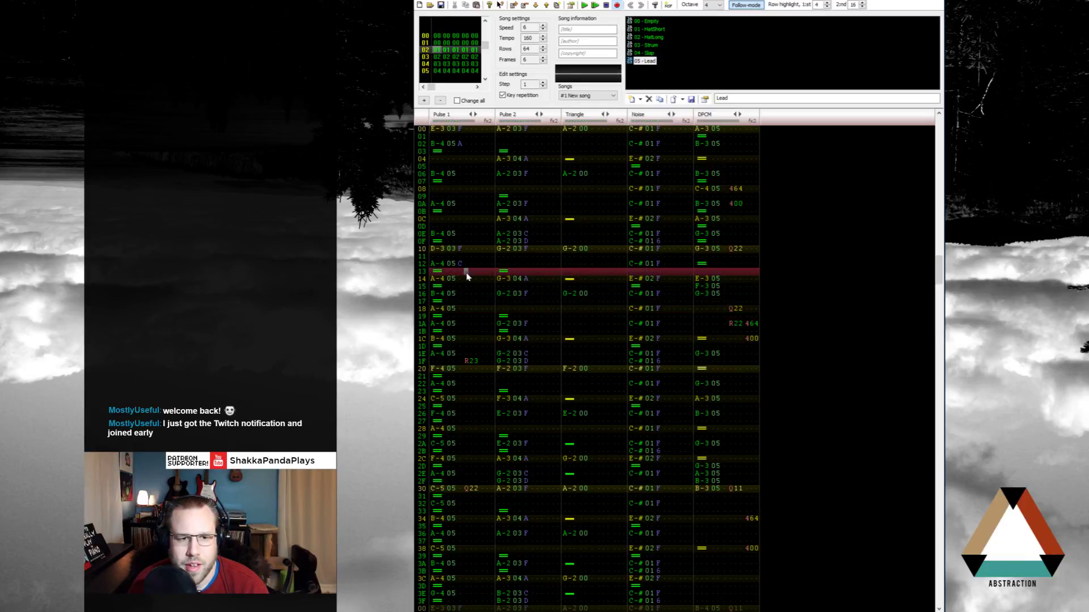
click(433, 273)
key(i)
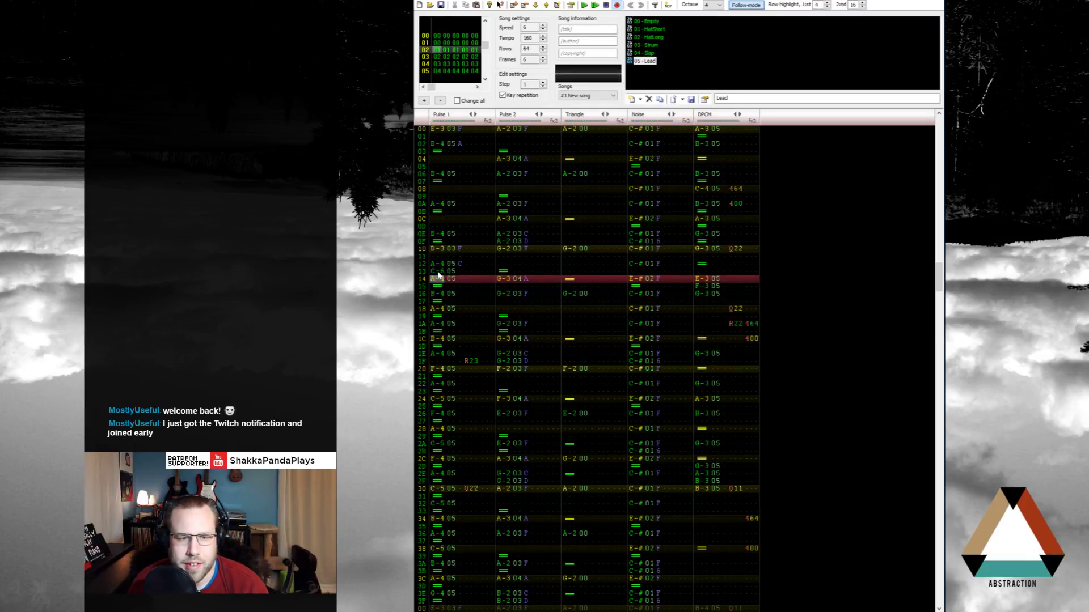
click(438, 272)
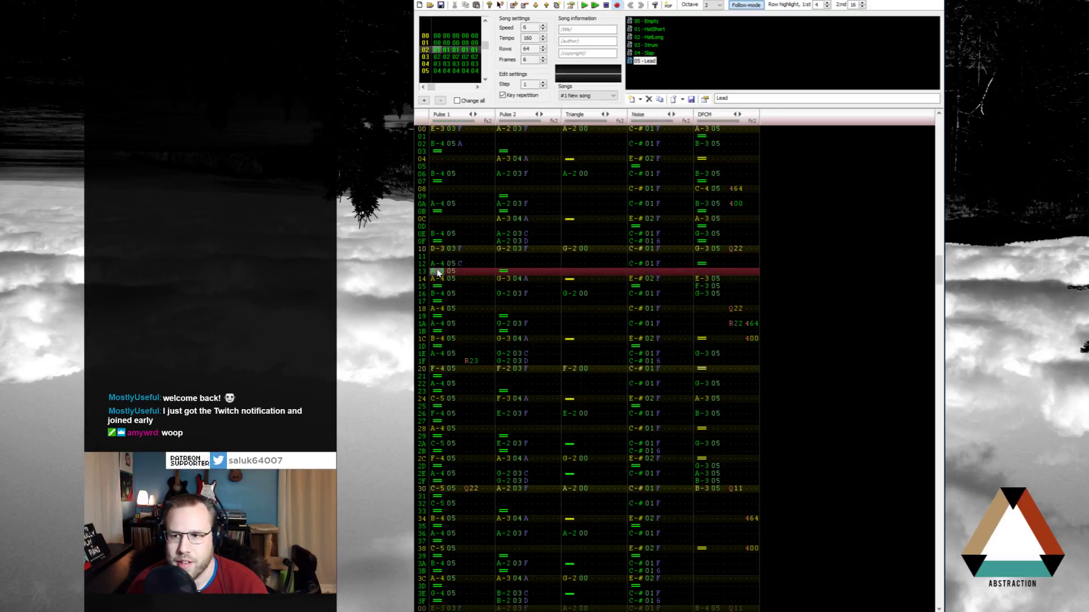
key(KP_Multiply)
key(u)
Step: Add a G04 effect to the Pulse 1 note on row 13 of frame 02 and play it
click(437, 272)
key(Right)
key(Right)
key(Right)
text(G0)
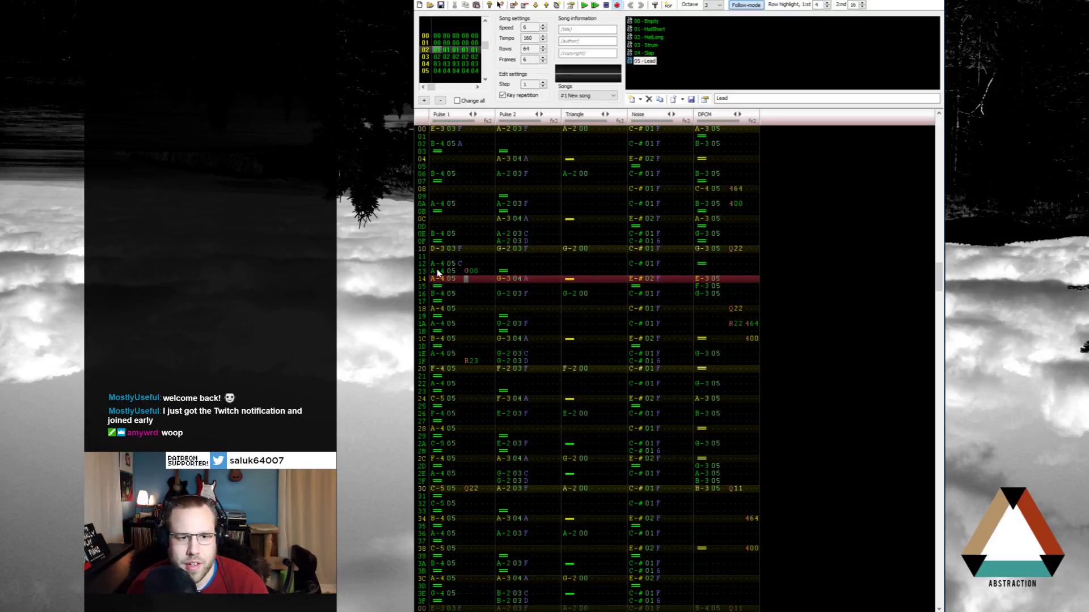
text(4)
key(Return)
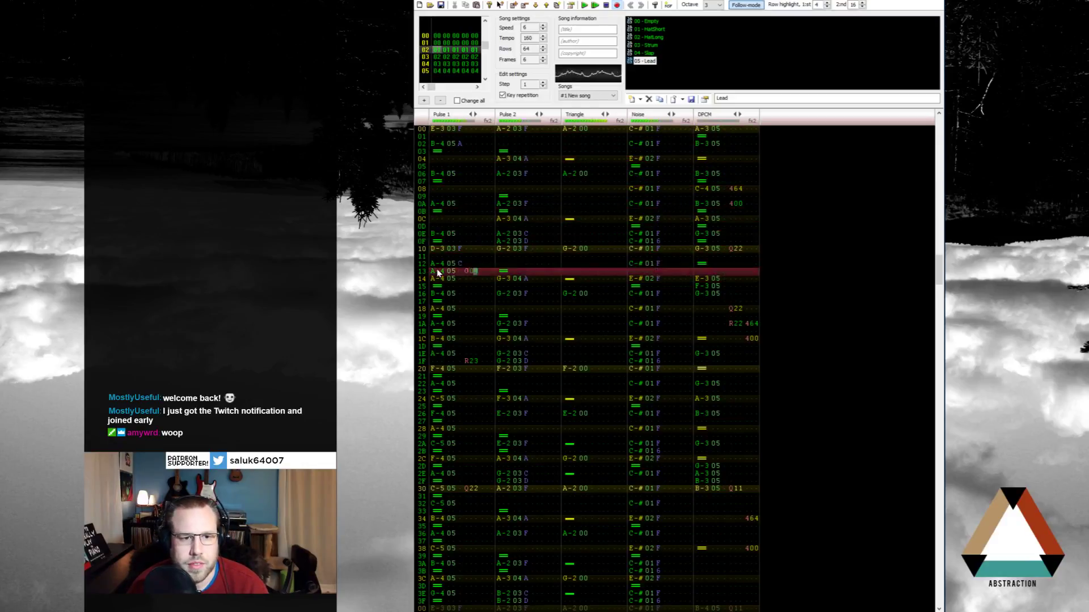
key(Return)
Step: Remove the G04 effect from the Pulse 1 note on row 13
key(Up)
key(Up)
key(Up)
key(Up)
key(Up)
key(Up)
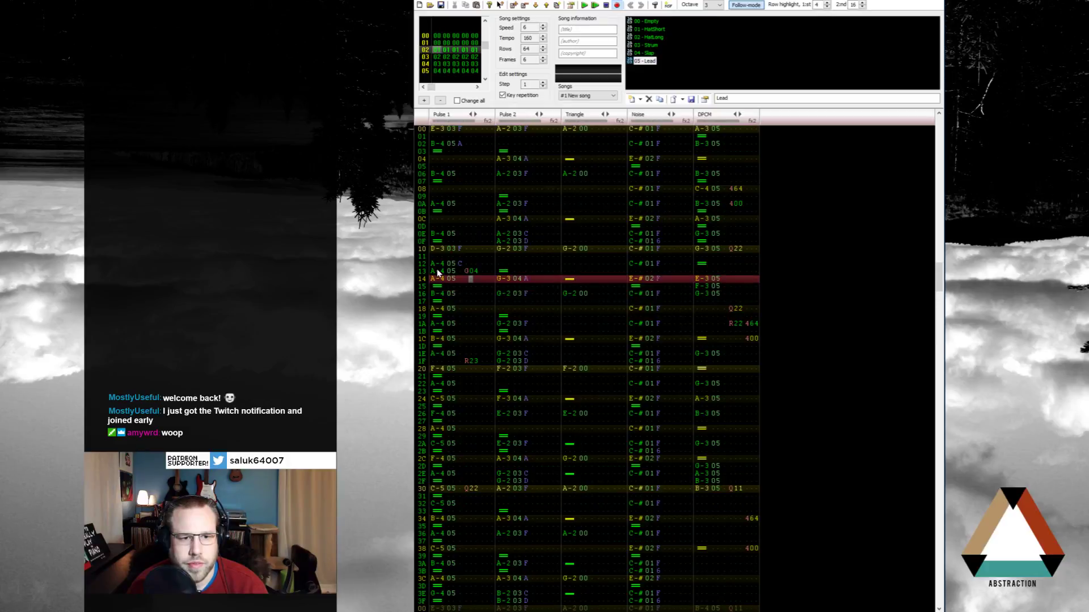
key(Delete)
key(Up)
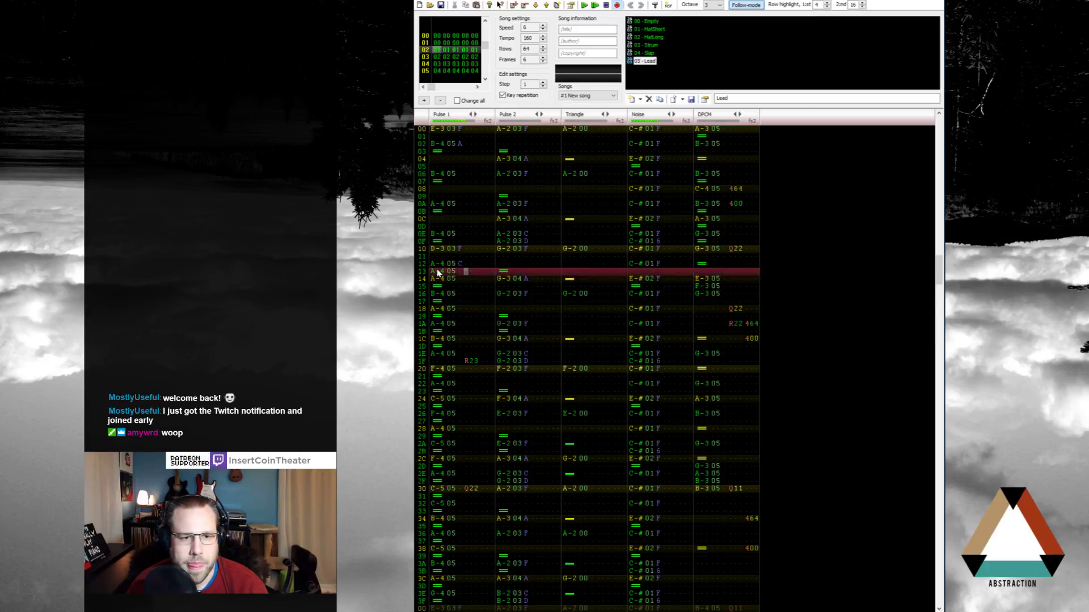
Step: Play from row 13 of frame 02, and audition an F-4 Lead note entered on row 27 of Pulse 1
key(ctrl+Return)
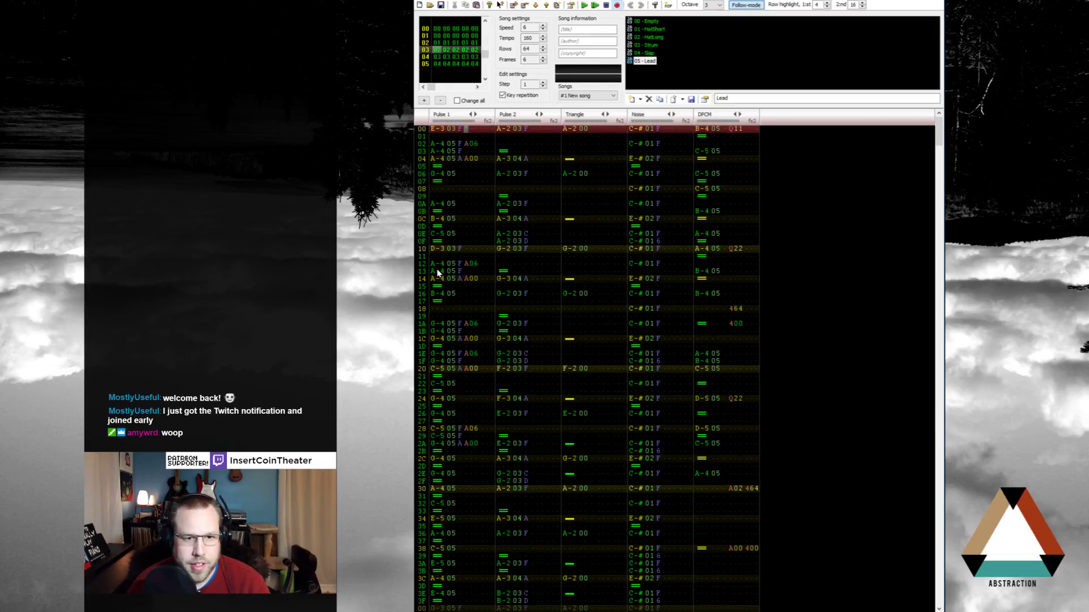
key(Return)
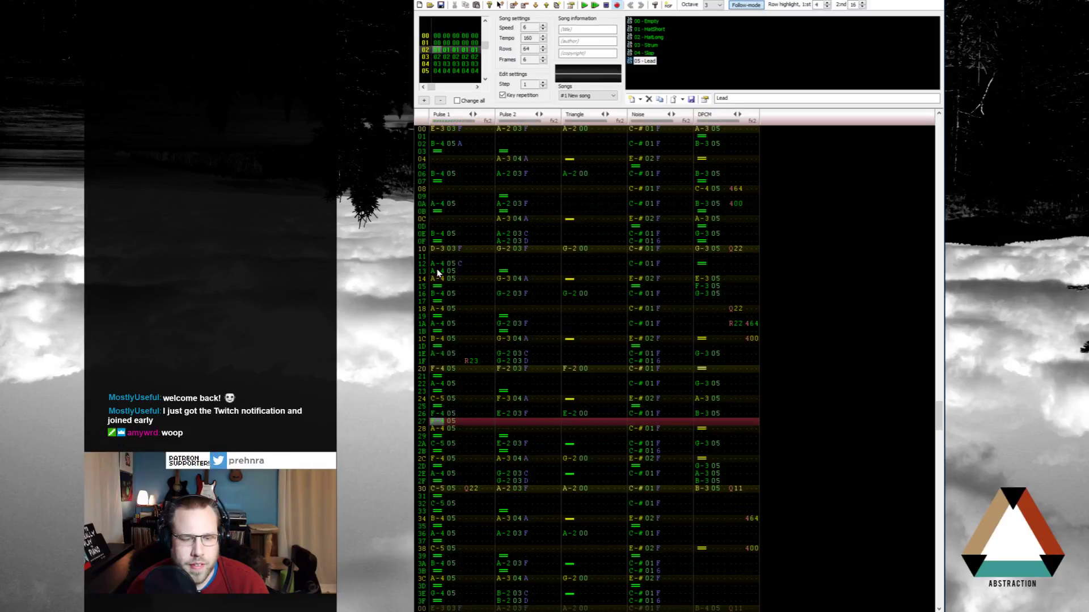
key(Return)
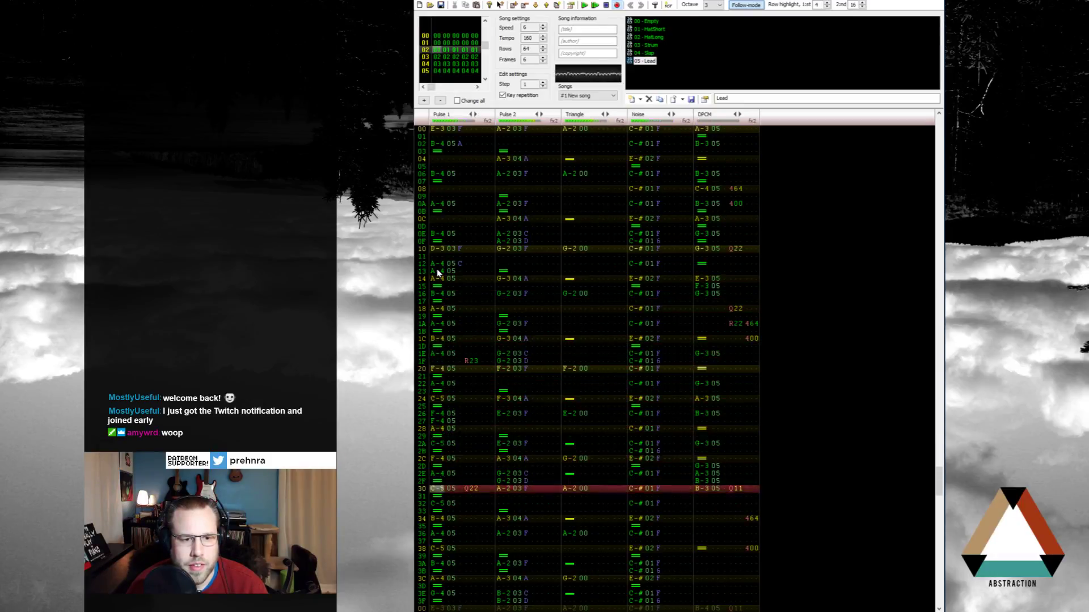
key(Return)
Step: Try a B-4 Lead note in place of the release on row 37 of Pulse 1 in frame 02
key(Up)
key(Up)
key(Up)
key(Up)
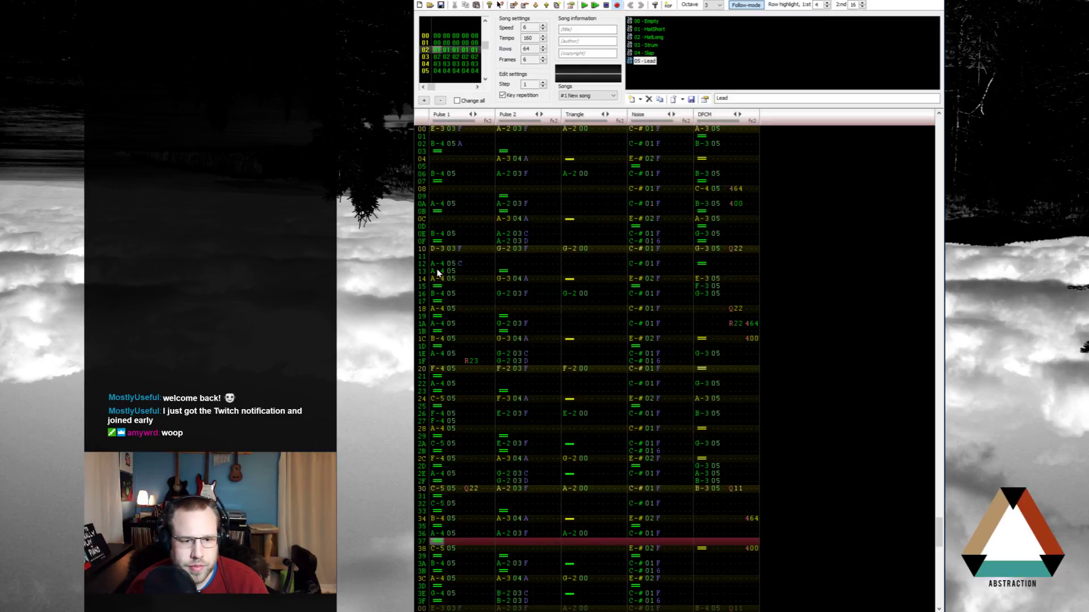
key(u)
key(Up)
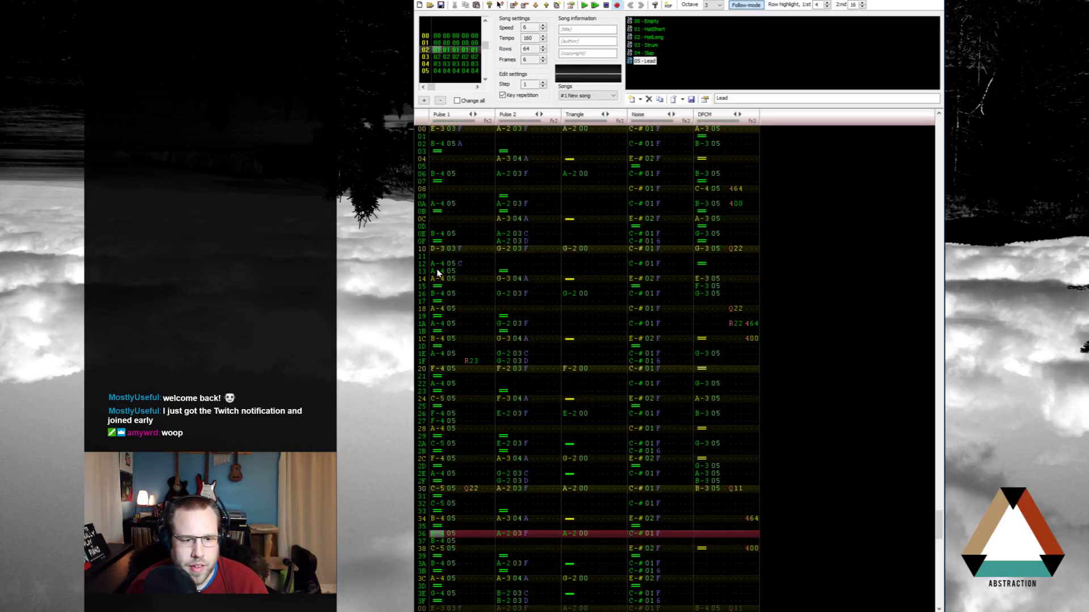
key(Down)
key(Delete)
Step: Replace the Pulse 1 release on row 33 of frame 02 with a B-4 Lead note
key(Up)
key(Up)
key(Up)
key(Up)
key(Up)
key(u)
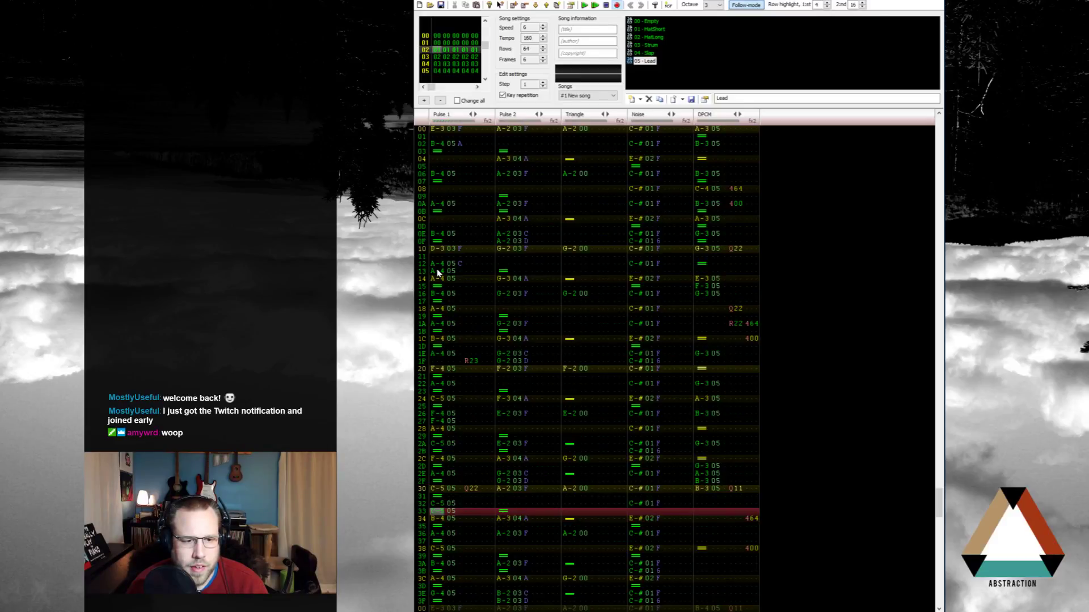
Step: Restore the Pulse 1 release on row 33 of frame 02, enter a C-5 Lead note on row 35, and play it back
key(Delete)
key(Down)
key(i)
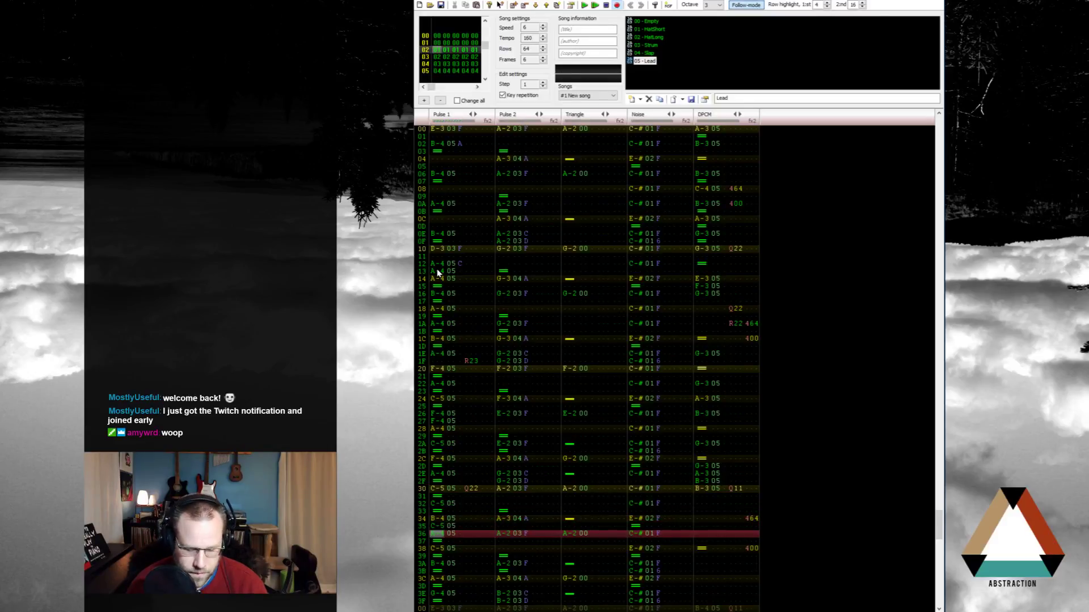
key(Return)
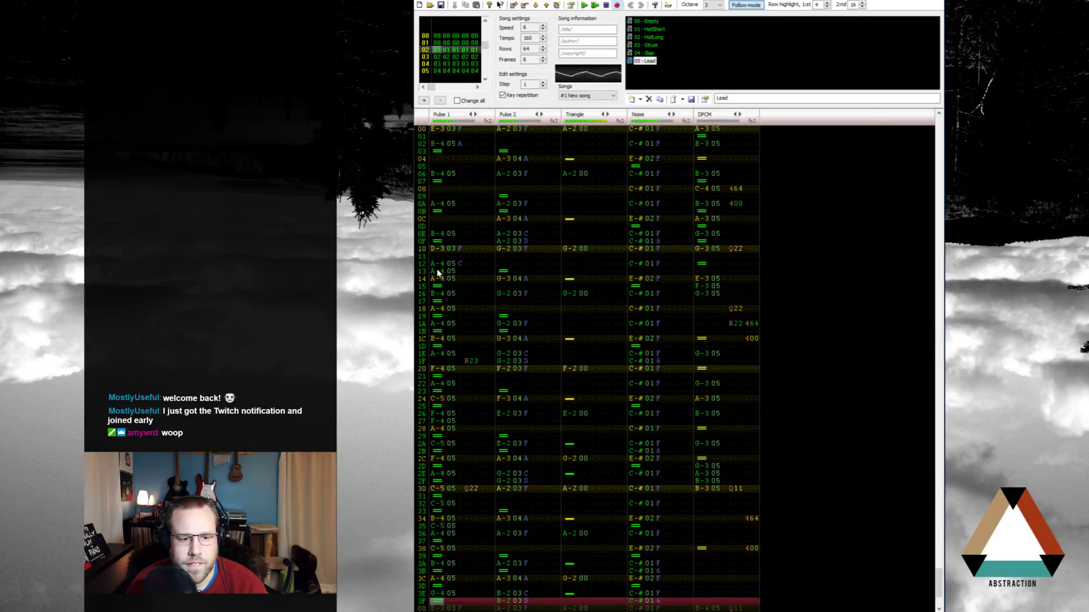
key(Return)
Step: Change the Pulse 1 Lead note on row 35 of frame 02 to B-4
key(Up)
key(Up)
key(Up)
key(Up)
key(Up)
key(Up)
key(Up)
key(Up)
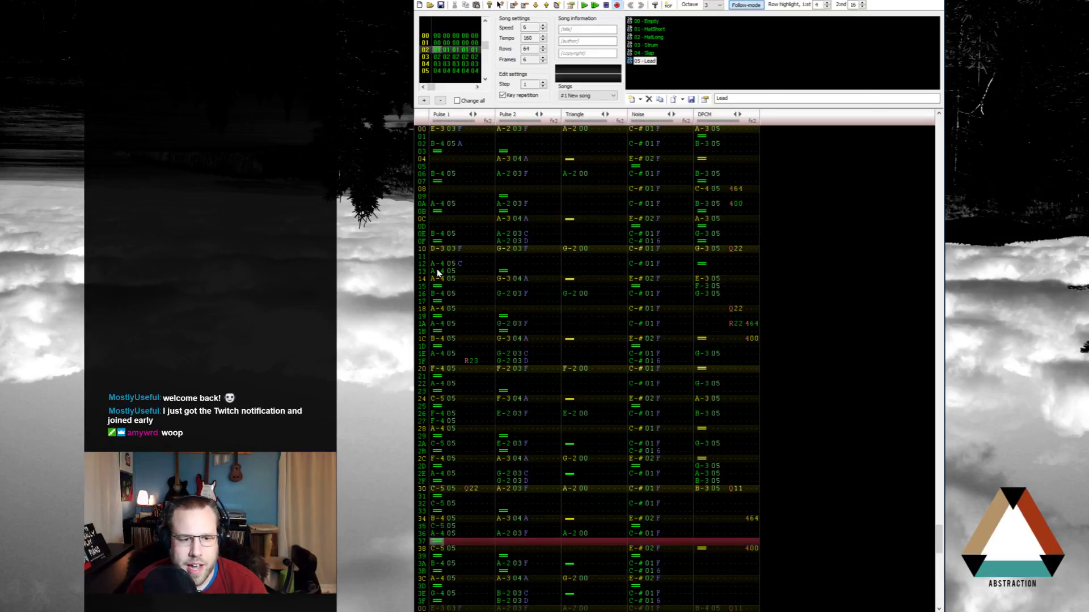
key(Up)
key(Up)
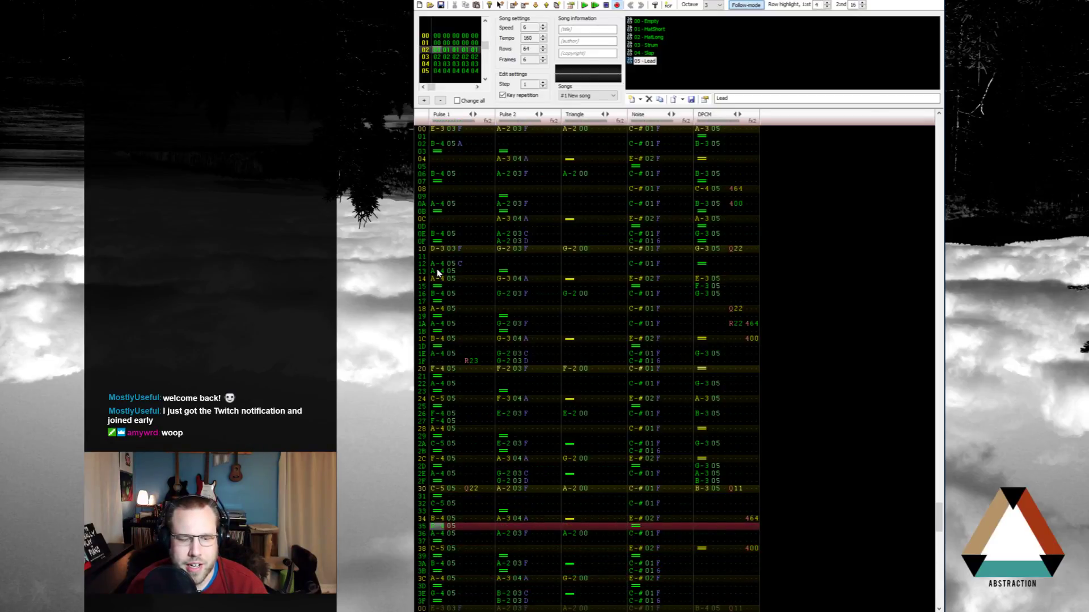
Step: Copy the Pulse 1 volume and effect values from rows 02–04 of frame 03 onto rows 34–36 of frame 02
key(Down)
key(Down)
key(Down)
key(Down)
key(Down)
key(Down)
key(Down)
key(Down)
key(Down)
key(Down)
key(Down)
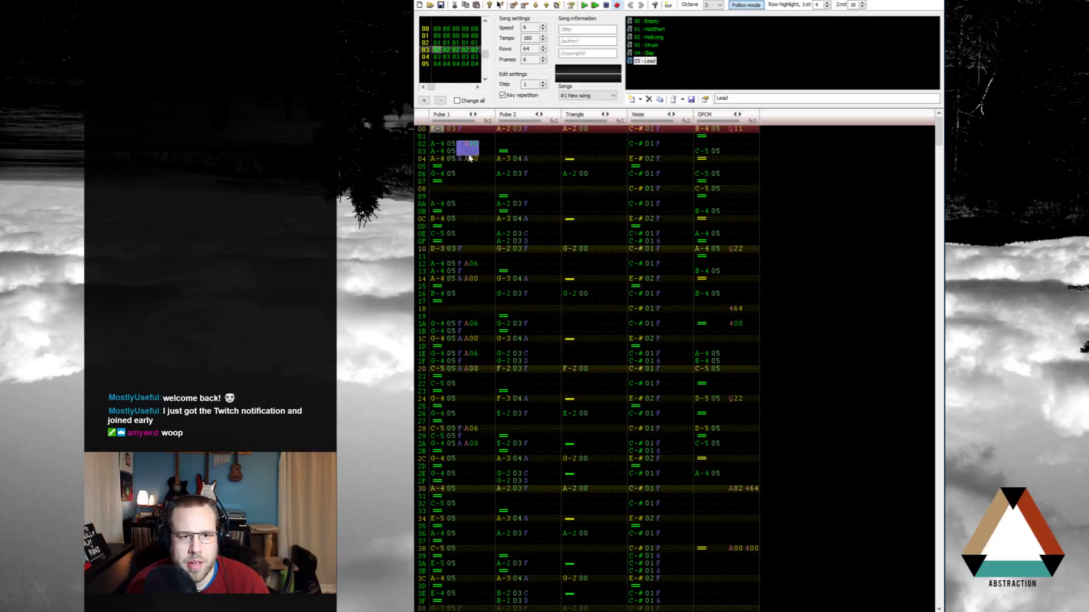
drag(469, 158, 469, 160)
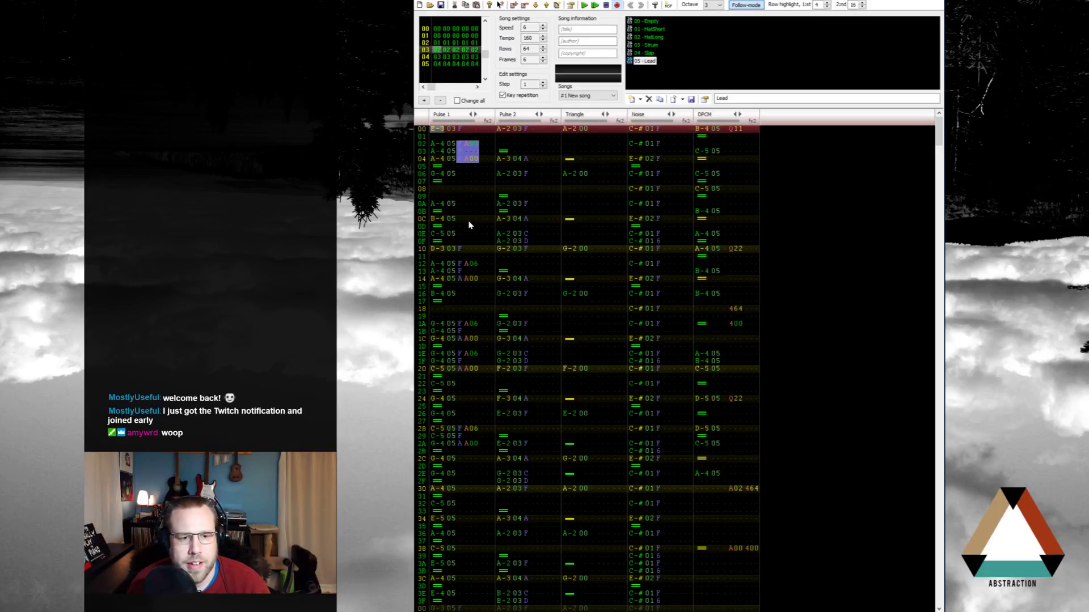
scroll(469, 225, up, 2)
click(462, 340)
key(ctrl+v)
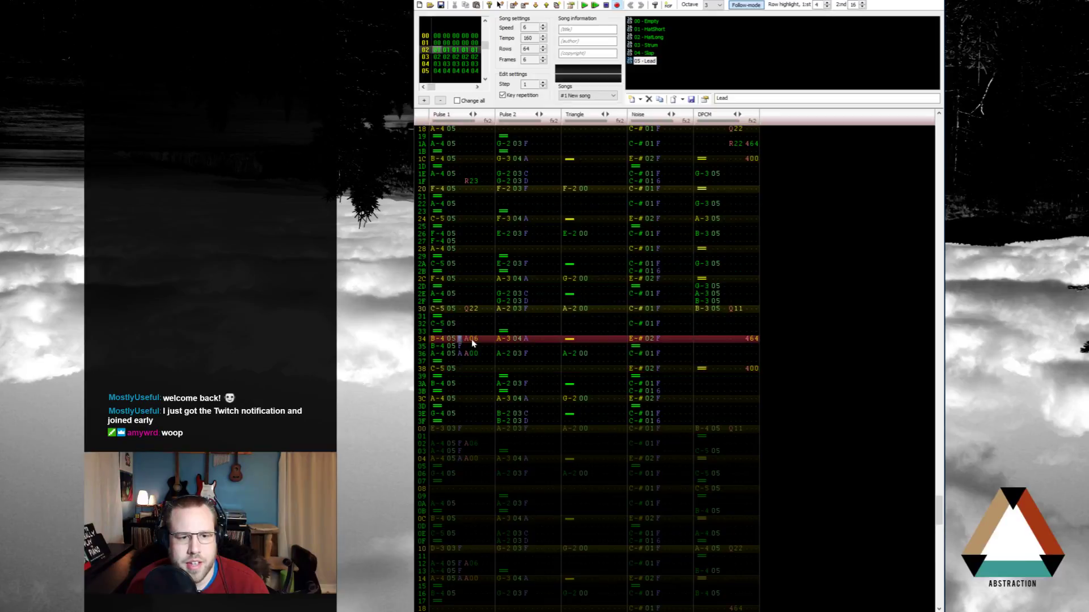
Step: Paste the same F/A06, F and A/A00 volume and effect values onto Pulse 1 rows 26–28 and 12–14 of frame 02
scroll(468, 339, up, 1)
click(461, 297)
text(F A06 F A A00)
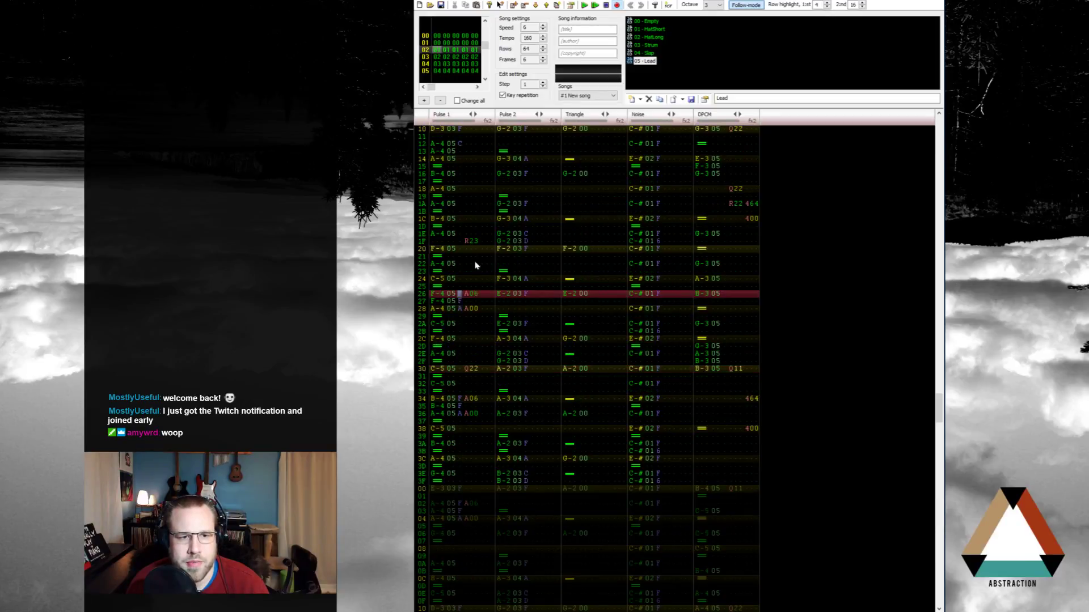
click(459, 143)
key(ctrl+v)
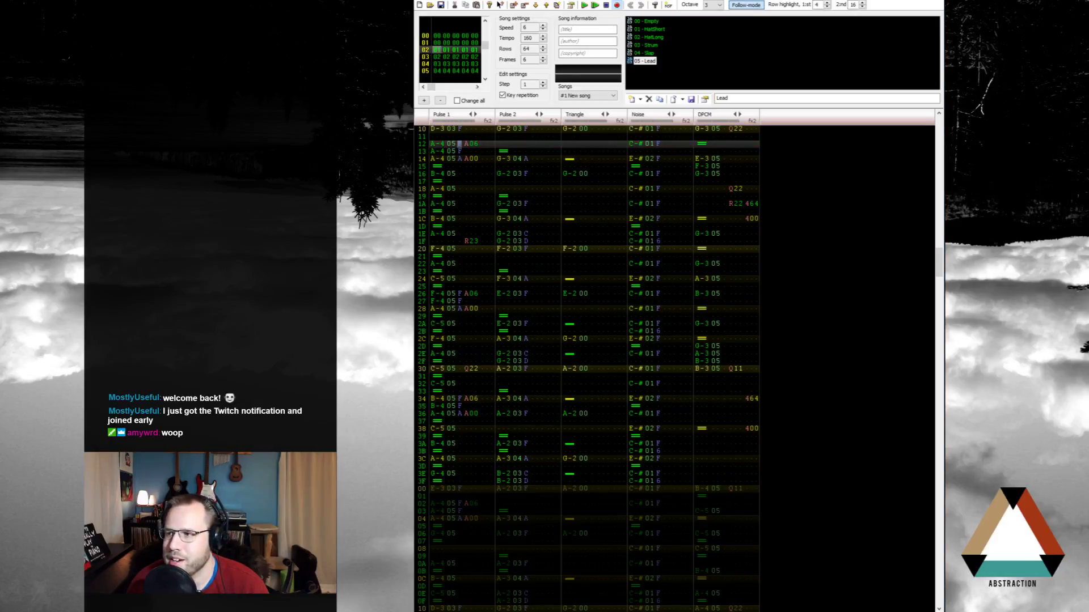
Step: Play frame 02 from row 00 to audition the edited lead melody
key(space)
scroll(571, 218, up, 3)
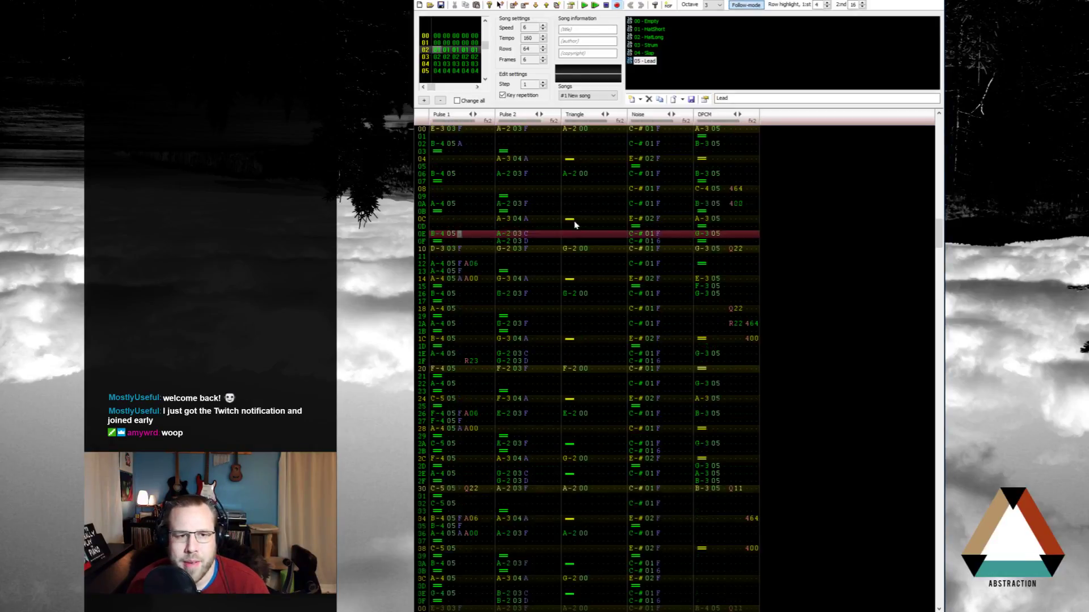
click(438, 130)
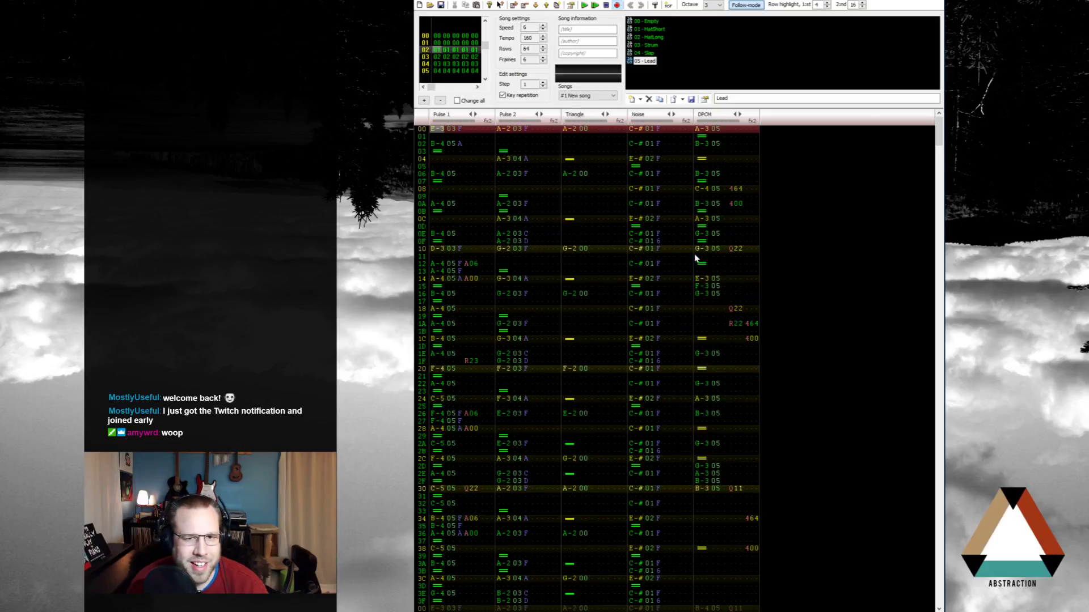
drag(702, 137, 774, 122)
click(724, 192)
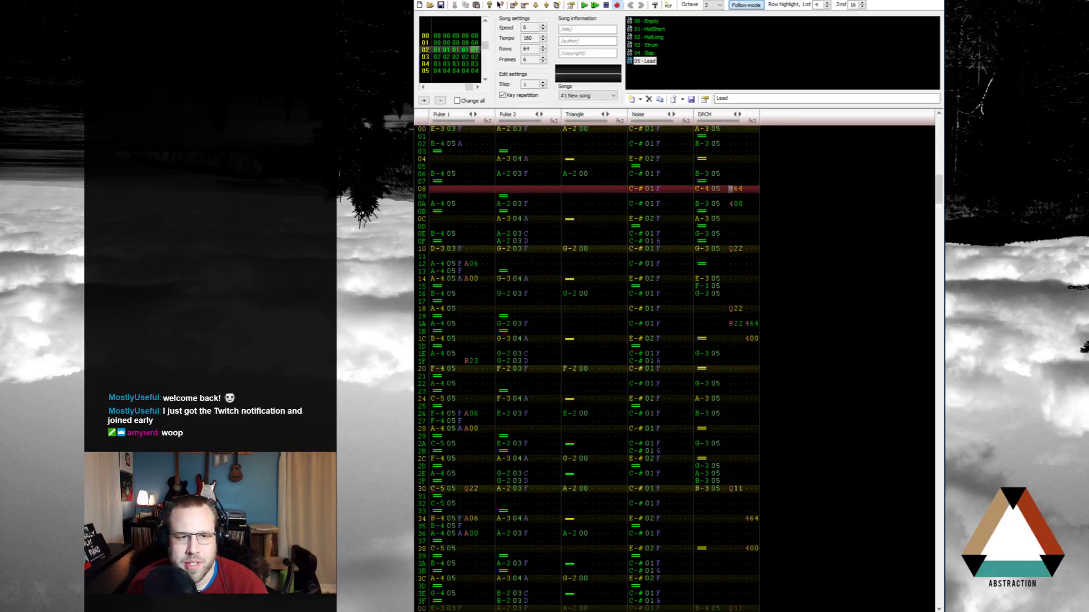
click(437, 130)
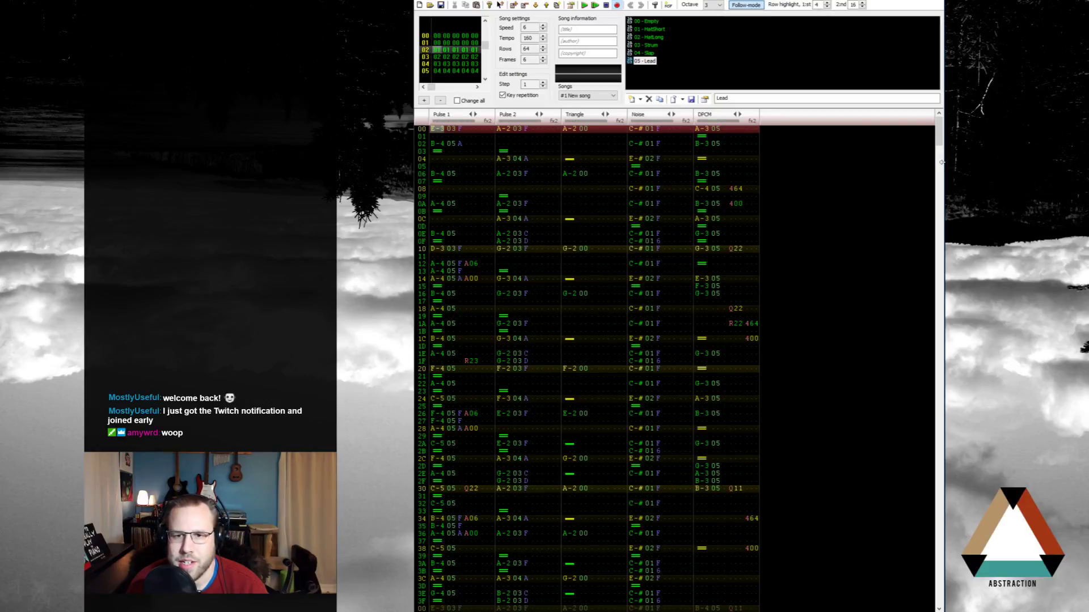
drag(943, 162, 956, 162)
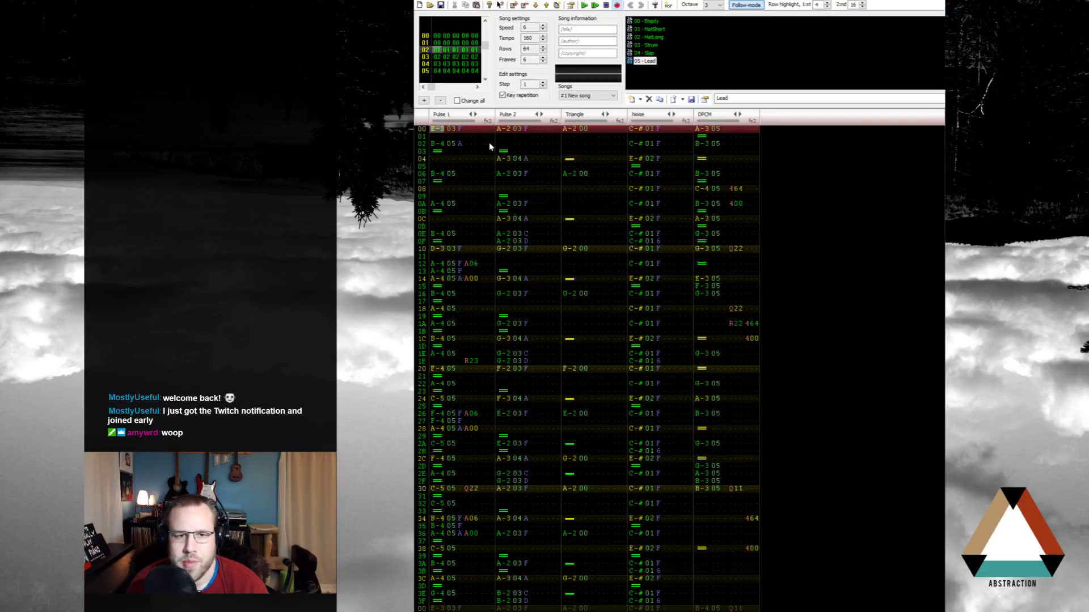
key(Return)
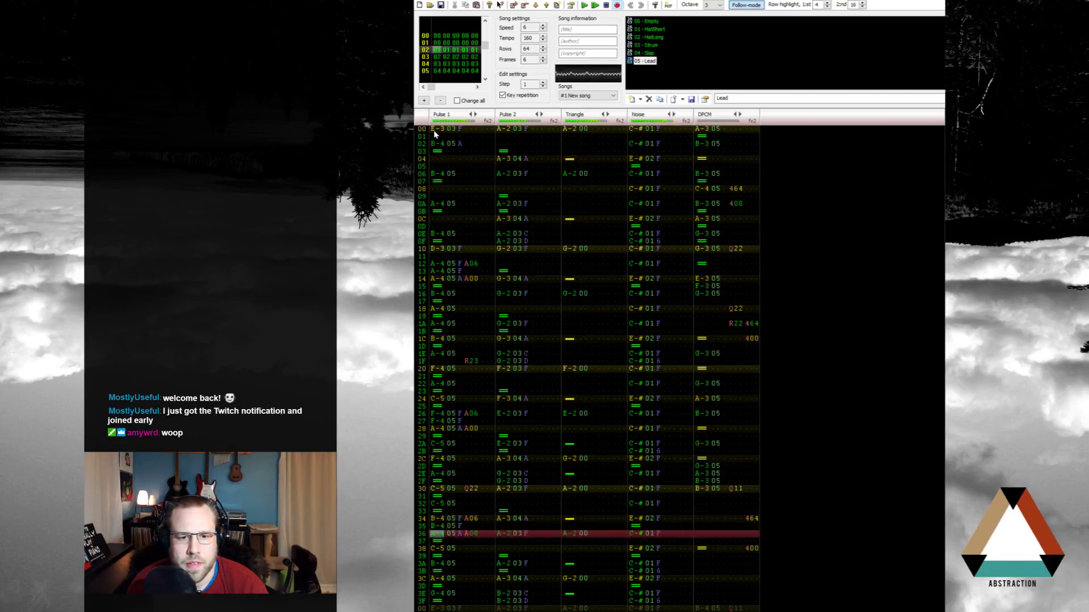
key(Return)
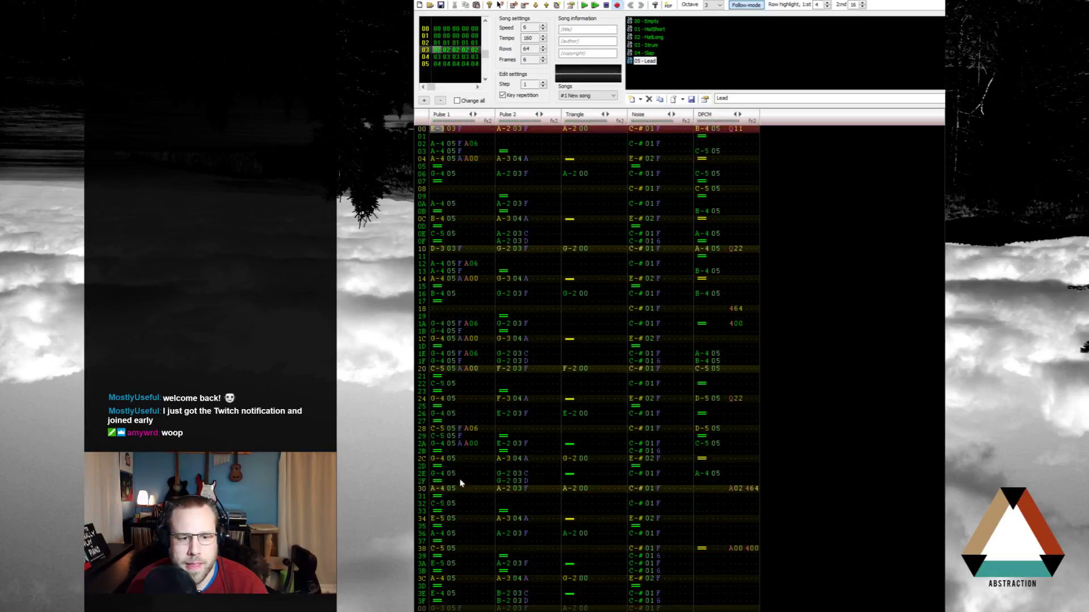
Step: Set the Pulse 1 Lead note on row 3E of frame 02 to B-4 and play on into frame 03
scroll(460, 478, up, 3)
click(435, 415)
key(u)
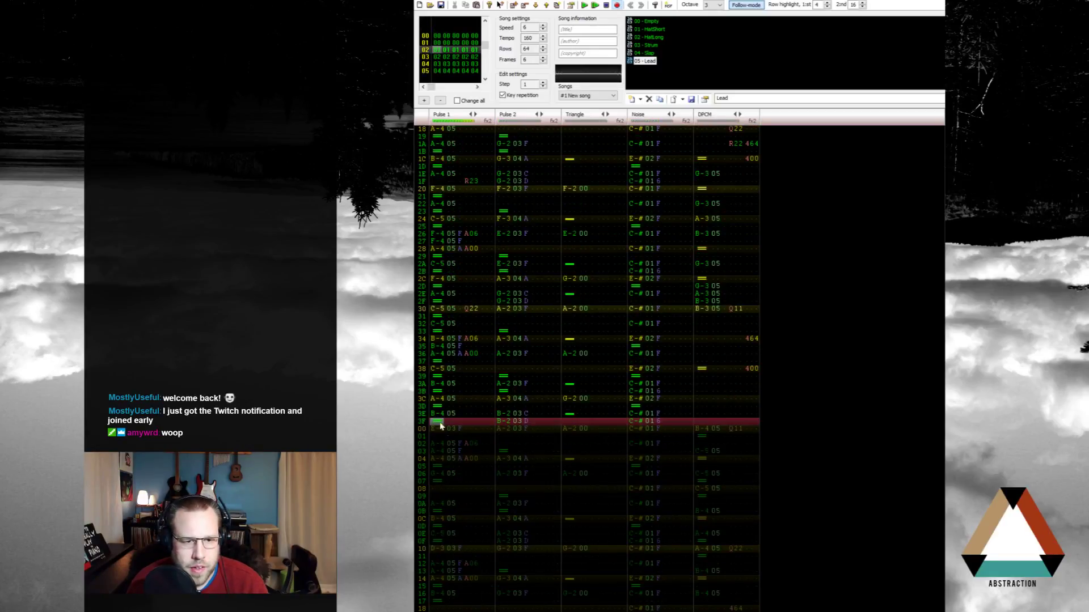
key(Return)
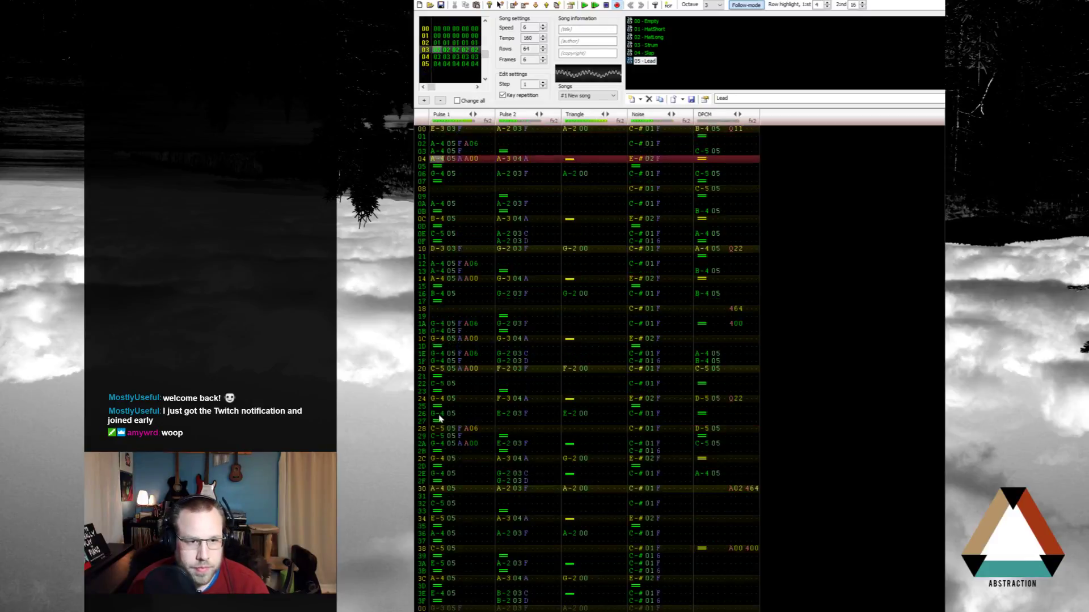
key(Return)
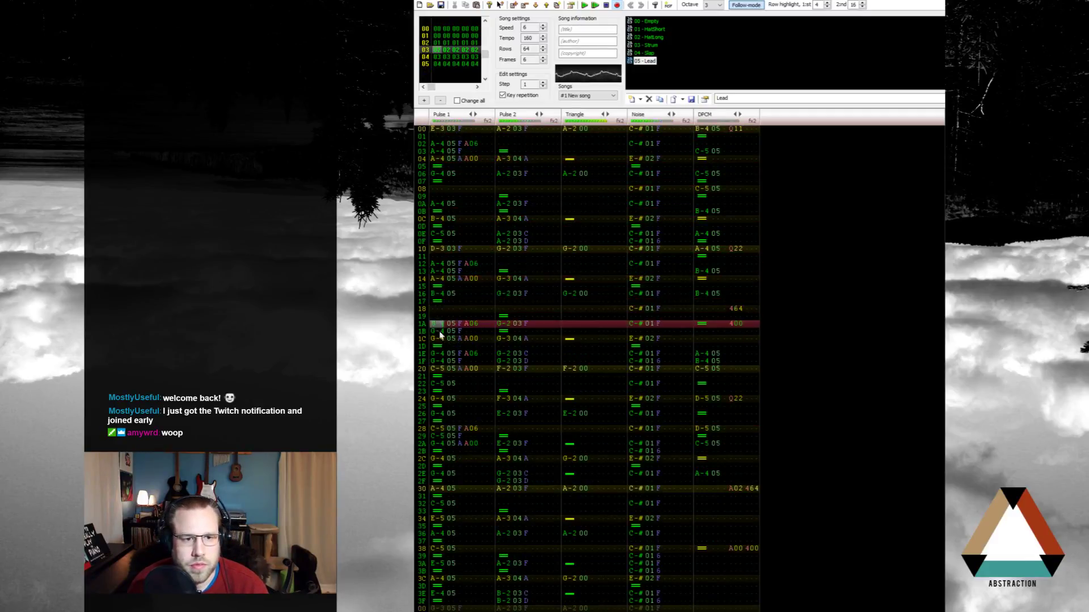
Step: Move the Pulse 1 A-4 slide phrase in frame 03 from rows 12–14 to rows 16–18, ending it with a release on row 19
drag(435, 264, 471, 285)
click(439, 300)
drag(449, 271, 465, 301)
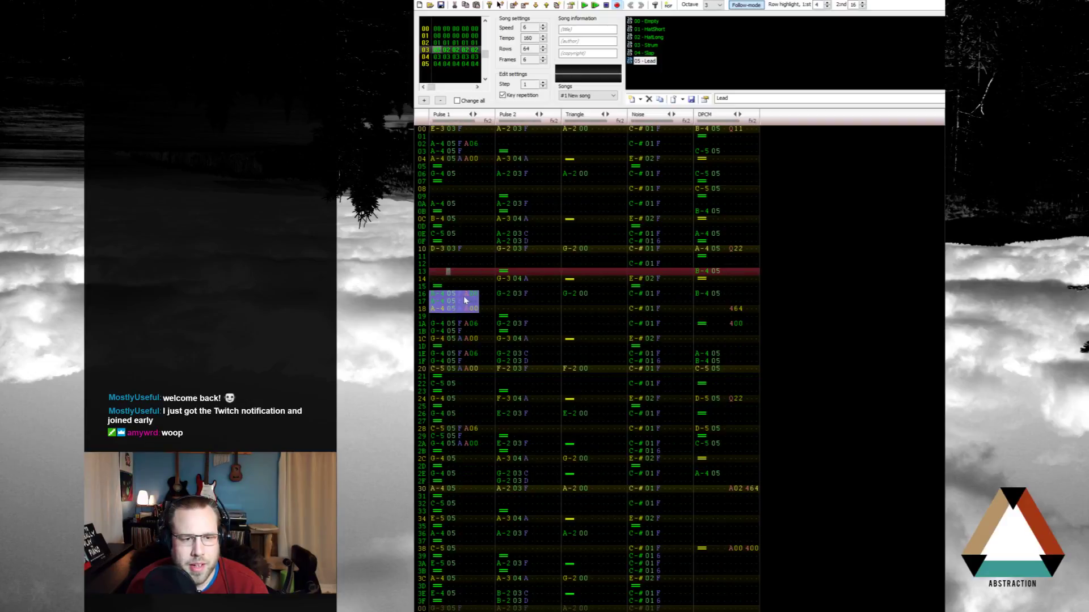
click(435, 316)
key(Down)
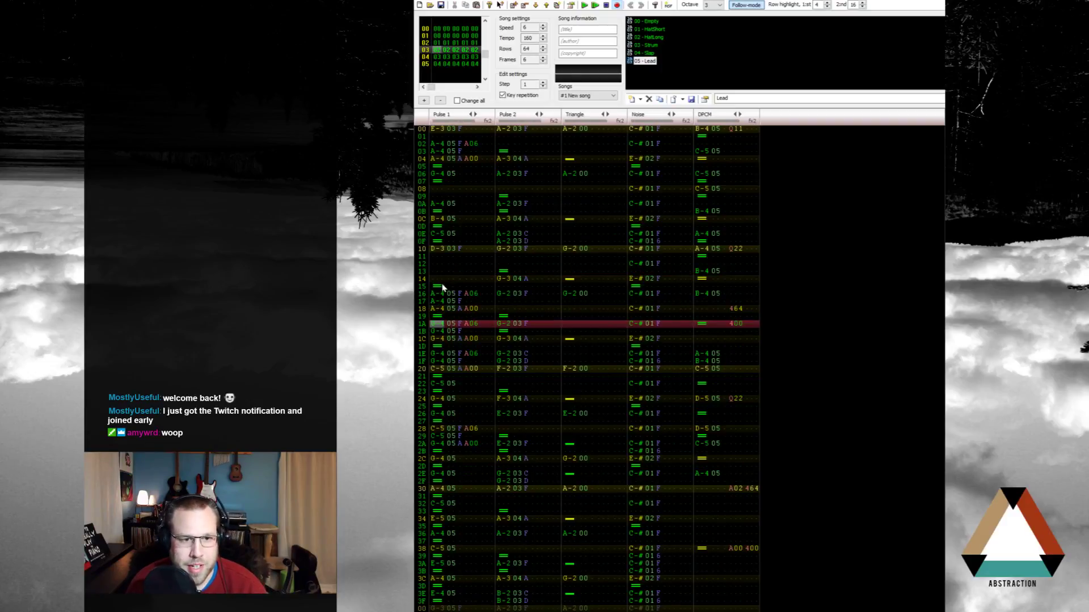
Step: Try a G-4 Lead note on row 12 of Pulse 1 in frame 03
key(Up)
key(Up)
key(Up)
key(Up)
click(436, 264)
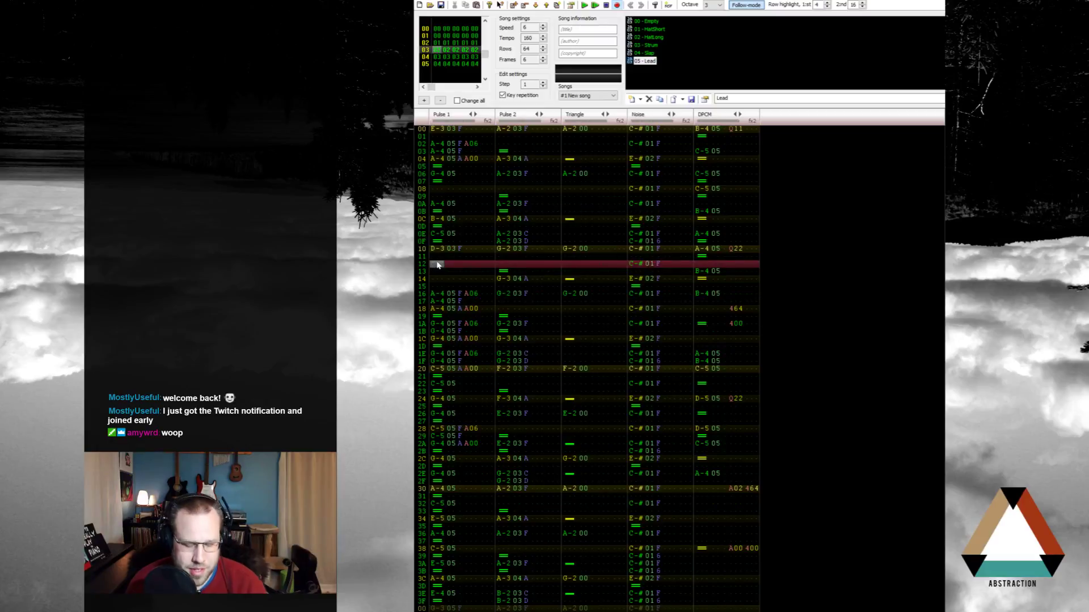
key(o)
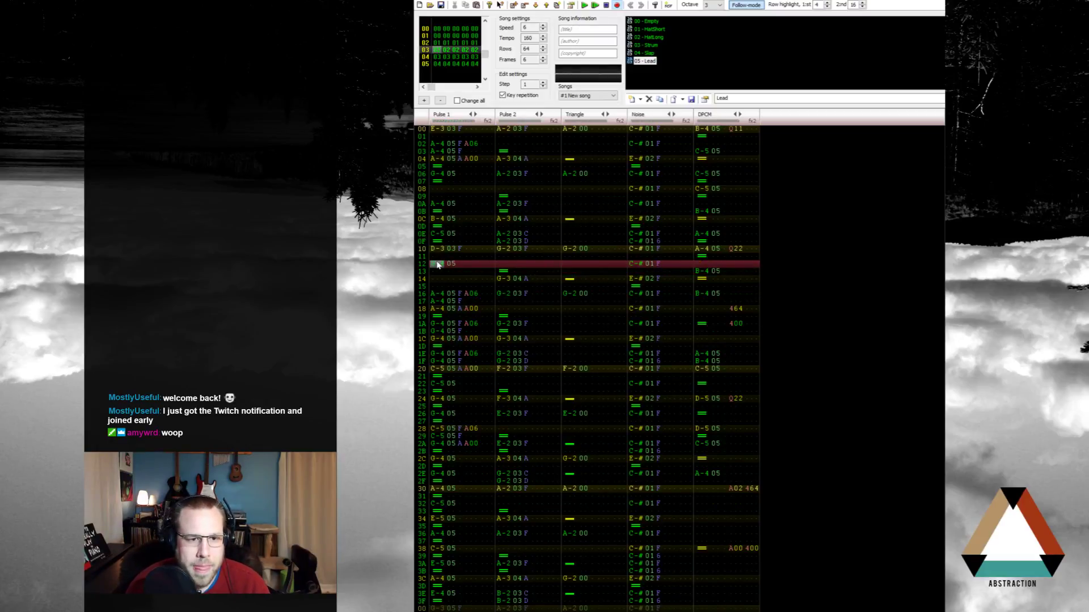
key(Down)
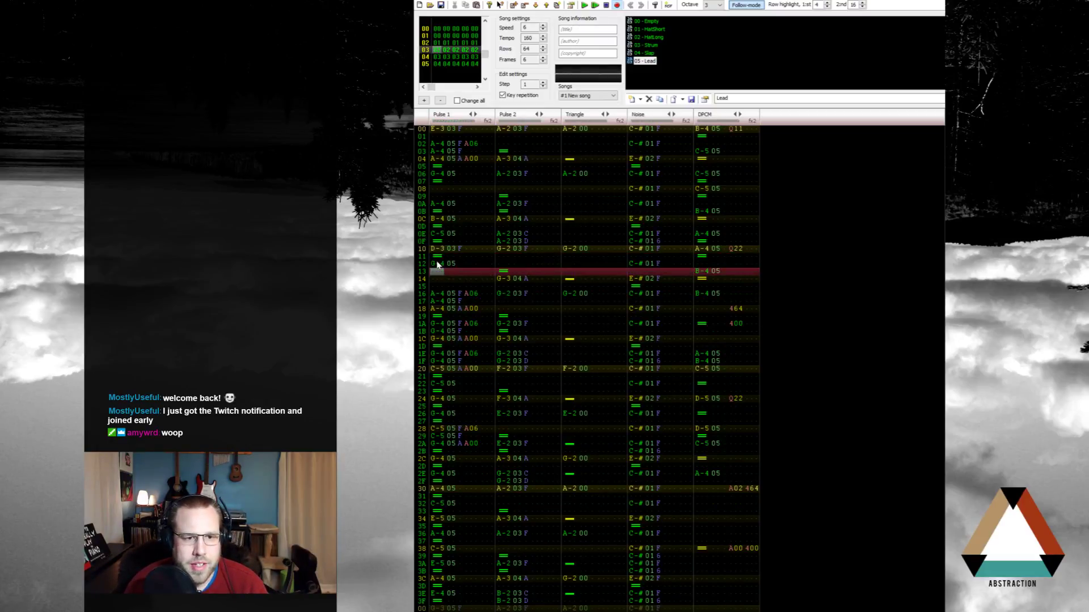
Step: Enter E-4 on row 12, a release on row 13 and G-4 on row 14 of Pulse 1 in frame 03, and play them back
key(Down)
click(436, 264)
key(Up)
key(Down)
key(Down)
key(Down)
key(t)
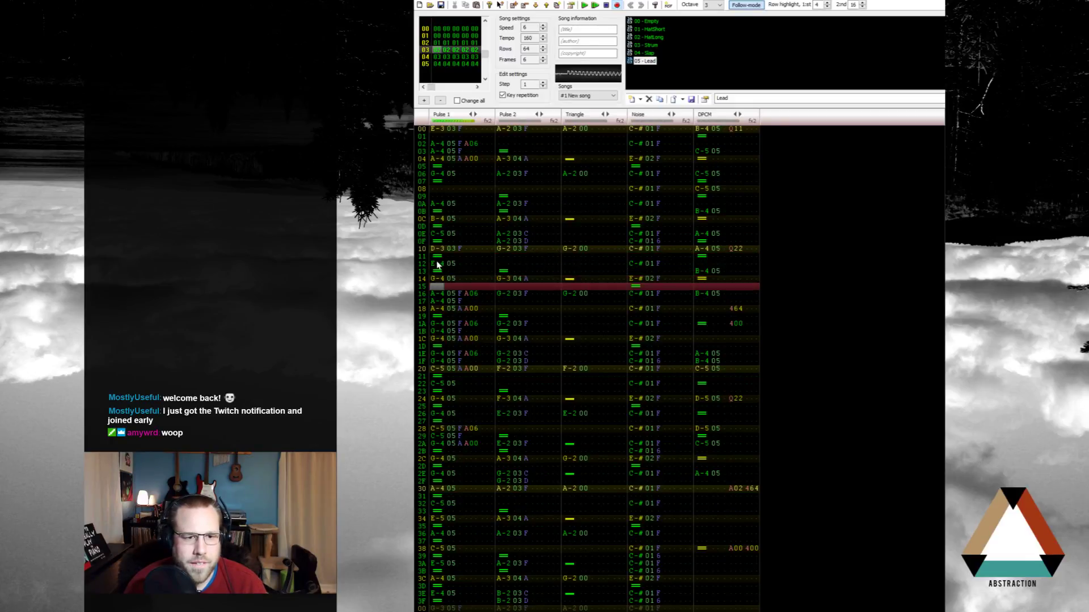
key(Return)
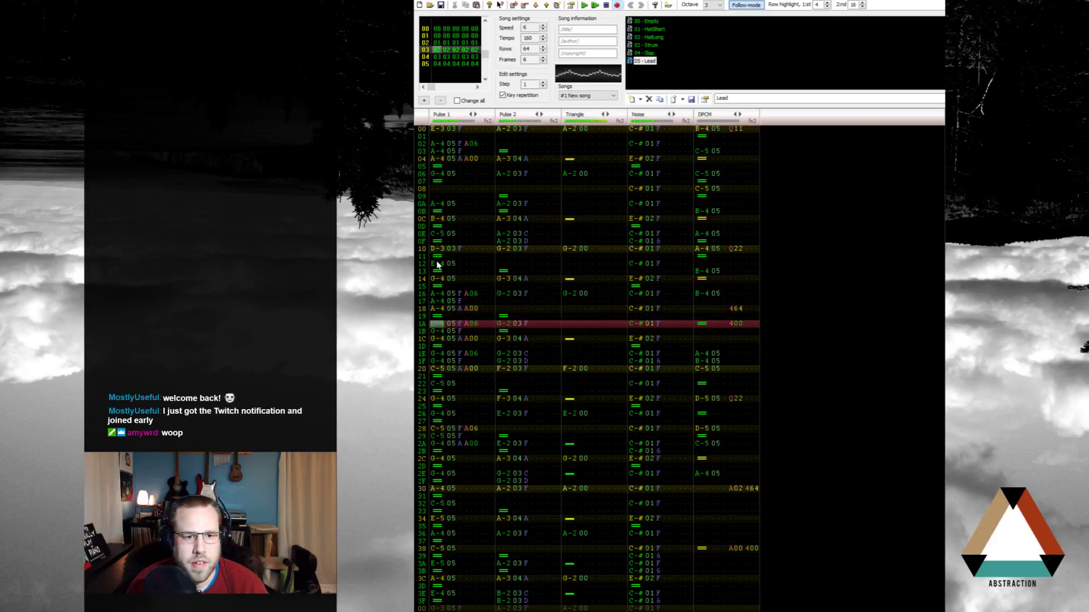
key(Return)
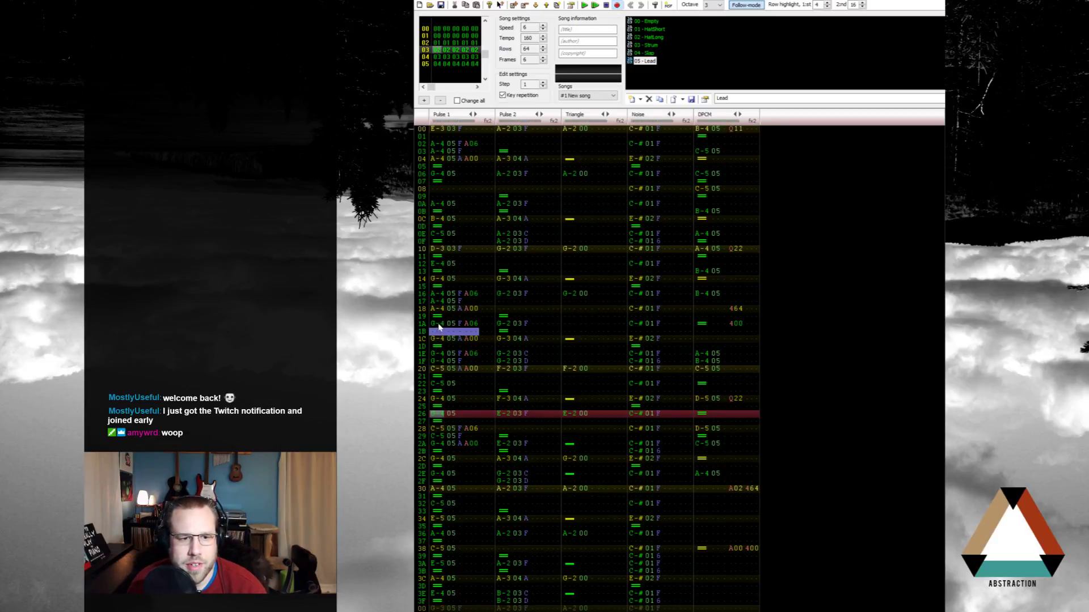
Step: Replace Pulse 1 rows 1A–1C of frame 03 with a copy of the E-4 to G-4 phrase from rows 12–14, and play it back
drag(439, 326, 466, 347)
drag(438, 268, 454, 287)
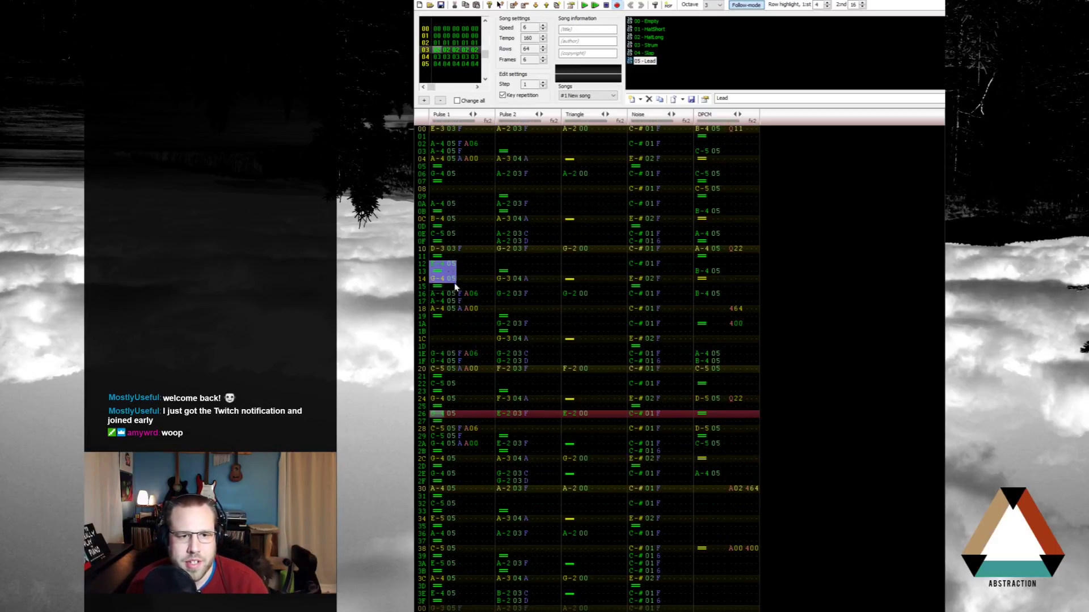
click(434, 322)
key(ctrl+v)
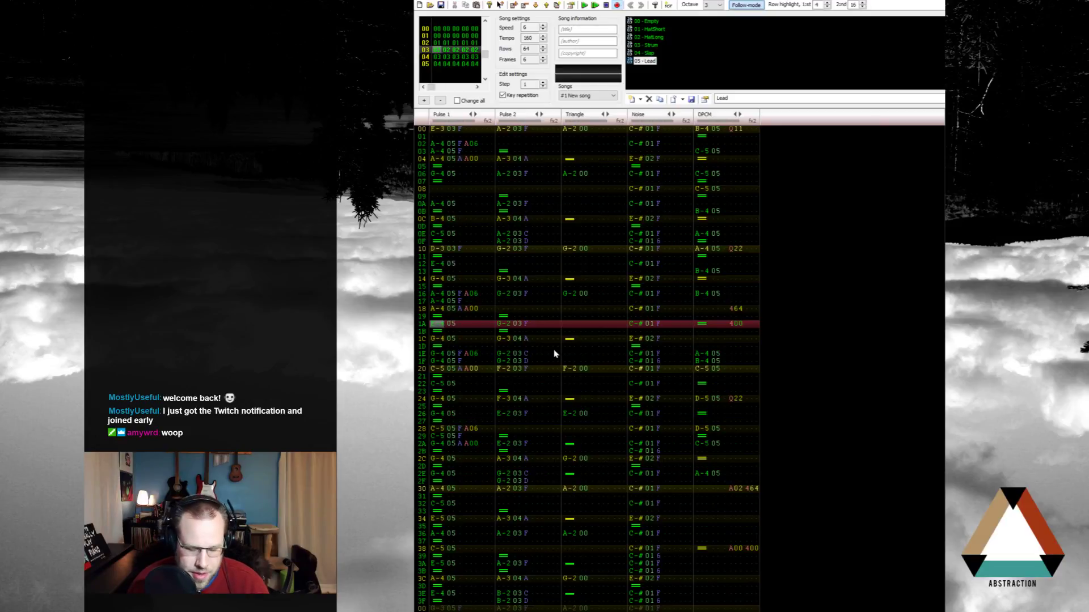
key(Return)
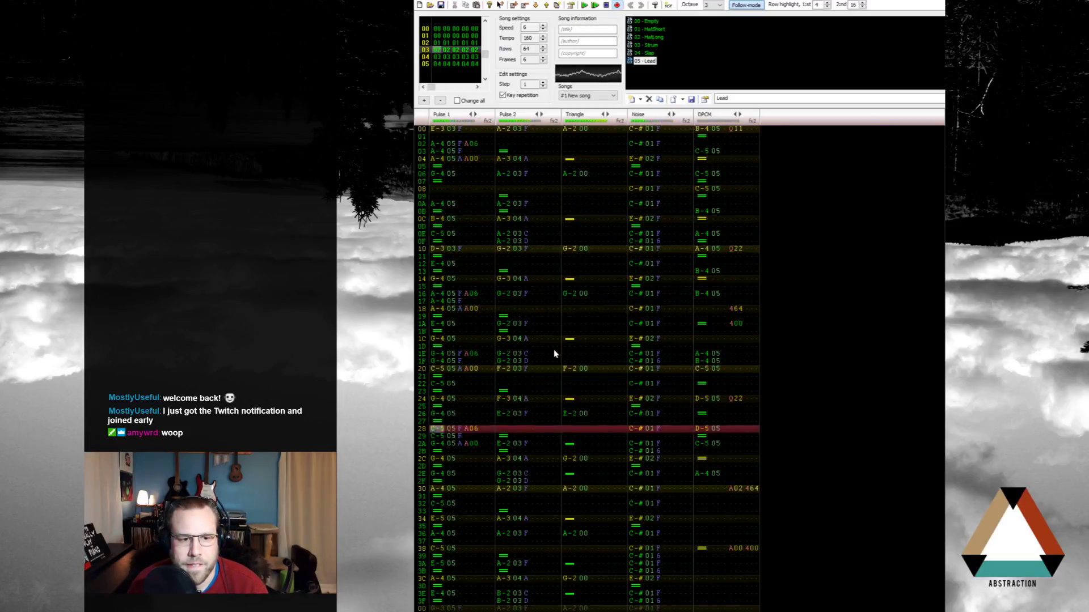
key(Return)
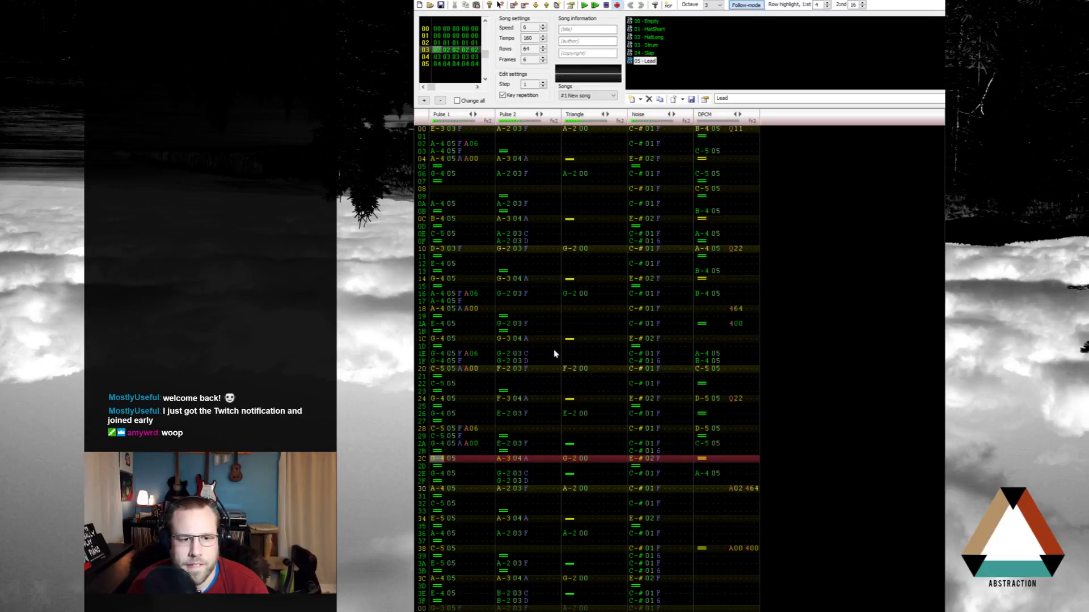
Step: Change the Pulse 1 Lead notes on rows 24 and 26 of frame 03 to F-4, and play the passage
click(442, 399)
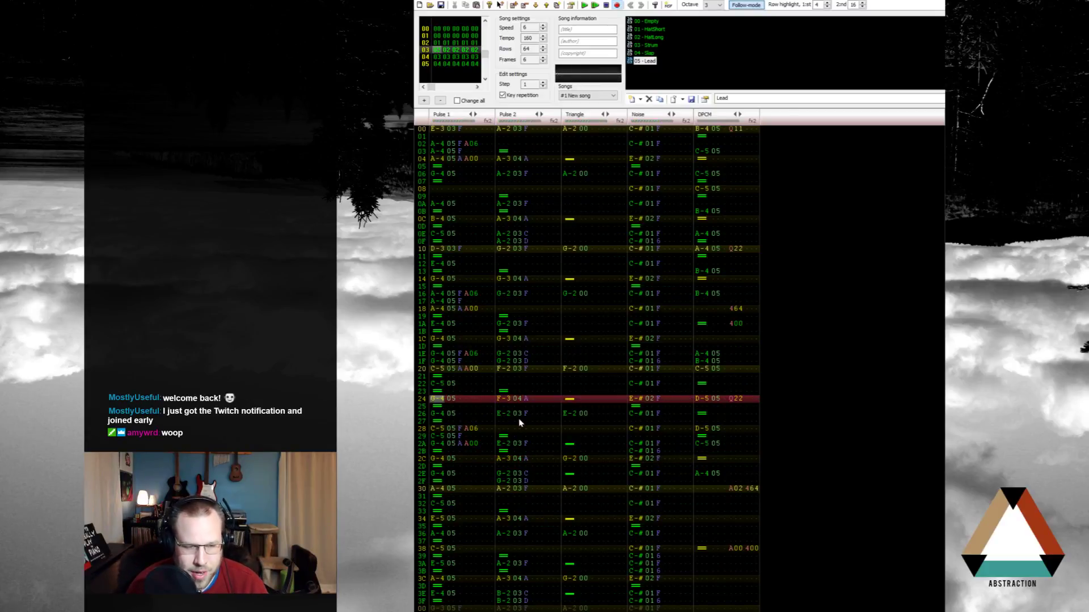
key(r)
key(Down)
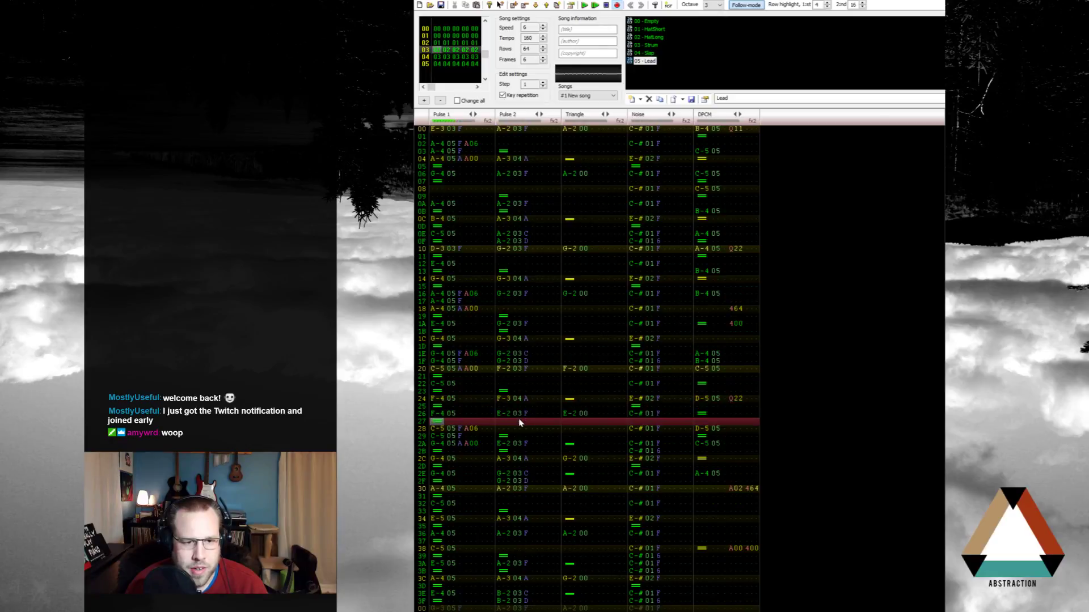
key(Return)
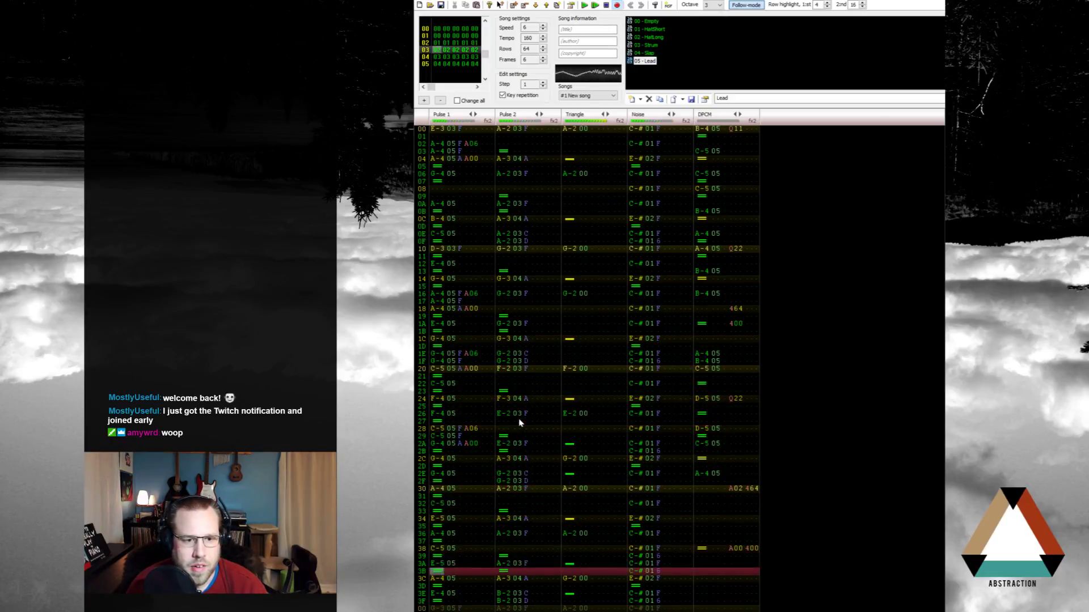
key(Return)
key(Up)
key(Up)
key(Up)
key(Up)
key(Up)
key(Up)
key(Up)
key(Up)
key(Up)
key(Up)
key(Up)
key(Up)
key(Down)
key(Down)
key(Delete)
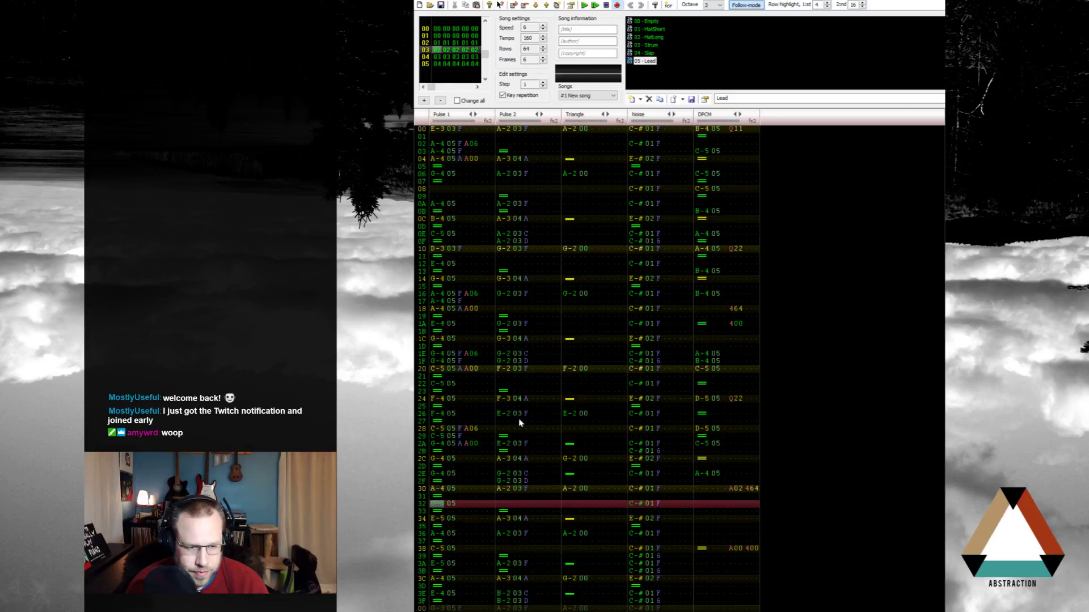
key(Down)
key(Up)
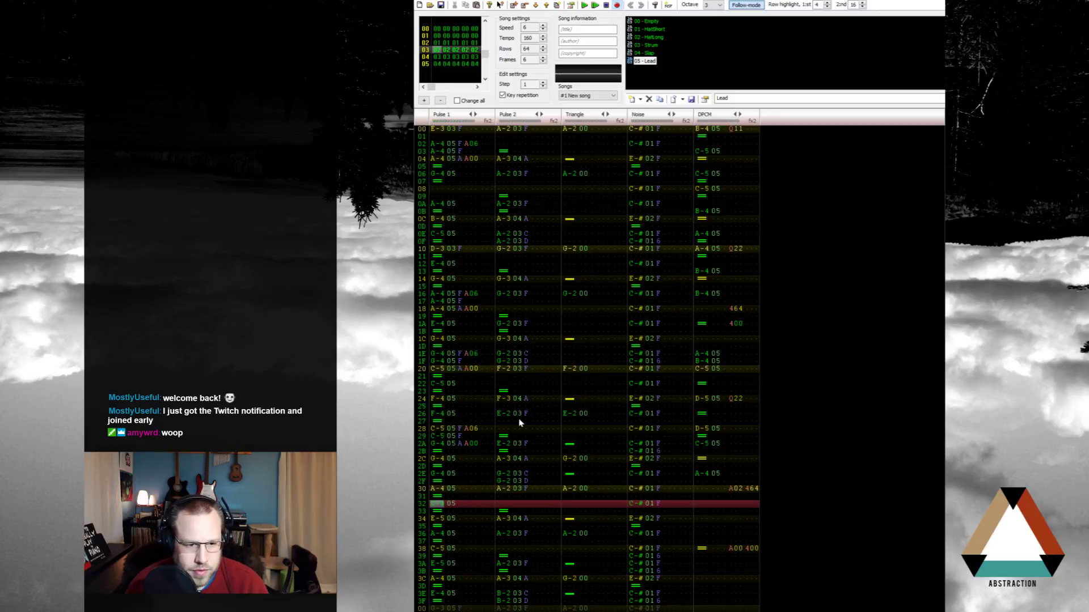
key(ctrl+z)
Step: Move the C-5 Lead note to row 37 of Pulse 1 in frame 03, put its release on row 38 and clear row 39
key(Up)
key(Up)
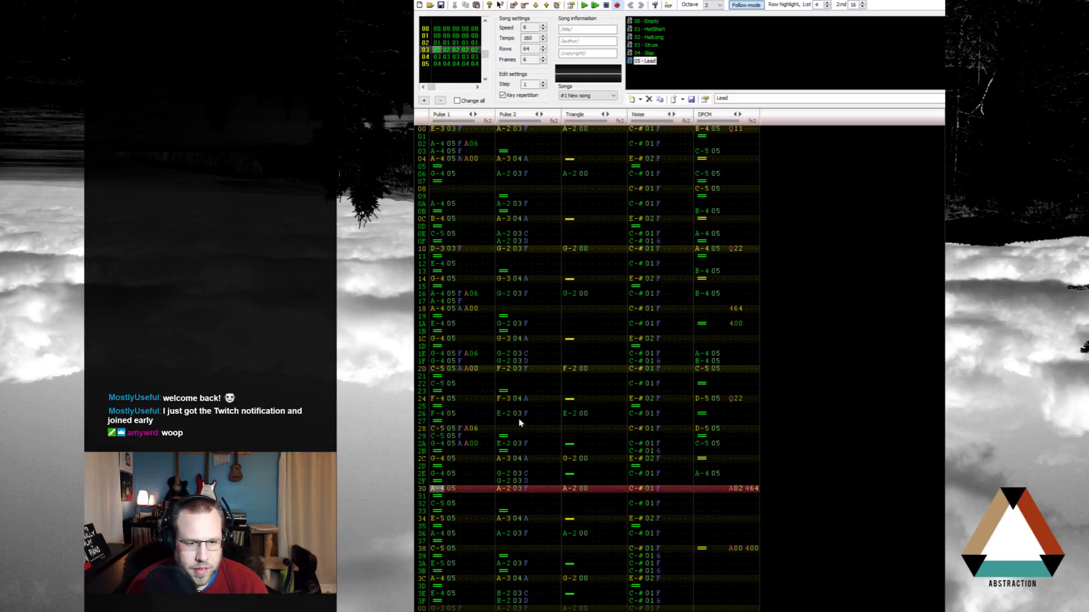
key(Down)
key(Down)
key(Down)
key(Down)
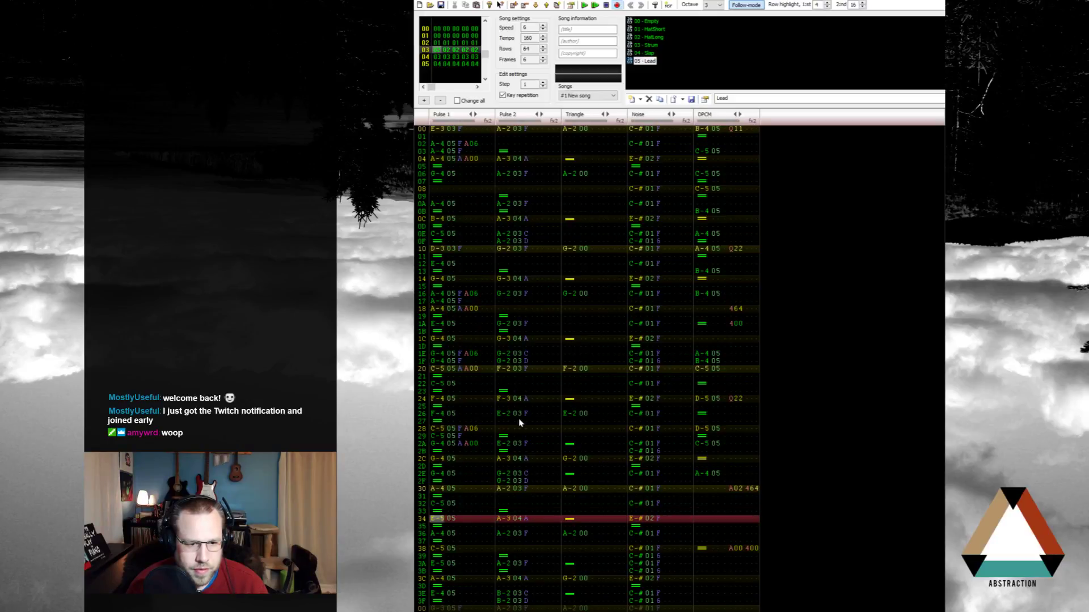
key(Down)
key(Up)
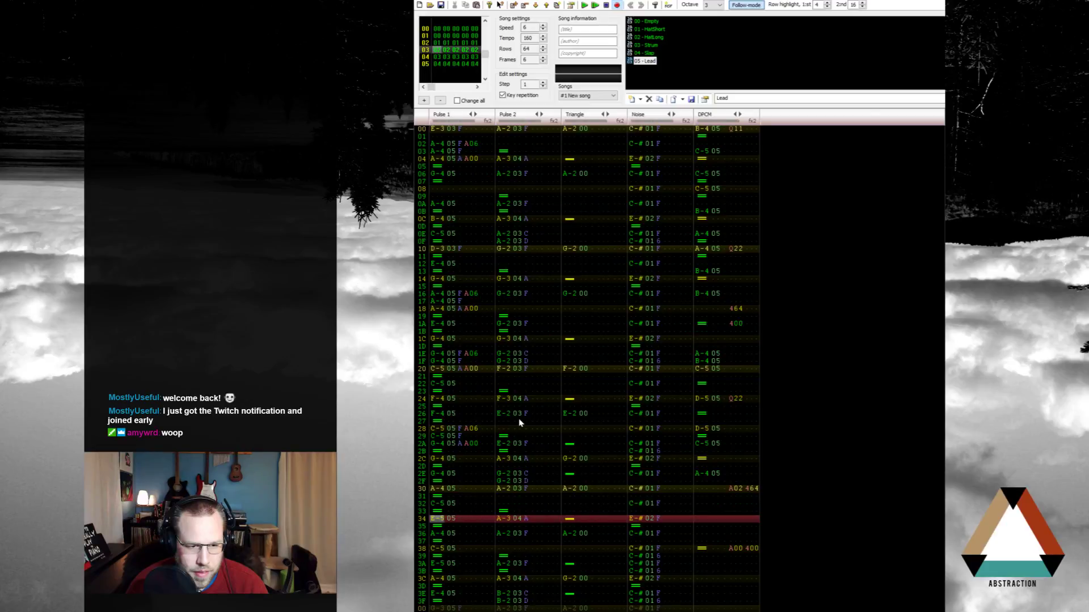
key(Down)
key(Down)
key(Down)
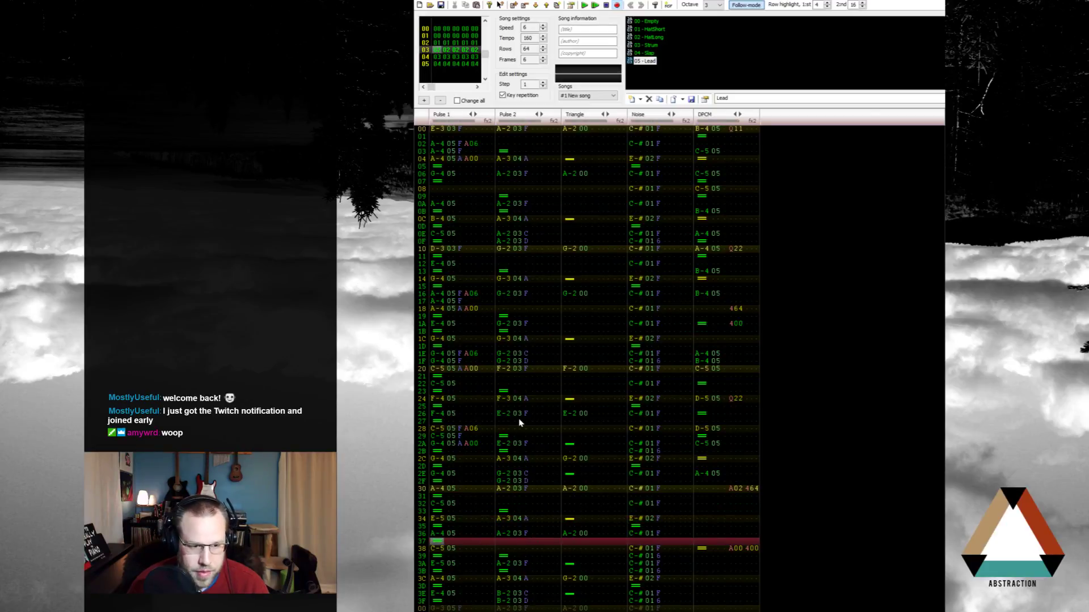
key(i)
key(equal)
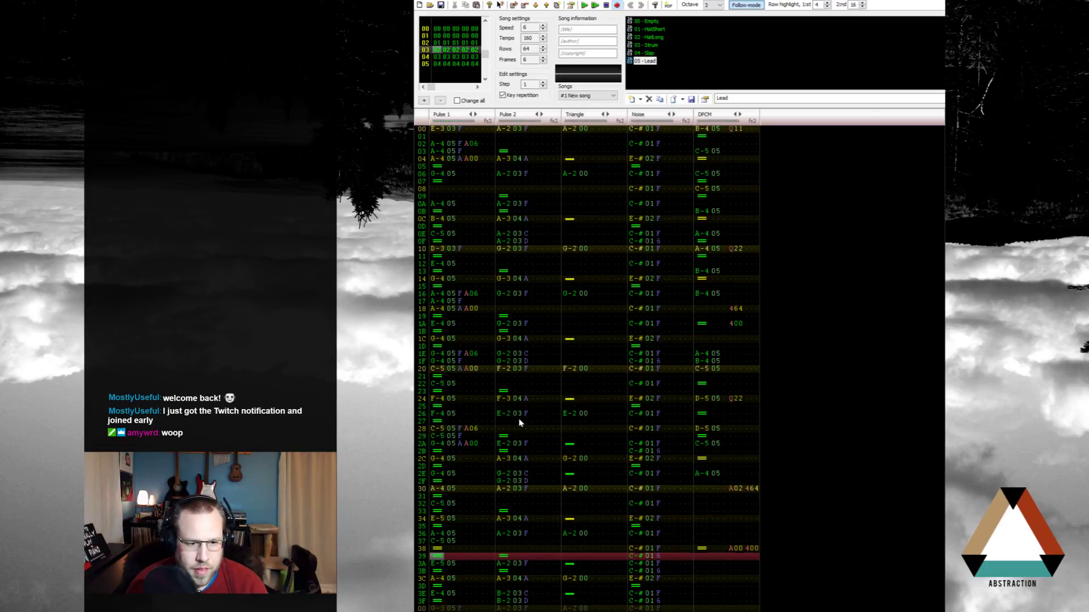
key(Down)
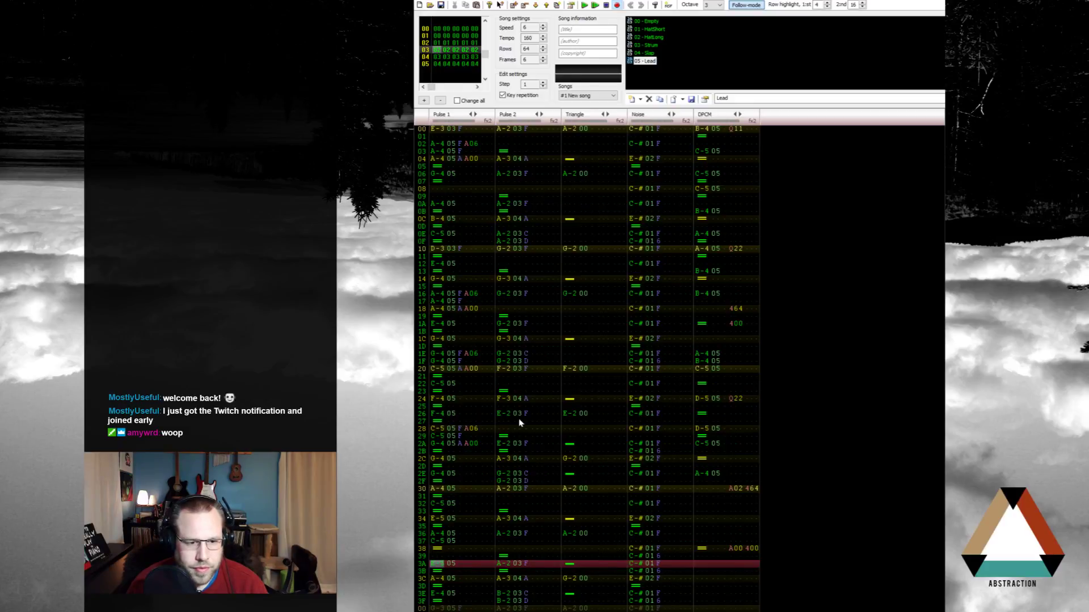
Step: Enter E-5 on rows 3A and 3C, D-5 on 3D, C-5 on 3E and B-4 on 3F of Pulse 1 in frame 03
key(p)
key(Down)
key(p)
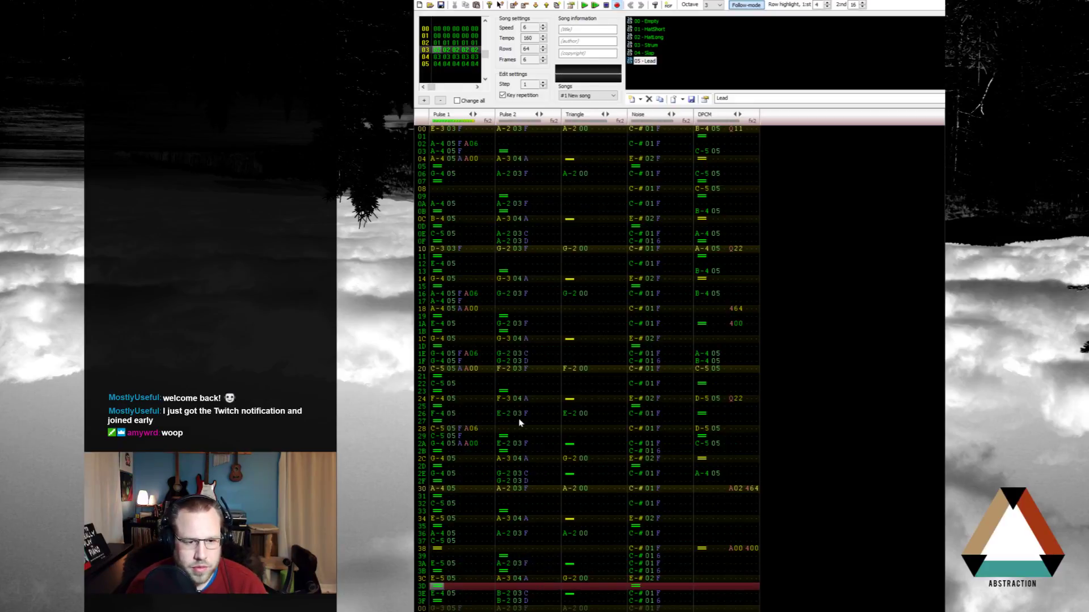
key(Down)
key(i)
key(u)
key(Up)
key(Up)
key(Up)
key(o)
key(Up)
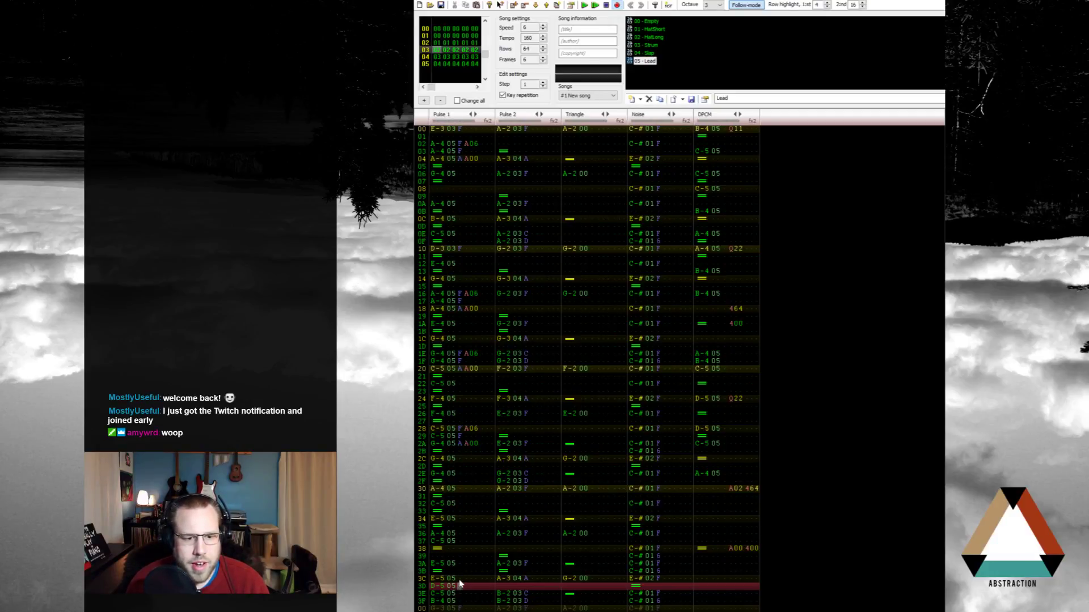
Step: Add volume F with A06 on row 3C, F on 3D–3E and A with A00 on 3F of Pulse 1, and play the song from frame 03
key(Up)
key(ctrl+v)
drag(470, 595, 462, 594)
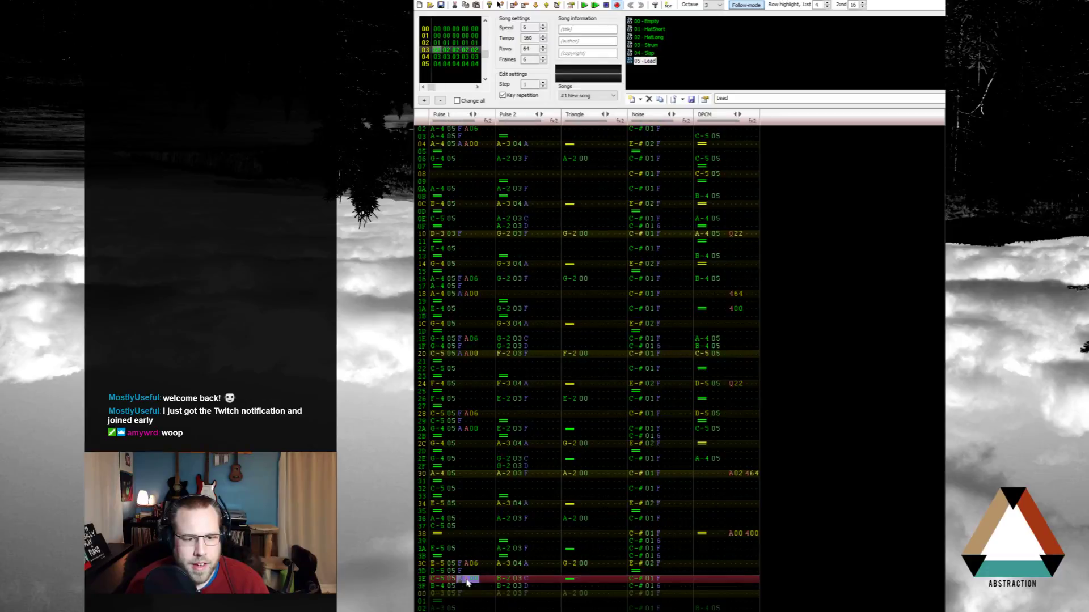
key(Down)
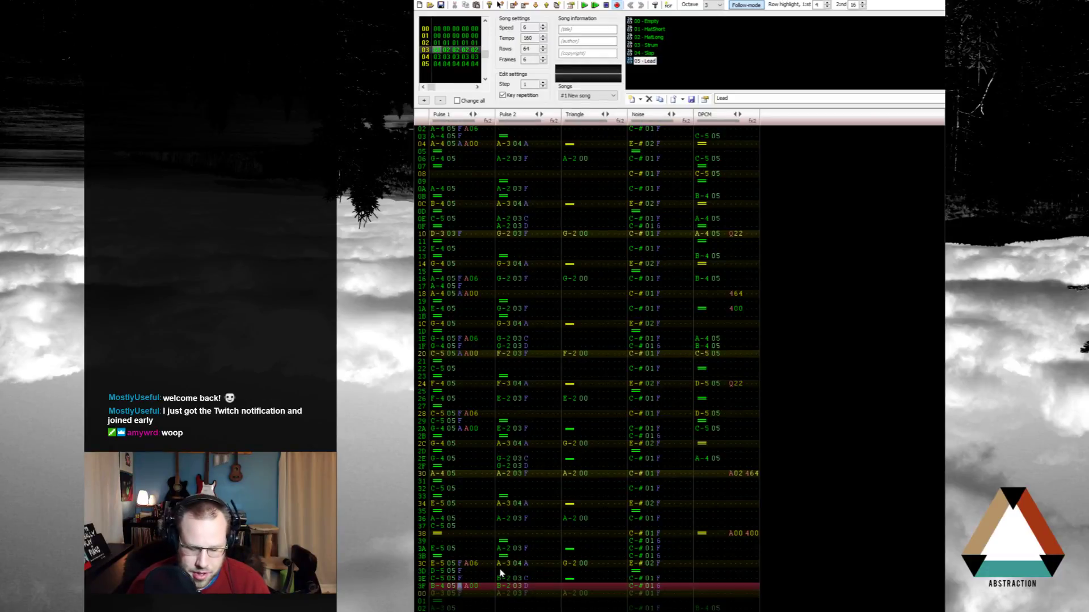
key(Down)
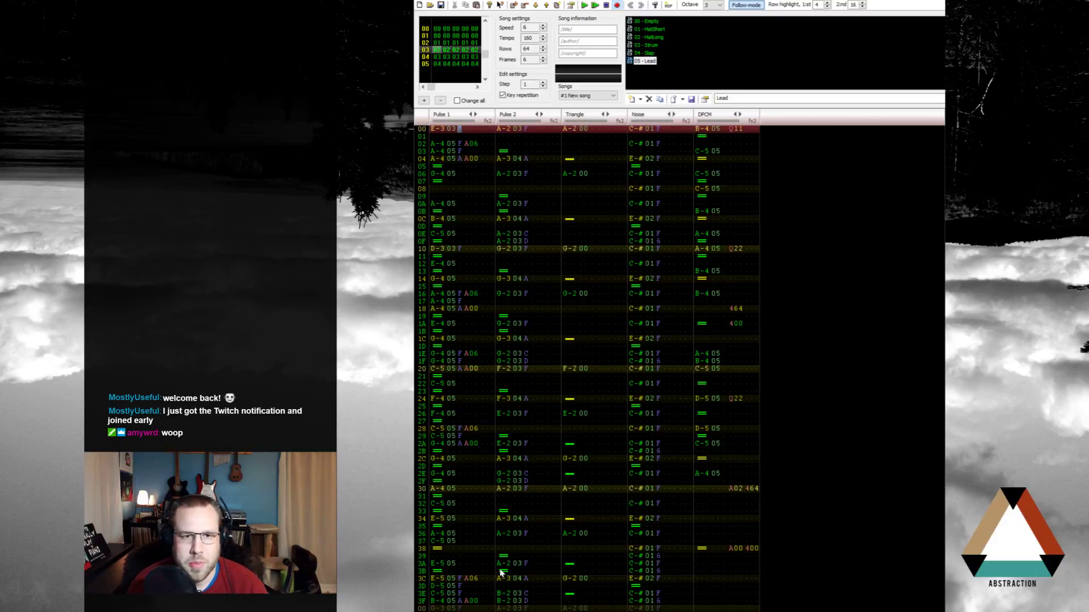
key(Return)
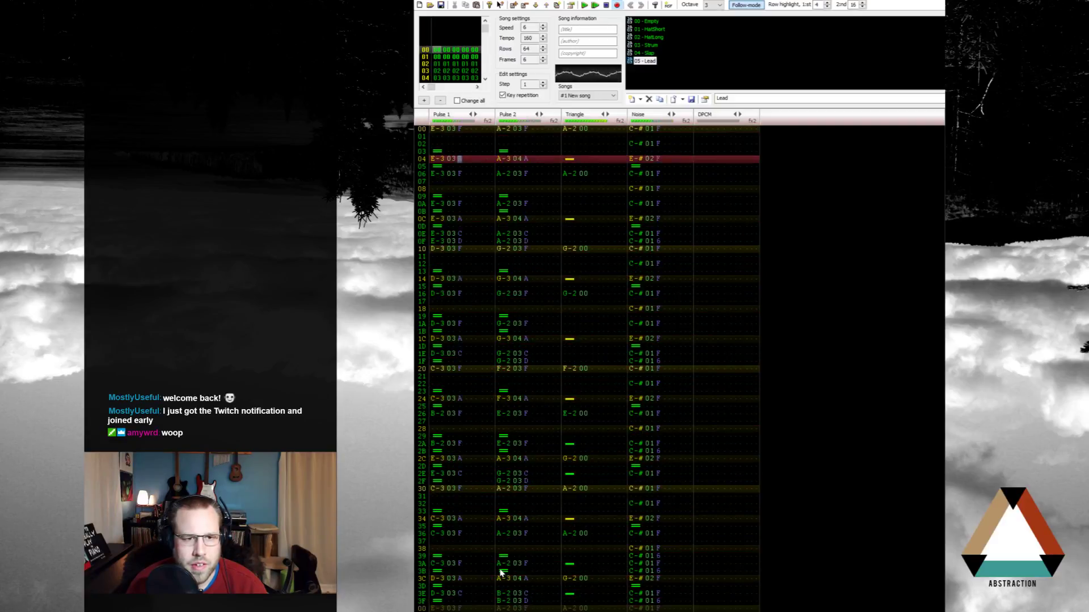
key(Return)
Step: Remove the A-4 Lead note and its release from rows 10–11 of Pulse 1 in frame 05, and play the passage back
key(Home)
key(Up)
key(Home)
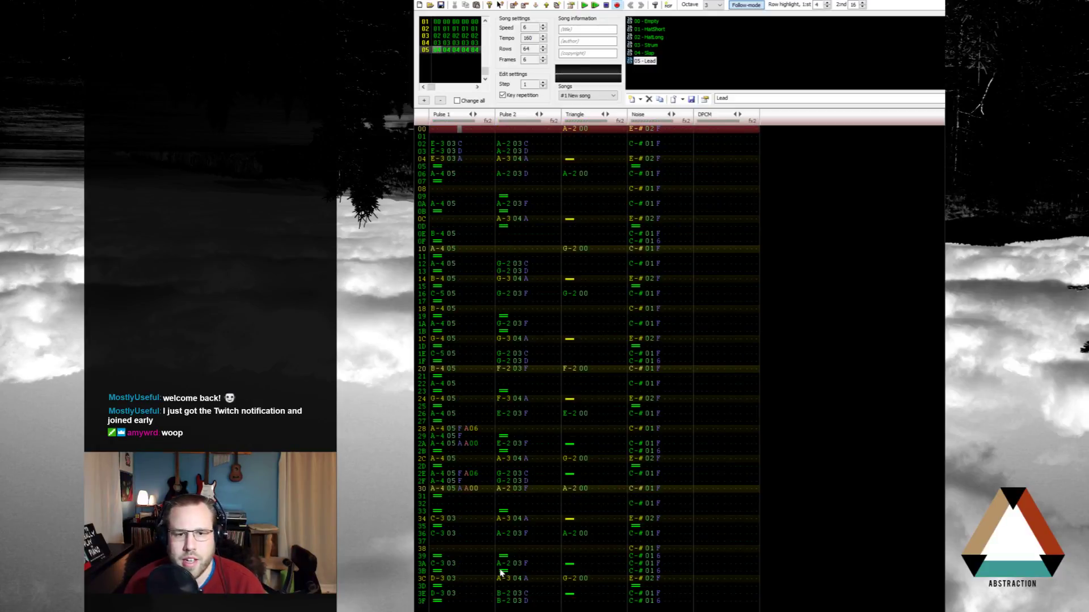
drag(433, 249, 447, 257)
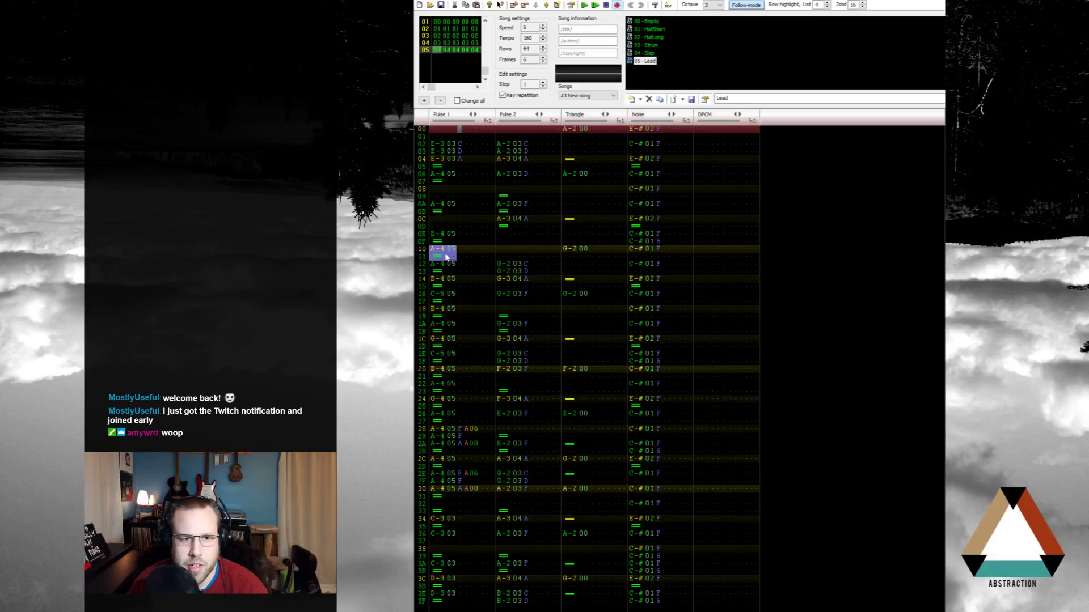
click(438, 265)
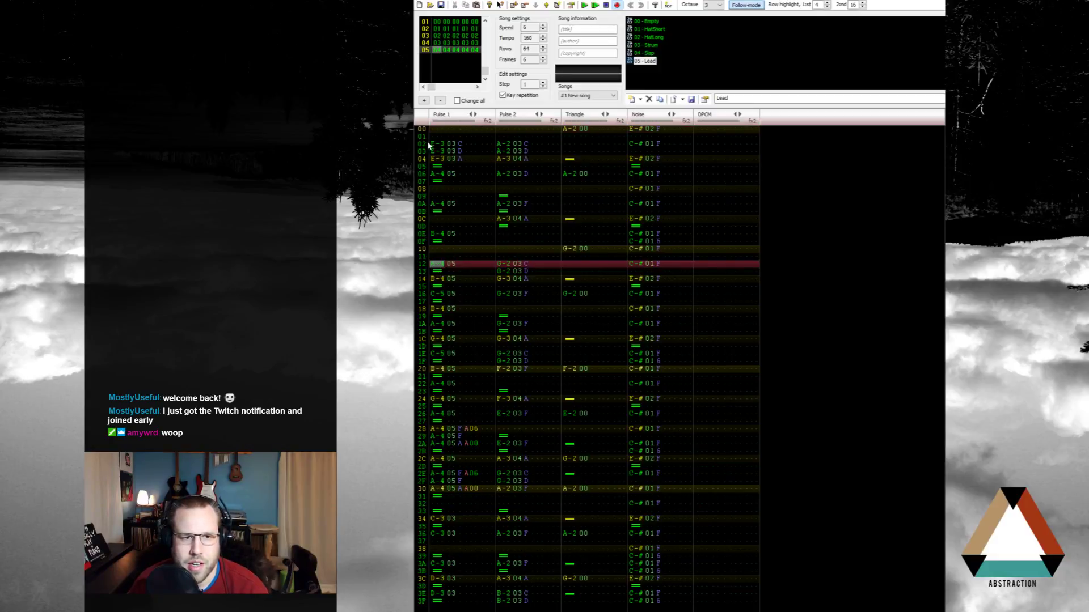
key(Return)
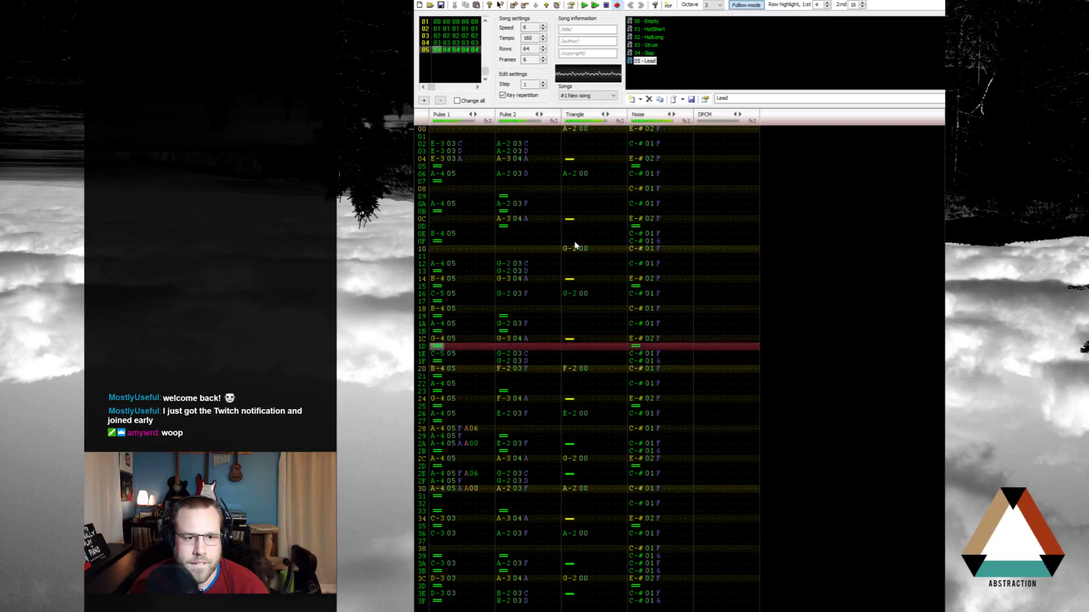
key(Return)
key(Return)
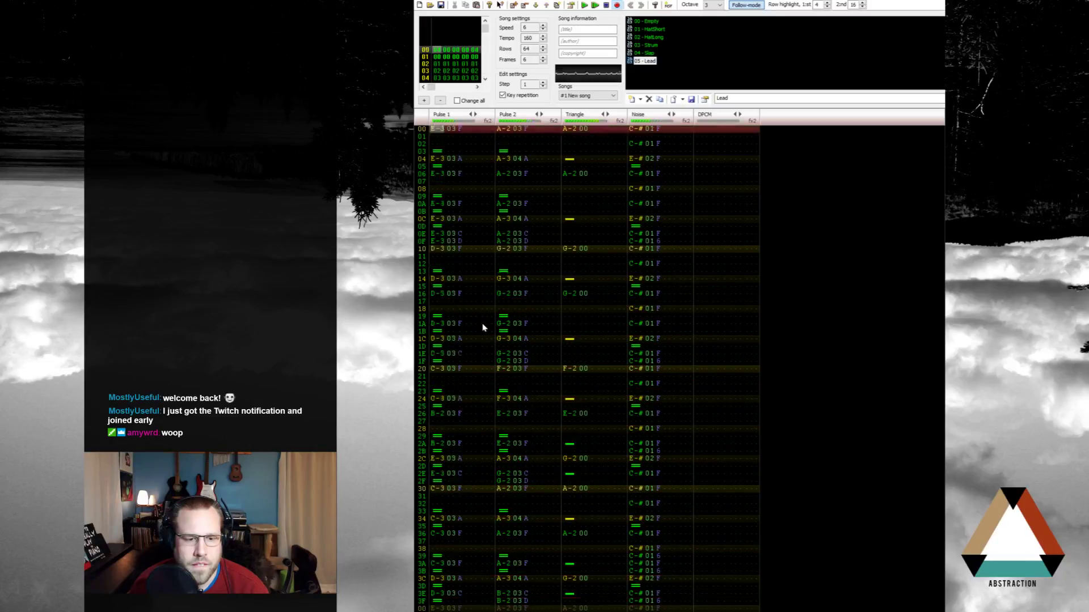
key(Return)
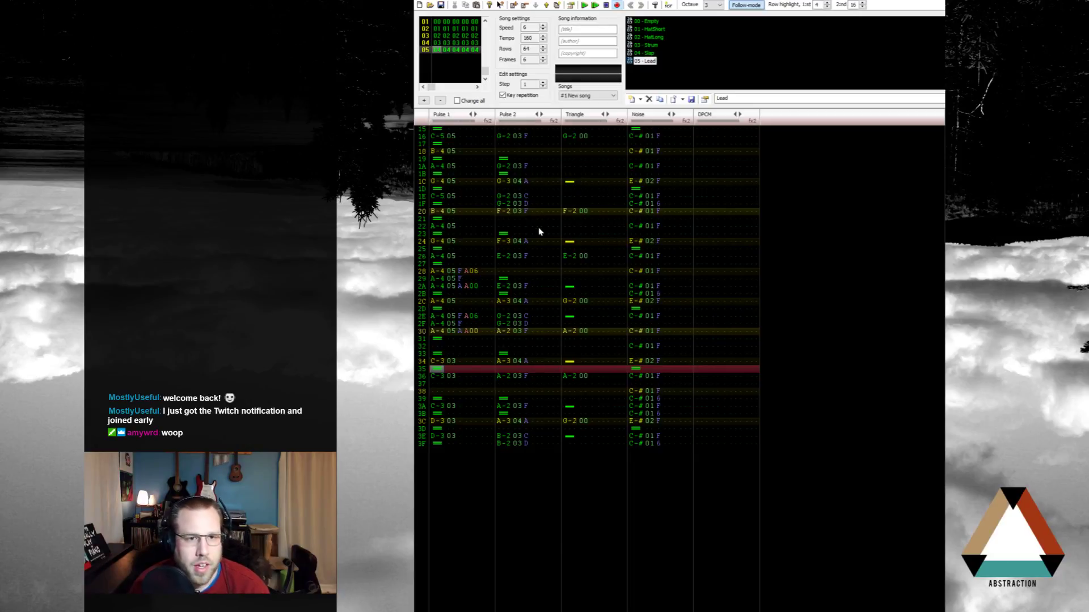
Step: Play the whole song from the start of frame 00
scroll(567, 243, up, 10)
click(437, 131)
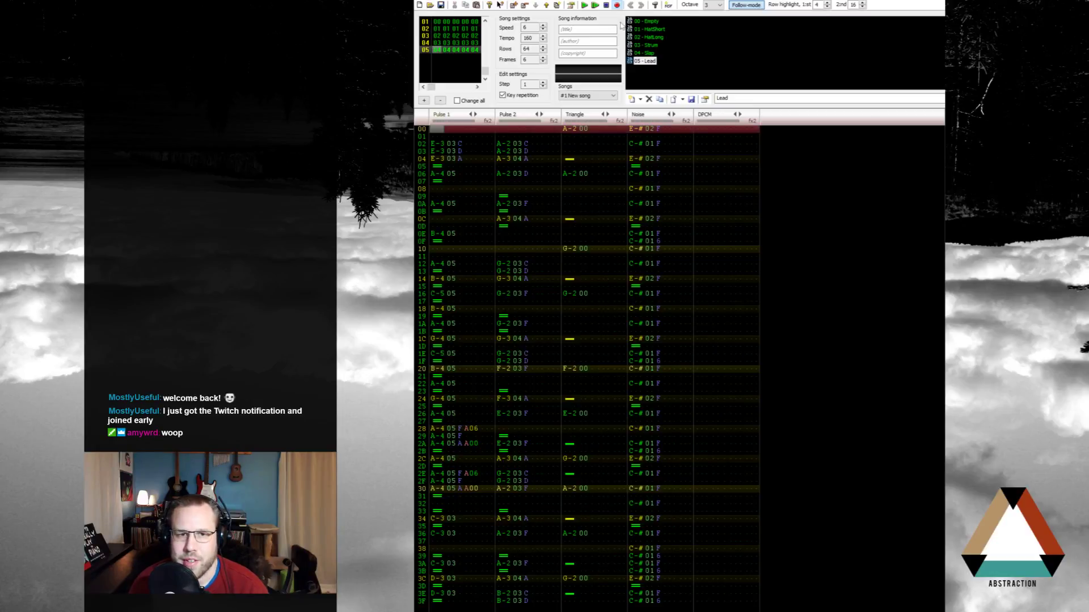
click(427, 24)
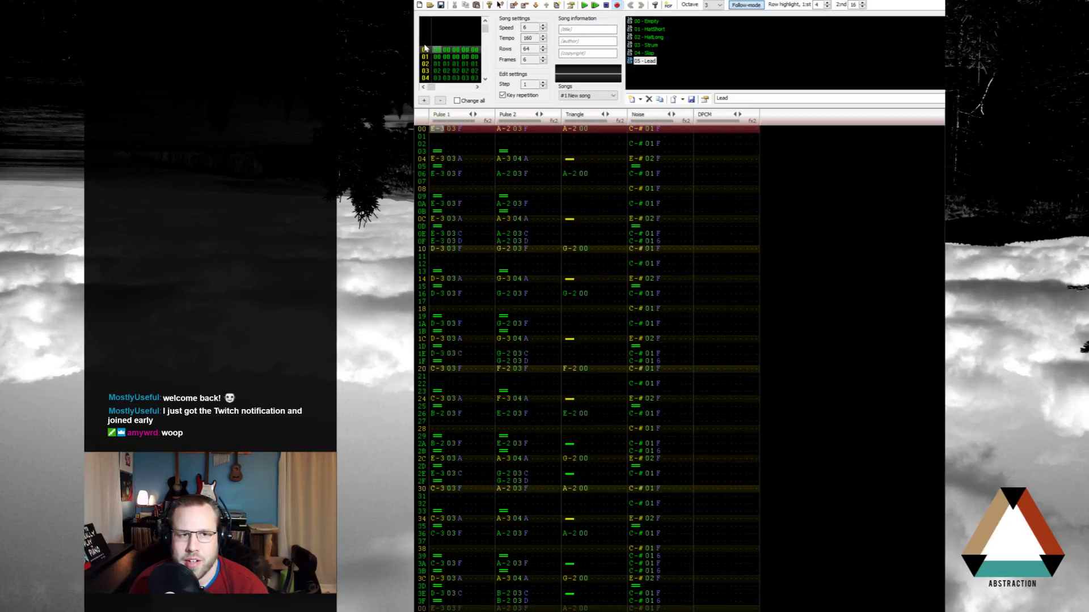
key(Return)
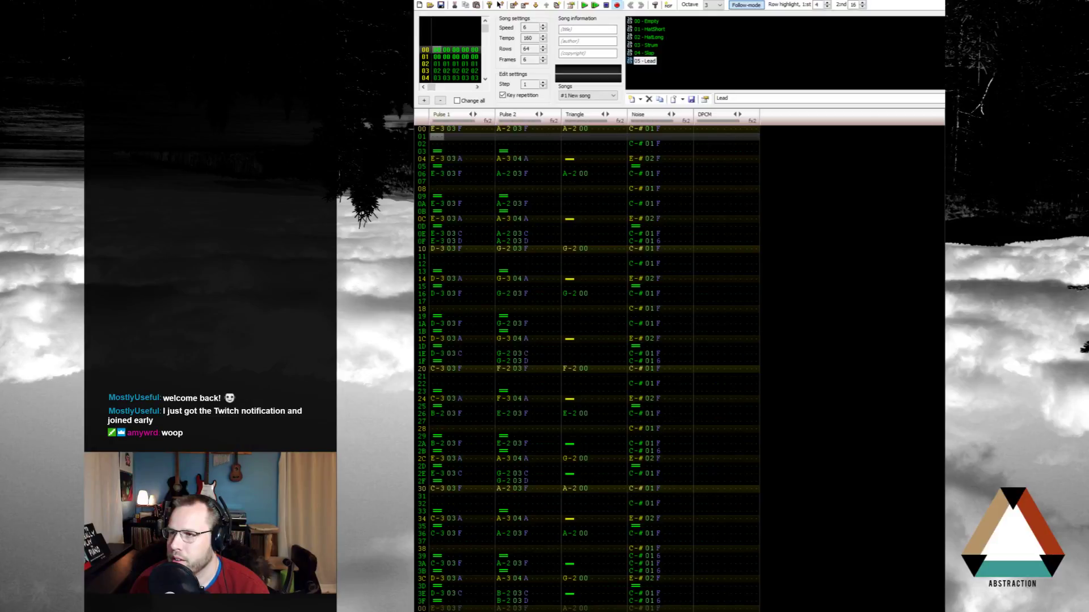
Step: Switch to the browser and open the editing page of the YouTube video "Two Hour Track Challenge! #Music 1/2"
drag(941, 15, 510, 122)
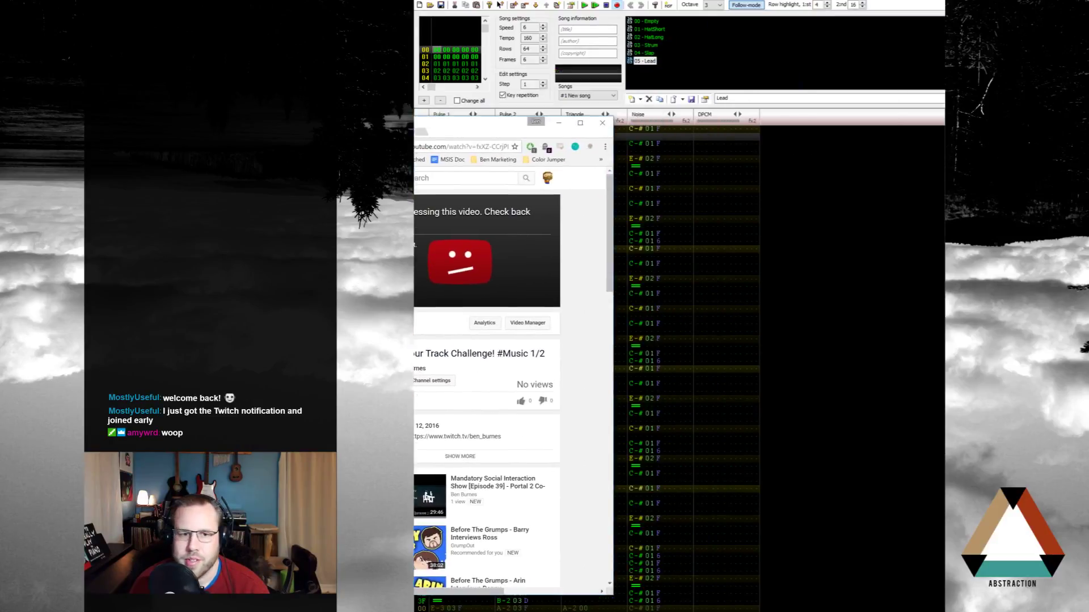
scroll(730, 304, left, 1)
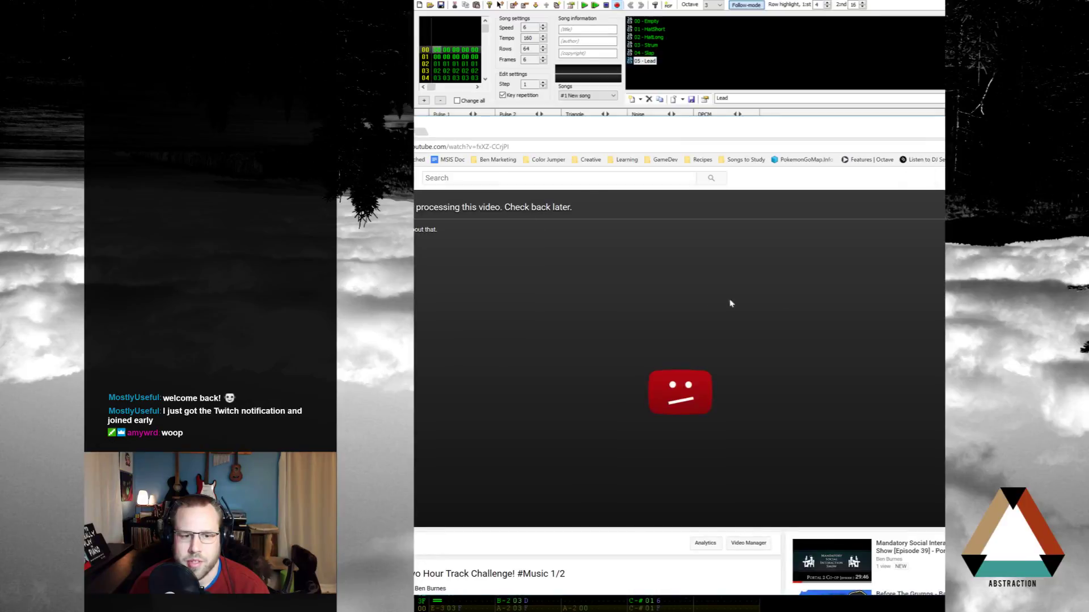
scroll(683, 306, down, 3)
scroll(683, 307, up, 3)
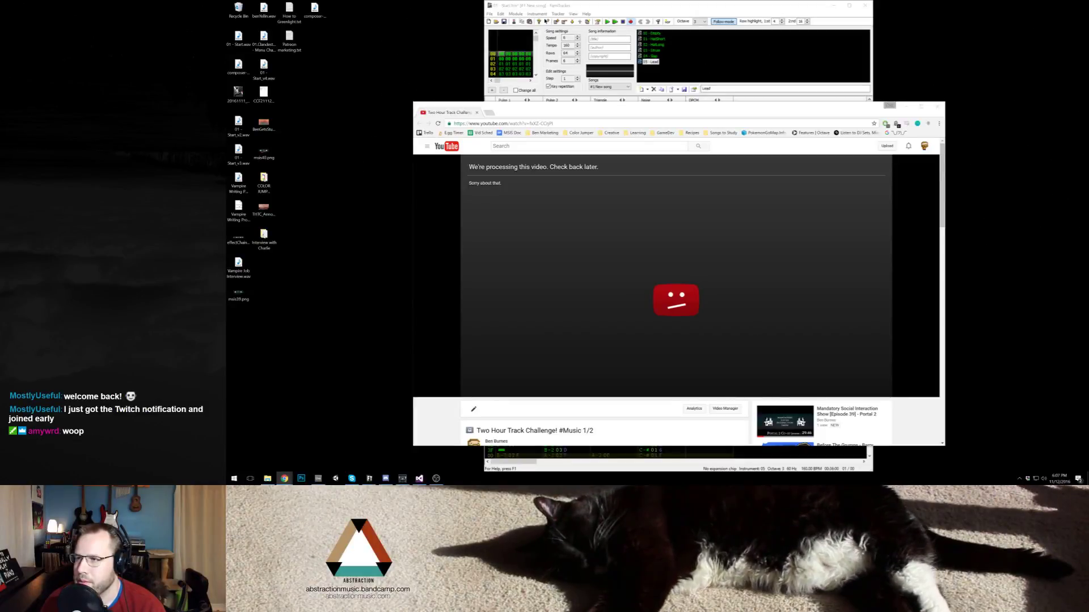
scroll(547, 358, down, 2)
click(474, 310)
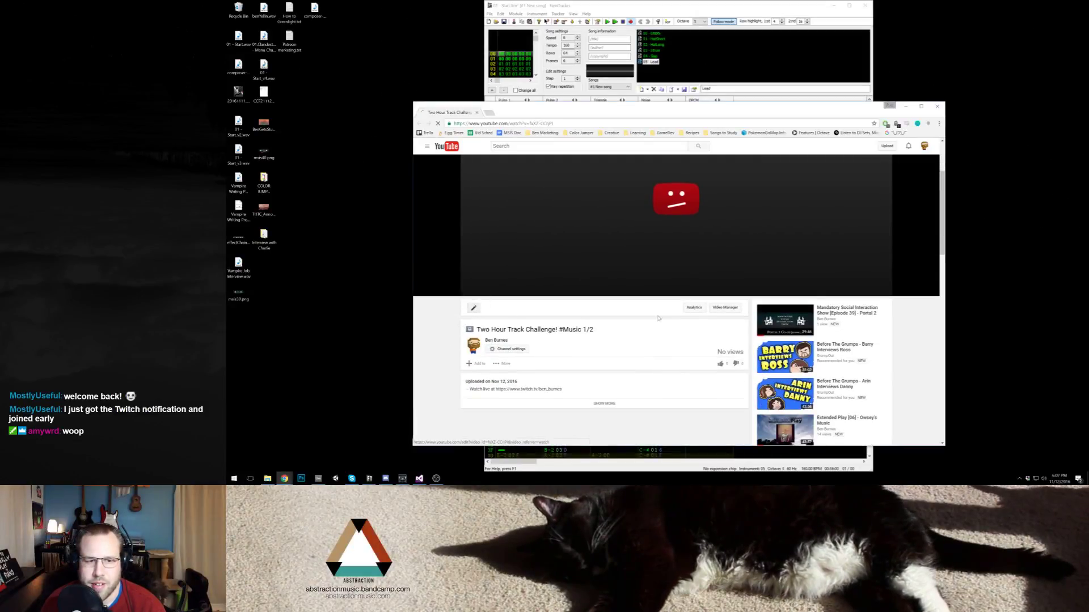
Step: Set the video's visibility to Scheduled for Nov 15, 2016 at 9:00 AM local time
click(703, 243)
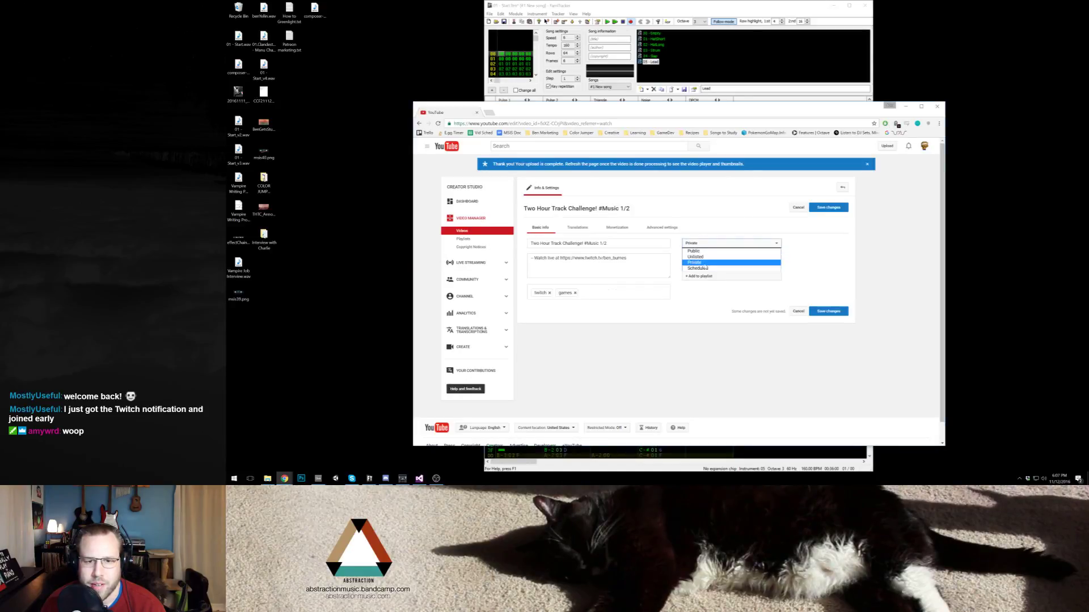
click(703, 273)
click(700, 258)
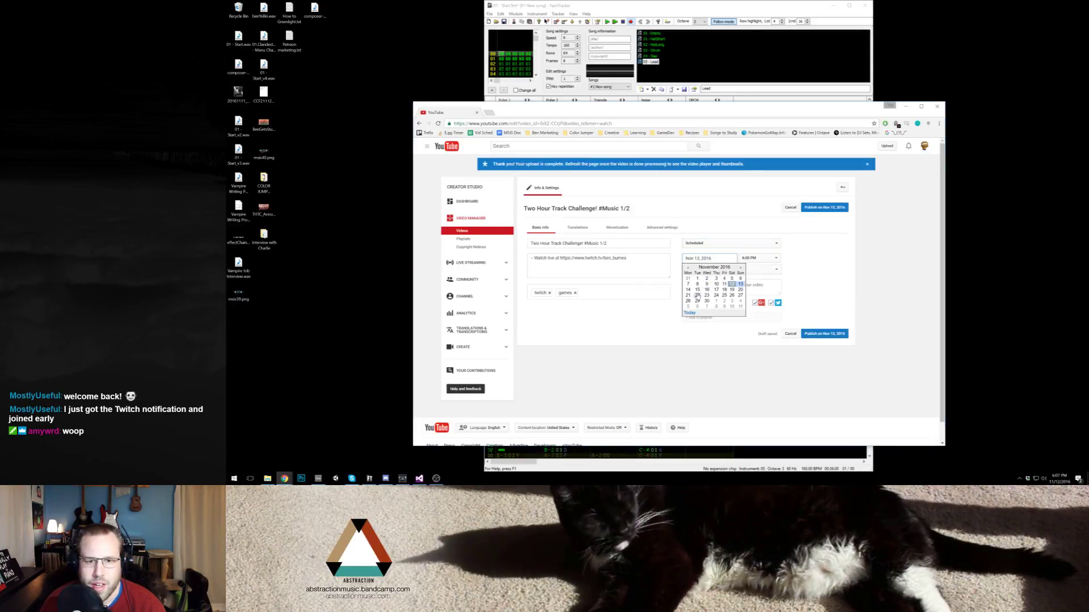
click(697, 289)
click(758, 258)
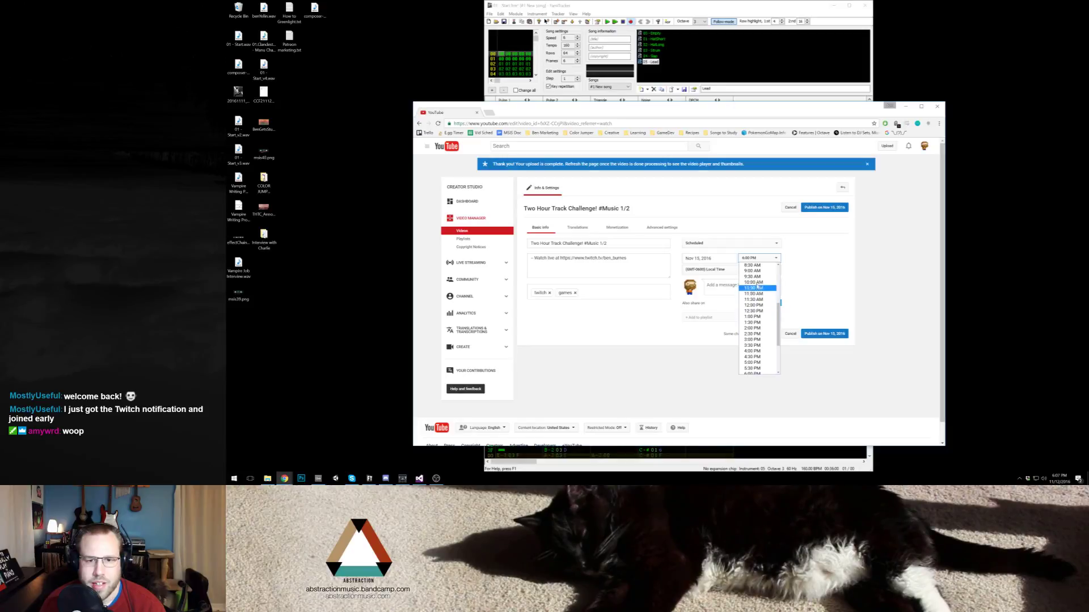
click(753, 271)
click(719, 271)
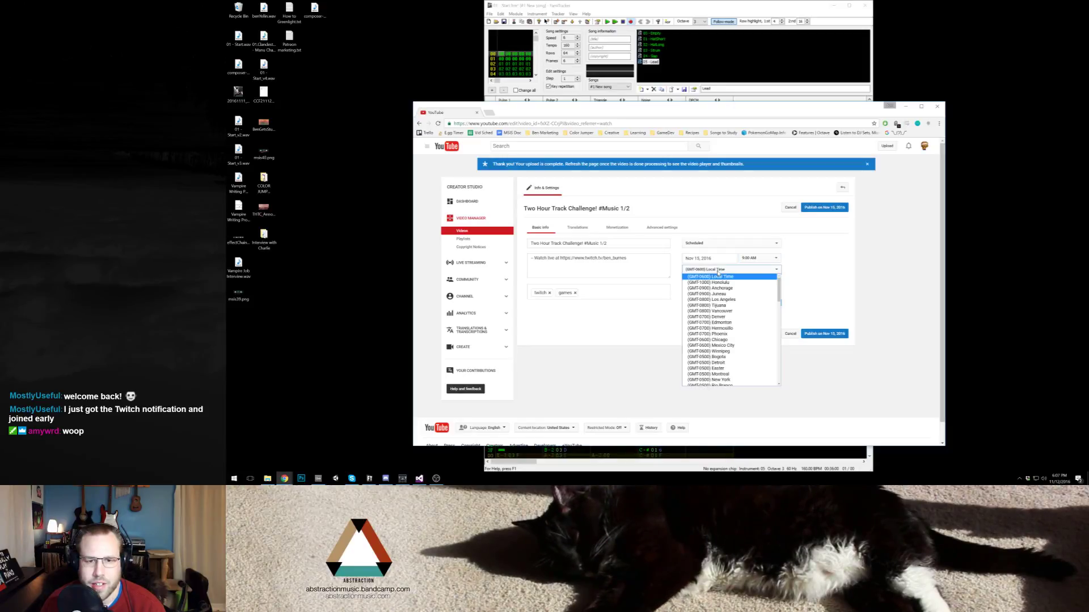
click(716, 277)
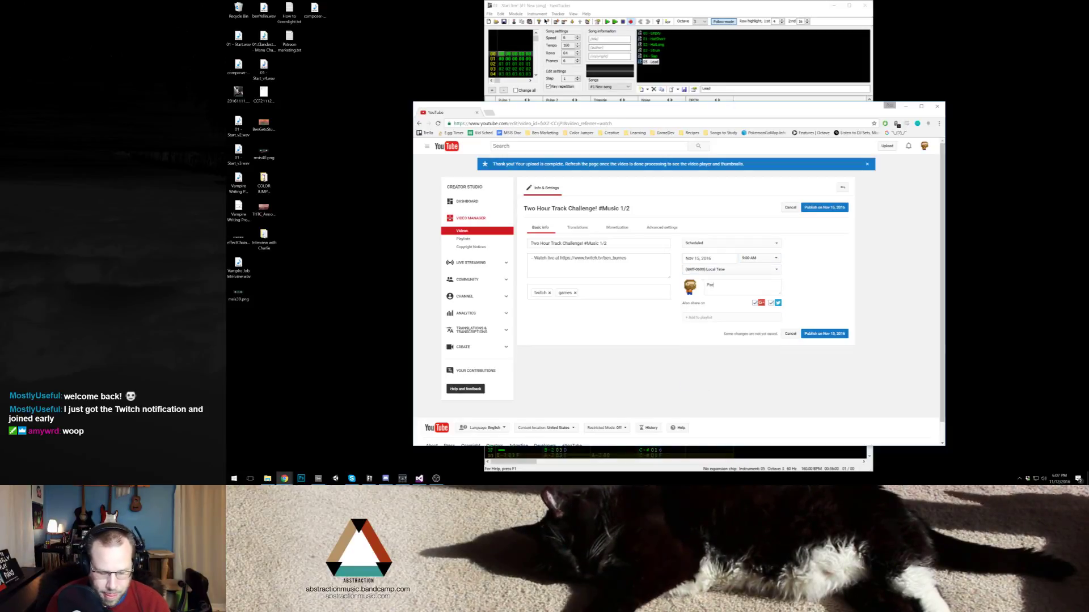
Step: Enter "Part one of Saturday's Twitch stream" as the share message for the scheduled video
click(742, 286)
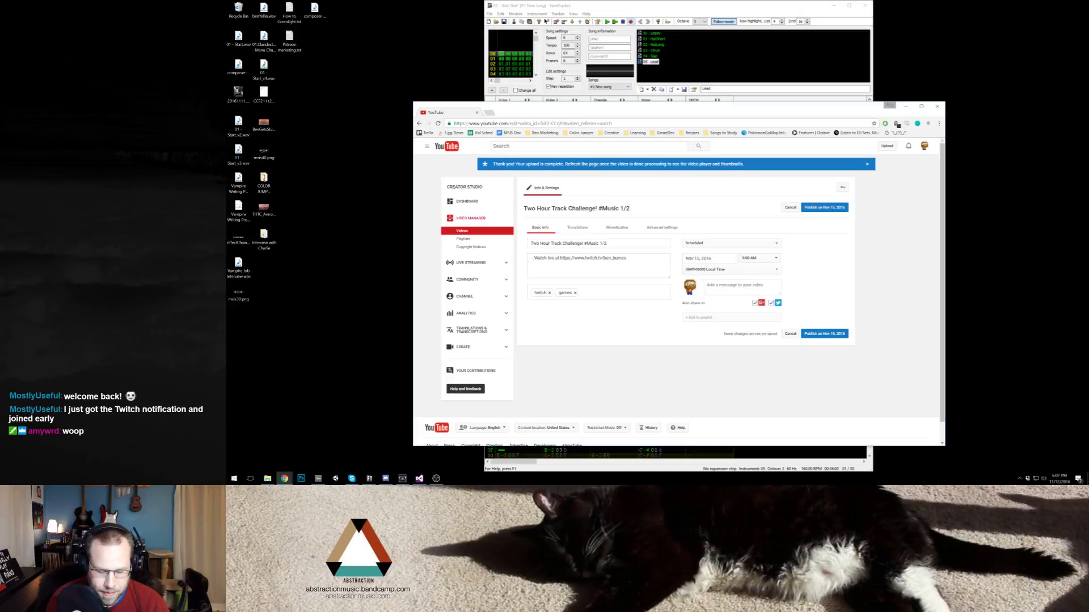
text(Iart one of)
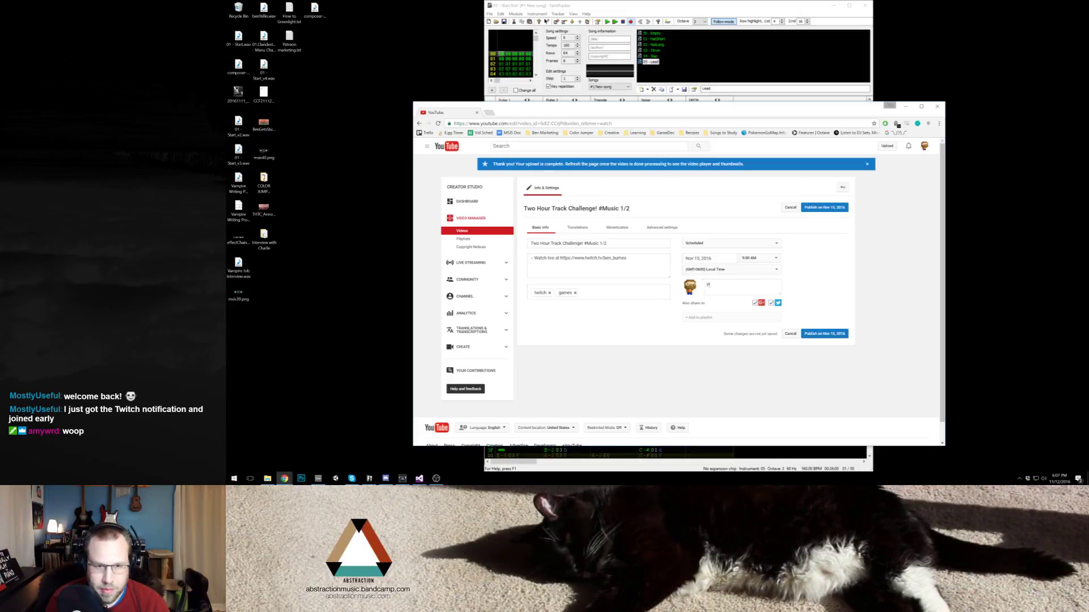
text( Satu)
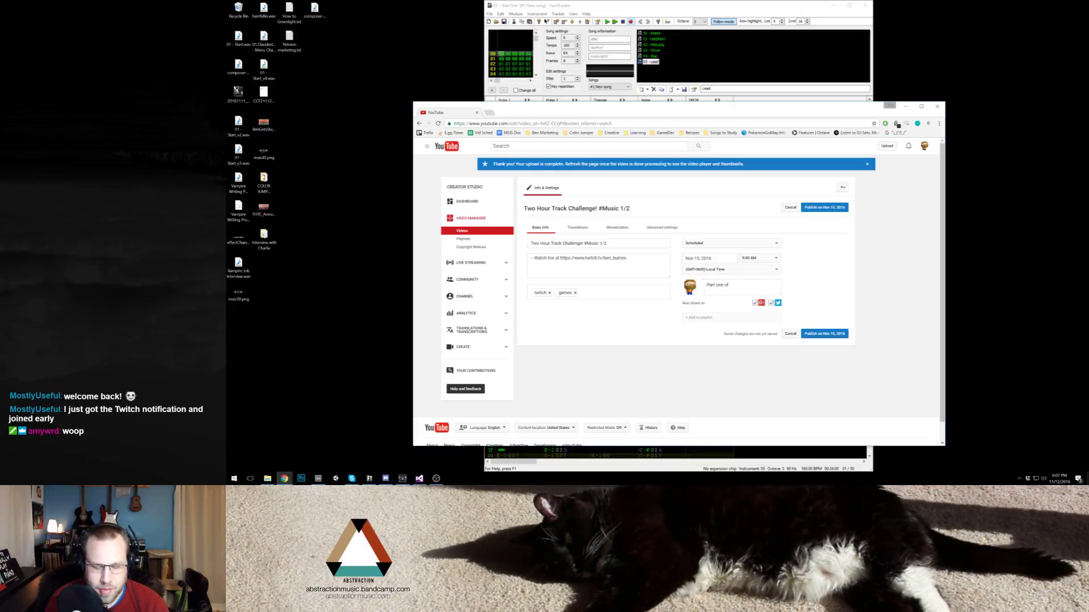
text(rday's Twitch stream)
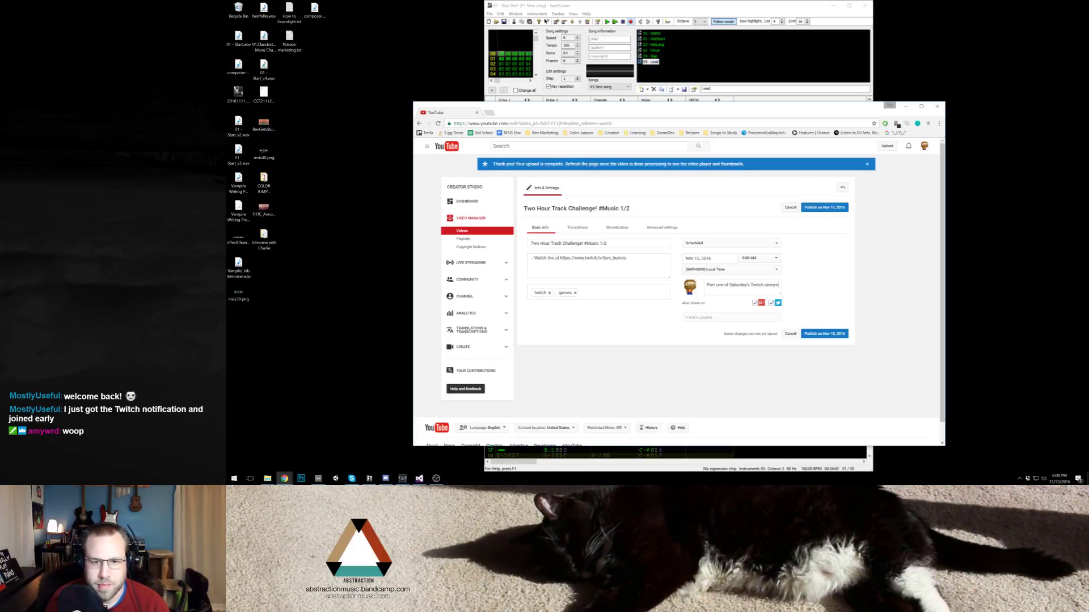
Step: Open the editing page of last week's video "Ben Gets Stuff Done (Twitch Stream 2016-11-05)" from Creator Studio in a separate tab
click(924, 146)
click(887, 191)
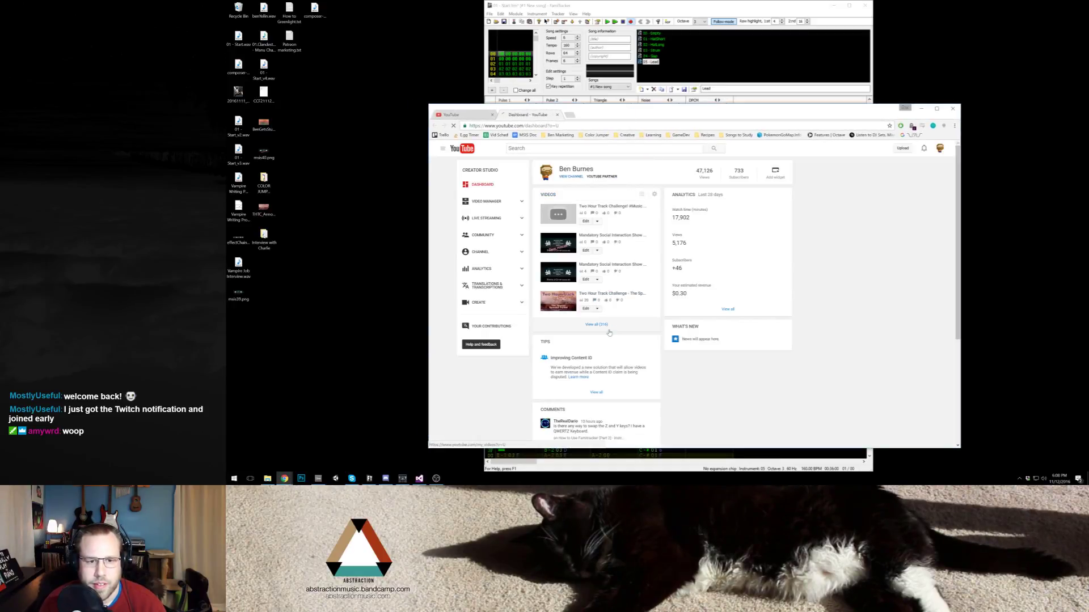
click(585, 232)
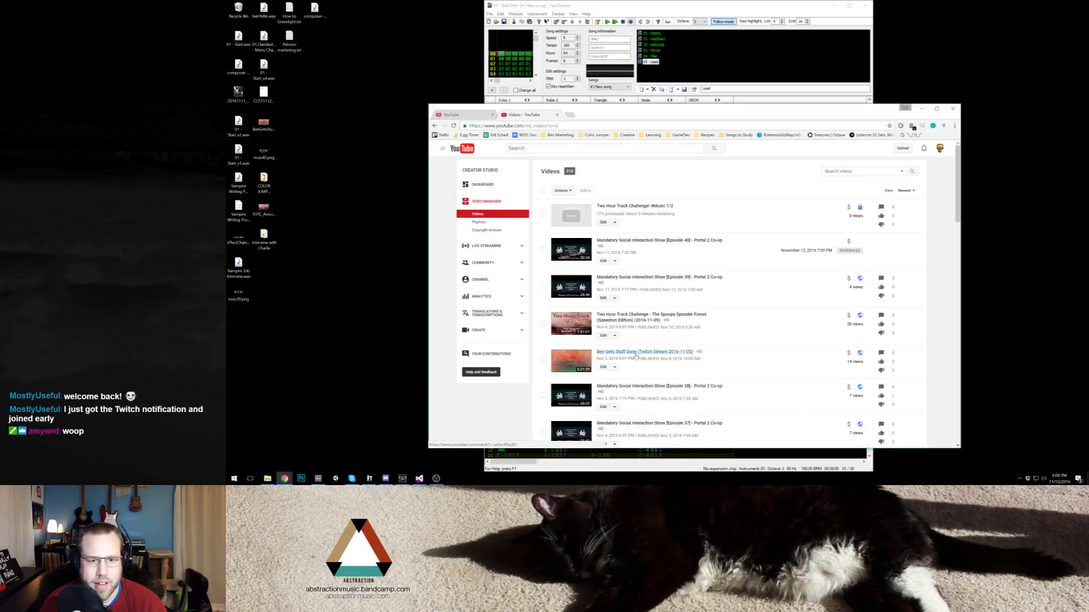
click(604, 368)
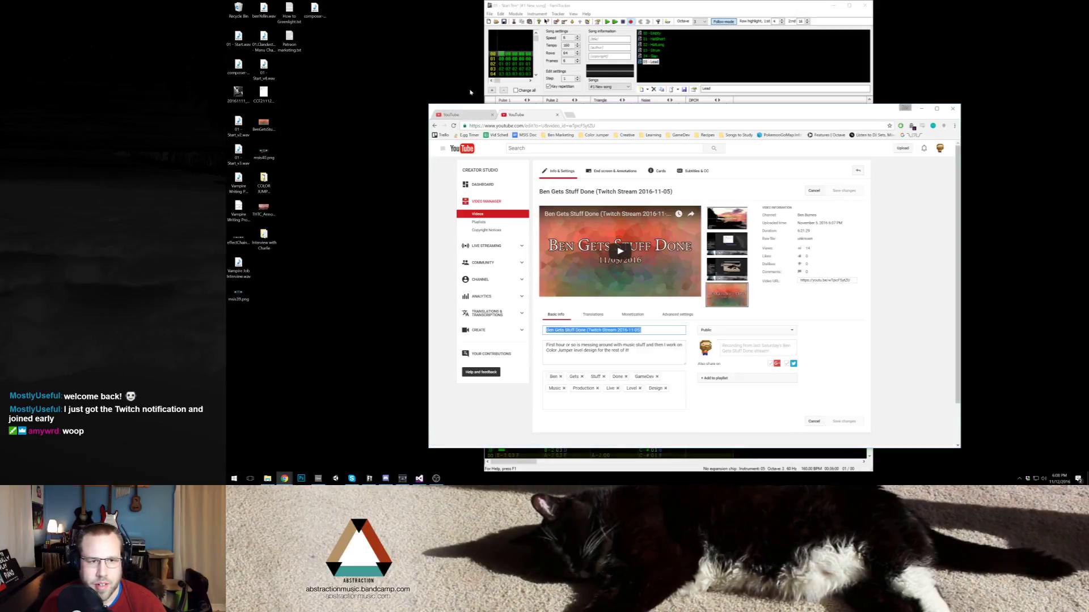
Step: Retitle the newly uploaded video "Ben Gets Stuff Done (Twitch Stream 2016-11-12) [1/2]", based on the earlier video's title
click(472, 115)
triple_click(619, 245)
text(Ben Gets Stuff Done (Twitch Stream 2016-11-05))
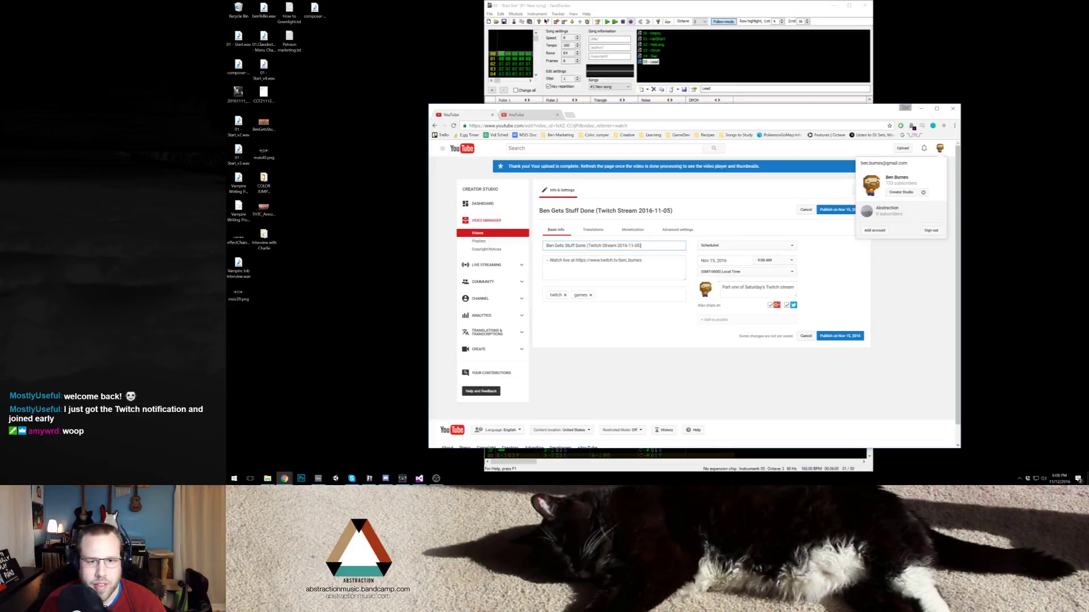
double_click(637, 245)
text(12)
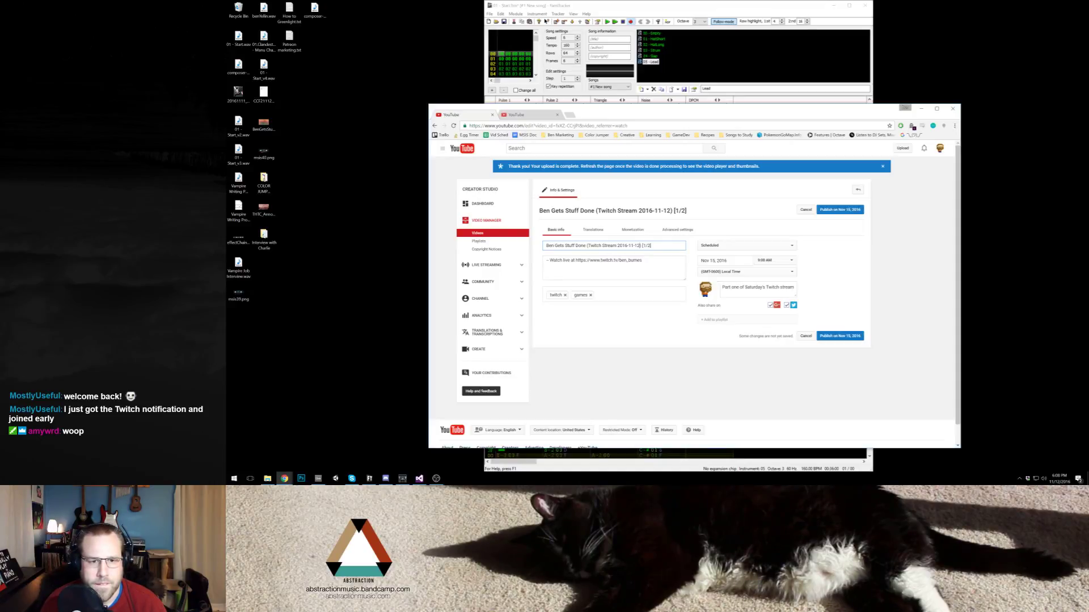
Step: Replace the description with "Did mostly game development and then got really tired and went to sleep for a bit. Part 2 coming soon :)"
key(Tab)
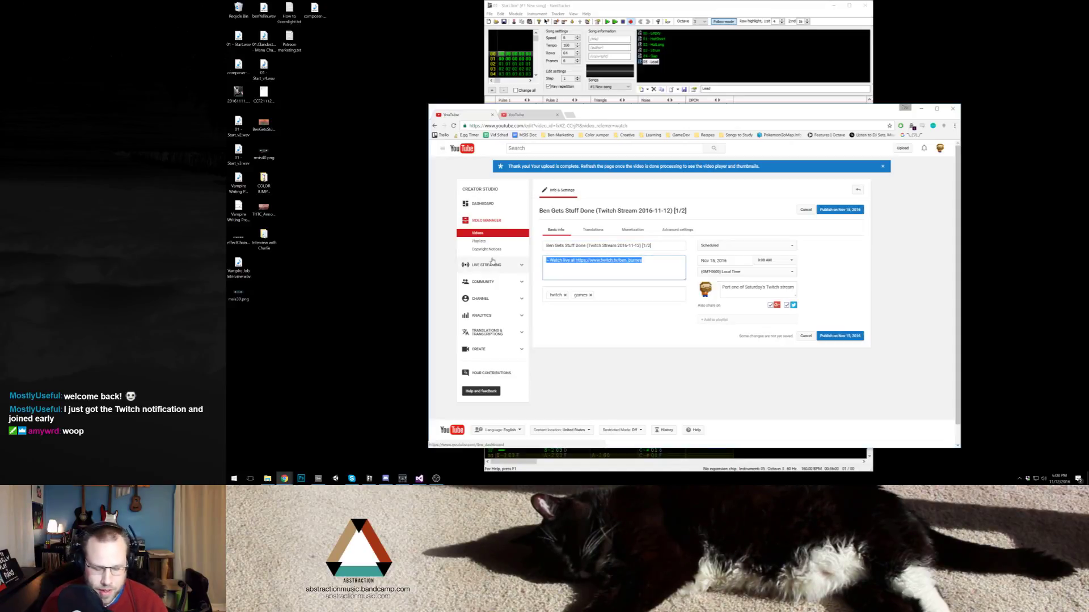
text(Did mostly game d)
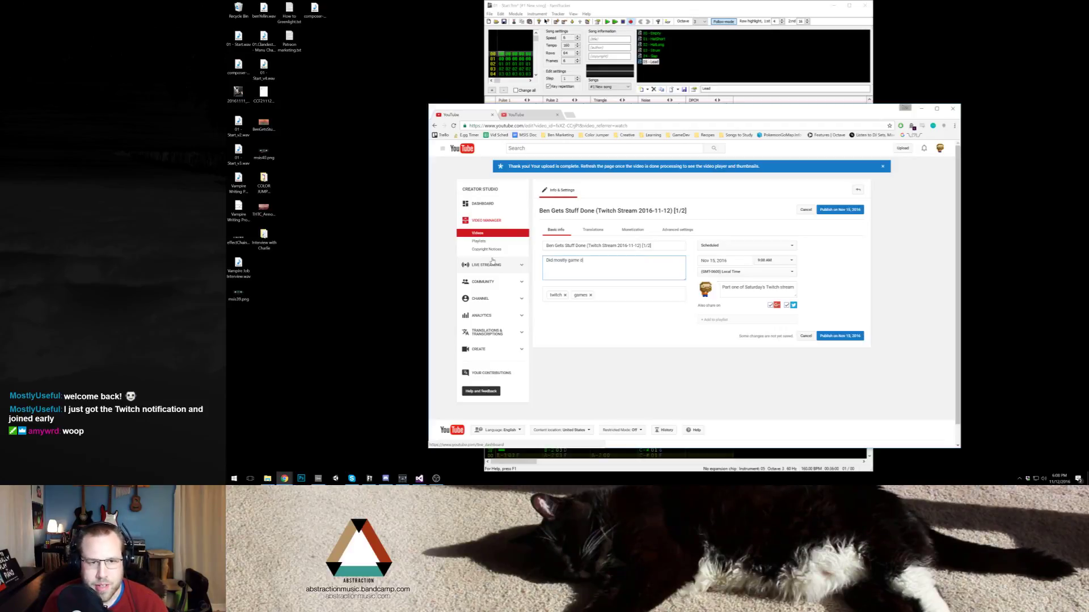
text(evelopment and then got really tired and)
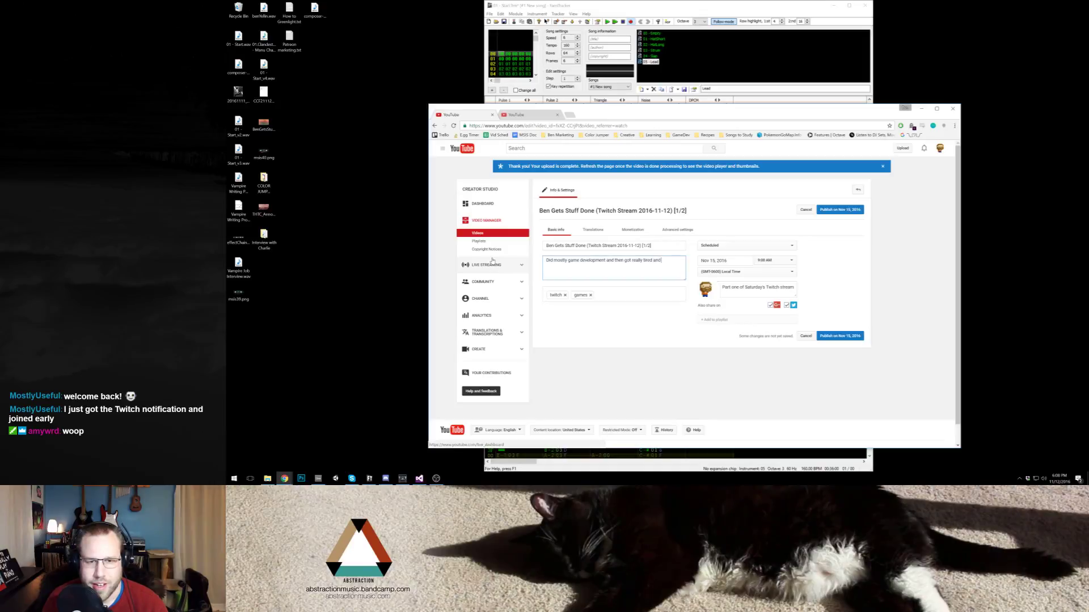
text( went)
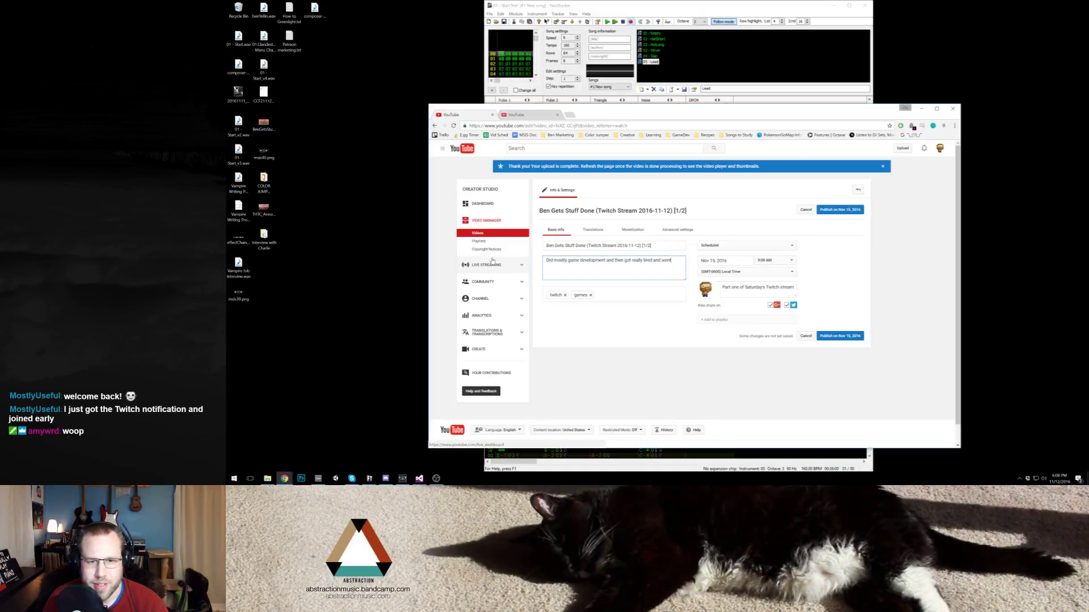
text( to sleep for a bit. )
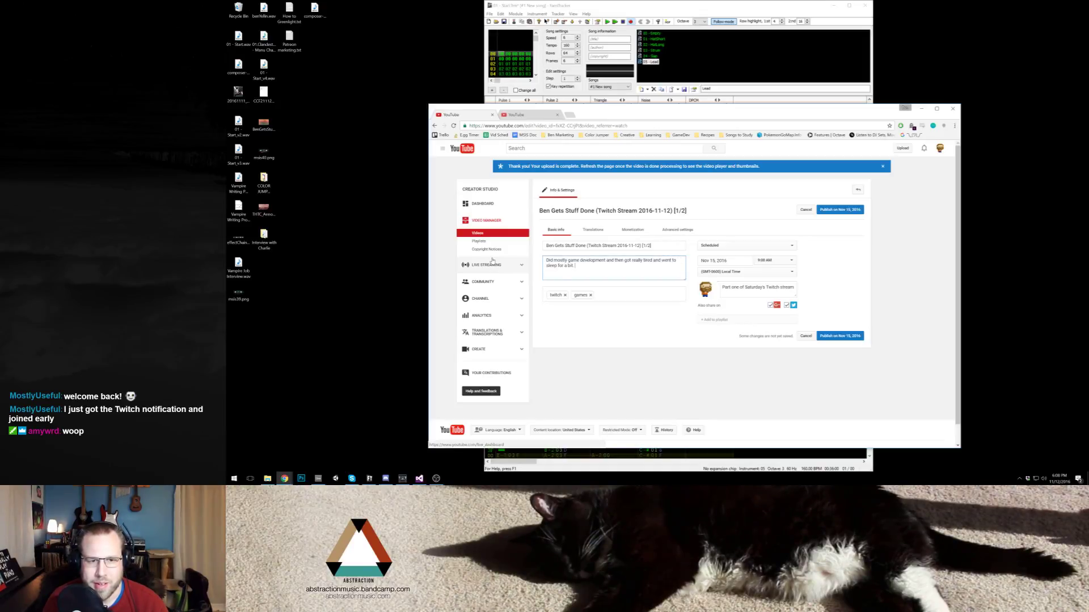
text(Part 2 coming soon :))
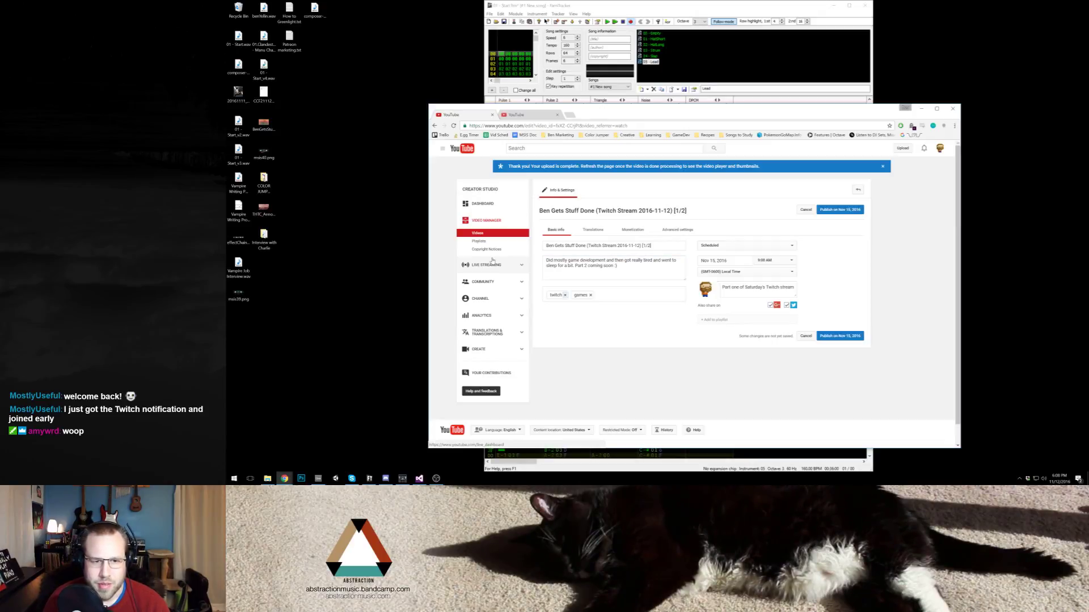
Step: Replace the video's tags with Twitch, Games, GameDev, Production, Level Design and Color Jumper
key(Tab)
key(BackSpace)
key(BackSpace)
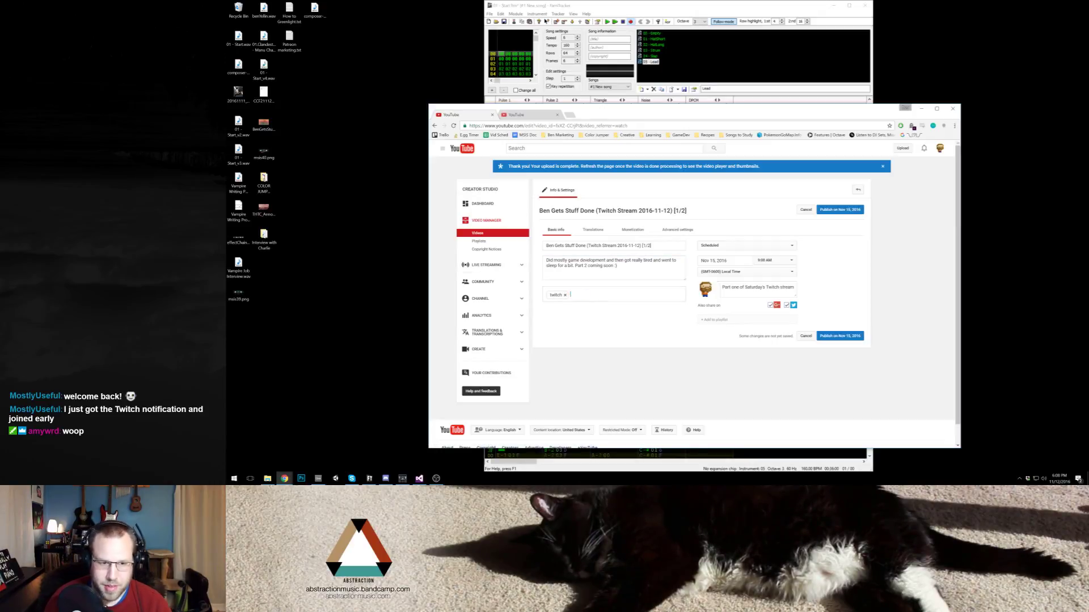
text(Tw)
text(G)
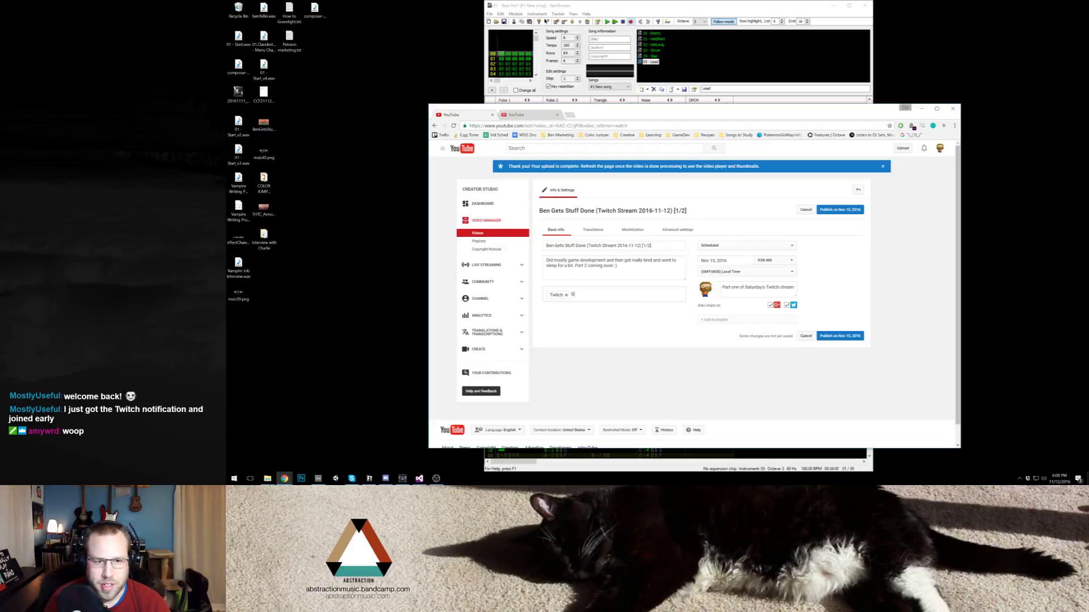
text(ames,GameDev,)
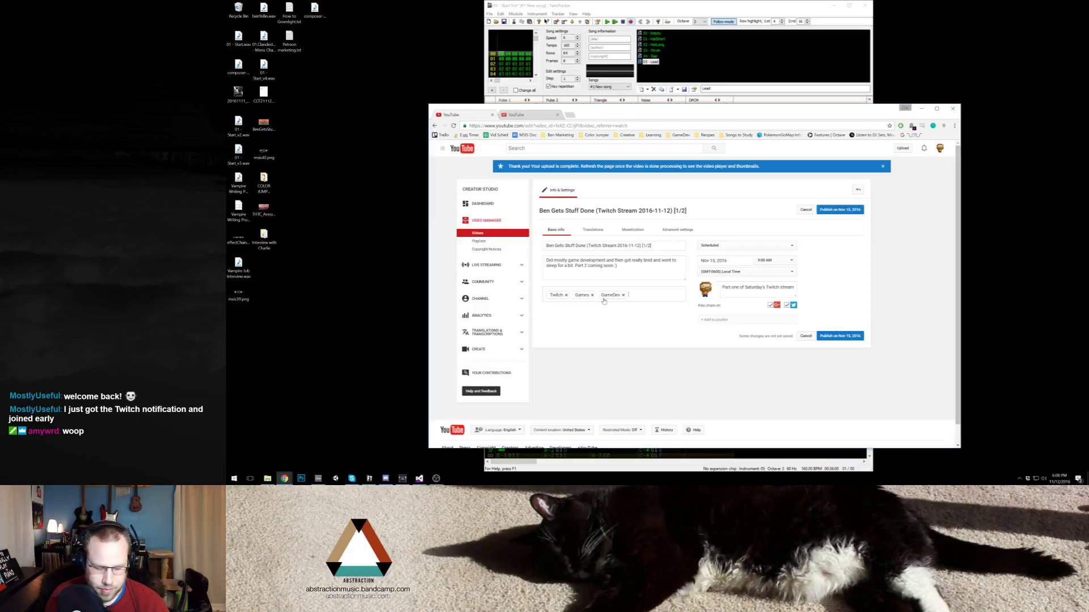
text(Production,Level)
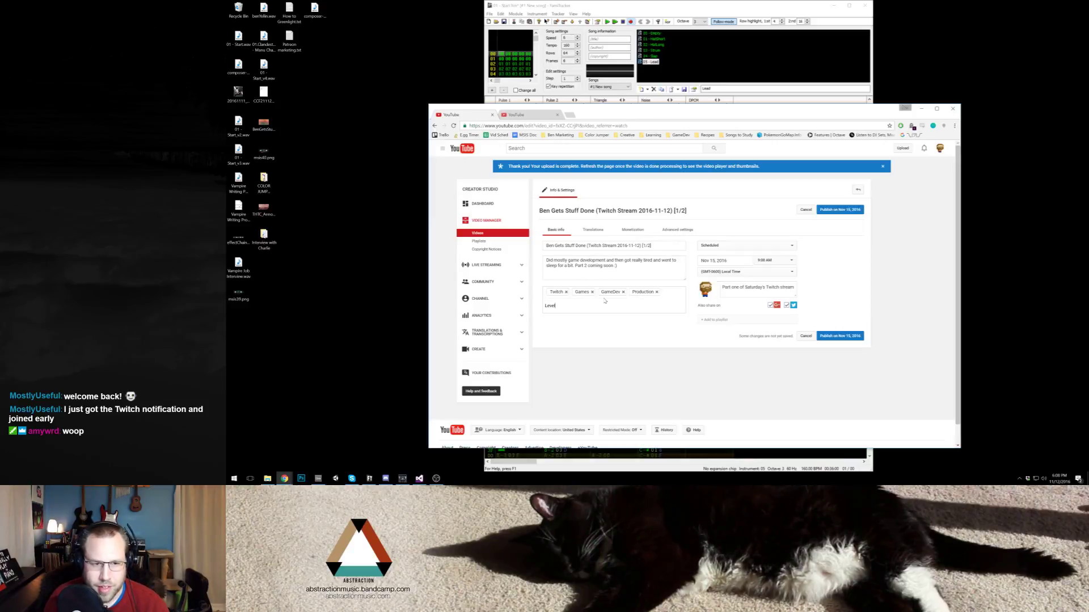
text( Design,G)
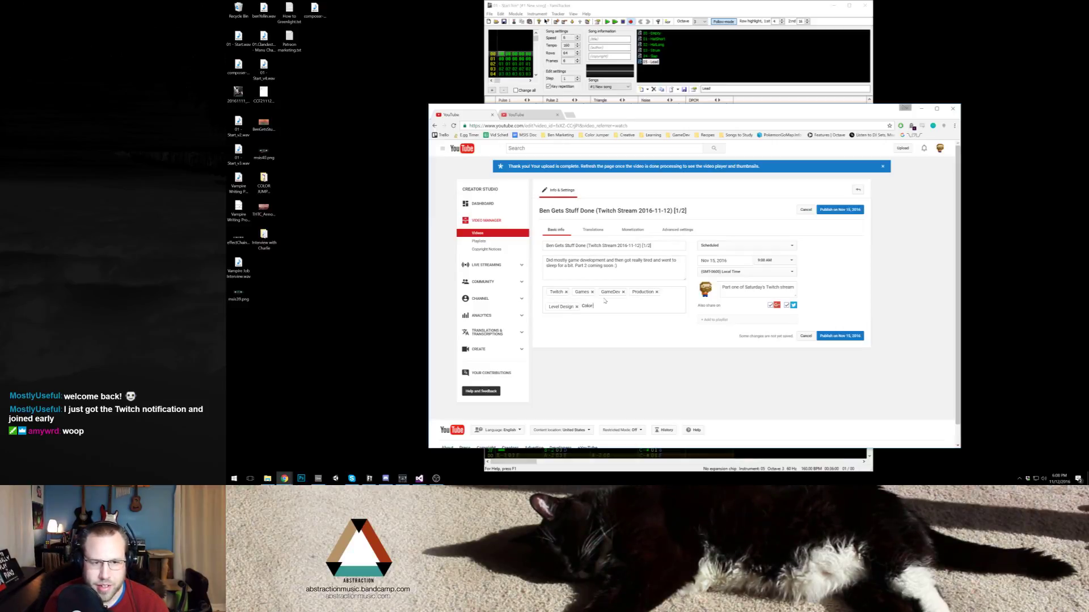
text(olor Jumper,)
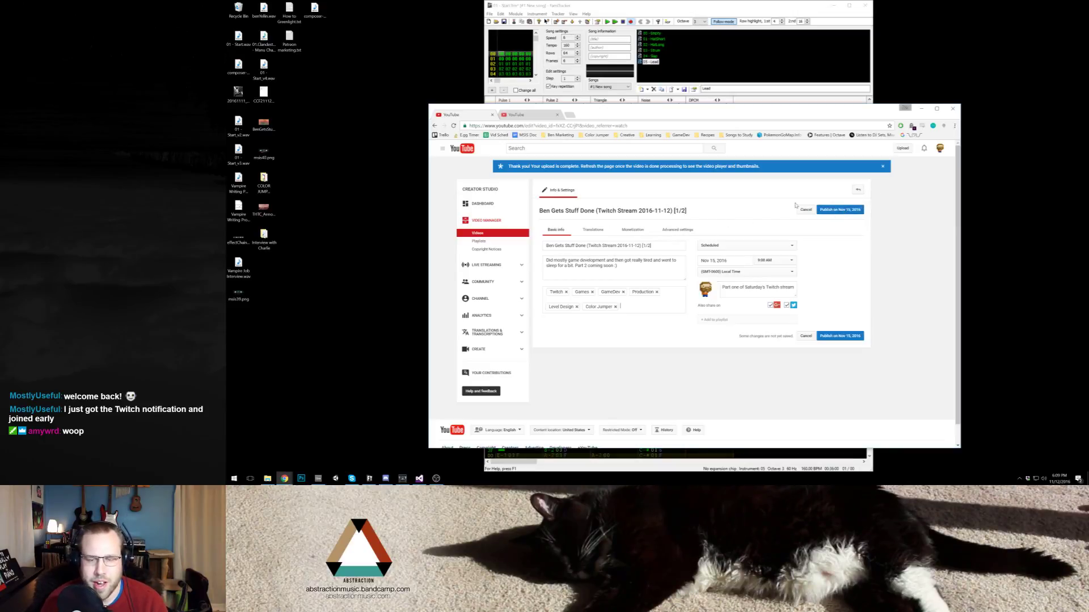
Step: Save the video's scheduled publication, and close the earlier video's tab and the browser window
click(829, 209)
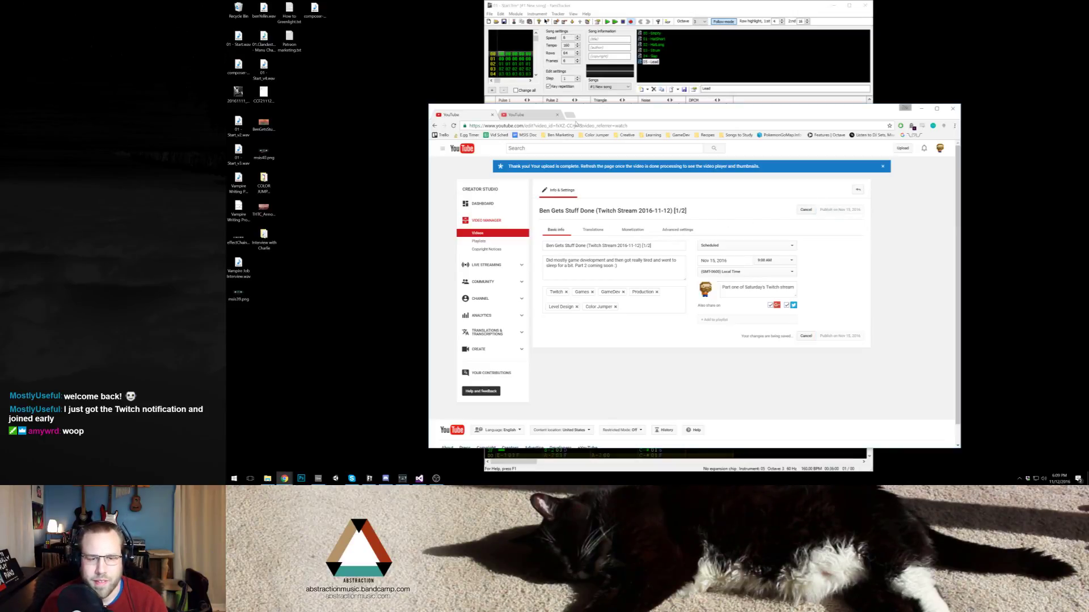
click(527, 116)
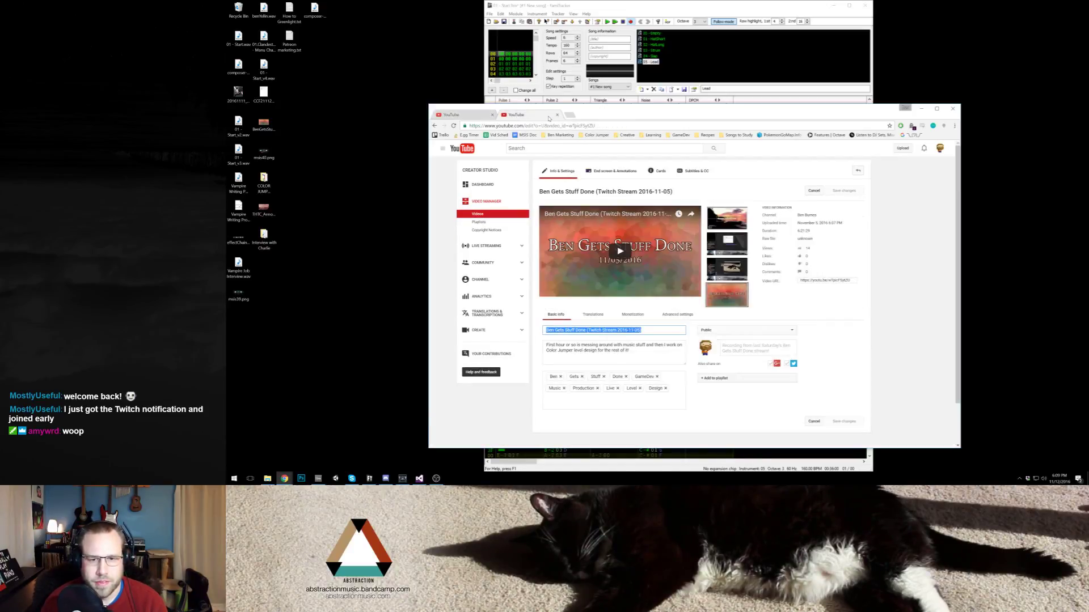
click(557, 115)
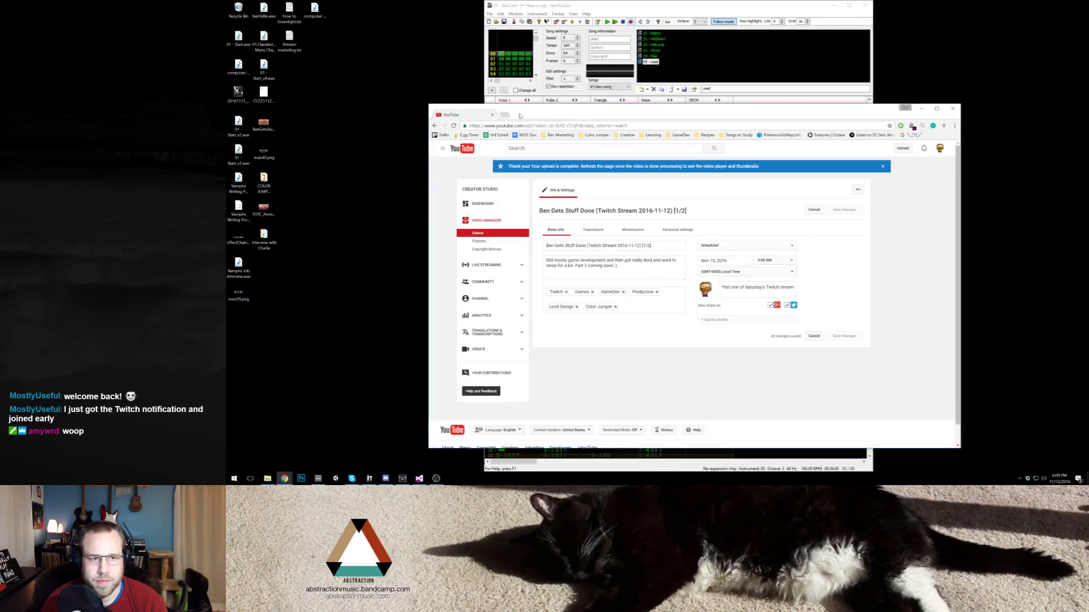
click(952, 110)
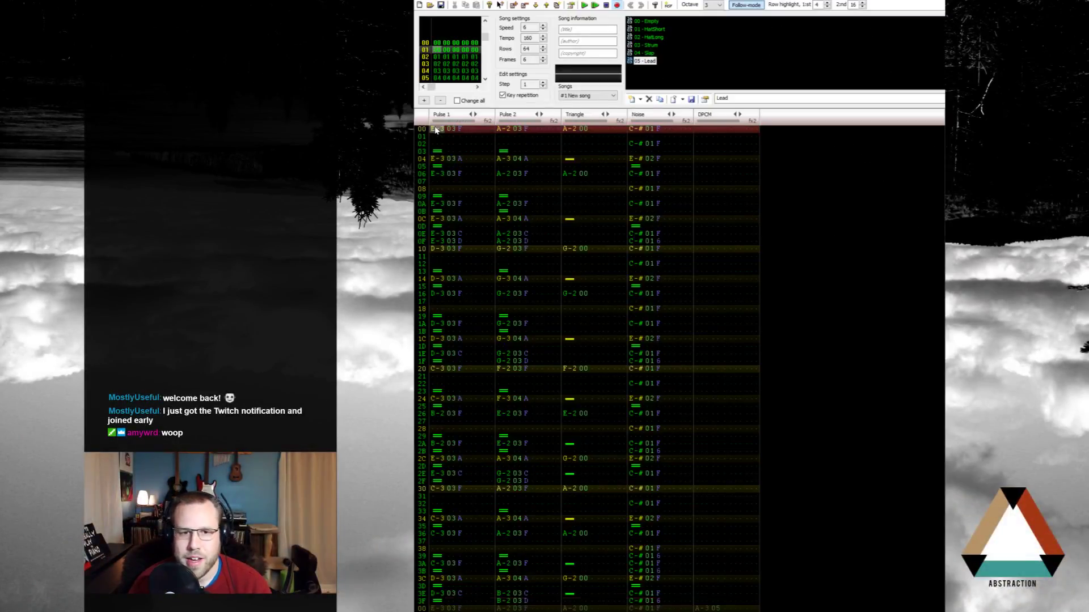
key(ctrl+Right)
key(ctrl+Right)
click(717, 151)
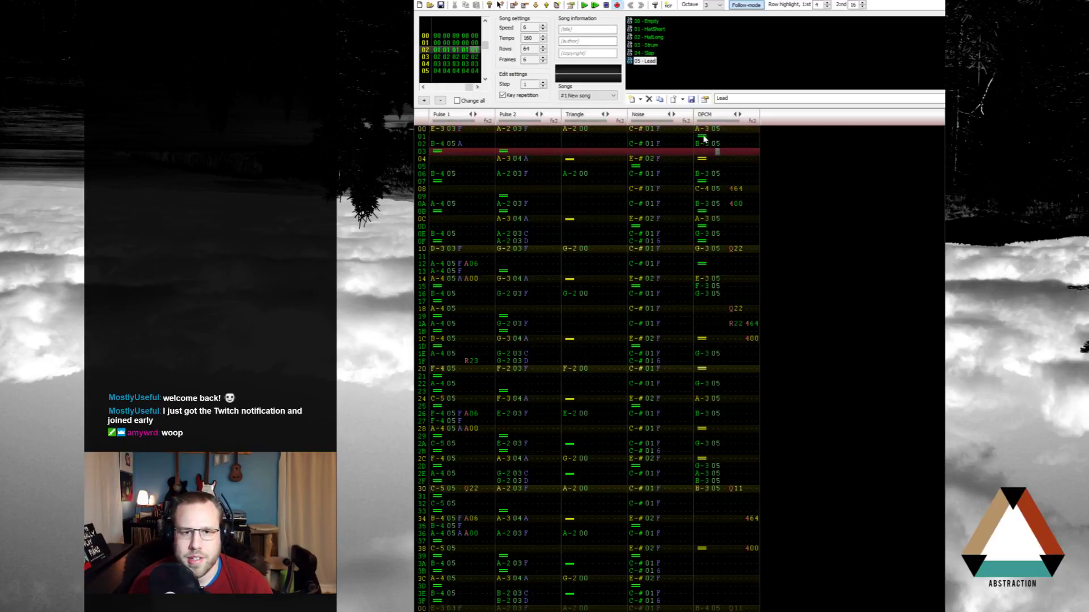
drag(703, 131, 777, 608)
Step: Insert a frame 06 after frame 05 and copy all of frame 05's channel patterns into it
click(437, 70)
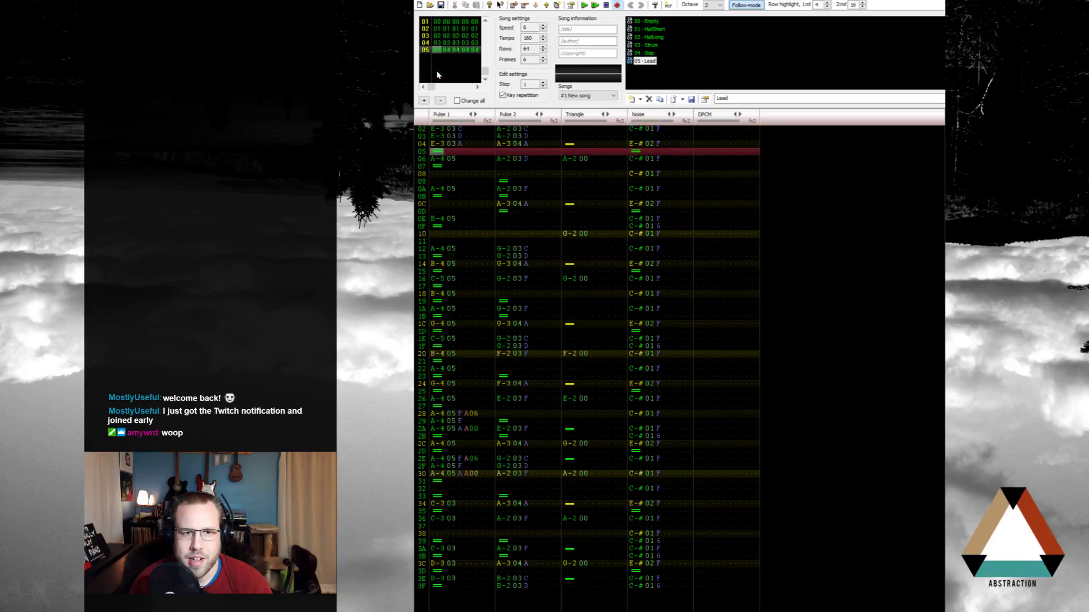
key(ctrl+a)
key(ctrl+a)
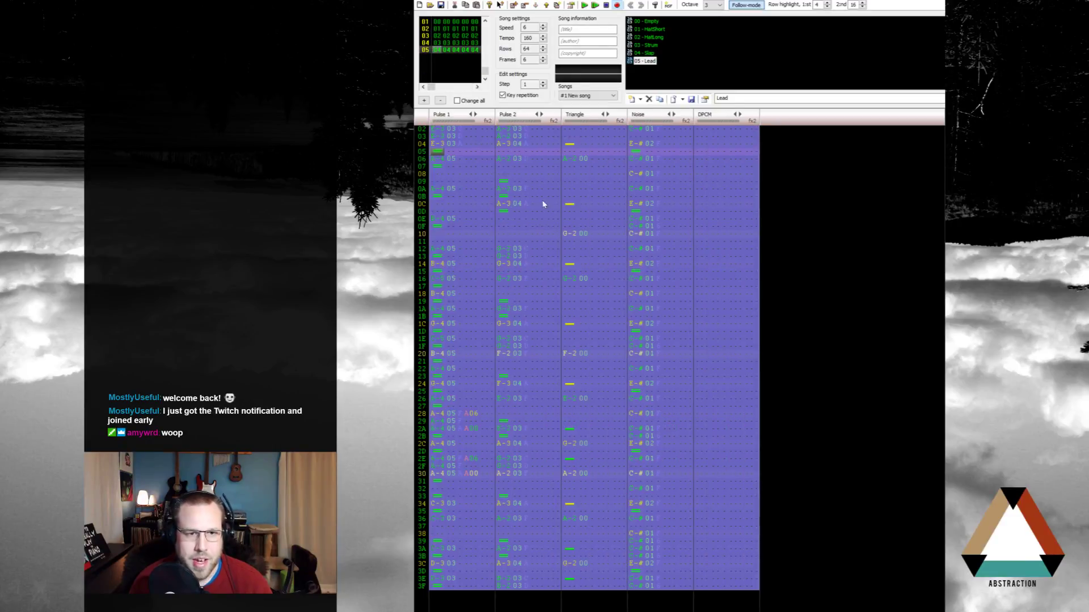
click(514, 5)
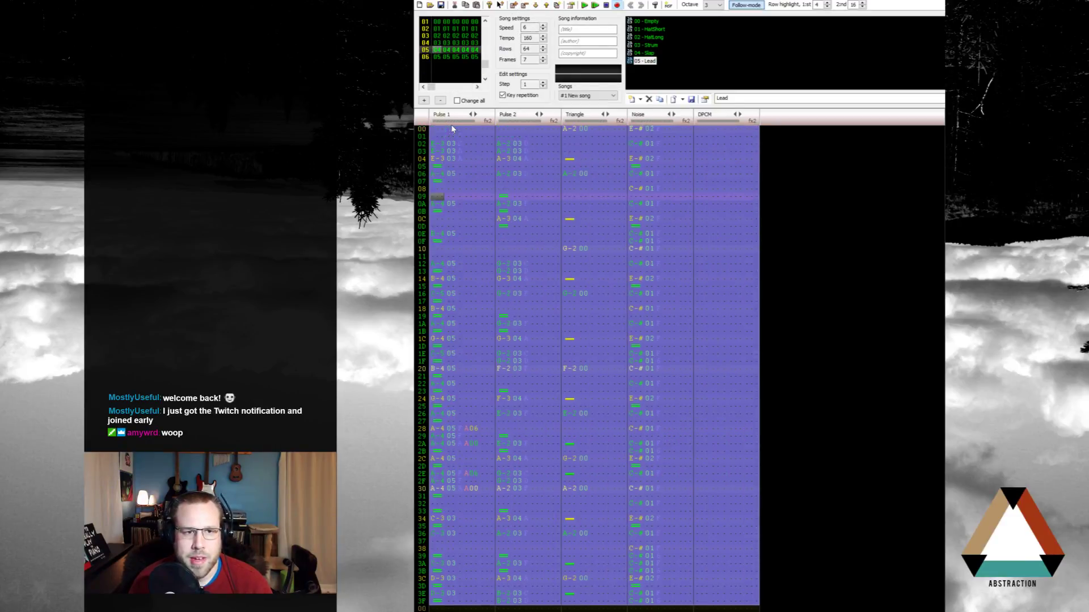
key(ctrl+Right)
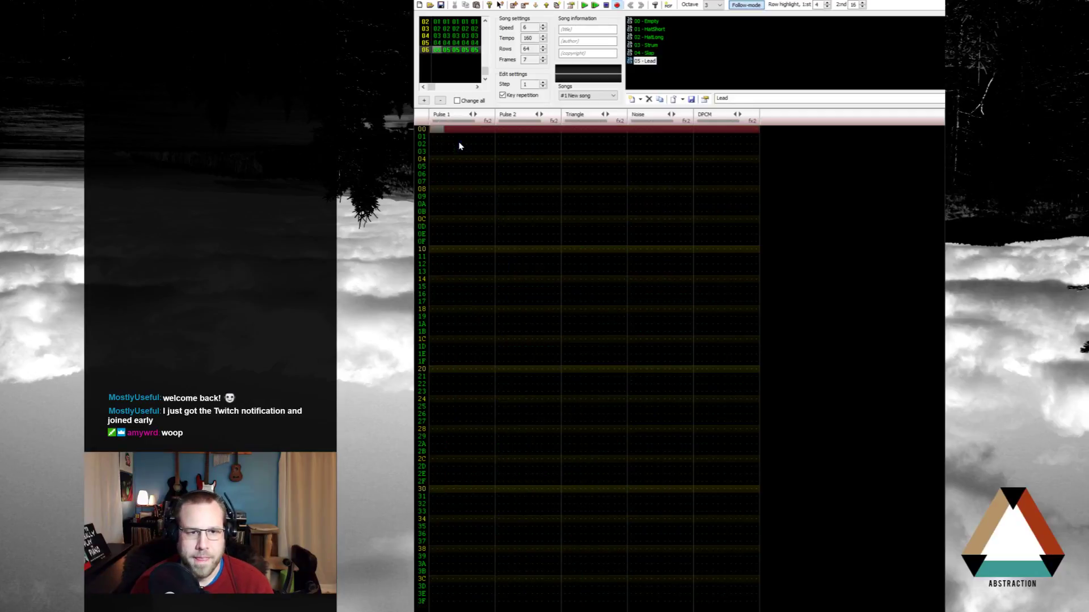
Step: Move the lead melody from the DPCM column of frame 02 into Pulse 1 of frame 06, starting at row 00
click(473, 21)
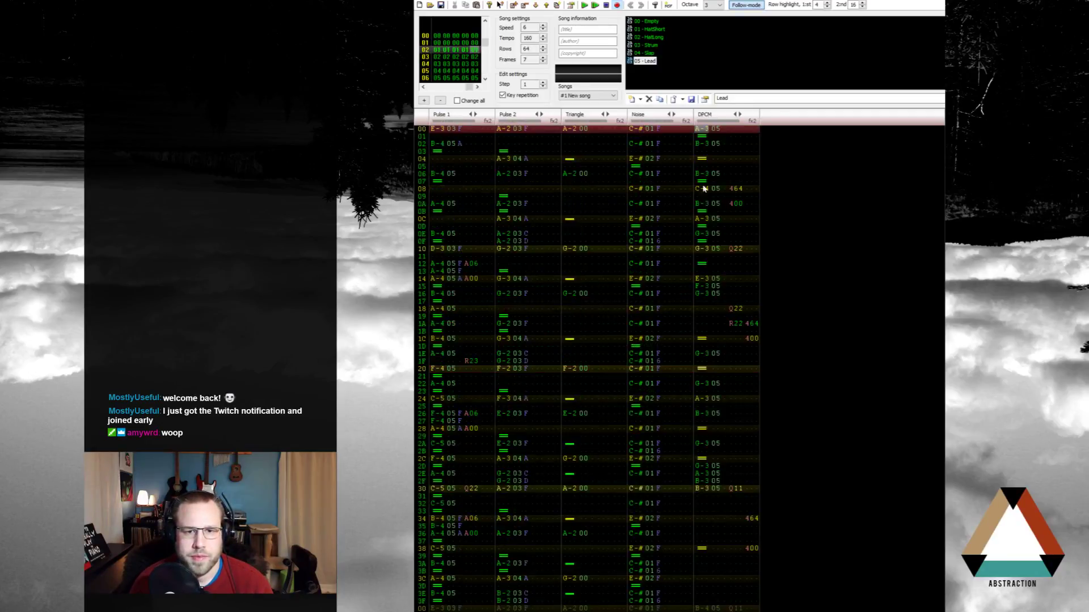
double_click(702, 130)
key(Delete)
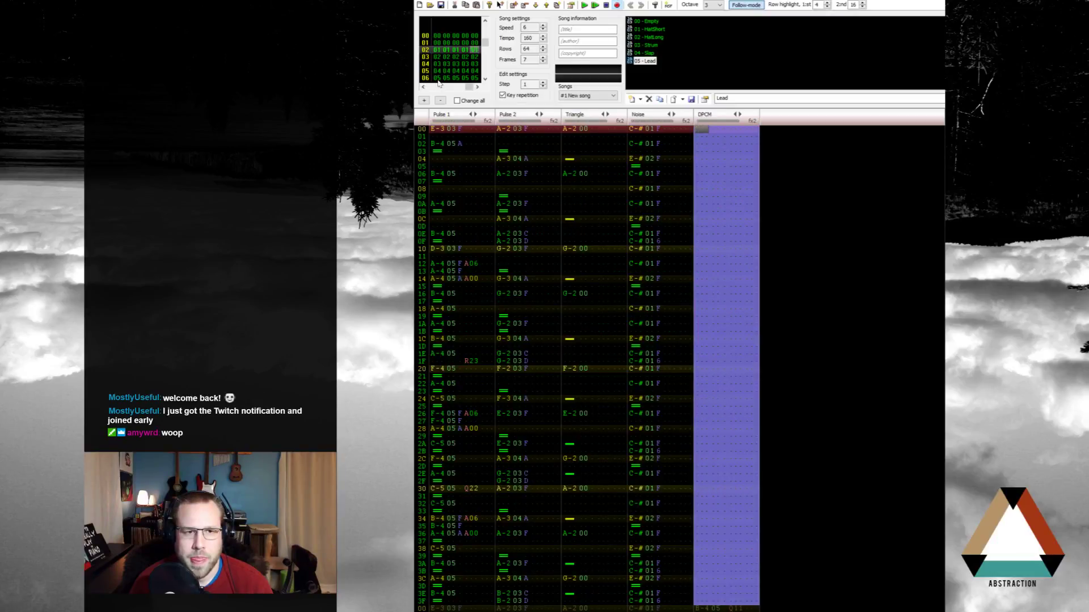
click(438, 78)
key(ctrl+v)
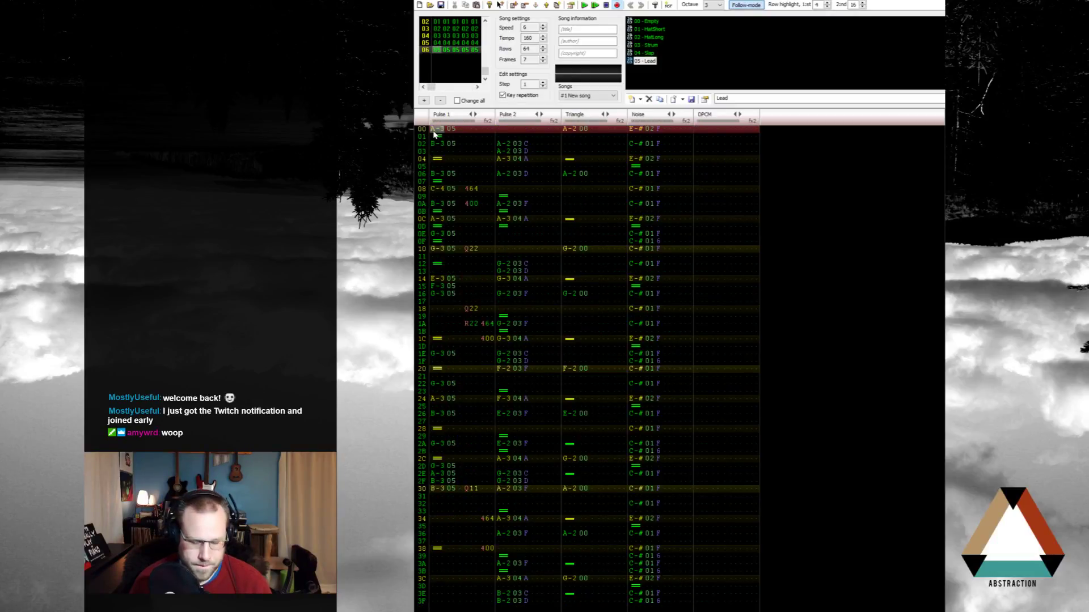
Step: Play back frame 06 from its start with the moved lead melody, and stop the playback
key(Return)
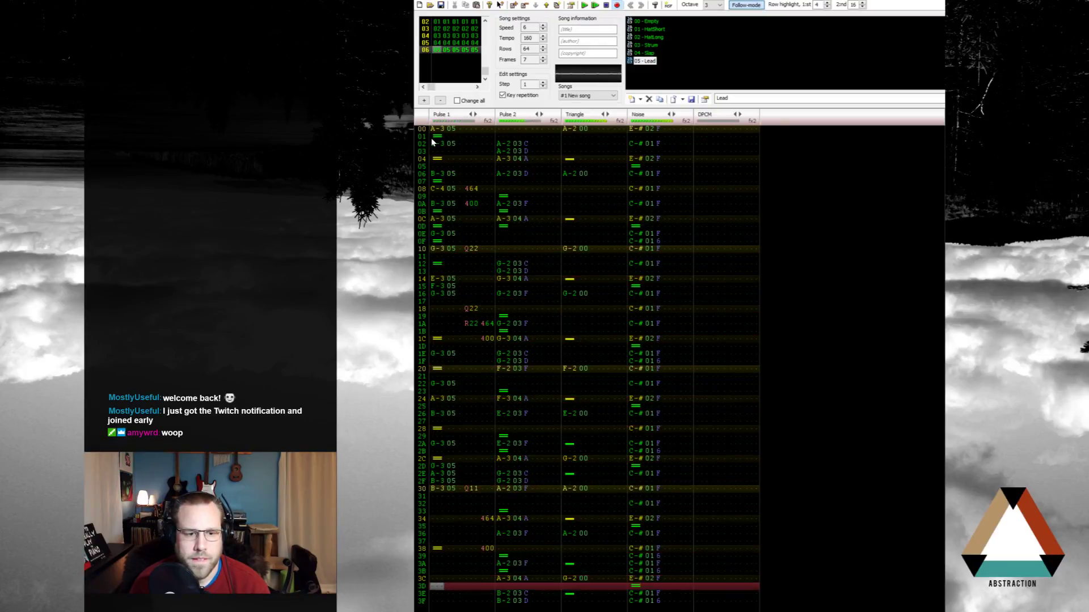
key(Return)
scroll(452, 159, up, 10)
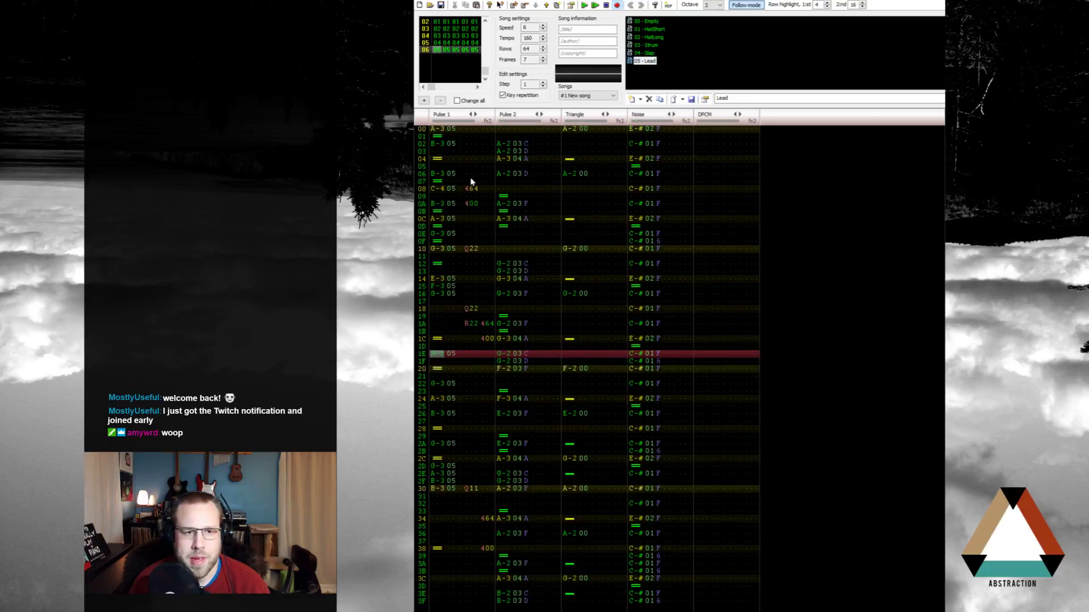
Step: In Pulse 1 of frame 06, move the note release from row 04 to row 03 and clear effects 464 and 400 from rows 08–0A
click(447, 162)
drag(446, 163, 467, 209)
key(Delete)
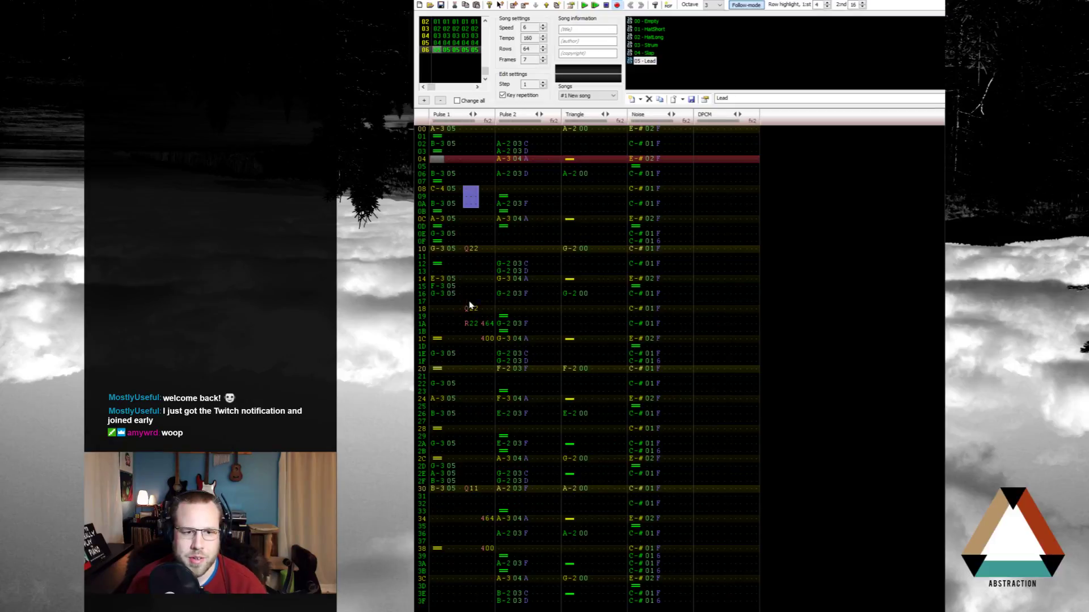
Step: Clear the effects from rows 18–1C of Pulse 1 in frame 06 and move the note release from row 1C to row 18
drag(465, 309, 439, 309)
key(Delete)
click(433, 339)
click(437, 340)
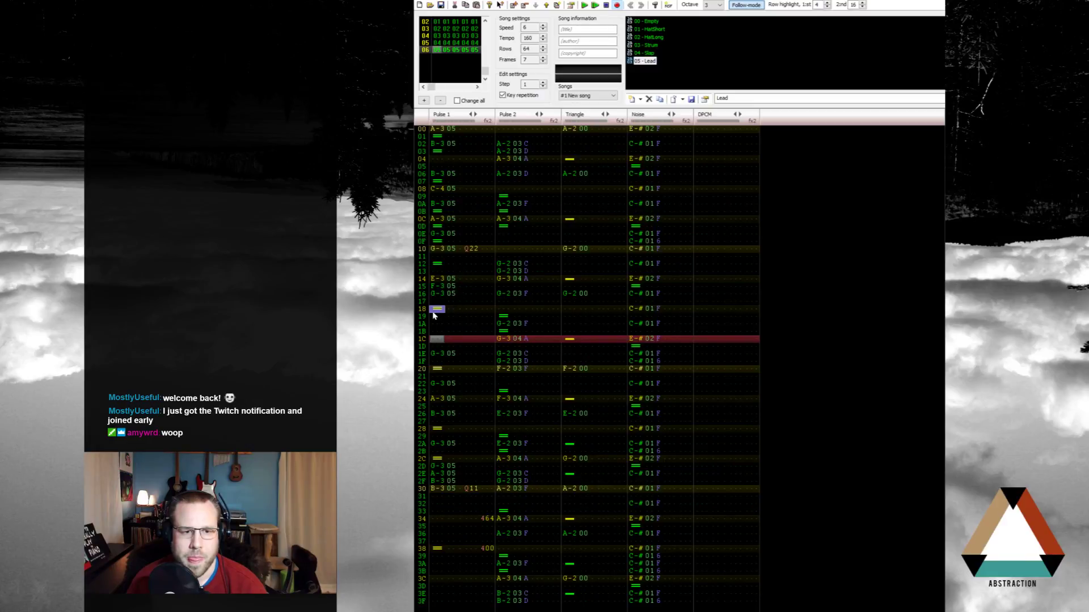
Step: Enter A-3 at row 18 and G-3 at row 1A of Pulse 1, with note releases at rows 19 and 1B
key(Up)
key(Up)
key(Up)
key(Up)
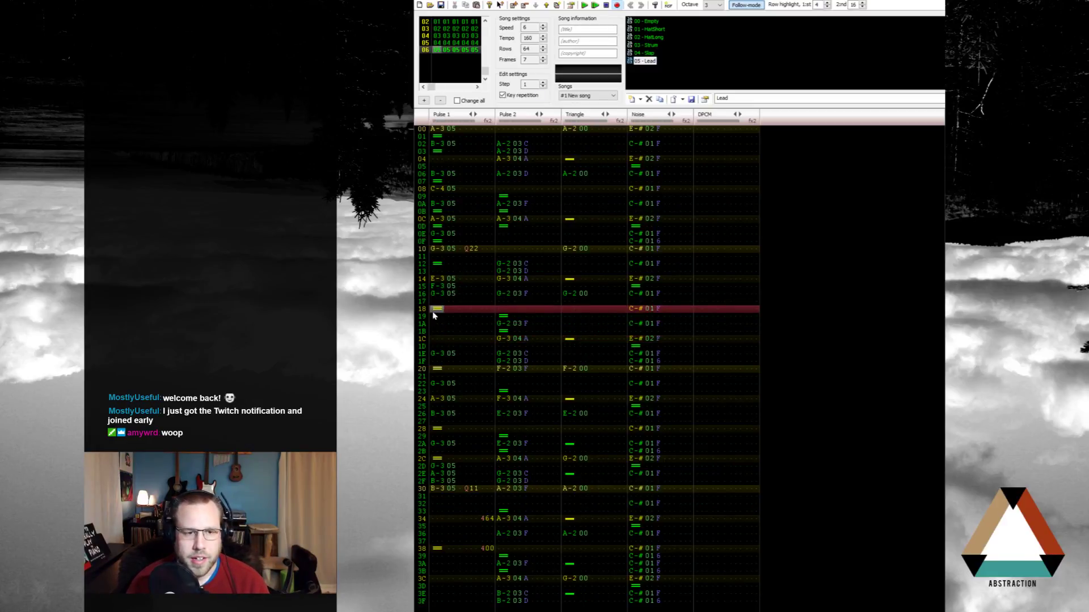
key(n)
key(Down)
key(b)
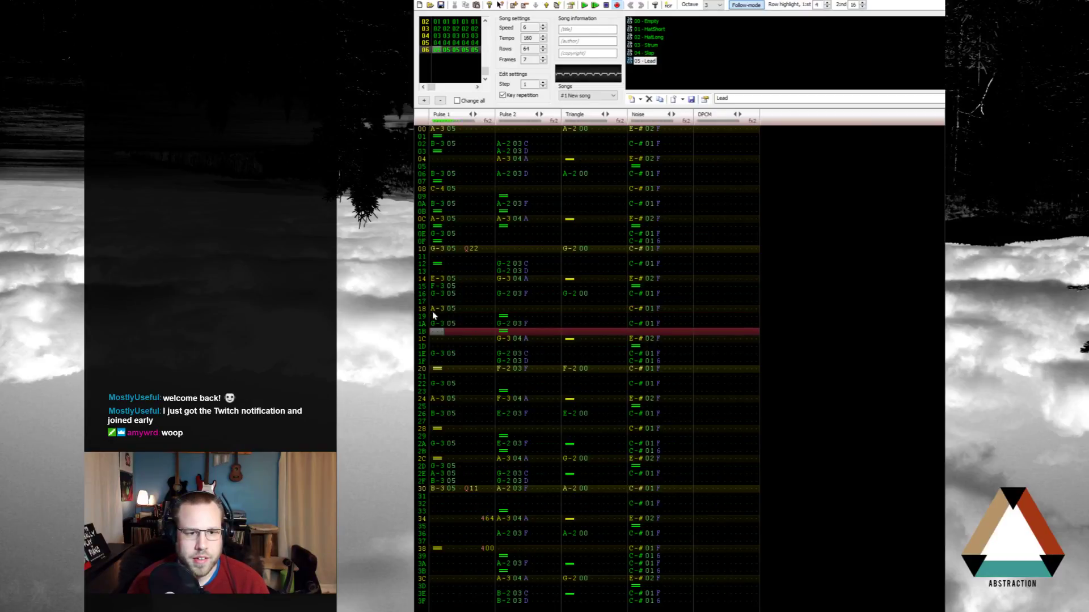
key(Up)
key(Up)
key(Up)
key(Down)
key(Down)
key(Down)
key(Down)
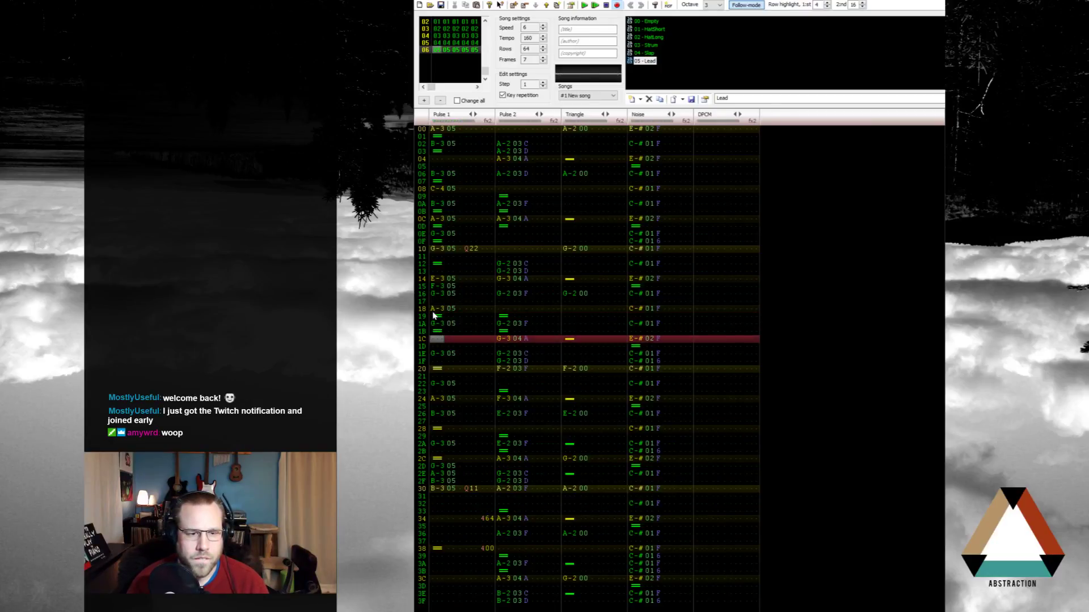
Step: Move Pulse 1's note releases from rows 20 and 28 to rows 1F and 27, and add releases at rows 23 and 25
key(Up)
key(Up)
key(Up)
key(Down)
key(Down)
key(Down)
key(Down)
key(Down)
key(Down)
key(Down)
key(Down)
key(Down)
key(Down)
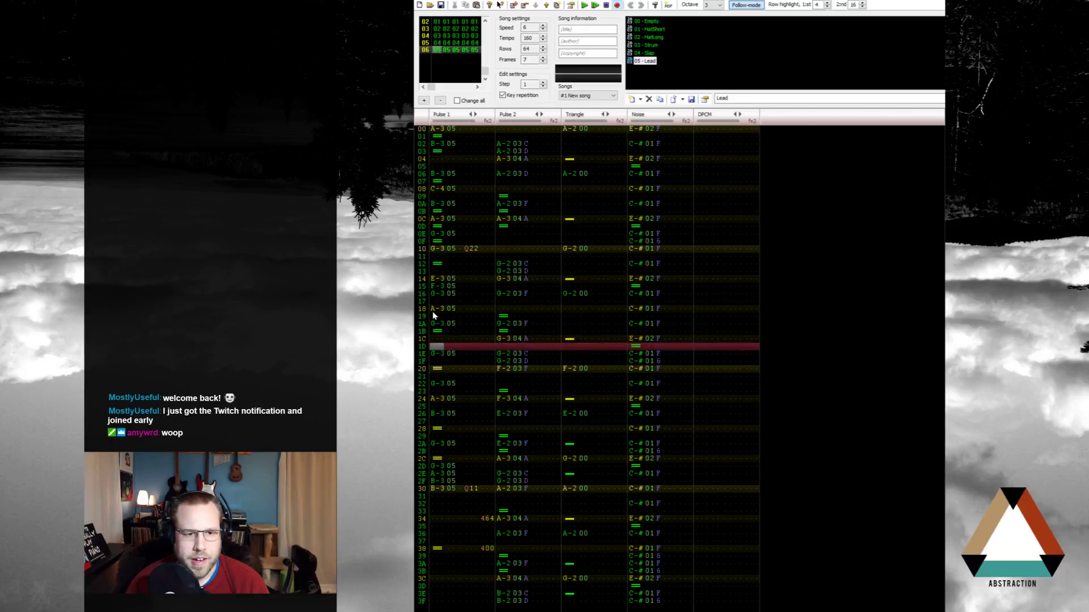
key(Down)
key(Down)
key(Down)
key(Down)
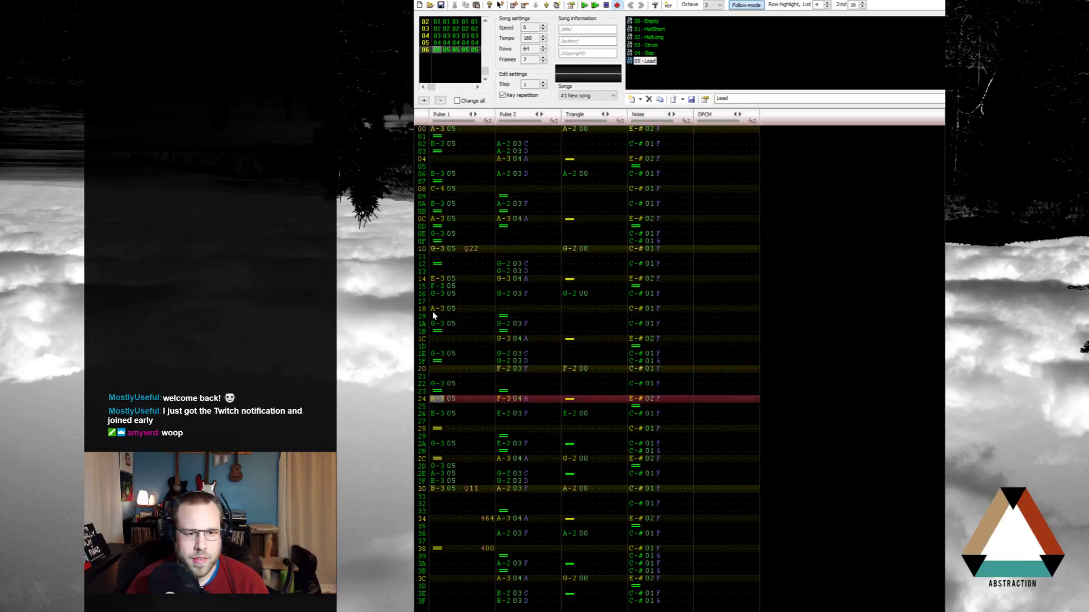
key(End)
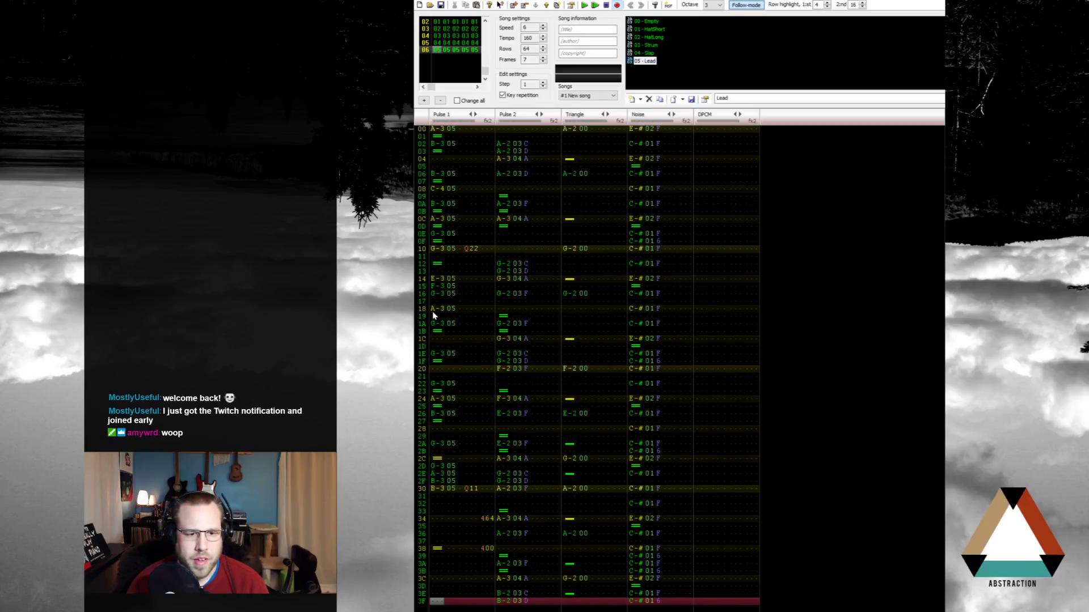
Step: Add a note release at row 32 of Pulse 1 in frame 06
key(Up)
key(Up)
key(Up)
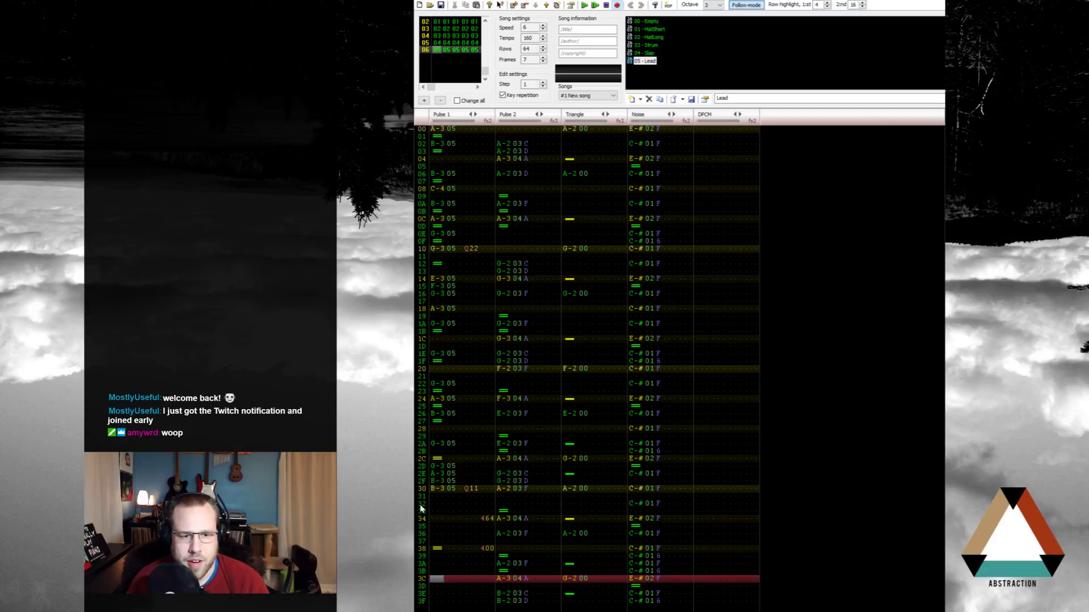
click(436, 504)
key(backslash)
key(Down)
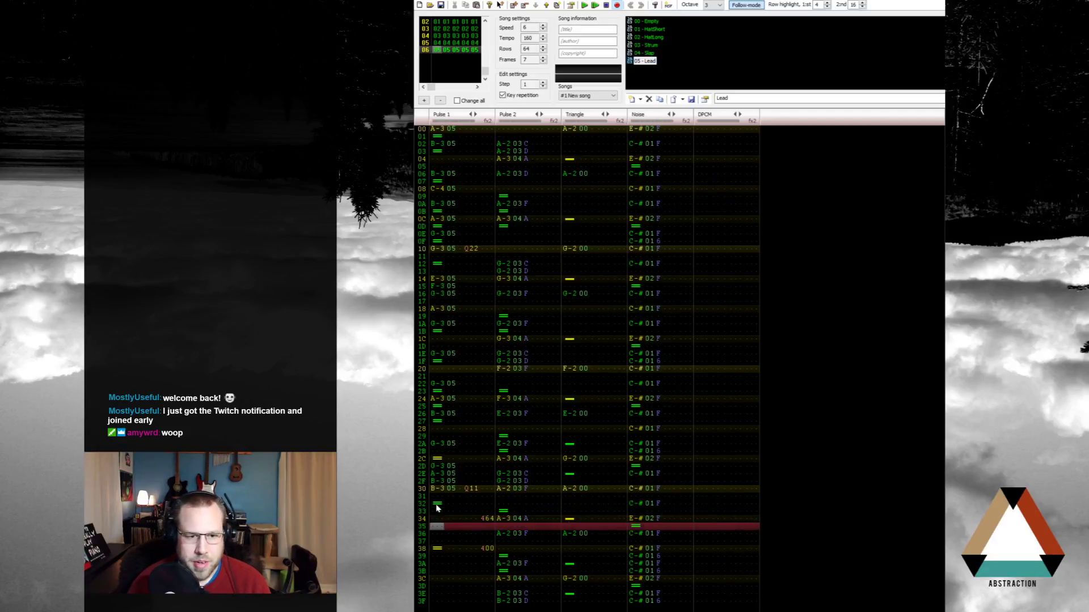
Step: Clear the 464 and 400 effects and the note release from rows 34–38 of Pulse 1 in frame 06
key(shift+Right)
key(shift+Right)
key(shift+Right)
key(shift+Right)
key(shift+Right)
key(shift+Right)
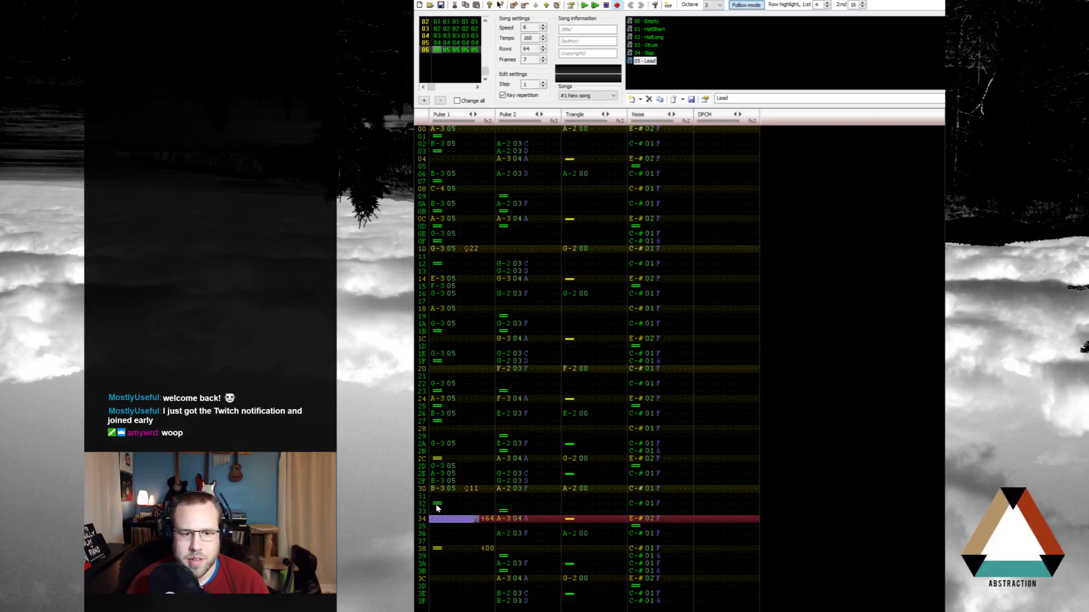
key(shift+Right)
key(shift+Down)
key(shift+Down)
key(shift+Down)
key(shift+Down)
key(Delete)
key(Home)
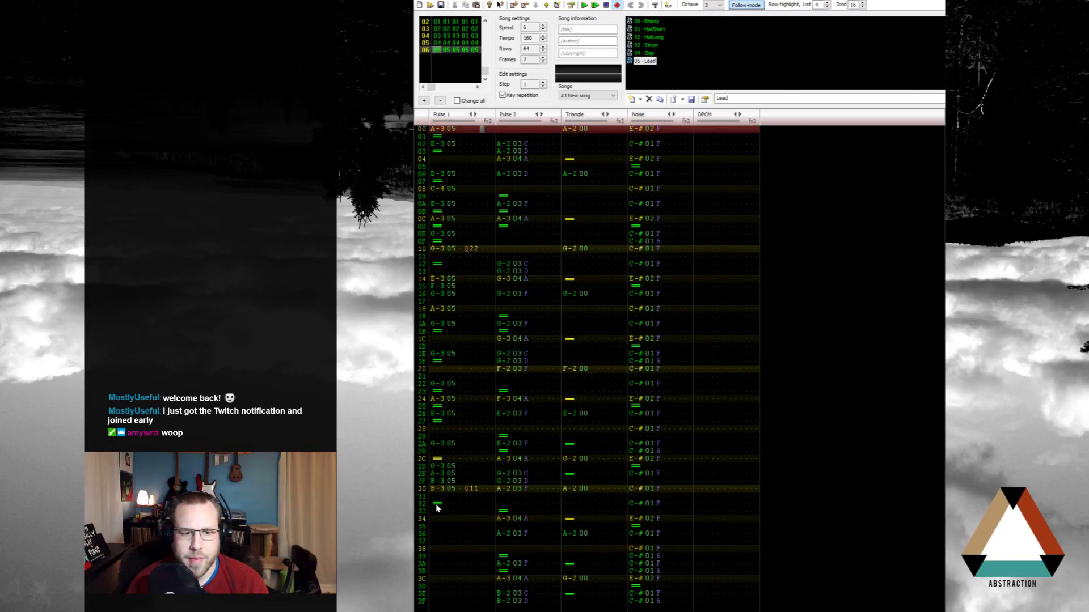
Step: Copy rows 34–3F of Pulse 1 in frame 05 into Pulse 1 of frame 06, starting at row 34
scroll(658, 458, up, 5)
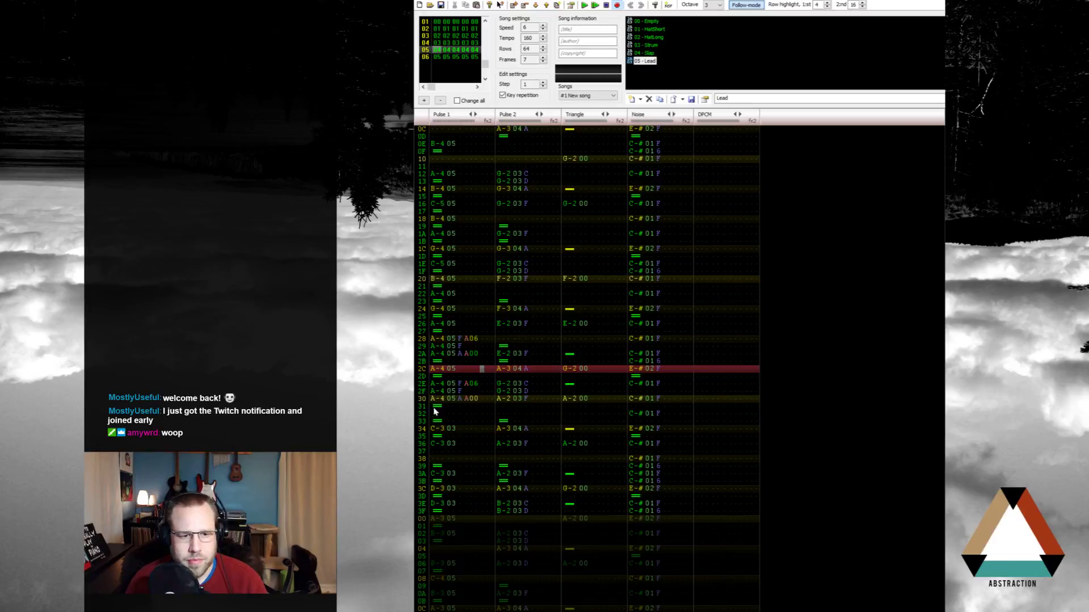
drag(437, 431, 487, 549)
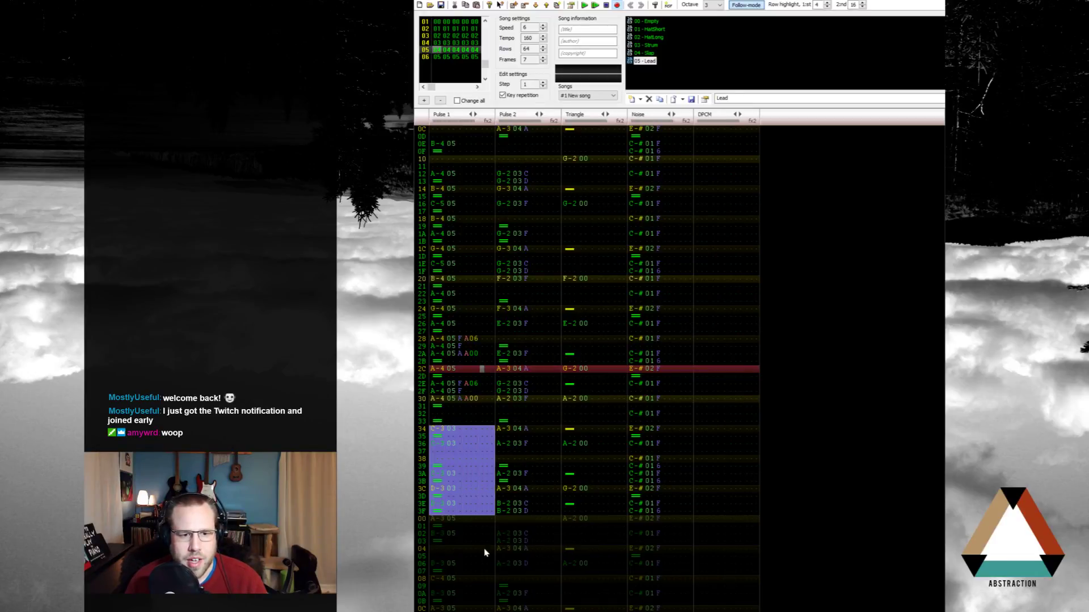
scroll(510, 486, down, 14)
click(432, 488)
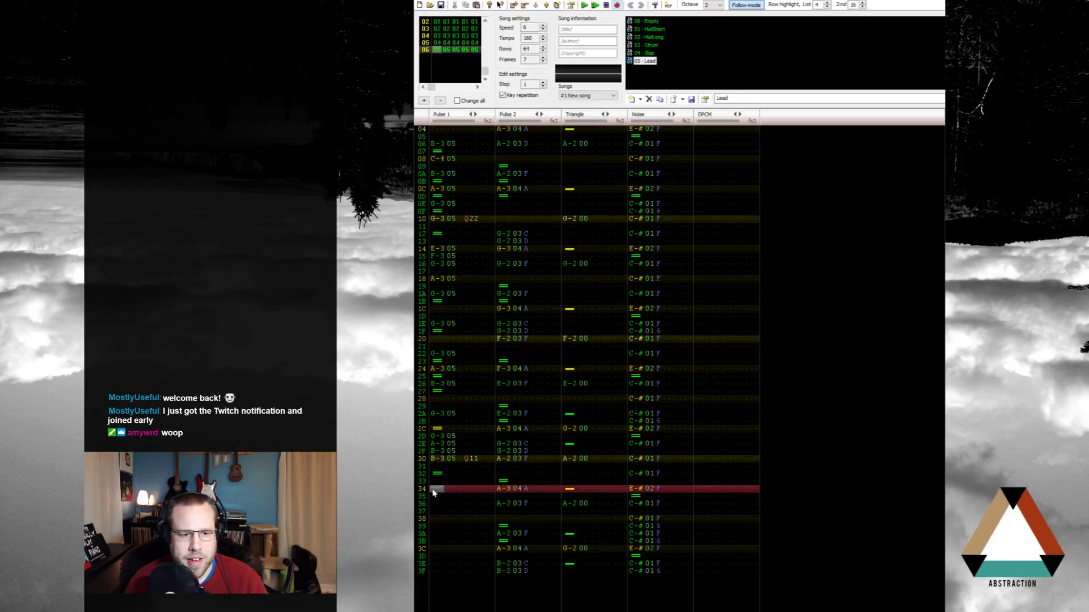
key(ctrl+v)
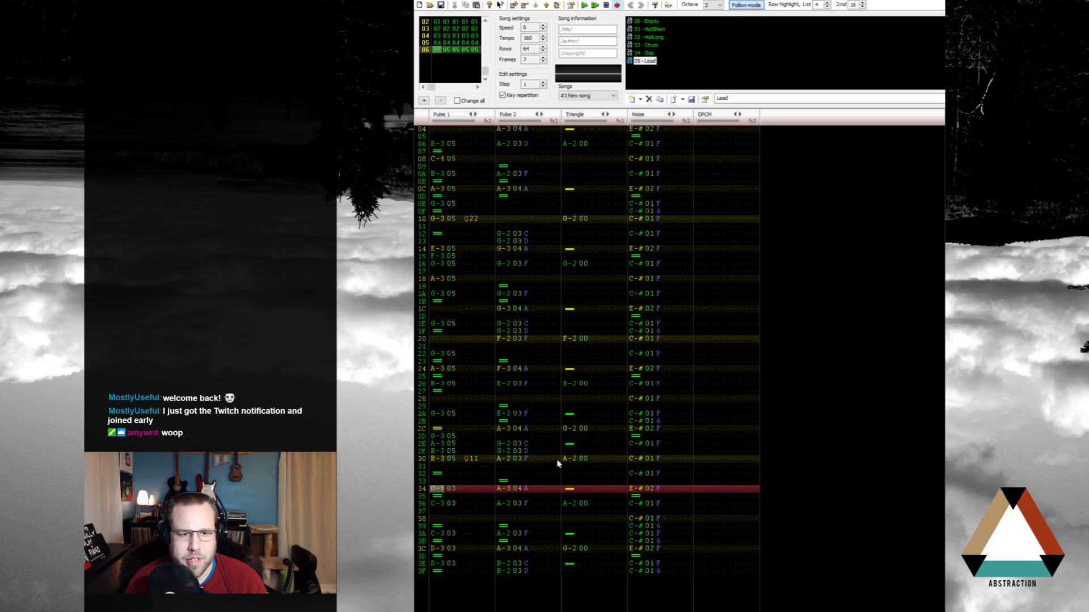
Step: Play back frame 06 with the shortened notes and the copied ending, and stop the playback
scroll(559, 464, up, 6)
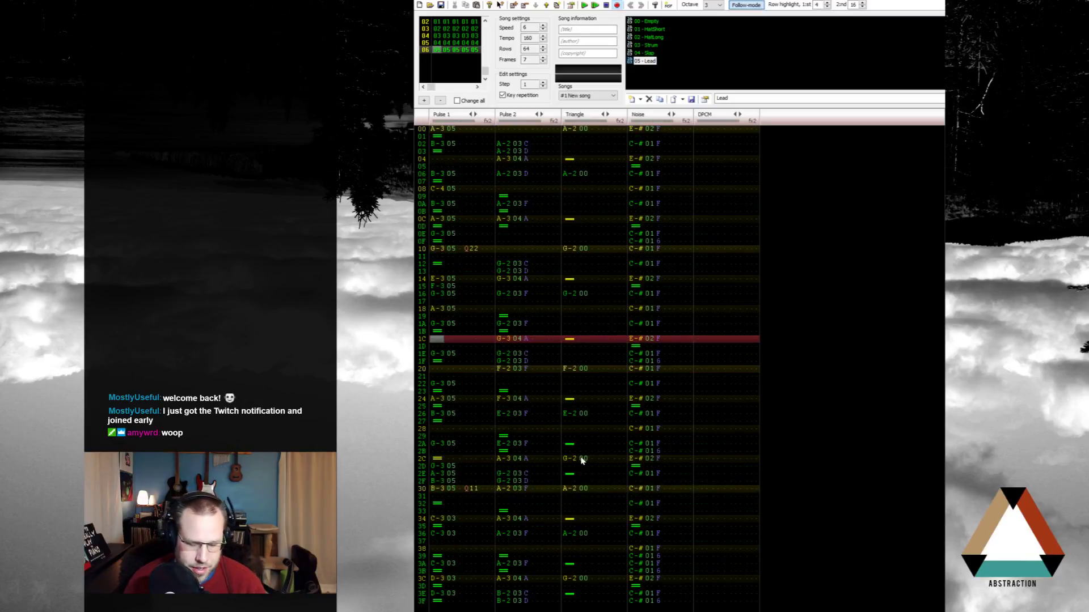
key(Return)
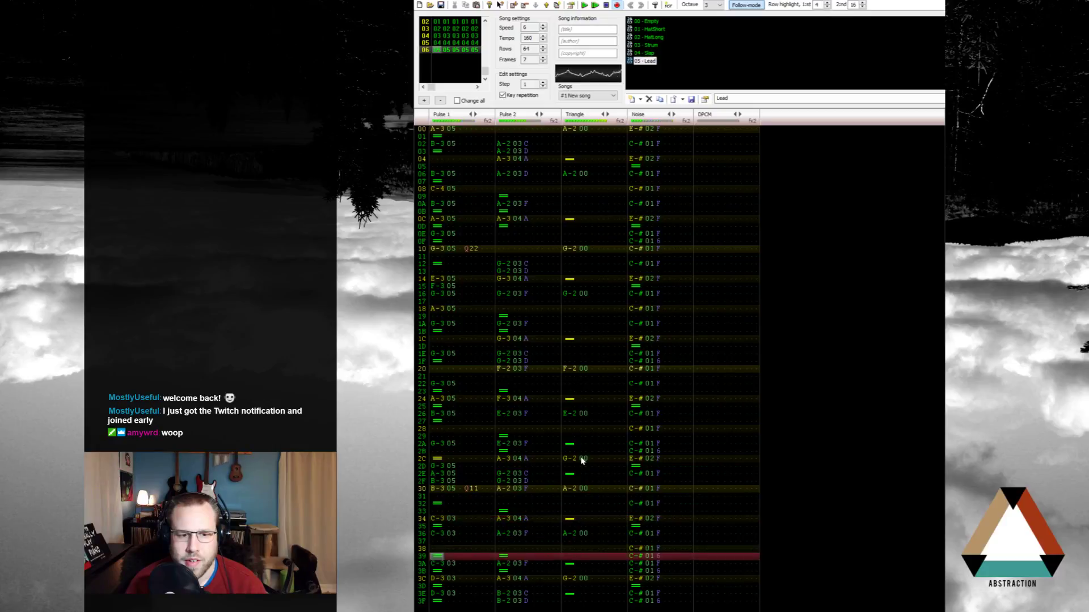
key(Return)
key(ctrl+Left)
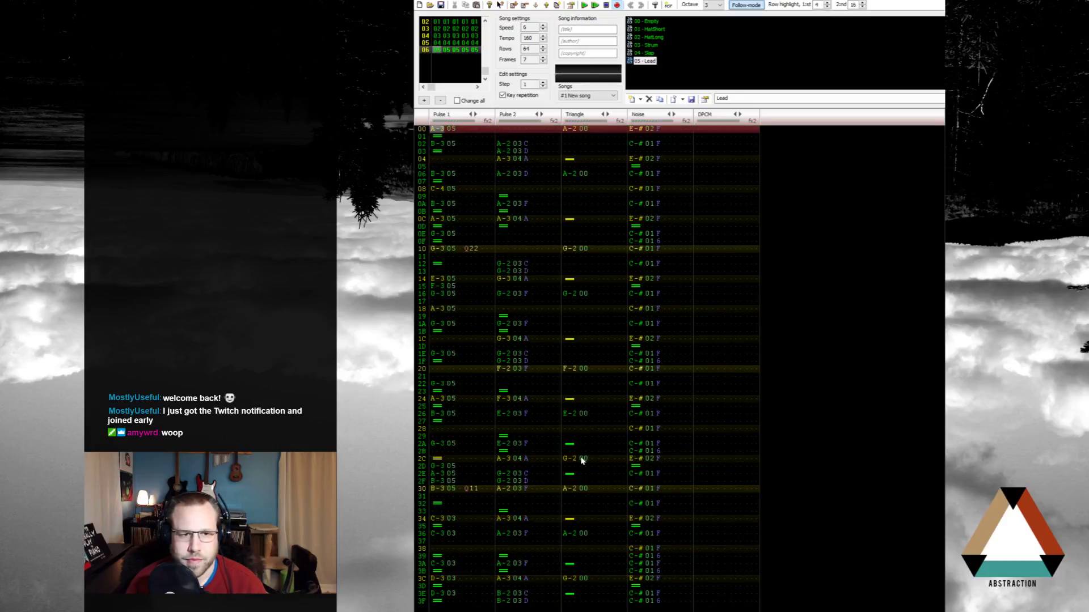
key(Down)
key(Down)
key(Down)
key(Down)
key(Down)
key(Down)
key(Down)
key(Down)
key(Down)
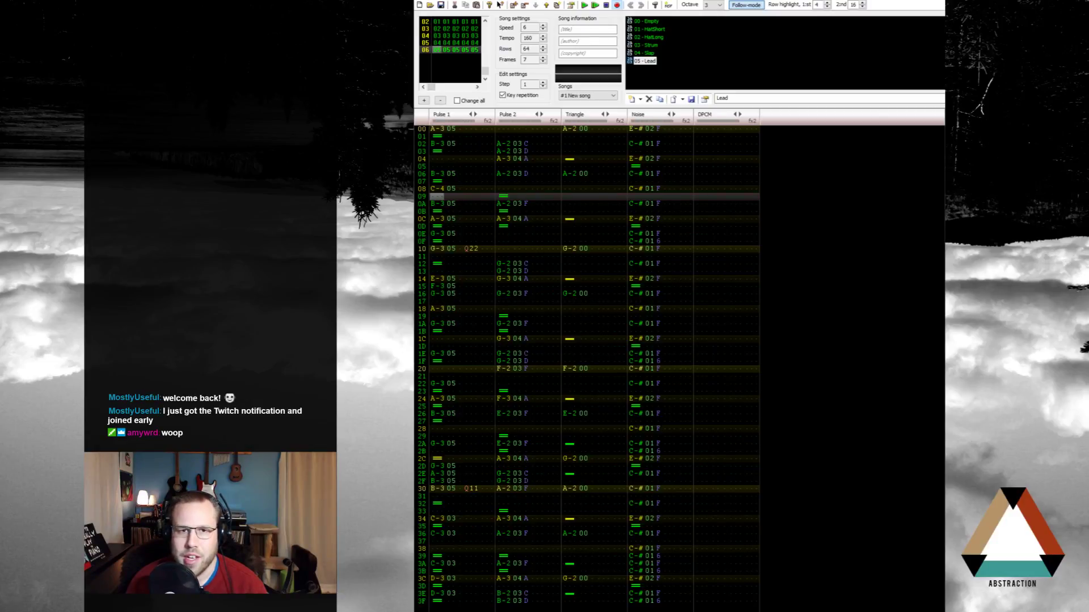
key(space)
click(434, 130)
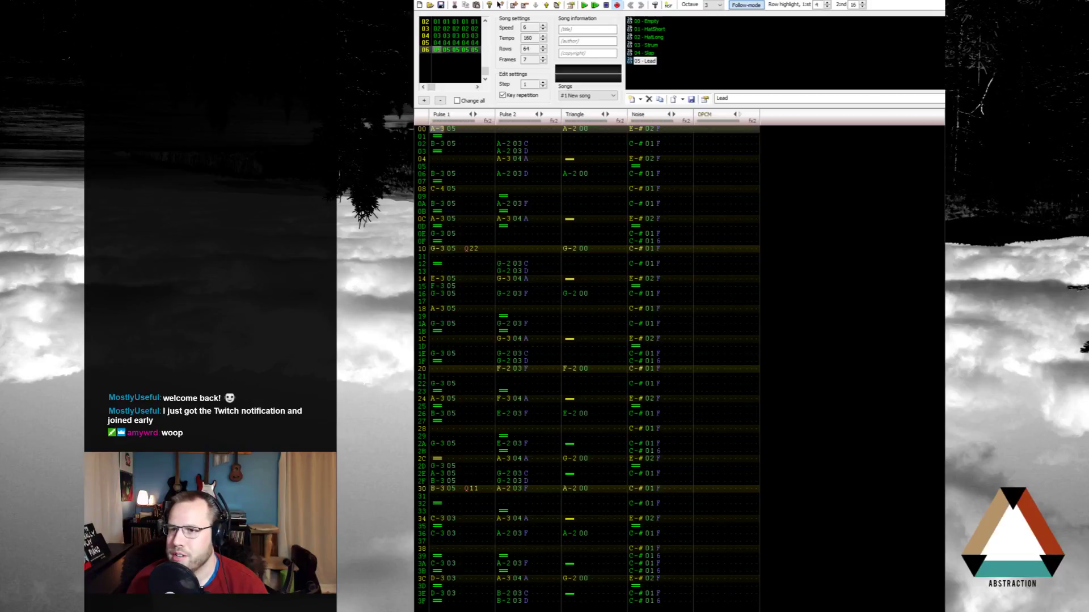
scroll(448, 189, up, 8)
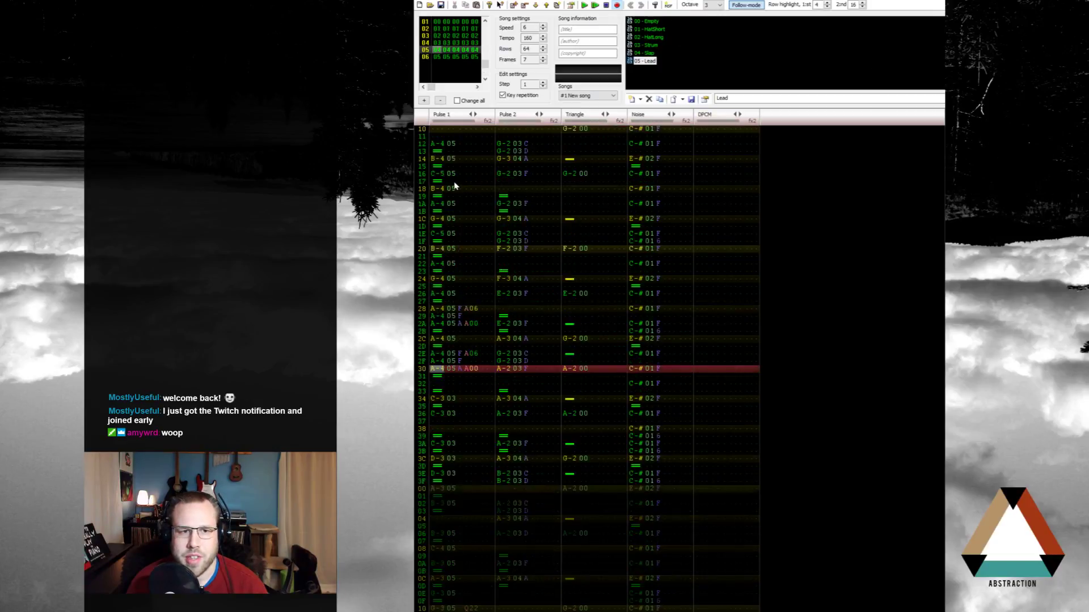
click(436, 130)
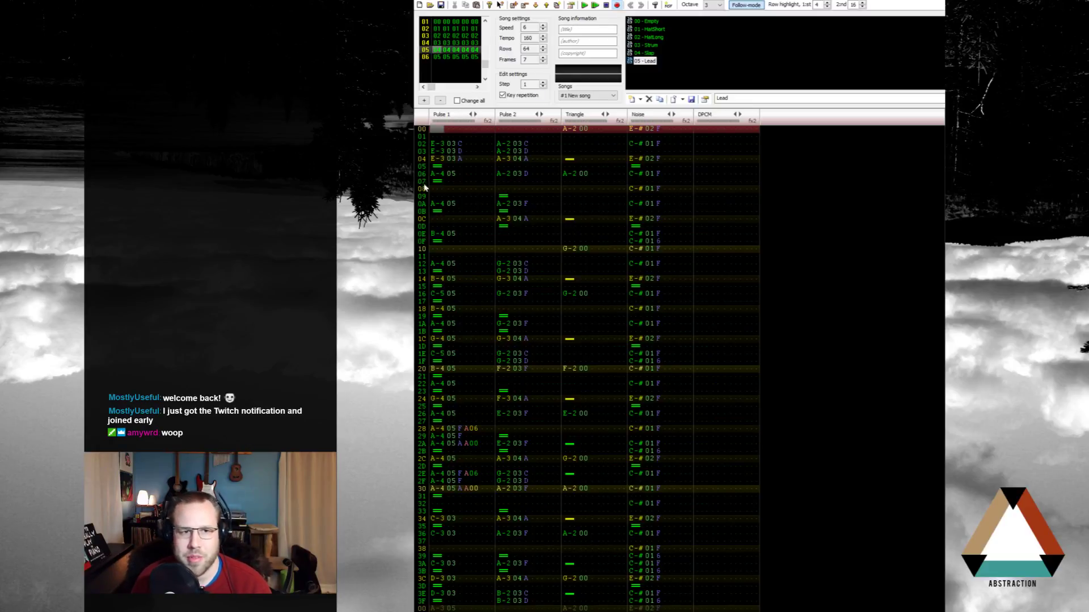
scroll(475, 226, up, 4)
scroll(475, 226, up, 12)
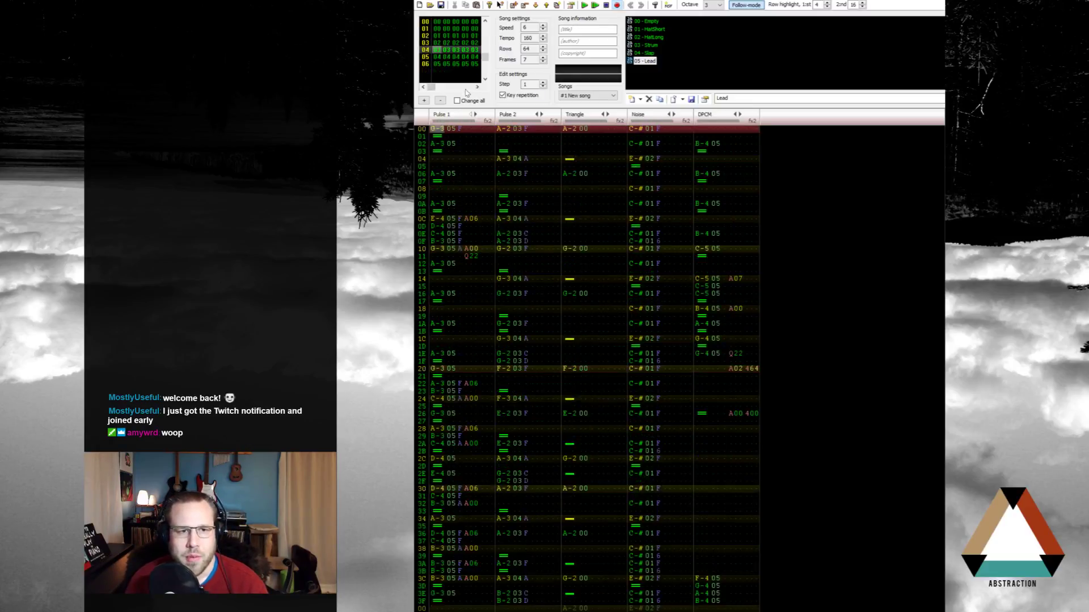
Step: Insert a frame 07 after frame 06 and copy all of frame 06's channel patterns into it
click(427, 67)
key(ctrl+a)
key(ctrl+a)
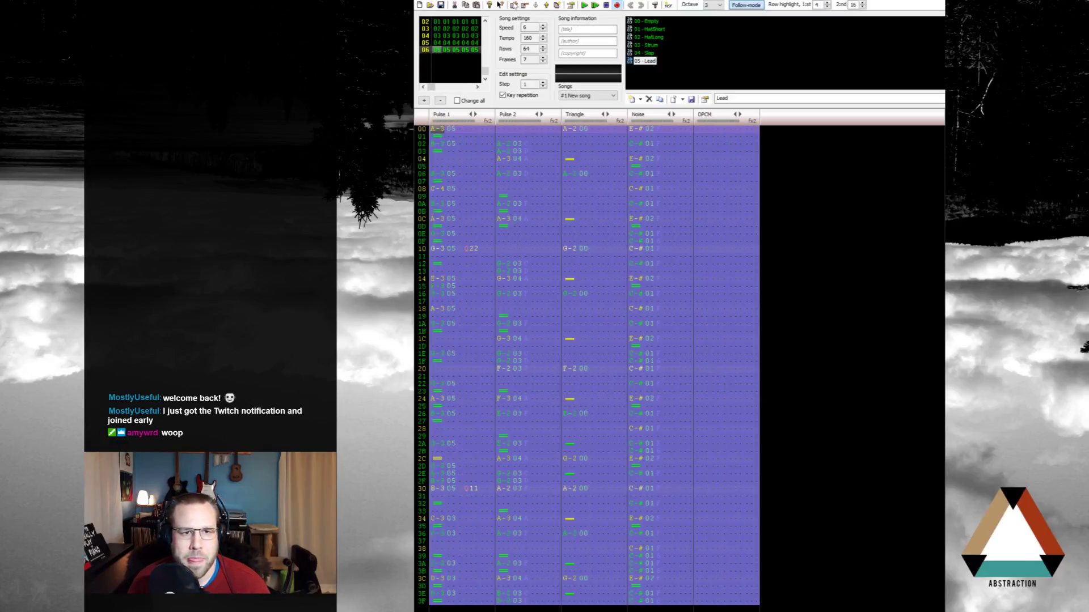
key(ctrl+i)
click(440, 58)
key(ctrl+v)
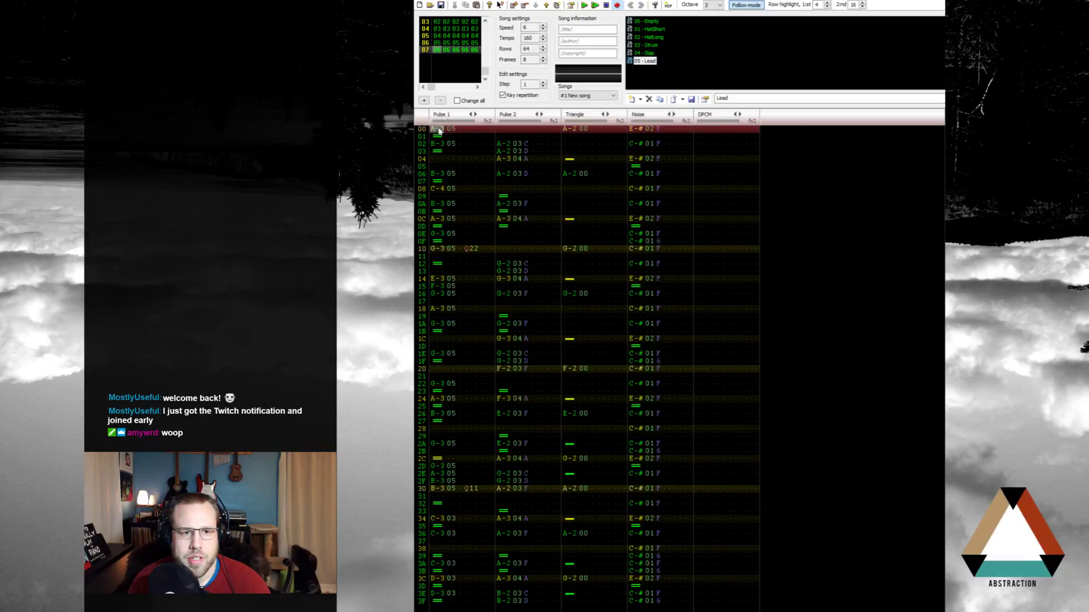
Step: Move the lead melody from the DPCM column of frame 03 into Pulse 1 of frame 07, starting at row 00
scroll(437, 26, up, 4)
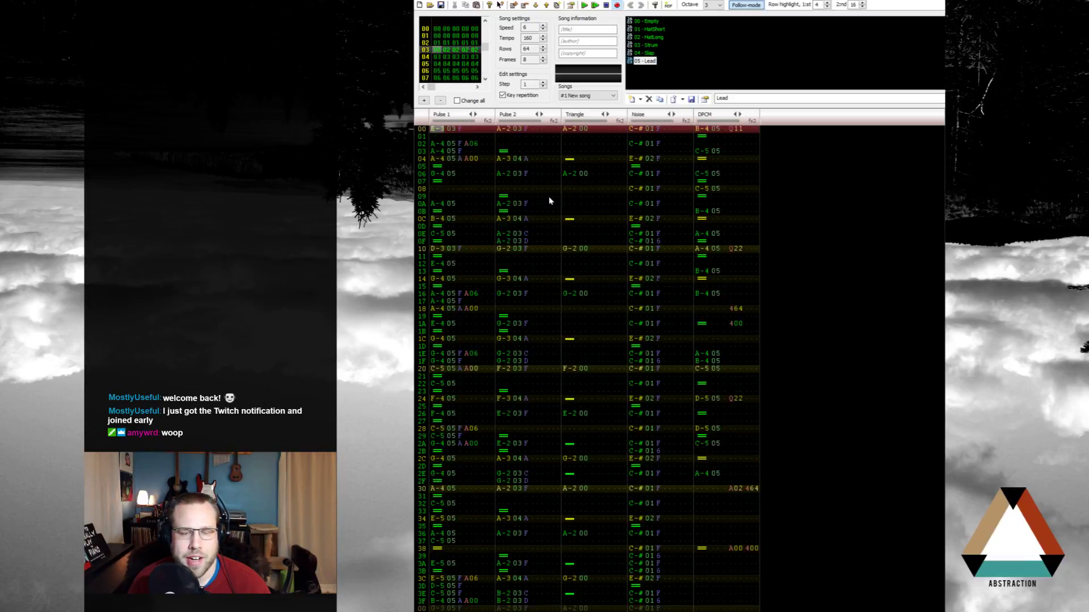
scroll(549, 196, down, 8)
scroll(549, 196, up, 4)
drag(702, 129, 755, 572)
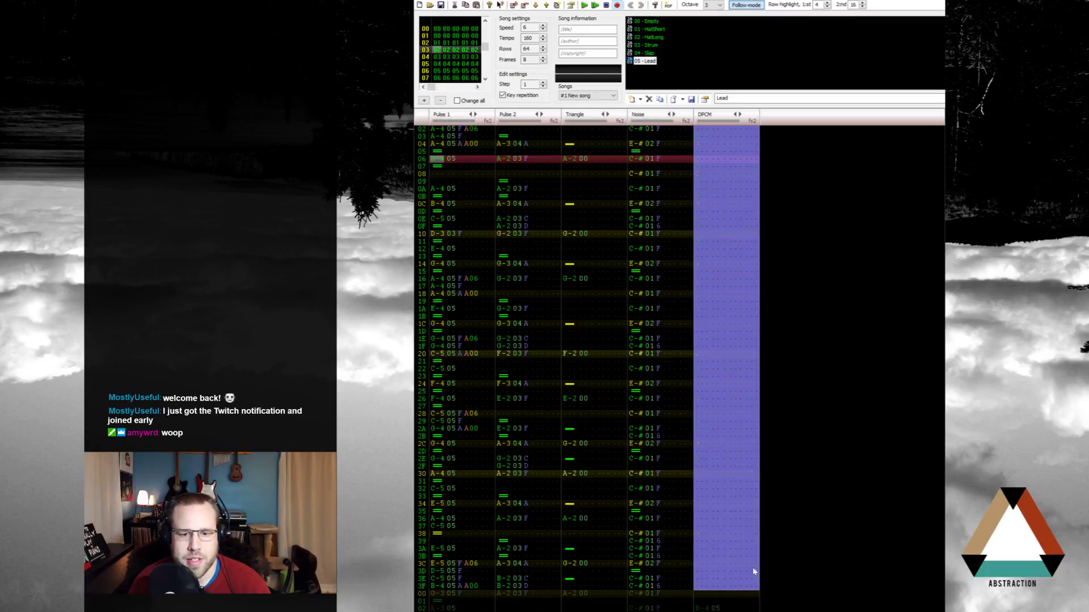
click(443, 79)
scroll(438, 134, up, 1)
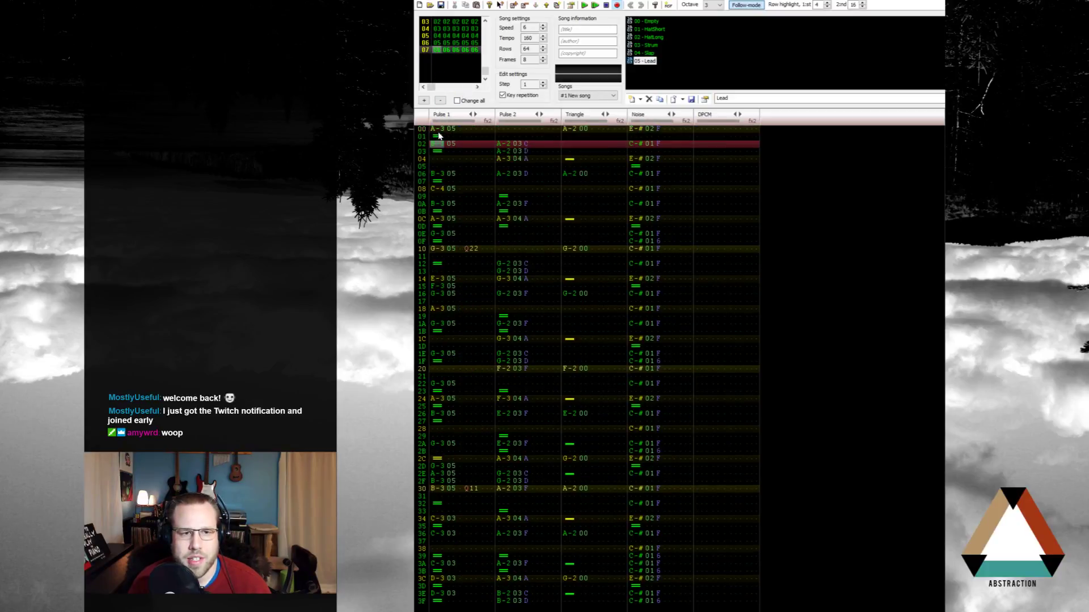
click(436, 131)
key(ctrl+v)
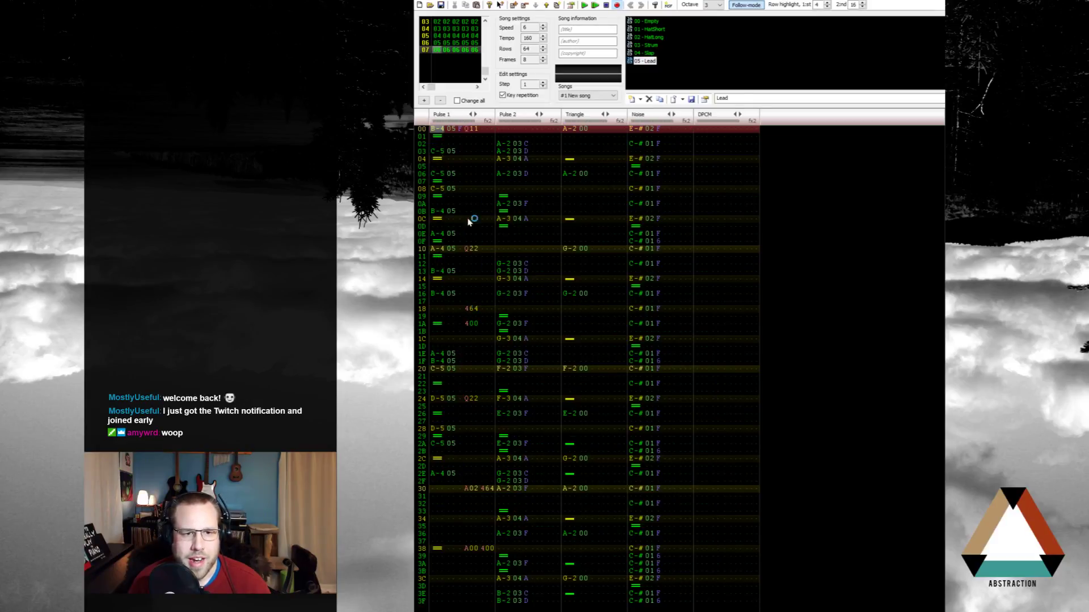
Step: In Pulse 1 of frame 07, clear effects 464 and 400 from rows 18–1A and move the note release from row 1A to row 18
drag(469, 301, 471, 332)
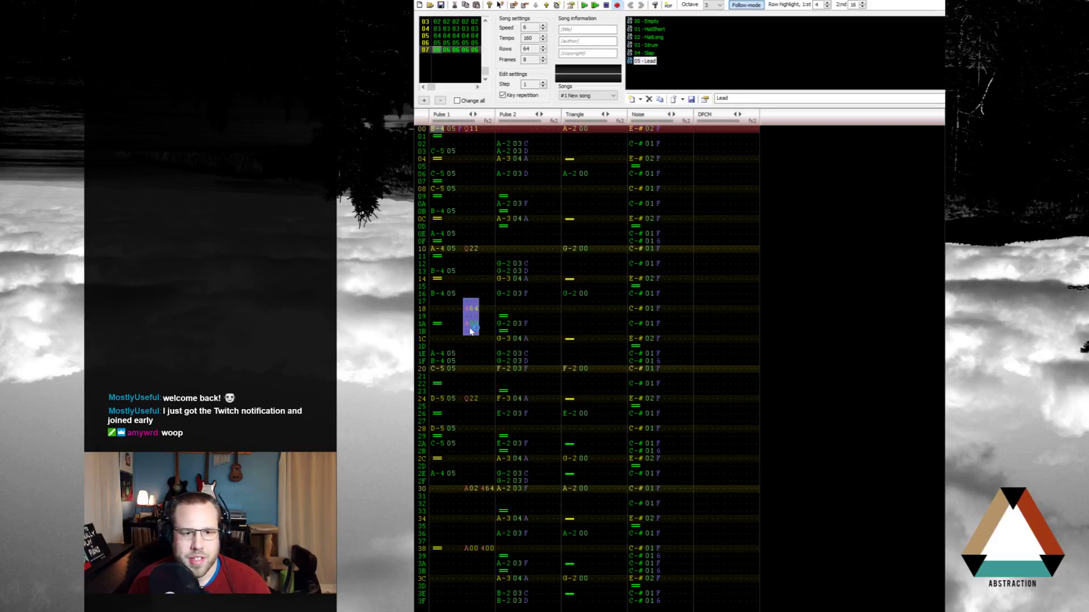
key(Delete)
click(439, 326)
key(Up)
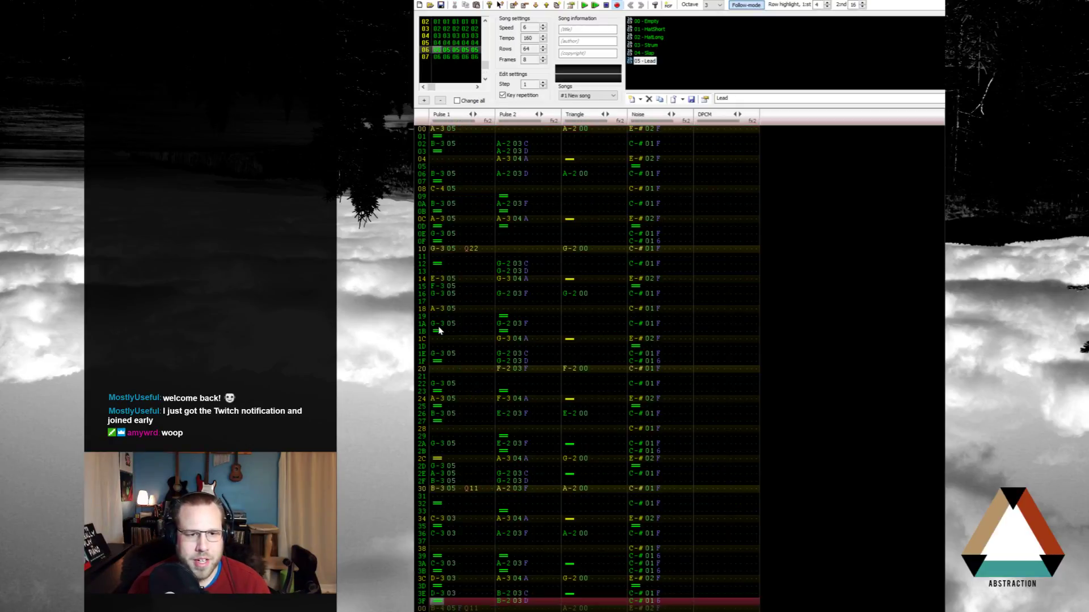
key(Down)
key(Down)
key(Down)
key(Down)
key(Down)
key(Down)
key(Down)
key(Down)
key(Down)
key(Down)
key(Down)
key(Down)
key(Down)
key(Down)
key(Down)
key(Down)
key(Down)
key(Down)
key(Down)
key(Down)
key(Down)
key(Down)
key(Down)
key(Down)
key(Down)
key(equal)
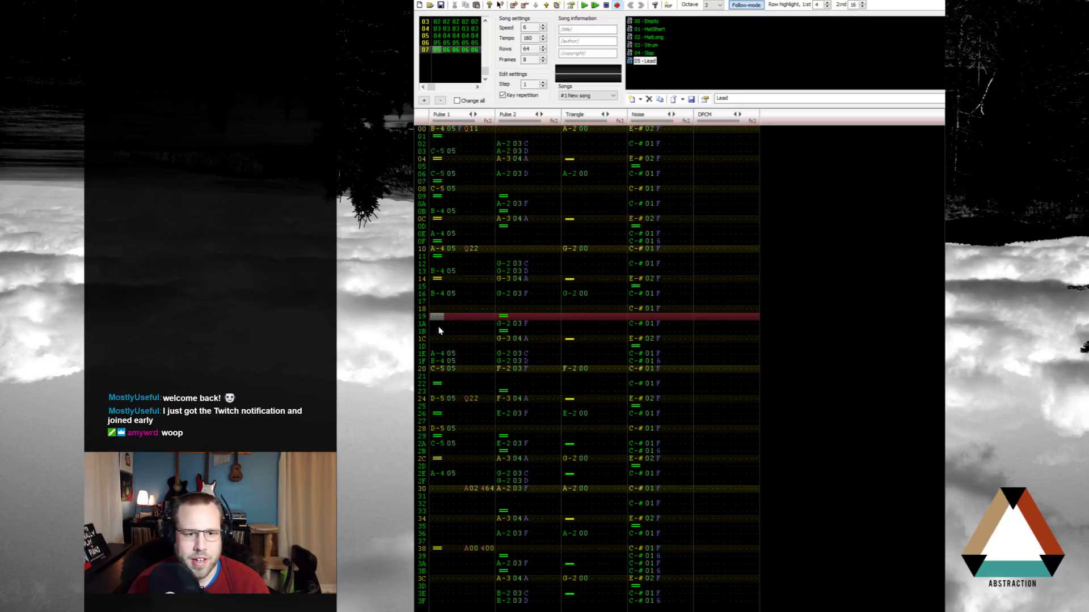
Step: In Pulse 1 of frame 07, move the note releases at rows 22, 26 and 2C one row earlier, to 21, 25 and 2B
key(Down)
key(Down)
key(Down)
key(Down)
key(Down)
key(Down)
key(Down)
key(Down)
key(Down)
key(Down)
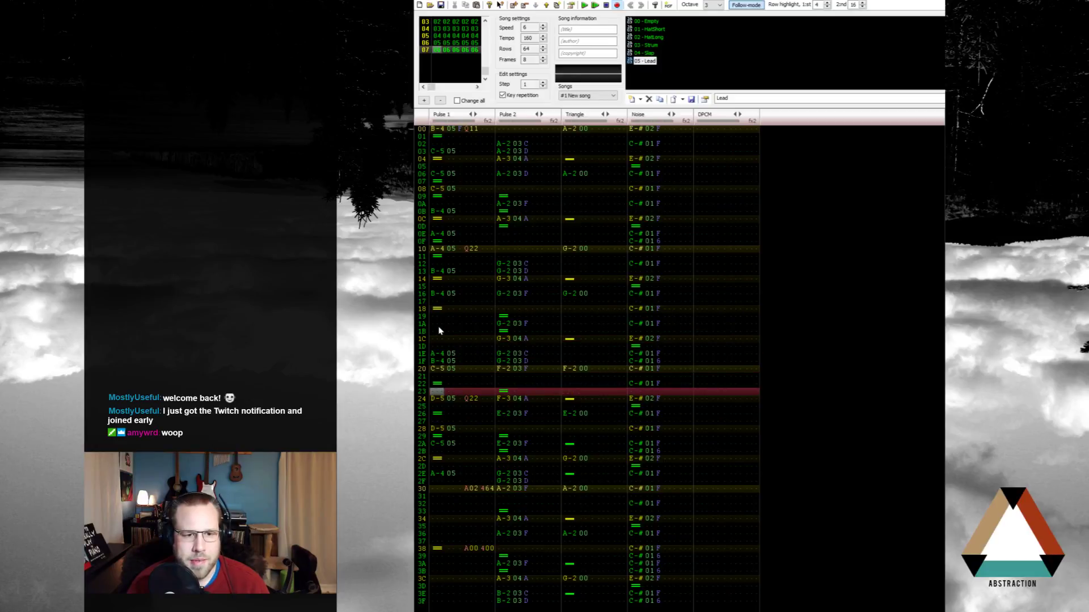
key(Down)
key(Down)
key(Down)
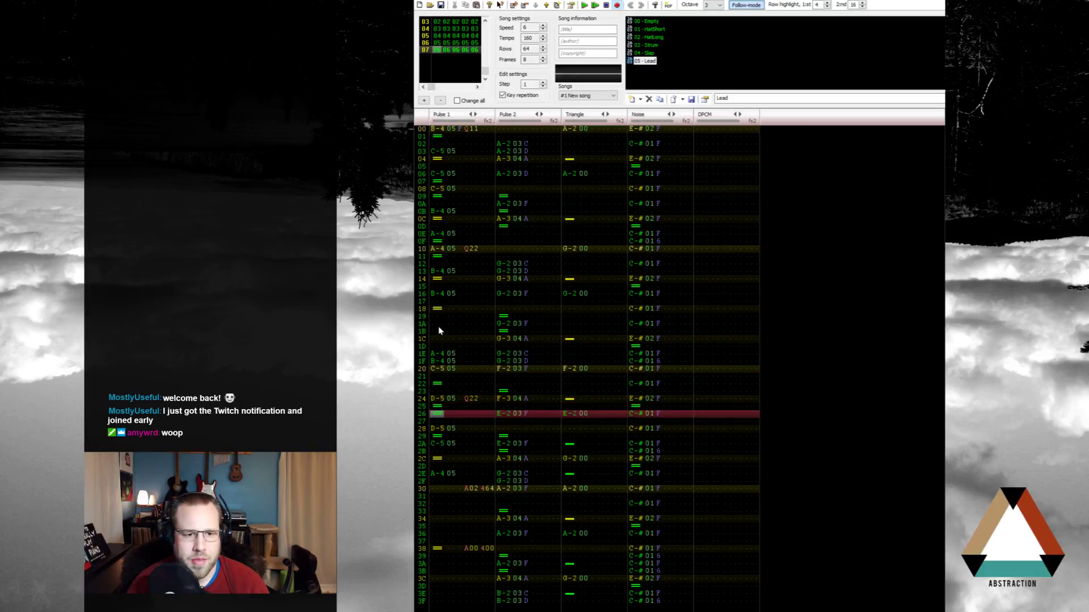
key(Up)
key(Up)
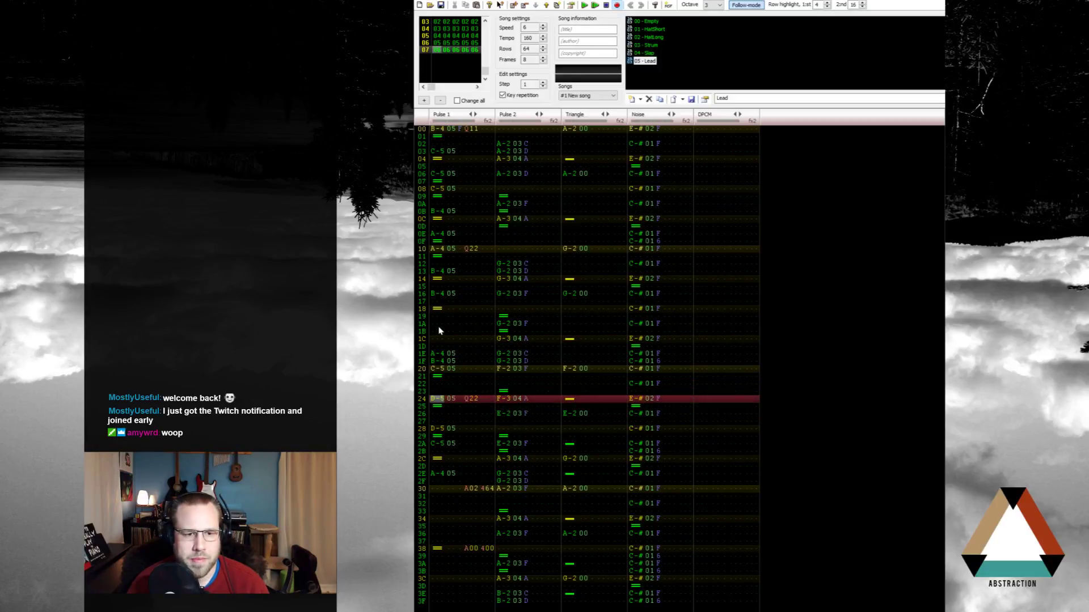
key(Down)
key(Down)
key(Down)
key(Down)
key(Down)
key(Down)
key(Down)
key(Down)
key(Down)
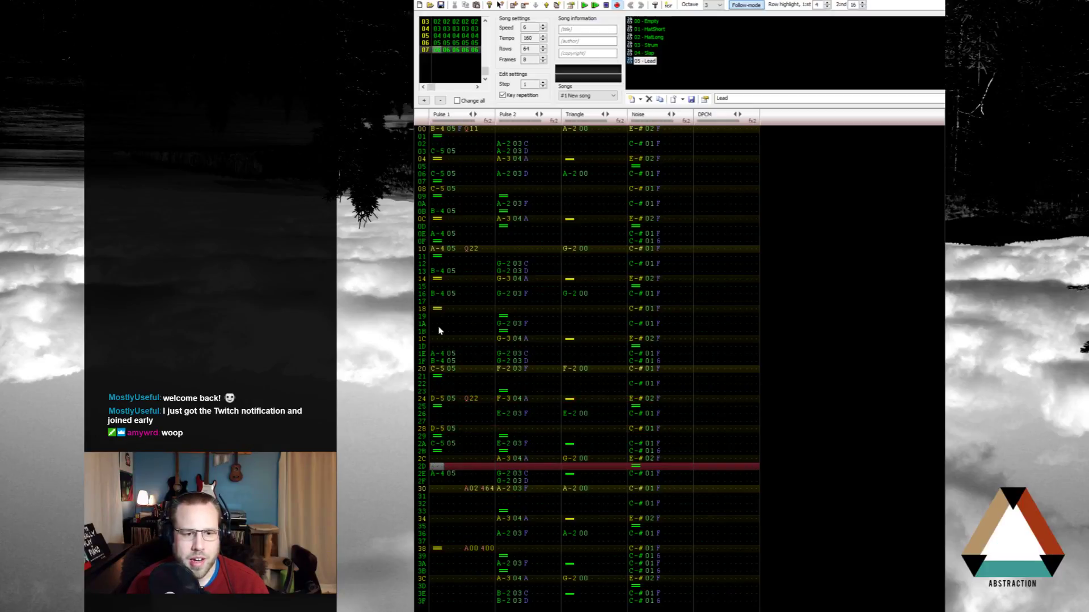
Step: Enter a note release at row 30 of Pulse 1 and clear the effects and old release from rows 30–38
key(Down)
key(Down)
key(Down)
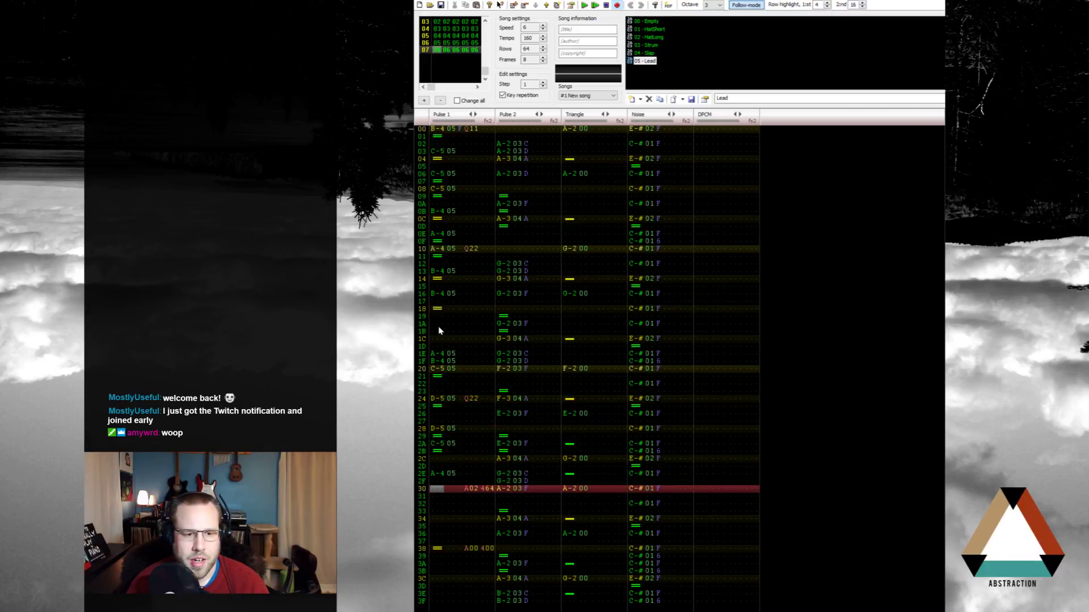
key(equal)
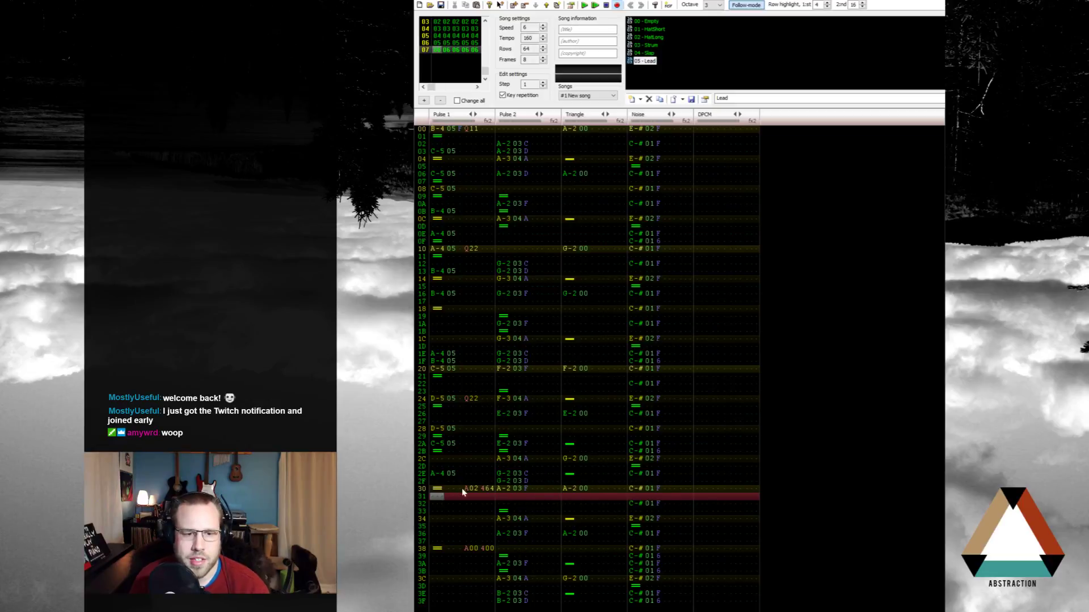
drag(463, 489, 442, 558)
key(Delete)
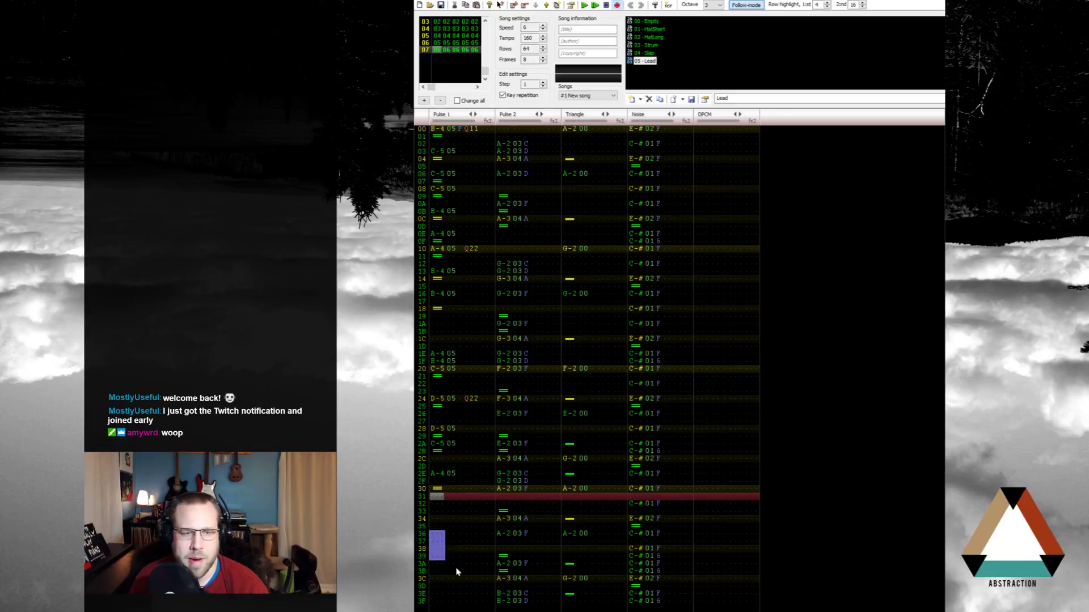
Step: Copy rows 30–3F of Pulse 1 from frame 01 into frame 07 at row 30 and enter a note release at row 2F
click(441, 23)
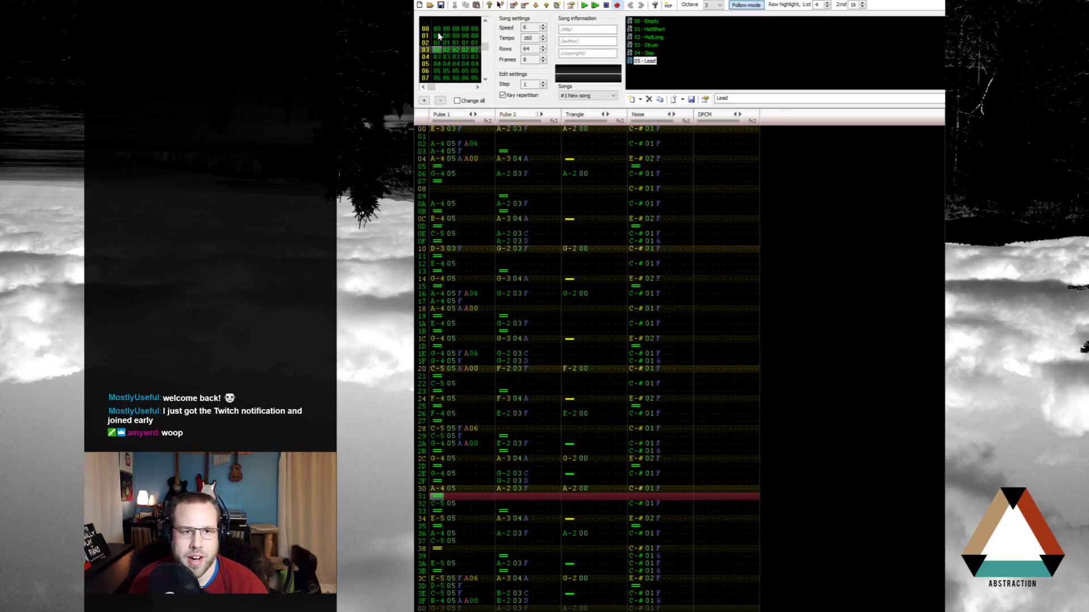
click(438, 36)
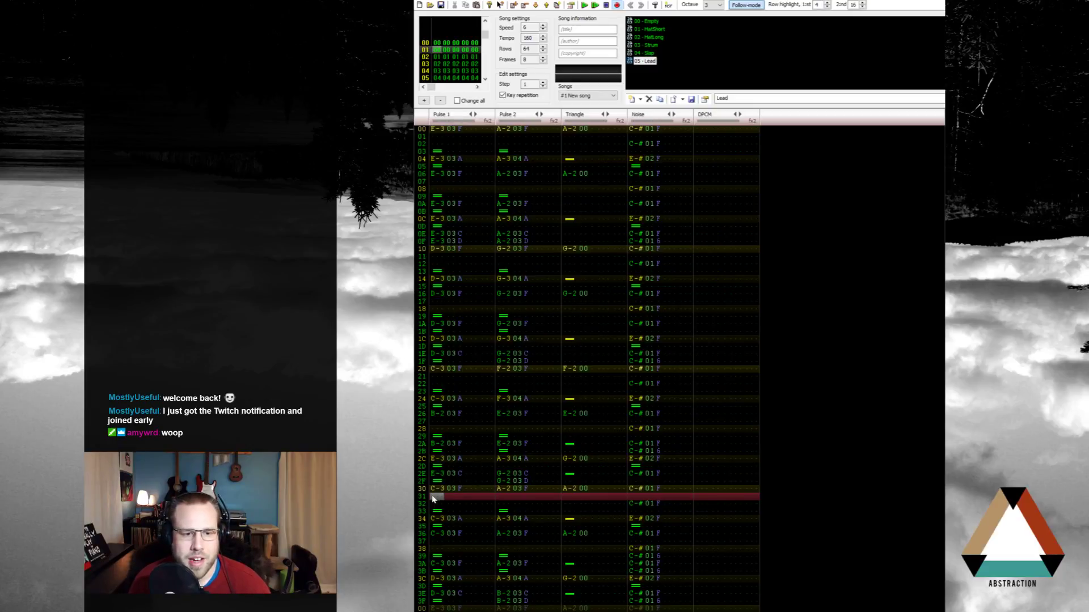
drag(434, 496, 470, 607)
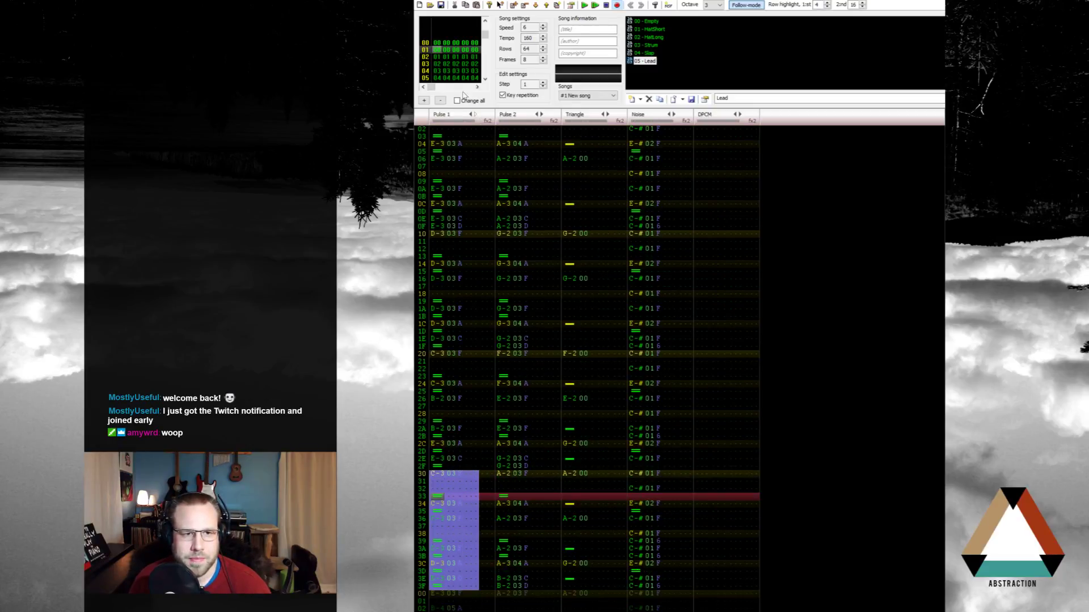
click(440, 63)
click(440, 78)
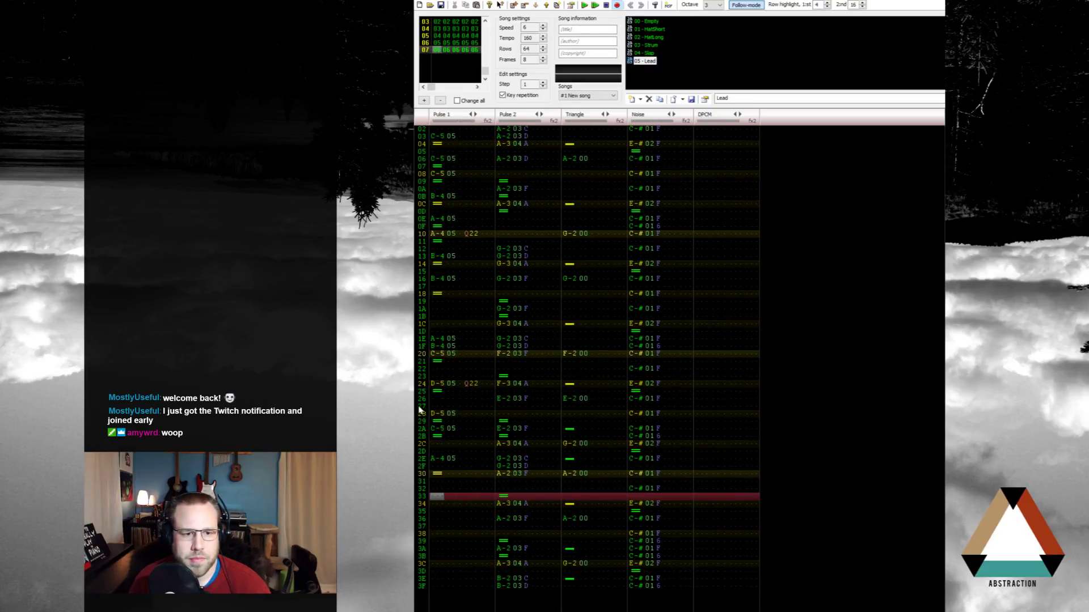
click(437, 476)
click(448, 482)
click(446, 468)
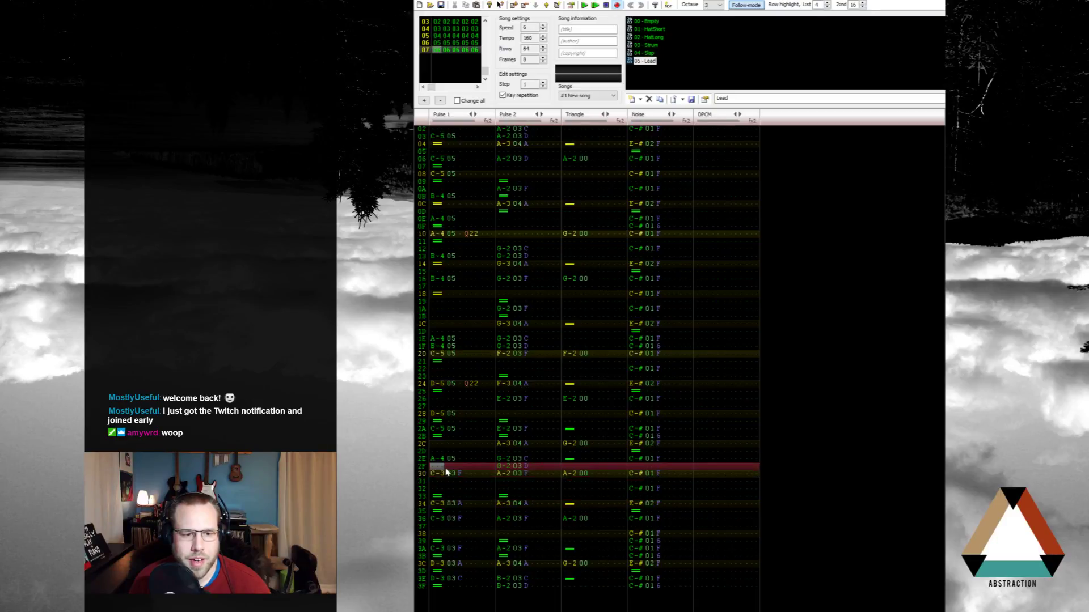
Step: Play back the song from the start of frame 07 and stop the playback
key(Home)
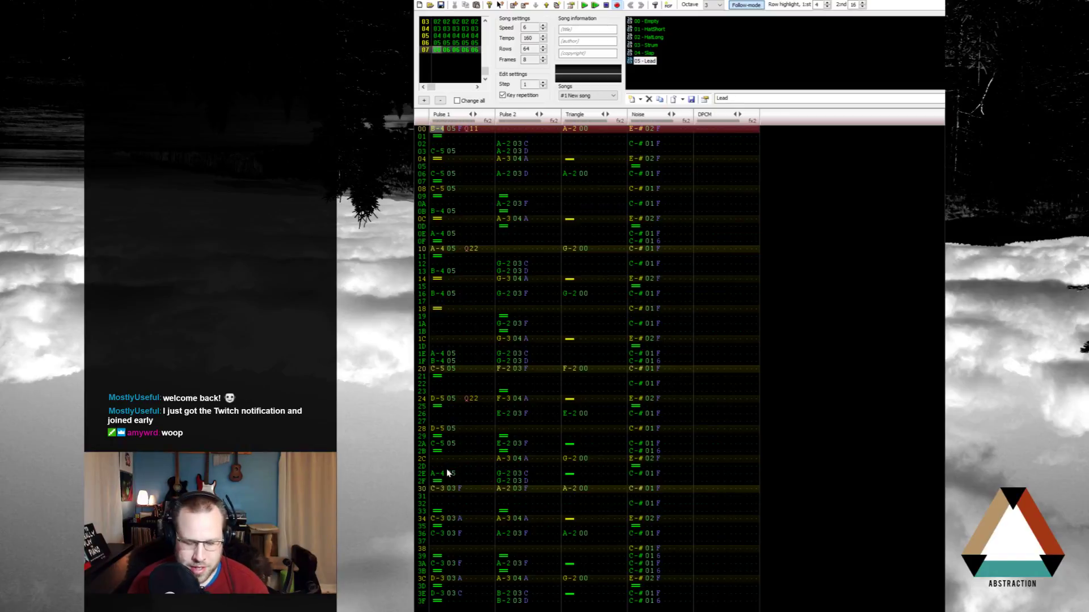
key(Return)
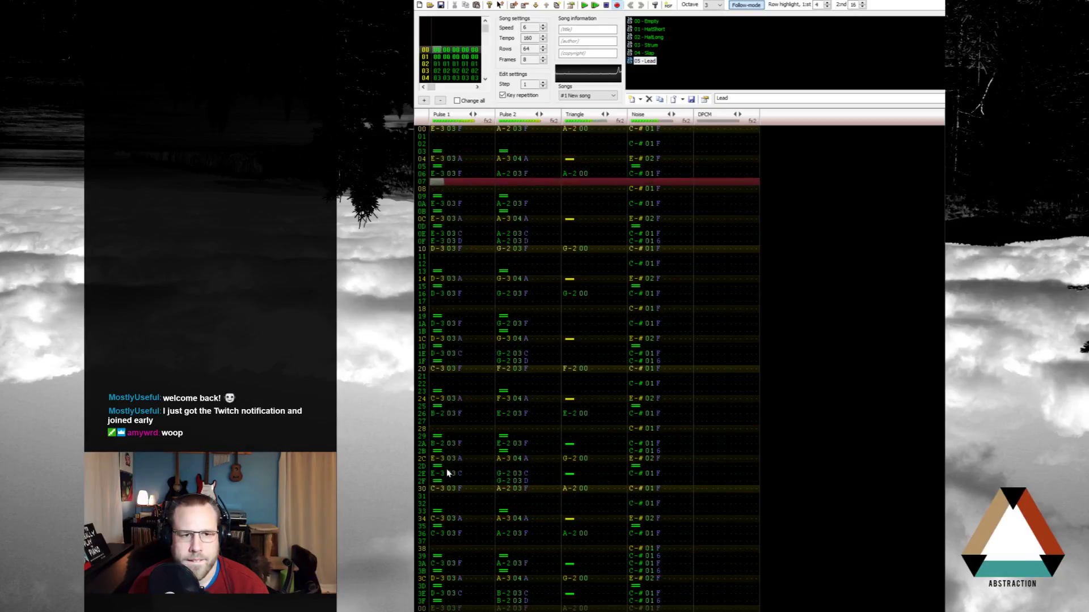
key(Return)
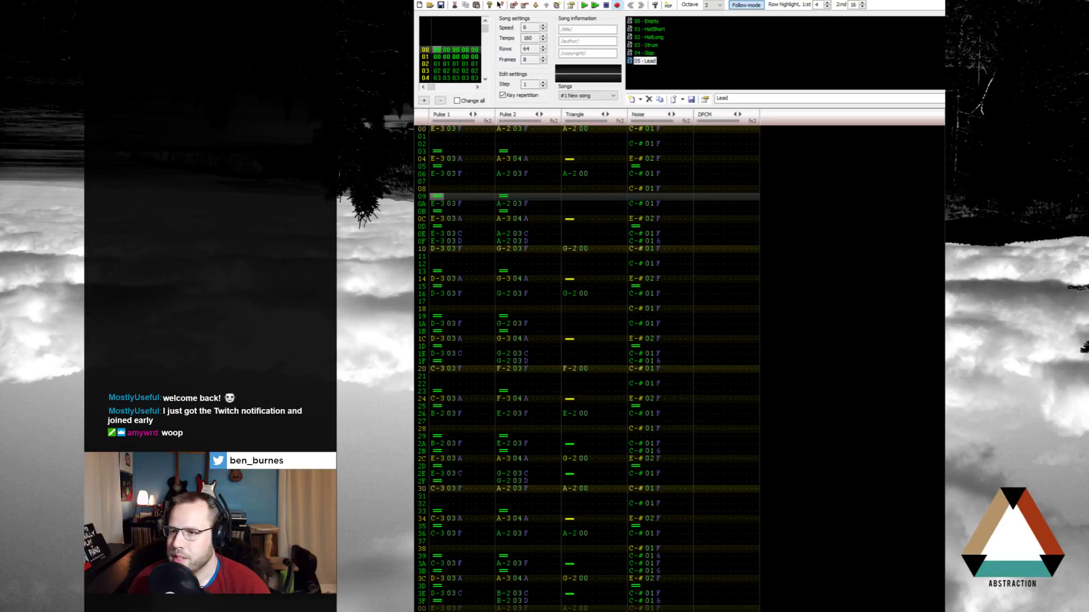
key(space)
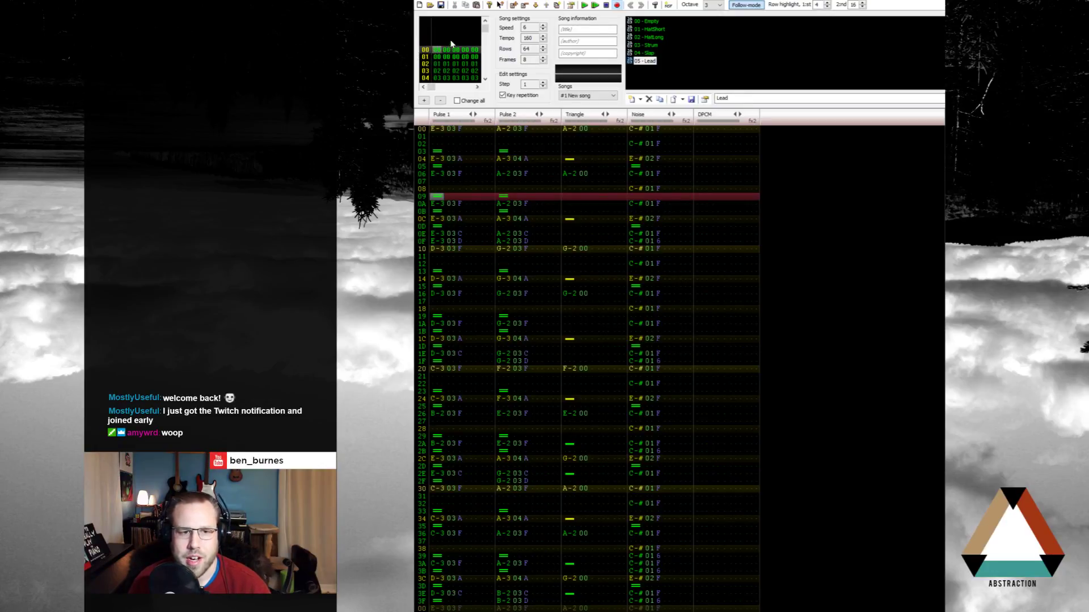
Step: Play back the song from row 00 of frame 00 and stop the playback
click(436, 128)
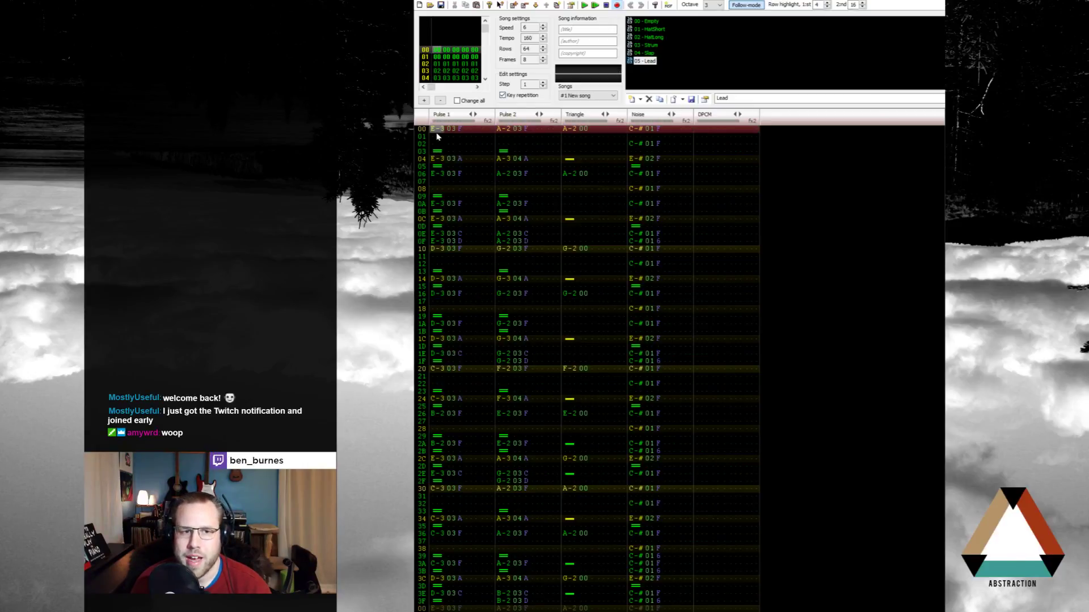
key(Return)
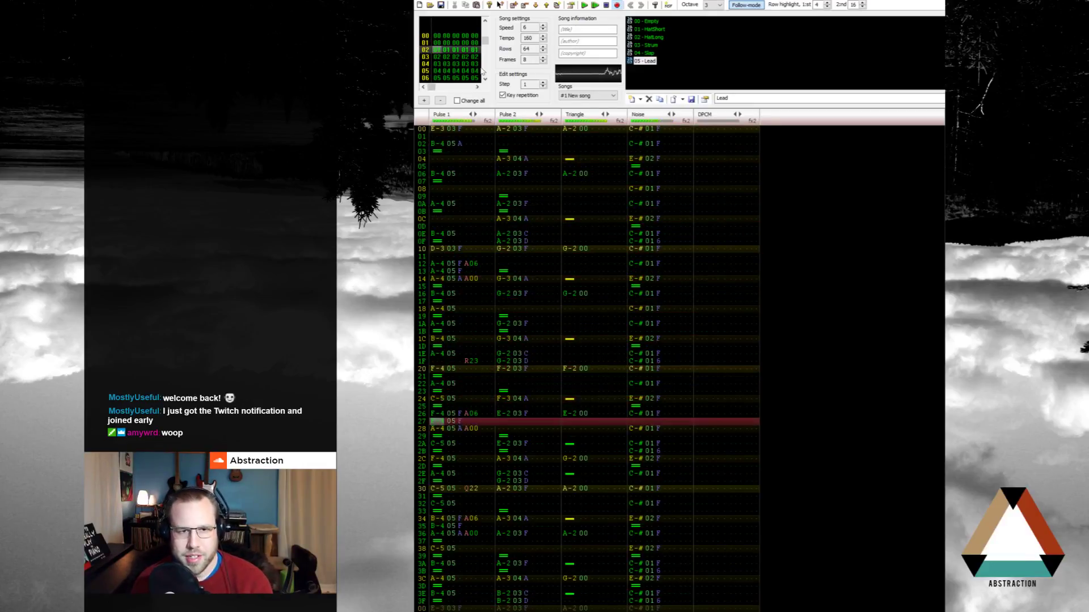
click(606, 7)
Step: Cut the whole lead melody out of the DPCM column of frame 04
scroll(515, 169, down, 8)
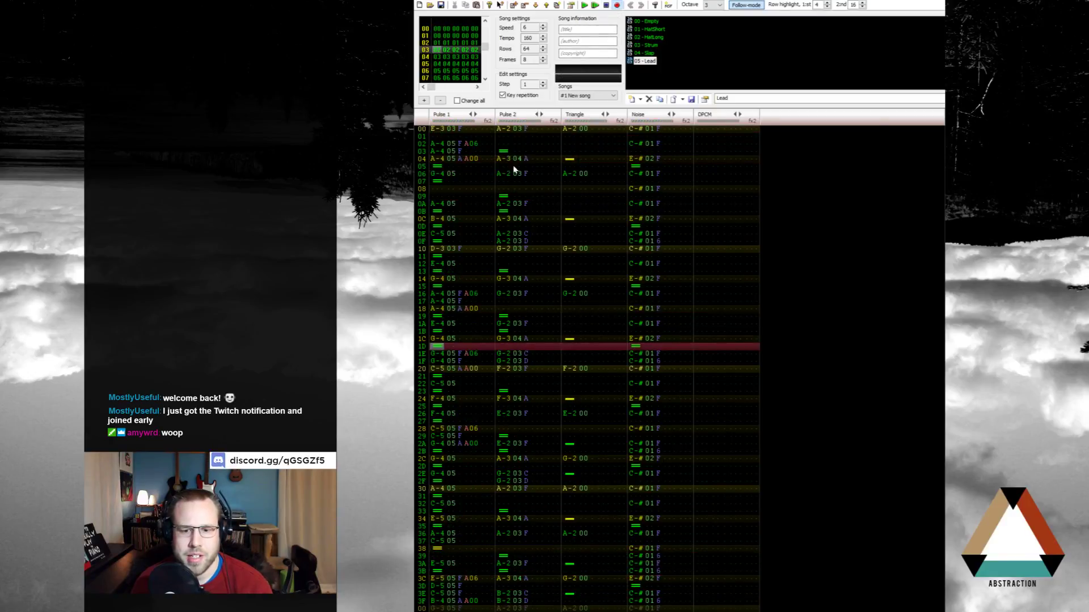
scroll(514, 169, down, 20)
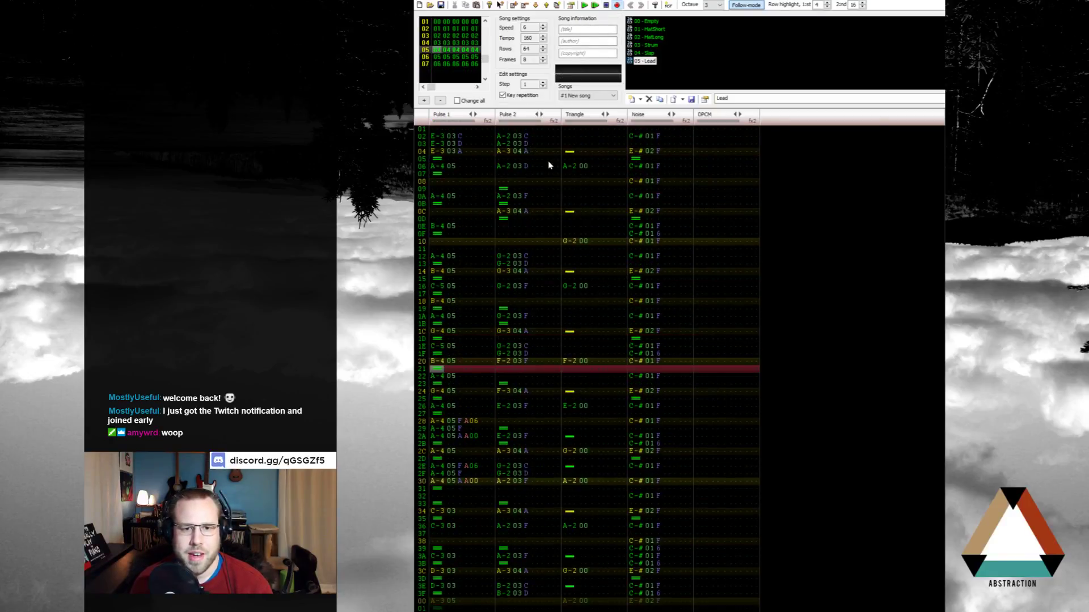
scroll(549, 163, up, 19)
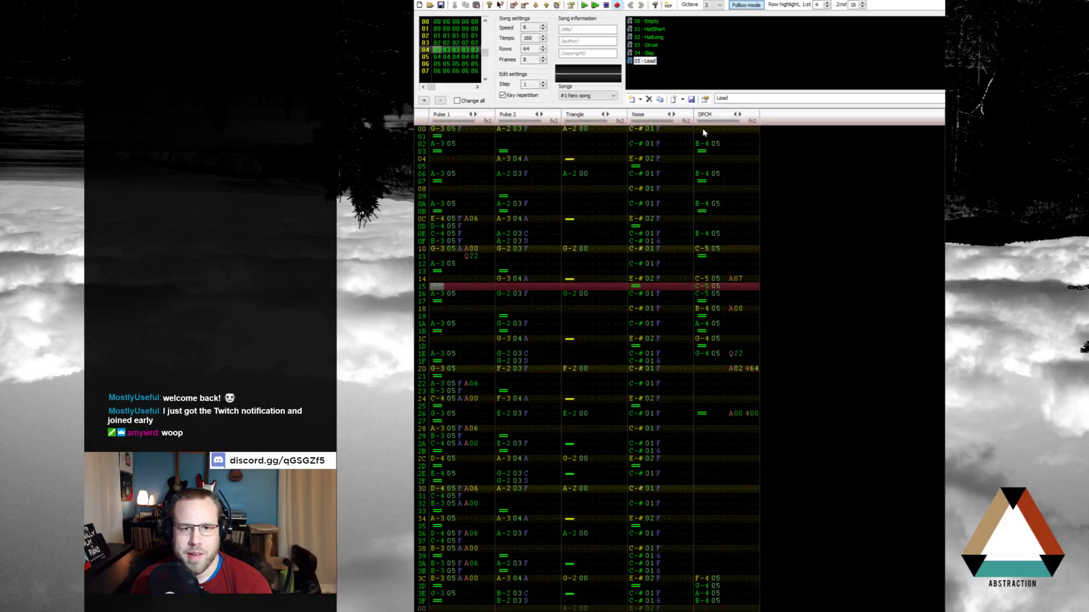
drag(703, 133, 755, 587)
key(Delete)
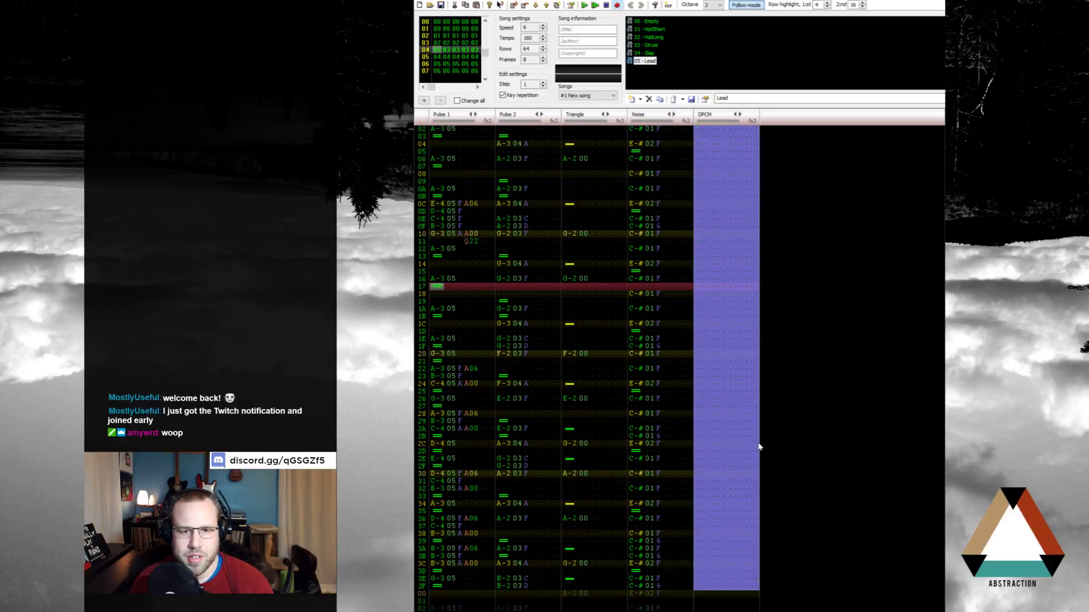
Step: Insert a frame 08 after frame 07 and paste the cut melody into its Pulse 1 column from row 00
scroll(749, 377, down, 20)
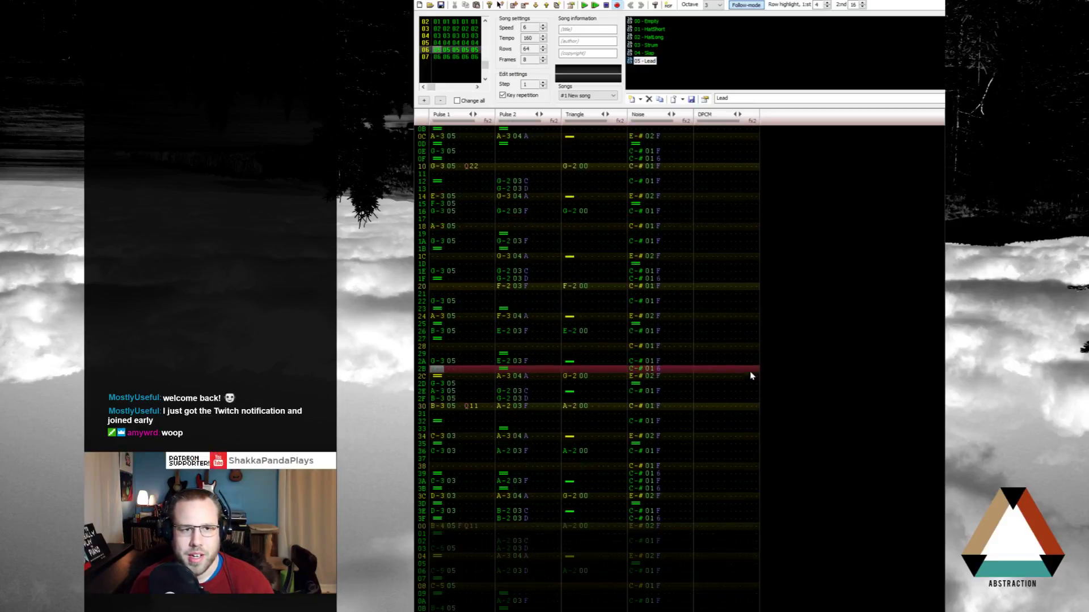
scroll(748, 375, down, 18)
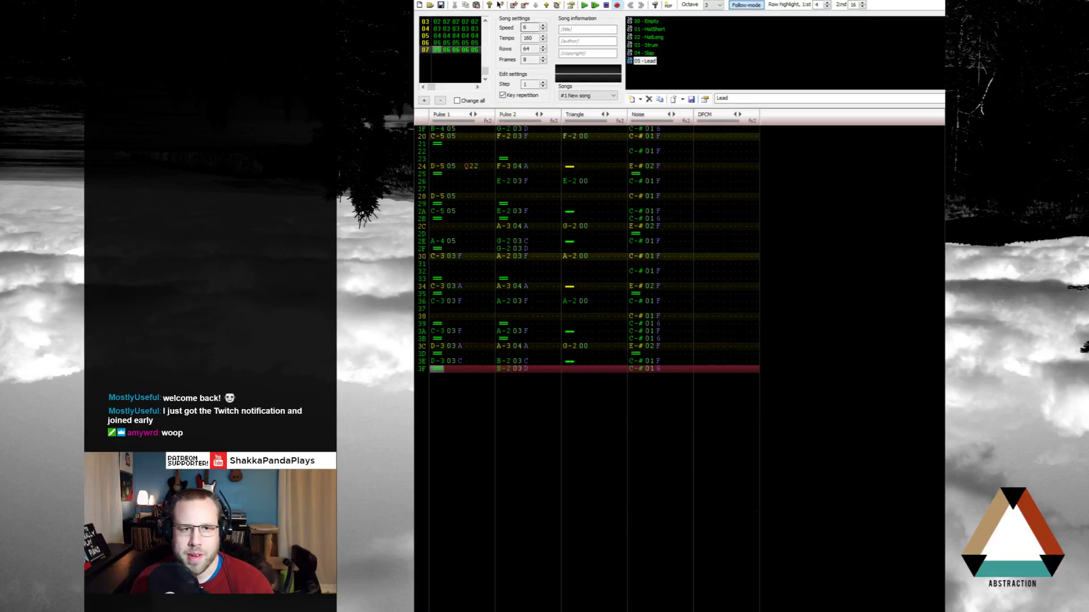
click(513, 5)
scroll(482, 184, down, 4)
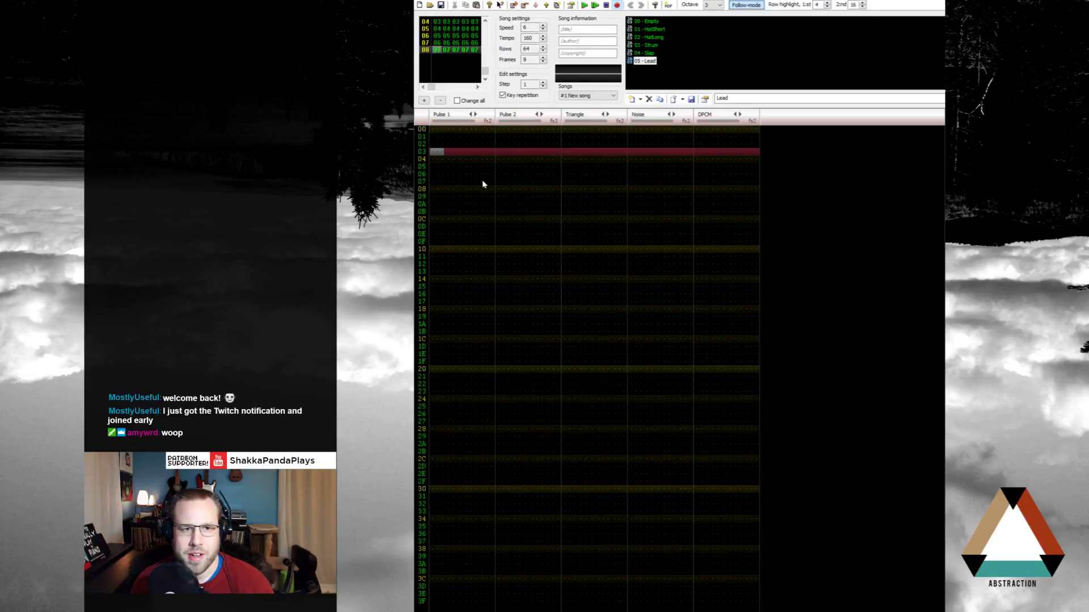
Step: Copy the whole Pulse 2 pattern of frame 04 into Pulse 2 of frames 06 and 07, starting at row 00
scroll(431, 129, up, 10)
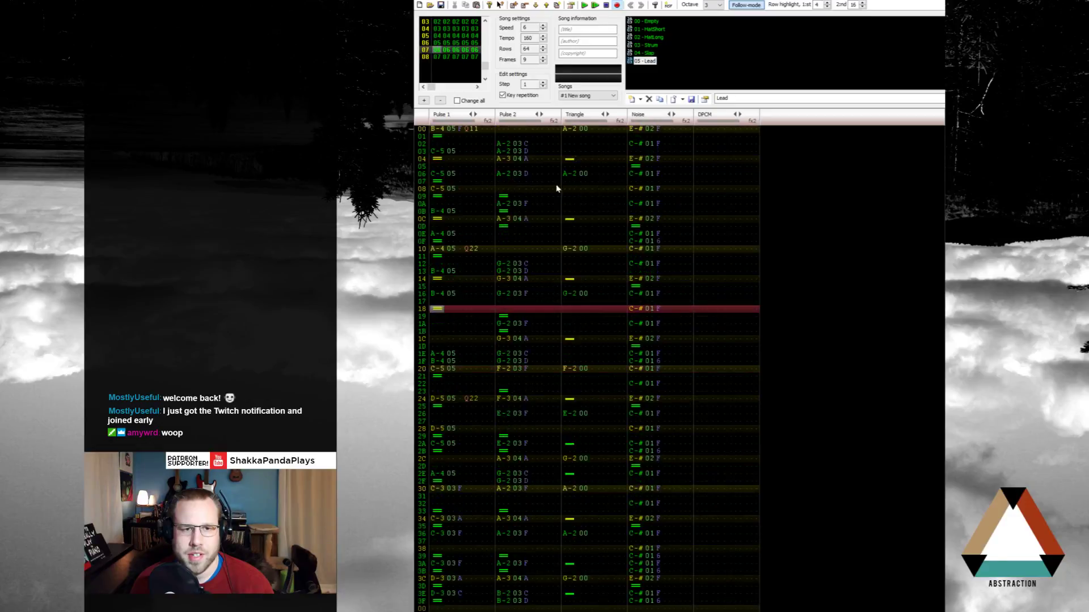
scroll(503, 130, up, 20)
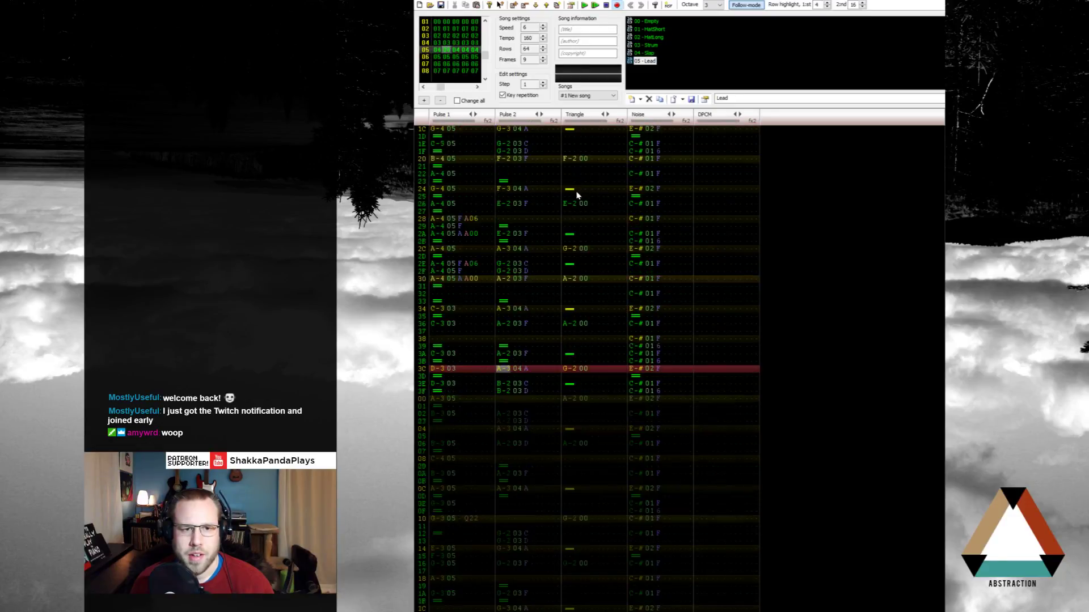
scroll(578, 205, up, 12)
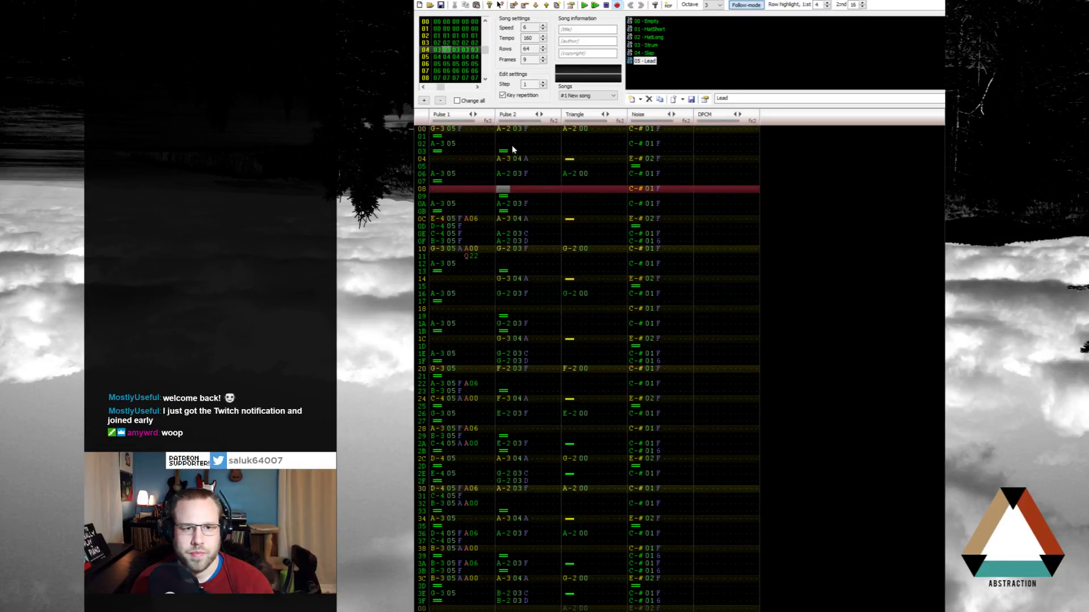
drag(503, 131, 555, 608)
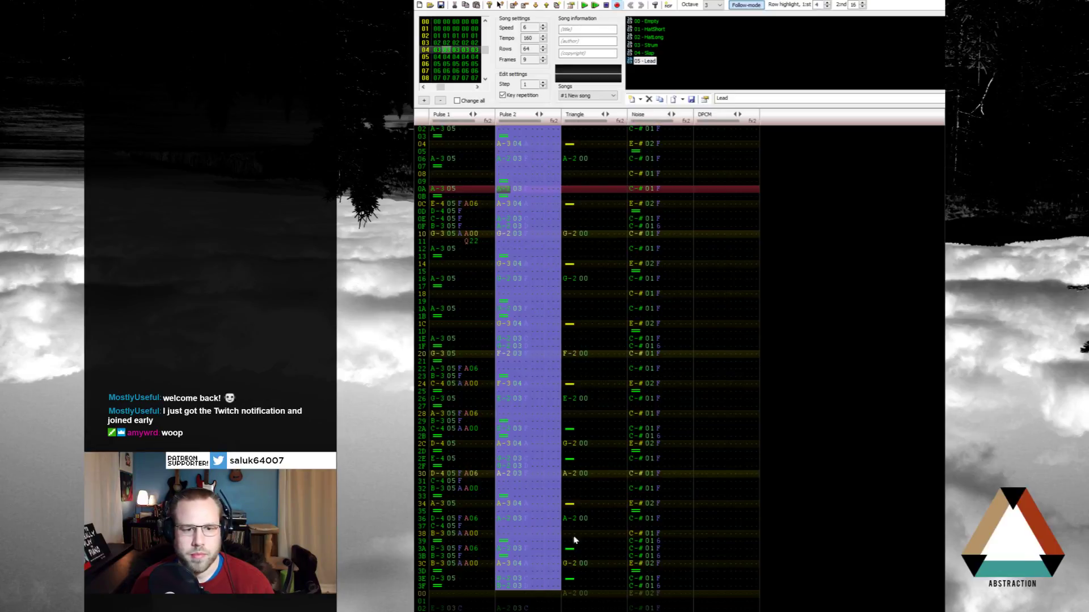
scroll(576, 540, down, 20)
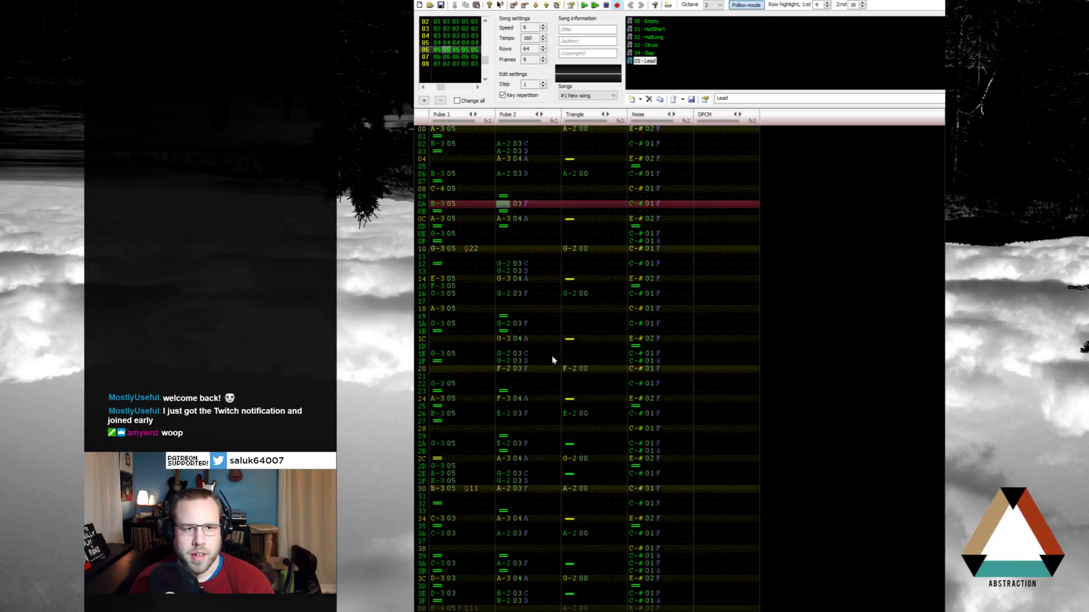
scroll(495, 130, down, 16)
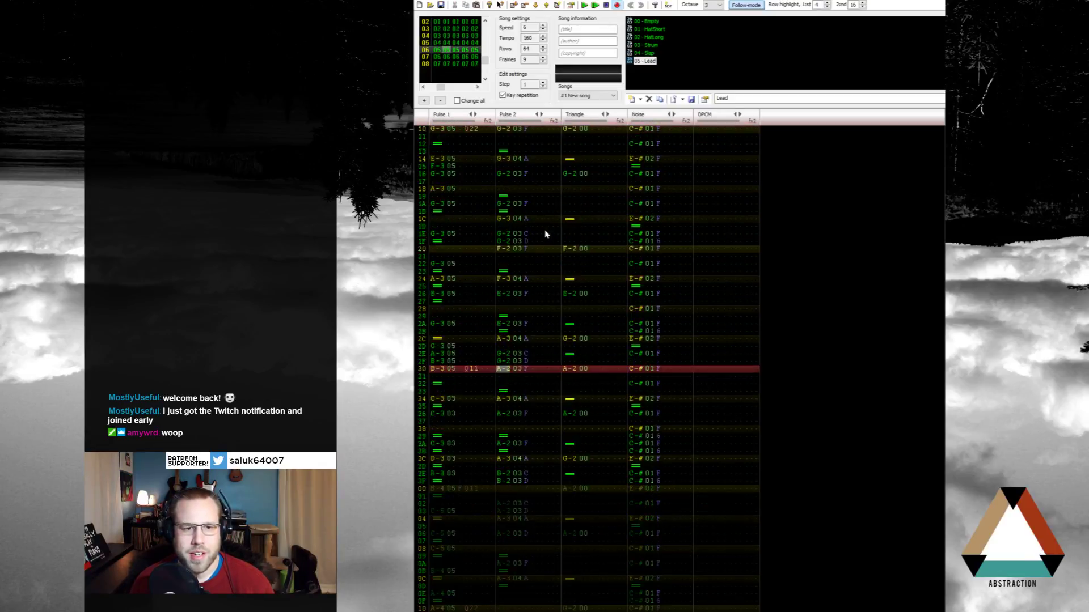
click(509, 220)
click(503, 132)
key(ctrl+v)
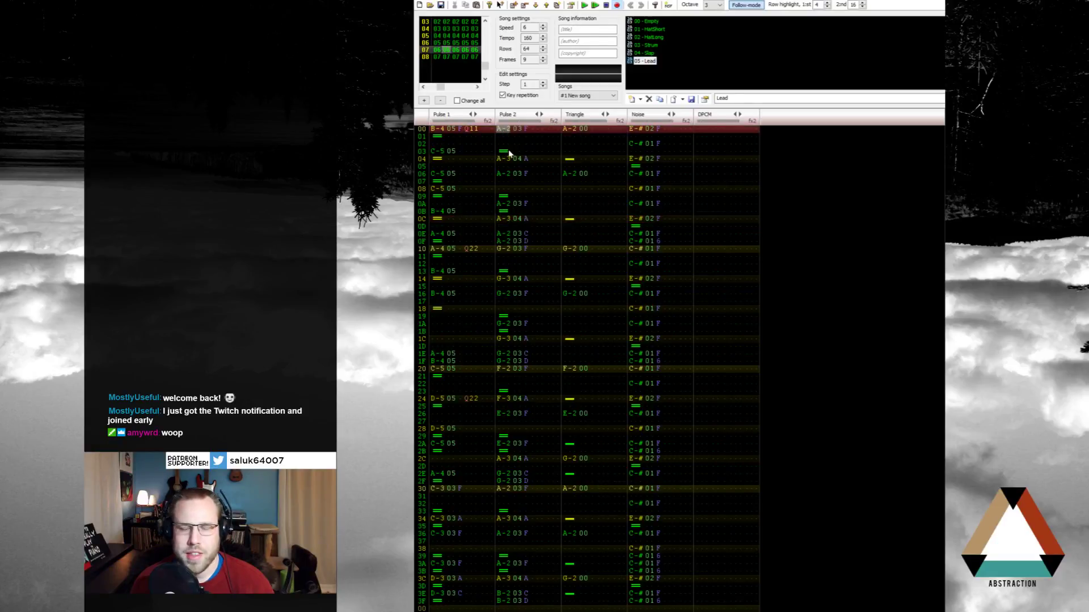
Step: Copy the full Pulse 2, Triangle and Noise patterns of frame 07 into frame 08, starting at row 00
scroll(508, 165, down, 6)
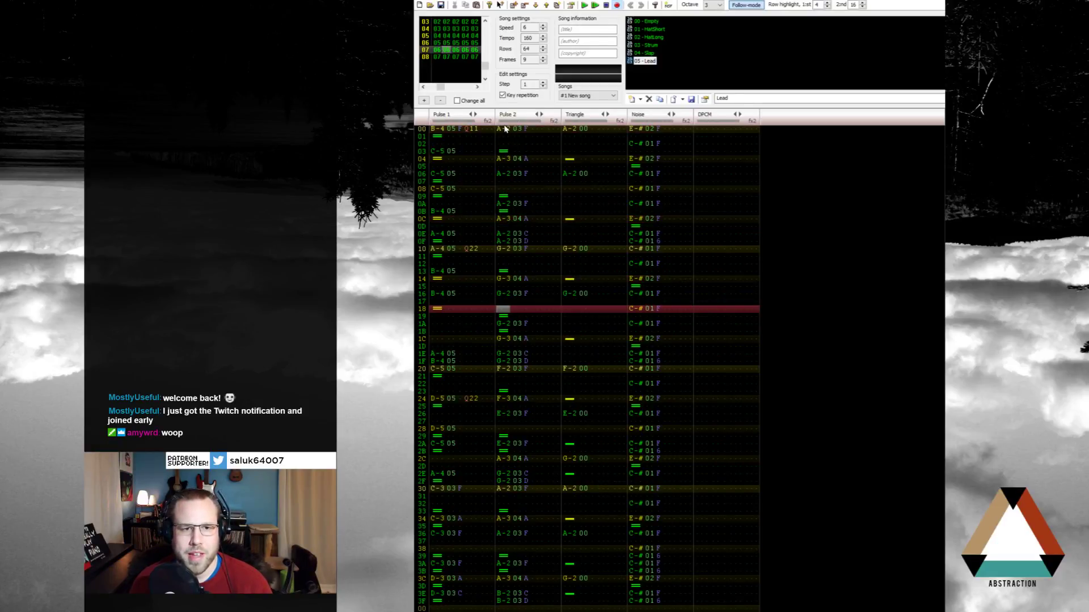
click(522, 178)
shift+click(649, 421)
drag(701, 611, 690, 611)
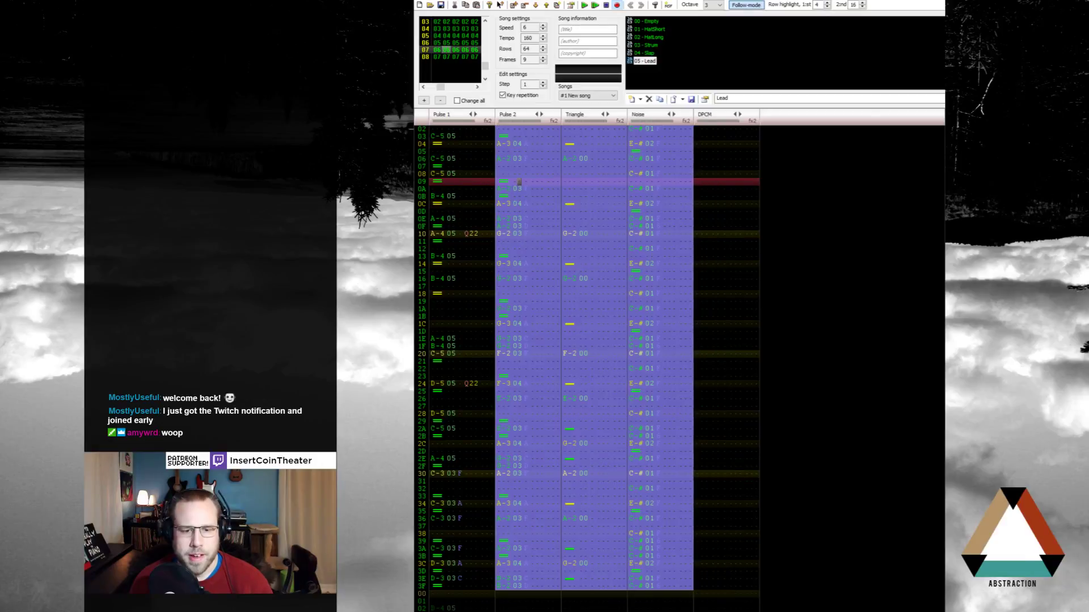
scroll(657, 400, down, 14)
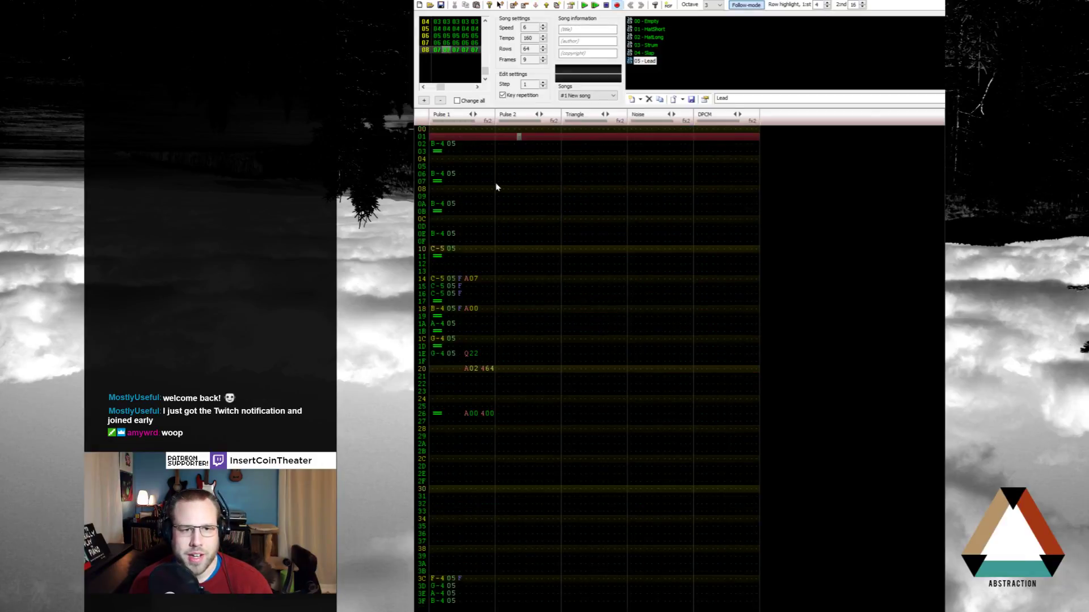
click(502, 128)
key(ctrl+v)
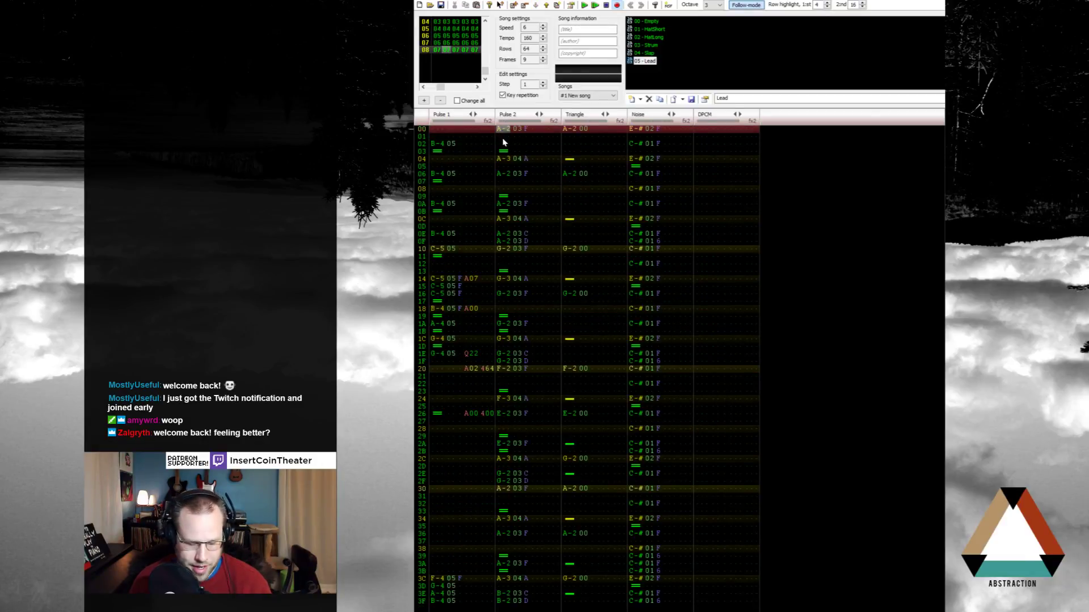
Step: Play back frame 08, stop it, and clear the Pulse 1 notes in rows 37 to 3F
key(Return)
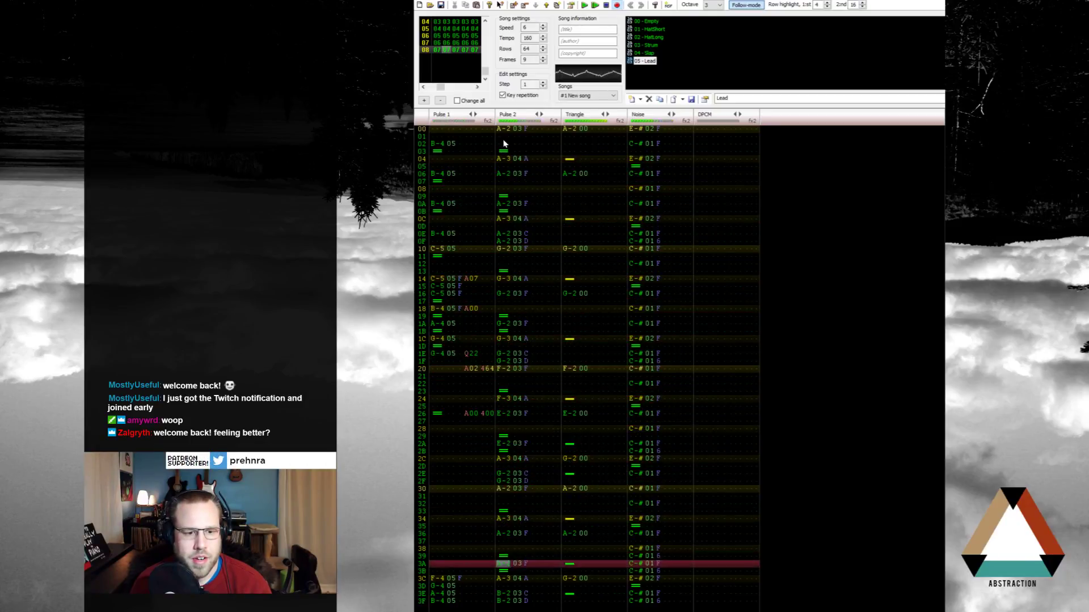
key(Return)
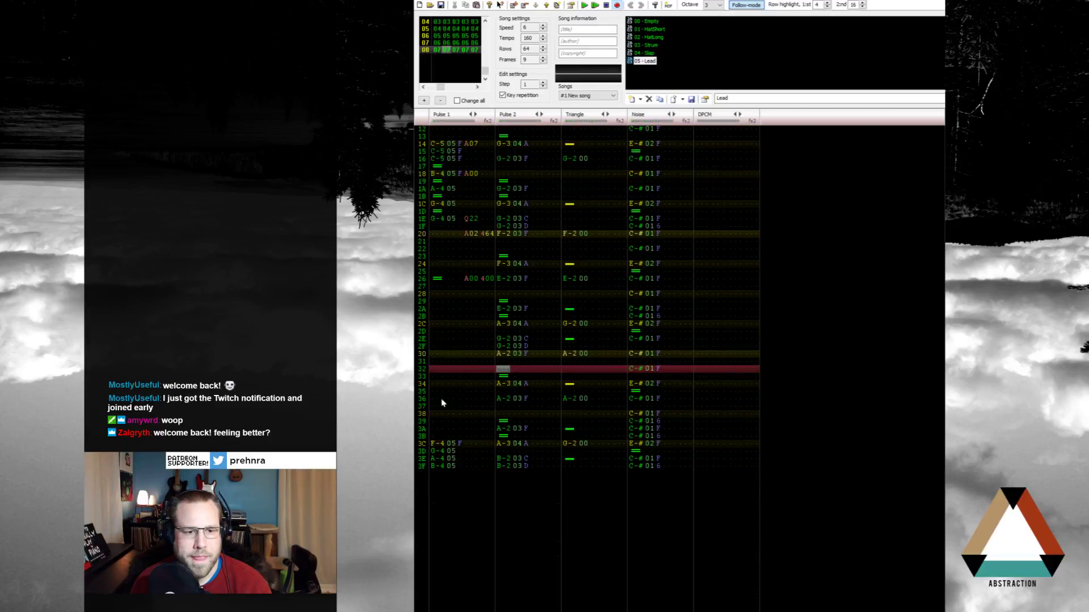
drag(436, 406, 485, 486)
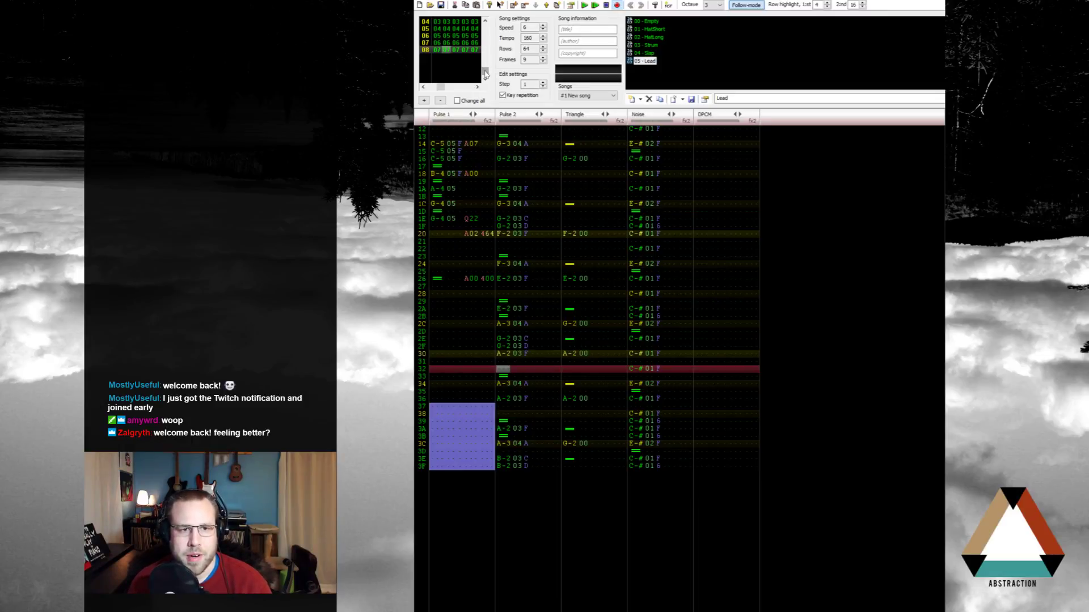
Step: Play back the song from frame 00 and stop the playback in frame 08
drag(485, 71, 488, 51)
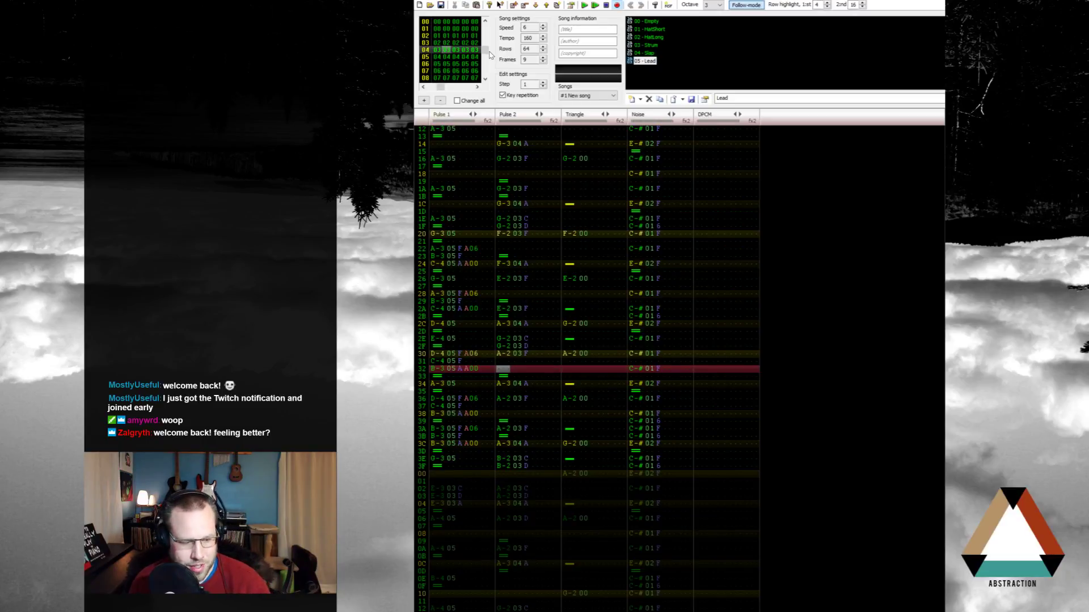
click(425, 24)
click(582, 6)
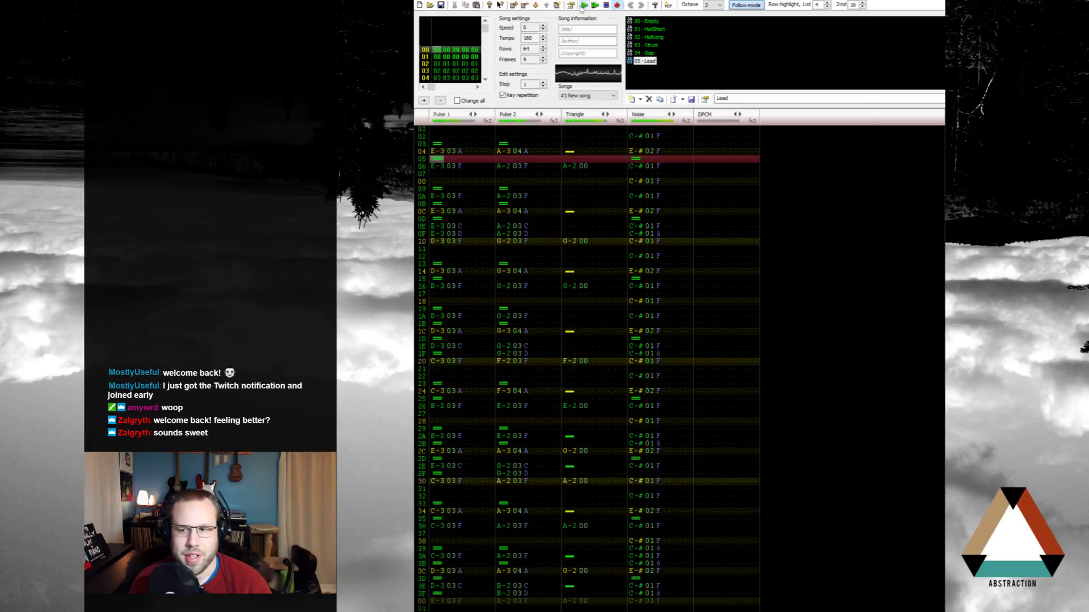
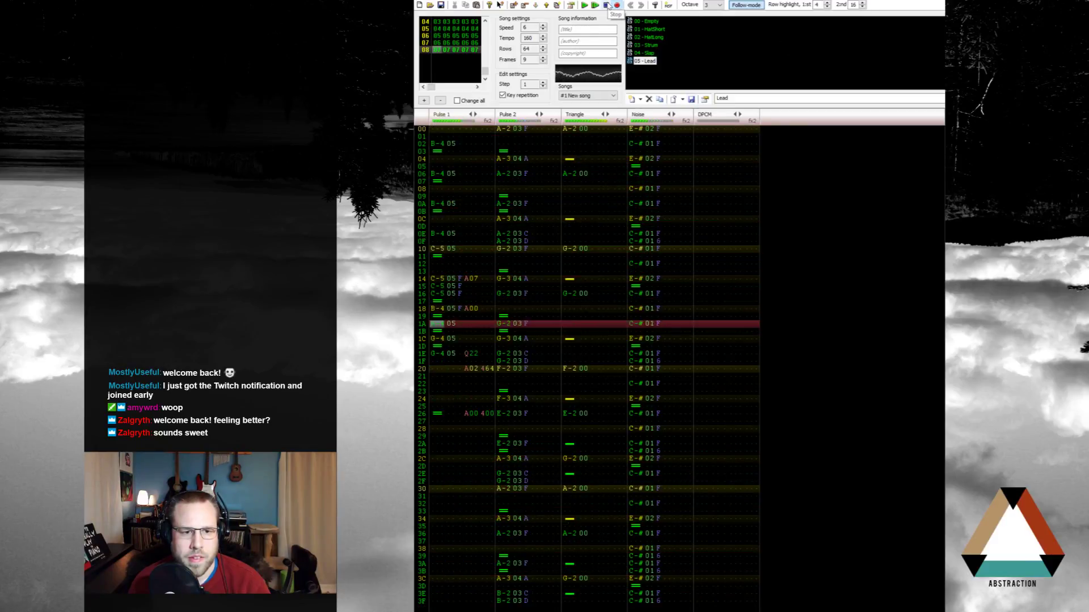
click(607, 5)
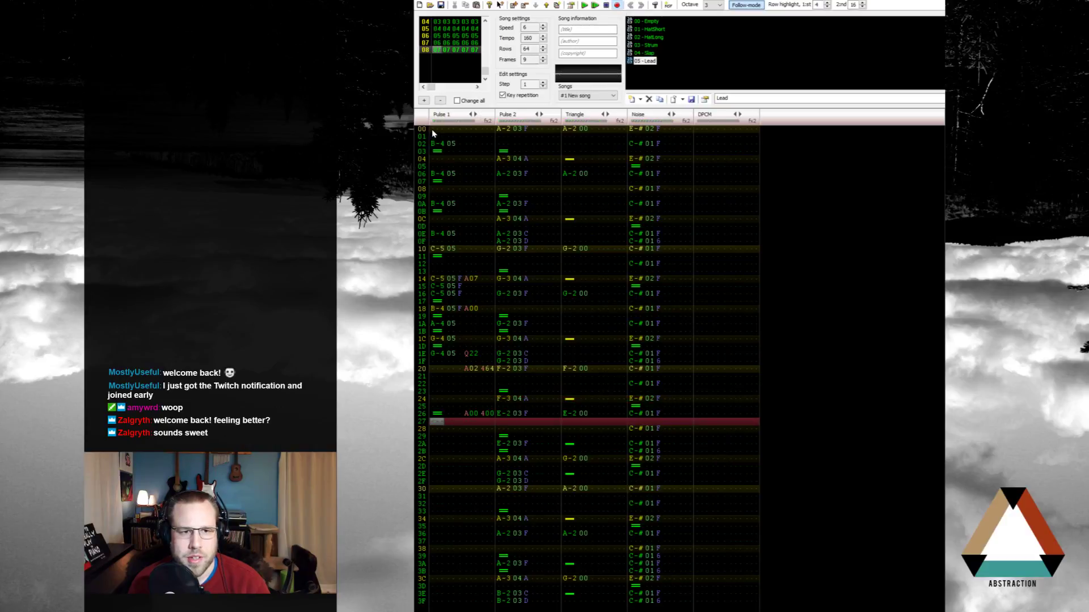
drag(433, 133, 485, 452)
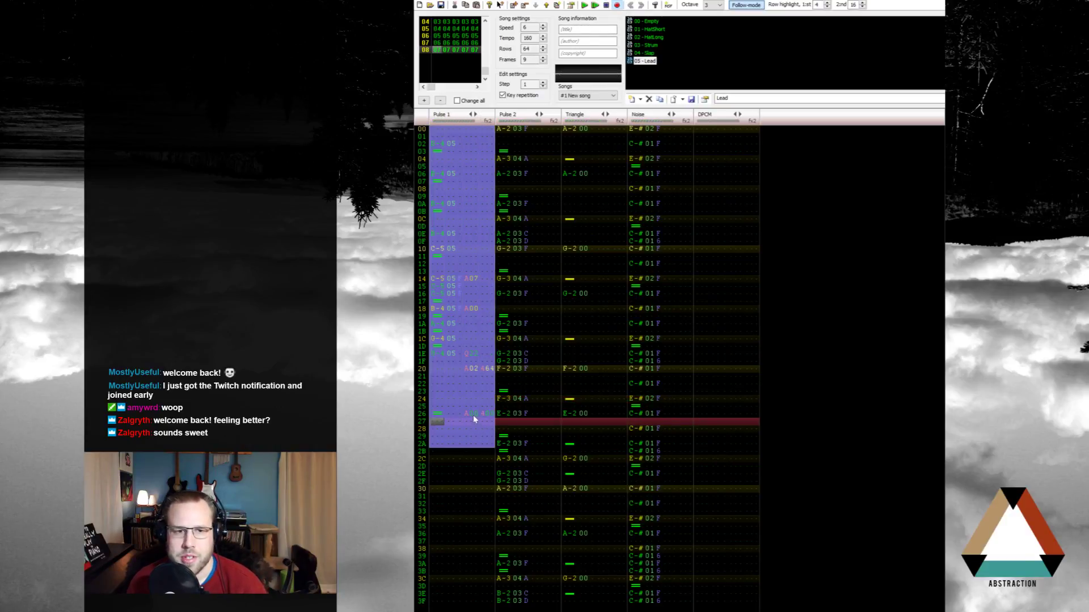
key(Delete)
click(579, 238)
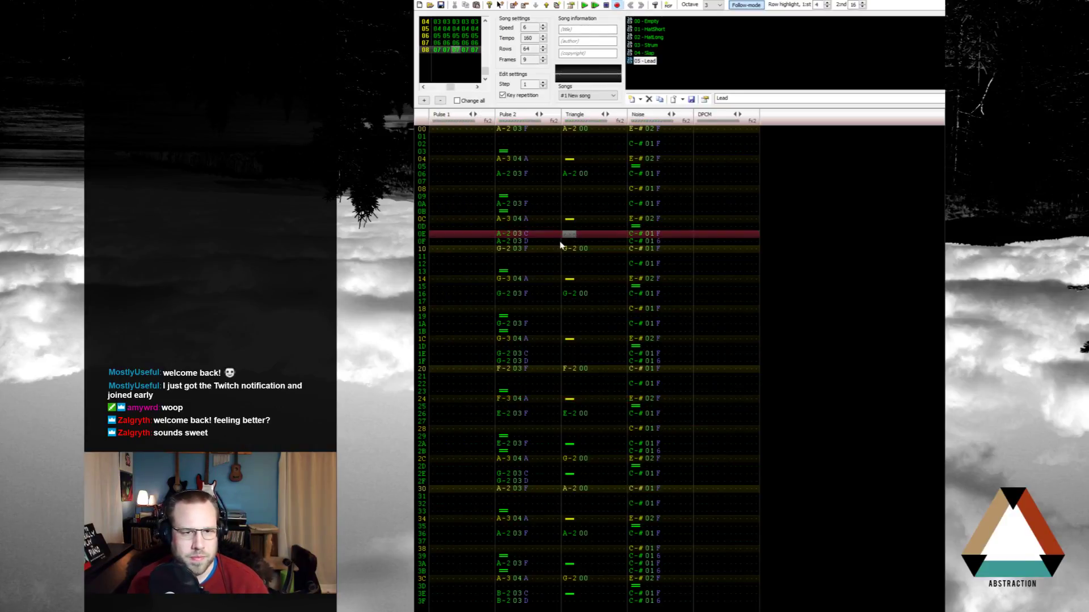
key(ctrl+z)
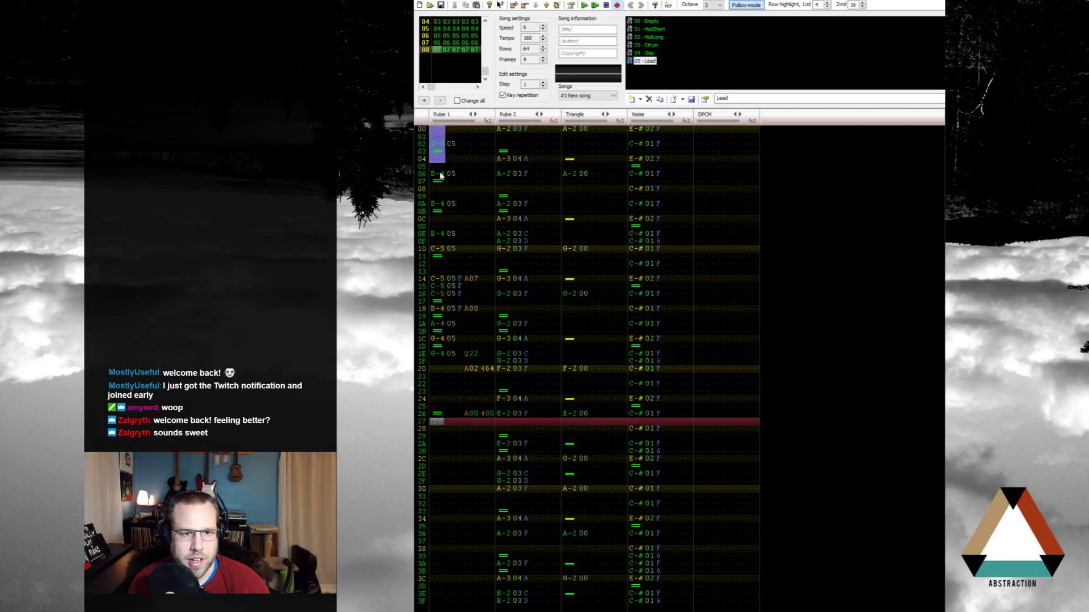
Step: Move the whole Pulse 1 melody of frame 08, including its effects, into the DPCM column from row 00
drag(440, 176, 489, 438)
key(Delete)
click(699, 130)
key(ctrl+v)
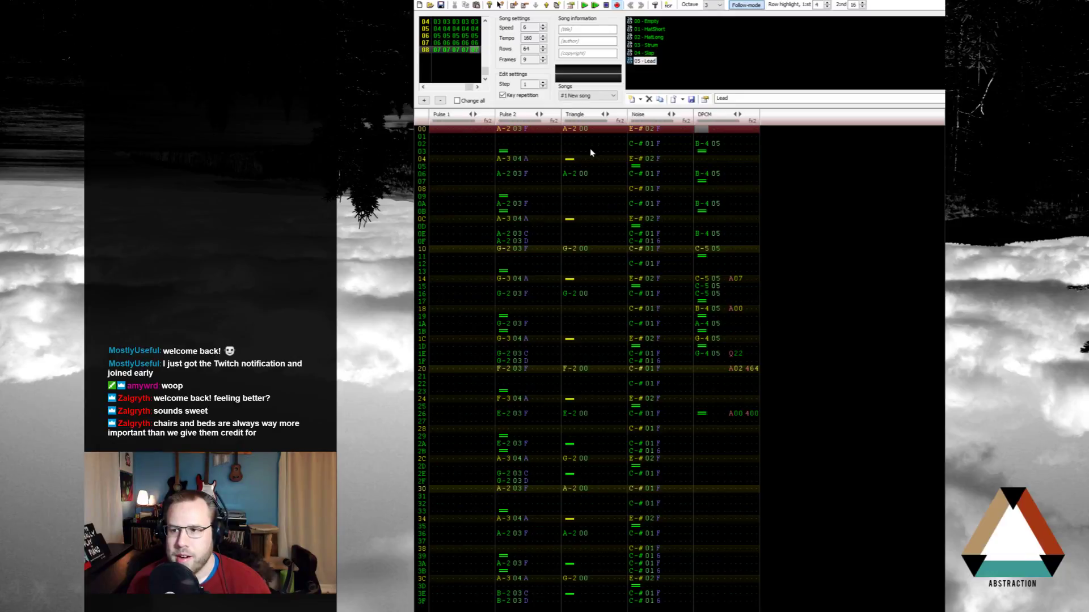
Step: Start a Pulse 1 arpeggio in frame 08 with A-3 at row 00, E-4 at row 03 and G-4 at row 06
click(439, 130)
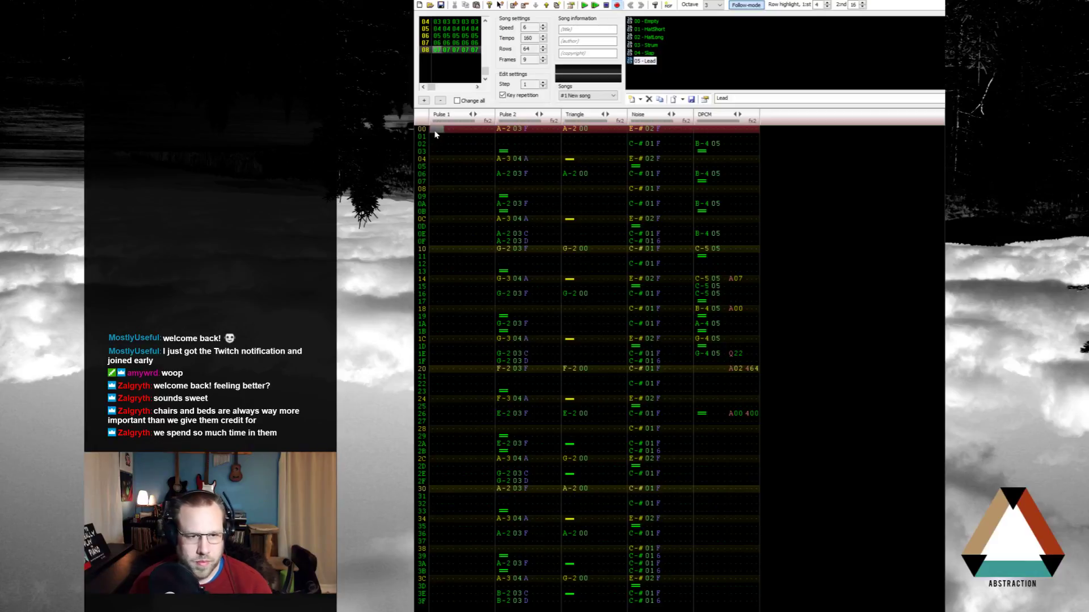
key(n)
key(Down)
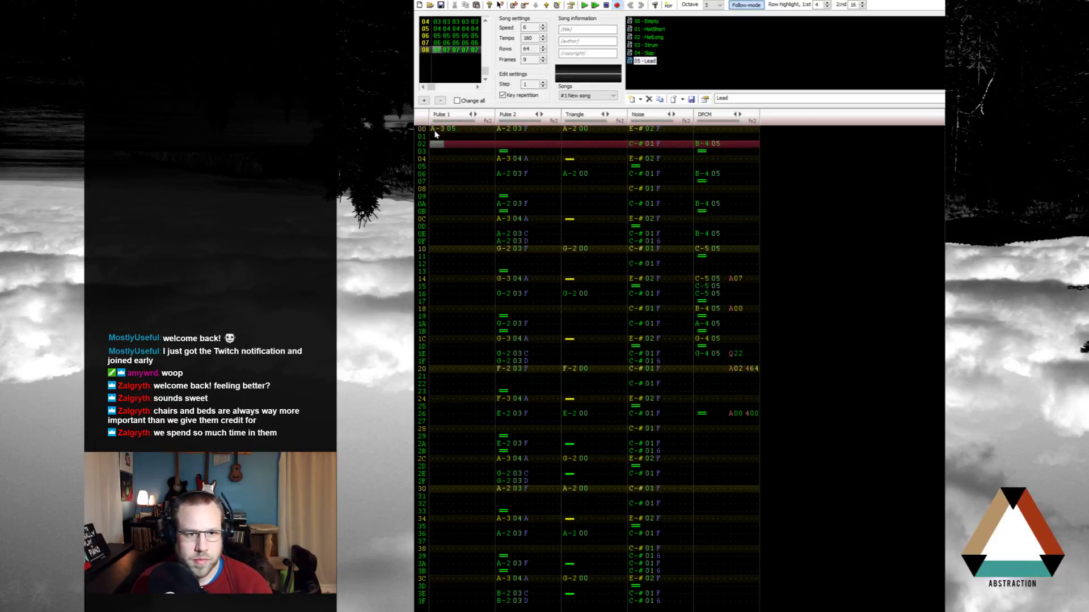
key(Down)
key(e)
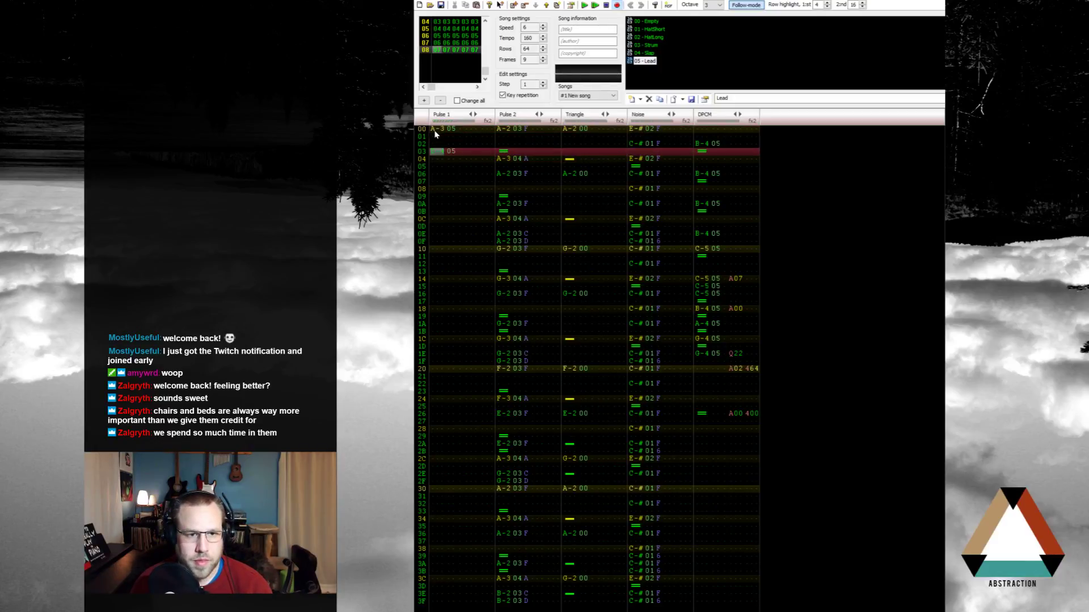
key(Down)
key(Down)
key(t)
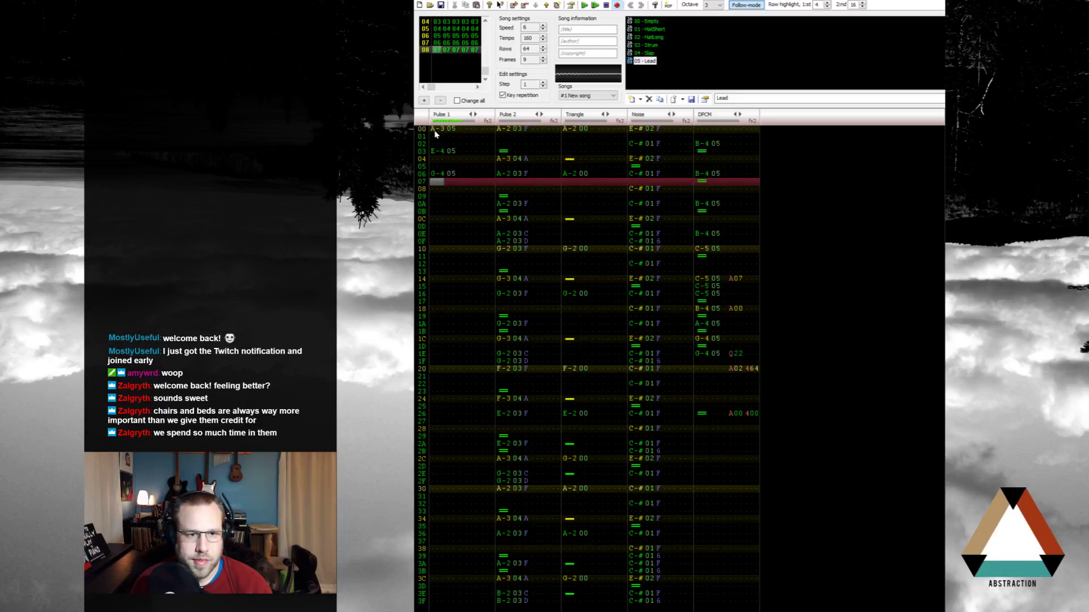
Step: Correct Pulse 1 row 06 to A-4 and enter A-3 at row 08, E-4 at row 0B and A-4 at row 0E
key(Down)
key(n)
key(Down)
key(e)
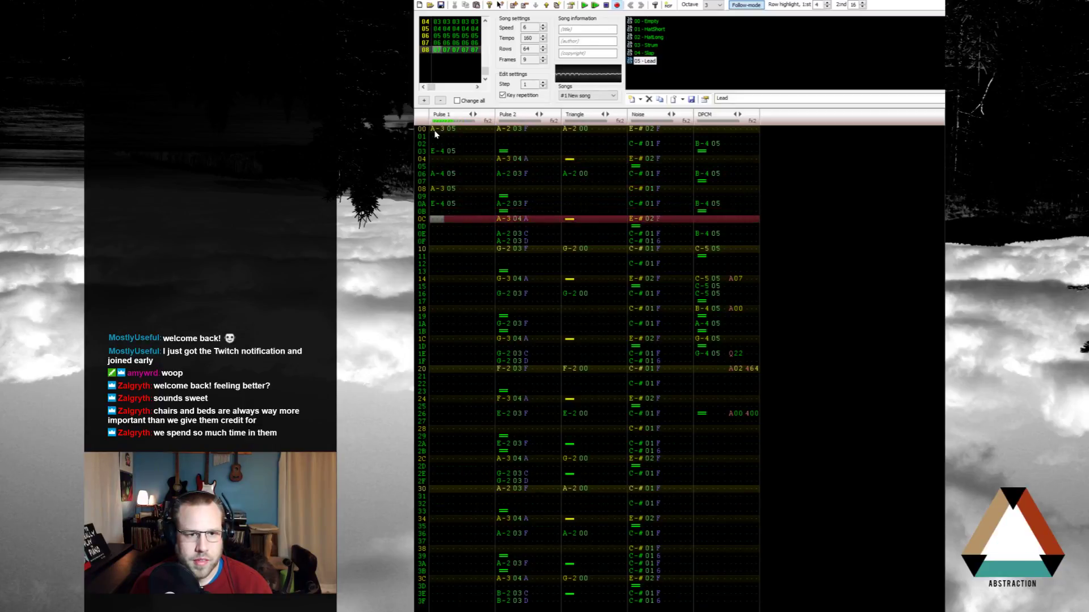
key(e)
key(Down)
key(Down)
key(y)
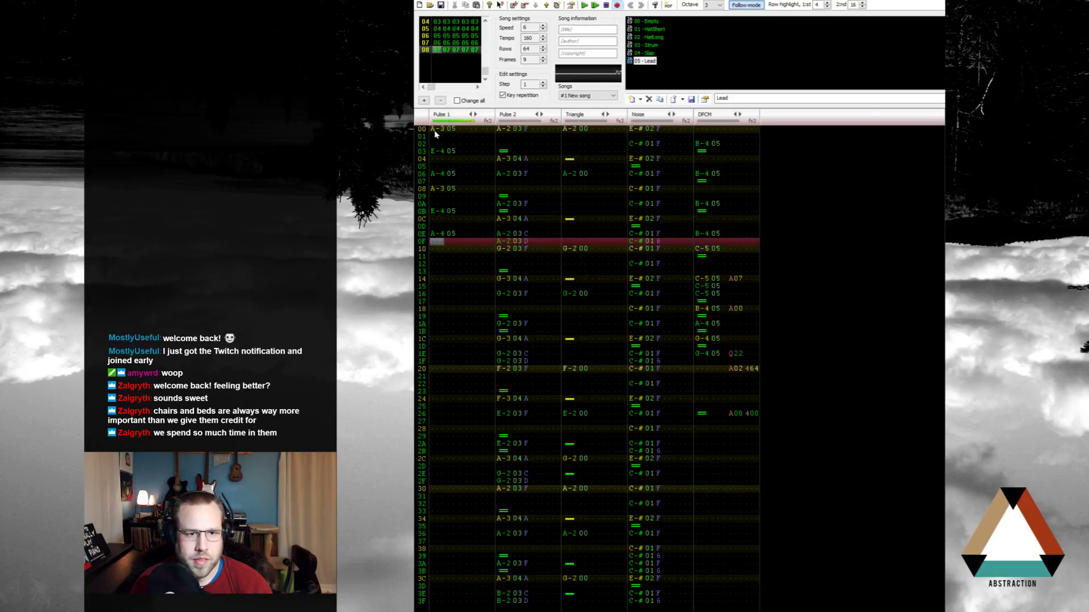
Step: Continue the Pulse 1 arpeggio with A-3 at row 10, E-4 at row 13 and A-4 at row 16
key(Down)
key(n)
key(Down)
key(Down)
key(e)
key(Down)
key(Down)
key(y)
key(Down)
key(Down)
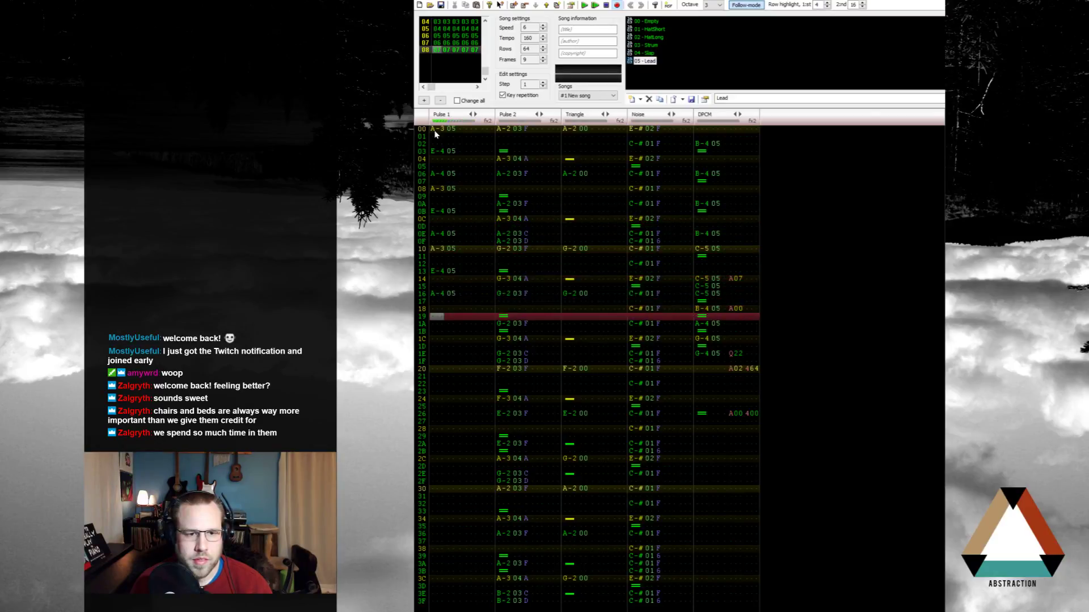
Step: Change the Pulse 1 note at row 10 of frame 08 to G-3
key(Up)
key(Up)
key(Up)
key(Up)
key(Up)
key(Up)
key(Up)
key(Up)
key(Up)
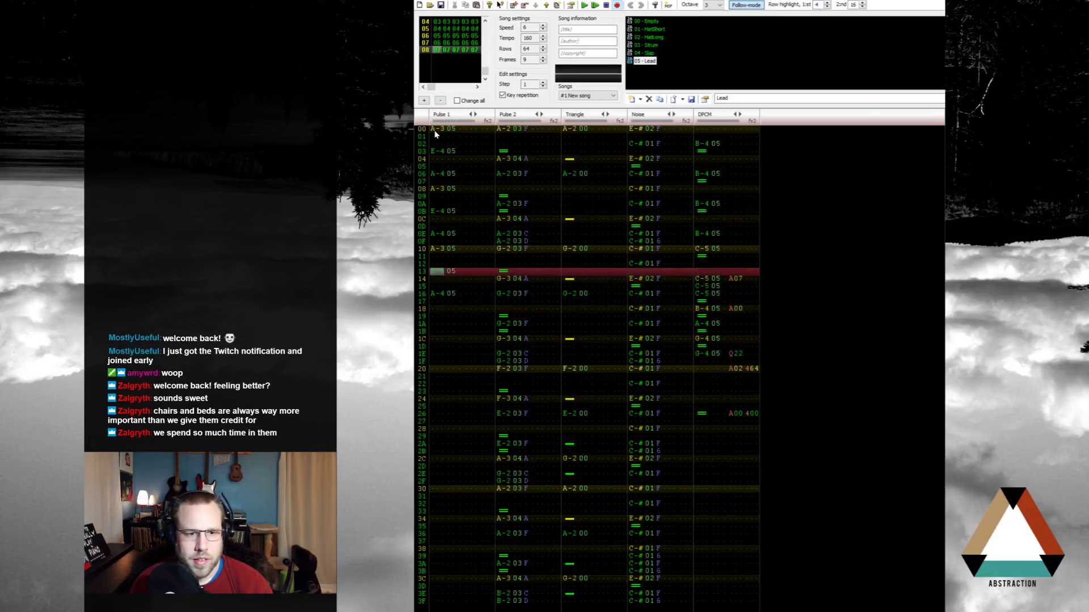
key(Delete)
key(Up)
key(b)
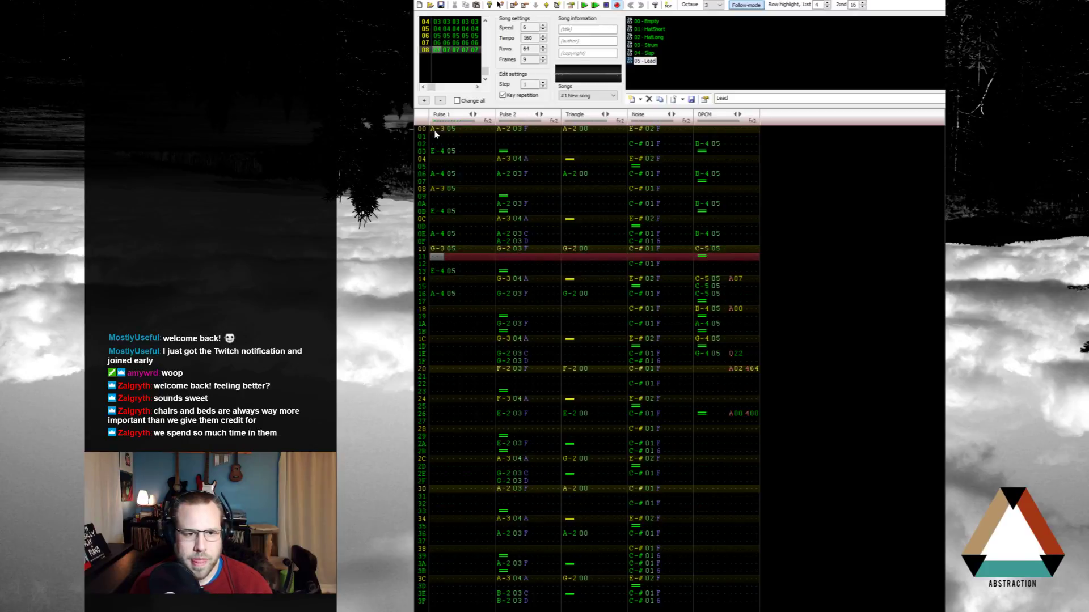
Step: Change the Pulse 1 note at row 16 to G-4, leaving row 15 empty
key(Down)
key(Down)
key(Down)
key(Down)
key(t)
key(Up)
key(Up)
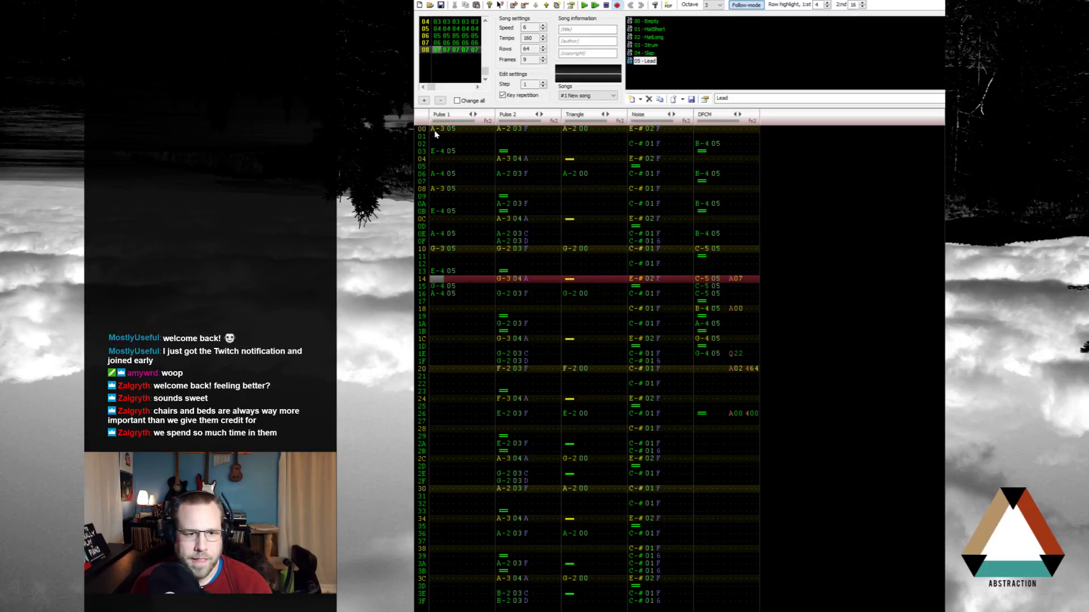
key(Up)
key(Down)
key(Down)
key(Up)
key(Up)
key(Down)
key(Down)
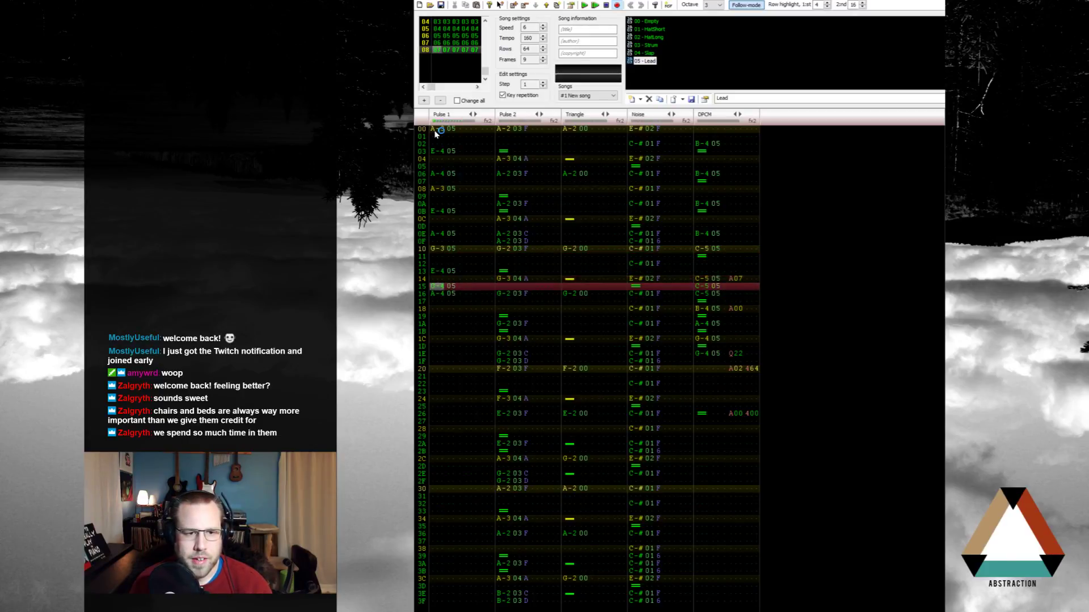
key(Delete)
key(t)
Step: Enter G-3 at row 18, E-4 at row 1B and G-4 at row 1E in Pulse 1 of frame 08
key(Down)
key(n)
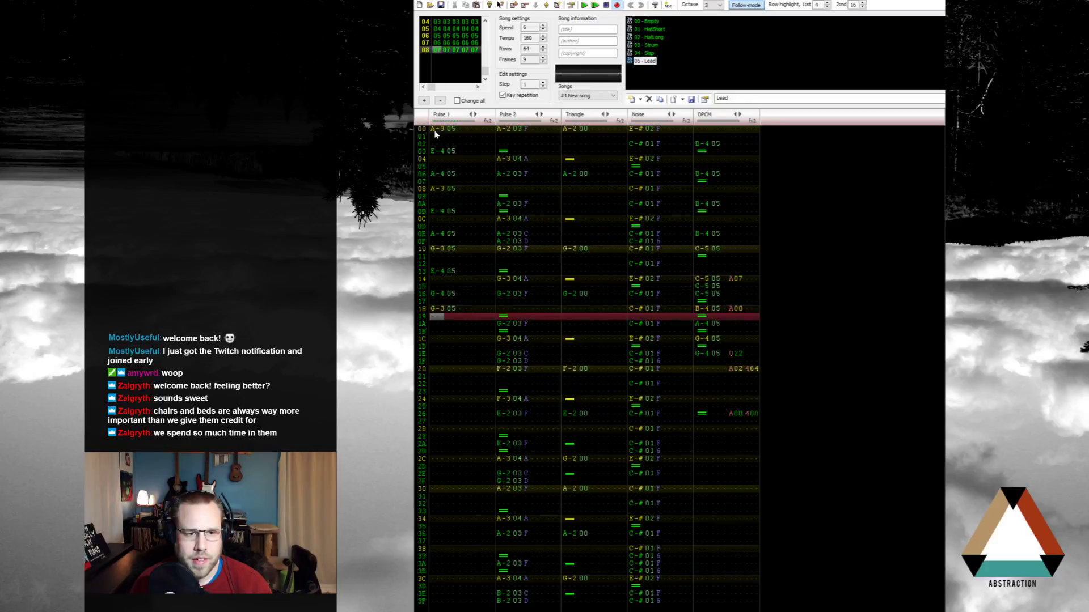
key(Down)
key(Down)
key(e)
key(Down)
key(Down)
key(t)
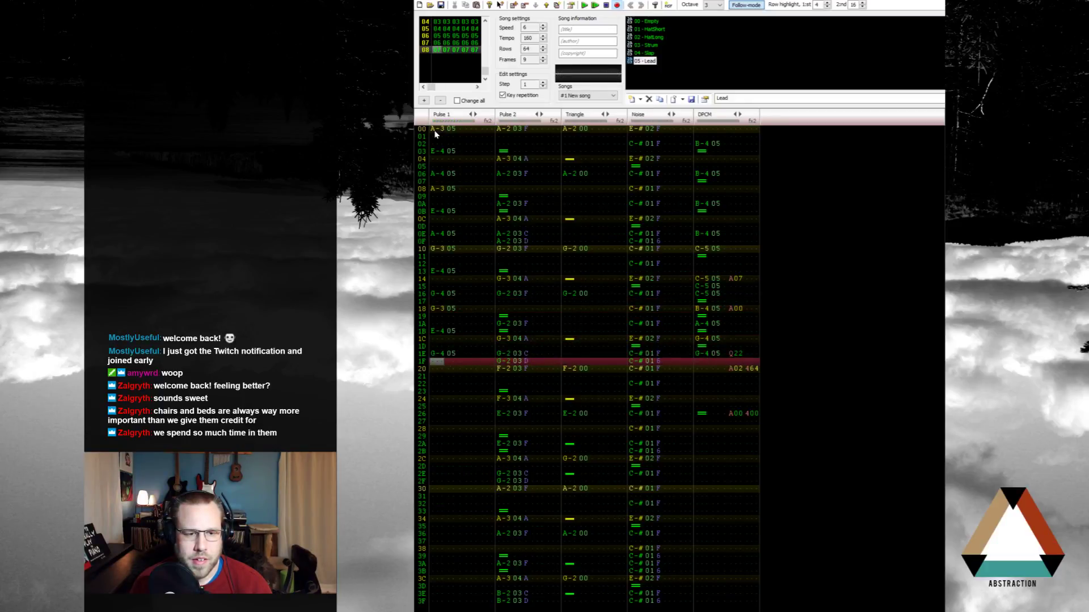
Step: Enter A-3 at row 20, E-4 at row 23 and A-4 at row 26 in Pulse 1 of frame 08
key(Down)
key(n)
key(Down)
key(Down)
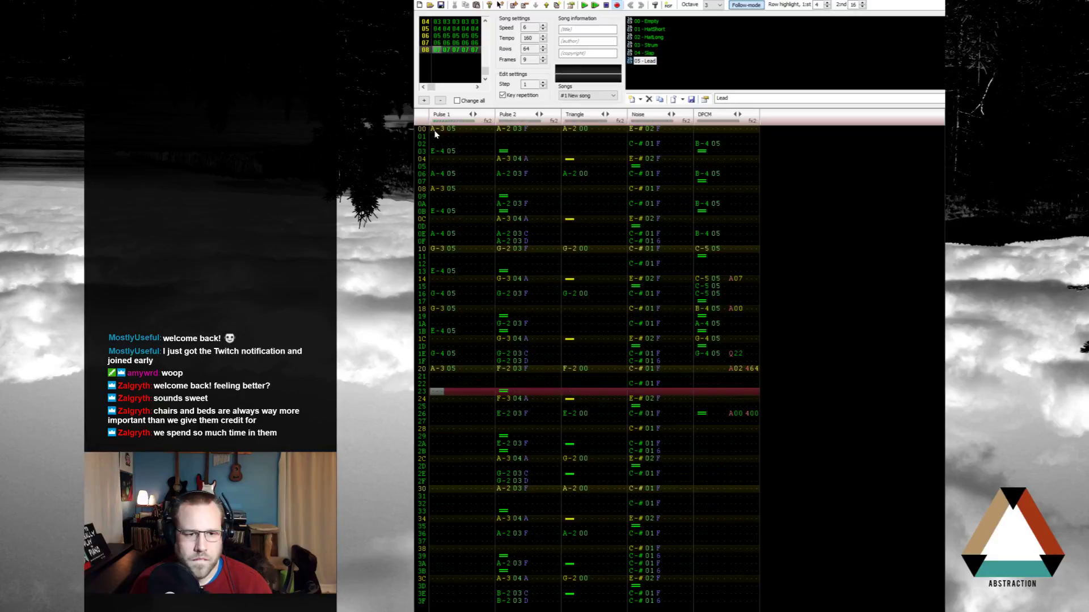
key(e)
key(Down)
key(Down)
key(Down)
key(Down)
key(Up)
key(Up)
key(y)
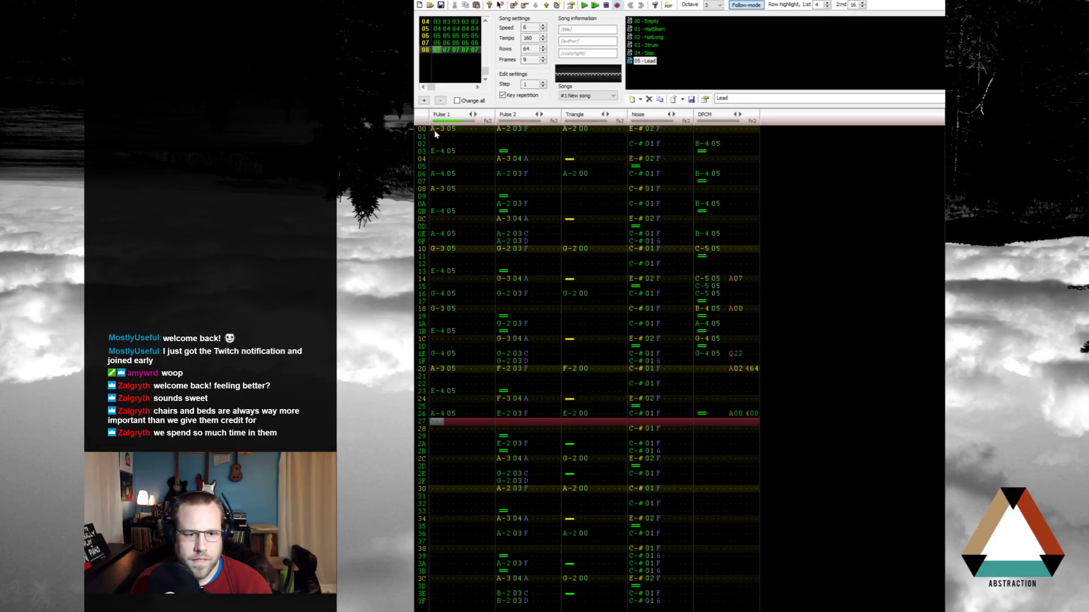
Step: Enter A-3 at row 28, E-4 at row 2B and A-4 at row 2E in Pulse 1 of frame 08
key(Down)
key(n)
key(Down)
key(Down)
key(e)
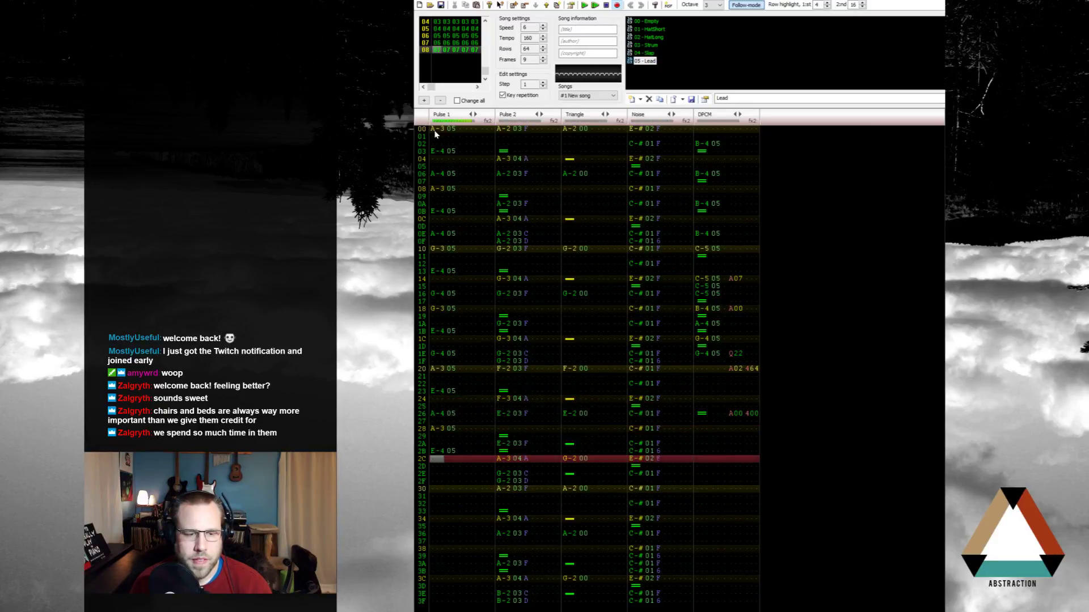
key(Down)
key(Down)
key(y)
key(Down)
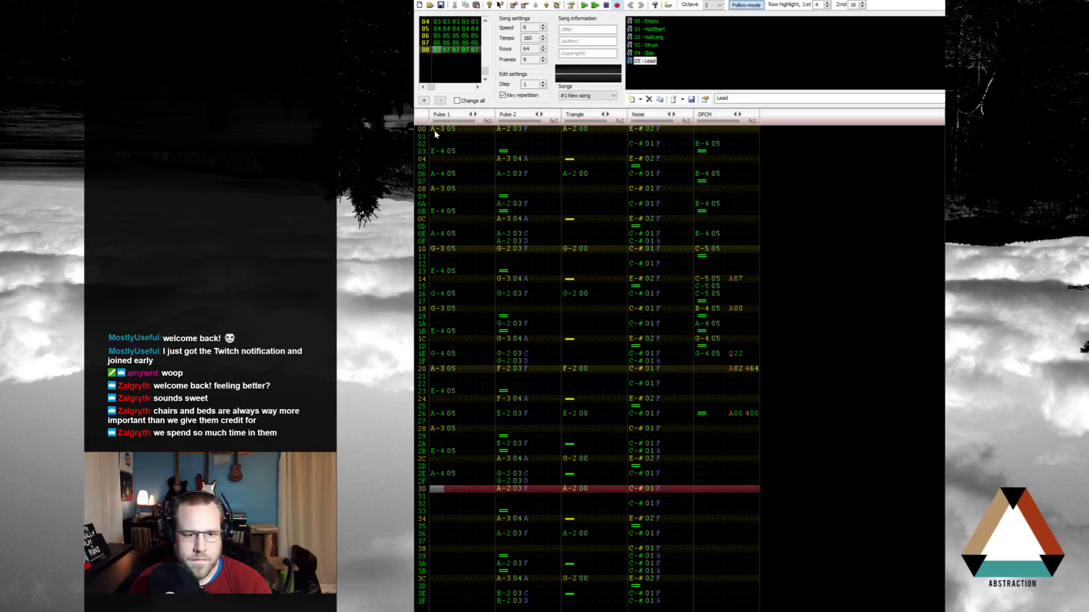
Step: Enter A-3 at row 30, E-4 at row 33 and G-4 at row 36 in Pulse 1 of frame 08
key(m)
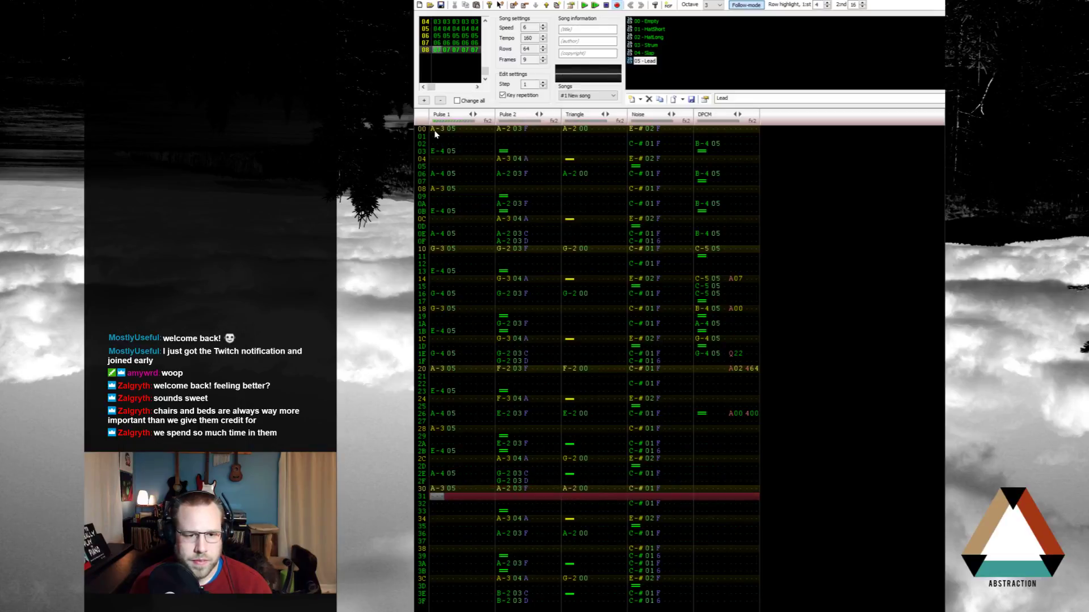
key(Down)
key(Down)
key(e)
key(Down)
key(Down)
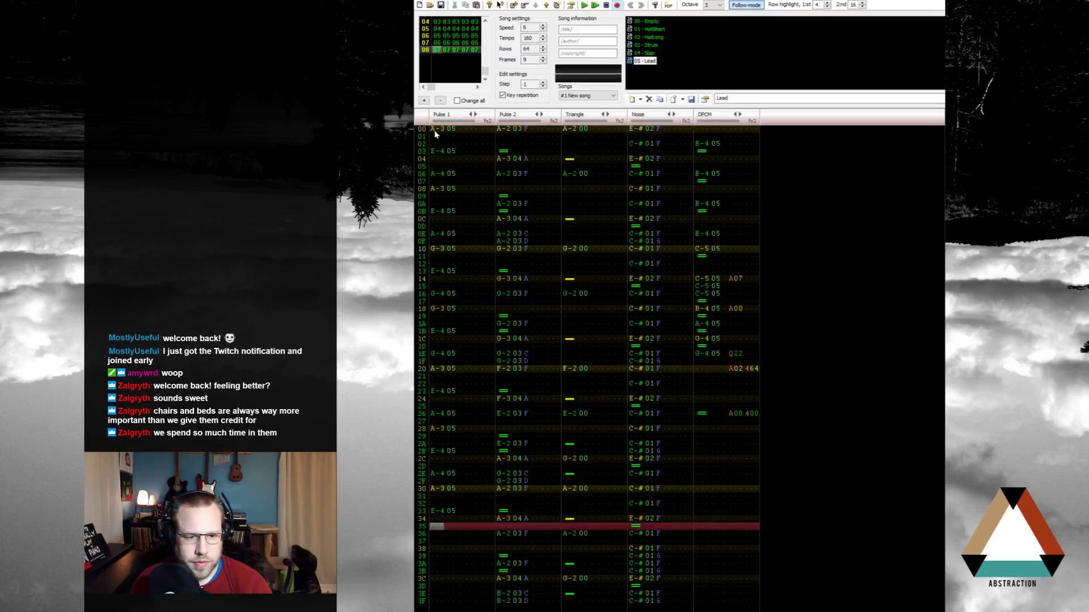
key(y)
key(Up)
key(t)
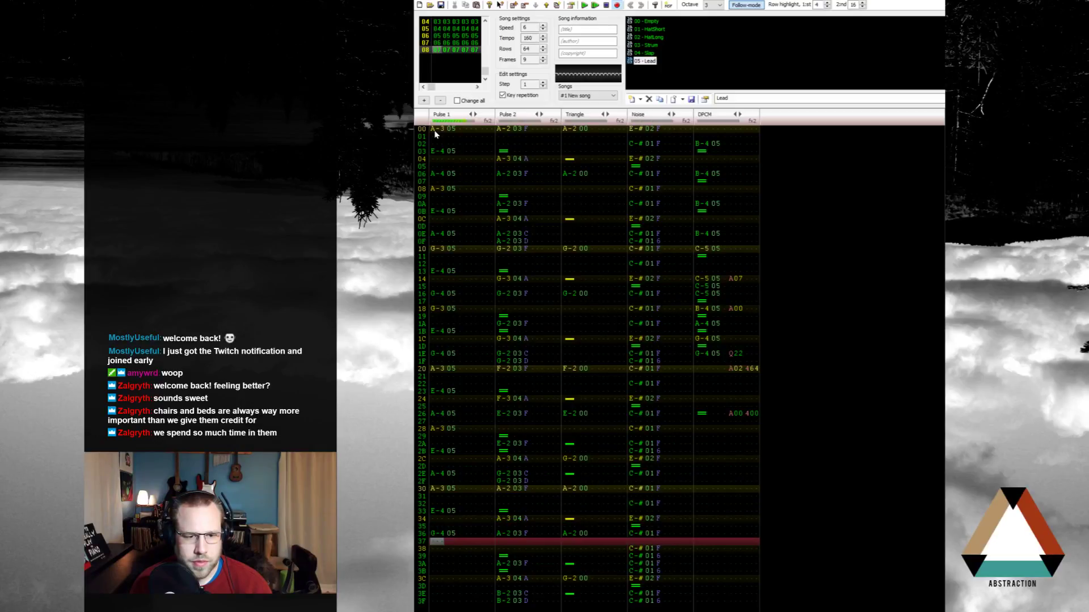
Step: Enter A-4 at row 38, G-4 at row 3A, D-4 at row 3C and C-4 at row 3E in Pulse 1 of frame 08
key(Down)
key(y)
key(Down)
key(t)
key(Down)
key(w)
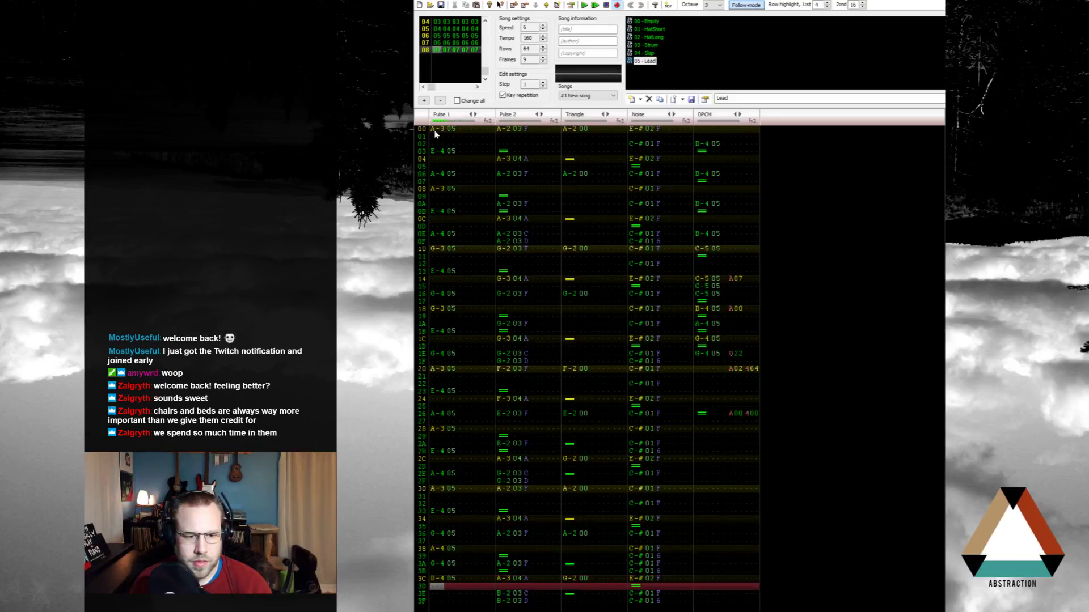
key(Down)
key(q)
key(Down)
key(Down)
key(Down)
key(Down)
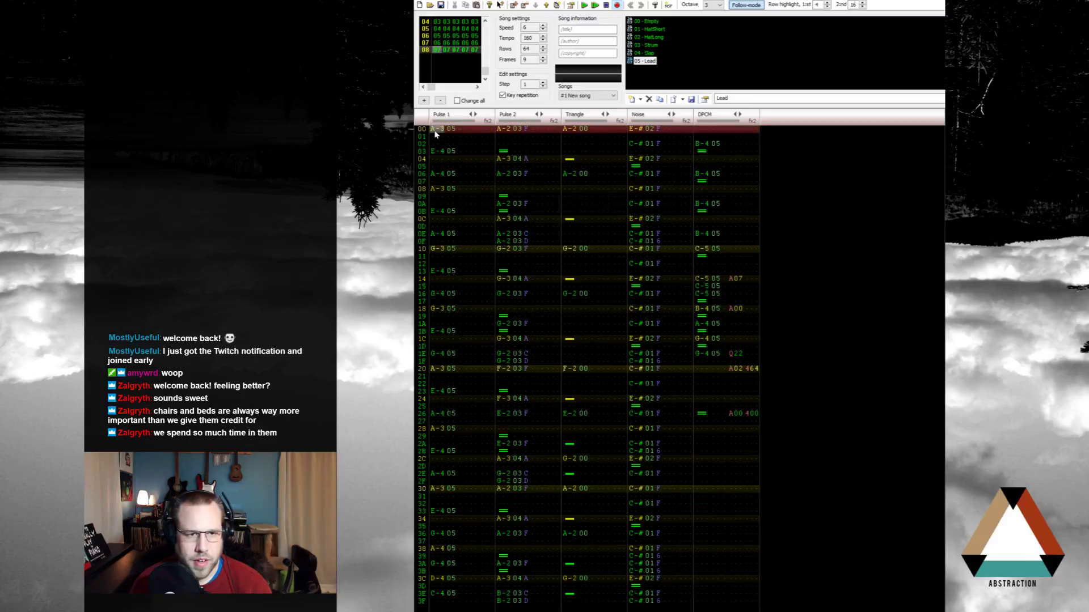
Step: Place note releases at rows 01, 04, 07 and 09 in Pulse 1 of frame 08
key(Down)
key(backslash)
key(Down)
key(Down)
key(backslash)
key(Down)
key(backslash)
key(Down)
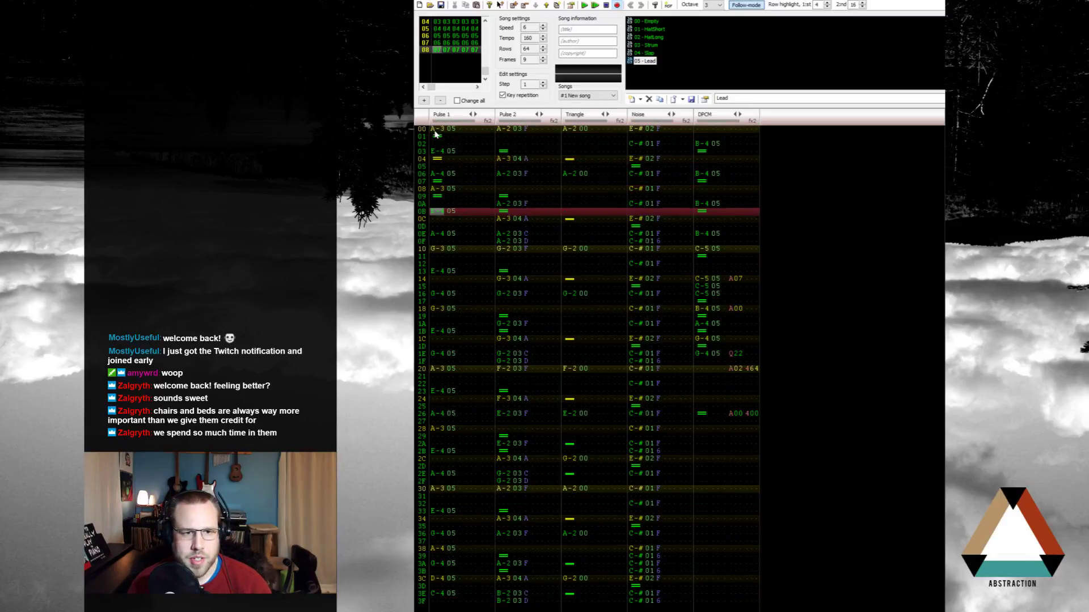
Step: Place note releases at rows 0C, 0F, 11 and 14 in Pulse 1 of frame 08
key(Down)
key(backslash)
key(Down)
key(Down)
key(backslash)
key(Down)
key(backslash)
key(Down)
key(Down)
key(backslash)
key(Down)
key(Down)
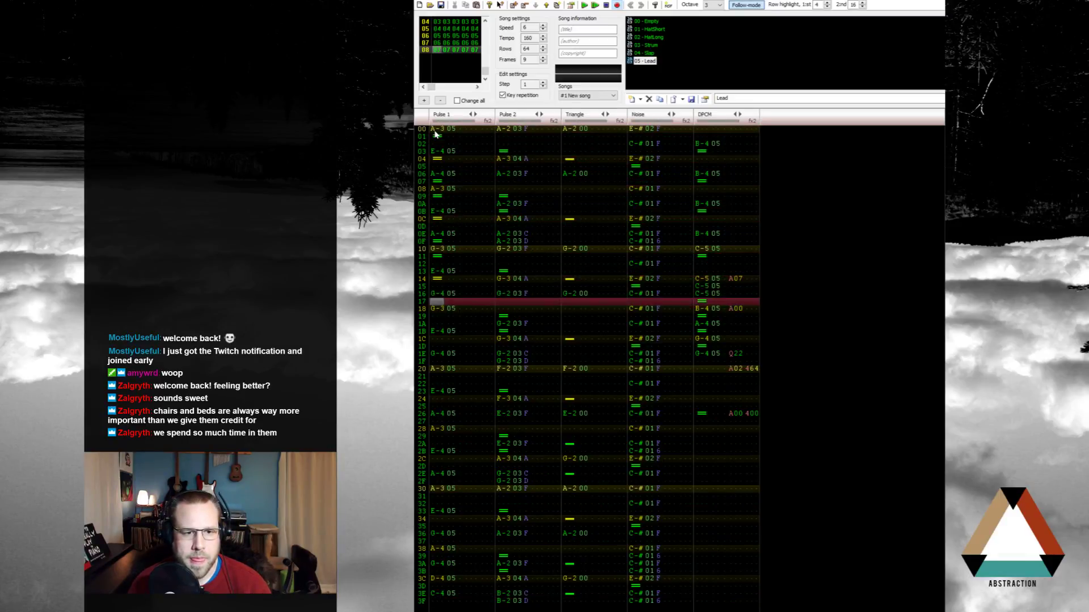
Step: Place note releases at rows 17, 19, 1C, 1F and 21 in Pulse 1 of frame 08
key(backslash)
key(Down)
key(backslash)
key(Down)
key(Down)
key(Down)
key(backslash)
key(Down)
key(Down)
key(Down)
key(backslash)
key(Down)
key(Down)
key(backslash)
key(Down)
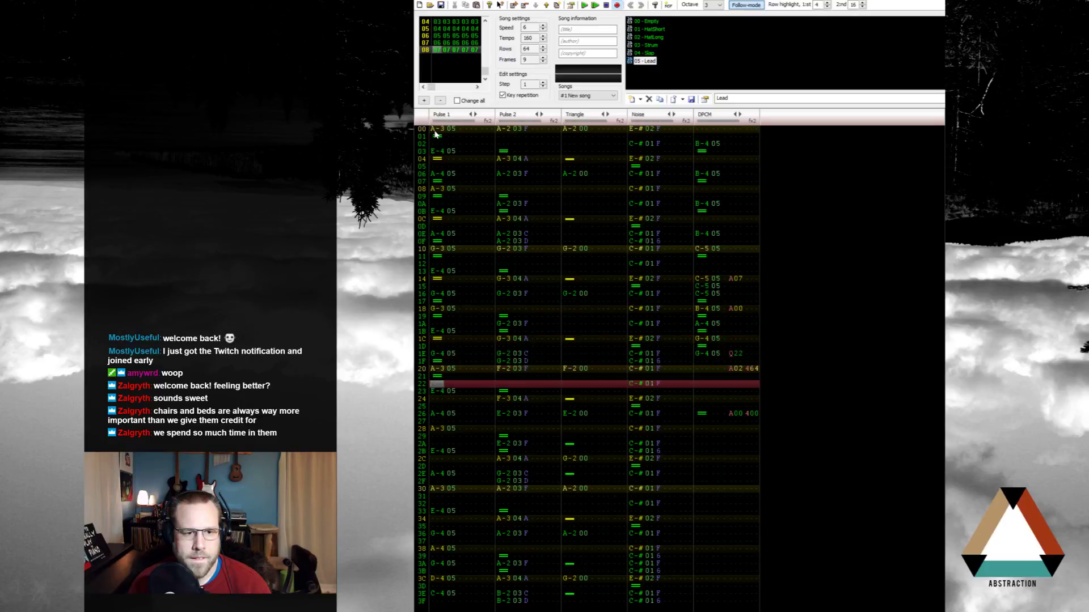
Step: Place note releases in Pulse 1 at rows 24, 27, 29, 2C, 2F, 31, 34, 37, 39, 3B, 3D and 3F of frame 08
key(Down)
key(Down)
key(backslash)
key(Down)
key(Down)
key(backslash)
key(Down)
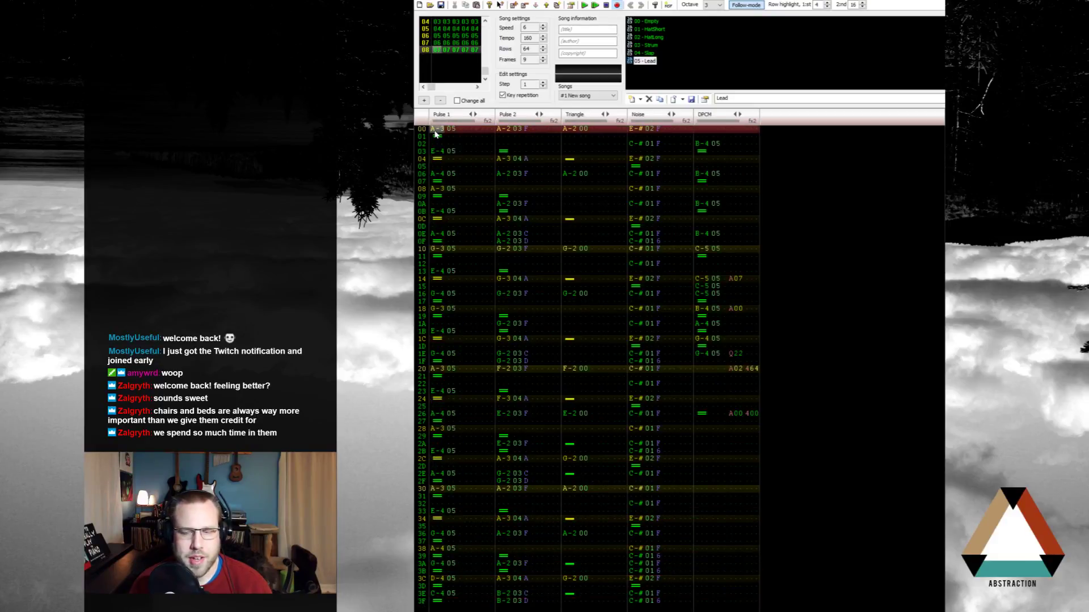
Step: Audition F-4, C-4 and G-3 at row 02 in Pulse 2 of frame 08, settle on A-3 and play the frame back
click(504, 146)
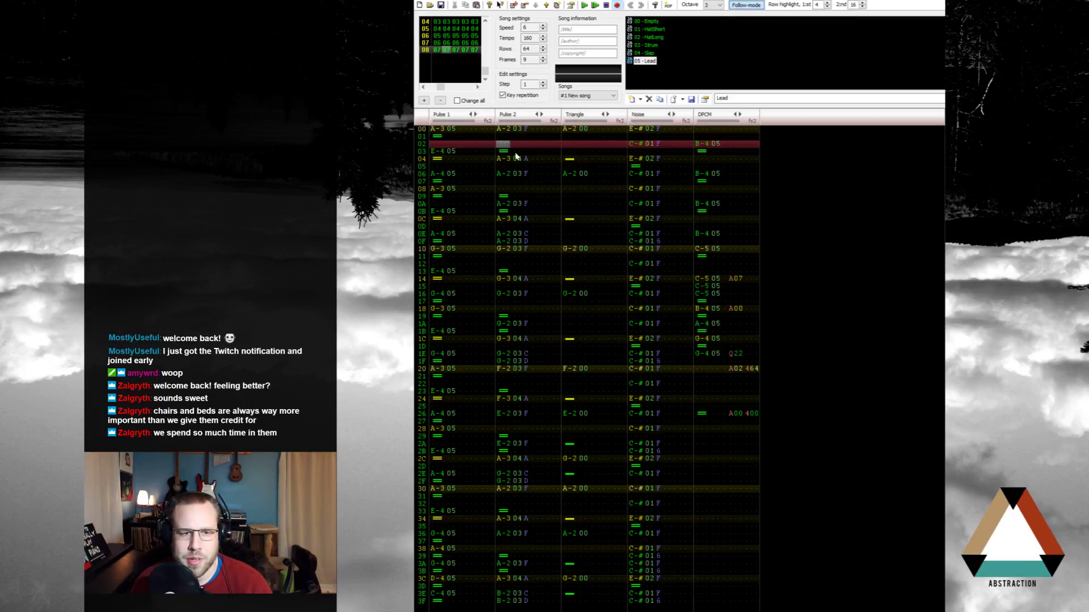
key(r)
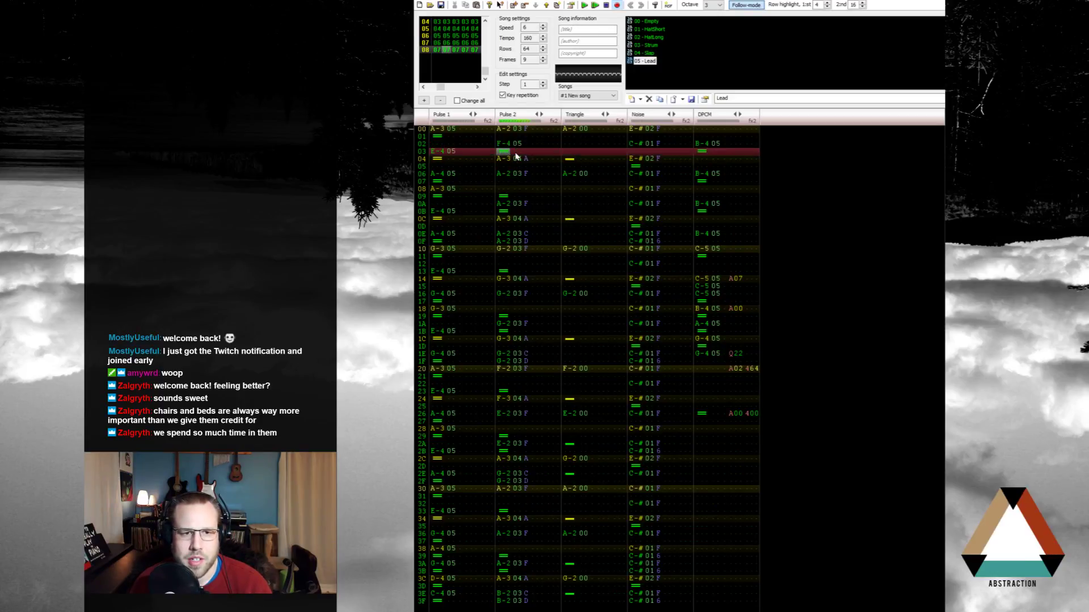
key(Up)
key(q)
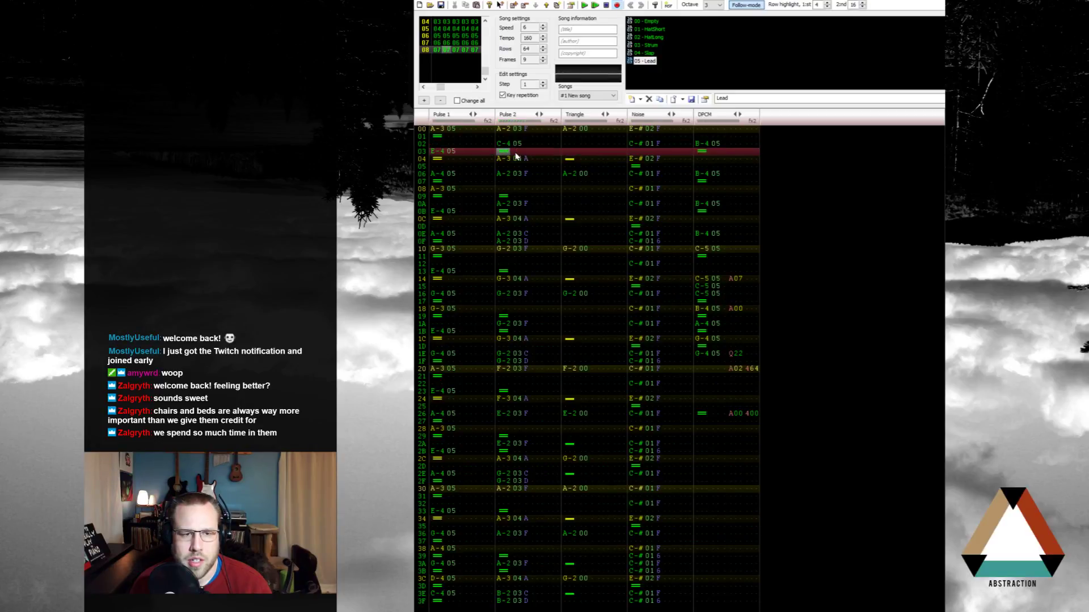
key(Up)
key(b)
key(Up)
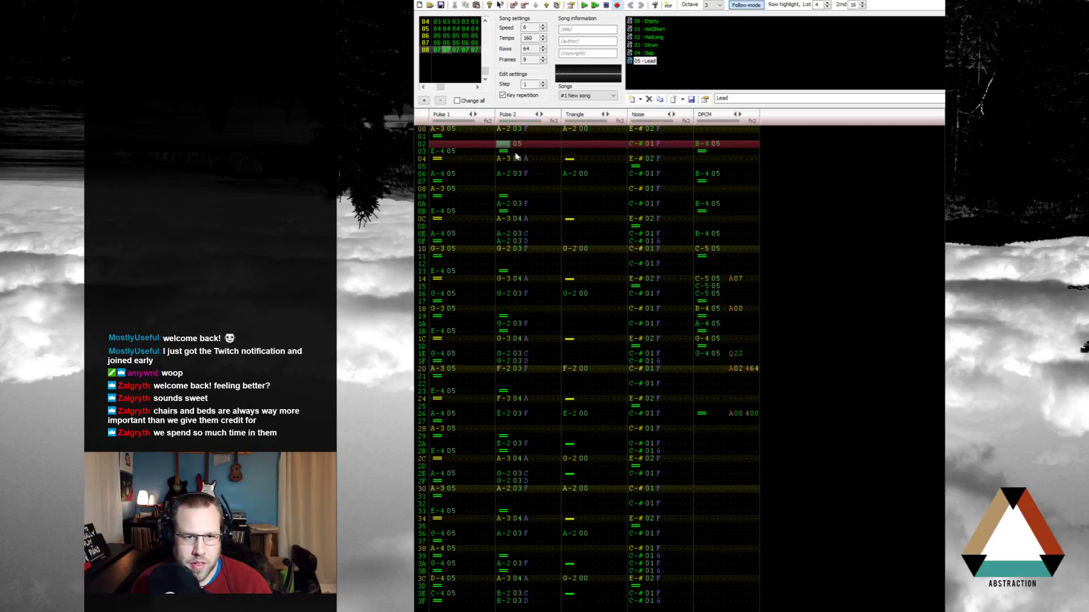
key(b)
key(n)
key(Up)
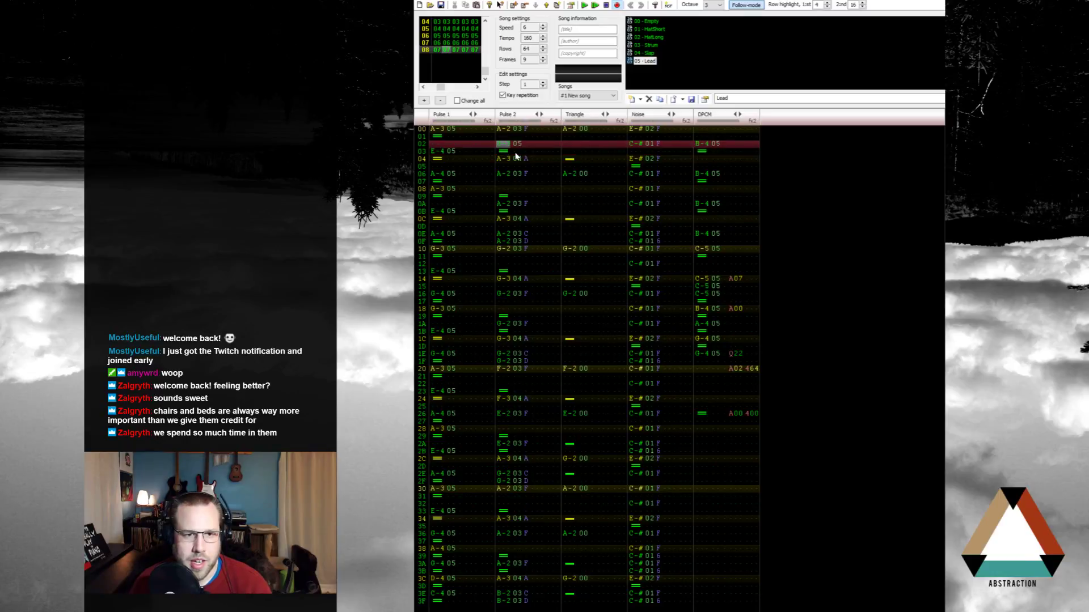
key(n)
key(Up)
key(Return)
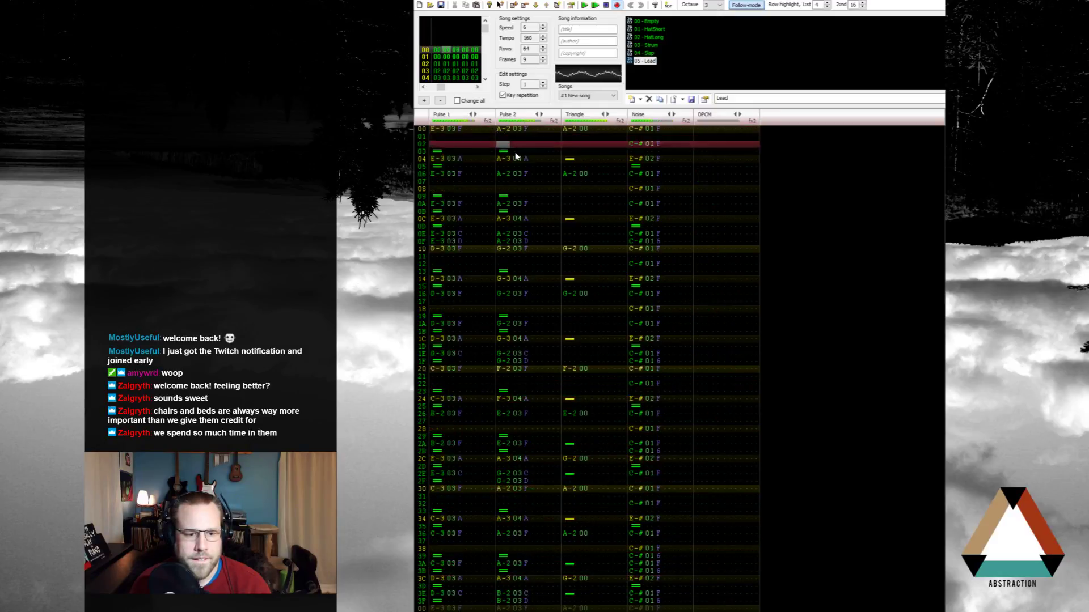
key(Return)
Step: Try G-3 at row 08 in Pulse 2 of frame 08 and clear it again
key(Up)
key(Up)
key(Up)
key(Up)
key(Up)
key(Up)
key(Up)
key(Up)
key(Up)
key(Up)
key(Up)
key(Up)
key(Up)
key(Up)
key(Up)
key(Up)
key(Up)
key(Up)
key(Up)
key(Up)
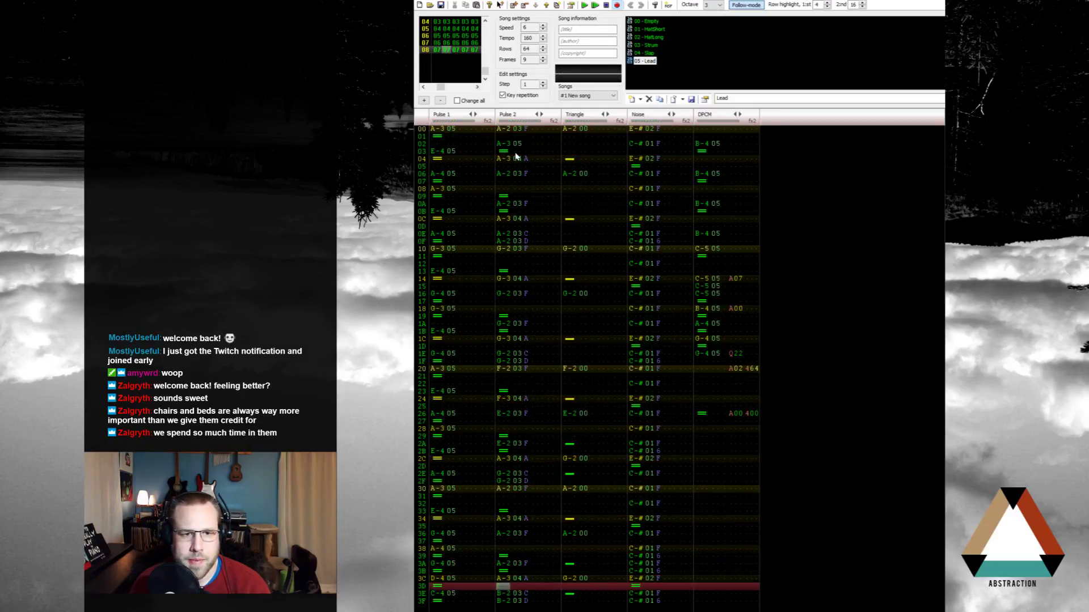
key(Up)
key(Up)
key(Up)
key(Up)
key(Up)
key(Up)
key(Up)
key(Up)
key(Up)
key(Up)
key(Up)
key(Up)
key(Up)
key(Up)
key(Up)
key(Up)
key(Up)
key(Up)
key(Up)
key(Up)
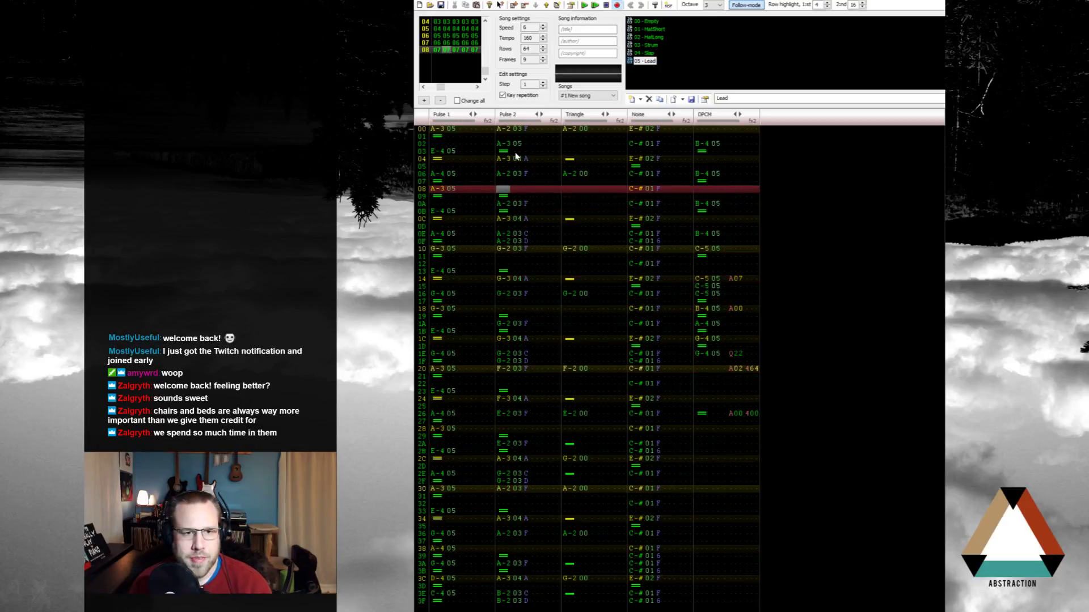
key(b)
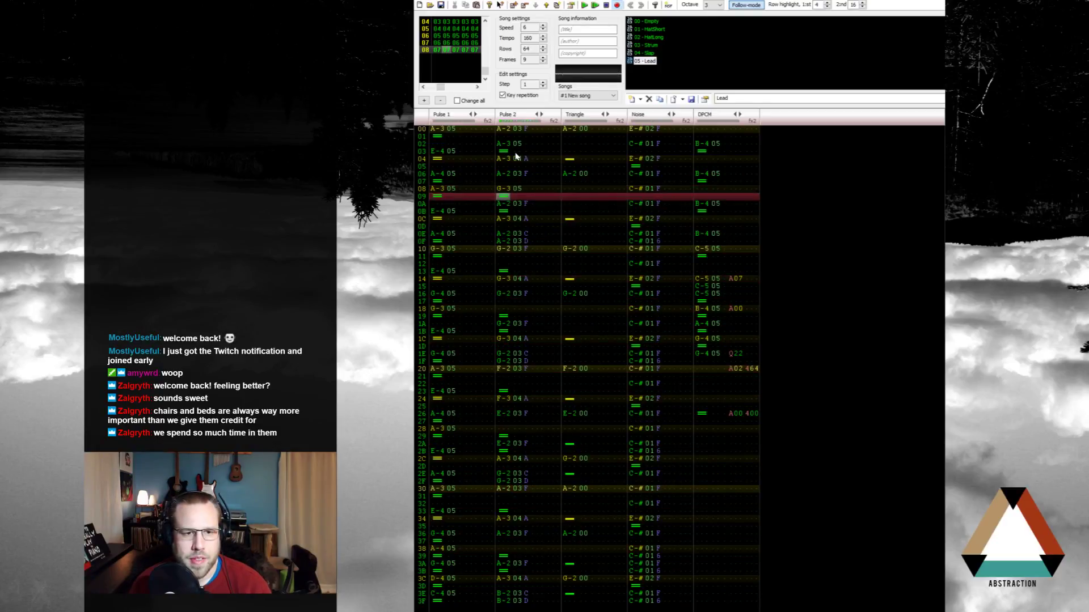
key(Up)
key(Delete)
Step: Enter G-3 at row 07 in Pulse 2 of frame 08 with a note release at row 08
key(Up)
key(Up)
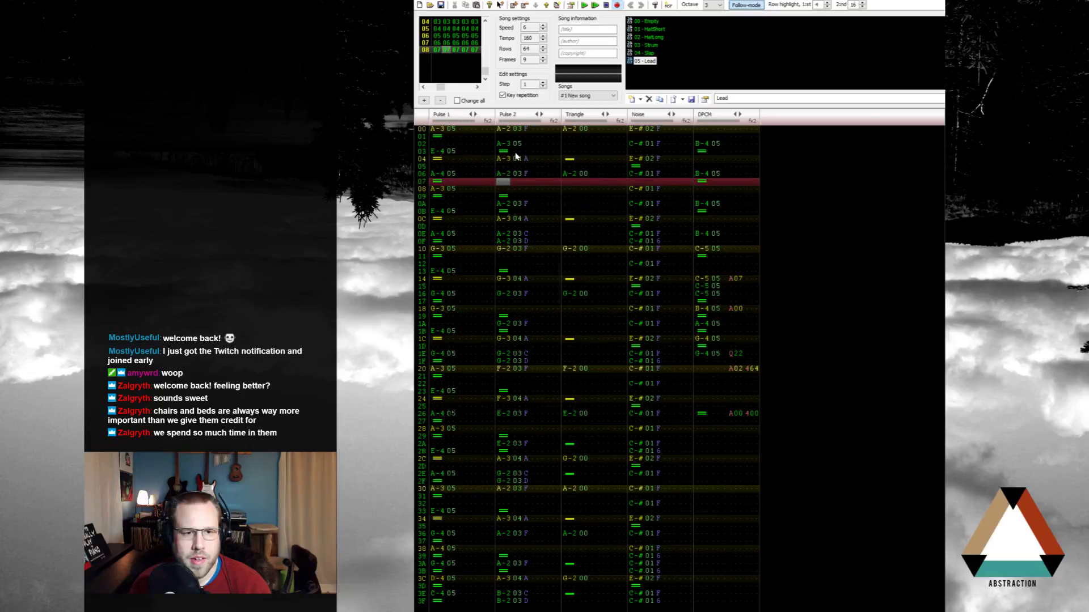
key(Down)
key(Down)
key(Down)
key(Down)
key(Up)
key(Up)
key(Up)
key(Up)
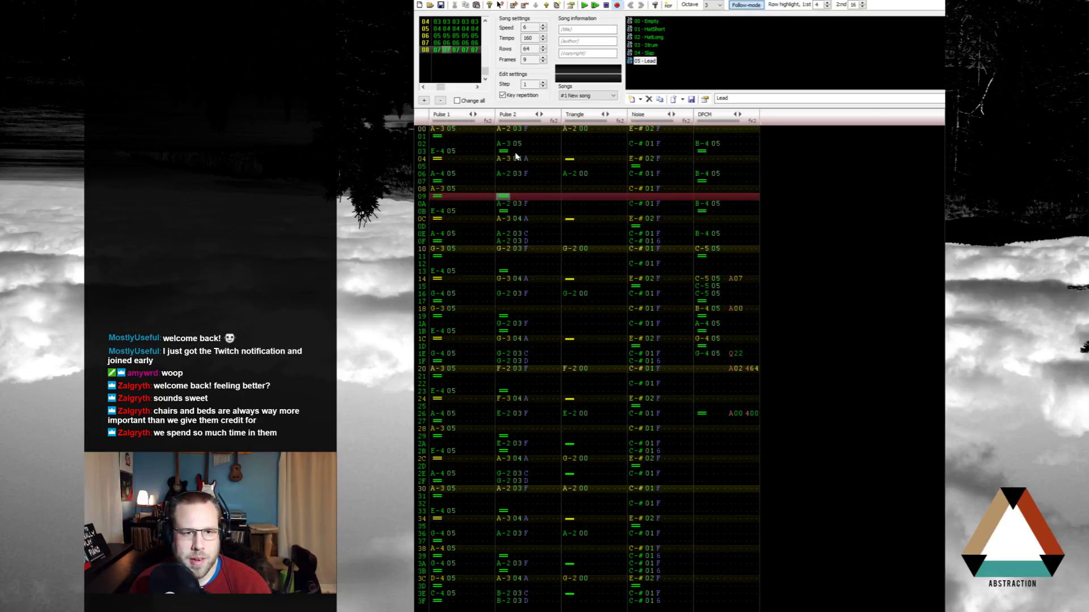
key(b)
Step: Enter A-3 at row 12 in Pulse 2 of frame 08 with the Lead instrument
key(Down)
key(Down)
key(Down)
key(Down)
key(Down)
key(Down)
key(Down)
key(Down)
key(Down)
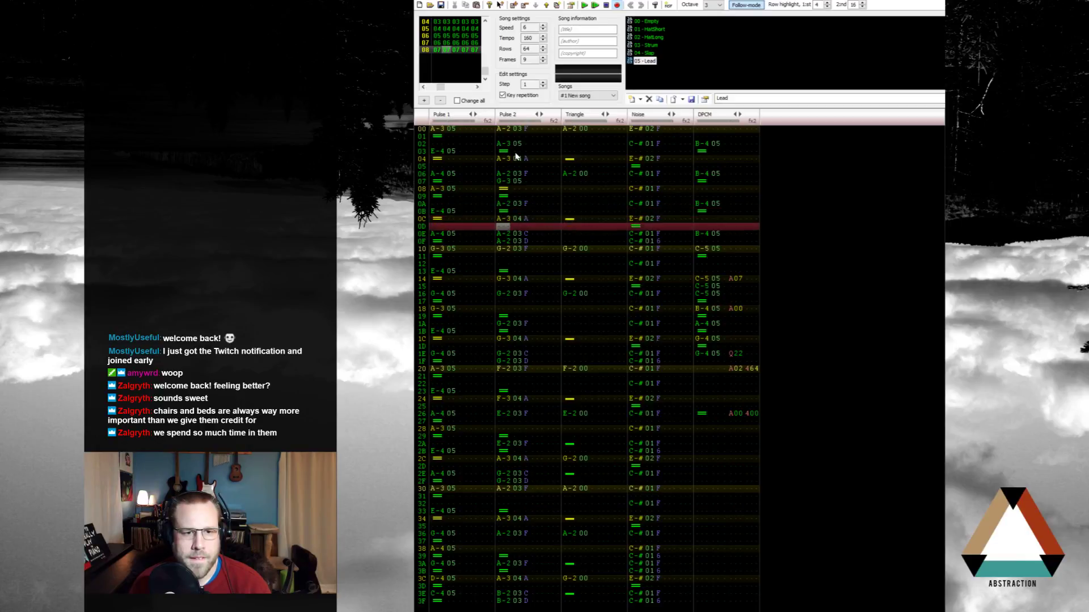
key(b)
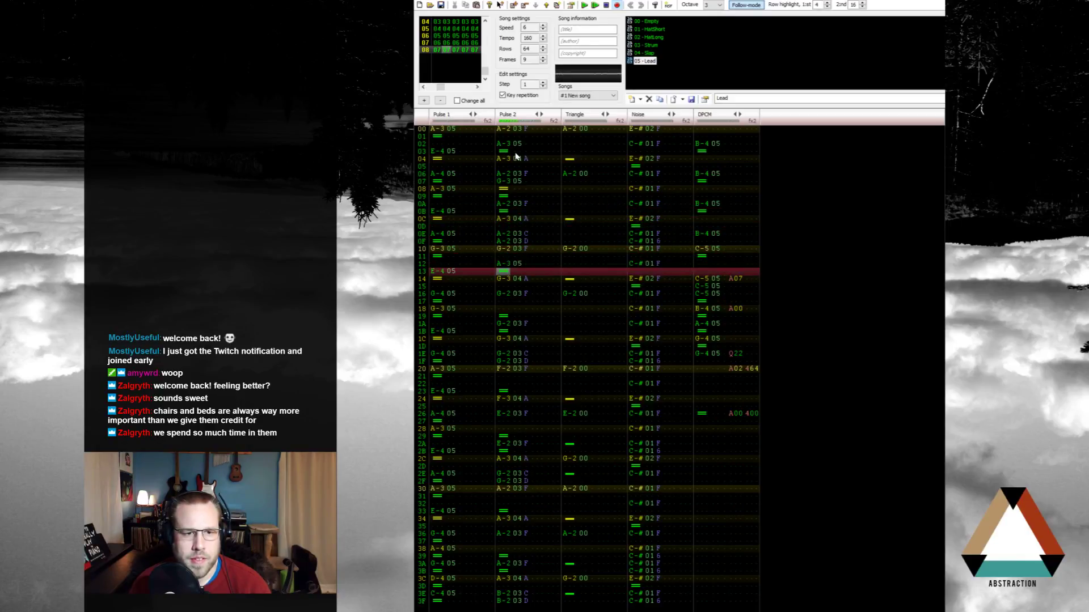
Step: Enter G-3 at row 17 with a note release at row 18 in Pulse 2, and clear the old release at row 19
key(Down)
key(Down)
key(Down)
key(Down)
key(Down)
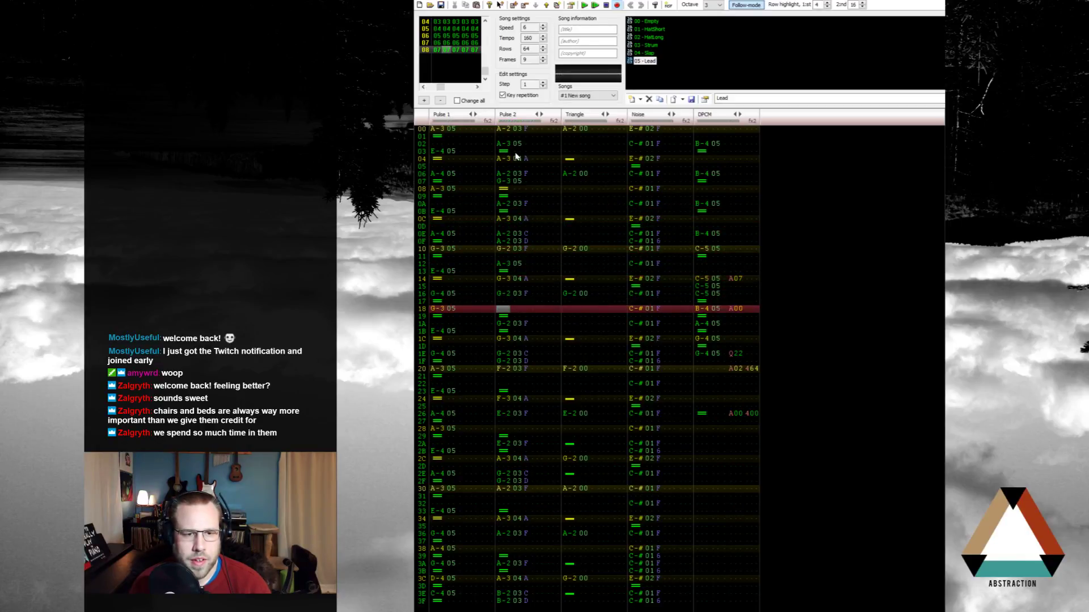
key(Up)
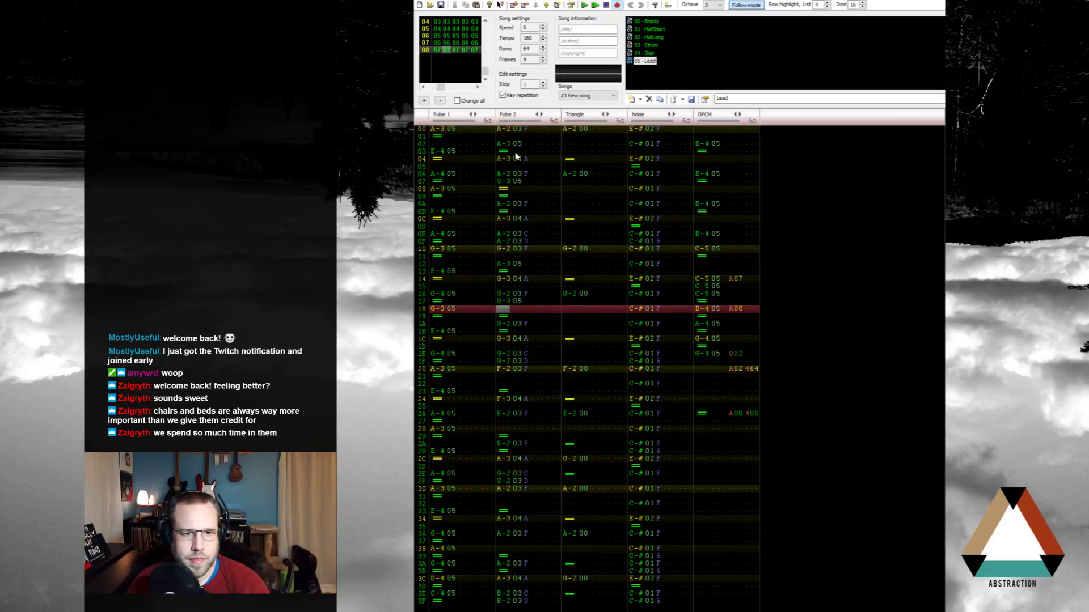
key(backslash)
key(Delete)
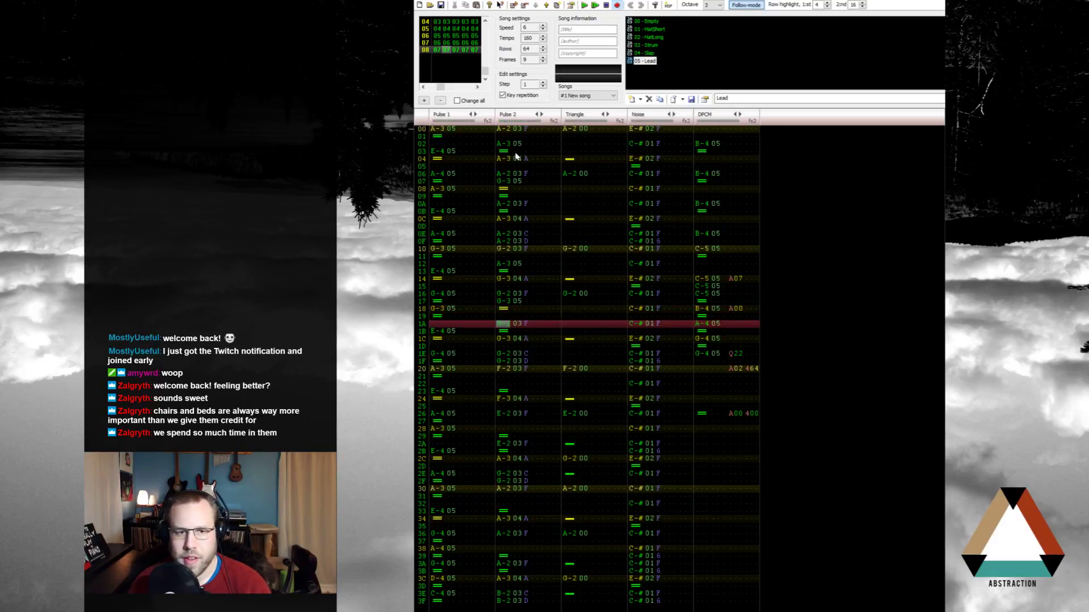
Step: Clear the old note release at row 09 in Pulse 2 of frame 08
key(Up)
key(Up)
key(Up)
key(Up)
key(Up)
key(Up)
key(Up)
key(Up)
key(Up)
key(Up)
key(Up)
key(Up)
key(Up)
key(Up)
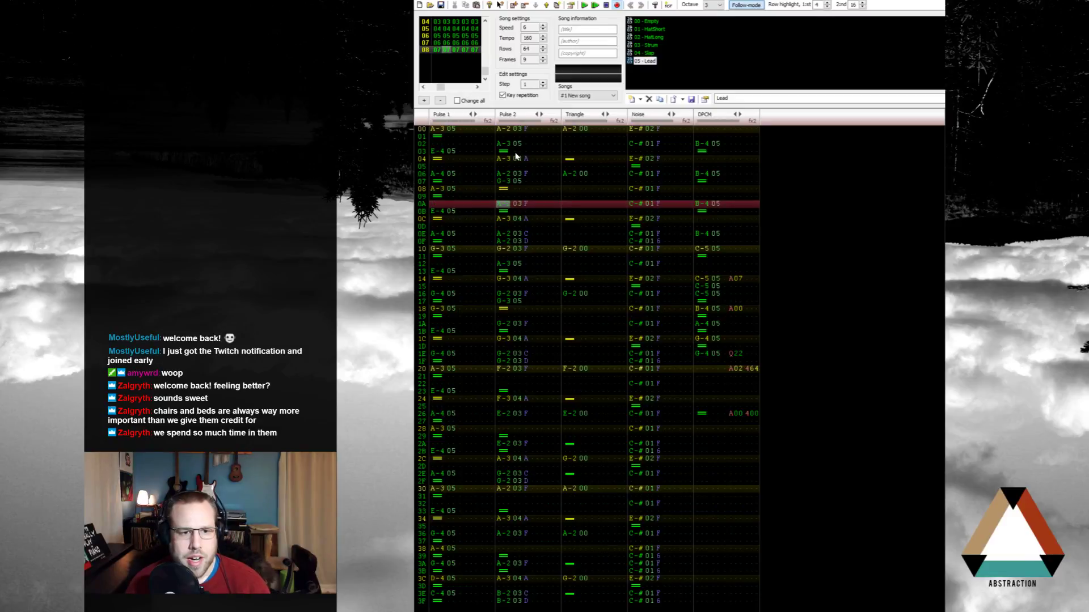
Step: Enter A-3 at row 22 in Pulse 2 of frame 08 with the Lead instrument
key(Down)
key(Down)
key(Down)
key(Down)
key(Down)
key(Down)
key(Down)
key(Down)
key(Down)
key(Down)
key(Down)
key(Down)
key(Down)
key(Down)
key(Down)
key(Down)
key(Down)
key(Down)
key(Down)
key(Down)
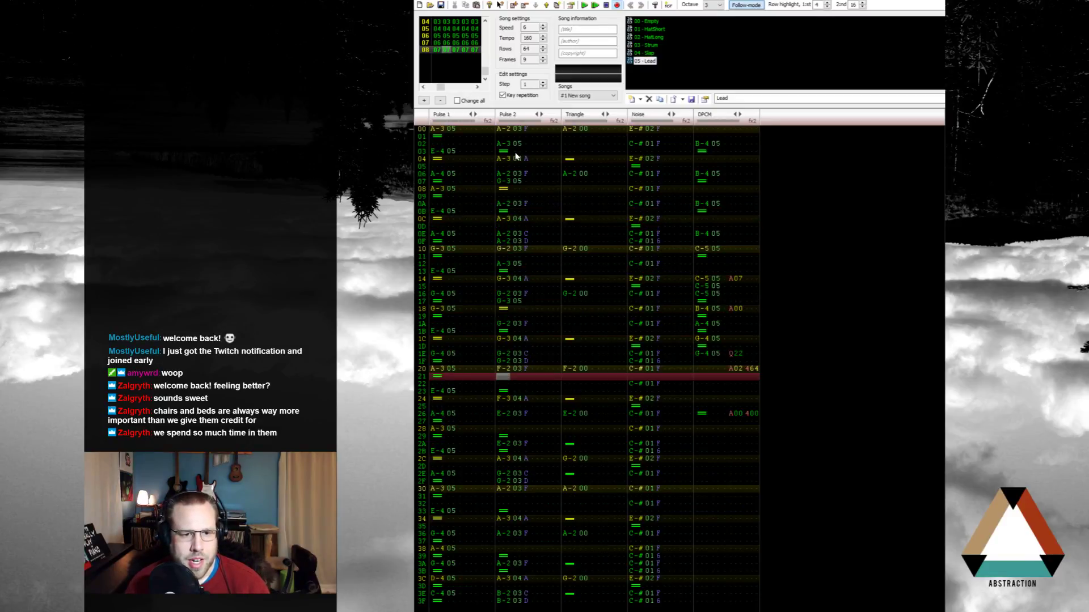
key(n)
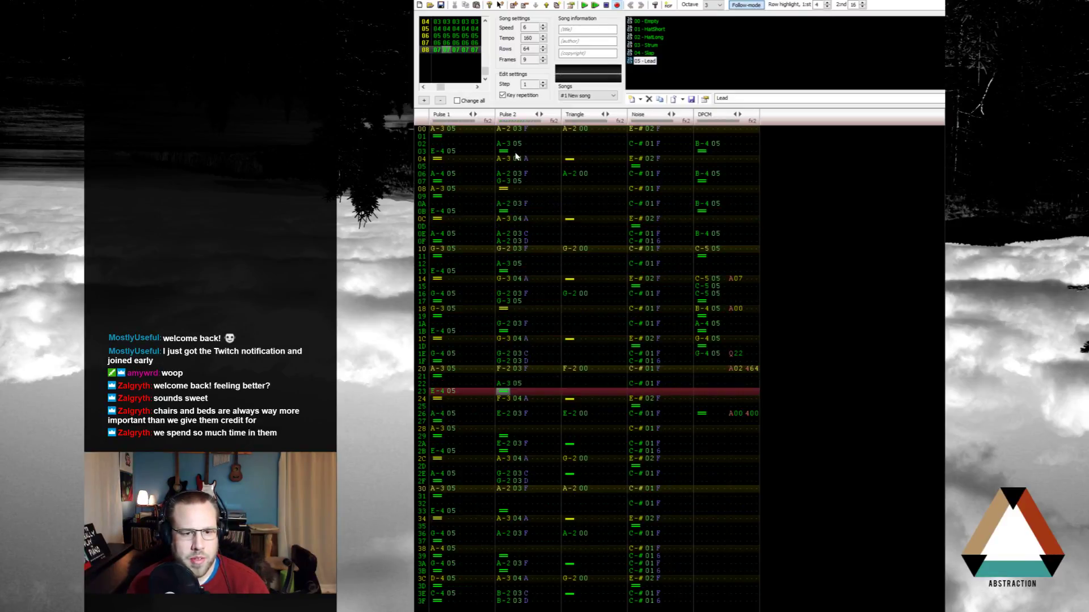
Step: Enter G-3 at row 27 in Pulse 2 with a note release at row 28, and clear the old release at row 29
click(504, 191)
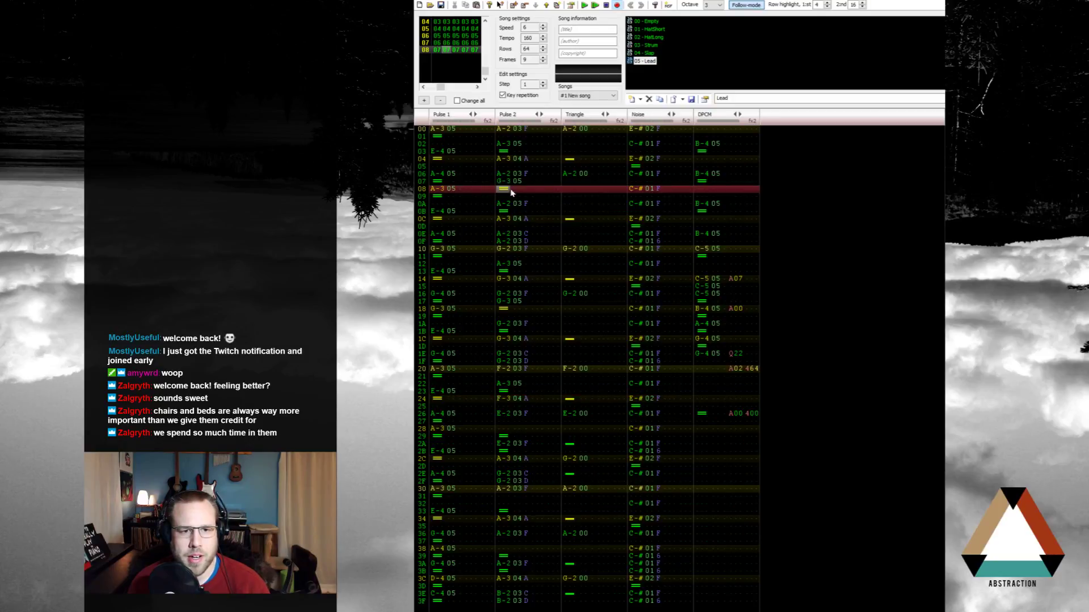
key(Down)
key(Down)
key(Down)
key(Down)
key(Down)
key(Down)
key(Down)
key(Down)
key(Down)
key(Down)
key(Down)
key(Down)
key(Down)
key(Down)
key(Down)
key(Down)
key(Down)
key(Down)
key(Down)
key(Down)
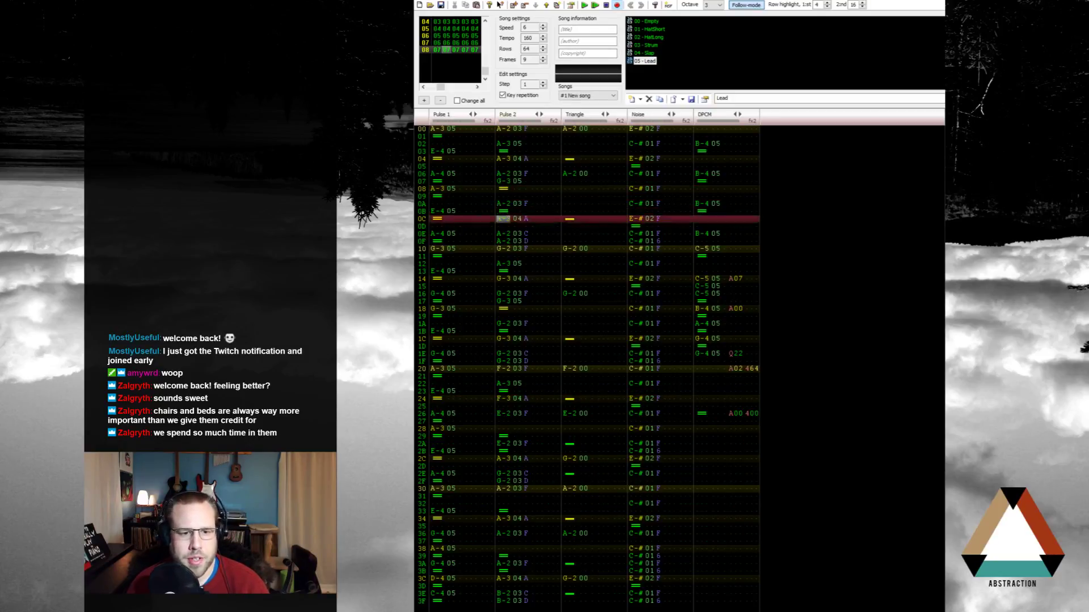
key(Up)
key(b)
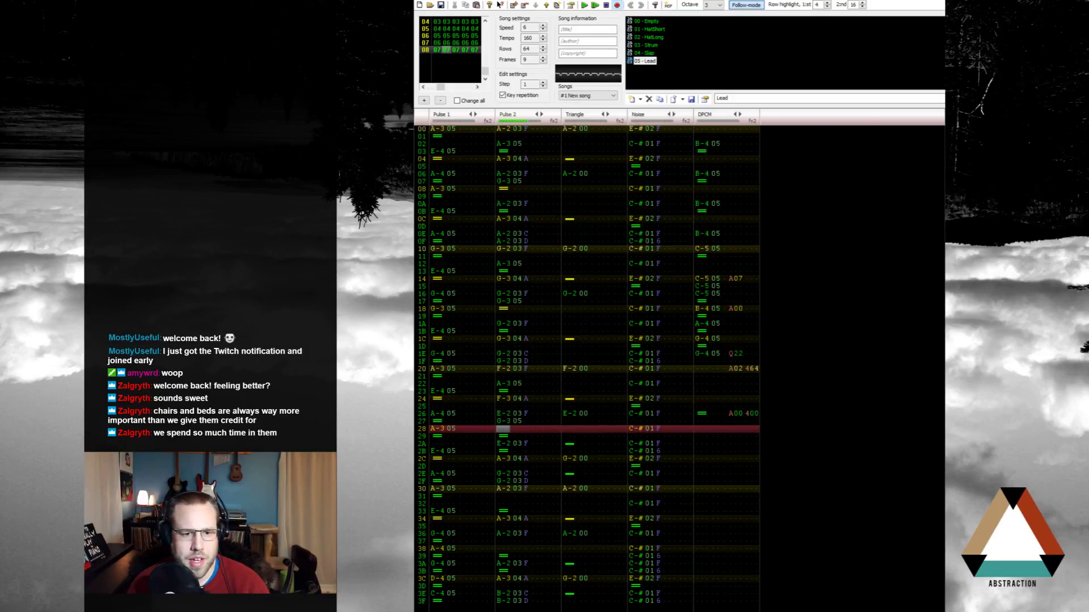
key(Down)
Step: Enter A-3 at row 32 in Pulse 2 of frame 08 with the Lead instrument
key(Down)
key(Down)
key(Down)
key(Down)
key(Down)
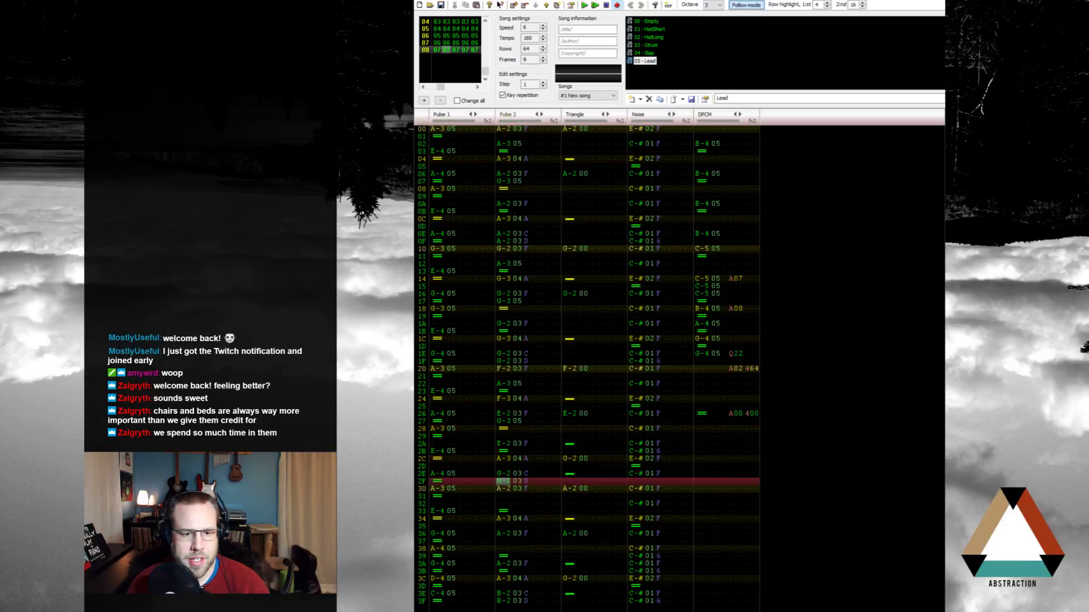
key(Down)
key(n)
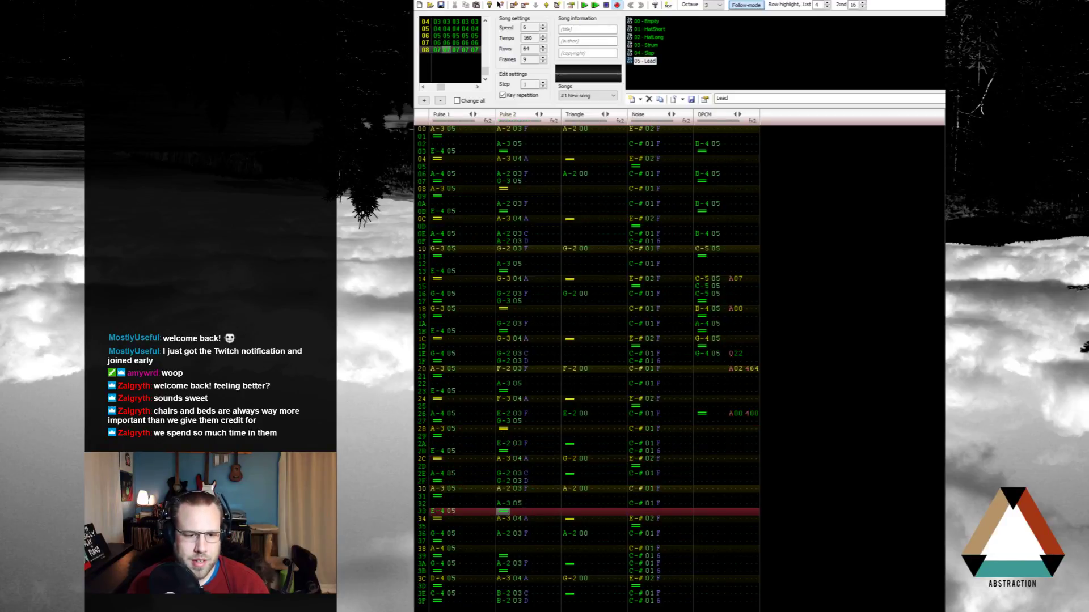
Step: Enter G-3 at row 37 in Pulse 2 with a note release at row 38, and clear the old release at row 39
key(Down)
key(Down)
key(Down)
key(Down)
key(Up)
key(b)
key(backslash)
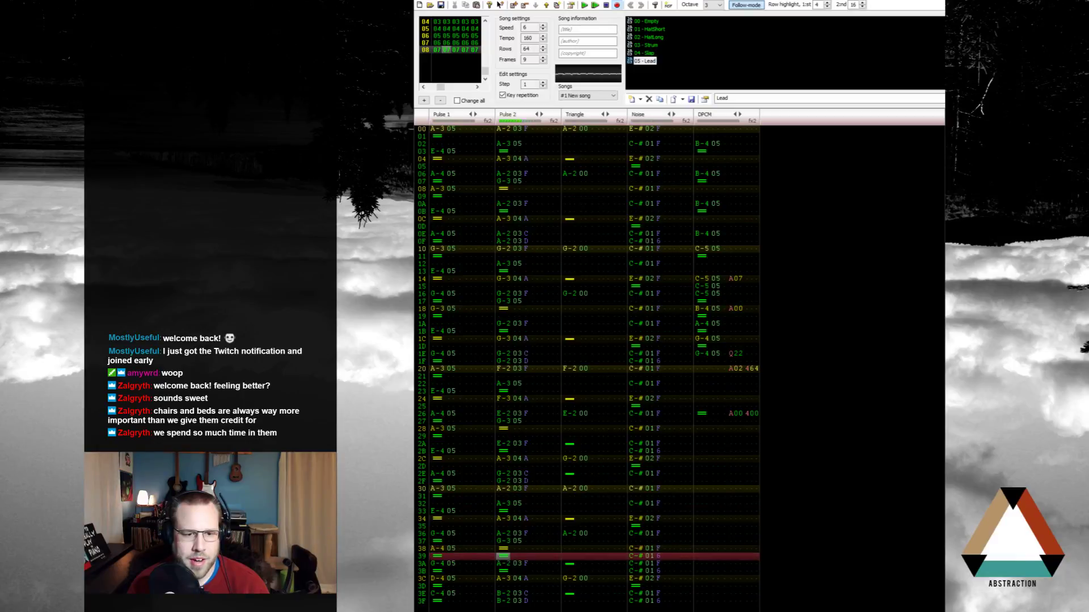
key(Home)
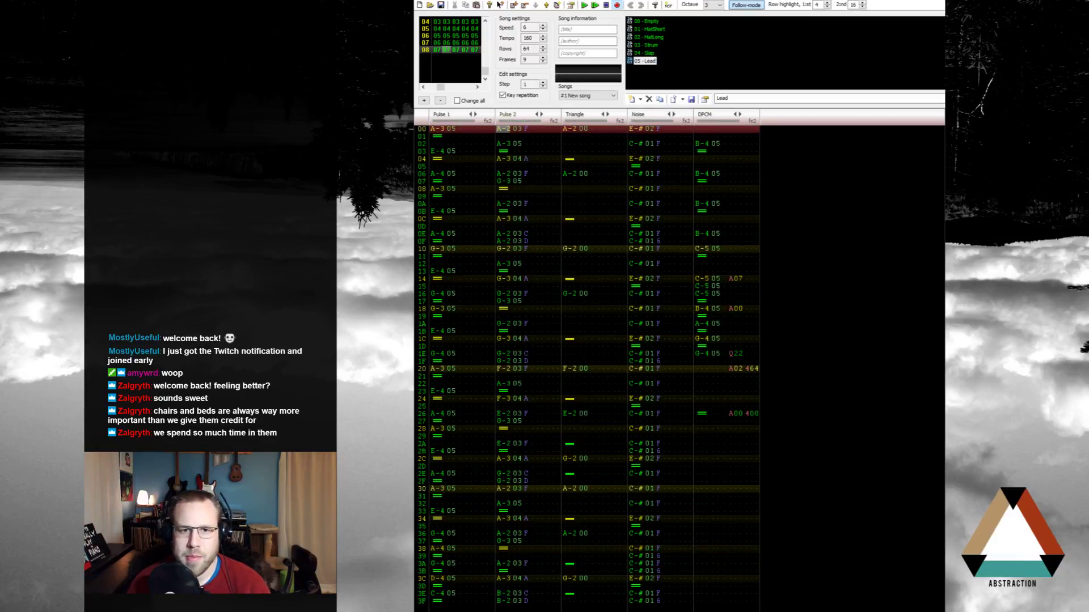
Step: Check the volume sequence of the Lead instrument in the instrument editor, and close the editor
double_click(639, 62)
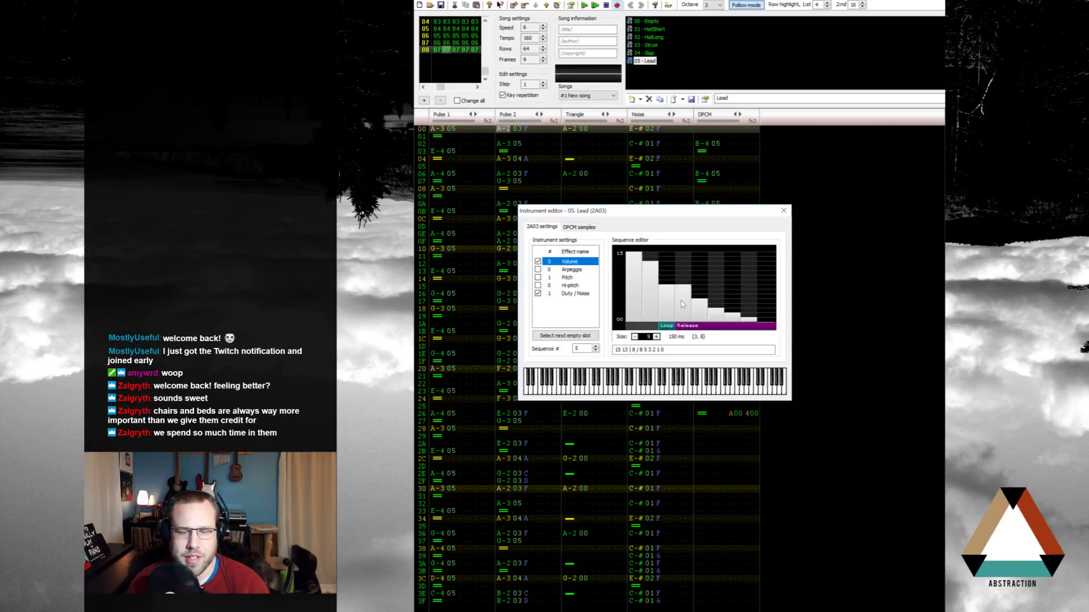
click(783, 211)
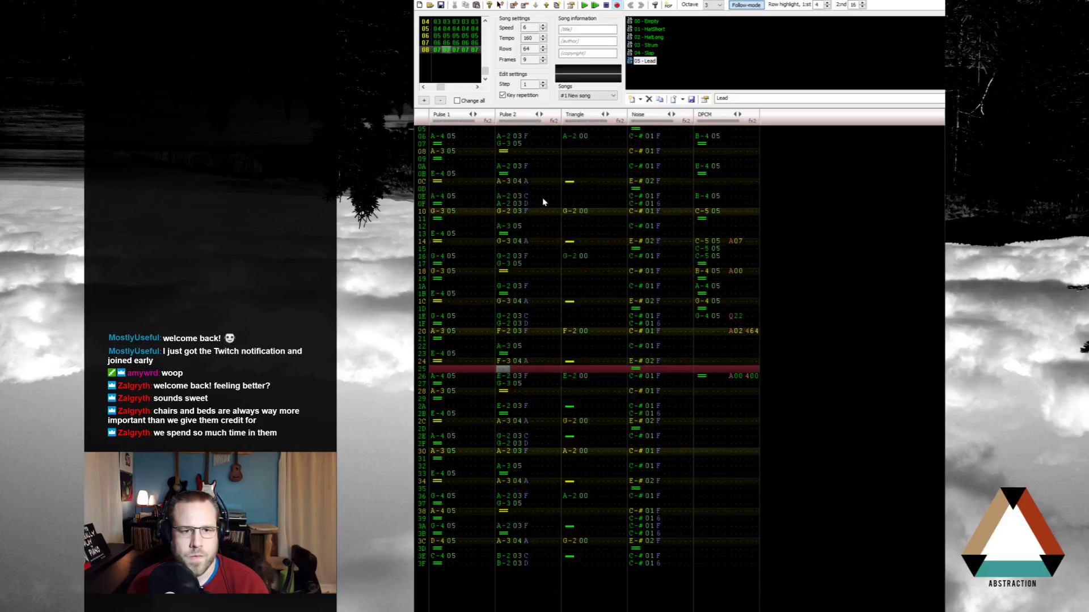
Step: Set the volume of the Pulse 2 lead notes at rows 02 and 07 of frame 08 to 9
scroll(542, 197, up, 3)
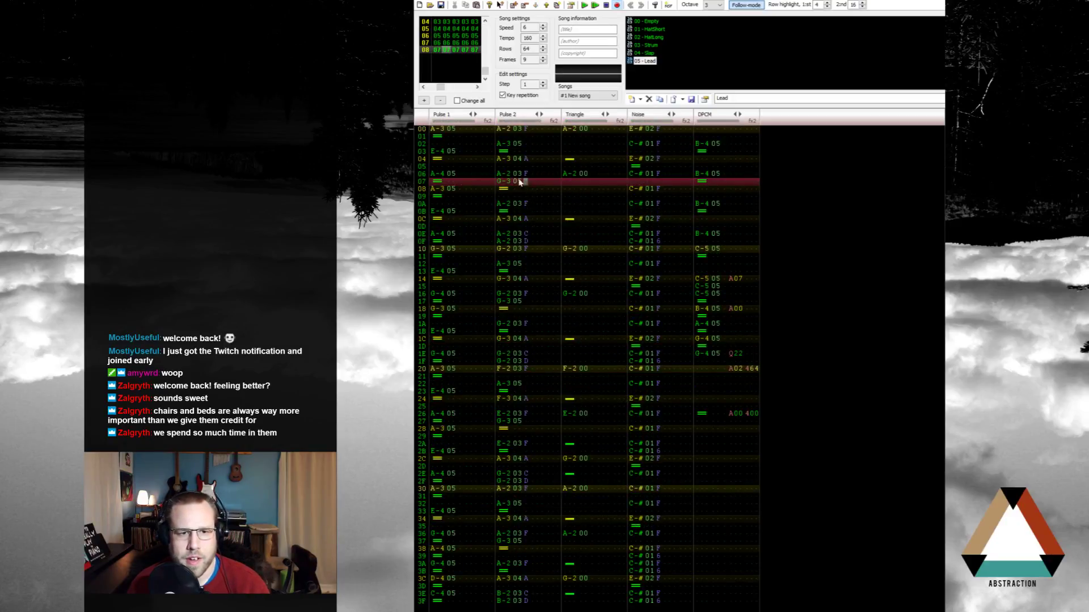
click(526, 144)
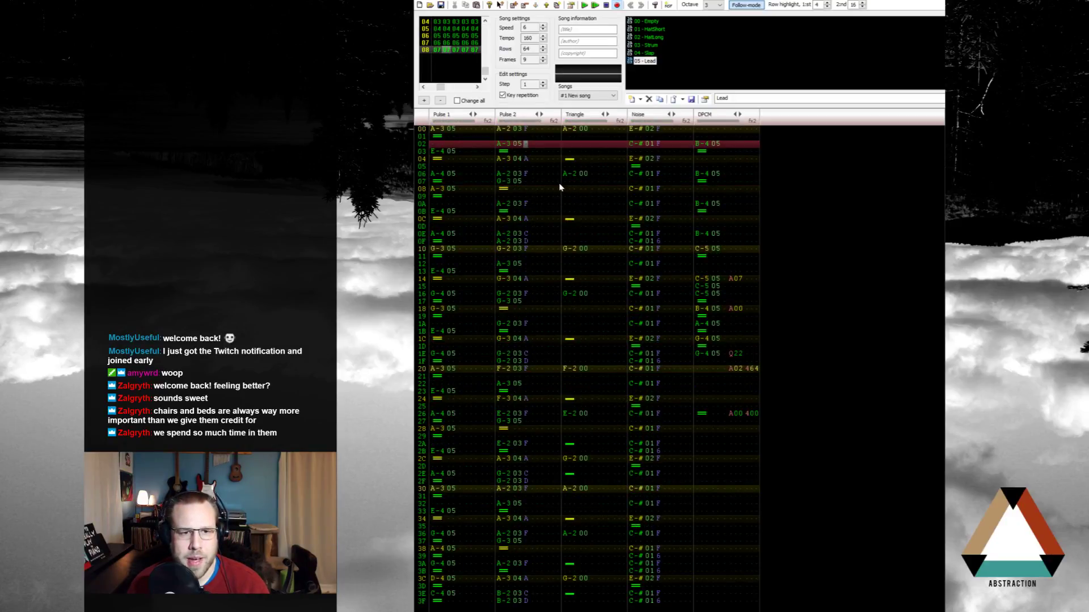
key(a)
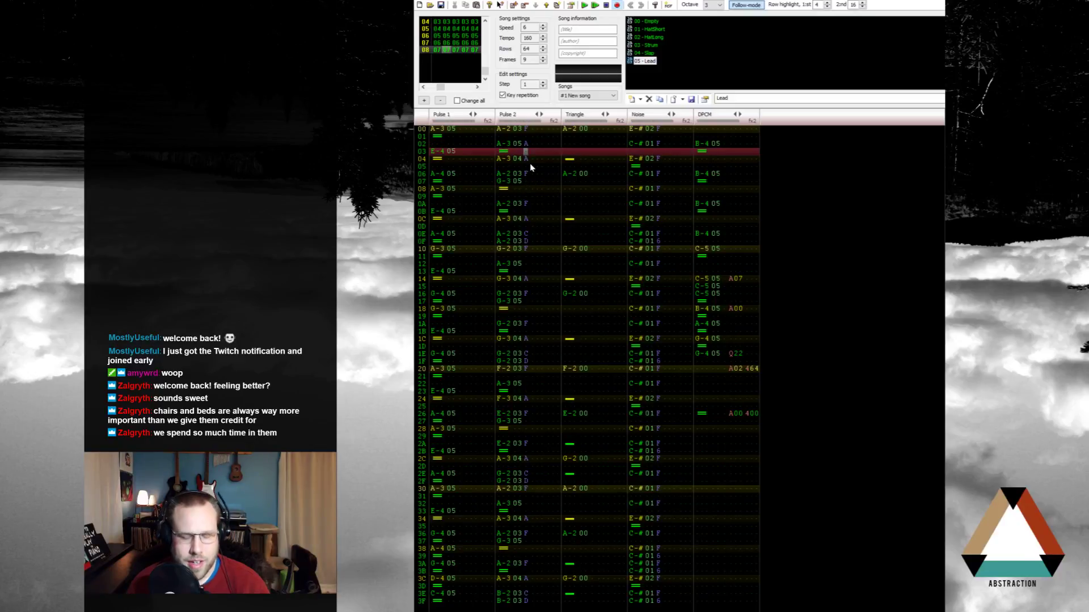
key(Up)
key(9)
key(Down)
key(Down)
key(Down)
key(Down)
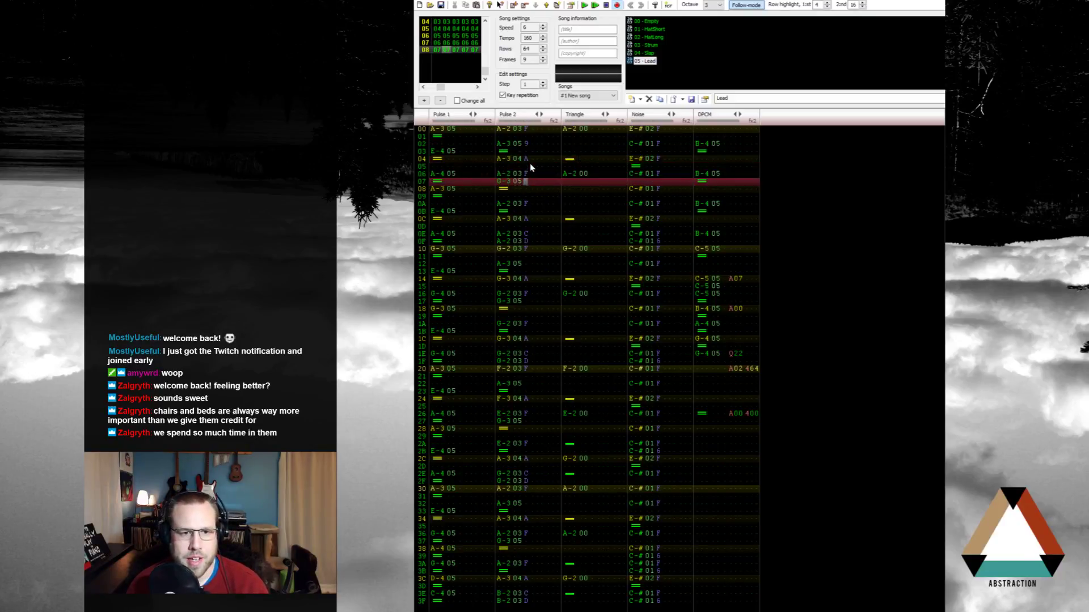
key(9)
Step: Set the volume of the Pulse 2 lead notes at rows 12 and 17 to 9
key(Down)
key(Down)
key(Down)
key(Down)
key(Down)
key(Down)
key(Down)
key(Down)
key(Down)
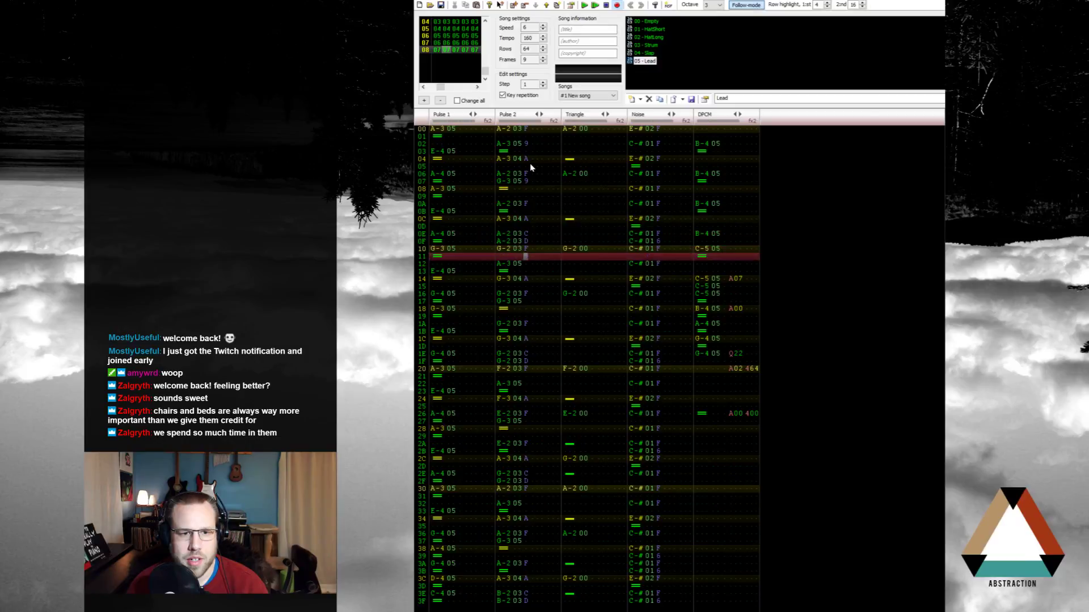
key(Down)
key(9)
key(Down)
key(Down)
key(Down)
key(Down)
key(9)
Step: Set the volume of the Pulse 2 lead notes at rows 22 and 27 to 9
key(Down)
key(Down)
key(Down)
key(Down)
key(Down)
key(Down)
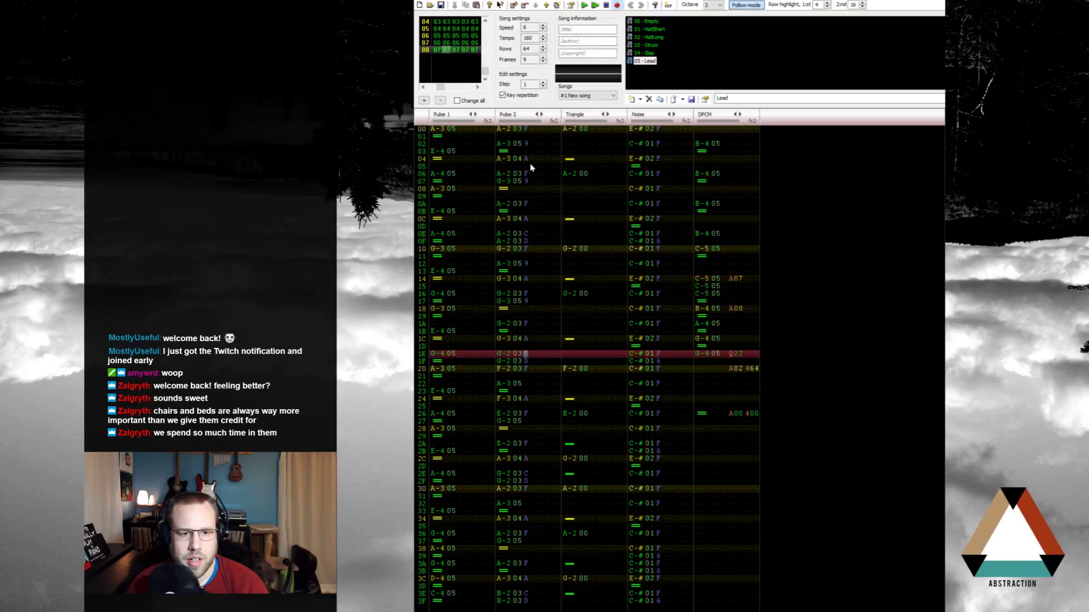
key(Down)
key(Down)
key(Down)
key(Down)
key(9)
key(Down)
key(Down)
key(Down)
key(Down)
key(9)
Step: Set the volume of the Pulse 2 lead notes at rows 32 and 37 to 9
key(Down)
key(Down)
key(Down)
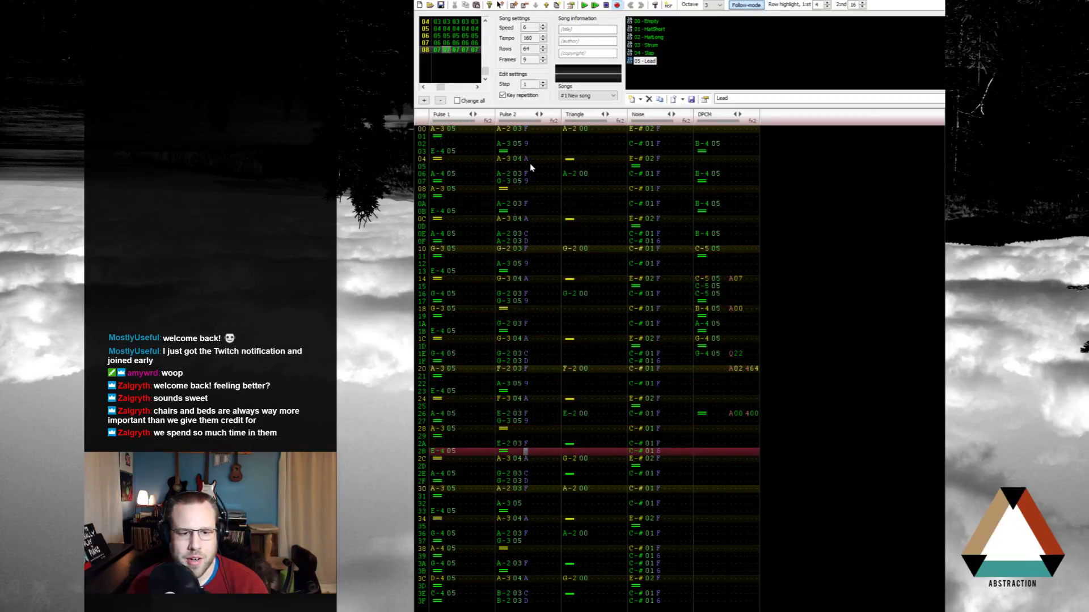
key(Down)
key(Down)
key(Down)
key(Down)
key(Down)
key(Down)
key(Down)
key(9)
key(Down)
key(Down)
key(Down)
key(Down)
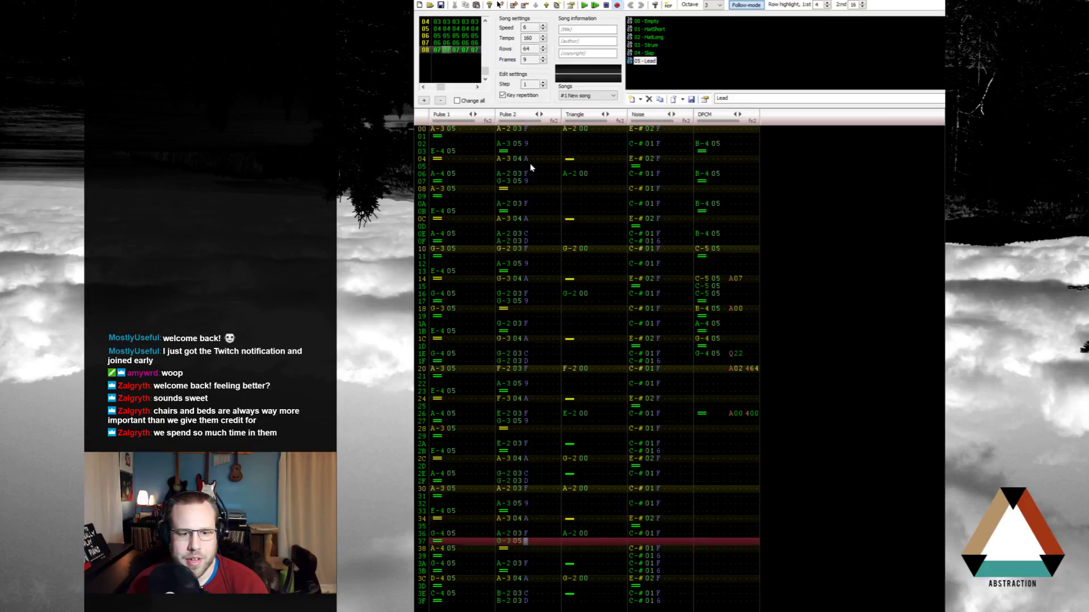
Step: Play back frame 08 with the quieter lead notes, return to its last row, and play the whole song from the start
key(Return)
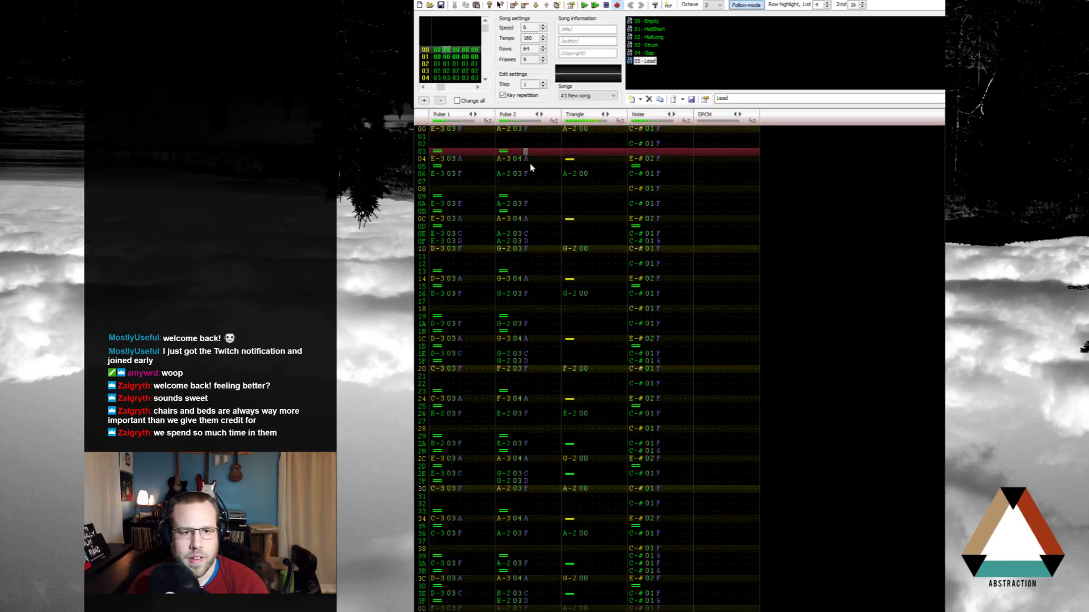
key(Return)
key(Up)
key(Up)
key(Up)
key(Down)
key(Up)
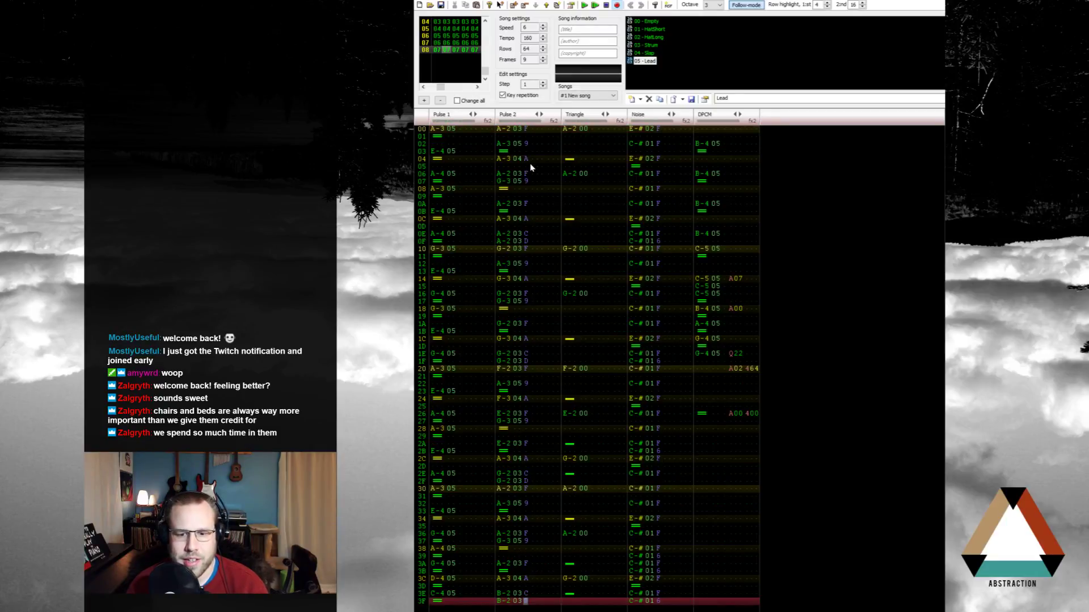
key(F5)
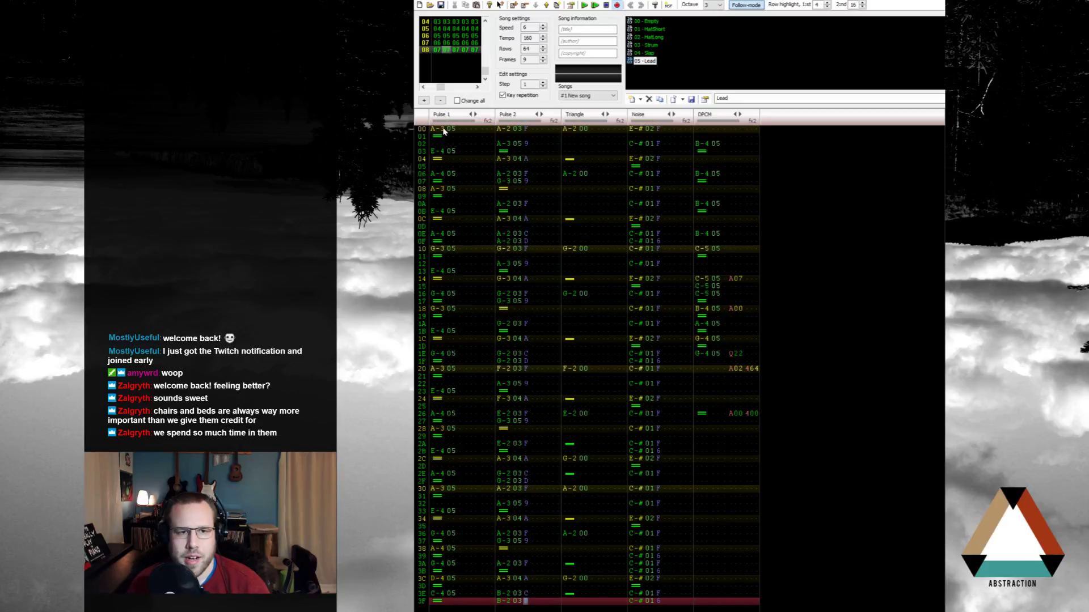
Step: Add frame 09 with the new pattern 08 and paste a copy of all of frame 08's channels into it from row 00
drag(444, 132, 757, 595)
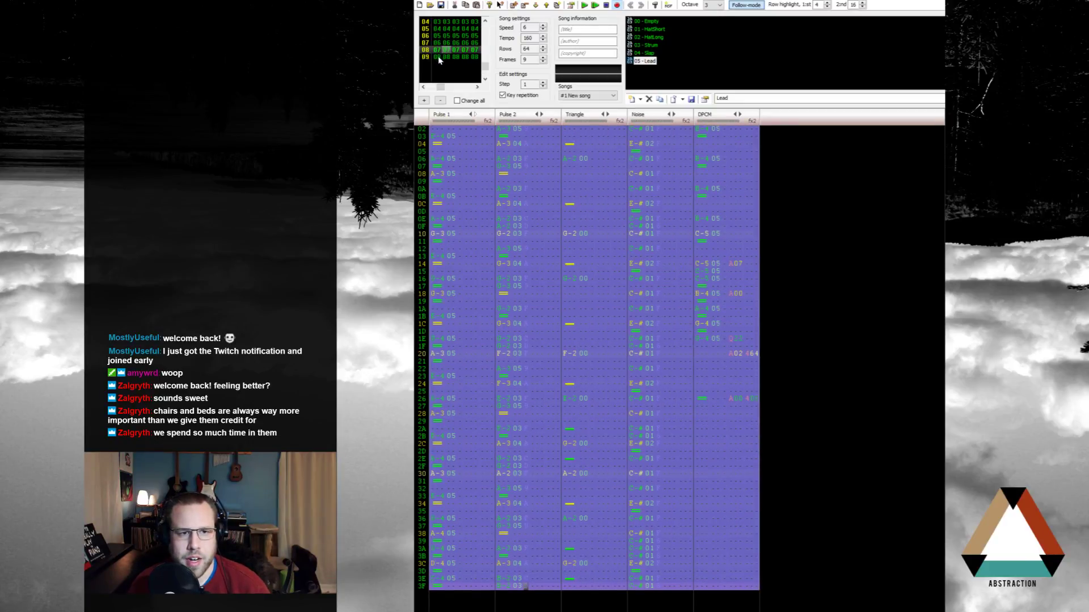
click(438, 57)
scroll(440, 159, up, 9)
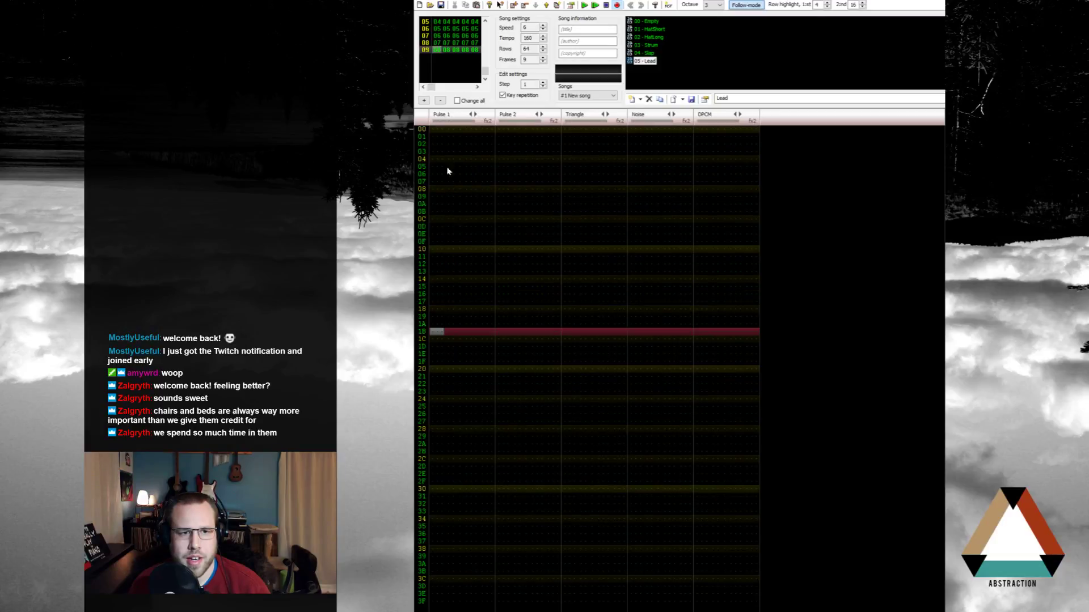
click(437, 130)
key(ctrl+v)
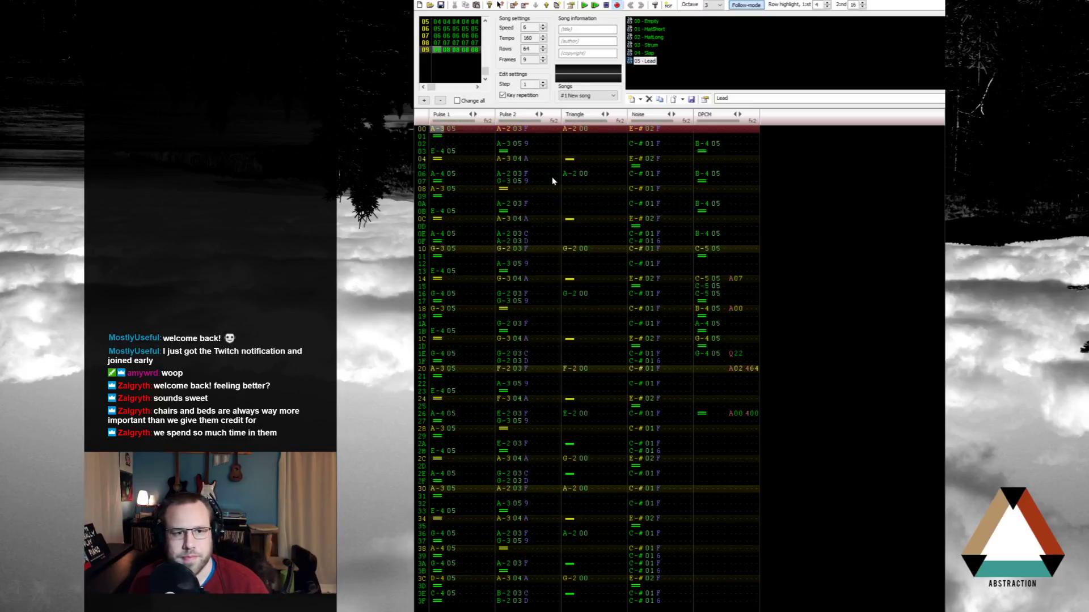
Step: Move the row 02 lead note from Pulse 2 to Pulse 1 in frame 09, and select the Pulse 2 lead note at row 07
drag(508, 146, 445, 145)
click(522, 182)
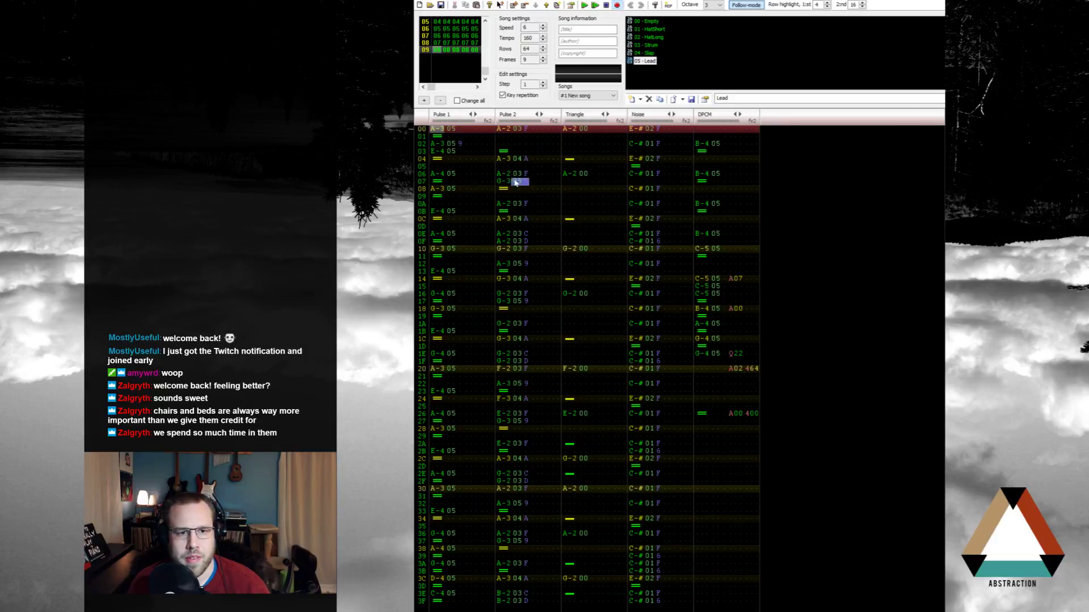
Step: Move the G-3 note with volume 9 on row 07 from Pulse 2 to the same row of Pulse 1
drag(522, 181, 439, 184)
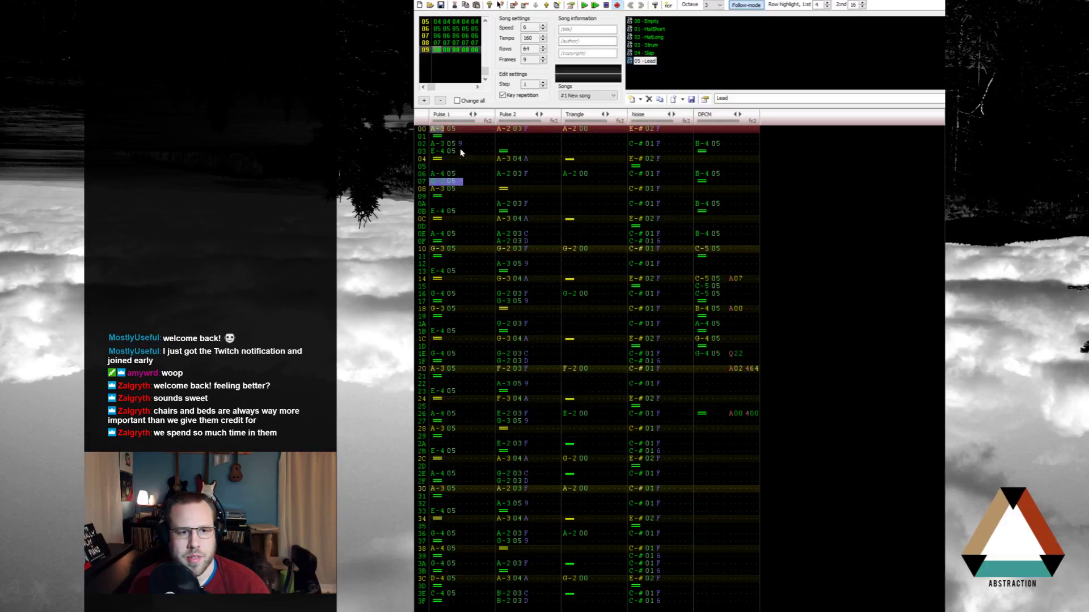
Step: Review the Pulse 1 notes and volume values in the earlier frames, back to frame 04 and forward to frame 07
click(458, 129)
key(Up)
key(Up)
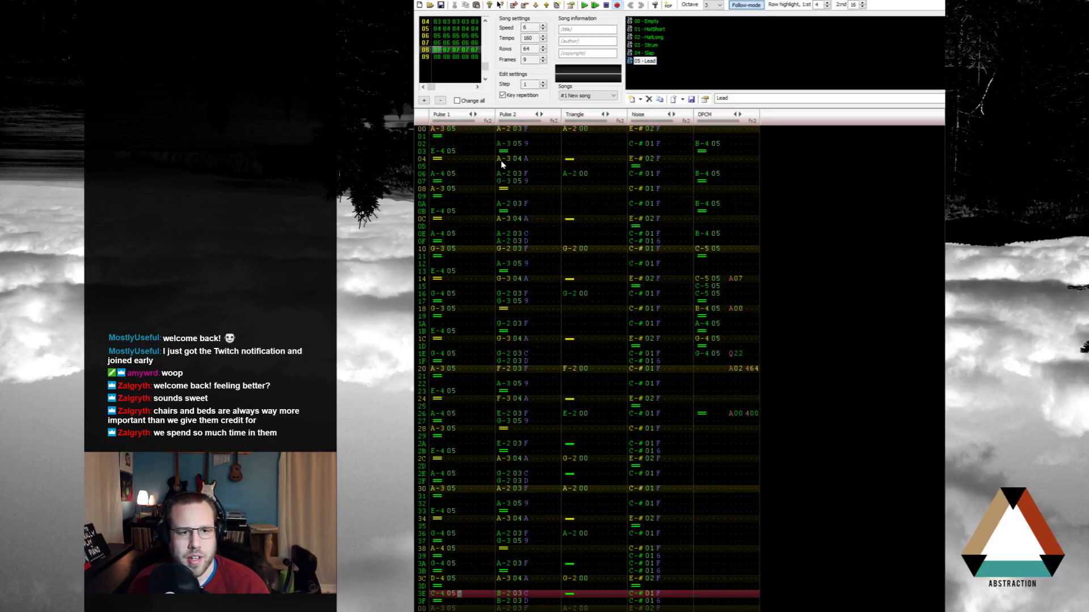
key(Home)
key(Up)
key(Home)
key(Up)
key(Home)
key(Up)
key(Home)
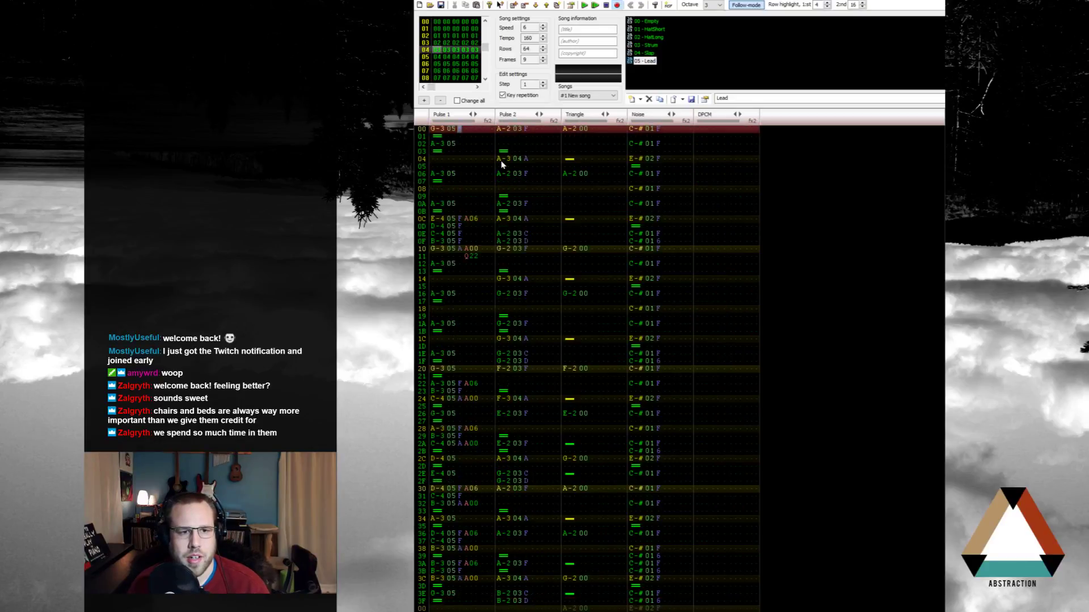
key(Down)
key(Down)
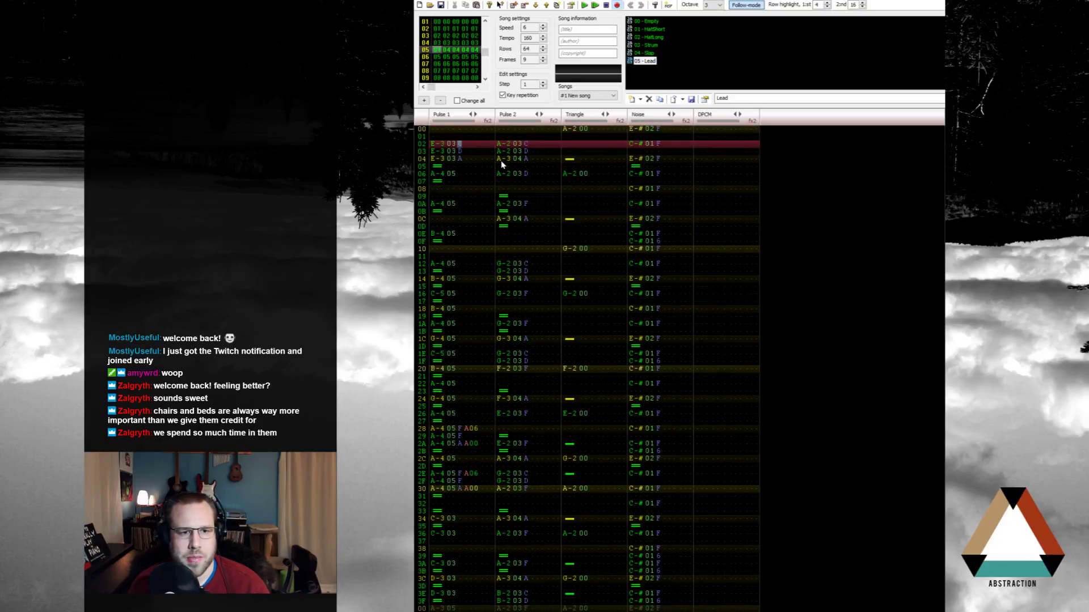
key(End)
key(Down)
key(Down)
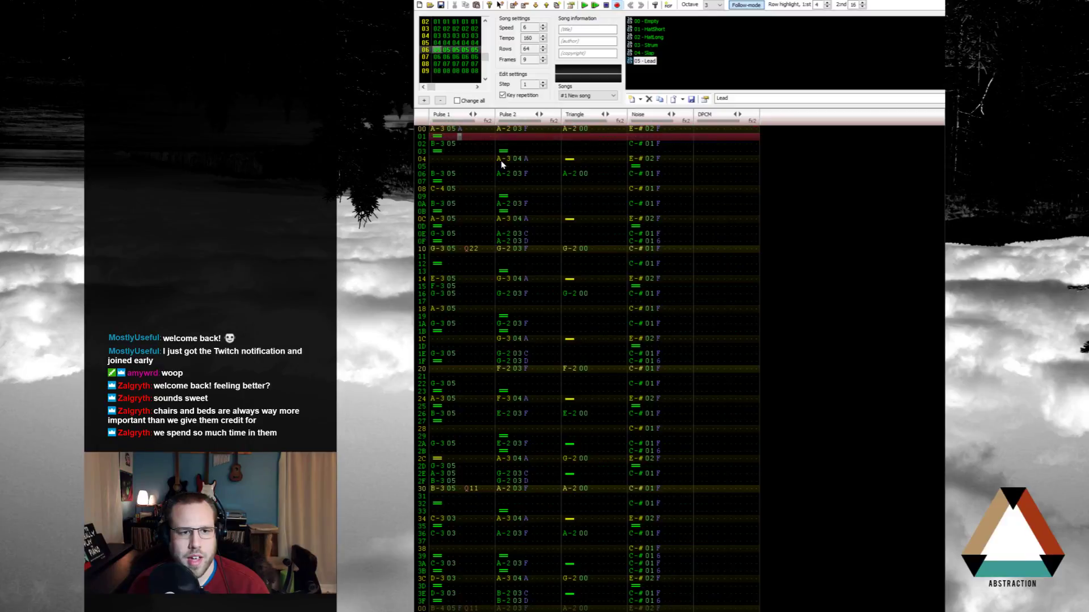
key(End)
key(Down)
key(Down)
key(Down)
key(Down)
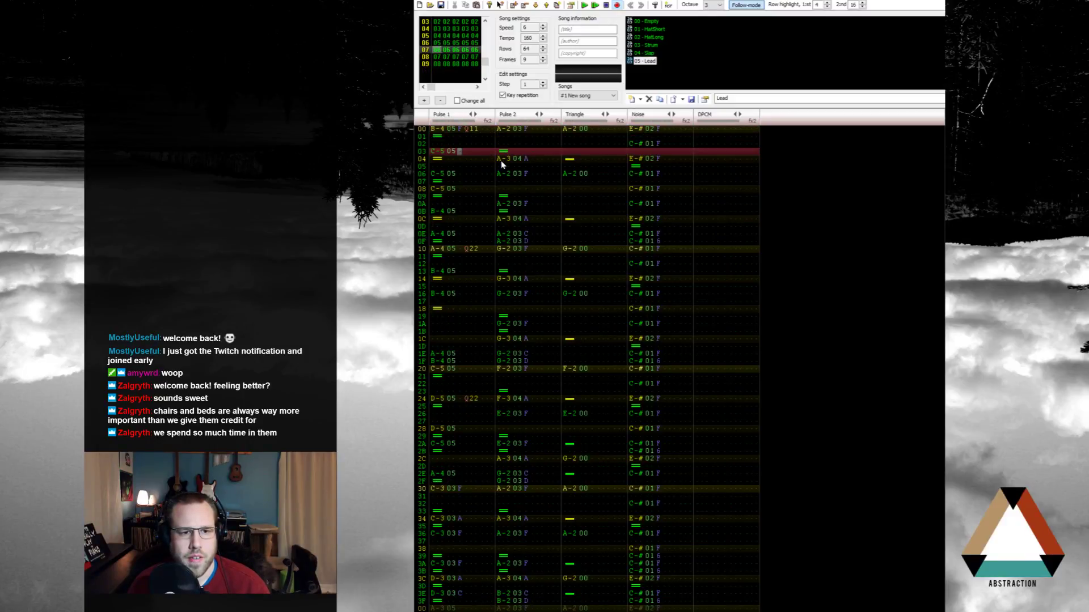
Step: Set the volume of the Pulse 1 note on row 00 to A in frames 07 and 08
key(Up)
key(Up)
key(Up)
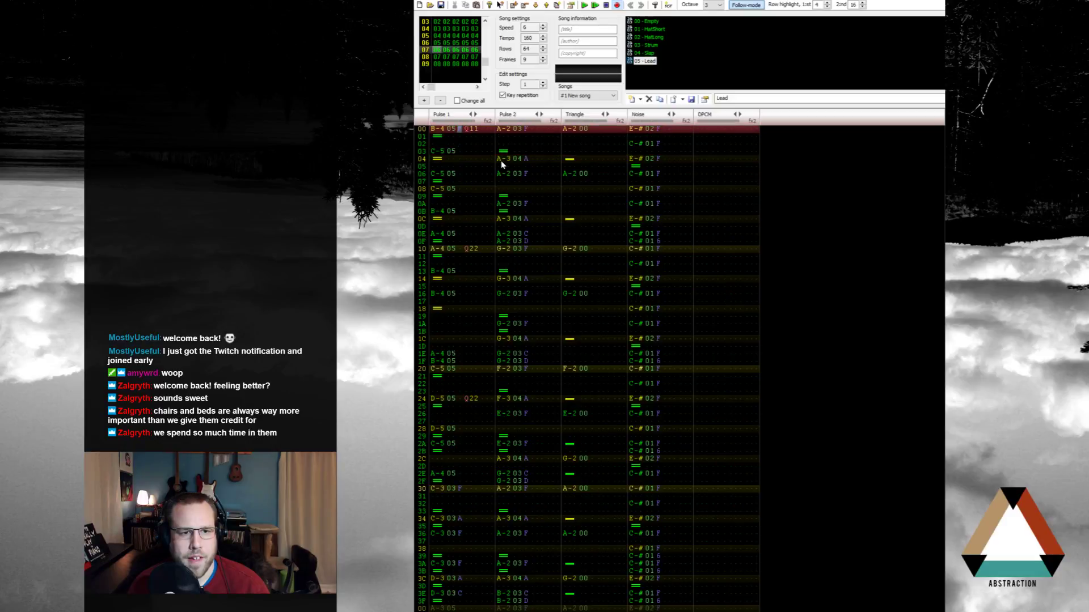
key(a)
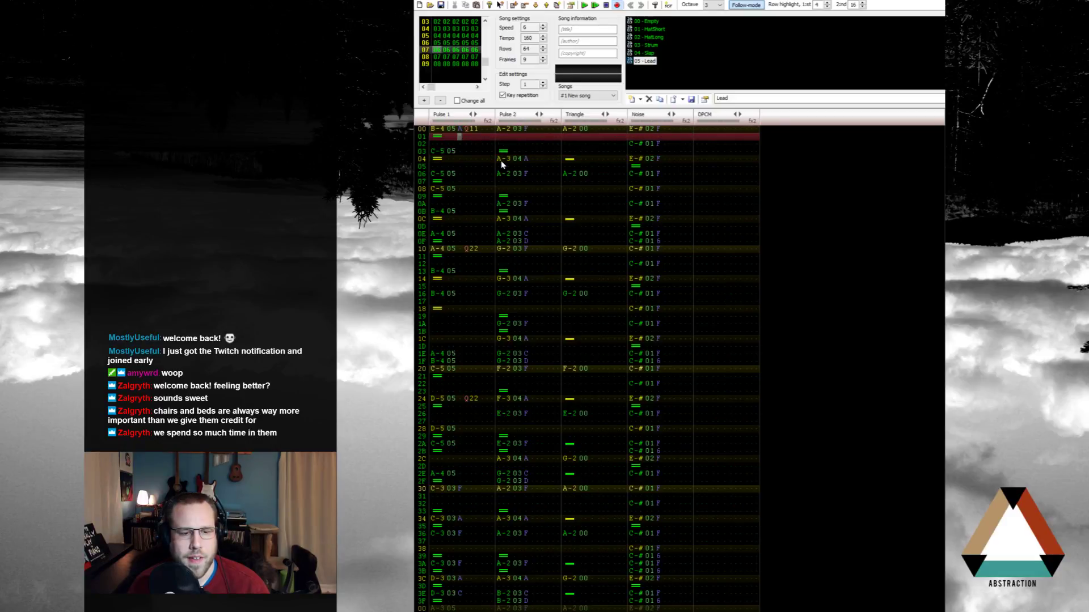
key(End)
key(Down)
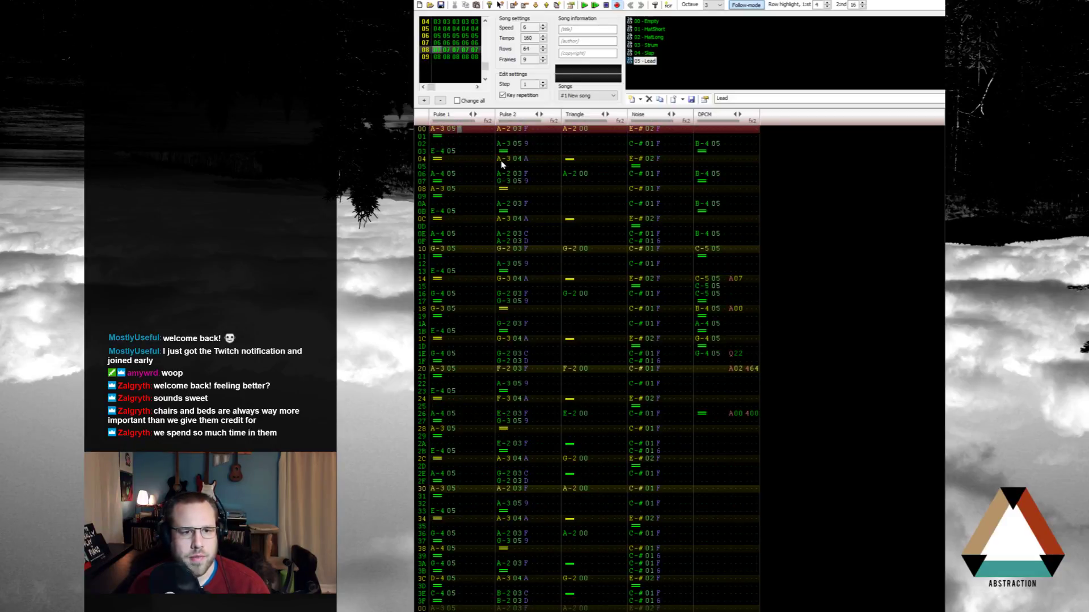
key(Up)
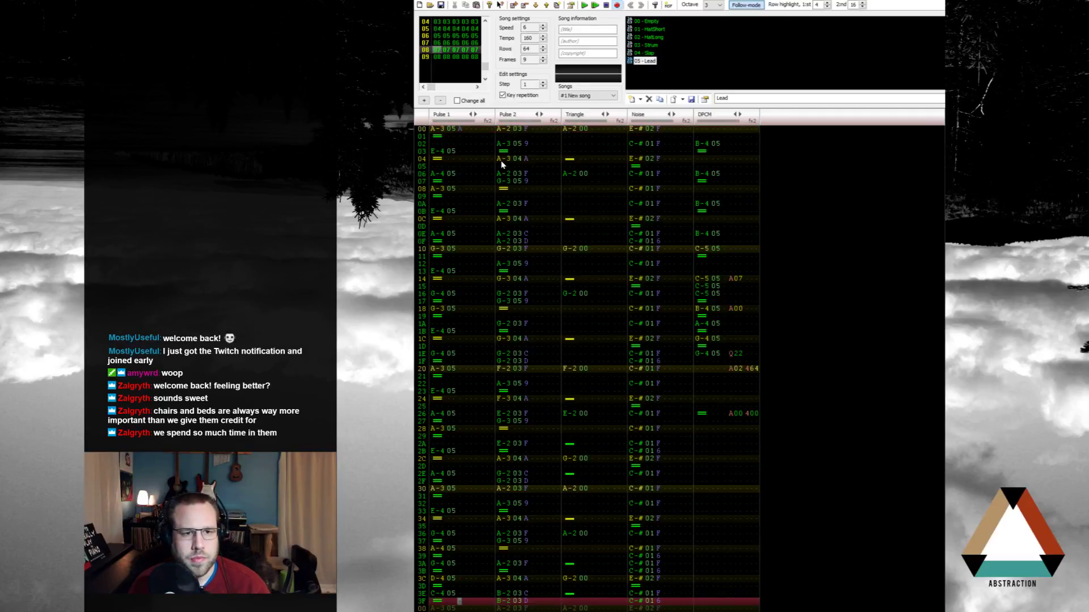
Step: Set the Pulse 1 volume to A on rows 00, 03 and 08 of frame 09
key(Down)
key(ctrl+Right)
key(Down)
key(Down)
text(9A)
key(Down)
key(Down)
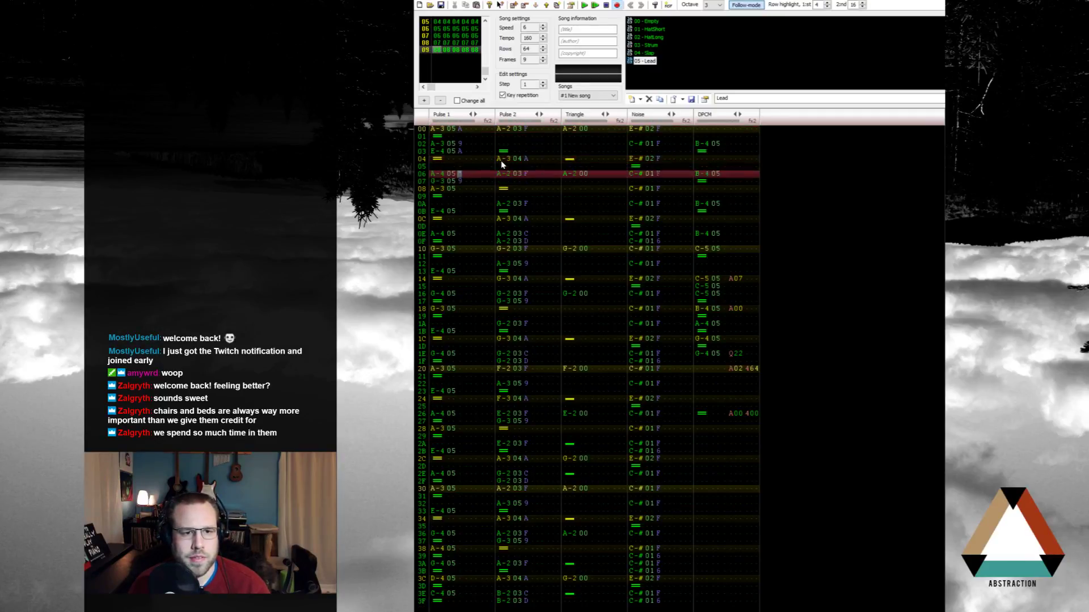
key(Down)
key(Down)
text(A)
key(Down)
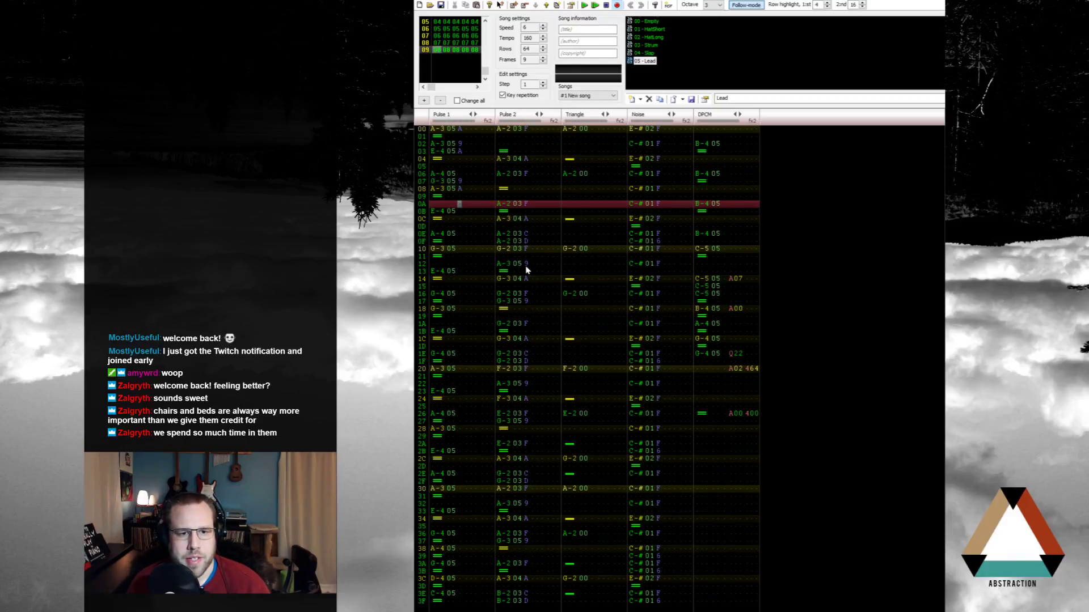
Step: Move the Pulse 2 echo notes on rows 12 and 17 to Pulse 1 and set volume A on rows 13 and 18
drag(525, 266, 438, 264)
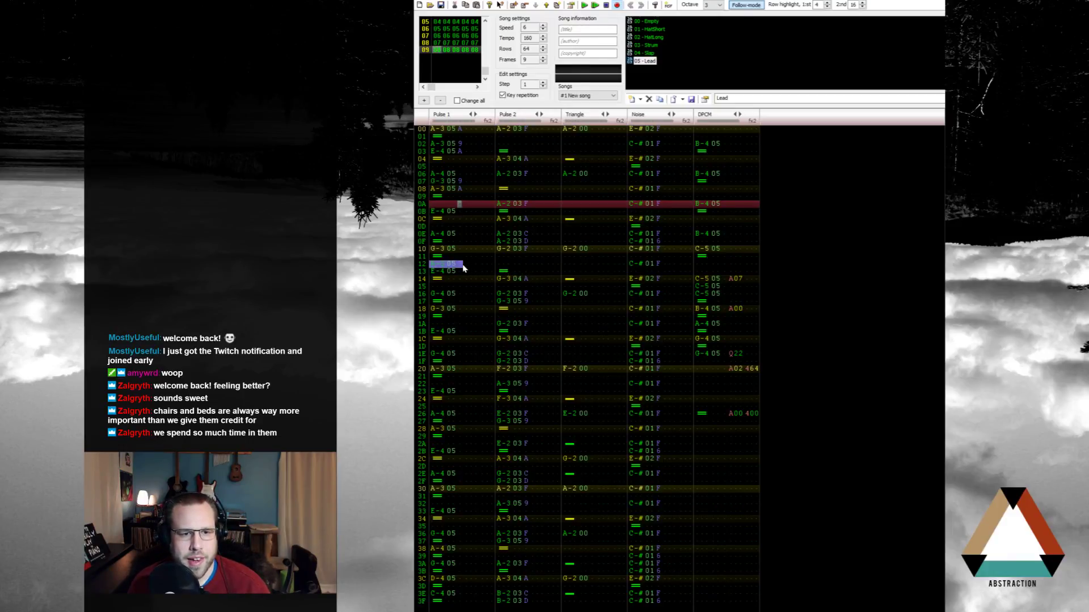
click(462, 265)
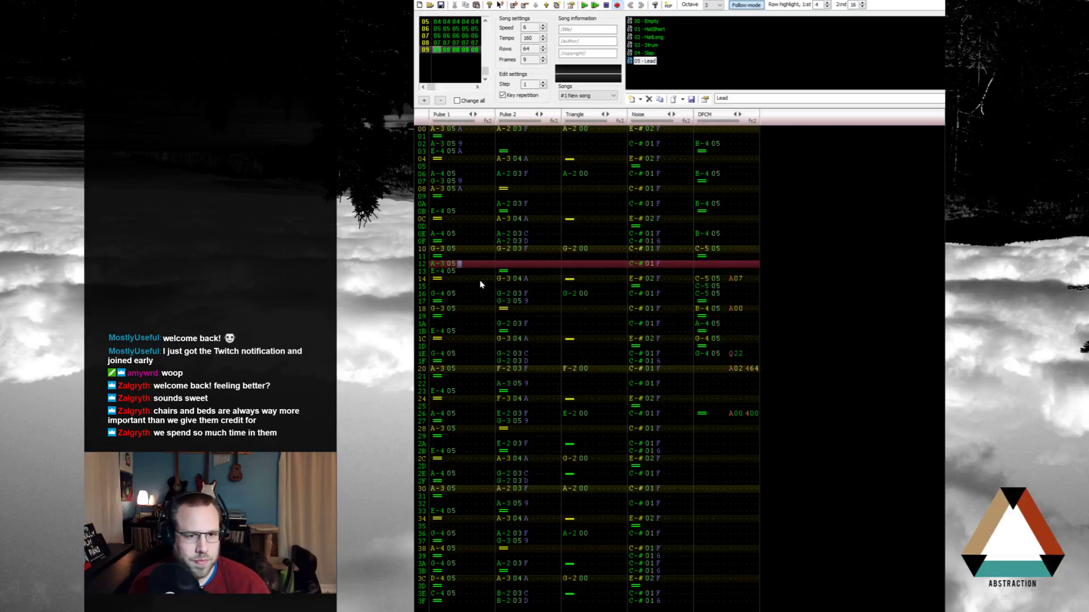
text(9a)
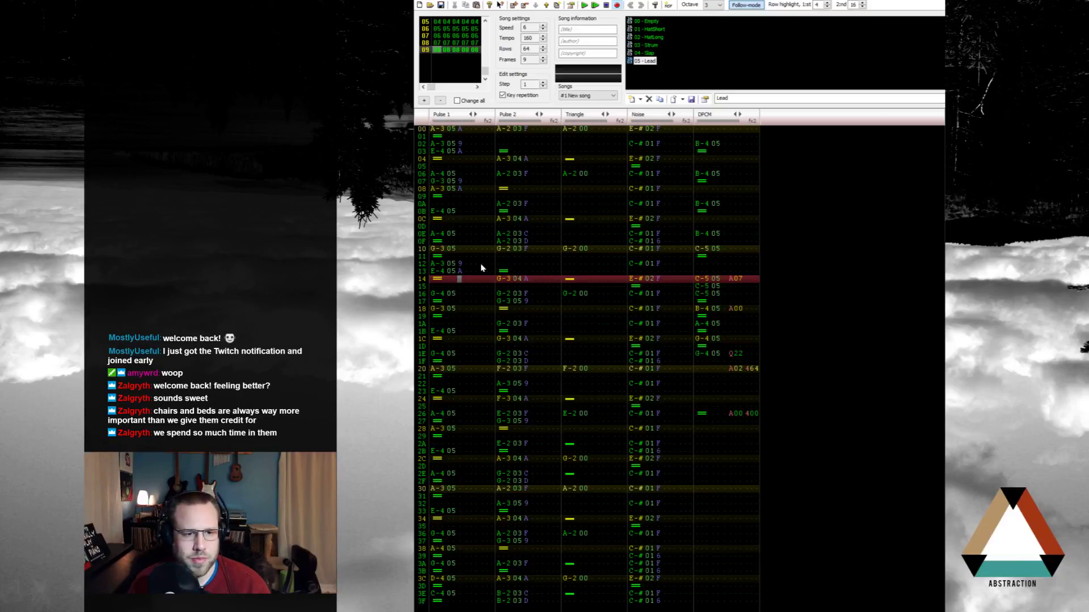
drag(528, 301, 437, 307)
click(461, 309)
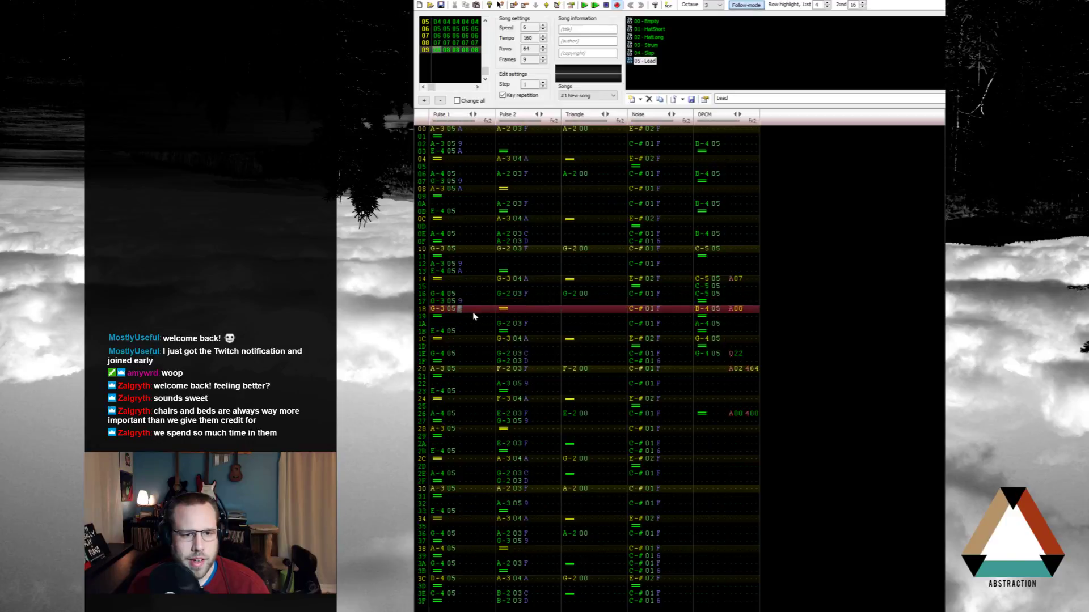
text(a)
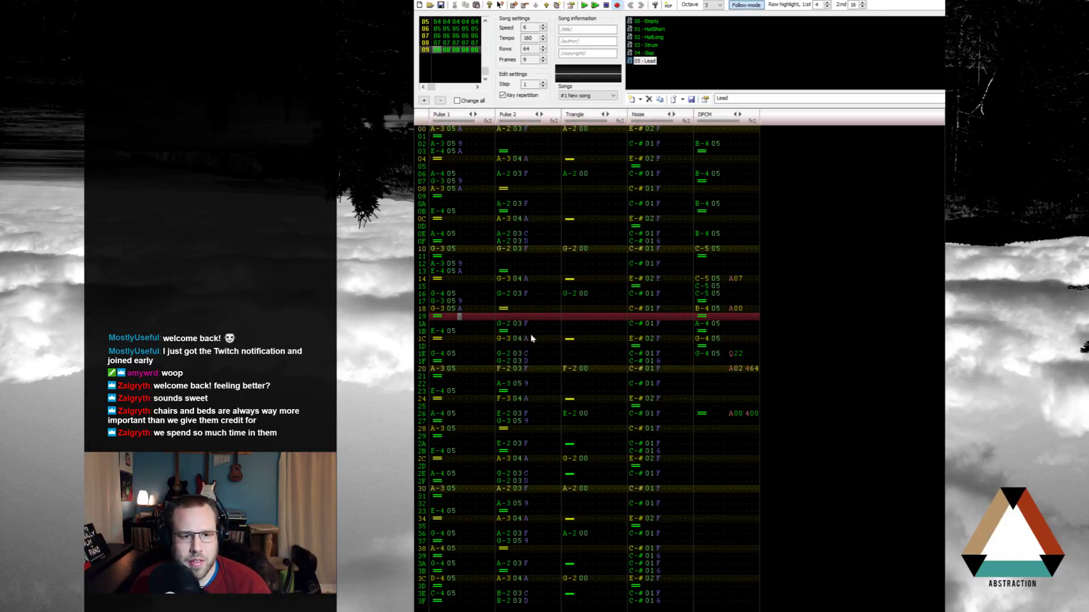
Step: Move the Pulse 2 echo notes on rows 22 and 27 to Pulse 1 and set volume A on rows 23 and 28
drag(529, 384, 459, 391)
key(Down)
key(Down)
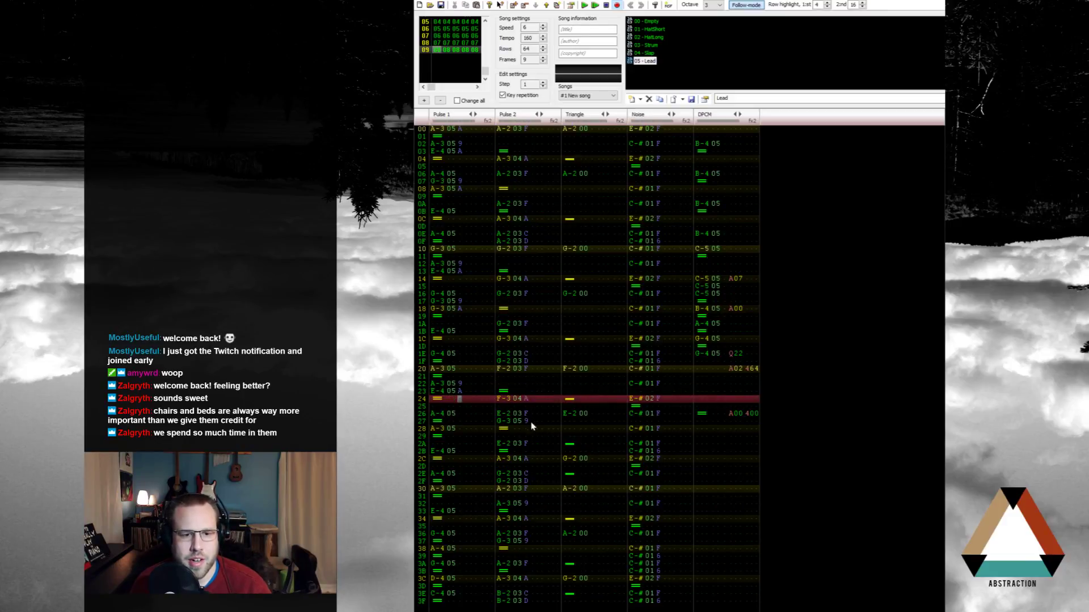
drag(532, 427, 461, 432)
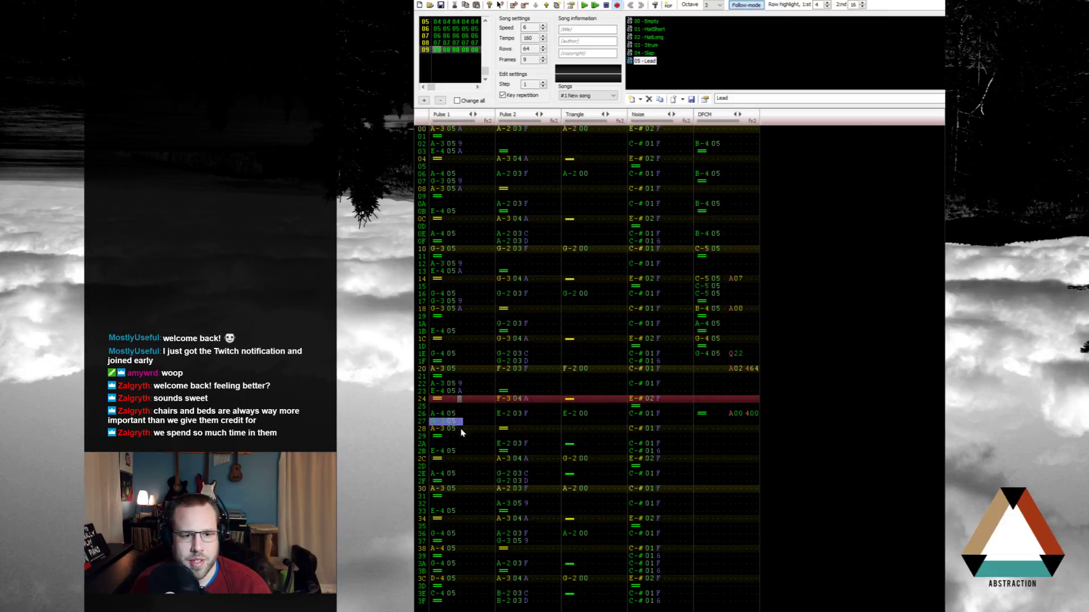
click(461, 434)
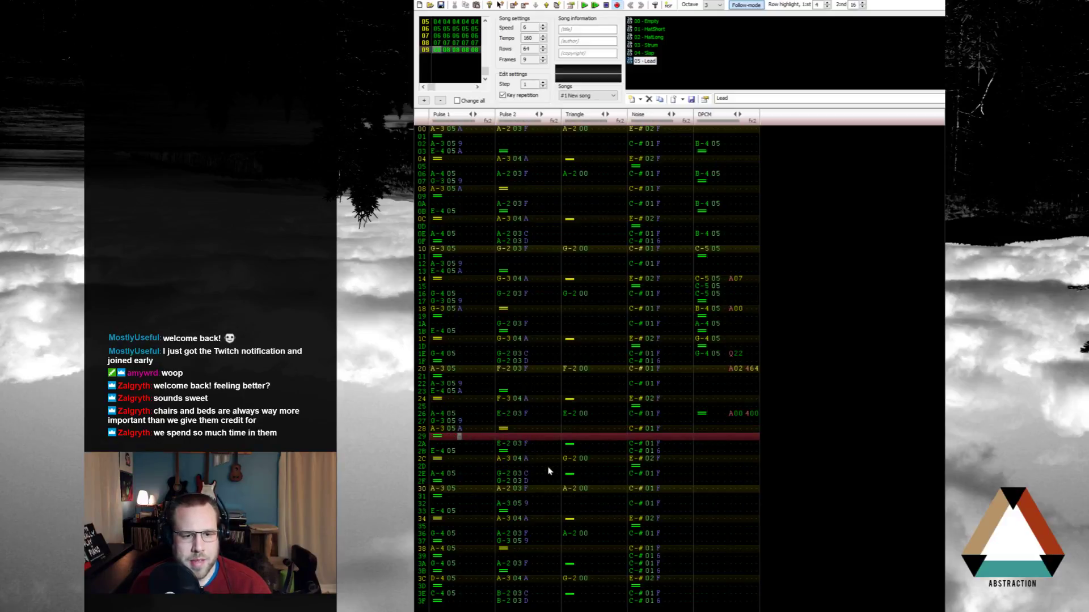
Step: Move the Pulse 2 echo notes on rows 32 and 37 to Pulse 1 and set volume A on rows 33 and 38
drag(527, 508, 466, 513)
key(Down)
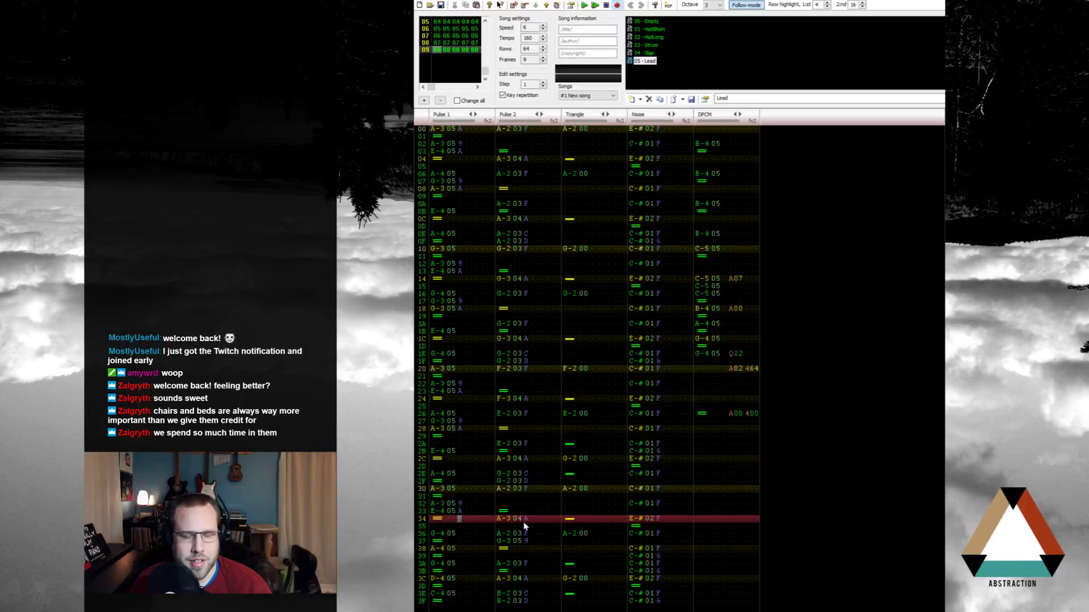
drag(528, 544, 460, 555)
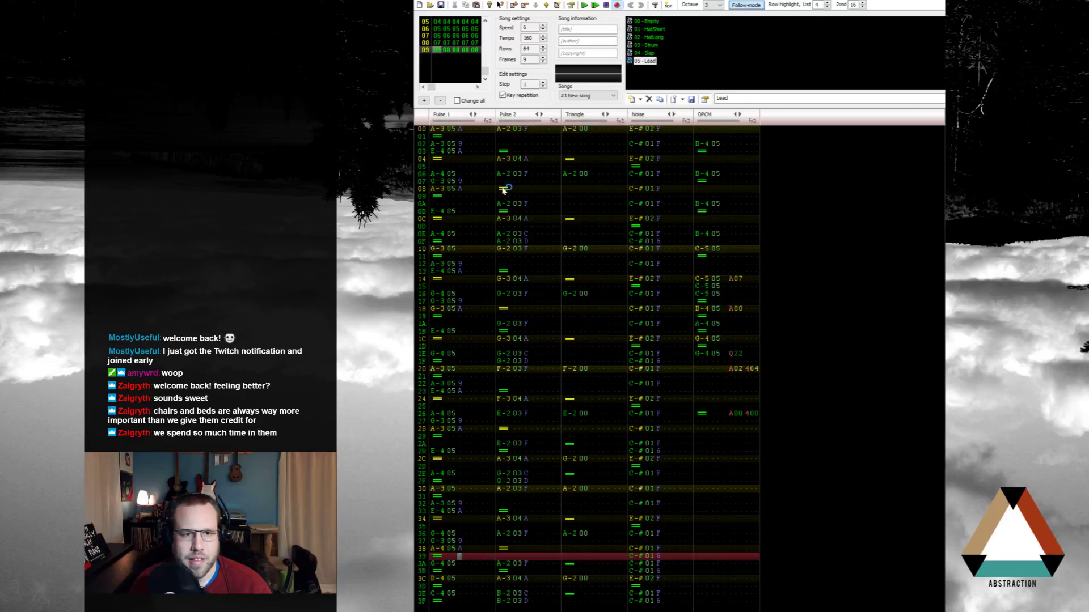
Step: Play frame 09 from its start, and play again from row 00 of frame 08 into frame 09
click(502, 130)
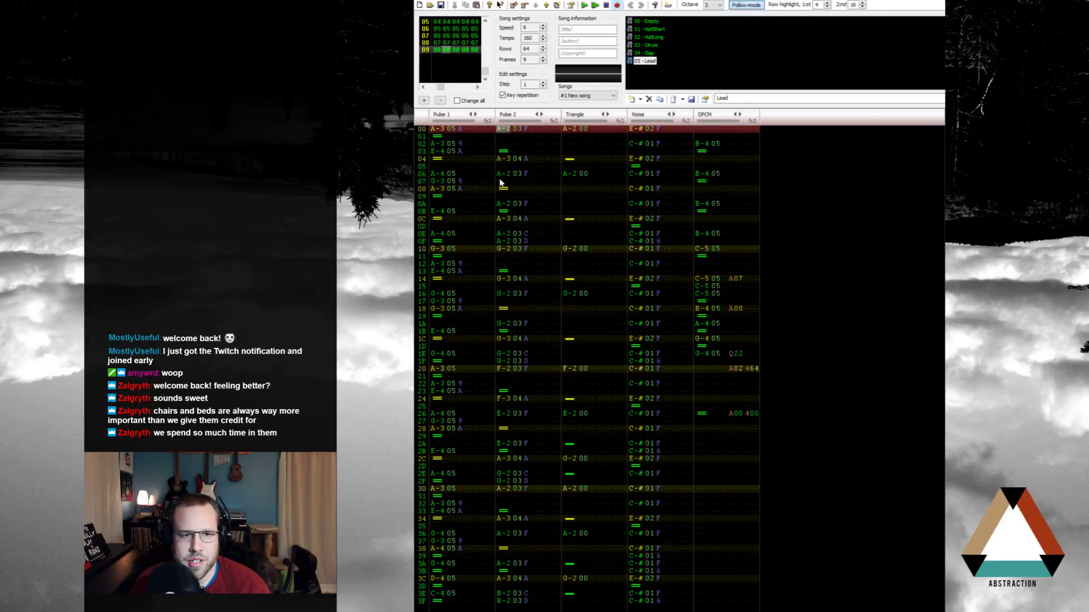
key(Return)
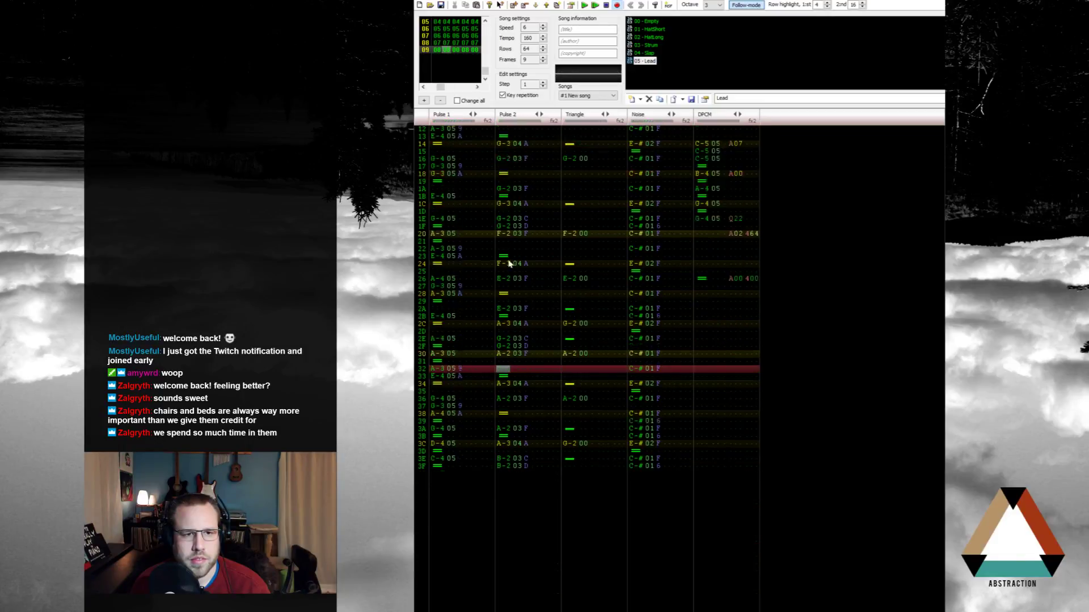
key(Return)
scroll(513, 270, up, 15)
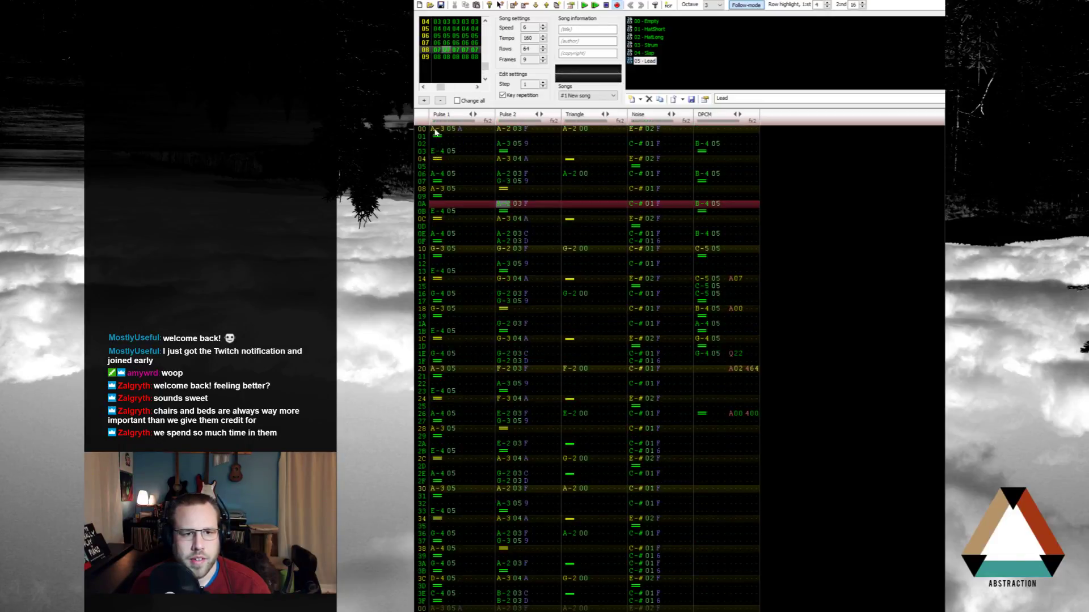
click(436, 130)
key(Return)
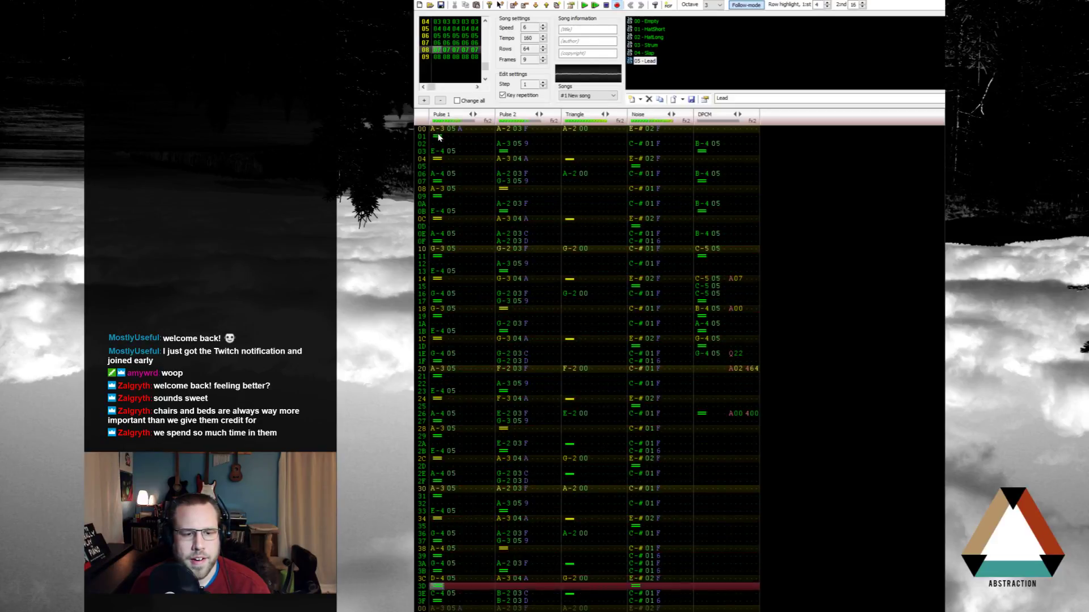
key(Return)
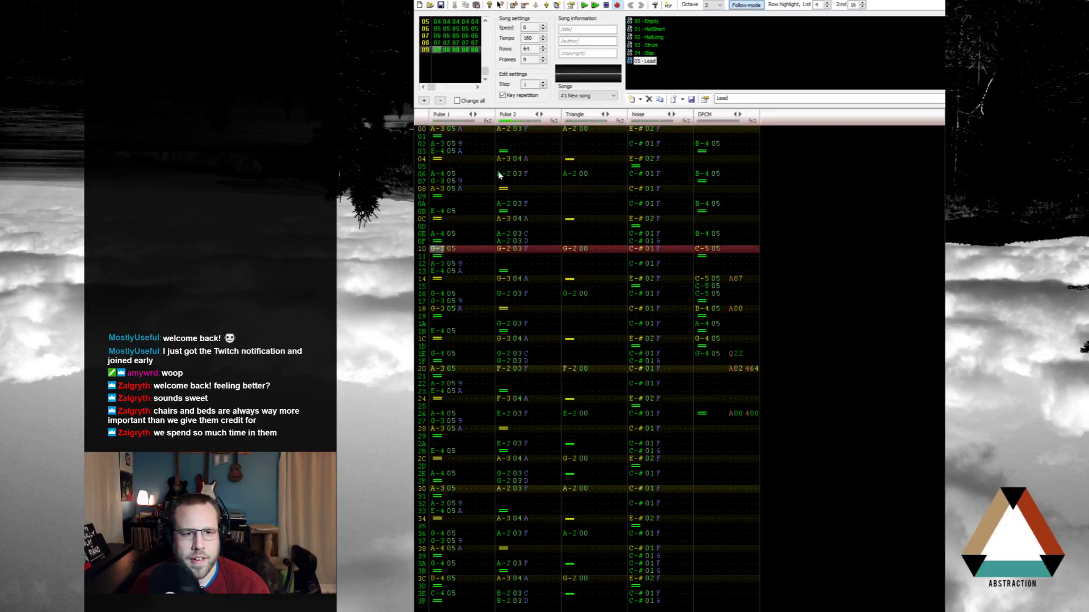
Step: Try A-4 and, with the octave raised to 4, A-5 on row 04 of Pulse 1 in frame 09, and play it back
click(438, 164)
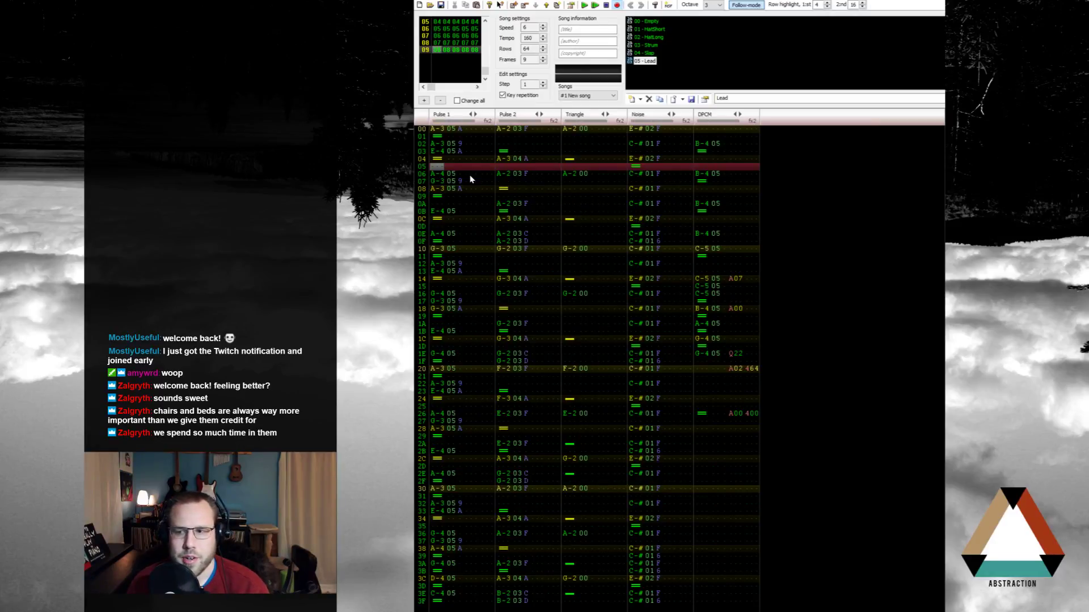
key(Up)
key(y)
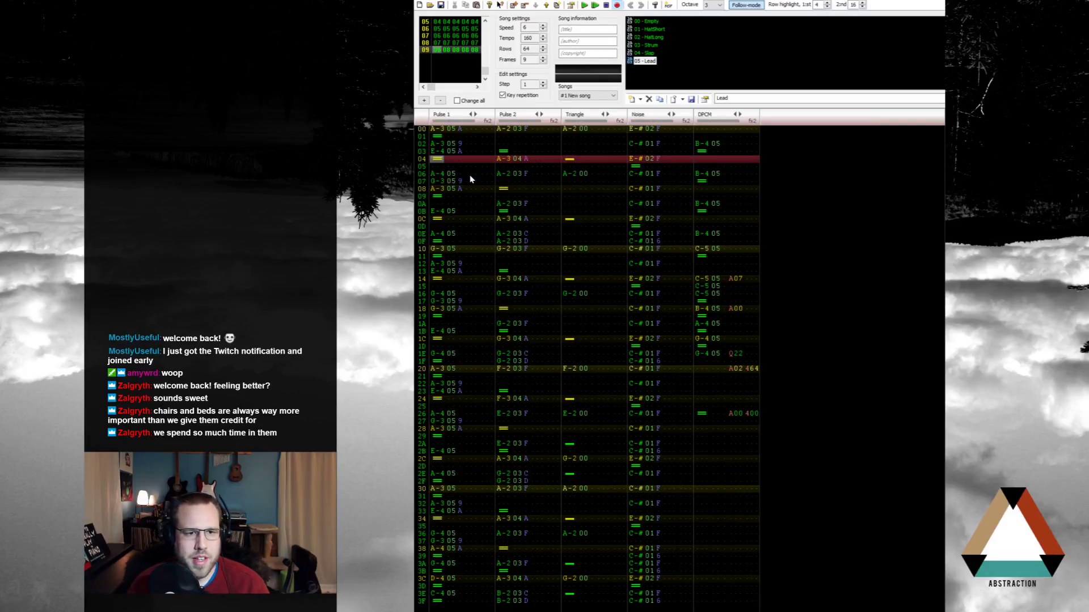
key(Up)
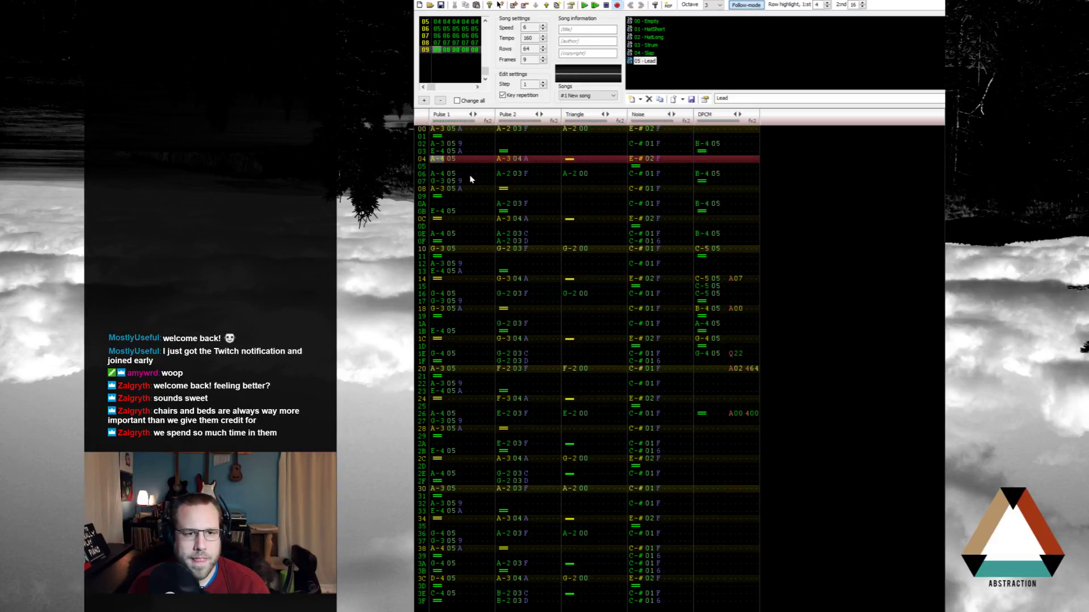
key(KP_Multiply)
key(y)
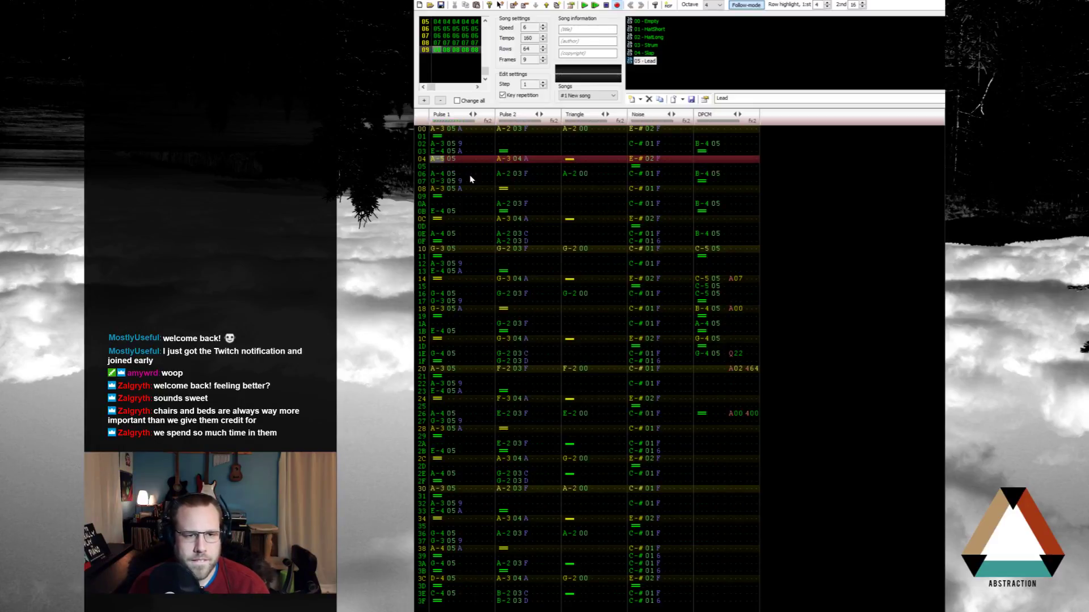
key(Return)
key(Return)
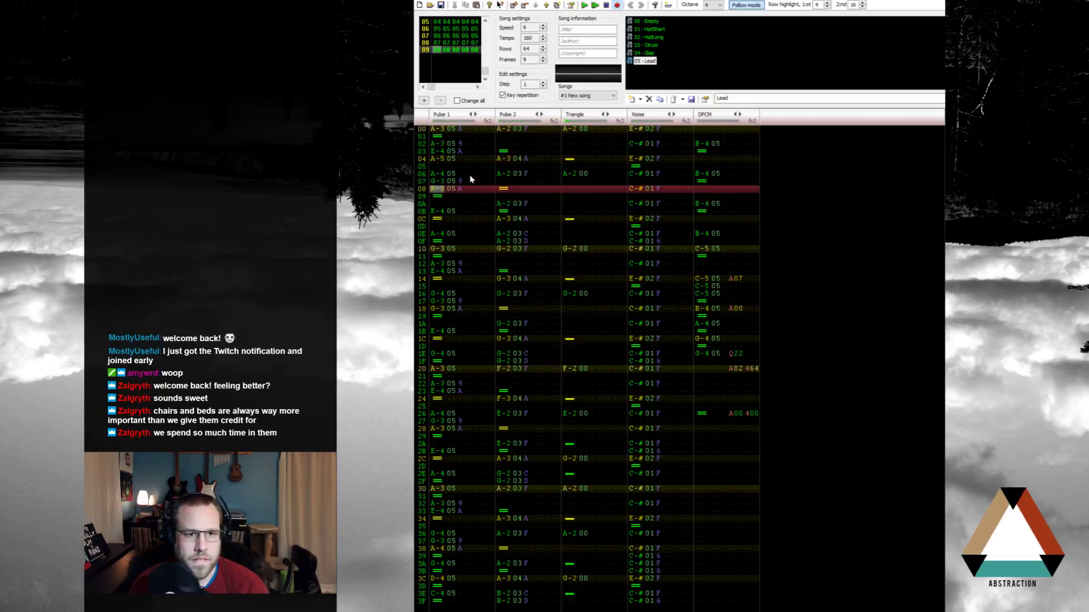
Step: Replace the Pulse 1 note on row 04 with G-4 at octave 3 and play the frame from its start
key(Up)
key(Up)
key(Up)
key(Up)
key(t)
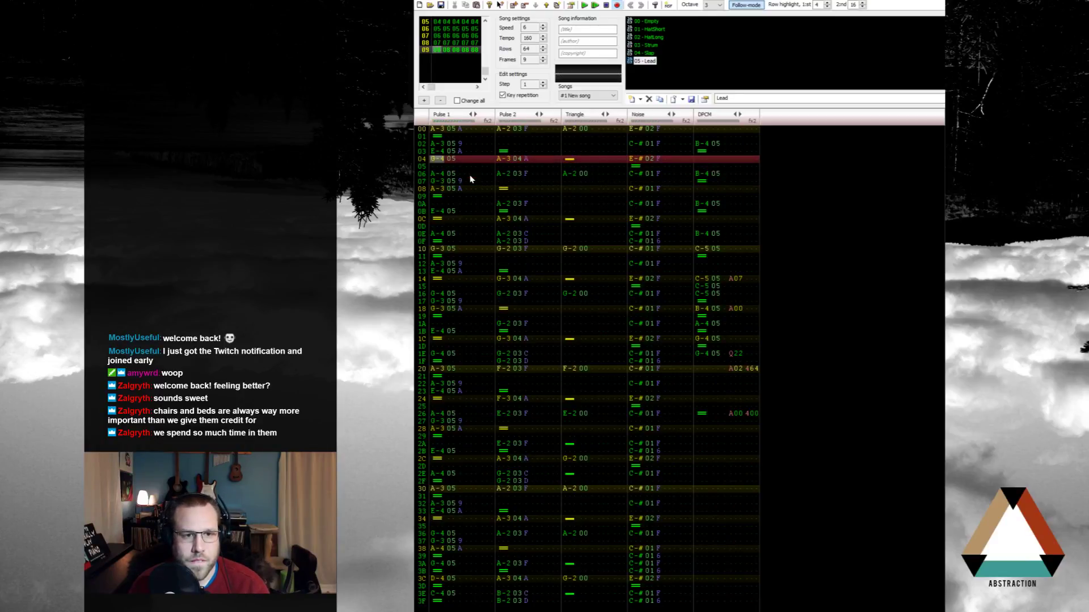
key(y)
key(t)
key(Return)
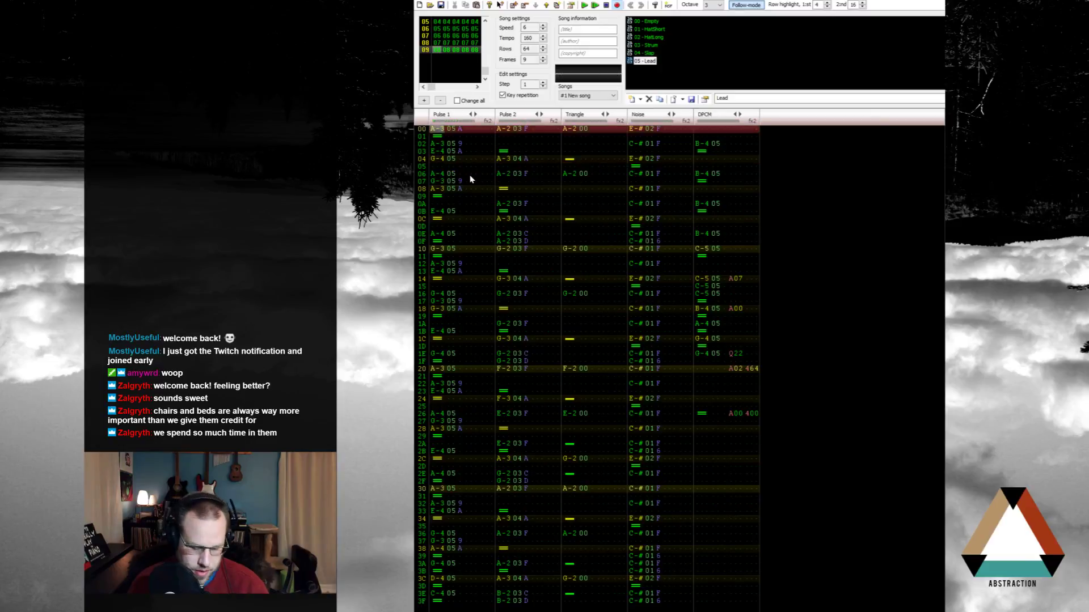
key(Return)
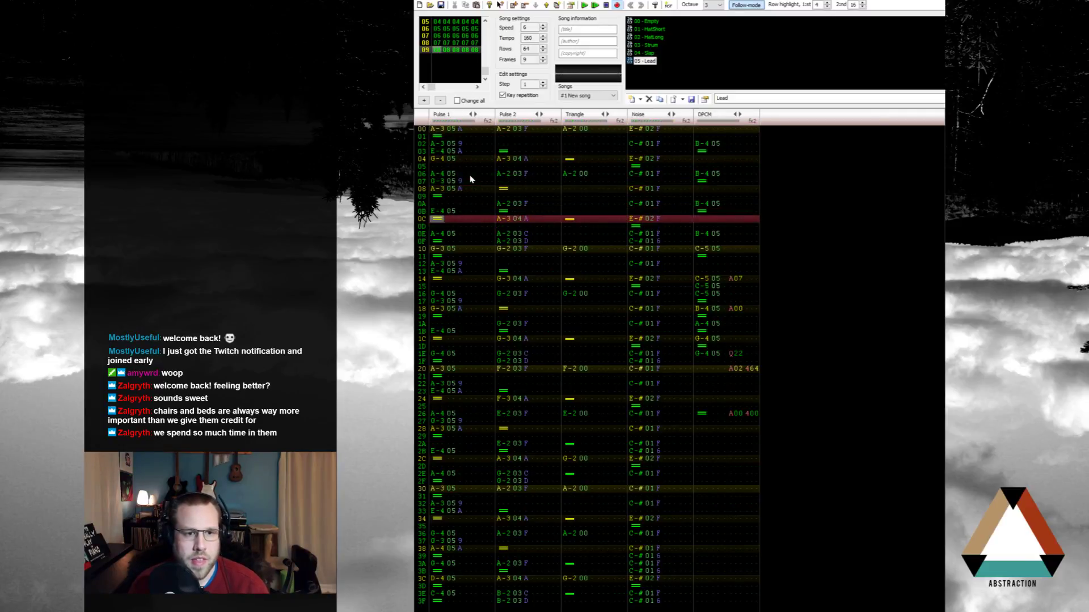
Step: Enter B-4 on row 0A of Pulse 1 in frame 09 and play it back
key(Up)
key(Up)
key(Up)
key(Up)
key(Up)
key(Up)
key(Up)
key(Up)
key(Down)
key(Down)
key(Down)
key(Down)
key(Down)
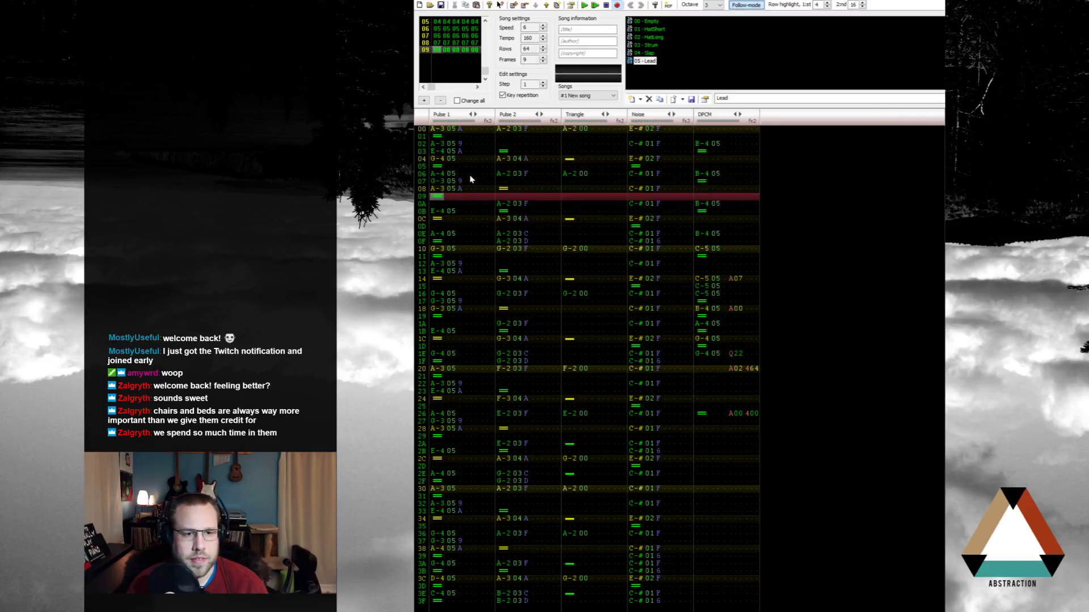
key(u)
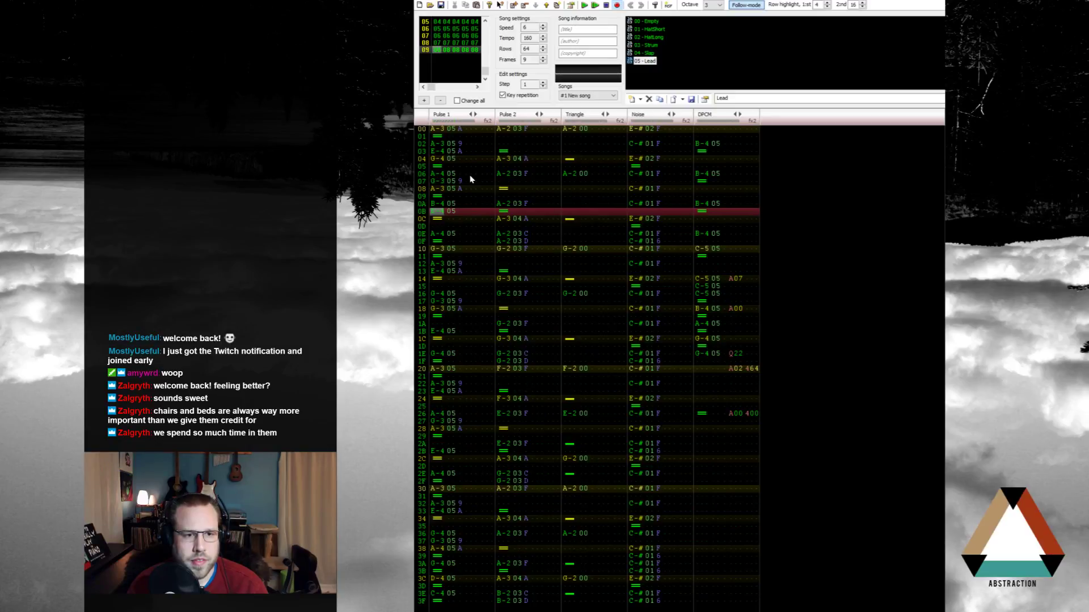
key(Return)
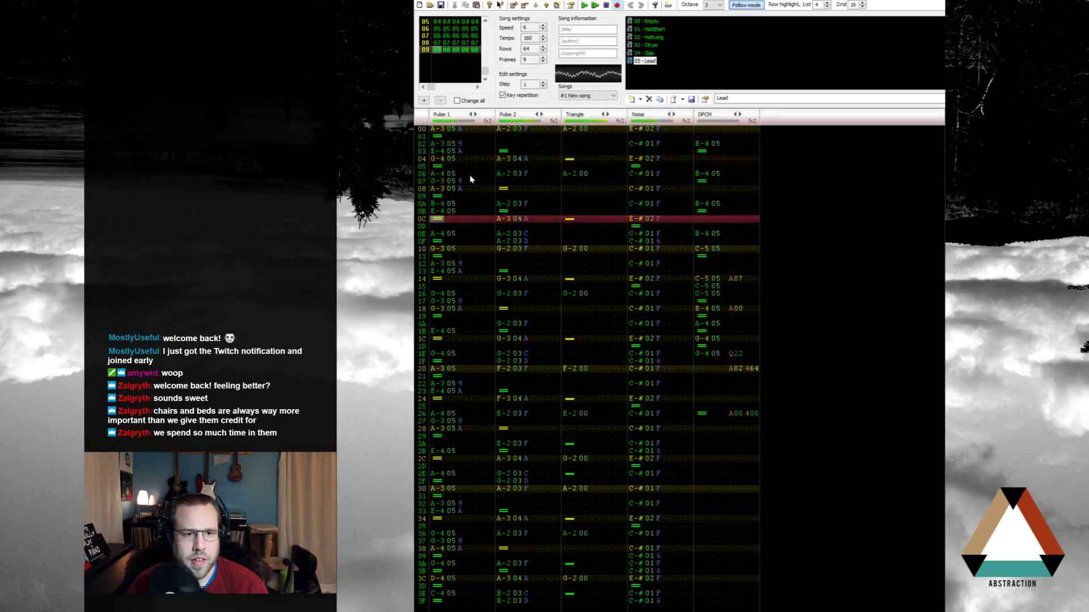
key(Return)
Step: Play frame 09 from row 00 to listen to the lead
key(Up)
key(Up)
key(Up)
key(Up)
key(Up)
key(Up)
key(Up)
key(Up)
key(Up)
key(Up)
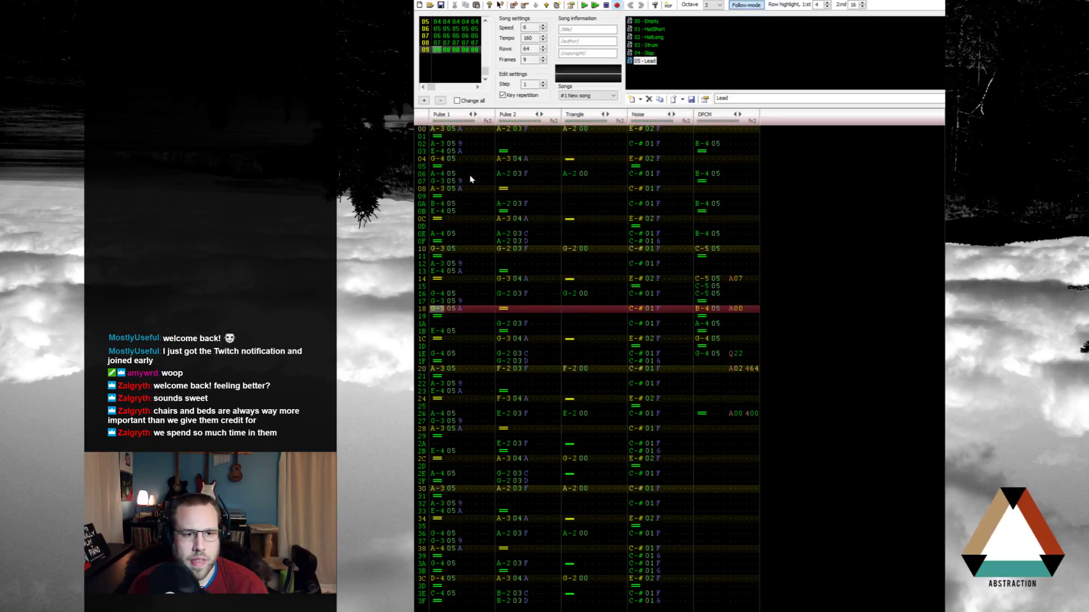
key(Up)
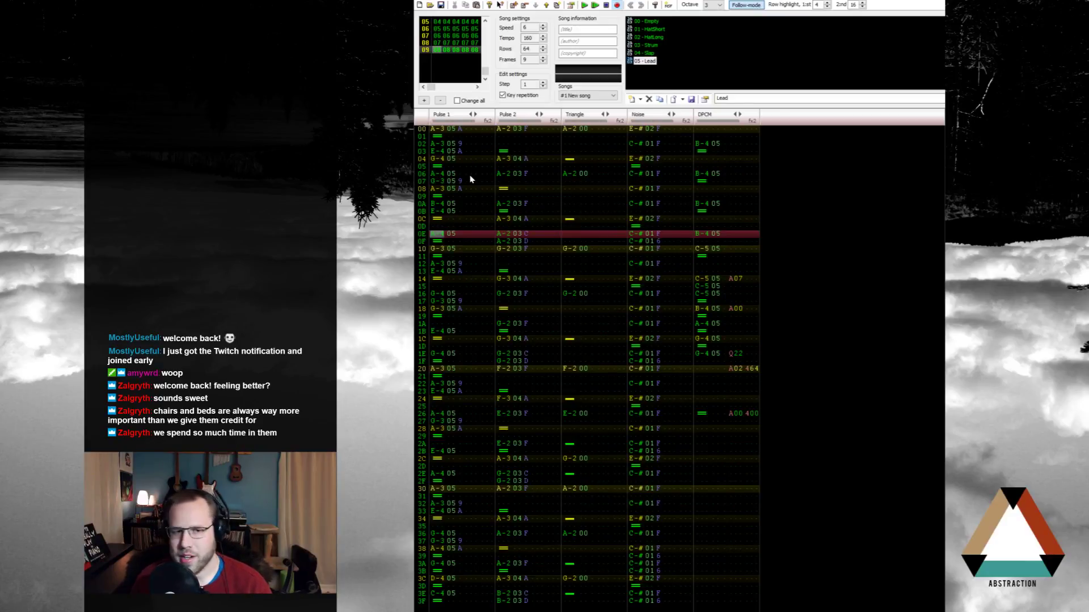
click(436, 130)
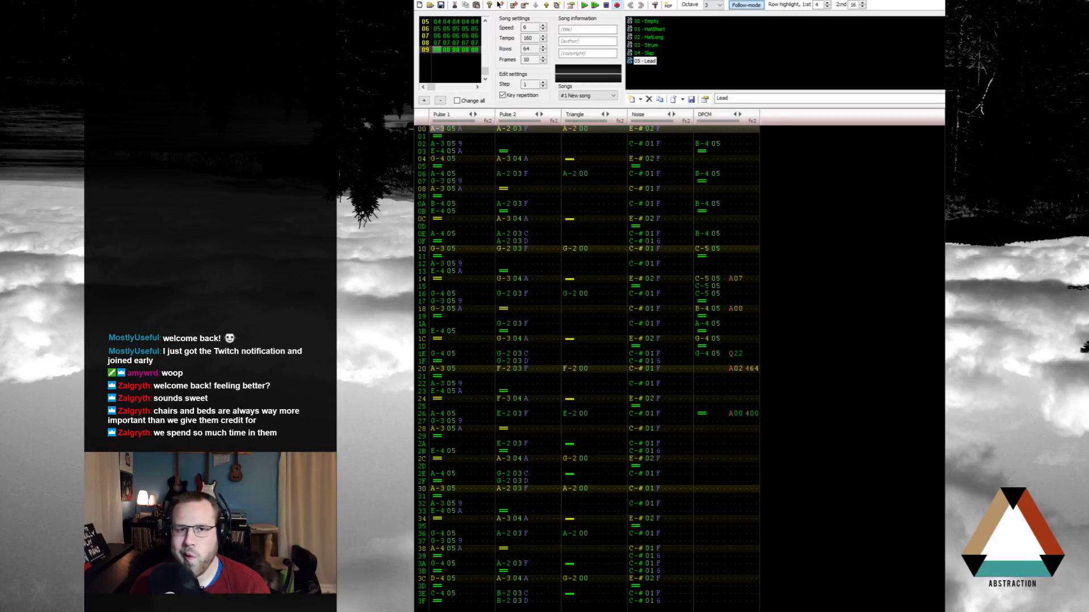
key(Return)
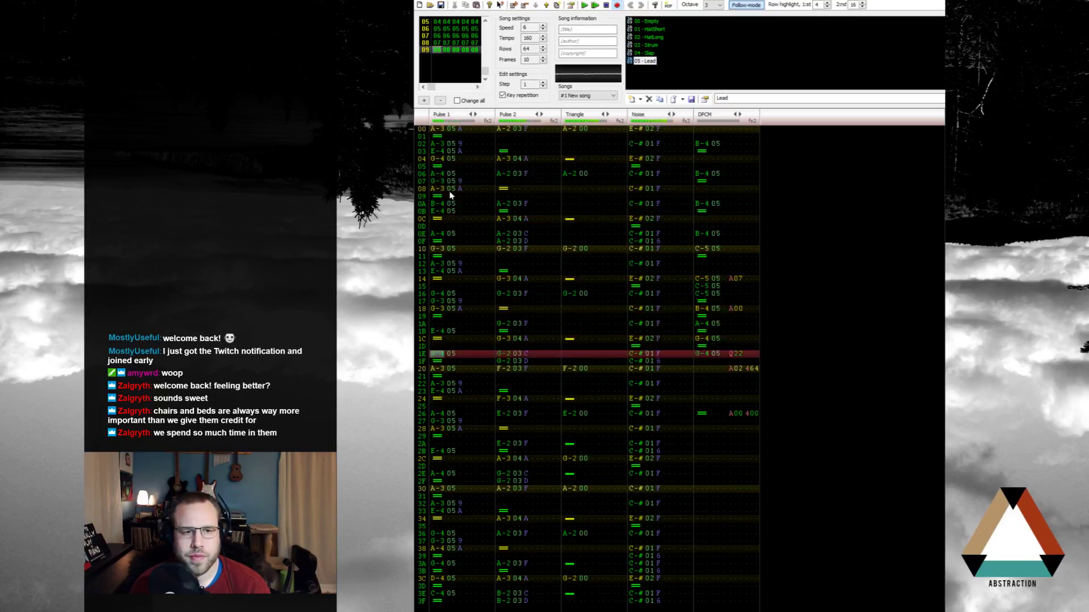
Step: Try A-3 on rows 03 and 04 of Pulse 1 and play the passage from the frame's start
click(437, 154)
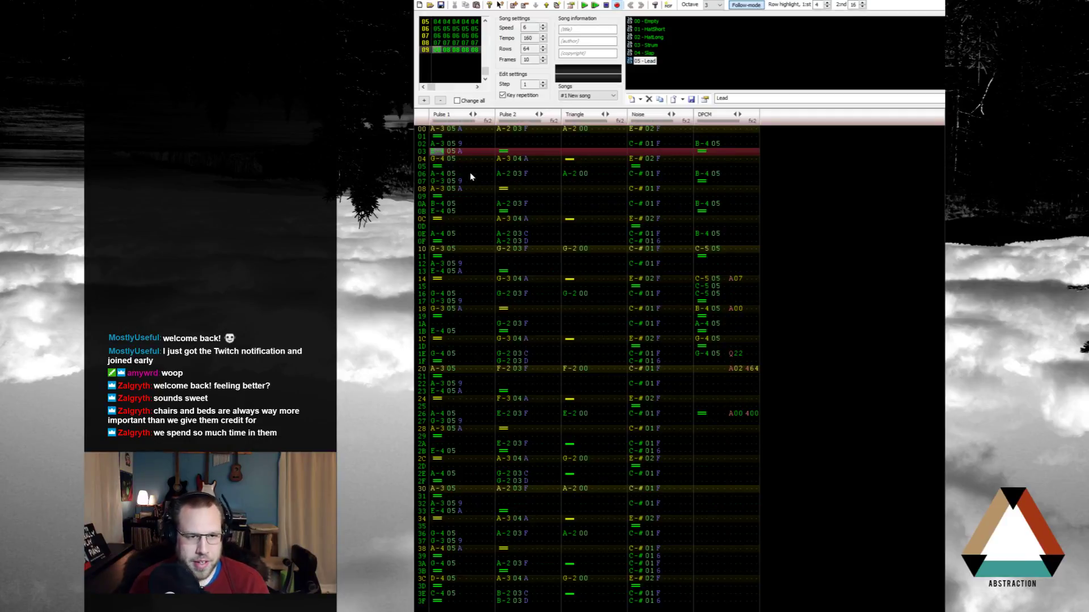
key(Down)
key(n)
key(Down)
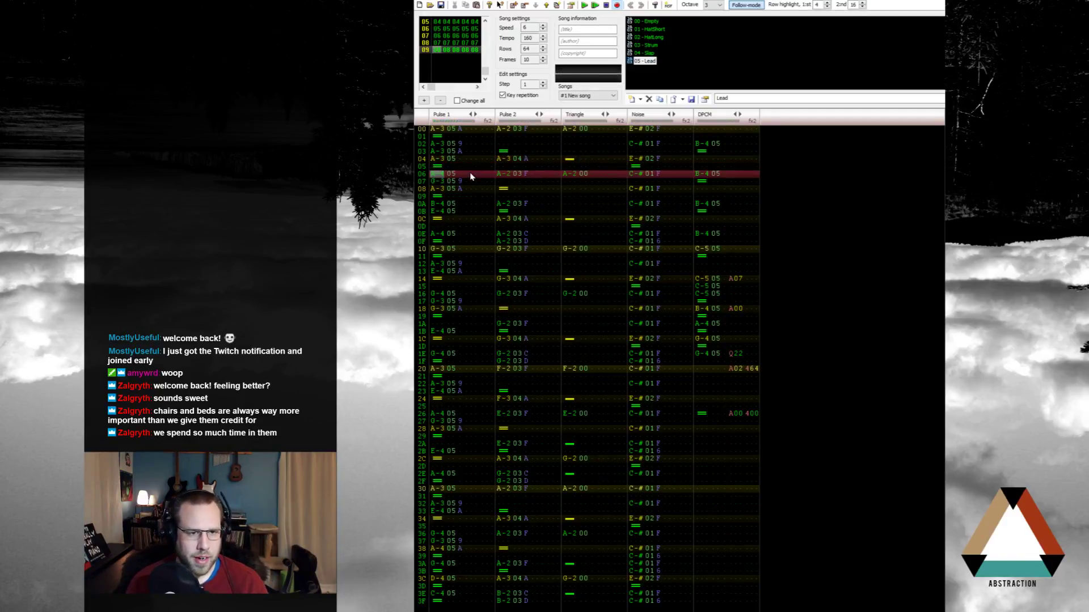
key(Up)
key(Up)
key(Up)
key(Up)
key(Up)
key(Up)
key(Down)
key(Down)
key(Down)
key(Down)
key(Down)
key(Down)
key(Down)
key(Down)
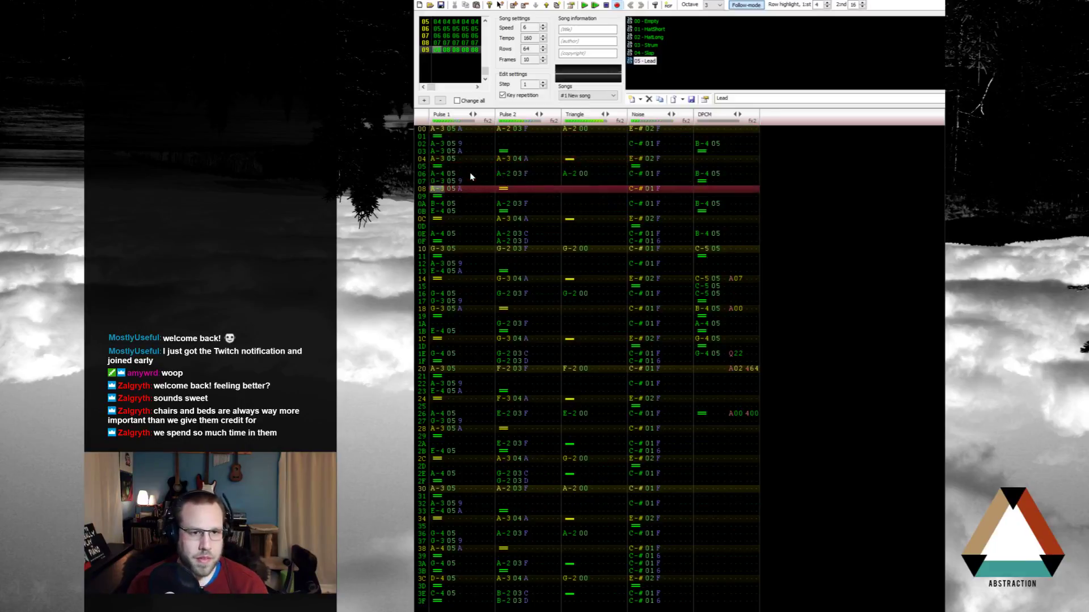
Step: Undo the A-3 entries, lower the Pulse 1 note on row 04 by an octave to G-3 and play it back
key(Up)
key(Up)
key(Up)
key(Up)
key(Up)
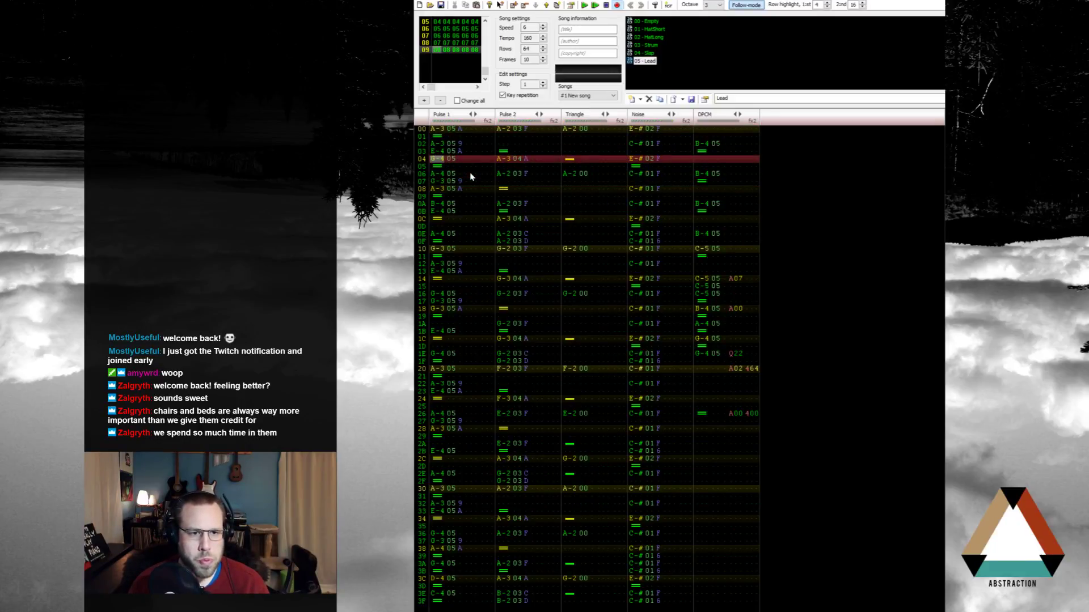
key(ctrl+F3)
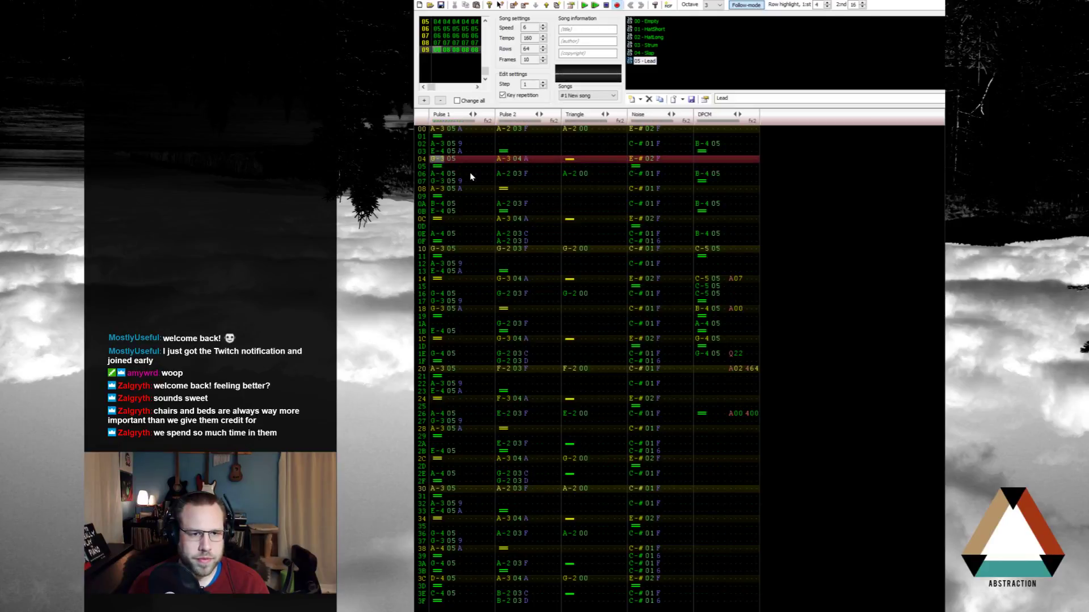
key(Return)
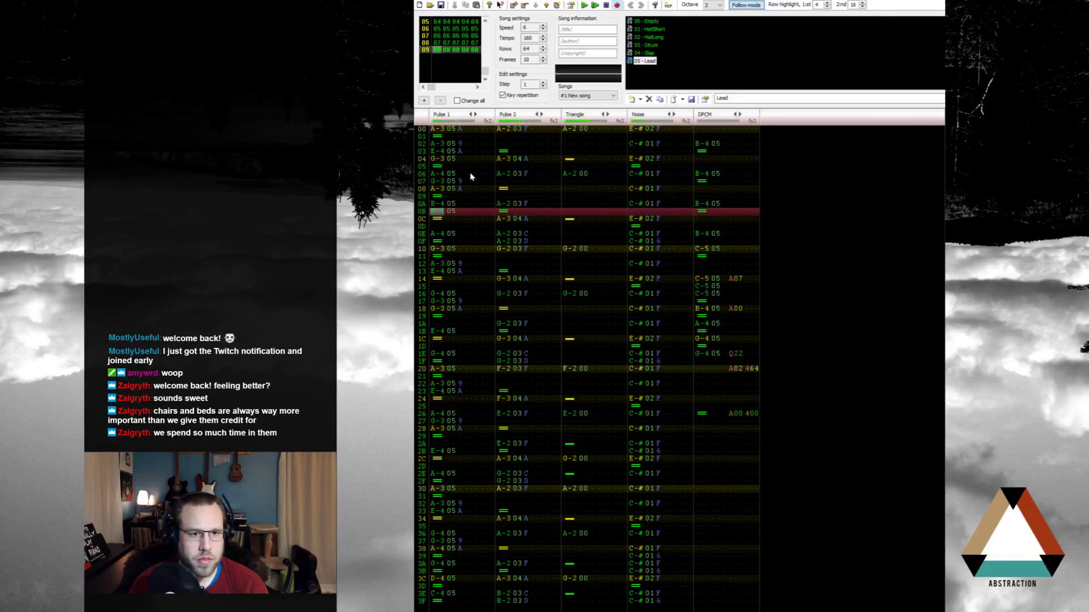
Step: Clear rows 04, 05 and 07 of Pulse 1 and change the note on row 06 to G-3
key(Up)
key(Up)
key(Up)
key(Up)
key(Up)
key(Up)
key(Delete)
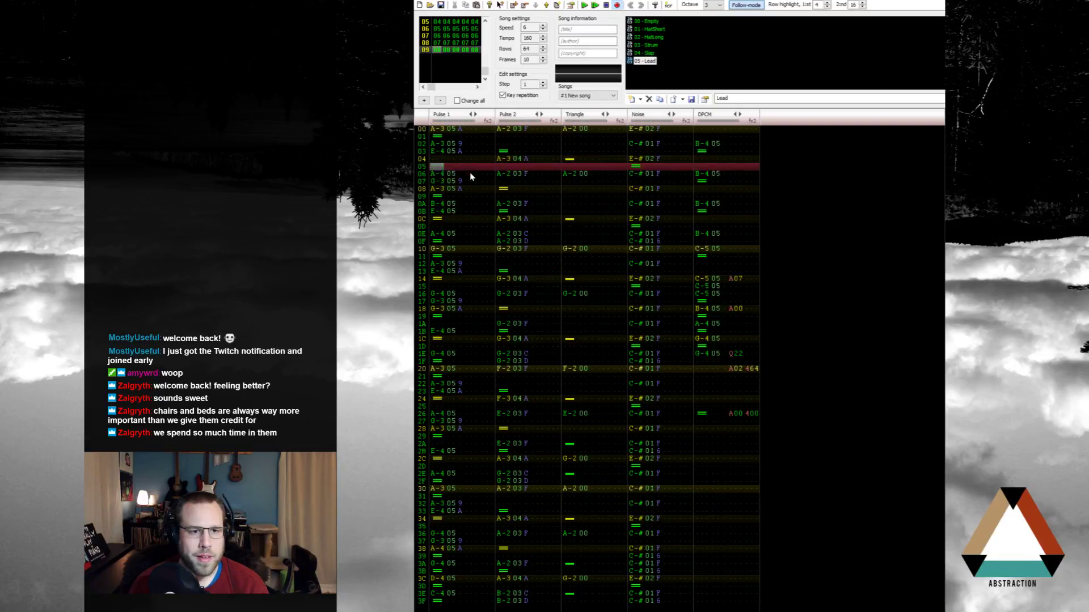
key(Down)
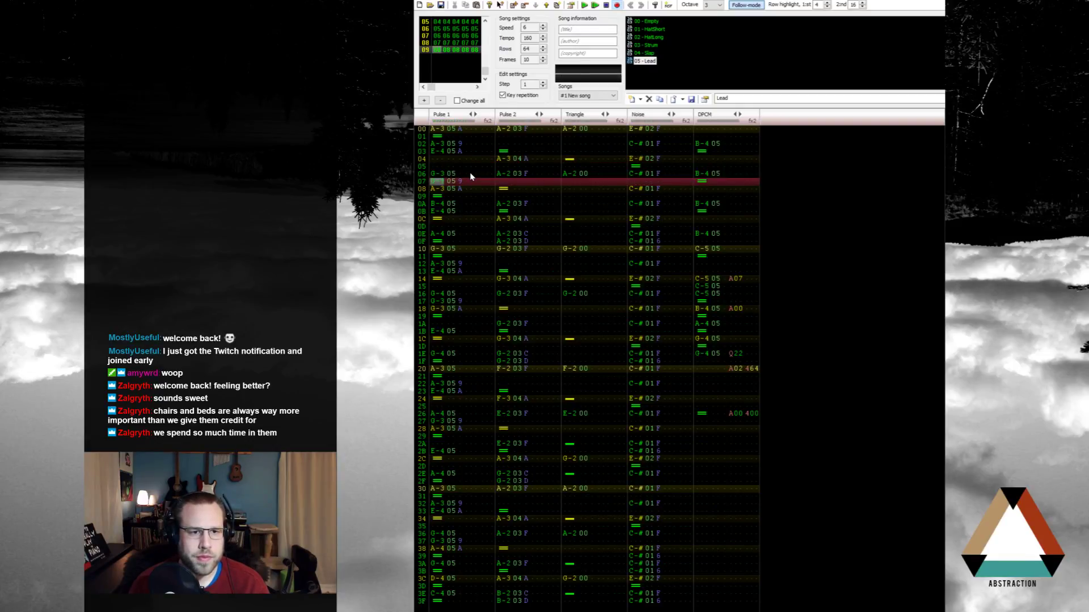
key(Delete)
Step: Enter A-3 on row 0A, B-3 on row 0B and C-4 on row 0E of Pulse 1
key(Down)
key(Down)
key(m)
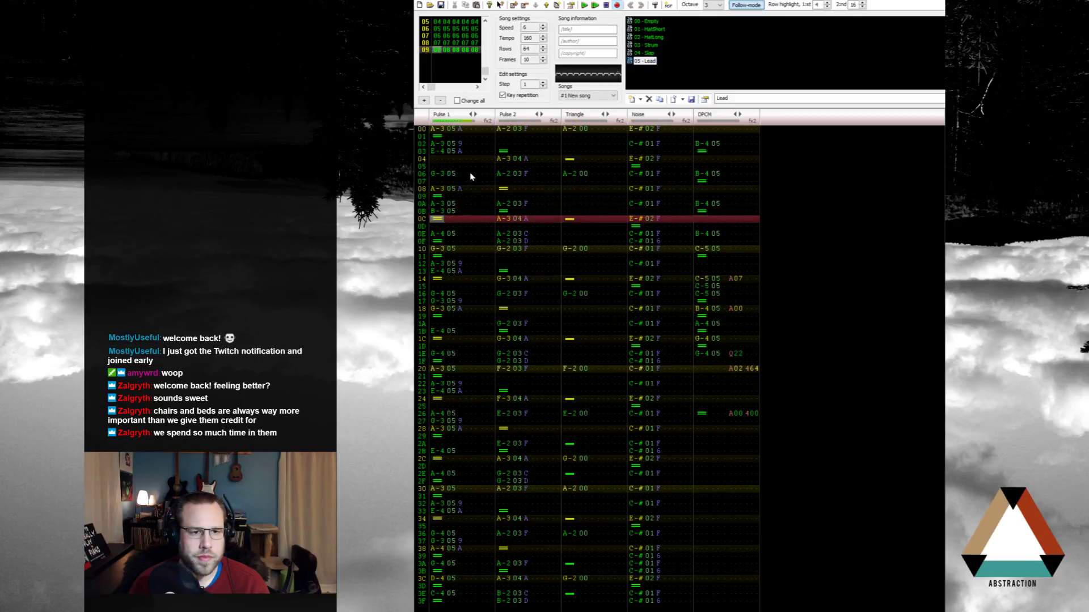
key(Down)
key(Down)
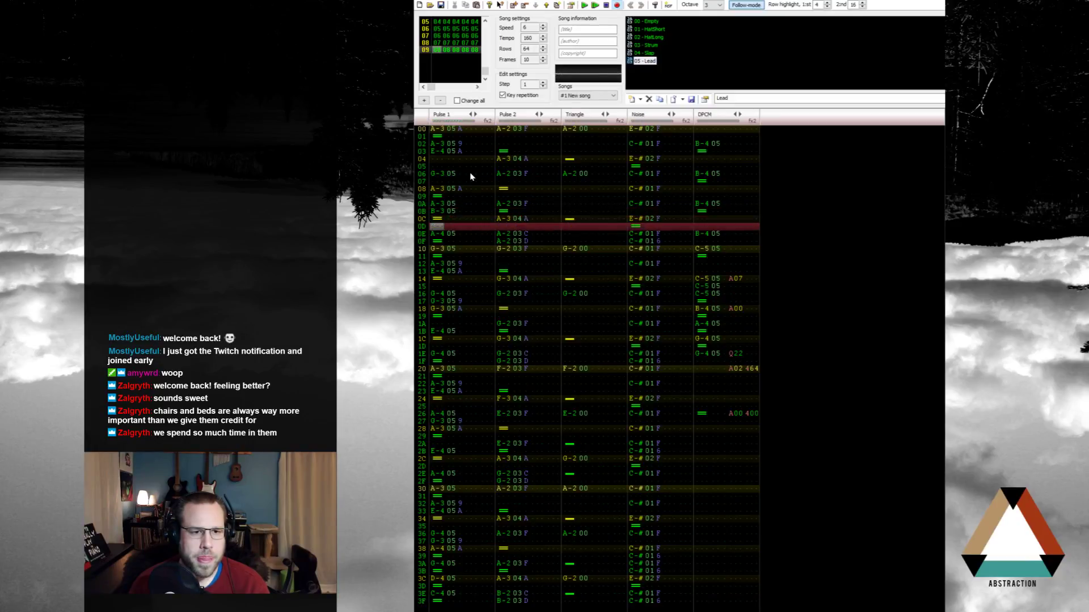
key(q)
Step: Insert note cuts on rows 04 and 07 of Pulse 1
key(Up)
key(Up)
key(Up)
key(Up)
key(Up)
key(Up)
key(Up)
key(Up)
key(Up)
key(Up)
key(Up)
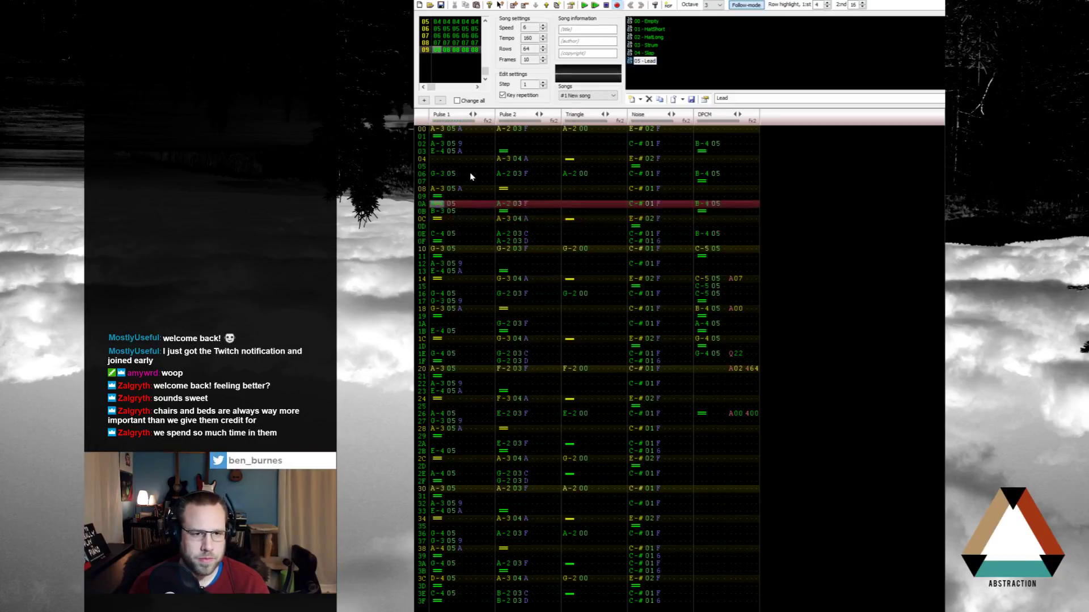
key(Down)
key(Down)
key(Down)
key(Down)
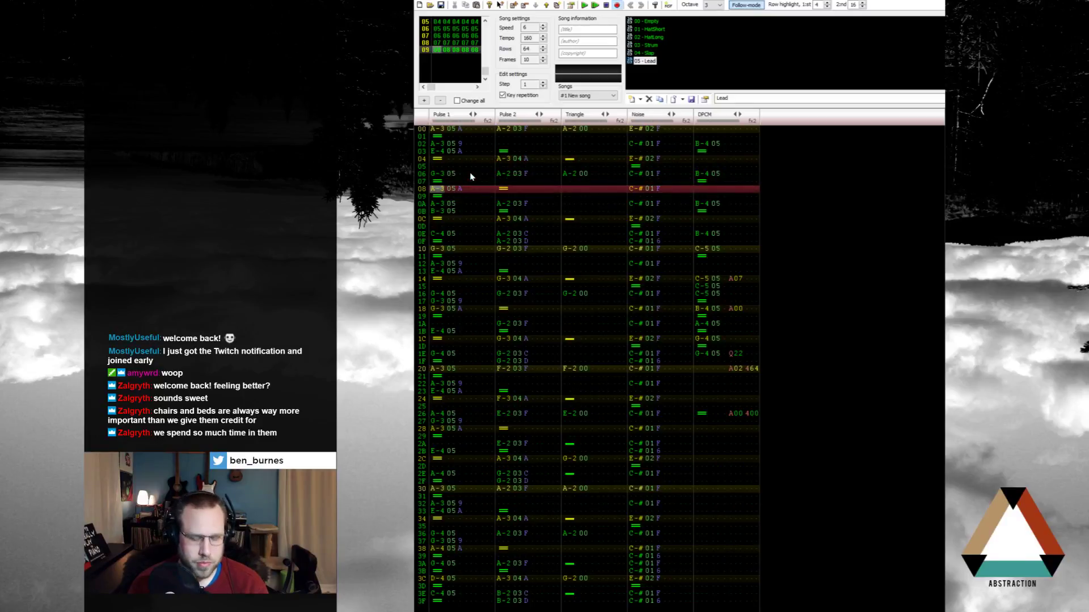
Step: Play frame 09 from its start to check the rewritten opening phrase
key(Up)
key(Up)
key(Up)
key(Up)
key(Up)
key(Up)
key(Up)
key(Down)
key(Down)
key(Down)
key(Down)
key(Down)
key(Down)
key(Down)
key(Down)
key(Down)
key(Down)
key(Down)
key(Down)
key(Down)
key(Down)
key(Down)
key(Down)
key(Down)
key(Down)
key(Down)
key(Down)
key(Down)
key(Down)
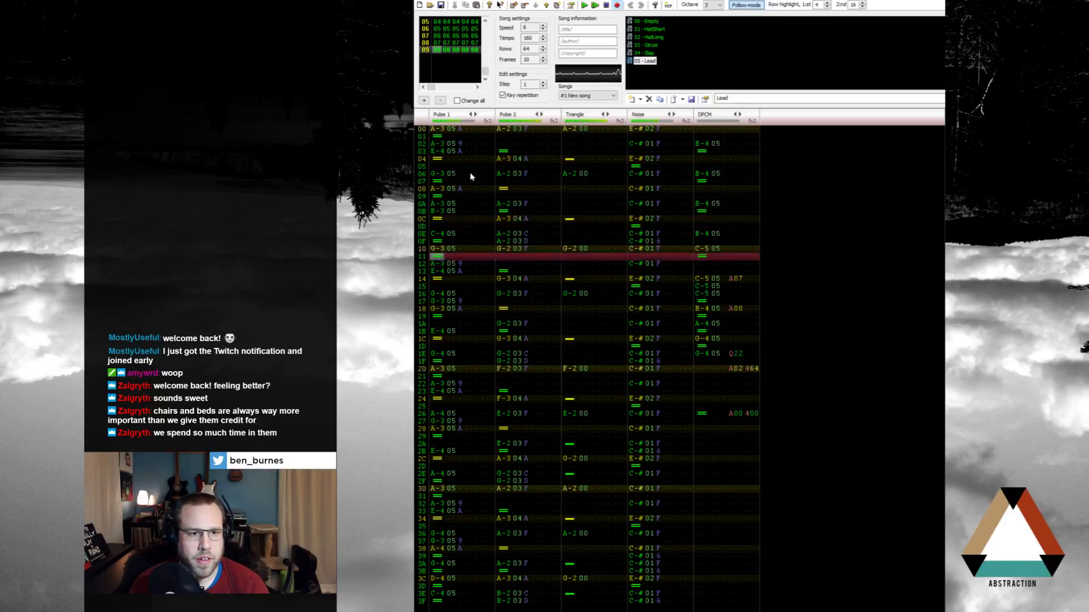
key(Up)
key(Up)
key(Up)
key(Up)
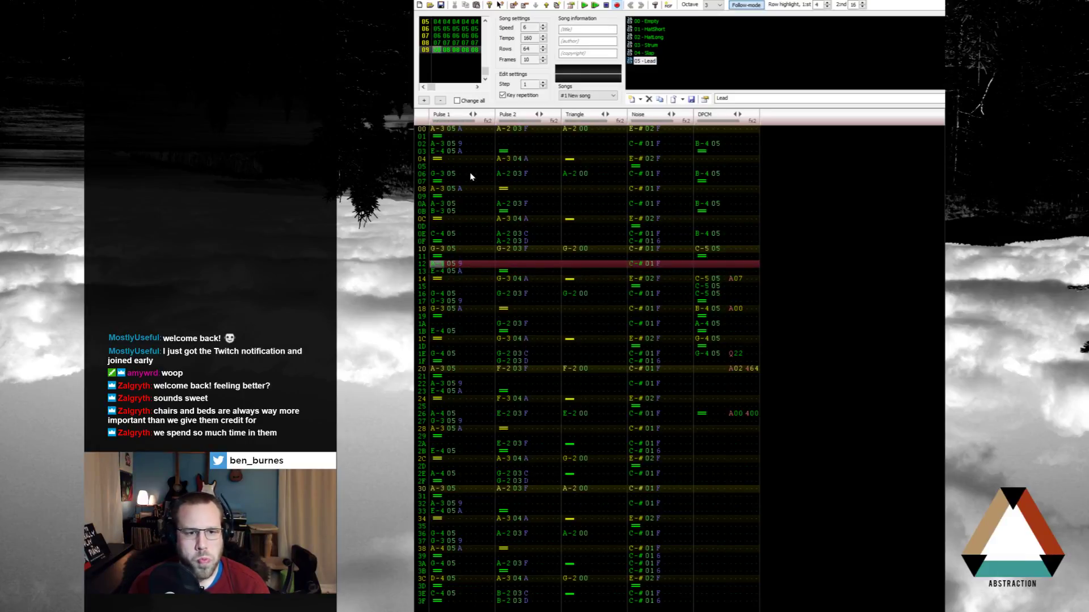
Step: Change the Pulse 1 note on row 12 to G-3, replace row 17 with a note cut without volume, and play it back
key(Up)
key(Up)
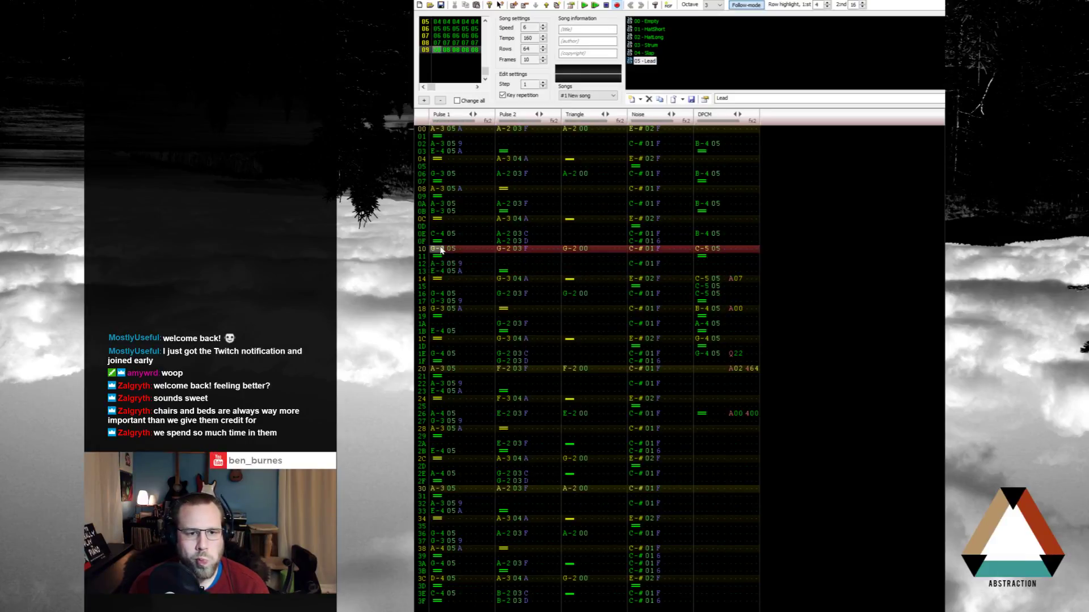
key(Down)
key(Down)
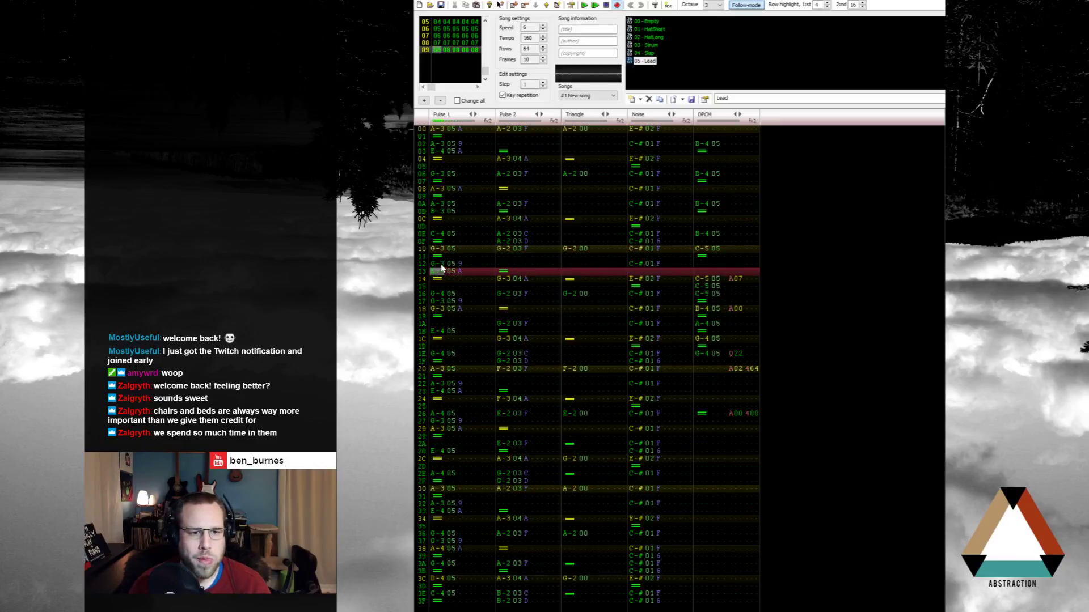
key(Down)
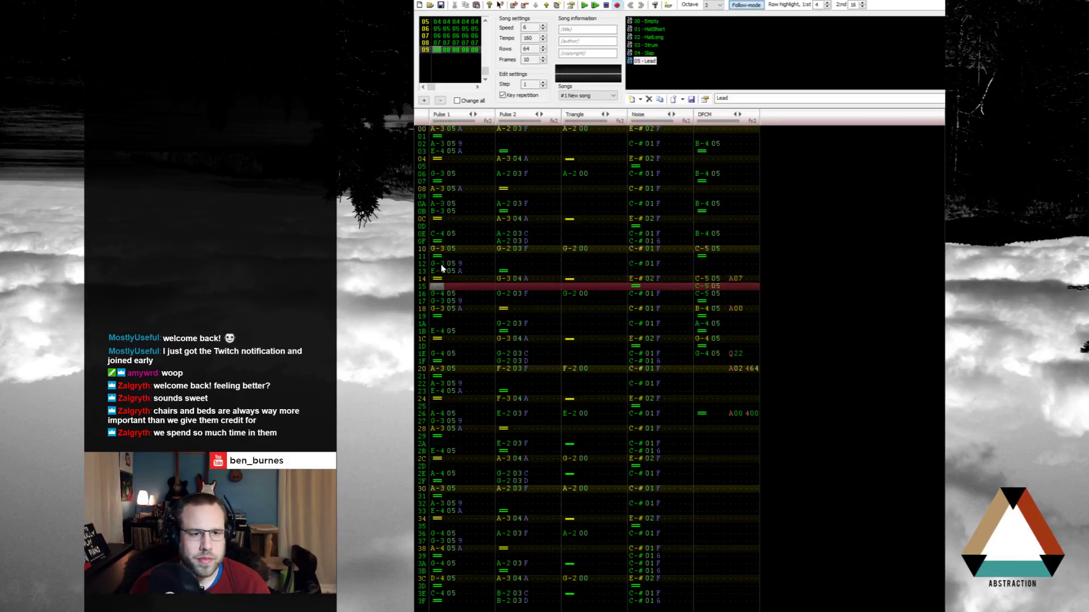
key(Down)
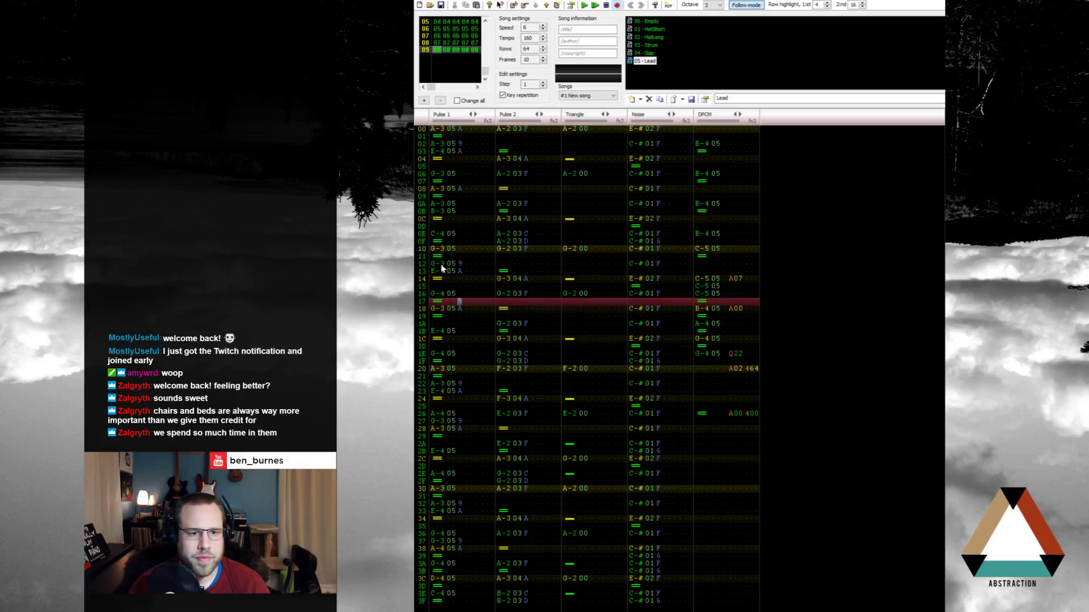
key(Return)
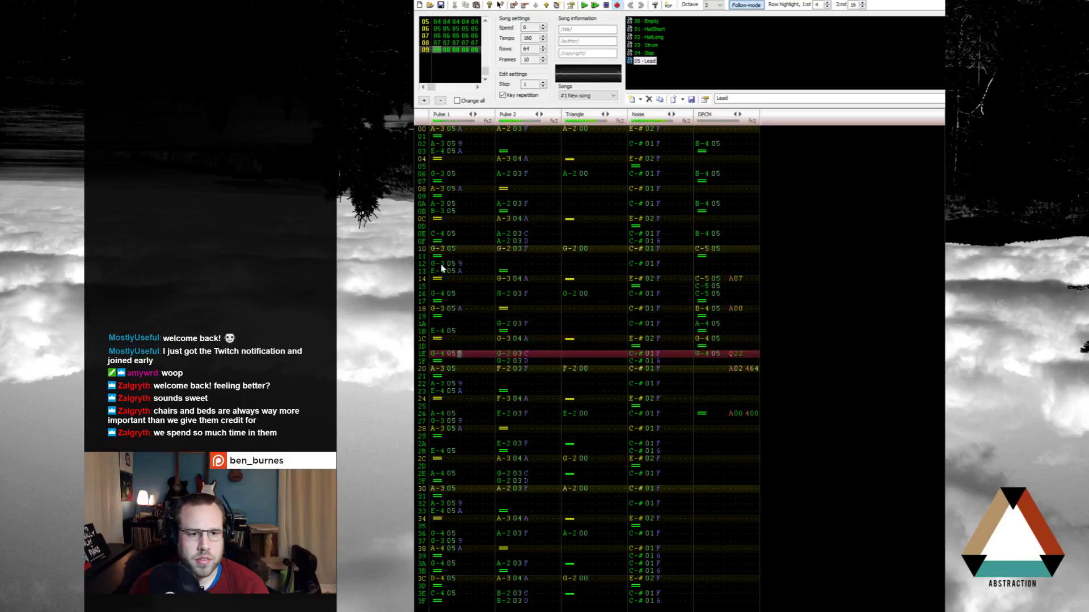
key(Return)
Step: Change the Pulse 1 notes to A-3 on row 18 and B-3 on row 1B
key(Up)
key(Up)
key(Up)
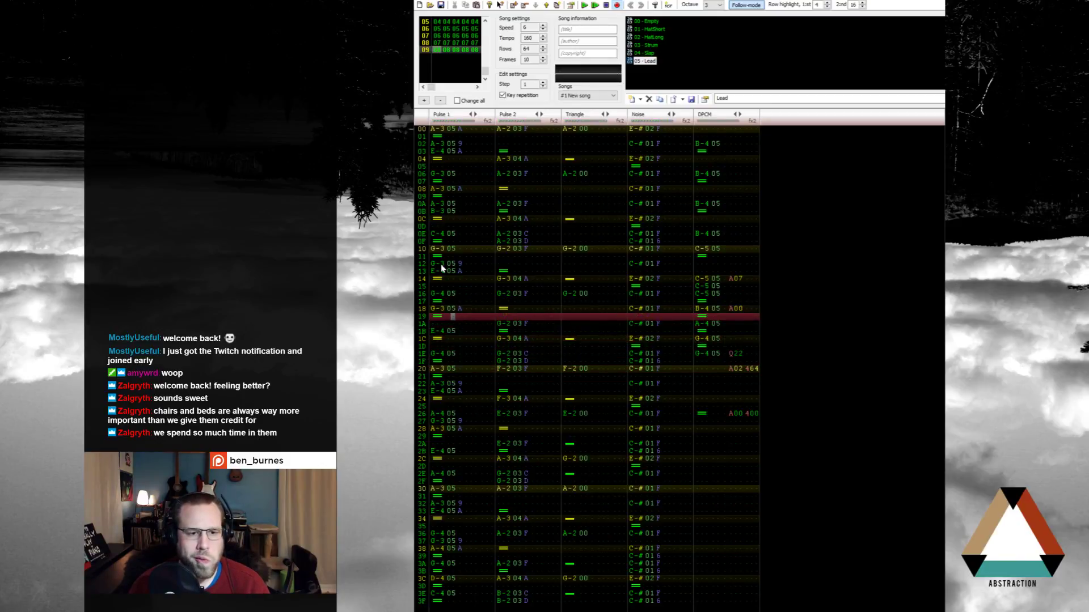
key(Up)
key(Down)
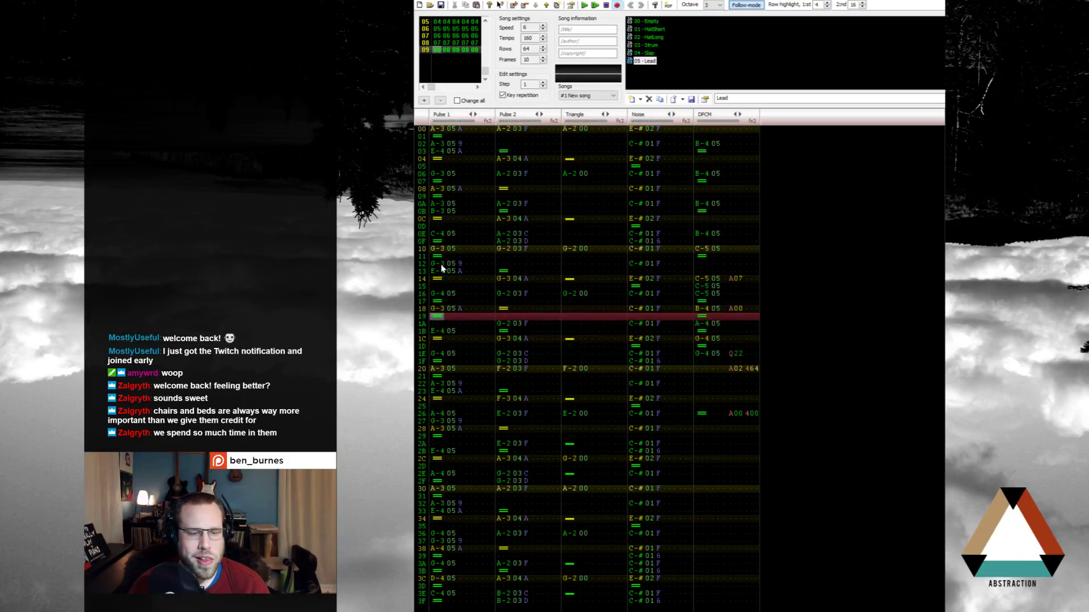
key(Down)
key(Down)
key(m)
key(Down)
key(Down)
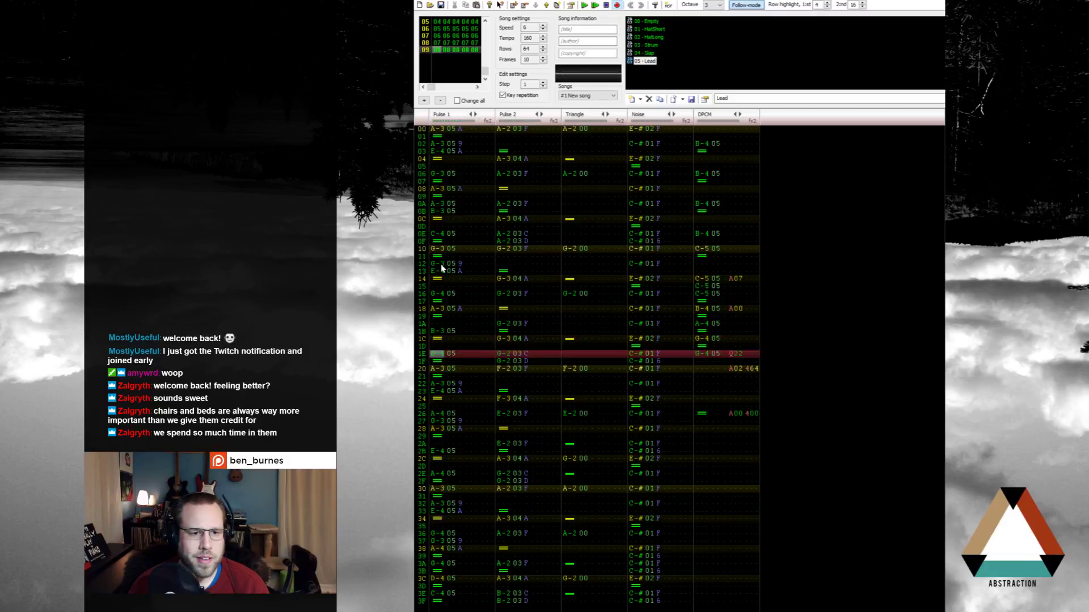
Step: Enter C-4 on row 1E, D-4 on rows 20 and 22, C-4 on row 23 and B-3 on row 26 of Pulse 1
key(q)
key(Down)
key(w)
key(Down)
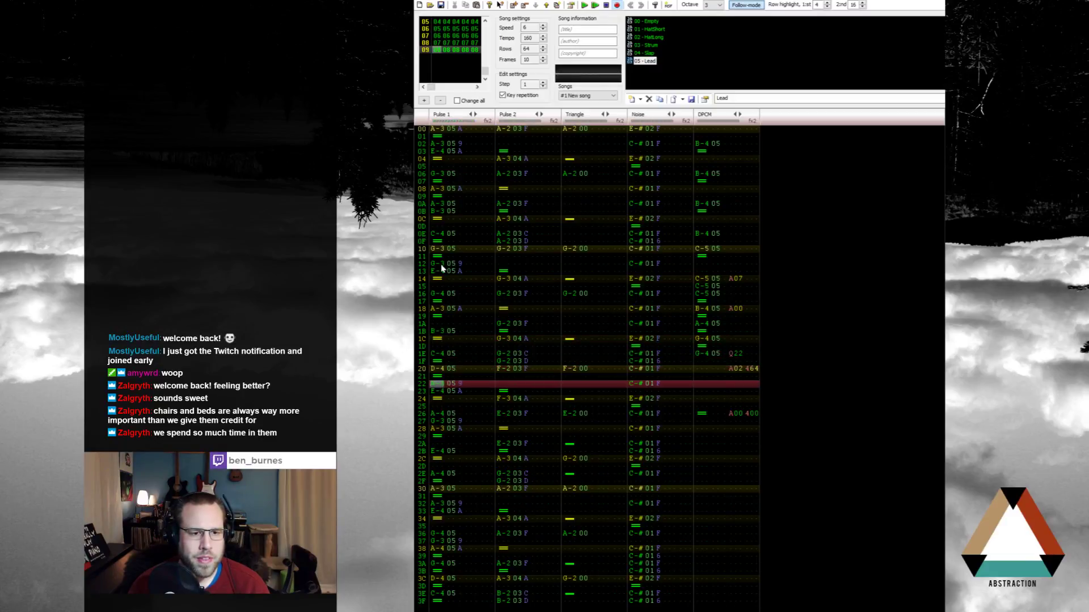
key(w)
key(Down)
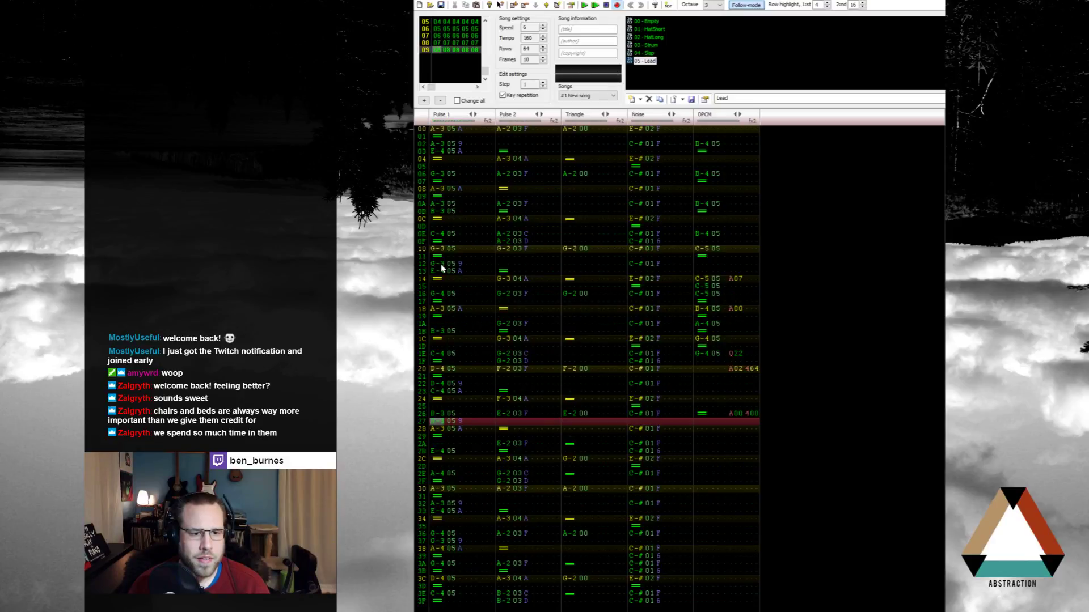
Step: Delete the Pulse 1 note on row 27 and enter G-3 on row 28 and A-3 on row 2B
key(Delete)
key(b)
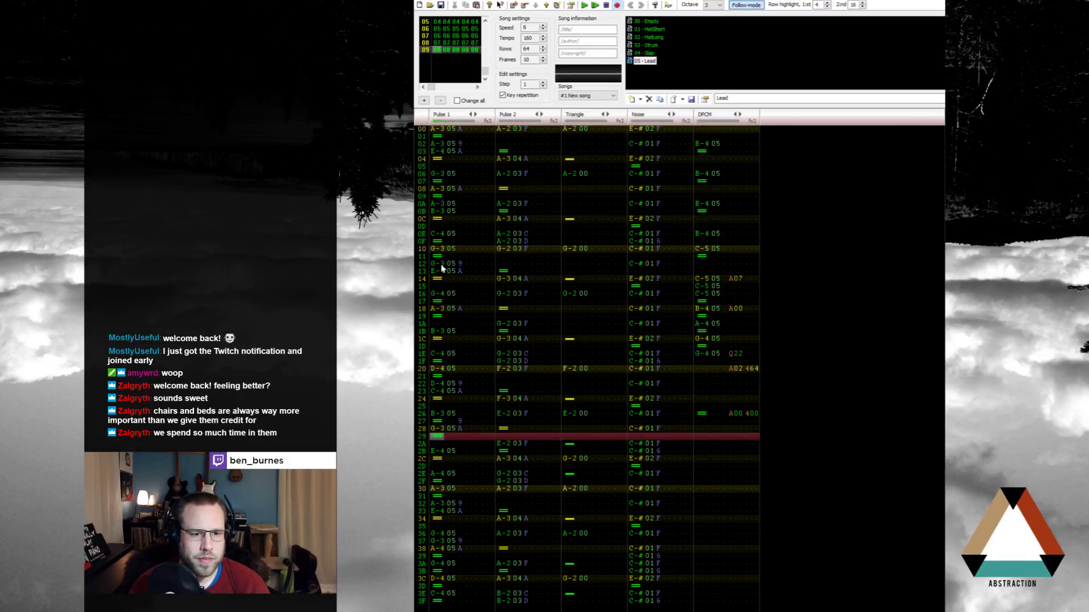
key(Down)
key(Down)
key(n)
Step: Enter C-4 on row 2E and D-4 on row 30 of Pulse 1
key(Down)
key(Down)
key(q)
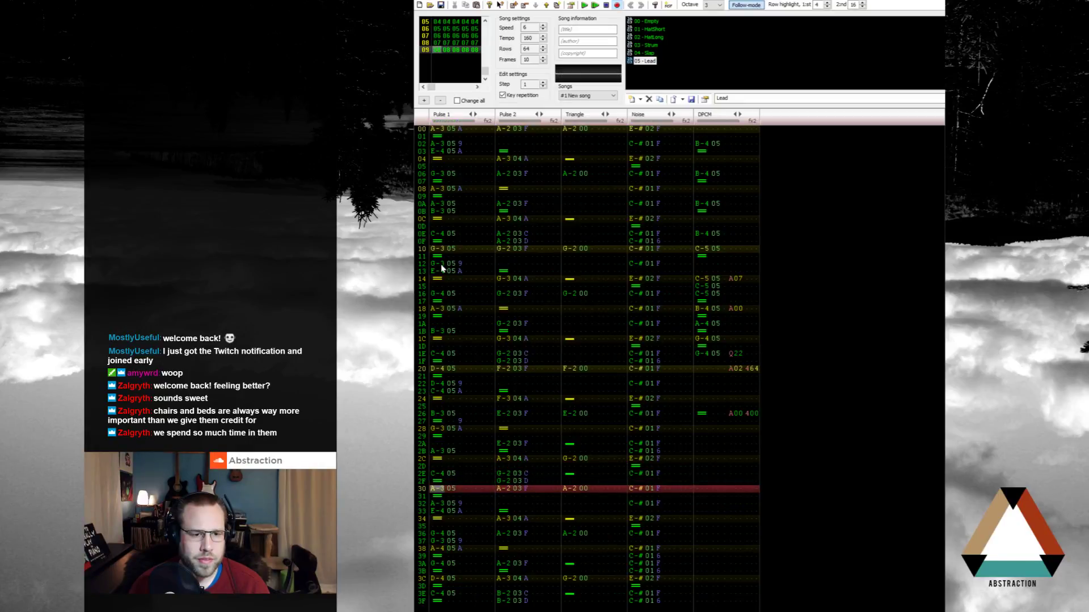
key(w)
Step: Clear the Pulse 1 volume on row 08, and set the volume to 9 on row 0A and A on row 0B
key(Up)
key(Up)
key(Up)
key(Up)
key(Up)
key(Up)
key(Up)
key(Up)
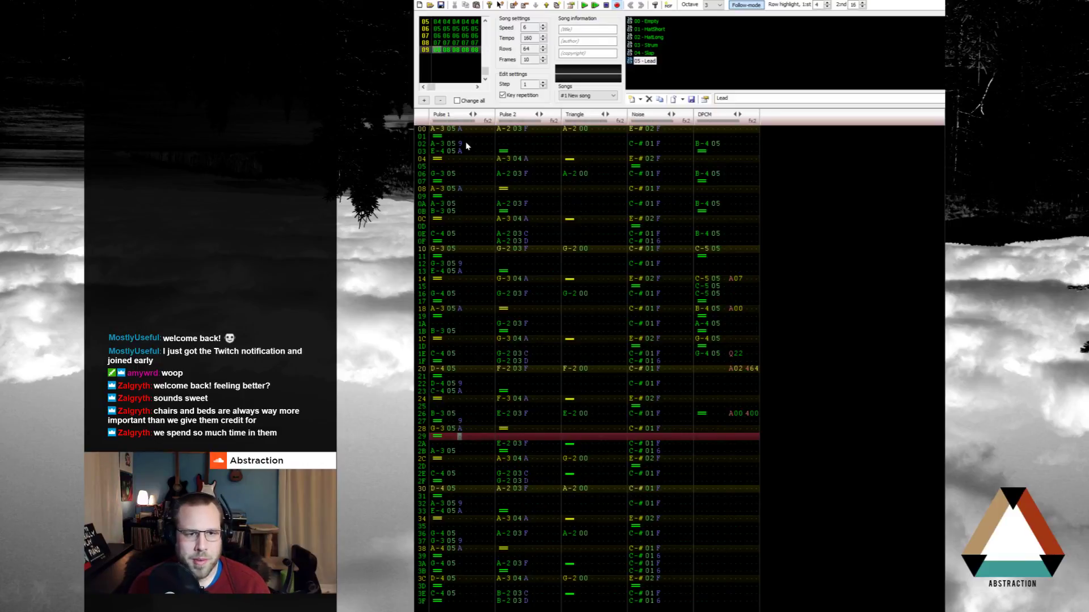
click(461, 220)
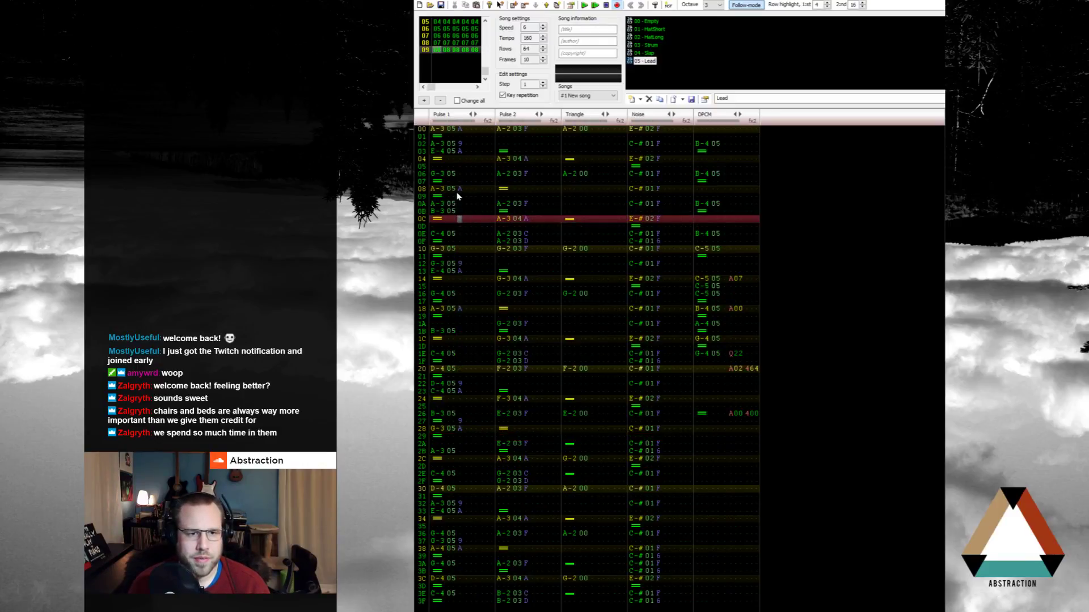
key(Down)
key(Down)
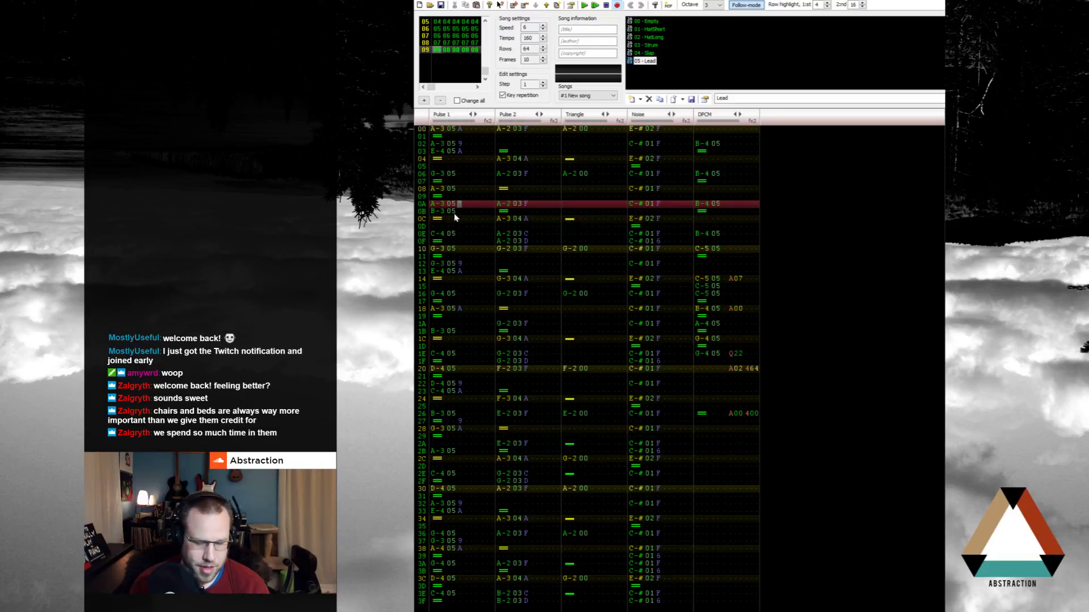
key(9)
key(a)
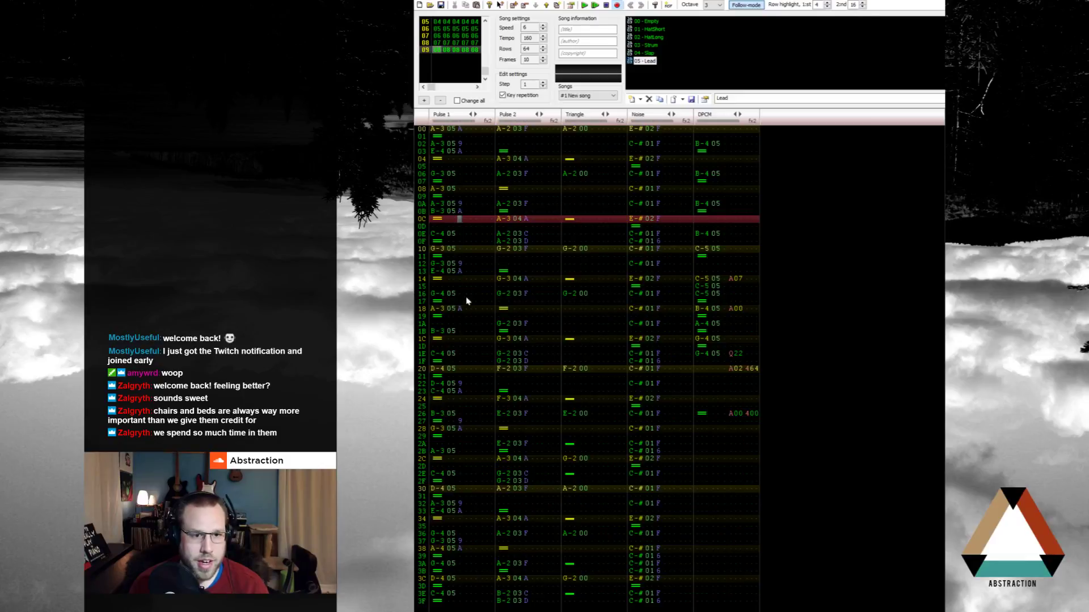
Step: Clear the Pulse 1 volume values on rows 27 and 28
click(464, 422)
key(Down)
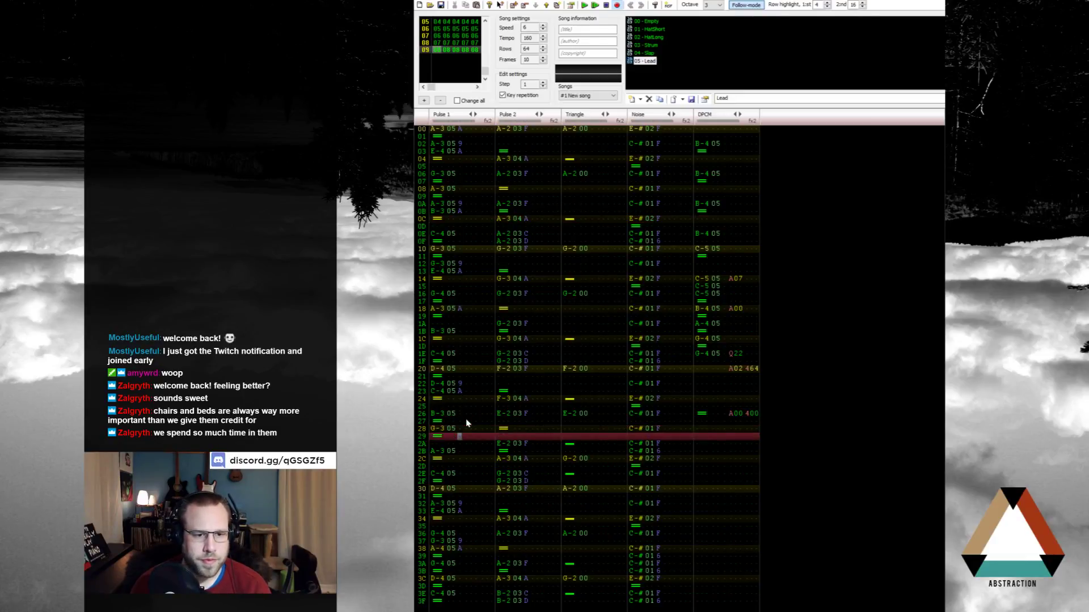
key(Delete)
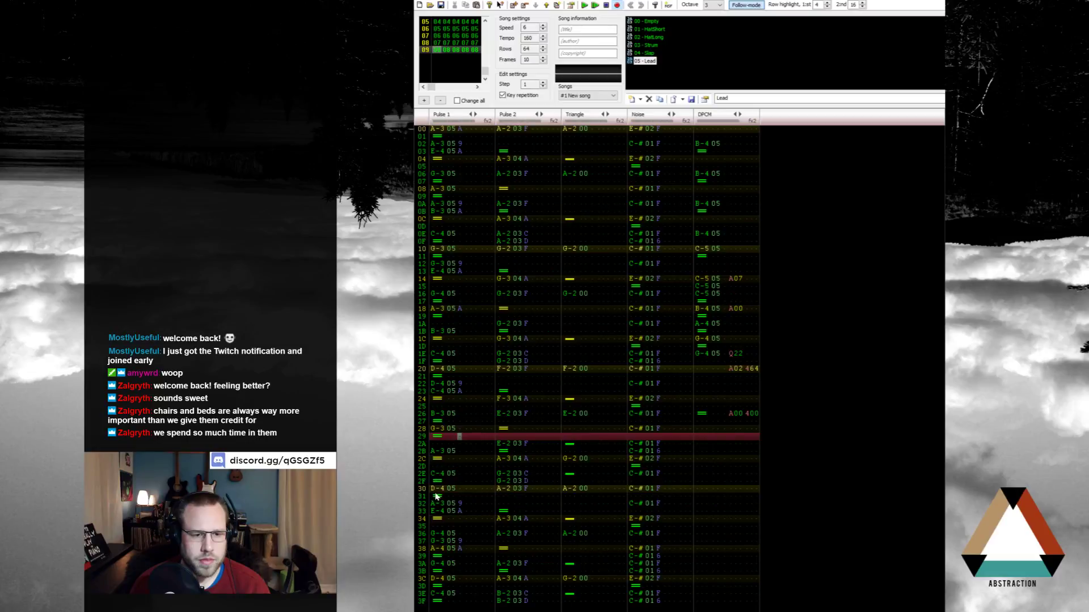
Step: Try other pitches on row 36 of Pulse 1, settle on G-4, and delete the note on row 37
click(441, 537)
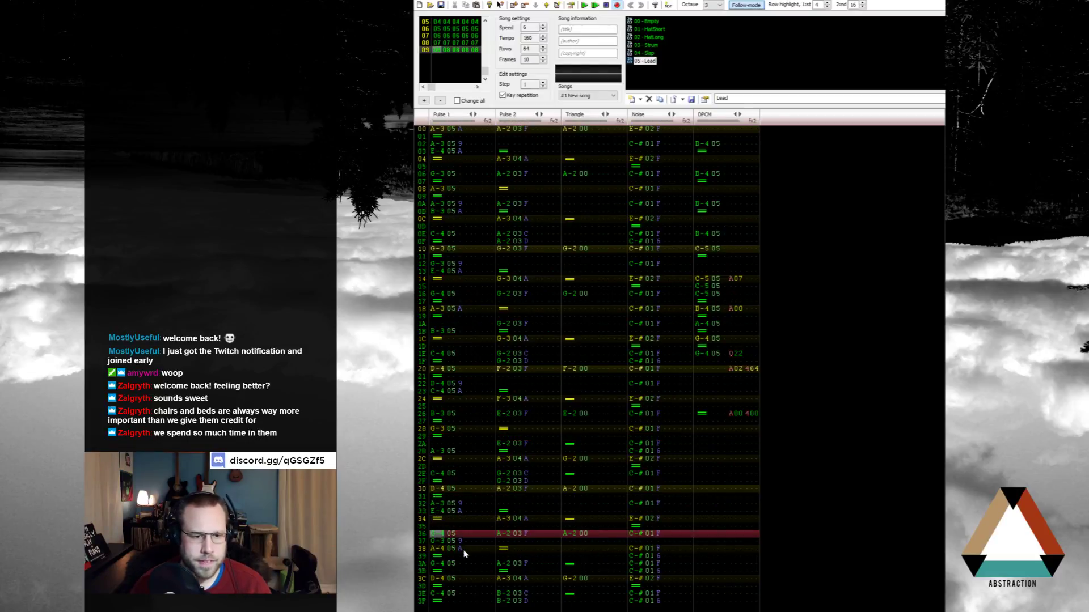
key(e)
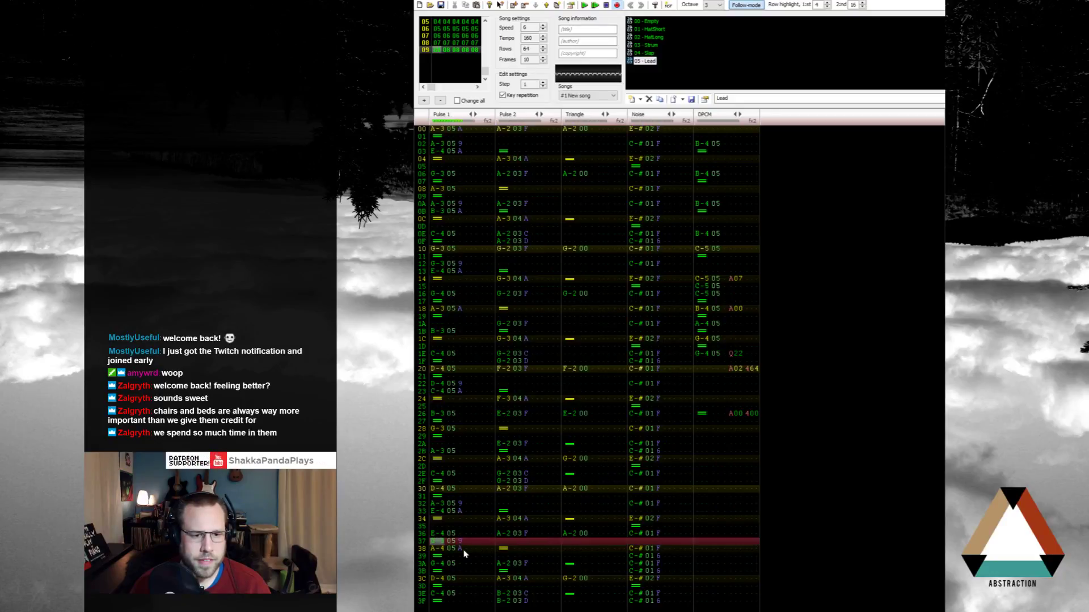
key(Up)
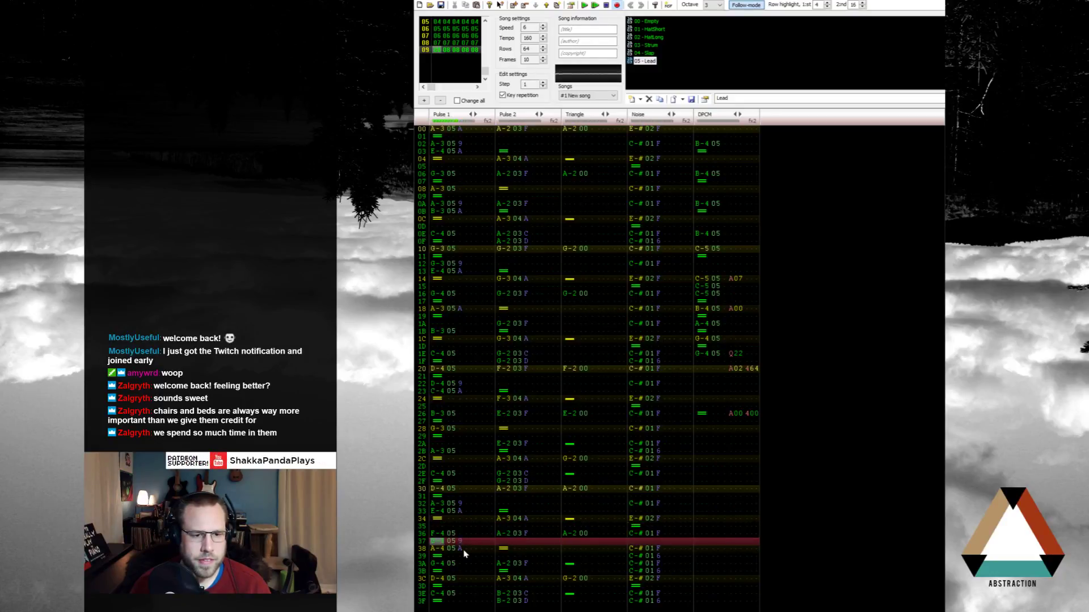
key(Up)
key(t)
key(Delete)
key(Down)
key(Down)
key(Down)
key(Down)
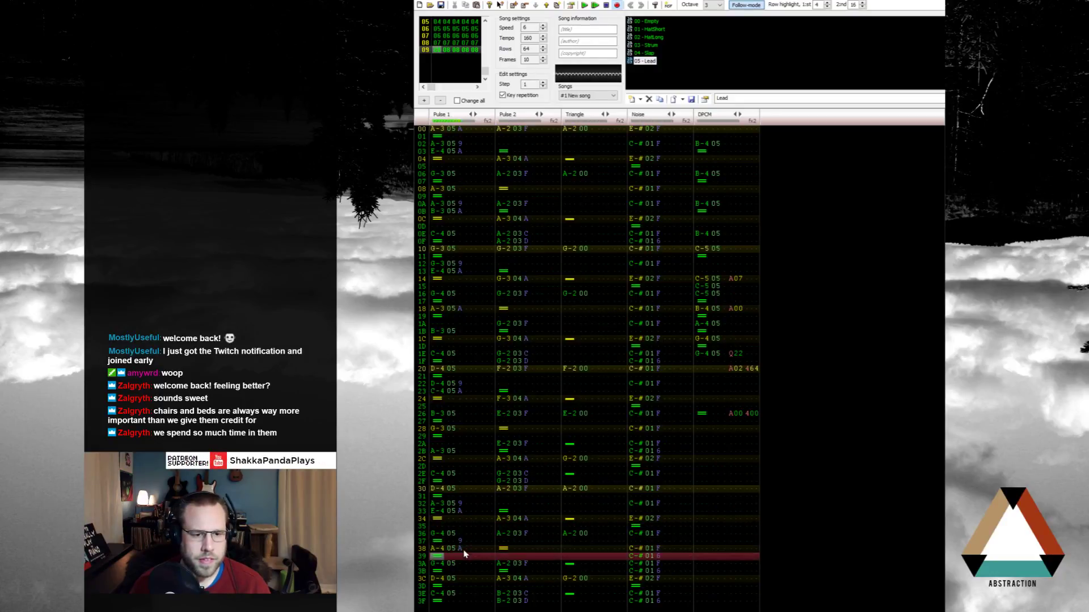
Step: Try F-4 on row 3C and E-4 on row 3E of Pulse 1
key(r)
key(Down)
key(e)
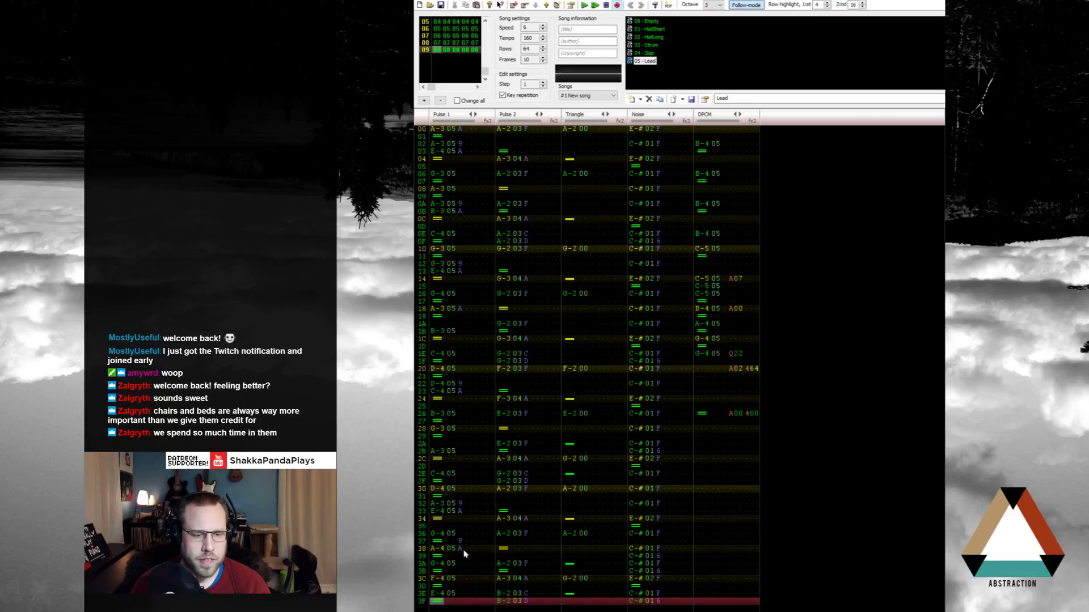
Step: Clear the Pulse 1 volume values on rows 36 to 38
key(Up)
key(Up)
key(Up)
key(Up)
key(Up)
key(Up)
key(Up)
key(shift+Up)
key(shift+Up)
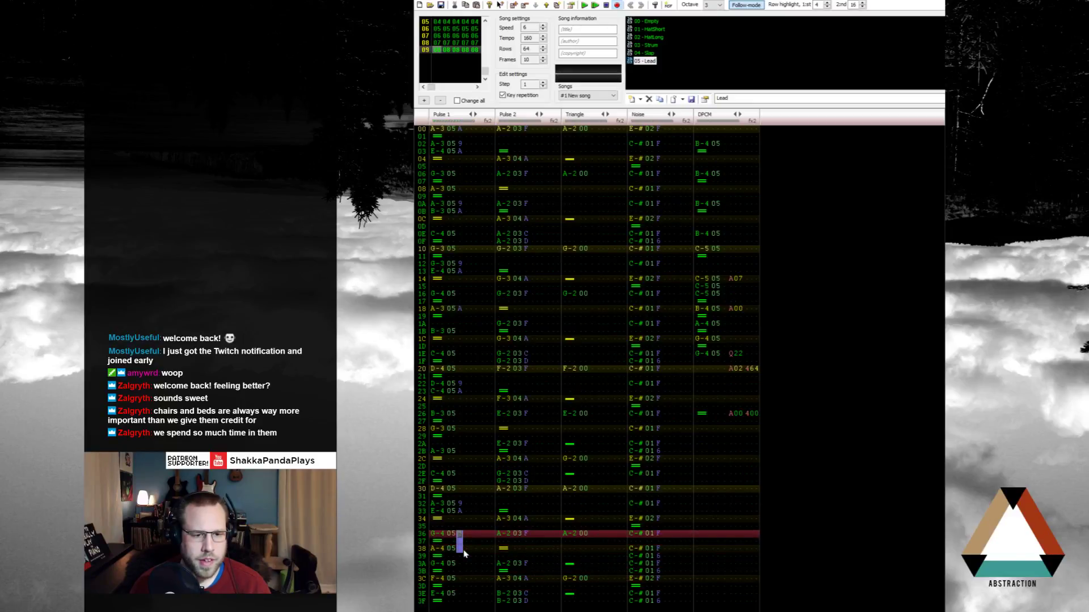
Step: Play back frame 09 from its first row, and listen to the song from the start of frame 00 into frame 05
key(Home)
key(Return)
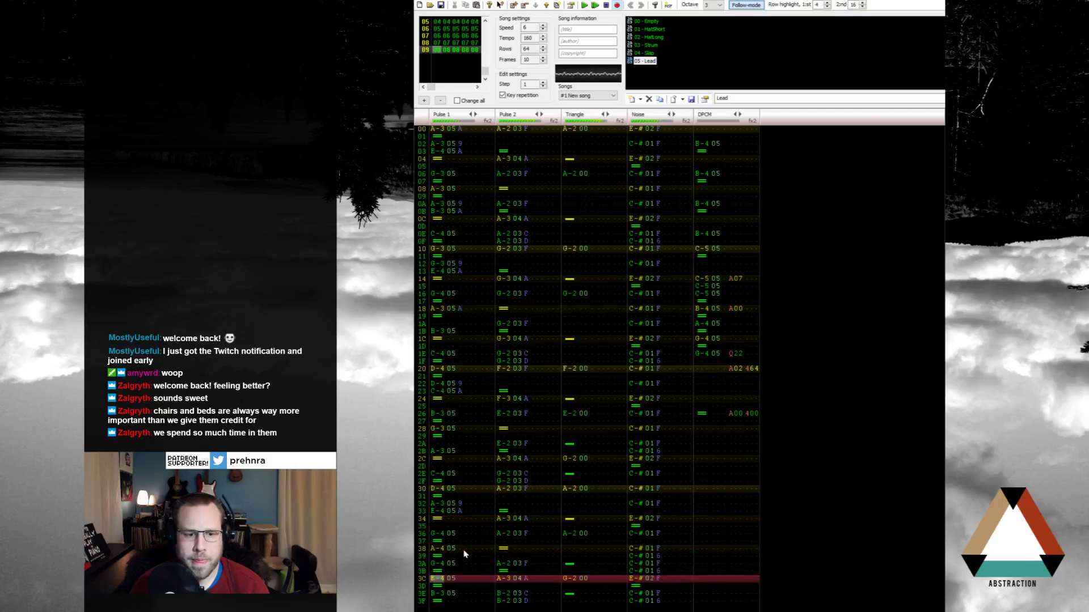
key(Return)
key(Up)
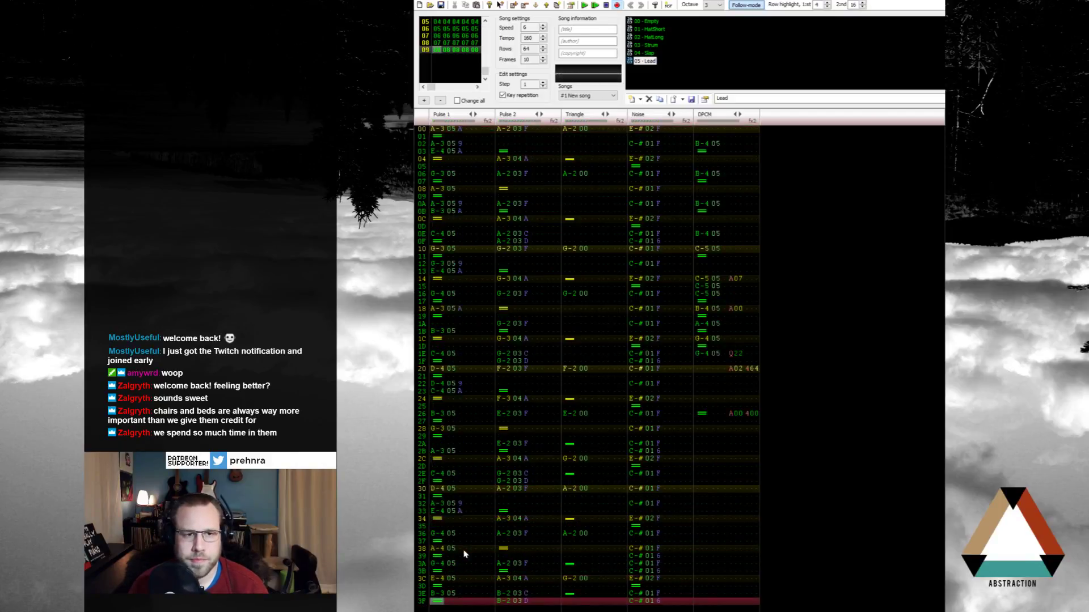
key(Down)
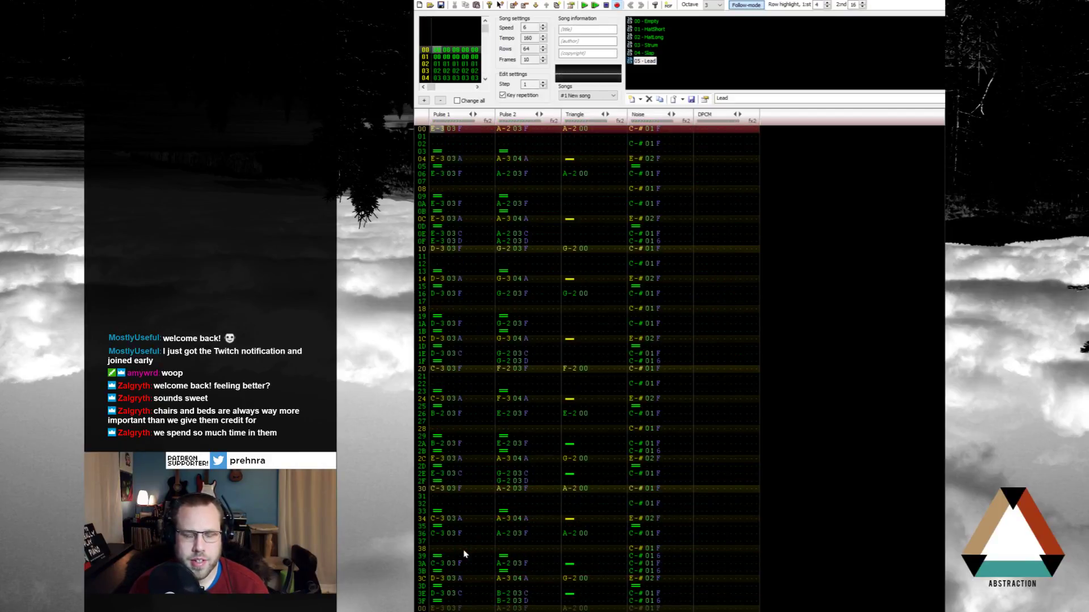
key(Return)
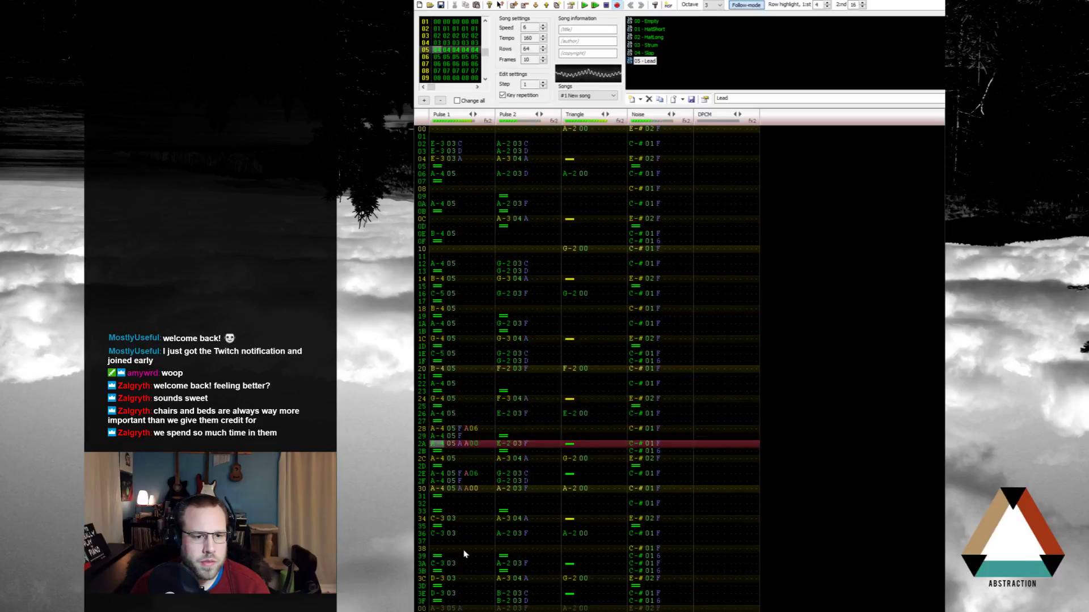
key(Return)
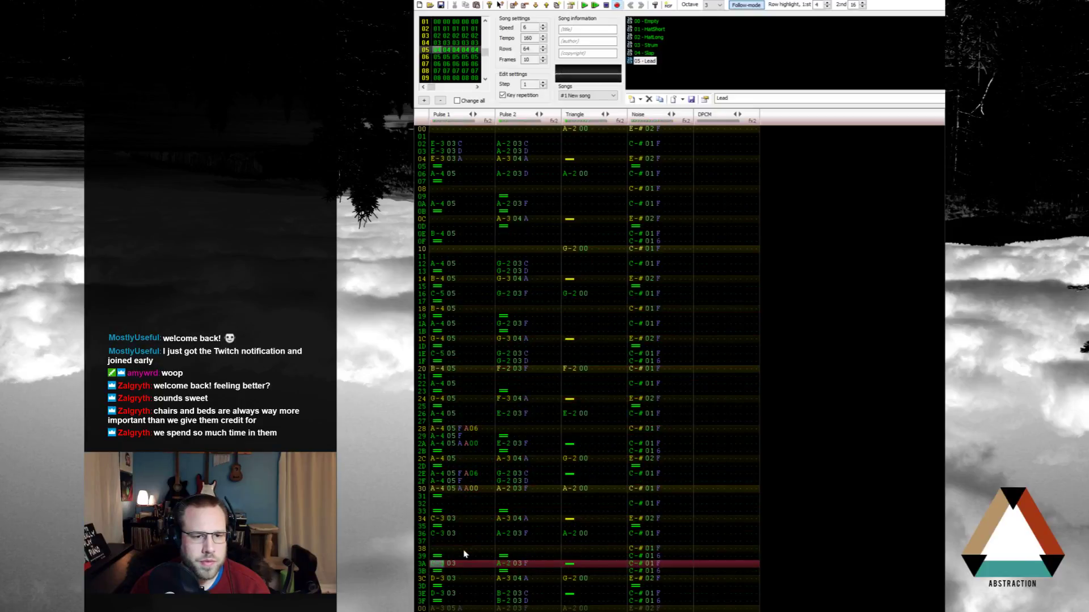
Step: Replay the middle of frame 05 and move the Pulse 1 B-4 note from row 18 to row 19
key(Up)
key(Up)
key(Up)
key(Up)
key(Up)
key(Up)
key(Up)
key(Up)
key(Up)
key(Up)
key(Up)
key(Up)
key(Up)
key(Up)
key(Up)
key(Up)
key(Up)
key(Up)
key(Up)
key(Up)
key(Return)
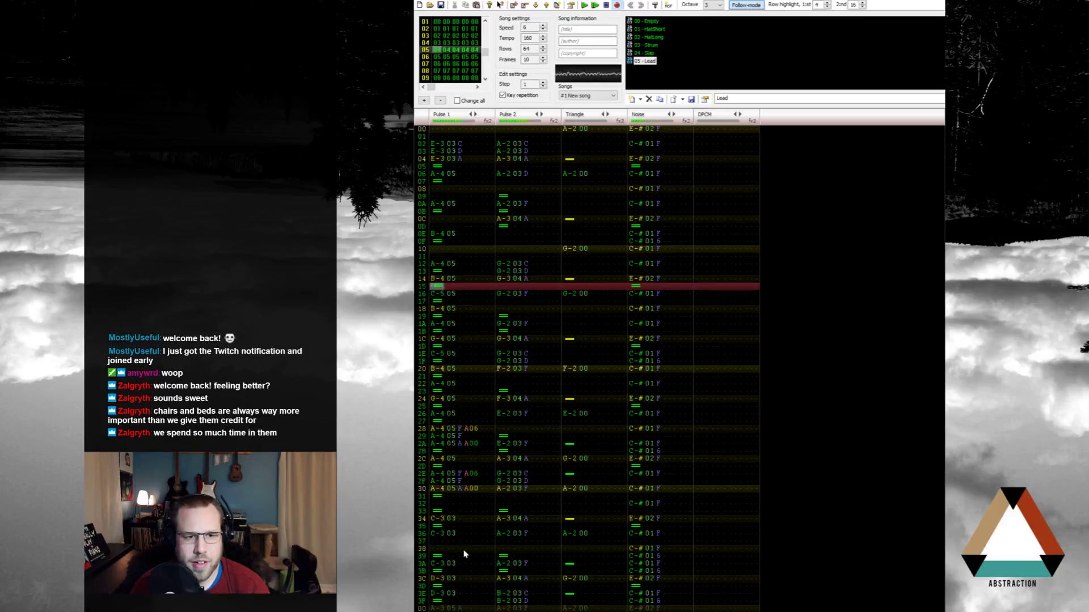
key(Return)
key(Up)
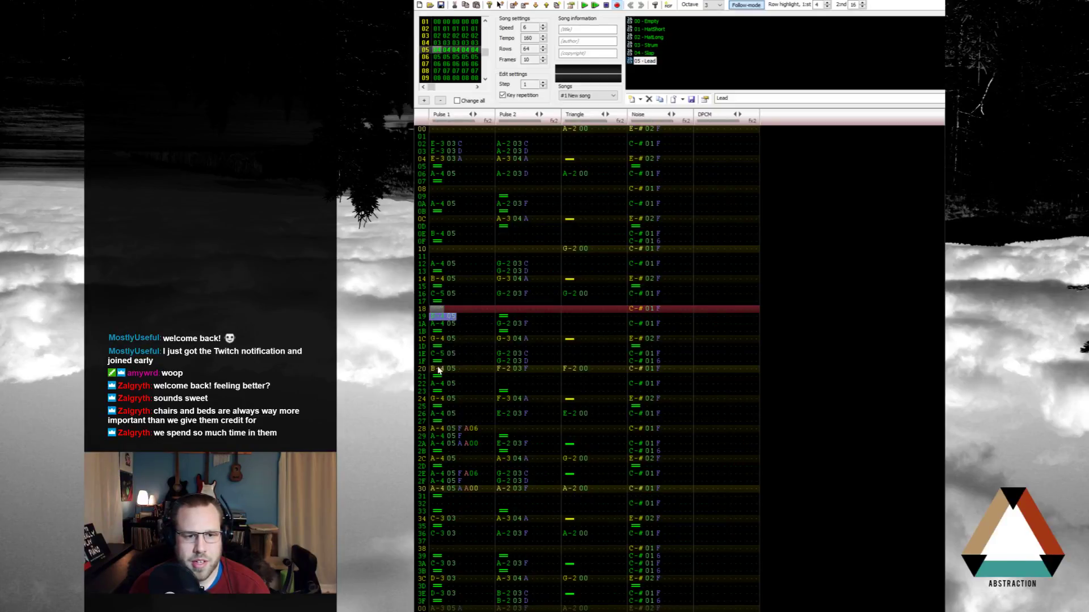
Step: Play on from the start of frame 05, and shift the Pulse 1 note cuts in frame 06 to rows 1C and 20
click(437, 129)
key(Return)
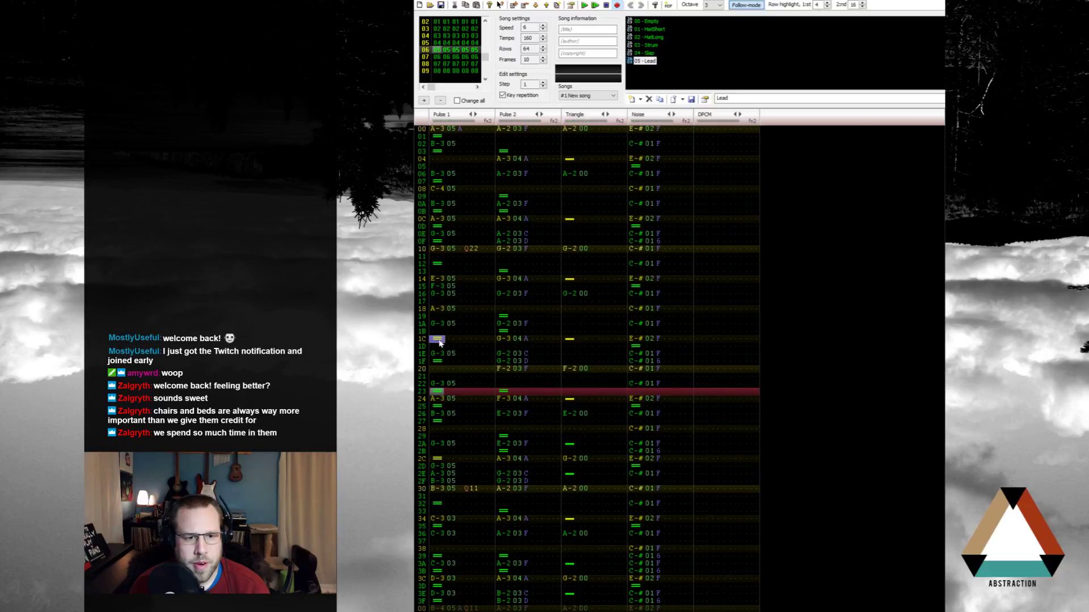
click(439, 363)
key(Down)
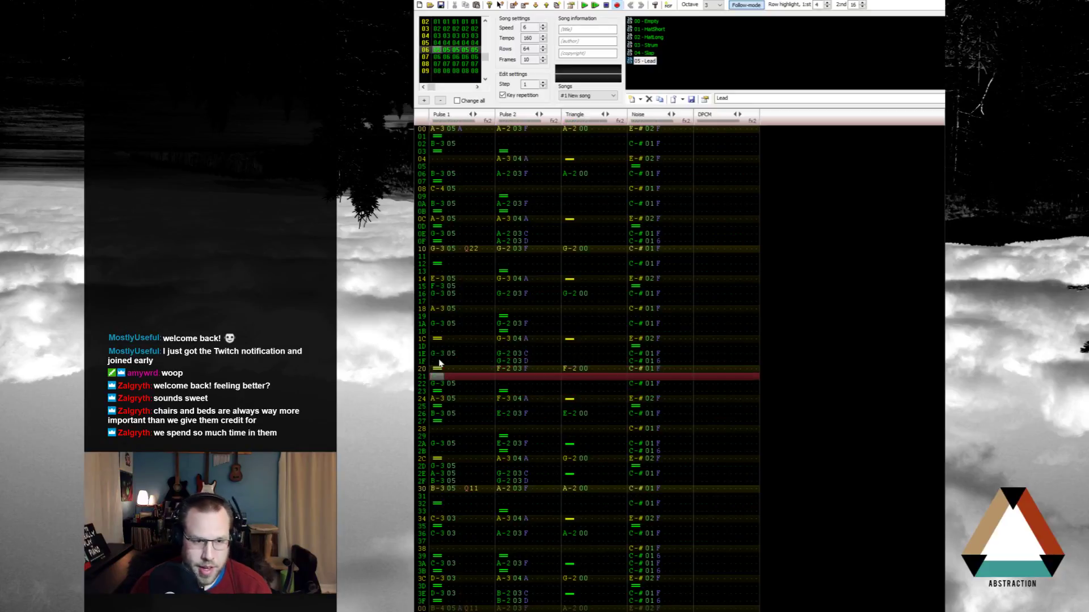
Step: Play on into frame 07 and re-enter the Pulse 1 note cut on row 18
key(Return)
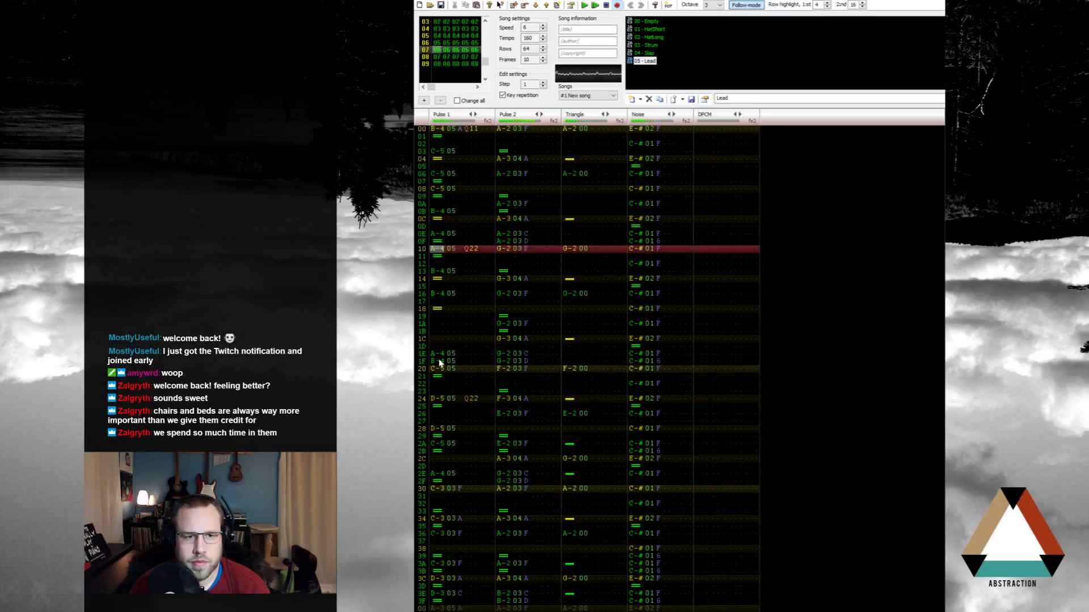
key(Up)
key(Up)
key(Up)
key(Up)
key(Up)
key(Up)
key(Up)
key(Up)
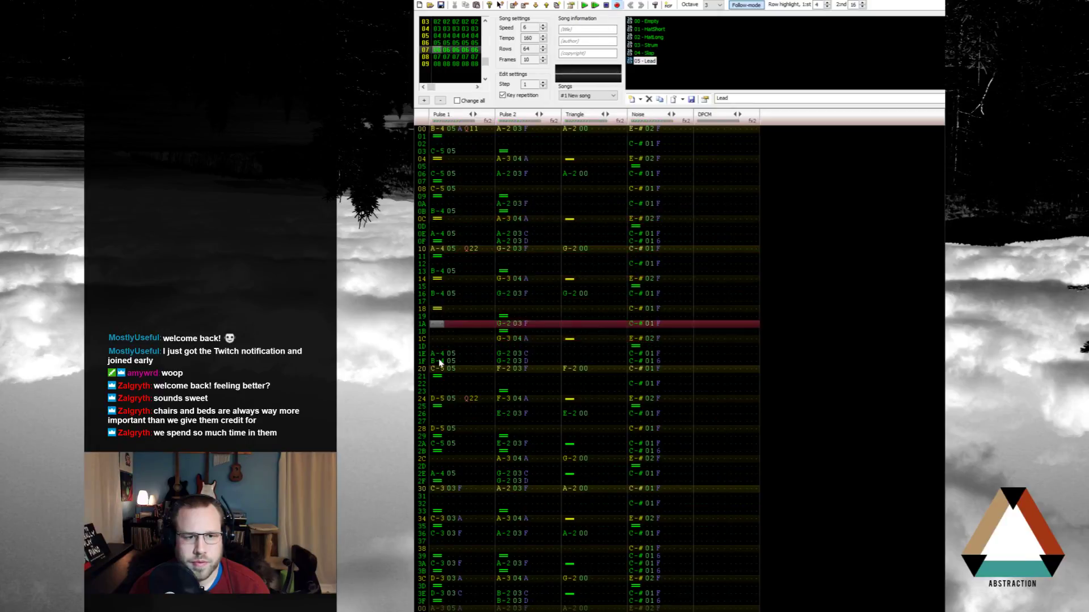
key(Delete)
key(backslash)
key(Down)
key(Return)
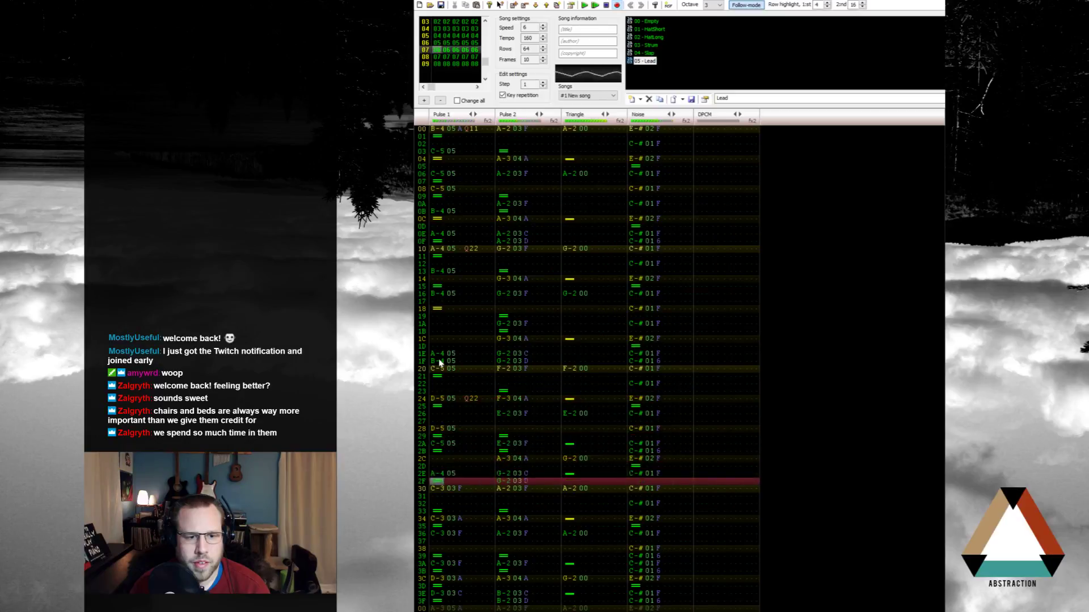
Step: Move the Pulse 1 note cut in frame 07 from row 2F to row 30, replacing the C-3 note, and play it back
key(Return)
key(Up)
key(Up)
key(Up)
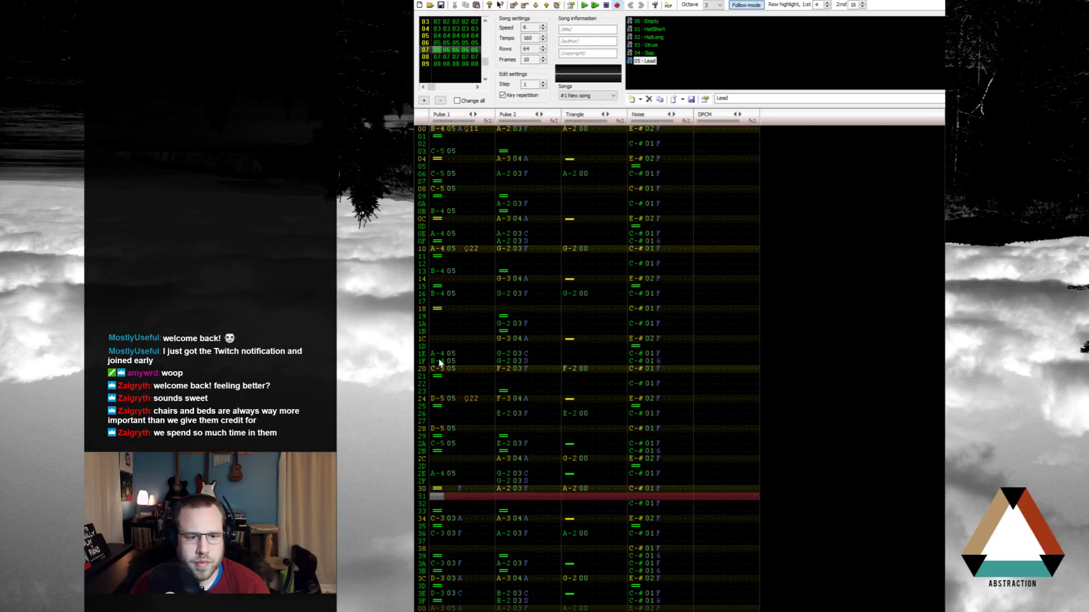
key(Down)
key(Down)
key(Down)
key(Down)
key(Down)
key(Down)
key(Down)
key(Down)
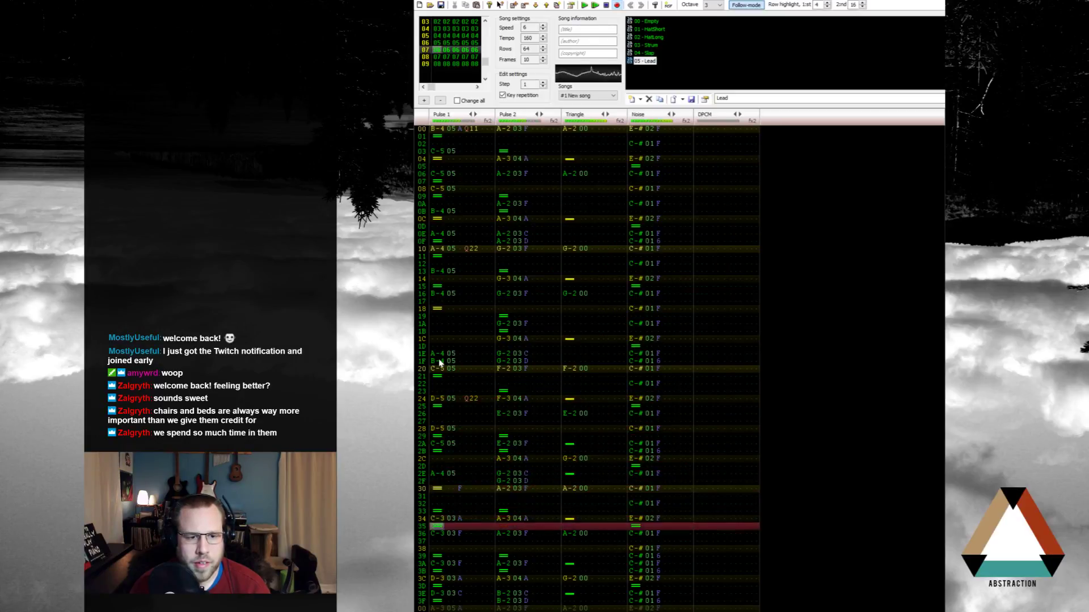
Step: Clear the Pulse 1 volume on row 30 of frame 07 and replay the passage
key(Up)
key(Up)
key(Up)
key(Up)
key(Up)
key(Up)
key(Up)
key(Right)
key(Right)
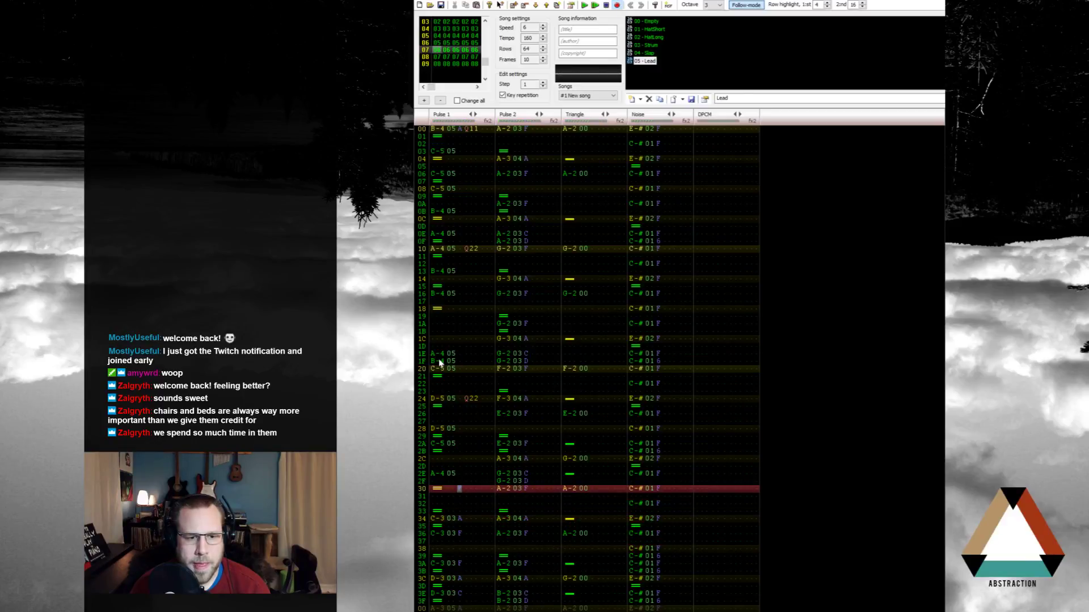
key(Return)
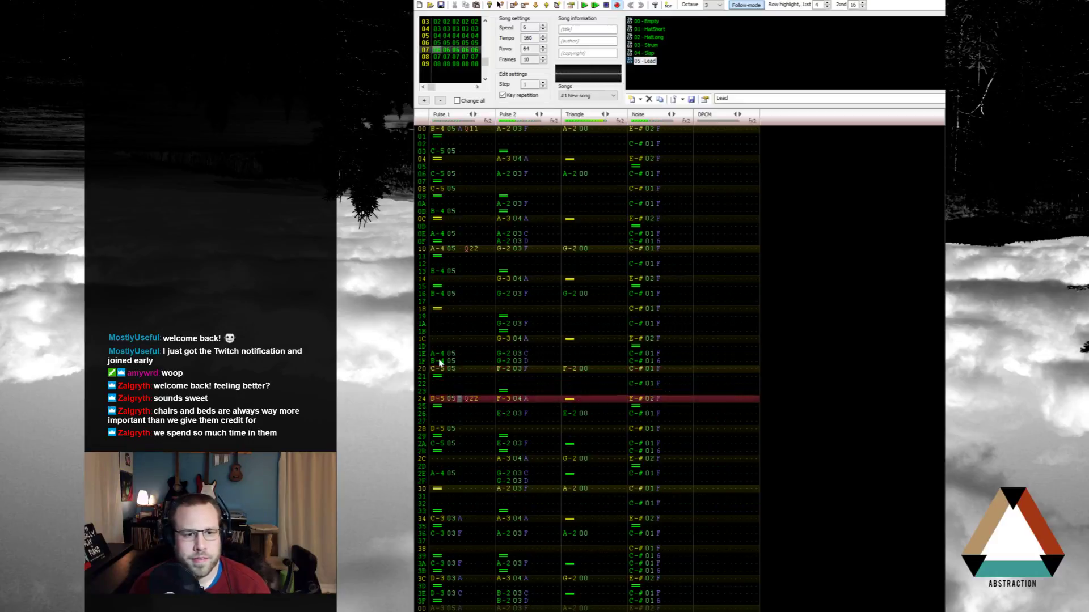
Step: Move the Pulse 1 note cut in frame 07 from row 18 to row 17, and play the song through to frame 08
scroll(439, 363, up, 4)
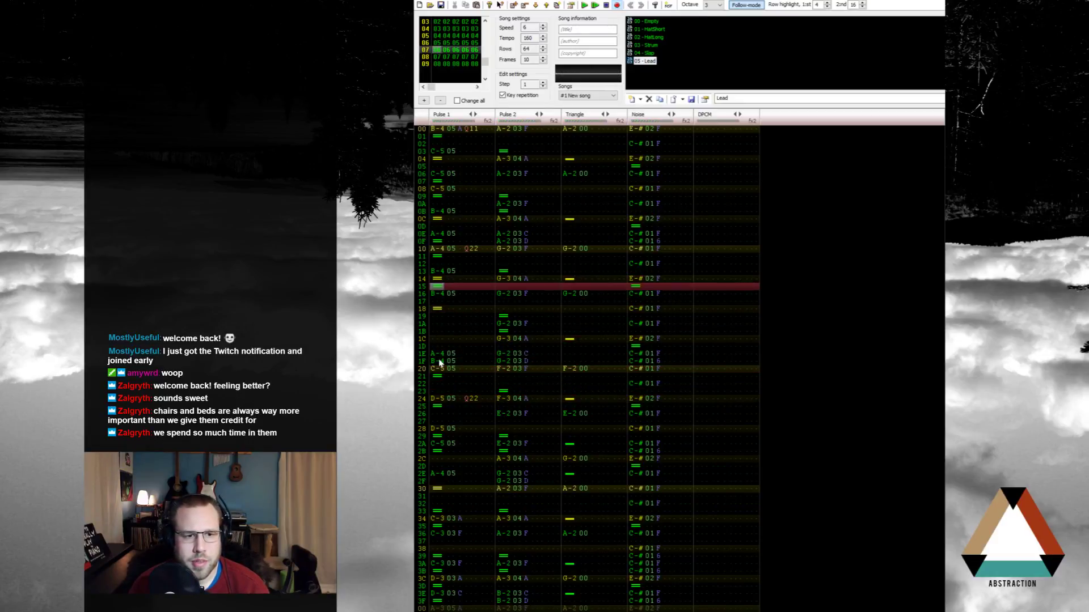
key(Down)
key(Down)
key(Return)
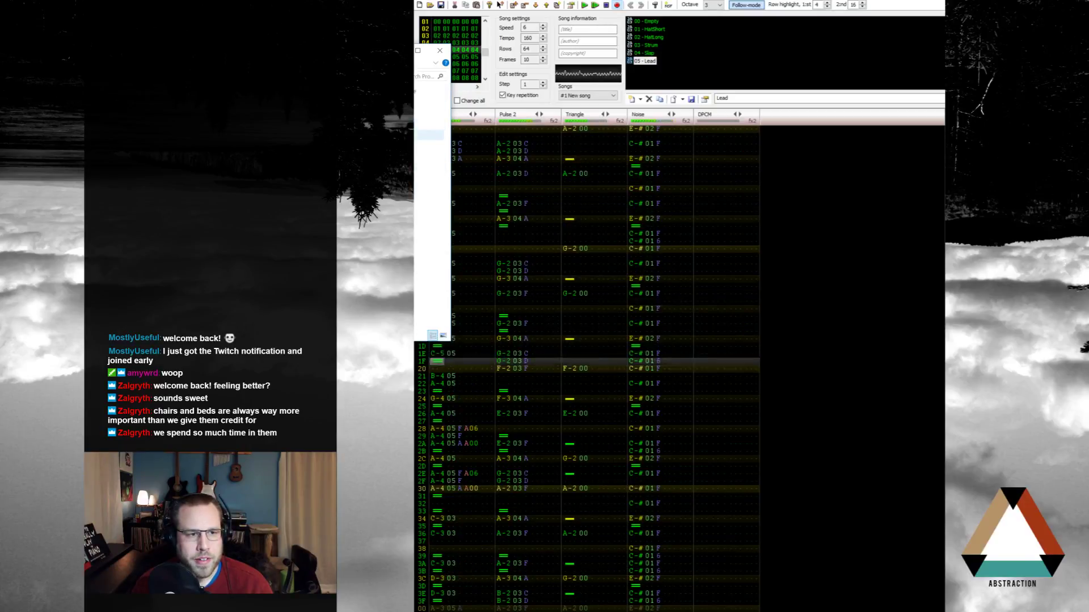
drag(392, 50, 394, 115)
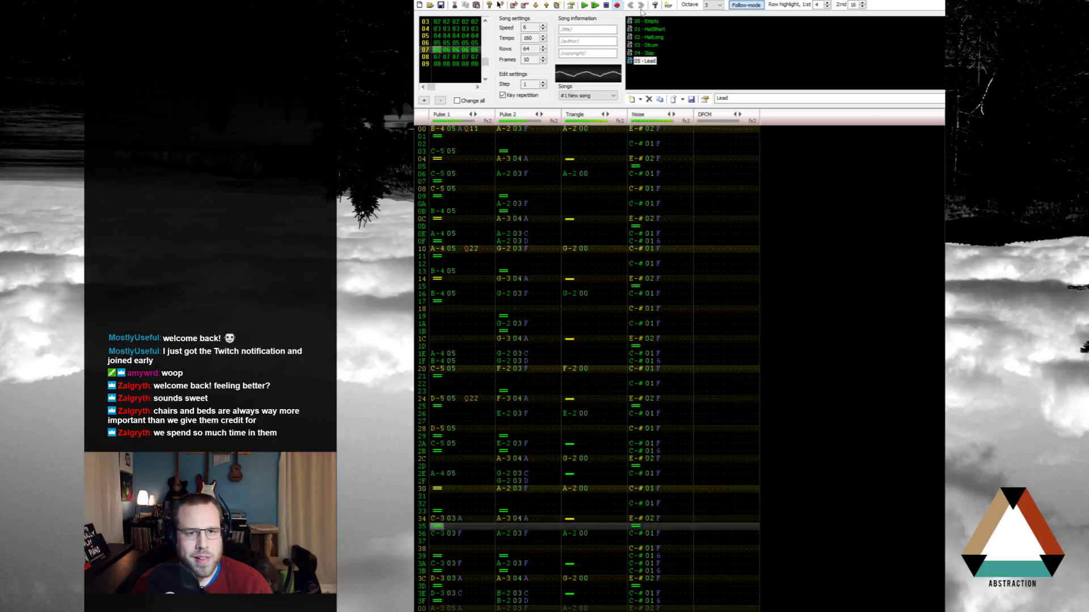
click(606, 5)
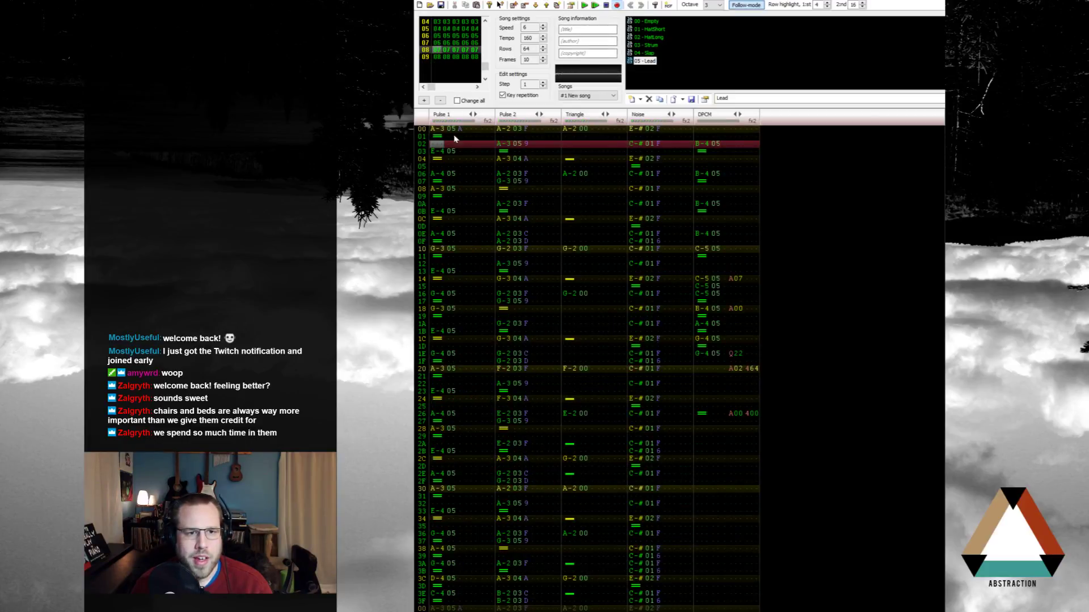
Step: Insert a new empty frame after frame 07 and return to frame 07
click(445, 44)
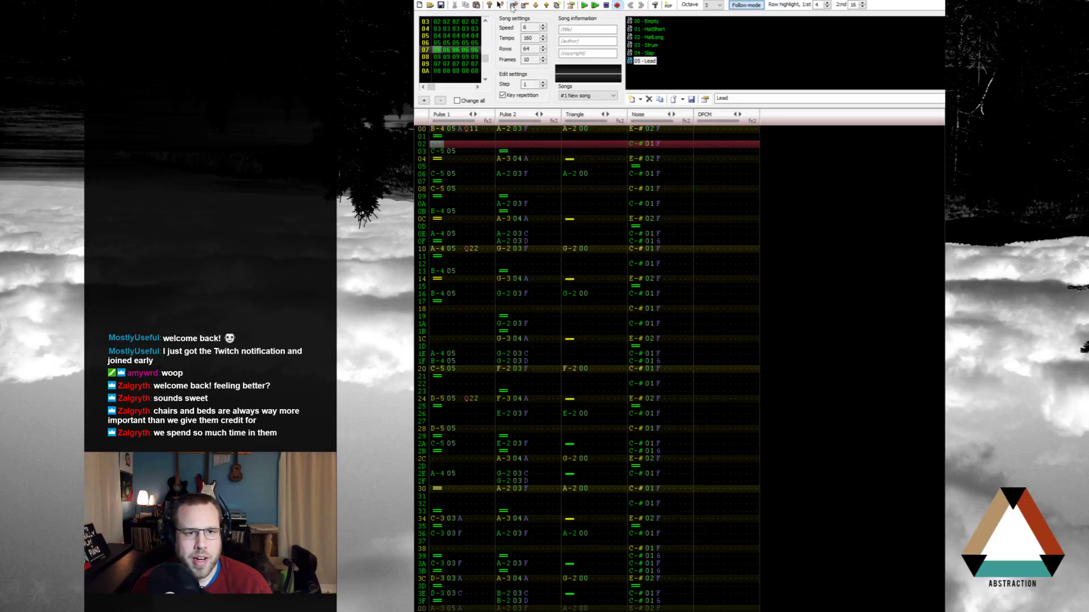
click(431, 56)
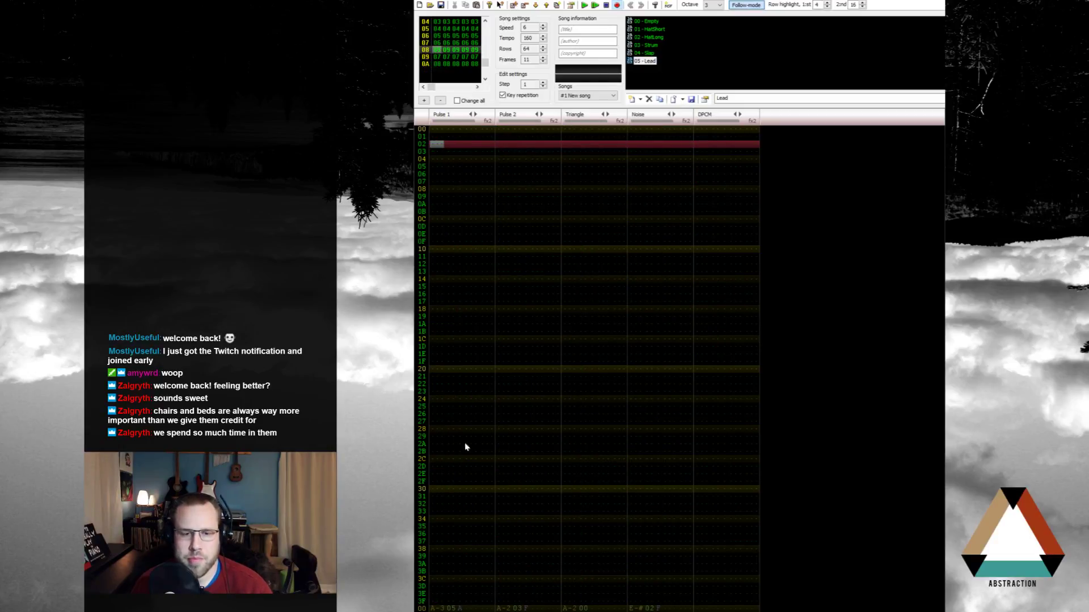
scroll(561, 315, up, 13)
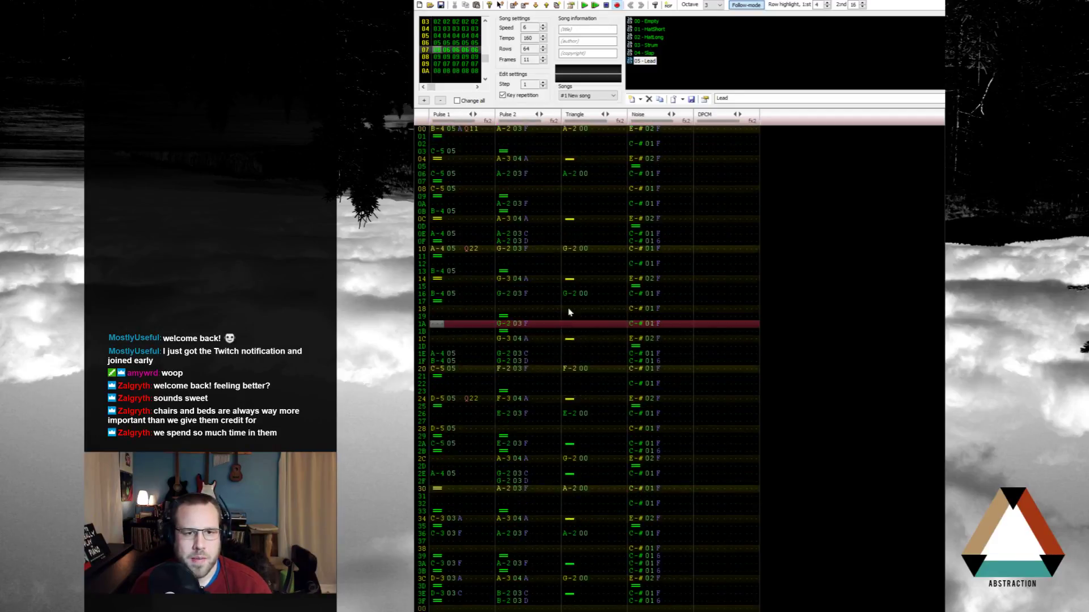
Step: Copy the Triangle and Noise patterns on rows 00 to 1F of frame 07 to the same rows of frame 08
click(648, 346)
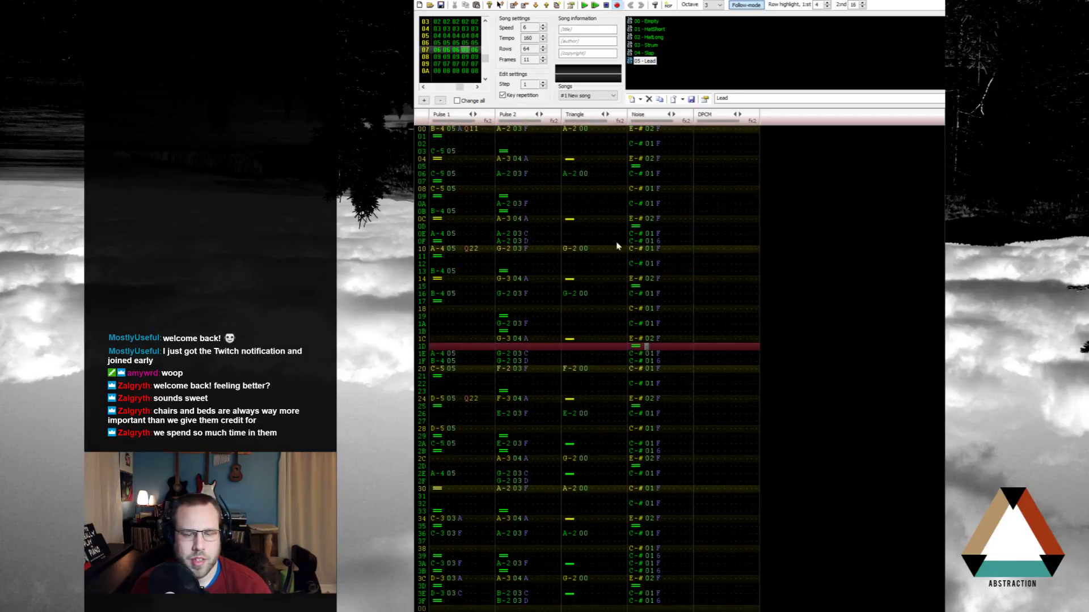
drag(574, 155, 680, 363)
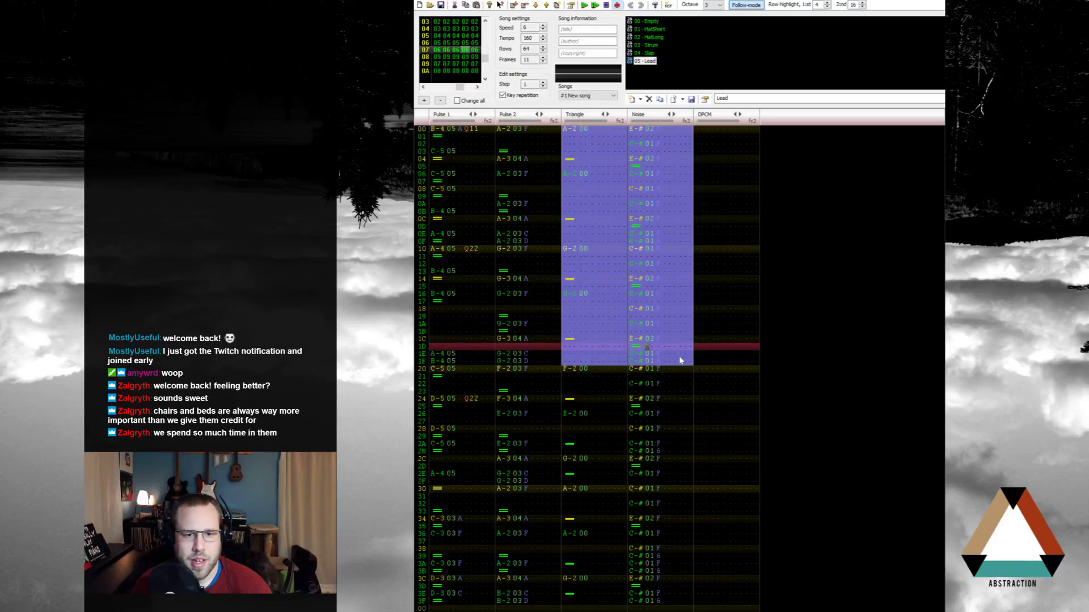
scroll(669, 351, down, 13)
click(565, 138)
key(ctrl+v)
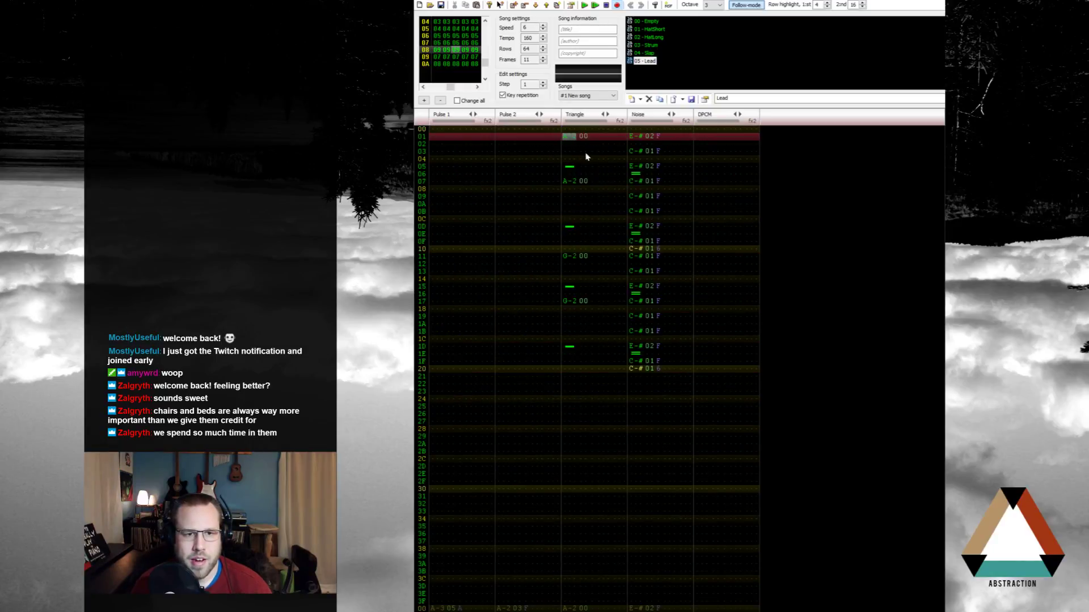
drag(569, 139, 667, 344)
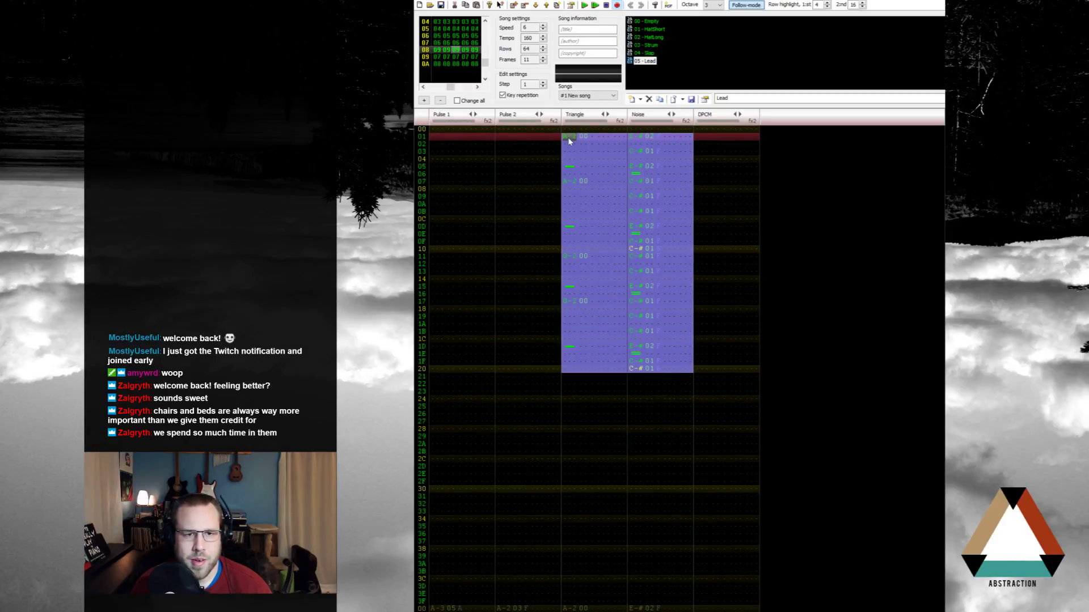
drag(569, 142, 569, 134)
Step: Cut frame 08 short by entering a D00 effect on row 1F of the DPCM channel
click(746, 369)
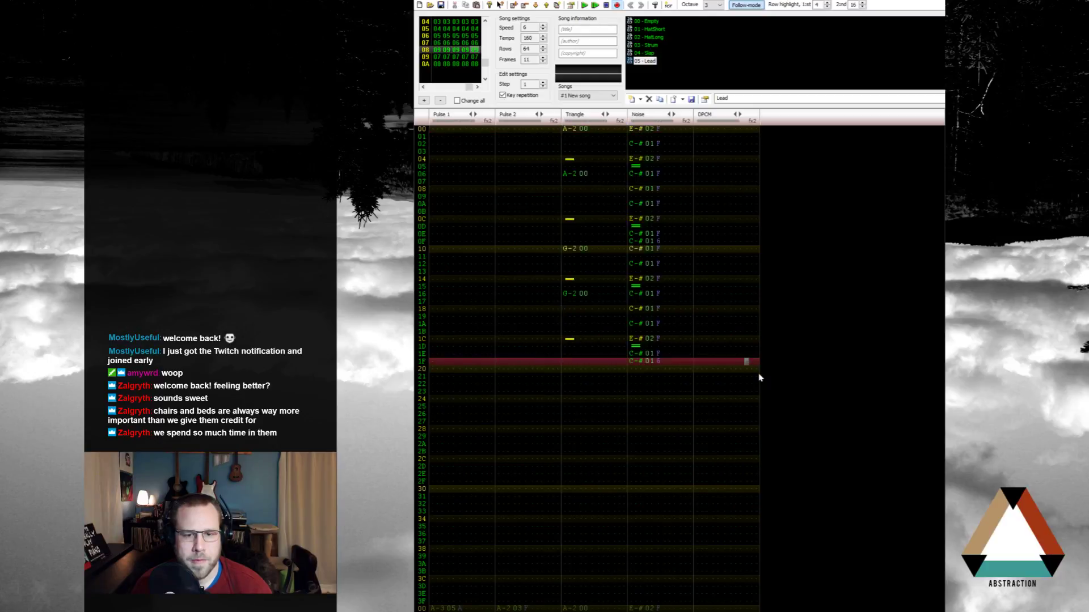
scroll(759, 374, down, 8)
scroll(746, 362, up, 5)
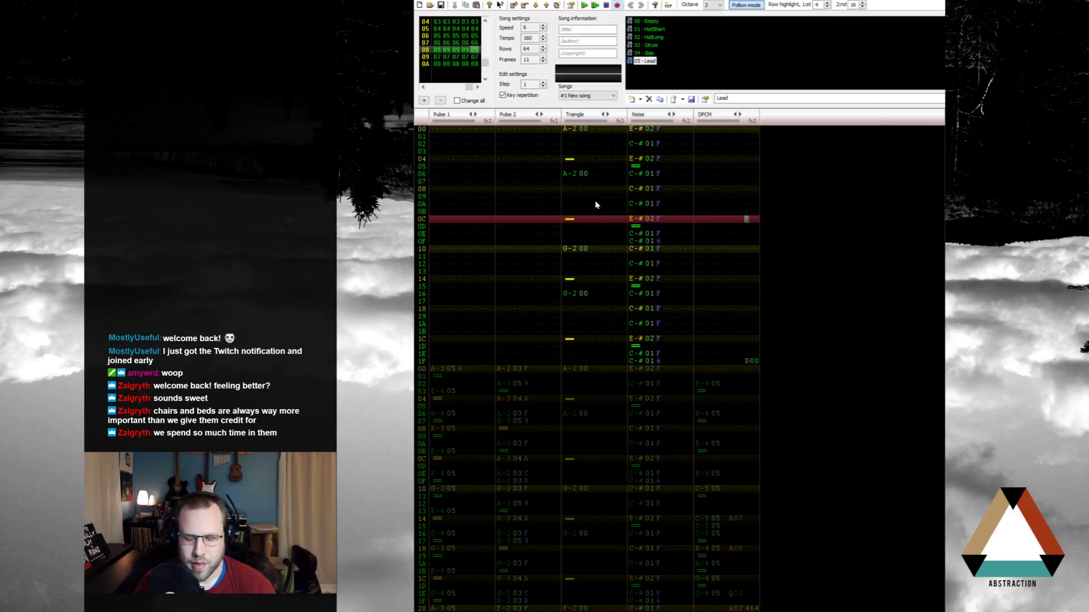
Step: Change the Triangle notes in frame 08 to C-3 on row 10 and B-2 on row 16, and play the frame back
click(570, 130)
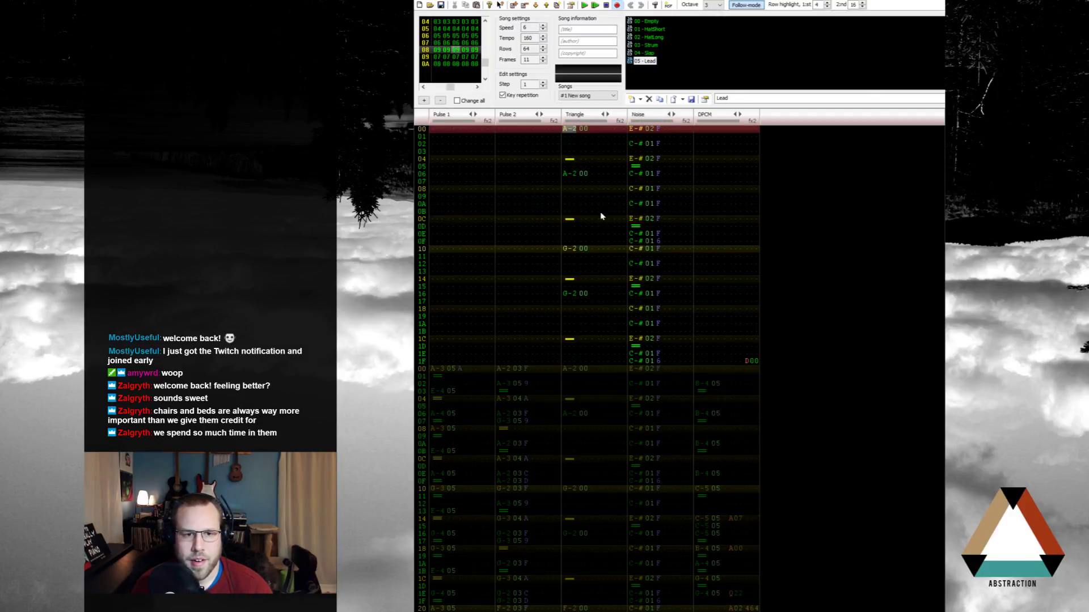
click(569, 249)
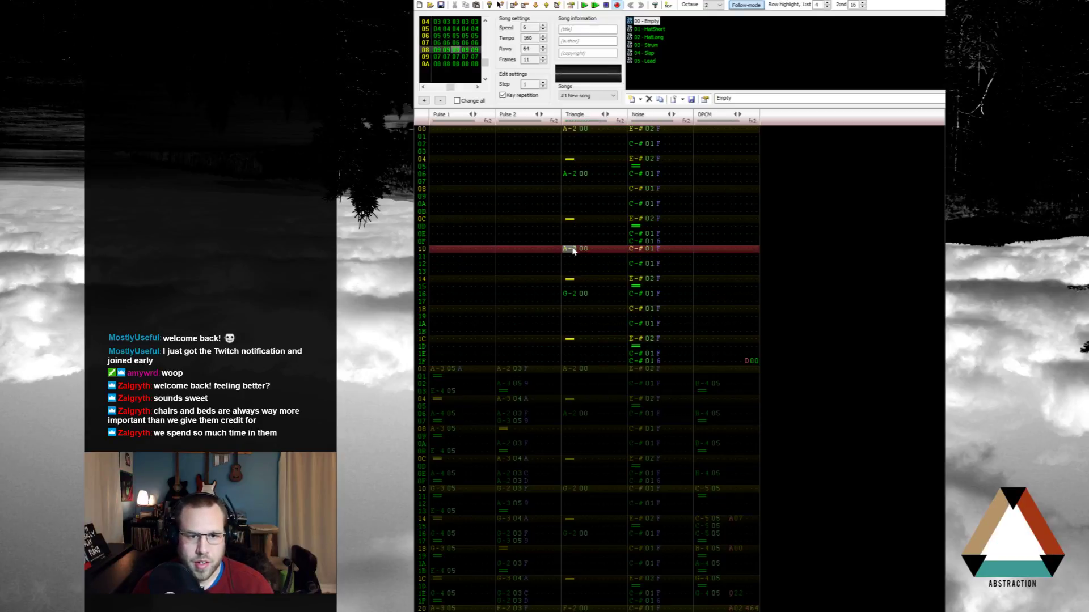
key(Down)
key(Down)
key(Down)
key(Down)
key(Down)
key(m)
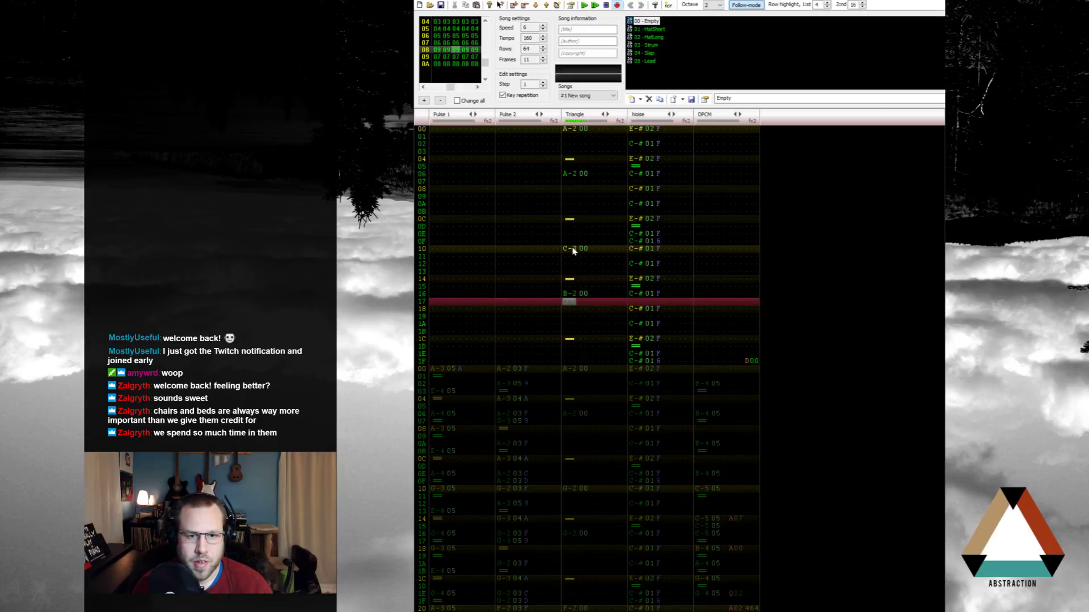
key(Return)
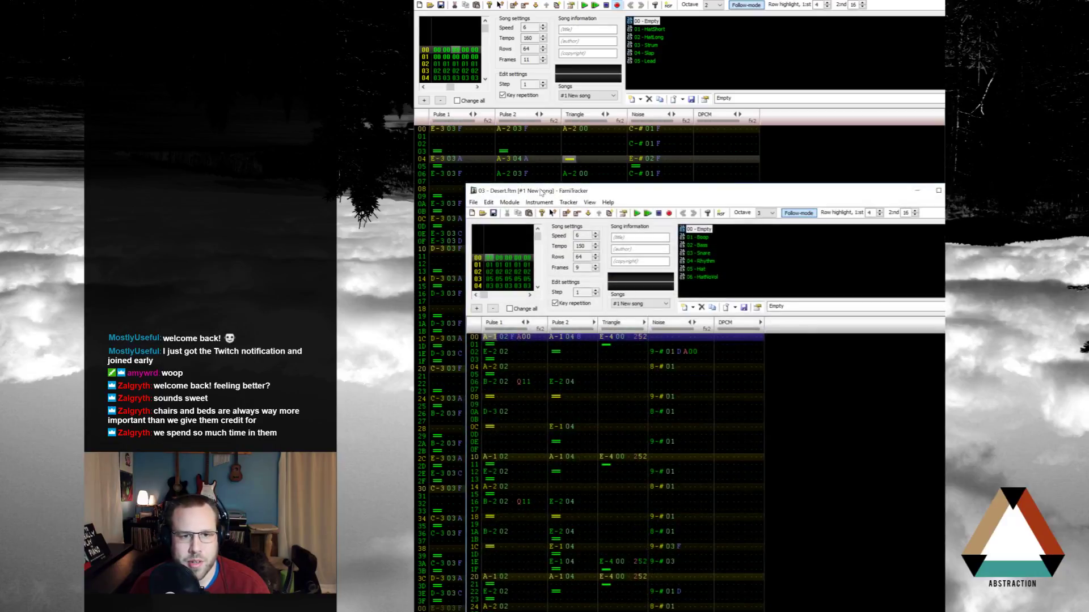
Step: Listen to the Desert.ftm song and the one-frame module at tempo 180, and close the latter
drag(540, 193, 531, 0)
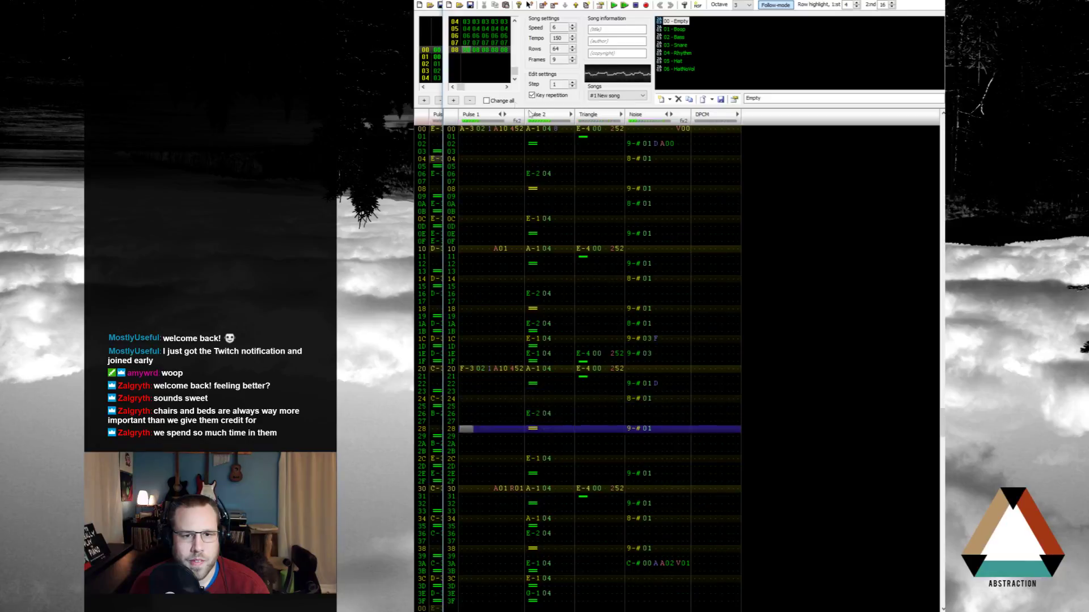
click(636, 8)
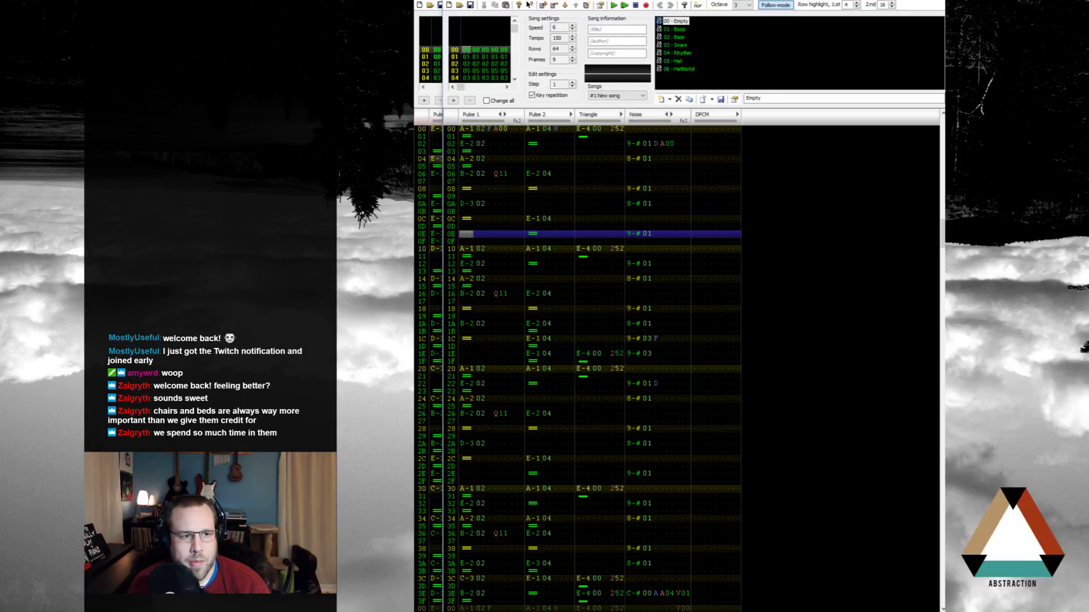
key(alt+Tab)
key(alt+Tab)
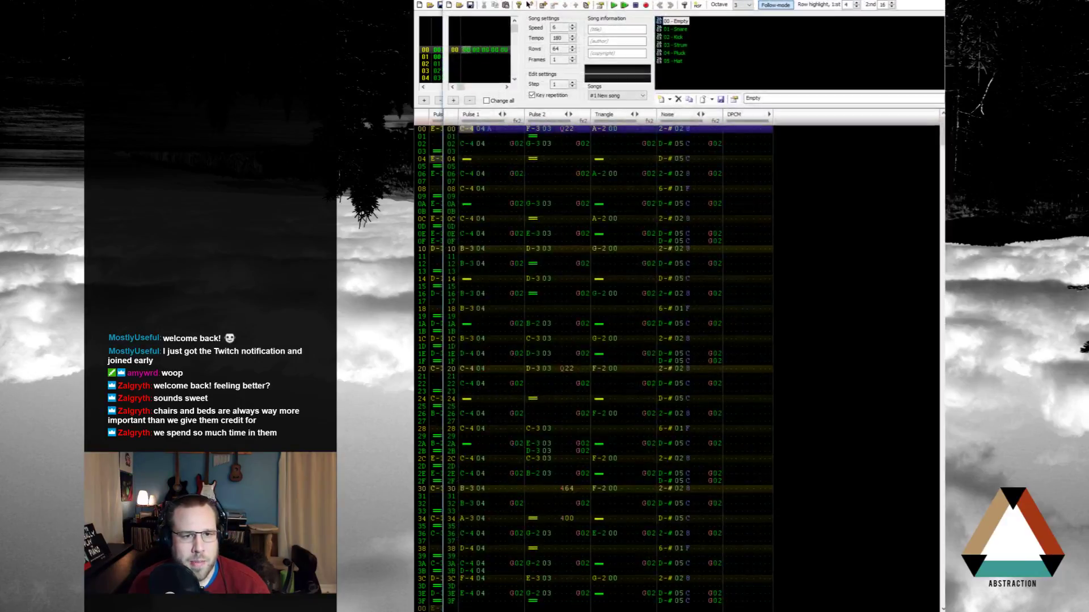
click(614, 6)
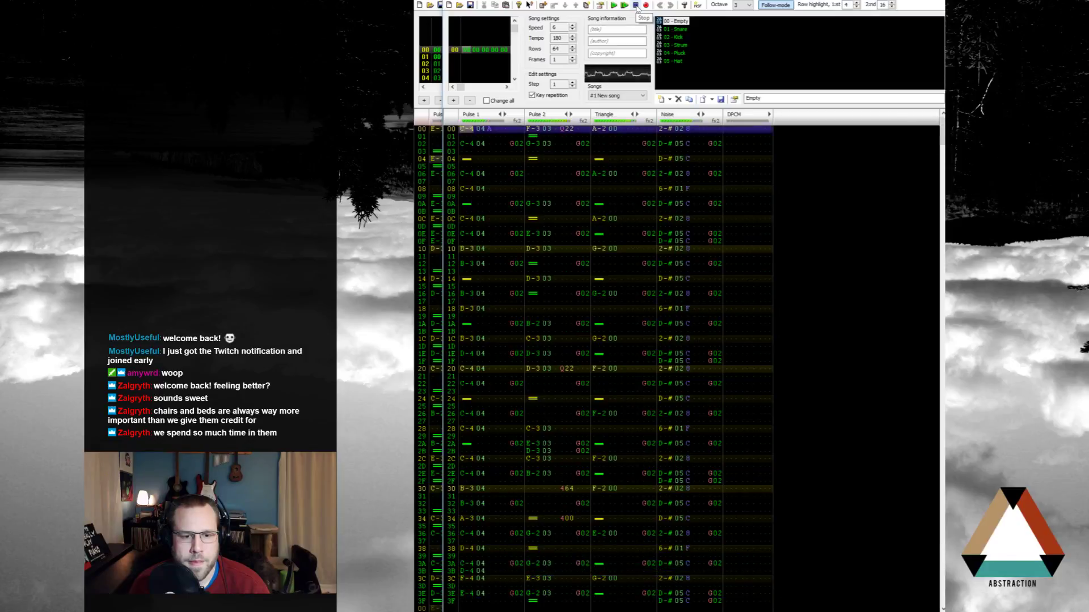
click(636, 5)
key(alt+F4)
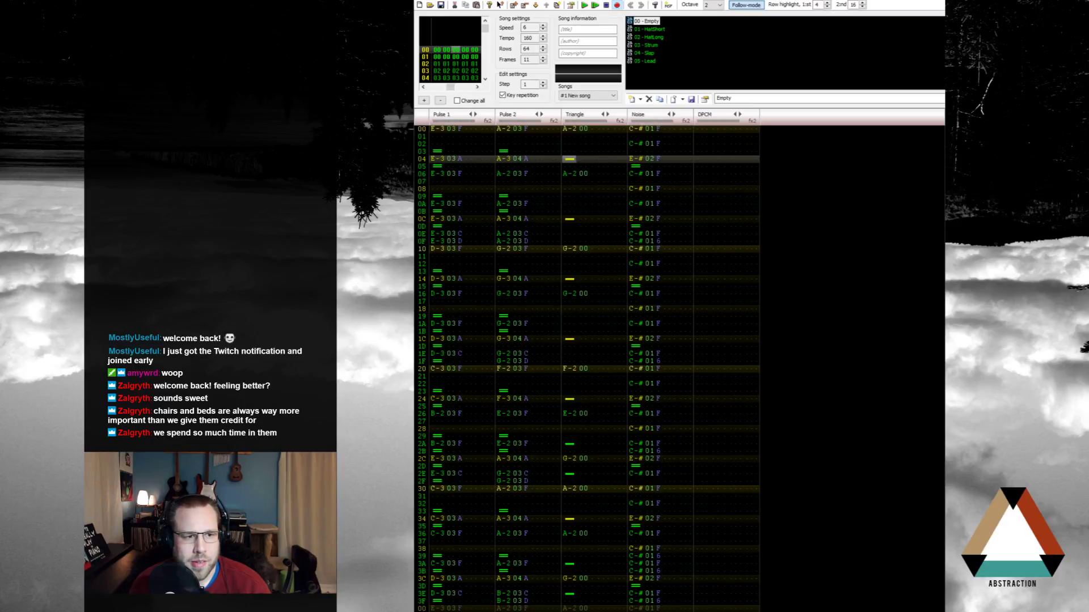
Step: Look through two more two-frame modules, play the one with the Pluck, SquareBass and Hat instruments, and close it
key(alt+Tab)
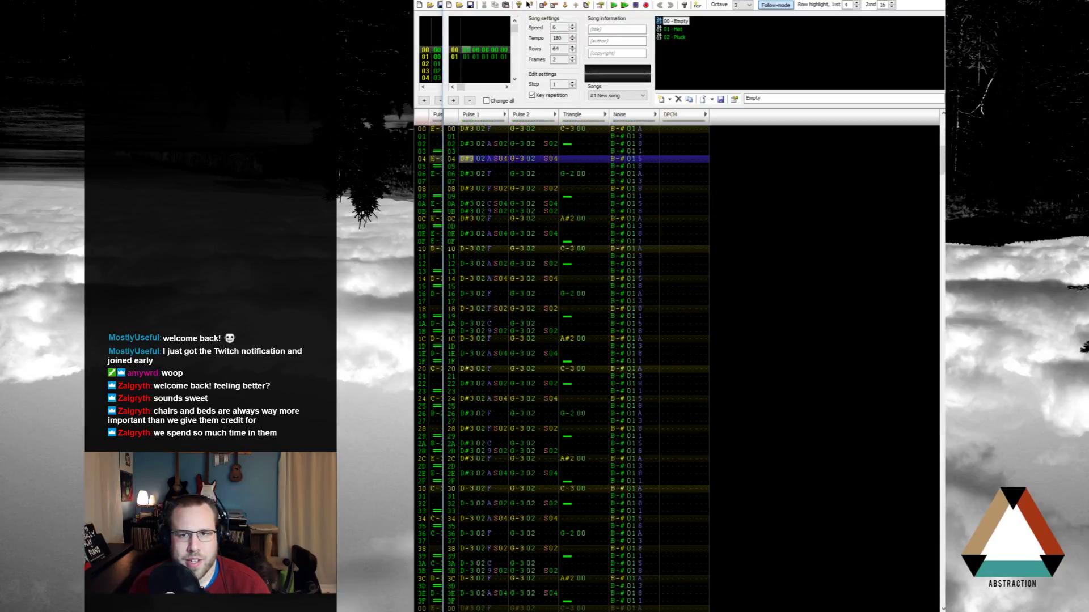
key(alt+Tab)
key(alt+Tab)
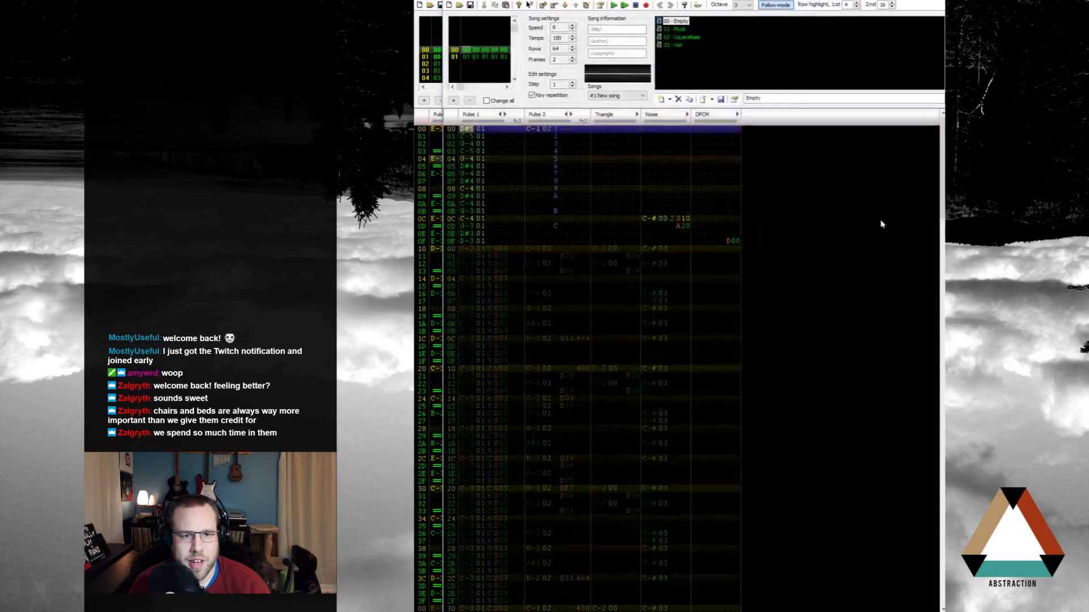
click(615, 6)
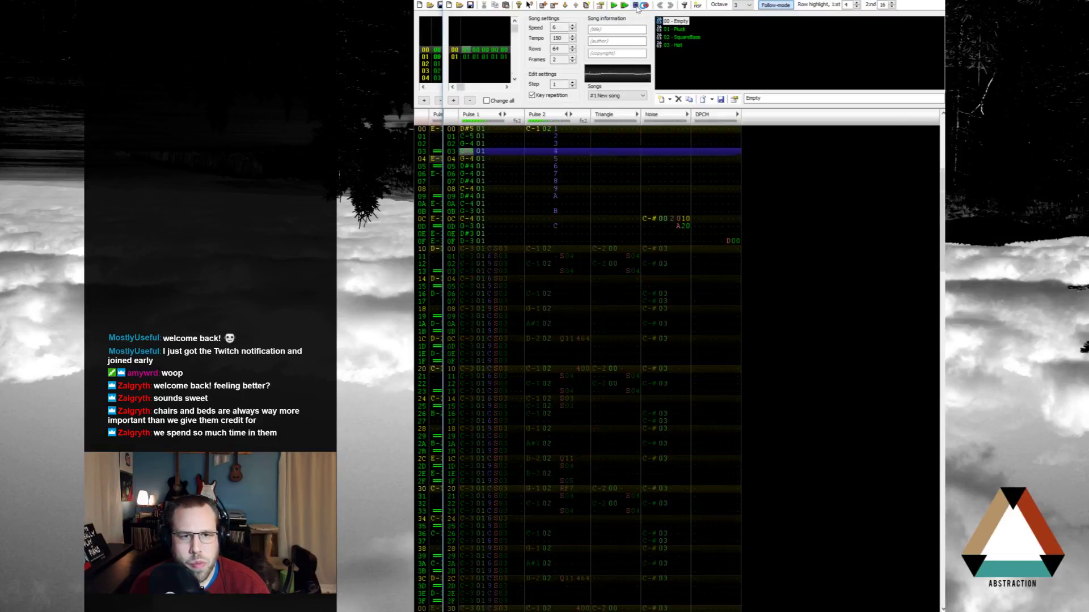
key(alt+F4)
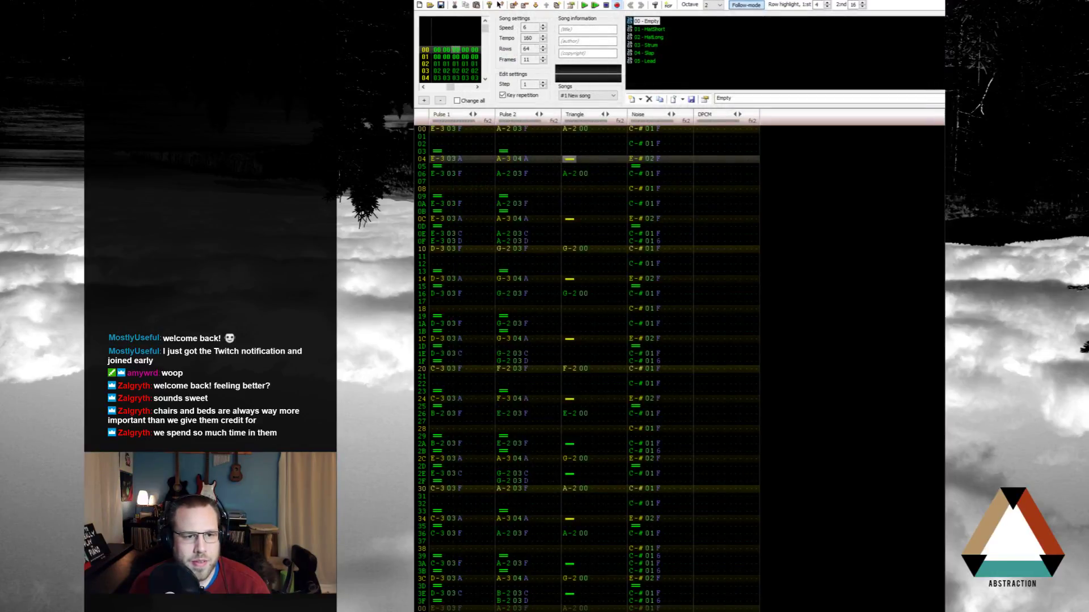
Step: Listen to the three-frame Lead, Pluck and Counter module, glance at the eight-frame module, and return to the working song
key(alt+Tab)
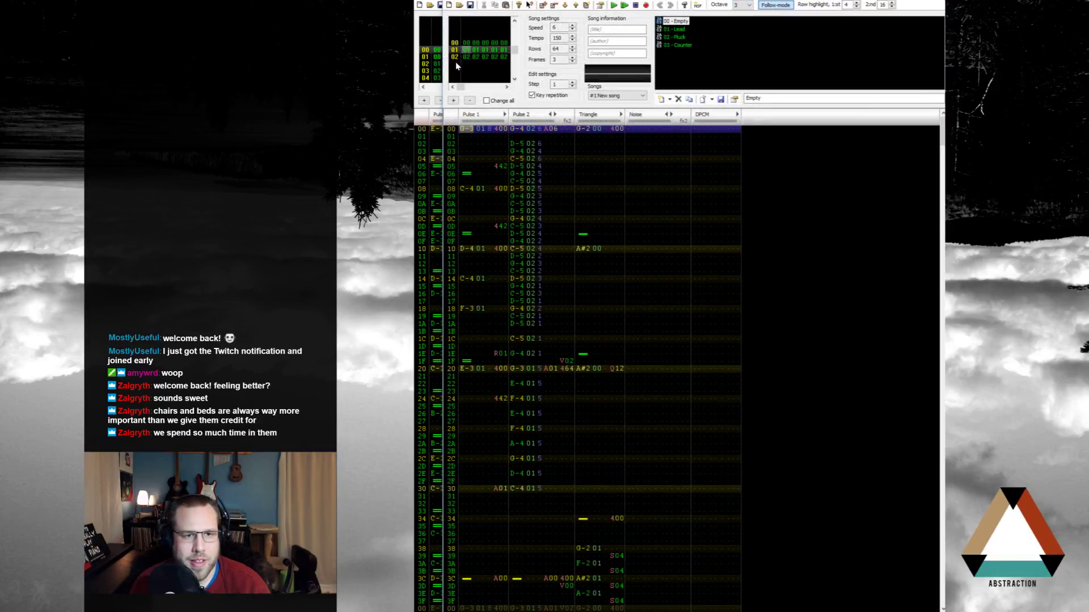
click(456, 63)
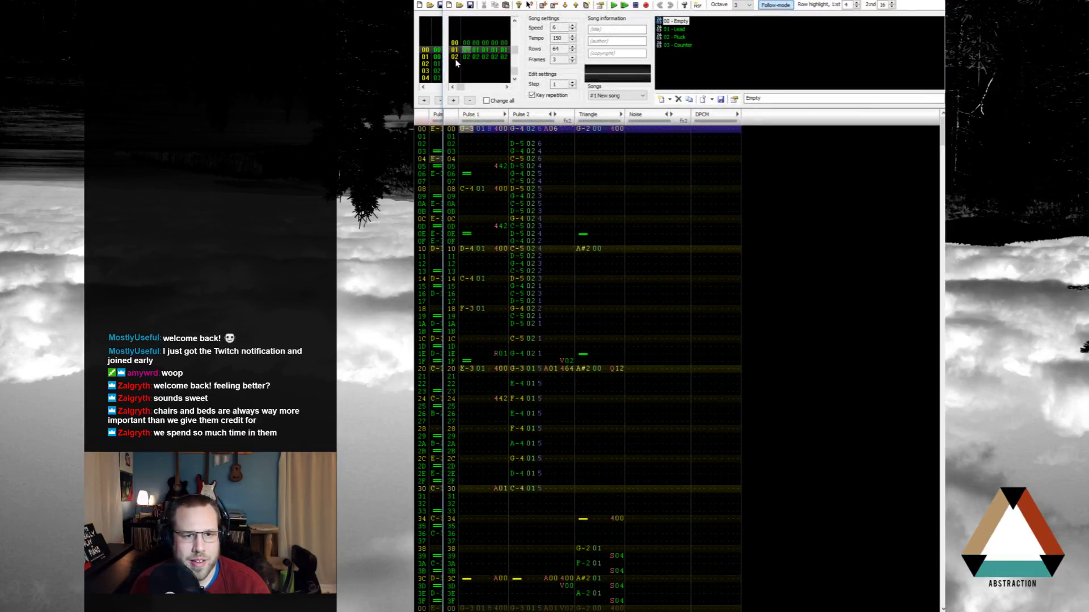
click(612, 6)
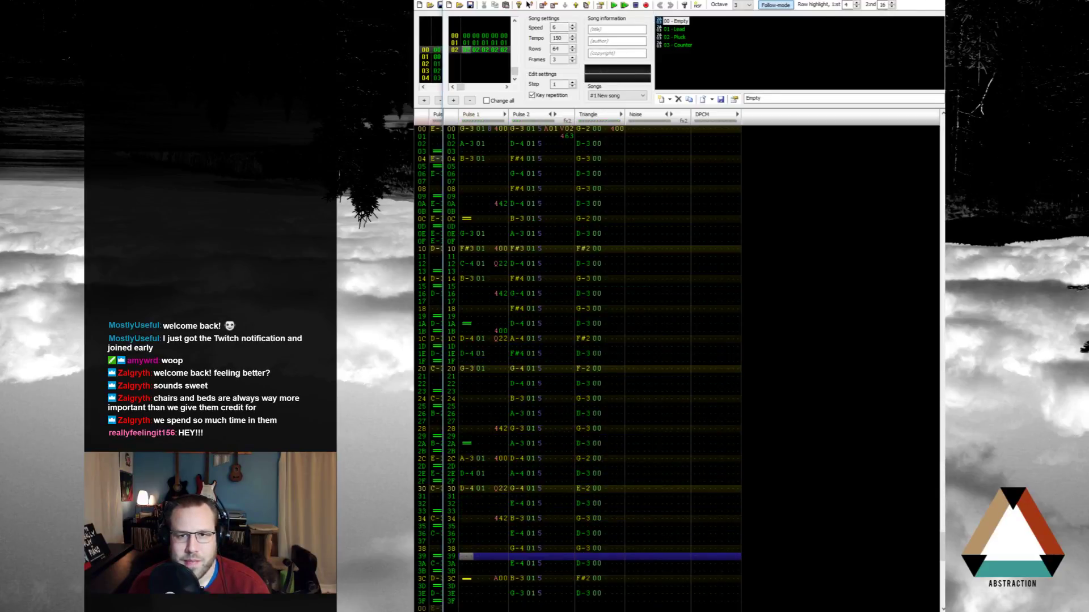
key(alt+Tab)
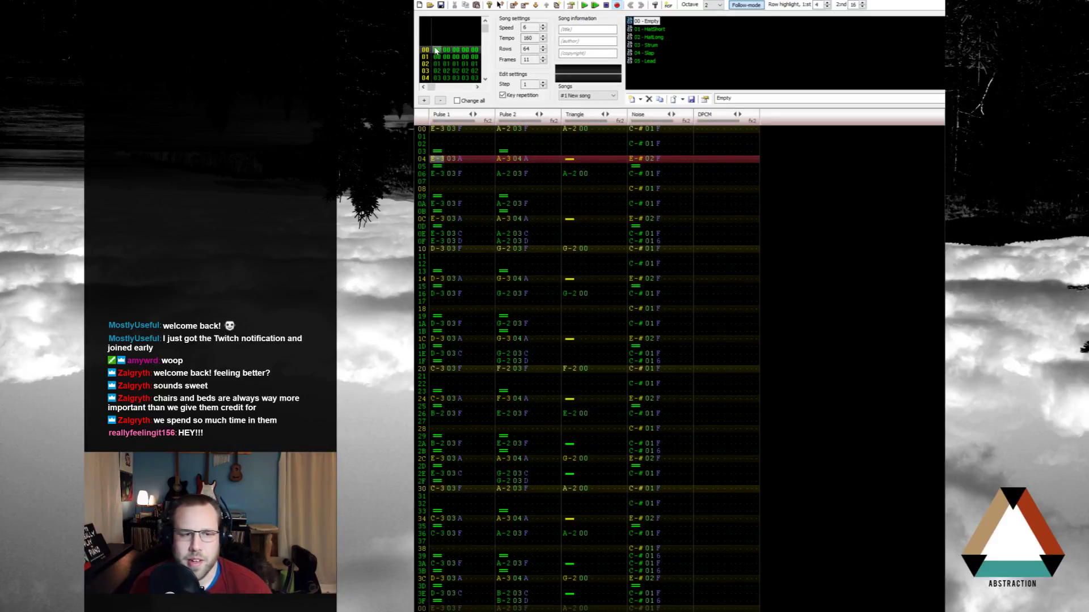
key(alt+Tab)
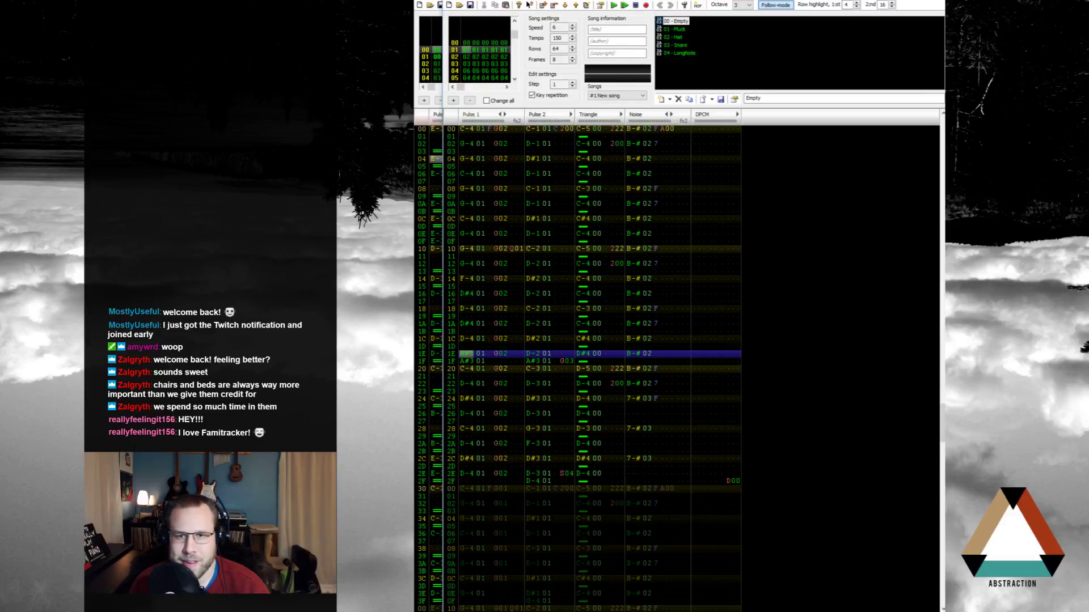
key(alt+Tab)
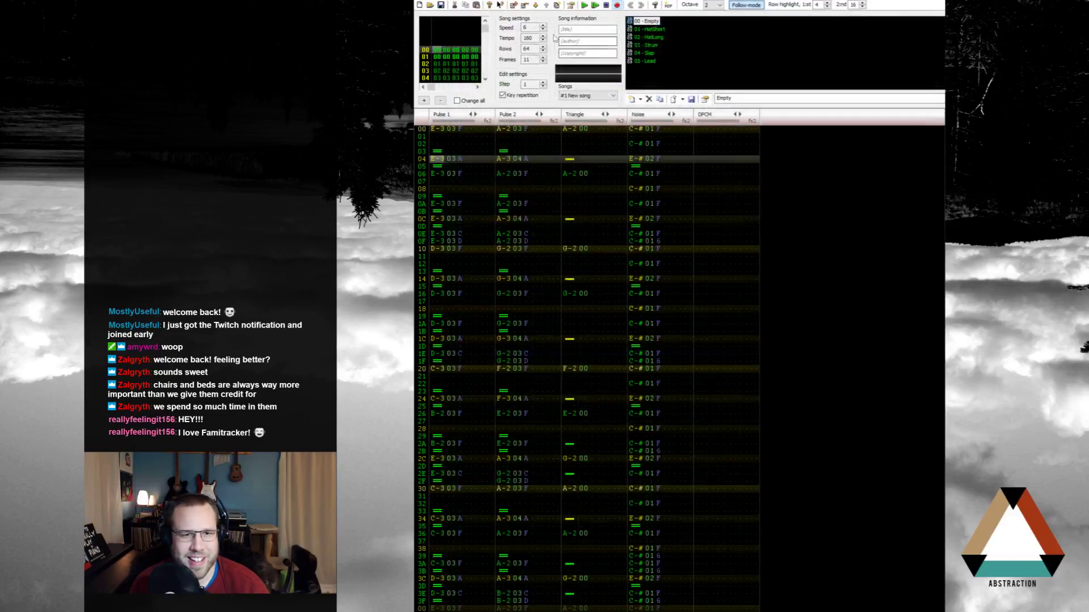
Step: Play the working song from the start into frame 08 and stop it there
click(584, 6)
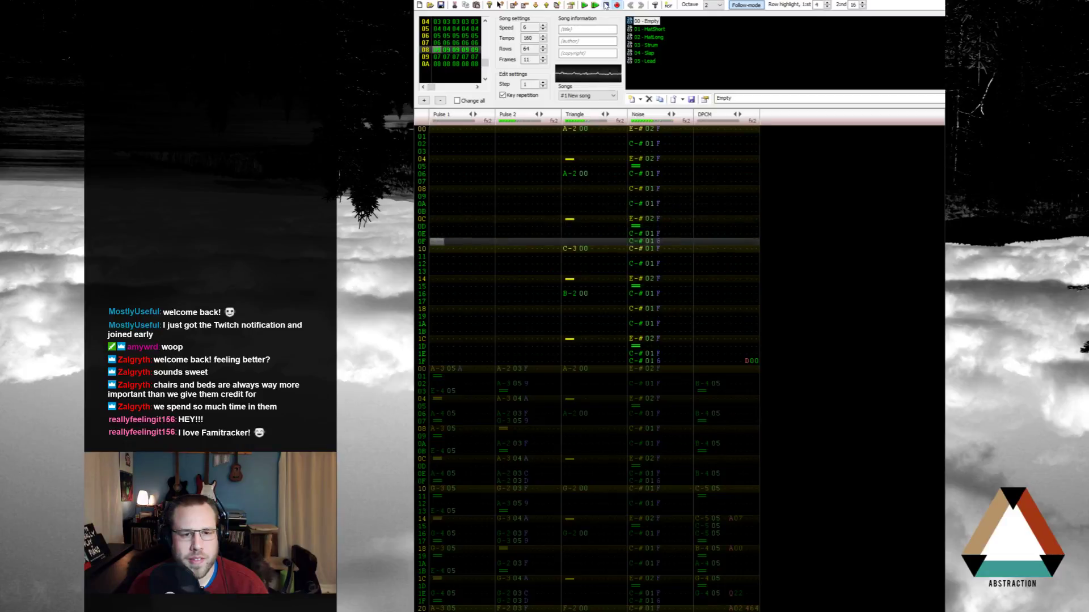
key(space)
Step: Copy the Pulse 2 pattern on rows 00 to 1F of frame 07 to the start of frame 08, and play it back
scroll(570, 141, up, 12)
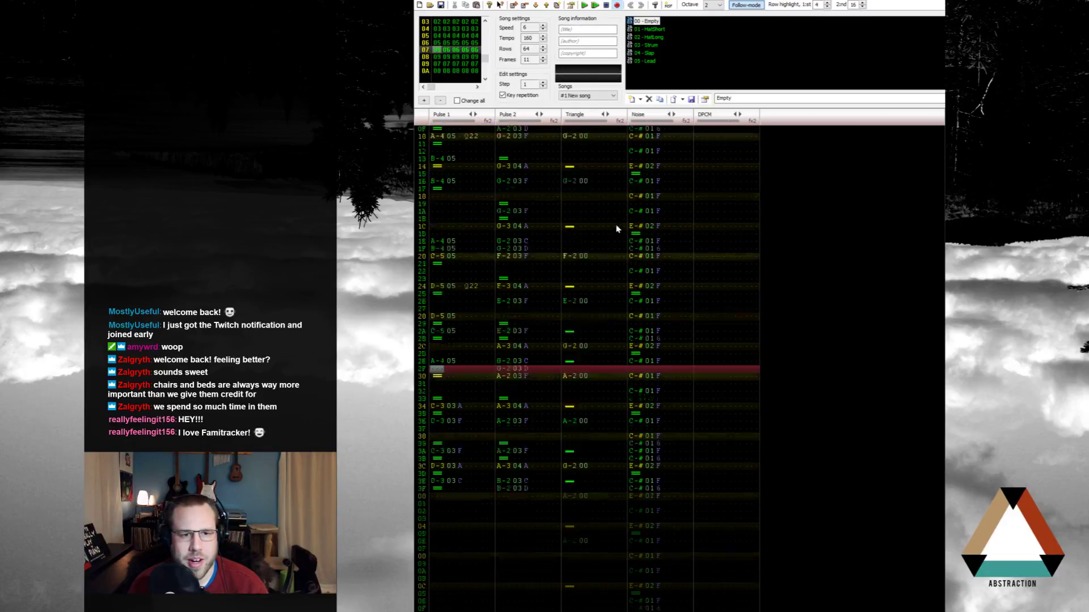
scroll(621, 218, up, 5)
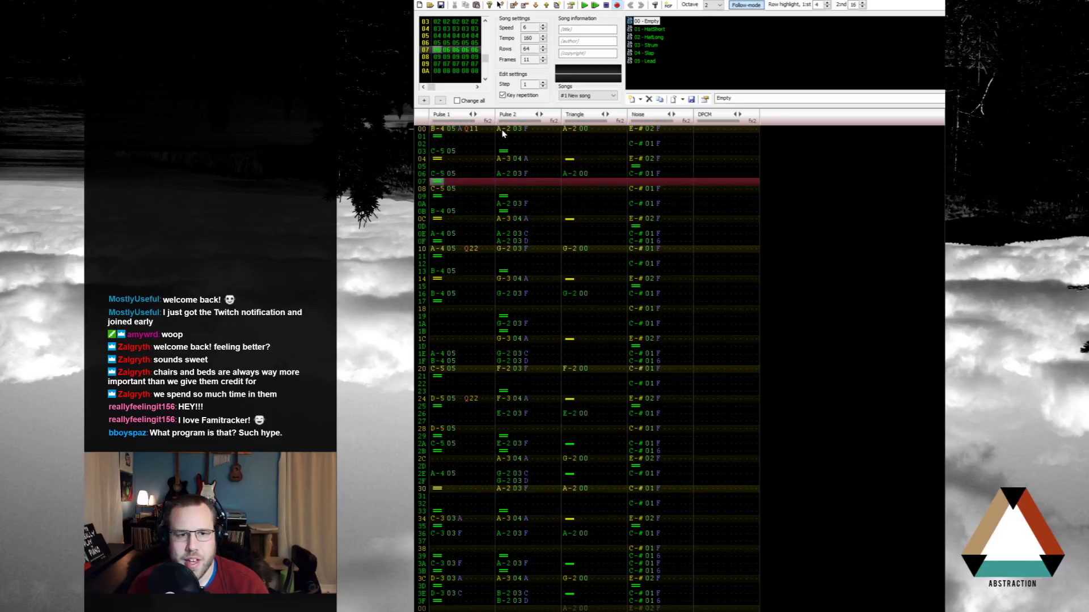
drag(502, 132, 536, 370)
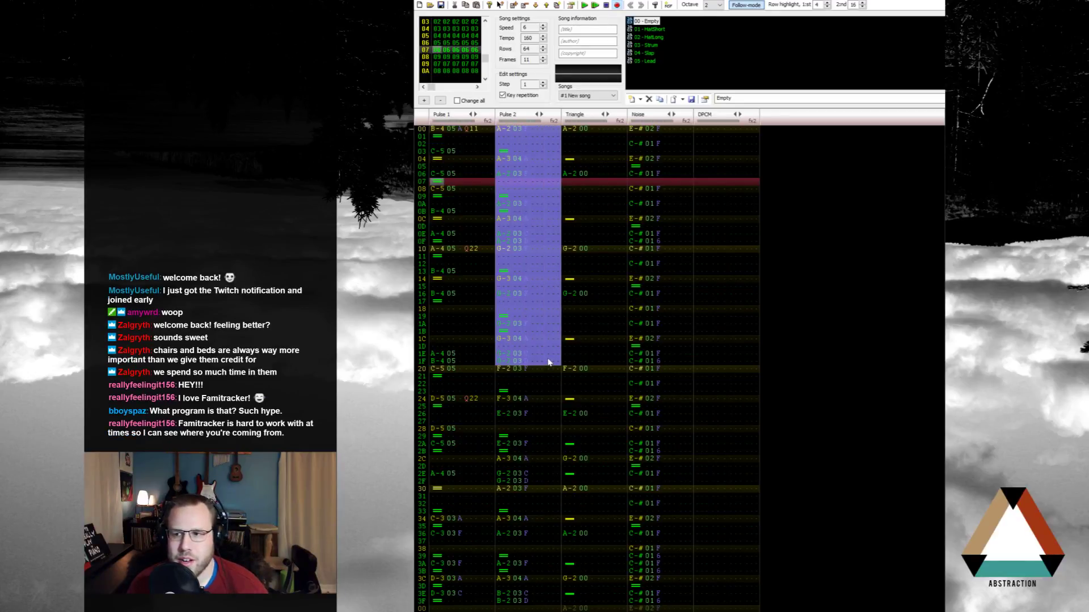
scroll(545, 349, down, 15)
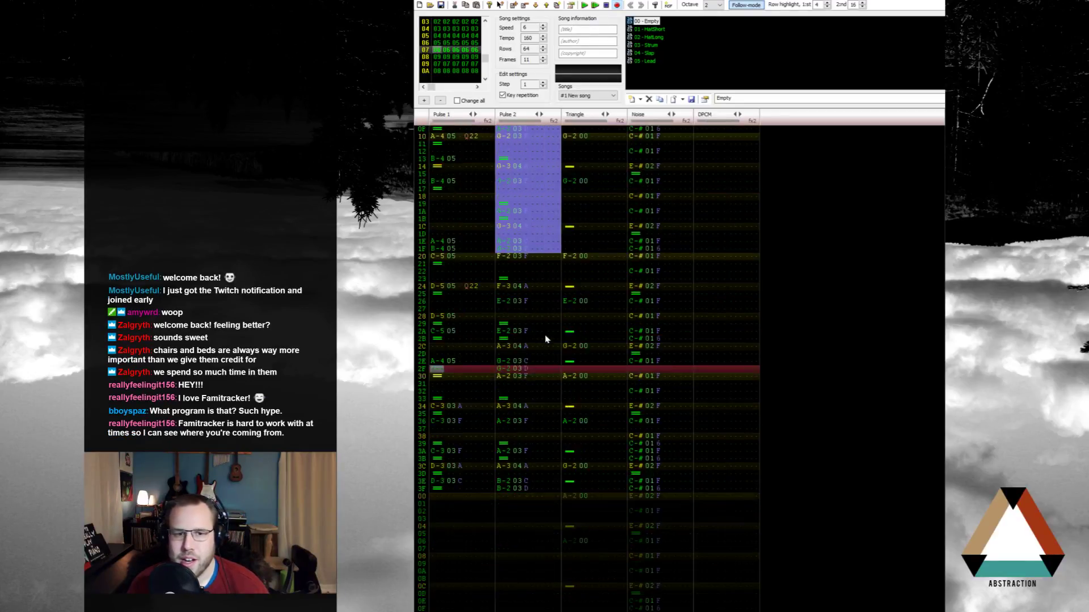
click(502, 130)
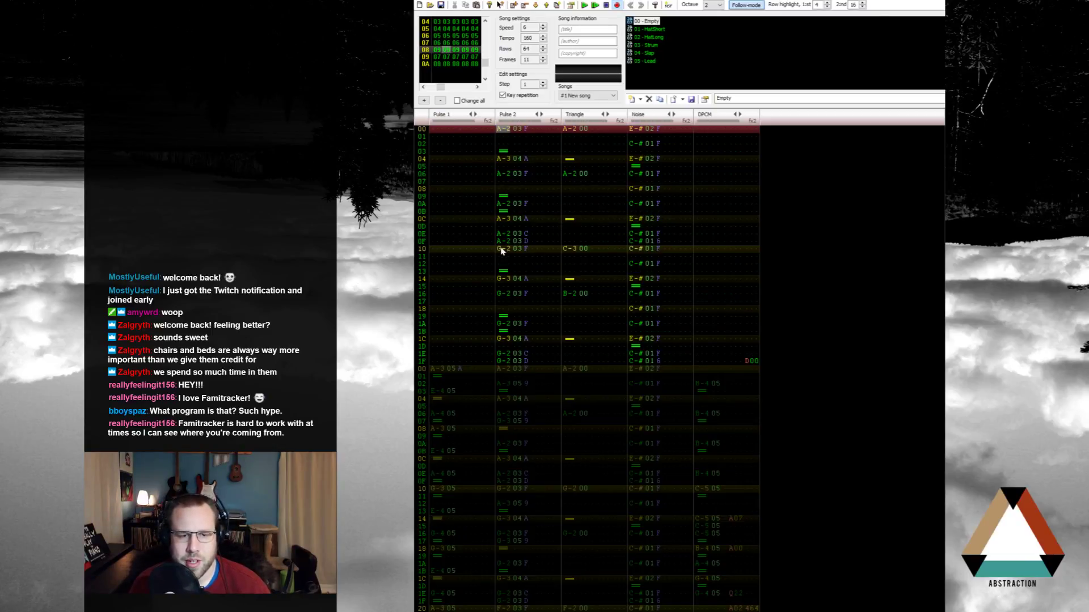
key(Return)
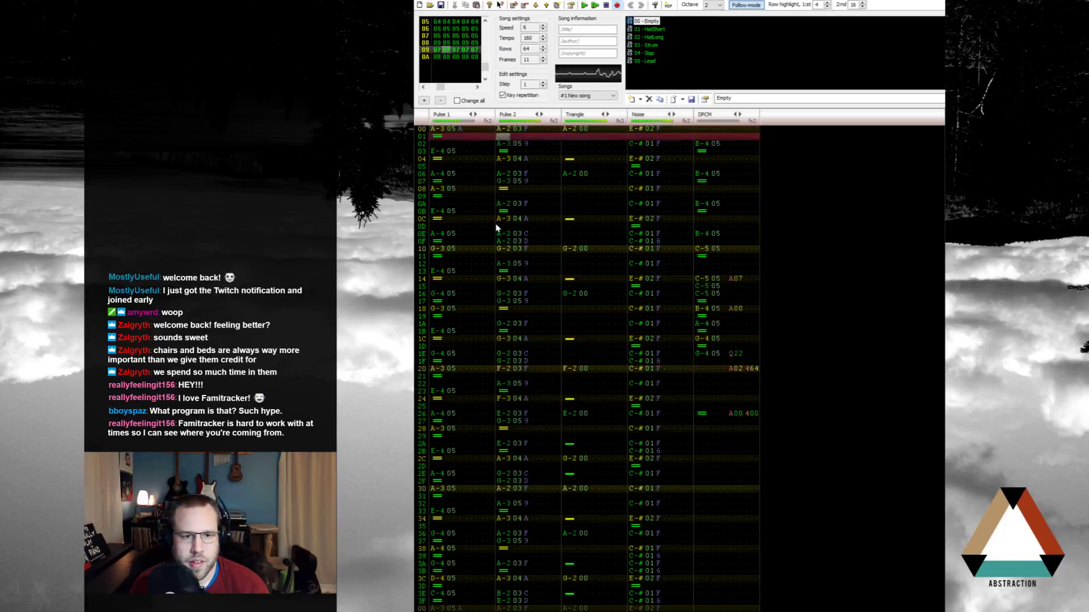
Step: Copy the Pulse 1 pattern on rows 00 to 1F of frame 01 to the start of frame 08, and check frame 09
click(445, 50)
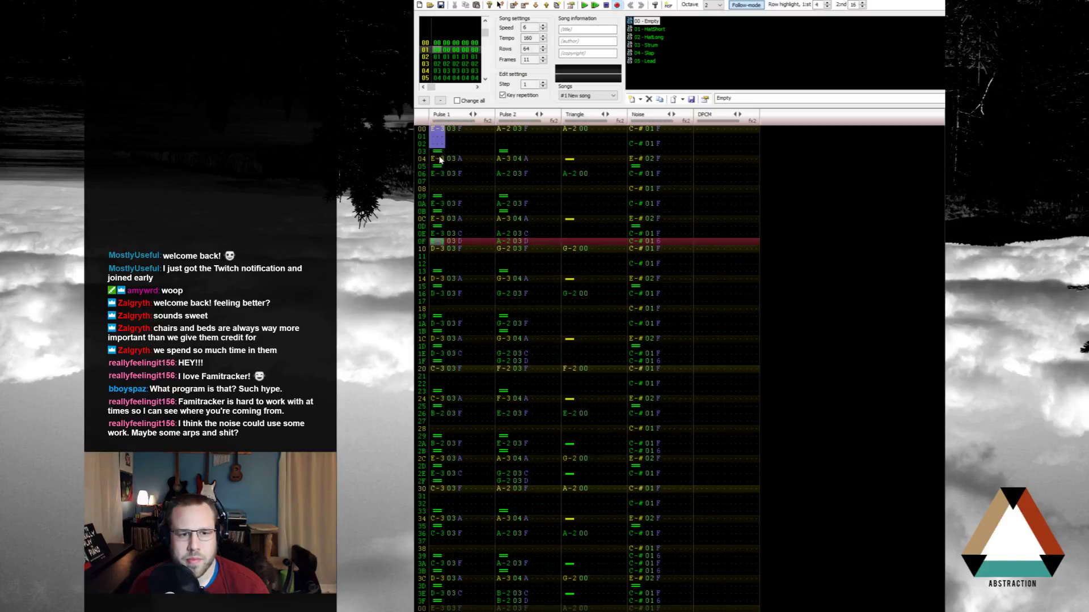
drag(440, 160, 487, 354)
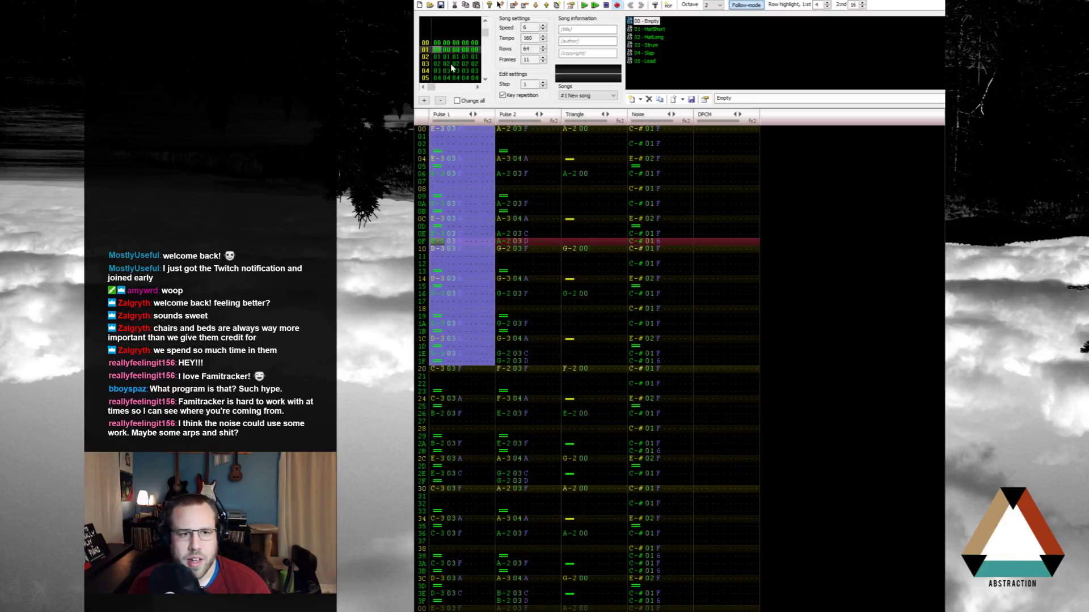
scroll(450, 64, down, 7)
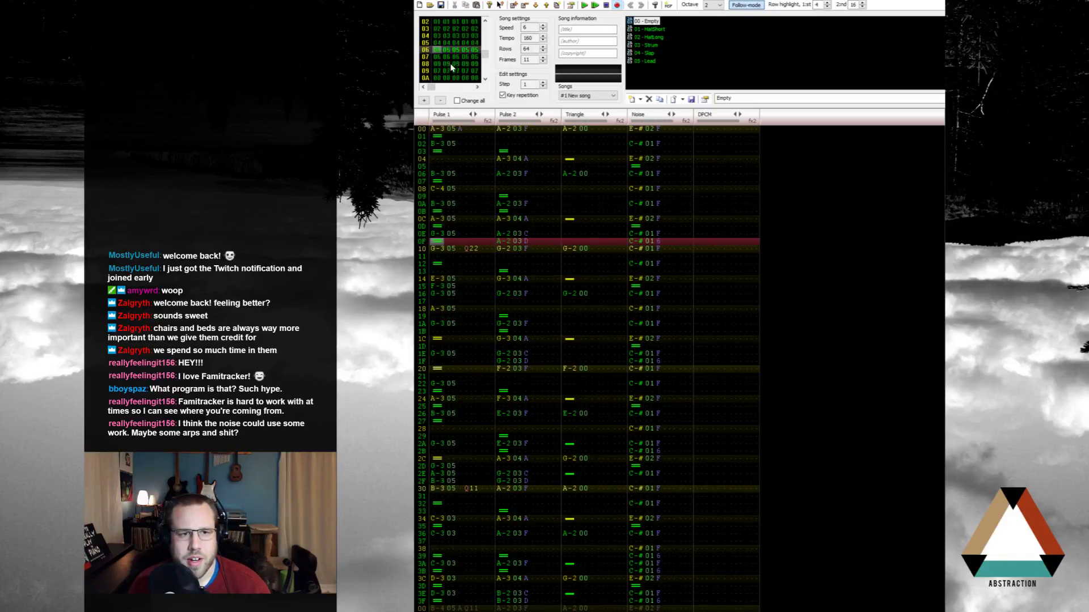
click(431, 130)
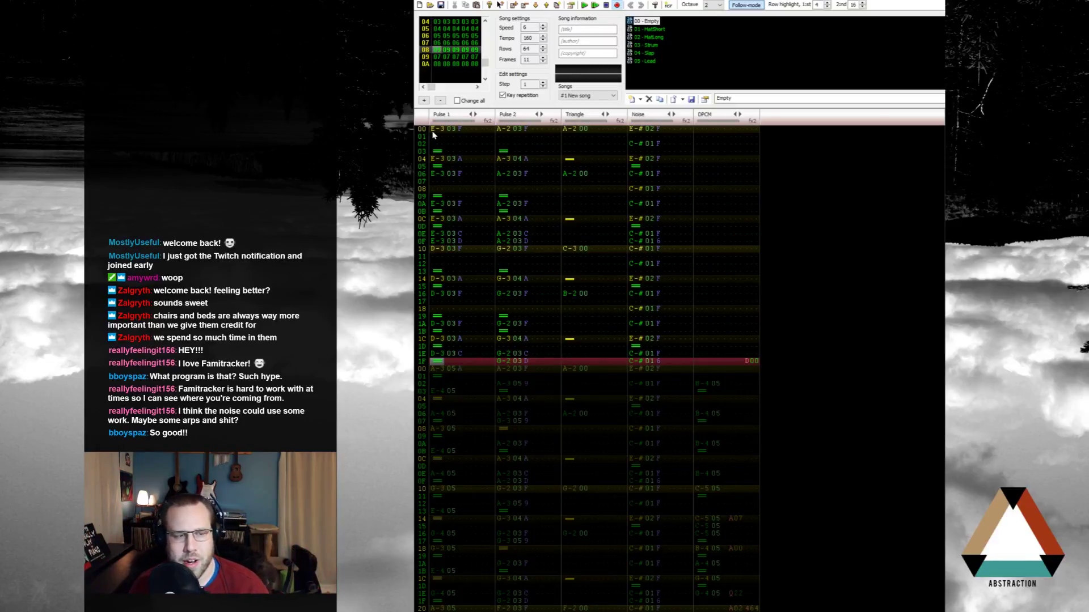
key(Down)
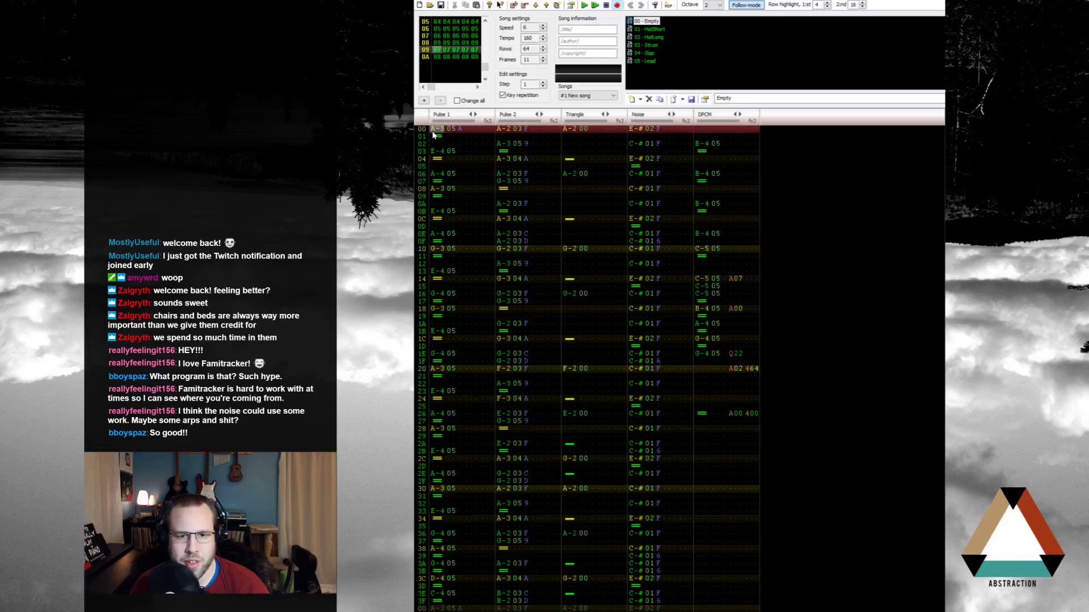
key(ctrl+Right)
key(ctrl+Right)
key(ctrl+Right)
key(ctrl+Right)
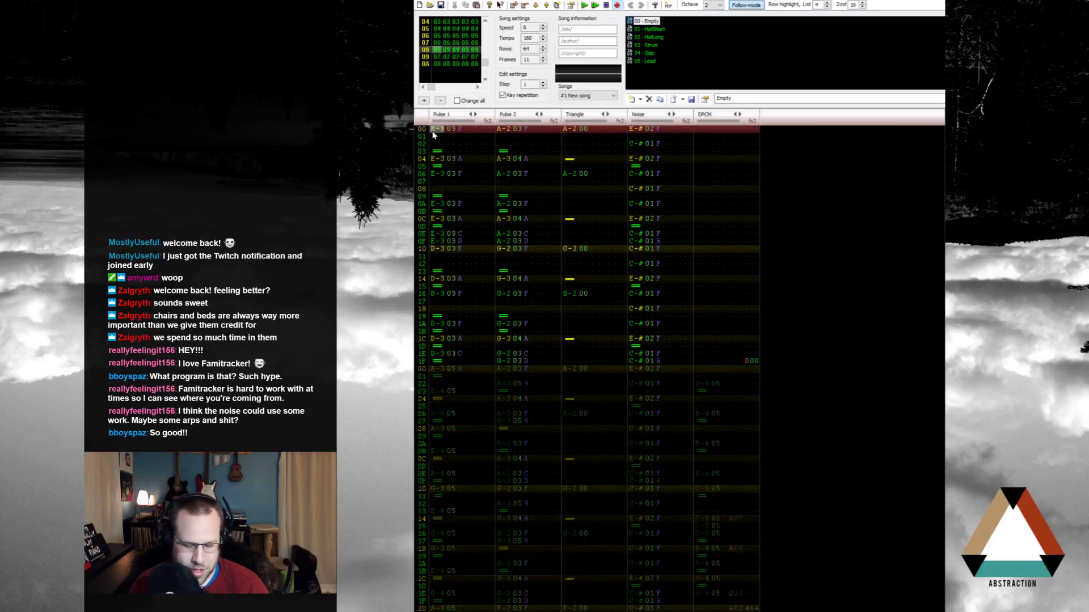
Step: Export the whole song, played once with all five channels, as 01 - Start.wav on the desktop, replacing the existing file
key(ctrl+Left)
key(ctrl+Left)
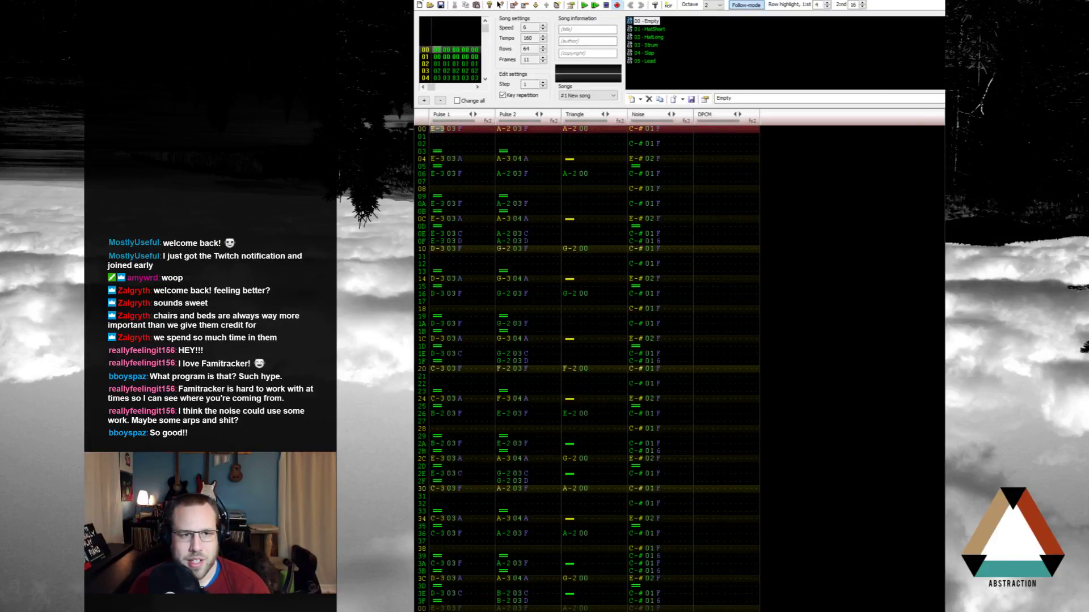
key(alt+f)
click(511, 60)
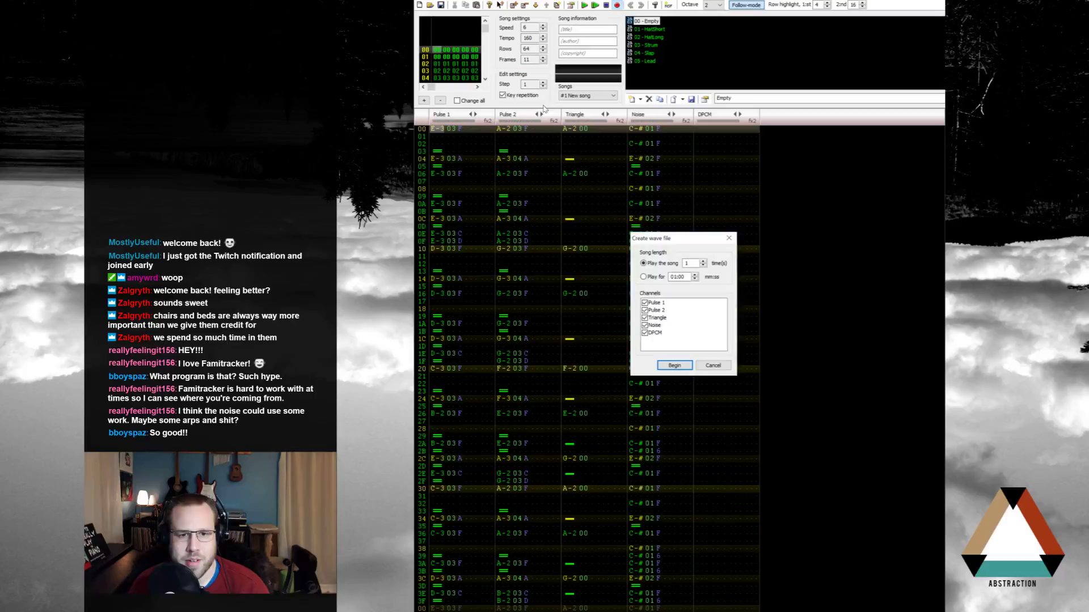
click(683, 369)
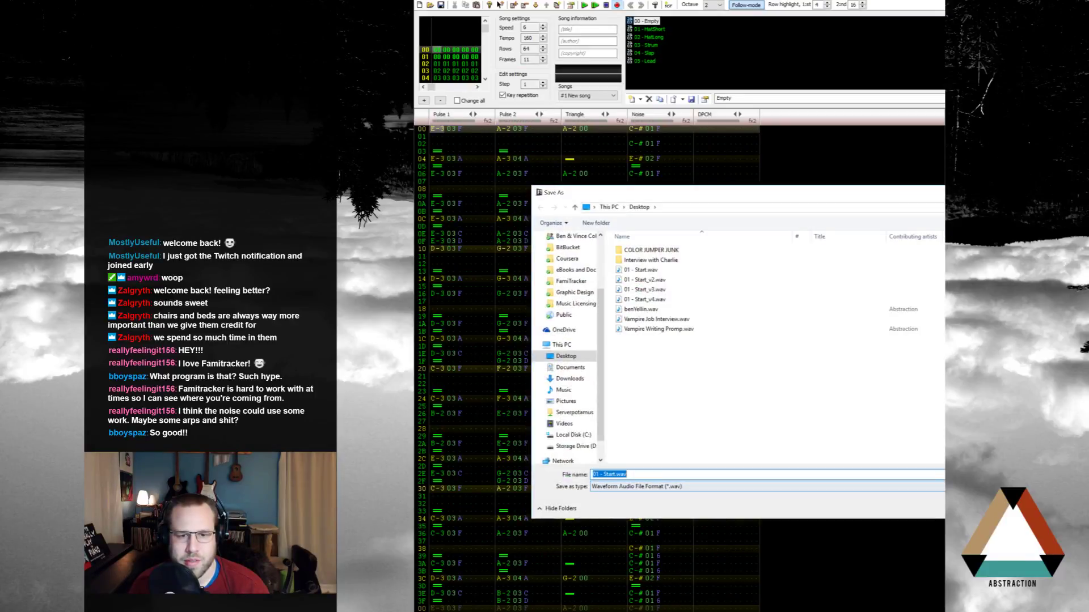
key(Return)
click(682, 312)
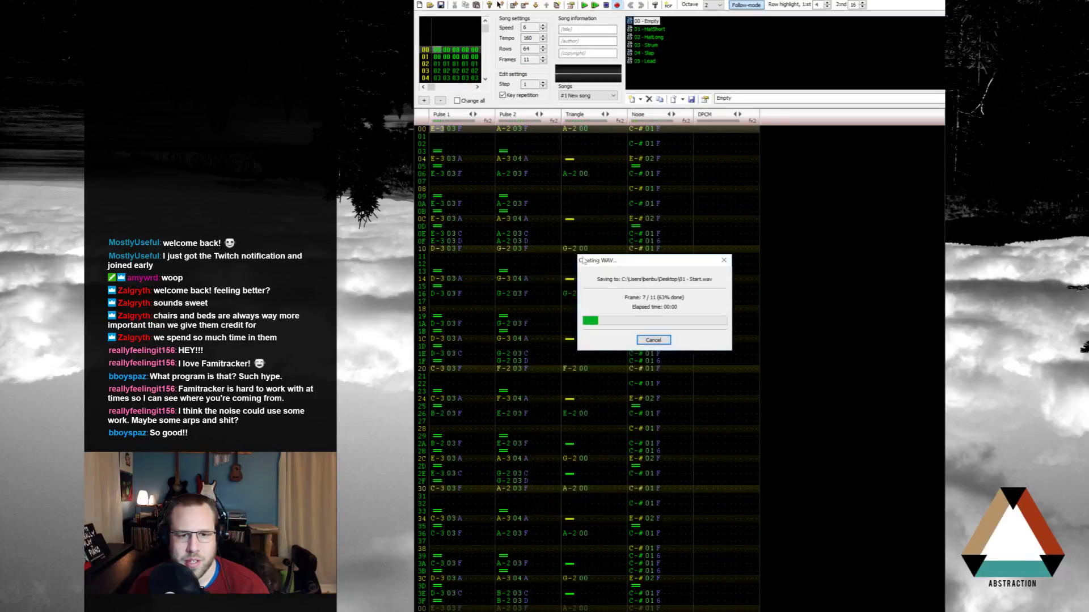
click(652, 341)
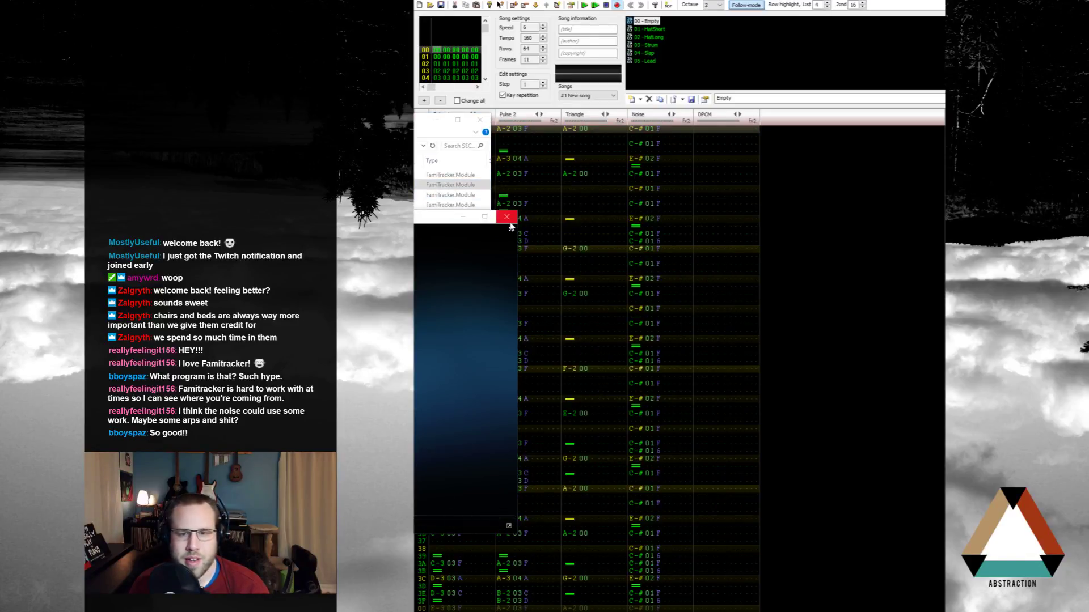
Step: Close the media player and the module folder window, and play the song from frame 00 into frame 03
click(506, 219)
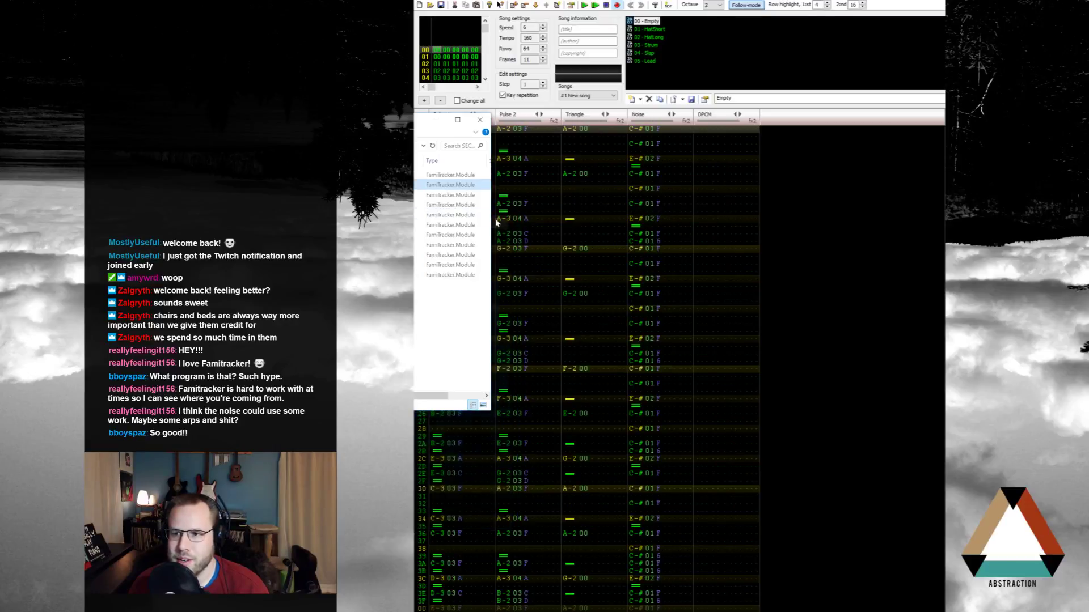
click(480, 120)
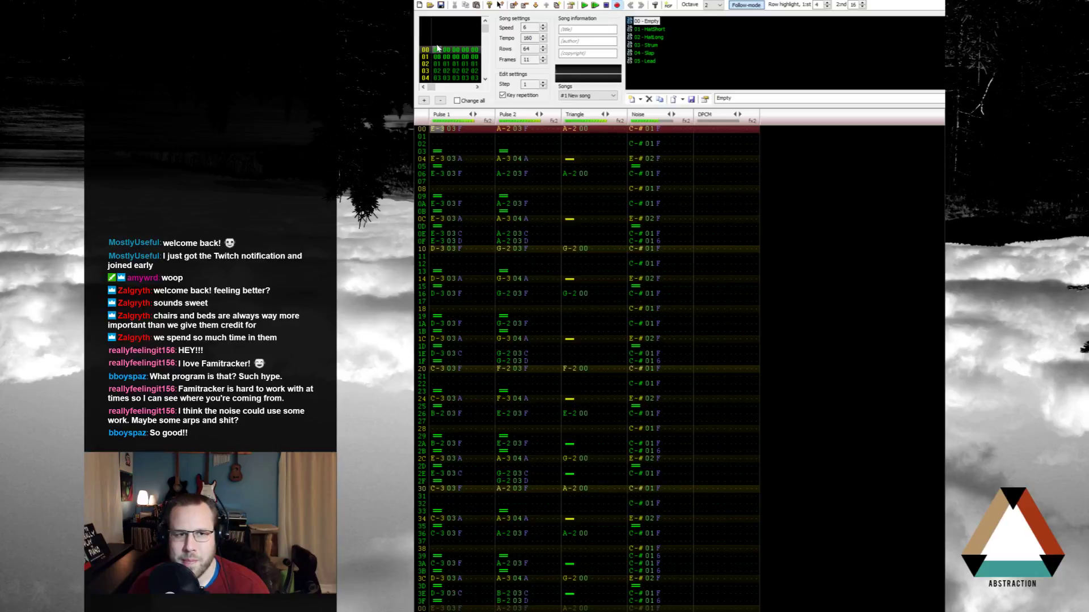
key(Return)
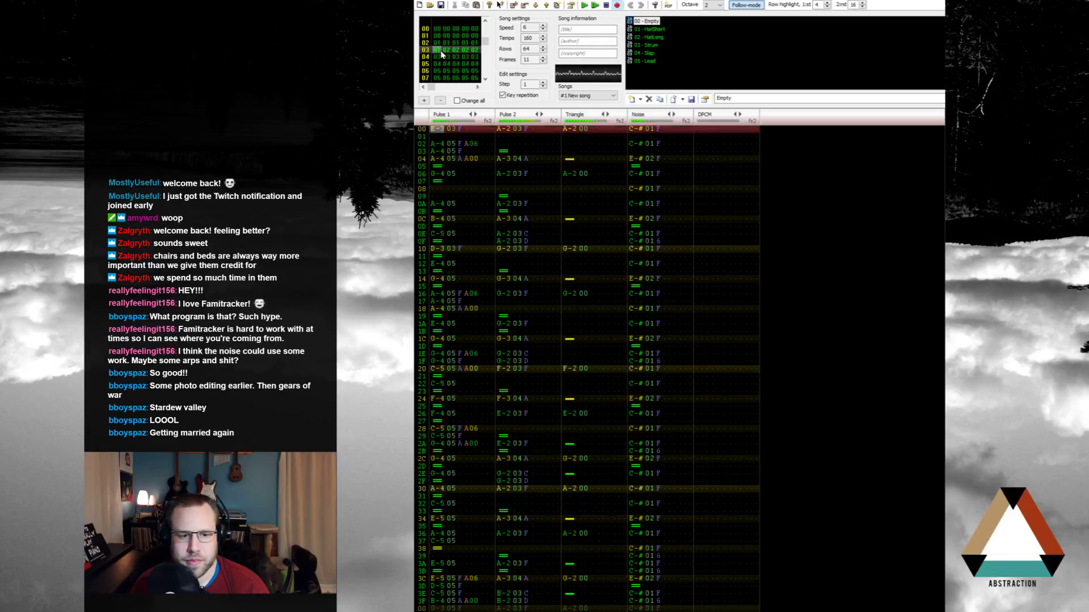
Step: Set the volume of the Pulse 1 notes on rows 03, 17 and 1F of frame 03 to A
click(461, 153)
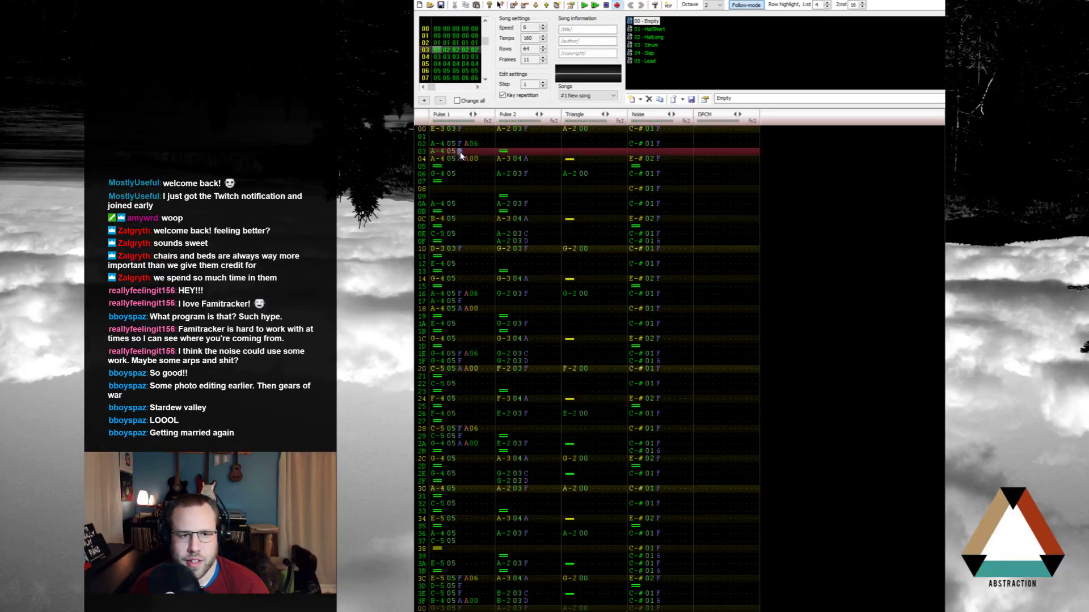
text(A )
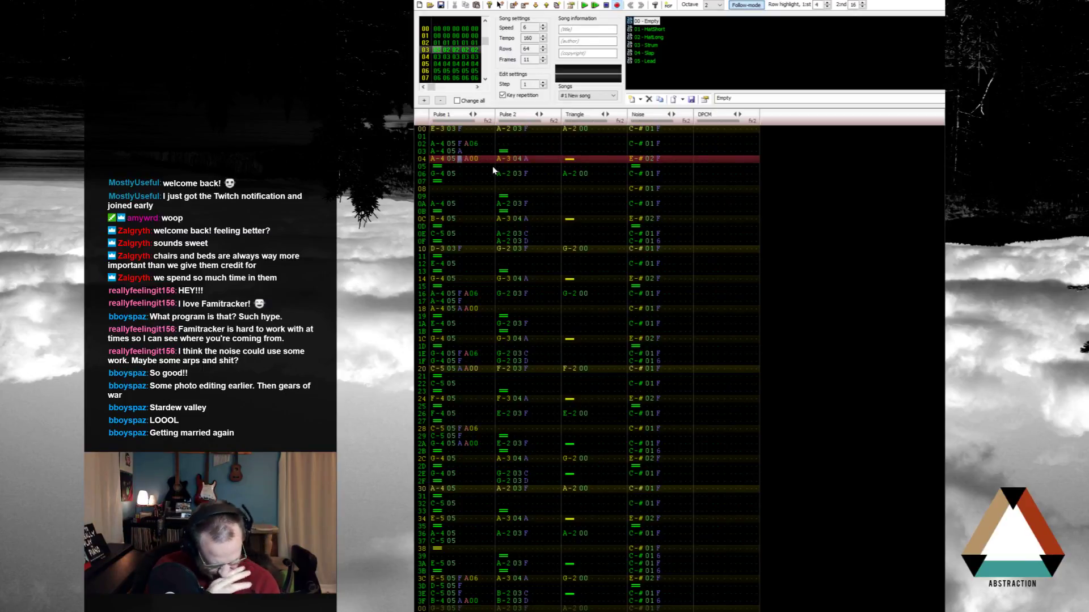
text(A)
key(Down)
key(Down)
key(Down)
key(Down)
key(Down)
key(Down)
key(Down)
key(Down)
key(Down)
key(Down)
key(Down)
key(Down)
key(Down)
key(Down)
key(Down)
key(Down)
key(Down)
key(Down)
key(Down)
key(Down)
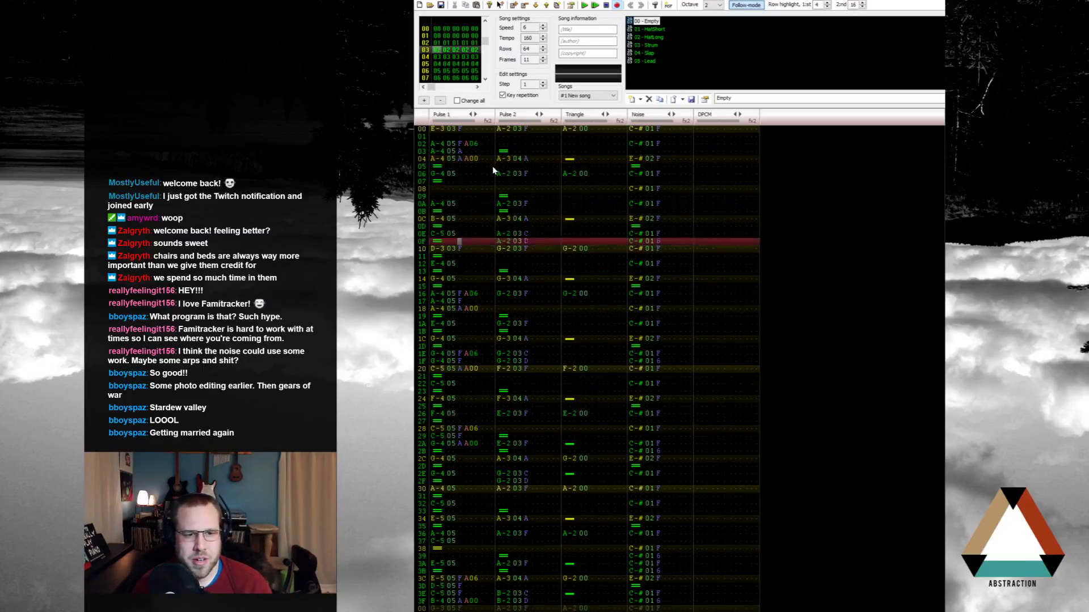
key(Down)
key(Down)
key(Down)
key(Down)
key(Down)
key(Down)
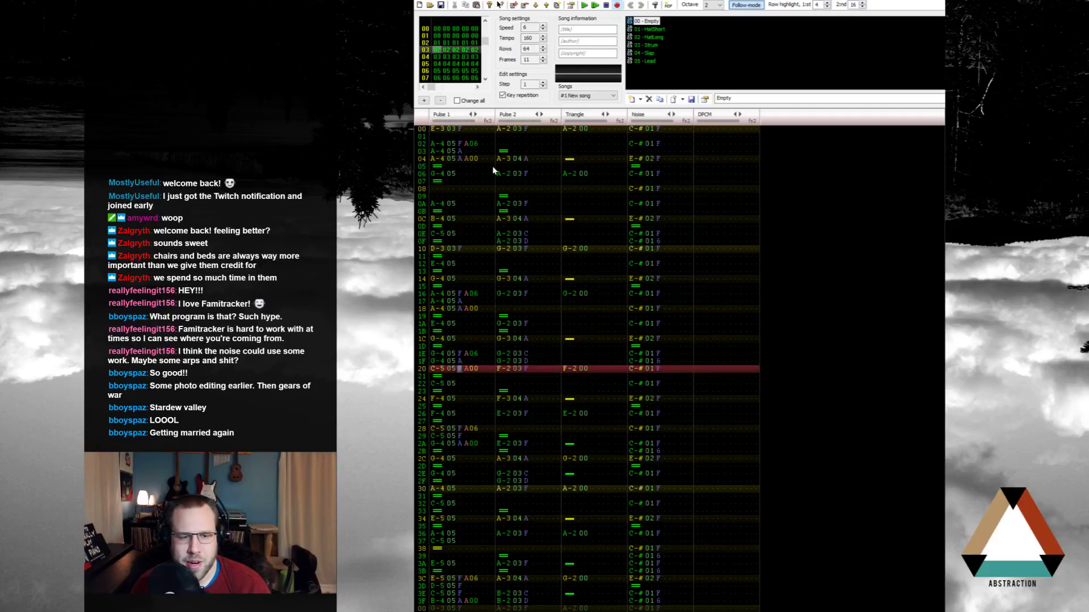
Step: Set the volume of the Pulse 1 notes on rows 29, 3D and 3E of frame 03 to A
text(A)
key(Down)
key(Down)
key(Down)
key(Down)
key(Down)
key(Down)
key(Down)
key(Down)
key(Down)
text(A)
key(Down)
key(Down)
key(Down)
key(Down)
key(Down)
key(Down)
key(Down)
key(Down)
key(Down)
key(Down)
key(Down)
key(Down)
key(Down)
key(Down)
key(Down)
key(Down)
key(Down)
key(Down)
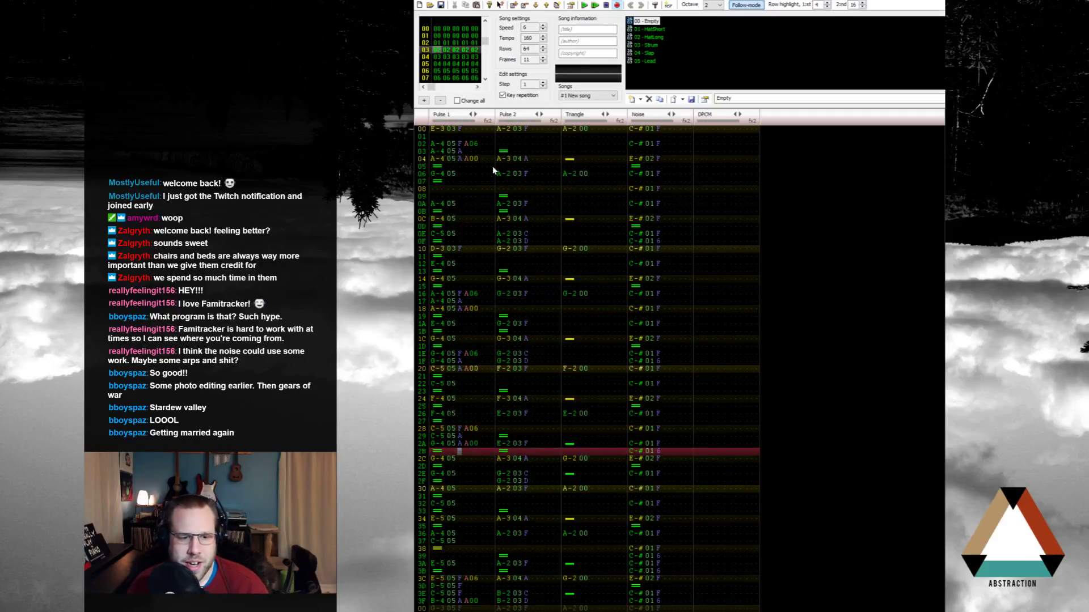
key(Down)
text(AA)
key(Down)
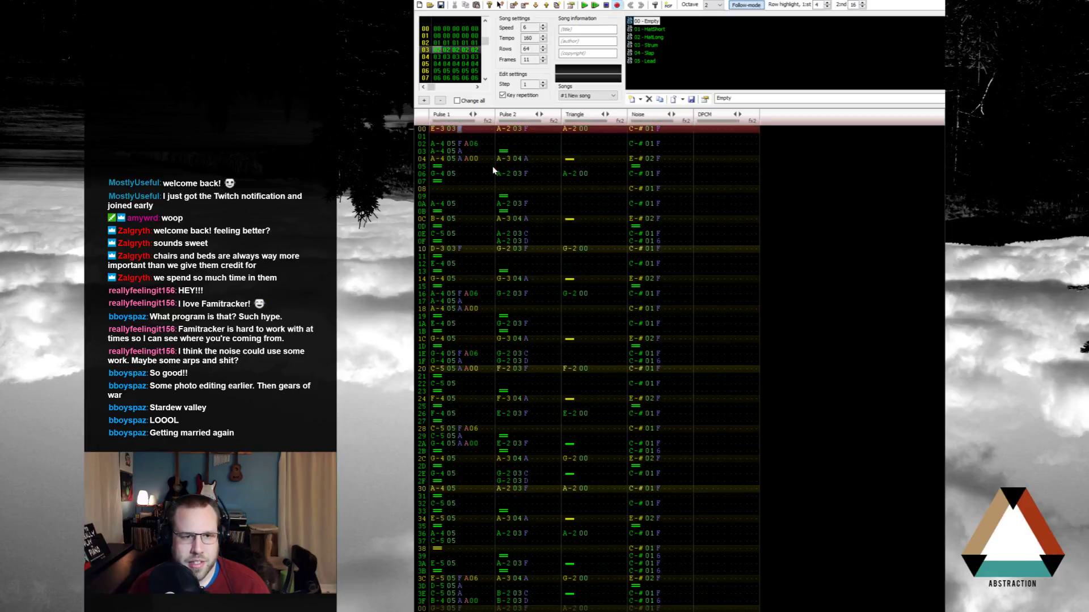
Step: Set the volume of the Pulse 1 notes on rows 13, 27 and 35 of frame 02 to A, and play on into frame 03
key(Up)
key(Return)
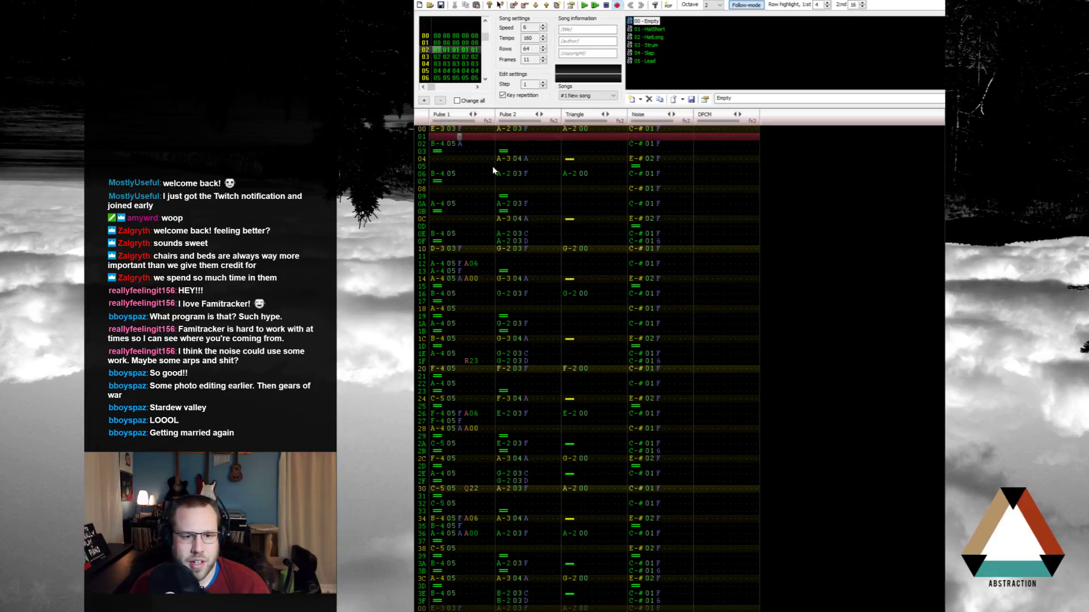
text(A)
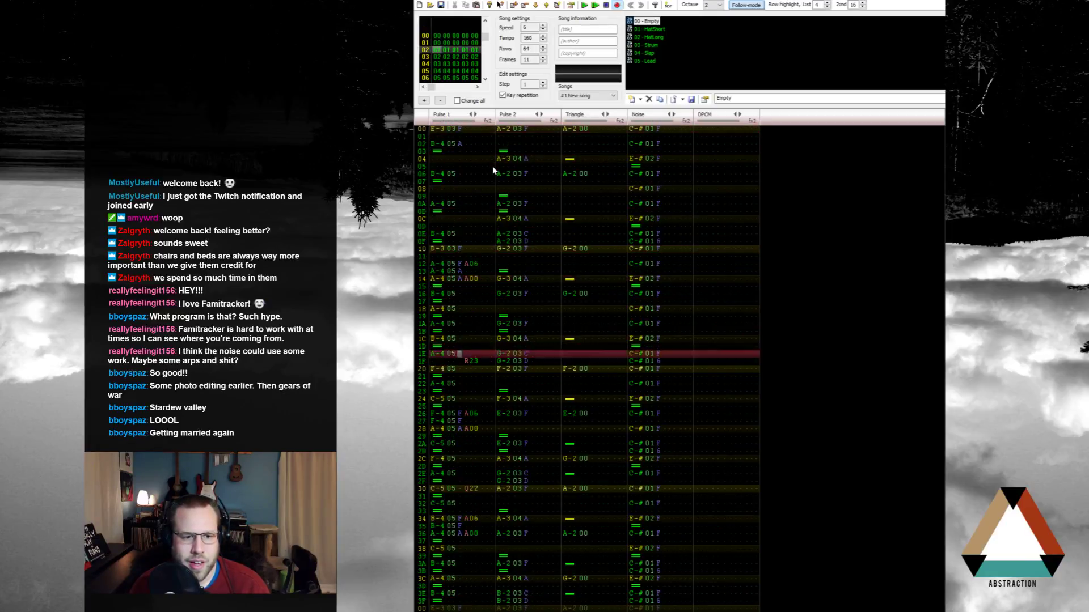
text(AA)
key(Return)
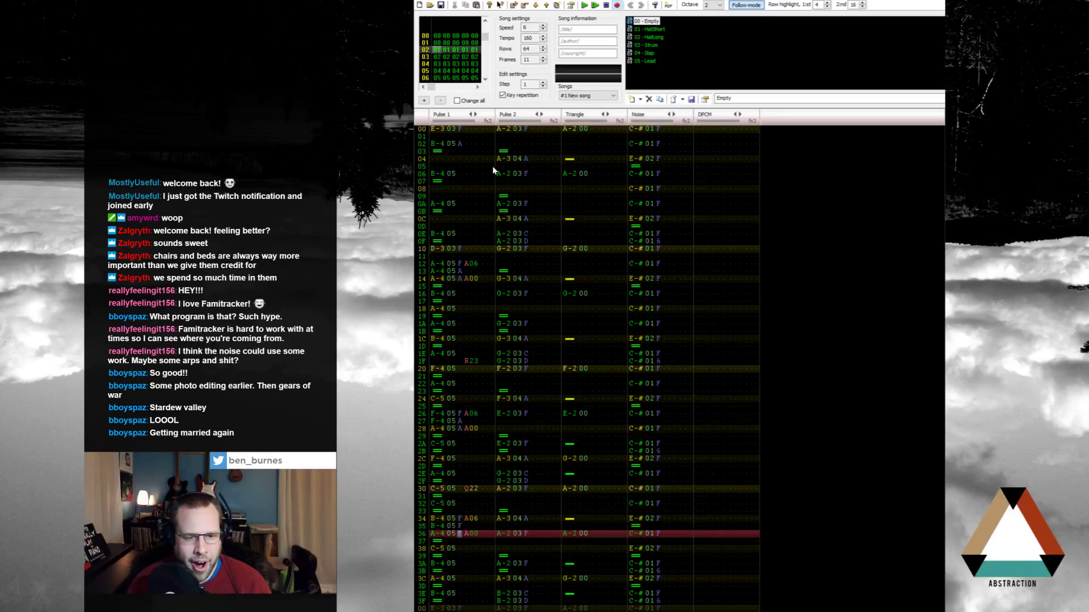
key(Return)
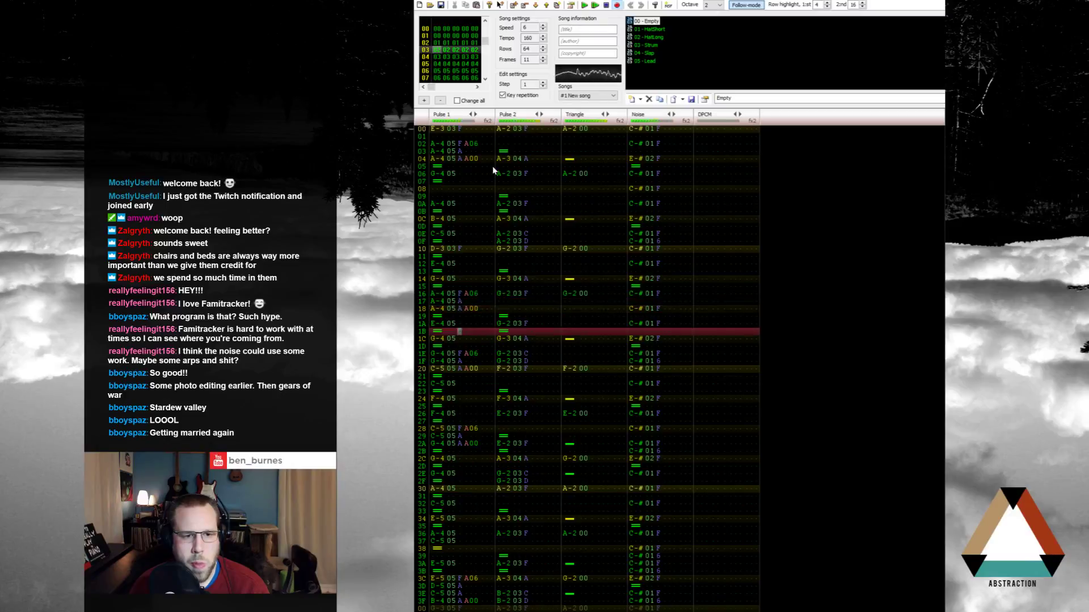
key(Return)
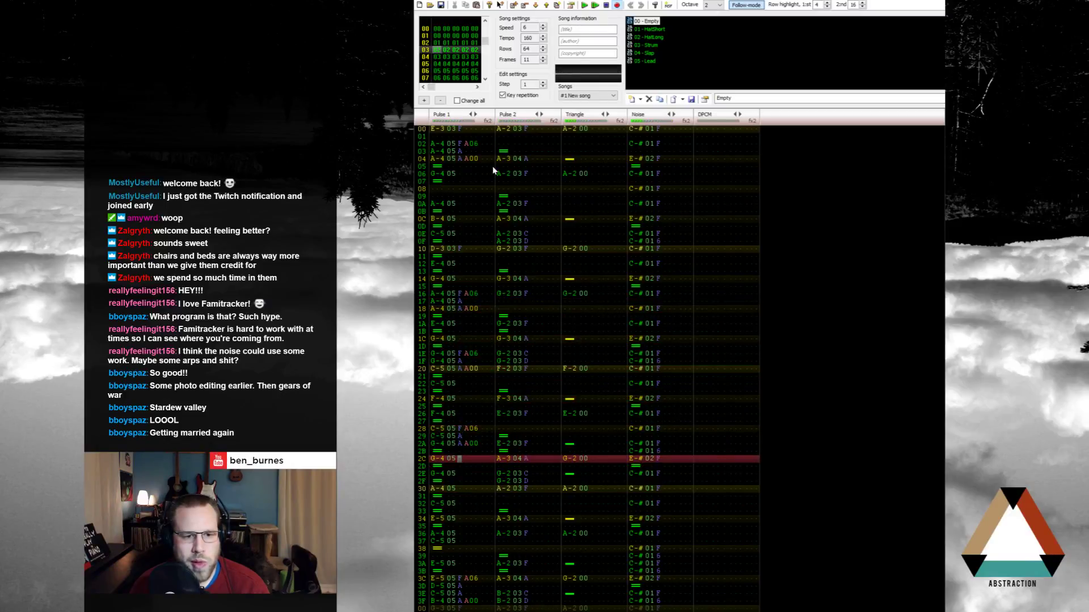
Step: Move the Pulse 1 note C-5 from row 22 to row 23 of frame 03, using instrument 05 Lead
key(Up)
key(Up)
key(Up)
key(Up)
key(Up)
key(Up)
key(Up)
key(Up)
key(Up)
key(Up)
key(Up)
key(Up)
key(Left)
key(Up)
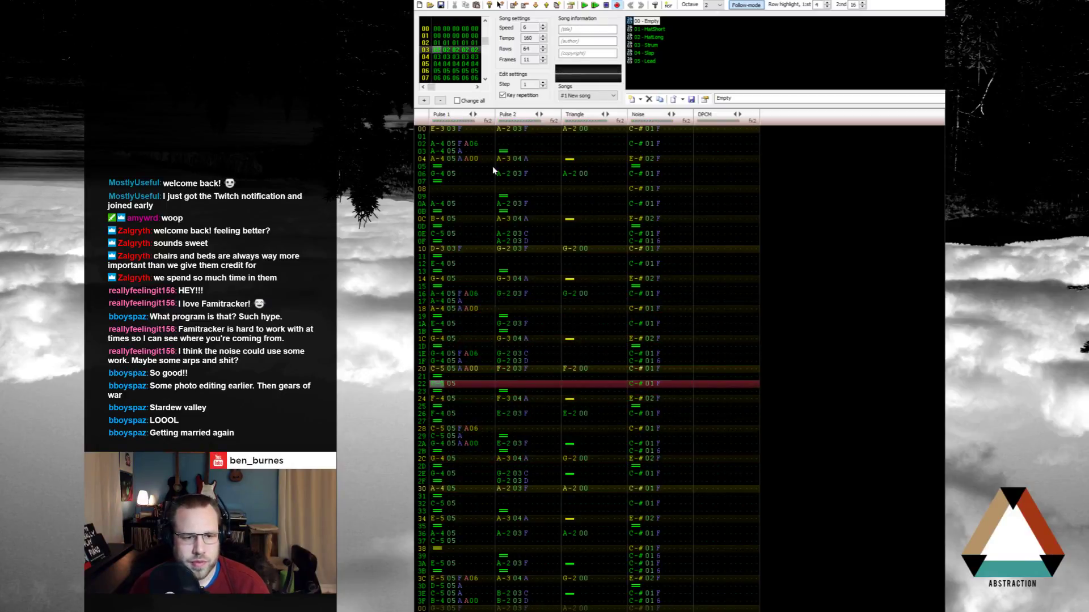
key(Delete)
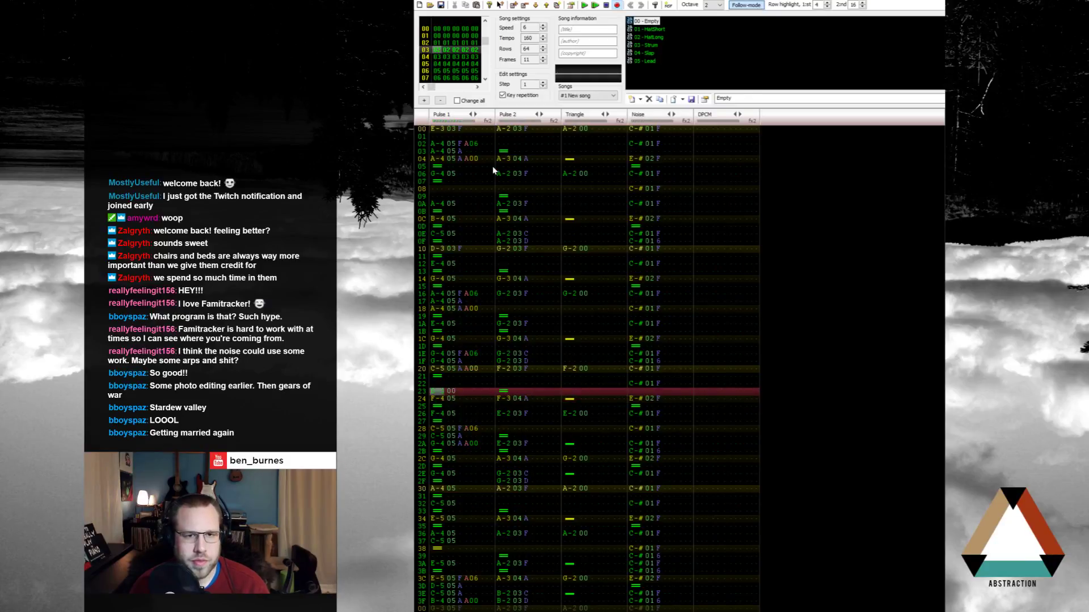
key(5)
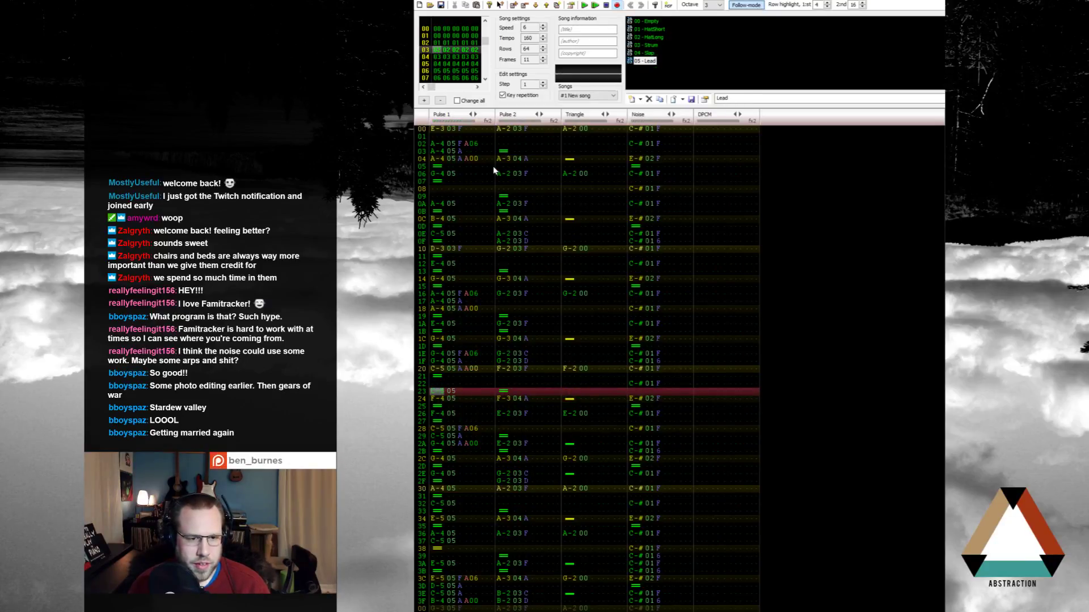
Step: Change the Pulse 1 notes on rows 20 and 23 of frame 03 to C-4, and play the passage
key(Up)
key(Up)
key(Up)
key(Up)
key(Up)
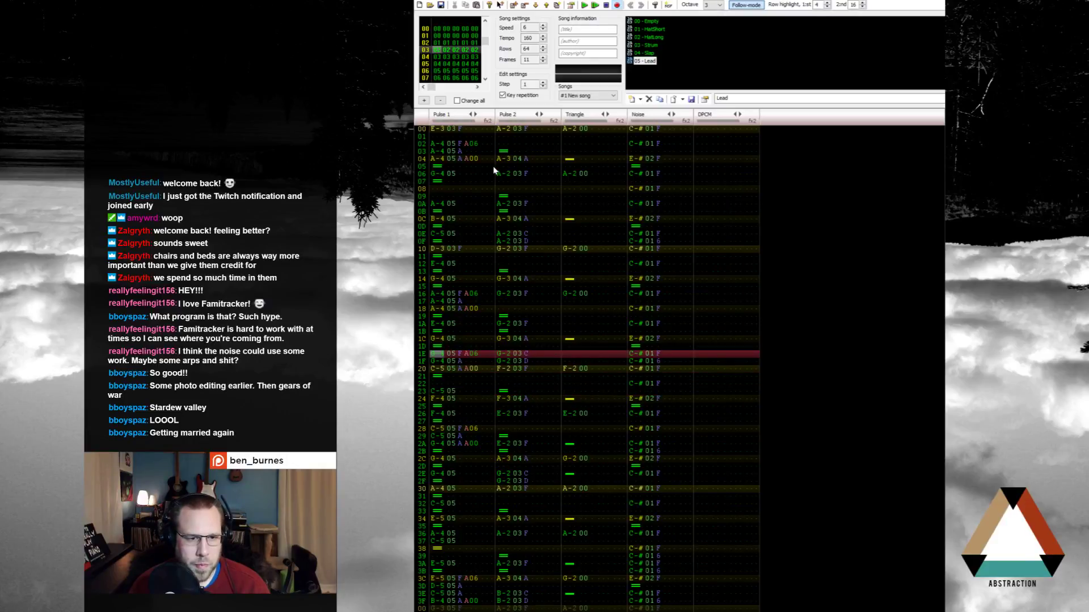
key(Down)
key(Down)
key(q)
key(Down)
key(Down)
key(q)
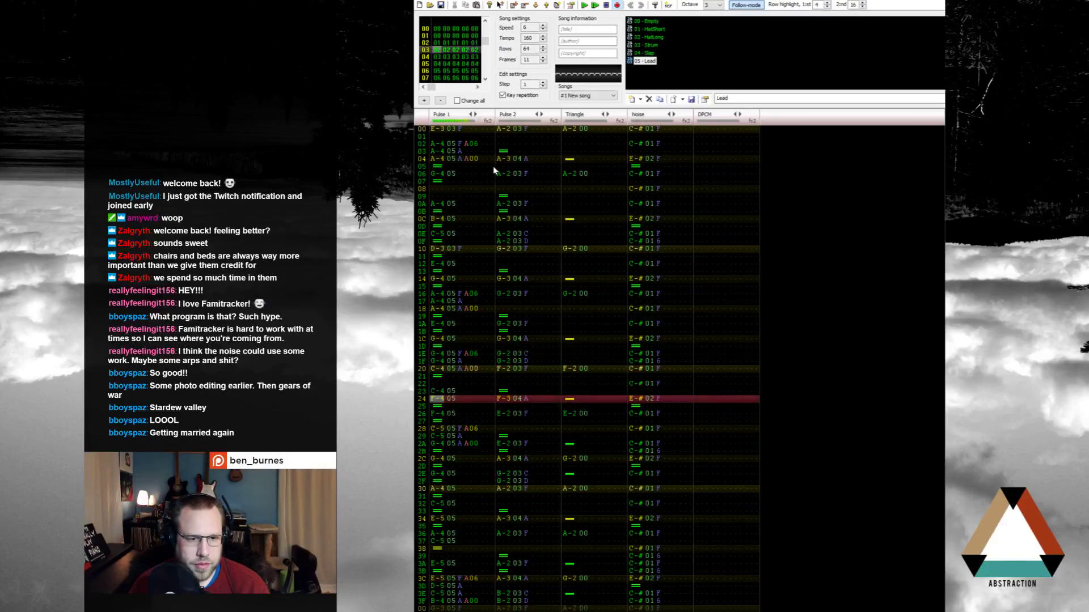
key(Home)
key(Return)
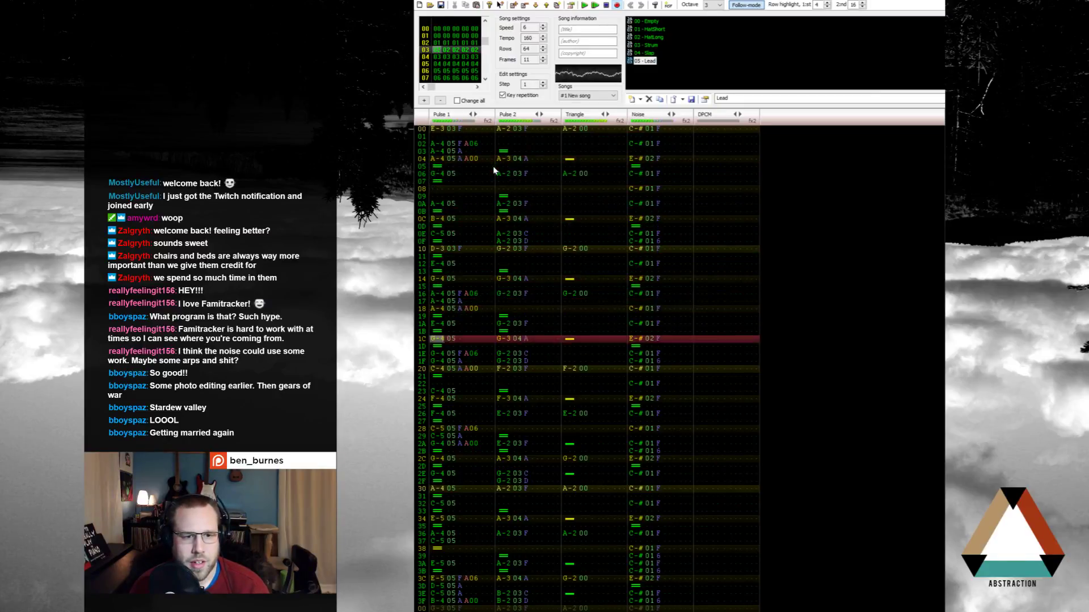
key(Return)
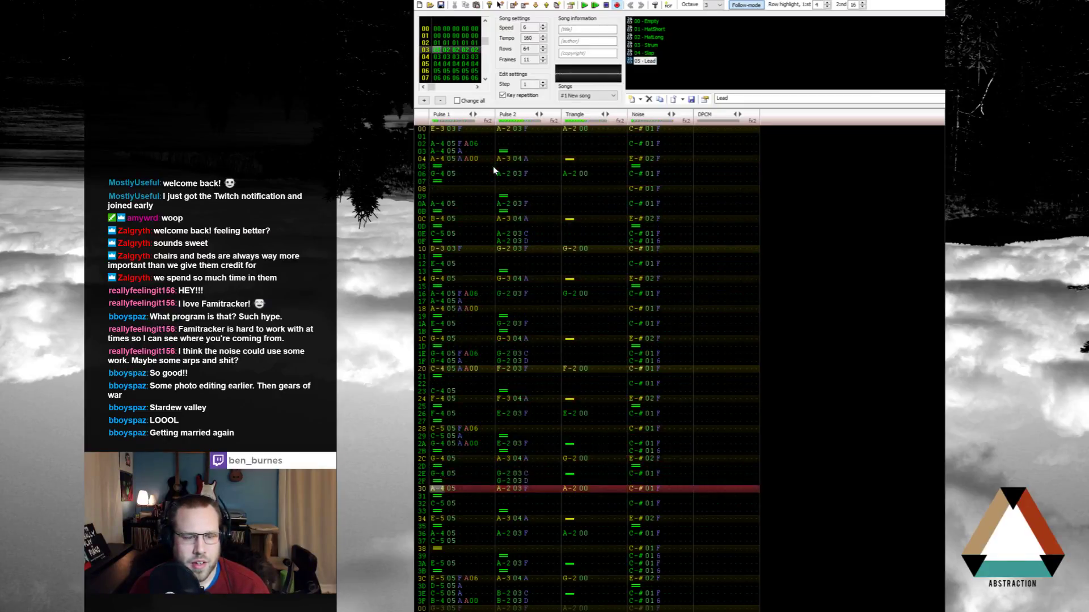
Step: Change the Pulse 1 note on row 23 of frame 03 to E-4, and play the passage
key(Up)
key(Up)
key(Up)
key(Up)
key(Up)
key(Up)
key(Up)
key(Up)
key(Up)
key(Up)
key(Up)
key(Up)
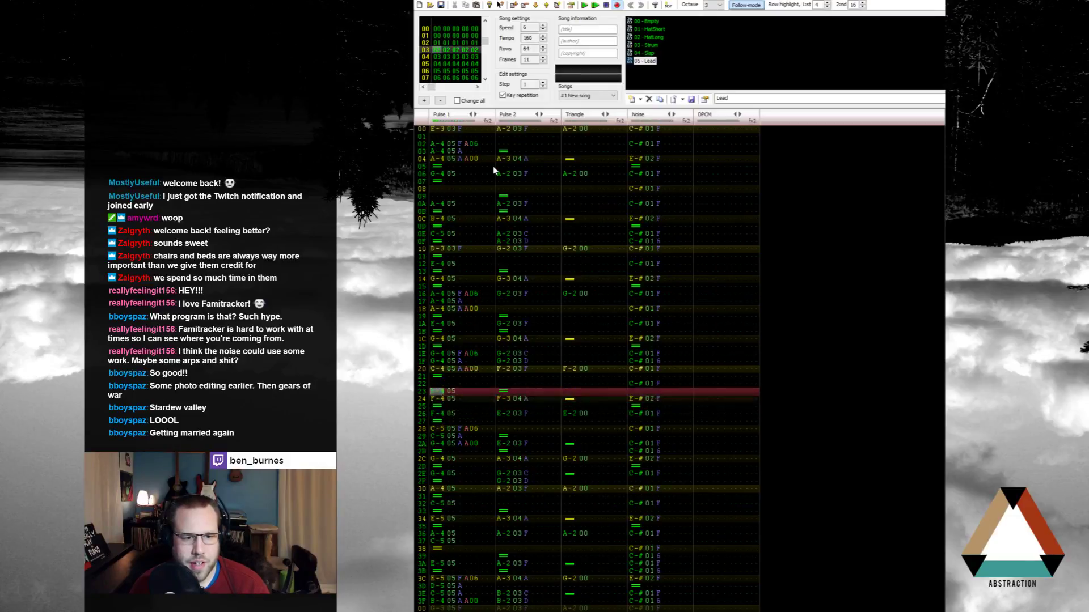
key(Return)
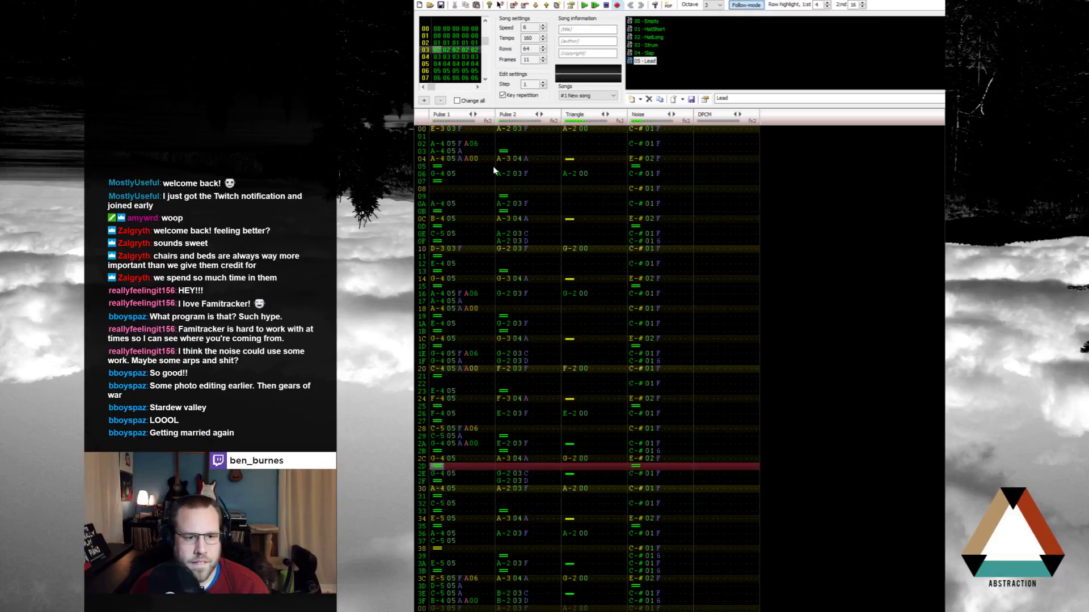
Step: Change the Pulse 1 notes on rows 23 and 24 of frame 03 to F-4 and G-4
key(Return)
key(r)
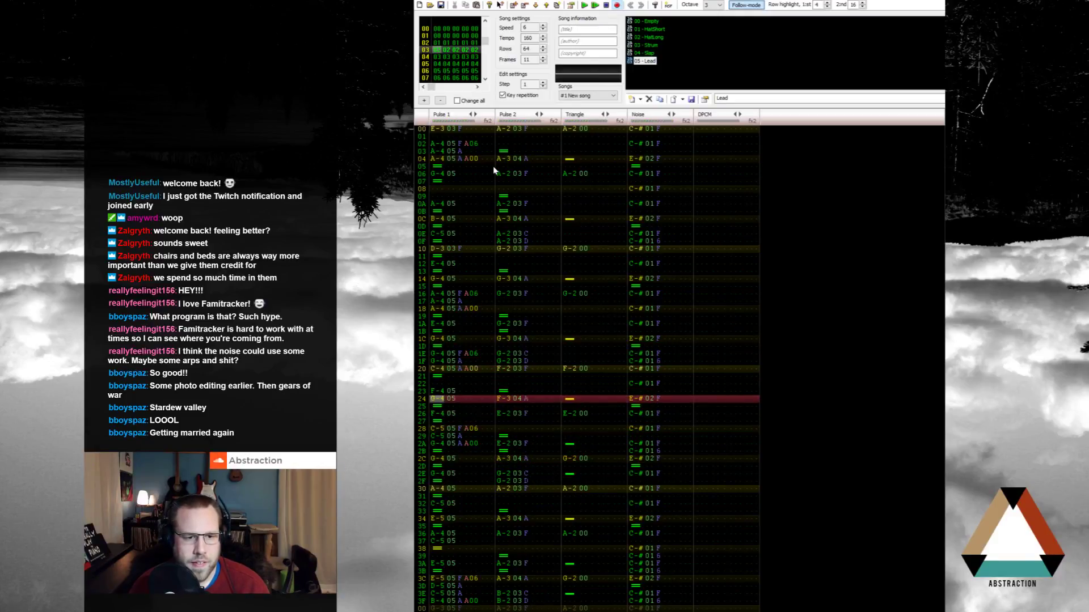
Step: Change the Pulse 1 notes on rows 23, 24 and 26 of frame 03 to G-4, A-4 and A-4, and play the passage
key(y)
key(Up)
key(Up)
key(t)
key(Down)
key(Down)
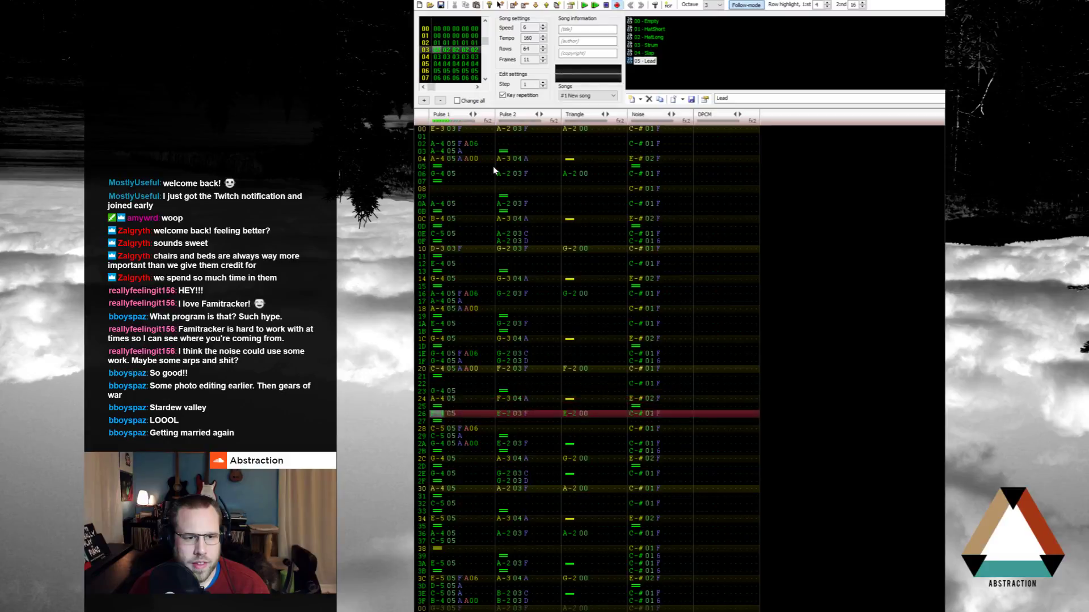
key(y)
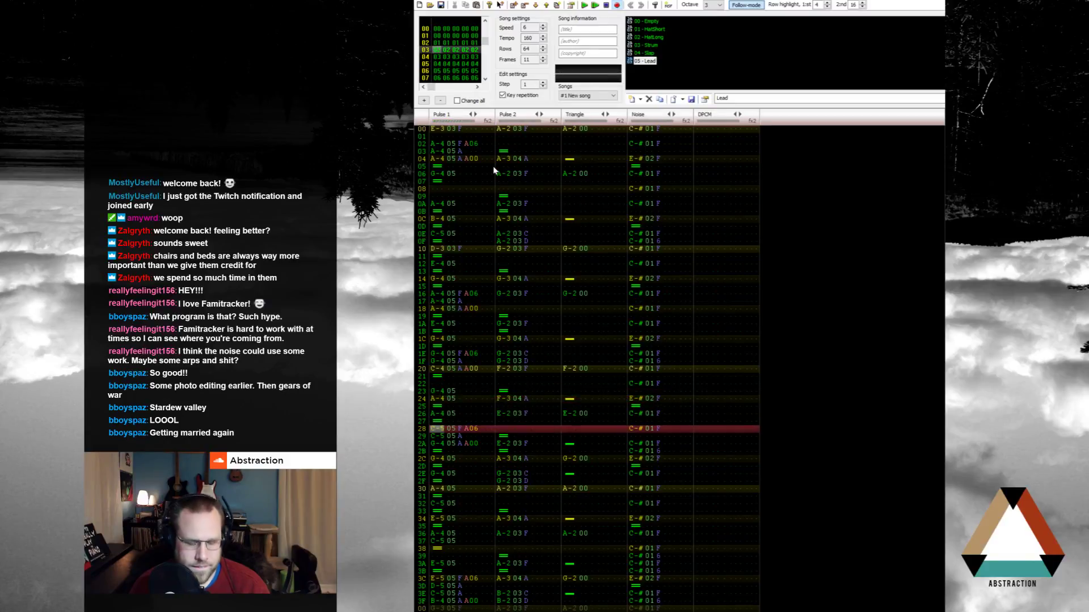
key(Return)
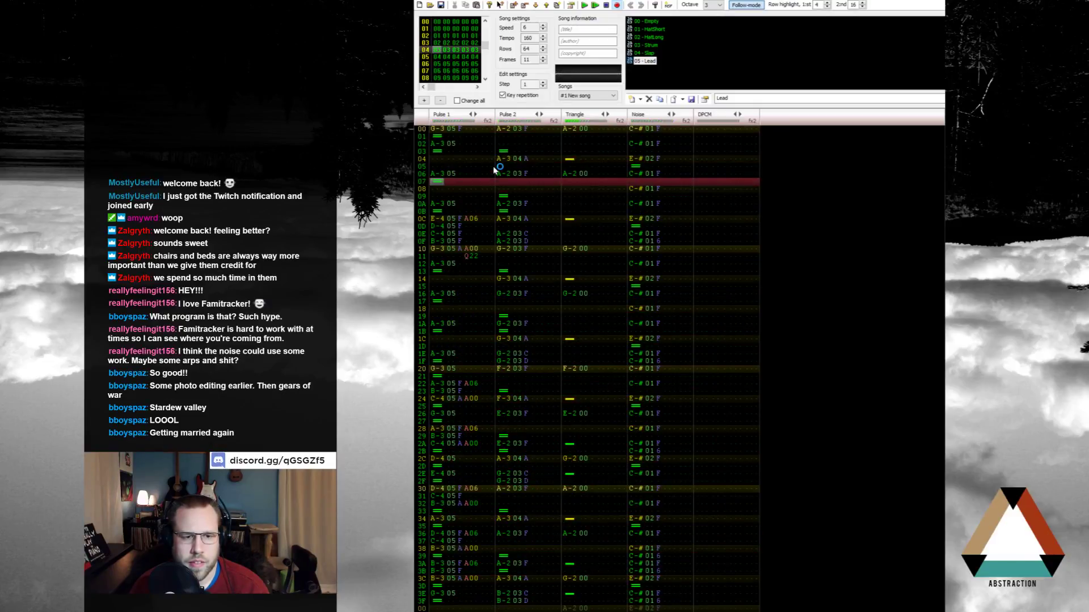
Step: Move the Pulse 1 notes and effects on rows 28 to 2A of frame 03 down two rows to 2A to 2C
key(Return)
key(Up)
key(Up)
key(Up)
key(Up)
key(Up)
key(Up)
key(Up)
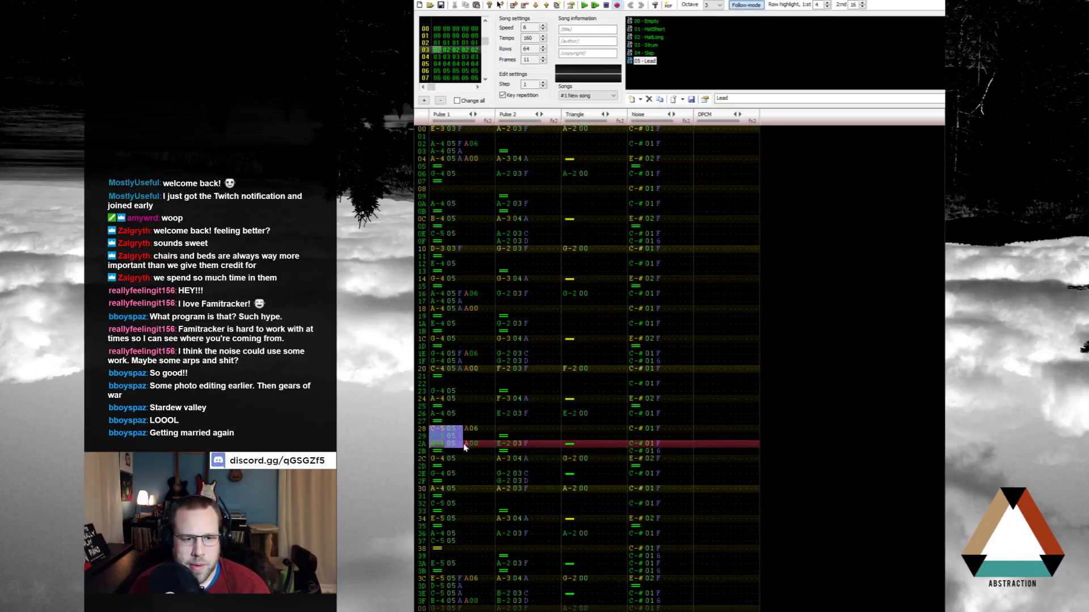
drag(471, 448, 470, 460)
key(Up)
key(Up)
key(Up)
key(Up)
key(Up)
key(Up)
key(Up)
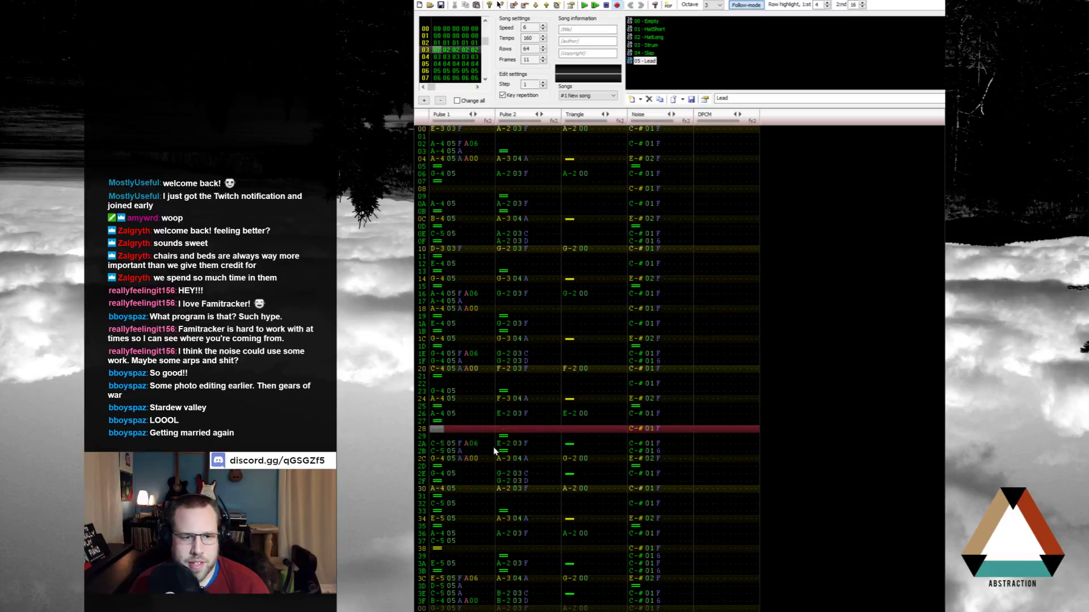
Step: Set the Pulse 1 notes on rows 23, 24, 26 and 28 of frame 03 to C-4, F-4, G-4 and A-4, and play the song
key(Down)
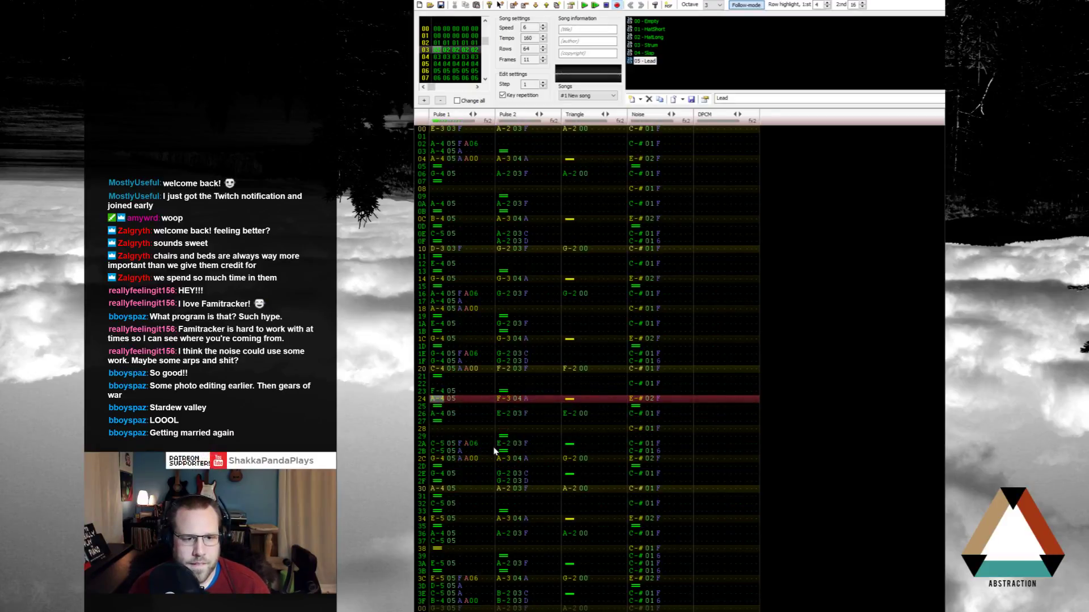
key(t)
key(Up)
key(Up)
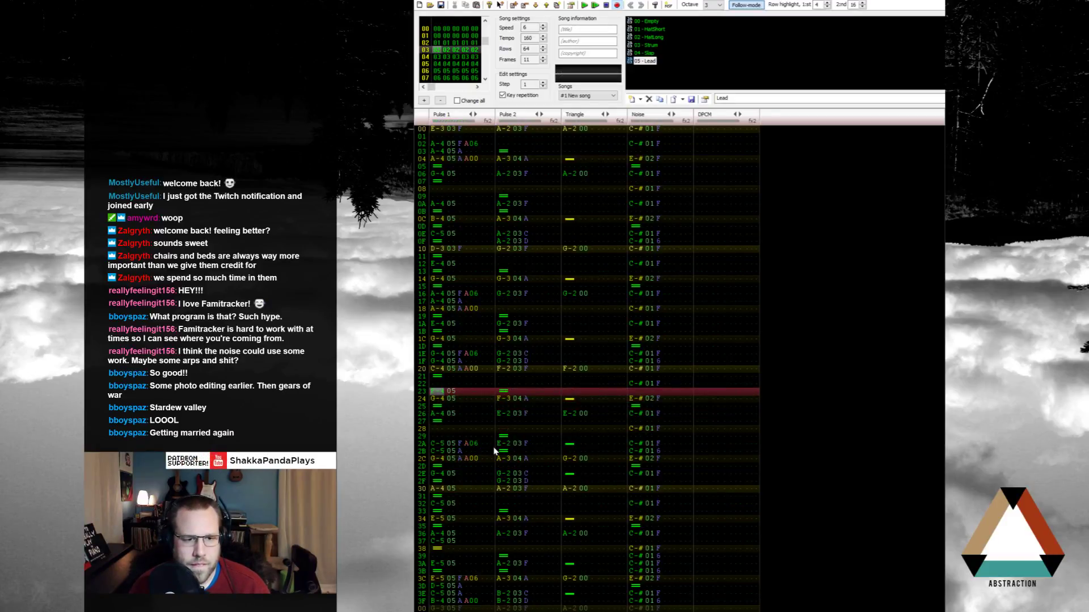
key(q)
key(r)
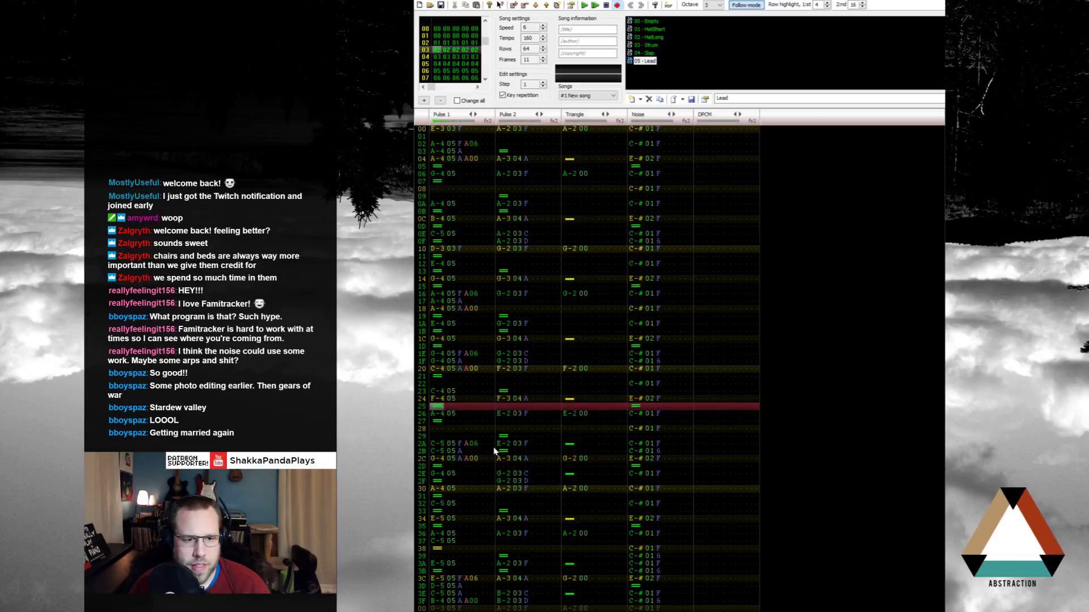
key(Down)
key(t)
key(Down)
key(y)
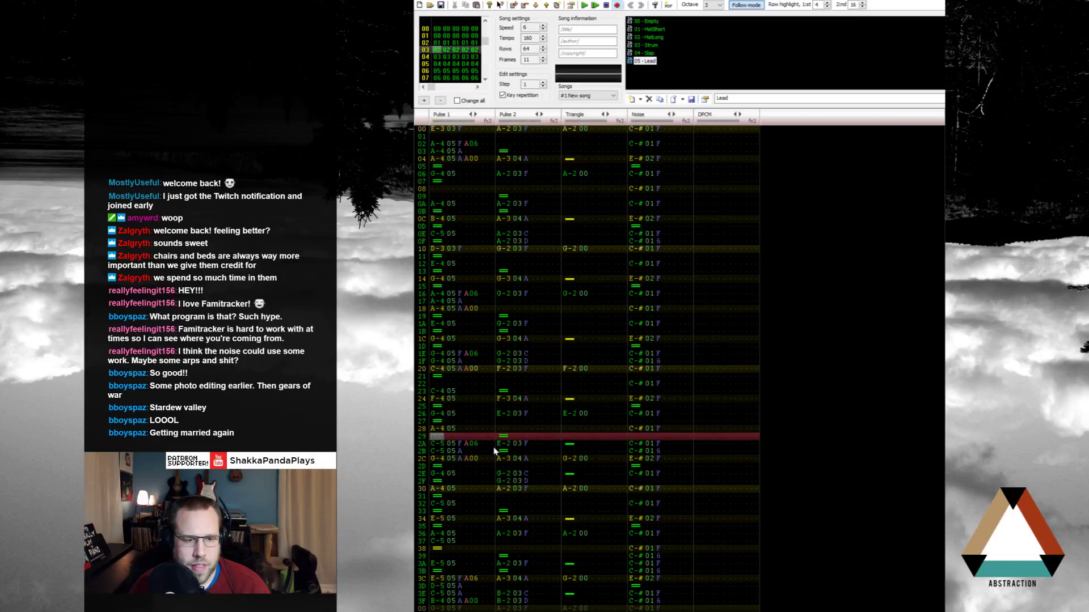
key(Return)
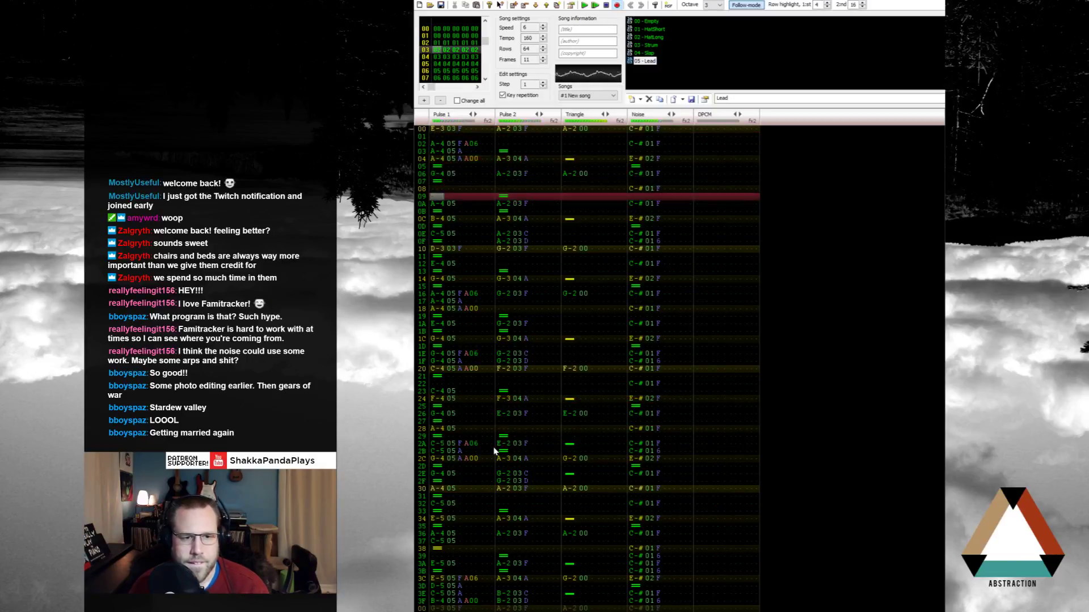
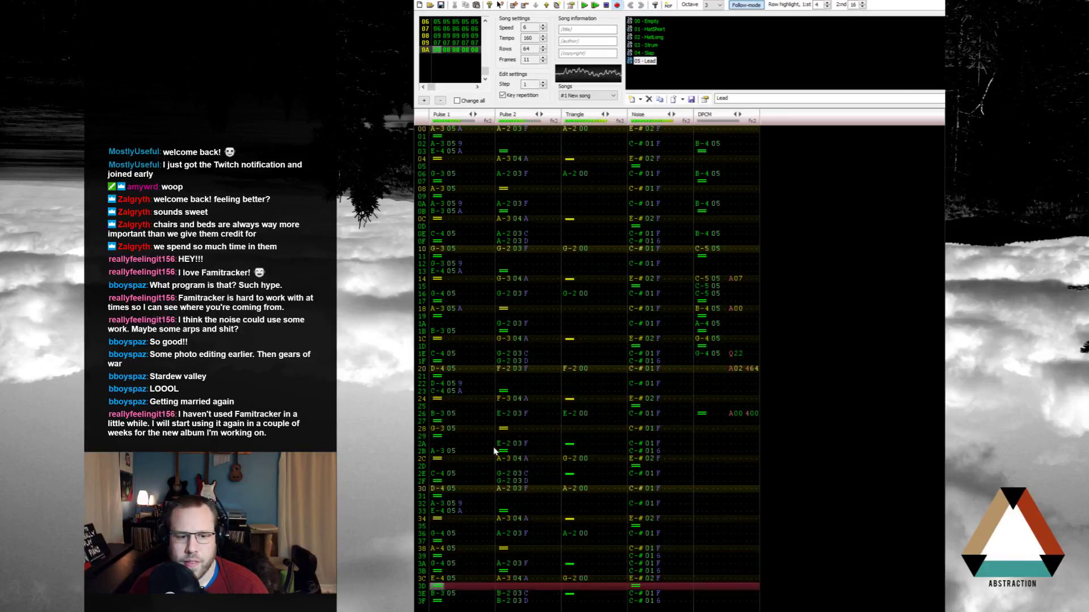
Step: Insert a new frame 0B after frame 0A and fill all its channels with a copy of frame 09
key(ctrl+Left)
key(ctrl+Left)
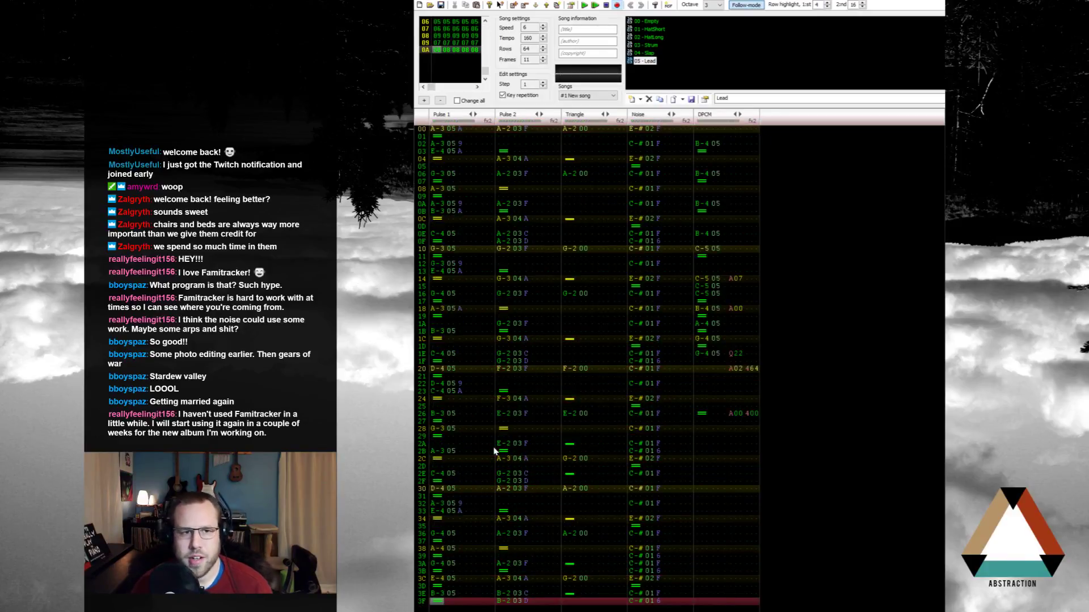
key(ctrl+a)
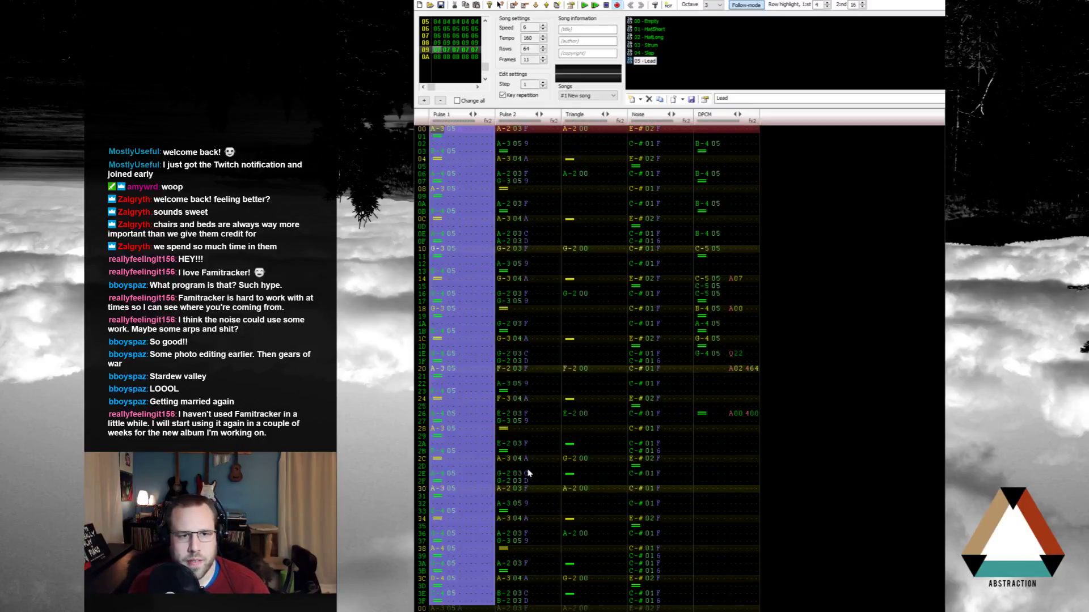
key(ctrl+a)
click(431, 58)
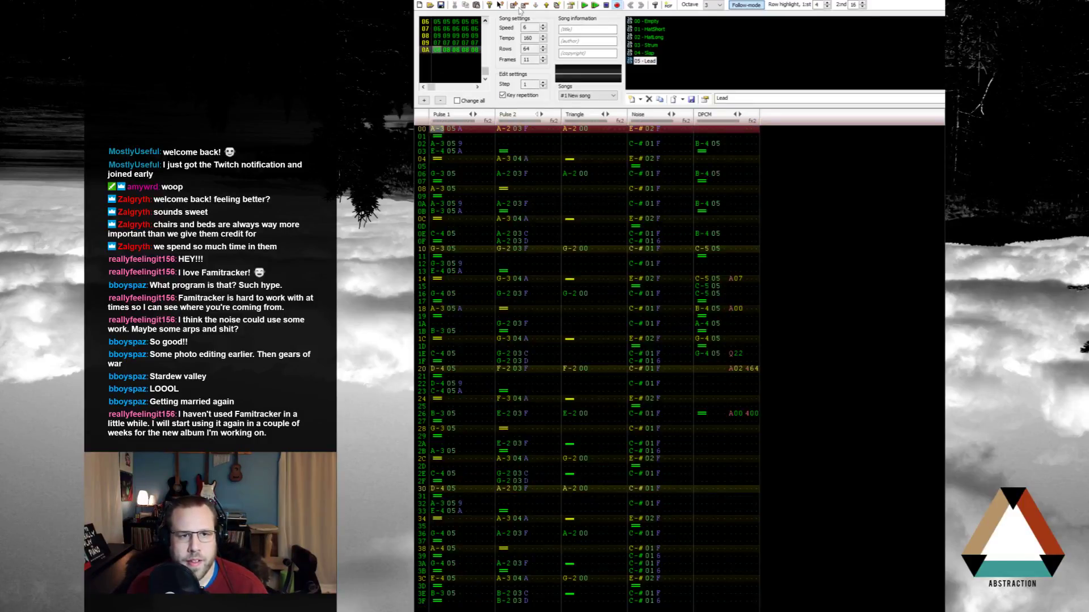
key(Insert)
click(440, 57)
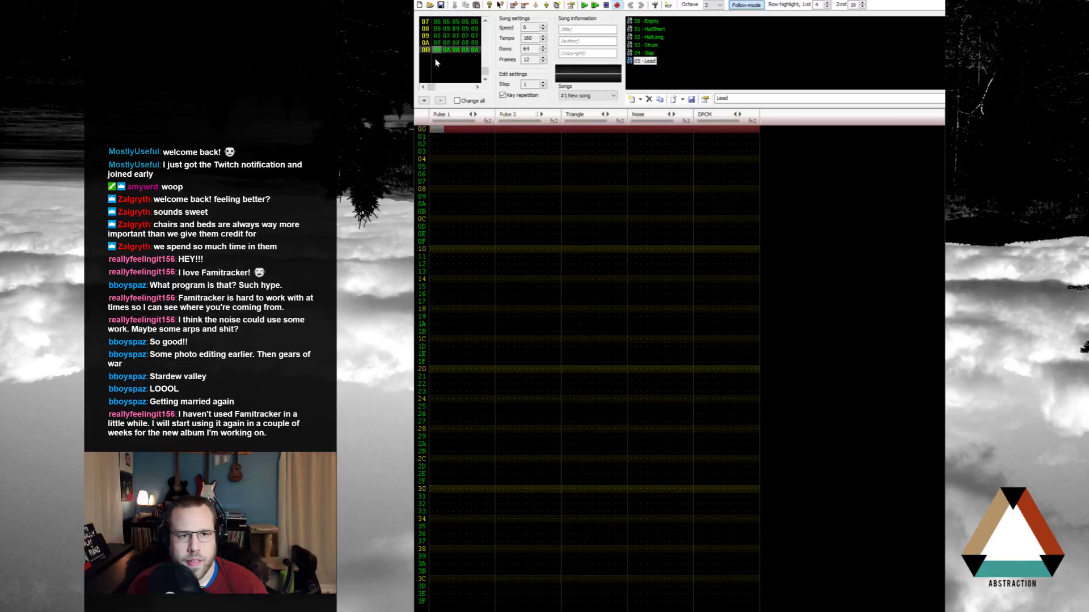
click(435, 42)
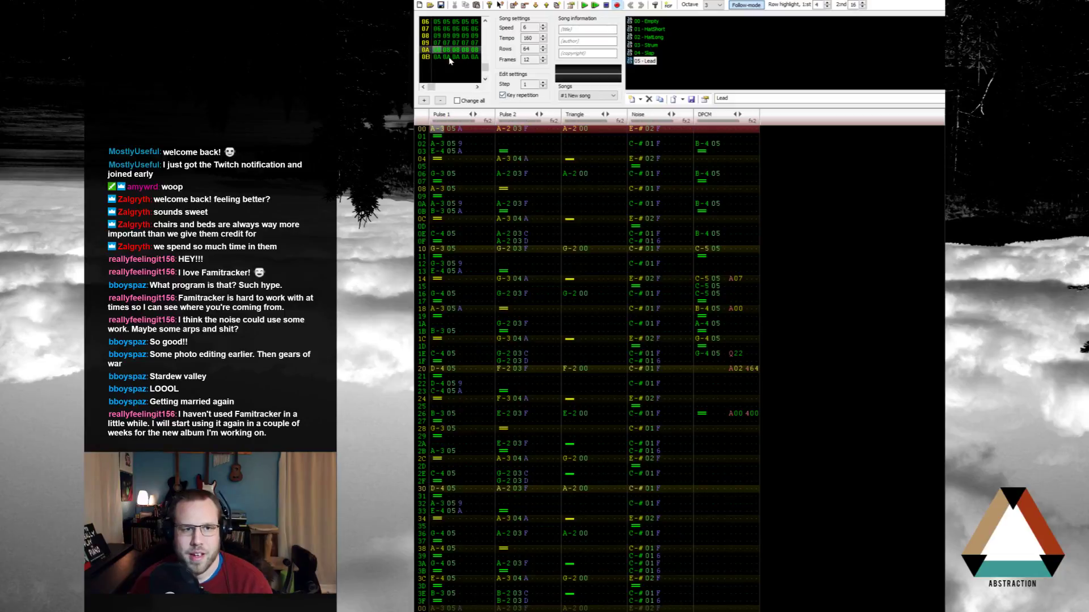
click(440, 57)
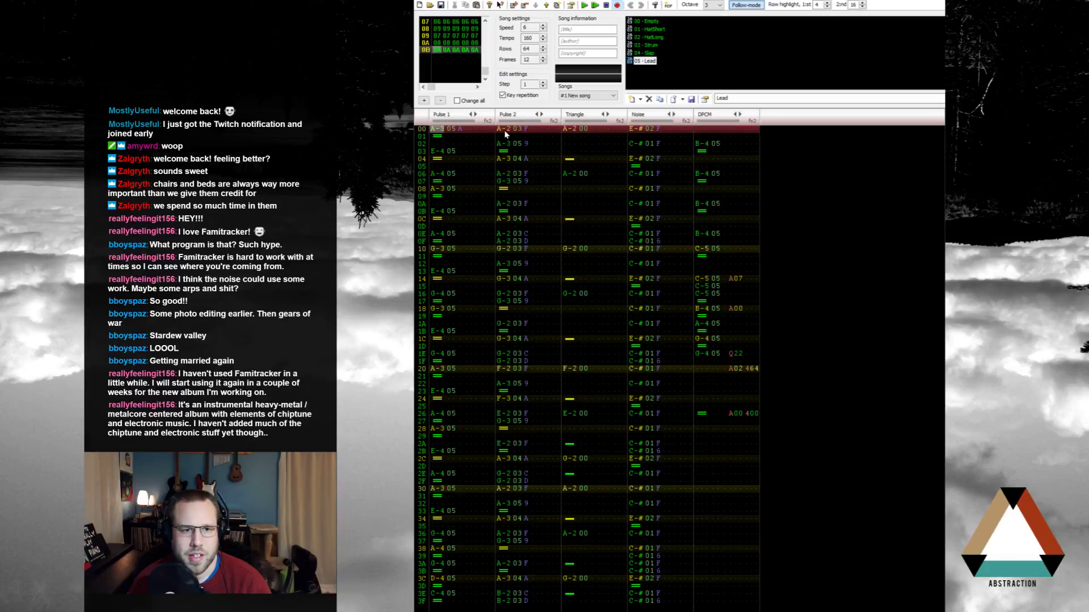
Step: Move the volume 9 instrument 05 notes between rows 02 and 37 of frame 0B from Pulse 2 to Pulse 1, and play the frame
drag(498, 143, 455, 145)
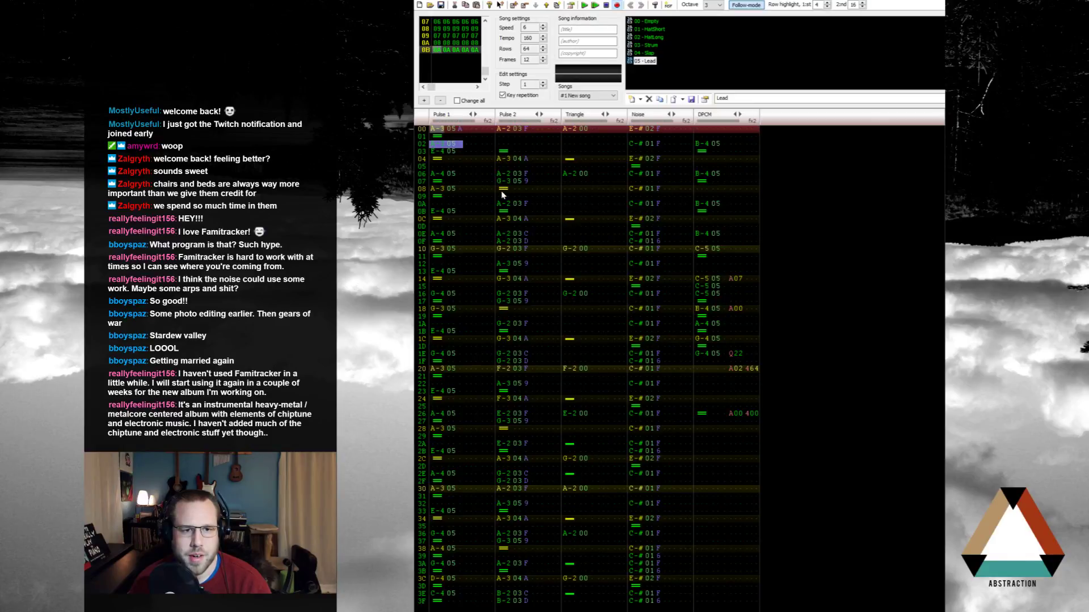
mouse_move(499, 181)
mouse_down()
mouse_move(528, 182)
mouse_move(483, 186)
mouse_up()
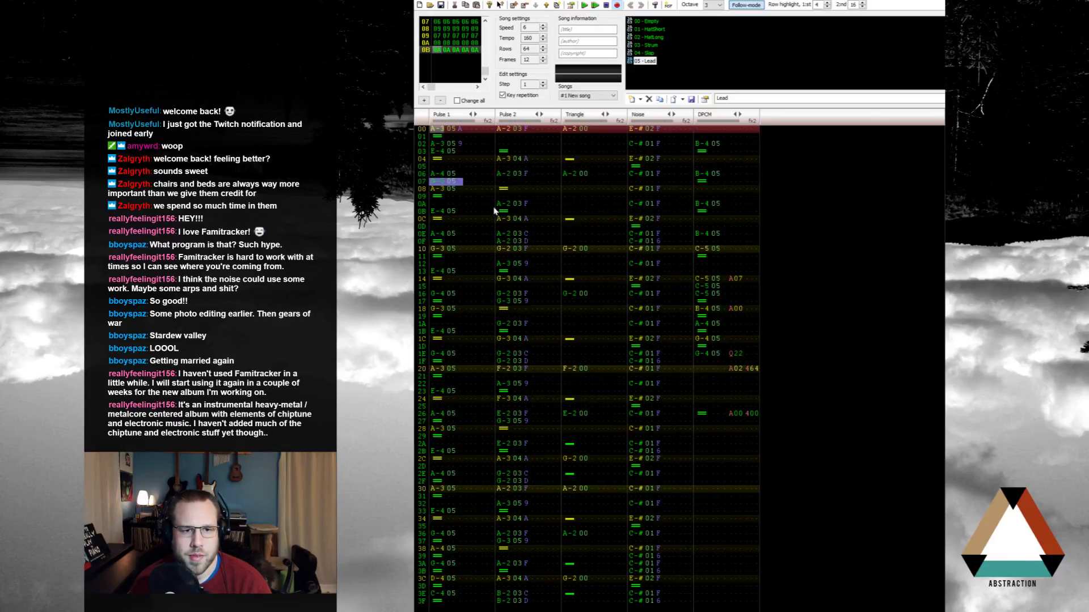
drag(507, 265, 450, 266)
drag(505, 305, 474, 305)
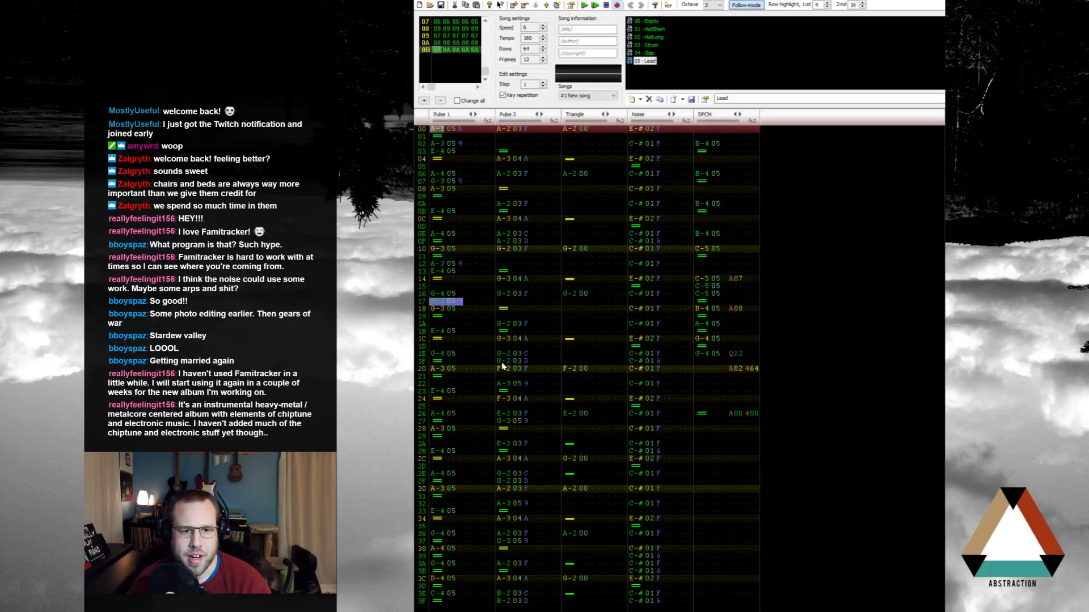
drag(498, 384, 450, 385)
drag(500, 422, 481, 434)
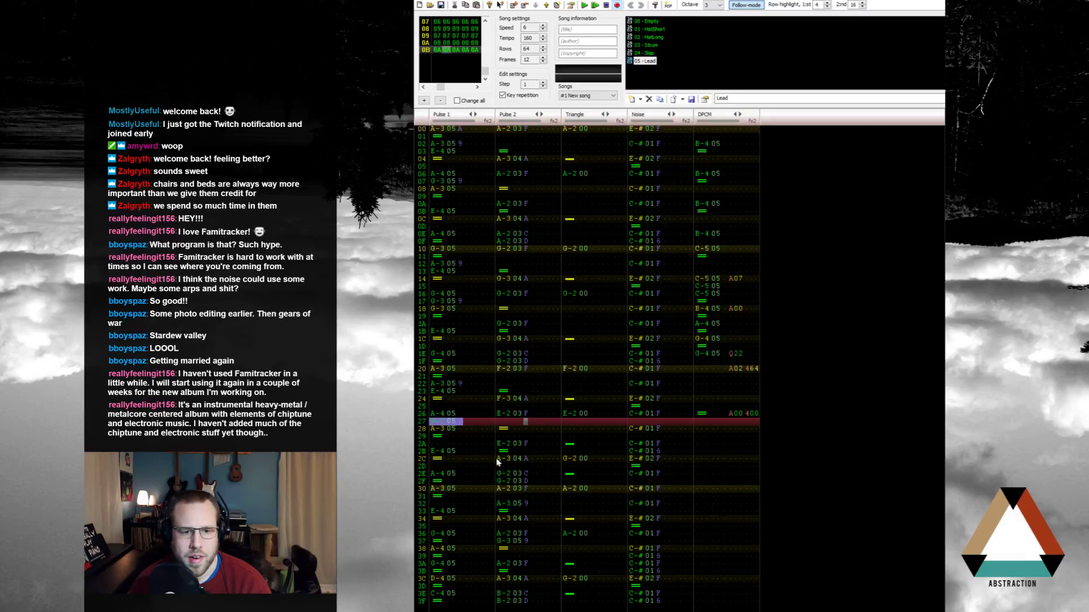
drag(503, 506, 487, 544)
click(508, 543)
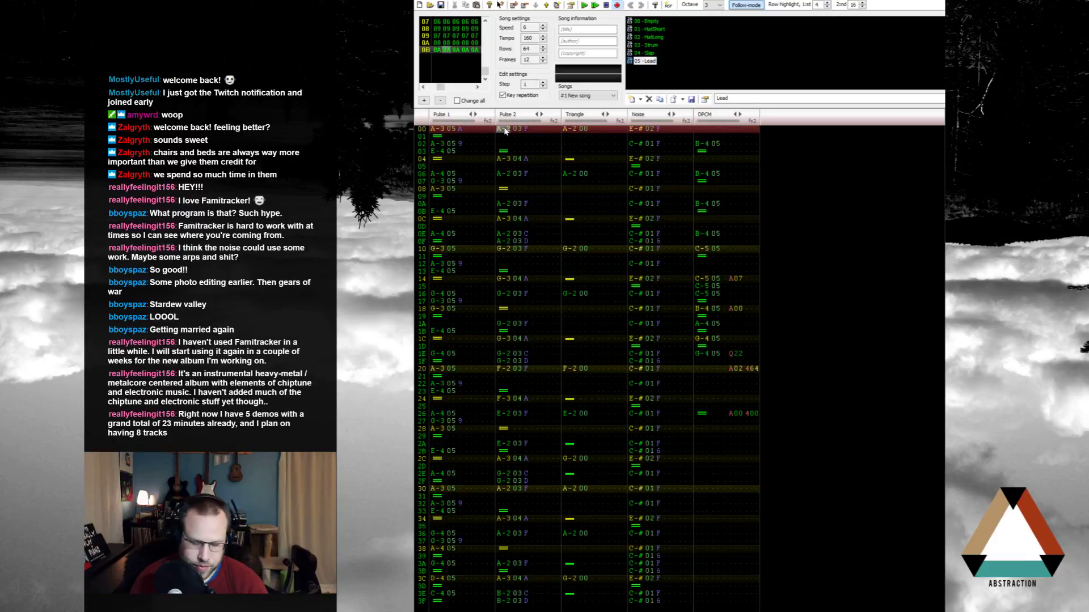
key(Return)
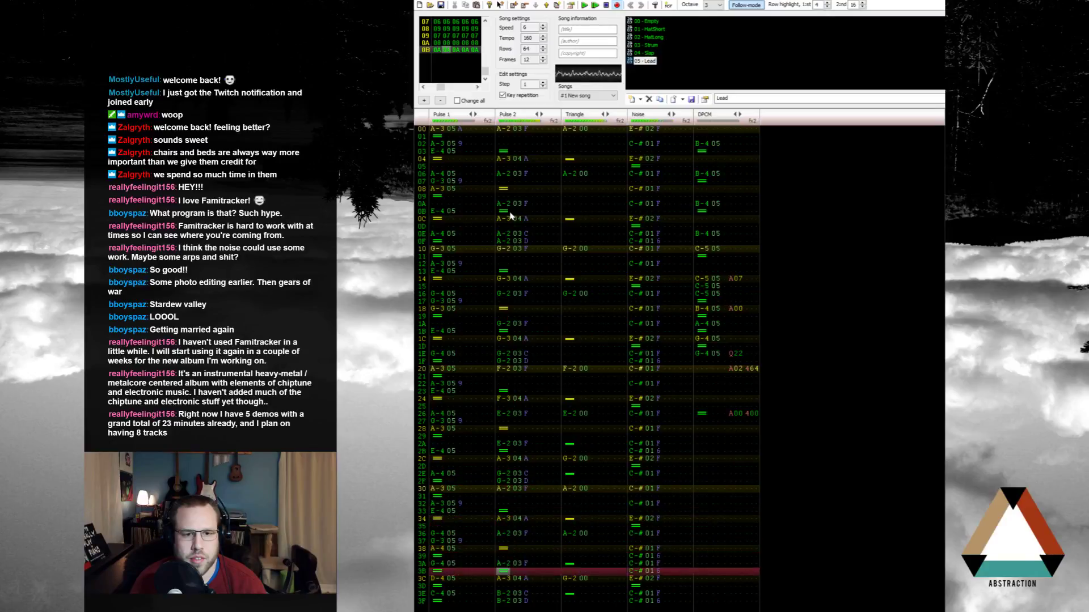
key(Return)
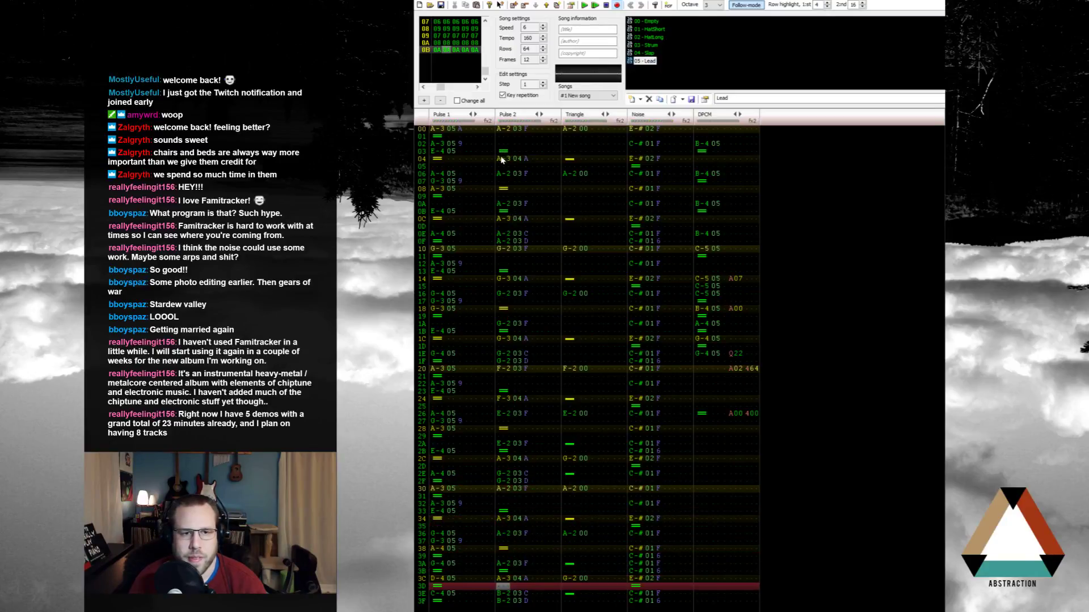
Step: In Pulse 2 of frame 0B, clear rows 04, 0A, 0B, 0E and 0F and set the volume on row 0C to F
drag(502, 154, 520, 164)
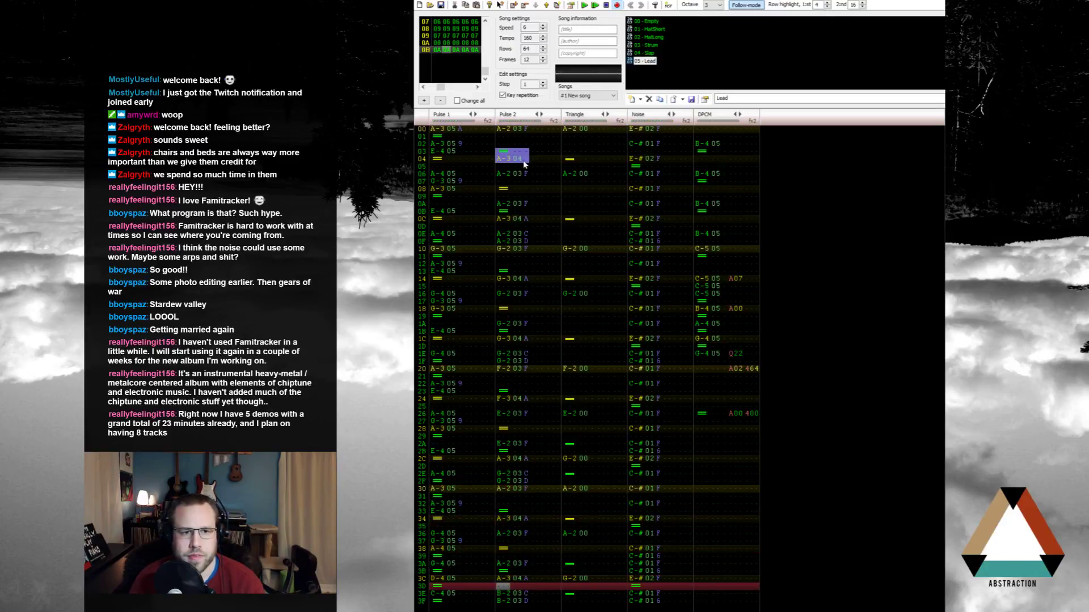
click(512, 154)
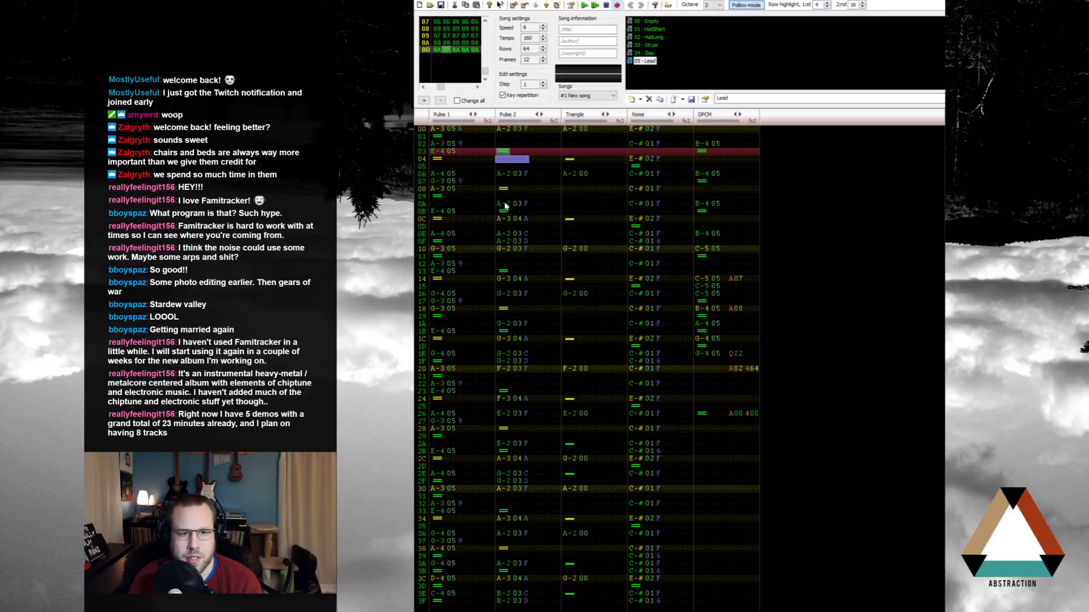
drag(505, 206, 527, 243)
click(526, 219)
text(f)
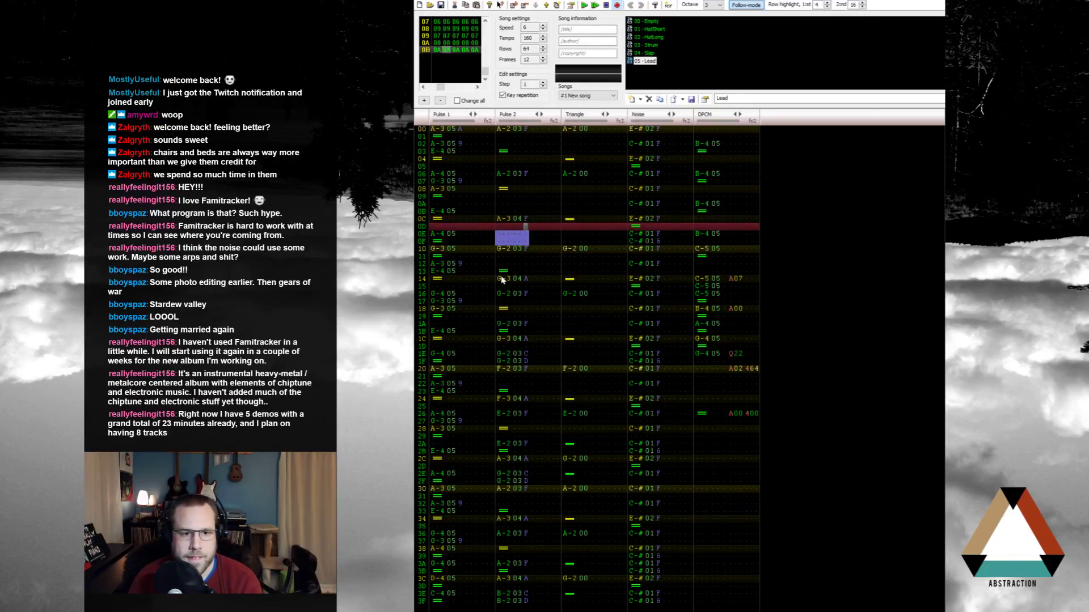
Step: In Pulse 2 of frame 0B, clear rows 14, 1A, 1B and 1F and put note releases on rows 0E and 1E
click(504, 271)
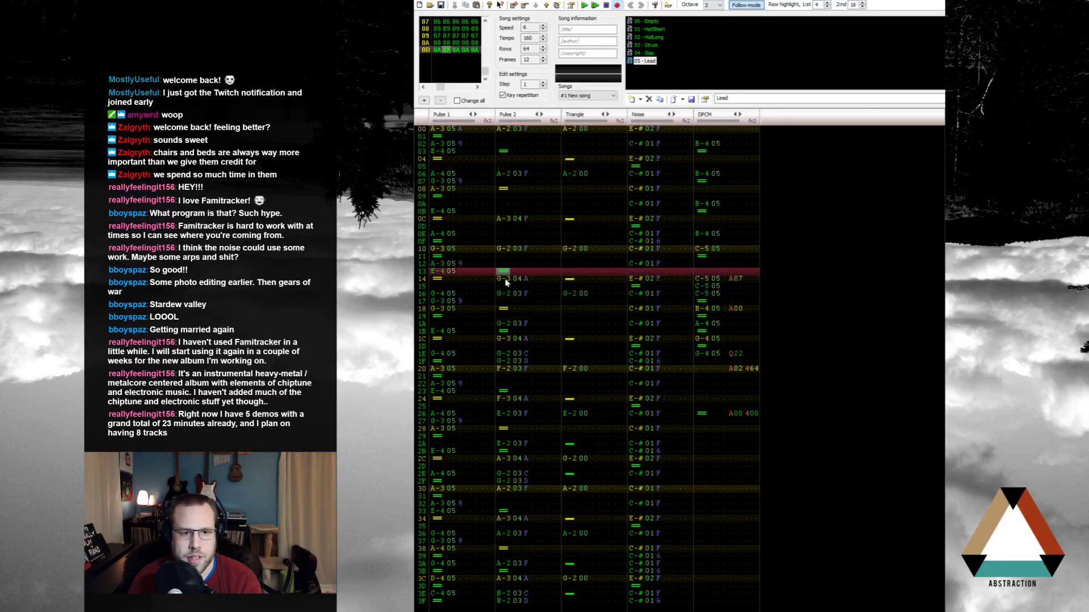
click(506, 235)
key(backslash)
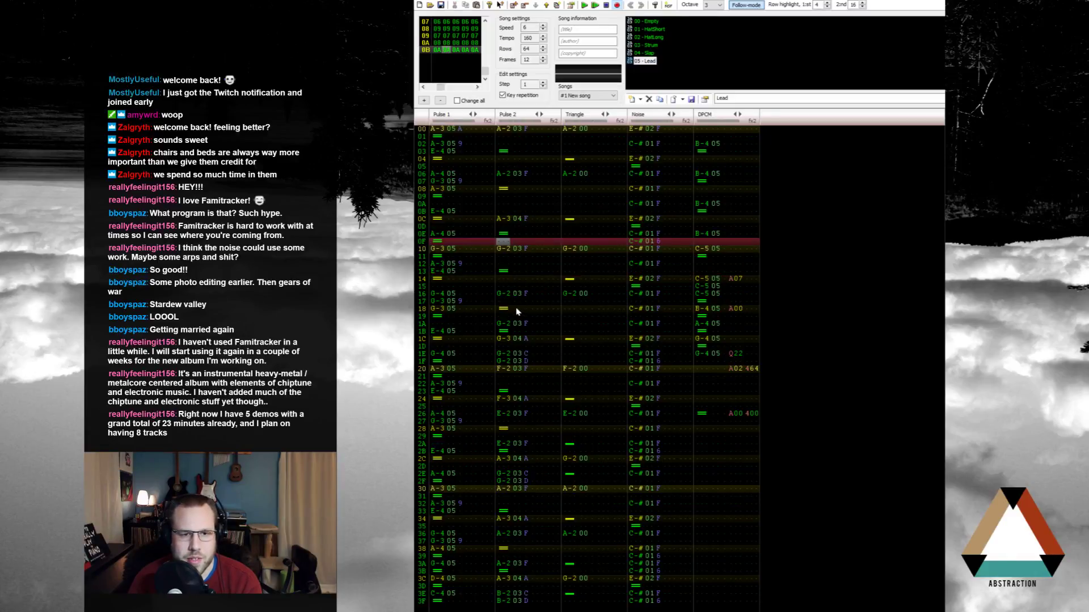
drag(508, 327, 526, 332)
click(505, 357)
key(backslash)
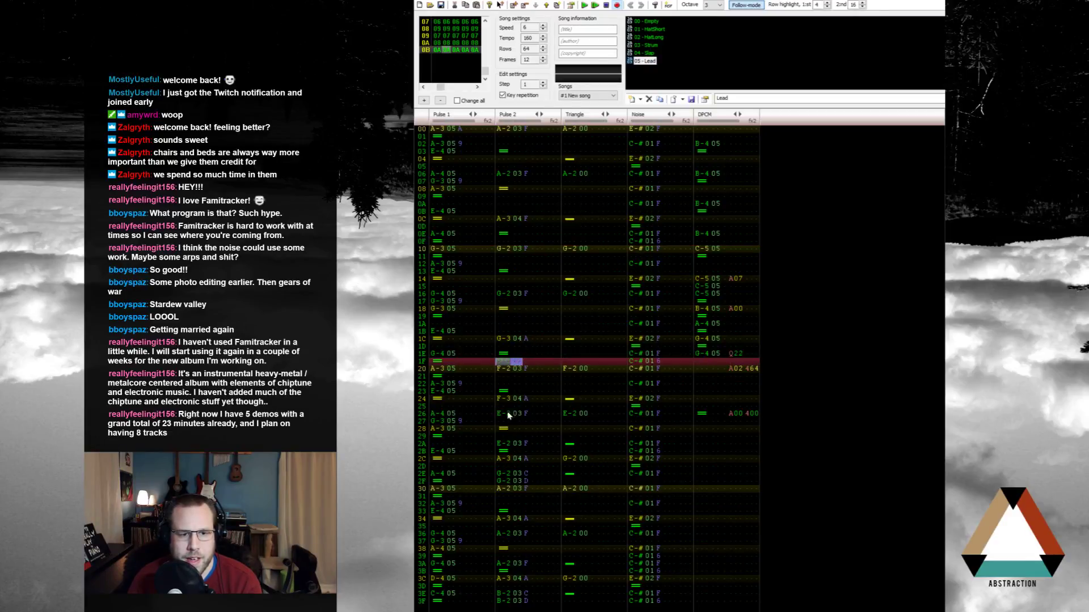
Step: In Pulse 2 of frame 0B, put a note release on row 22 and clear rows 23, 24, 28 and 2A
click(505, 388)
key(backslash)
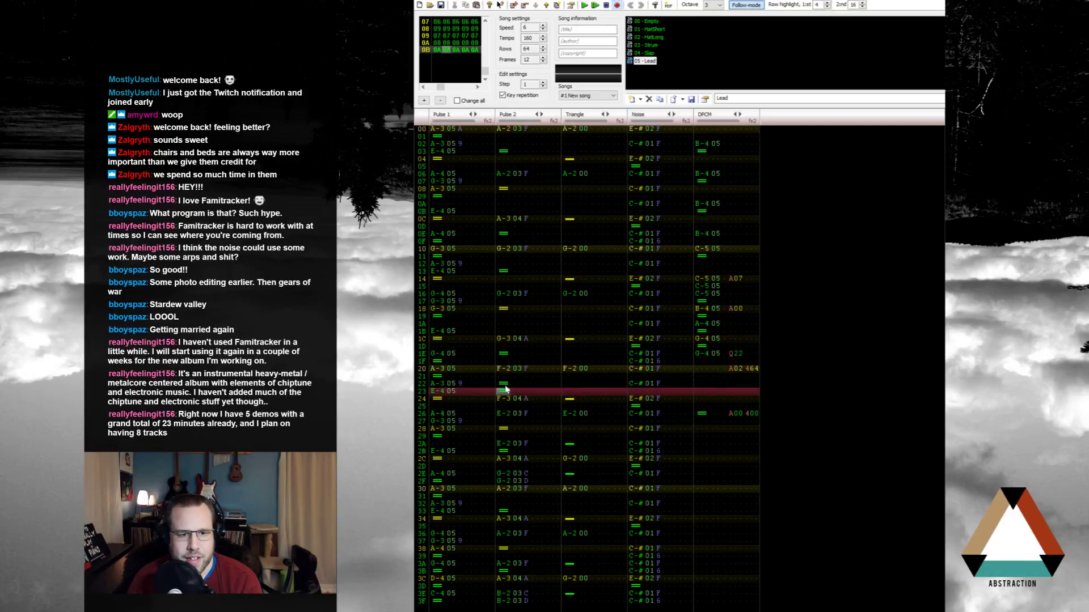
click(508, 399)
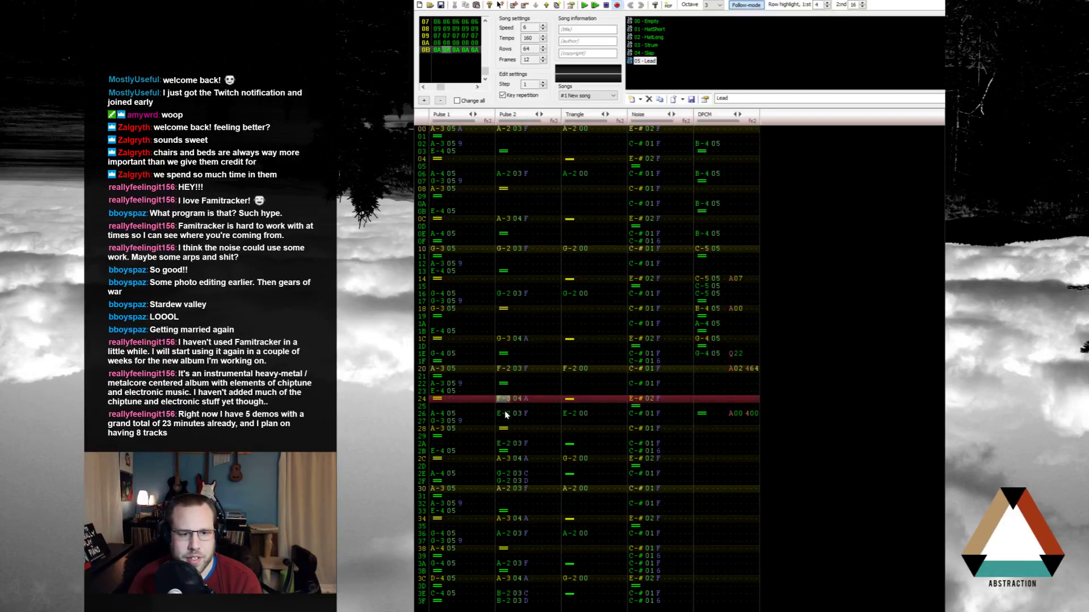
key(Delete)
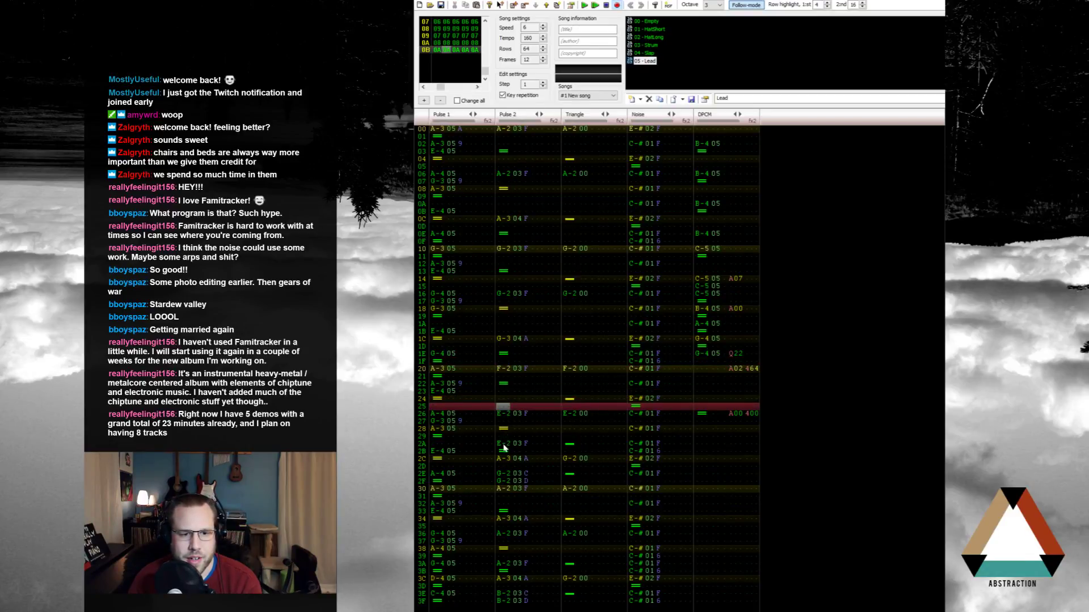
click(506, 437)
key(Delete)
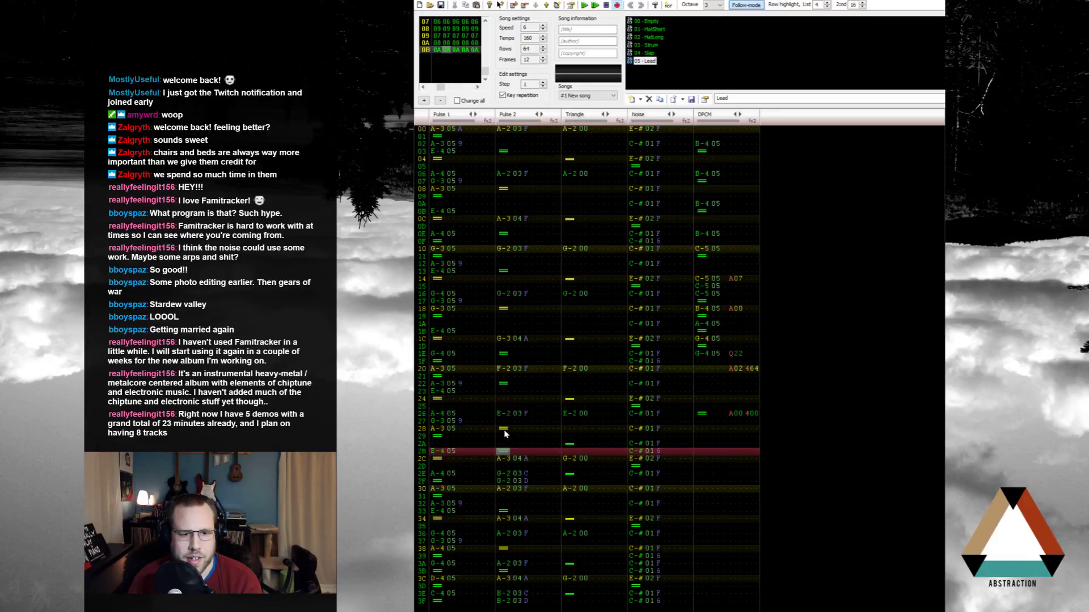
click(504, 430)
key(Delete)
click(504, 429)
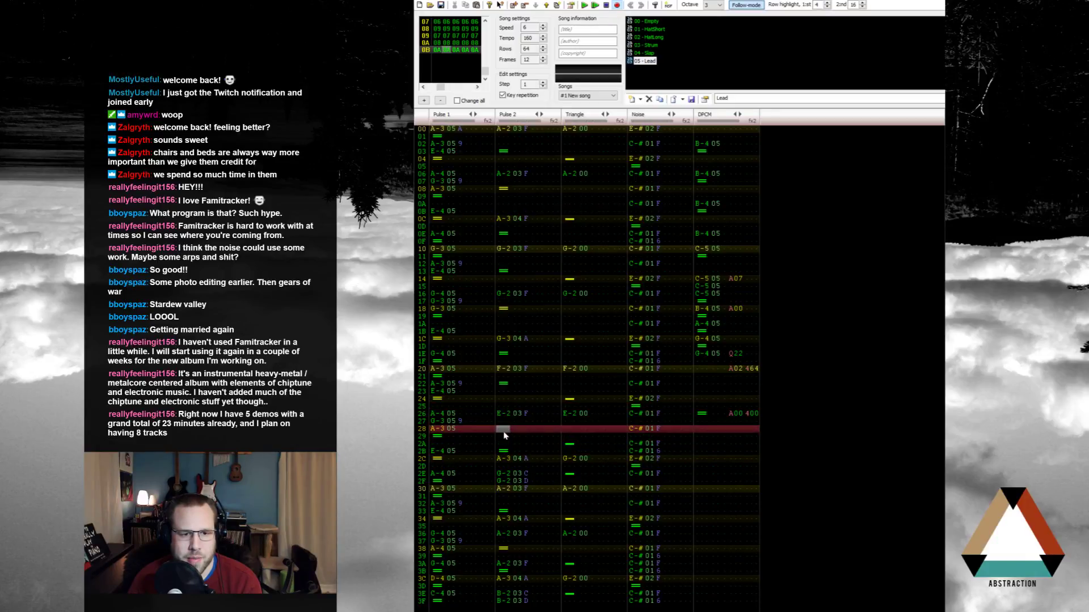
Step: In Pulse 2 of frame 0B, put note releases on rows 28 and 2E and clear rows 2B and 2F
key(equal)
click(503, 454)
key(Delete)
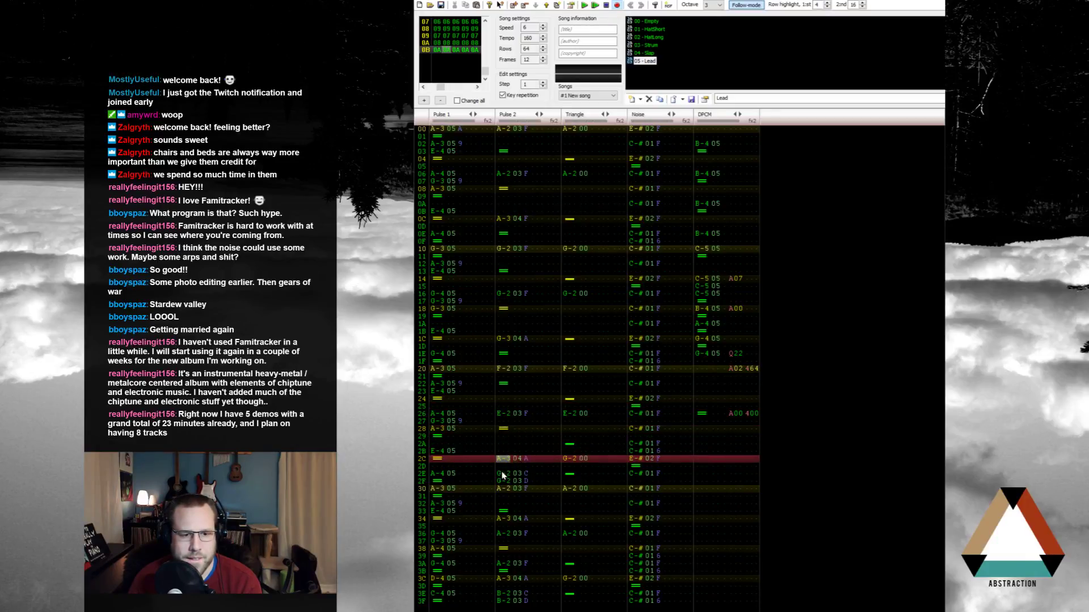
click(501, 473)
key(equal)
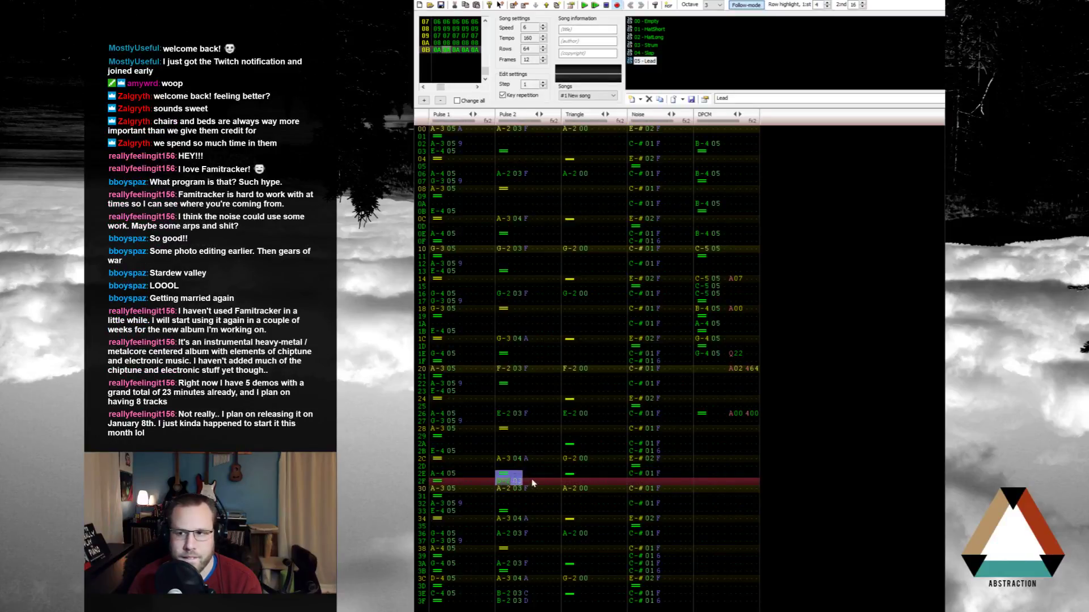
click(503, 481)
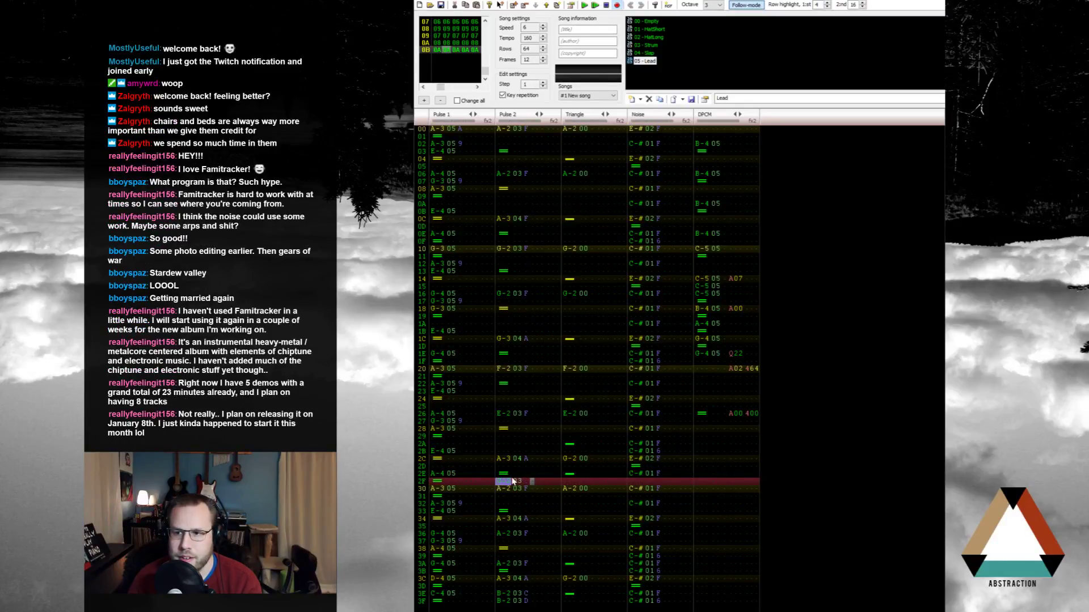
key(Down)
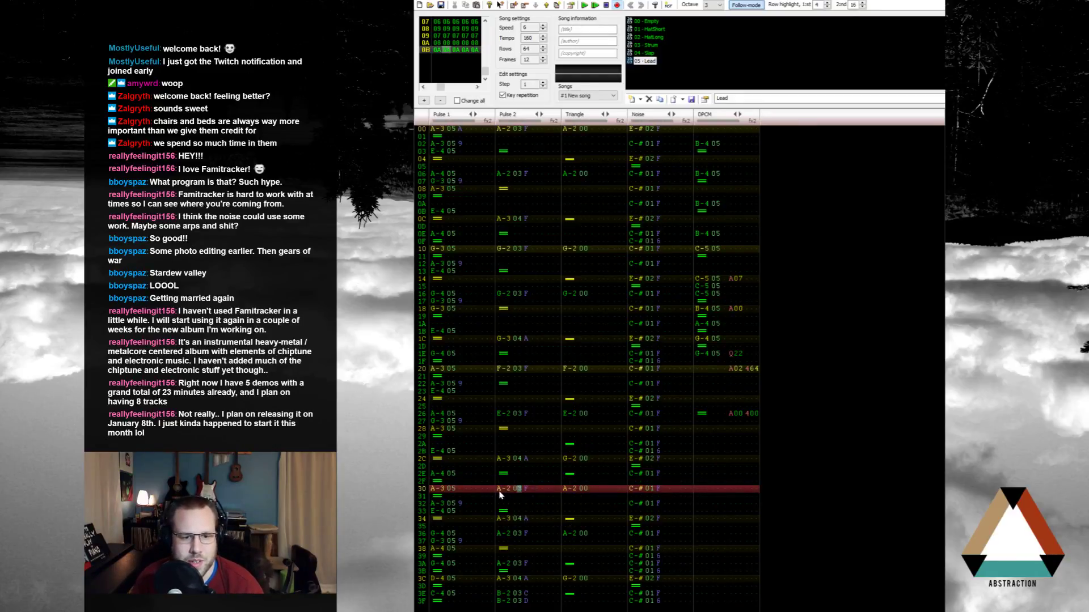
Step: In Pulse 2 of frame 0B, clear rows 34, 3A, 3B and 3F and put a note release on row 3E
click(503, 520)
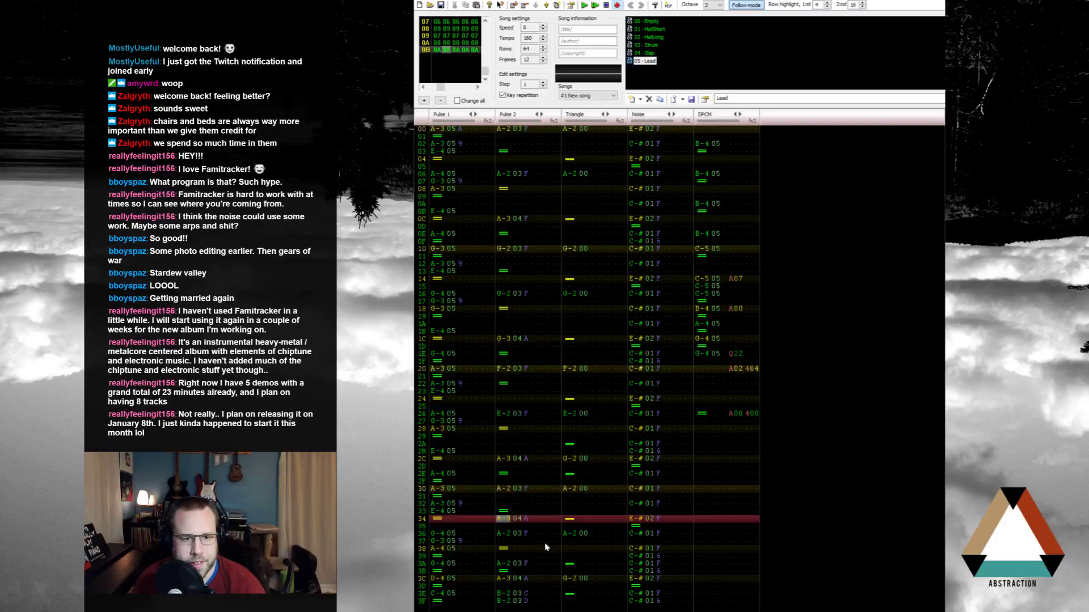
key(Delete)
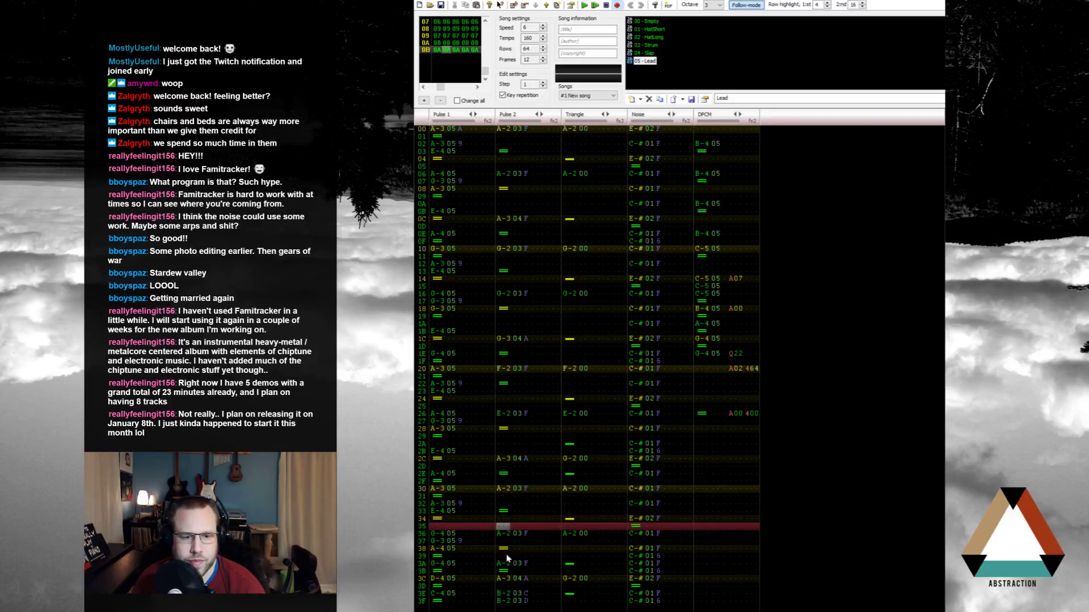
mouse_move(503, 567)
mouse_down()
mouse_move(543, 573)
mouse_move(537, 609)
mouse_move(506, 587)
mouse_up()
click(511, 587)
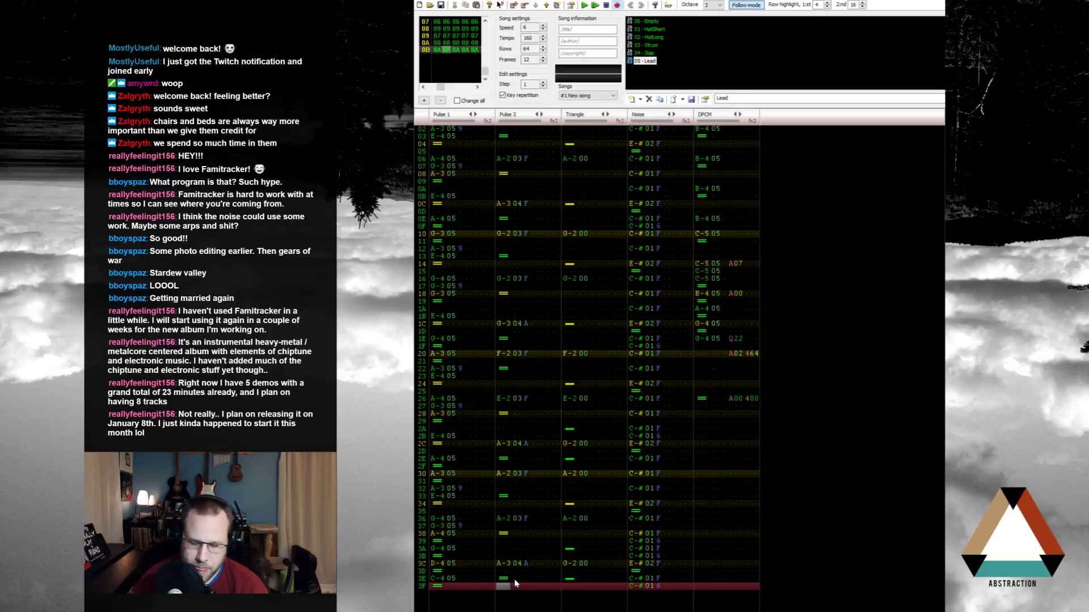
Step: Play the song from the start of frame 00 and stop playback in frame 0B
key(Return)
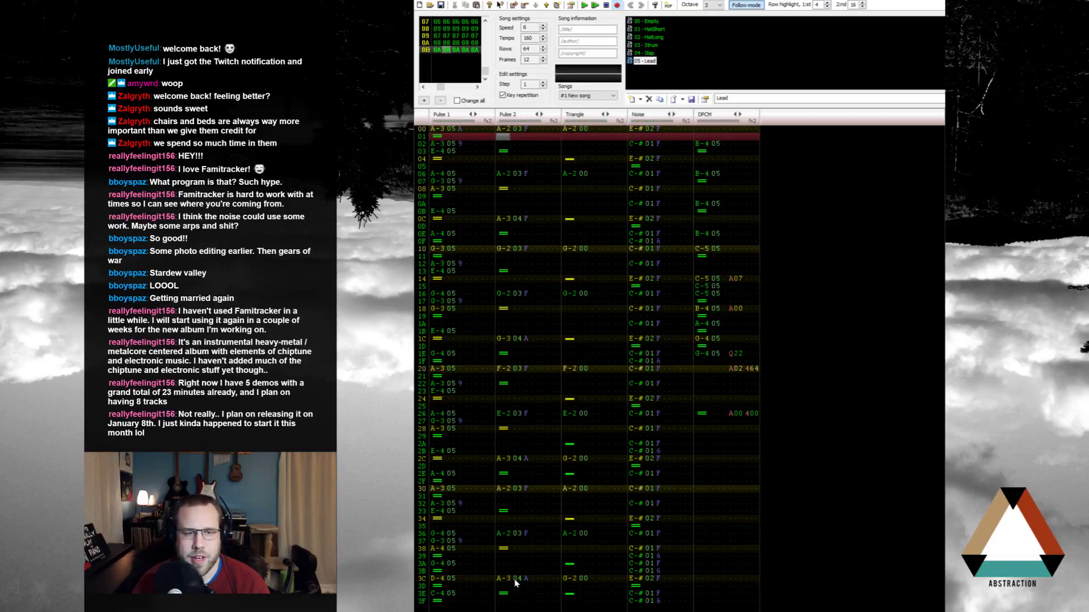
key(Down)
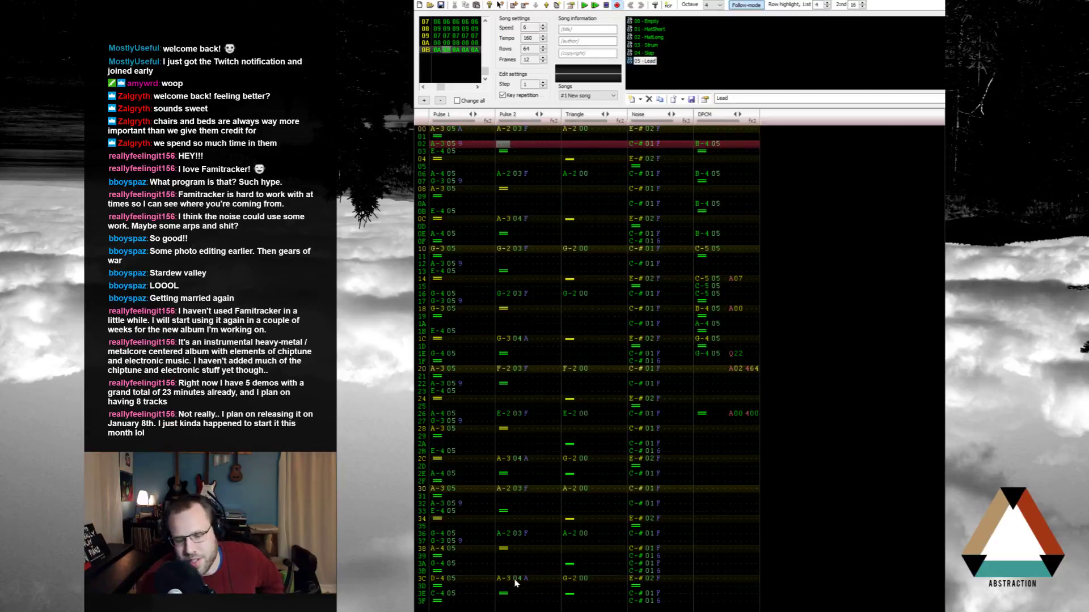
key(ctrl+Home)
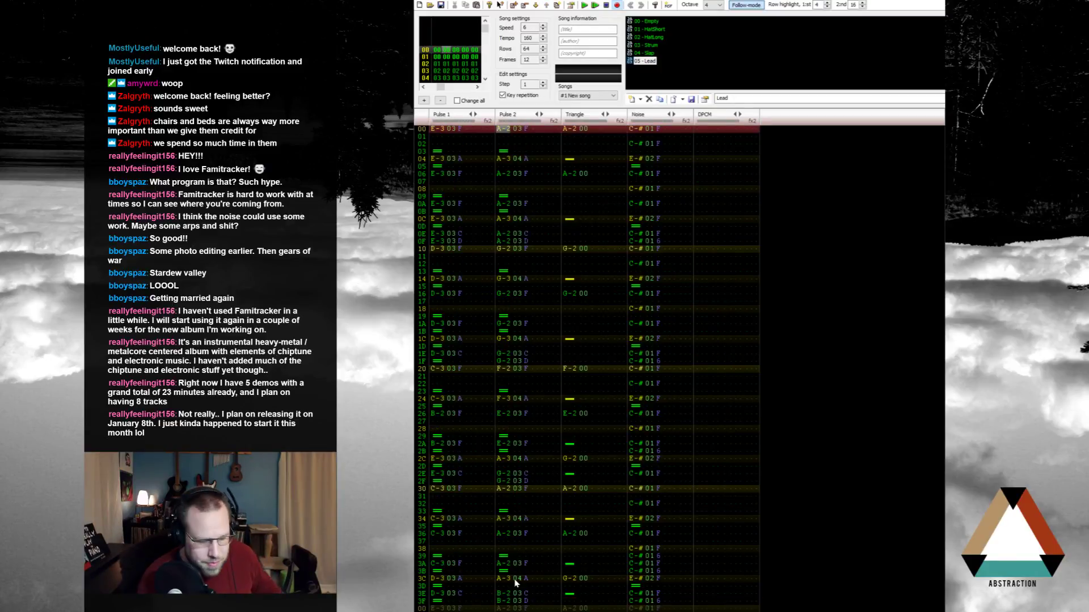
key(Down)
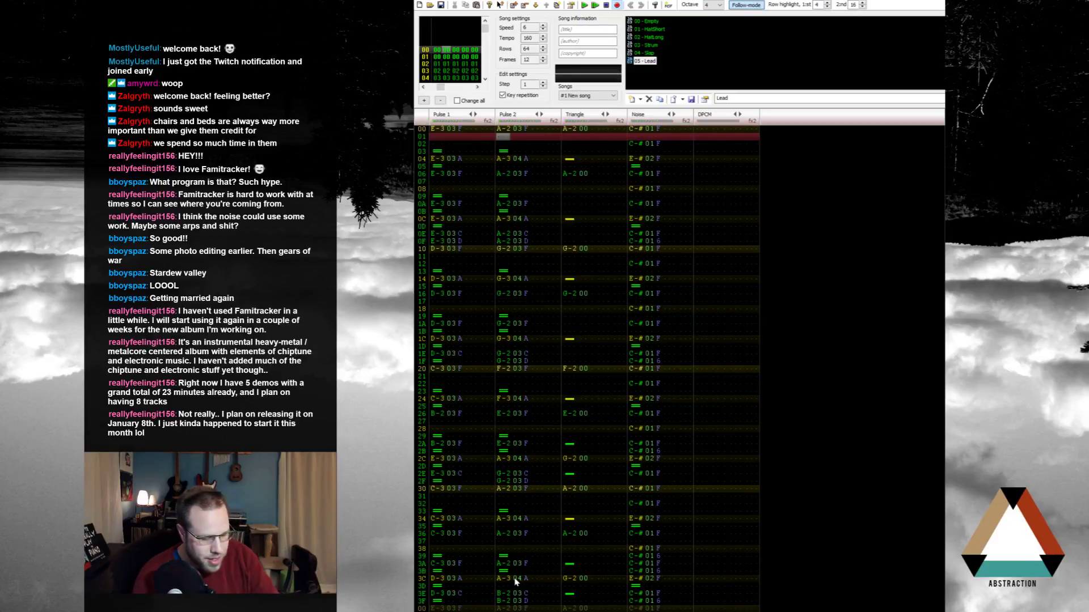
key(Up)
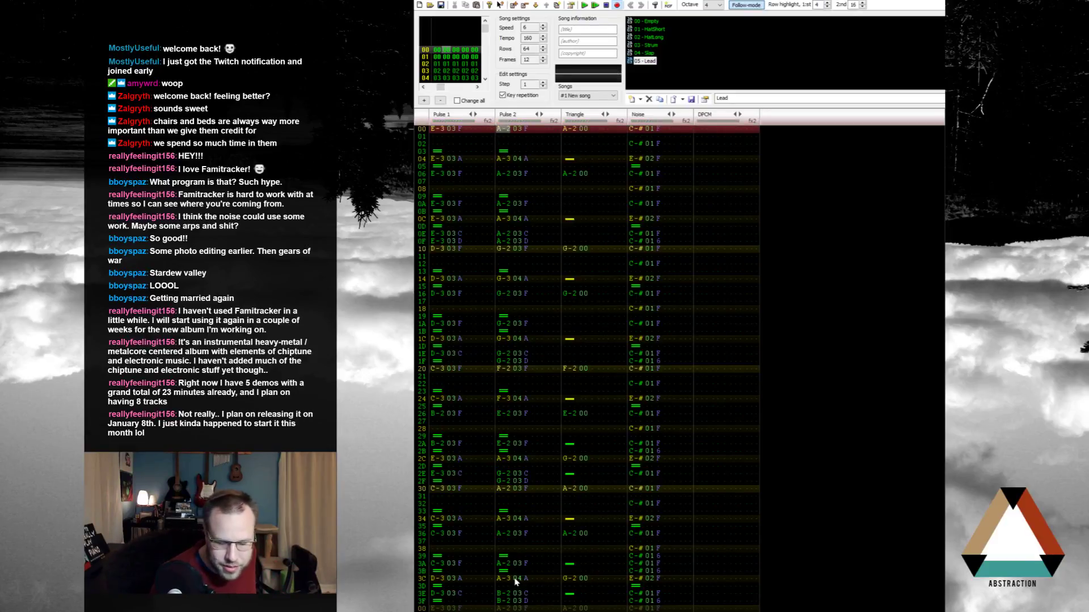
key(Return)
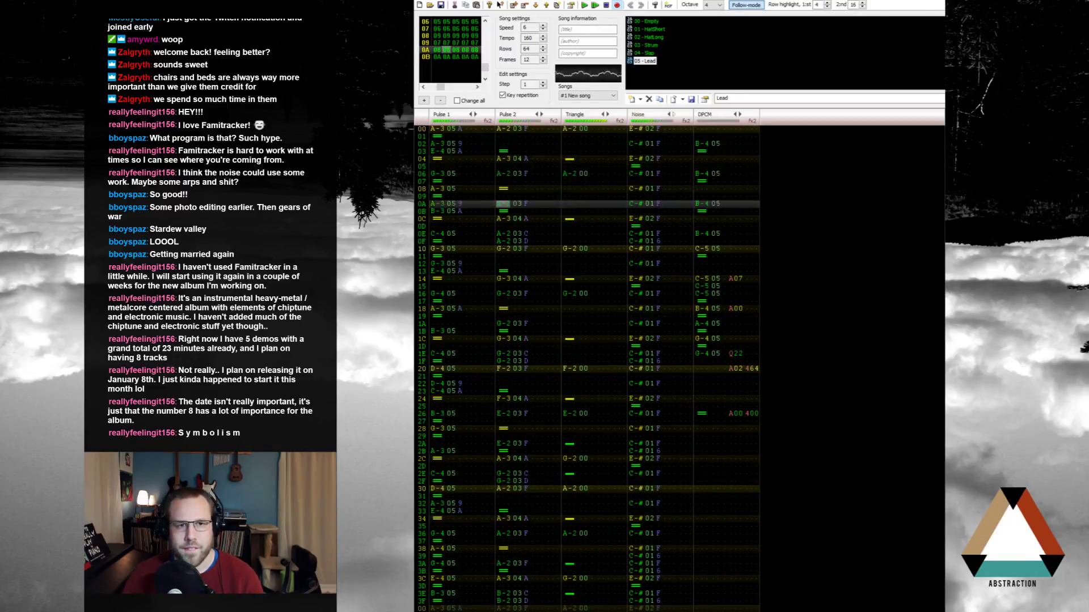
click(606, 5)
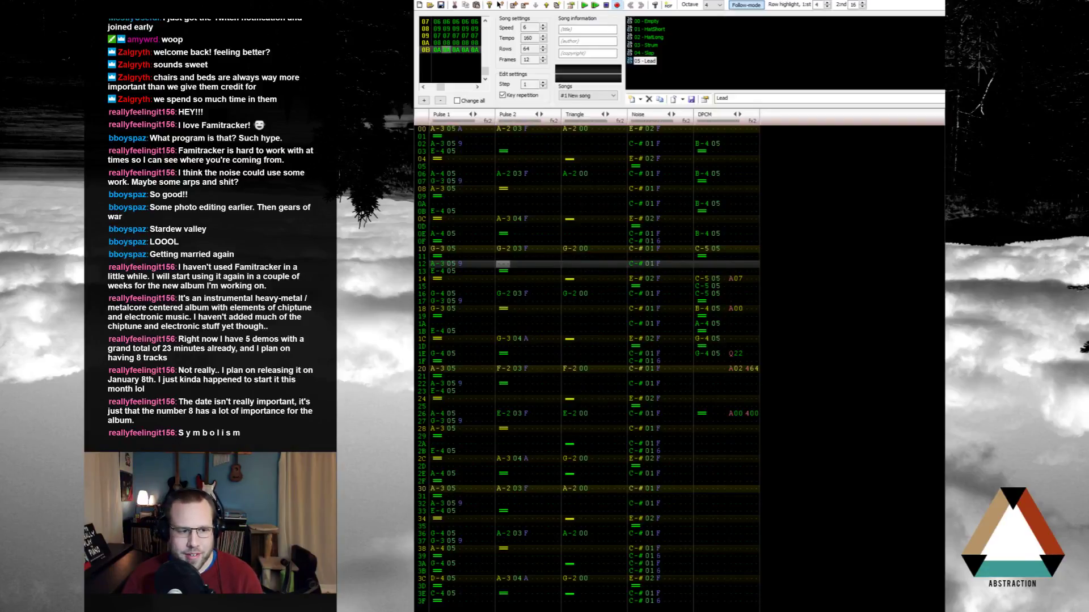
Step: Switch to File Explorer, open the "Abstraction - Thirteen is My Favorite Prime" folder and play track 02
key(super)
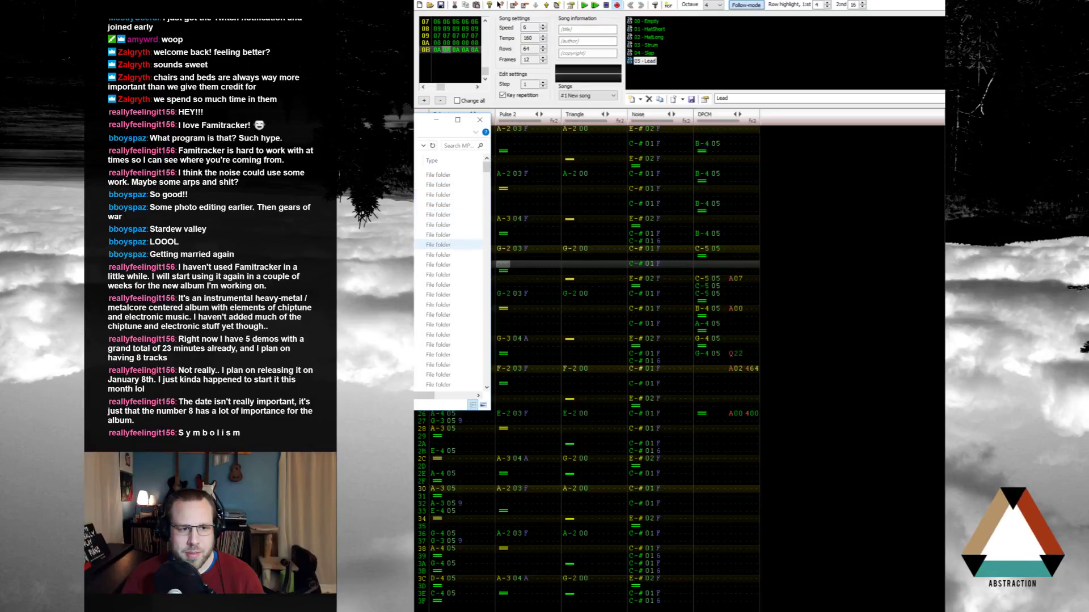
drag(448, 125, 722, 150)
scroll(720, 311, down, 4)
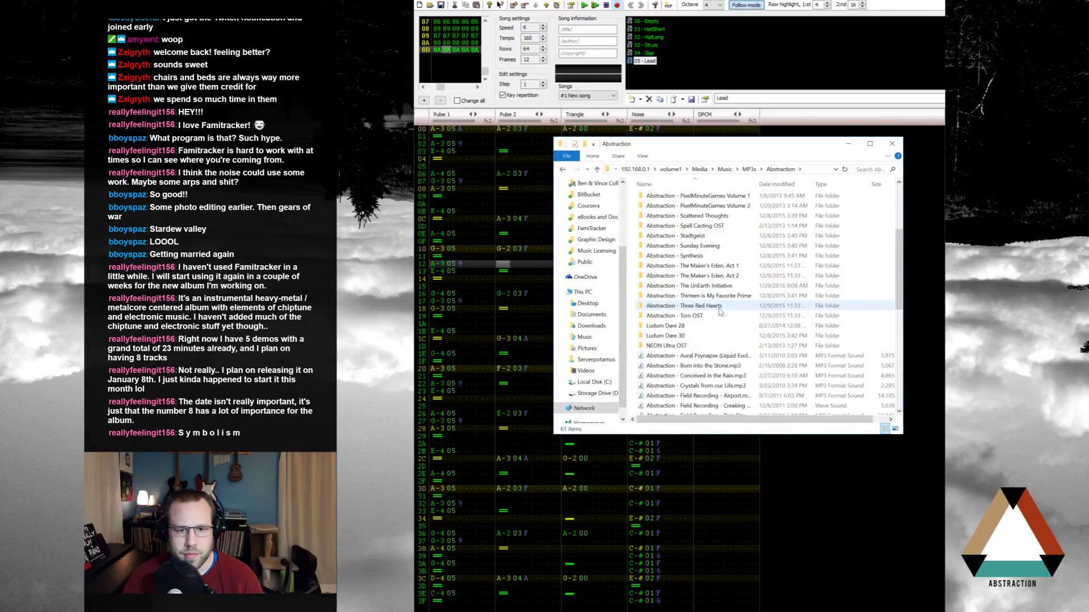
double_click(711, 295)
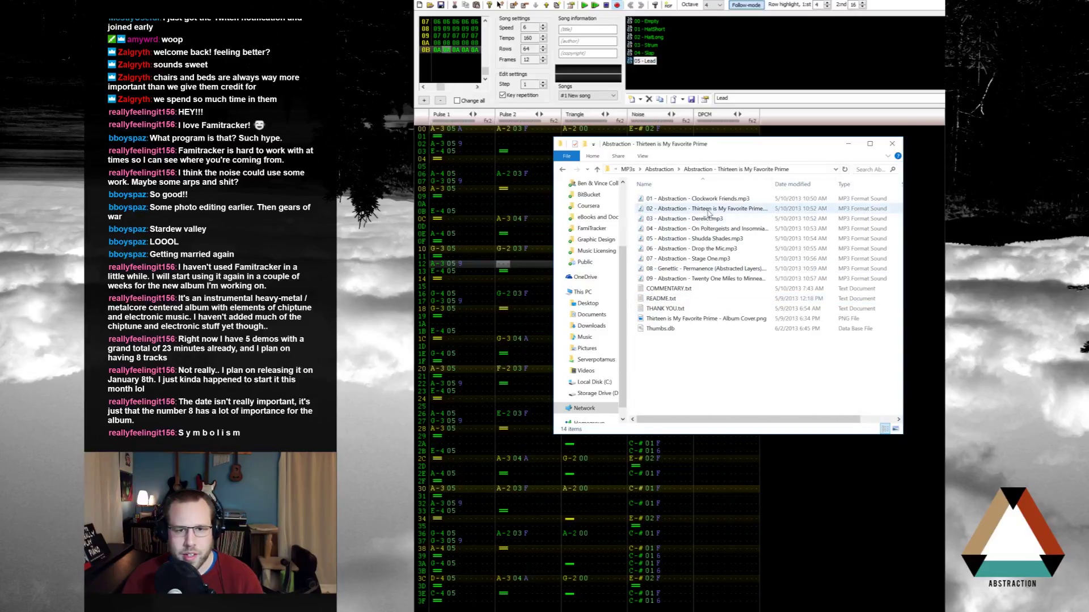
double_click(708, 211)
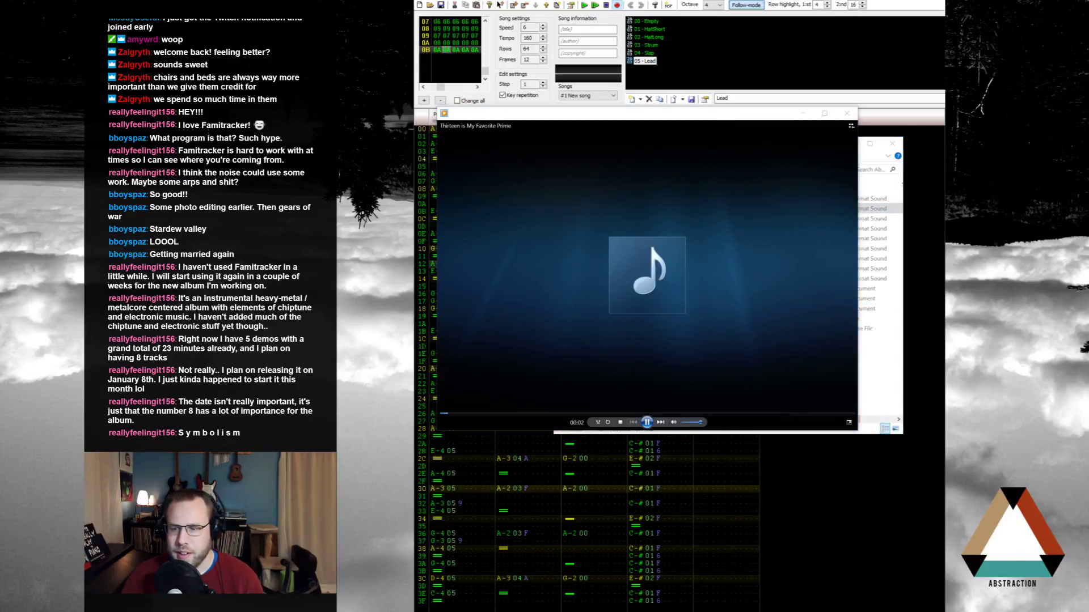
Step: Listen to "Thirteen is My Favorite Prime" in the media player and close the player
key(super+Down)
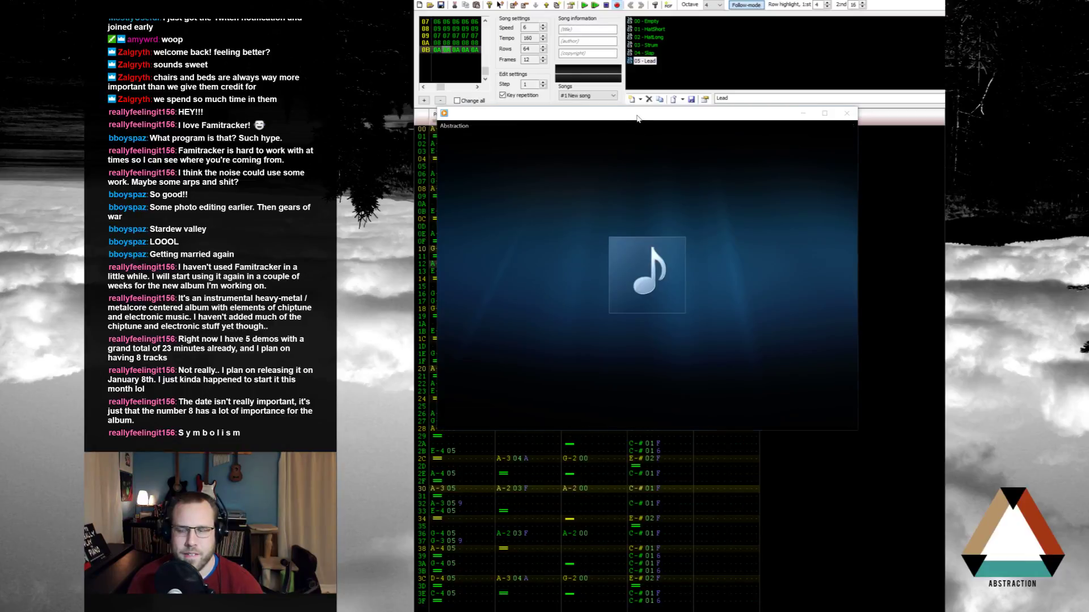
drag(637, 118, 686, 152)
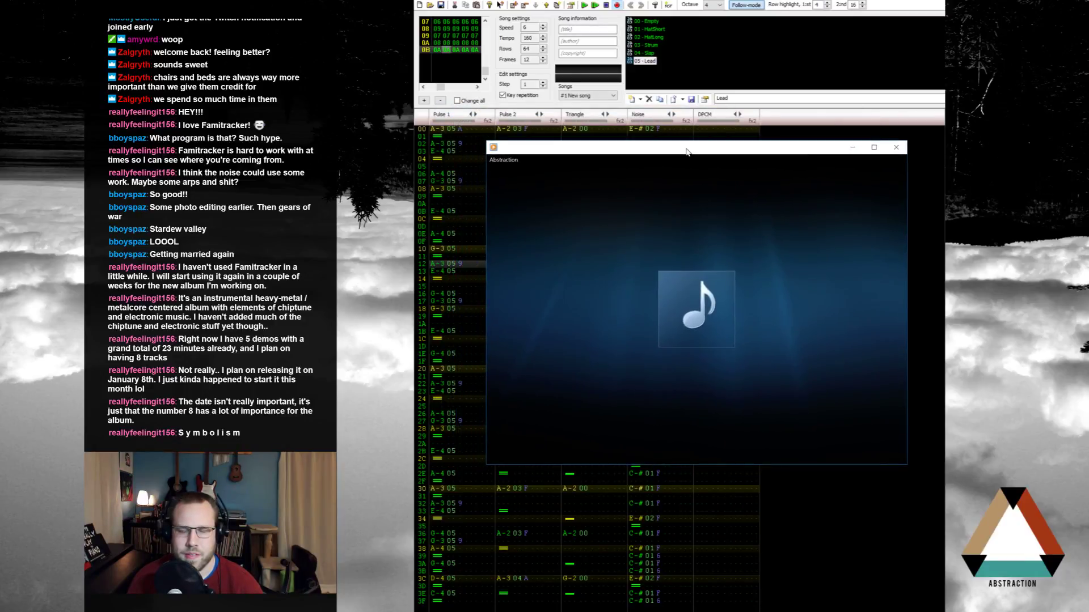
mouse_move(760, 203)
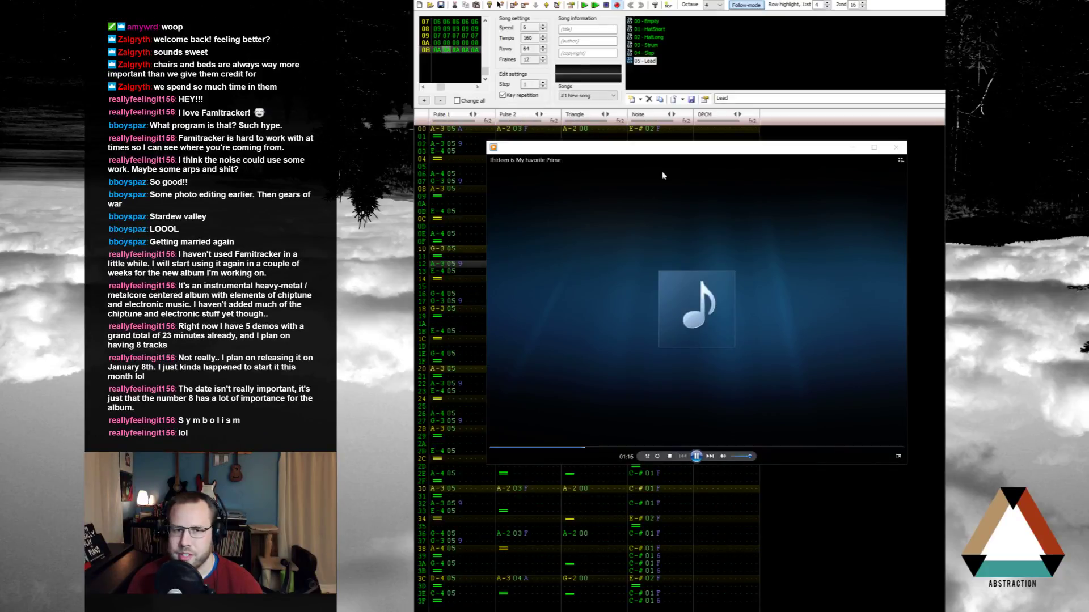
drag(672, 154, 624, 136)
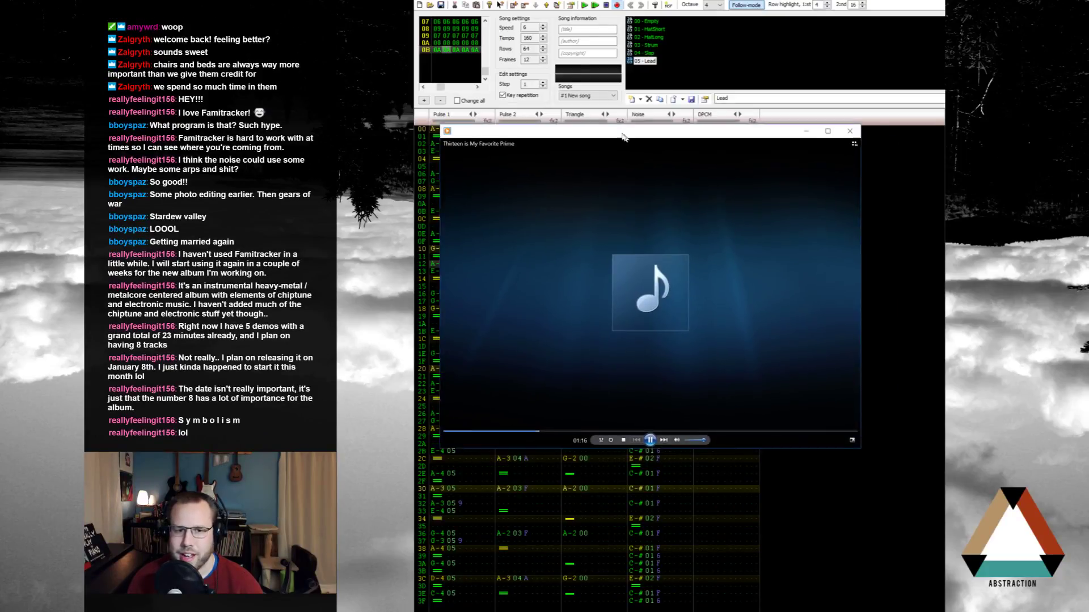
click(847, 130)
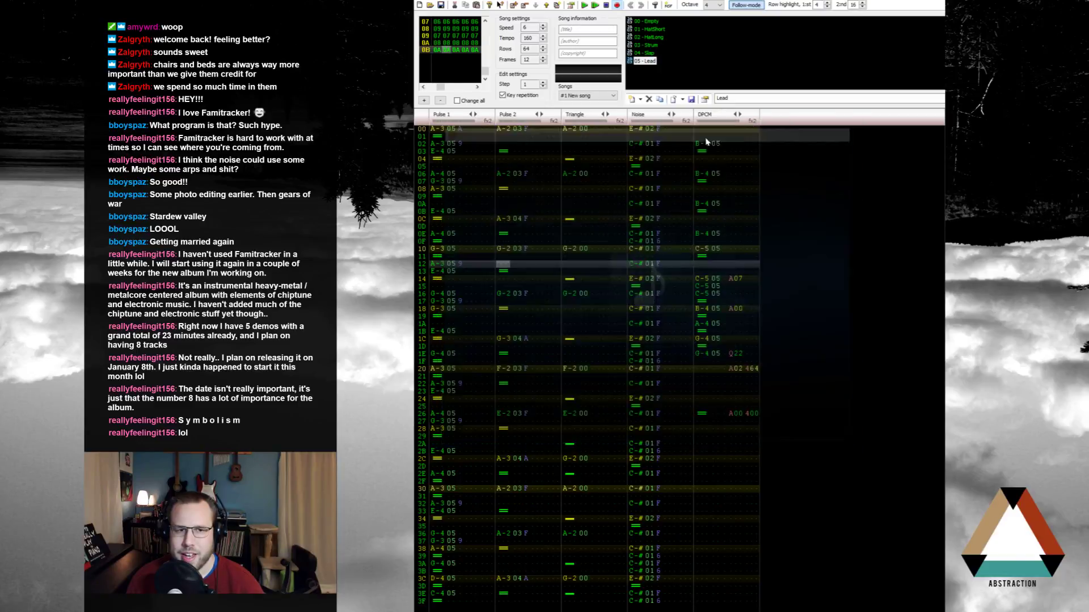
click(504, 146)
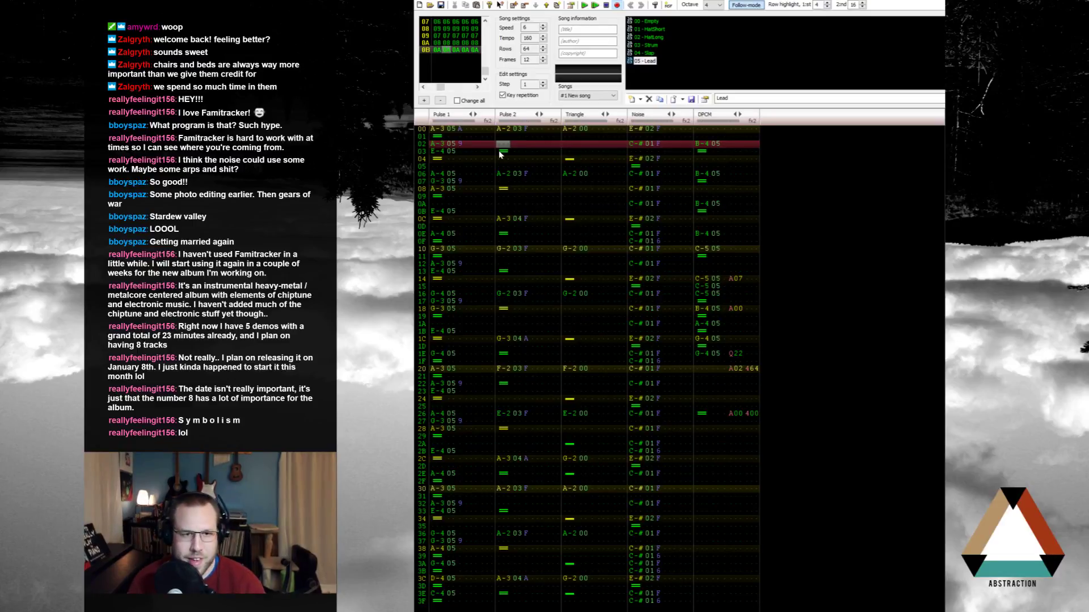
key(n)
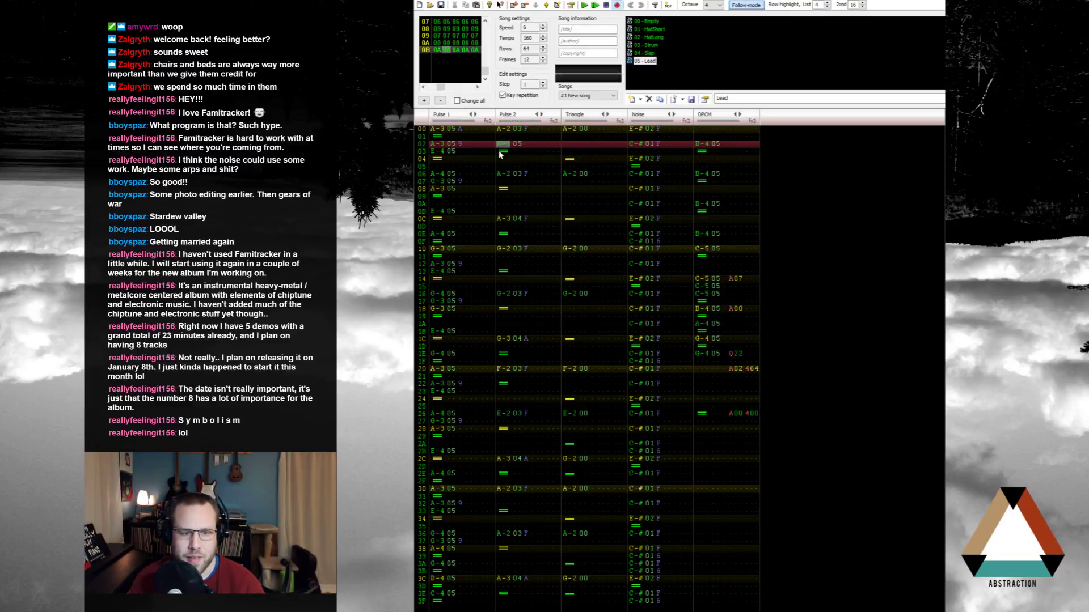
key(Down)
key(Down)
key(Down)
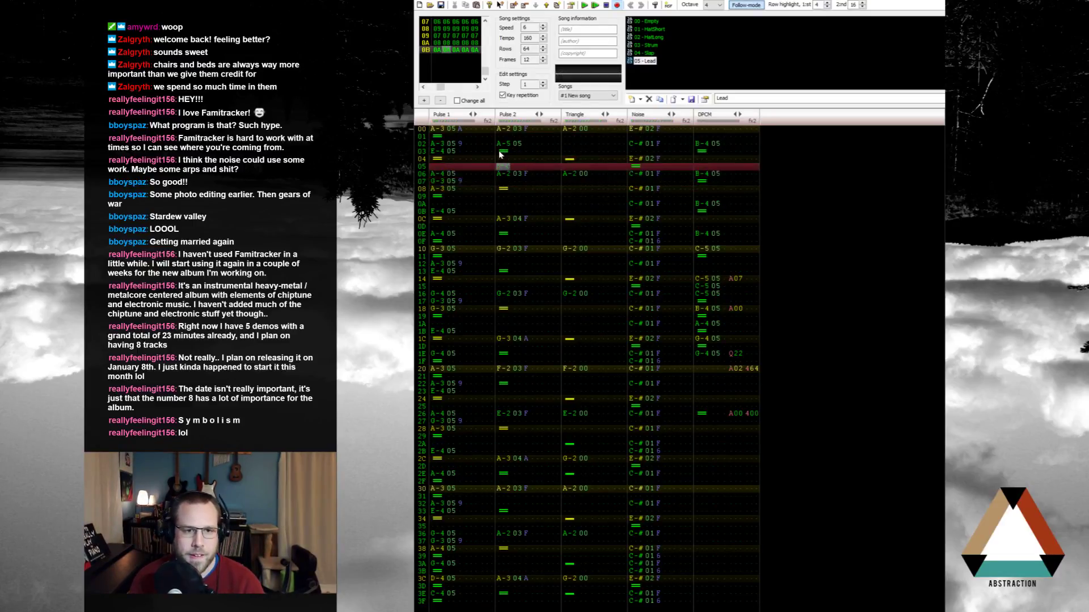
Step: Enter an A-5 note with instrument 05 and volume 8 on row 04 of Pulse 2 in frame 0B
click(500, 153)
key(Down)
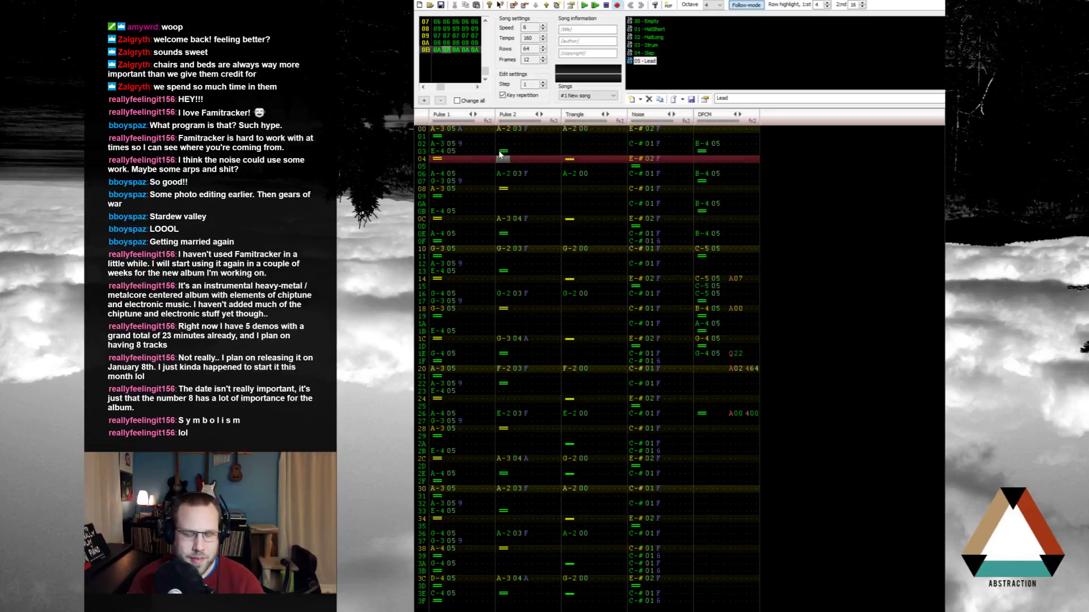
key(y)
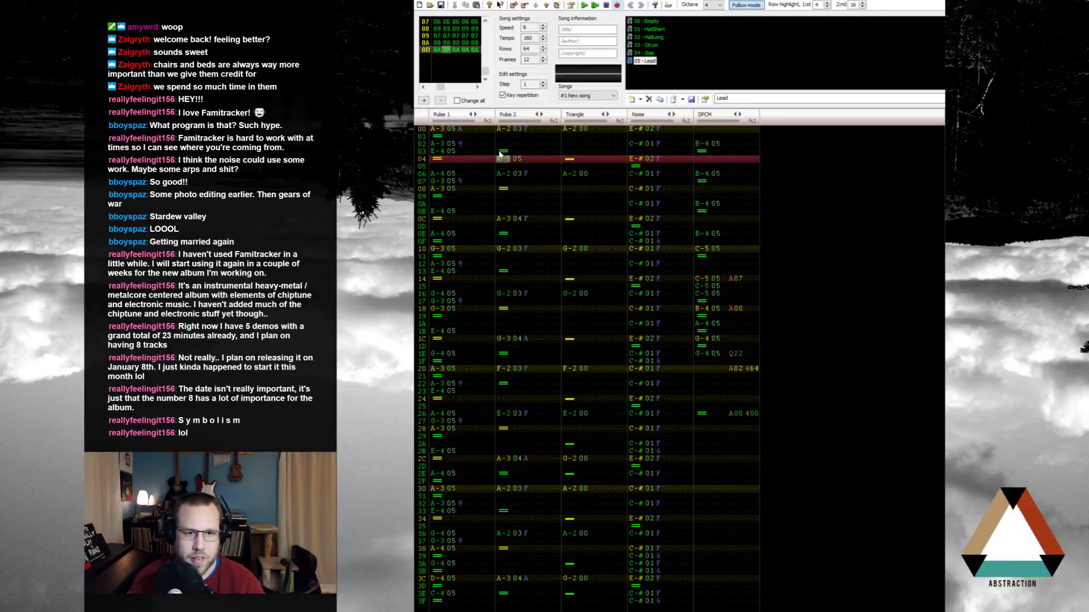
key(Right)
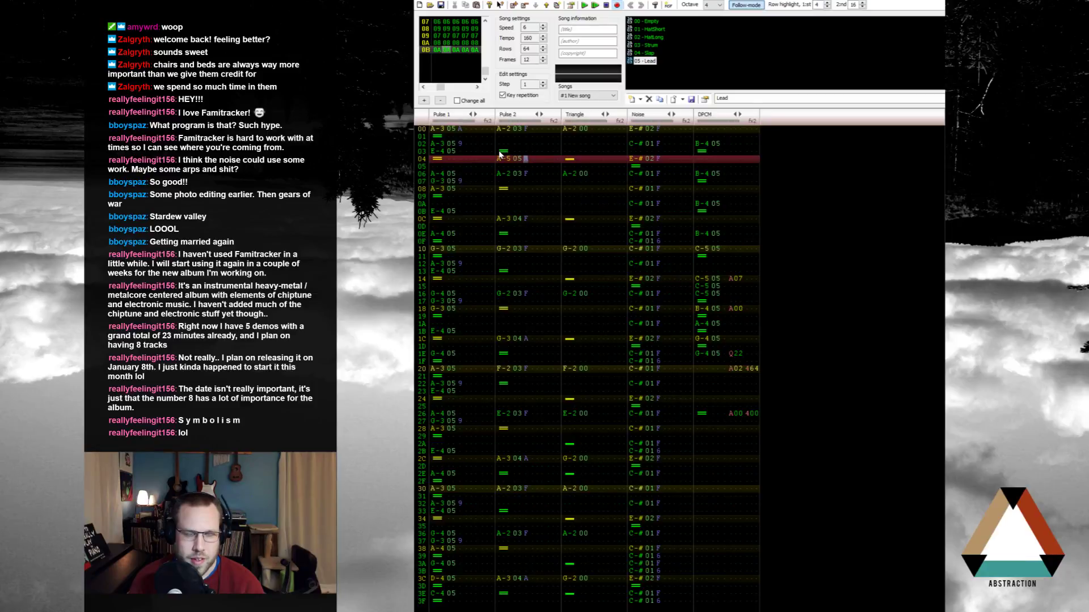
text(8)
key(Return)
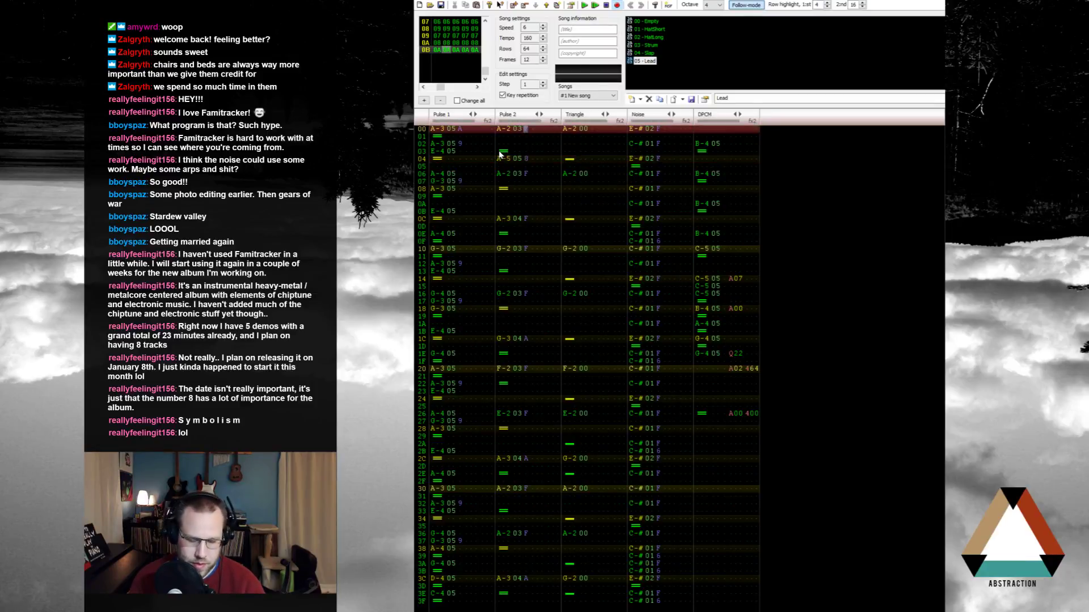
Step: Put a note release on row 05 of Pulse 2 in frame 0B
key(Up)
key(Up)
key(Up)
key(Up)
key(Up)
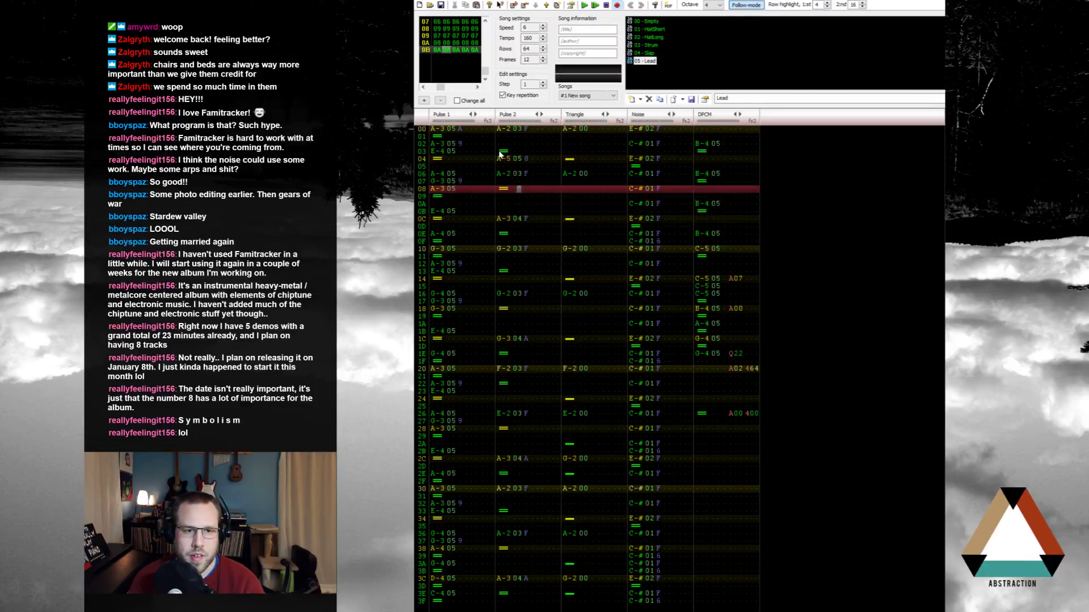
key(Left)
key(Left)
key(Left)
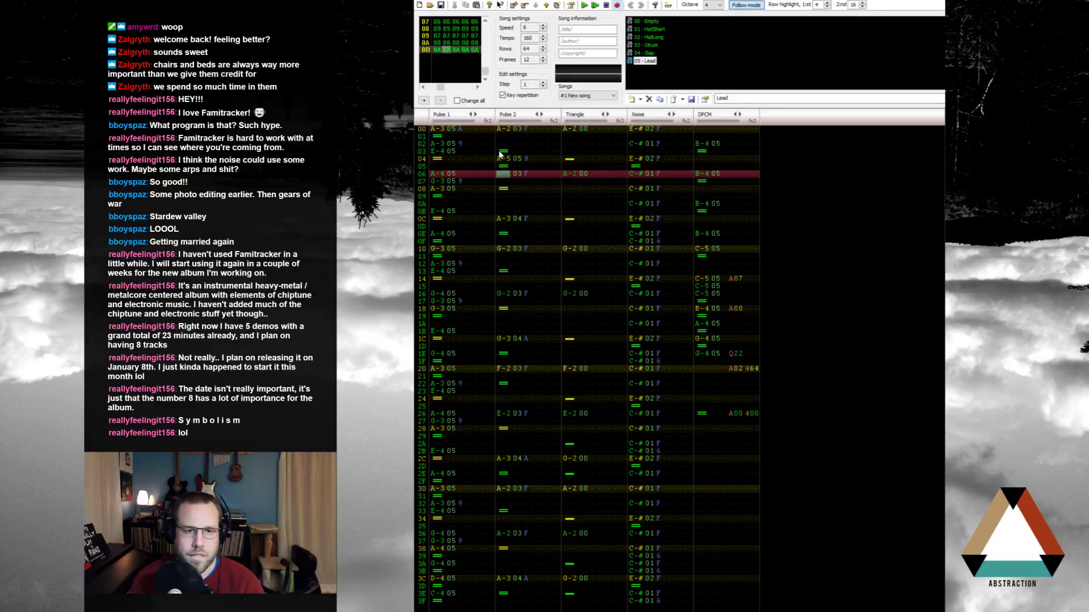
Step: Replace the note release on row 08 of Pulse 2 with a G-5 note using instrument 05 and volume 8
key(Down)
key(Down)
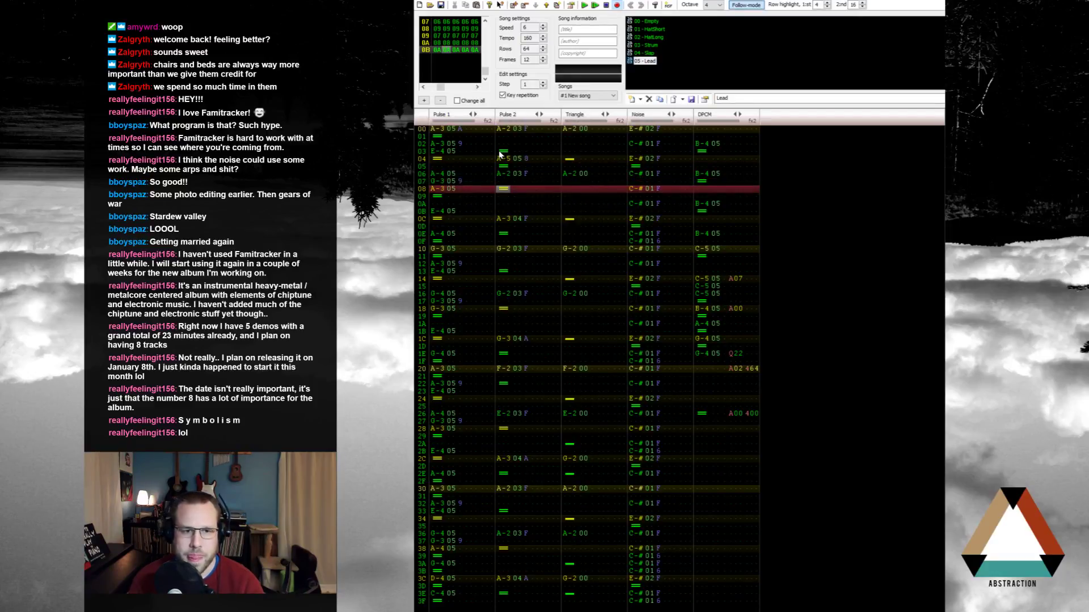
key(t)
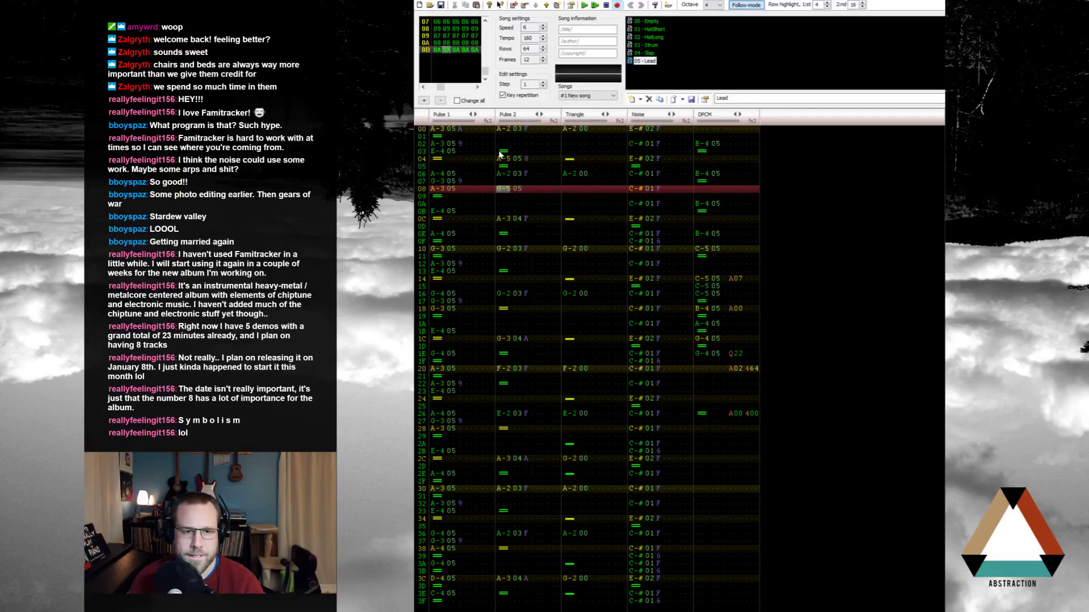
key(Right)
key(Right)
key(8)
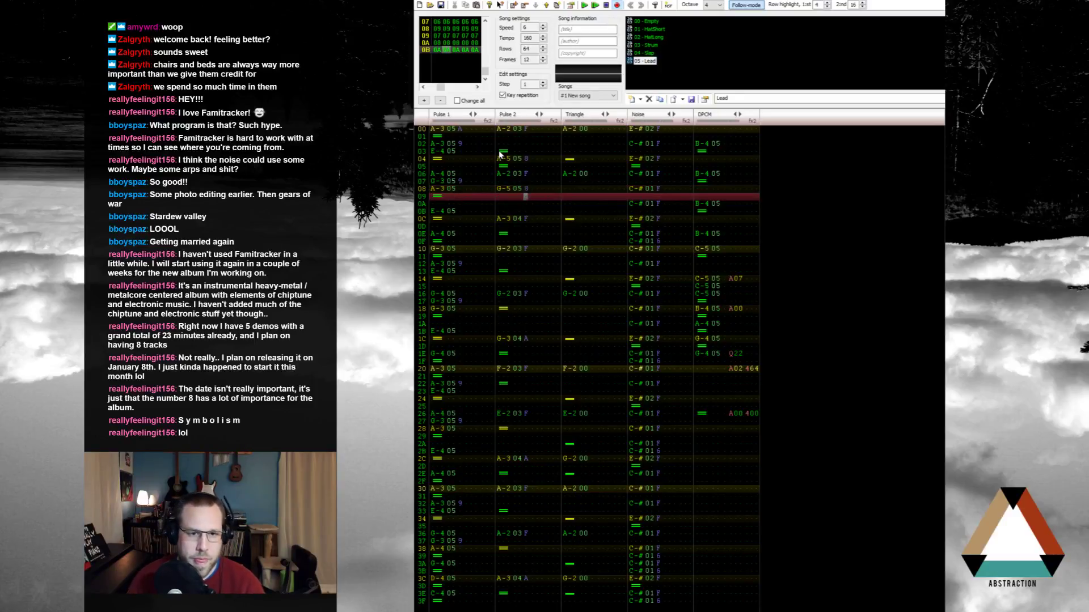
Step: Enter instrument 05 notes A-5, G-5 and F-5 on rows 09, 0A and 0B of Pulse 2 and listen to the run
key(Left)
key(Left)
key(Left)
key(y)
key(t)
key(r)
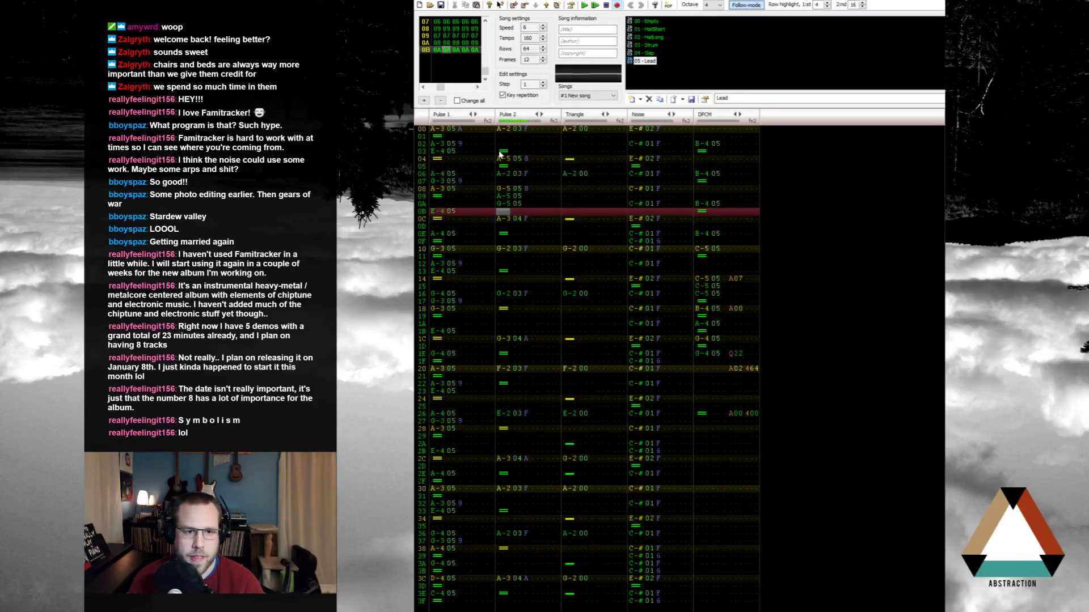
key(Up)
key(Up)
key(Up)
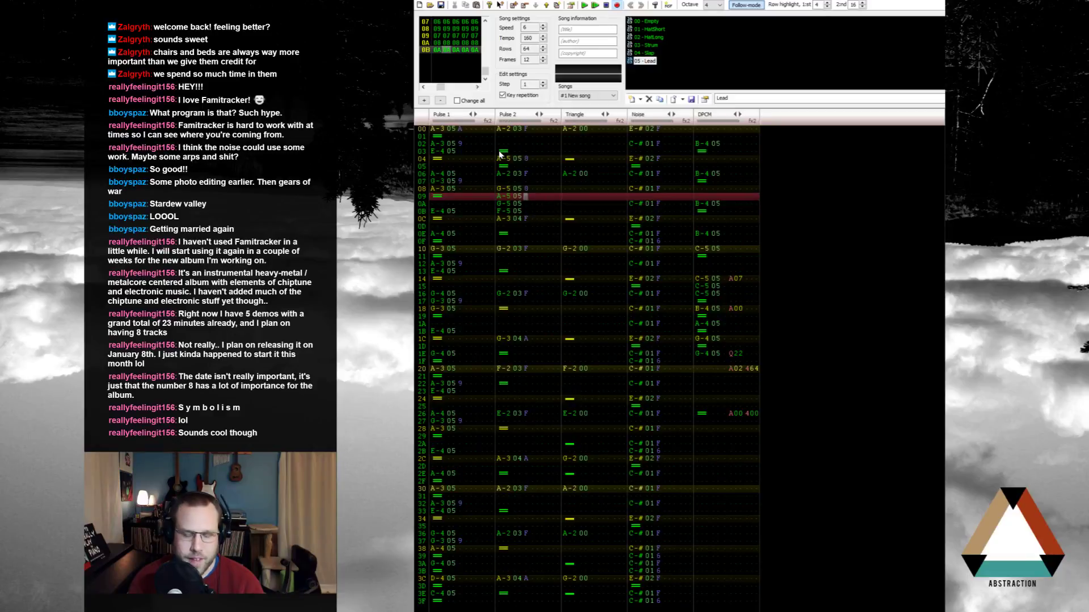
key(Return)
key(Return)
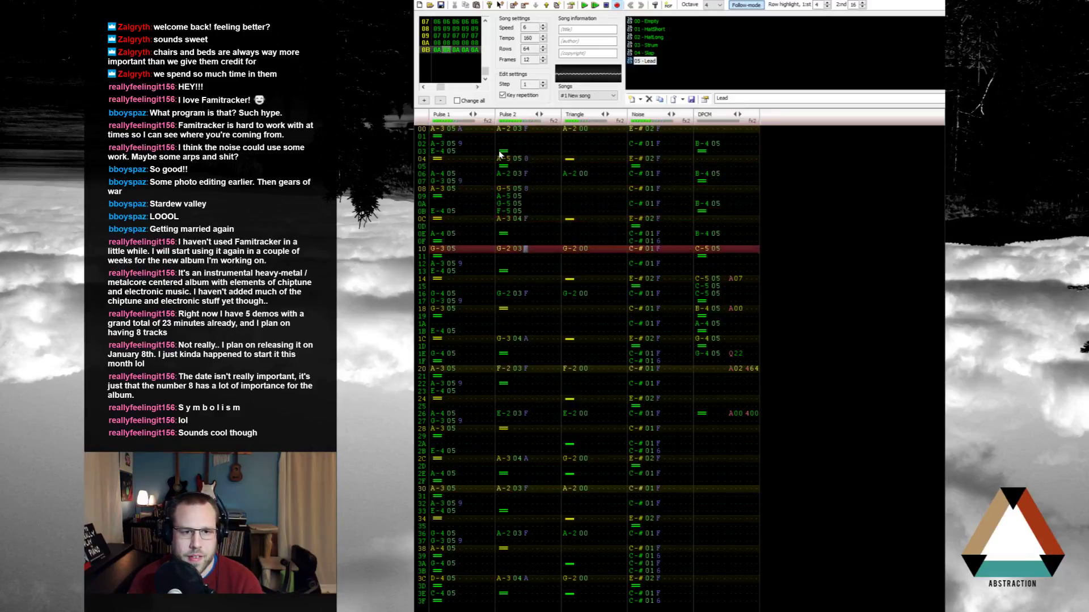
Step: Delete the instrument 05 lead notes on rows 08 to 0B of Pulse 2
key(Left)
key(Left)
key(Left)
key(Up)
key(Up)
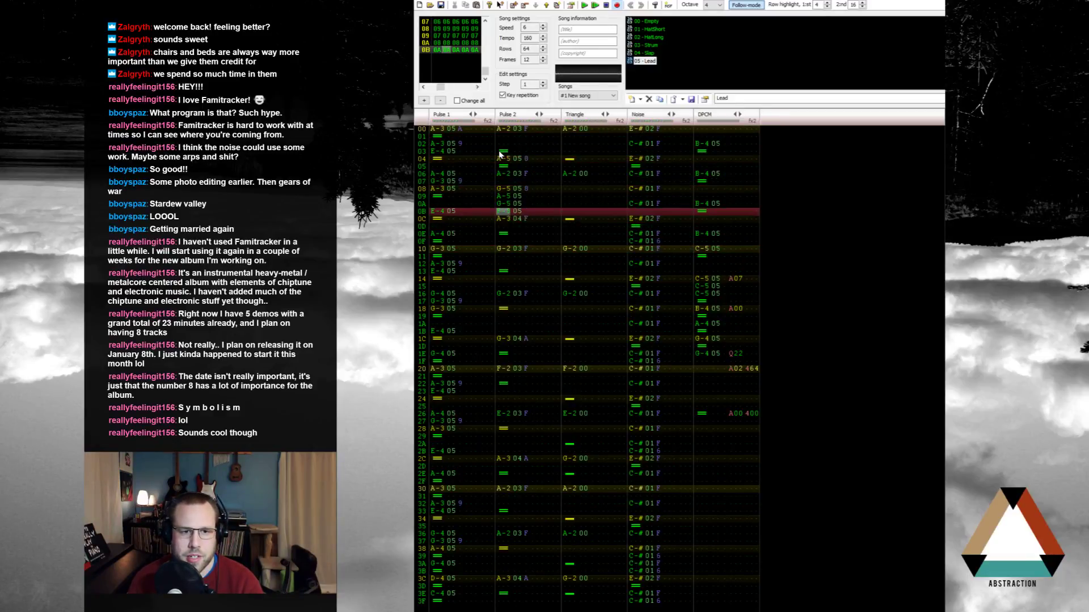
key(shift+Up)
key(shift+Up)
key(shift+Up)
key(shift+Right)
key(Delete)
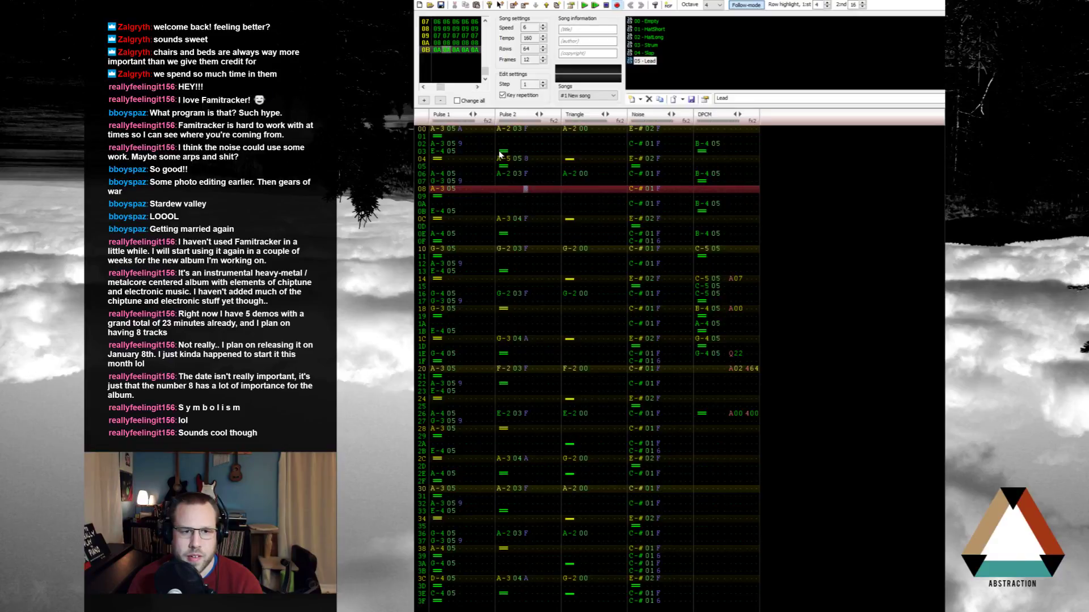
Step: Delete the A-5 note with its instrument and volume from row 04 of Pulse 2
key(Up)
key(Up)
key(Up)
key(Up)
key(Left)
key(shift+Right)
key(shift+Right)
key(shift+Right)
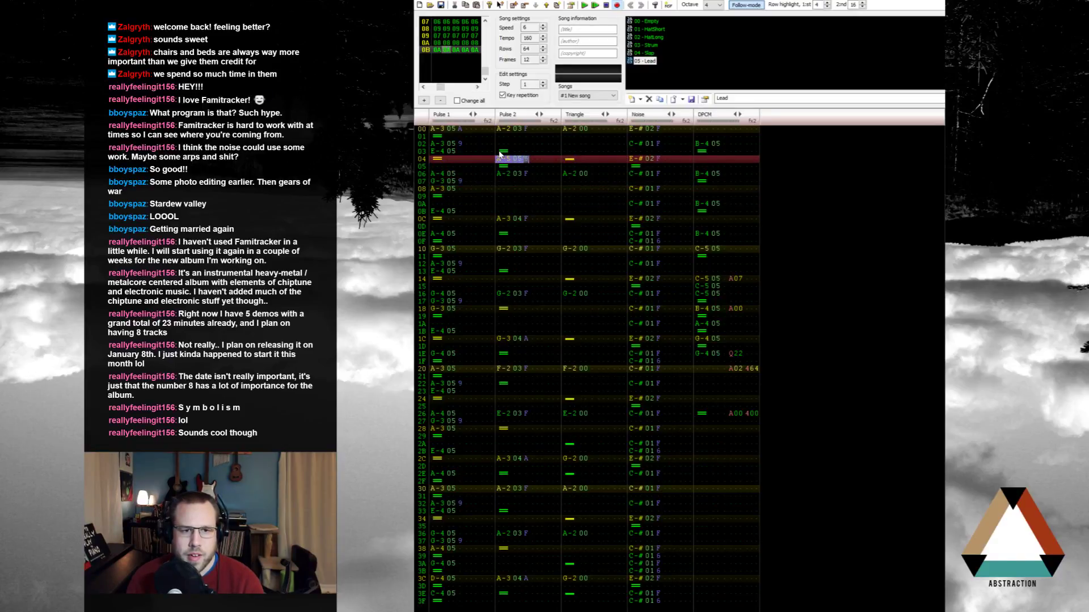
key(Delete)
Step: Try a G-5 note with instrument 05 on row 04 of Pulse 2
key(Left)
key(Left)
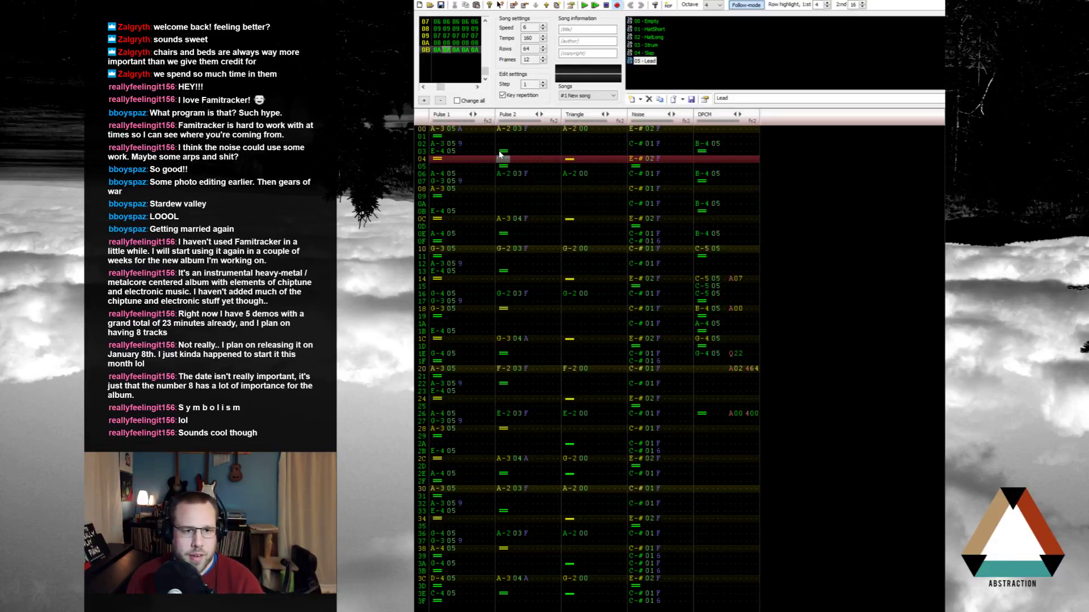
key(y)
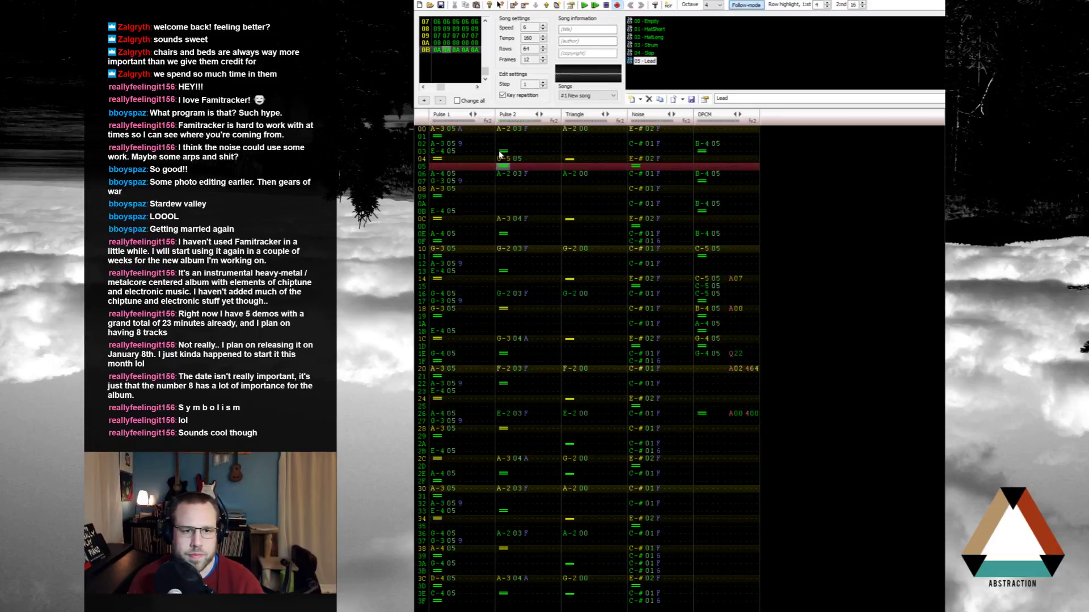
key(Delete)
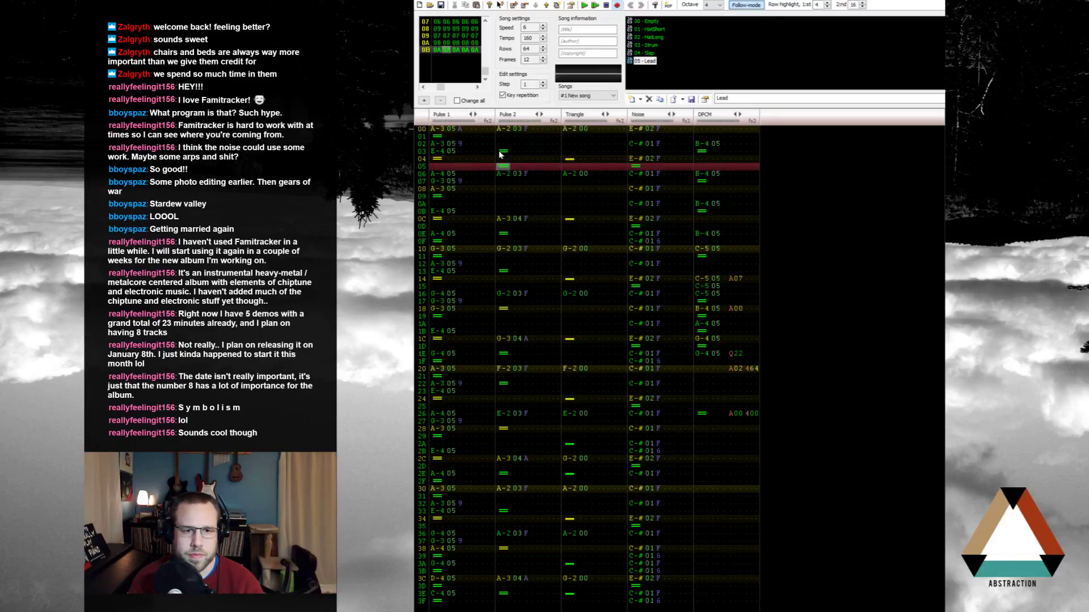
Step: Try F-5 on row 02 of Pulse 2, replace it with an E-5 note using instrument 05, and listen to it
key(Up)
key(Up)
key(Up)
key(r)
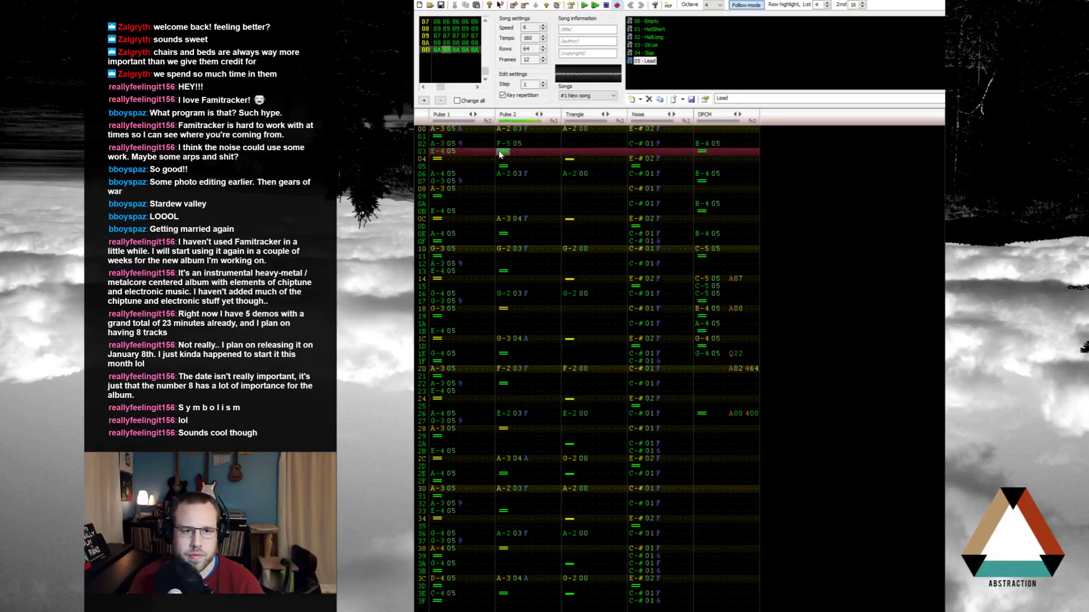
key(Up)
key(Down)
key(Up)
key(e)
key(Return)
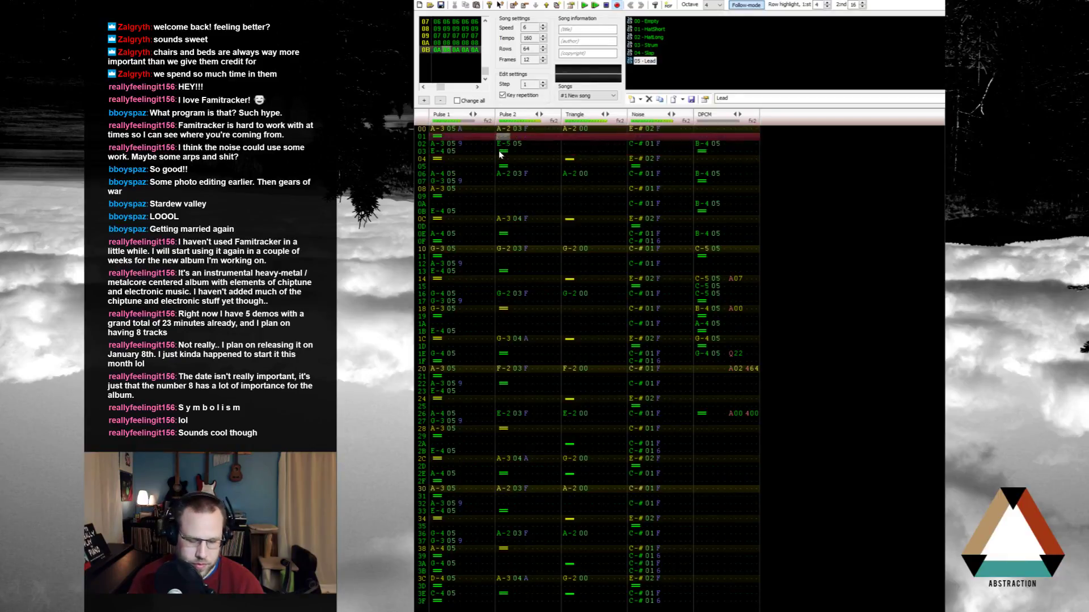
key(Return)
Step: Set the volume of the E-5 note on row 02 of Pulse 2 to F
key(Up)
key(Up)
key(Up)
key(Up)
key(Right)
key(Right)
key(Up)
key(Right)
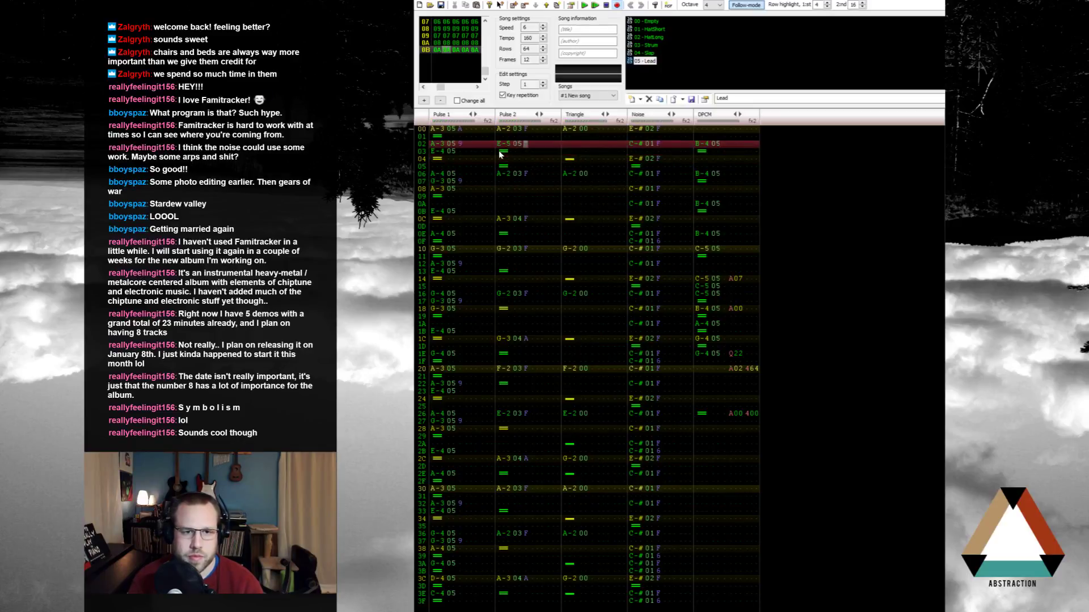
key(f)
Step: Enter an F-5 note with instrument 05 on row 04 of Pulse 2 and play the opening rows
key(Left)
key(Left)
key(Left)
key(Down)
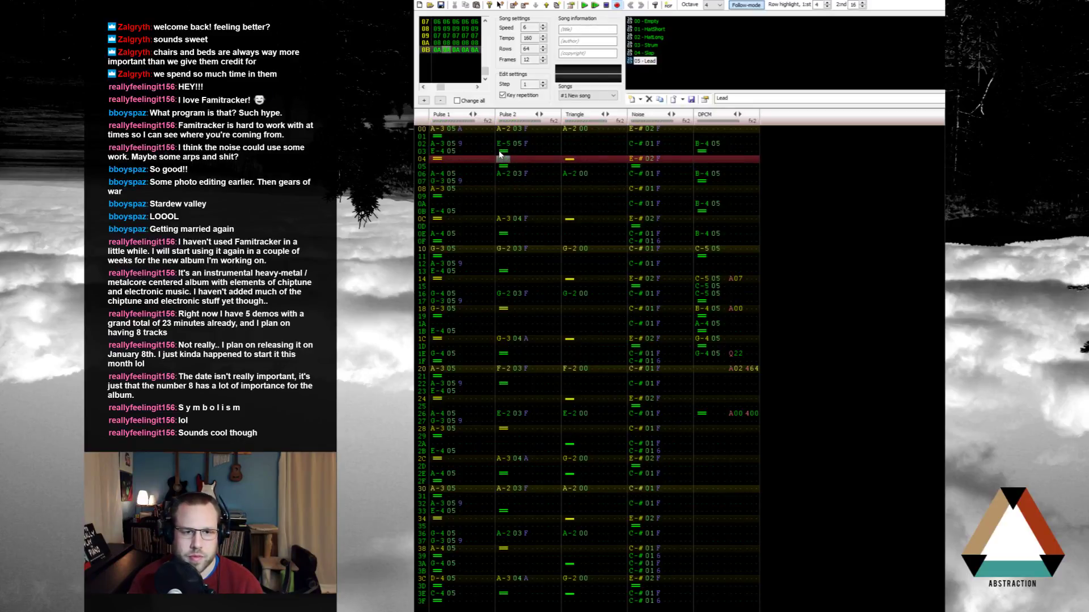
key(r)
key(Up)
key(Up)
key(Up)
key(Up)
key(Up)
key(Down)
key(Down)
key(Down)
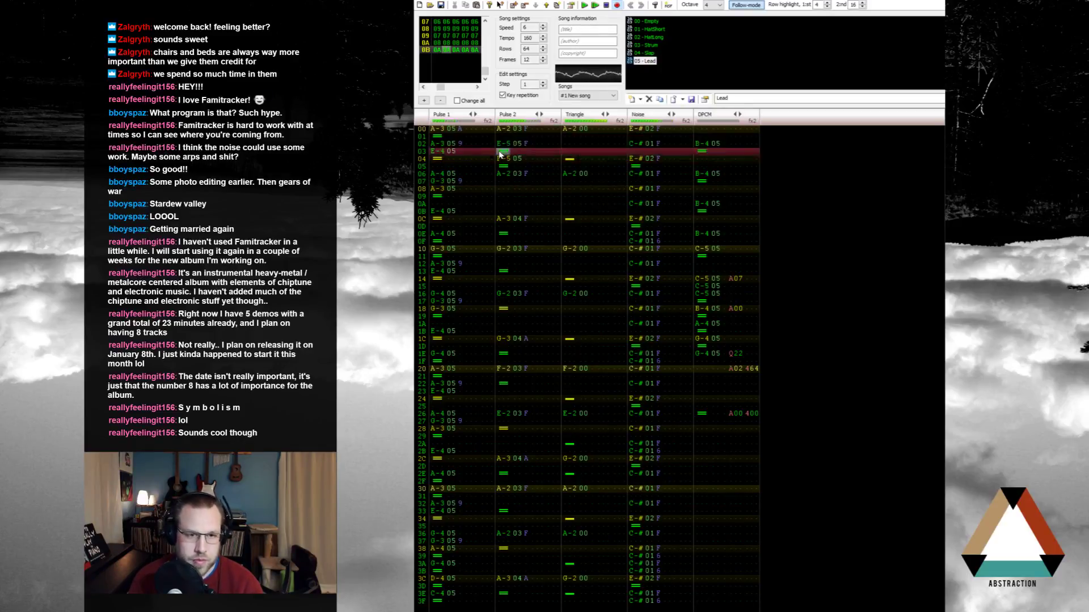
Step: Set the volume of the E-5 note on row 02 of Pulse 2 to 8
key(Down)
key(Down)
key(Up)
key(Up)
key(Up)
key(Right)
key(Right)
key(Right)
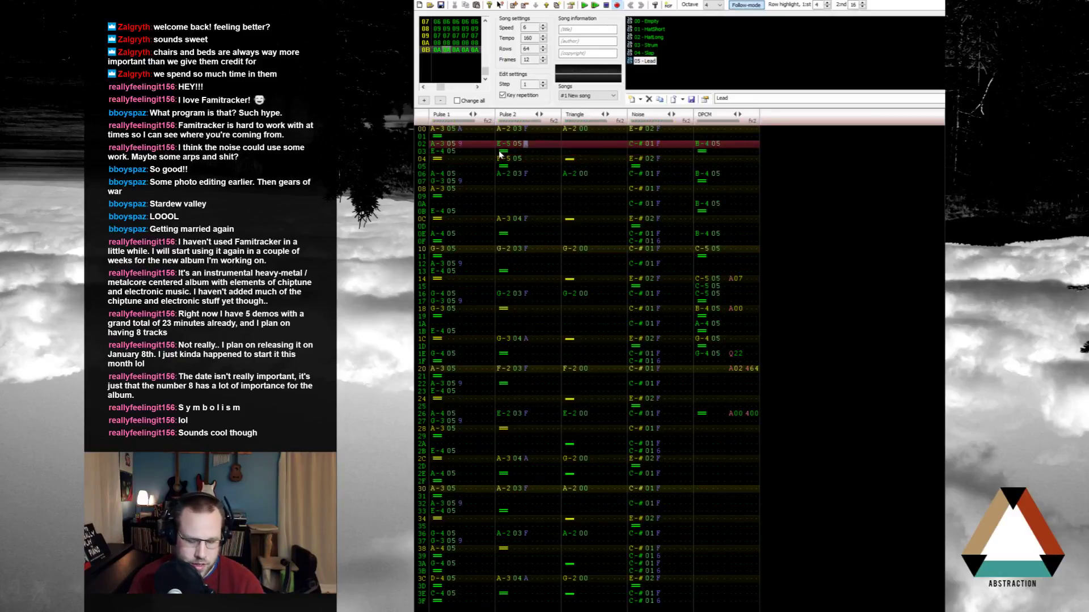
key(8)
Step: Play the opening of frame 0B to judge the two lead notes in Pulse 2
key(Down)
key(Down)
key(Down)
key(Down)
key(Down)
key(Down)
key(Down)
key(Down)
key(Down)
key(Down)
key(Down)
key(Down)
key(Down)
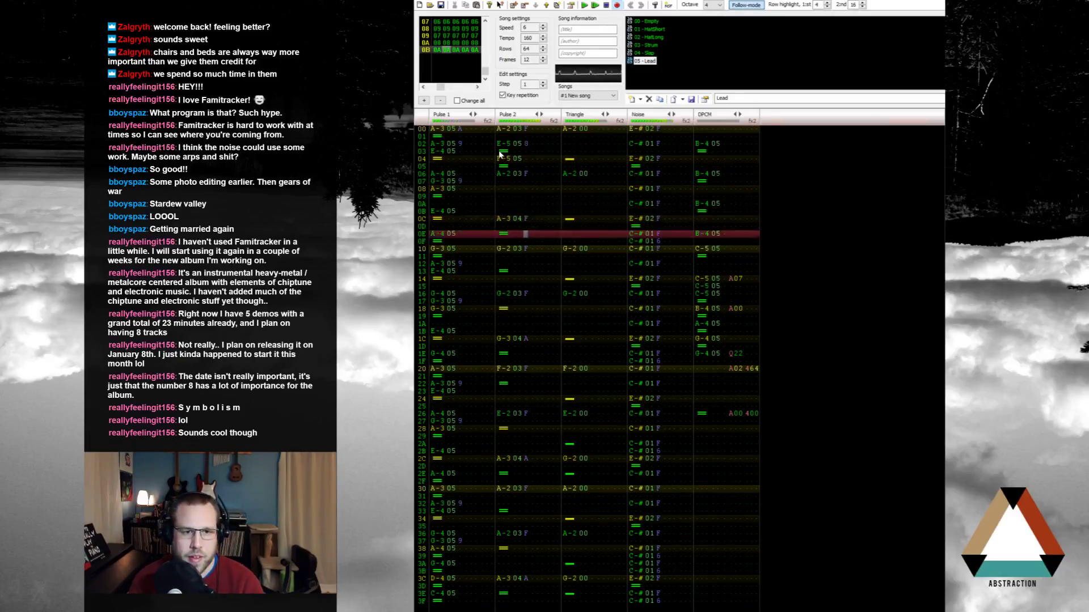
key(Up)
key(Up)
key(Up)
key(Up)
key(f)
key(Up)
key(Up)
key(Up)
key(Left)
key(Left)
key(Left)
key(Up)
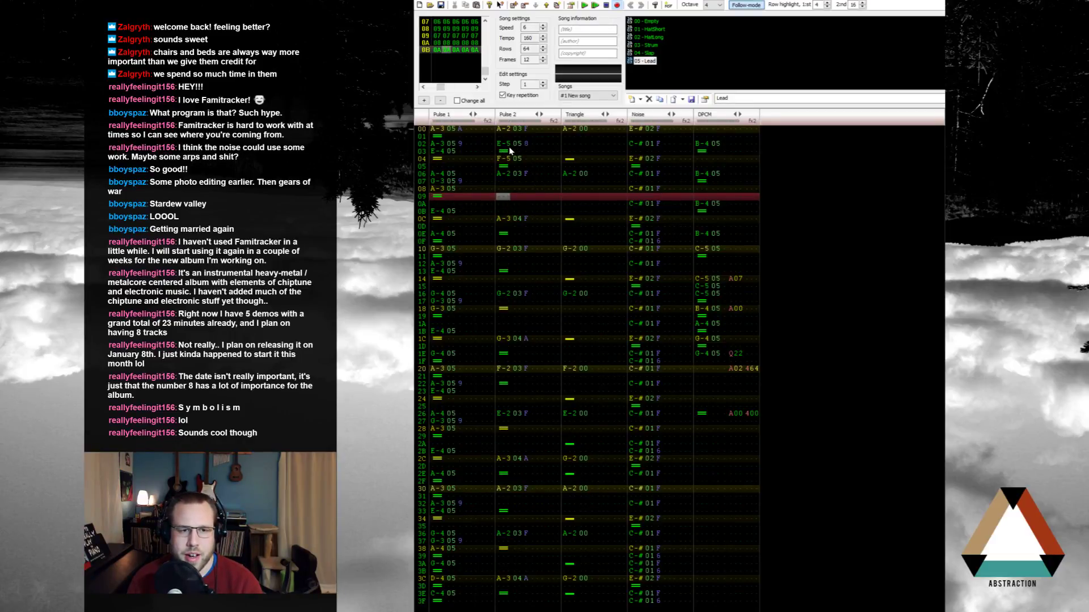
Step: Clear Pulse 2 in frame 0B and place its instrument 03 and 04 part in the DPCM channel from row 00
drag(505, 146, 559, 611)
key(Delete)
scroll(713, 212, up, 2)
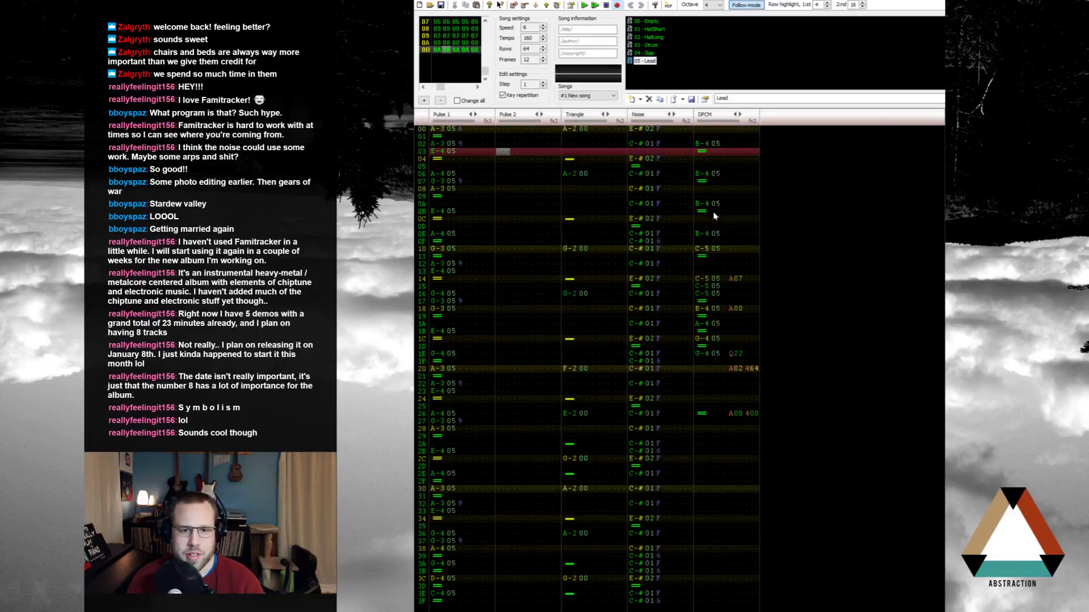
click(698, 133)
key(ctrl+v)
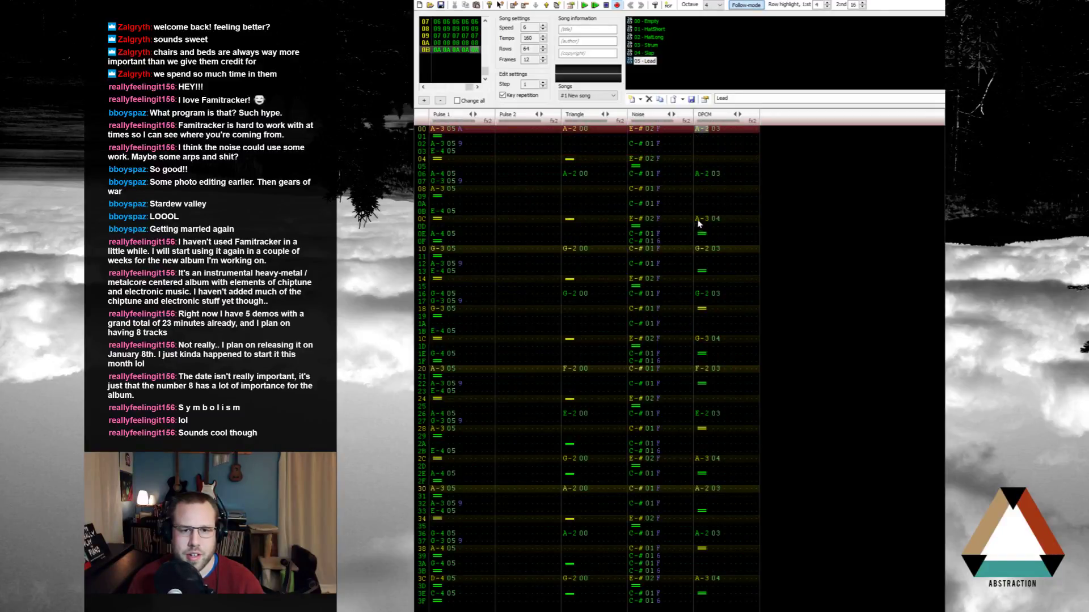
Step: Move the A-3 instrument 04 hit and its release from DPCM to Pulse 2 on row 0C, and copy them to rows 1C, 2C and 3C
drag(699, 223, 503, 224)
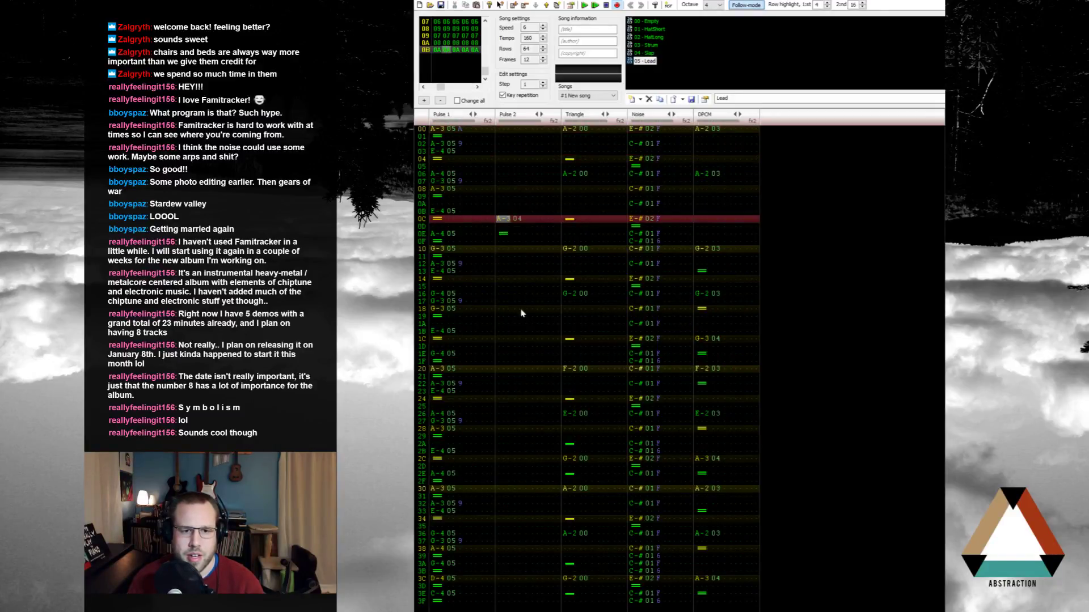
click(503, 340)
key(ctrl+v)
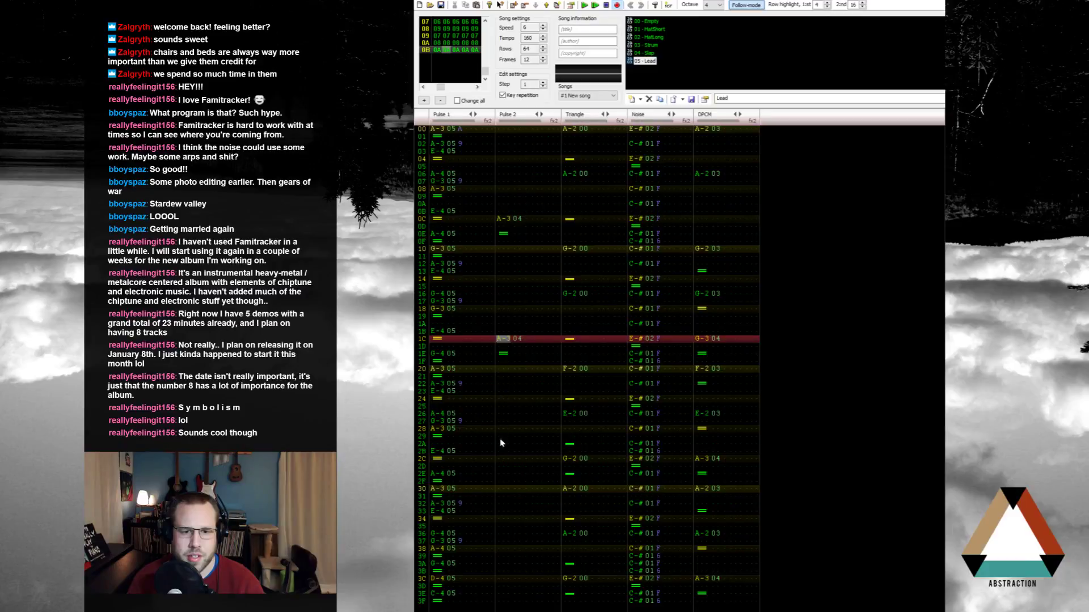
click(502, 459)
key(ctrl+v)
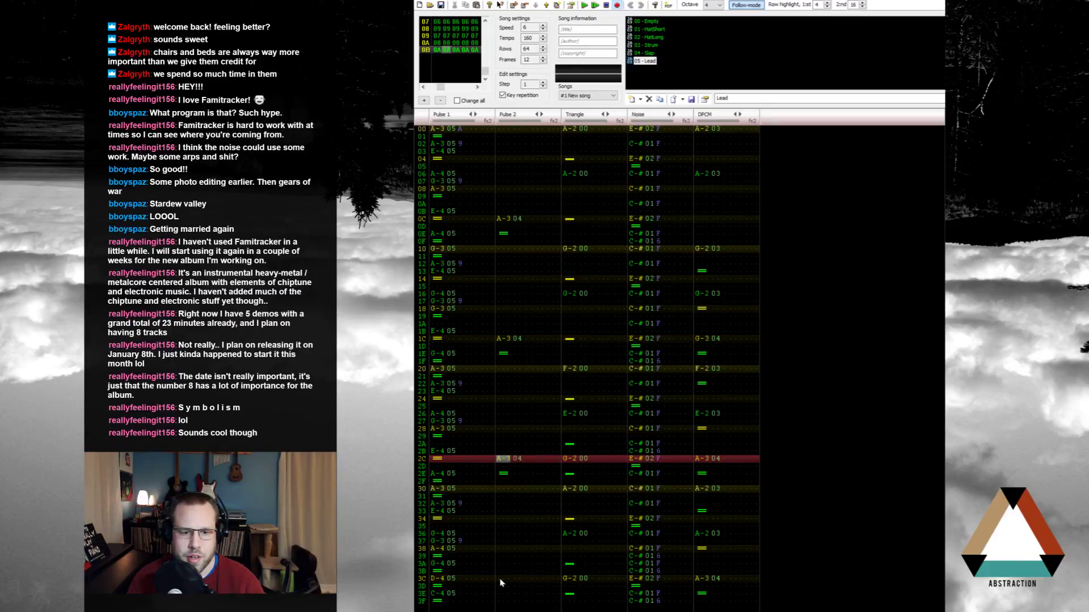
click(502, 579)
key(ctrl+v)
Step: Put the A-3 instrument 04 hit and its release back on row 0C of the DPCM channel
drag(699, 132, 766, 584)
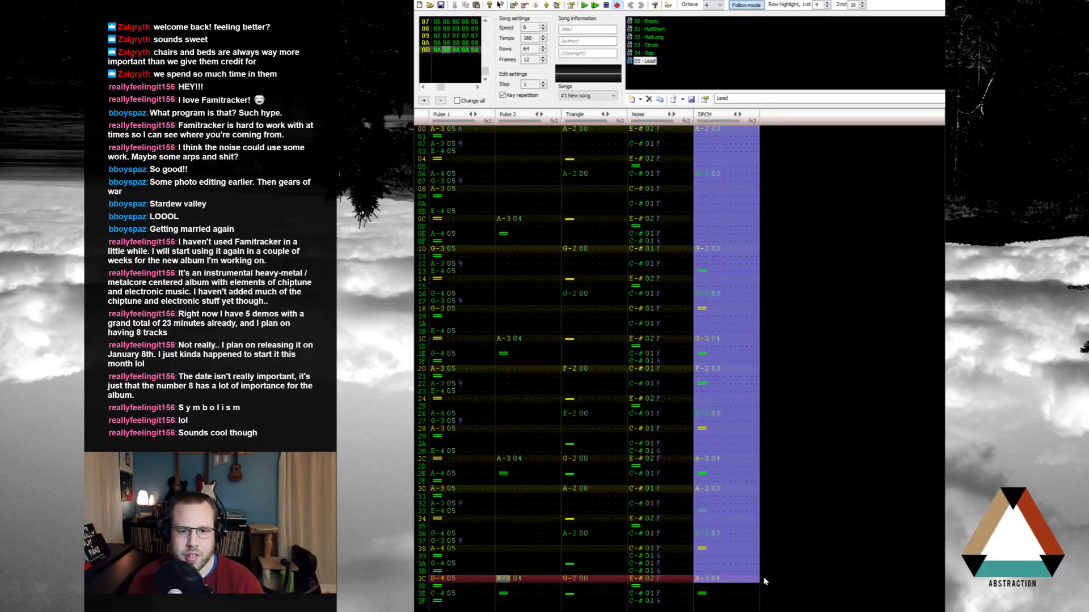
scroll(765, 584, down, 1)
click(713, 204)
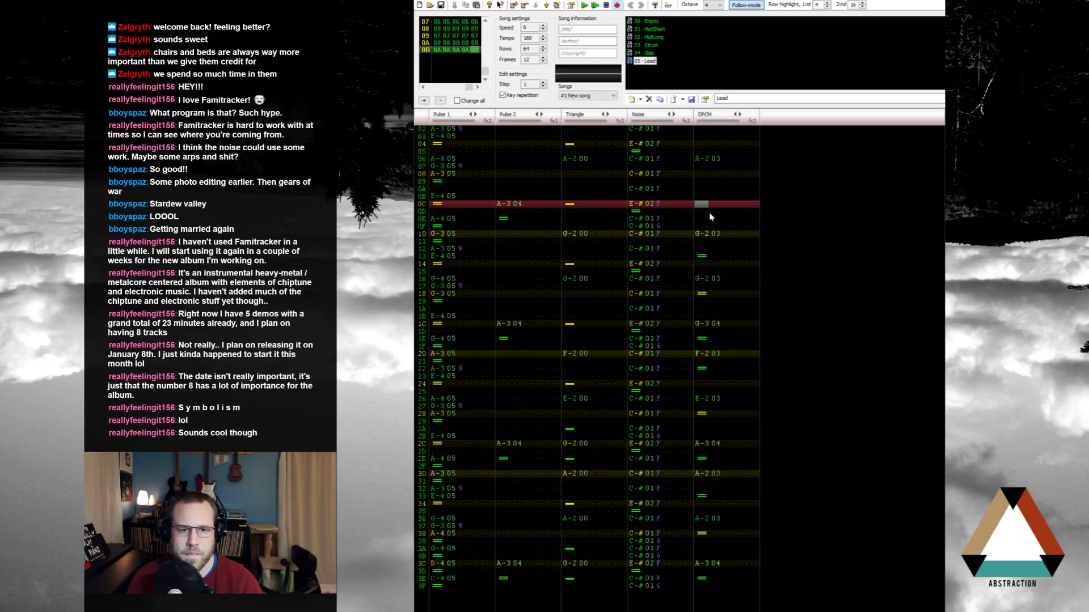
Step: Solo the Pulse 2 channel and listen to its hits in frame 0B
click(509, 203)
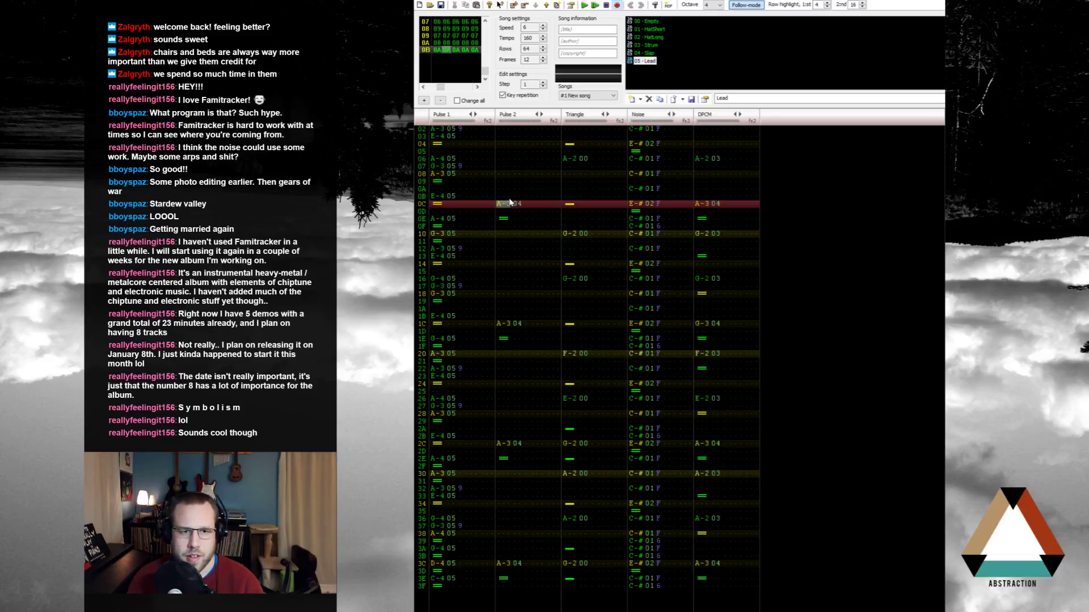
double_click(514, 116)
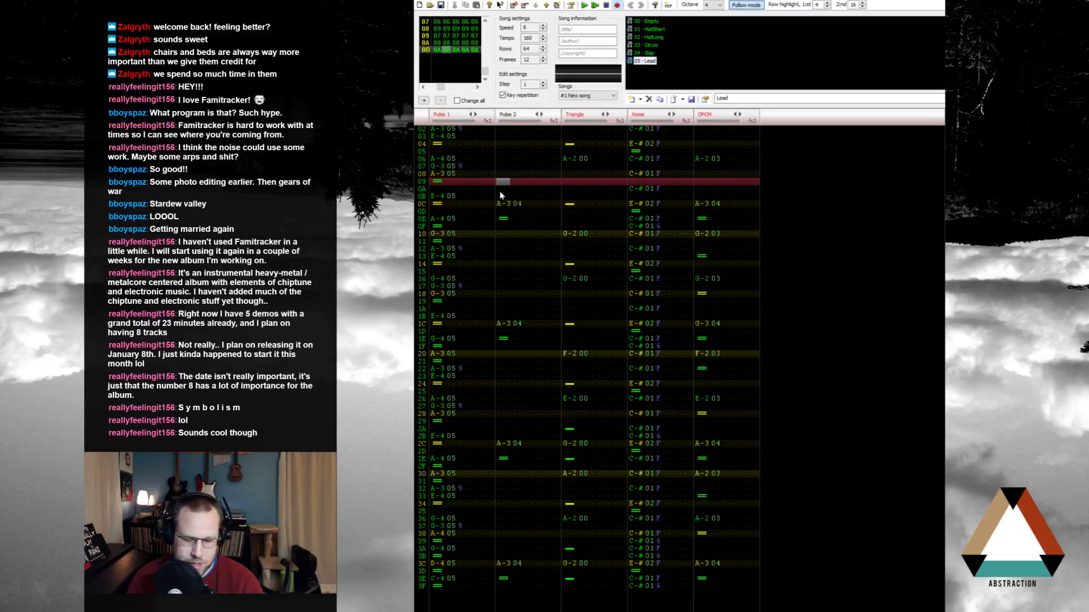
scroll(501, 198, down, 3)
scroll(522, 242, down, 4)
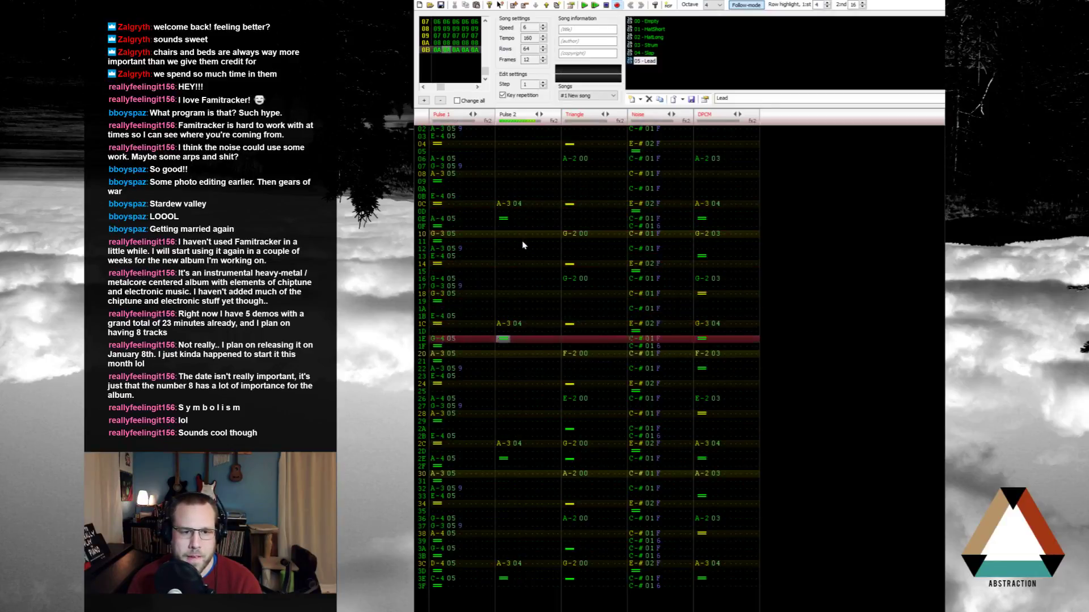
Step: Go back to frame 0A, unmute the other channels and play it through into the new frame
scroll(526, 250, up, 6)
scroll(526, 250, up, 15)
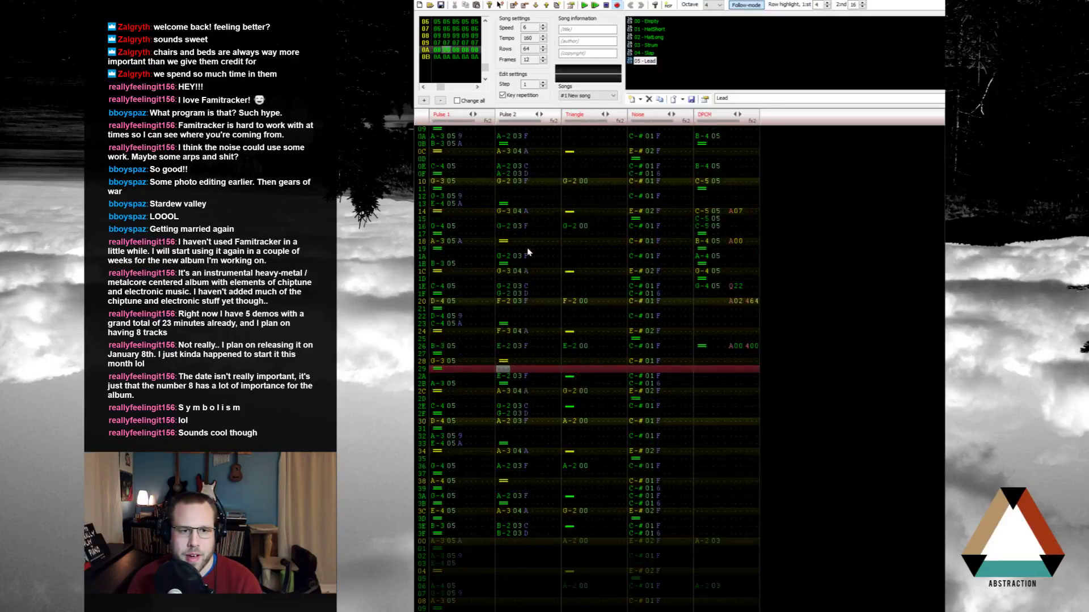
click(504, 137)
key(Return)
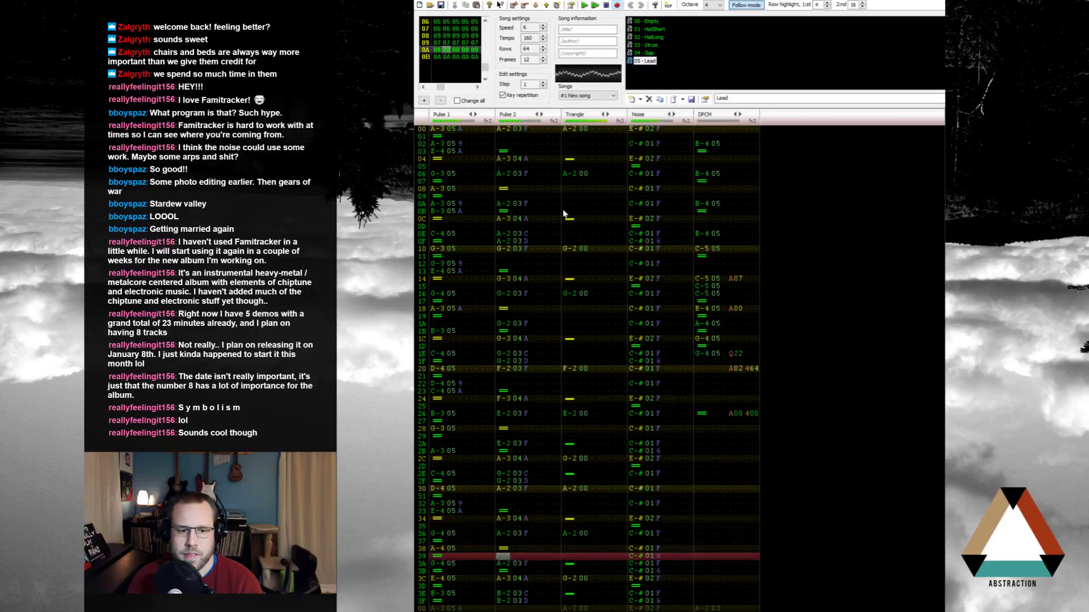
key(Return)
Step: Try an F-5 note with instrument 05 on row 00 of Pulse 2 in frame 0B
click(501, 131)
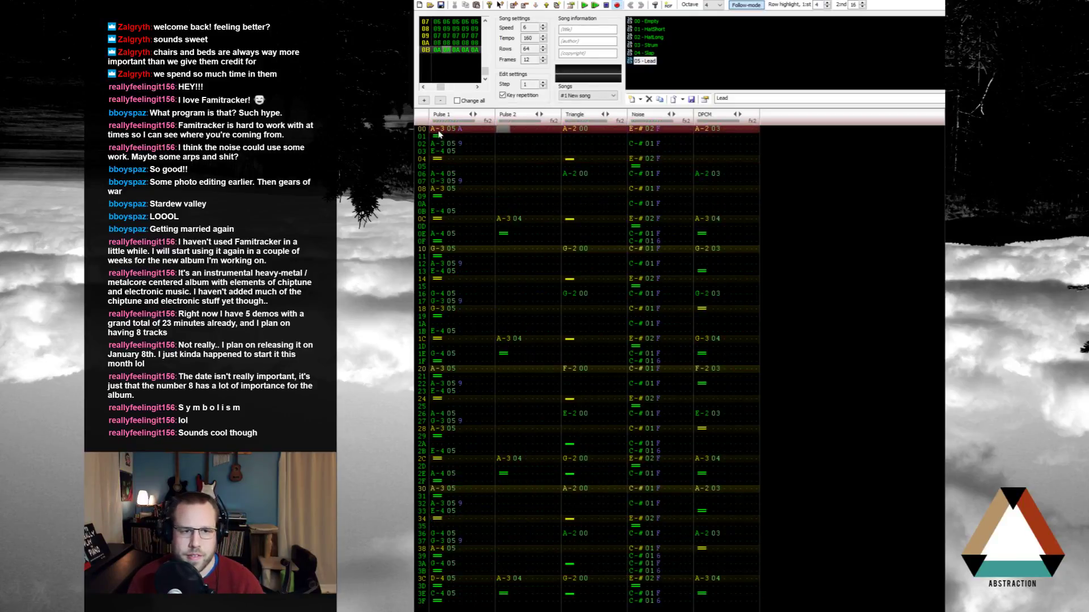
drag(437, 130, 477, 131)
click(503, 131)
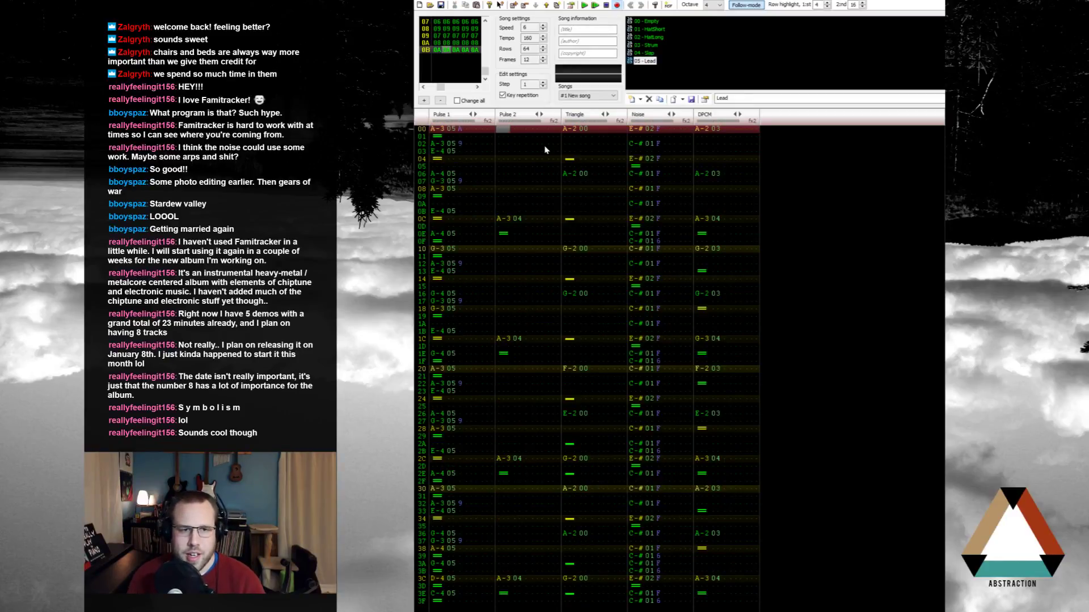
key(e)
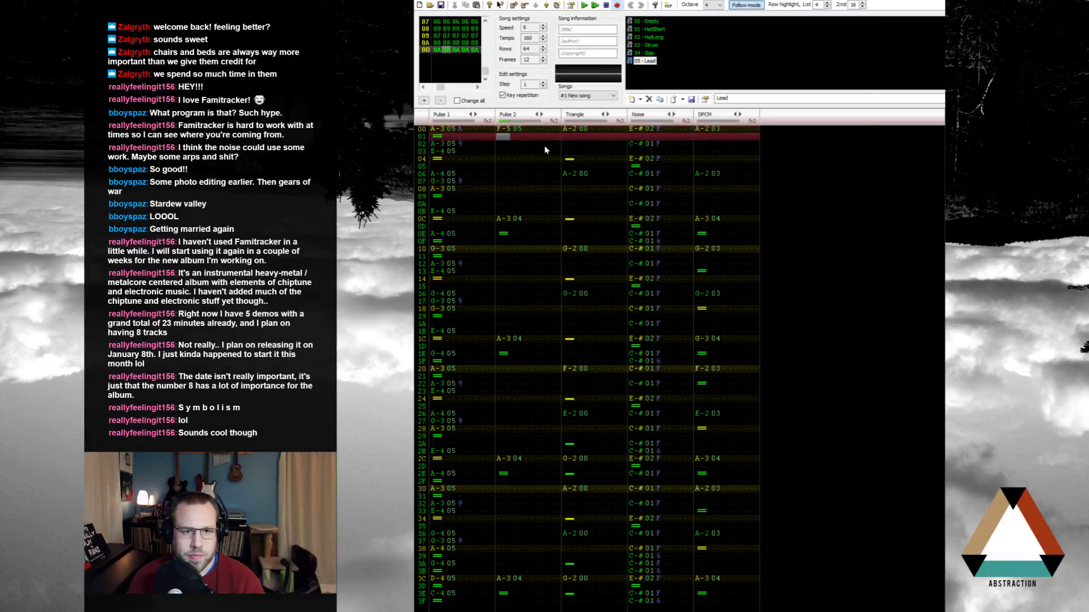
key(Up)
Step: Lower the octave to 3 and enter C-4 notes with instrument 05 on rows 00 and 02 of Pulse 2
key(KP_Divide)
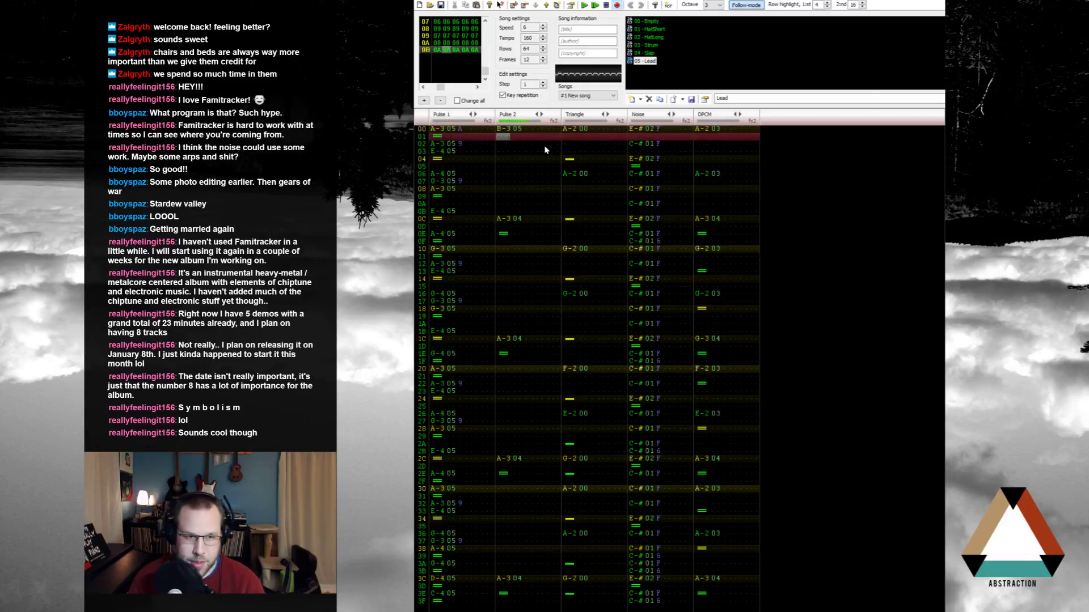
key(m)
key(Up)
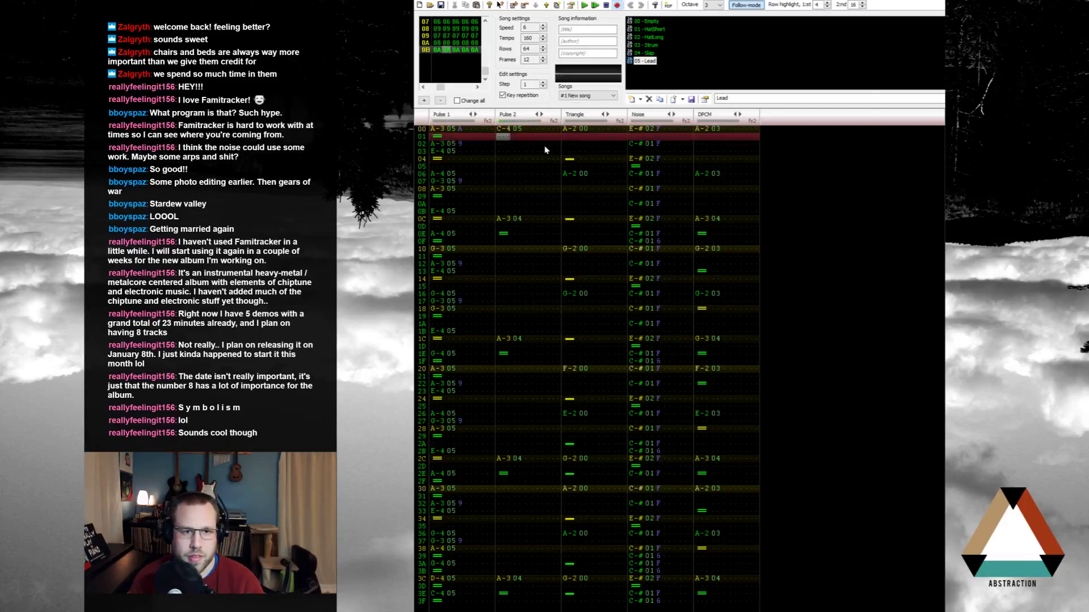
key(comma)
key(Down)
key(comma)
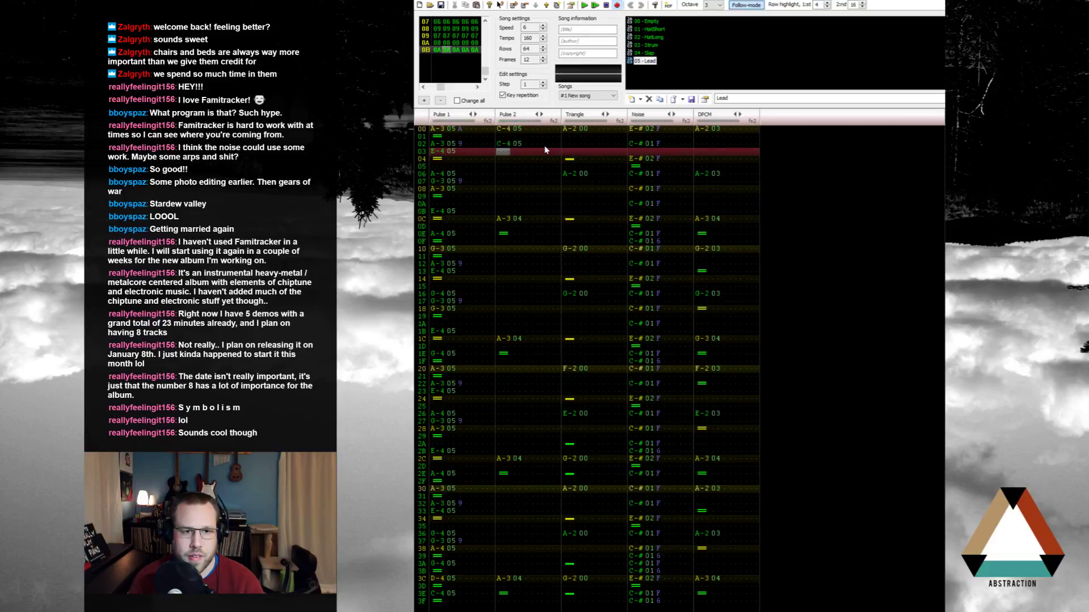
Step: Enter instrument 05 notes in Pulse 2: G-4 on row 04, E-4 on row 06, D-4 on row 07 and C-4 on row 08
key(Down)
key(t)
key(Down)
key(e)
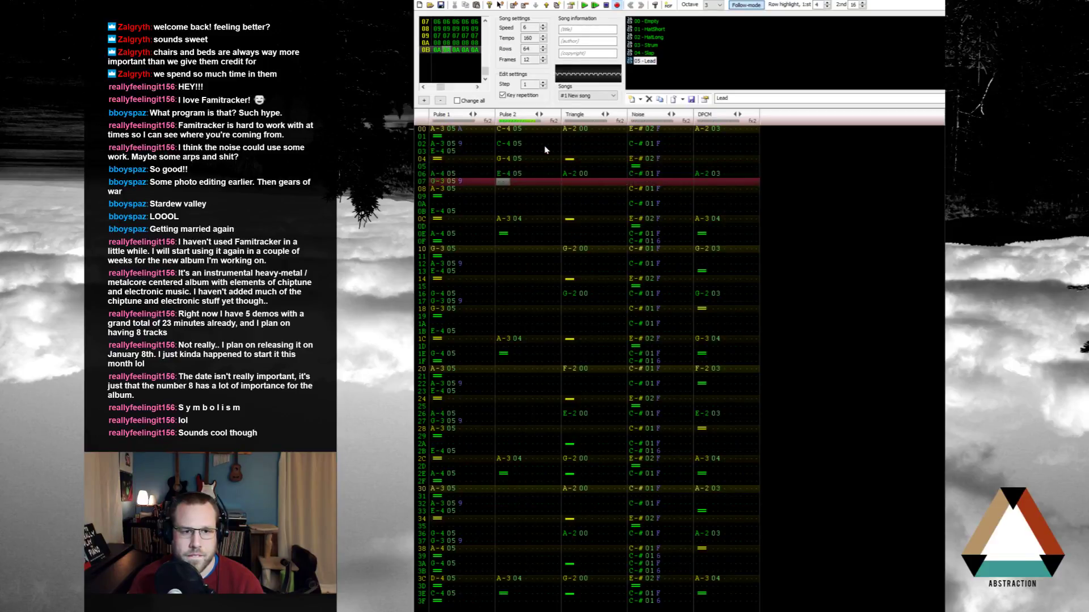
key(Down)
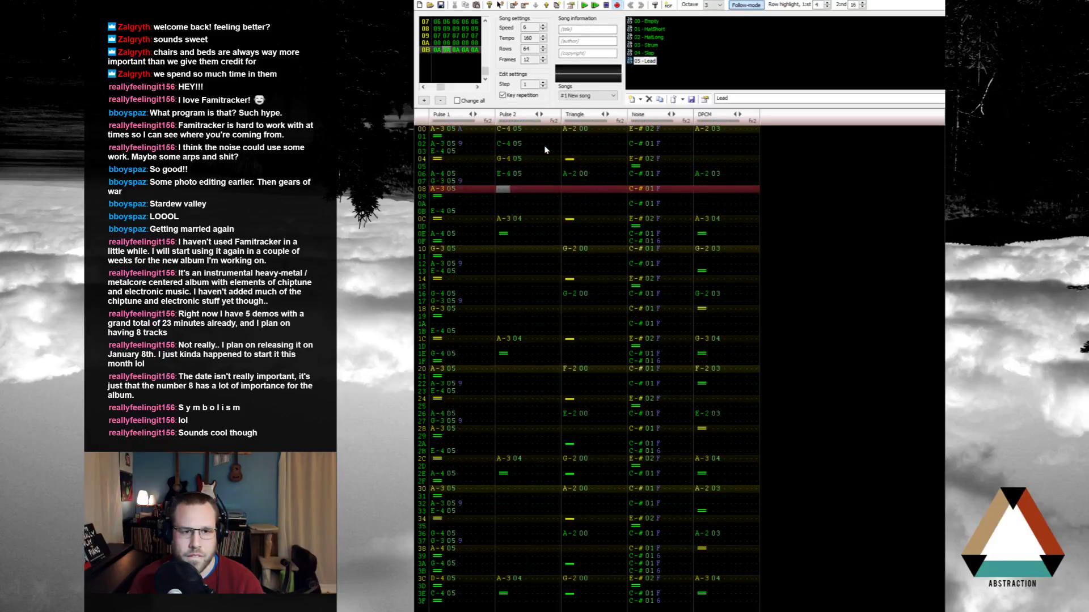
key(w)
key(Up)
key(Up)
key(w)
key(q)
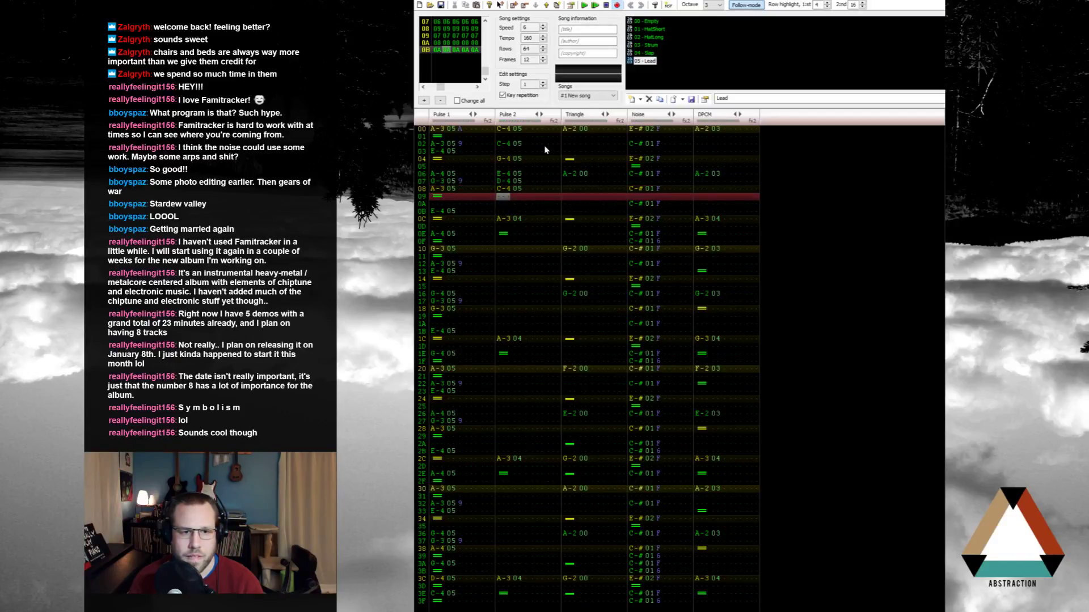
Step: Put note releases on rows 01 and 04 of Pulse 2 and enter the G-4 note on row 03 instead
key(Up)
key(Up)
key(Up)
key(Up)
key(Up)
key(Up)
key(Up)
key(Up)
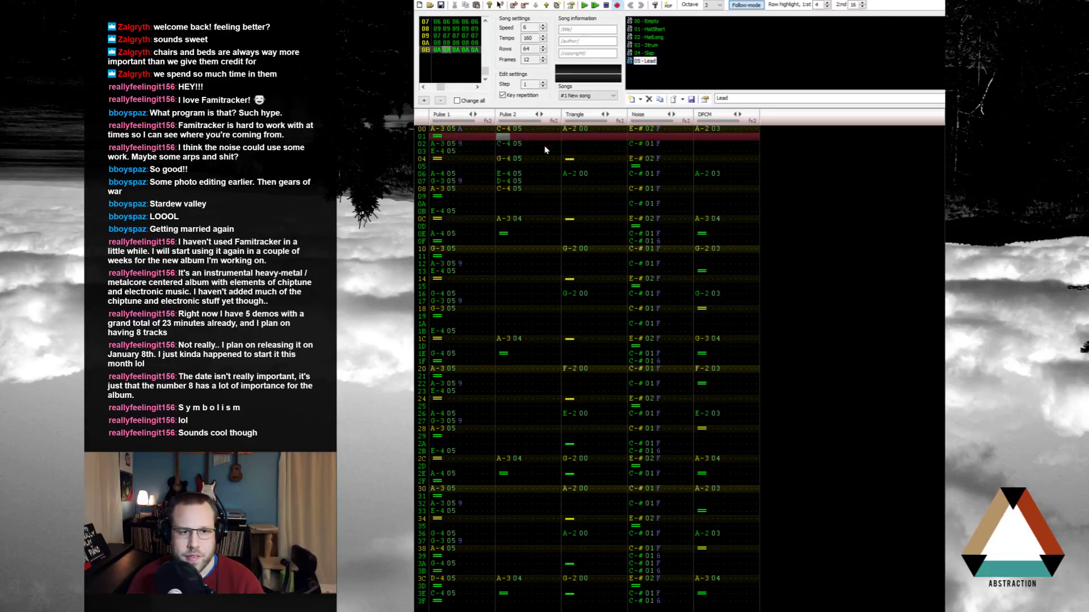
key(1)
key(q)
key(m)
key(1)
key(Up)
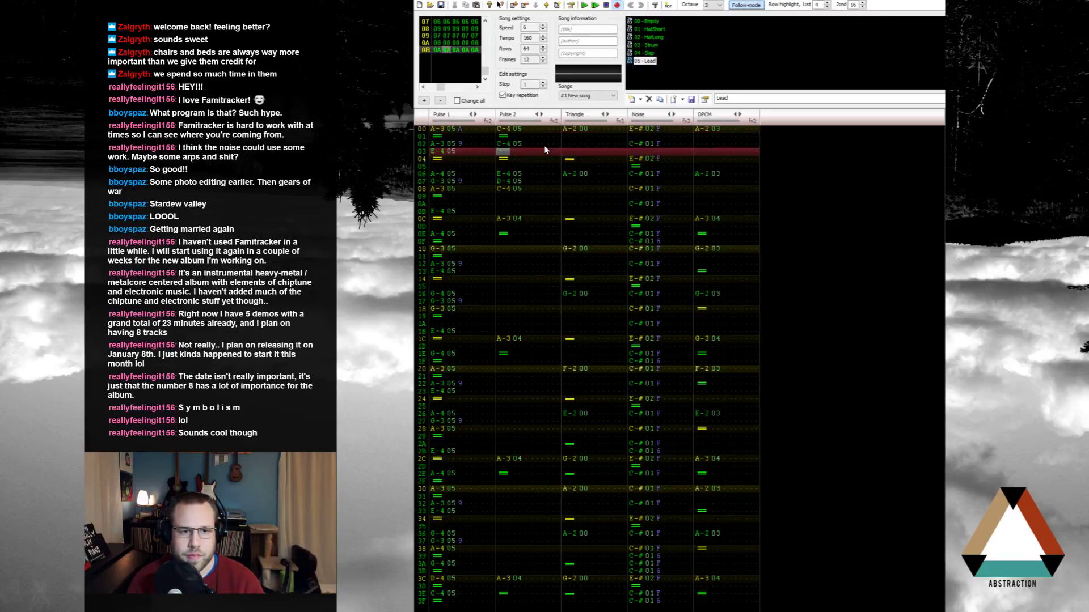
key(Up)
key(t)
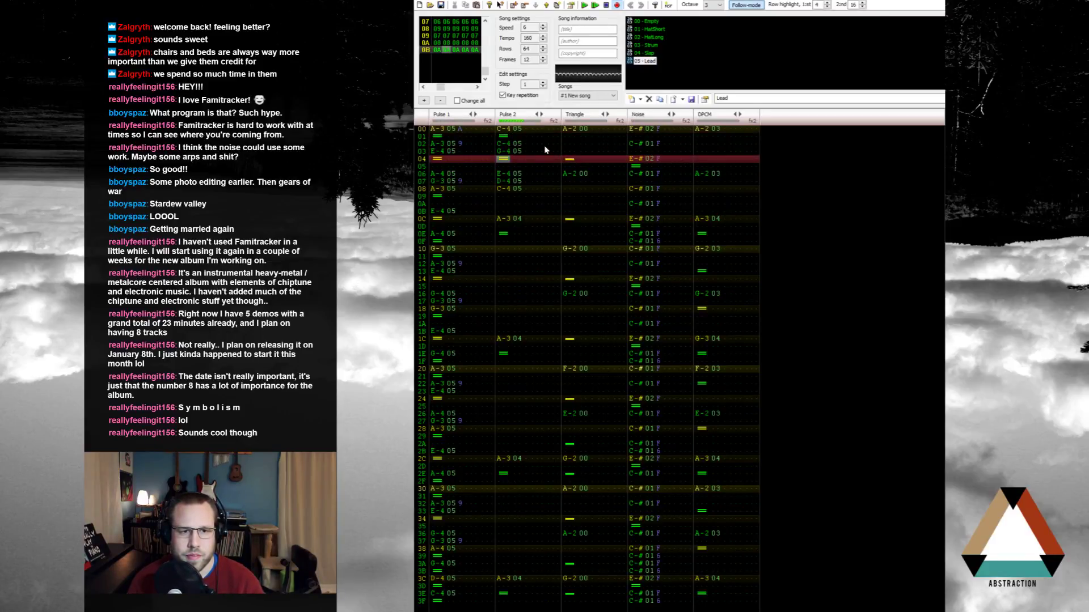
Step: Set the Pulse 2 volume to A on row 00 and 9 on row 02
key(Up)
key(Up)
key(Up)
key(Right)
key(Right)
key(Right)
key(Up)
key(a)
key(Down)
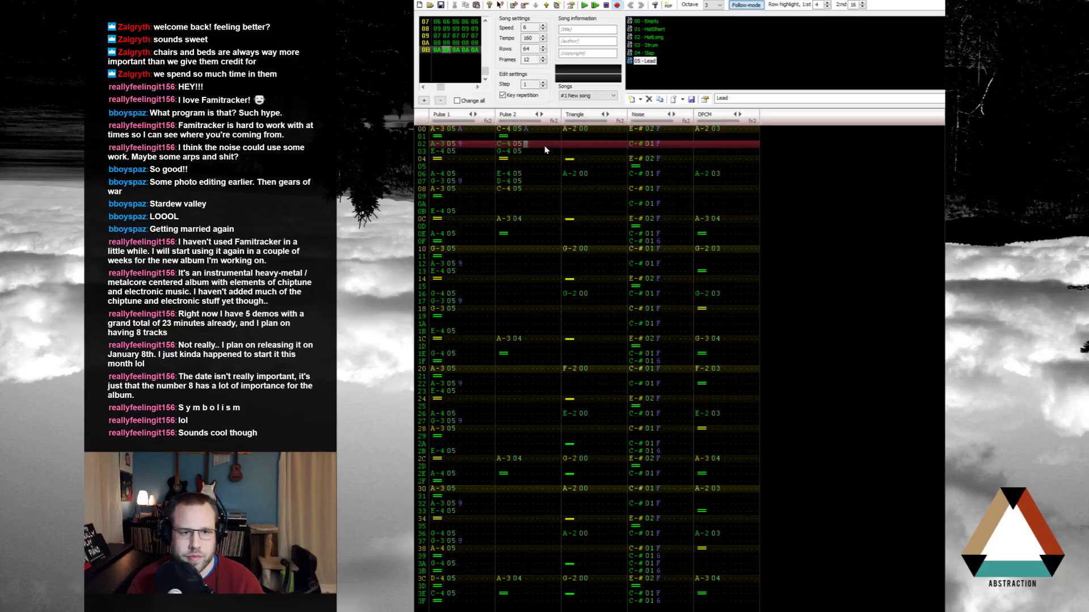
key(9)
Step: Set the Pulse 2 volume to A on row 03, 9 on row 07 and A on row 08
key(Down)
key(Down)
key(Down)
key(Down)
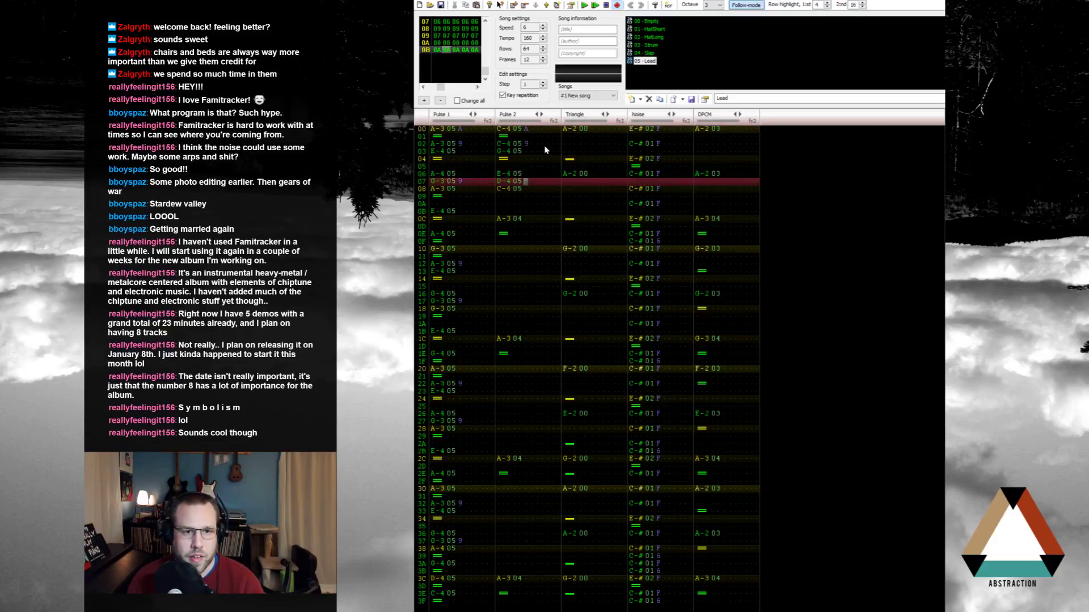
key(8)
key(Up)
key(Up)
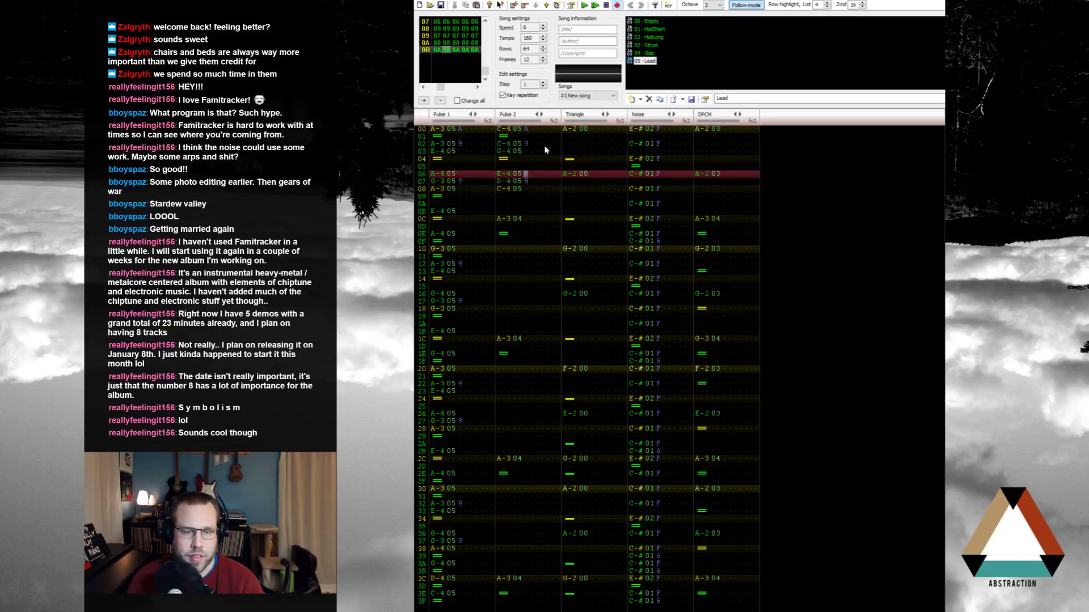
key(Up)
key(Up)
key(Up)
key(a)
key(Down)
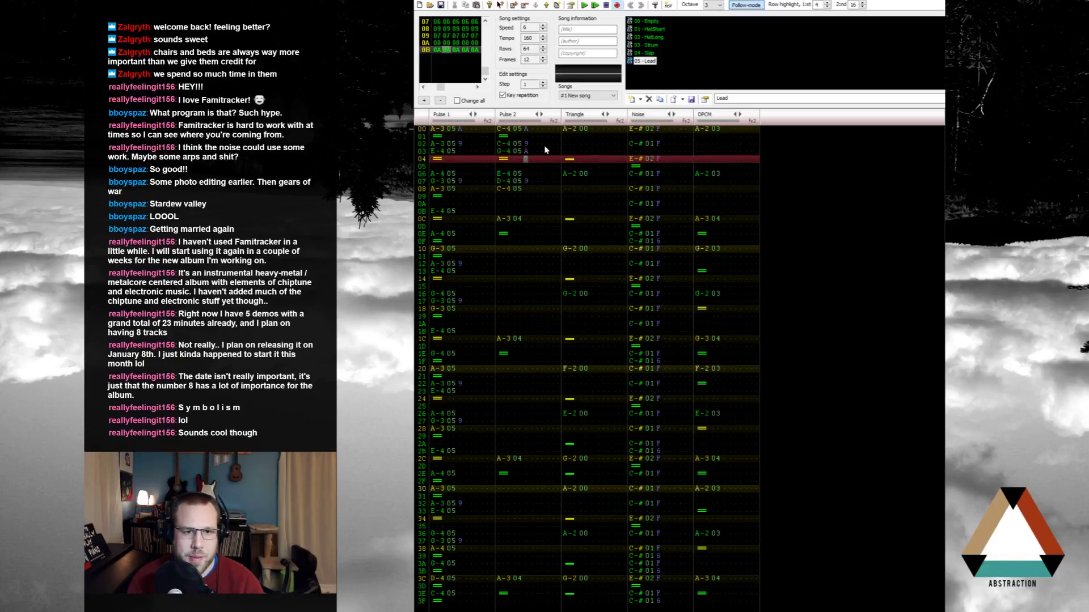
key(Down)
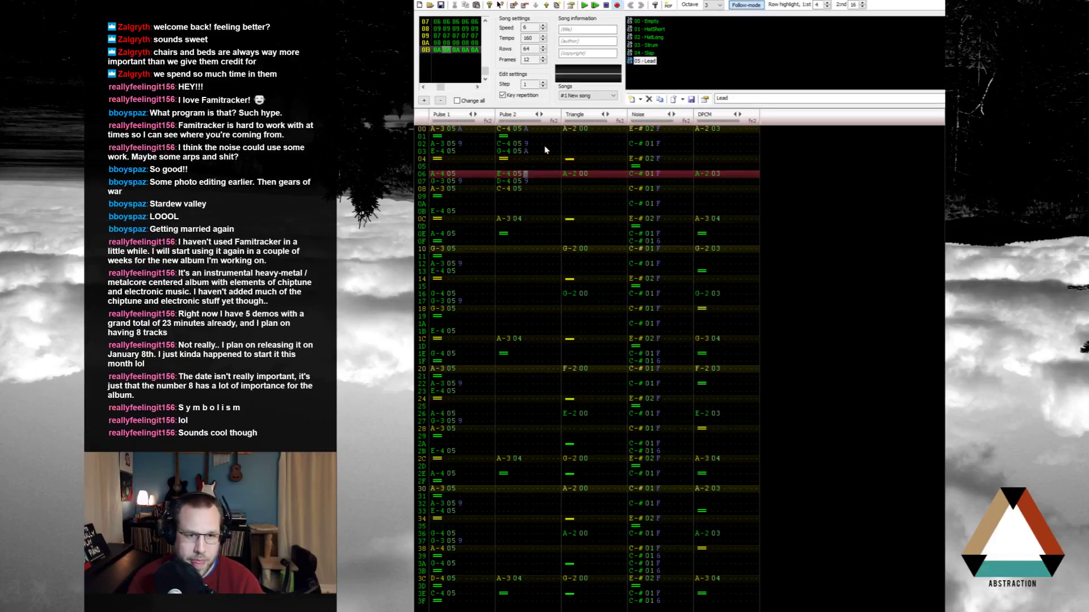
key(Down)
key(Down)
key(a)
Step: Play frame 0B, delete the C-4 note with its volume on row 02 of Pulse 2, and play the frame again
key(Return)
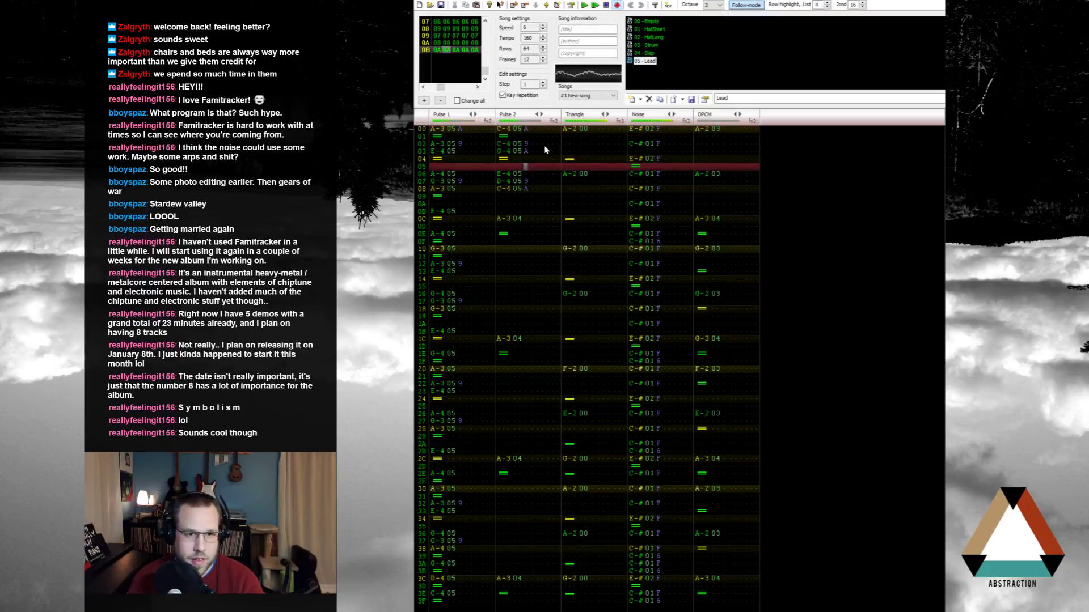
key(Return)
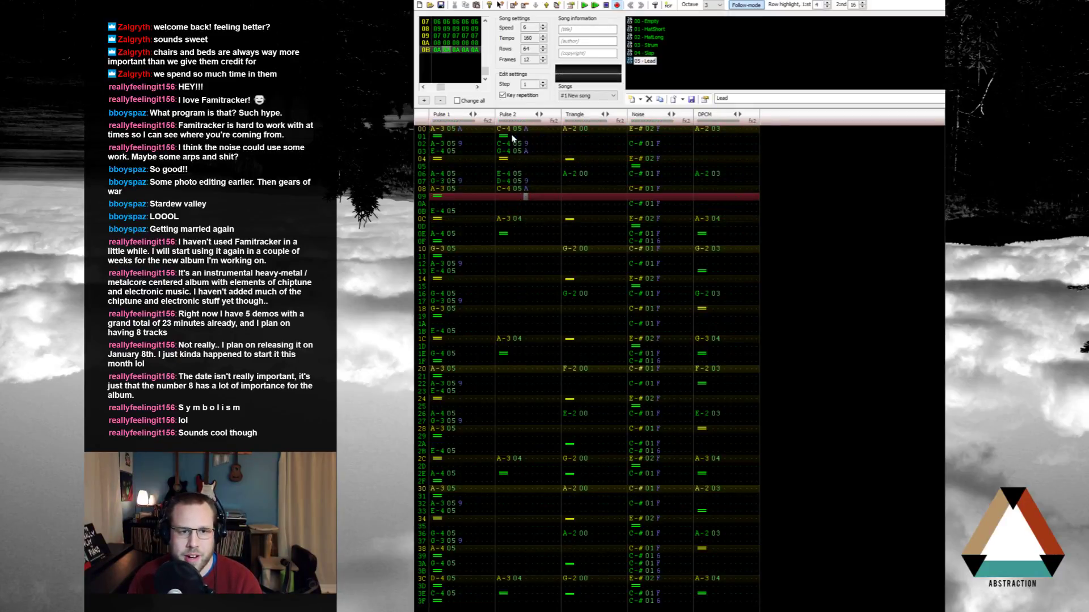
drag(506, 146, 527, 146)
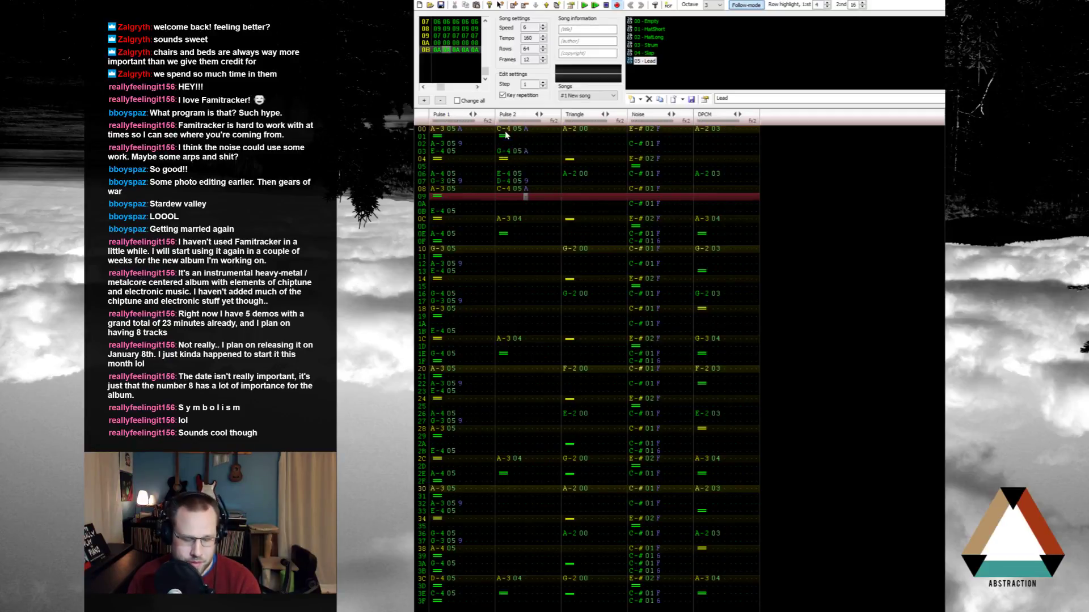
key(Return)
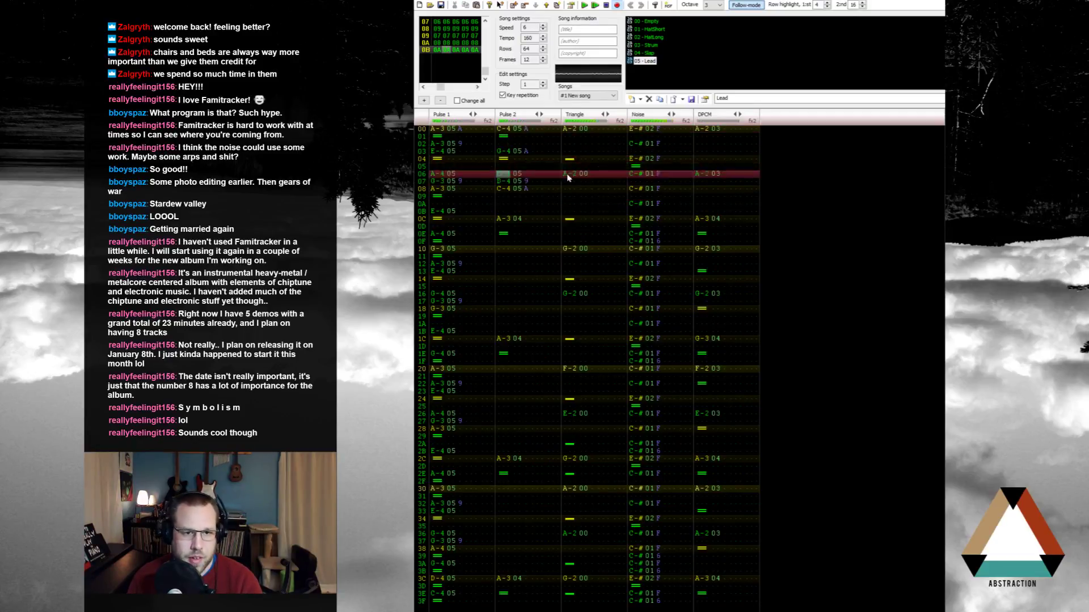
Step: Try A-4 on row 03 of Pulse 2, replace it with C-4 and play the frame
click(503, 152)
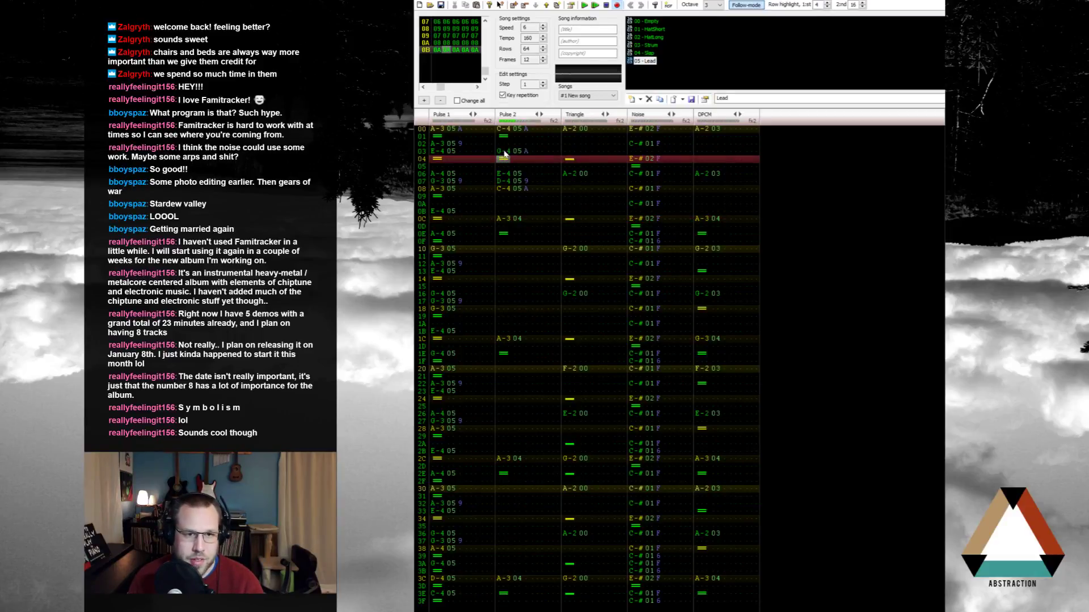
text(y)
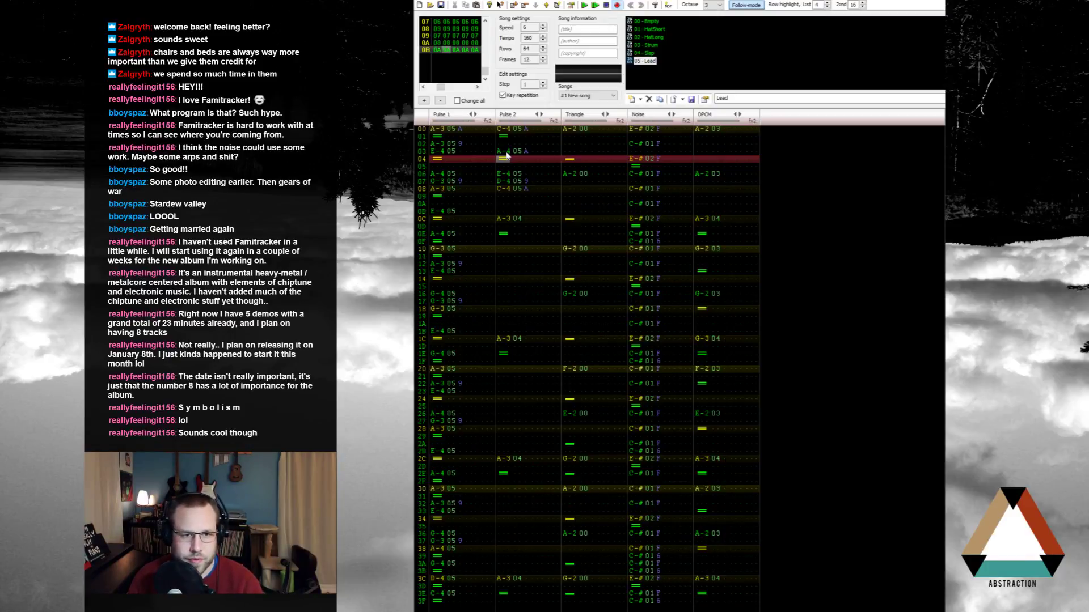
click(505, 152)
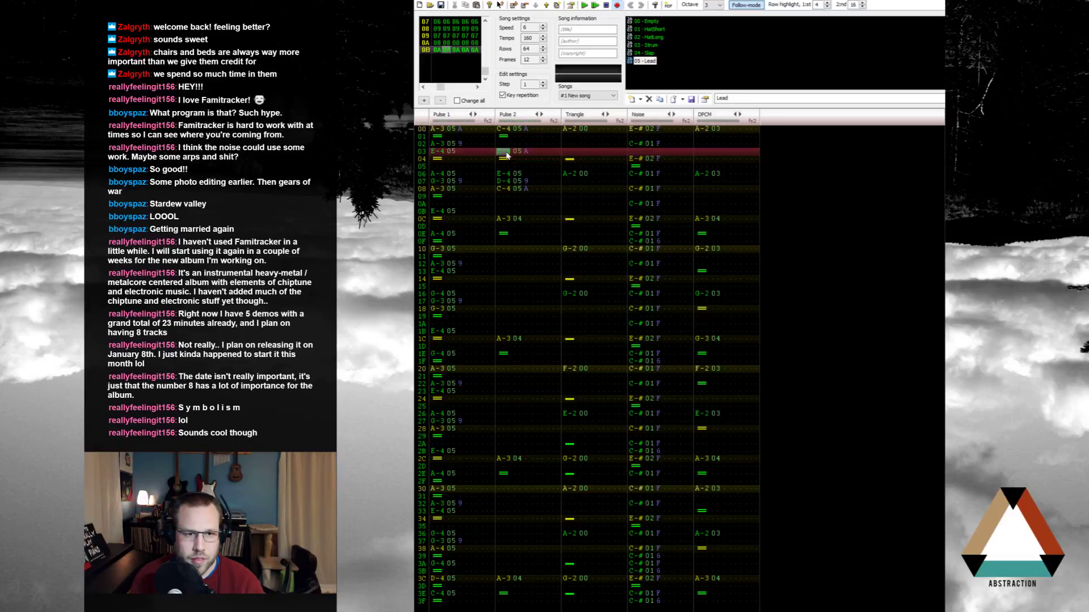
key(Return)
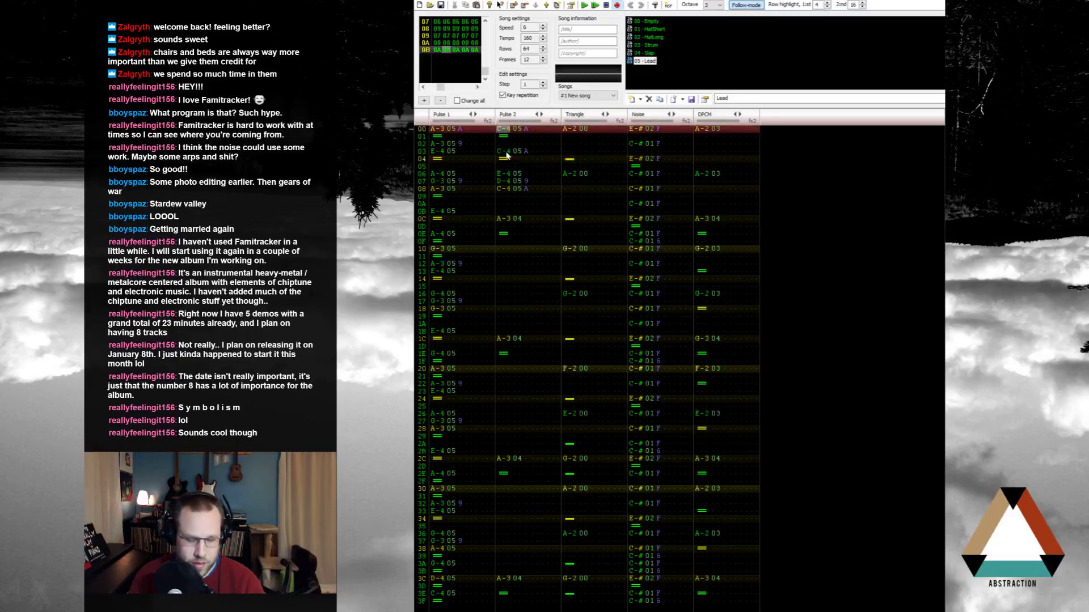
key(Return)
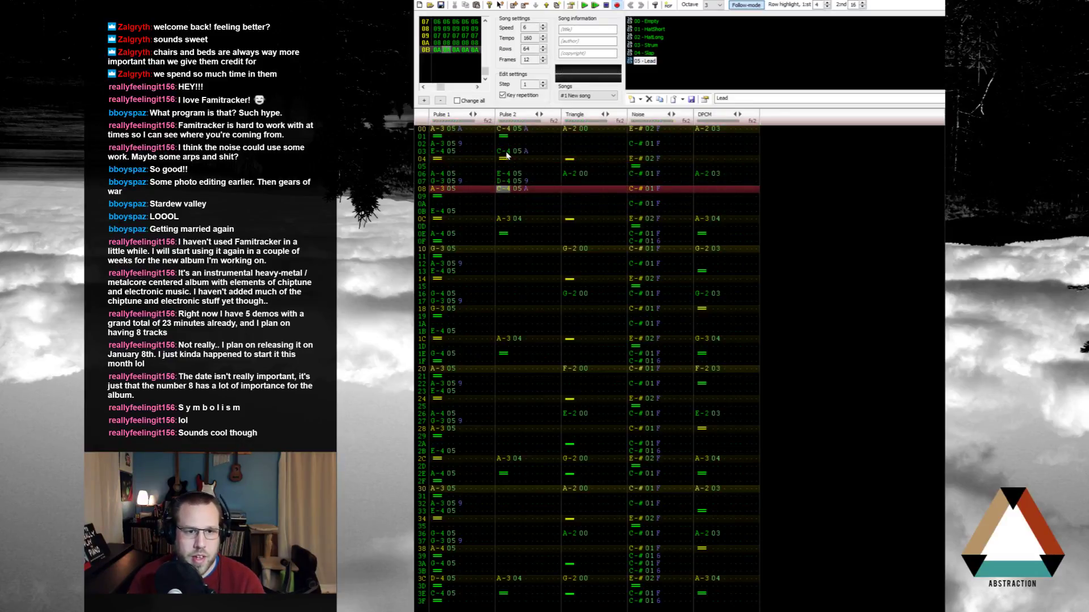
Step: Delete the E-4 and D-4 notes on rows 06 and 07 of Pulse 2 and add a note release on row 09
drag(506, 177, 510, 180)
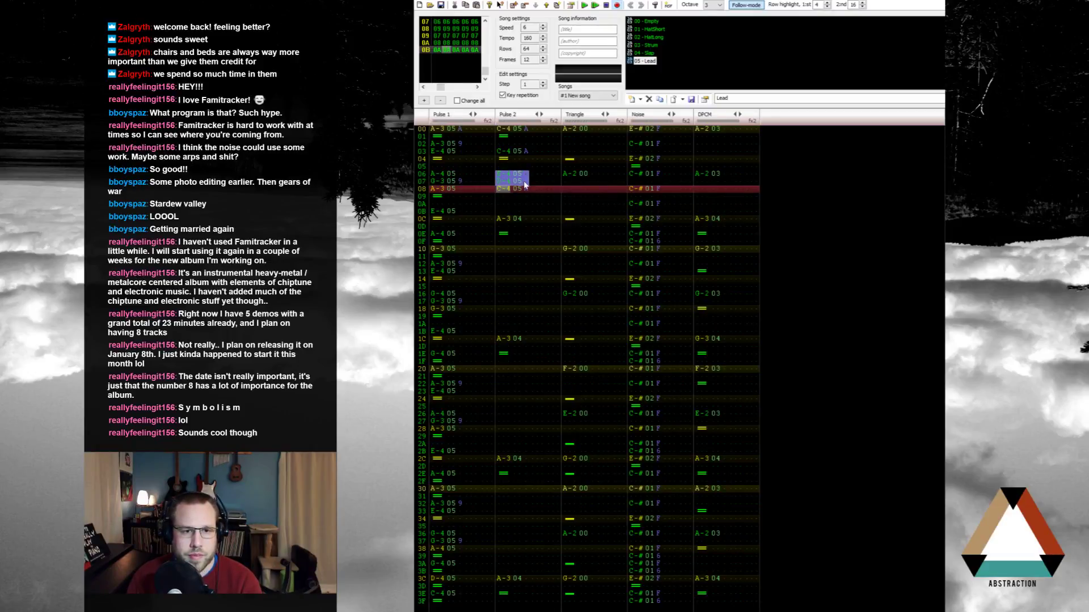
key(Delete)
click(505, 198)
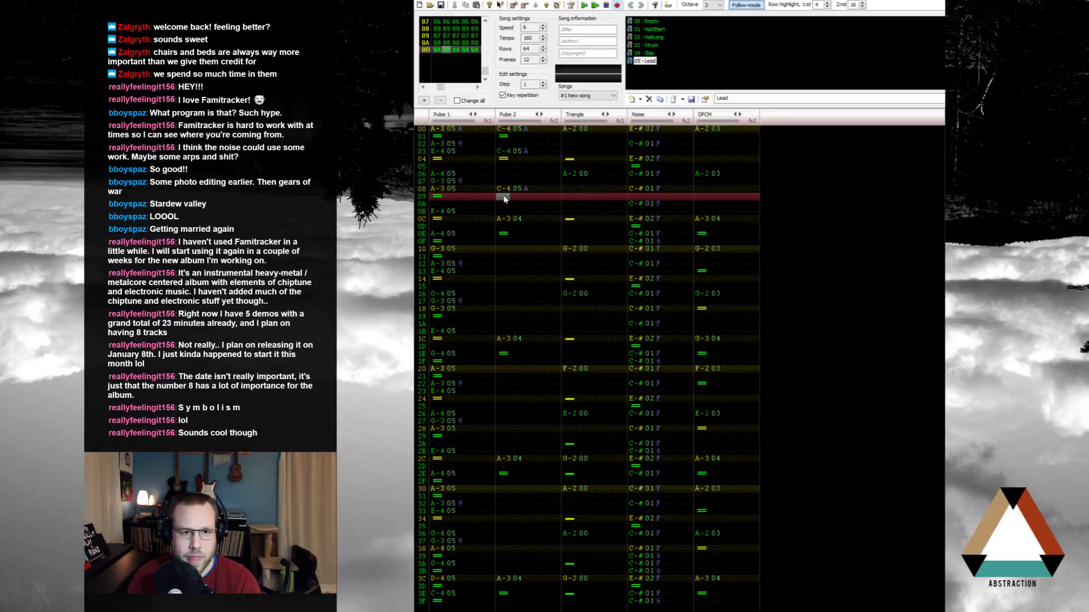
key(equal)
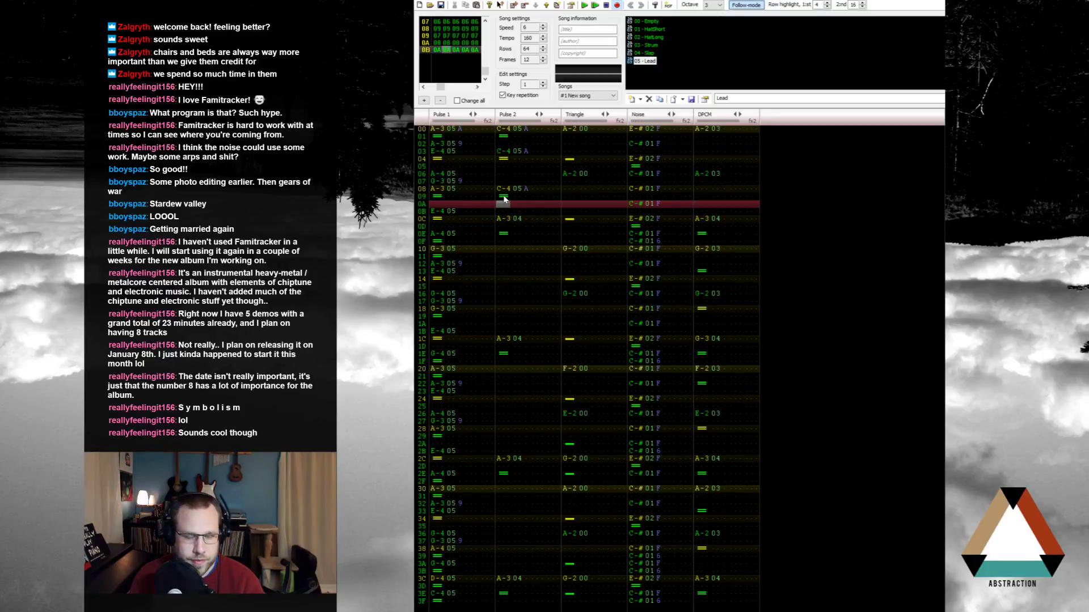
Step: Enter a C-4 note with instrument 05 on row 0A of Pulse 2 and release it on row 0B
key(q)
key(Down)
key(Down)
key(Down)
key(Down)
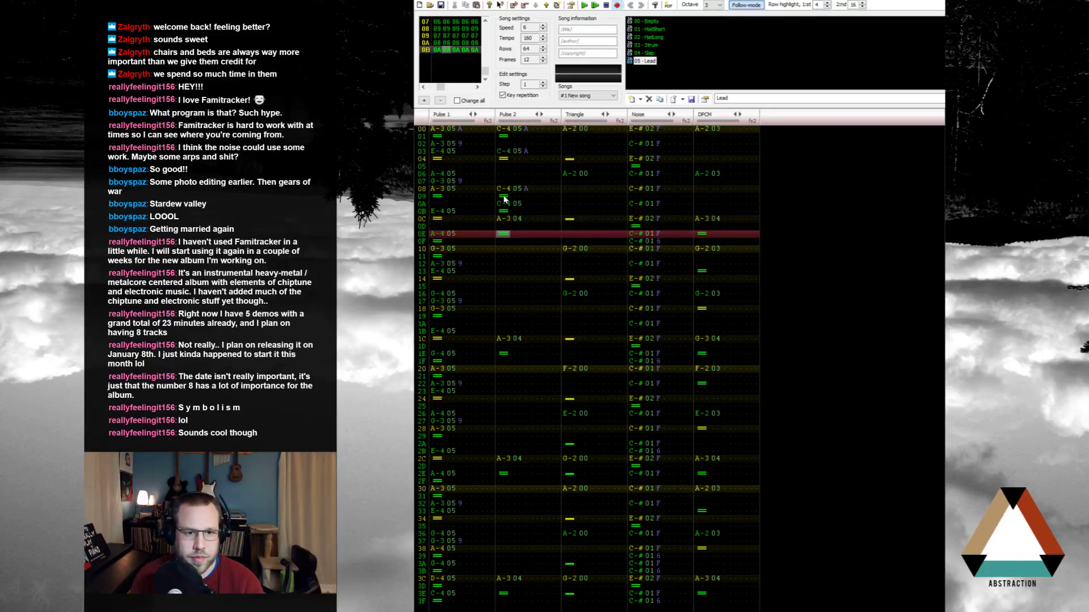
Step: Enter B-3 on row 0E and A-3 on row 10 of Pulse 2 with instrument 05, releasing them on rows 0F and 11
key(Up)
key(q)
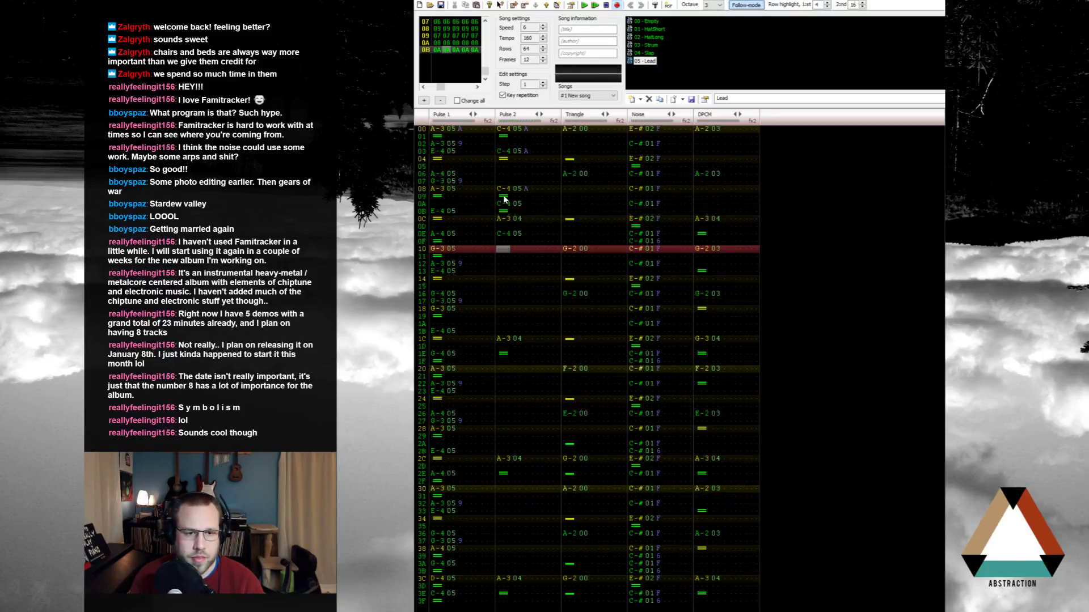
key(Up)
key(m)
key(Down)
key(n)
key(Up)
key(Down)
key(1)
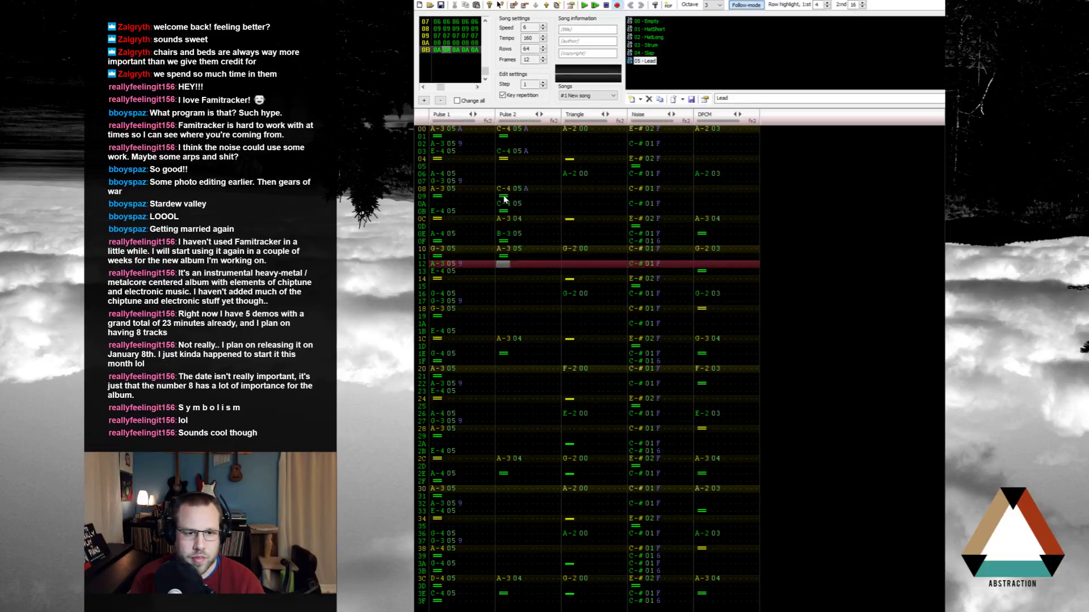
Step: Enter A-3 notes on rows 13 and 16 of Pulse 2 with a release on row 14, and play the frame
key(Down)
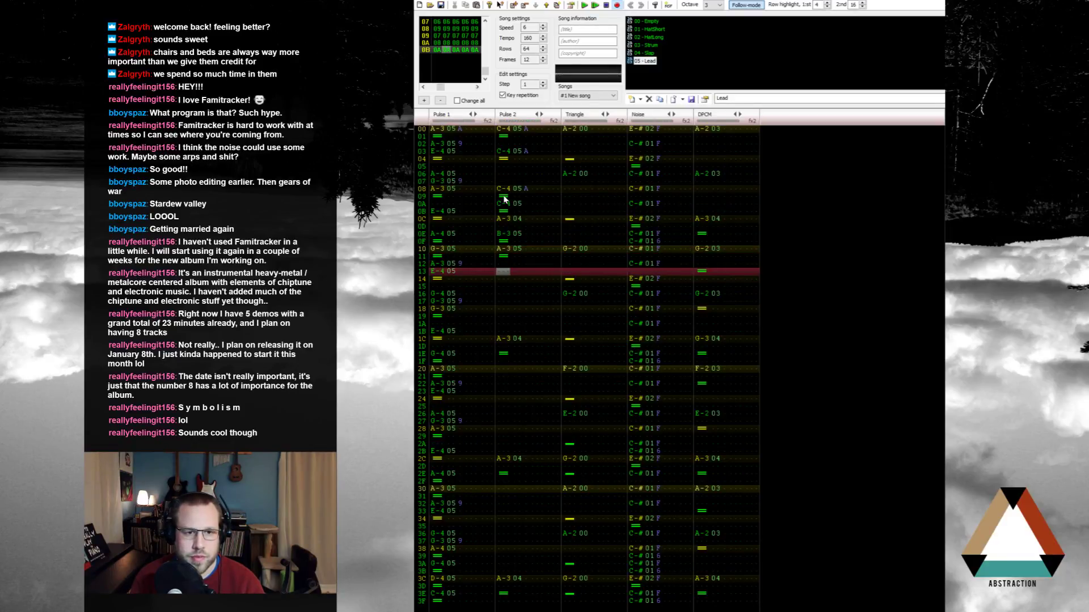
key(n)
key(1)
key(Down)
key(n)
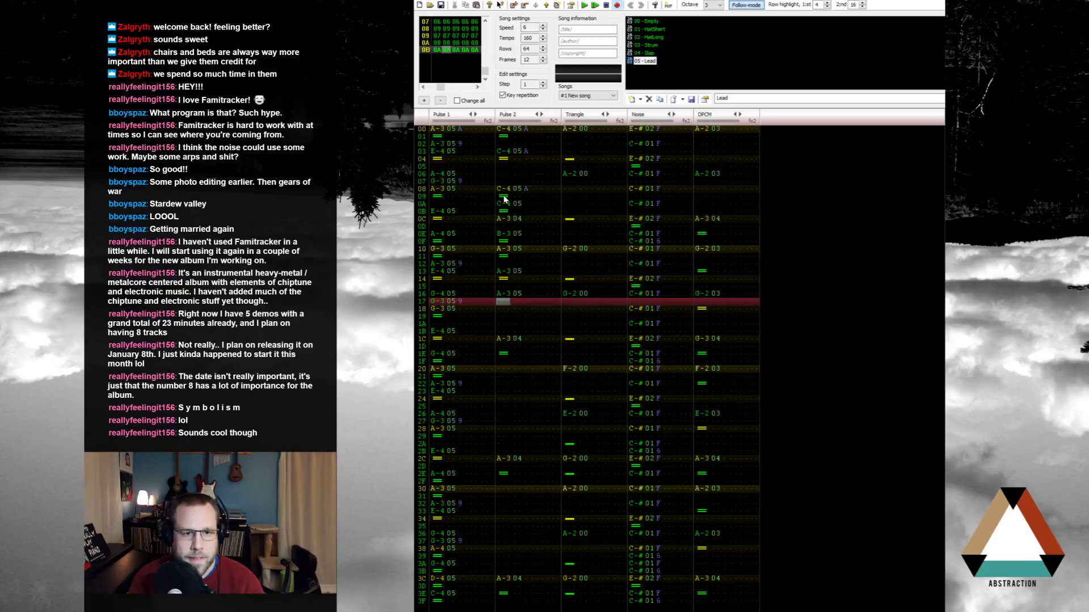
key(Return)
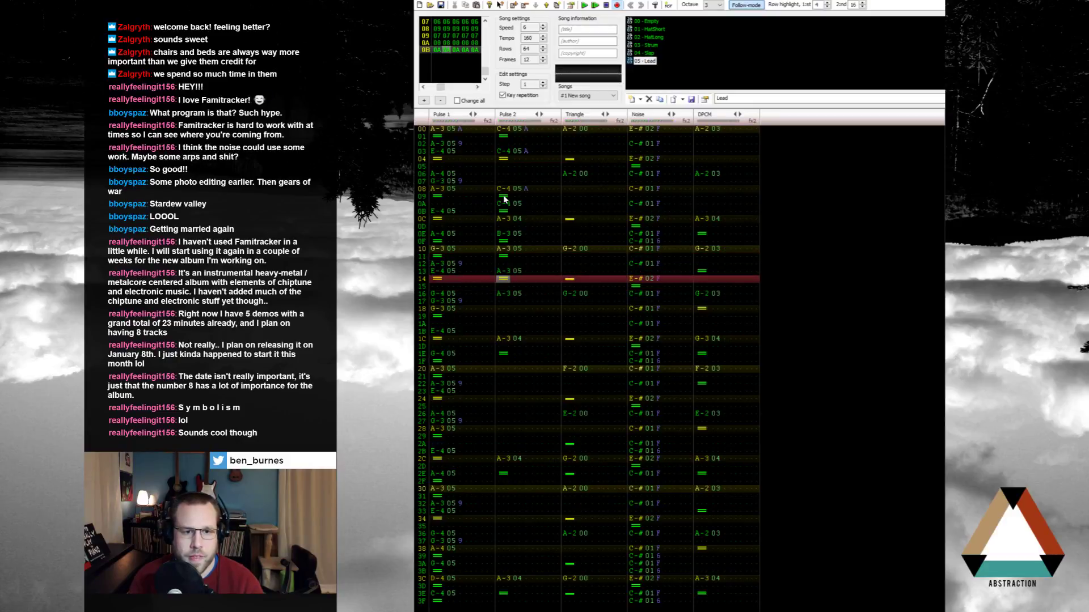
Step: Replace the row 16 note in Pulse 2 with A-3 notes on rows 18 and 1A, released on rows 19 and 1B
key(n)
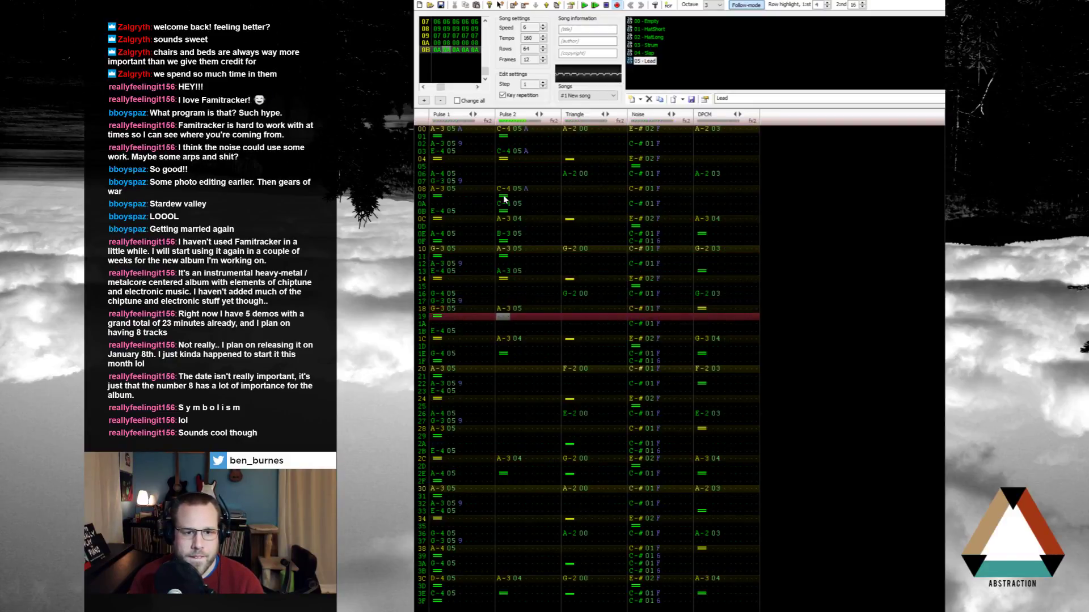
key(backslash)
key(Down)
key(backslash)
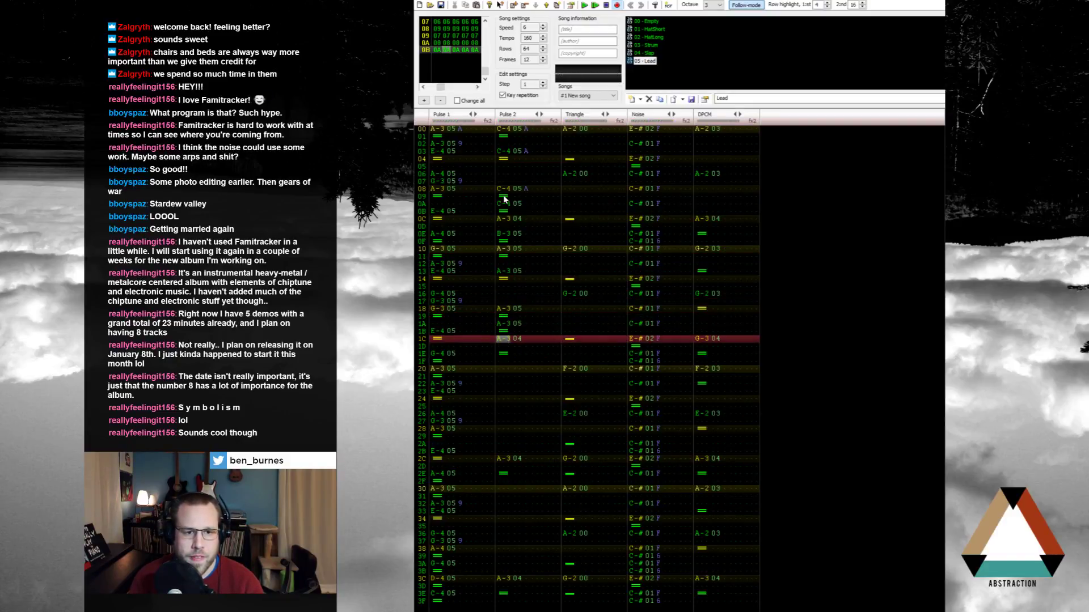
Step: Enter G-3 on row 1E and A-3 on row 20 of Pulse 2 with instrument 05, releasing them on rows 1F and 21
key(Down)
key(Down)
key(b)
key(backslash)
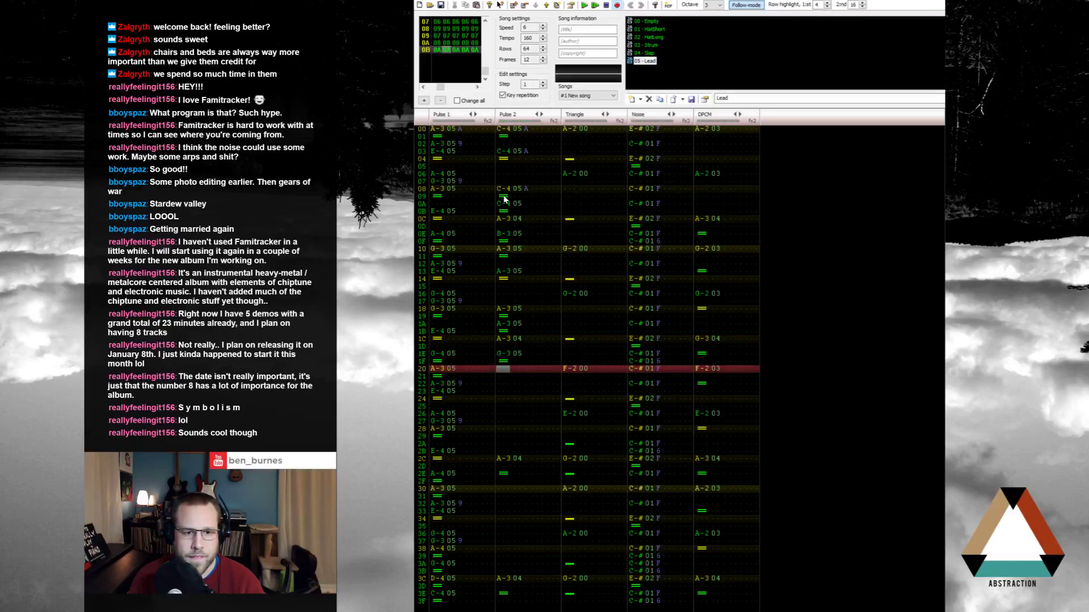
key(n)
key(n)
key(Delete)
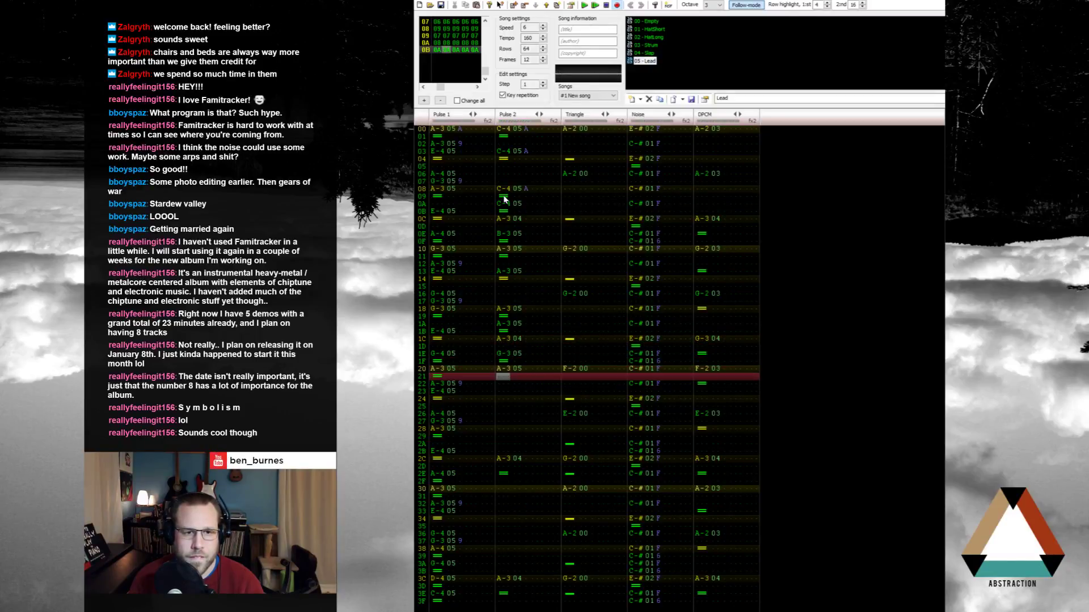
key(backslash)
Step: Enter a C-4 note with instrument 05 on row 23 of Pulse 2 and release it on row 24
key(Down)
key(q)
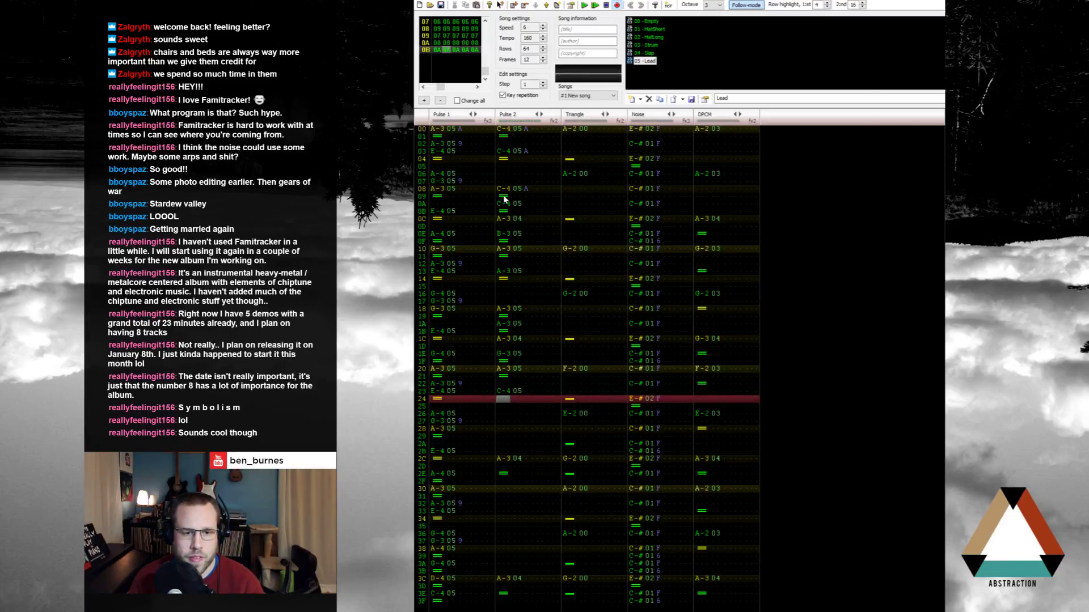
key(backslash)
key(Down)
key(Down)
key(Down)
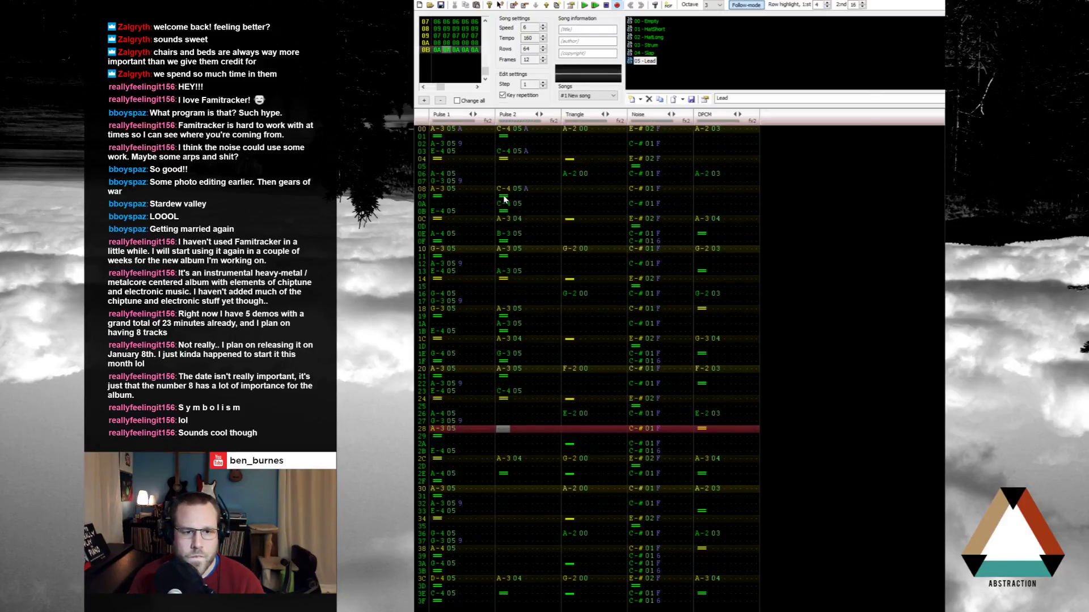
Step: Enter B-3 on row 28 and A-3 on row 2A of Pulse 2 with instrument 05, releasing them on rows 29 and 2B
key(m)
key(backslash)
key(n)
key(backslash)
key(Down)
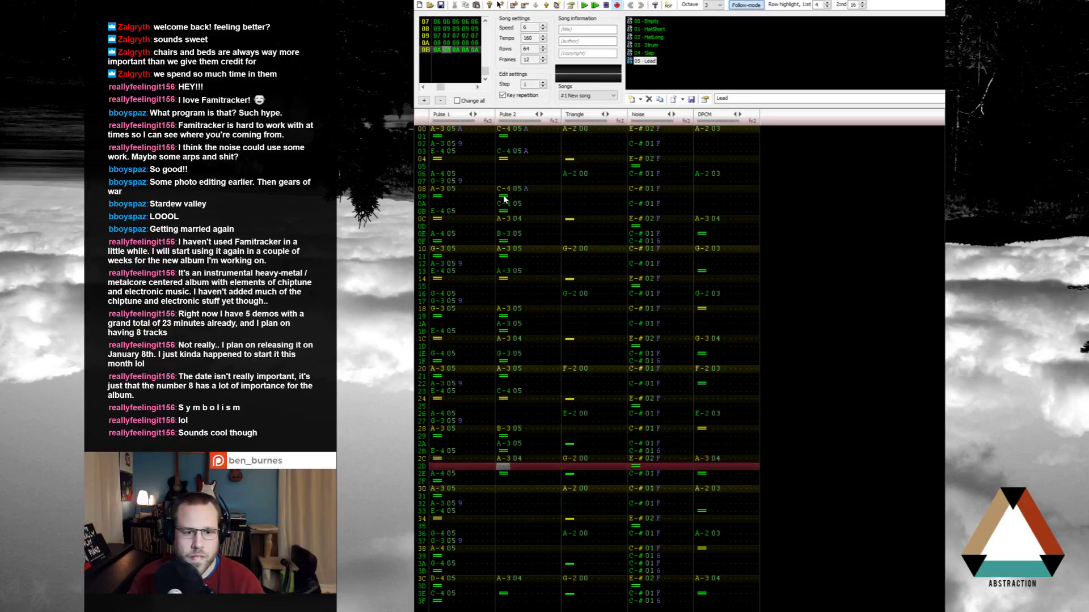
Step: Enter A-3 notes with instrument 05 on rows 30 and 2E of Pulse 2, with a release on row 2F
key(Down)
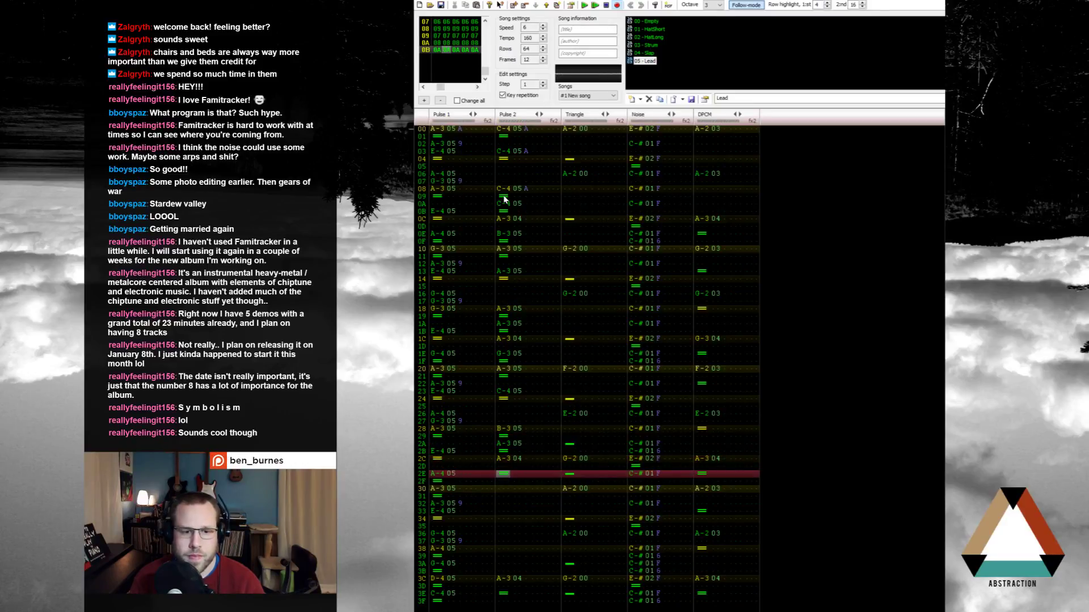
key(Down)
key(Down)
key(n)
key(Up)
key(Up)
key(Up)
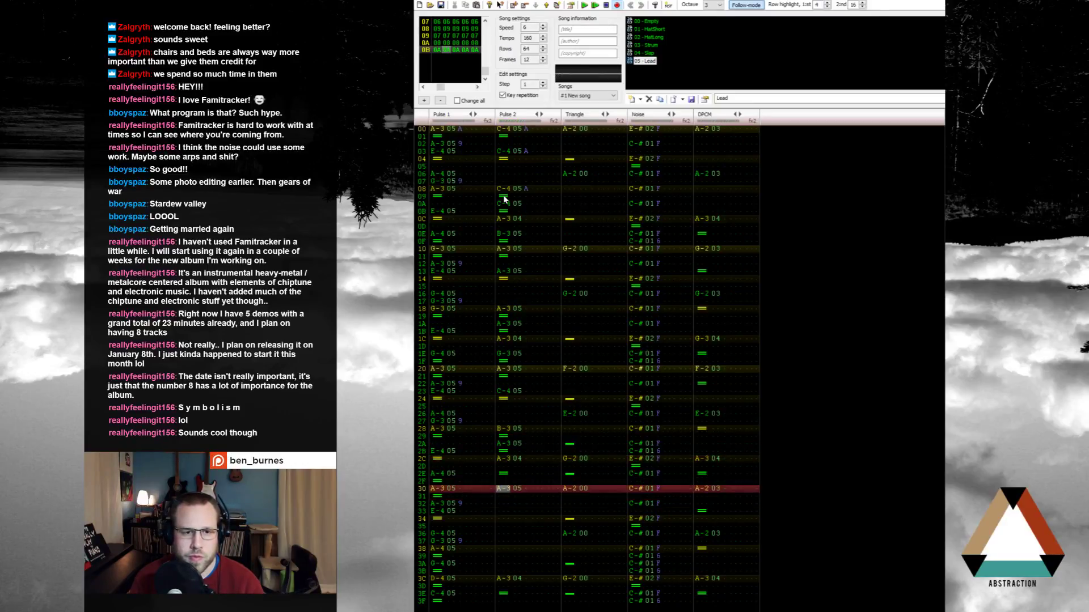
key(n)
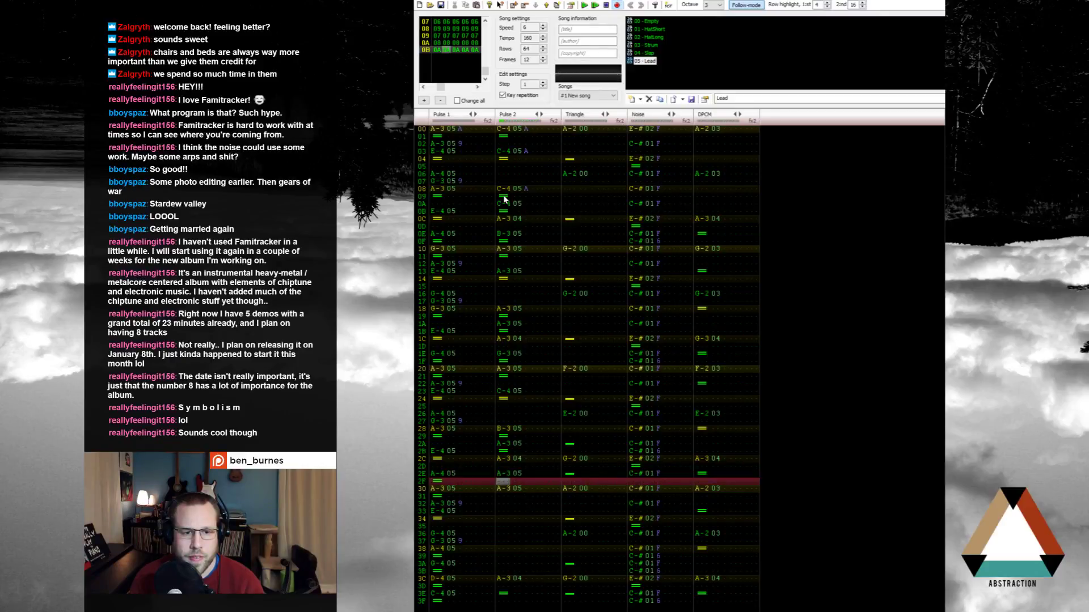
key(Down)
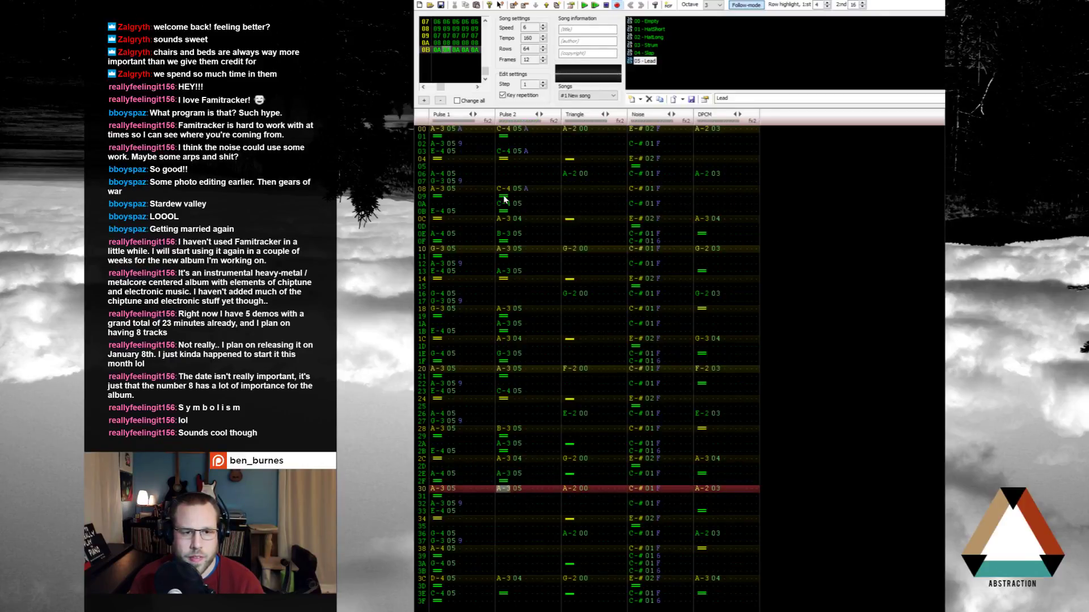
Step: Replace the row 28 note in Pulse 2 with C-4
key(Up)
key(Up)
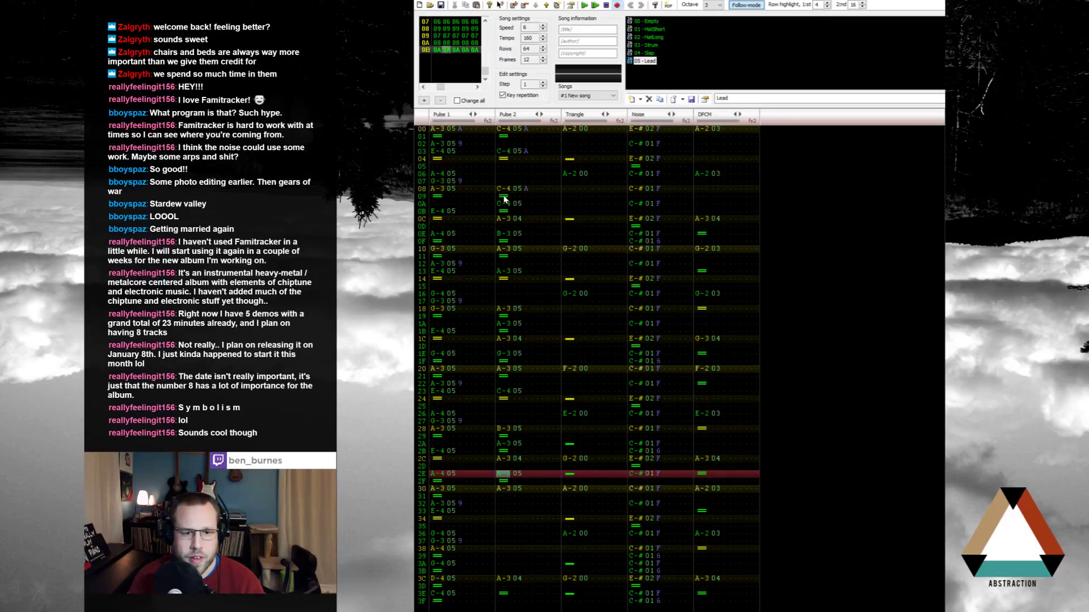
key(Up)
key(Up)
key(Up)
key(Up)
key(Up)
key(Up)
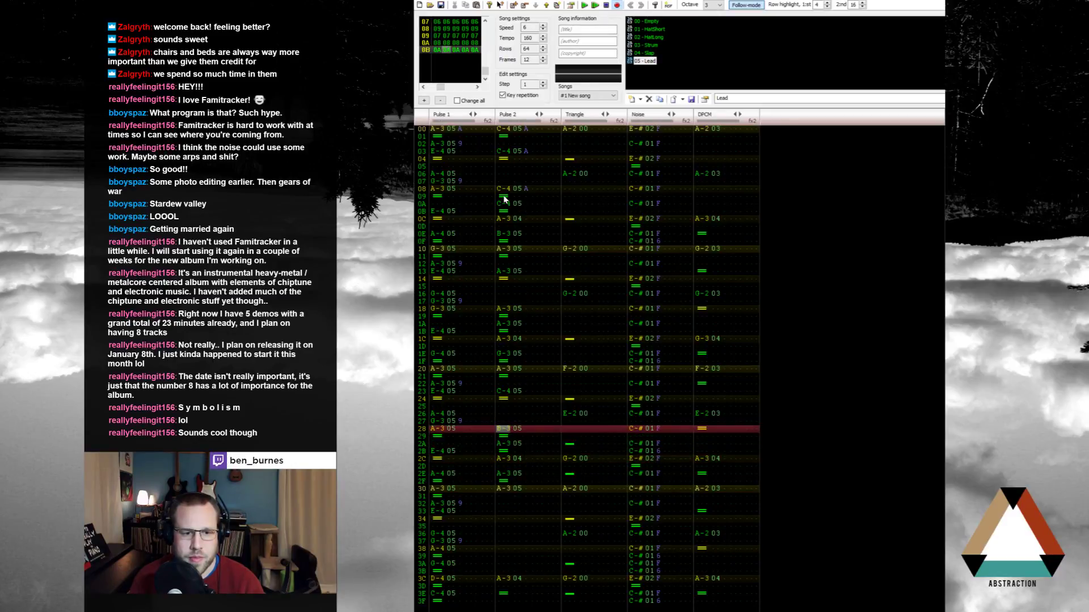
key(Down)
key(Up)
key(Up)
key(Down)
key(q)
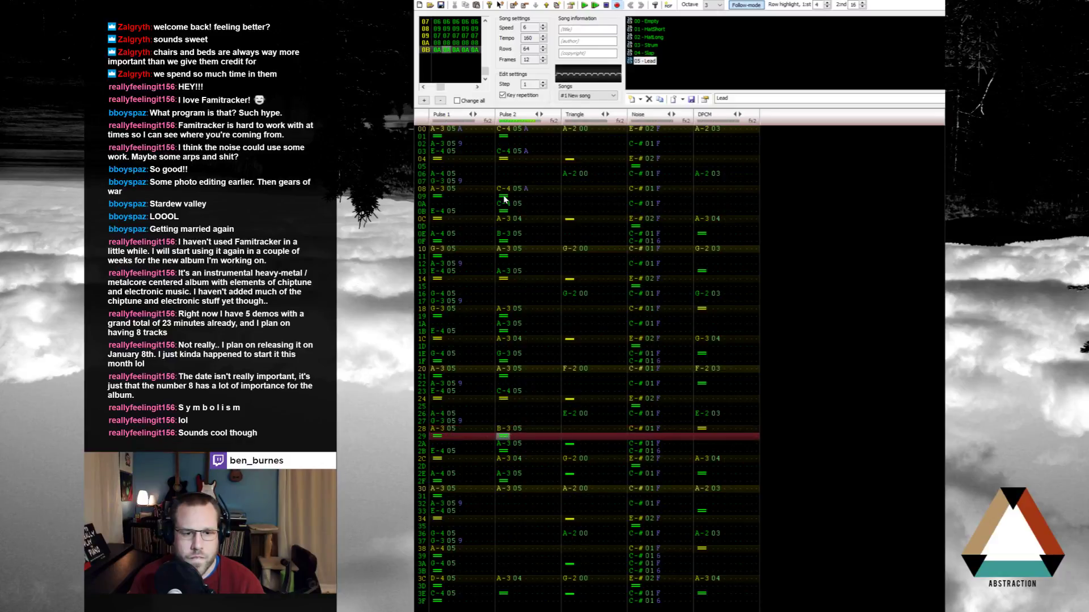
key(Up)
key(Down)
key(Down)
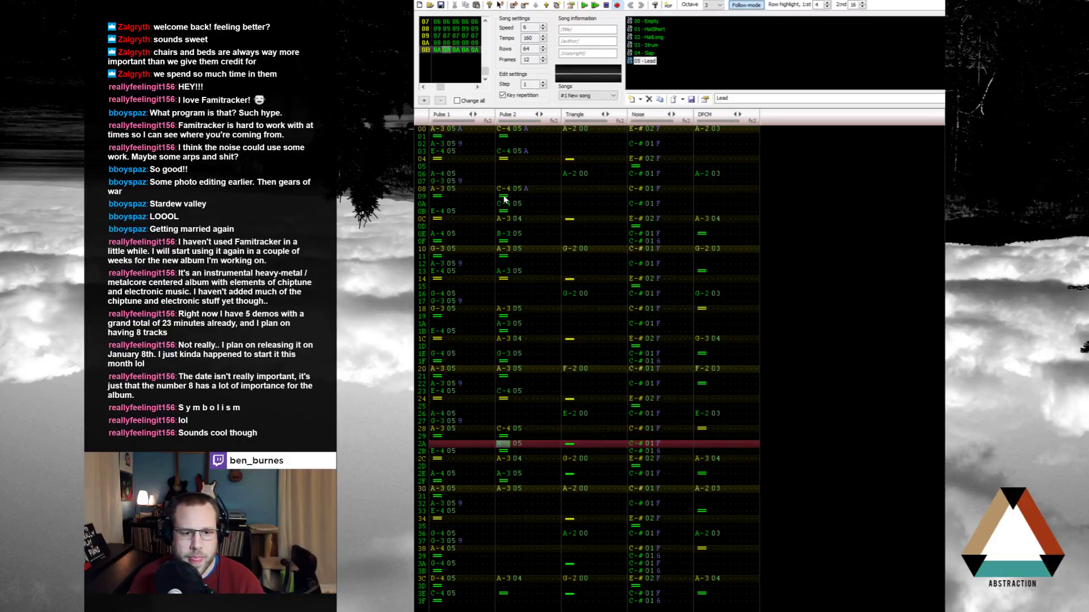
Step: Change the Pulse 2 notes on row 2A to C-4 and on row 2E to B-3
key(q)
key(Down)
key(Down)
key(Down)
key(m)
key(Down)
key(Down)
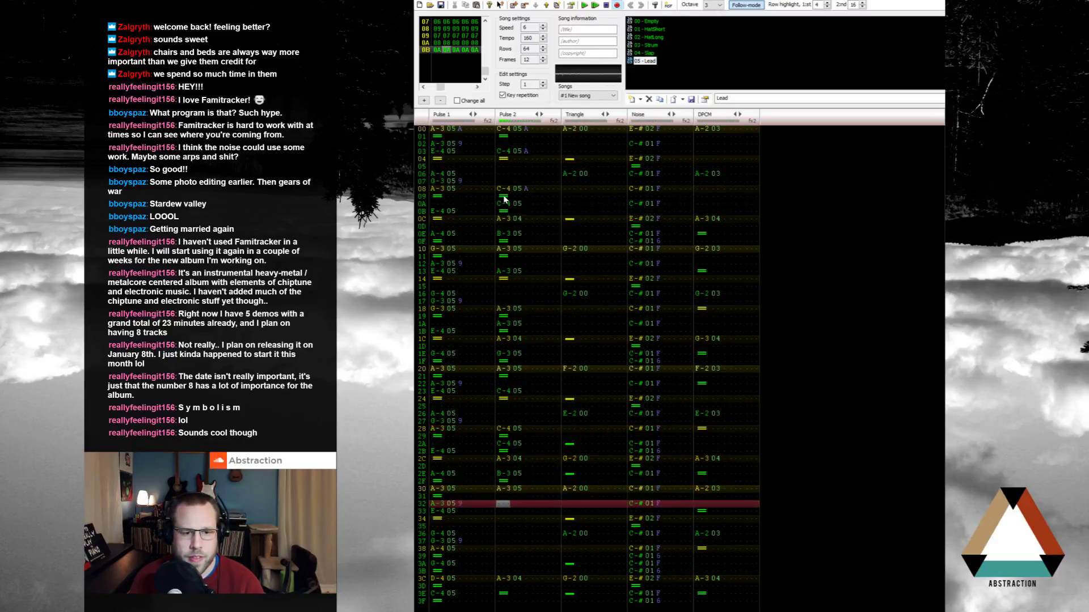
Step: Release the row 30 note on row 31 of Pulse 2, and enter A-3 on row 33 with a release on row 34
key(backslash)
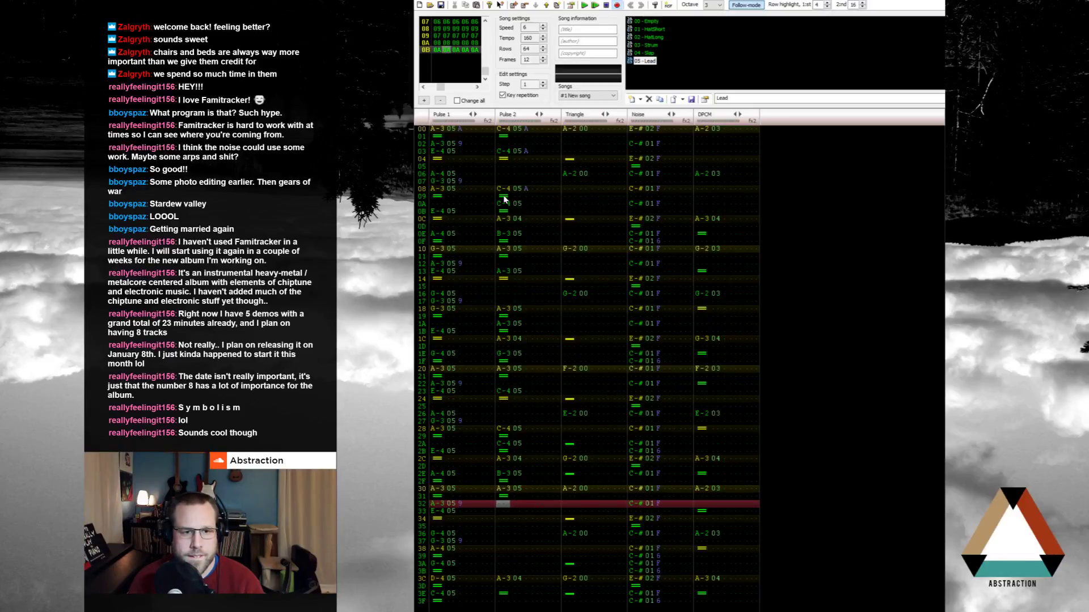
key(Down)
key(n)
key(backslash)
key(Down)
key(Down)
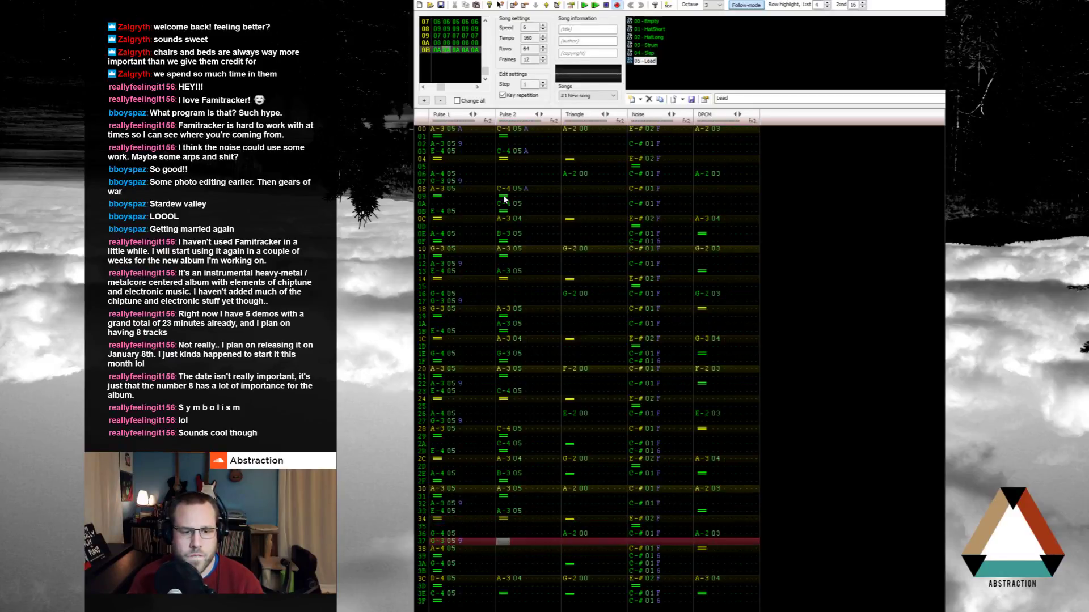
Step: Enter A-3 on rows 38 and 3A and G-3 on row 3E of Pulse 2, release each one row below, and play the frame
key(Down)
key(n)
key(Down)
key(n)
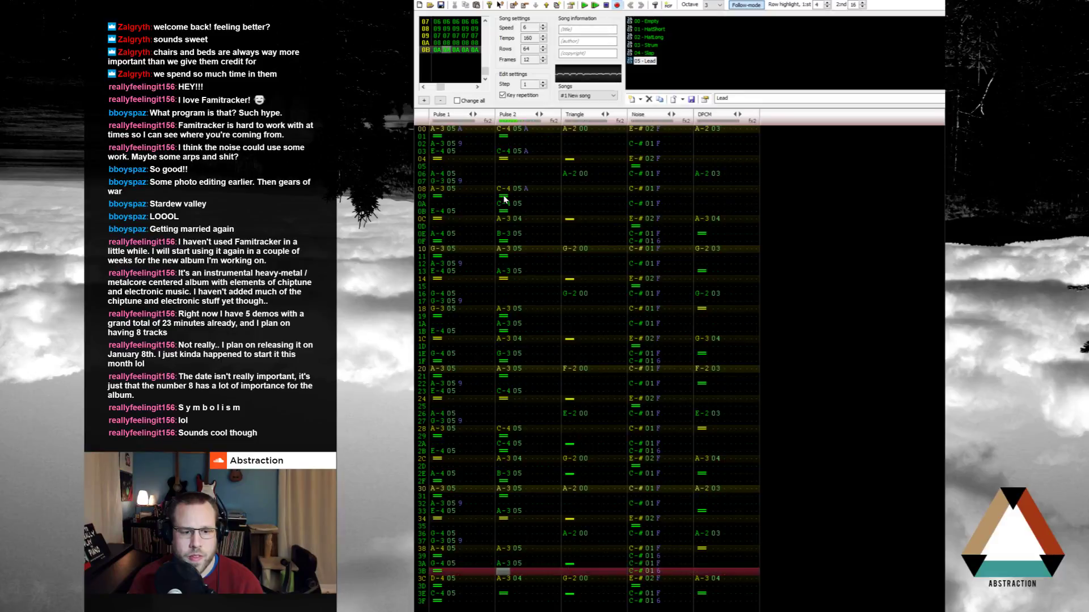
key(Down)
key(Down)
key(Down)
key(Down)
key(Down)
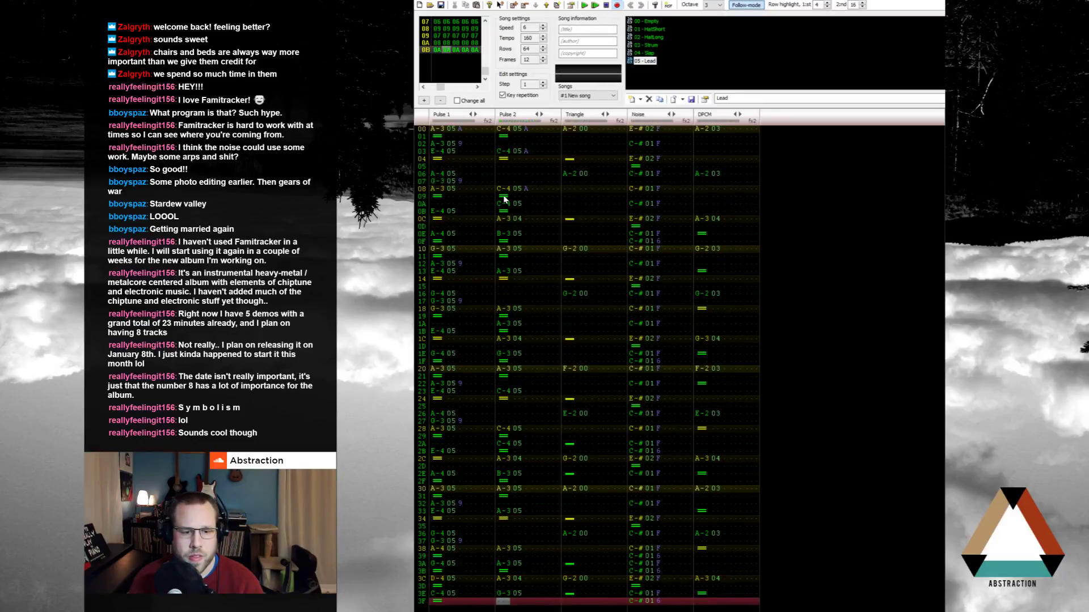
key(Return)
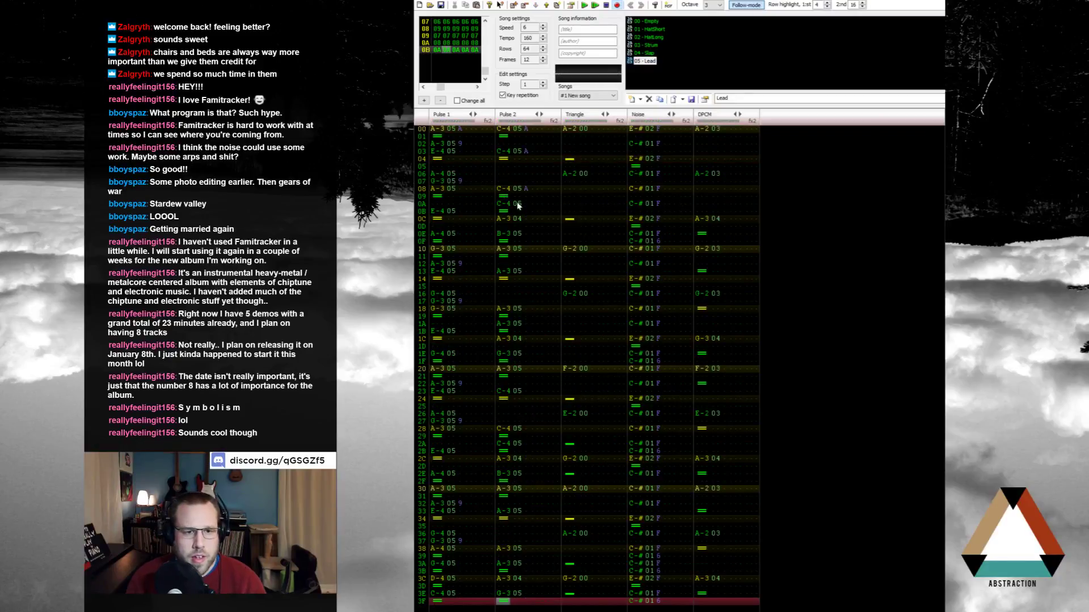
Step: Transpose the instrument 05 notes on rows 10 to 1F of Pulse 2 up an octave, keeping the row 1C hit at A-3
double_click(504, 132)
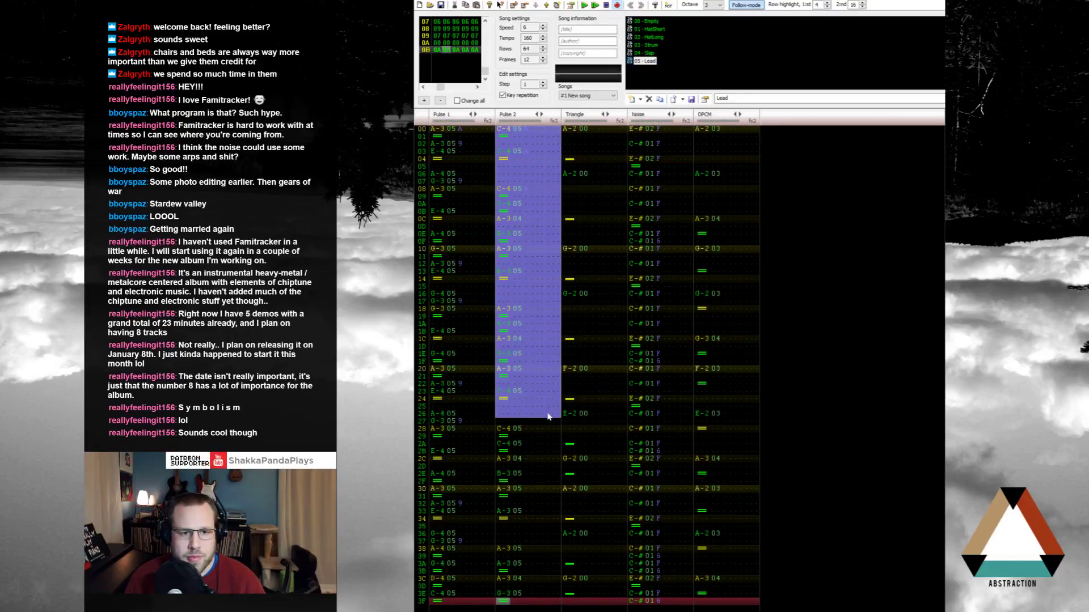
click(548, 252)
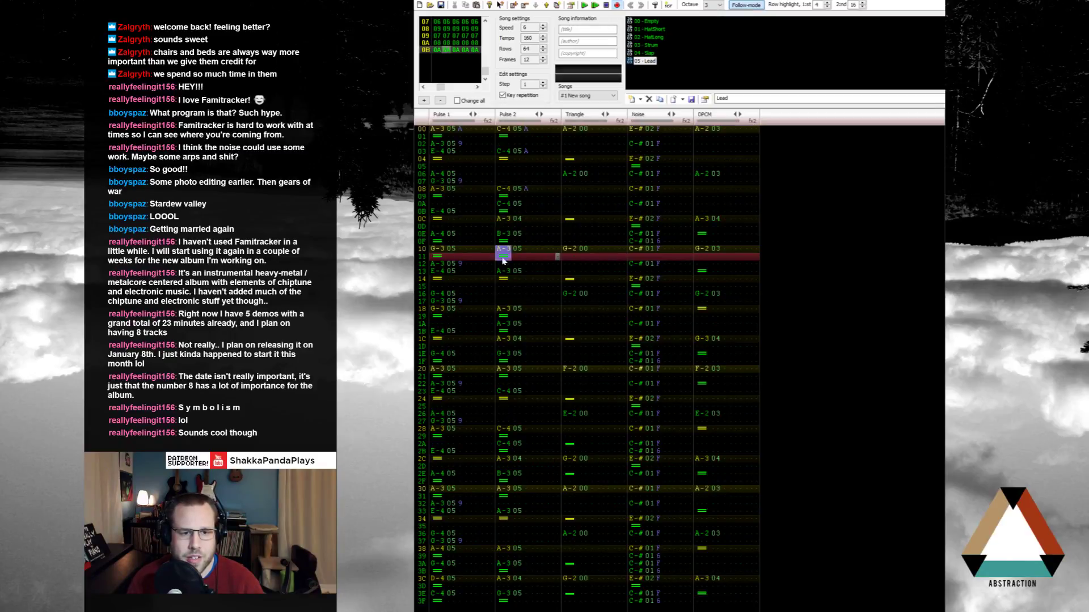
drag(503, 260, 532, 356)
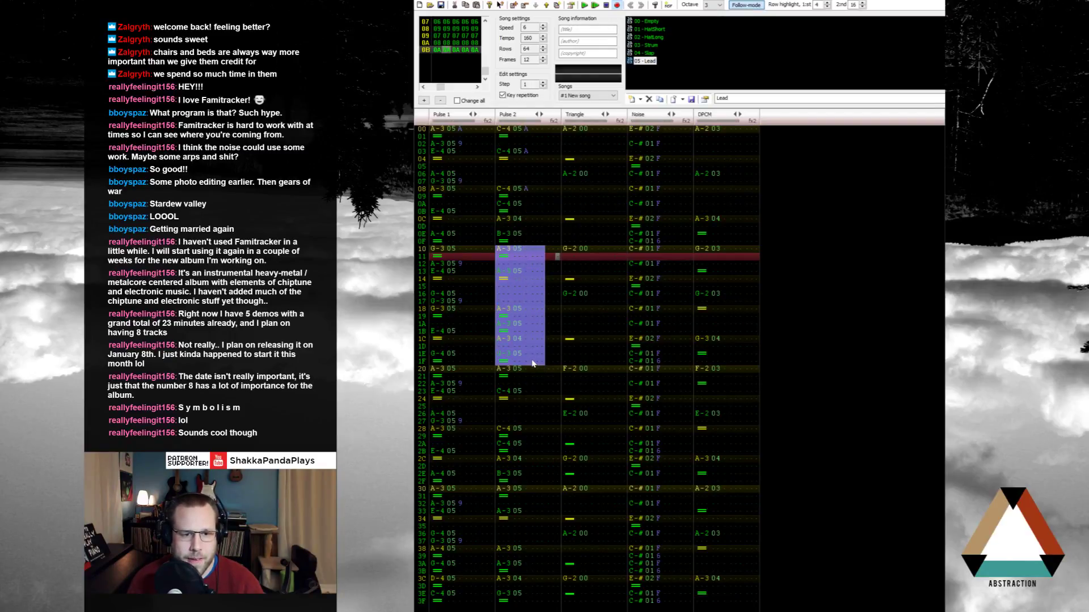
click(508, 344)
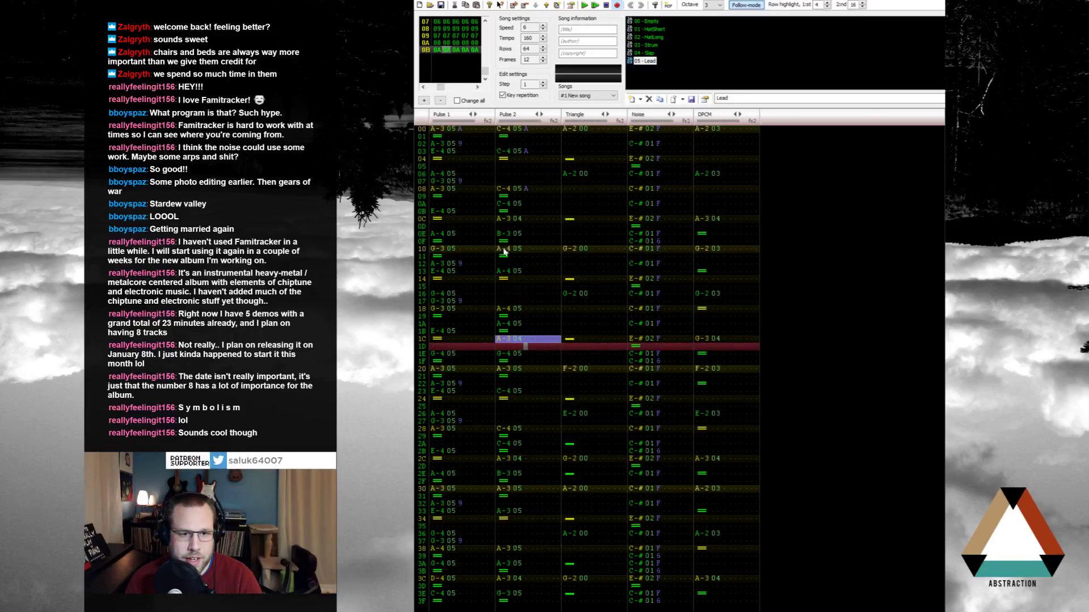
Step: Transpose the instrument 05 notes on rows 30 to 3F of Pulse 2 up an octave, keep row 3C at A-3, and play the song
drag(503, 253, 526, 363)
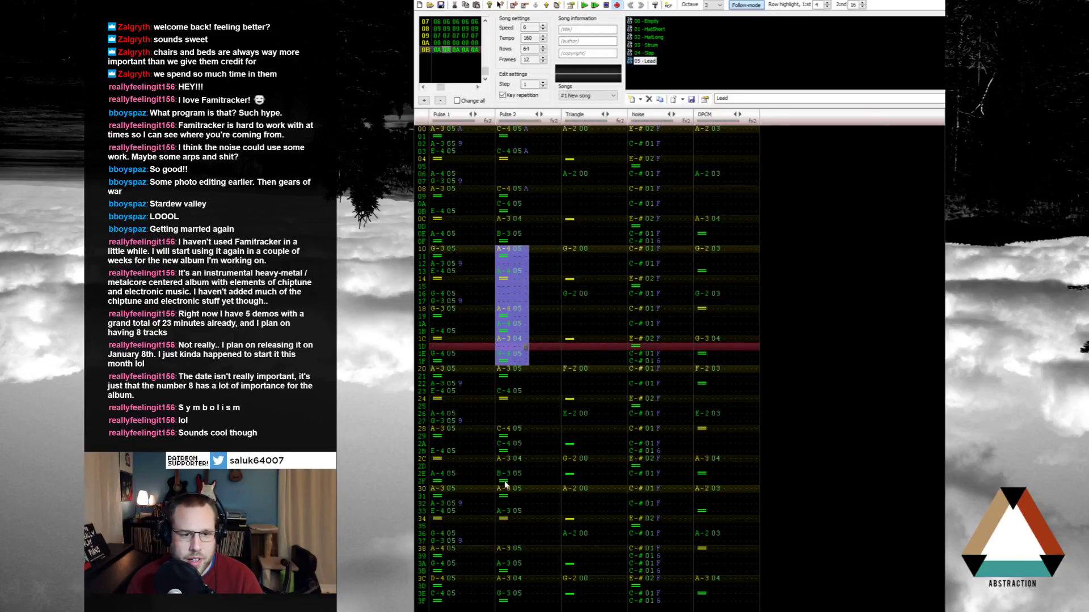
drag(506, 493, 525, 597)
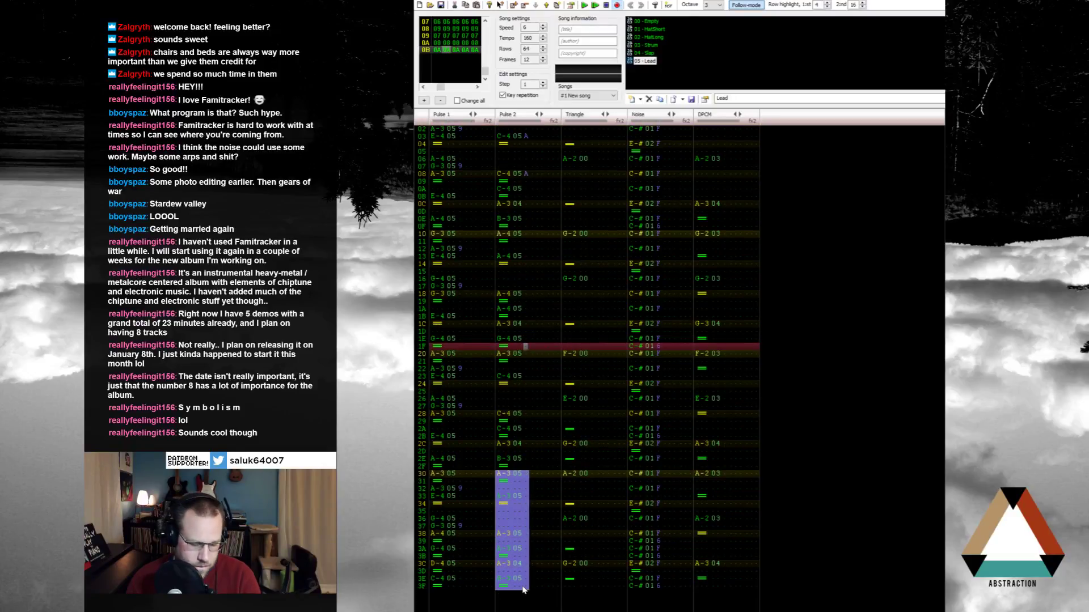
click(502, 551)
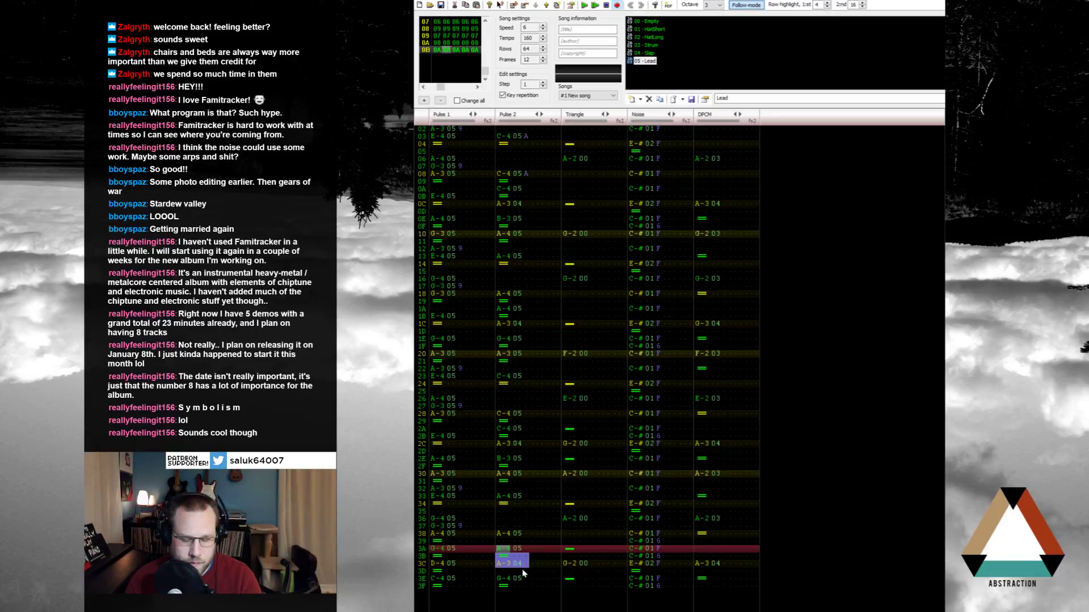
key(Return)
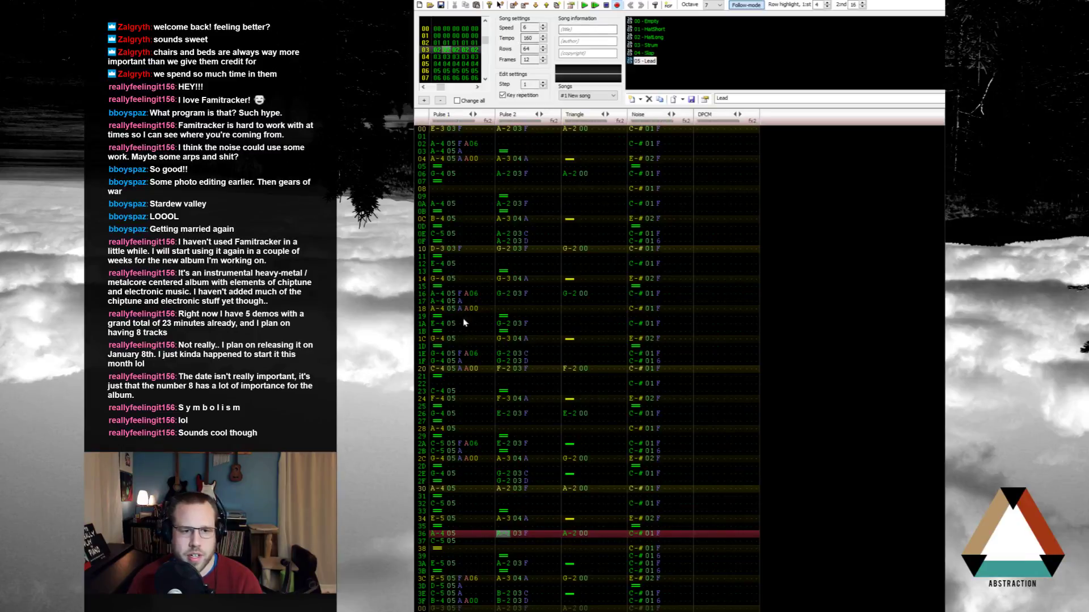
Step: Set the volume to 8 on rows 17, 1F and 2B of Pulse 1 in frame 03
click(460, 301)
text(8)
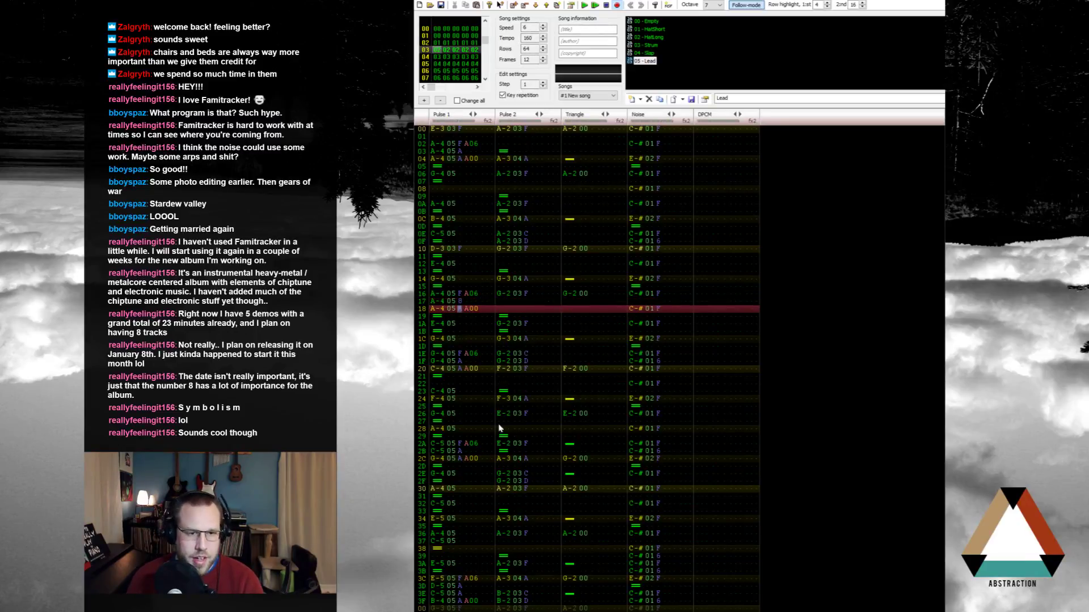
click(460, 361)
text(8)
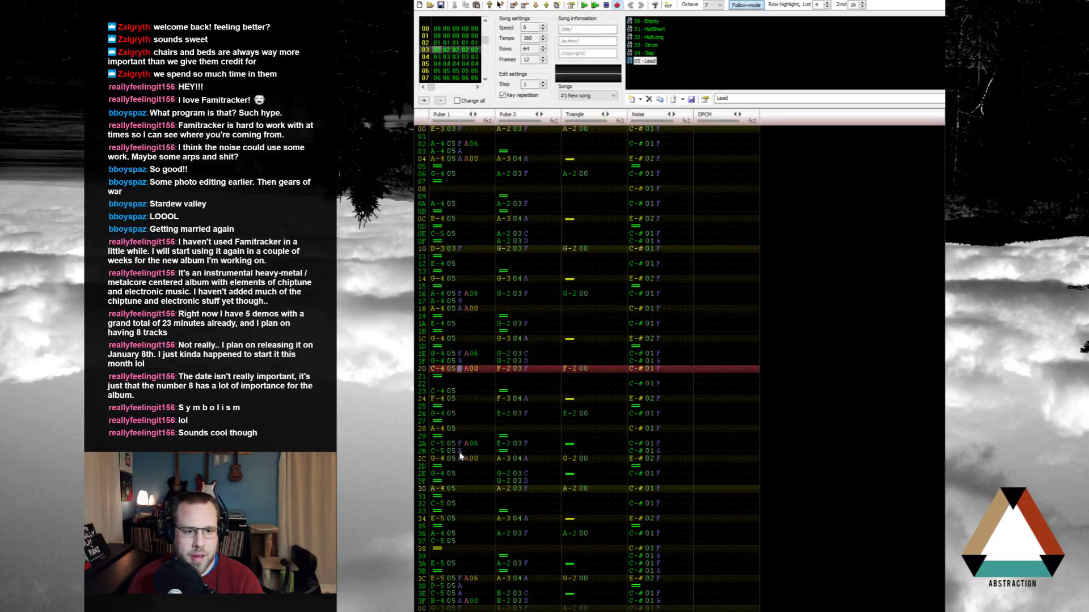
click(460, 451)
text(8)
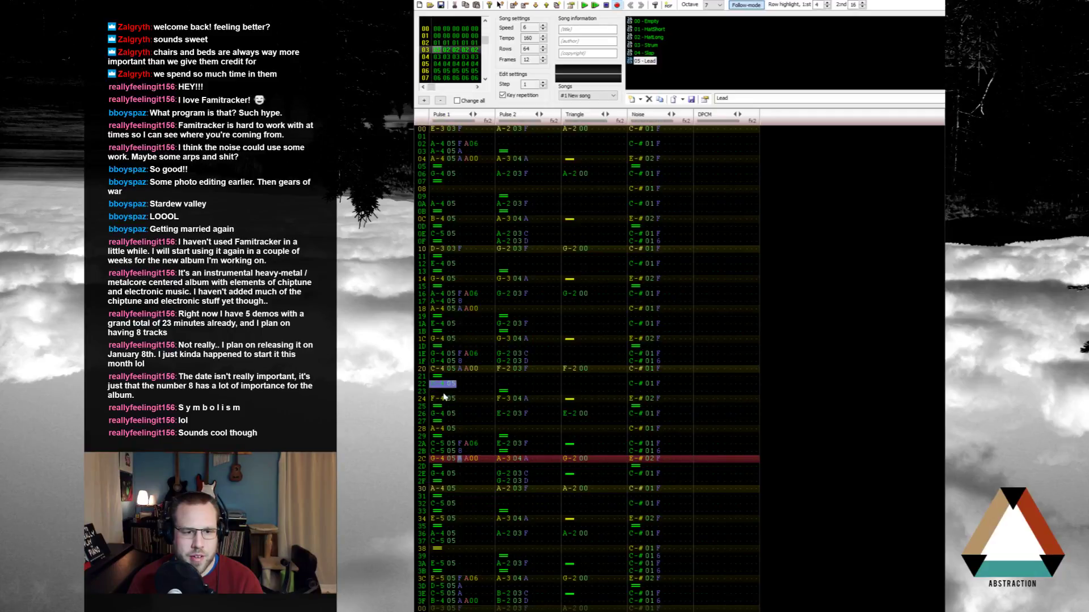
Step: Move the C-4 note in Pulse 1 from row 23 to row 22 and play the frame
click(444, 397)
key(Return)
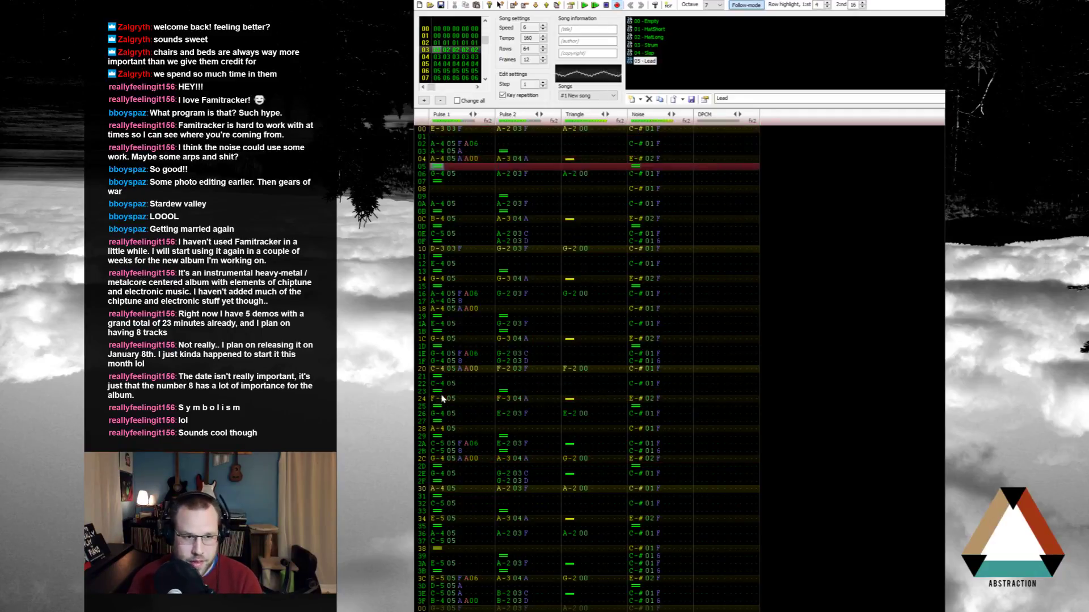
key(Return)
Step: Try removing the Pulse 1 notes and releases on rows 0A to 0E
key(Up)
key(Up)
key(Up)
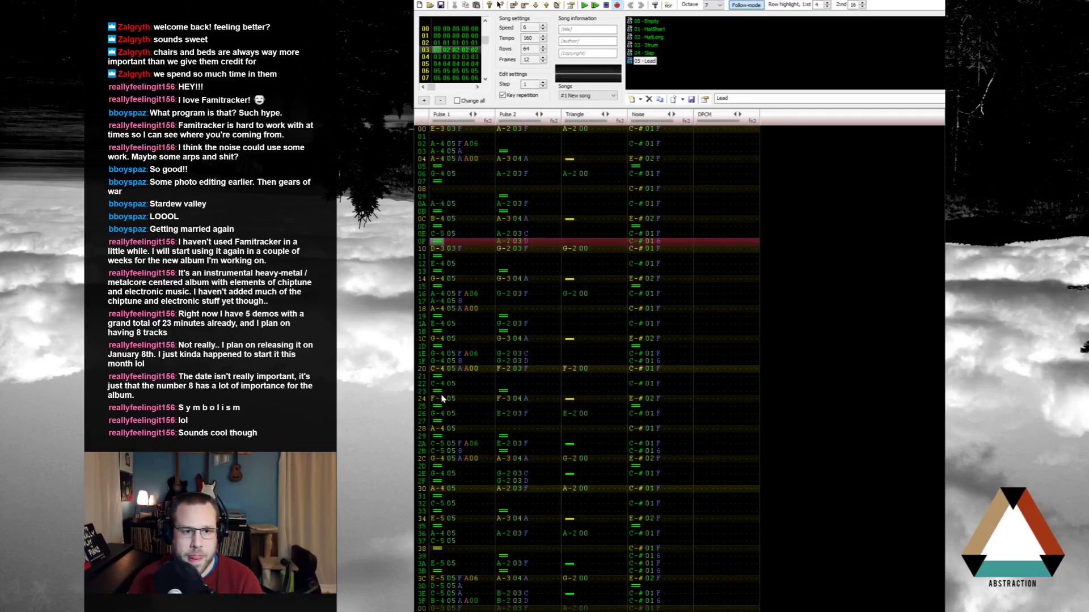
key(Up)
key(Up)
key(Up)
key(Up)
key(Up)
key(Delete)
key(Delete)
key(Delete)
key(Delete)
key(Delete)
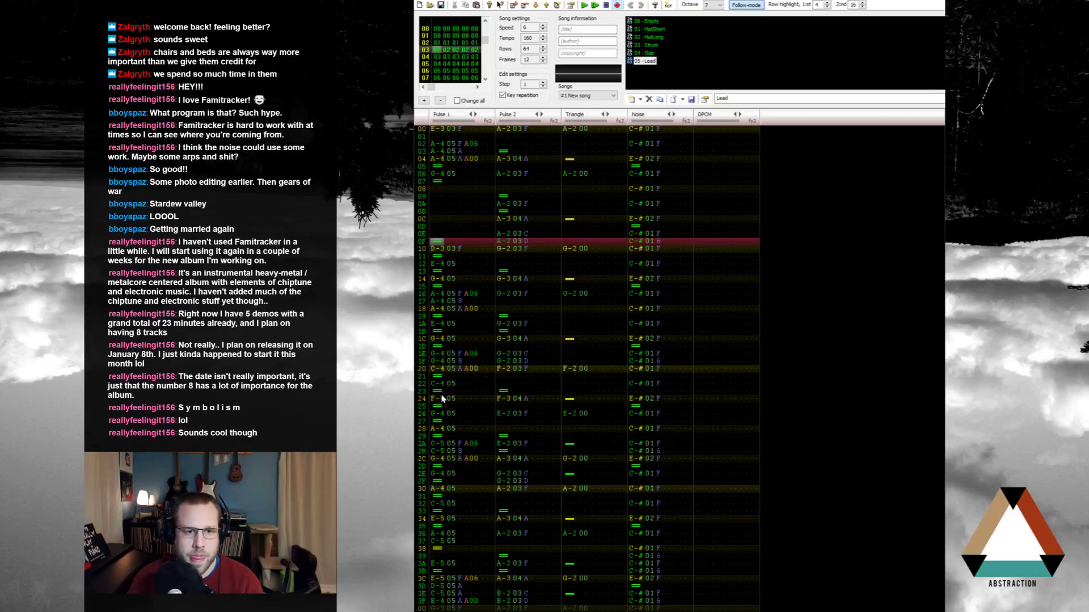
Step: Undo the deletions on rows 0A to 0E of Pulse 1
key(ctrl+z)
key(ctrl+z)
key(ctrl+z)
key(ctrl+z)
key(ctrl+z)
Step: Delete the C-5 note on row 0E of Pulse 1 and its release on row 0F
key(Down)
key(Down)
key(Down)
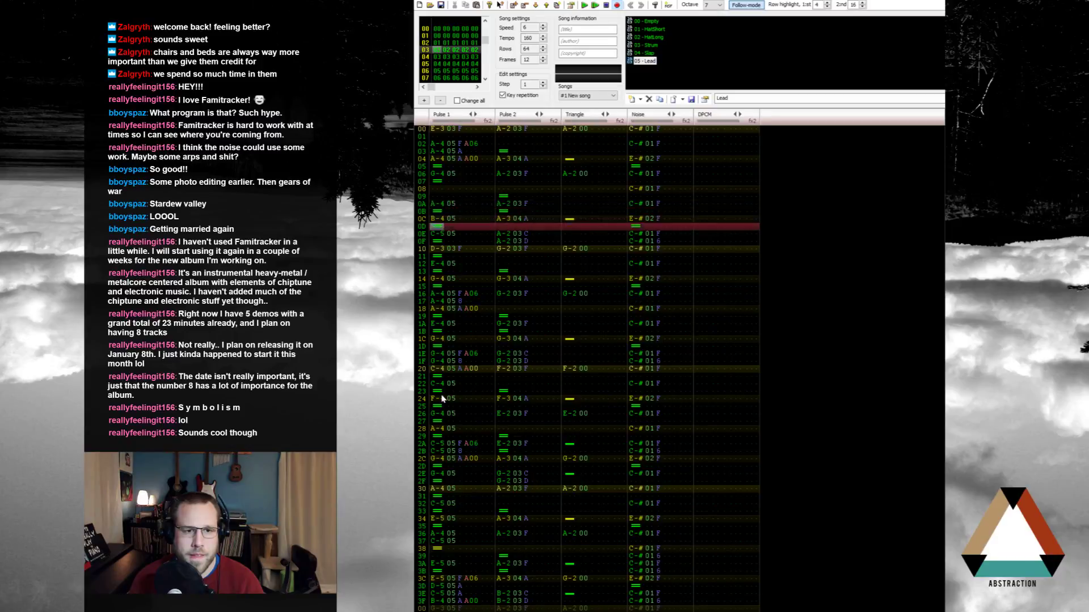
key(Down)
key(Delete)
key(Delete)
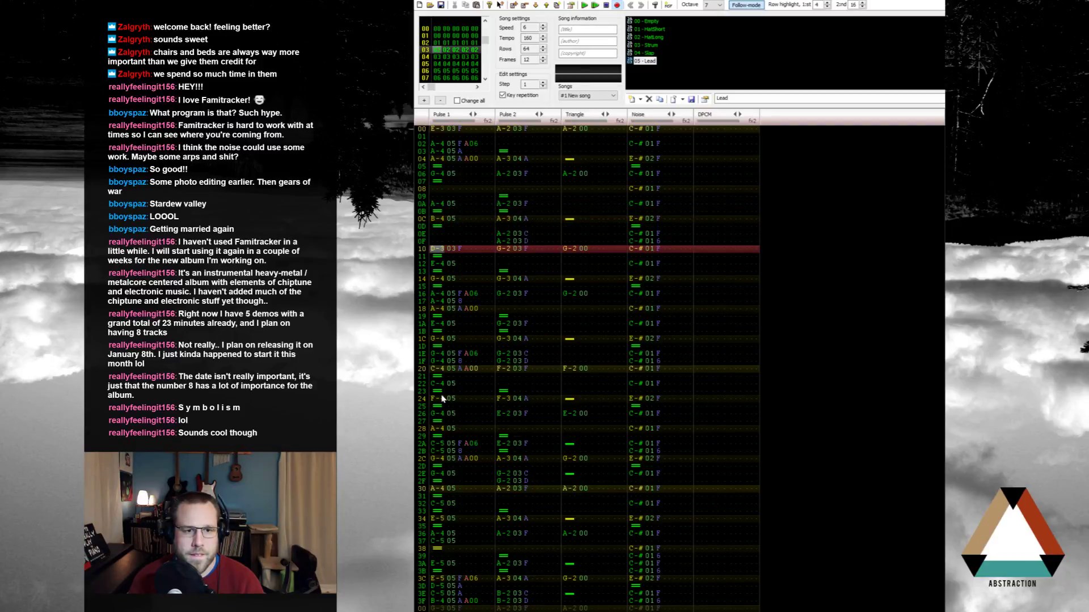
Step: Move the A-4 phrase in Pulse 1 from rows 16 to 18 onto rows 12 to 14, replacing the notes there, and play the frame
key(Down)
key(Down)
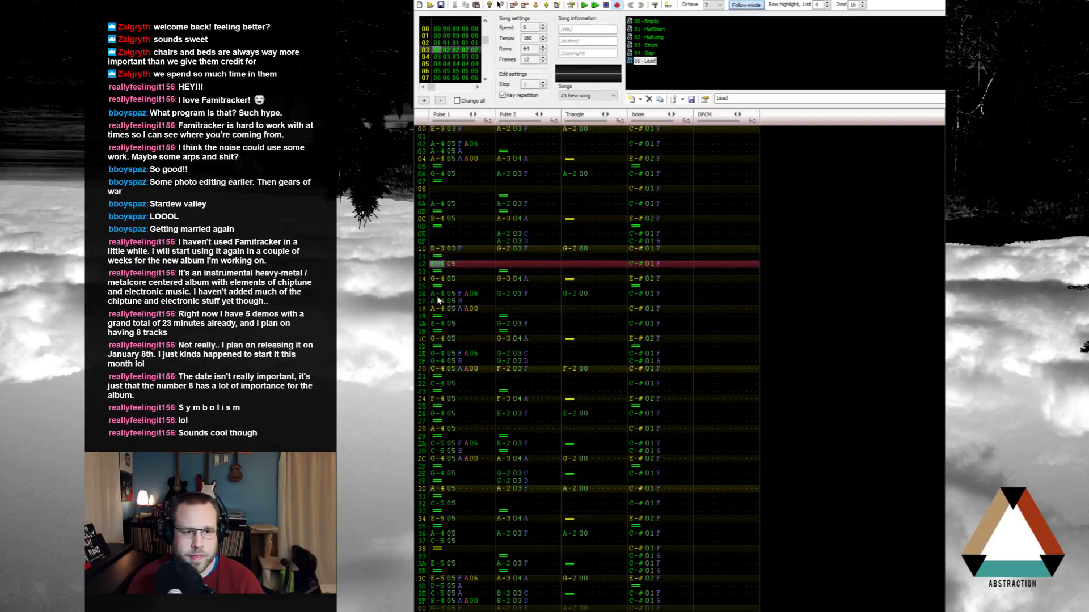
drag(469, 268, 470, 268)
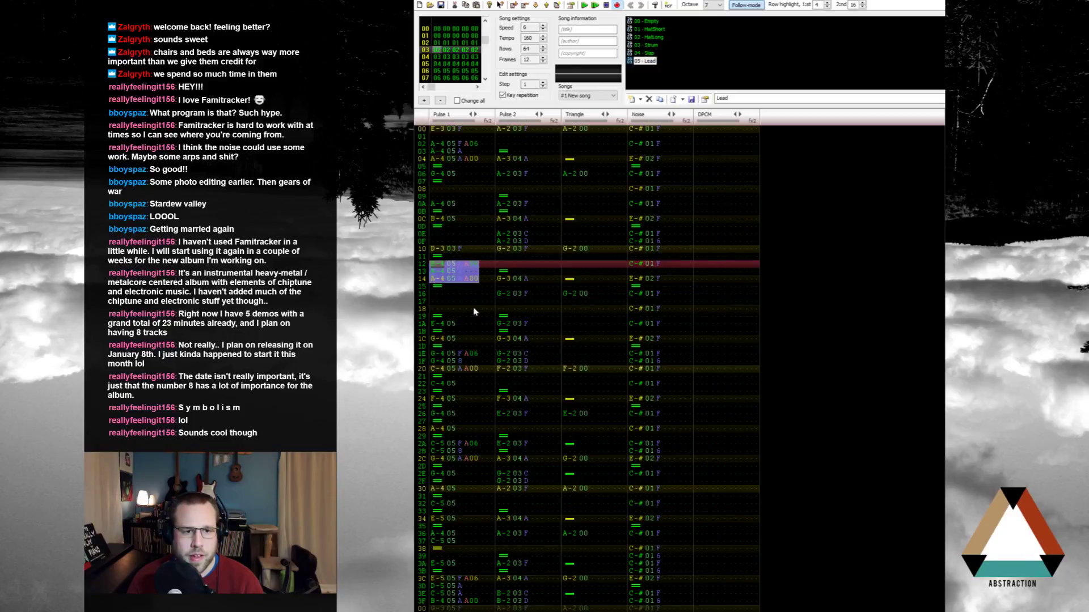
click(437, 129)
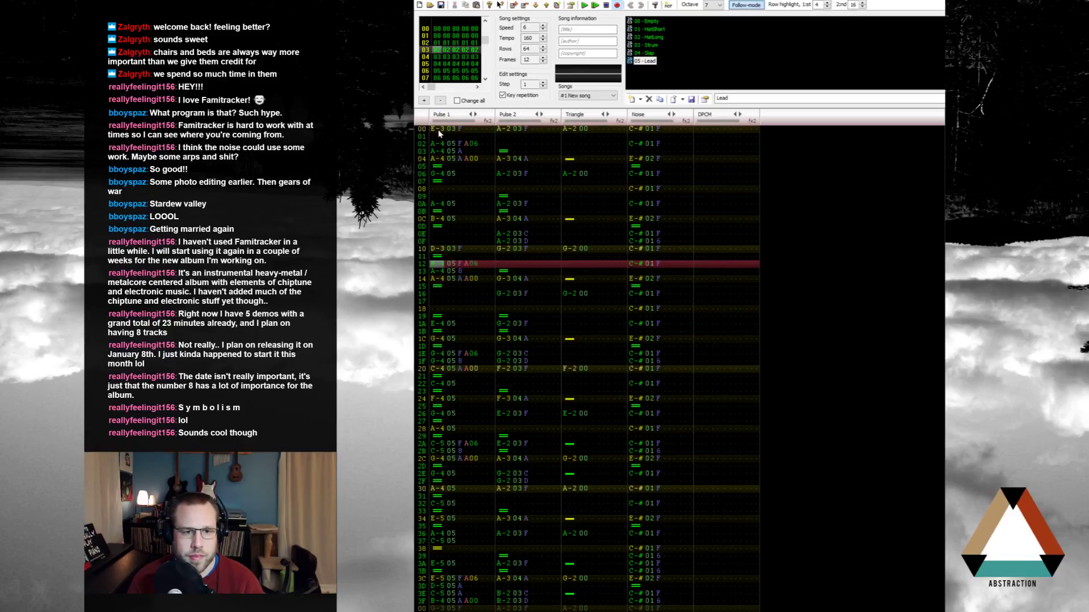
key(Return)
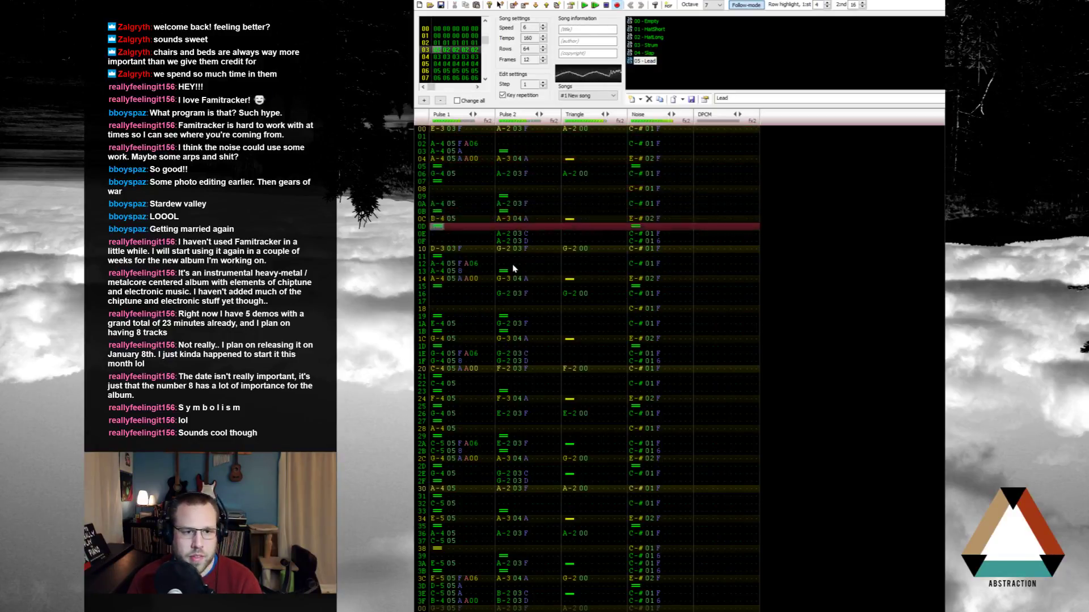
Step: Enter a G-4 note on row 16 of Pulse 1 with its release on row 17, remove the row 19 release, and play the frame
key(Return)
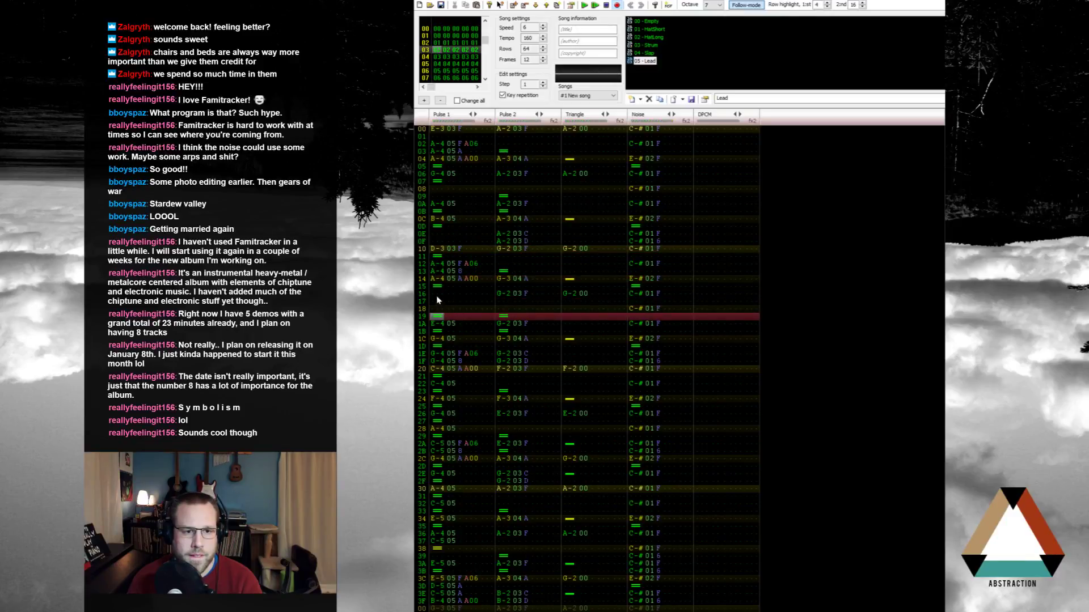
click(435, 295)
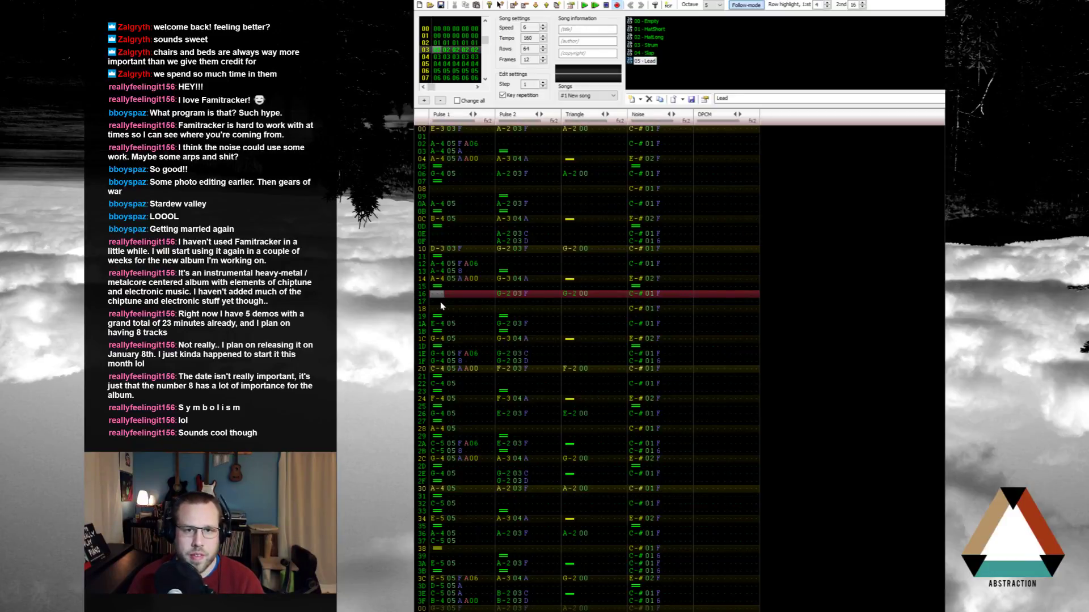
key(y)
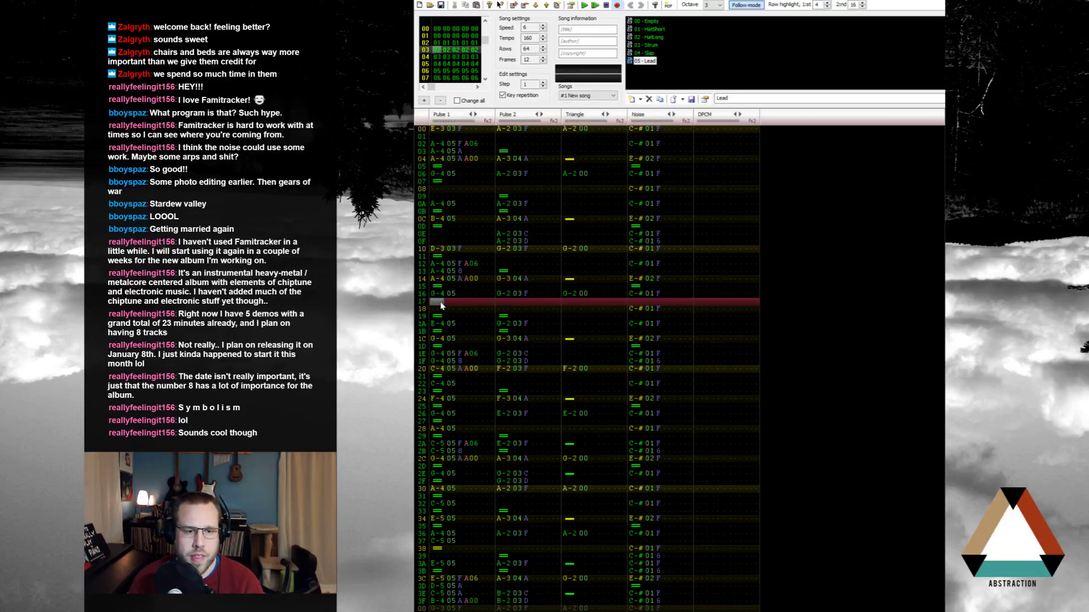
key(equal)
key(Down)
key(Down)
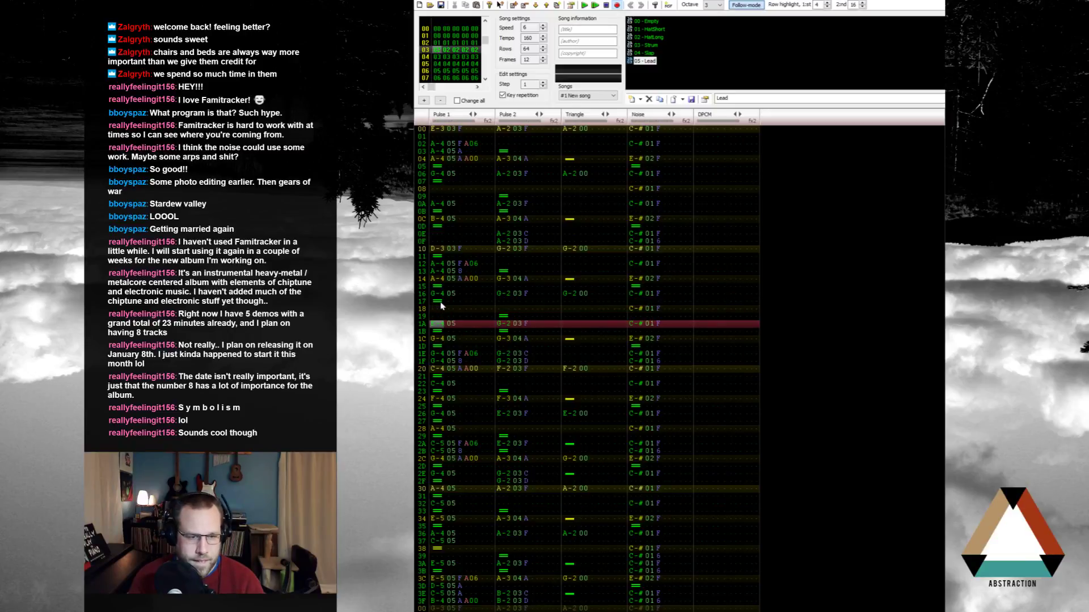
key(Return)
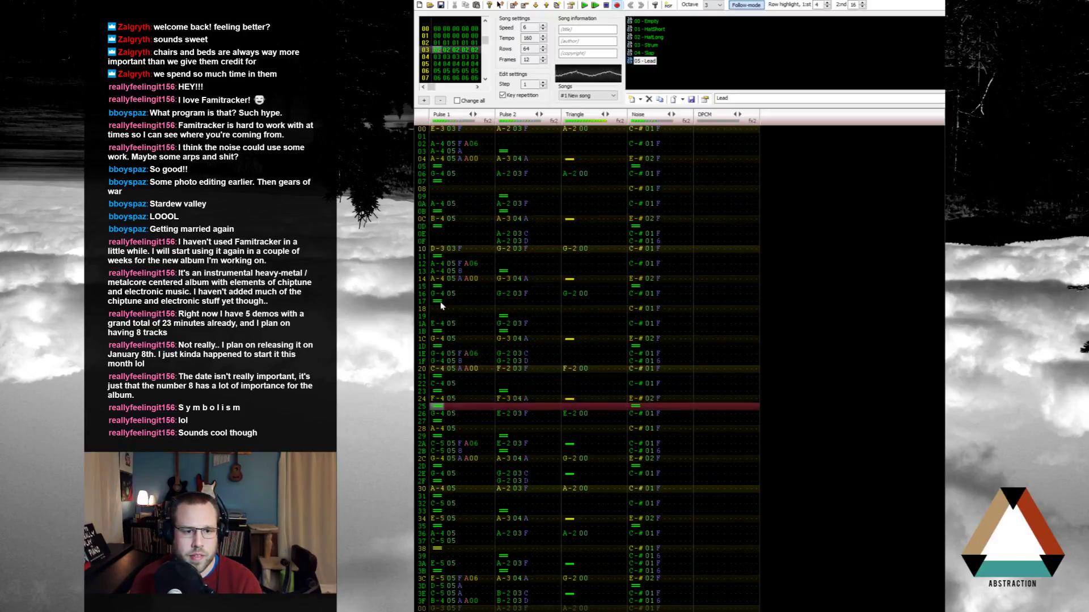
key(Return)
Step: Change the Pulse 1 notes on rows 20 and 22 to D-4 and play the passage
key(Up)
key(Up)
key(Up)
key(Up)
key(Up)
key(Up)
key(Up)
key(Up)
key(Up)
key(Up)
key(Up)
key(Up)
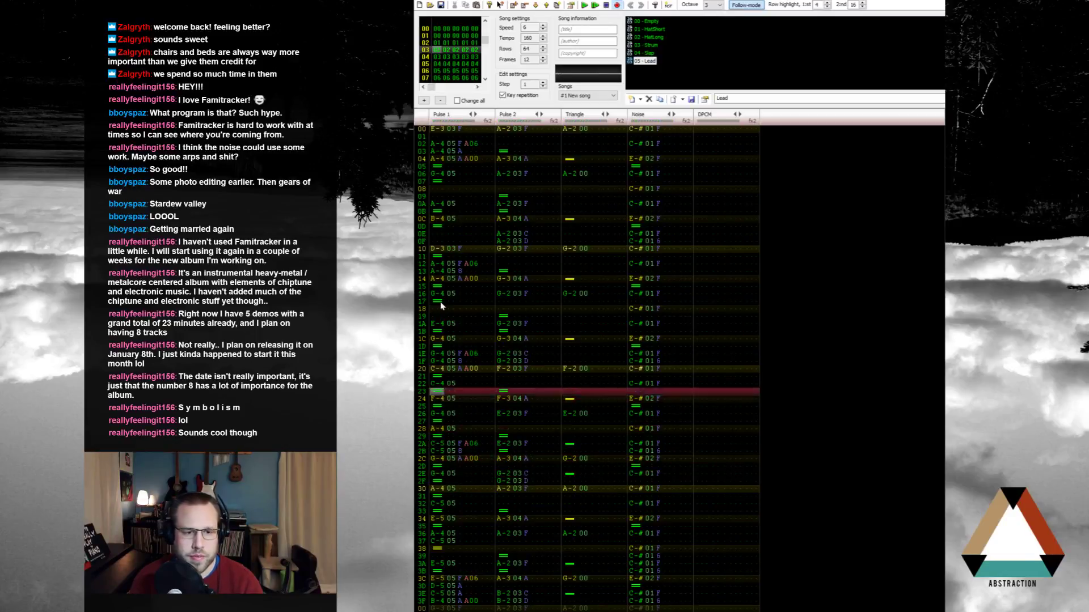
key(Up)
key(Up)
key(Up)
key(e)
key(Down)
key(e)
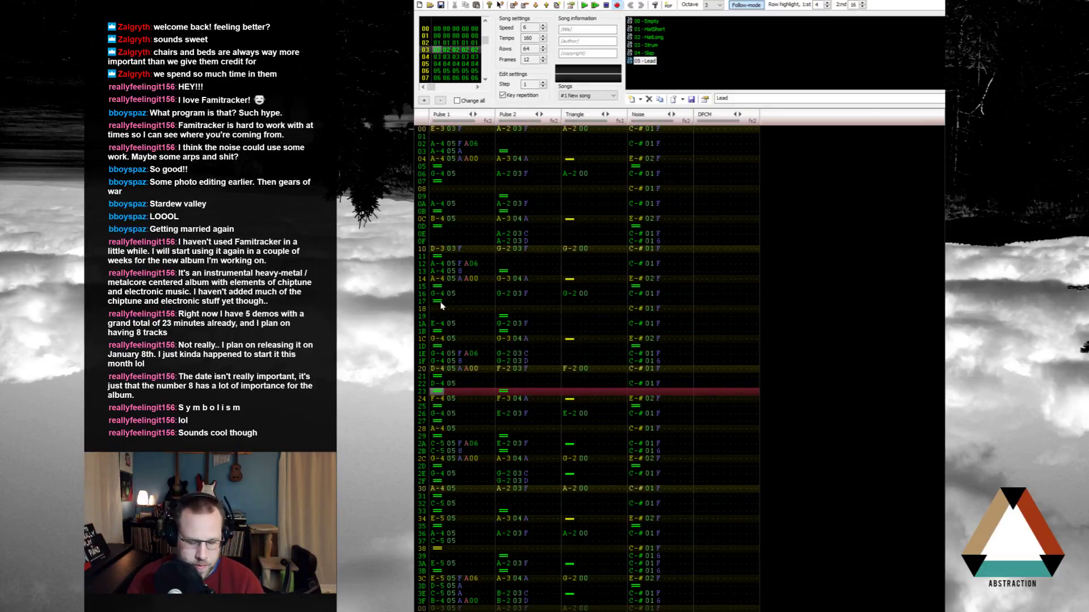
key(Return)
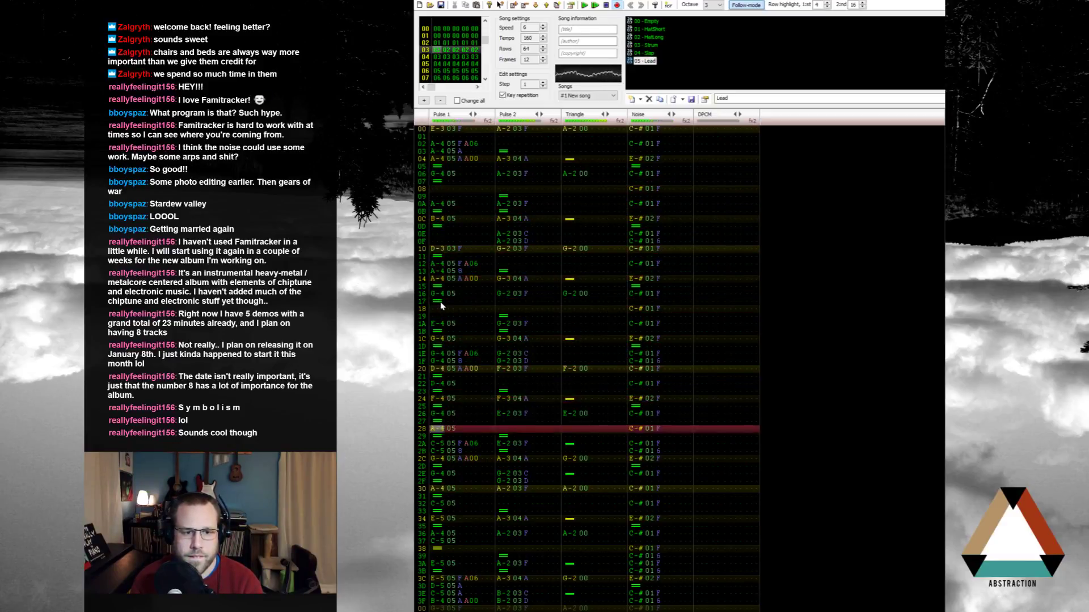
key(Return)
Step: Go back to the Pulse 1 note on row 20
key(Up)
key(Up)
key(Up)
key(Up)
key(Up)
key(Up)
key(Up)
key(Up)
key(Up)
key(Up)
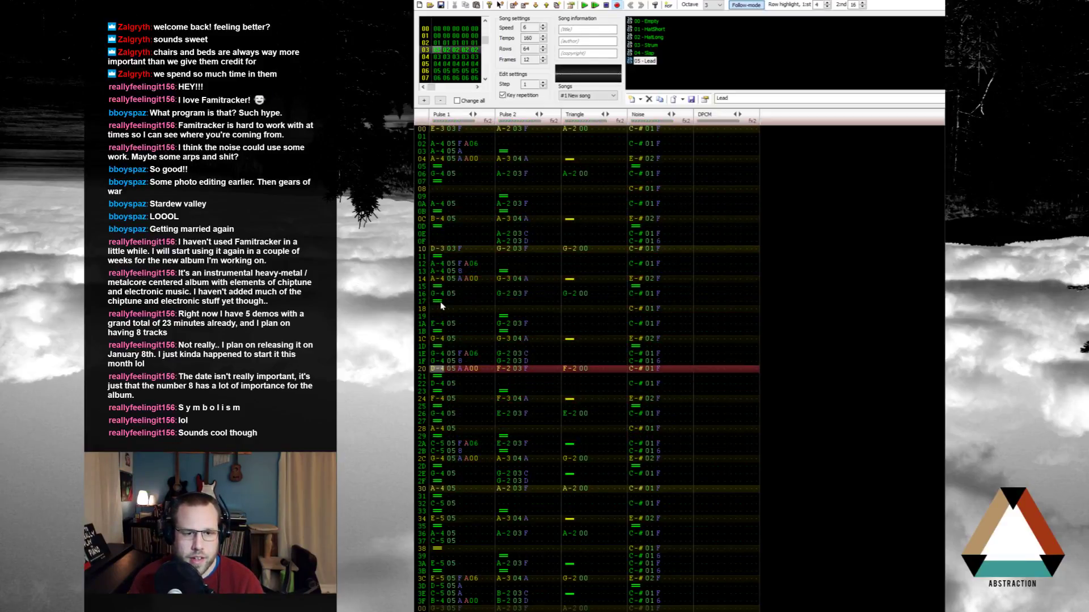
Step: Set the Pulse 1 notes at rows 20 and 22 of frame 03 to F-4 and play the passage back
key(c)
key(Up)
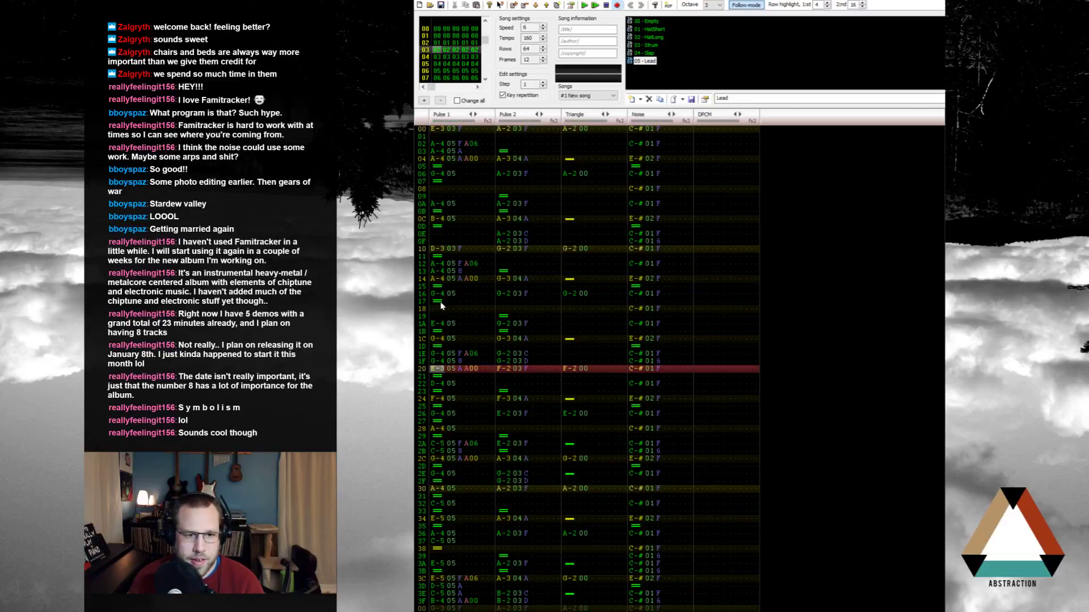
key(r)
key(Down)
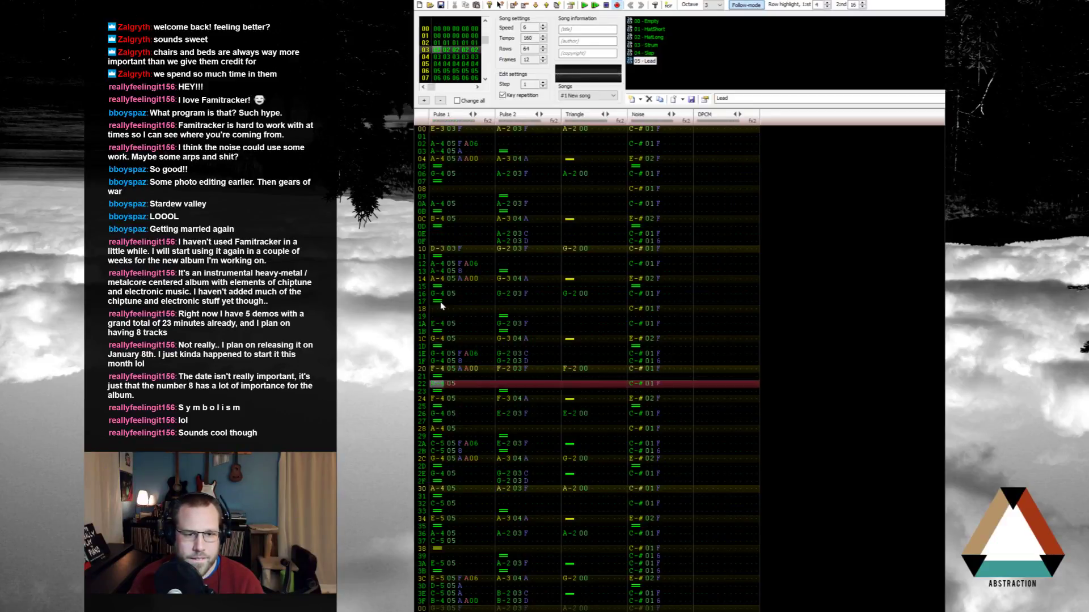
key(r)
key(Up)
key(Up)
key(Up)
key(Return)
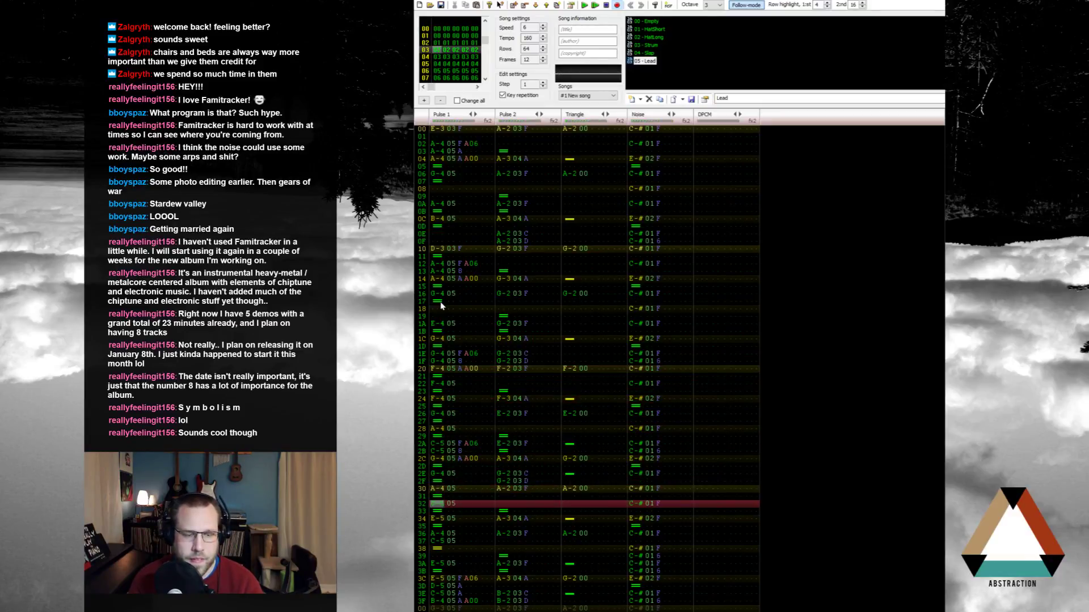
Step: Move the Pulse 1 notes at rows 2A to 2D in frame 03 down to start at row 32
key(Up)
key(Up)
key(Up)
key(Up)
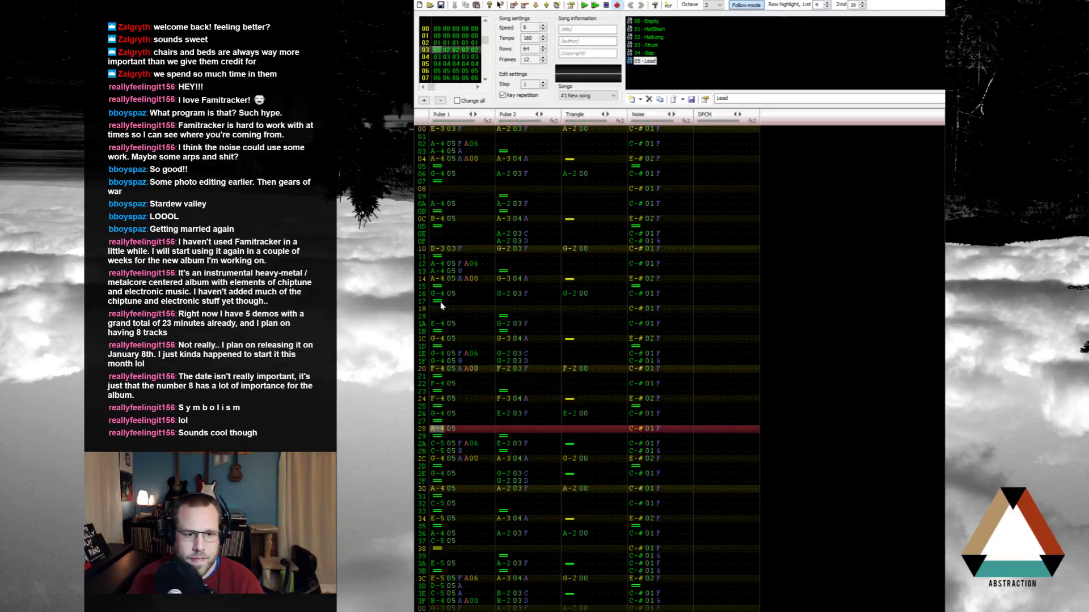
key(Down)
key(Up)
key(Down)
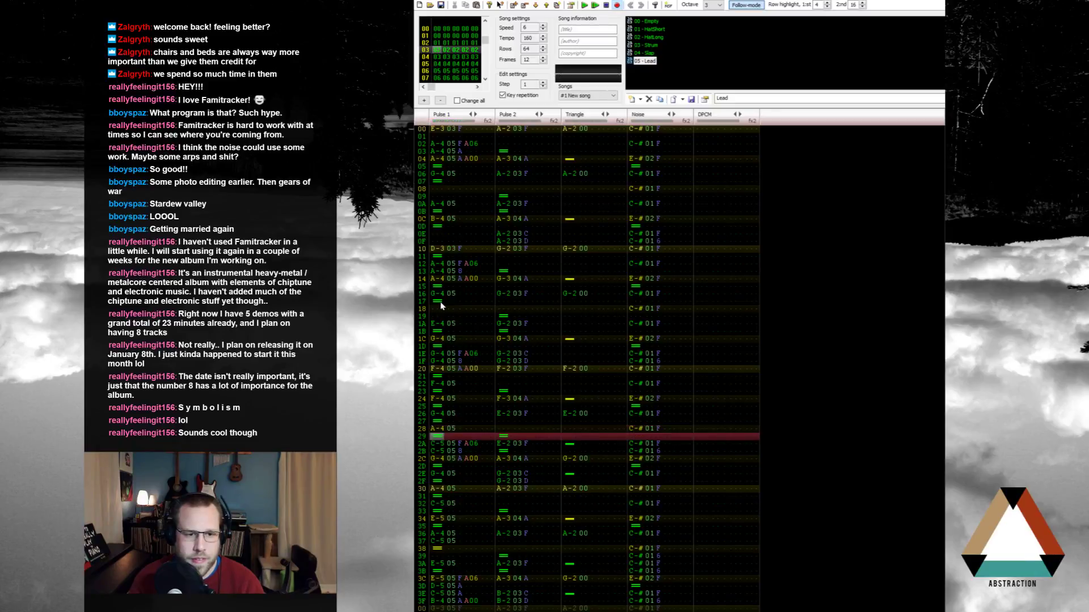
key(Up)
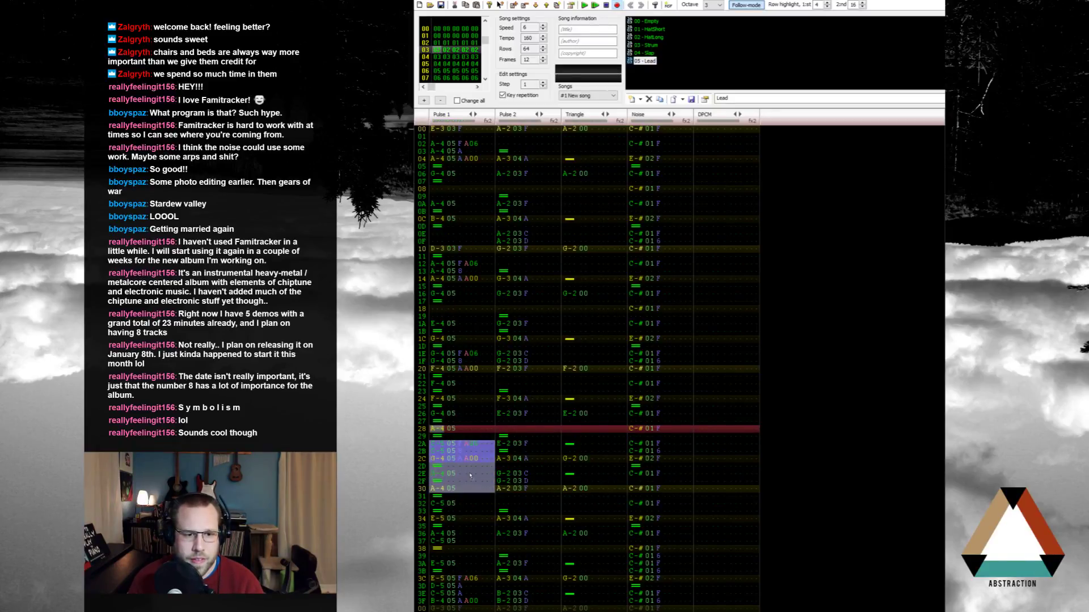
drag(470, 475, 465, 514)
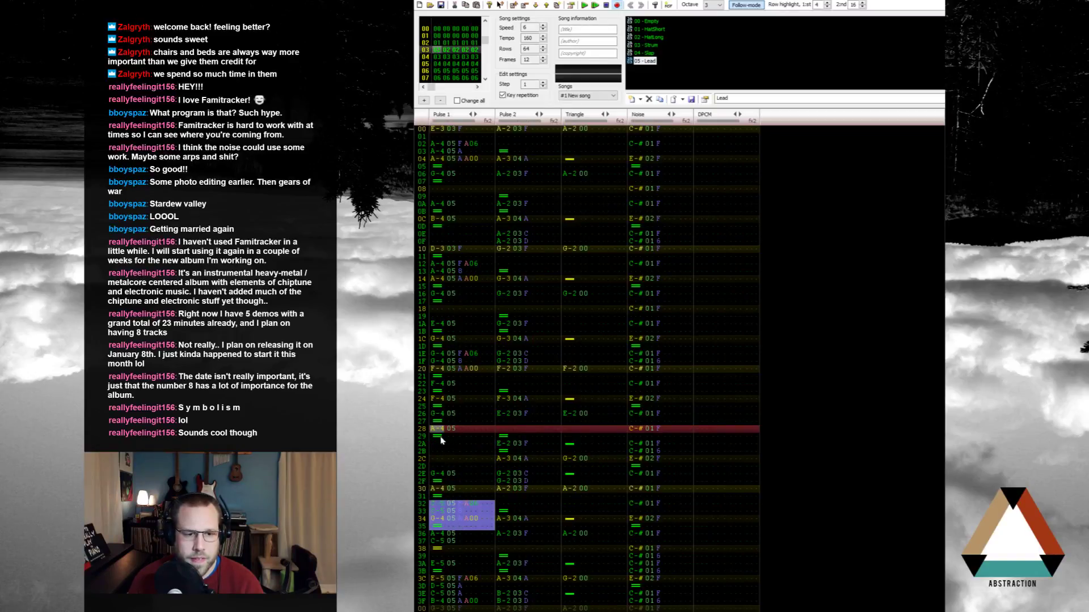
Step: Play frame 03 back from row 20 to hear the rearranged Pulse 1 passage
click(442, 372)
key(Return)
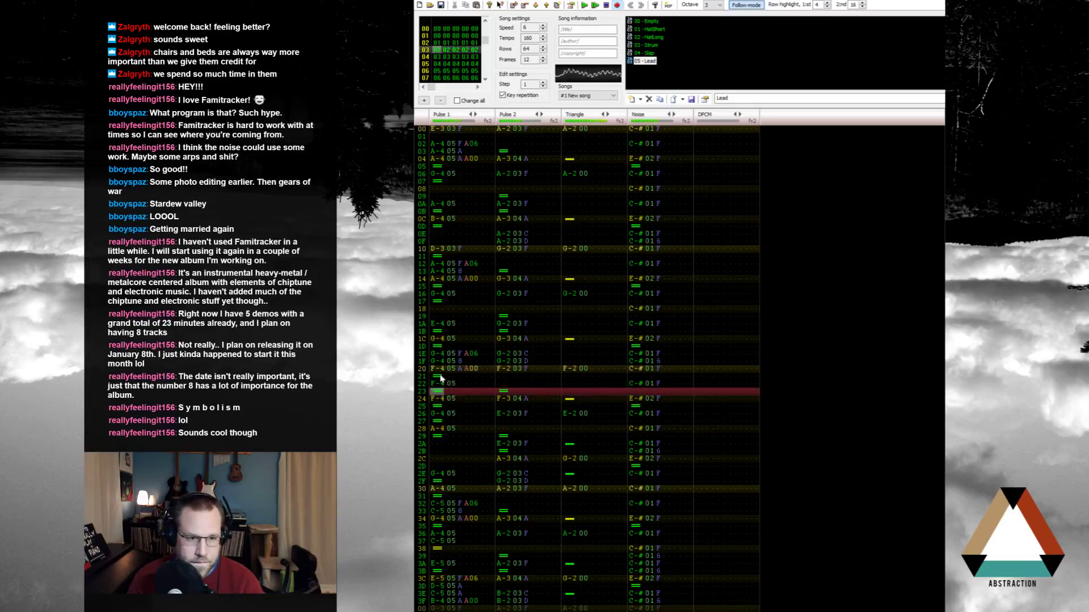
key(Return)
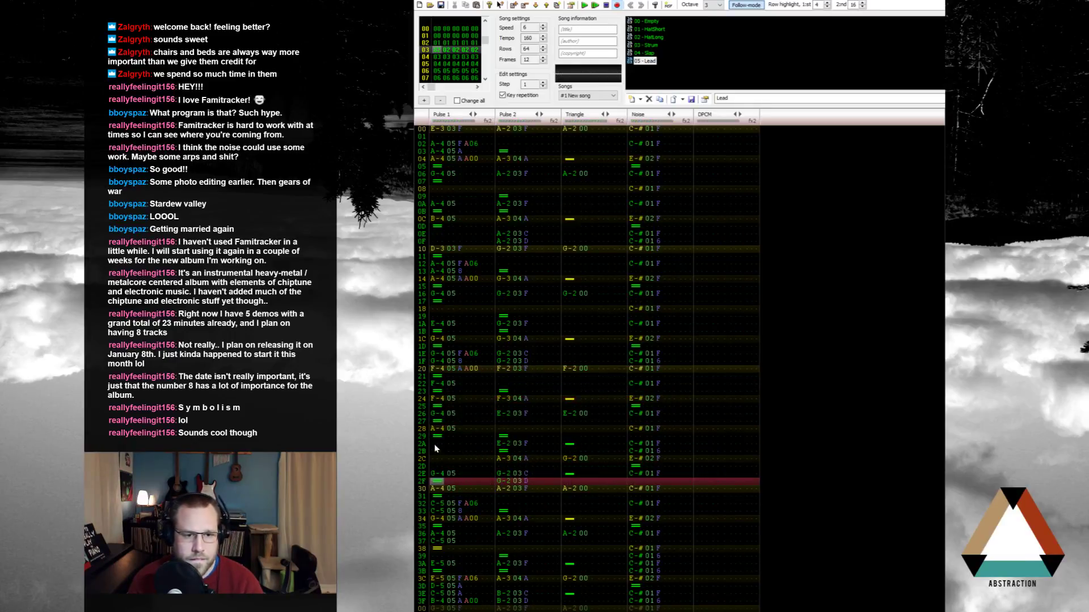
Step: Enter Pulse 1 notes F-4 at row 2A and G-4 at row 2C with instrument 05 in frame 03, and play back
click(436, 446)
key(e)
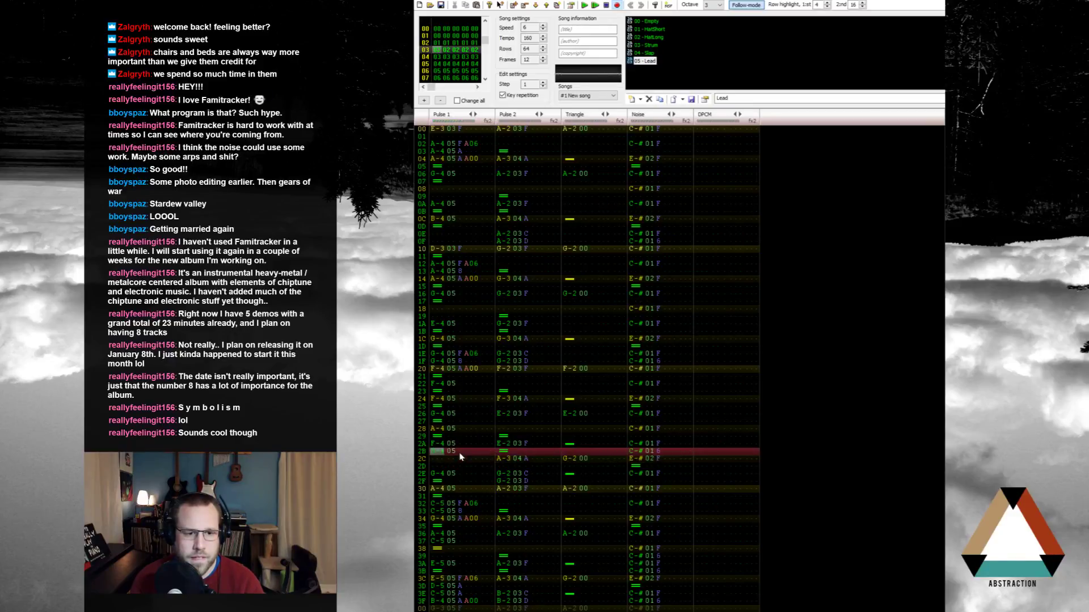
key(Down)
key(t)
key(Down)
key(Down)
key(Up)
key(Up)
key(Up)
key(Up)
key(Up)
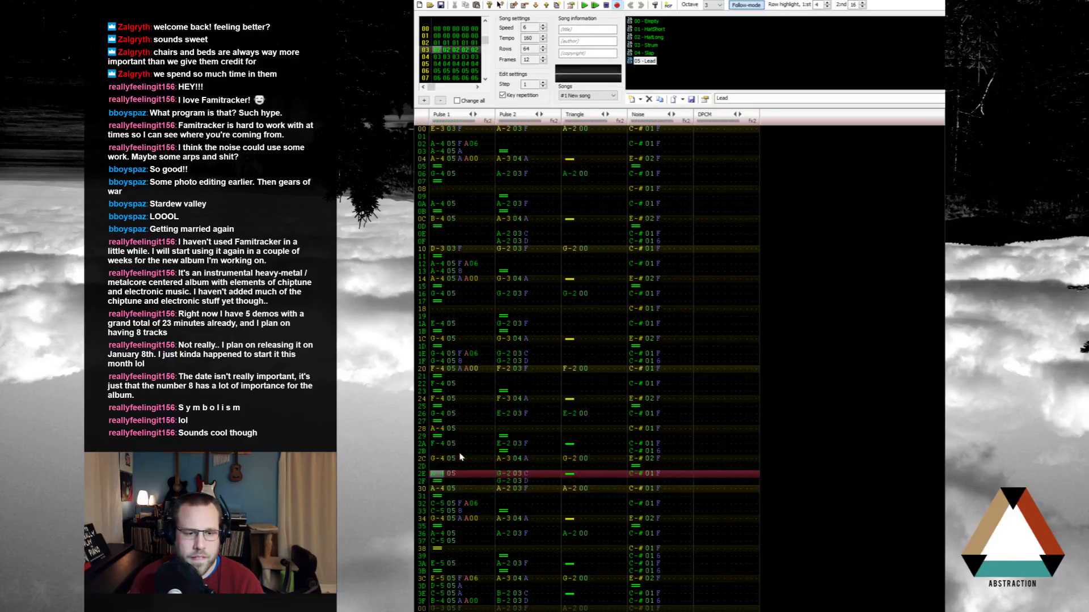
key(Down)
key(Return)
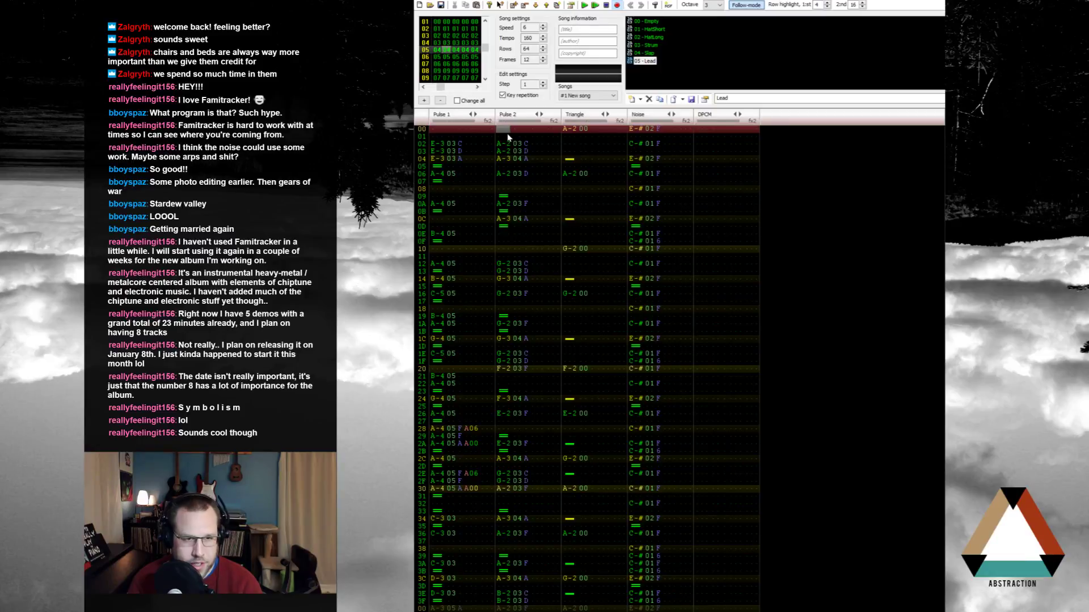
Step: Enter a note release at row 00 of Pulse 2 in frame 05 and play from the preceding frame
key(backslash)
key(Up)
key(ctrl+Left)
key(Return)
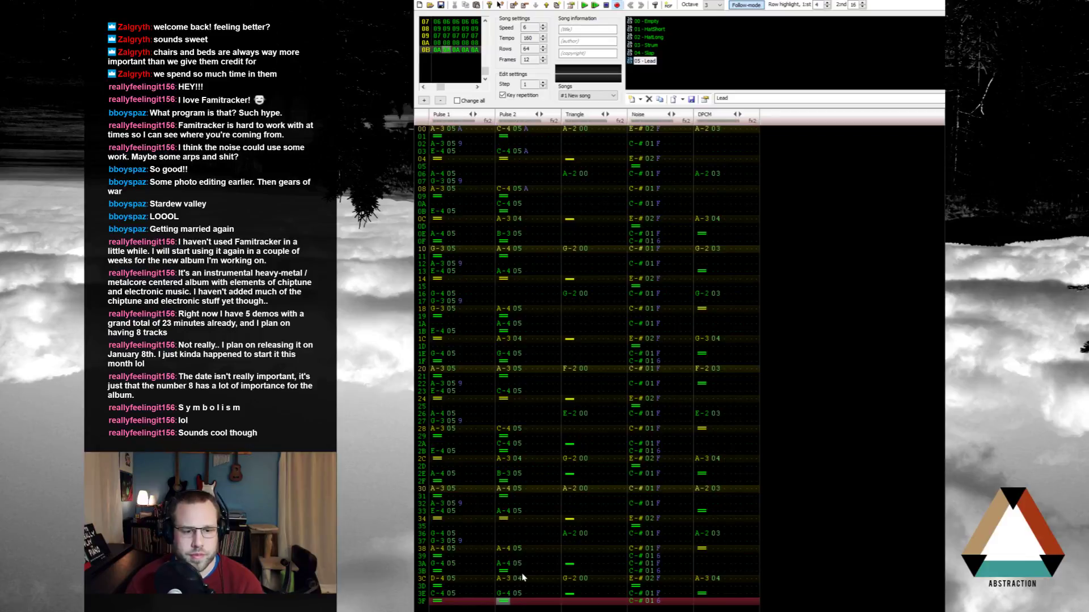
click(502, 559)
key(Down)
key(Down)
key(Down)
key(Down)
key(Down)
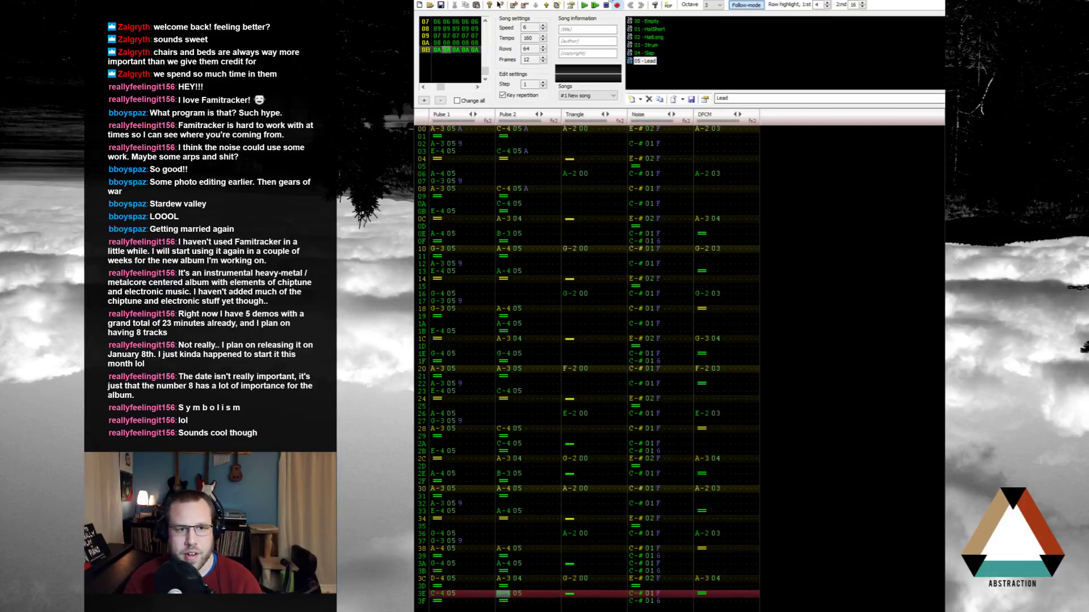
Step: Add frame 0C at the end of the song and copy all channels of frame 0A into it
click(436, 43)
key(ctrl+a)
key(ctrl+a)
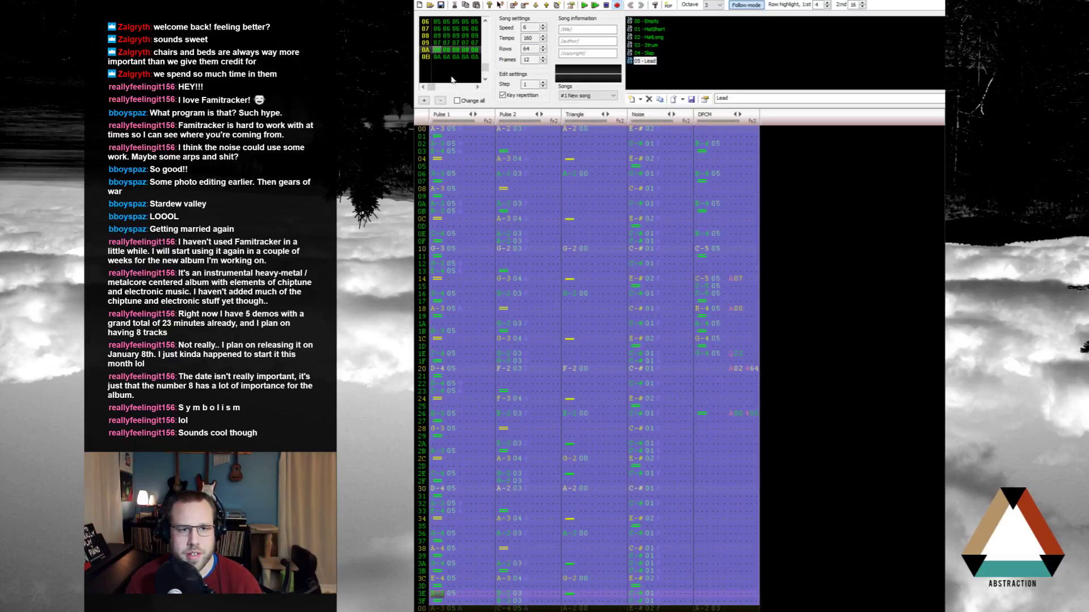
click(437, 61)
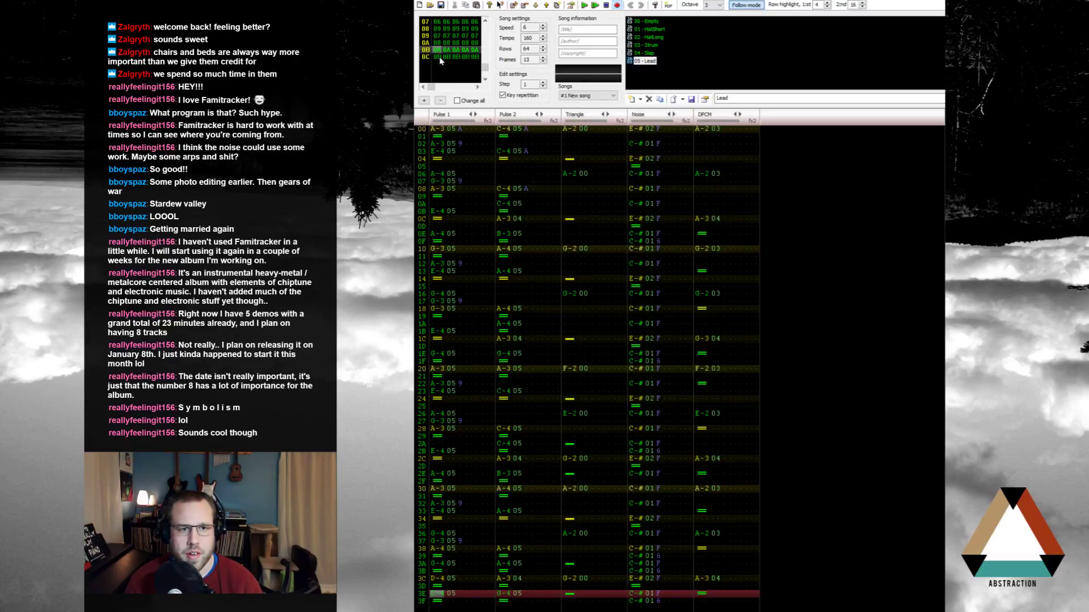
click(440, 58)
click(434, 131)
key(ctrl+v)
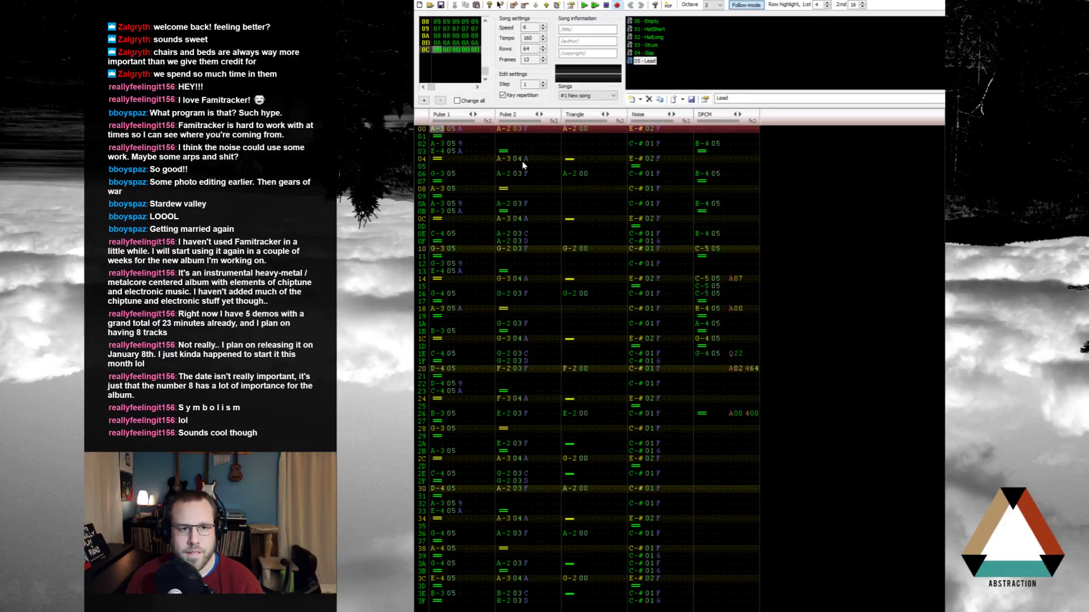
Step: Copy the entire Pulse 2 channel from frame 0B over the Pulse 2 channel of frame 0C
scroll(522, 161, up, 8)
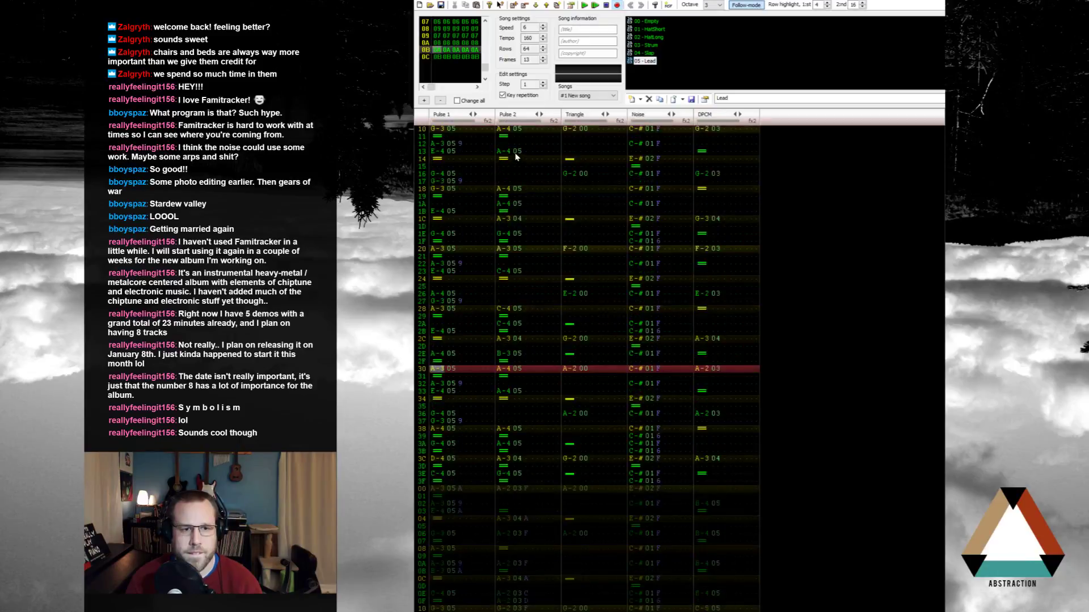
double_click(505, 139)
scroll(516, 159, down, 17)
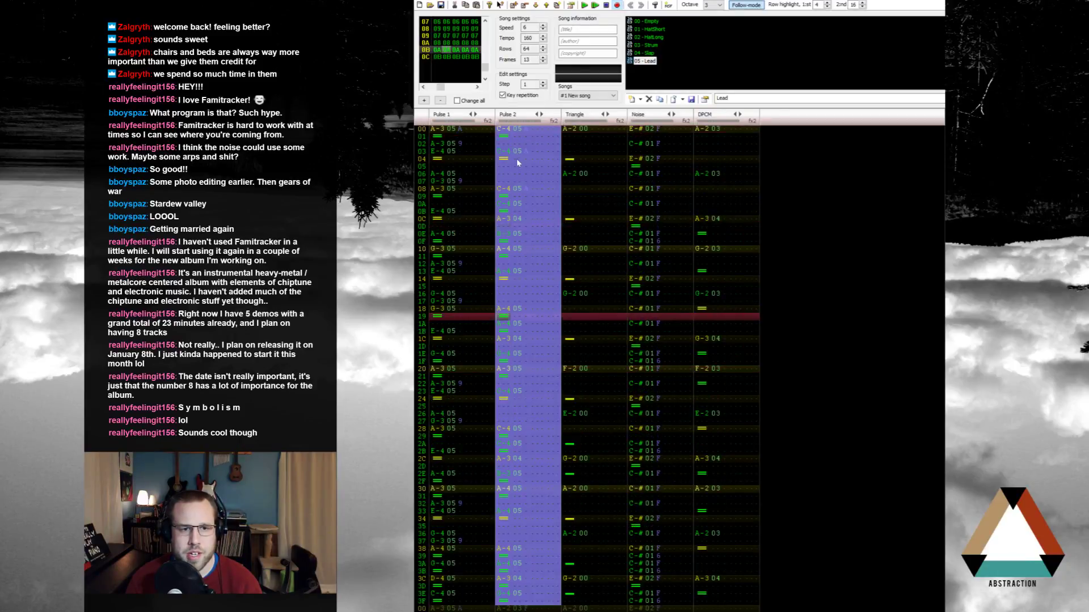
click(501, 130)
key(ctrl+v)
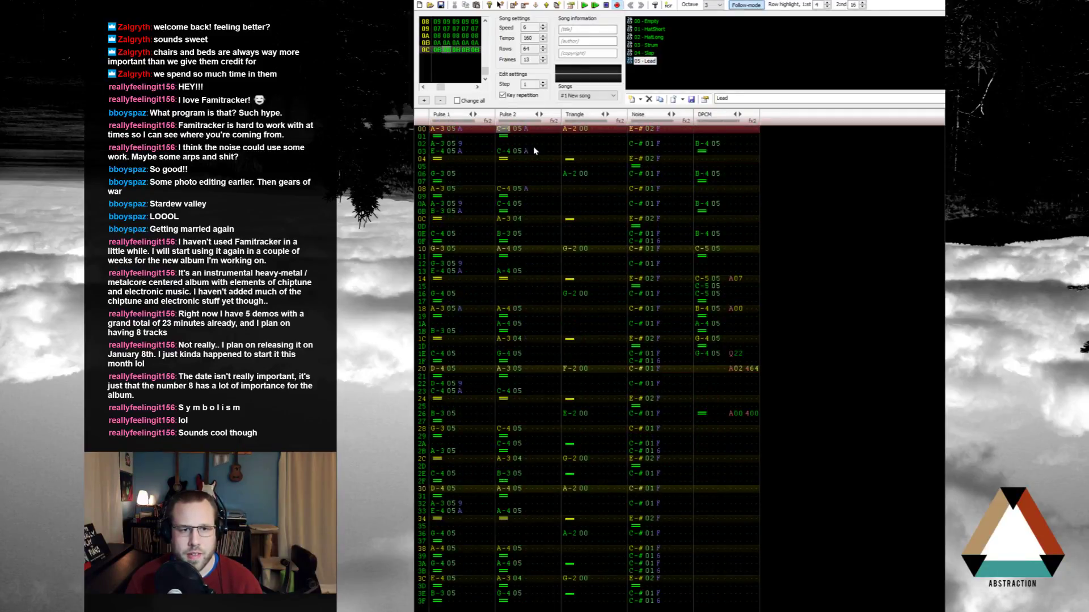
Step: Play frame 0C back to check how the pasted Pulse 2 part fits the other channels
key(Return)
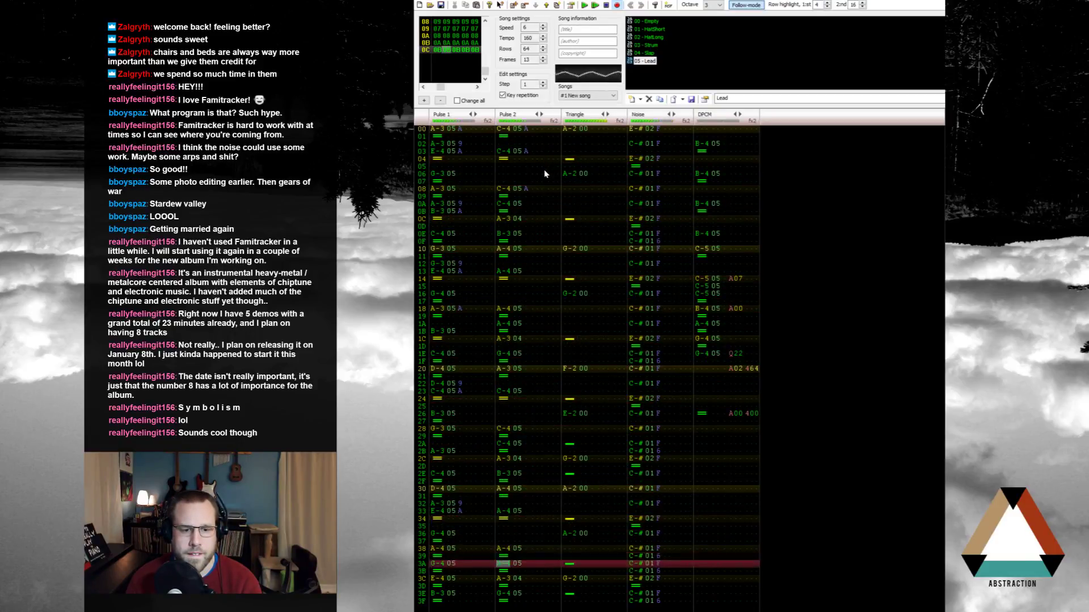
key(Return)
scroll(550, 186, up, 14)
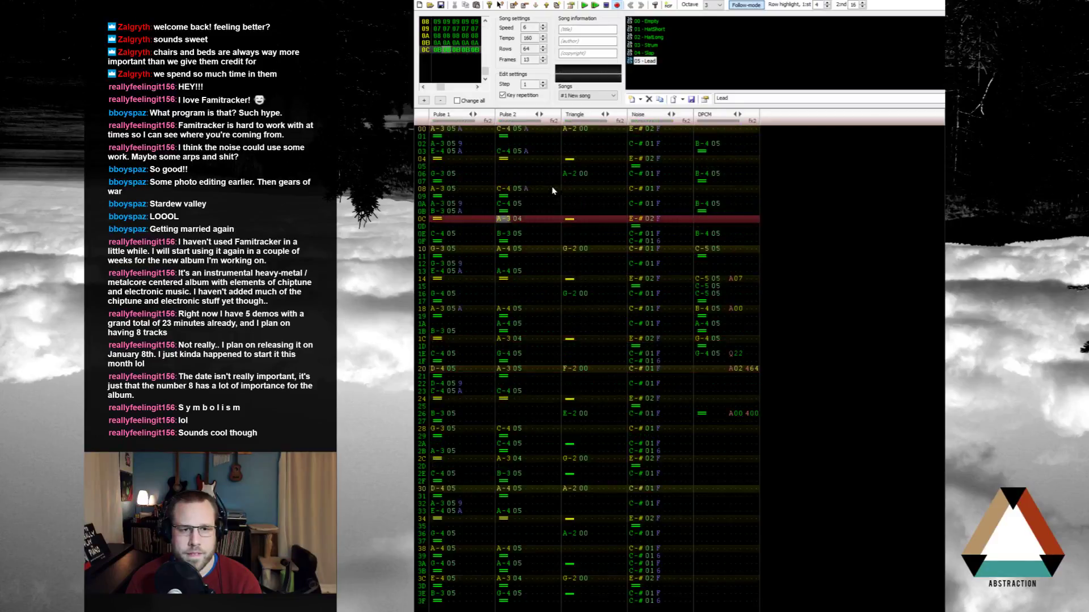
key(Return)
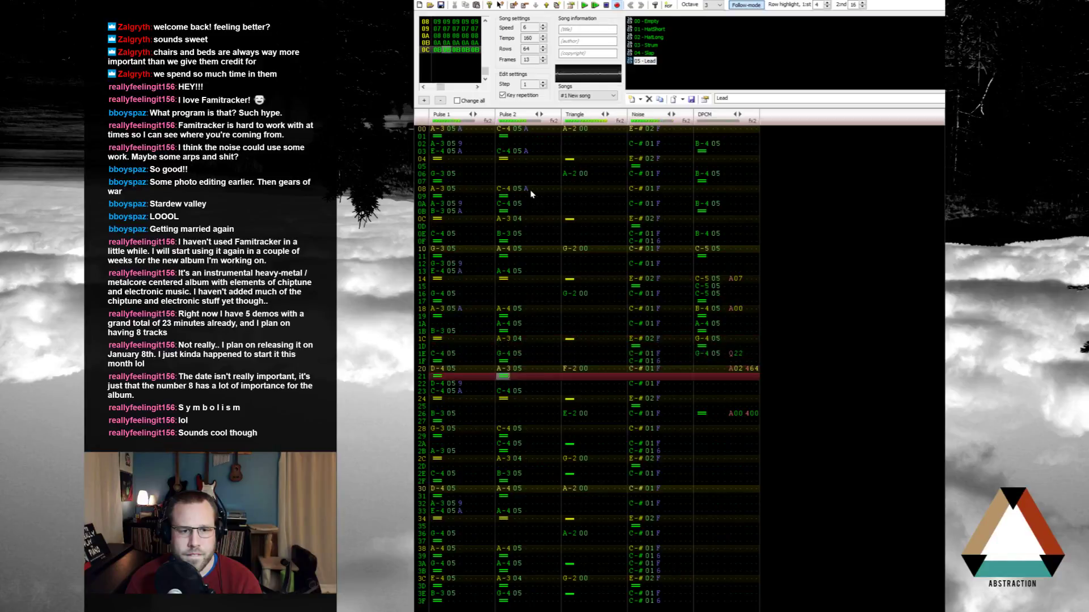
key(Return)
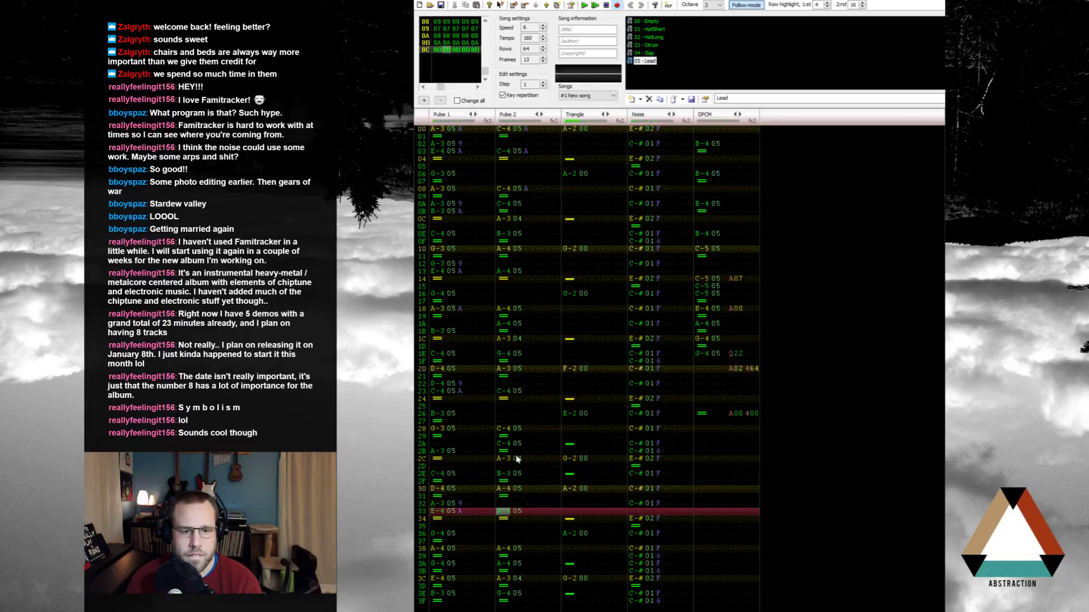
Step: Set the Pulse 2 notes in frame 0C to E-4 at row 2E and G-4 at row 30
click(512, 476)
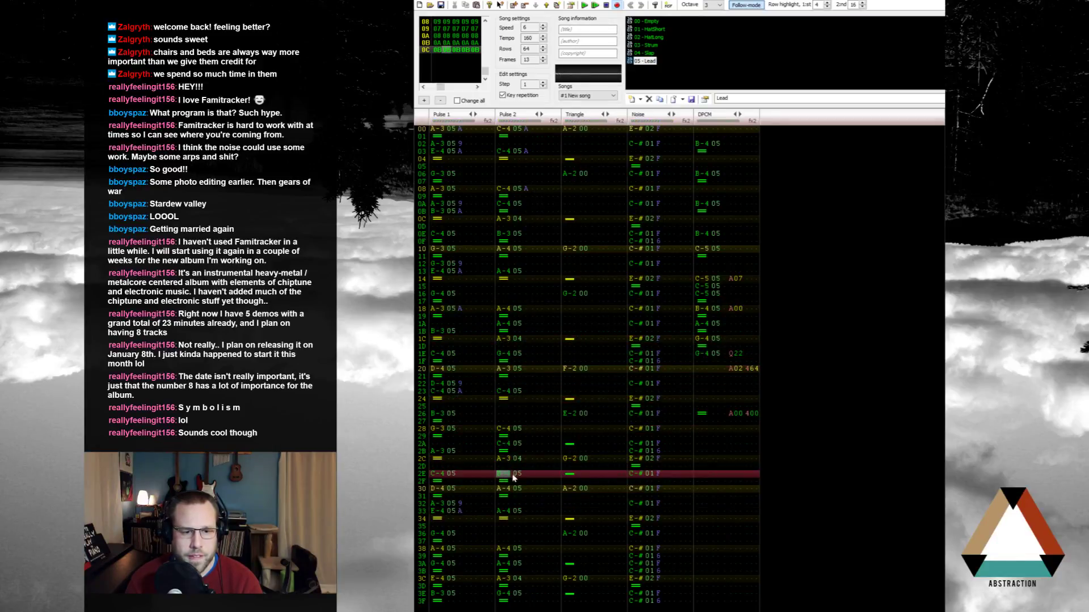
key(q)
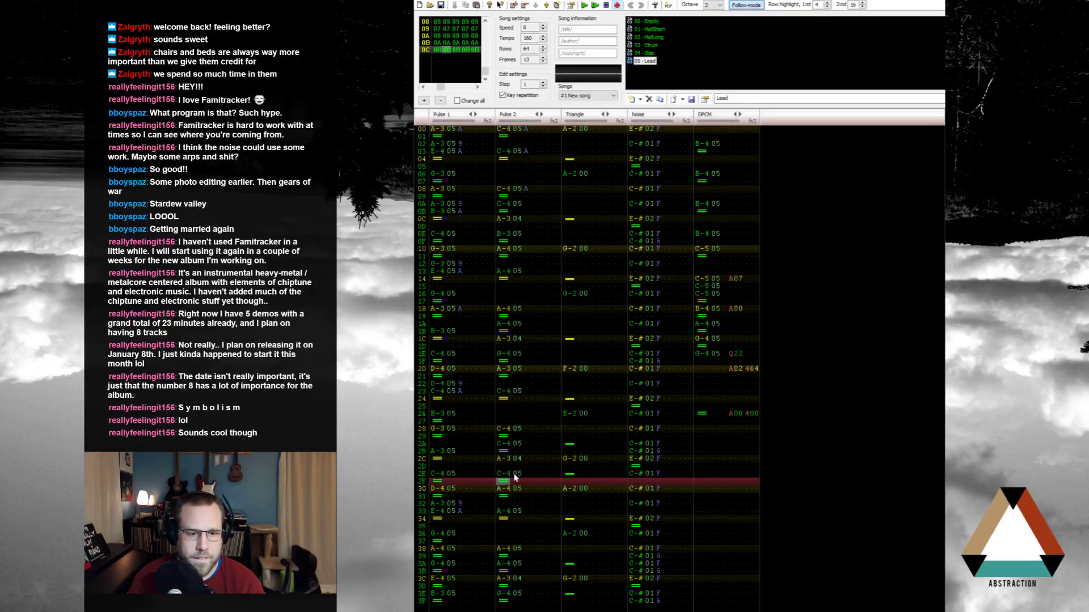
click(514, 475)
key(e)
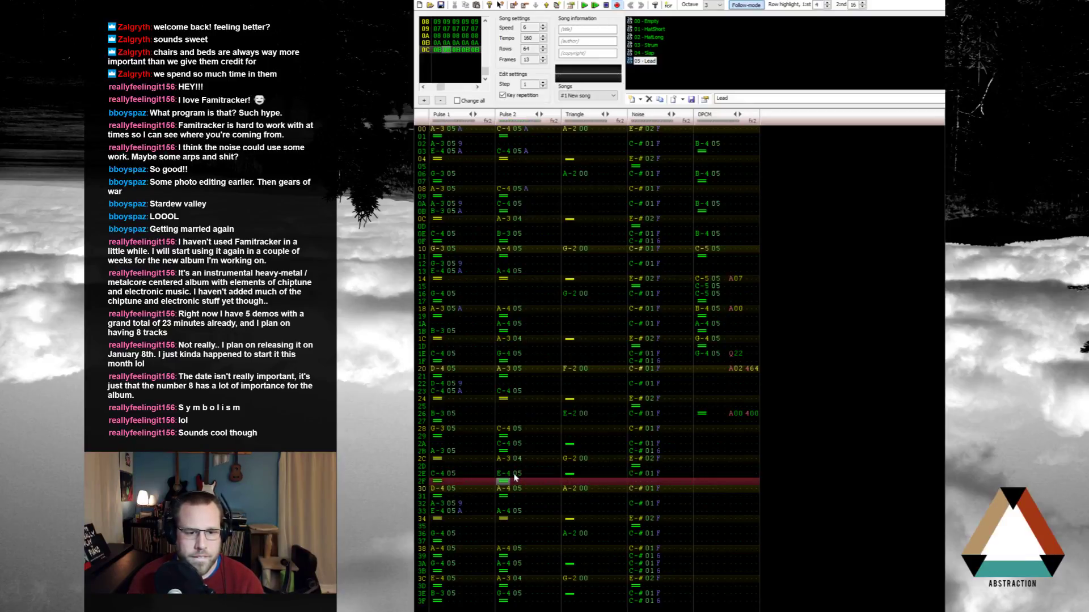
key(Down)
key(r)
key(Up)
key(t)
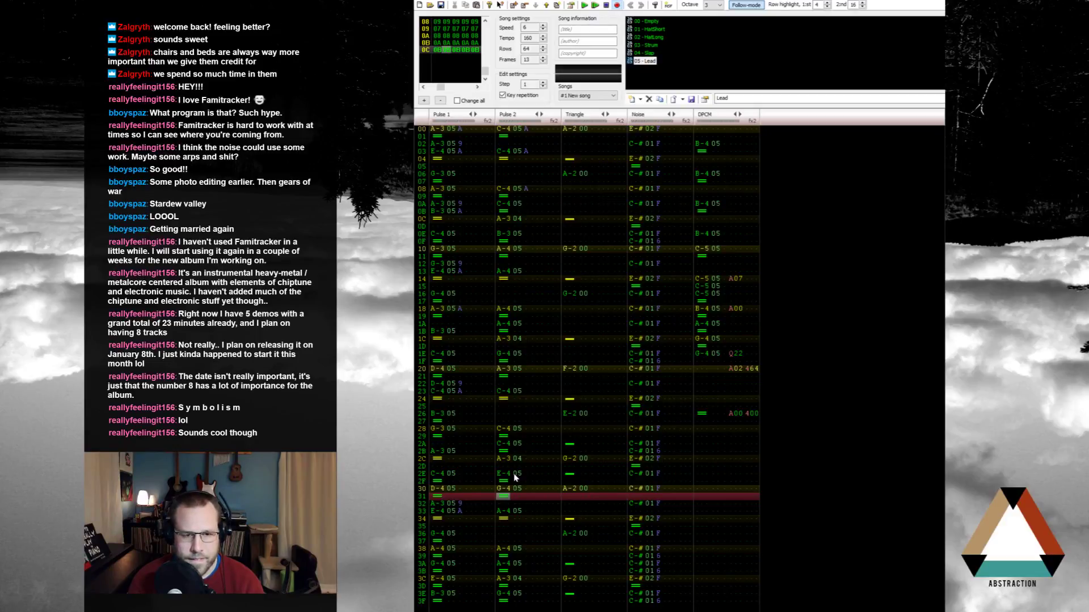
Step: Set the Pulse 2 note at row 38 of frame 0C to G-4
key(Down)
key(Down)
key(Down)
key(Down)
key(Down)
key(Down)
key(Down)
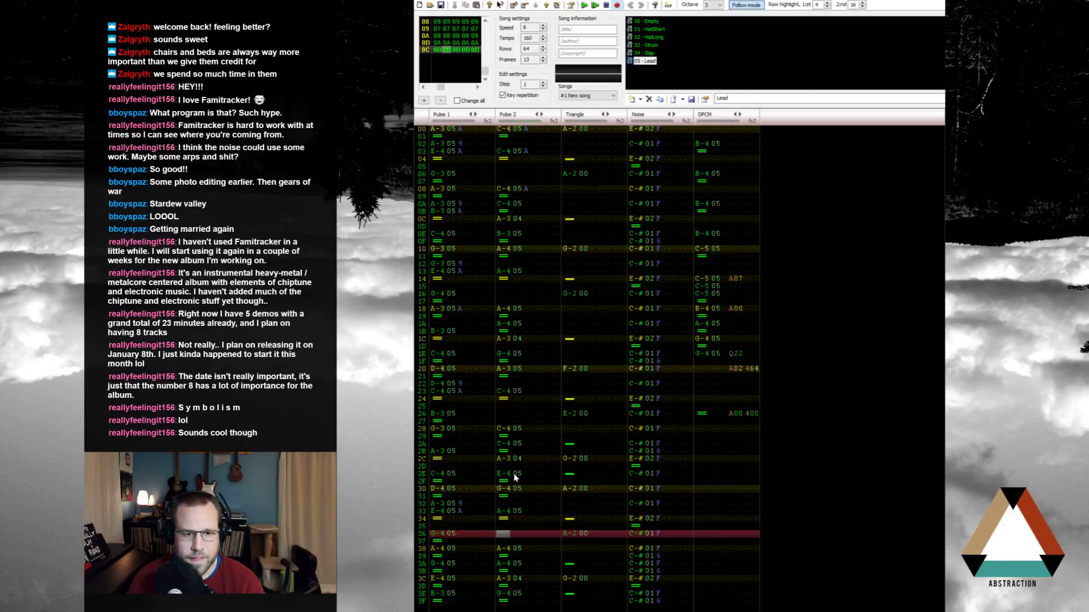
key(r)
key(Up)
key(t)
key(Down)
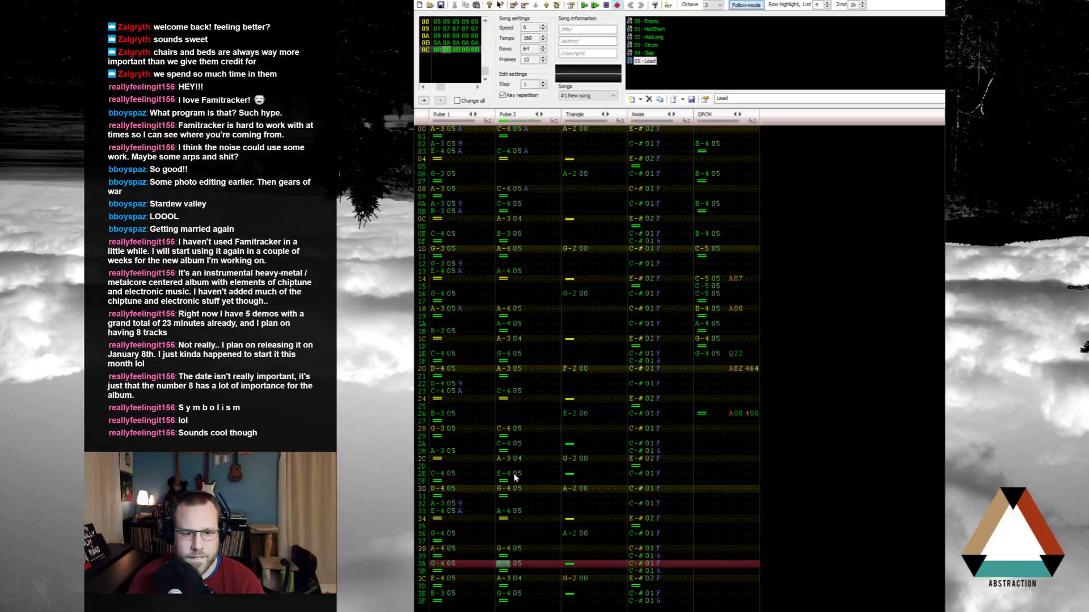
Step: Set the Pulse 2 notes in frame 0C to G-4 at row 3A and F-4 with instrument 05 at row 3C
key(Up)
key(Up)
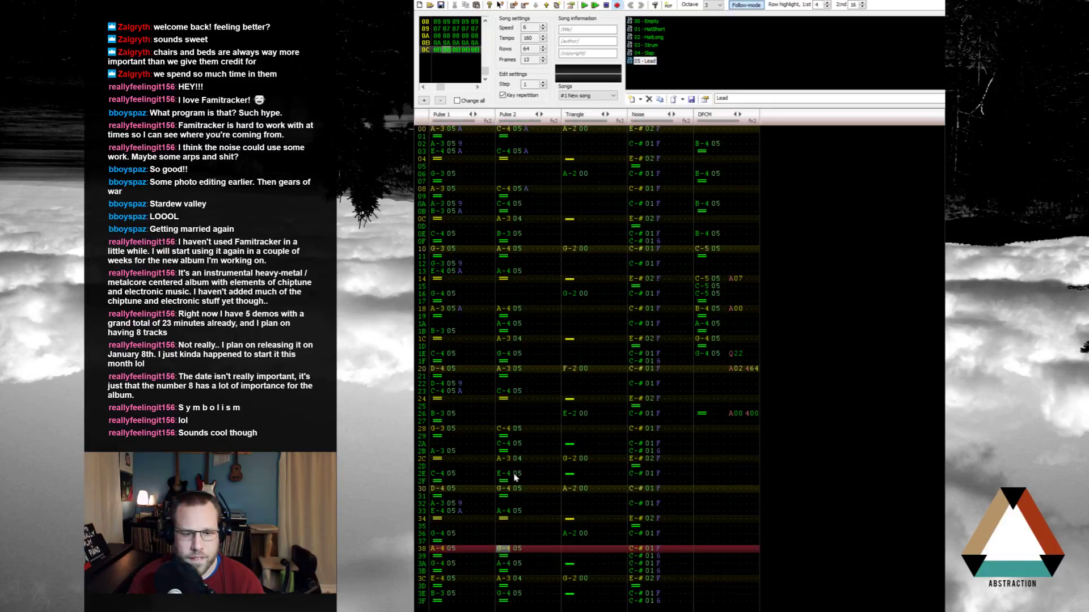
key(Down)
key(Down)
key(r)
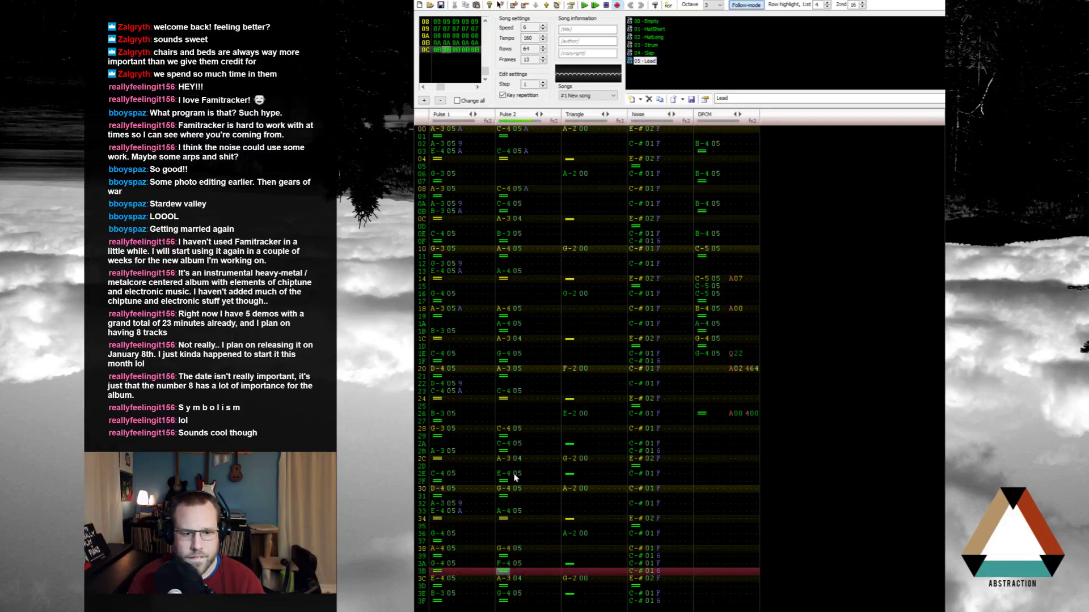
key(Down)
key(r)
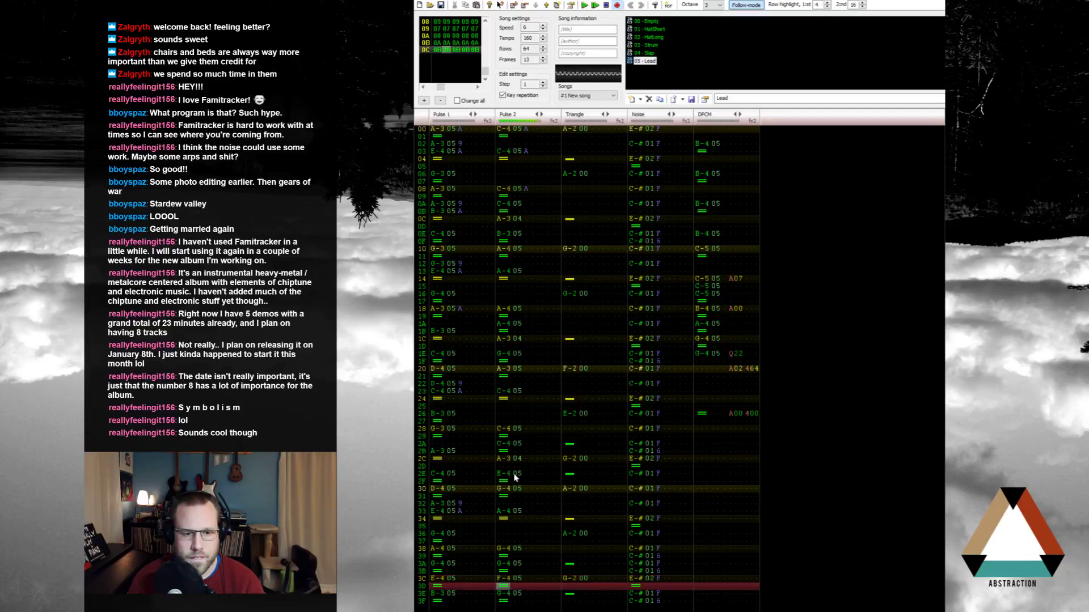
key(Up)
key(Up)
key(Up)
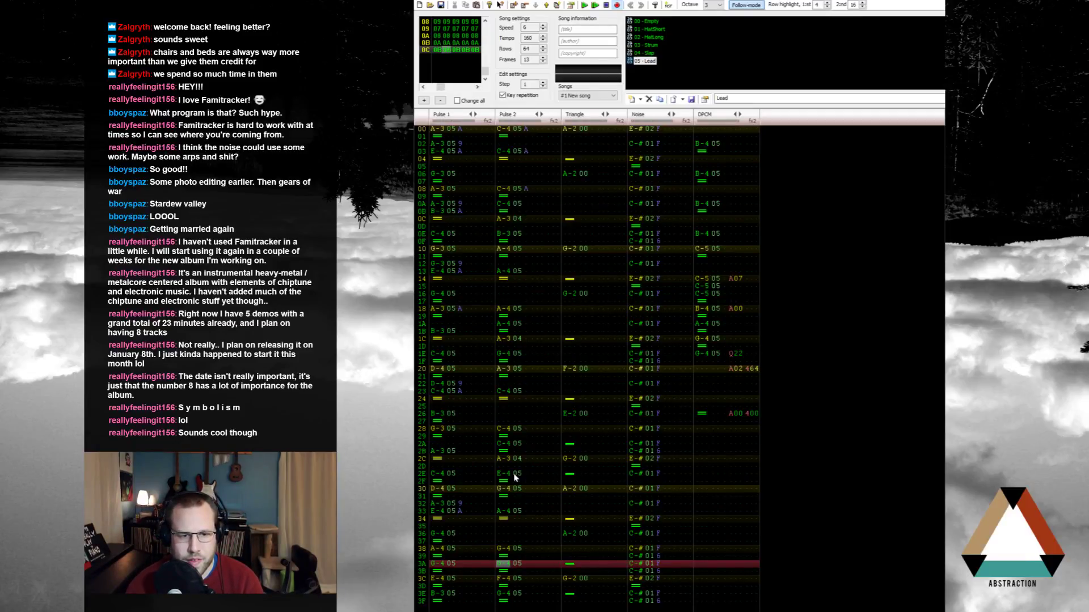
key(Up)
key(Up)
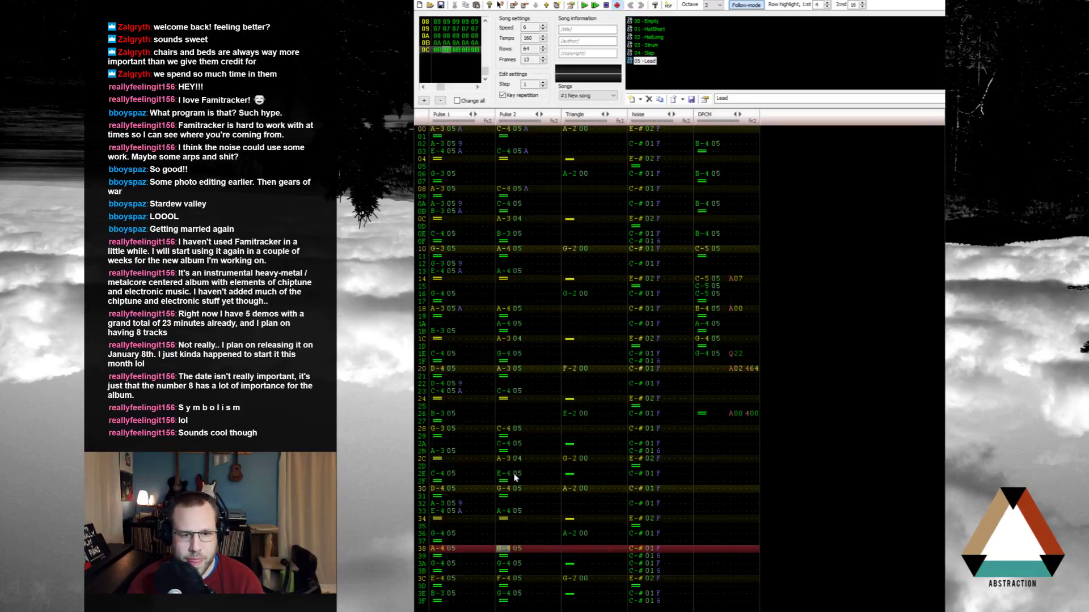
Step: Set the Pulse 2 notes in frame 0C to D-4 at row 38 and C-4 at row 3A
key(e)
key(Up)
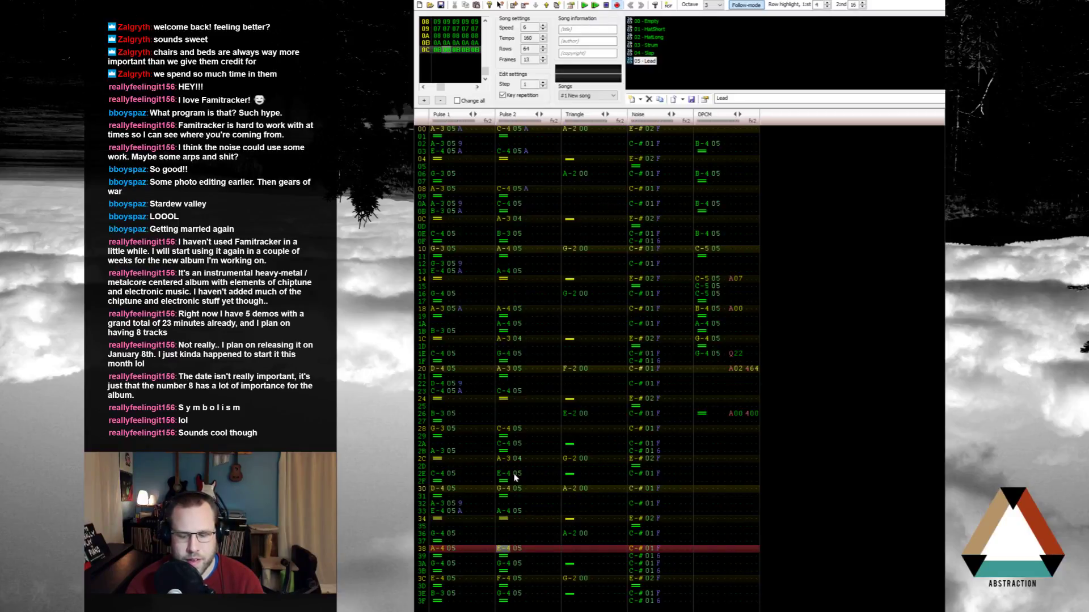
key(Up)
key(w)
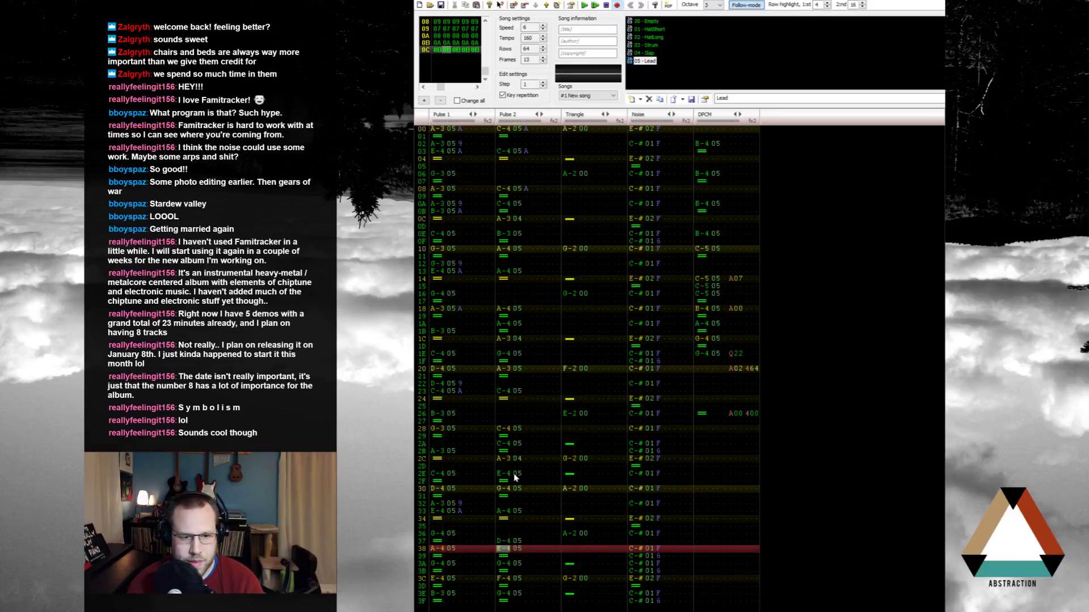
key(Down)
key(Up)
key(Up)
key(Delete)
key(w)
key(Down)
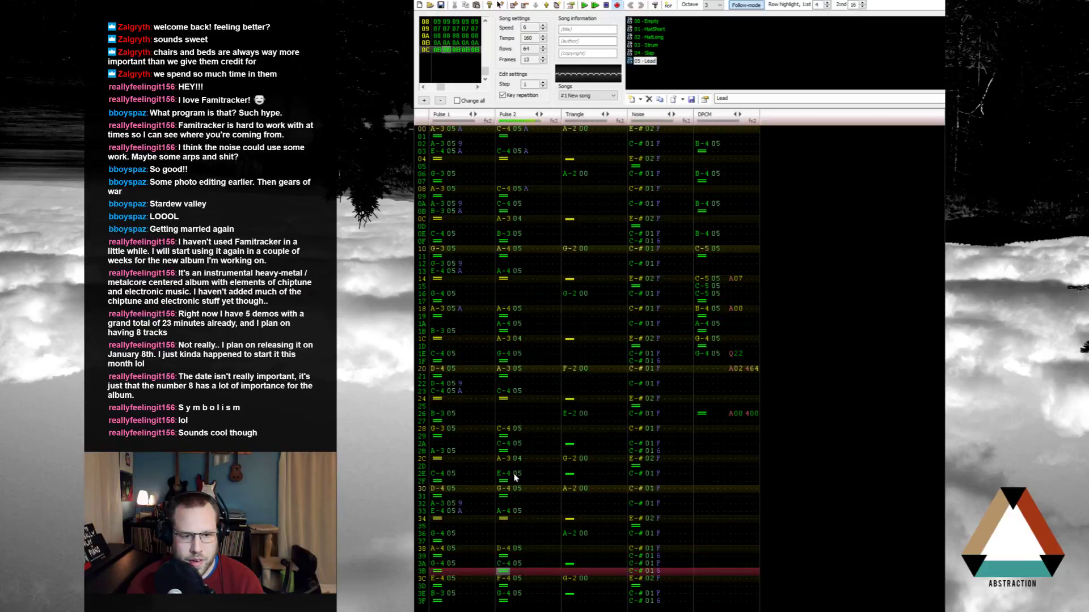
key(q)
key(Down)
Step: Set the Pulse 2 notes in frame 0C to B-3 at row 3C and E-3 at row 3E
key(n)
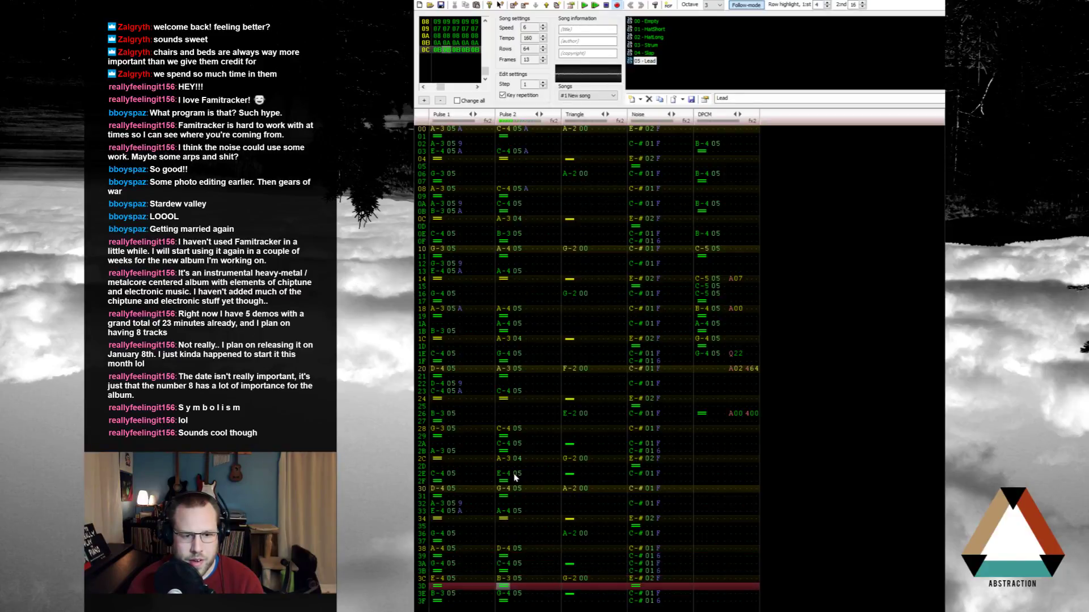
key(Down)
key(b)
key(Up)
key(c)
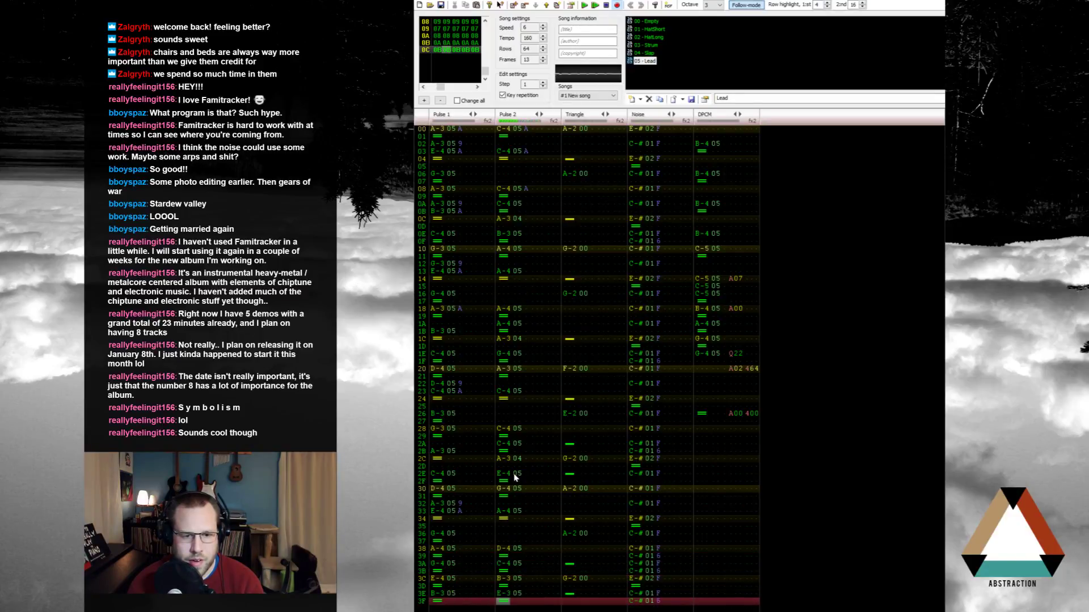
Step: Play the ending of frame 0C, and play the whole song from frame 00 to review the arrangement
key(Return)
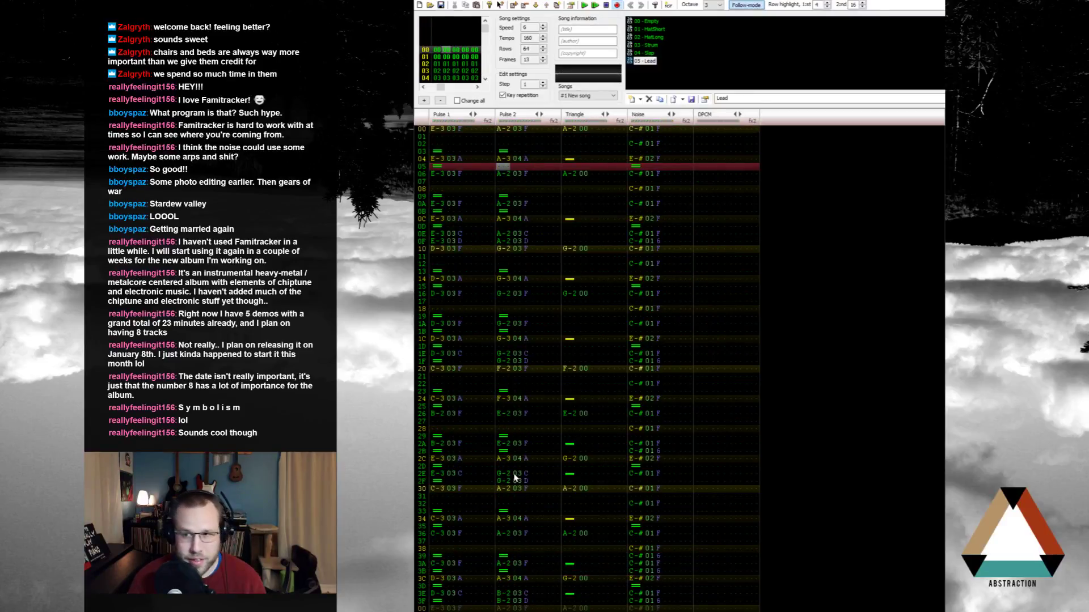
key(Home)
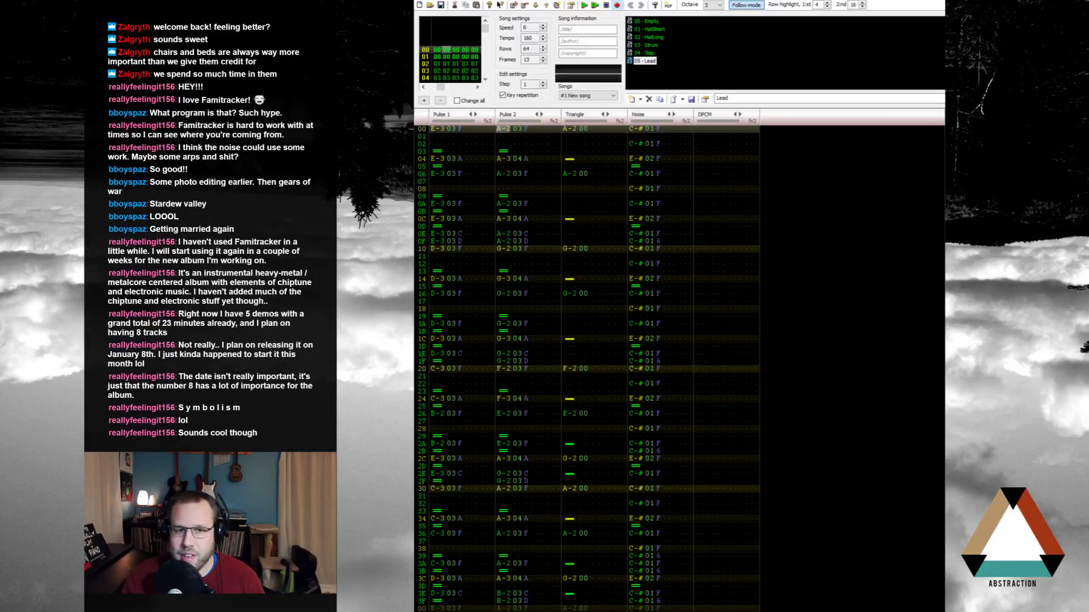
click(436, 51)
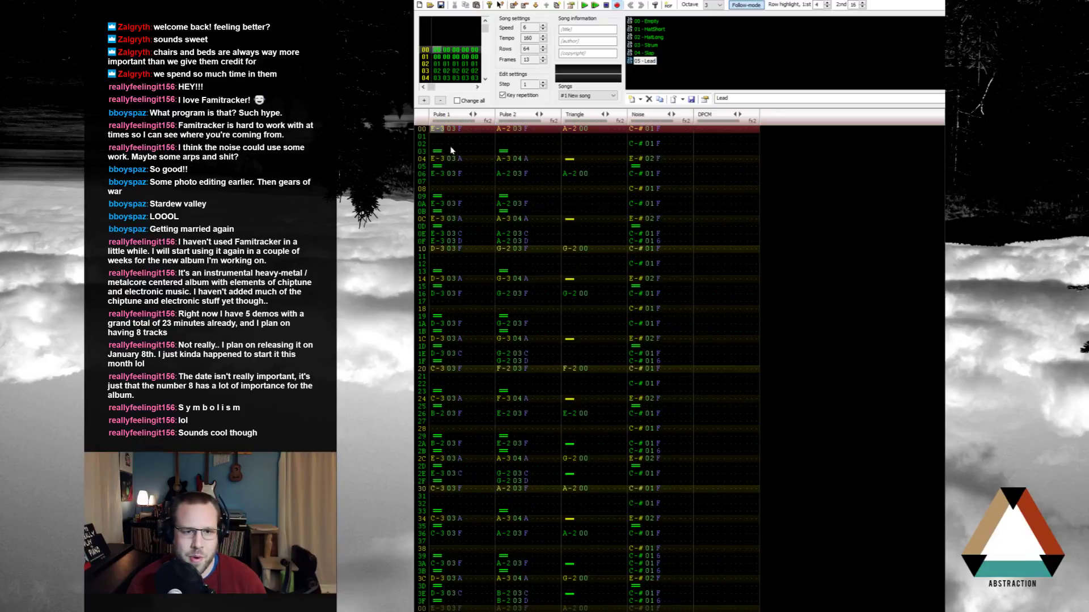
click(583, 6)
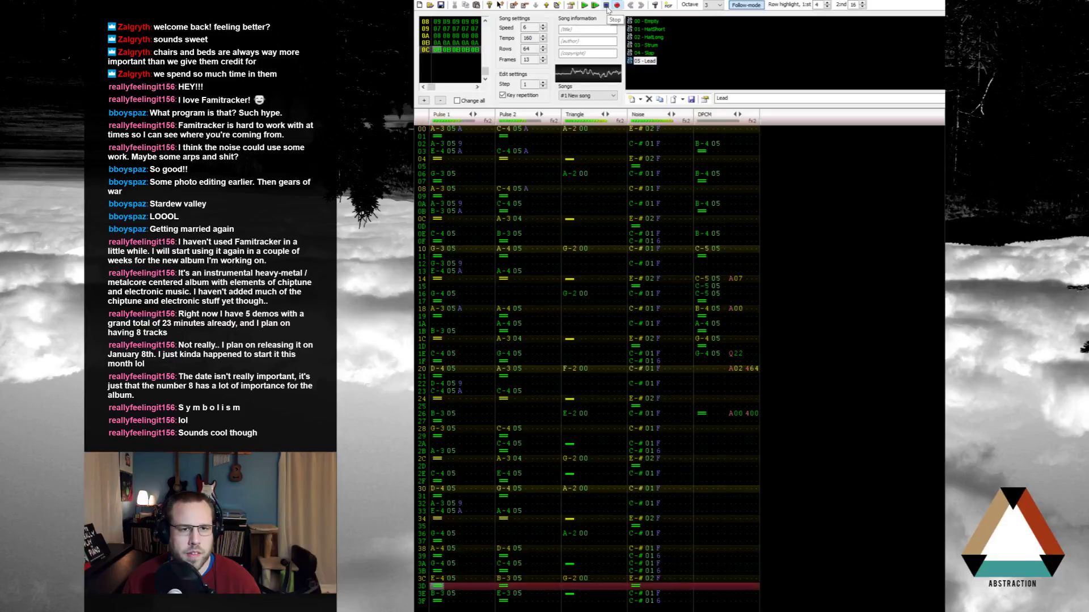
click(606, 8)
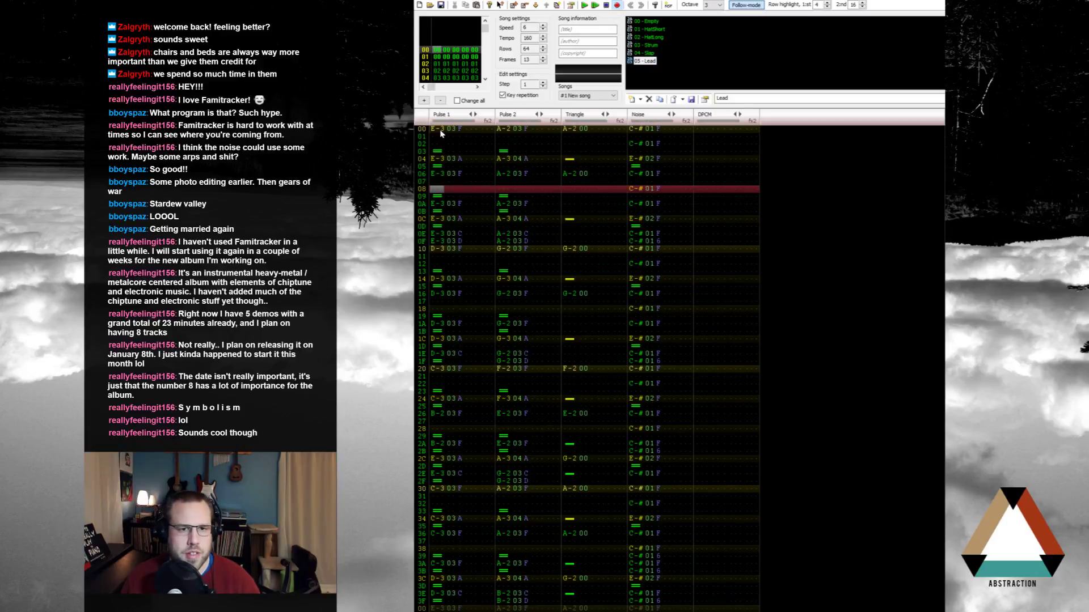
Step: Copy the full contents of frame 00 across all channels into a new frame 0D after frame 0C
key(ctrl+a)
key(ctrl+a)
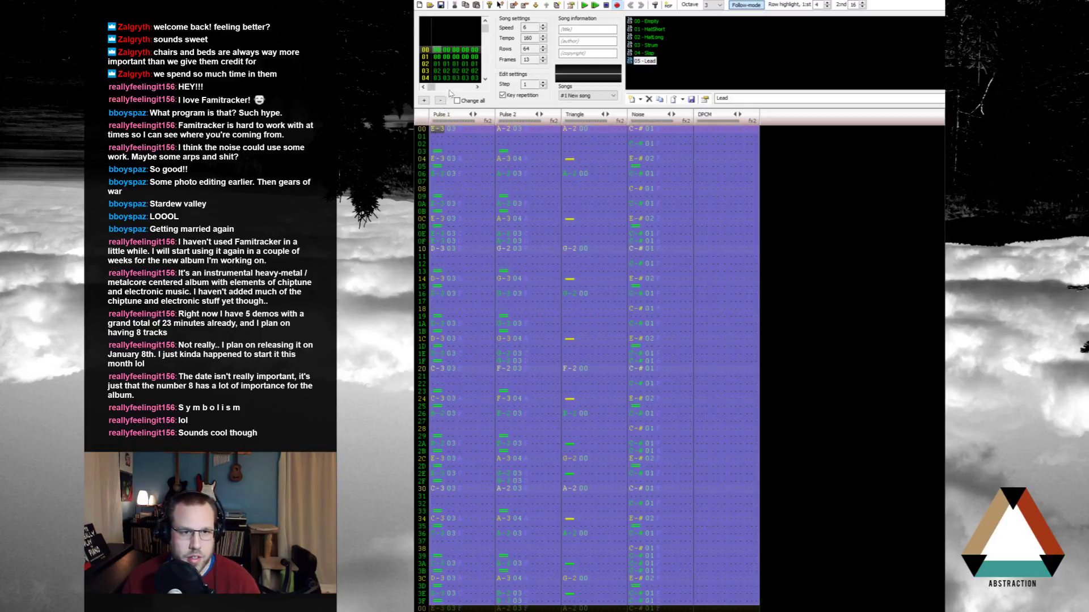
click(459, 73)
click(513, 5)
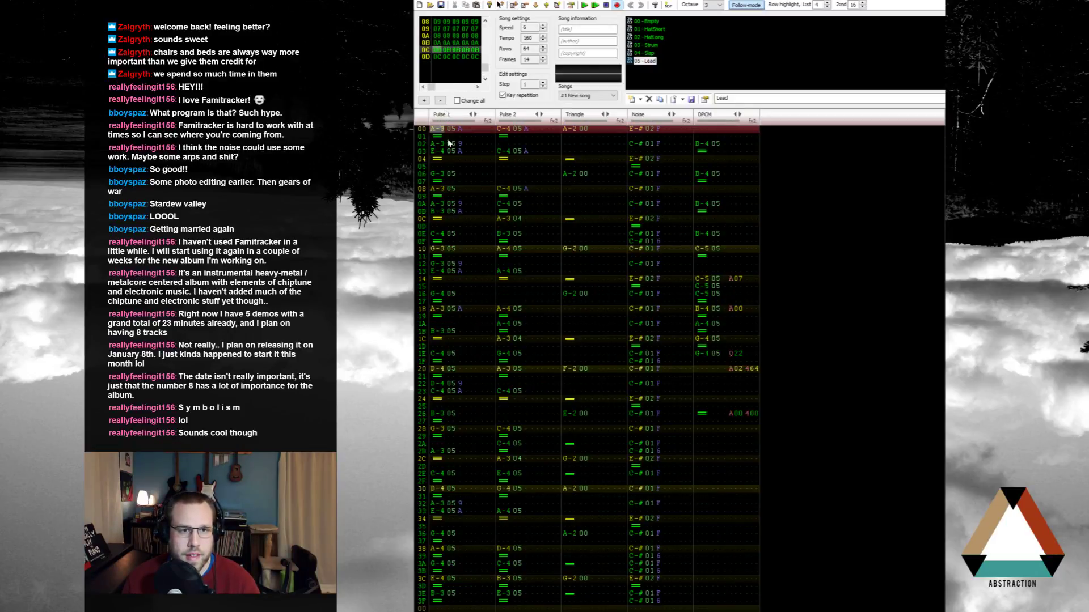
key(Return)
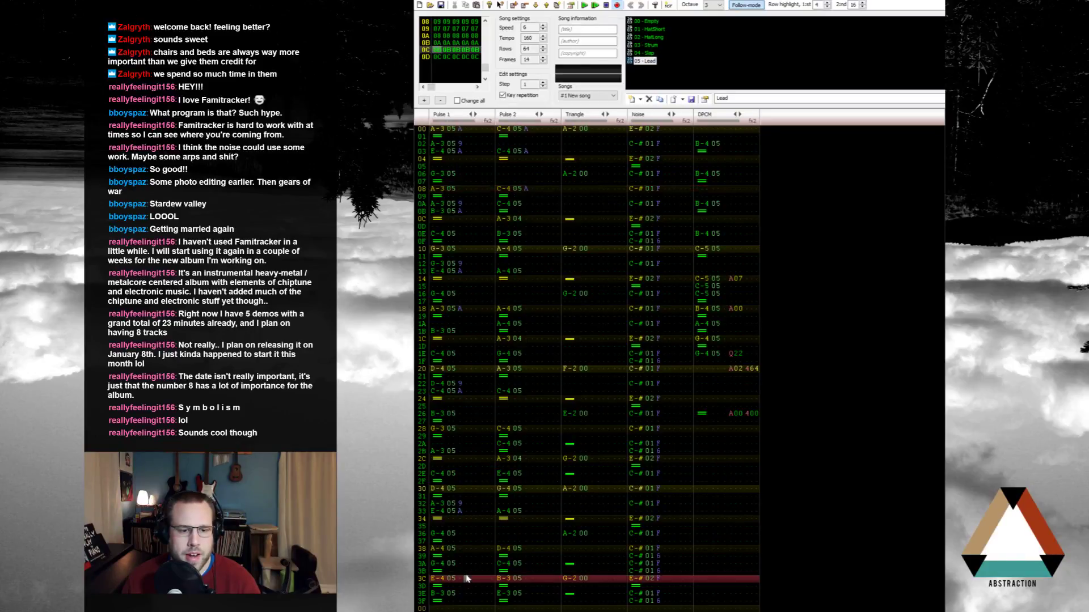
key(ctrl+v)
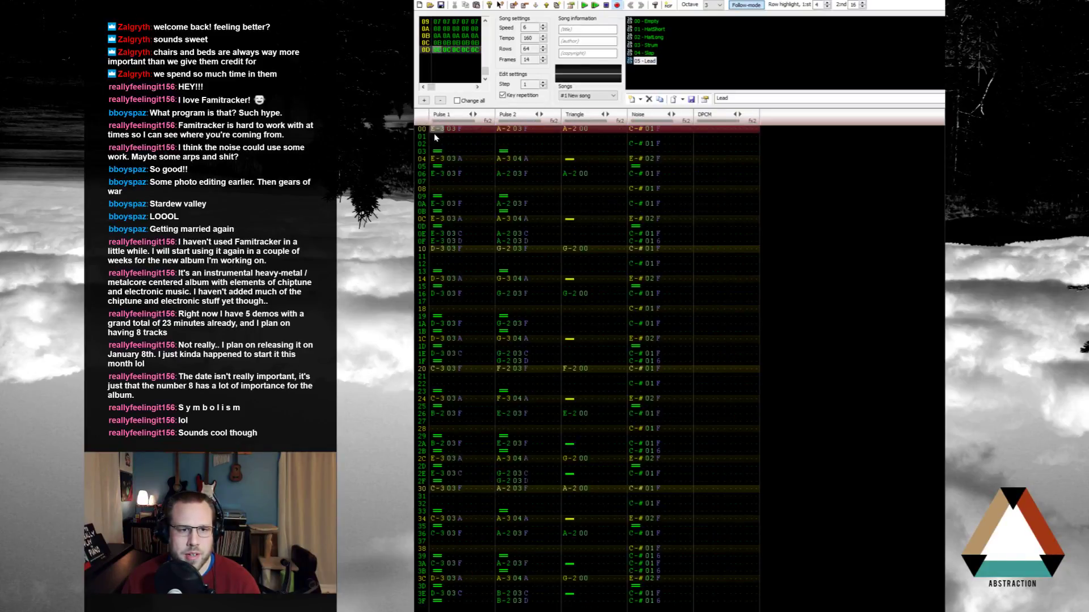
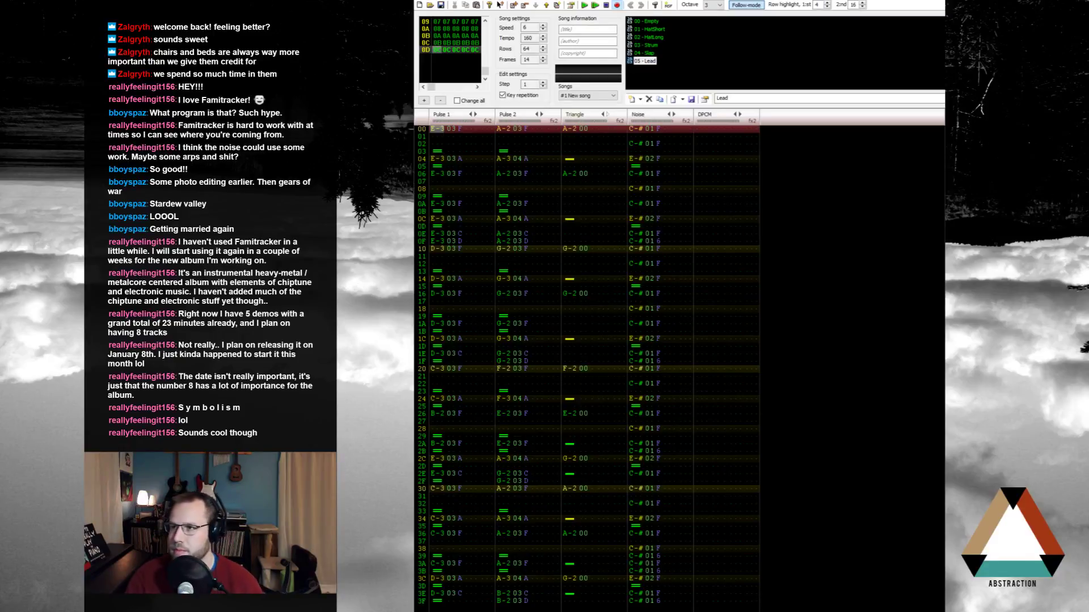
Step: Play from the start of frame 0C into frame 0D to check the transition
key(space)
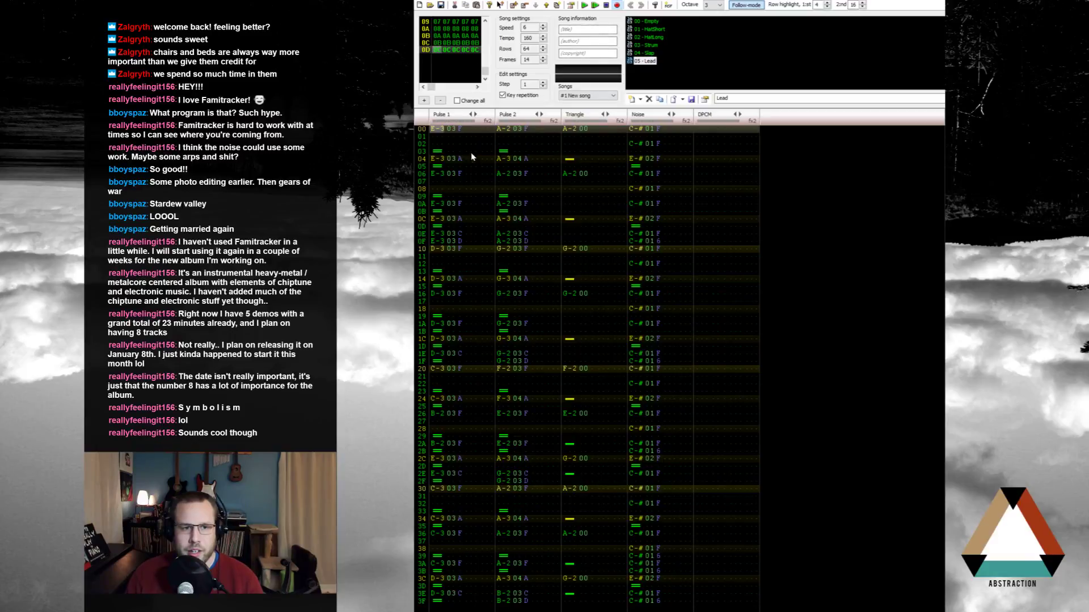
click(448, 35)
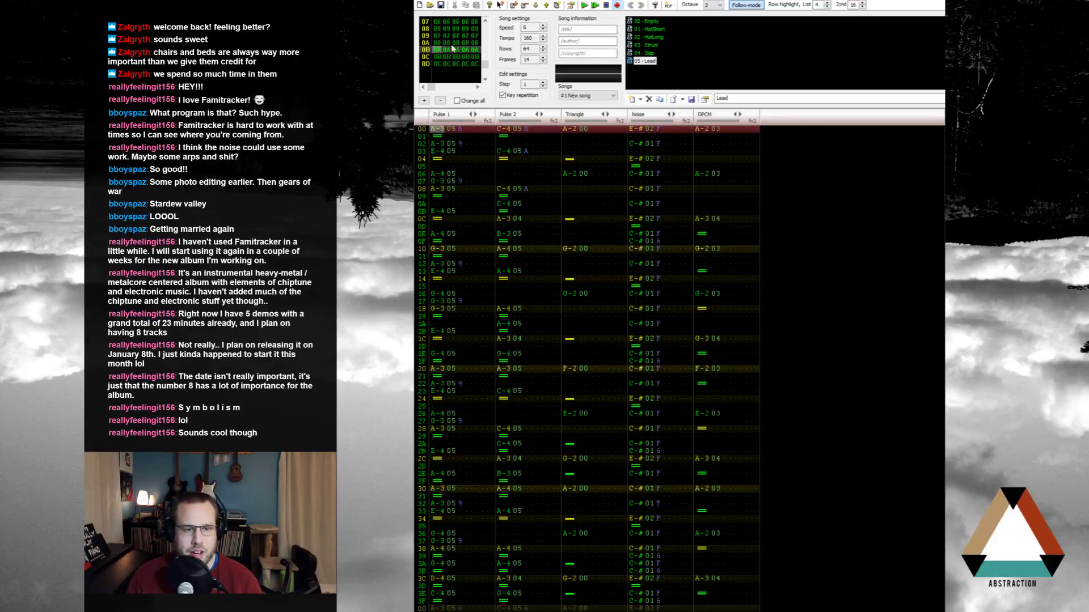
scroll(461, 74, up, 1)
scroll(495, 110, up, 4)
click(473, 69)
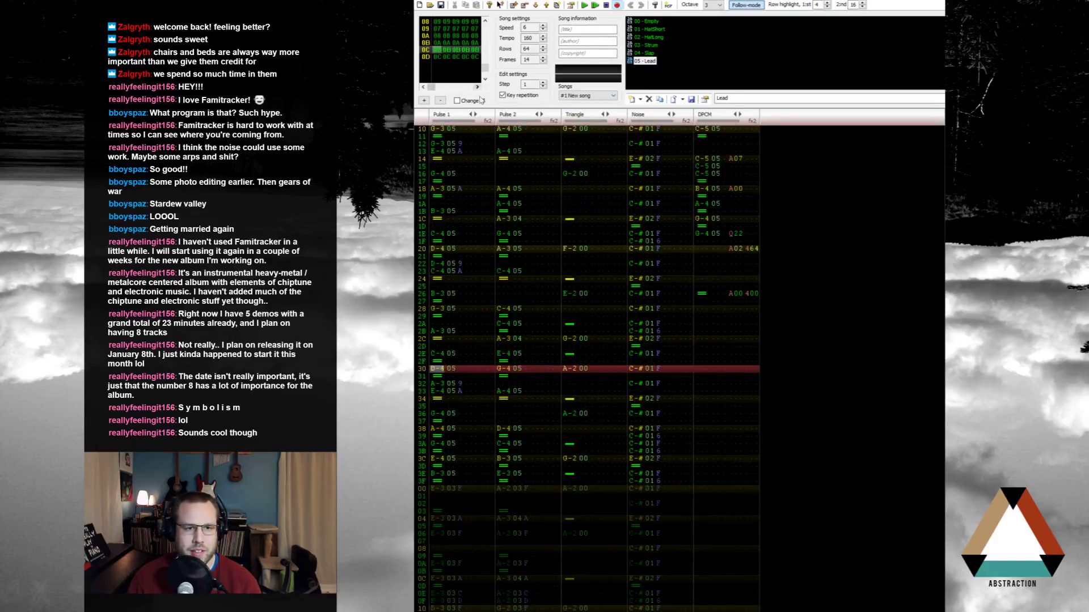
click(439, 136)
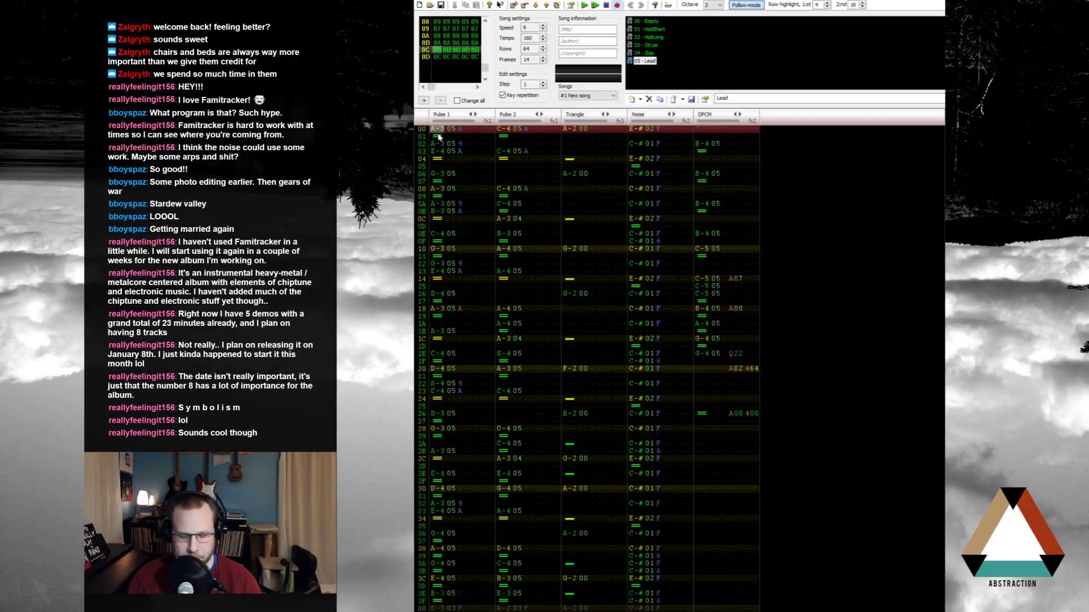
key(Return)
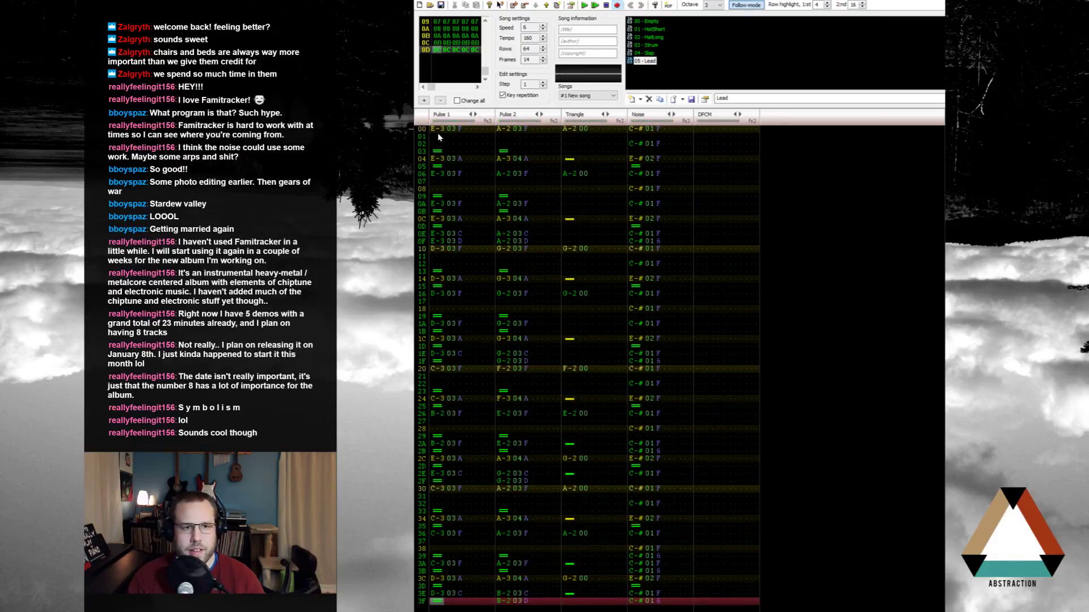
Step: Insert empty frames after frame 0D and remove the surplus so that only one new frame, 0E, is kept
click(512, 5)
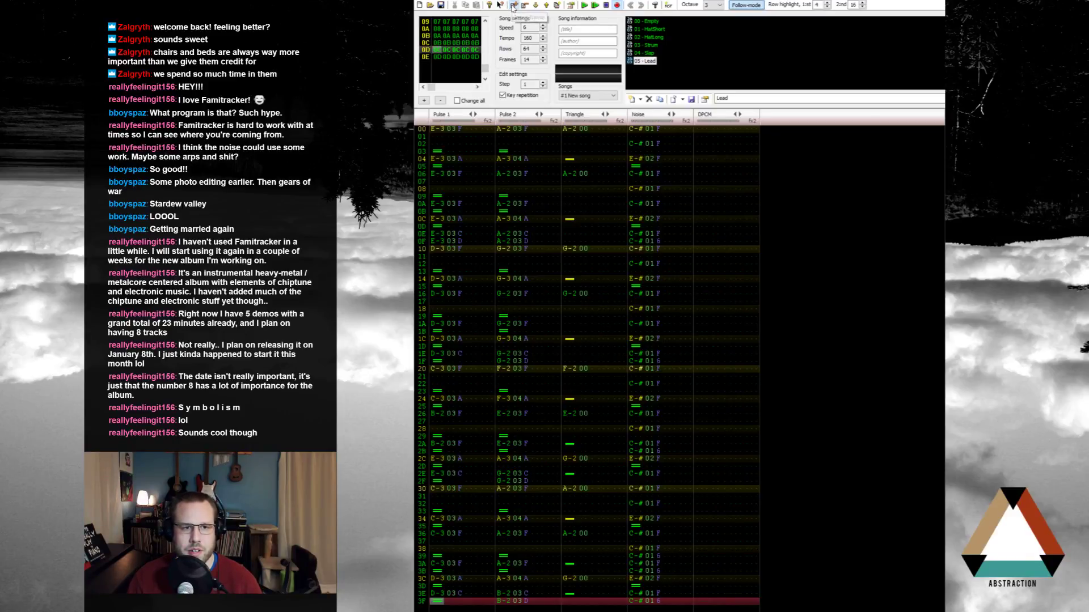
click(512, 6)
click(513, 6)
click(513, 6)
click(513, 5)
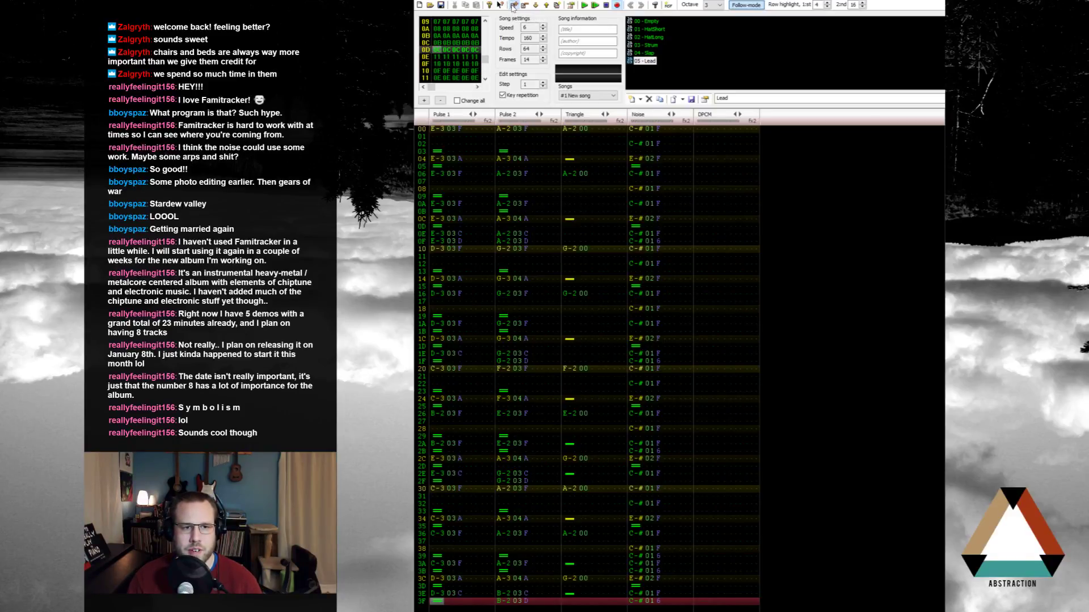
click(513, 5)
scroll(486, 64, down, 4)
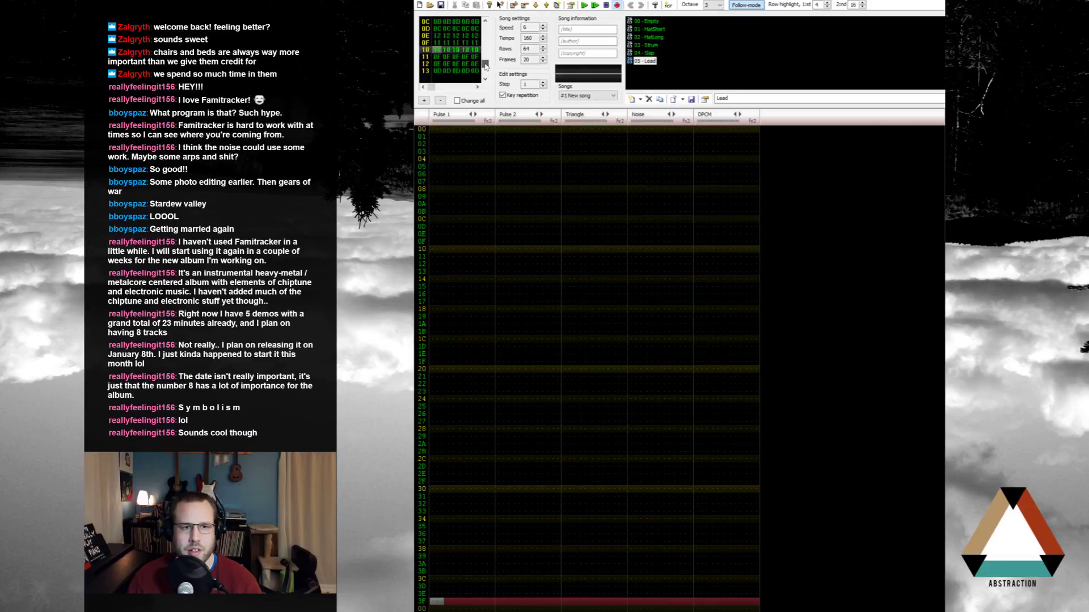
click(512, 6)
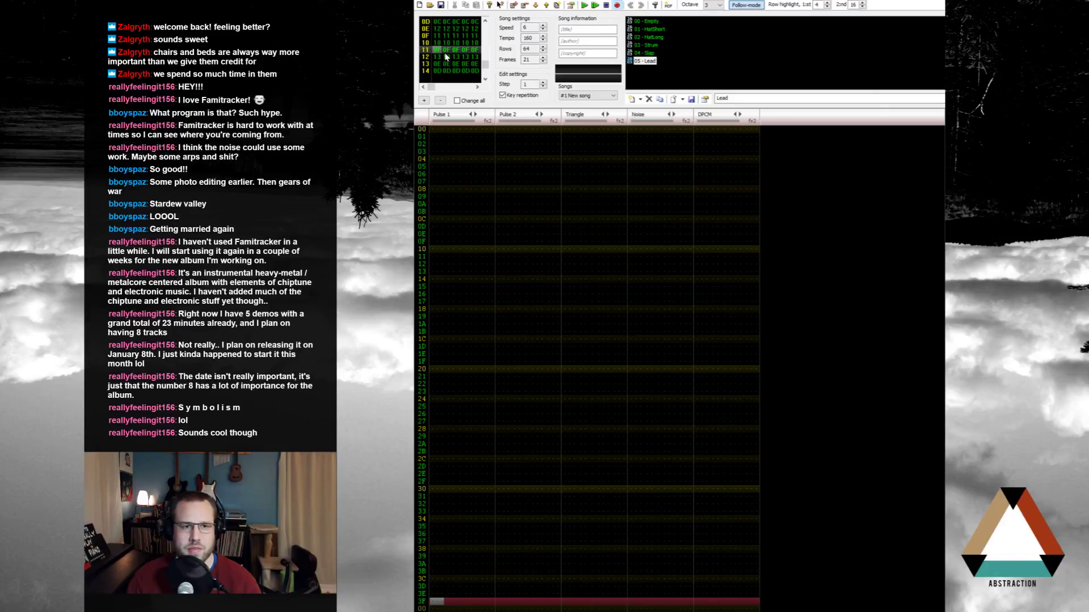
key(ctrl+z)
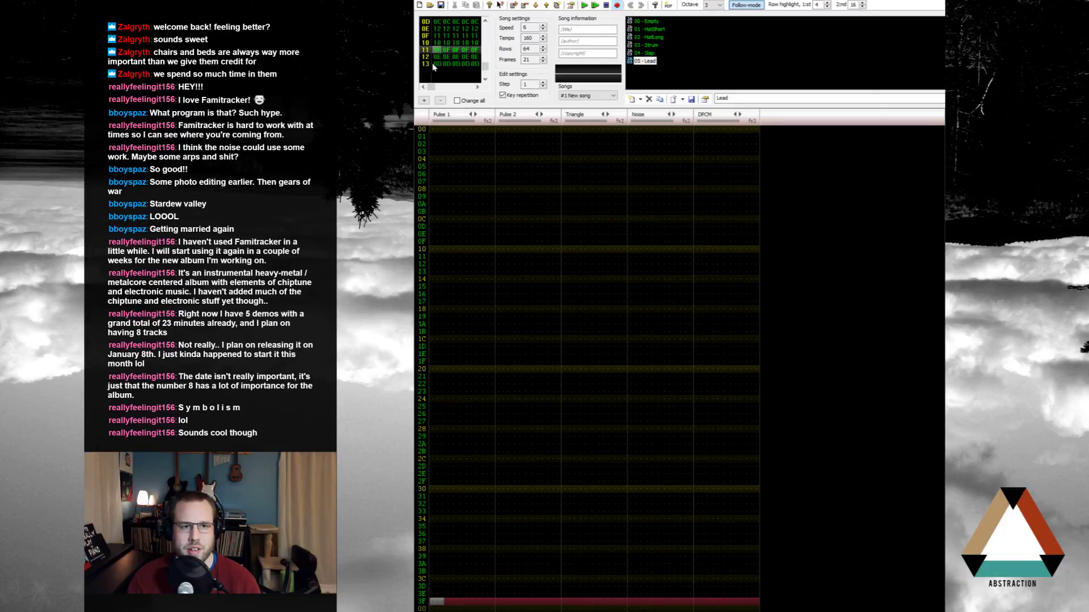
scroll(440, 62, up, 4)
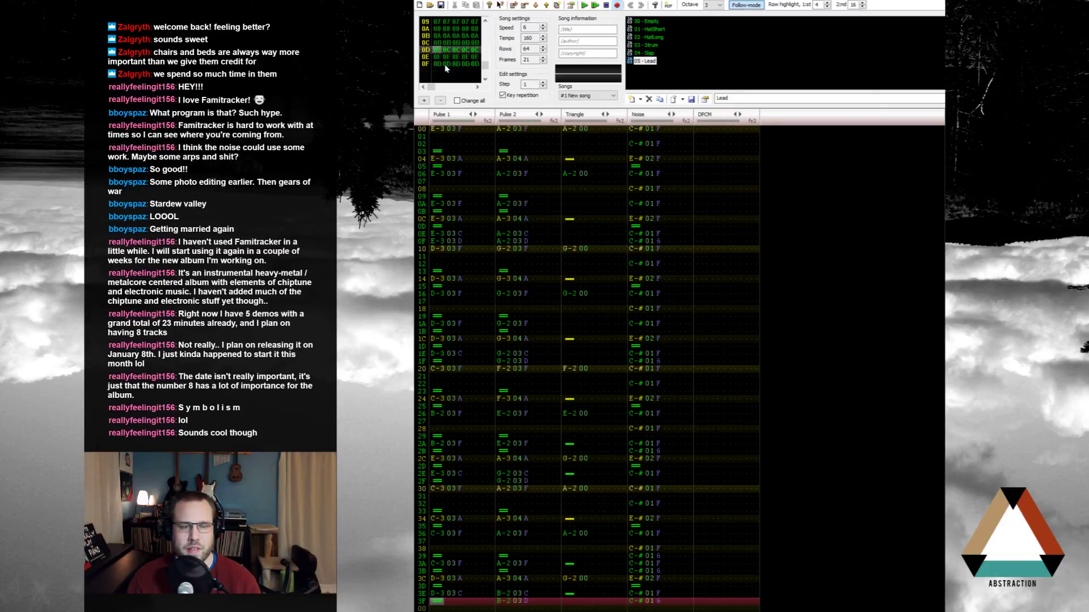
key(ctrl+z)
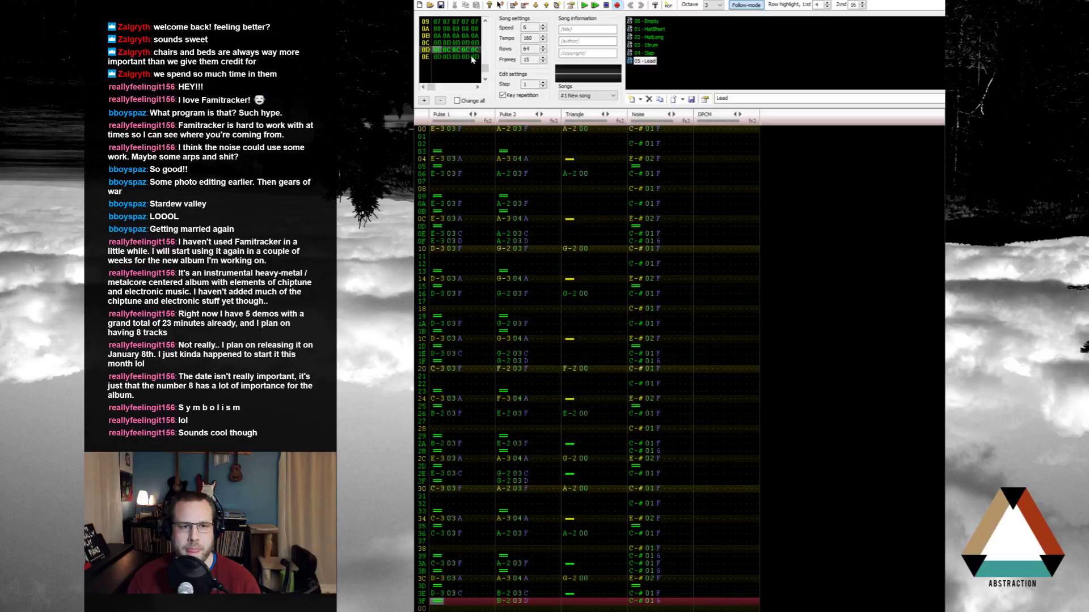
Step: Insert more empty frames after frame 0E and remove the one at position 0F
click(437, 56)
click(513, 5)
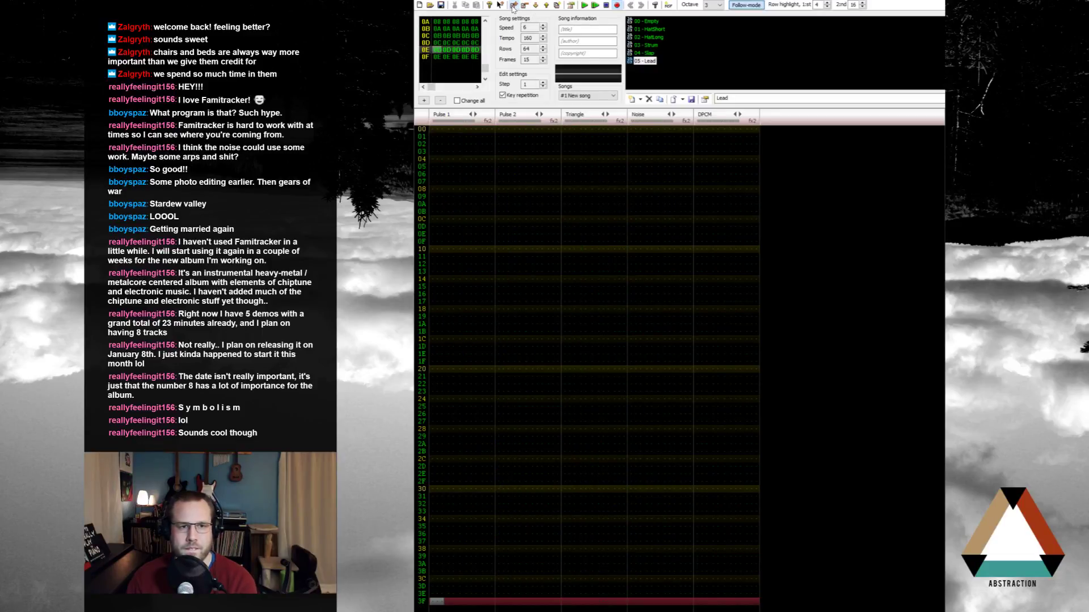
key(Page_Down)
key(Page_Down)
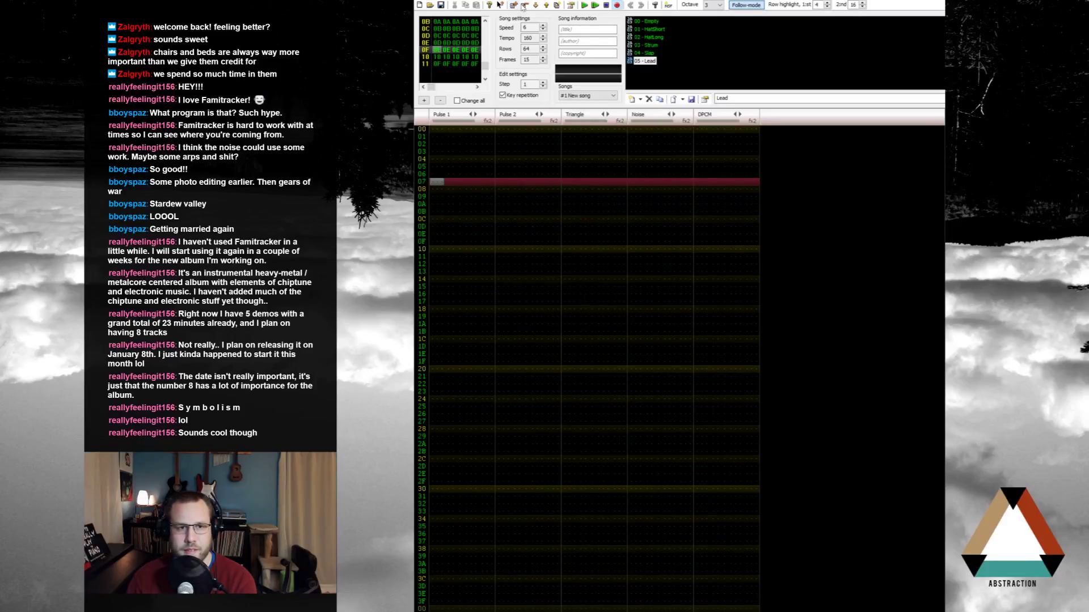
click(523, 7)
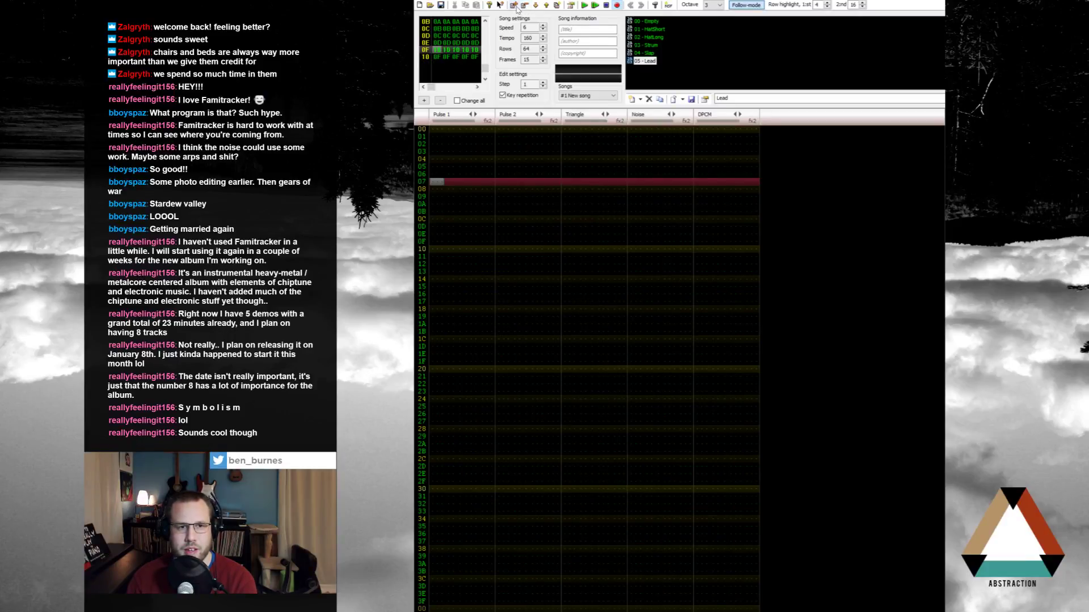
Step: Append empty frames one at a time after frame 10, extending the frame list to frame 15
click(439, 58)
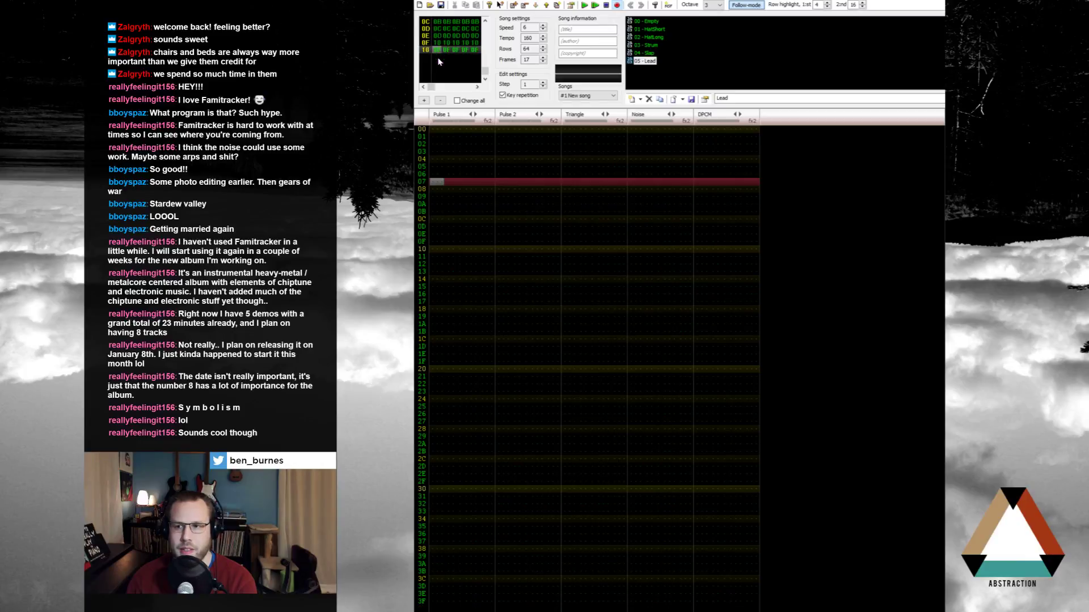
click(514, 6)
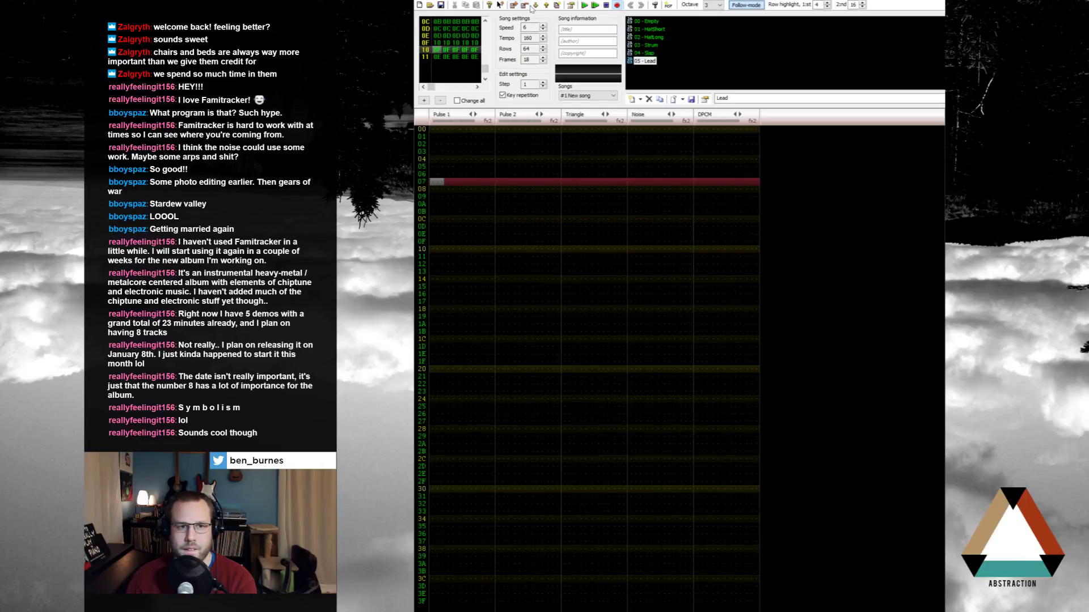
click(444, 57)
click(513, 6)
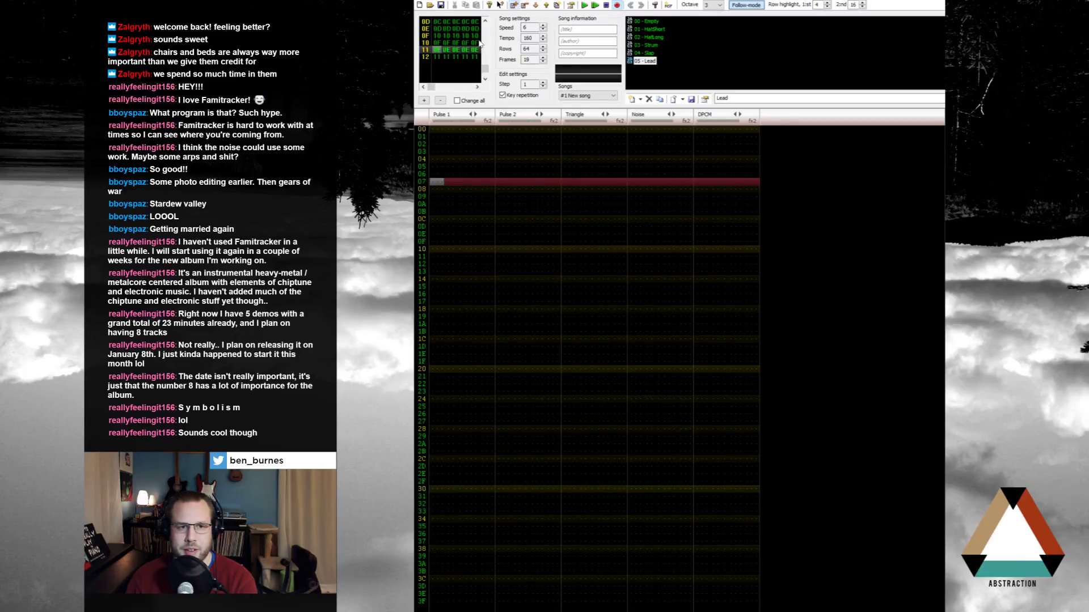
click(439, 58)
click(513, 5)
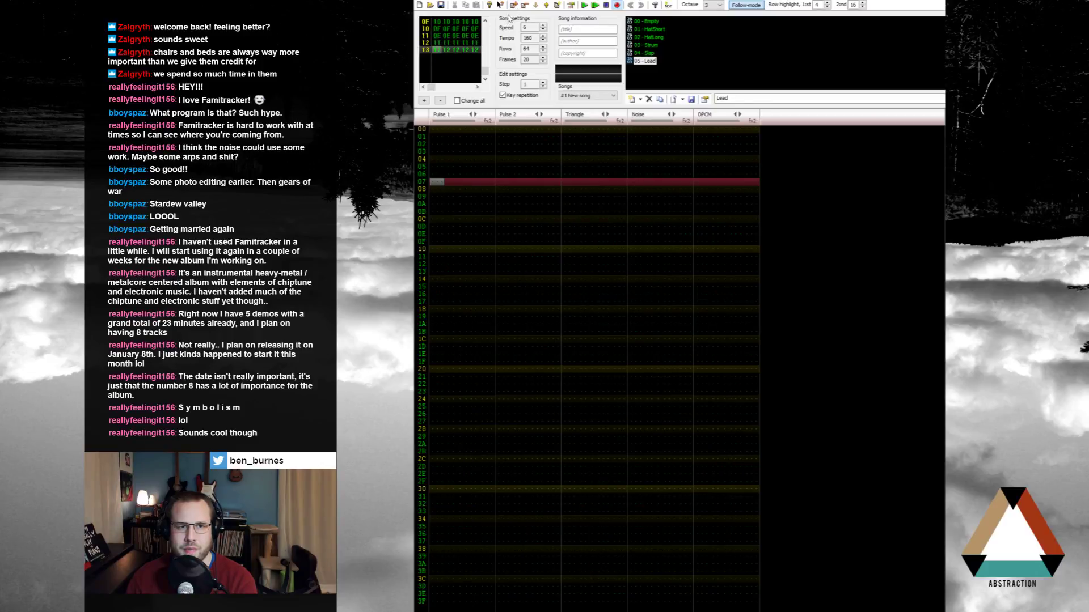
click(513, 6)
click(441, 57)
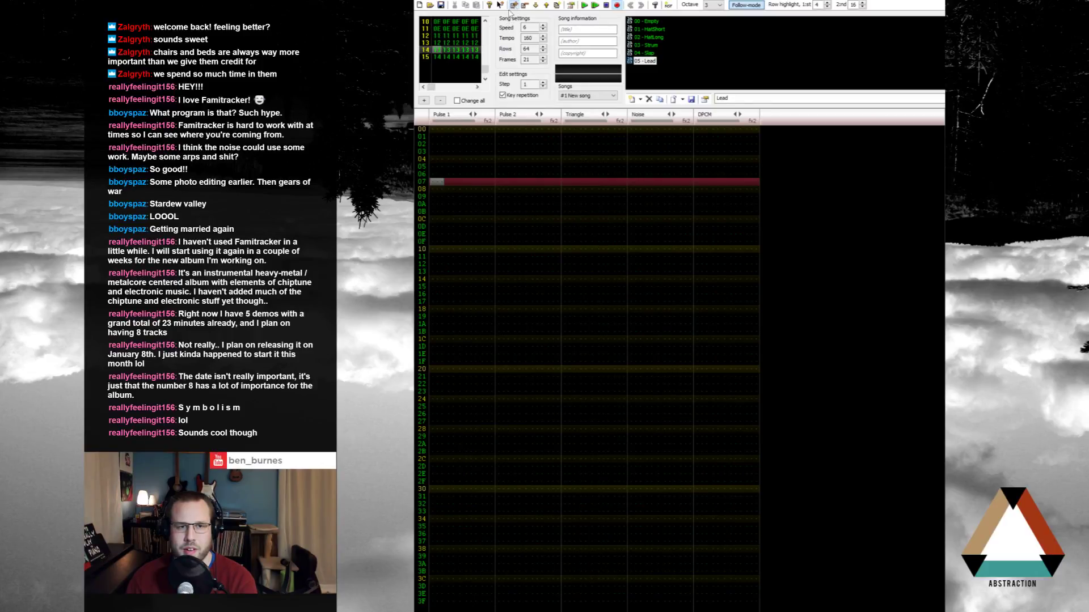
Step: Add one more empty frame at the end of the song and enter a D00 effect at row 1F of its DPCM channel
click(513, 5)
click(442, 59)
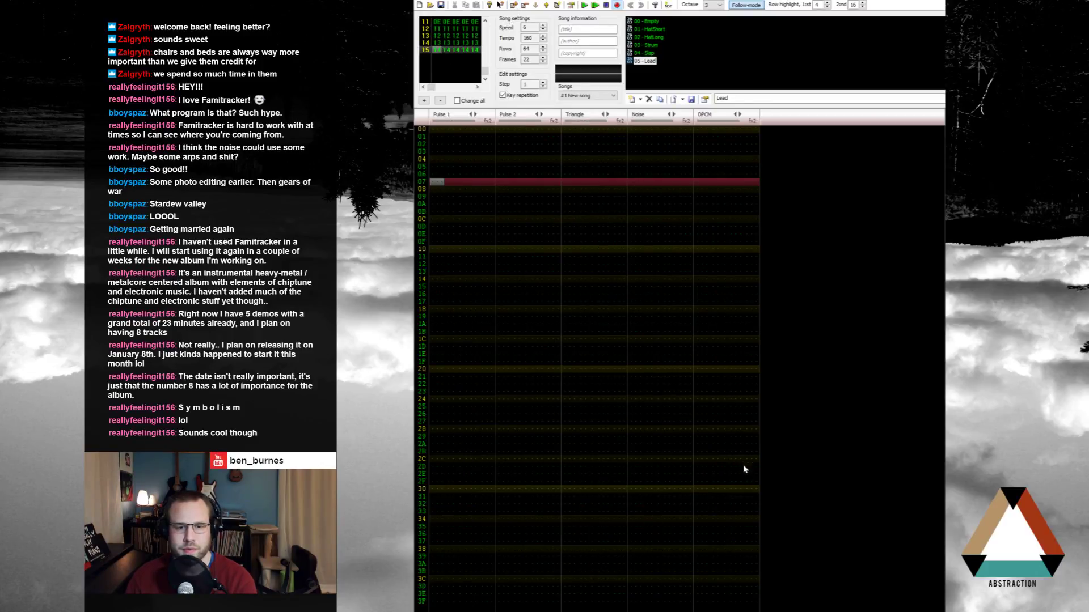
click(744, 365)
key(F5)
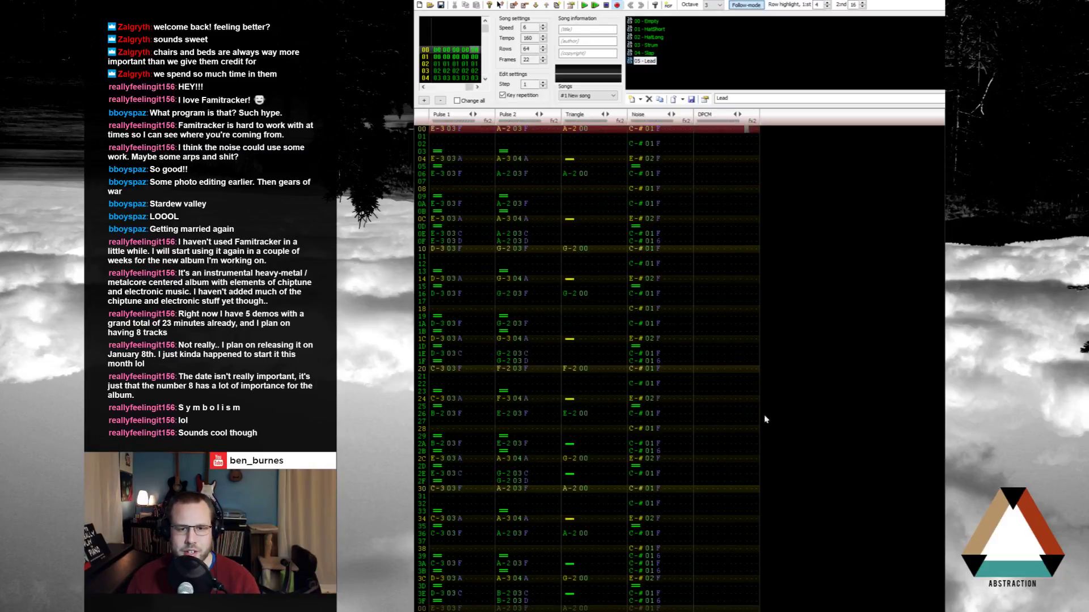
scroll(699, 293, up, 5)
key(ctrl+a)
click(548, 167)
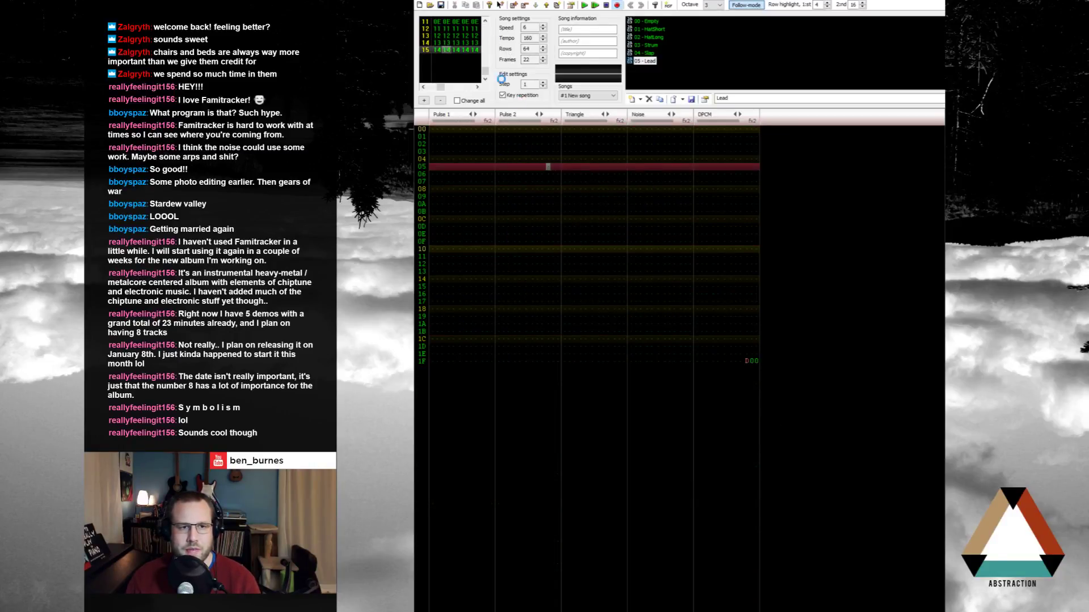
Step: Export the song as a WAV file named 01 - Start_v5.wav on the Desktop
key(alt+f)
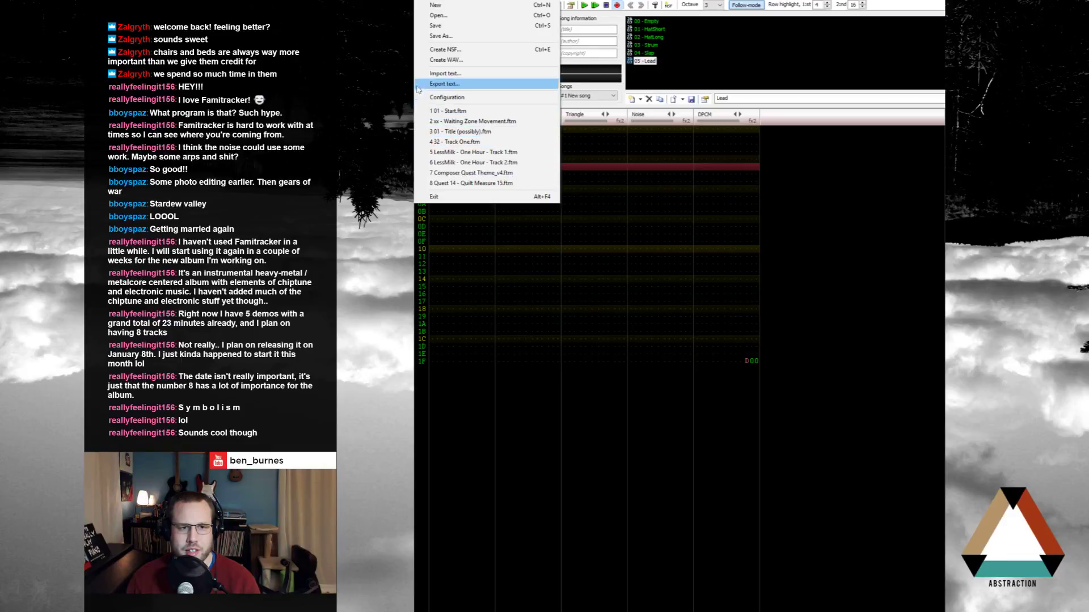
click(443, 60)
click(675, 370)
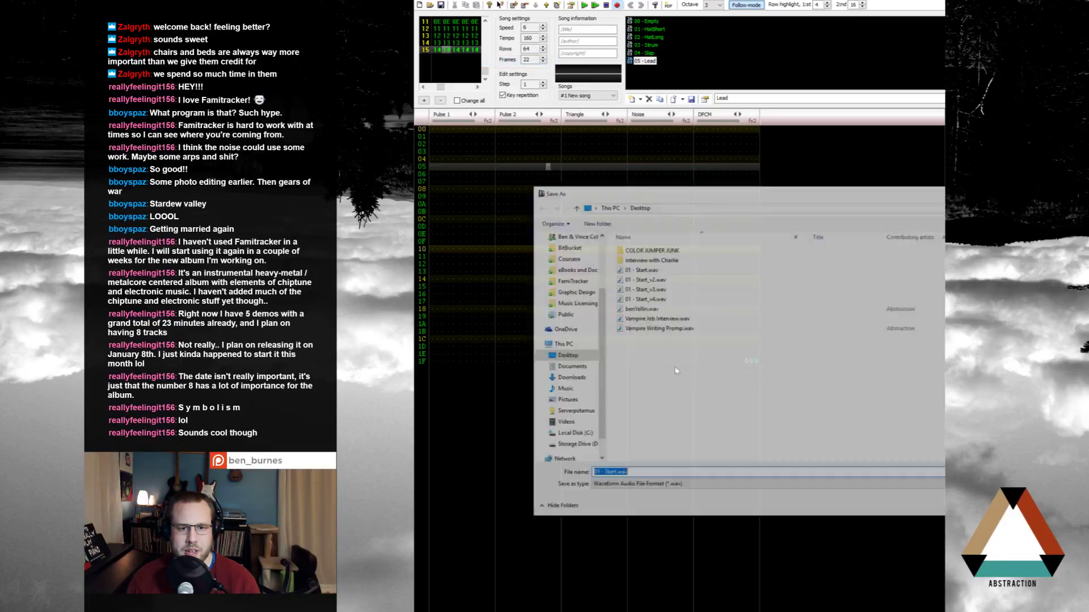
click(650, 299)
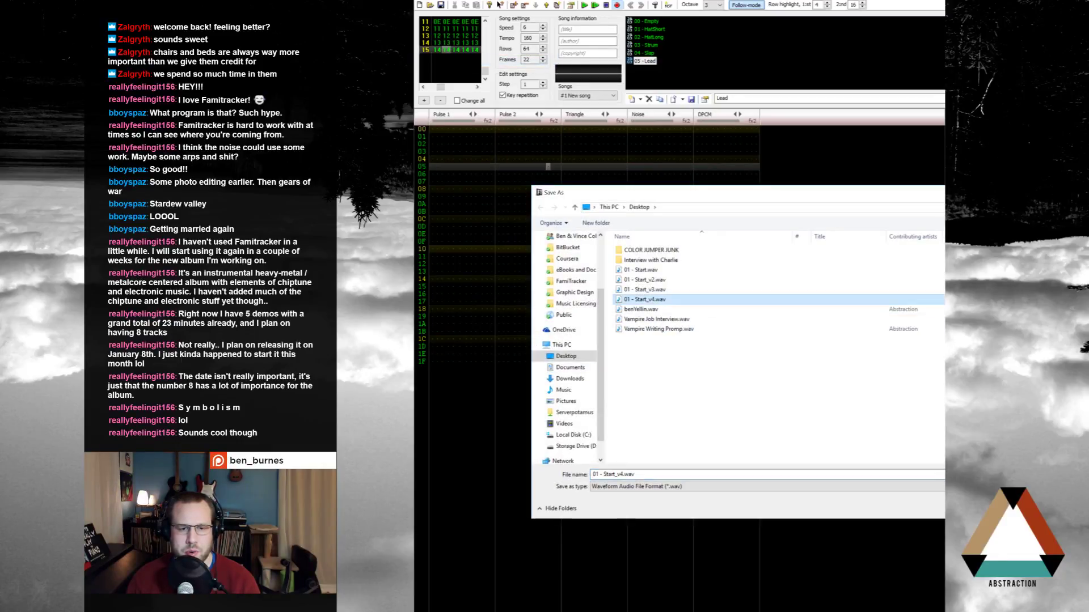
click(624, 475)
click(623, 475)
key(BackSpace)
text(5)
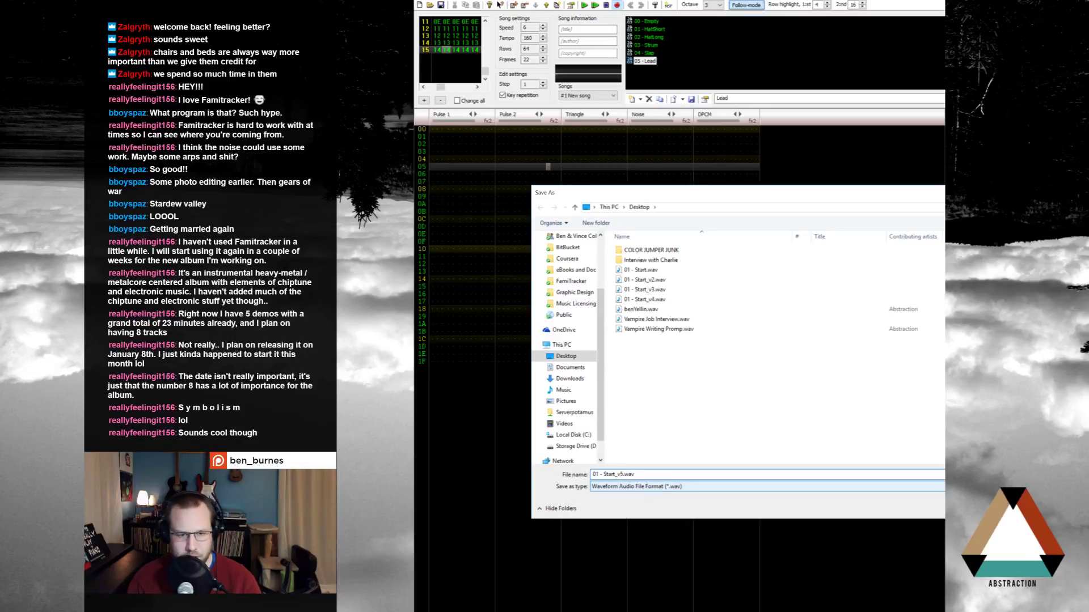
key(Return)
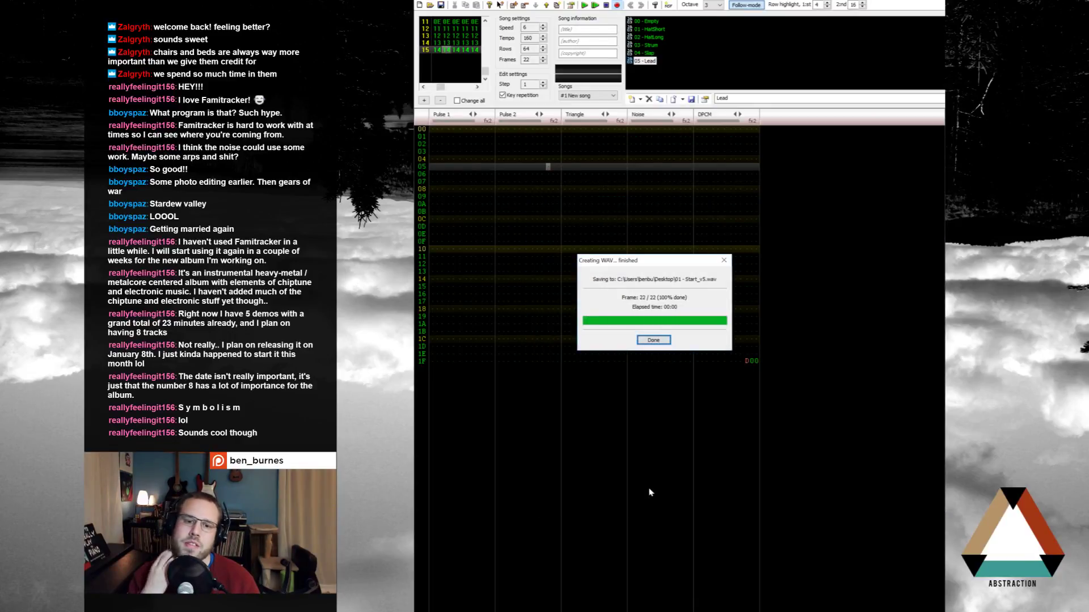
click(653, 340)
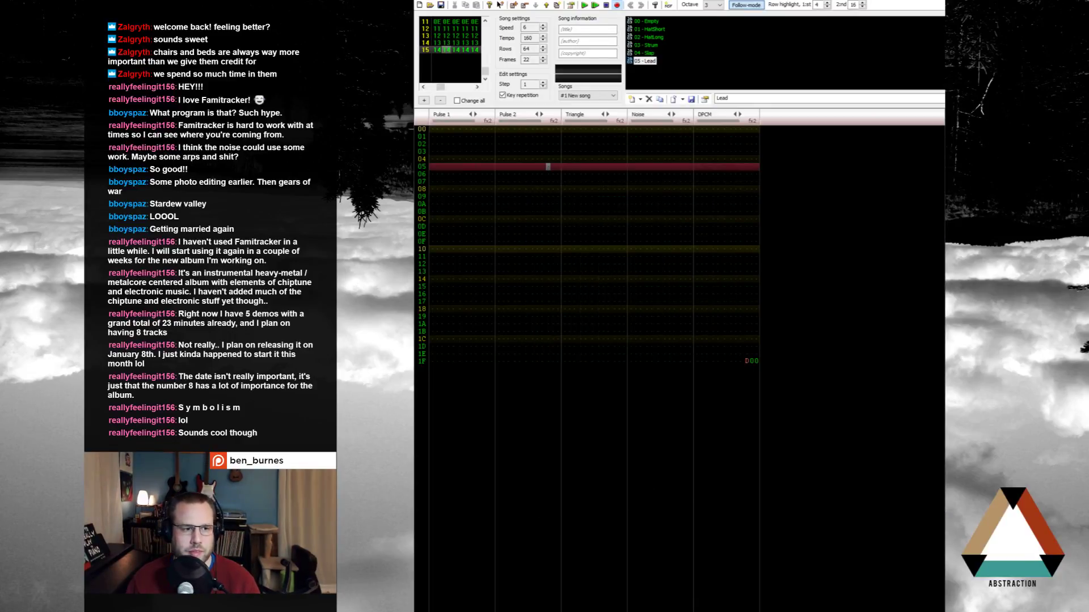
Step: Play the exported 01 - Start_v5 file in the media player to check its total length, and close the player
key(space)
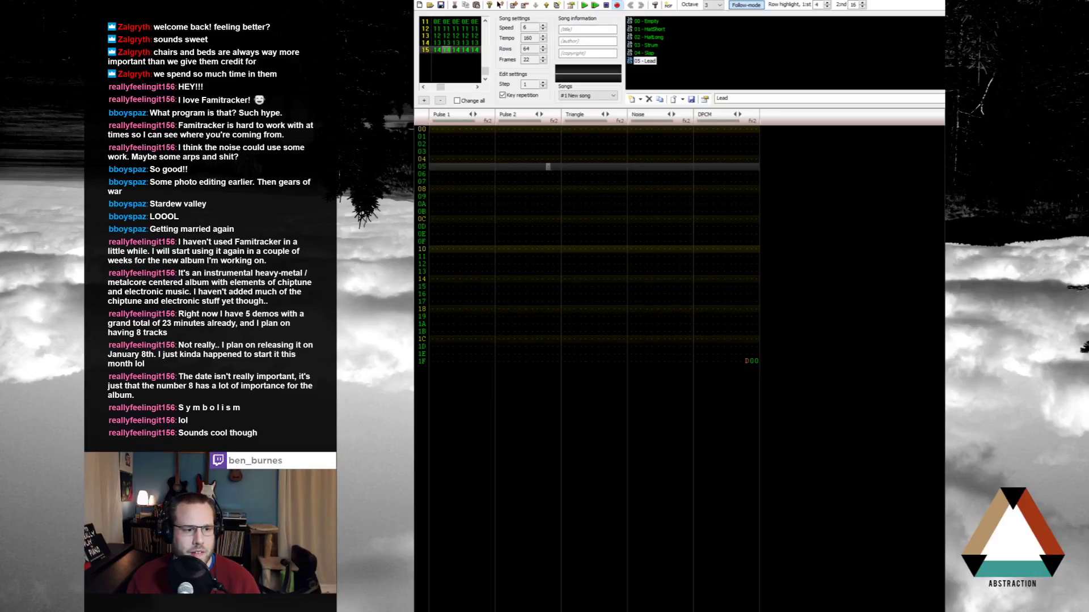
key(super)
key(super)
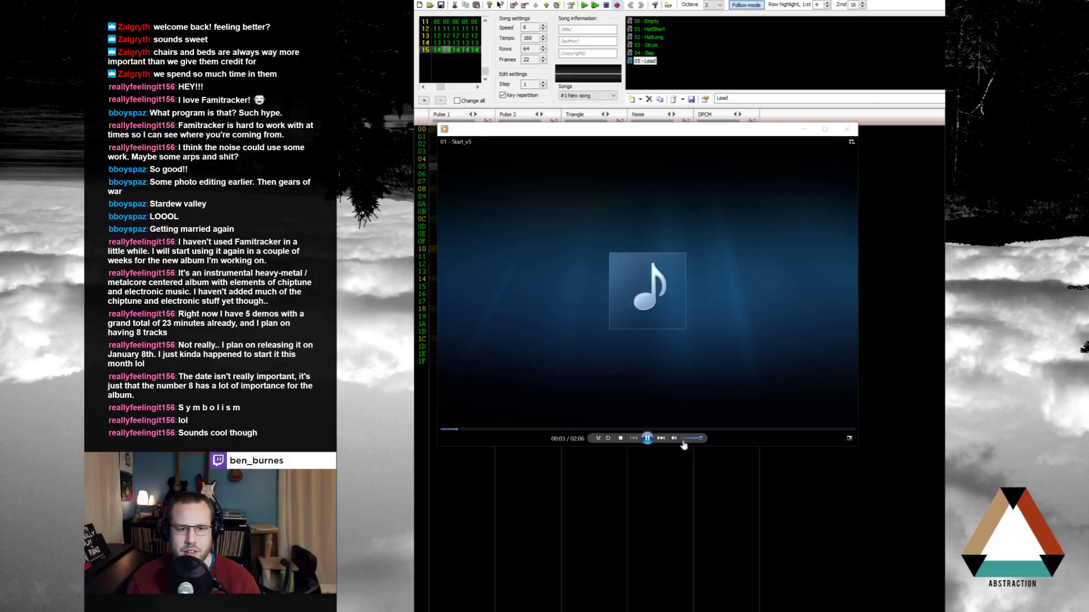
click(847, 129)
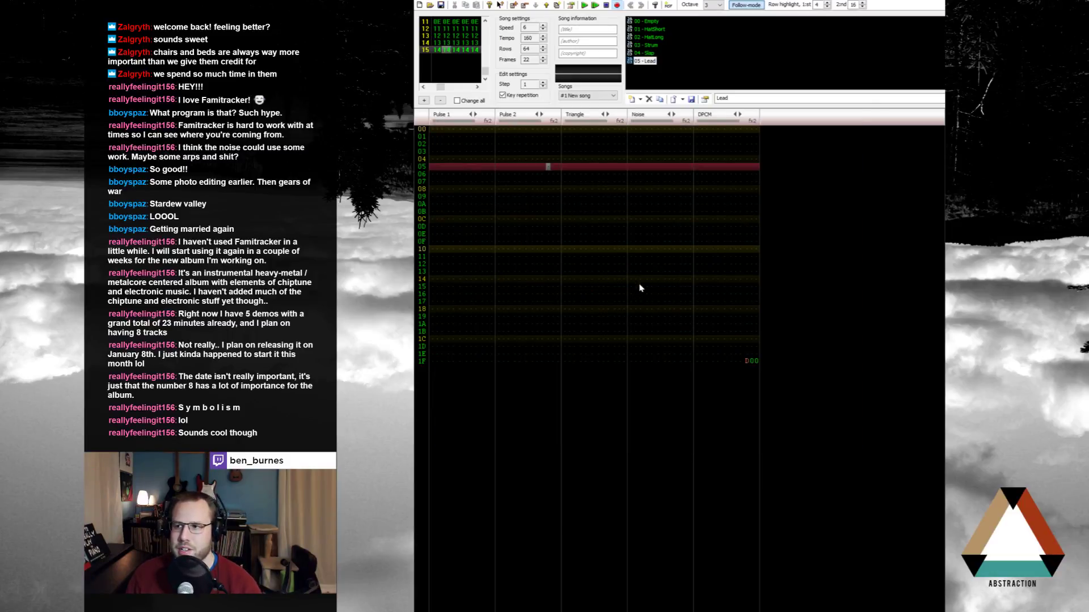
Step: Copy the Pulse 2, Triangle and Noise parts of frame 0D into frame 0E from row 00
scroll(638, 290, up, 18)
scroll(638, 290, up, 20)
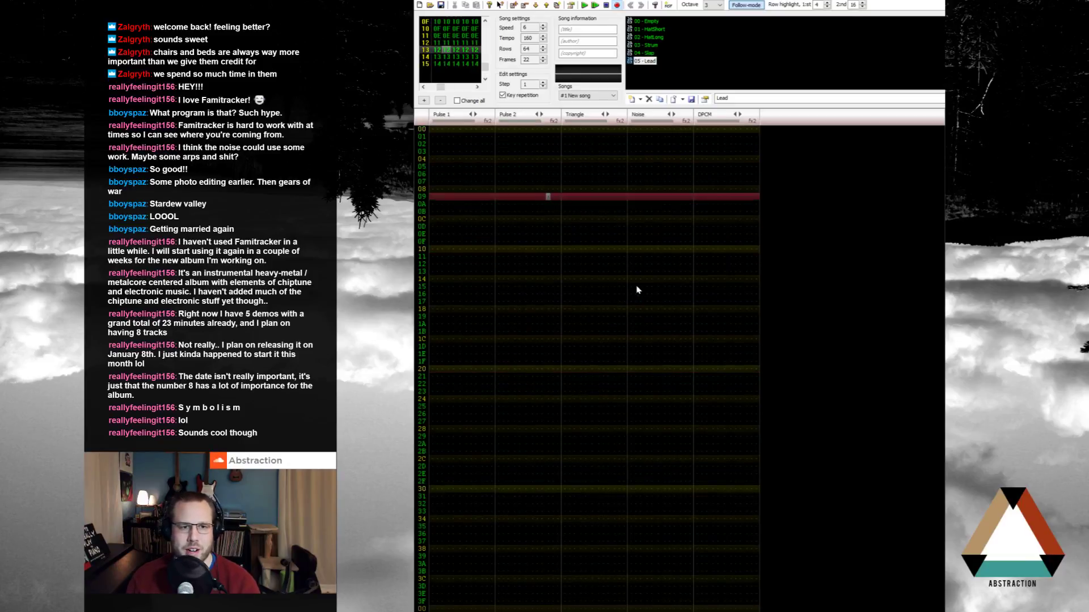
scroll(638, 290, up, 20)
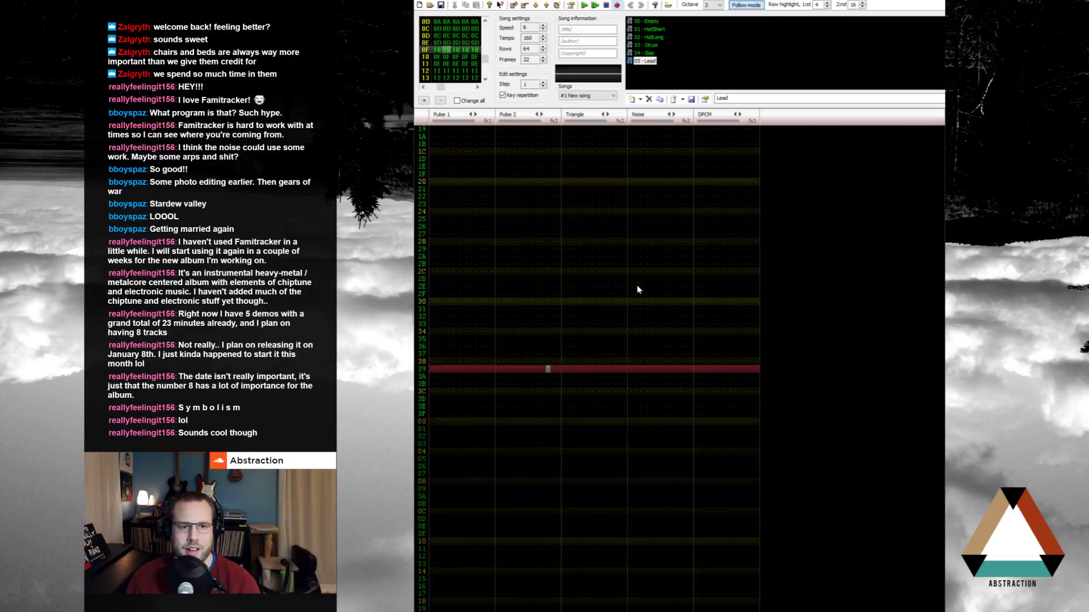
scroll(638, 290, up, 16)
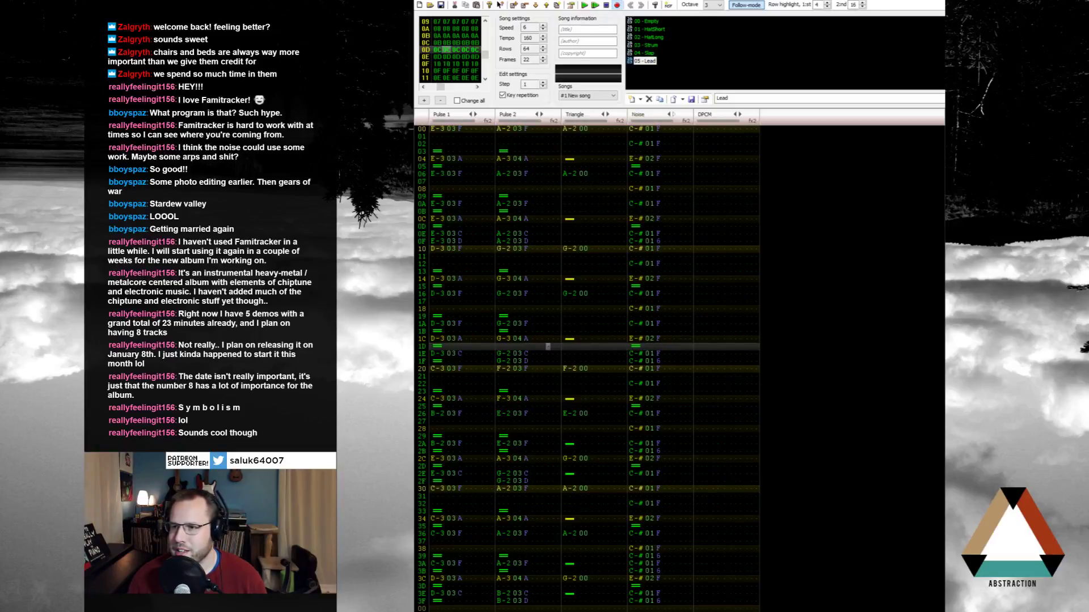
key(space)
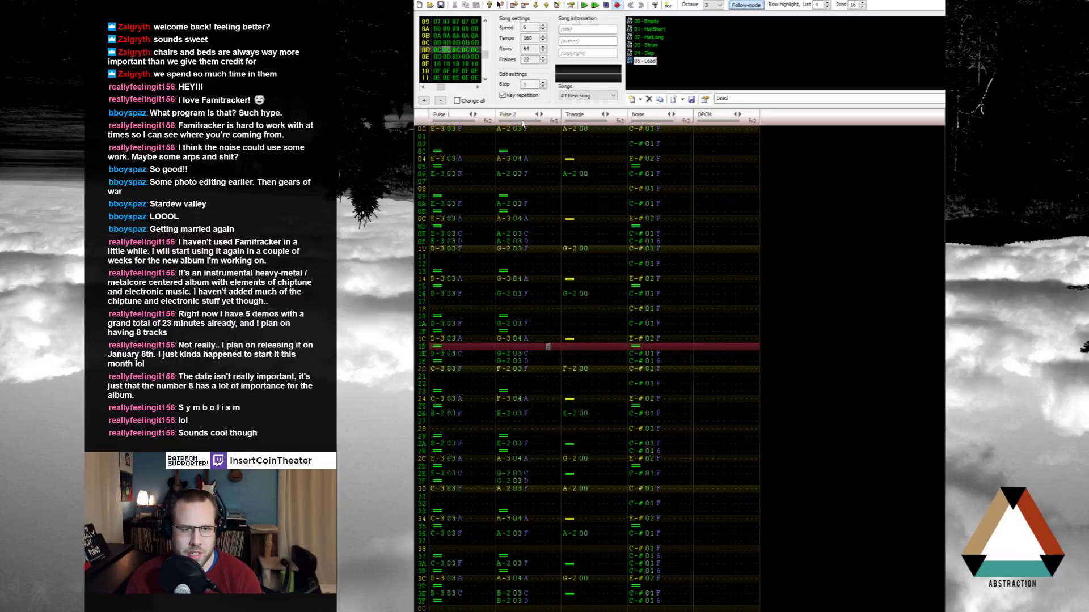
click(440, 130)
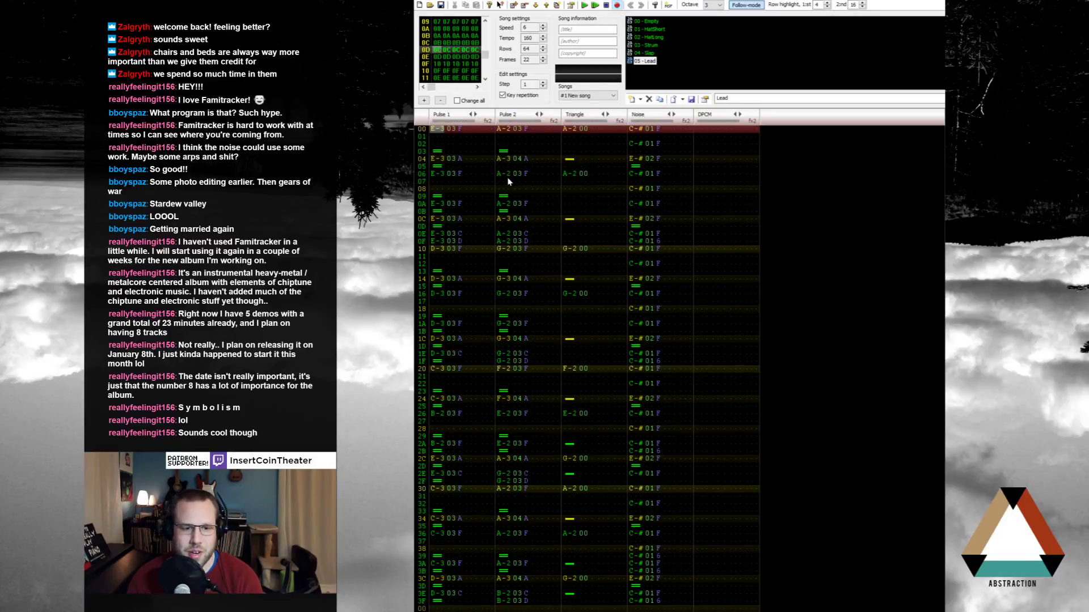
click(505, 143)
drag(506, 135, 684, 597)
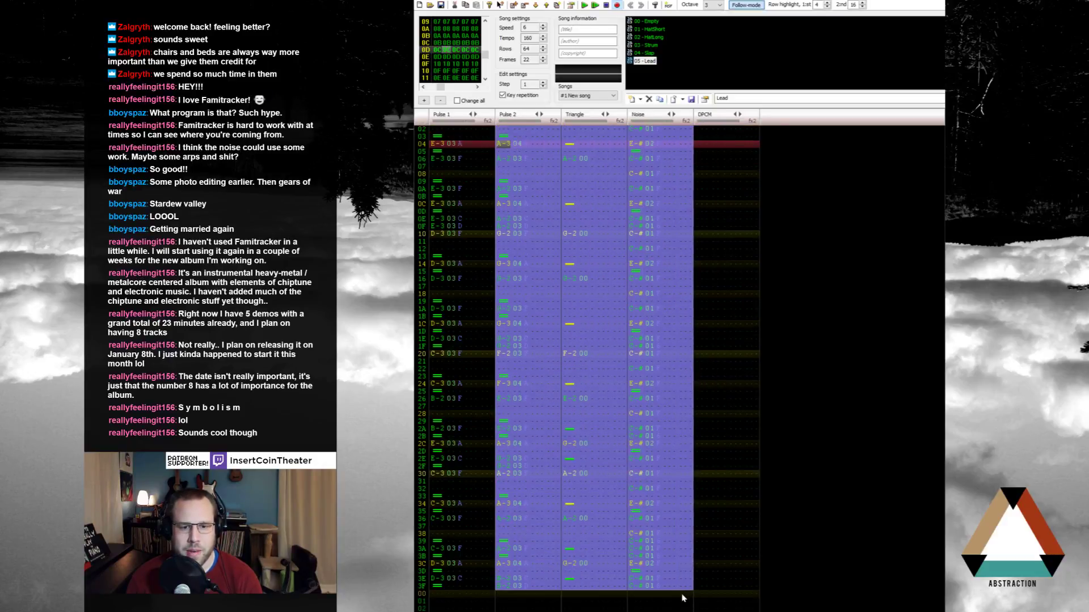
scroll(700, 510, down, 16)
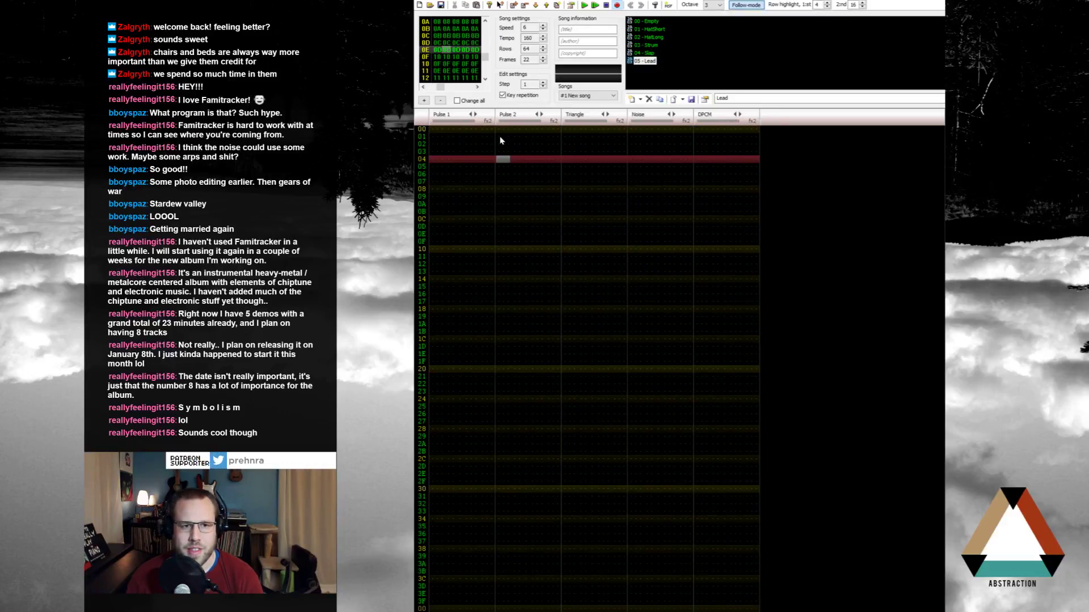
click(504, 133)
key(ctrl+v)
Step: Enter lead notes A-3, C-4 and E-4 at rows 00, 03 and 06 of Pulse 1 in frame 0E
click(436, 133)
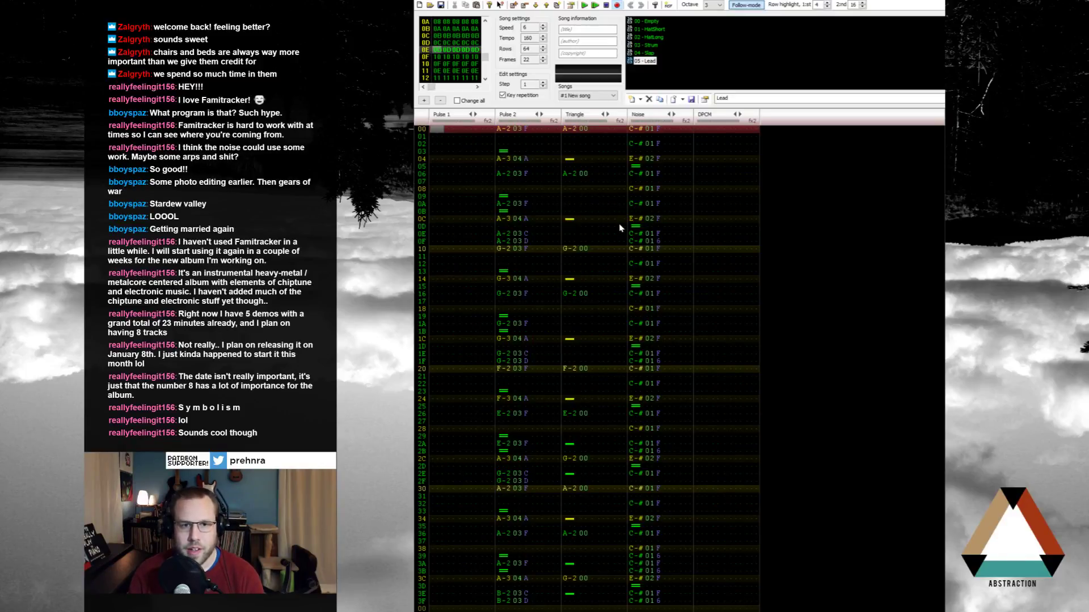
key(n)
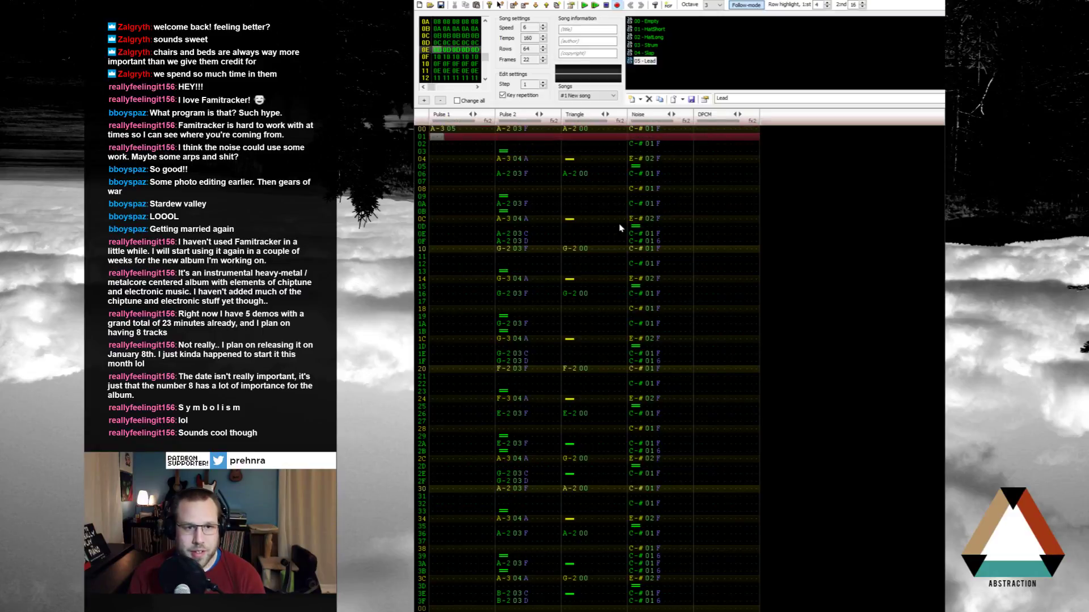
key(Delete)
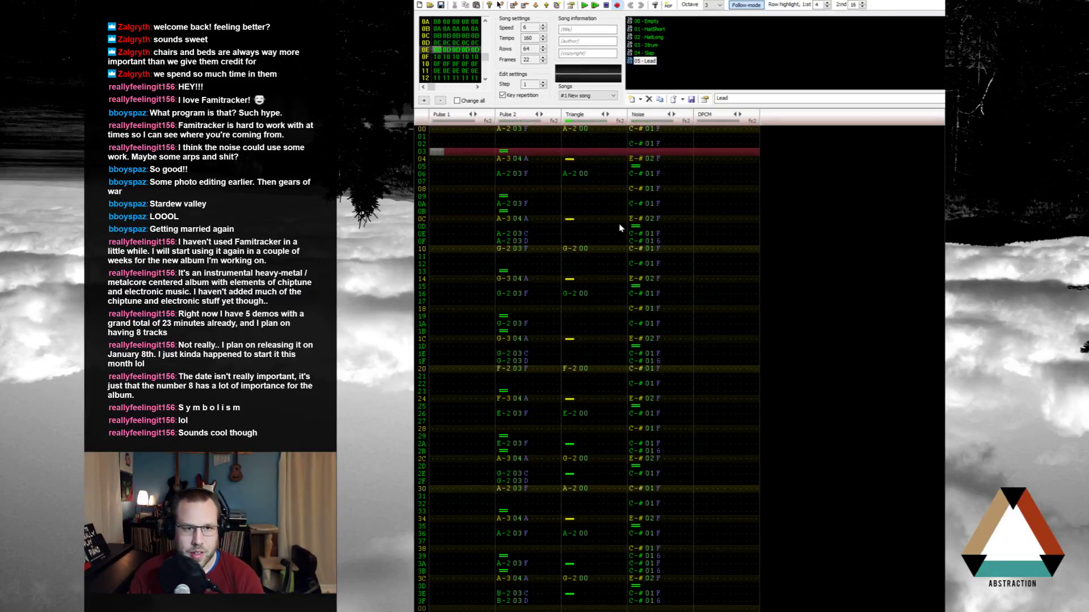
key(n)
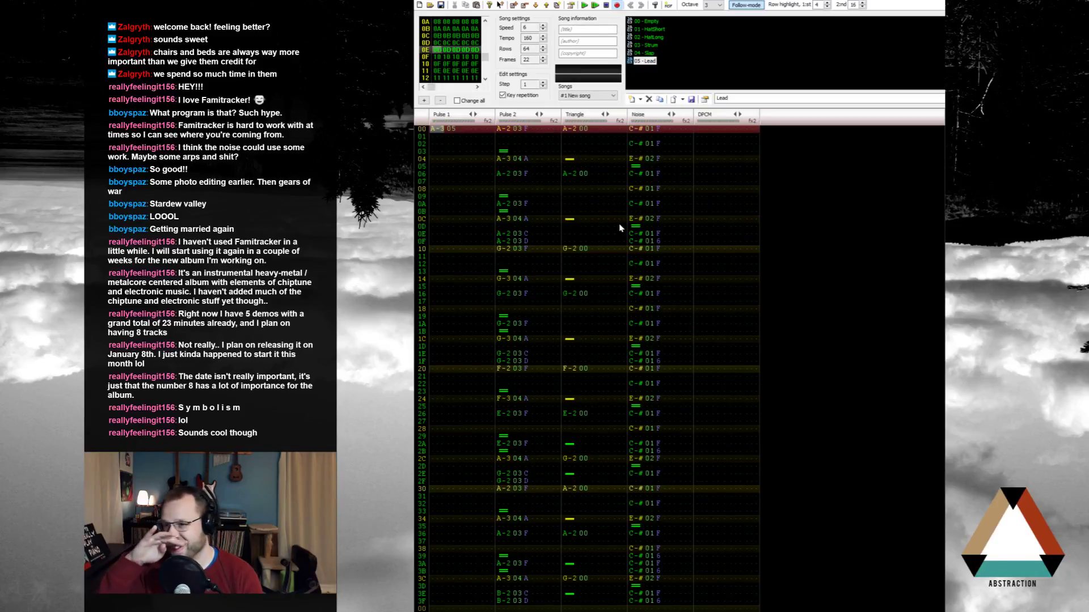
key(Down)
key(Down)
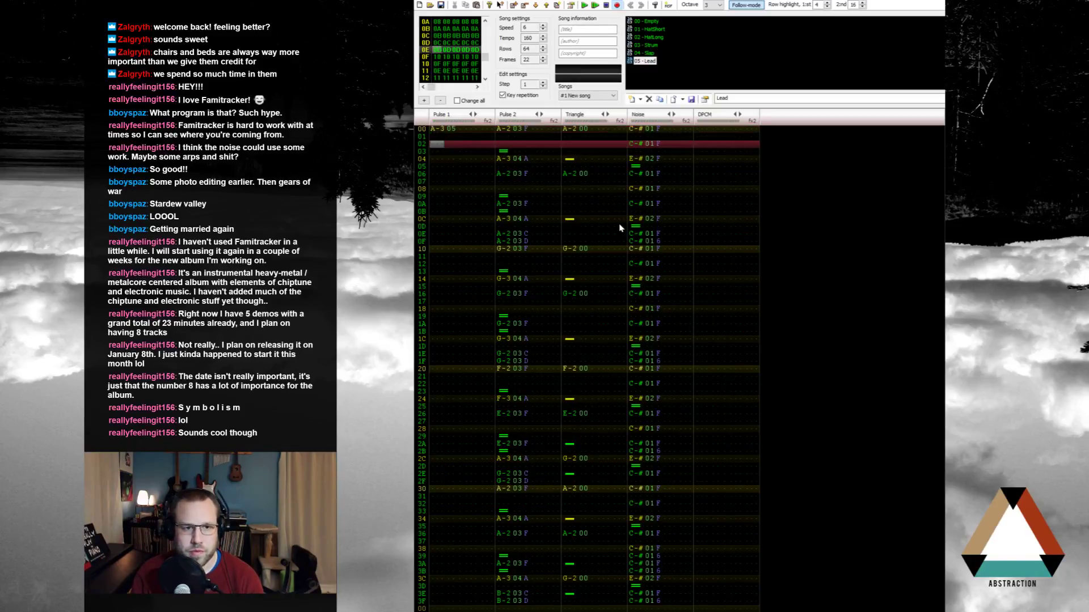
key(Down)
key(q)
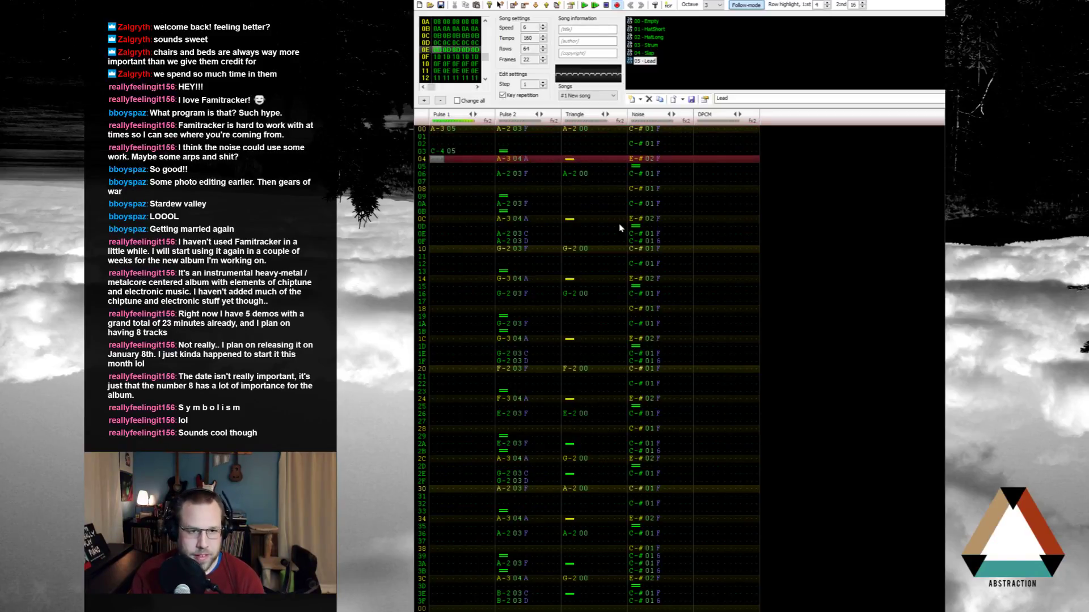
key(Down)
key(Down)
key(e)
Step: Add note releases at rows 01, 04 and 07 of Pulse 1, directly after each lead note
key(Up)
key(Up)
key(Up)
key(Up)
key(Up)
key(Up)
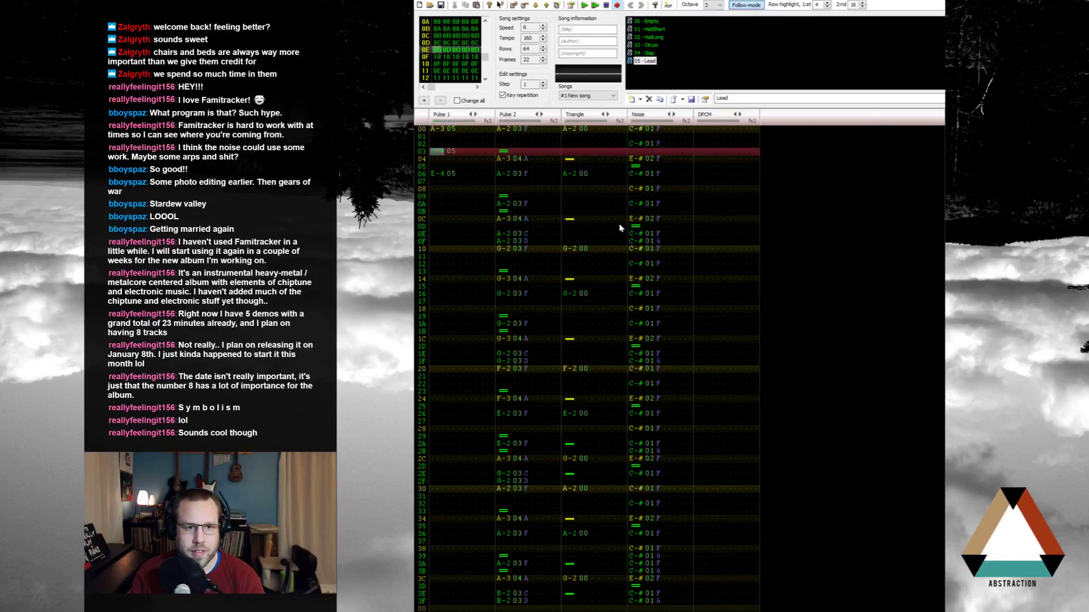
key(backslash)
key(Down)
key(Down)
key(backslash)
key(Down)
key(Down)
key(backslash)
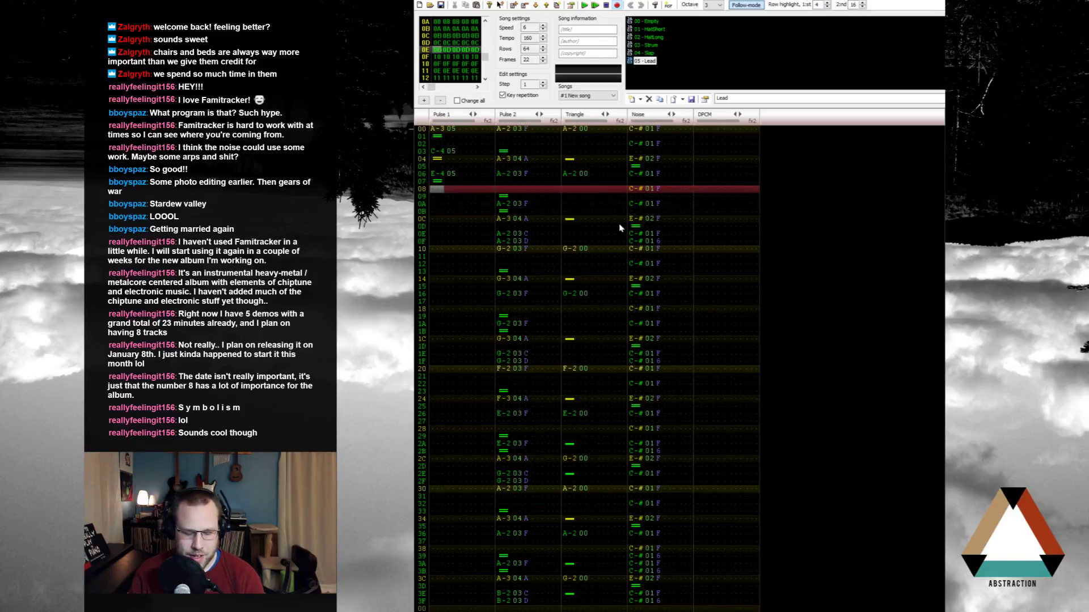
Step: Continue the Pulse 1 lead with B-4, C-5 and A-4 at rows 08, 0C and 0E, adding releases at 0B and 0F, and play the phrase
key(u)
key(Down)
key(Down)
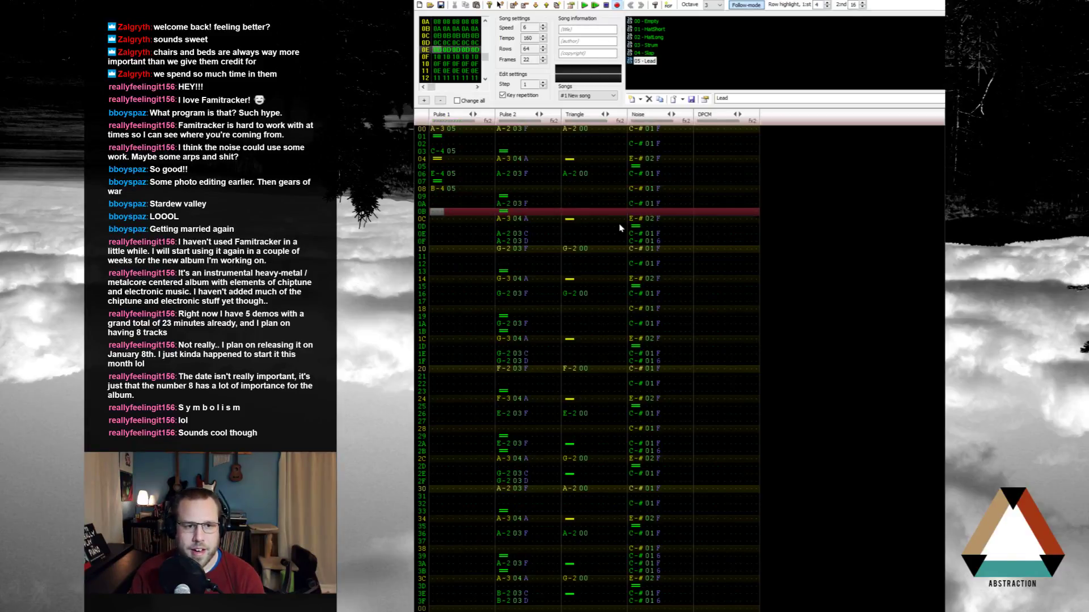
key(backslash)
key(i)
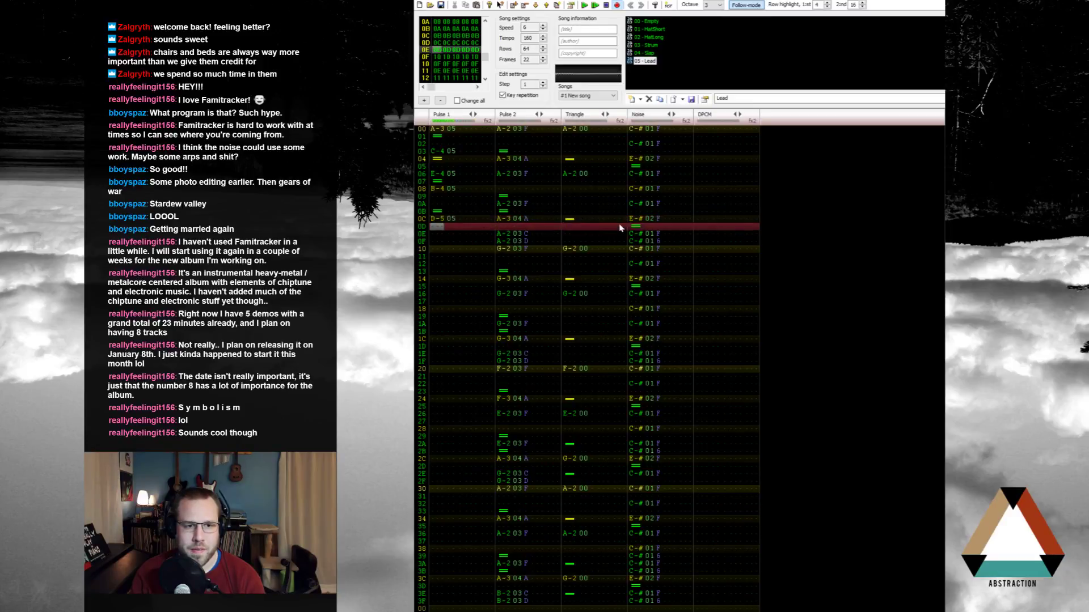
key(Down)
key(y)
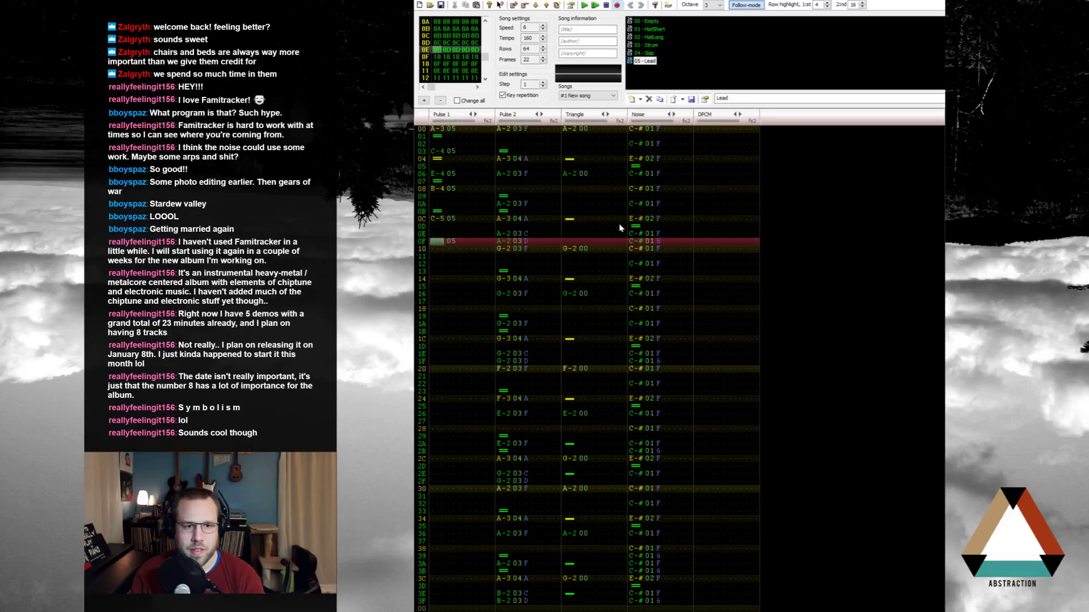
key(Down)
key(Up)
key(backslash)
key(Return)
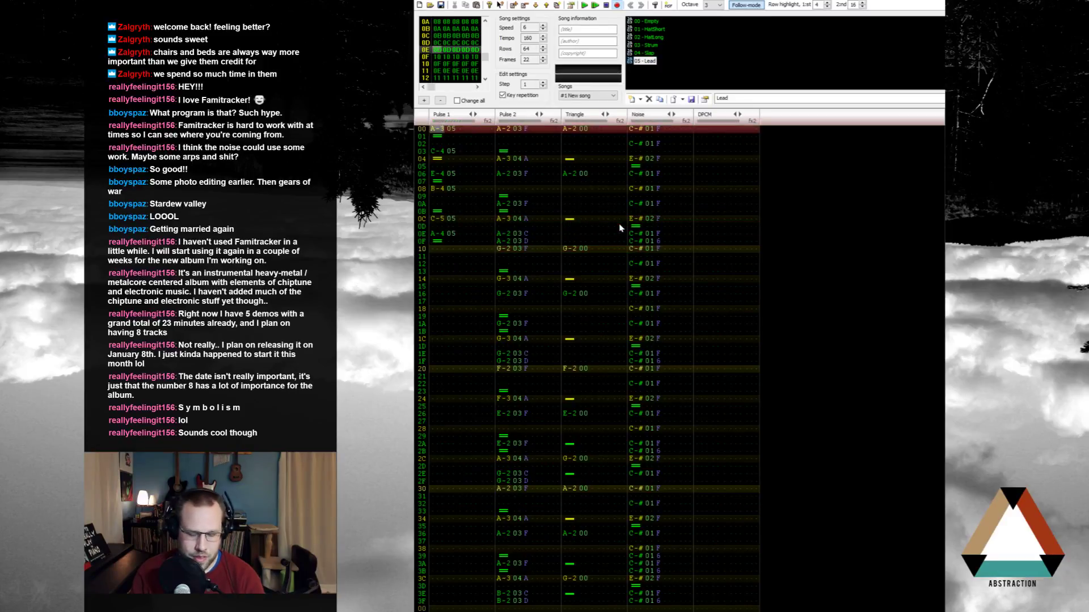
key(Return)
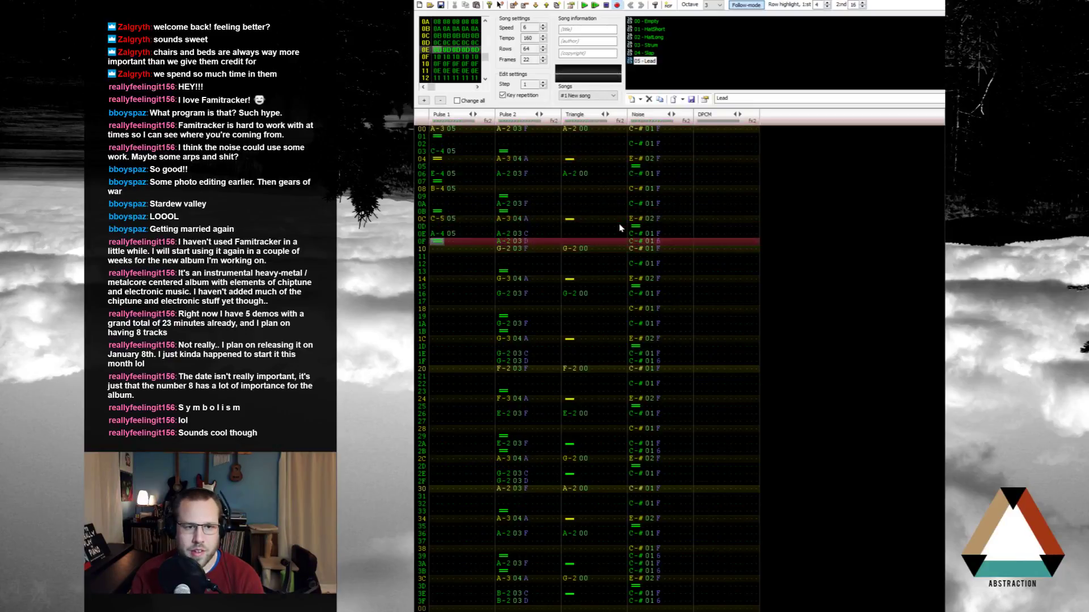
Step: Shorten B-4 and C-5 in Pulse 1 with releases at rows 09 and 0D, clearing the surplus releases at 0A and 0B
key(Up)
key(Up)
key(Up)
key(Up)
key(Up)
key(Up)
key(backslash)
key(Up)
key(Up)
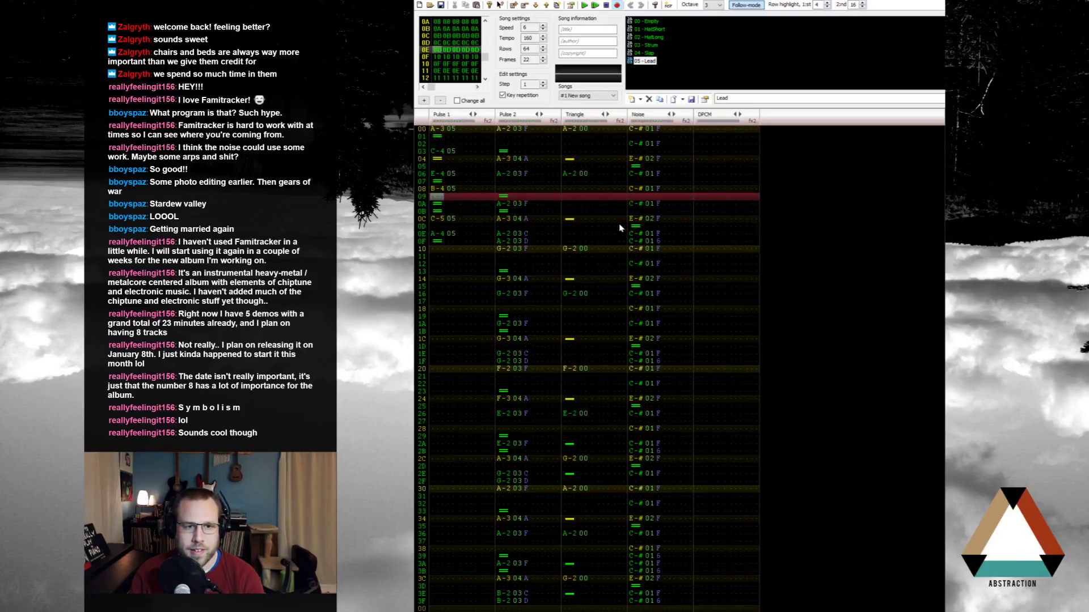
key(backslash)
key(Delete)
key(Down)
key(Down)
key(backslash)
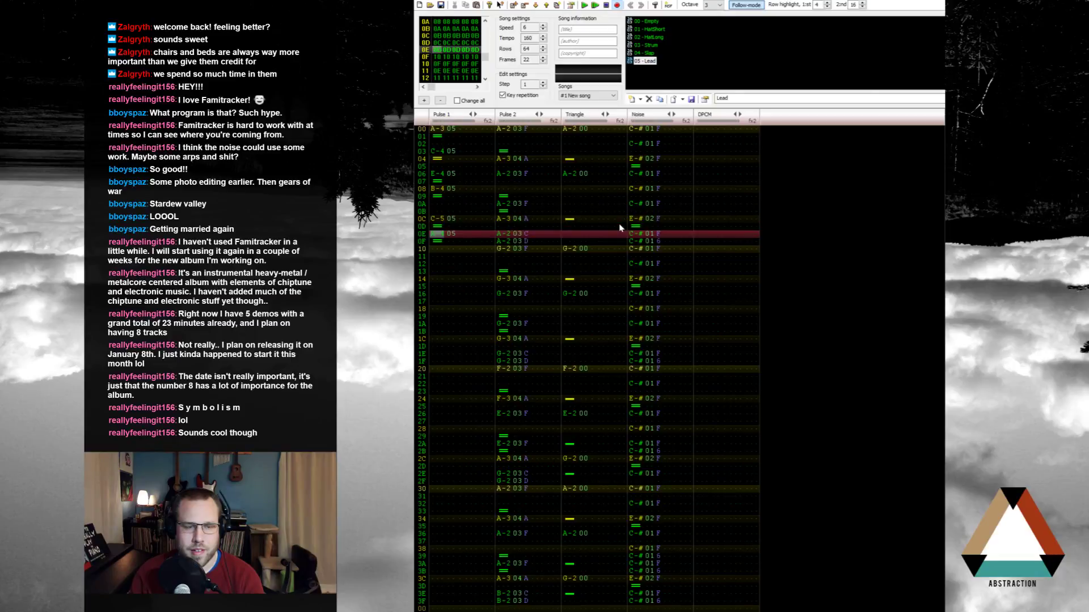
Step: Move the C-5 note and its release up one row to rows 0B and 0C of Pulse 1
key(Up)
drag(437, 225, 449, 218)
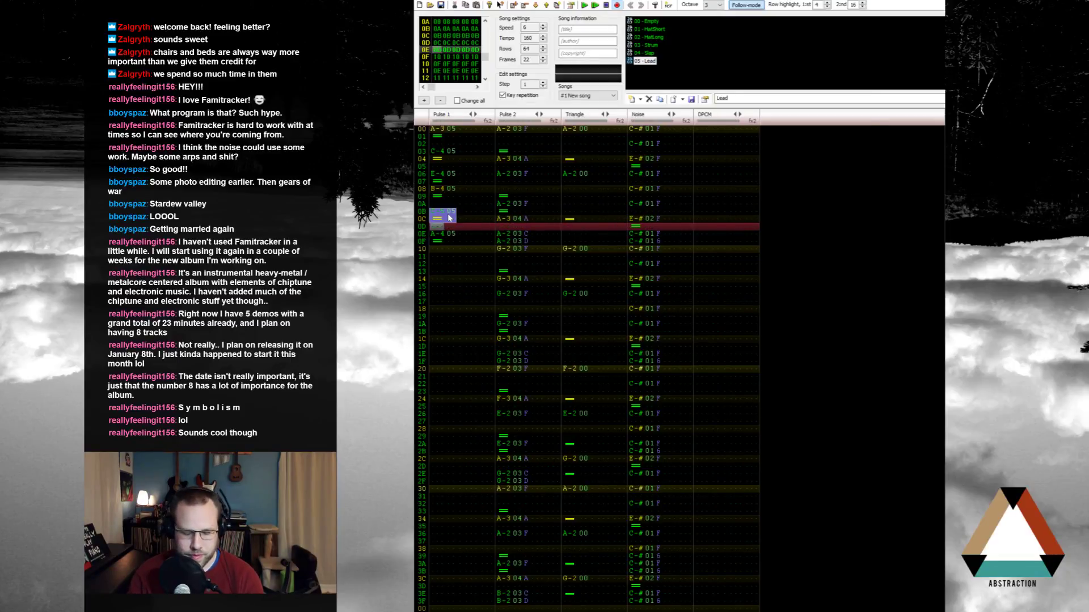
Step: Play the lead phrase, and copy rows 00 to 0F of Pulse 1 to row 10
key(Return)
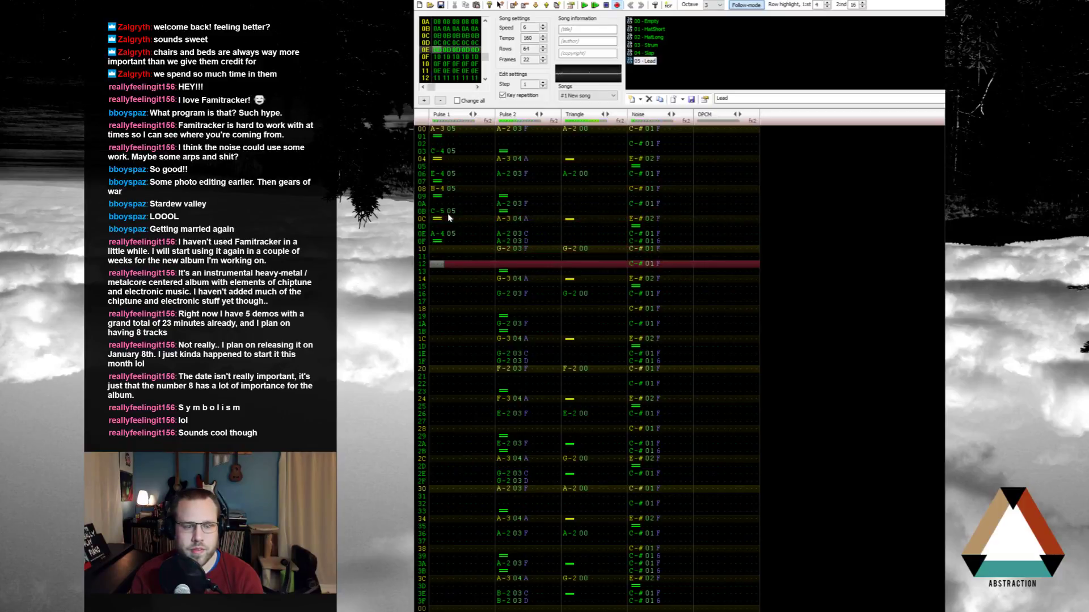
drag(441, 129, 452, 239)
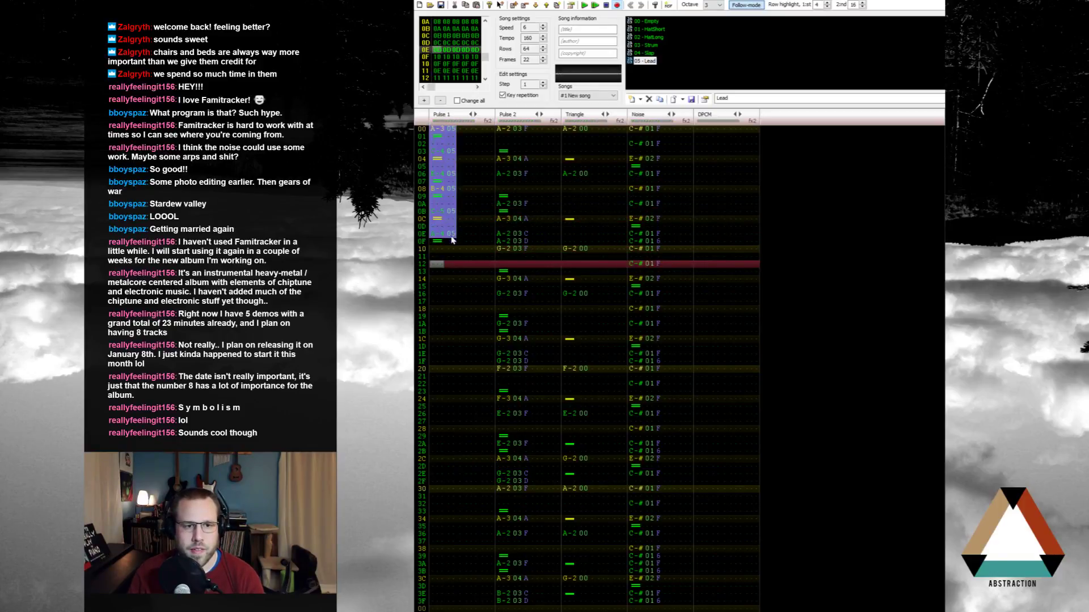
key(ctrl+c)
click(445, 249)
key(ctrl+v)
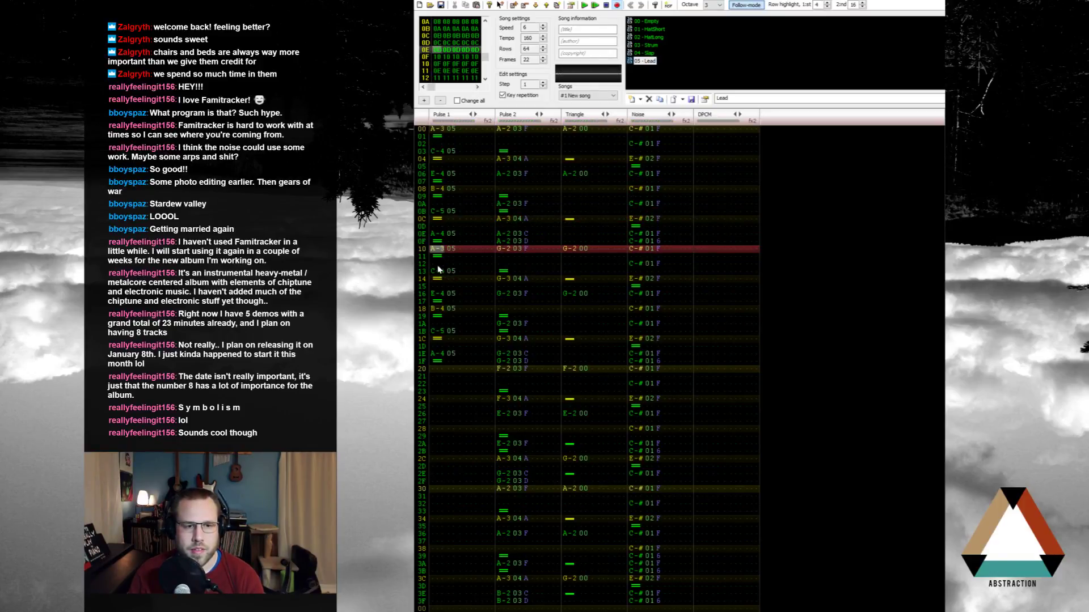
Step: Add an A-3 note at row 12 of Pulse 1, directly before the C-4, and play the phrase
click(438, 265)
key(n)
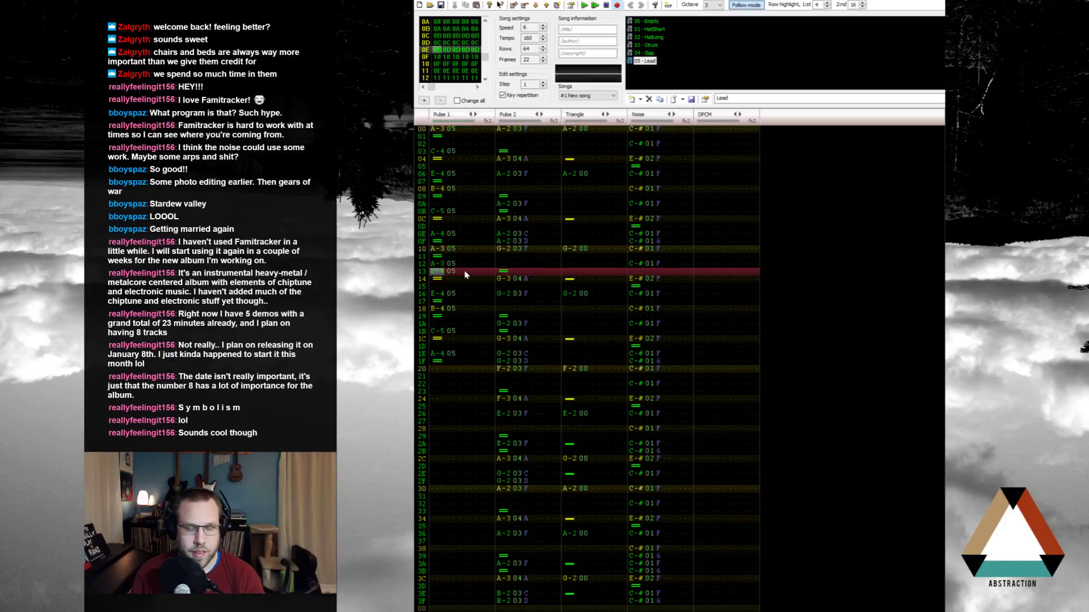
key(q)
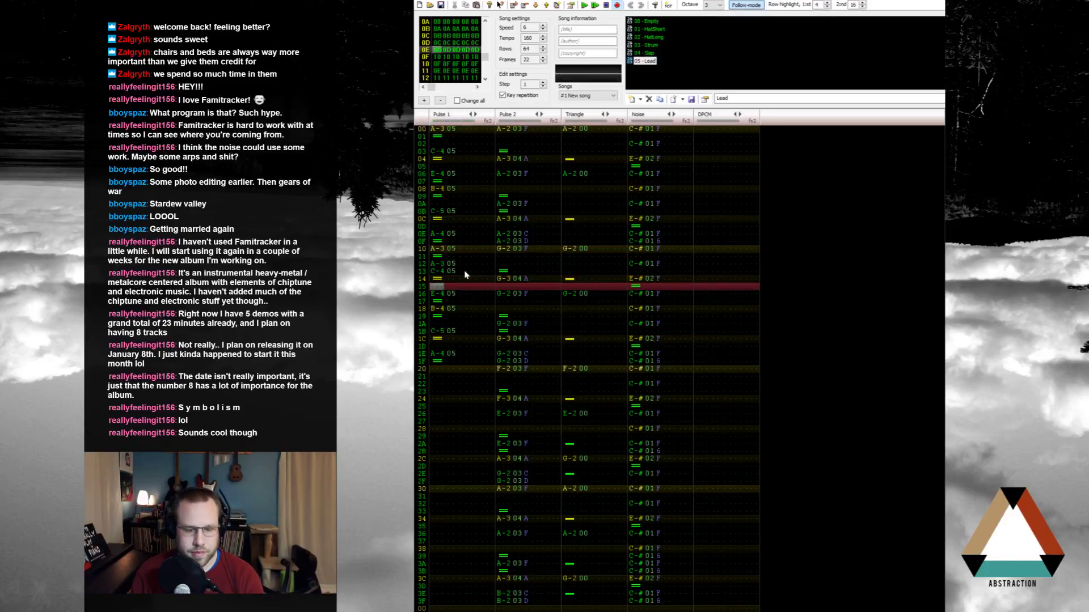
key(Return)
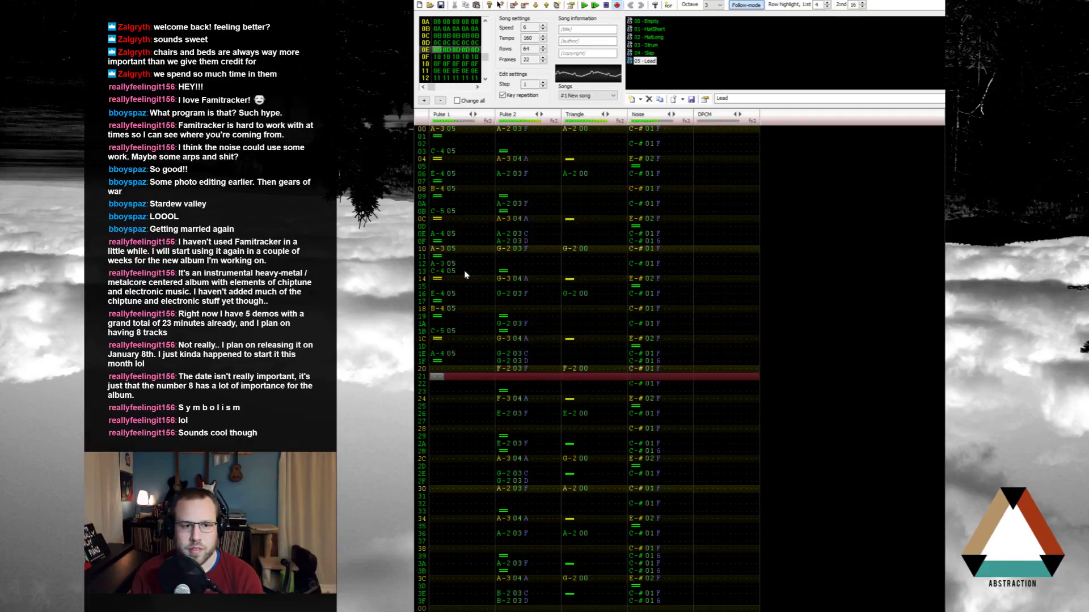
Step: Paste the copied lead phrase again at row 20 of Pulse 1
click(442, 363)
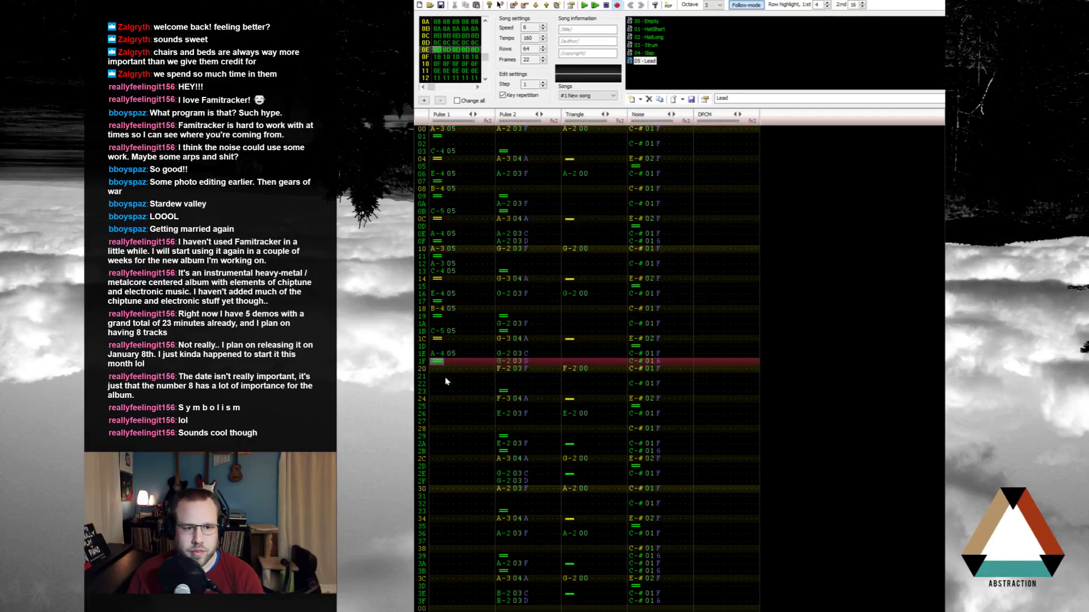
click(441, 370)
key(ctrl+v)
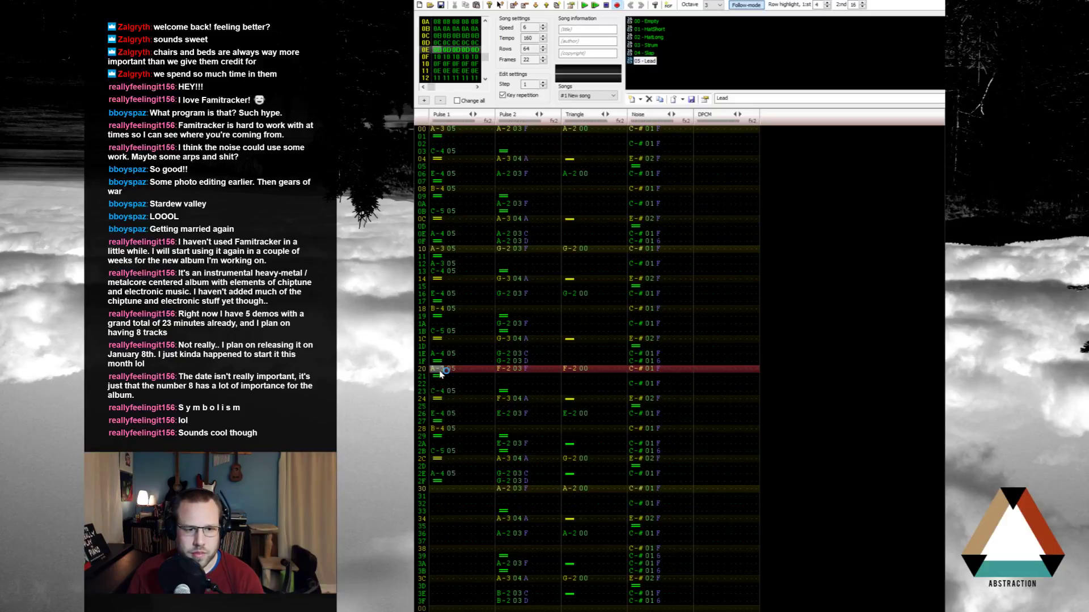
Step: Try E-4, G-4 and A-4 at rows 28, 2B and 2E of Pulse 1 as the phrase's ending
click(441, 415)
click(442, 421)
click(443, 430)
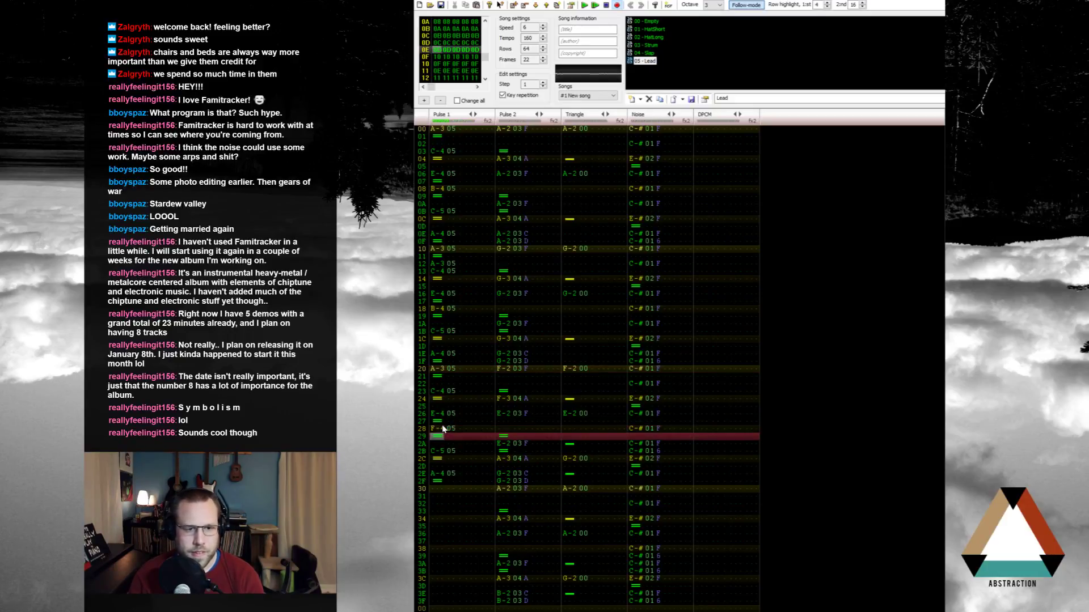
key(e)
key(Down)
key(Down)
key(t)
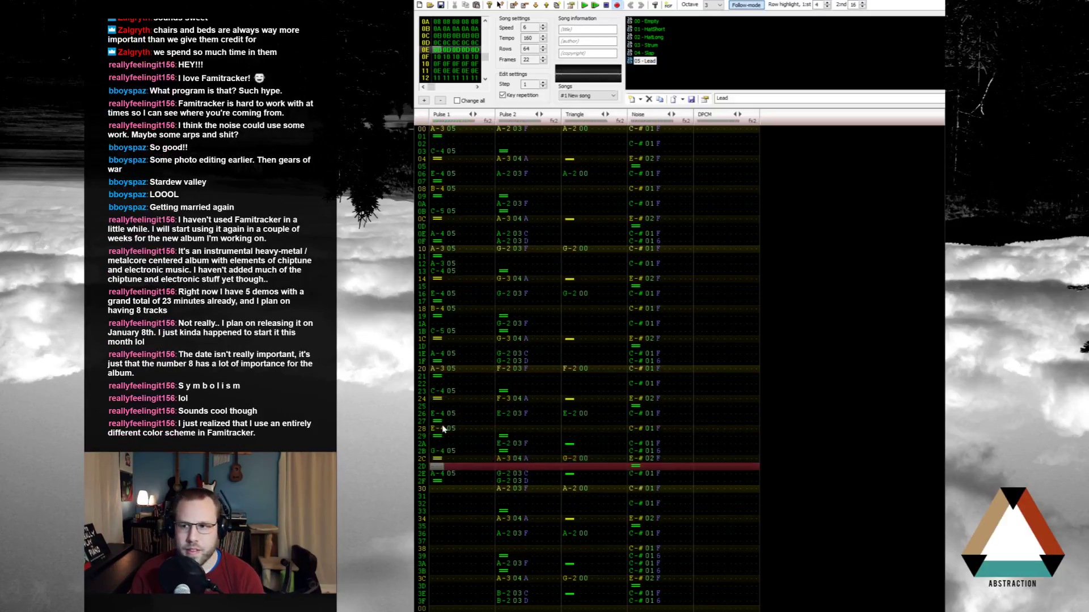
key(Down)
key(y)
key(Up)
key(Down)
key(Down)
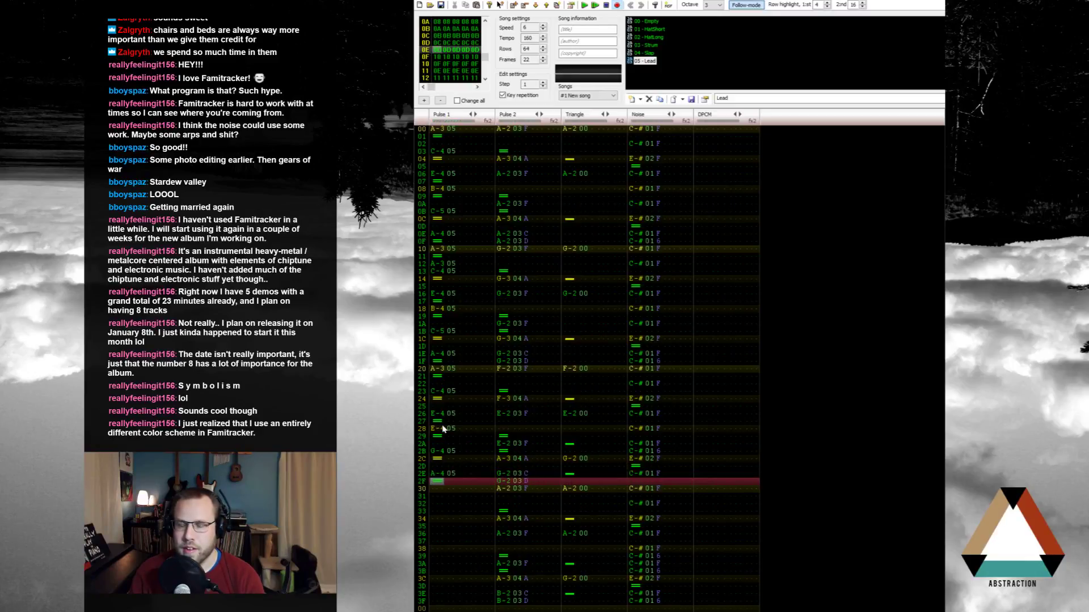
key(Up)
key(y)
key(Home)
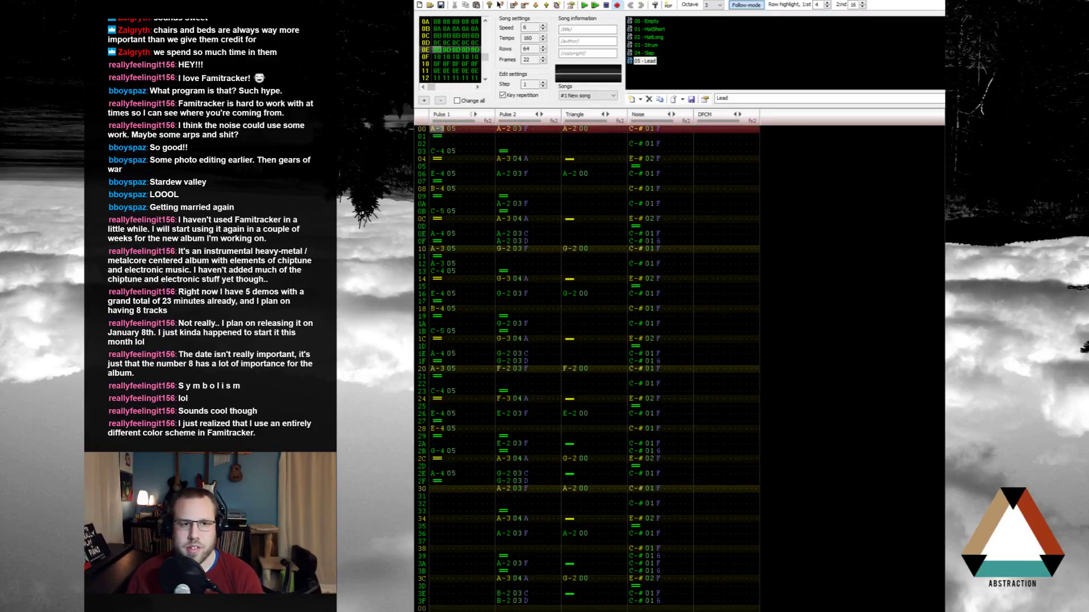
Step: Preview the Default, Monochrome, Renoise and White color schemes in the appearance configuration and close it without applying any
click(422, 2)
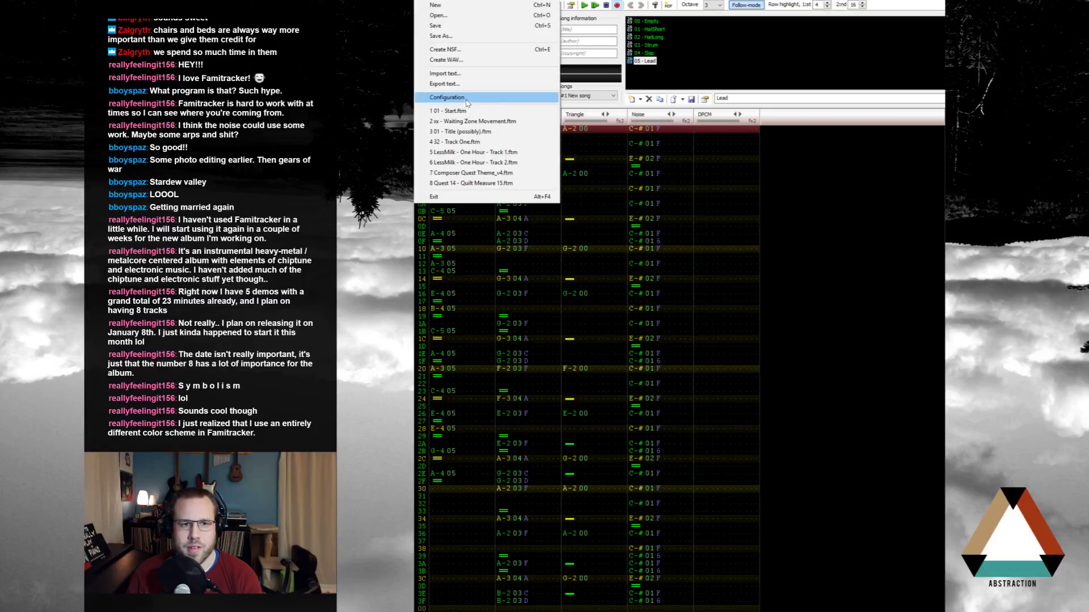
click(447, 97)
click(639, 242)
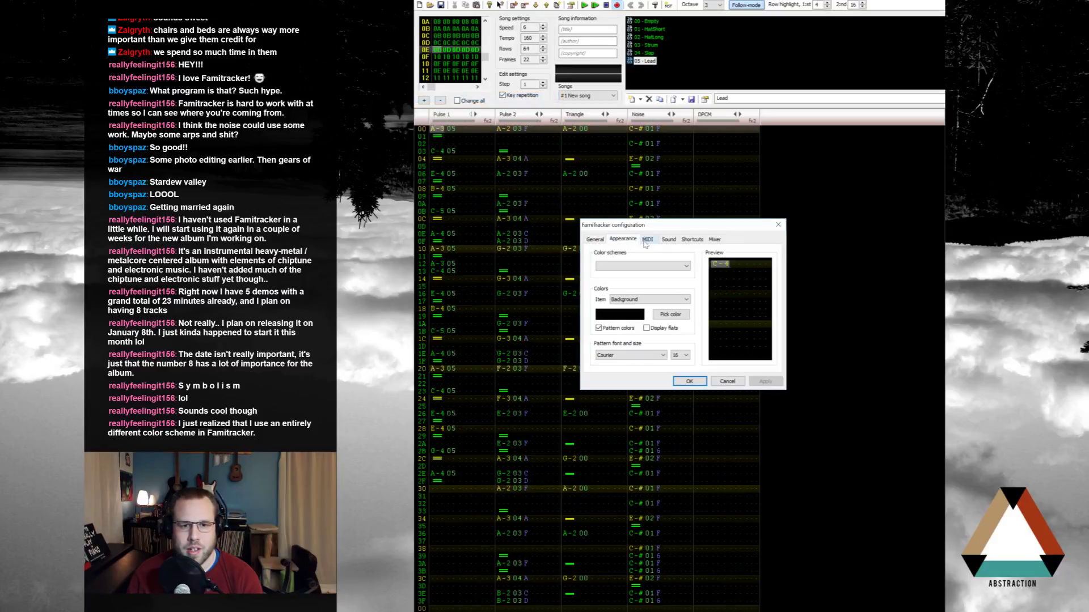
click(675, 268)
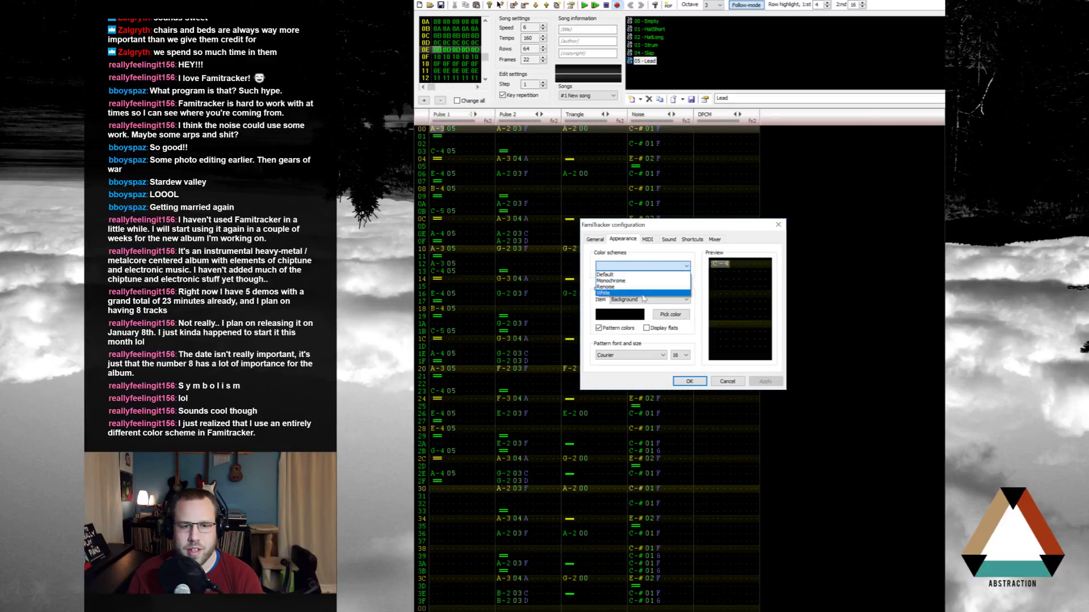
click(644, 274)
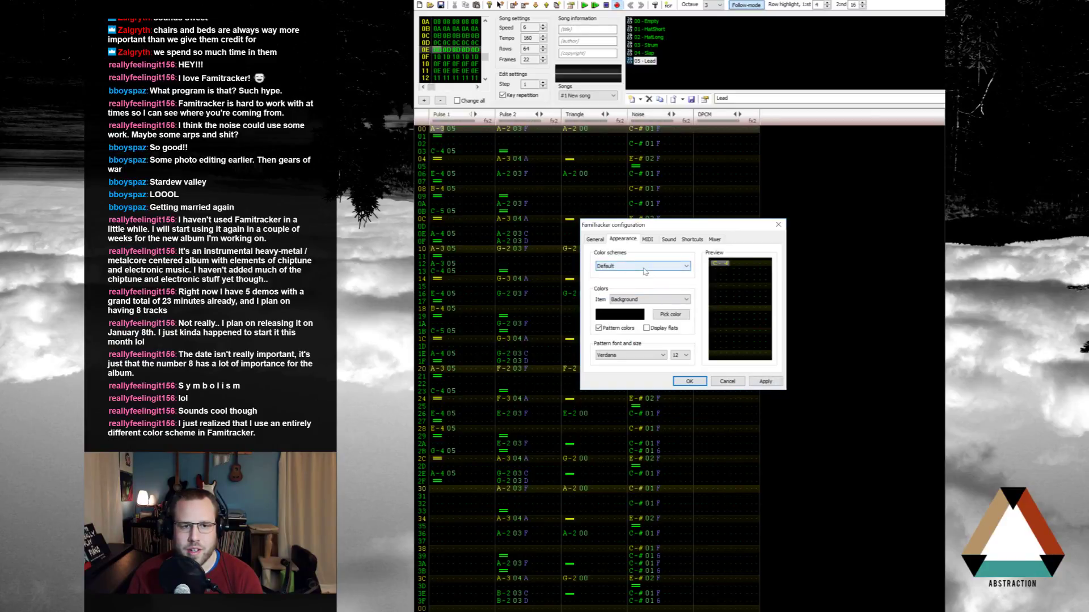
click(645, 267)
click(645, 274)
click(646, 268)
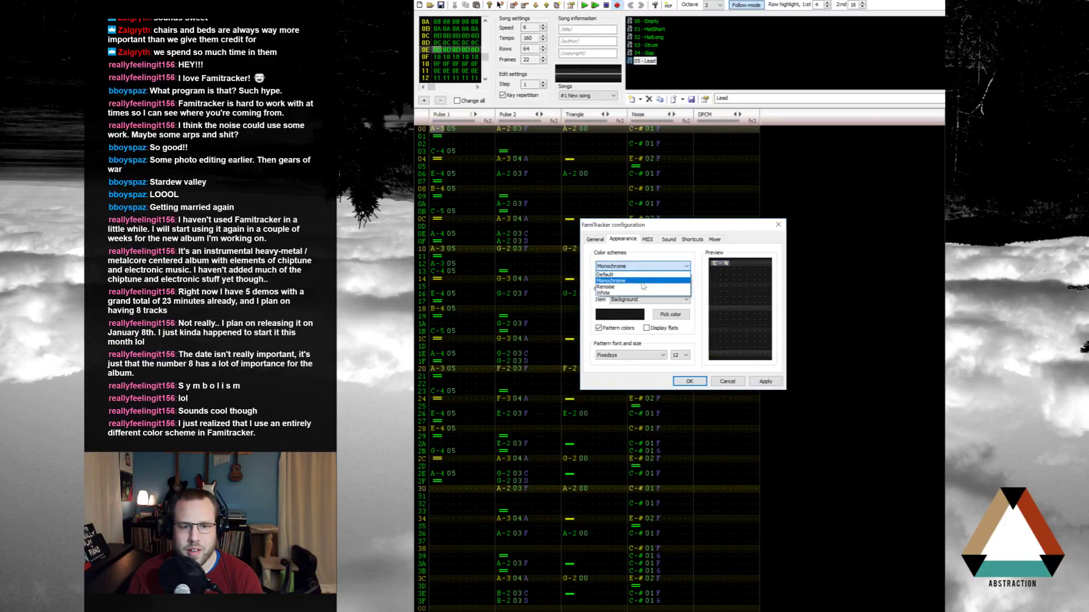
click(645, 287)
click(645, 267)
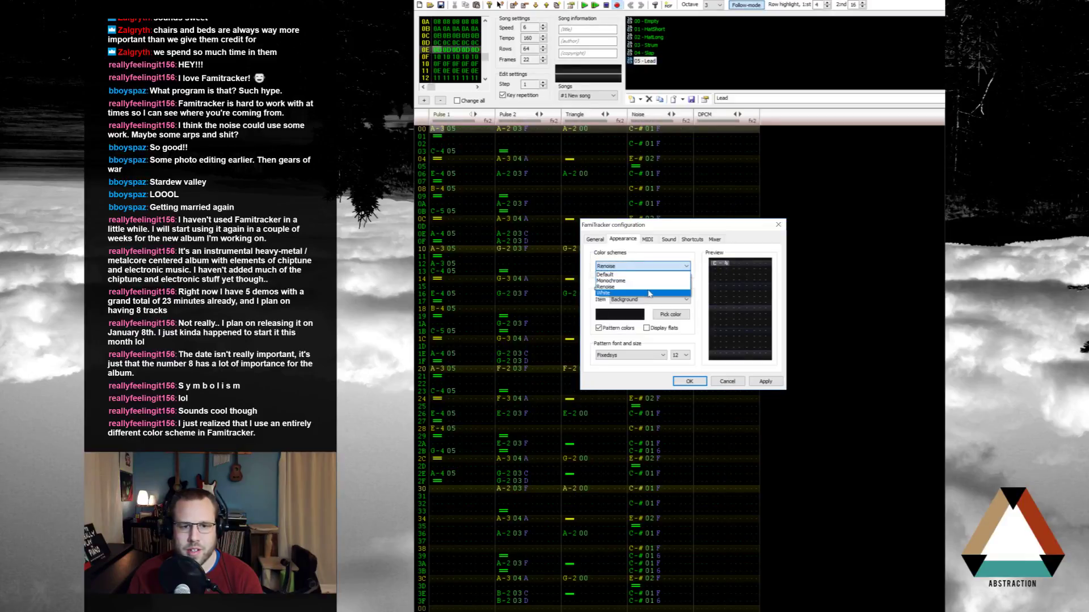
click(645, 292)
click(651, 267)
click(651, 274)
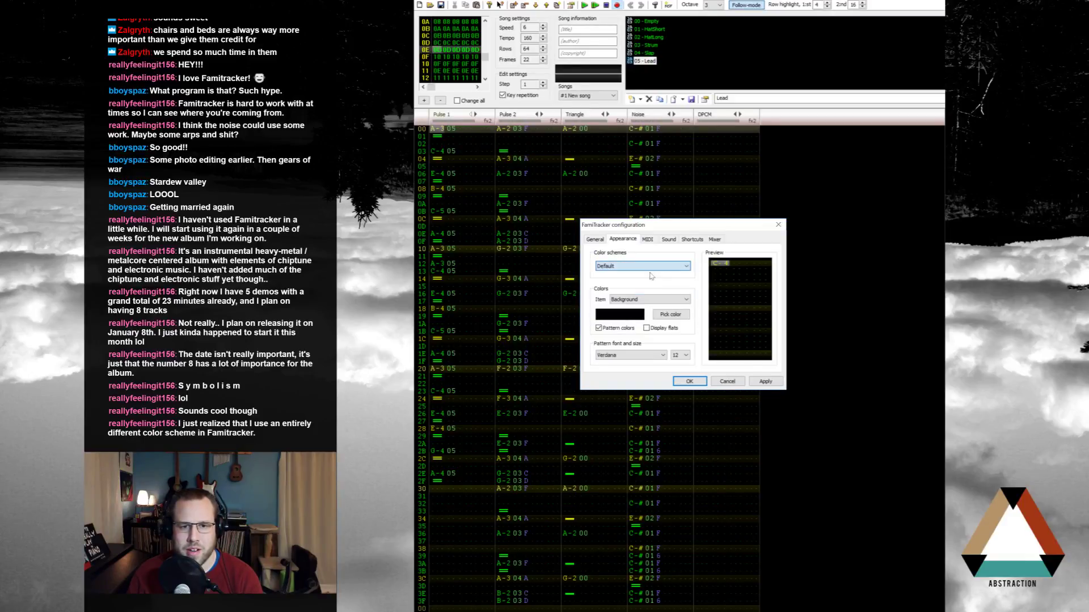
click(728, 385)
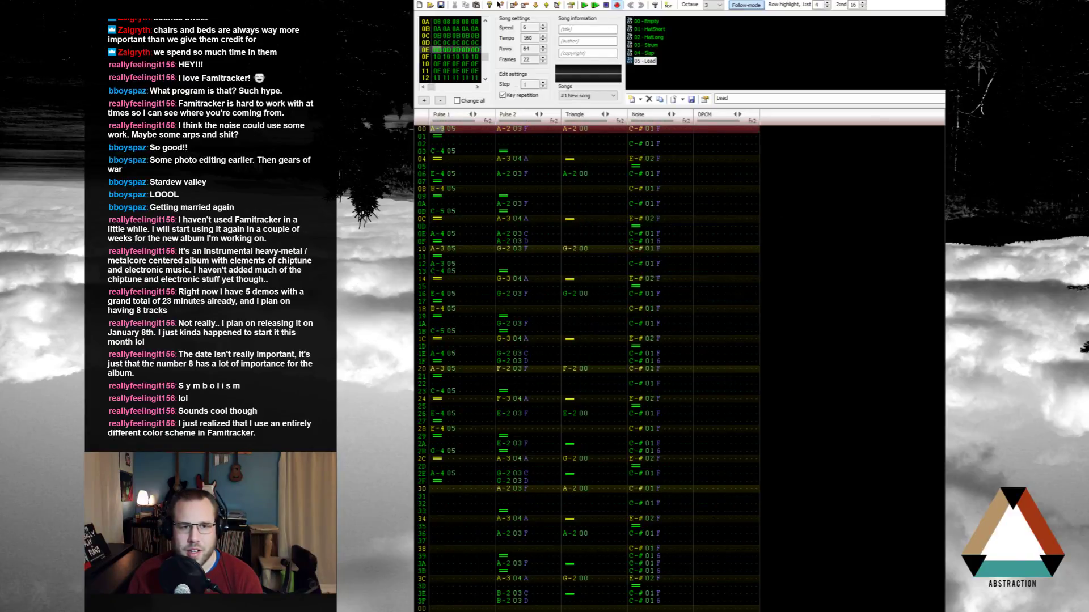
Step: Set the pattern font size to 14 in the appearance configuration
click(424, 1)
click(448, 90)
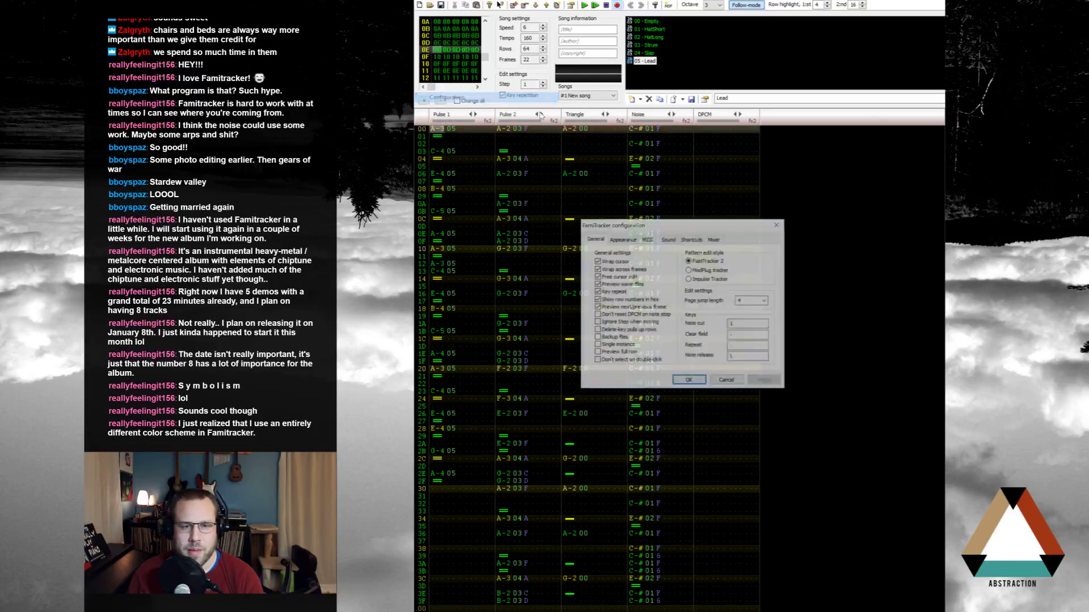
click(627, 243)
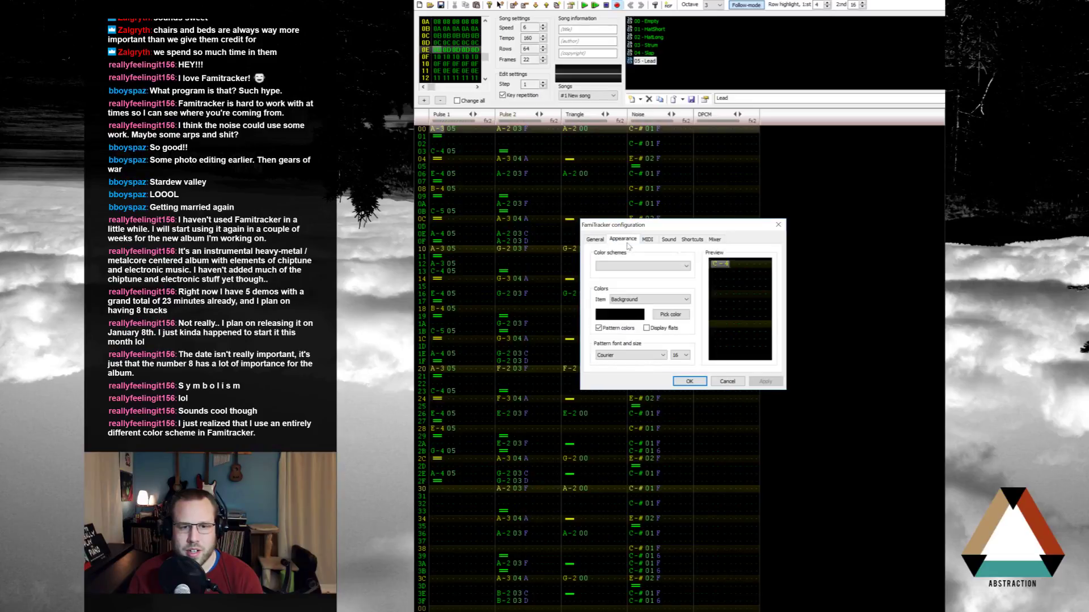
click(685, 355)
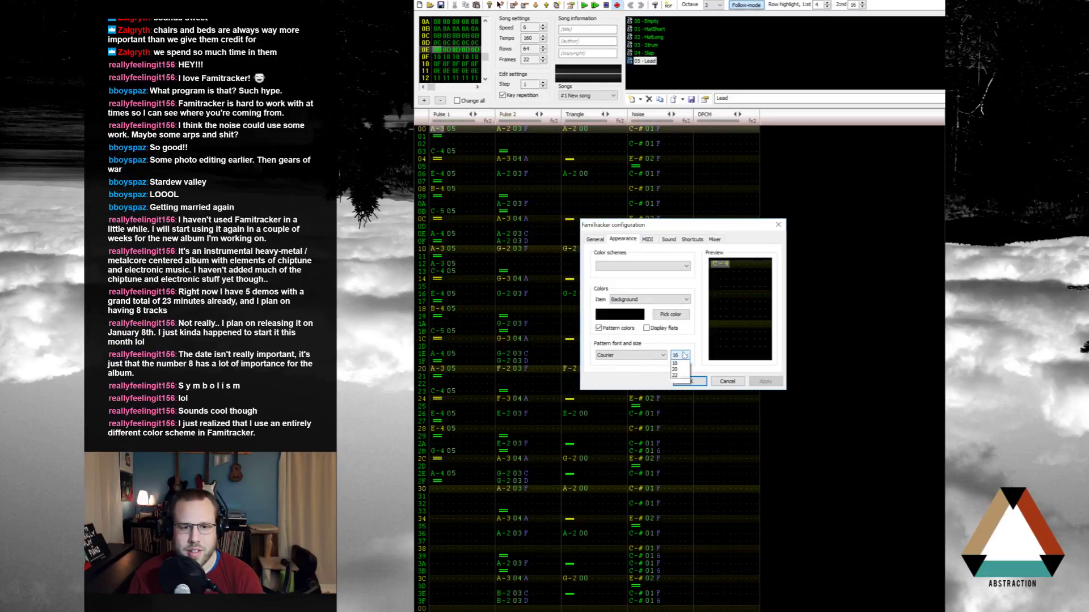
click(680, 373)
click(689, 382)
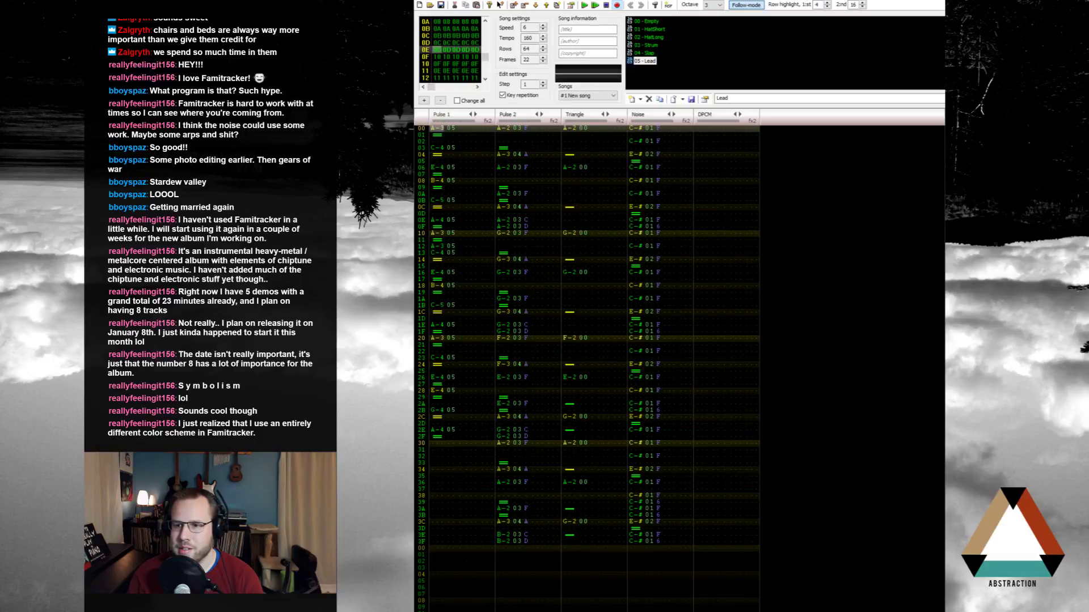
Step: Restore the pattern font size to 16 in the appearance configuration
click(424, 1)
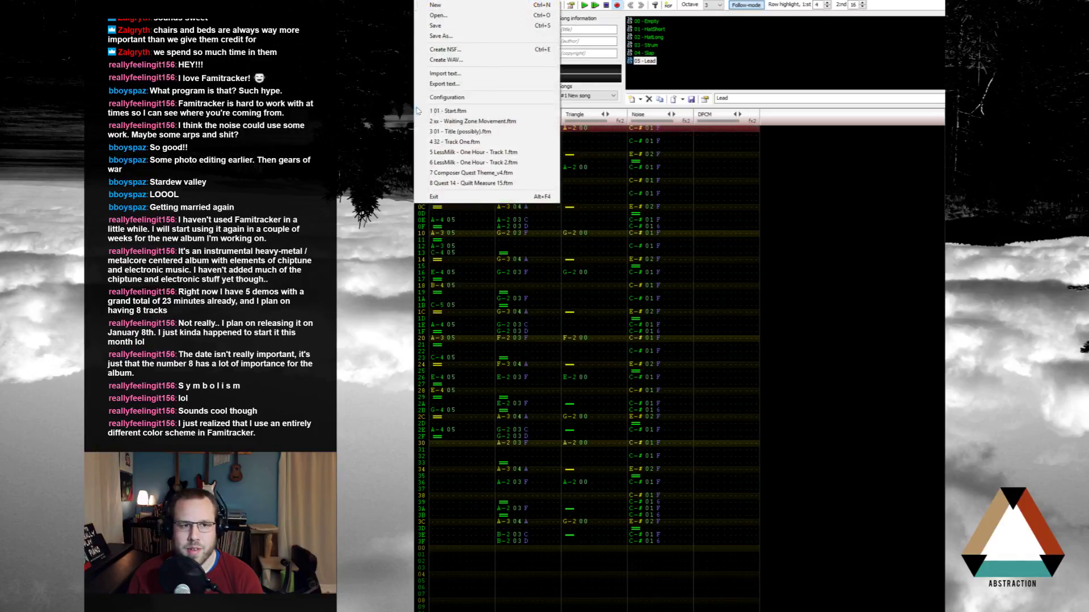
click(436, 193)
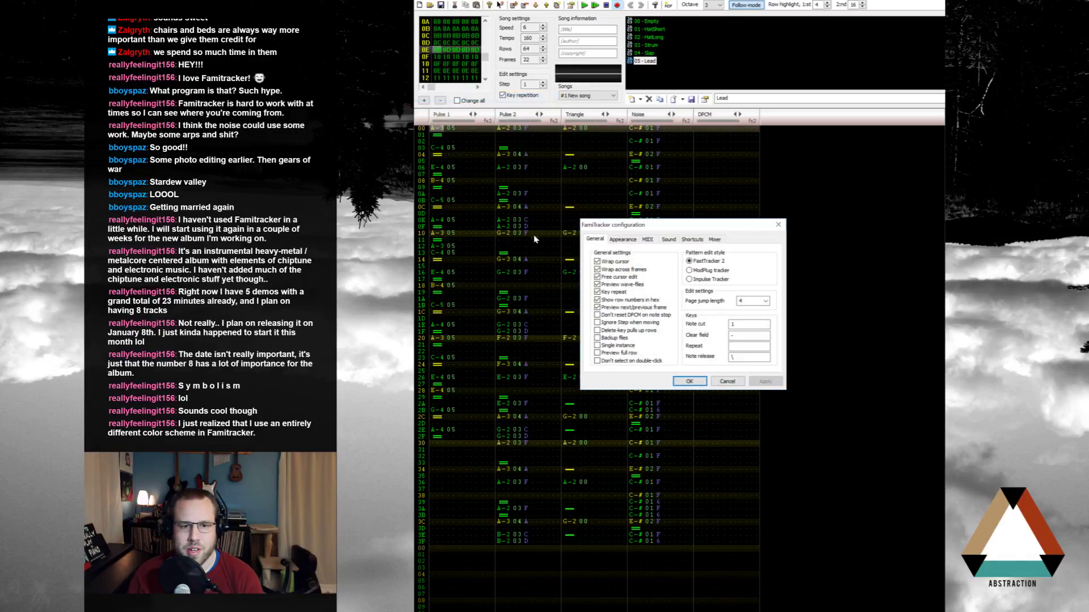
click(631, 241)
click(680, 355)
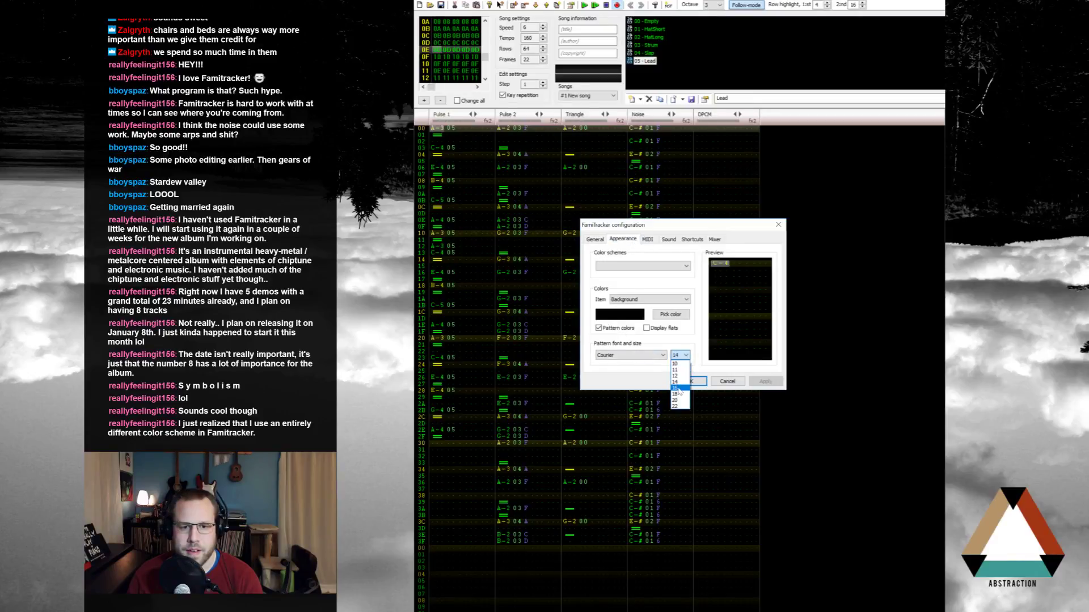
click(679, 377)
click(689, 382)
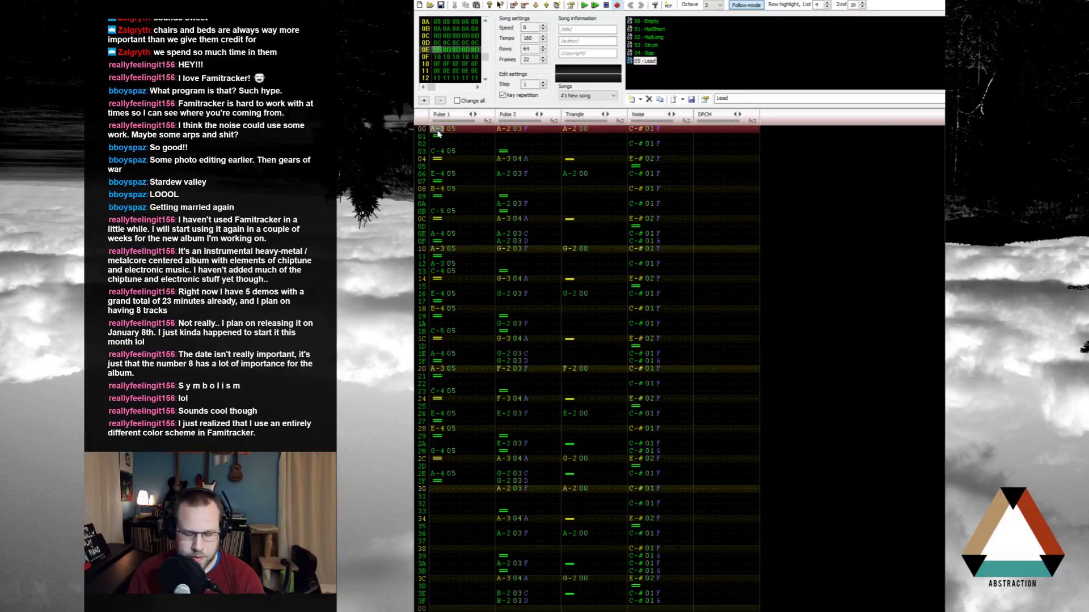
Step: Play the pattern, and set the Pulse 1 notes at rows 28, 2B and 2E to B-4, C-5 and E-5
key(Return)
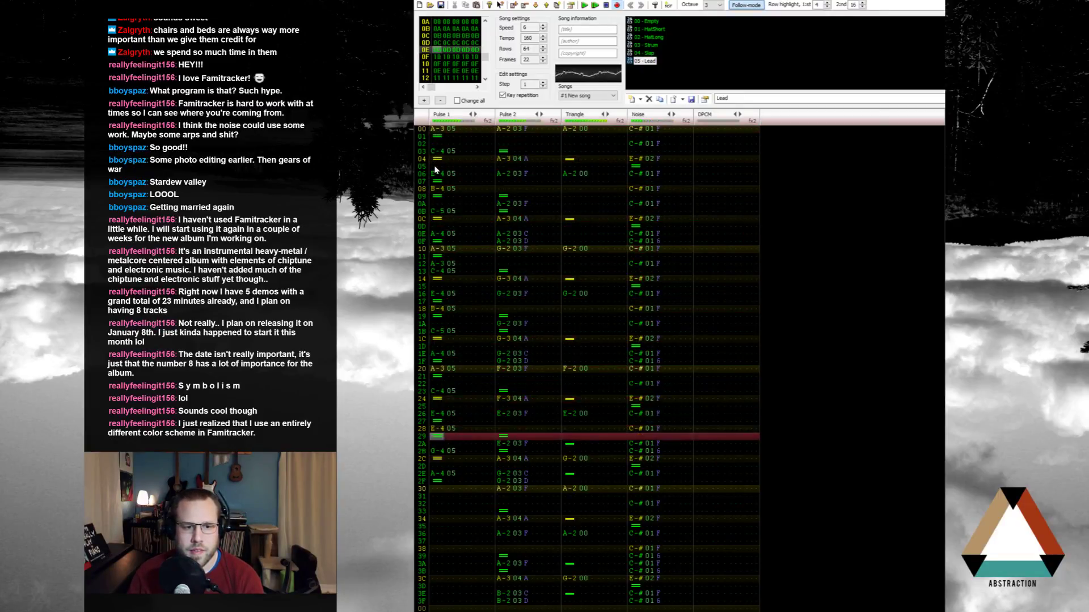
key(Return)
click(437, 428)
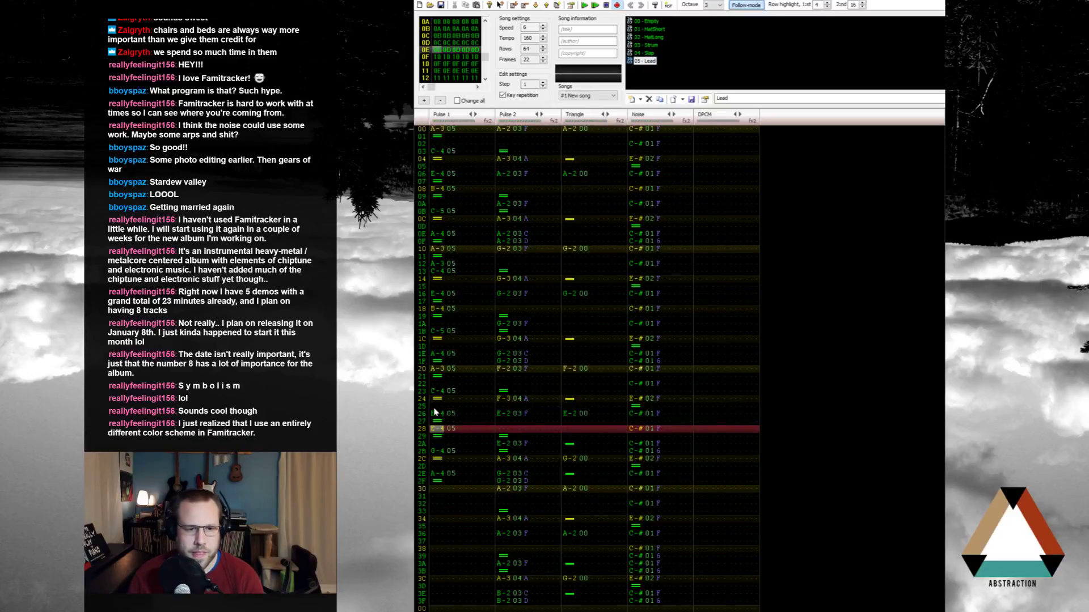
key(t)
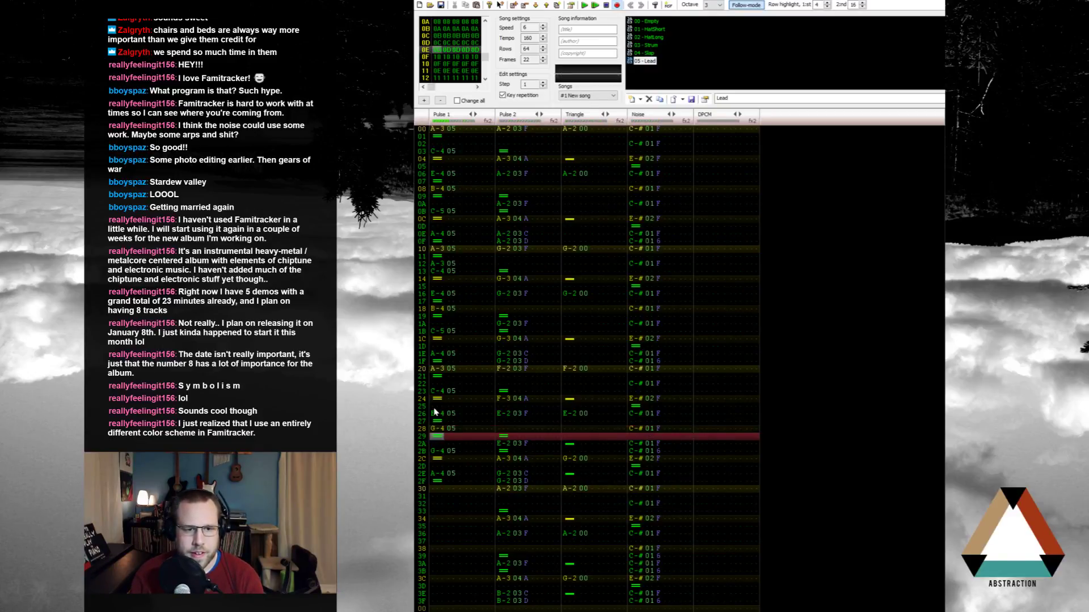
key(Up)
key(u)
key(Down)
key(Down)
key(i)
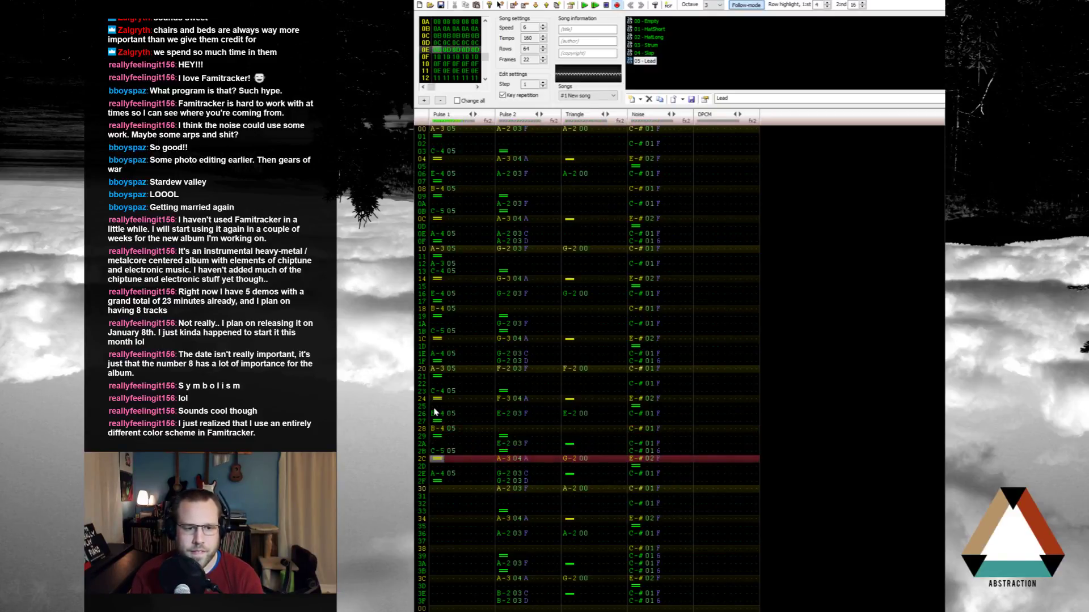
key(Down)
key(Down)
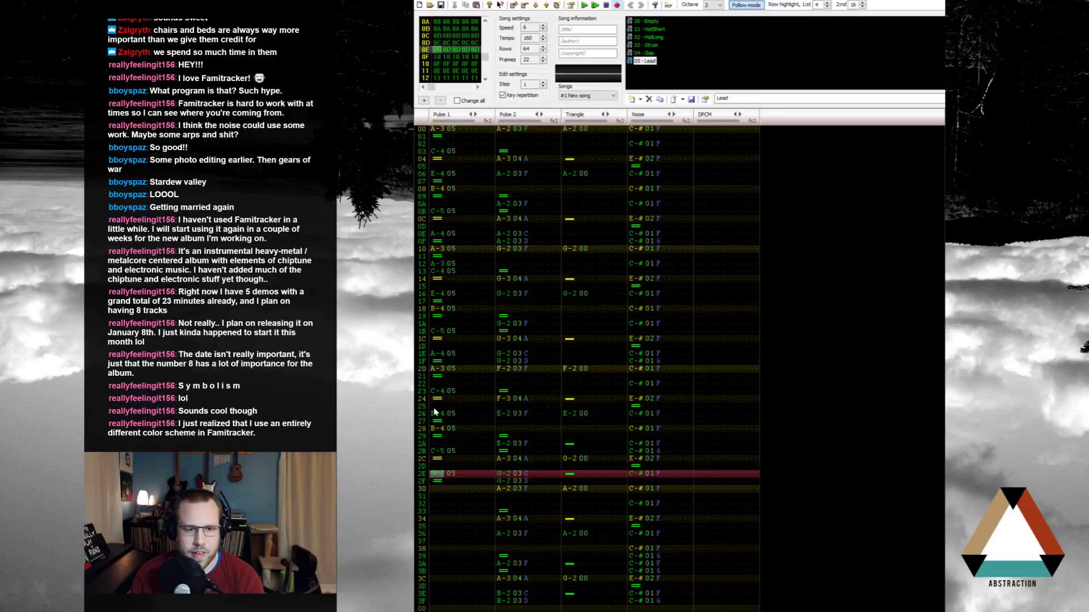
key(p)
Step: Paste the copied lead phrase at row 30 of Pulse 1 and change its note at row 38 to F-4
key(Down)
key(ctrl+v)
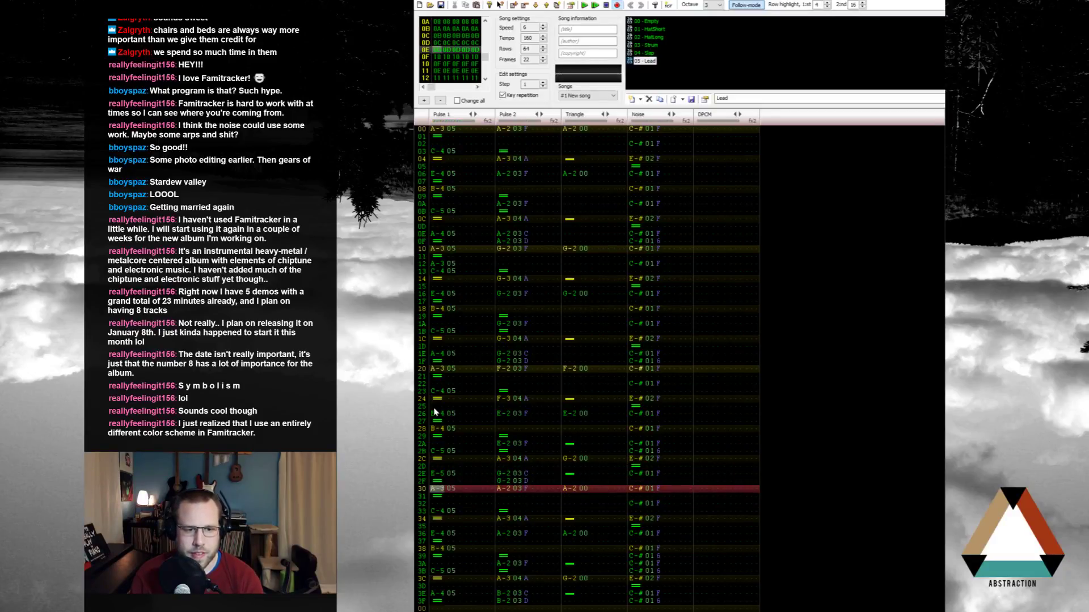
key(Down)
key(Down)
key(Down)
key(Down)
key(Down)
key(Down)
key(Down)
key(Down)
key(t)
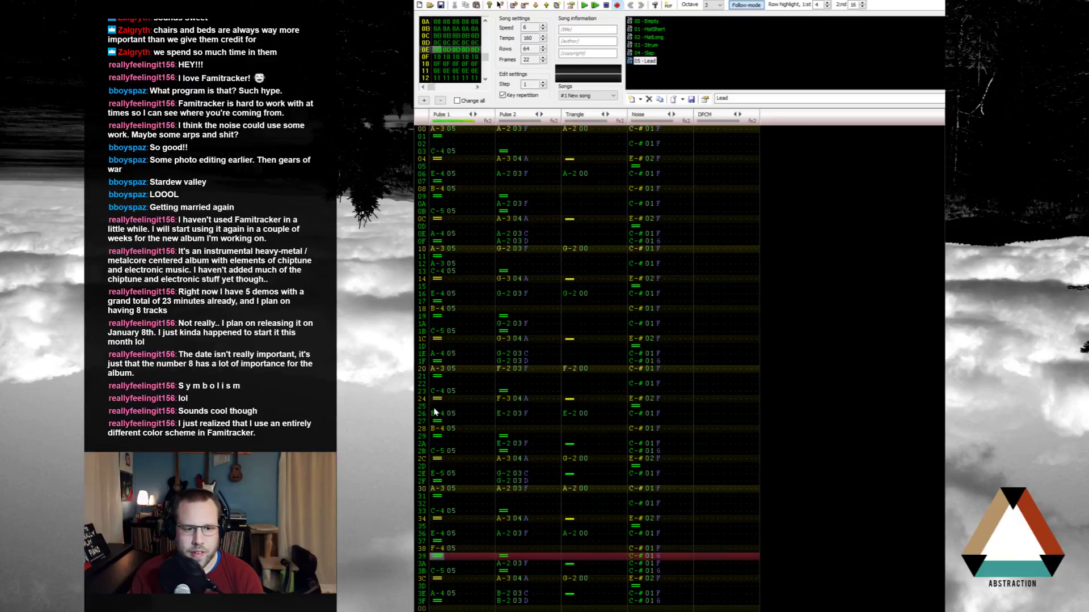
Step: Set the Pulse 1 notes at rows 38, 3B and 3E of frame 0E to E-4, G-4 and A-4, and play the result
key(Up)
key(e)
key(Down)
key(Down)
key(t)
key(Down)
key(Down)
key(u)
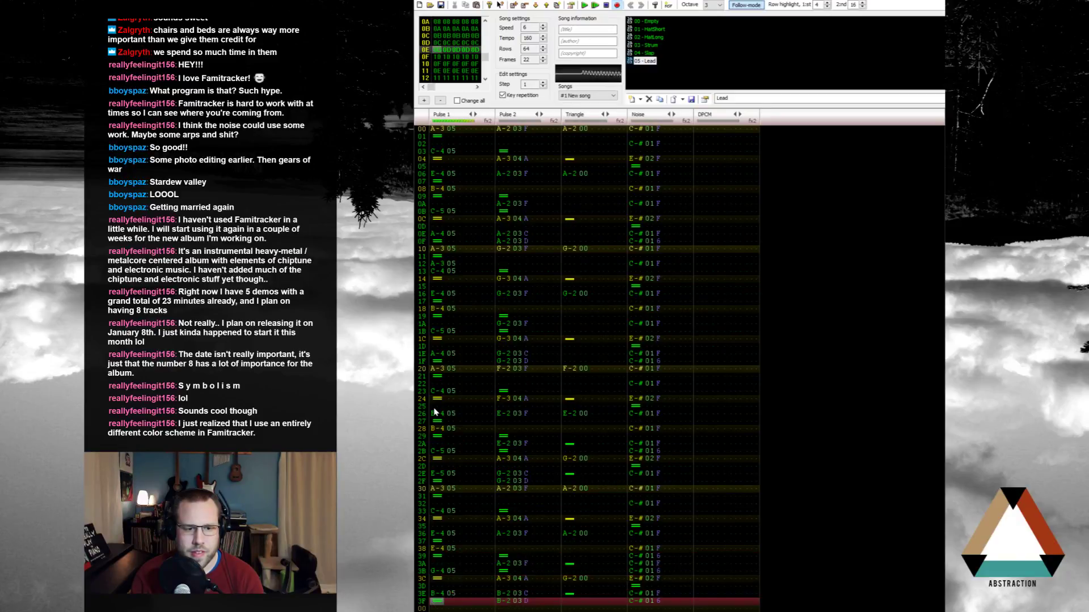
key(Up)
key(y)
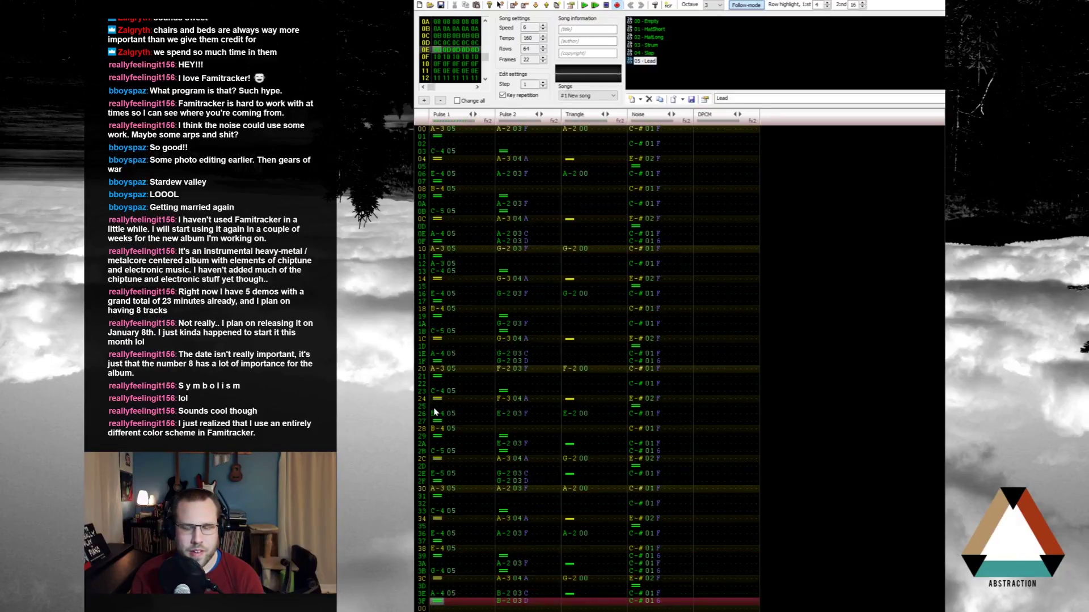
key(Return)
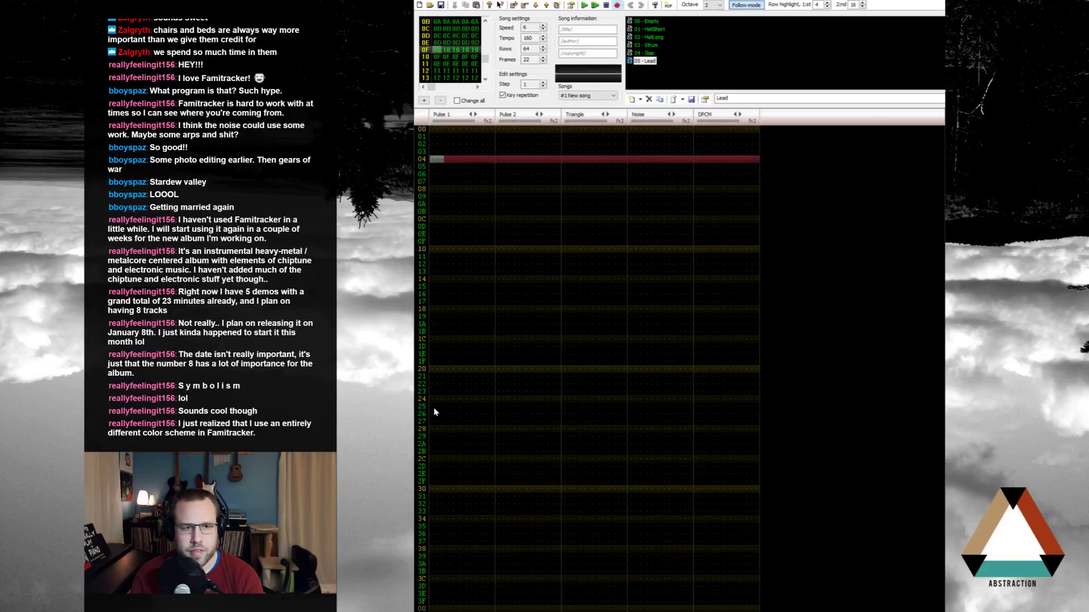
key(Up)
key(Up)
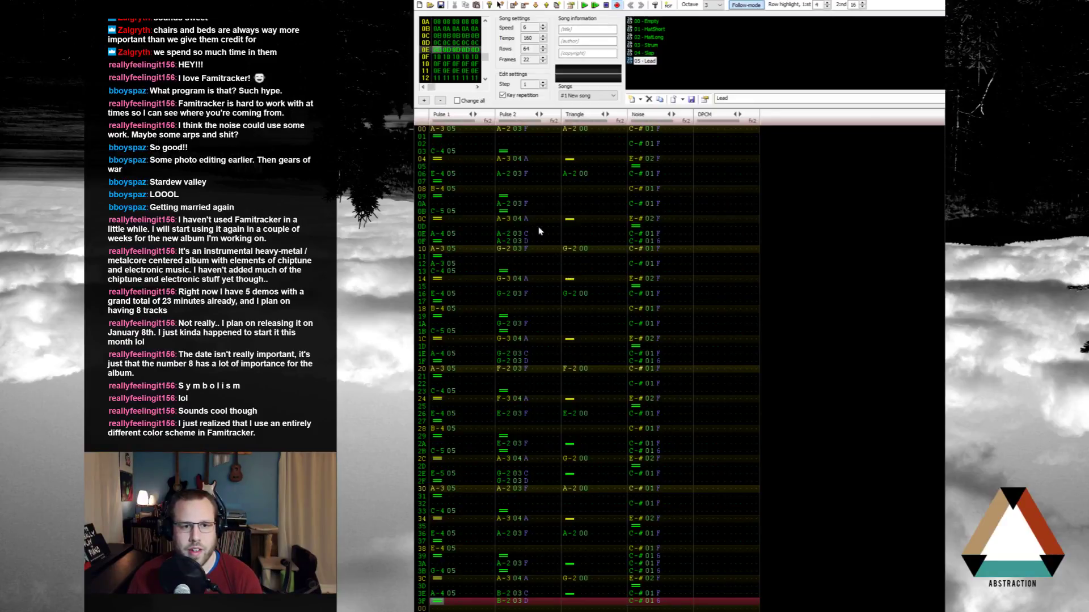
Step: Copy all channels of frame 0D and paste them into the empty frame 0F from row 00
scroll(538, 231, up, 20)
double_click(486, 220)
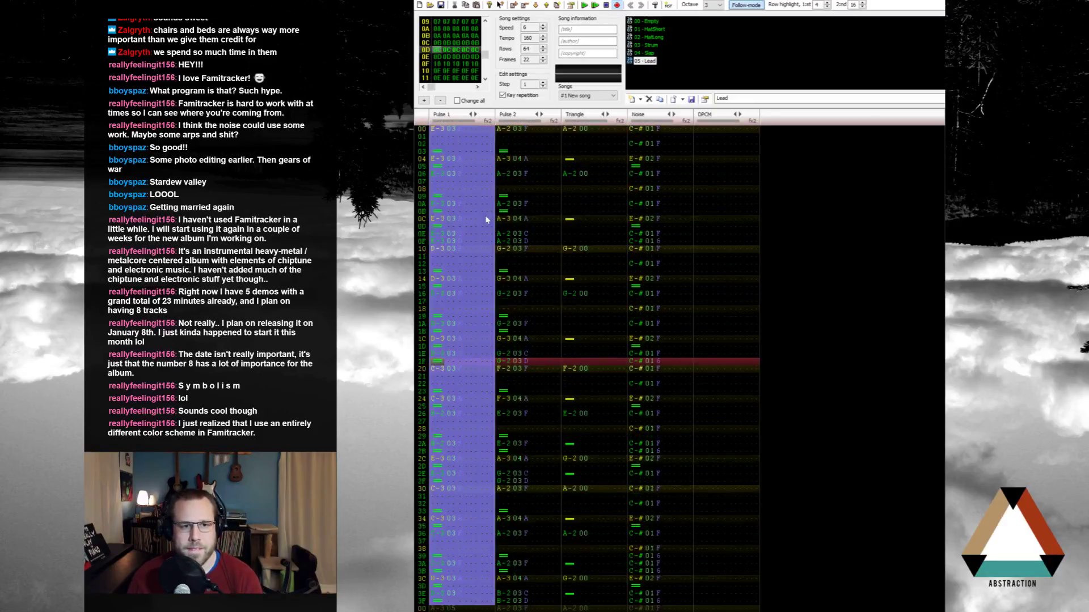
key(ctrl+a)
scroll(527, 284, down, 20)
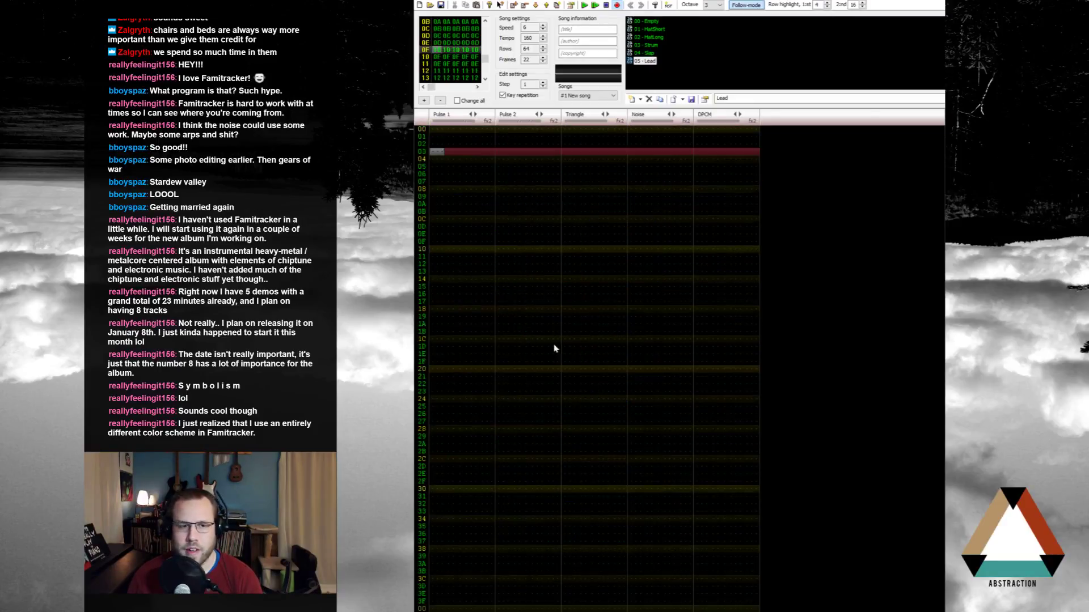
click(438, 130)
key(ctrl+v)
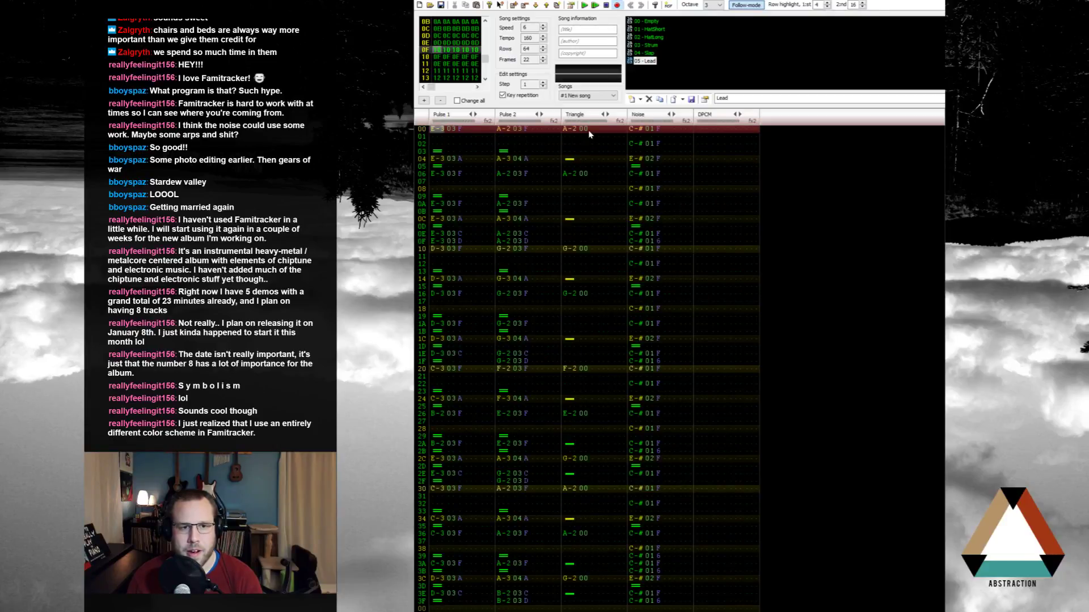
Step: Move the opening notes of Pulse 2 and Pulse 1 in frame 0F to row 03 and enter note releases at row 00
click(586, 144)
mouse_move(503, 134)
mouse_down()
mouse_move(525, 131)
mouse_move(502, 135)
mouse_move(503, 150)
mouse_move(512, 148)
mouse_up()
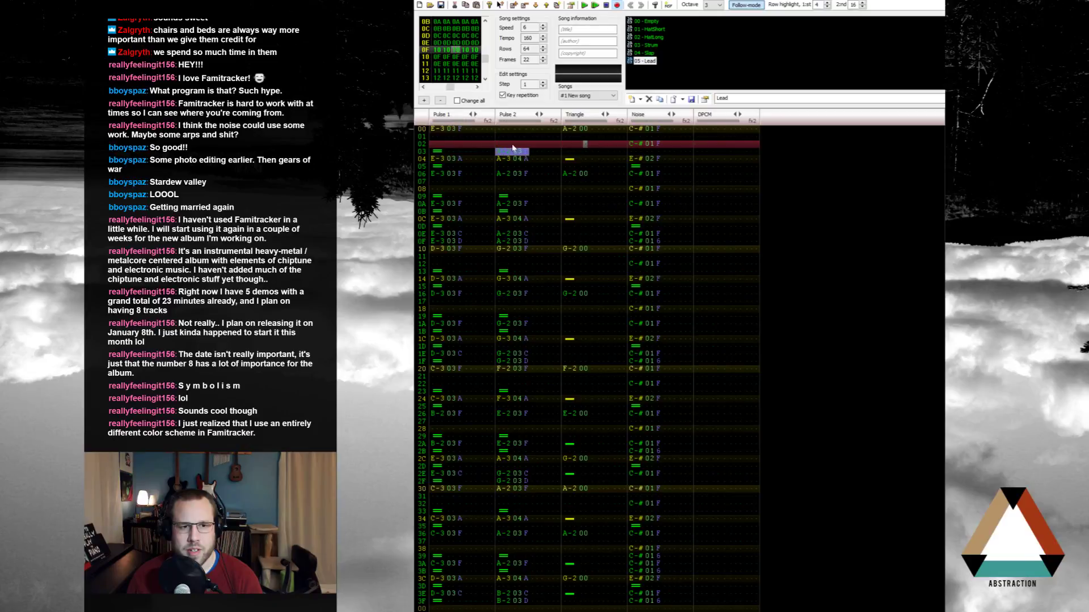
click(506, 131)
key(backslash)
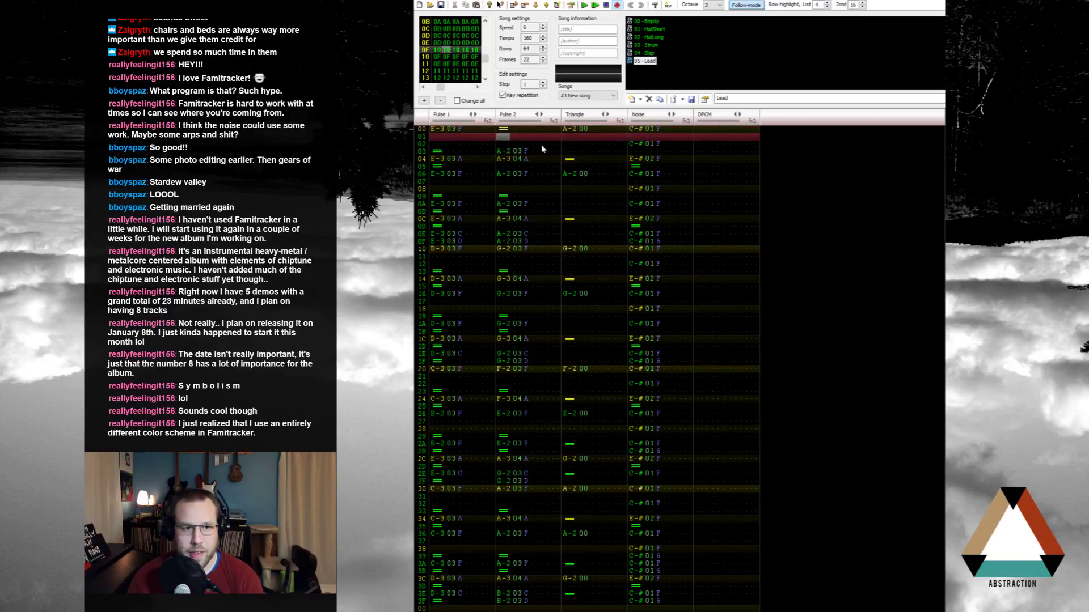
drag(440, 133, 439, 152)
click(440, 151)
click(436, 134)
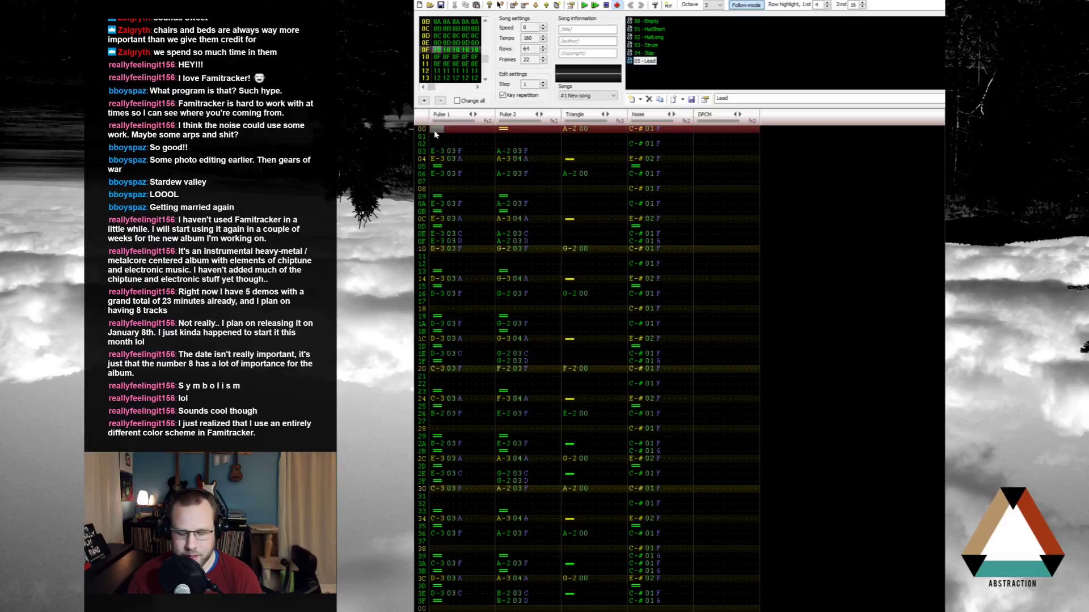
key(backslash)
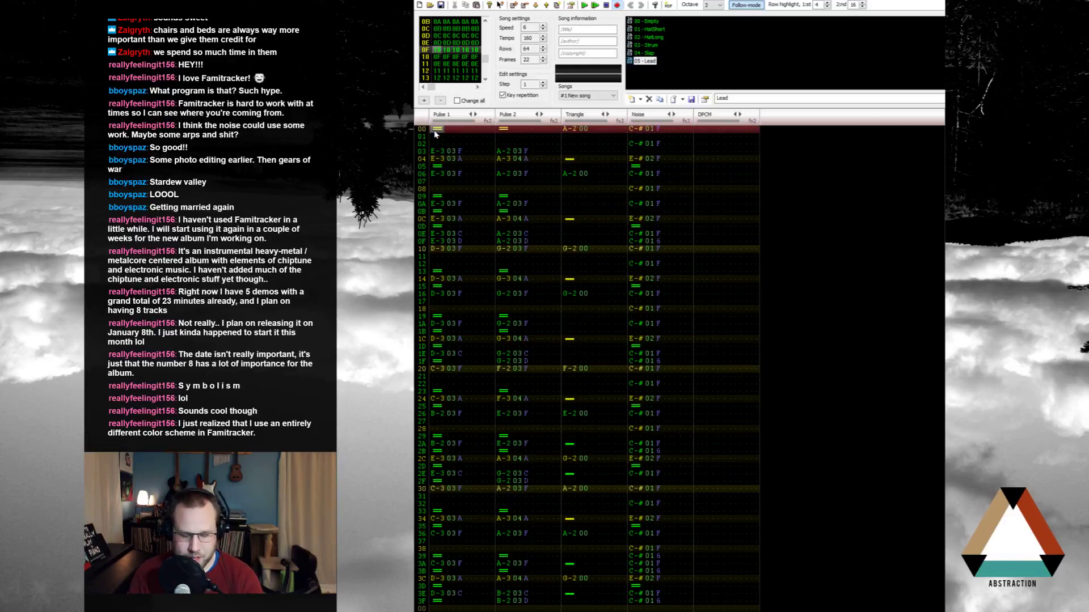
Step: Shift the opening notes of both pulse channels to row 02 with note releases at row 03, and play the passage
key(Down)
key(Down)
key(Down)
key(Down)
key(Down)
key(Down)
key(Down)
key(Down)
key(Down)
key(Down)
key(Down)
key(Down)
key(Up)
key(Up)
key(Up)
key(Up)
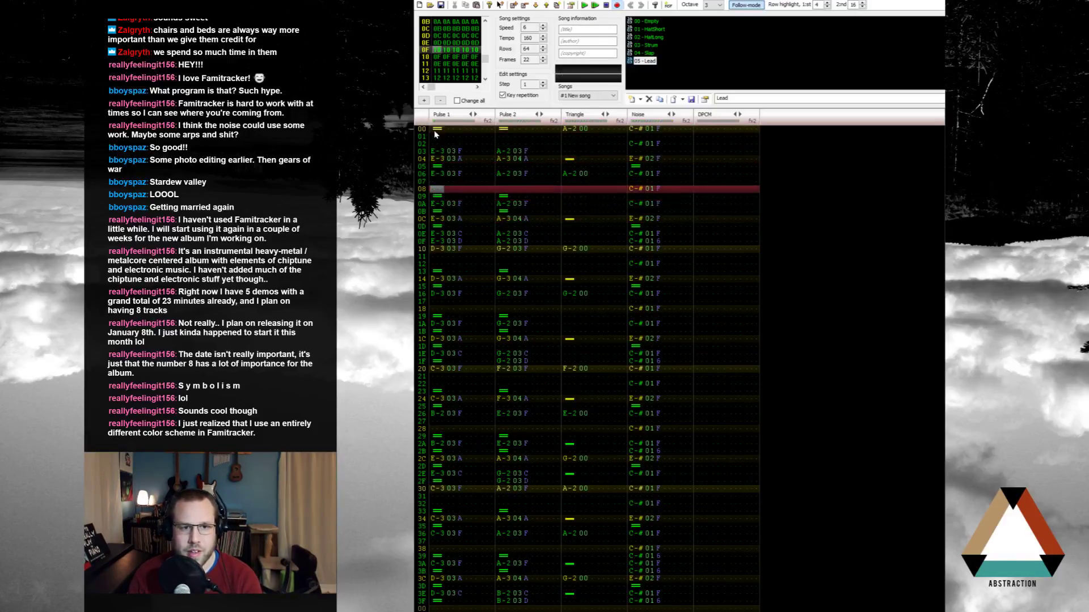
key(Up)
key(Up)
mouse_move(437, 149)
mouse_down()
mouse_move(522, 154)
mouse_move(437, 158)
mouse_move(438, 147)
mouse_move(446, 151)
mouse_up()
click(447, 155)
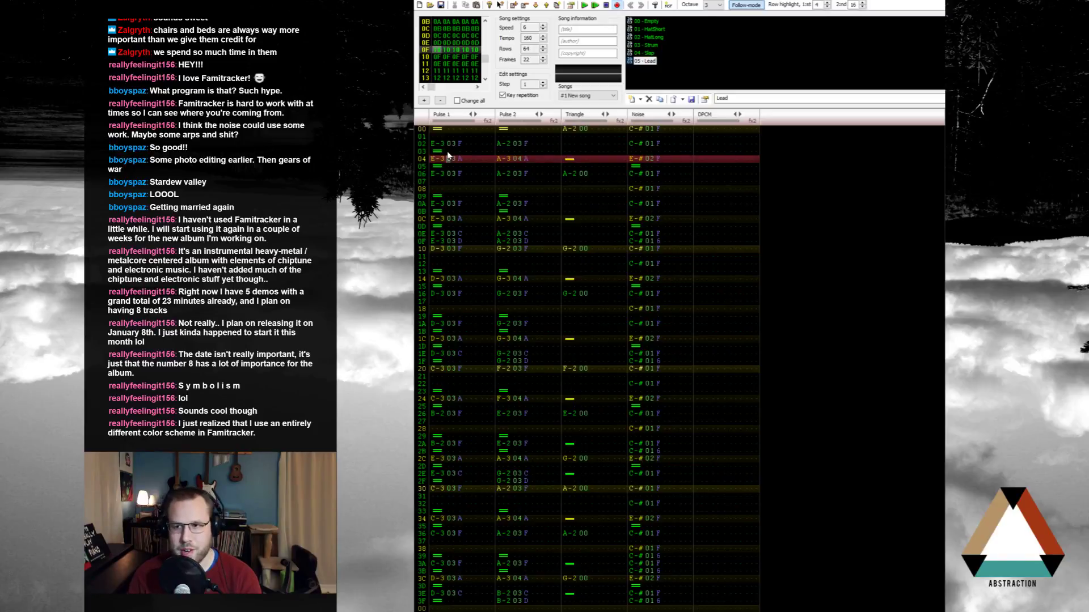
key(Right)
key(Right)
key(Right)
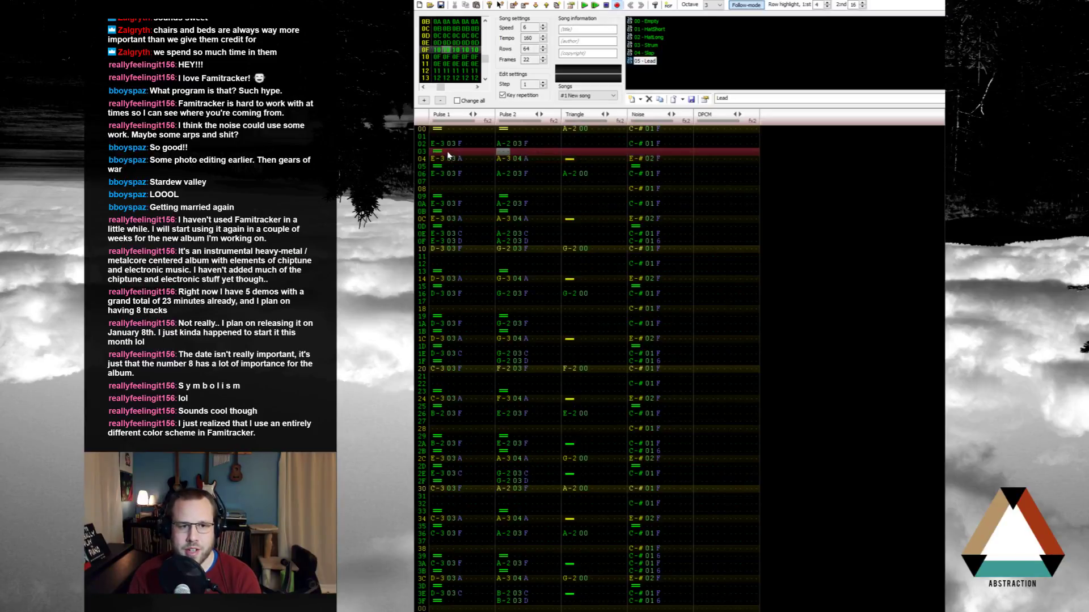
key(Down)
key(Return)
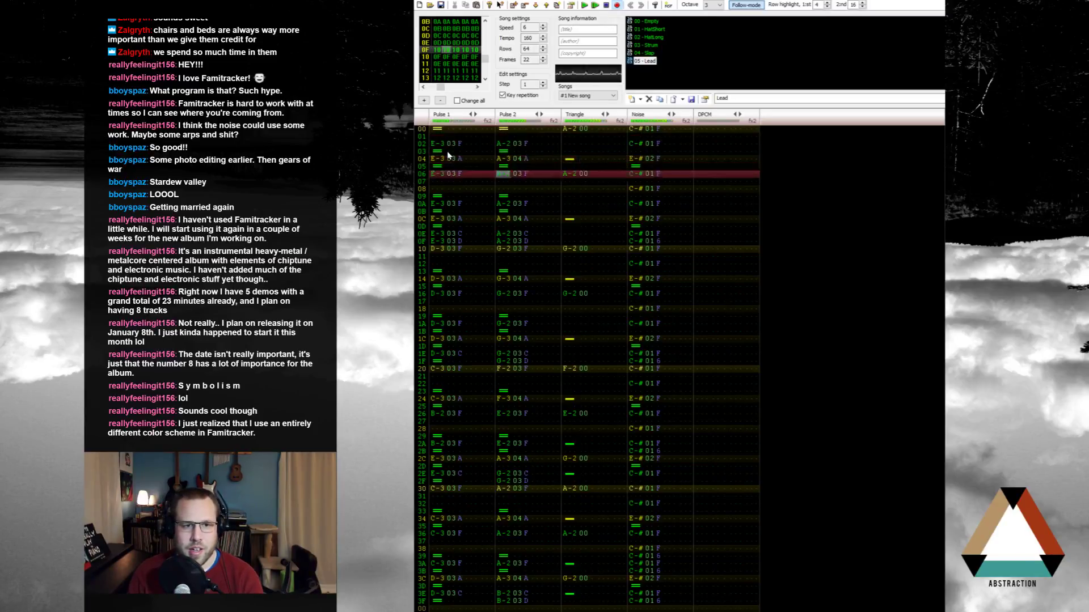
key(Return)
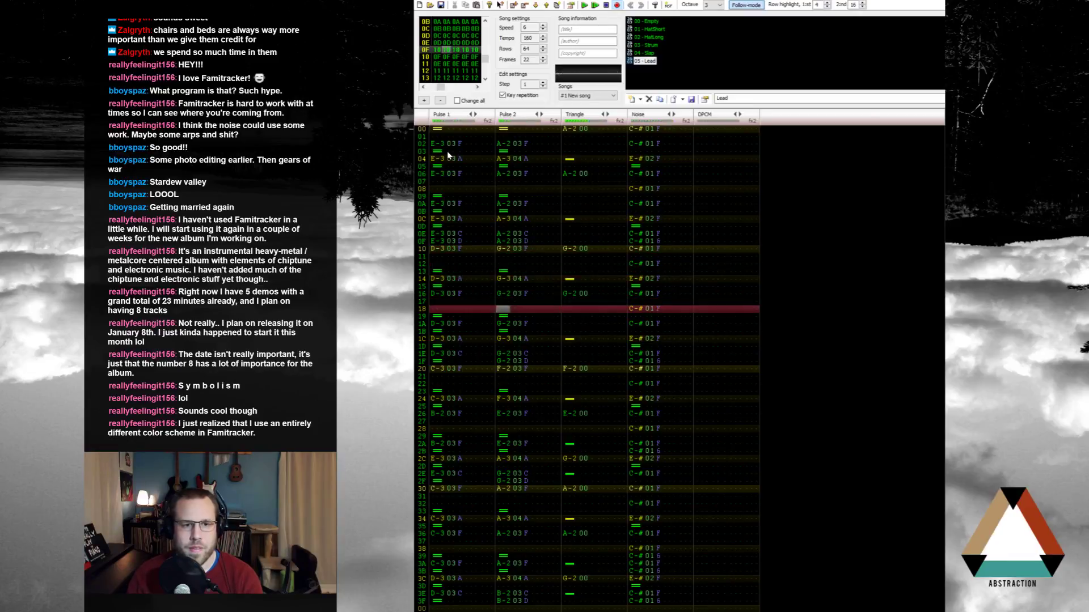
Step: Repeat the row 02 notes of both pulse channels at row 03 with volume 9, and play the passage
drag(445, 136, 510, 141)
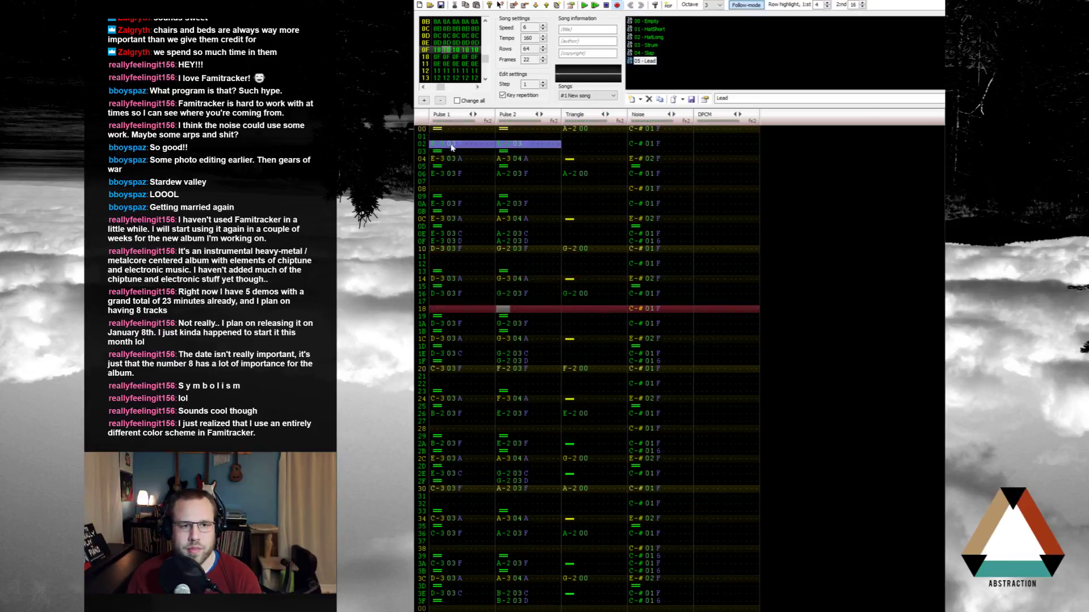
click(436, 152)
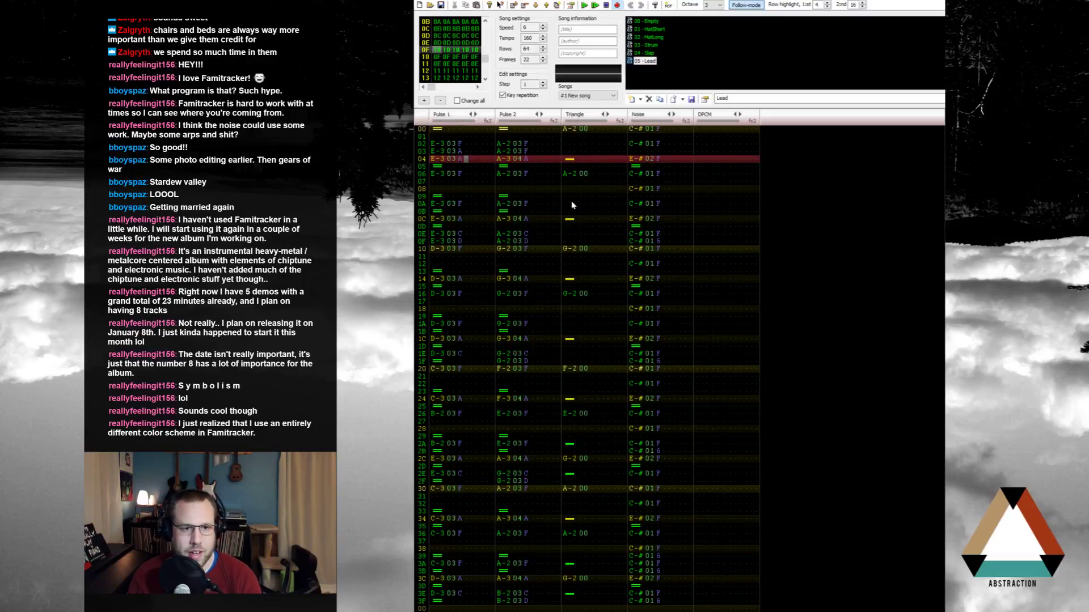
text(9)
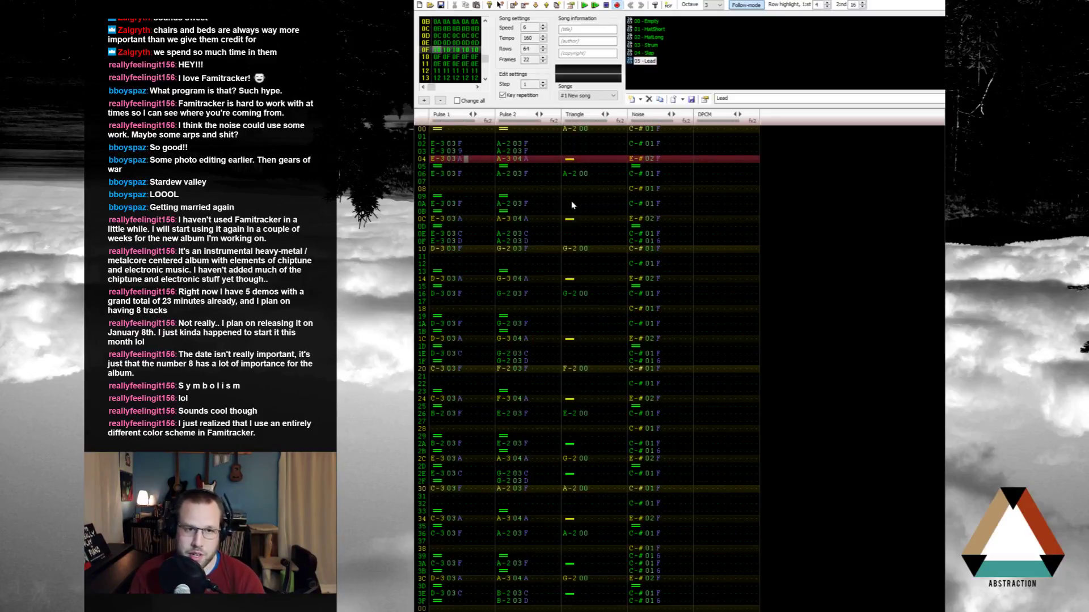
key(Right)
key(Right)
key(Right)
key(Right)
key(Right)
key(Right)
key(Right)
key(Up)
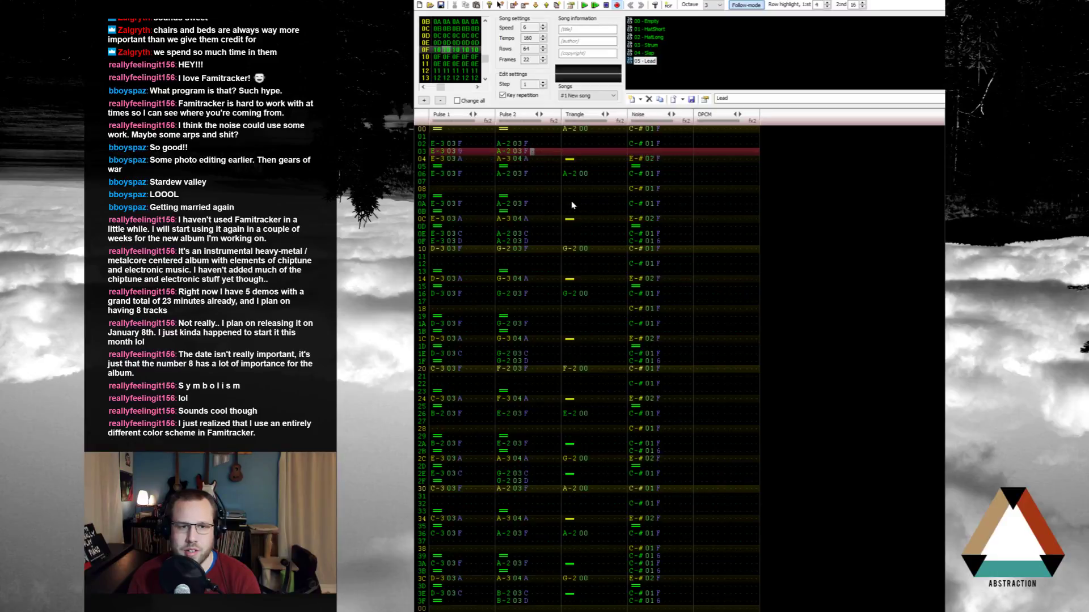
text(9)
key(Return)
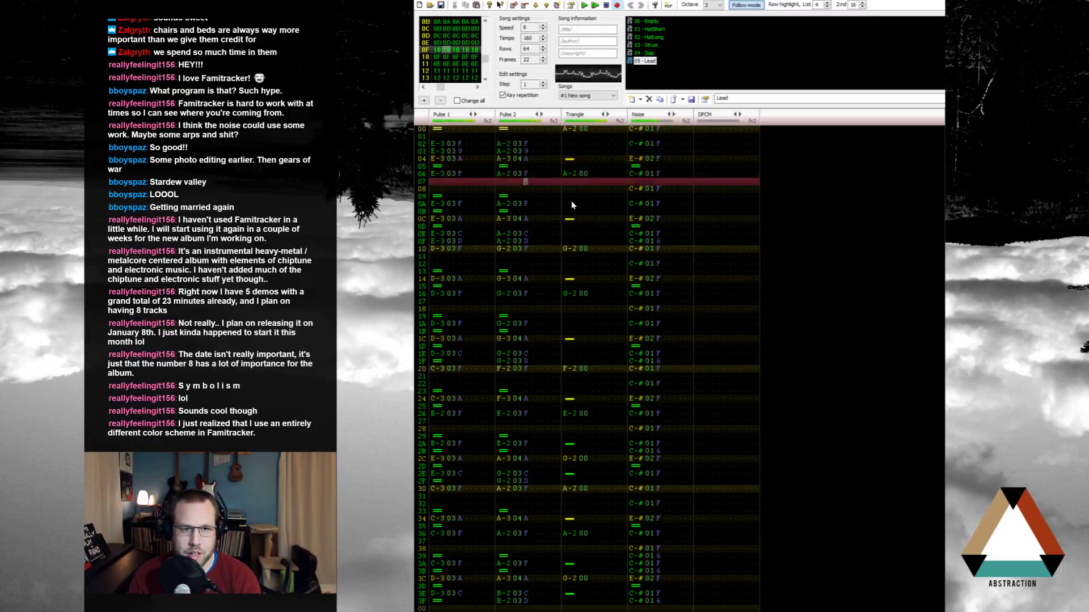
key(Return)
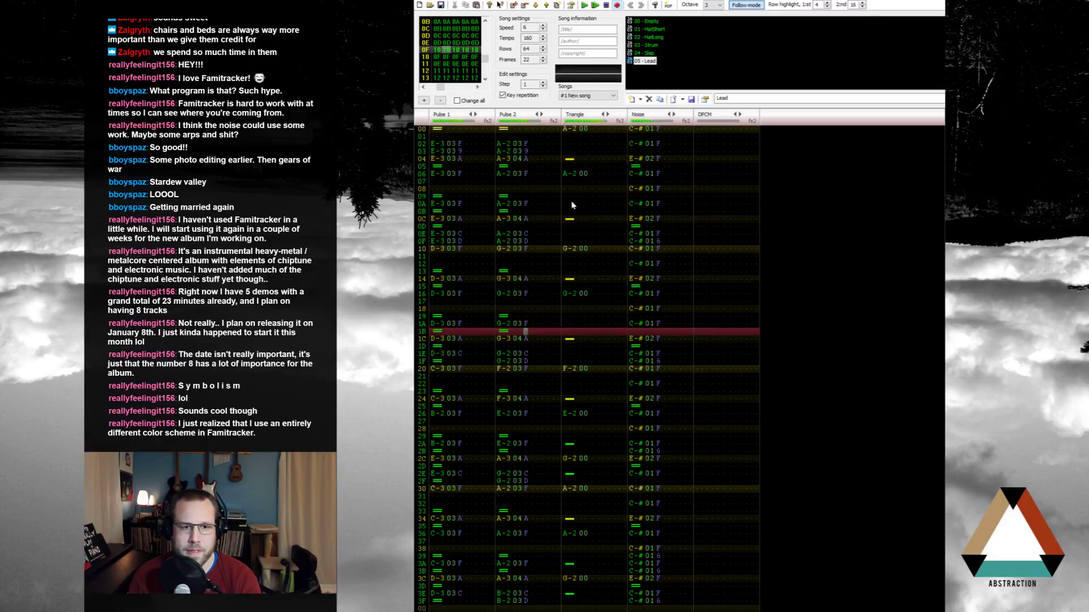
Step: Set the volumes of both pulse channels to C at row 02 and D at row 03, and play the passage
key(Up)
key(Up)
key(Up)
key(Up)
key(Up)
key(Up)
key(Up)
key(Up)
key(Up)
key(Up)
key(Up)
key(Up)
key(Up)
key(Up)
key(Up)
key(Up)
key(Up)
key(Up)
key(Up)
key(Up)
key(Up)
key(Up)
key(Up)
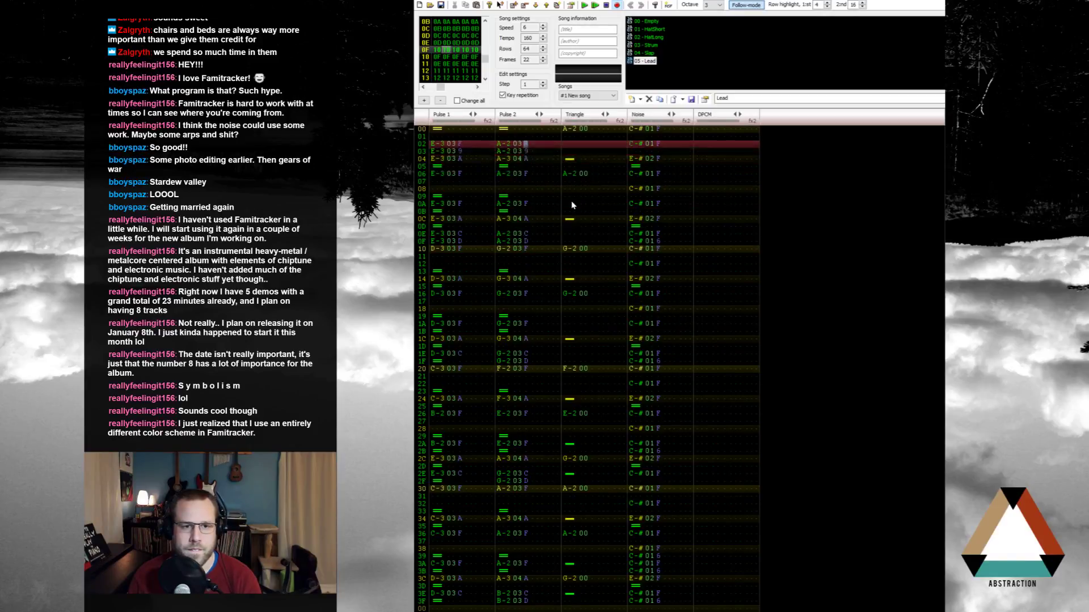
text(cd)
key(Up)
key(Up)
key(Left)
key(Left)
key(Left)
key(Left)
key(Left)
key(Left)
text(cd)
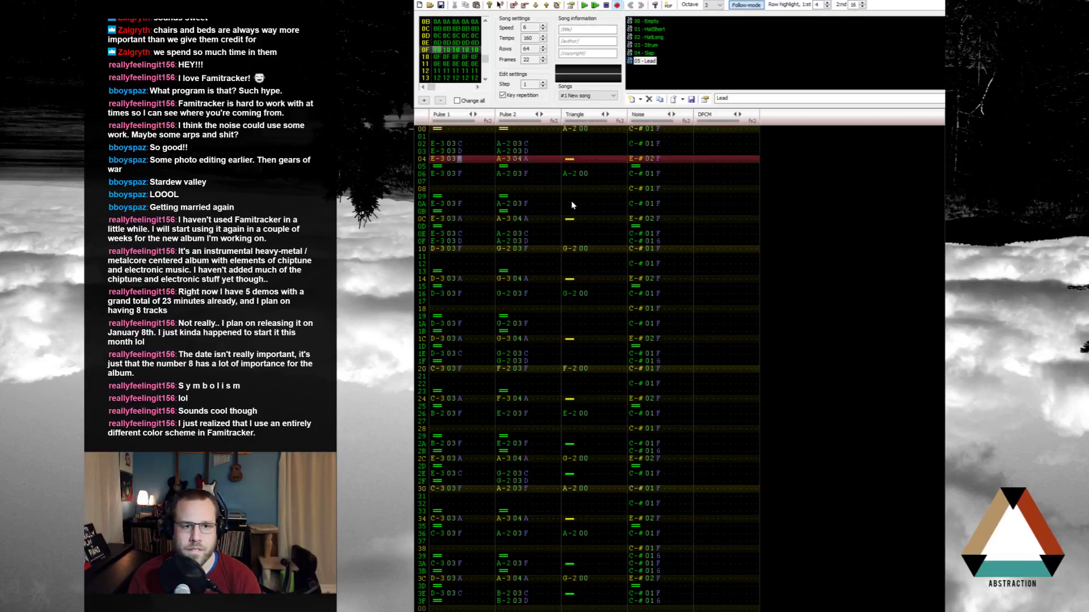
key(Return)
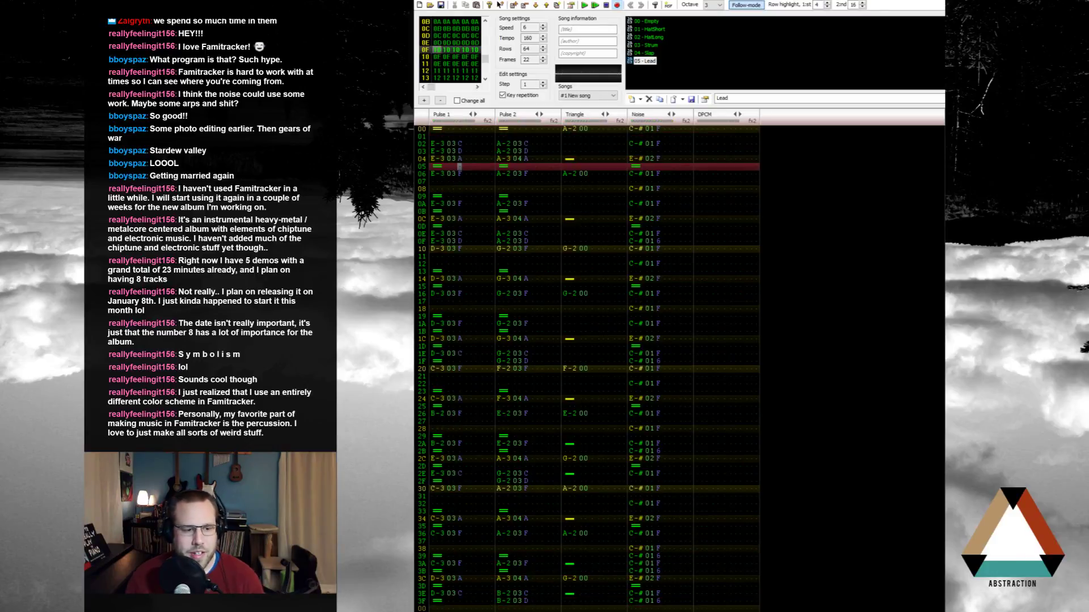
Step: Switch to the browser with the Manu Chao video, reposition its window and minimize it
key(alt+Tab)
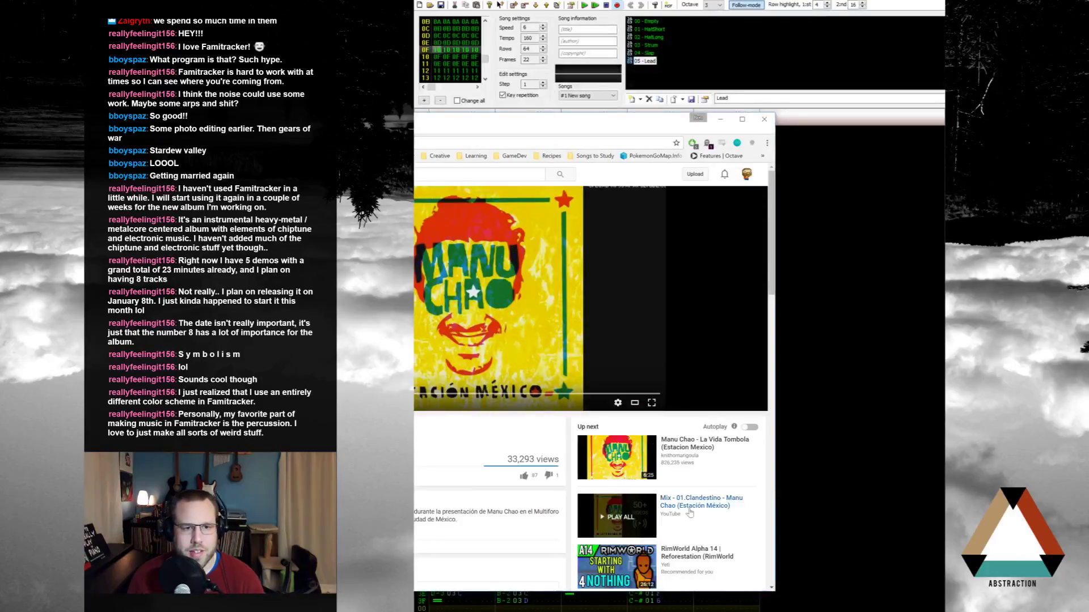
drag(554, 126, 686, 157)
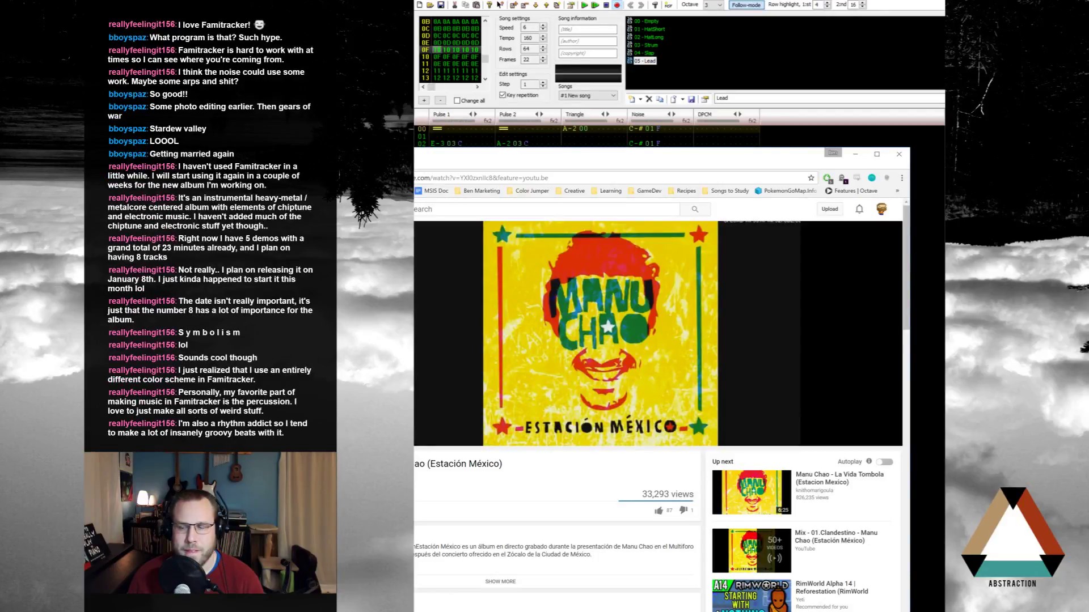
click(855, 154)
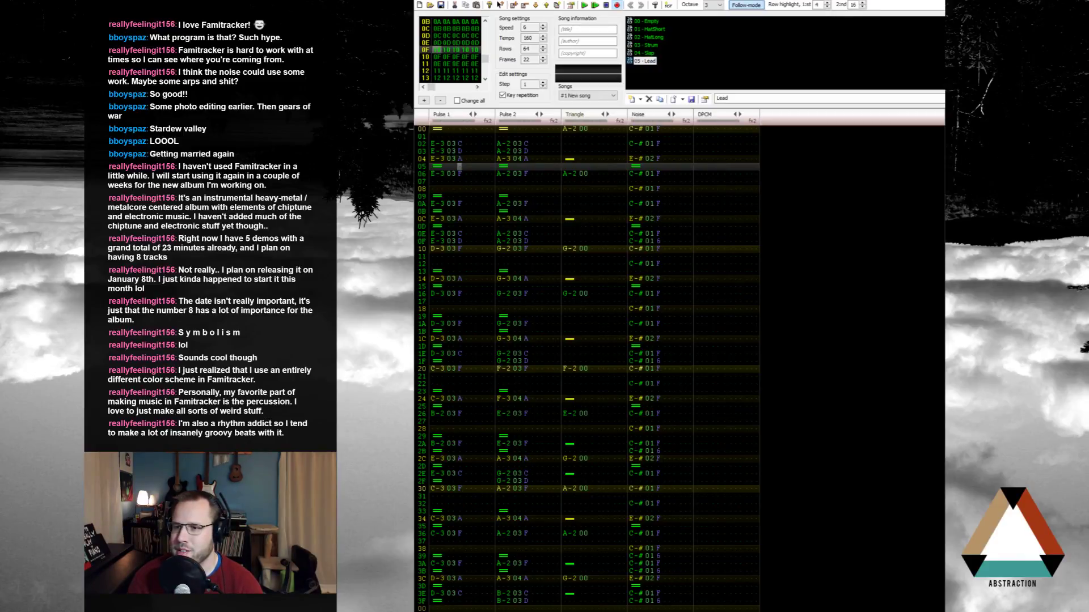
Step: Copy all channels of frame 08 into the final frame 15, and play the song from there through its loop into the opening frames
click(437, 145)
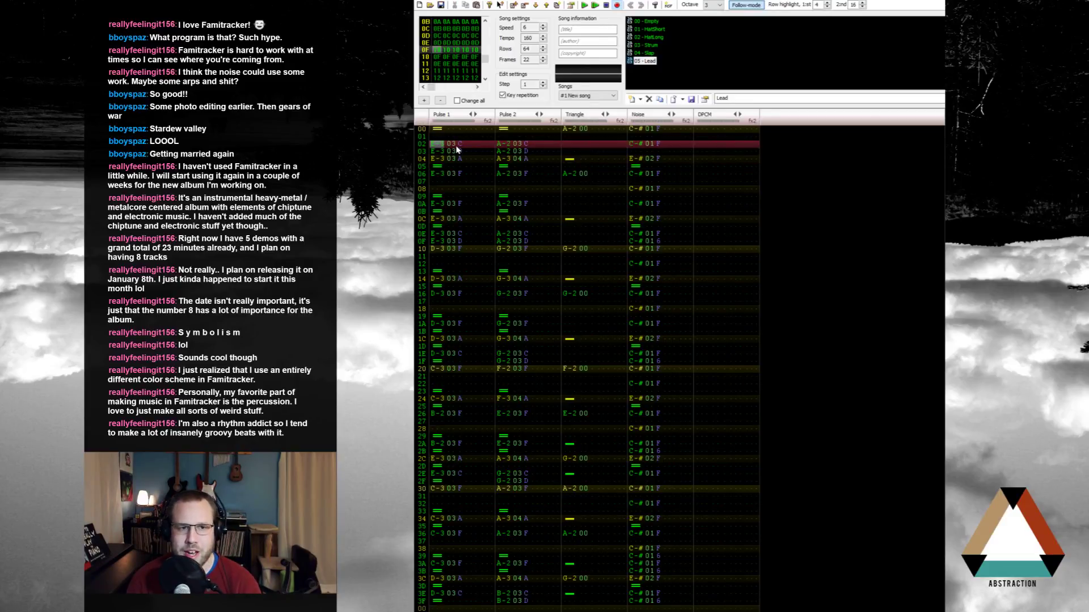
key(Page_Down)
key(Page_Down)
key(Page_Down)
key(Page_Down)
key(Page_Down)
key(Page_Down)
key(Page_Down)
key(Page_Down)
key(Page_Down)
key(Page_Down)
key(Page_Down)
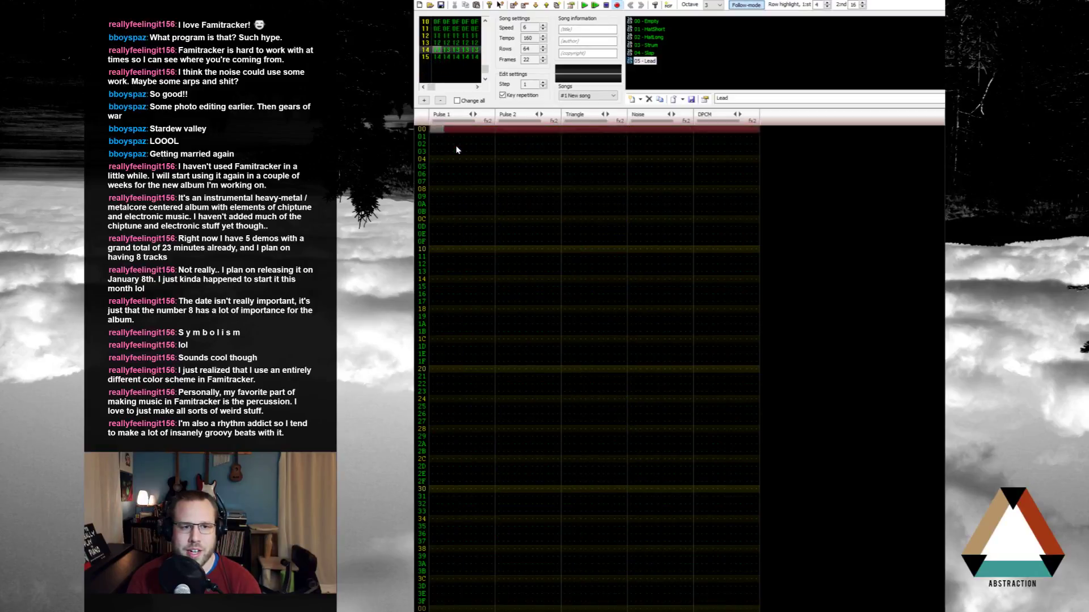
key(Page_Up)
key(Page_Up)
key(Page_Up)
key(Page_Up)
key(Page_Up)
key(Page_Up)
key(Page_Up)
key(Page_Up)
key(Page_Up)
key(Page_Up)
key(Page_Up)
key(Page_Up)
key(Page_Up)
key(Page_Up)
key(Page_Up)
key(Page_Up)
key(Page_Up)
key(Page_Up)
key(Page_Up)
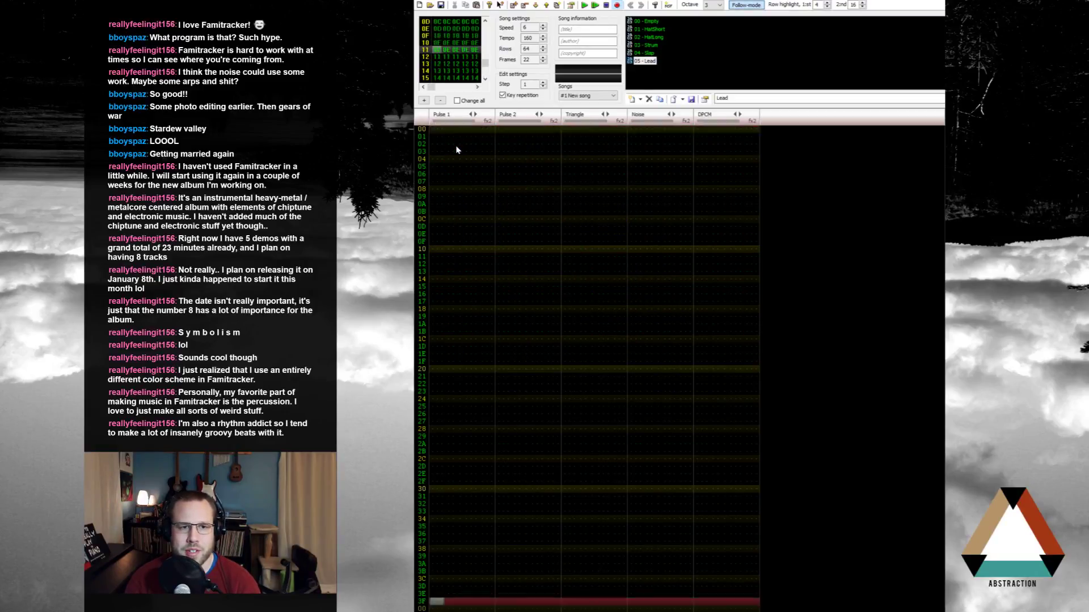
key(Page_Up)
key(Page_Up)
key(Page_Up)
key(Page_Up)
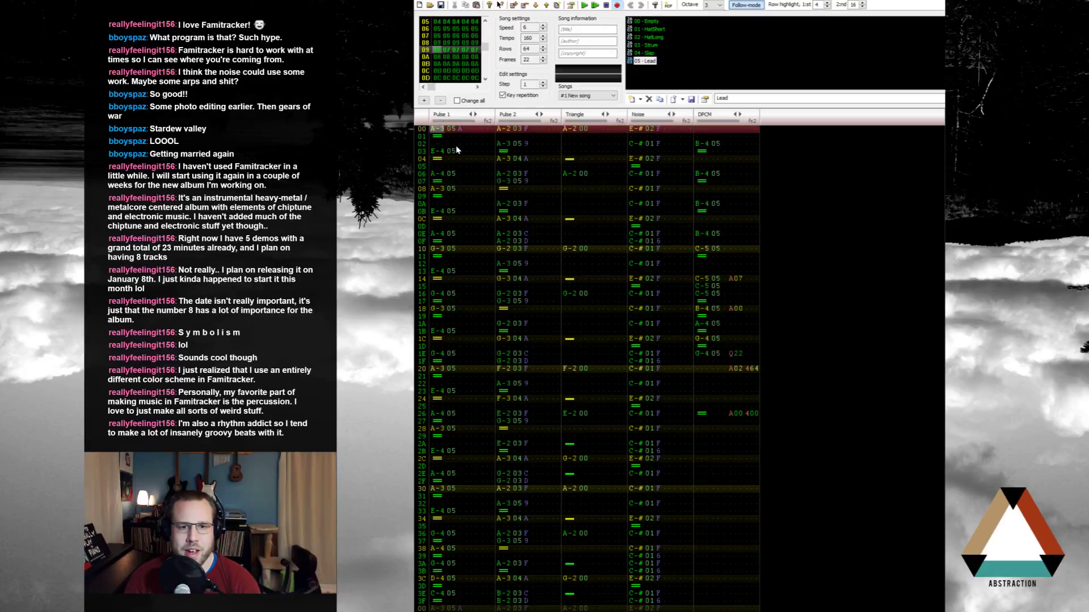
key(Page_Down)
key(Page_Down)
key(Page_Down)
key(Page_Down)
key(Page_Down)
key(Page_Down)
key(Page_Down)
key(Page_Down)
key(Page_Down)
key(Page_Down)
key(Page_Down)
key(Page_Down)
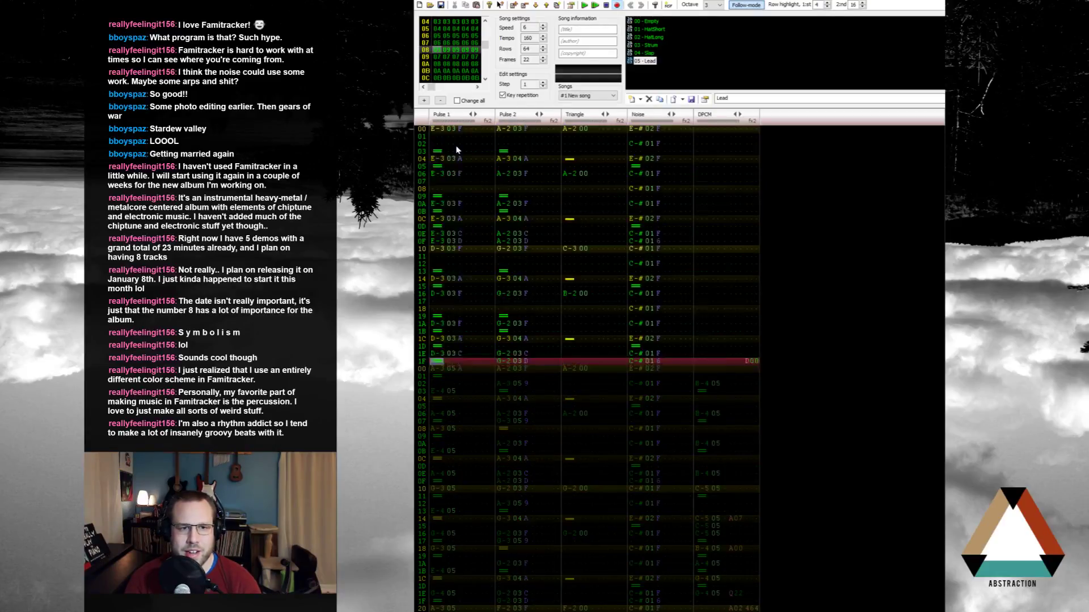
key(Page_Down)
key(Page_Down)
key(Page_Down)
key(Page_Down)
key(Page_Down)
key(Page_Down)
key(Page_Down)
key(Page_Down)
key(Page_Down)
key(Page_Down)
key(Page_Down)
key(Page_Down)
key(Page_Down)
key(Page_Down)
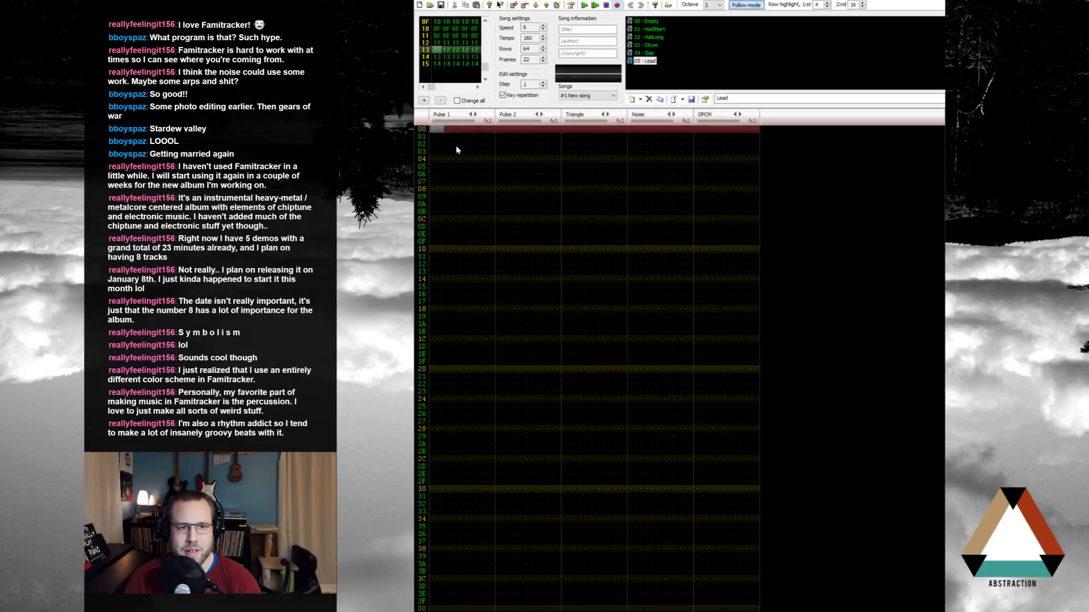
key(ctrl+v)
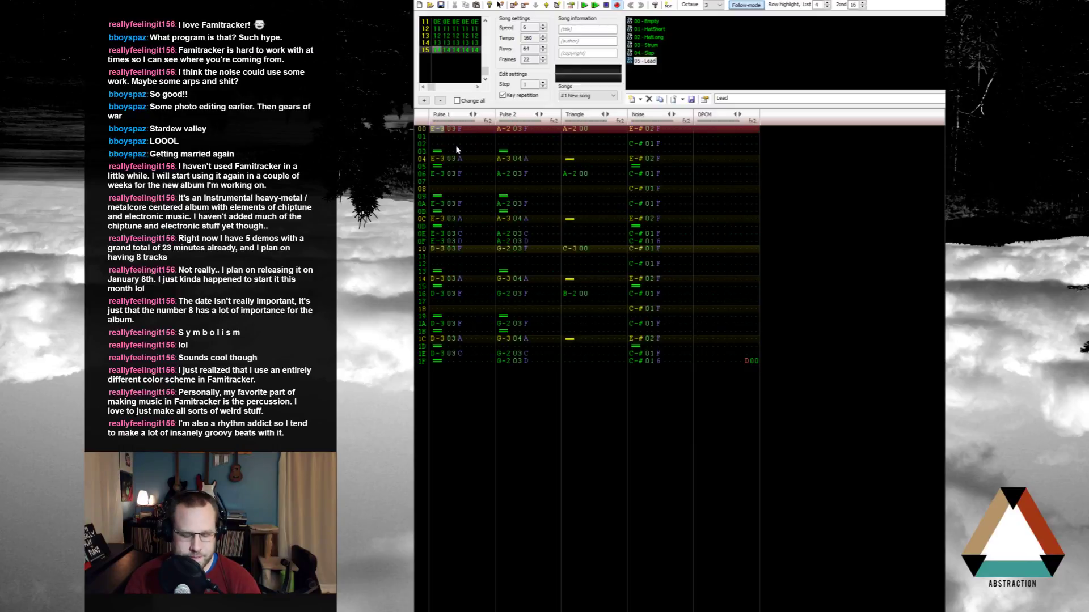
key(Return)
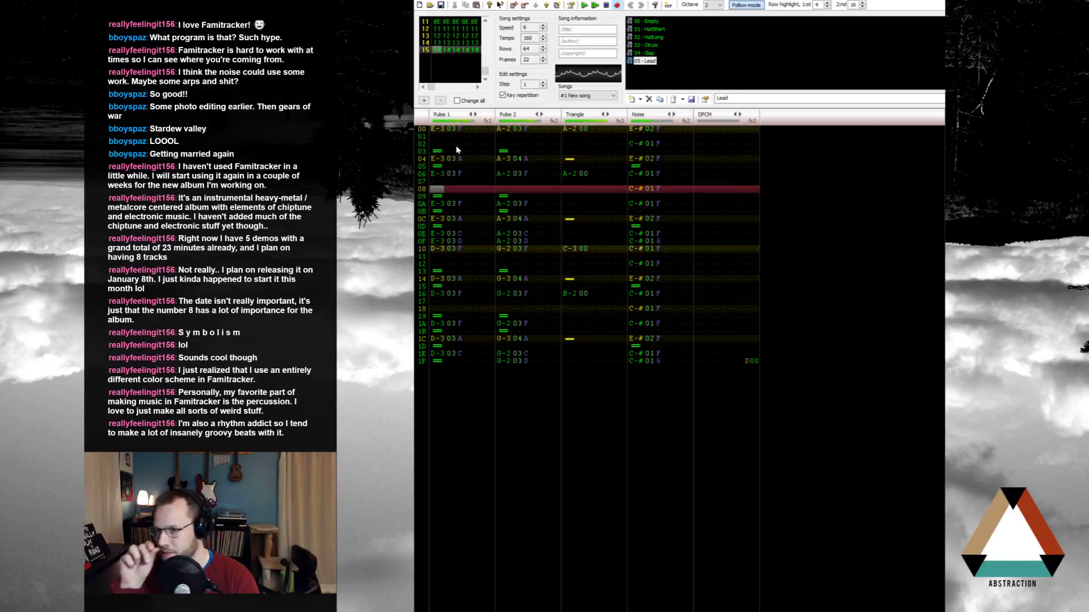
key(Return)
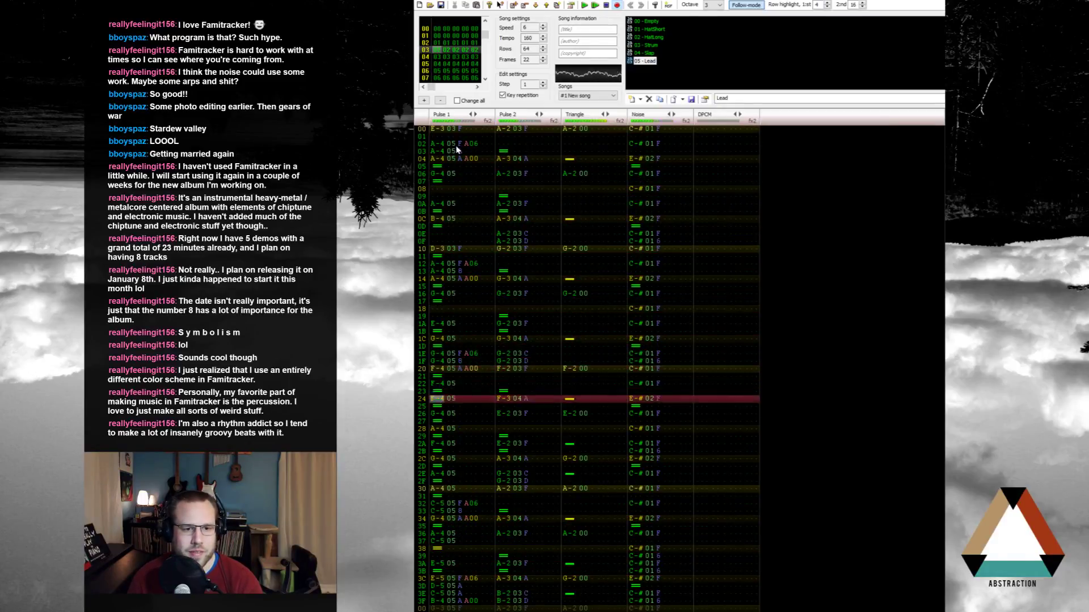
key(Return)
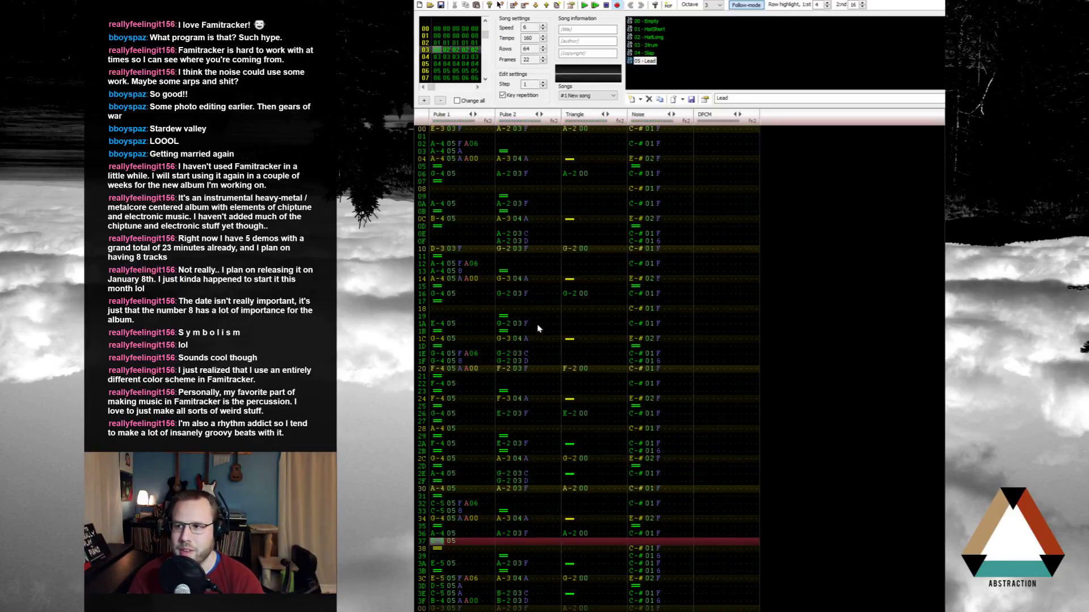
Step: Move the Pulse 1 F-4 note of frame 03 from row 24 to row 25, and play the passage from row 1F
click(433, 370)
key(ctrl+Return)
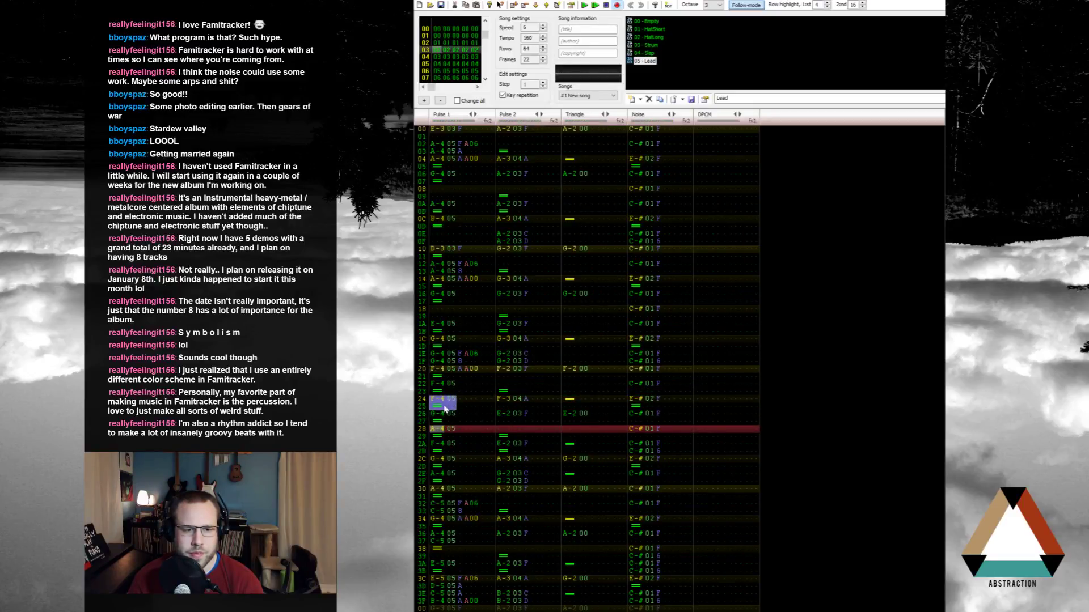
click(440, 406)
drag(438, 400, 450, 400)
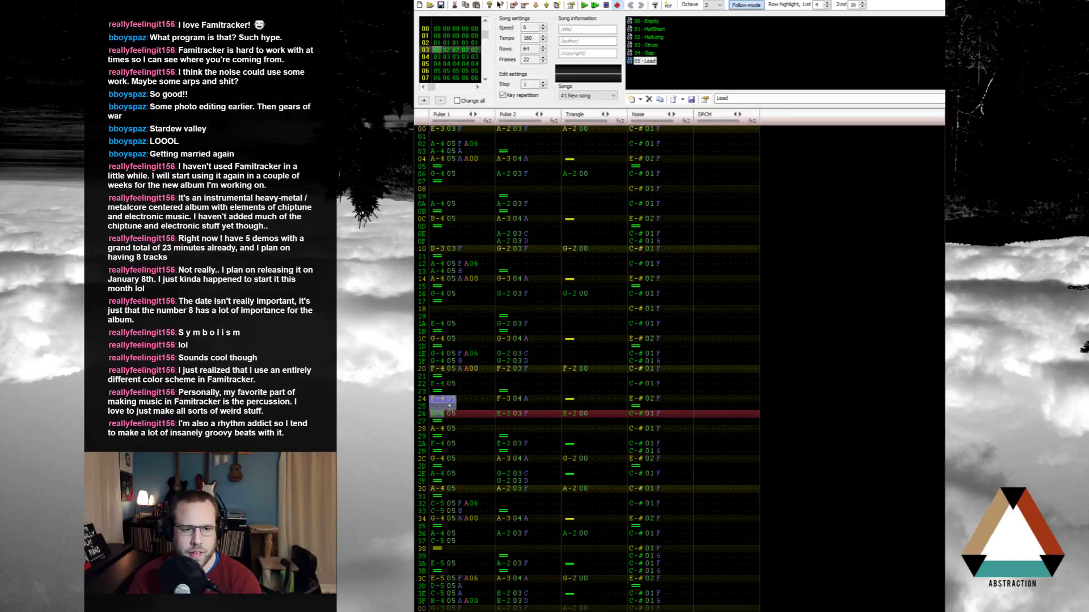
click(434, 363)
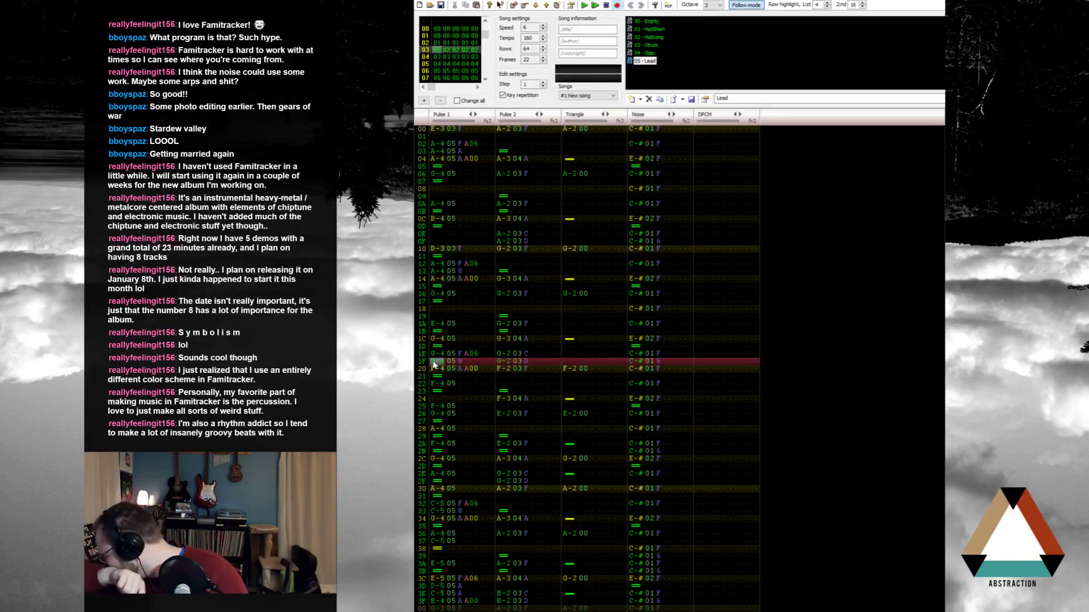
key(ctrl+Return)
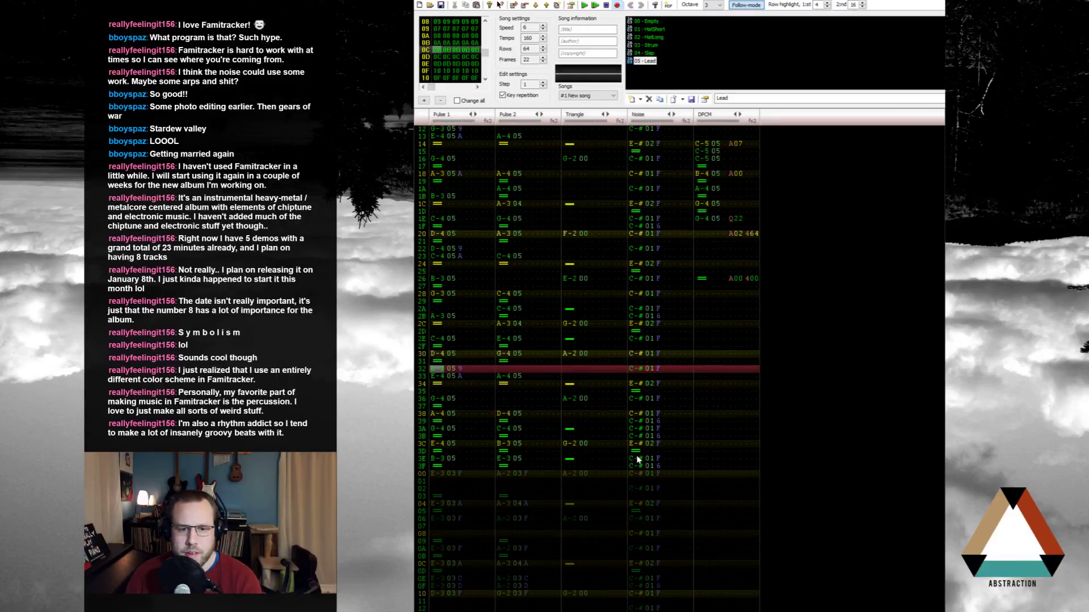
Step: Replace the last noise hits of frame 0C with an Empty-instrument note at row 3E, volume 5 and effect A10
click(639, 460)
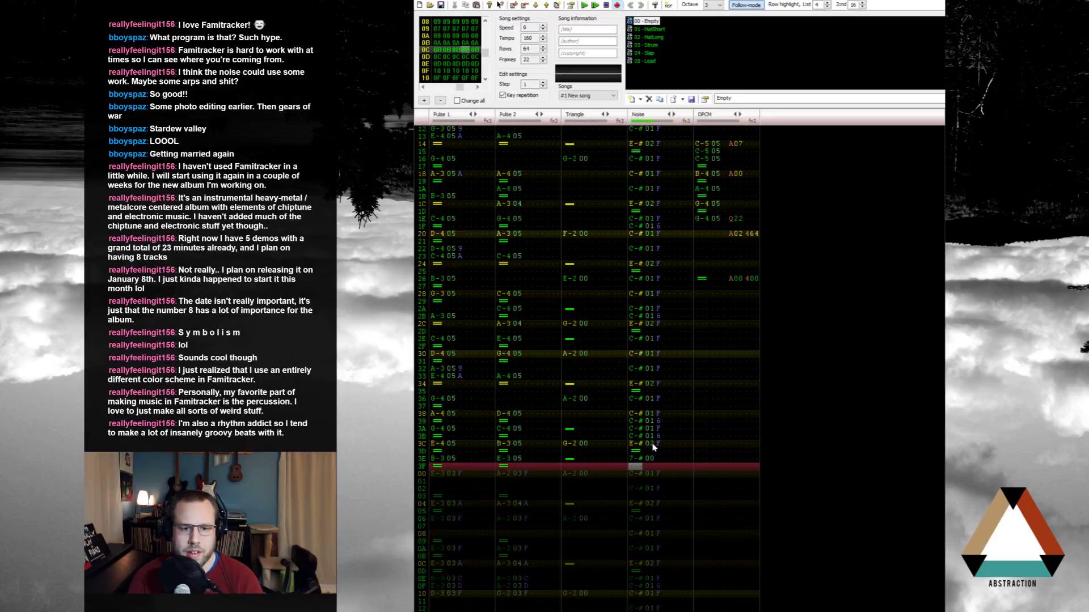
key(z)
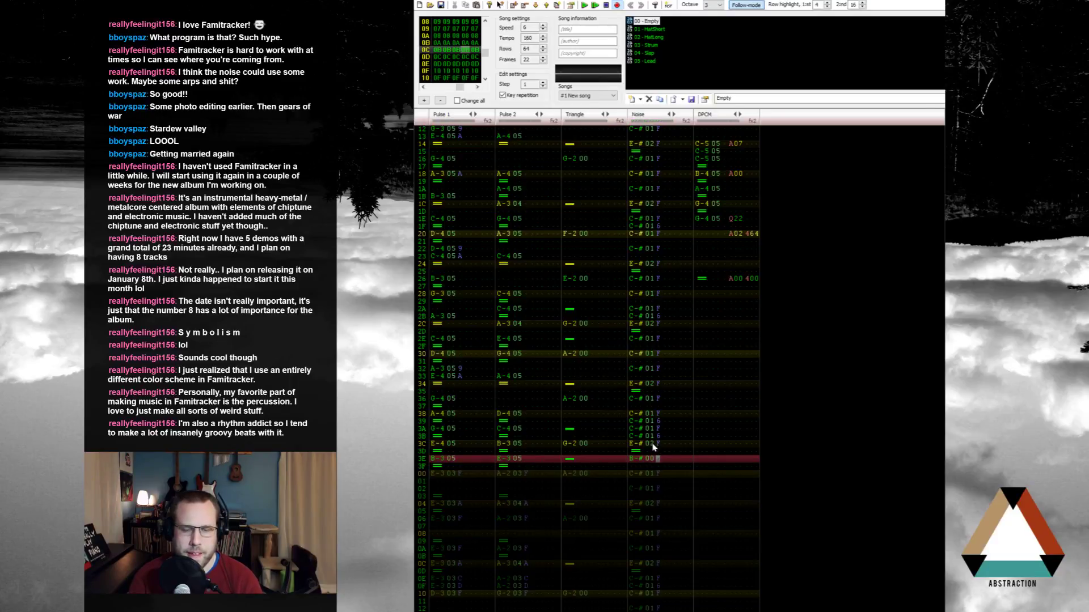
text(5)
key(Up)
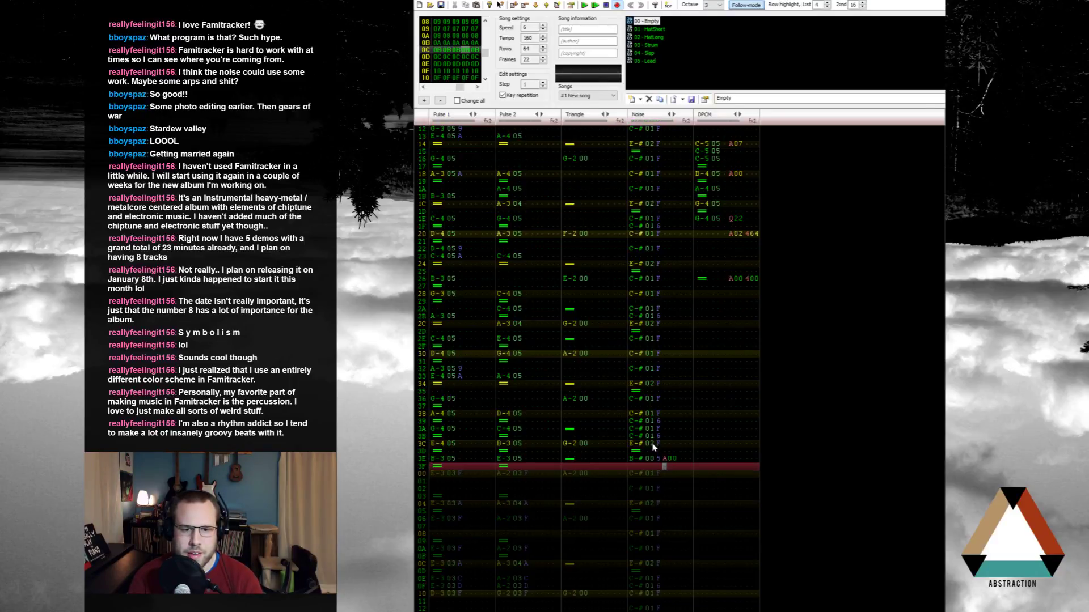
key(Right)
text(a10)
key(Up)
text(5)
key(Up)
Step: Stop the noise volume slide with effect A00 at row 00 of frame 0D, and play the passage
key(Down)
key(Down)
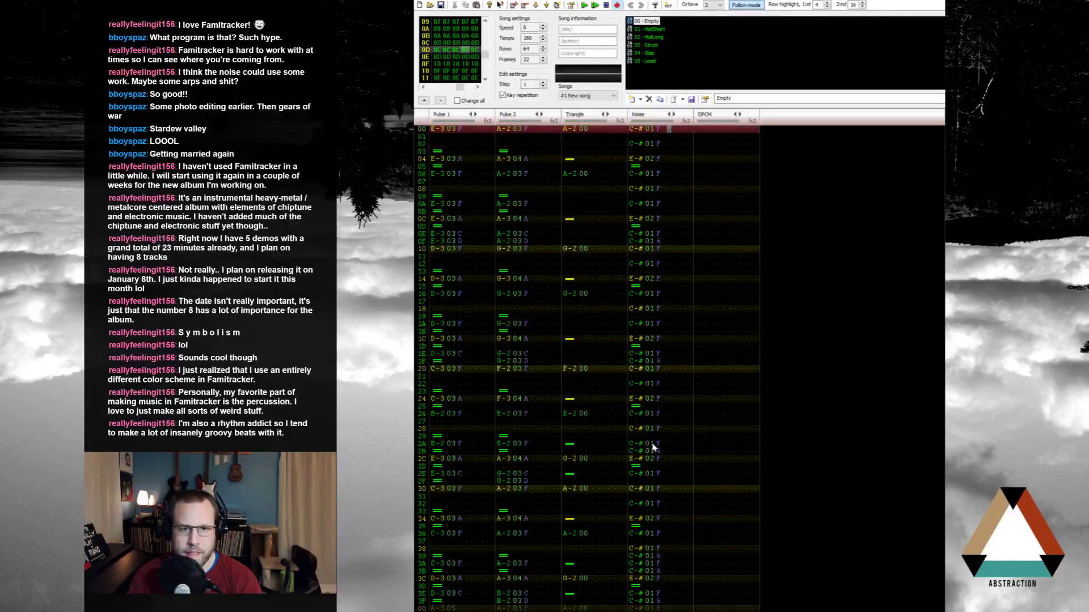
text(a)
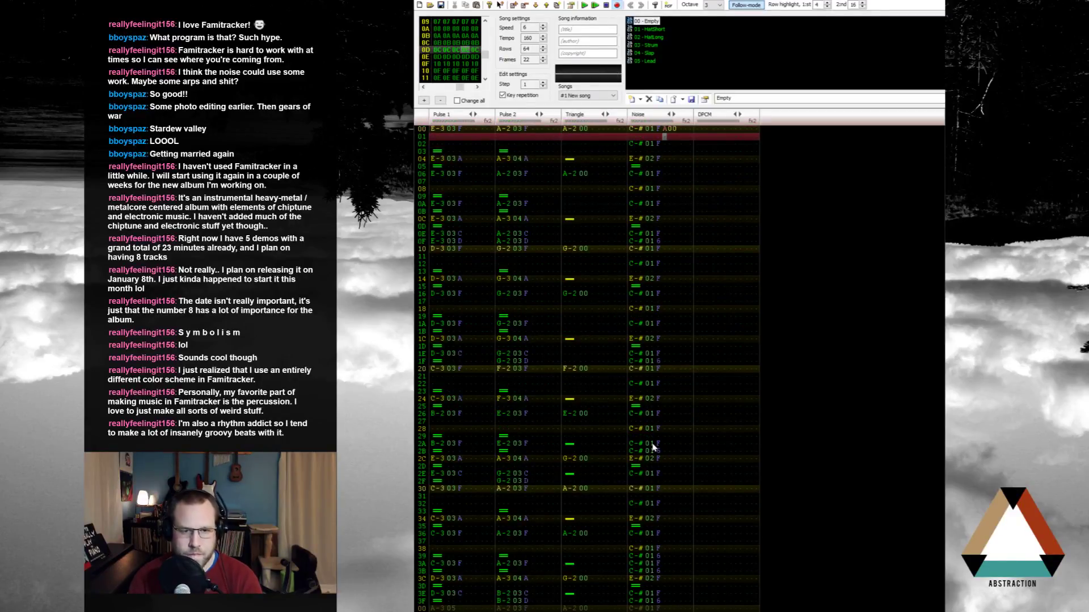
key(Return)
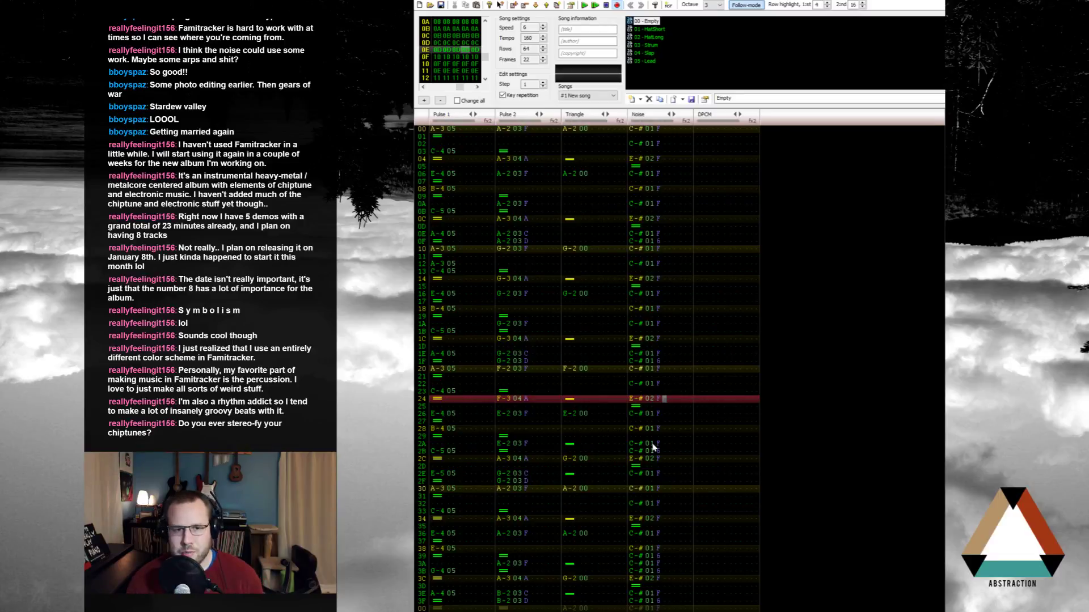
Step: Play frame 0E from its first row, and play frame 0F
key(Home)
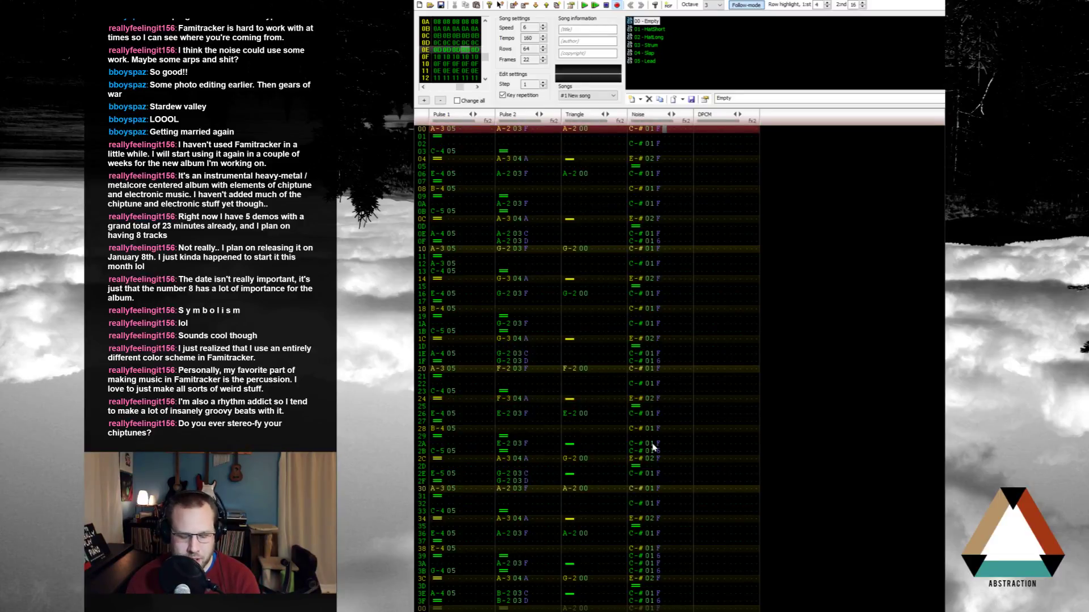
key(Return)
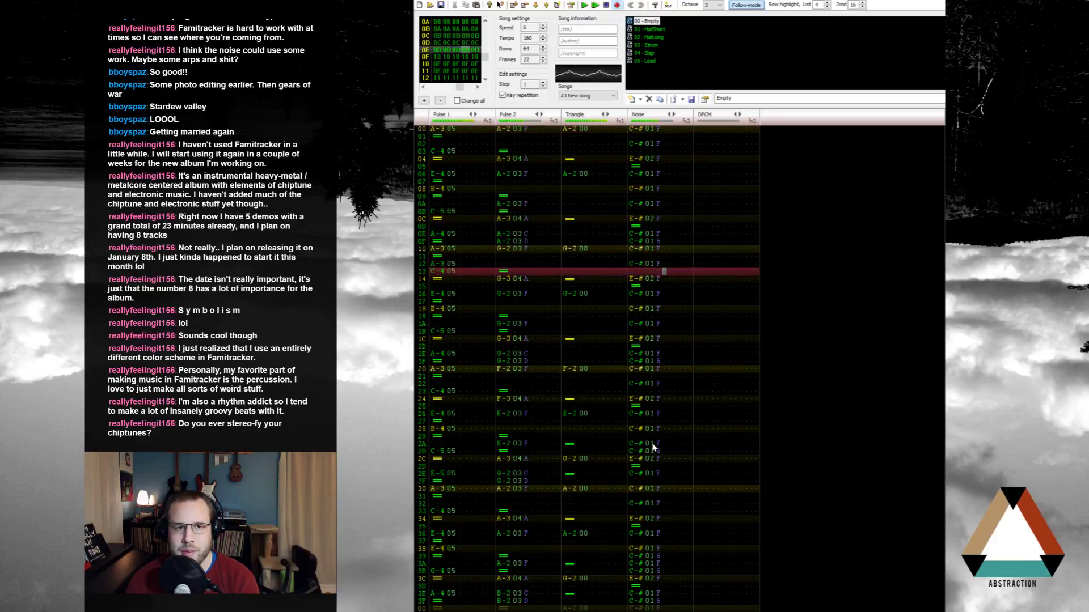
key(Return)
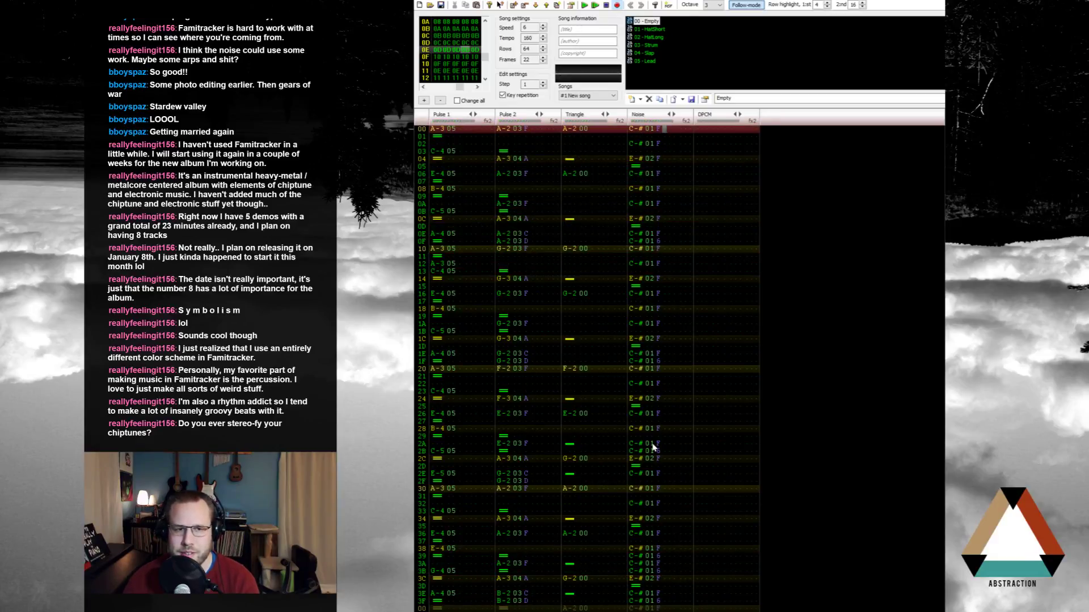
key(ctrl+Right)
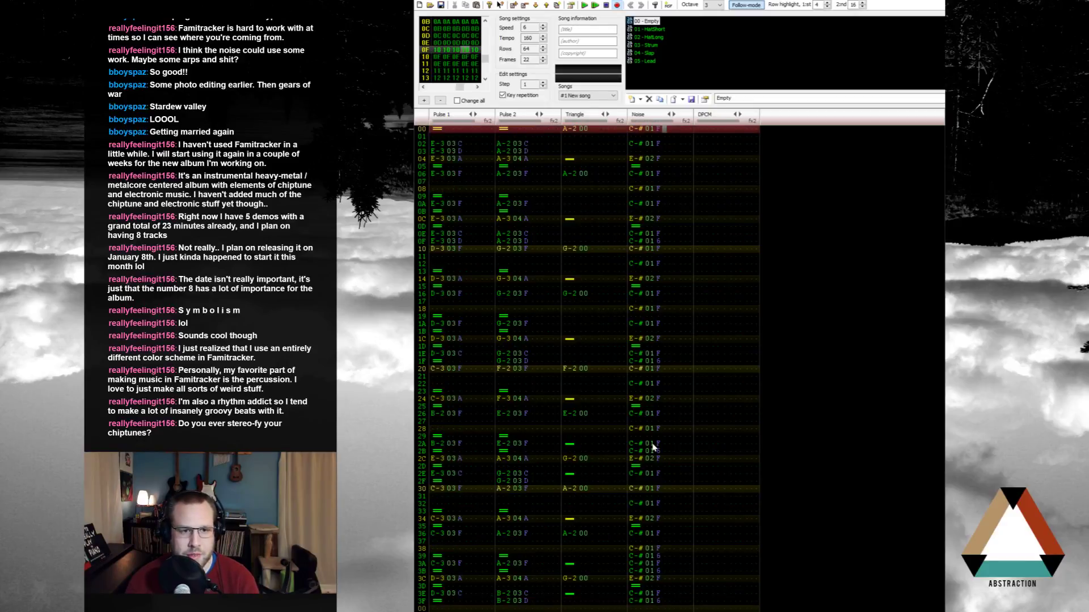
key(Return)
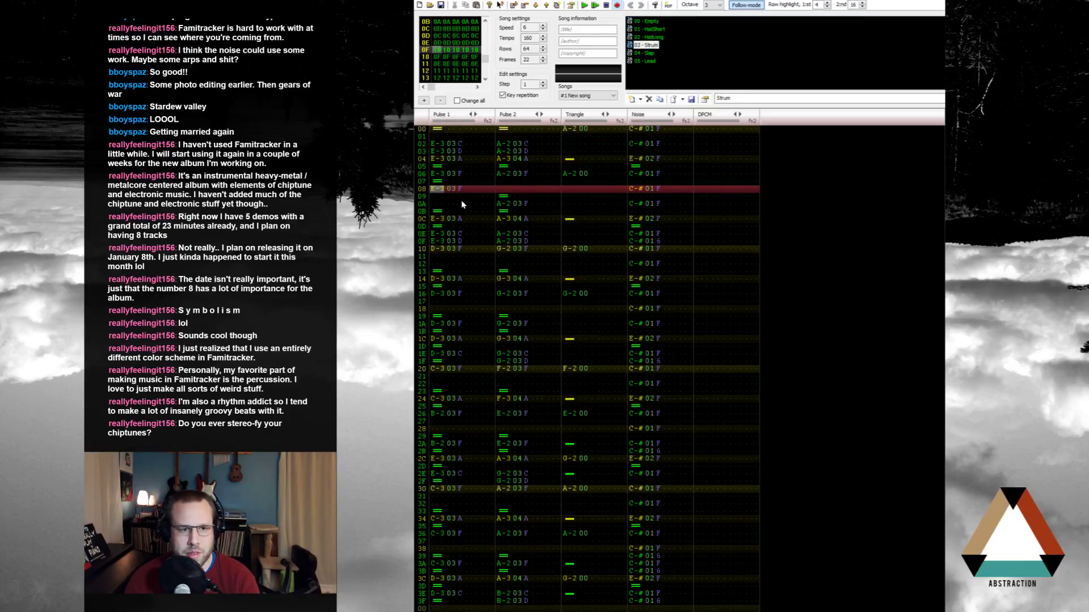
Step: Set the Pulse 1 strum notes of frame 0F to G-3 at row 08, A-3 at row 0A and F-3 at row 0C, and play them
key(b)
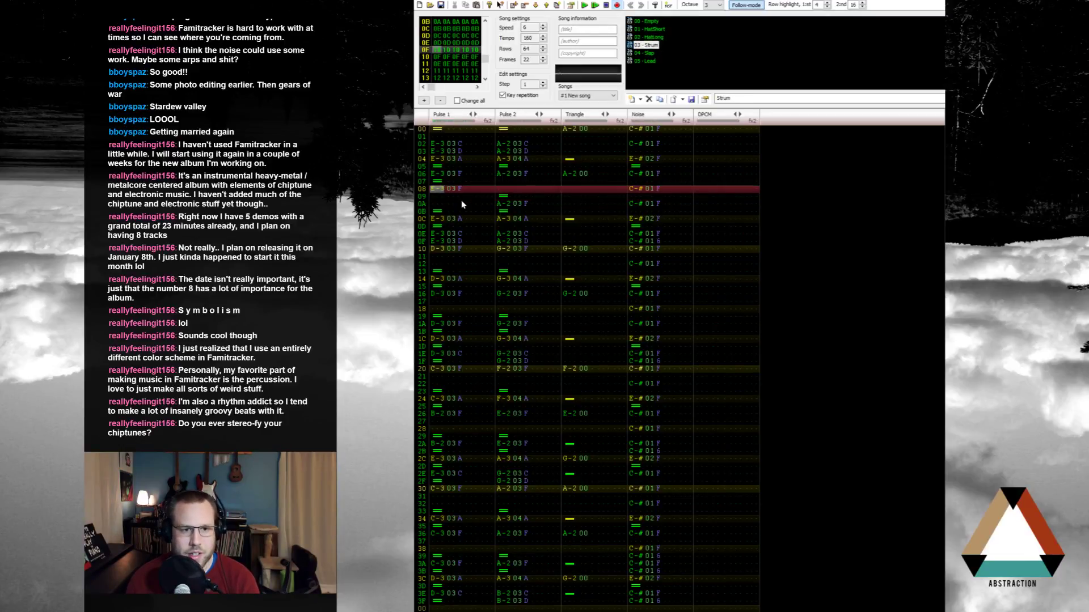
key(backslash)
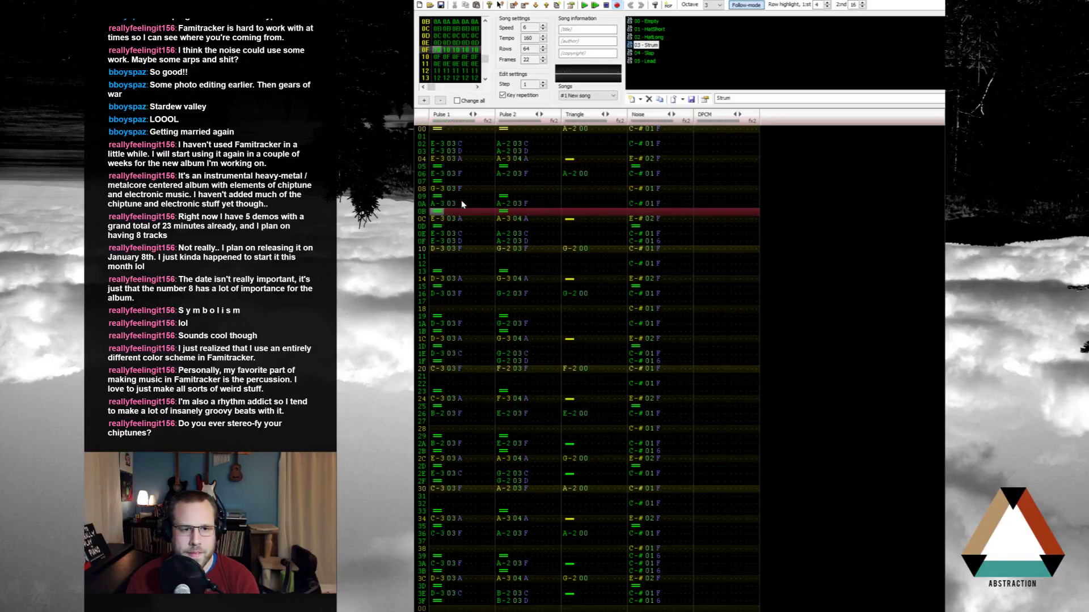
key(Delete)
key(v)
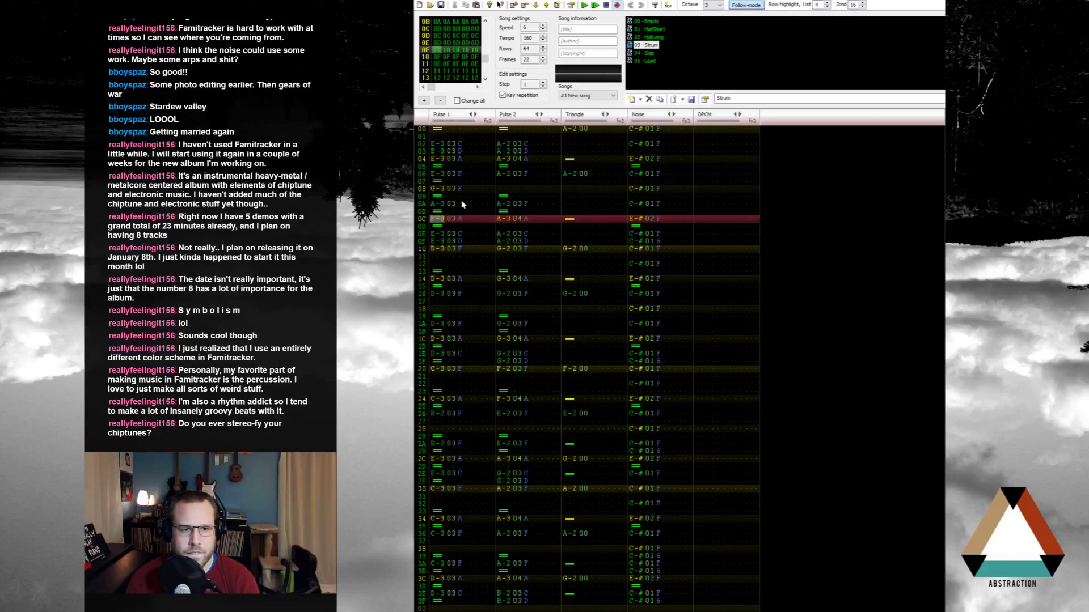
key(Down)
key(Return)
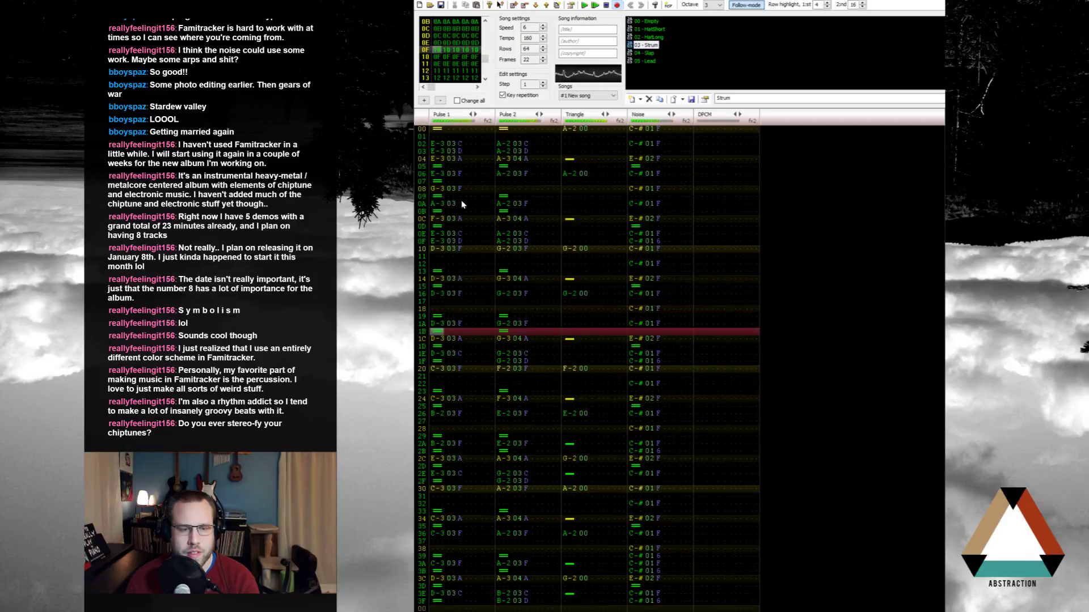
key(Return)
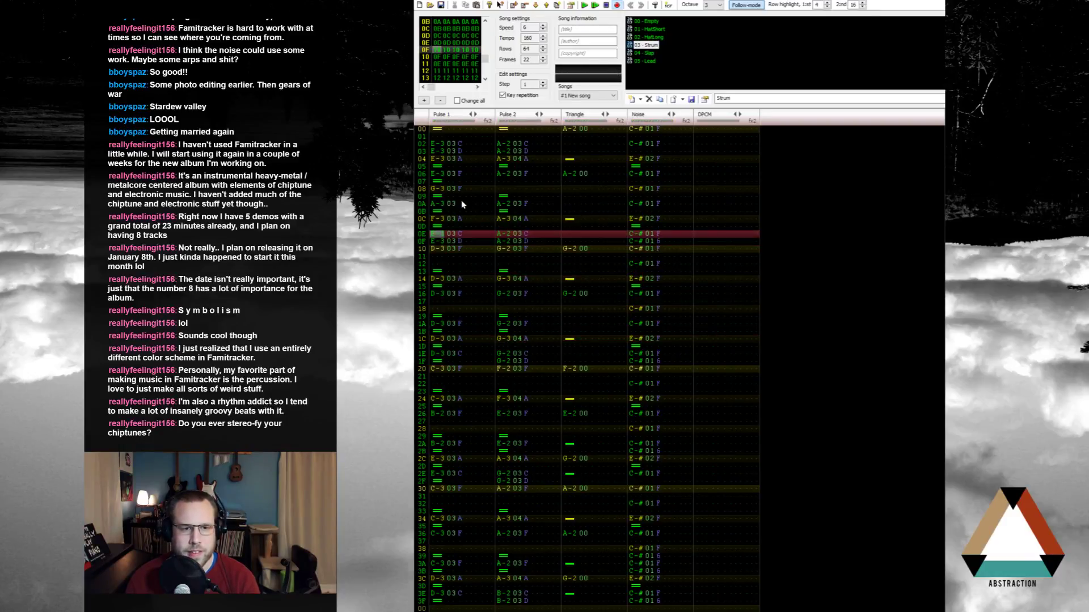
key(Down)
key(Down)
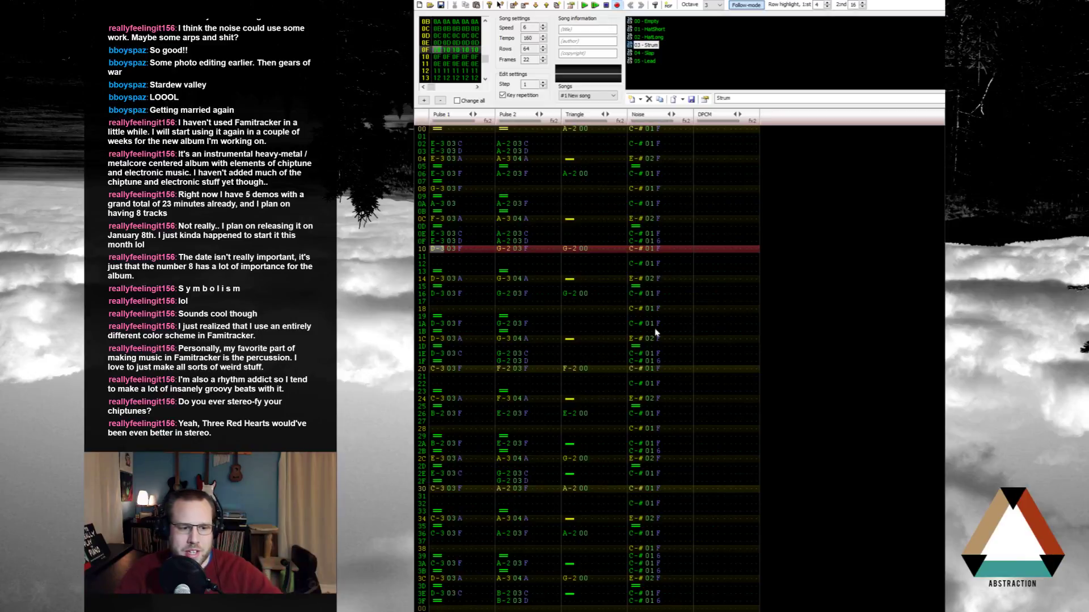
Step: Switch to File Explorer, open "Abstraction - Sanctuary.ftm" from the finished Three Red Hearts project folder, and play the module
key(alt+Tab)
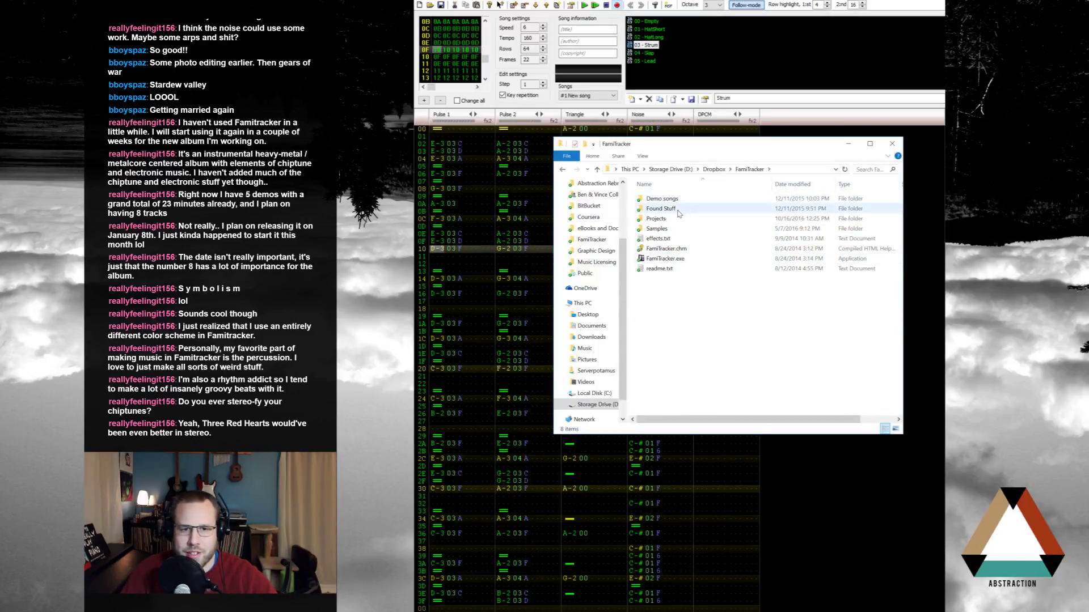
double_click(677, 218)
click(680, 199)
double_click(680, 199)
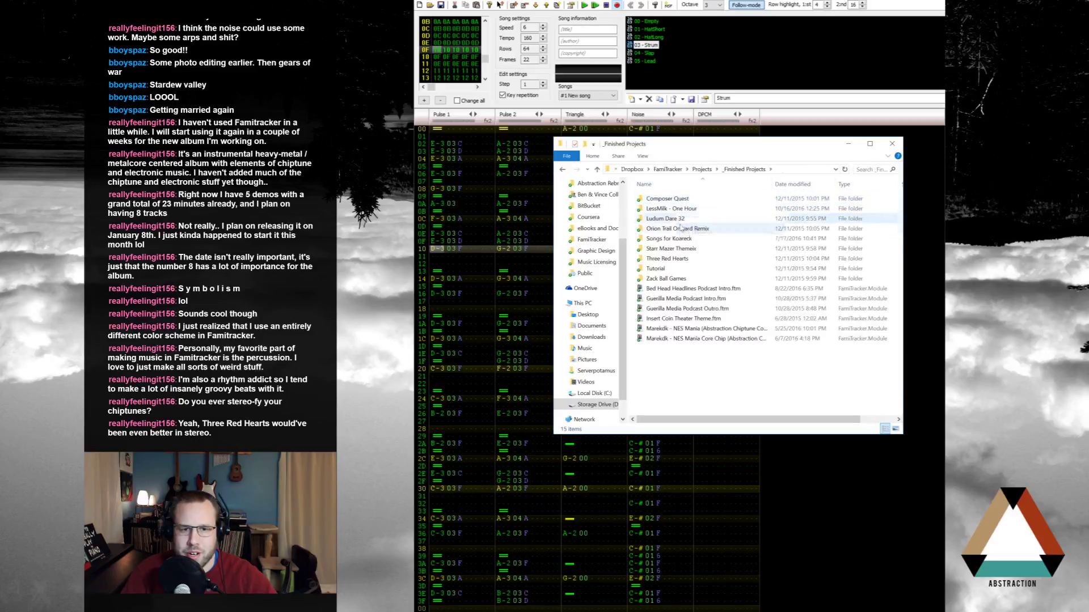
double_click(704, 300)
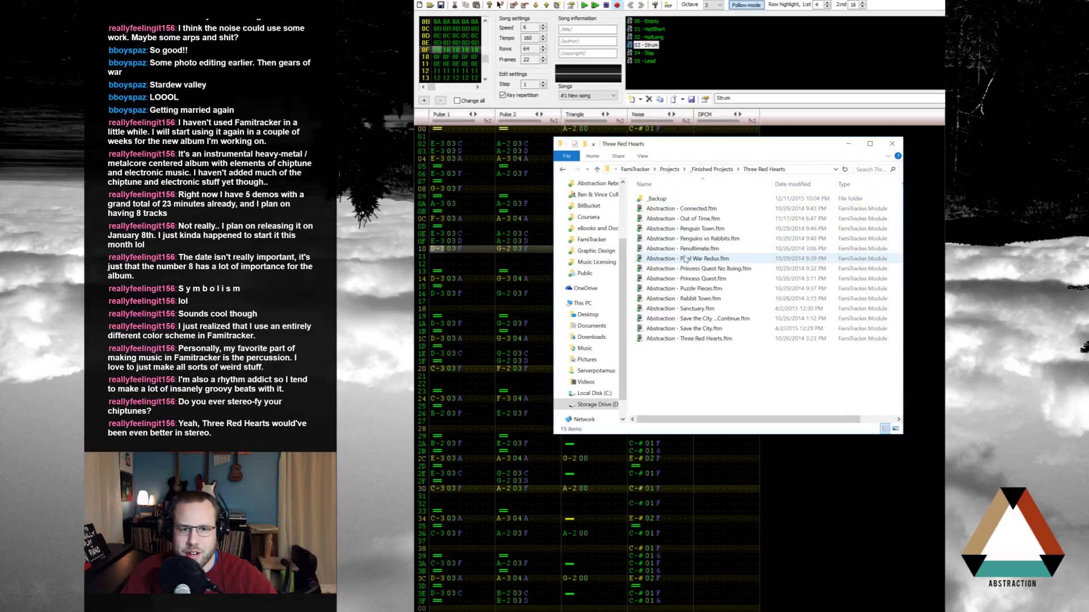
double_click(710, 321)
click(614, 6)
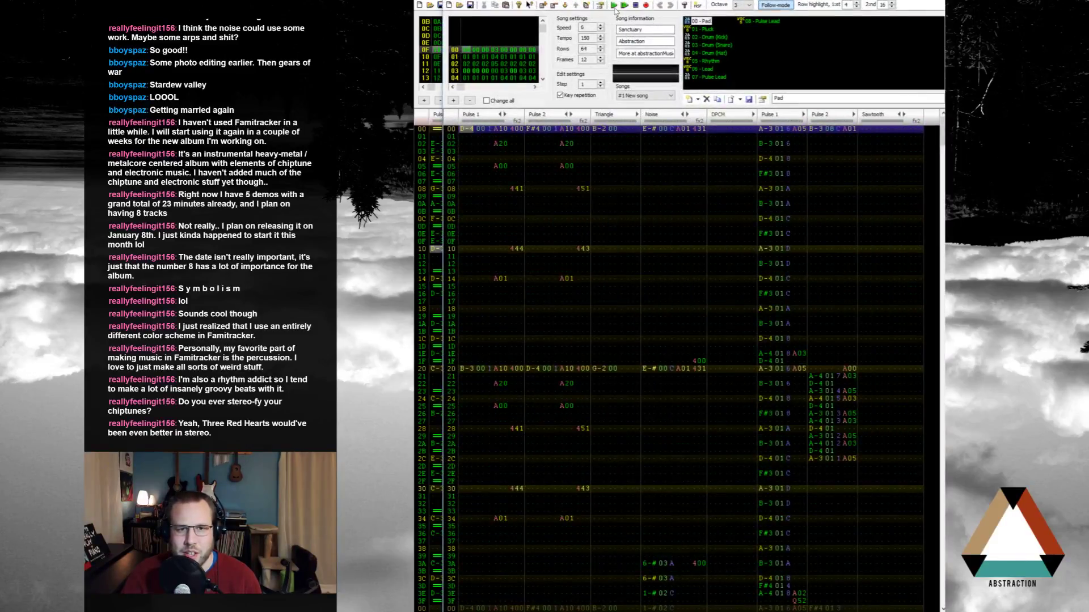
Step: Play the Sanctuary module from the start, close it, and bring up the Three Red Hearts project folder
click(614, 8)
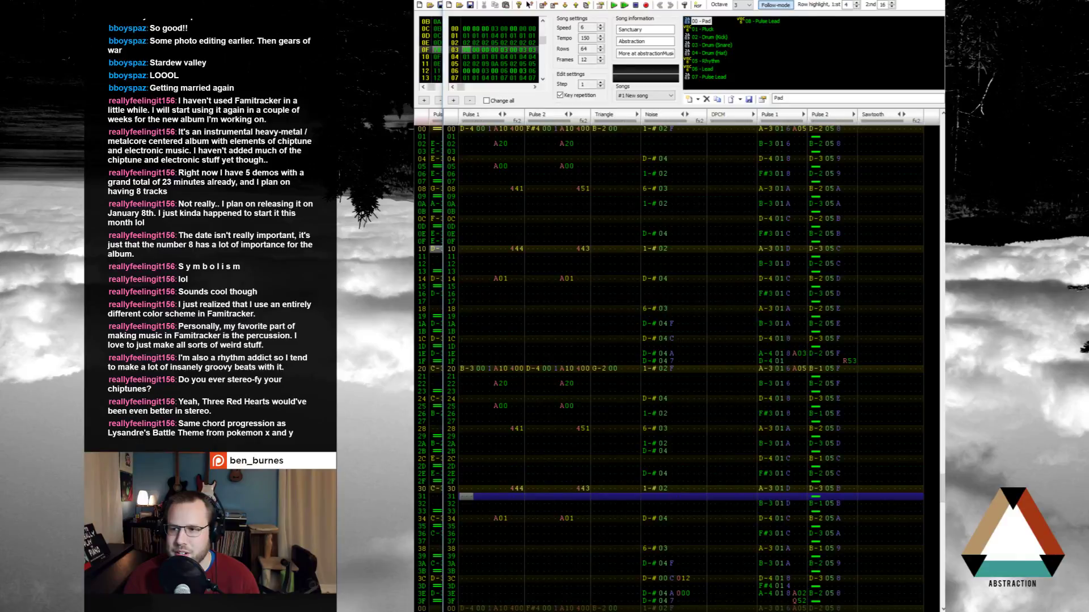
key(ctrl+o)
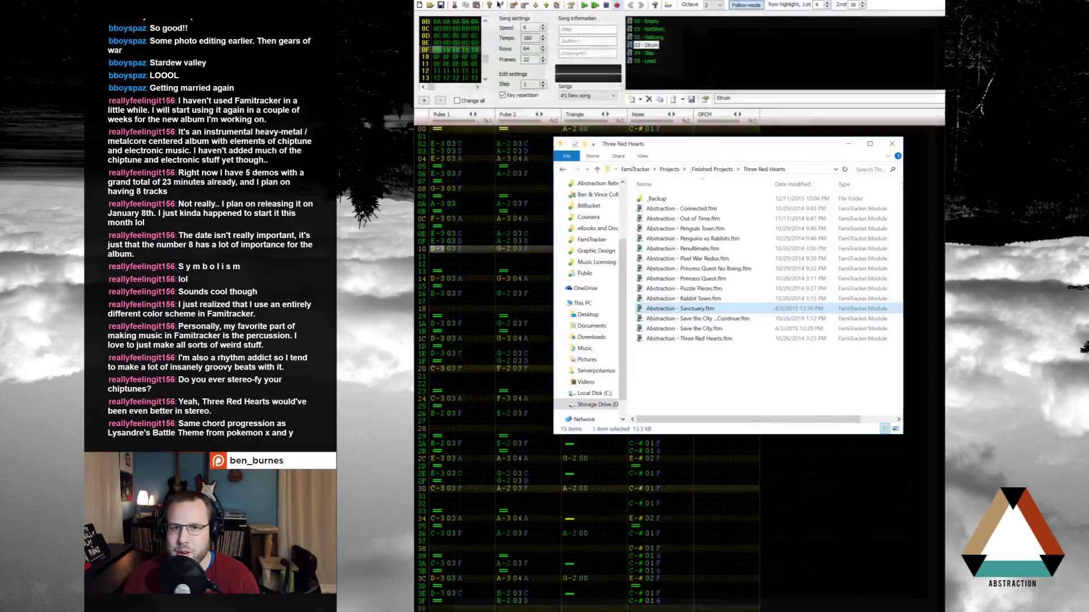
key(Return)
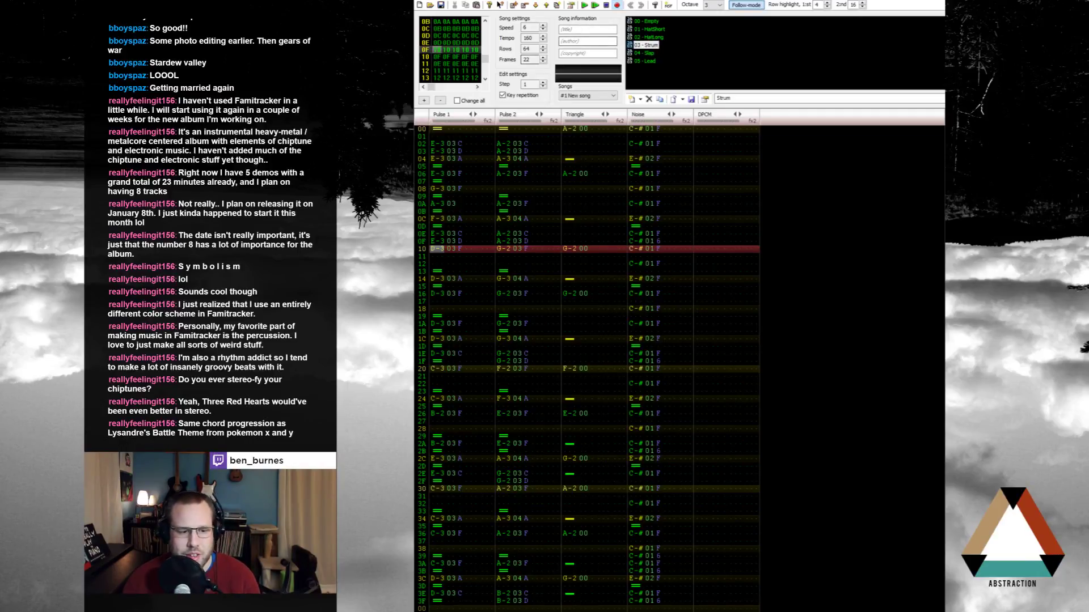
key(alt+Tab)
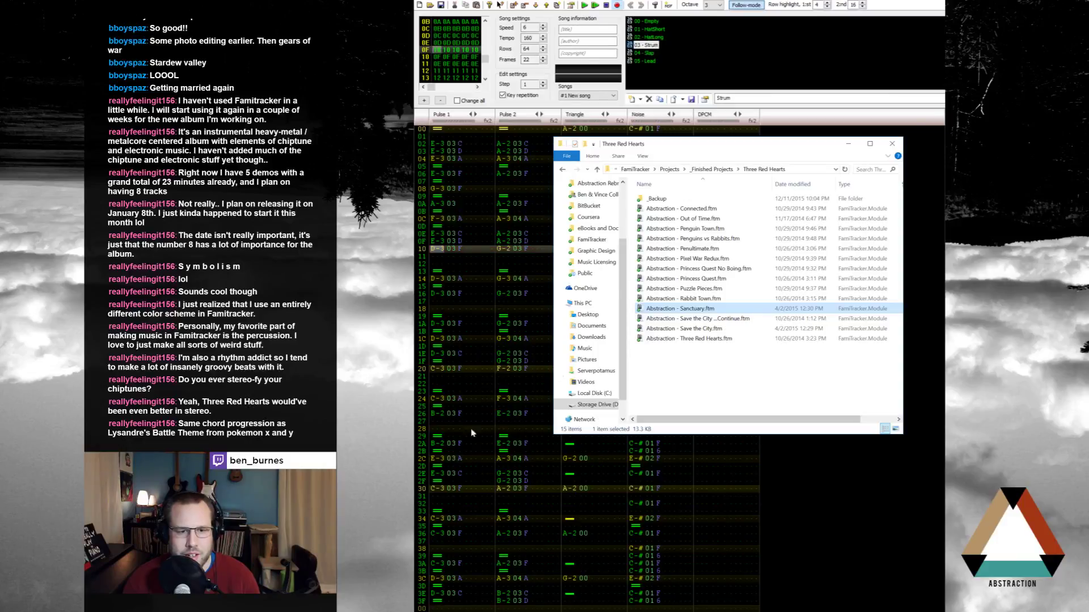
Step: Reopen "Abstraction - Sanctuary.ftm" from the Three Red Hearts folder, play the module, and stop it
double_click(676, 310)
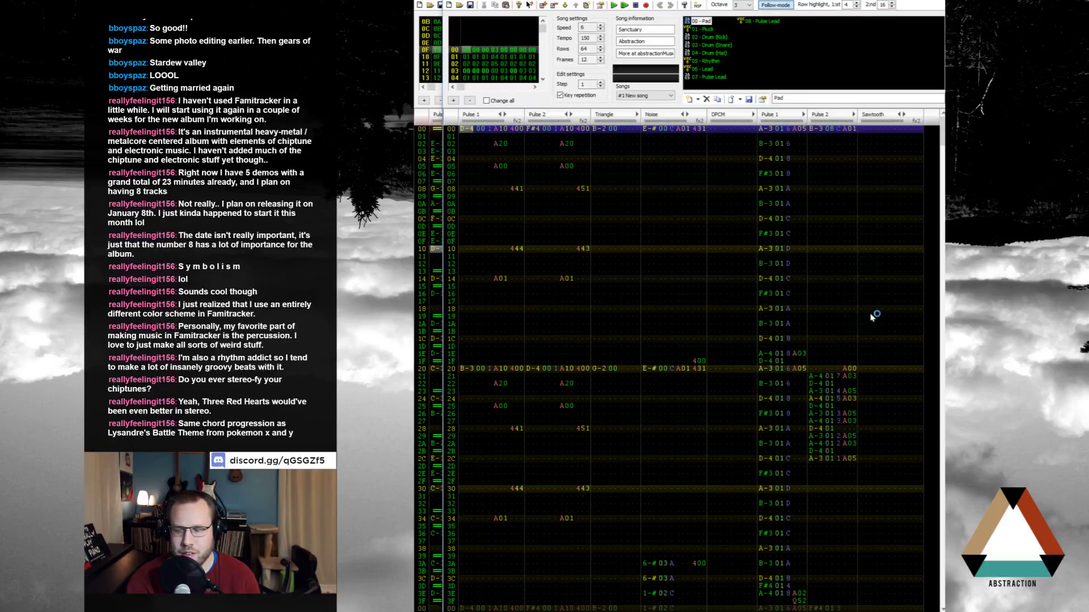
key(Return)
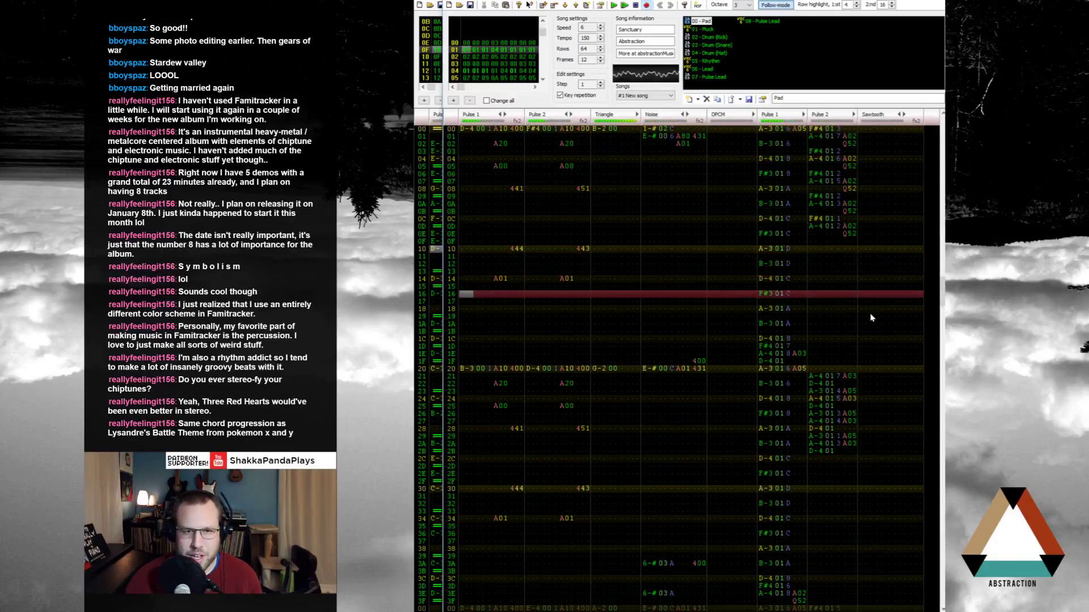
click(637, 7)
click(637, 7)
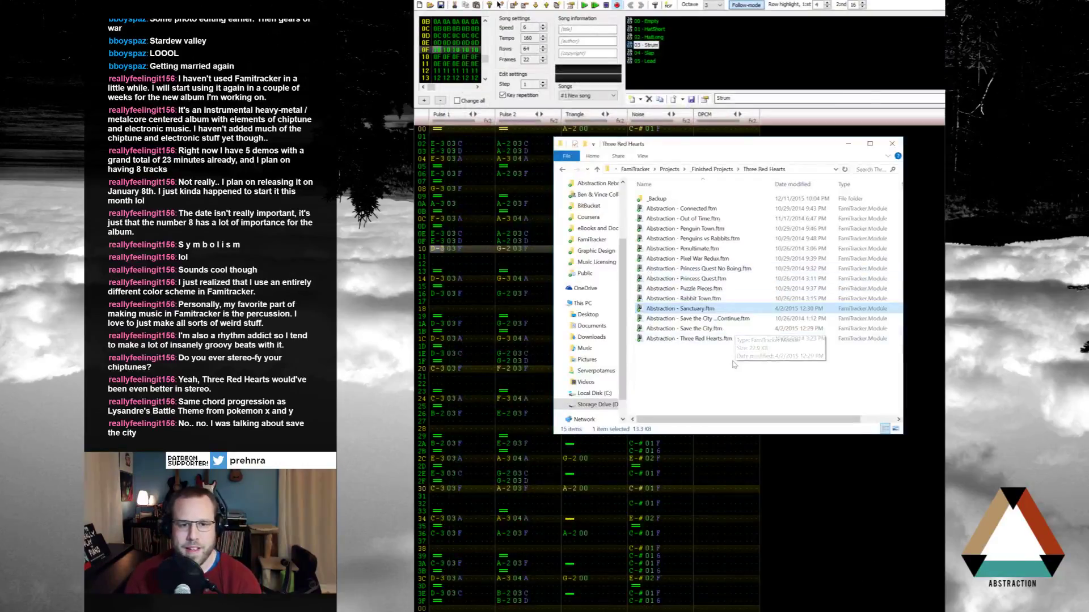
Step: Open "03 - Desert.ftm" from the SECRET PROJECT folder, play and stop it, and close File Explorer
key(alt+Up)
double_click(666, 228)
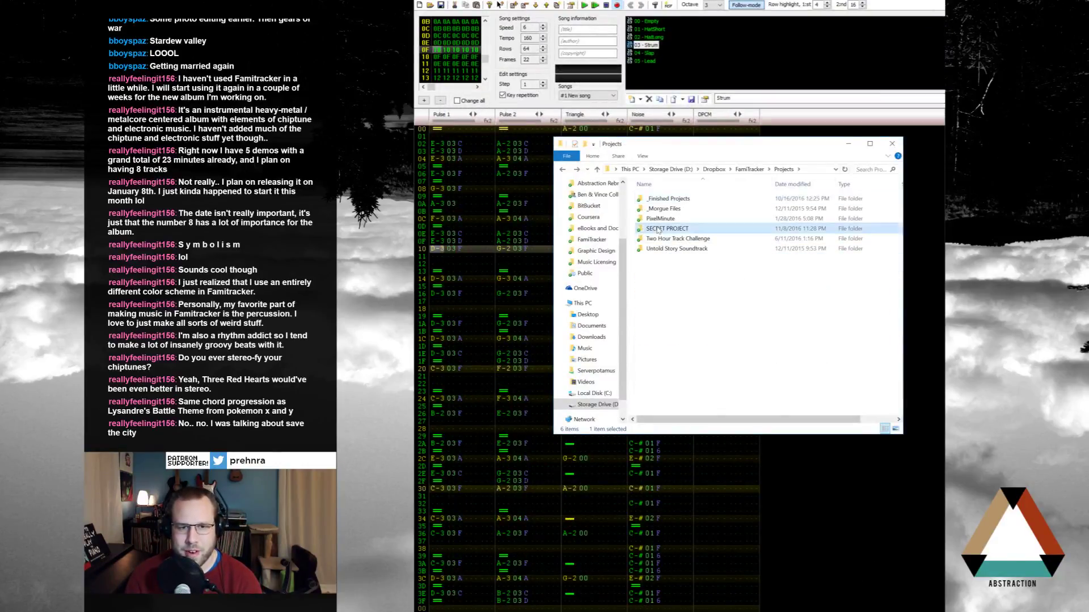
double_click(678, 220)
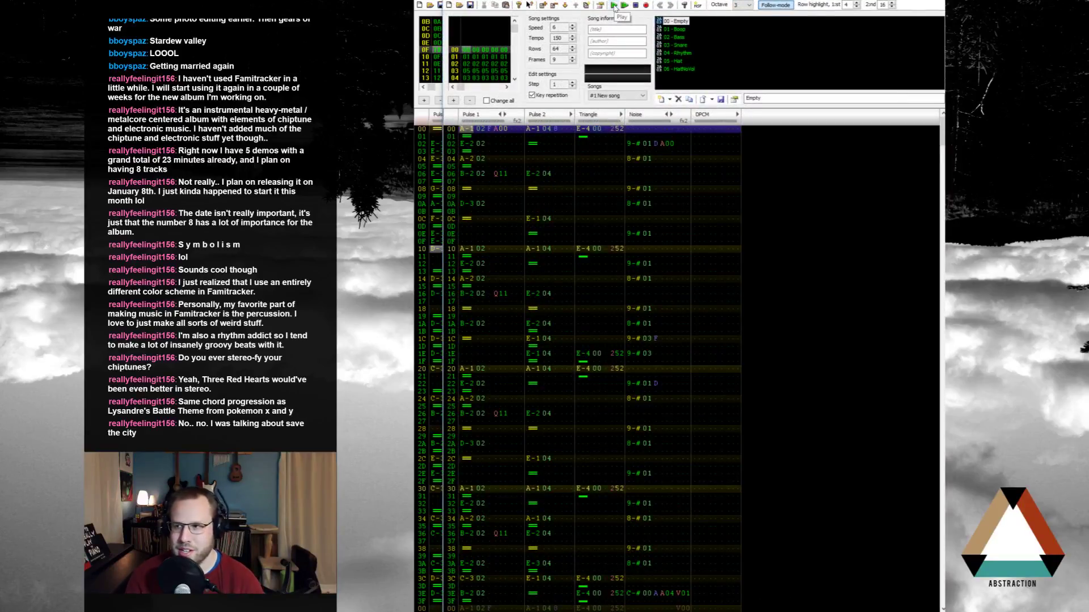
click(615, 6)
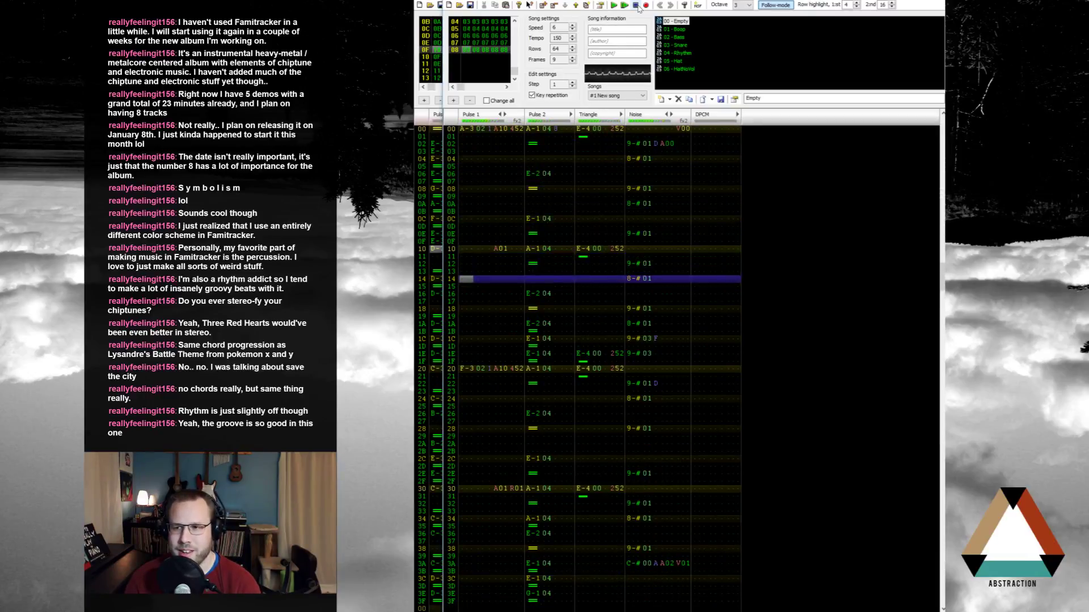
click(636, 5)
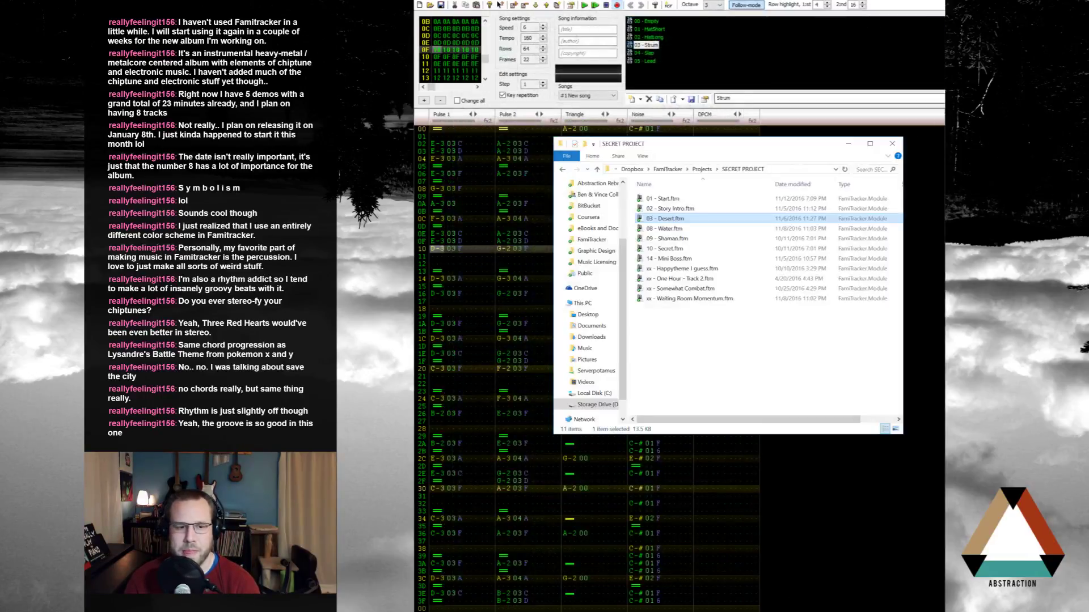
click(893, 144)
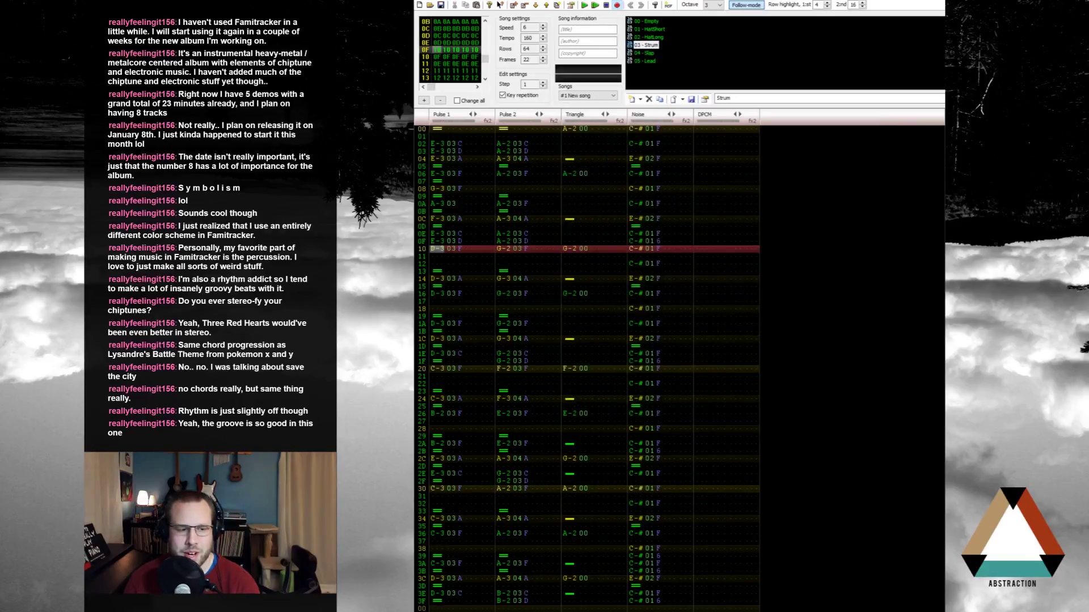
Step: Open "UnEarth Initiative - 05 - Sand in my Codpiece" from the Abstraction album folders in the network MP3s library
key(super)
click(451, 403)
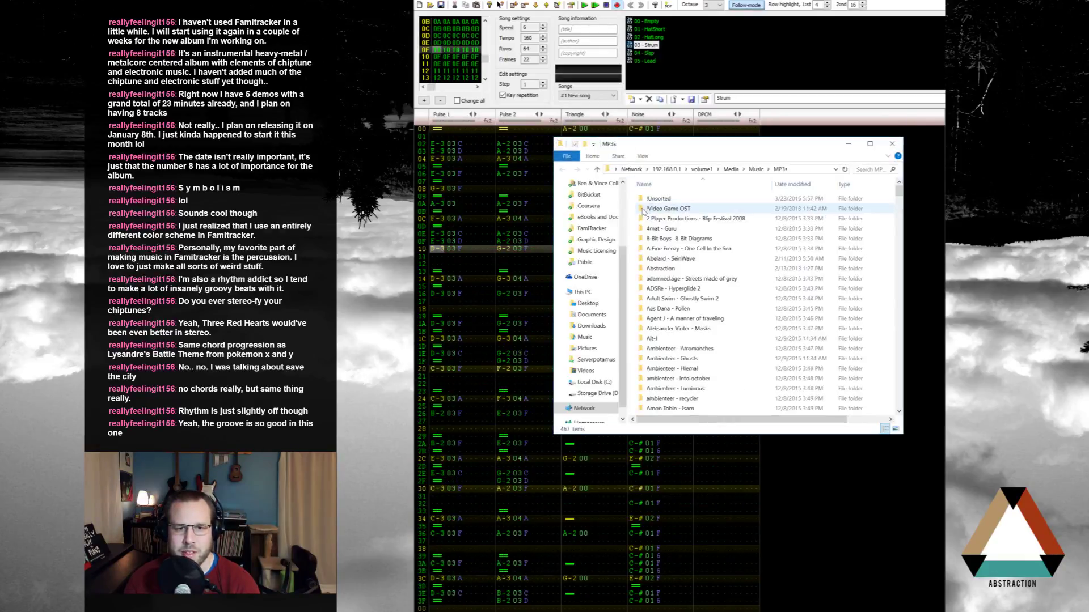
double_click(660, 269)
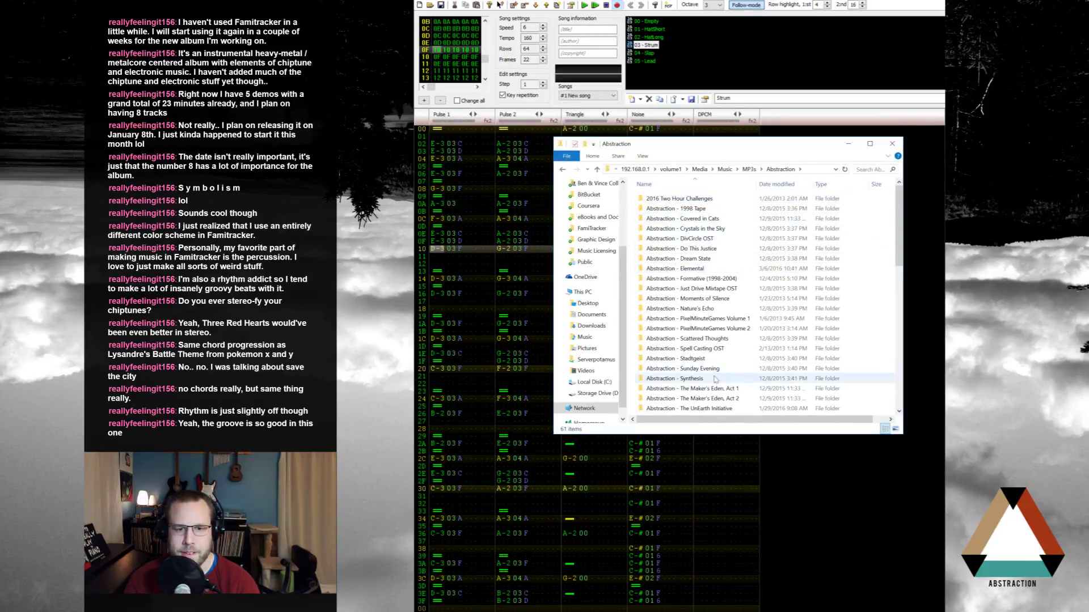
scroll(715, 380, down, 1)
double_click(734, 384)
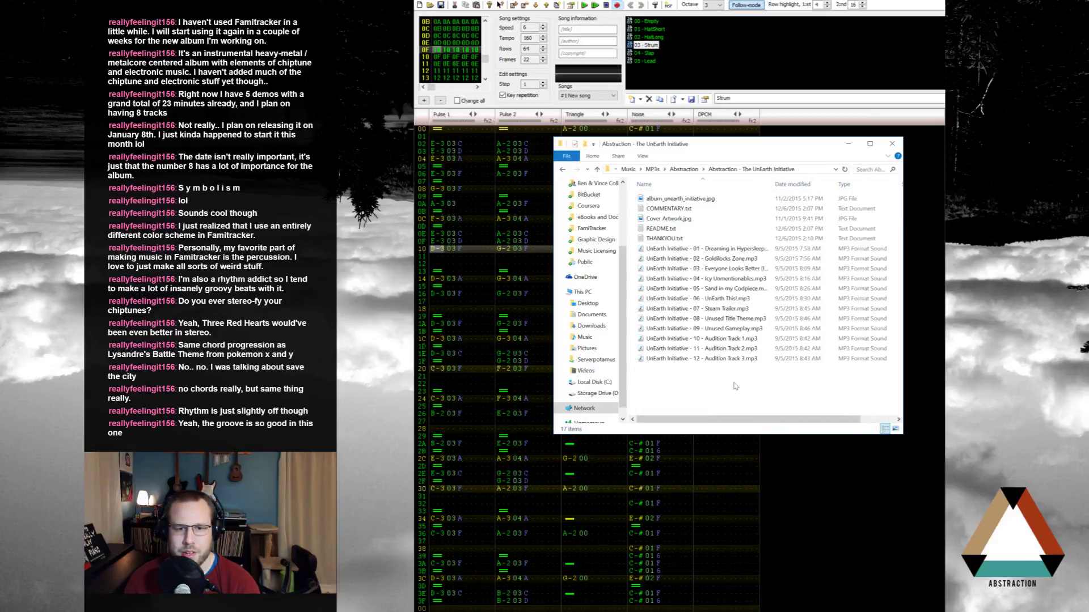
double_click(750, 290)
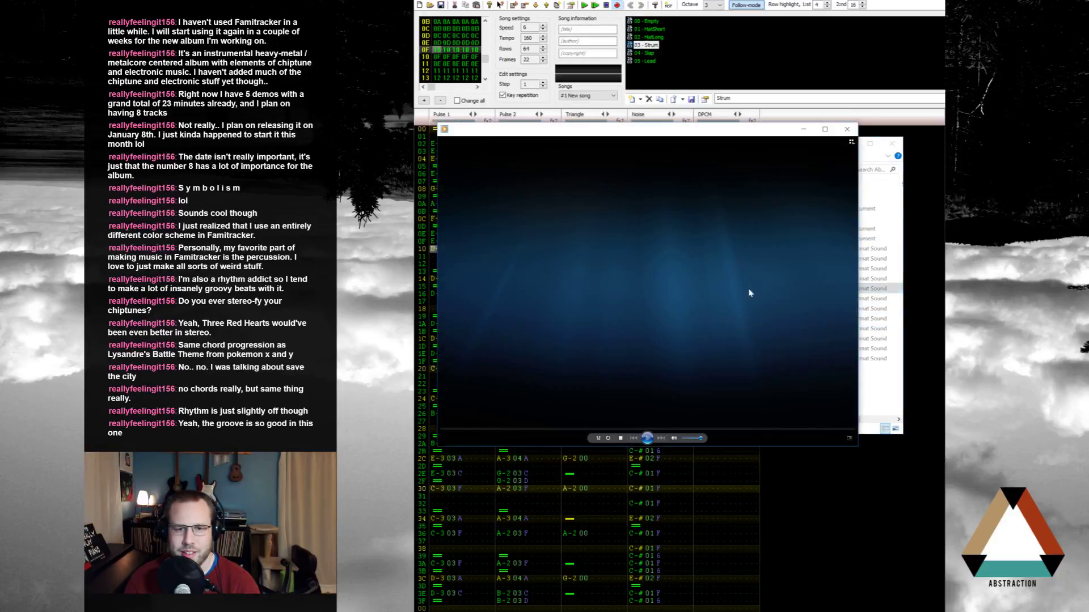
Step: Close the album folder, listen to the desert track further on, and close the media player
click(874, 156)
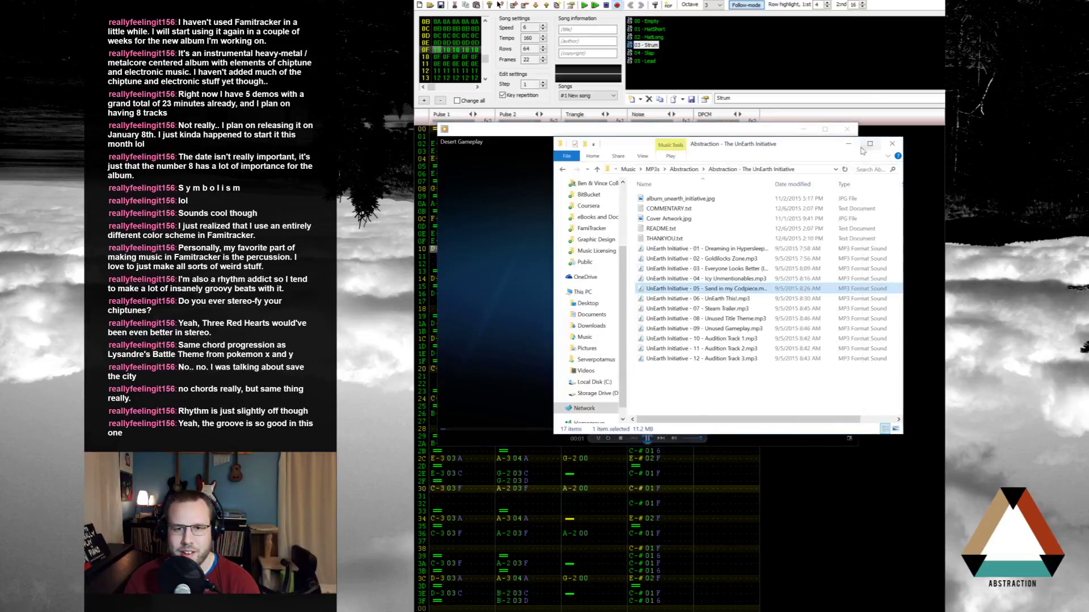
click(886, 145)
drag(762, 137, 820, 115)
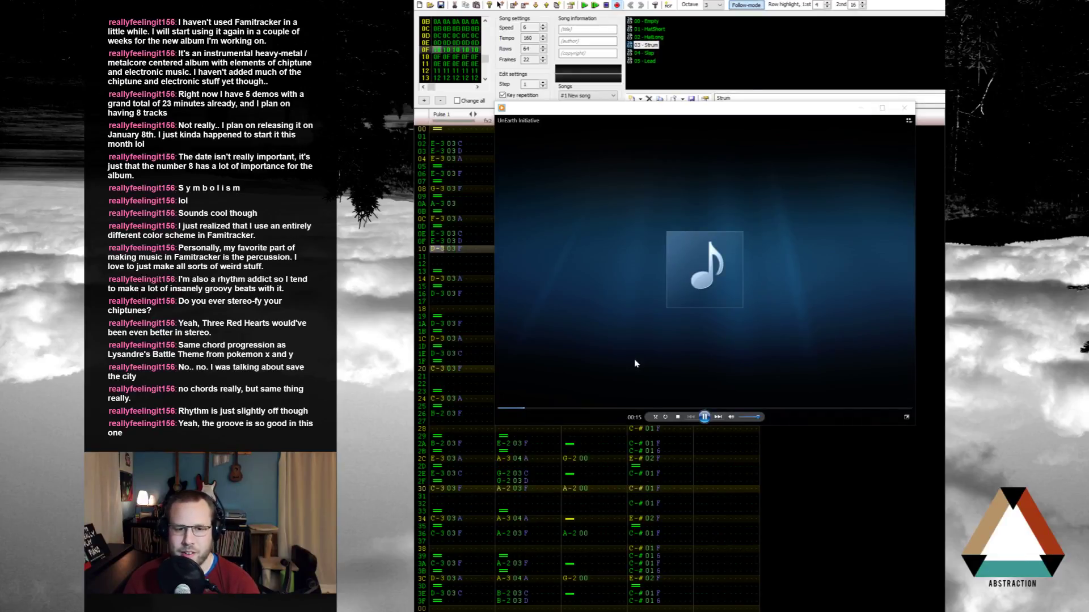
click(615, 408)
click(904, 108)
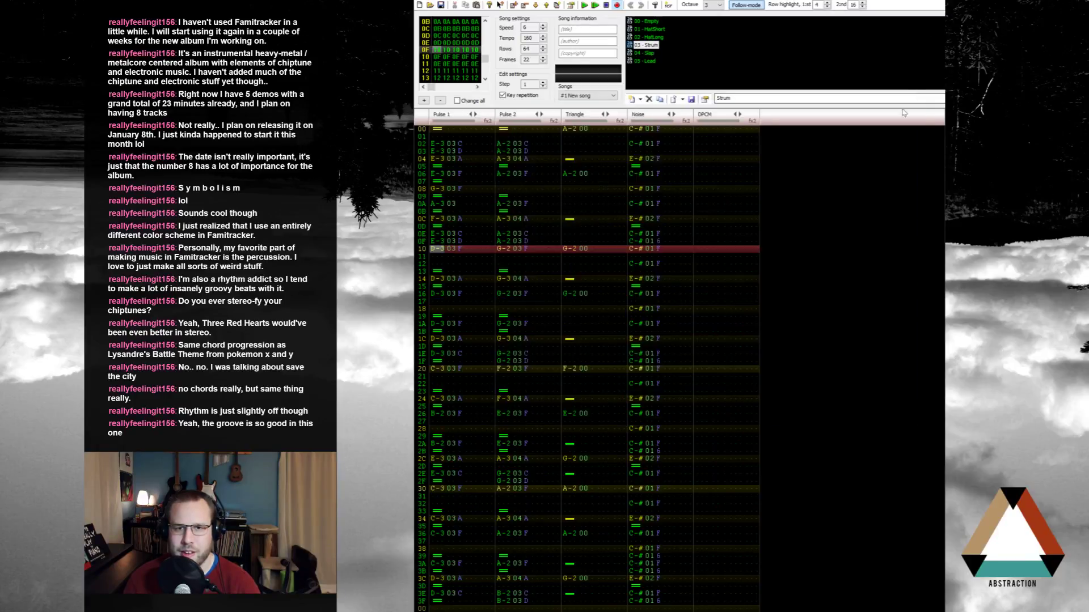
Step: Play the opening of frame 0F from row 00 in the song being composed, and stop playback
click(437, 130)
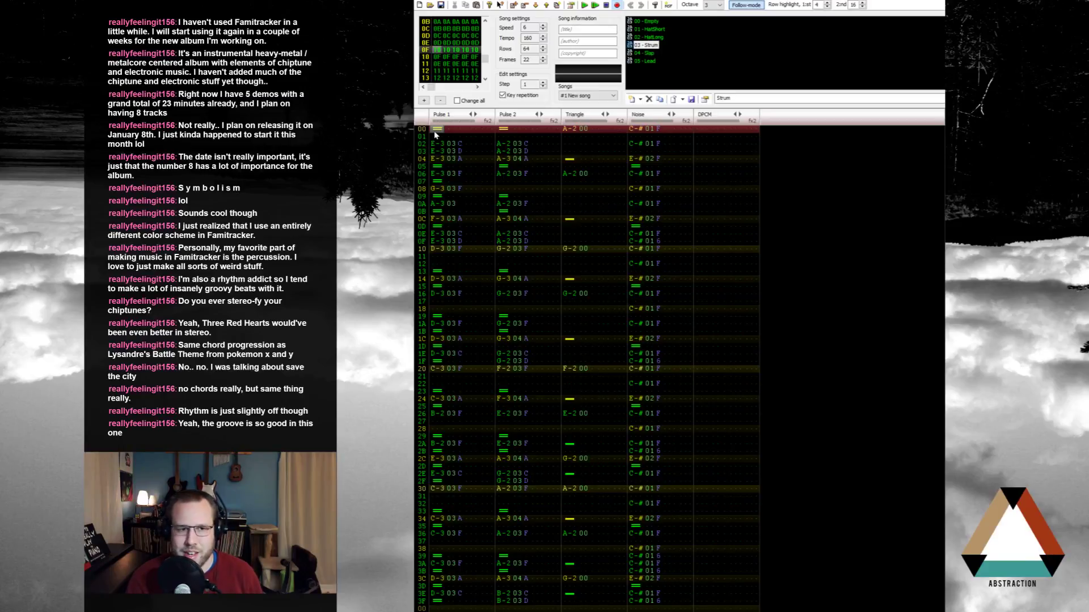
click(443, 189)
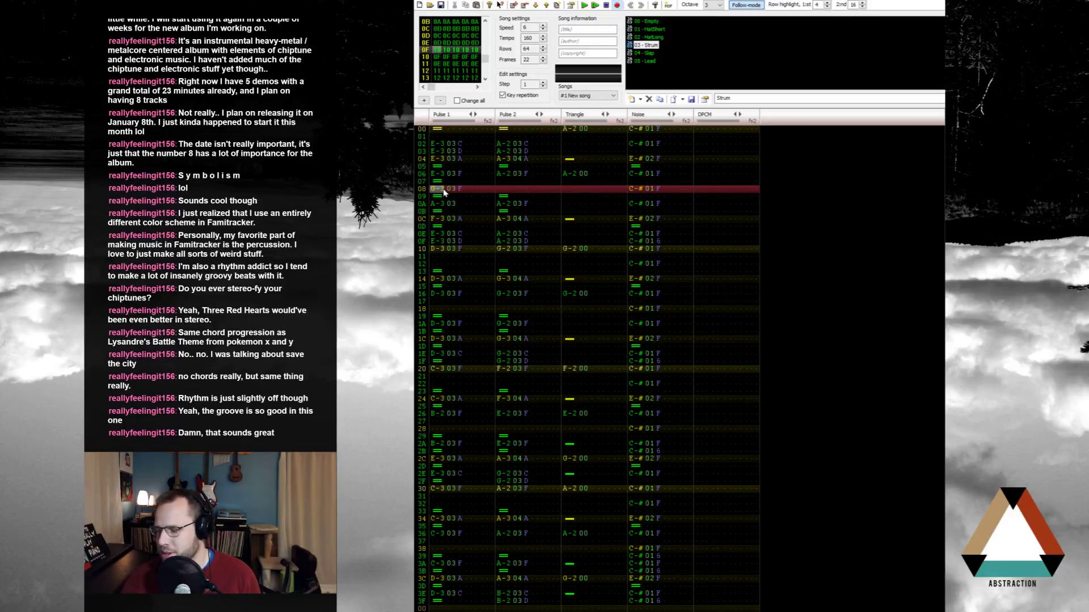
click(439, 130)
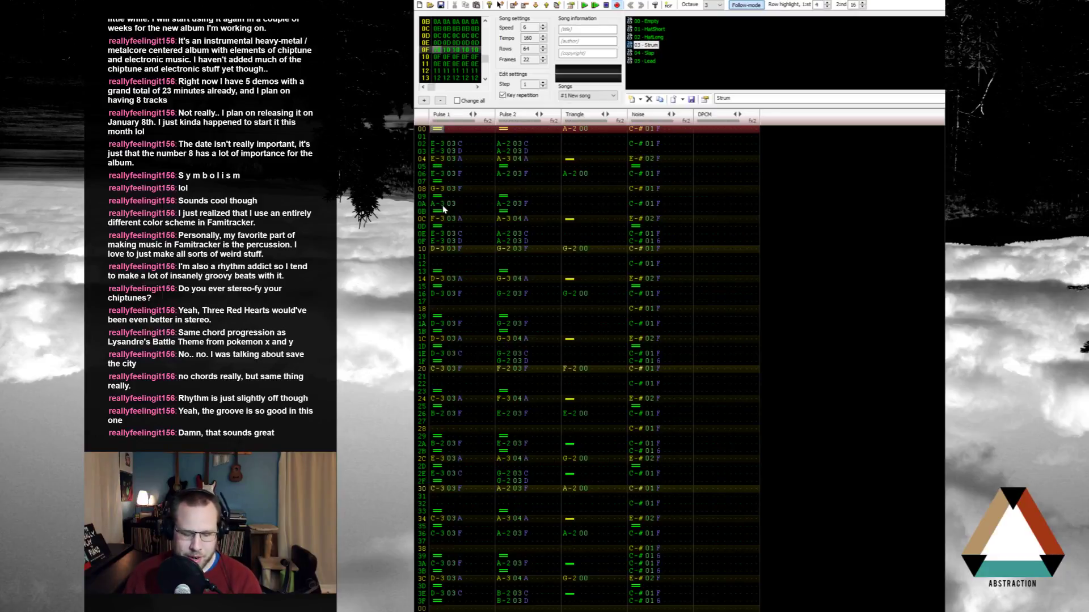
key(Return)
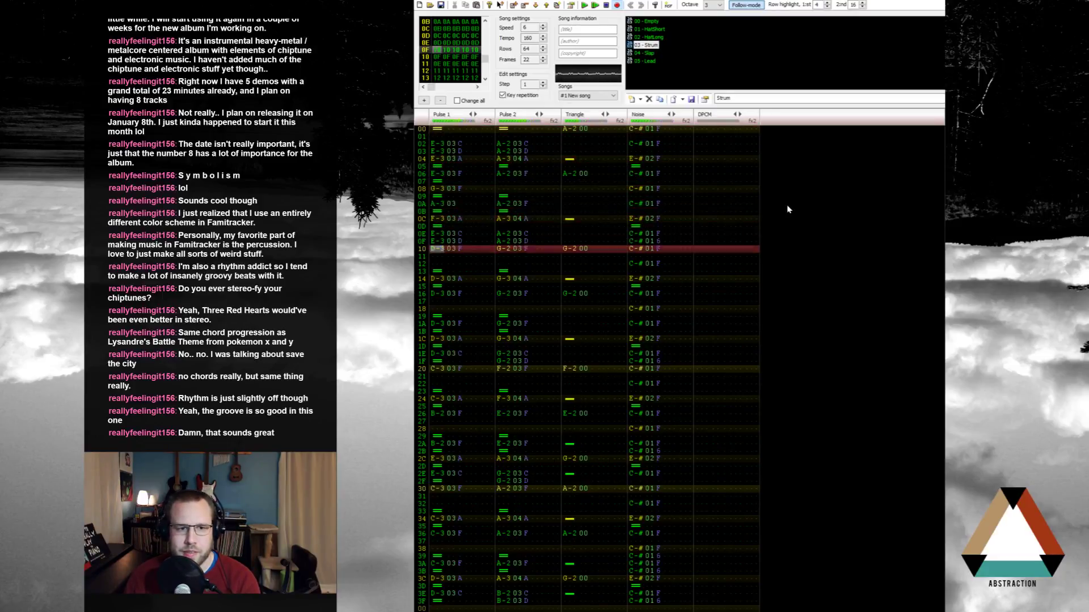
key(Return)
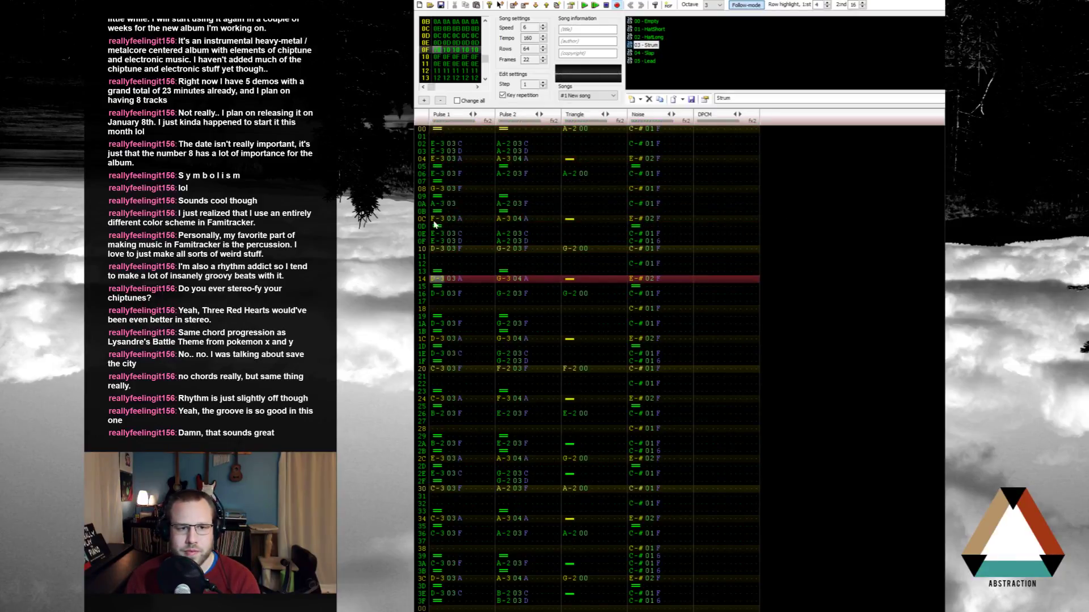
Step: Try higher Pulse 1 notes in frame 0F: F-4 at row 0C and G-4 at row 0A
click(434, 220)
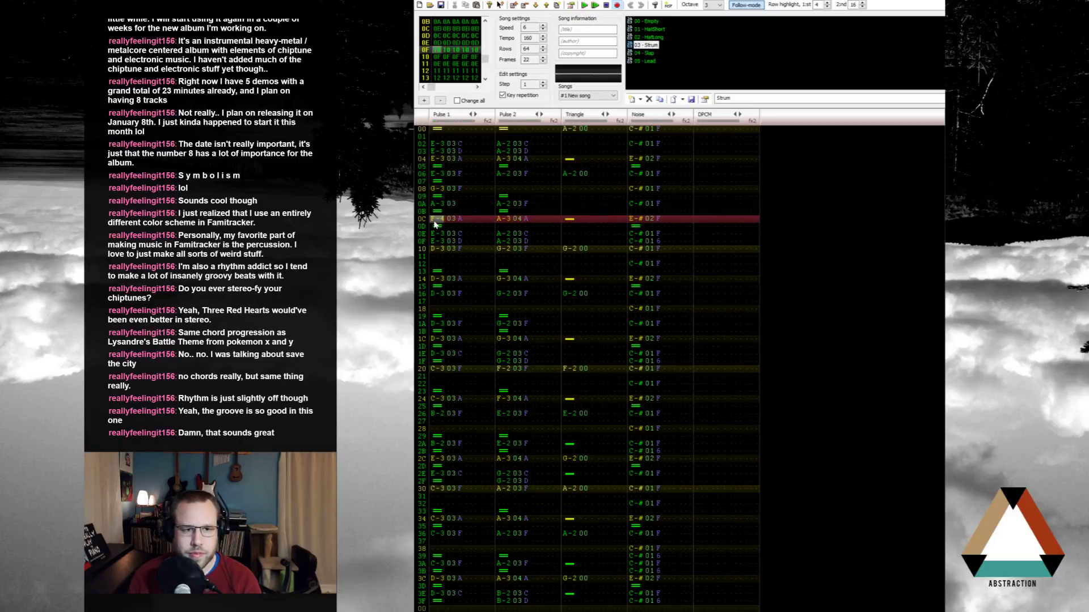
key(Up)
key(Up)
key(Up)
key(Up)
key(Down)
key(Down)
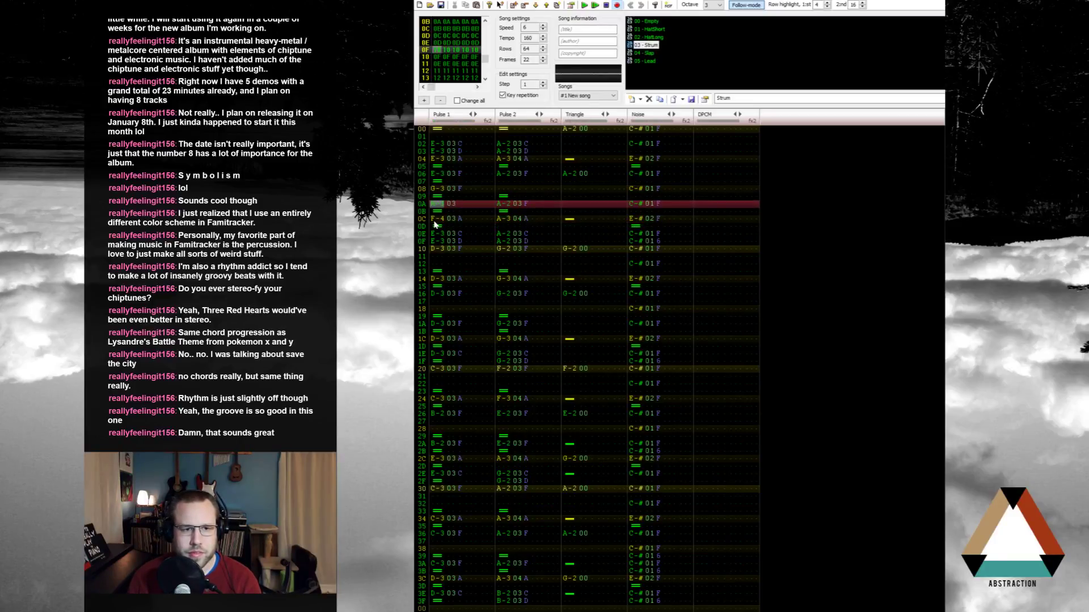
key(Up)
key(Up)
key(Down)
key(Down)
key(Down)
key(Up)
key(Down)
key(Up)
Step: Set the Pulse 1 notes of frame 0F to A-3 at row 0A and G-3 at rows 0C, 0E and 0F
key(n)
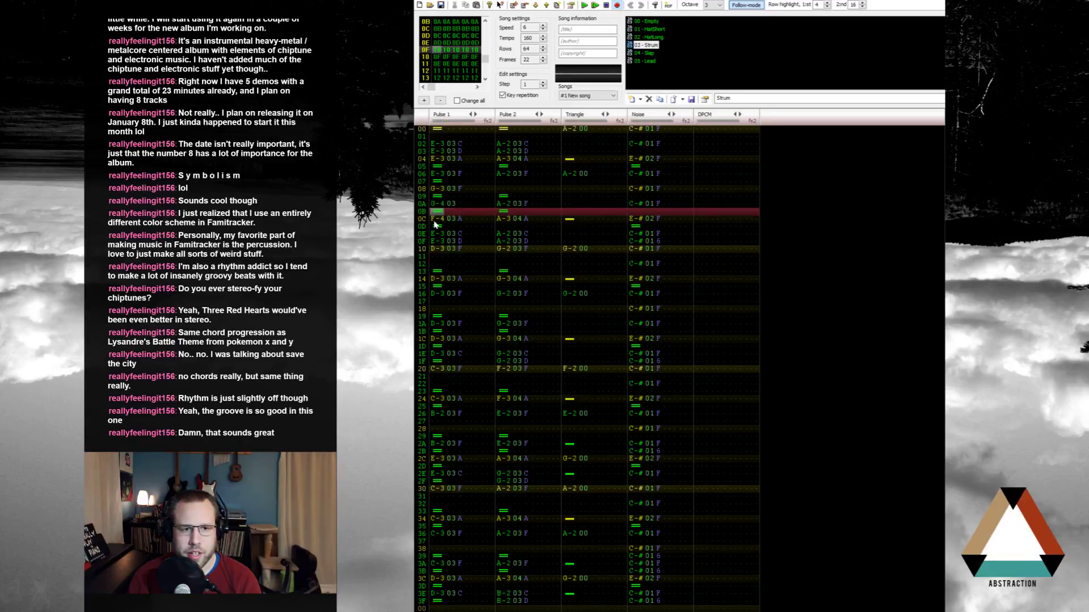
key(Down)
key(b)
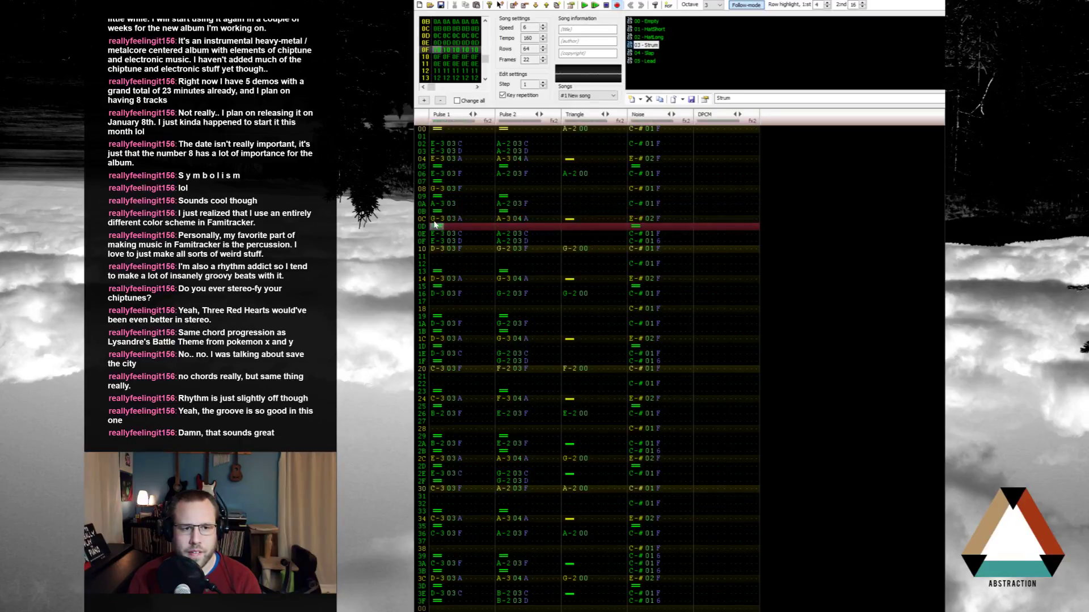
key(Down)
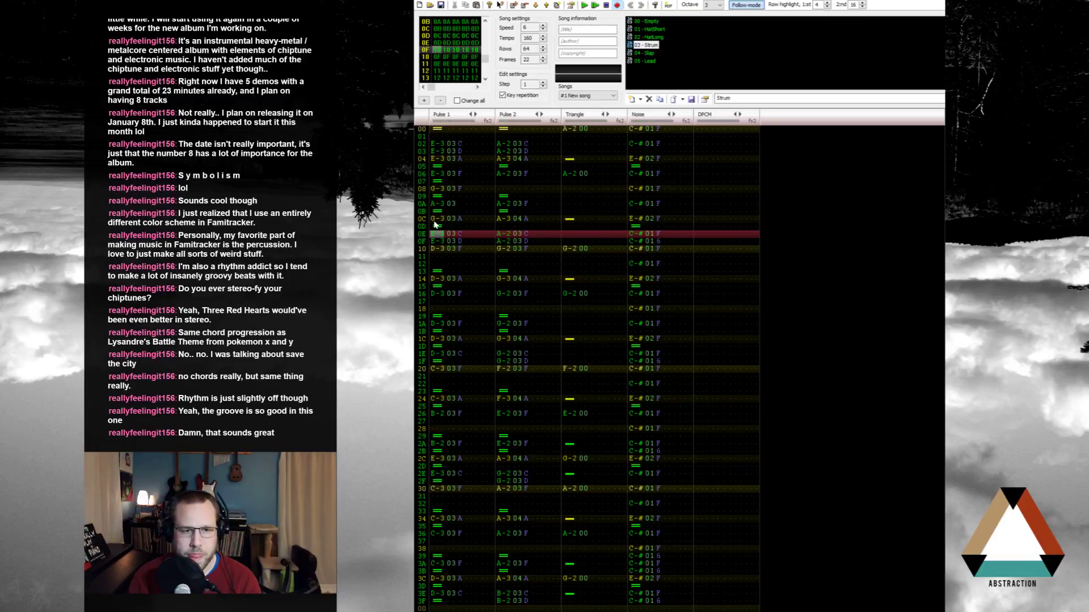
key(b)
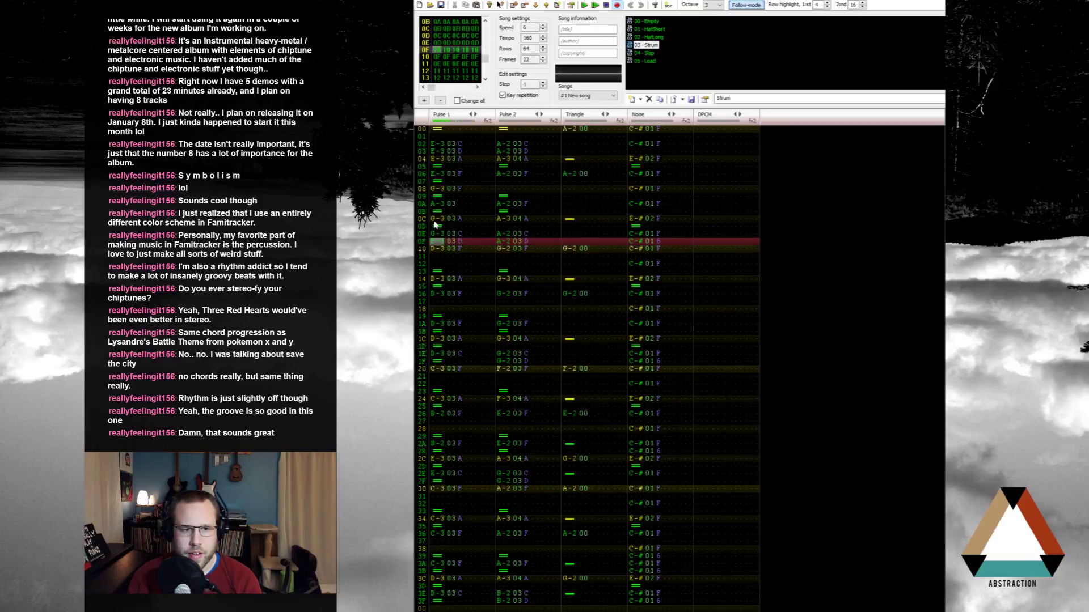
key(b)
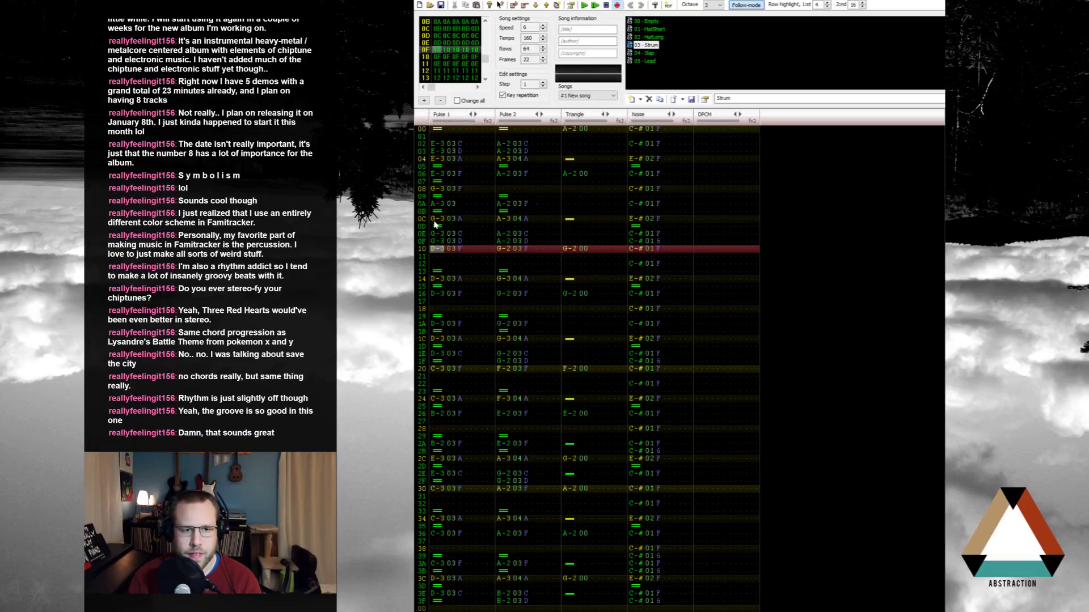
Step: Try F-3 at rows 0E and 0F of Pulse 1 in frame 0F, and play the frame
key(c)
key(Up)
key(Up)
key(Up)
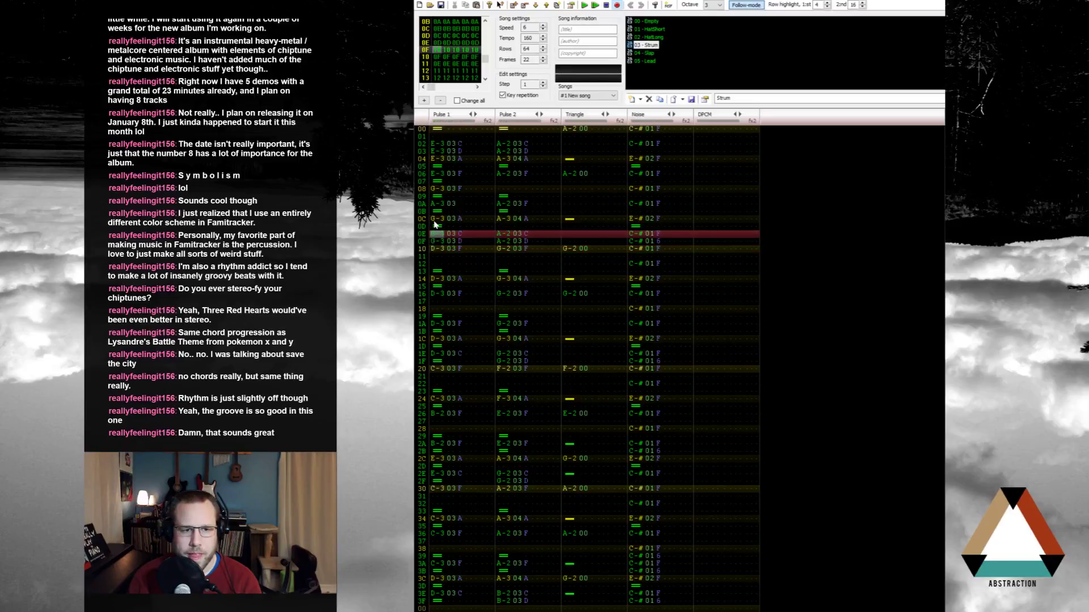
key(v)
key(v)
key(Return)
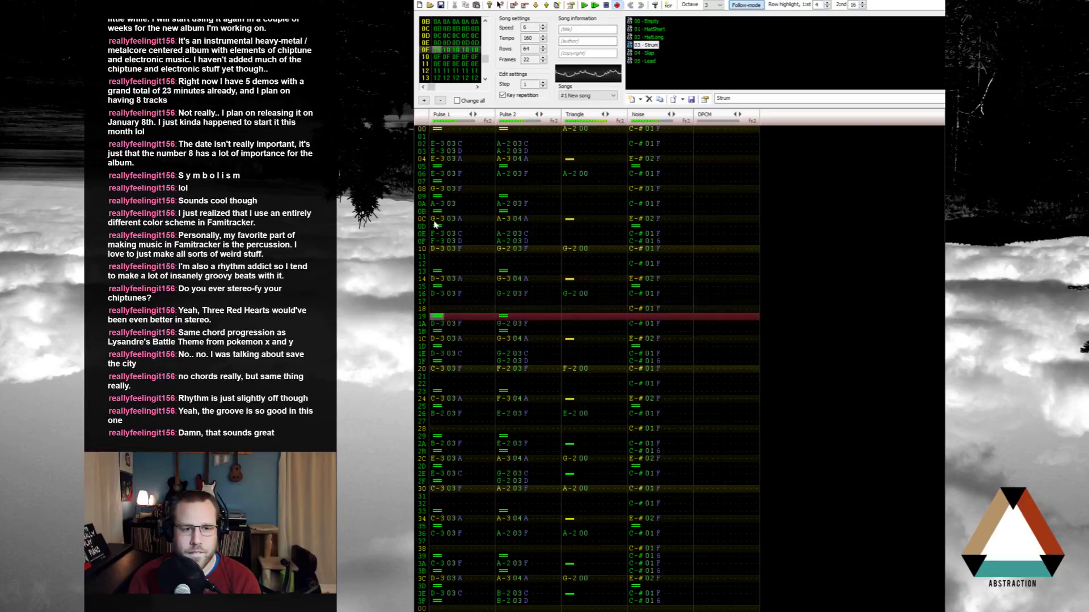
key(Return)
Step: Set the Pulse 1 notes at rows 0E and 0F of frame 0F to G-3, and play the frame
key(Up)
key(Up)
key(Up)
key(Up)
key(Up)
key(Up)
key(Up)
key(Up)
key(Up)
key(Up)
key(b)
key(b)
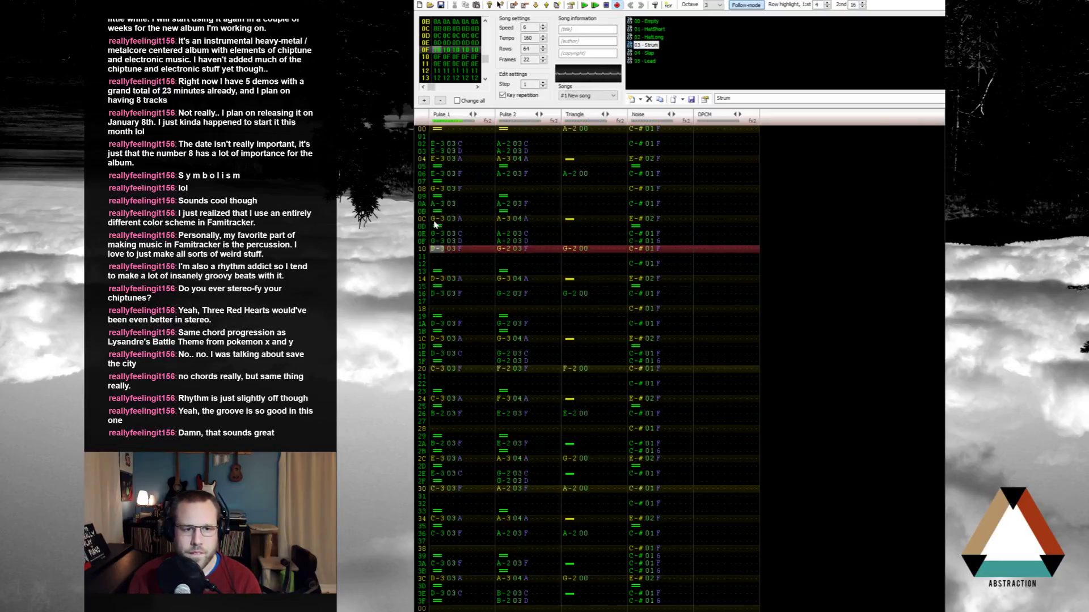
key(Up)
key(Up)
key(Return)
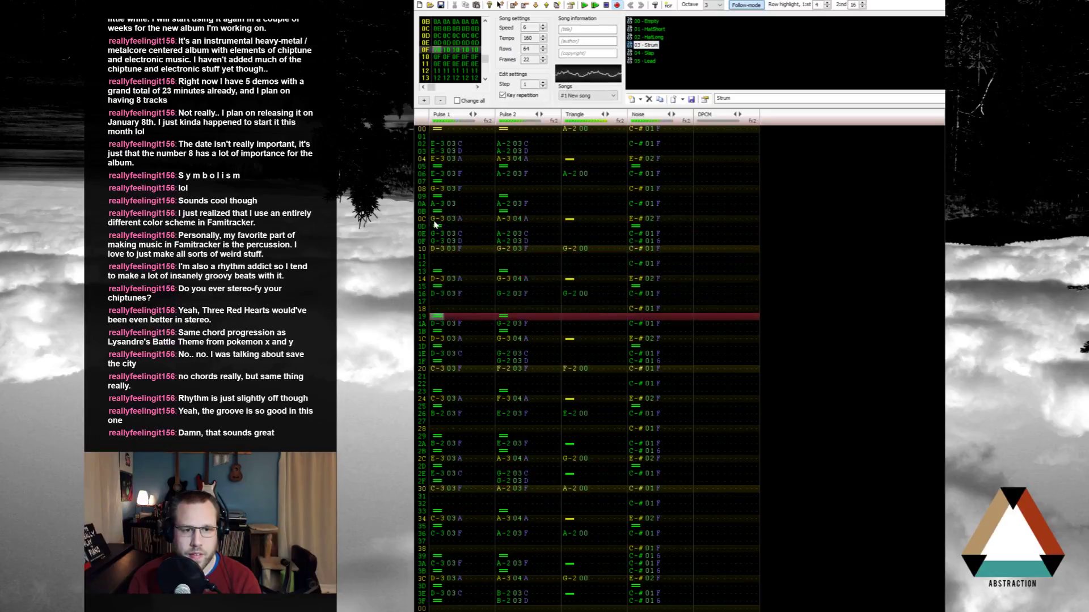
Step: Try G-4 and A-3 as the Pulse 1 note at row 12 of frame 0F
key(Return)
key(Up)
key(Up)
key(Up)
key(Up)
key(Up)
key(Up)
key(Up)
key(Up)
key(Up)
key(Up)
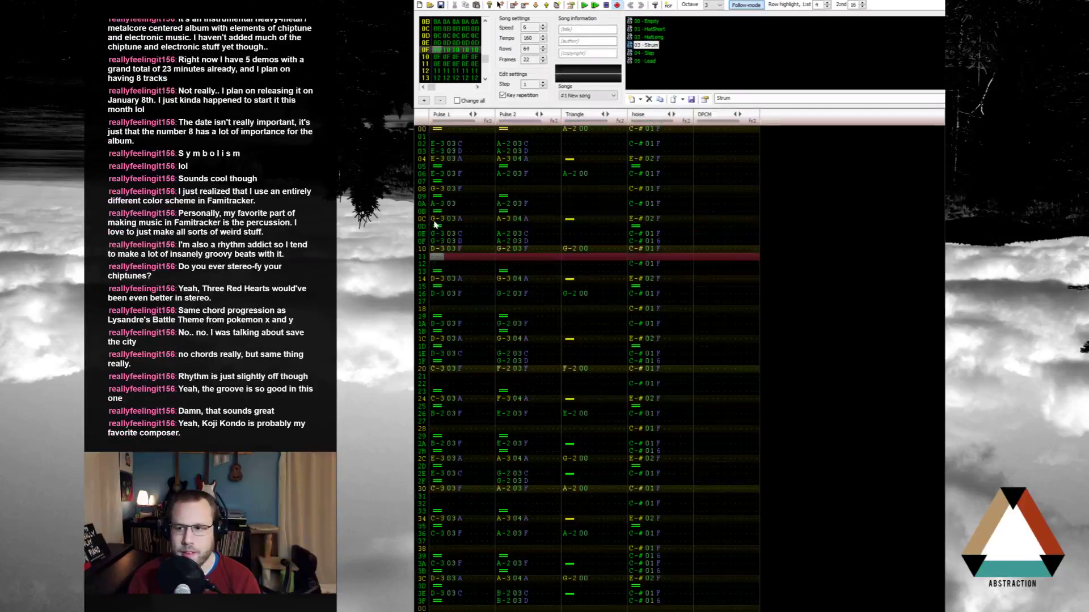
key(Down)
key(t)
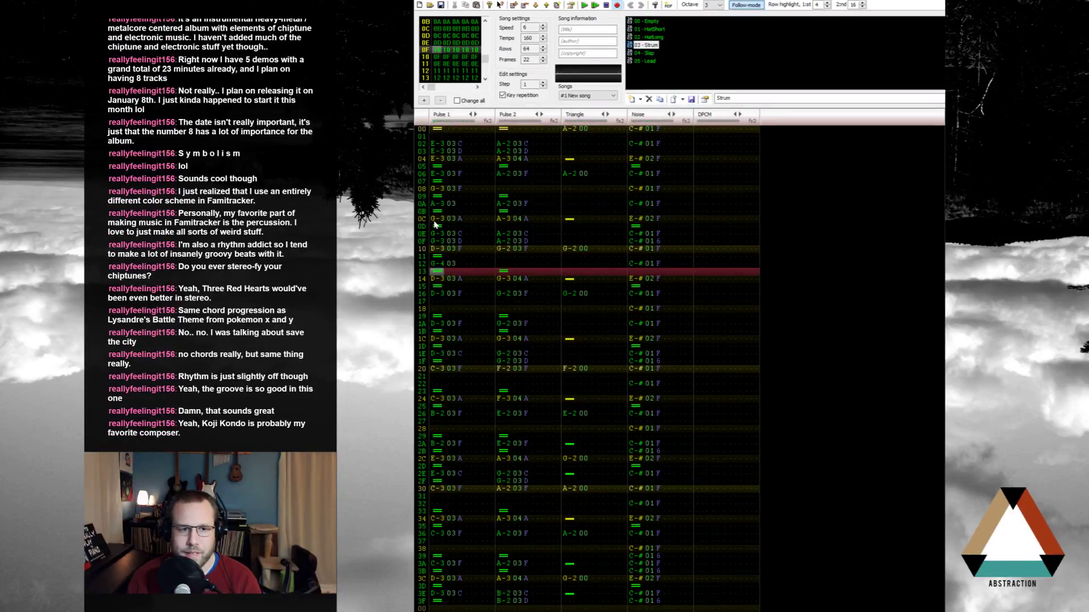
key(Up)
key(b)
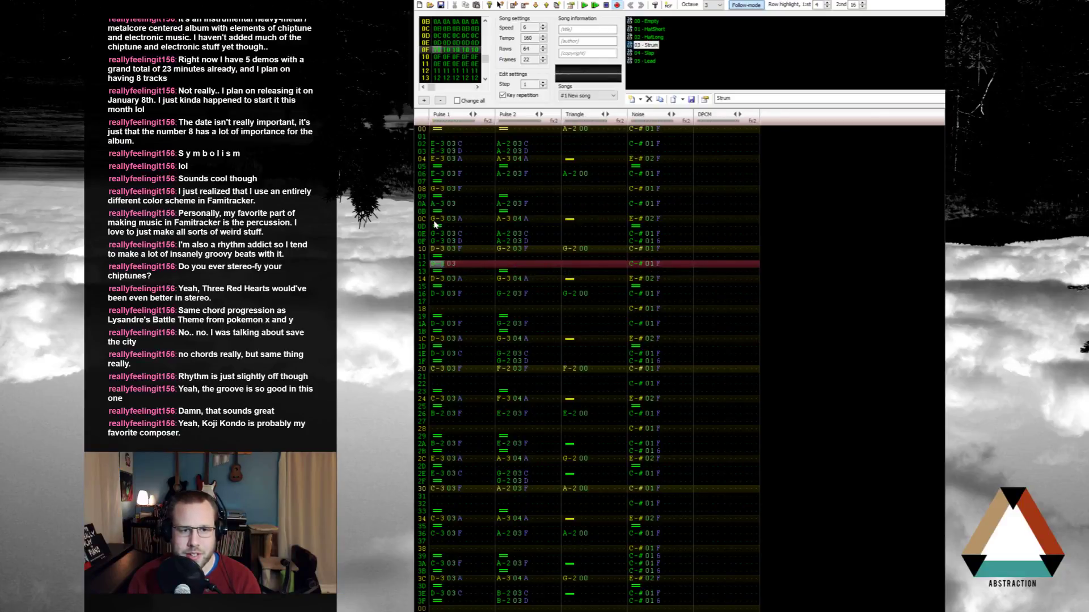
key(Up)
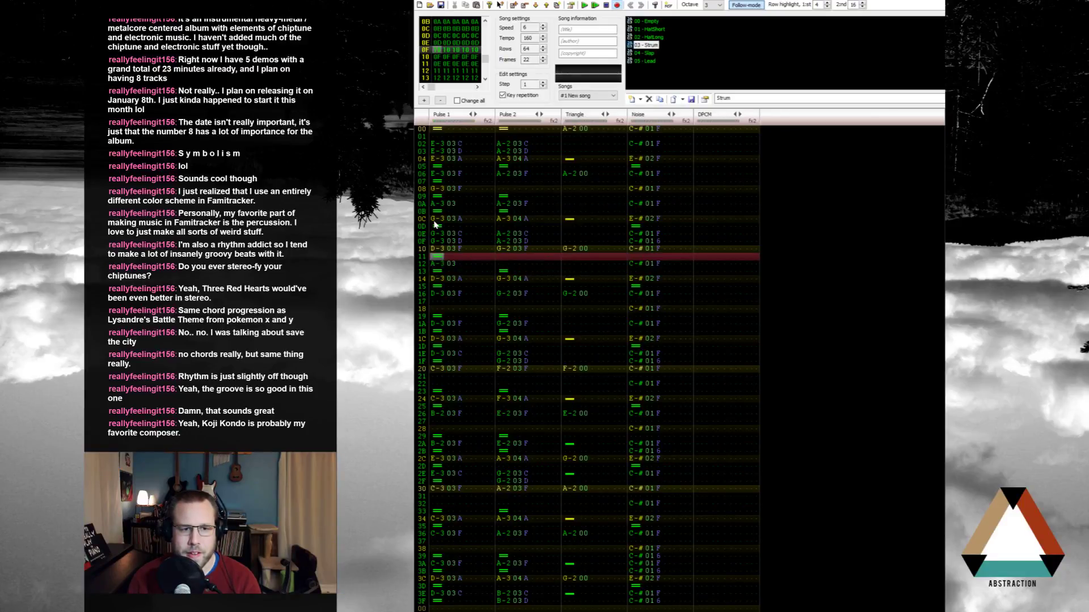
Step: Set the Pulse 1 notes of frame 0F to E-3 at row 12, G-3 at row 14 and D-4 at row 16, and play the frame
key(c)
key(Down)
key(v)
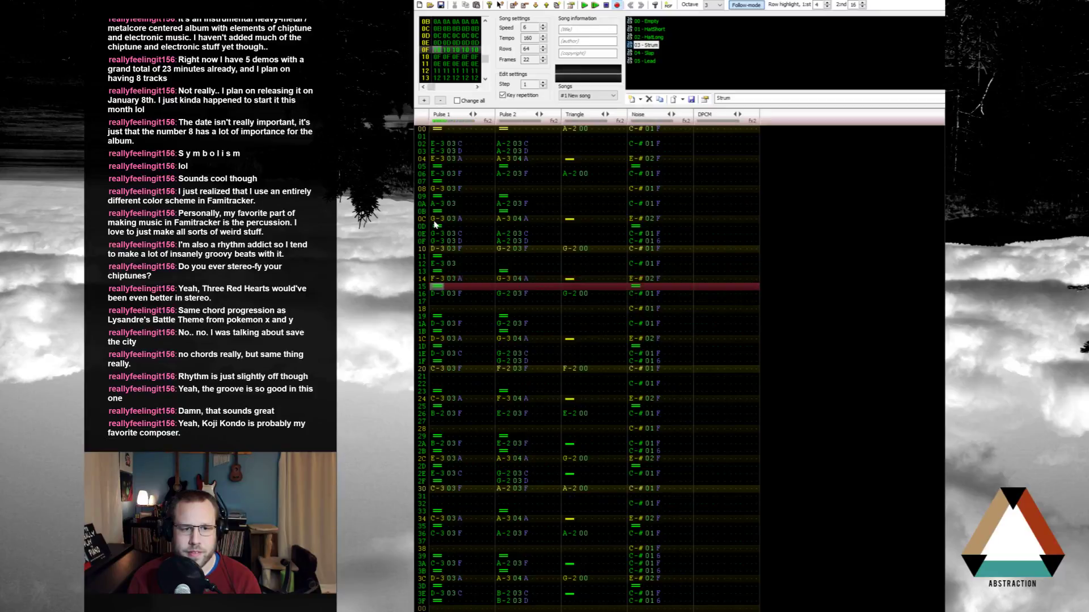
key(Up)
key(b)
key(Down)
key(w)
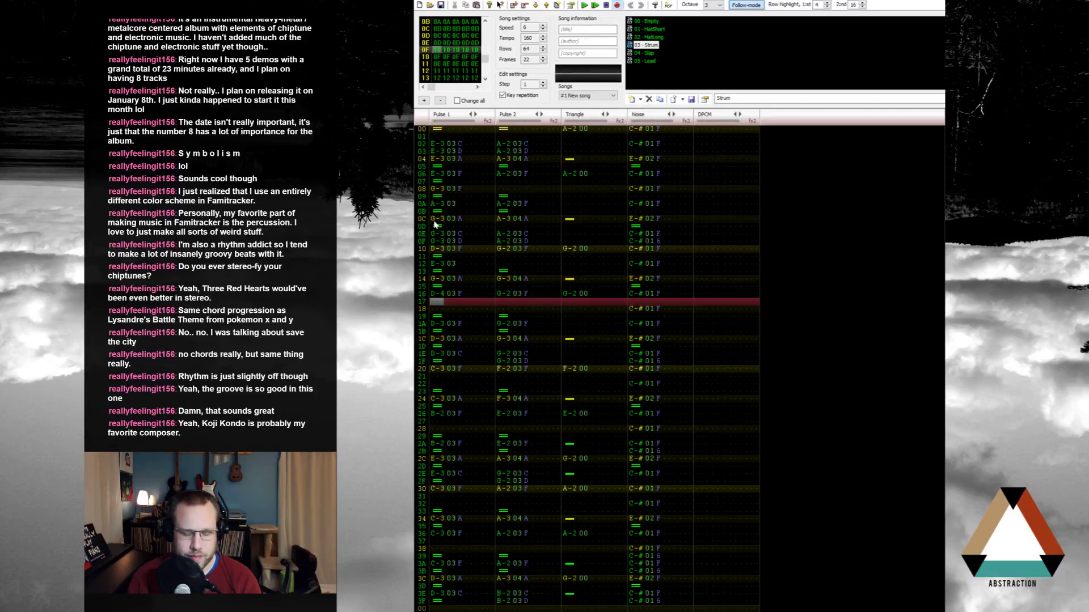
key(Return)
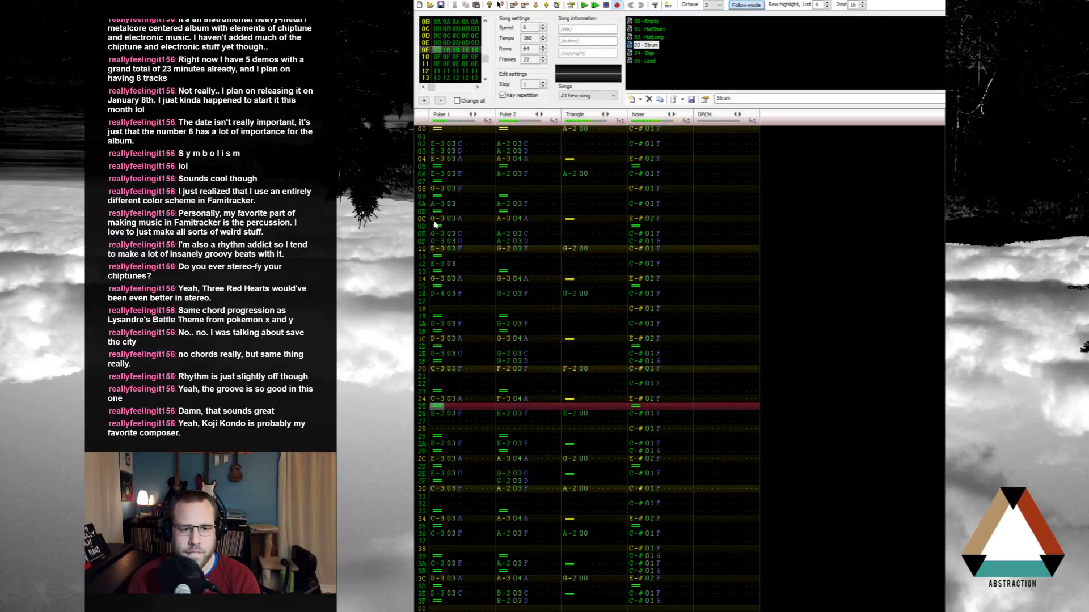
Step: Add vibrato to Pulse 1 in frame 0F with effect 466 at row 17 and 400 at row 19, and play it
scroll(434, 226, up, 4)
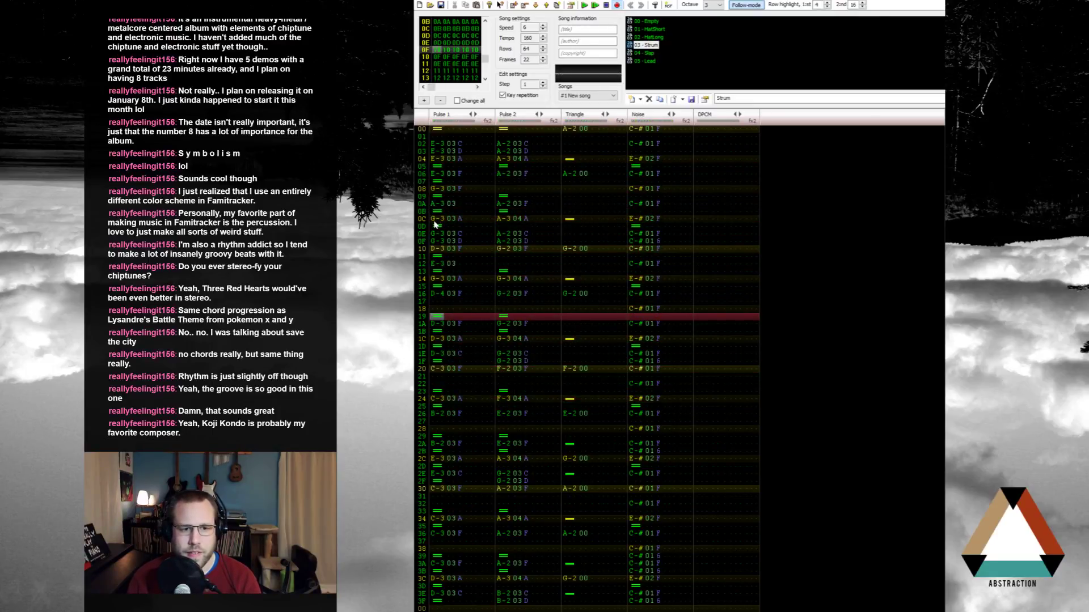
key(Right)
key(Right)
key(Right)
key(Up)
key(Up)
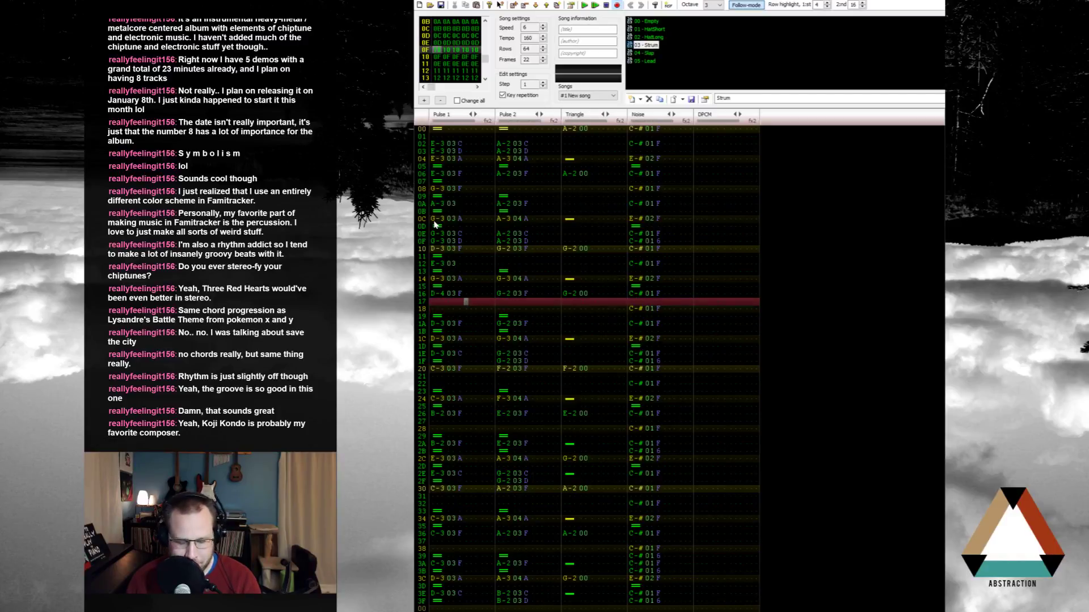
text(466)
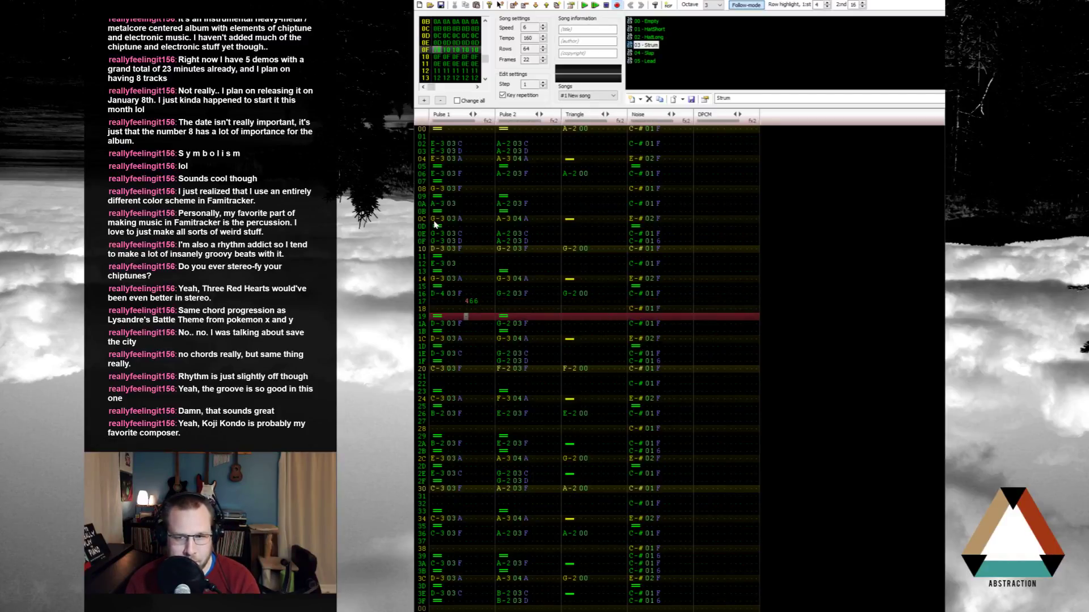
text(400)
key(Return)
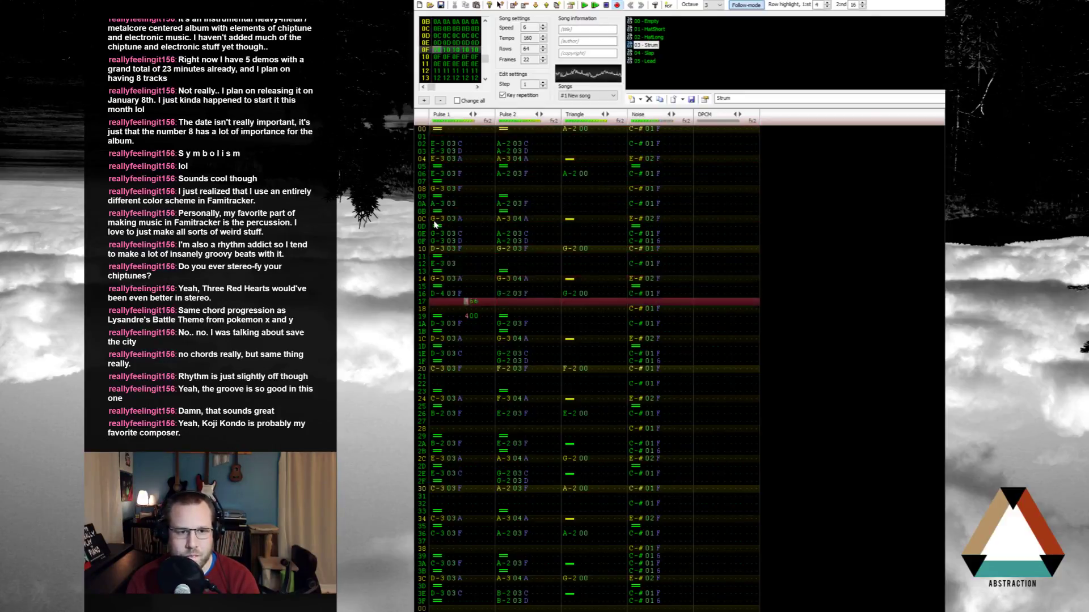
Step: Change the Pulse 1 vibrato effect at row 17 of frame 0F to 464, and play the passage
key(Return)
key(Up)
key(Up)
key(Up)
key(Up)
key(Up)
key(Up)
key(Up)
key(Up)
key(Up)
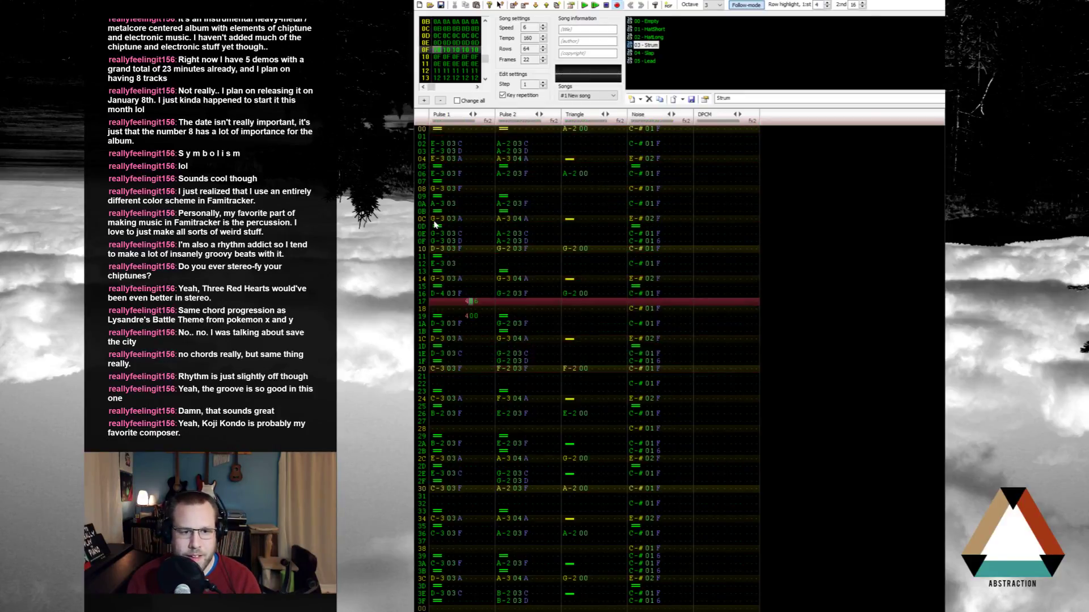
key(Right)
key(Right)
text(4)
key(Down)
key(Down)
key(Down)
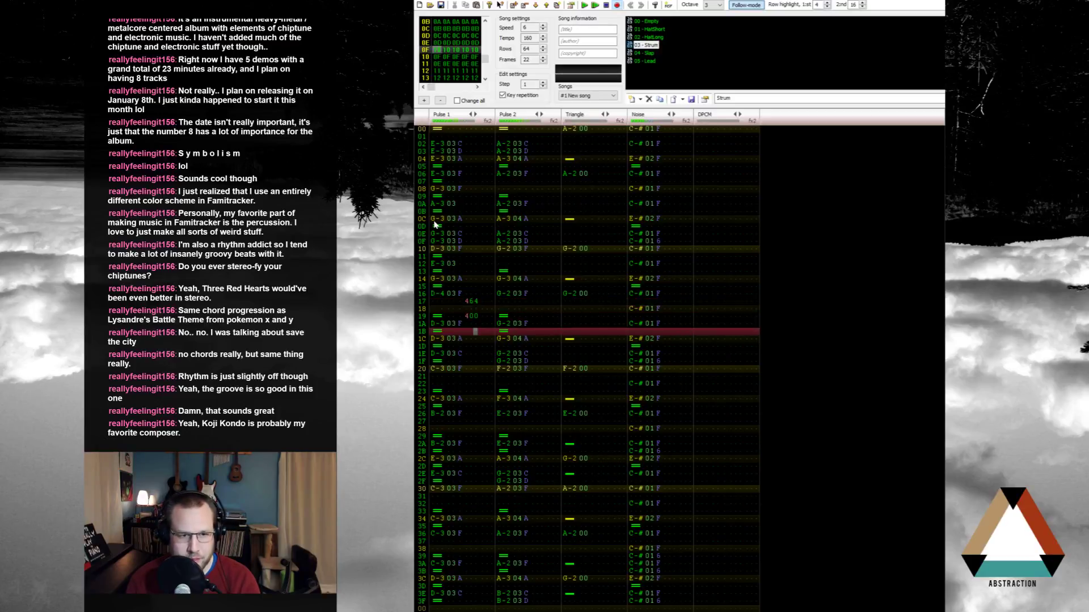
key(Up)
key(Up)
key(Up)
key(Up)
key(ctrl+Return)
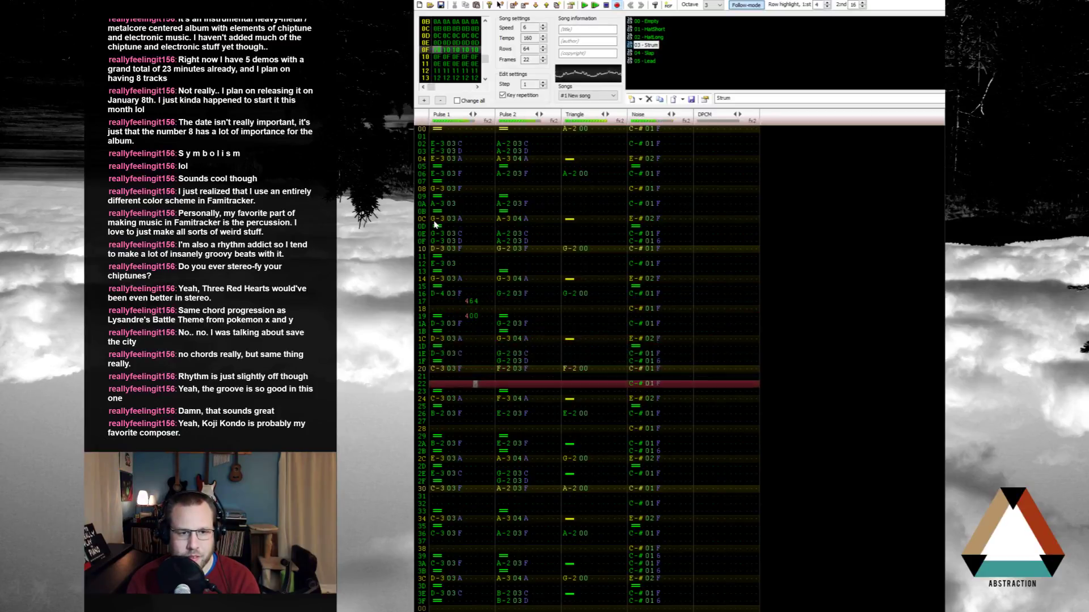
Step: Set the Pulse 1 notes of frame 0F to D-4 at row 1A, C-4 at row 1C, B-3 at row 1E and A-3 at row 20
key(Return)
key(Up)
key(Up)
key(Up)
key(Up)
key(Up)
key(Up)
key(Up)
key(Up)
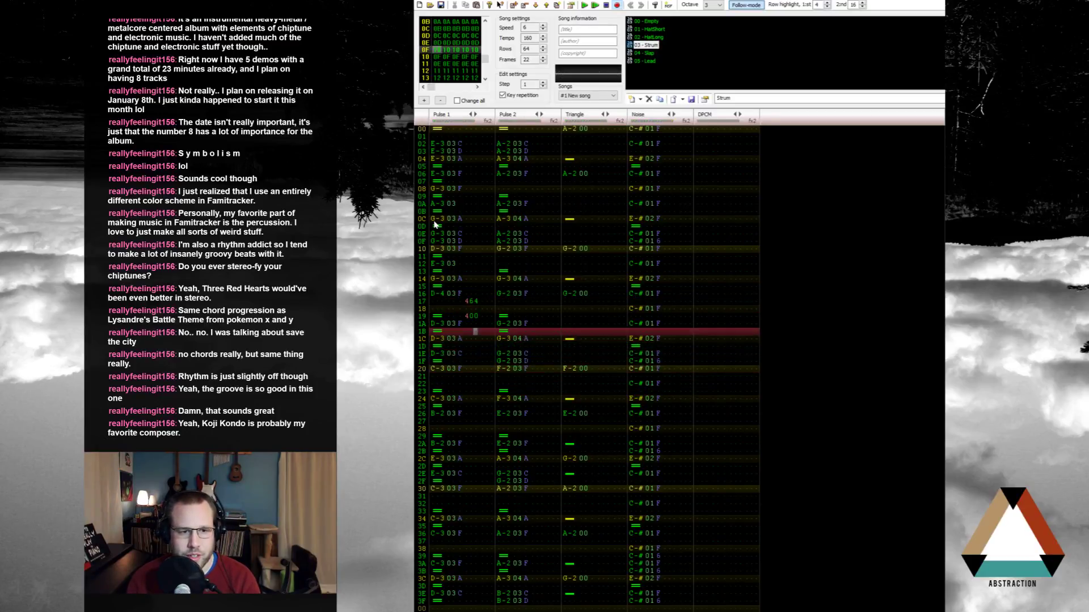
key(Left)
key(Left)
key(Left)
key(Left)
key(Left)
key(Left)
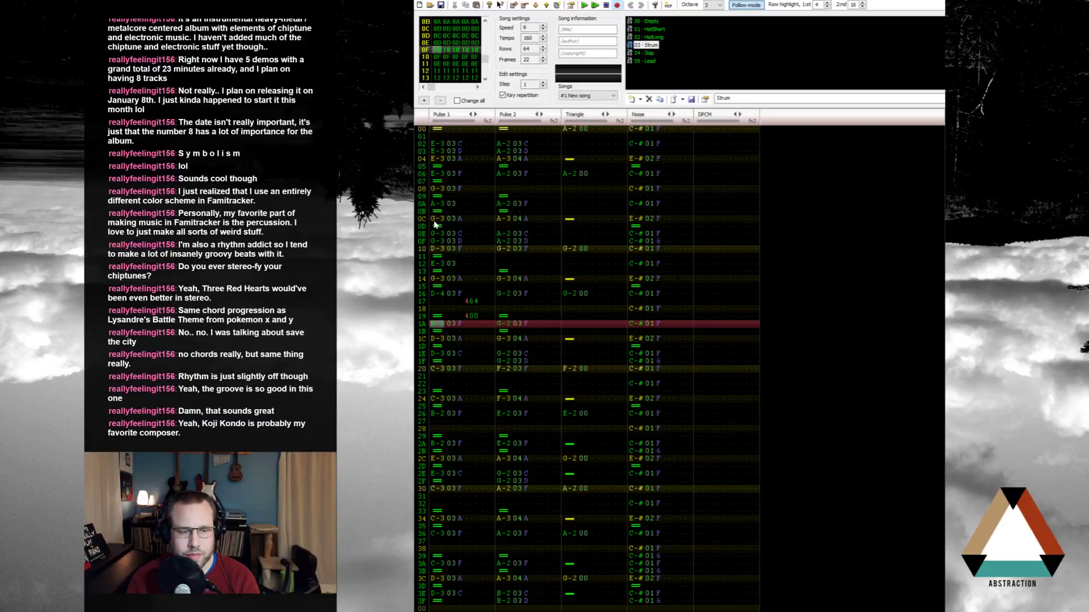
key(w)
key(Down)
key(q)
key(Down)
key(n)
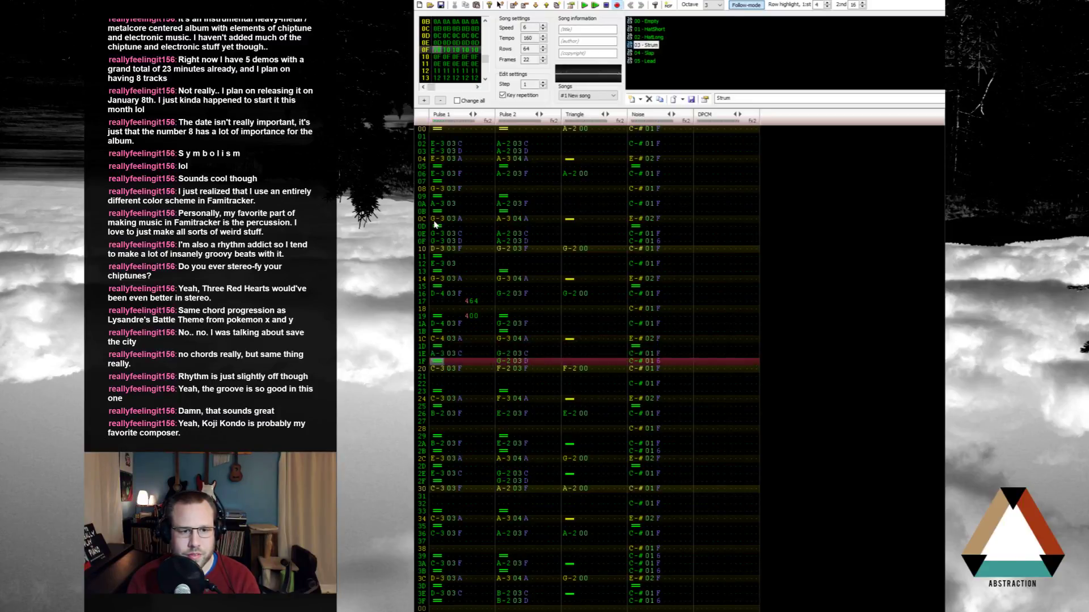
key(Down)
key(n)
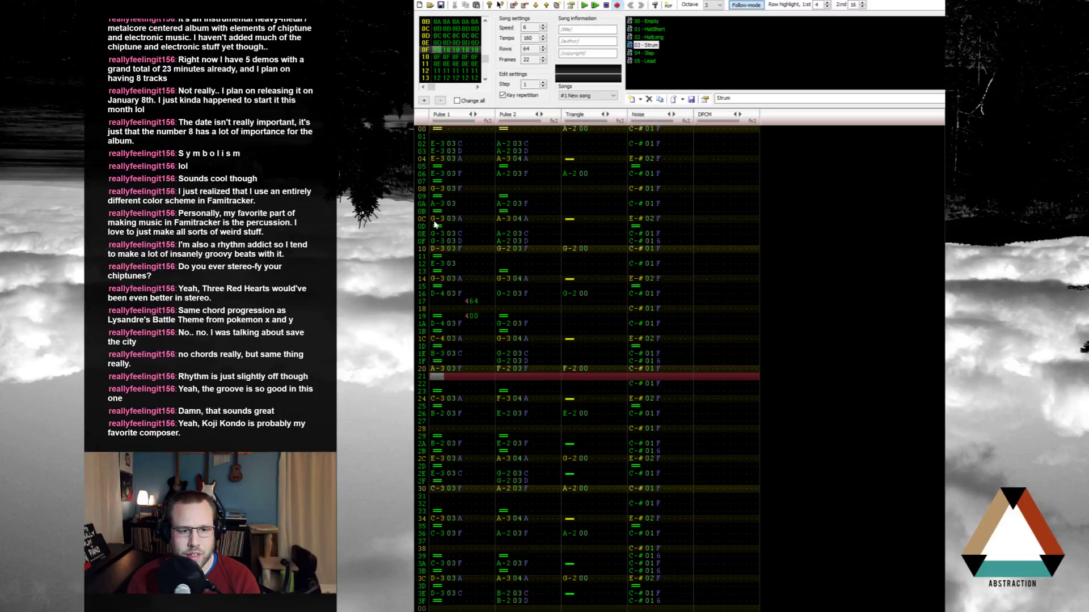
Step: Try A-3 at row 22 and G-3 at row 24 of Pulse 1 in frame 0F, and clear rows 21 and 22
key(Down)
key(n)
key(Down)
key(b)
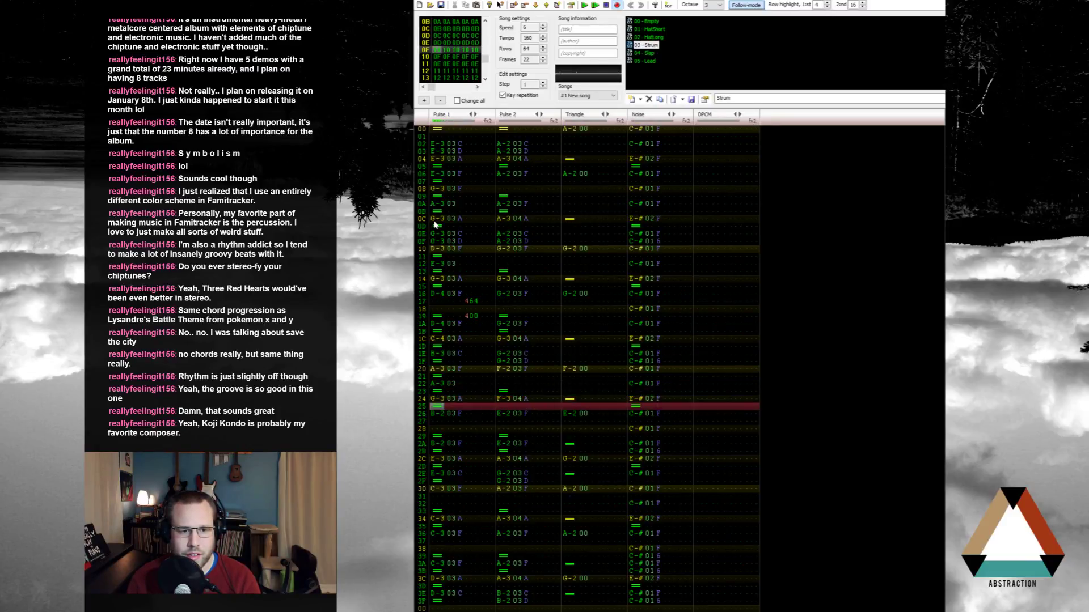
key(Up)
key(Up)
key(Up)
key(Delete)
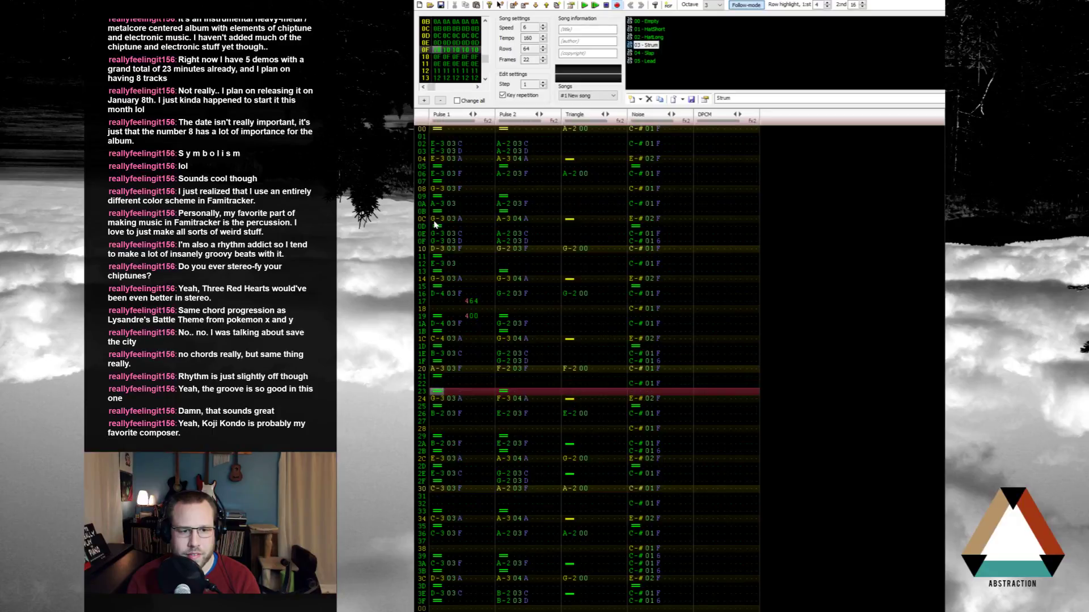
key(Down)
key(Up)
key(Up)
key(Up)
key(Down)
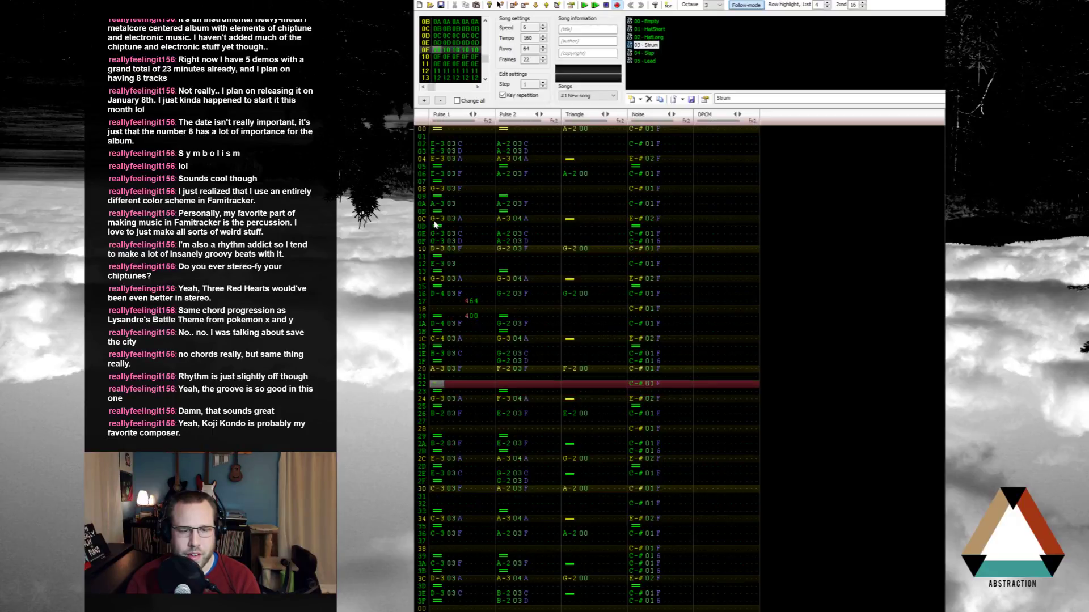
Step: Set the Pulse 1 notes of frame 0F to A-3 at row 24 and G-3 at rows 26, 28 and 2A
key(Down)
key(Down)
key(n)
key(Down)
key(b)
key(Down)
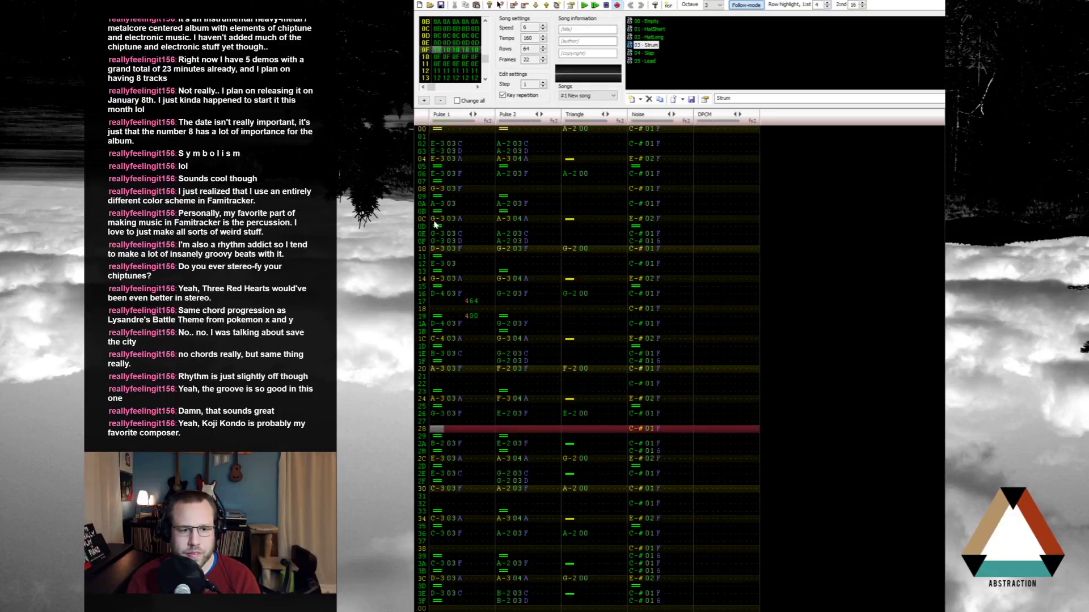
key(b)
key(Down)
key(b)
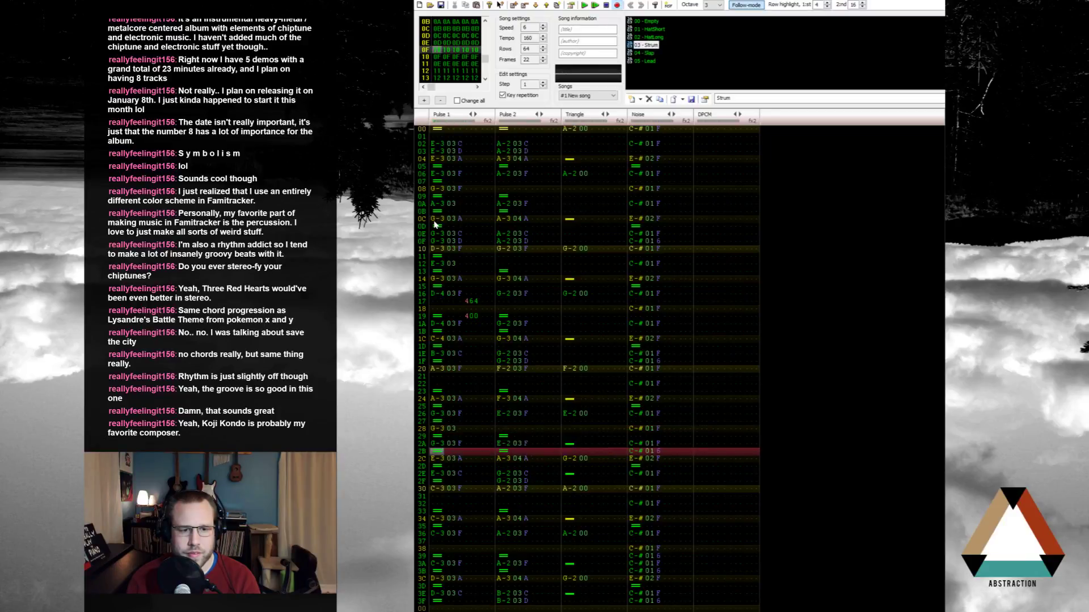
Step: Set the Pulse 1 note at row 2C of frame 0F to C-3
key(Down)
key(Down)
key(Down)
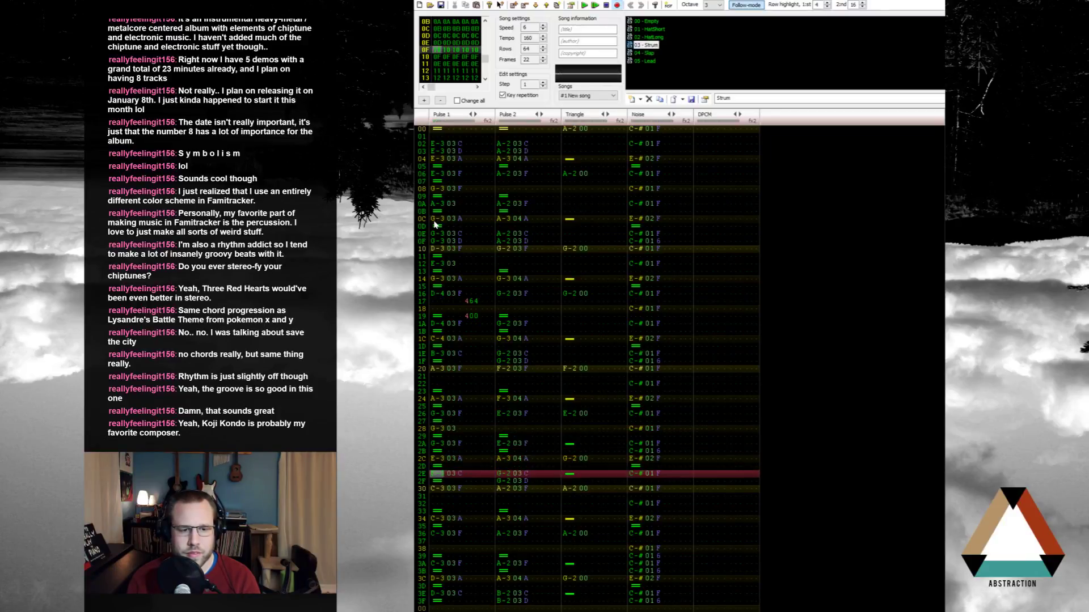
key(Up)
key(Up)
key(z)
key(Up)
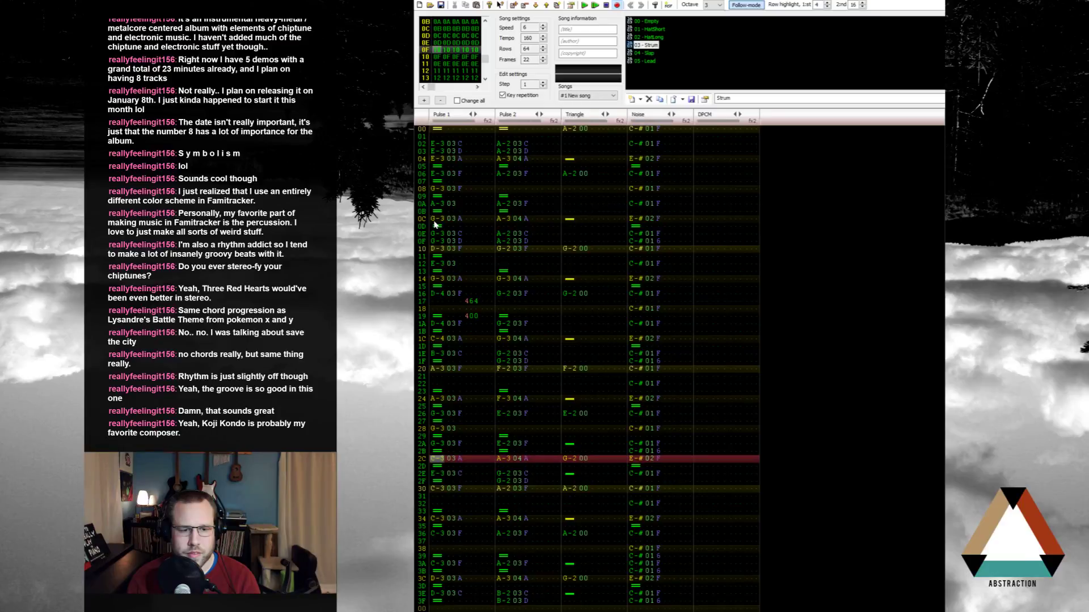
key(Down)
key(Down)
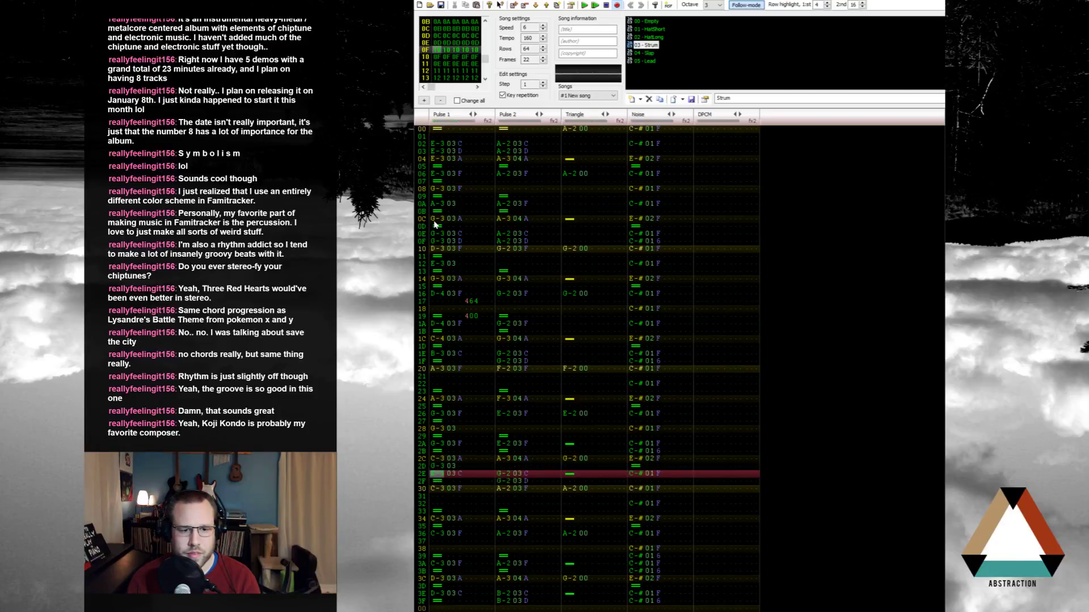
Step: Enter A-2 at rows 2E and 2F of Pulse 1 in frame 0F, with volume D at row 2F
key(KP_Divide)
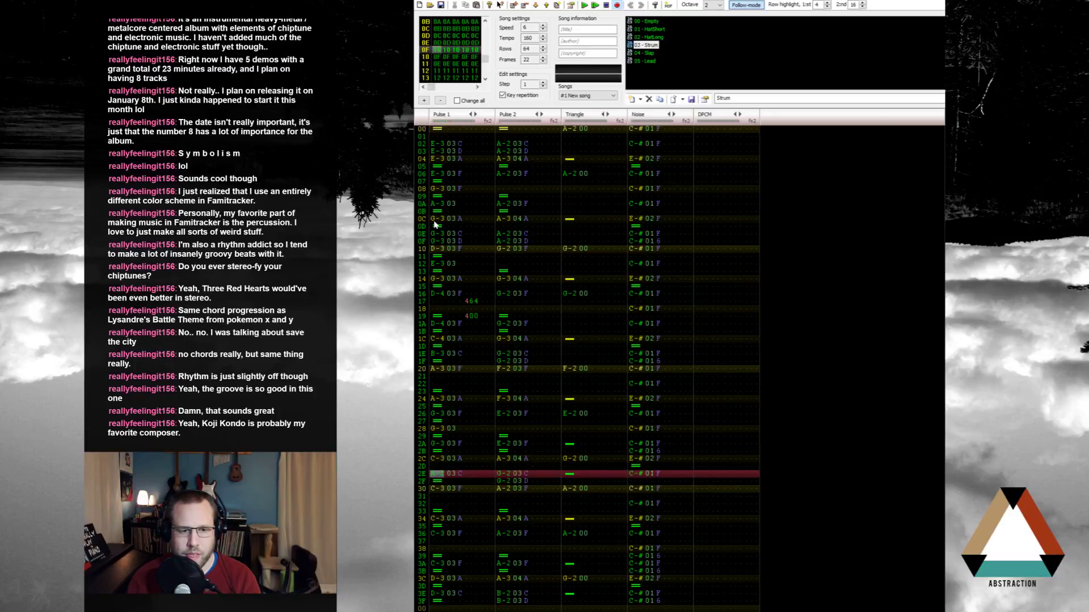
key(n)
key(n)
key(Right)
key(Right)
key(Right)
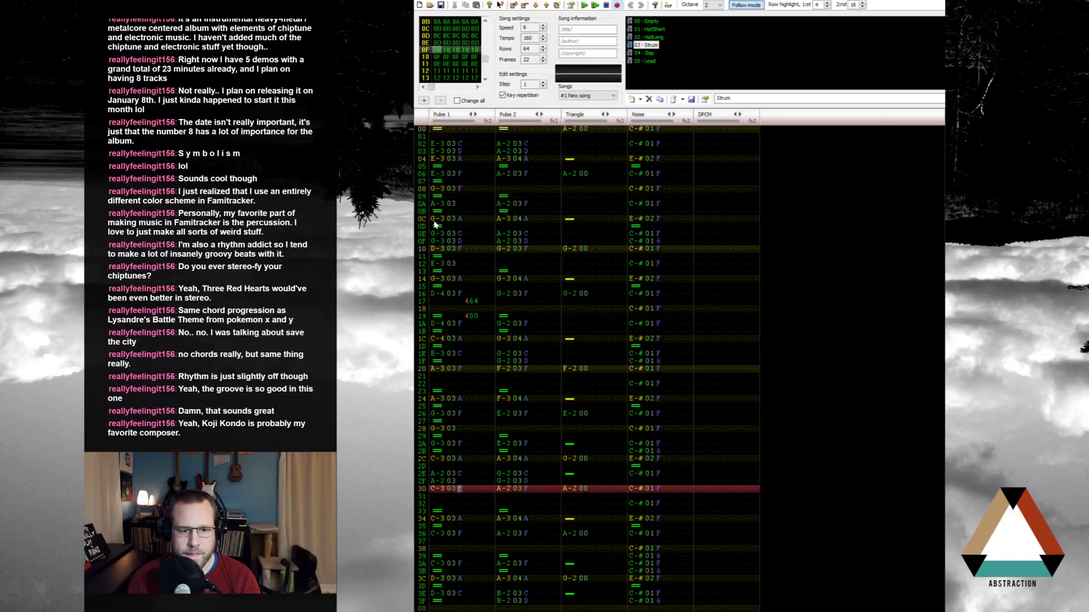
key(Up)
key(d)
key(Down)
Step: Try A-2 at row 34 of Pulse 1 in frame 0F, undo it, and play the frame
key(Left)
key(Left)
key(Left)
key(Down)
key(Down)
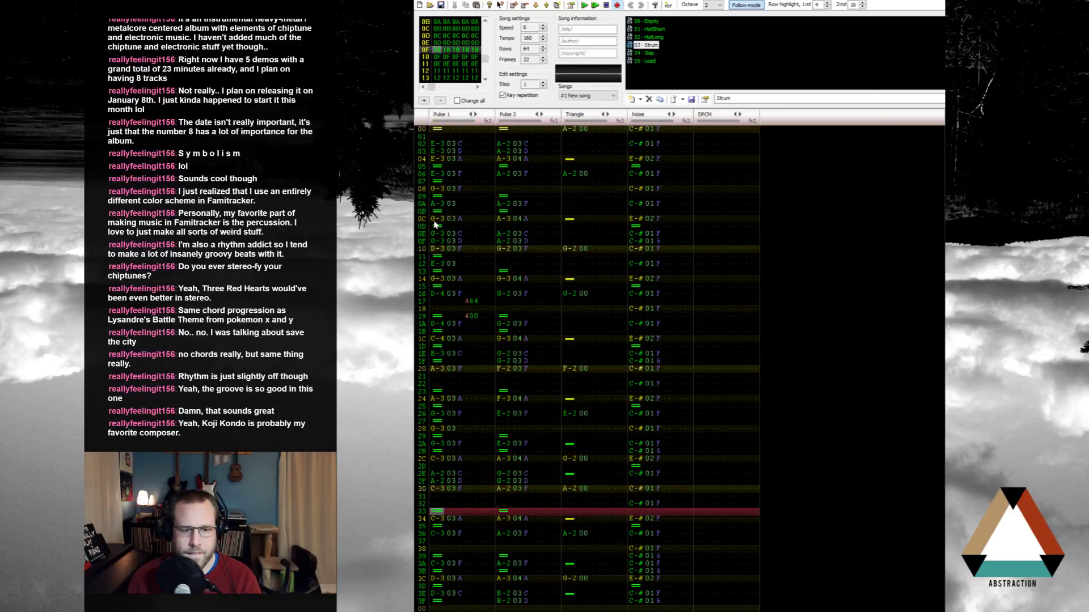
key(Down)
key(n)
key(Up)
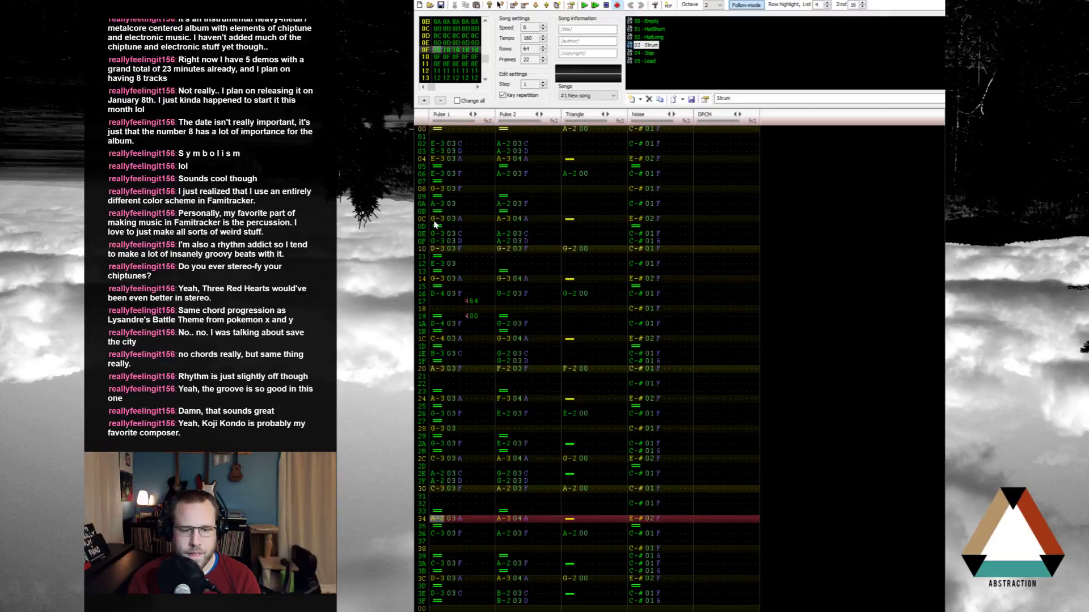
key(Return)
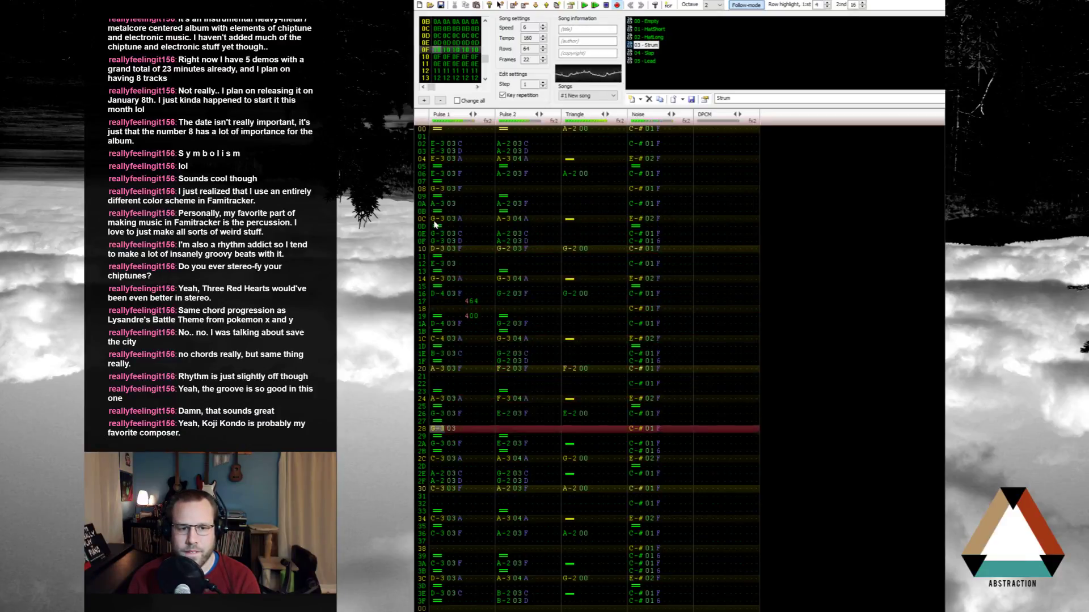
key(Return)
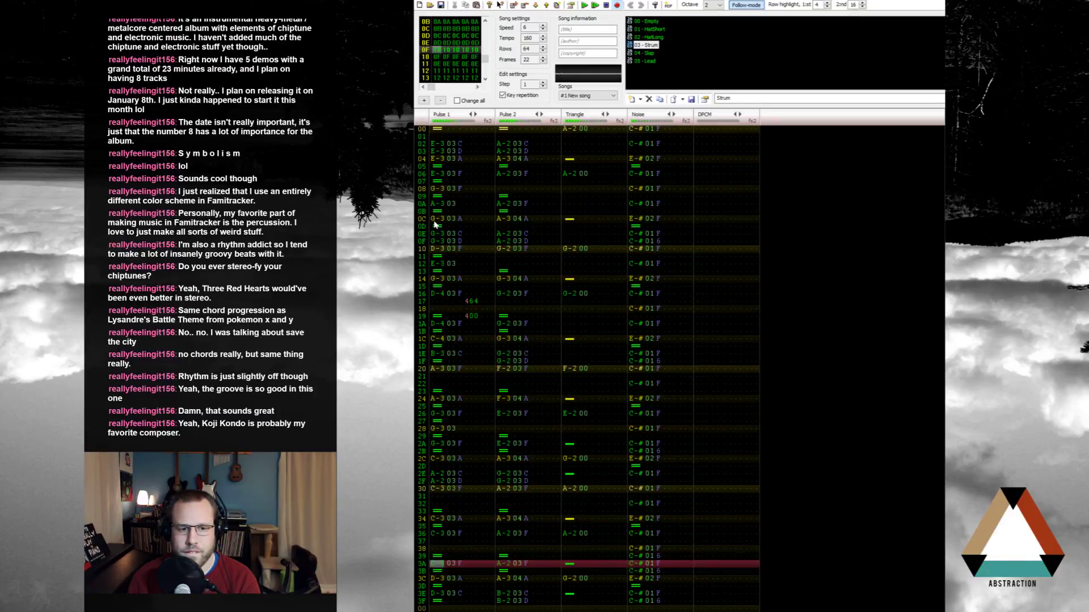
Step: Transpose the Pulse 1 notes from row 2C to row 3F of frame 0F up an octave, and play the frame
scroll(579, 487, up, 3)
drag(437, 458, 437, 607)
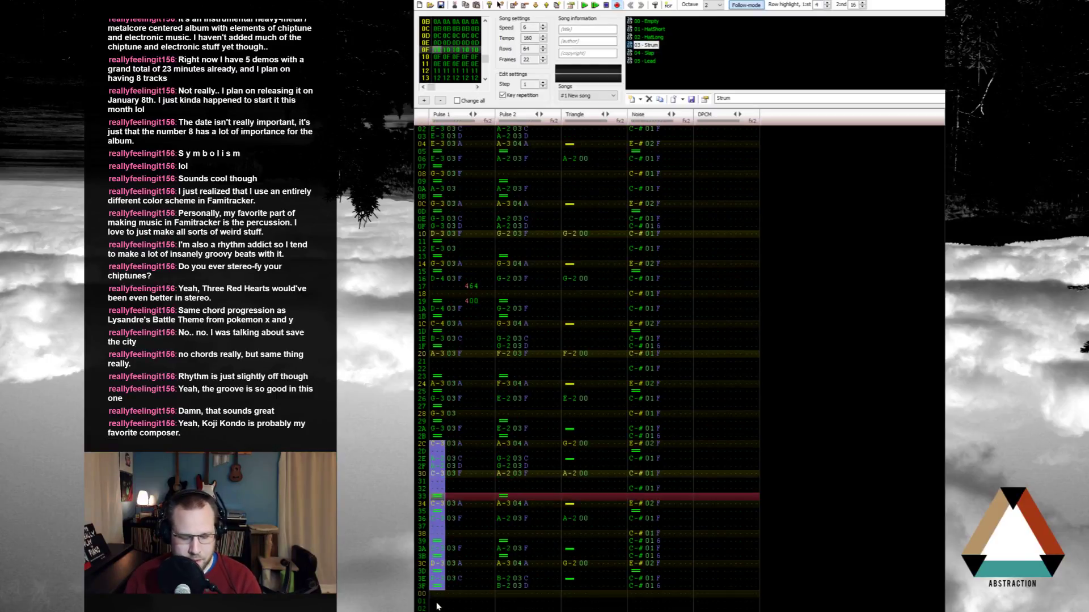
key(Return)
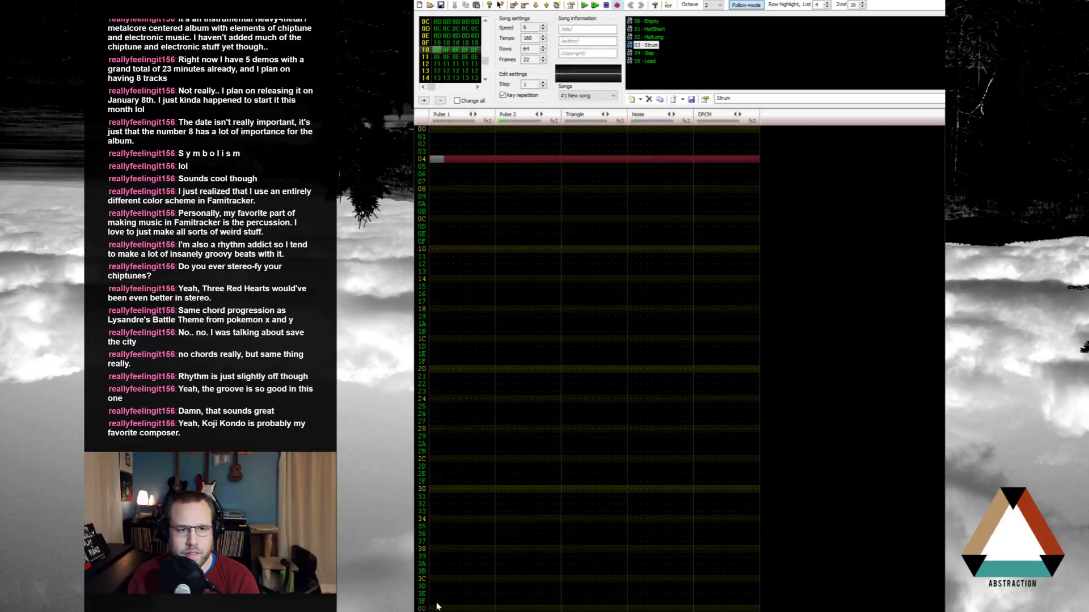
key(Return)
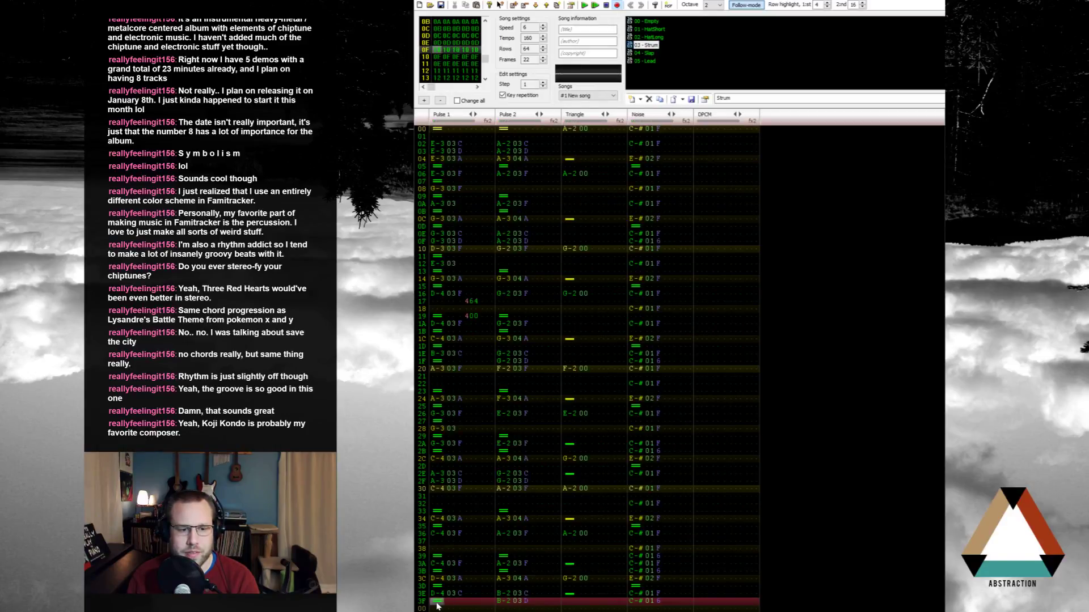
Step: Enter D-4 with the Strum instrument and volume D at row 3F of Pulse 1 in frame 0F
key(Down)
key(Up)
key(KP_Multiply)
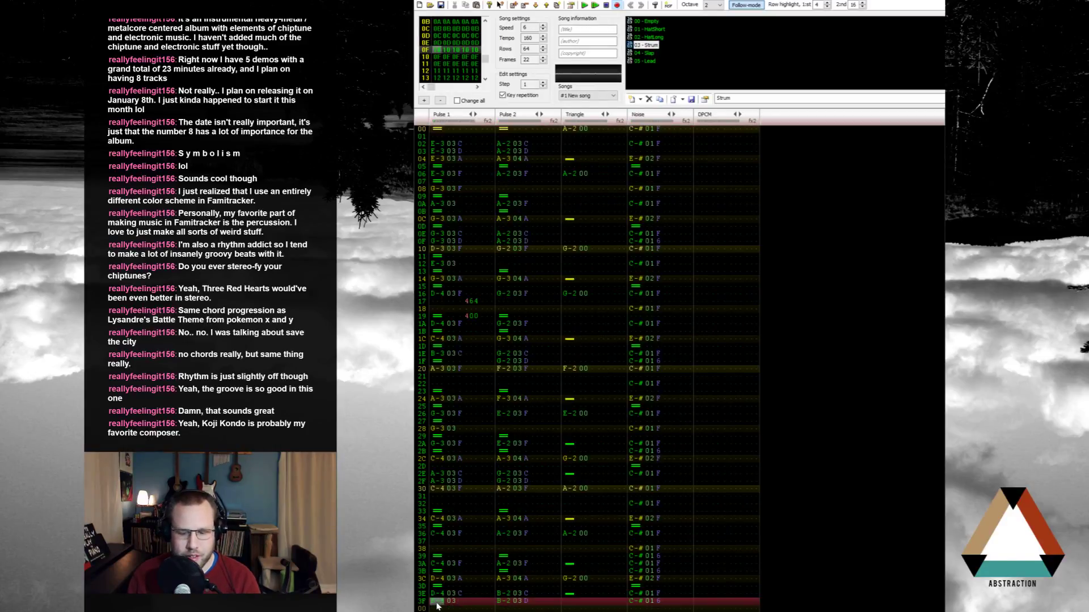
key(Down)
key(Up)
key(Right)
key(Down)
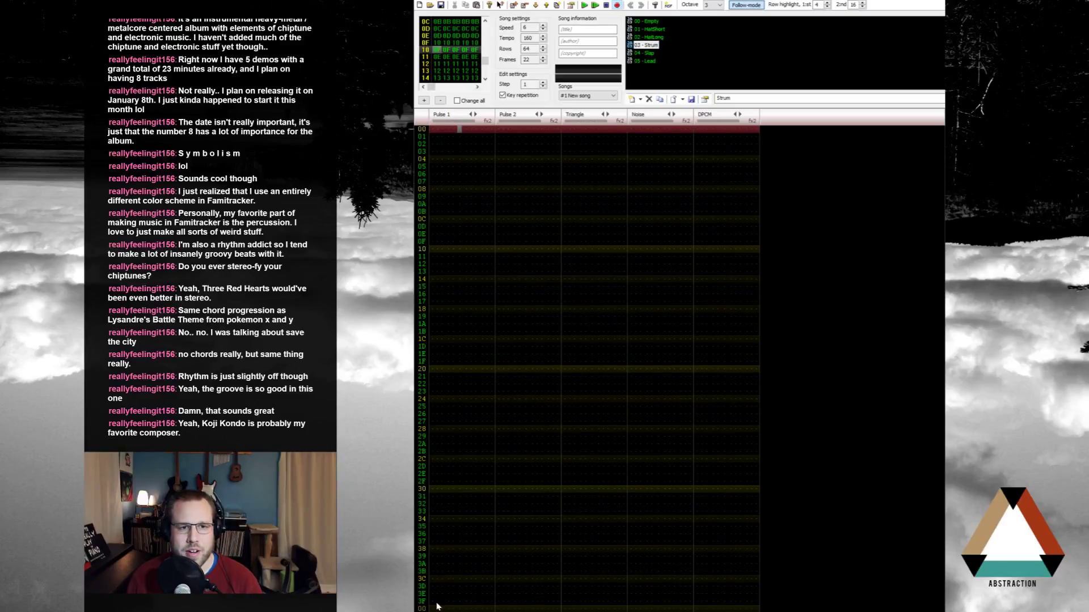
Step: Look through the frames that follow 0F and return to the start of frame 0F
key(Up)
key(Down)
key(Up)
key(Down)
key(Up)
key(Down)
key(Up)
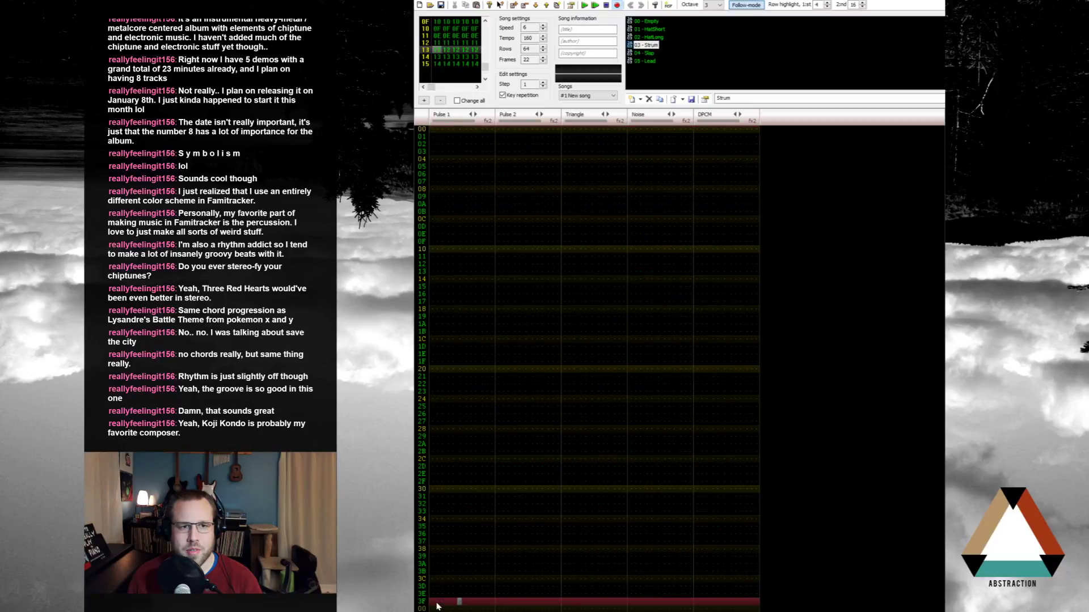
key(Up)
key(Up)
key(Up)
key(Home)
key(ctrl+Left)
key(ctrl+Left)
key(ctrl+Left)
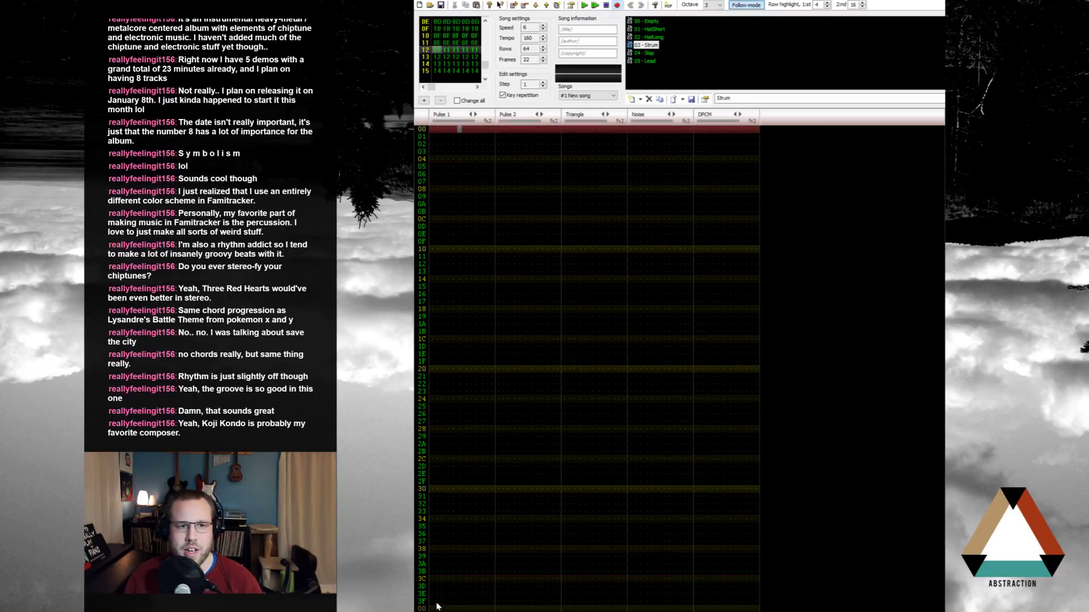
key(ctrl+Left)
key(ctrl+Left)
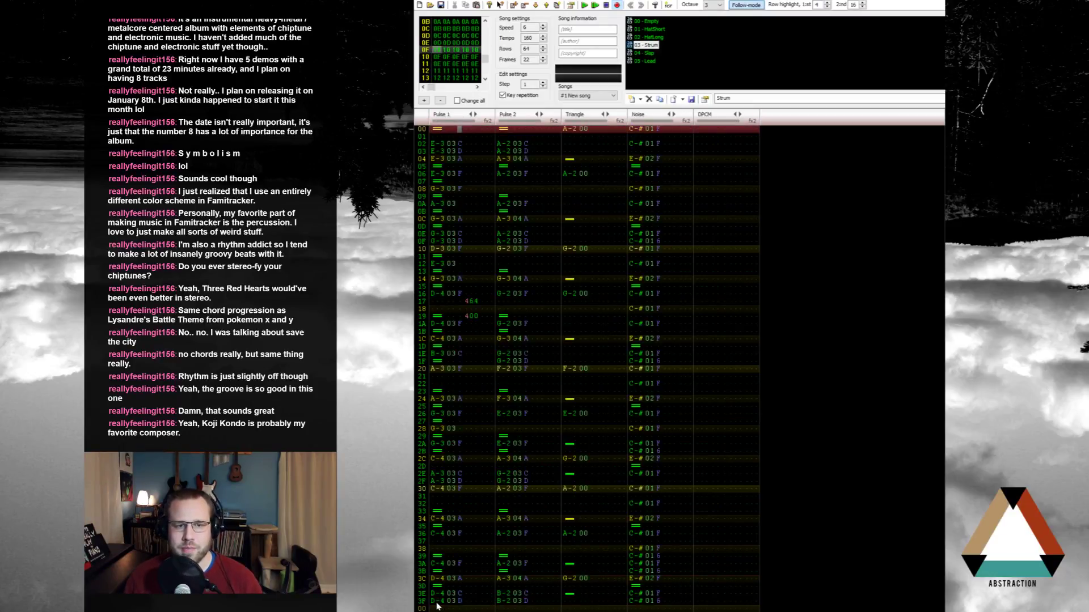
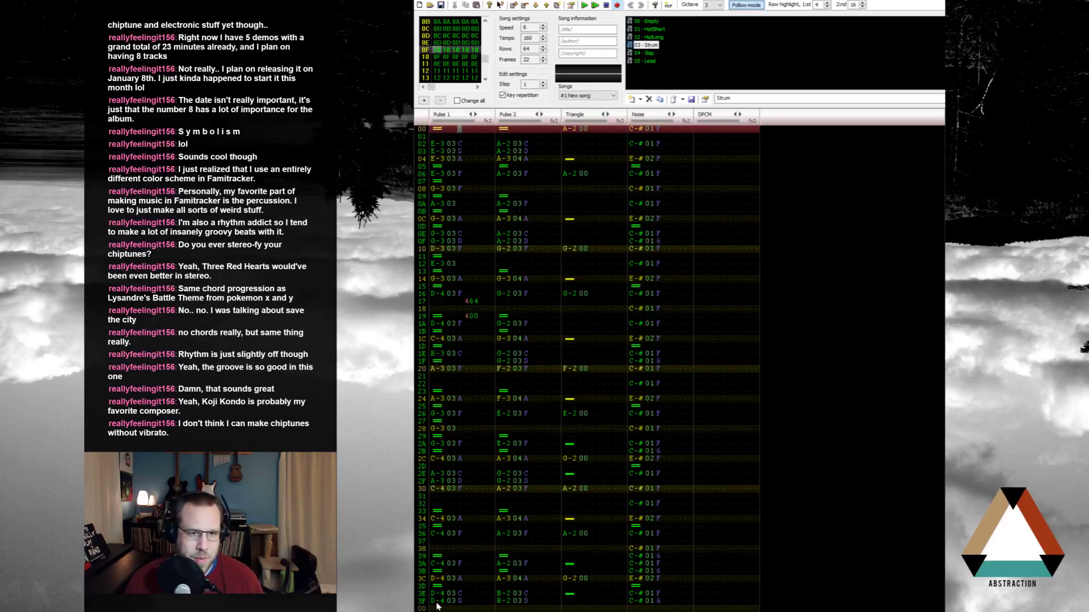
Step: Play the song from frame 0D into frame 0F
click(440, 42)
scroll(438, 50, up, 1)
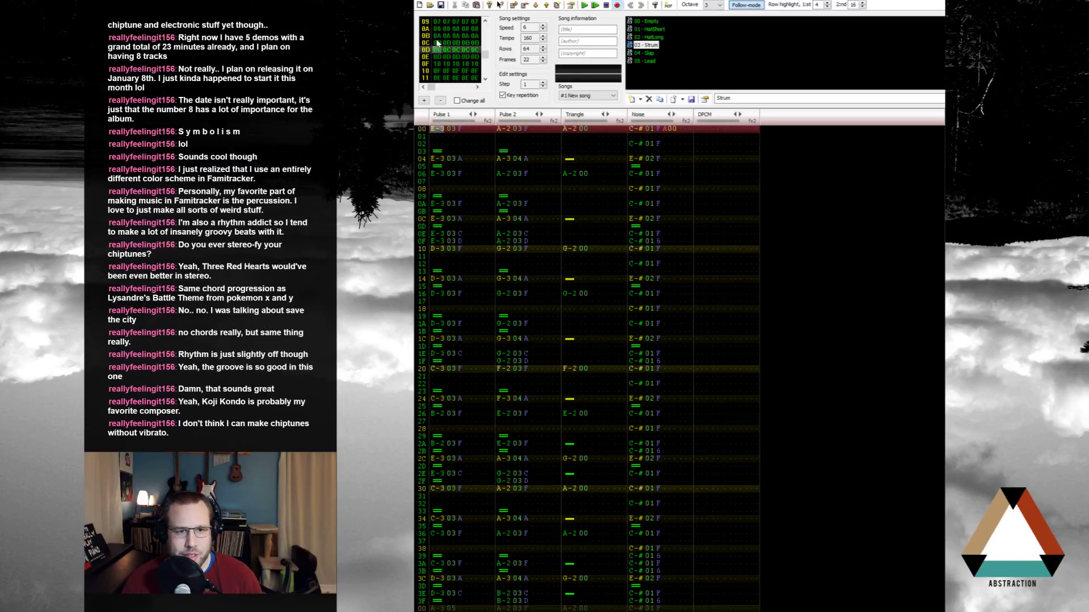
key(Return)
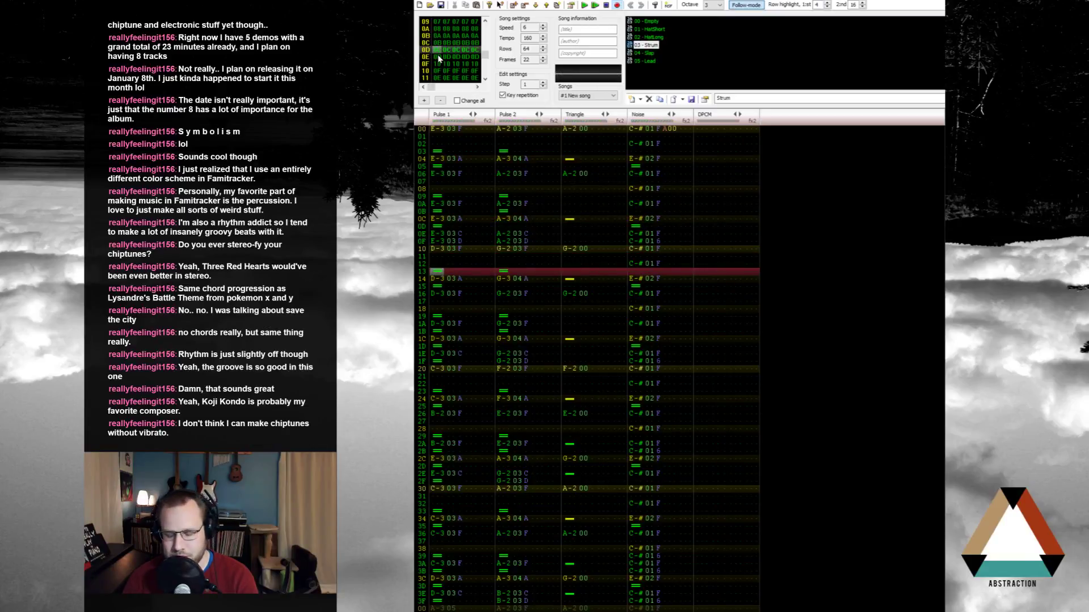
key(Return)
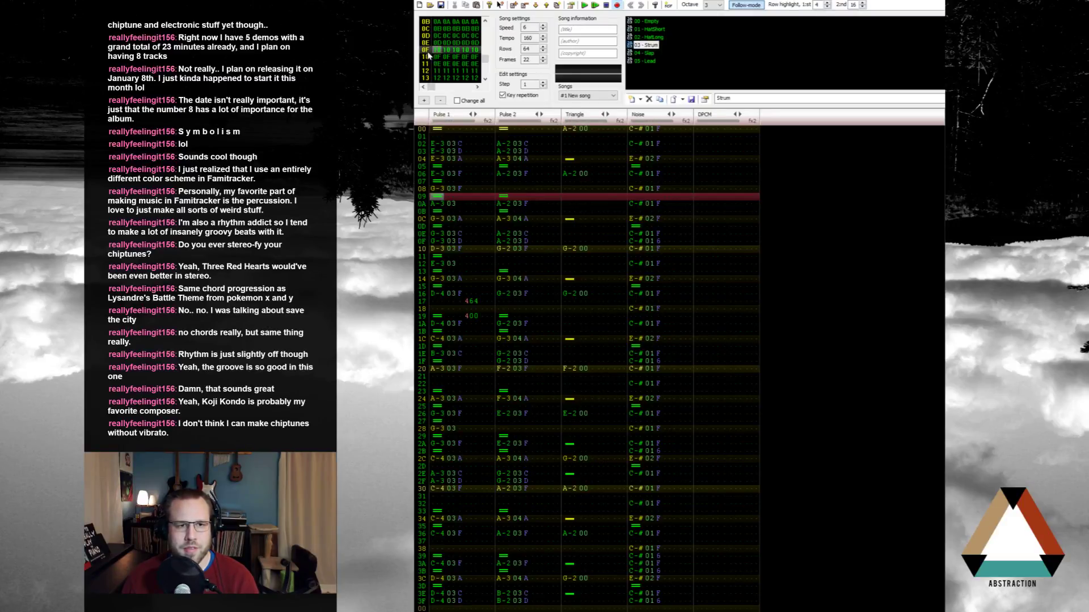
Step: Move frame 0F up one position in the frame order and play the song from frame 0C
click(543, 6)
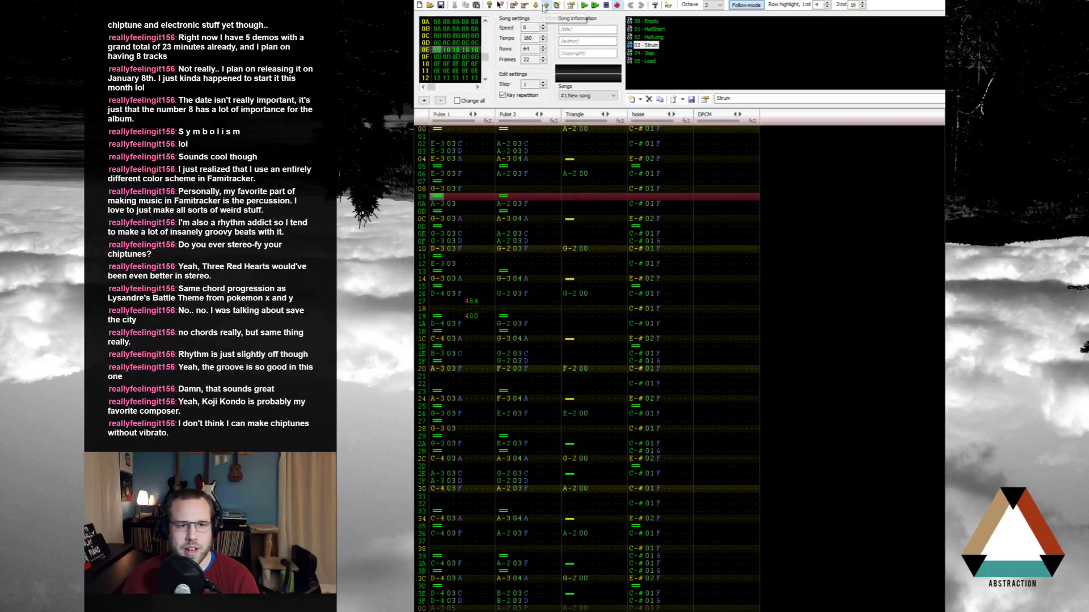
click(438, 43)
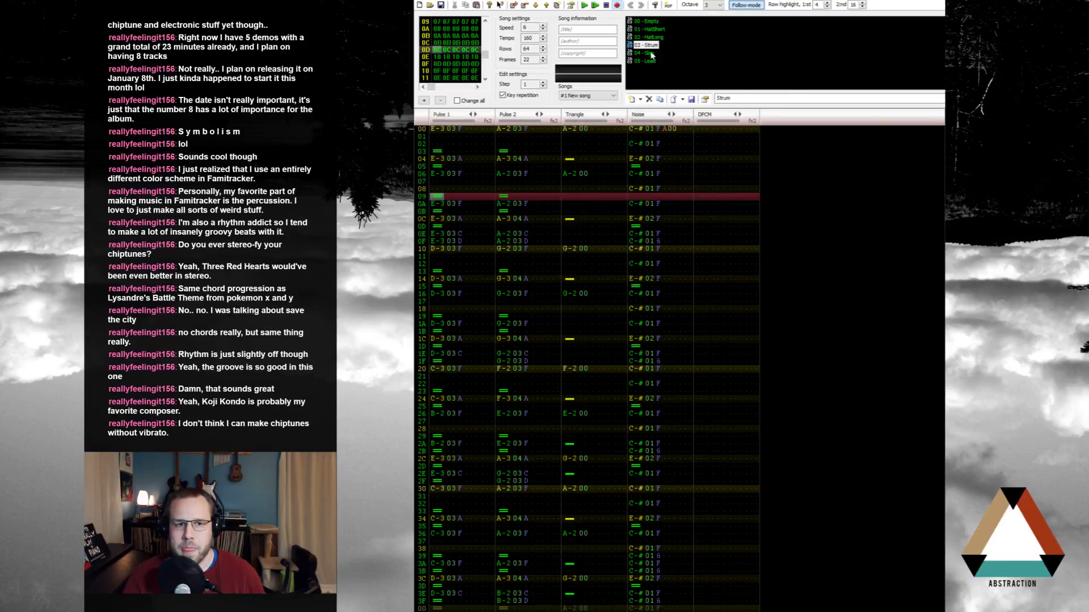
click(444, 131)
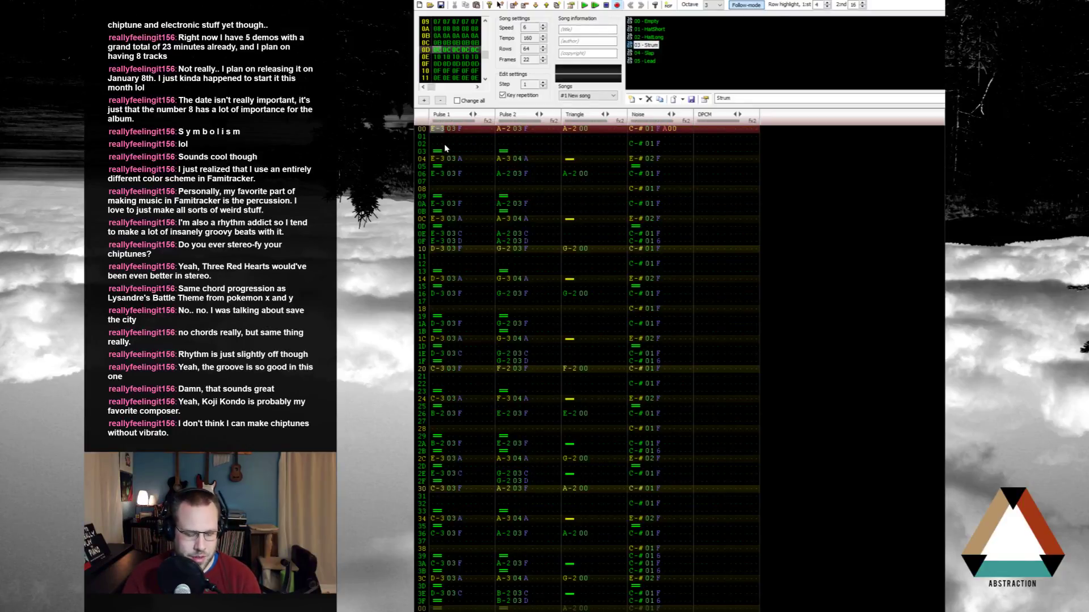
click(435, 43)
key(Return)
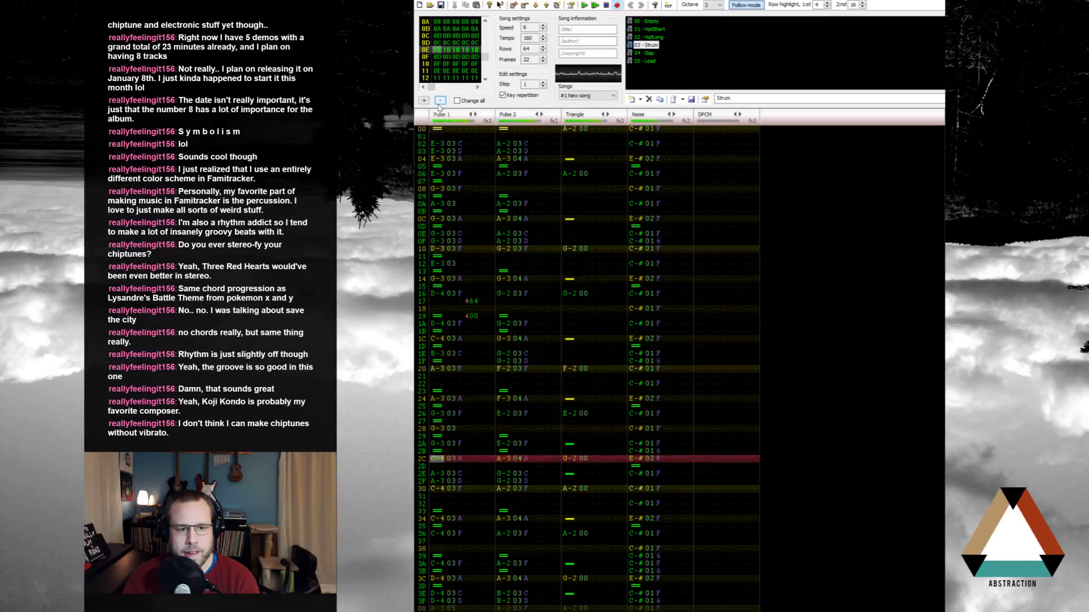
key(Return)
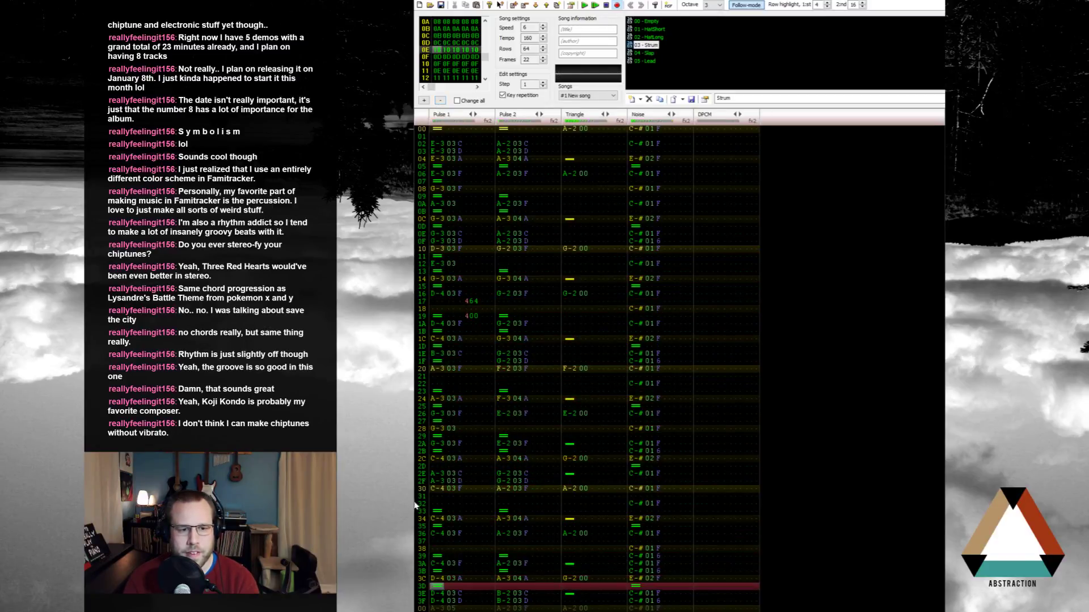
Step: Set the Pulse 1 notes at rows 36 and 3A of frame 0E to A-3
click(435, 458)
click(439, 489)
click(440, 519)
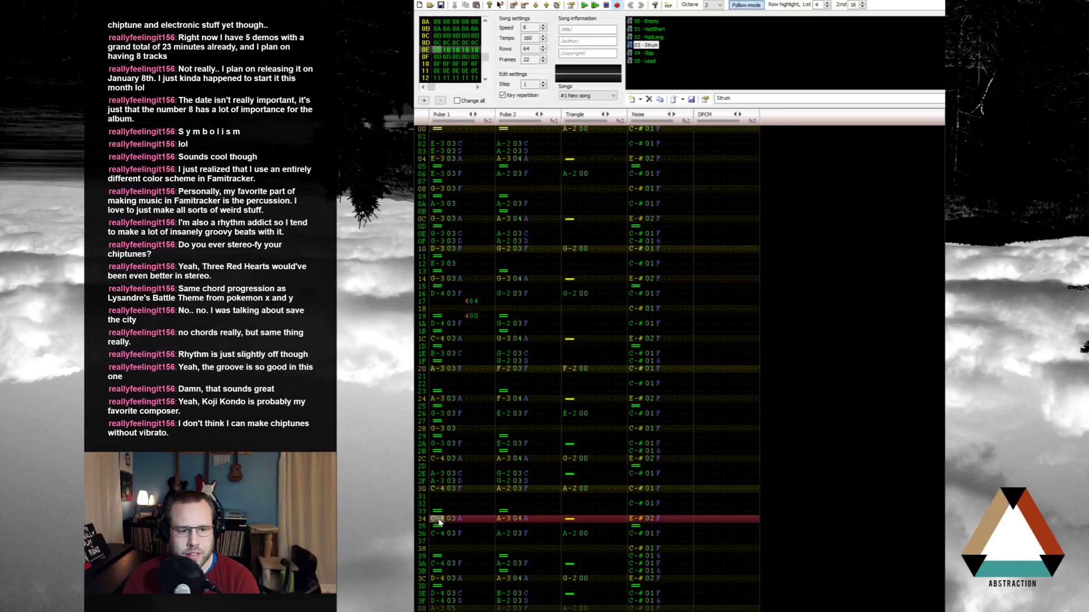
click(440, 534)
key(n)
key(Down)
key(Down)
key(Down)
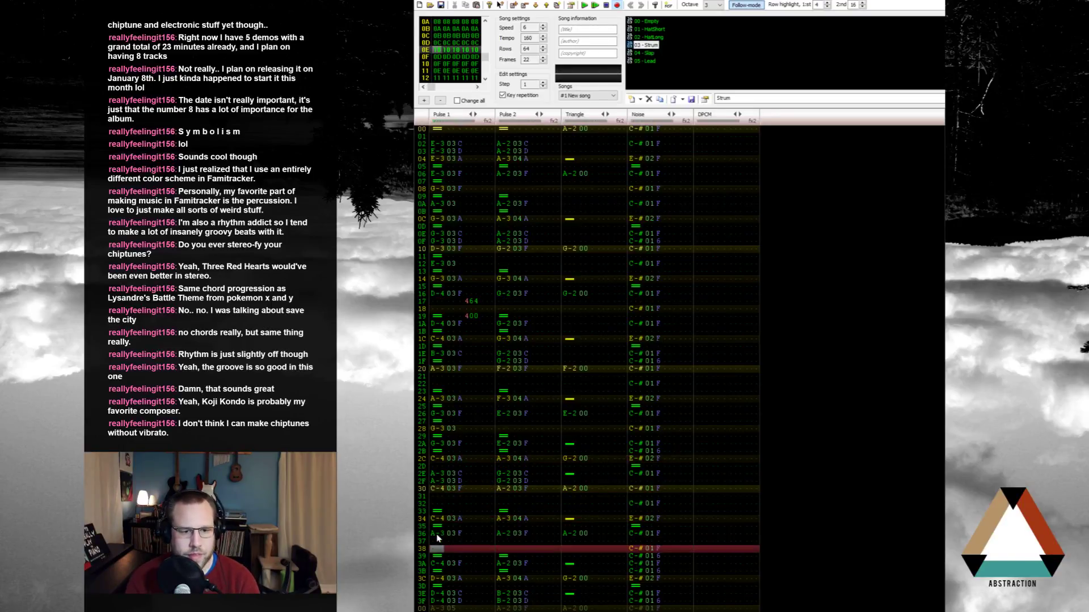
key(n)
key(Down)
Step: Try B-3 at row 3C and C-4 at row 3E of Pulse 1 in frame 0E
key(m)
key(Down)
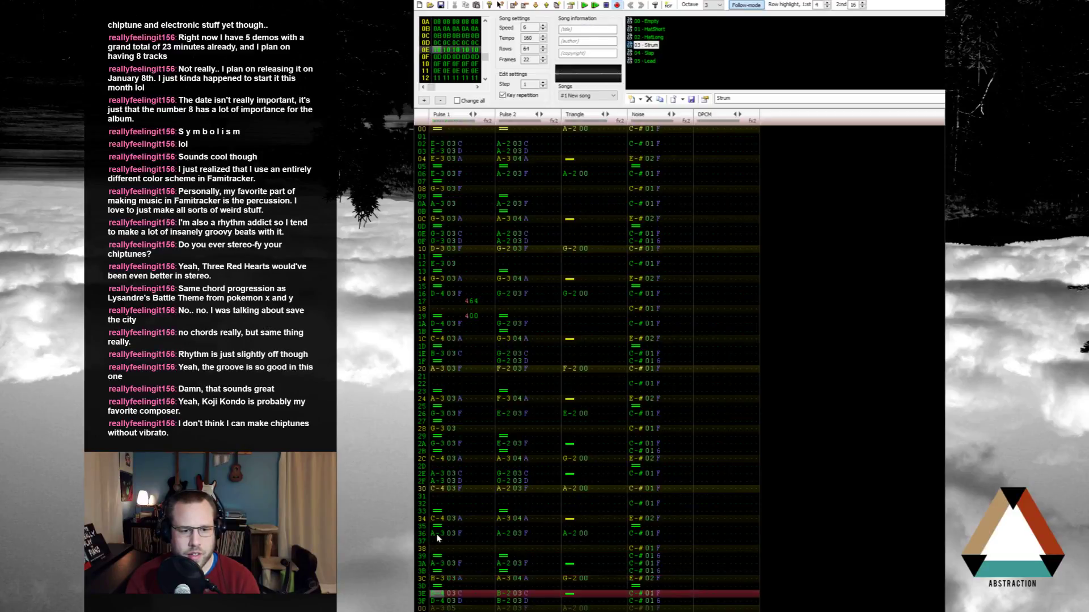
key(Down)
key(Down)
key(Up)
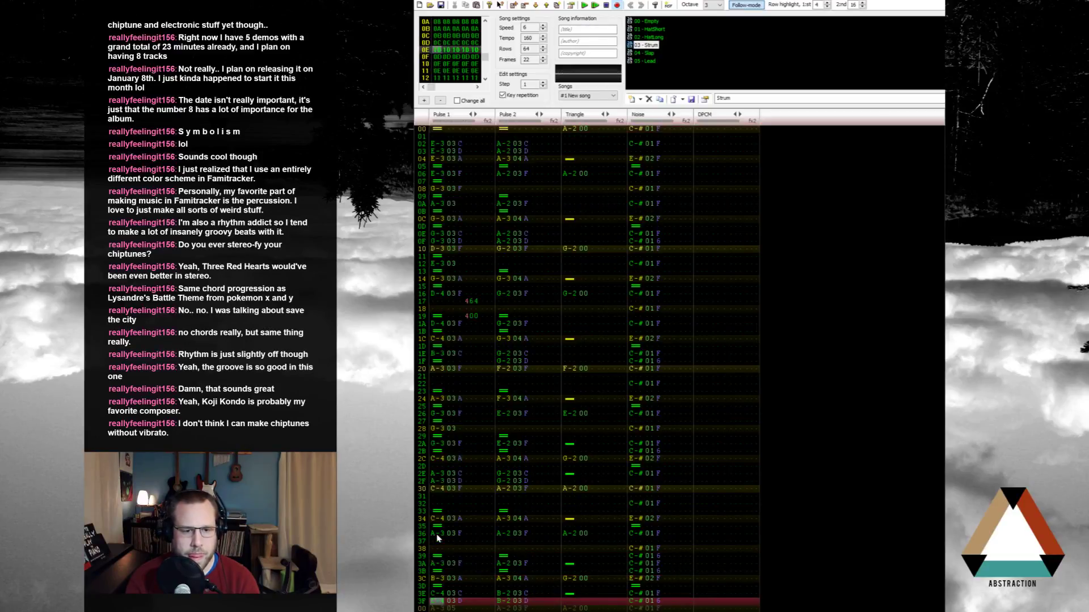
Step: Set Pulse 1 in frame 0E to D-4 at rows 3E and 3F and C-4 at row 3C, and play from that frame
key(Up)
key(w)
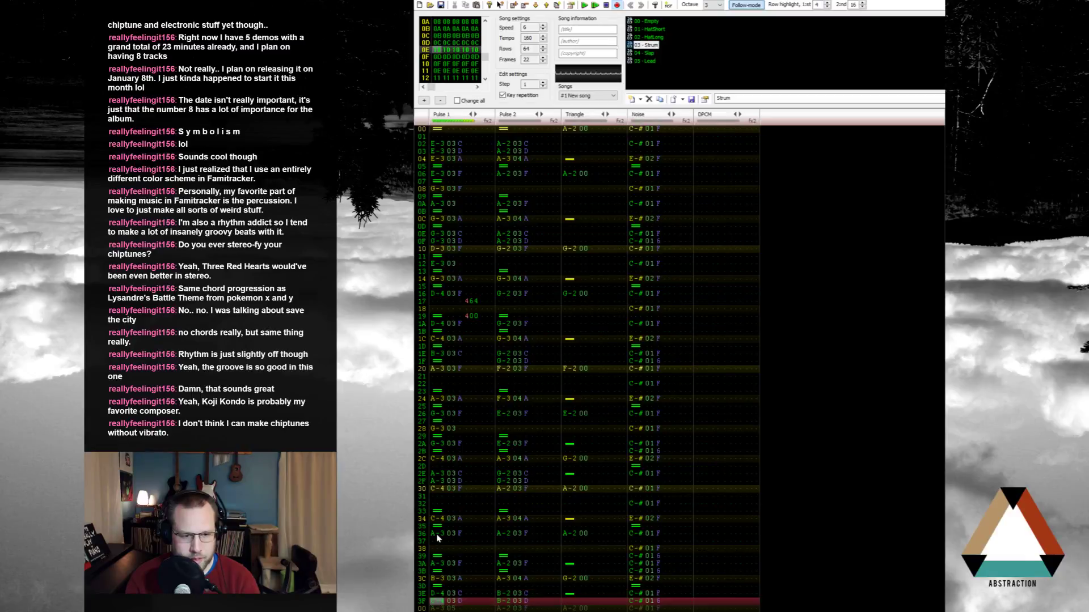
key(w)
key(Up)
key(Up)
key(Up)
key(Up)
key(q)
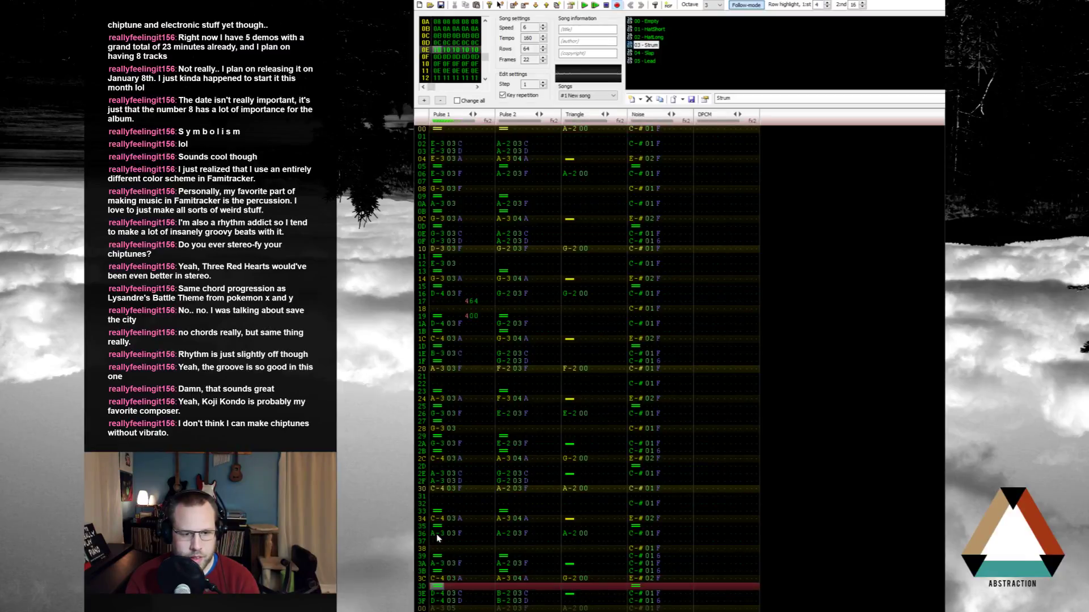
key(Return)
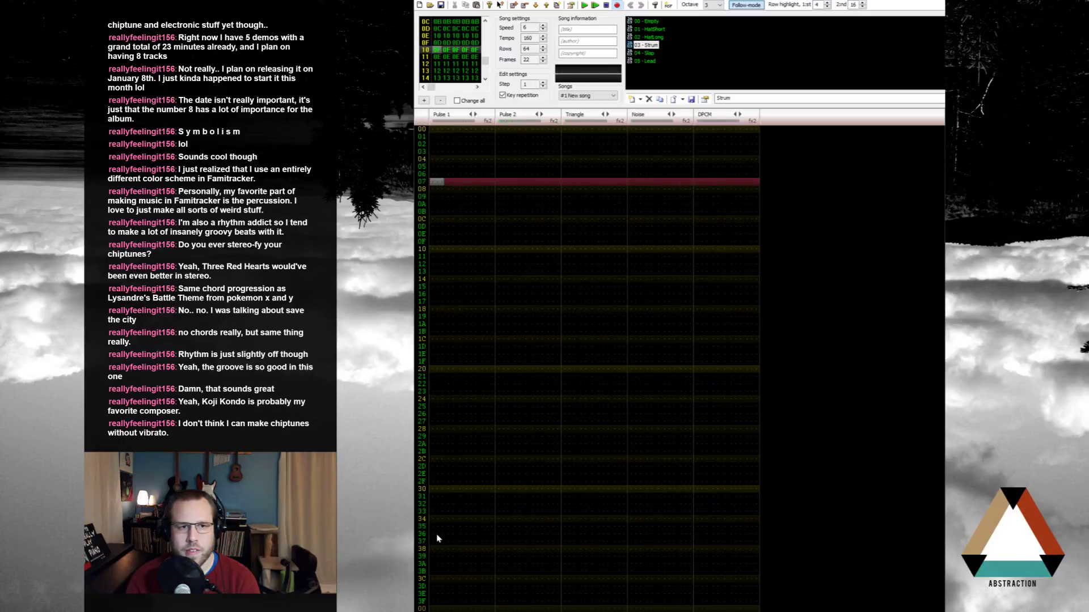
Step: Copy the contents of all channels from frame 0F into the empty frame 10
click(485, 79)
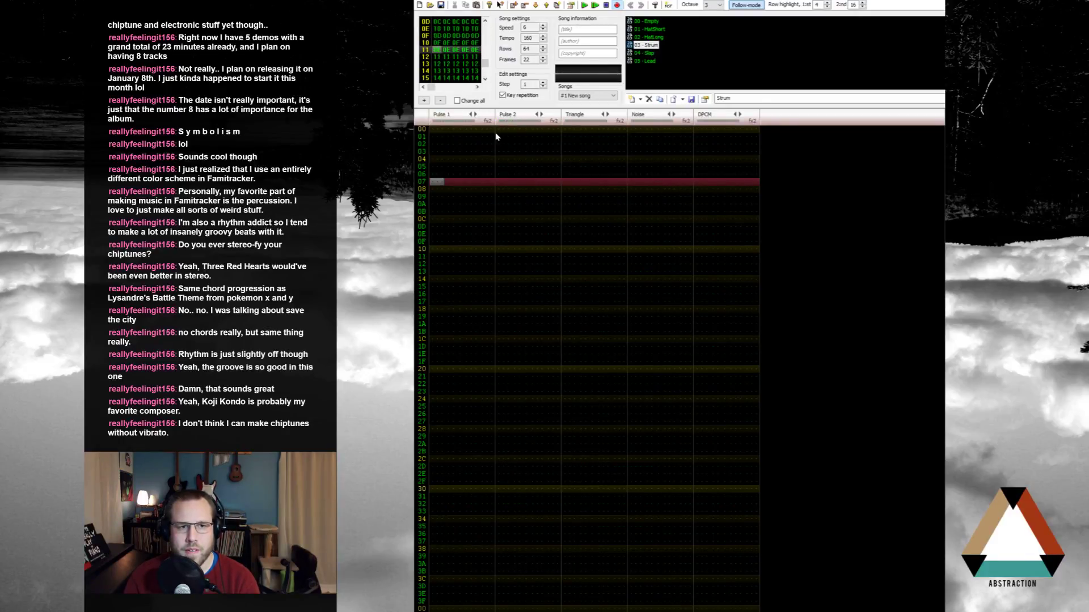
scroll(488, 187, up, 10)
click(459, 211)
key(ctrl+v)
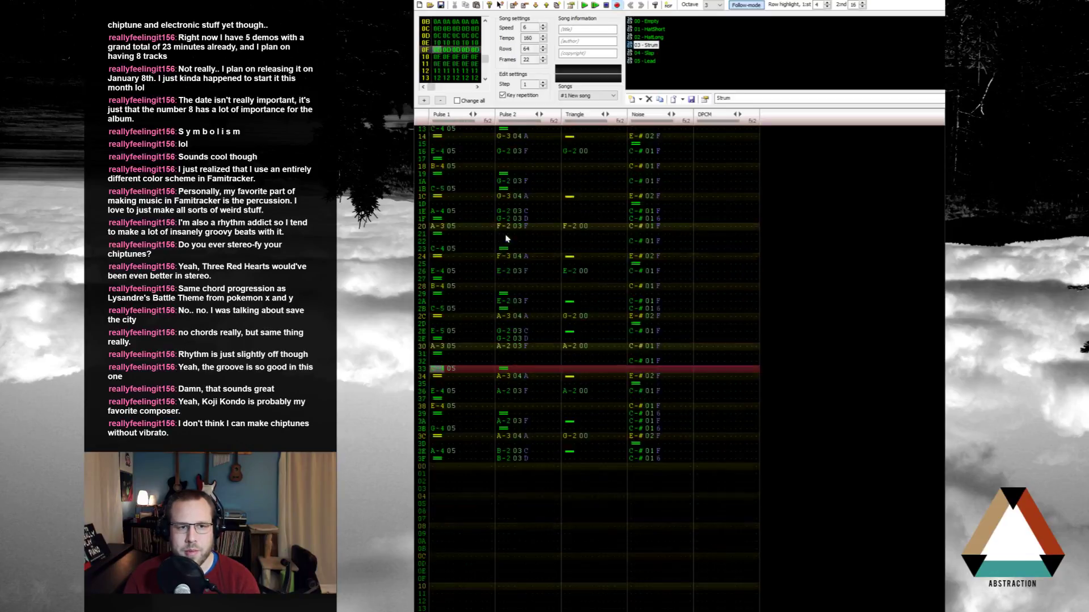
key(ctrl+a)
key(ctrl+a)
key(Delete)
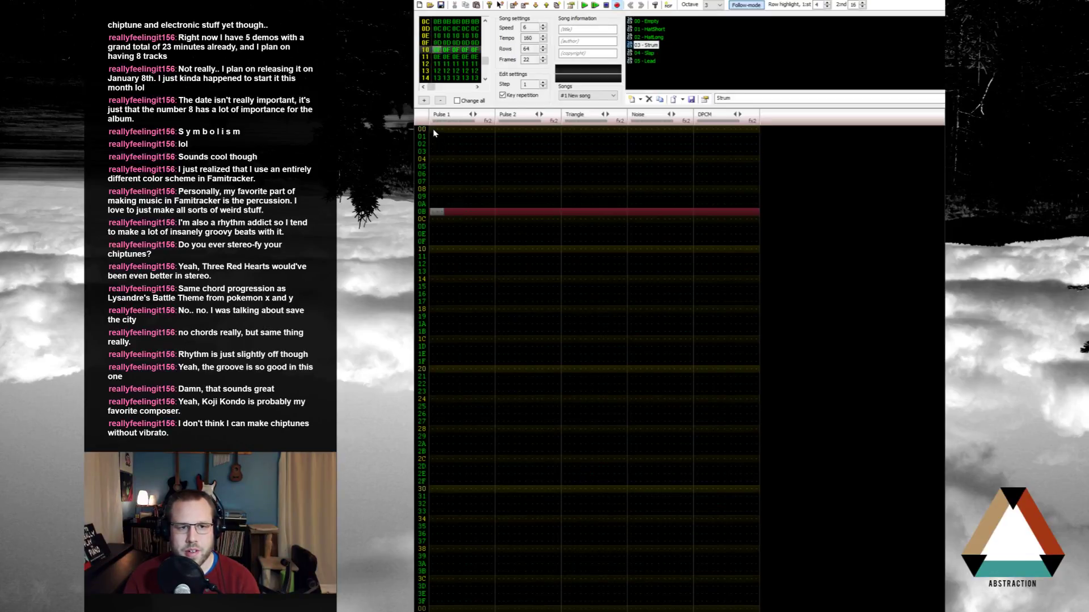
scroll(551, 263, up, 13)
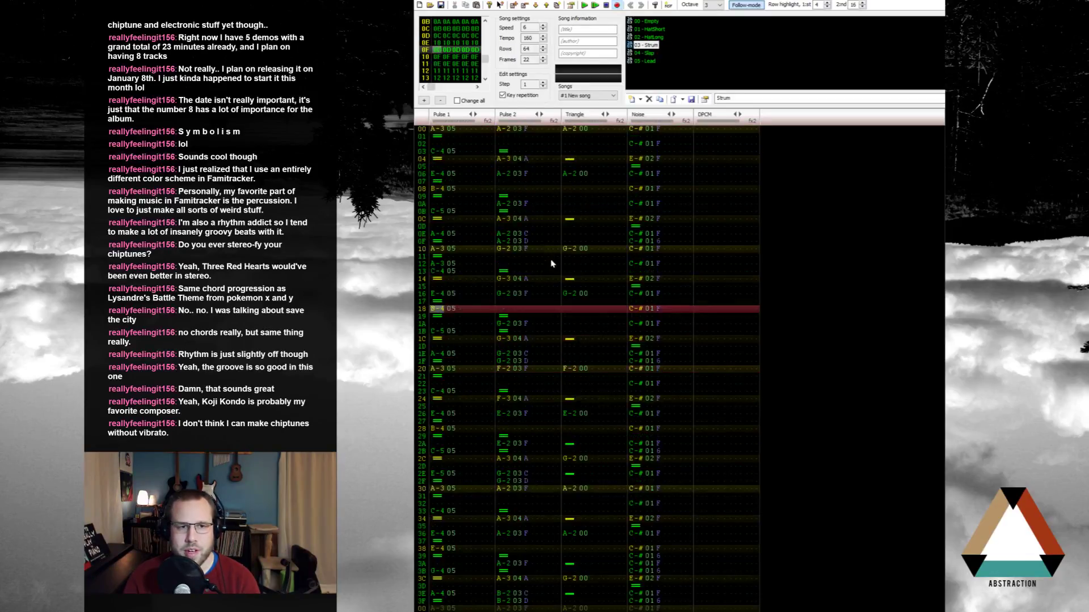
scroll(488, 51, up, 8)
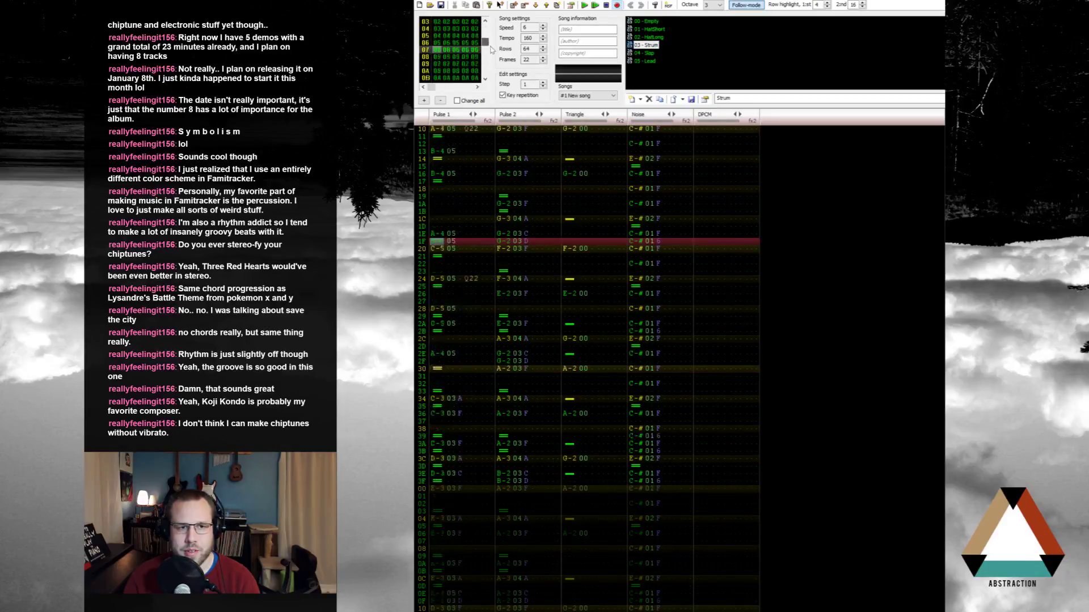
scroll(491, 50, down, 12)
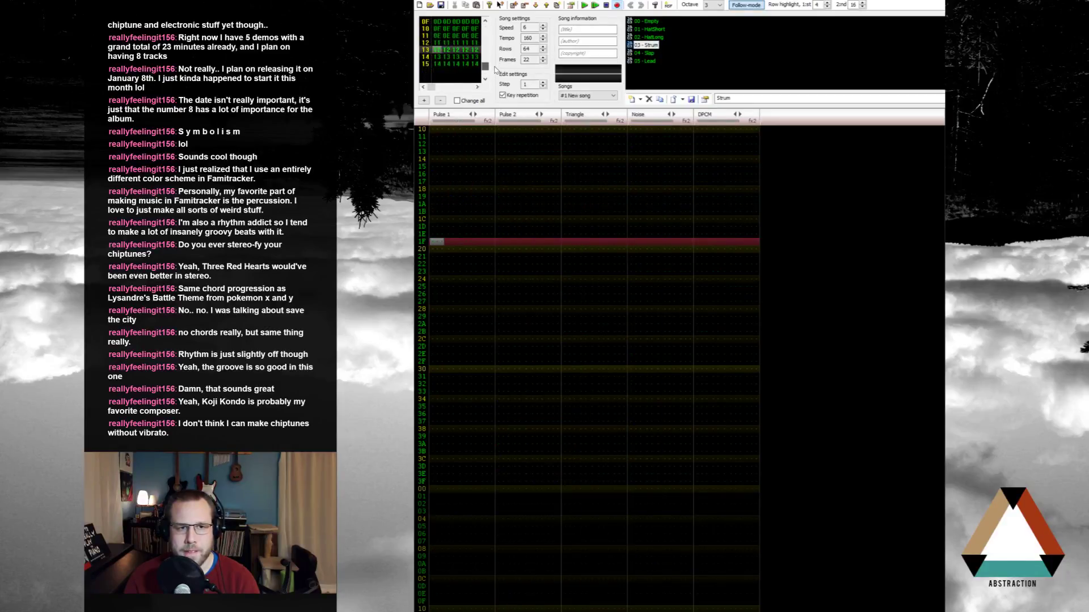
scroll(496, 69, down, 1)
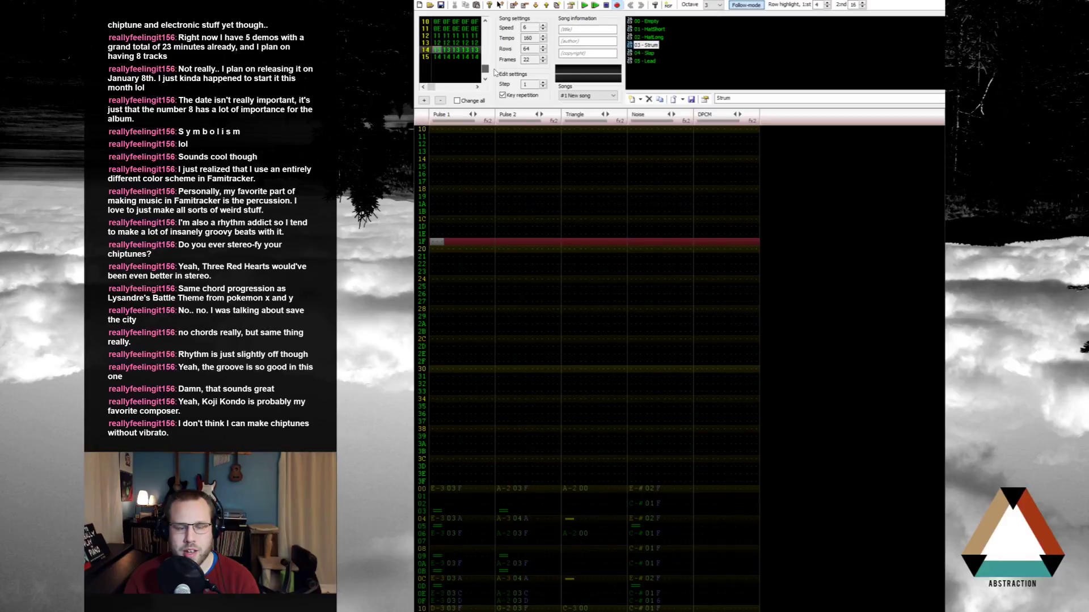
scroll(497, 69, up, 3)
scroll(499, 65, up, 1)
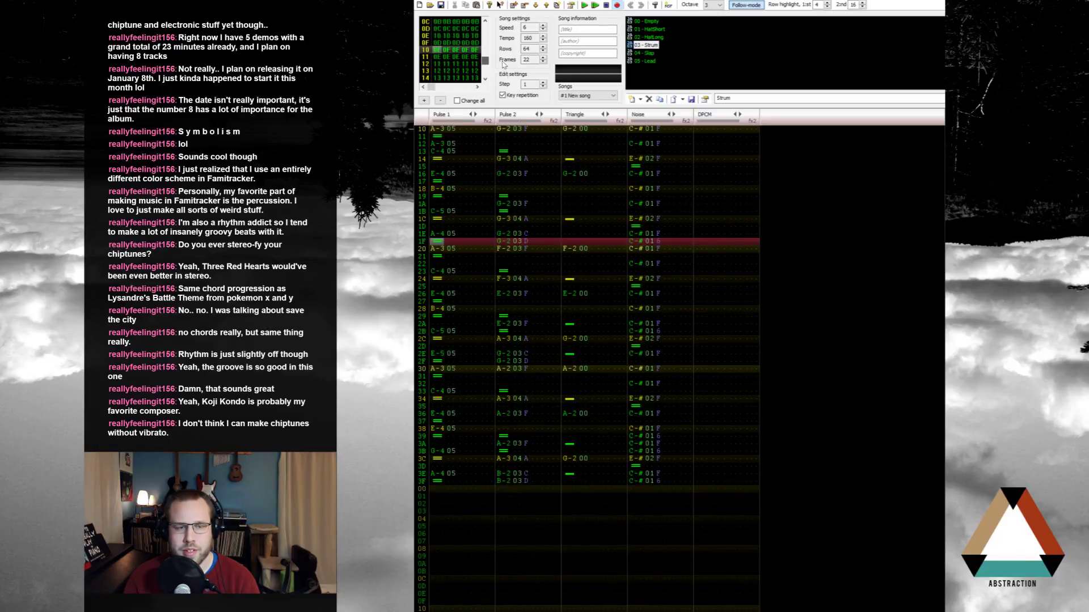
Step: Play the opening rows of frame 10
click(432, 129)
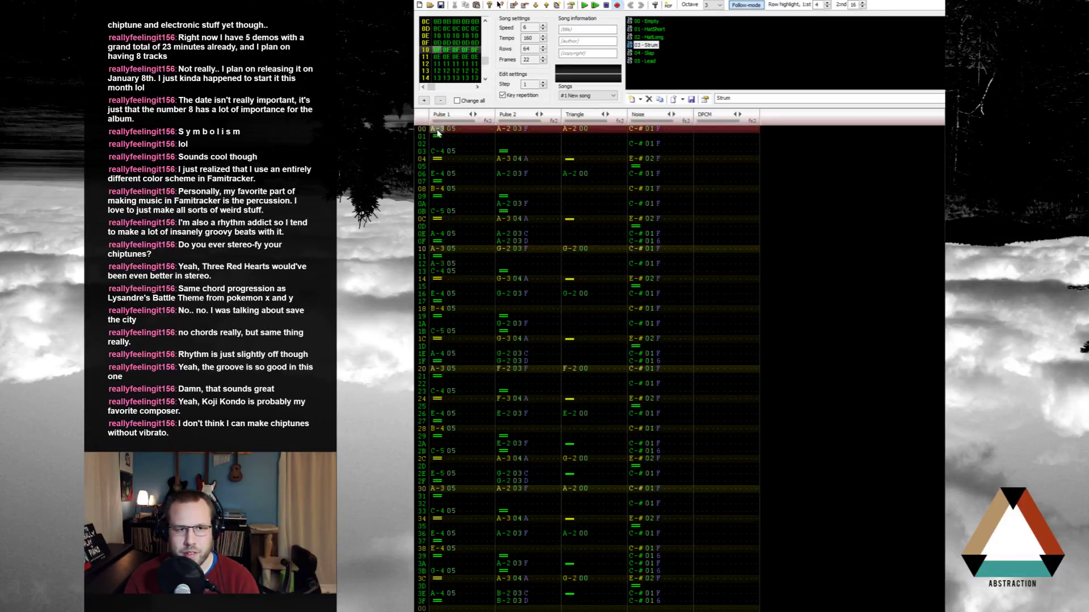
key(Return)
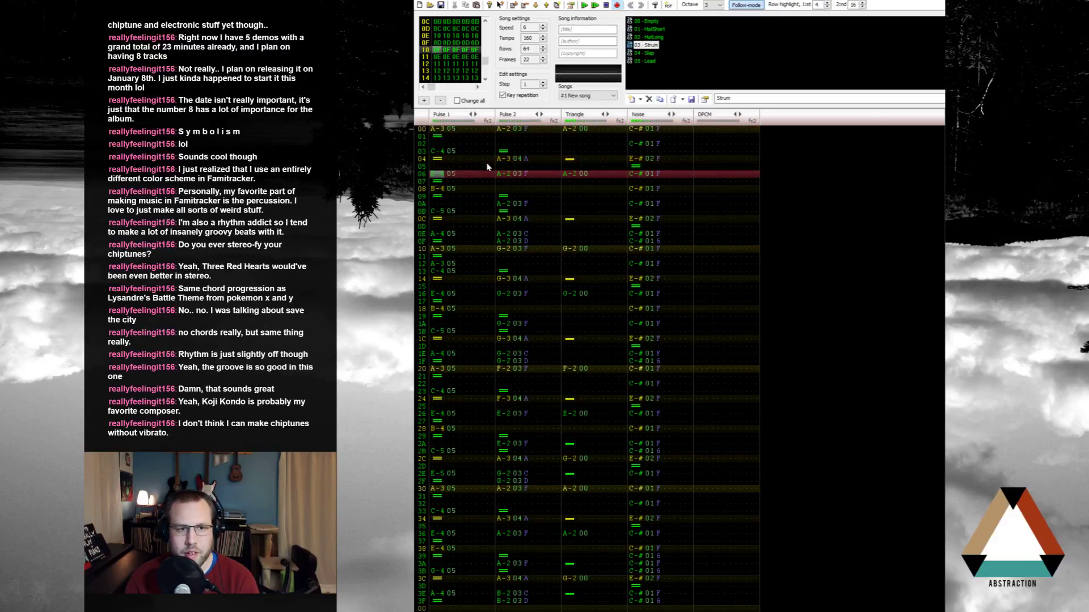
key(Return)
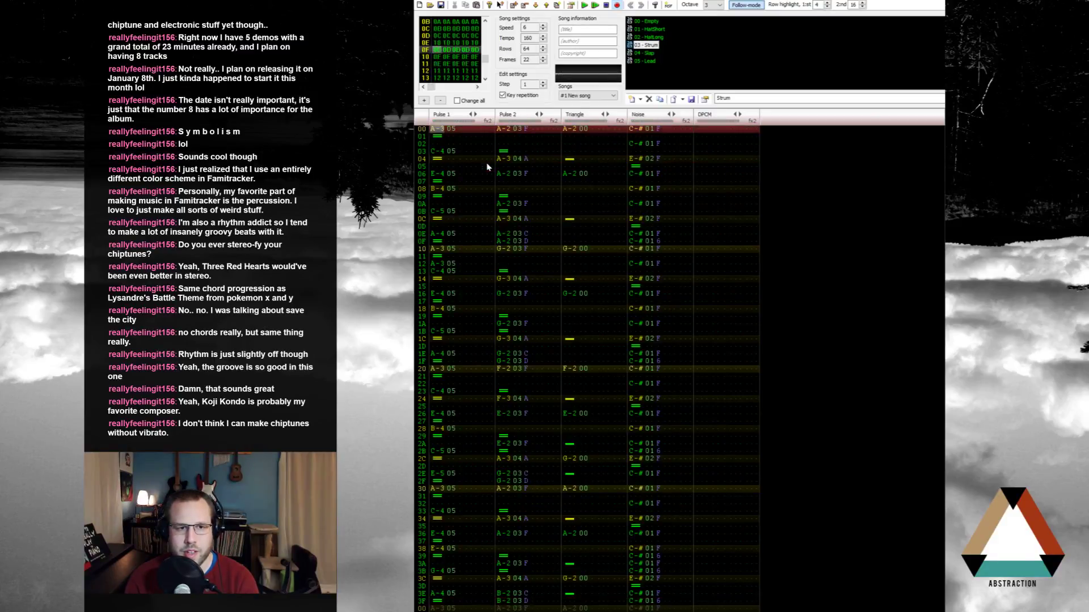
Step: Enter A-3 with the Lead instrument at row 02 of Pulse 1 in frame 10
key(Down)
key(Down)
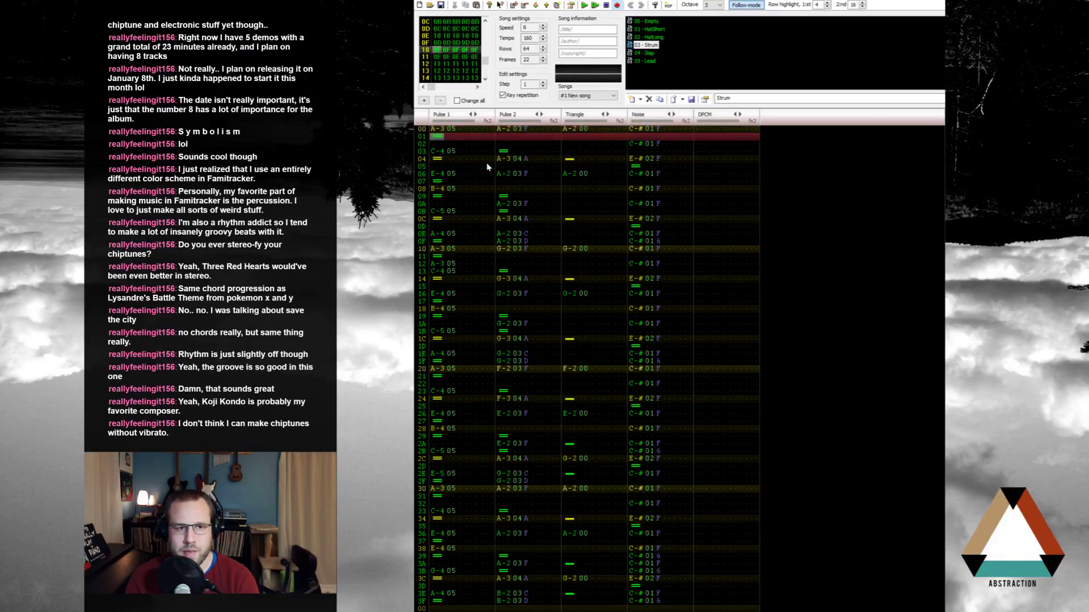
key(ctrl+Right)
key(ctrl+Right)
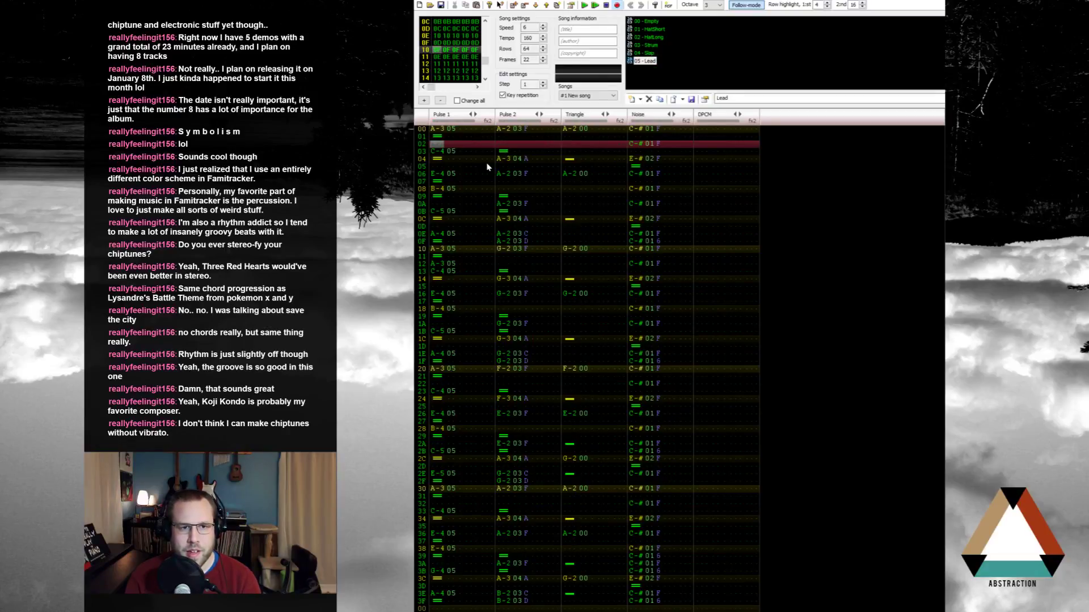
key(n)
key(Up)
key(Up)
key(Up)
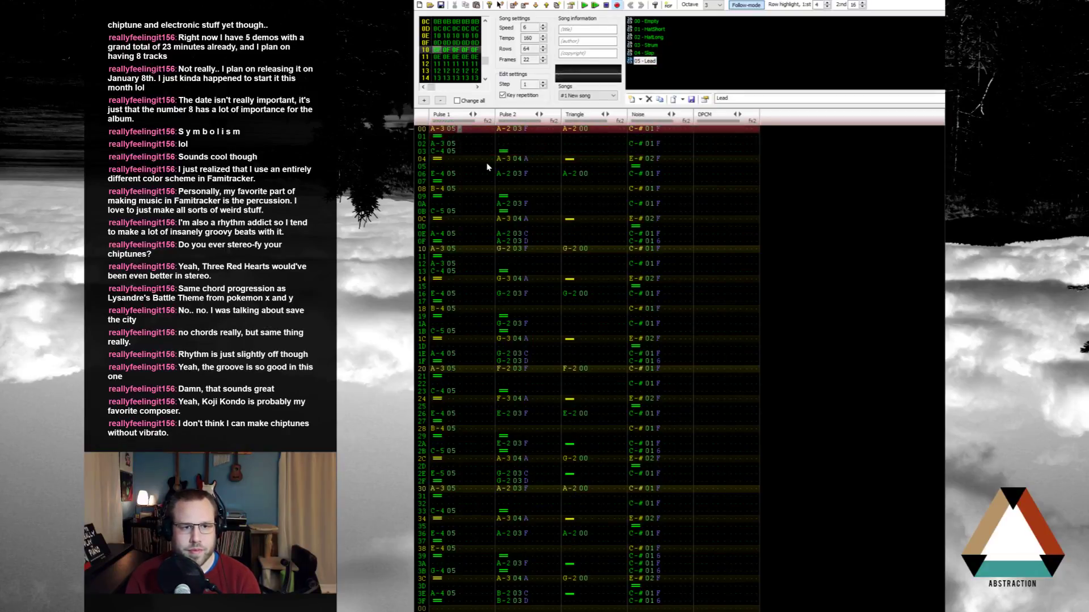
Step: Set the Pulse 1 volumes in frame 10 to C at row 00, 9 at row 02 and C at row 03
key(a)
key(Down)
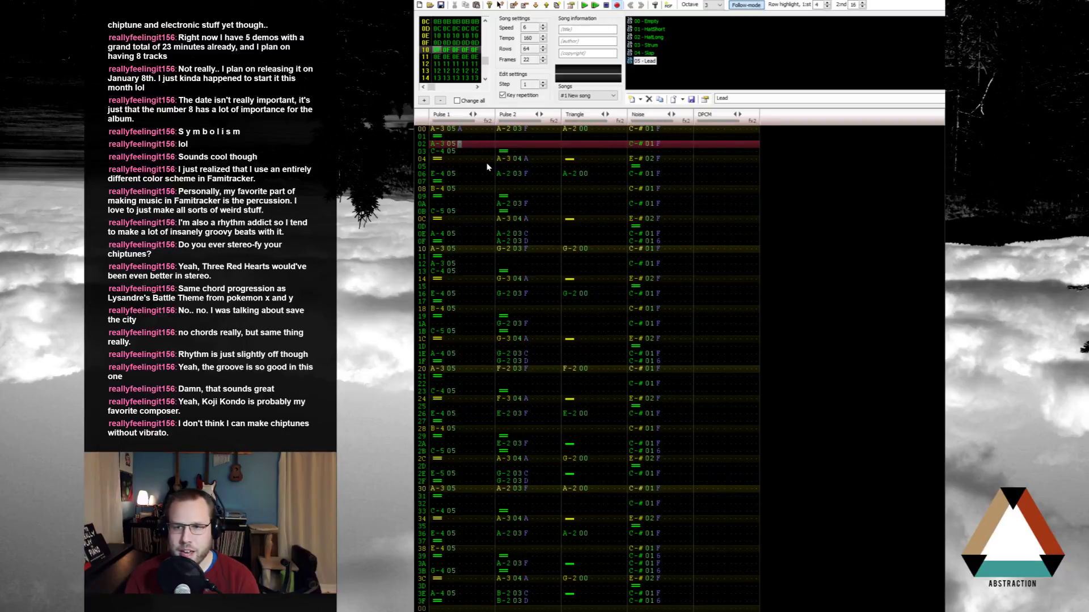
key(9)
key(Up)
key(Up)
key(Up)
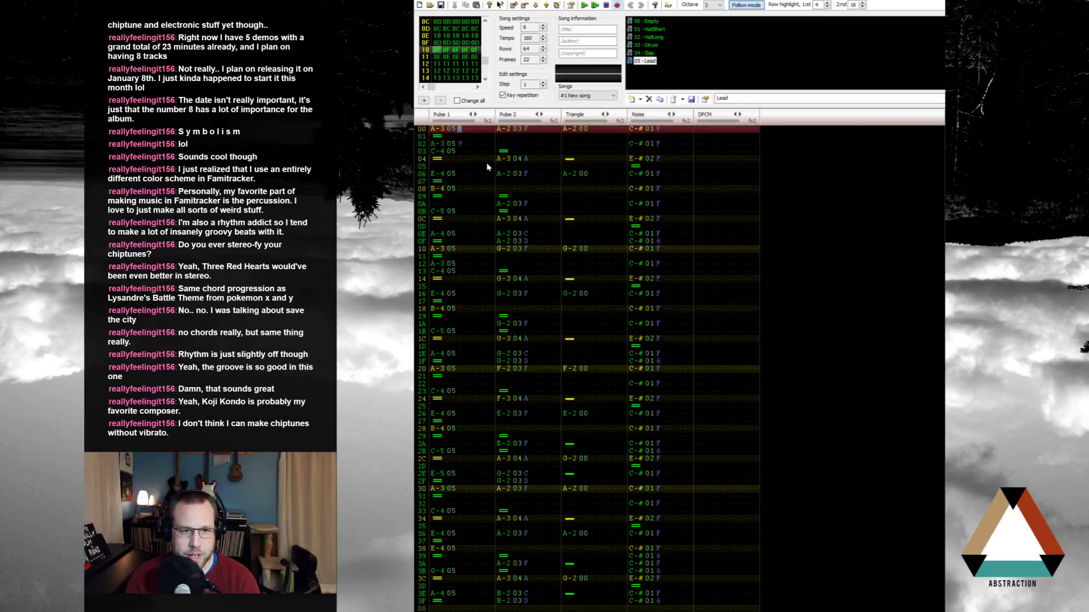
key(c)
key(Down)
key(Down)
key(c)
key(Up)
key(Up)
key(Up)
key(Up)
key(Down)
key(Down)
key(Down)
key(Down)
key(Down)
key(Down)
key(Down)
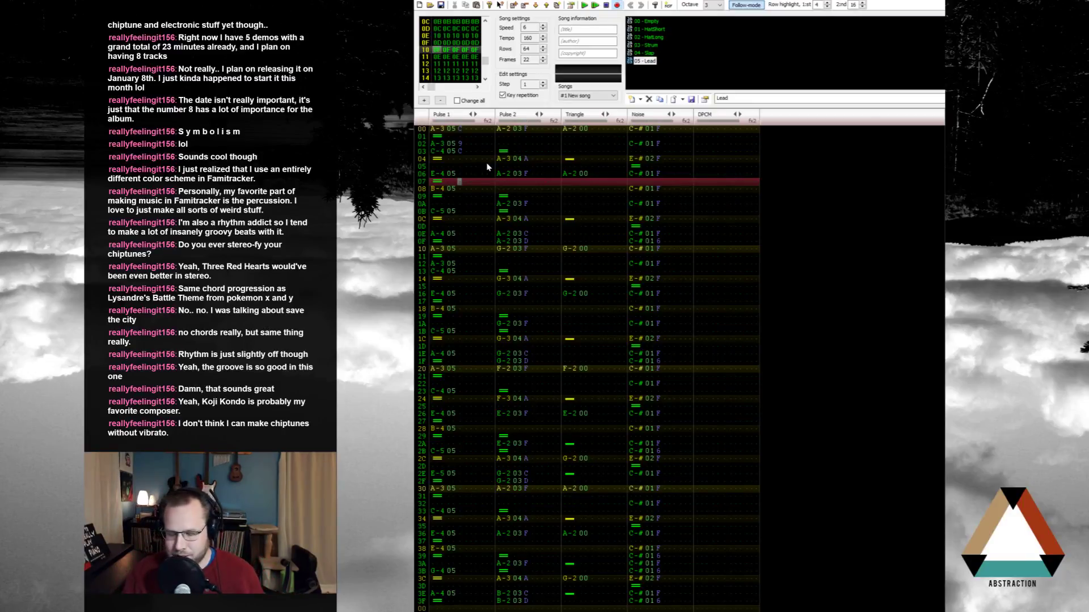
Step: Try C-4 with the Lead instrument at row 07 of Pulse 1 and play the frame
key(Home)
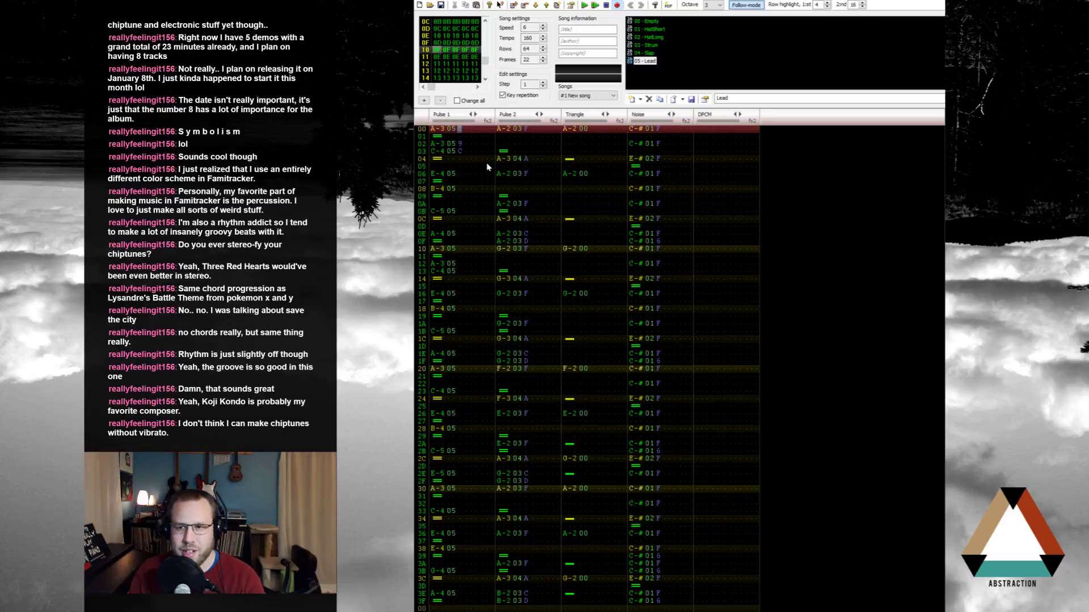
key(Down)
key(Down)
key(Down)
key(Down)
key(Down)
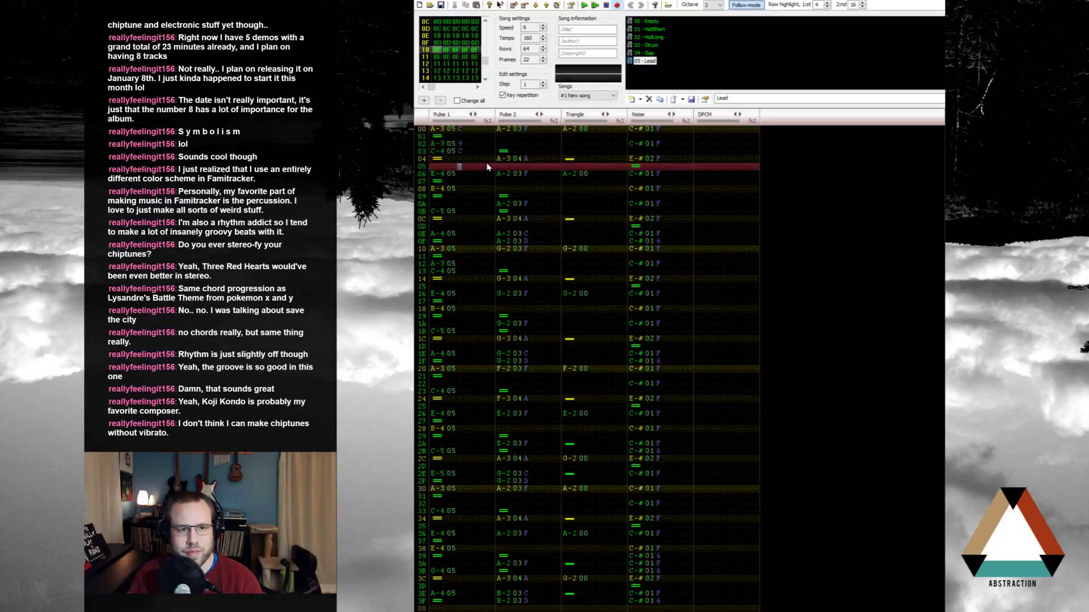
key(Left)
key(Down)
key(Left)
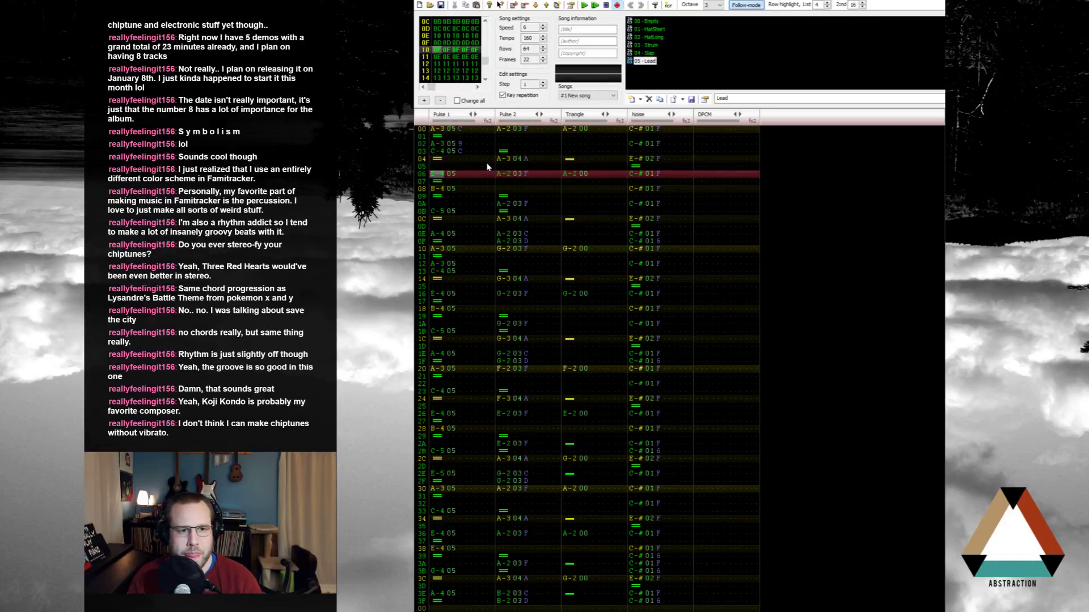
key(Down)
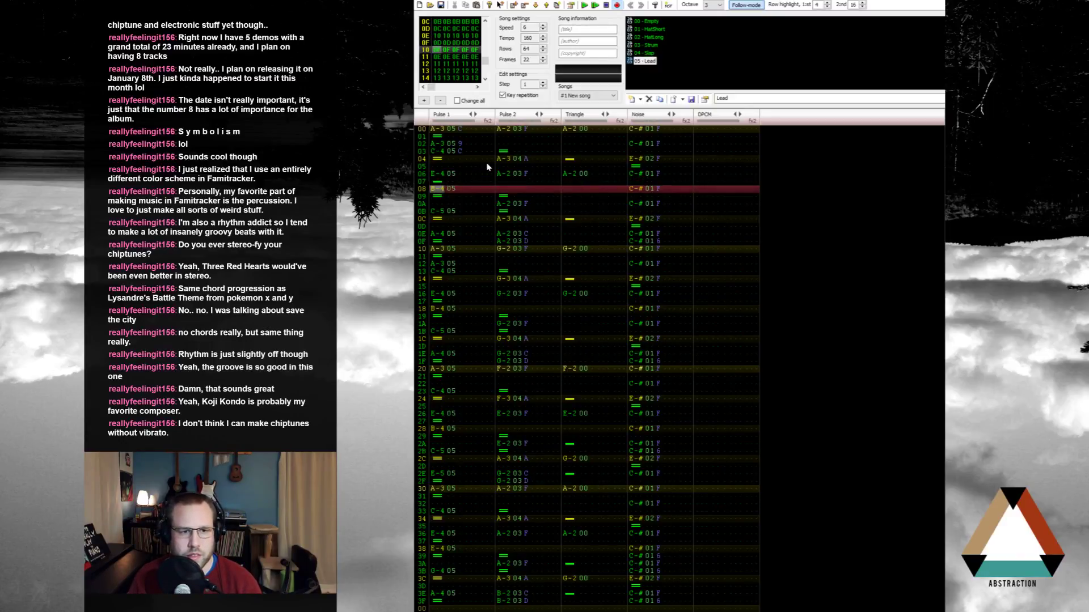
key(q)
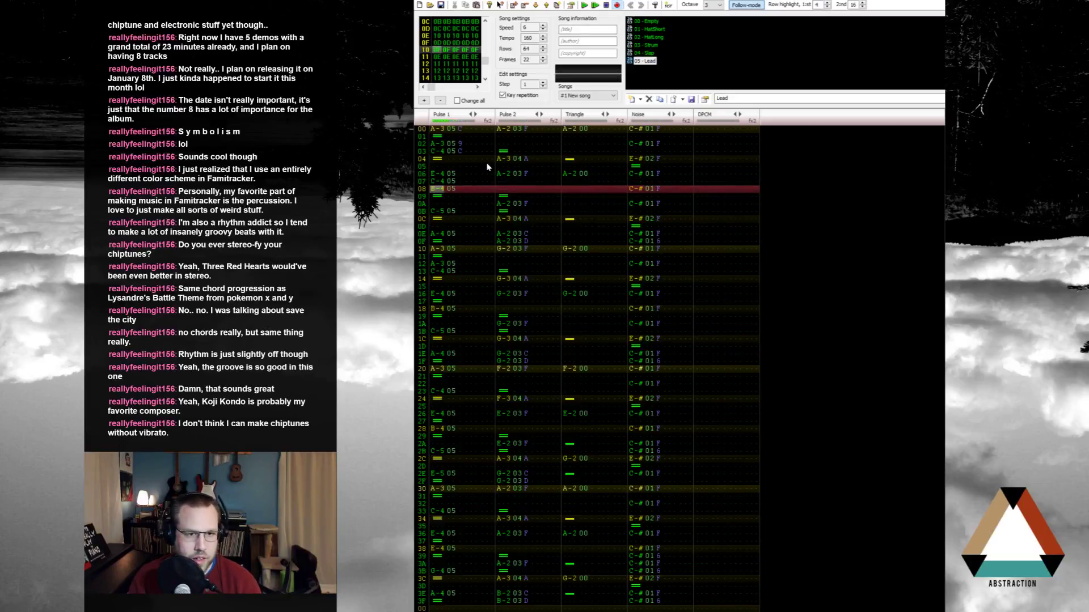
key(Return)
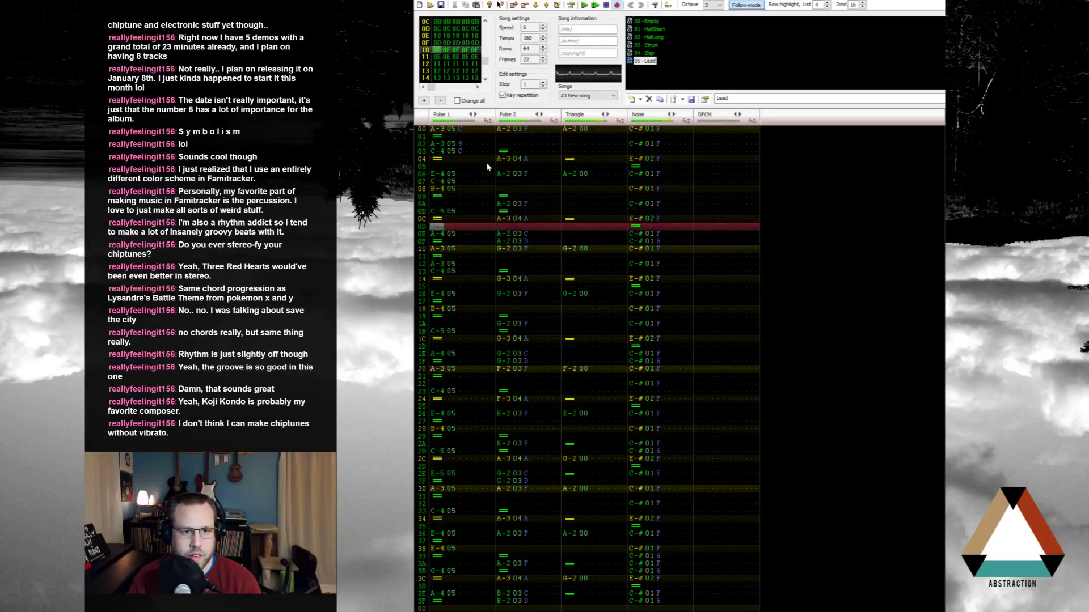
key(Return)
Step: Change the note at row 07 of Pulse 1 to A-4 and play the frame's opening rows
key(Up)
key(Up)
key(Up)
key(Up)
key(Up)
key(Up)
key(Up)
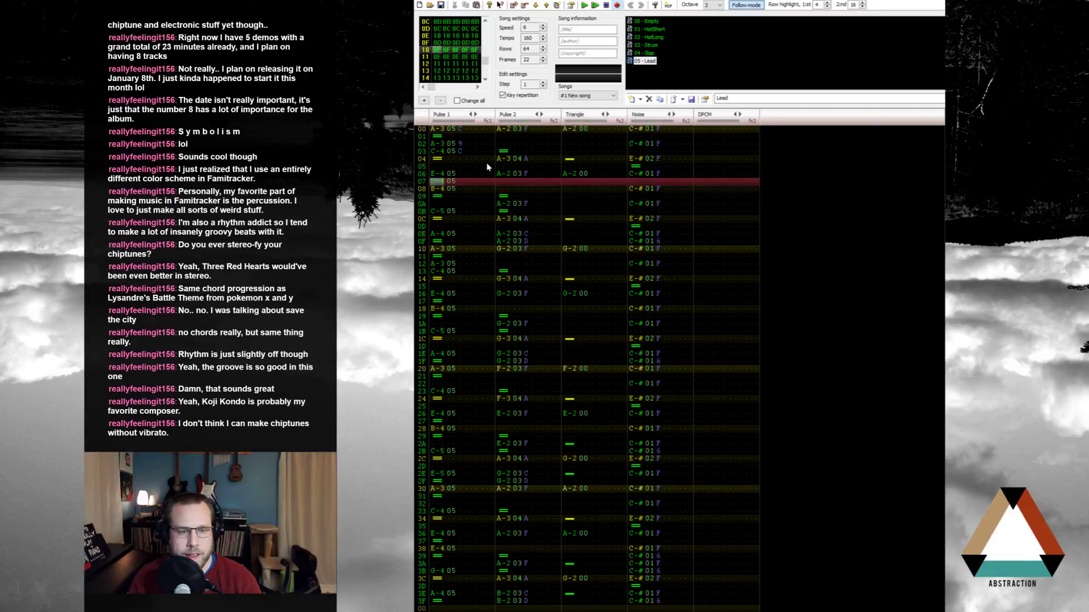
key(y)
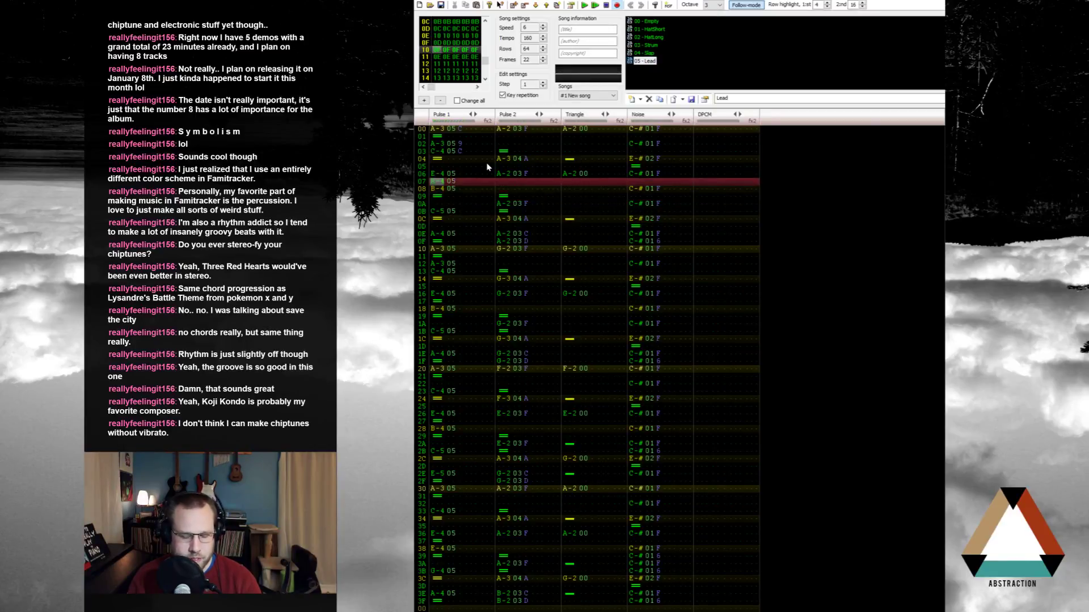
key(Return)
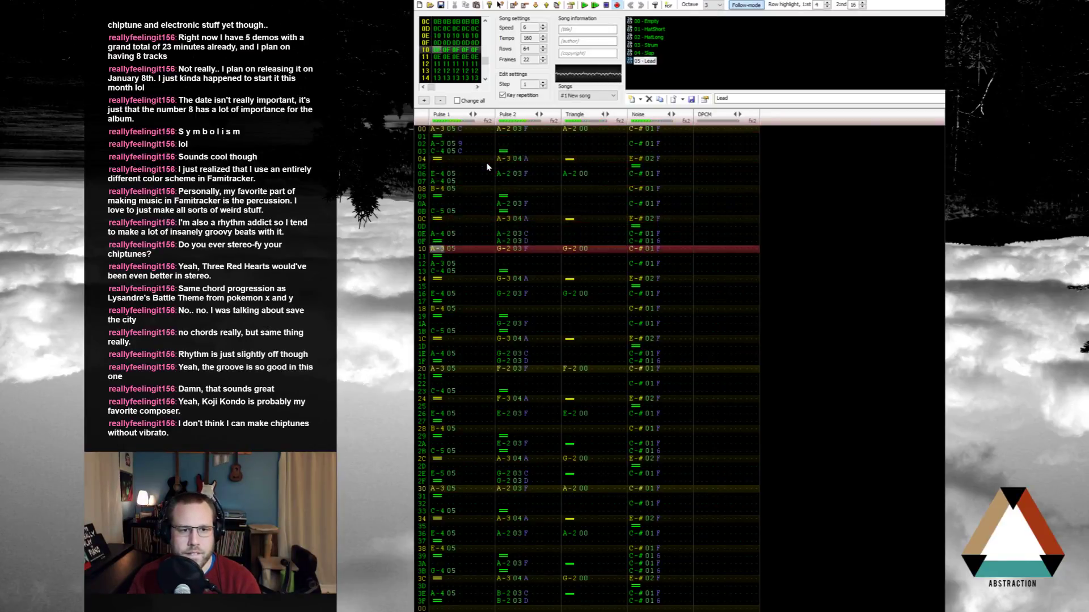
key(Return)
Step: Enter A-4 with the Lead instrument at row 17 of Pulse 1
key(Up)
key(Down)
key(Down)
key(Down)
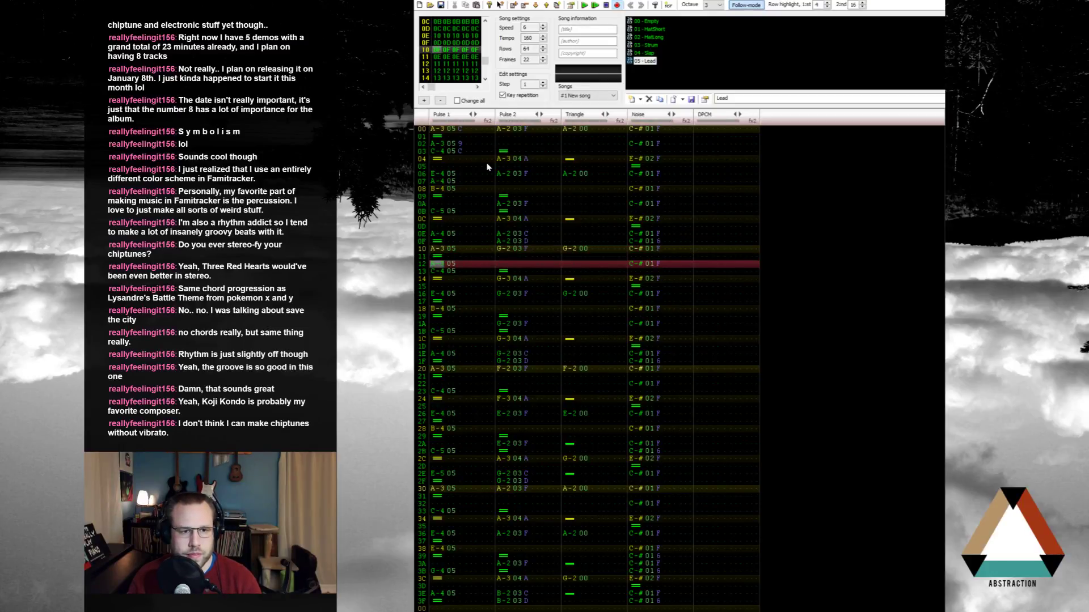
key(Down)
key(Down)
key(Down)
key(Down)
key(e)
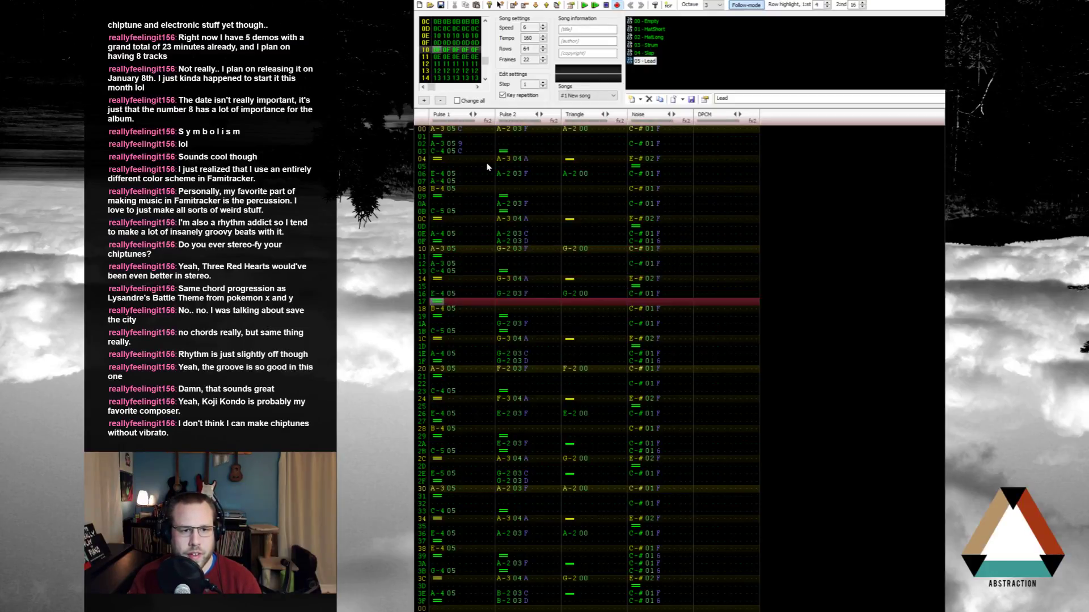
key(y)
key(Down)
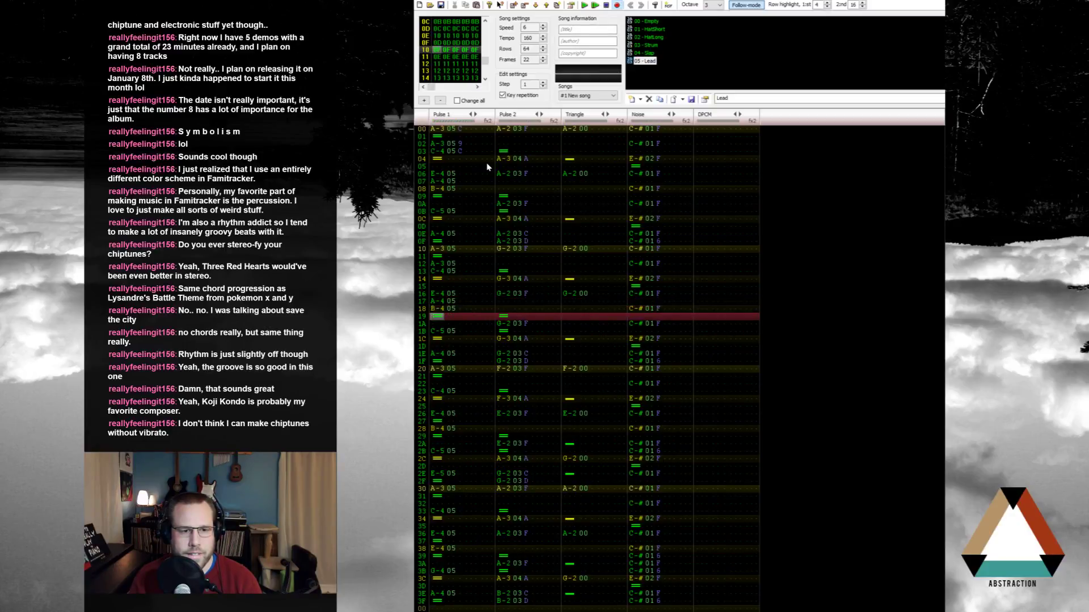
Step: Set the Pulse 1 volumes to 9 at row 07 and C at row 08
key(Up)
key(Up)
key(Up)
key(Up)
key(Up)
key(Up)
key(Up)
key(Up)
key(Up)
key(Up)
key(Up)
key(Up)
key(Up)
key(Up)
key(Up)
key(Up)
key(Up)
key(Up)
key(Up)
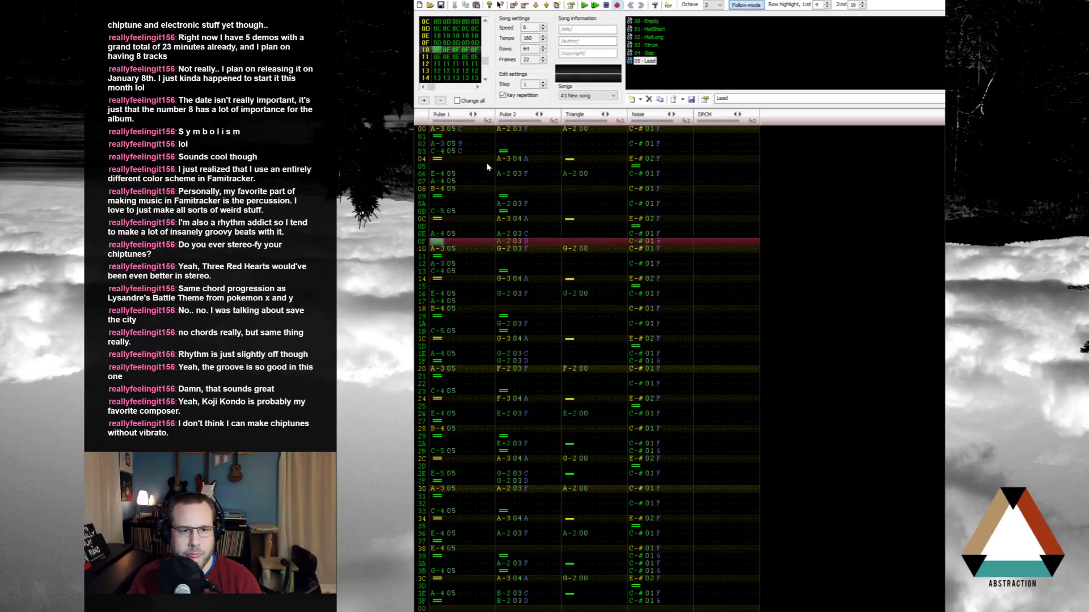
key(Right)
key(Right)
key(Right)
key(Down)
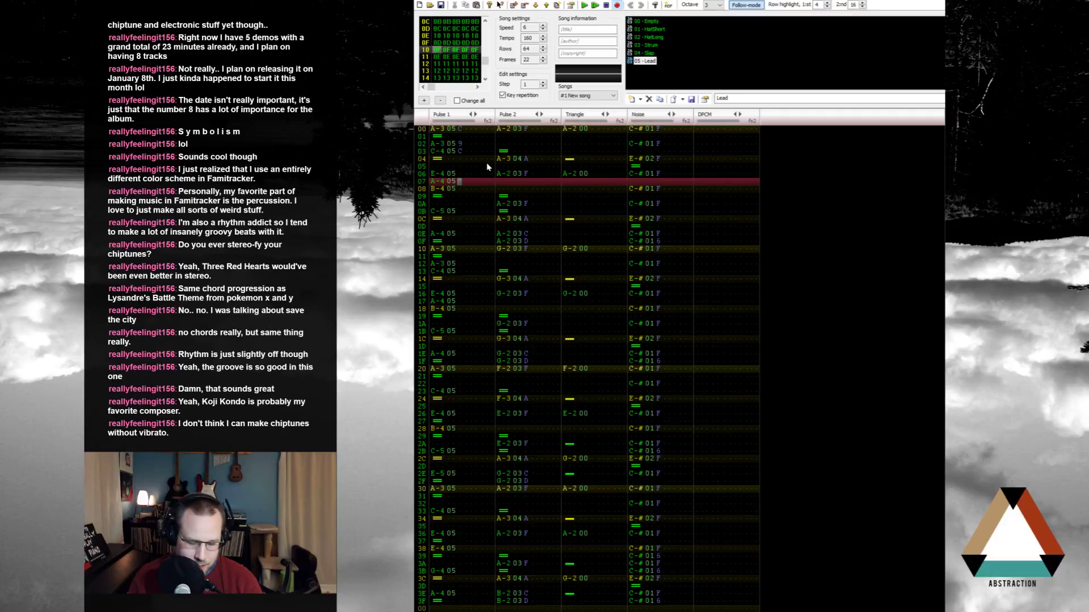
key(9)
key(c)
Step: Set the Pulse 1 volumes to 9 at row 12 and C at row 13
key(Down)
key(Down)
key(Down)
key(Down)
key(Down)
key(Down)
key(Down)
key(Down)
key(Down)
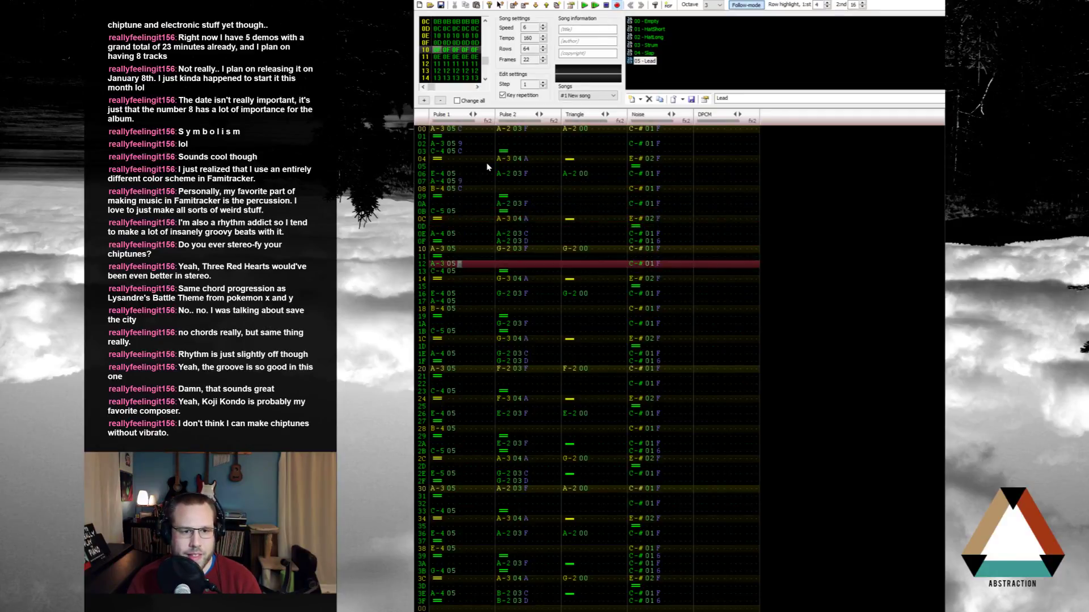
key(9)
key(c)
key(Down)
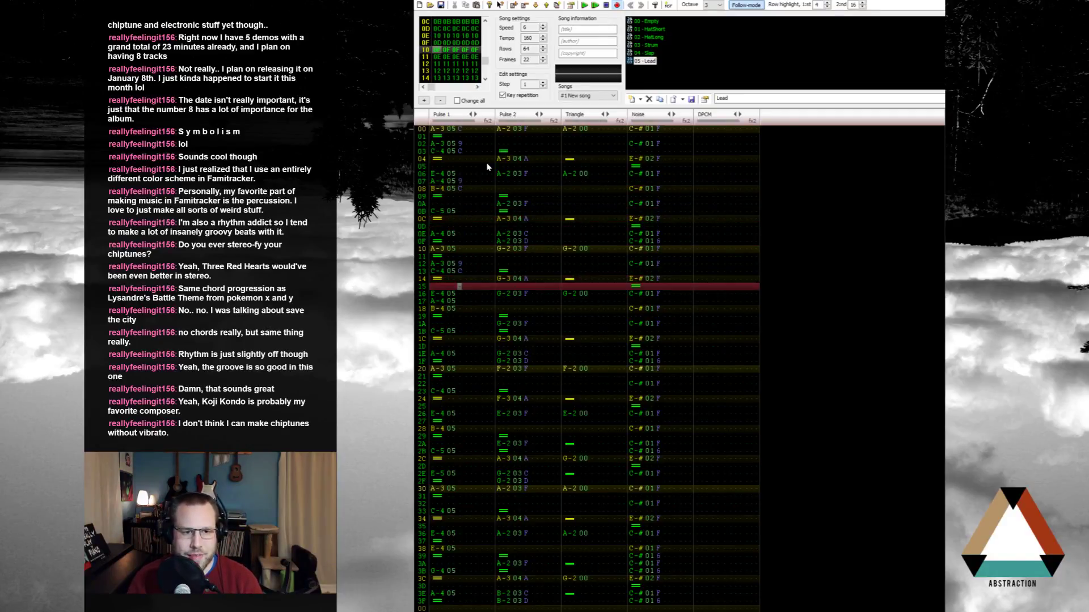
Step: Set the Pulse 1 volumes to 9 at row 17 and C at row 18
key(Down)
key(Down)
key(9)
key(c)
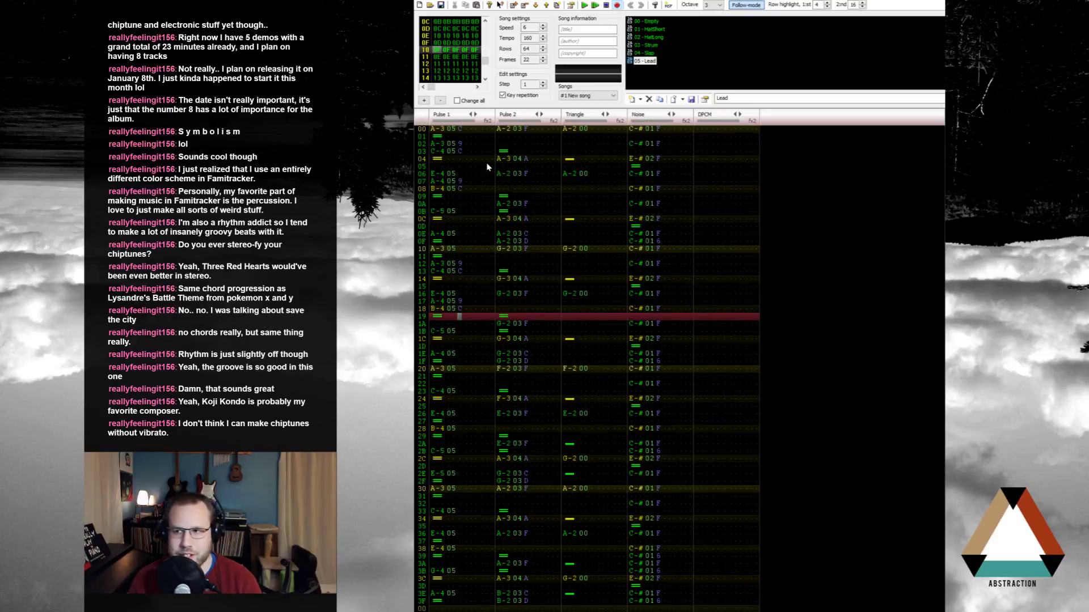
key(Down)
key(Down)
key(Down)
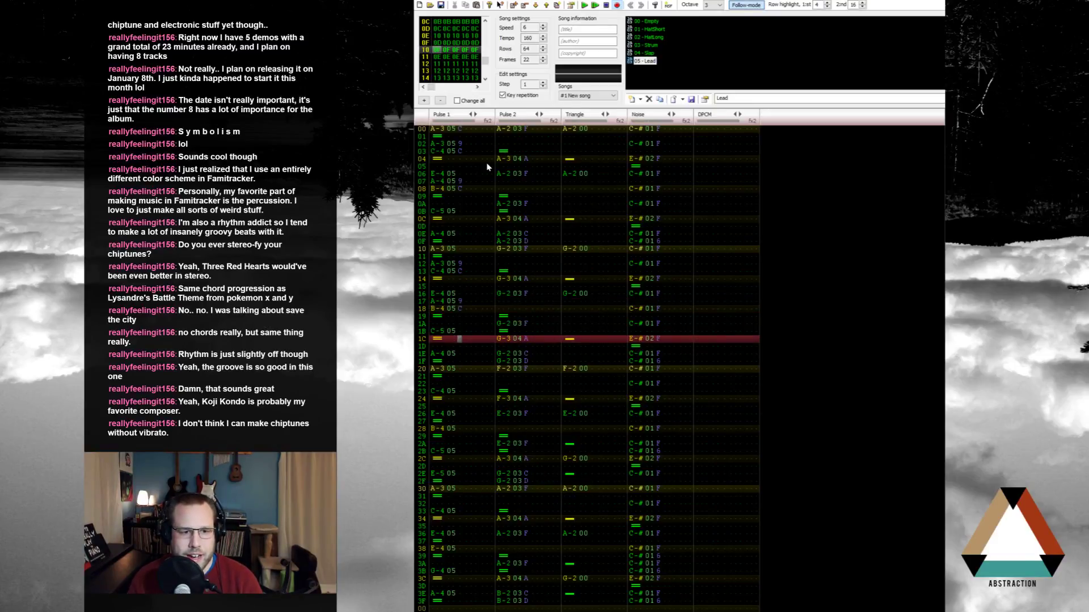
Step: Play the first half of frame 10 from its top row
key(Home)
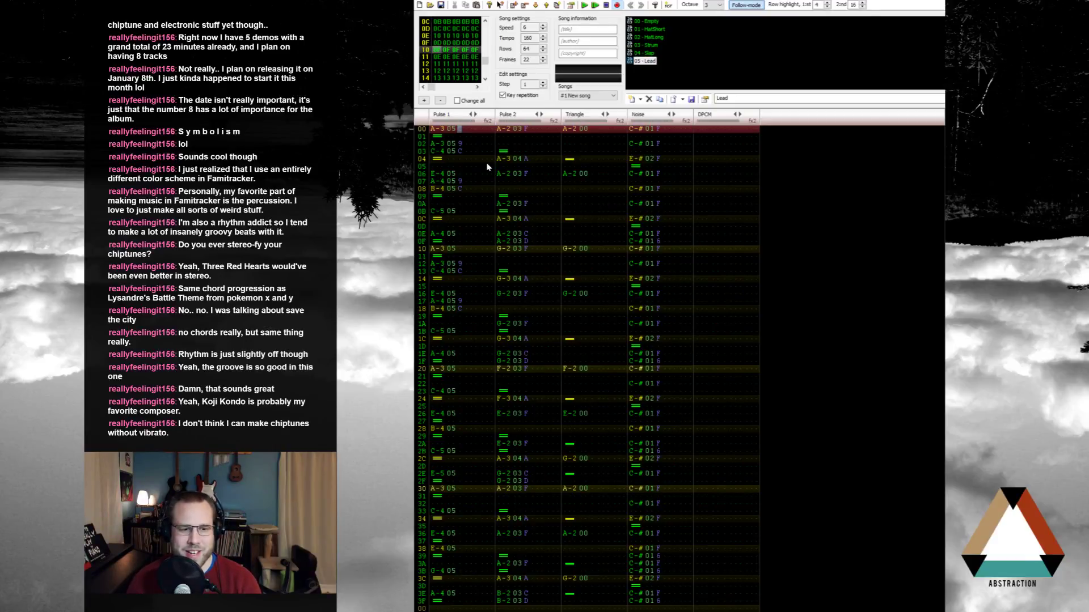
key(Return)
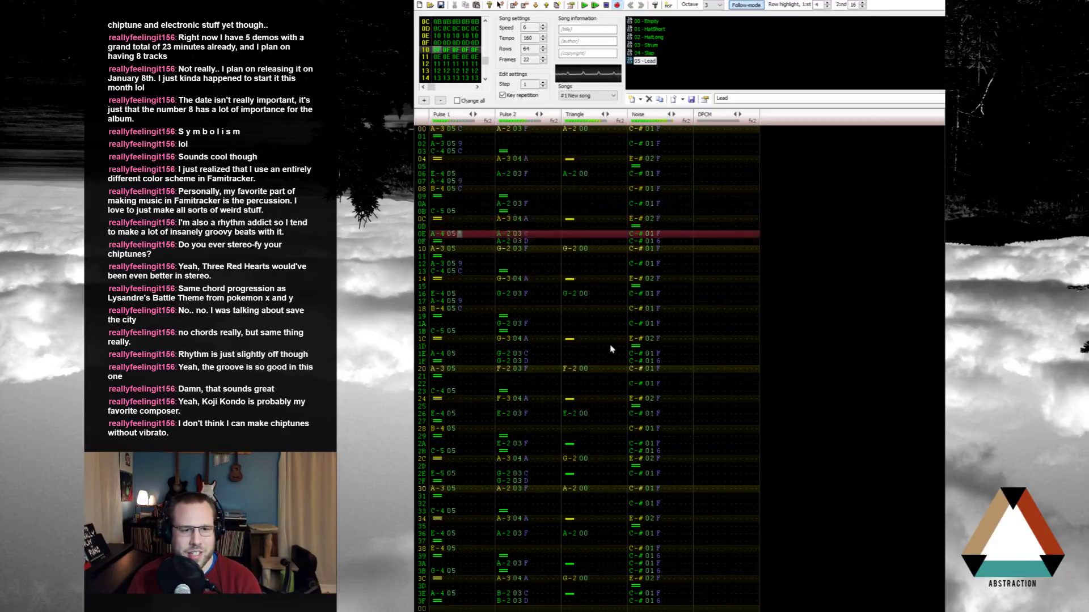
key(Return)
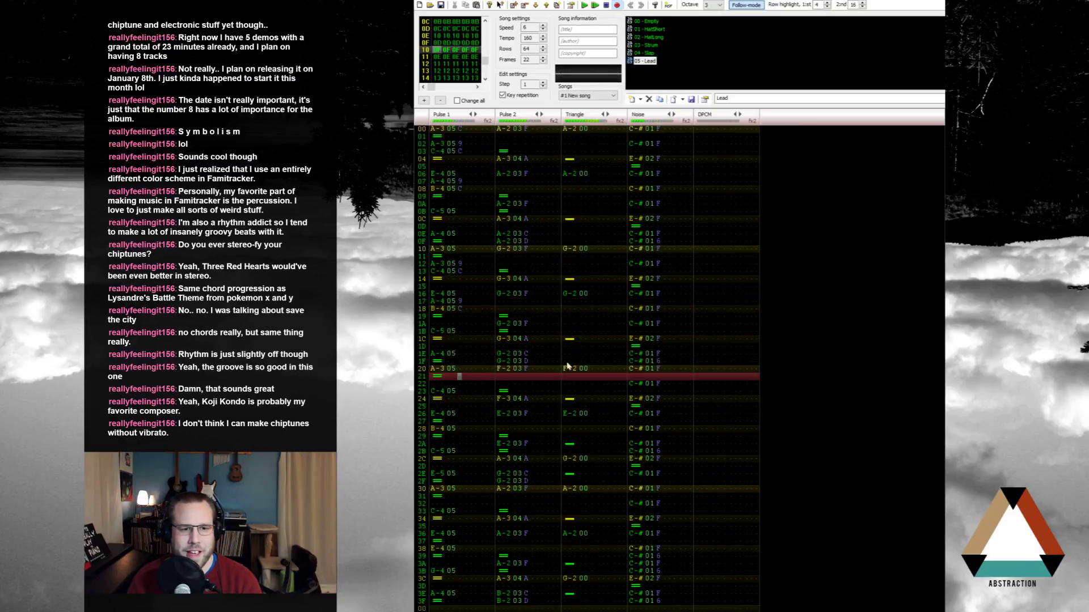
Step: Enter G-4 at volume 9 at row 1F of Pulse 1 and set the volume at row 20 to C
click(435, 362)
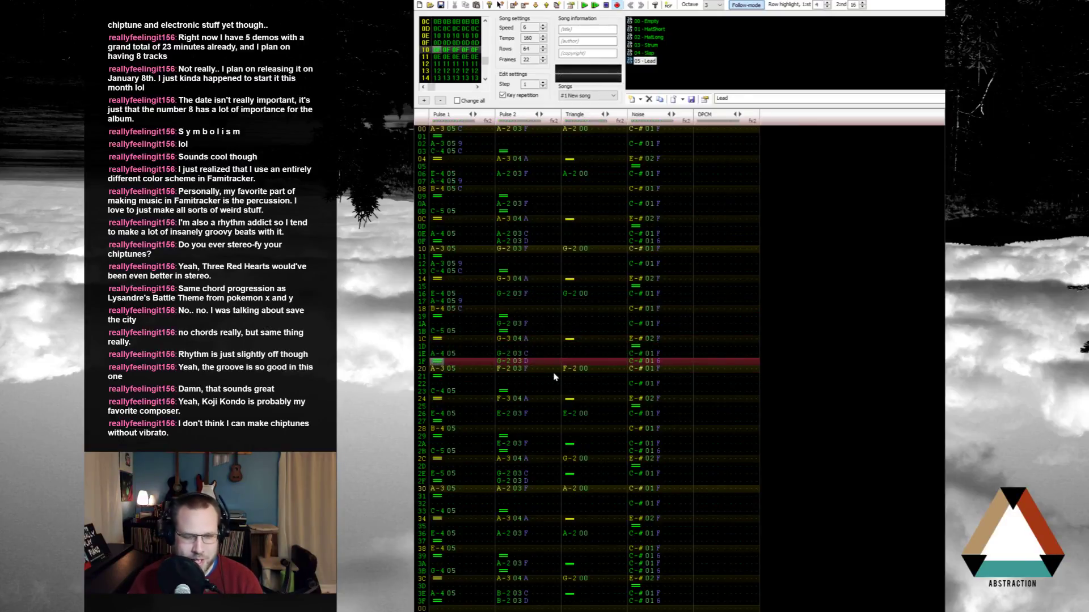
key(t)
key(Right)
key(Right)
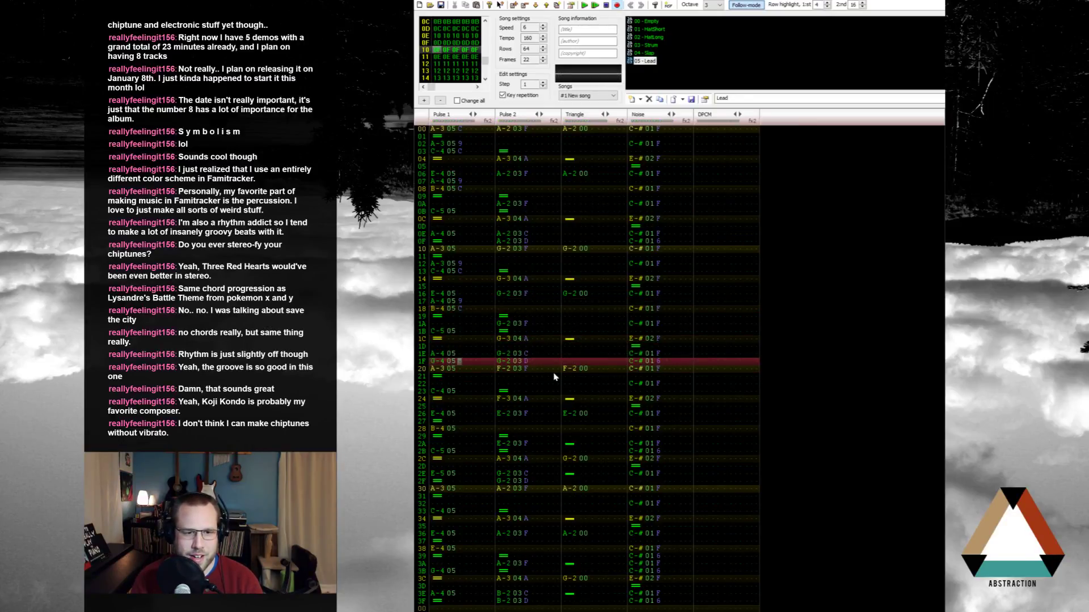
text(9c)
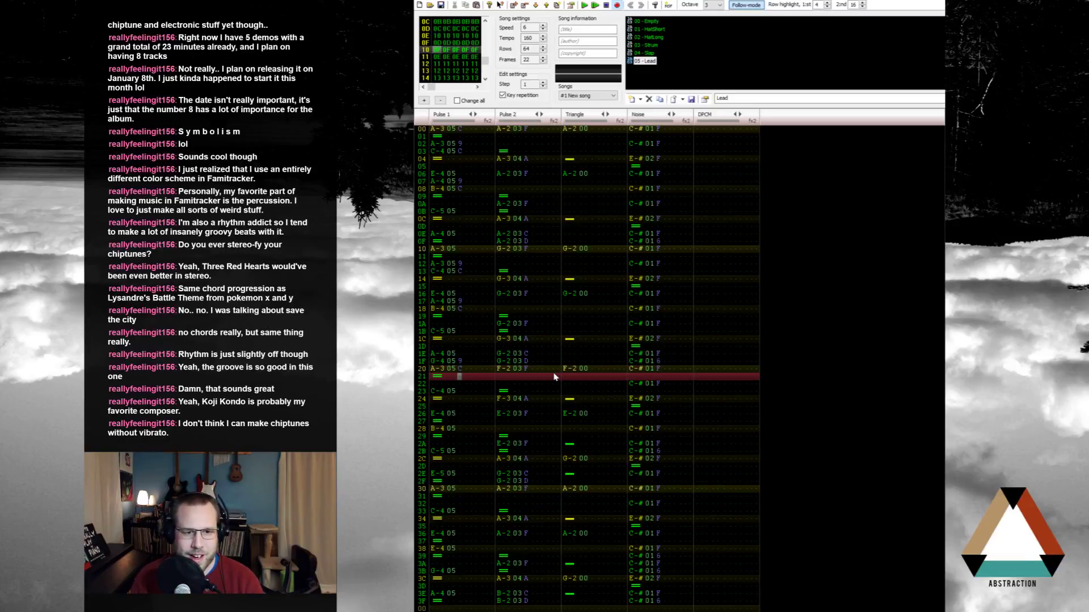
Step: Enter A-4 with the Lead instrument at row 27 of Pulse 1
key(Down)
key(Down)
key(Down)
key(Down)
key(Down)
key(Down)
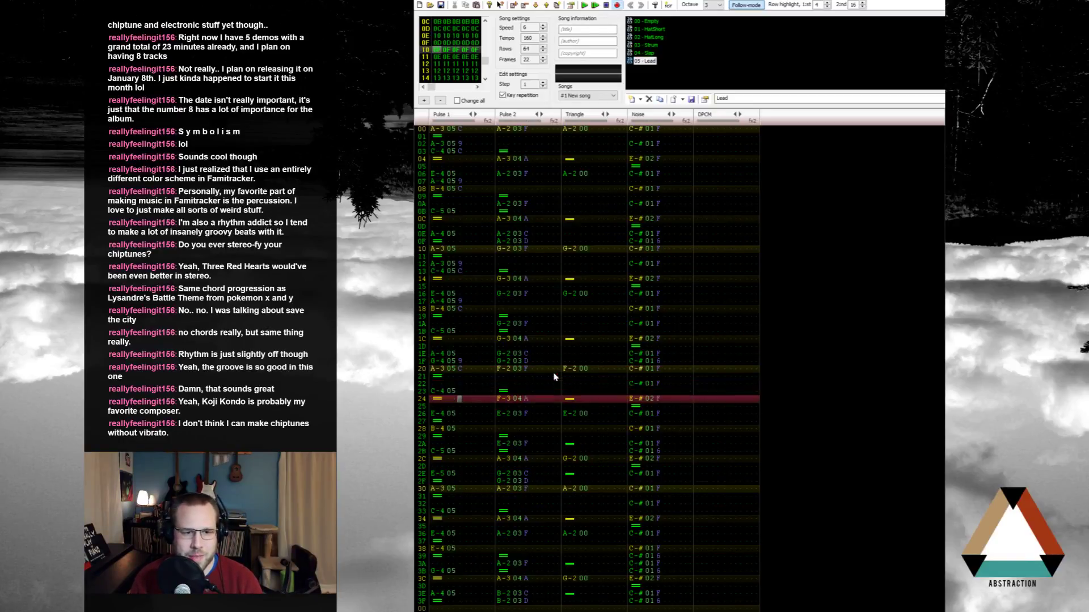
key(Left)
key(Left)
key(y)
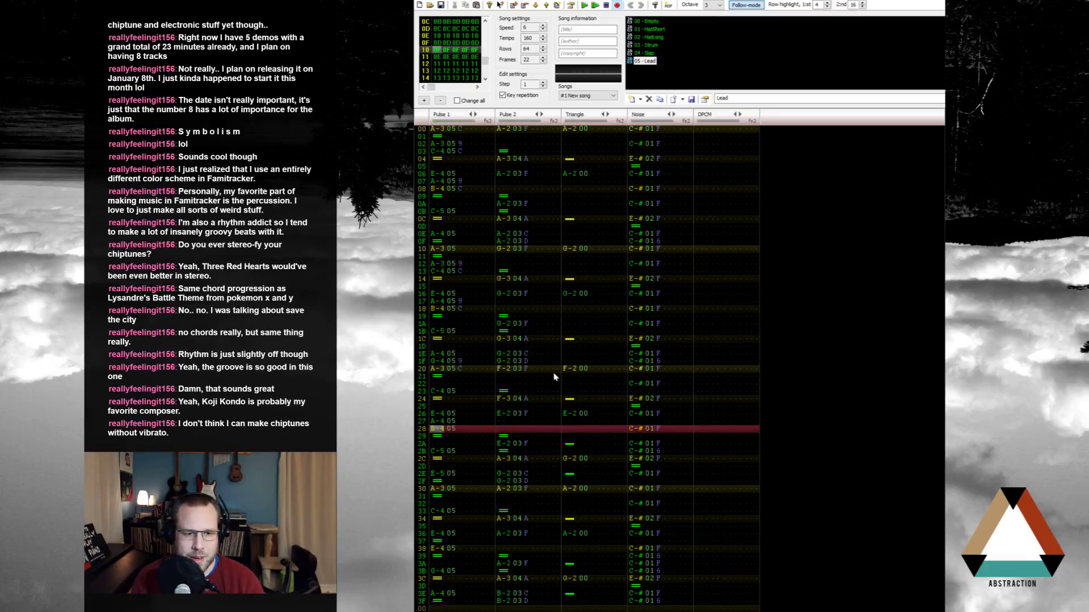
Step: Set the Pulse 1 volumes to 9 at row 27 and C at row 28, leaving row 29 without a volume
key(Up)
key(Right)
key(Right)
key(Up)
key(Right)
key(Down)
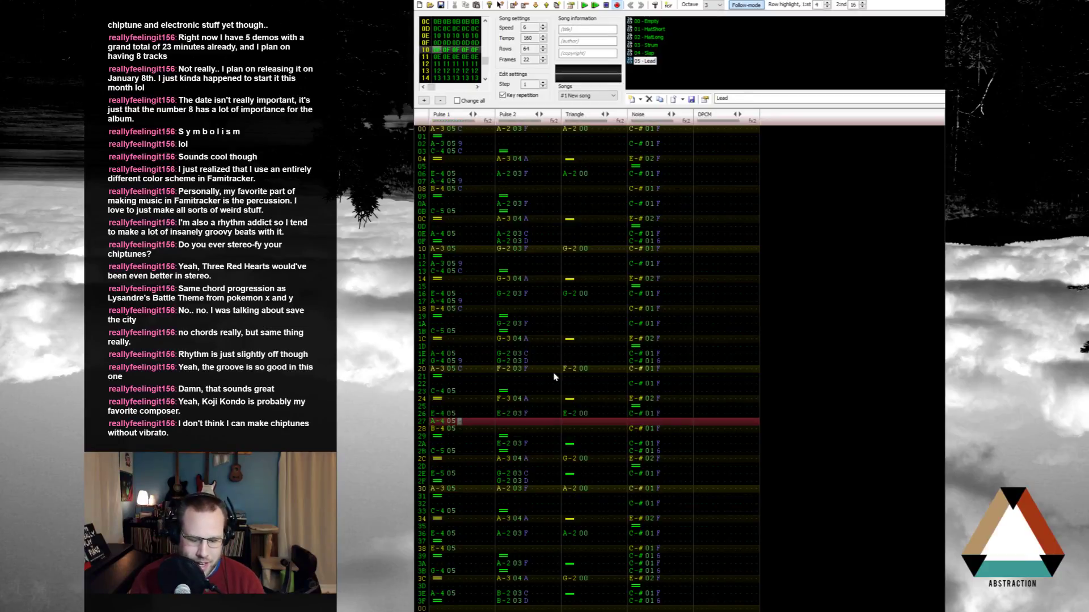
text(09c)
key(Up)
key(Up)
key(Up)
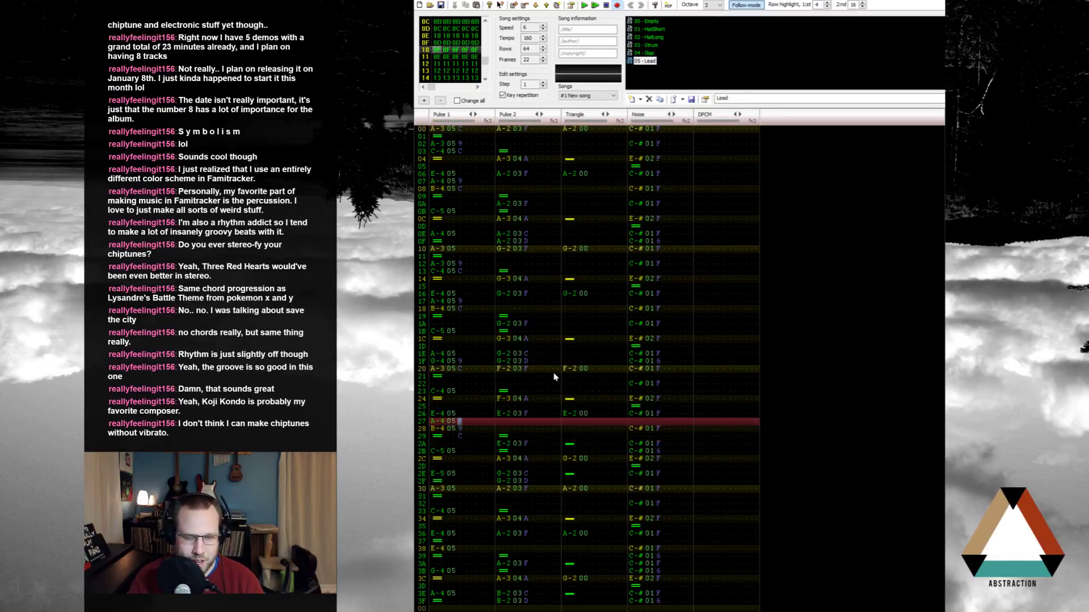
key(Delete)
key(Down)
key(Down)
key(Down)
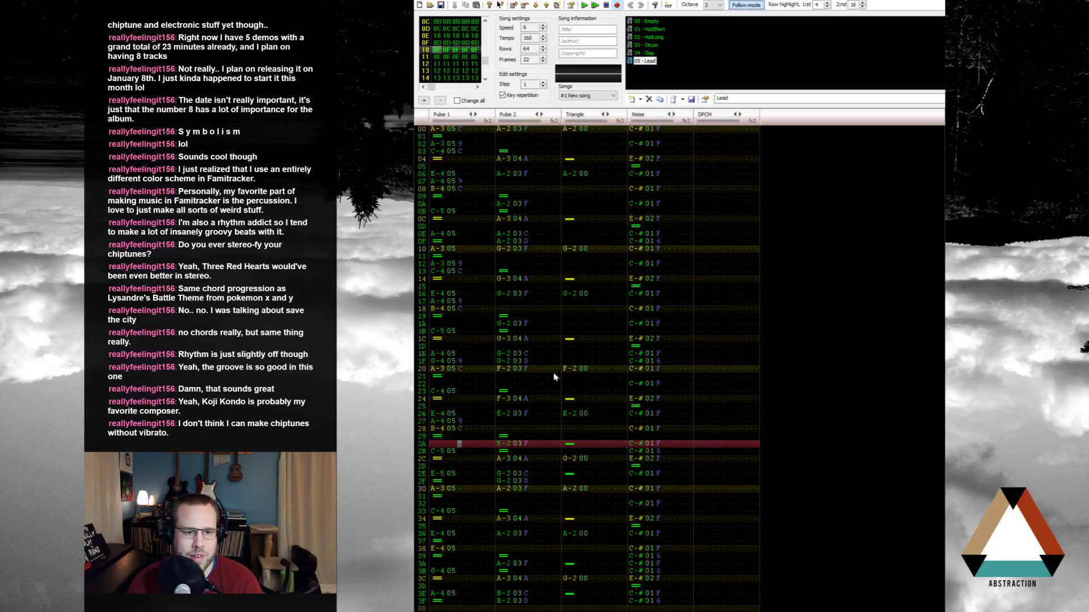
Step: Enter E-4 with the Lead instrument at row 2F of Pulse 1
key(Down)
key(Down)
key(Left)
key(Left)
key(Left)
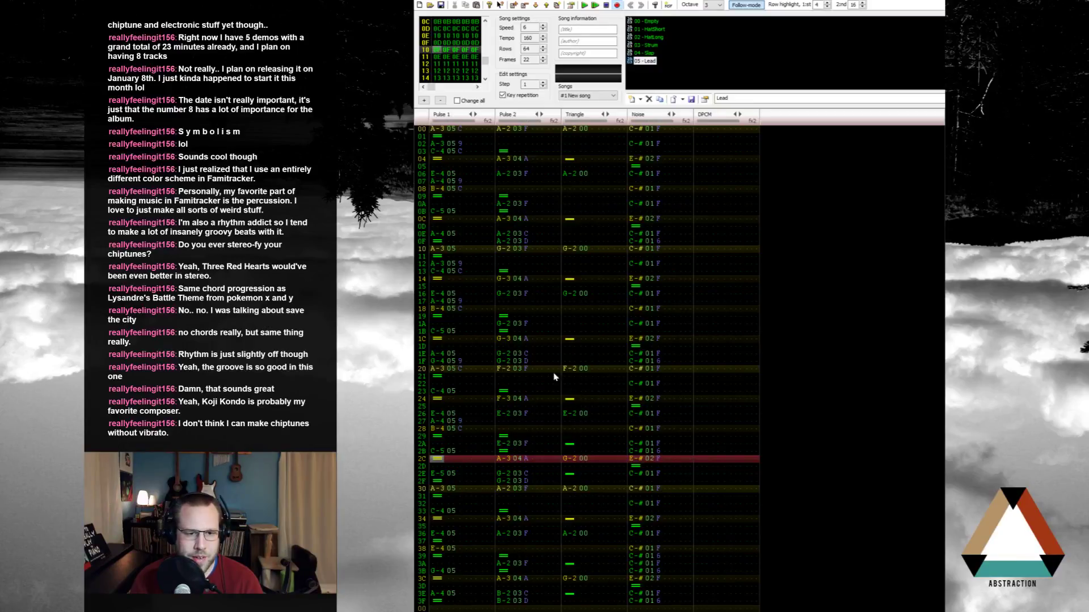
key(Right)
key(Right)
key(Down)
key(Down)
key(Down)
key(Down)
key(Left)
key(Left)
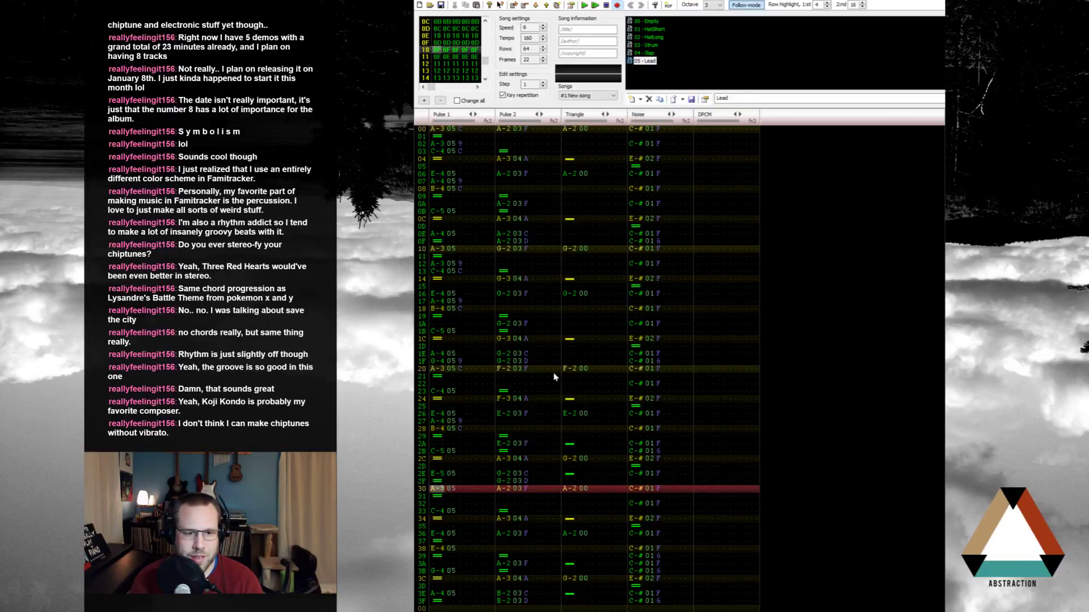
key(Up)
key(p)
key(e)
Step: Set the Pulse 1 volumes to 9 at row 2F and C at row 30
key(Right)
key(Right)
key(Right)
key(9)
key(c)
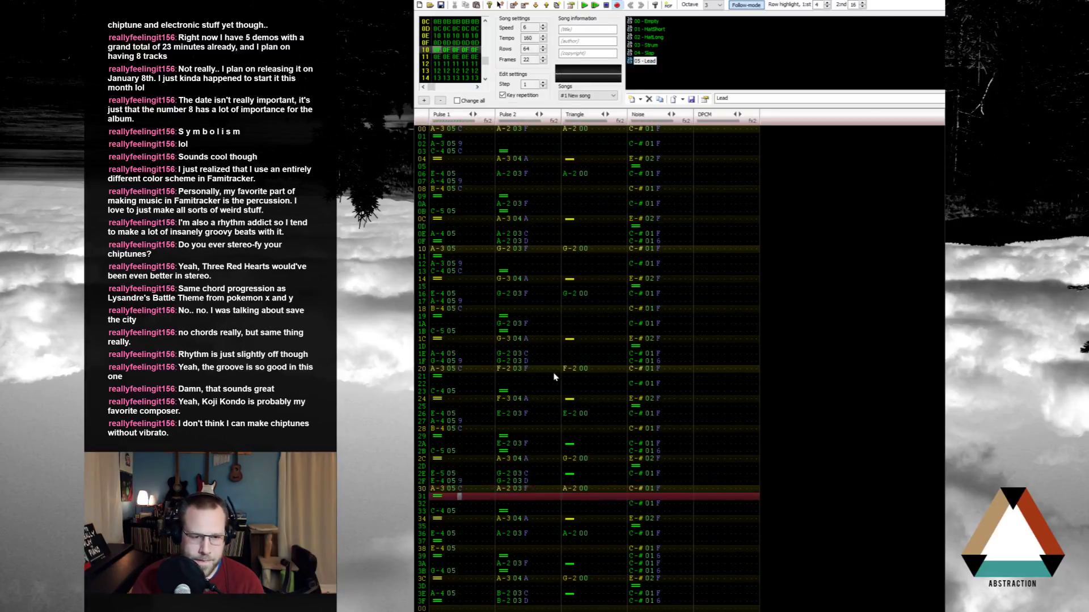
Step: Play back frame 10 to check the lead, and go to the first Pulse 1 row of frame 11
key(Return)
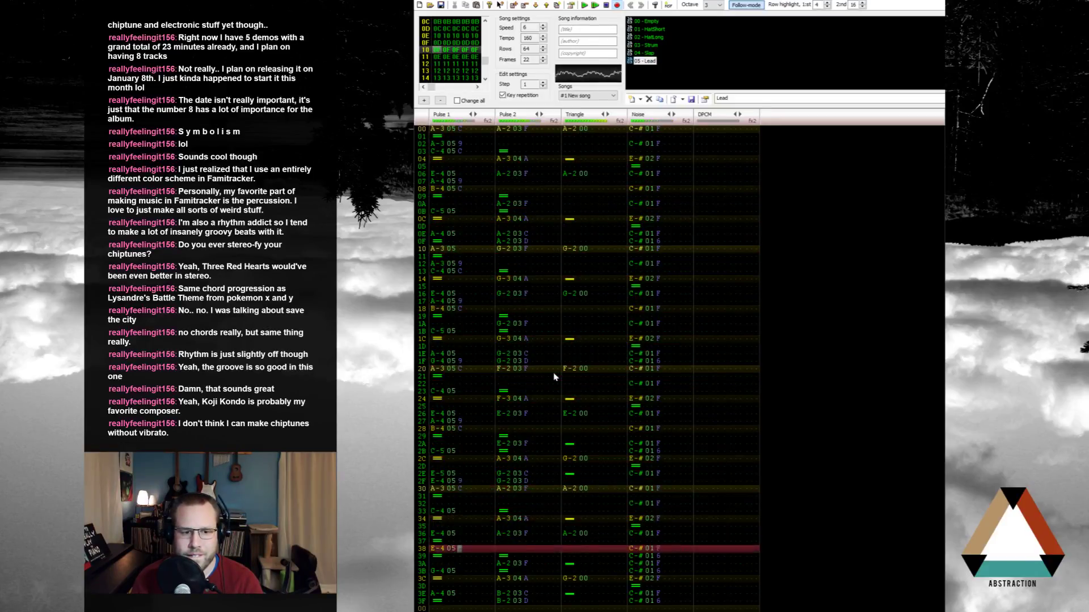
key(Return)
key(Up)
key(Up)
key(Up)
key(Up)
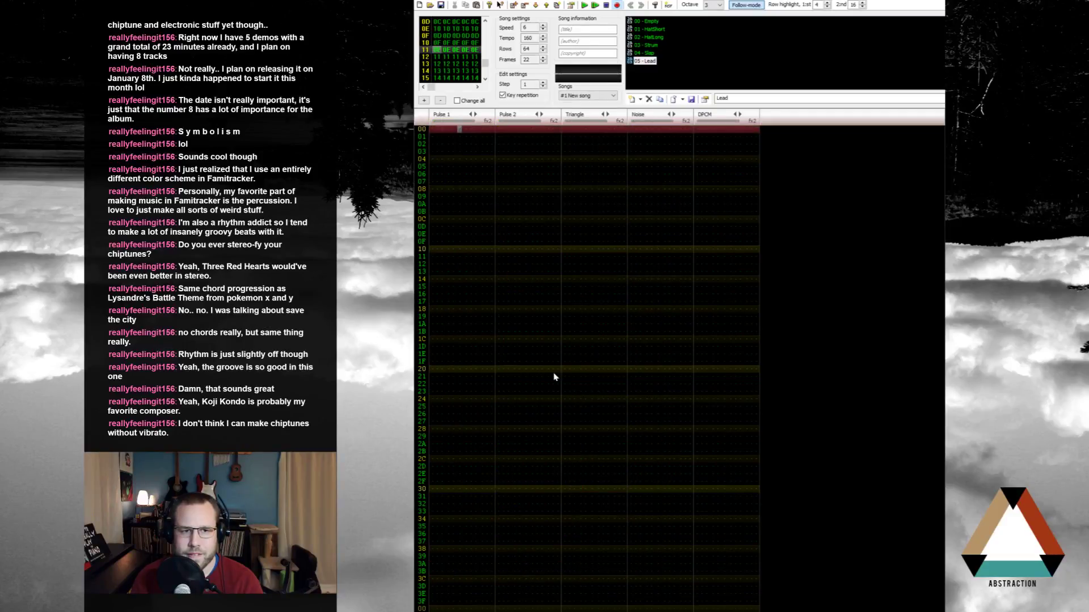
key(Down)
key(Up)
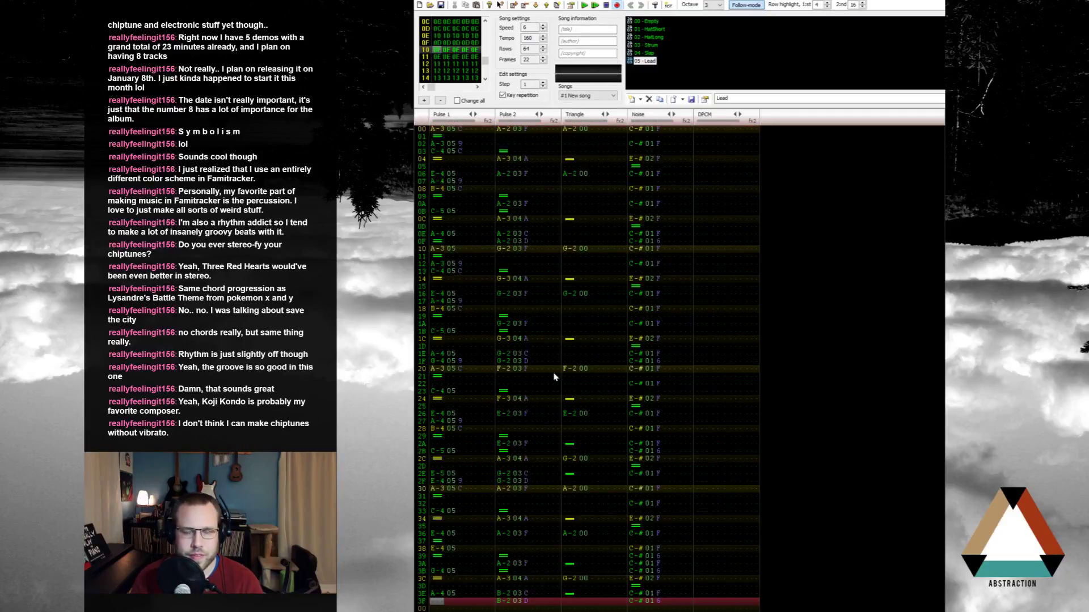
key(Down)
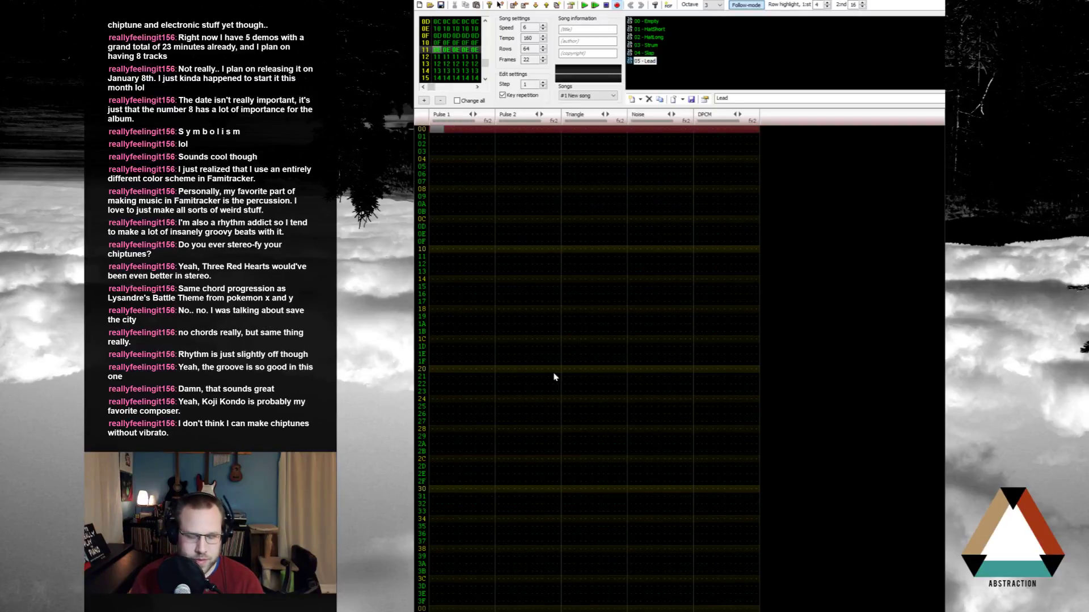
Step: Enter C-5, B-4, A-4 and G-4 with the Lead instrument at rows 00, 02, 04 and 06 of Pulse 1 in frame 11
key(i)
key(Down)
key(u)
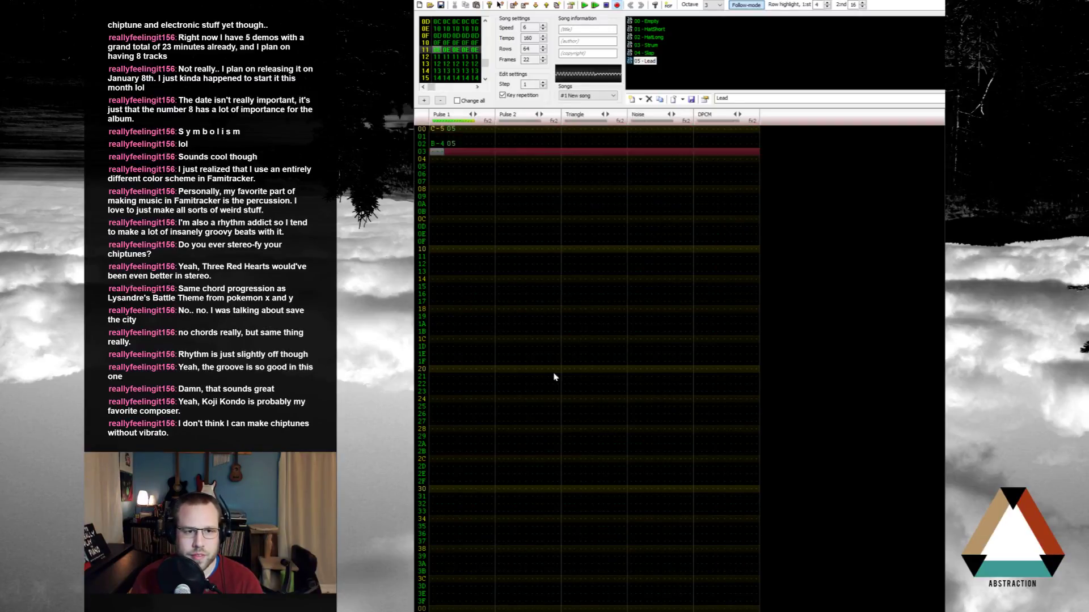
key(Down)
key(y)
key(Down)
key(t)
key(Down)
Step: Repeat C-5, B-4, A-4 and G-4 at rows 08, 0A, 0C and 0E of Pulse 1, and add C-5 at row 10
key(i)
key(Down)
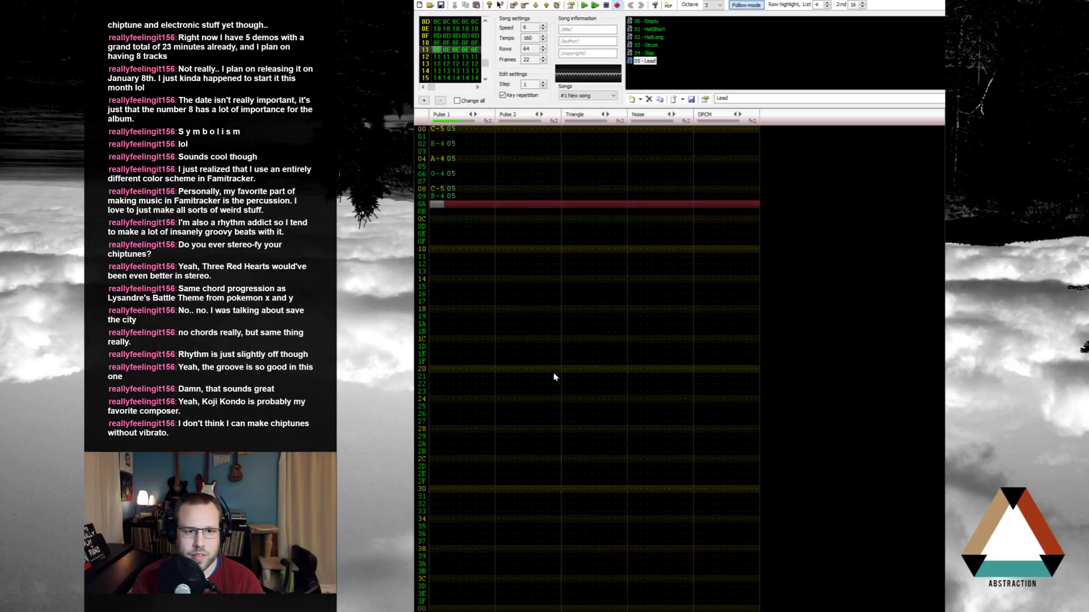
key(u)
key(Down)
key(y)
key(Down)
key(t)
key(Down)
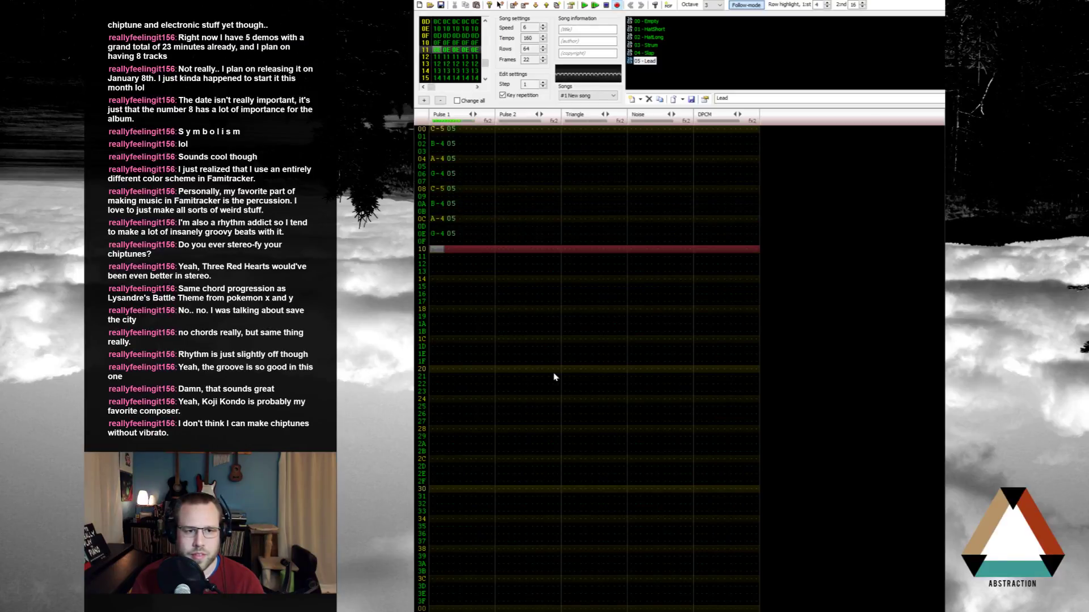
key(i)
Step: Insert note releases in Pulse 1 on every odd row from 01 to 11
key(Up)
key(Up)
key(Up)
key(Up)
key(Up)
key(Up)
key(Up)
key(Up)
key(Up)
key(Up)
key(Up)
key(Up)
key(Up)
key(Up)
key(Up)
key(Up)
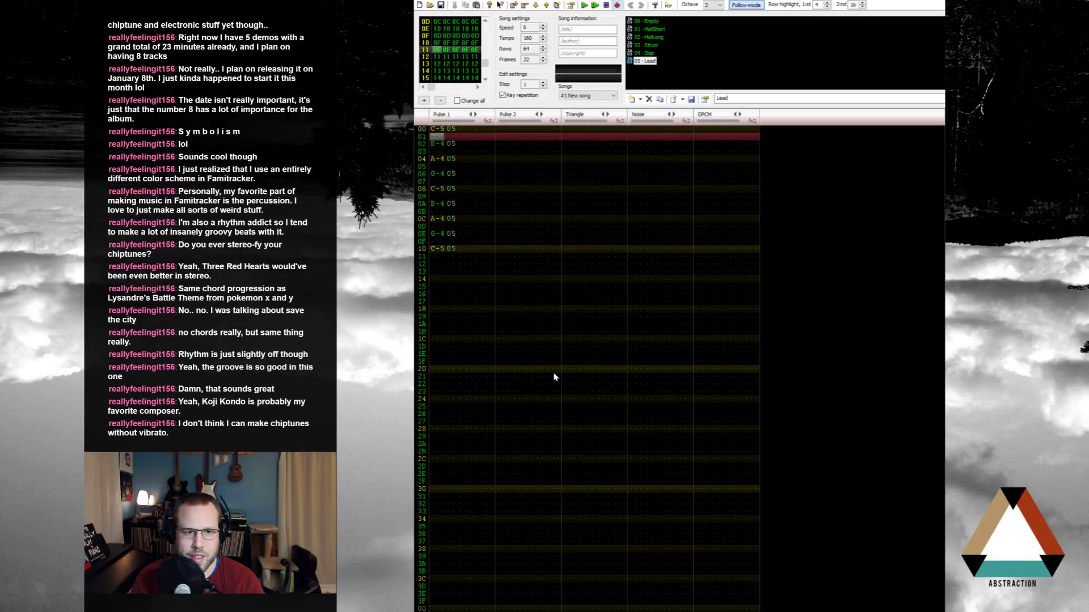
key(equal)
key(Down)
key(equal)
key(Down)
key(equal)
key(Down)
key(equal)
key(Down)
key(equal)
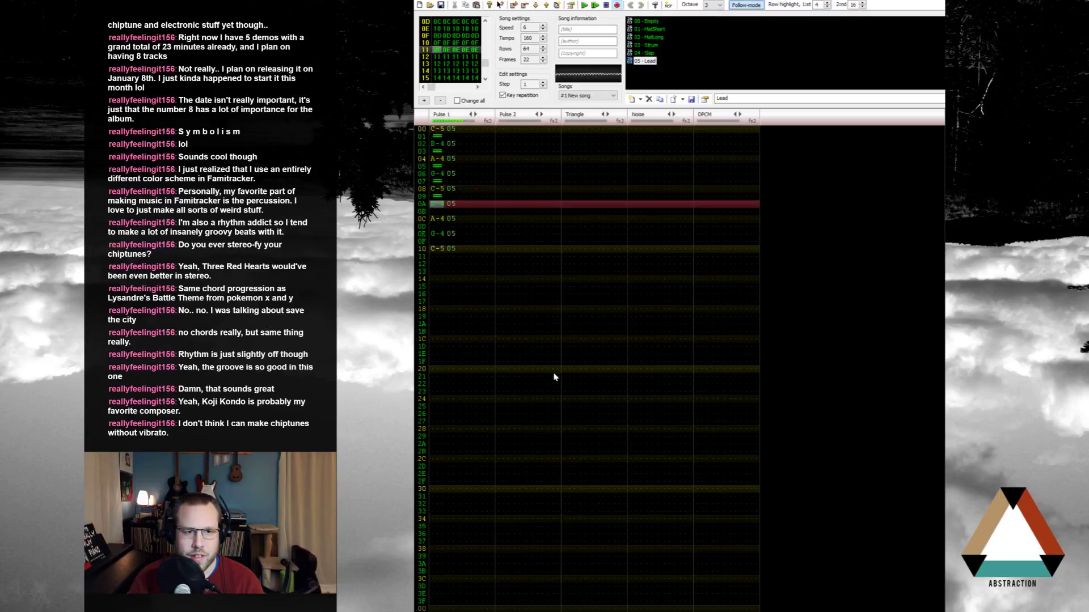
key(Down)
key(equal)
key(Down)
key(equal)
key(Down)
key(equal)
key(Down)
key(equal)
Step: Enter B-4 at row 12 and C-5 at row 14 of Pulse 1, with note releases at rows 13, 15 and 17
key(u)
key(equal)
key(i)
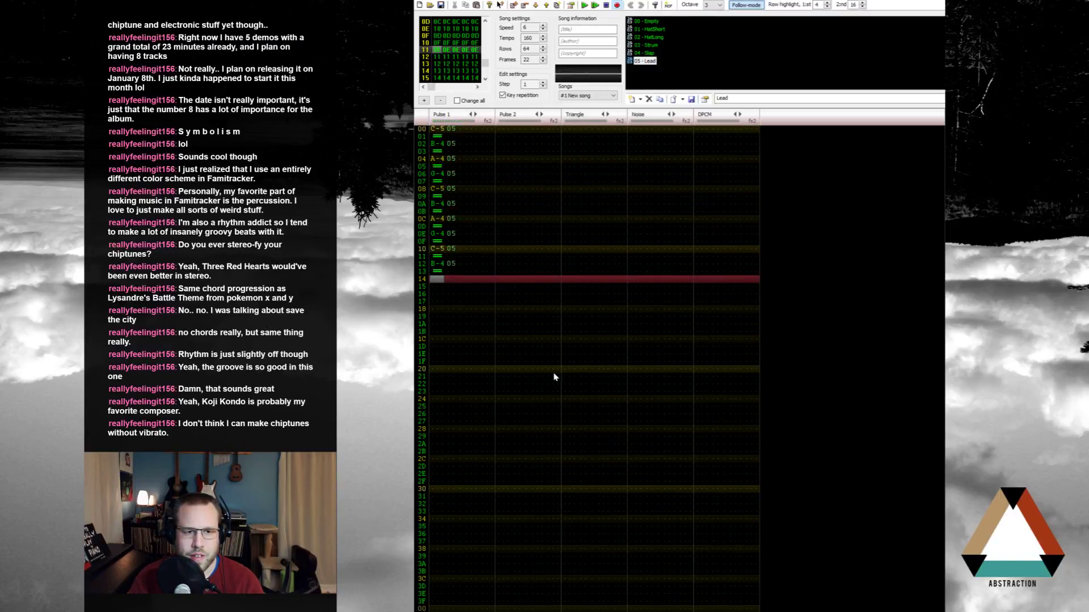
key(equal)
key(Down)
key(Down)
key(Up)
key(Up)
key(Down)
key(Down)
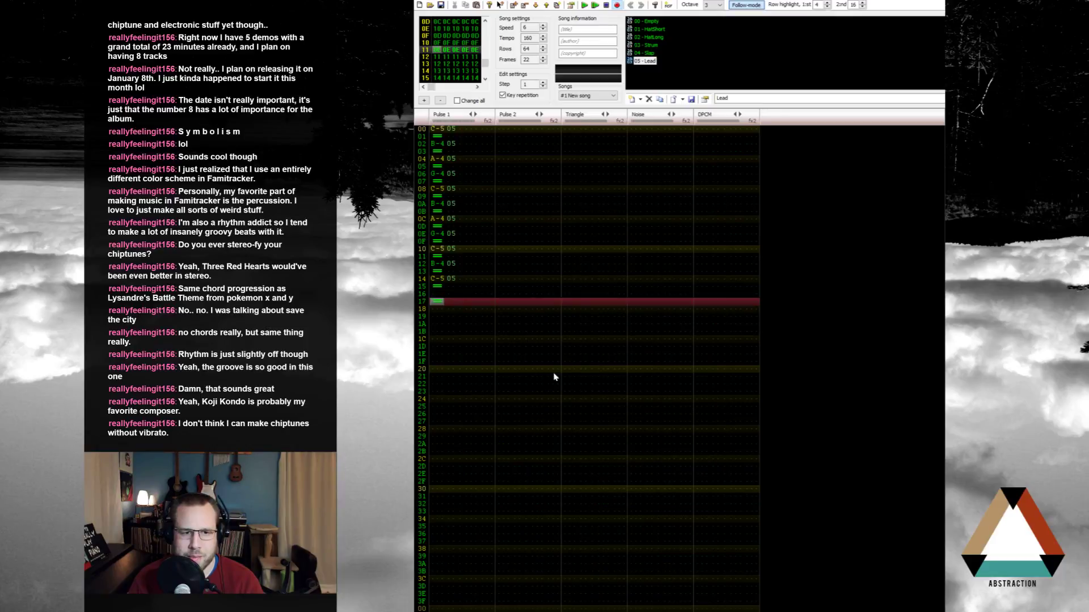
Step: Copy the Pulse 2, Triangle and Noise data of frame 10 into frame 11, starting at row 00
key(Up)
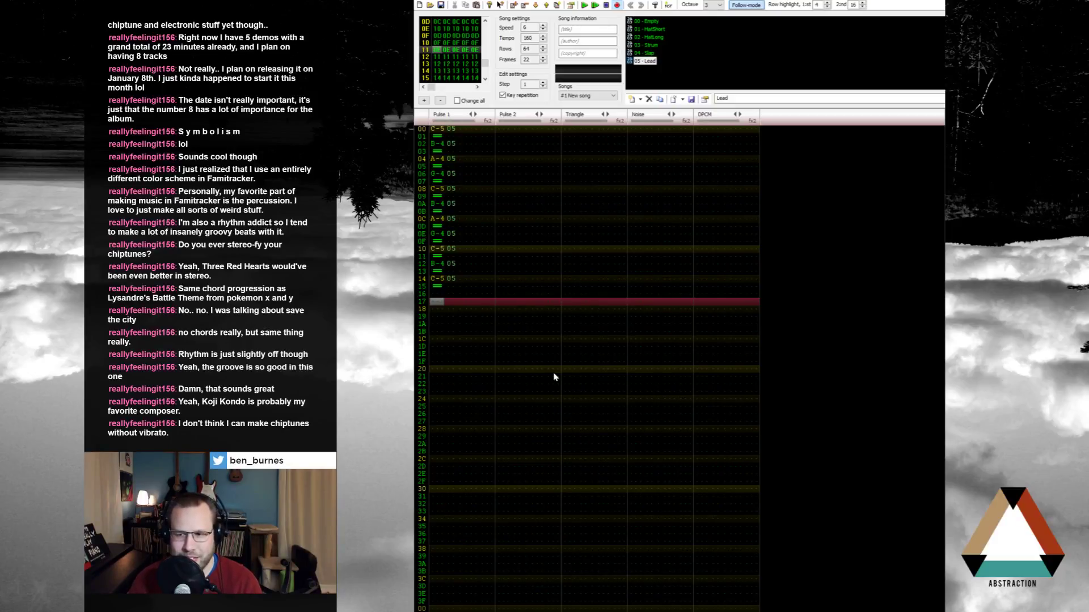
scroll(555, 377, up, 20)
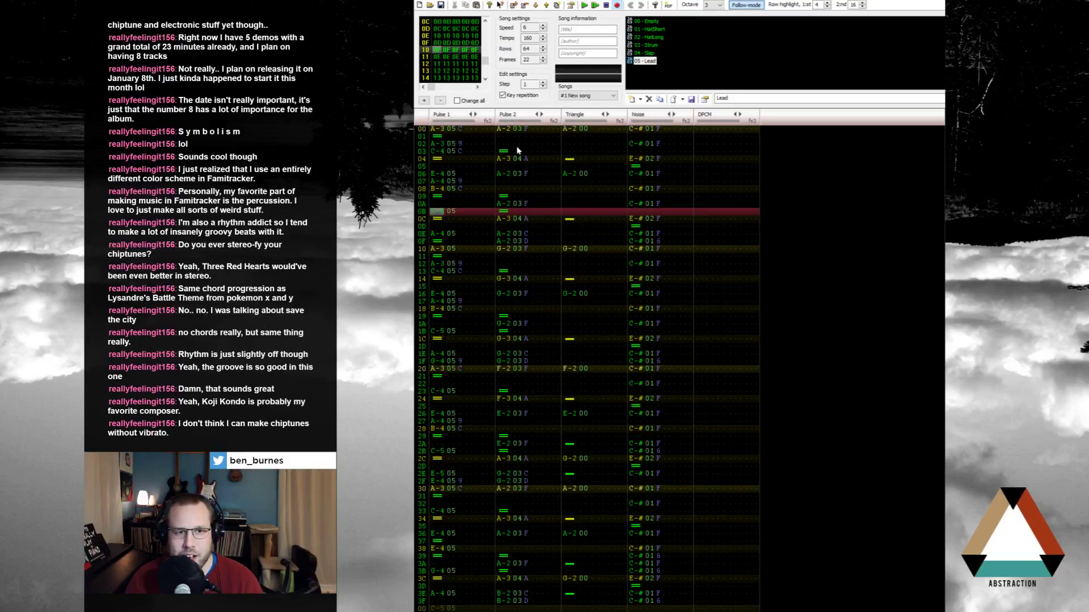
drag(501, 132, 672, 602)
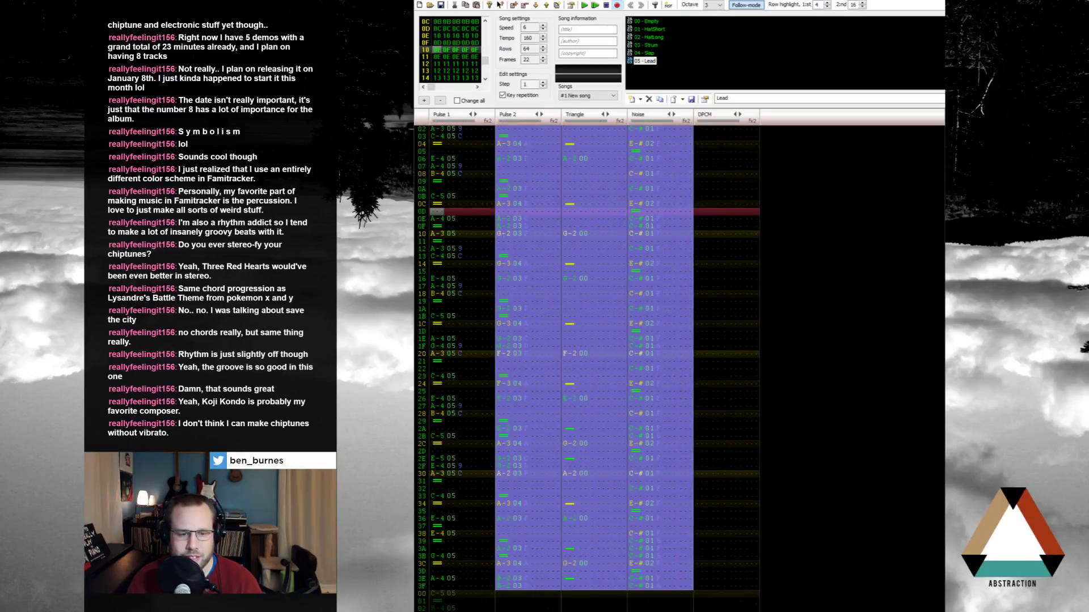
scroll(500, 131, down, 14)
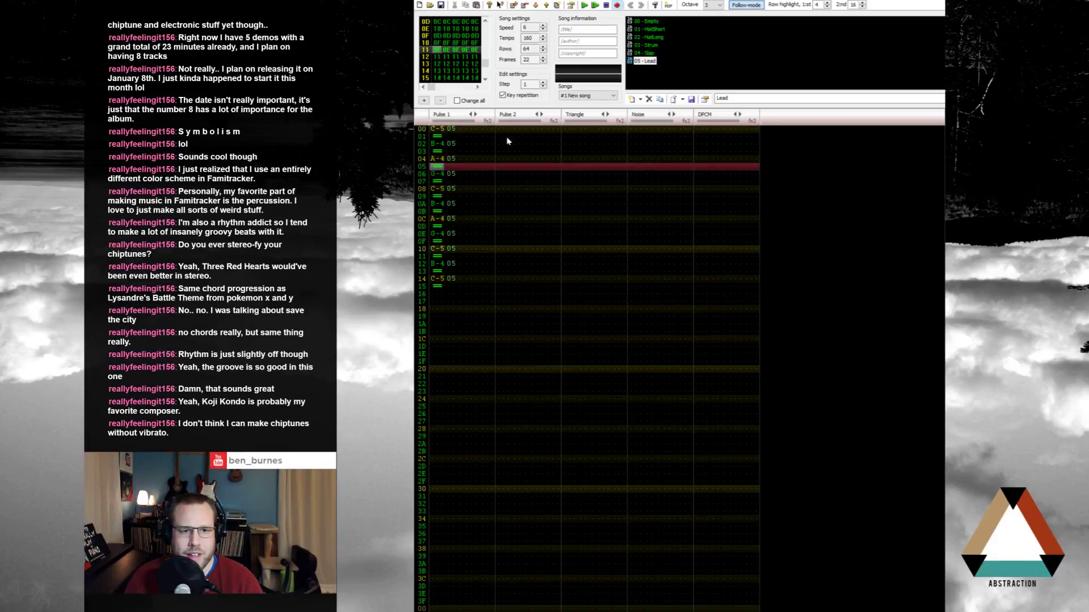
click(501, 130)
key(ctrl+v)
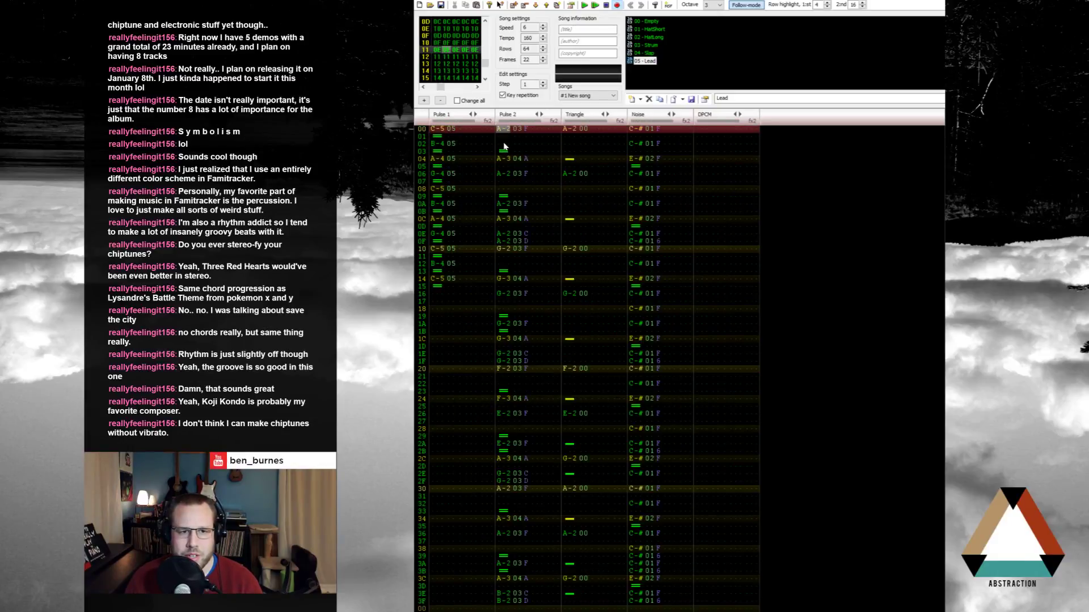
Step: Audition frame 11 from row 00 and delete the Pulse 1 note C-5 at row 14 with its release at row 15
click(438, 130)
key(Return)
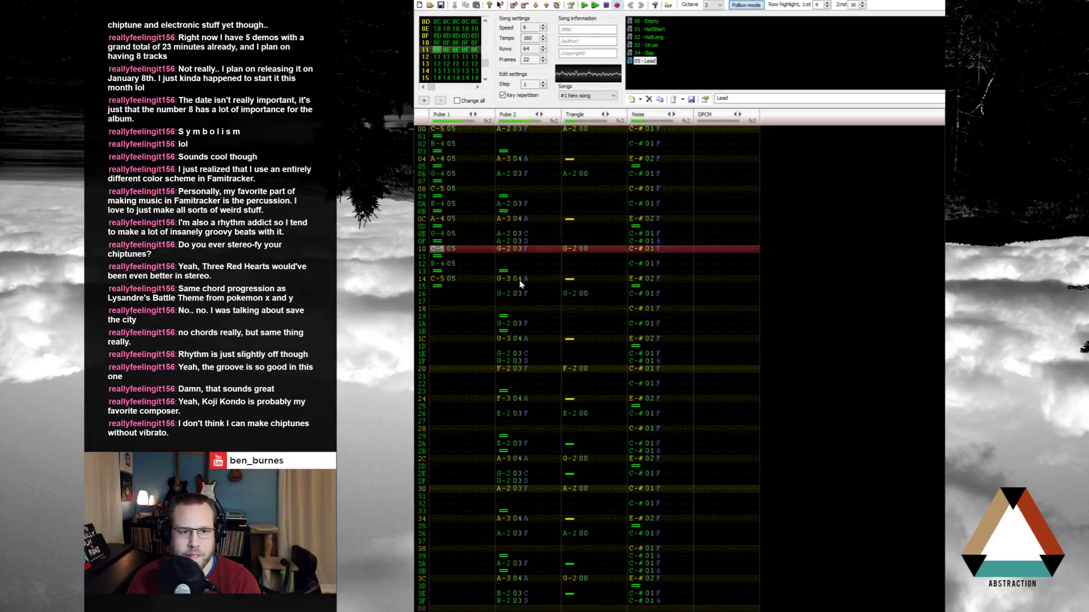
key(Return)
drag(431, 279, 449, 292)
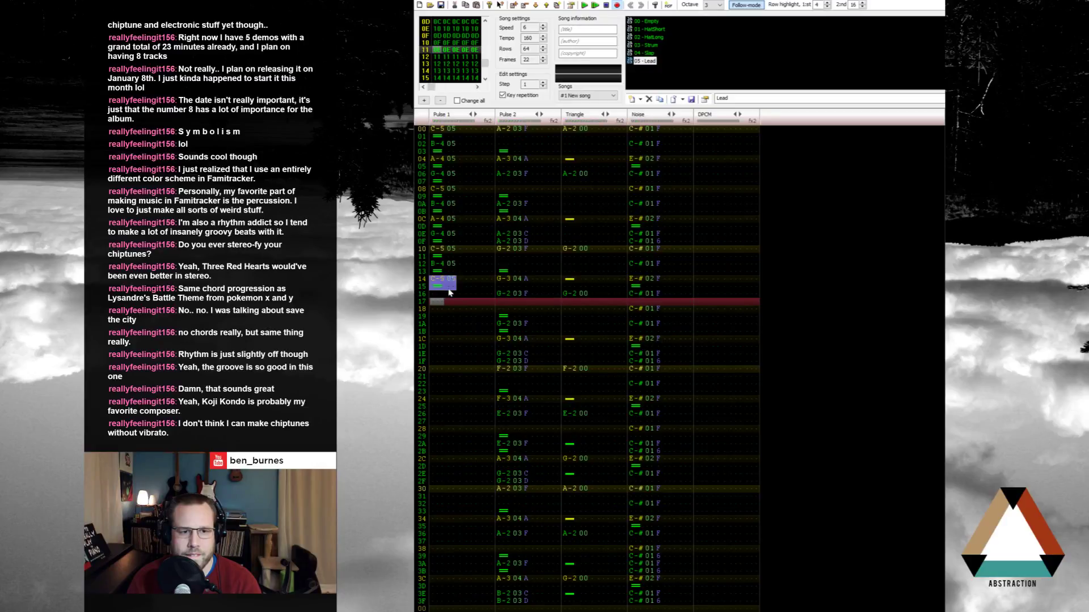
key(Delete)
Step: Move the Pulse 1 note B-4 from row 0A to row 0B and play frame 11 from row 00
mouse_move(440, 204)
mouse_down()
mouse_move(454, 204)
mouse_move(448, 212)
mouse_up()
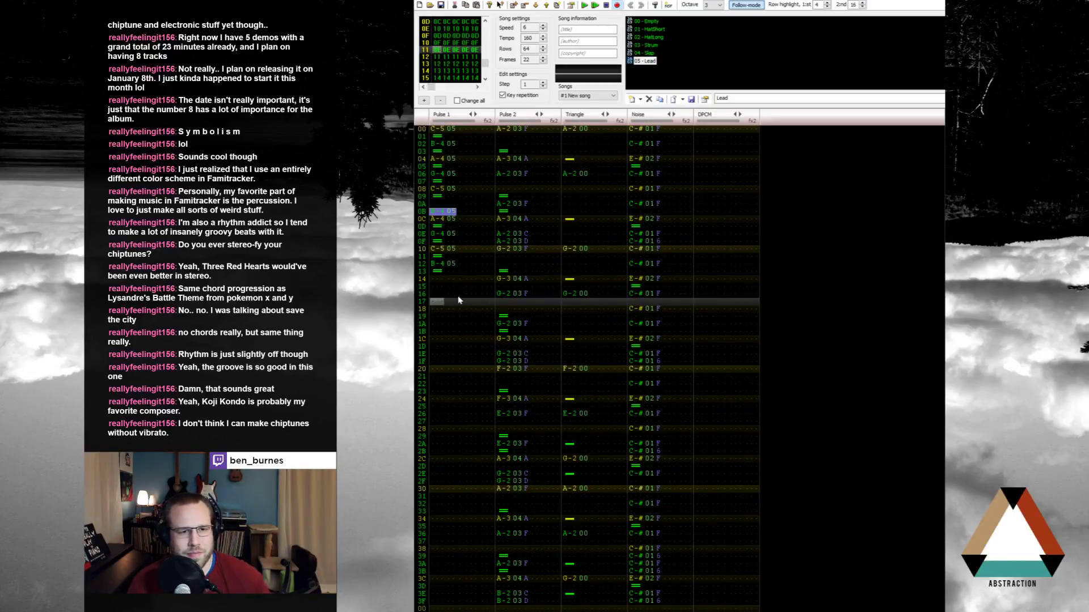
click(437, 129)
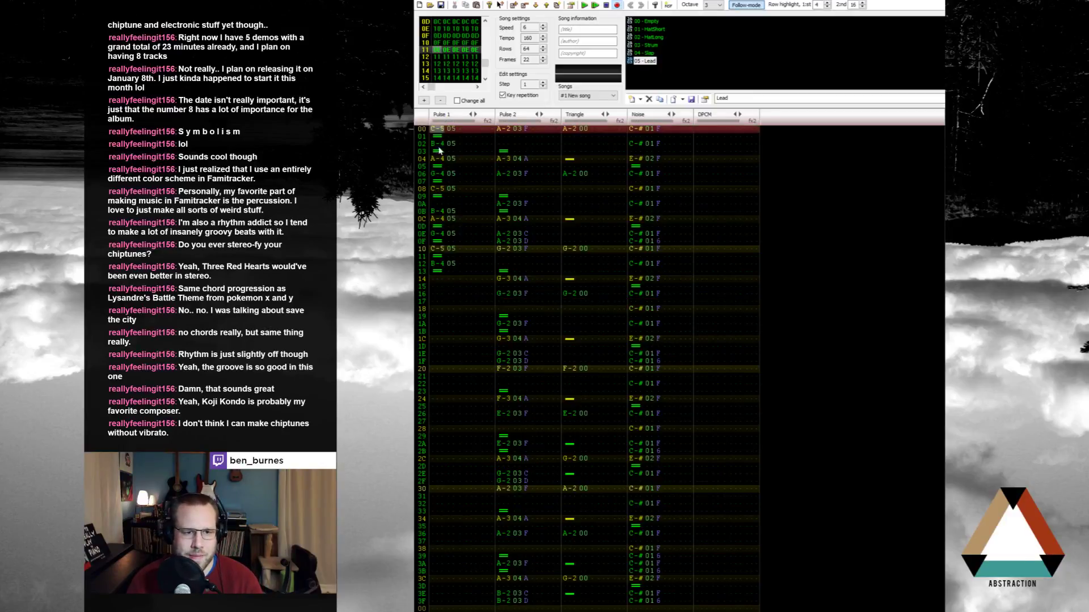
key(Return)
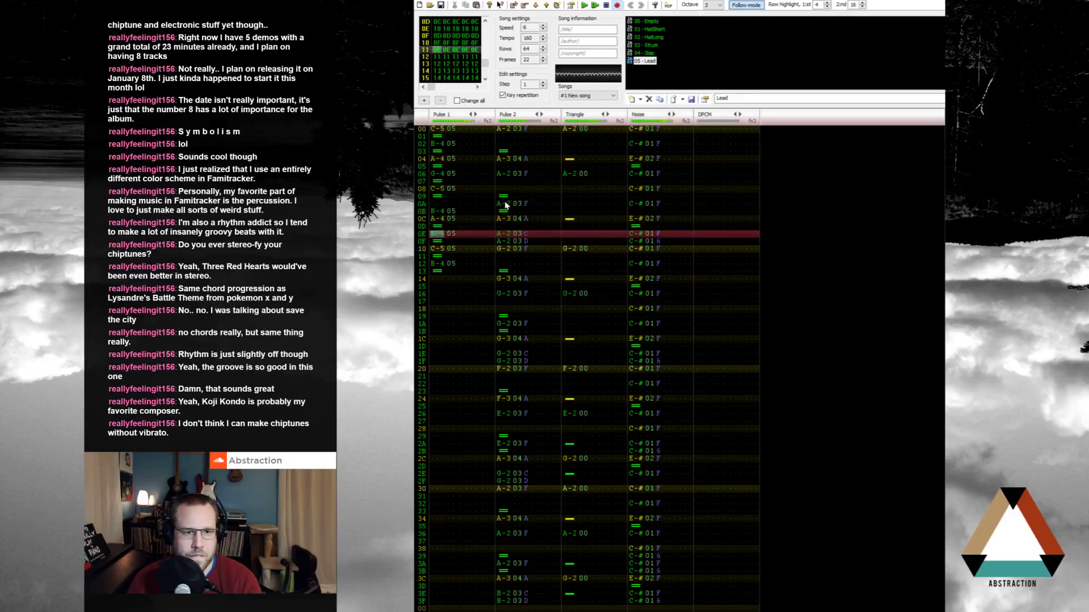
key(Return)
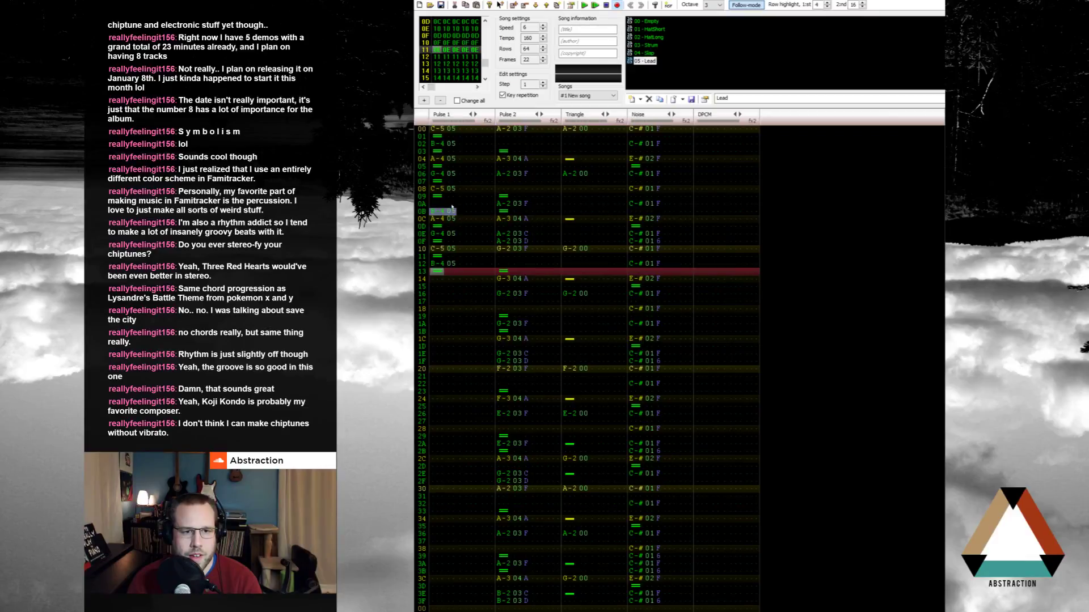
Step: Move the Pulse 1 note B-4 back to row 0A and add a delay effect with parameter 03
drag(454, 212, 453, 203)
click(452, 203)
click(466, 206)
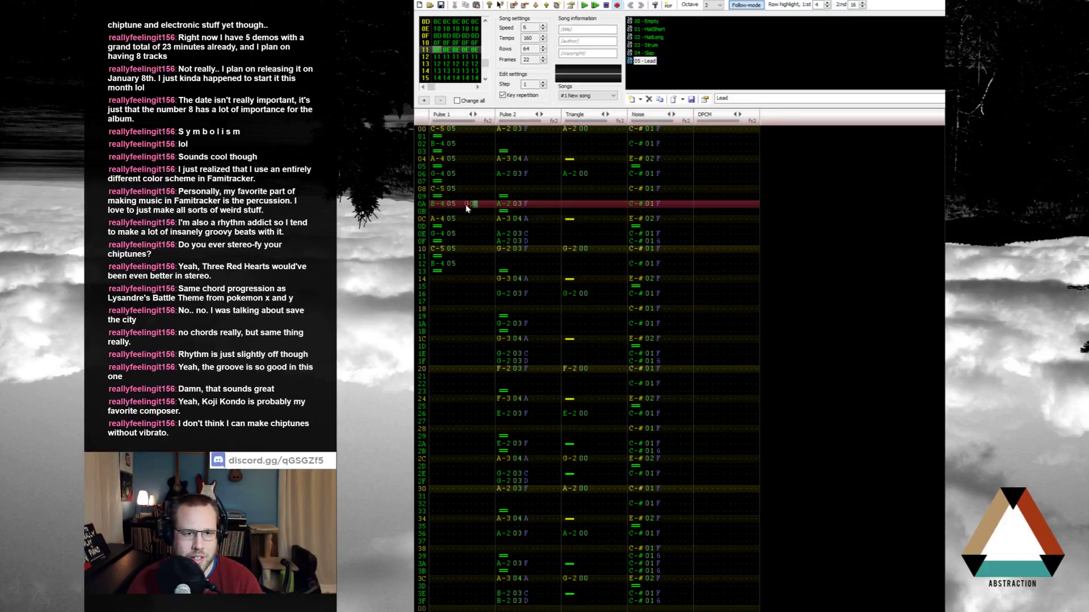
text(3)
Step: Play frame 11 from row 00 to check the timing of the delayed Pulse 1 note at row 0A
key(Return)
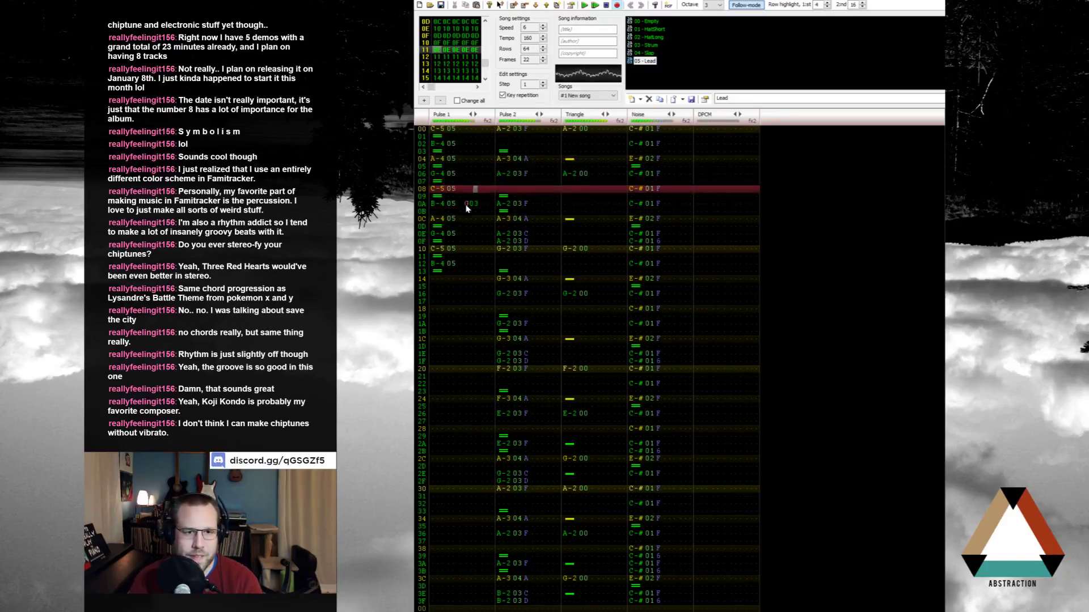
key(Return)
key(Up)
key(Up)
key(Up)
key(Up)
key(Up)
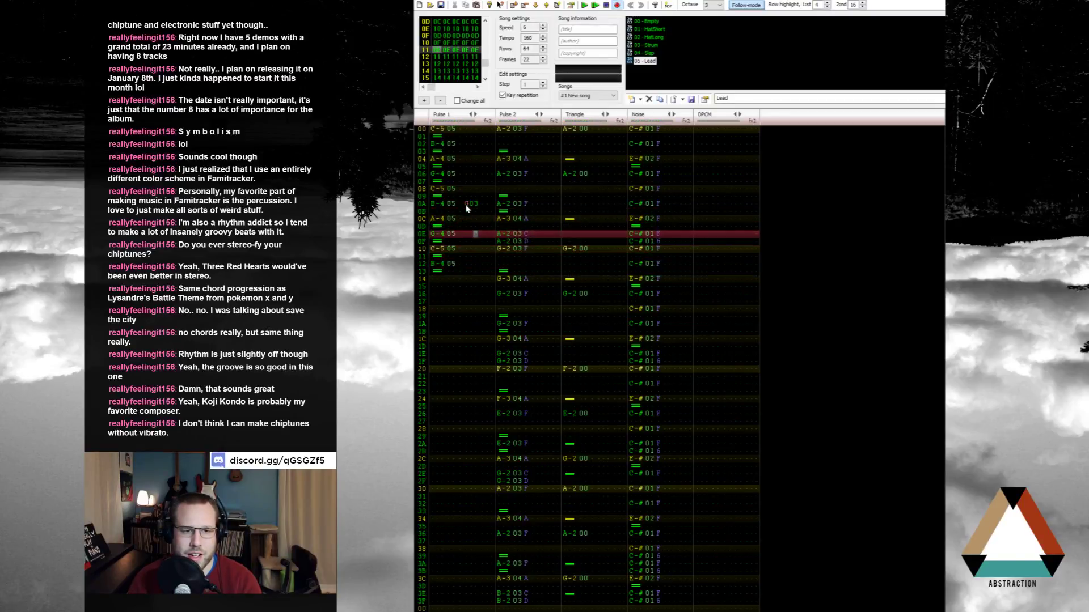
key(Up)
key(Up)
key(Up)
key(Down)
key(Home)
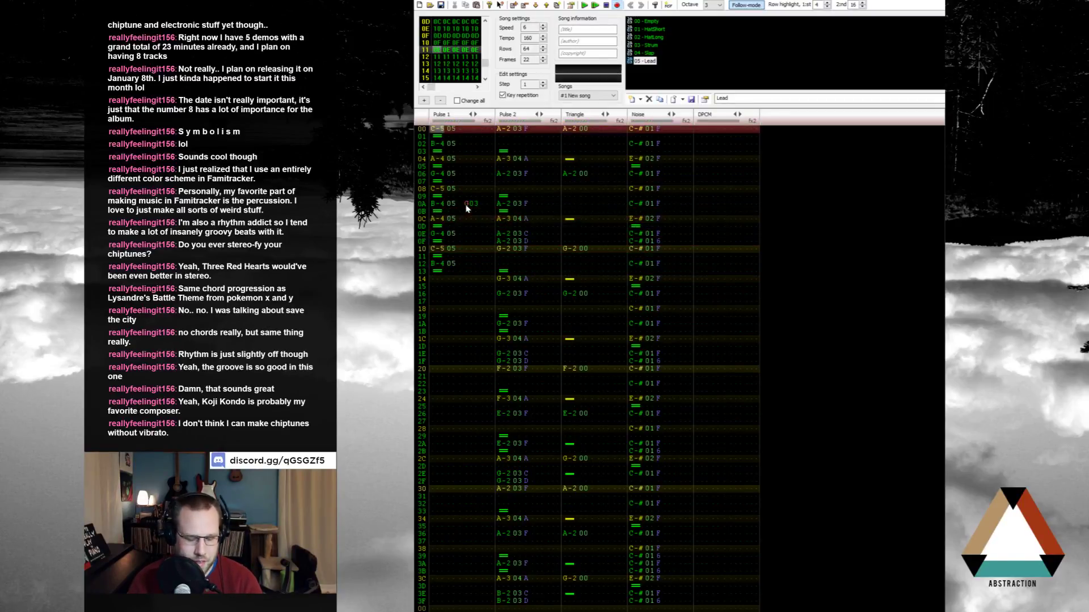
key(Return)
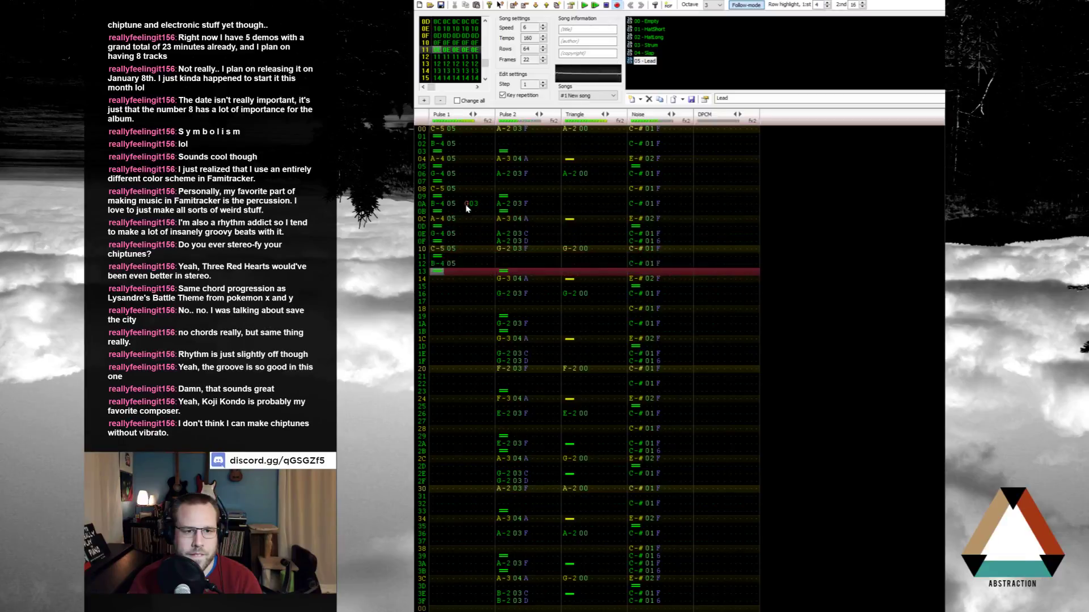
key(Return)
Step: Delete the Pulse 1 note and effect at row 0A, enter B-4 at row 09 with a release at row 0A, and play the frame
key(Up)
key(Up)
key(Up)
key(Up)
key(Up)
key(Up)
key(Up)
key(Up)
key(Up)
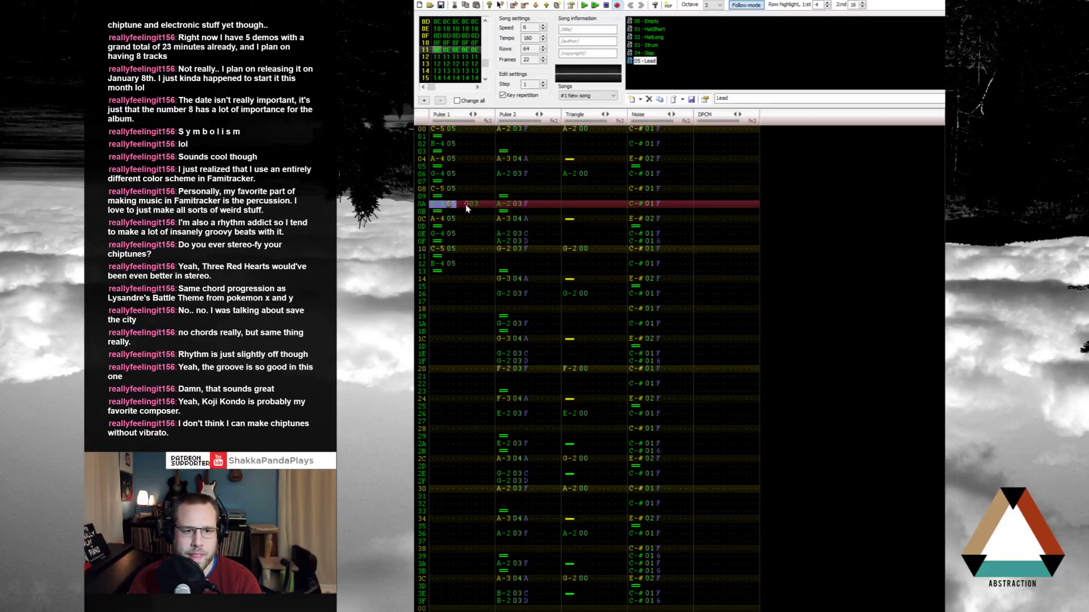
key(Delete)
key(Up)
key(Up)
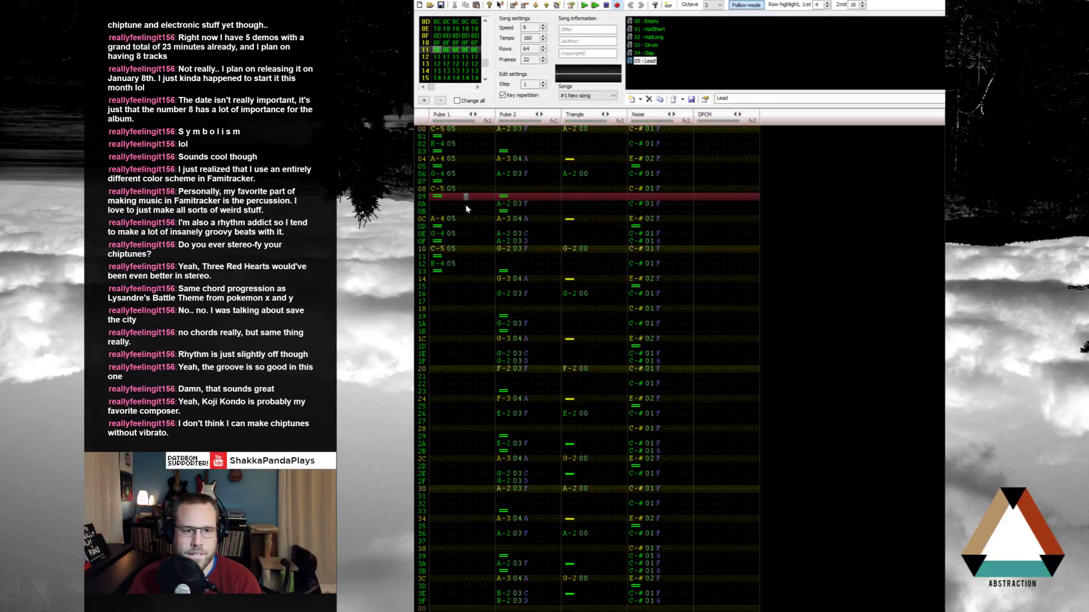
key(Left)
key(Left)
key(u)
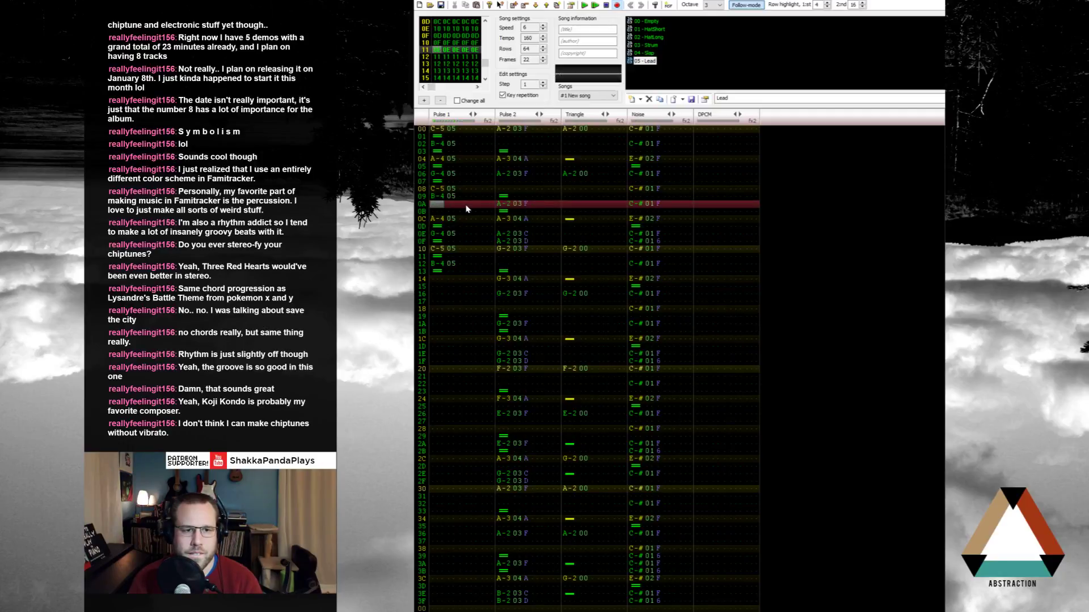
key(backslash)
key(Return)
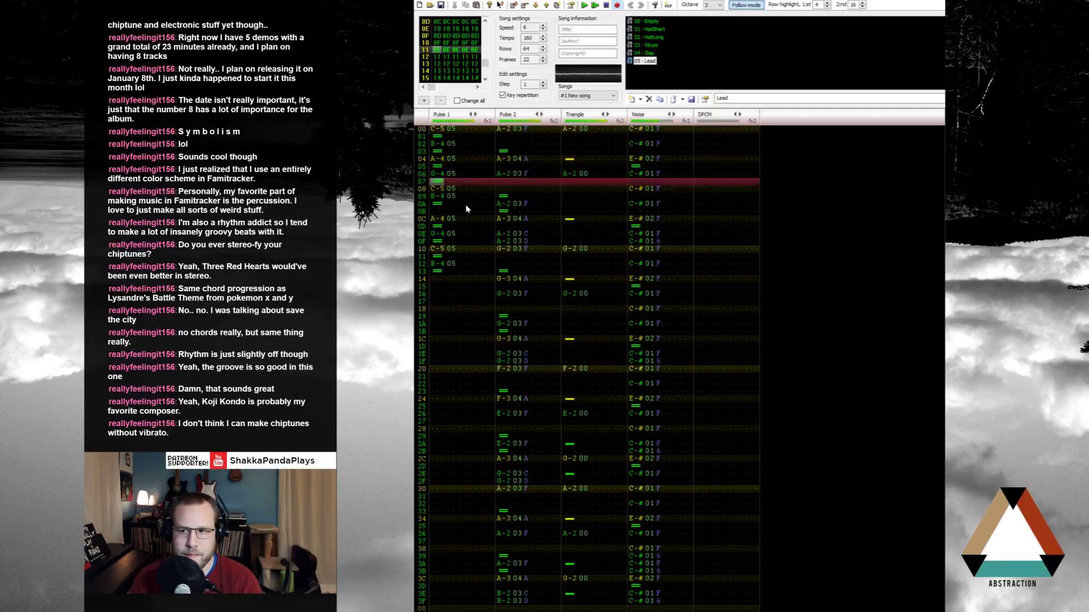
key(Return)
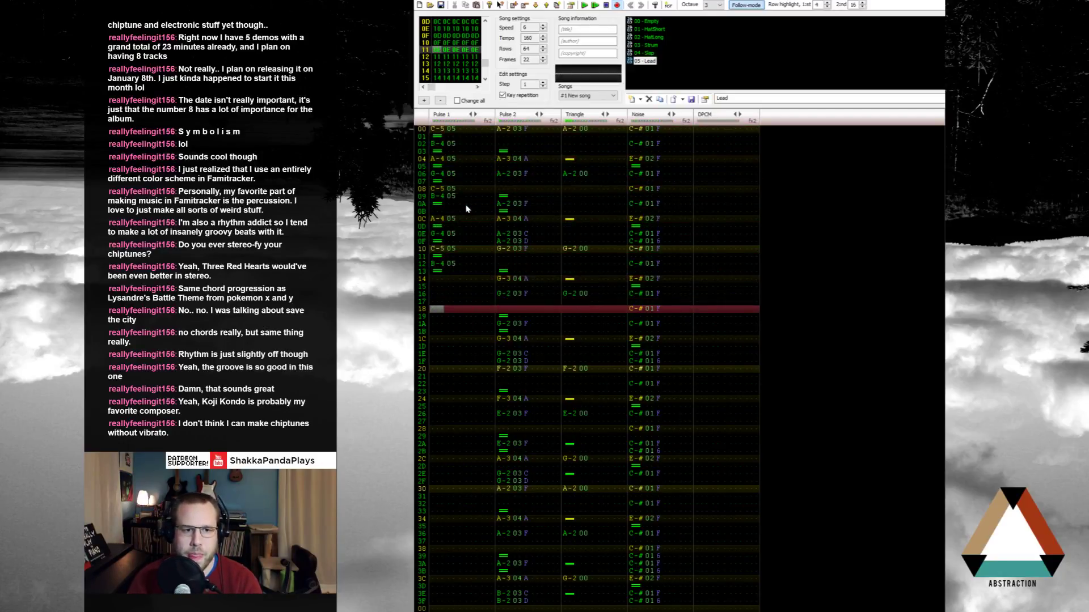
Step: Clear the Pulse 1 melody from row 00 through row 18 in frame 11
drag(440, 226, 444, 215)
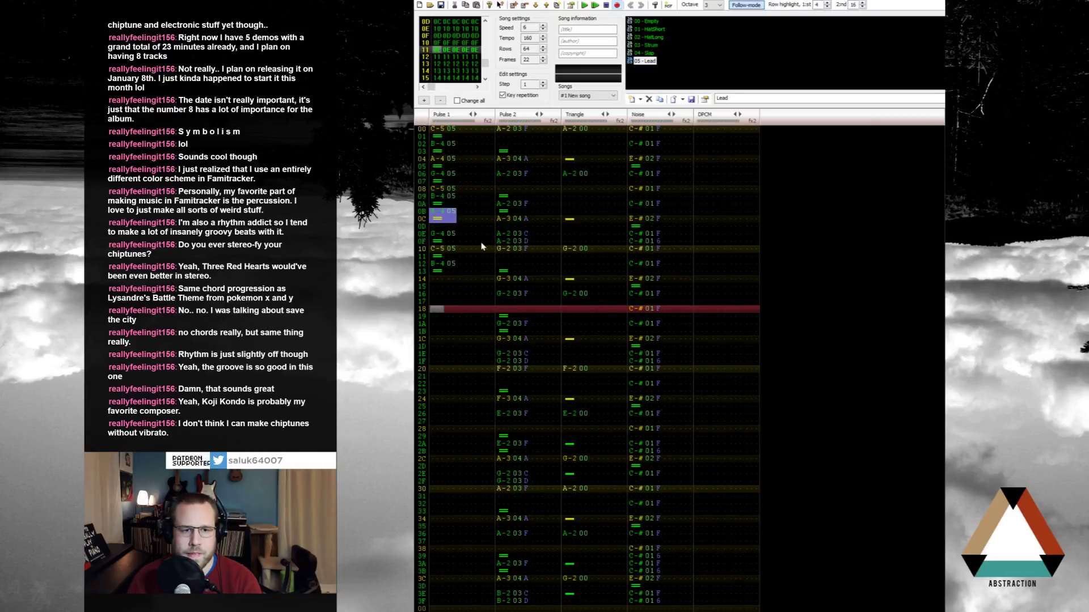
drag(436, 130, 477, 309)
key(Delete)
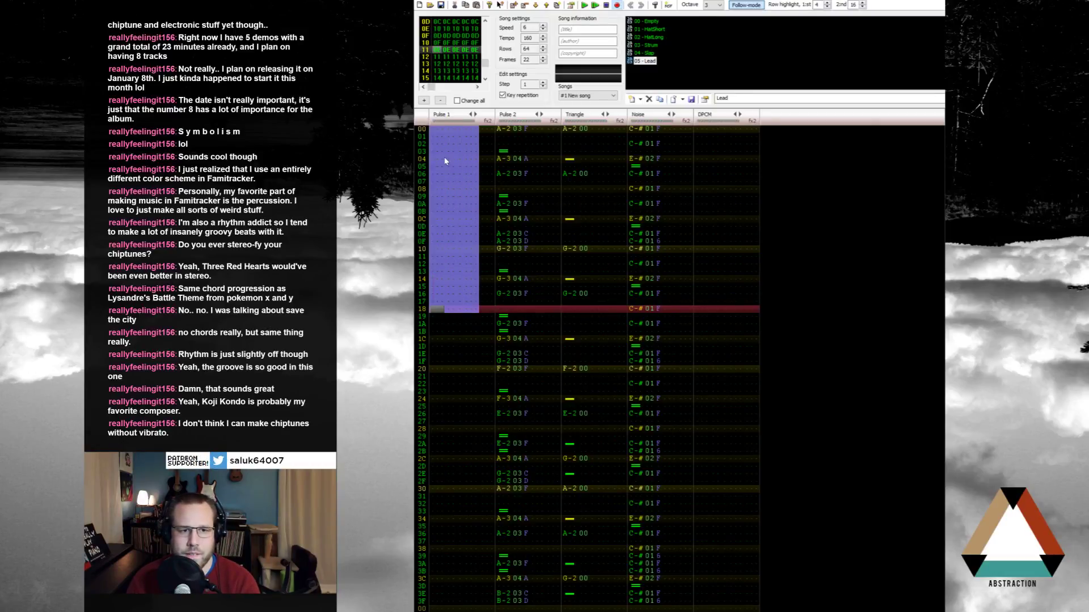
Step: Play the song from around row 30 of frame 10 into frame 11 to hear the transition
scroll(440, 160, up, 5)
click(444, 399)
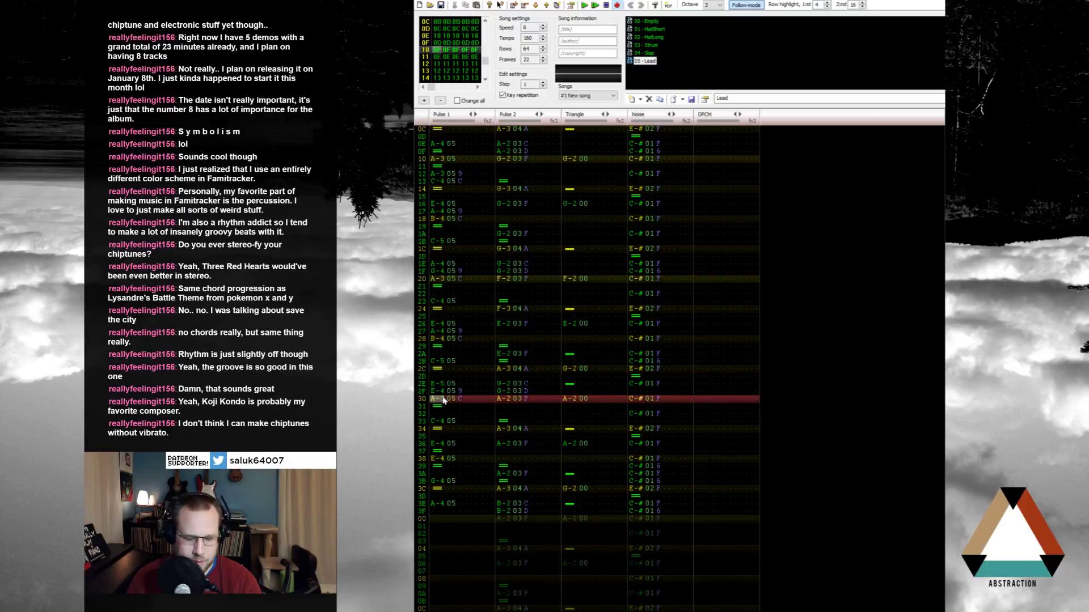
key(Down)
key(Down)
key(Down)
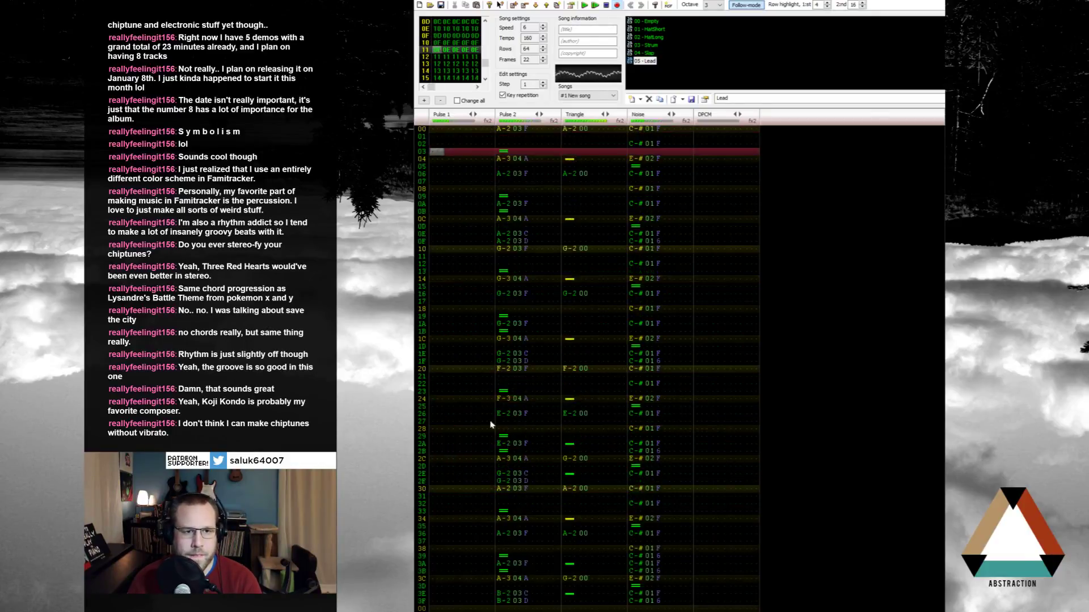
key(Return)
Step: In frame 11's Pulse 1, enter A-4 at rows 02 and 06 and note releases at rows 00, 04 and 08
click(437, 130)
key(Down)
key(Down)
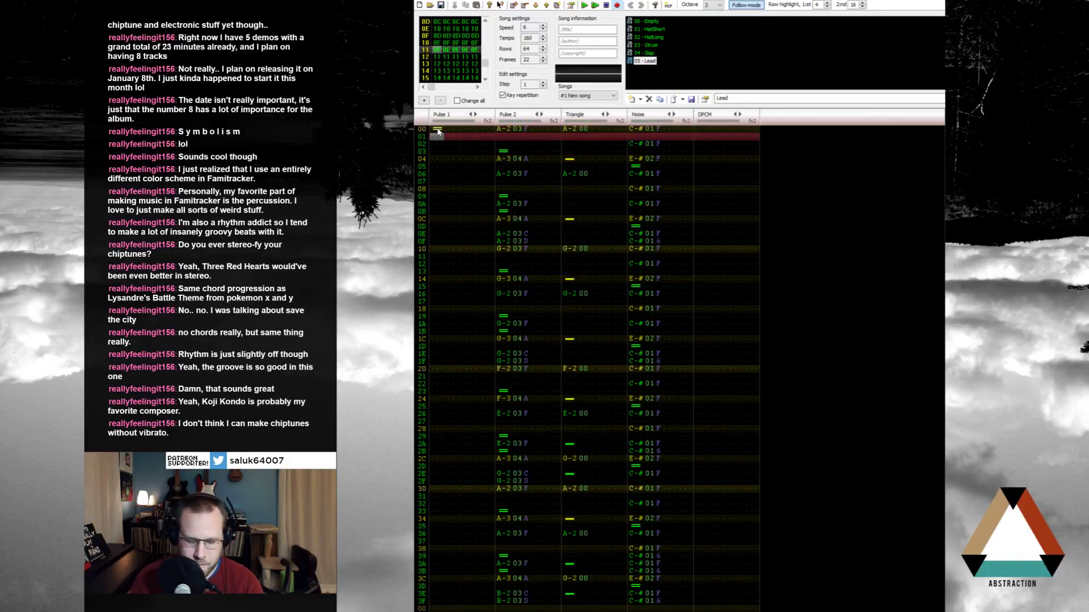
key(i)
key(Up)
text(y)
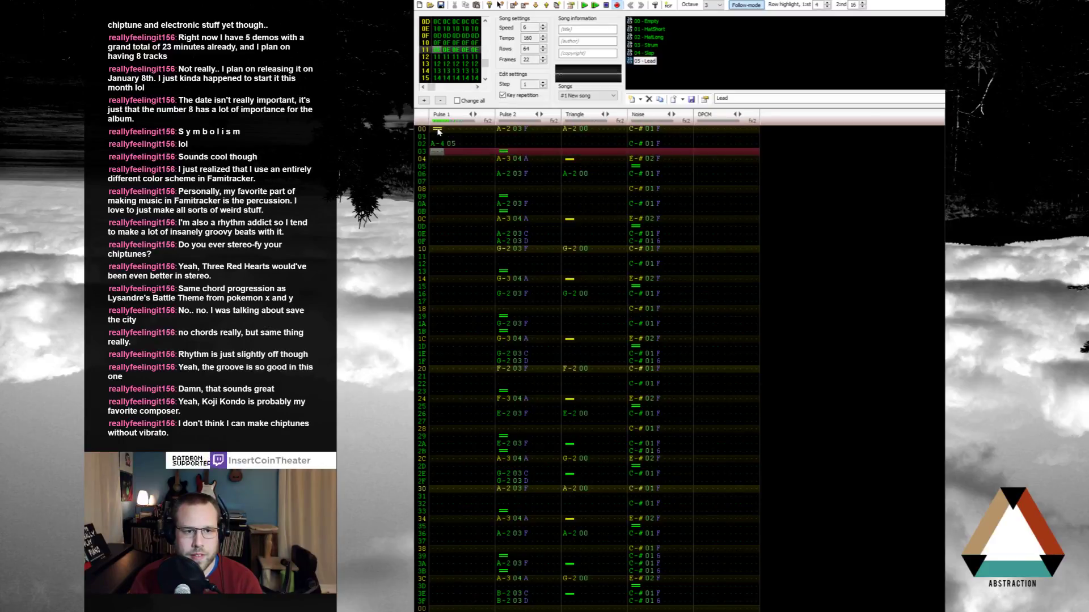
key(Down)
key(grave)
key(1)
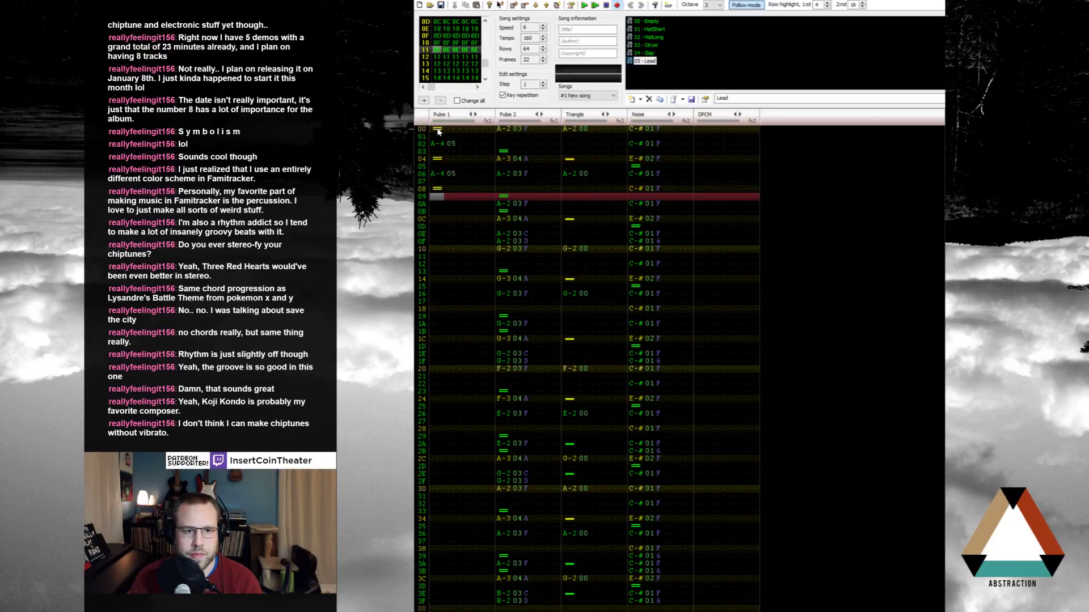
Step: In Pulse 1, enter A-4 at row 0A, a release at row 0C, and the run A-4, B-4, C-5 at rows 0E to 10
key(Down)
key(y)
key(Down)
key(1)
key(Down)
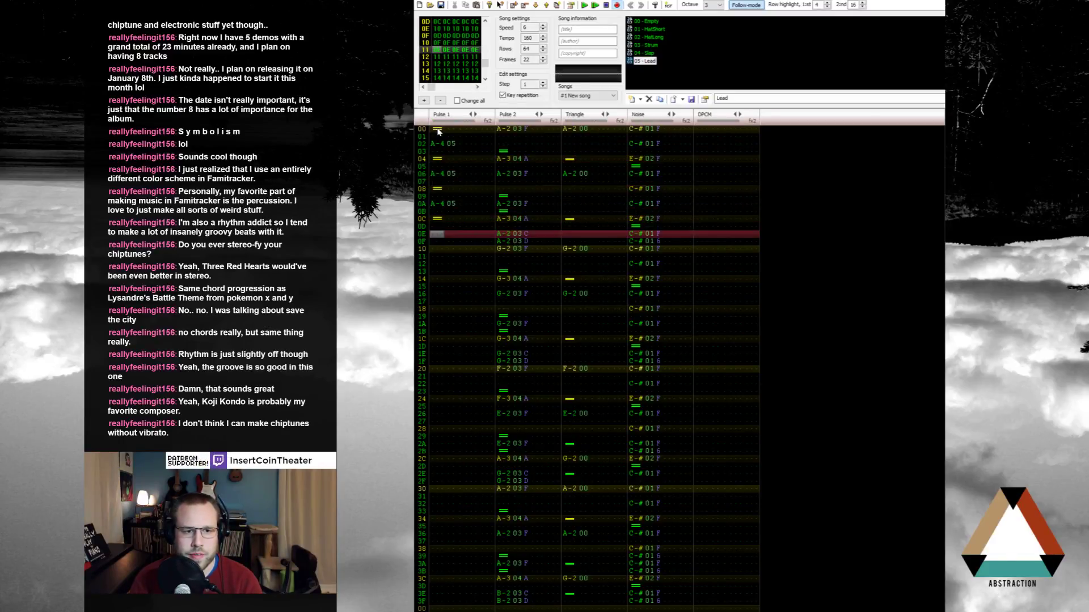
key(y)
key(u)
key(i)
key(Down)
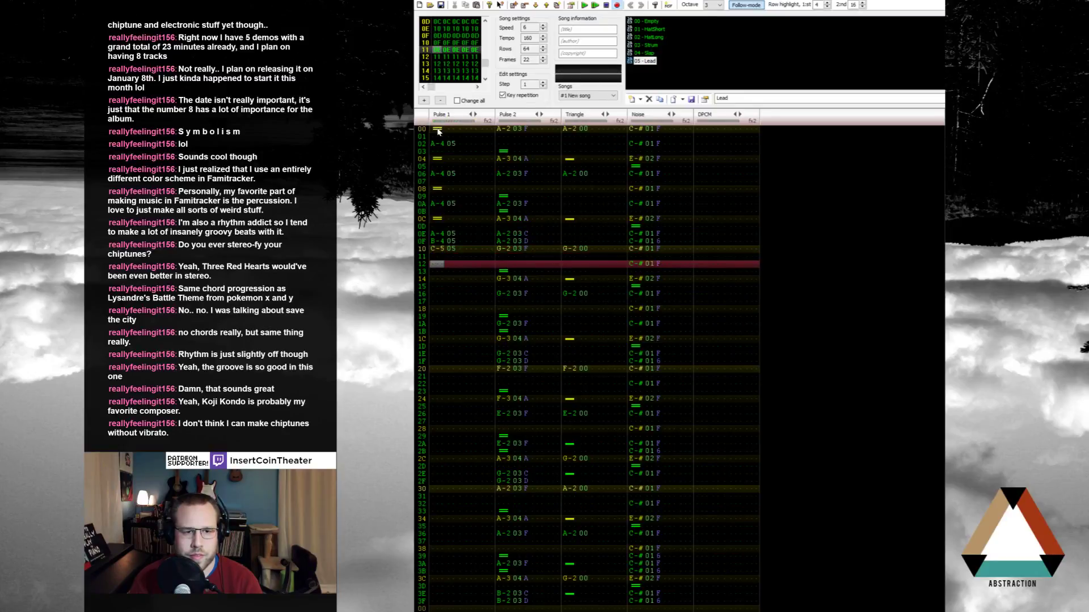
Step: Enter B-4 at row 12 in Pulse 1, with note releases at rows 11 and 14
key(Up)
key(1)
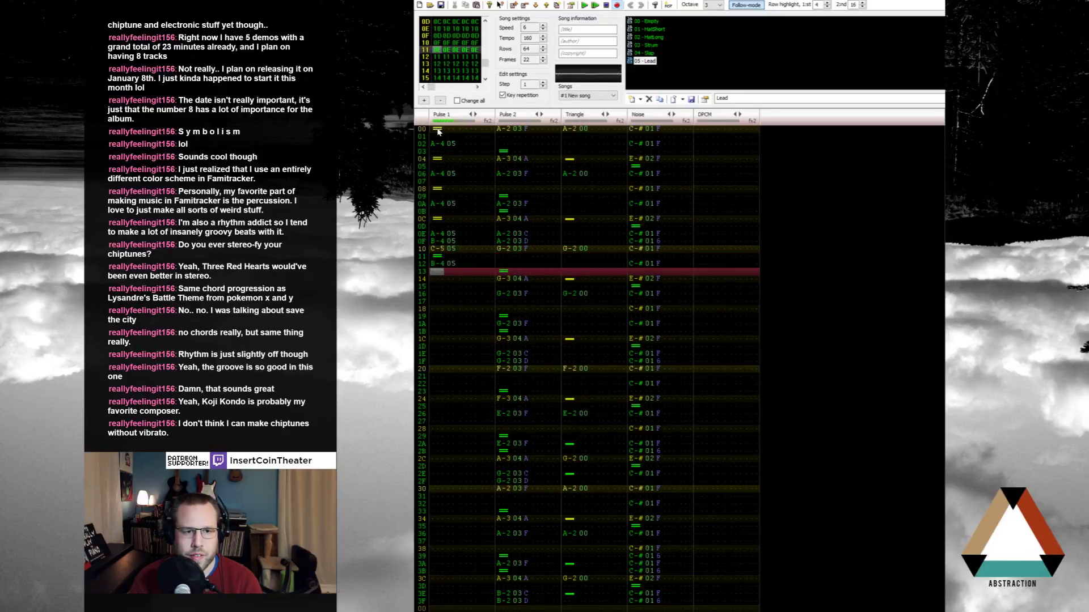
key(u)
key(Down)
key(1)
key(Down)
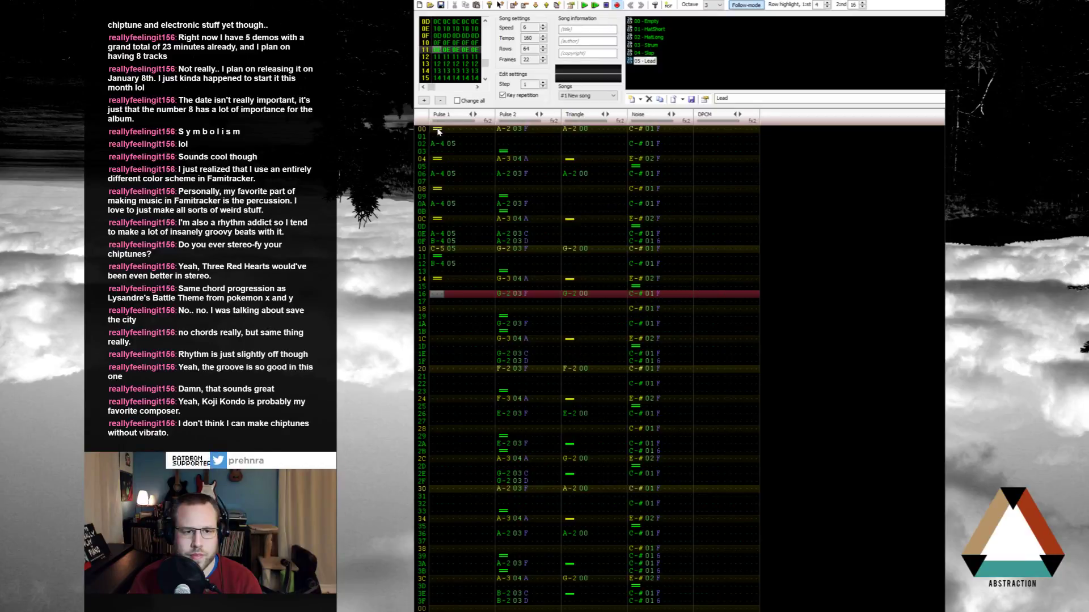
Step: Enter B-4 at rows 16 and 1A in Pulse 1, with note releases at rows 18 and 1C
key(u)
key(Down)
key(1)
key(Down)
key(u)
key(Down)
key(1)
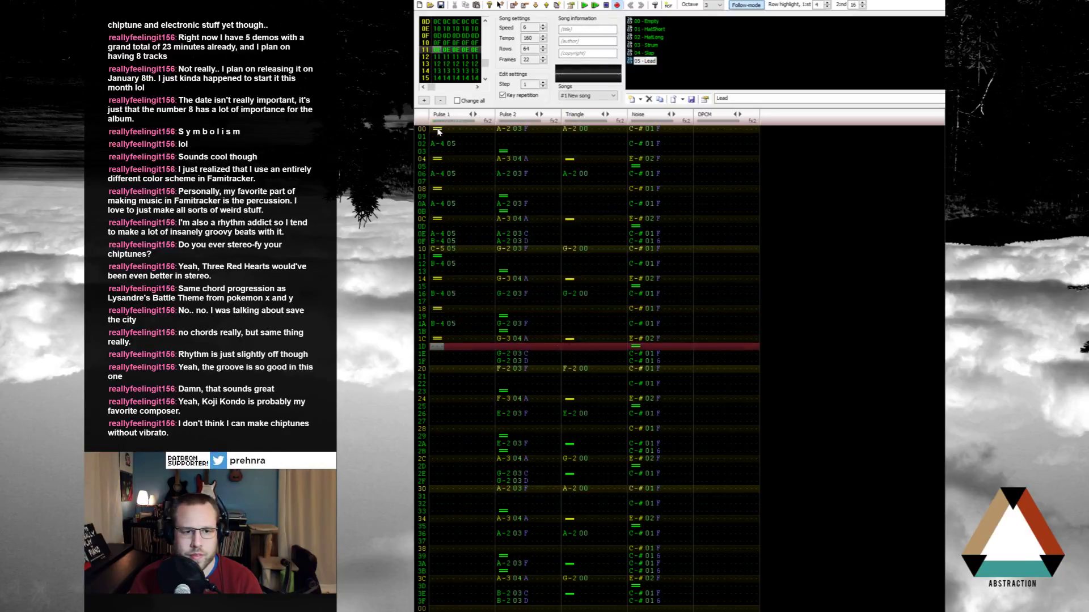
Step: Enter the descending run B-4, A-4, G-4 at rows 1E, 1F and 20 in Pulse 1
key(Down)
key(u)
key(y)
key(t)
Step: Enter the descending run B-4, A-4, G-4 earlier in Pulse 1, at rows 1C, 1D and 1E
key(Up)
key(Up)
key(Up)
key(Up)
key(Up)
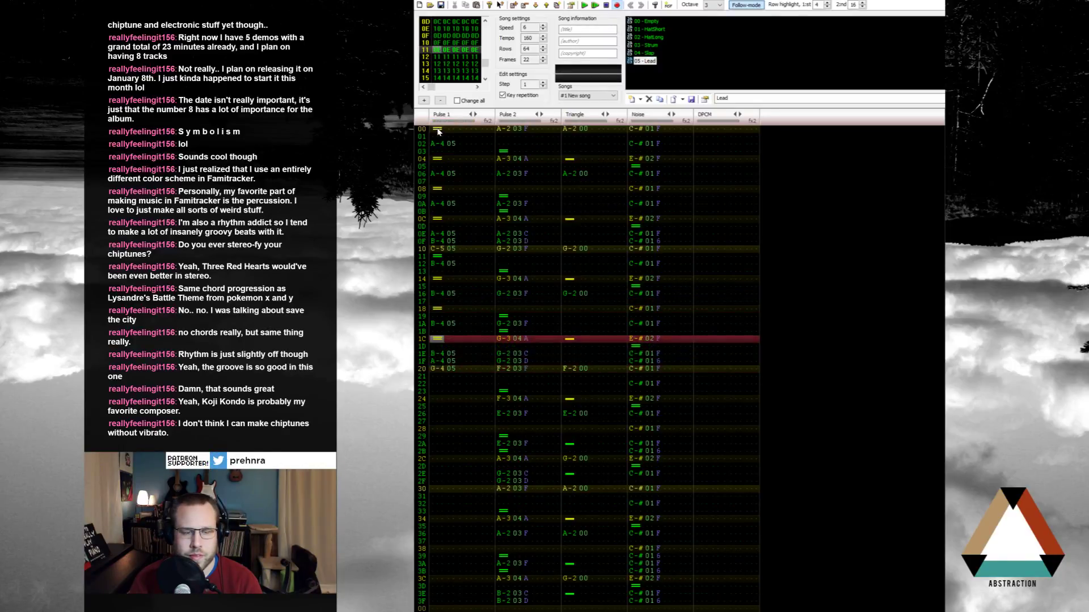
key(u)
key(y)
key(t)
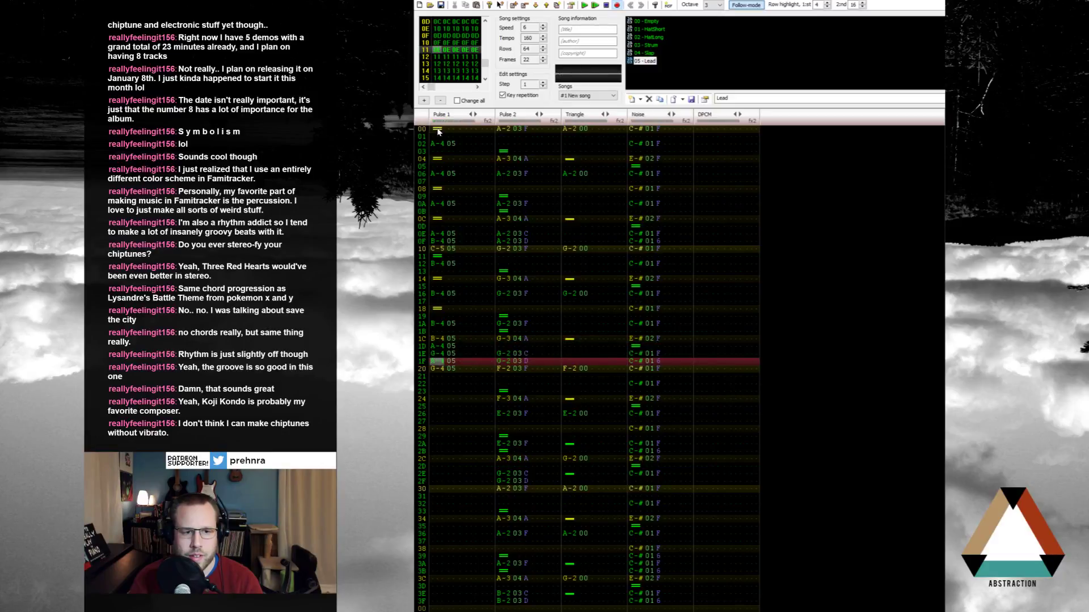
Step: Enter the descending run B-4, A-4, G-4, F-4 in Pulse 1 at rows 1C to 1F
key(Up)
key(Up)
key(Up)
key(u)
key(y)
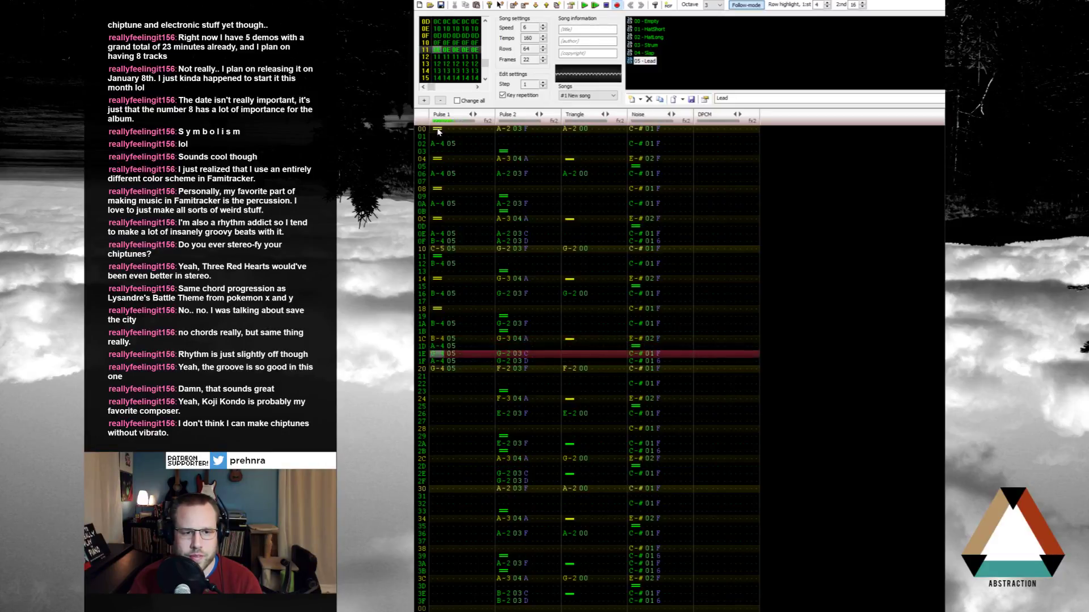
key(t)
key(r)
Step: Replace the descending run in Pulse 1 at rows 1C to 1F with C-5, B-4, A-4, G-4
key(Up)
key(Up)
key(Up)
key(Up)
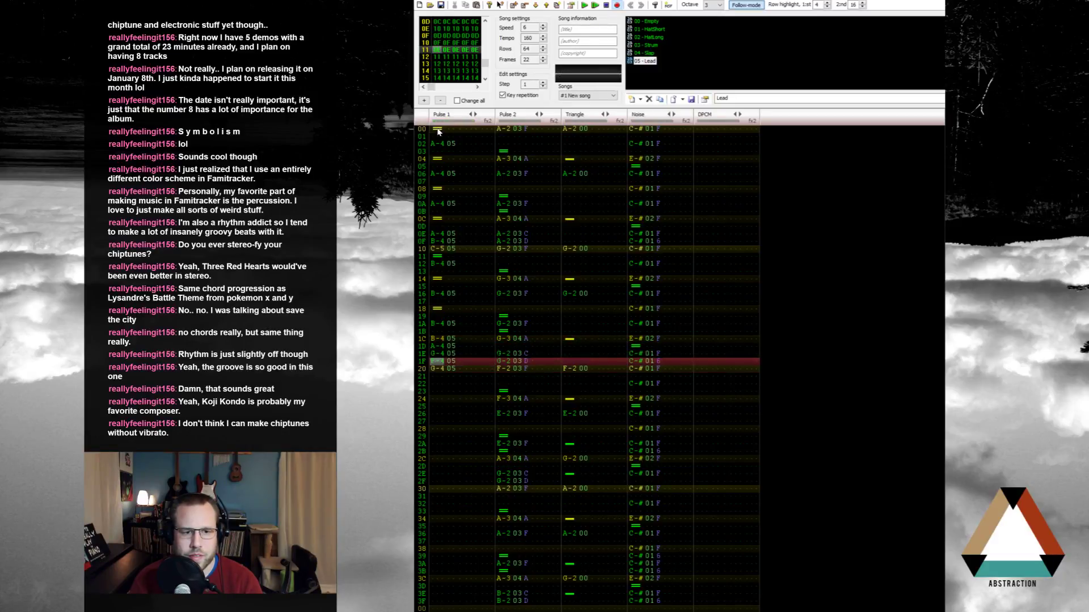
key(i)
key(u)
key(y)
key(t)
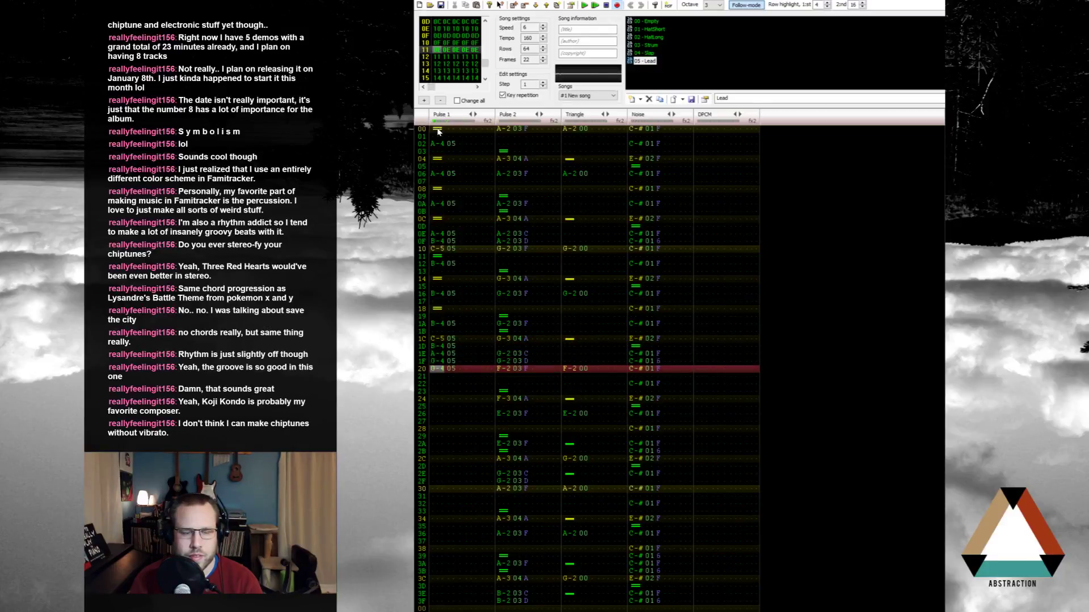
Step: Enter A-4 at rows 20, 22 and 26 in Pulse 1, with note releases at rows 21 and 24
key(y)
key(backslash)
key(y)
key(Down)
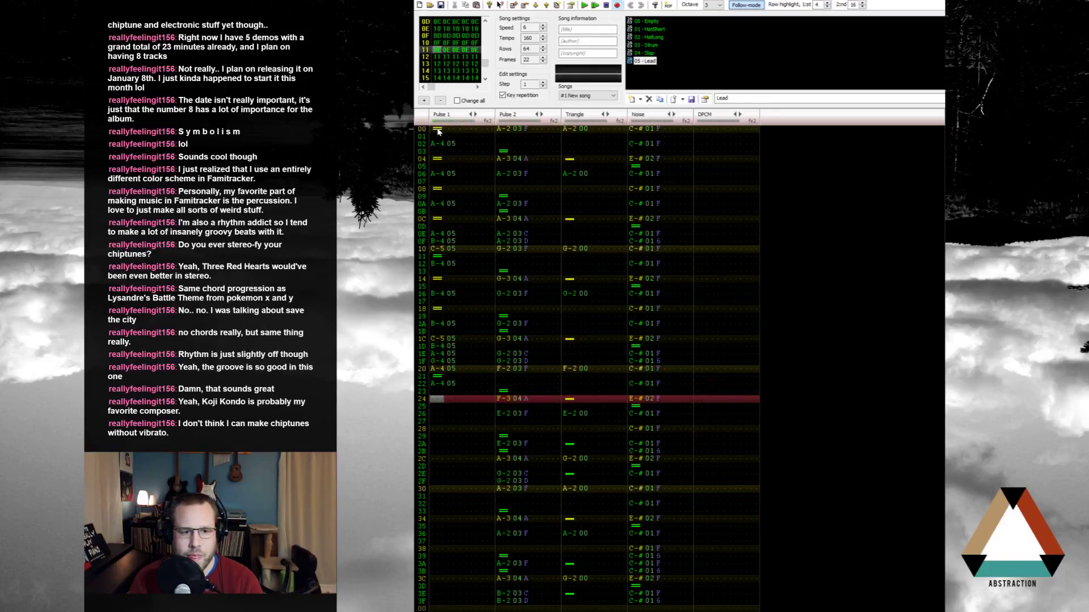
key(backslash)
key(Down)
key(y)
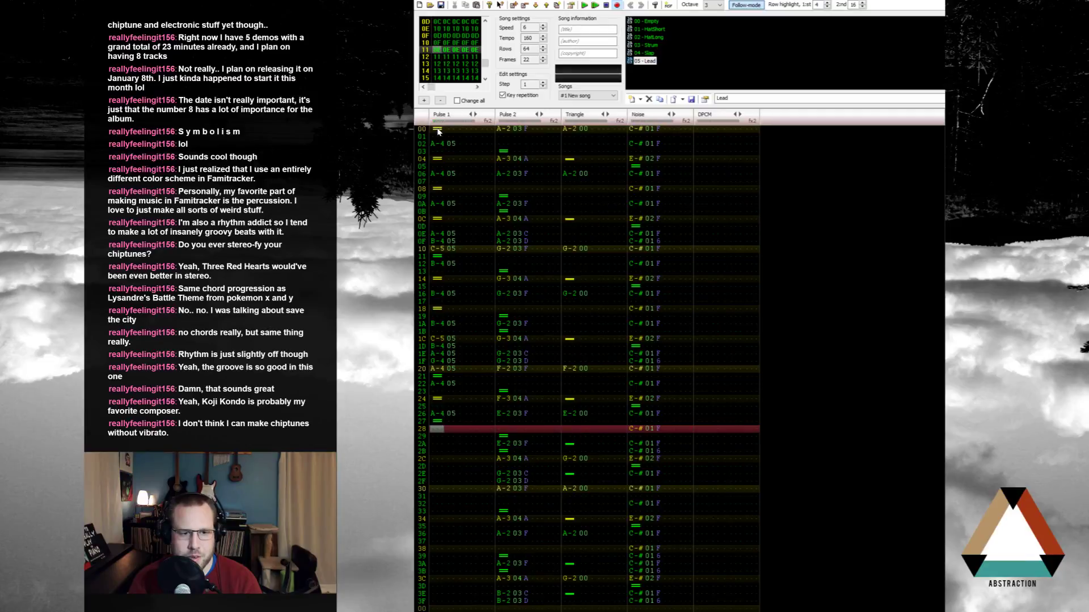
Step: Enter A-4 at row 2A in Pulse 1, with note releases at rows 28 and 2C
key(Down)
key(backslash)
key(Down)
key(y)
key(Down)
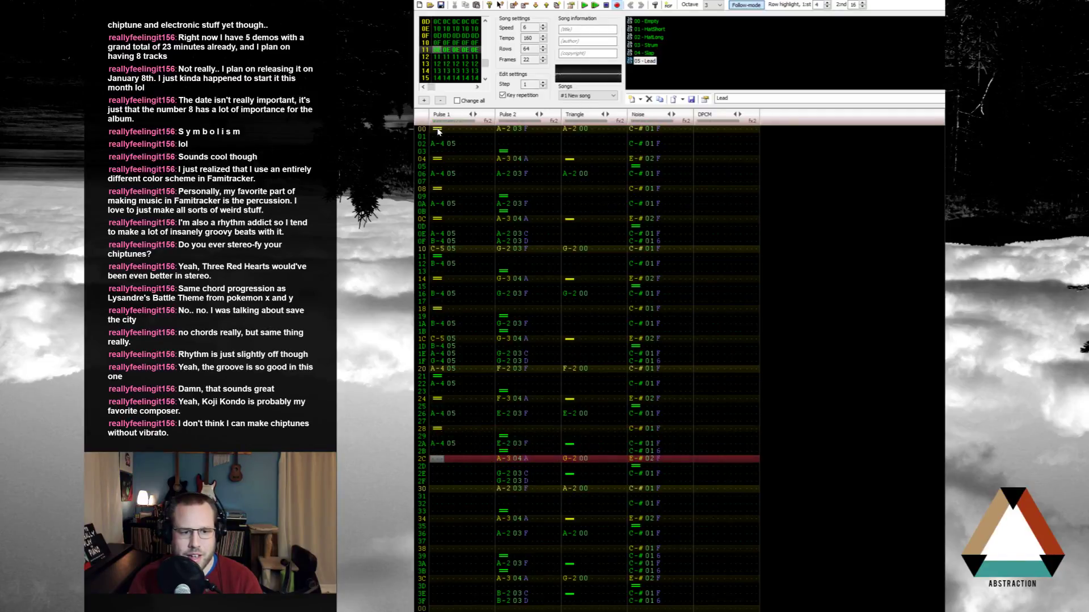
key(backslash)
key(Down)
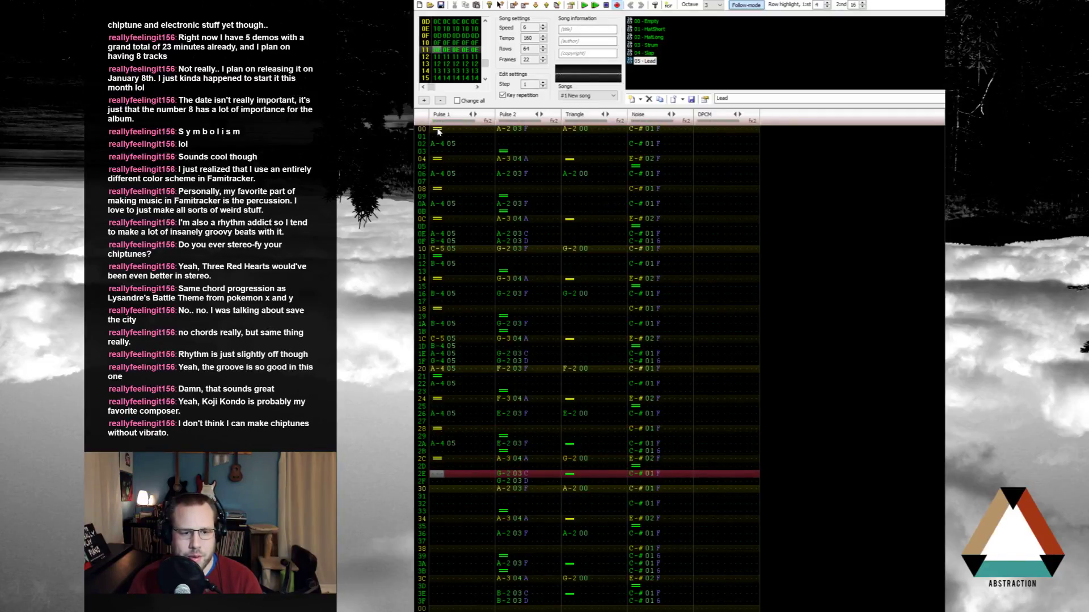
Step: Enter A-4, E-4 and F-4 at rows 2E, 2F and 30 in Pulse 1, leaving row 31 empty
key(y)
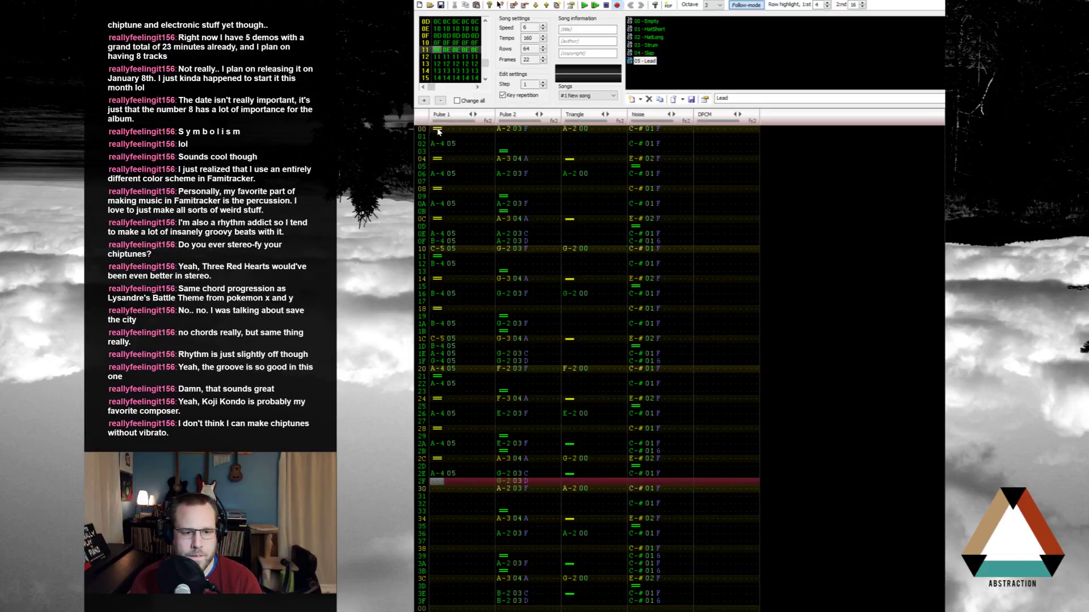
key(e)
key(r)
key(t)
key(Up)
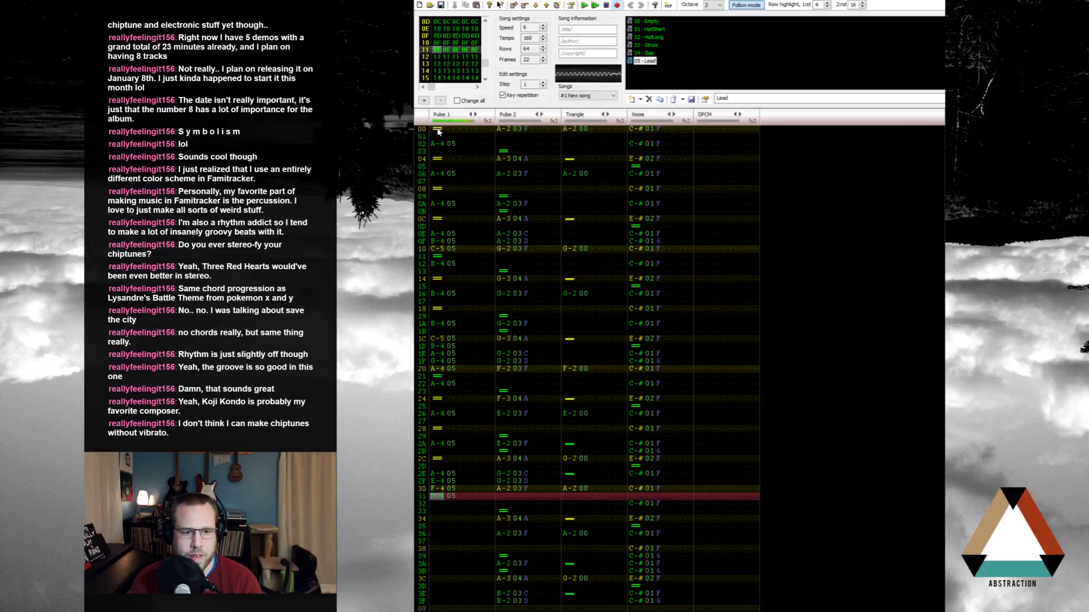
key(Delete)
Step: Enter F-4 at rows 34 and 38 in Pulse 1, with note releases at rows 32 and 36
key(=)
key(Down)
key(r)
key(Down)
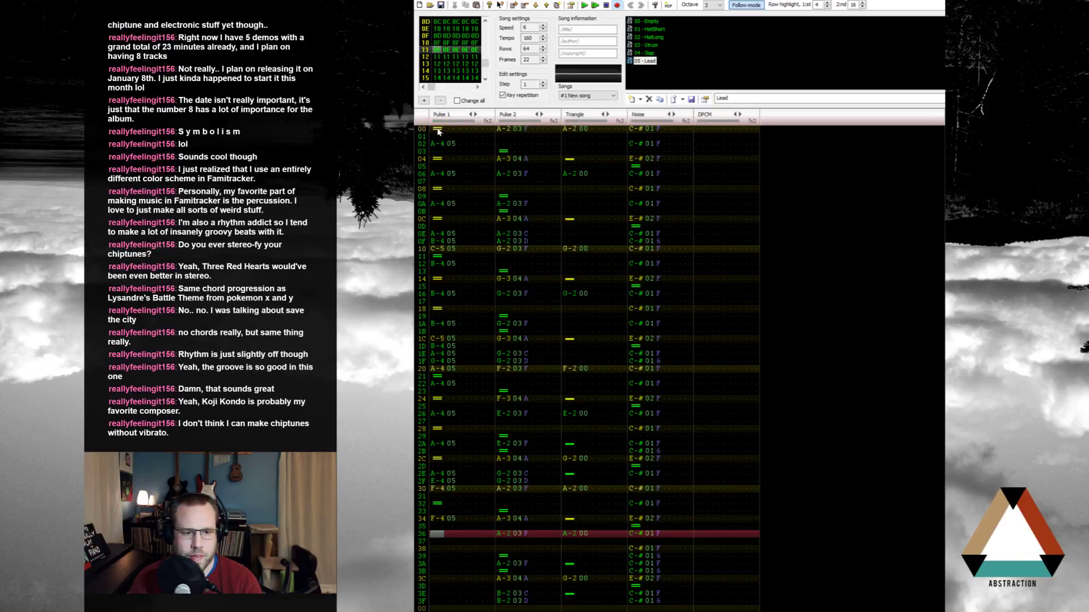
key(=)
key(Down)
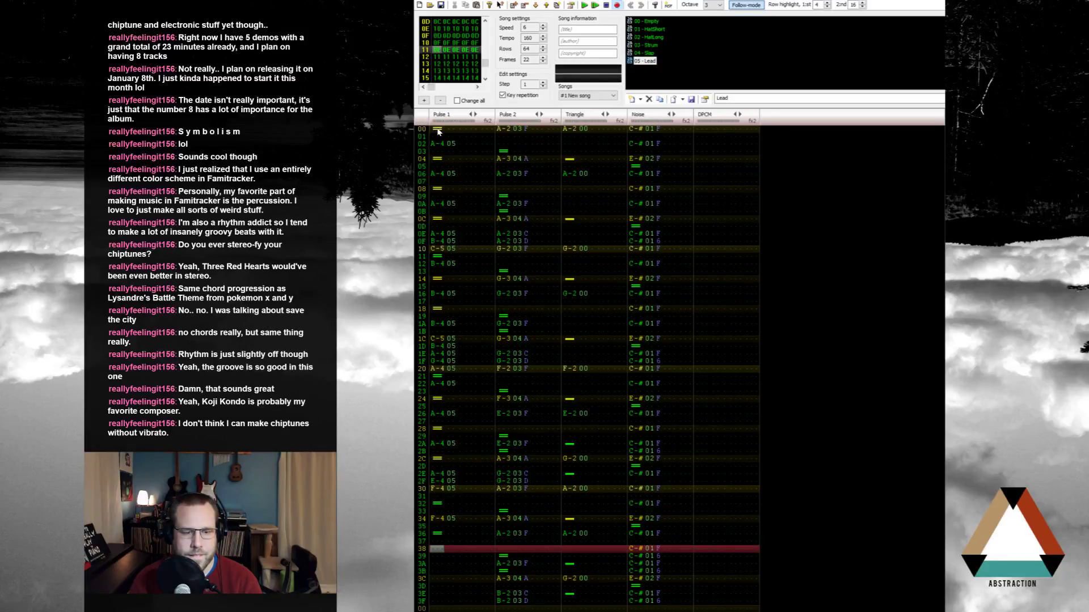
key(r)
Step: Rework the Pulse 1 phrase ending with E-4 at rows 32 and 36 and note releases at rows 34 and 38
key(Up)
key(Up)
key(Up)
key(Up)
key(Up)
key(Up)
key(Up)
key(Up)
key(Up)
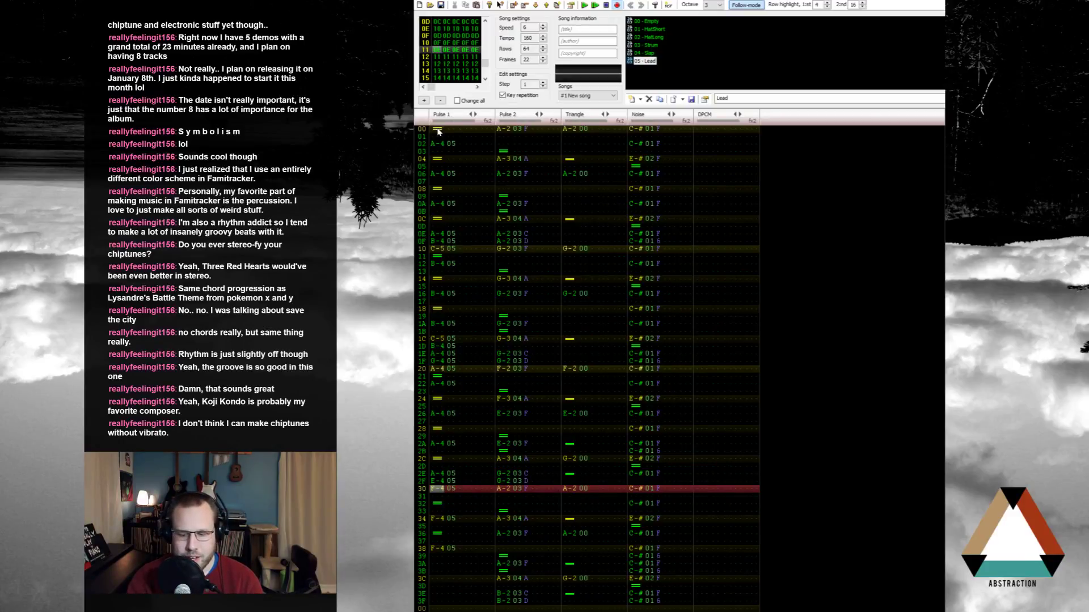
key(Down)
key(Down)
key(e)
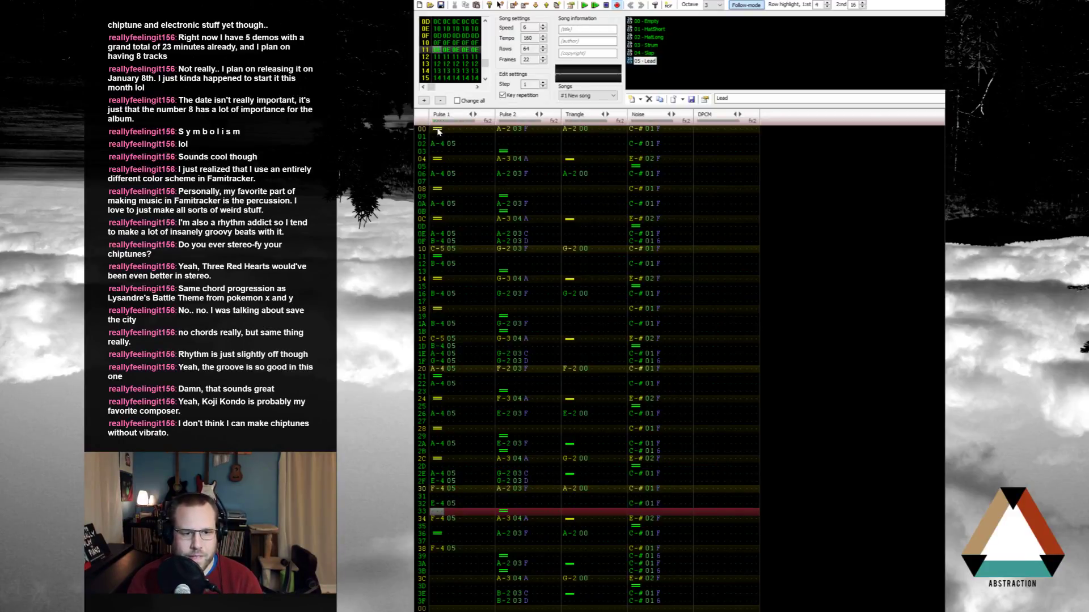
key(Down)
key(equal)
key(Down)
key(e)
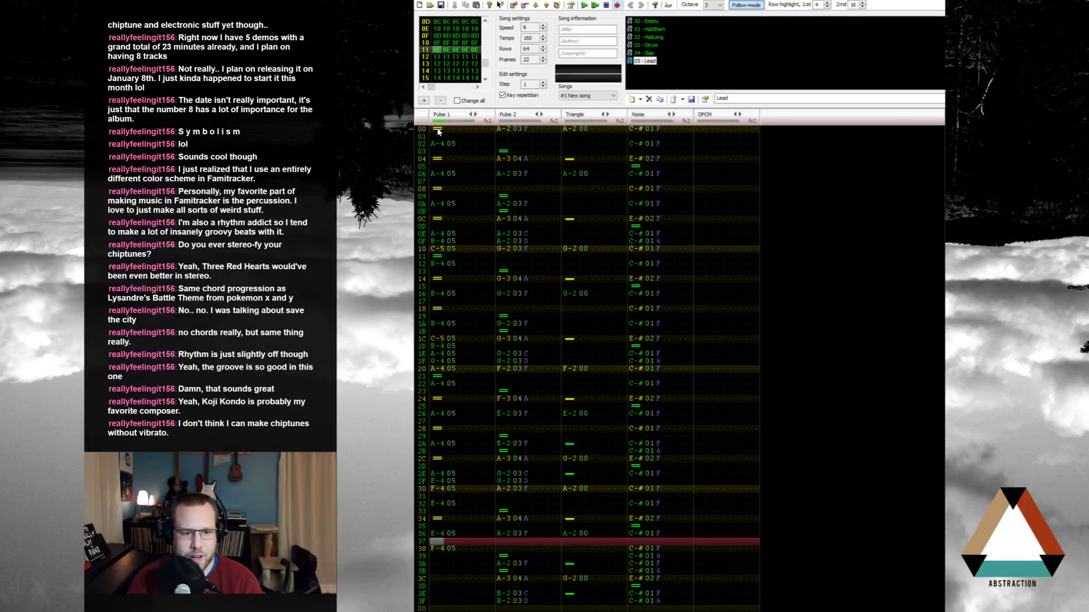
key(Down)
key(equal)
Step: Continue the descent in Pulse 1 with D-4 at row 3A and C-4 at row 3C
key(Down)
key(w)
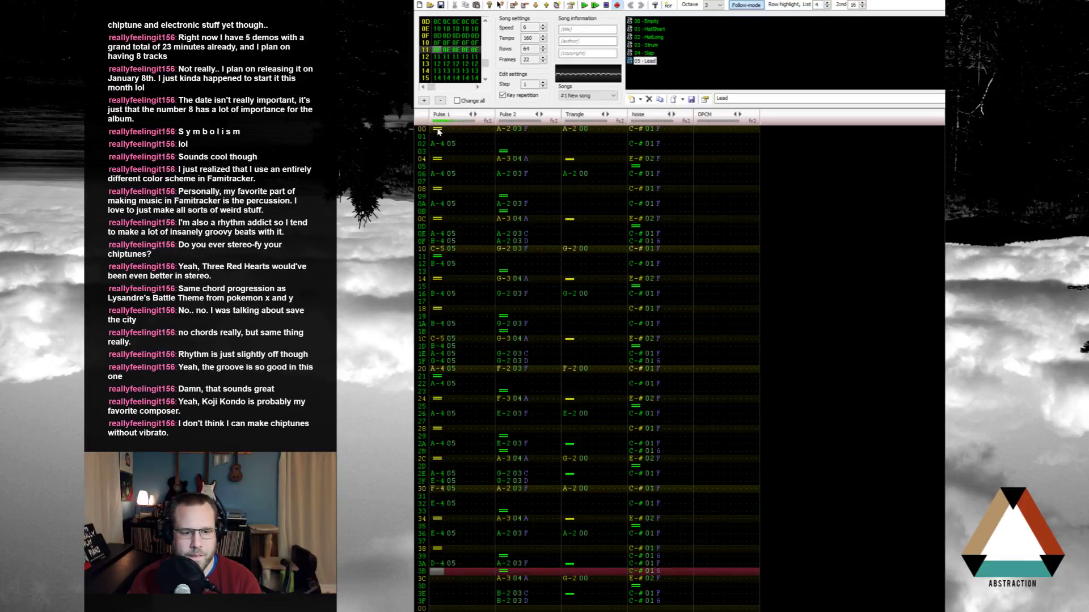
key(Down)
key(q)
key(Down)
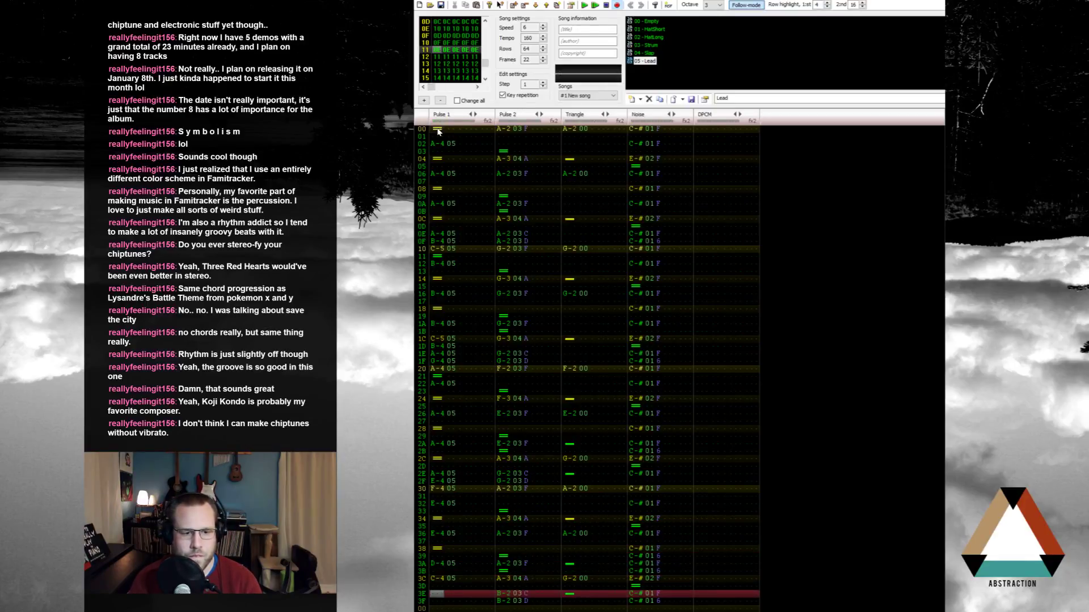
Step: End the Pulse 1 phrase with B-3 at row 3E and a note release at row 3F
key(Tab)
key(Left)
key(Left)
key(Left)
key(Left)
key(Left)
key(Left)
key(Left)
key(Left)
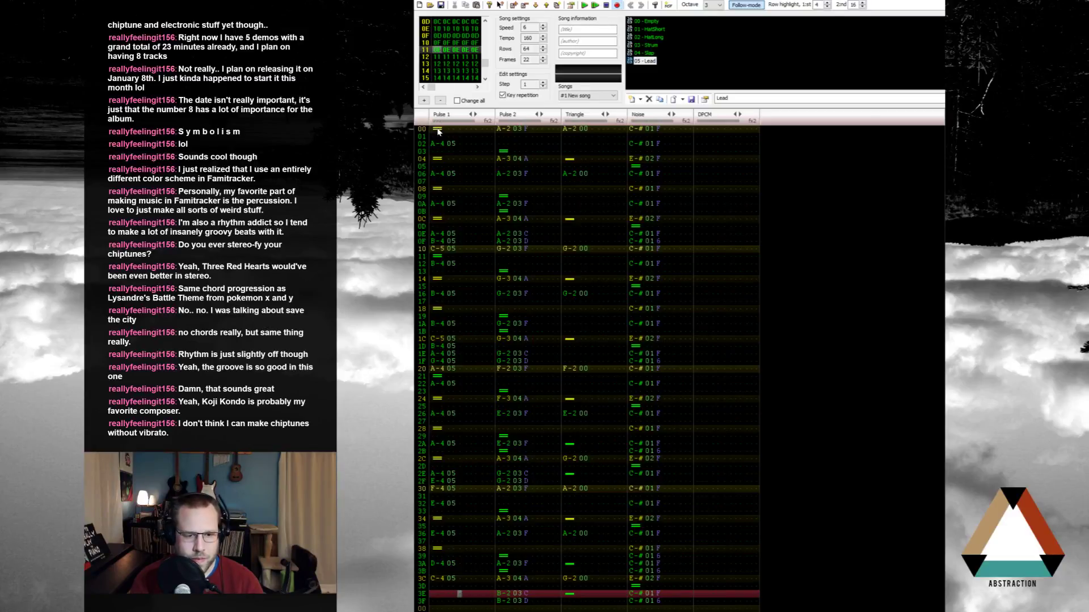
key(m)
key(backslash)
Step: Separate the closing Pulse 1 notes with note releases at rows 3B and 3D
key(Up)
key(Up)
key(Up)
key(Up)
key(Up)
key(Up)
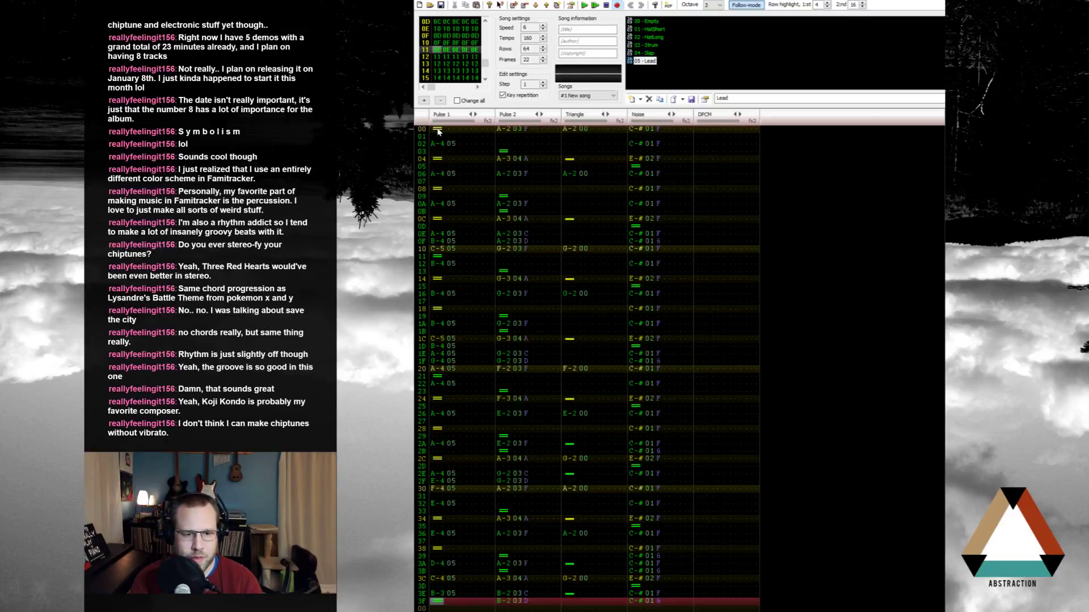
key(Down)
key(backslash)
key(Down)
key(backslash)
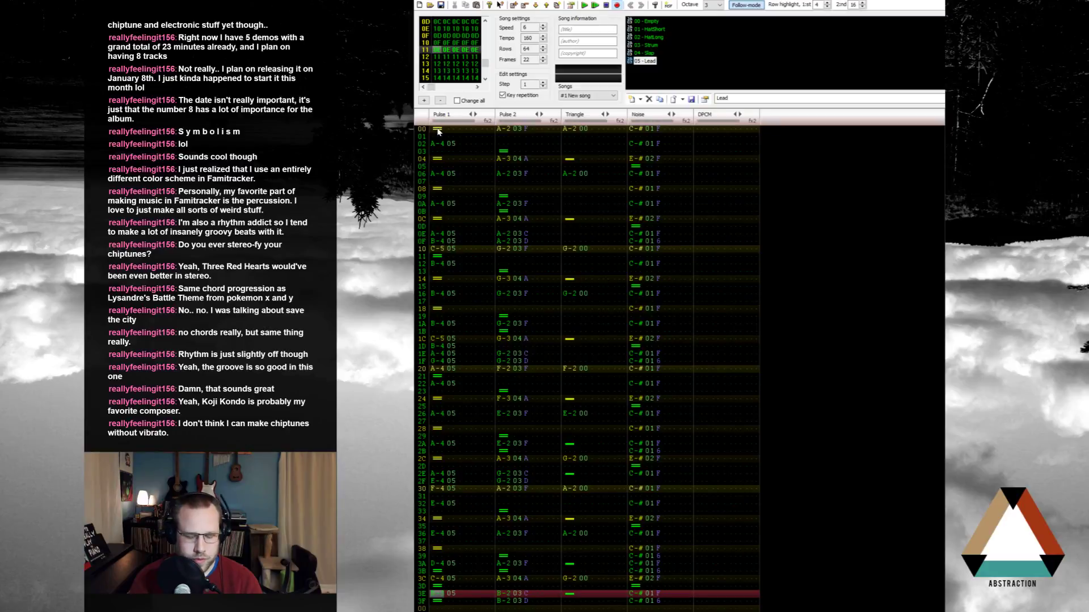
Step: Play back frame 11 to check the new Pulse 1 melody against the backing
key(Return)
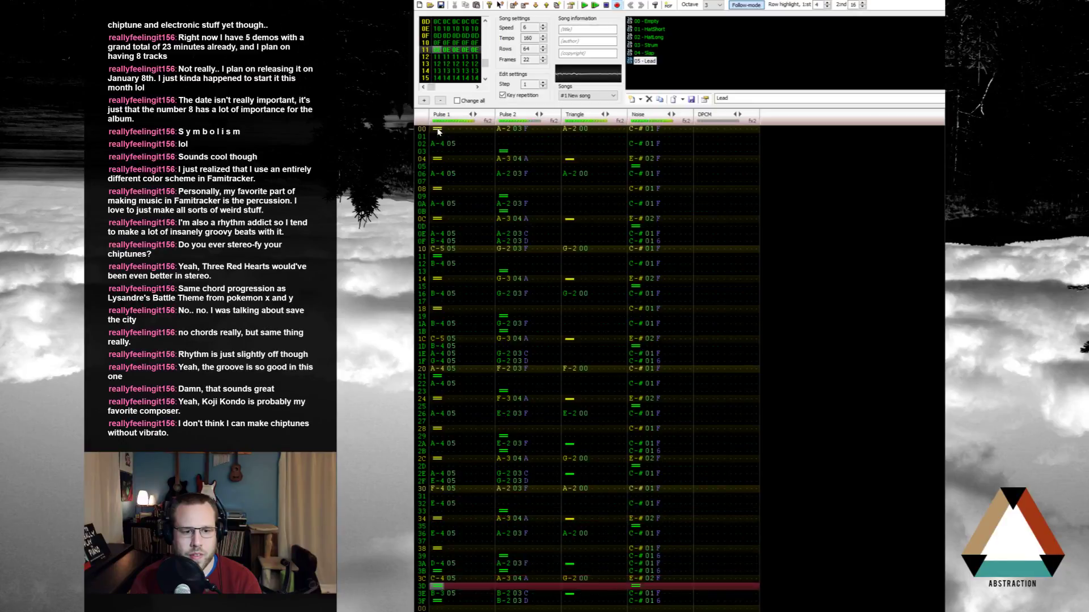
key(Return)
key(Up)
key(Up)
key(Up)
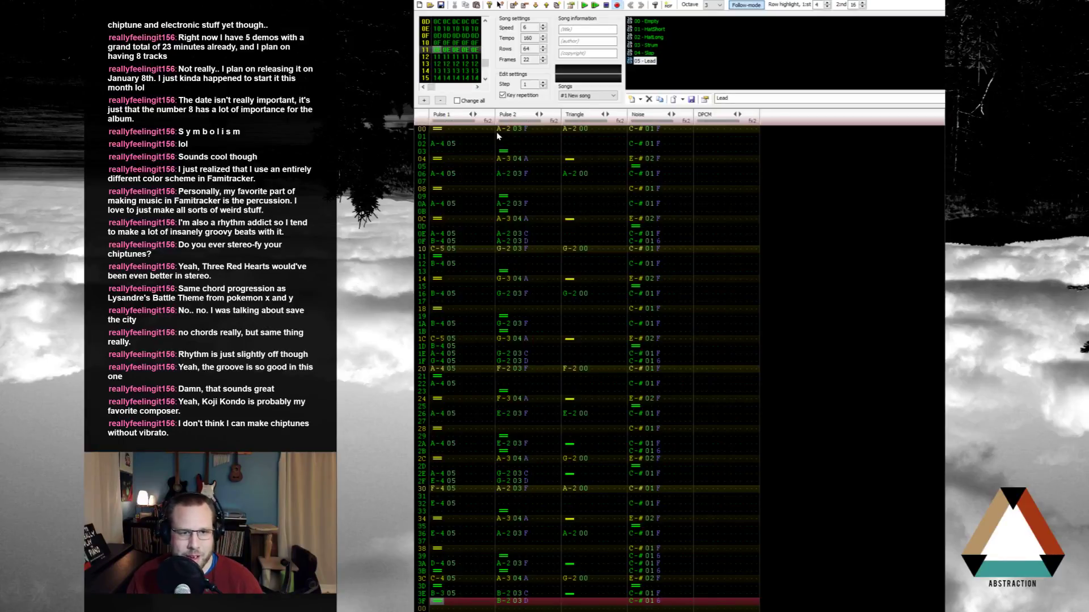
Step: Copy all rows of Pulse 2, Triangle and Noise from frame 11 into frame 12, starting at row 00
drag(506, 135, 679, 608)
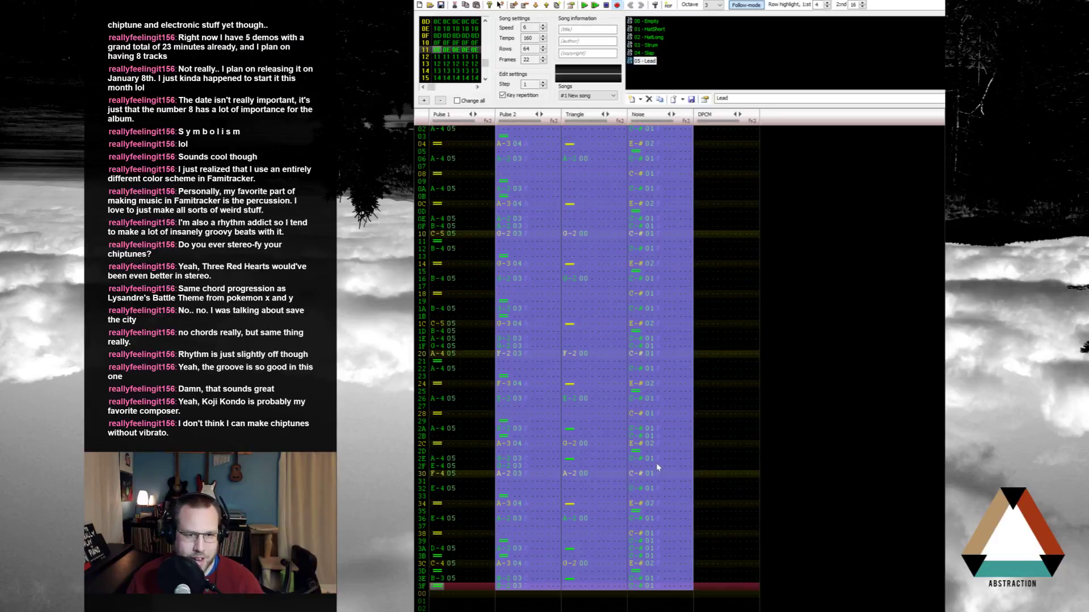
scroll(658, 468, down, 5)
scroll(628, 369, up, 3)
click(502, 131)
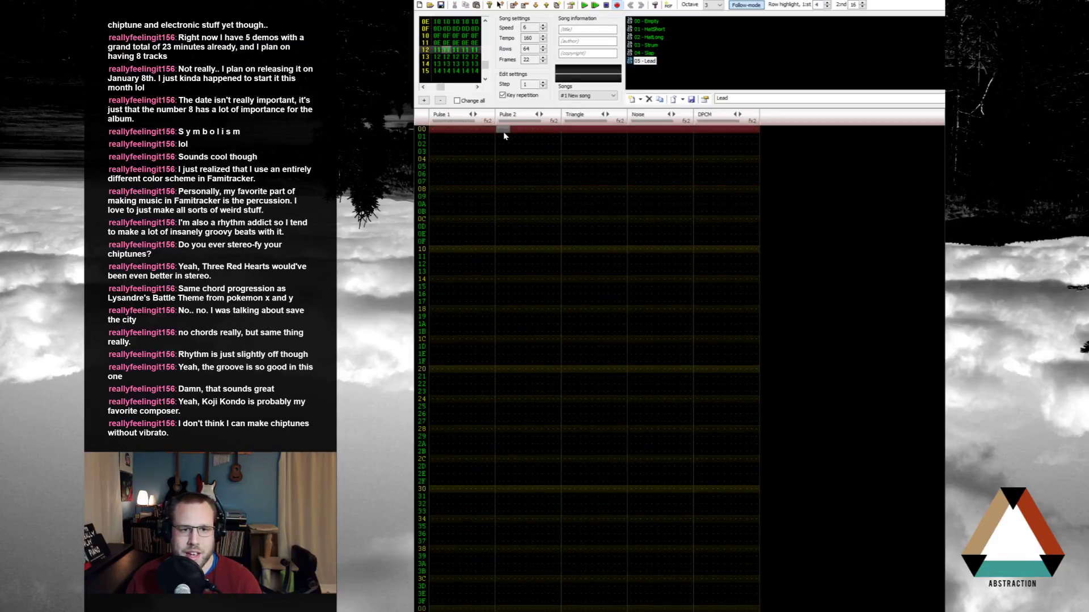
key(ctrl+v)
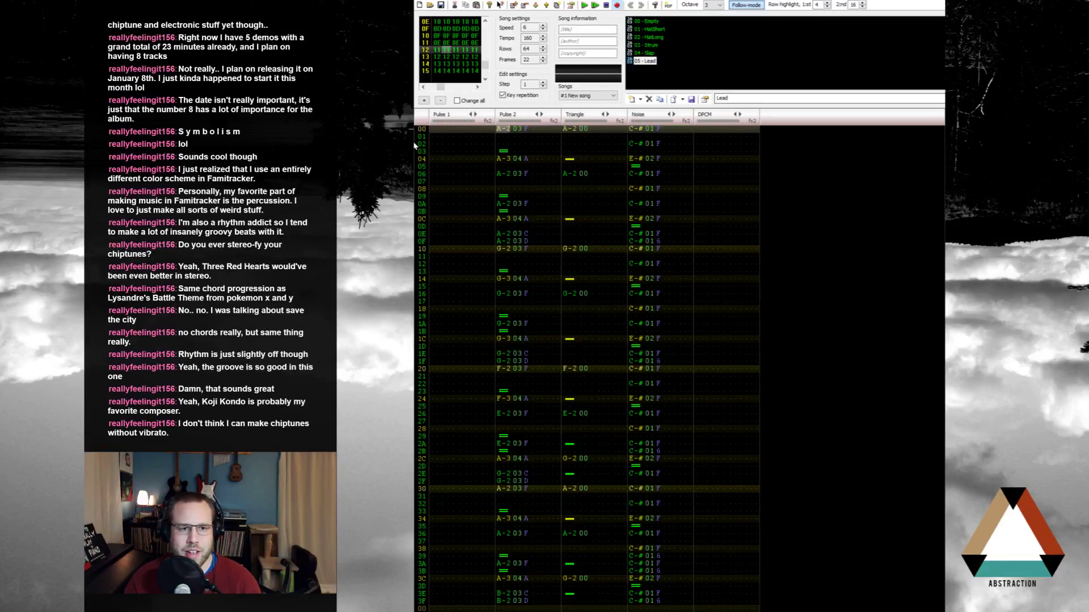
Step: Copy the full Pulse 1 melody of frame 06 into Pulse 1 of frame 12, starting at row 00
scroll(448, 56, up, 11)
scroll(456, 61, up, 1)
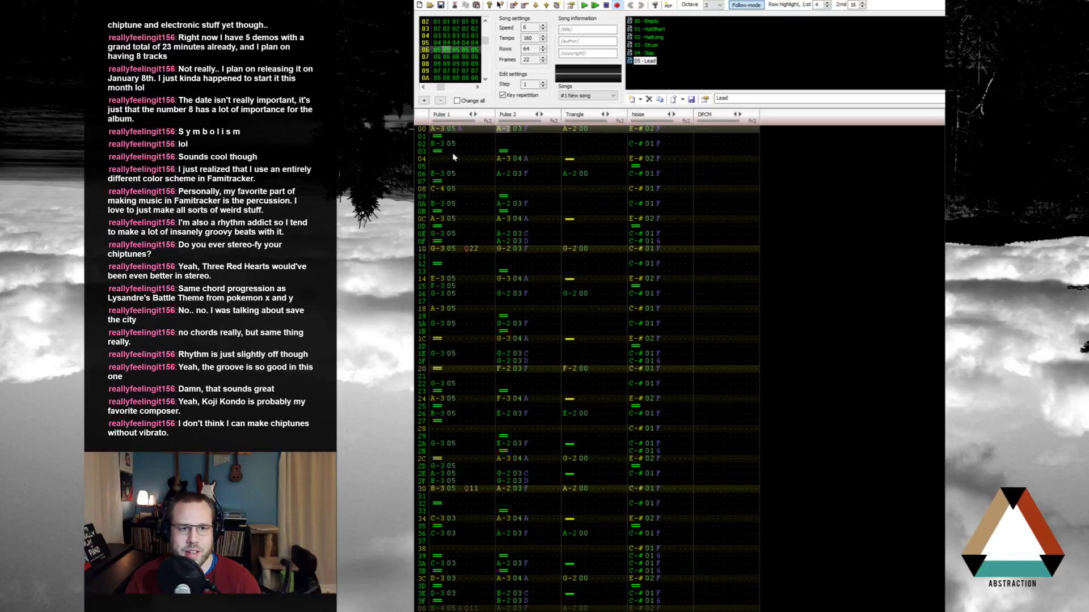
drag(440, 134, 489, 609)
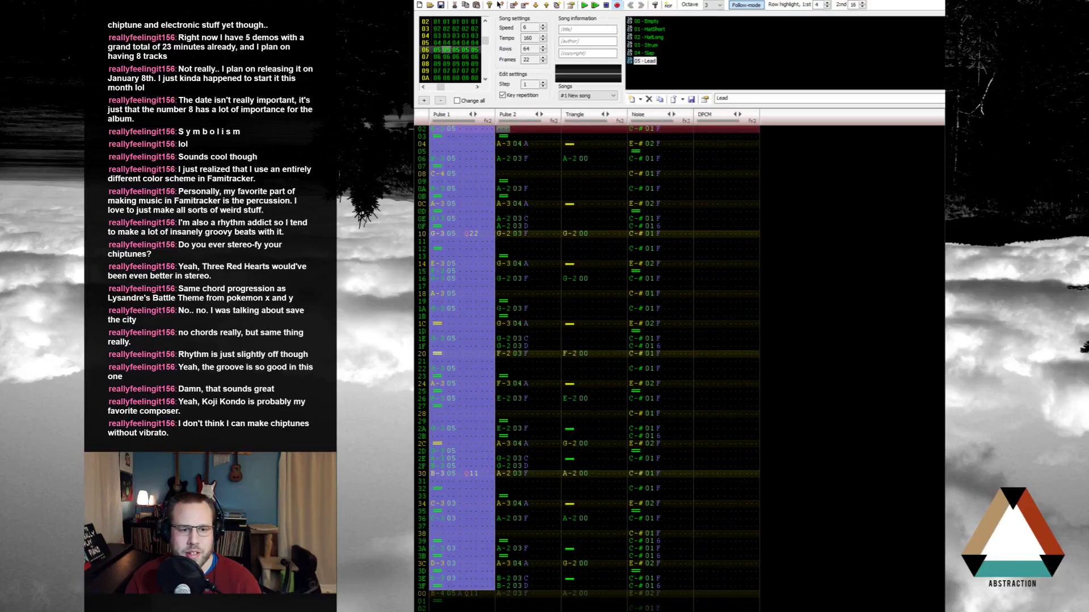
key(Delete)
scroll(437, 78, down, 11)
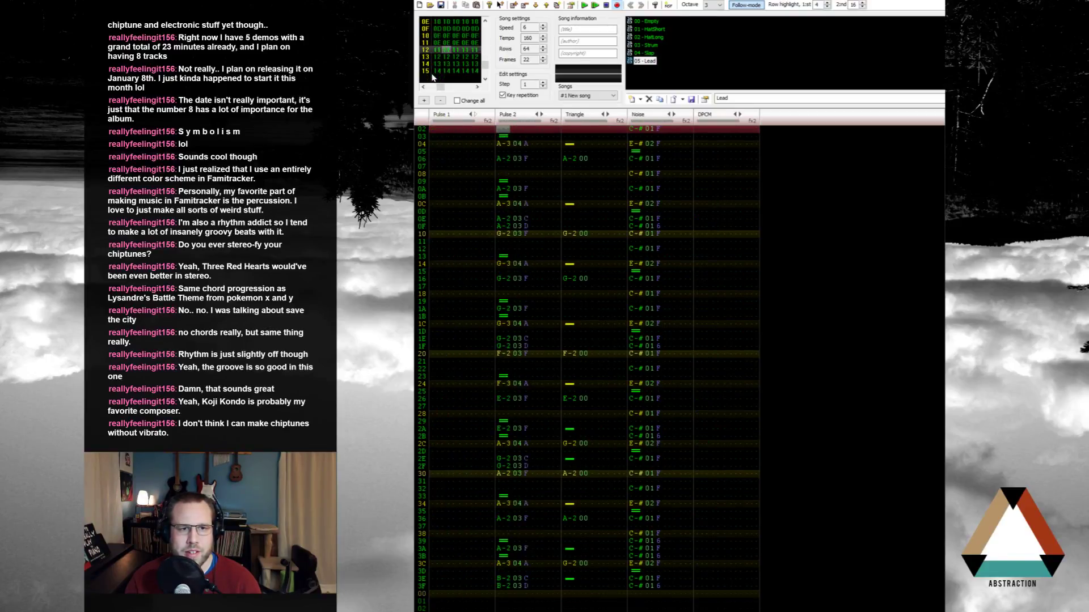
click(437, 49)
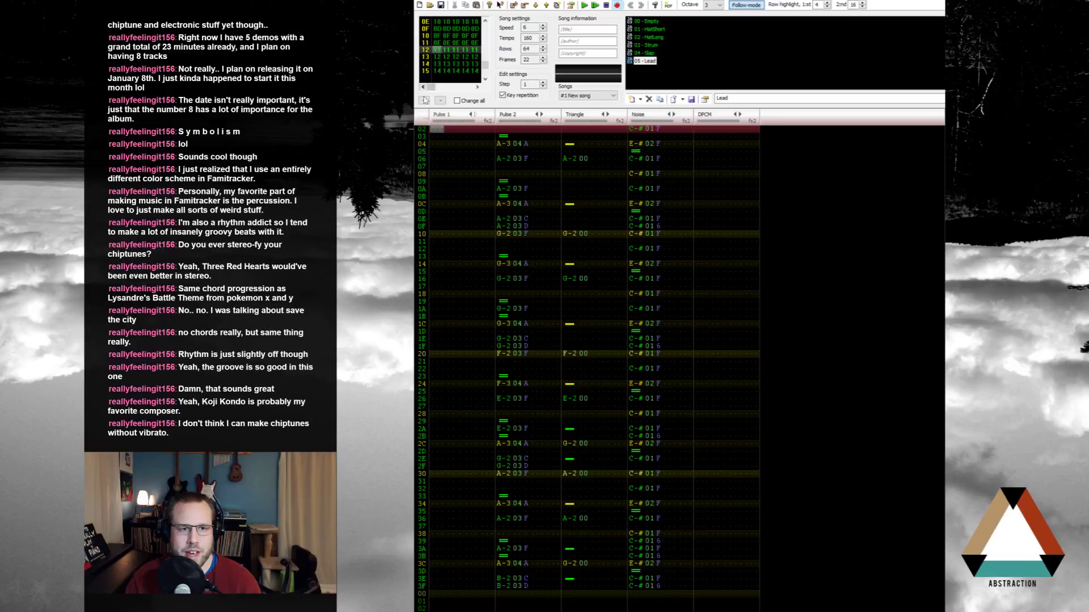
scroll(437, 132, up, 1)
scroll(440, 192, down, 1)
click(438, 130)
key(ctrl+v)
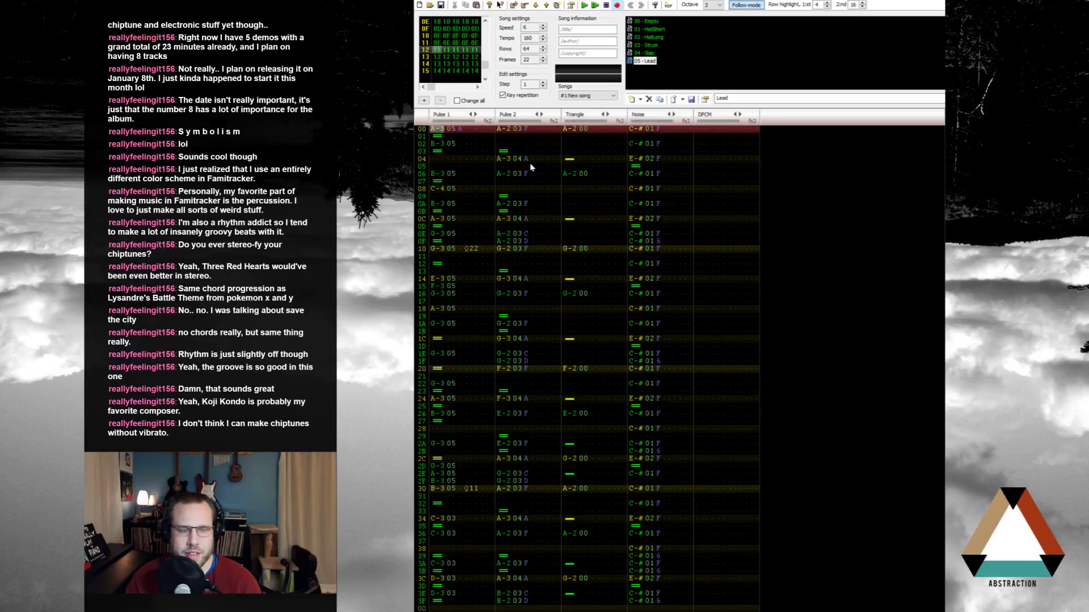
Step: Play back frame 12 and frame 04 to compare their Pulse 1 melodies
key(Return)
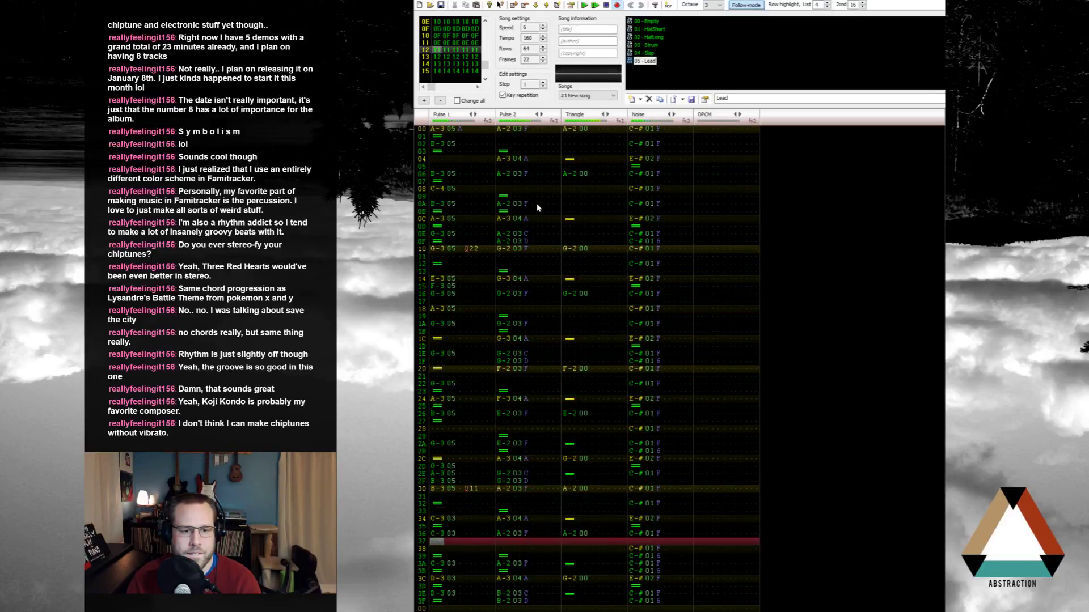
scroll(442, 37, up, 8)
scroll(446, 43, up, 6)
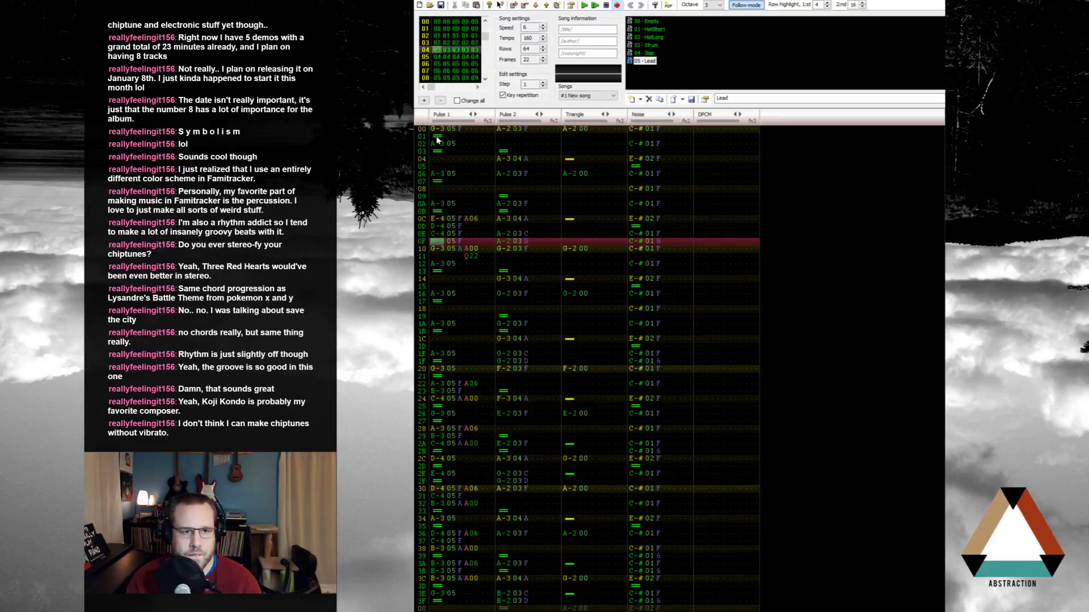
key(Return)
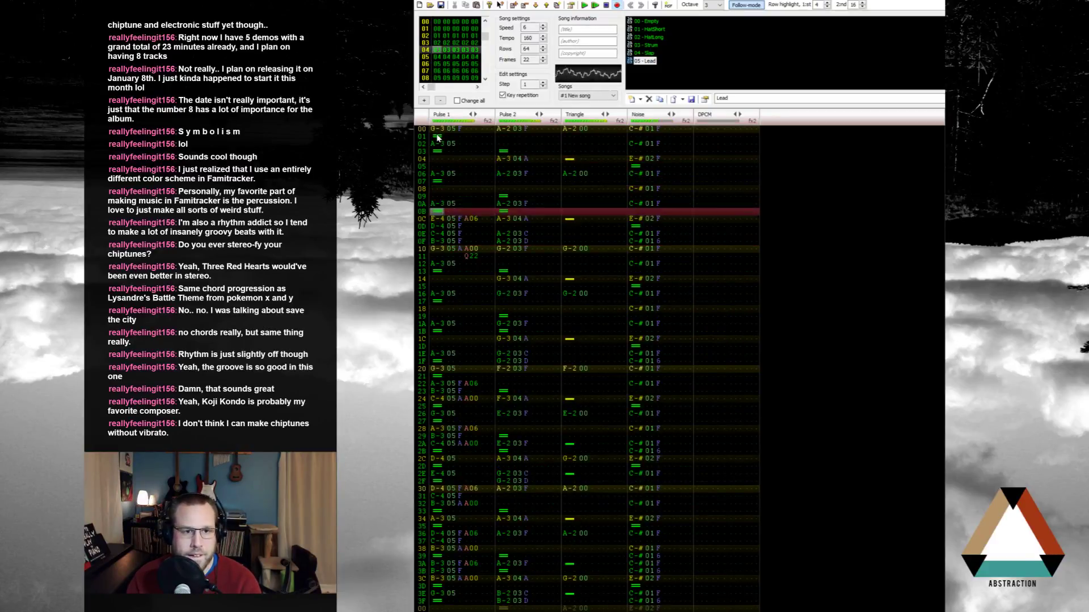
Step: Copy the full Pulse 1 melody of frame 04 over Pulse 1 of frame 12, starting at row 00
double_click(437, 130)
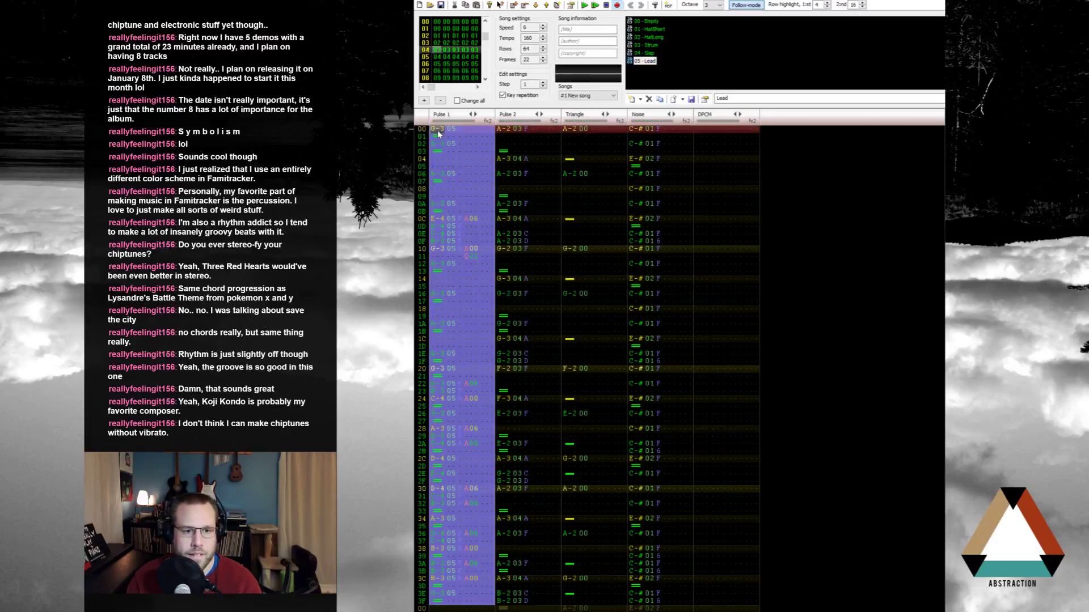
double_click(437, 130)
double_click(437, 130)
scroll(438, 60, down, 11)
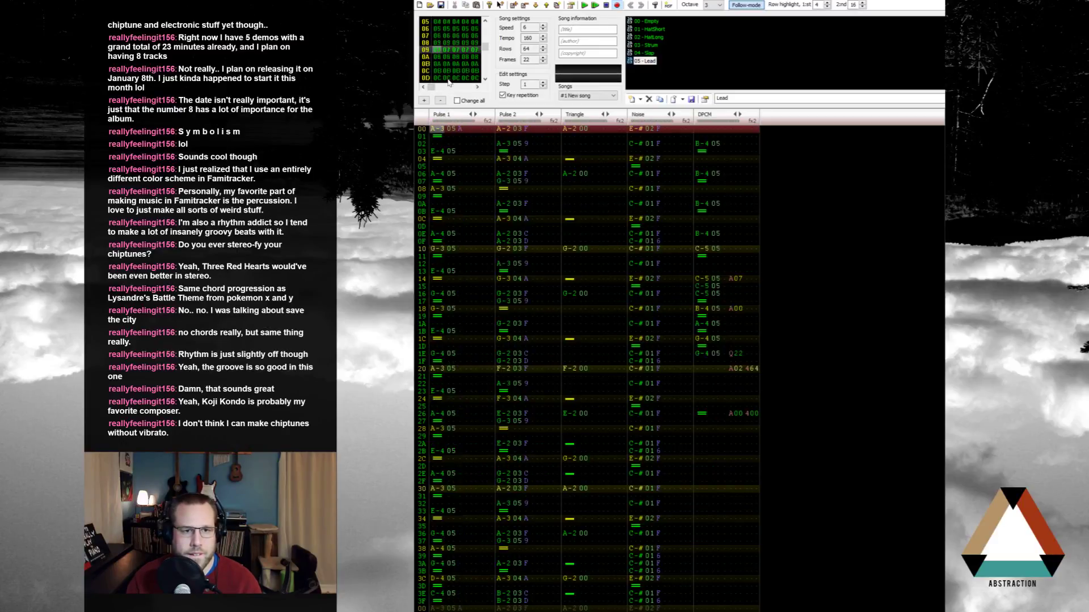
scroll(437, 68, down, 3)
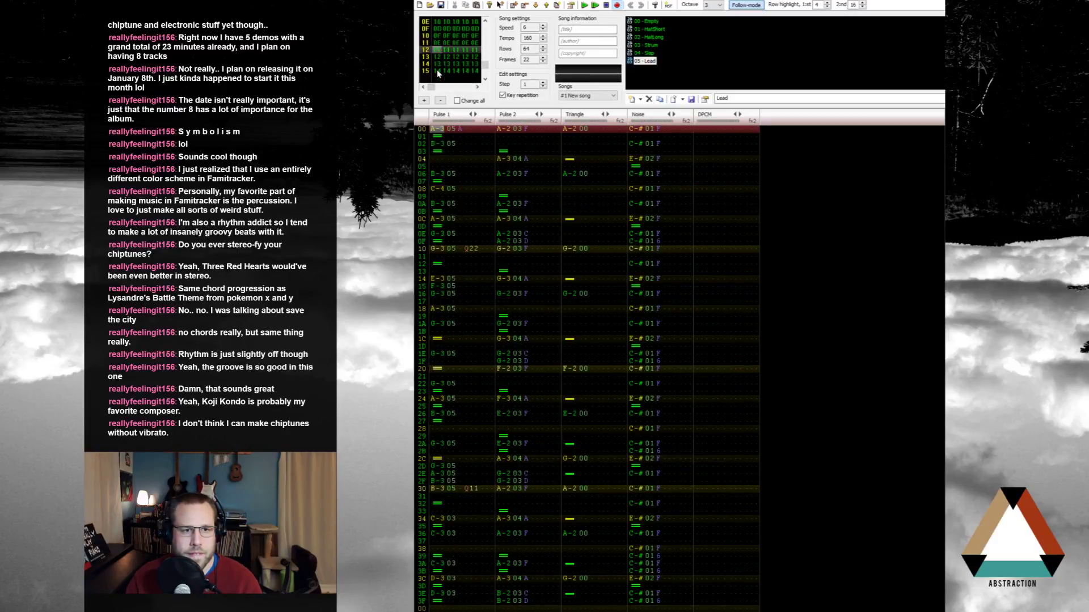
scroll(439, 57, down, 1)
scroll(439, 49, up, 1)
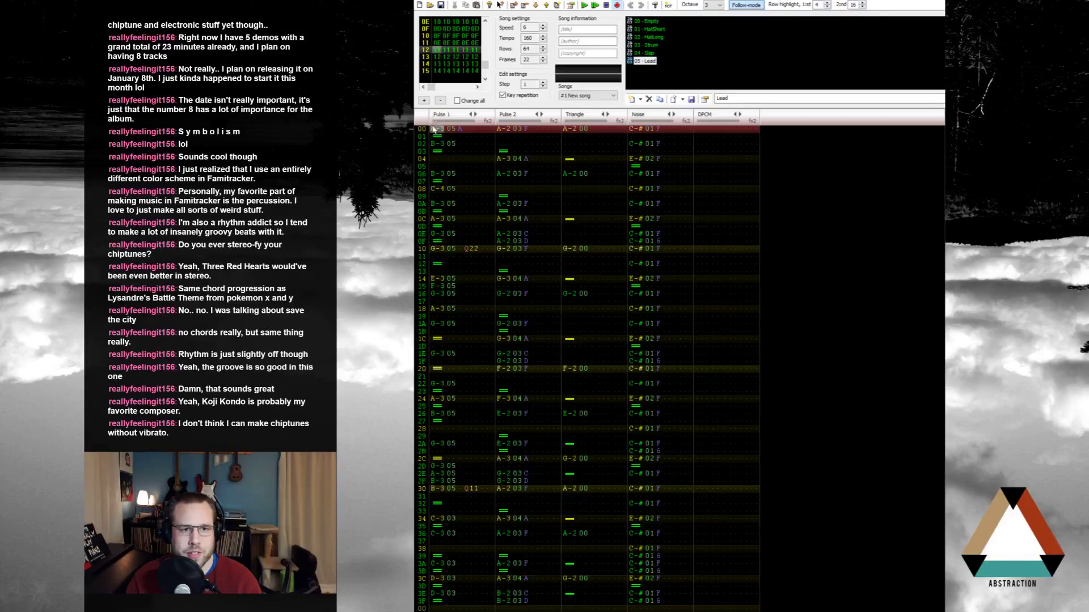
key(ctrl+v)
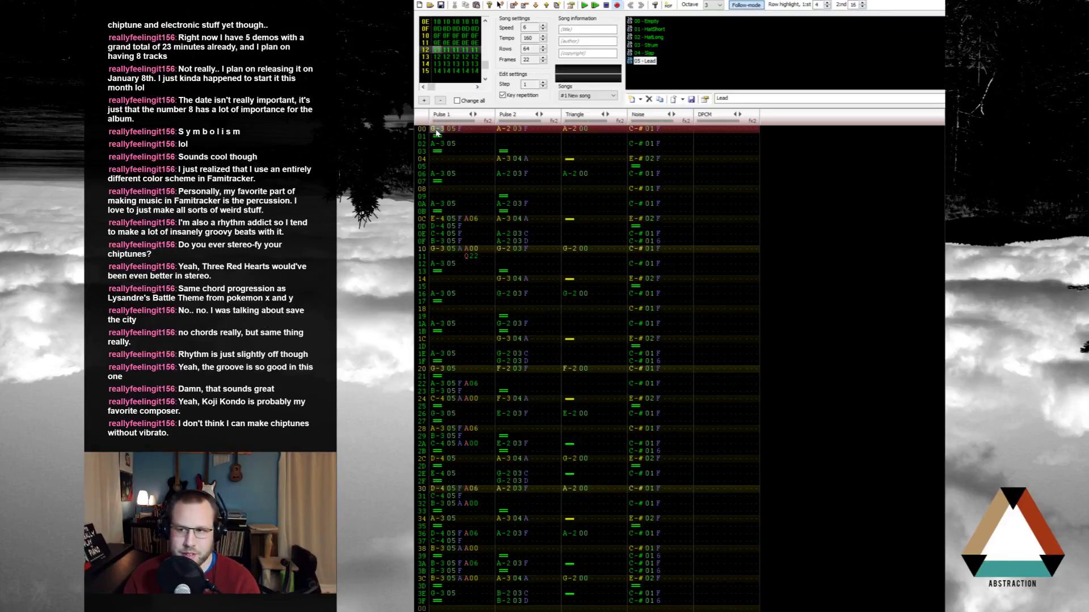
Step: Play back frame 12 and clear its Pulse 1 melody from row 23 through row 3F
key(Return)
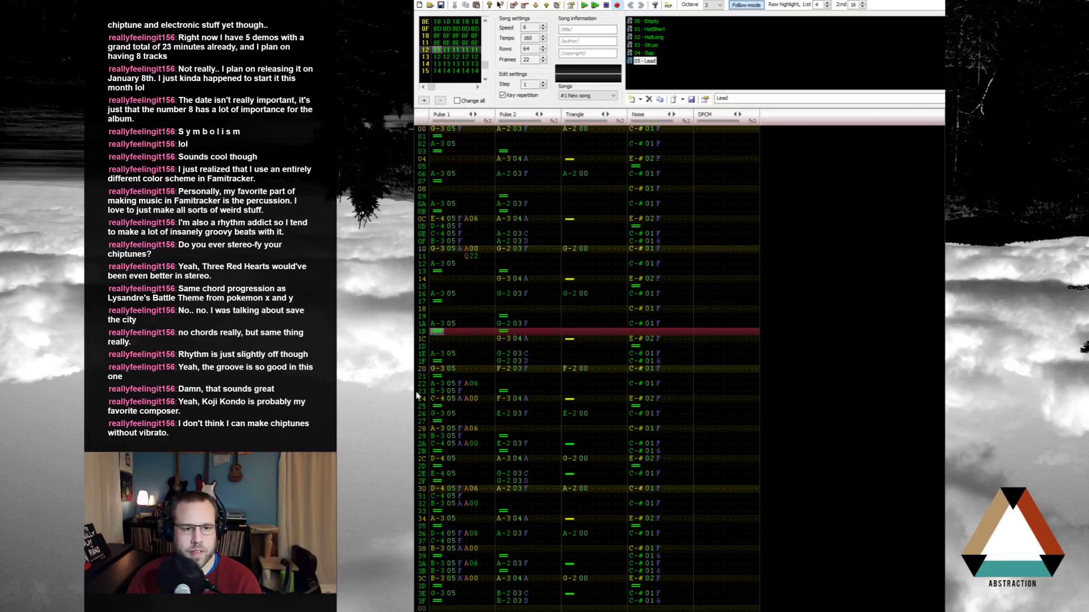
drag(441, 393, 460, 602)
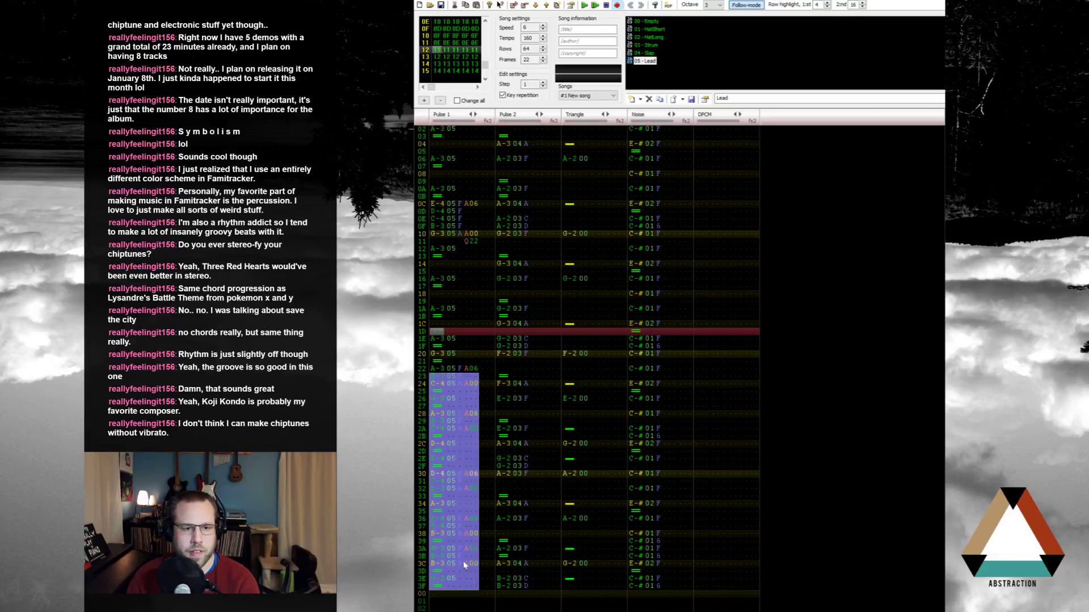
key(Delete)
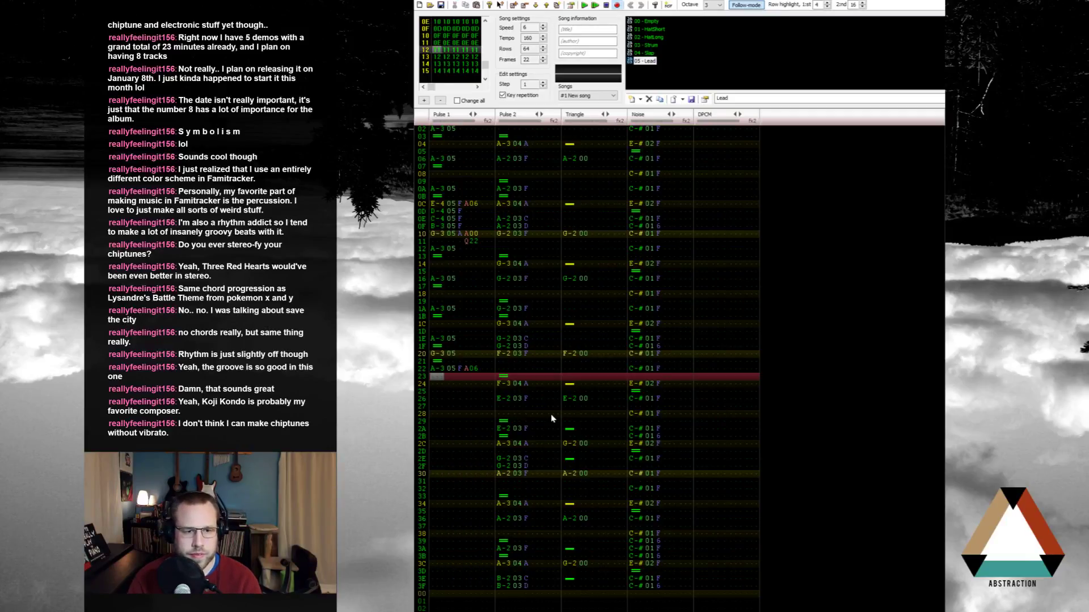
Step: Enter A-3 notes at rows 26 and 2A of Pulse 1, with note cuts at rows 24 and 28
key(Down)
key(backslash)
key(Down)
key(m)
key(Up)
key(Down)
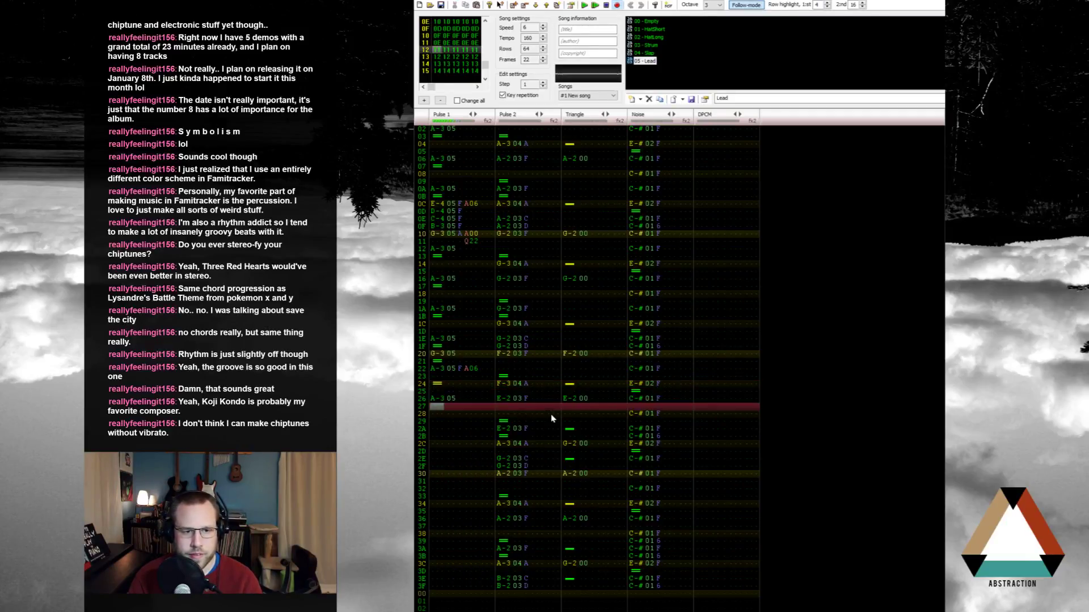
key(Down)
key(backslash)
key(Down)
key(n)
key(Down)
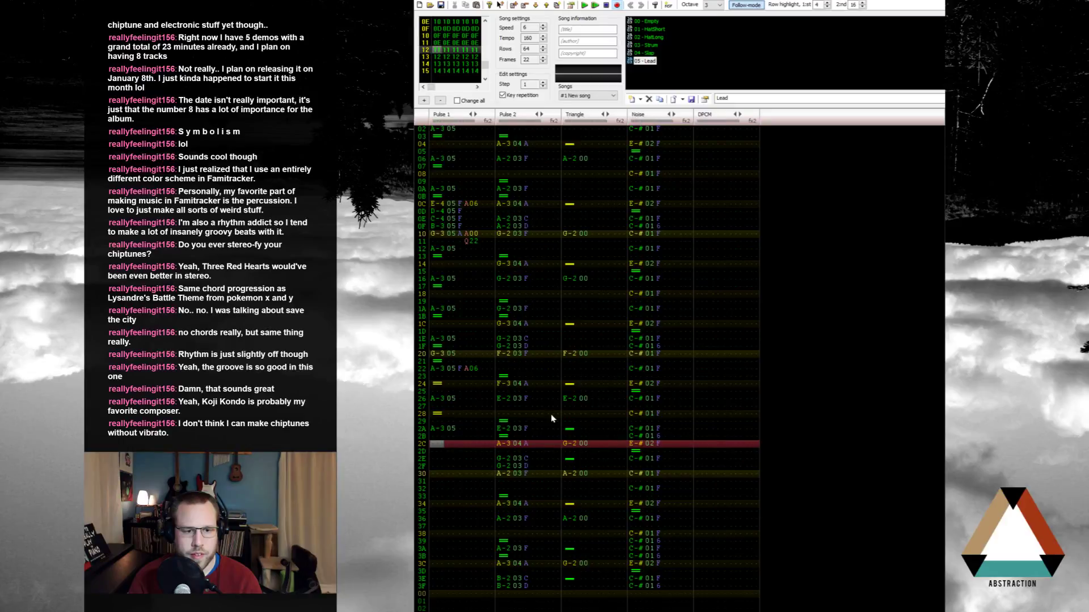
Step: Enter B-3 at row 2E and A-3 at row 32 of Pulse 1, with note cuts at rows 2C, 30 and 34
key(backslash)
key(Down)
key(m)
key(Down)
key(backslash)
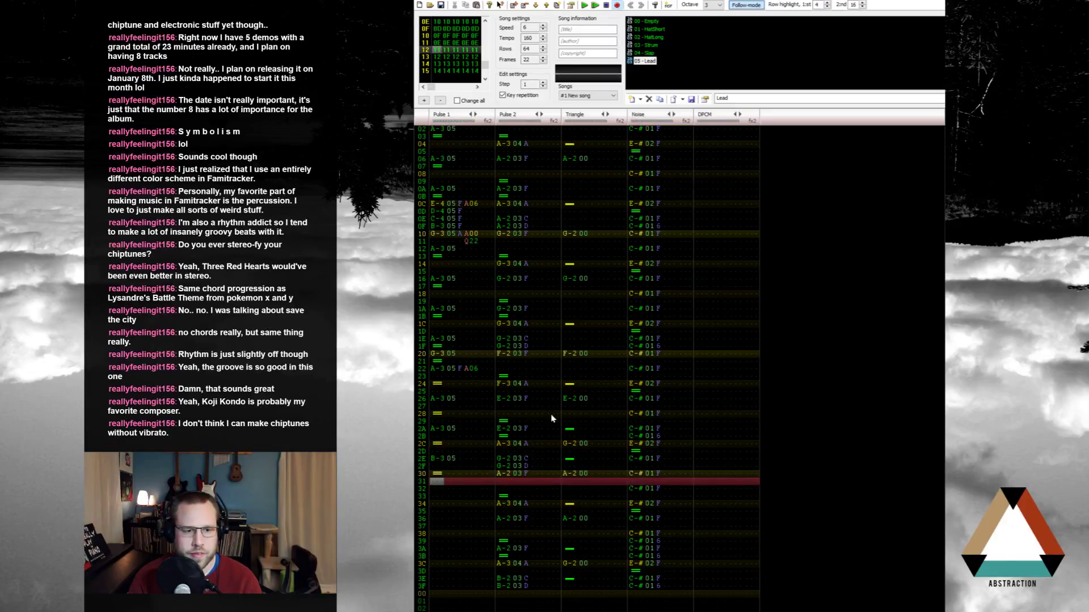
key(Down)
key(n)
key(Down)
key(Down)
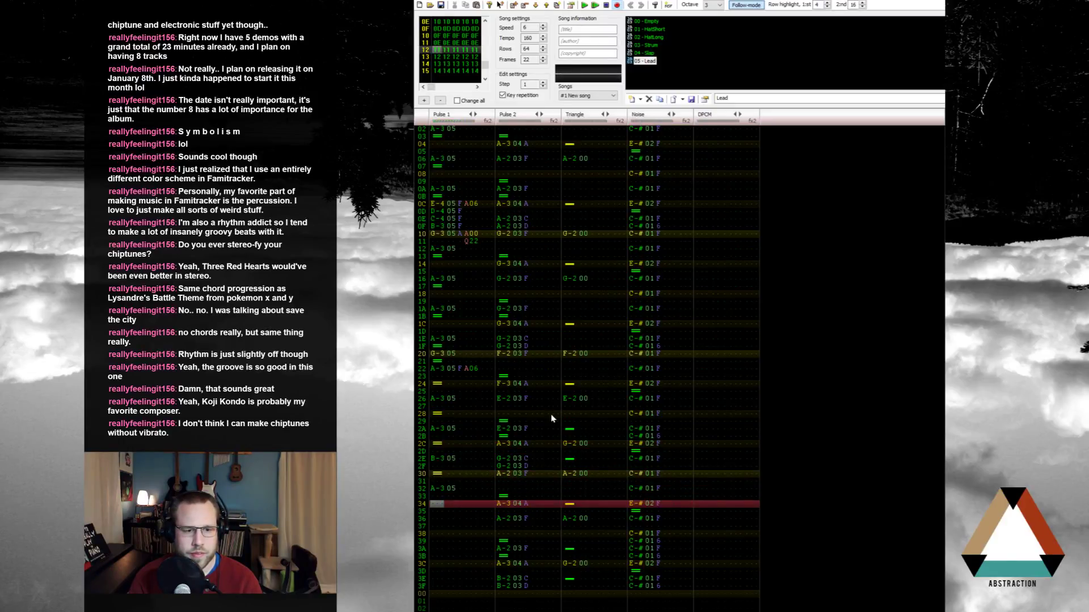
key(Down)
key(Down)
Step: Play back the new Pulse 1 phrase and remove the volume F and the A06 effect from the A-3 note at row 22
key(Return)
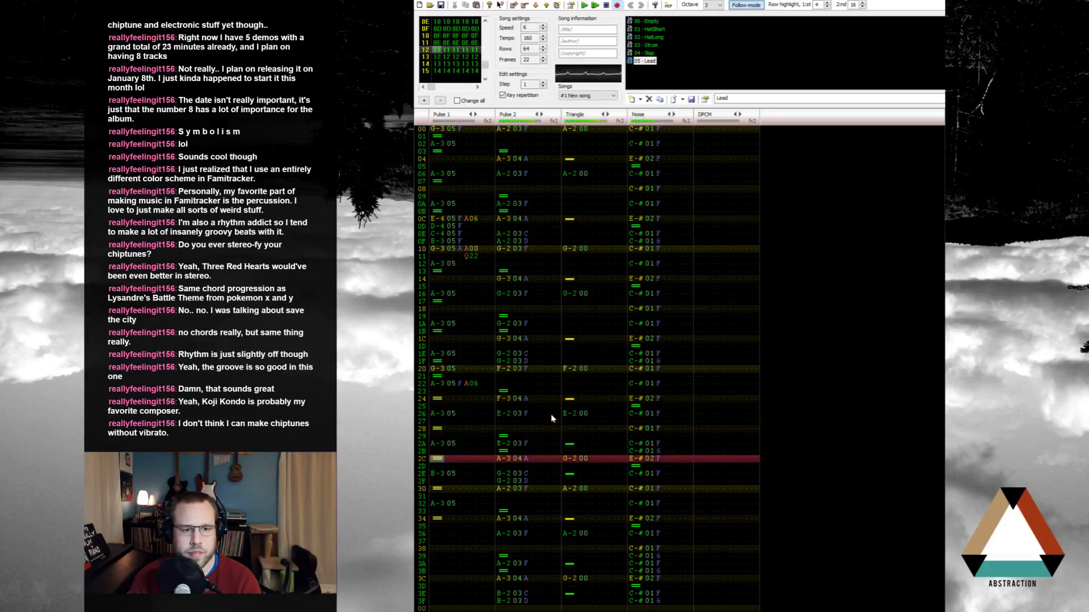
key(Return)
key(Up)
key(Up)
key(Up)
key(Up)
key(Up)
key(Up)
key(Up)
key(Up)
key(Up)
key(Right)
key(Up)
key(Up)
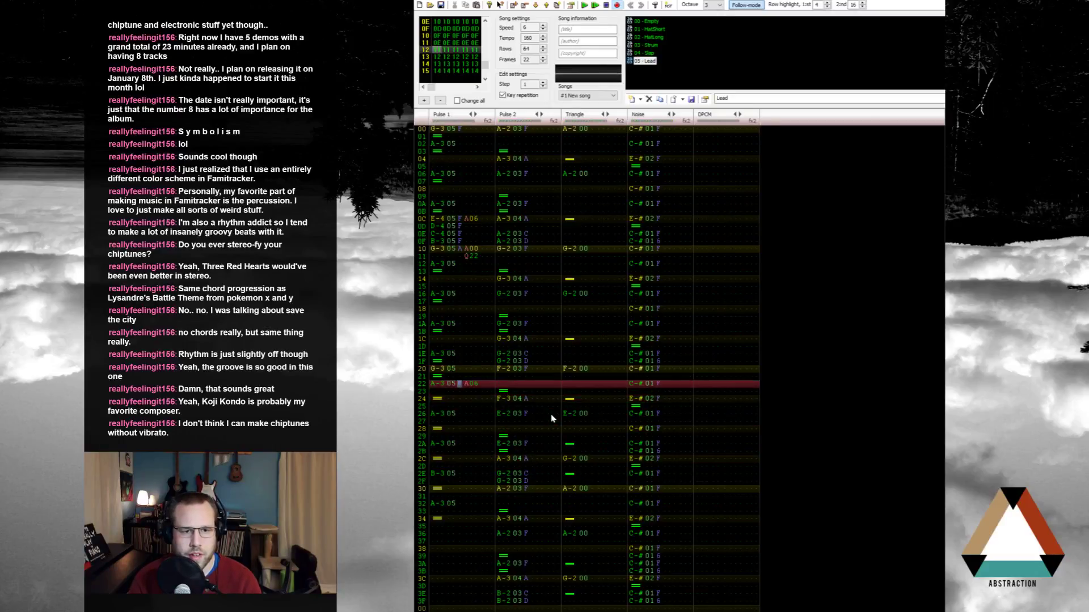
key(Right)
key(Right)
Step: Play back frame 12 again and enter A-3 at row 30 of Pulse 1, with a note cut at row 31
key(Return)
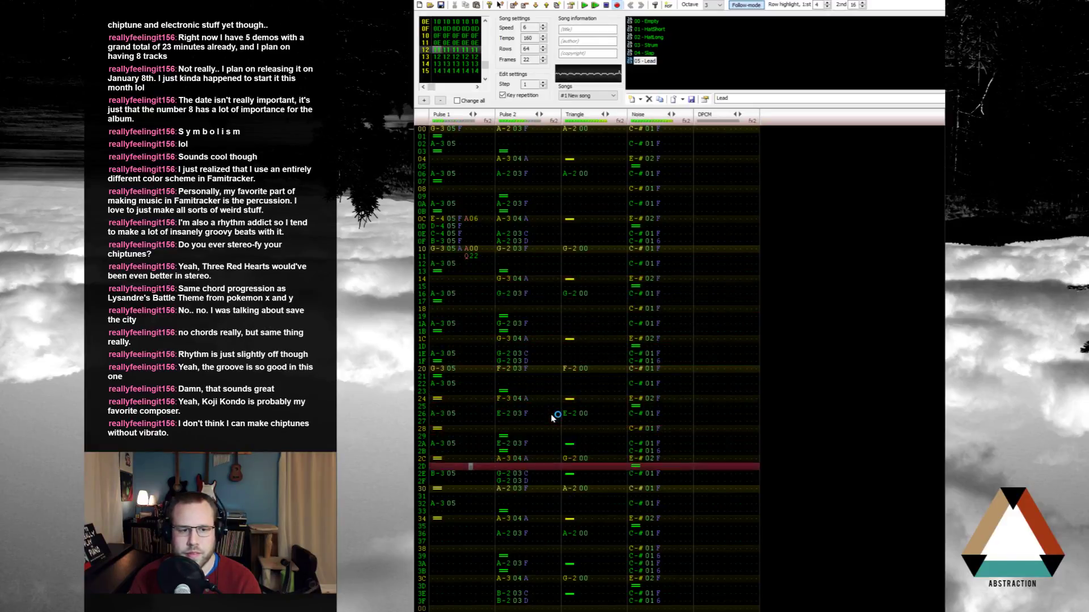
key(Return)
key(Up)
key(Up)
key(Up)
key(Up)
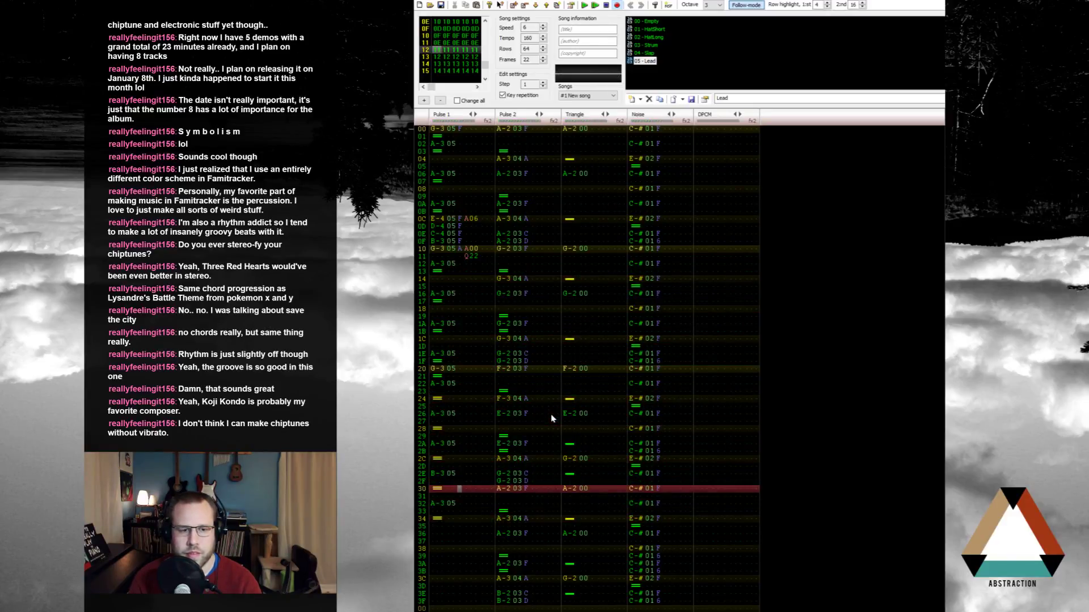
key(n)
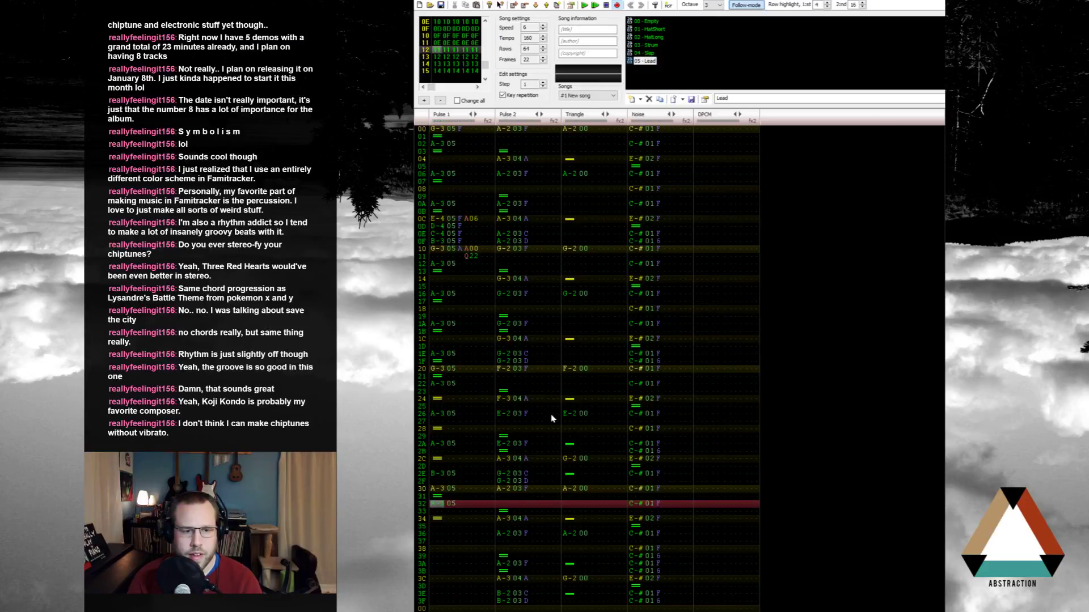
Step: Shorten the Pulse 1 notes by placing their note cuts at rows 23, 27, 2B and 2F and clearing the cuts at rows 24, 28 and 2C
key(Up)
key(Up)
key(Up)
key(Delete)
key(ctrl+z)
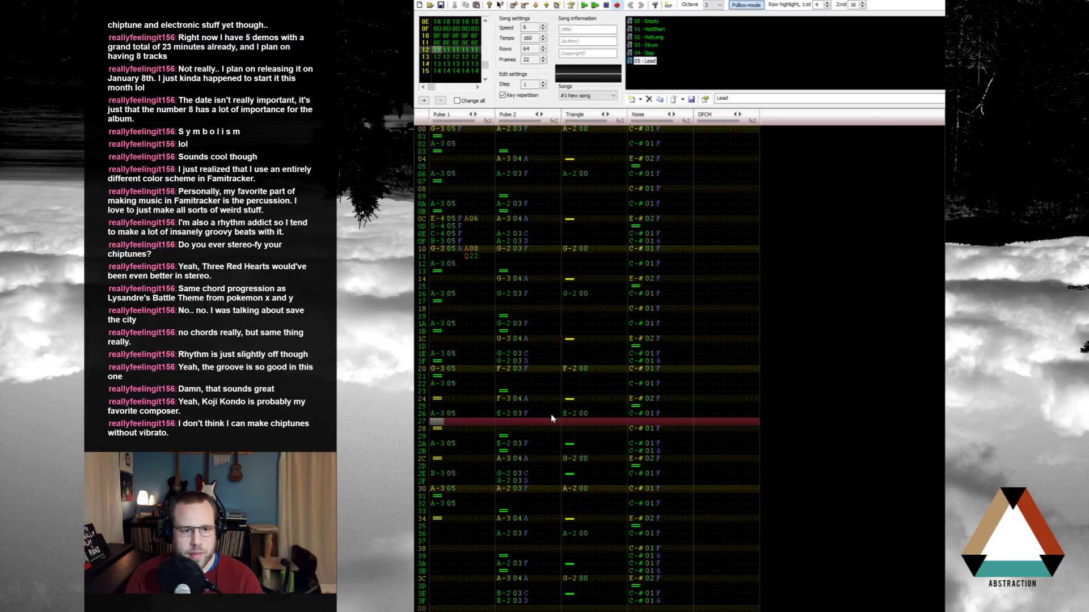
key(Up)
key(Up)
key(Up)
key(Up)
key(Down)
key(Down)
key(Down)
key(Down)
key(Down)
key(Down)
key(Down)
key(Down)
key(Down)
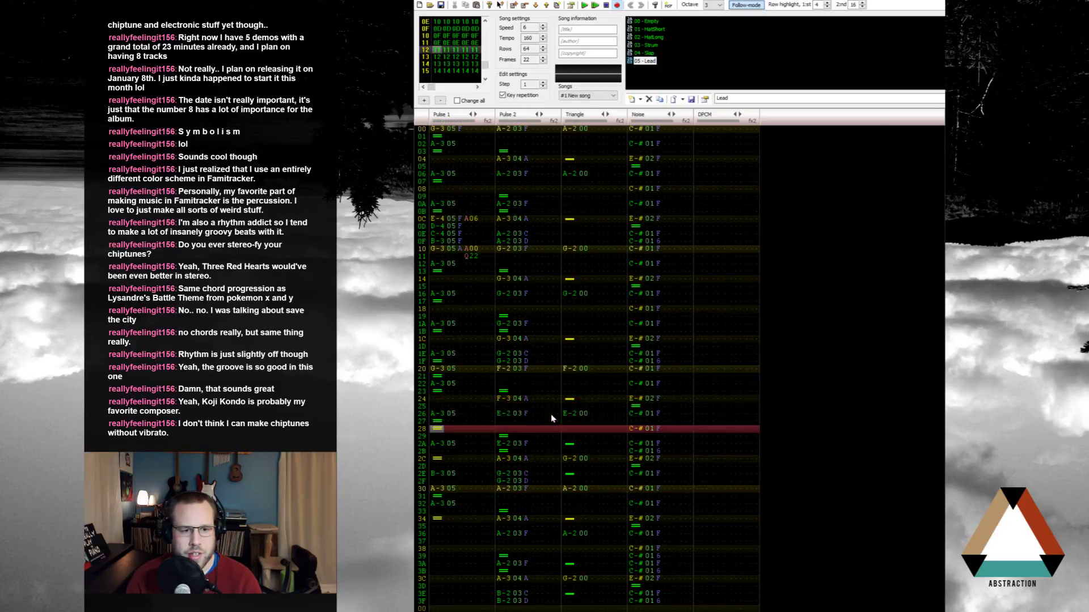
key(Down)
key(Down)
key(Down)
key(Down)
key(Down)
key(Down)
key(Down)
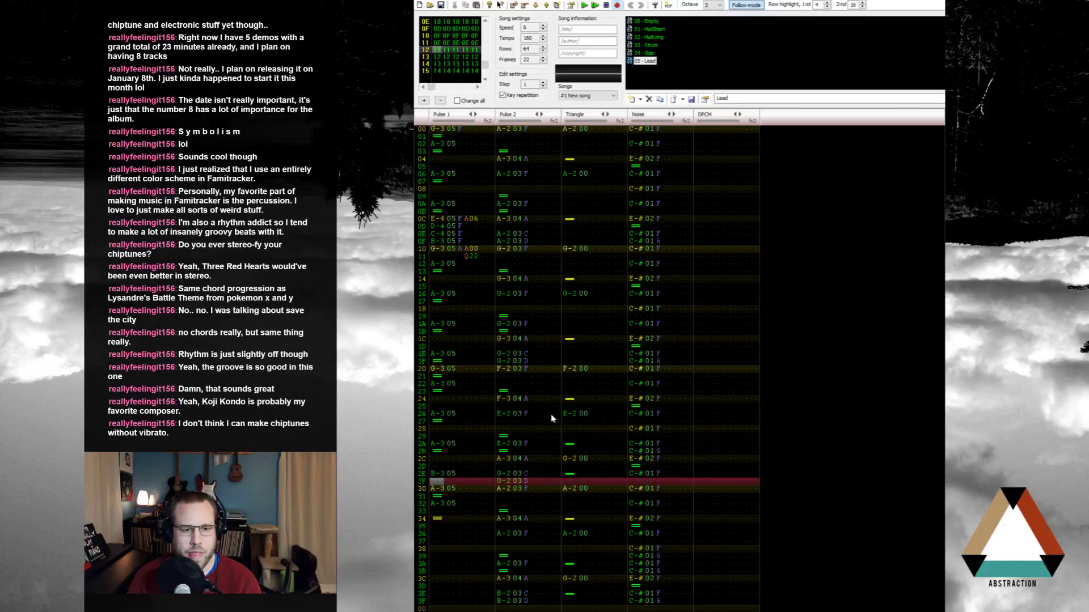
Step: Enter E-4 at row 32, F-4 at row 34 and E-4 at row 36 of Pulse 1, with note cuts at rows 33 and 35
key(Up)
key(Up)
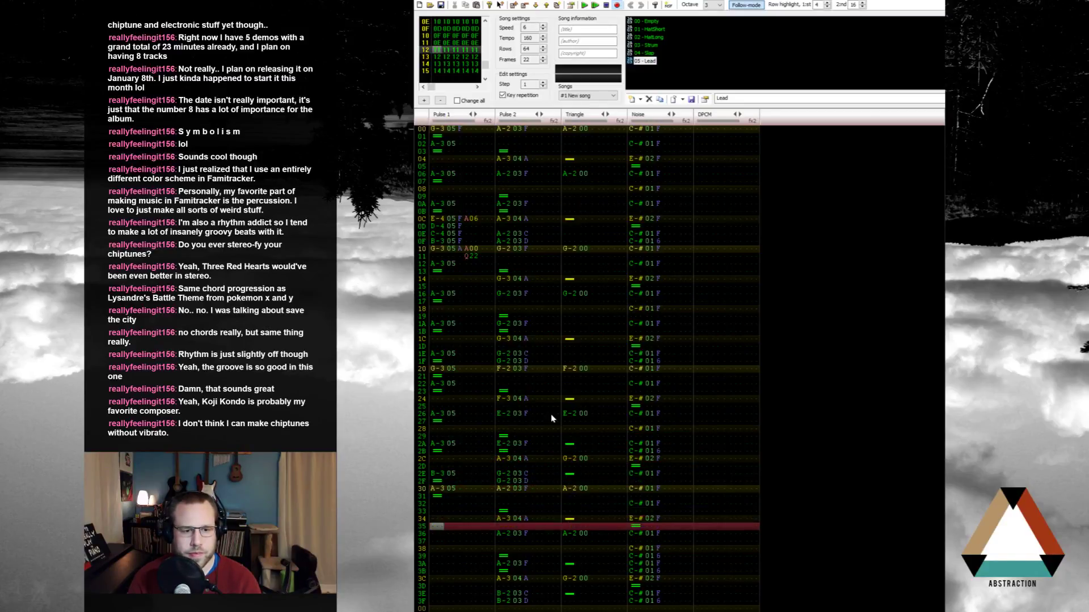
key(e)
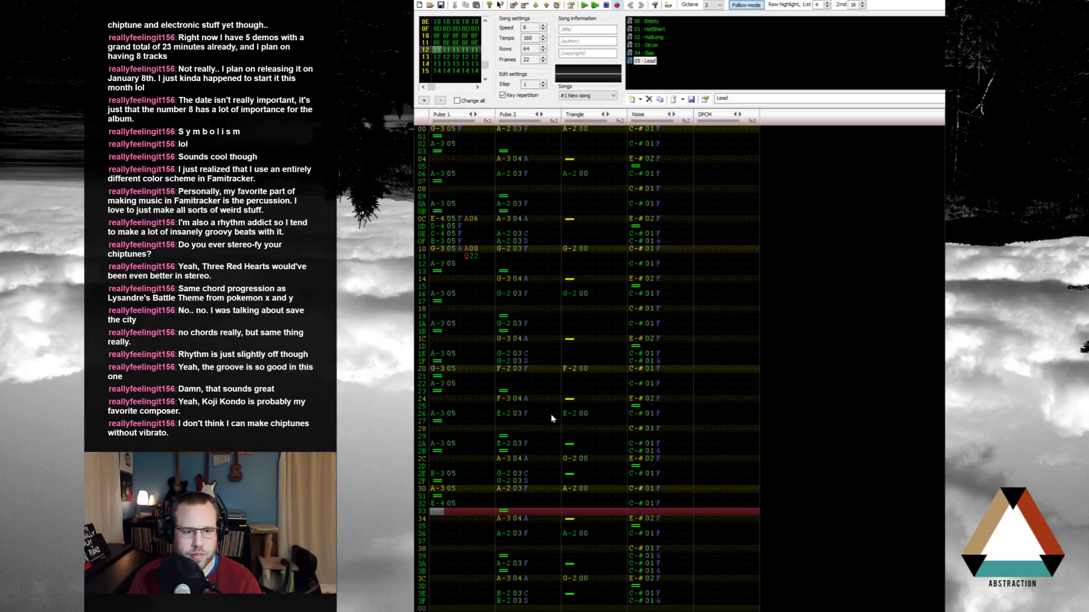
key(Down)
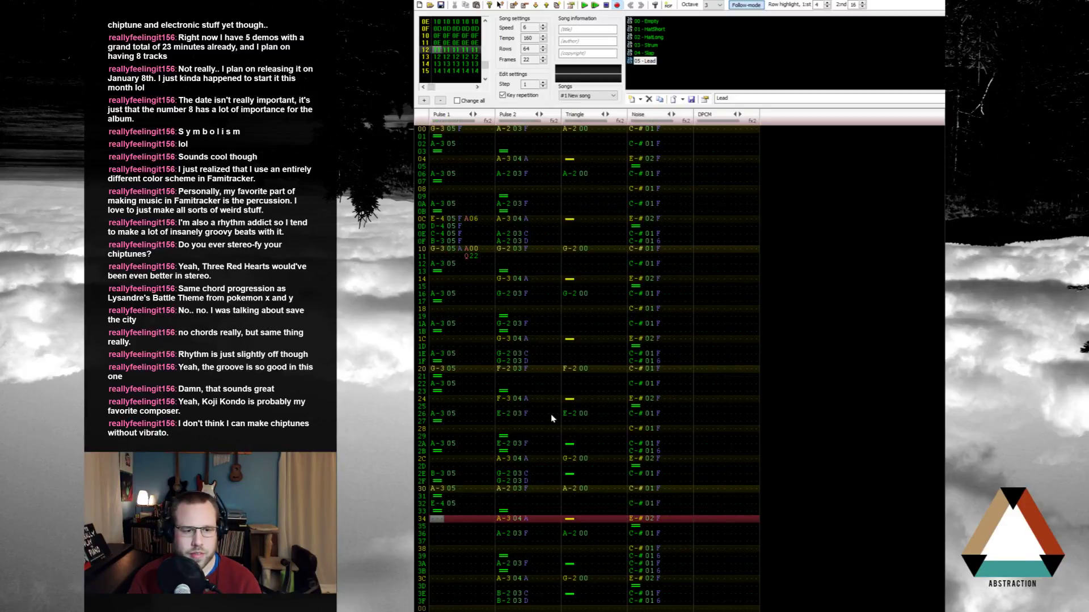
key(t)
key(Up)
key(r)
key(Down)
key(e)
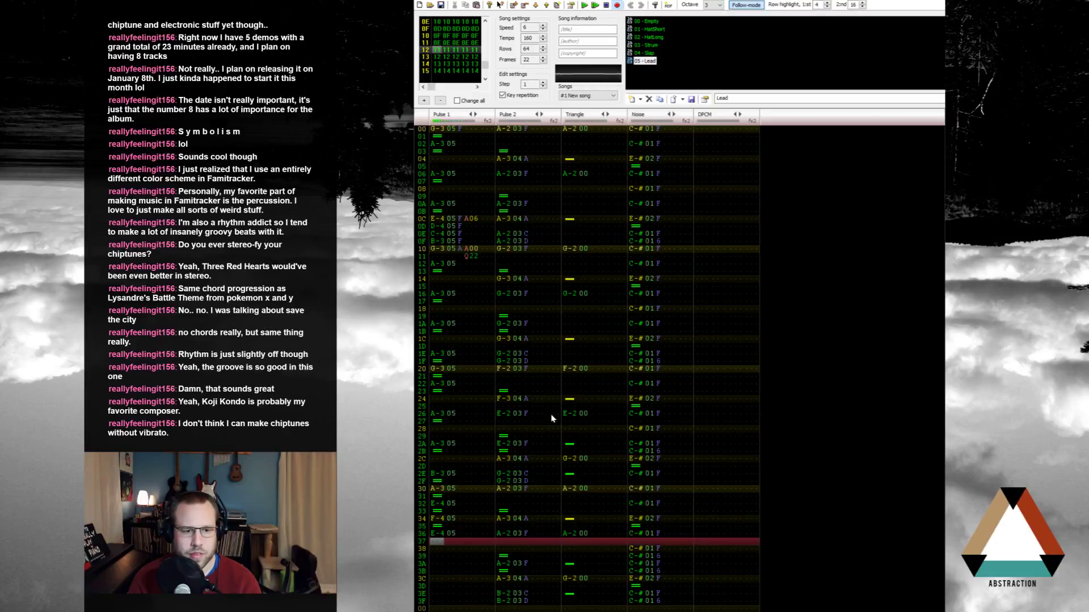
Step: Try C-3 and E-3 at row 38 of Pulse 1, clear that row and leave a note cut at row 37
key(Down)
key(z)
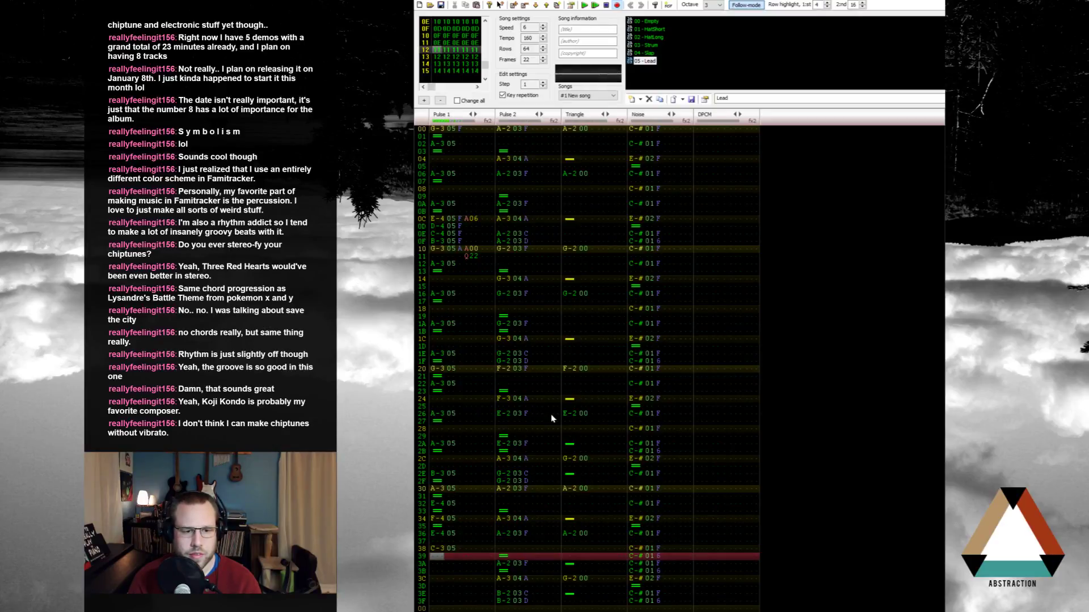
key(Up)
key(c)
key(Up)
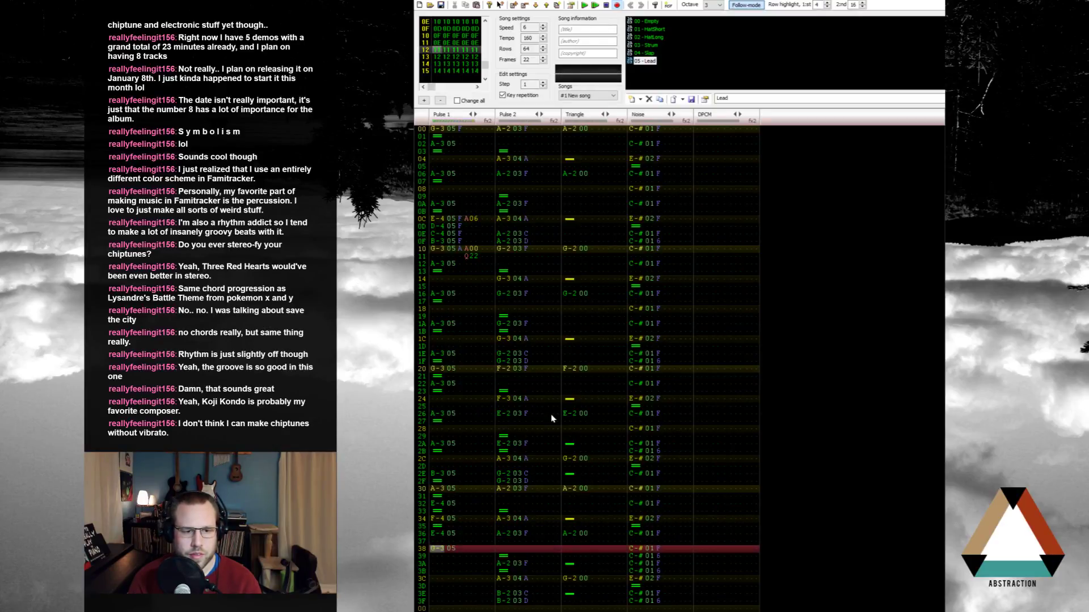
key(c)
key(Up)
key(c)
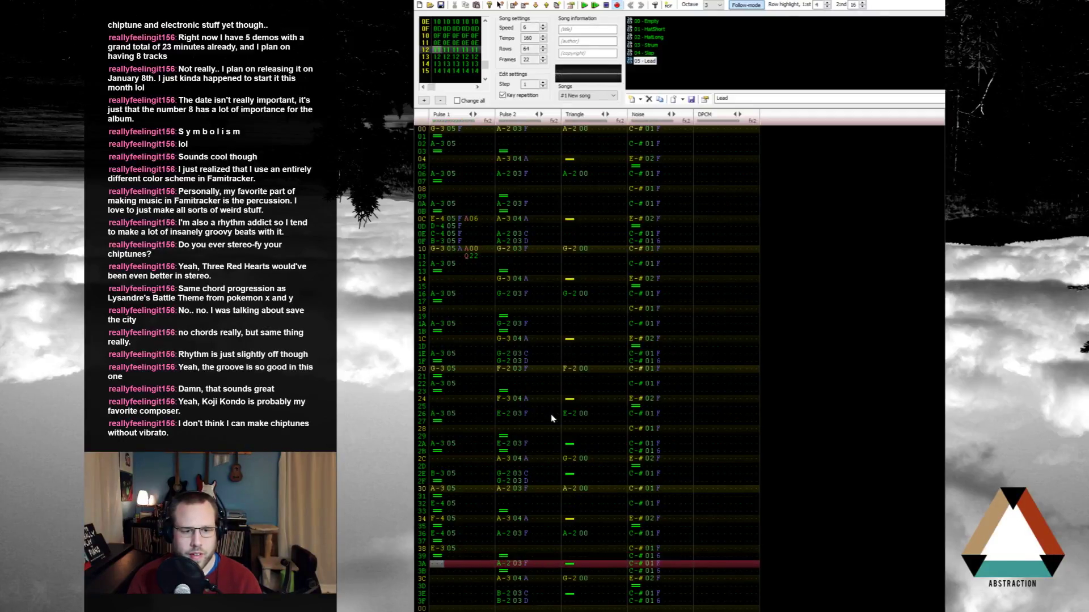
key(Down)
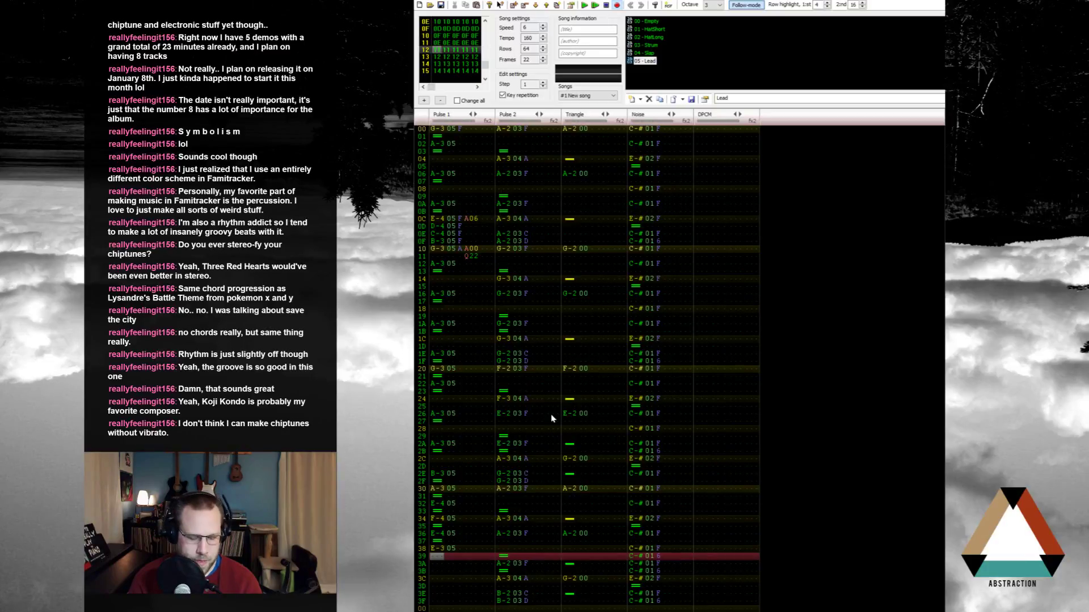
key(e)
key(Delete)
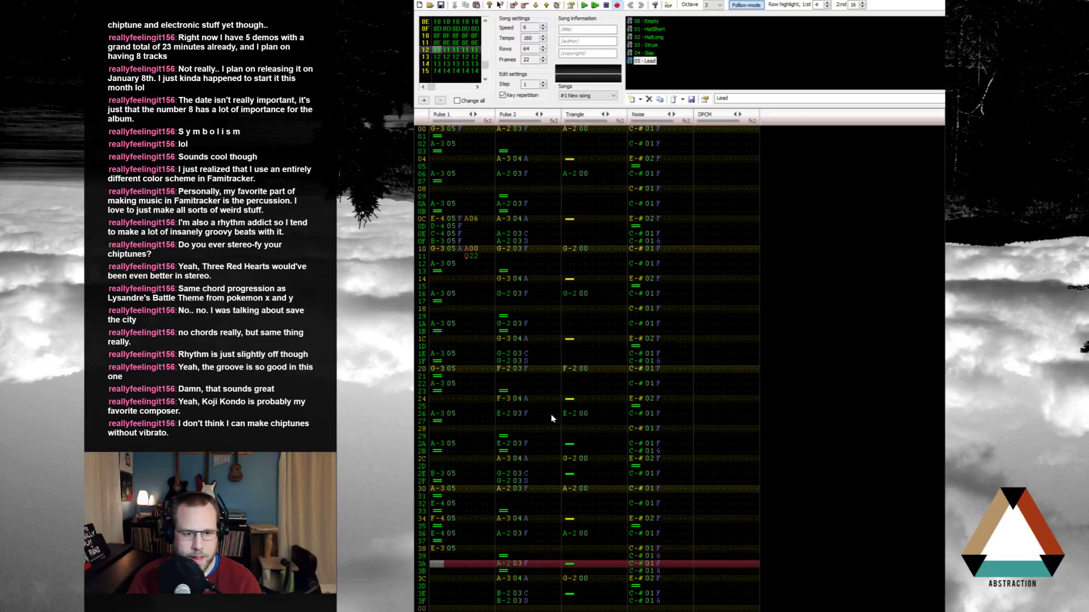
key(Up)
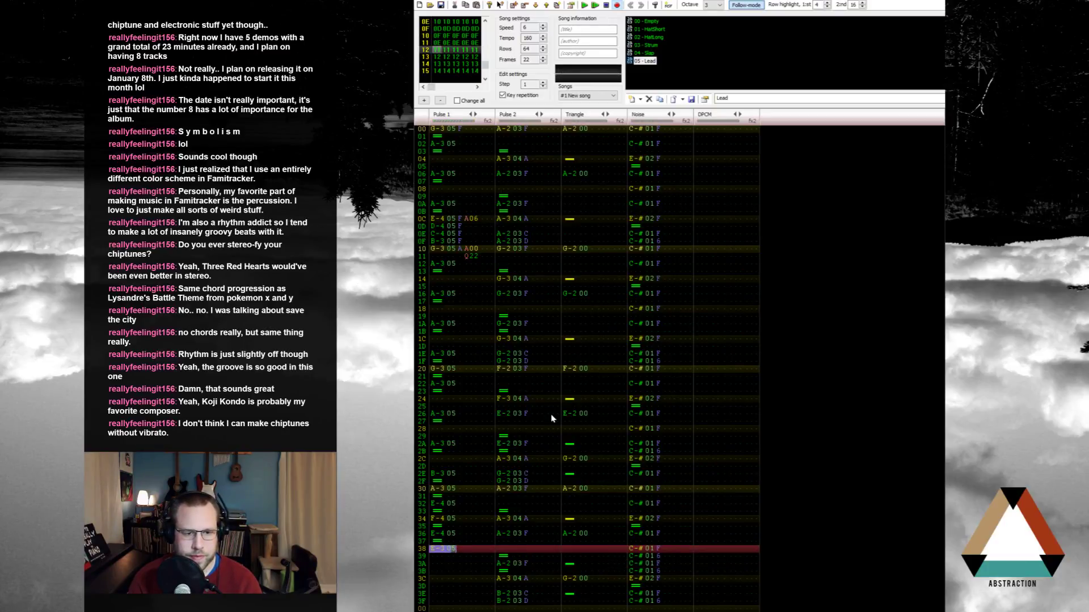
key(Delete)
key(Down)
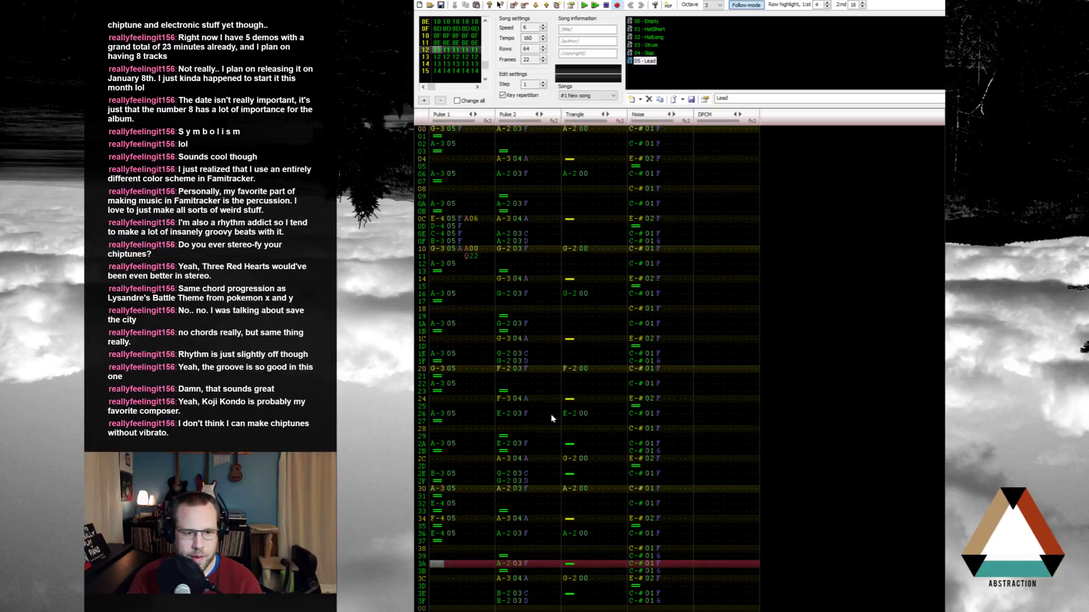
Step: Enter F-3, G-3 and F-3 at rows 3A, 3C and 3E of Pulse 1, each followed by a note cut
key(v)
key(Down)
key(b)
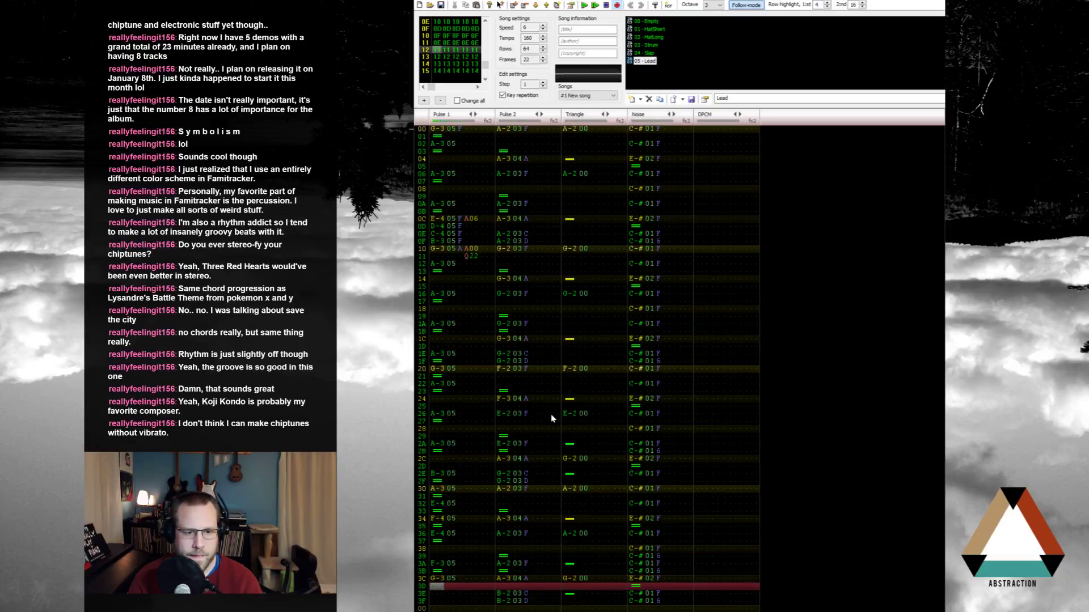
key(backslash)
key(v)
key(backslash)
Step: Change the closing Pulse 1 notes to E-3 at row 3A, F-3 at row 3C and E-3 at row 3E
key(Up)
key(Up)
key(Up)
key(Up)
key(Up)
key(Up)
key(c)
key(Down)
key(v)
key(Down)
key(c)
key(Down)
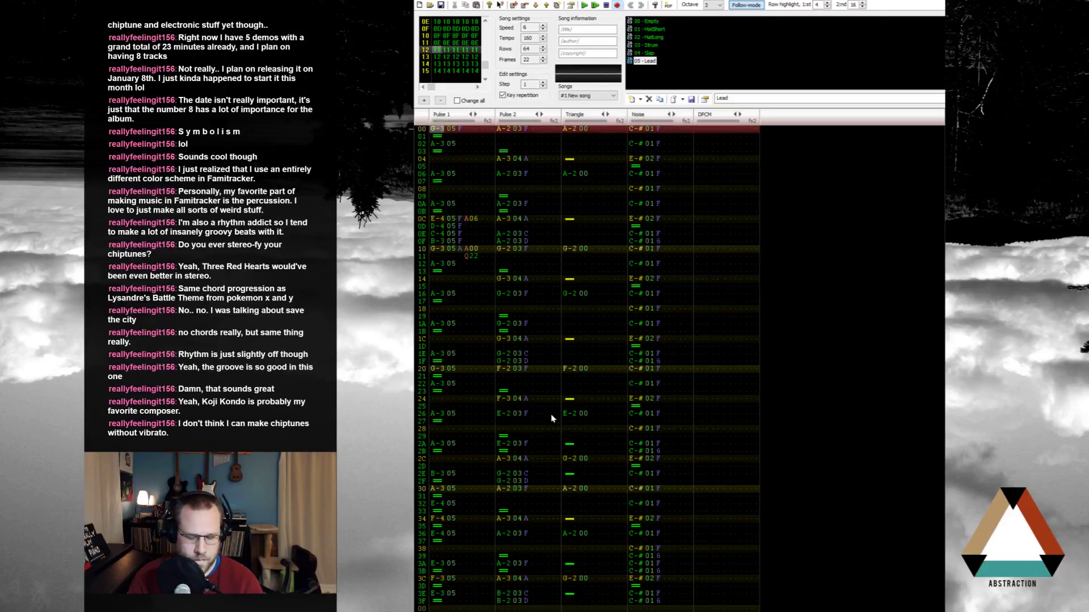
Step: Play back frame 12 to check the rewritten Pulse 1 ending against the backing
key(Return)
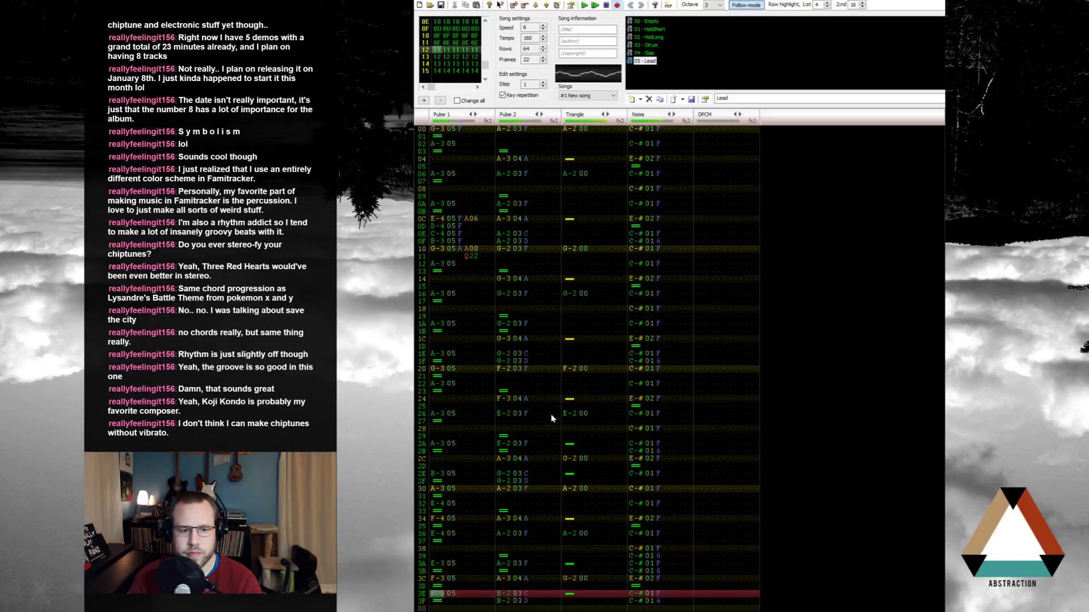
key(Return)
key(Up)
key(Up)
key(Up)
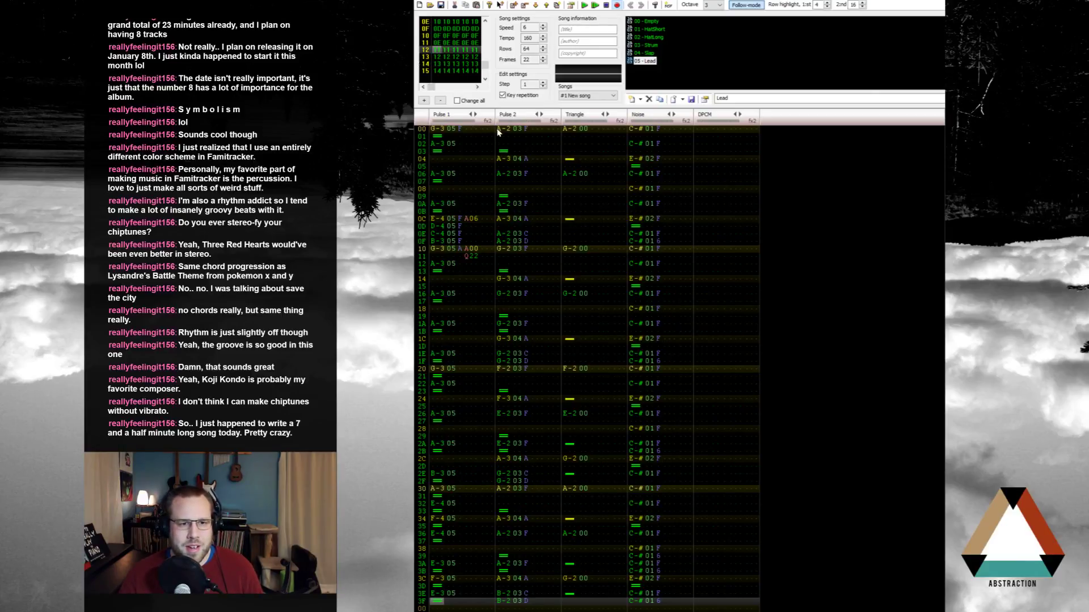
Step: Copy the Pulse 2, Triangle and Noise patterns of frame 12 into frames 13 and 14, starting at row 00
drag(498, 132, 686, 609)
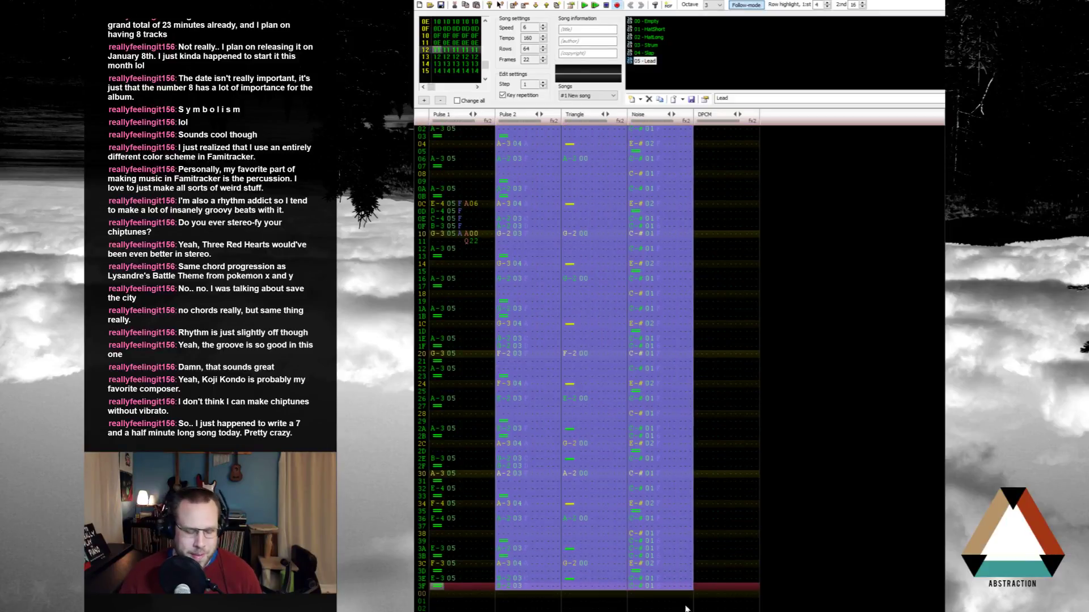
scroll(680, 528, down, 3)
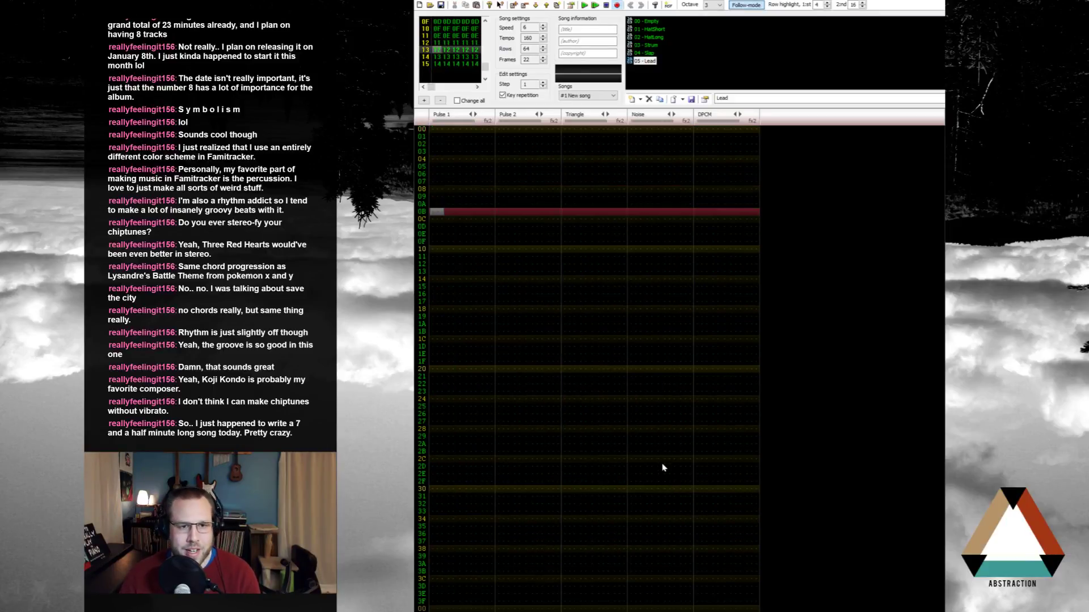
click(502, 130)
key(ctrl+v)
scroll(531, 279, down, 15)
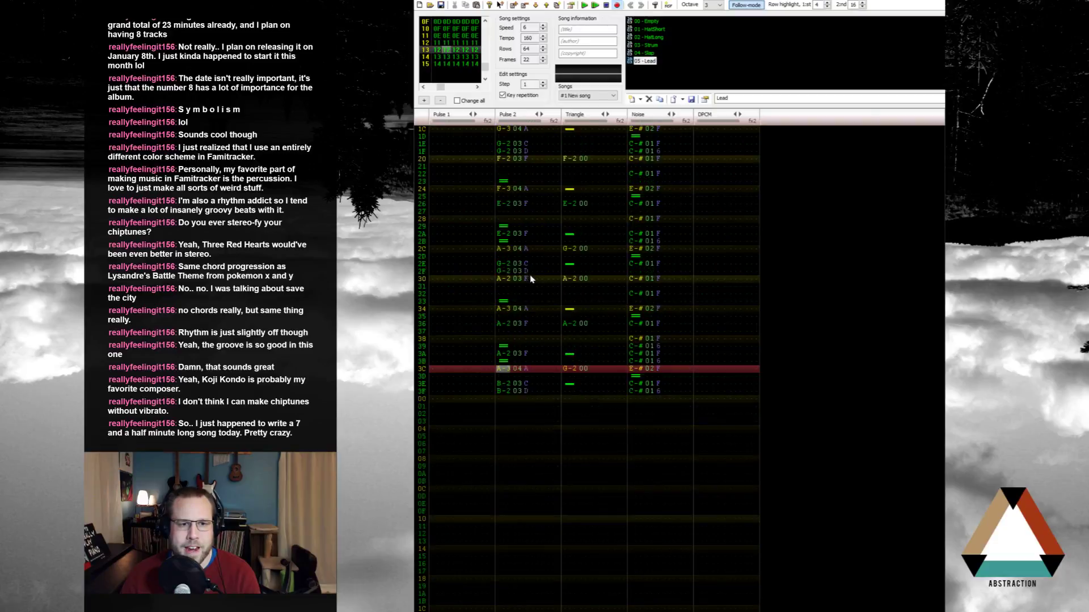
scroll(530, 279, down, 4)
click(501, 130)
key(ctrl+v)
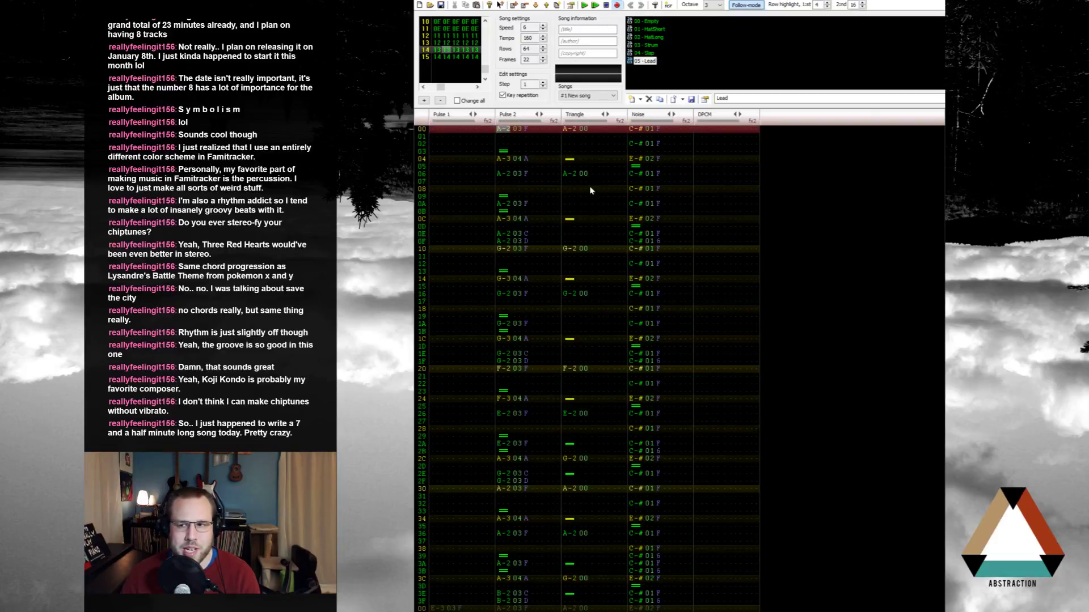
scroll(587, 204, up, 16)
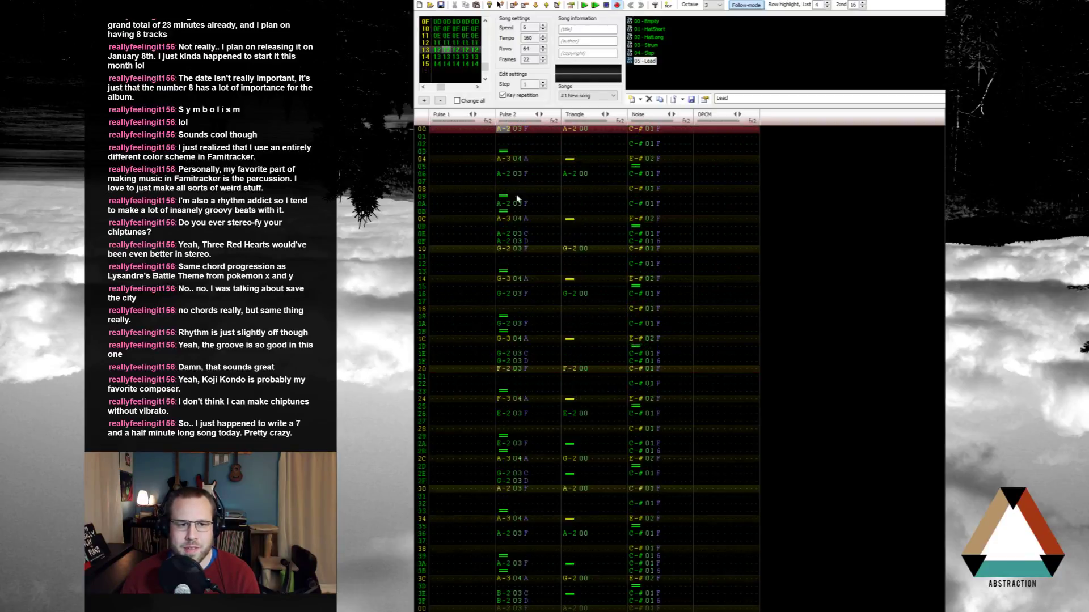
click(438, 130)
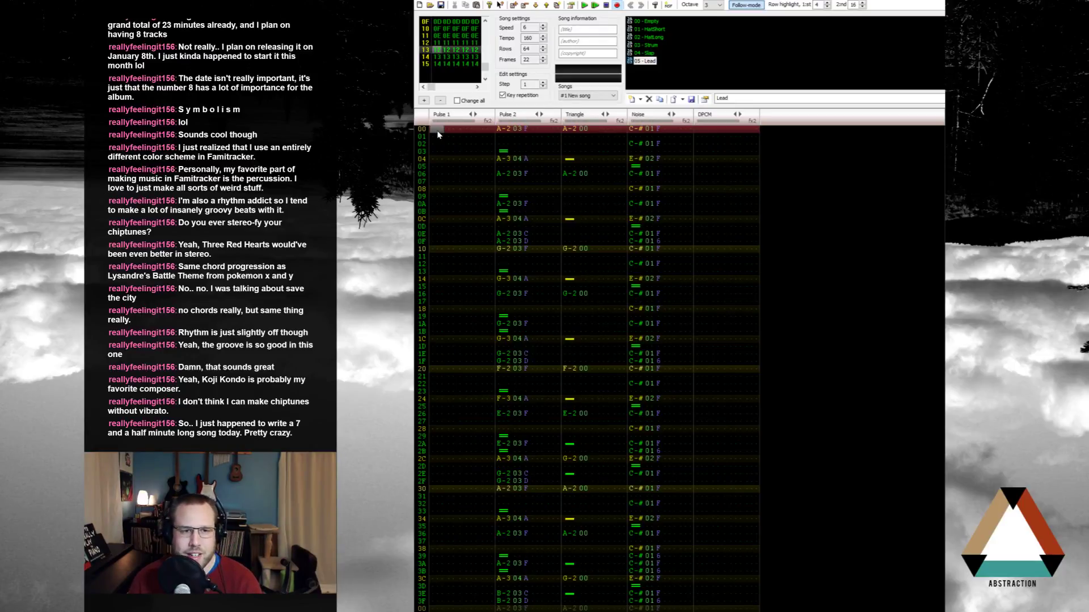
key(t)
key(Delete)
Step: Play the song back from its opening frames through frame 12 to hear the new section in context
key(Up)
key(Down)
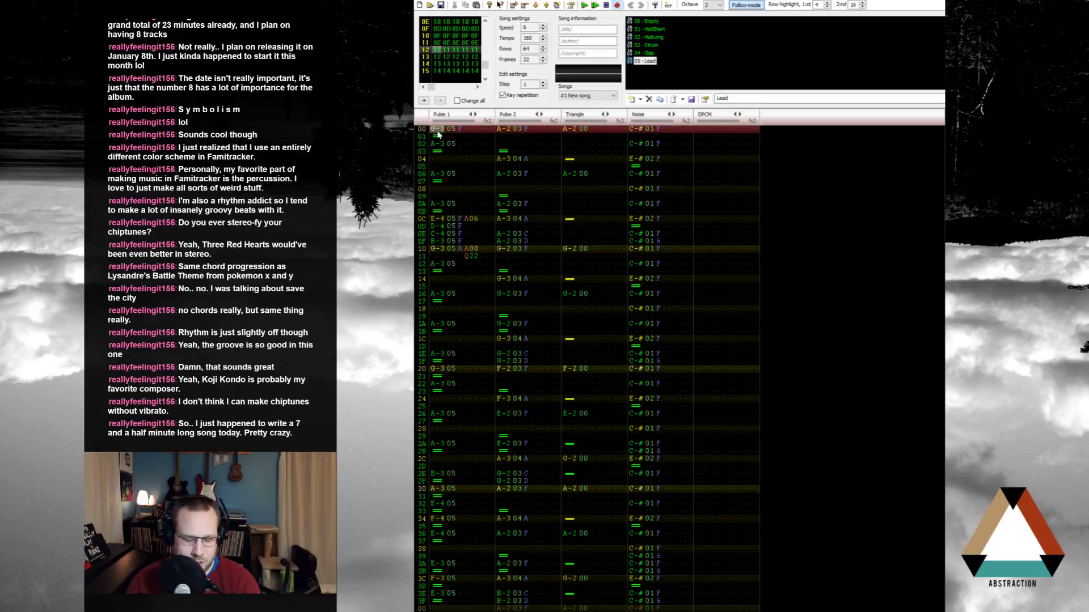
key(Up)
key(Down)
key(ctrl+Left)
key(ctrl+Left)
key(ctrl+Left)
key(ctrl+Left)
key(ctrl+Left)
key(ctrl+Left)
key(ctrl+Left)
key(ctrl+Left)
key(ctrl+Left)
key(ctrl+Left)
key(ctrl+Left)
key(ctrl+Left)
key(ctrl+Left)
key(ctrl+Left)
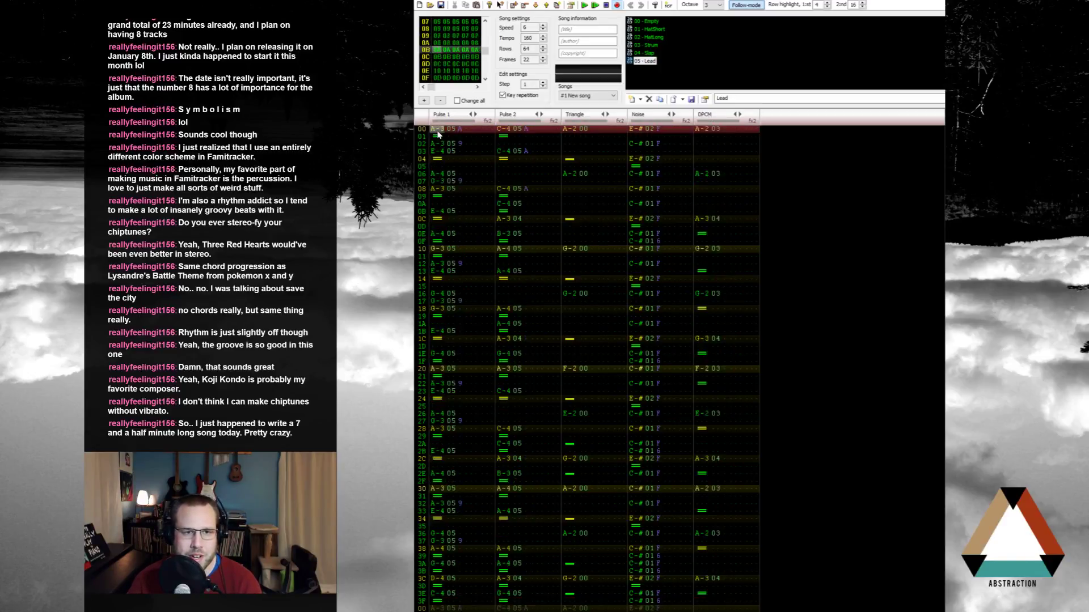
key(Up)
key(Down)
key(ctrl+Left)
key(ctrl+Left)
key(ctrl+Left)
key(ctrl+Left)
key(ctrl+Left)
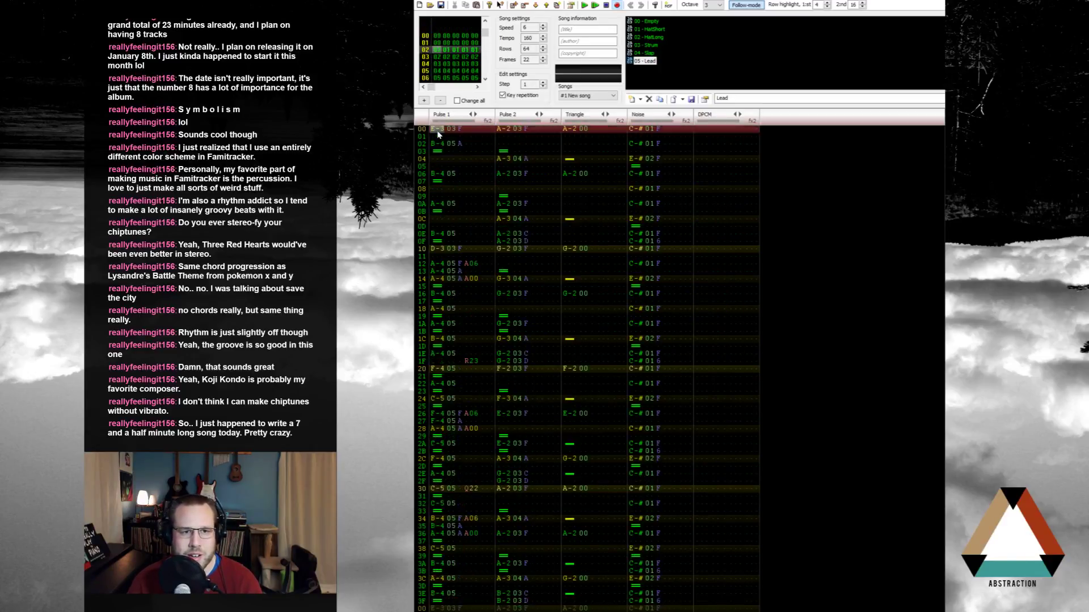
key(Up)
key(Down)
key(Return)
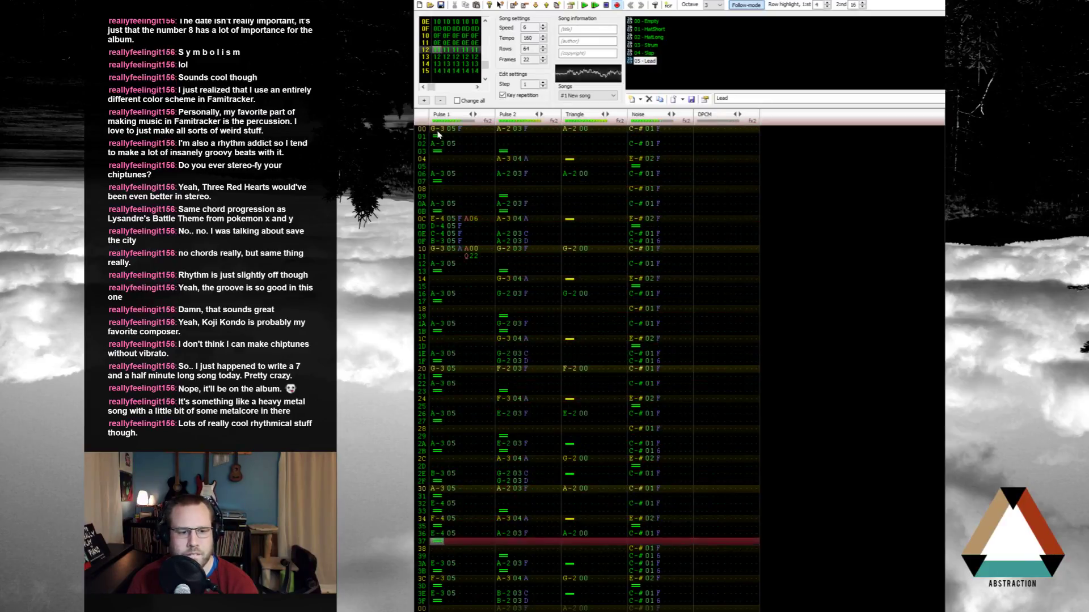
click(609, 6)
Step: Enter C-3 at row 00 and E-3 at row 02 of Pulse 1 in frame 13, each followed by a note cut
click(435, 129)
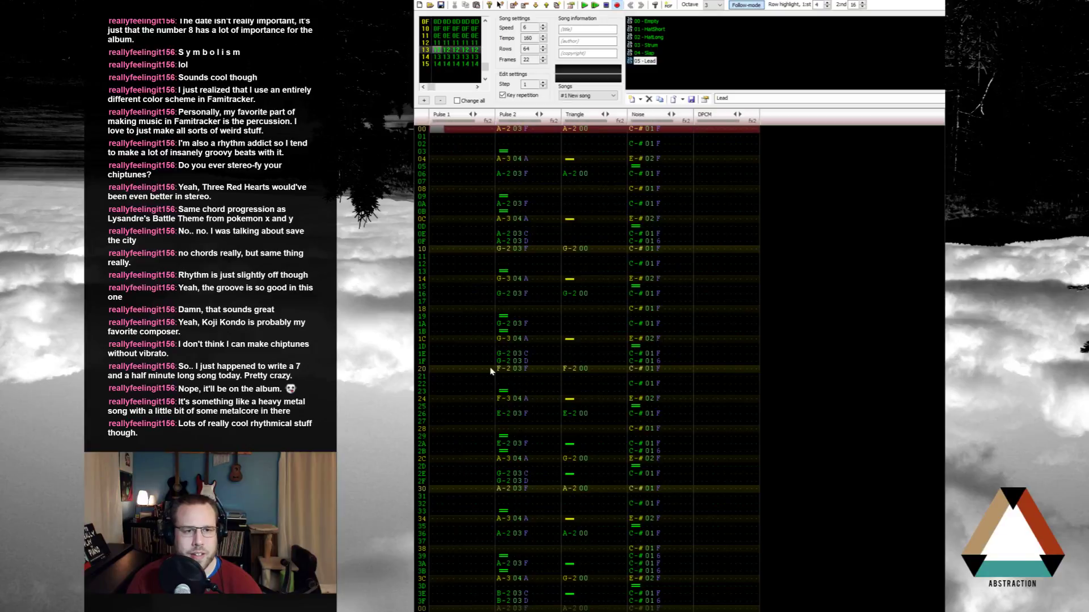
scroll(491, 373, down, 11)
scroll(507, 401, up, 11)
scroll(495, 422, down, 7)
scroll(496, 433, up, 7)
scroll(490, 428, down, 11)
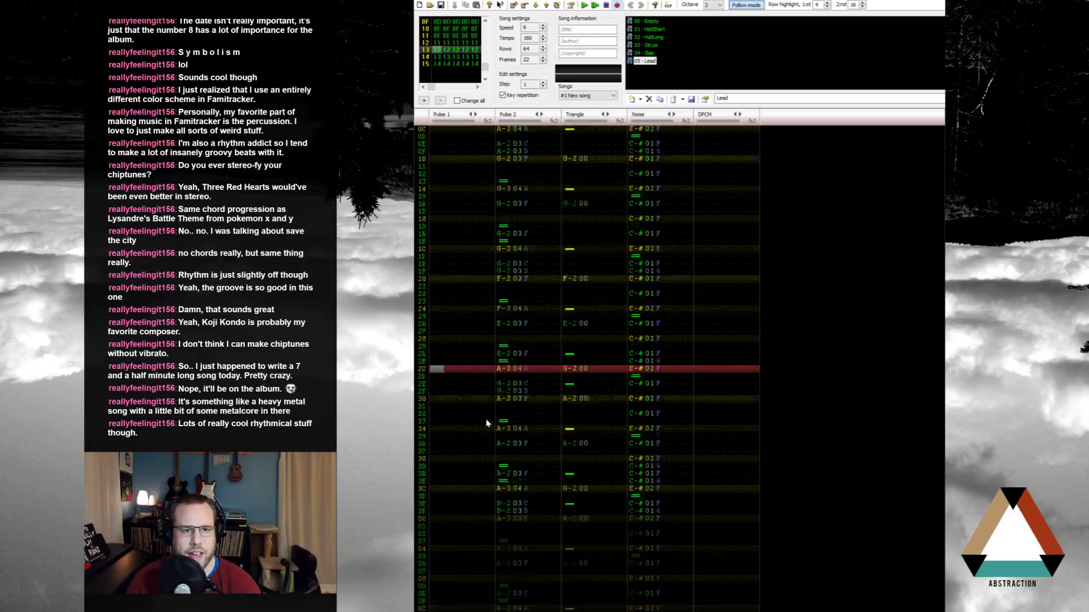
scroll(462, 251, up, 6)
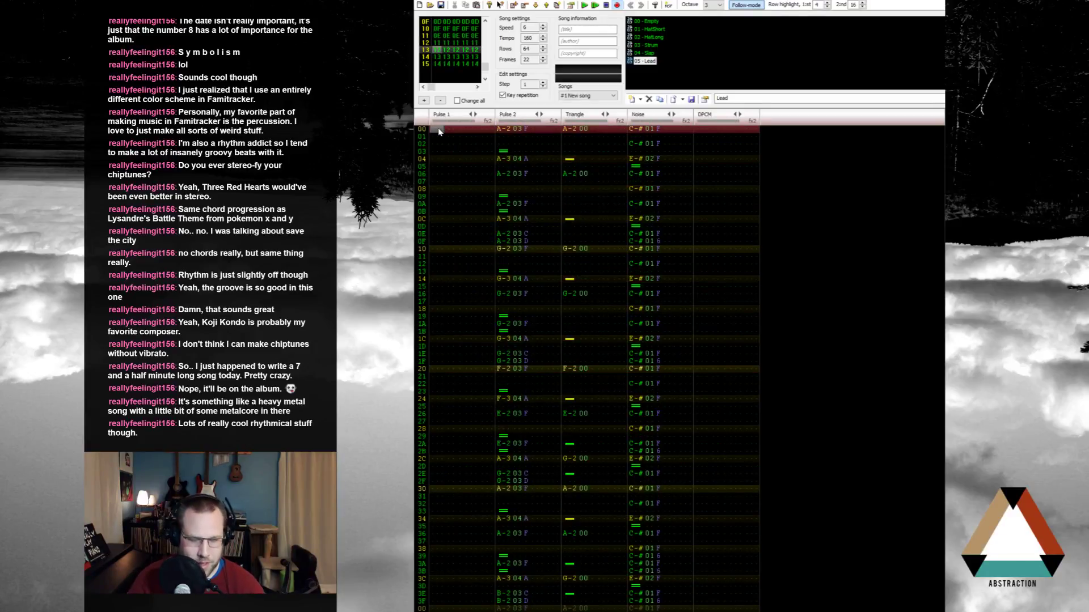
key(x)
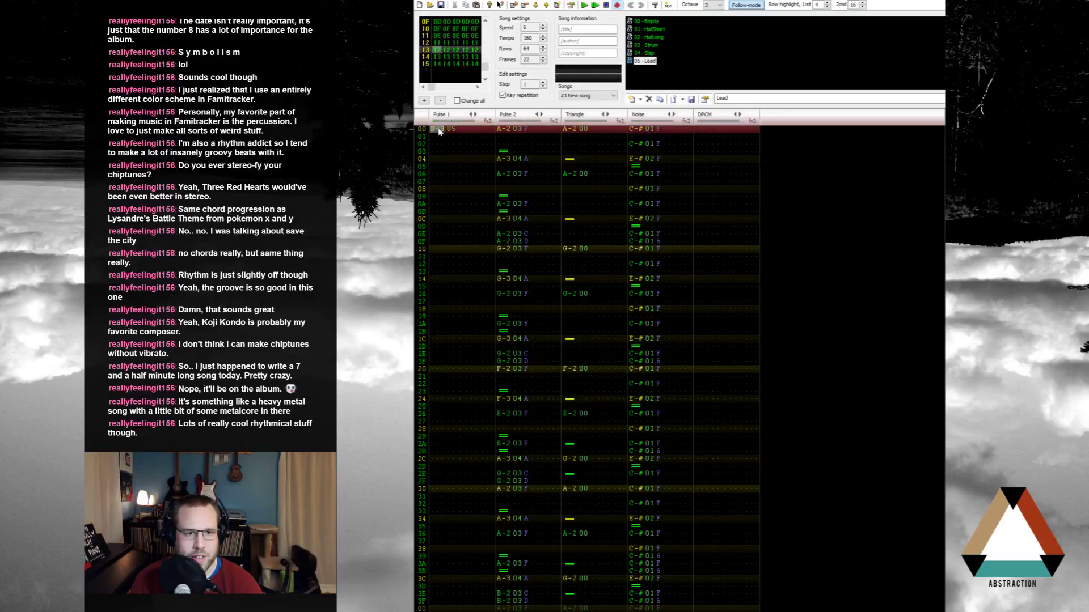
key(z)
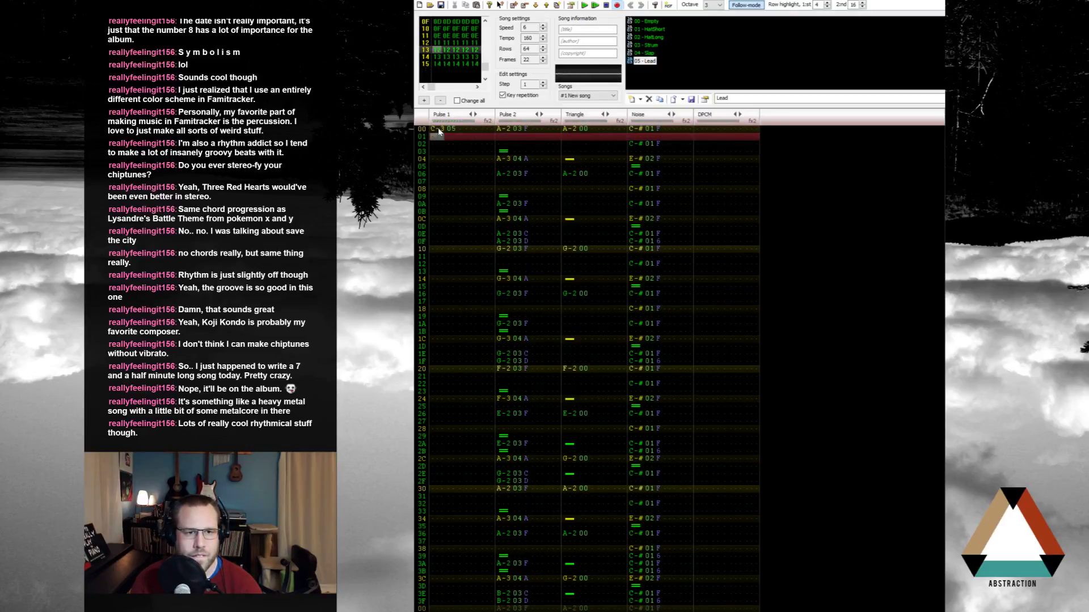
key(backslash)
key(c)
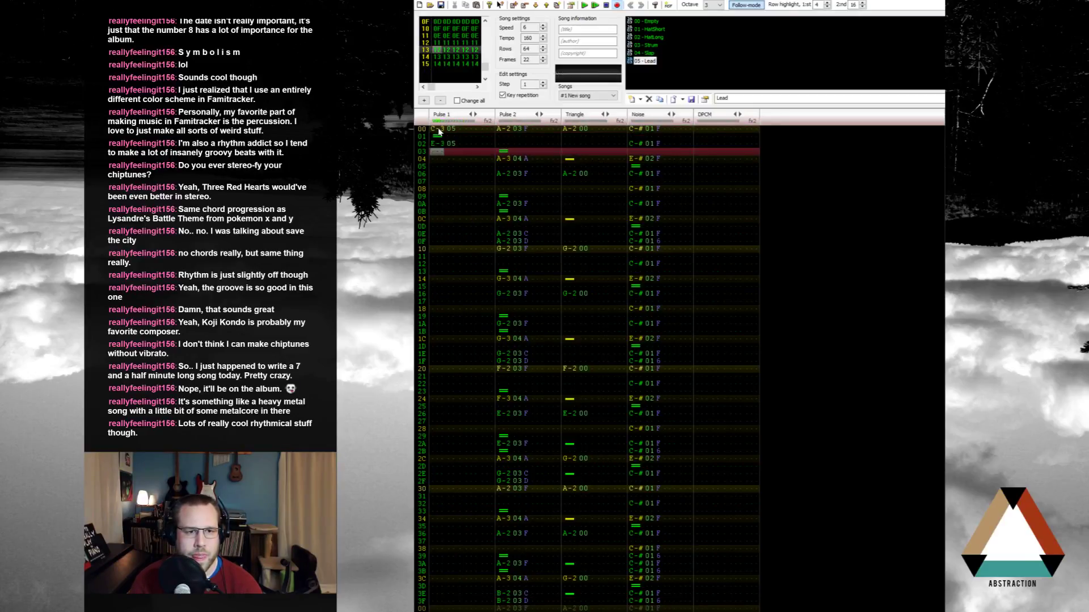
key(Down)
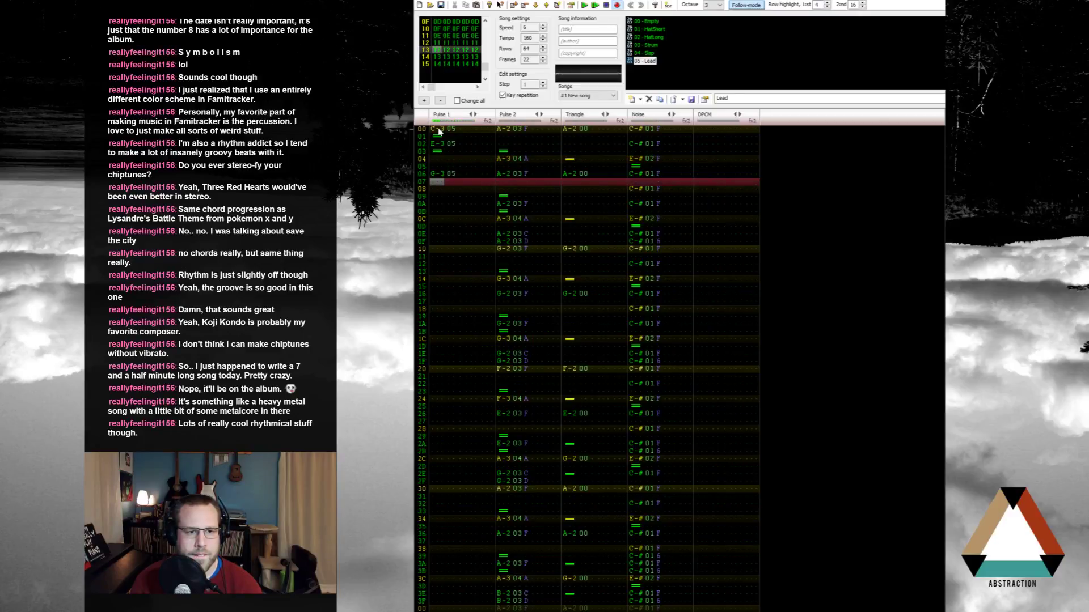
Step: Enter G-3, A-3 and C-4 at rows 06, 0A and 0E of Pulse 1, with note cuts at rows 07 and 0B
key(backslash)
key(Down)
key(Down)
key(n)
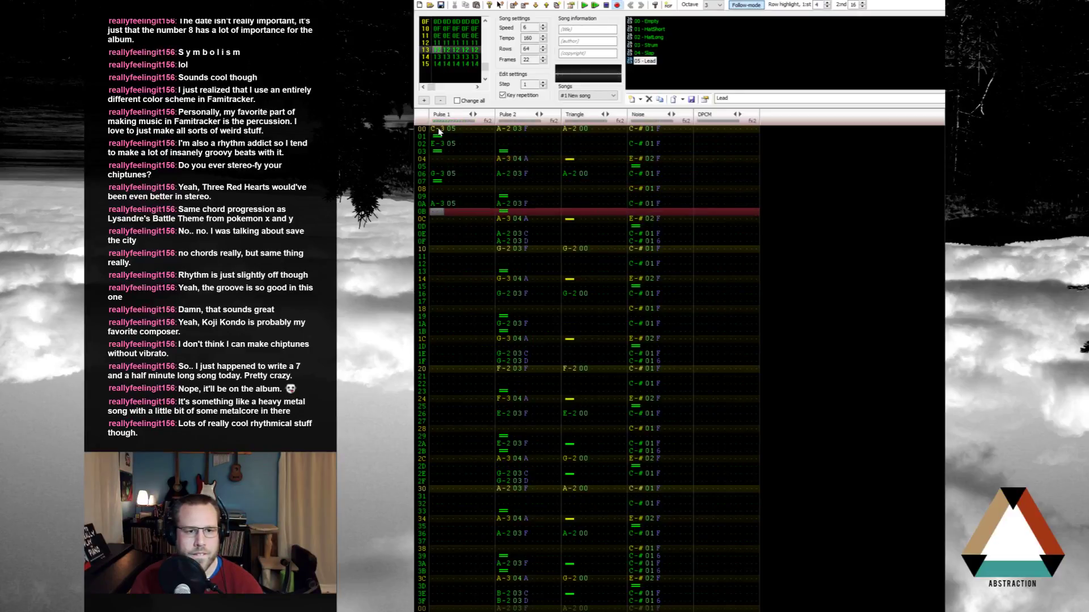
key(backslash)
key(Down)
key(Down)
key(m)
key(Up)
key(comma)
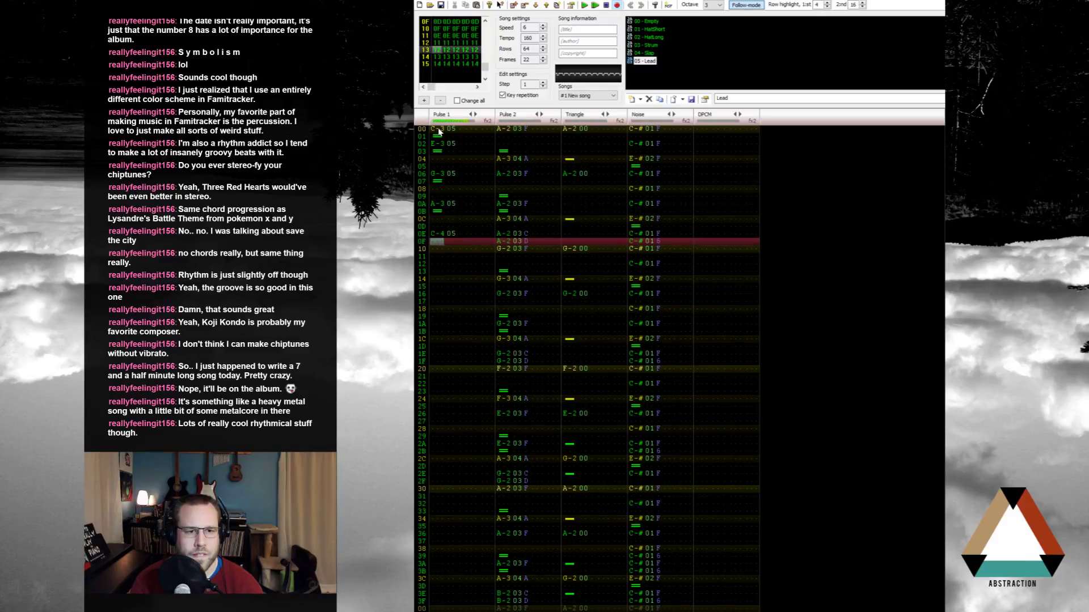
Step: Cut the note at row 0F of Pulse 1, and enter A-3 at row 12 and G-3 at row 16, each followed by a note cut
key(Down)
key(n)
key(backslash)
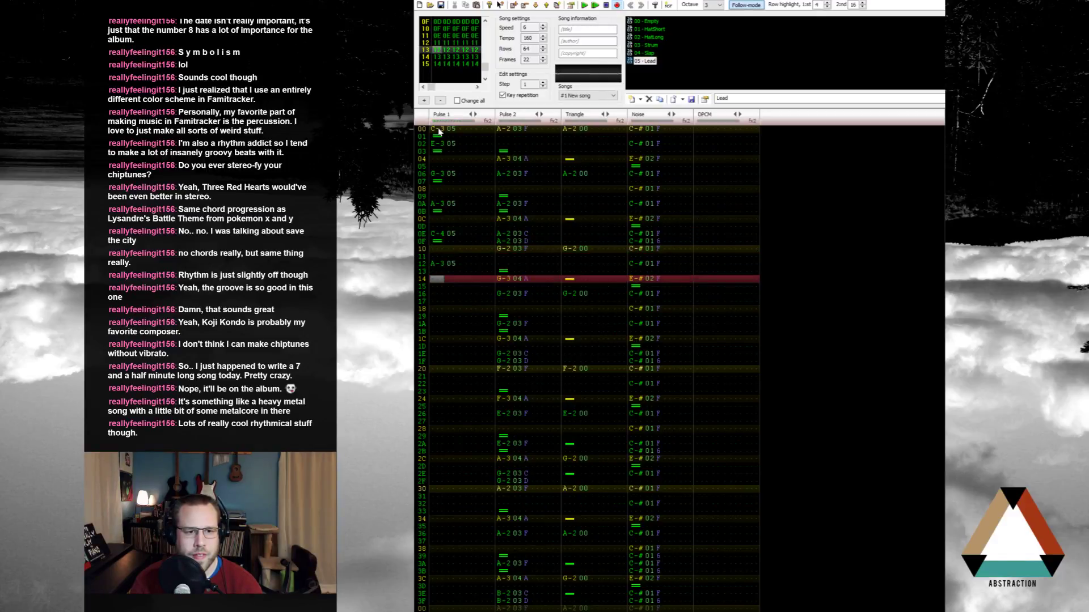
key(Down)
key(Down)
key(b)
key(backslash)
key(Down)
key(Down)
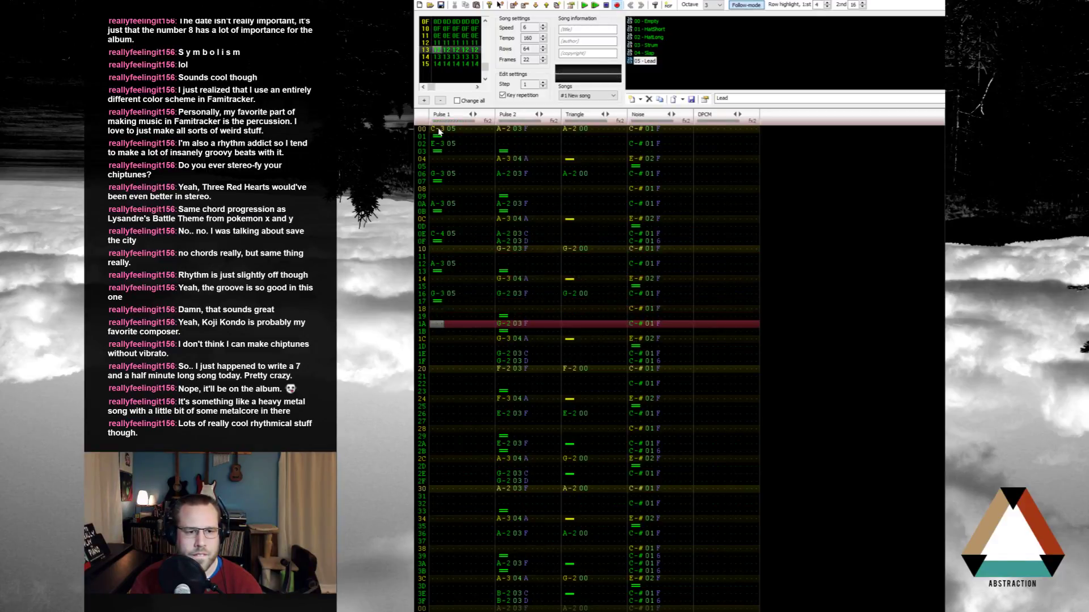
Step: Enter A-3, B-3 and C-4 at rows 1A, 1C and 1E of Pulse 1, each followed by a note cut
key(n)
key(m)
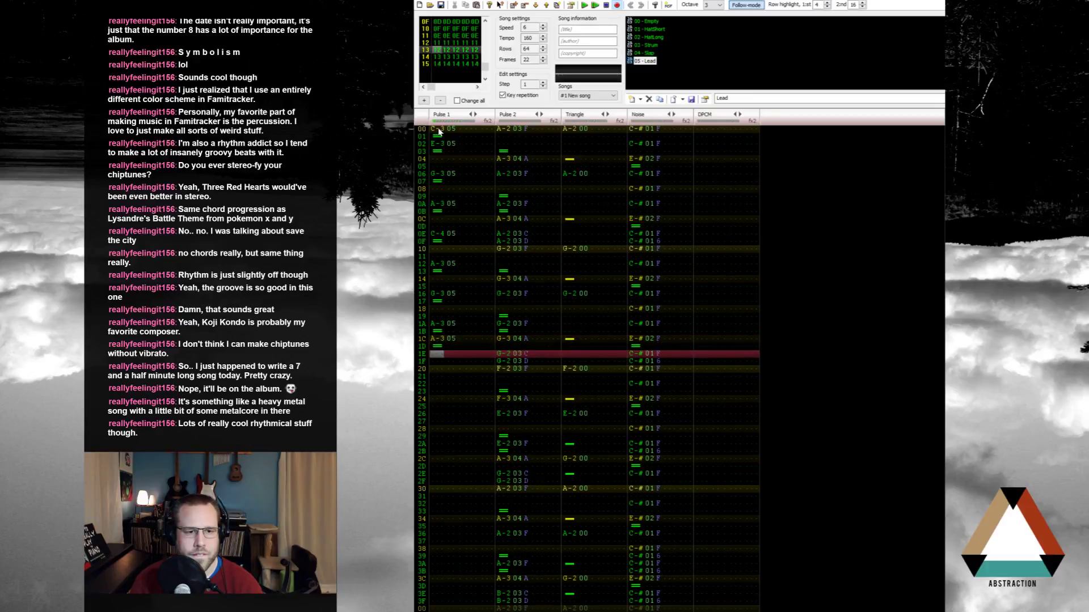
key(backslash)
key(comma)
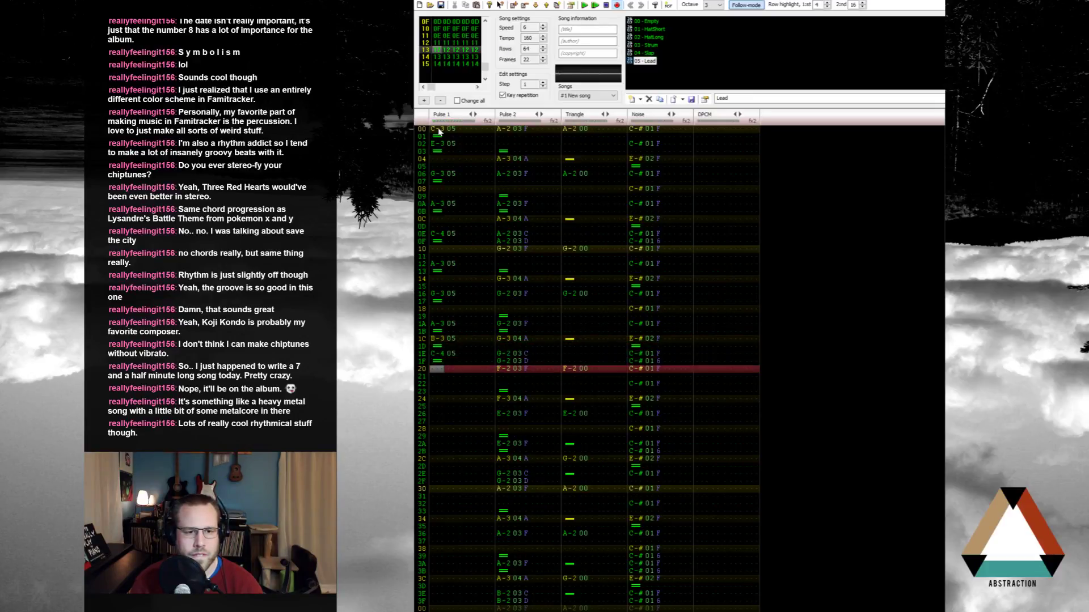
Step: Replace the note cut at row 1D of Pulse 1 with C-4 and change row 1E to B-3
key(Up)
key(Up)
key(Up)
key(Up)
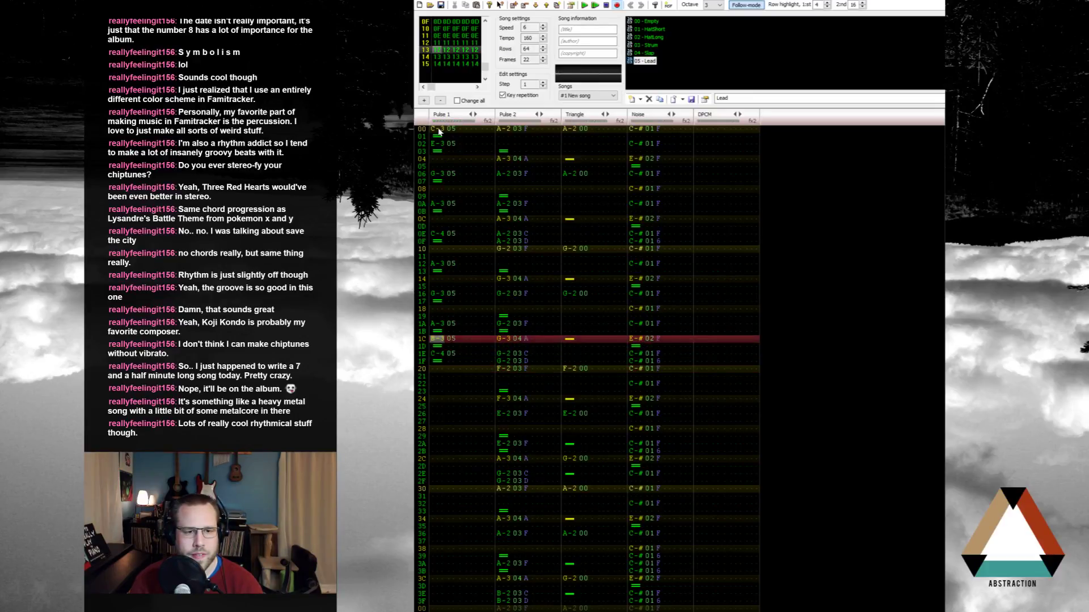
key(Down)
key(m)
key(Up)
key(Up)
key(comma)
key(m)
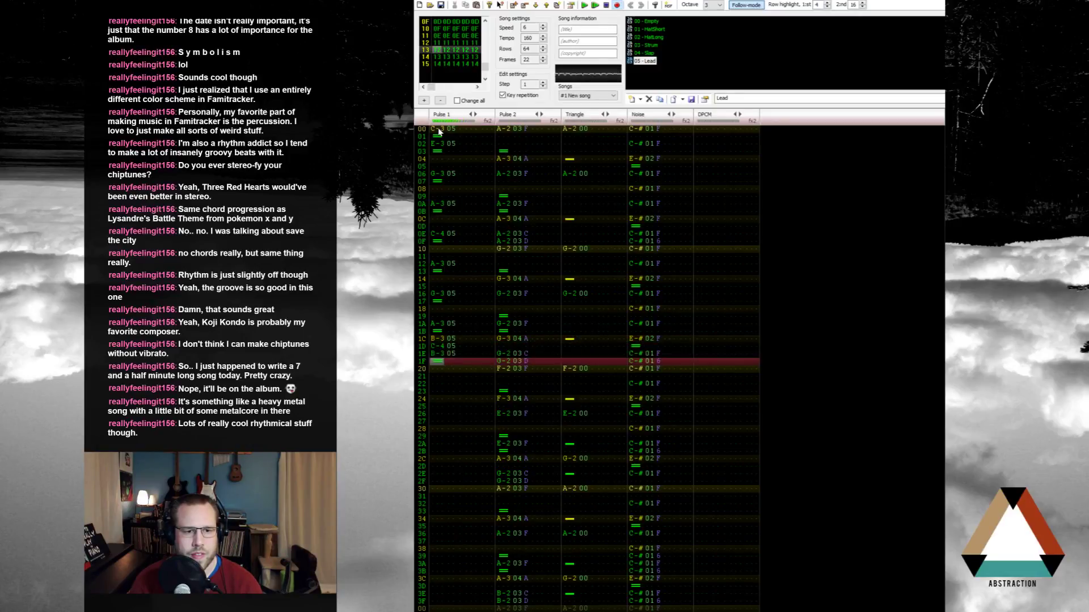
Step: Play back the first half of frame 13 to check the new Pulse 1 melody against the backing
key(Return)
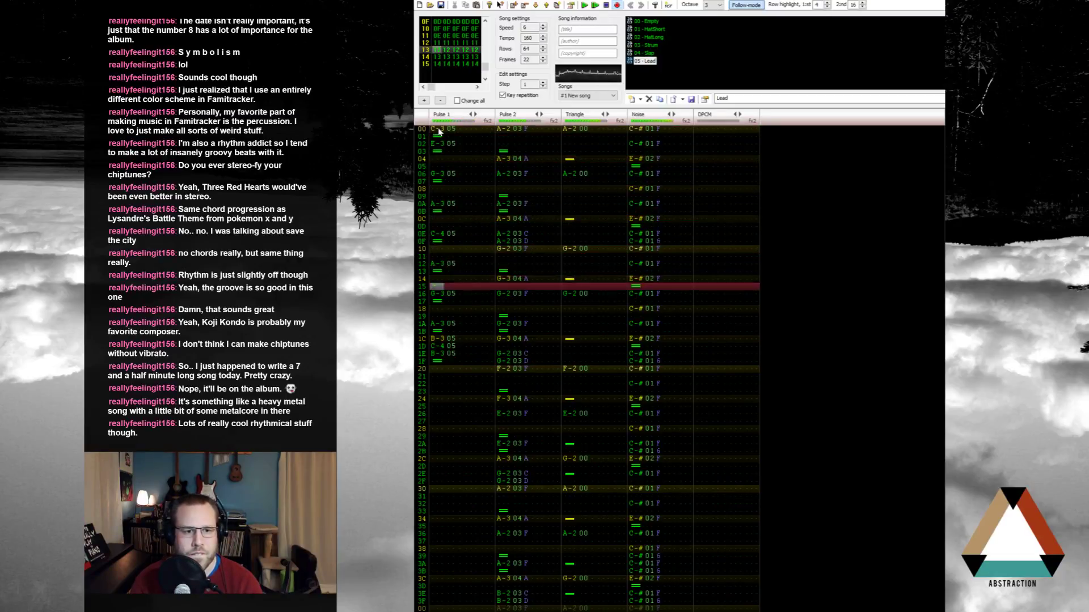
key(Return)
key(Up)
key(Up)
key(Up)
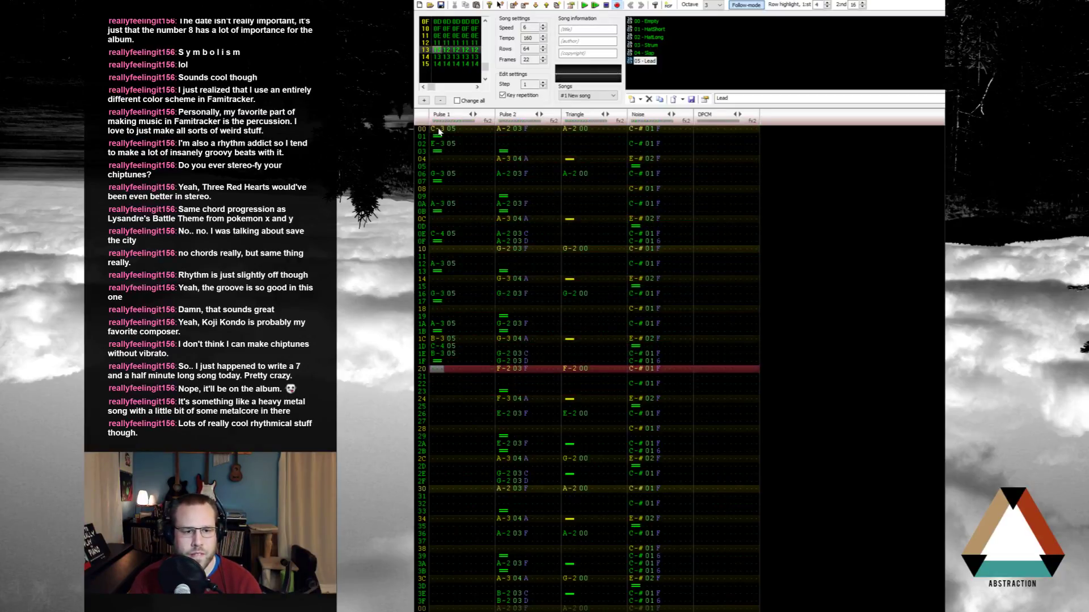
Step: Enter A-3 at row 20 and G-3 at row 22 of Pulse 1, with a note cut between them
key(b)
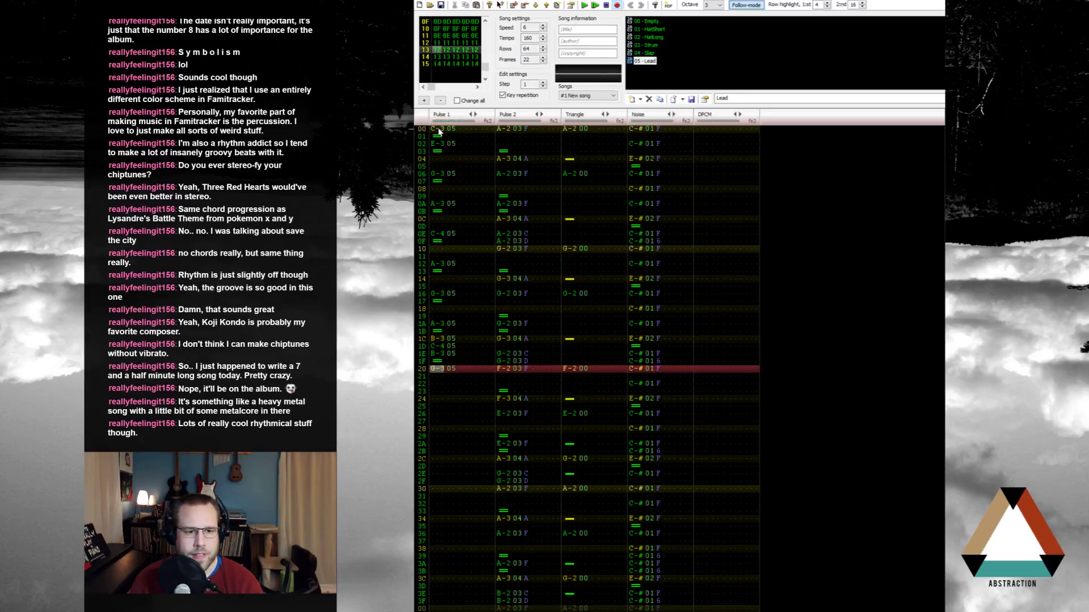
key(n)
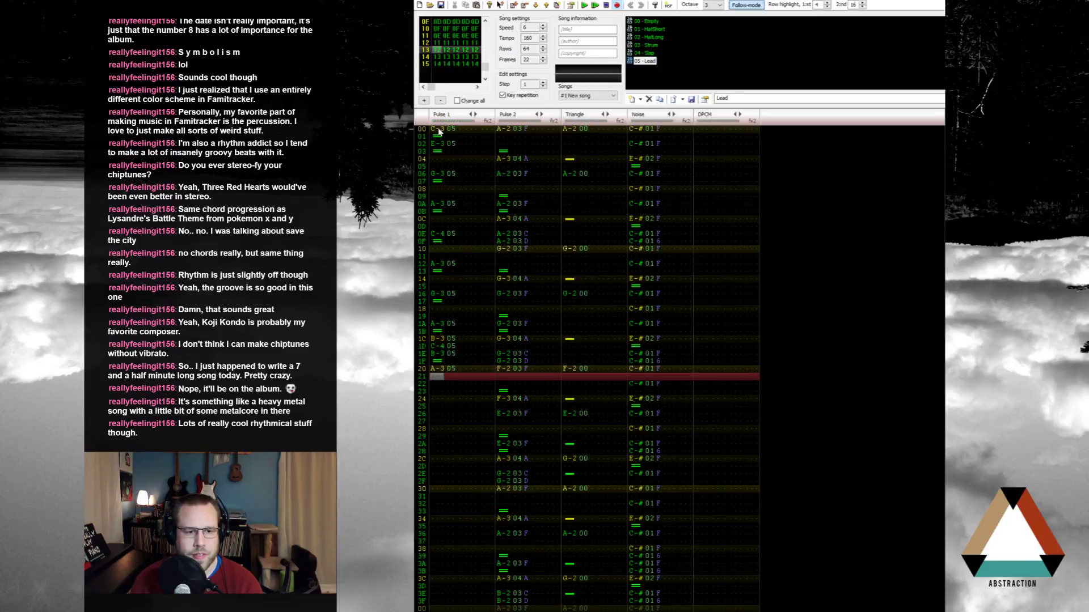
key(backslash)
key(b)
key(Up)
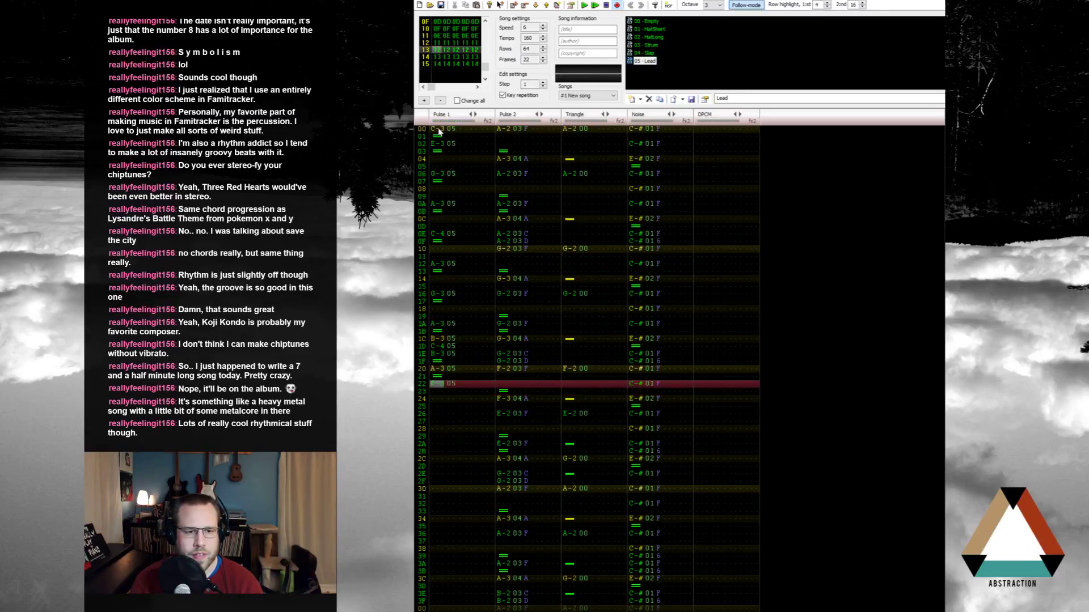
key(b)
Step: Continue the descending Pulse 1 line with F-3 at row 24 and E-3 at row 26, each followed by a note cut
key(Down)
key(Down)
key(v)
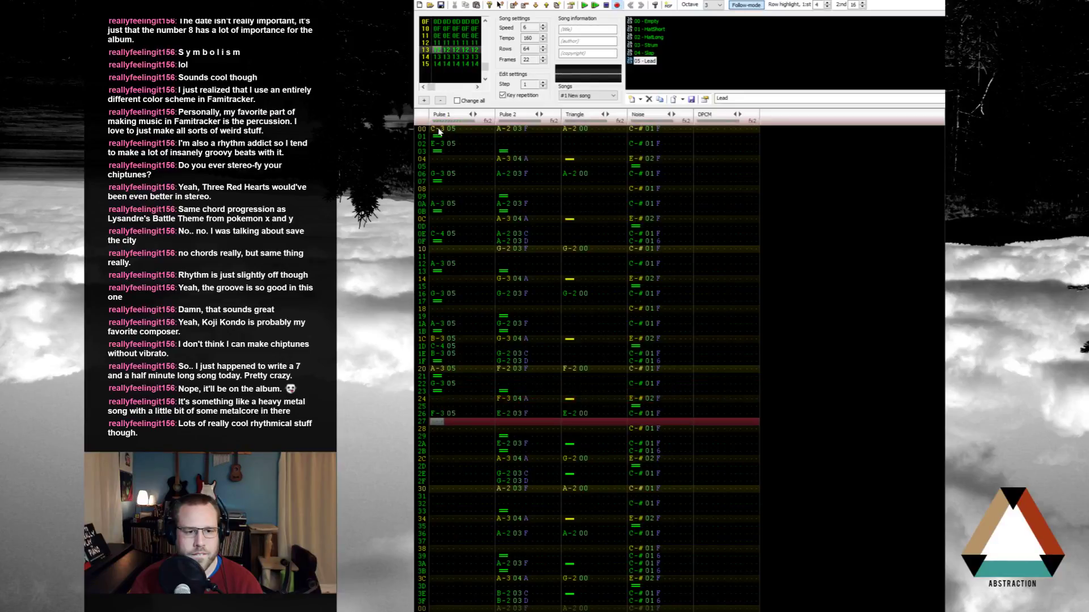
key(Up)
key(Up)
key(Up)
key(v)
key(v)
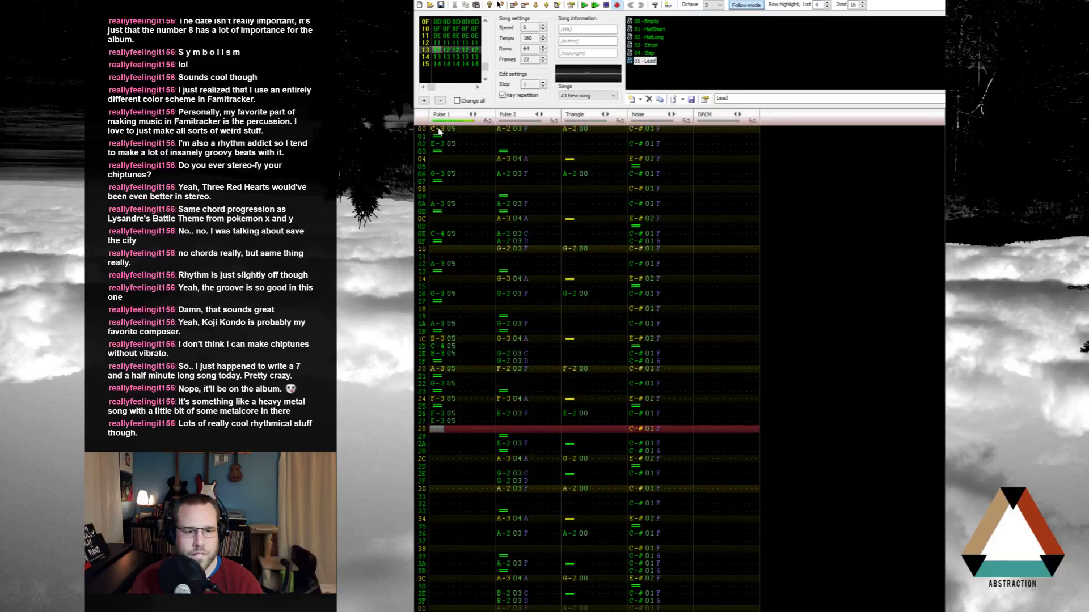
key(c)
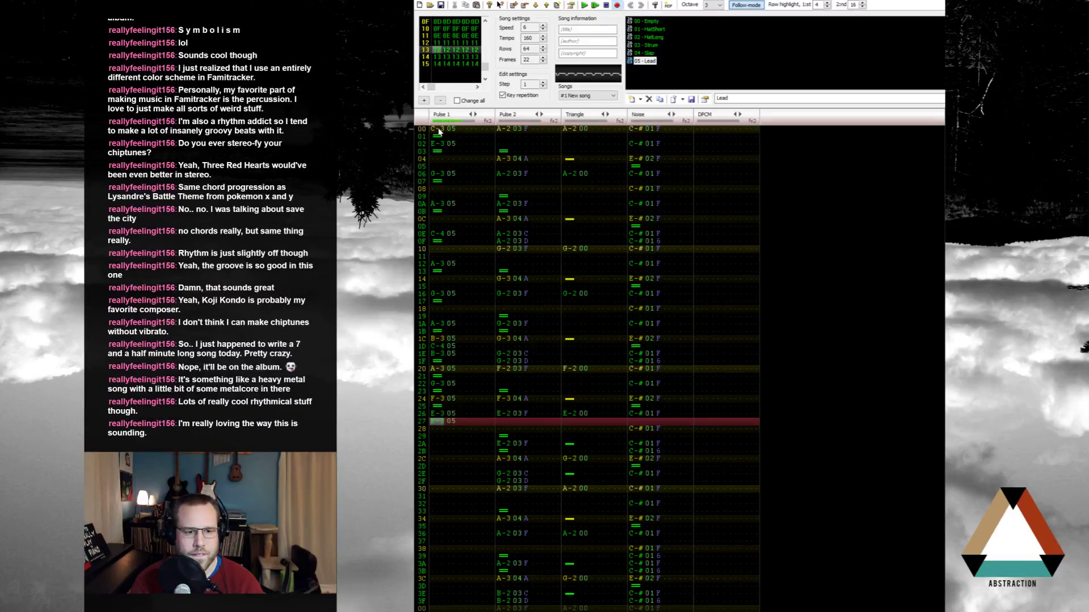
key(grave)
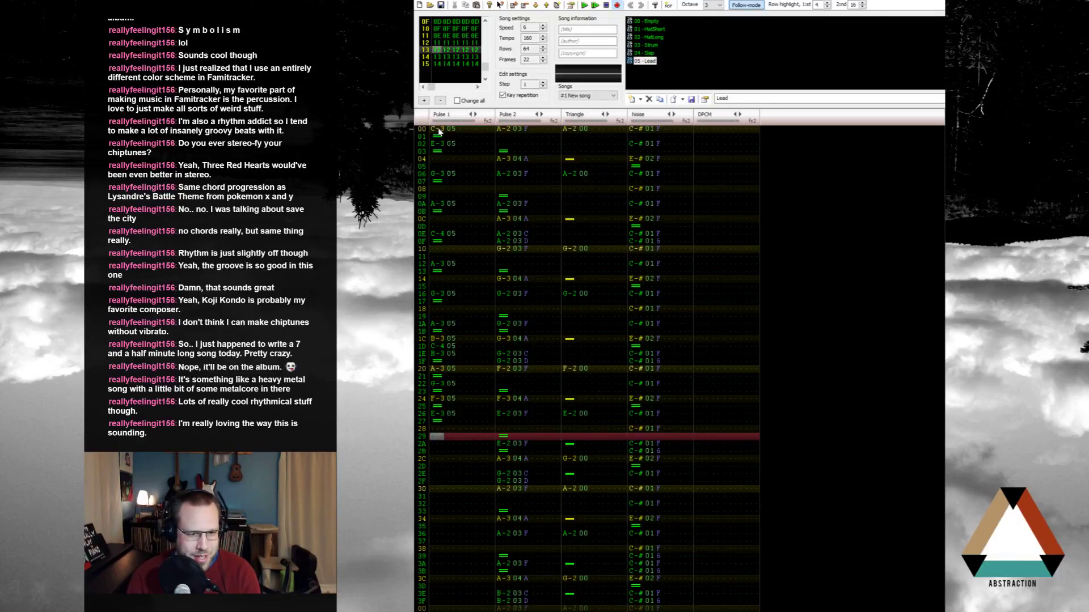
Step: Play back frame 13 to check the extended Pulse 1 melody through row 27
key(Down)
key(Return)
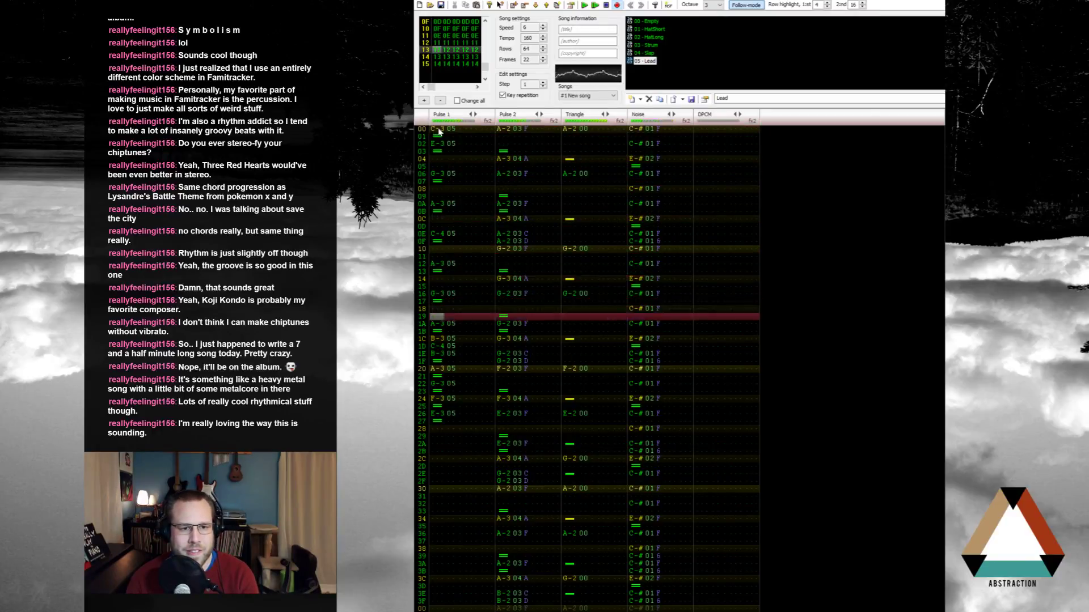
Step: Clear the F-3 at row 24, its note cut and the E-3 at row 26 from frame 13's Pulse 1
key(Return)
key(Up)
key(Up)
key(Up)
key(Up)
key(Up)
key(Up)
key(Up)
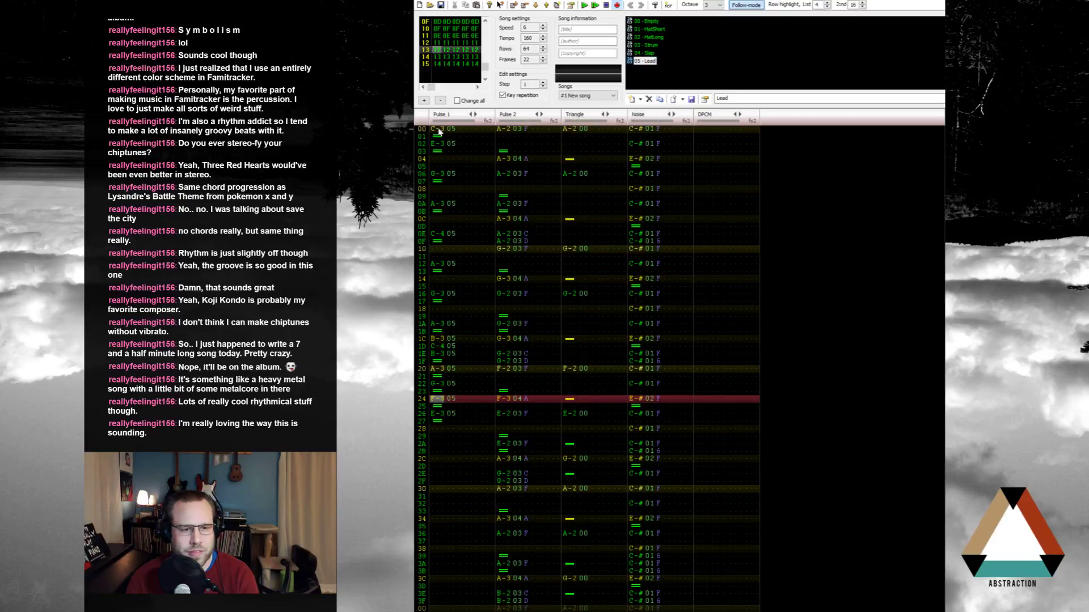
key(Delete)
key(Delete)
key(Up)
key(Up)
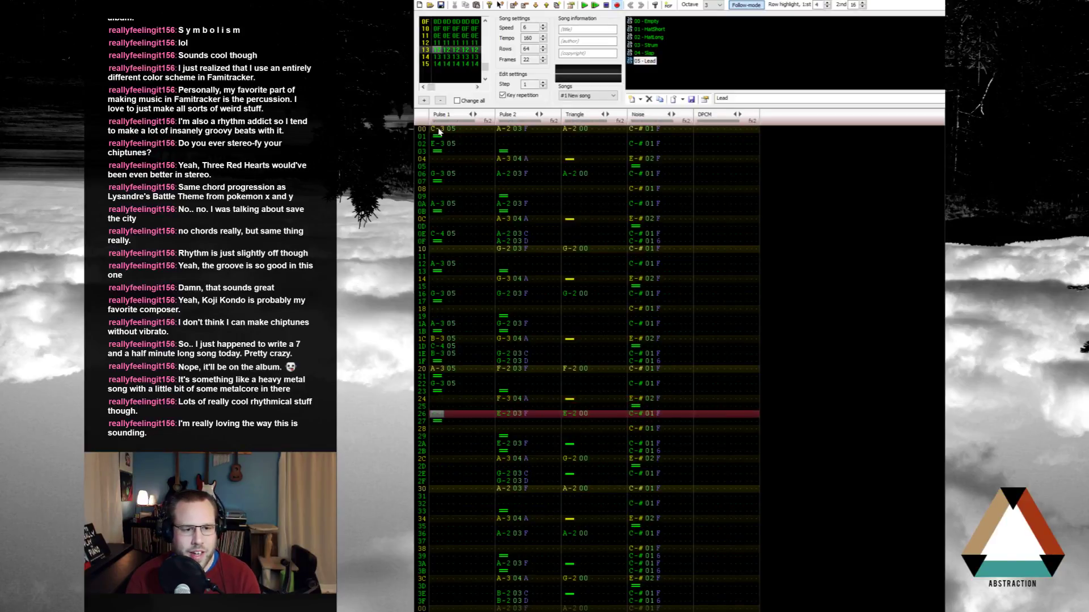
Step: Enter F-3 at row 26 and E-3 at row 2A of Pulse 1, with a note cut after the E-3
key(Down)
key(Down)
key(Down)
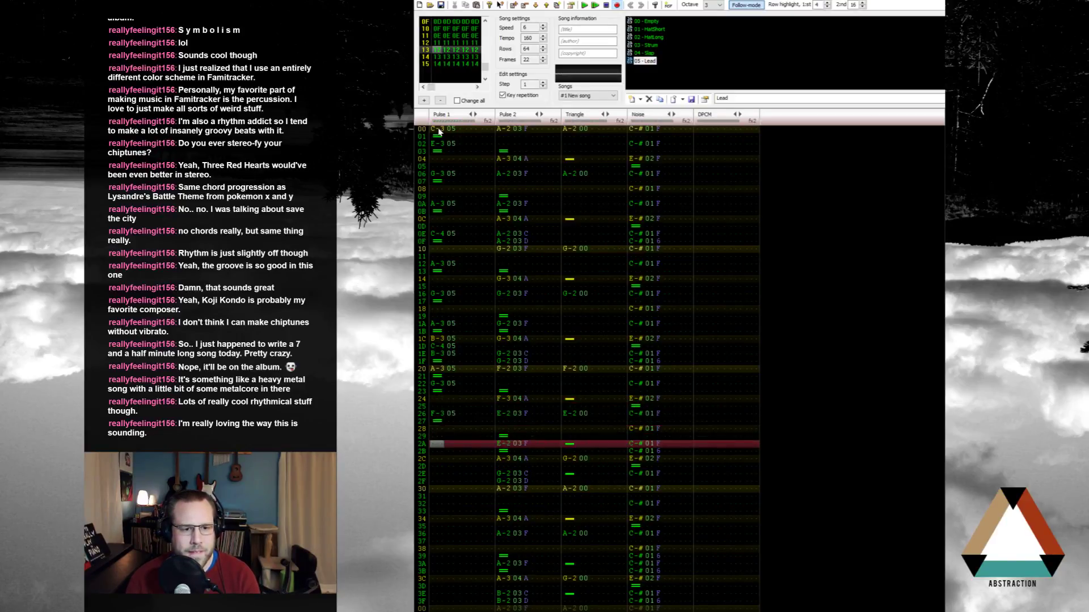
key(Down)
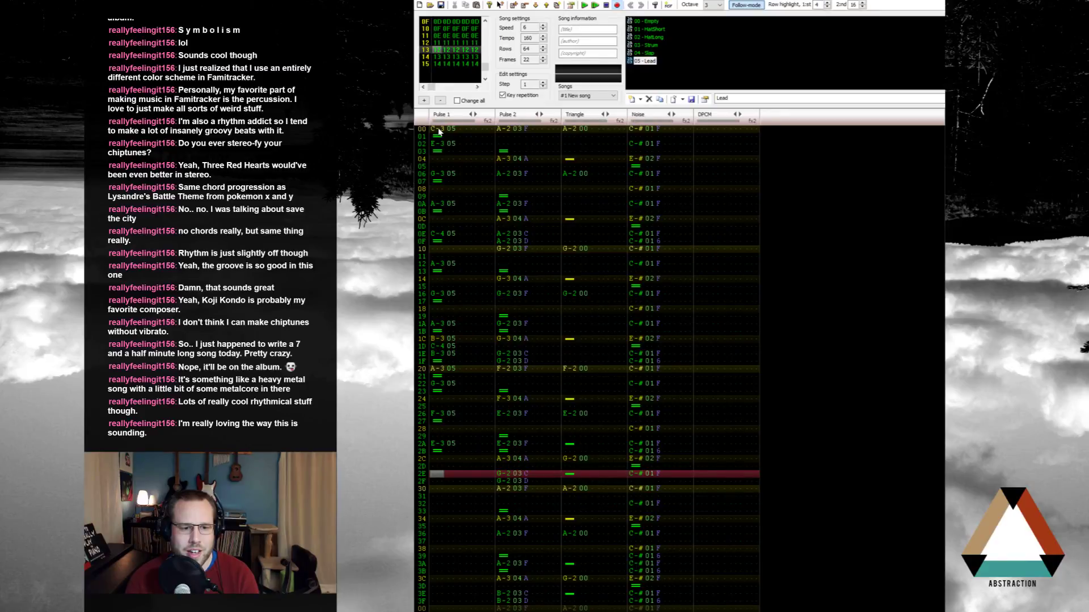
Step: Enter F-3, G-3 and A-3 at rows 2E to 30 of Pulse 1, then A-3 at rows 34 and 36, adding note cuts after each A-3
key(v)
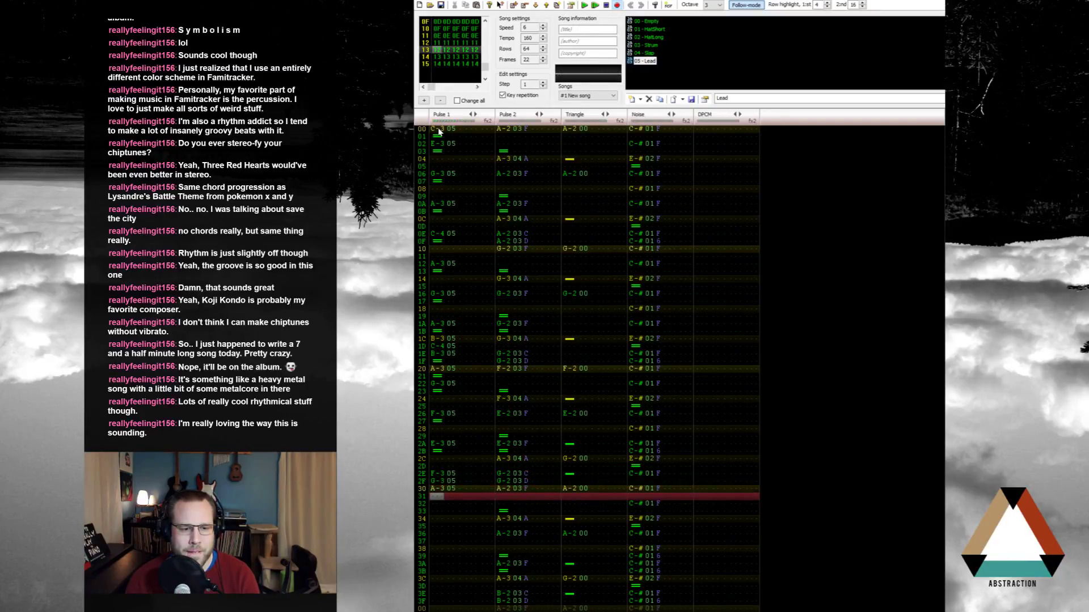
key(Down)
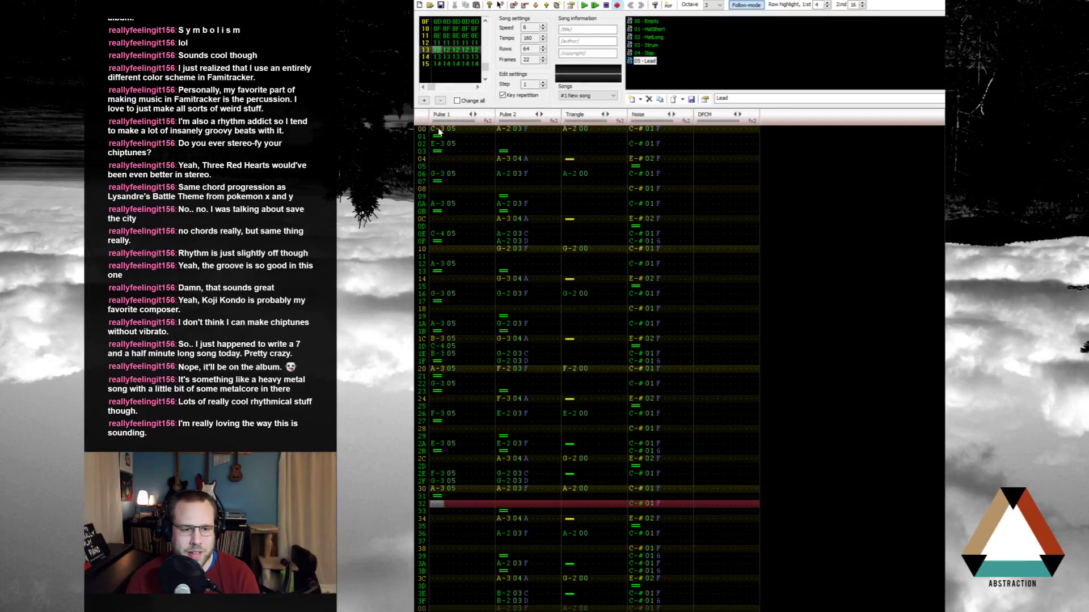
key(Down)
key(Down)
key(n)
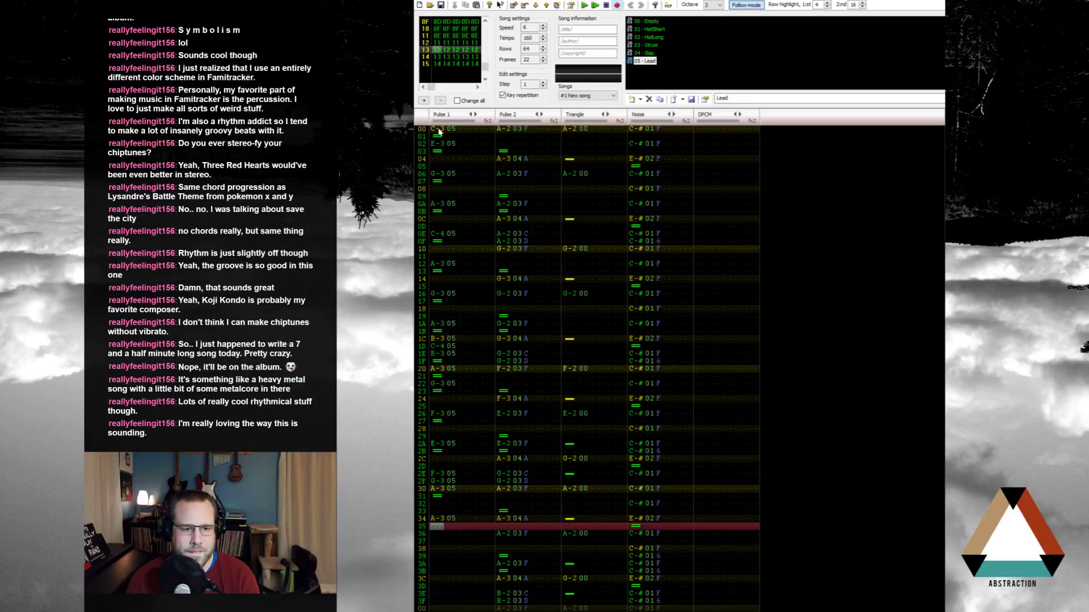
key(n)
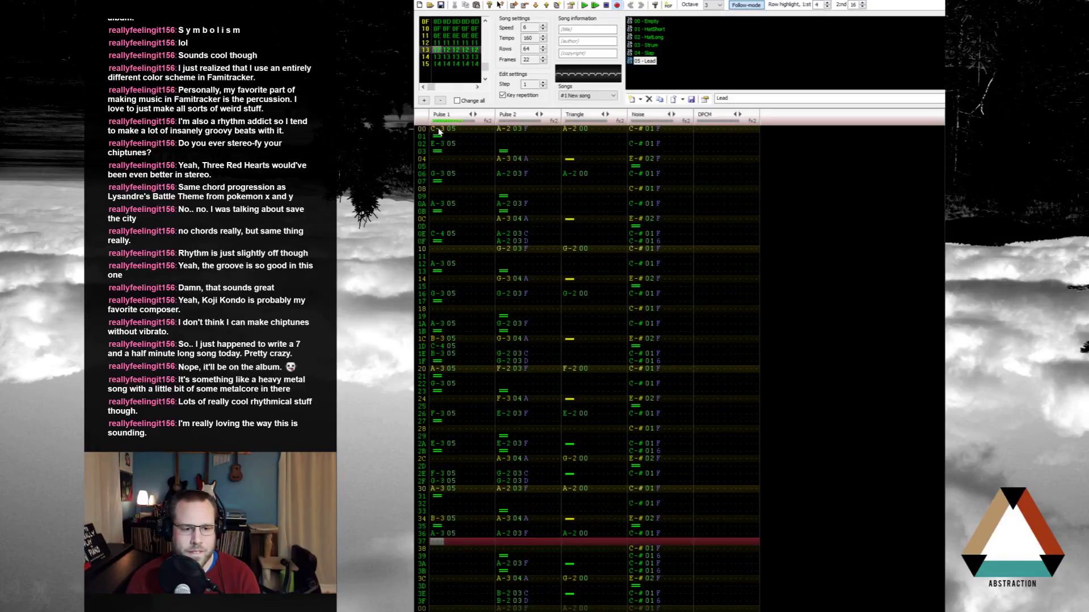
Step: Finish the Pulse 1 line with B-3 at row 3A and C-4 at row 3C, each followed by a note cut
key(Down)
key(Down)
key(m)
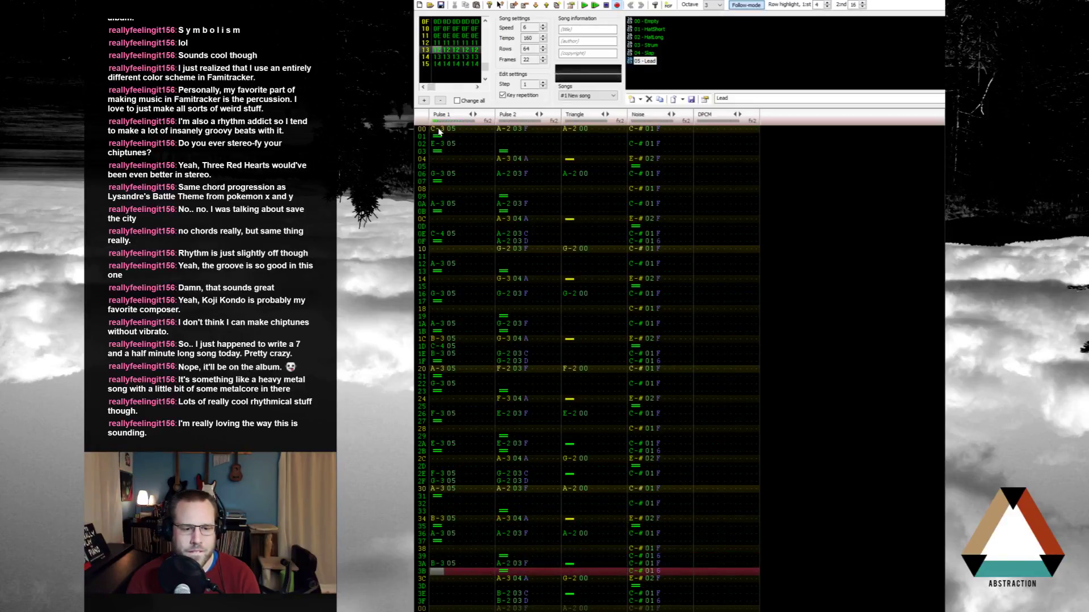
key(Down)
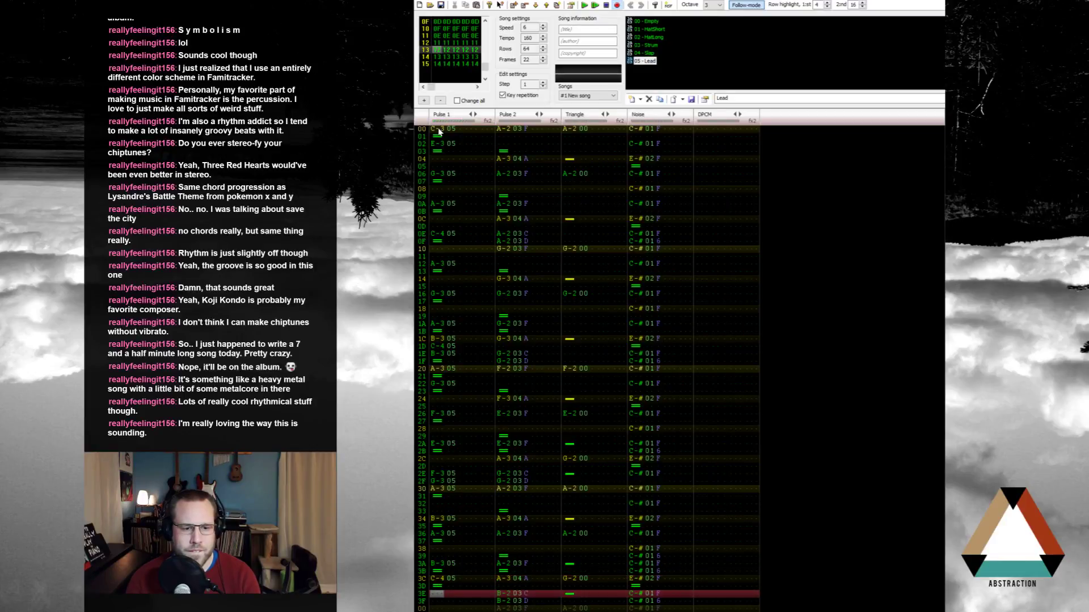
key(1)
Step: Play back the song from the start of frame 11 to check the lead in context
key(Up)
key(Home)
key(ctrl+Left)
key(ctrl+Left)
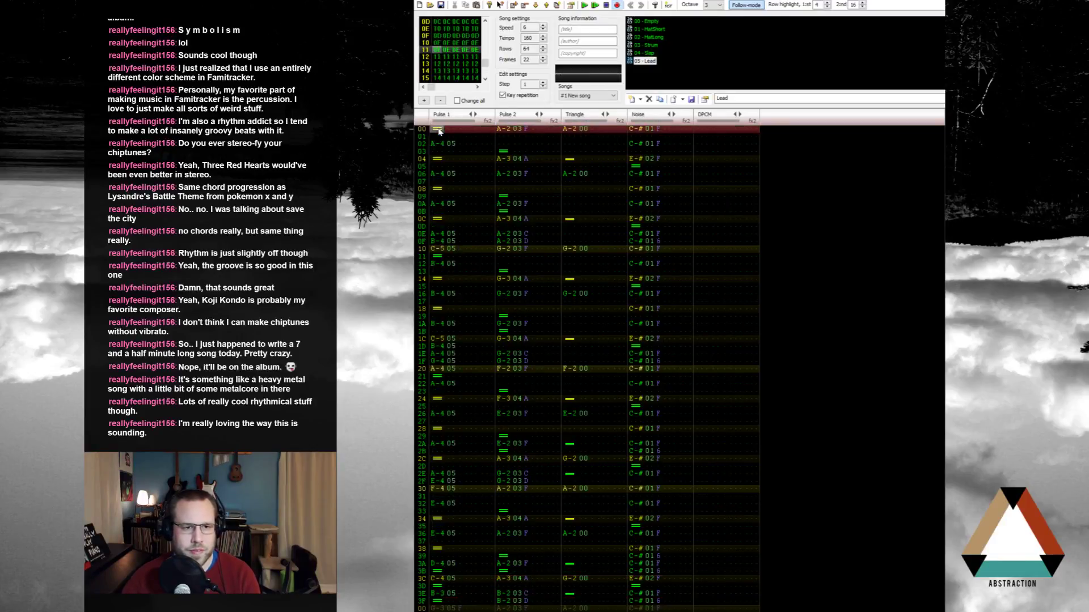
key(Return)
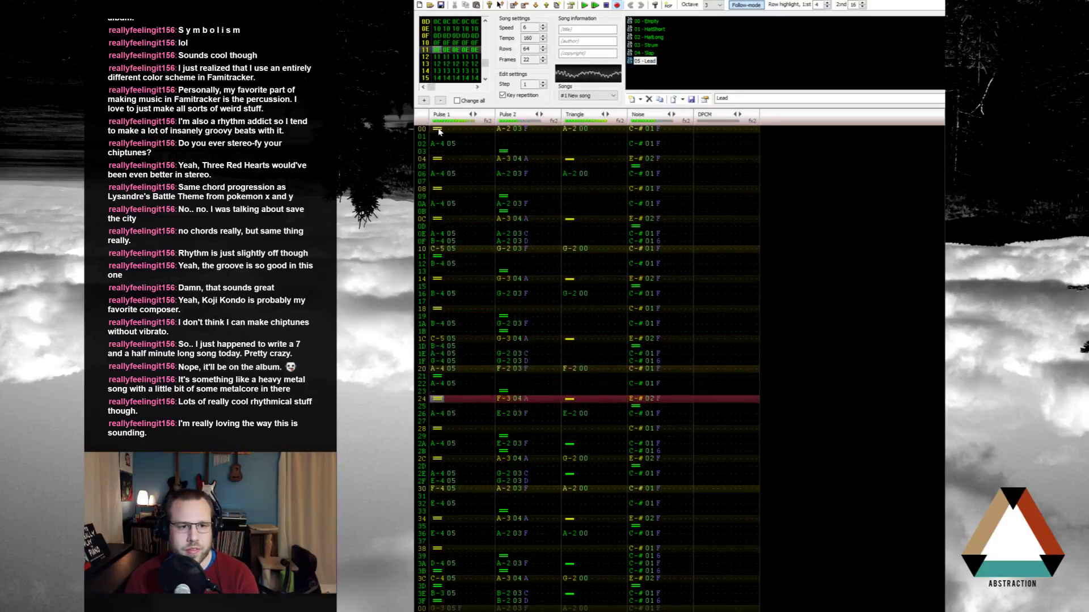
click(439, 152)
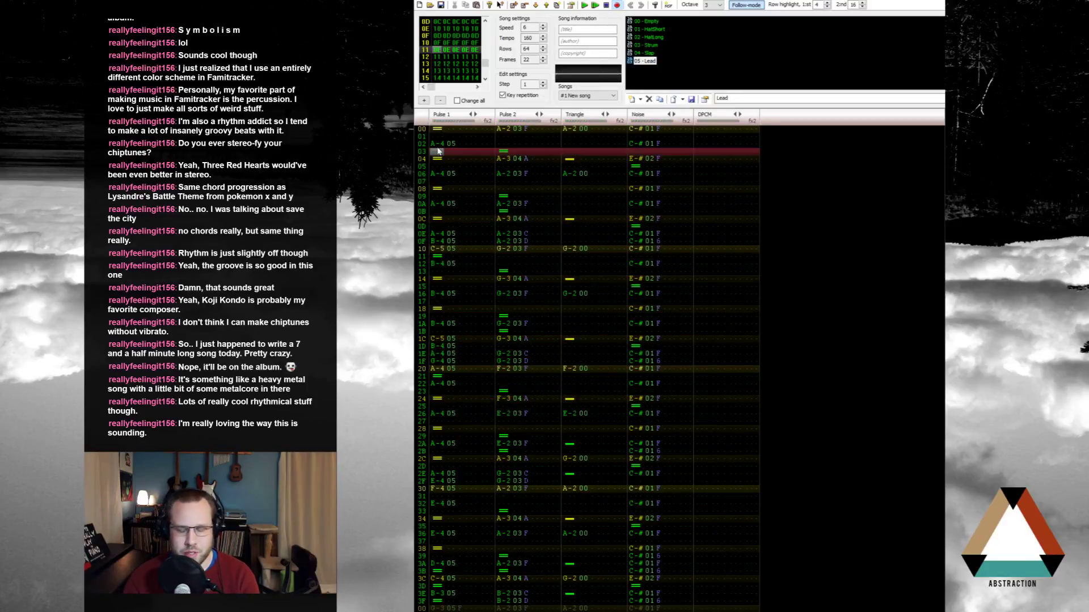
key(Return)
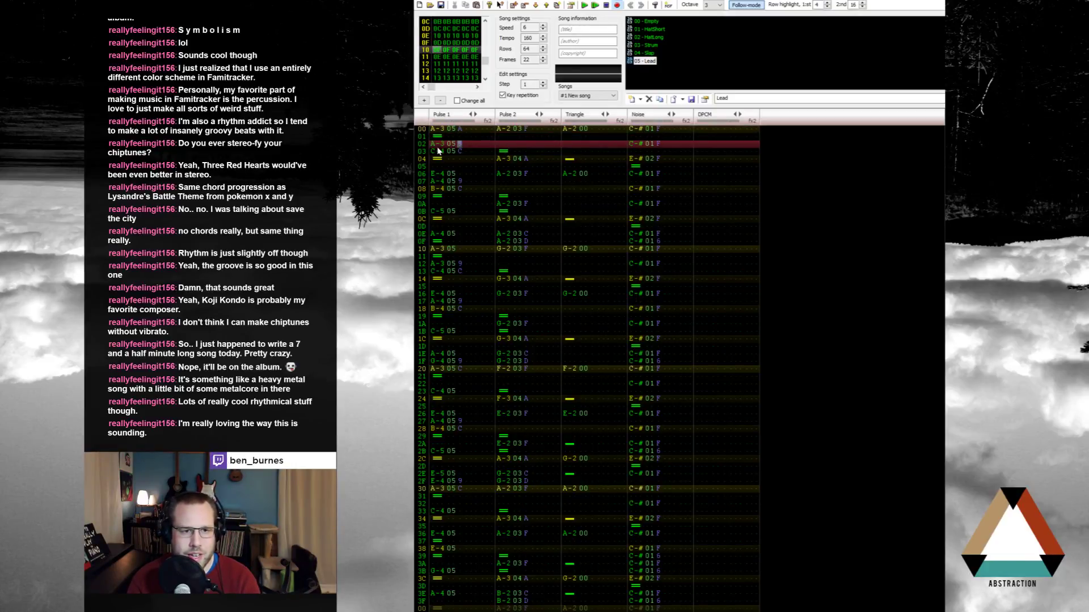
Step: Try Pulse 1 volumes of 8 and A in frame 10 at row pairs 02–03, 07–08 and 12–13
text(8a)
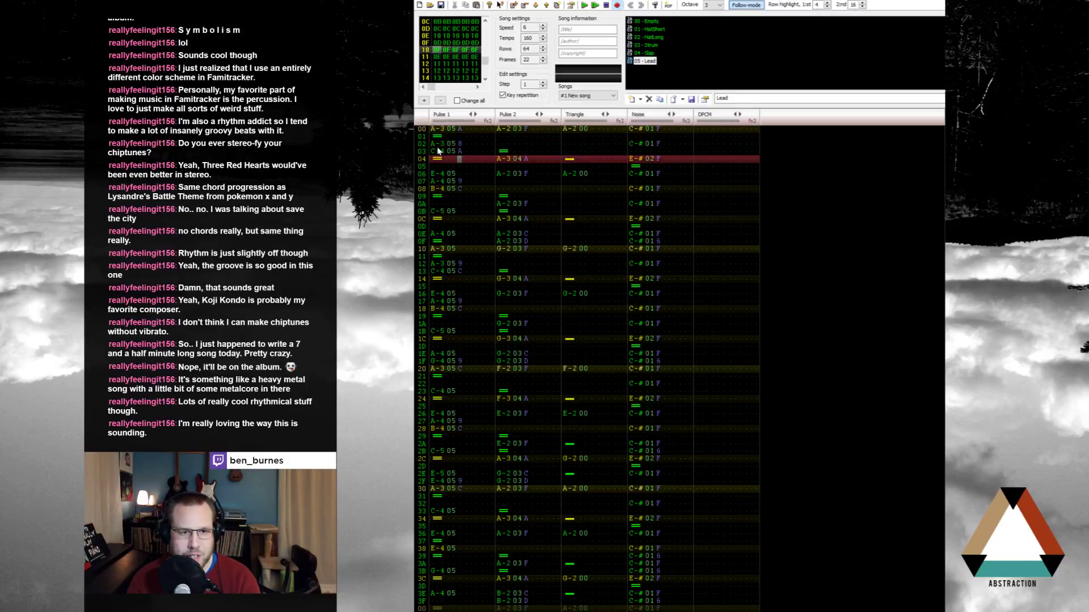
key(Down)
key(Down)
text(8a)
key(Down)
key(Down)
key(Down)
key(Down)
key(Down)
key(Down)
key(Down)
key(Down)
key(Down)
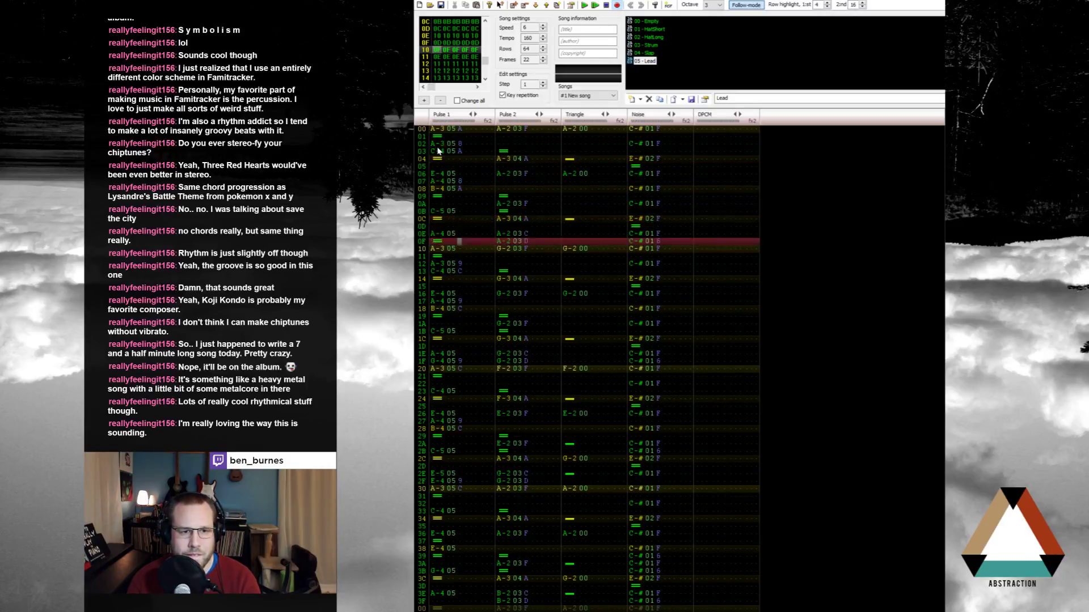
text(8a)
key(Down)
Step: Restore frame 10's Pulse 1 volumes to C at row 00 and to 9 and C at row pairs 02–03, 07–08 and 12–13
key(Up)
key(Up)
key(Up)
key(Up)
key(Up)
key(Up)
key(Up)
key(Up)
key(Up)
key(Up)
key(Up)
key(Up)
key(Up)
key(Up)
key(Up)
key(Up)
key(Up)
key(Up)
key(Up)
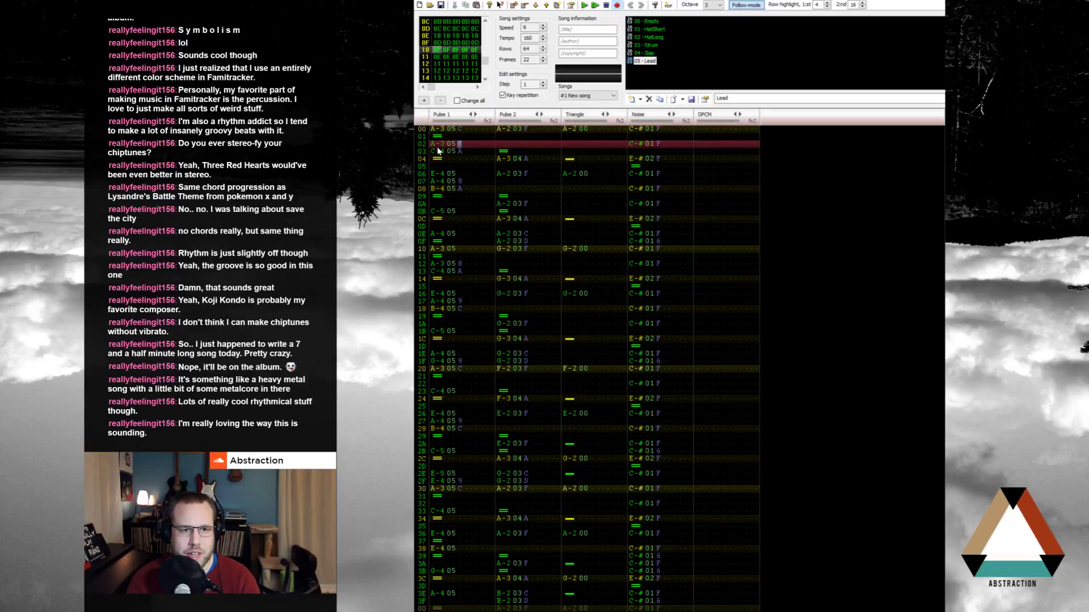
text(9c9)
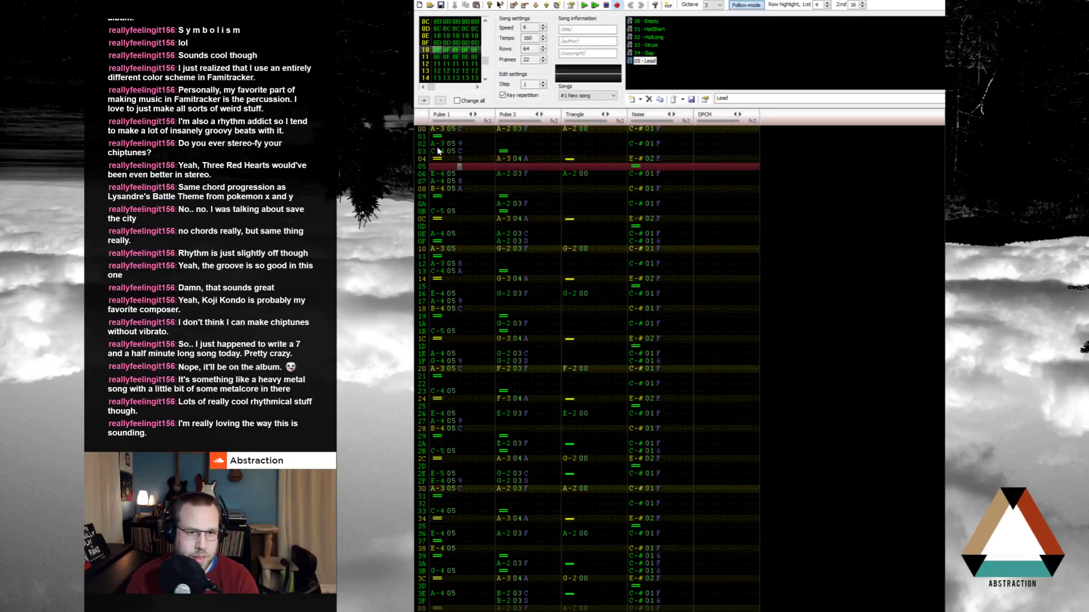
key(Down)
text(9c)
key(Down)
key(Down)
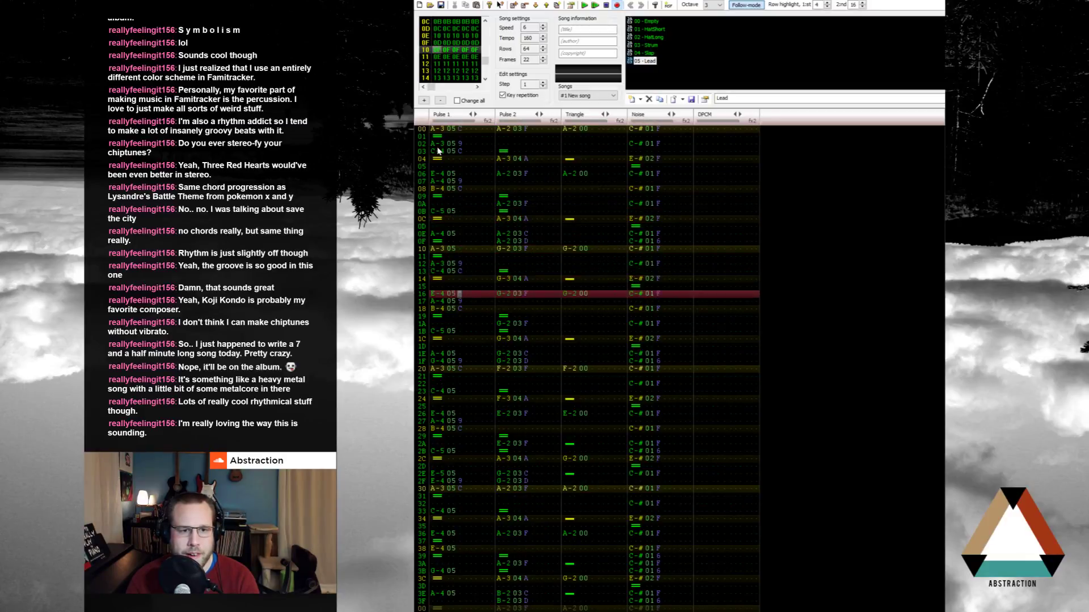
Step: Set the Pulse 1 volume in frame 0F to C at row 00 and A at row 08
key(Down)
key(Down)
key(Down)
key(Down)
key(Down)
key(Down)
key(Down)
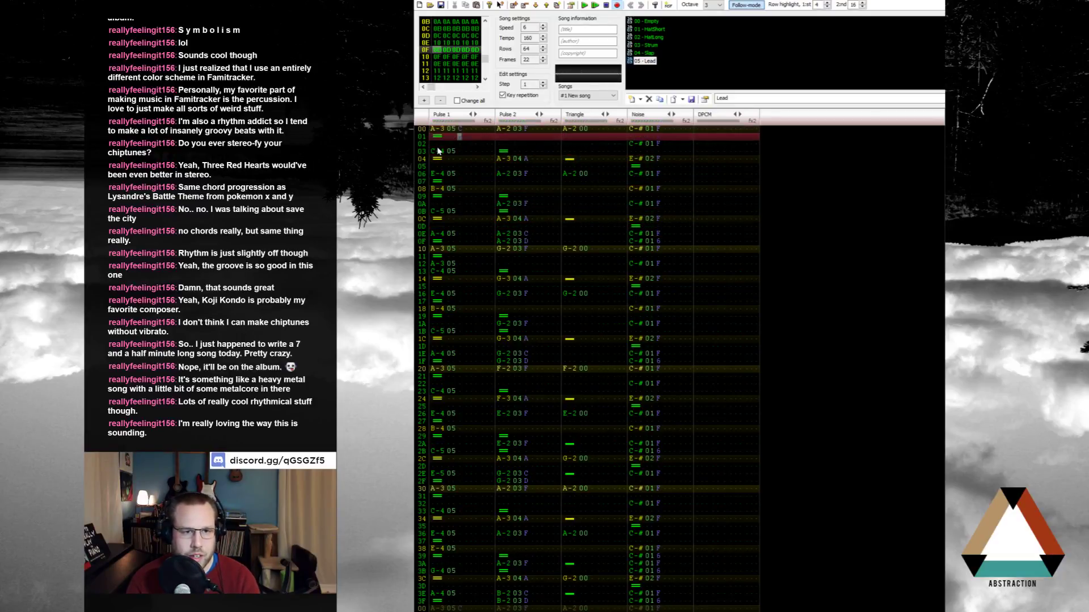
key(Down)
key(Down)
key(Down)
key(Down)
key(Down)
key(Down)
key(a)
Step: Set frame 0F's Pulse 1 volume to C at rows 10, 20 and 30, and to A at rows 18, 28 and 38
key(Down)
key(Down)
key(Down)
key(Down)
key(Down)
key(Down)
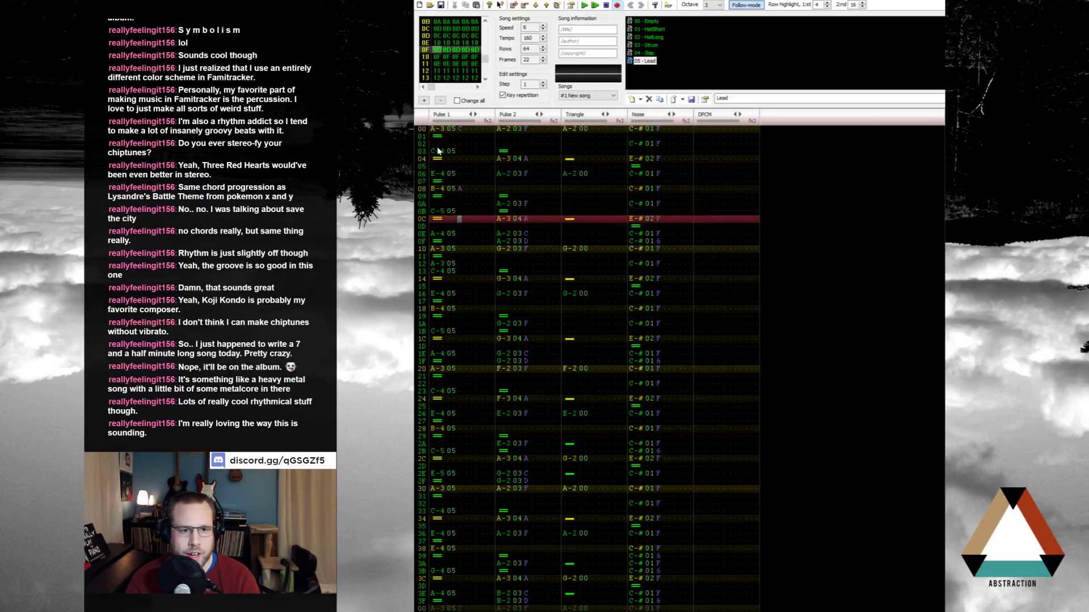
key(Down)
key(c)
key(Down)
key(Down)
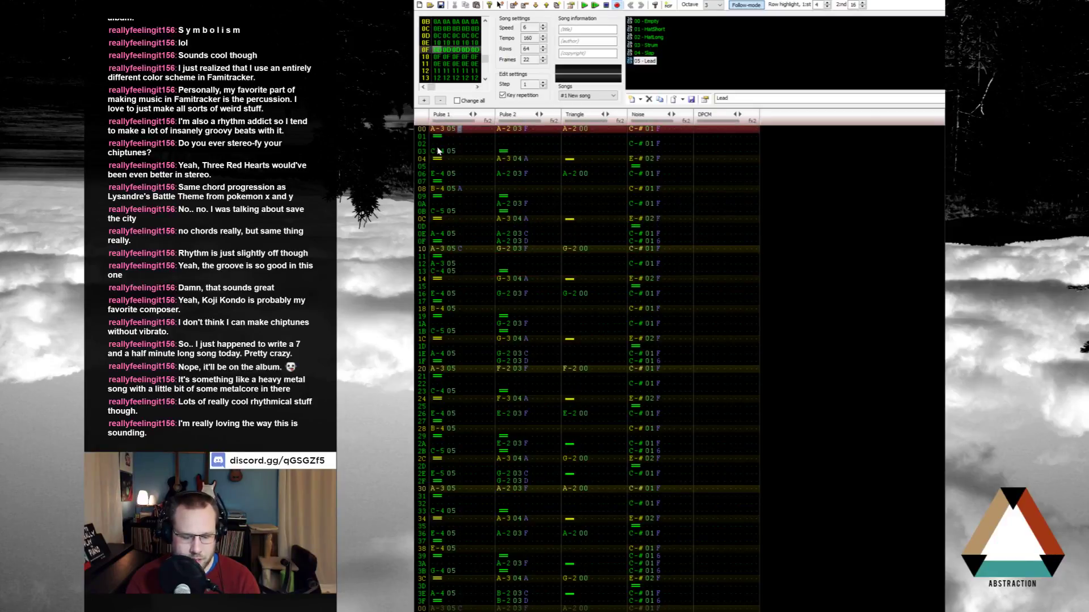
key(Return)
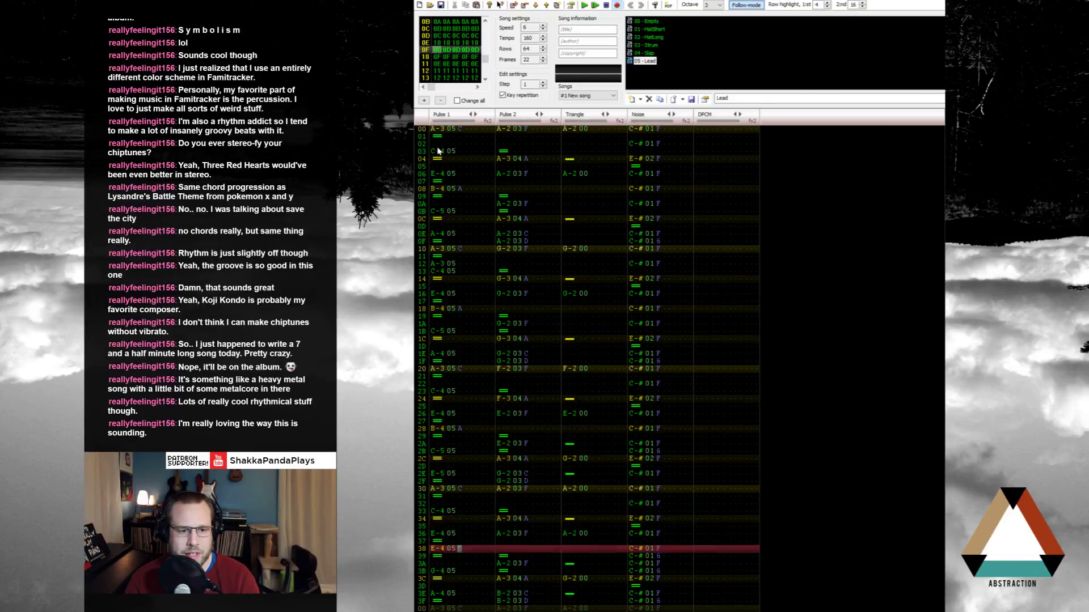
key(a)
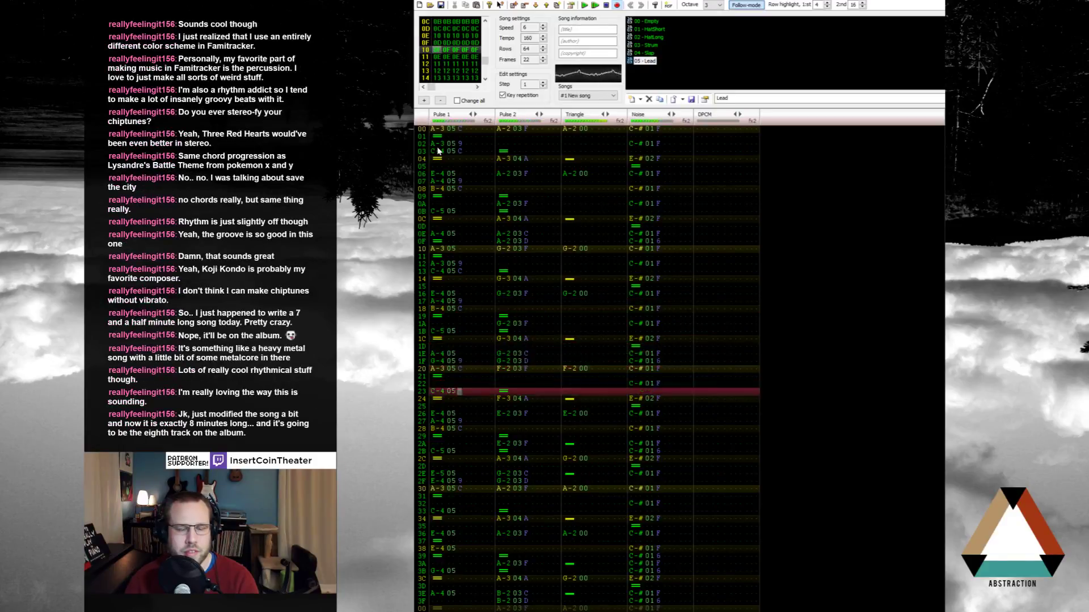
Step: Set the Pulse 1 volume in frame 10 to A at row 08 and C at row 10
key(Up)
key(Up)
key(Up)
key(Up)
key(Up)
key(Up)
key(Up)
key(Up)
key(Up)
key(Up)
key(Up)
key(Up)
key(Up)
key(Up)
key(Up)
key(Up)
key(Up)
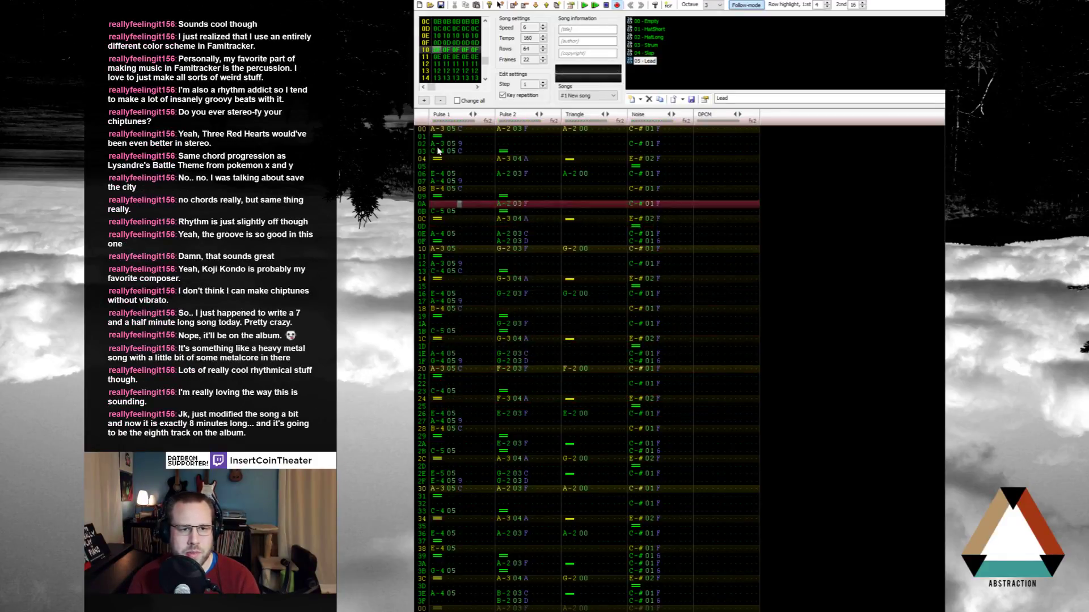
key(a)
key(Down)
key(Down)
key(Down)
key(Down)
key(Down)
key(Down)
key(Down)
key(Down)
key(Down)
key(Down)
key(Down)
key(Down)
key(Down)
key(Down)
key(Down)
key(Down)
key(Down)
key(Down)
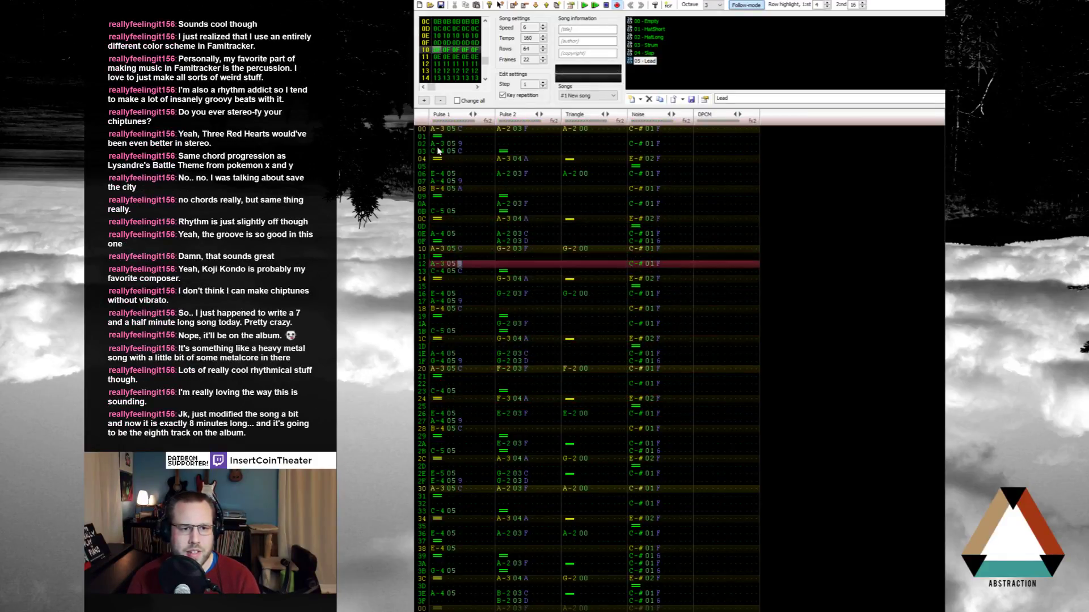
Step: Set the Pulse 1 volume in frame 10 to A at rows 18 and 28
key(Down)
key(Down)
key(Down)
key(Down)
key(Down)
key(Down)
key(Down)
key(Down)
key(Down)
key(Down)
key(Down)
key(Down)
key(Down)
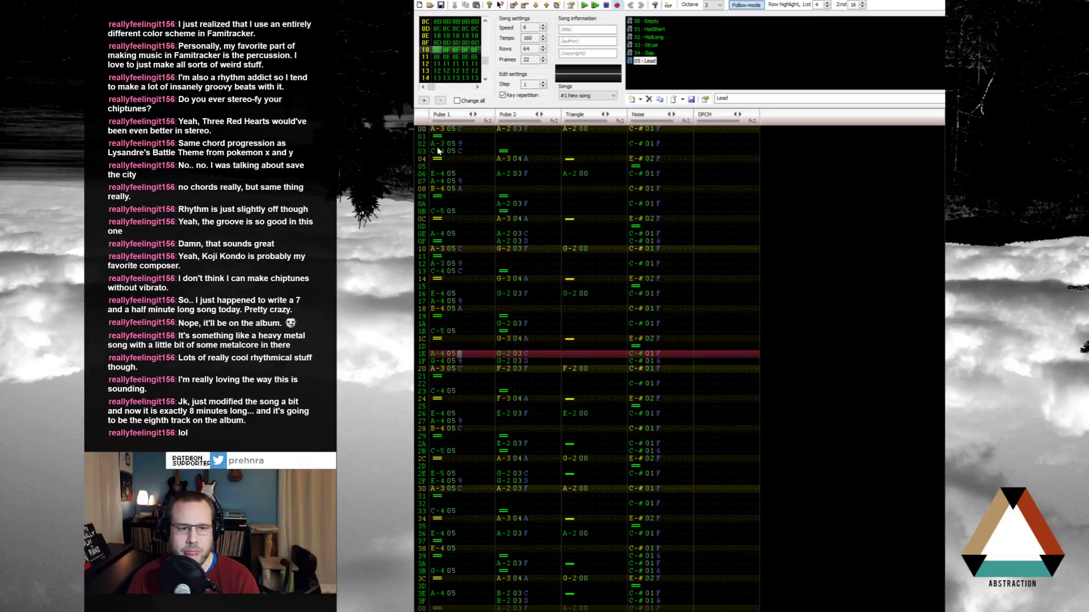
key(Down)
key(Down)
key(Down)
key(Down)
key(Down)
key(Down)
key(Down)
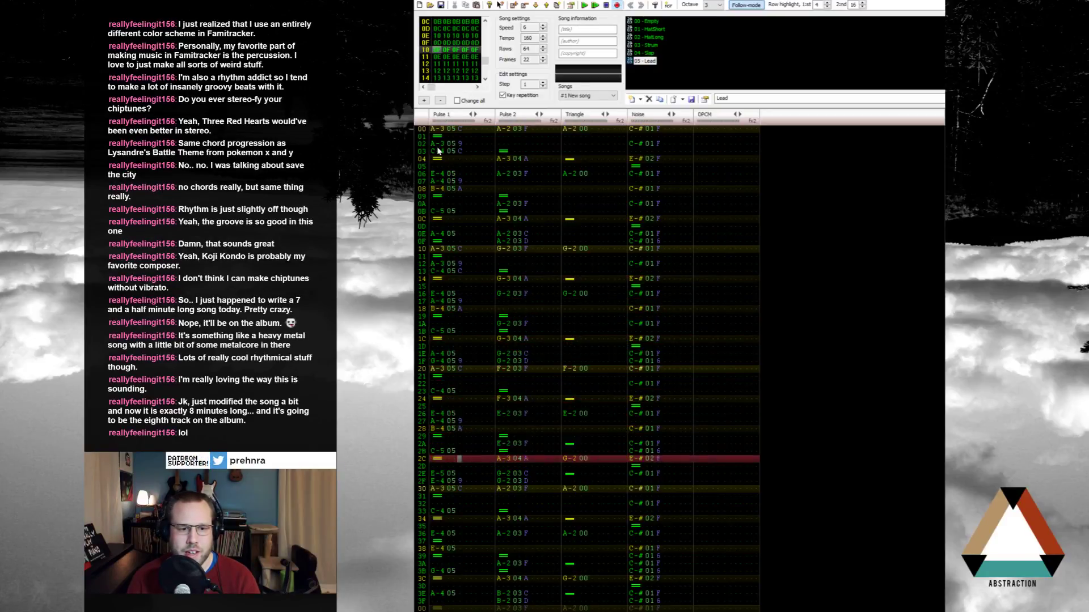
Step: Set frame 10's Pulse 1 volume to C at row 30 and A at row 38
key(c)
key(Down)
key(Down)
key(Down)
key(Down)
key(Down)
key(Down)
key(Down)
key(a)
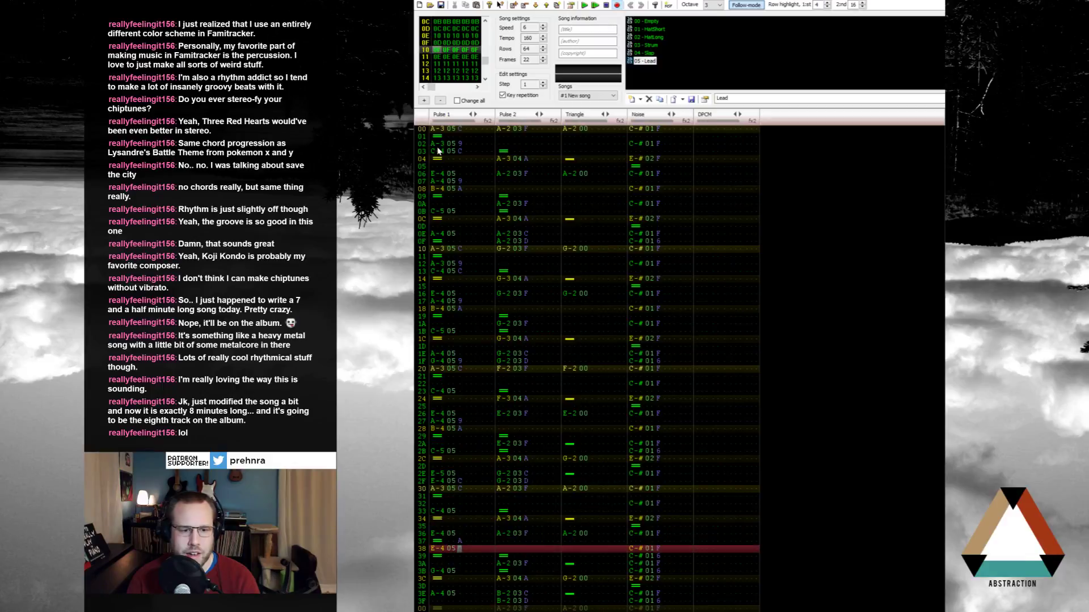
key(Down)
key(a)
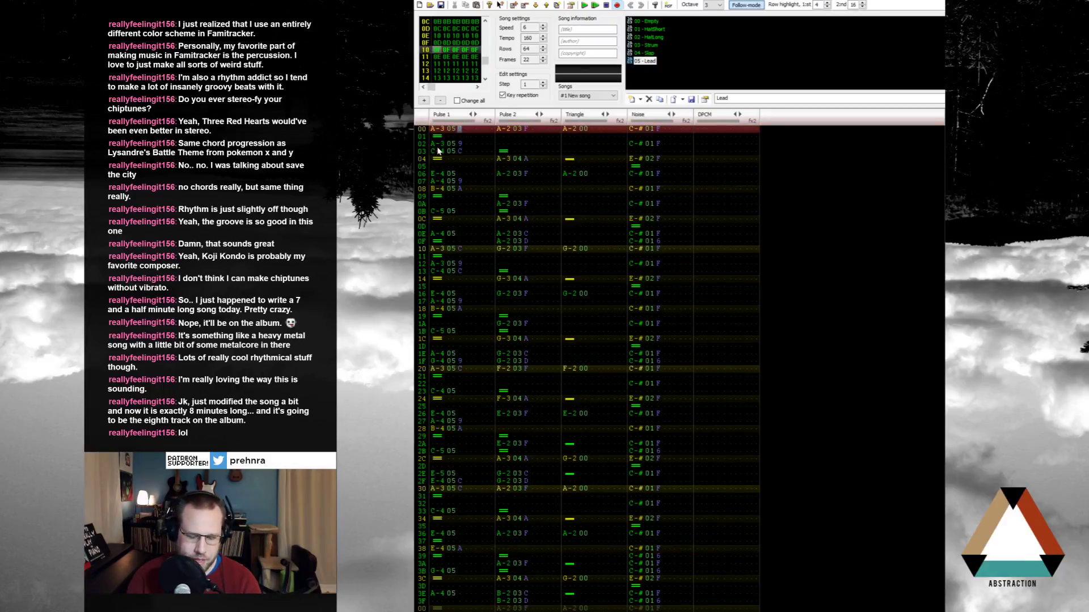
Step: Transpose all Pulse 1 notes in frame 13 up one octave and set the volume at row 00 to A
key(ctrl+Left)
key(ctrl+Left)
key(ctrl+Left)
key(ctrl+Left)
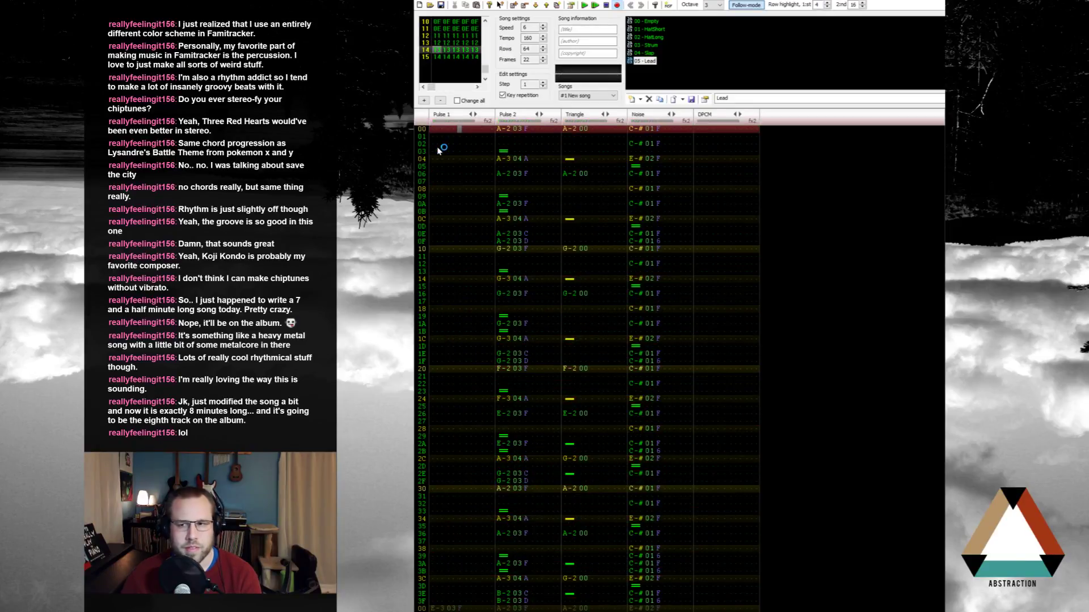
scroll(445, 170, up, 9)
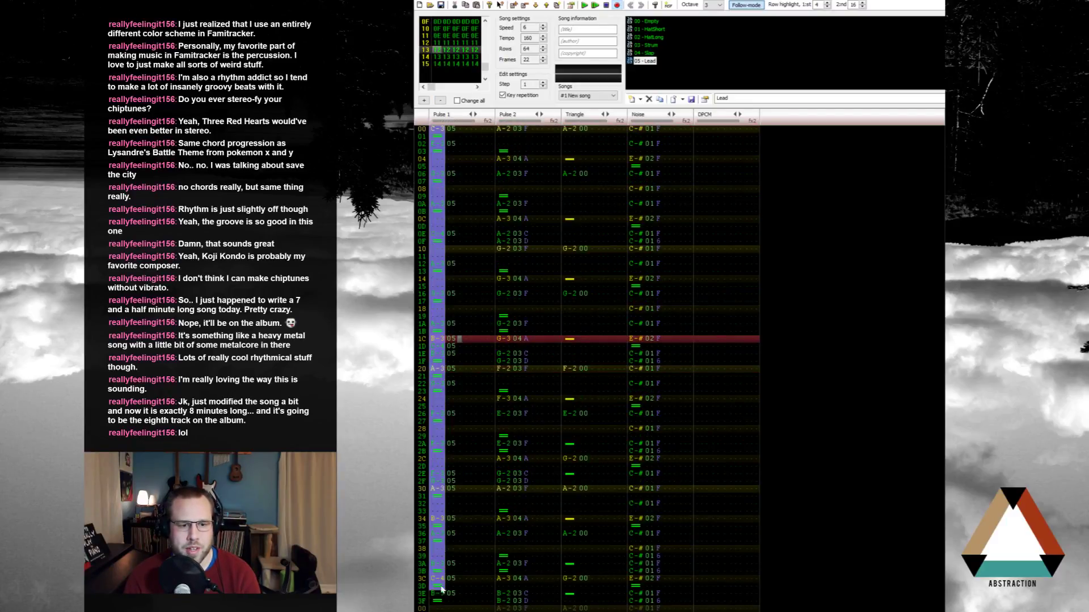
drag(442, 589, 453, 598)
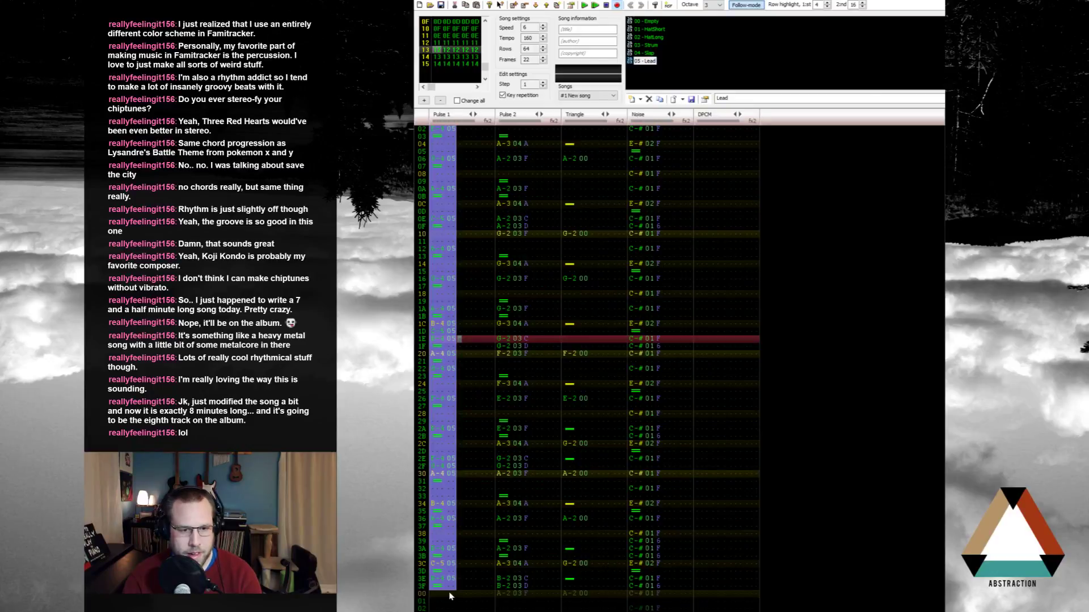
key(Home)
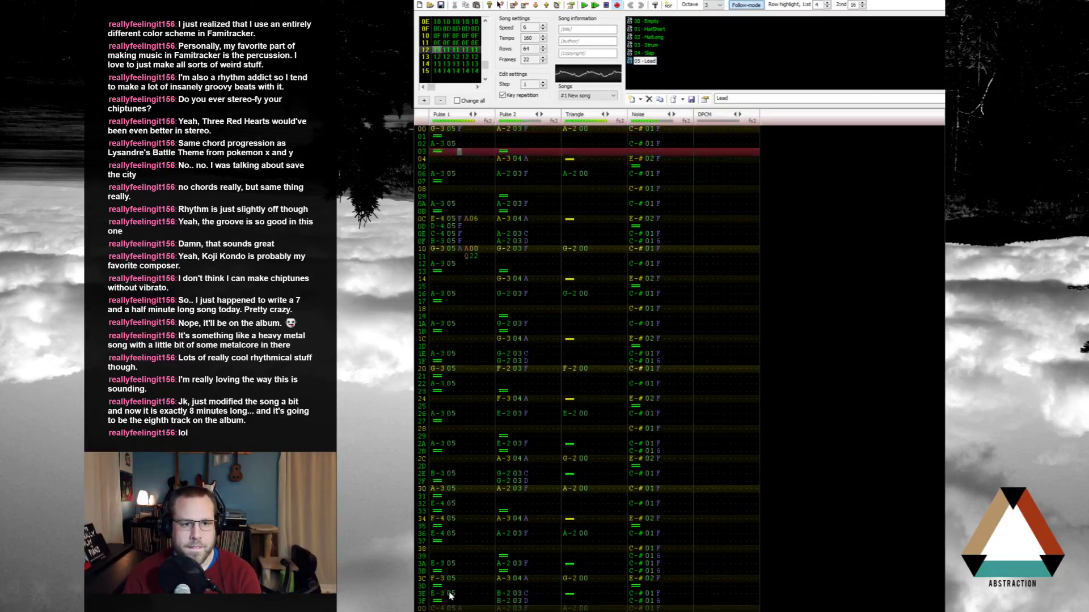
Step: Shift frame 13's Pulse 1 run of F-4, G-4 and A-4 two rows earlier to rows 2C–2E
drag(451, 596, 442, 596)
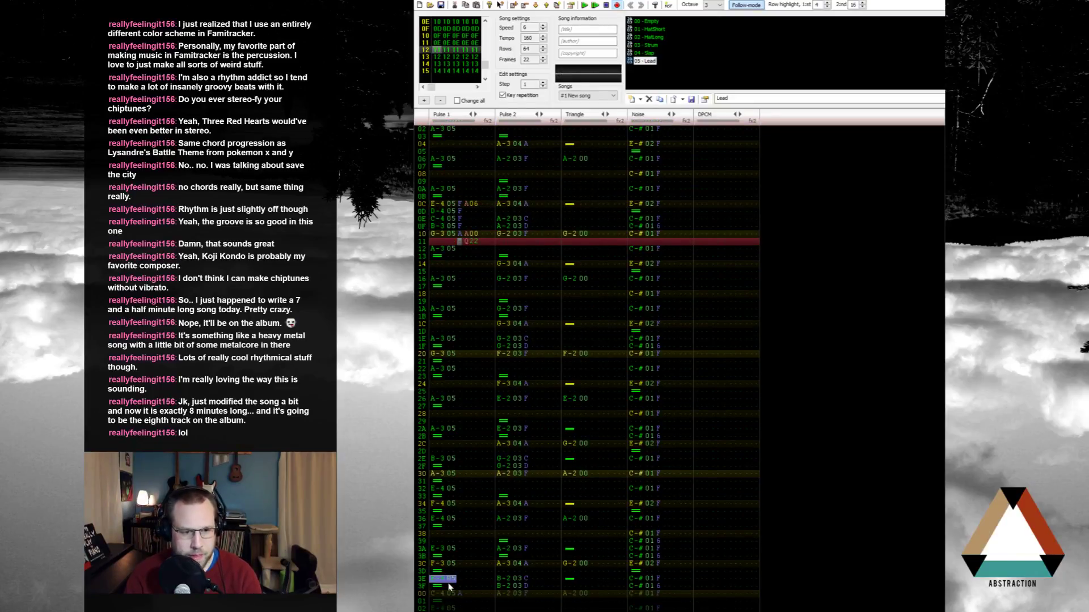
key(Home)
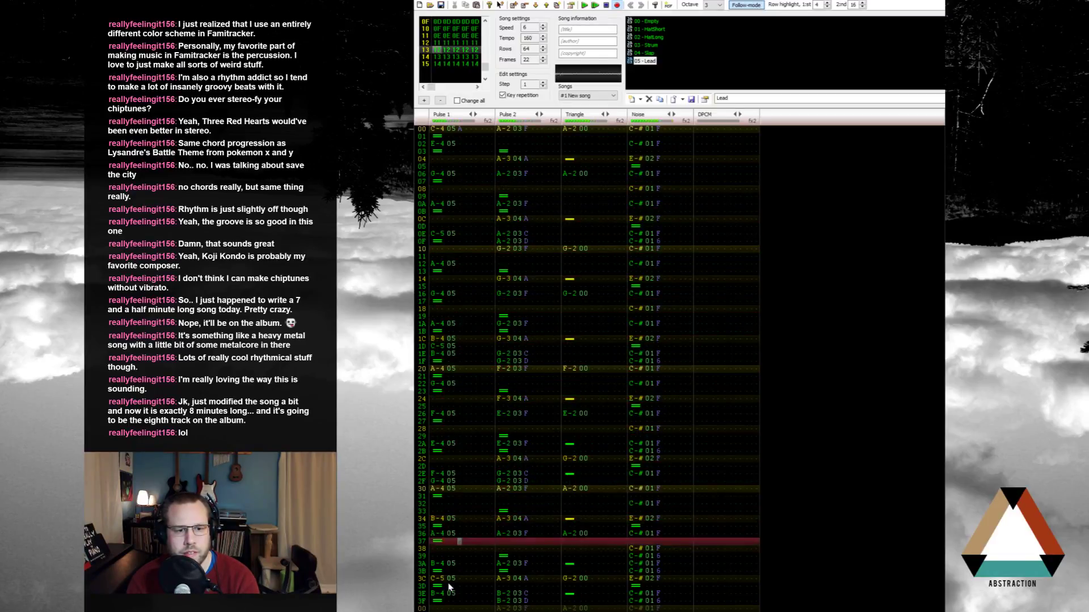
key(Return)
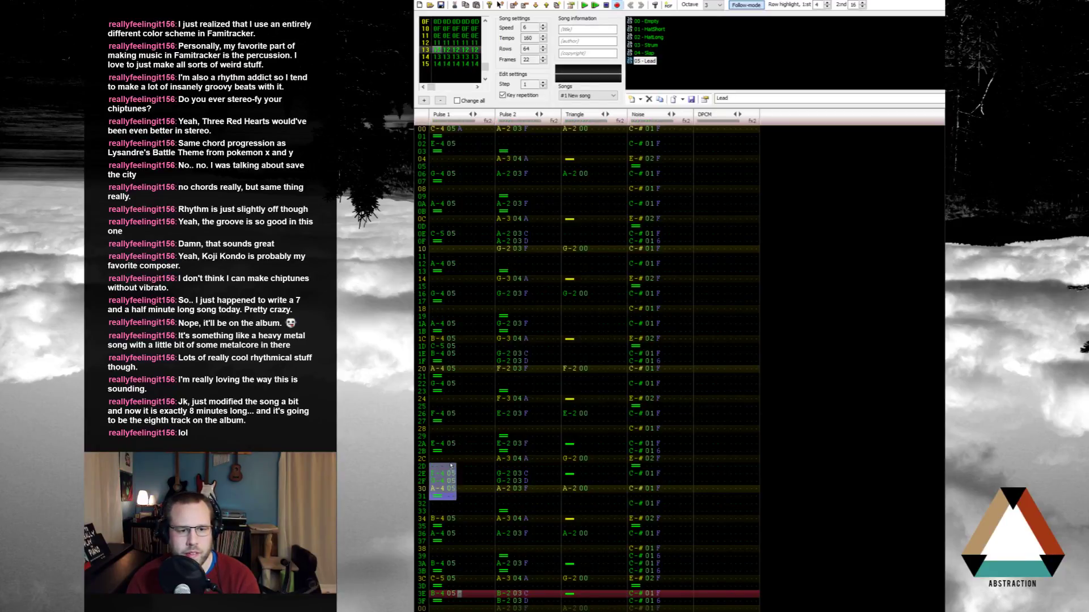
click(452, 312)
key(F7)
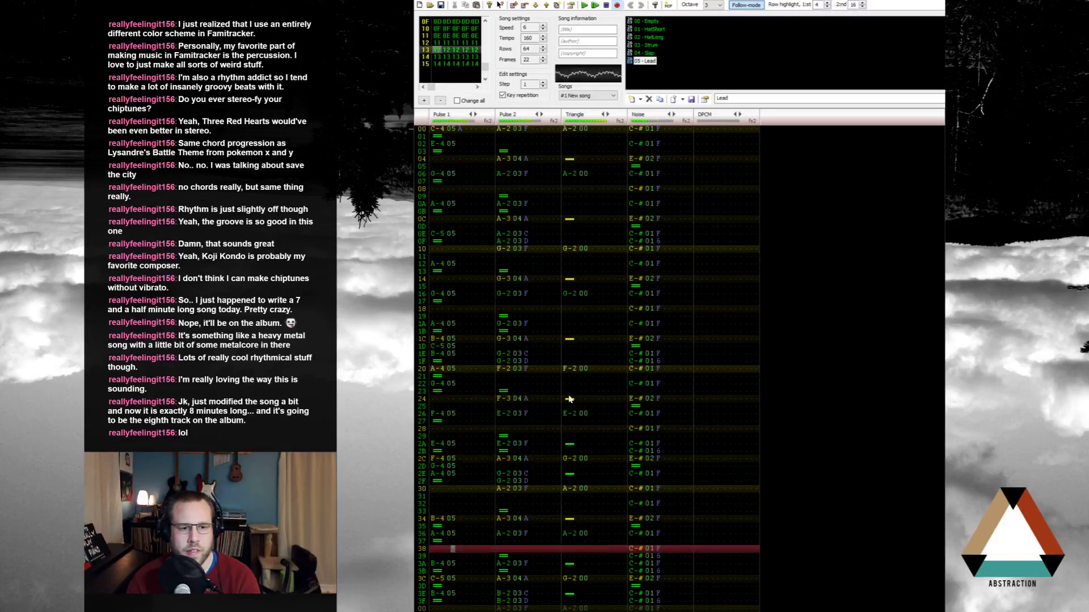
Step: Add an A-4 note with instrument 05 at row 32 of Pulse 1 in frame 13
key(F8)
click(439, 505)
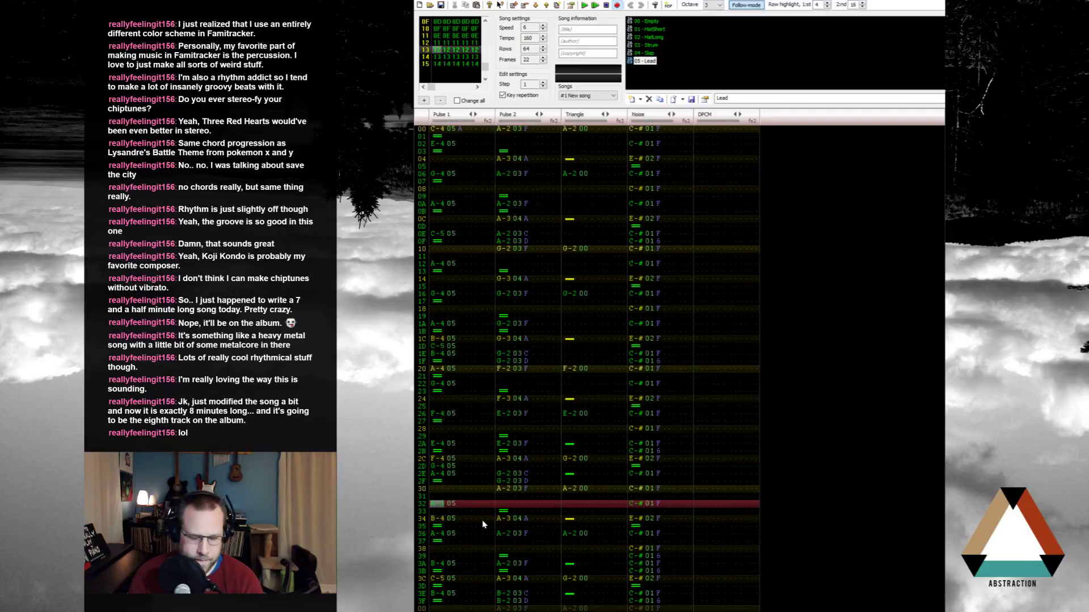
key(Down)
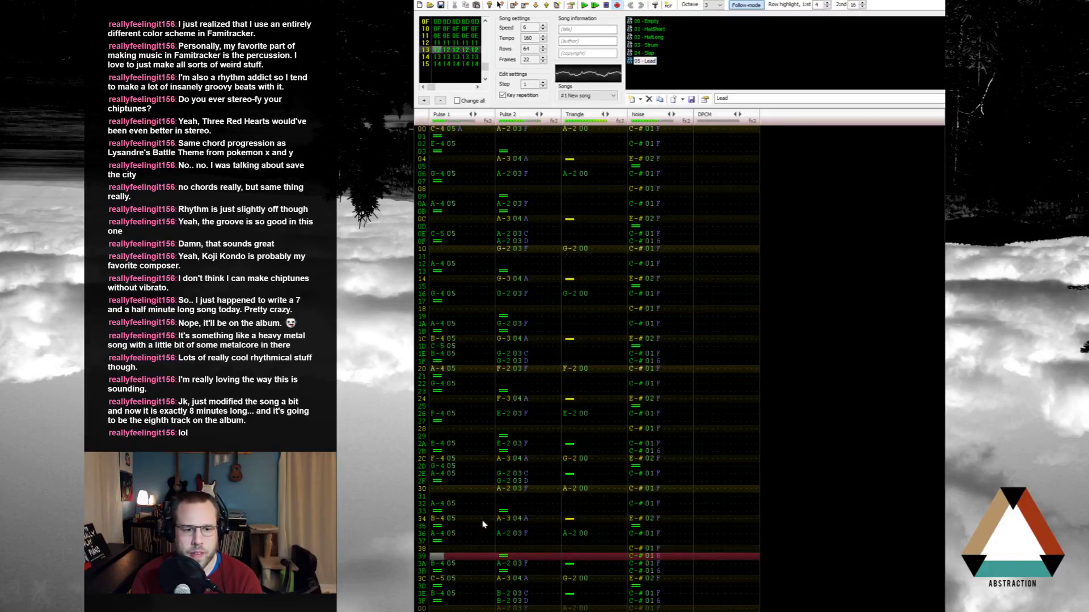
Step: Enter A-4, E-4, C-4 and A-3 at rows 00, 02, 04 and 06 of frame 14's Pulse 1, each followed by a note release
key(Return)
key(Up)
key(Up)
key(Up)
key(Up)
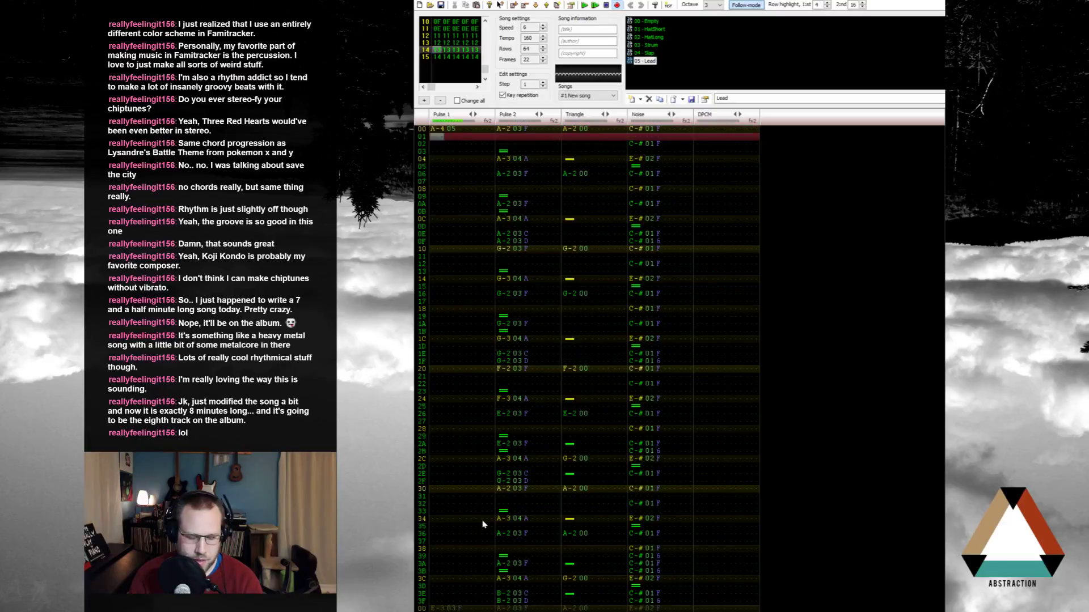
key(e)
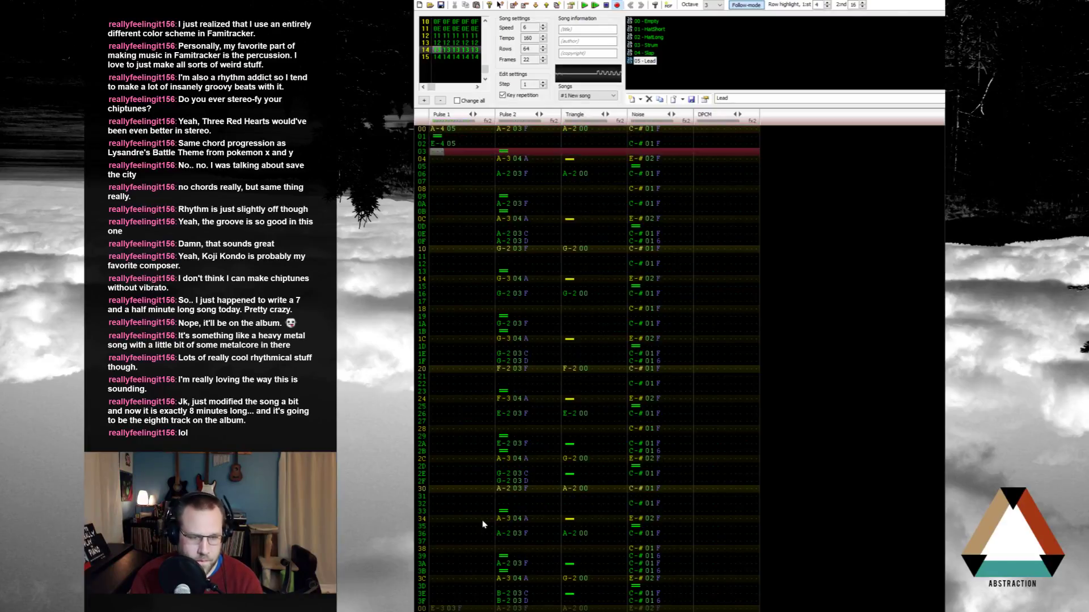
key(backslash)
key(q)
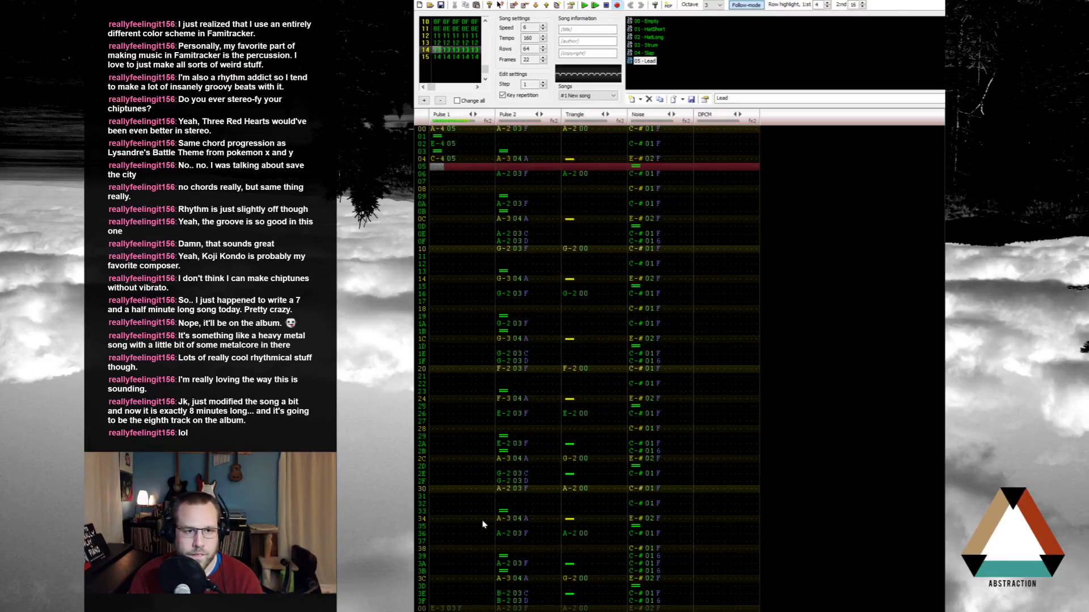
key(backslash)
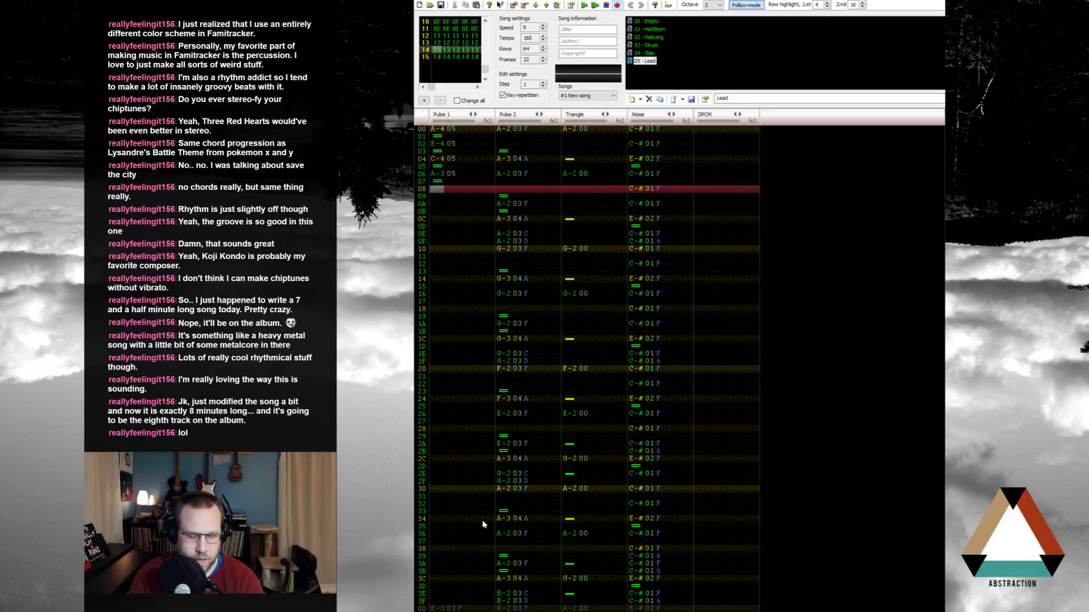
Step: Repeat the released A-4, E-4, C-4, A-3 arpeggio at rows 08–0F and add a released A-4 at row 10
key(y)
key(backslash)
key(backslash)
key(q)
key(backslash)
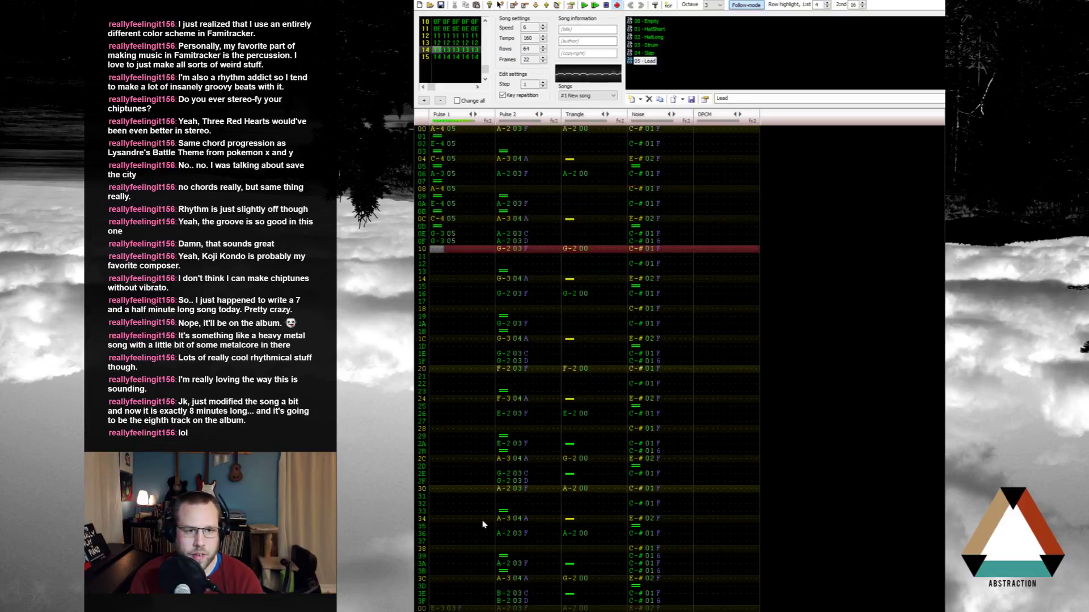
key(n)
key(backslash)
key(backslash)
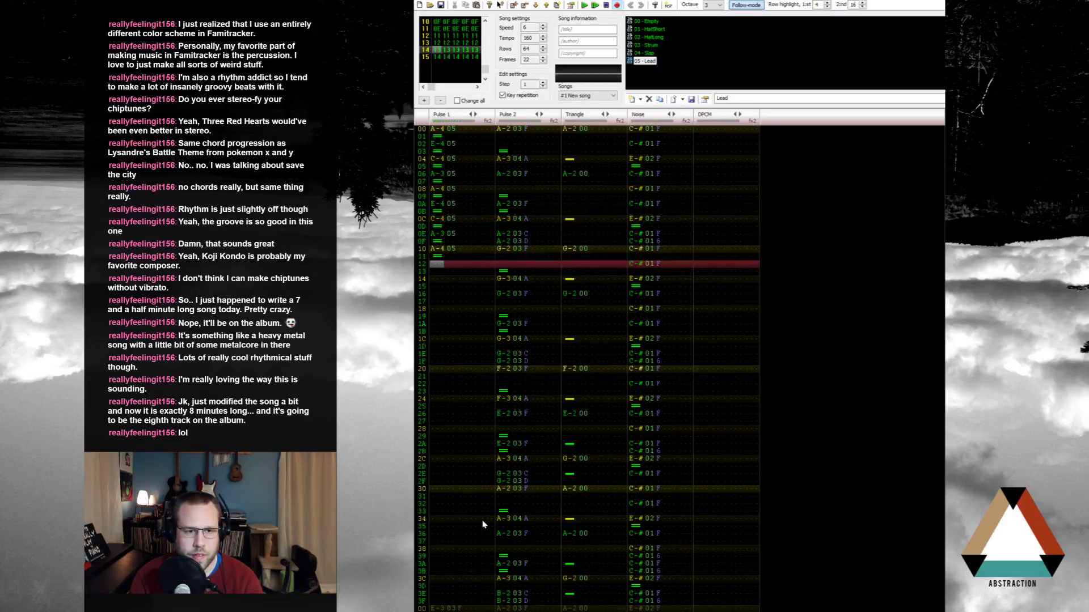
key(Up)
key(Up)
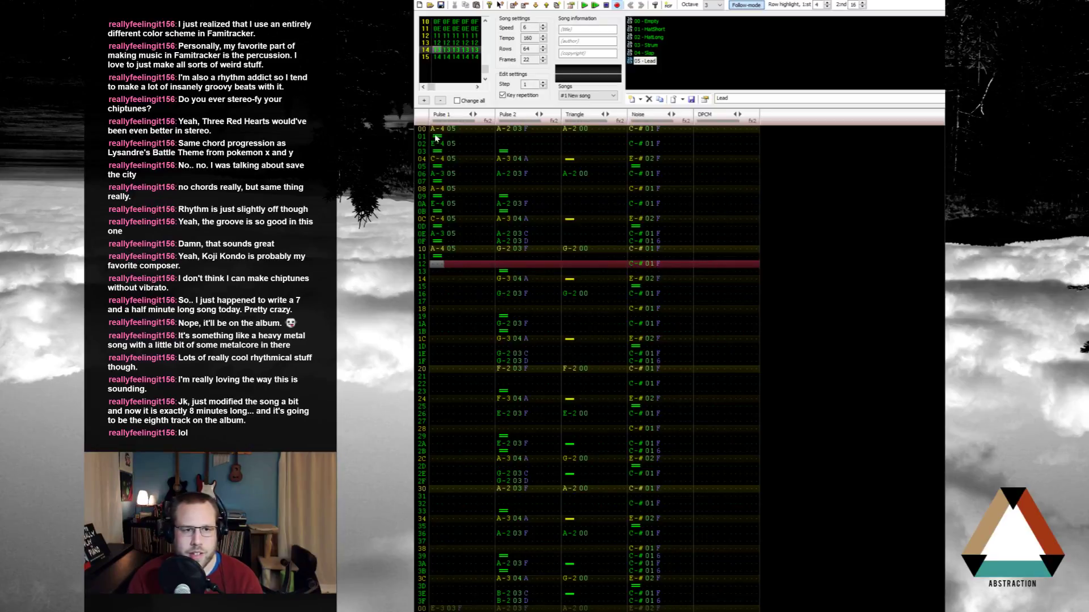
Step: Copy frame 14's Pulse 1 arpeggio from rows 00–0F and paste it at rows 10, 20 and 30
click(435, 253)
key(ctrl+v)
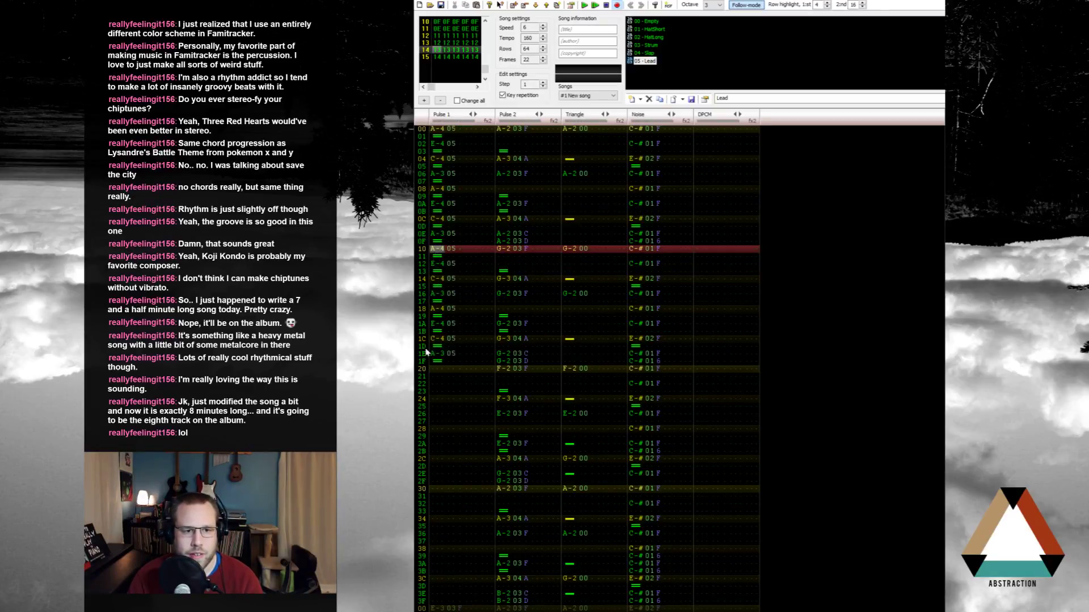
click(431, 369)
key(ctrl+v)
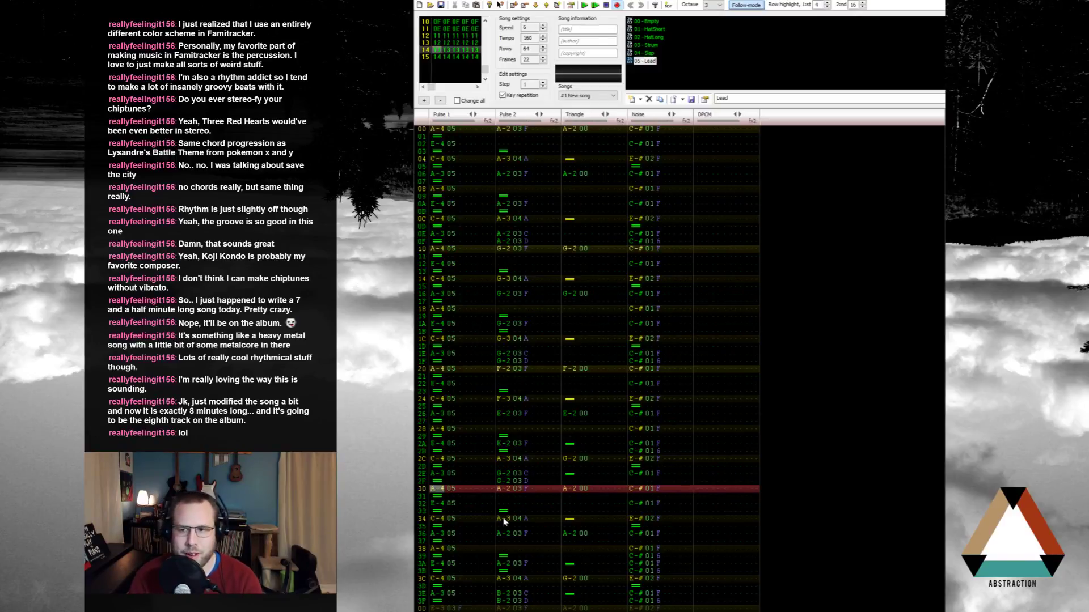
key(Return)
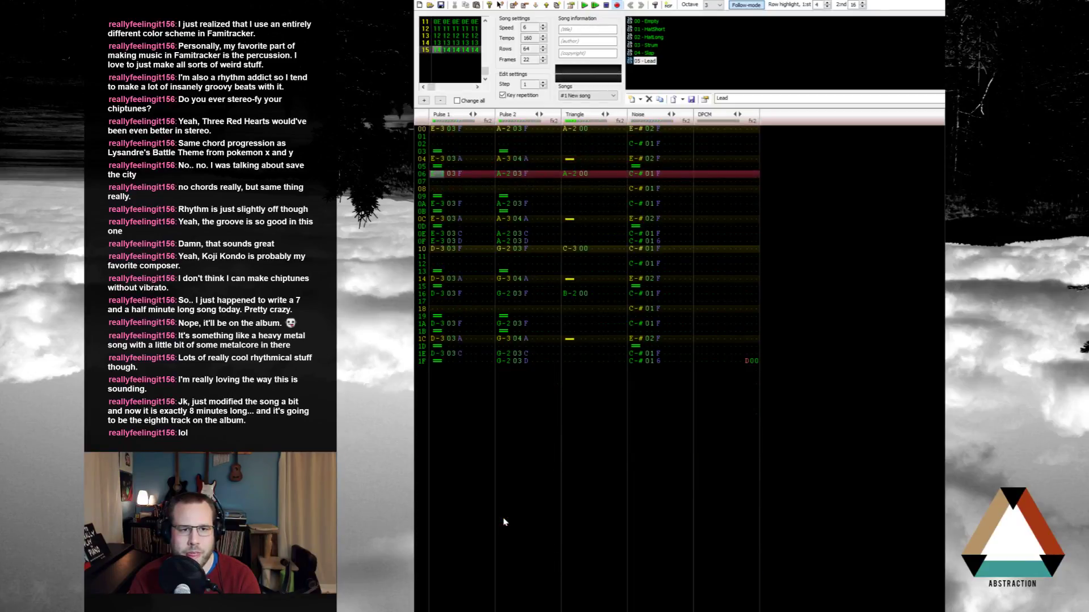
Step: Start a fade on frame 14's Pulse 1 with volumes A at row 00, 9 at row 08 and 8 at row 10
scroll(504, 522, up, 8)
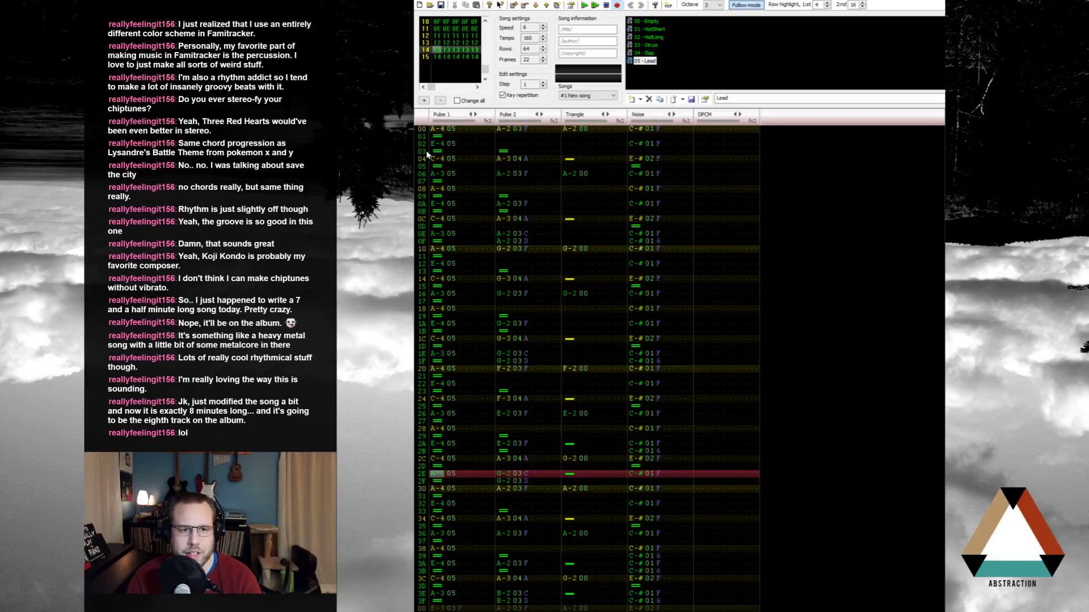
click(461, 130)
text(a)
key(Down)
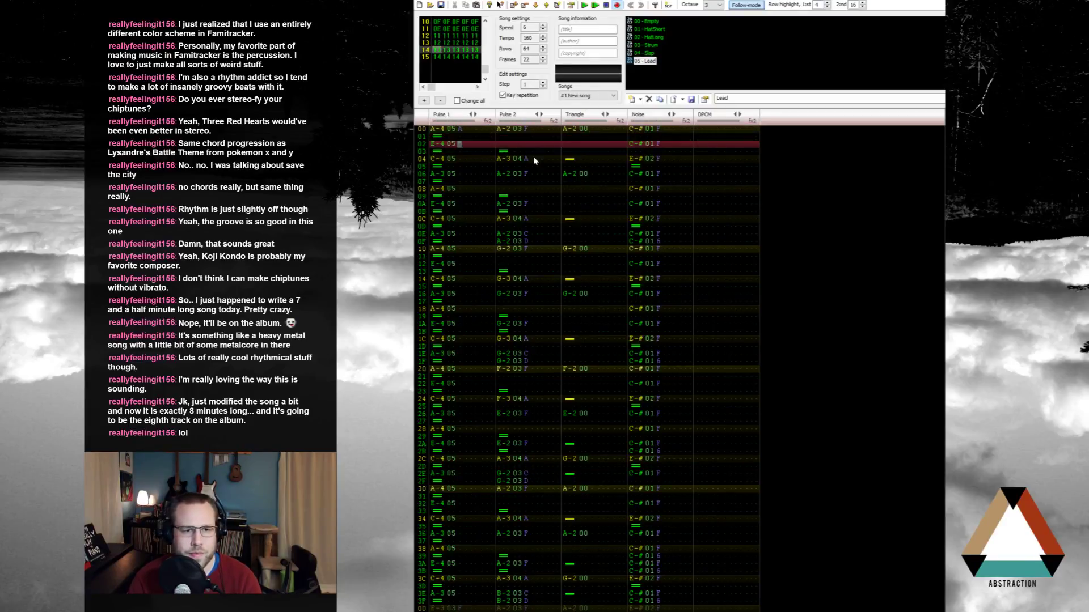
key(Down)
key(Down)
key(Down)
key(Down)
key(Down)
key(Down)
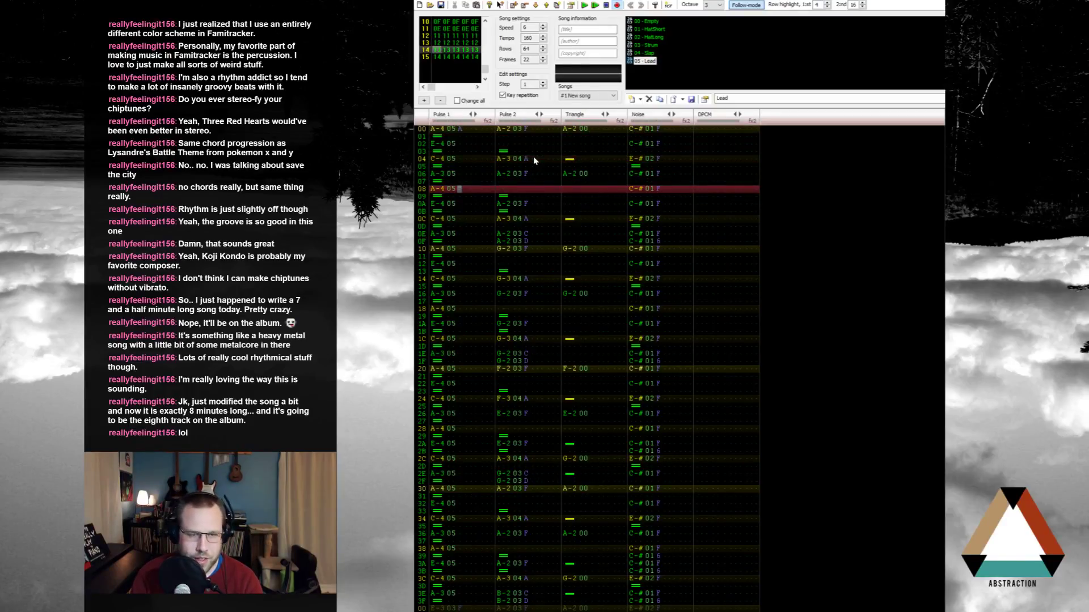
text(9)
key(Down)
key(Down)
key(Down)
key(Down)
key(Down)
key(Down)
key(Down)
text(8)
Step: Continue the Pulse 1 fade in frame 14 with volumes 7 at row 18, 6 at row 20 and 5 at row 28
key(Down)
key(Down)
key(Down)
key(Down)
key(Down)
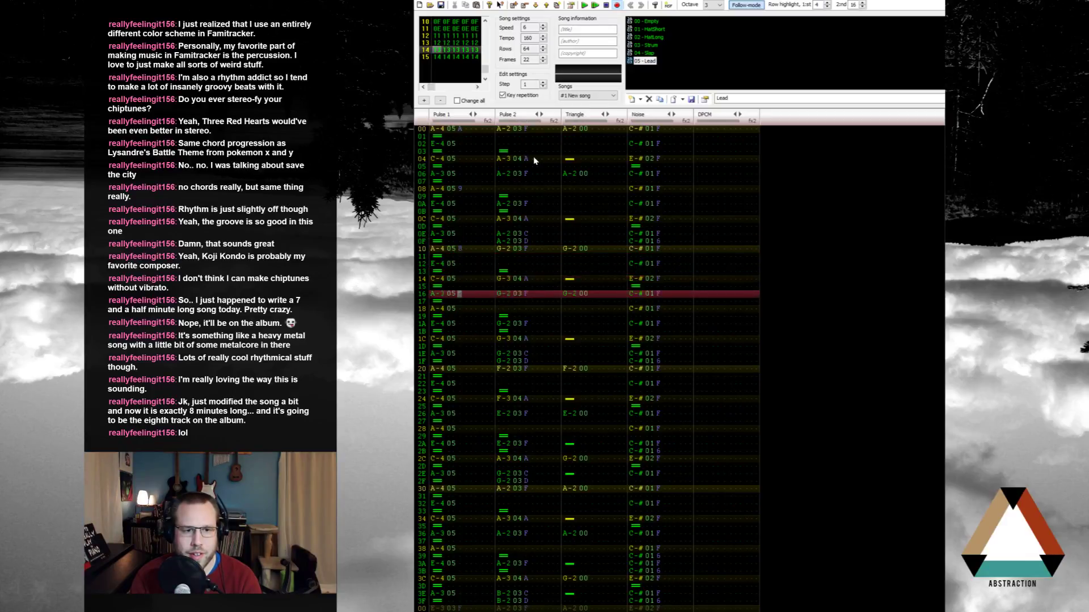
key(Down)
key(Down)
text(7)
key(Down)
key(Down)
key(Down)
key(Down)
key(Down)
key(Down)
key(Down)
text(6)
key(Down)
key(Down)
key(Down)
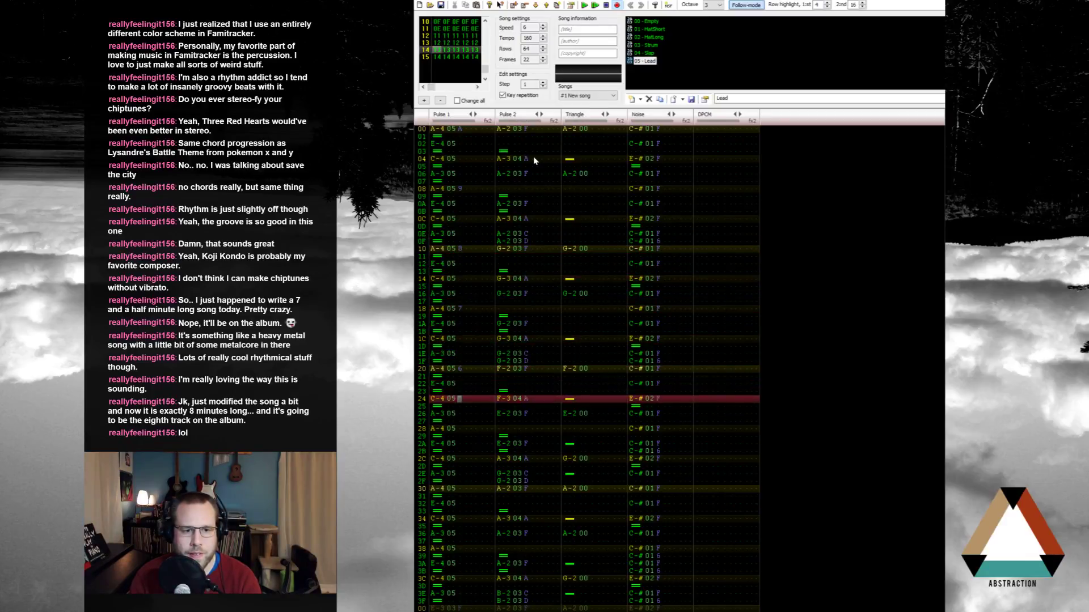
key(Down)
key(Down)
key(Down)
key(Down)
text(5)
Step: Finish frame 14's Pulse 1 fade with volume 4 at row 30 and 3 at row 38
key(Down)
key(Down)
key(Down)
key(Down)
key(Down)
key(Down)
key(Down)
text(4)
key(Down)
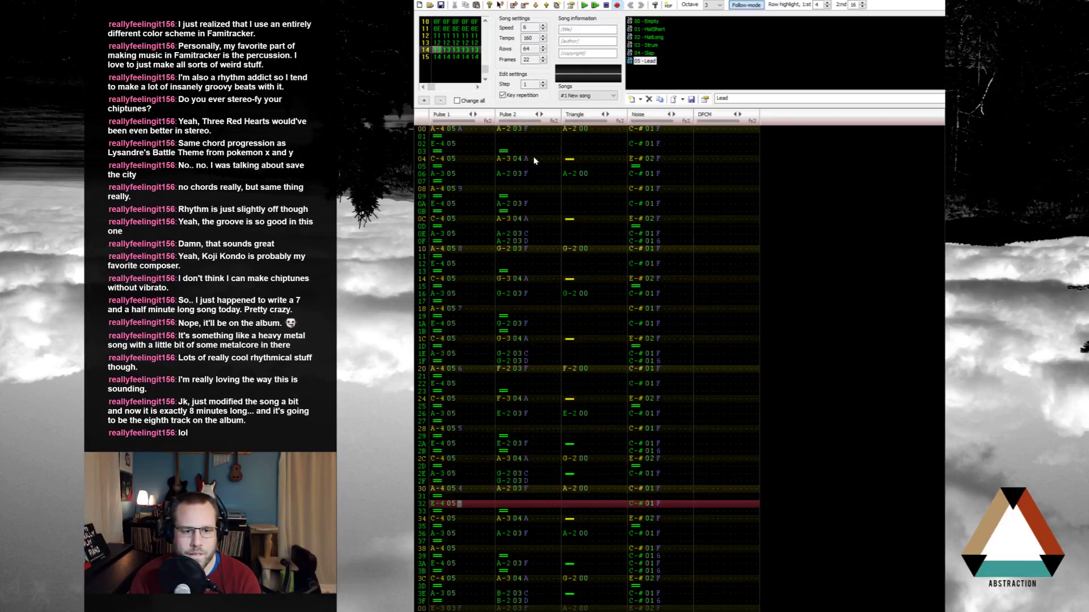
key(Down)
key(Down)
key(Down)
key(Down)
key(Down)
key(Down)
text(3)
key(Down)
key(Return)
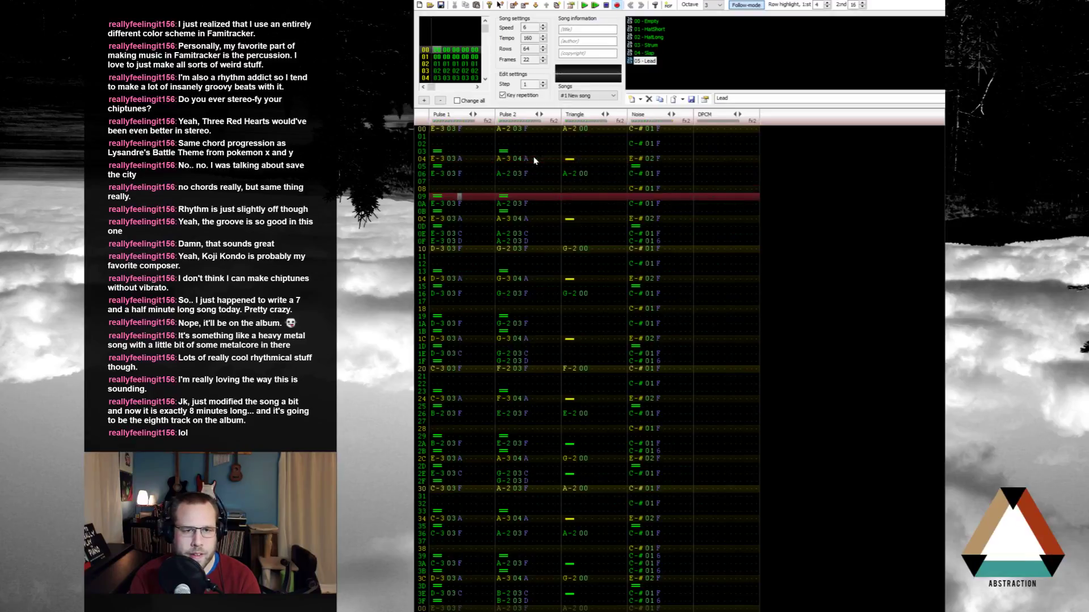
Step: Replace the Noise note at row 00 of frame 00 with B-# using instrument 00 Empty
key(Return)
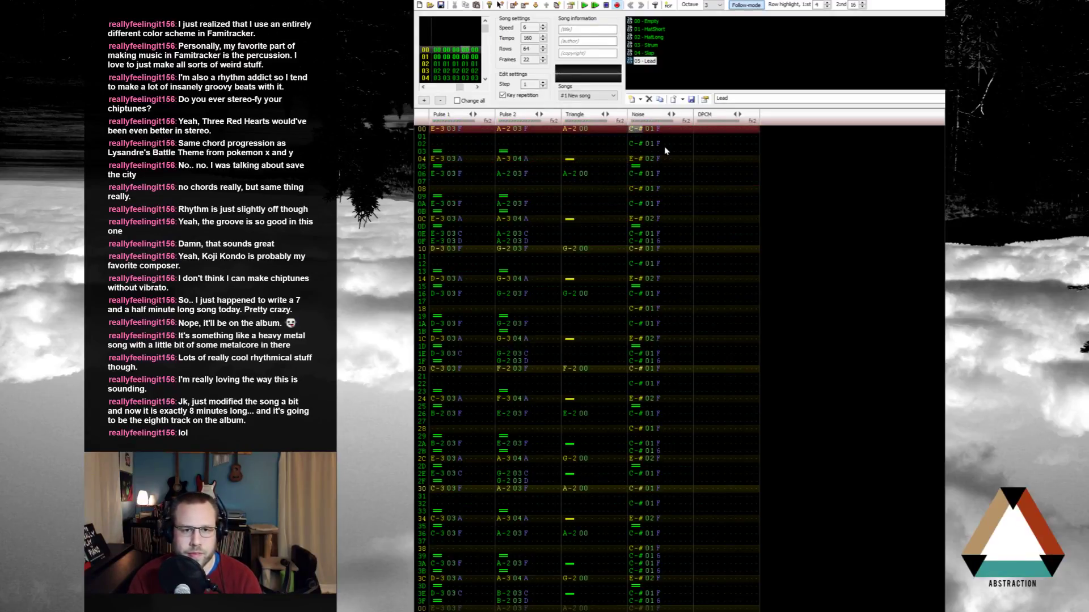
key(b)
key(ctrl+Left)
key(ctrl+Left)
key(ctrl+Left)
key(ctrl+Left)
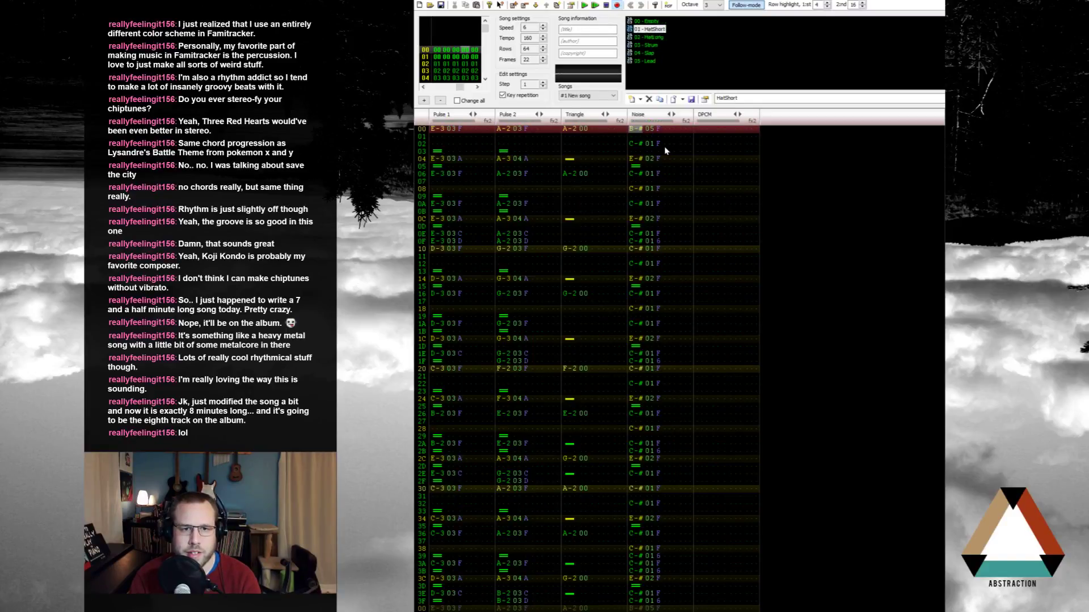
key(ctrl+Left)
key(b)
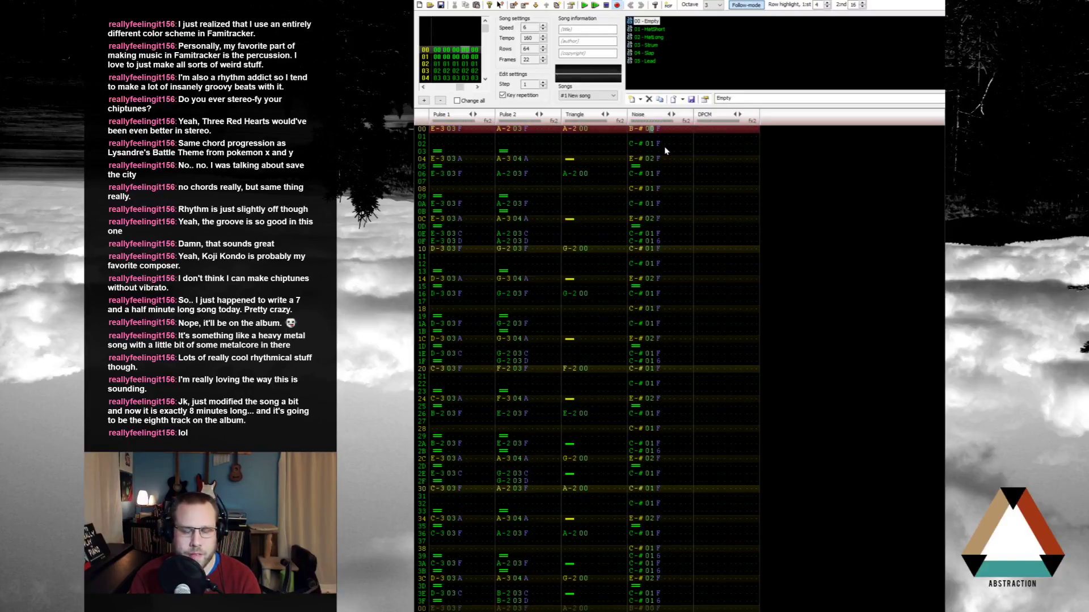
Step: Play frame 00 from the start to check the opening noise hit
key(Down)
key(Down)
key(Down)
key(Down)
key(Down)
key(Down)
key(Down)
key(Down)
key(Down)
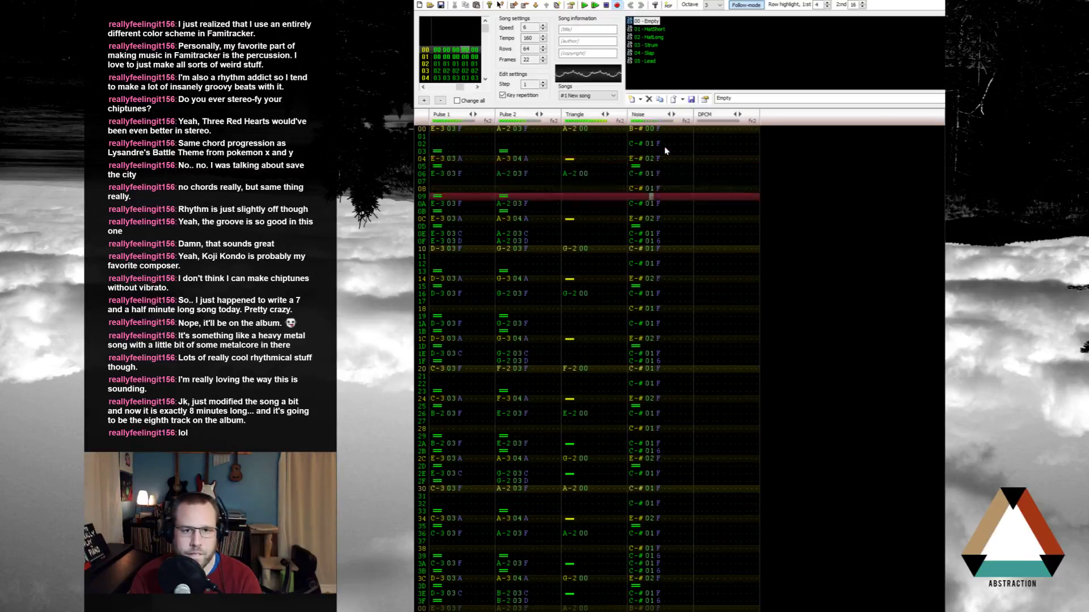
Step: Try volume A on the opening Noise hit at row 00 of frame 00 and listen to it
key(Up)
key(Up)
key(Up)
key(Up)
key(Up)
key(Up)
key(Up)
key(Right)
key(Up)
key(Up)
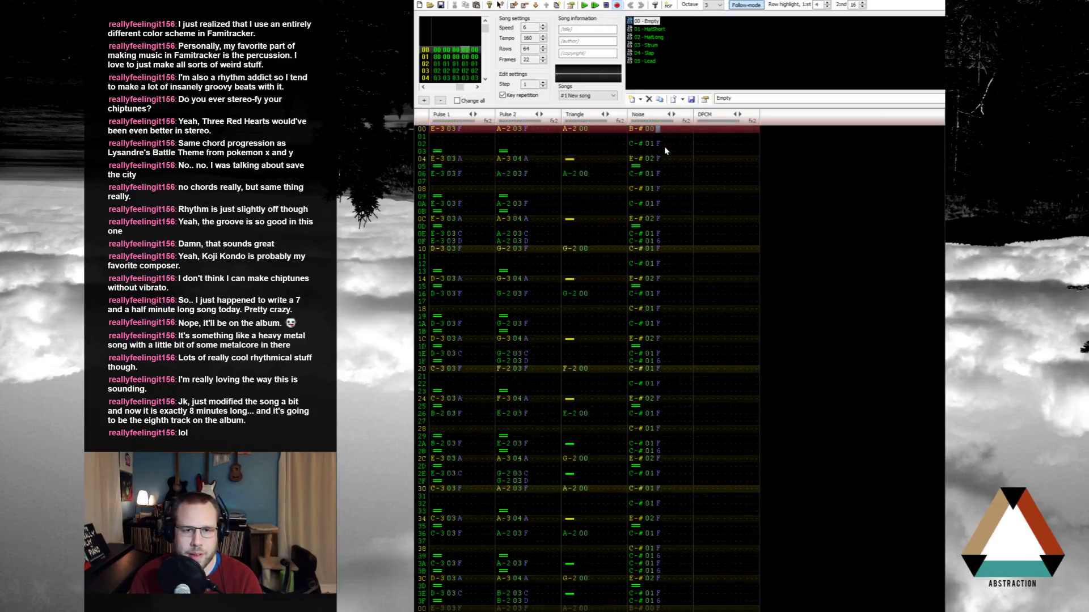
text(a)
key(Down)
key(Down)
key(Down)
key(Down)
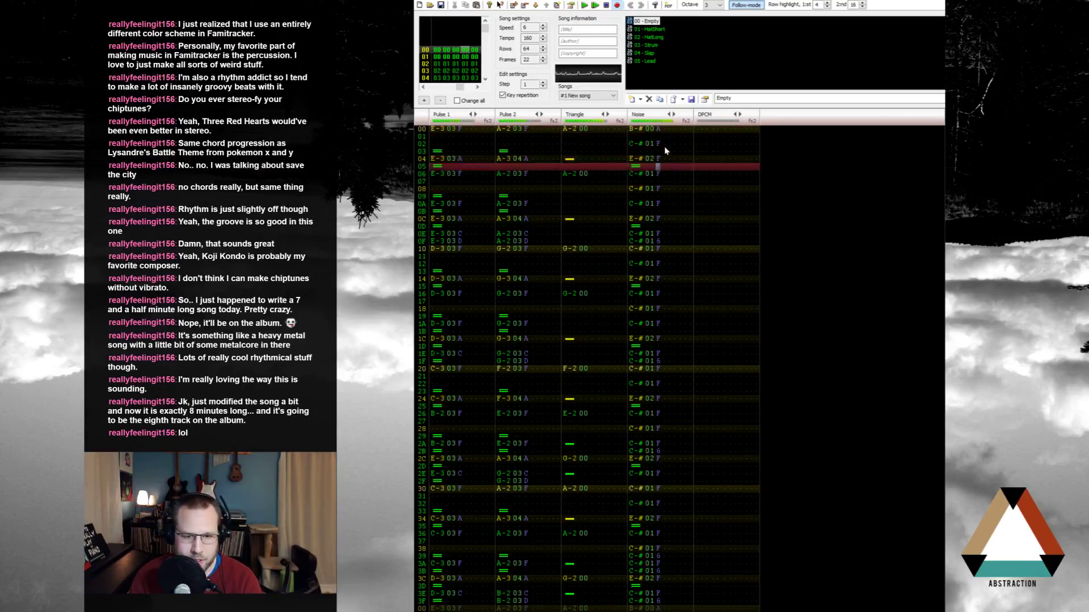
Step: Set the volume of the opening Noise hit at row 00 of frame 00 to 7 and play the frame
key(Up)
key(Up)
key(Up)
key(Up)
key(Up)
text(7)
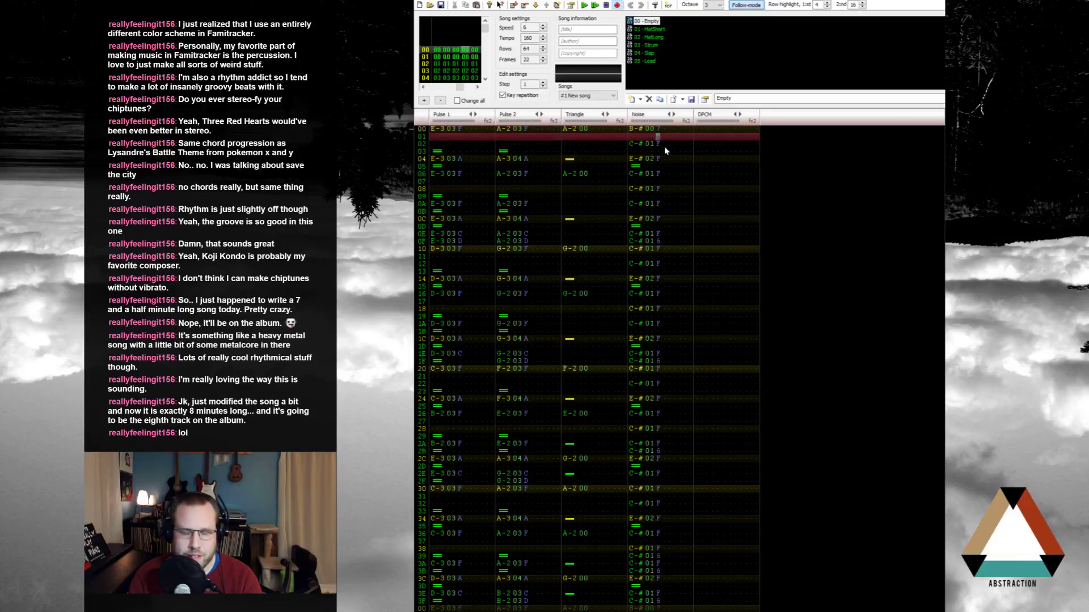
key(Return)
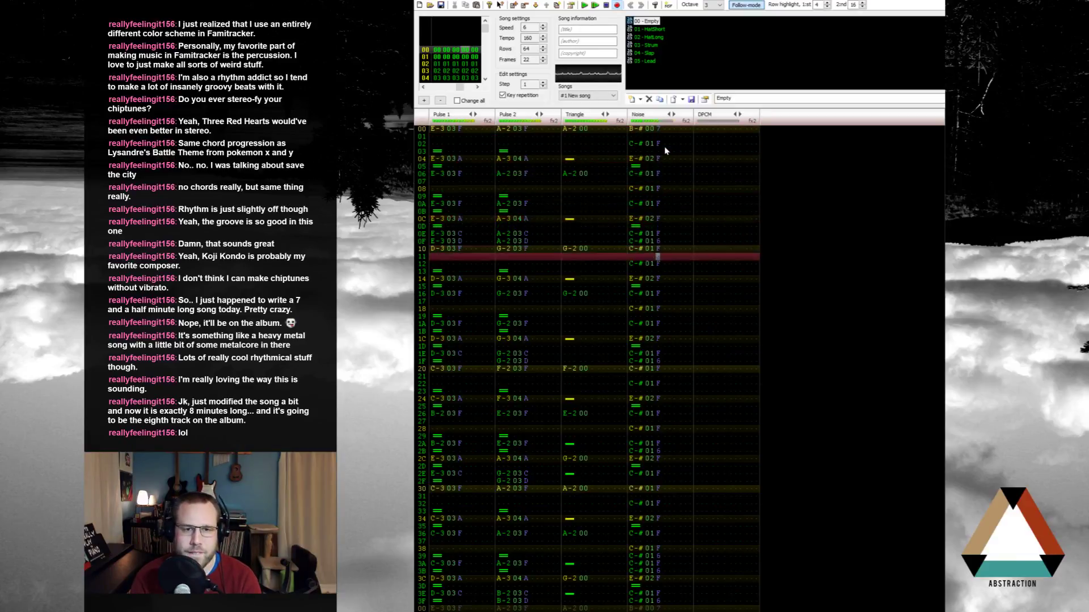
Step: Stop playback and add the volume slide effect A02 to the Noise hit at row 00 of frame 00
key(Return)
key(Up)
key(Up)
key(Up)
key(Up)
key(Up)
key(Up)
key(Up)
key(Up)
key(Up)
key(Up)
key(Up)
key(Up)
key(Up)
key(Up)
key(Up)
key(Up)
key(Up)
key(Up)
key(Up)
key(Up)
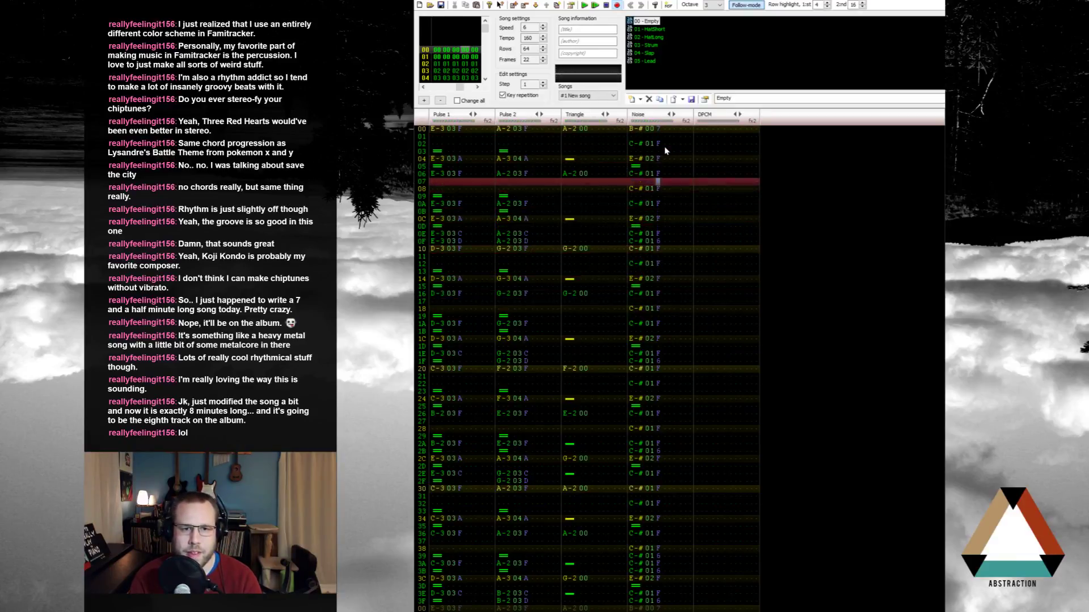
key(Up)
key(Right)
text(A02)
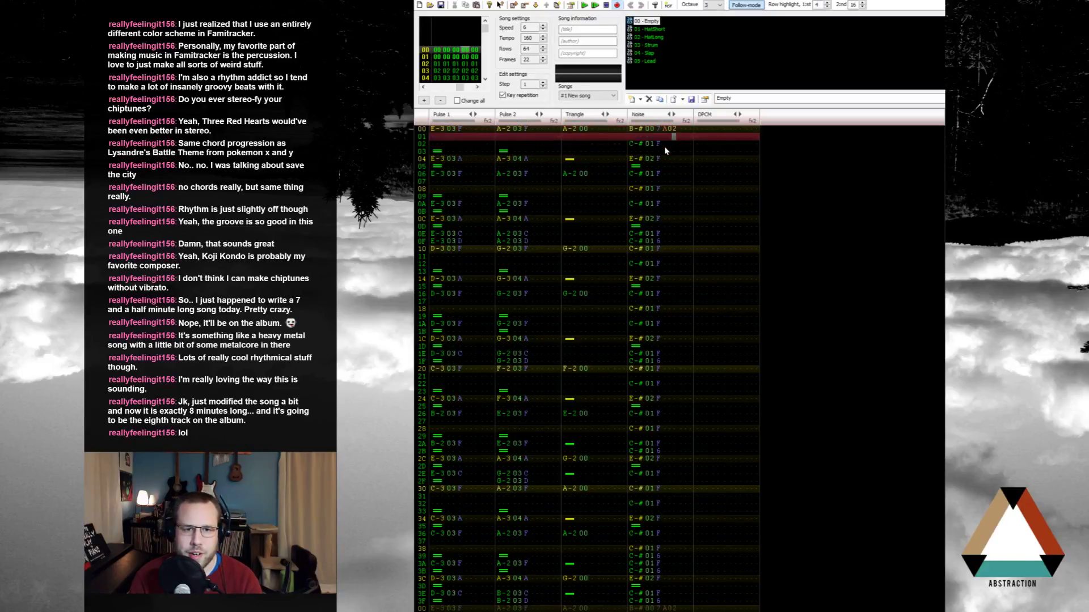
Step: Add effect A00 to the Noise note at row 02 of frame 00 and replay from the frame's start
key(Down)
text(A00)
key(Return)
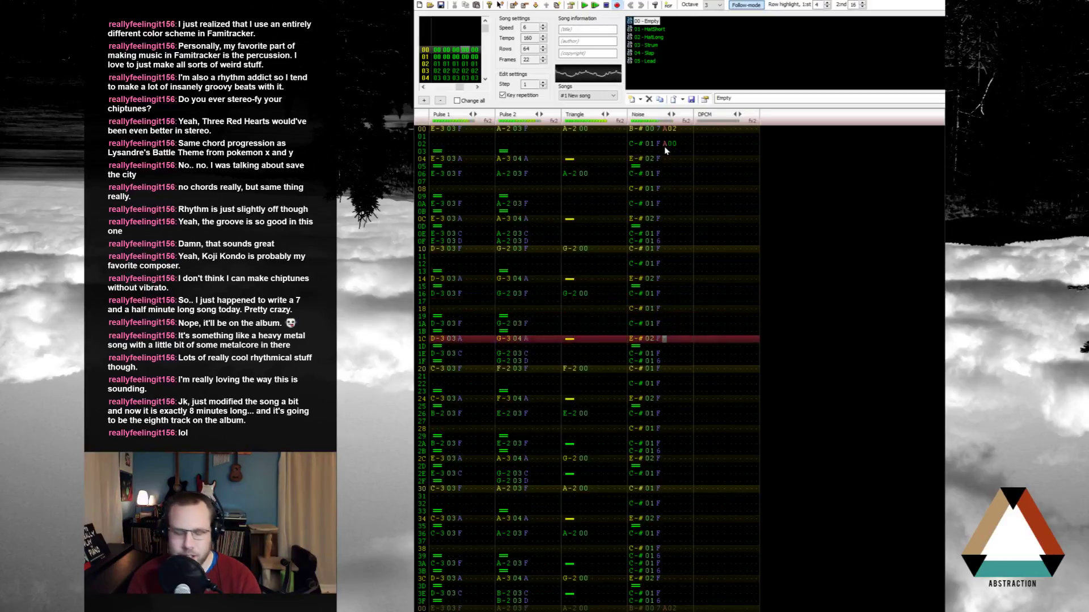
key(Return)
key(Home)
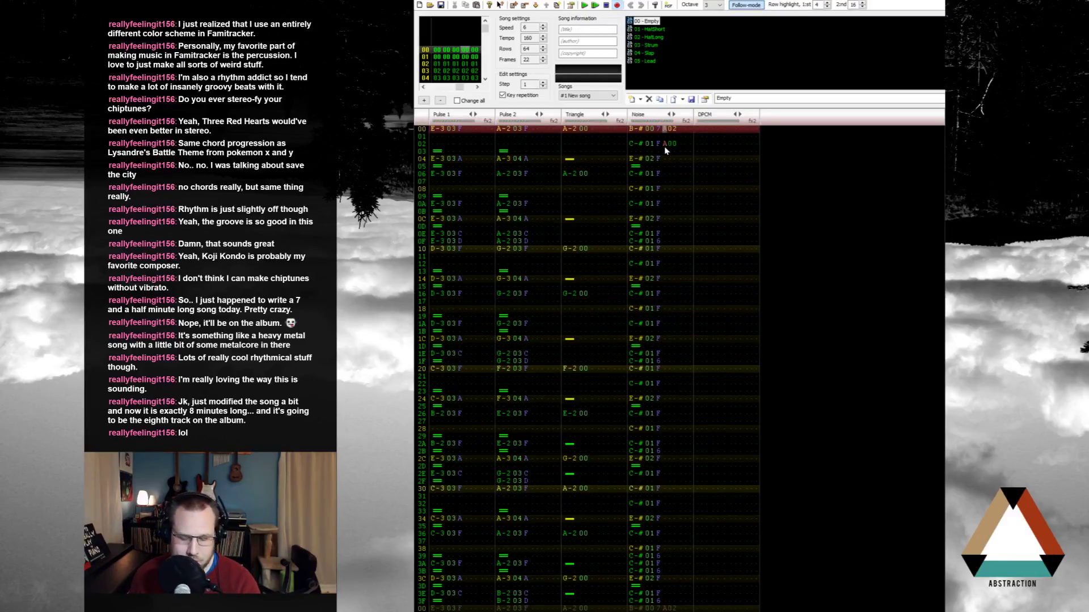
key(Return)
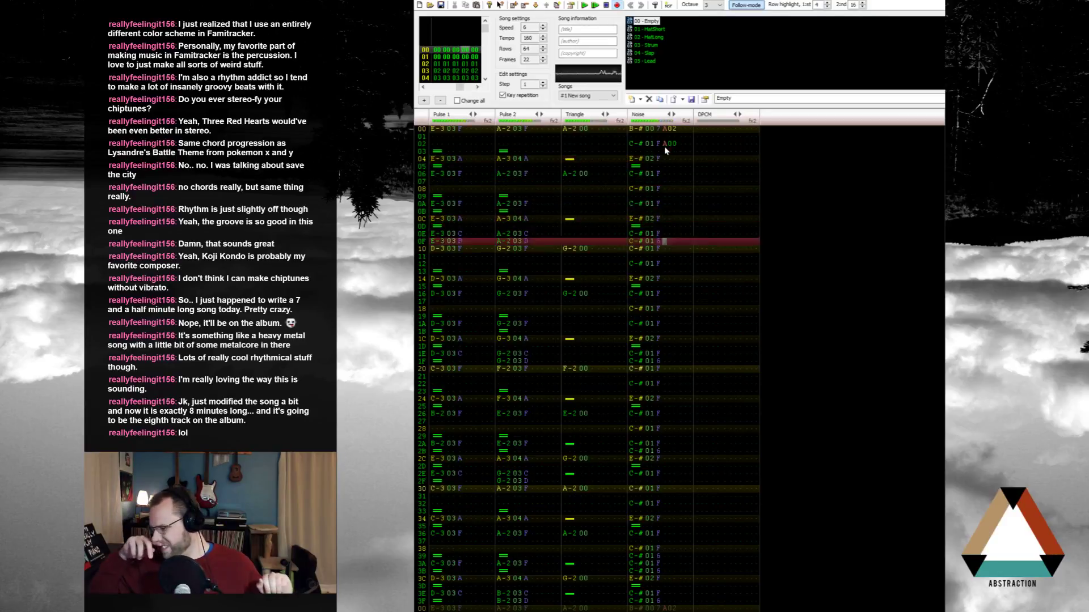
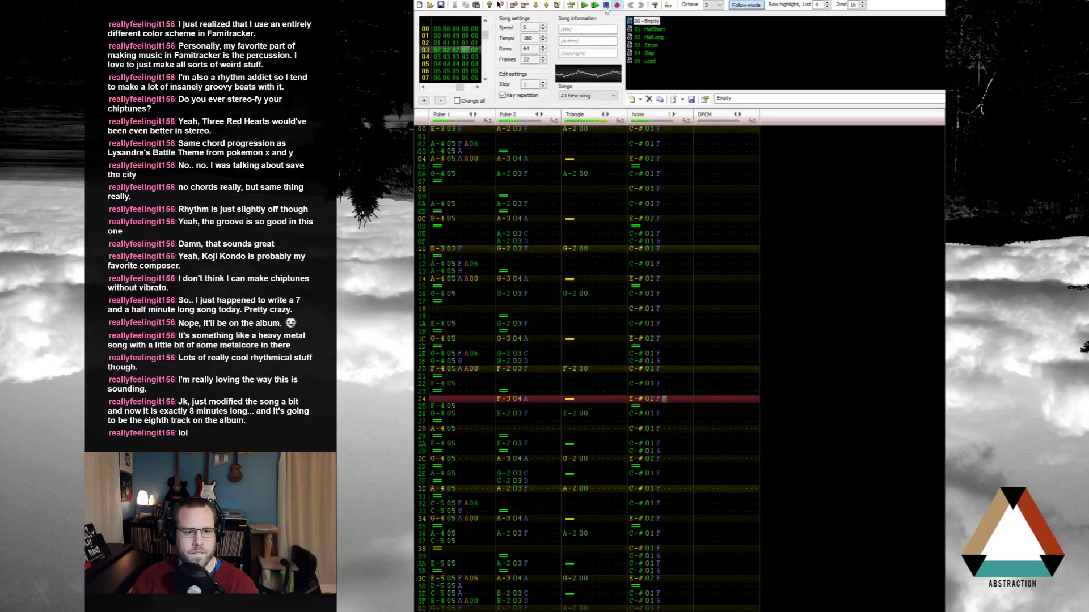
Step: Insert a note release in Pulse 1 at row 24 of frame 03 and resume playback
click(443, 400)
key(backslash)
key(Return)
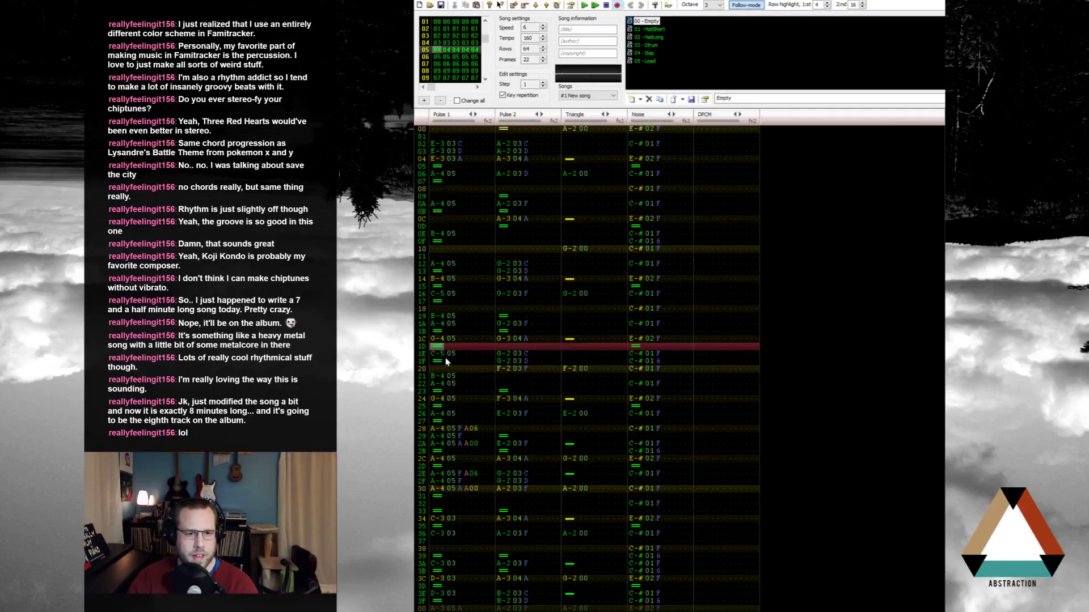
Step: Enter B-4 in Pulse 1 at row 17 of frame 05 with a note release at row 18, and play on
key(u)
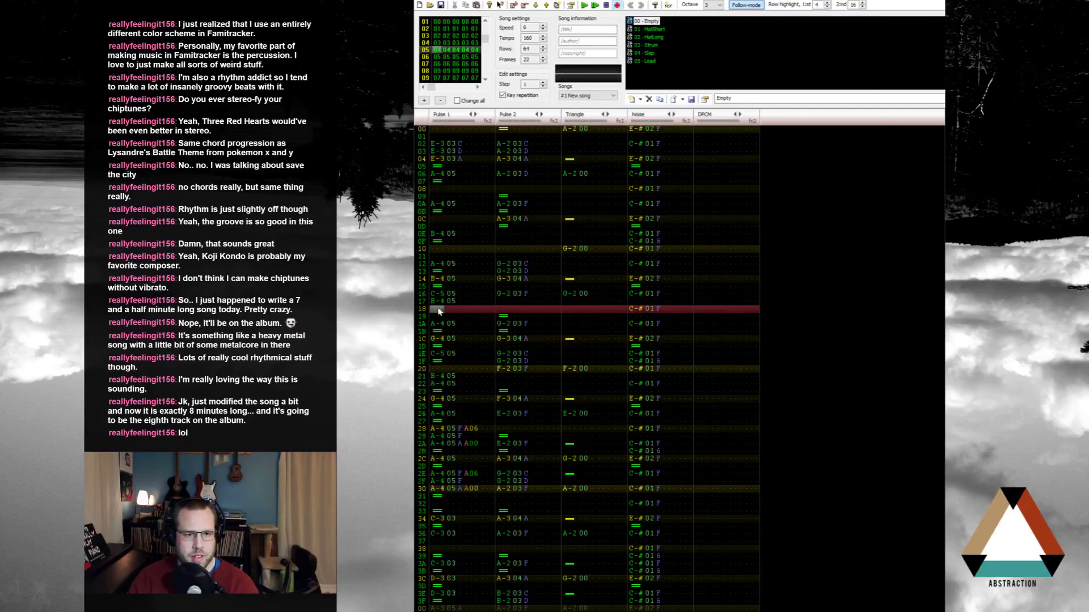
key(backslash)
key(Return)
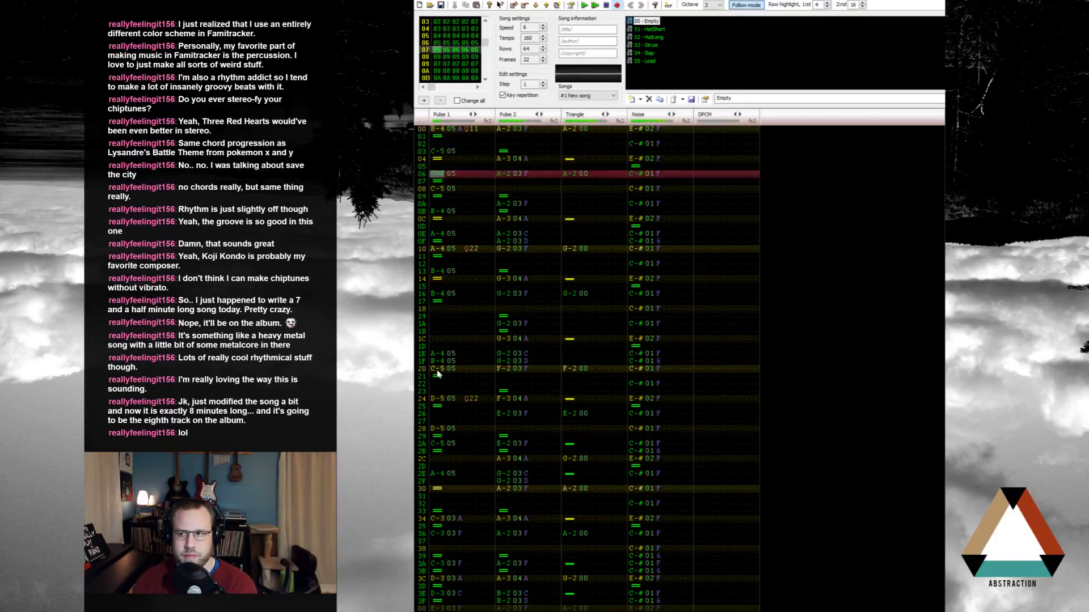
click(438, 303)
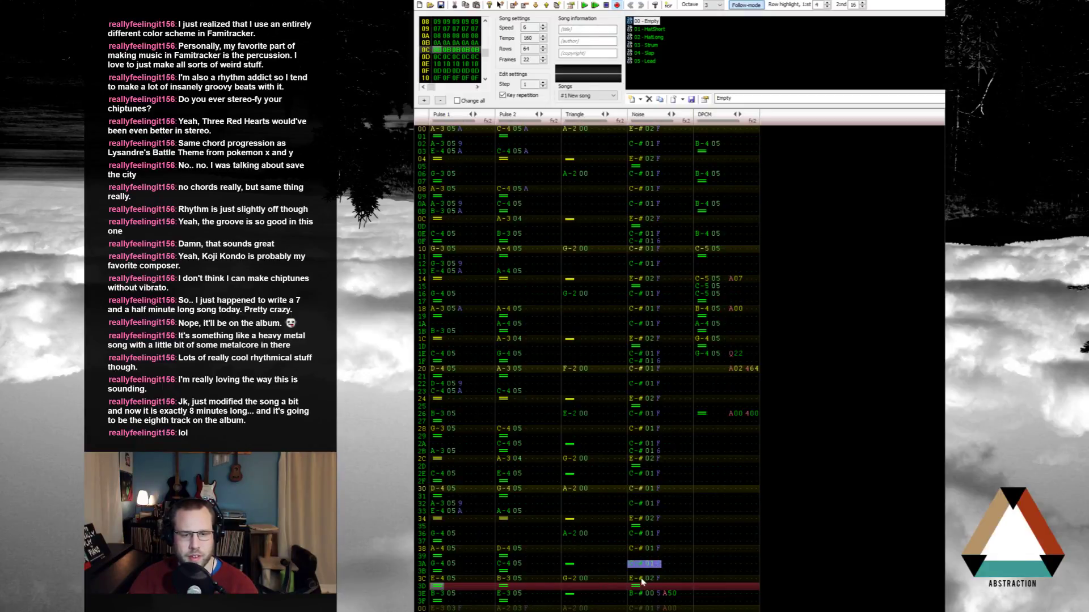
Step: Move the Noise hit at row 3E of frame 0C up to row 3C and set its volume slide to A30
drag(638, 595, 670, 591)
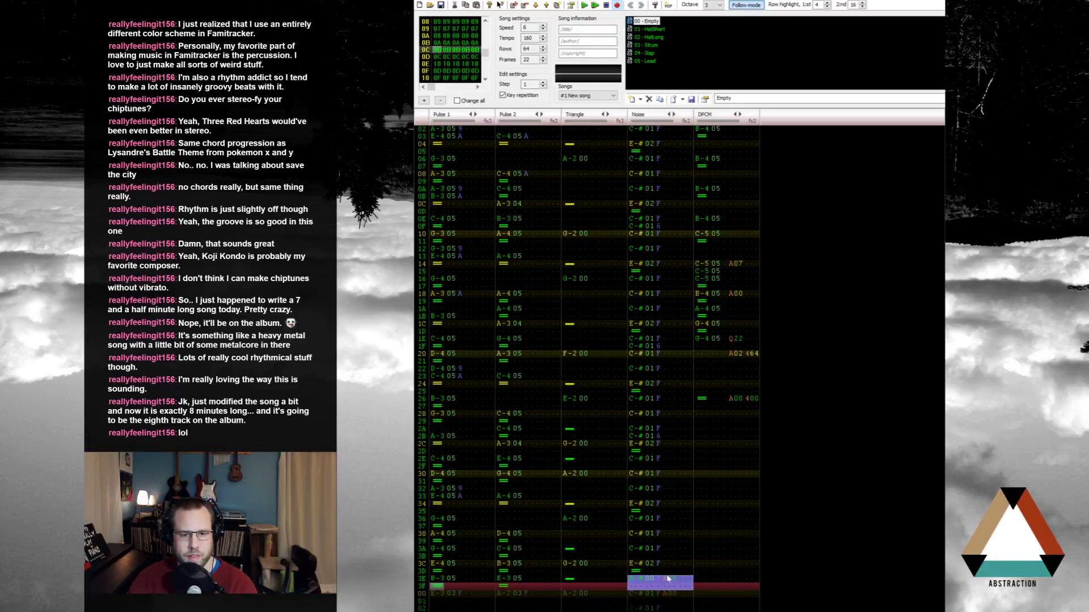
click(672, 567)
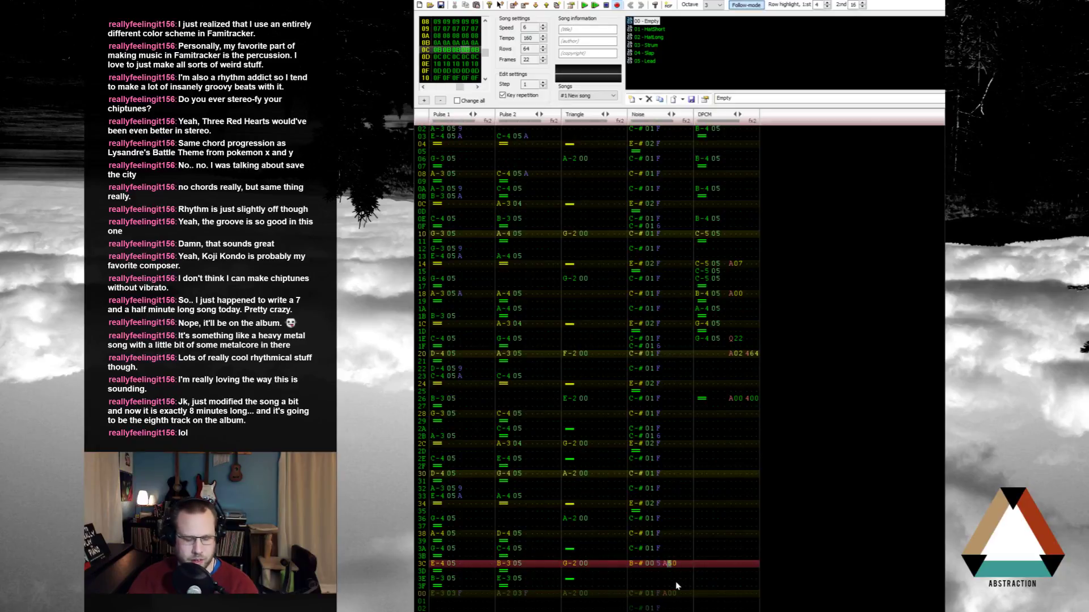
key(Up)
key(Up)
key(Up)
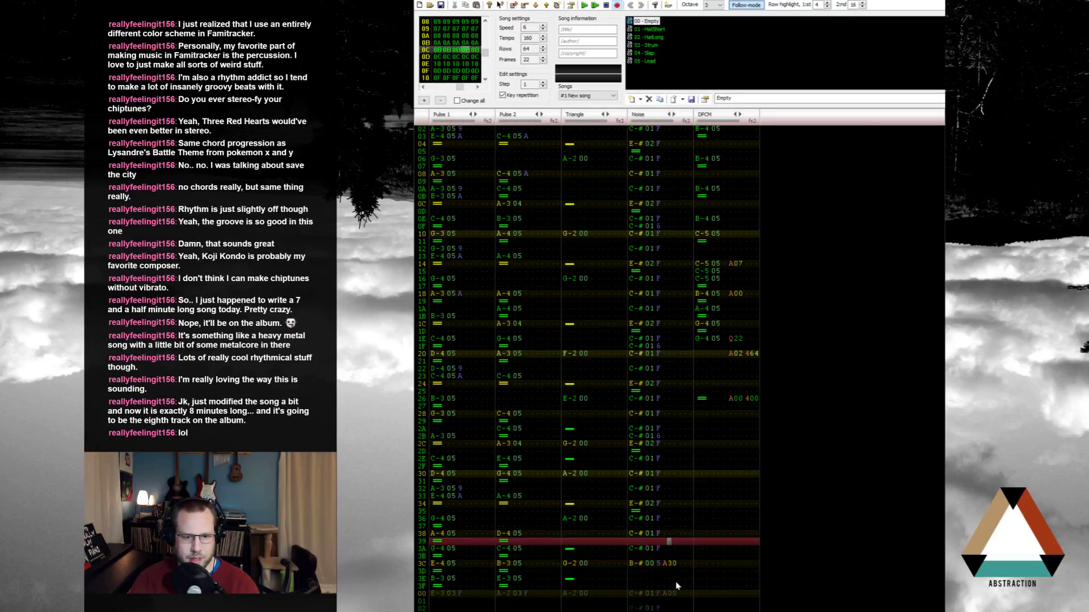
Step: Set the Noise volume to 7 at rows 2E, 32, 36 and 3A of frame 0C
key(Up)
key(Up)
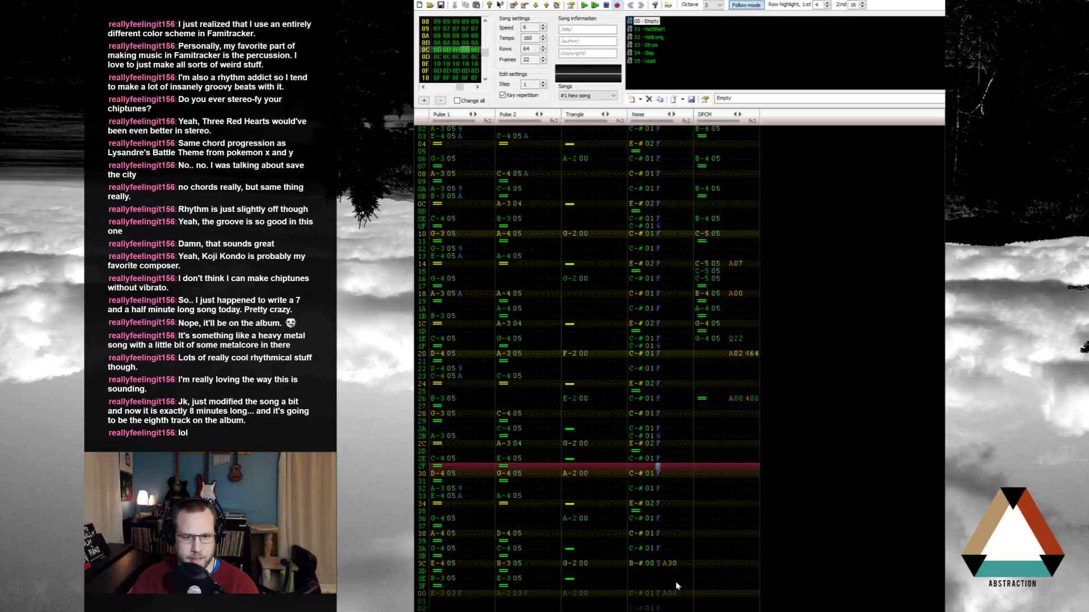
key(Up)
text(7)
key(Down)
key(Down)
text(7)
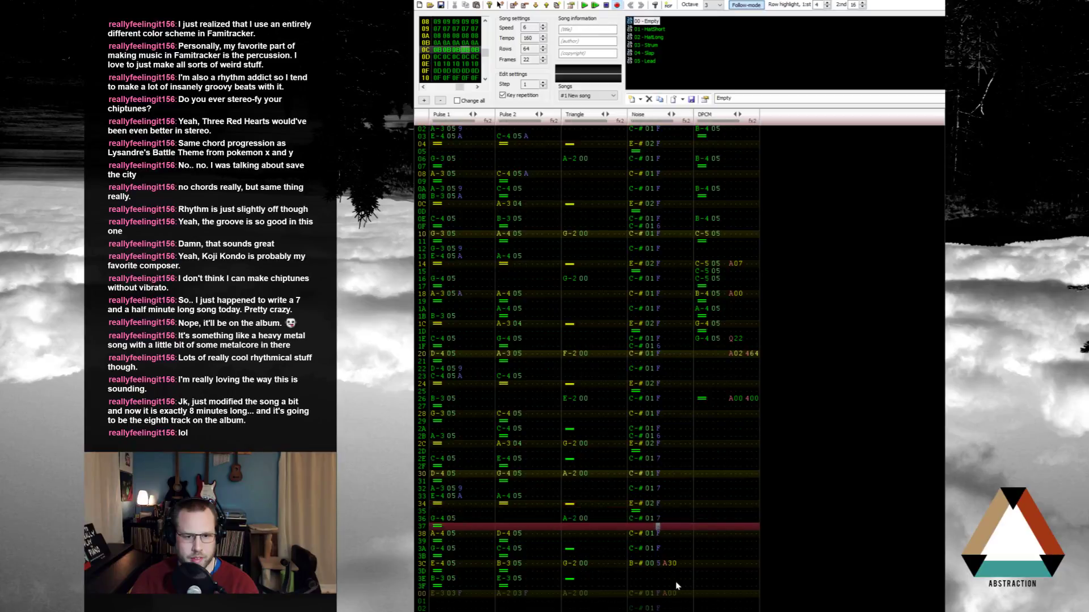
Step: Play the transition out of frame 0C, set the row 3C Noise hit's volume to 3 and replay it
key(Return)
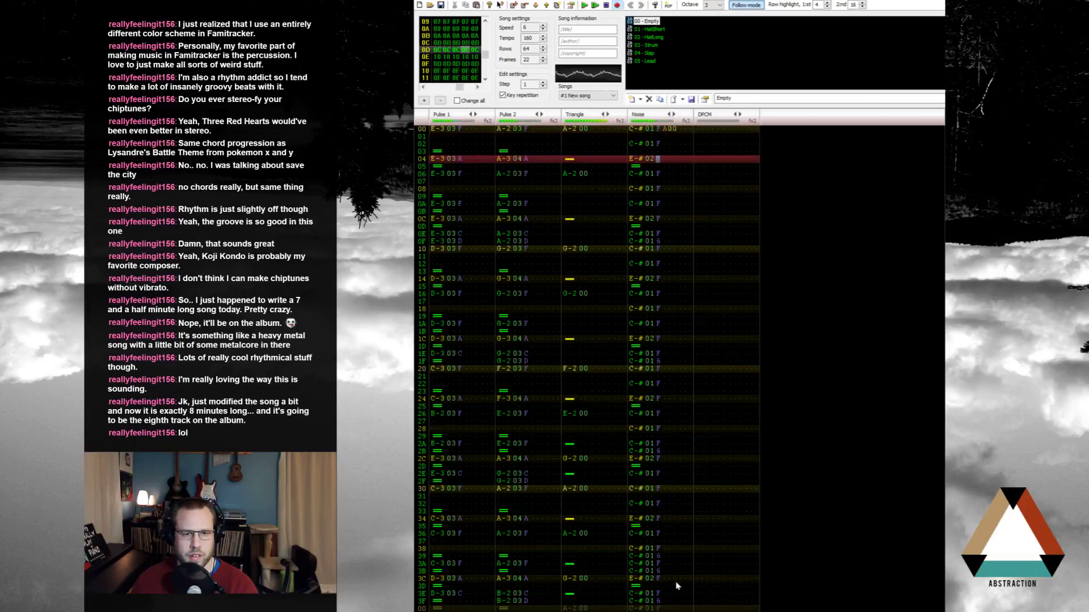
scroll(676, 585, up, 3)
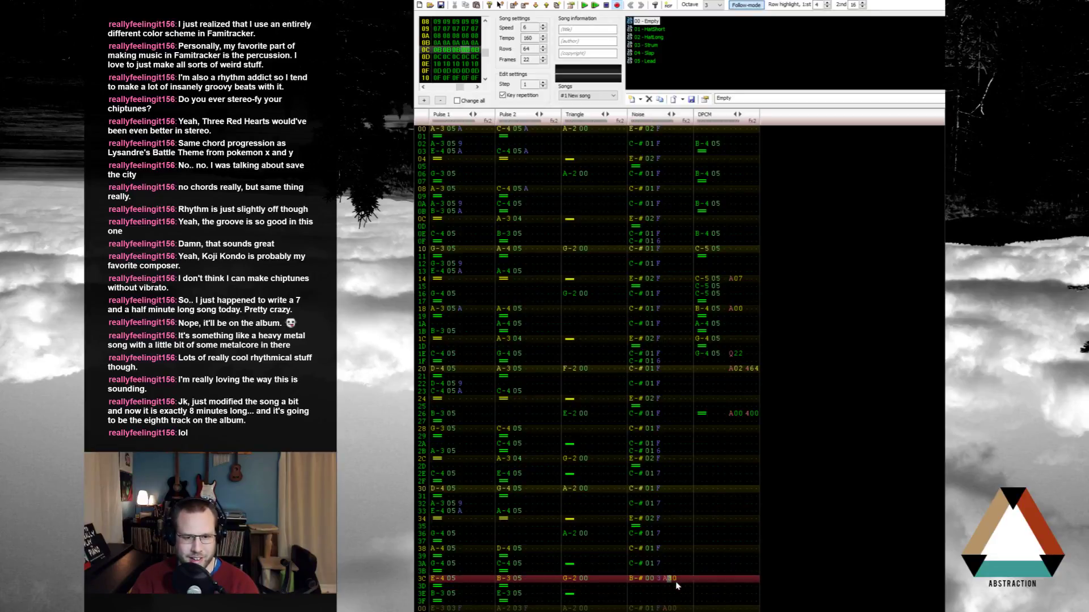
key(Return)
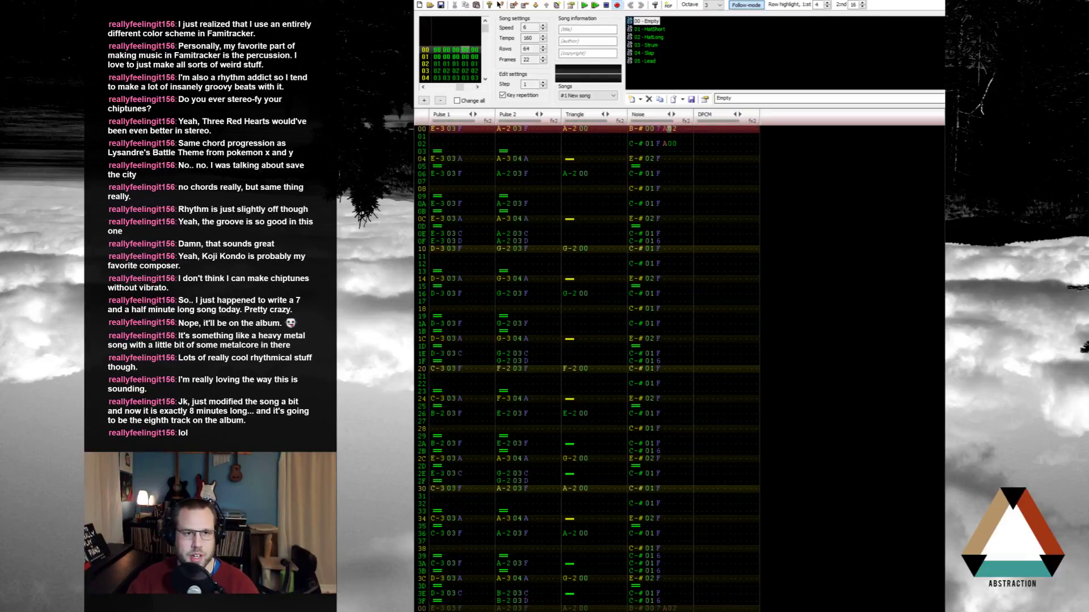
Step: Export the song as a WAV played 2 times with all channels, overwriting 01 - Start_v5.wav on the Desktop
click(424, 0)
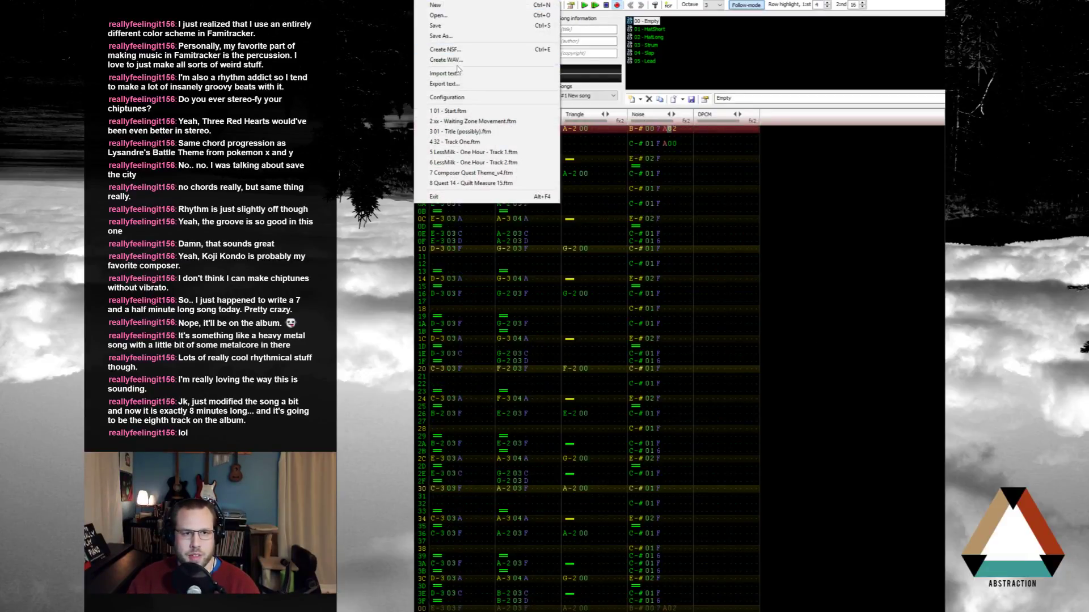
click(448, 60)
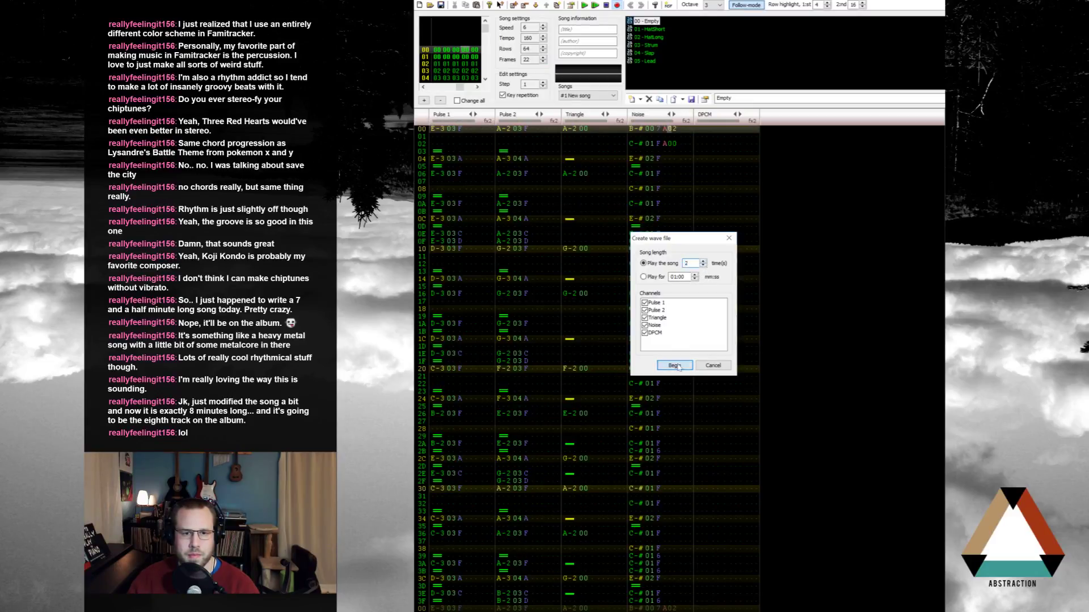
click(674, 365)
click(689, 309)
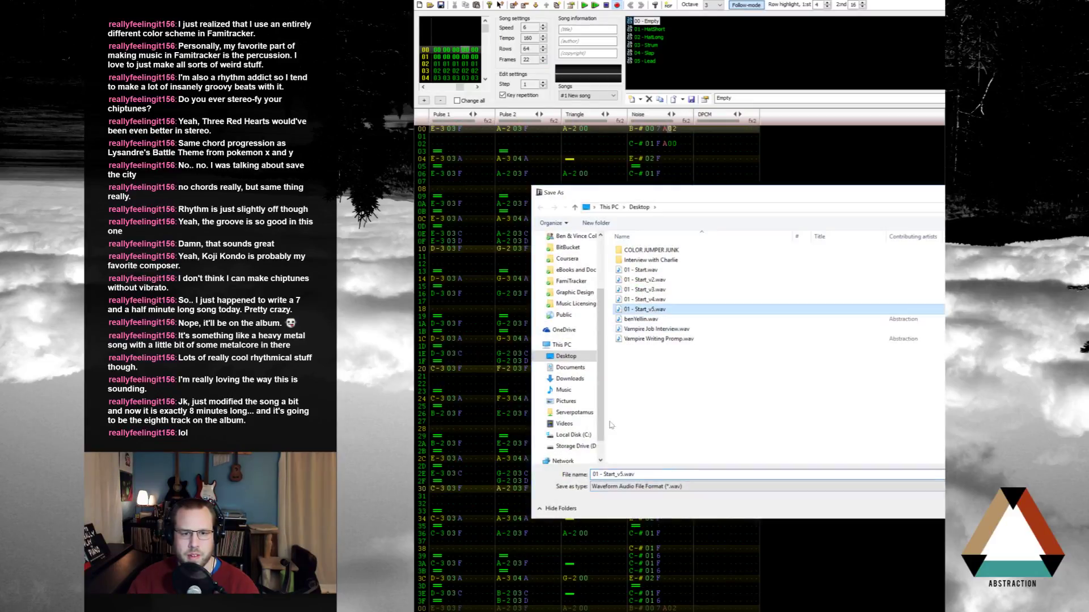
double_click(689, 310)
click(687, 312)
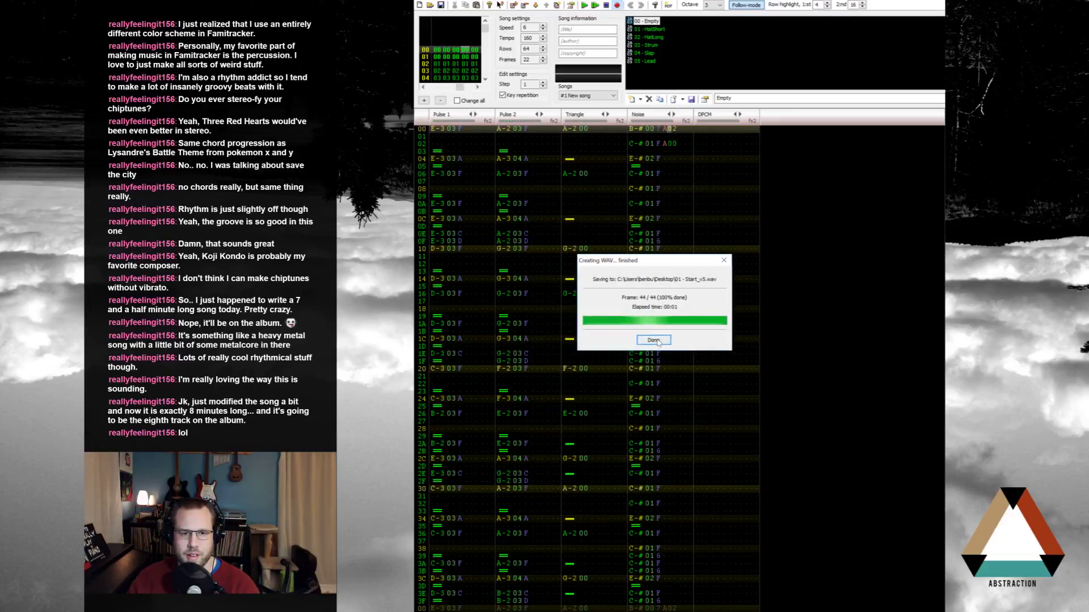
click(653, 339)
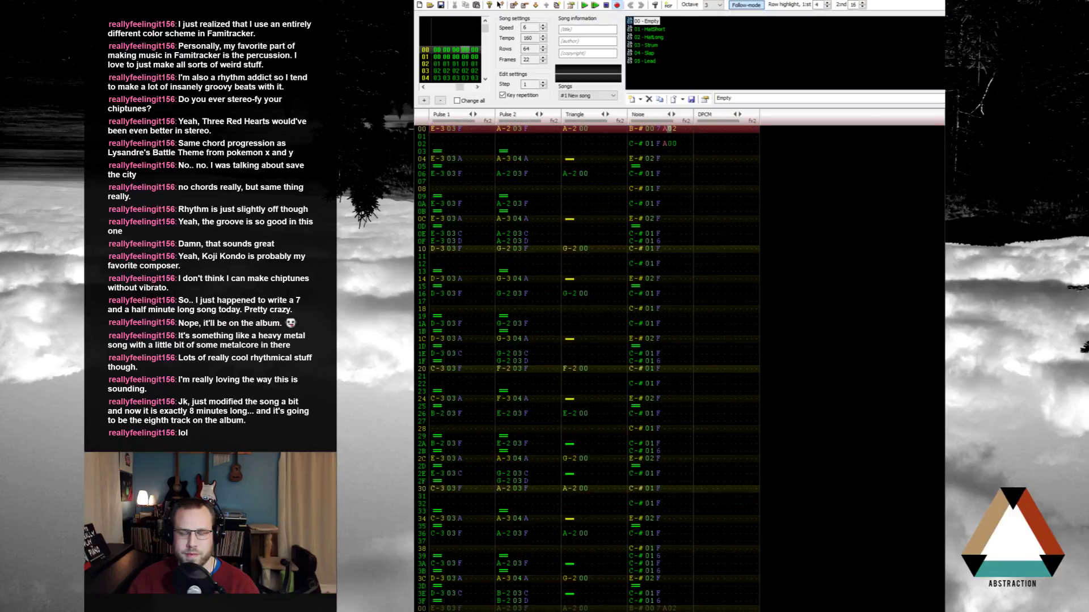
Step: Launch Audacity and load the exported song's audio
key(super)
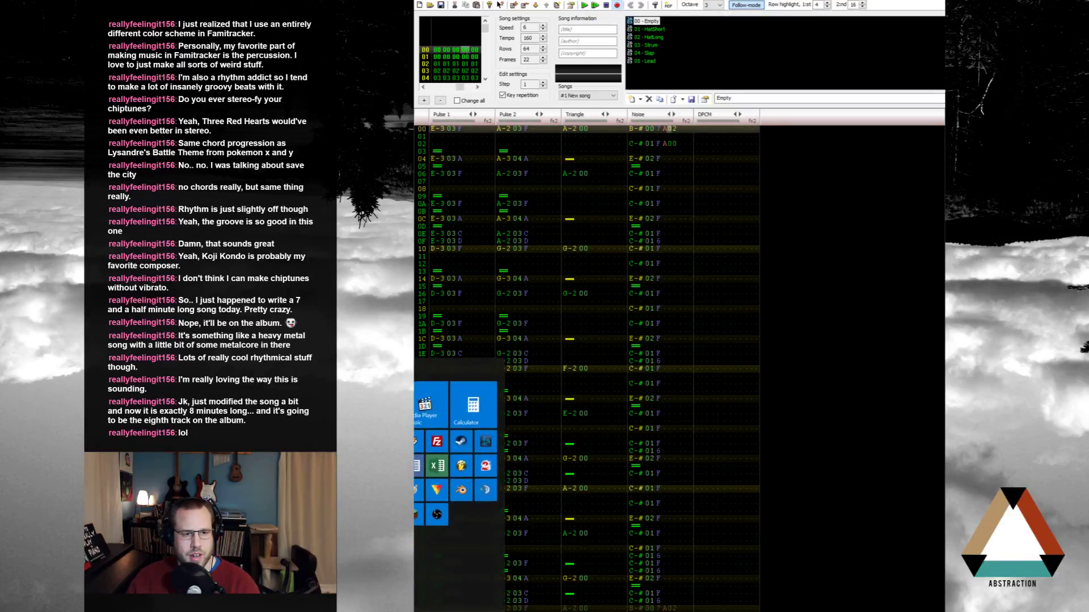
text(audacity)
key(Return)
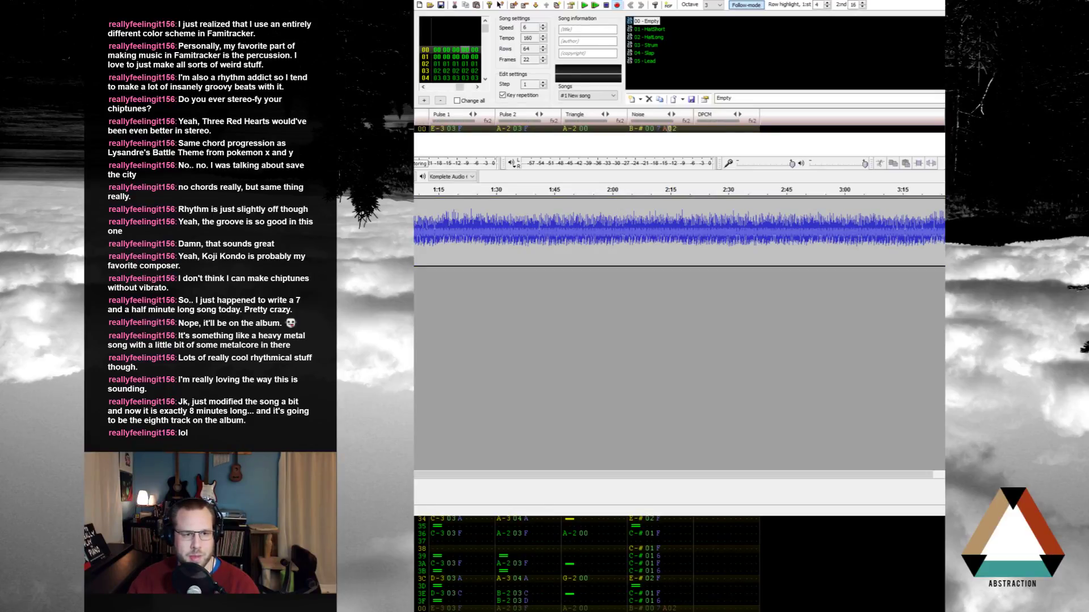
click(639, 440)
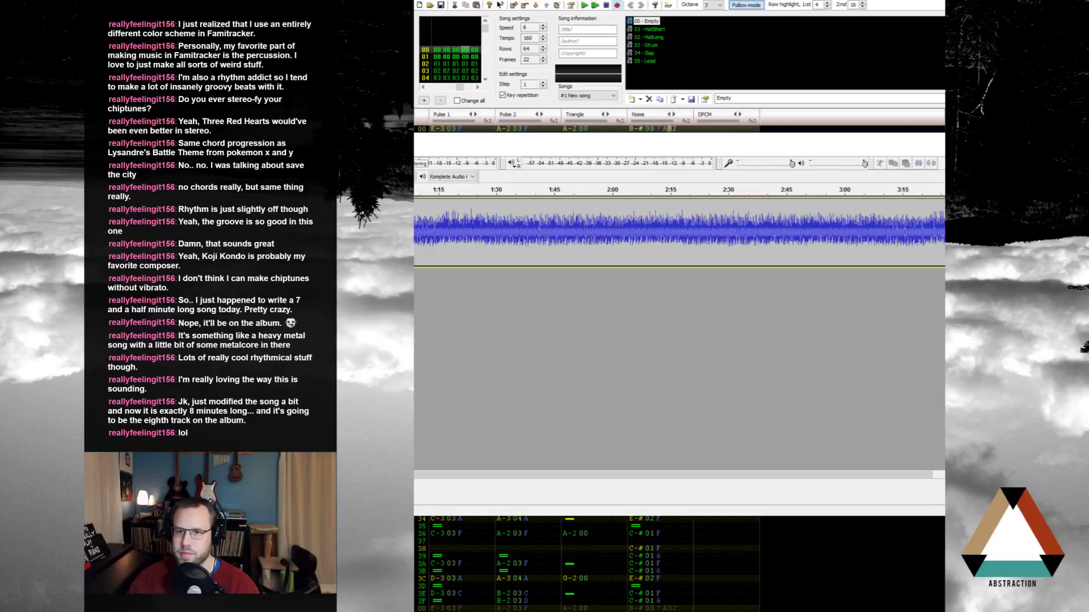
key(alt+Tab)
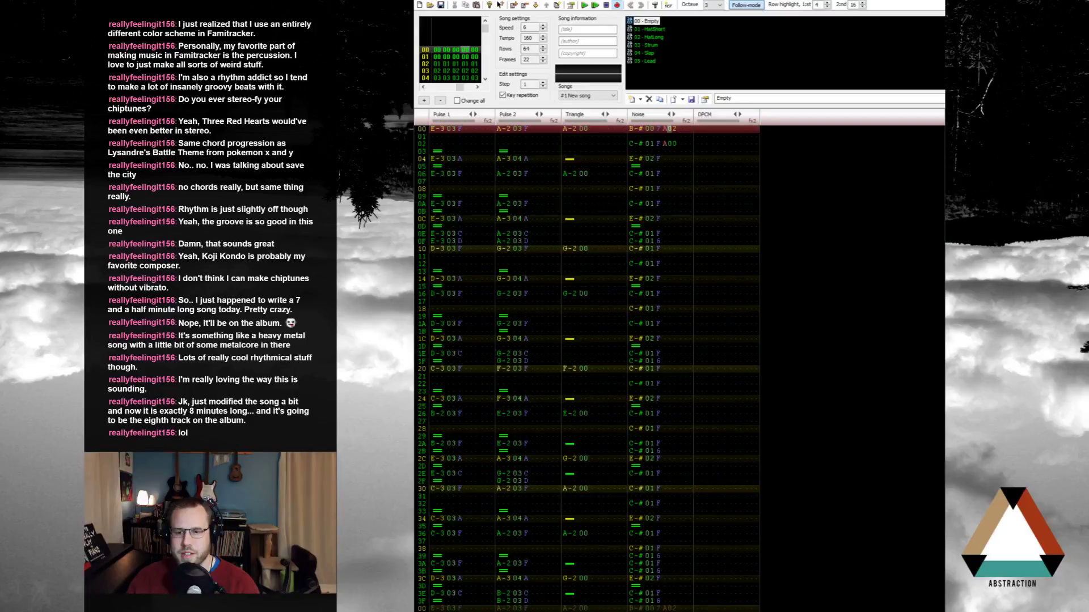
Step: Switch to File Explorer and copy the public link of 01 - Start_v5.mp3 in Dropbox's Public > Chiptune OST folder
key(alt+Tab)
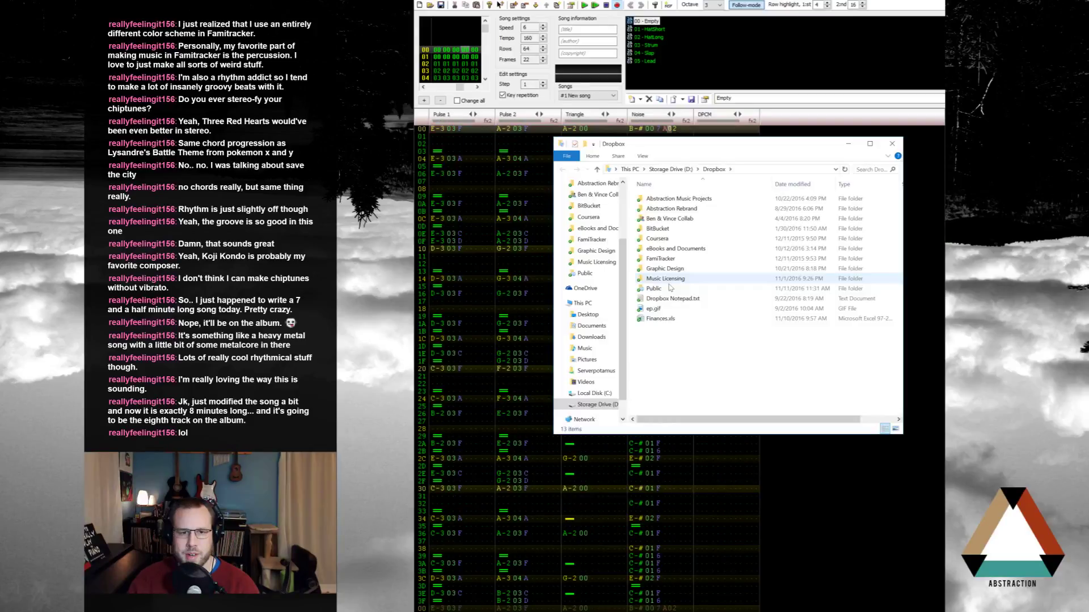
double_click(671, 288)
click(684, 221)
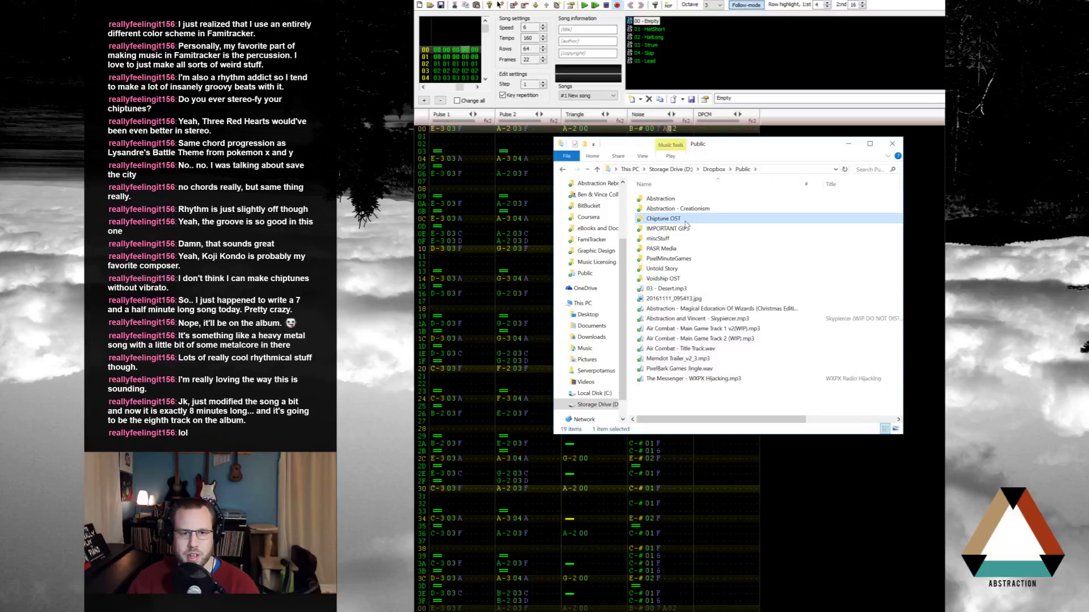
double_click(684, 221)
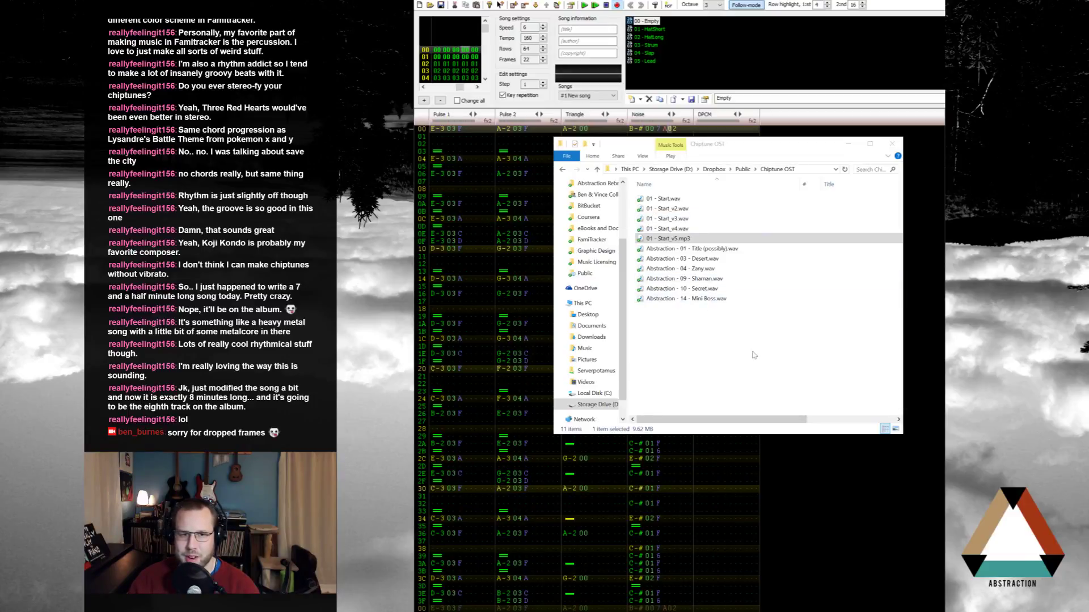
right_click(689, 241)
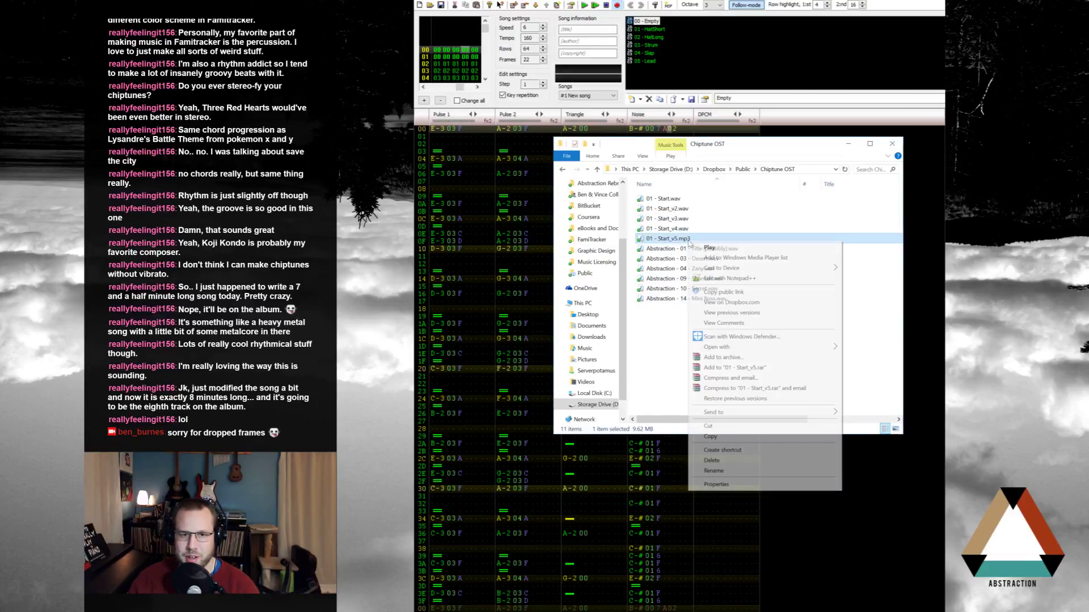
click(723, 292)
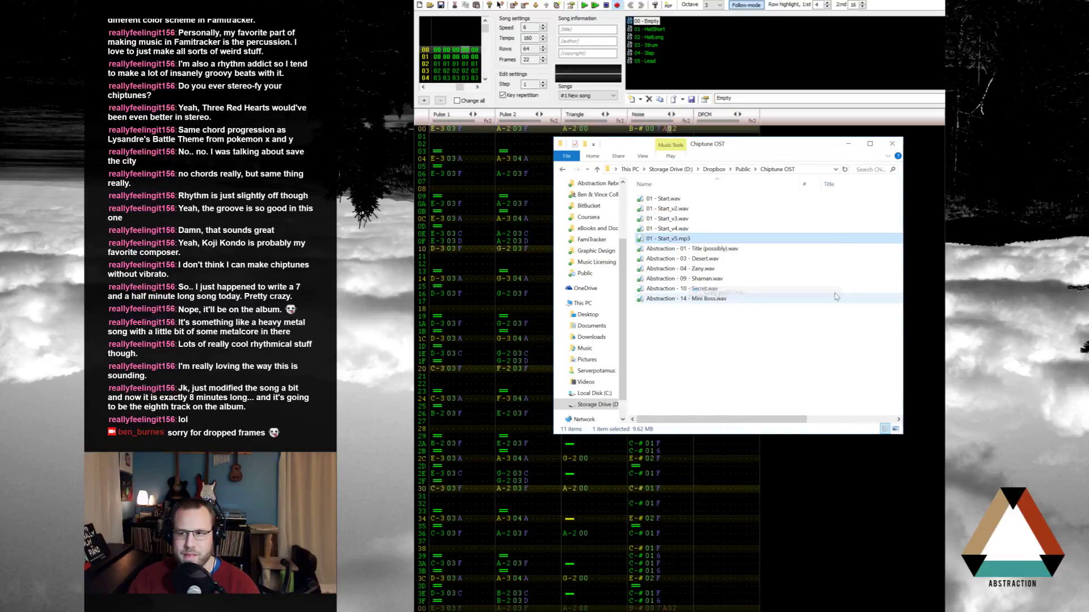
Step: Close FamiTracker and the Chiptune OST folder window, and launch Winamp
click(784, 88)
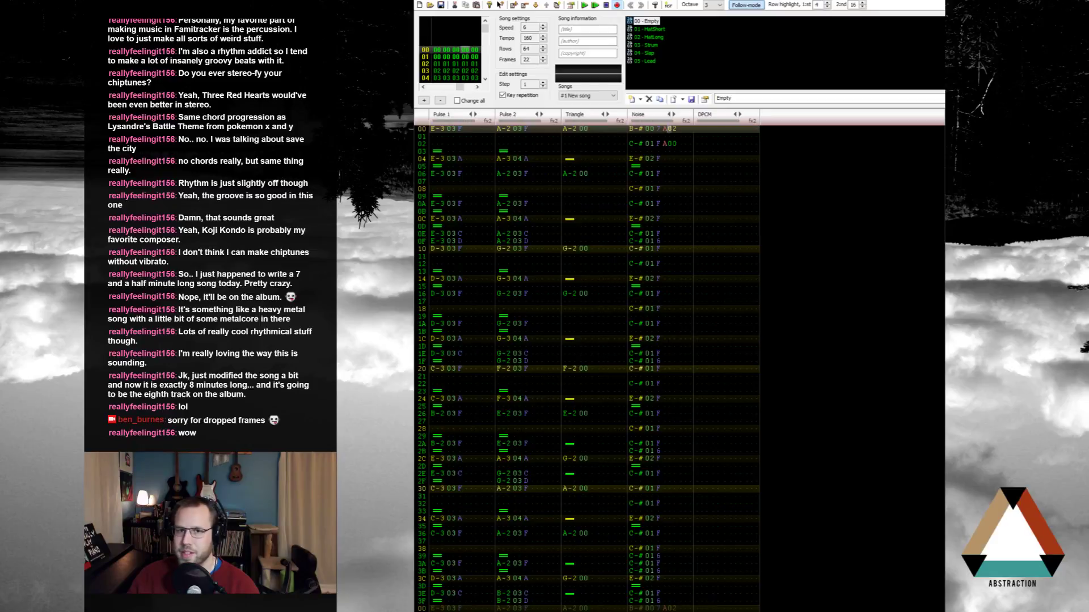
key(space)
key(space)
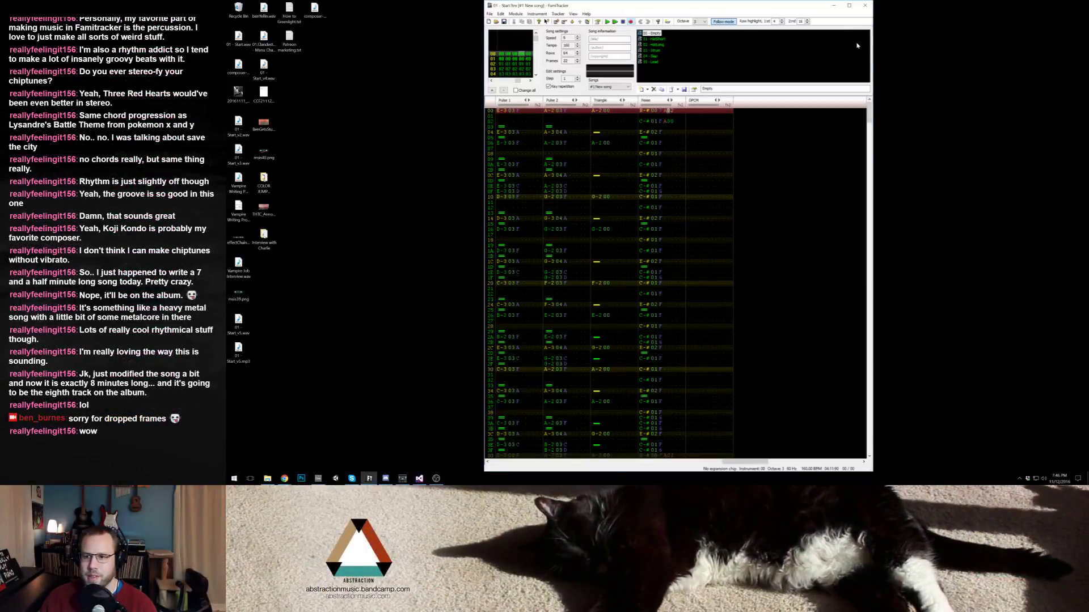
key(alt+Tab)
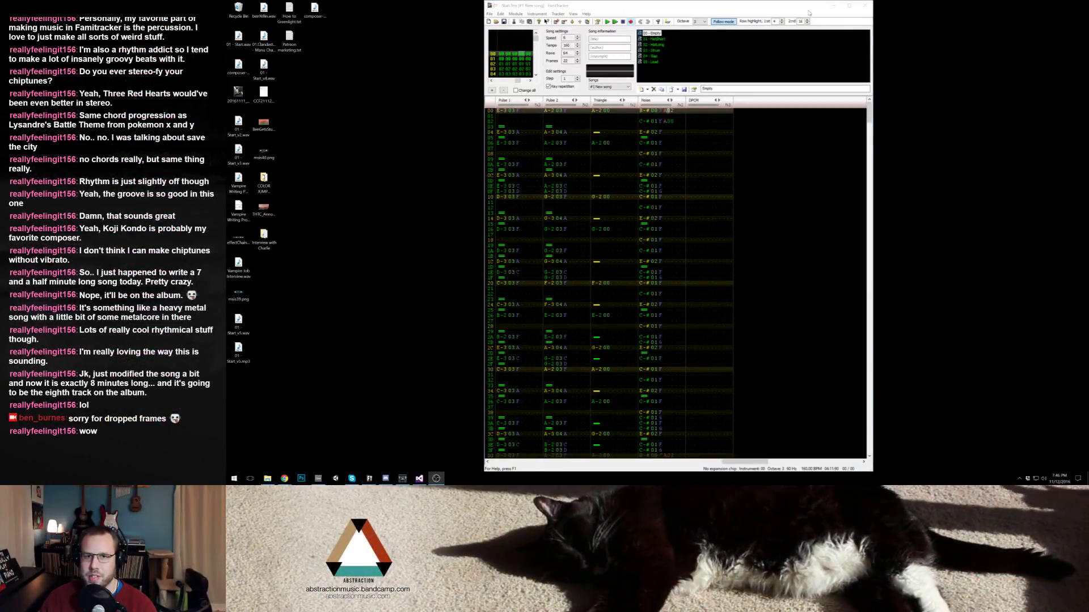
click(864, 5)
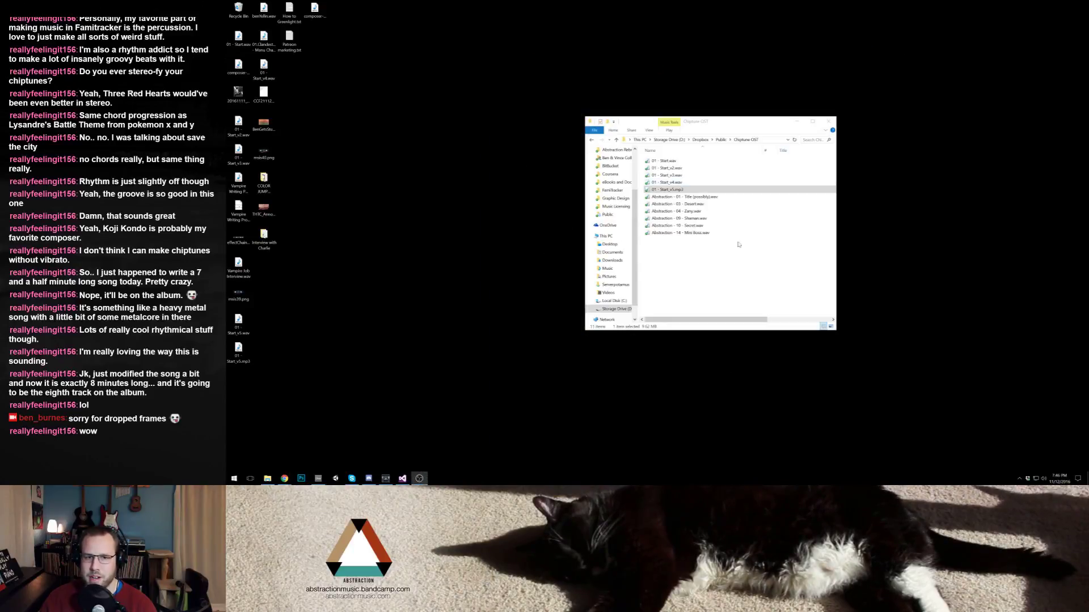
click(829, 121)
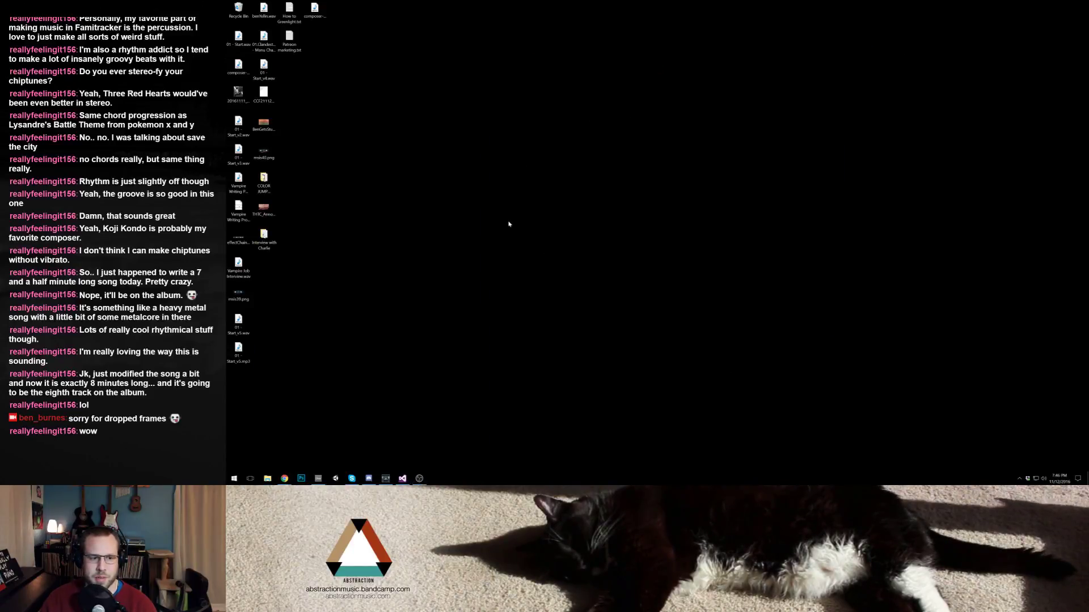
click(232, 481)
click(644, 357)
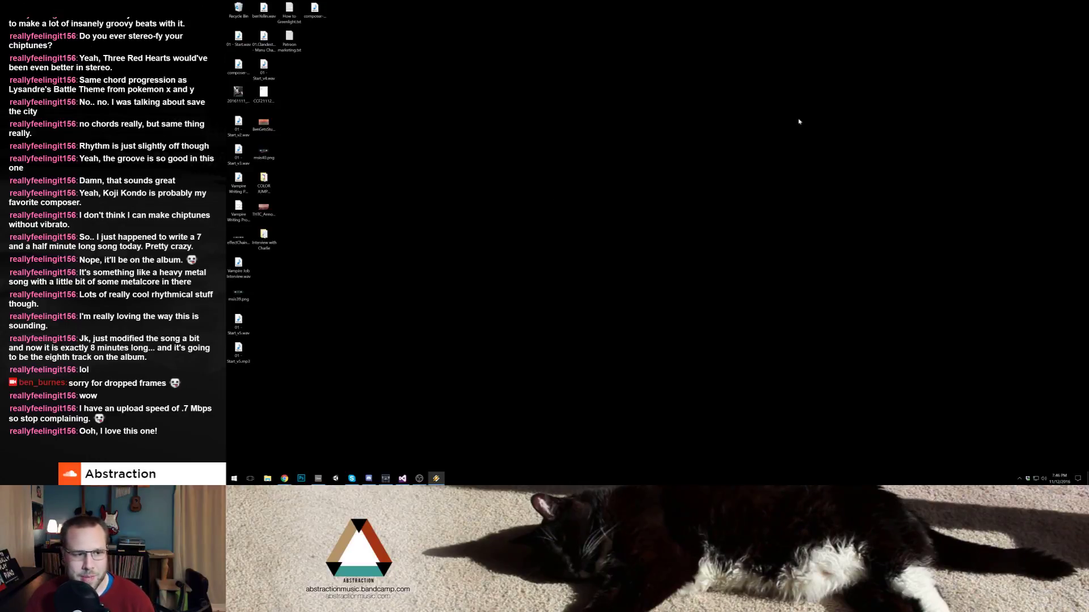
Step: Move the lower desktop files, from 01 - Start_v2.wav to 01 - Start_v5.mp3, into two columns in open space beside the original icons
drag(273, 380, 226, 256)
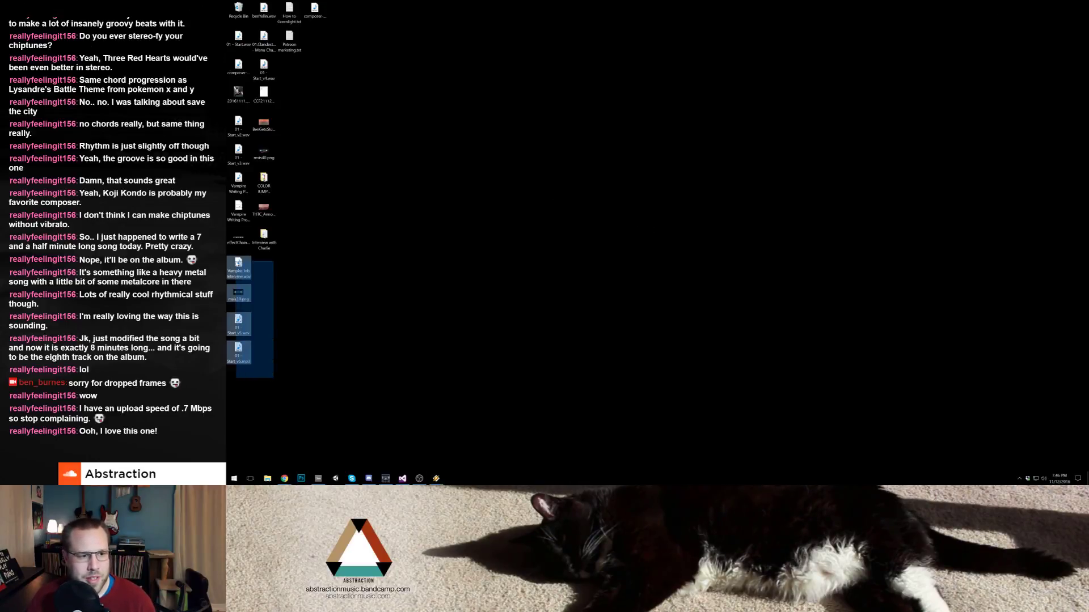
drag(238, 347, 416, 322)
drag(243, 268, 239, 117)
drag(240, 128, 444, 238)
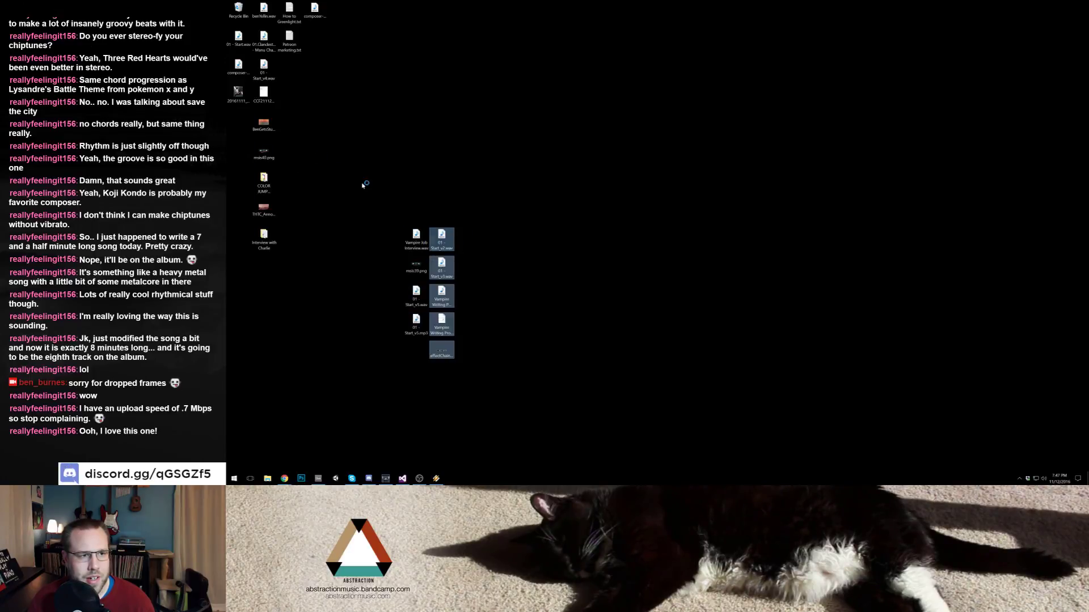
Step: Move the remaining upper-left desktop files, including 01 - Start.wav, 01 - Start_v4.wav and the lower composer quest MP3, into the new icon cluster
drag(239, 93, 469, 262)
drag(263, 68, 466, 295)
drag(264, 45, 468, 332)
drag(239, 39, 467, 349)
click(240, 65)
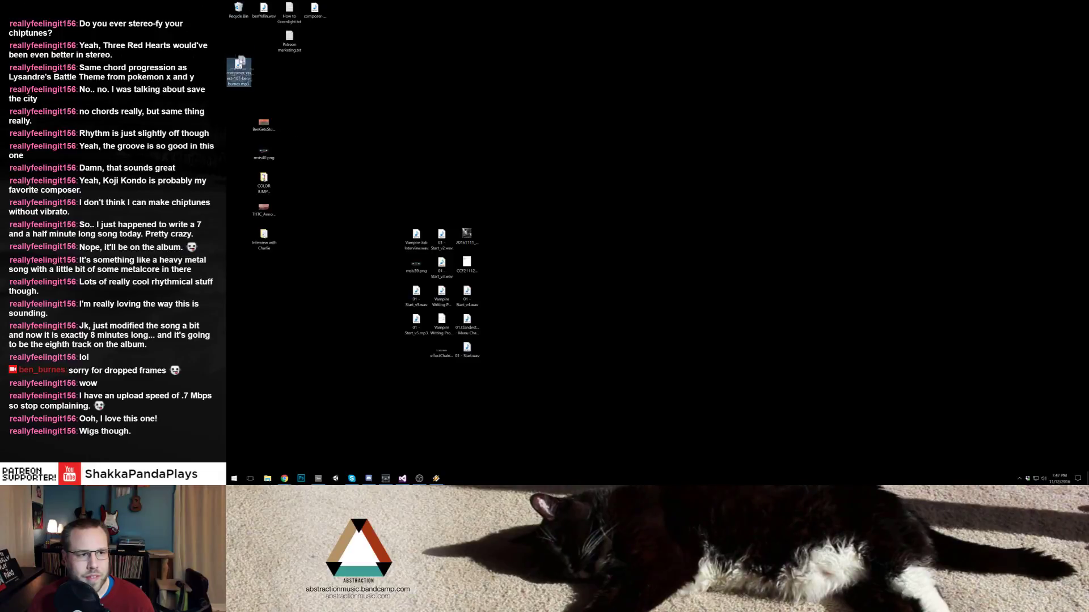
drag(245, 62, 423, 347)
click(360, 280)
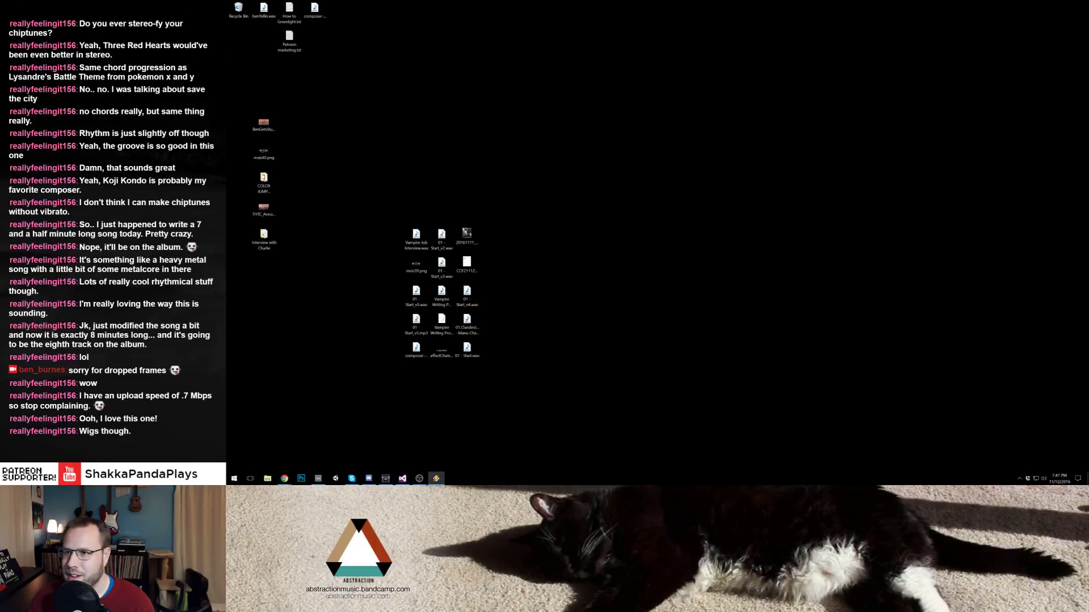
Step: Bring up Winamp's Abstraction playlist and open the 2016 Two Hour Challenges folder from MP3s > Abstraction beside it
click(436, 478)
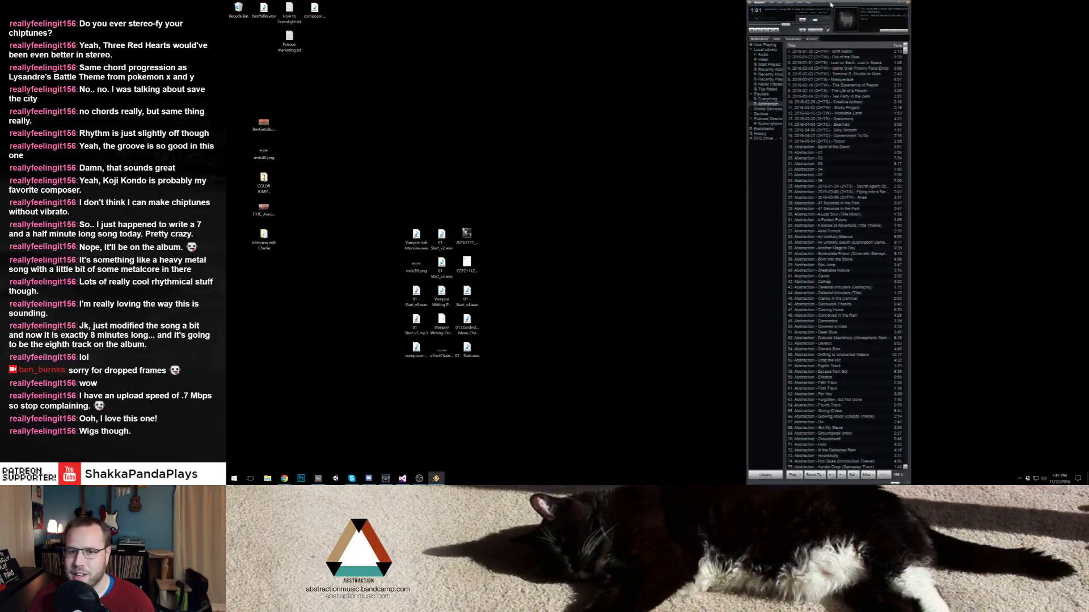
drag(907, 125, 905, 462)
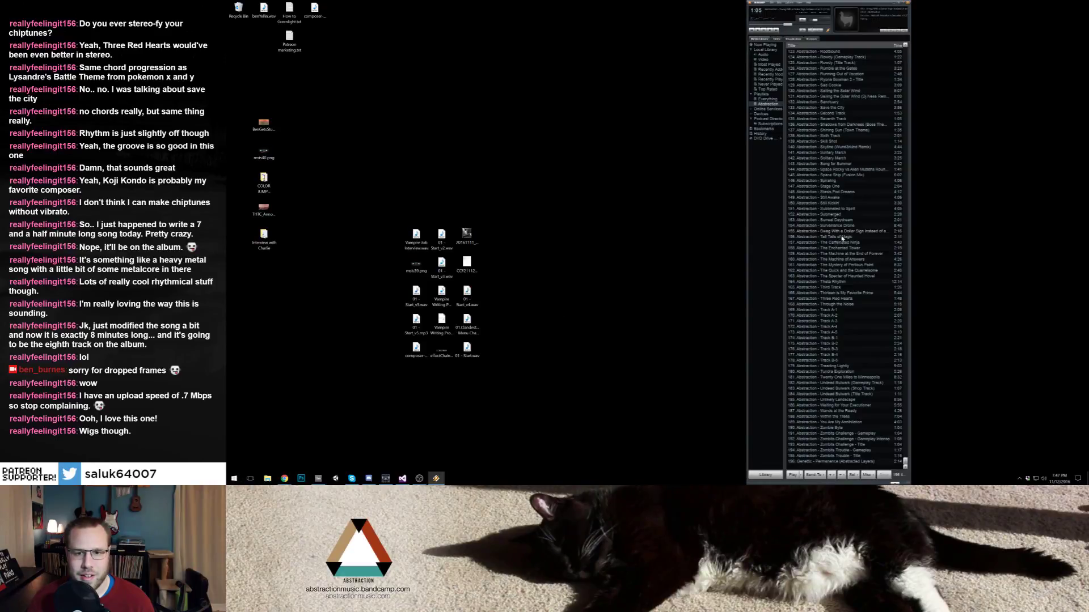
key(super)
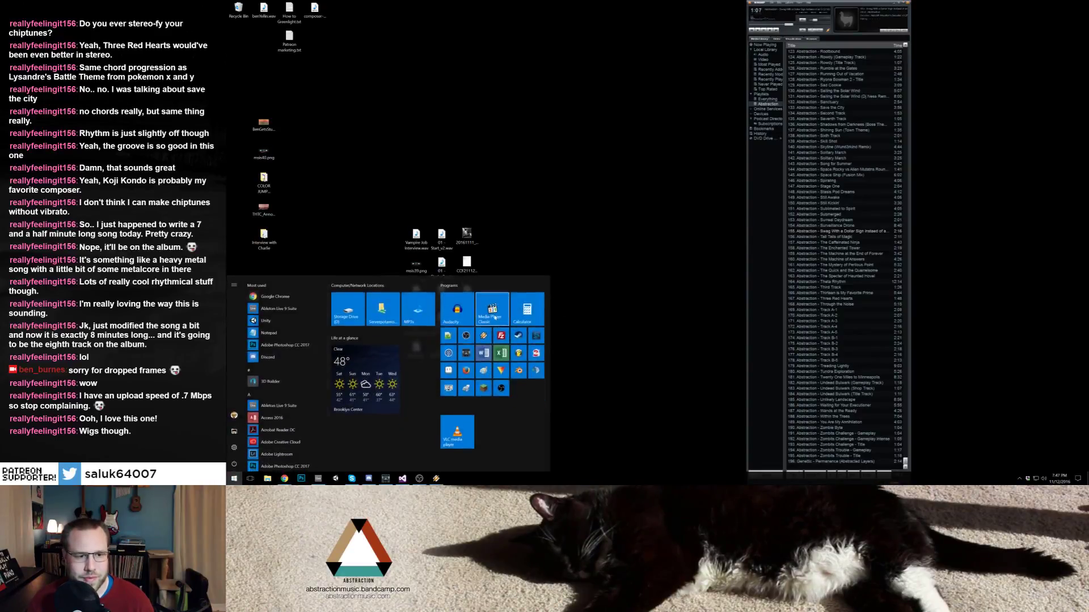
click(418, 309)
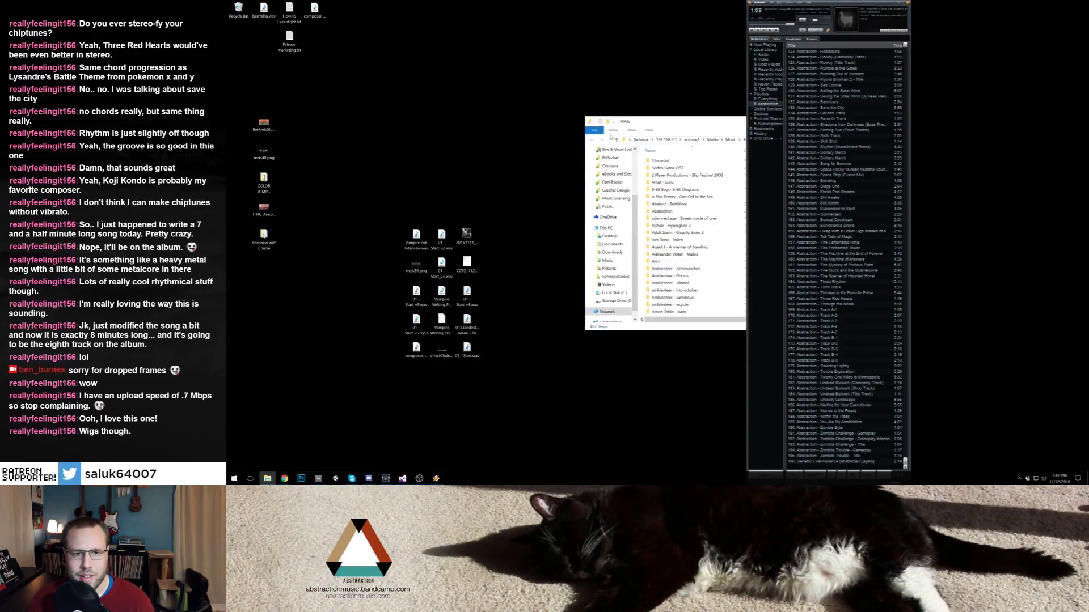
double_click(669, 210)
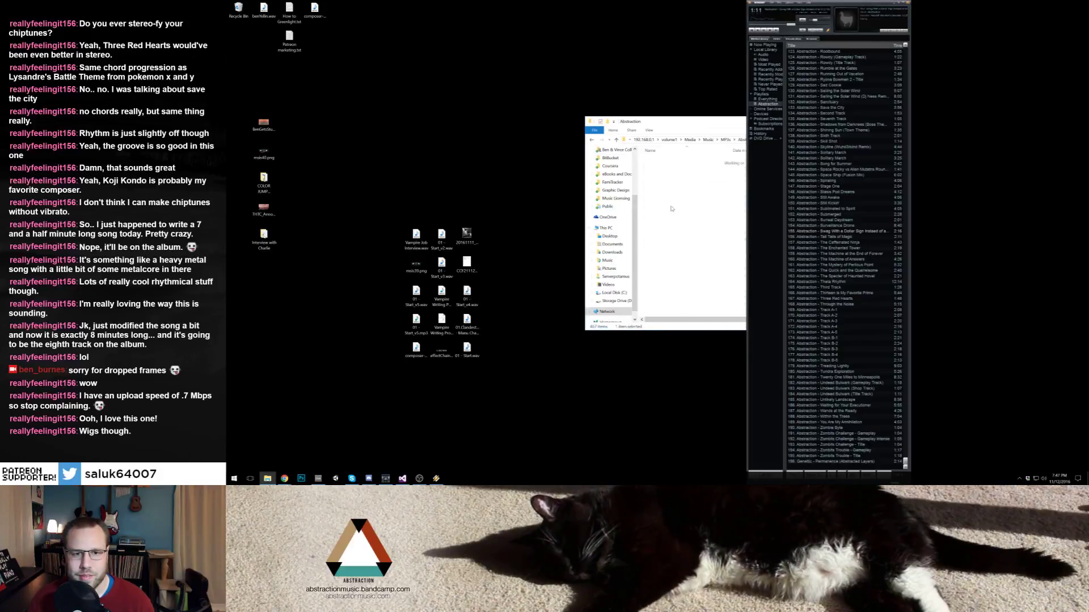
double_click(680, 161)
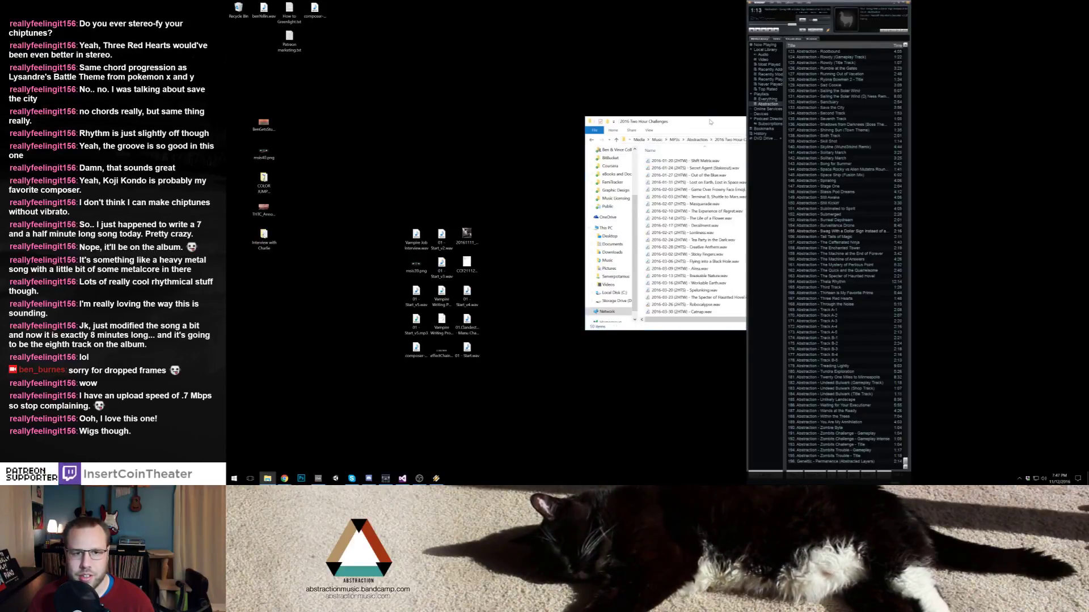
drag(709, 122, 591, 96)
drag(709, 127, 709, 215)
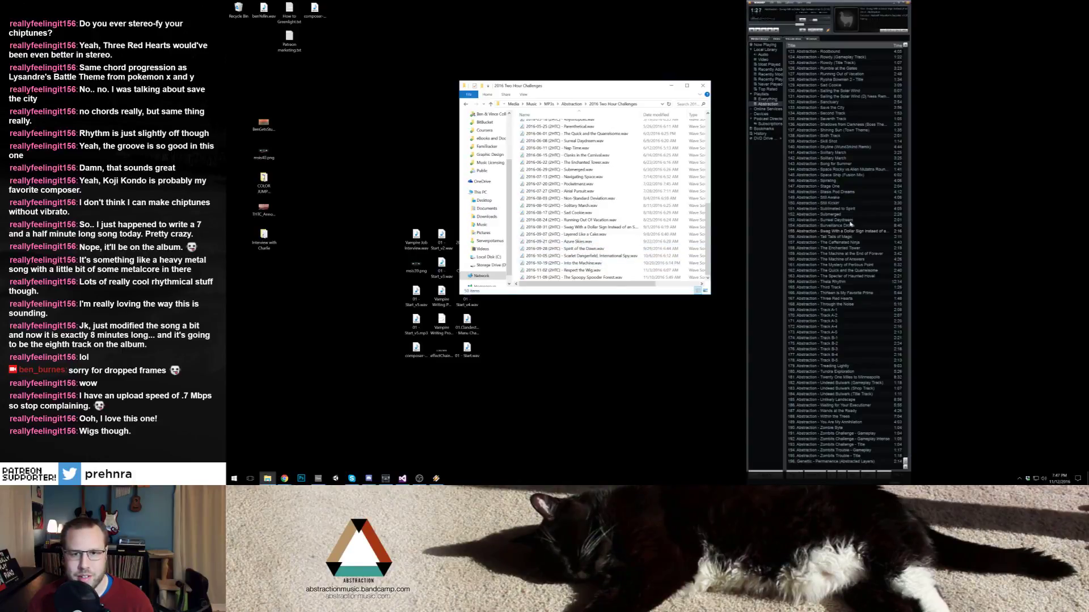
Step: Add Respect the Wig, The Spoopy Spooder Forest and Scarlet Dangerfield, International Spy from the folder to the Abstraction playlist
scroll(846, 436, up, 20)
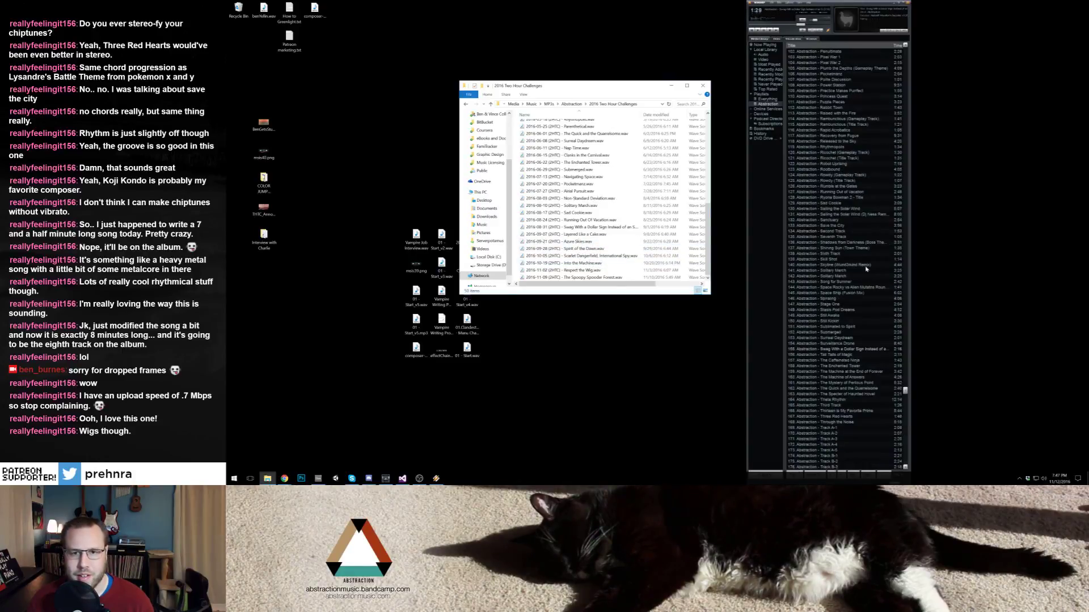
scroll(866, 289, up, 2)
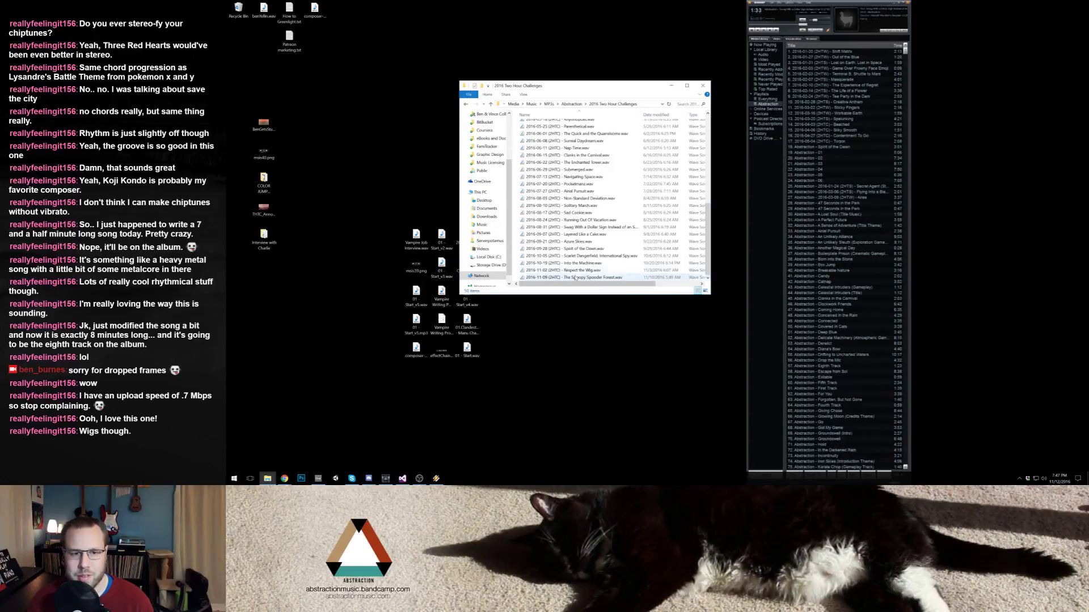
drag(516, 274, 655, 288)
drag(858, 357, 858, 368)
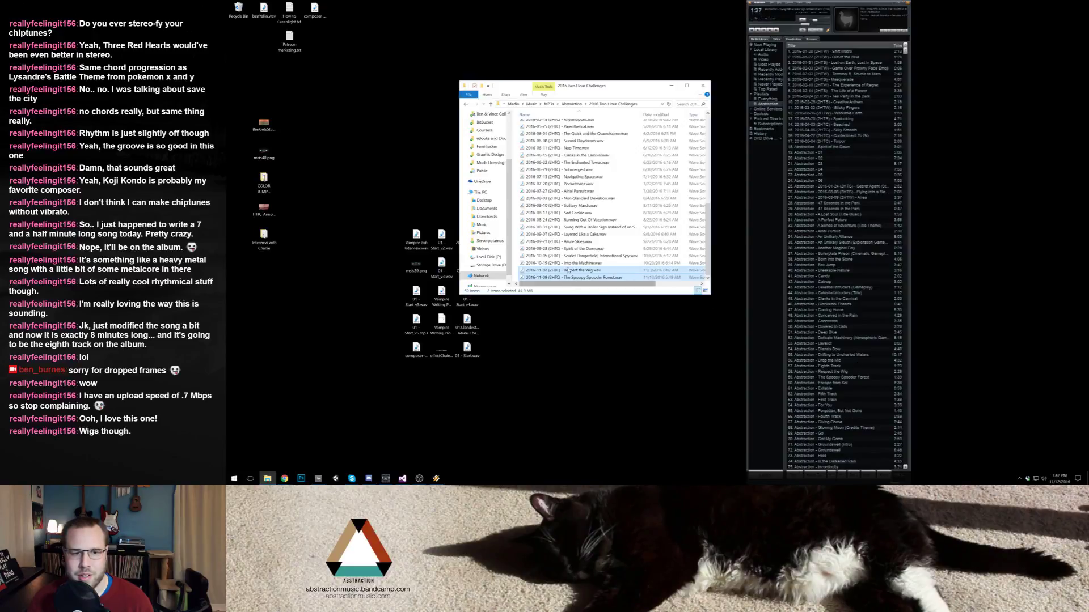
drag(567, 256, 901, 354)
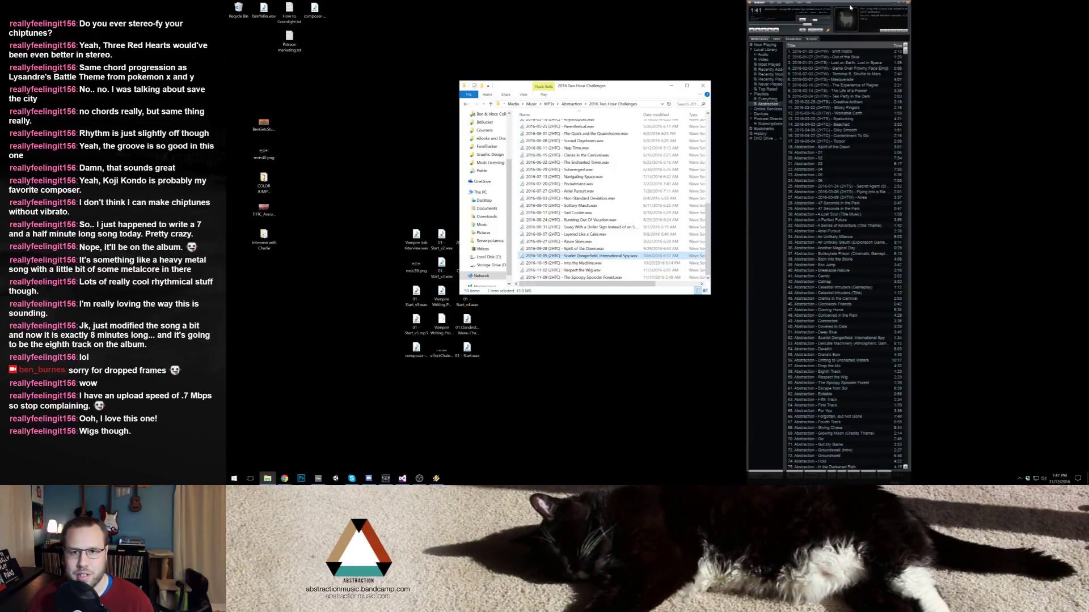
Step: Sort the Abstraction playlist by title, move Second Track below the Scarlet Dangerfield track, and select Spirit of the Dawn
drag(851, 8, 860, 3)
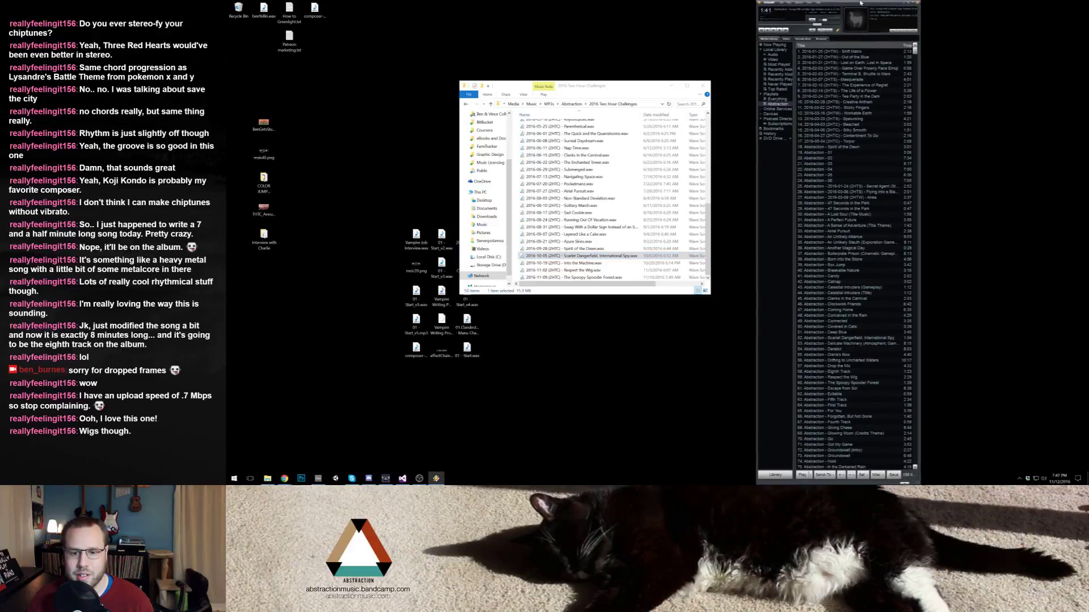
click(879, 476)
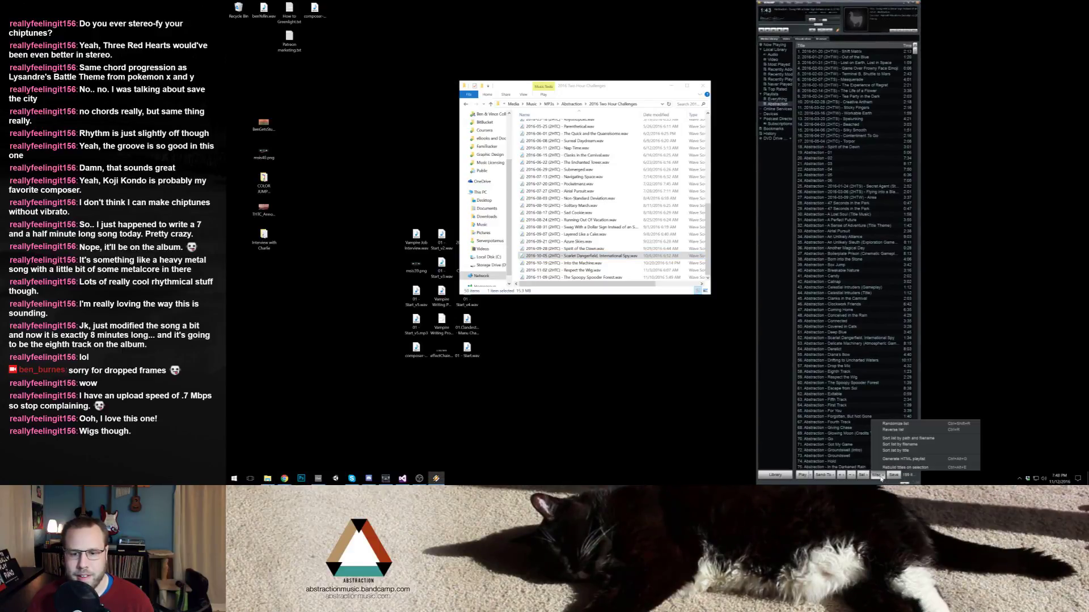
click(925, 442)
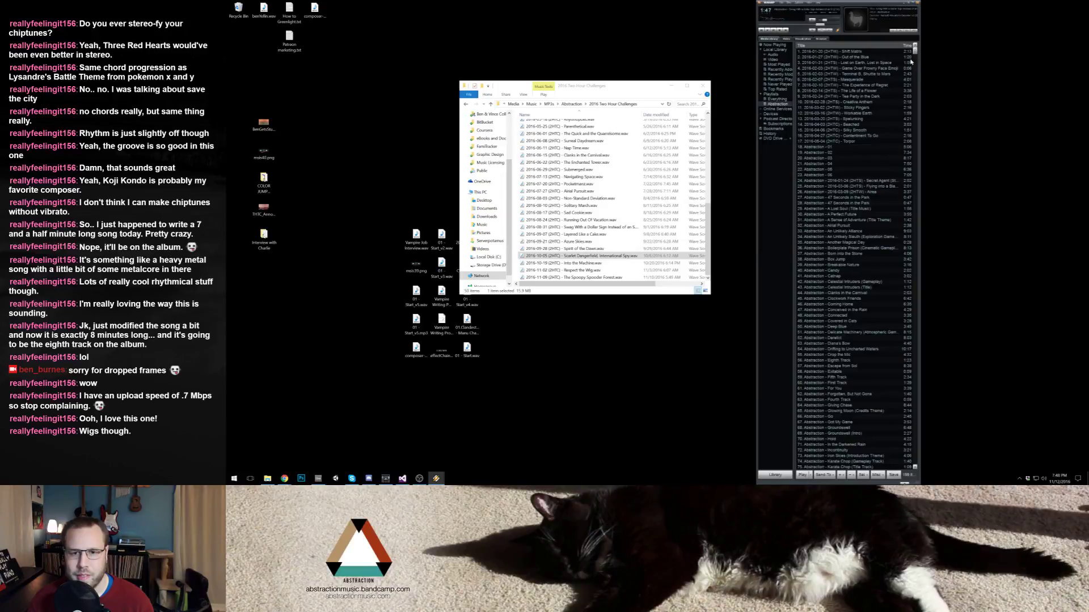
drag(915, 60, 930, 421)
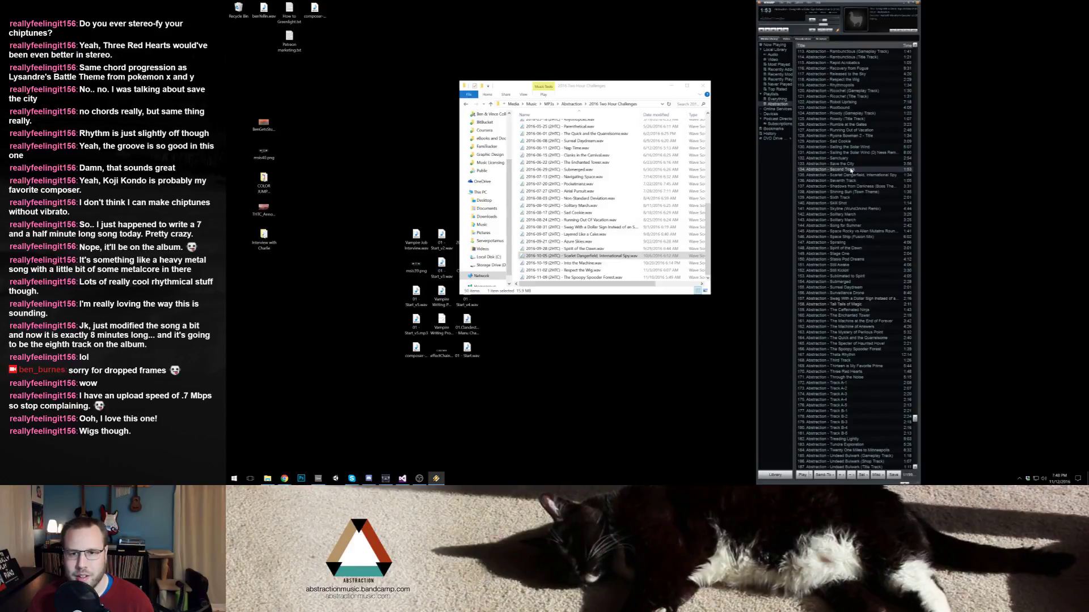
drag(856, 181, 855, 180)
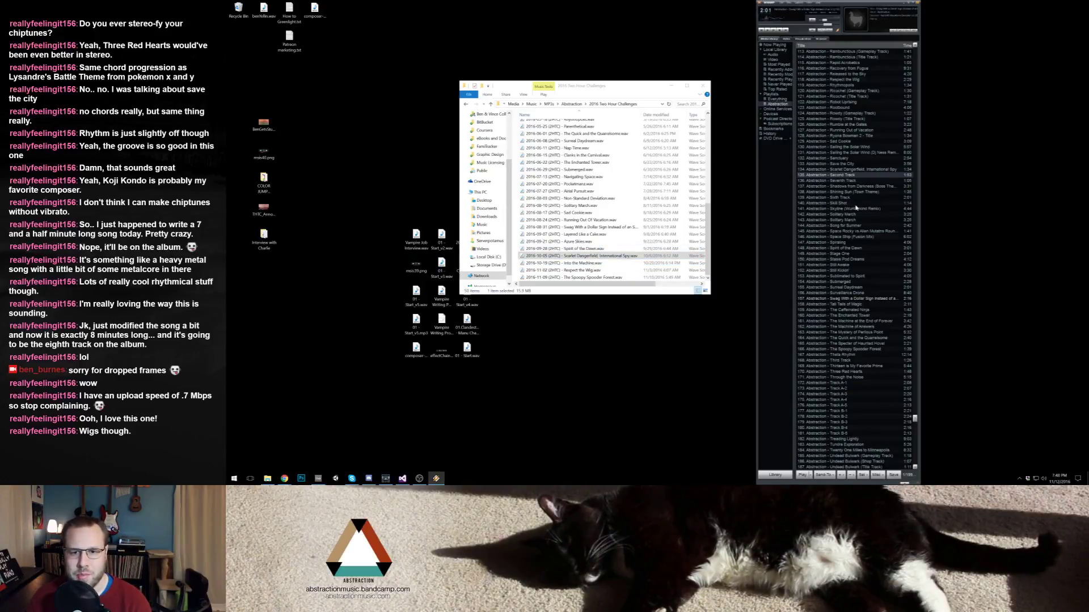
click(861, 249)
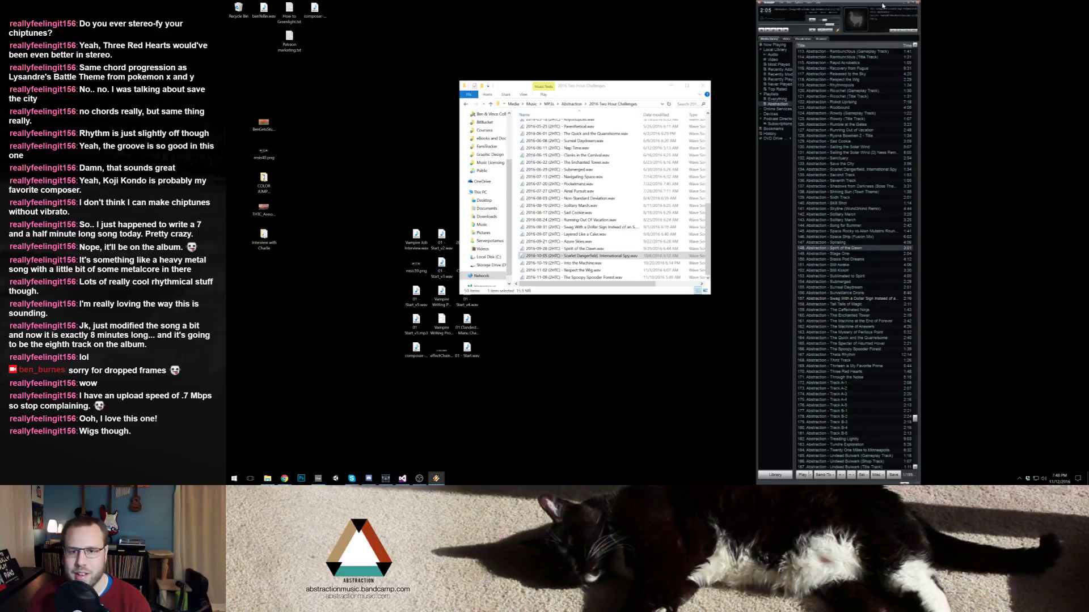
Step: Move the Winamp window off this screen and close the 2016 Two Hour Challenges folder window
double_click(834, 6)
drag(773, 7, 1088, 54)
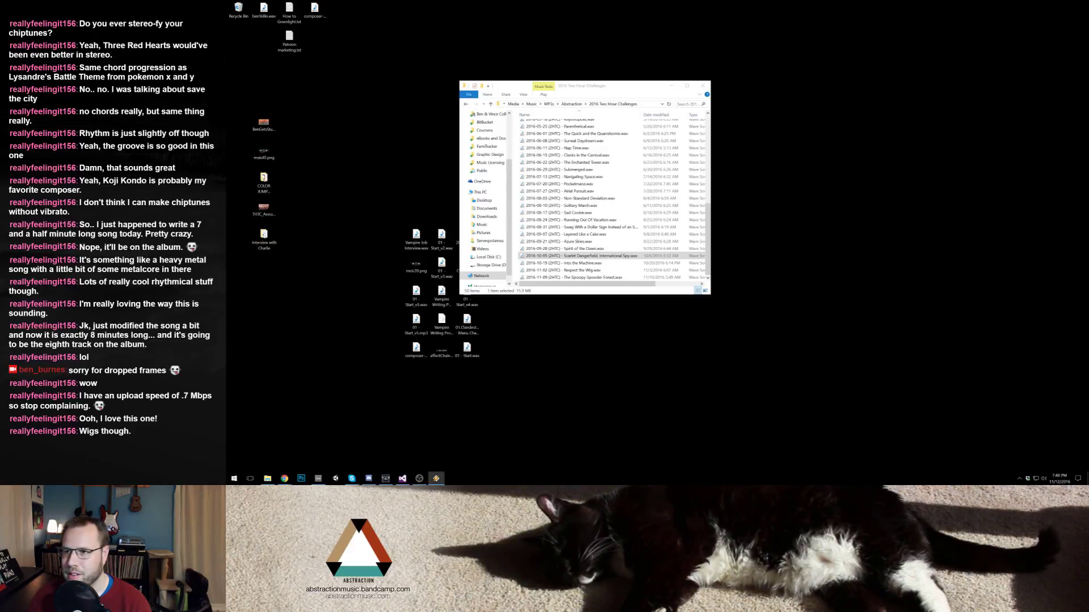
click(832, 148)
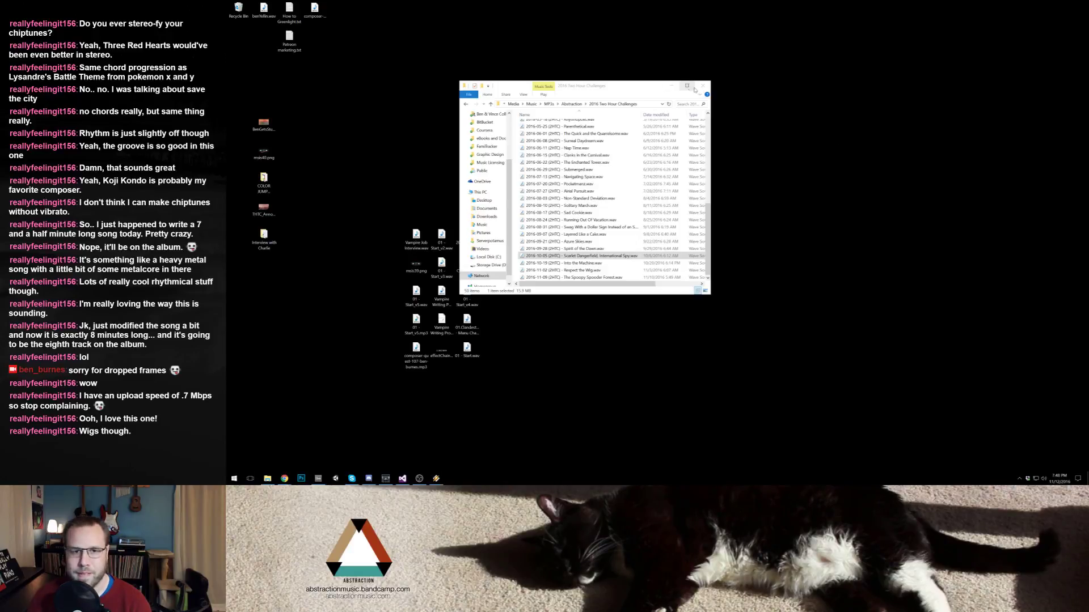
click(694, 89)
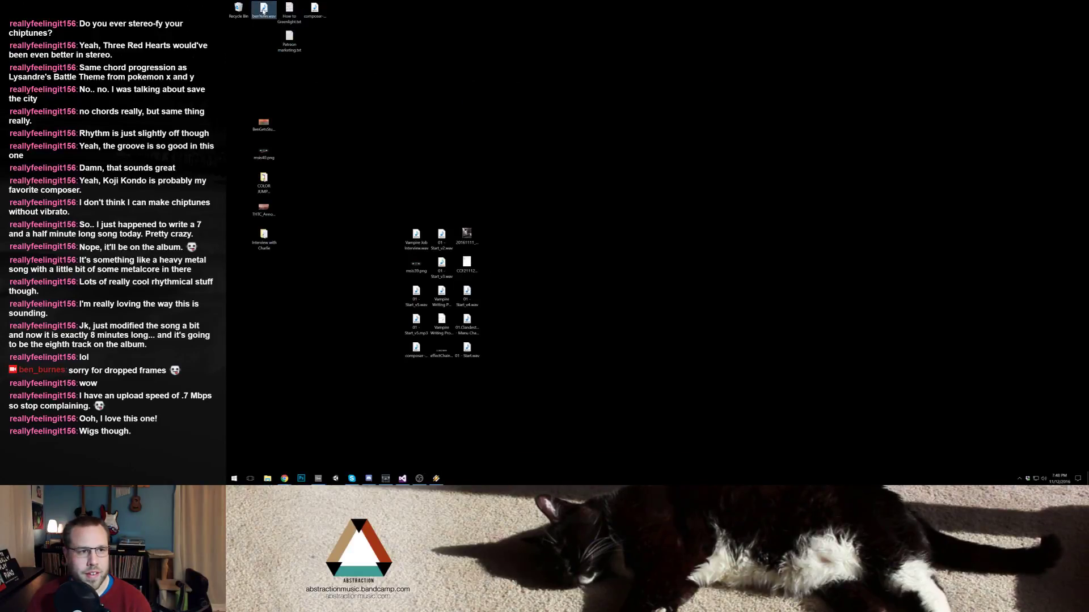
Step: Move the remaining WAV file and the composer-quest MP3 into the group of files mid-desktop, then clear that whole group off the desktop
drag(452, 210, 493, 238)
click(318, 9)
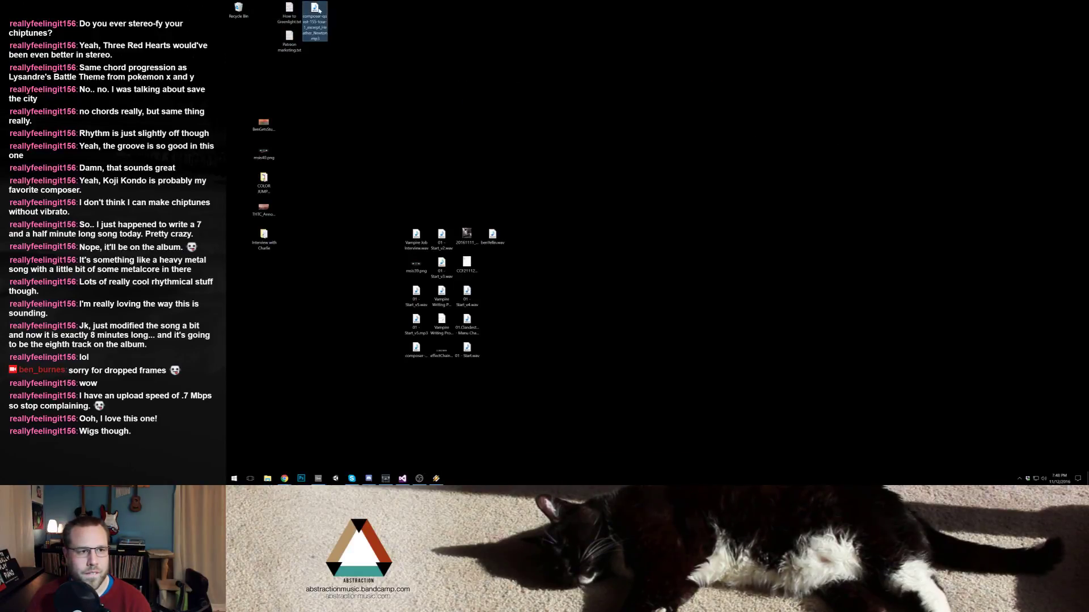
drag(318, 9, 497, 266)
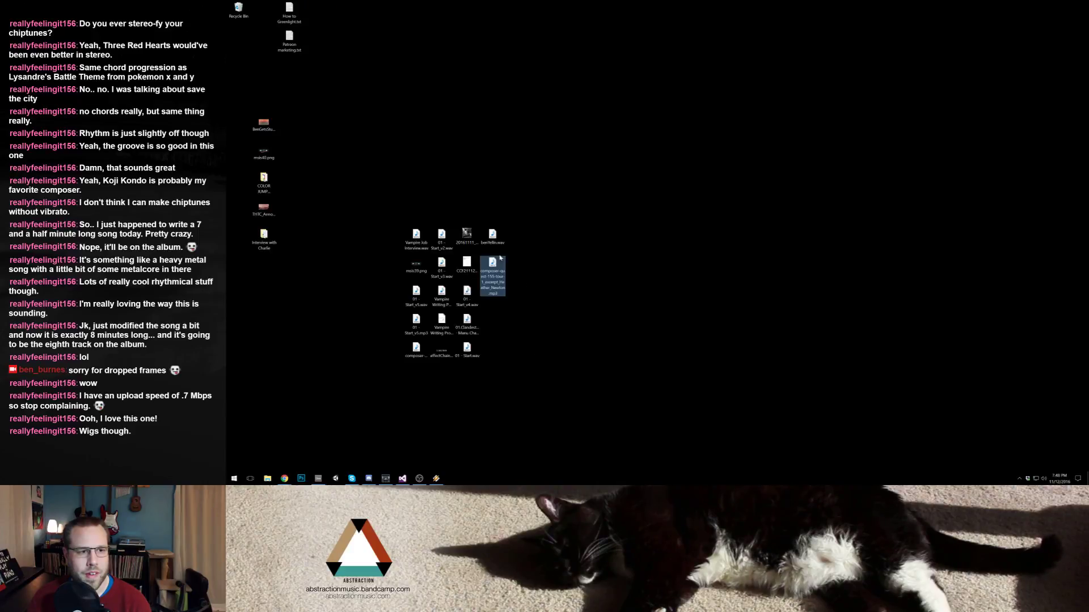
drag(359, 174, 564, 434)
Step: Arrange the COLOR JUMP folder, the two PNG images and the Interview with Charlie folder beside the Recycle Bin and text files
drag(258, 63, 266, 13)
drag(263, 209, 263, 42)
click(264, 126)
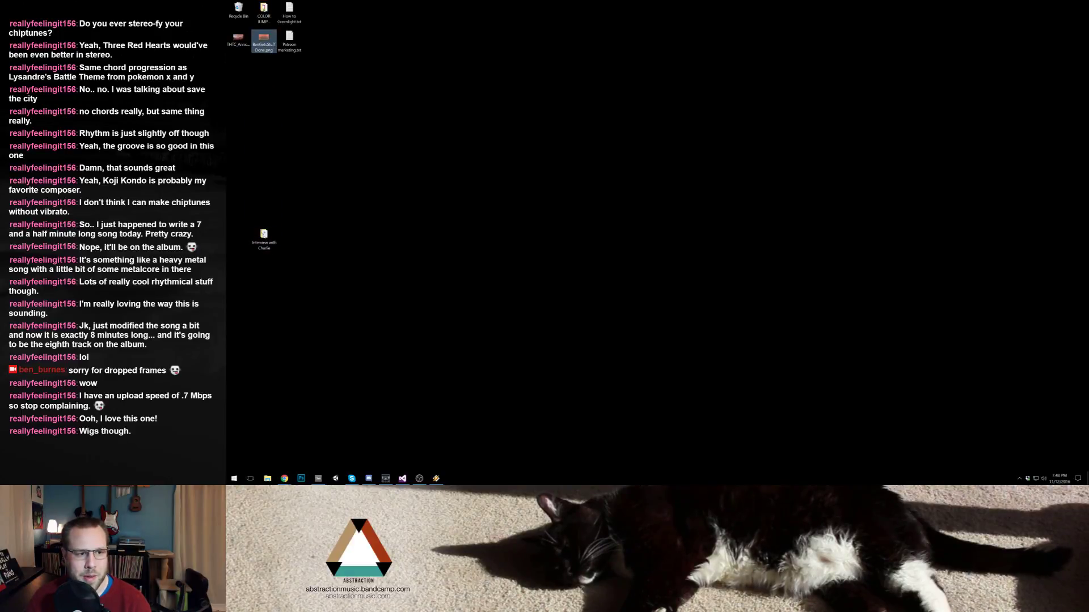
drag(264, 234, 314, 11)
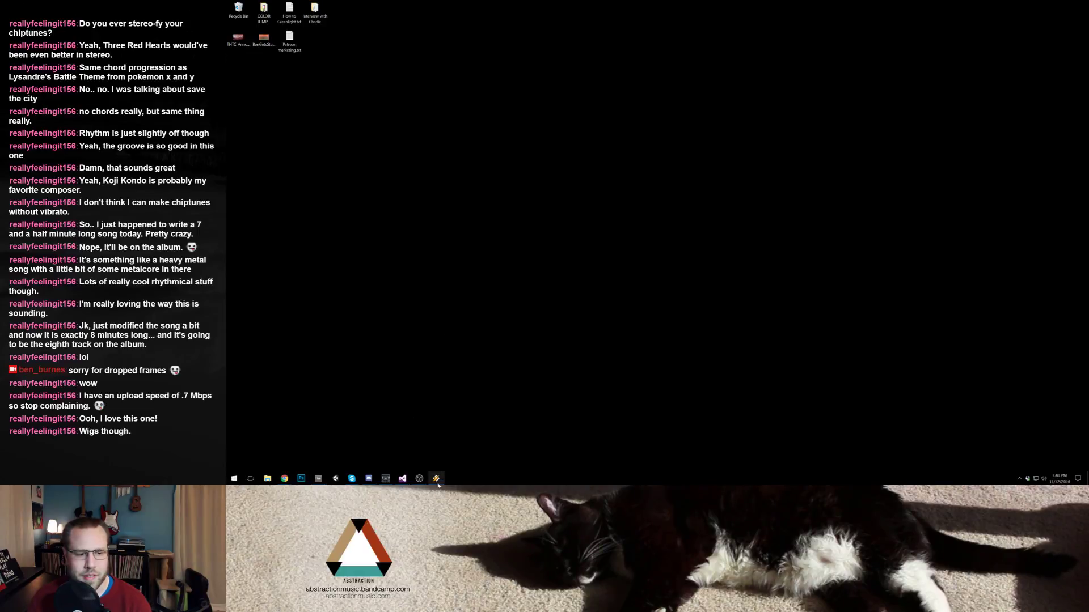
Step: Bring up Visual Studio briefly, put it away, and open the Color Jumper project in Unity
click(406, 480)
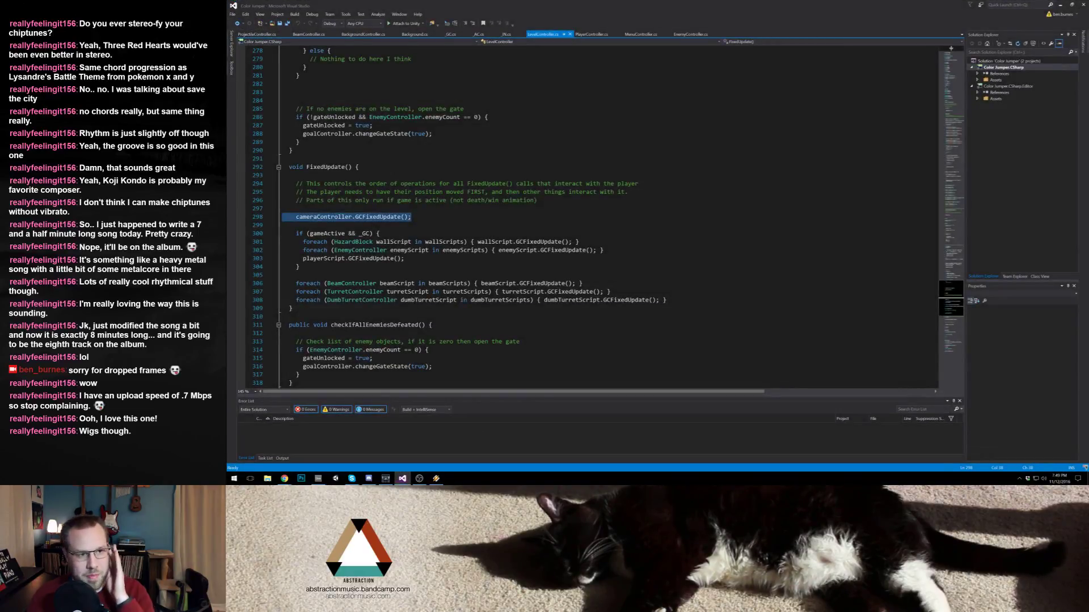
click(1061, 6)
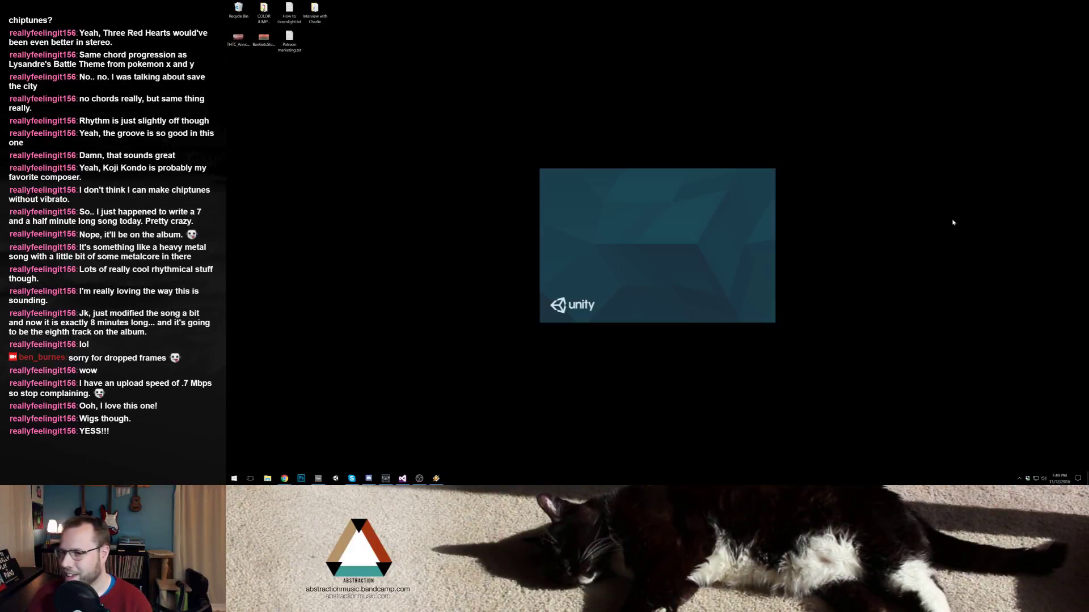
click(517, 209)
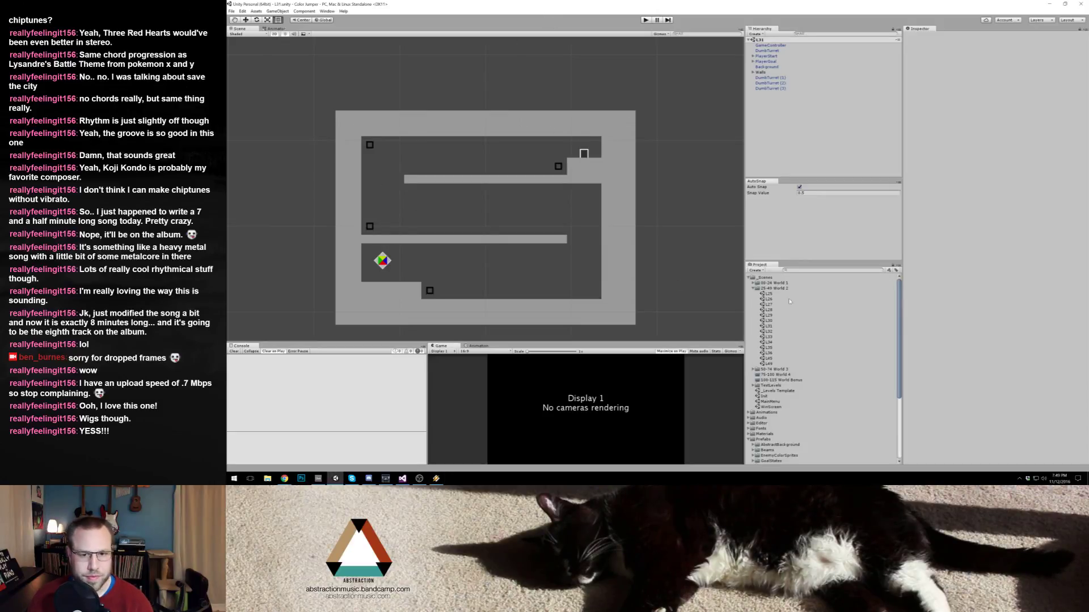
Step: Select the L25 scene, check the list of scenes in the Build Settings, and close that window
click(768, 294)
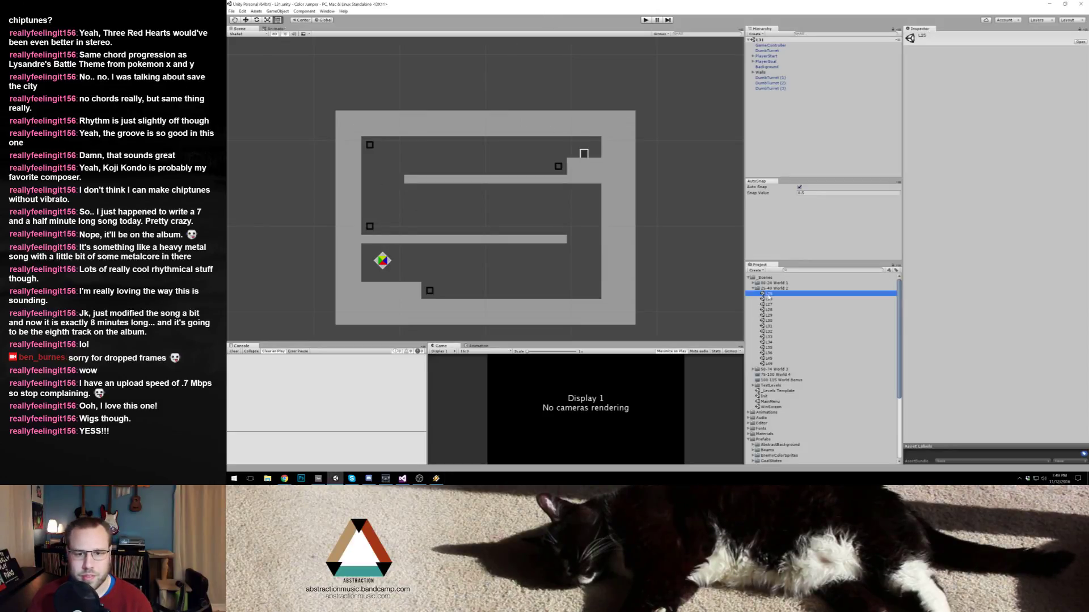
click(232, 11)
click(255, 86)
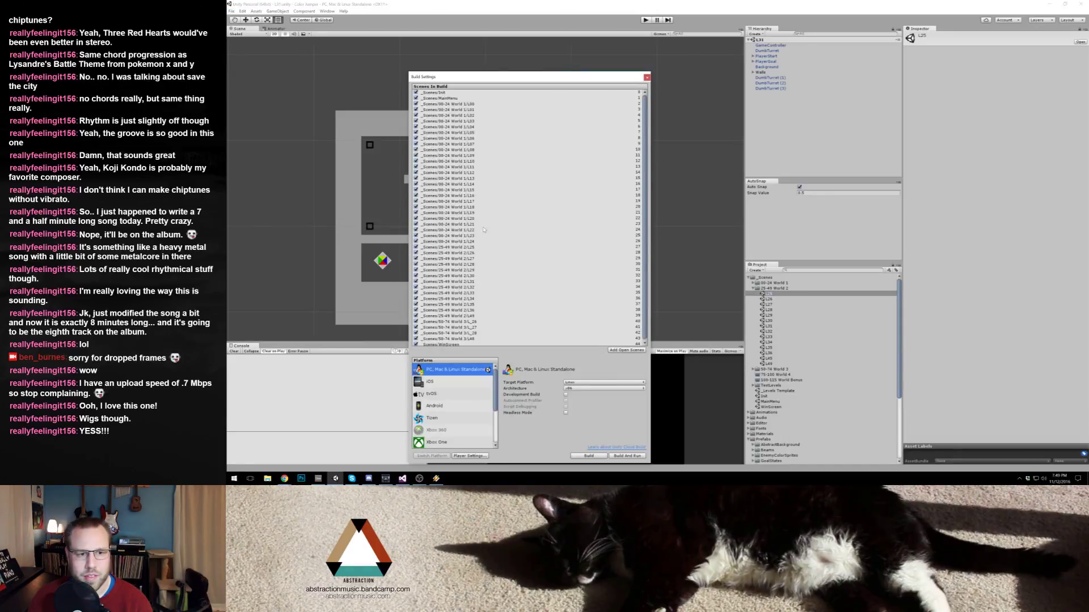
drag(543, 79, 639, 46)
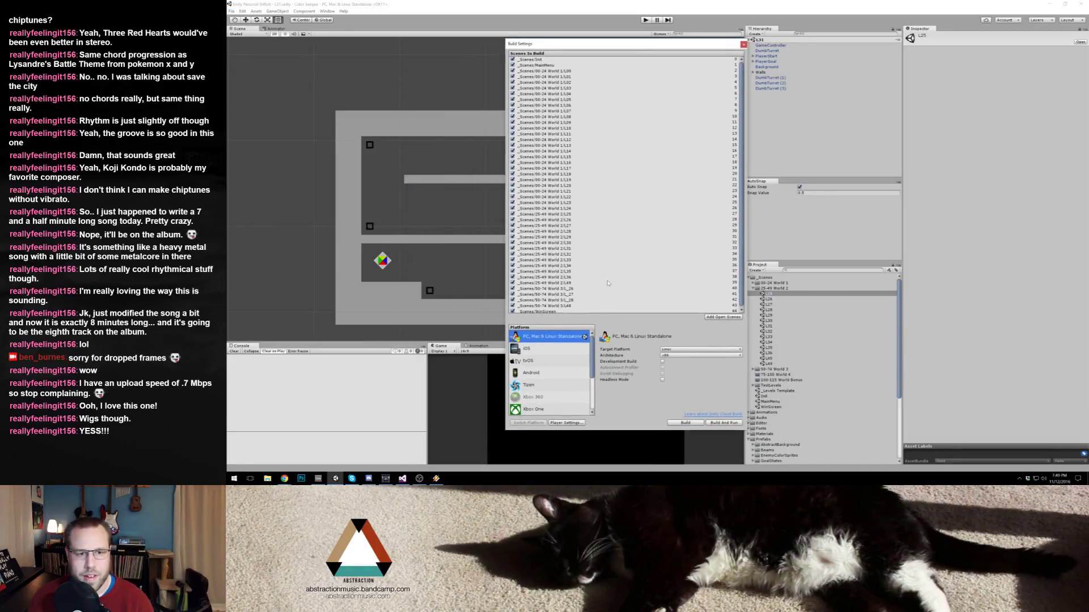
click(743, 44)
Step: Open the L25 scene, start Play mode and jump the coloured cube past the blocks and blue platforms up to the goal
double_click(768, 294)
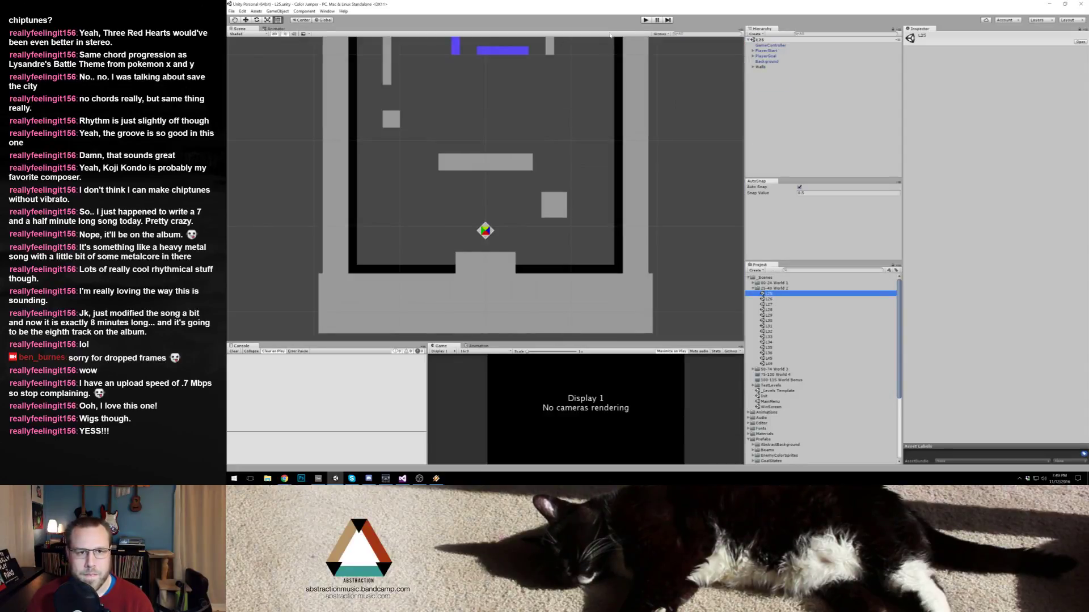
click(646, 20)
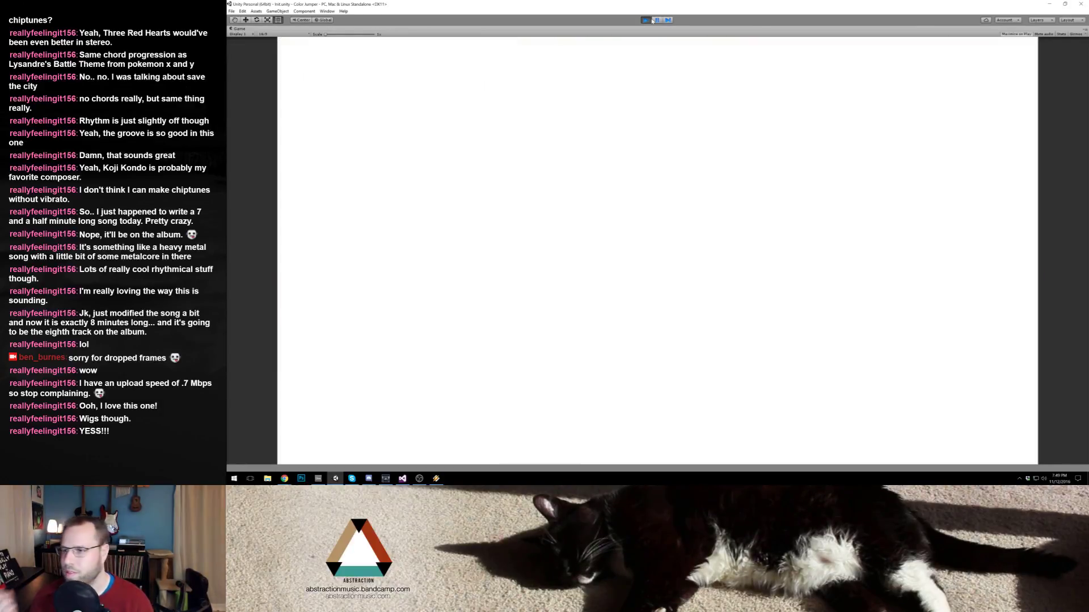
key(Right)
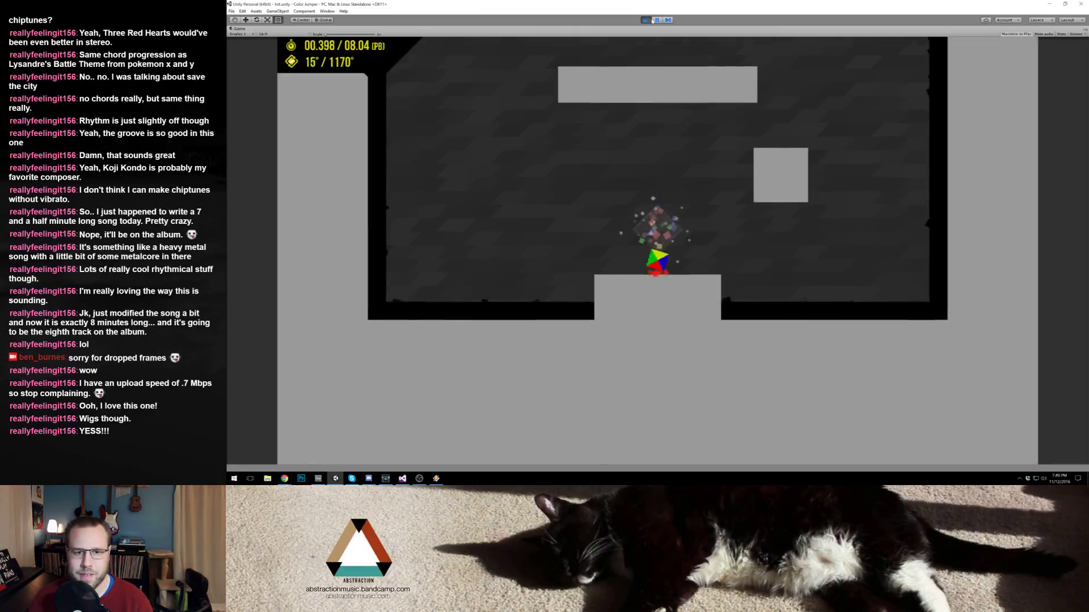
key(Right)
key(space)
key(space)
key(space)
key(space)
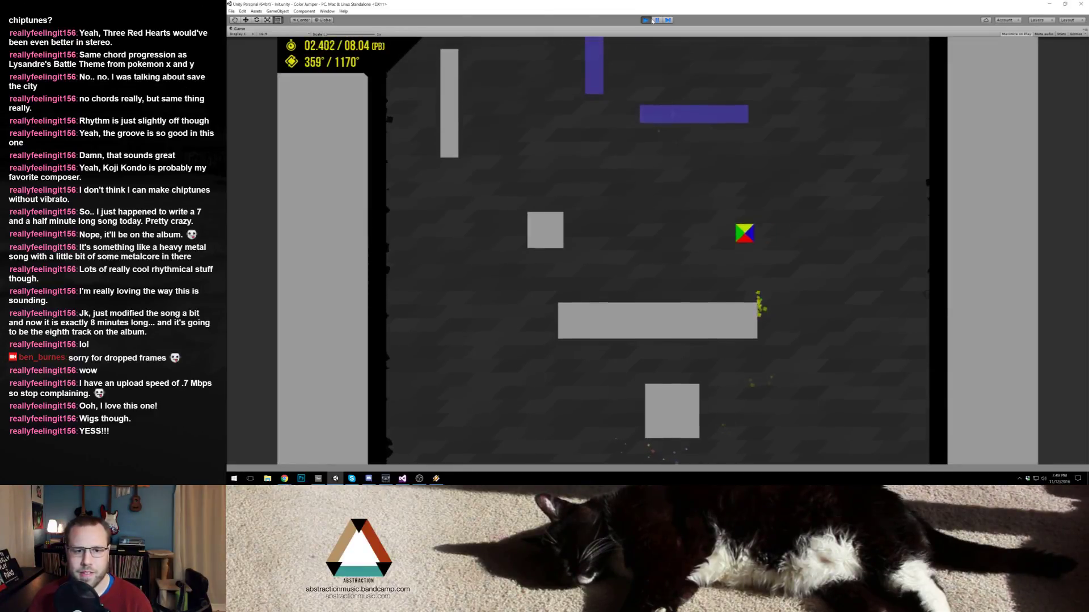
key(Left)
key(space)
key(space)
key(space)
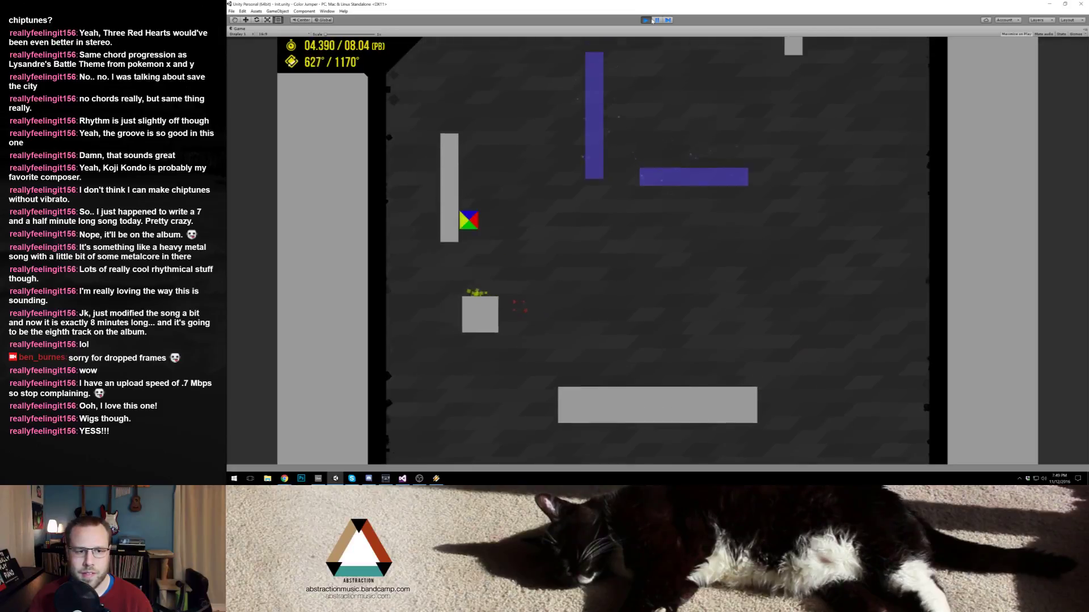
key(Right)
key(space)
key(space)
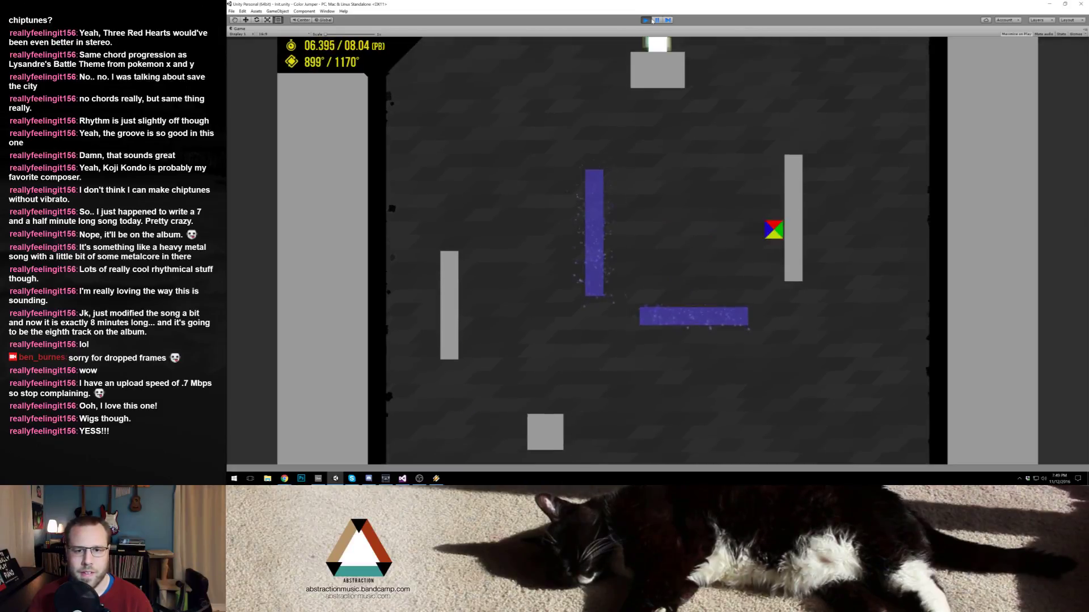
key(space)
key(Left)
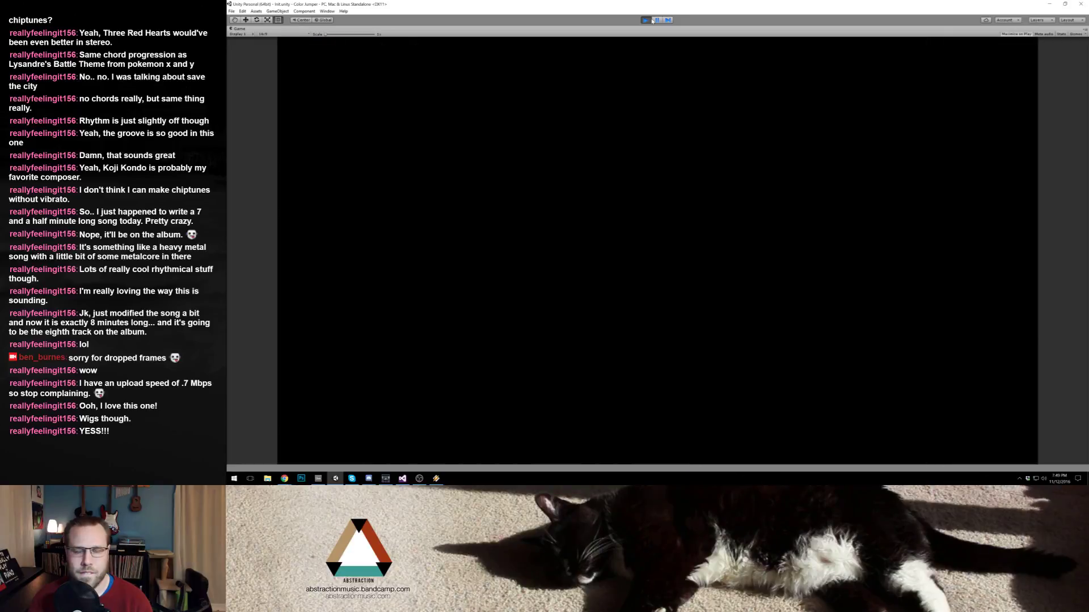
Step: Try to cross level 26, Pitfall, by jumping from the first grey block to the green block
key(space)
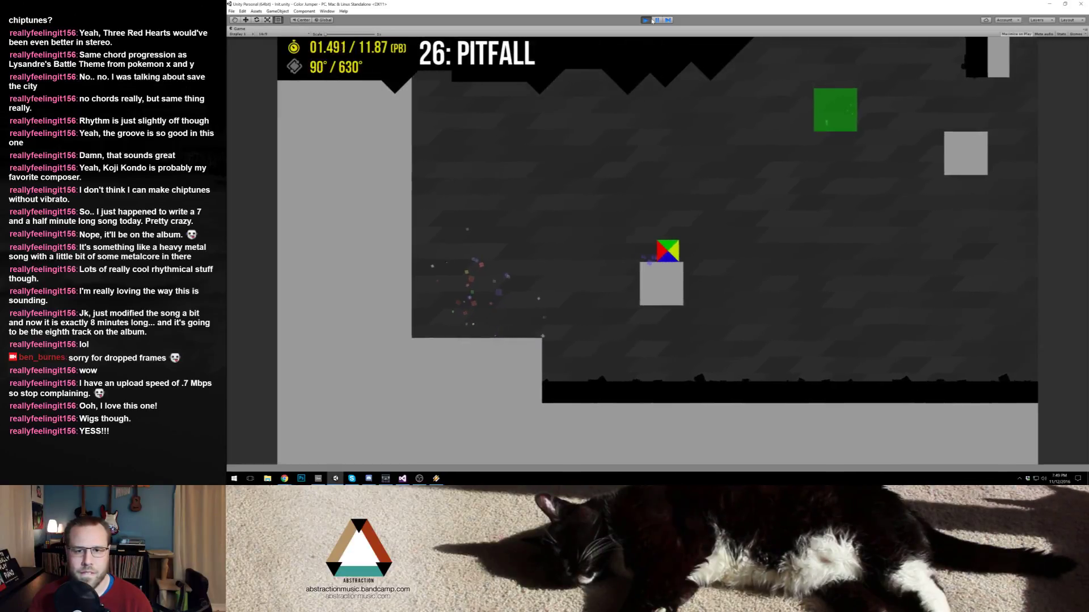
key(space)
key(space)
key(space)
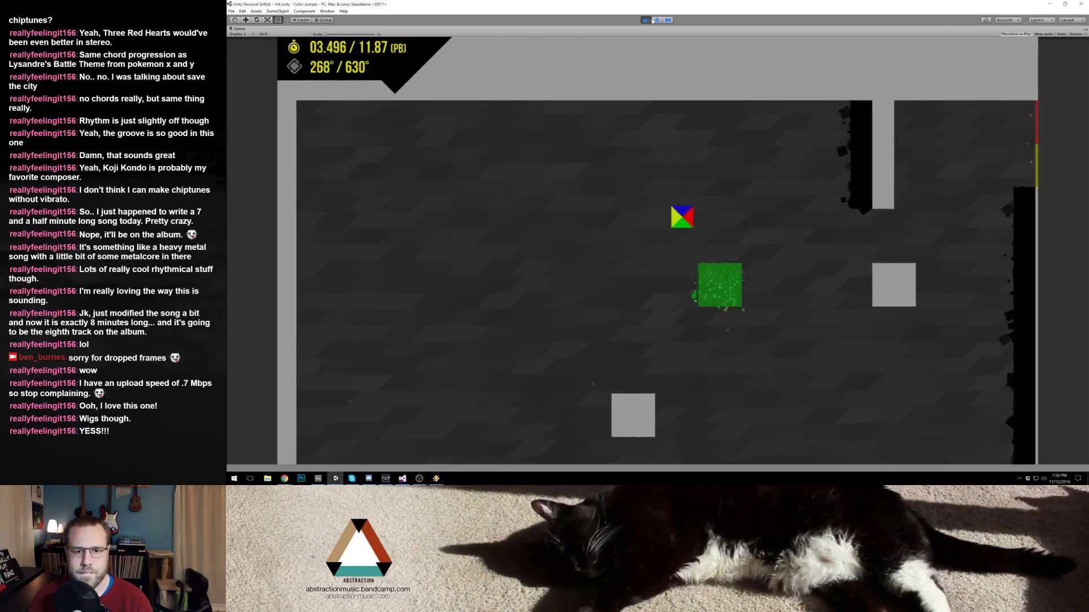
key(space)
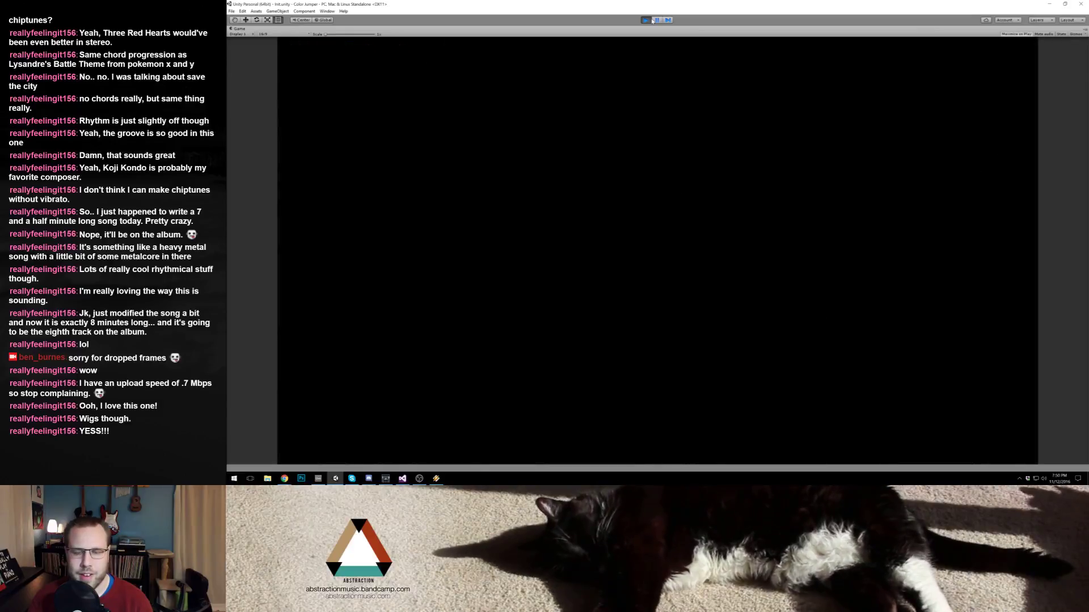
Step: Retry Pitfall, passing the green block and the red and yellow gate to descend towards the goal
key(space)
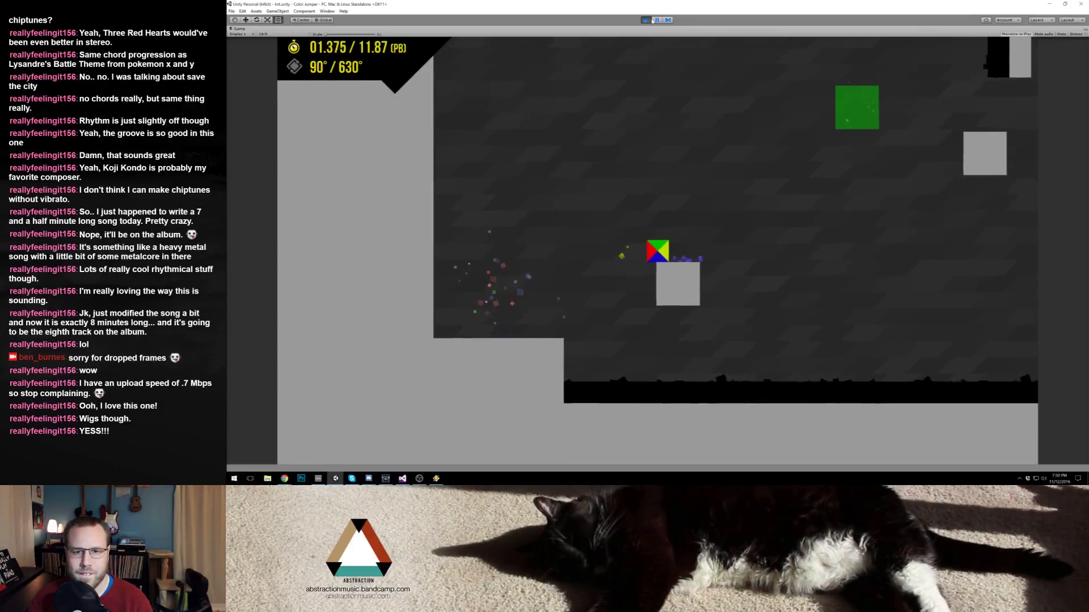
key(space)
key(space)
key(space)
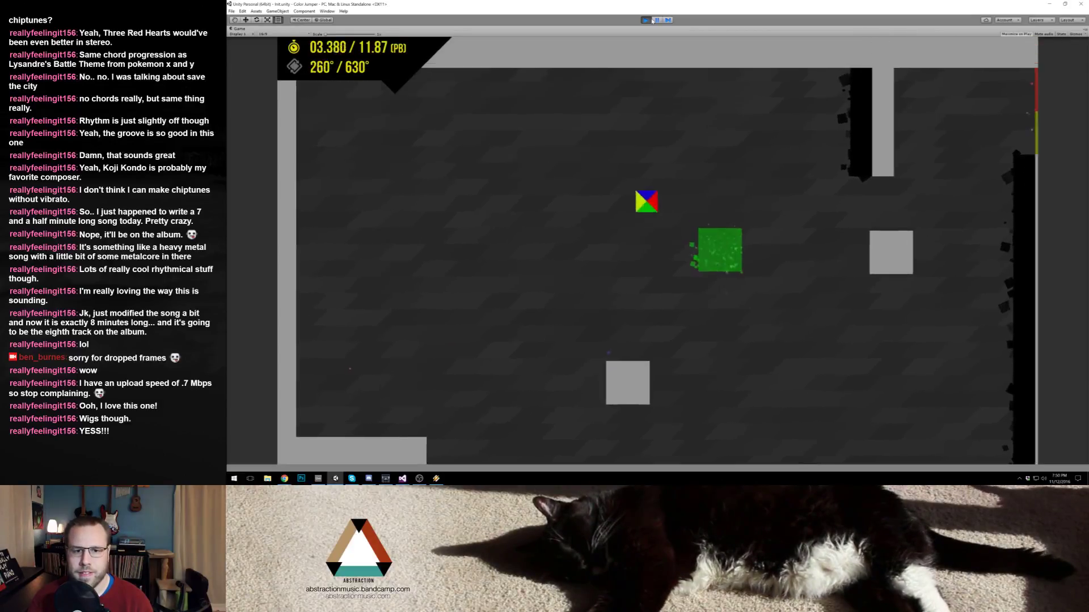
key(space)
key(space)
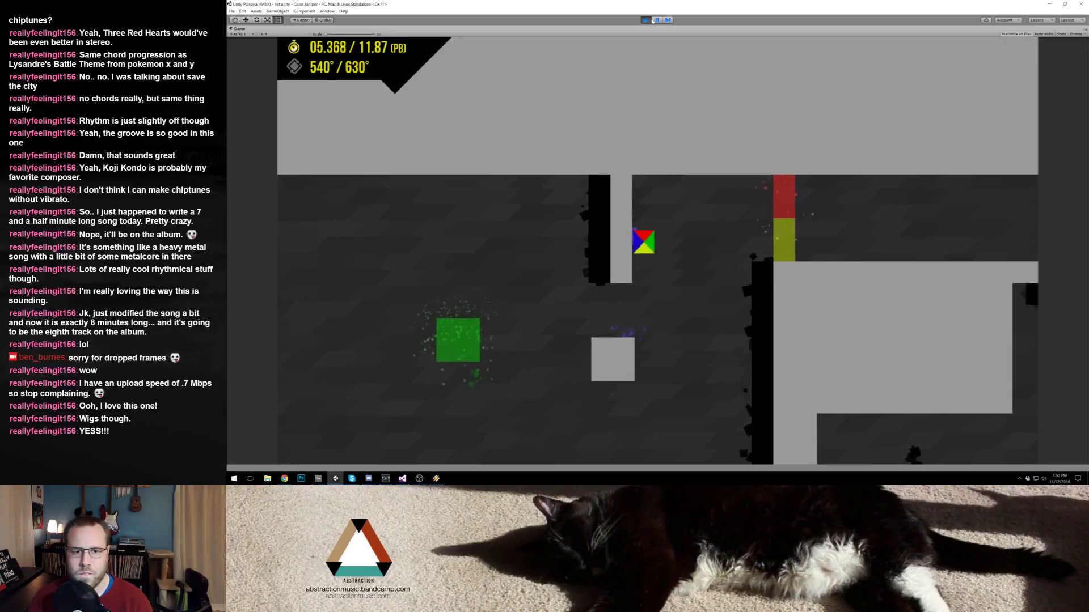
key(space)
key(space)
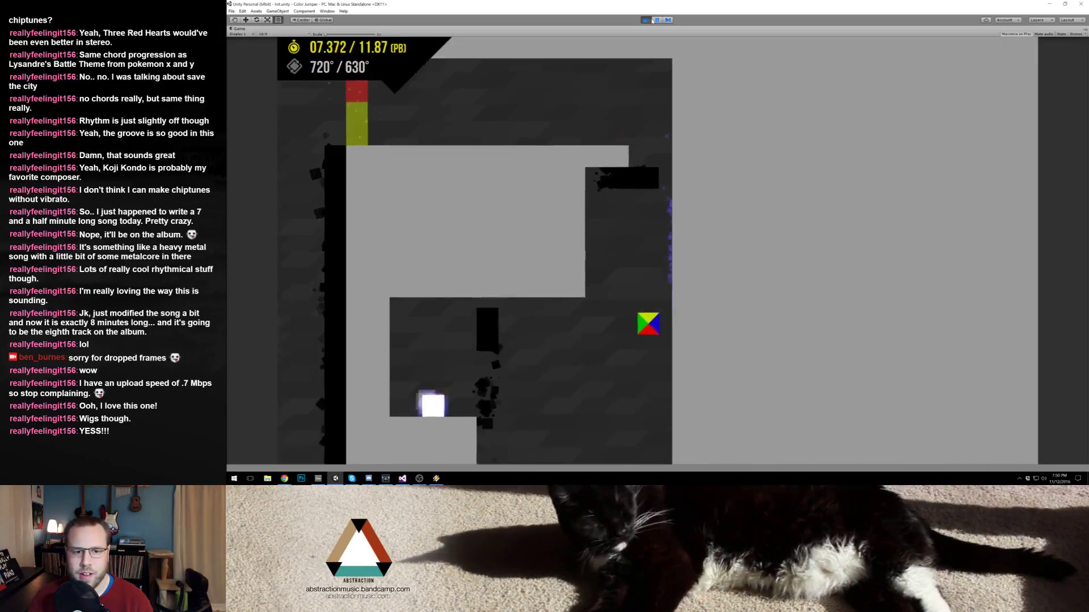
key(space)
Step: Play Pitfall from its start again, jumping along the blocks and down the shaft over the moving hazard to reach the goal
key(space)
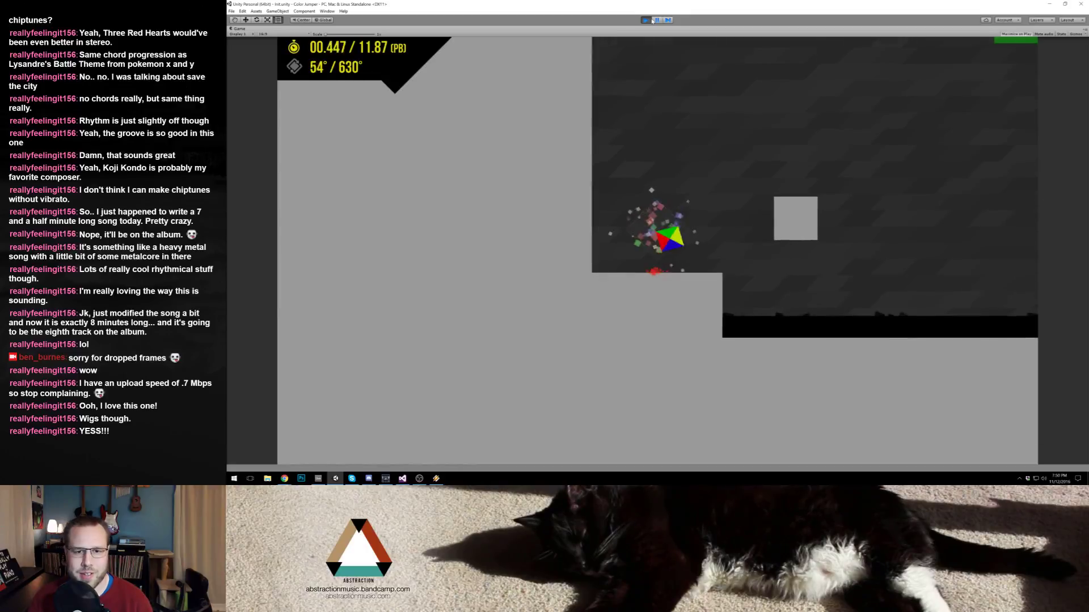
key(space)
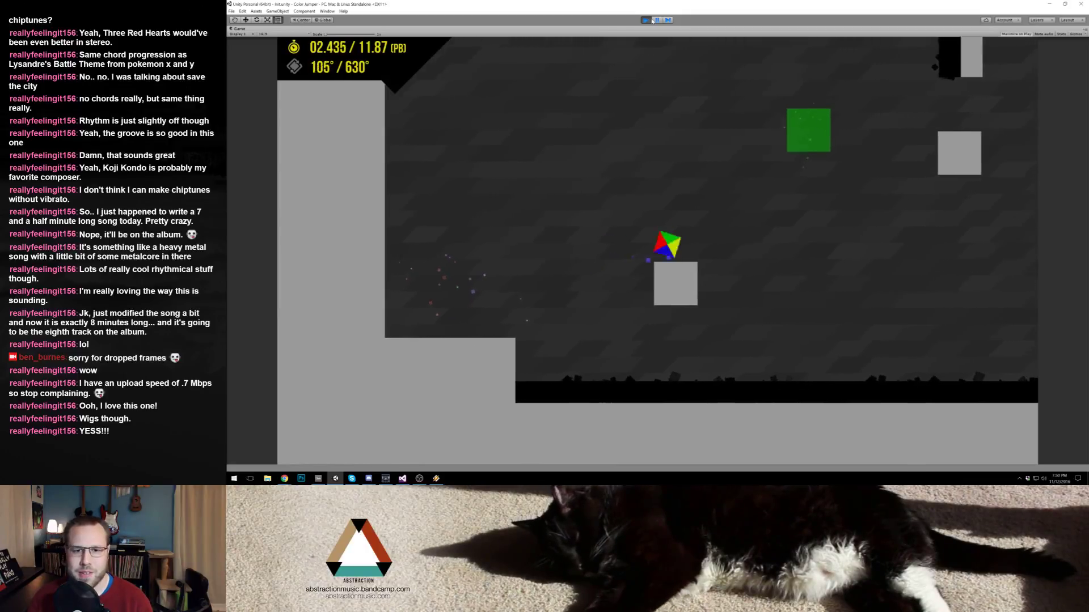
key(space)
key(space)
key(space)
key(space)
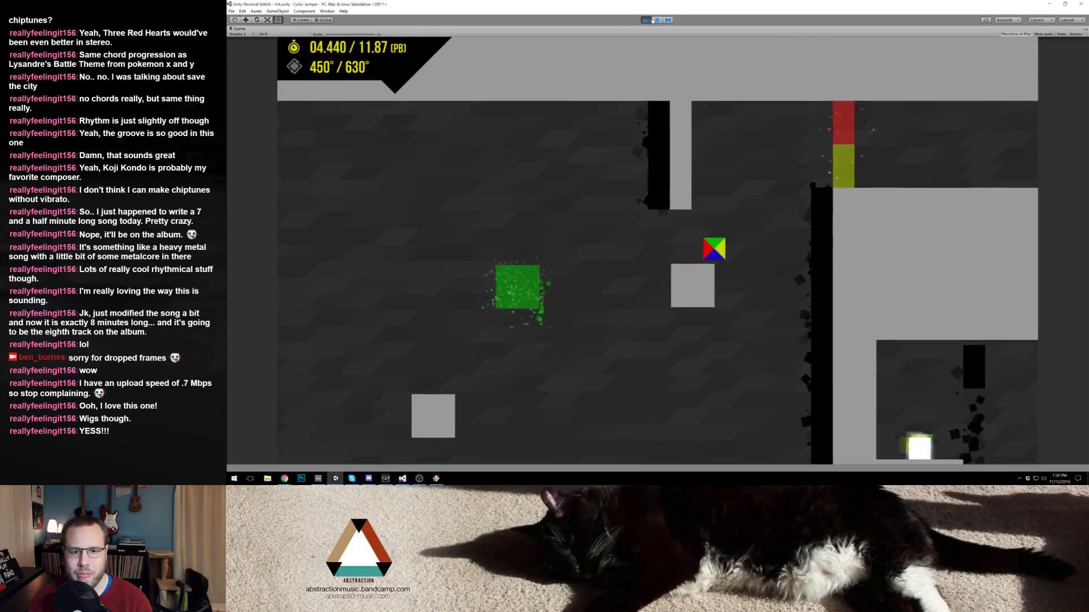
key(space)
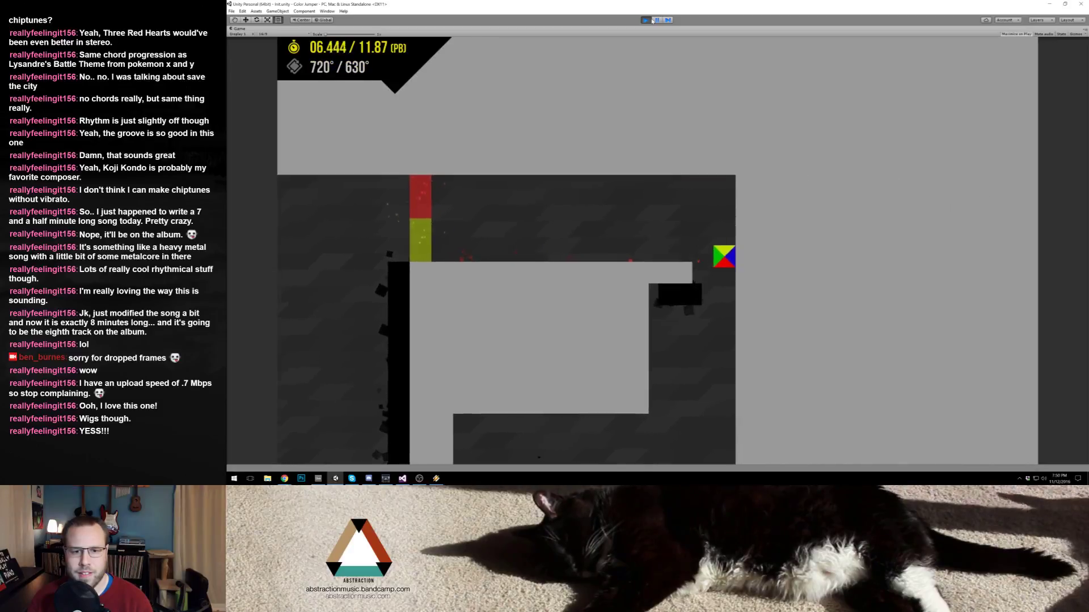
key(space)
key(space)
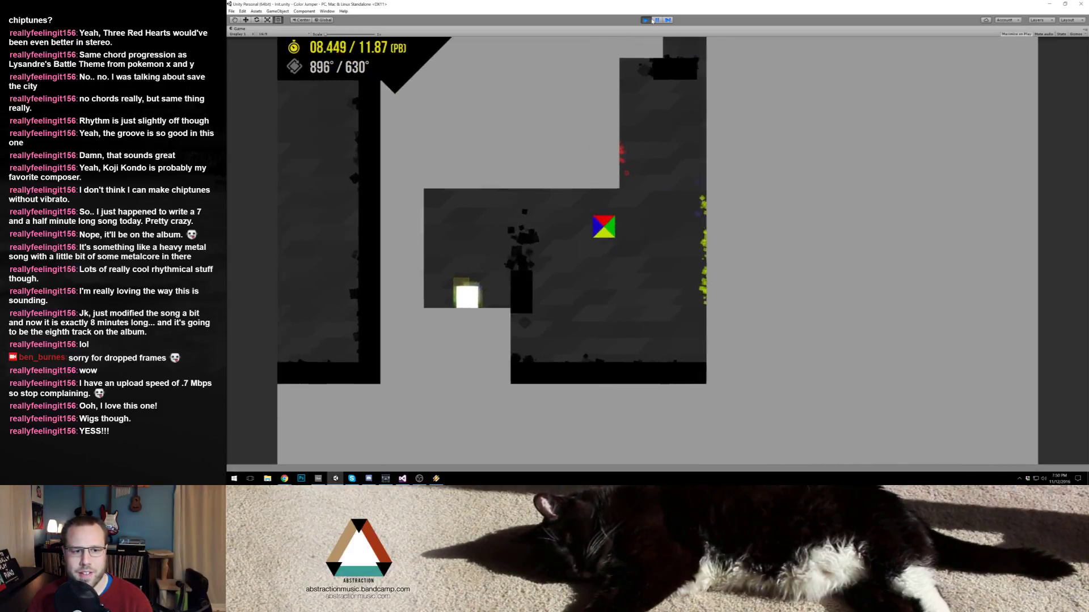
Step: Try level 27, Close Combat, destroying the yellow turret and jumping past the red and blue ones
key(space)
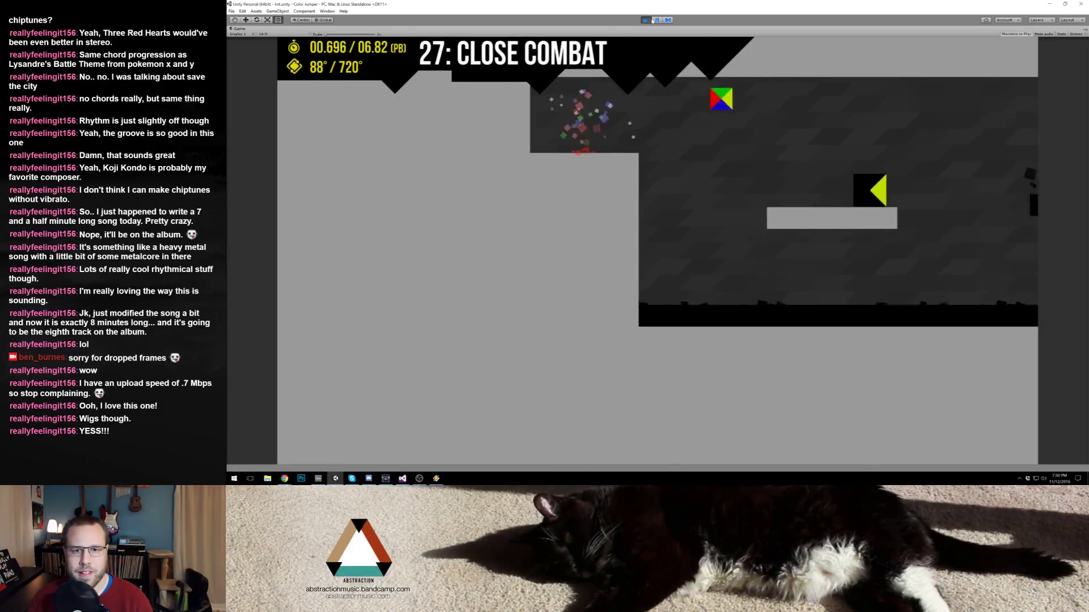
key(space)
key(space)
key(space)
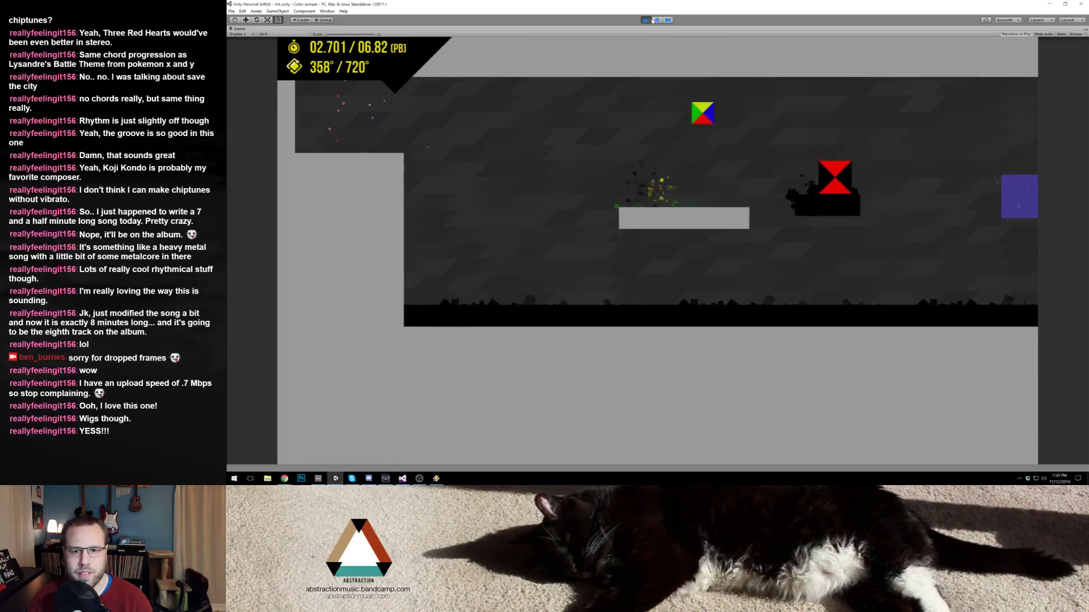
key(space)
key(space)
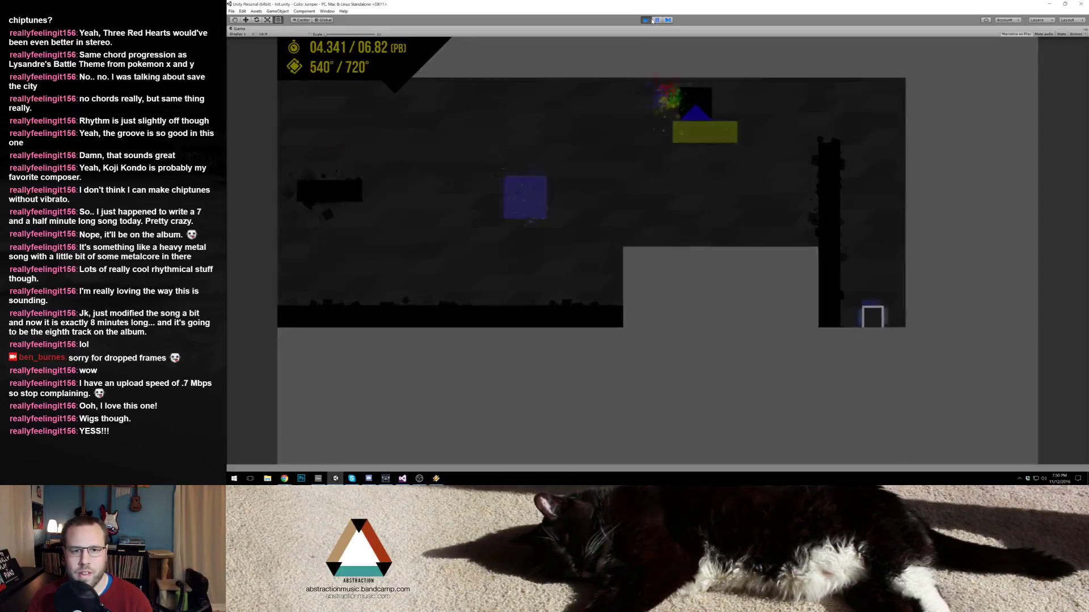
Step: Retry Close Combat, destroying the yellow and red turrets and crossing the blue block to land on the raised grey block
key(space)
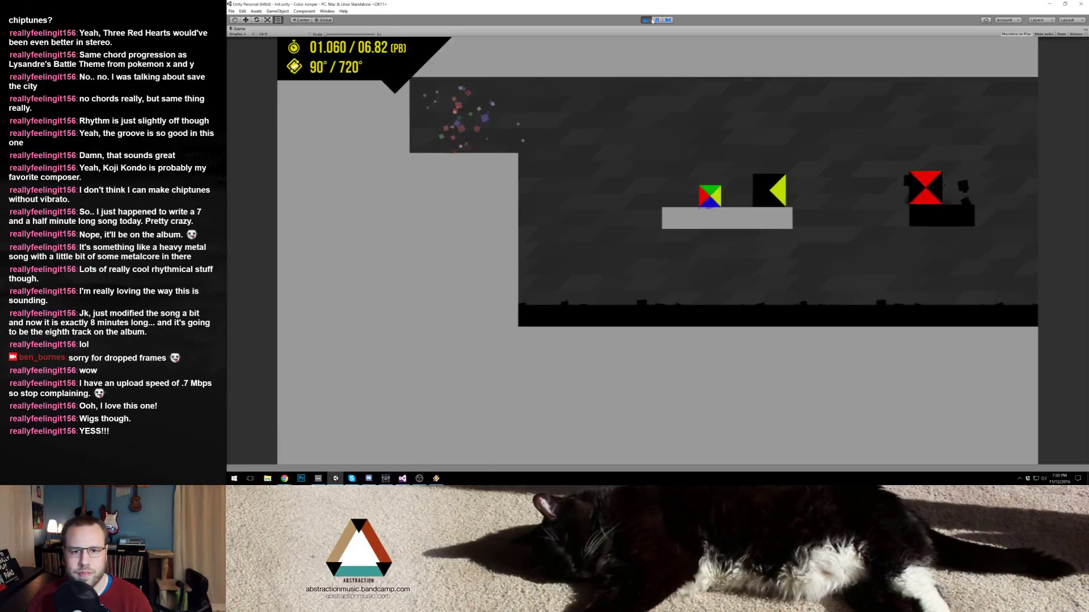
key(space)
key(space)
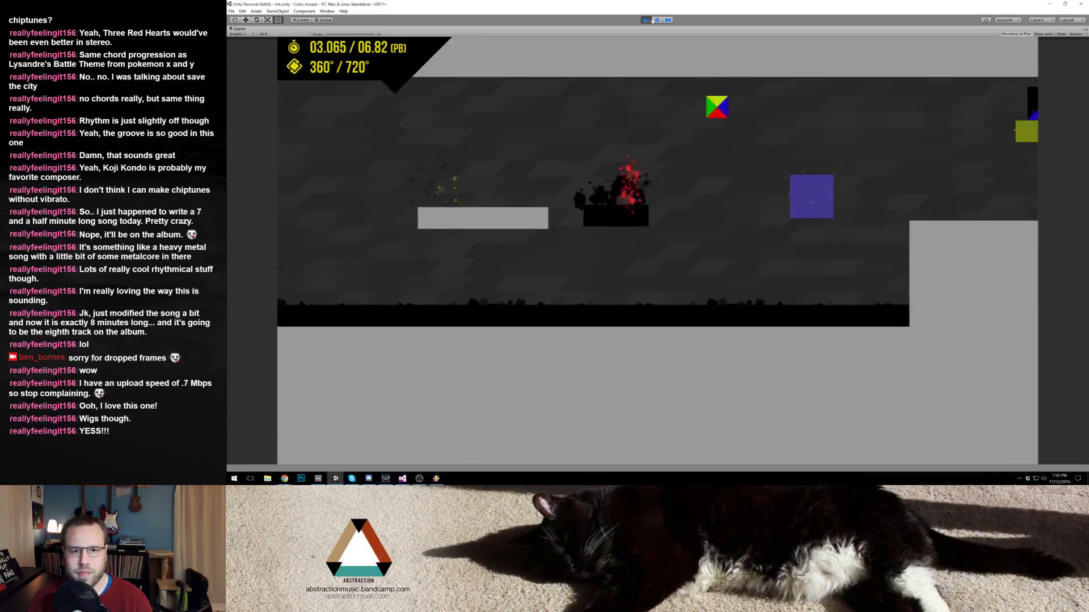
key(space)
key(space)
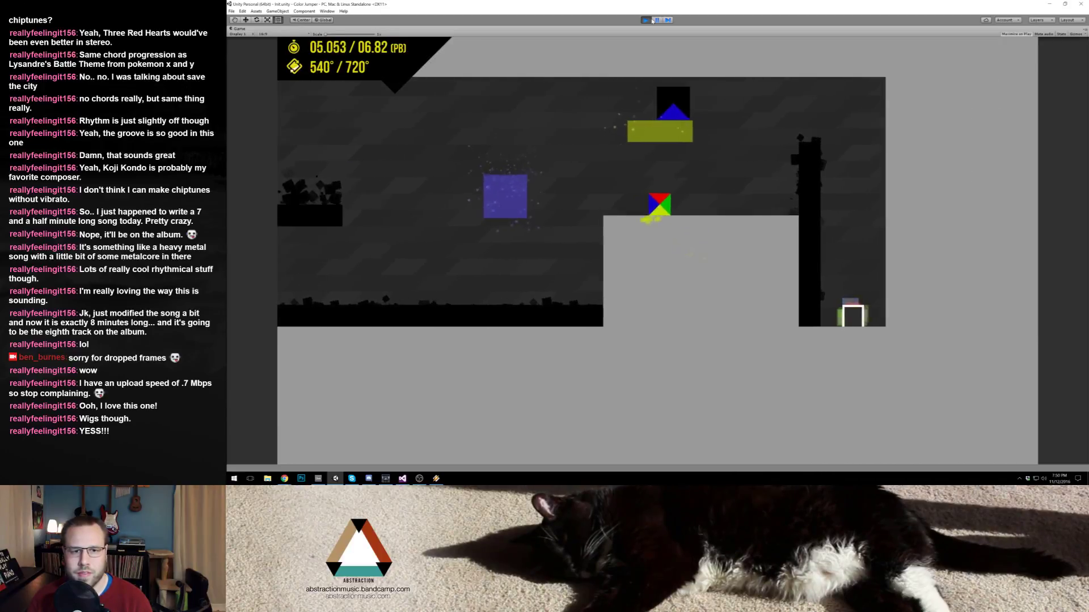
key(space)
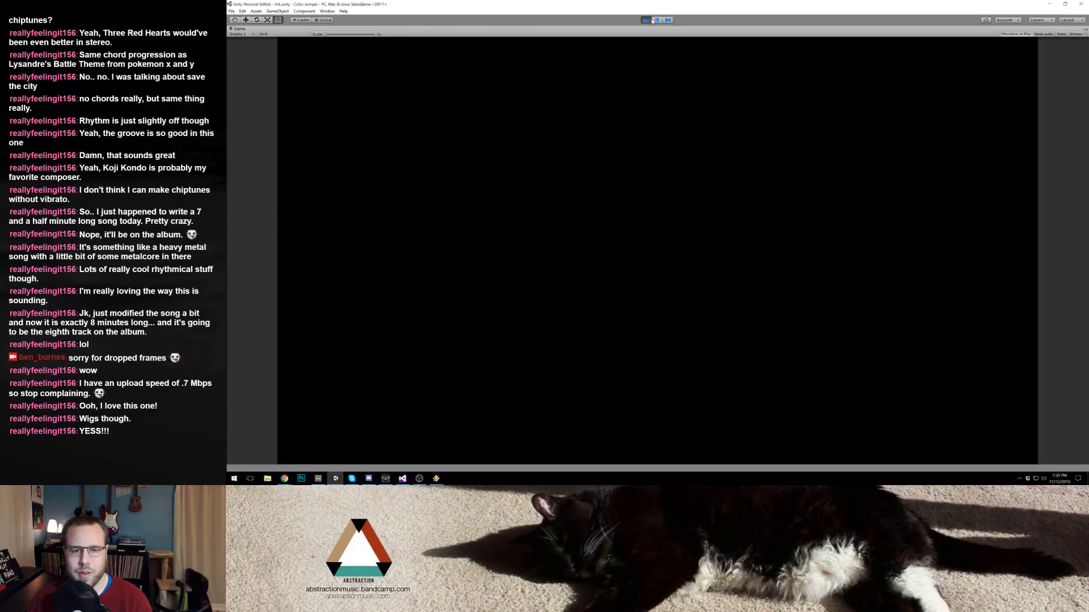
Step: Try Close Combat again, jumping onto the yellow and red turrets and over the blue block to get beneath the blue turret
key(space)
key(space)
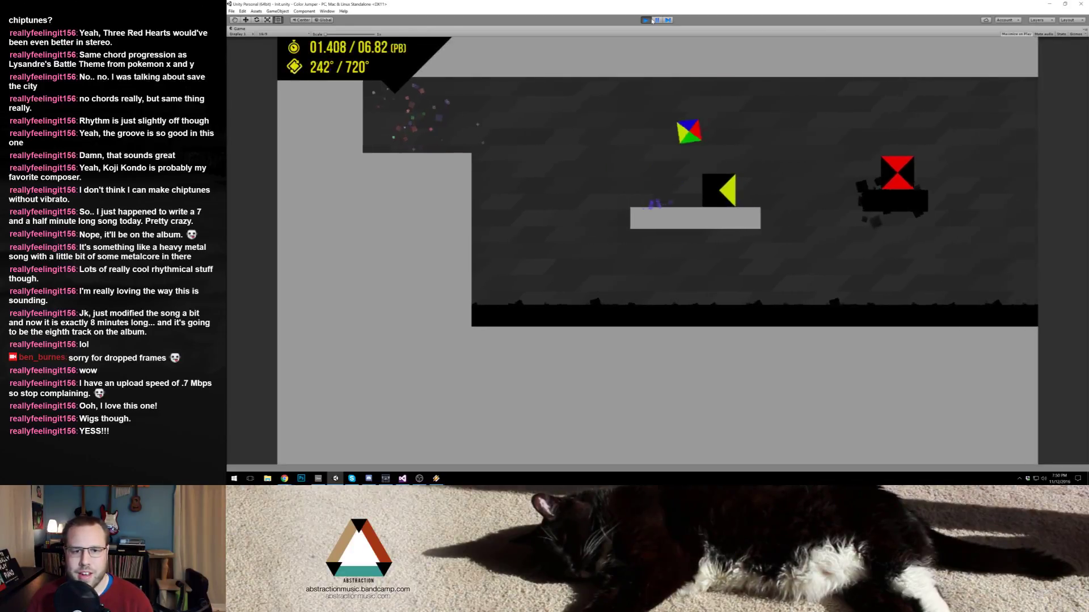
key(space)
key(space)
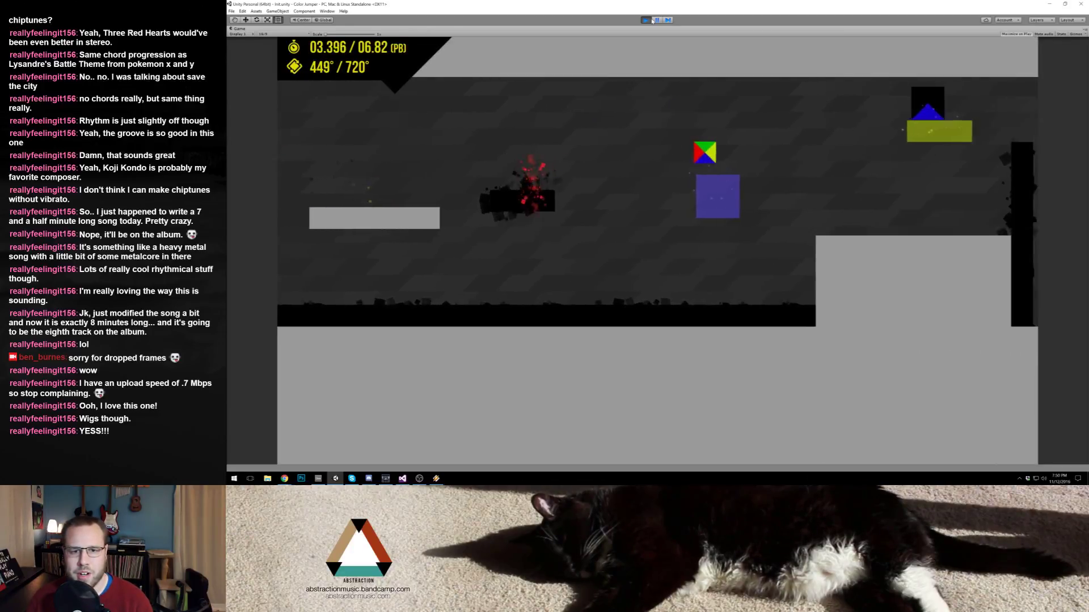
key(space)
key(space)
key(space)
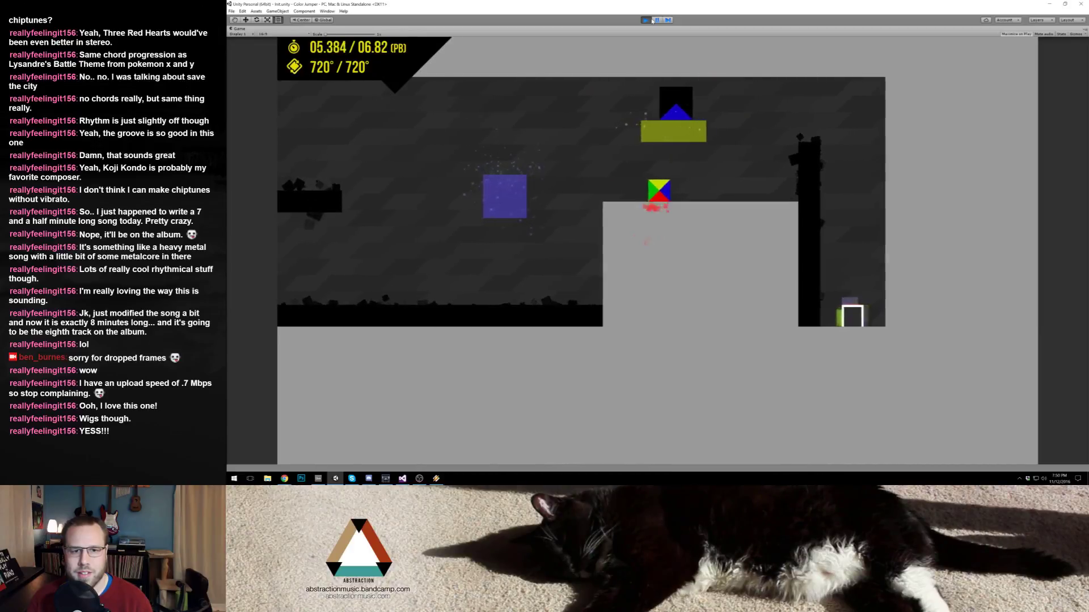
key(space)
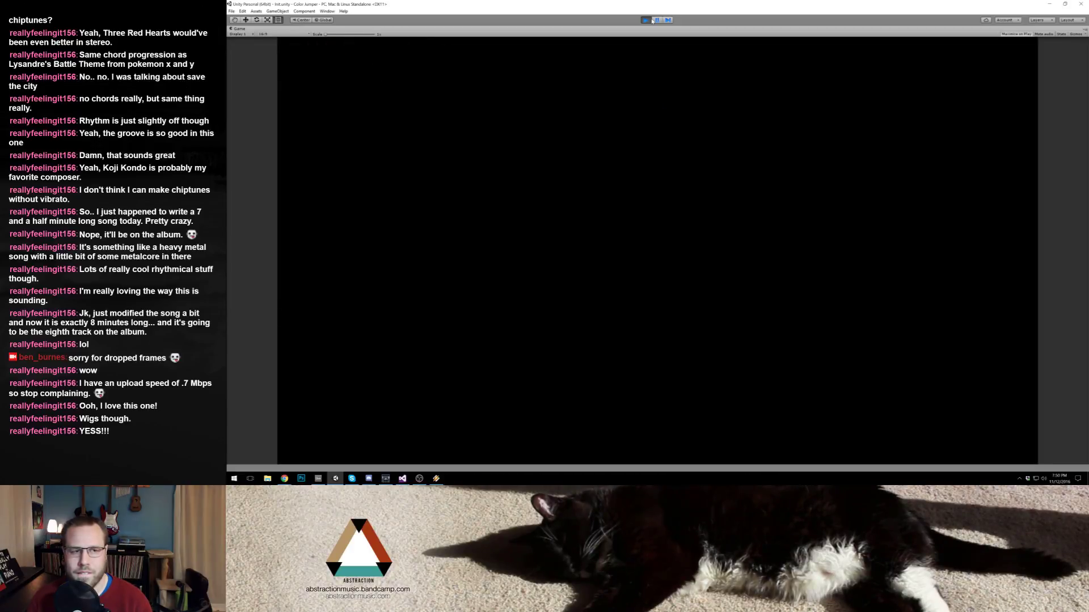
Step: Restart Close Combat and try to jump from the first grey platform past the yellow turret towards the moving red turret
key(space)
key(space)
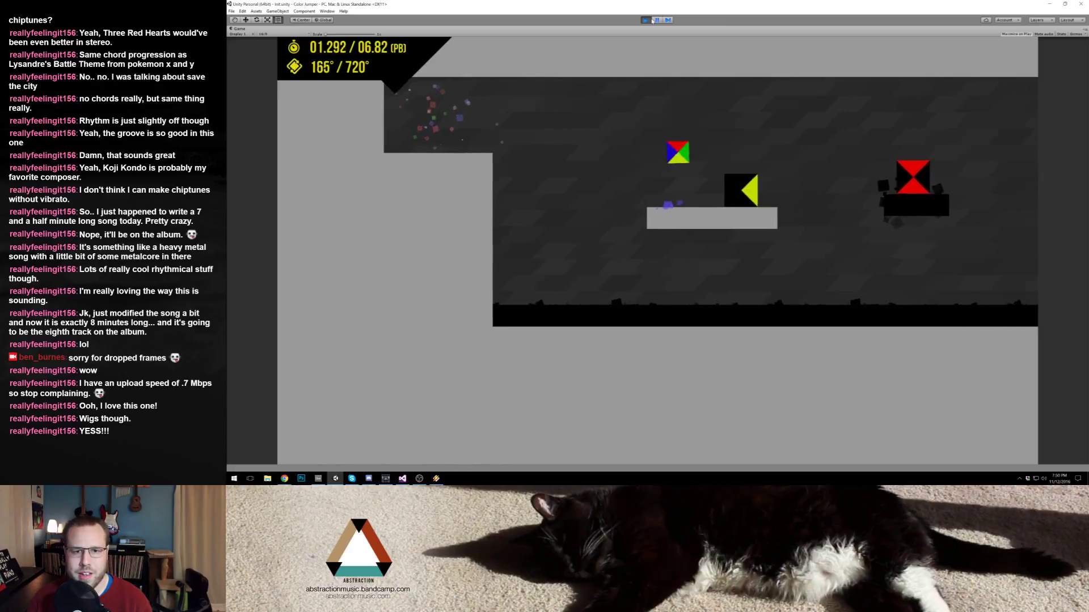
key(space)
key(space)
key(space)
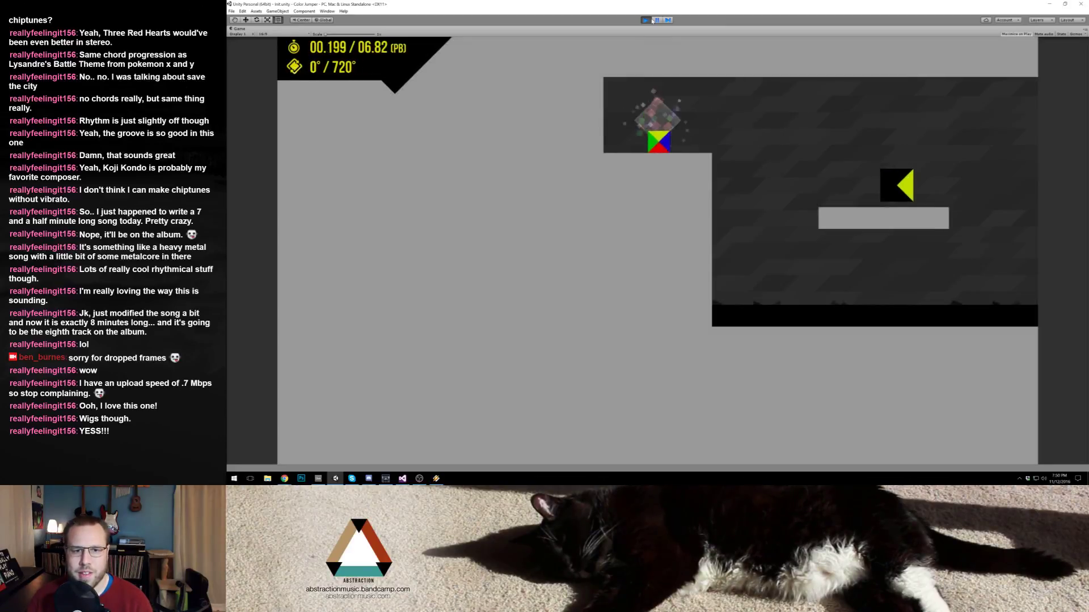
Step: Play Close Combat from its start, destroying the yellow, red and blue turrets and clearing the black wall to reach the goal
key(space)
key(space)
key(space)
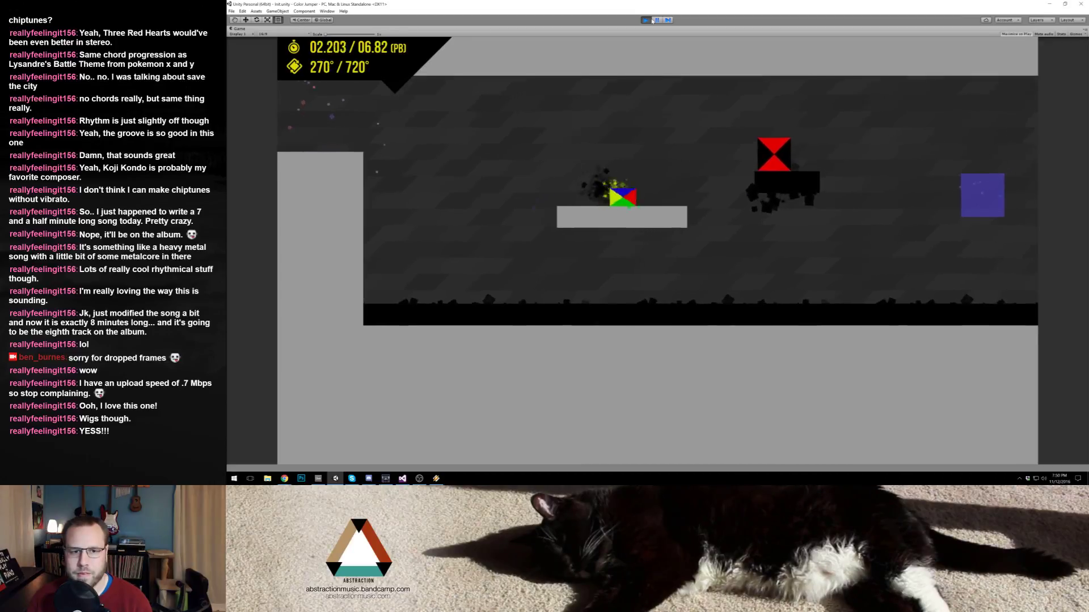
key(space)
key(Right)
key(space)
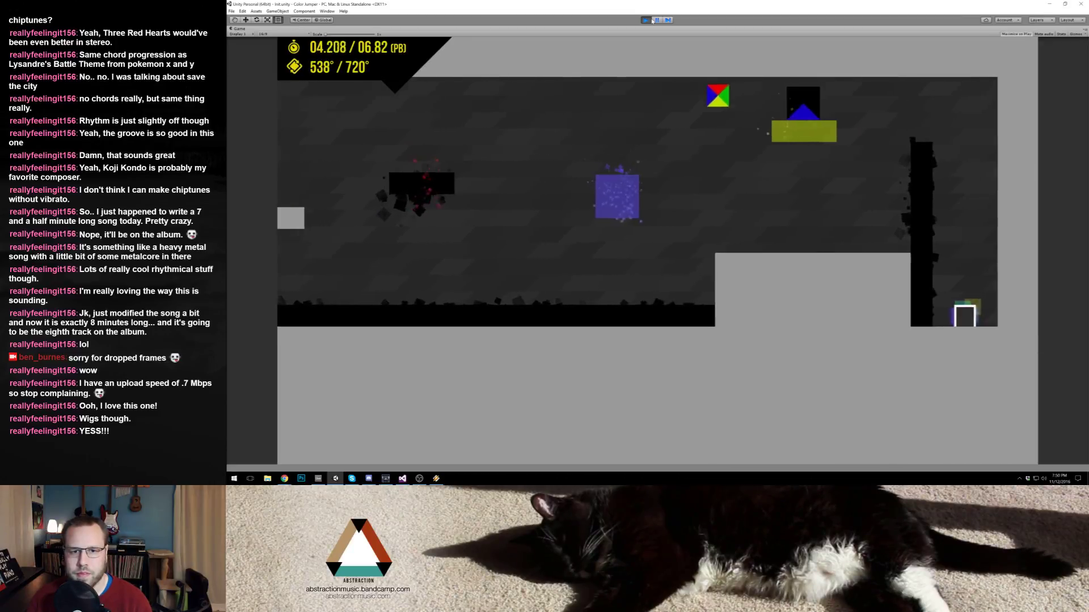
key(space)
key(Right)
key(space)
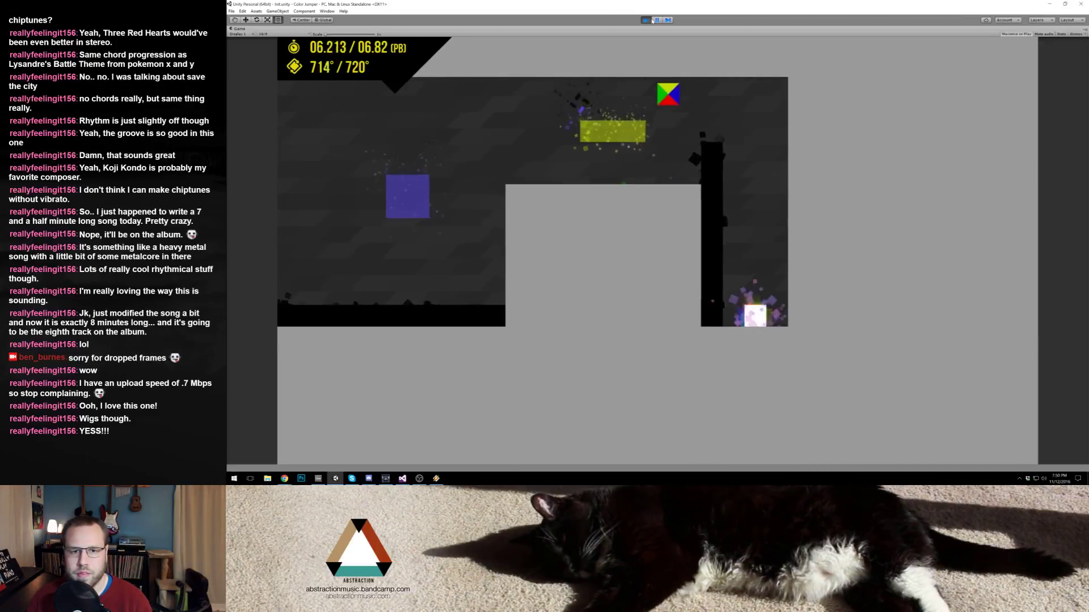
key(Right)
key(space)
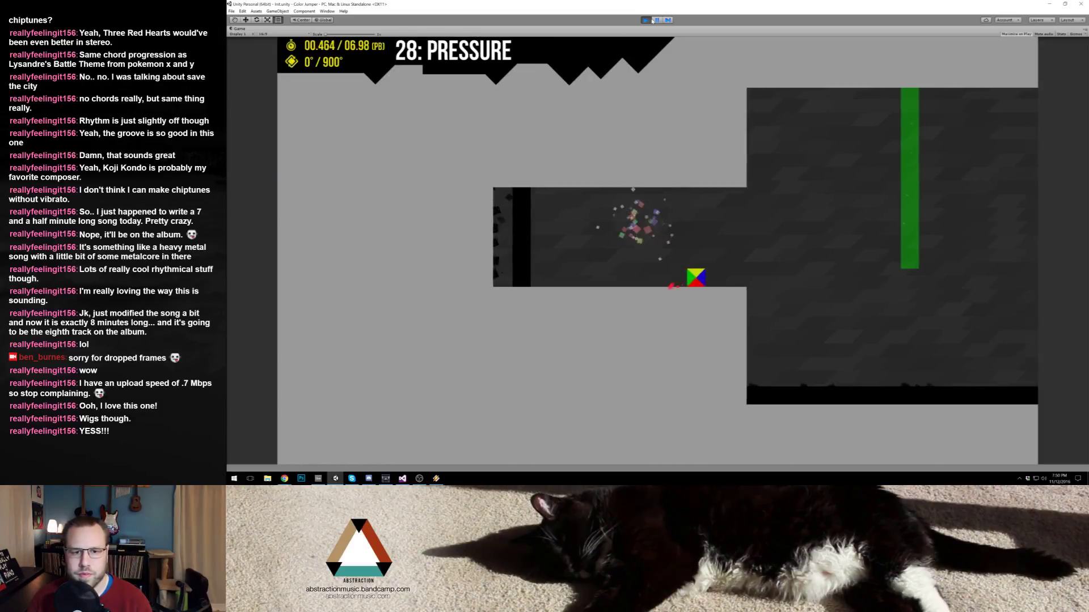
Step: Play level 28, Pressure, passing the green barrier and destroying the blue and yellow turrets to reach the goal above the yellow platform
key(Right)
key(space)
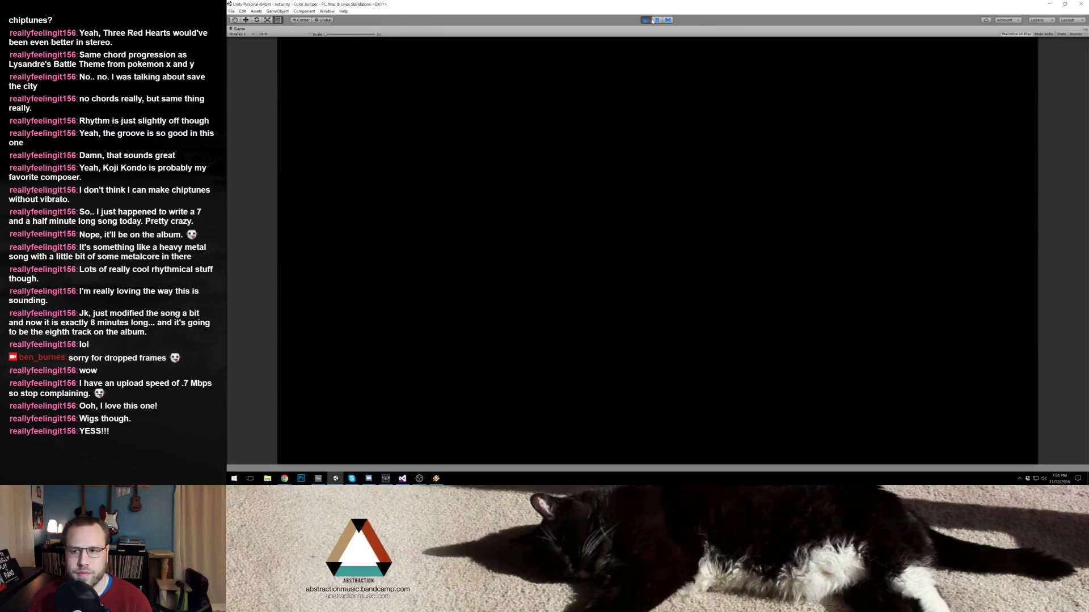
key(Right)
key(space)
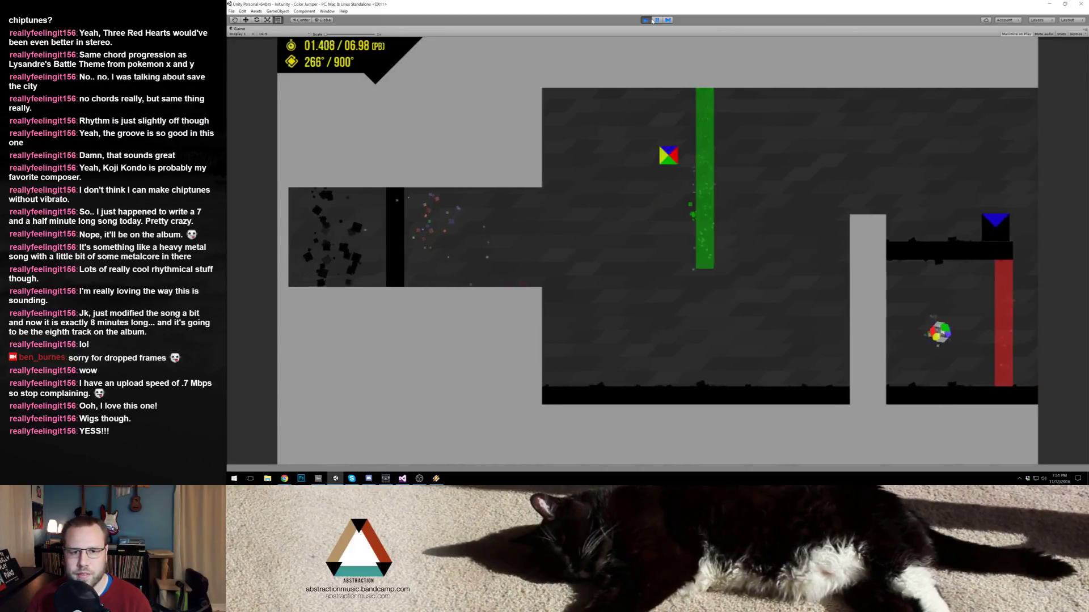
key(Right)
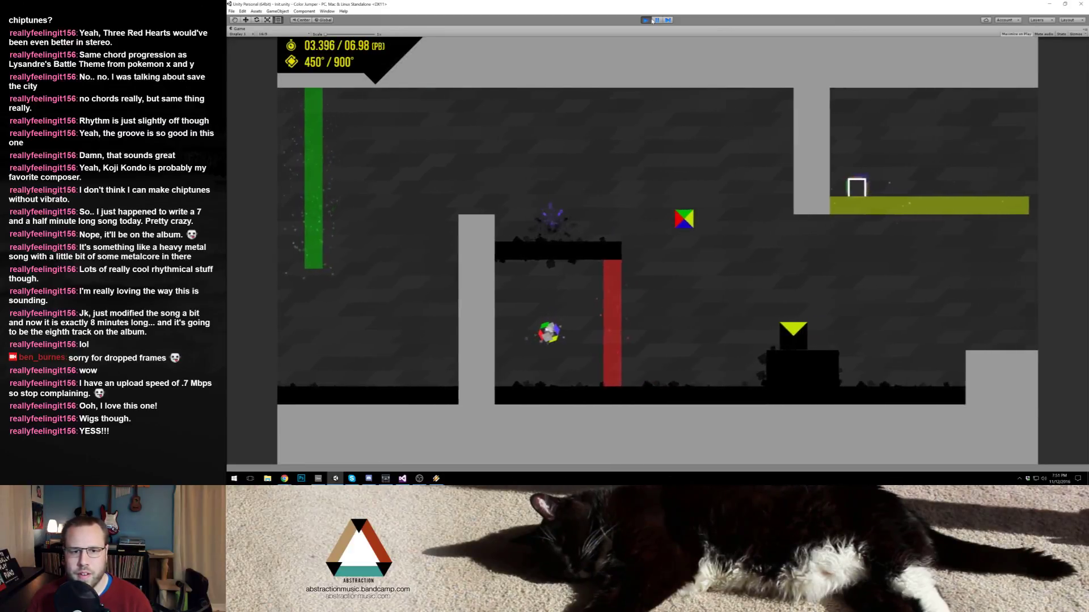
key(Right)
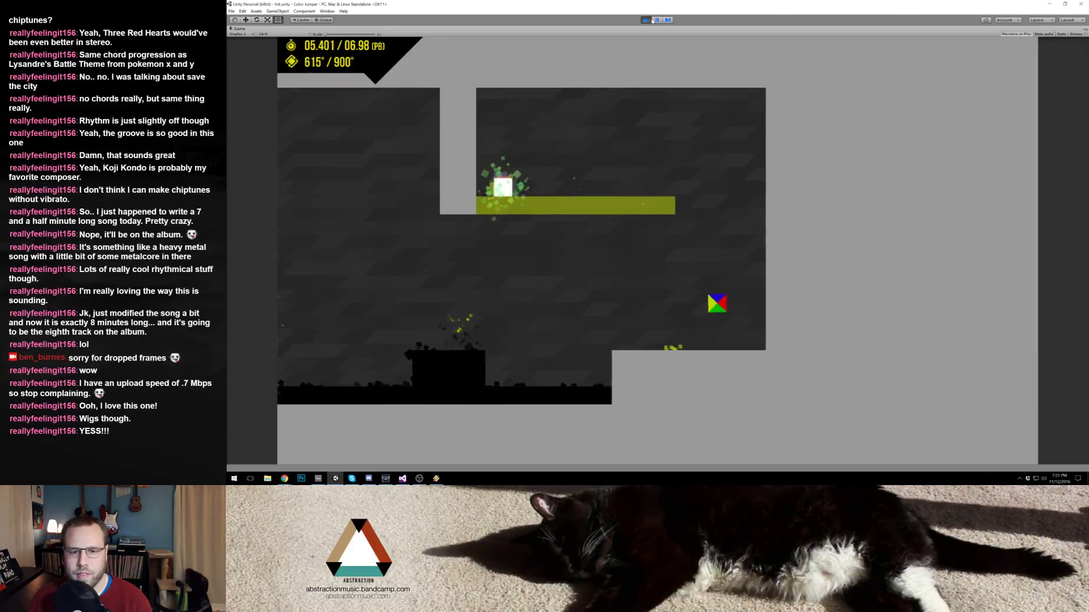
key(Right)
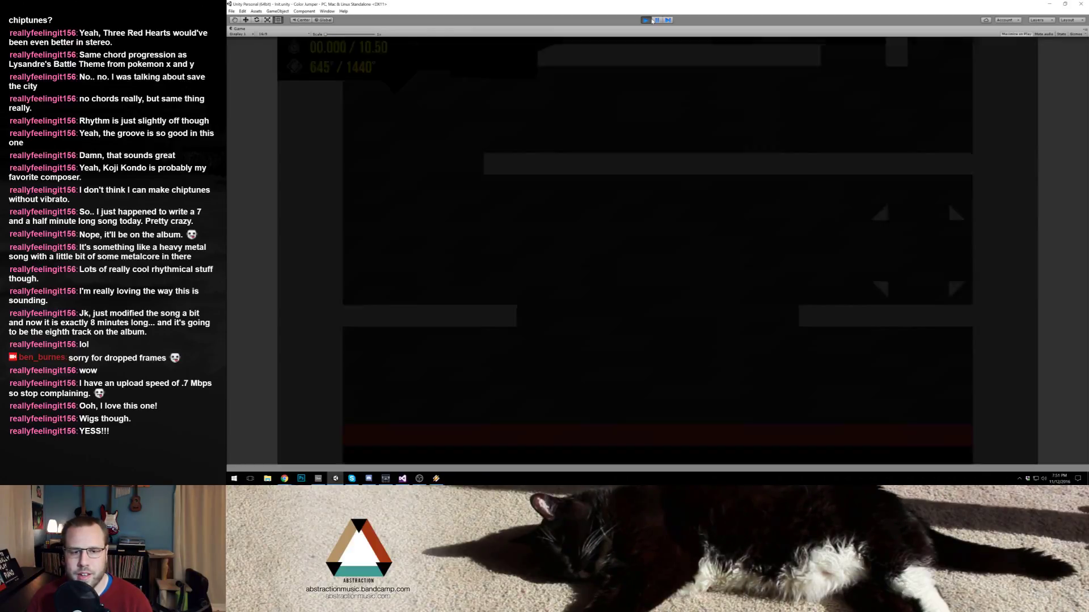
Step: Try level 29, The Floor Is Lava, climbing the platforms and narrow shaft above the rising lava, and return to the level selection
key(Left)
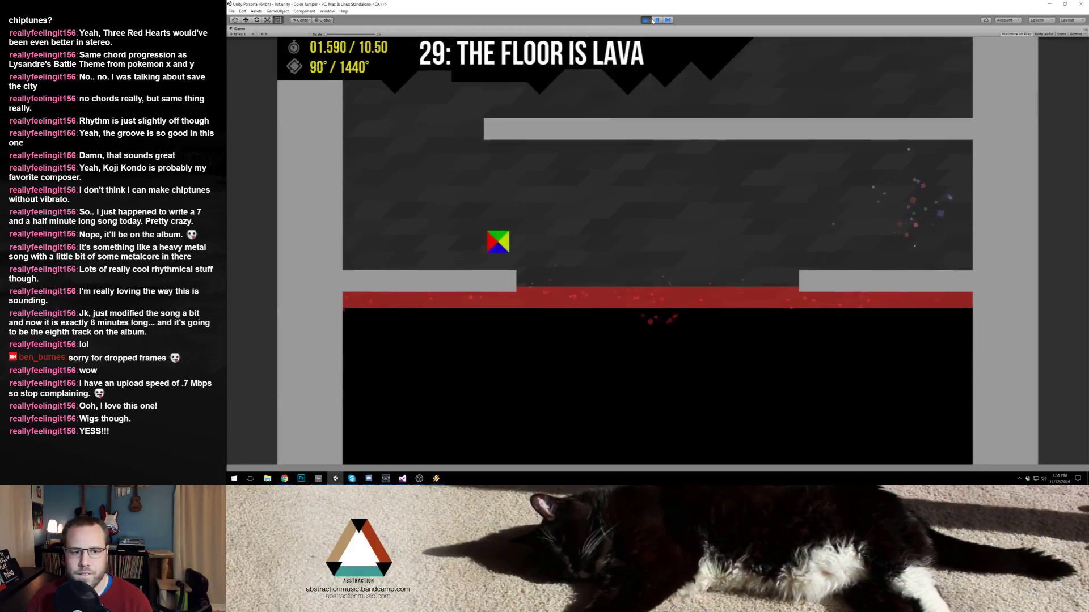
key(Right)
key(Right)
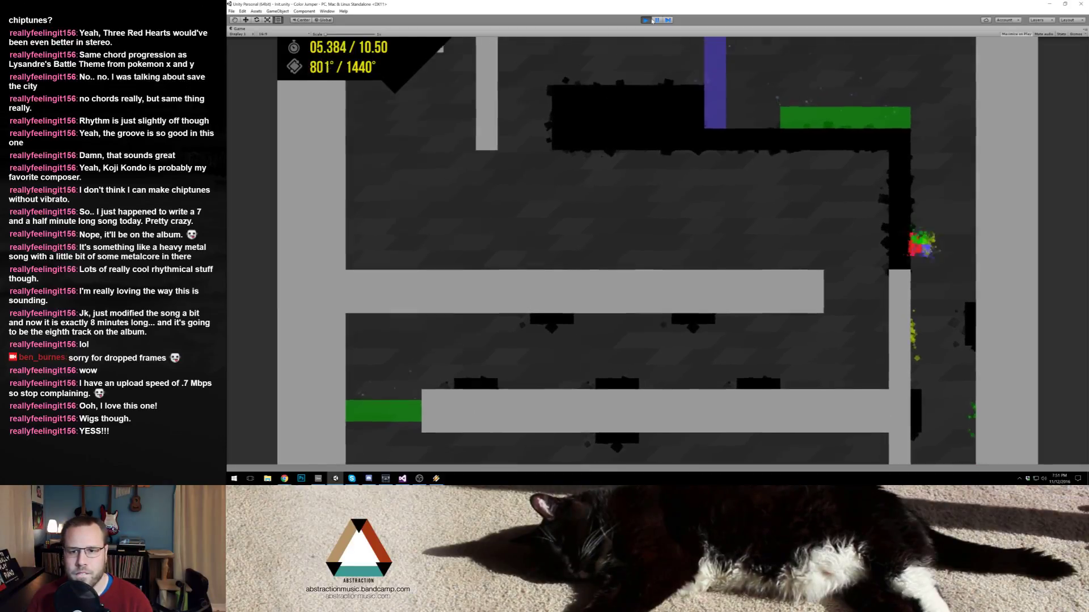
key(Escape)
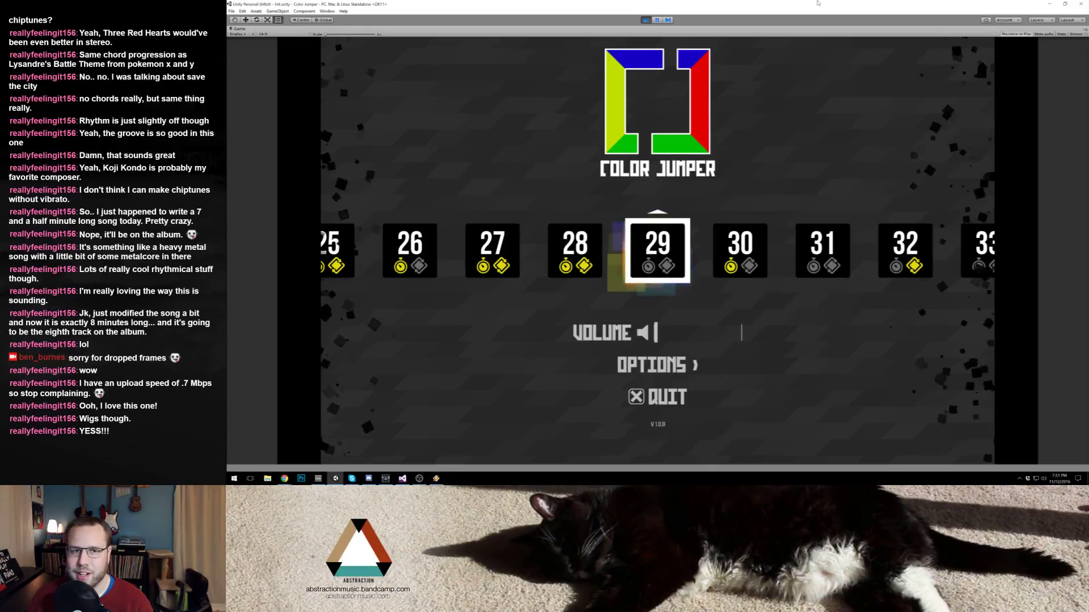
Step: Start level 29 from the level selection and try to climb past the second platform towards the narrow shaft
key(Return)
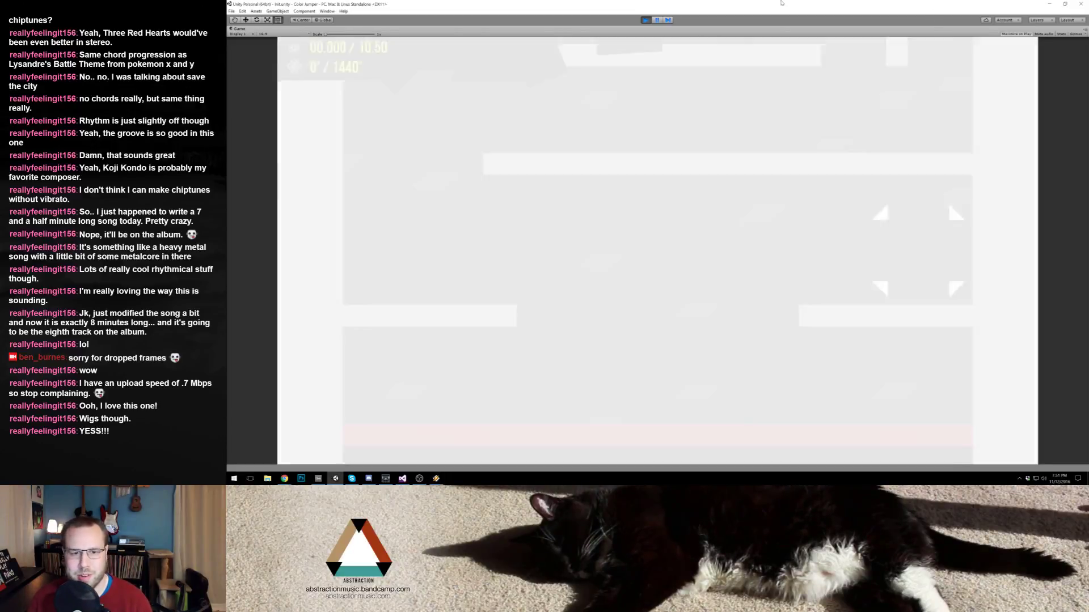
key(Left)
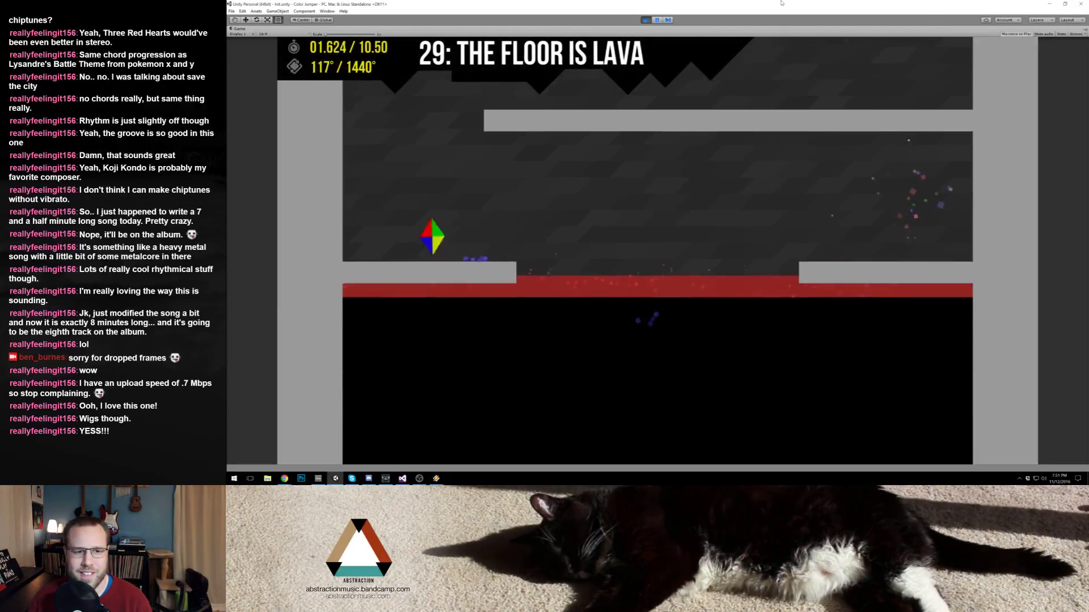
key(Right)
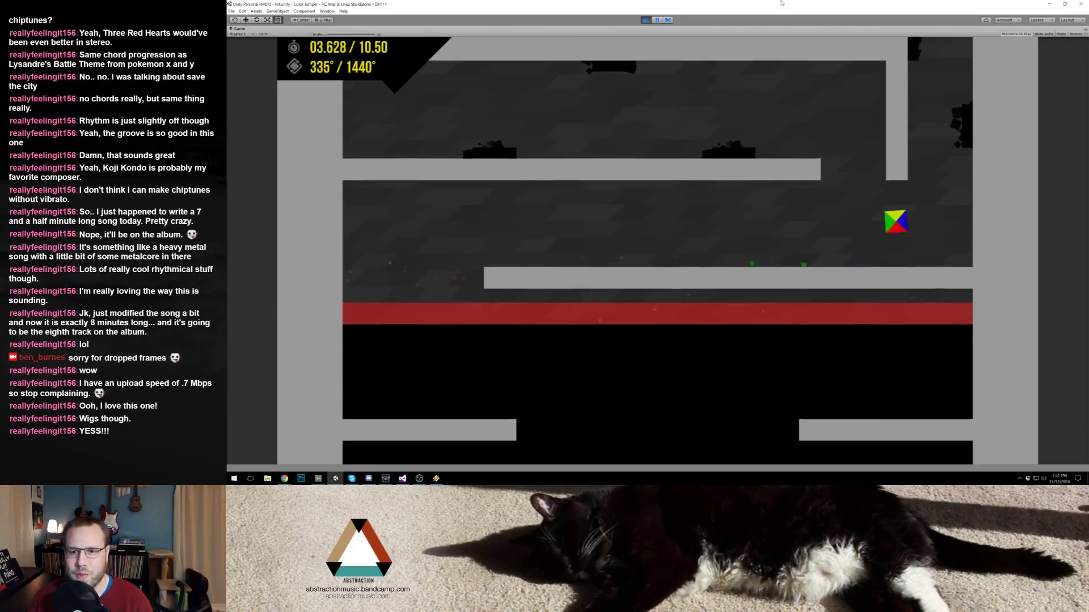
key(Up)
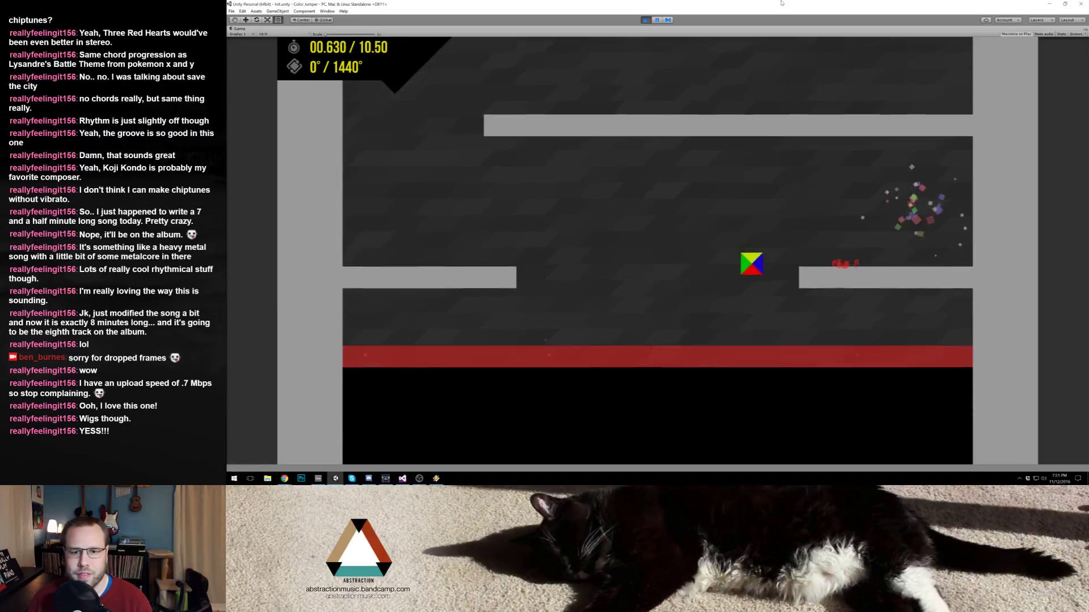
Step: Retry The Floor Is Lava, crossing the lower platforms and wall-jumping between the hazards up the narrow shaft
key(Left)
key(Up)
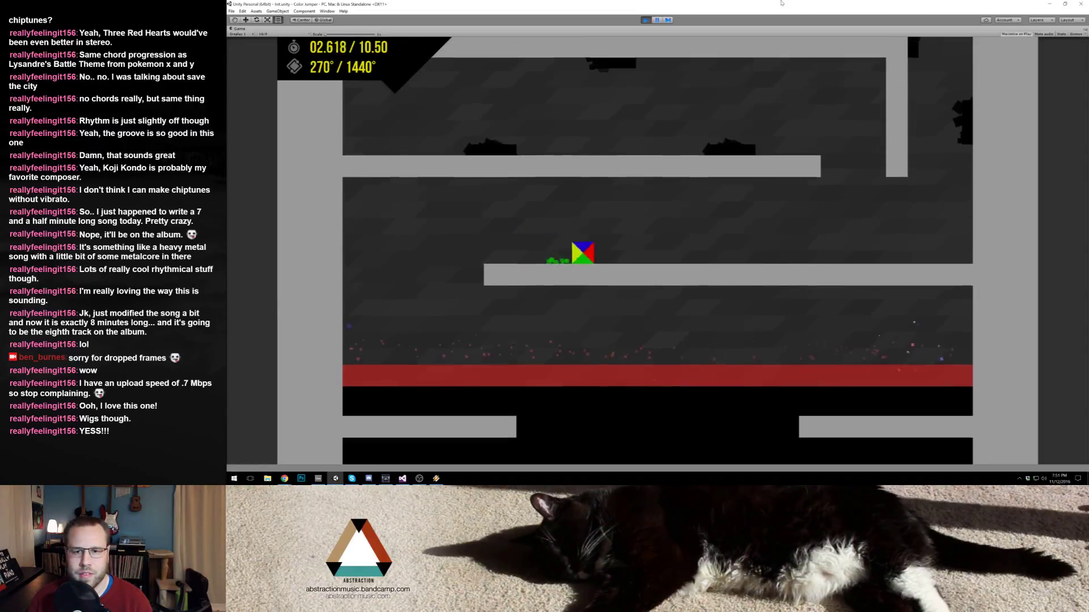
key(Up)
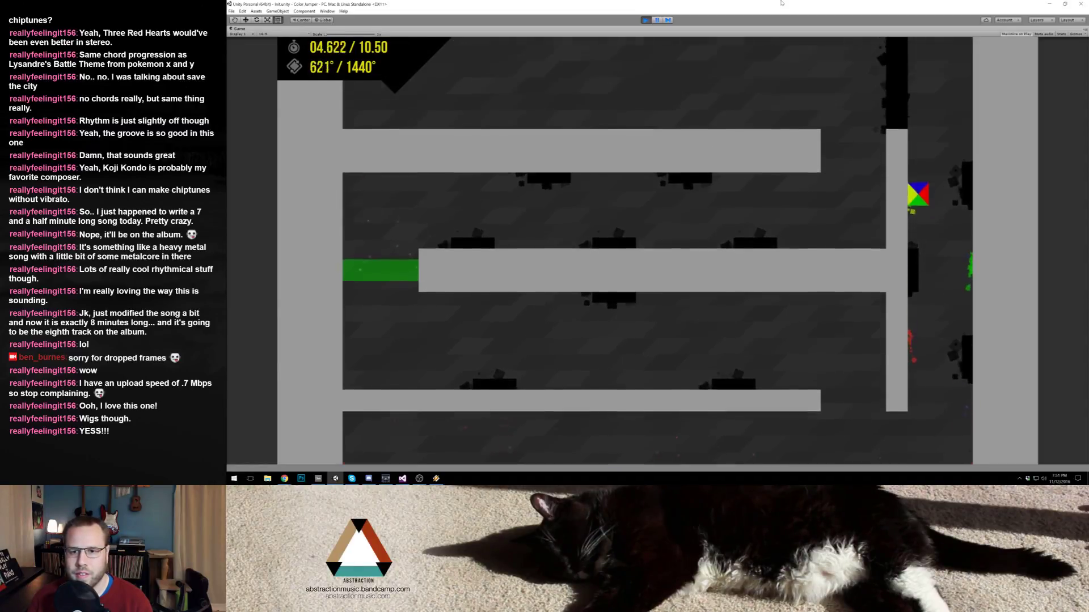
key(Left)
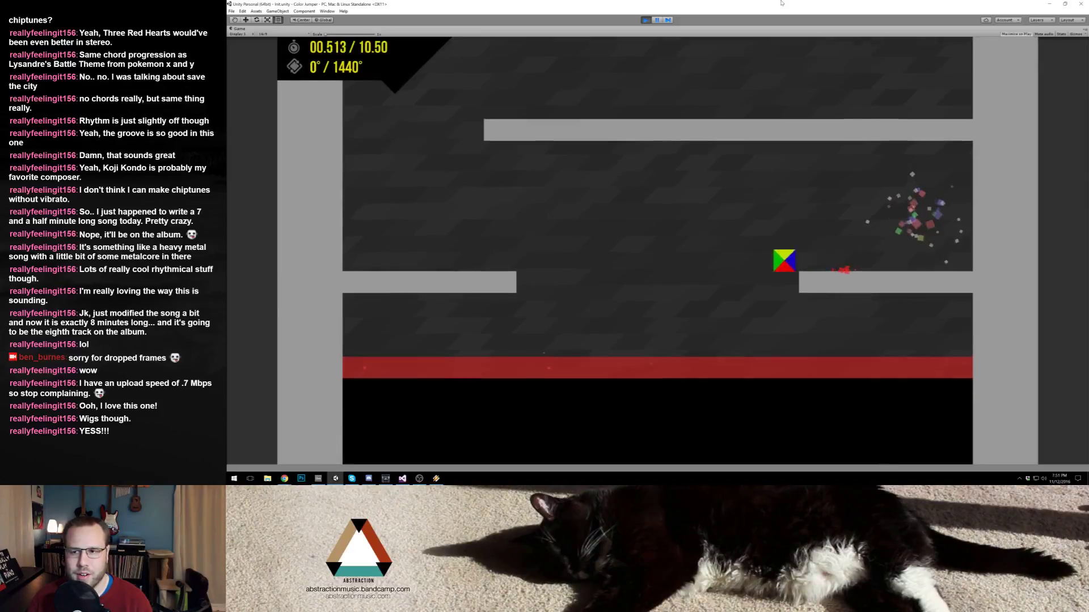
Step: Try The Floor Is Lava by jumping from the second platform onto the hazard-lined third platform instead of entering the shaft
key(Right)
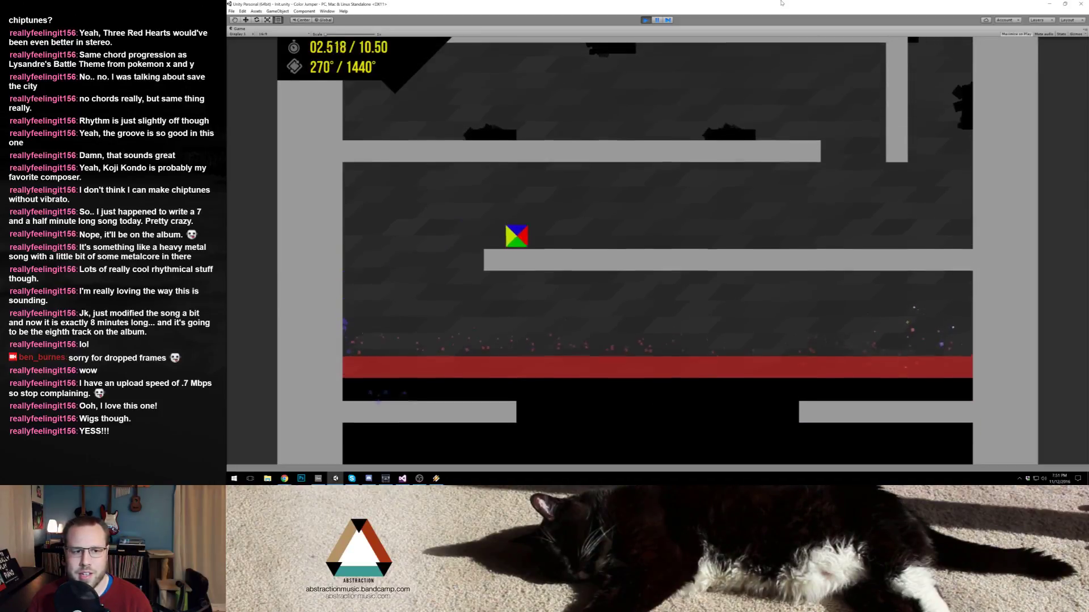
key(Up)
key(Left)
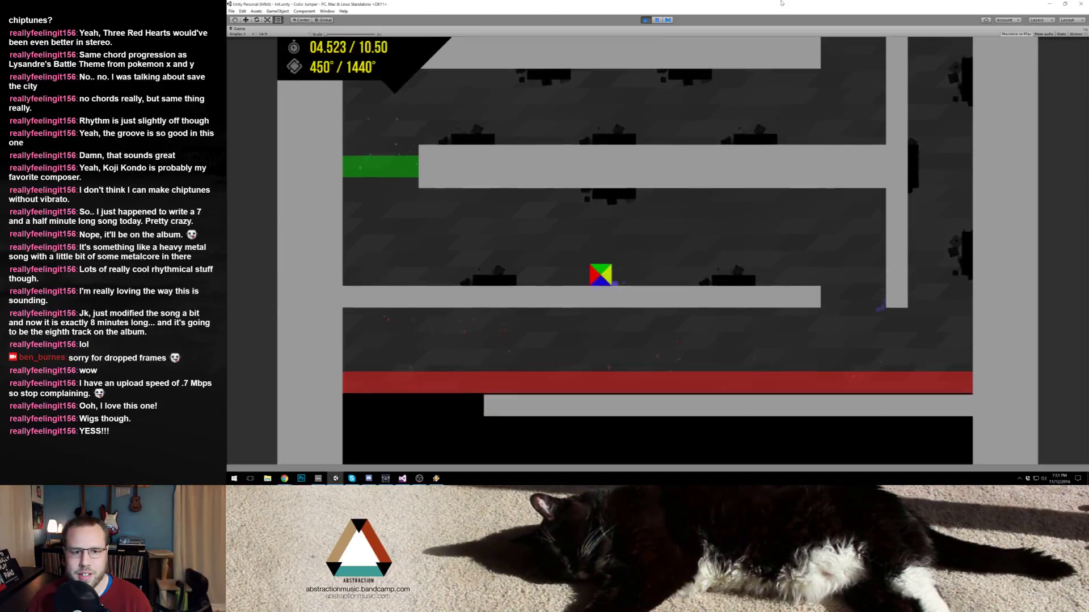
key(Right)
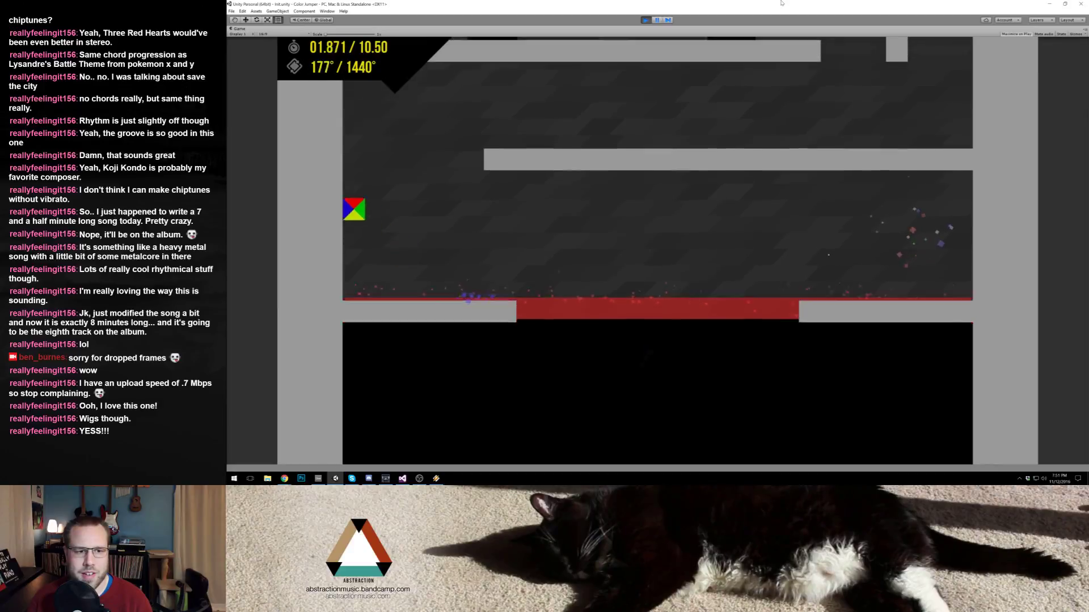
Step: Keep retrying The Floor Is Lava from its start, crossing the lower platforms and climbing the shaft ahead of the lava
key(space)
key(space)
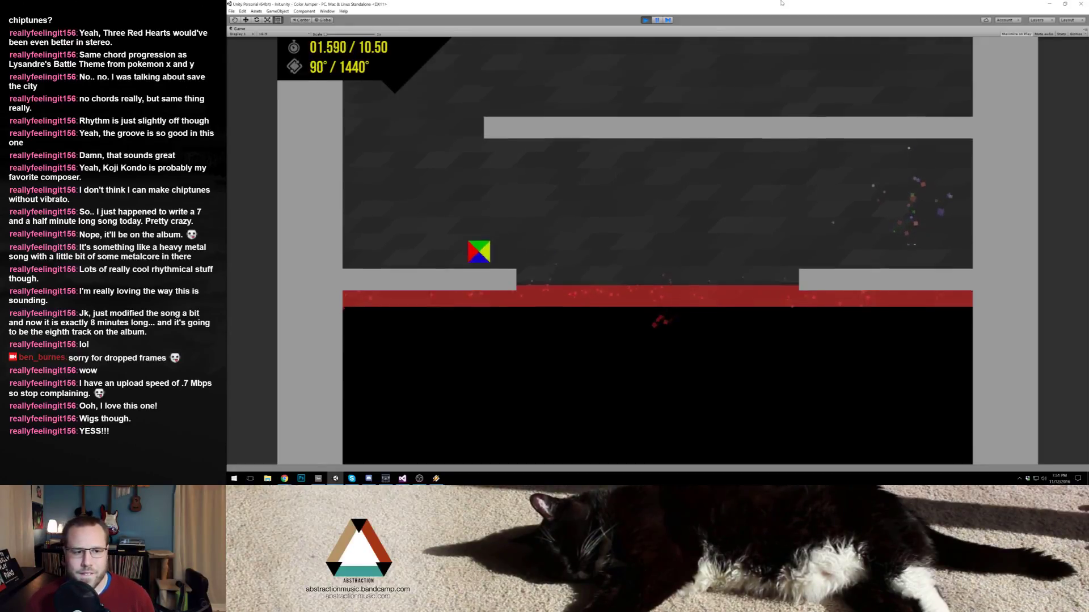
key(space)
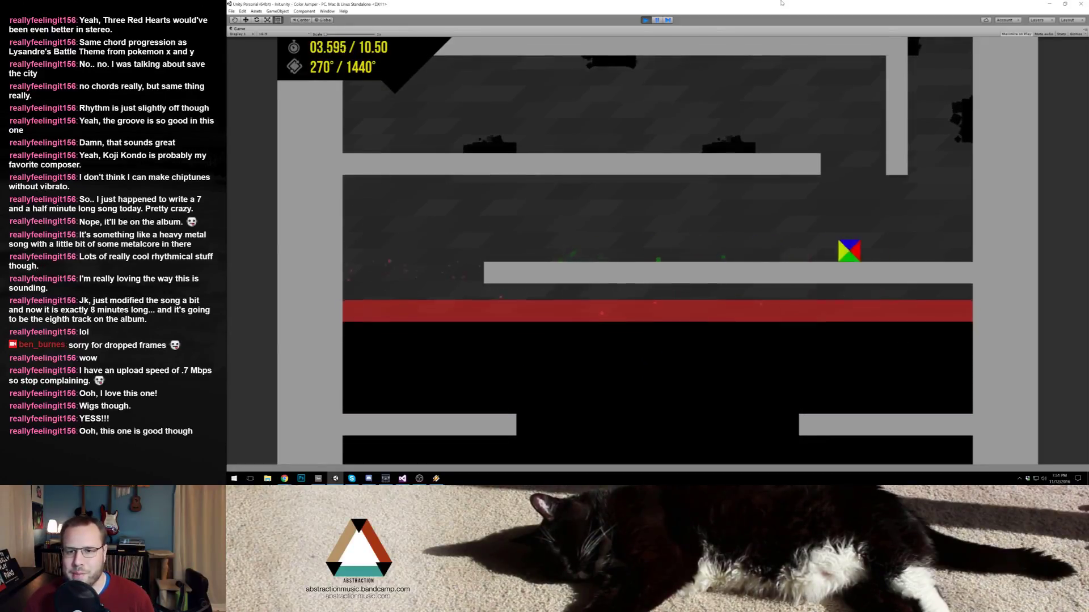
key(space)
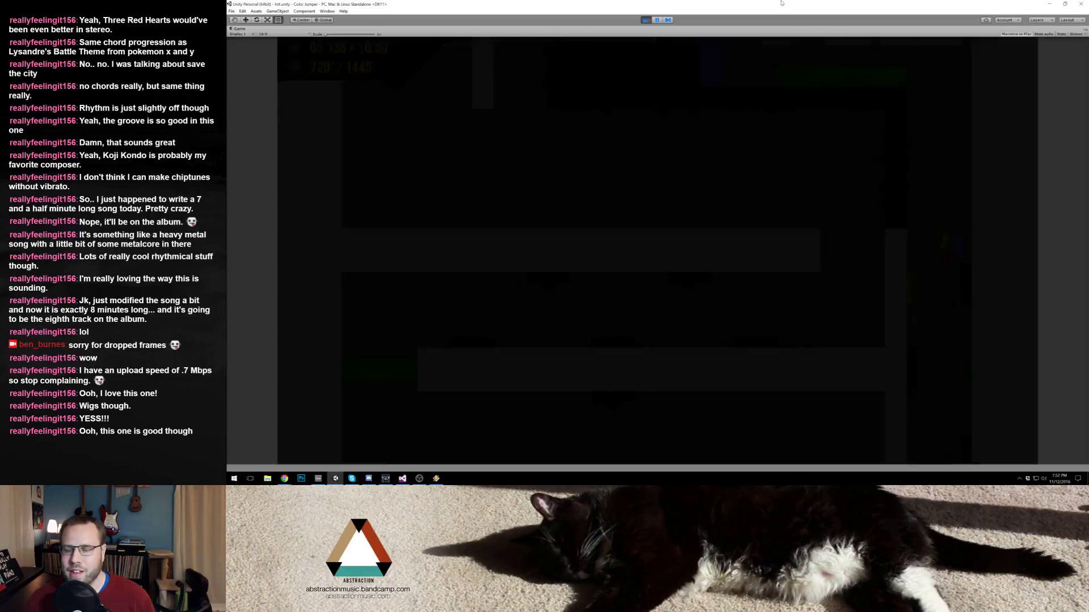
Step: Complete The Floor Is Lava by wall-jumping up the shaft, passing the blue barrier and jumping to the white goal ahead of the lava
key(space)
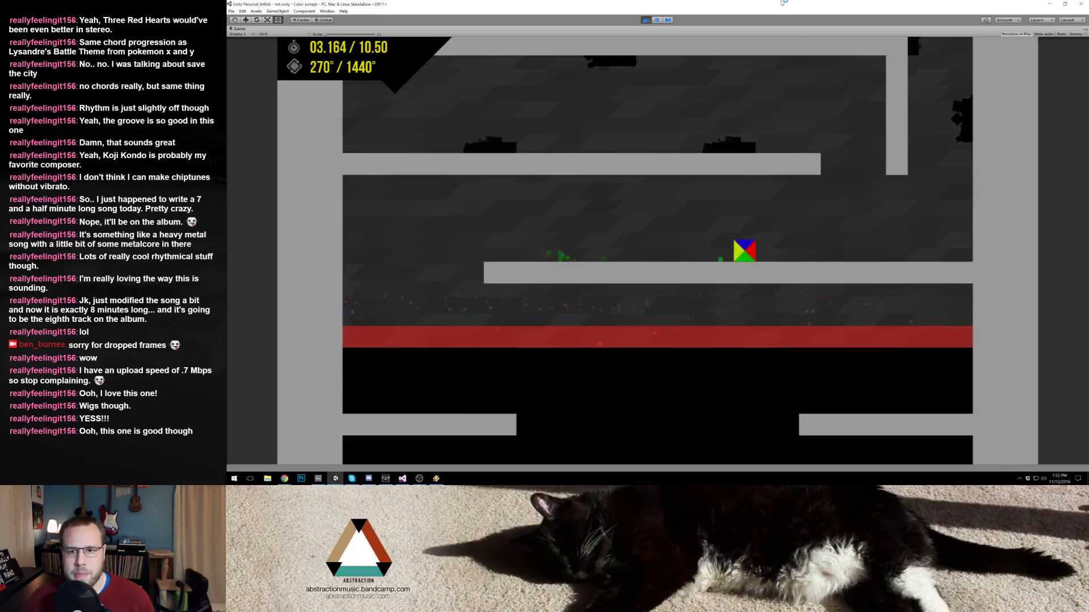
key(space)
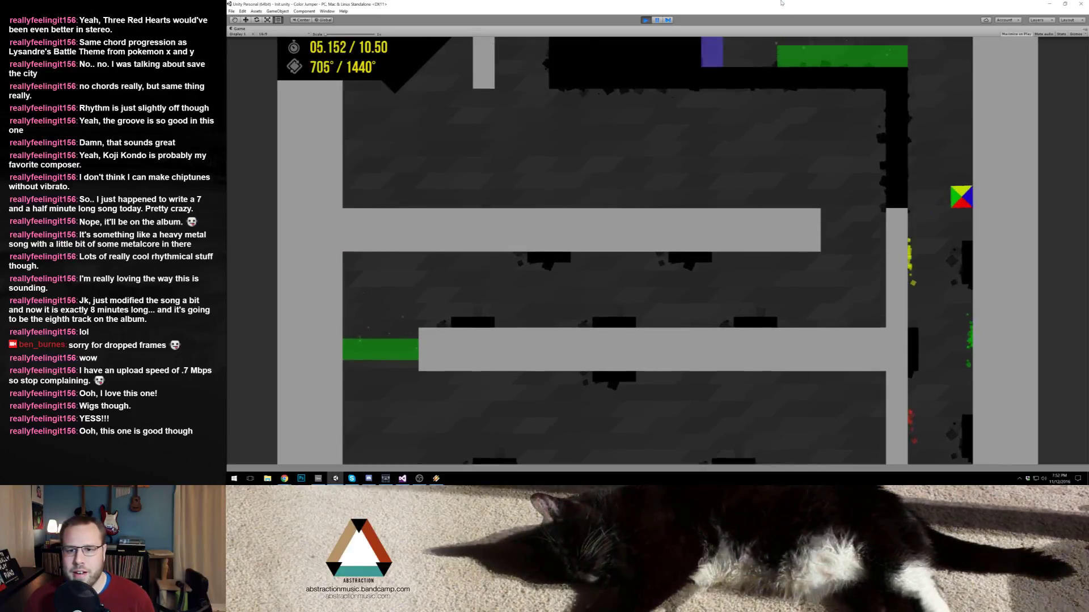
key(space)
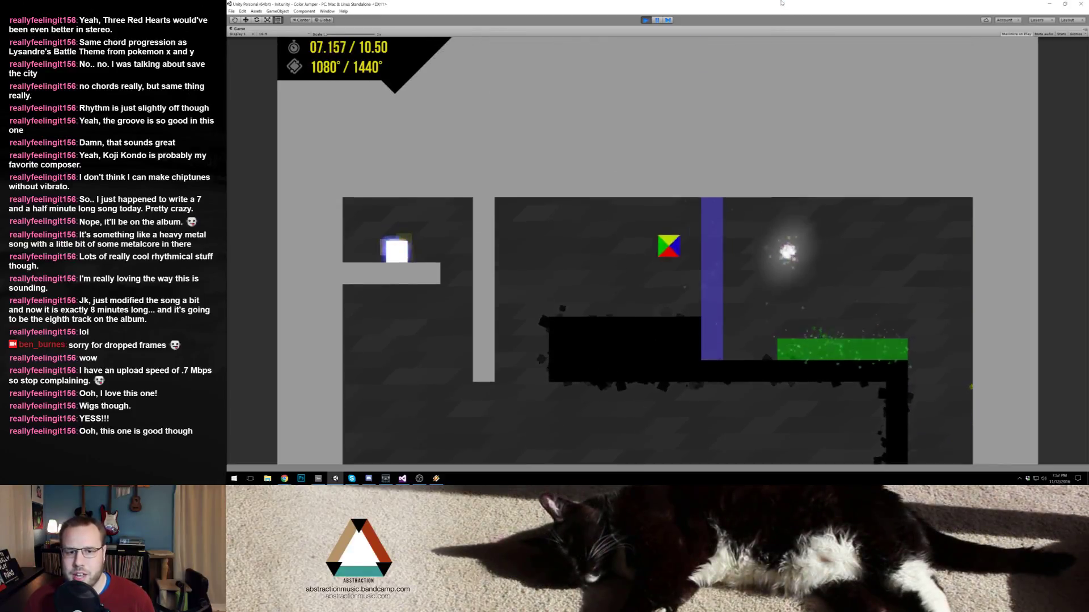
key(space)
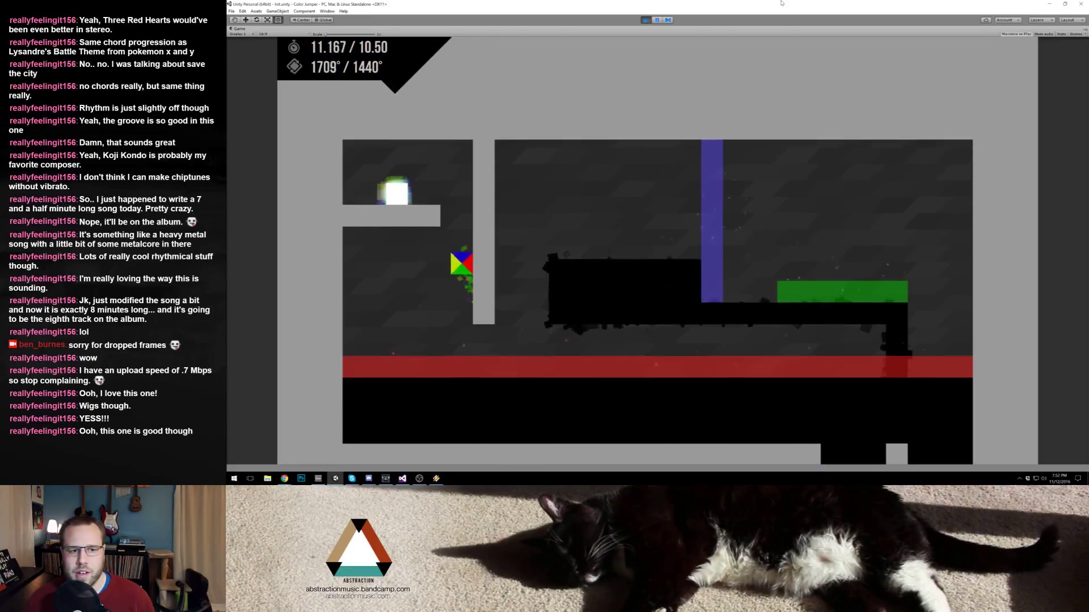
key(space)
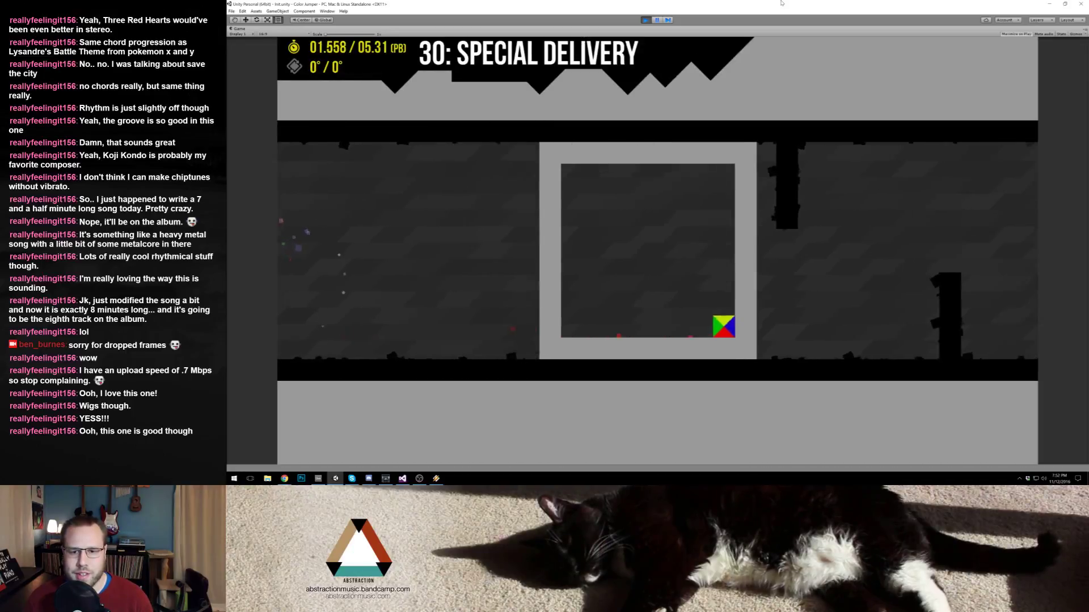
Step: Play level 30, Special Delivery, through to its goal, dodging the black hazards while staying inside the moving grey frame
key(space)
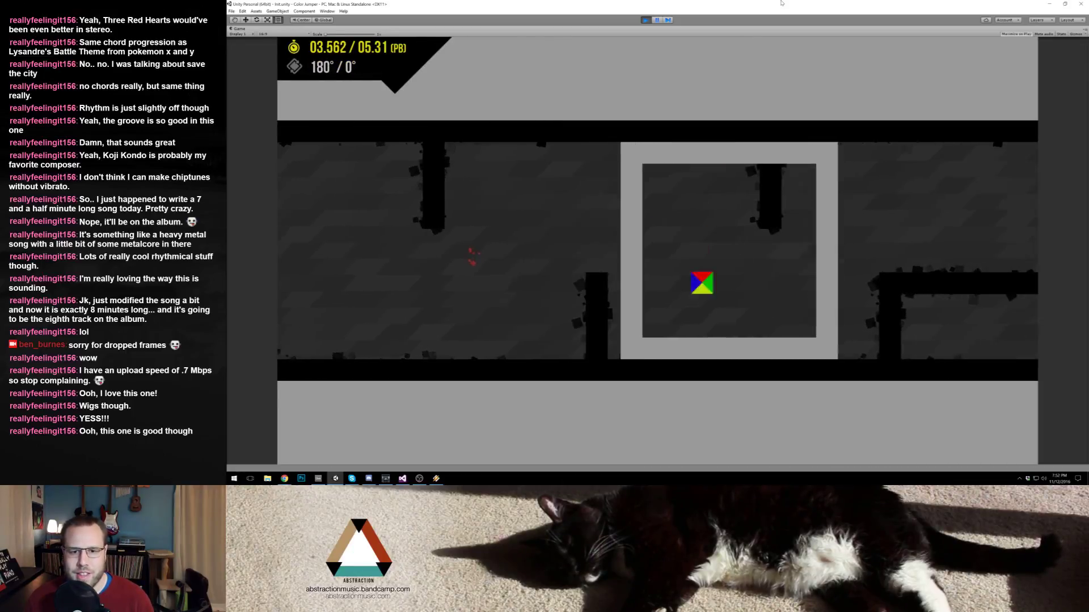
key(space)
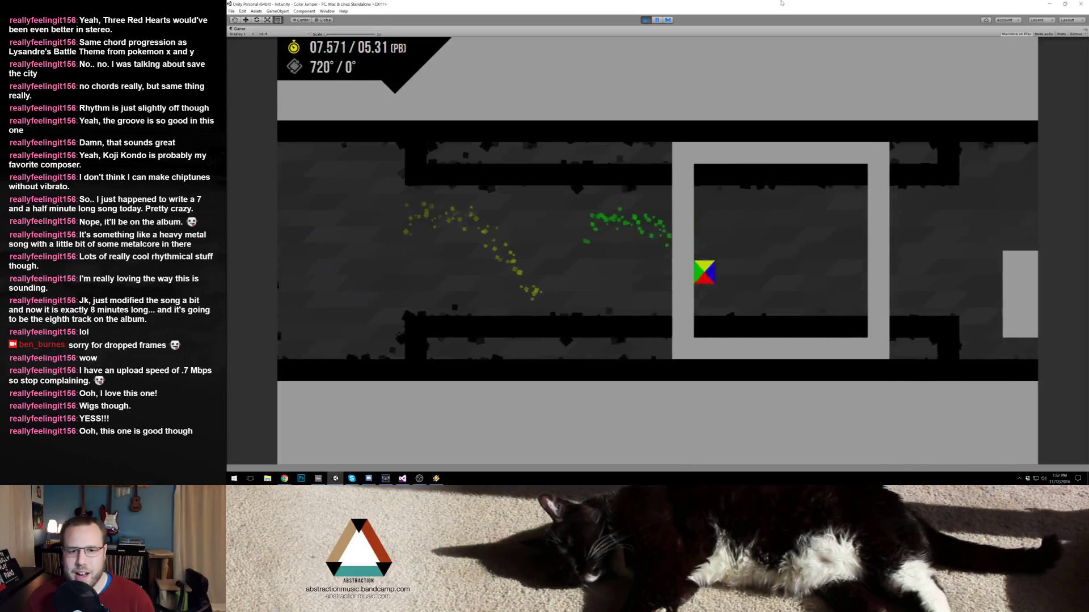
key(space)
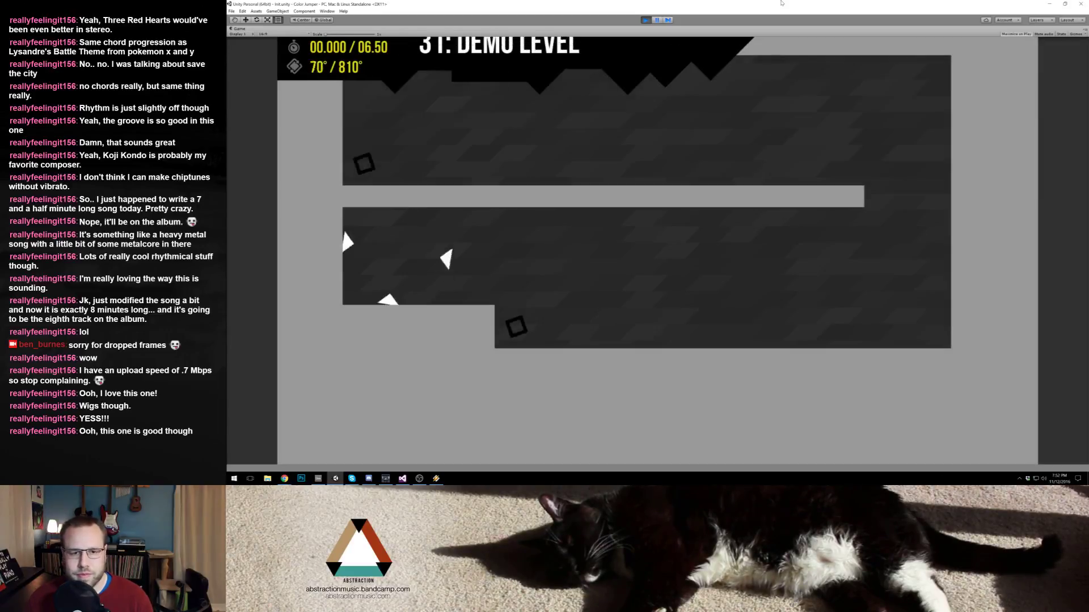
Step: Play through level 31, Demo Level, and the levels after it, and end the playtest
key(space)
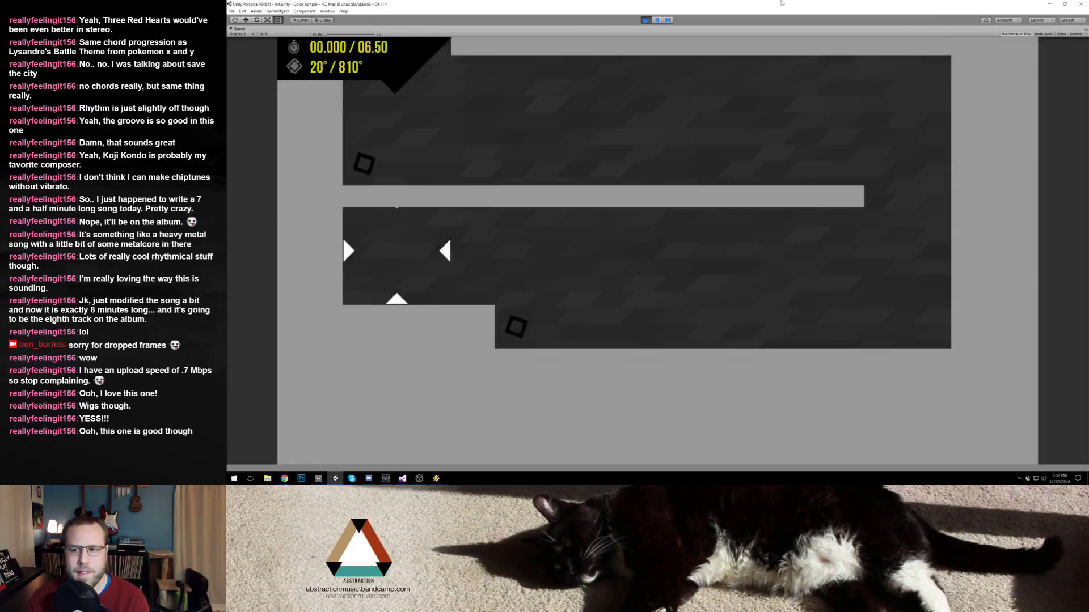
key(space)
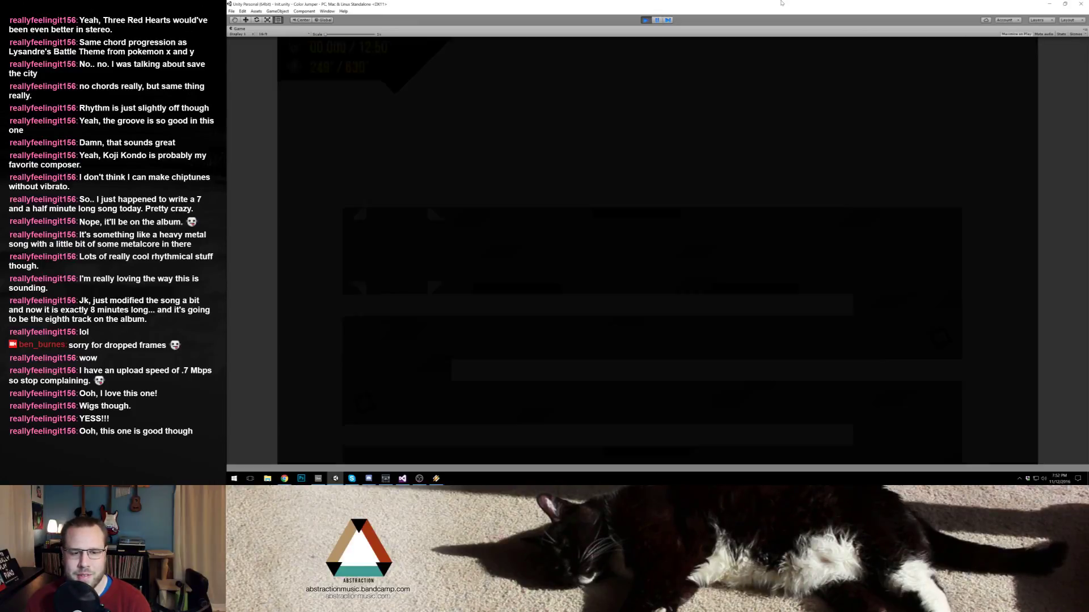
key(space)
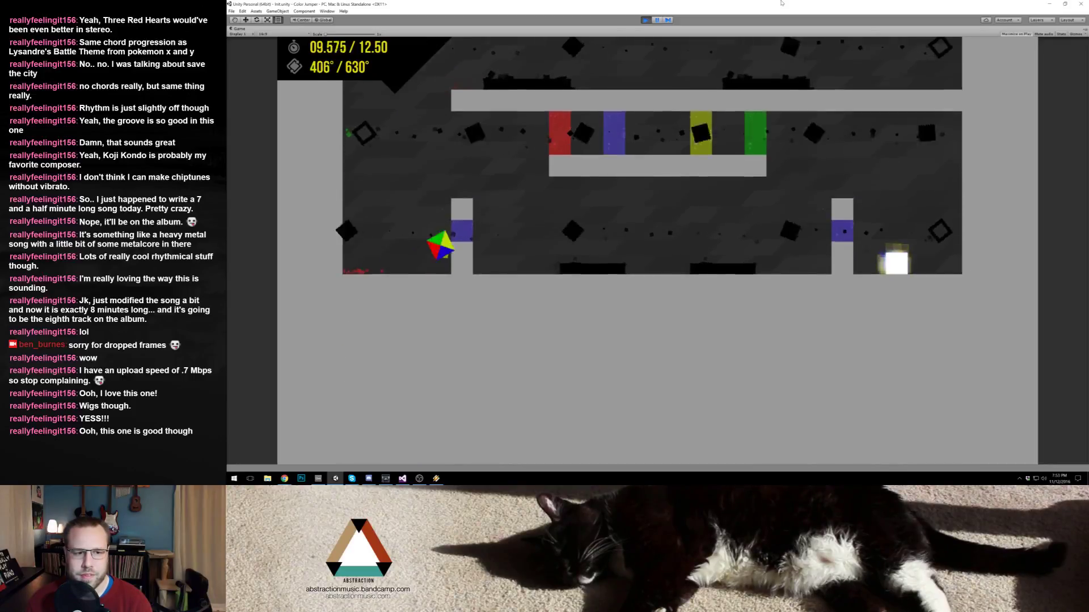
key(space)
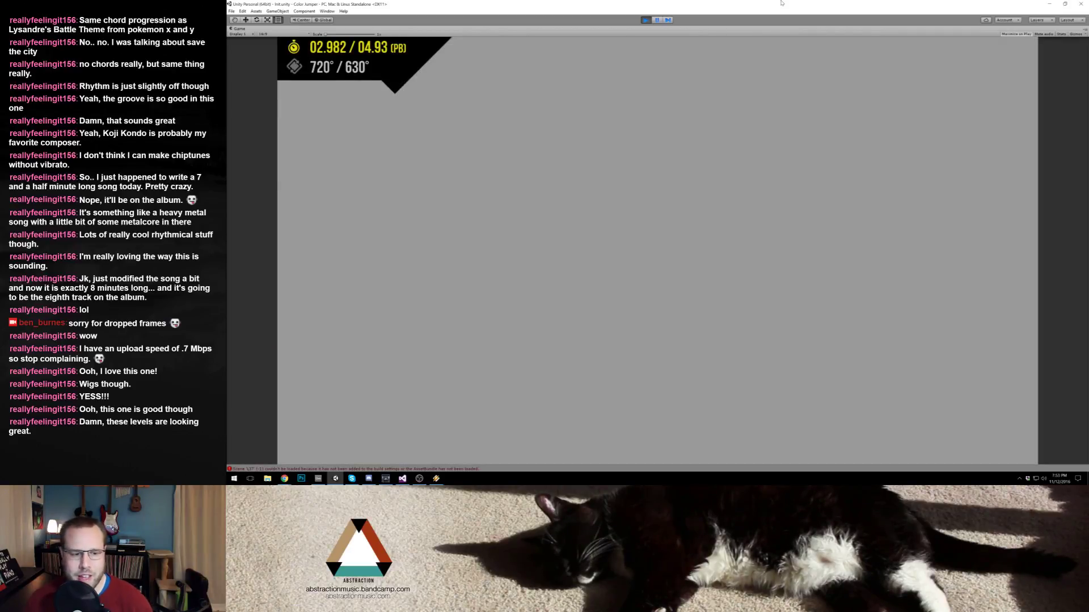
click(645, 20)
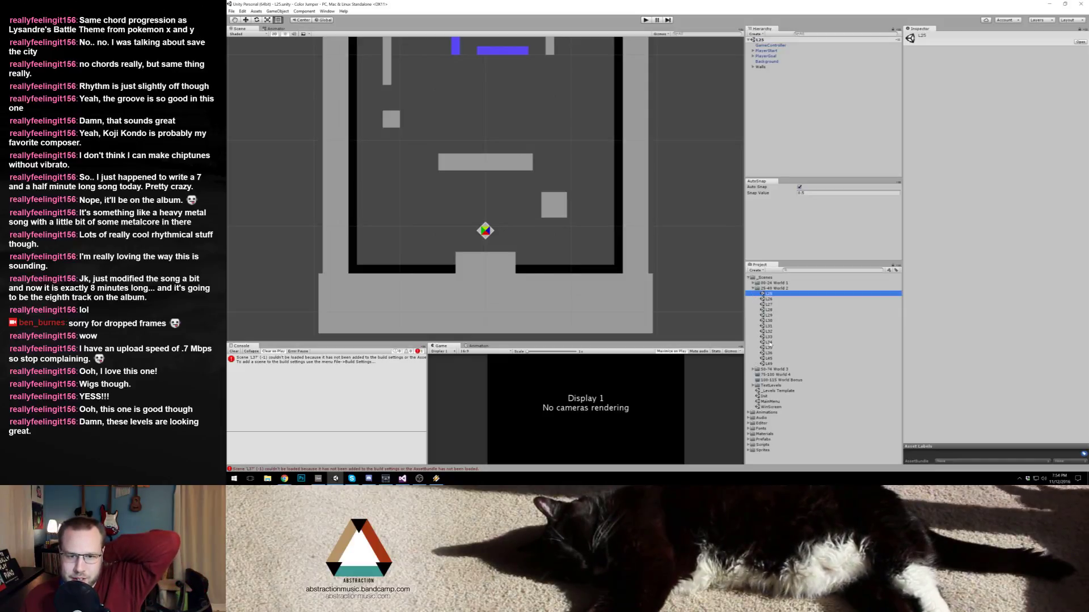
Step: Check the L35 and L36 scenes in the World 2 folder and rename L36 as L41
double_click(770, 348)
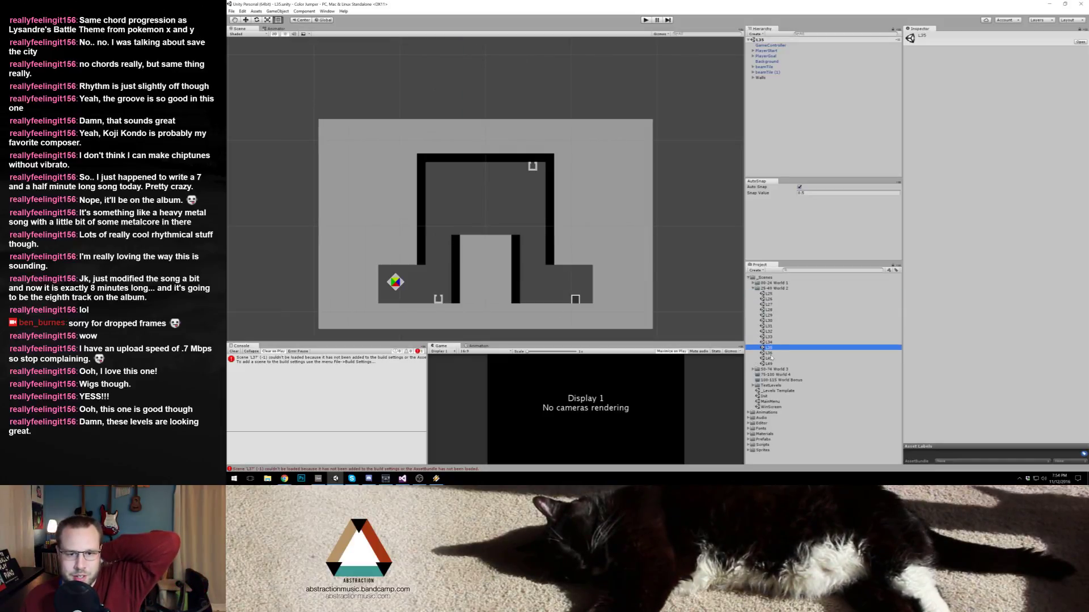
double_click(771, 354)
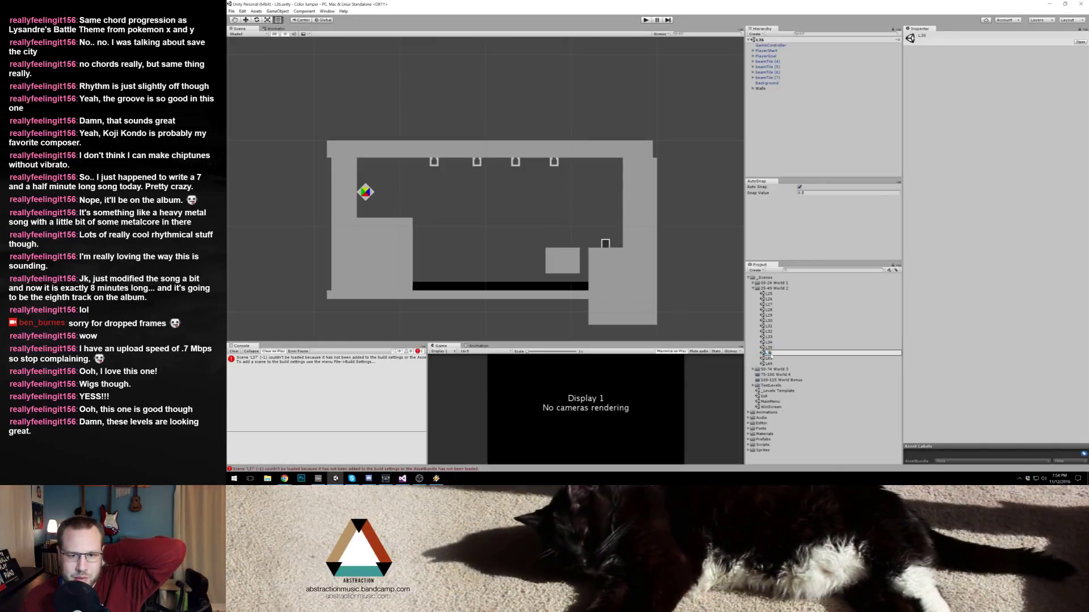
text(L41)
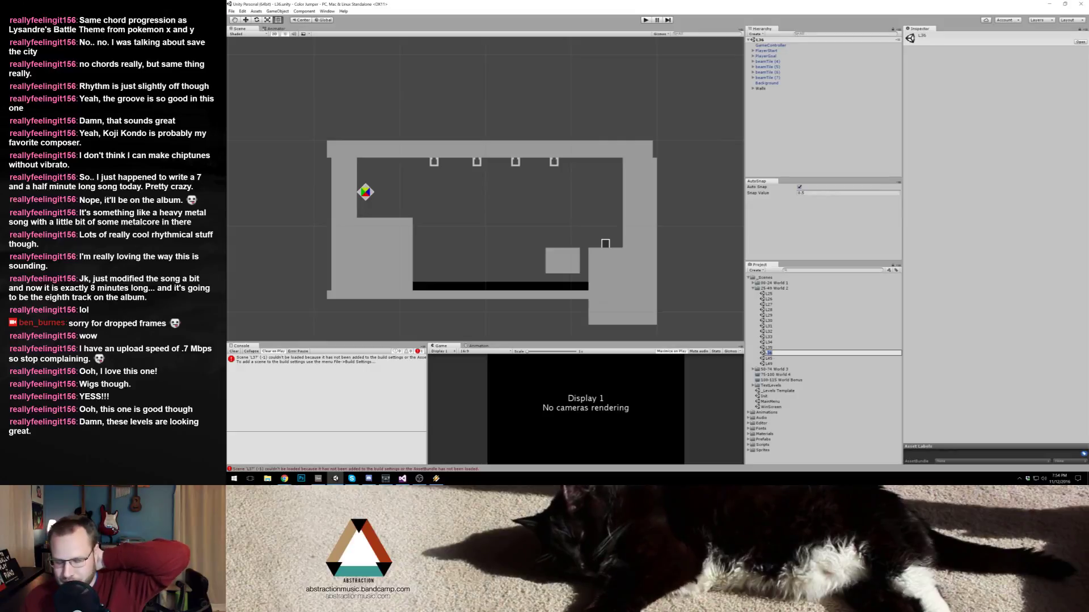
key(Return)
Step: Rename the L35 scene as L40 and open the L34 scene
click(768, 347)
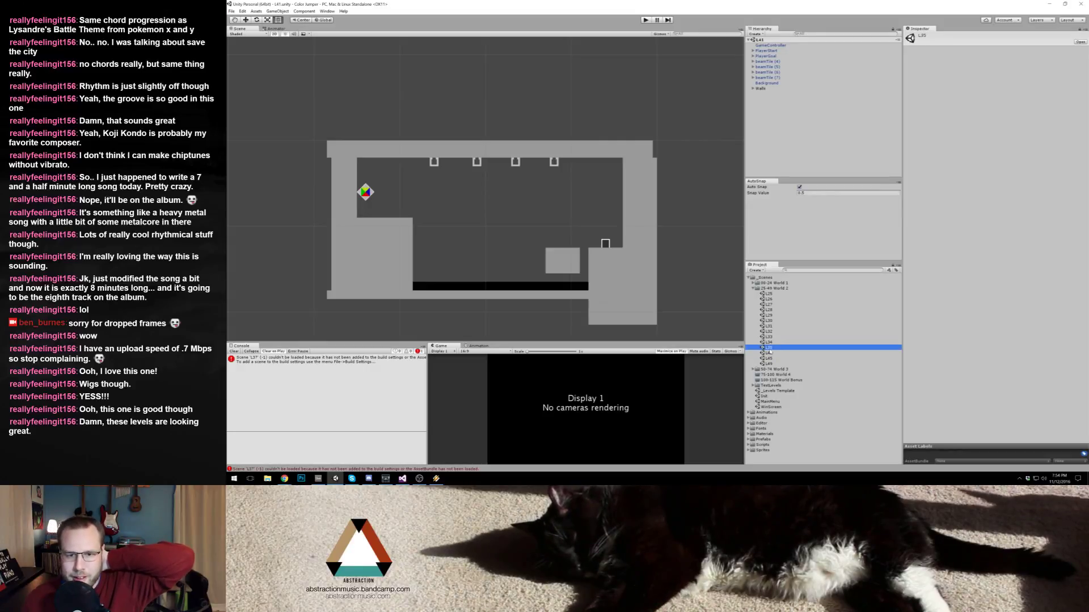
click(769, 347)
text(L40)
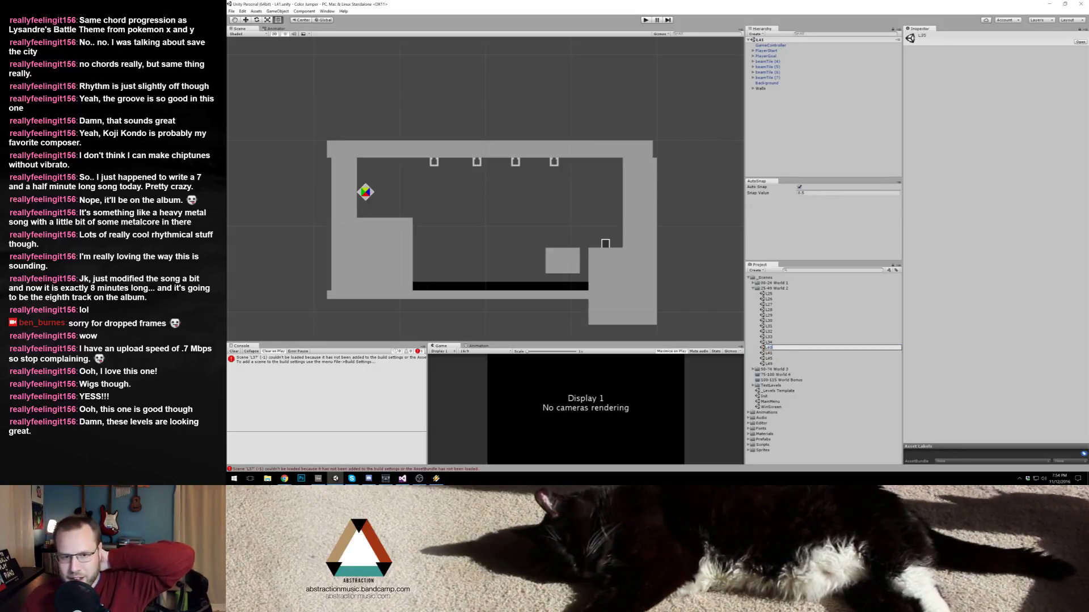
key(Return)
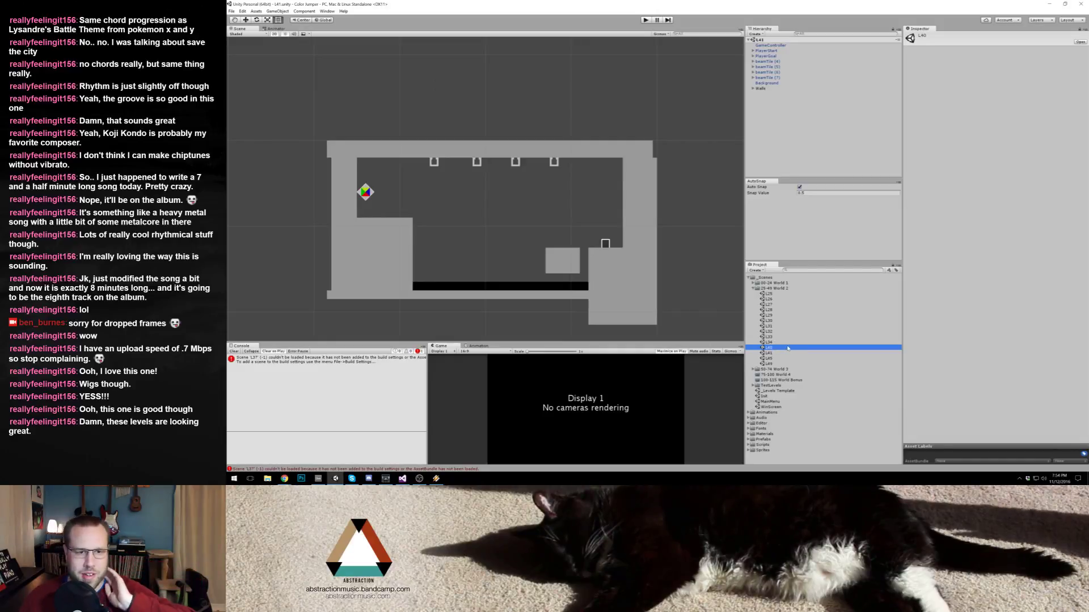
double_click(781, 344)
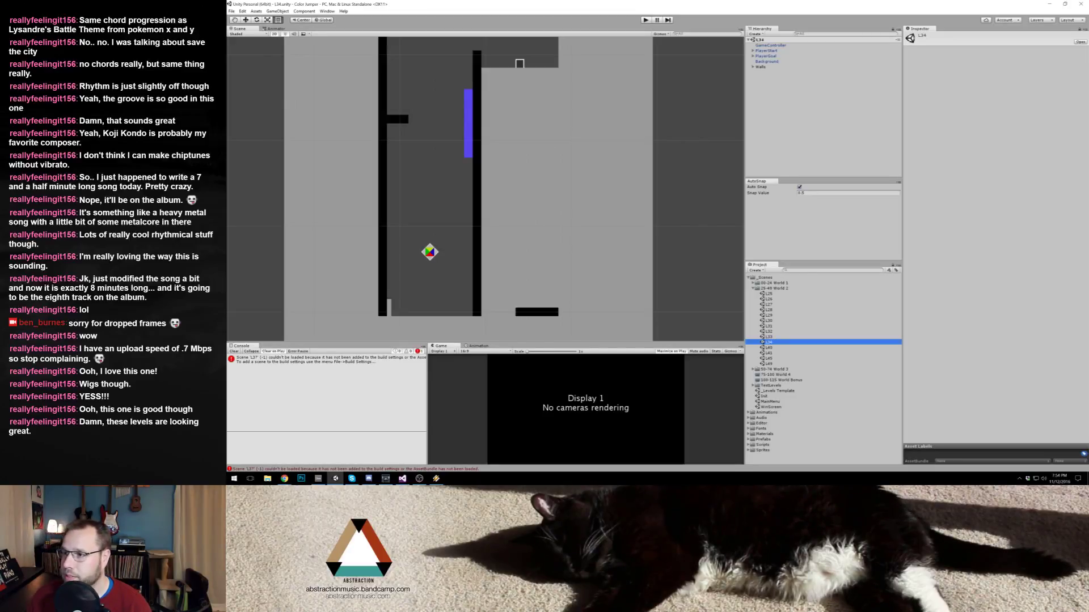
Step: Switch to the Chrome window with the uploaded YouTube stream video, bring it onto this monitor and widen it
key(alt+Tab)
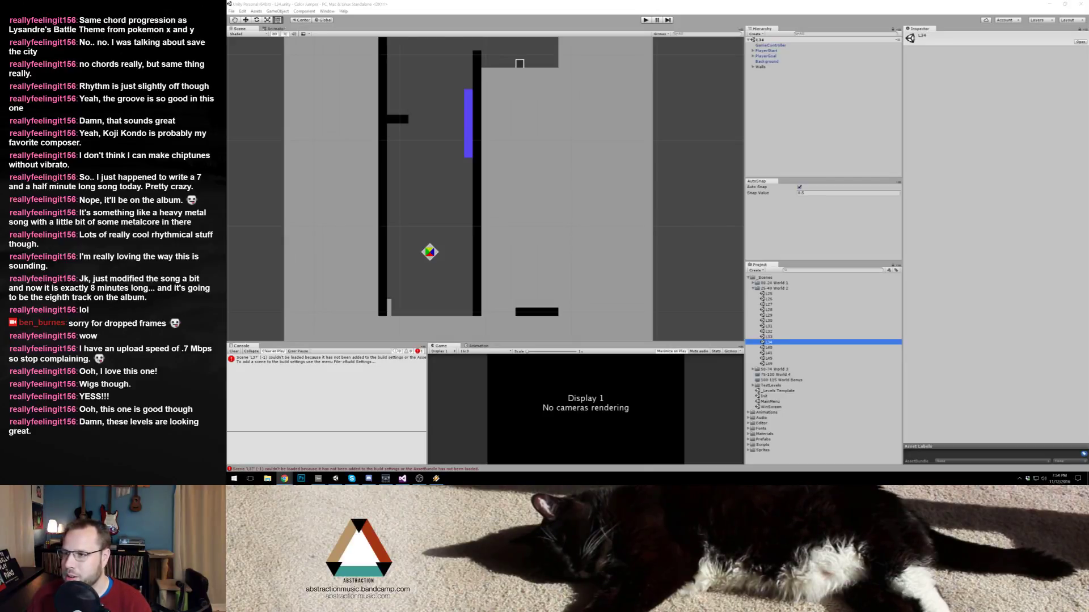
key(shift+super+Left)
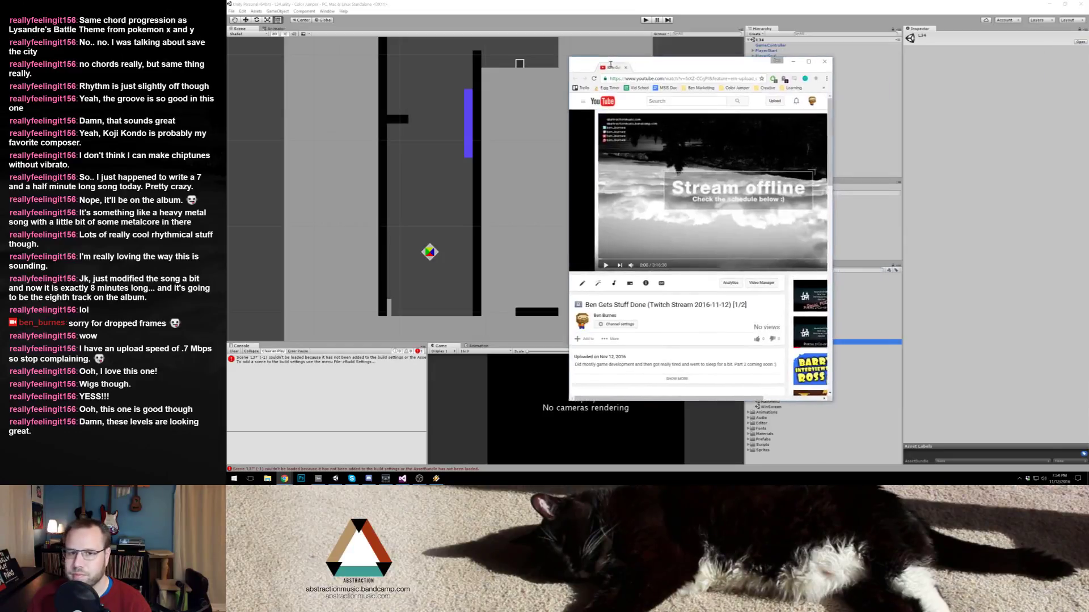
drag(813, 173, 1007, 174)
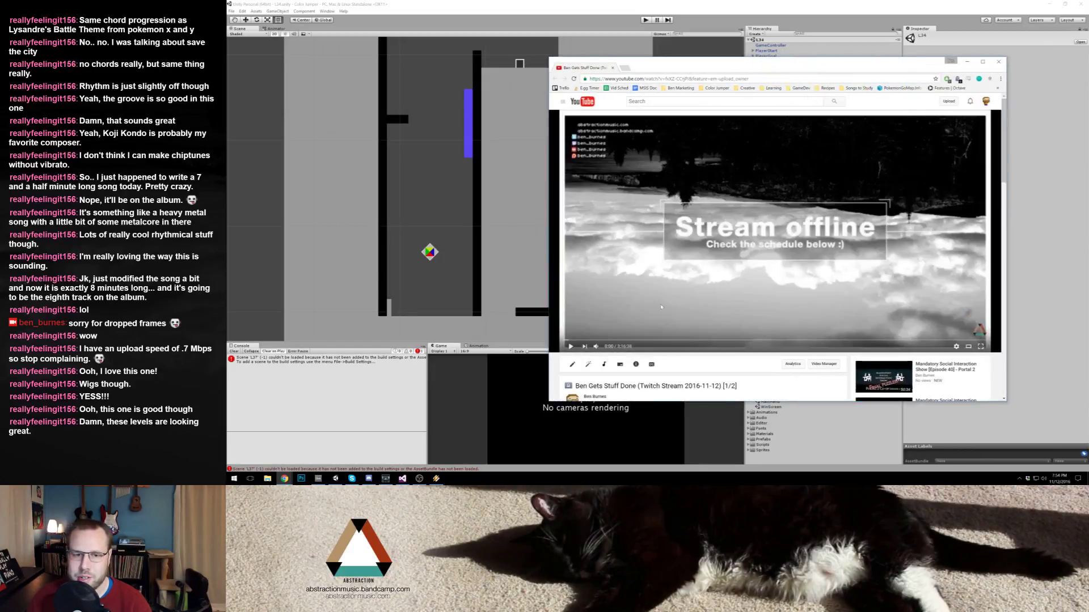
Step: Open the stream video's edit page on YouTube, and open the recent file BenGetsStuffDone.psd in Photoshop
click(573, 230)
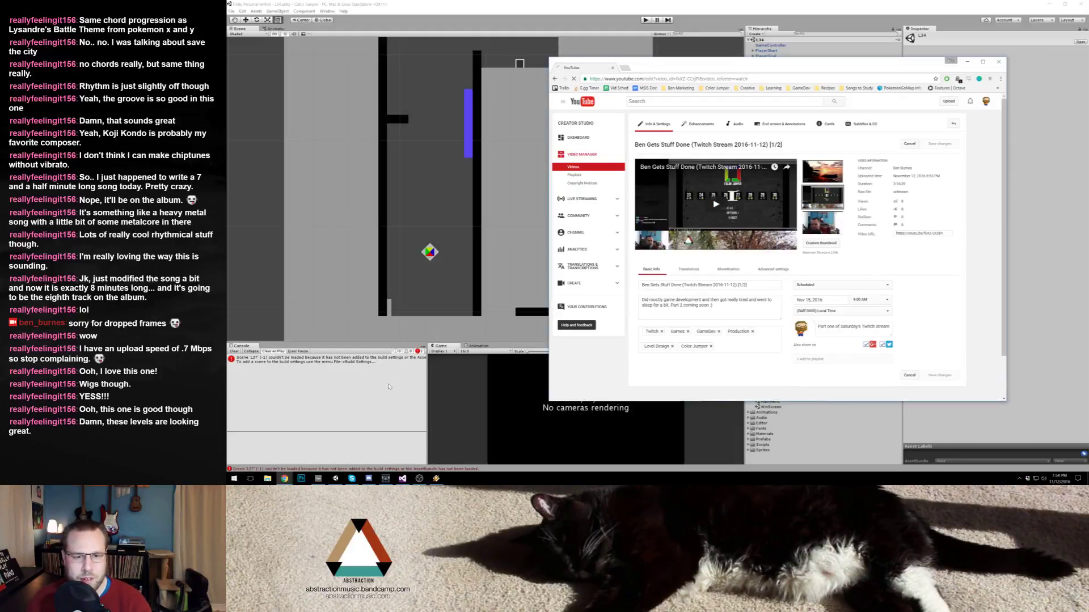
click(301, 478)
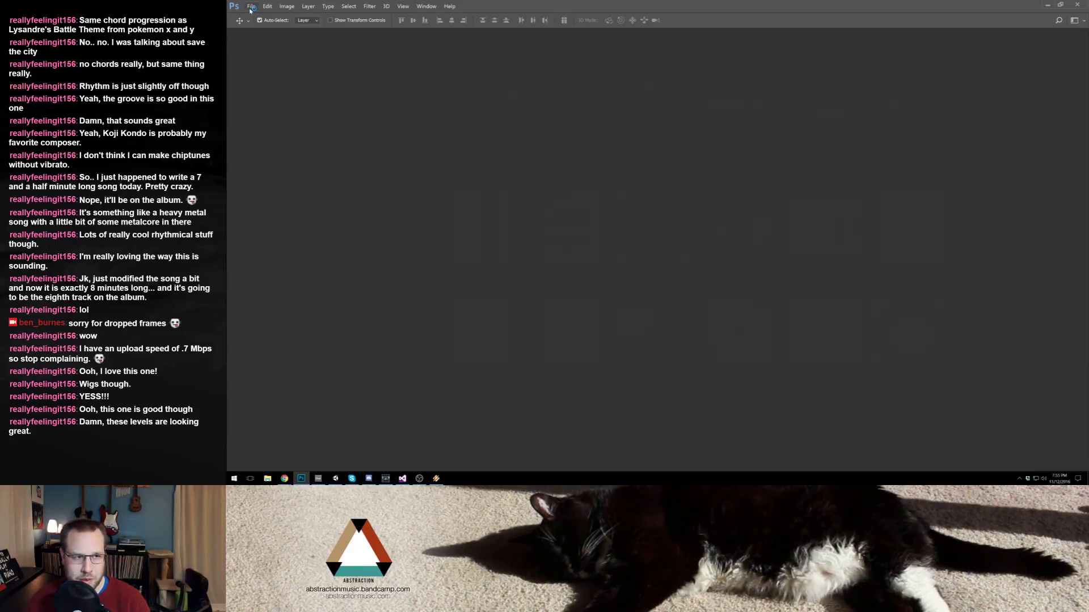
click(251, 8)
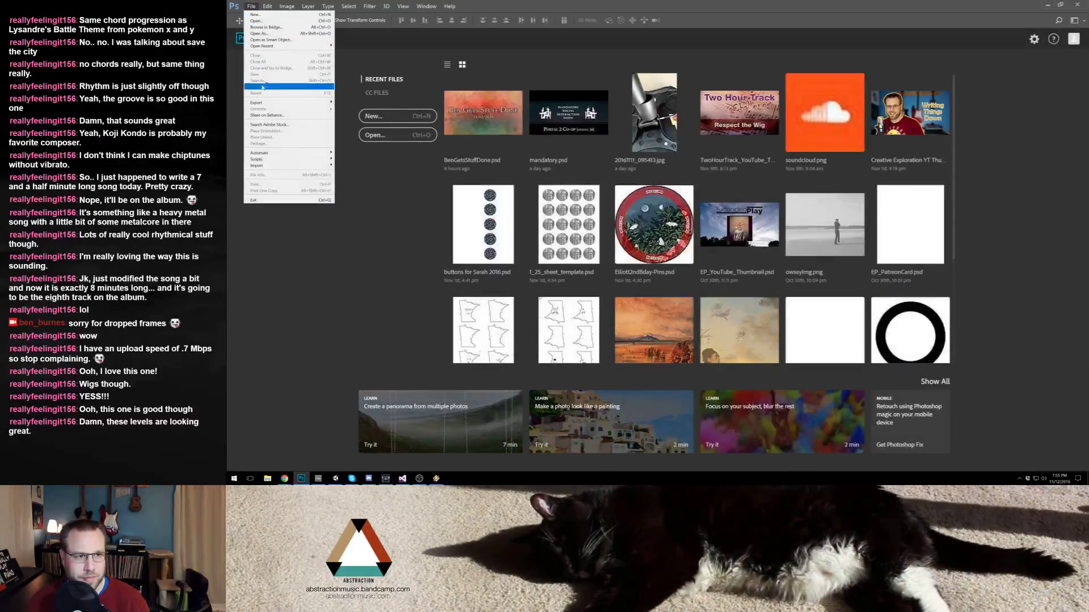
mouse_move(272, 46)
click(388, 46)
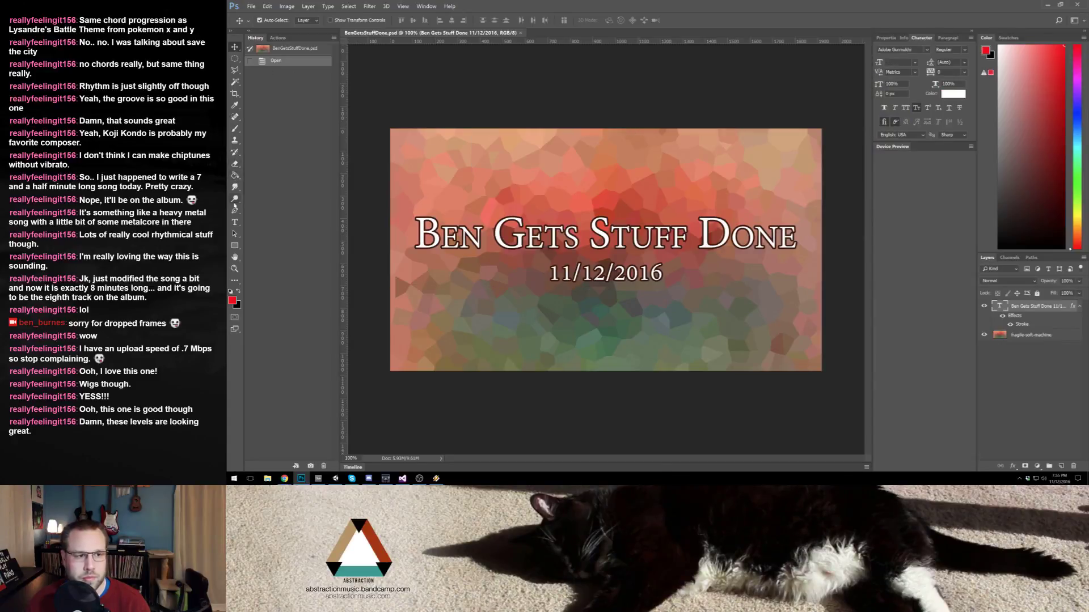
Step: Add a line reading "[part 1/2]" below the date 11/12/2016 in the thumbnail's title text
click(657, 274)
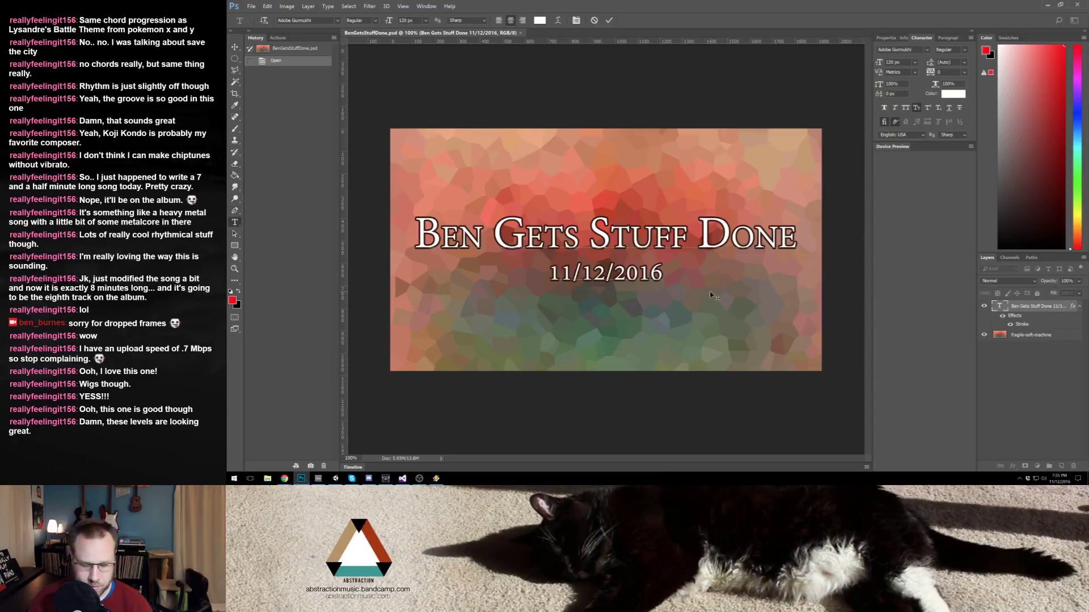
key(Return)
text([1/2])
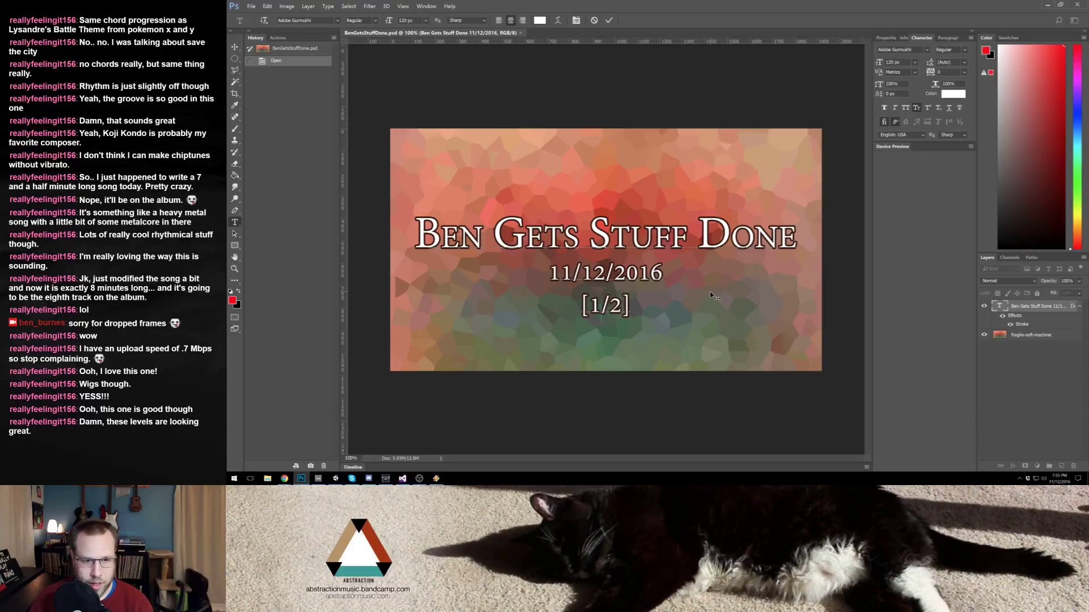
key(Left)
key(Left)
key(Left)
key(Left)
text(part)
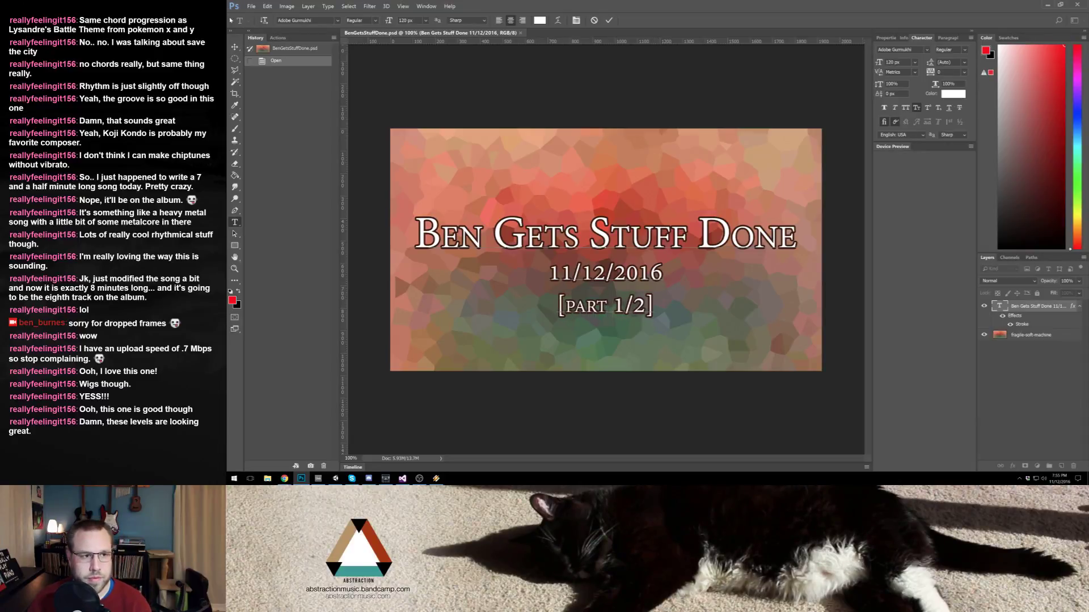
key(ctrl+Return)
key(v)
Step: Export the part 1/2 thumbnail for the web as a PNG-24 image to the Desktop
key(ctrl+alt+shift+s)
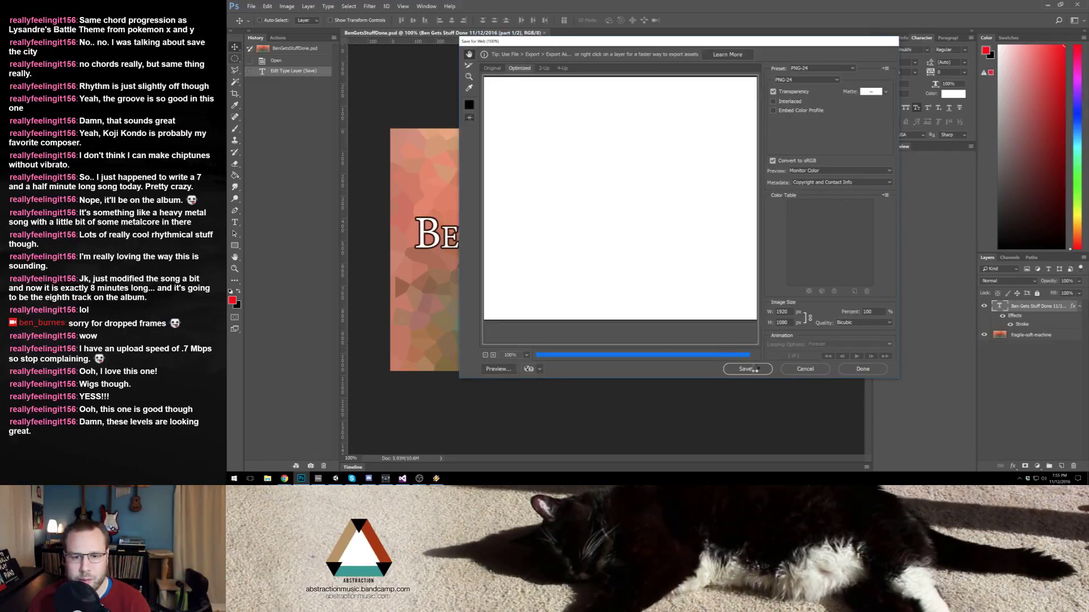
click(747, 369)
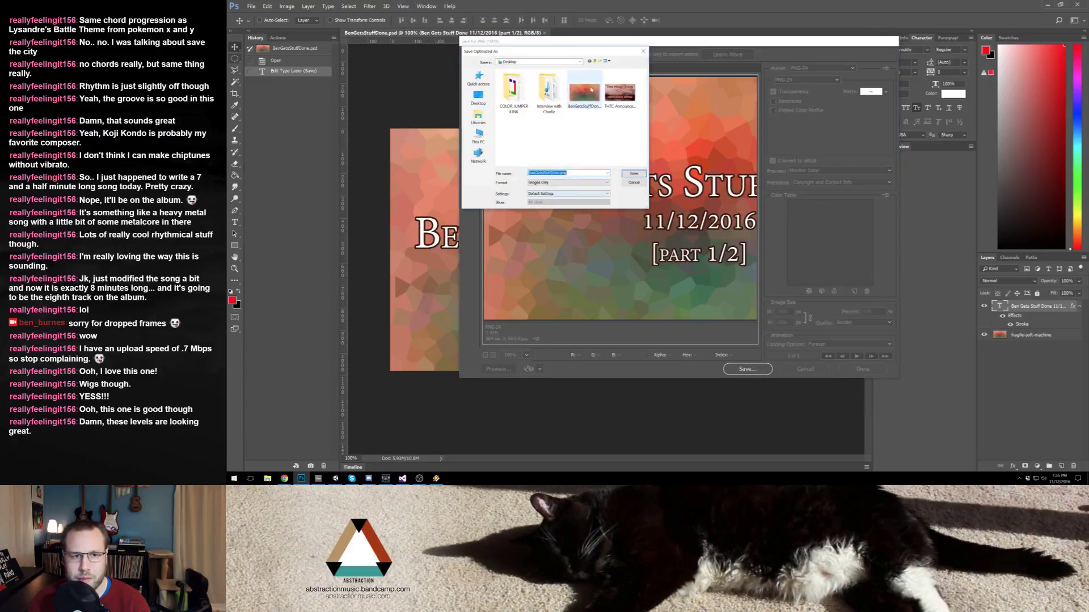
click(632, 174)
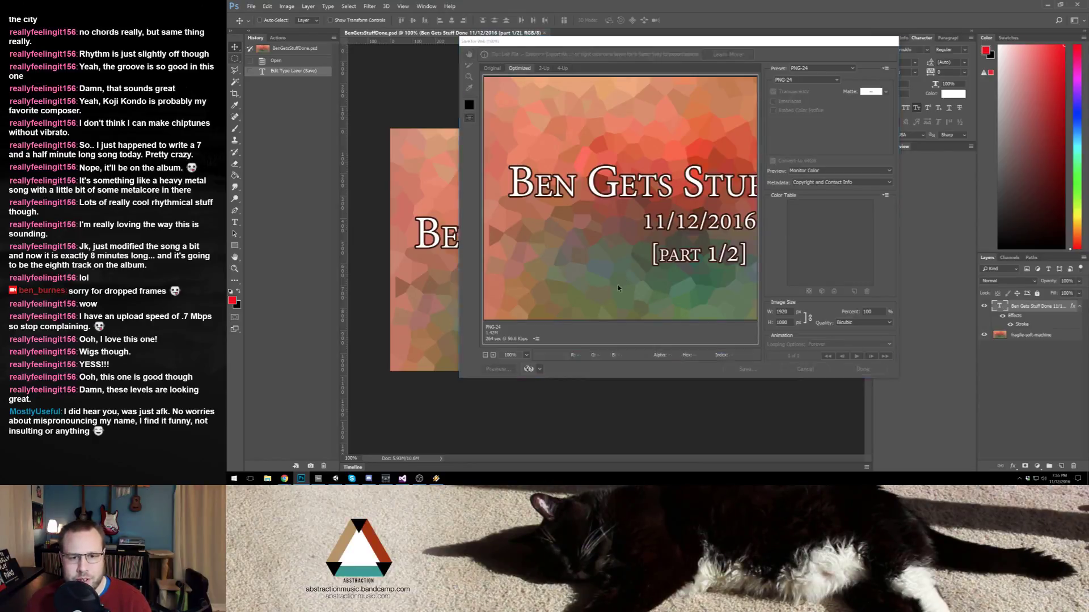
Step: Change the last line of the thumbnail's title text to "[part 2/2]"
key(t)
click(635, 283)
text(2)
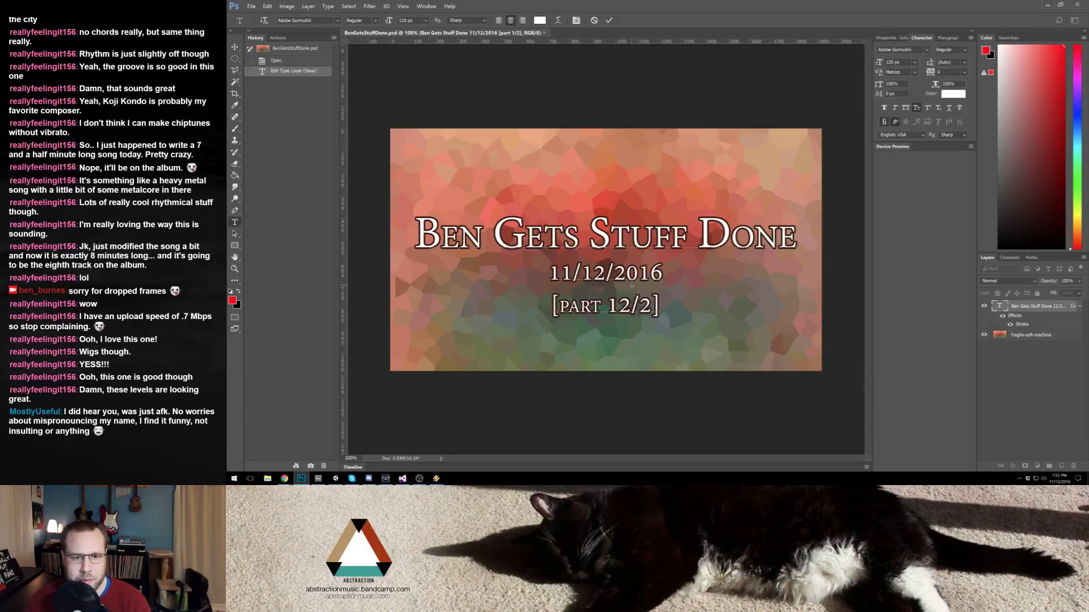
key(BackSpace)
key(BackSpace)
text(2)
click(234, 50)
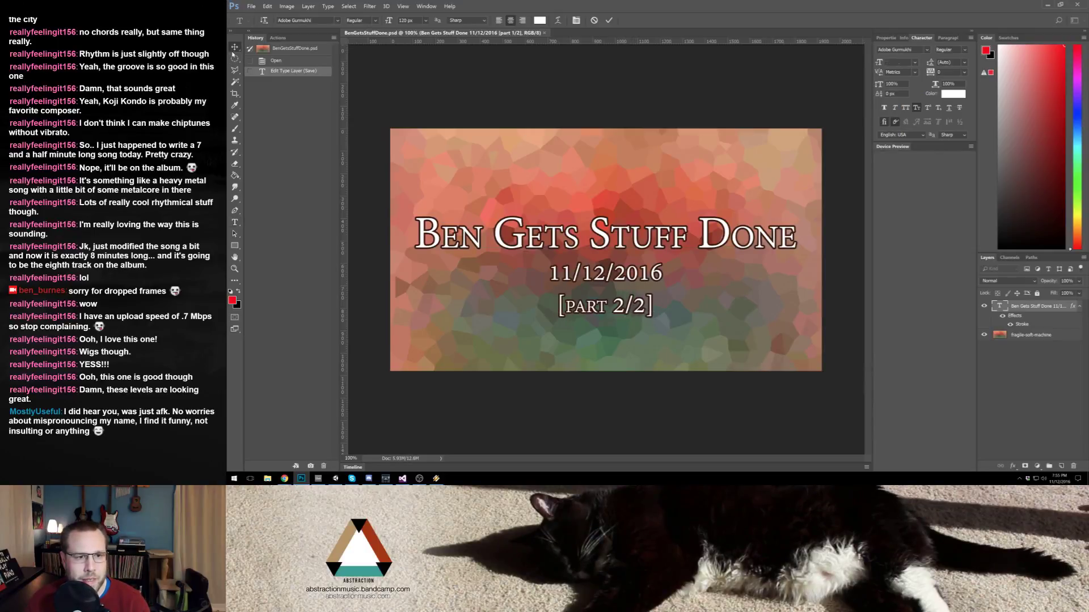
Step: Export the part 2/2 version of the thumbnail for the web as a PNG-24 image
key(ctrl+alt+shift+s)
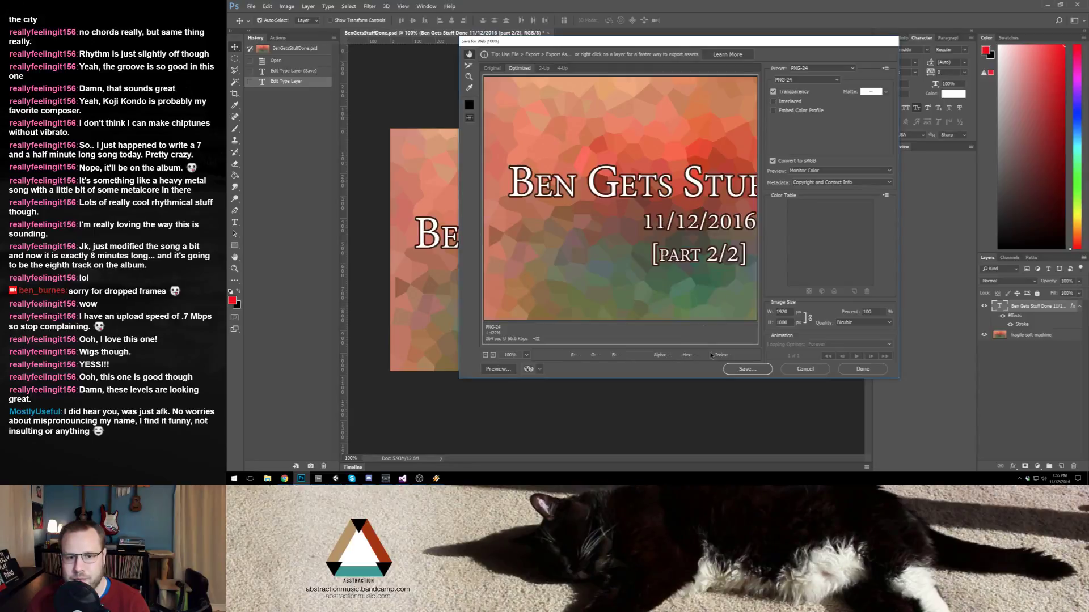
click(744, 370)
key(Return)
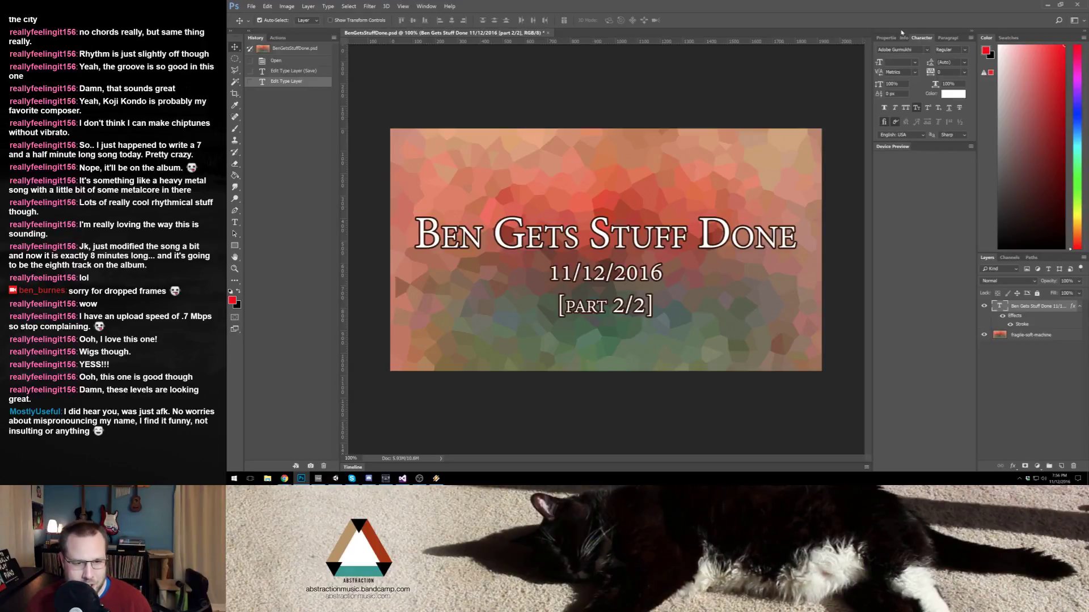
Step: Save and close BenGetsStuffDone.psd, and quit Photoshop
key(ctrl+s)
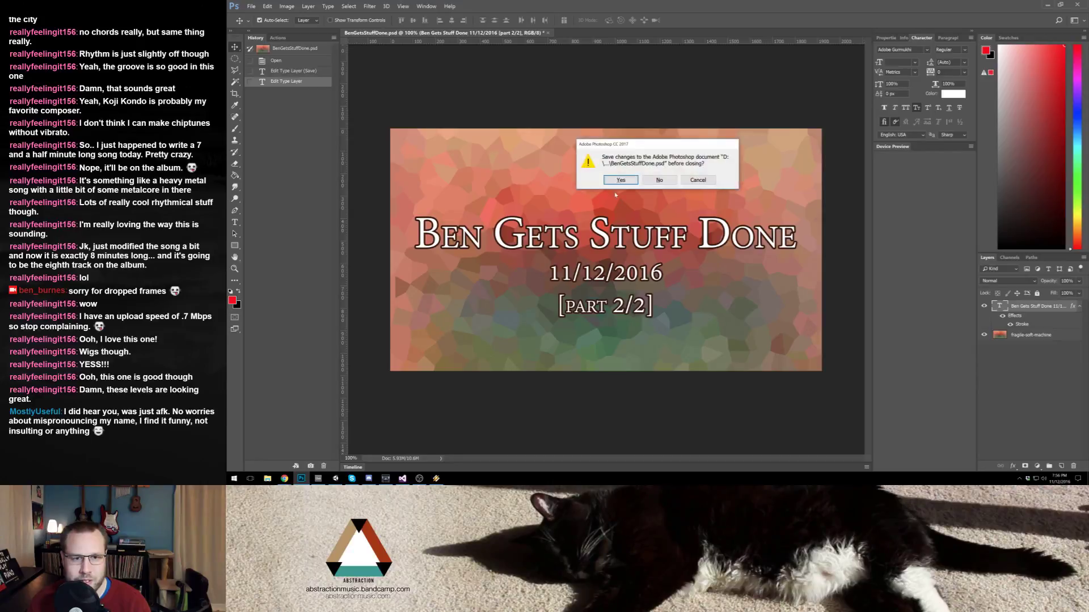
key(Return)
key(ctrl+w)
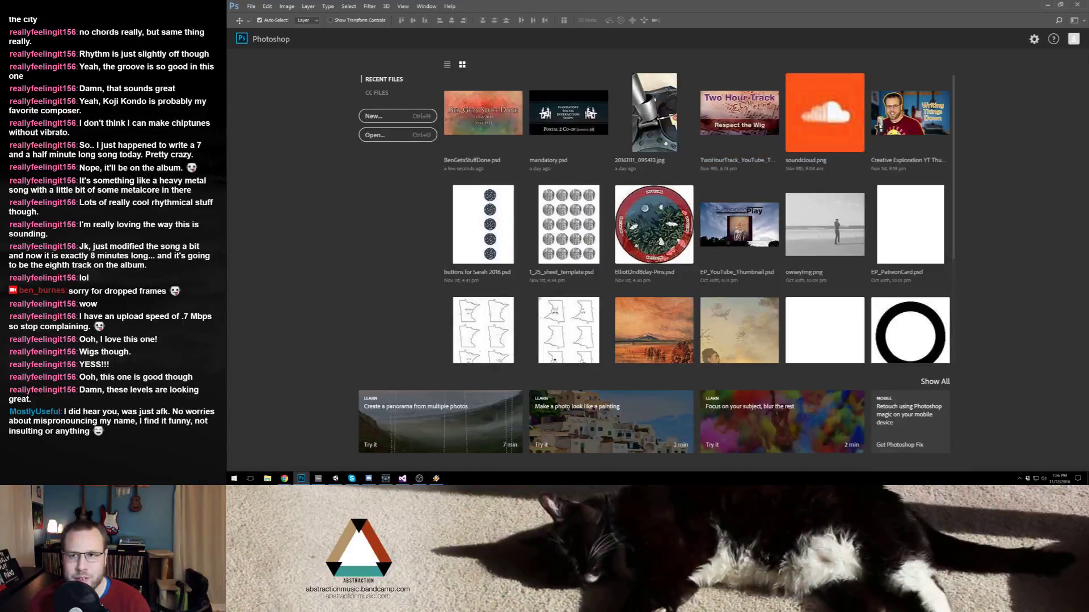
click(1077, 4)
Step: Upload the exported thumbnail image as the custom thumbnail of the part 1/2 YouTube video and save the changes
click(820, 242)
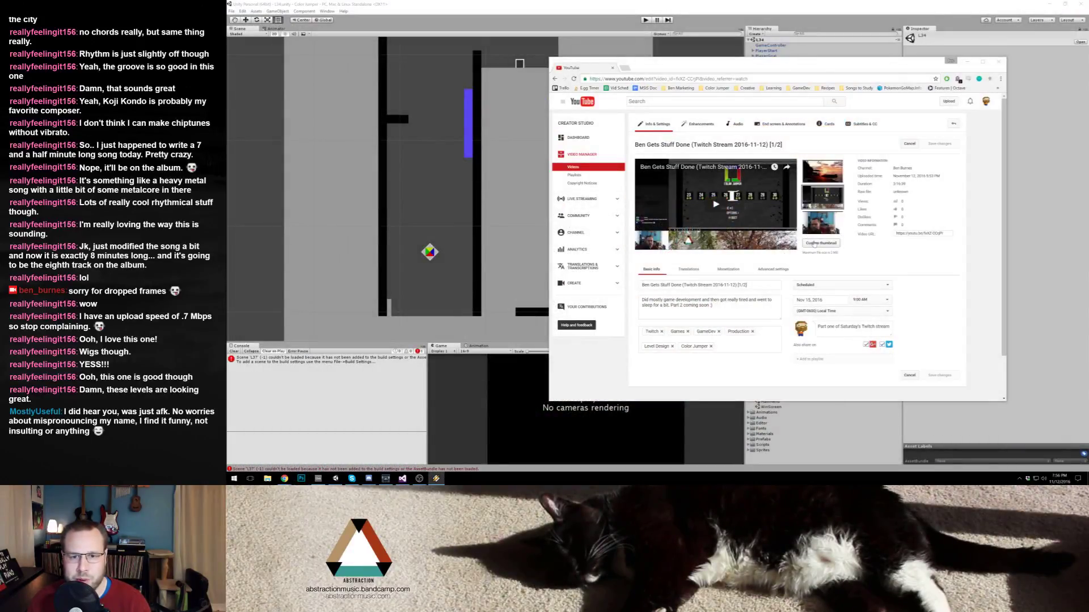
double_click(701, 134)
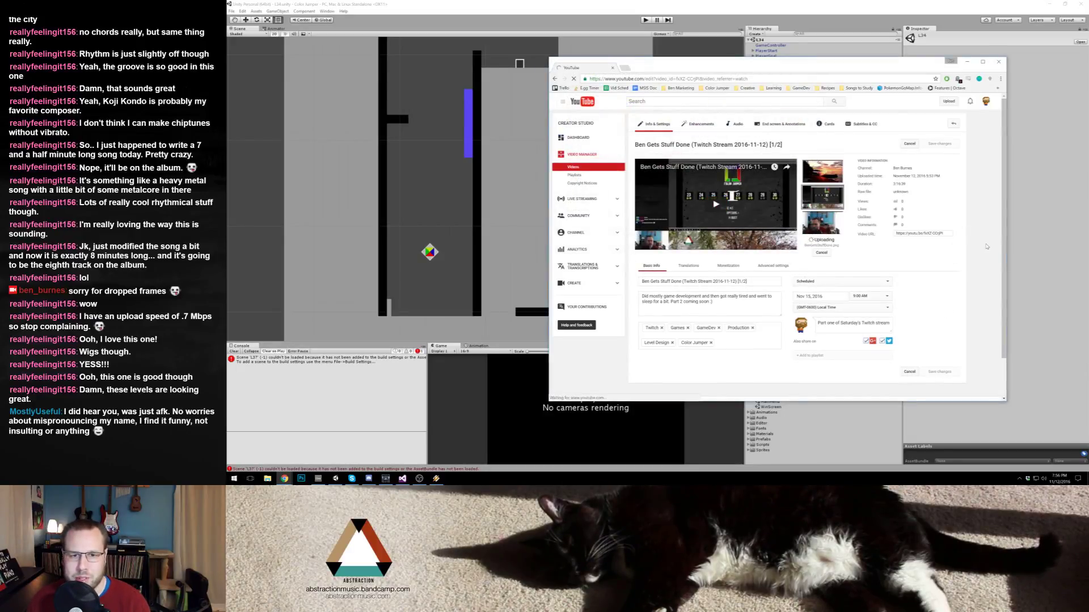
click(930, 145)
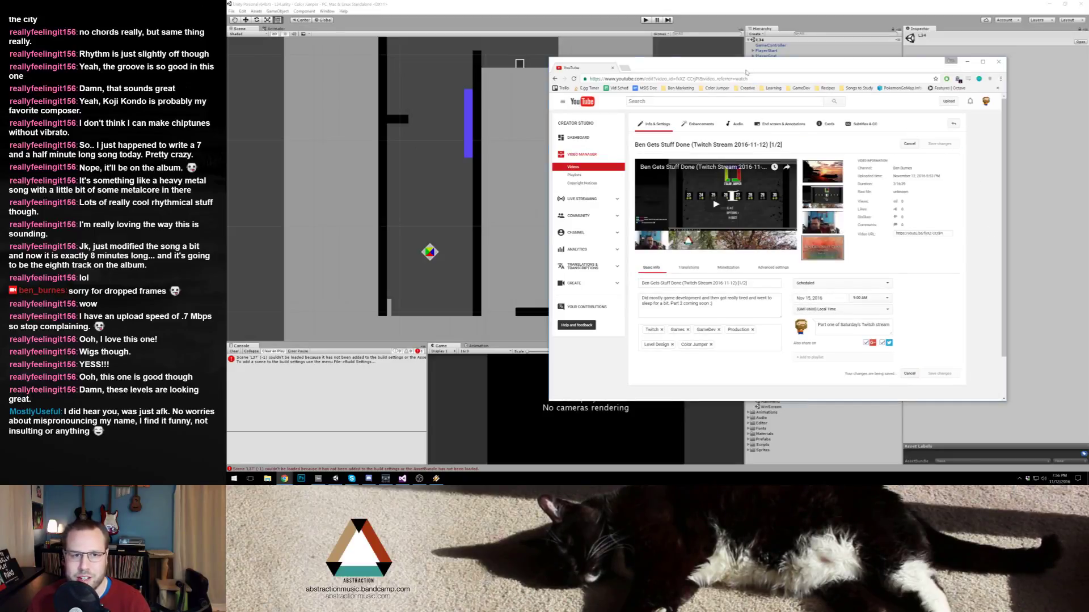
Step: Close the video's edit page, letting the pending changes finish saving first, and return to Unity
click(613, 68)
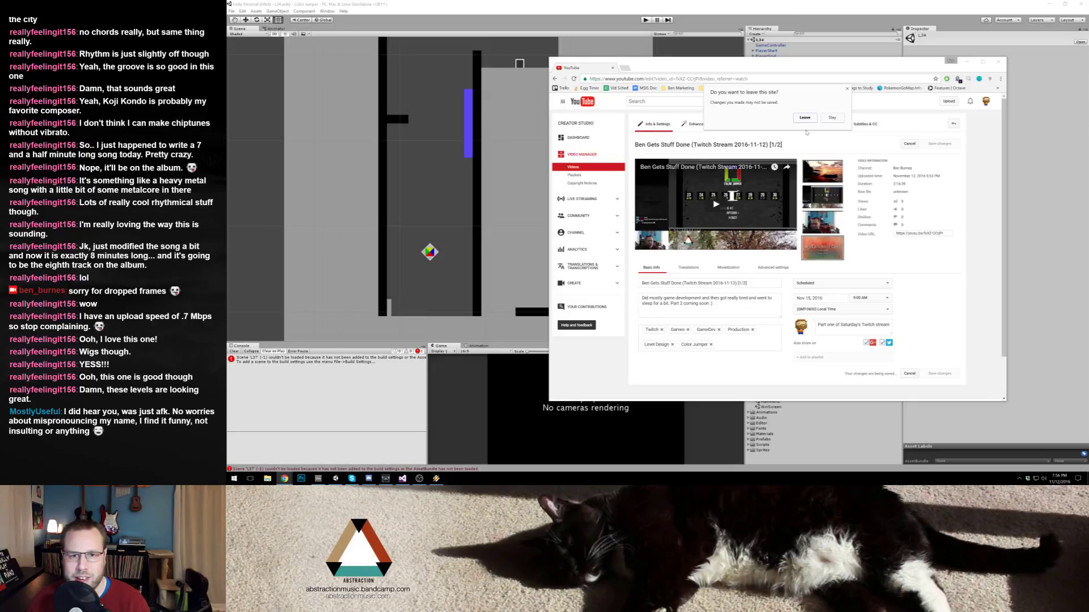
click(832, 117)
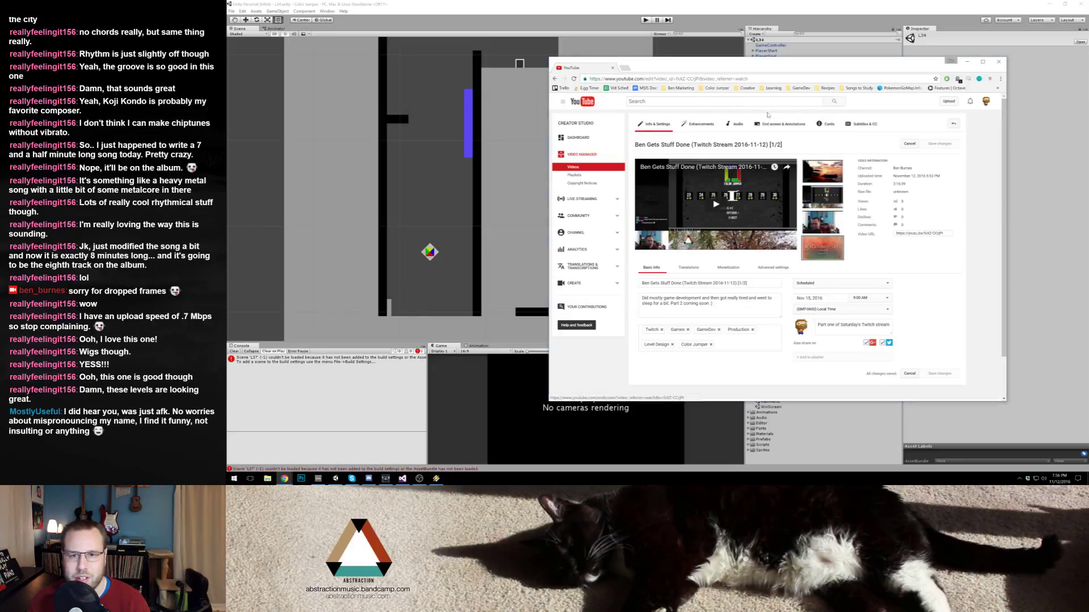
click(614, 68)
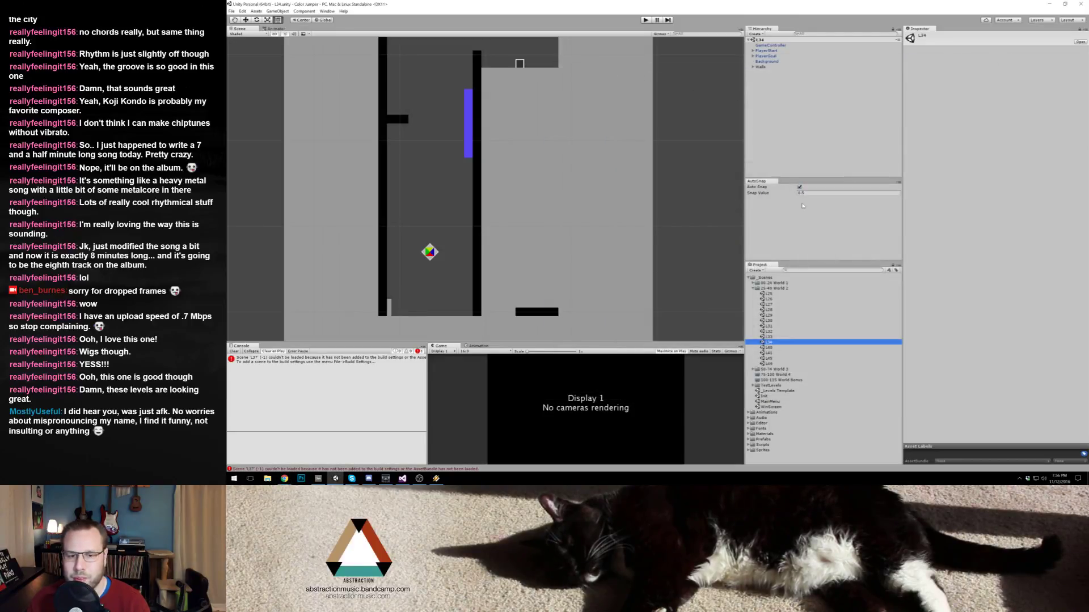
Step: Rename the scene L34 in the World 2 folder as L38
double_click(770, 338)
double_click(770, 342)
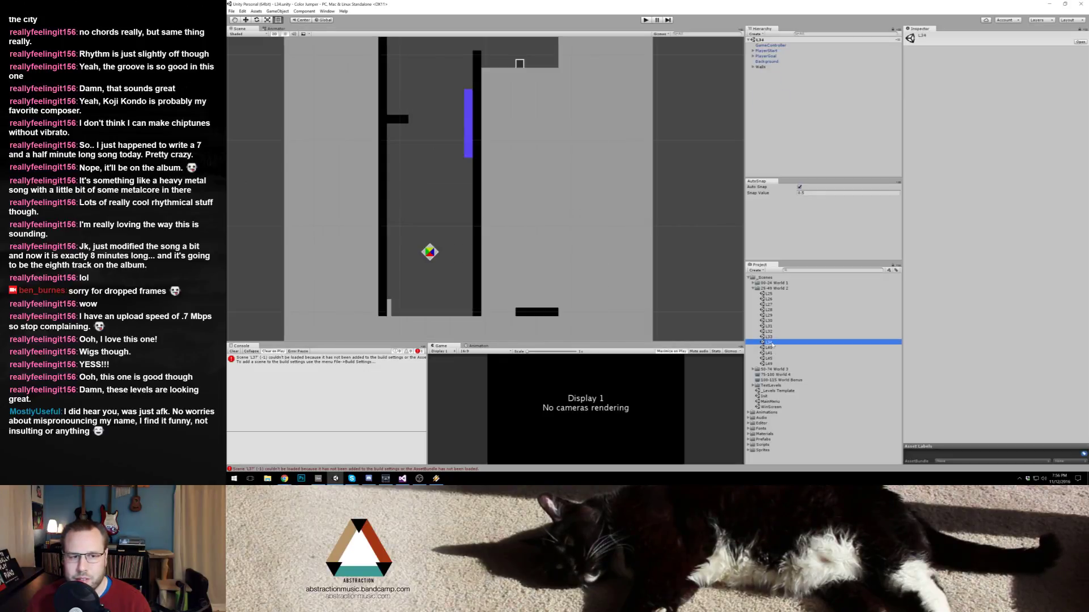
key(F2)
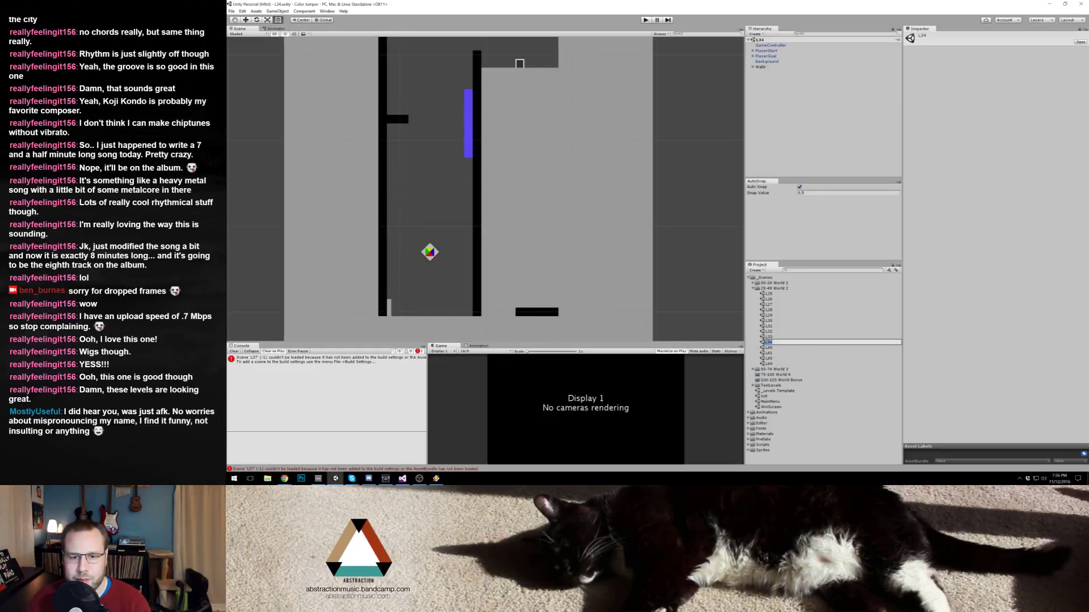
text(L38)
key(Return)
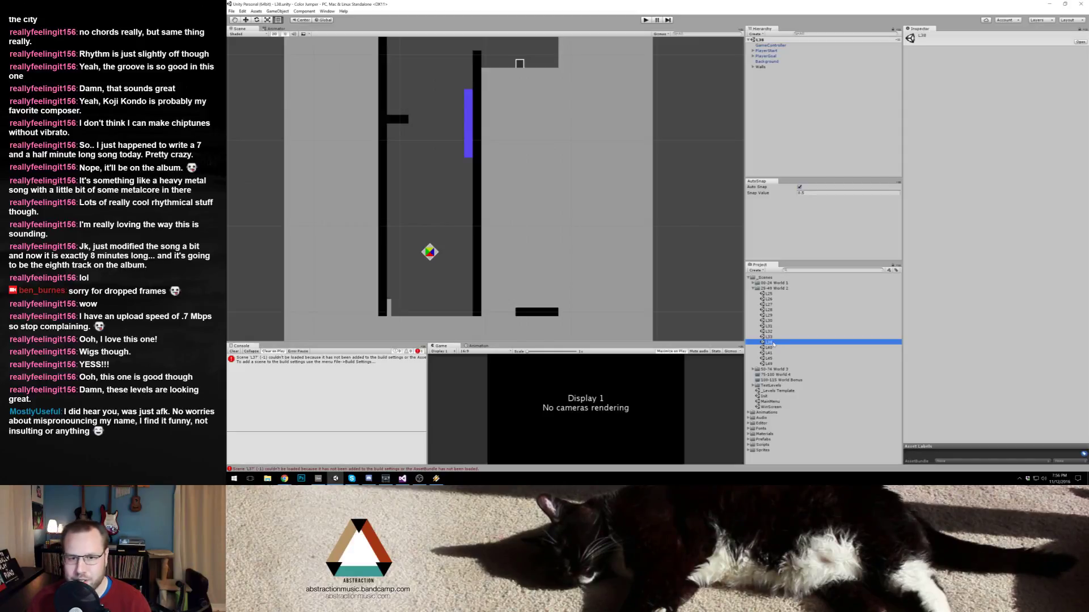
Step: Examine the list of scenes included in the build settings
click(231, 10)
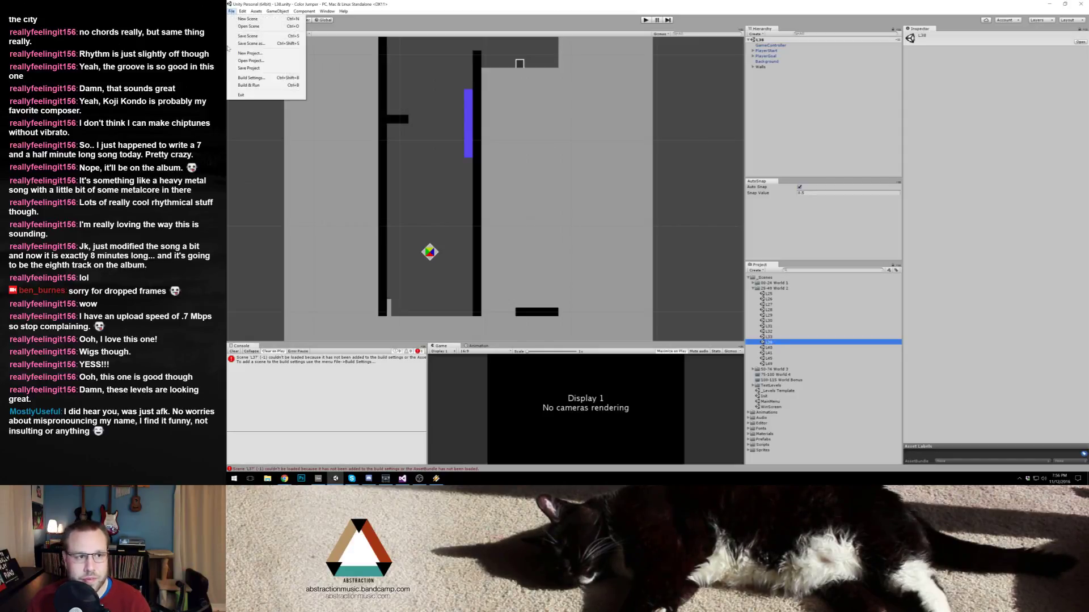
click(247, 79)
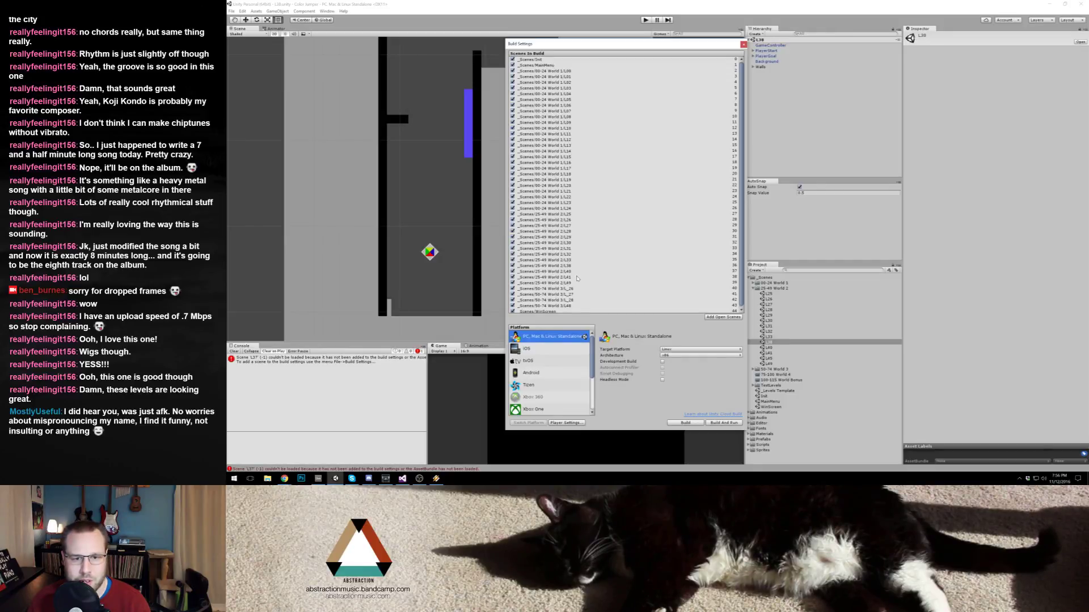
click(744, 44)
Step: Open scene L33 from the World 2 folder and rename it as L36
click(781, 336)
double_click(781, 337)
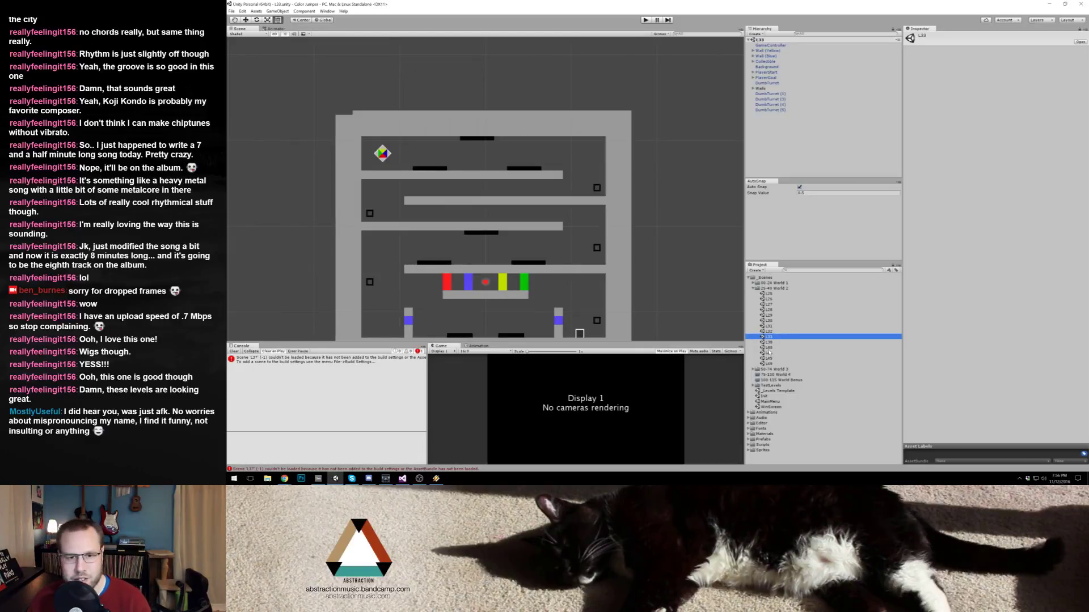
click(769, 336)
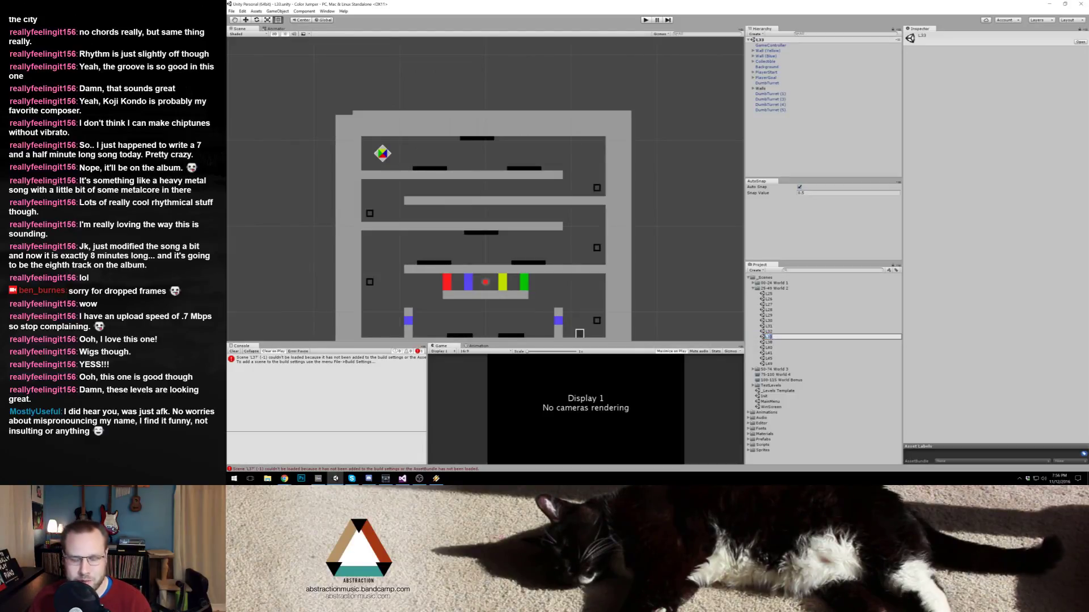
text(L36)
key(Return)
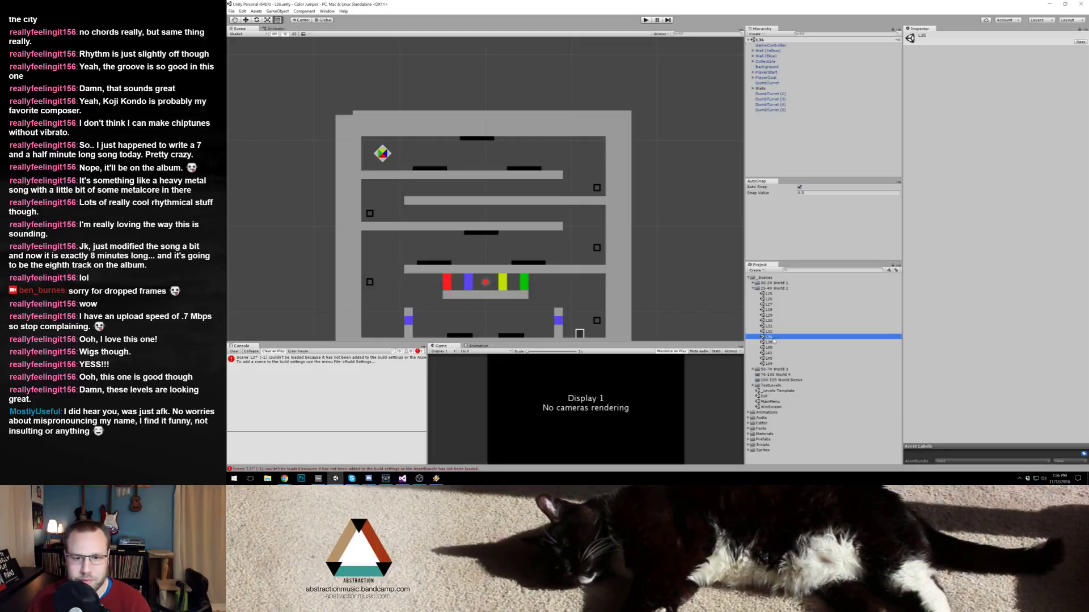
Step: In scene L36, space the two black hazard blocks on the lowest floor farther apart, shifting the left one outward and the right one to X 3.5
double_click(775, 332)
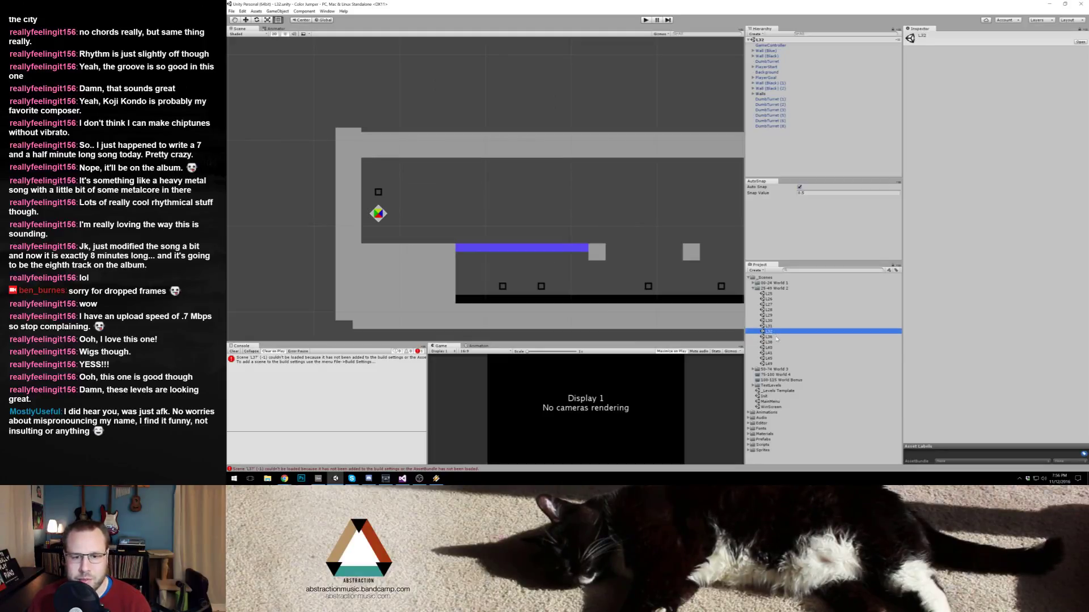
double_click(776, 337)
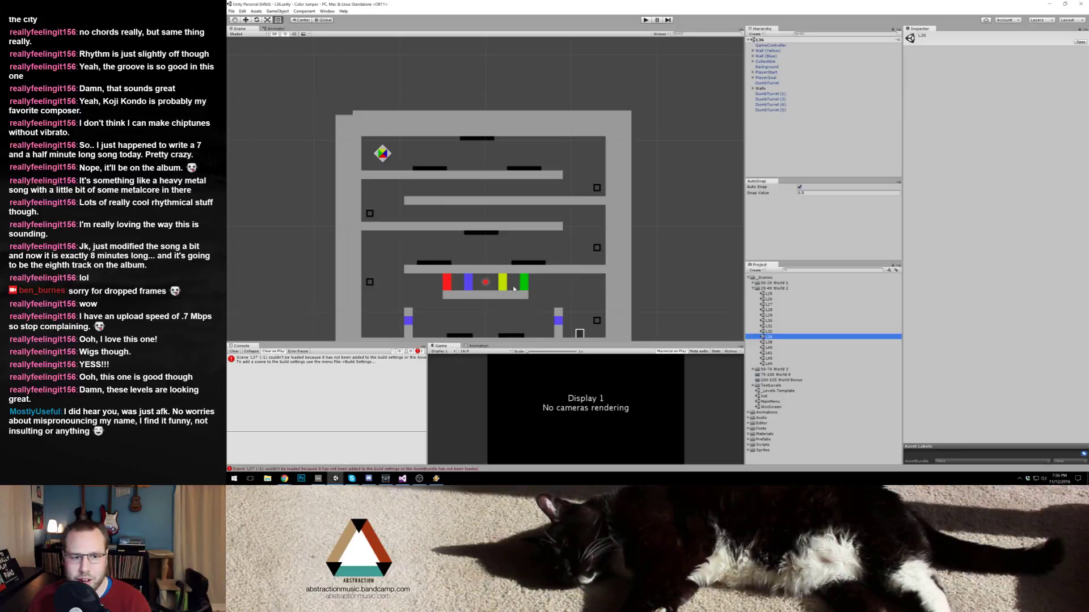
scroll(514, 289, down, 2)
scroll(516, 277, up, 5)
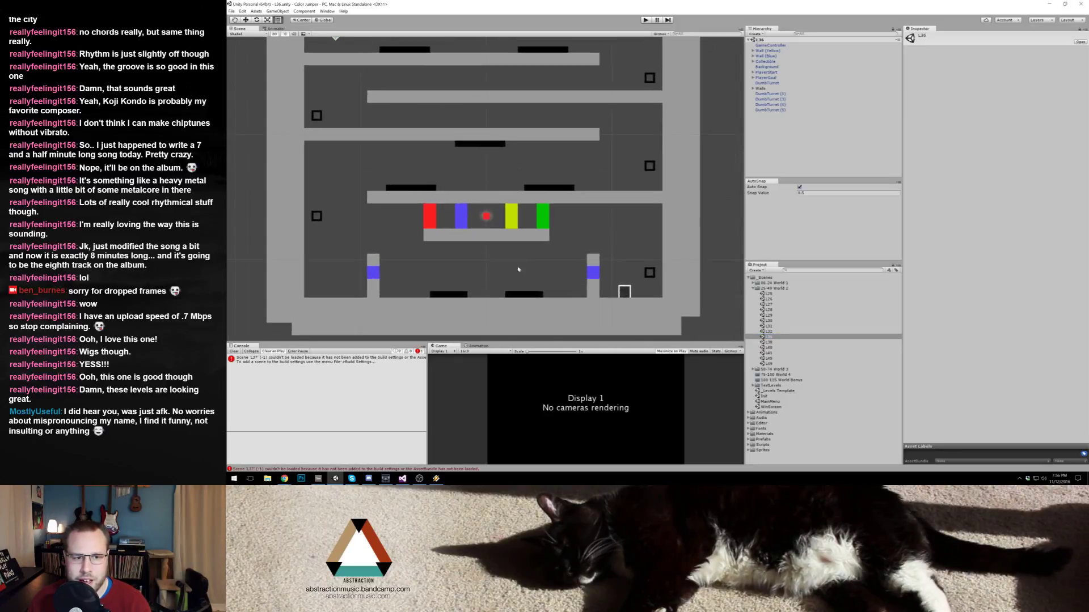
click(466, 254)
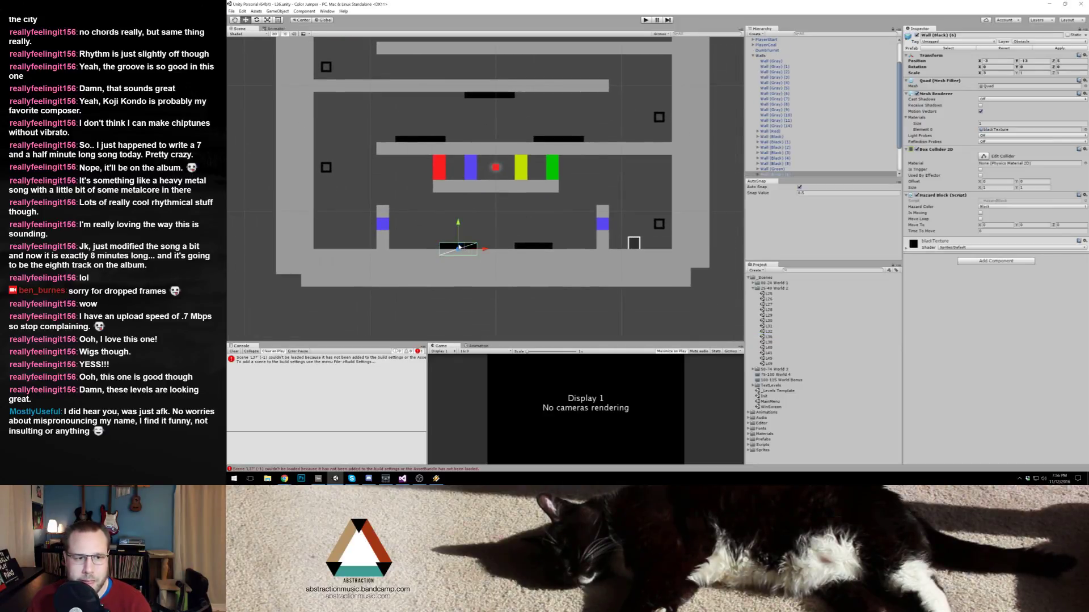
key(ctrl+d)
drag(459, 248, 546, 247)
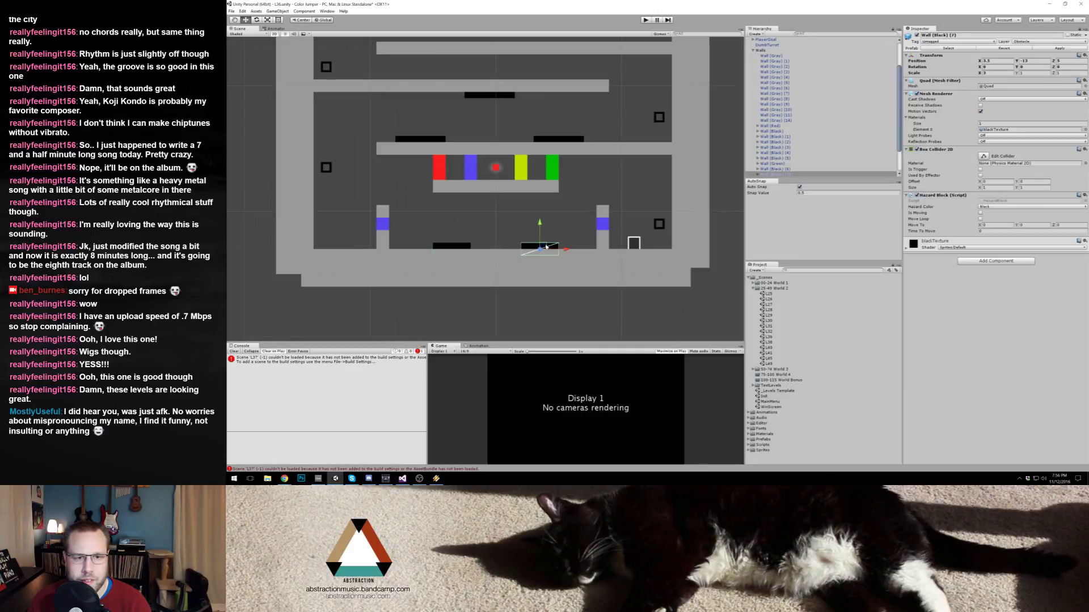
click(716, 223)
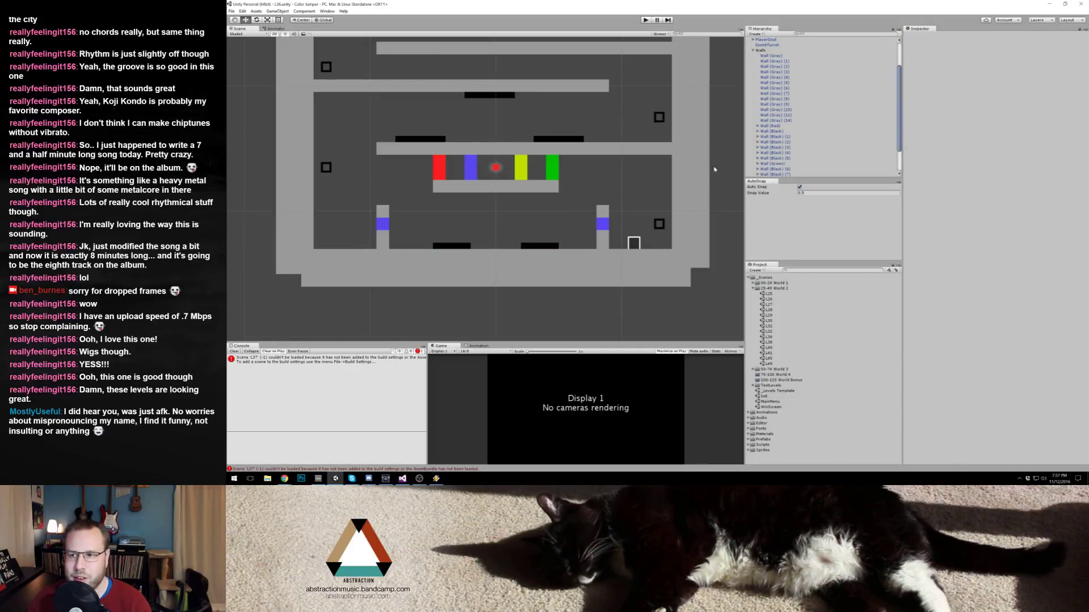
scroll(715, 169, down, 2)
key(alt+Tab)
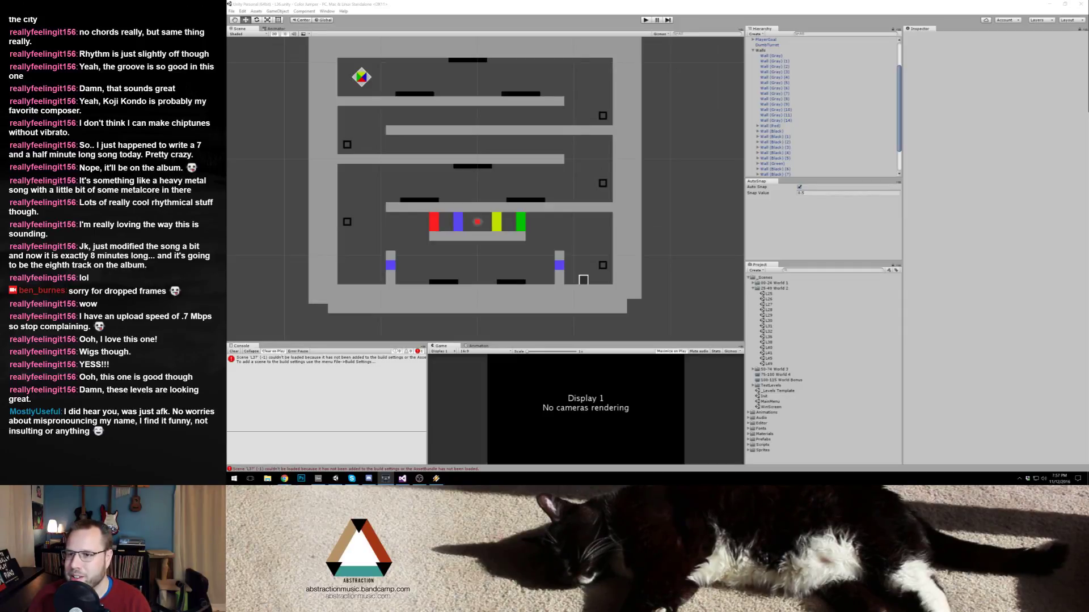
key(alt+Tab)
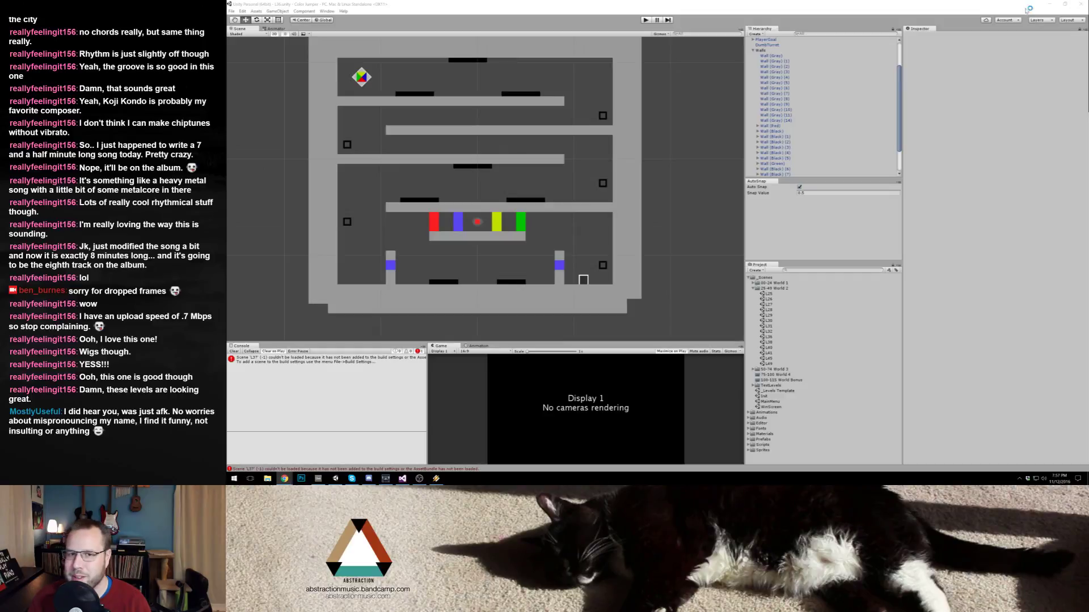
click(716, 3)
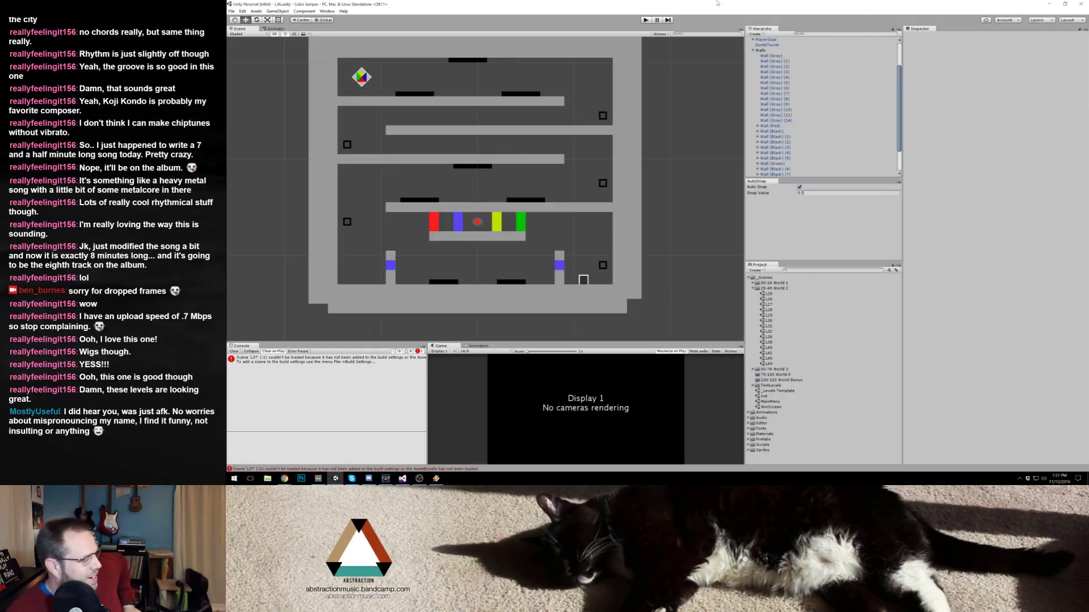
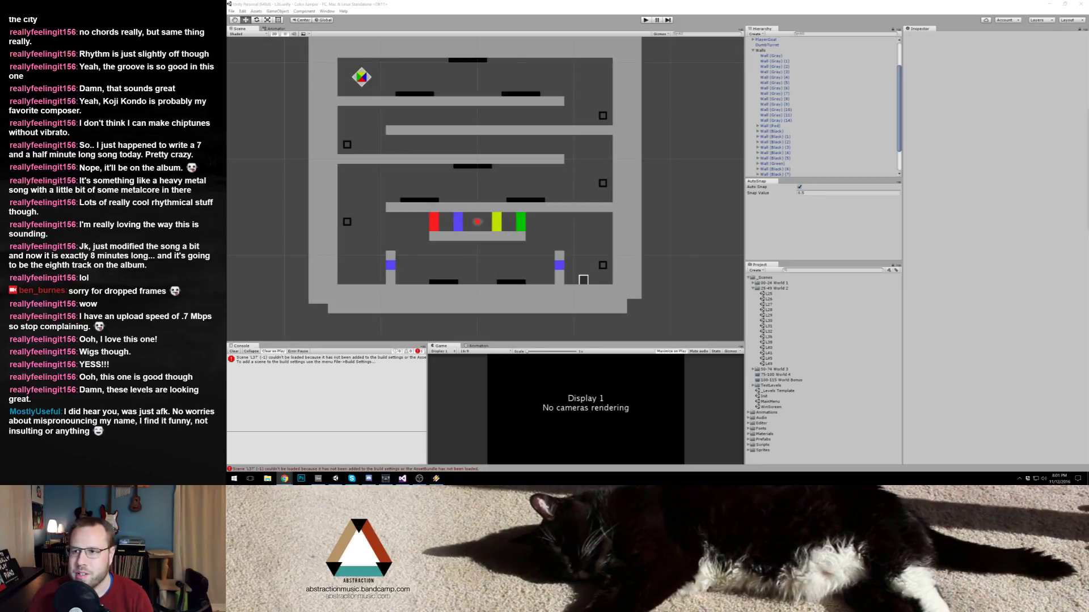
Step: Switch to the projects board in Trello, widen its browser window and place it beside the level view
key(alt+Tab)
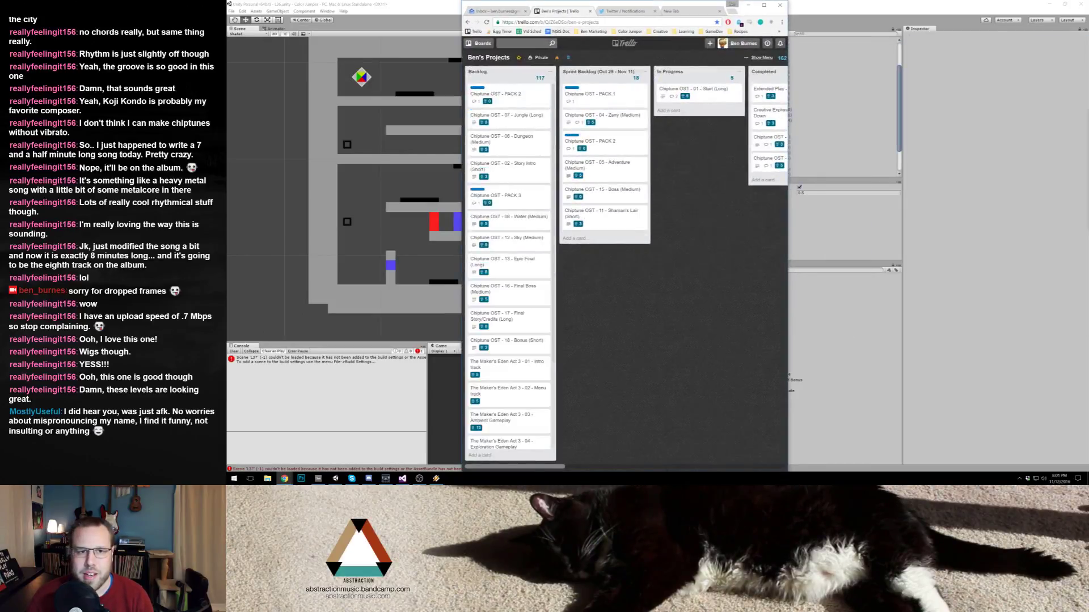
drag(786, 96, 874, 108)
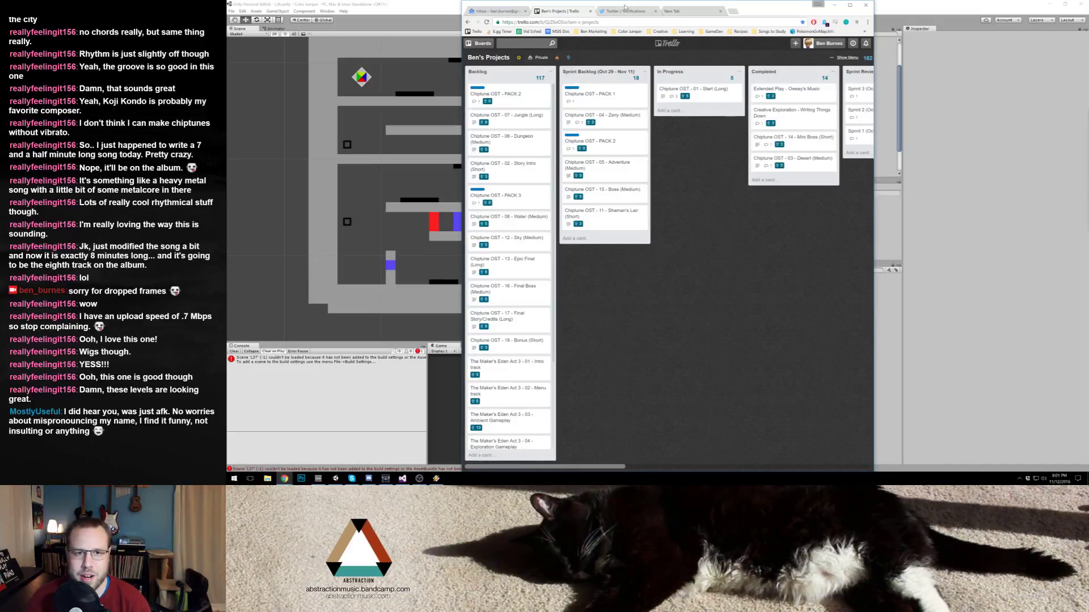
drag(640, 15, 1088, 99)
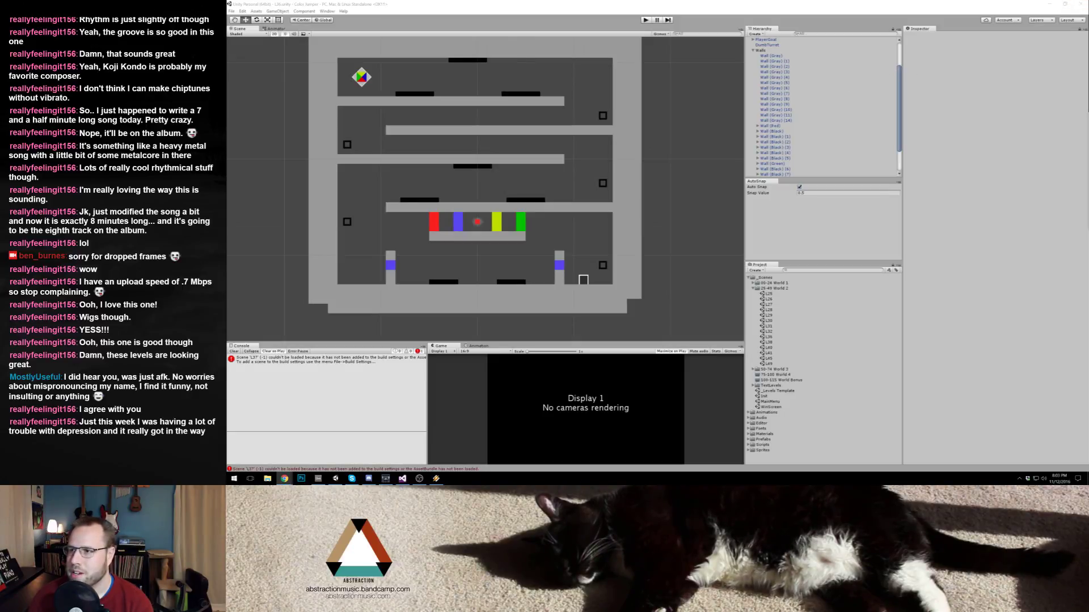
drag(1088, 55, 742, 34)
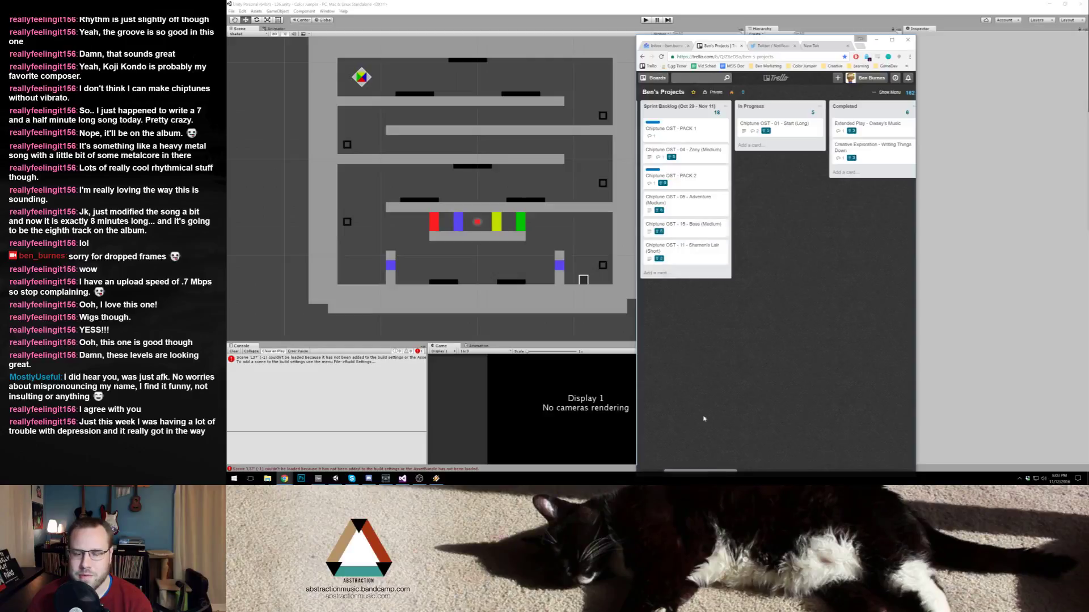
Step: In the comment on the Sprint 3 (Oct 29 - Nov 11) card, set the number of incomplete projects to 5 and save
drag(722, 471, 776, 472)
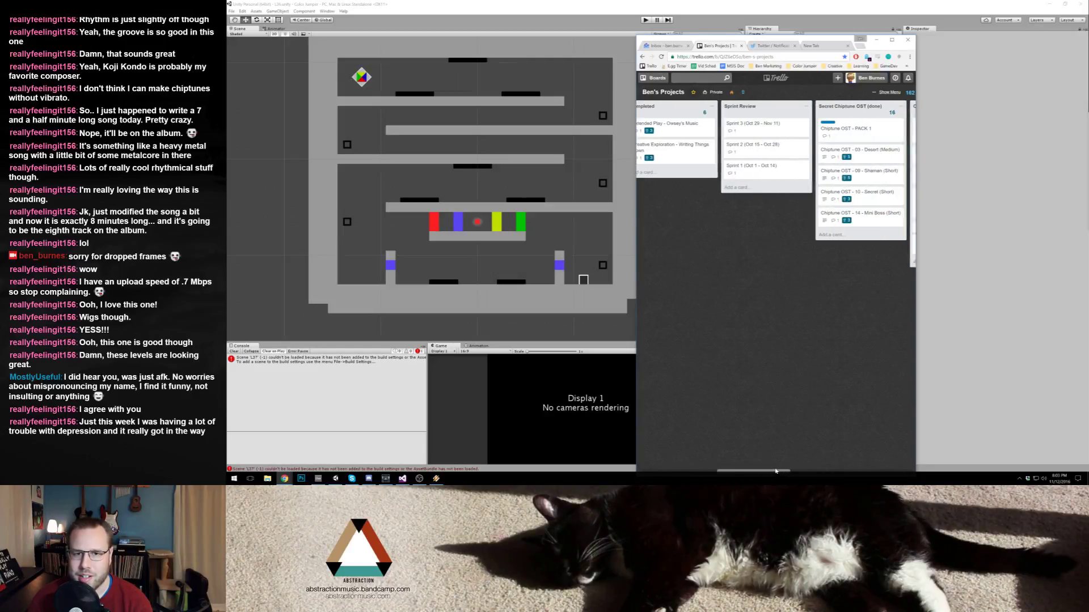
click(766, 128)
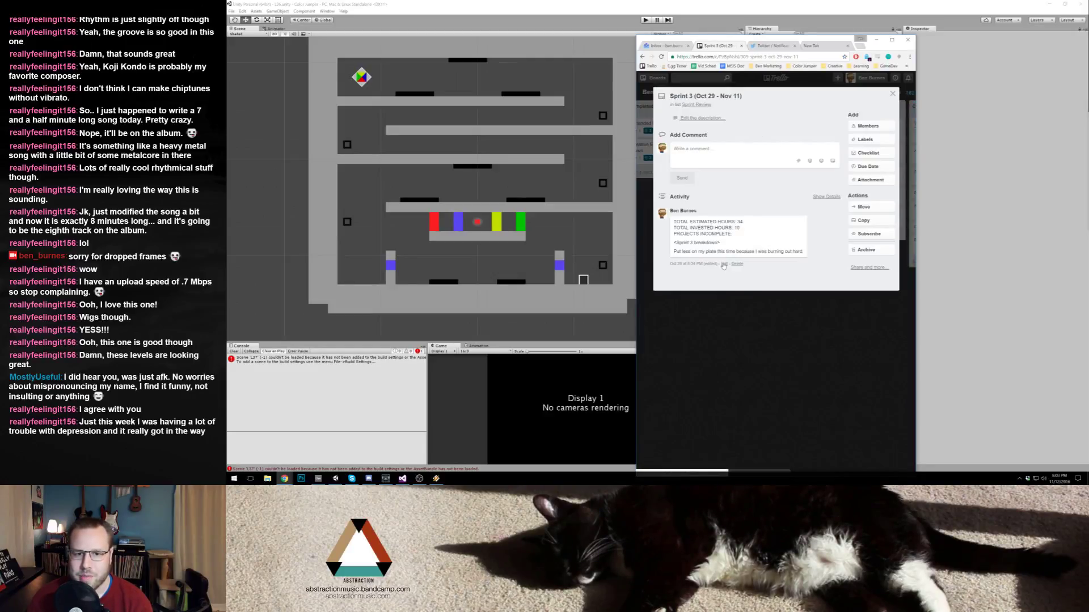
click(725, 228)
click(734, 234)
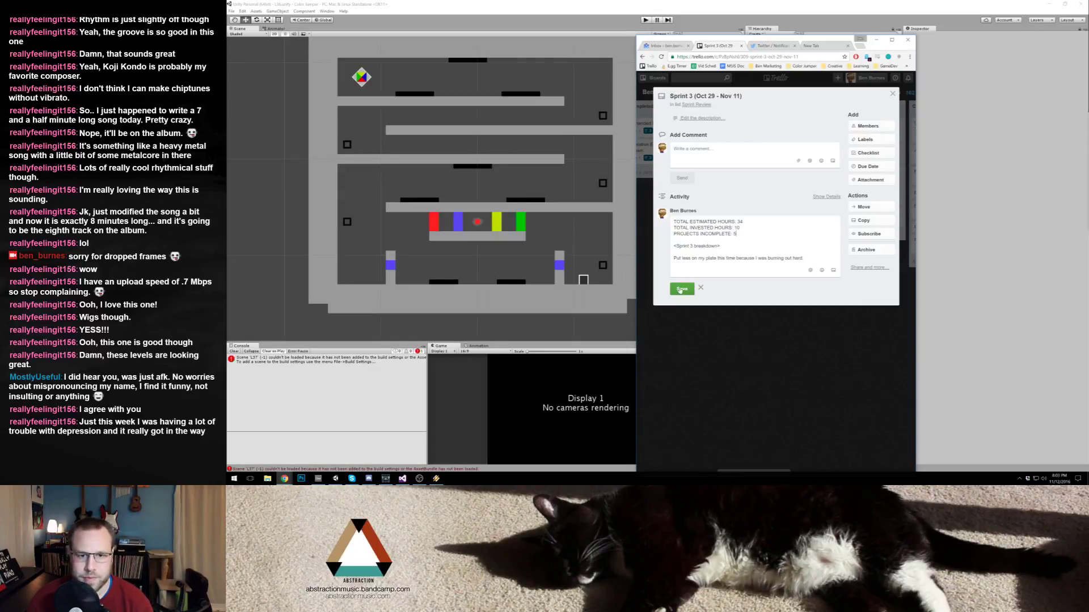
drag(792, 258, 674, 258)
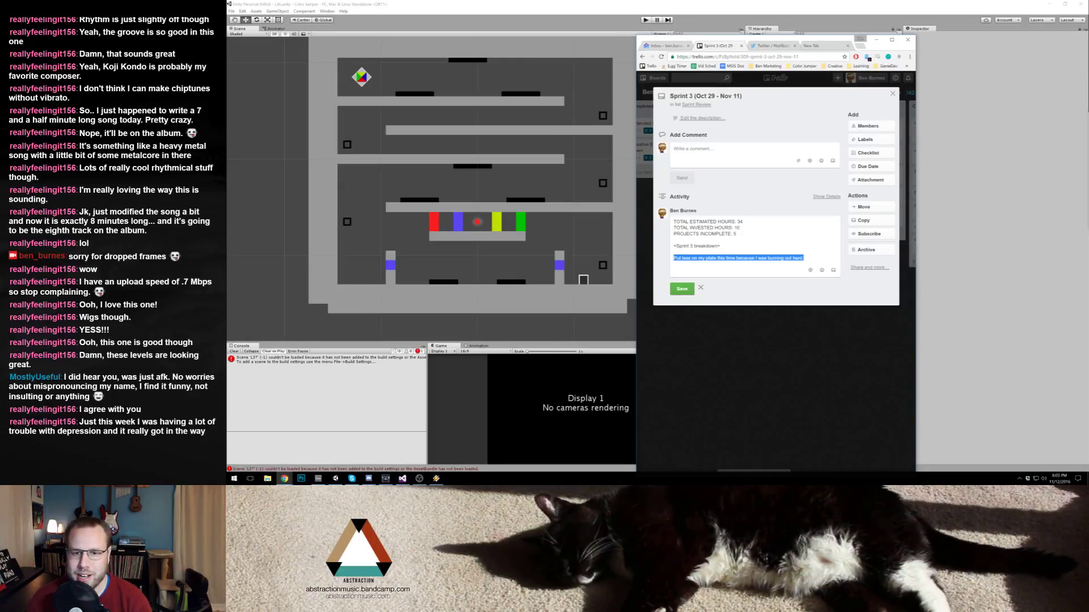
key(Right)
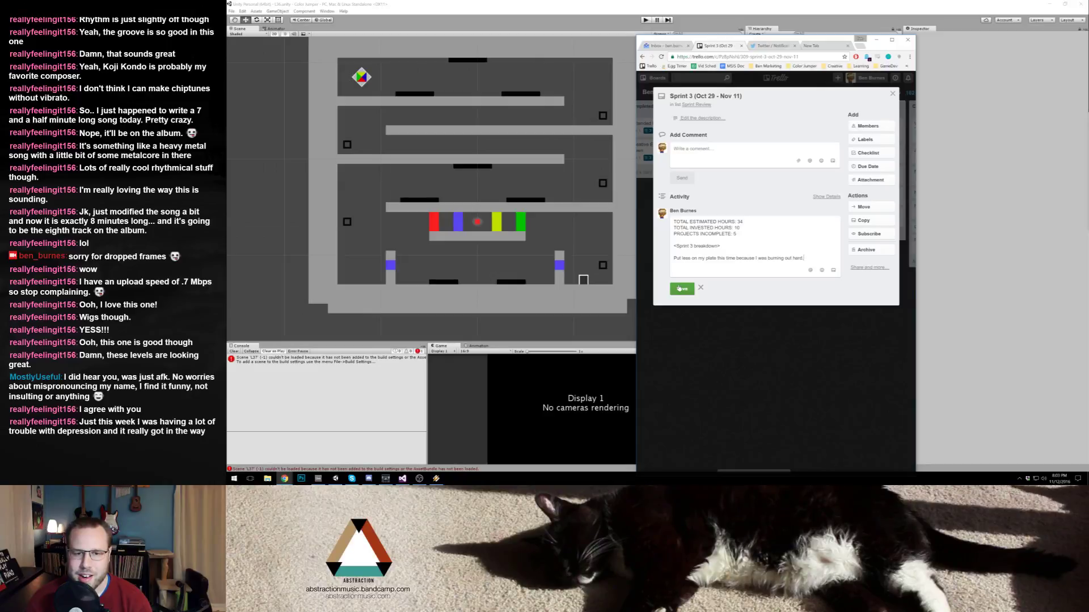
click(682, 289)
click(772, 414)
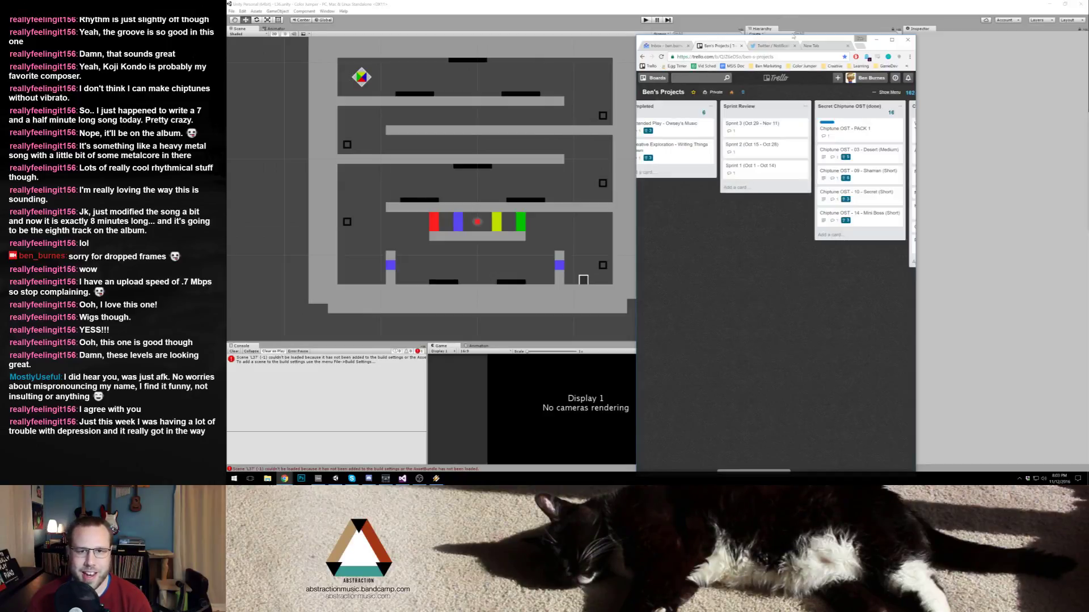
Step: Review the total estimated and invested hours in the Sprint 3 card's comment
drag(797, 36, 788, 12)
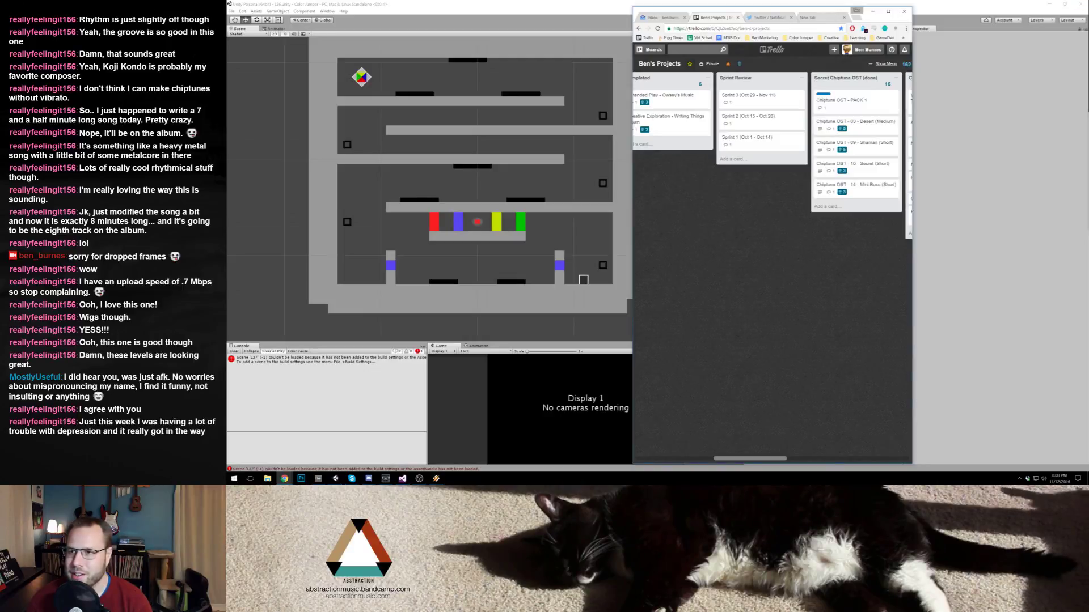
key(alt+Tab)
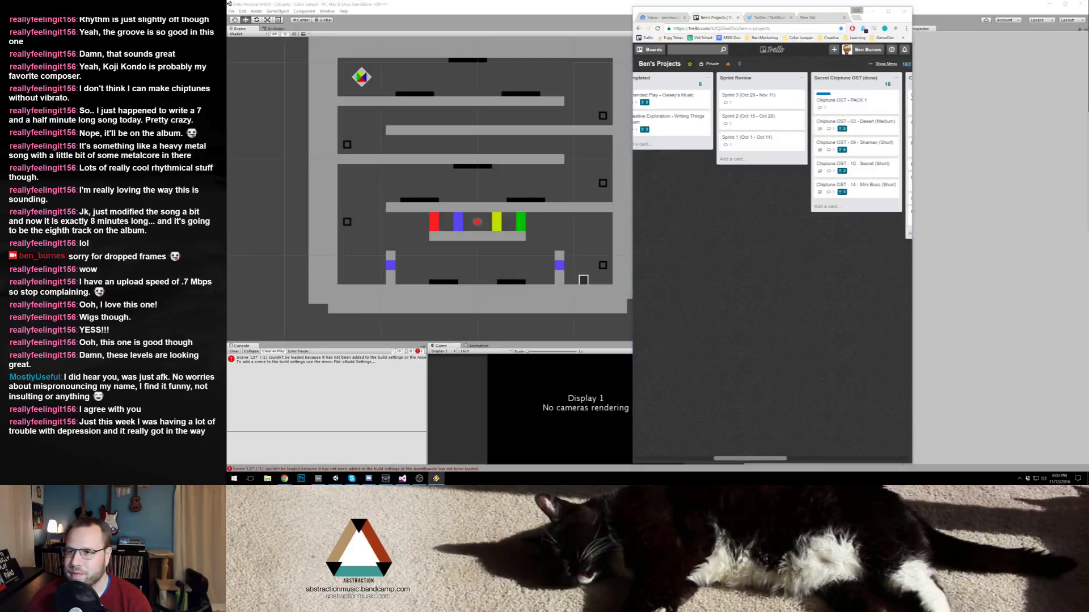
click(745, 306)
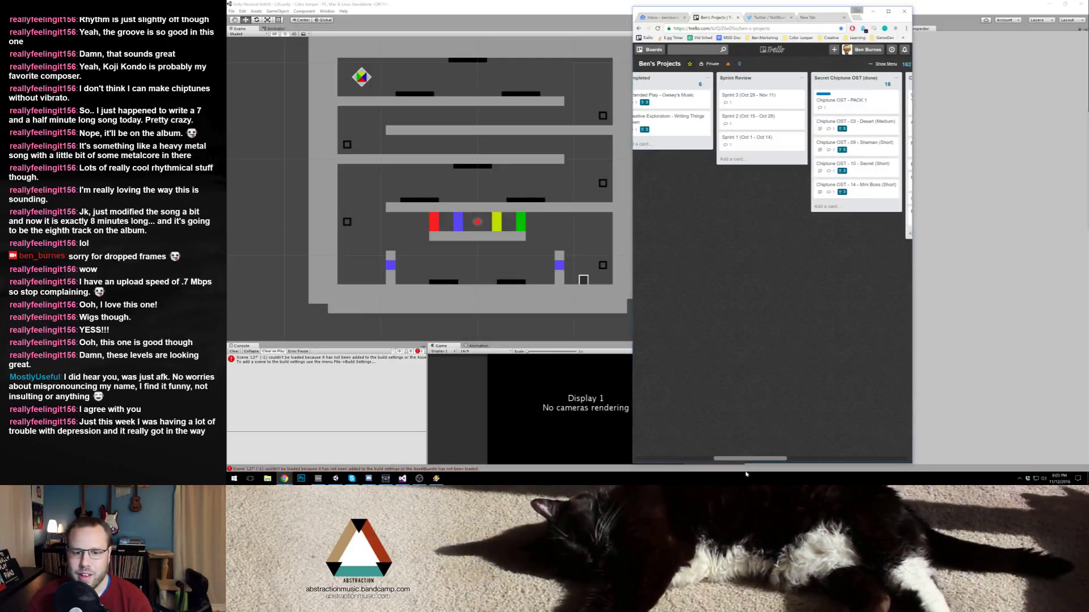
scroll(797, 118, left, 2)
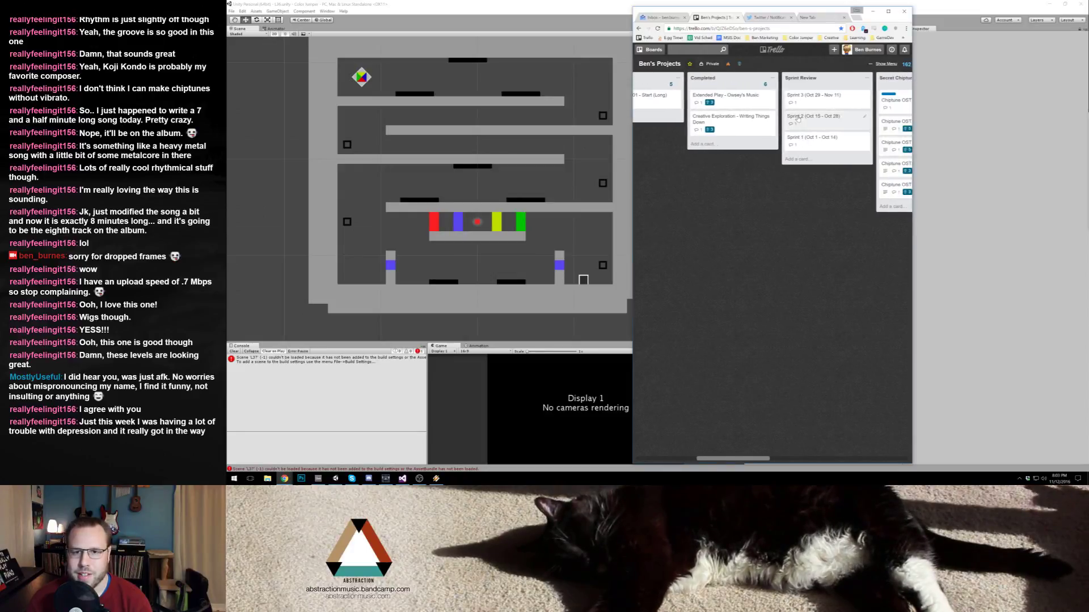
click(798, 98)
double_click(736, 194)
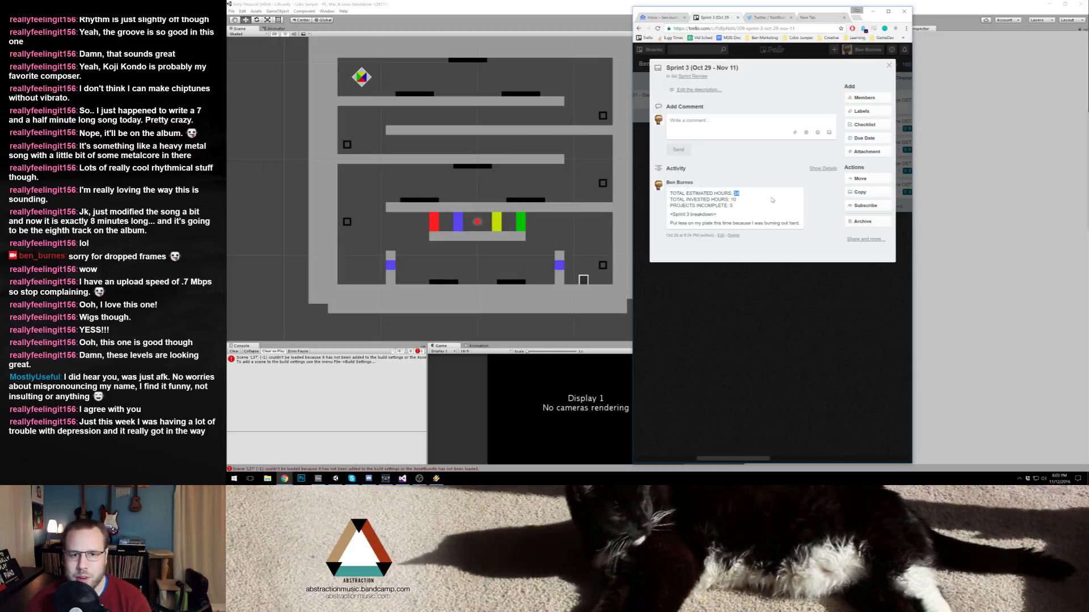
double_click(733, 199)
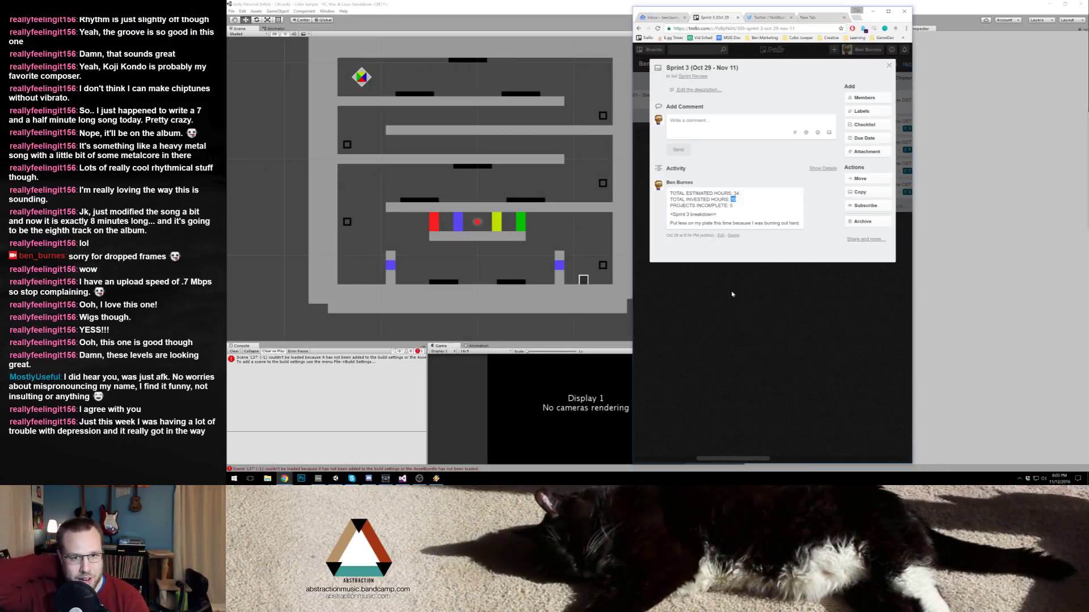
click(699, 335)
Step: Archive the Extended Play and Creative Exploration - Writing Things Down cards from the Completed list
drag(758, 459, 748, 460)
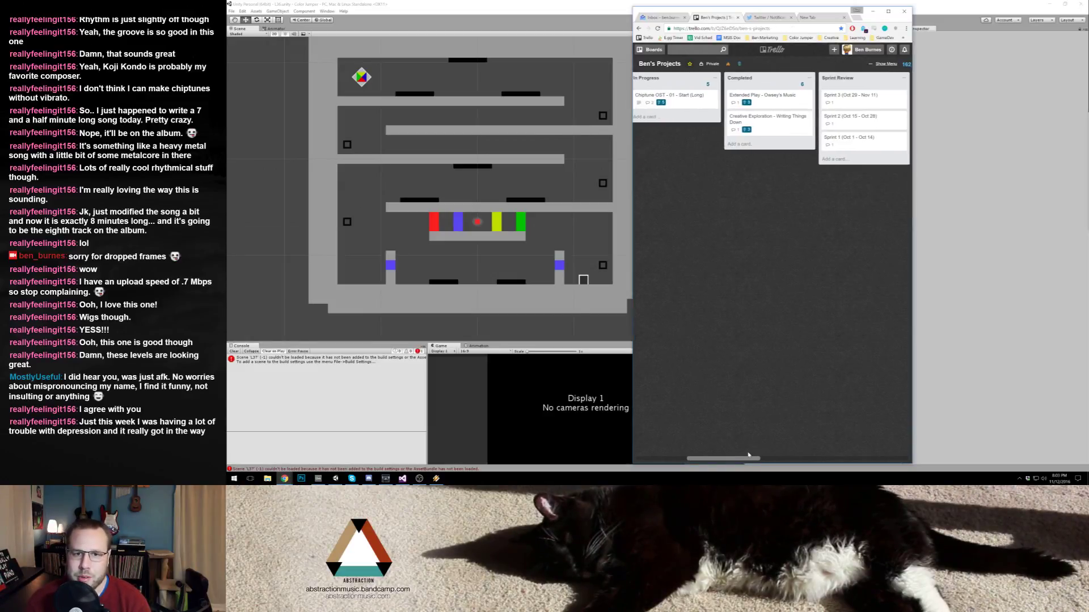
click(766, 96)
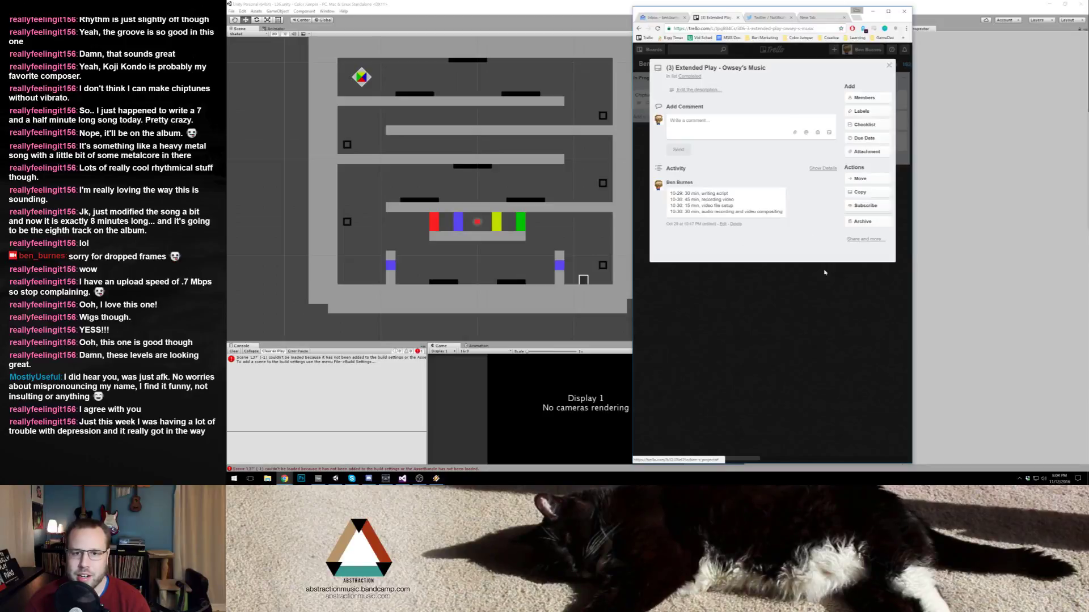
key(Escape)
click(763, 118)
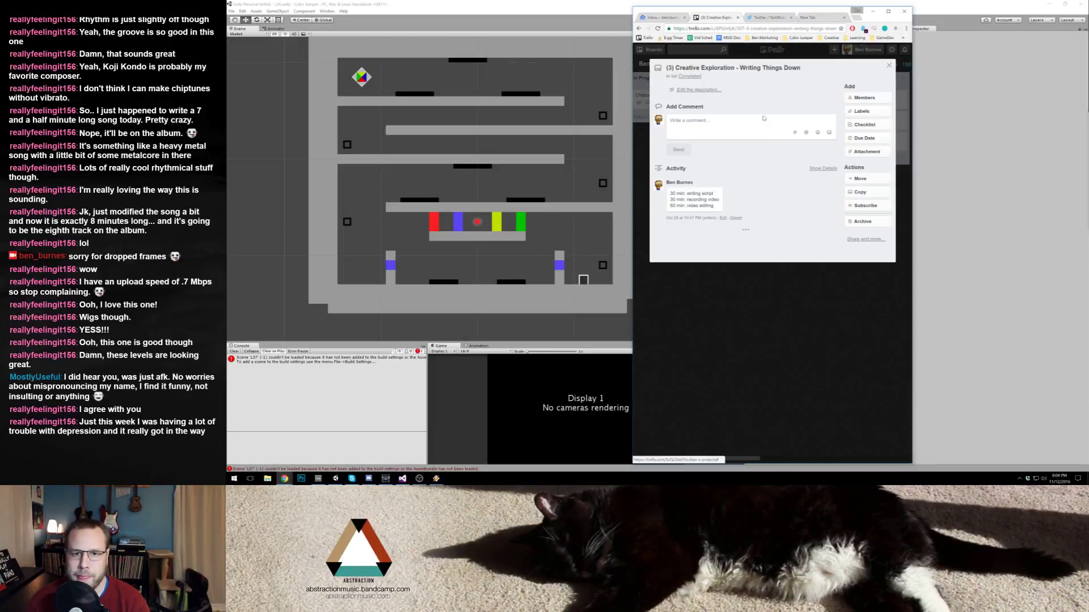
click(846, 221)
key(Escape)
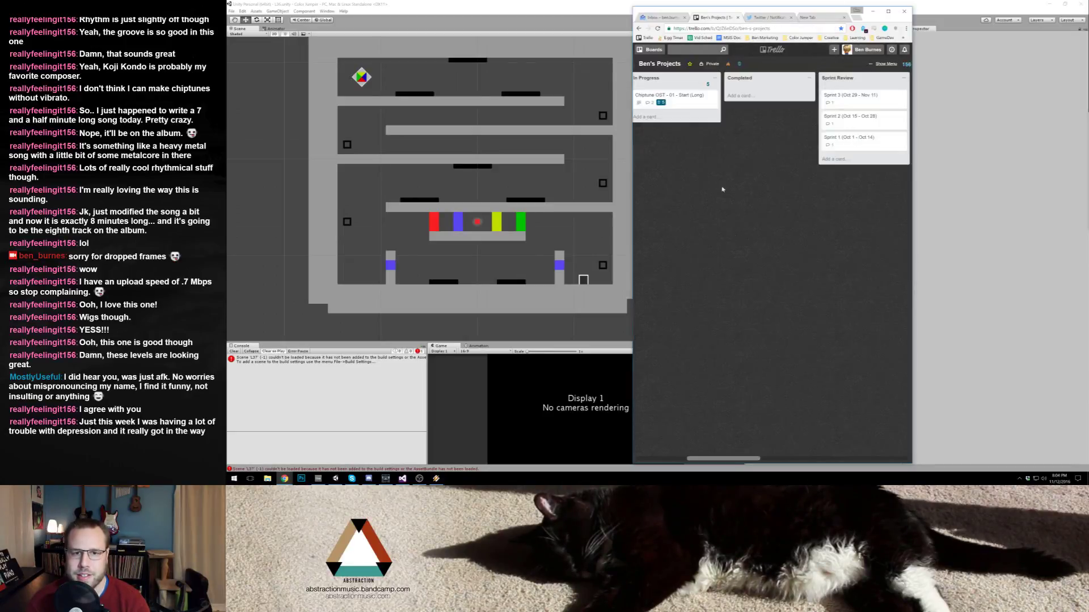
Step: Change the newest comment on the Chiptune OST - 01 - Start (Long) card to "2 Hours in Sprint 4" and move the card to Completed
click(679, 105)
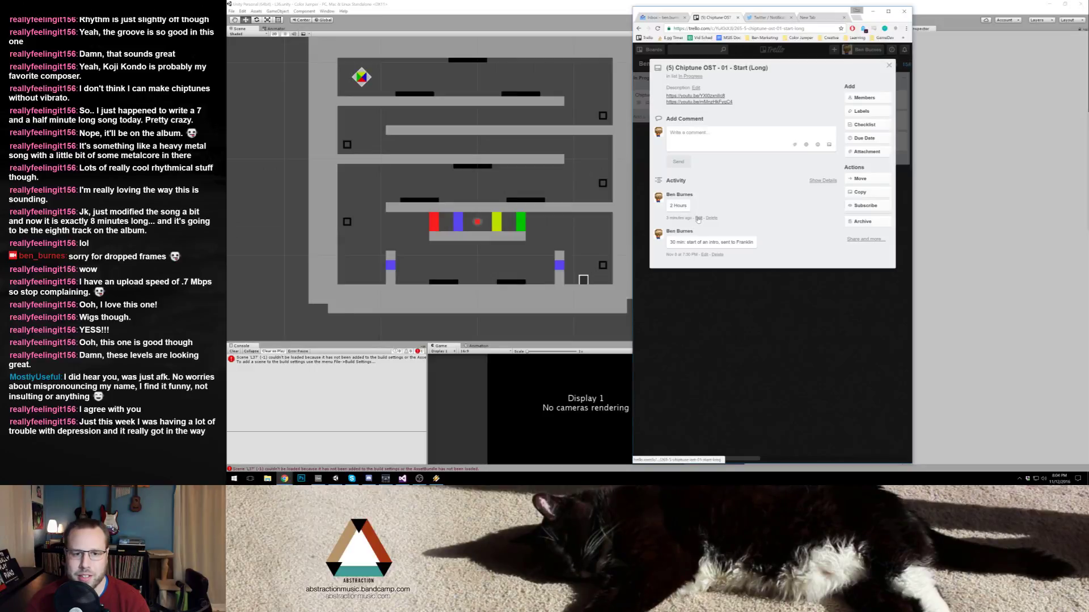
click(699, 218)
key(End)
text(in )
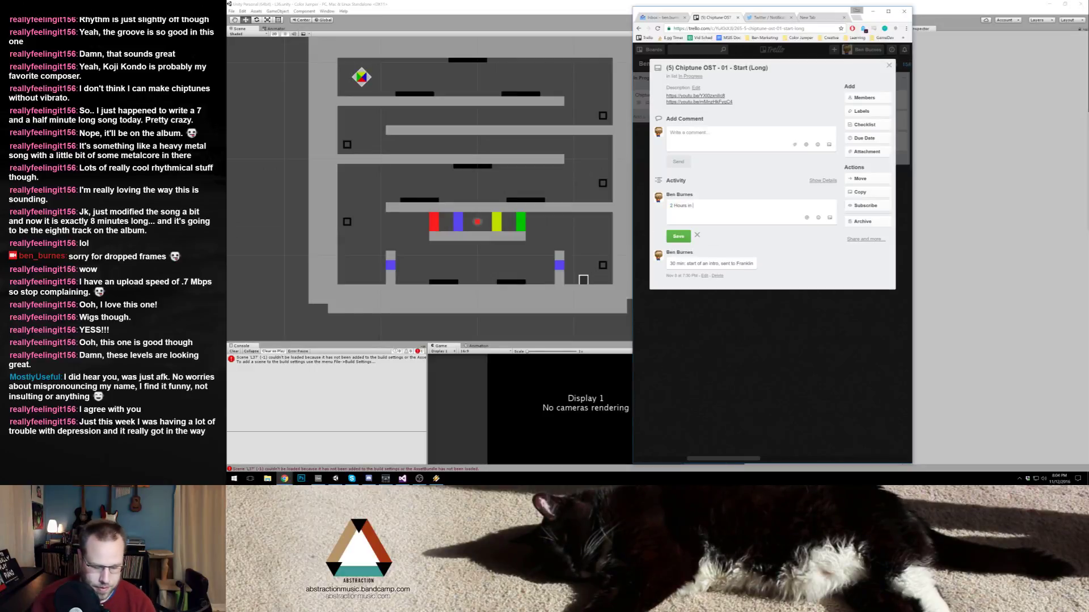
text(Sprint 4)
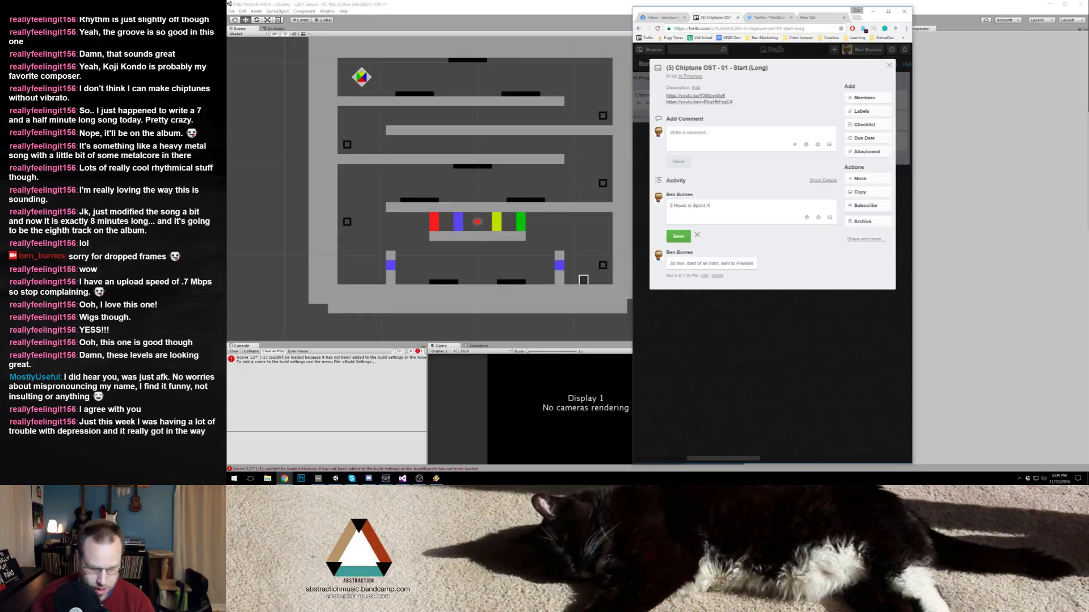
click(682, 239)
click(719, 337)
drag(669, 95, 780, 95)
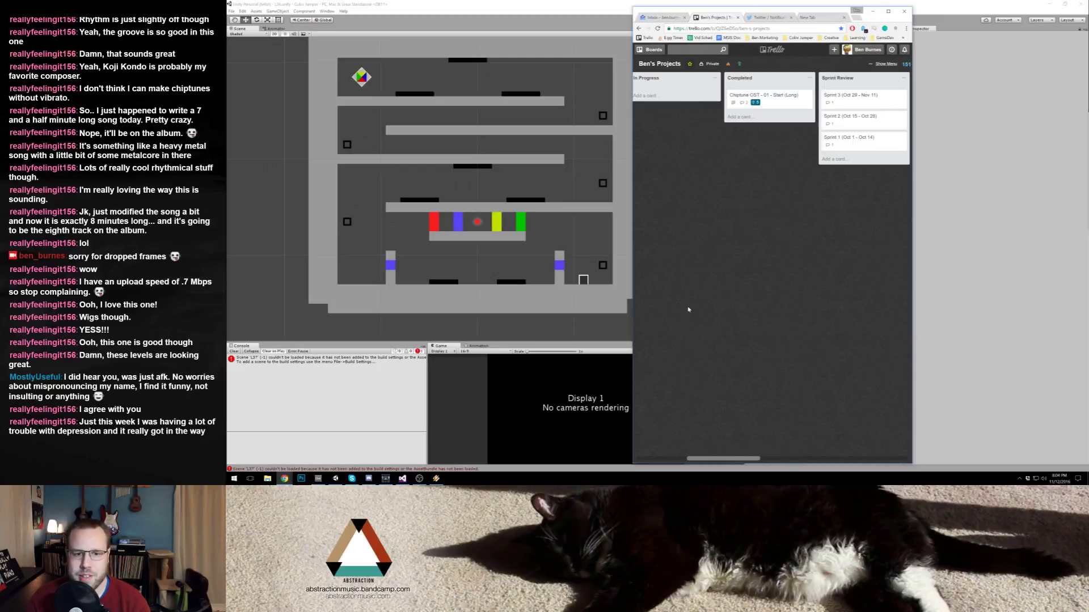
Step: Widen the board window and move the Chiptune OST - 04 - Zany (Medium) card from the Sprint Backlog to In Progress
drag(633, 276, 553, 277)
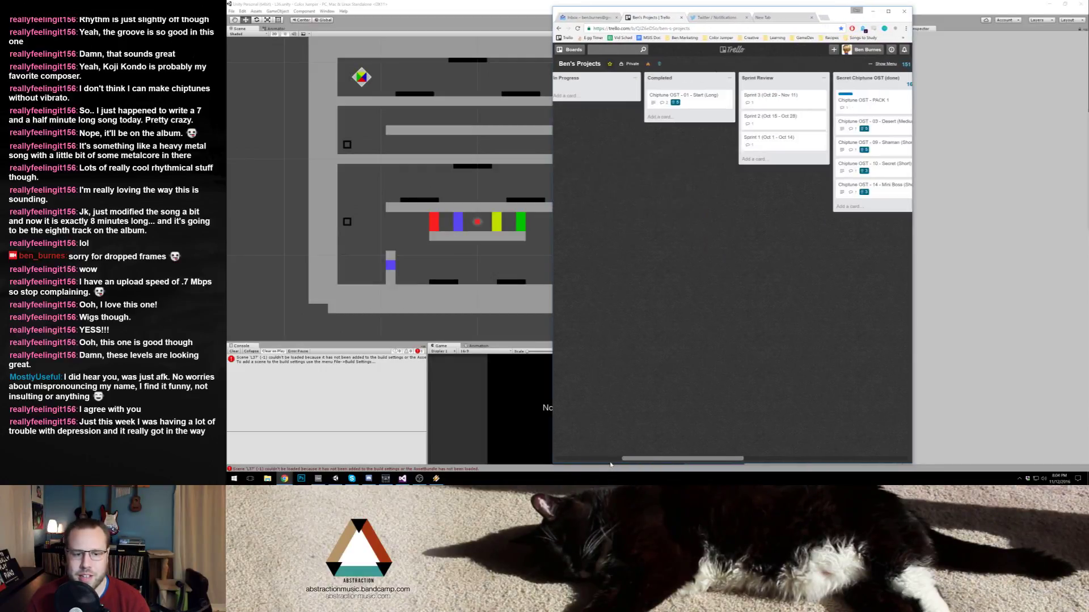
click(604, 460)
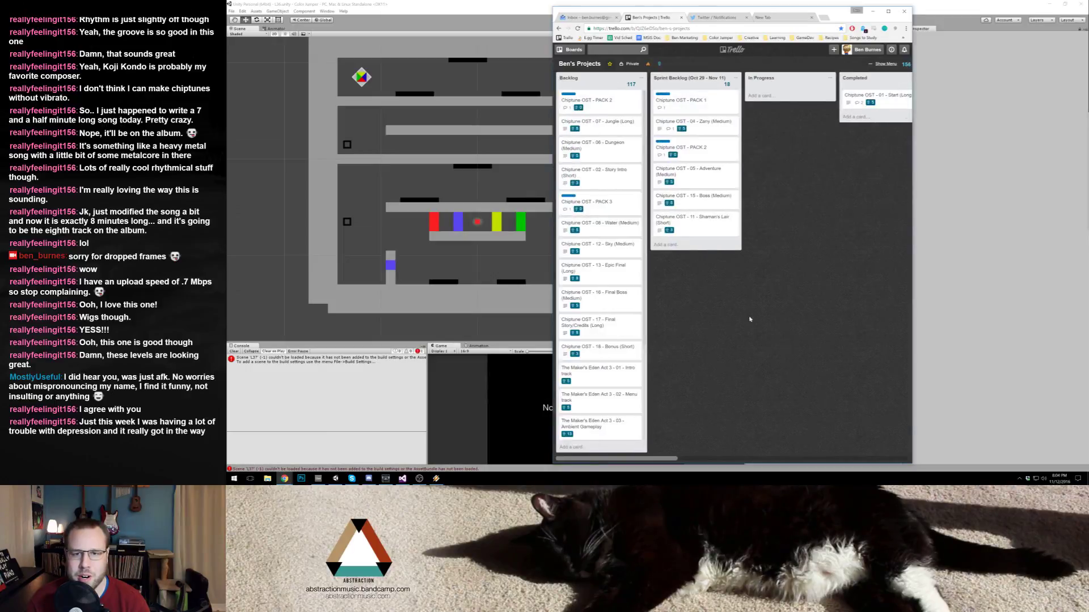
drag(911, 169, 965, 169)
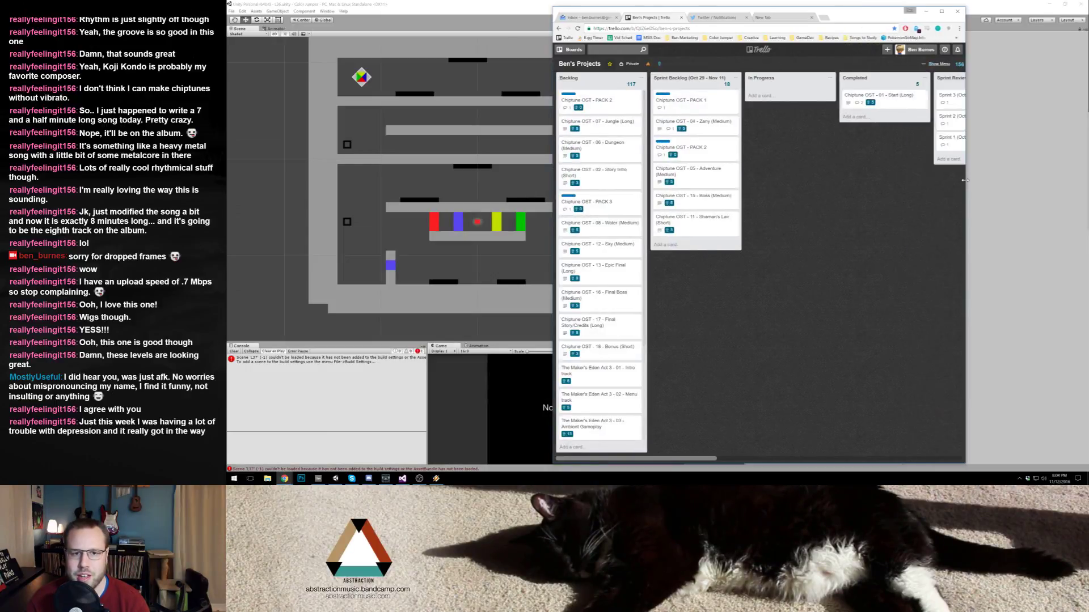
drag(686, 127, 780, 102)
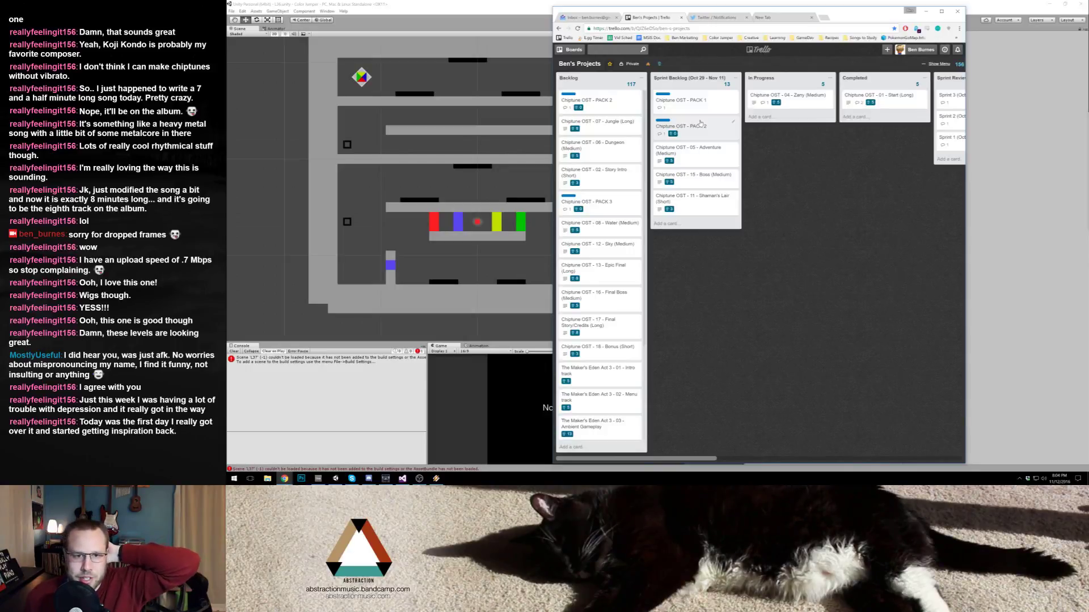
scroll(600, 302, down, 3)
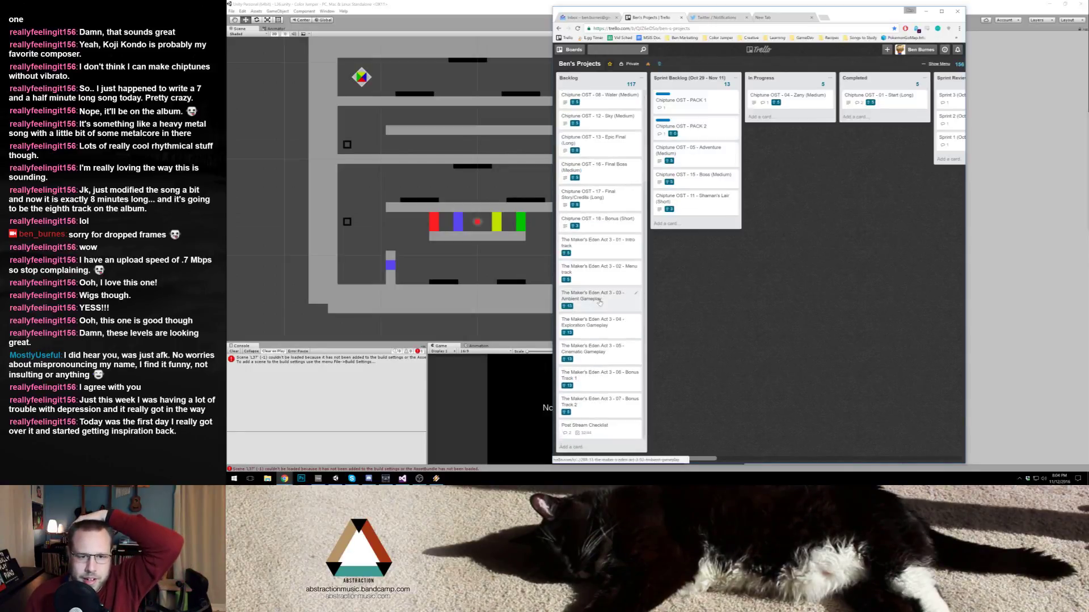
scroll(604, 304, up, 3)
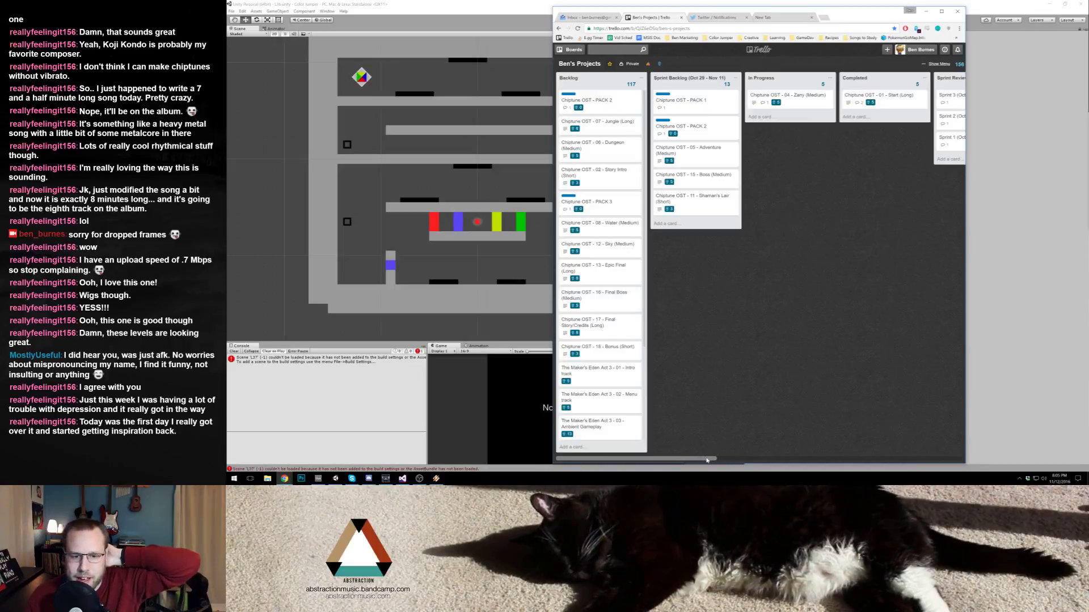
Step: Add a "Sprint 4" card with a date range starting Nov 12 to the Sprint Review list and place it first
drag(707, 460, 658, 447)
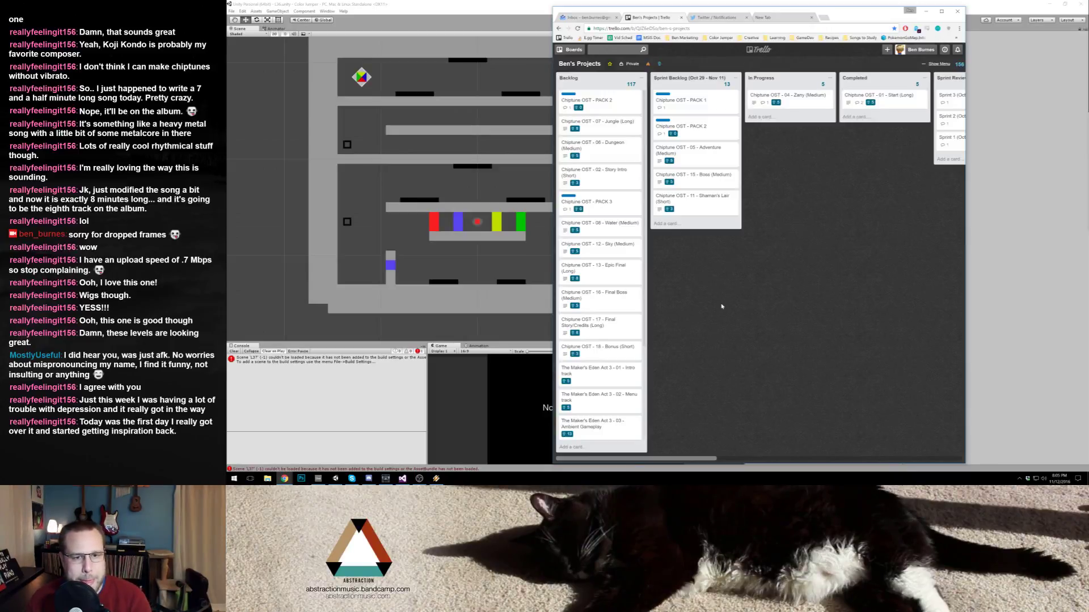
drag(680, 460, 741, 461)
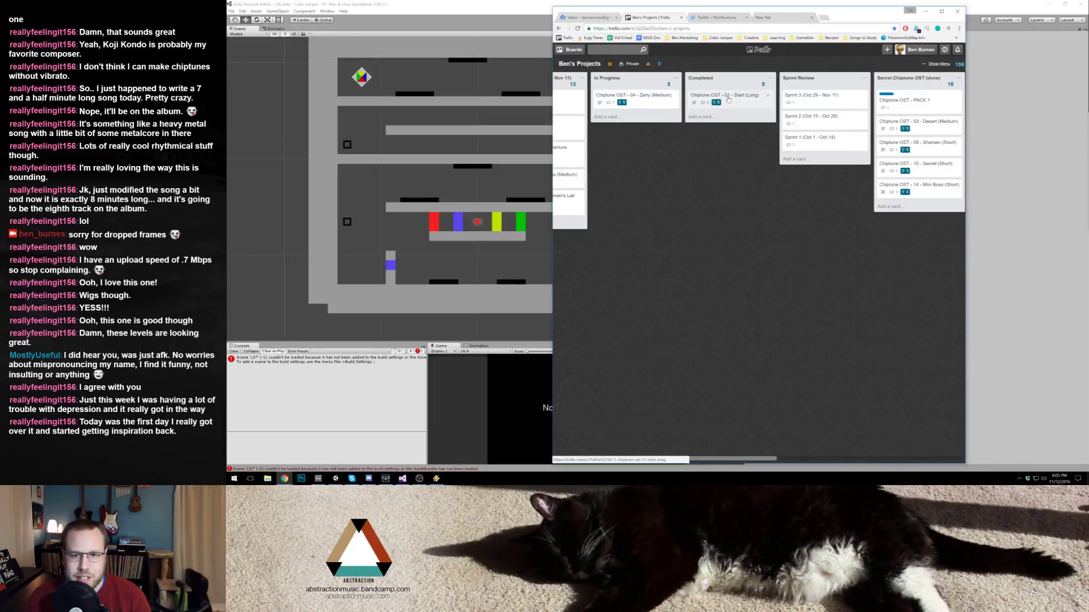
click(796, 158)
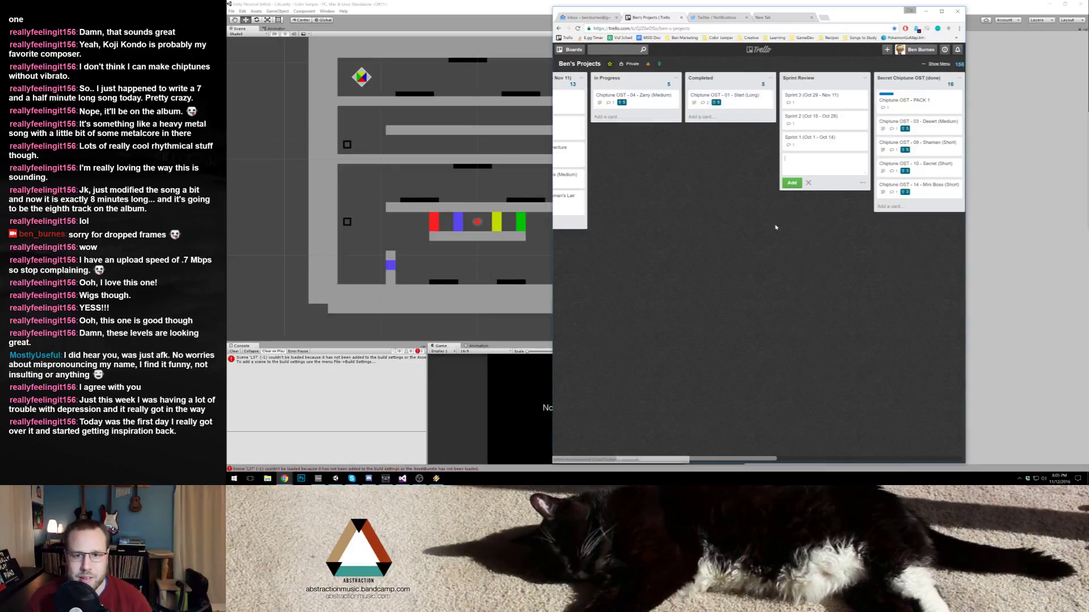
text(Sprint 4 ()
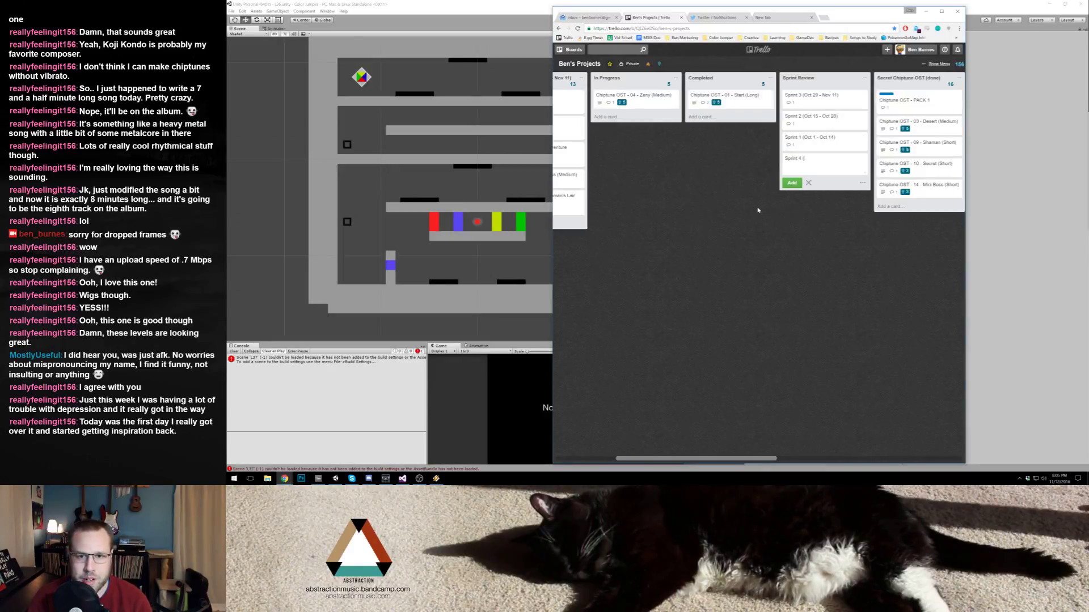
text(Nov 12 -)
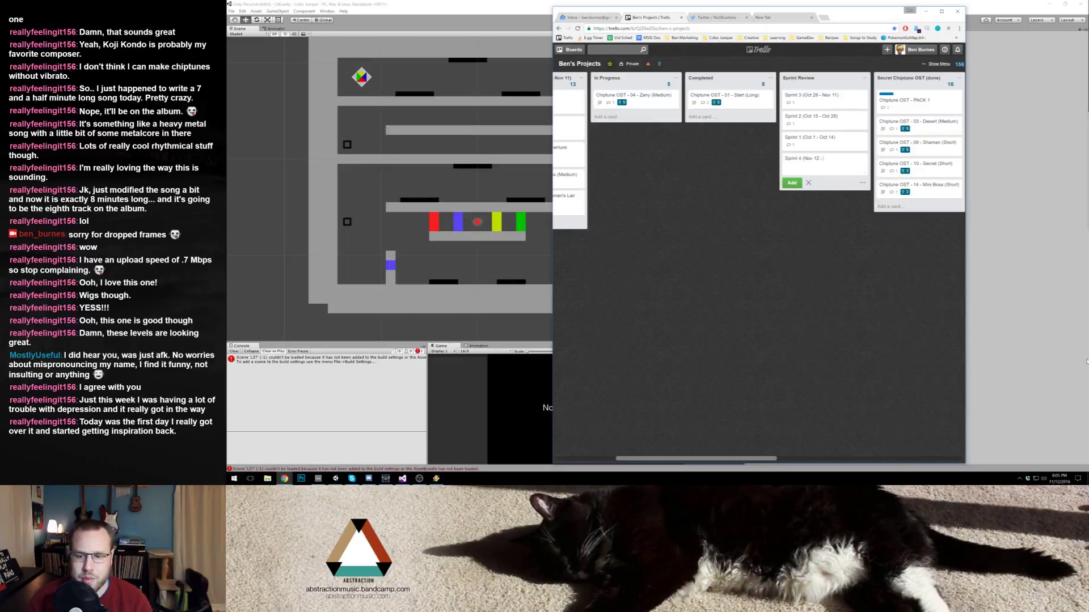
click(1058, 480)
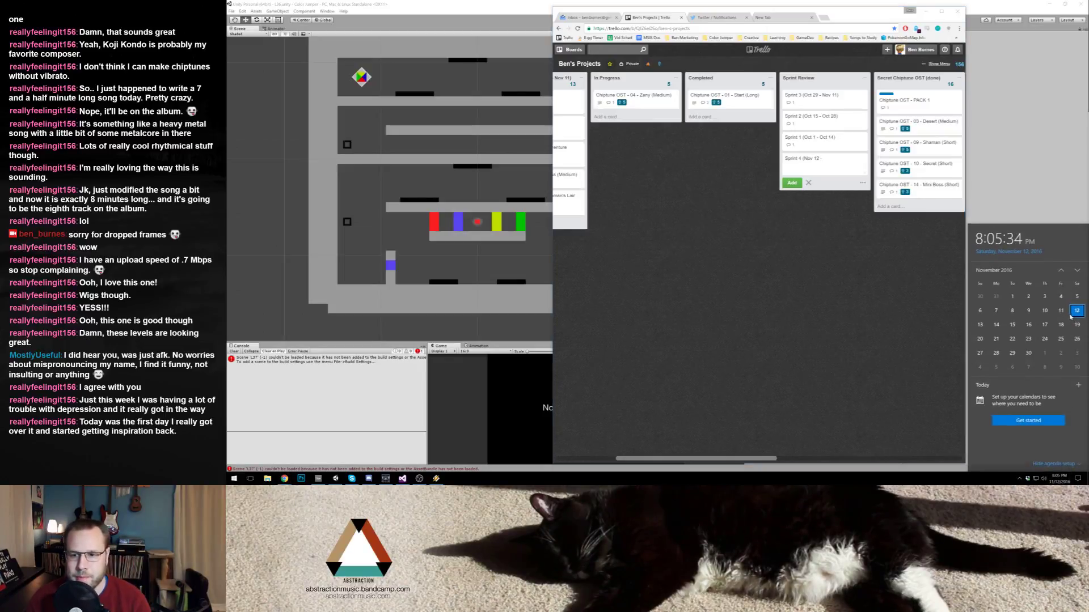
key(Escape)
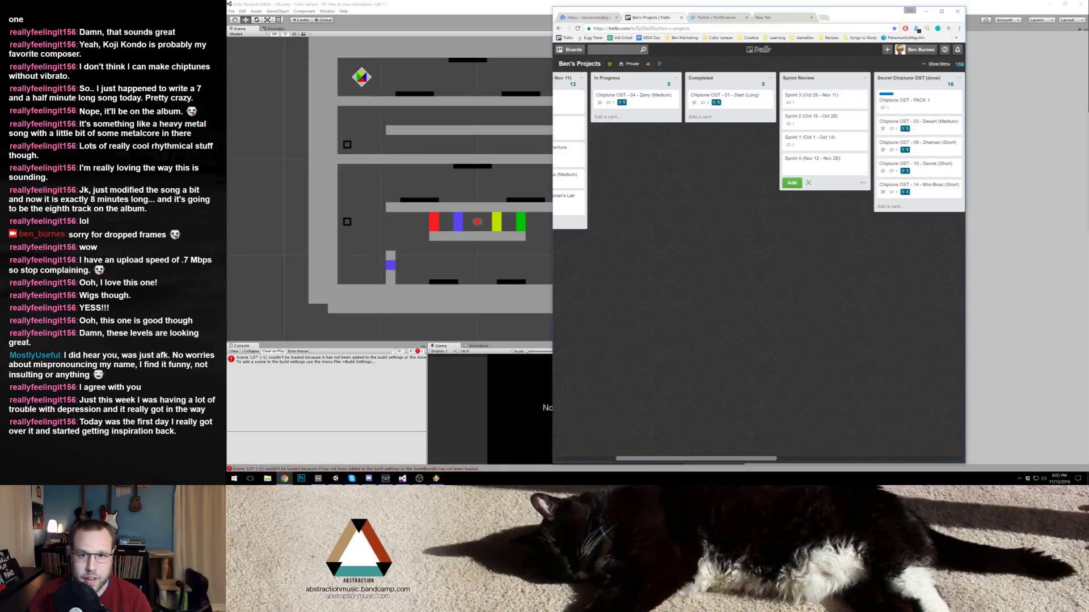
key(Return)
drag(836, 166, 824, 102)
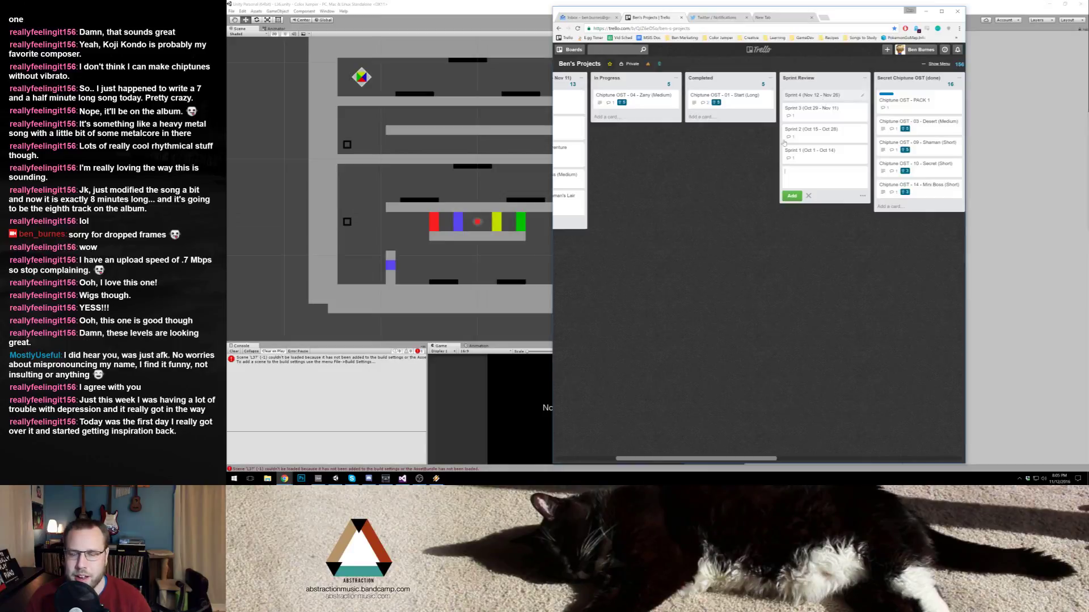
Step: View the Sprint 3 card's comment and select its estimated hours, invested hours and incomplete projects lines
click(817, 108)
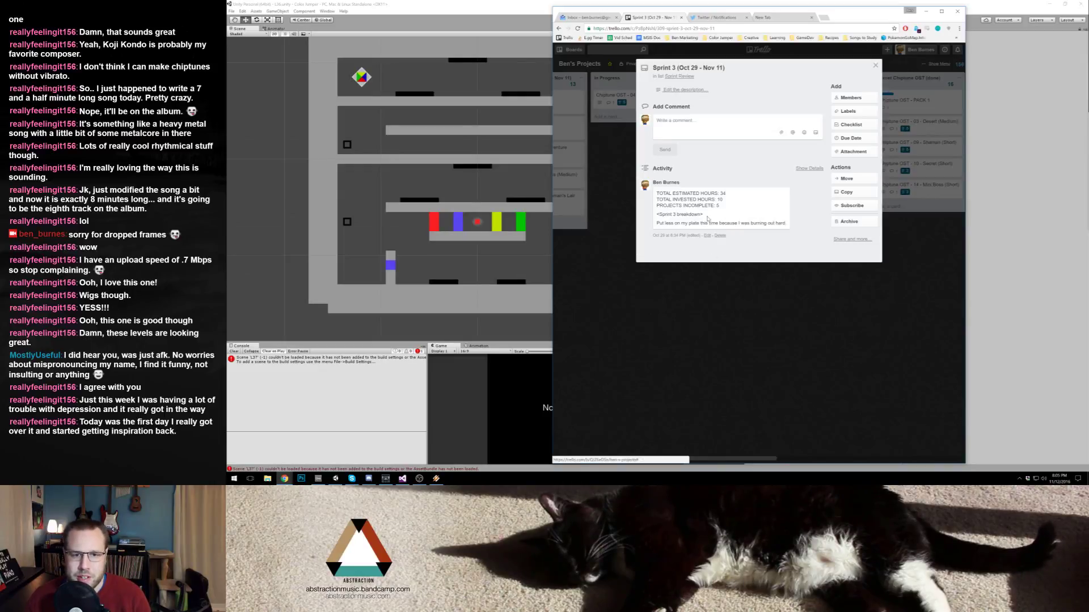
drag(656, 192, 721, 208)
key(Escape)
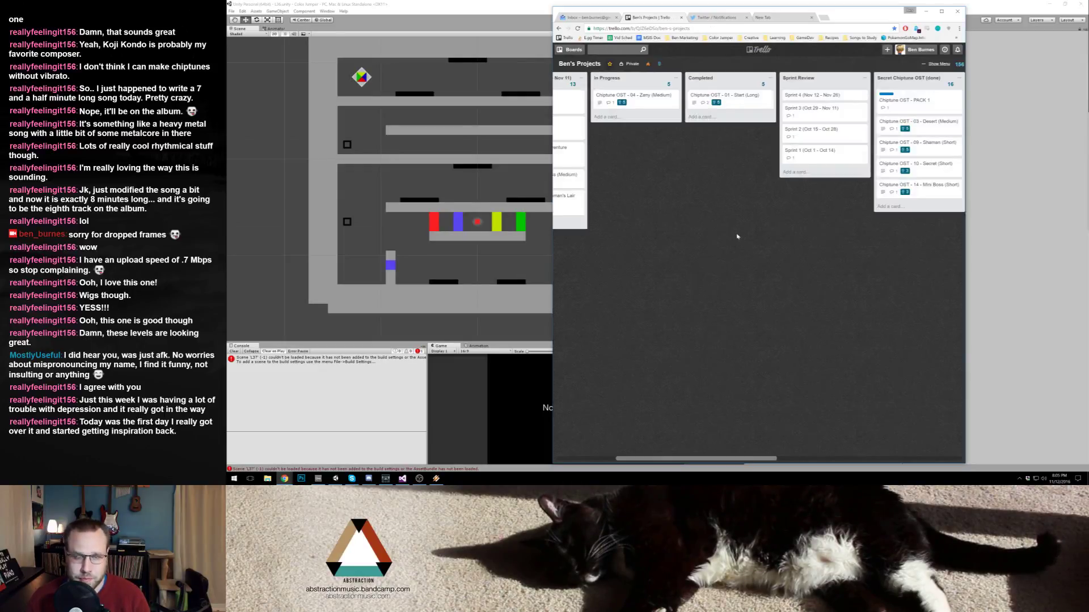
drag(755, 461, 689, 454)
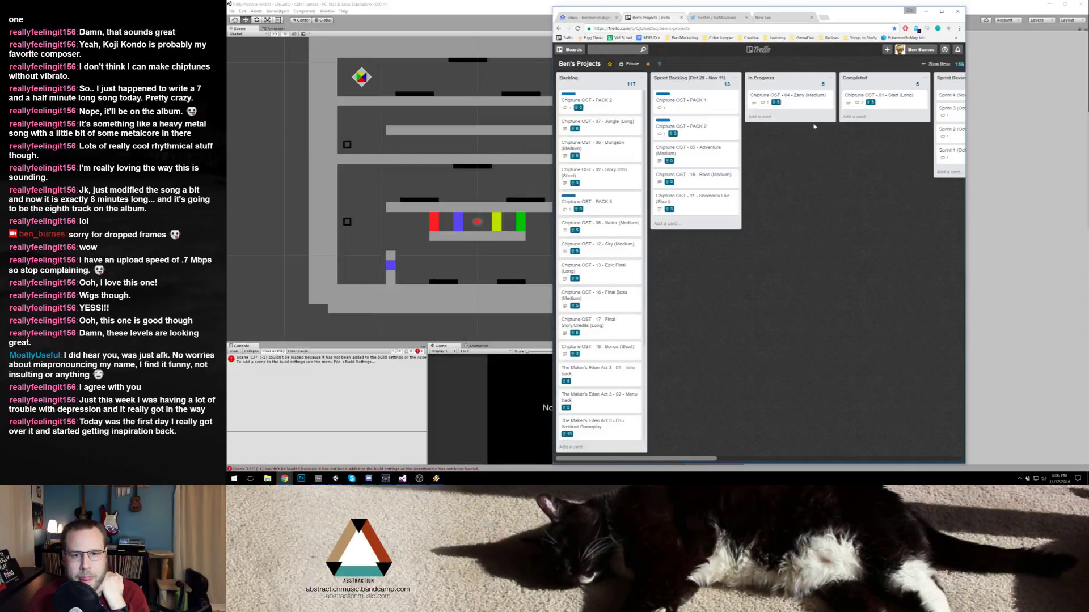
Step: Switch to File Explorer and open the SECRET PROJECT folder inside FamiTracker's Projects folder in Dropbox
click(1029, 479)
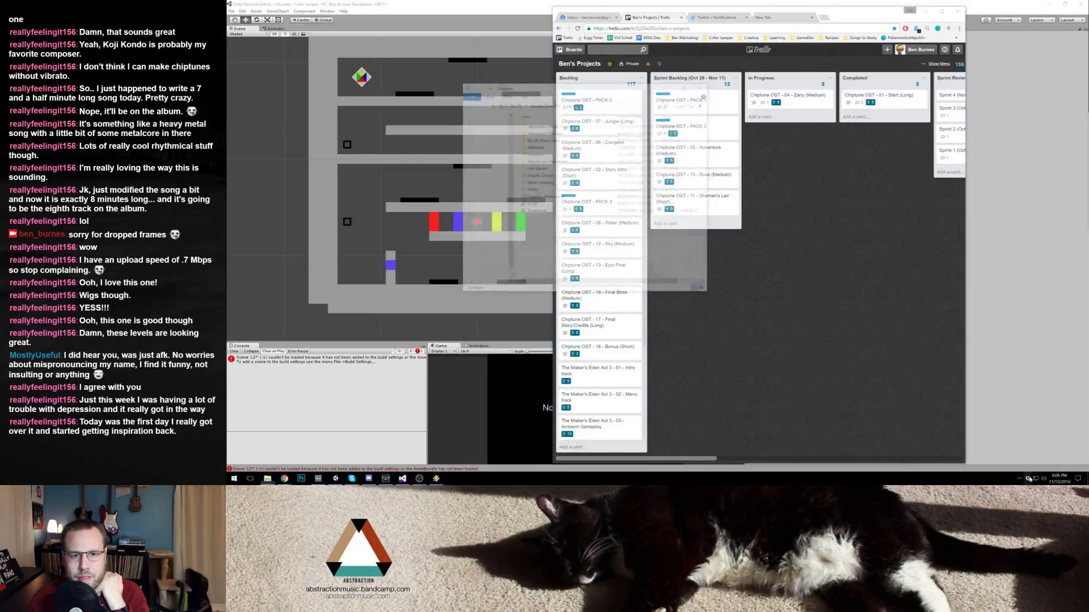
double_click(538, 169)
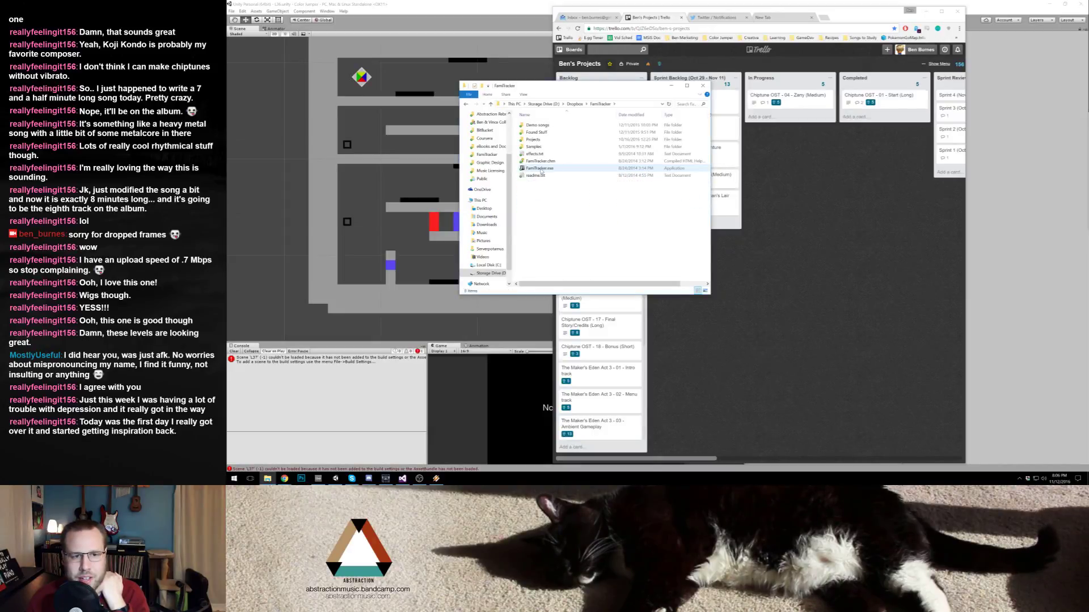
double_click(533, 139)
double_click(539, 146)
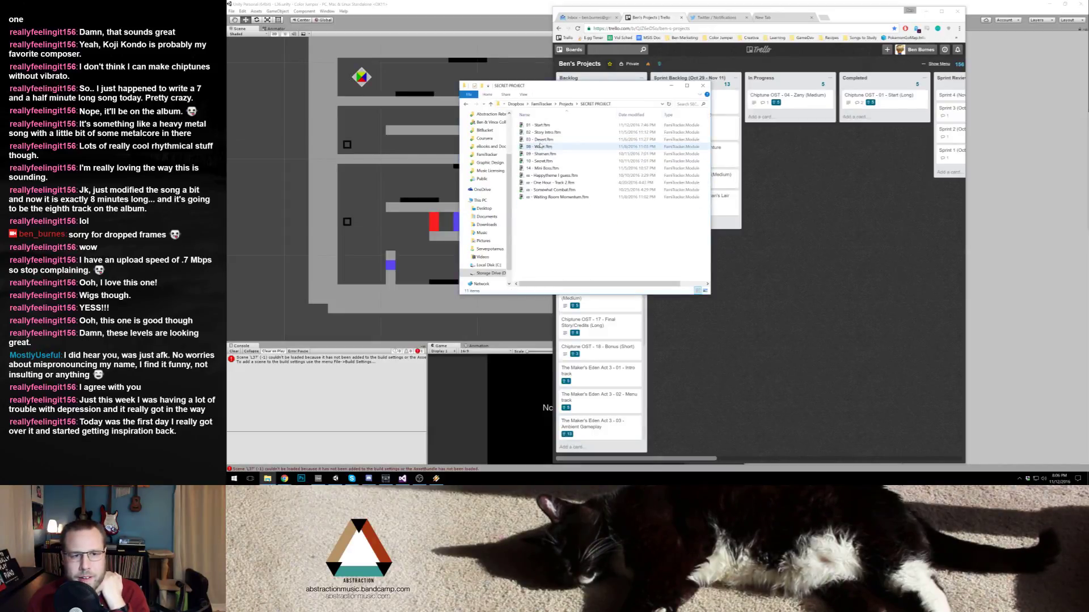
Step: Return to the Trello board and add "Creative Exploration Video" and "Extended Play Vide" cards to the Sprint Backlog
mouse_move(708, 458)
mouse_down()
mouse_move(769, 465)
mouse_move(695, 468)
mouse_up()
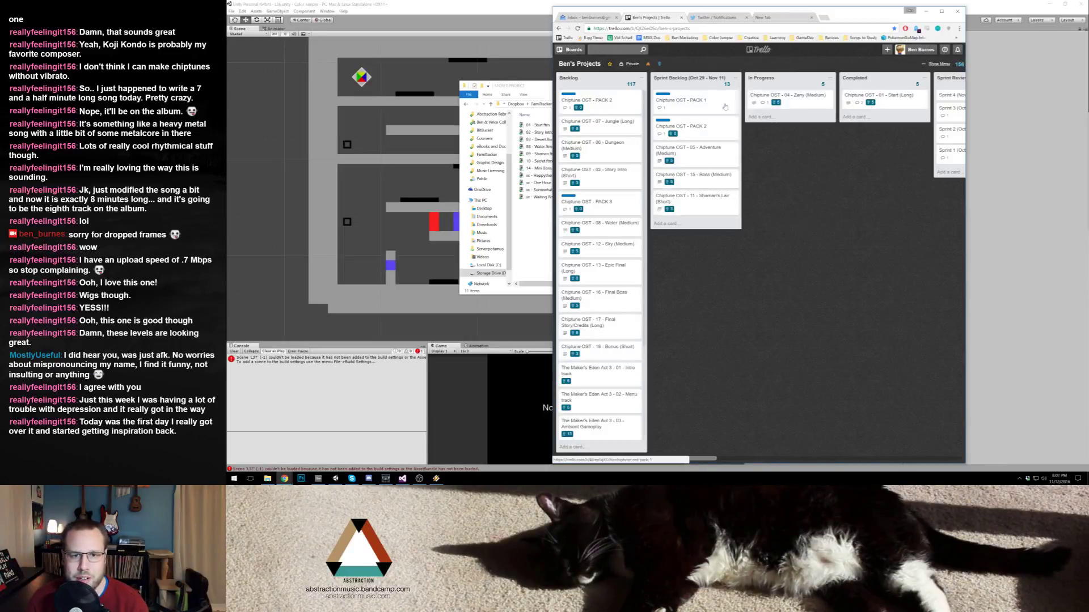
click(675, 224)
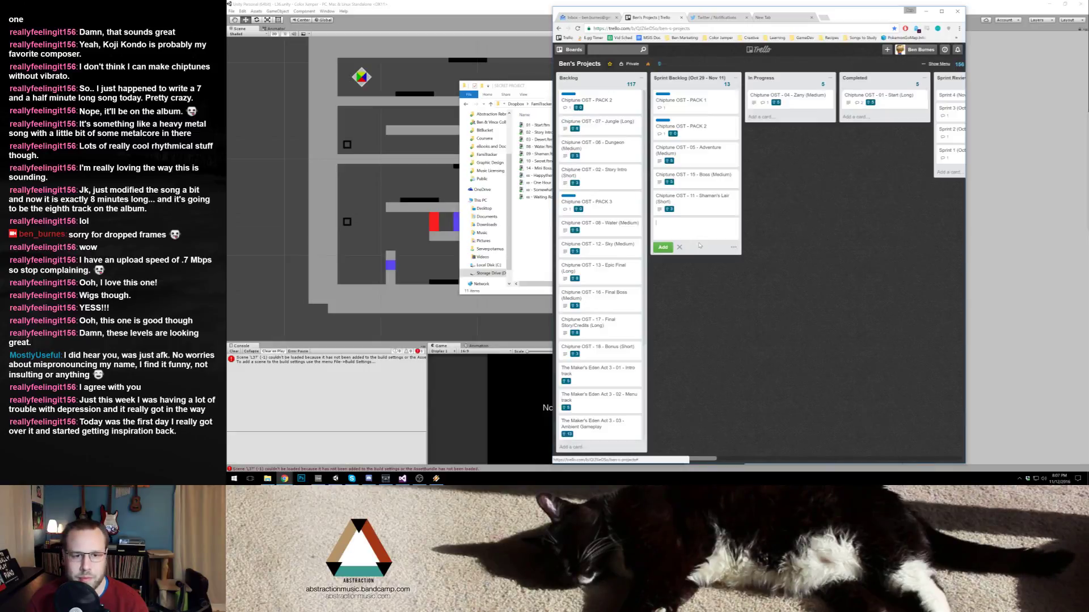
text(Creative)
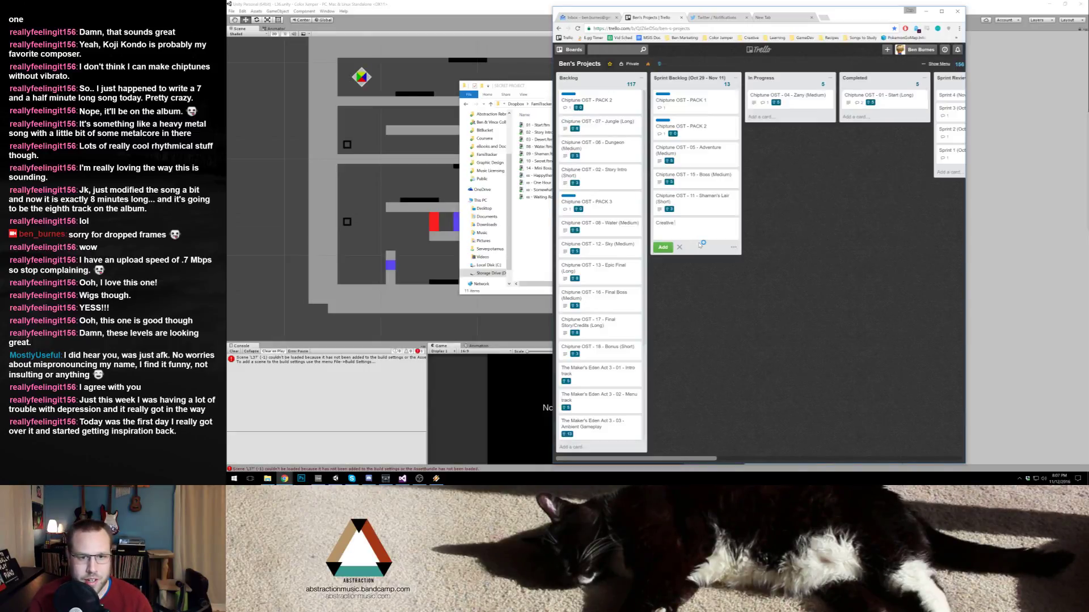
text( Exploration -)
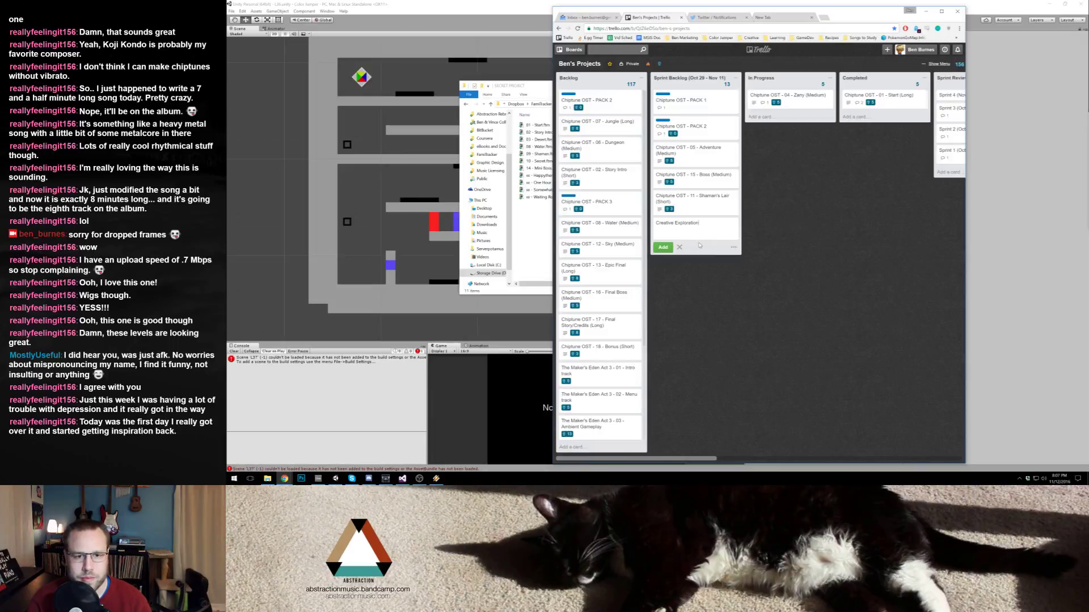
key(Return)
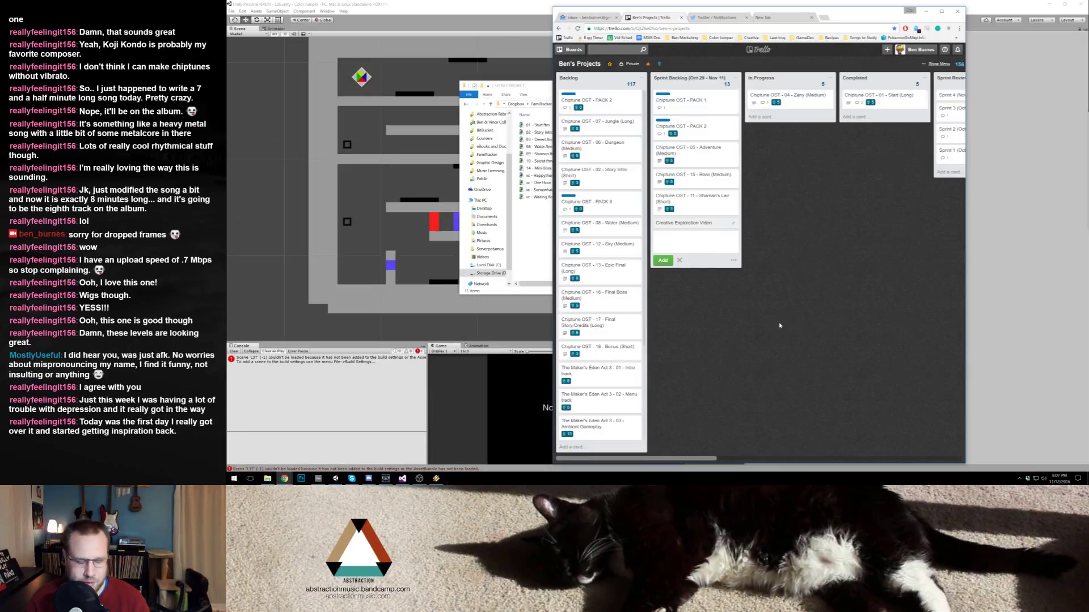
text(Extend)
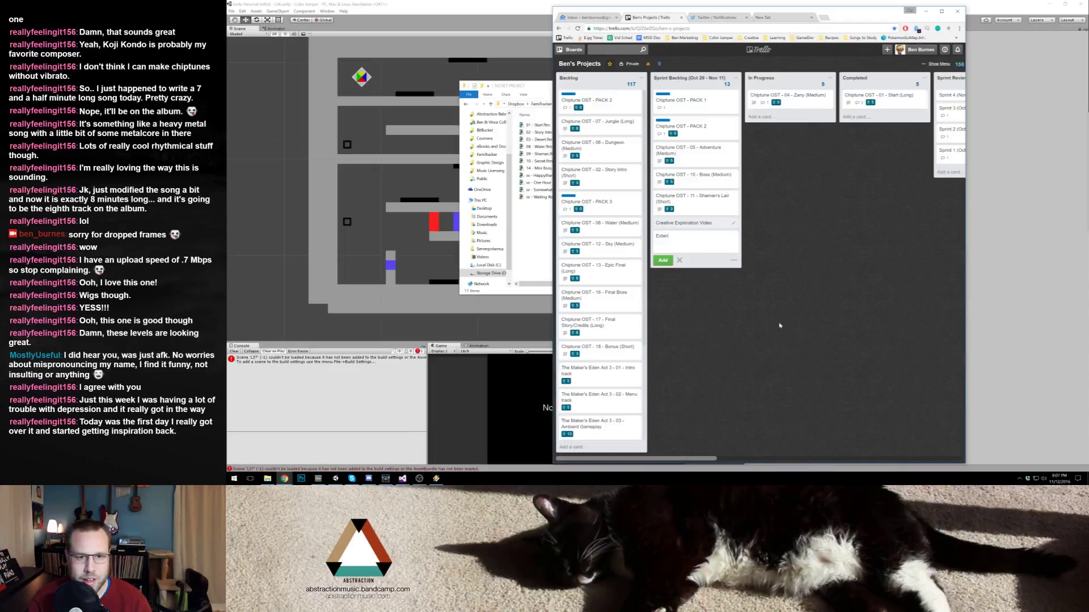
text(ed Play Vid)
key(Return)
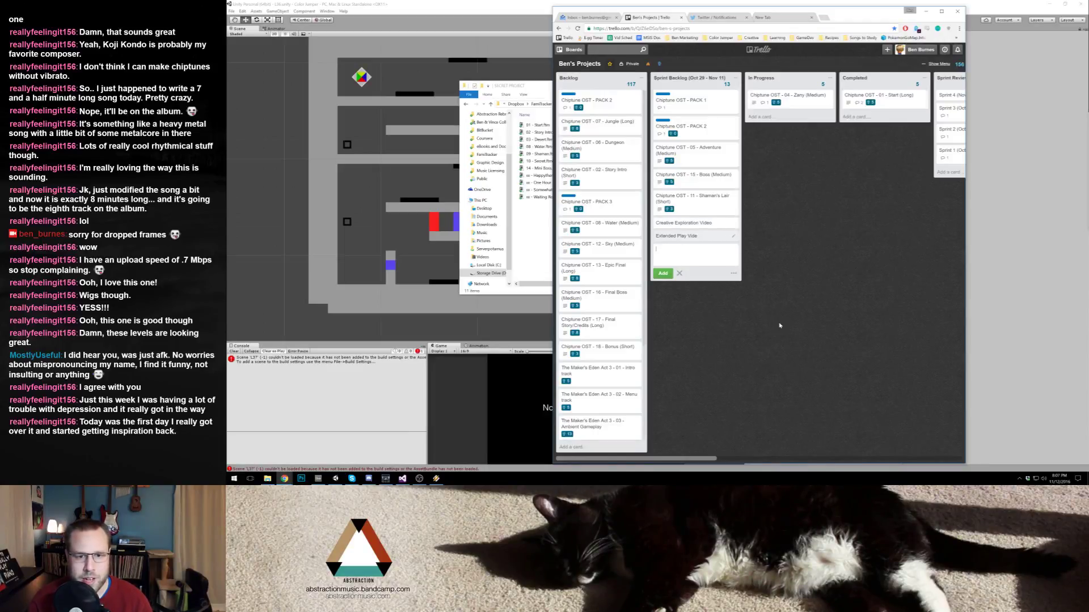
Step: Place the two new video cards first in the Sprint Backlog and correct the second card's title to "Extended Play Video"
drag(695, 223, 699, 98)
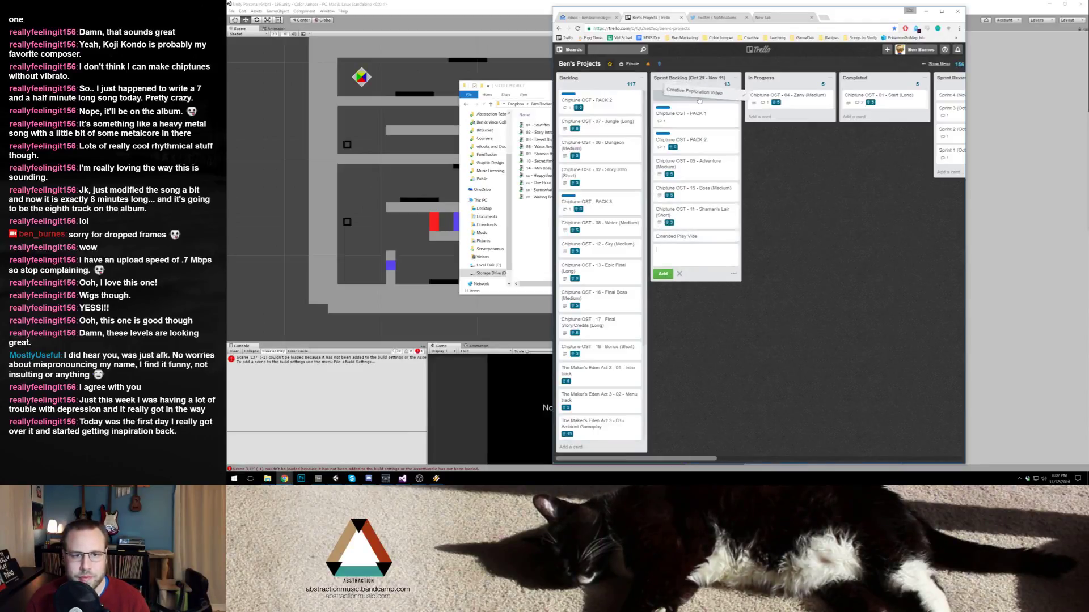
drag(681, 235, 696, 116)
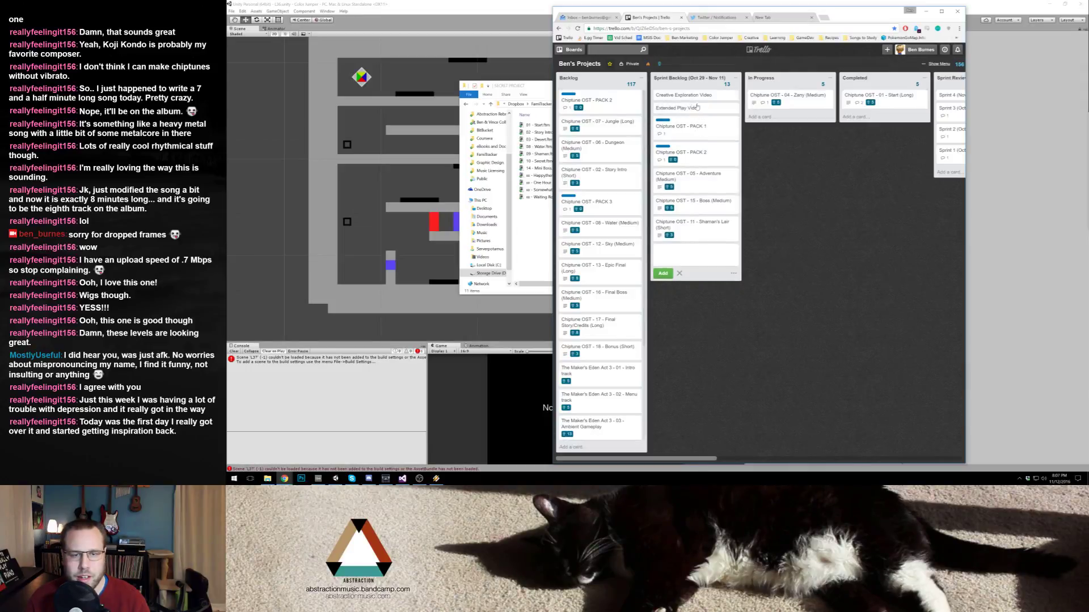
click(696, 109)
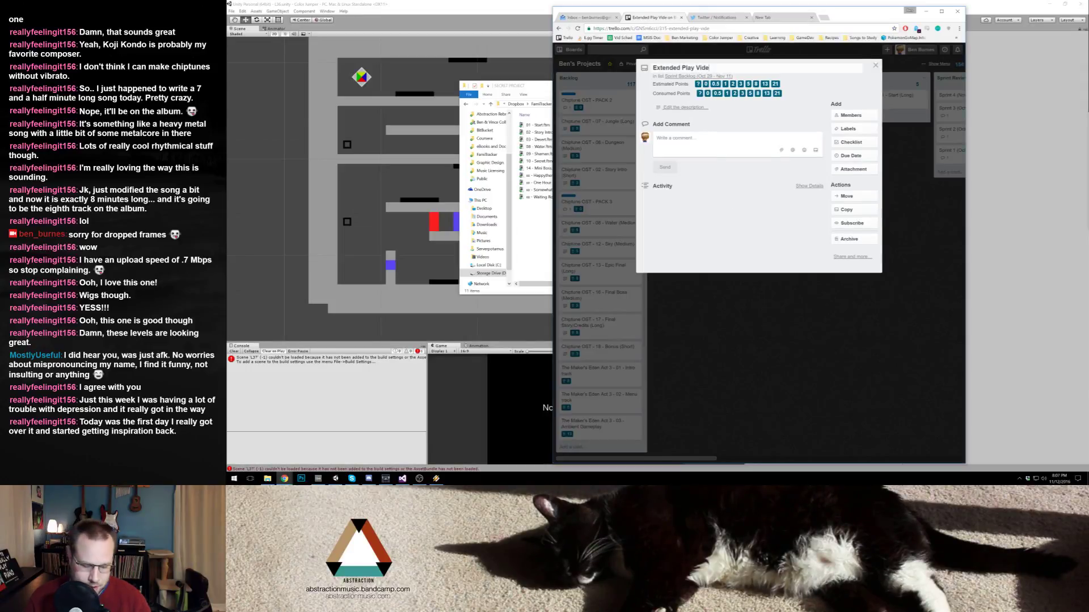
text(o)
key(Return)
key(Escape)
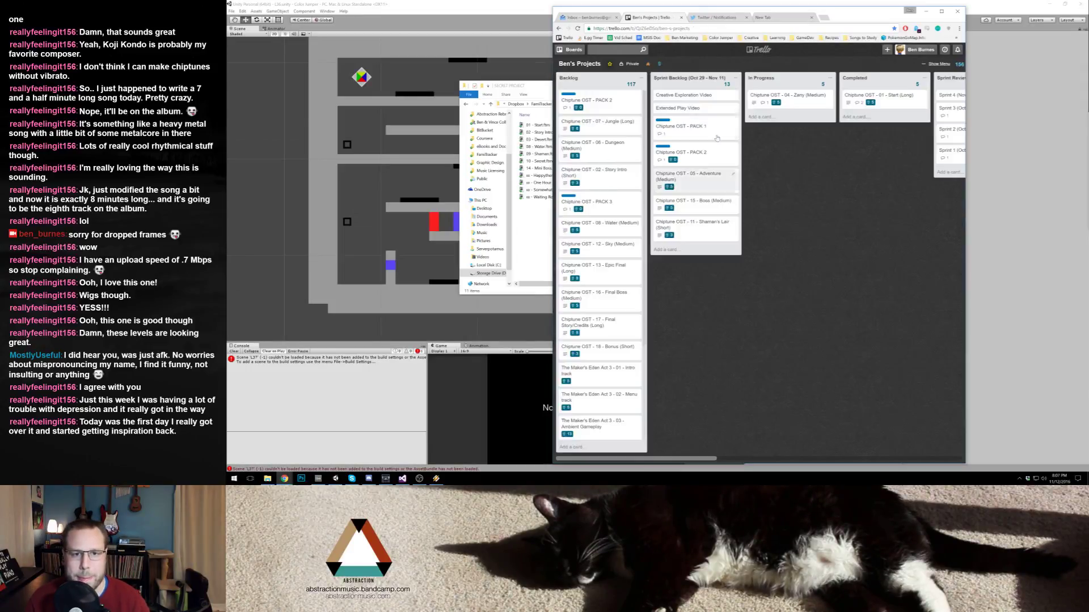
Step: Check the track list in the Chiptune OST - PACK 1 card's comment and remove that card from the Sprint Backlog
click(696, 127)
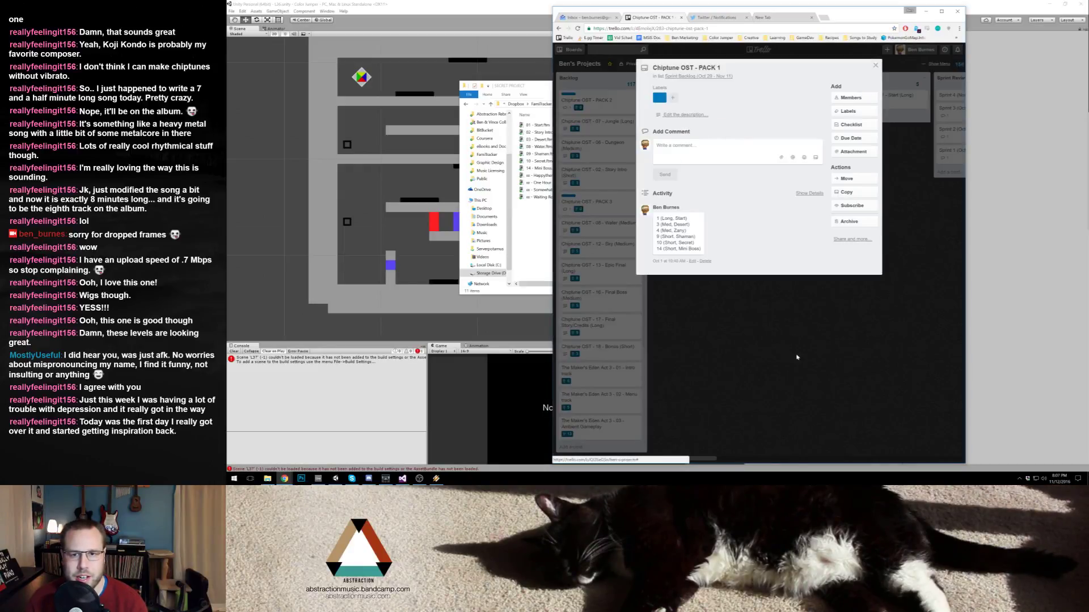
key(Escape)
mouse_move(705, 460)
mouse_down()
mouse_move(785, 460)
mouse_move(690, 452)
mouse_up()
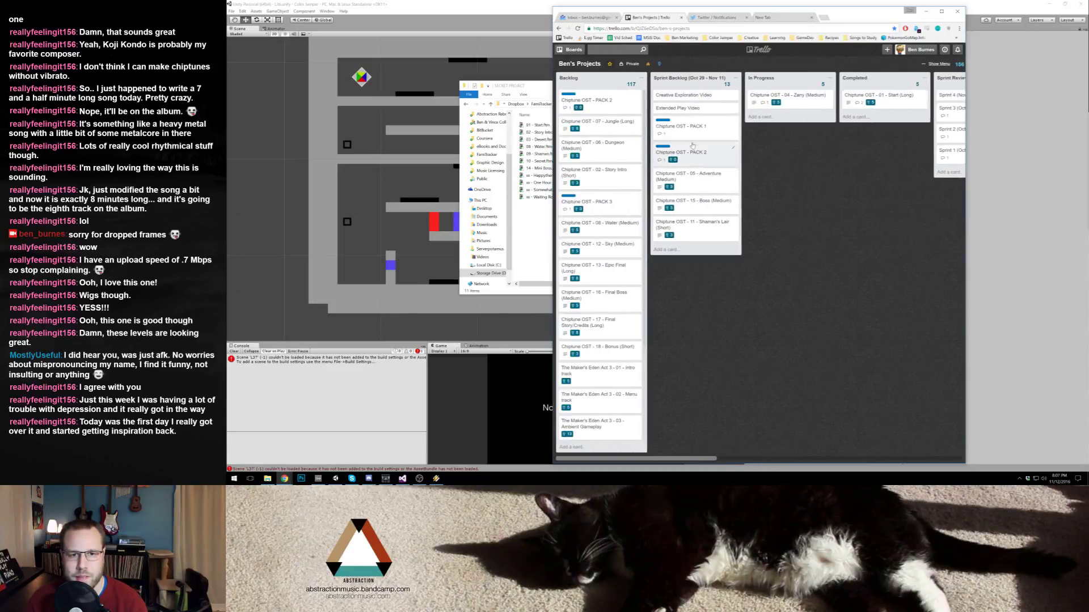
click(681, 126)
click(815, 337)
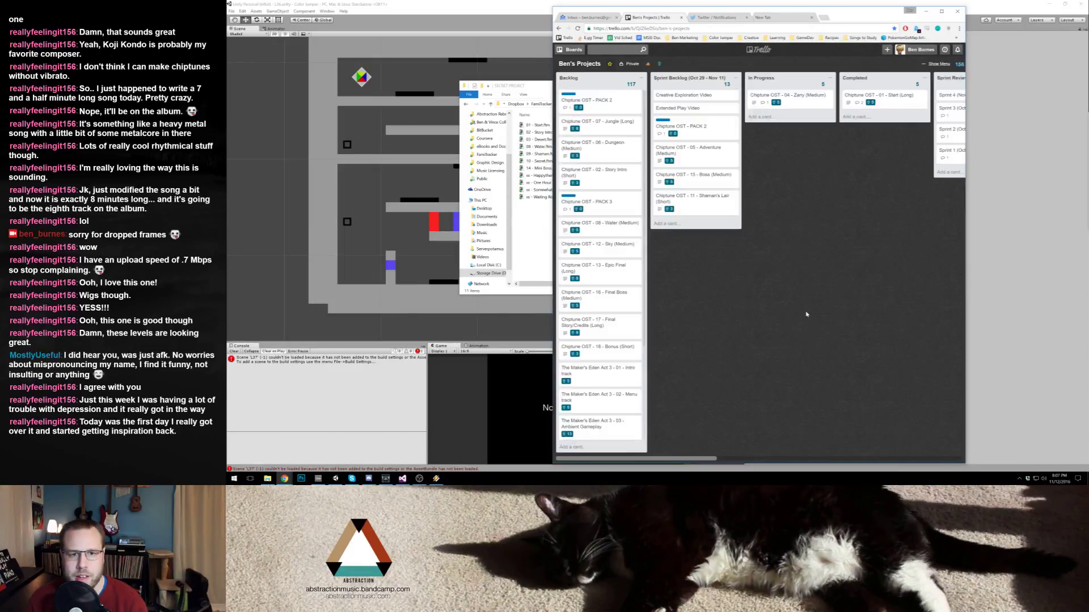
Step: Set the estimated points to 3 on both the Creative Exploration Video and Extended Play Video cards
click(702, 95)
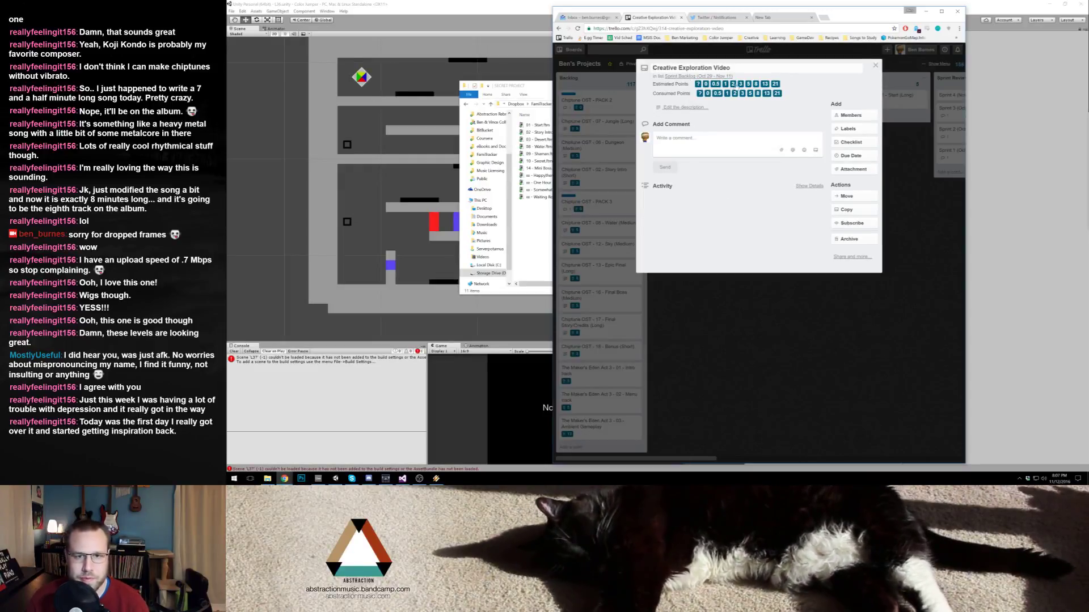
key(Escape)
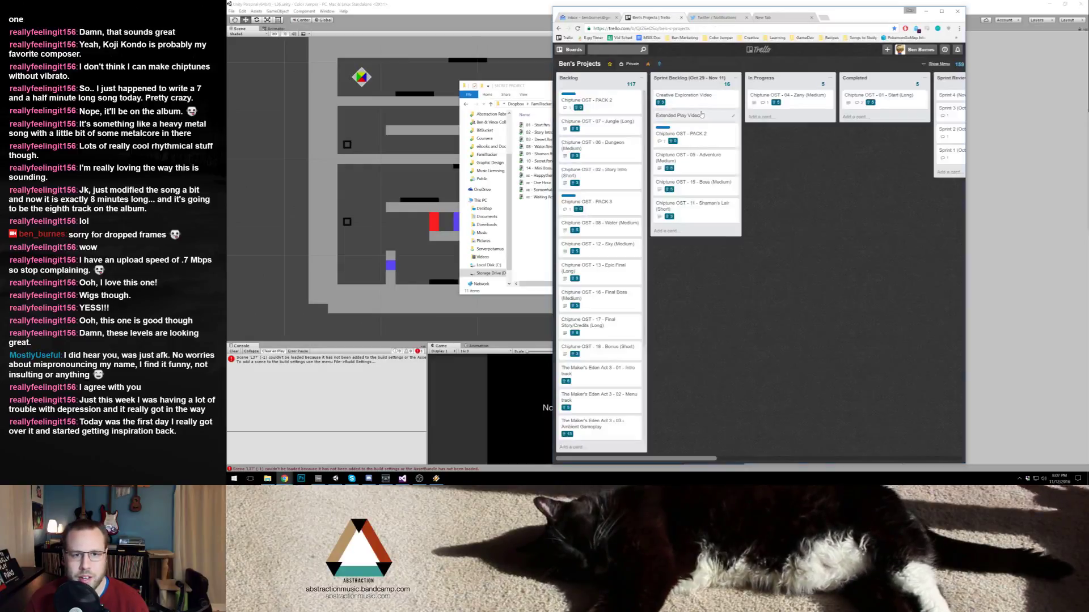
click(680, 115)
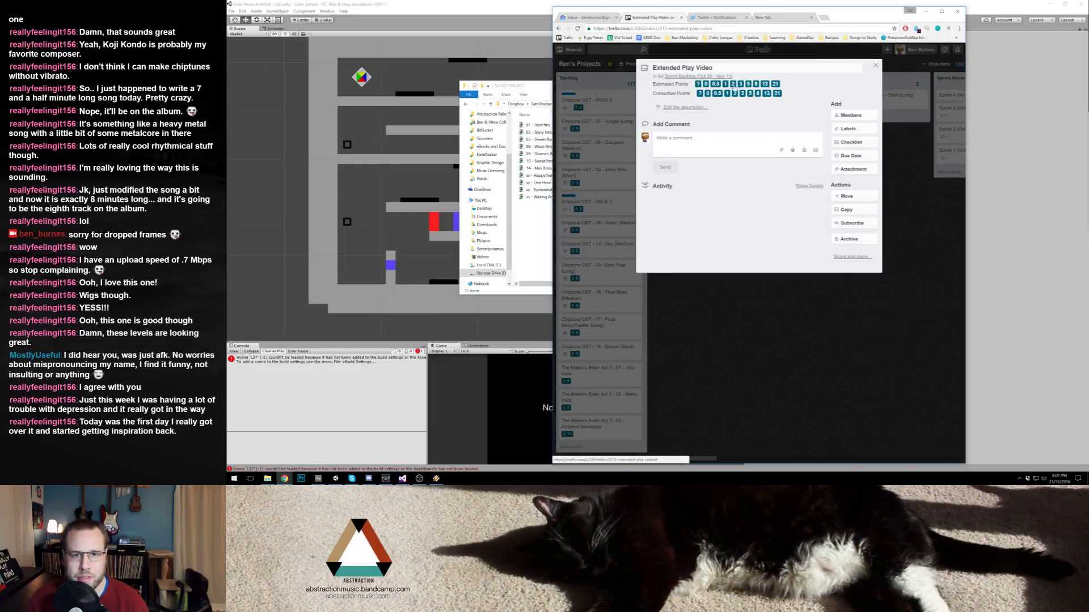
key(Escape)
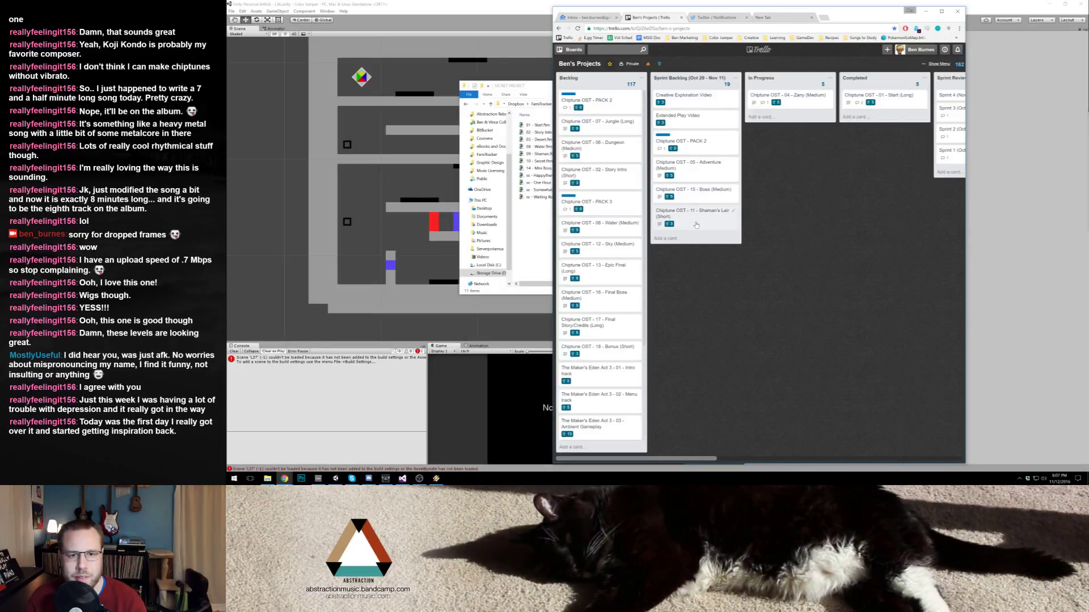
Step: Move the Chiptune OST Jungle, Dungeon and Story Intro cards from Backlog to Sprint Backlog and check the Shaman's Lair card's description
drag(608, 147, 706, 302)
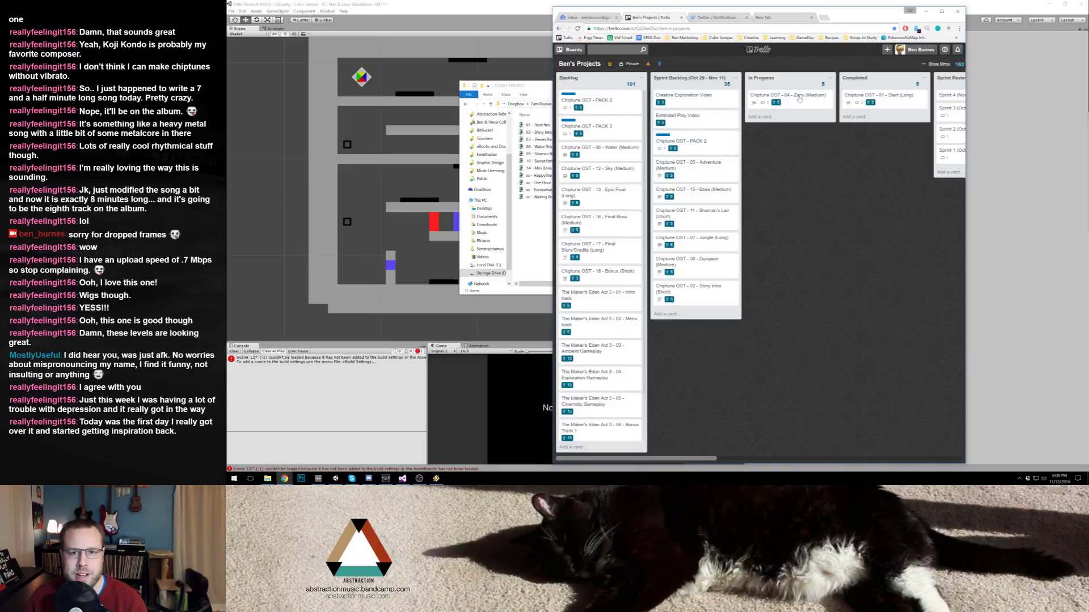
click(693, 218)
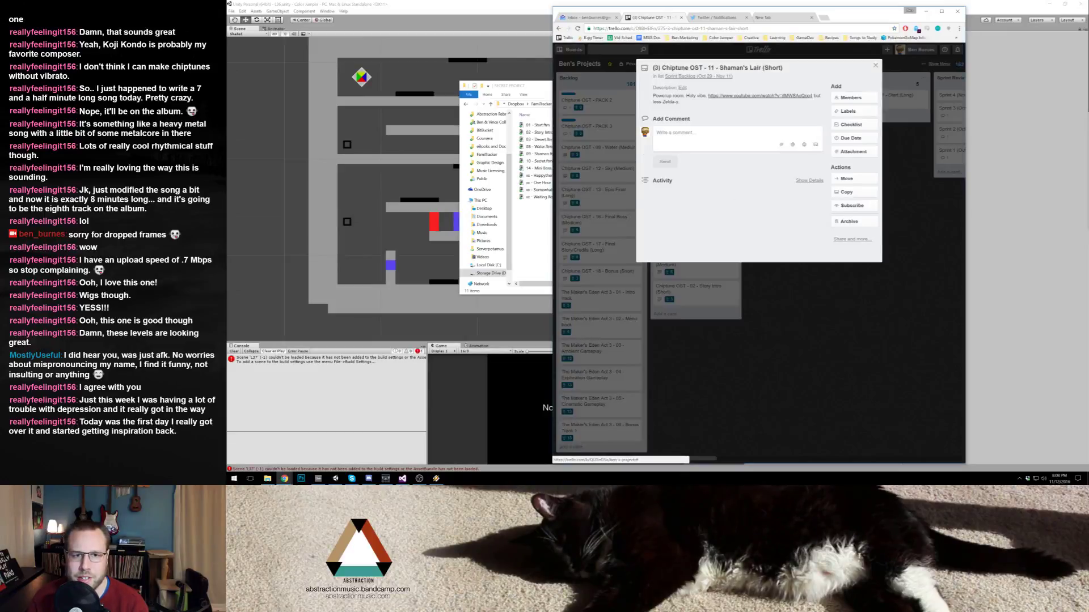
click(827, 385)
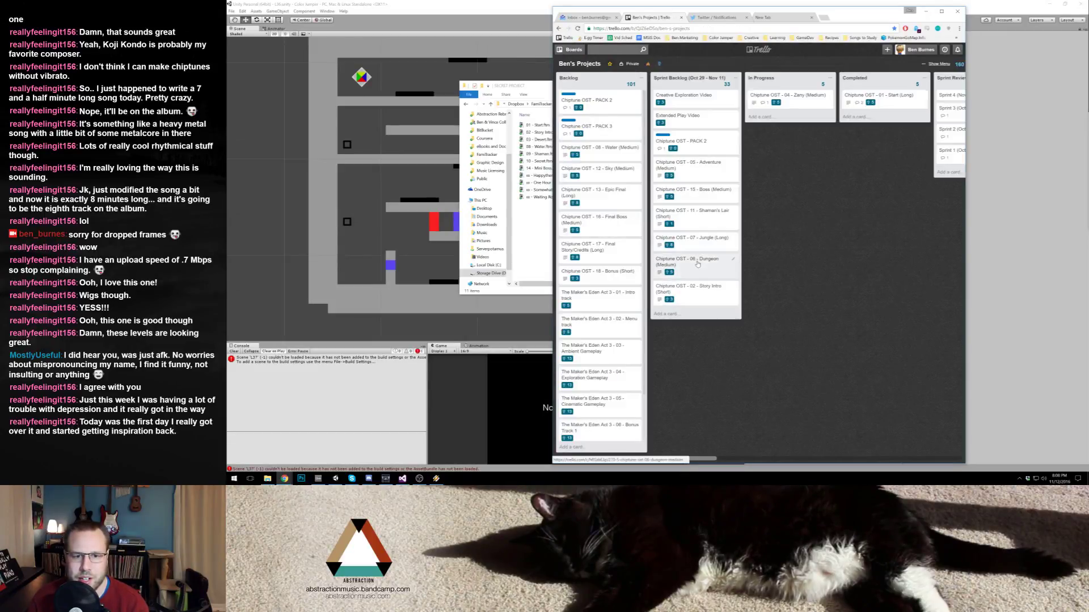
Step: Check the description of the Chiptune OST Story Intro card and switch back to Unity
click(678, 289)
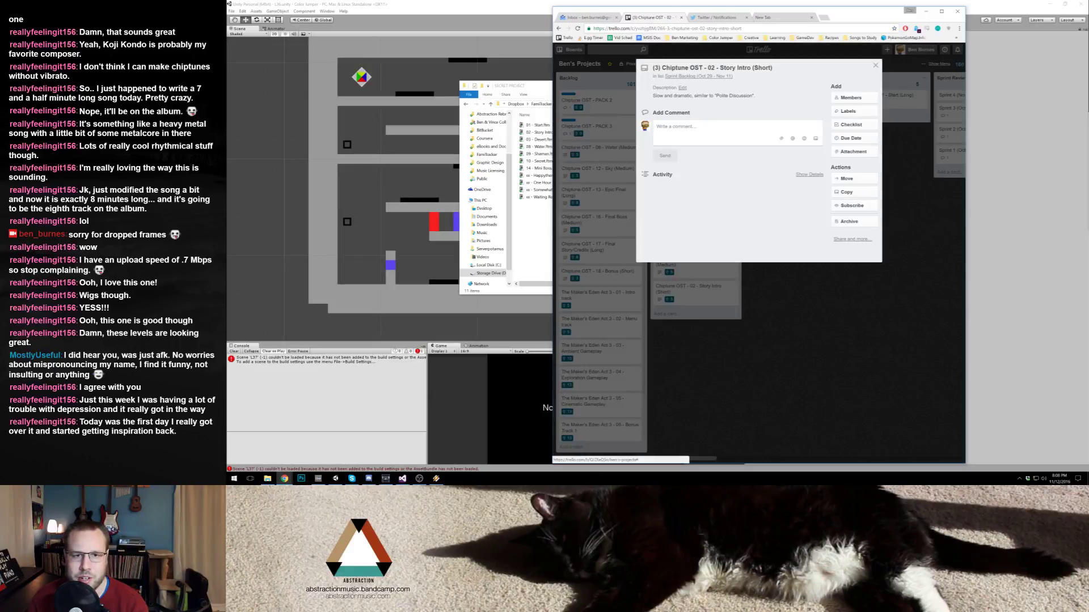
click(826, 372)
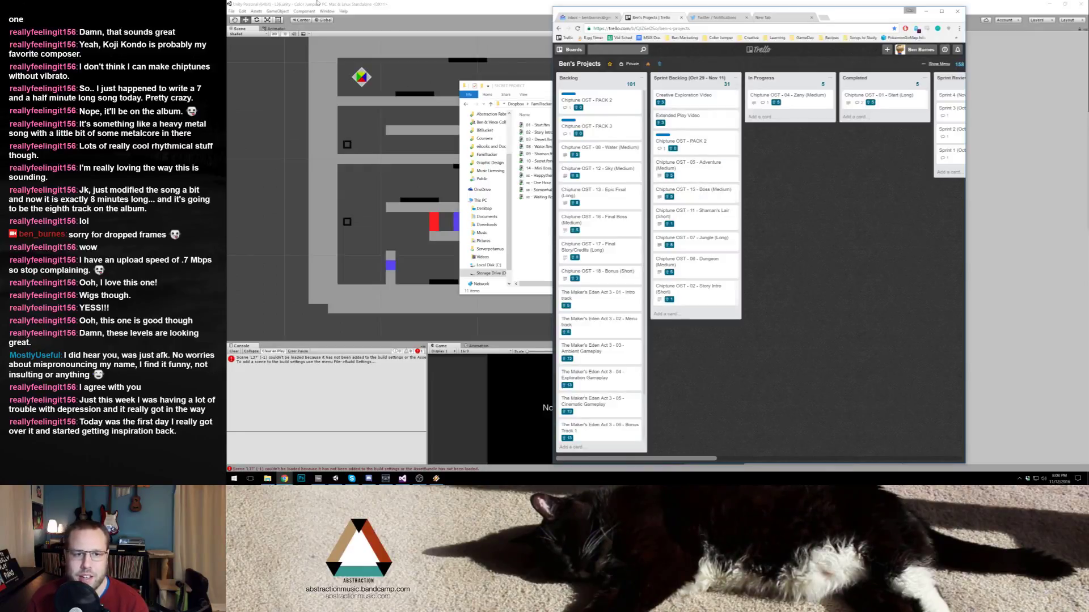
click(479, 12)
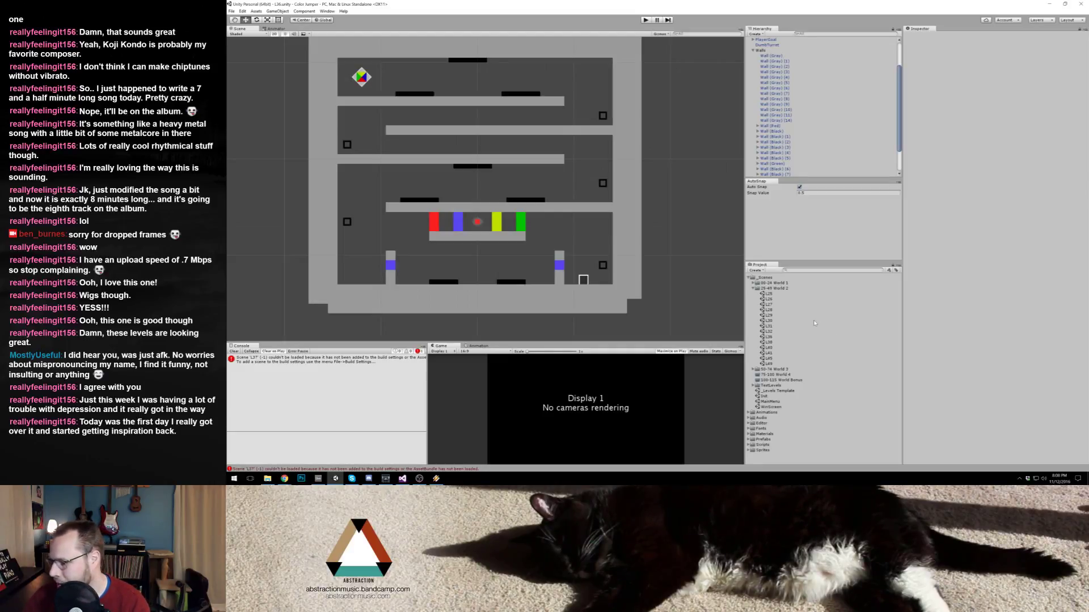
Step: Duplicate the _Levels Template scene and name the copy L33
double_click(779, 332)
double_click(778, 337)
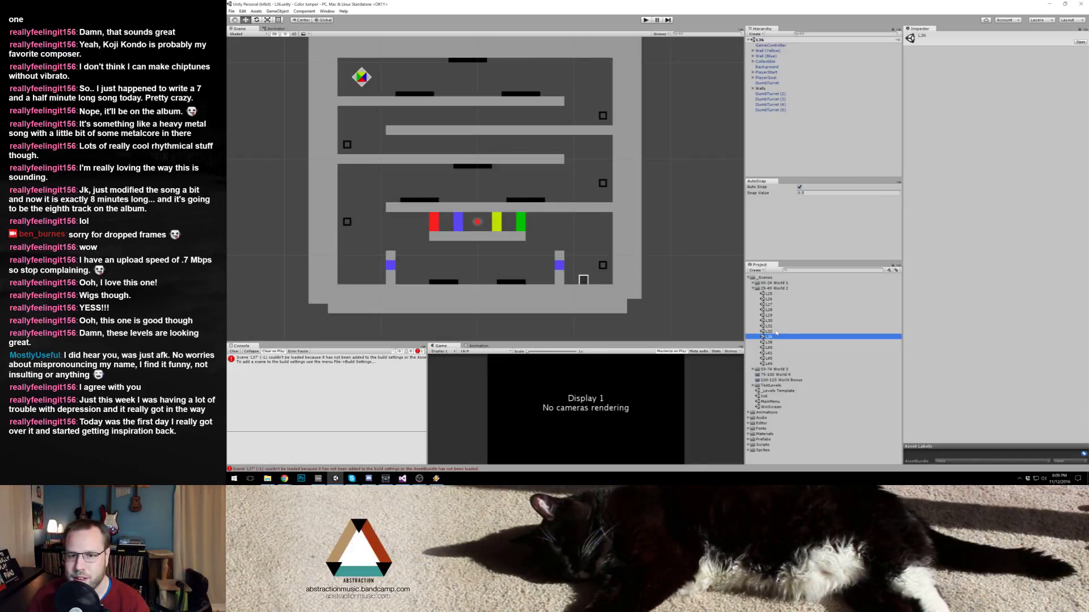
click(772, 391)
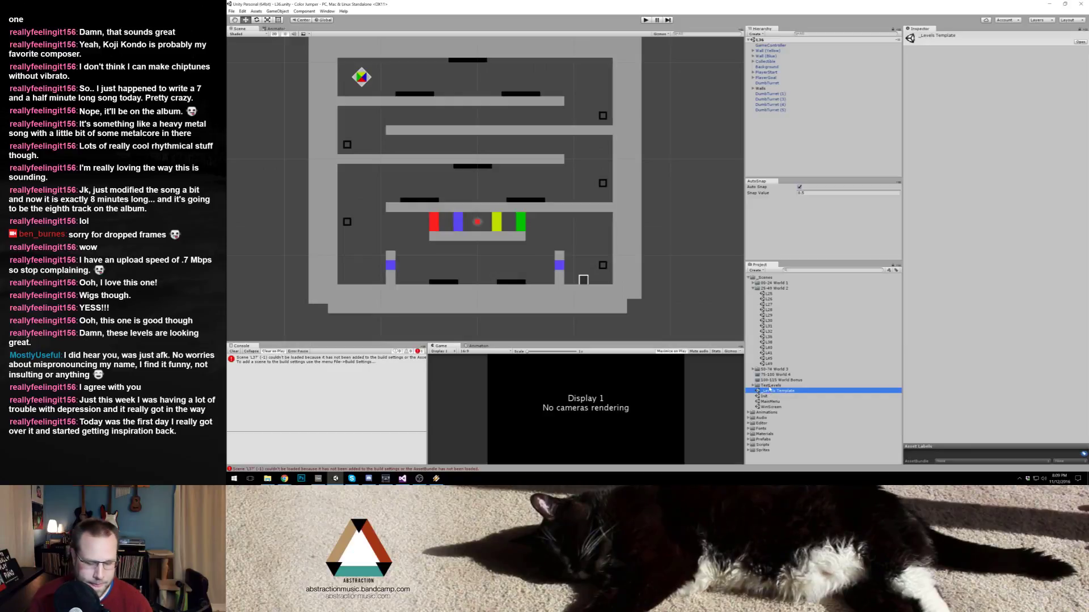
key(ctrl+d)
click(778, 396)
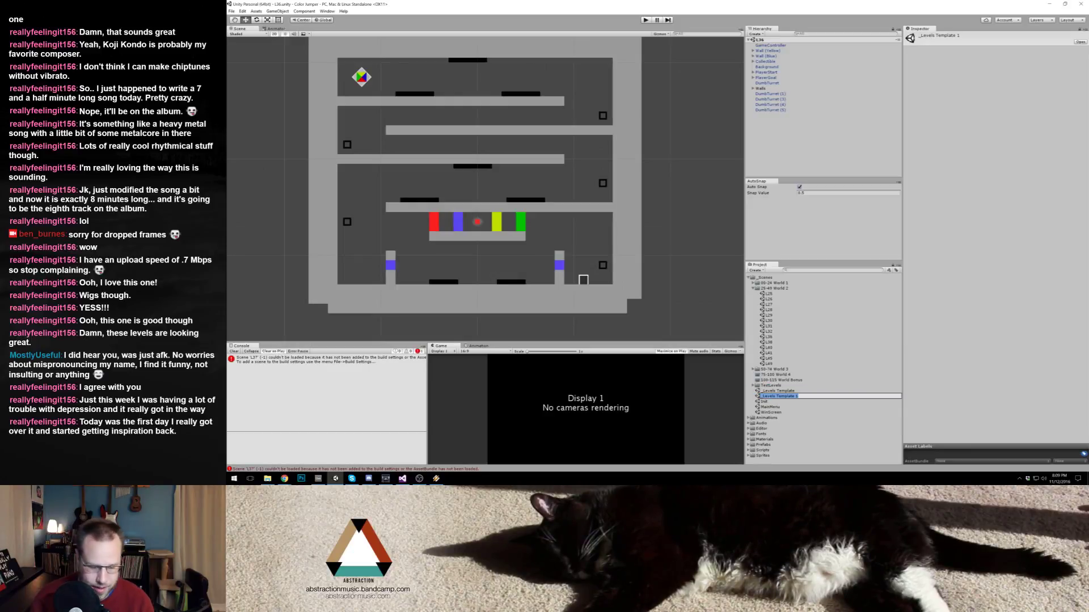
key(BackSpace)
text(L33)
key(Return)
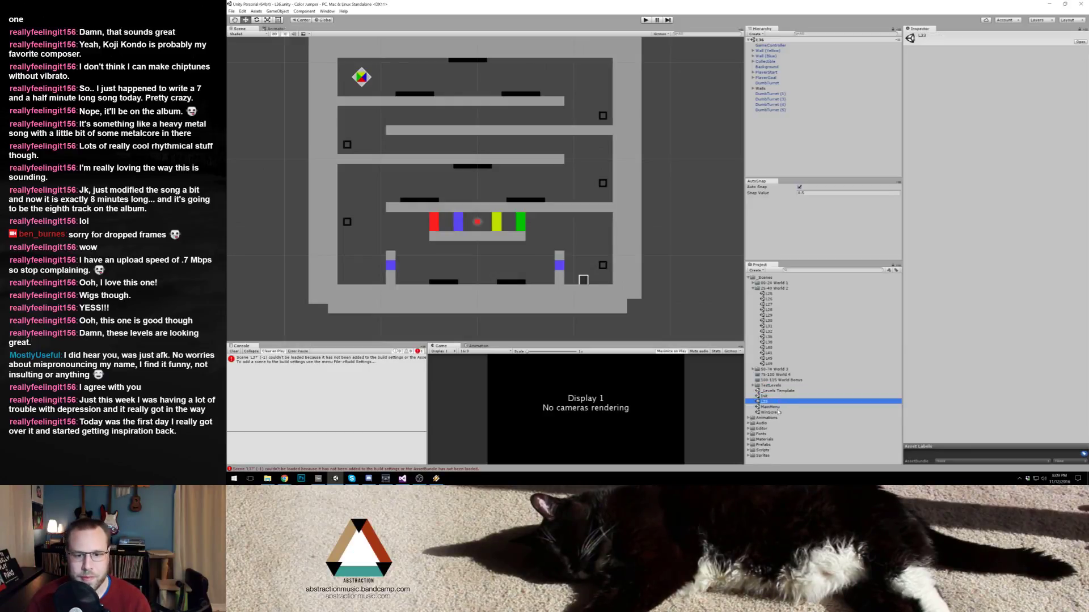
Step: Move the L33 scene into the 25-49 World 2 folder and open it
drag(780, 405, 783, 287)
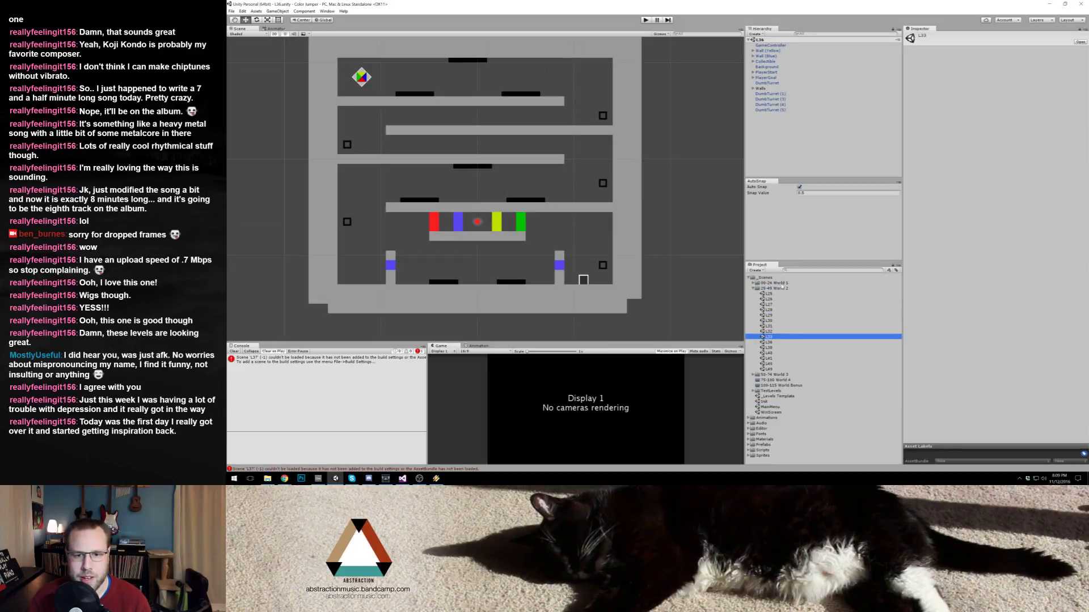
double_click(770, 337)
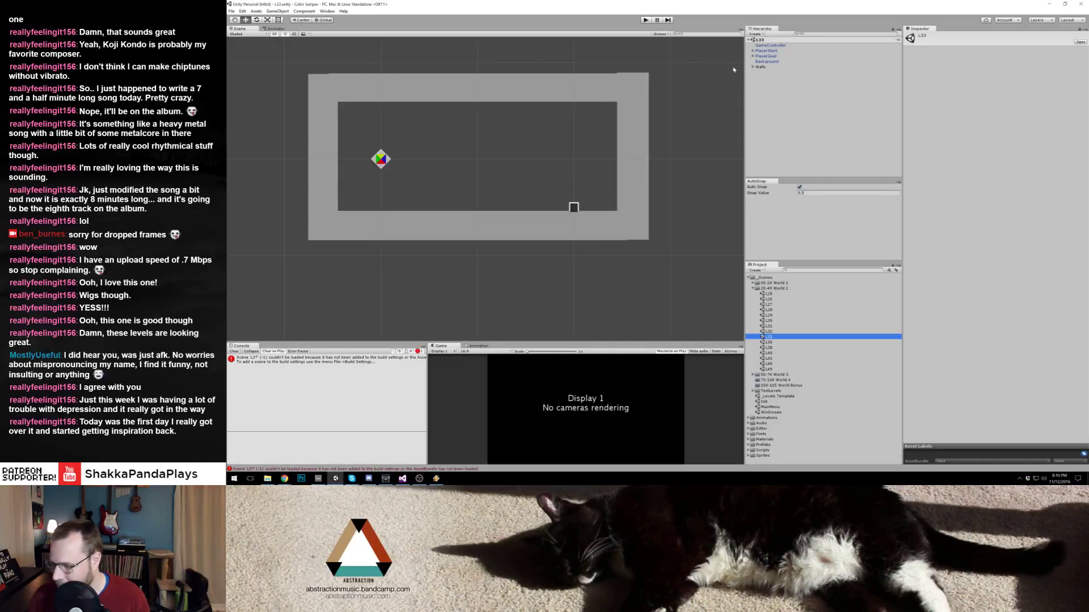
Step: Set the GameController's Level Name to "Divide"
click(770, 45)
click(990, 128)
text(David)
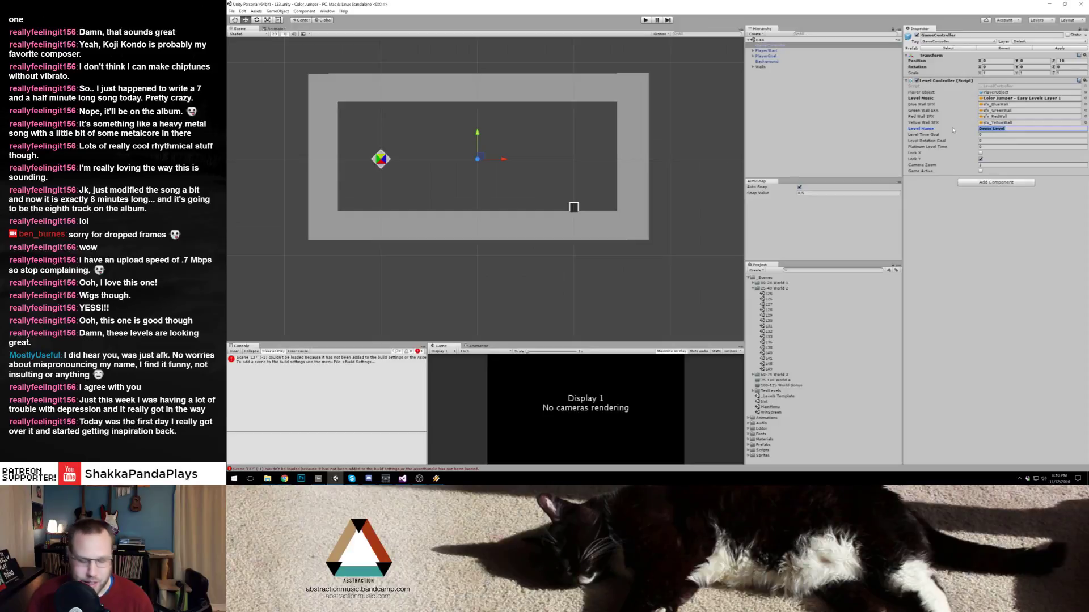
text(e)
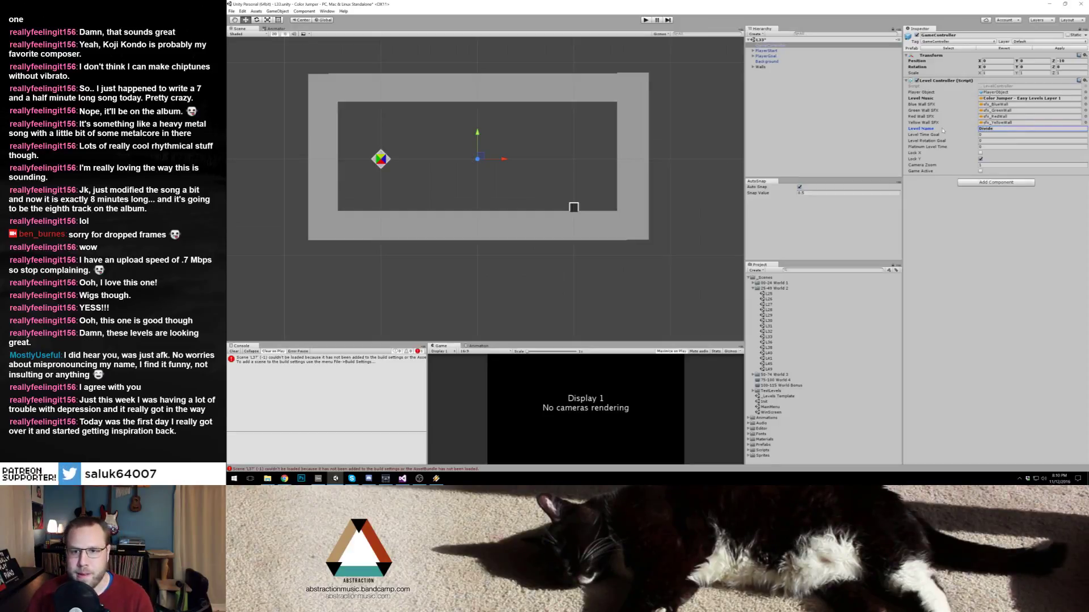
click(533, 285)
Step: Move the room's left wall outward to X -17 and extend it both upward and downward
scroll(527, 225, down, 1)
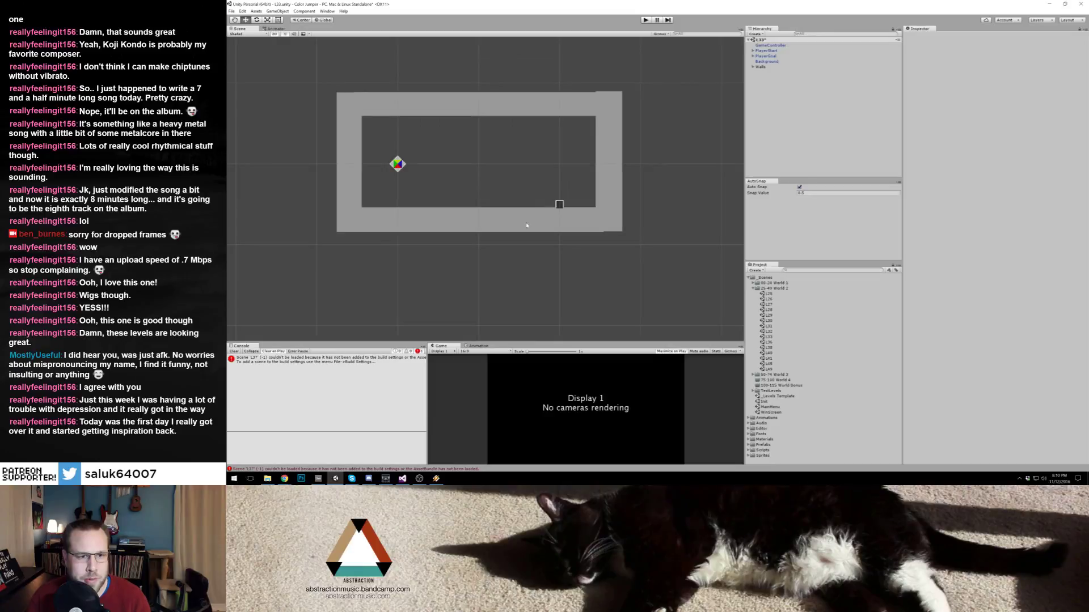
click(351, 133)
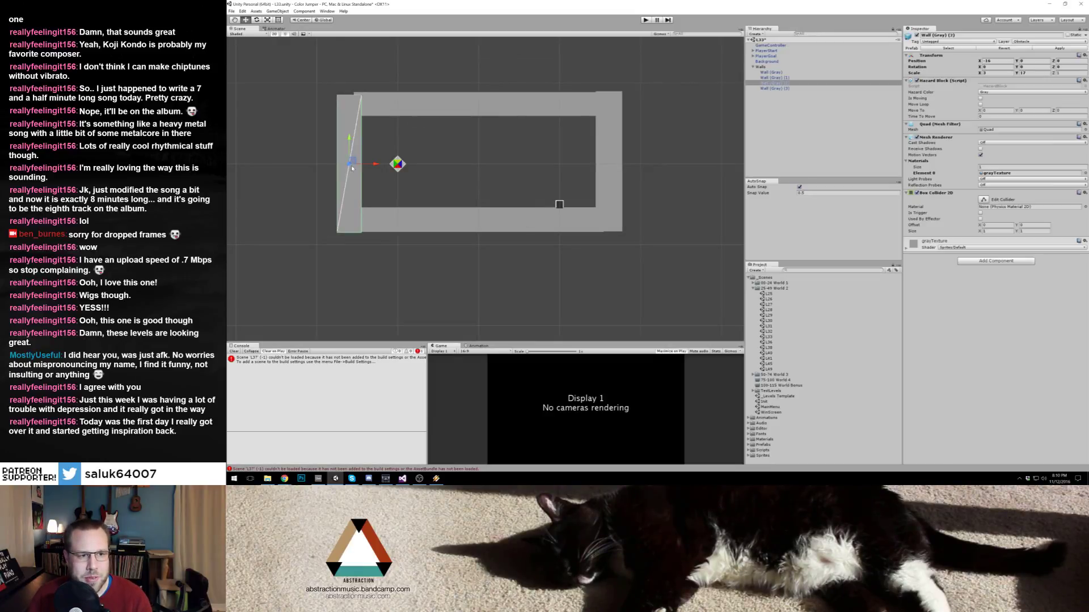
drag(349, 155, 345, 157)
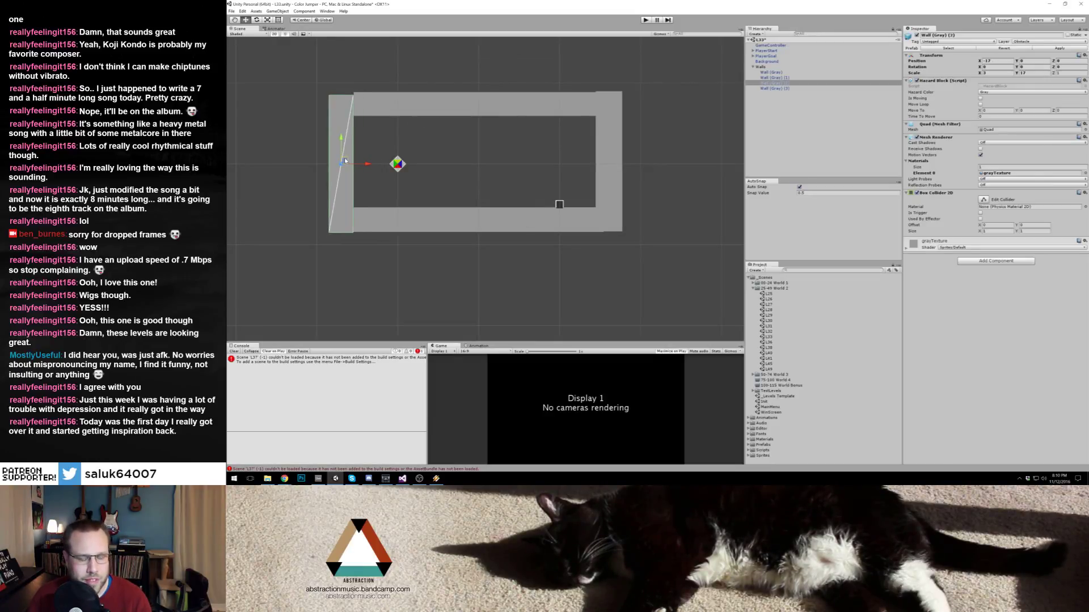
key(t)
drag(343, 96, 344, 69)
drag(340, 232, 341, 248)
Step: Raise the top wall and lower the bottom wall to line up with the ends of the left wall
click(389, 105)
key(w)
drag(476, 84, 479, 58)
click(452, 223)
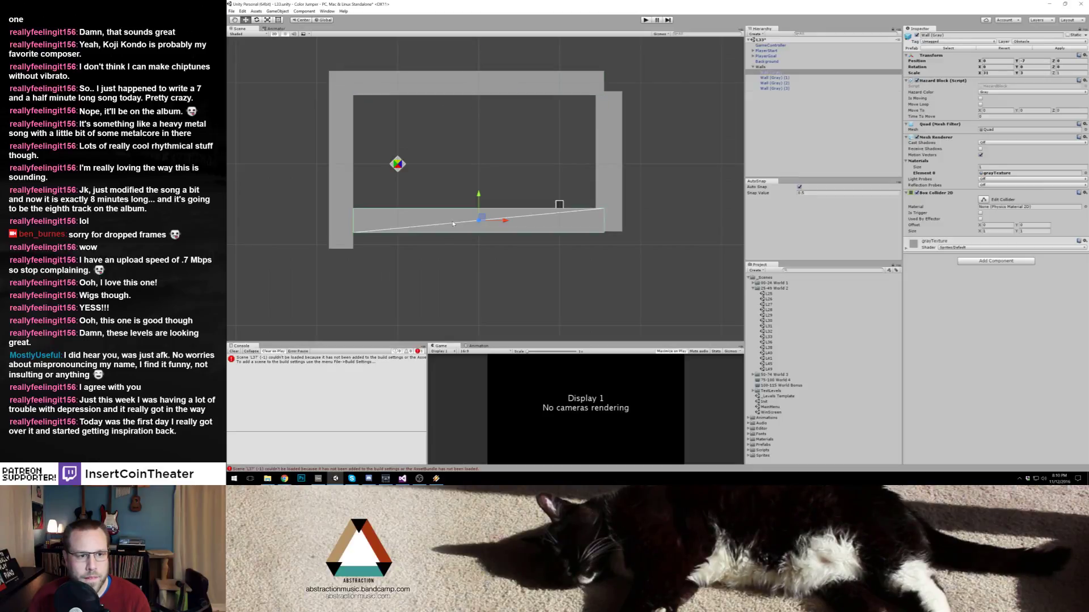
drag(478, 194, 478, 211)
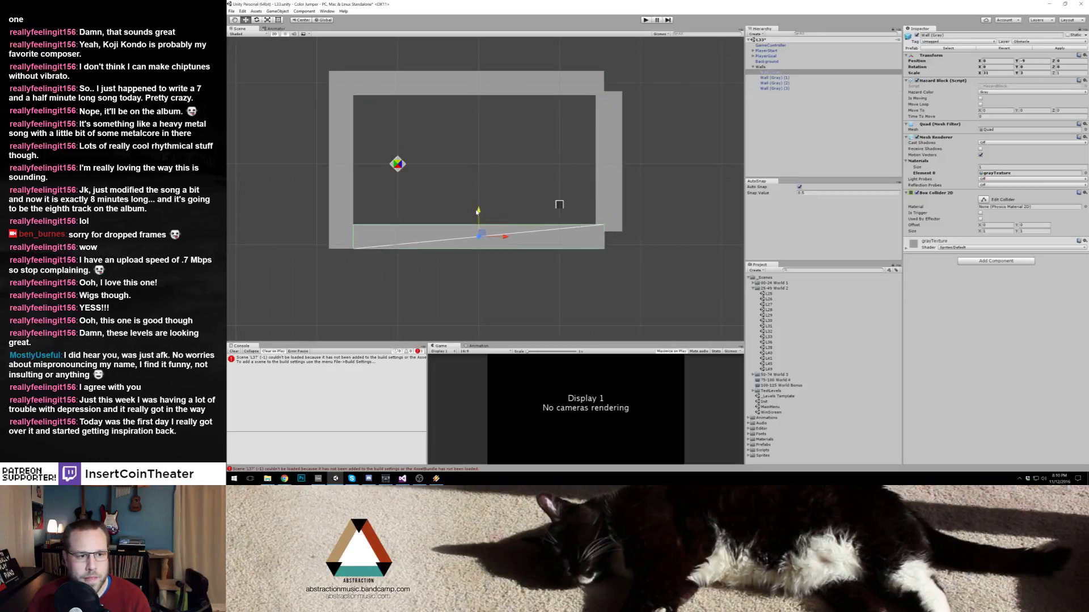
Step: Move the right wall out to X 31 at full room height and lengthen the top and bottom walls to meet it
click(611, 168)
drag(611, 143, 698, 180)
scroll(627, 182, down, 3)
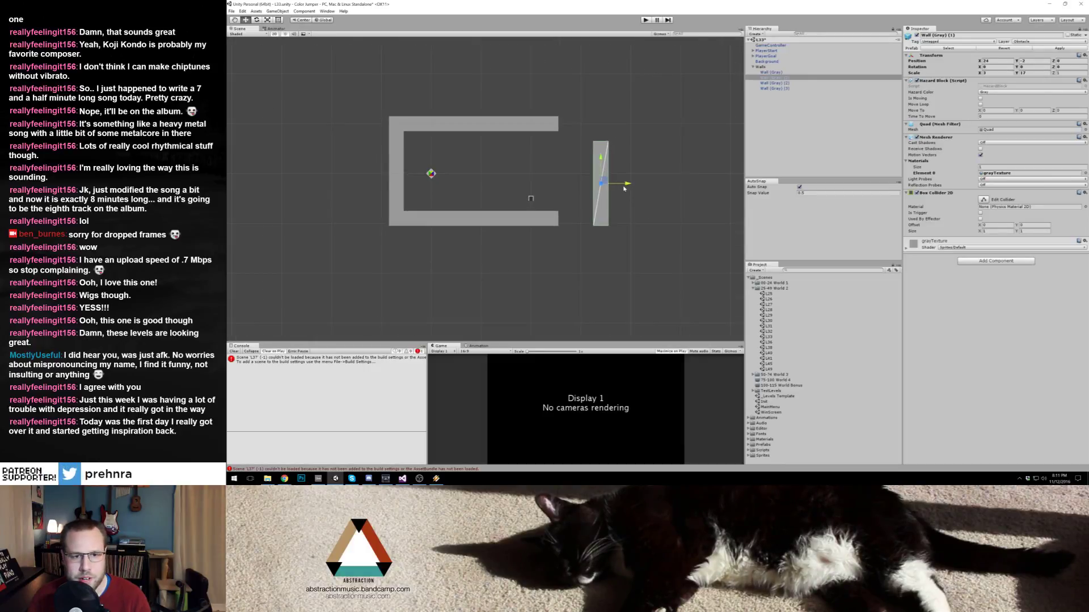
drag(627, 187, 647, 188)
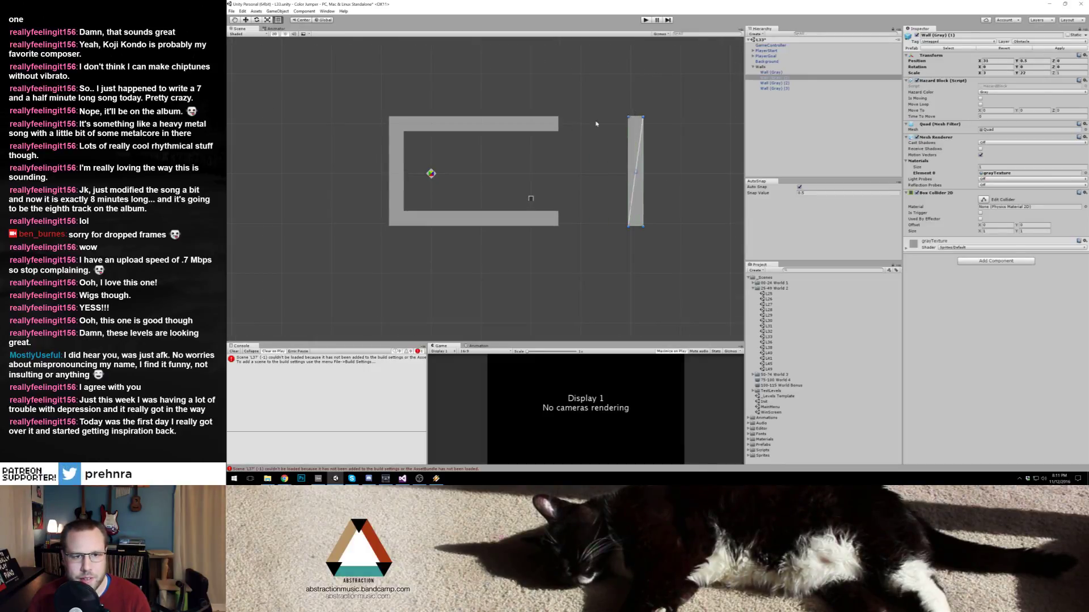
shift+click(533, 218)
drag(559, 171, 626, 171)
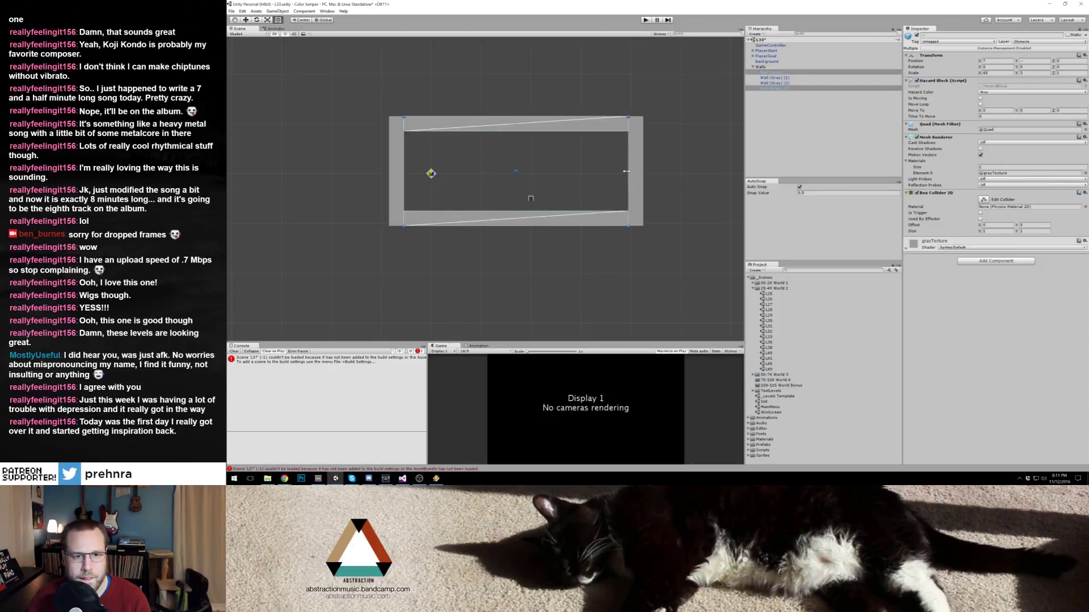
Step: Stretch the Background across the enlarged room and playtest the level
click(767, 61)
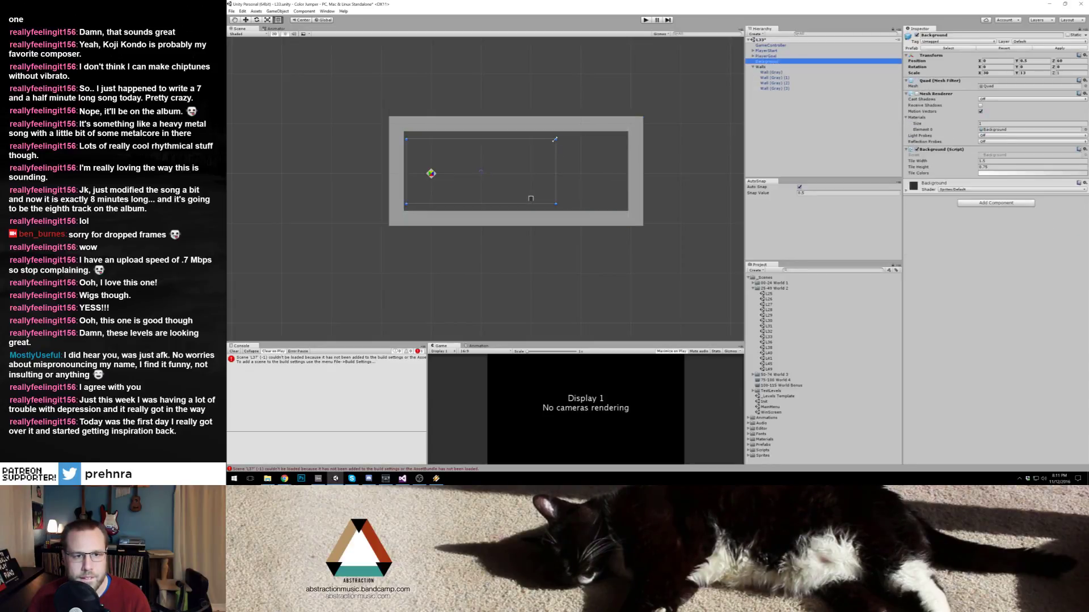
drag(555, 139, 636, 124)
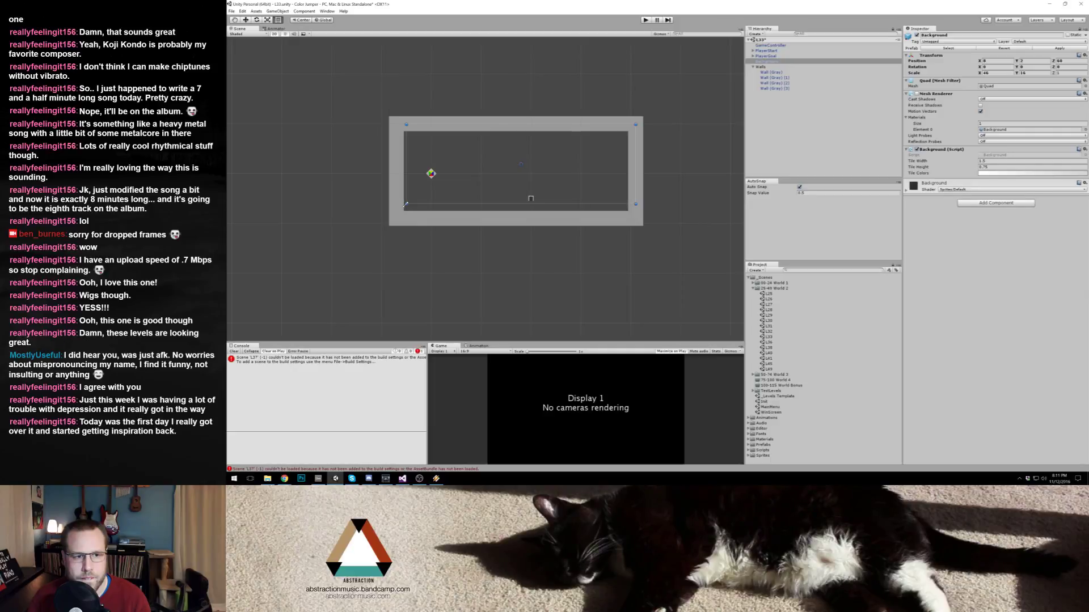
click(645, 19)
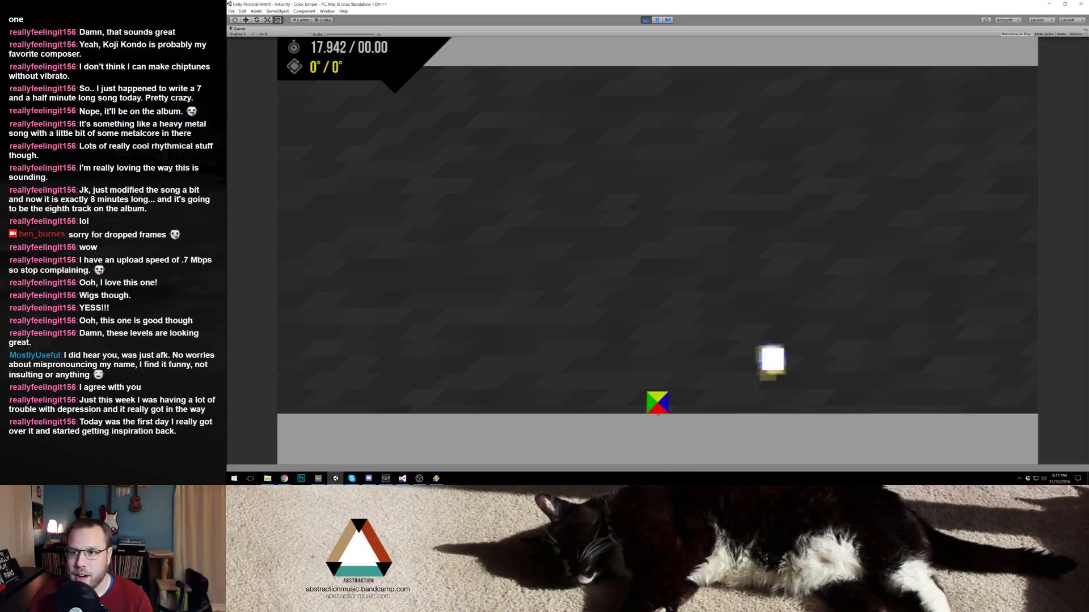
click(645, 20)
Step: Move the right wall back inward and shorten the top and bottom walls to meet it
click(641, 173)
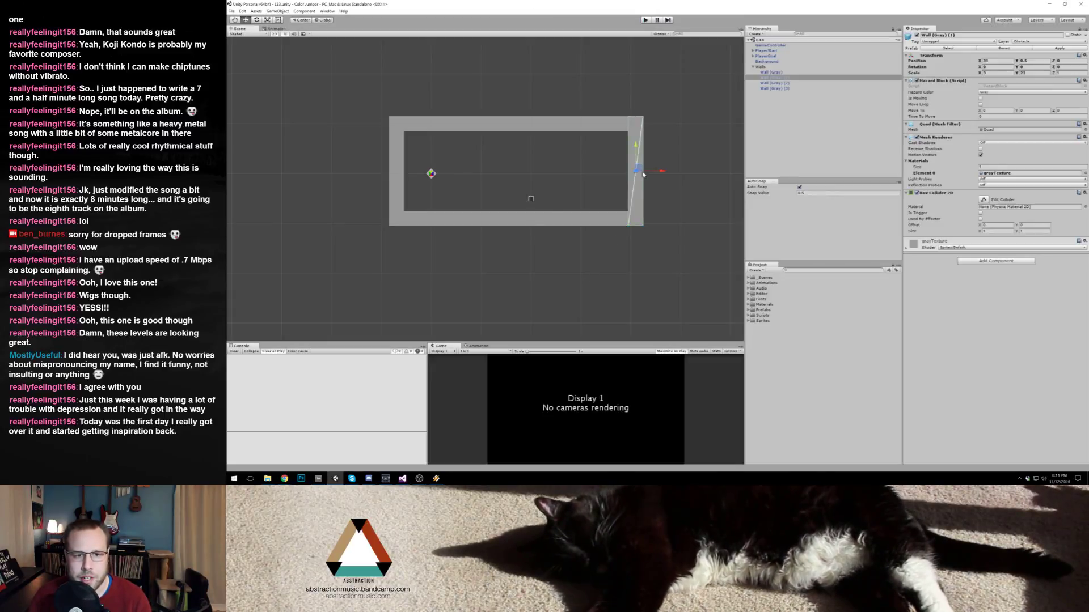
drag(643, 174, 588, 146)
click(567, 218)
shift+click(615, 125)
key(t)
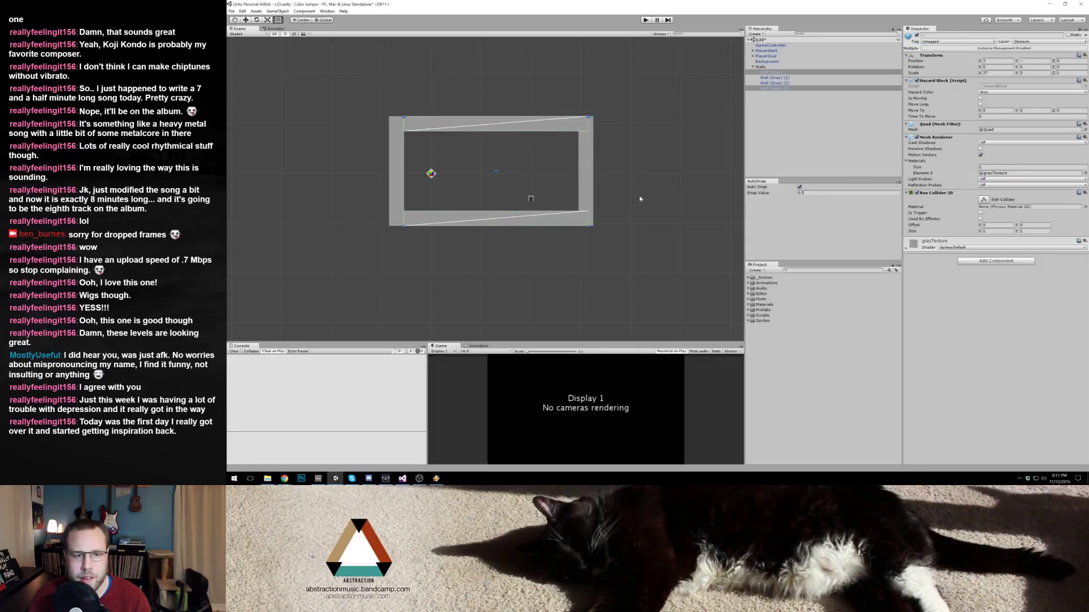
Step: Move the PlayerGoal into the room's upper-right corner
click(531, 198)
key(w)
drag(531, 198, 570, 144)
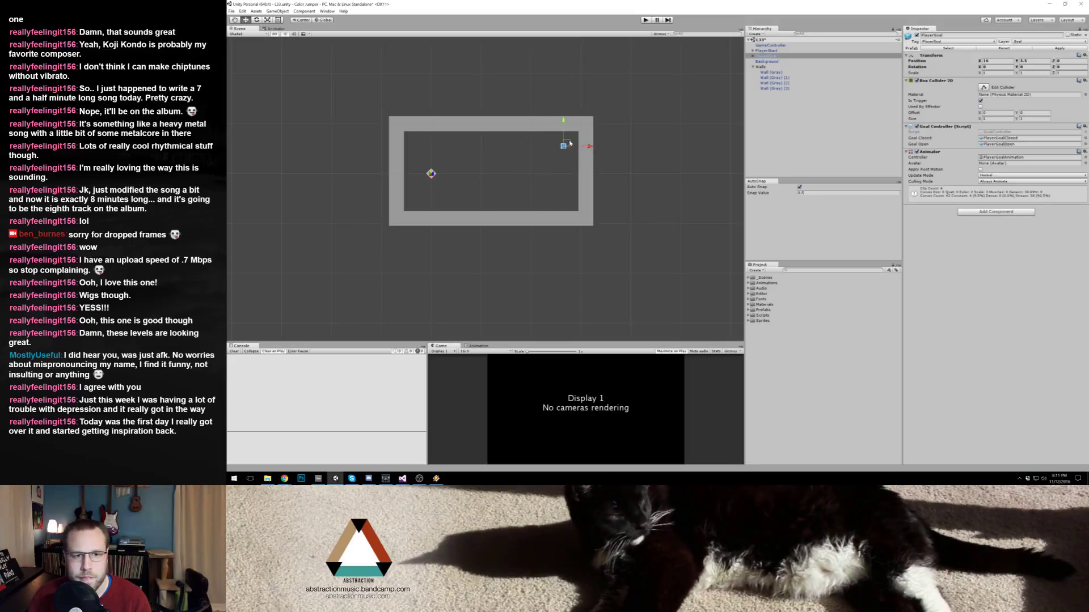
Step: Duplicate the bottom wall and reshape the copy into a pillar 4 wide and 14 tall beneath the goal, against the right wall
click(564, 218)
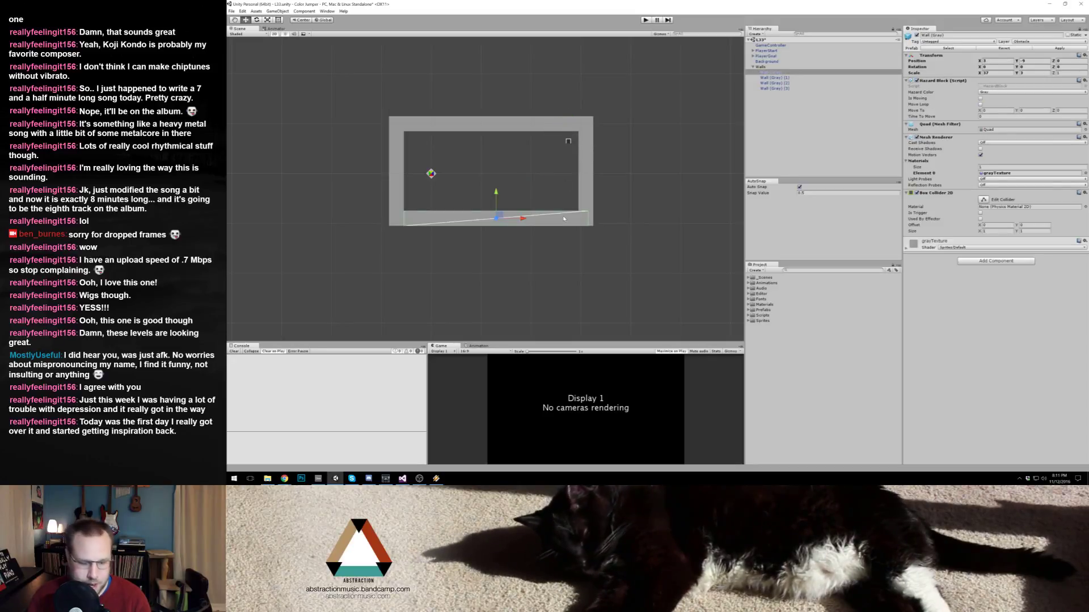
key(ctrl+d)
key(t)
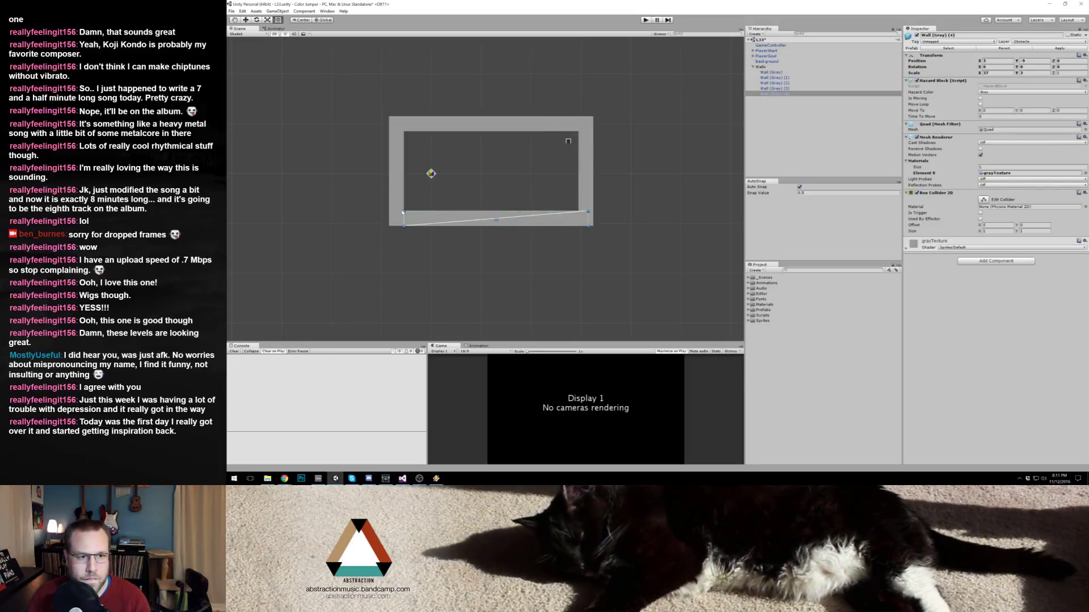
drag(402, 212, 559, 144)
key(w)
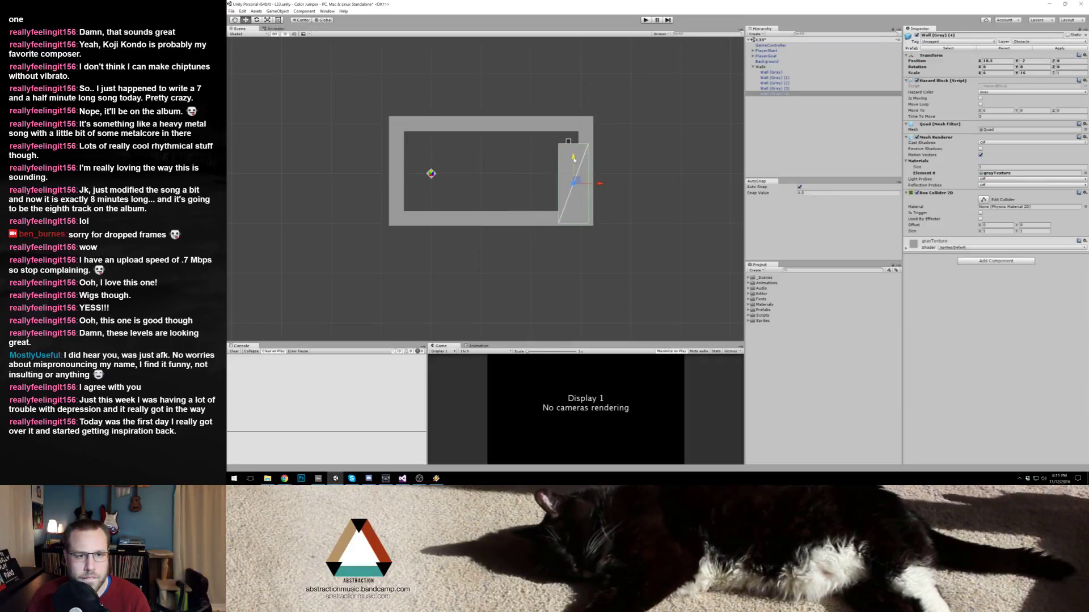
scroll(579, 182, up, 5)
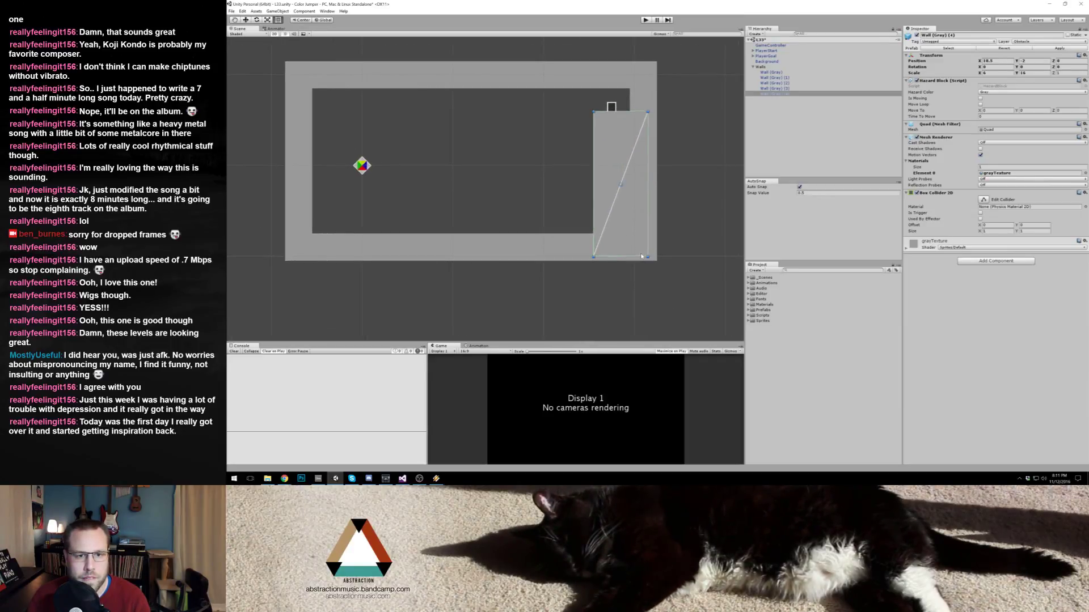
drag(641, 256, 629, 235)
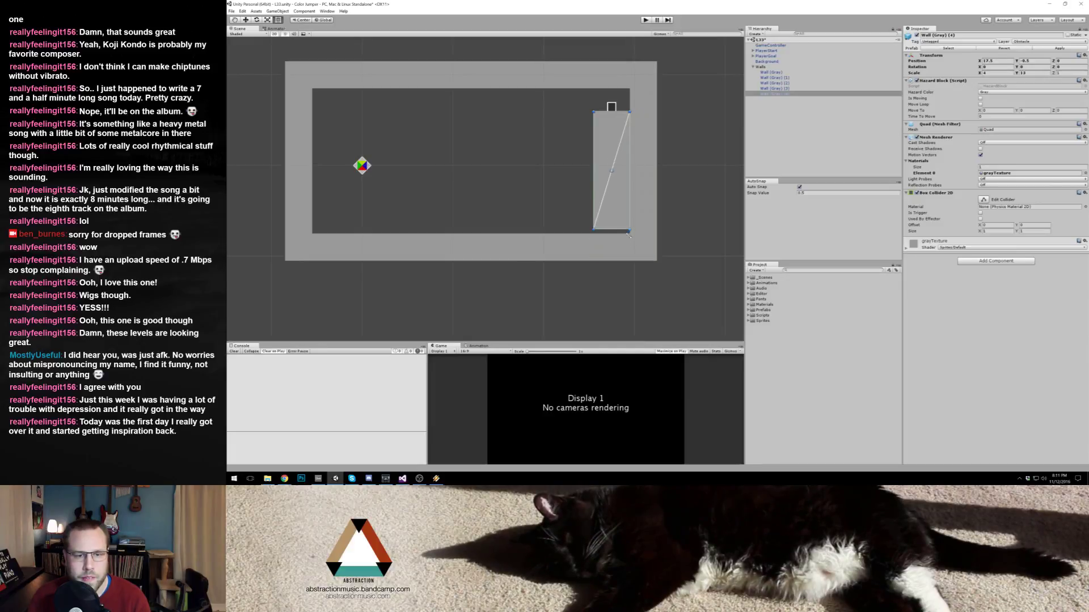
click(599, 232)
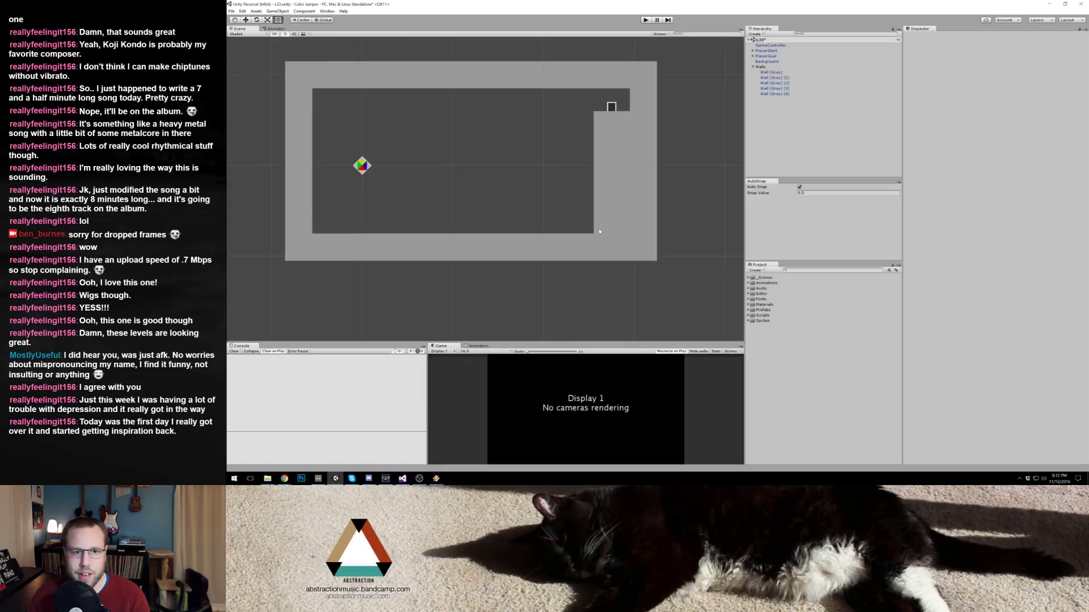
Step: Duplicate the pillar and reshape the copy into a floor ledge about 12 wide and 1 high, extending left from the pillar's base
click(616, 188)
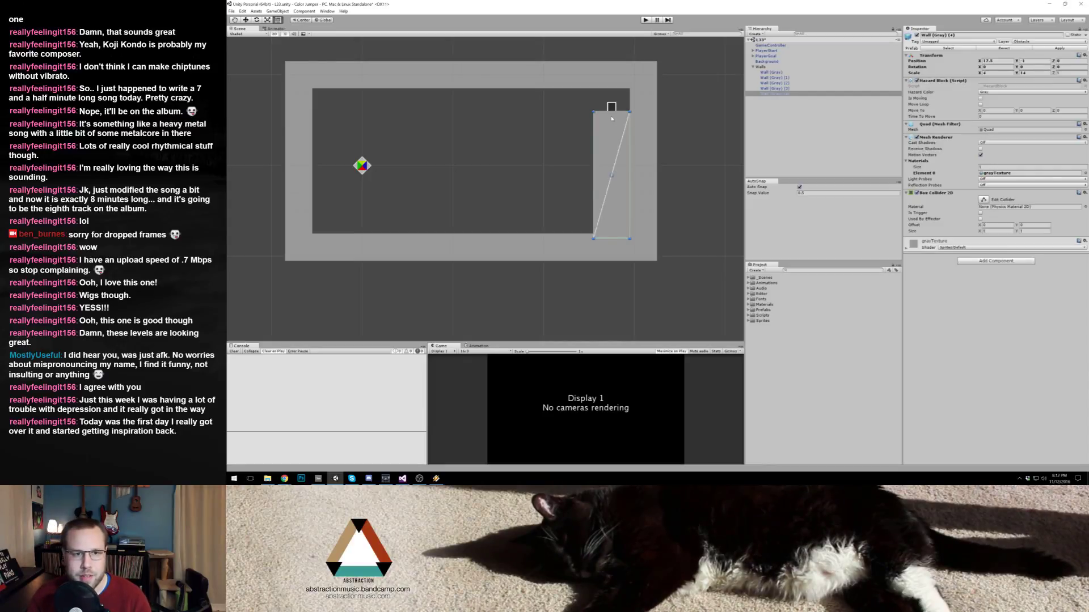
key(ctrl+d)
drag(596, 114, 584, 202)
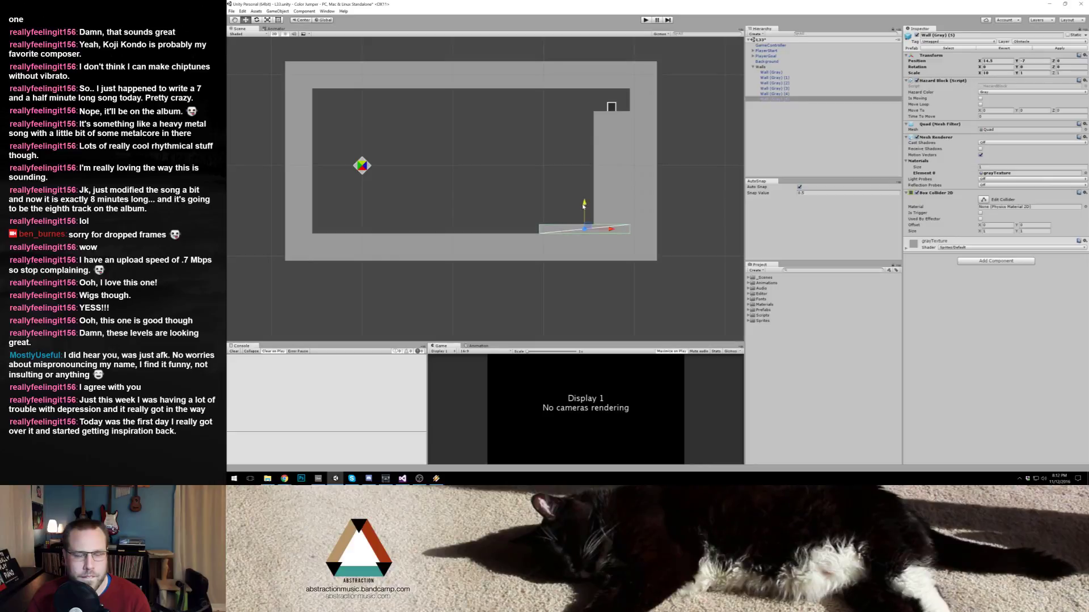
key(t)
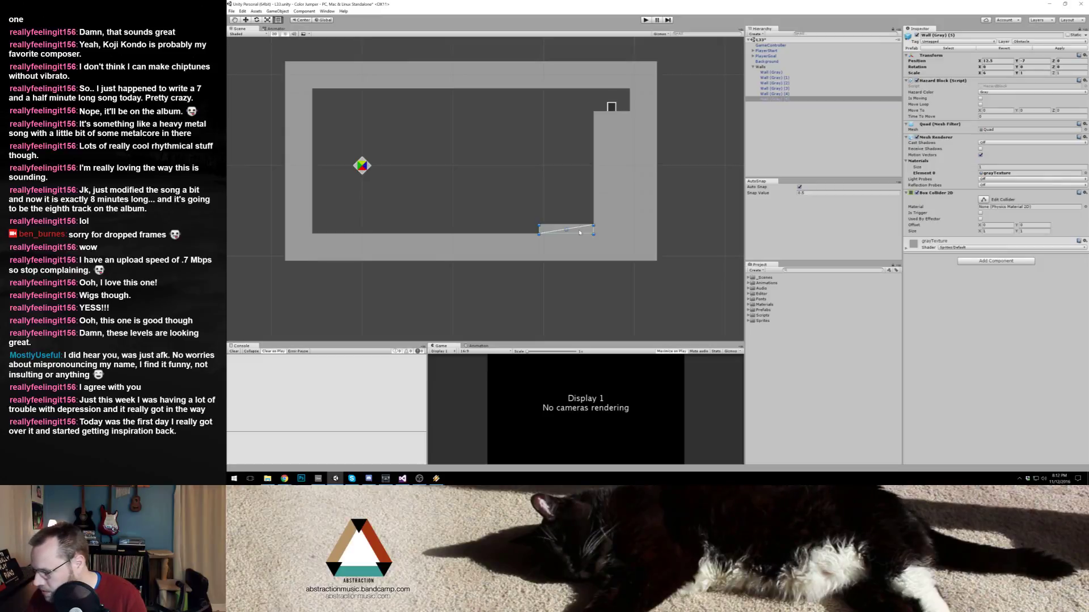
drag(539, 230, 476, 227)
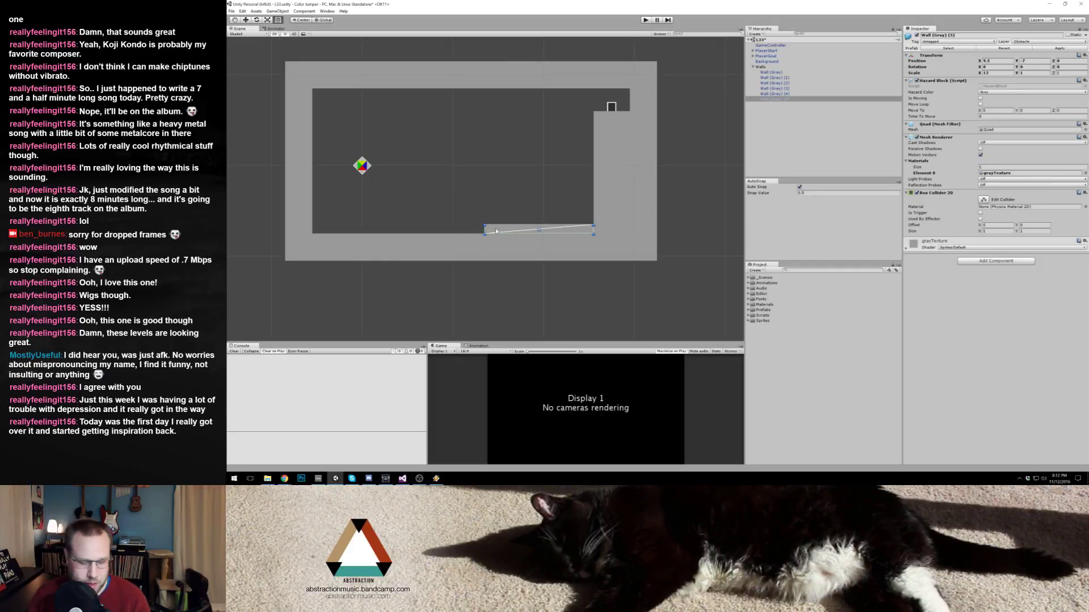
Step: Duplicate the floor ledge, reshape the copy into a pillar 4 wide and 13 tall at the ledge's left end, and briefly playtest the level
key(ctrl+d)
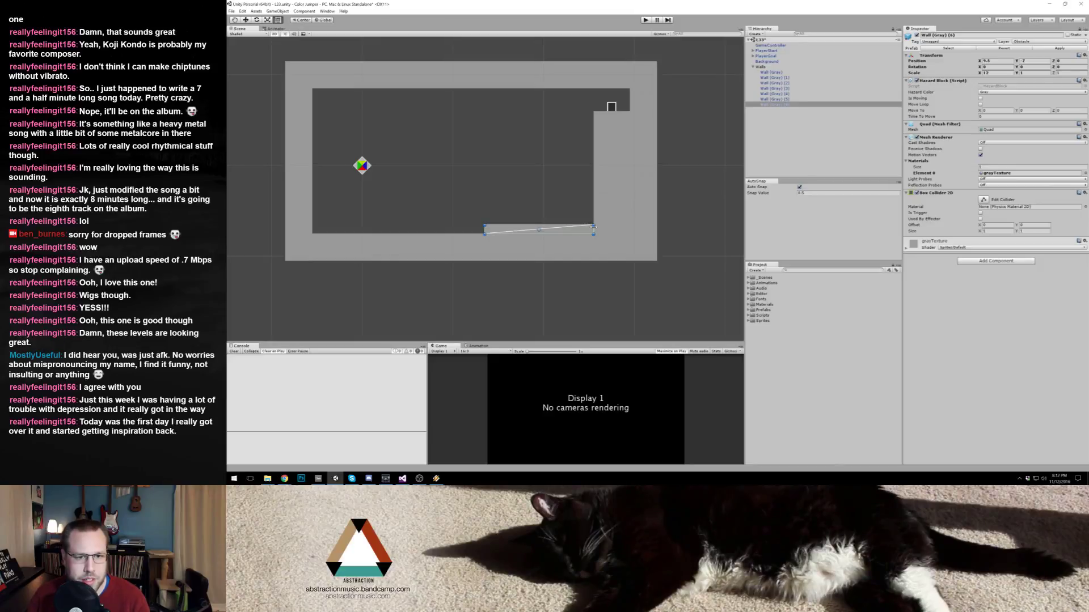
drag(593, 227, 457, 160)
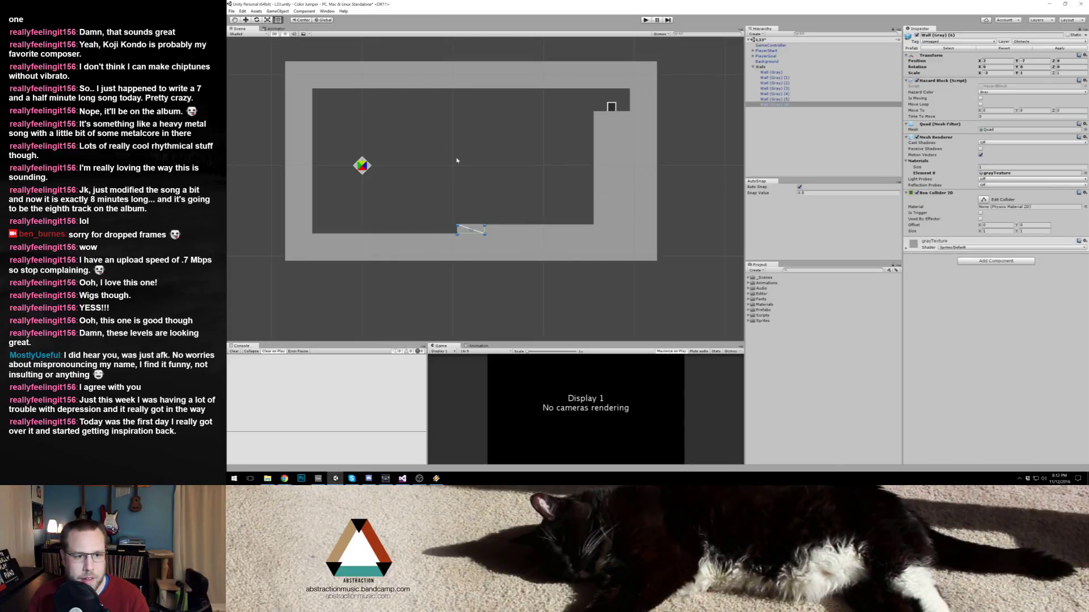
drag(474, 224, 448, 131)
click(645, 21)
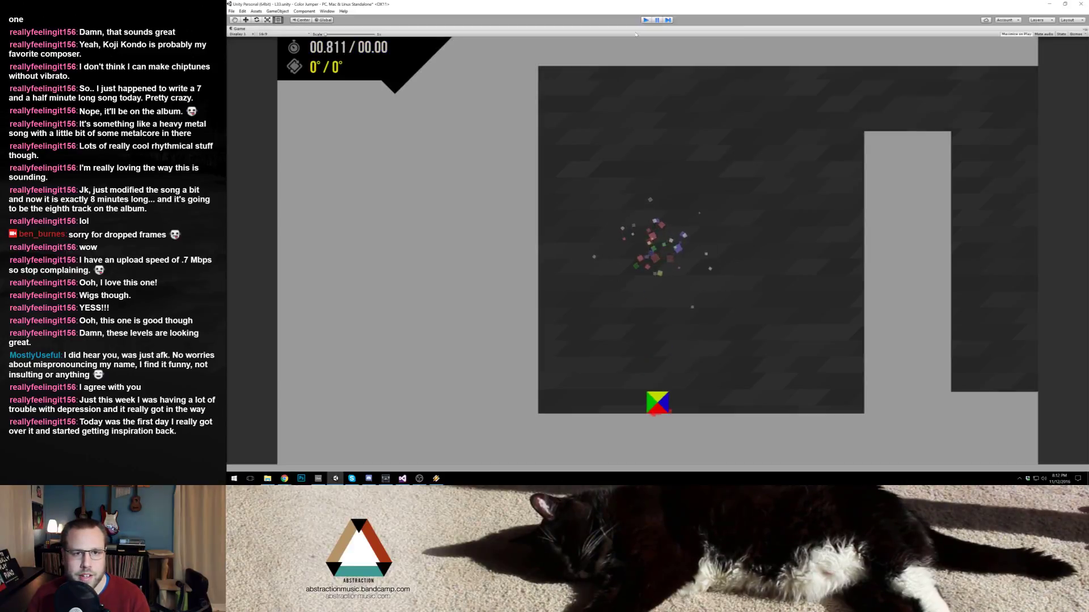
click(645, 20)
Step: Select the right wall, PlayerGoal, both pillars and the floor ledge and move them together to the right
drag(437, 49, 724, 340)
scroll(685, 218, down, 2)
key(w)
scroll(576, 175, down, 1)
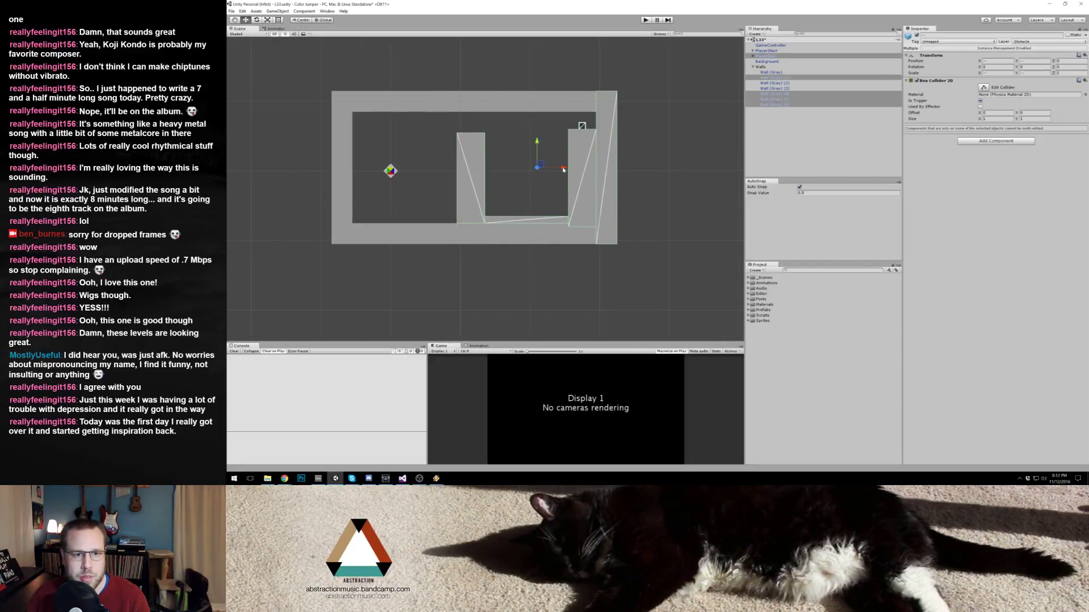
drag(563, 169, 636, 168)
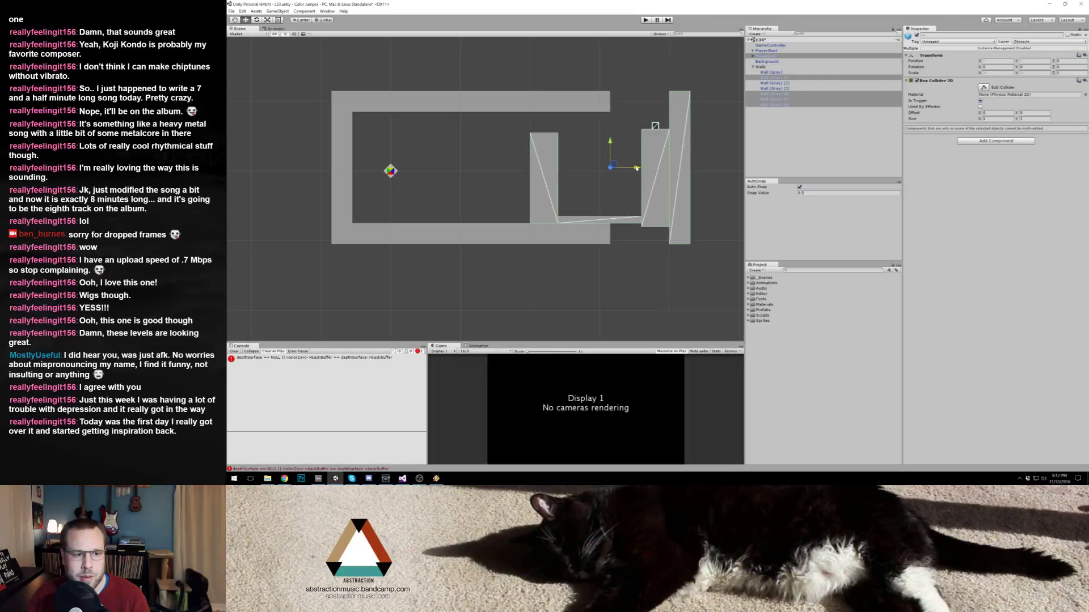
Step: Stretch the top and bottom walls rightward together until they meet the relocated right wall
click(580, 107)
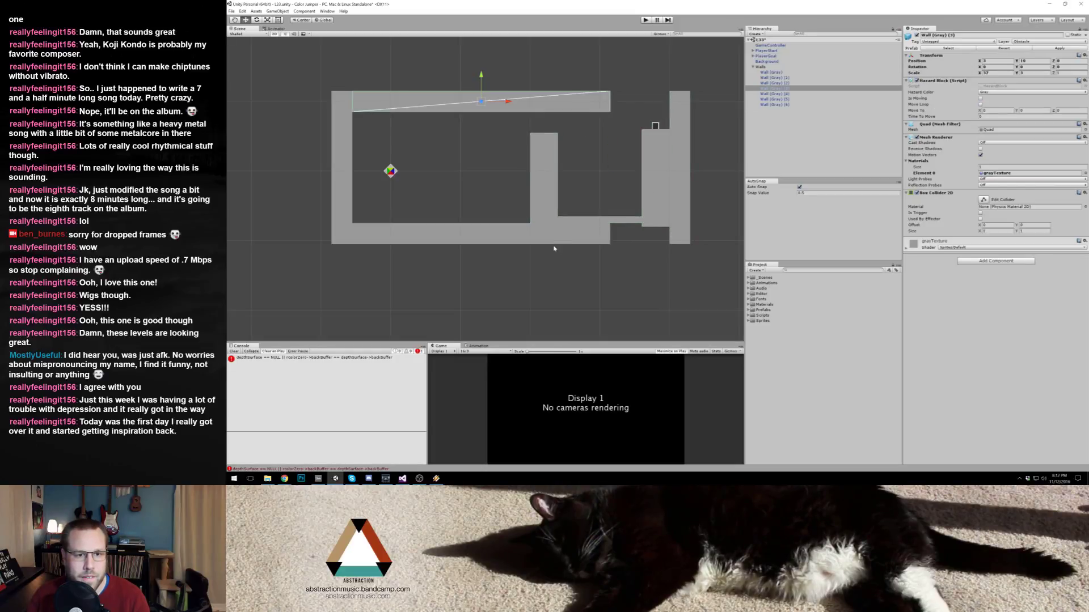
shift+click(594, 244)
drag(610, 199, 670, 200)
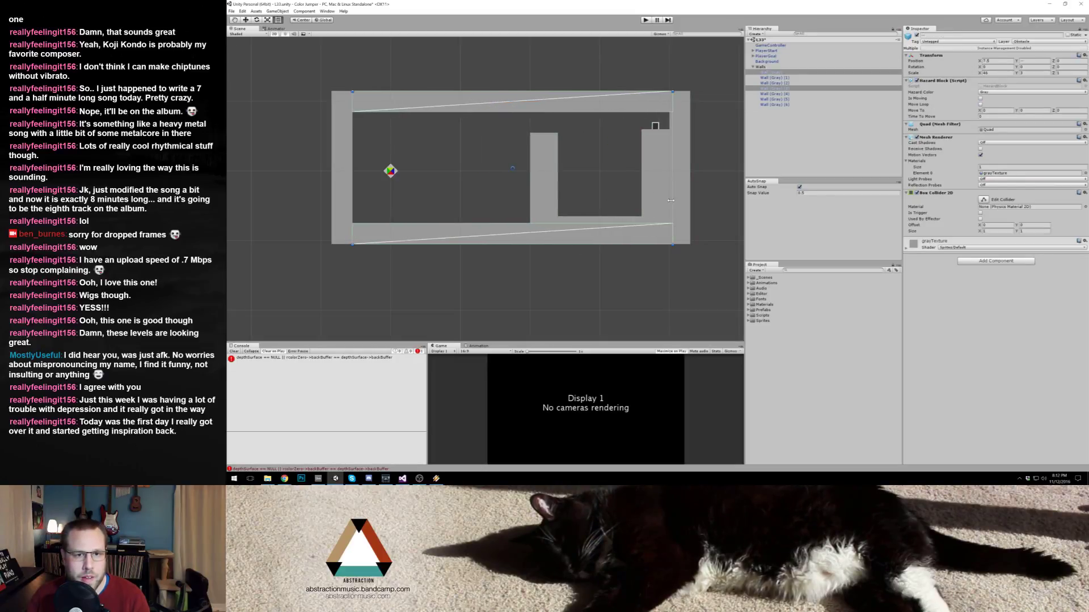
click(711, 191)
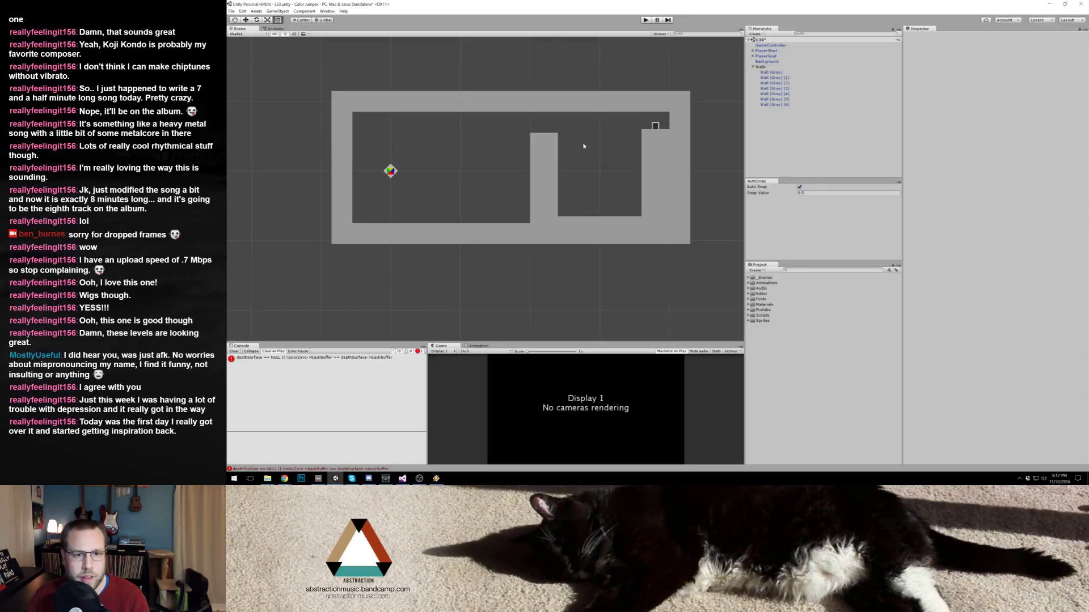
Step: Duplicate the middle pillar and reshape the copy into a divider 1 wide and 13 tall, hanging from the ceiling between the pillars
click(552, 166)
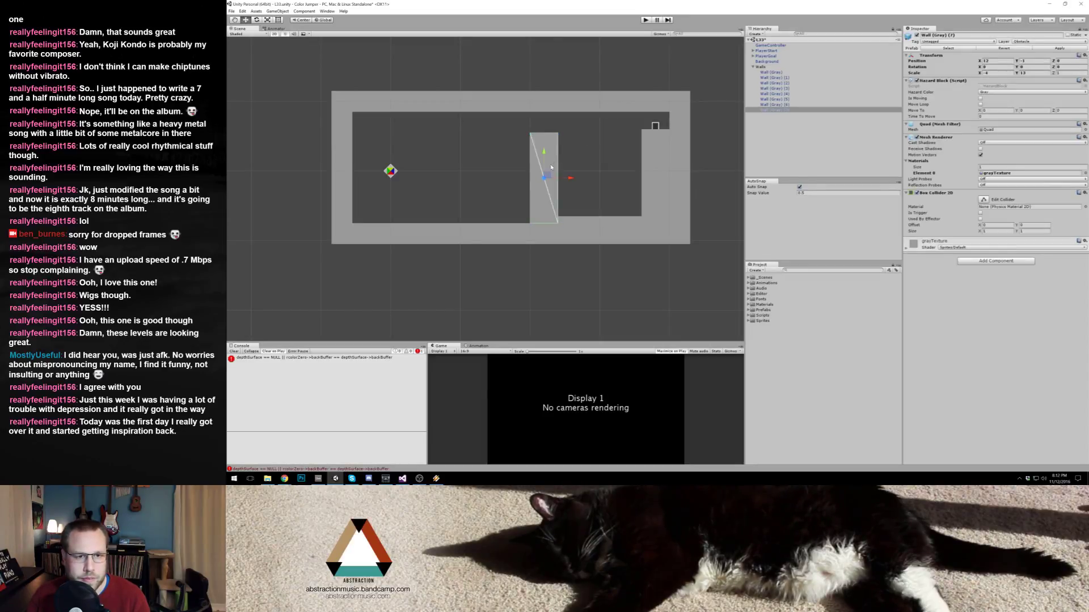
drag(551, 167, 574, 153)
key(w)
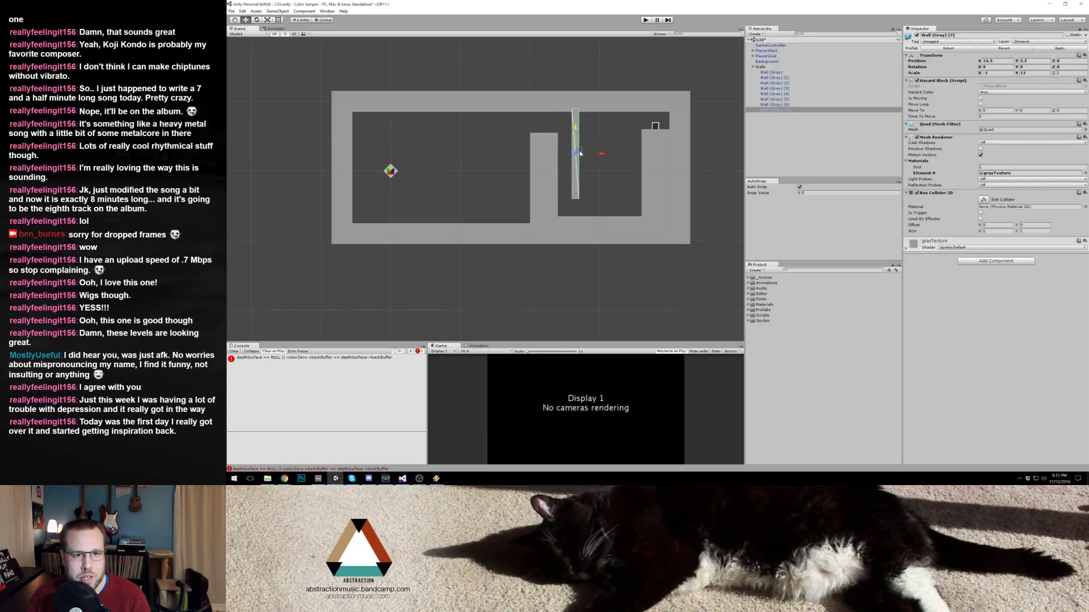
scroll(627, 163, up, 1)
scroll(620, 169, up, 1)
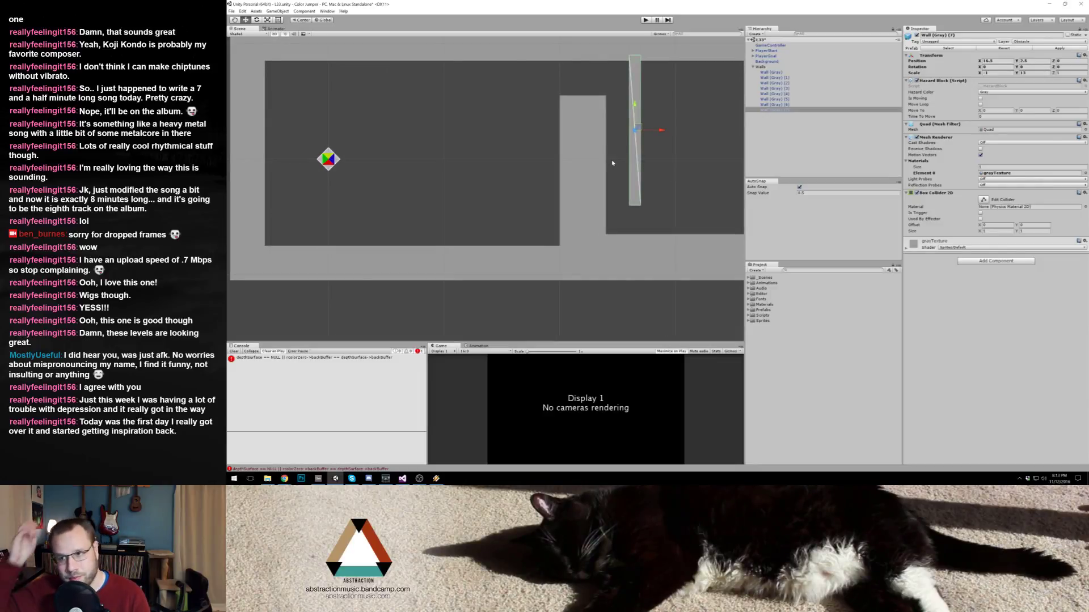
Step: Shift the middle pillar 1 unit left and fill the gap with a duplicate 1 wide and 12 tall, forming a lower step
click(581, 134)
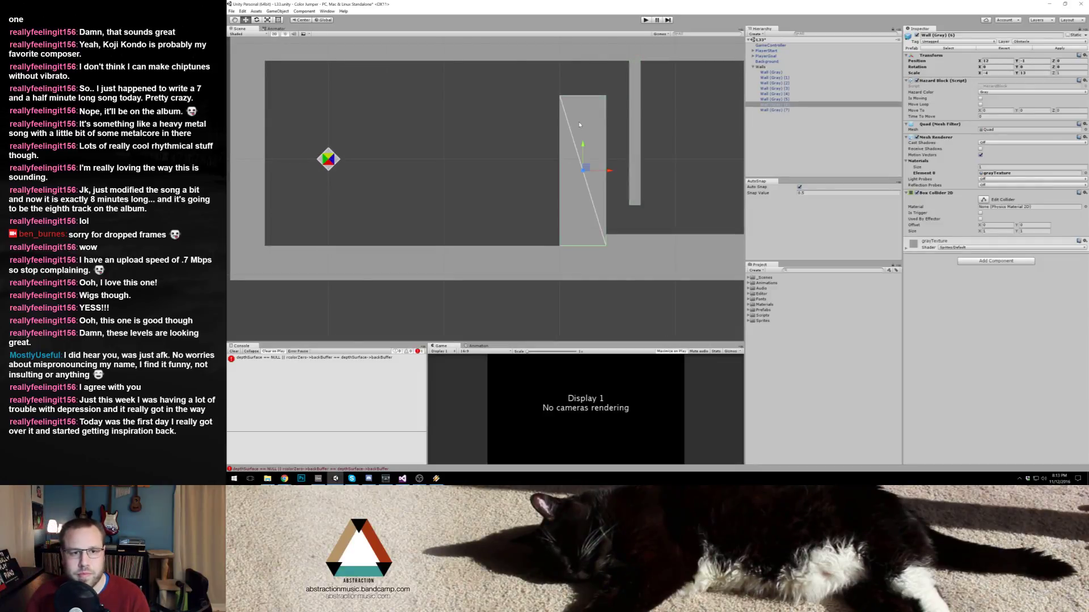
drag(609, 177, 603, 171)
key(ctrl+d)
key(t)
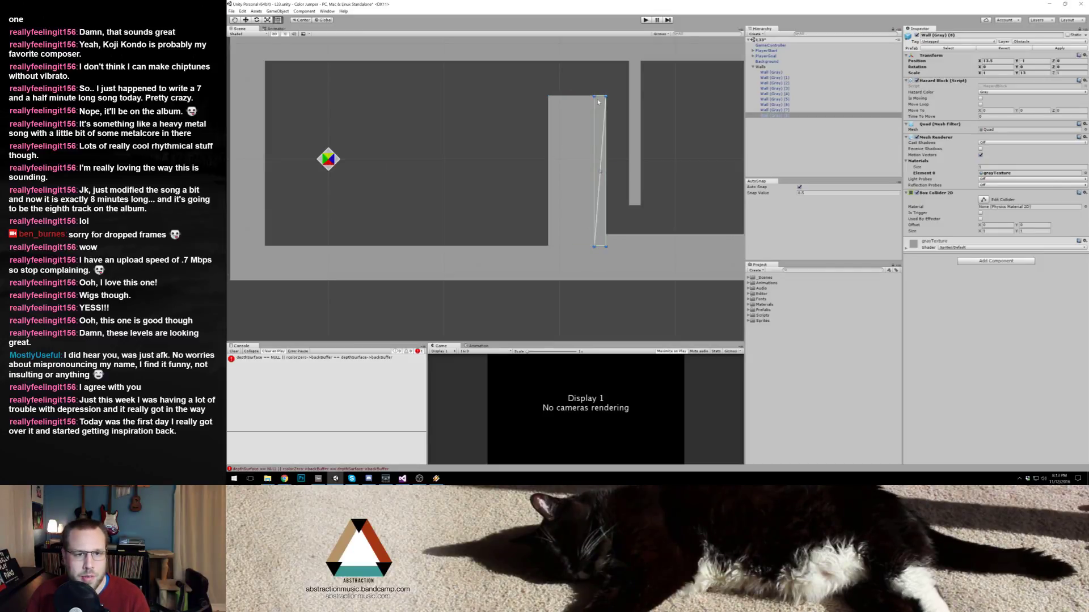
drag(599, 95, 600, 108)
click(609, 104)
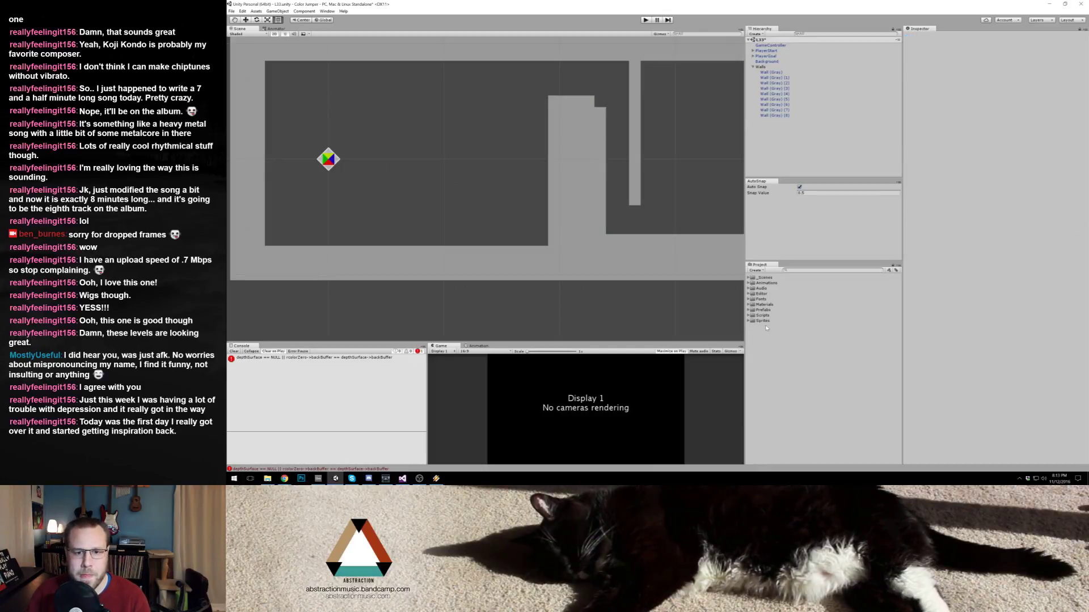
Step: Try a lower step about 2 units wide beside the middle pillar, narrowing the pillar to match
click(635, 185)
scroll(645, 170, up, 2)
drag(644, 170, 515, 189)
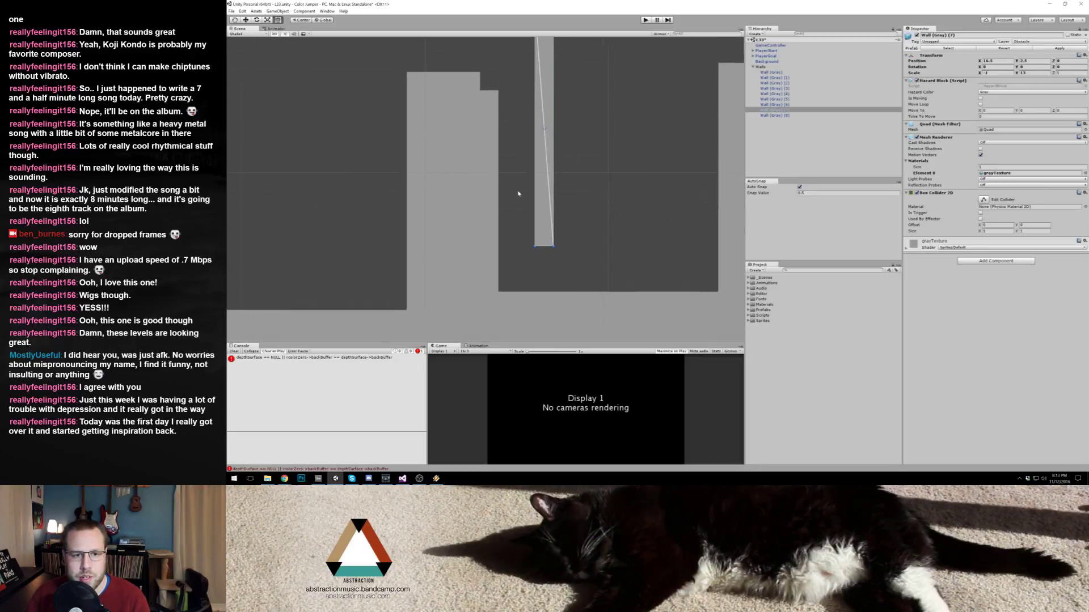
scroll(509, 184, down, 2)
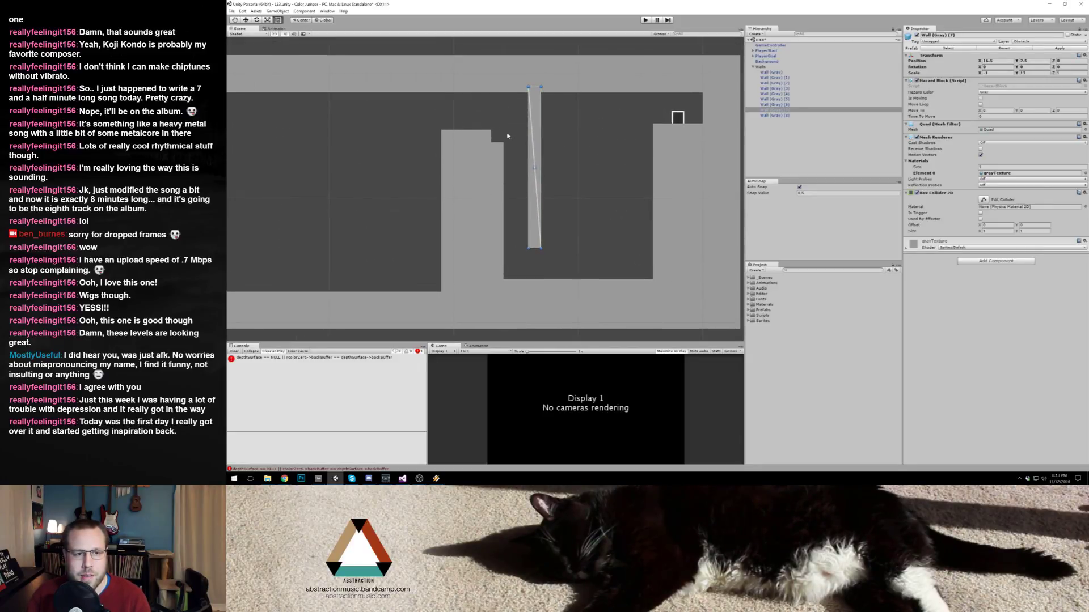
click(484, 148)
drag(491, 151, 477, 149)
click(497, 151)
click(552, 253)
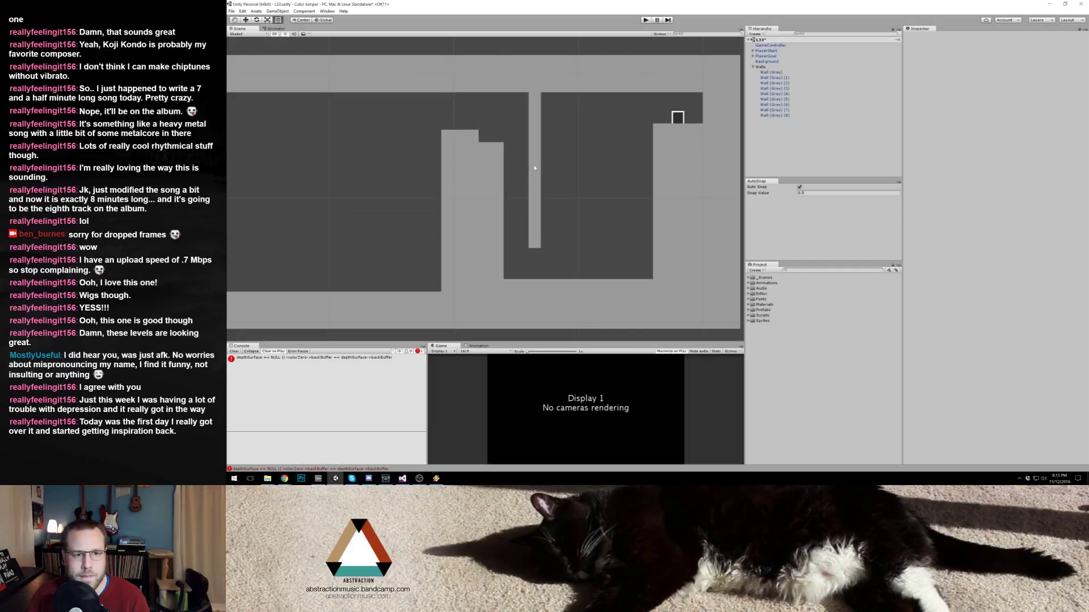
click(500, 161)
drag(503, 161, 486, 163)
click(498, 164)
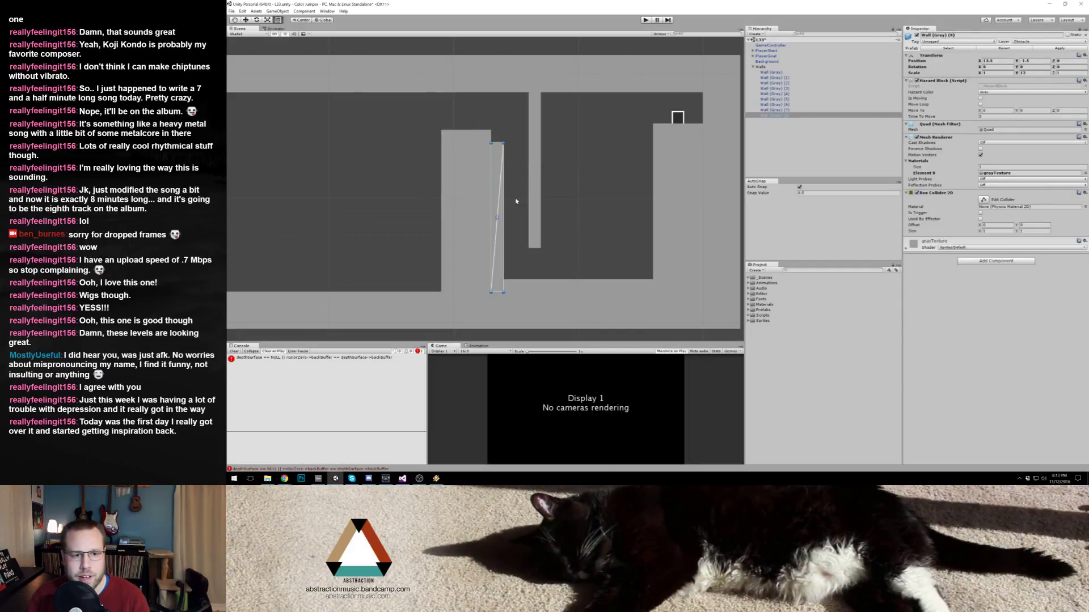
Step: Add a Wall (Black) from the Walls prefabs at the middle pillar and delete the gray strip that forms the lower step
click(748, 321)
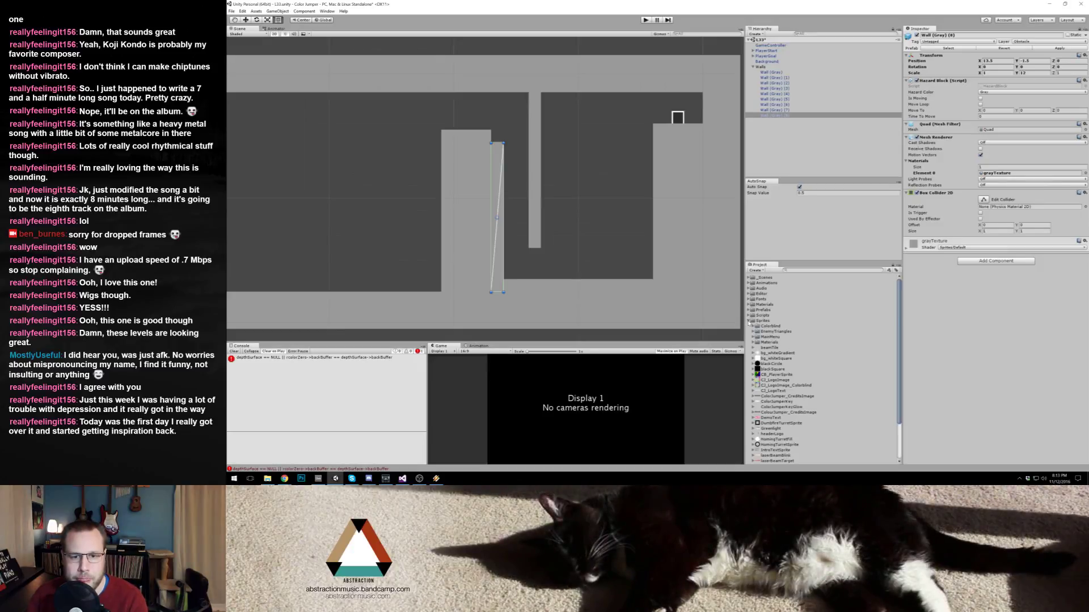
click(748, 321)
click(749, 311)
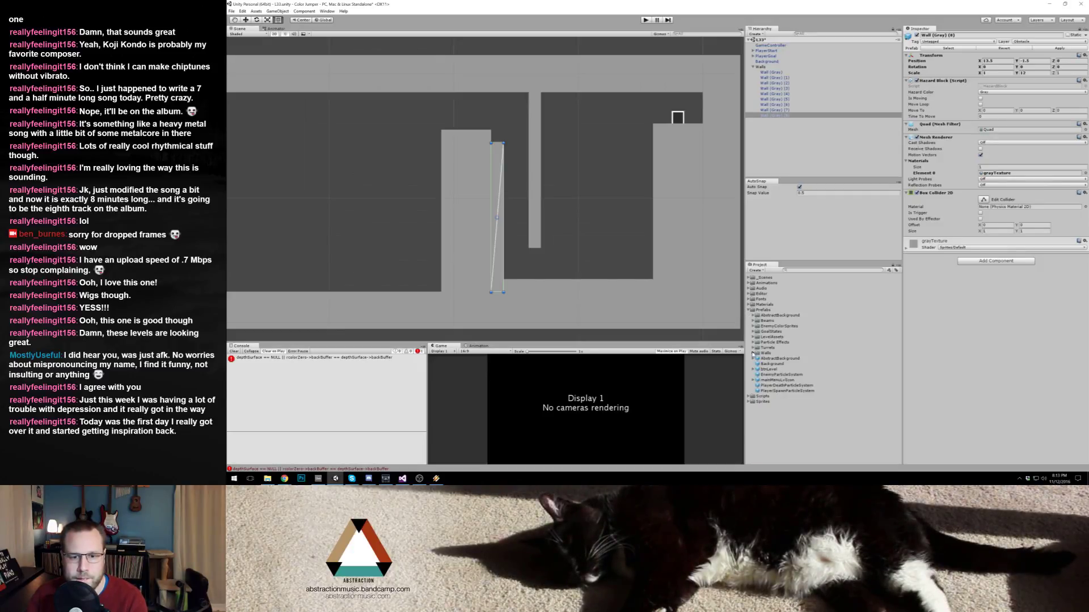
click(752, 354)
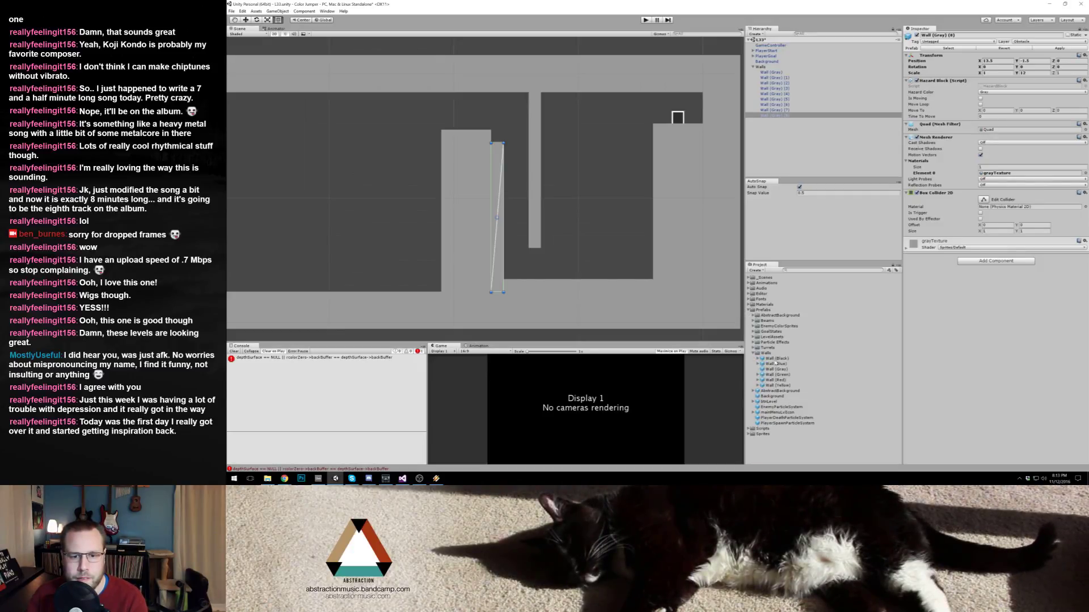
drag(776, 364, 501, 139)
key(Delete)
click(508, 202)
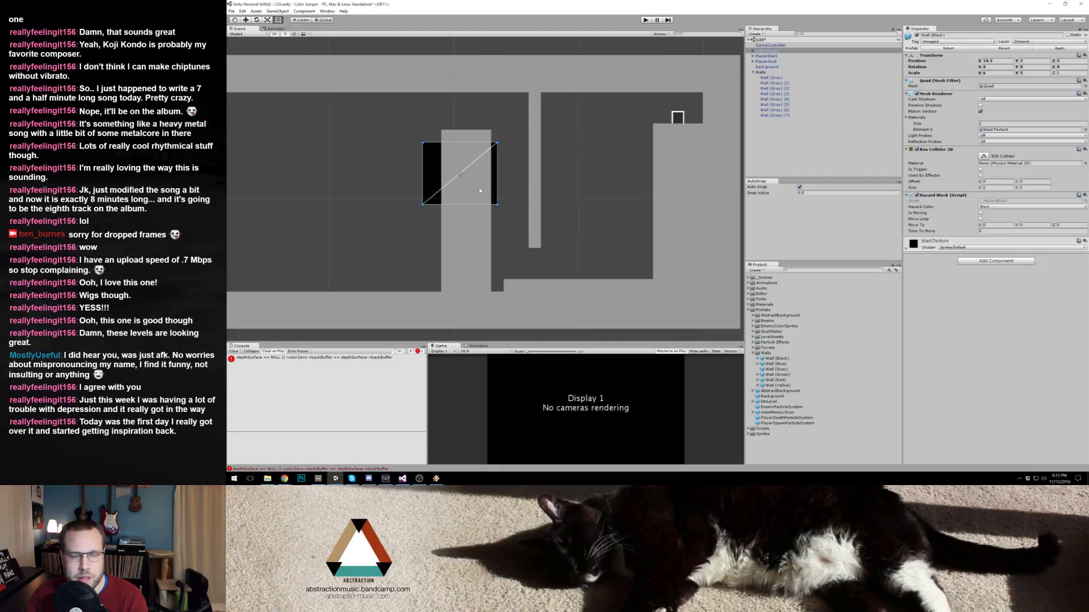
Step: Reshape the black wall to 1 wide and 12 tall and fit it against the middle pillar's right side
key(w)
drag(487, 176, 491, 175)
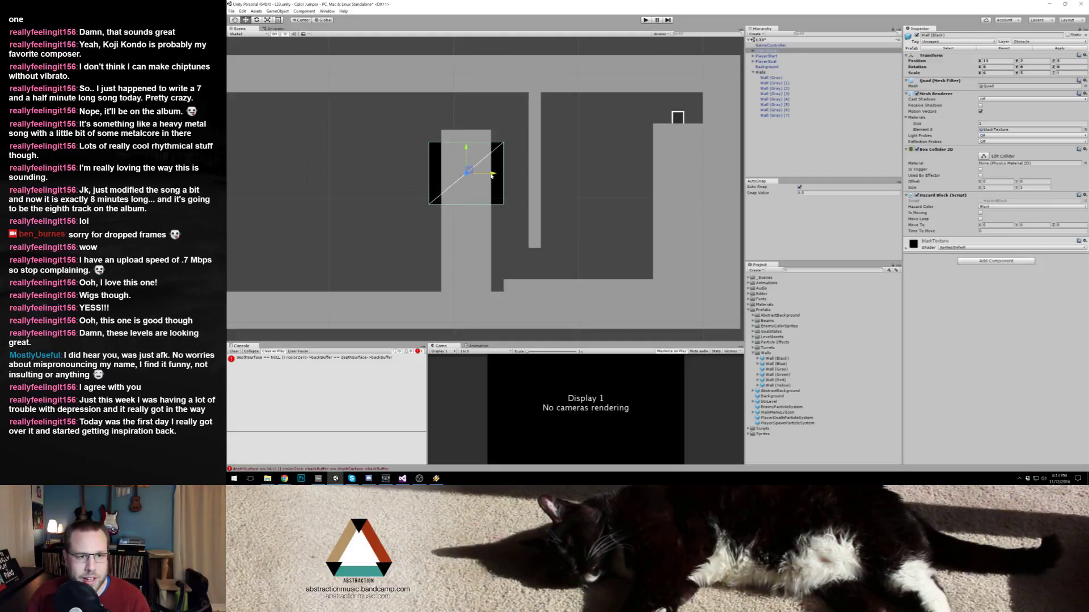
key(t)
drag(430, 203, 491, 285)
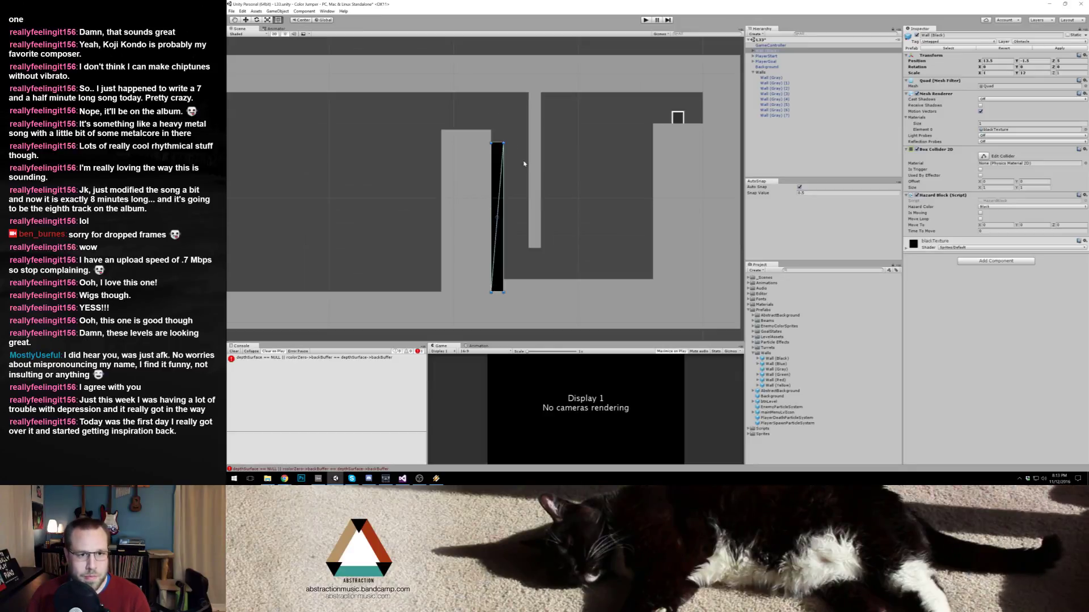
Step: Delete the hanging gray divider and put a duplicate of the black wall in its place, hanging from the ceiling
click(532, 177)
click(499, 186)
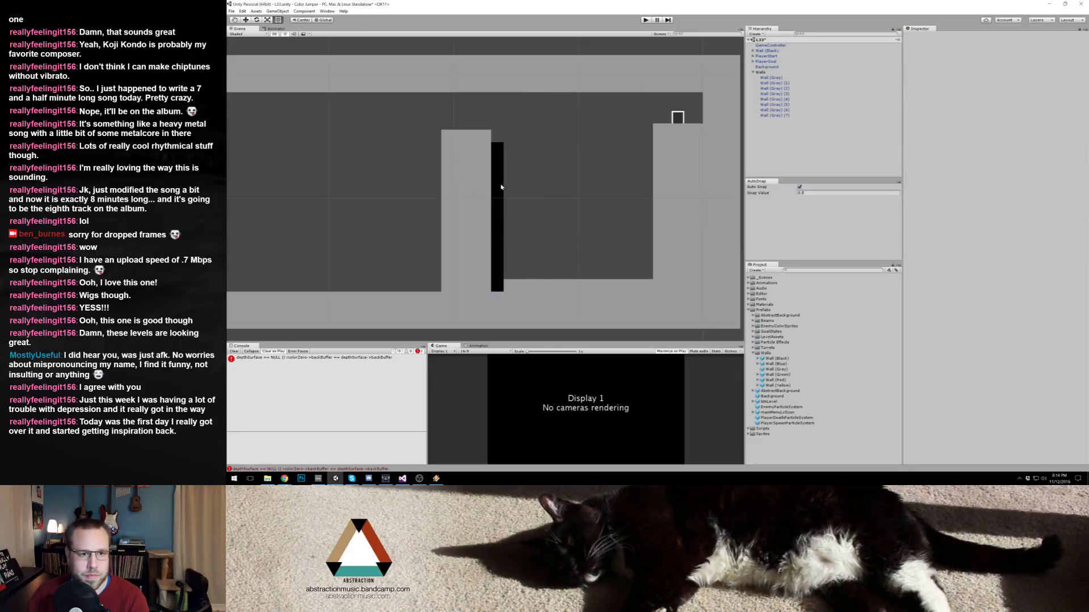
key(ctrl+d)
key(w)
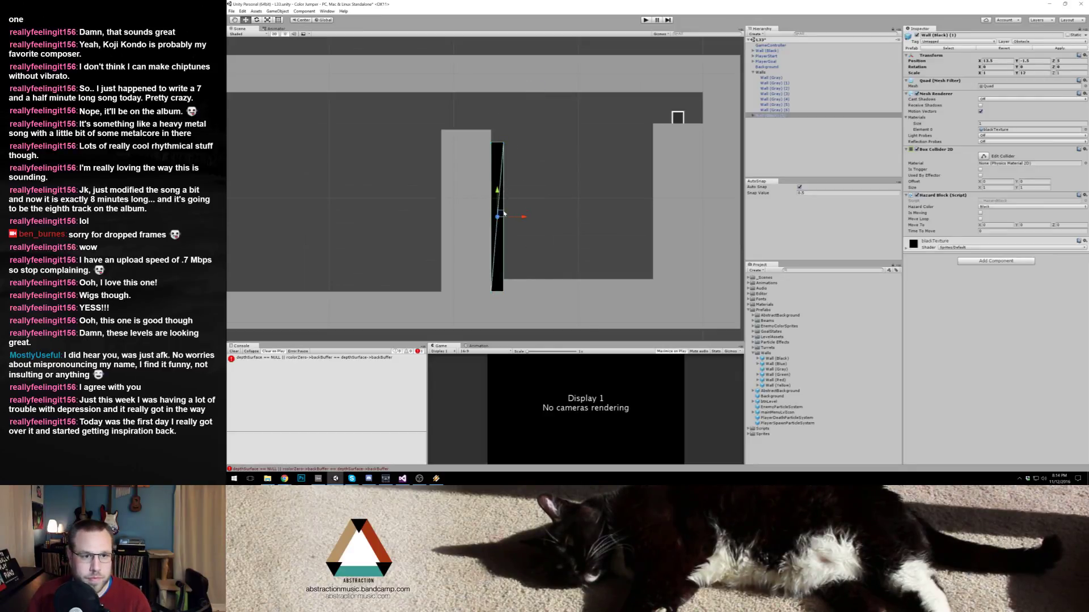
drag(502, 216, 654, 208)
Step: Duplicate the black wall onto the goal pillar's left side, stretch it to 13 tall and align its upper end with the pillar
key(ctrl+d)
key(t)
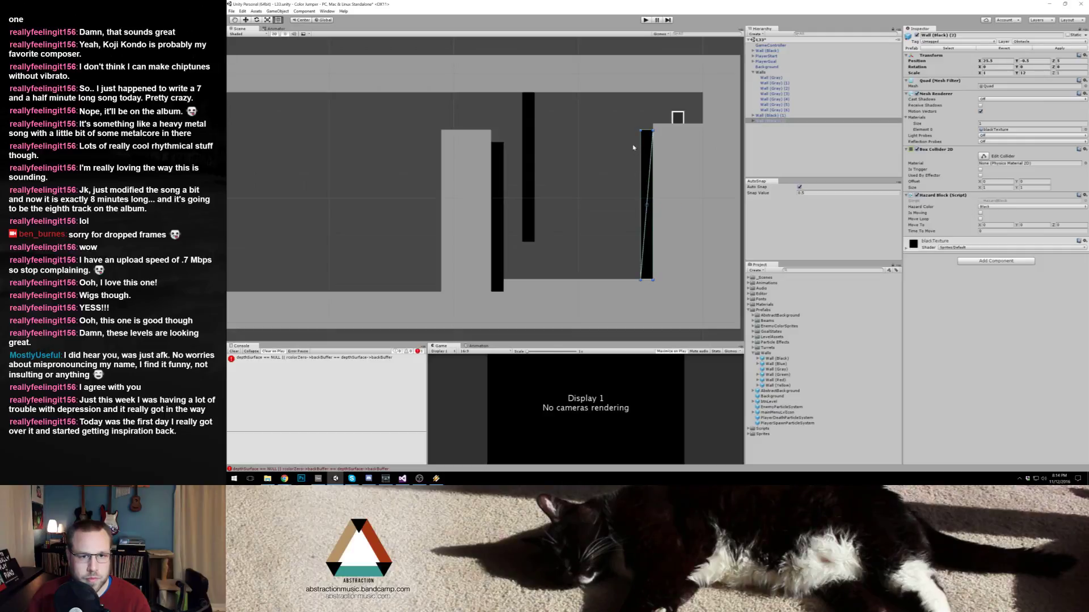
drag(647, 125, 647, 118)
key(w)
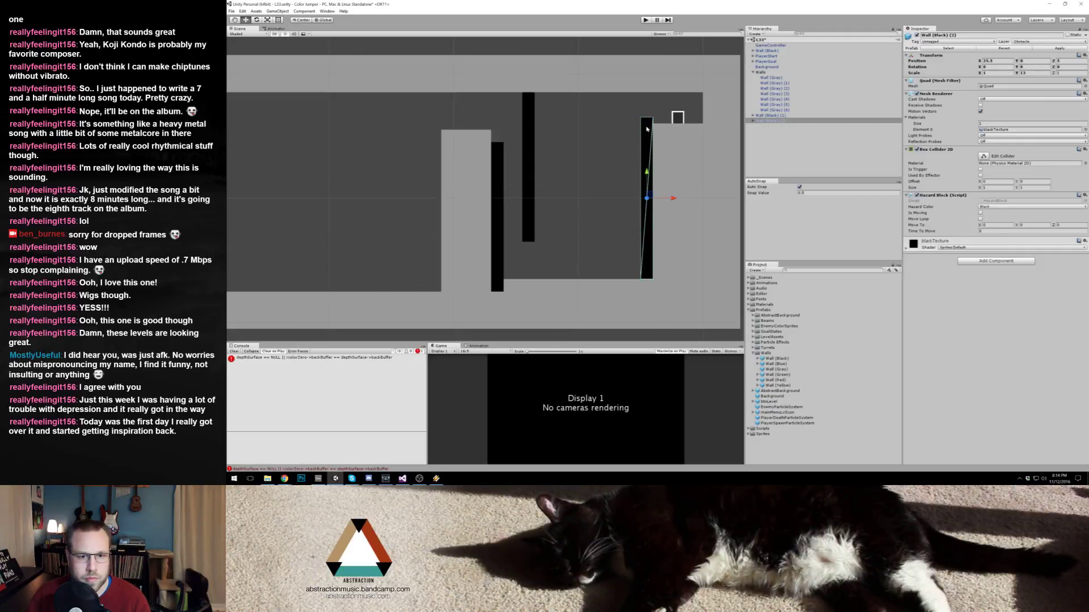
click(621, 186)
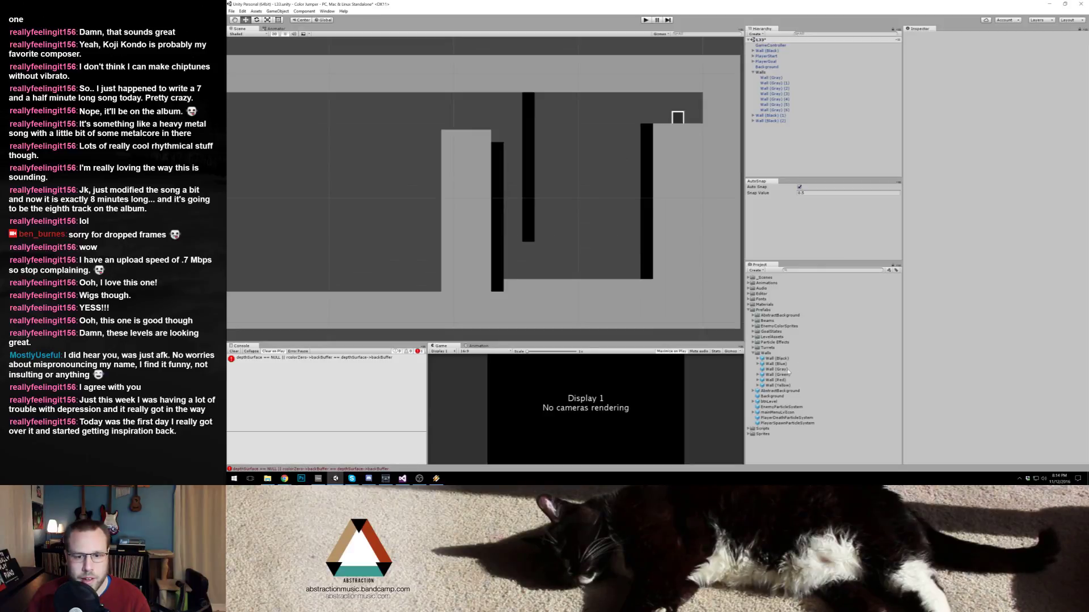
Step: Place a Wall (Green) 1 wide and 13 tall just left of the goal pillar's black wall, and duplicate it beside the hanging black wall
drag(776, 375, 624, 130)
key(t)
drag(621, 212, 623, 282)
key(ctrl+d)
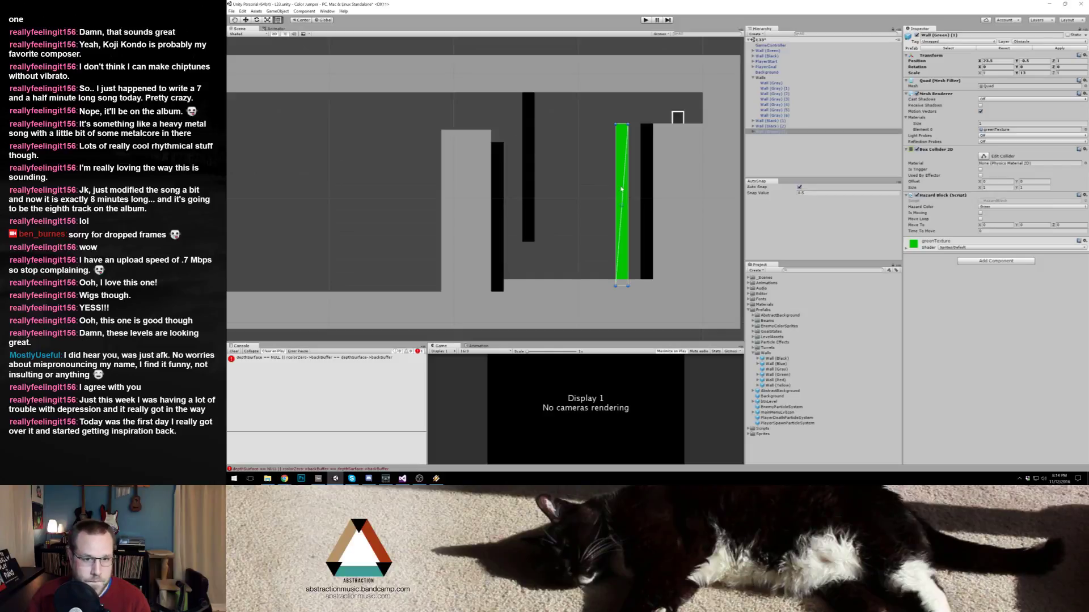
key(w)
drag(623, 205, 554, 162)
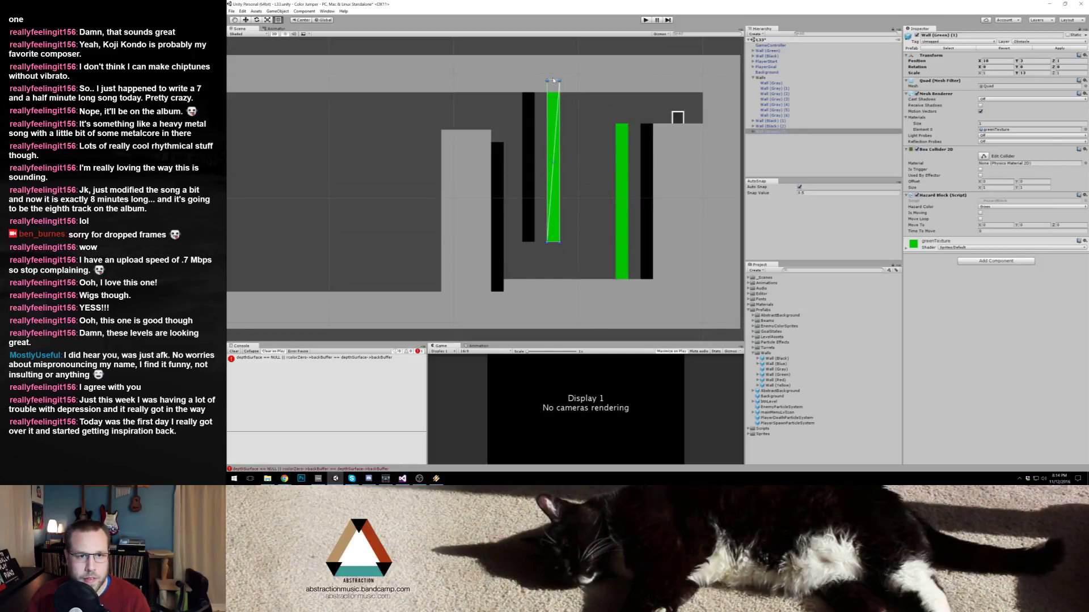
Step: Lower the upper ends of the black and green walls beside the goal pillar by 1 unit
click(646, 131)
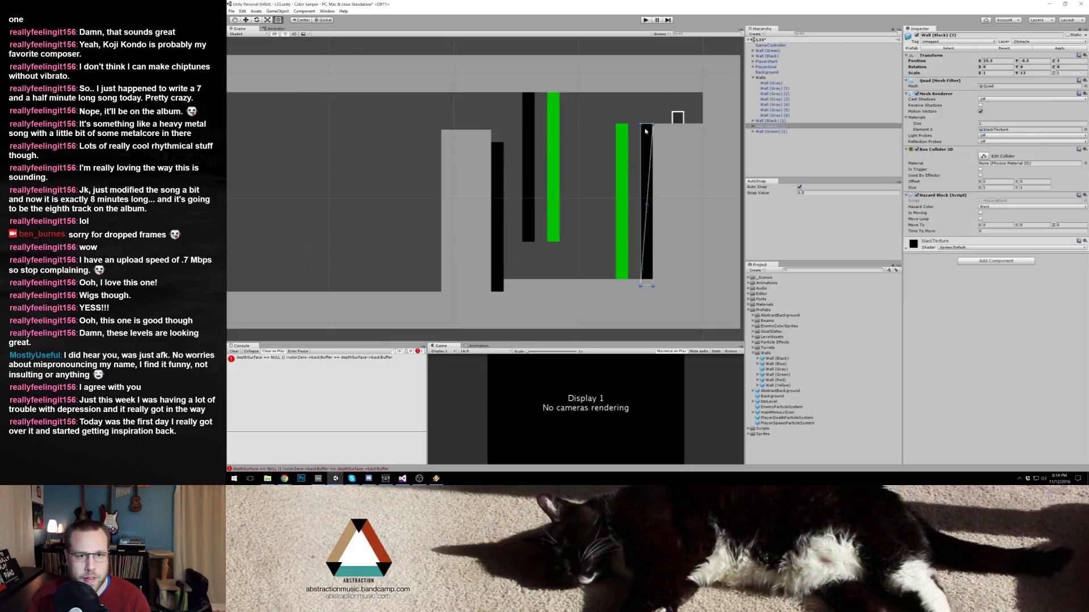
drag(646, 125, 630, 135)
click(624, 134)
Step: Duplicate the gray floor ledge, move the copy over the shortened black and green walls, and shorten it into a cap joining the goal pillar
click(575, 291)
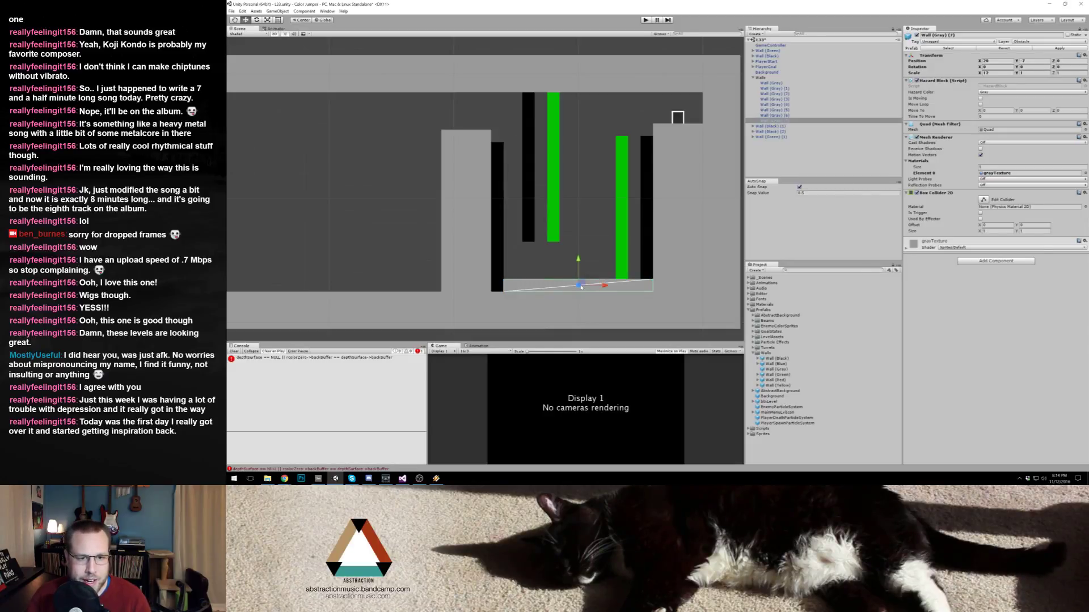
drag(587, 288, 695, 131)
scroll(689, 172, down, 1)
drag(690, 173, 644, 180)
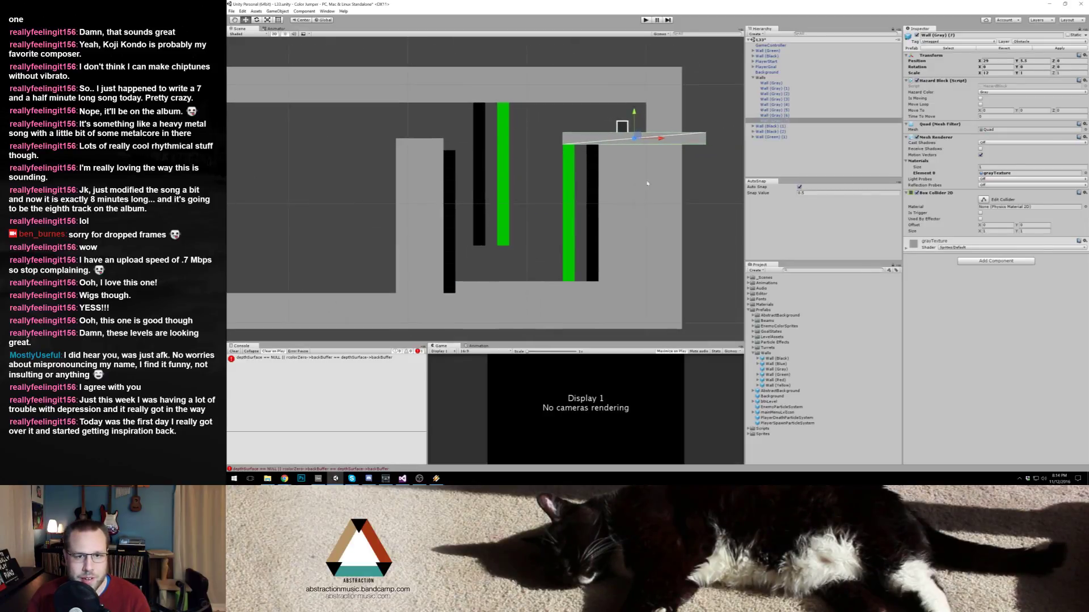
key(t)
drag(707, 138, 605, 138)
click(712, 246)
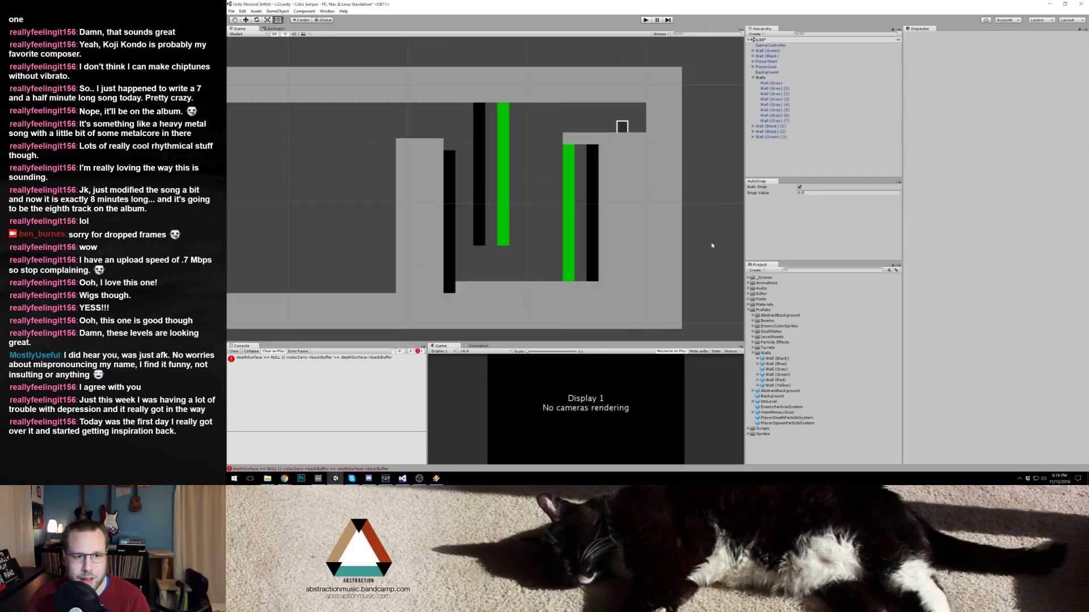
Step: Duplicate the hanging black wall and shrink the copy to a 1-by-1 block closing the gap between the lower ends of the hanging walls
click(479, 241)
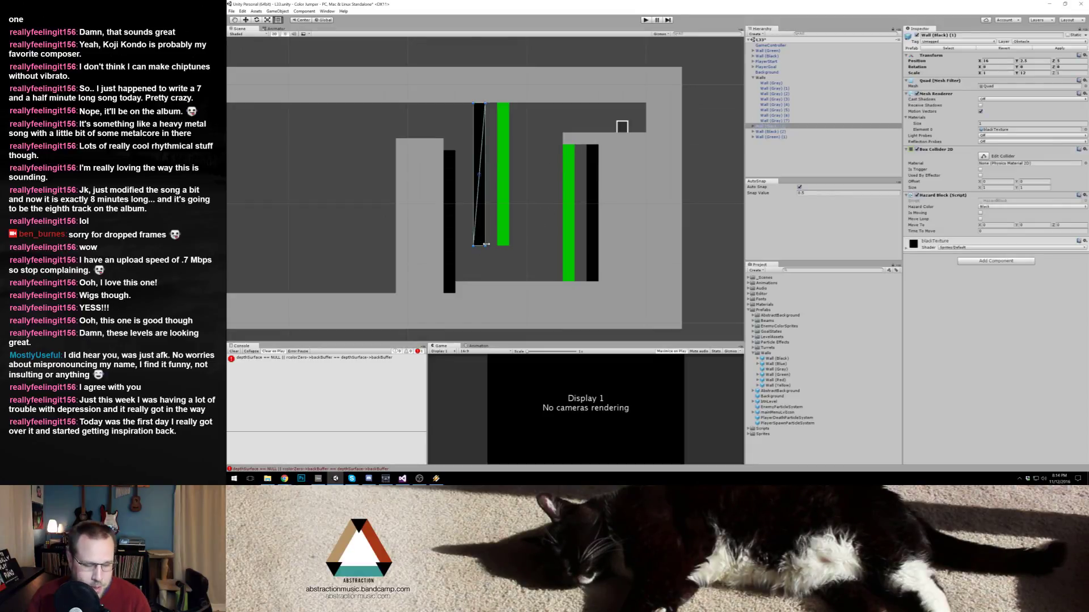
drag(474, 104, 496, 235)
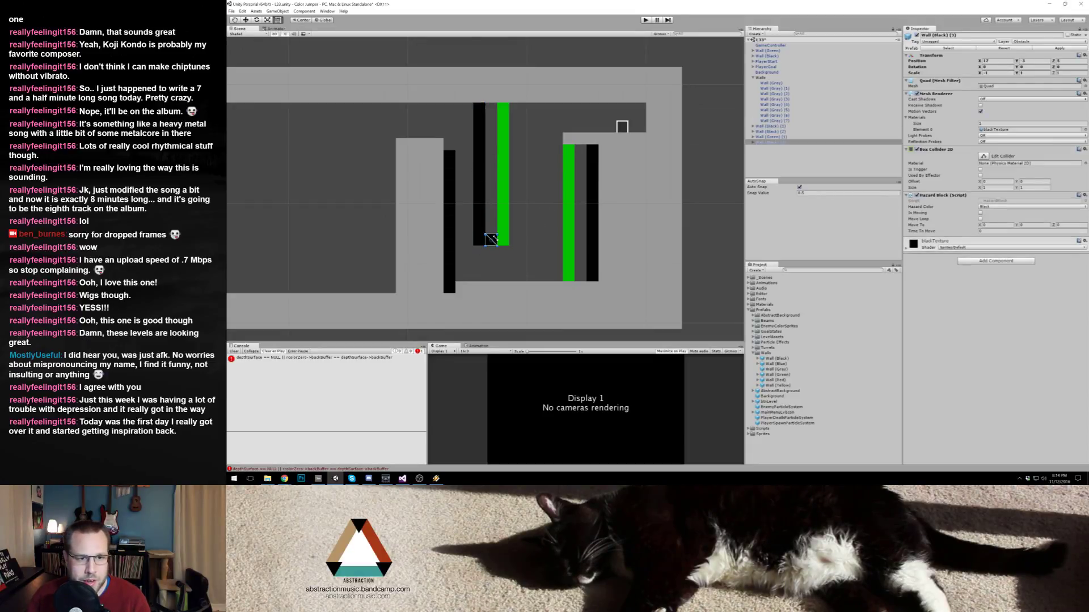
click(538, 244)
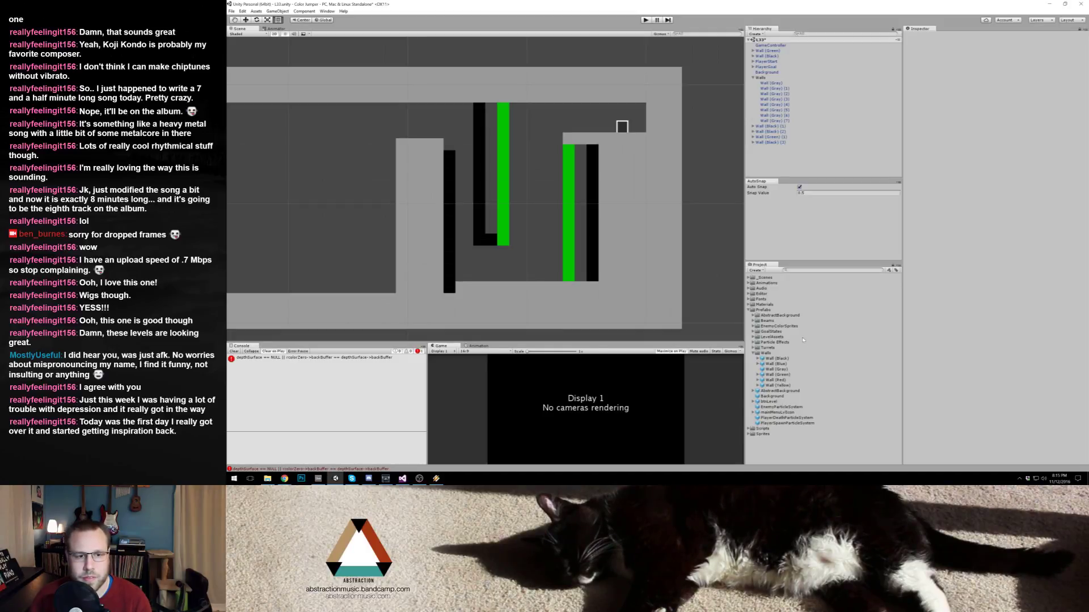
Step: Extend the hanging black and green walls downward to 13 tall and lower the small black block between them by 1 unit
click(490, 243)
click(480, 244)
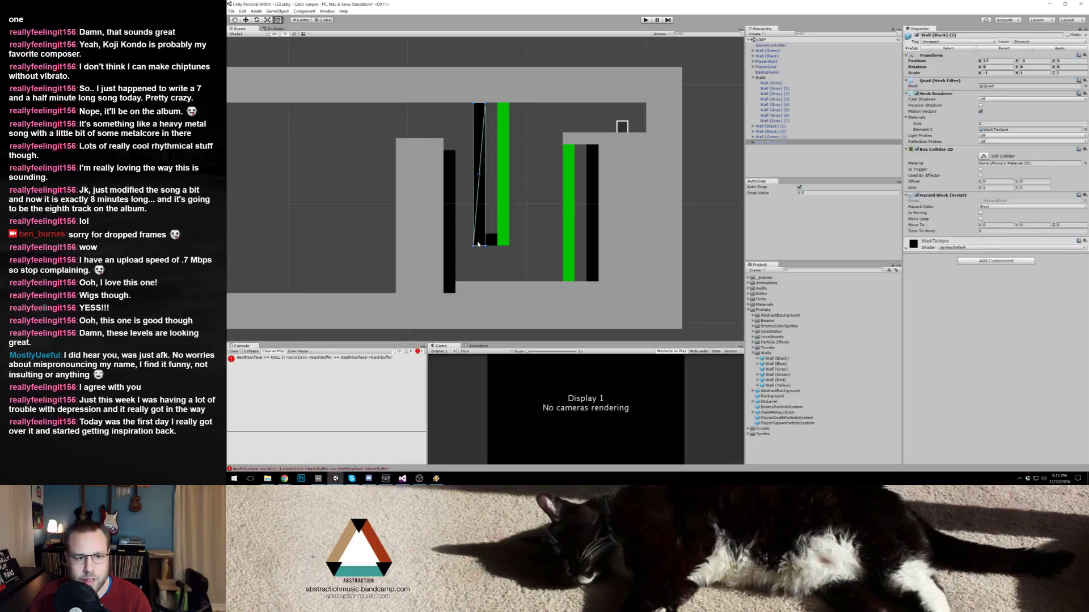
drag(480, 246, 481, 260)
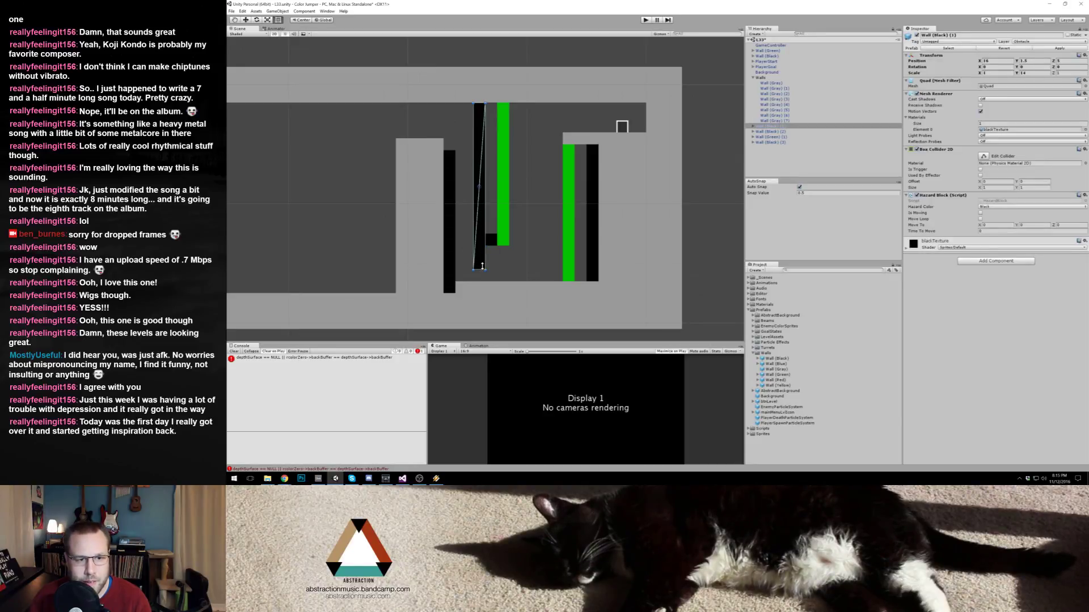
click(491, 241)
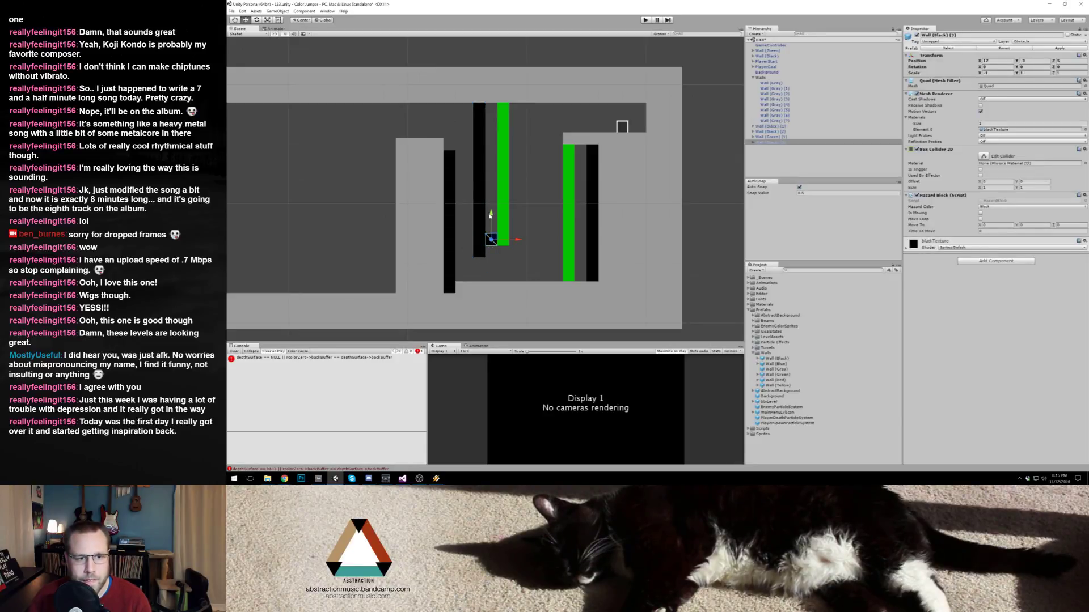
drag(491, 214, 491, 227)
click(502, 216)
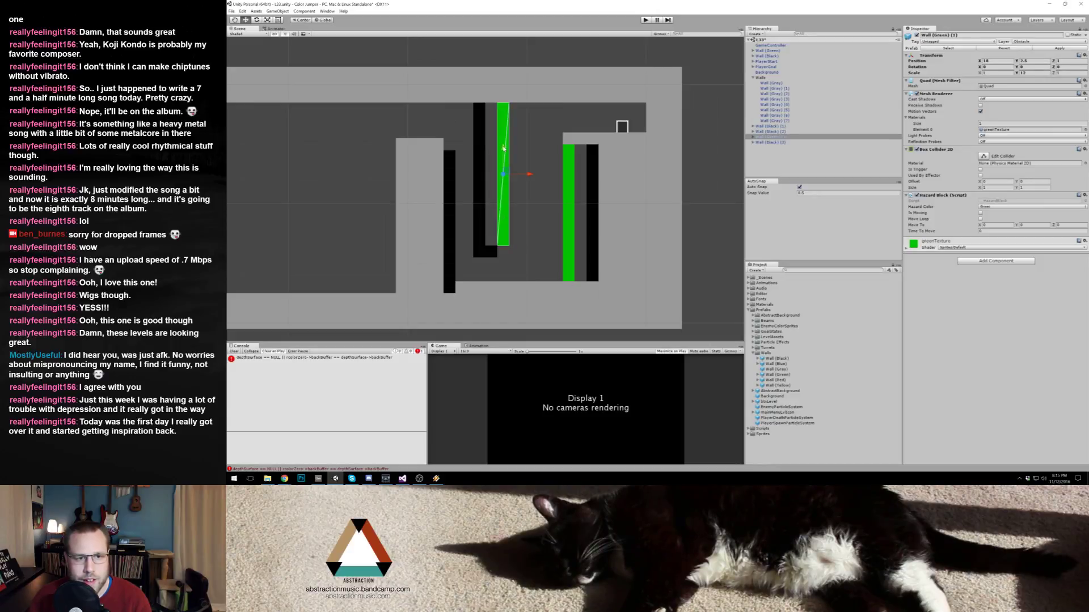
drag(503, 149, 502, 159)
drag(501, 115, 504, 105)
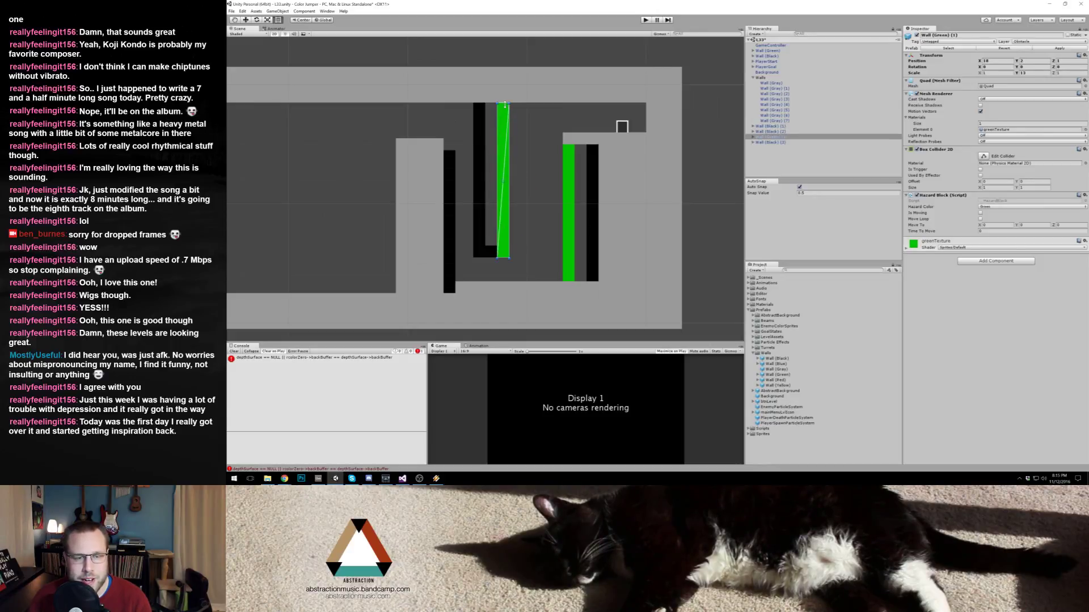
click(699, 170)
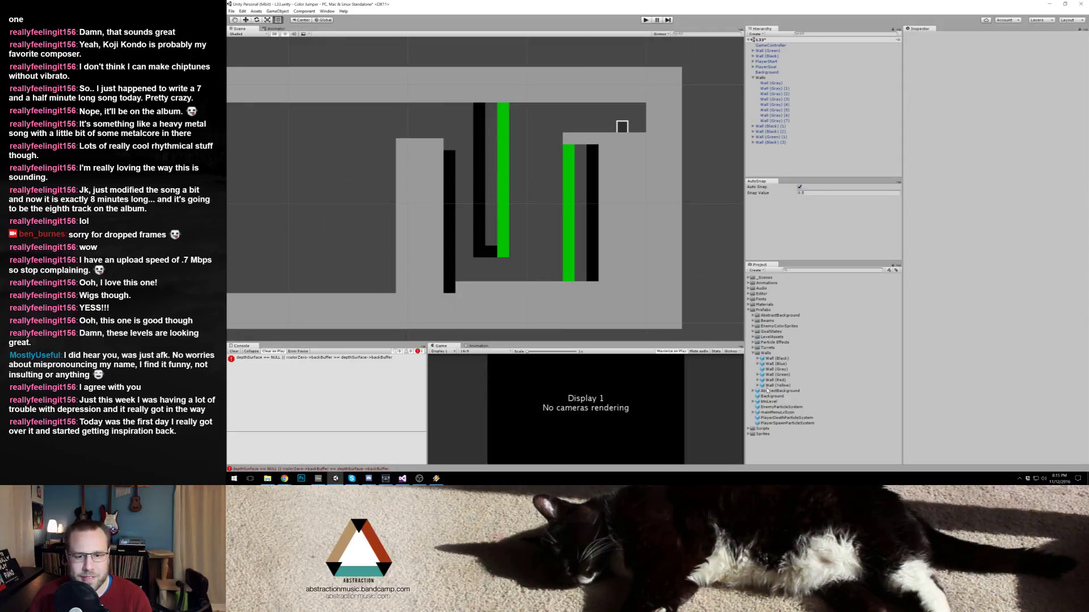
Step: Place a Wall (Yellow) over the middle pillar's black wall so it bridges the gap to the hanging black wall
drag(771, 386, 475, 146)
key(w)
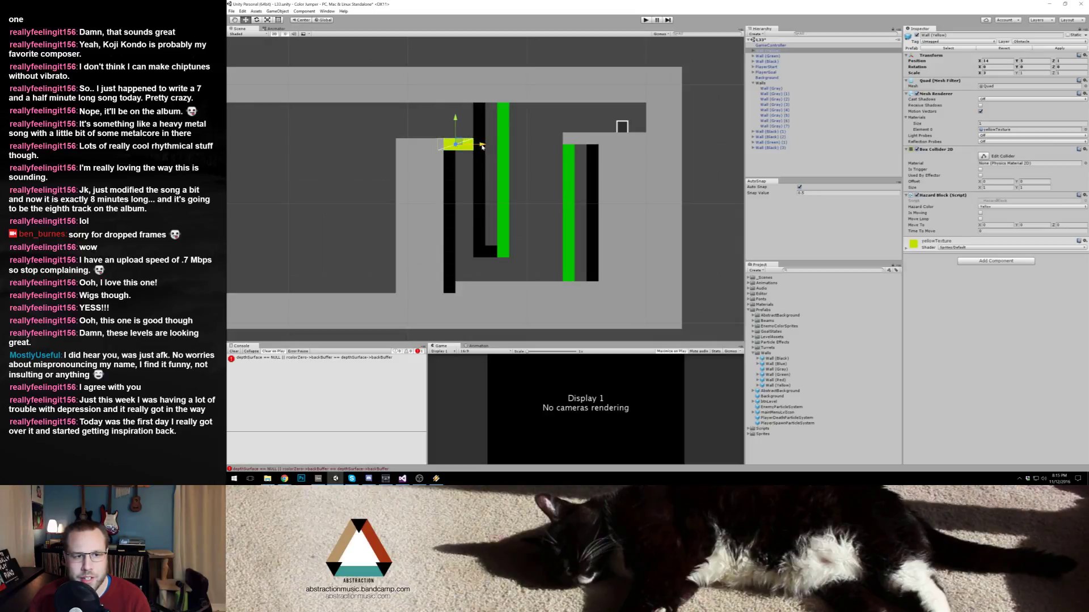
click(550, 172)
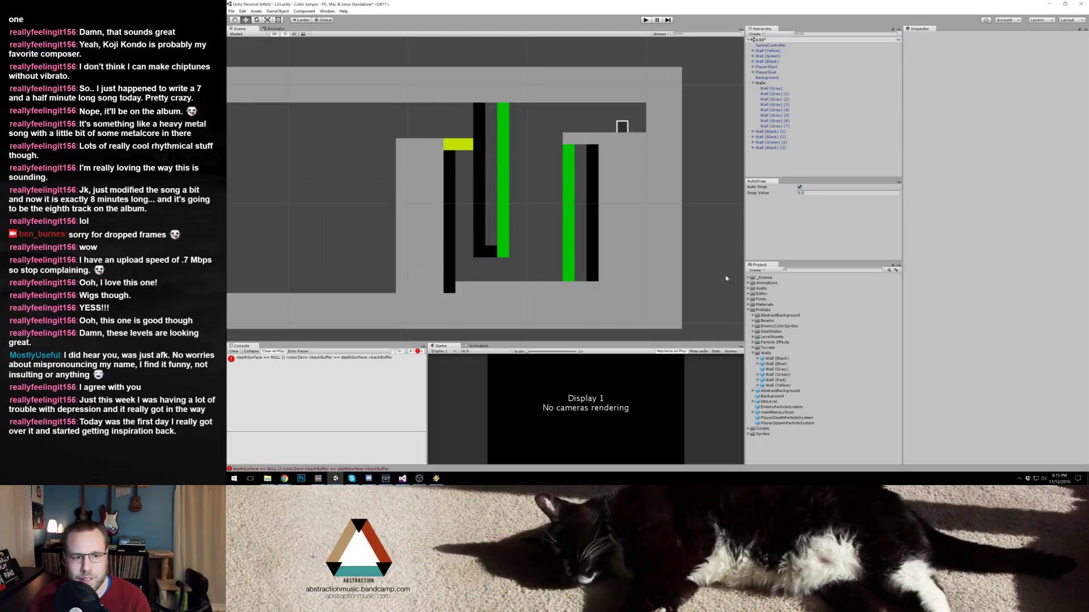
Step: Raise the lower end of the middle pillar's black wall by 1 unit and extend the gray pit floor underneath it
click(450, 290)
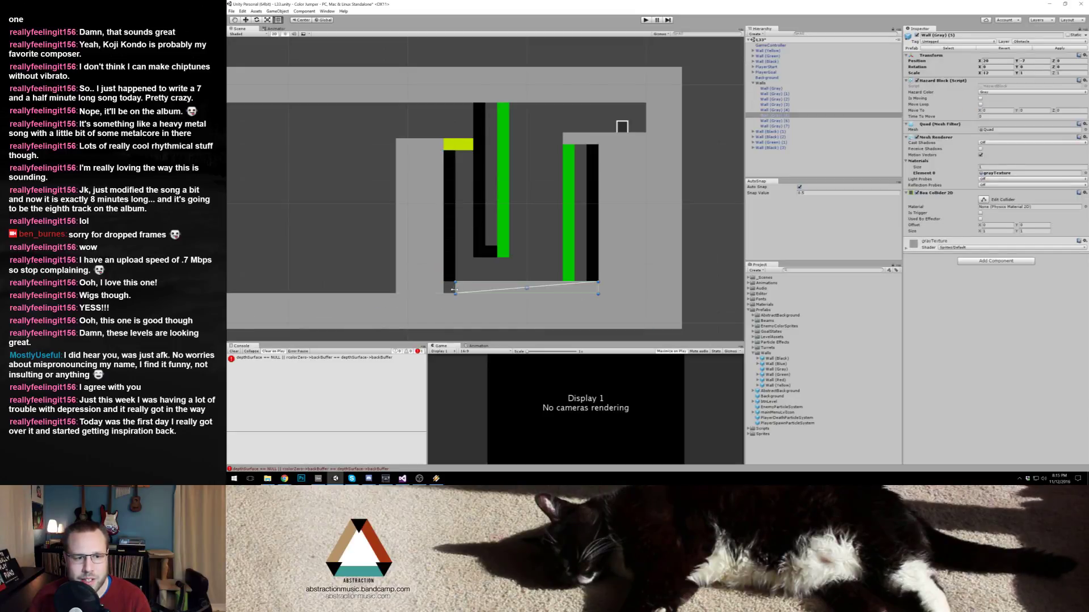
click(501, 272)
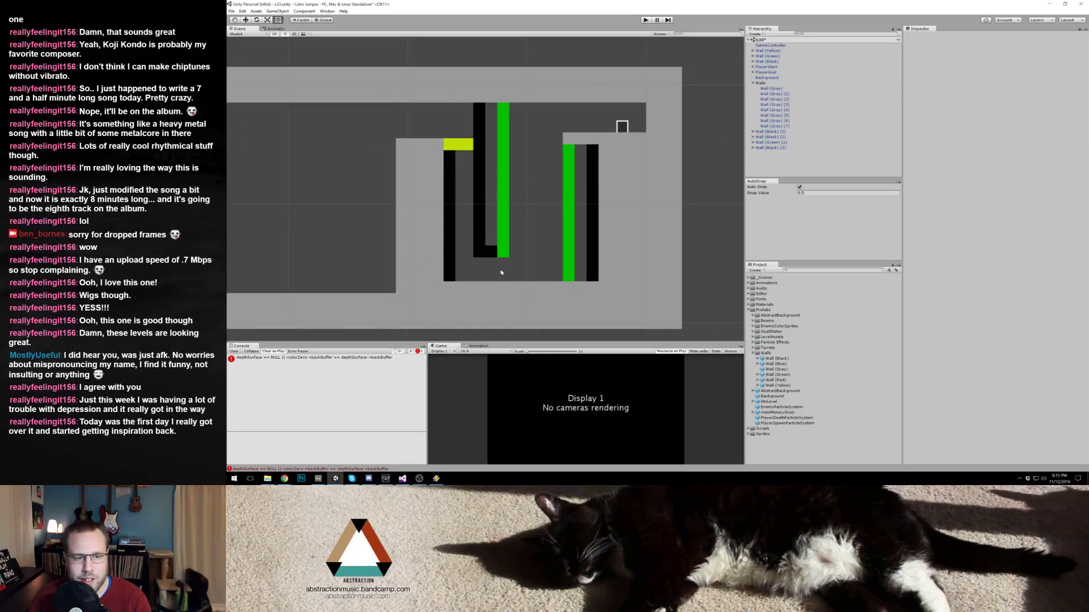
Step: Place a DumbTurret between the goal pillar's green and black walls at X 24.5, Y -4, and duplicate it up to Y 1.5
click(753, 354)
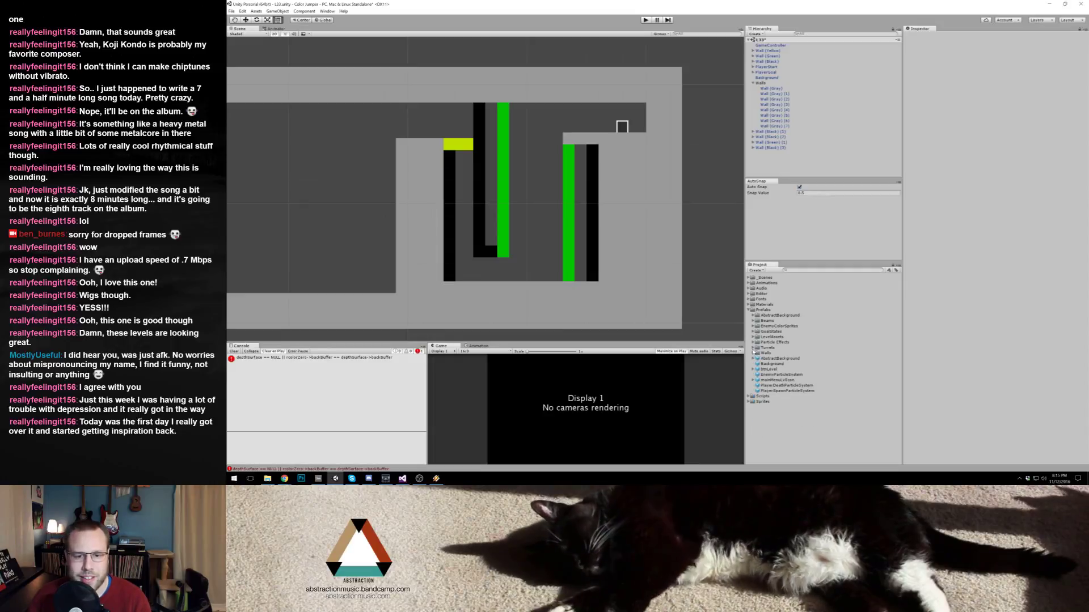
click(753, 353)
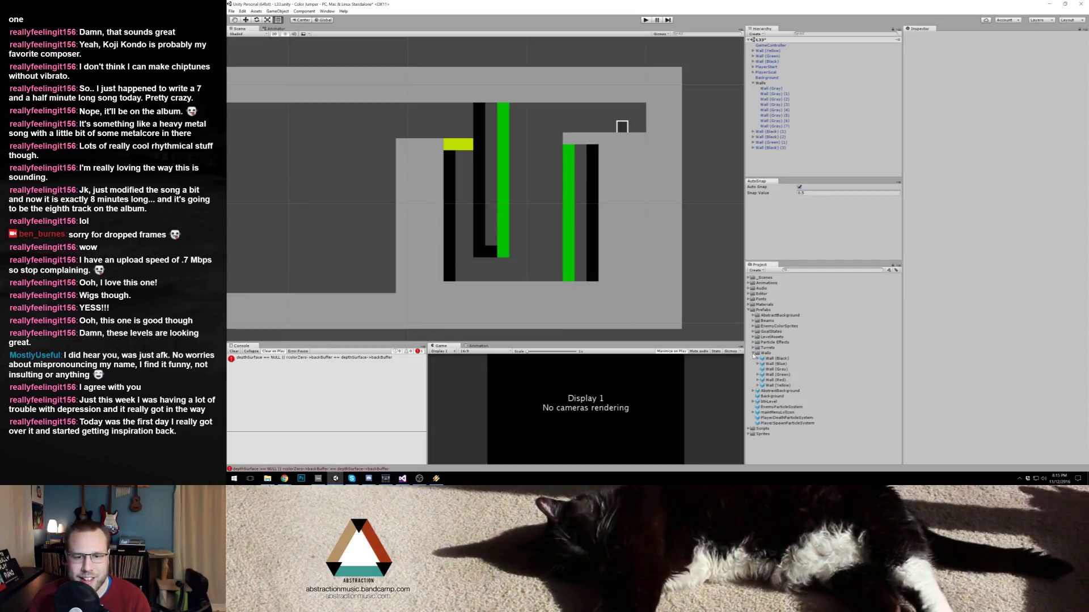
click(753, 352)
click(752, 348)
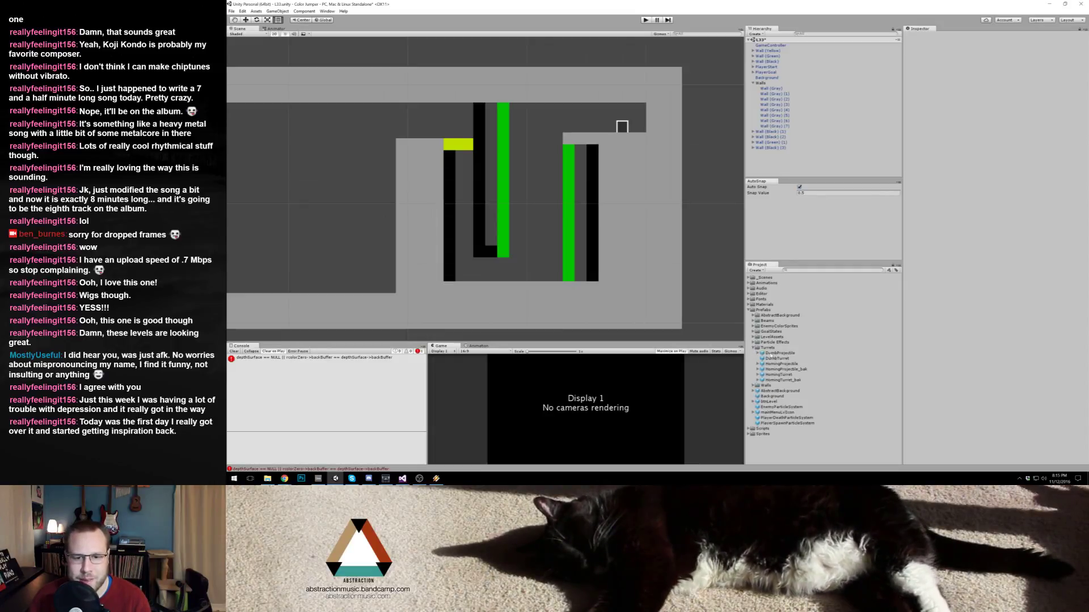
click(777, 353)
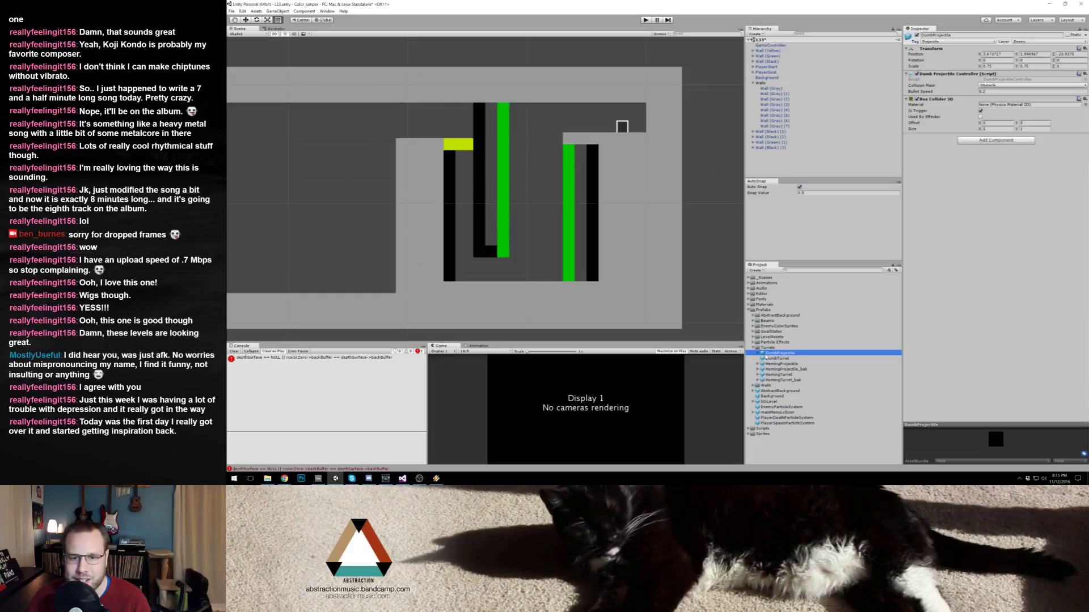
drag(767, 359, 581, 251)
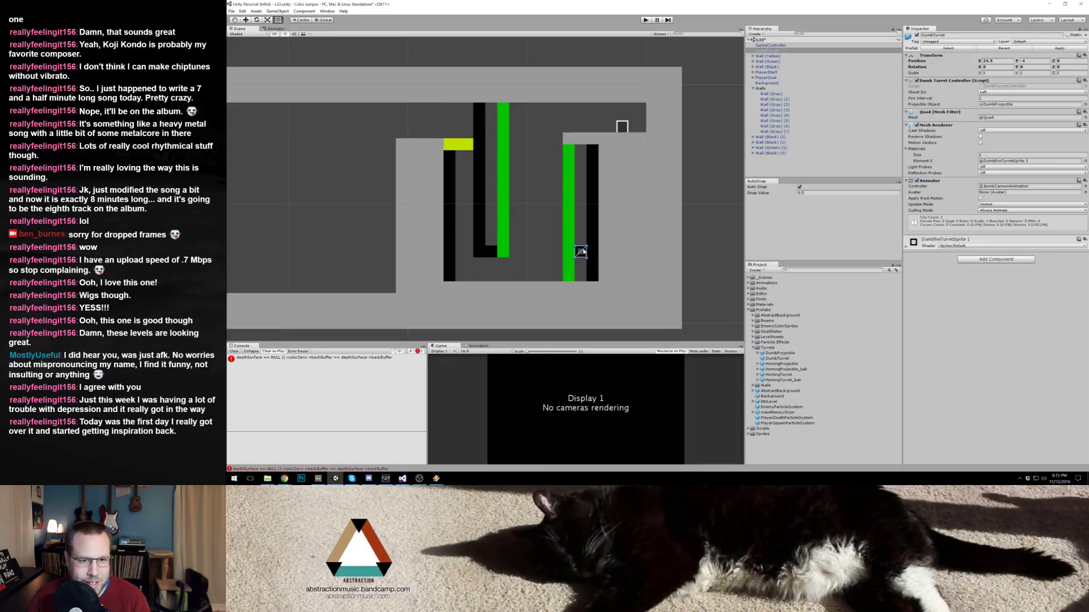
key(ctrl+d)
drag(583, 251, 582, 163)
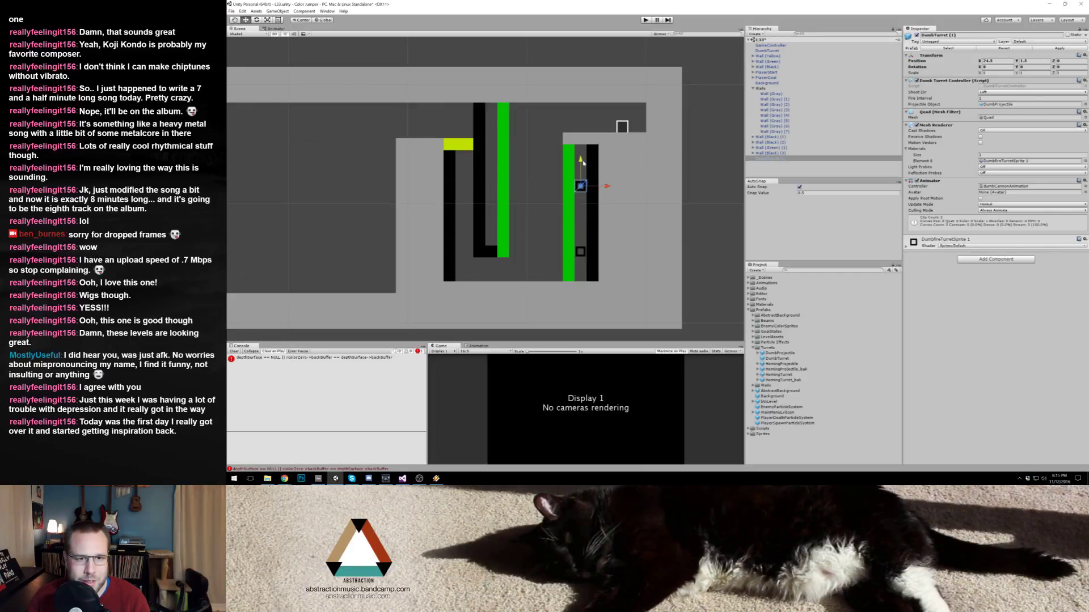
Step: Add two more DumbTurret copies between the hanging black and green walls at X 17, one at Y -1 and one at Y 5
key(ctrl+d)
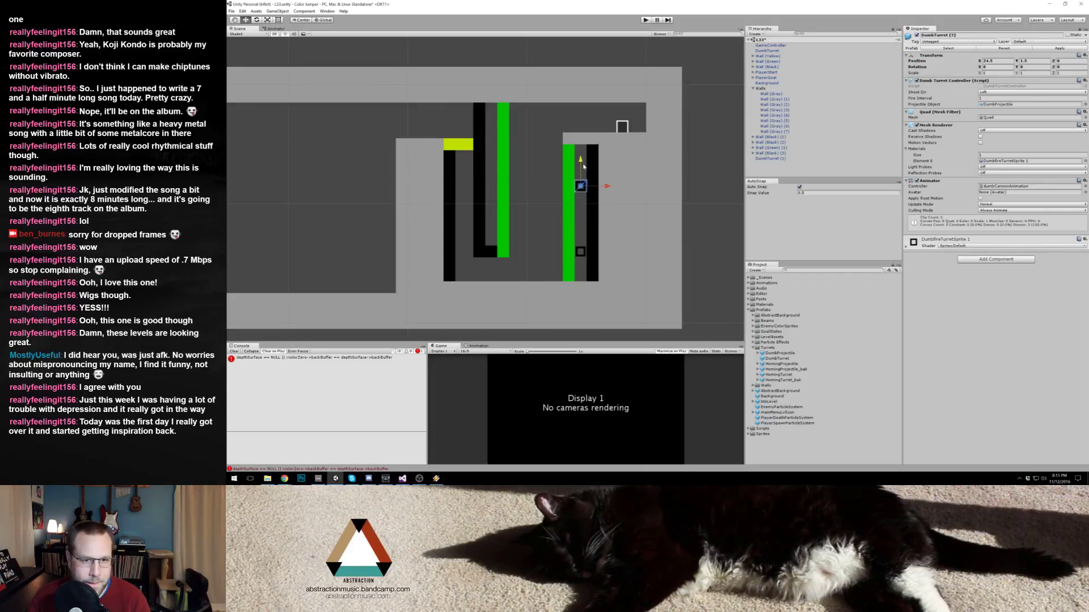
drag(581, 186, 493, 218)
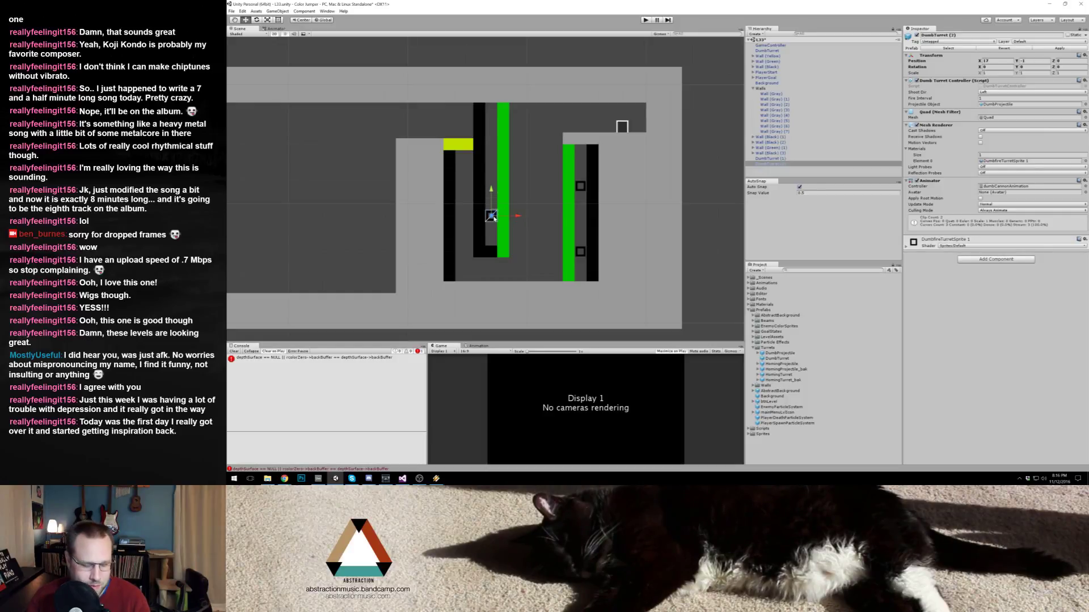
key(ctrl+d)
drag(493, 195, 504, 121)
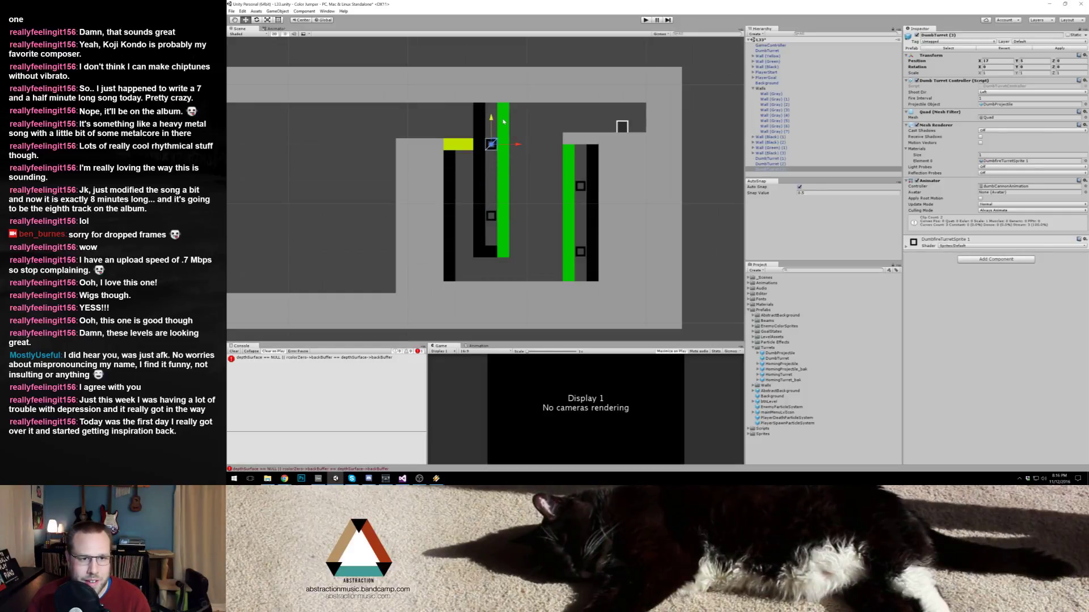
Step: Set Shoot Dir to Right for both turrets between the hanging walls
shift+click(495, 215)
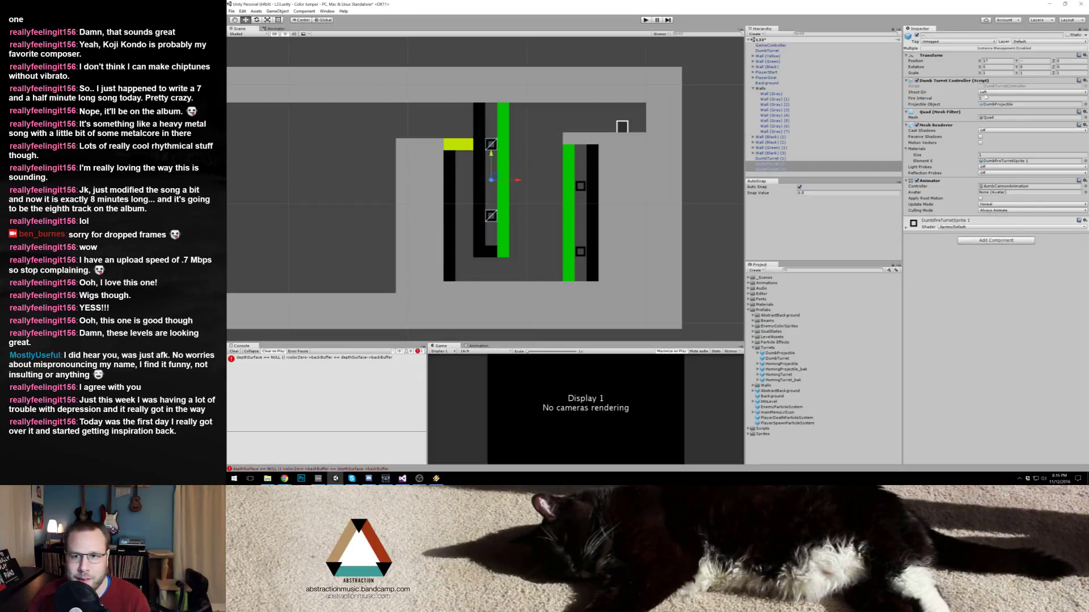
click(986, 93)
click(984, 122)
click(552, 227)
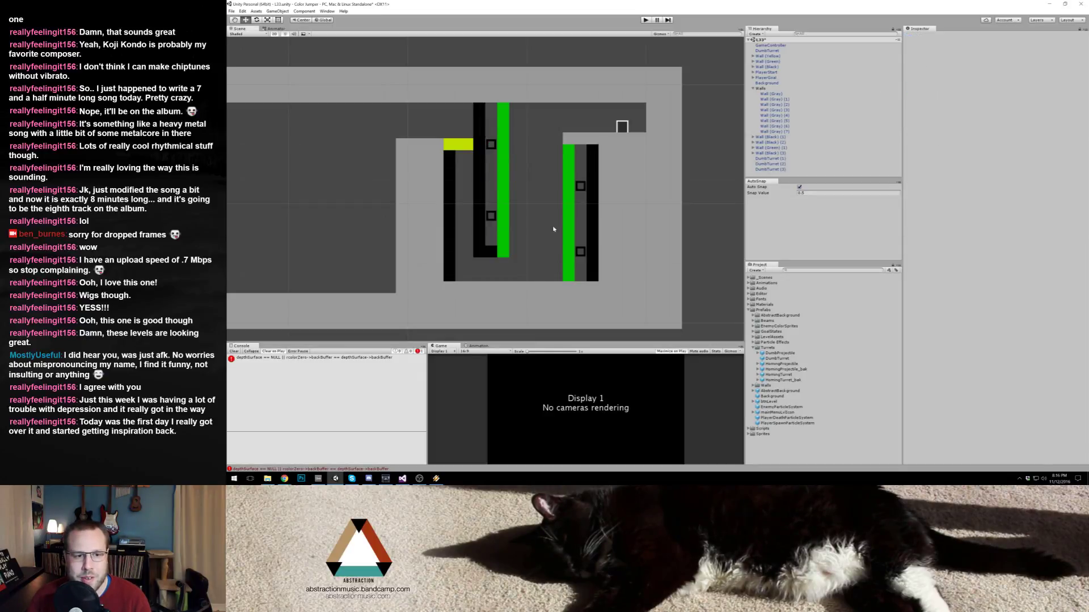
Step: Move PlayerStart into the shaft between the two green walls, at X 20.5, Y -4
drag(244, 201, 685, 238)
click(352, 196)
drag(694, 168, 626, 189)
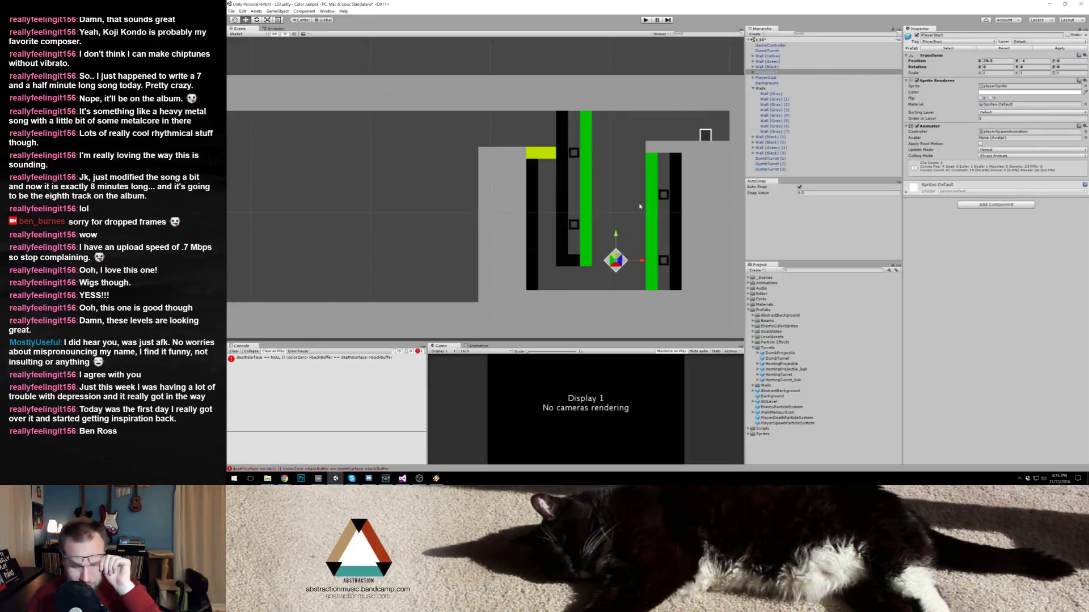
Step: Shorten the gray ceiling wall to about 29 wide so its right end stops before the hanging black wall
click(537, 107)
scroll(610, 125, down, 4)
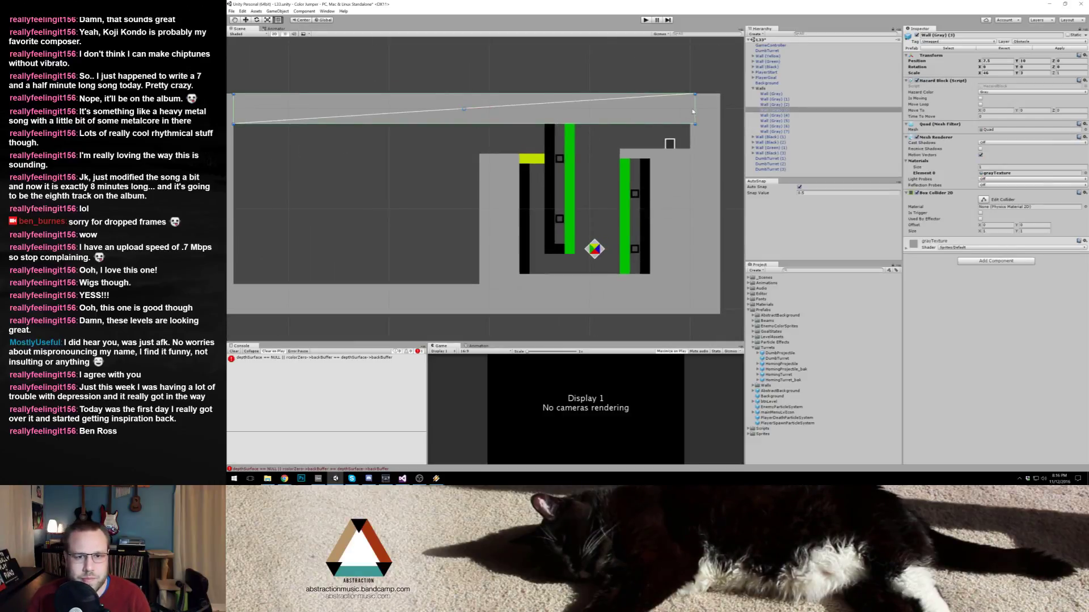
drag(693, 111, 526, 109)
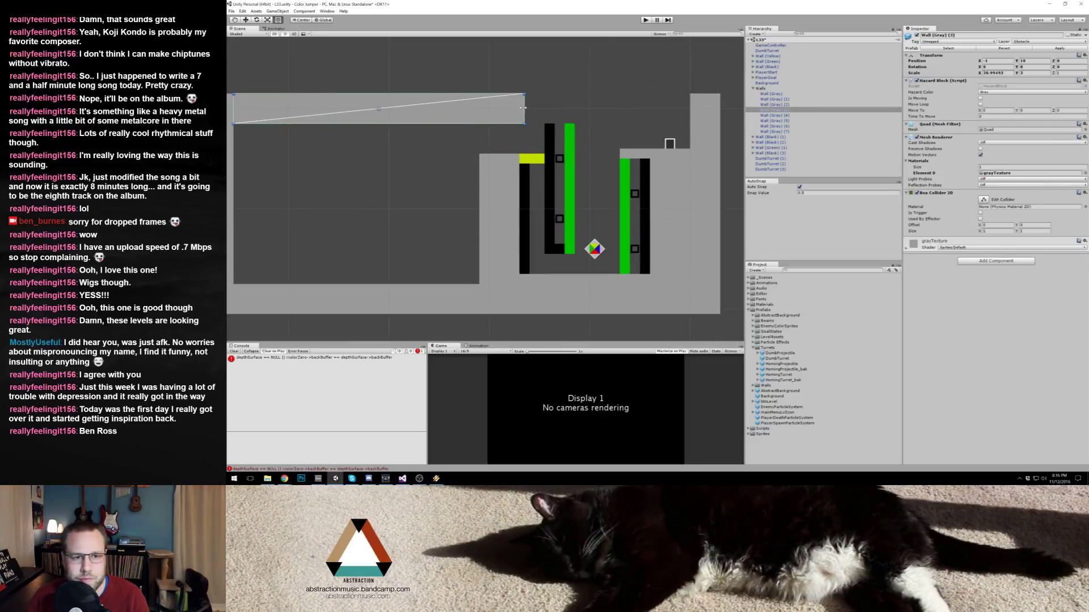
Step: Duplicate the shortened ceiling wall, move the copy above the hanging walls and goal, and shorten it to 17 wide, leaving a gap between the pieces
key(ctrl+d)
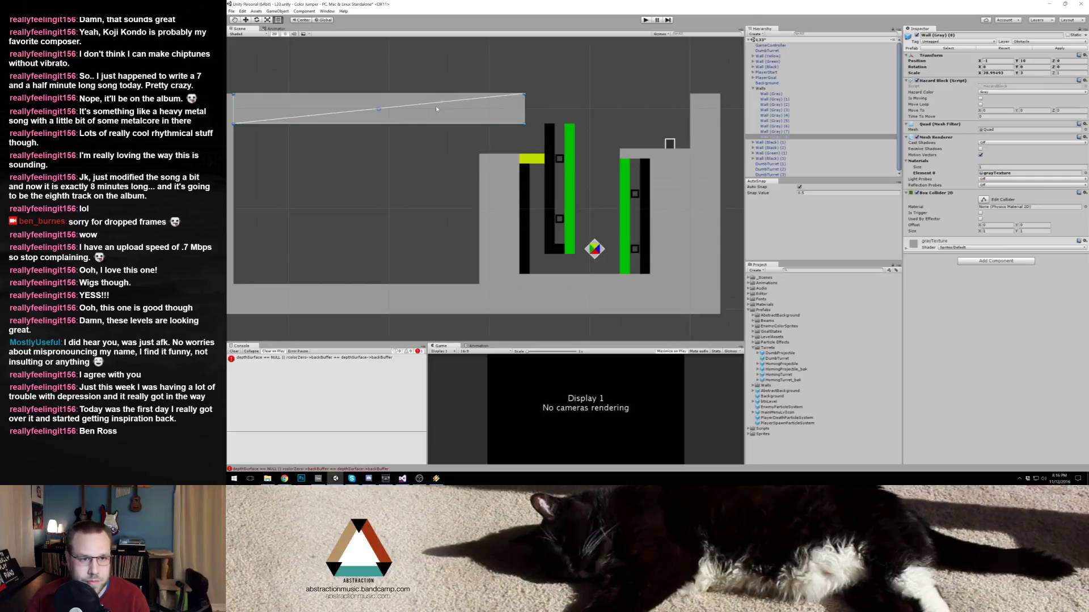
drag(388, 107, 693, 109)
key(t)
scroll(693, 109, up, 2)
scroll(602, 119, down, 3)
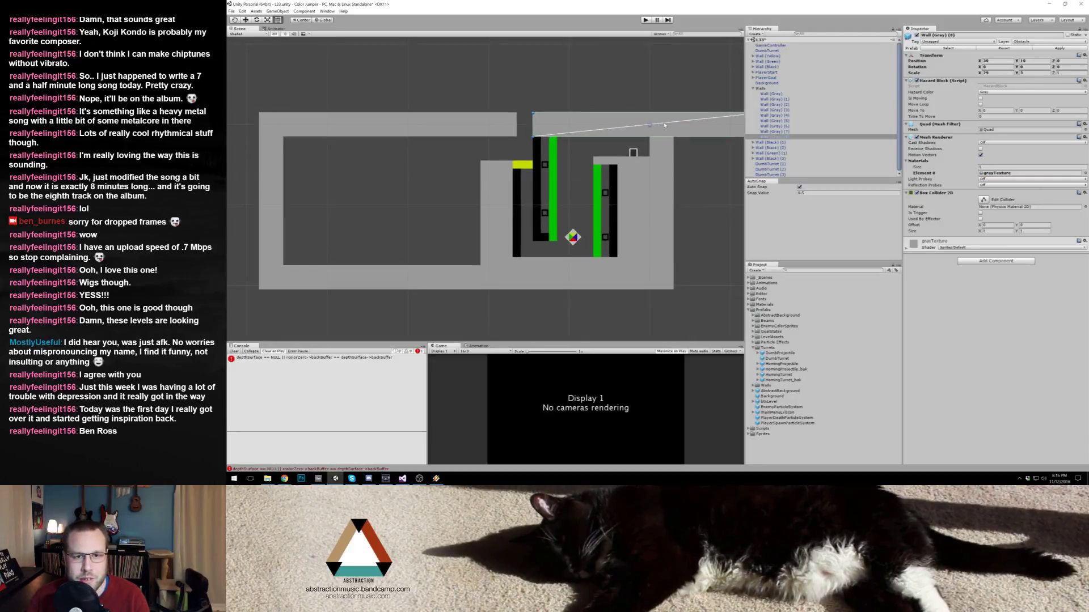
drag(642, 126, 548, 123)
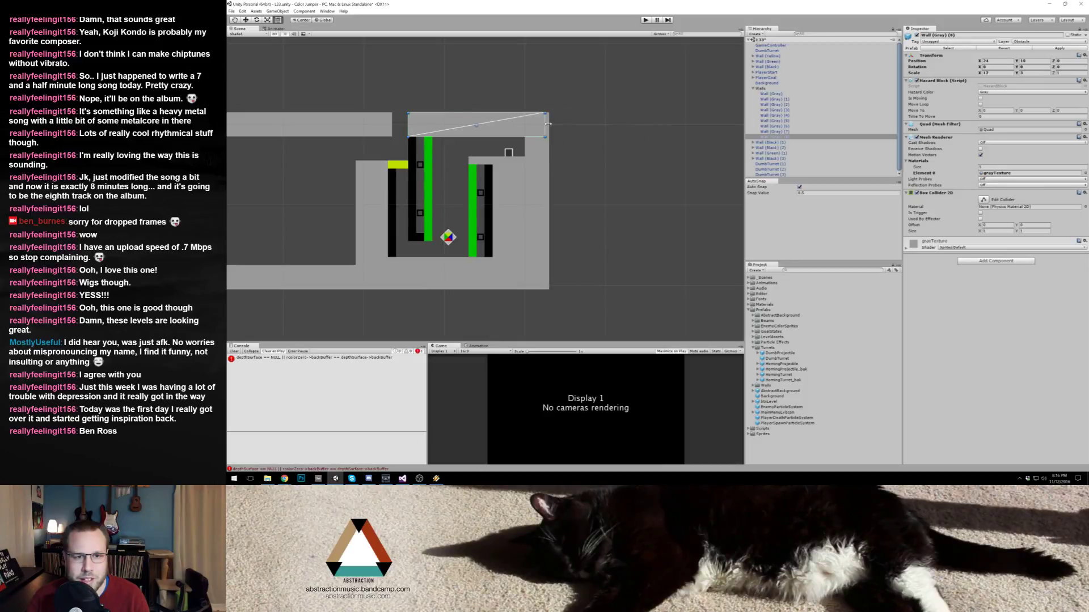
scroll(548, 124, up, 3)
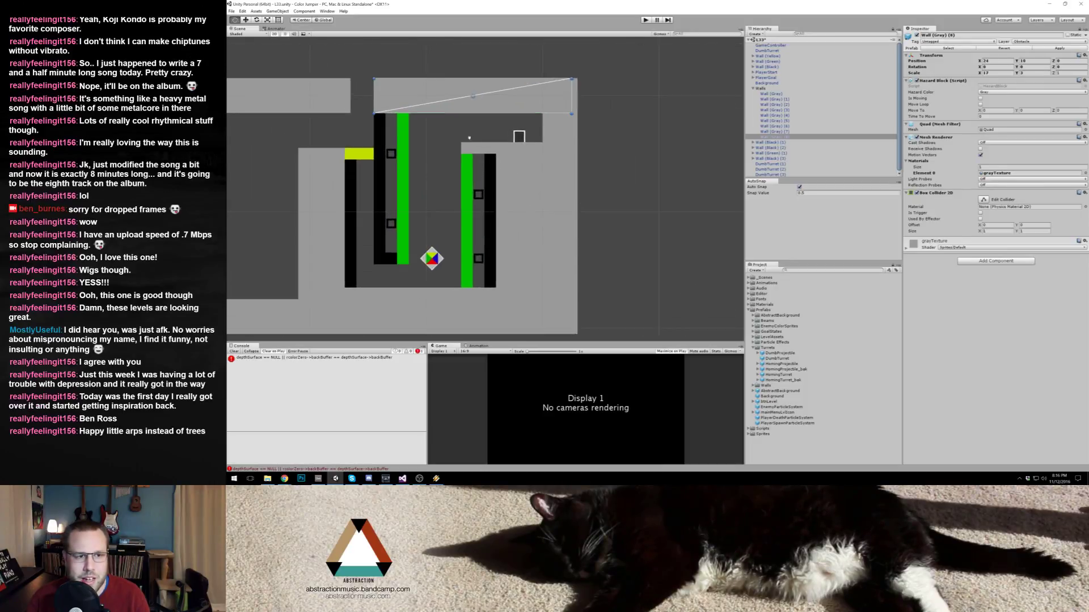
Step: Duplicate the right ceiling piece and shrink the copy to 2 wide and 1 tall, capping the ceiling gap at X 14.5, Y 11
key(ctrl+d)
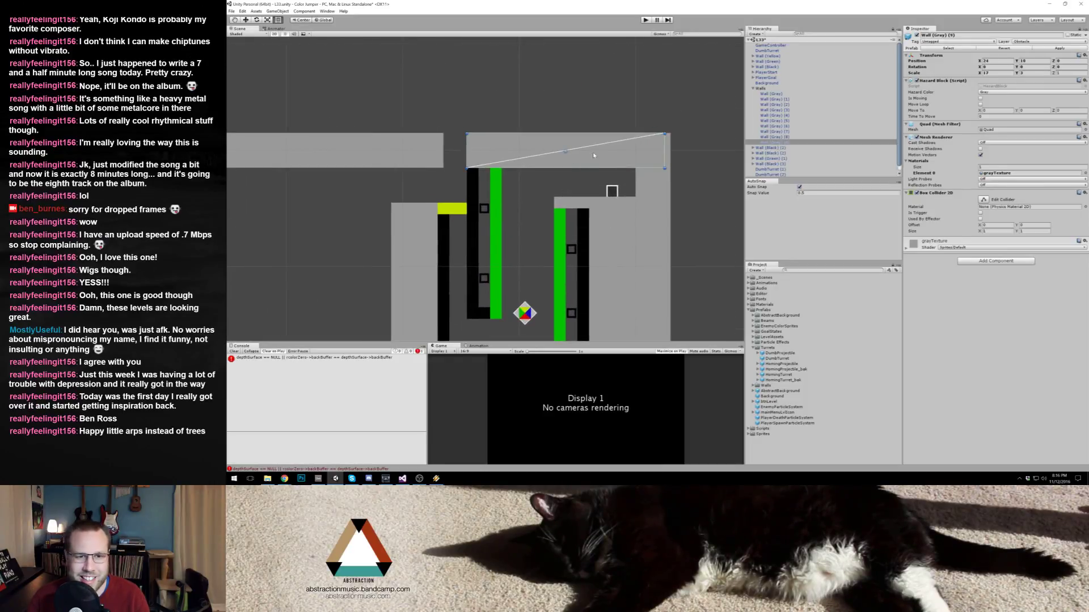
drag(589, 151, 485, 132)
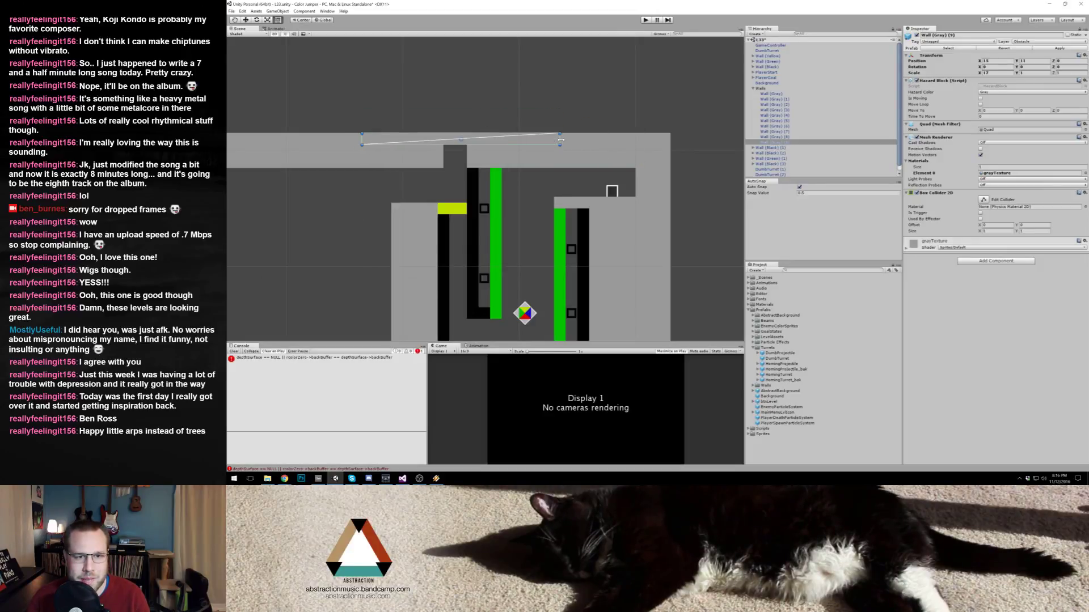
drag(561, 139, 501, 137)
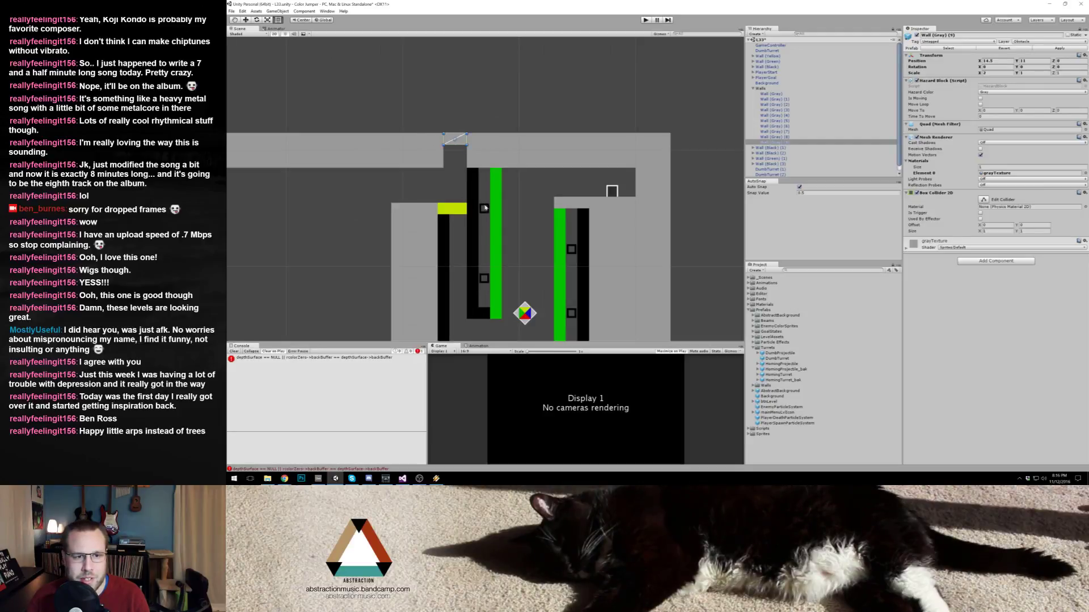
Step: Place a copy of the DumbTurret in the ceiling gap at X 14.5, Y 9.5, and set it to shoot down
click(485, 208)
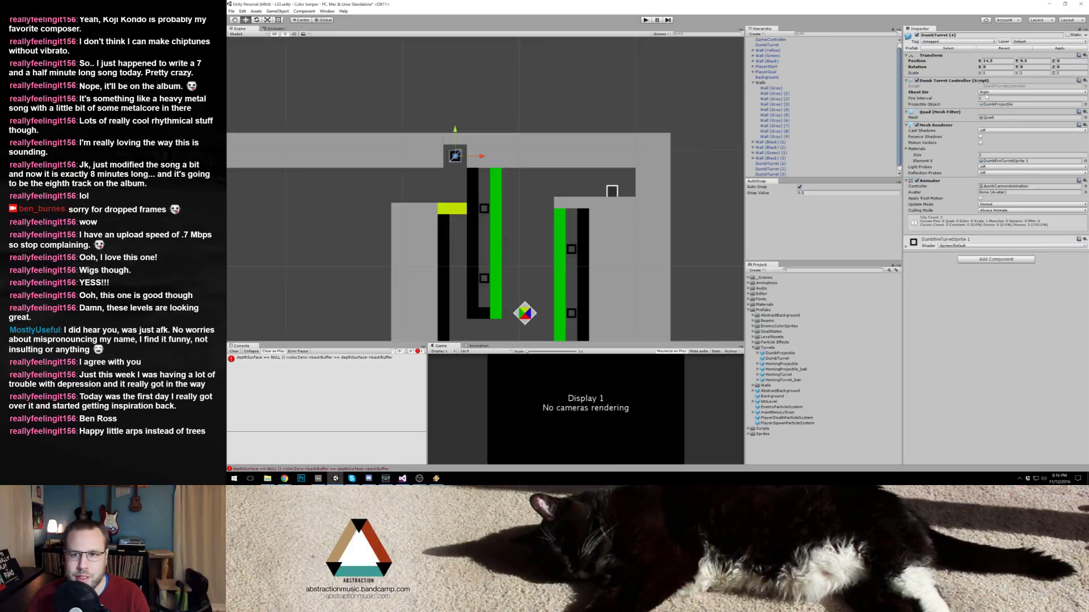
click(985, 97)
click(985, 110)
click(616, 78)
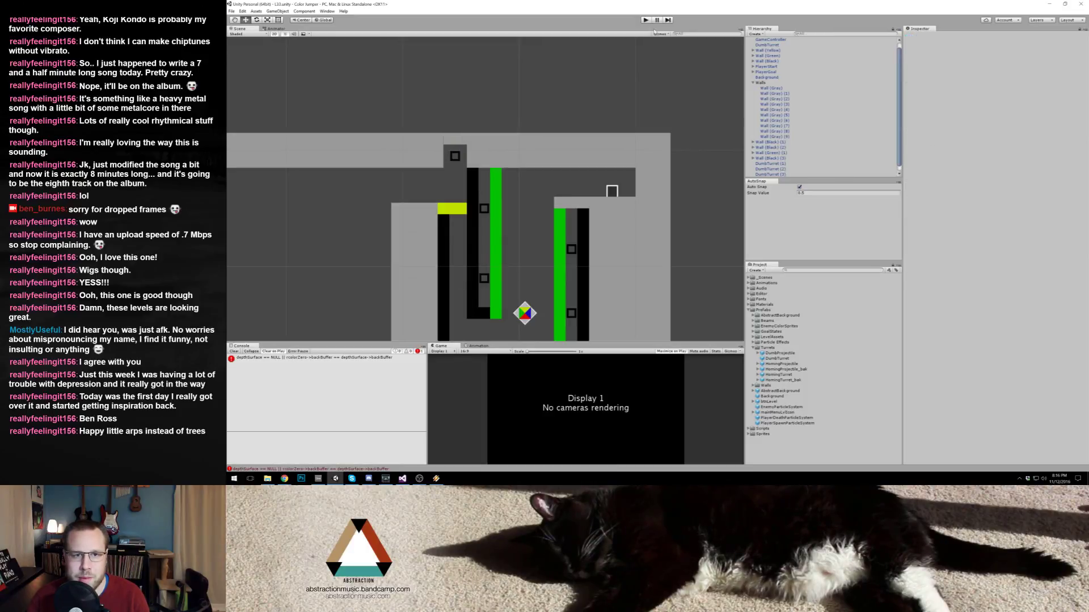
Step: Playtest the level, rotating and moving the player near the green walls, and stop the game
click(645, 20)
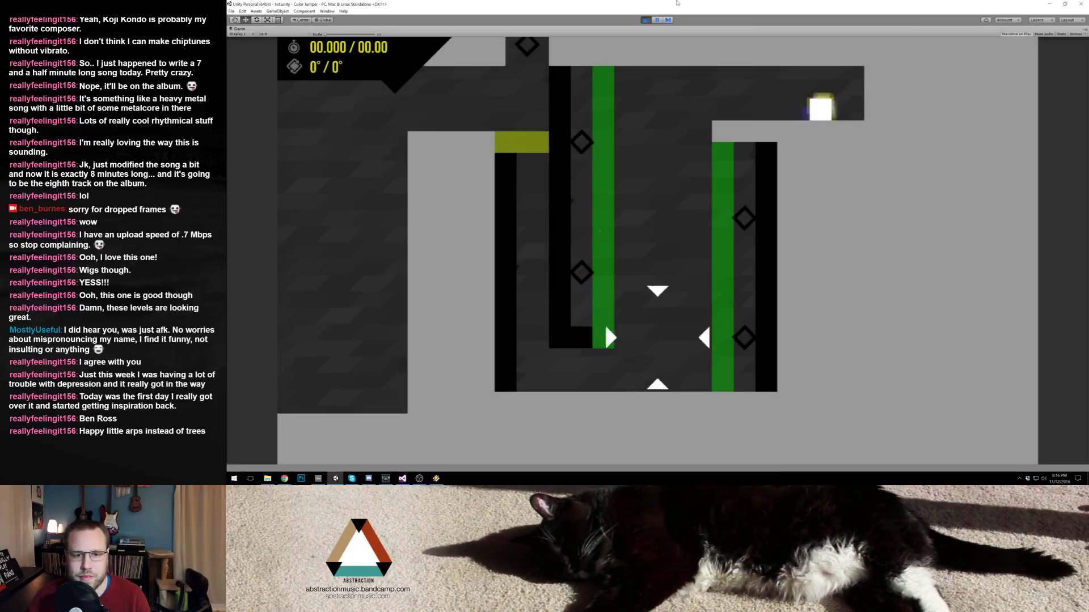
key(Right)
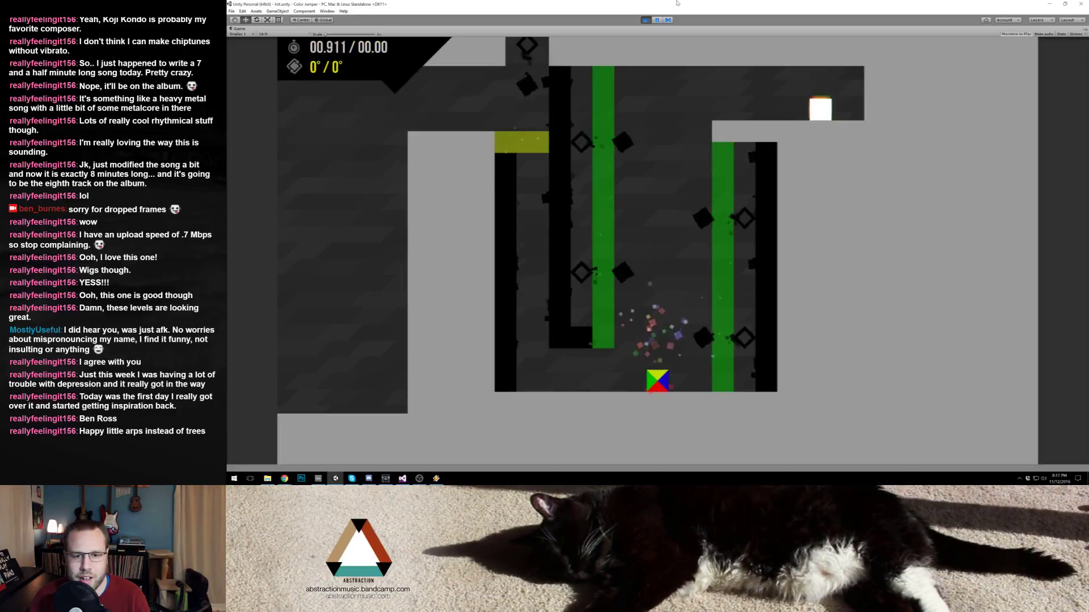
key(Right)
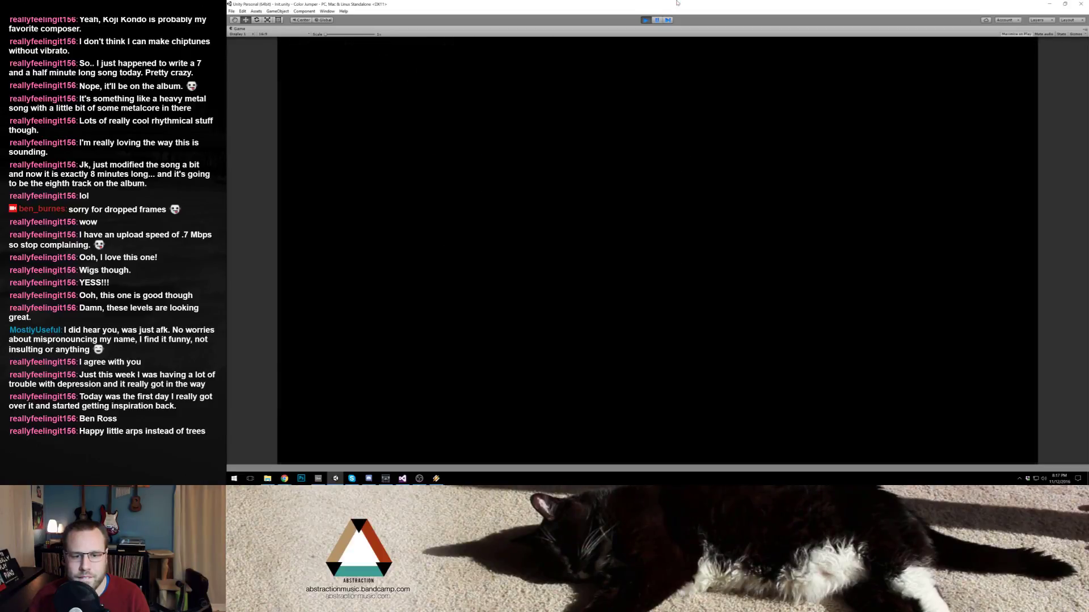
key(Right)
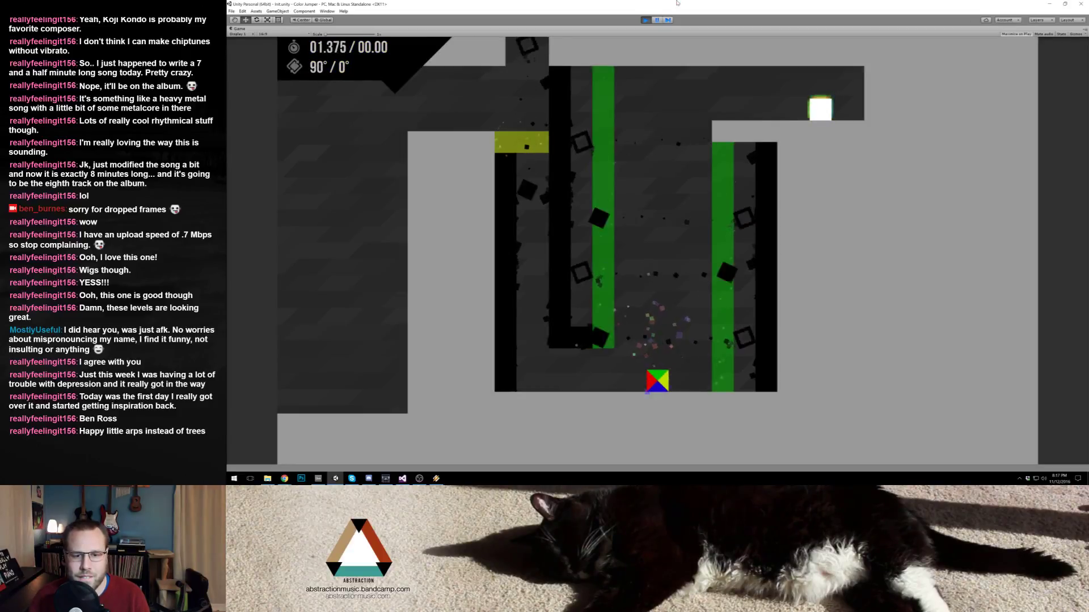
key(Right)
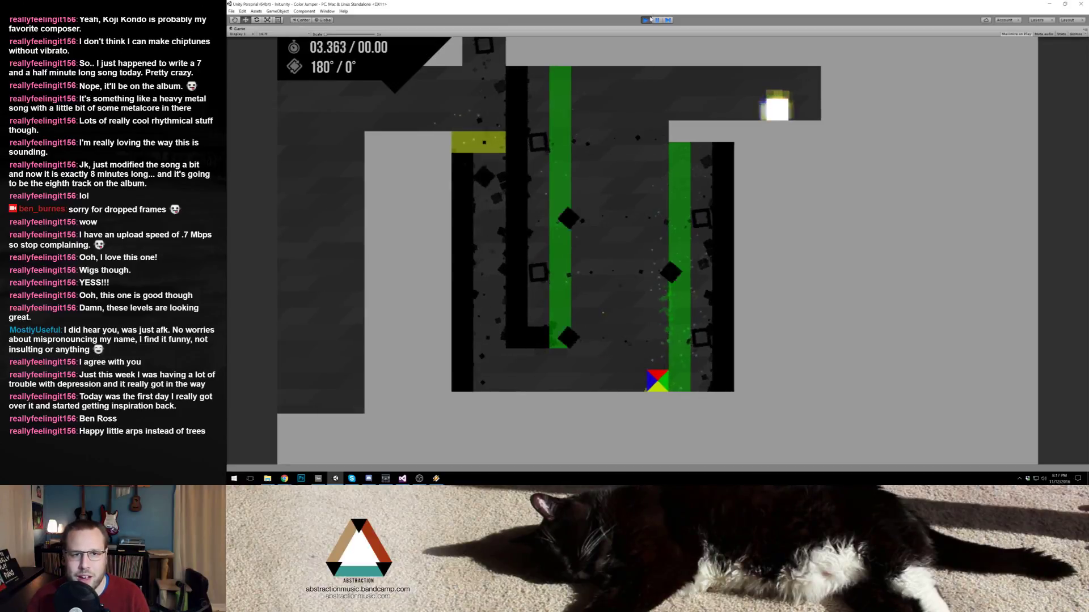
key(ctrl+p)
Step: Move PlayerStart, the goal and the surrounding right-hand walls and turrets about 3.5 units right to widen the central shaft
scroll(627, 210, down, 1)
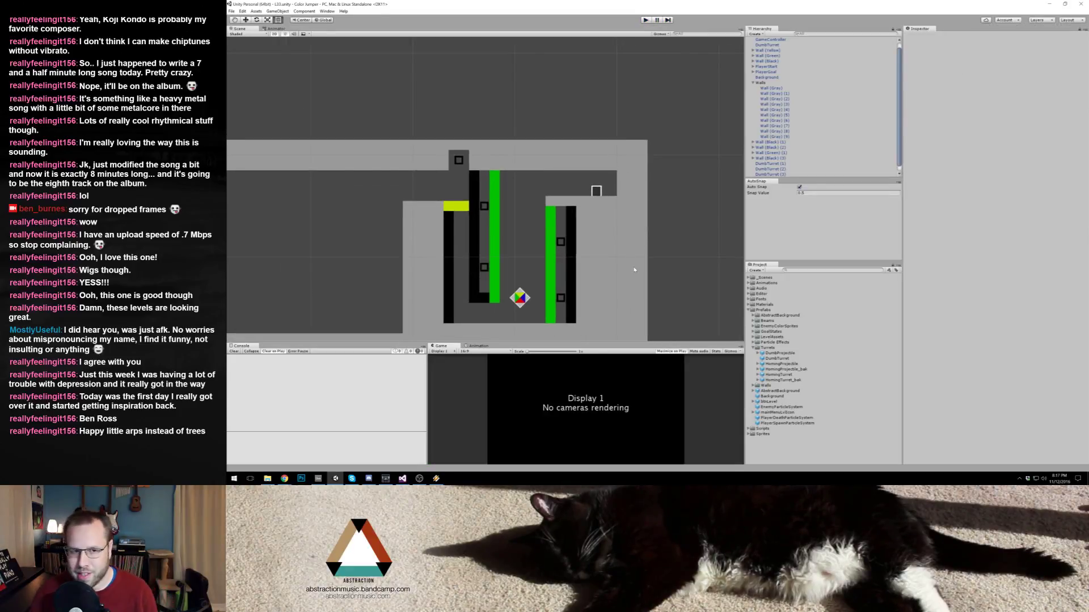
scroll(661, 254, down, 1)
drag(675, 211, 624, 165)
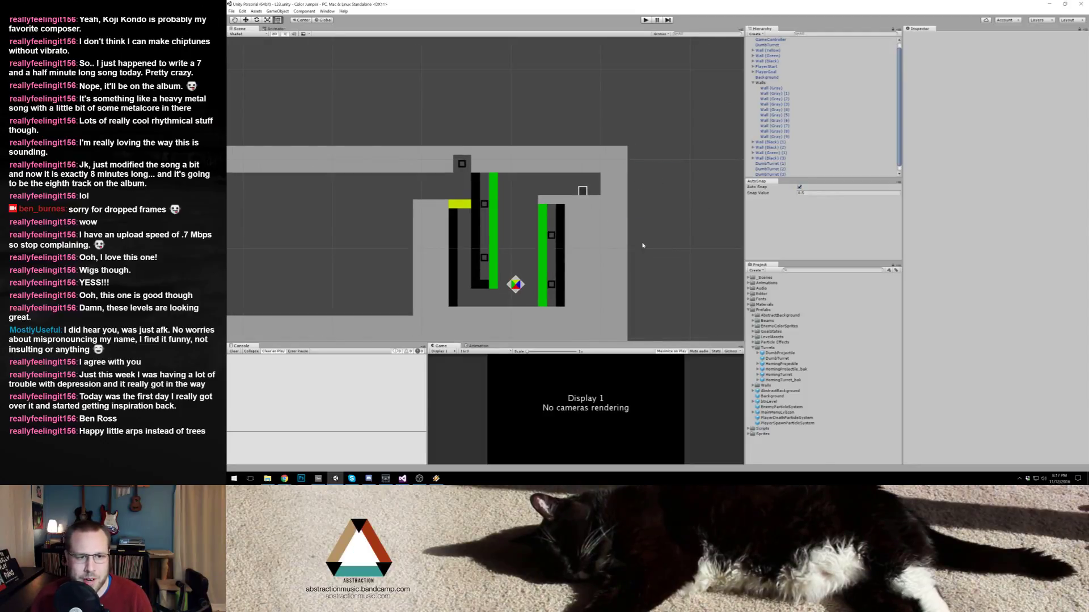
drag(643, 245, 603, 218)
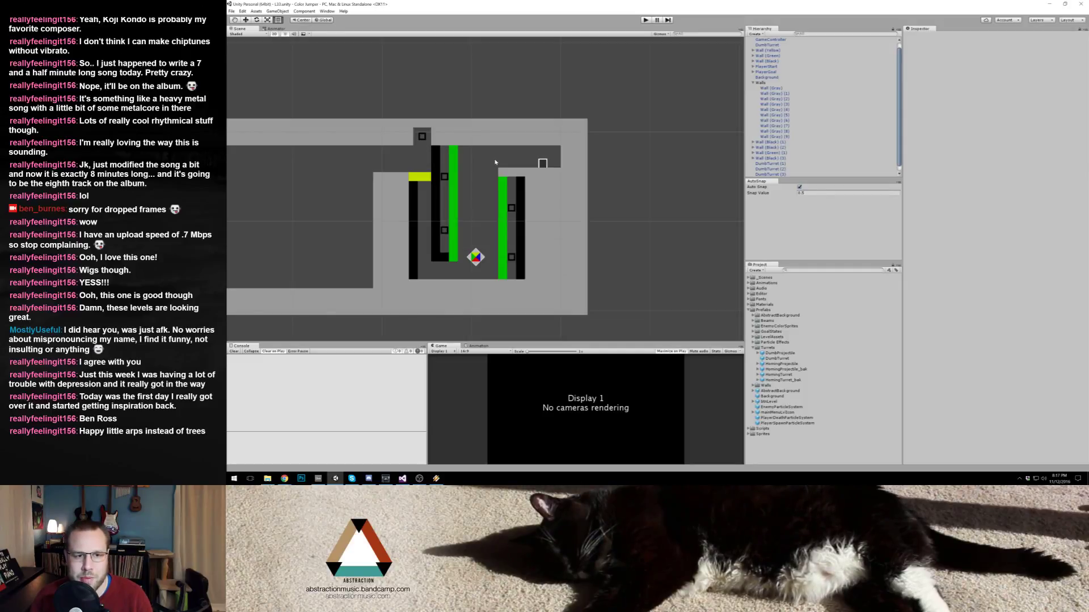
drag(503, 154, 663, 342)
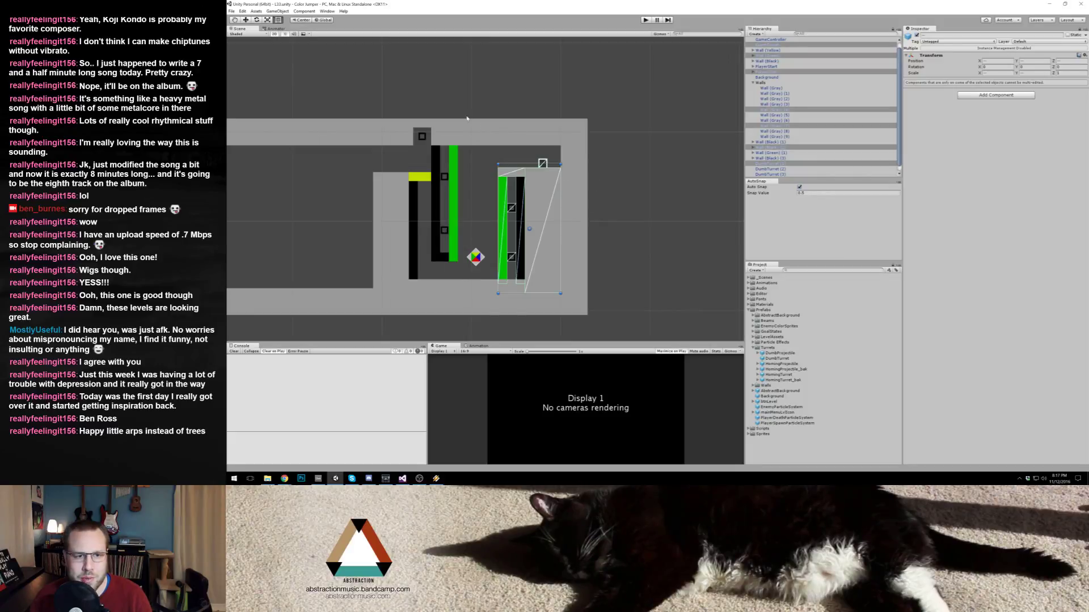
drag(462, 81, 645, 323)
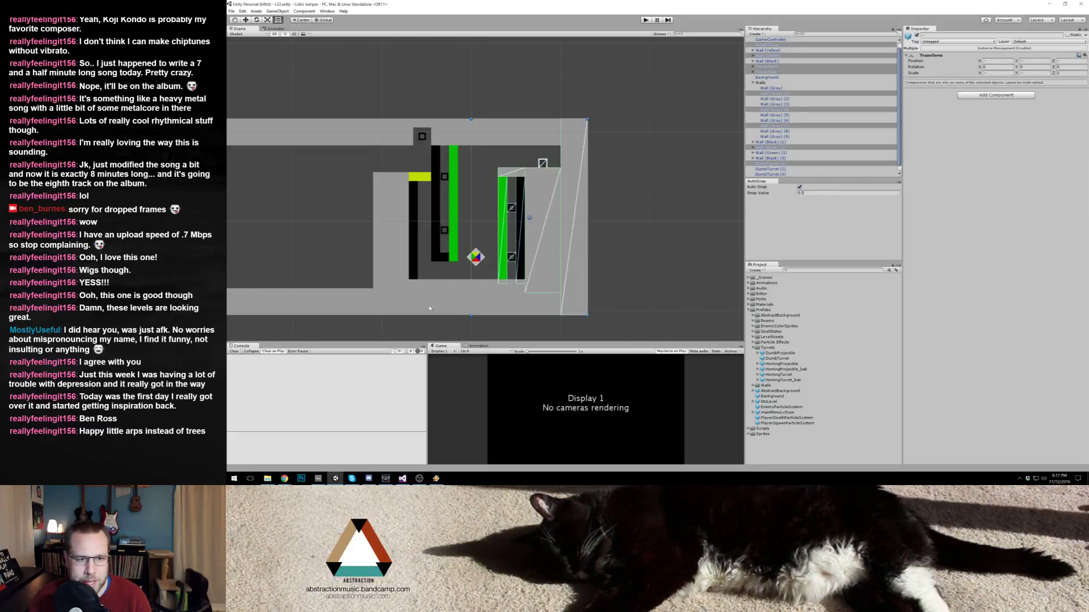
shift+click(447, 290)
shift+click(486, 128)
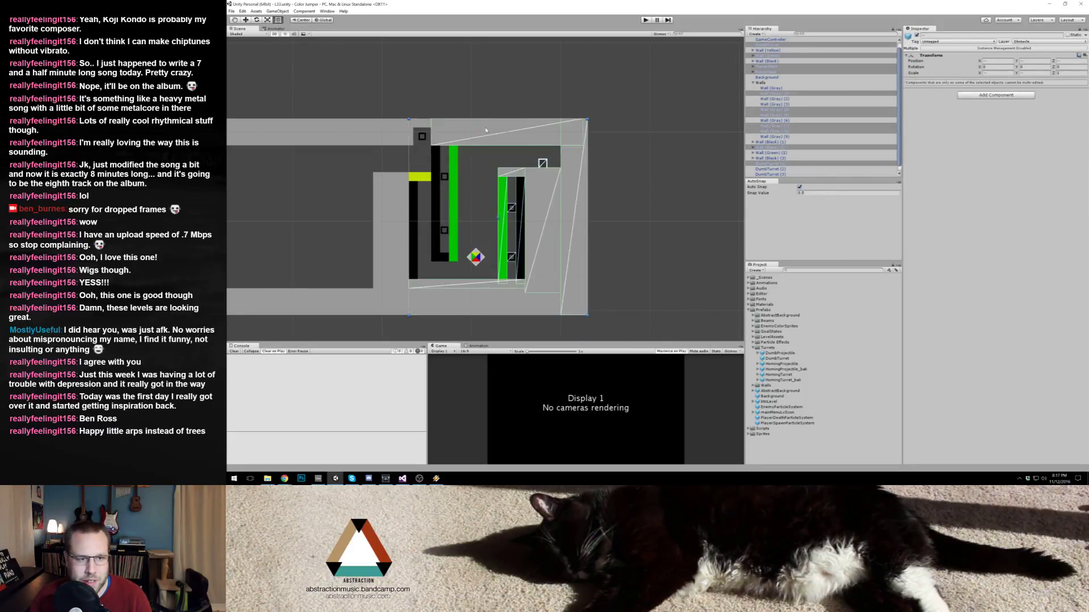
drag(524, 218, 556, 219)
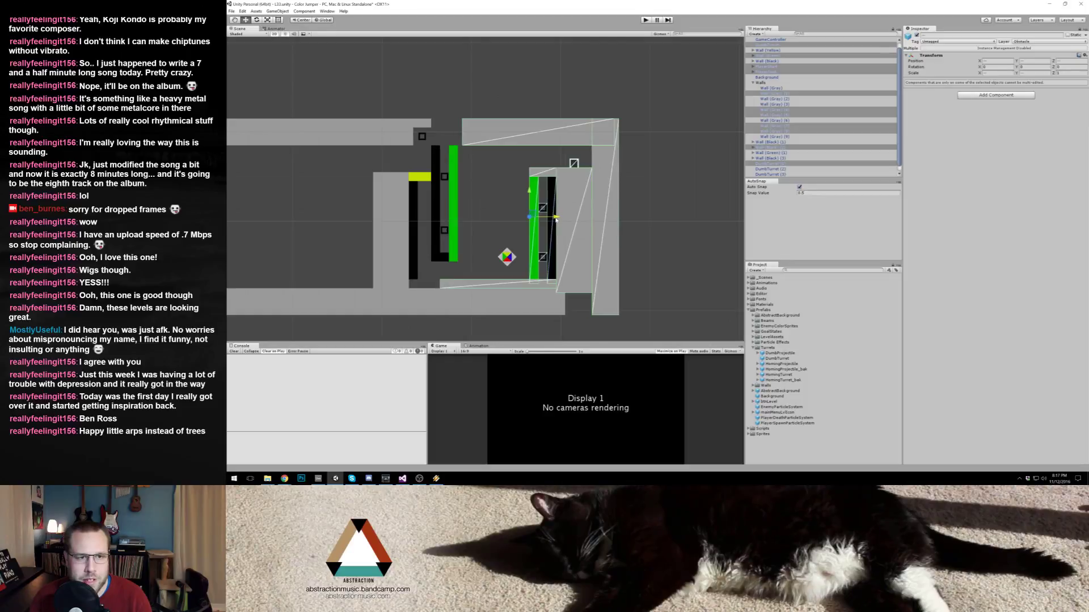
Step: Widen the right gray ceiling piece to 20 and move it to X 25 so it meets the left ceiling section
click(475, 129)
drag(462, 131, 439, 131)
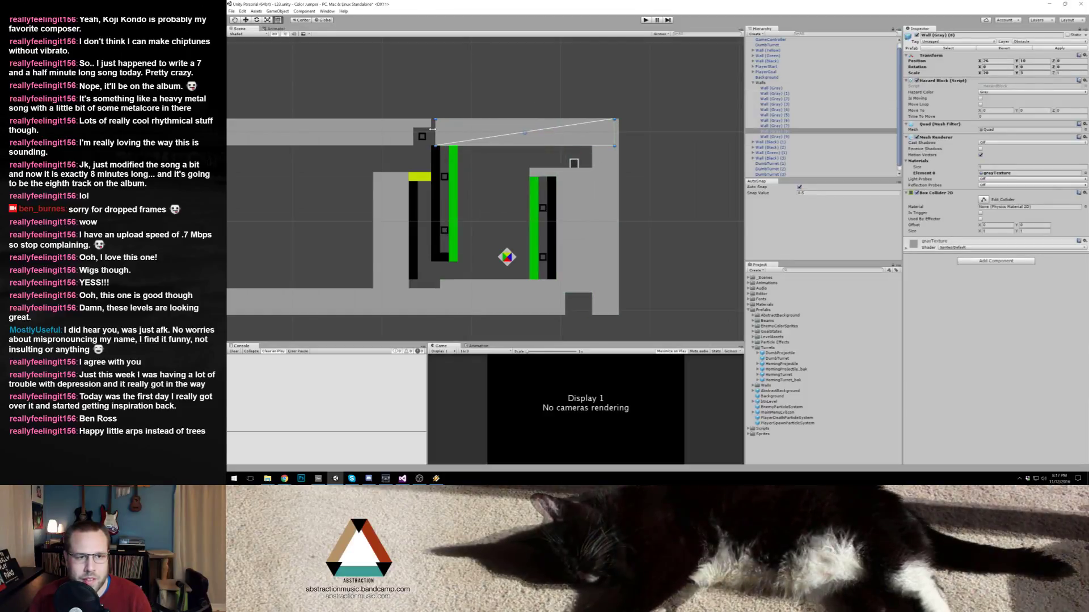
drag(552, 134, 546, 134)
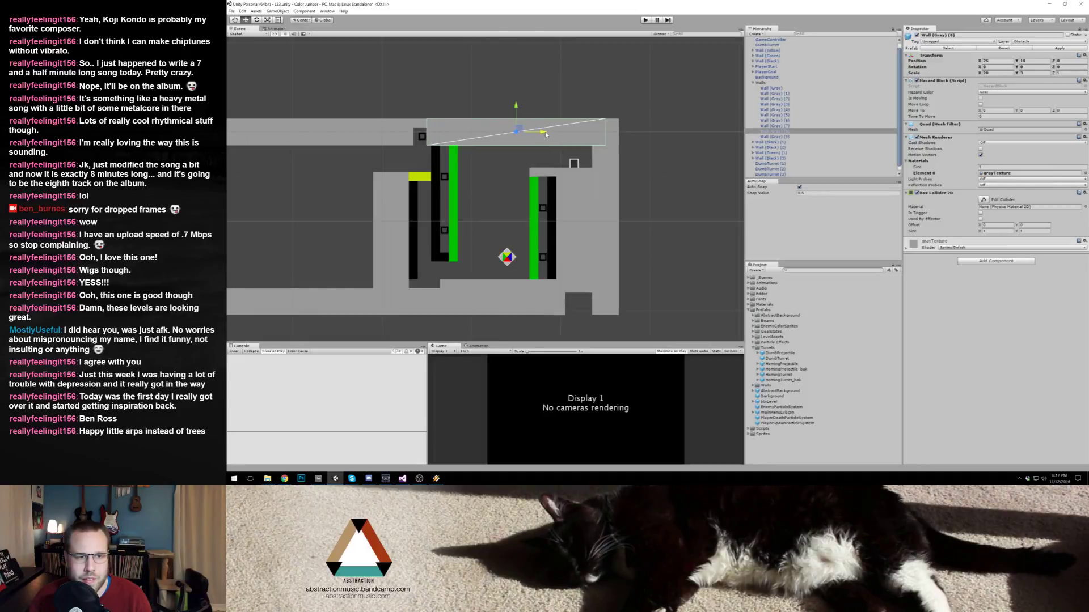
Step: Move the level's right section, including PlayerStart and goal, about 2 more units right, and align the thin gray floor ledge with its black wall
drag(662, 333, 465, 107)
drag(585, 220, 604, 220)
click(488, 232)
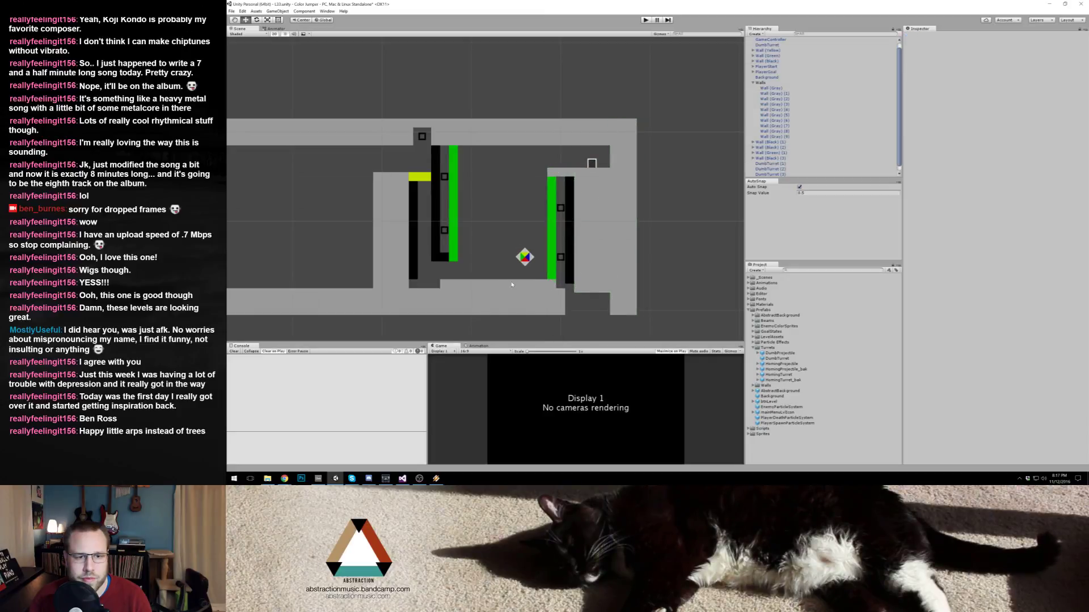
click(543, 284)
drag(527, 287, 540, 287)
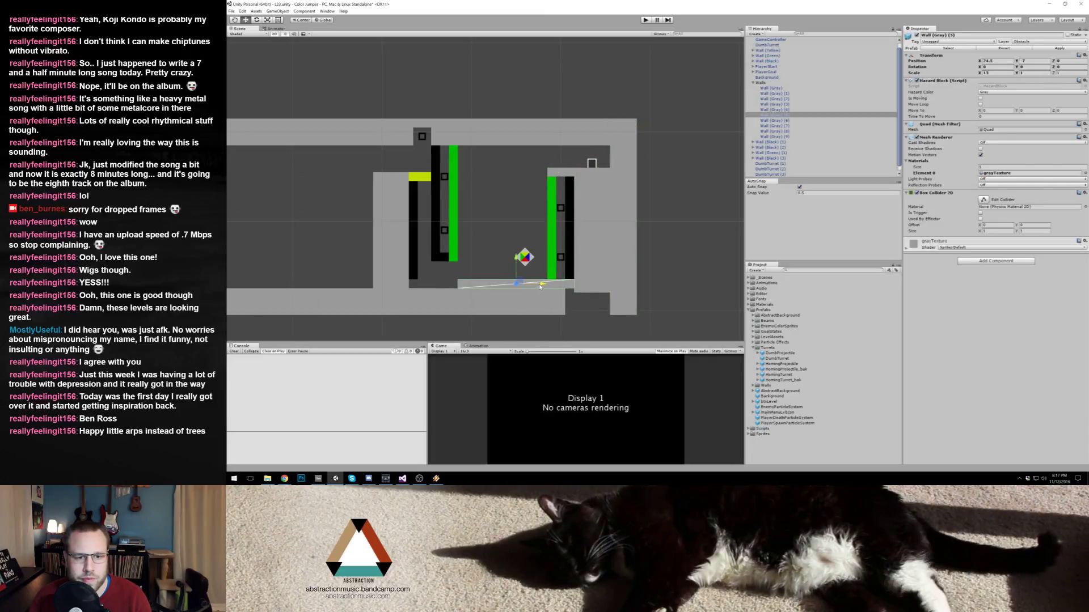
Step: Narrow the gray block beneath the goal to 3 wide from its left side, and extend the adjoining gray cap to 4 wide
click(588, 200)
key(t)
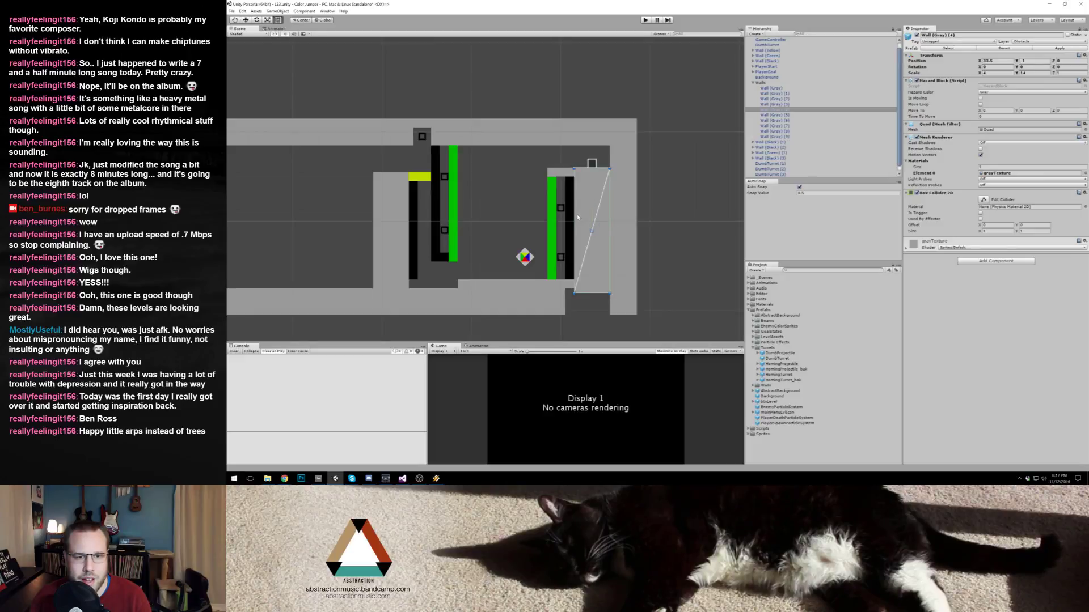
drag(578, 217, 586, 217)
click(569, 175)
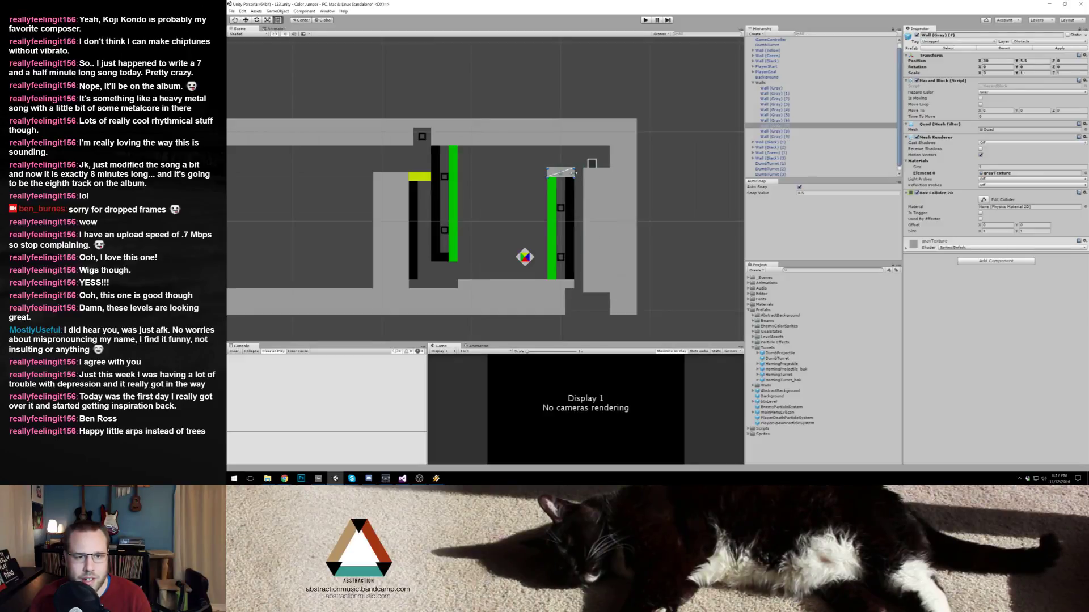
Step: Move the rightmost black wall 1 unit right against the gray block, and recenter its two turrets in the widened shaft
click(569, 197)
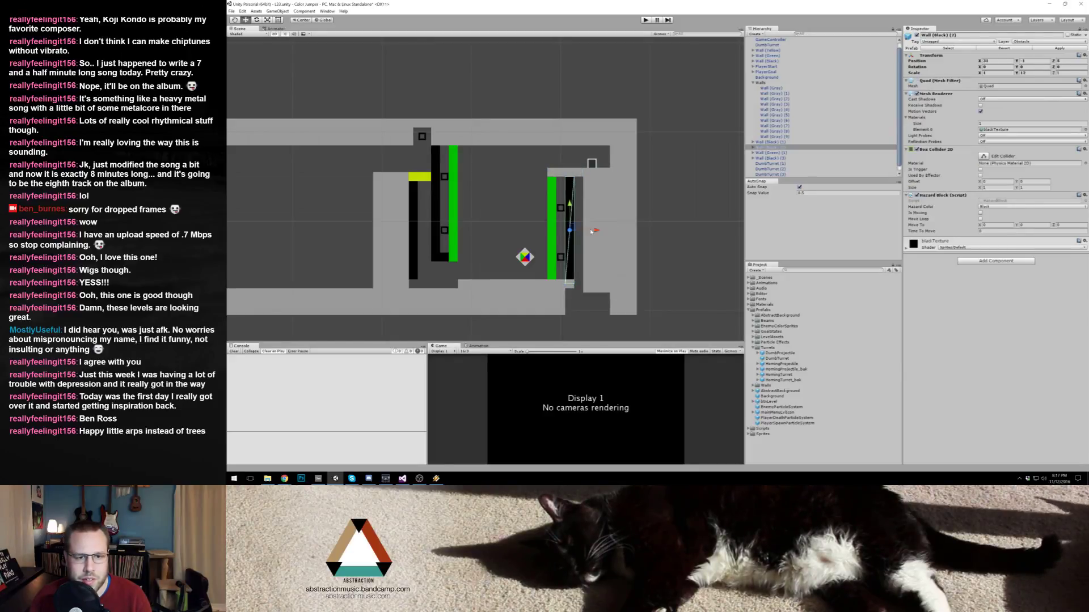
key(w)
click(563, 258)
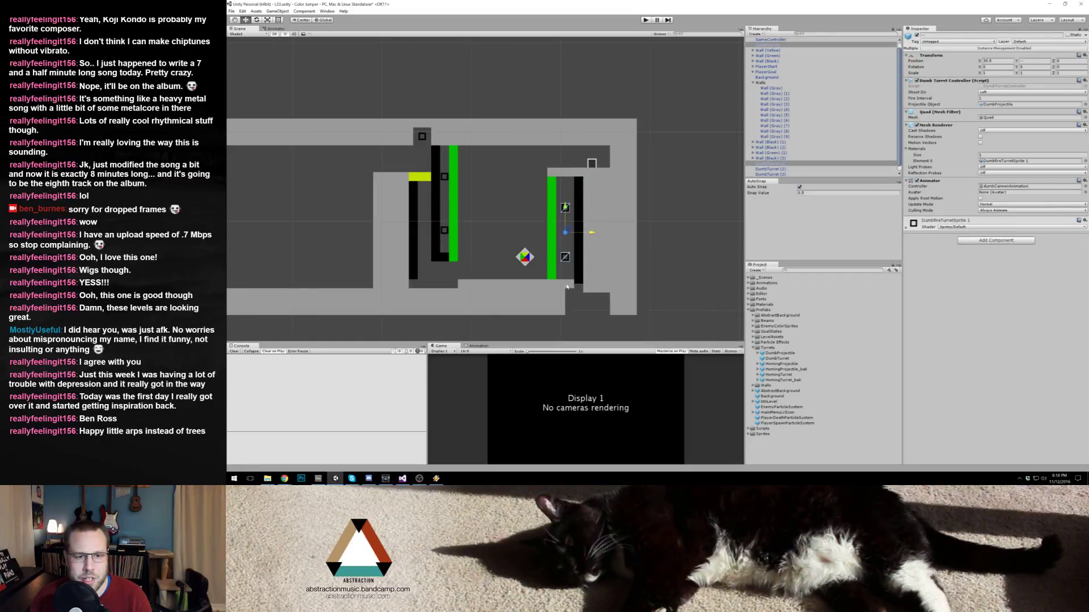
Step: Extend the thin floor ledge to the gray block and the bottom gray wall to 51 wide, closing the gap at the right wall
click(572, 283)
click(558, 307)
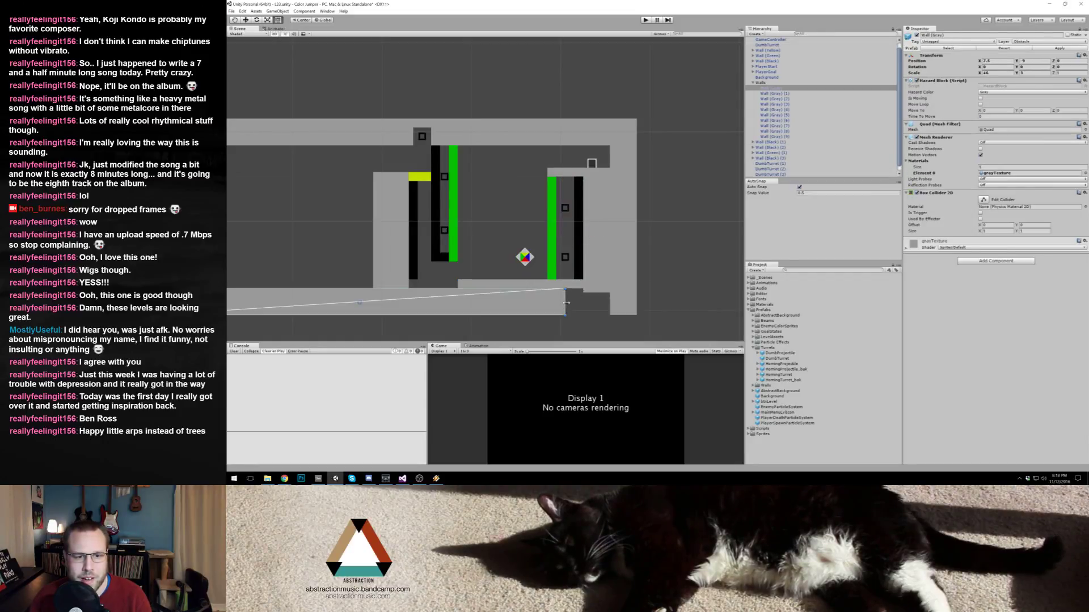
drag(565, 304, 605, 304)
click(645, 289)
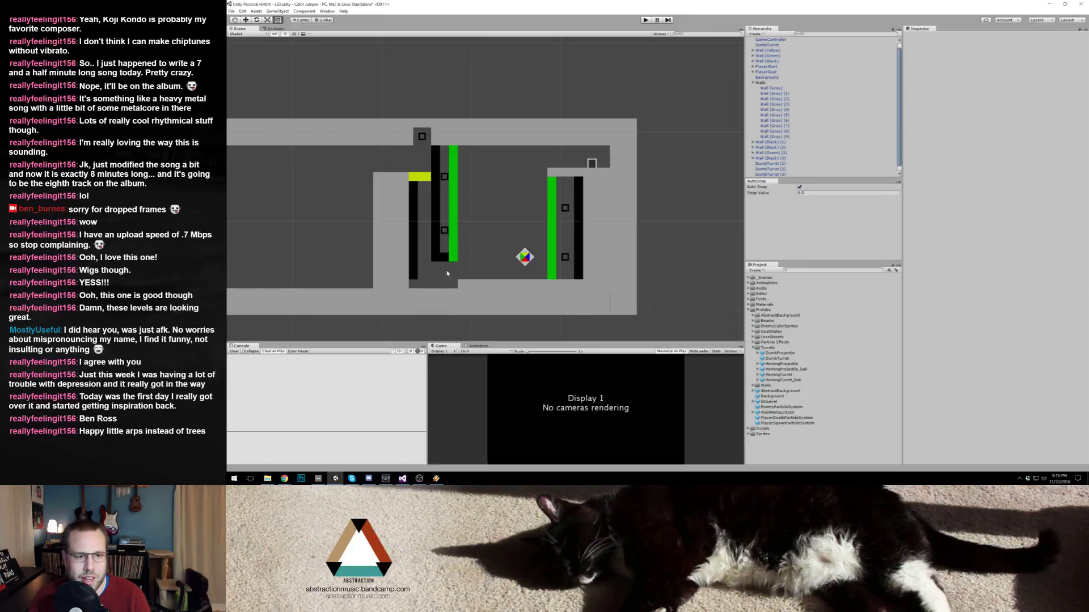
Step: Move the hanging black and green walls with their turrets about 3 units right, and fill the gap with a duplicated gray wall
drag(447, 274, 498, 205)
key(w)
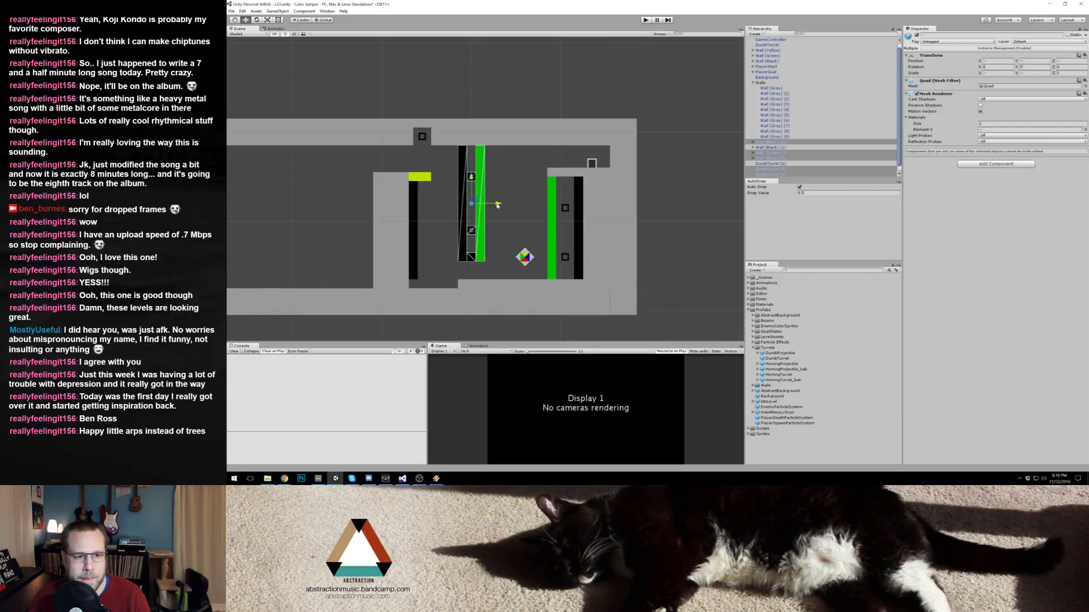
click(594, 190)
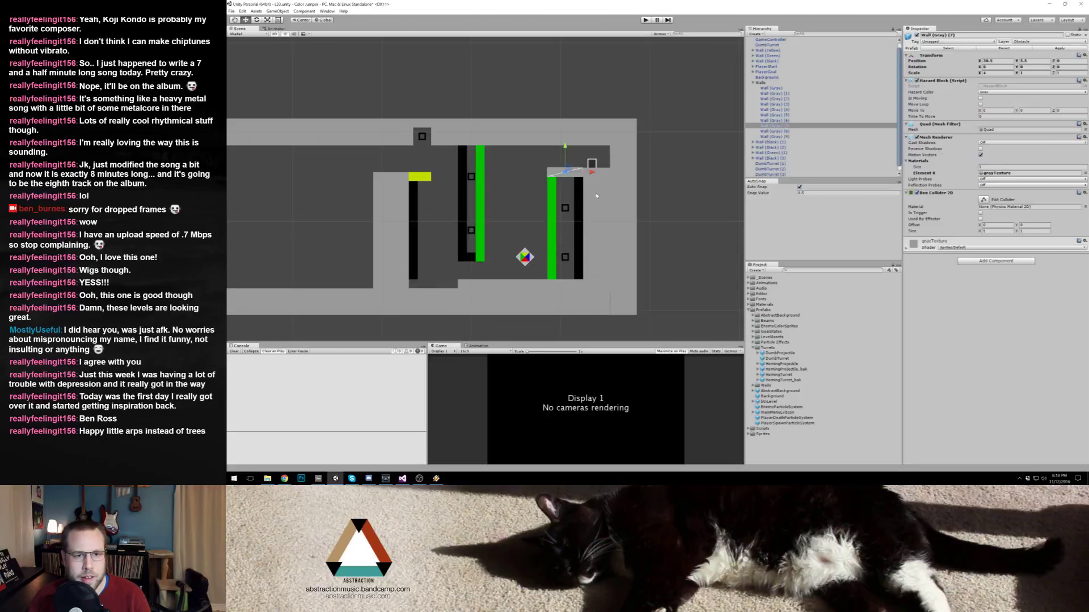
drag(622, 232, 445, 173)
click(516, 200)
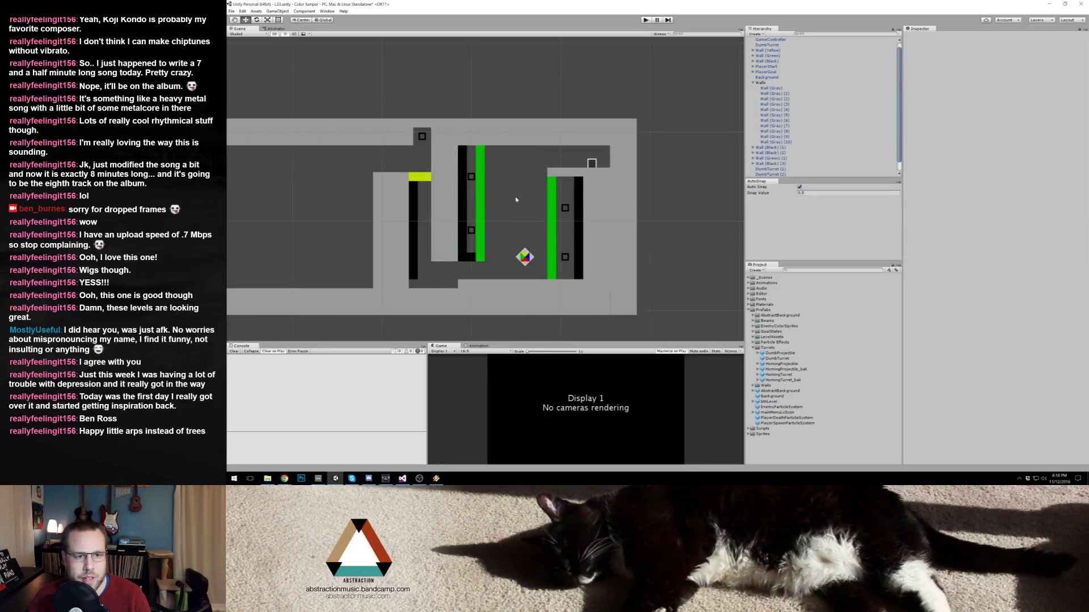
Step: Extend the thin gray floor ledge leftward to the black wall below the yellow block, closing the remaining floor gap
click(469, 288)
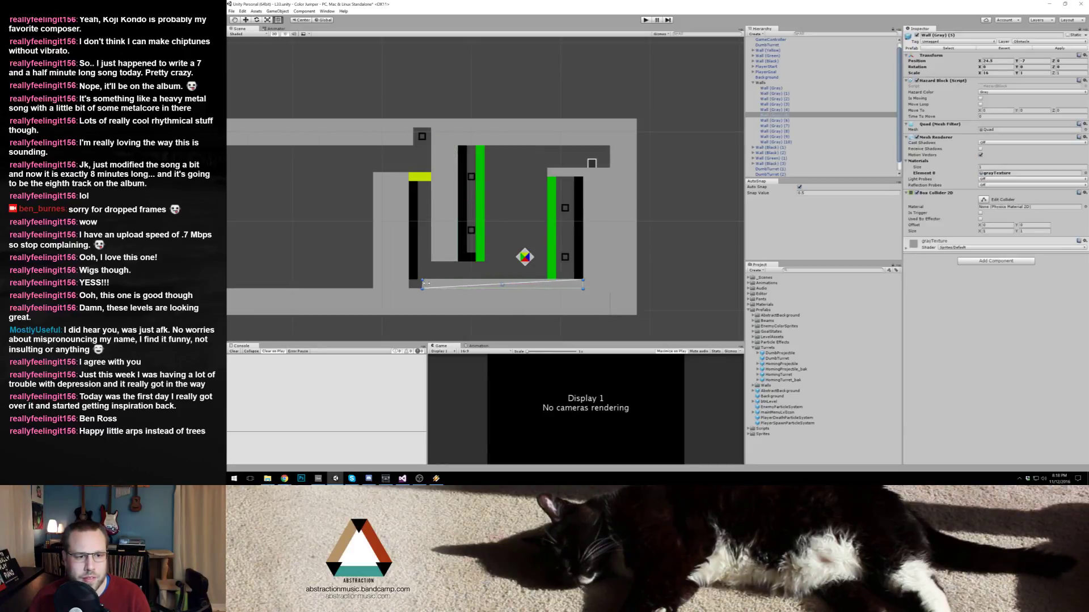
click(626, 301)
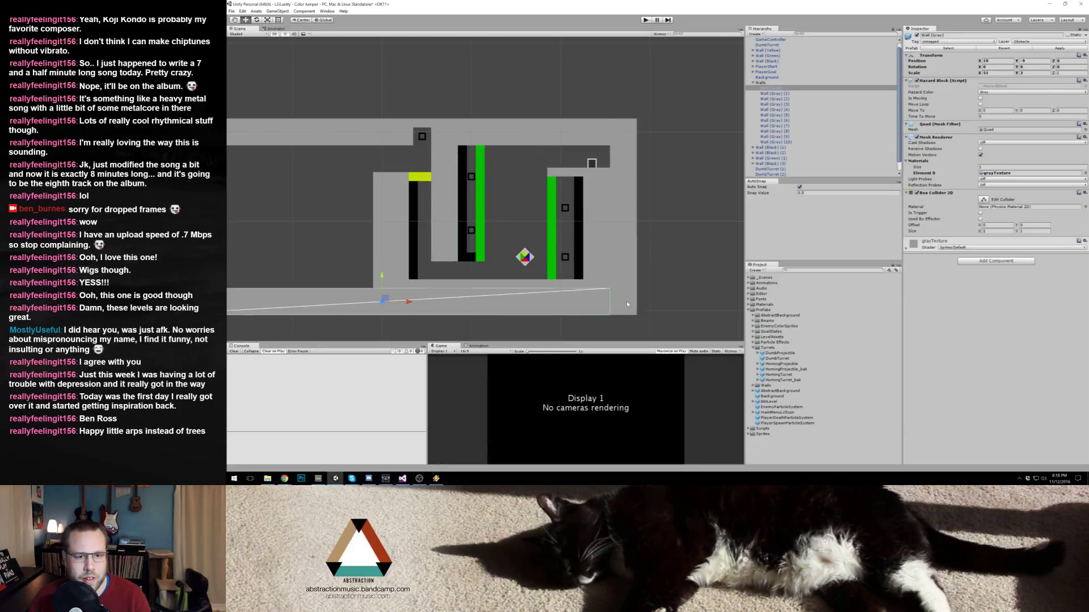
click(626, 301)
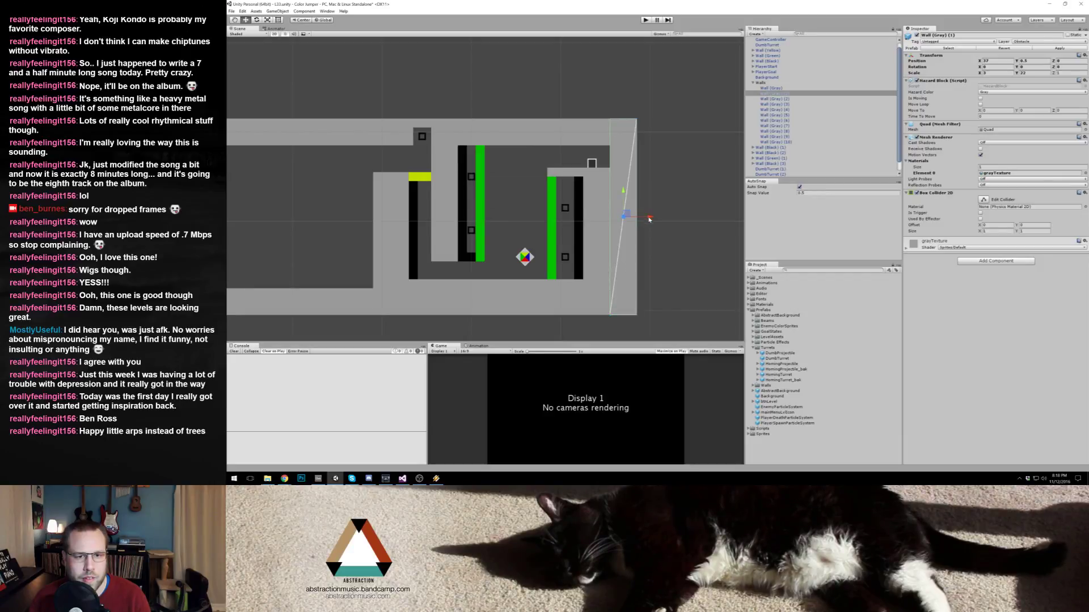
click(688, 247)
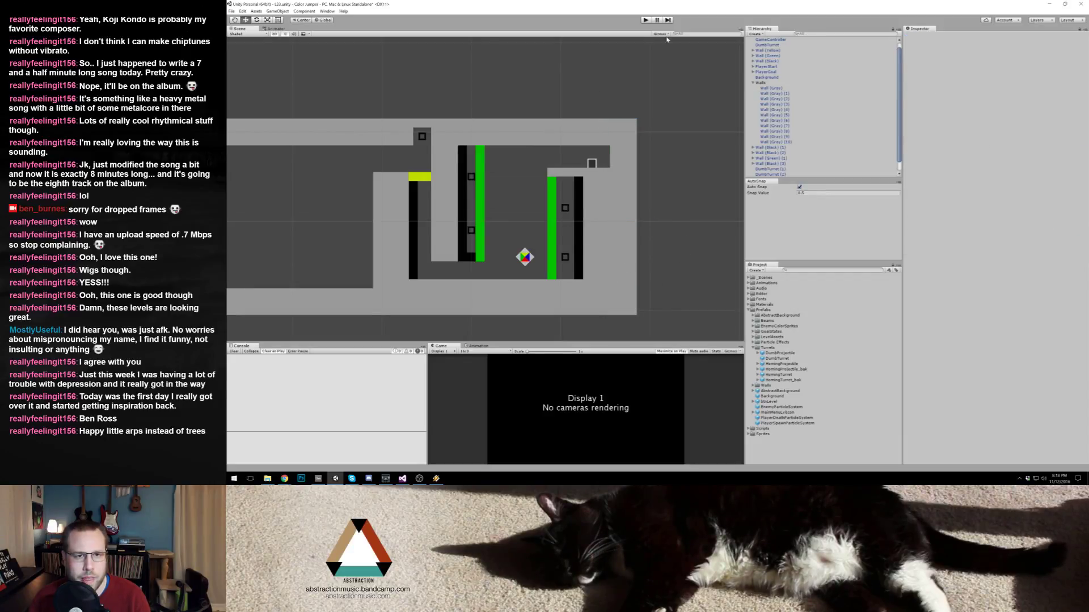
Step: Playtest the widened level around the green walls and stop the game
click(647, 19)
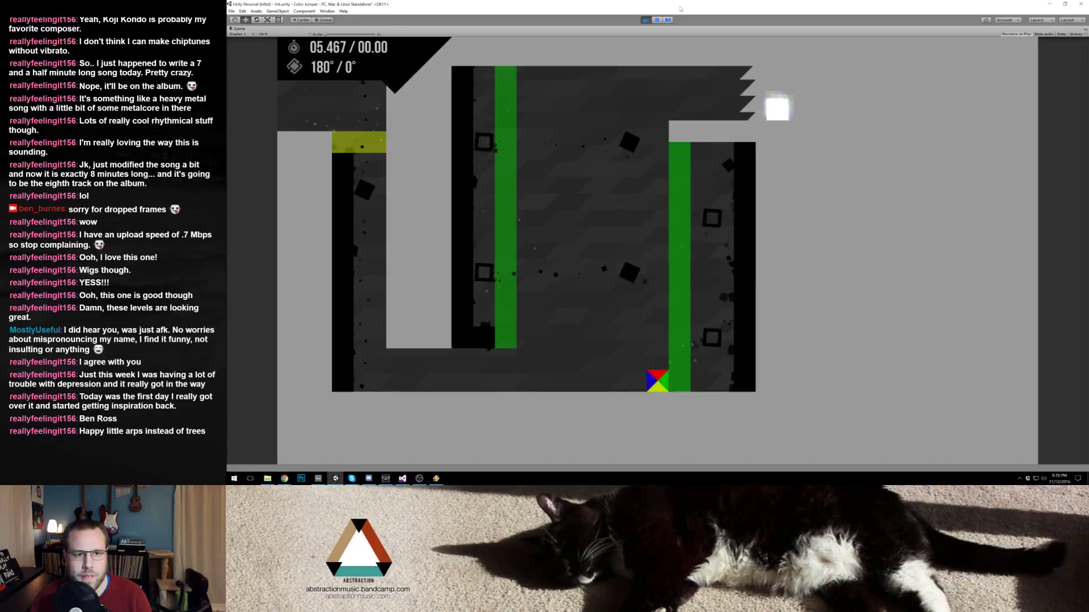
click(645, 20)
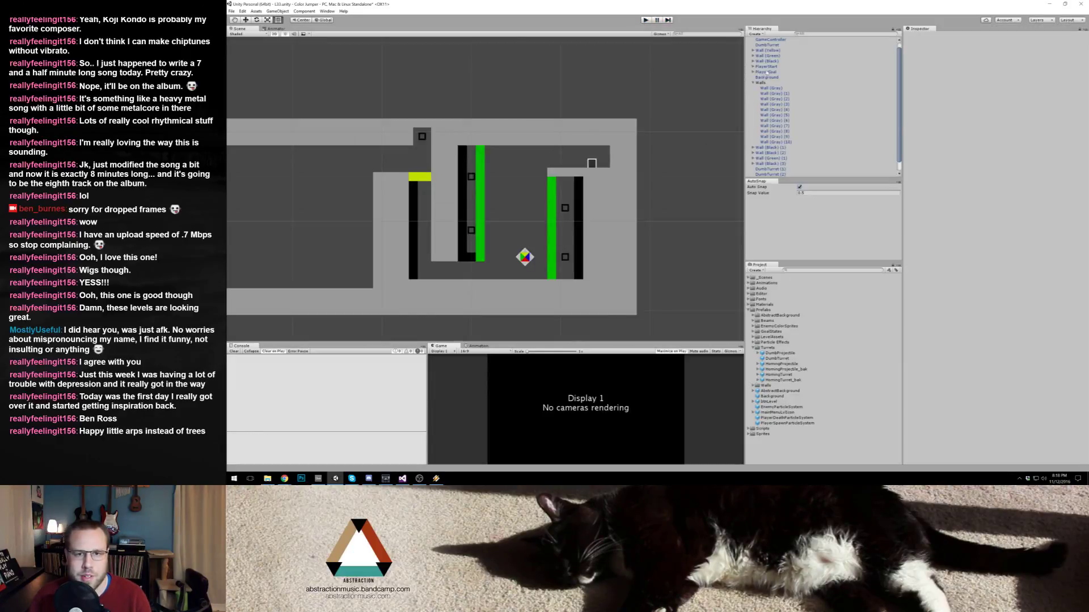
Step: Stretch the Background to the right so it covers the area behind the goal up to the right outer wall
click(528, 167)
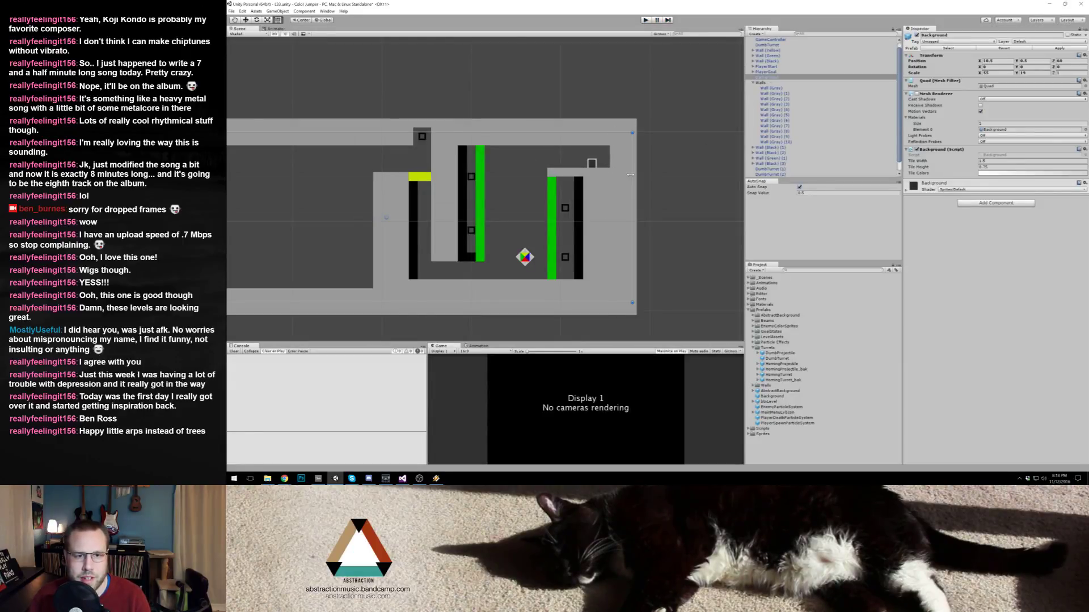
click(481, 194)
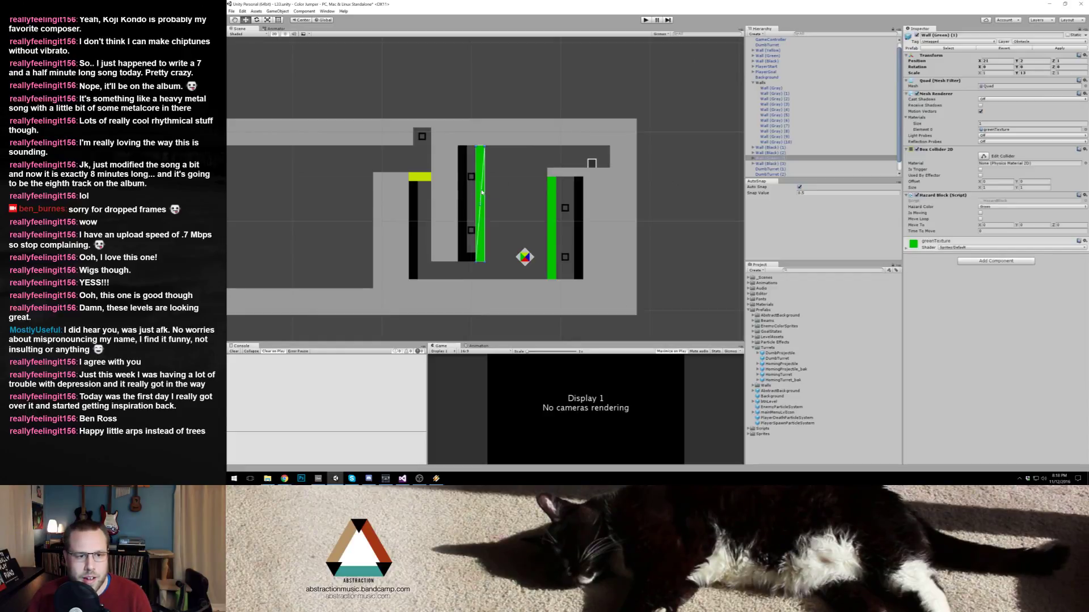
Step: Widen the hanging turret channel by shifting its green wall right and extending its black floor, and center both turrets inside
drag(509, 204, 514, 206)
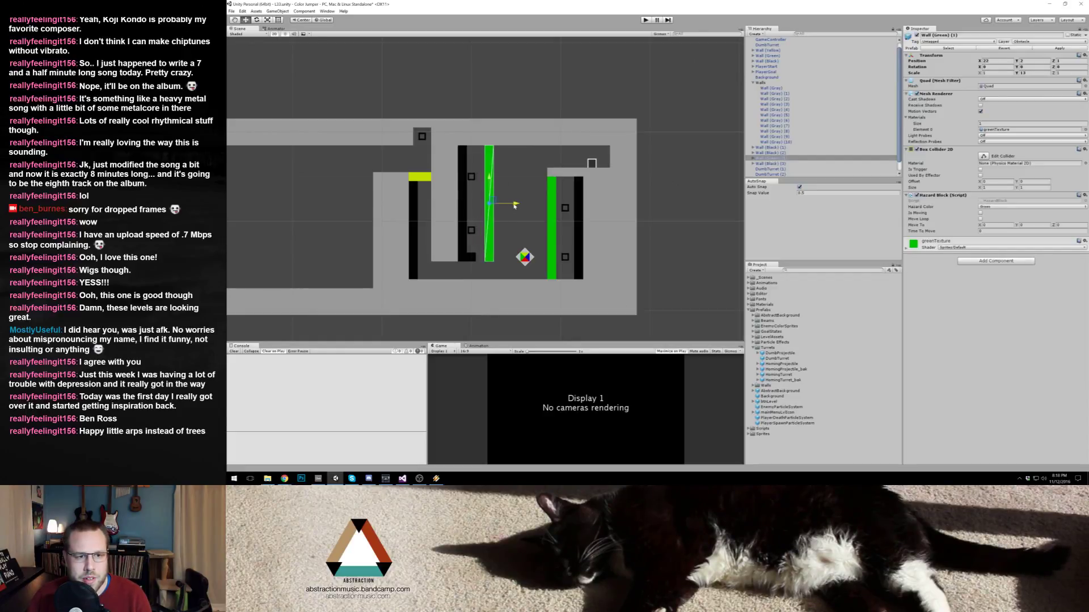
click(475, 259)
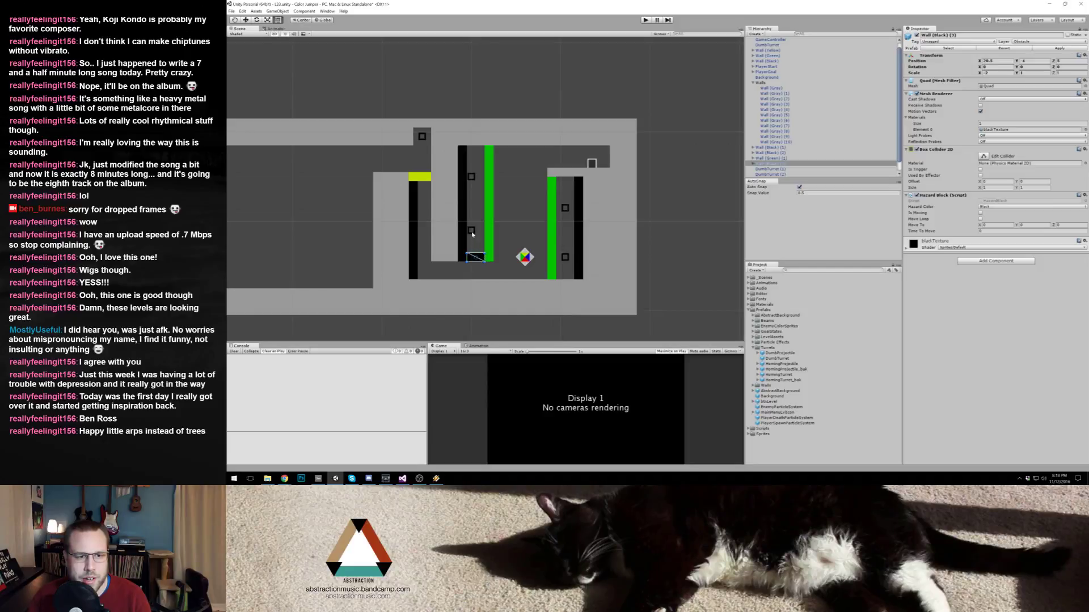
click(472, 233)
shift+click(472, 178)
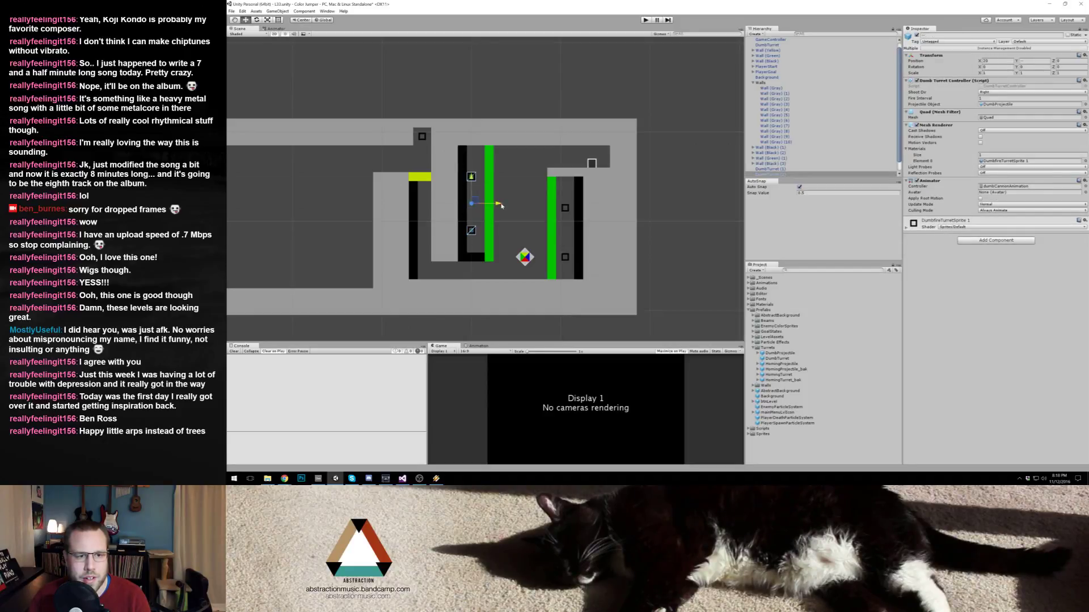
Step: Playtest the widened hanging turret channel and stop the game
click(645, 19)
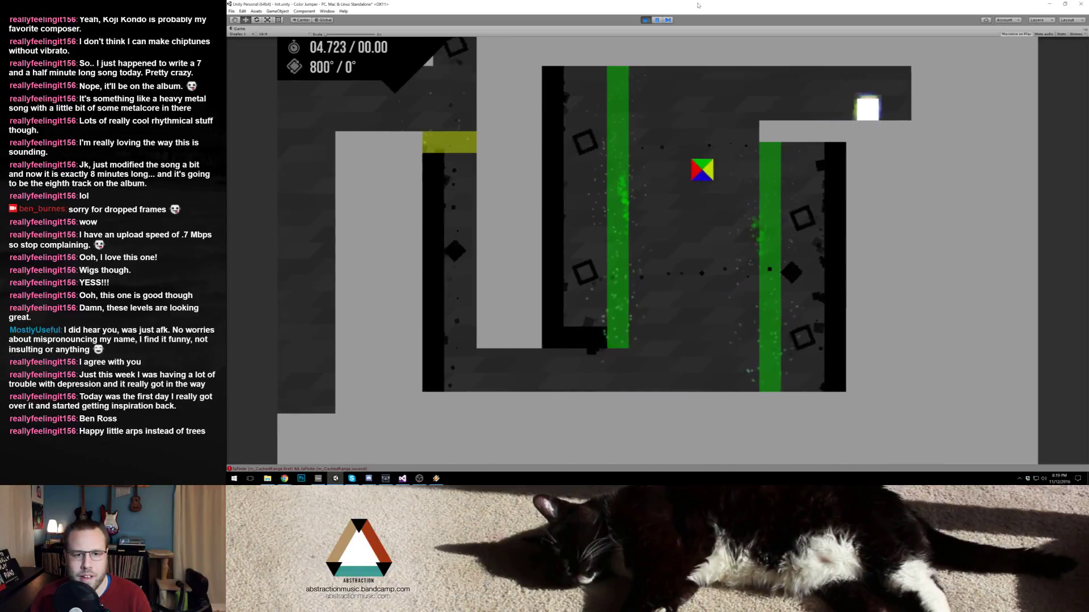
click(646, 20)
Step: Set the Fire Interval of the four turrets behind the green walls to 0.75
drag(476, 178, 480, 234)
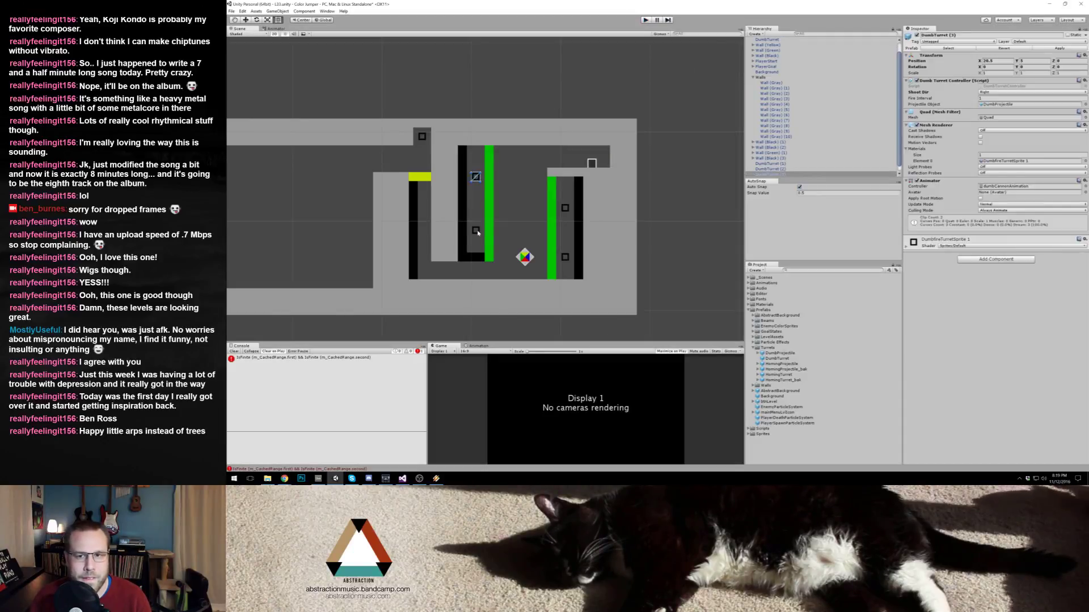
shift+click(568, 210)
shift+click(565, 257)
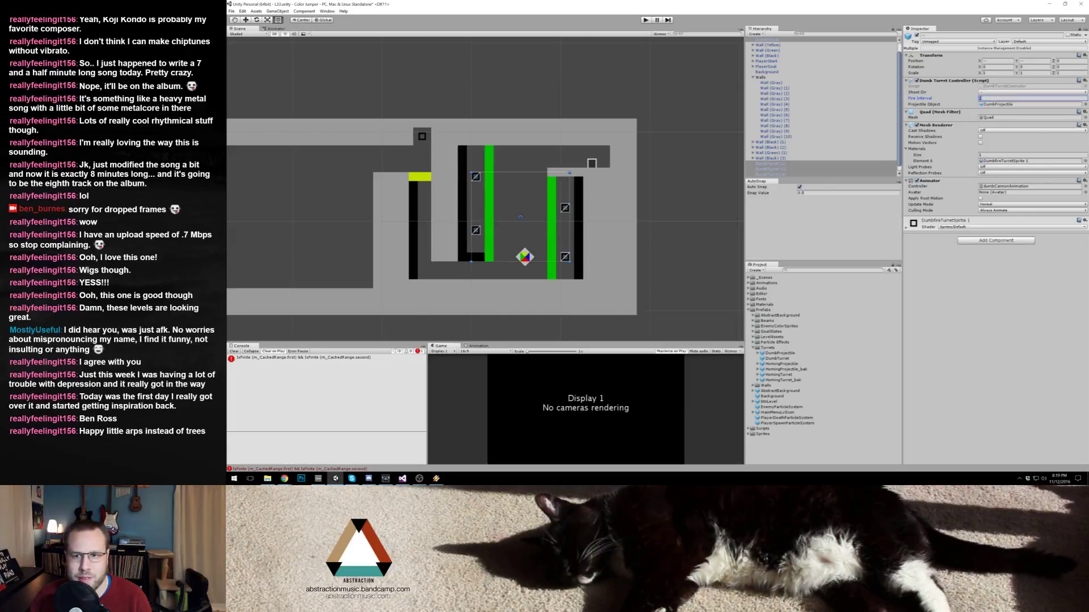
text(0.75)
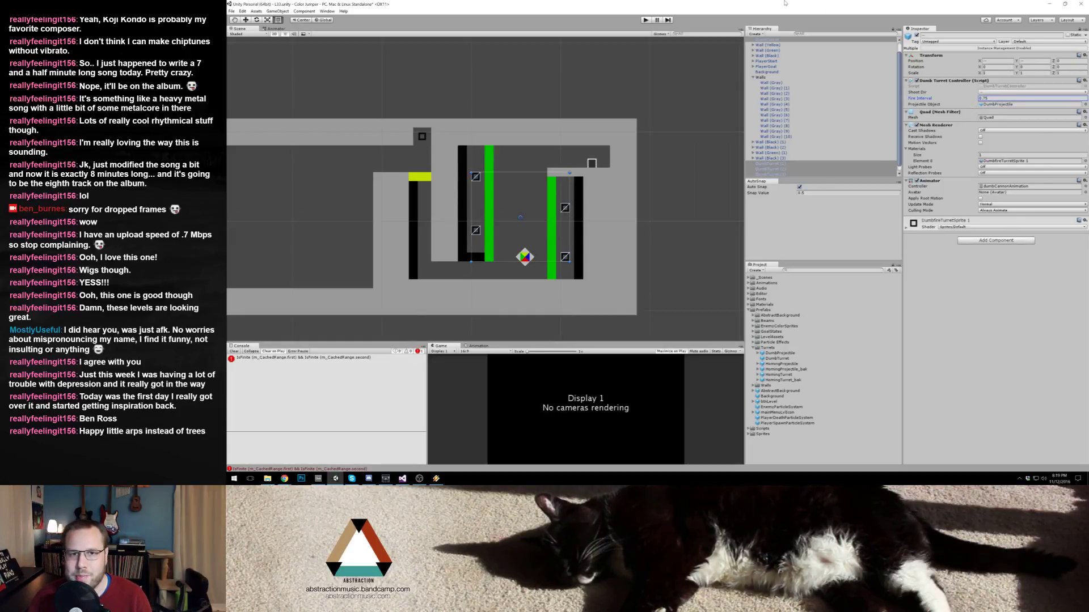
Step: Playtest jumping between the green walls against the faster turret fire and stop the game
click(646, 20)
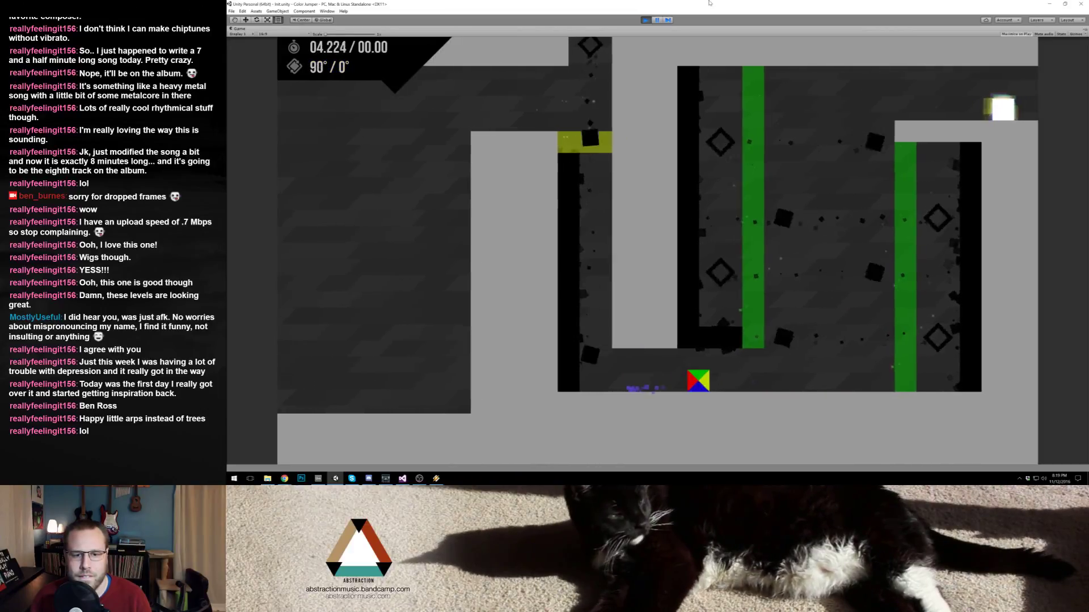
key(space)
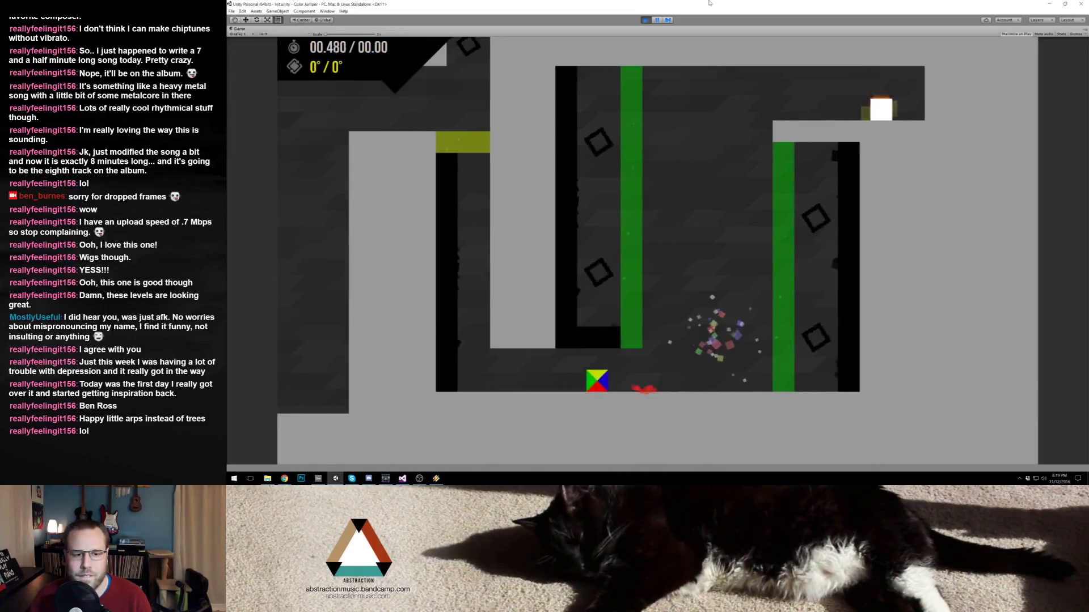
key(space)
key(space)
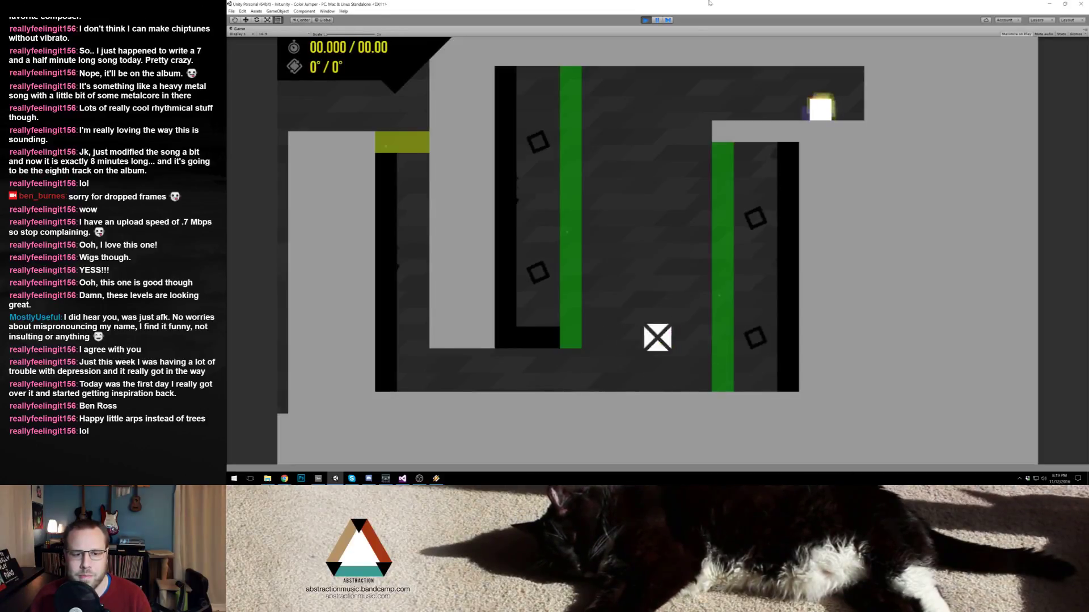
key(space)
key(space)
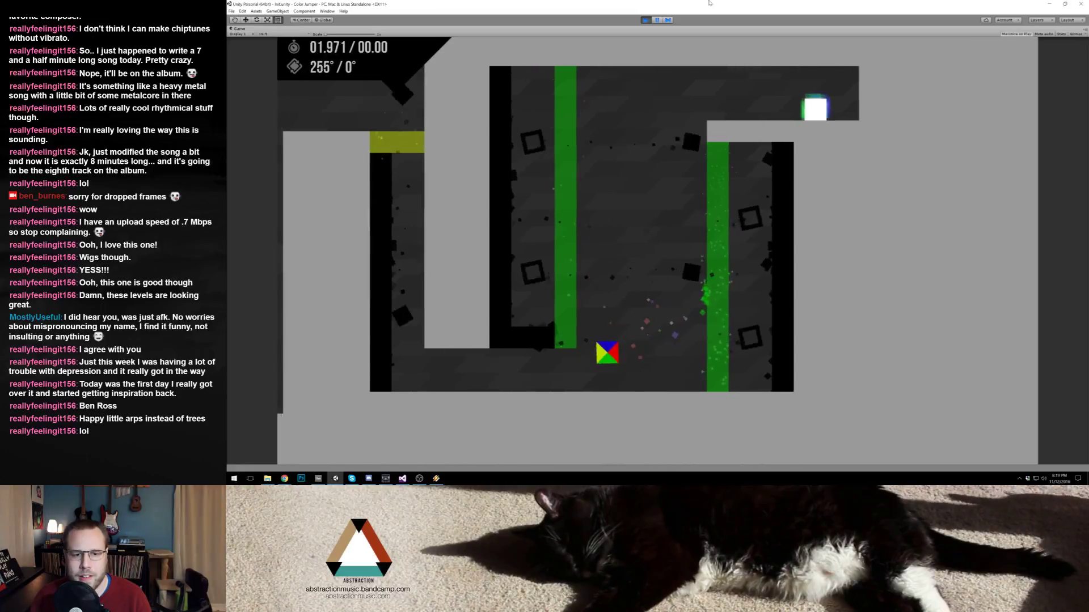
key(space)
key(space)
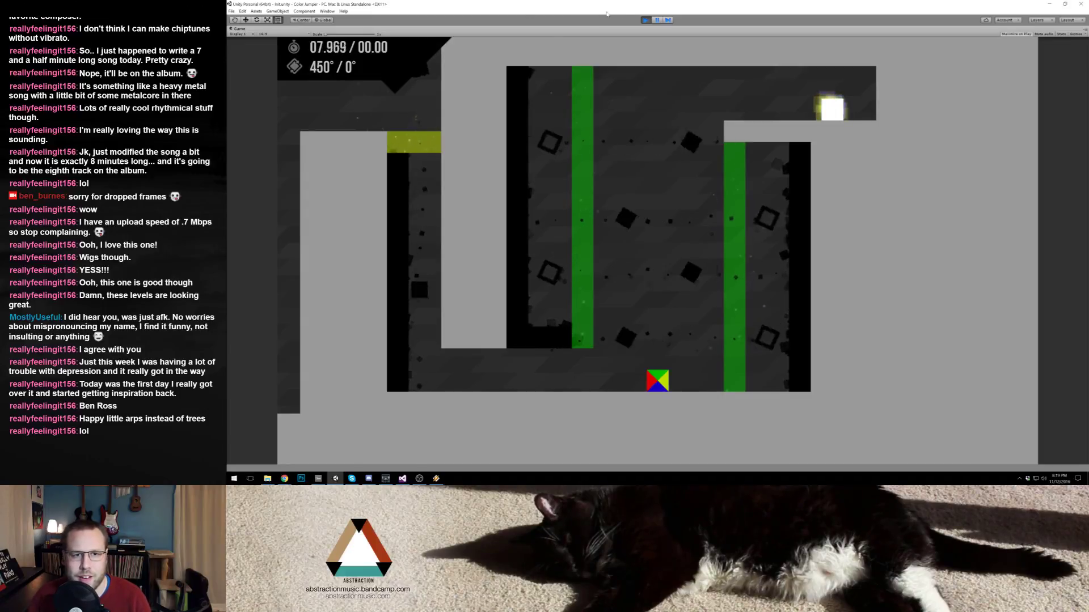
click(645, 20)
Step: Raise the upper turret behind the goal-side green wall slightly so its spacing matches the opposite turret pair
scroll(533, 278, up, 5)
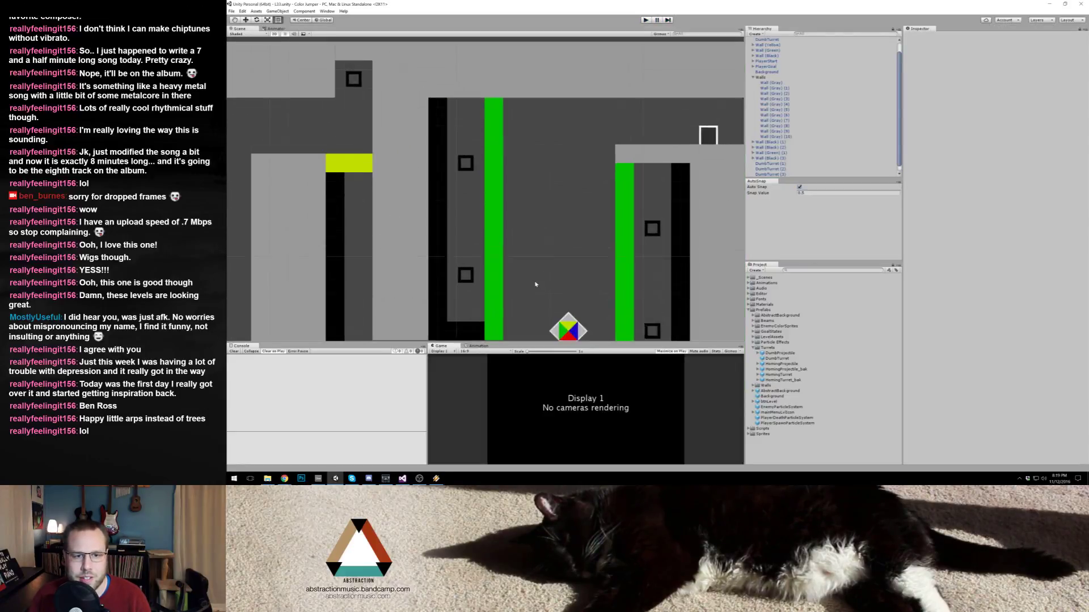
scroll(535, 284, up, 2)
click(676, 290)
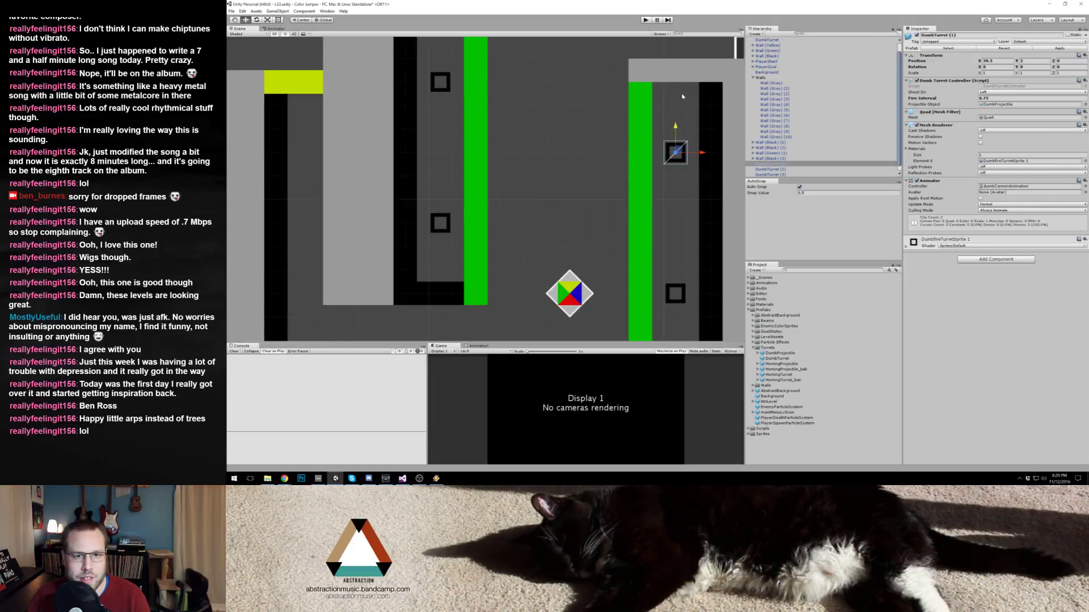
Step: Playtest the climb between the green walls with the repositioned turret and stop the game
click(646, 20)
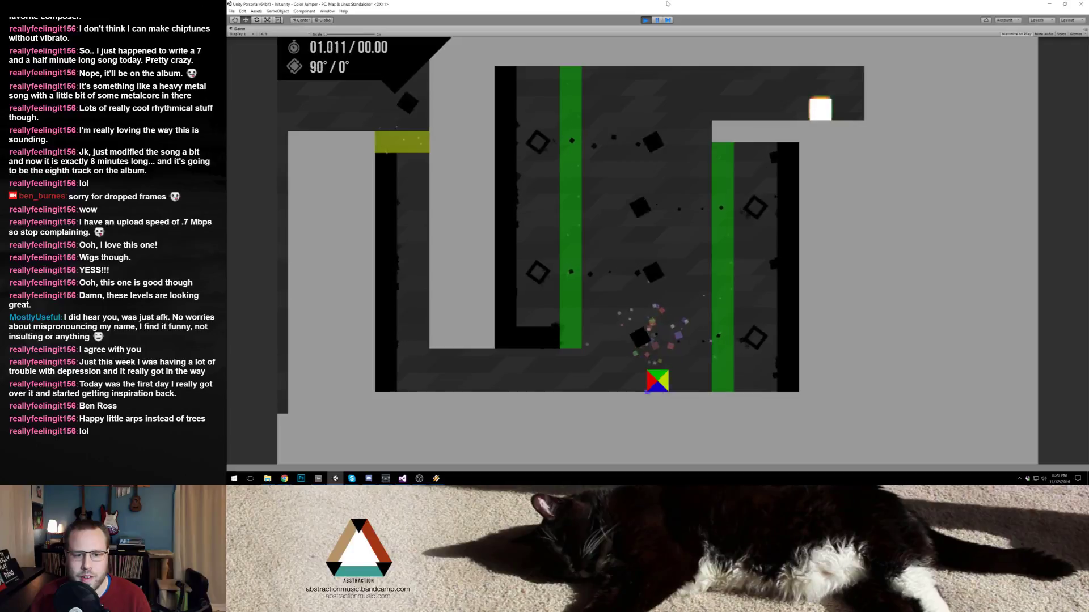
key(space)
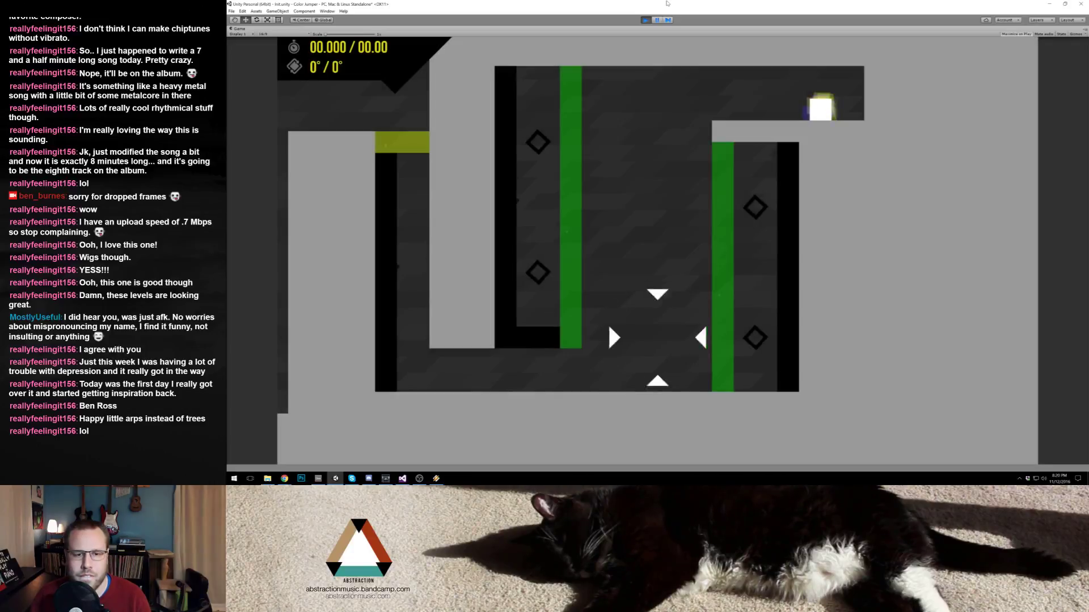
key(Right)
key(space)
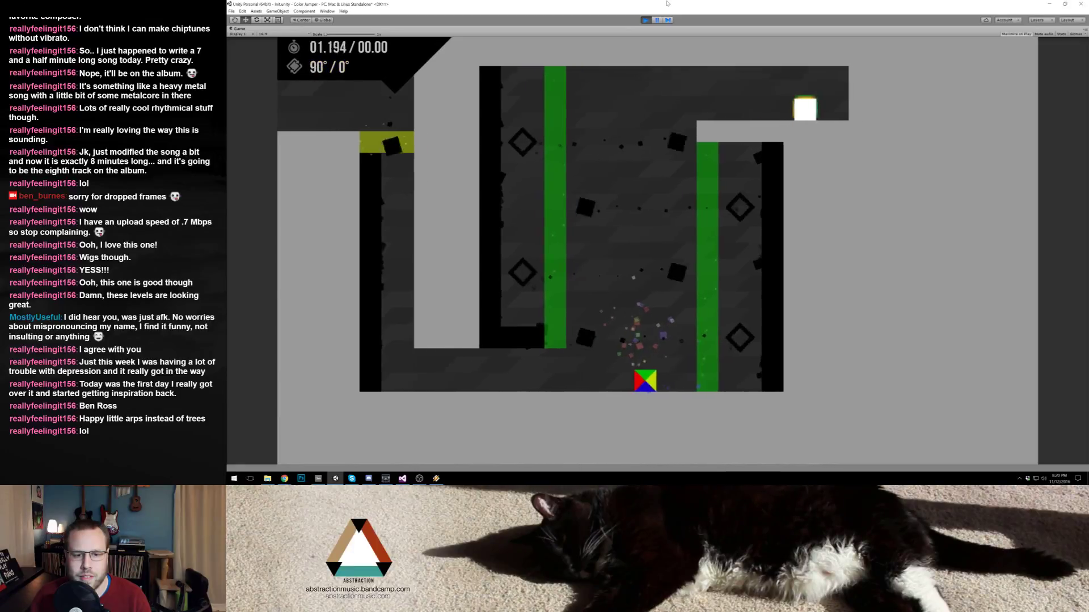
key(space)
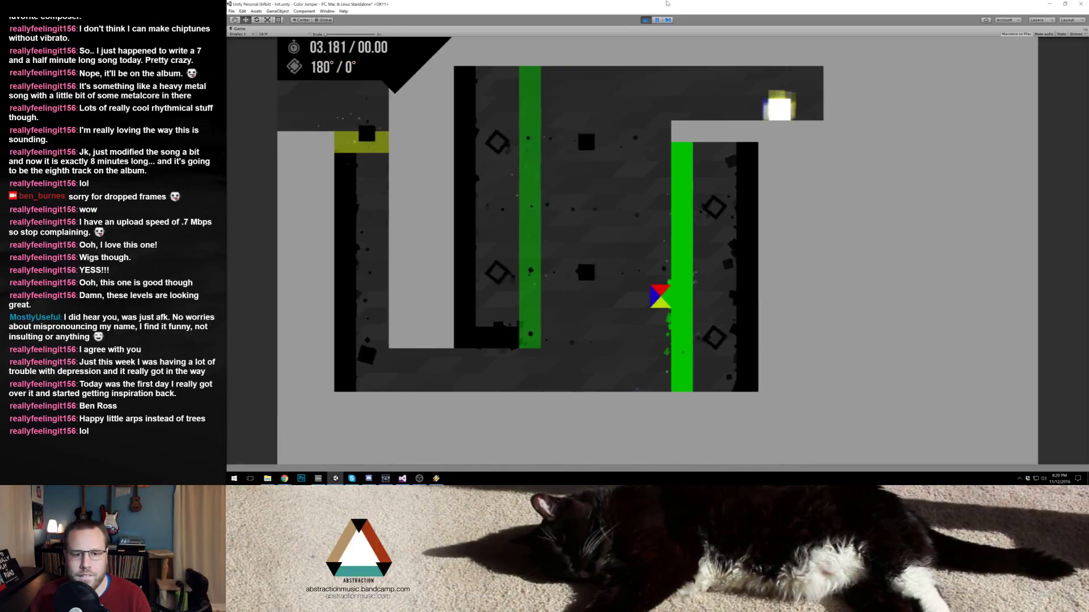
key(space)
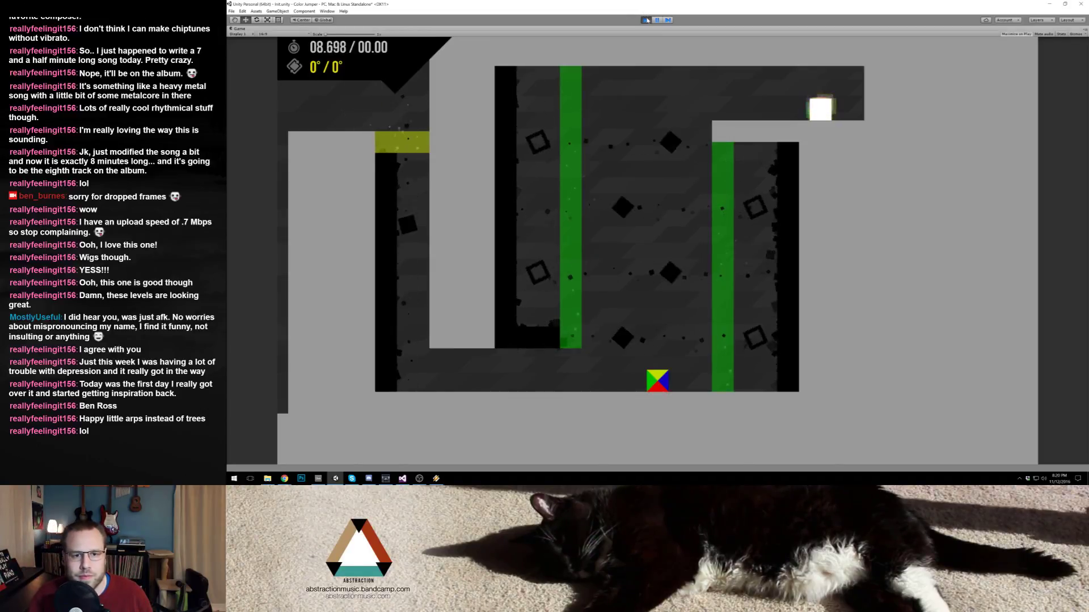
click(646, 20)
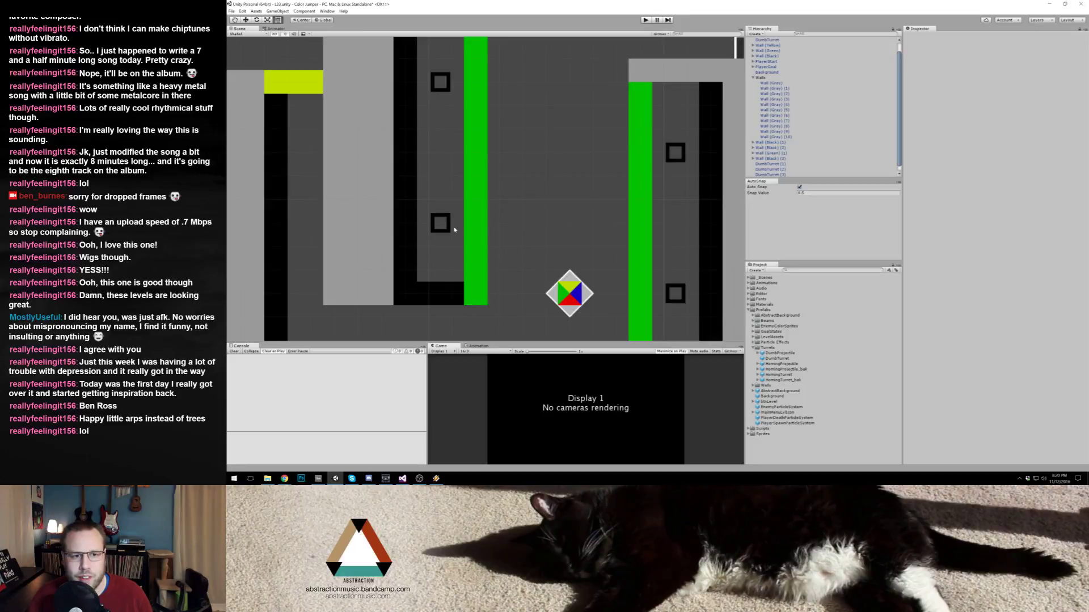
Step: Set the Fire Interval of the four turrets behind the green walls to 1.5
click(443, 219)
shift+click(448, 82)
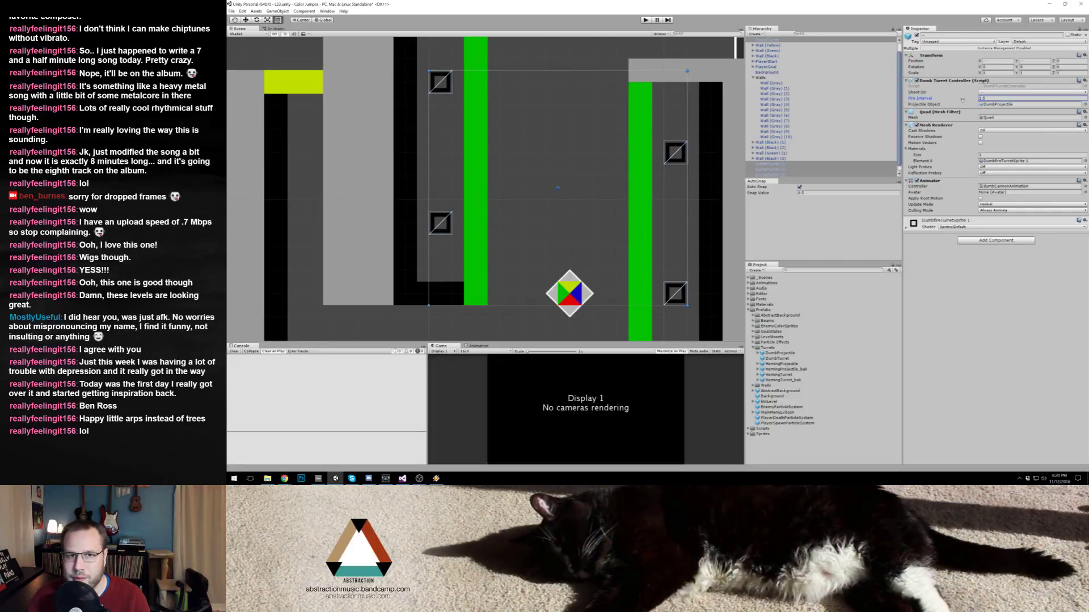
Step: Playtest the green-wall climb with the slower turret fire and stop the game
click(649, 19)
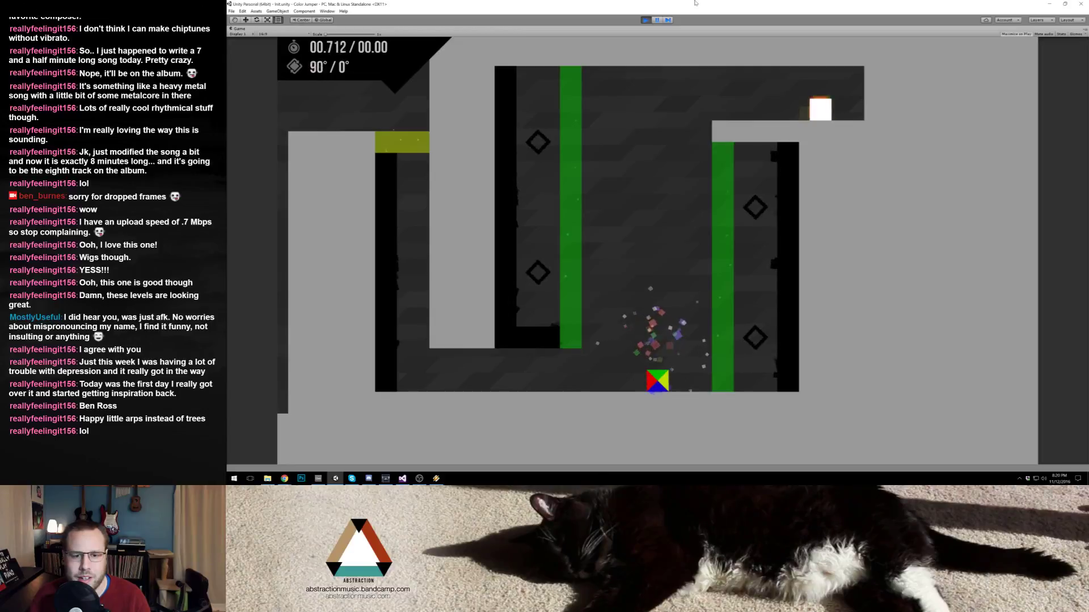
key(space)
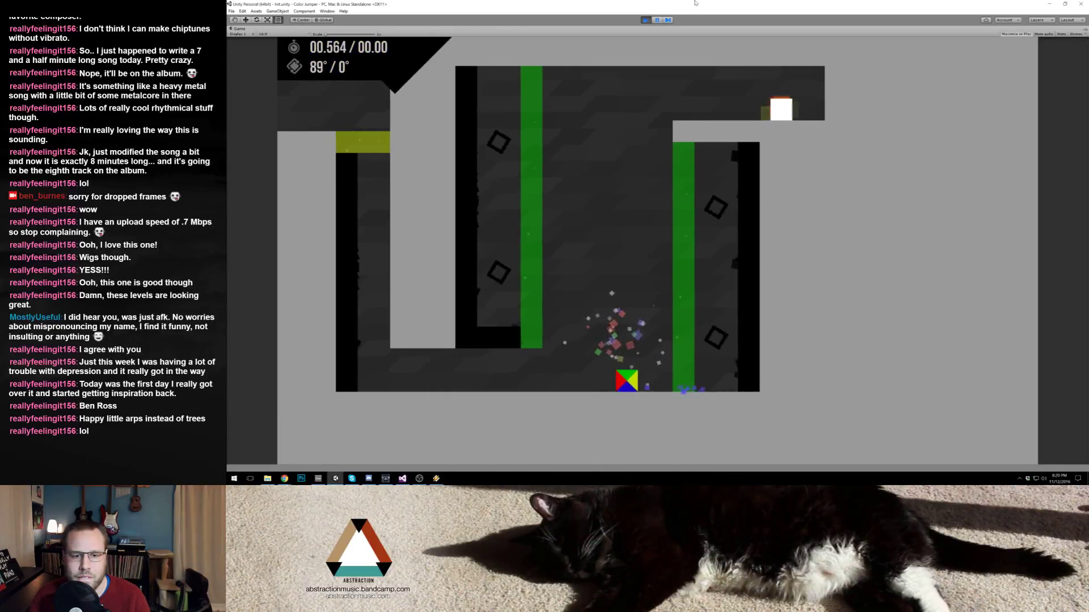
key(space)
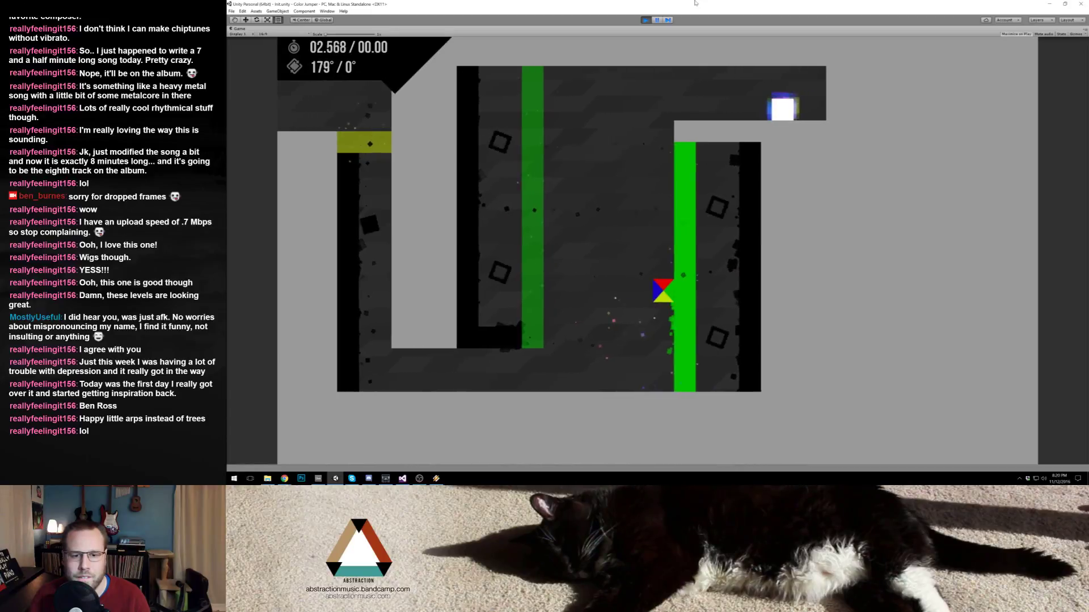
key(space)
key(space)
key(space)
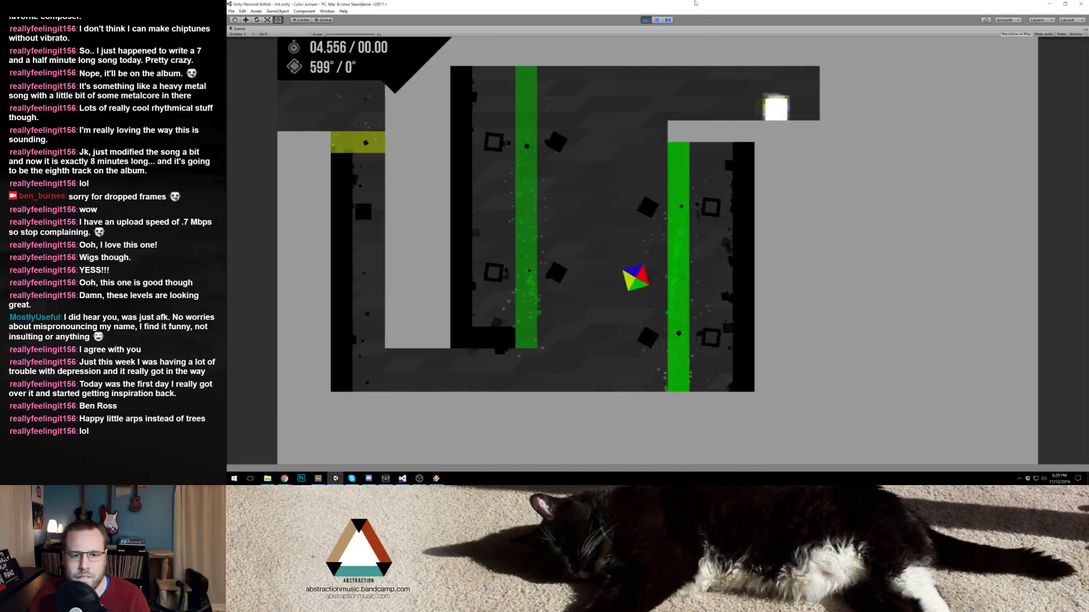
key(space)
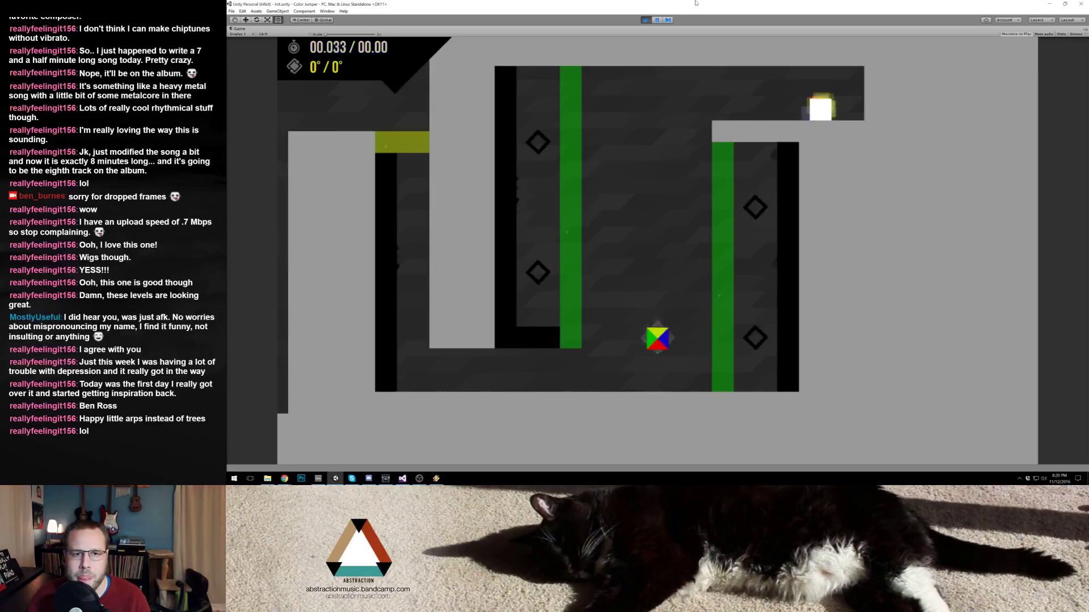
click(645, 19)
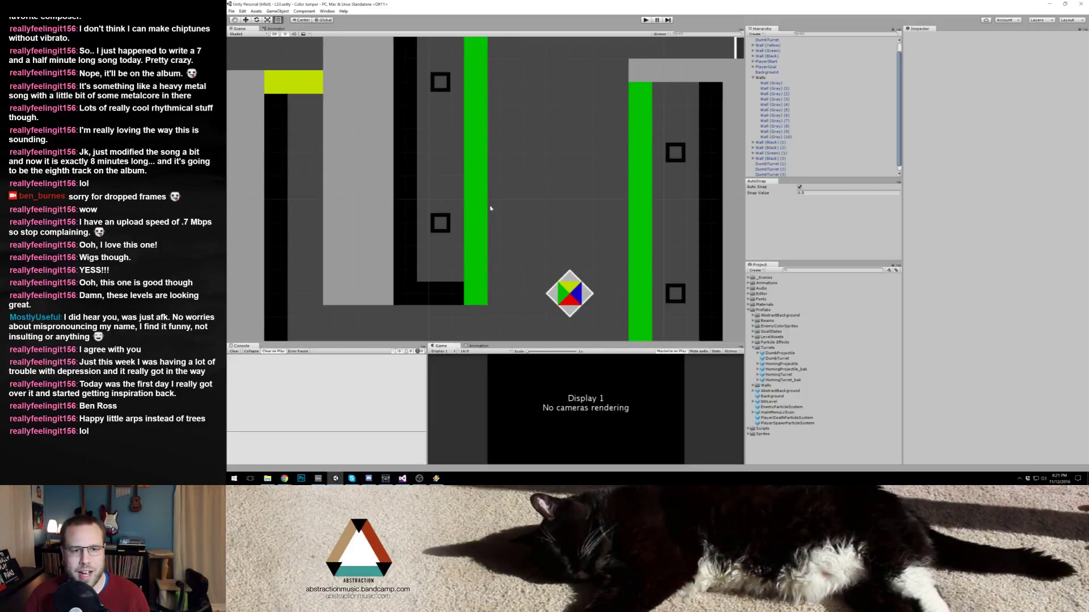
Step: Playtest the green-wall climb again up to the ledge beside the goal and stop the game
click(646, 20)
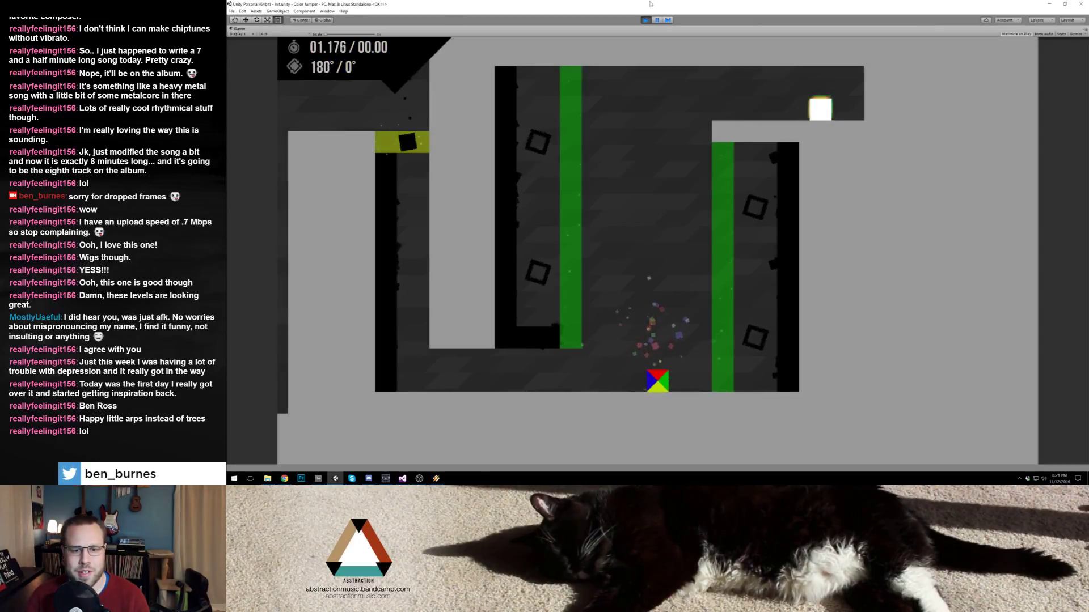
key(space)
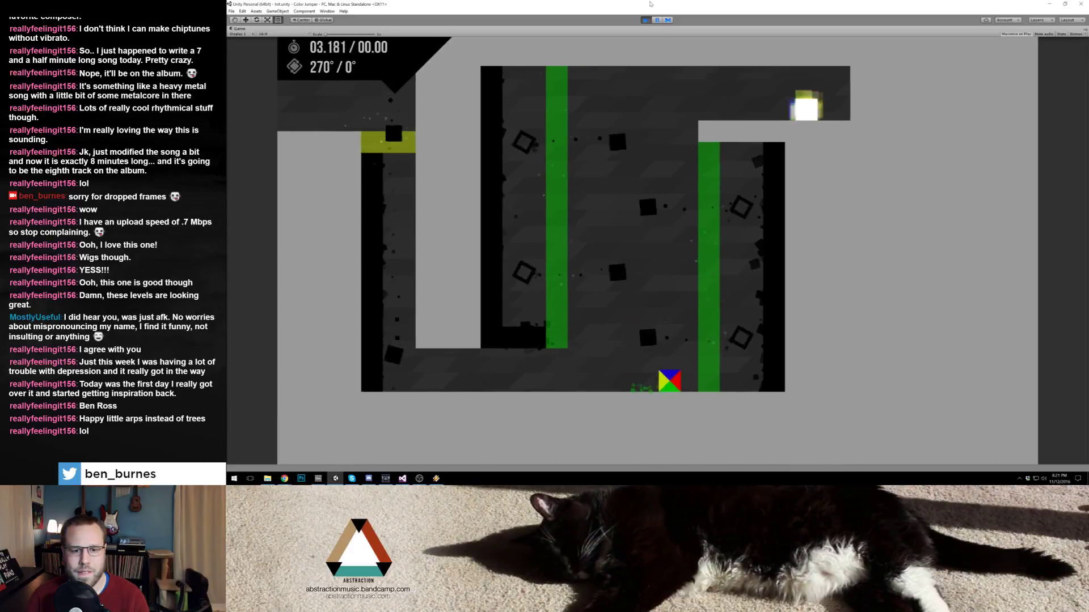
key(space)
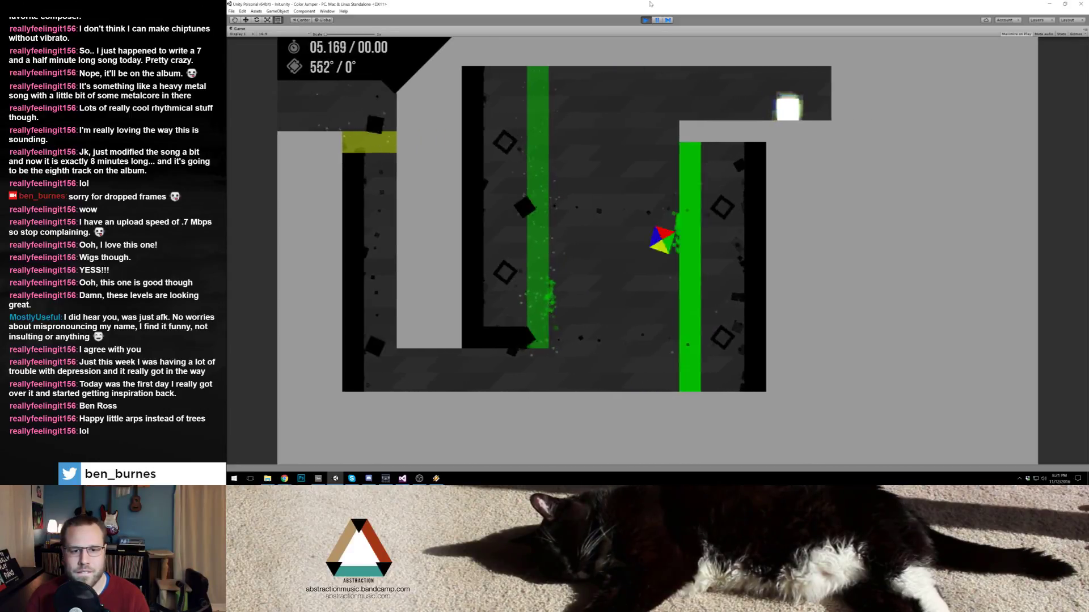
key(space)
key(space)
key(space)
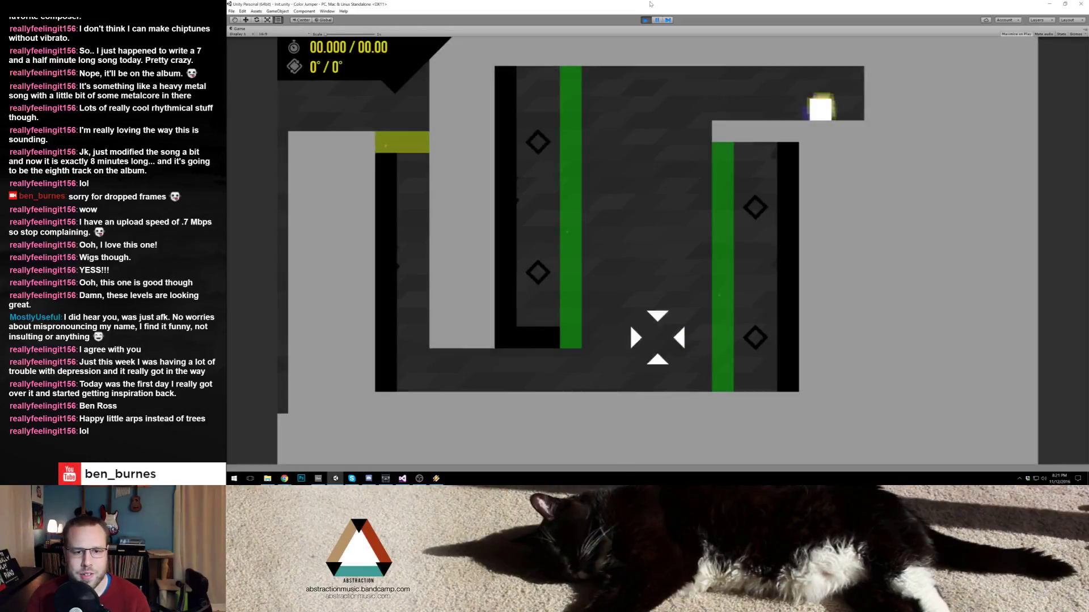
key(space)
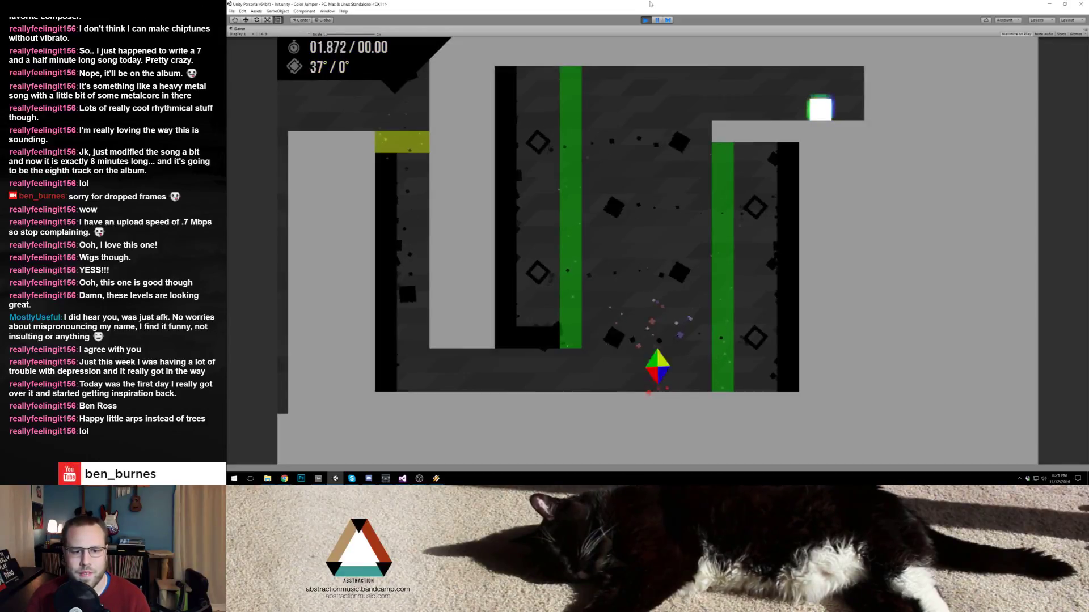
key(space)
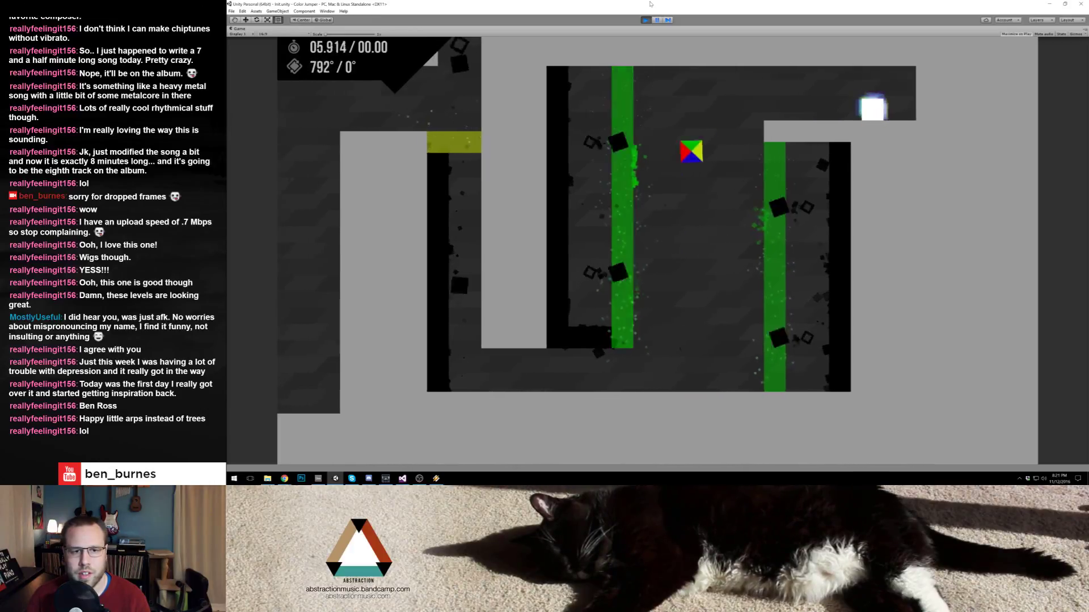
key(space)
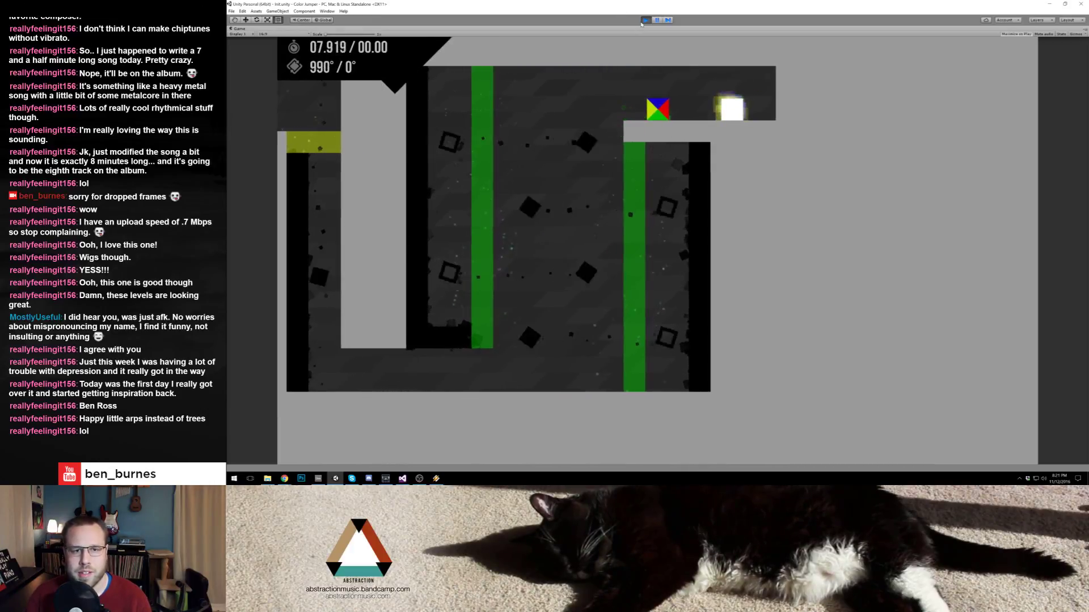
click(645, 20)
Step: Adjust the Fire Interval of the four turrets behind the green walls and playtest the climb to the goal ledge
click(447, 88)
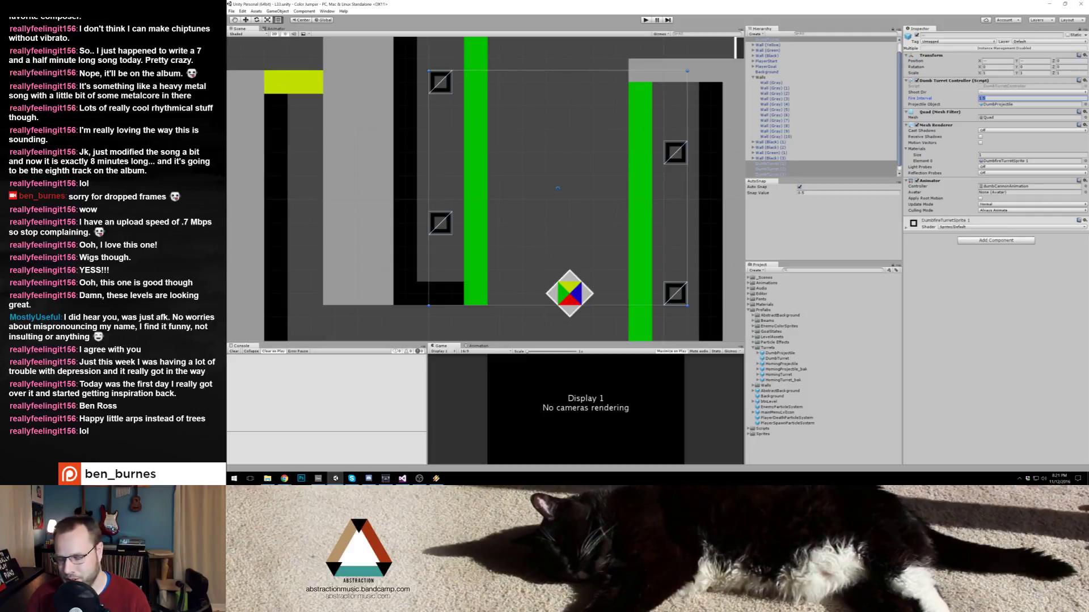
click(645, 20)
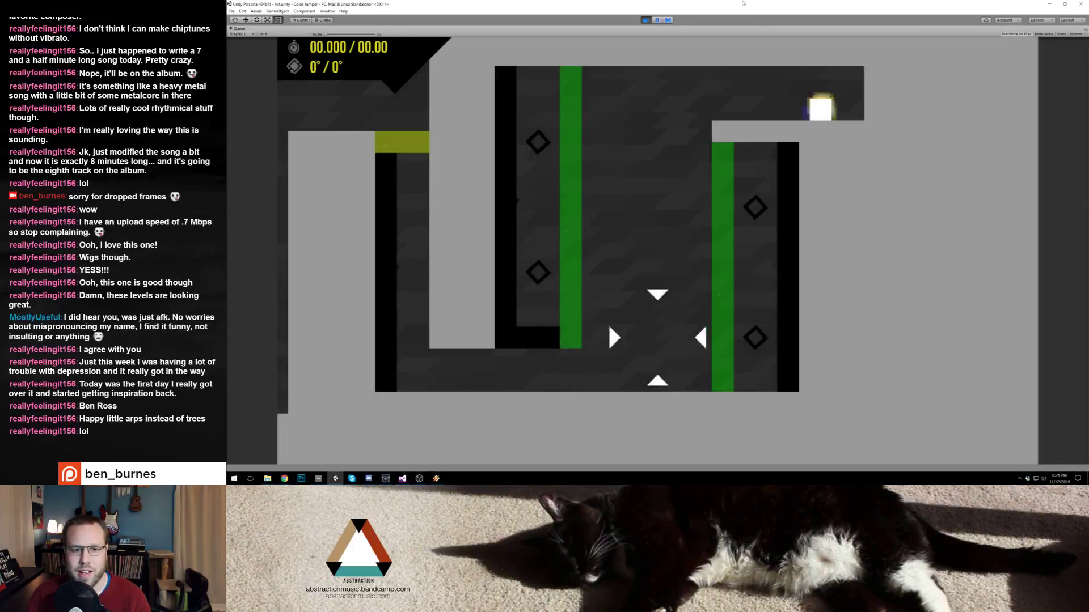
key(space)
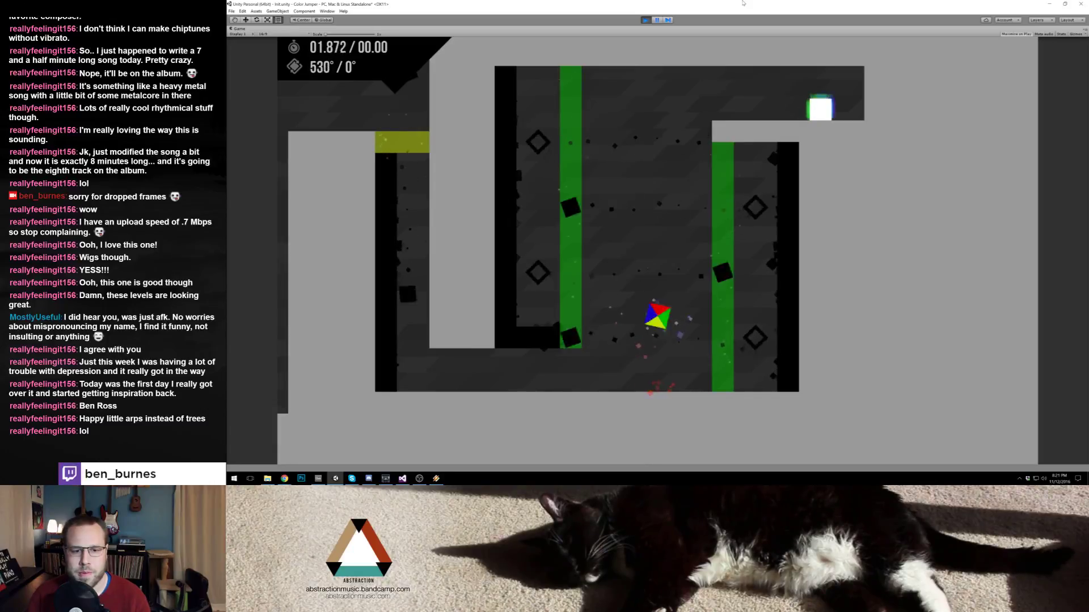
key(space)
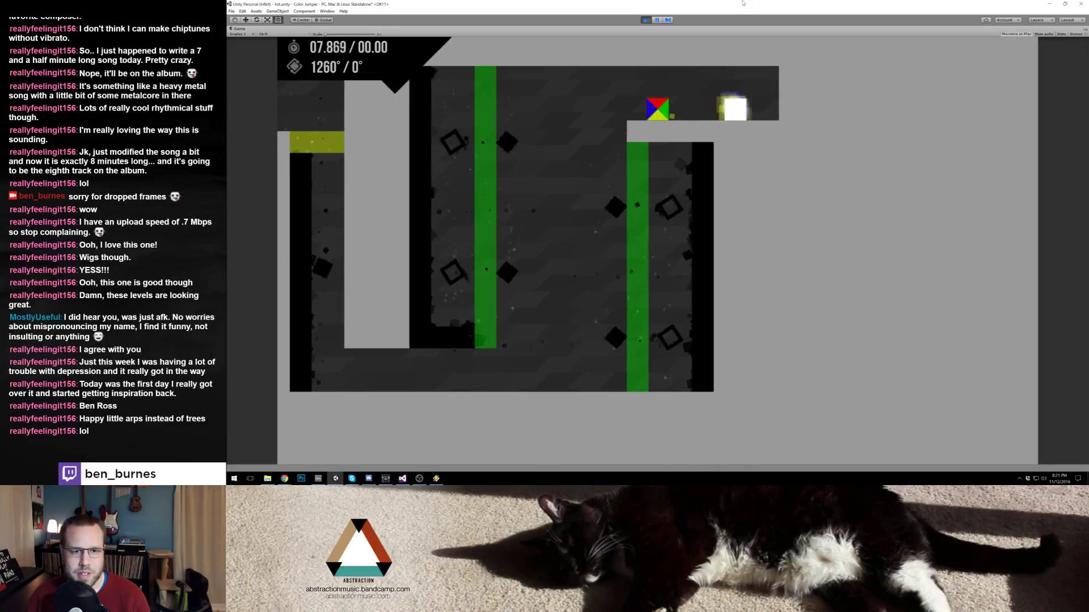
Step: Restart the level, replay the climb between the green walls up to the goal ledge, and stop the game
key(r)
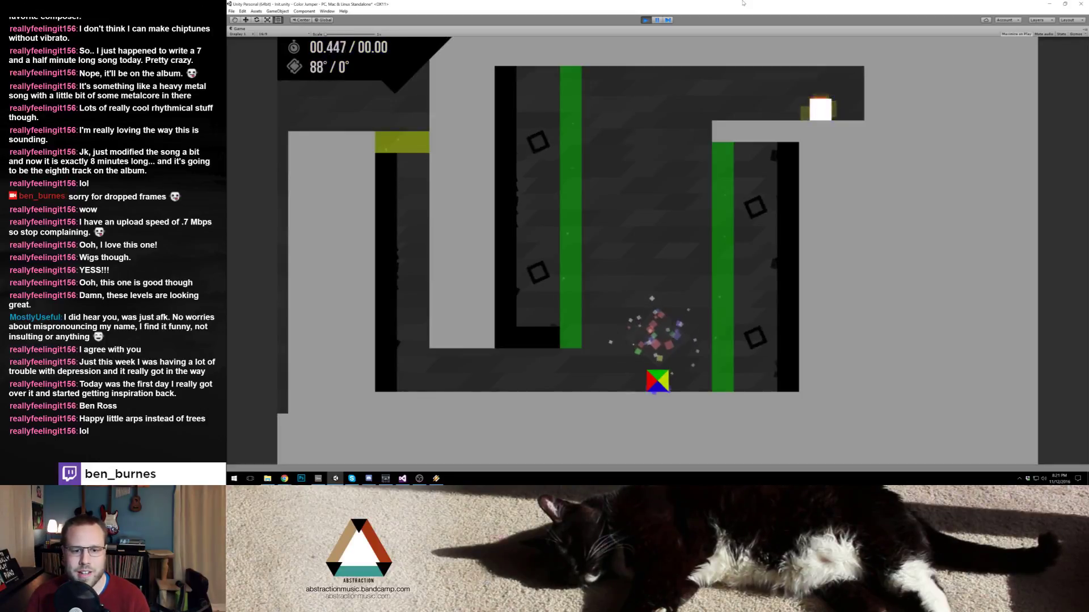
key(space)
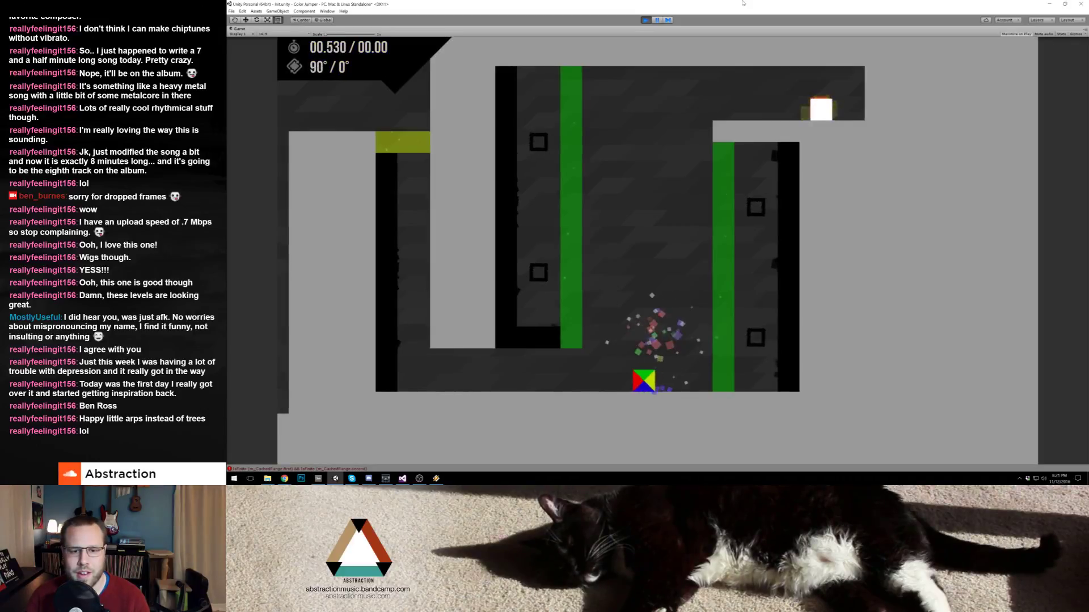
key(space)
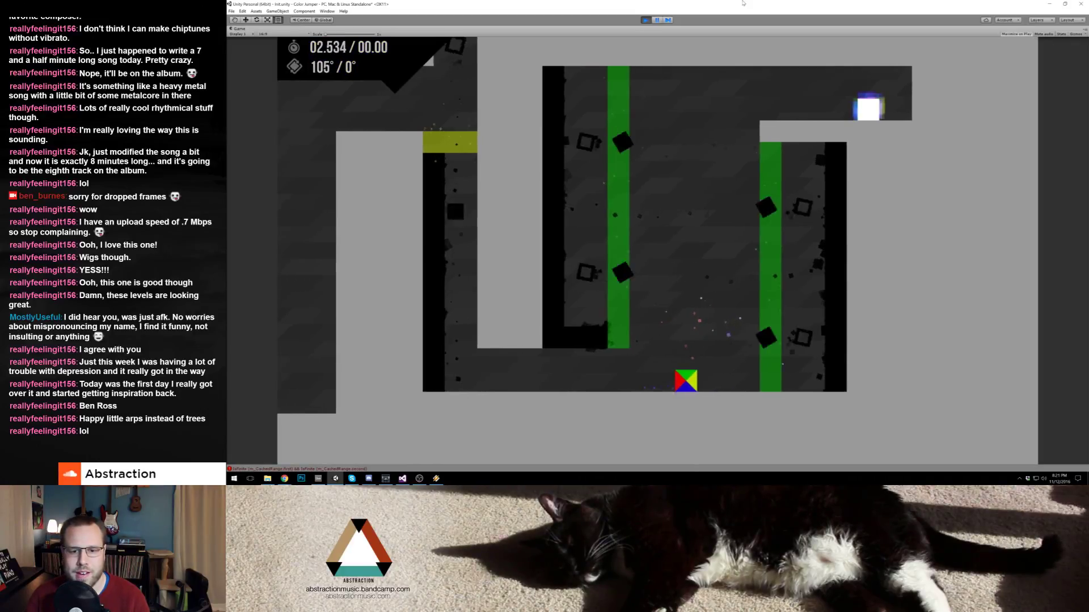
key(space)
key(space)
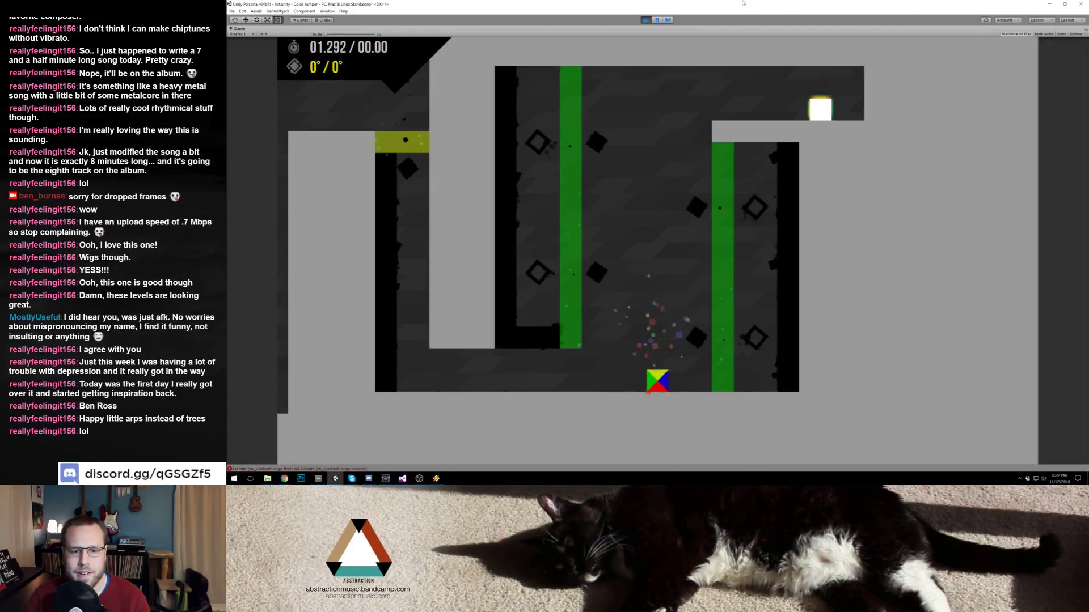
key(space)
key(space)
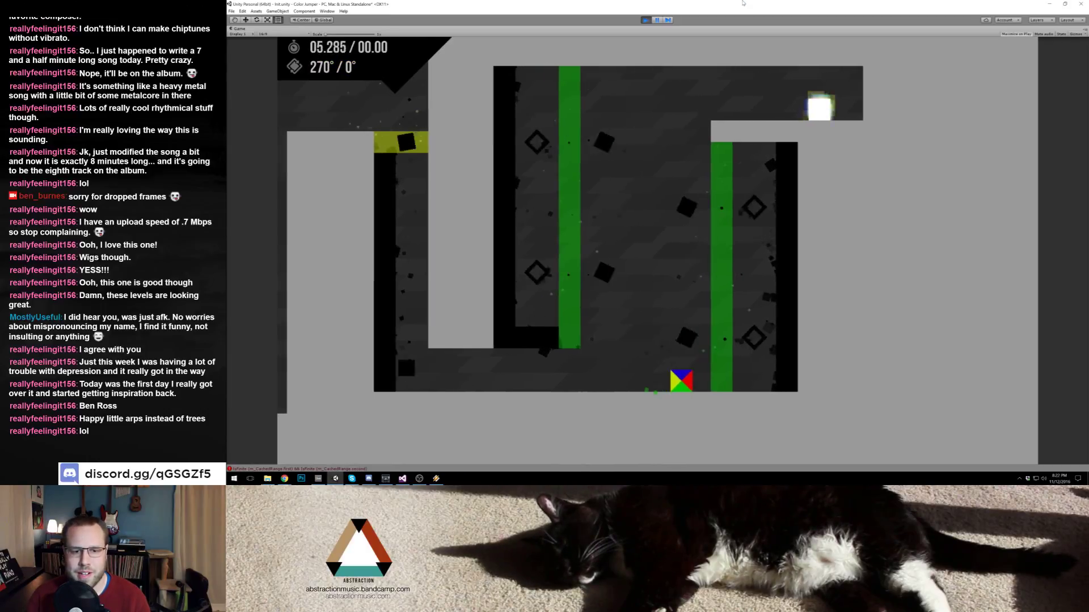
key(space)
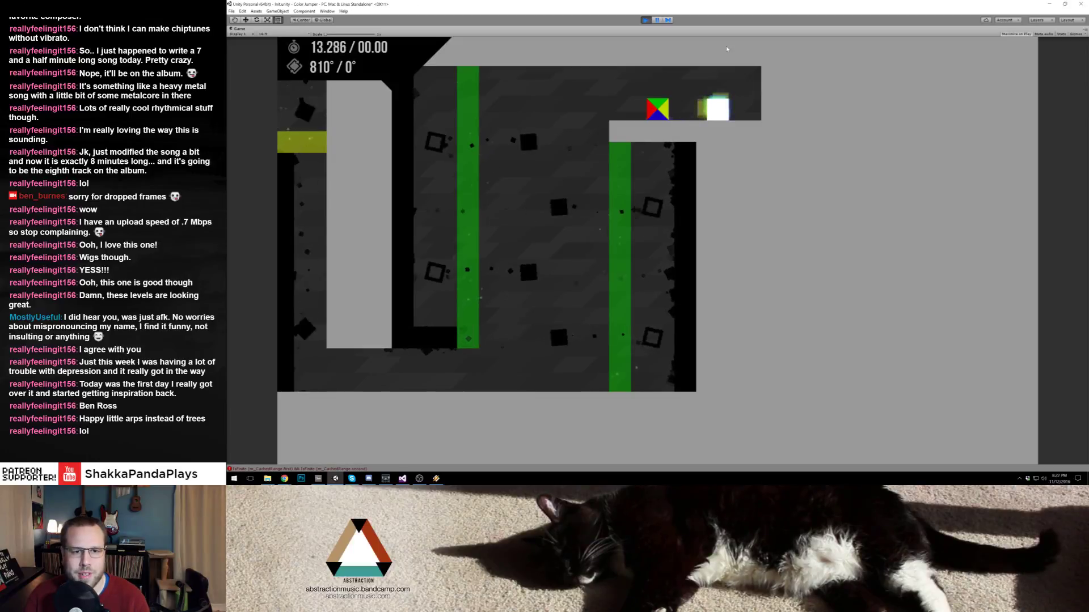
click(645, 20)
Step: Lower the gray ledge, the walls adjoining it and the goal by half a unit, placing the goal at Y 6
scroll(641, 107, down, 3)
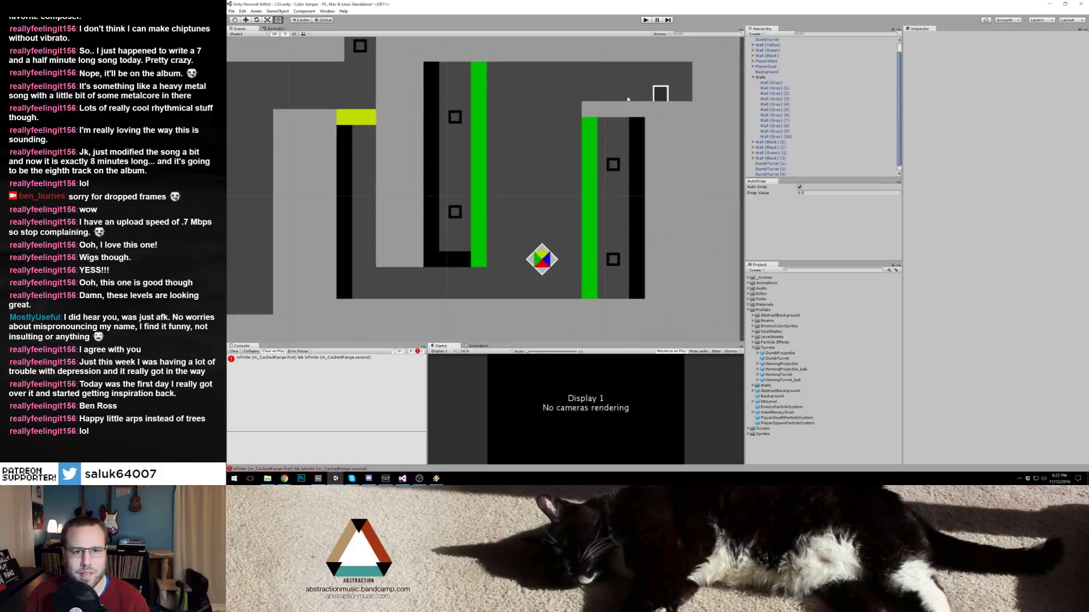
click(606, 133)
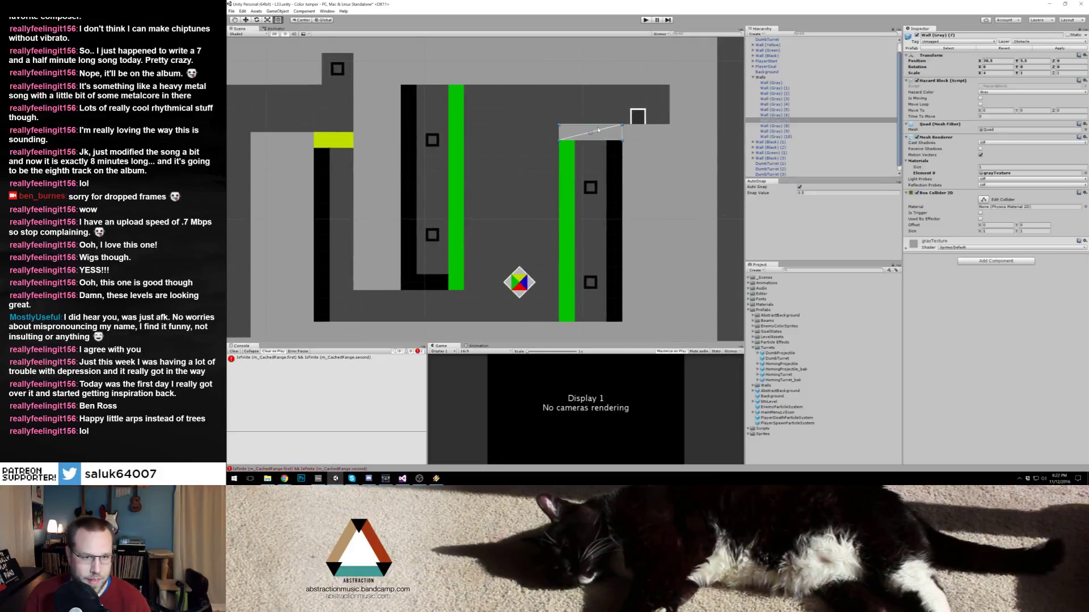
click(567, 161)
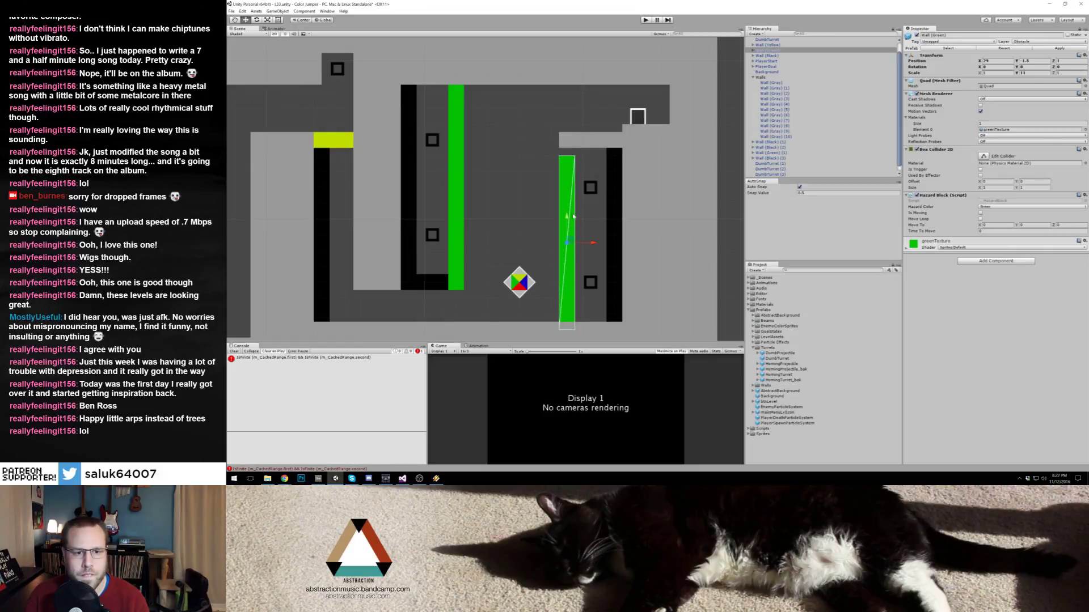
click(647, 136)
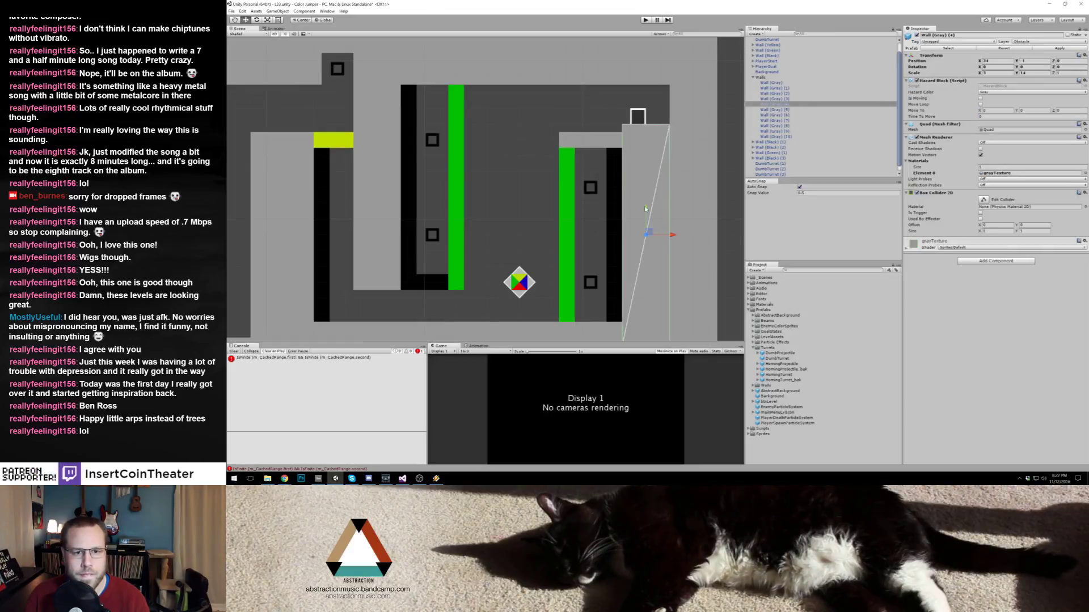
click(640, 120)
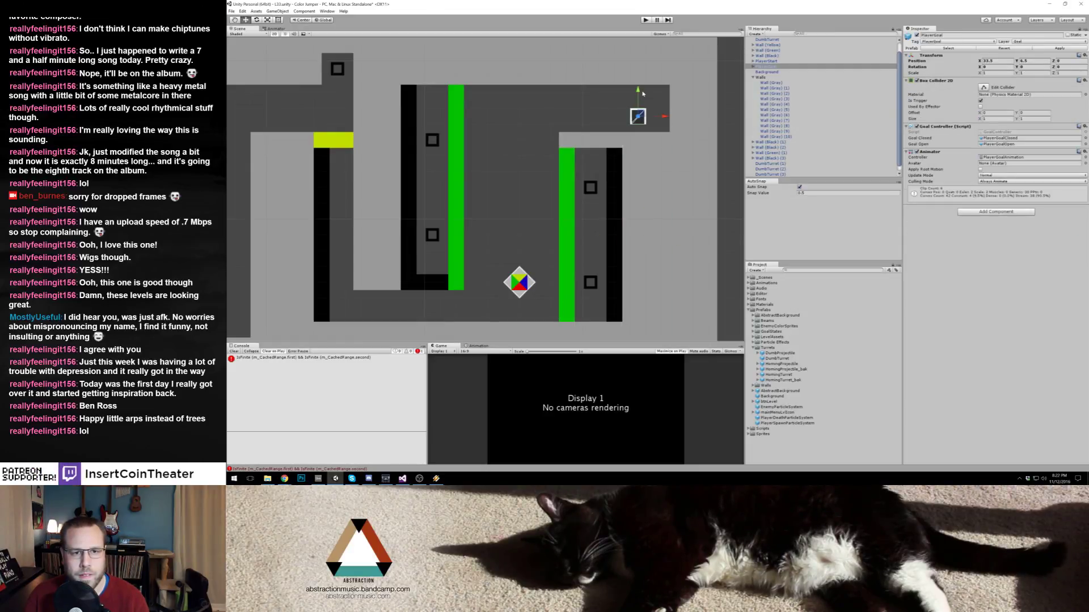
scroll(646, 164, down, 5)
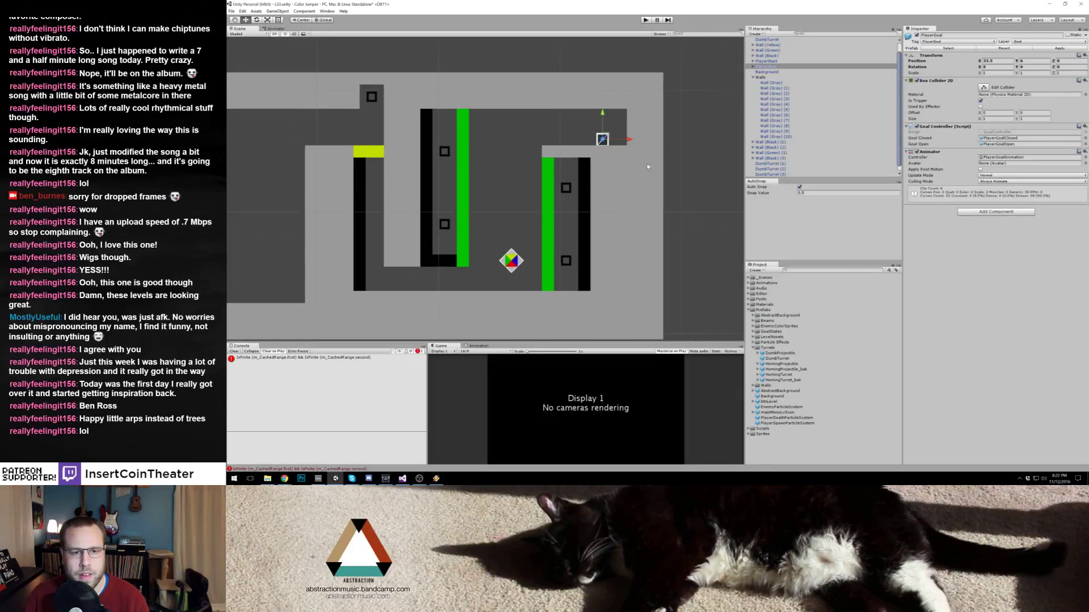
Step: Move the player start onto the gray ledge beside the yellow block and set the turret above that block to Fire Interval 0.75
drag(500, 183, 650, 165)
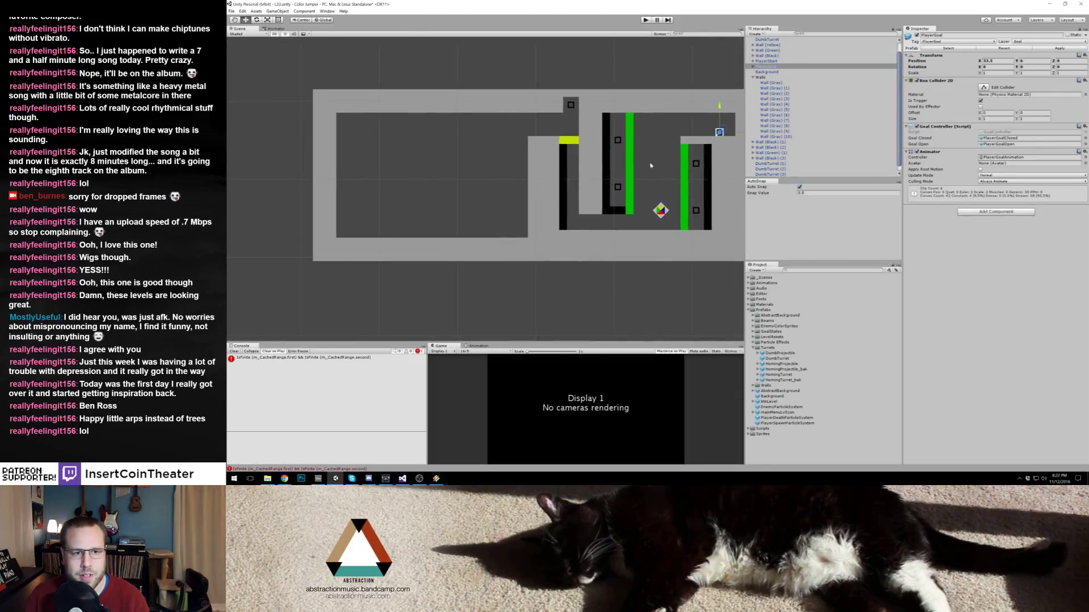
click(661, 210)
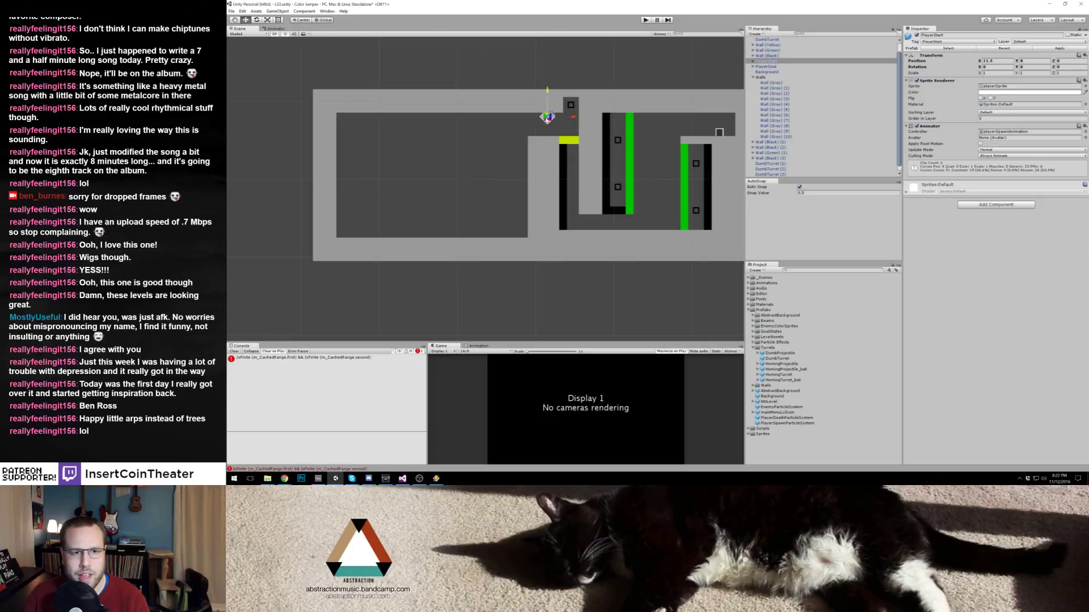
click(569, 105)
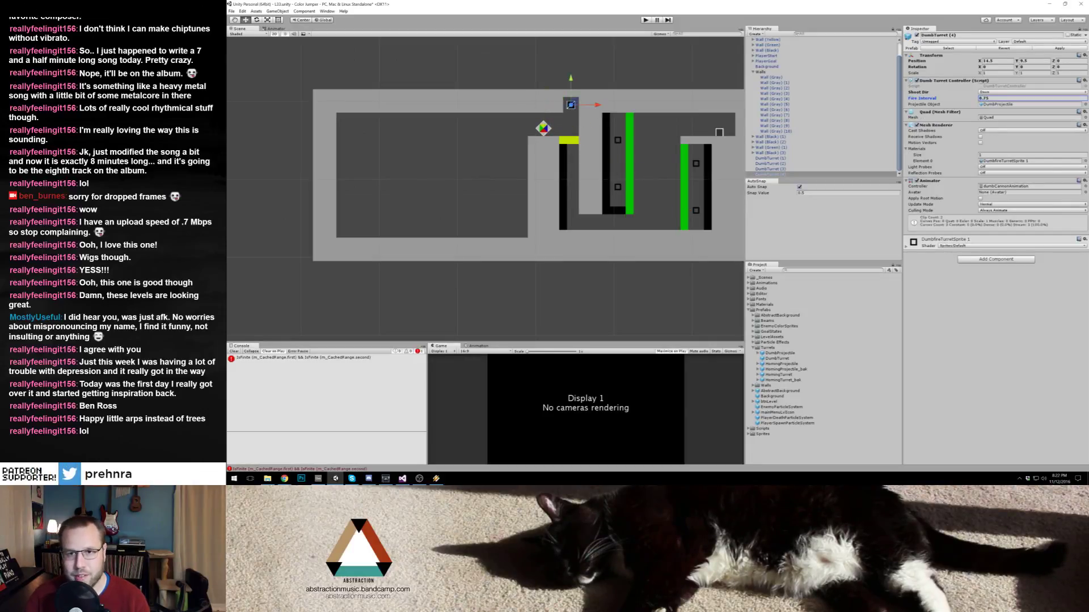
Step: Playtest the drop past the turret and yellow block into the lower corridor and stop the game
click(646, 20)
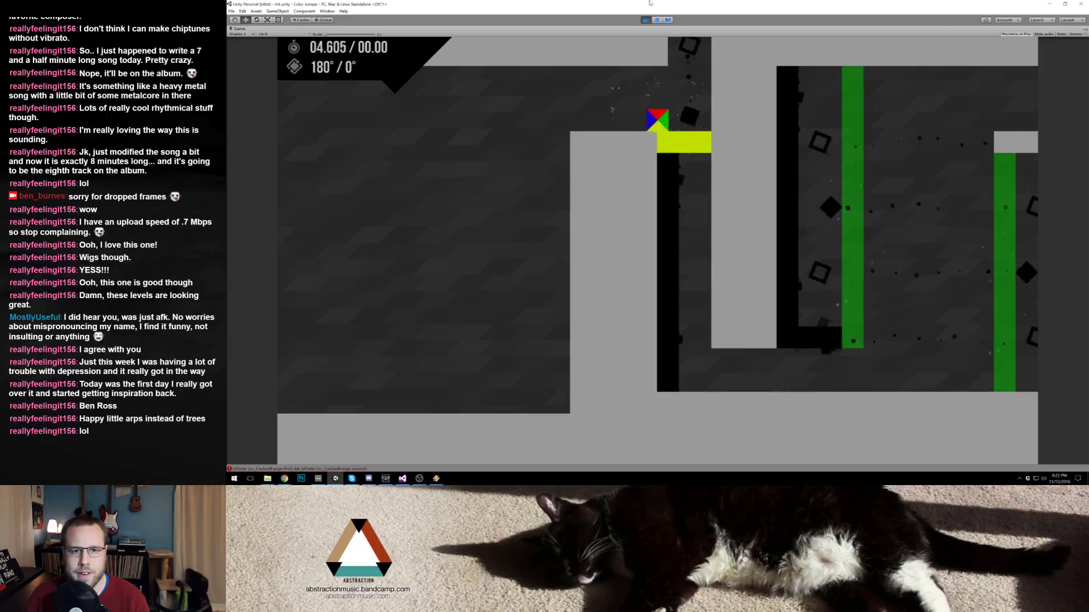
key(Left)
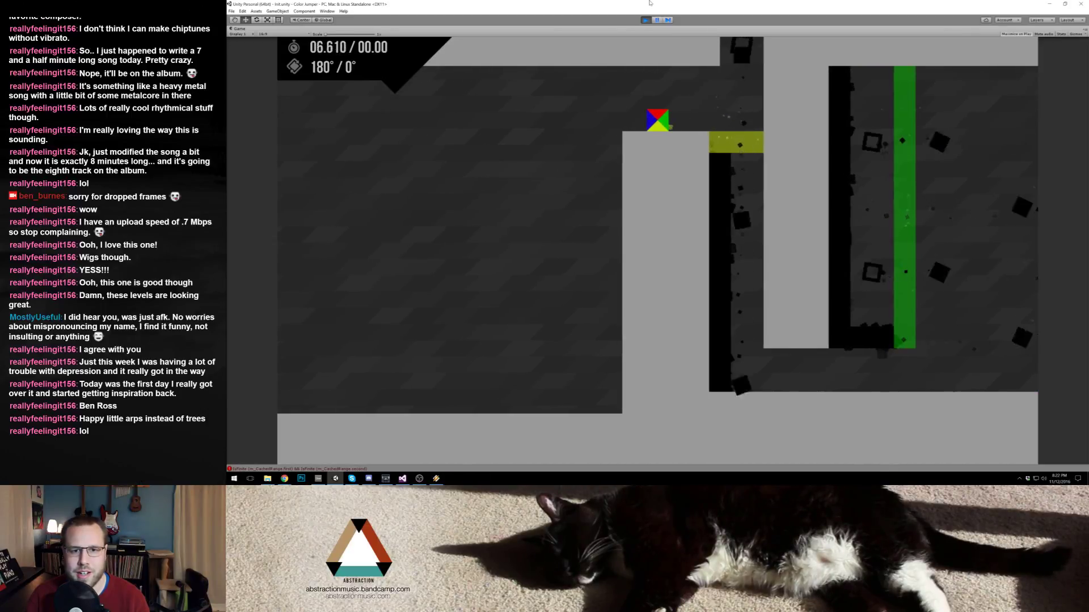
key(Right)
key(e)
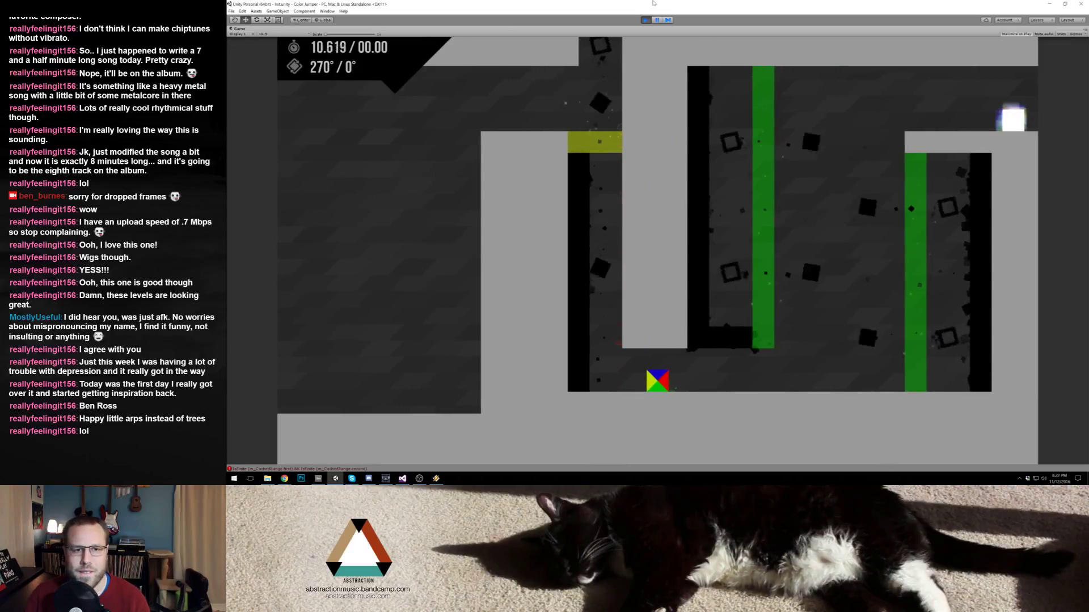
click(646, 20)
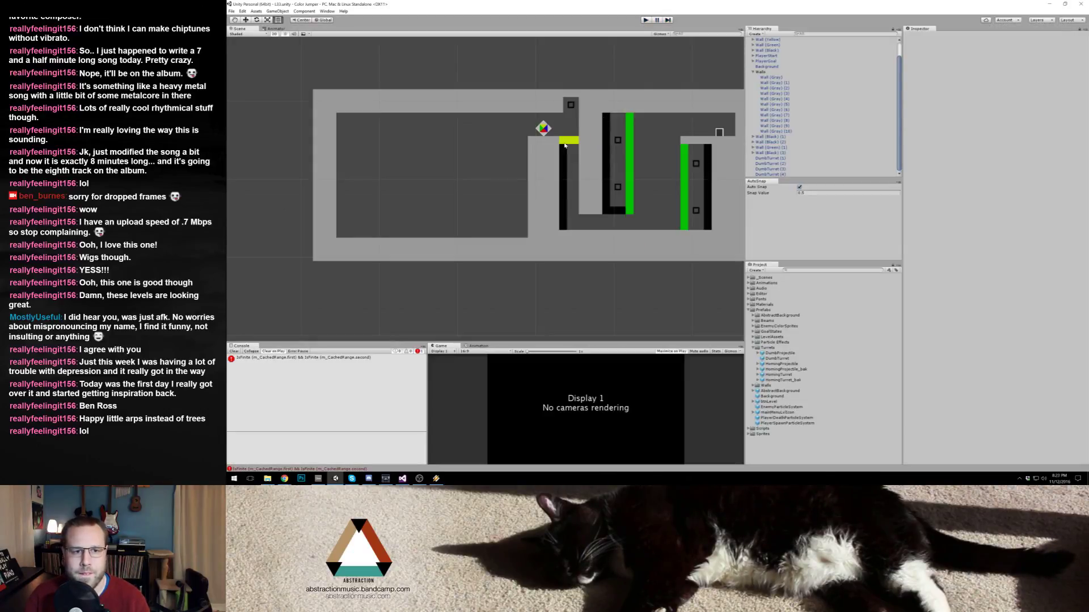
Step: Delete the yellow block over the shaft and lower the turret above it, filling its old alcove with the gray wall
click(564, 145)
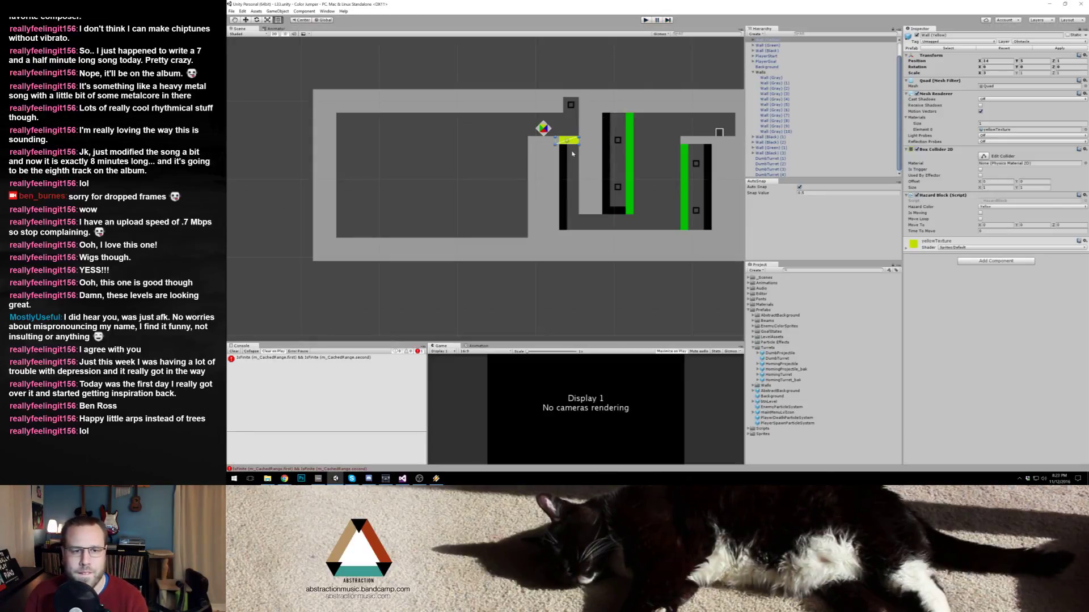
click(571, 105)
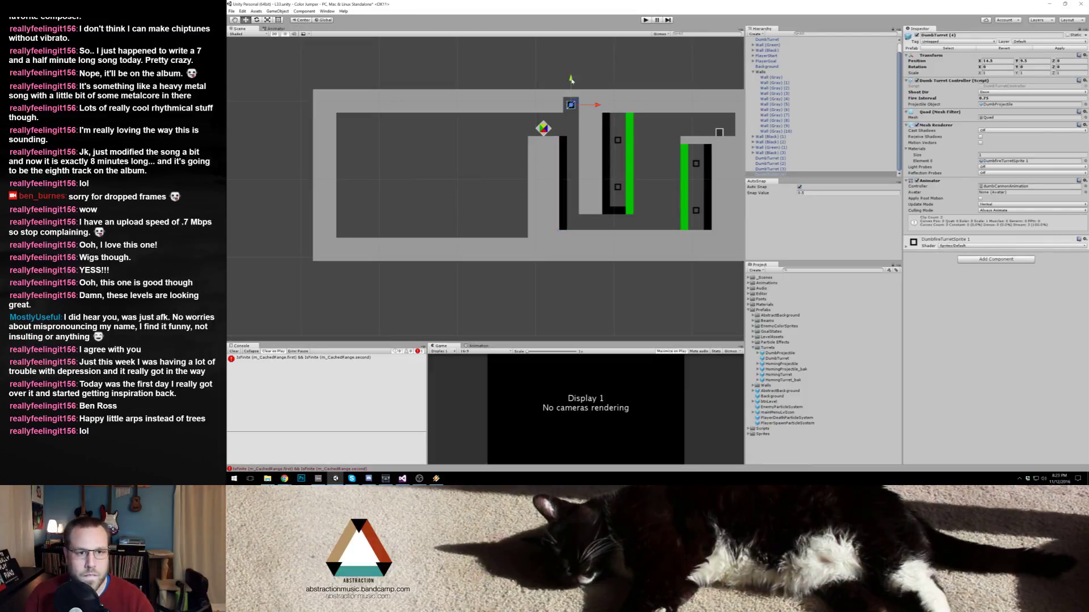
drag(571, 78, 572, 90)
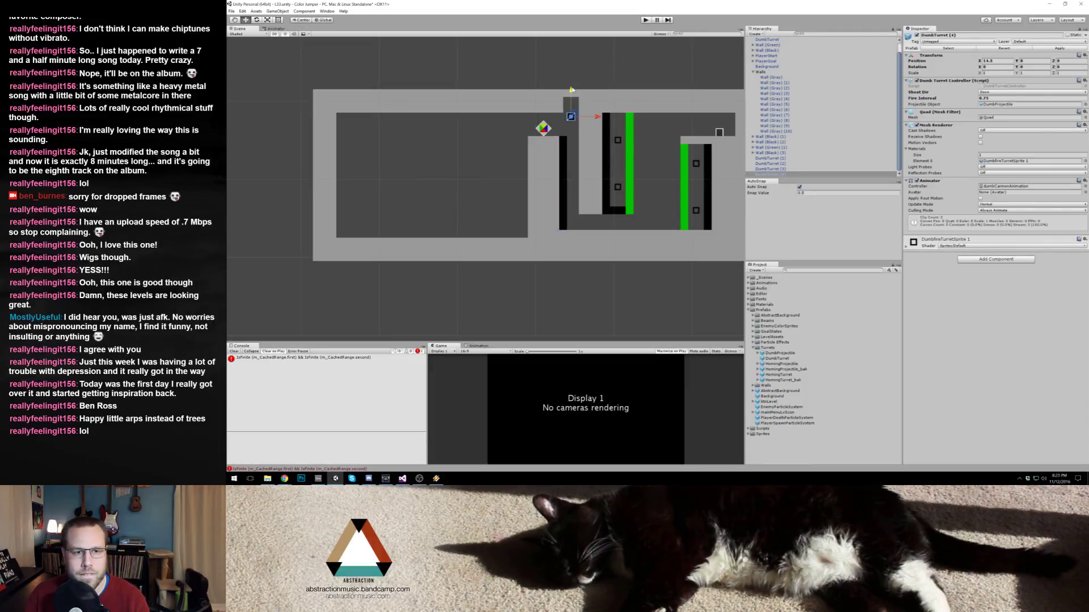
click(573, 97)
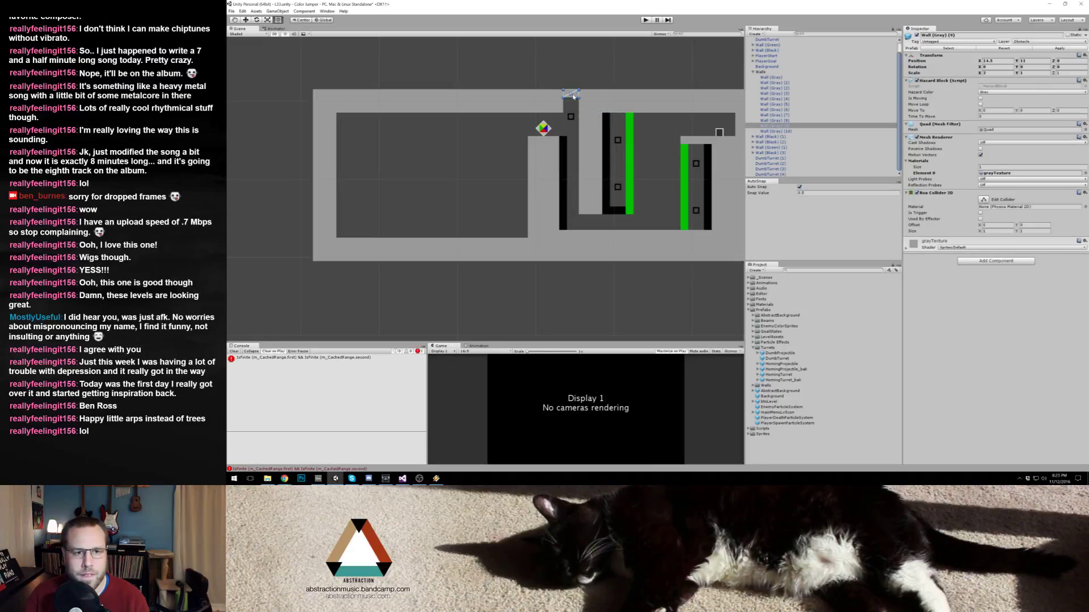
Step: Delete the black wall lining the shaft and widen the gray pillar beside it to 5 units
click(564, 140)
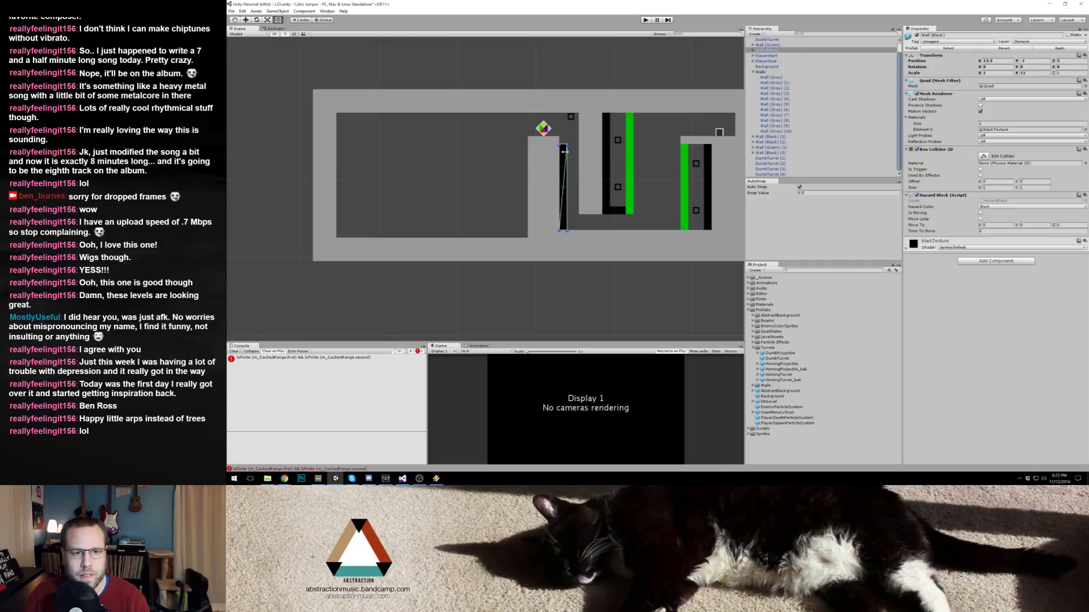
click(559, 161)
drag(560, 161, 566, 161)
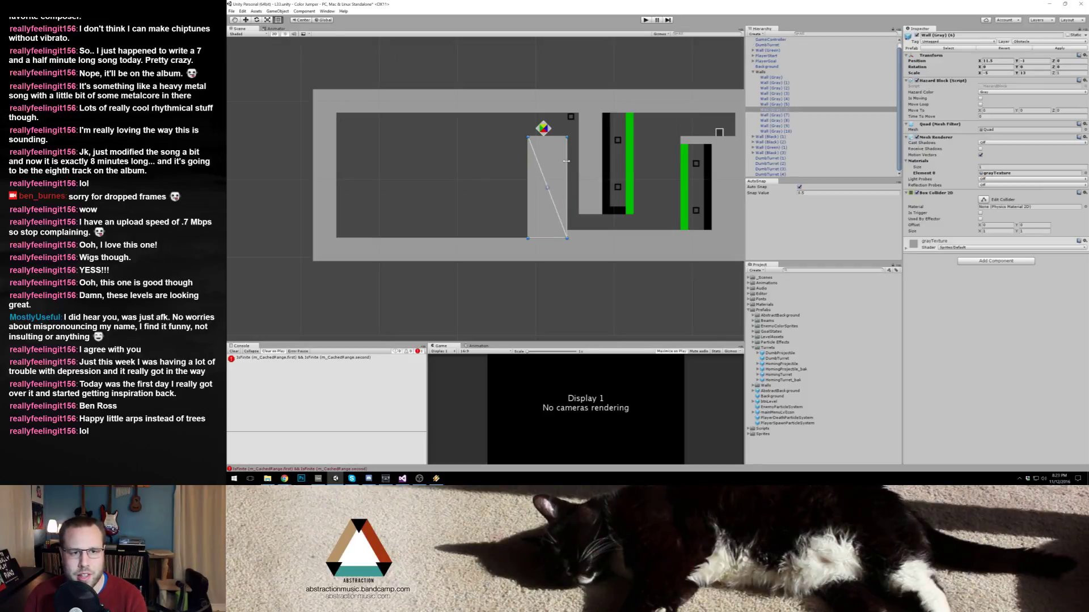
Step: Lower the turret above the shaft slightly, check its shots in a short playtest, and stop the game
click(571, 117)
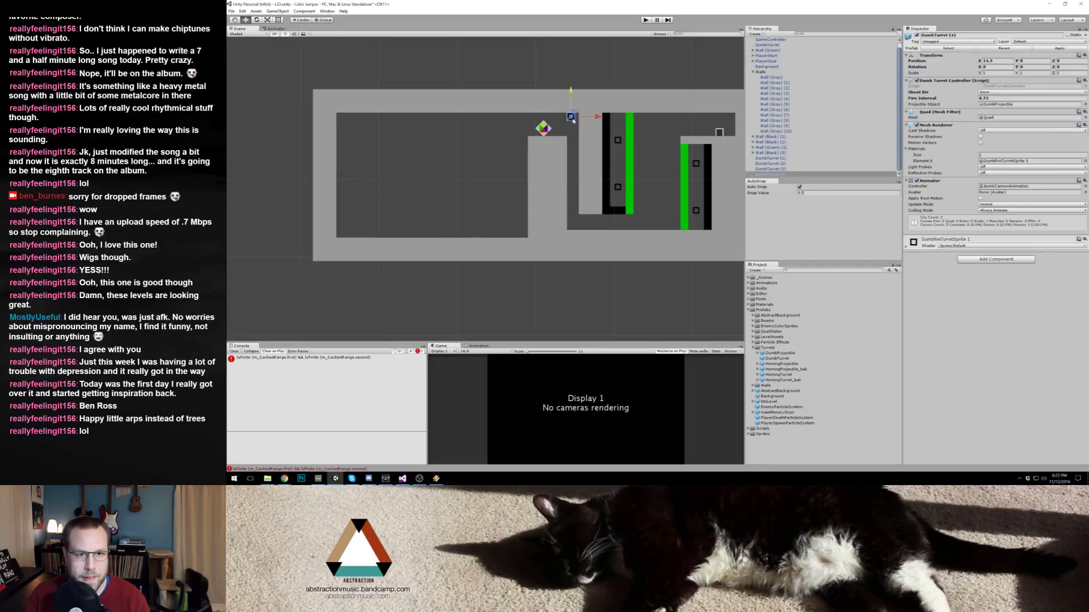
click(647, 20)
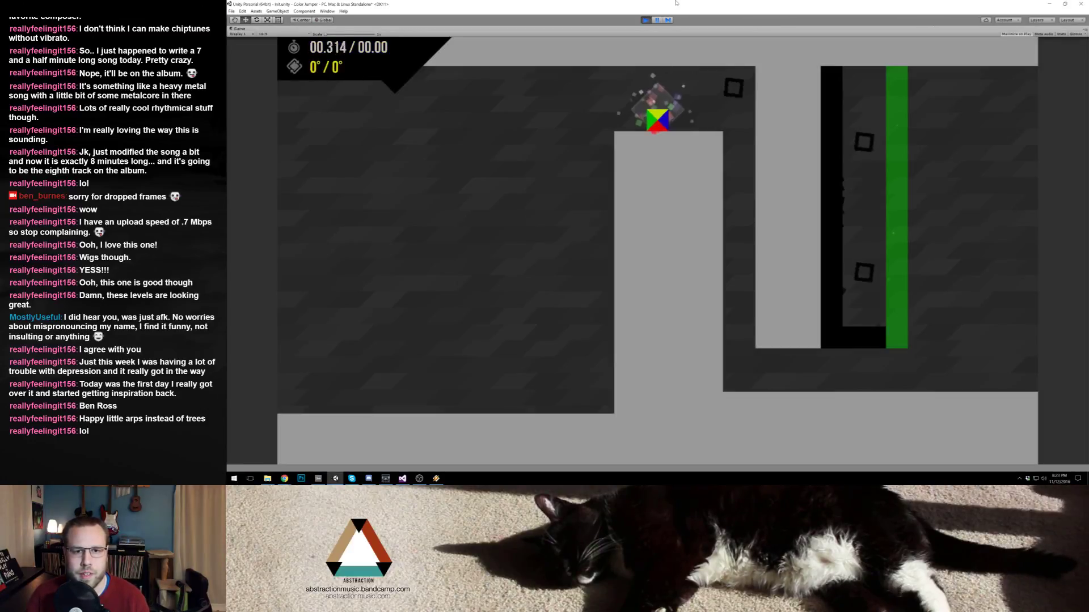
click(648, 20)
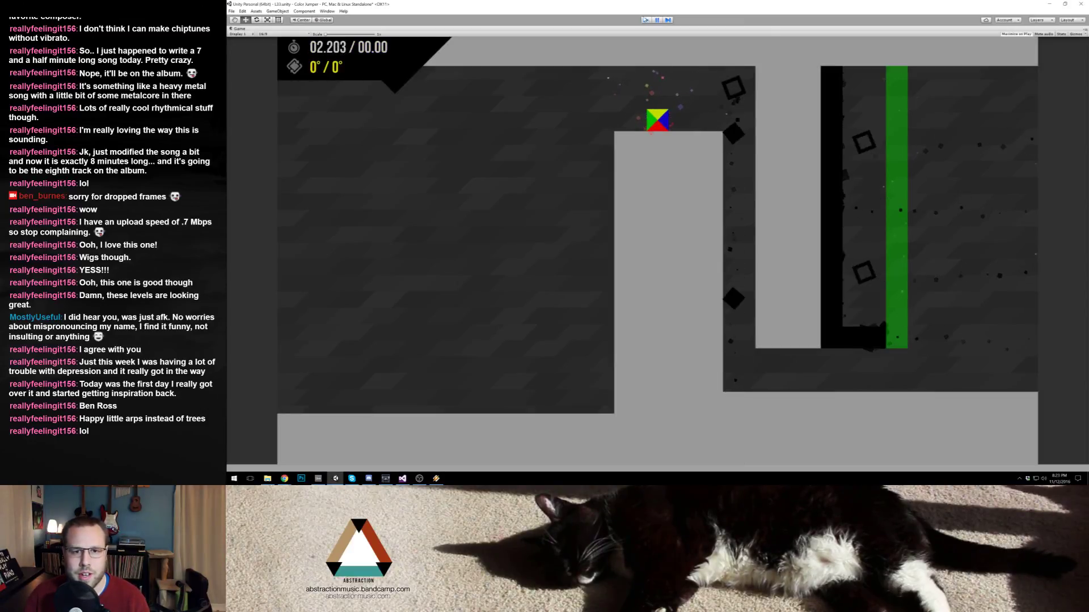
Step: Narrow the gray pillar to 4 units, nudge it half a unit toward the shaft, and playtest the route to the goal ledge
click(552, 170)
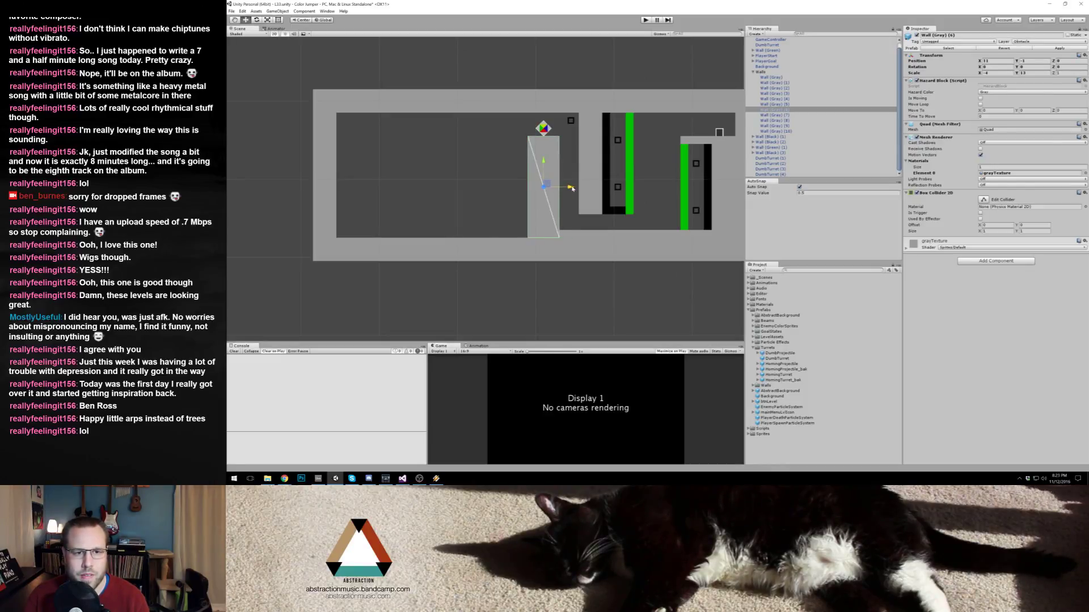
drag(572, 189, 576, 189)
click(624, 63)
click(645, 20)
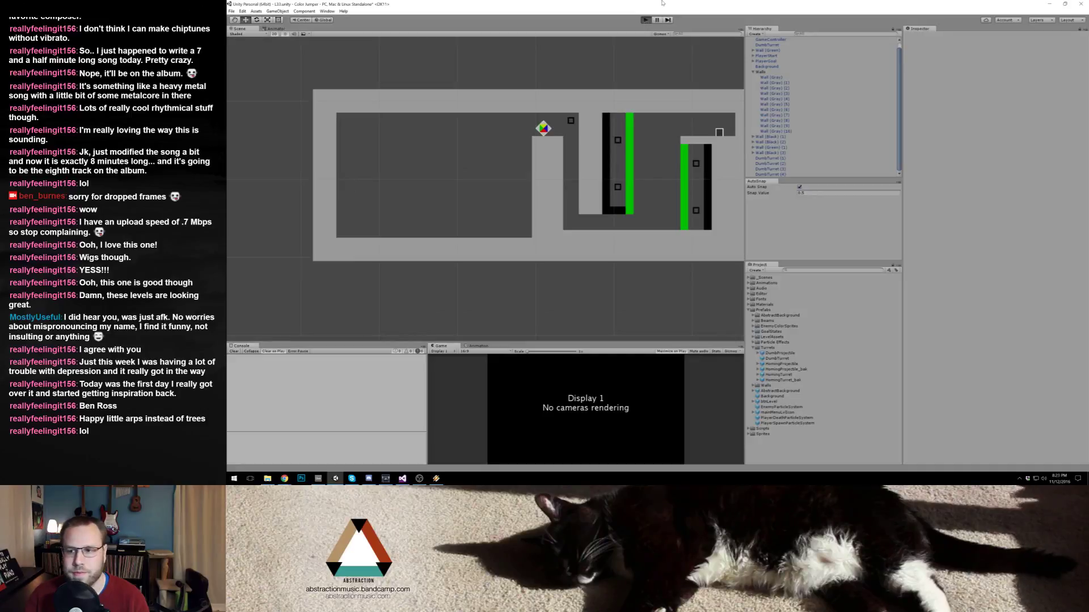
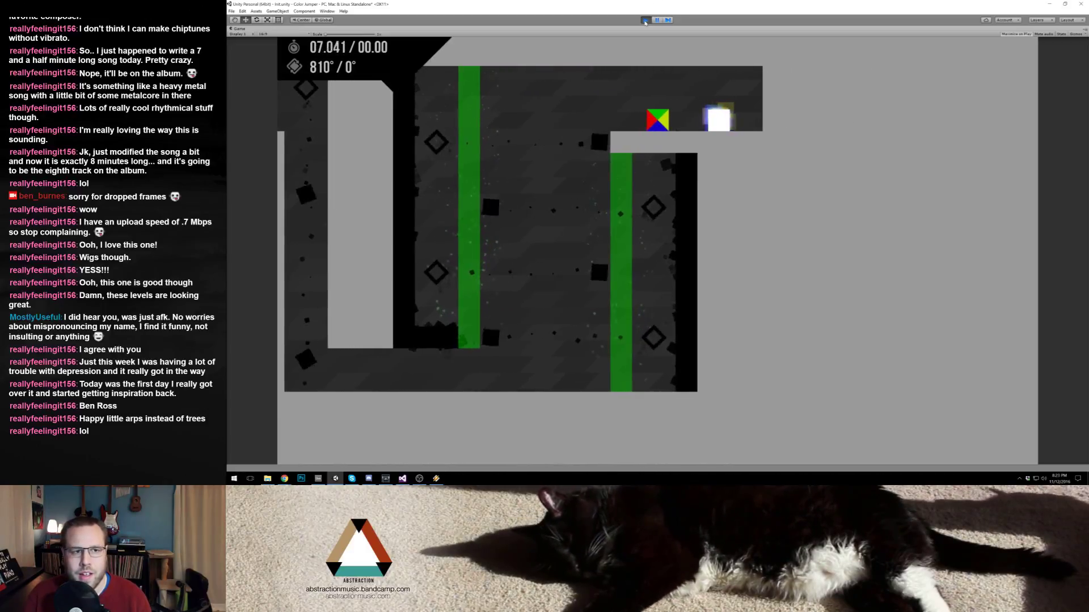
Step: Stop the game, place a copy of the gray pillar against the level's far wall, and move the player start onto the ledge above it
click(645, 19)
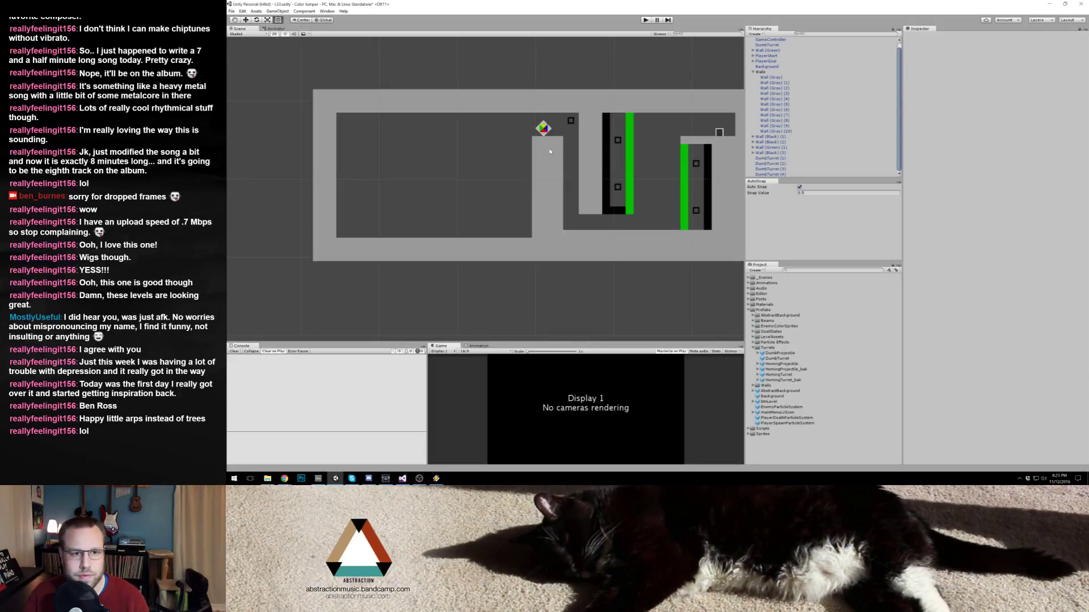
click(546, 190)
key(ctrl+d)
drag(548, 194, 368, 138)
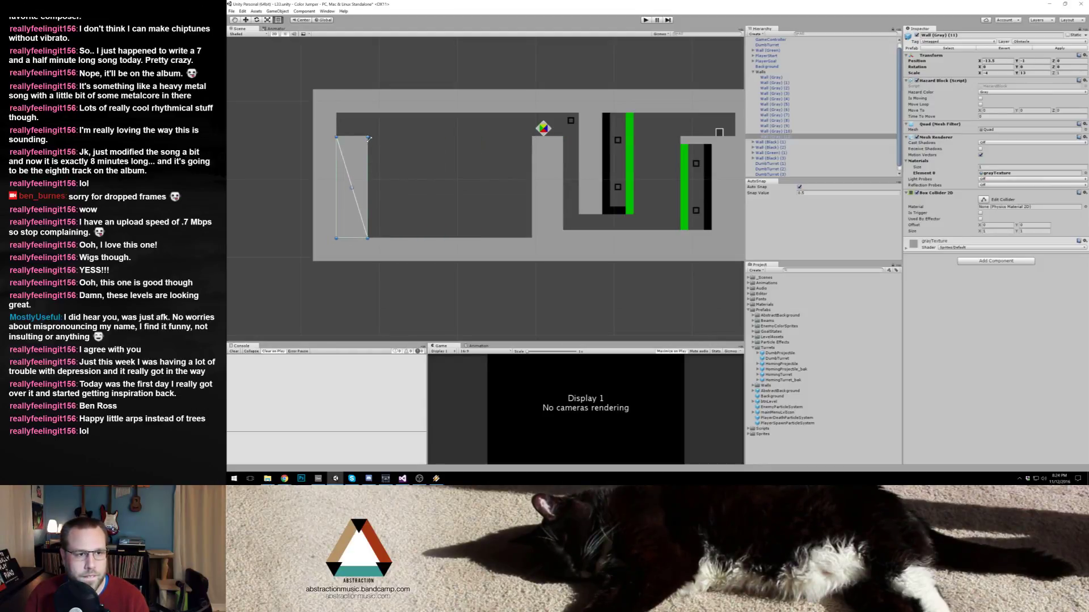
key(w)
click(546, 128)
drag(547, 126, 354, 123)
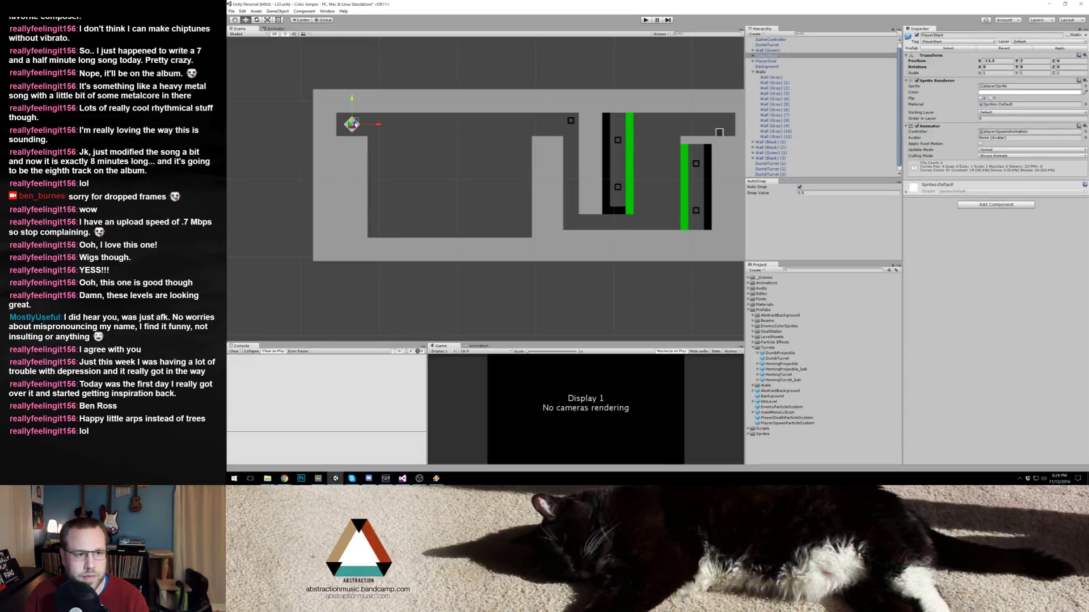
Step: Duplicate the tall black wall, hang the copy from the ceiling of the open room, and shorten it to 6 units
click(609, 133)
key(ctrl+d)
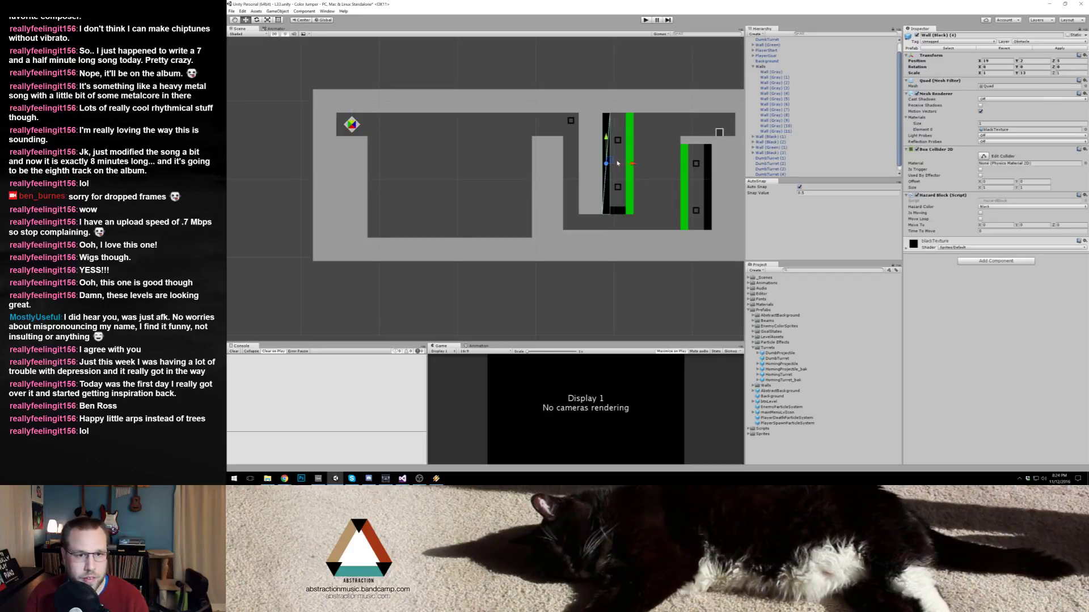
drag(619, 163, 458, 159)
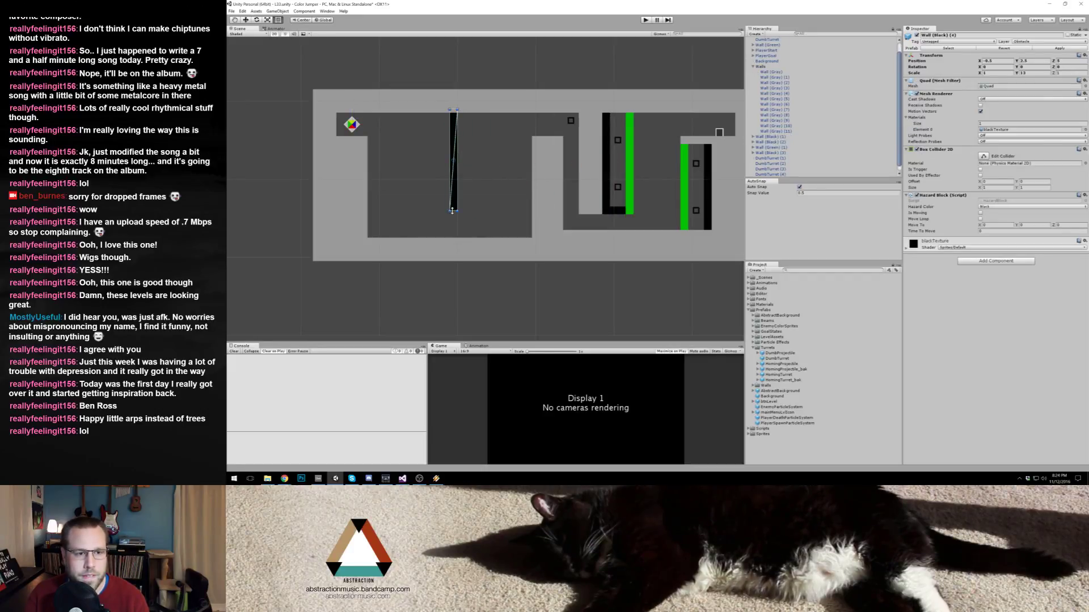
drag(452, 211, 456, 126)
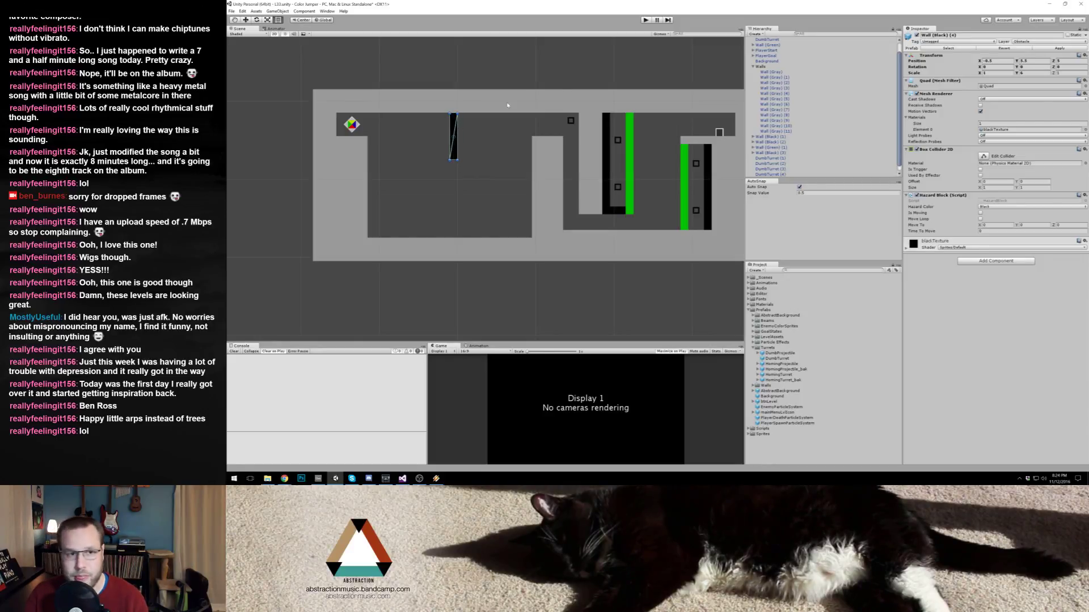
Step: Playtest the jump past the hanging black wall, and shift the wall closer to the player start
click(646, 19)
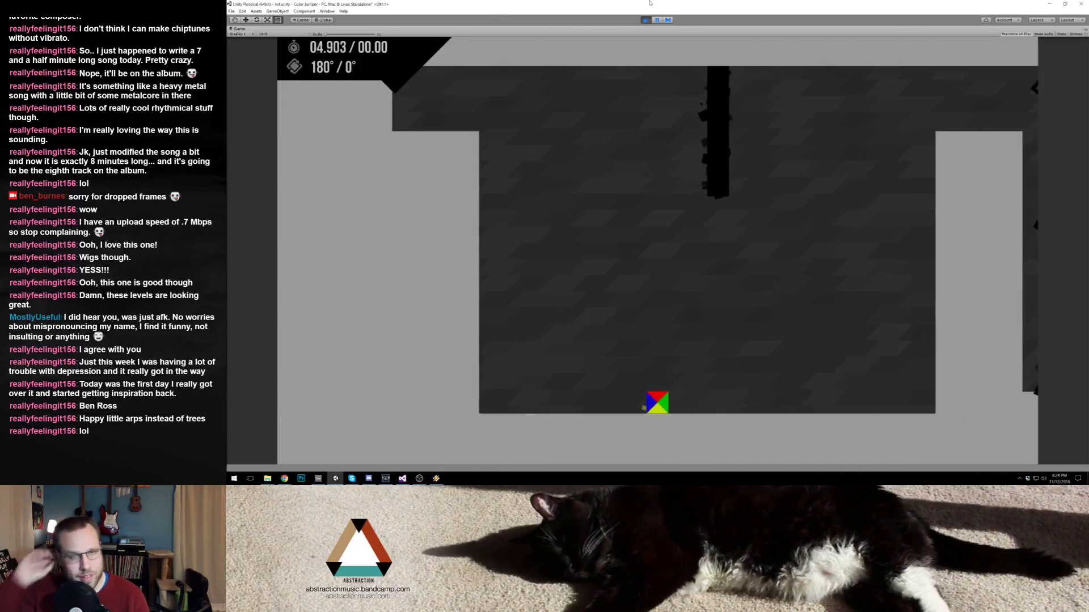
click(645, 20)
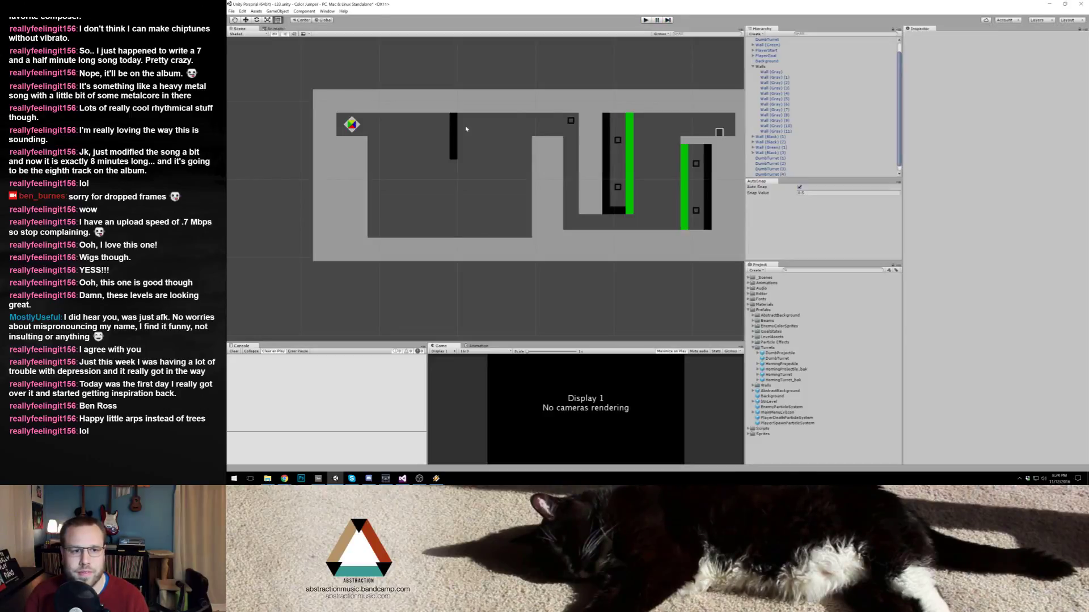
click(454, 153)
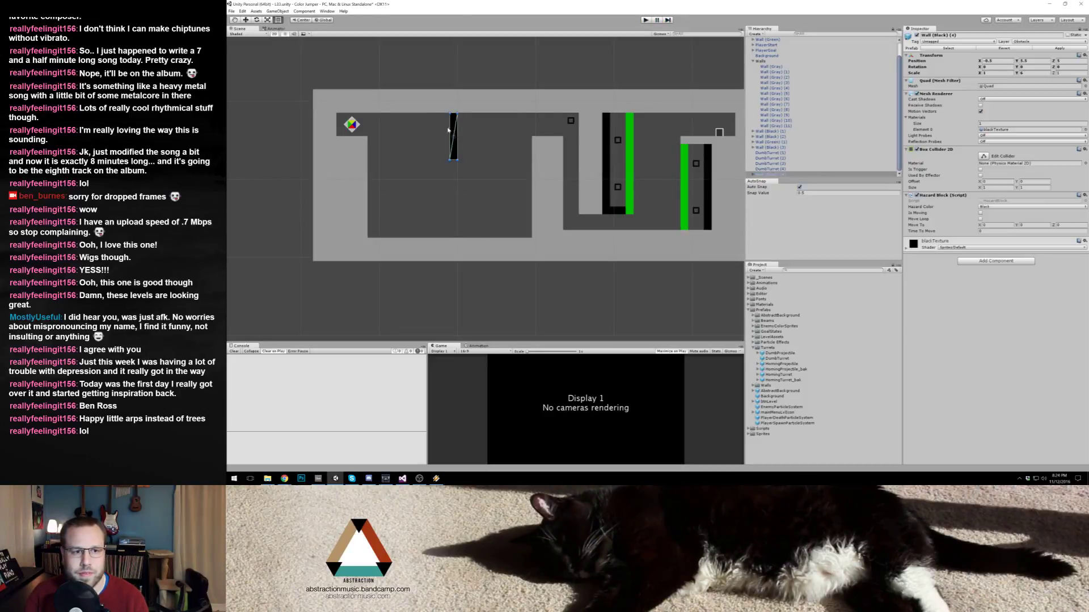
drag(456, 159, 435, 161)
click(545, 180)
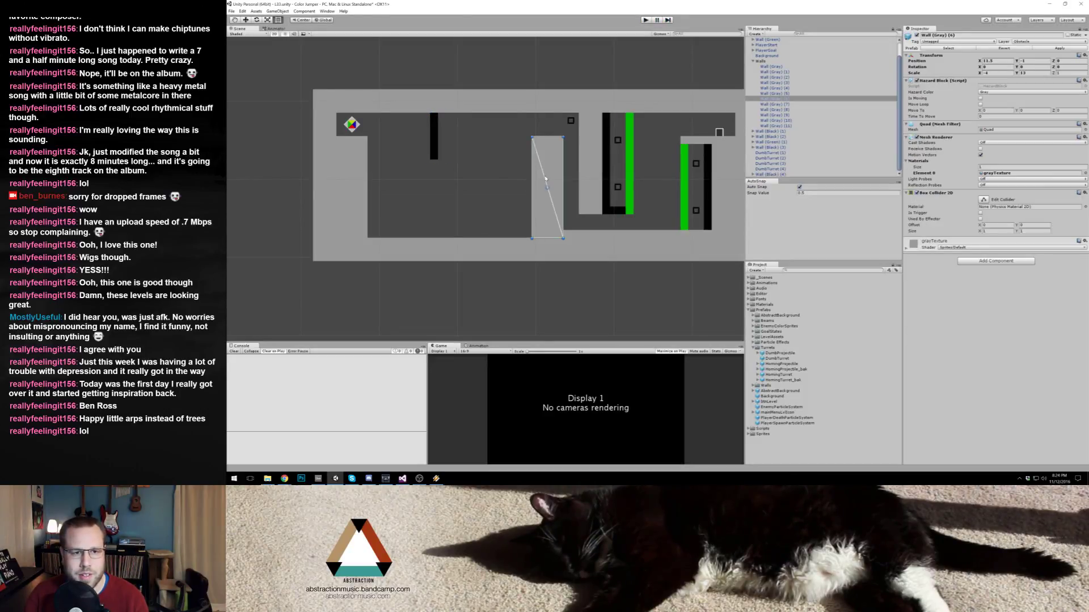
key(ctrl+d)
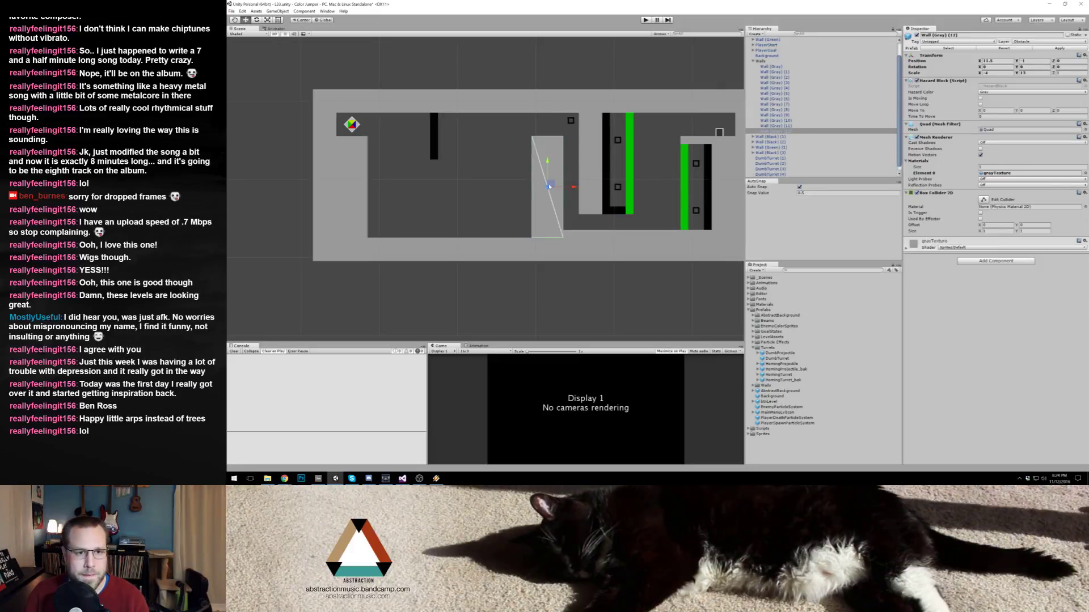
drag(549, 186, 498, 187)
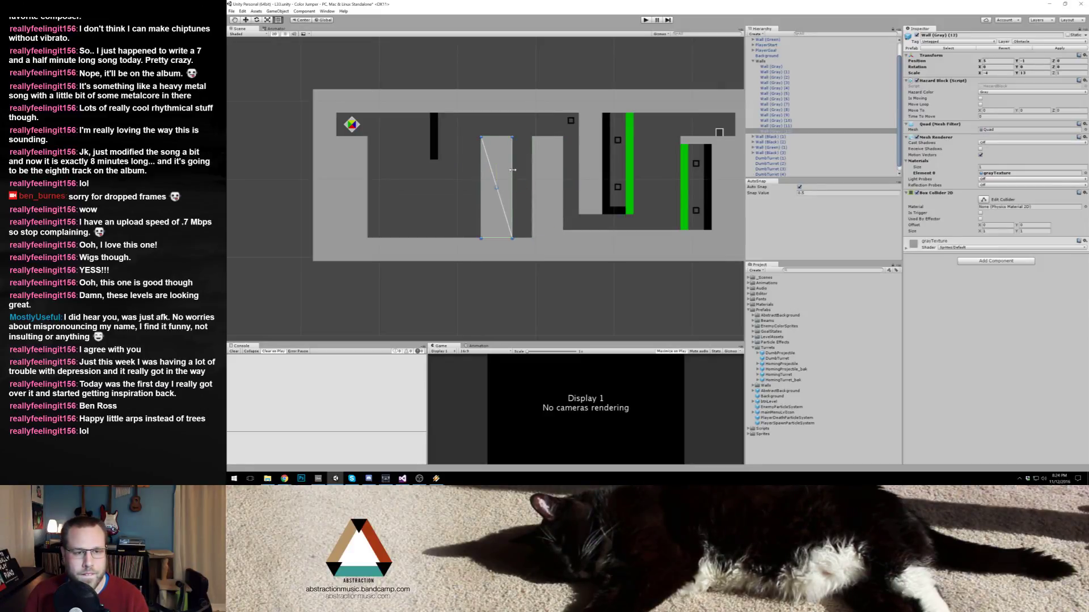
drag(513, 169, 531, 172)
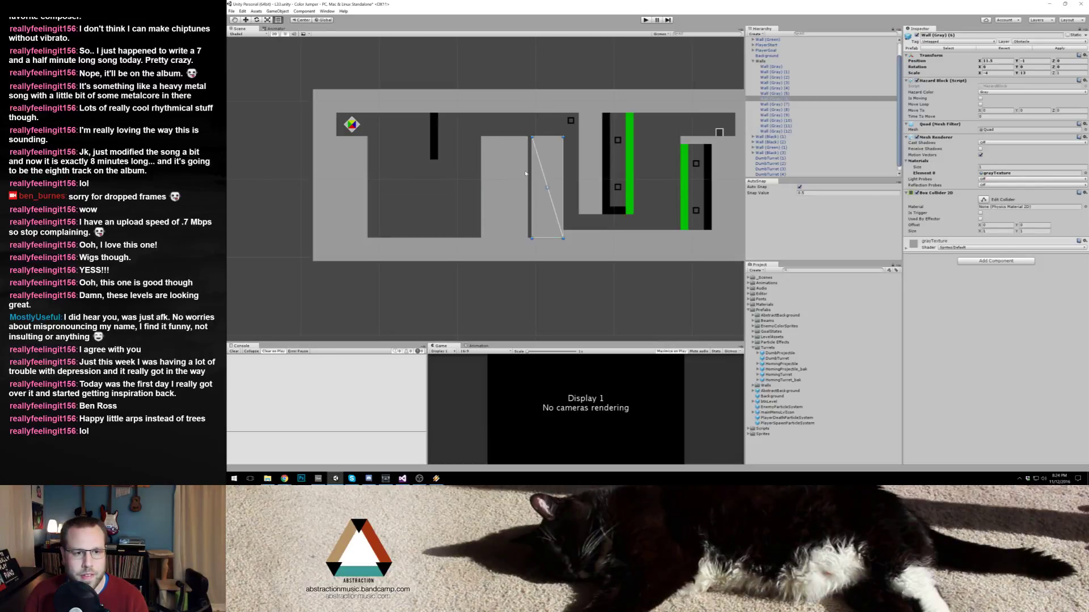
key(Delete)
Step: Widen the gray pillar beside the shaft to 9 units, center the hanging black wall over the narrower pit, and playtest it
click(534, 176)
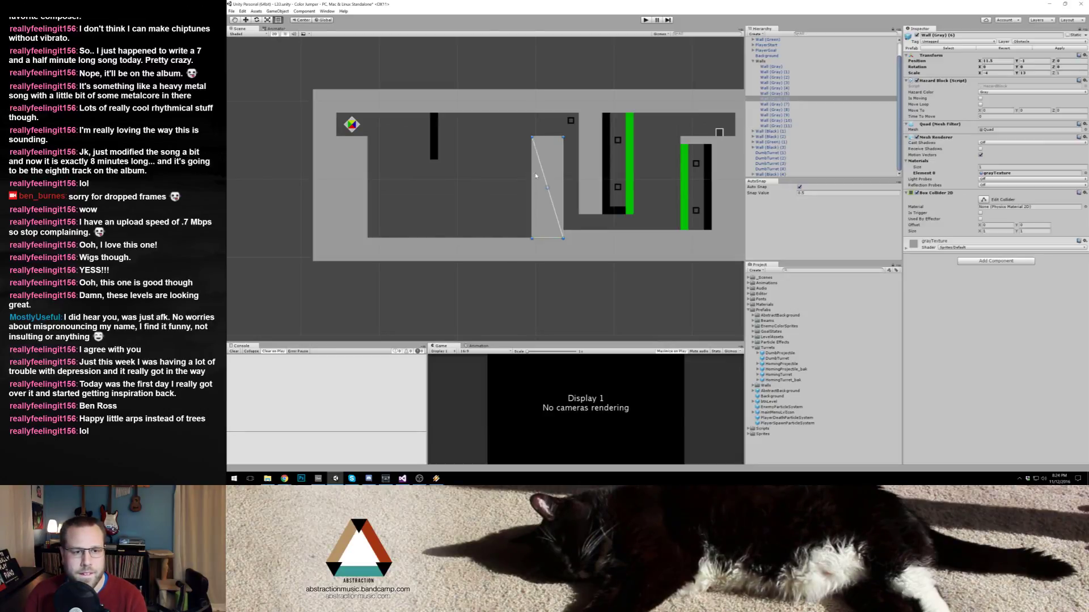
drag(531, 173, 493, 172)
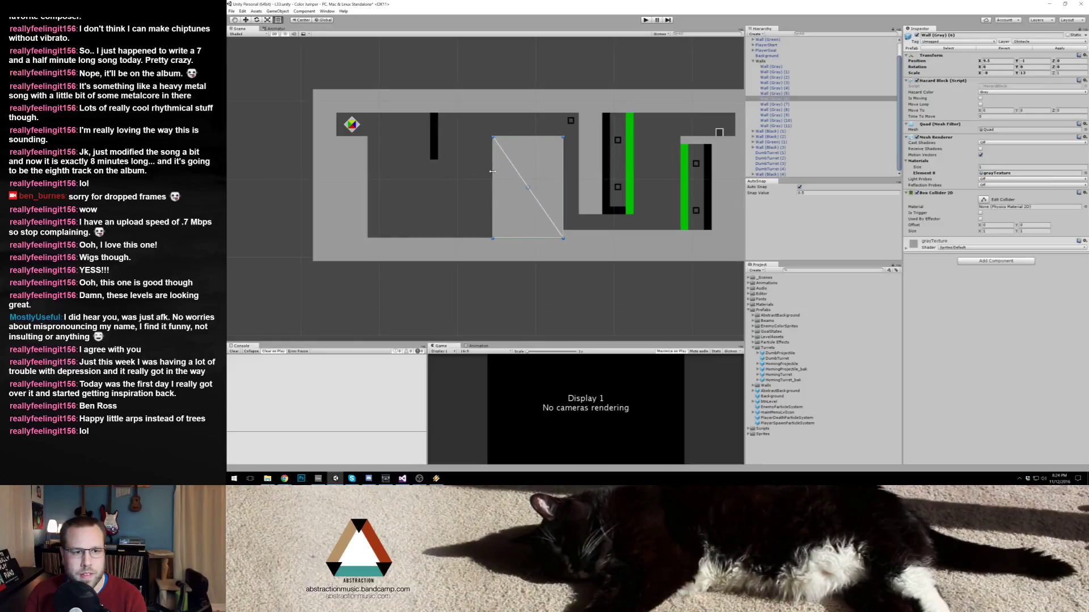
click(435, 143)
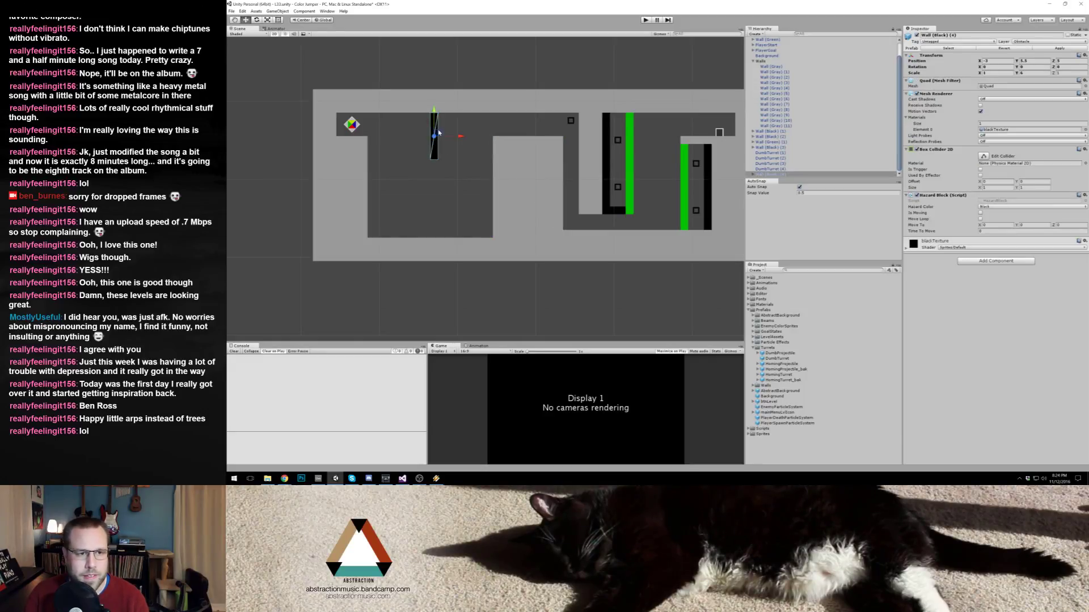
drag(438, 132, 435, 134)
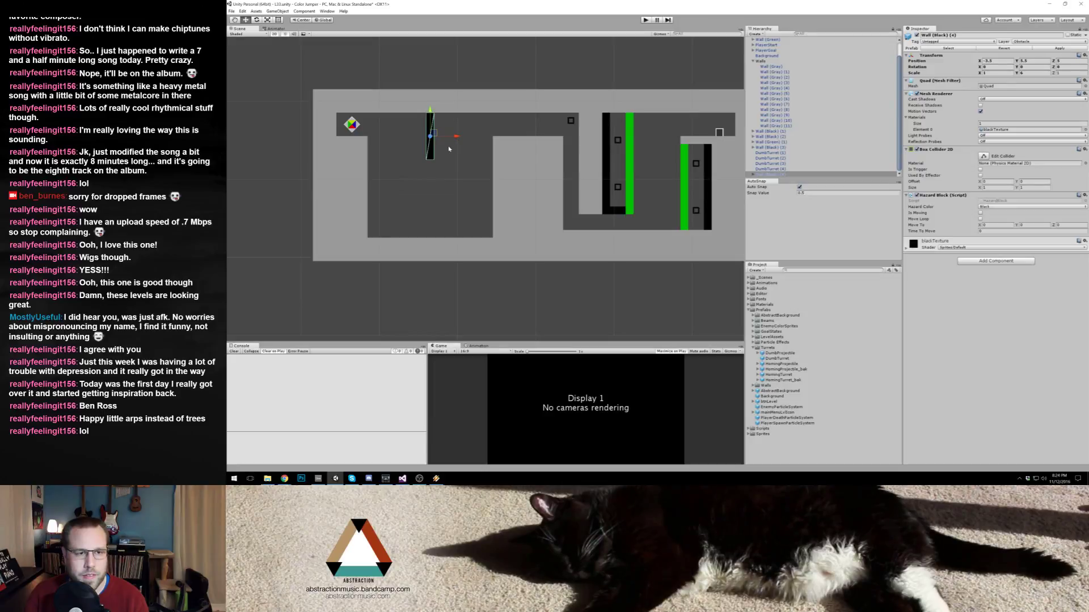
key(ctrl+p)
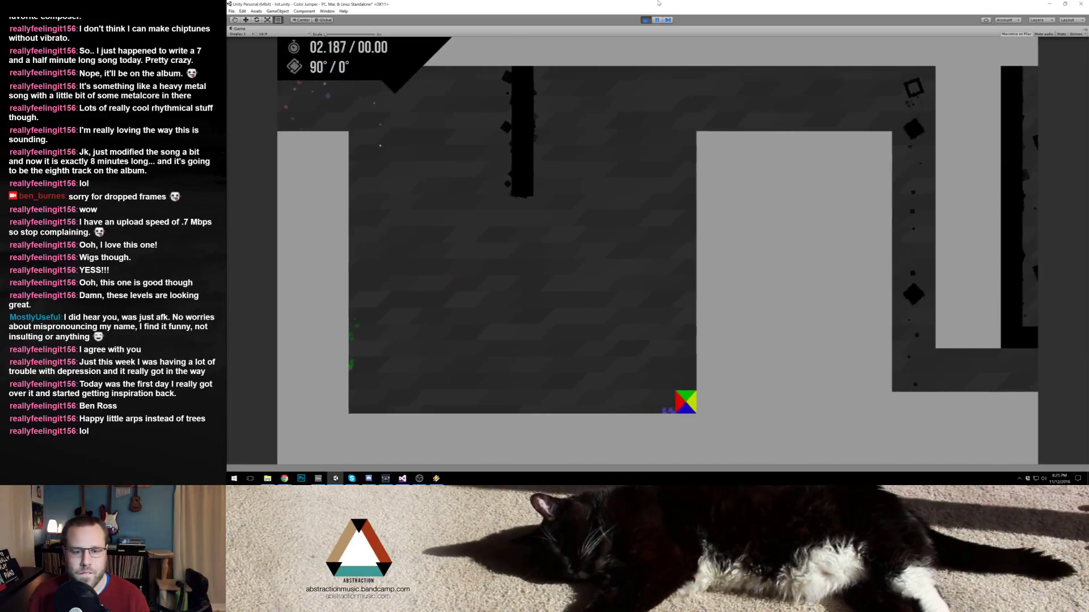
key(ctrl+p)
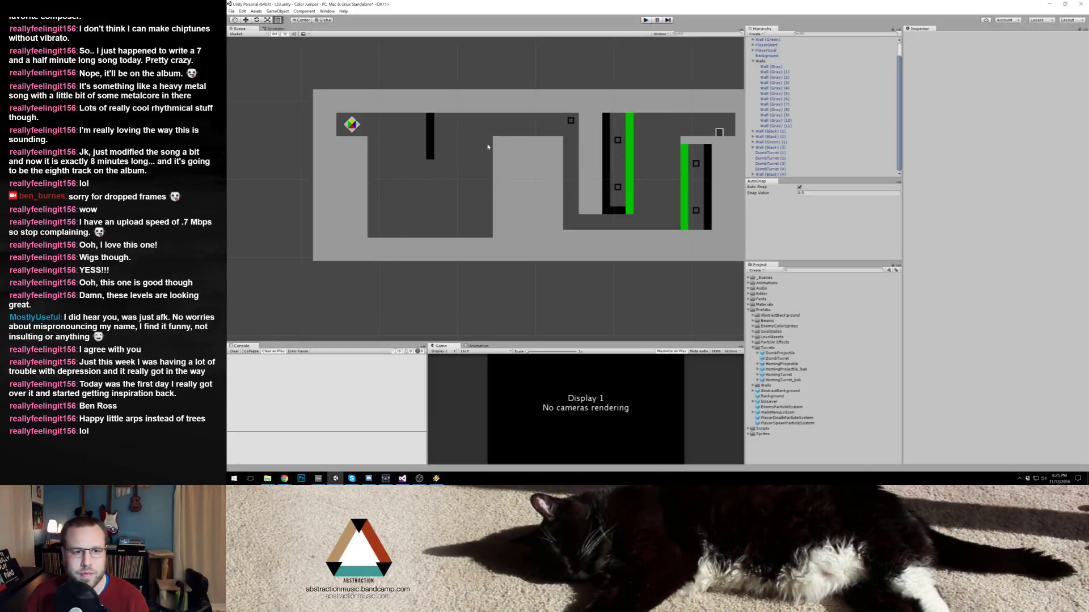
Step: Shorten the hanging black wall to 4 units and playtest the jump across the pit
click(431, 140)
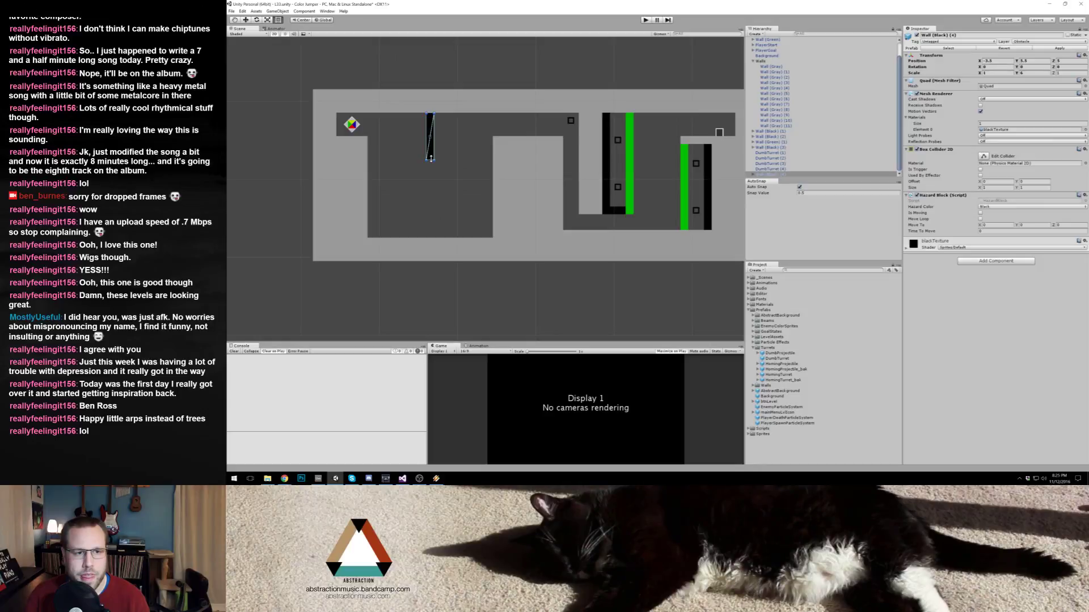
click(646, 20)
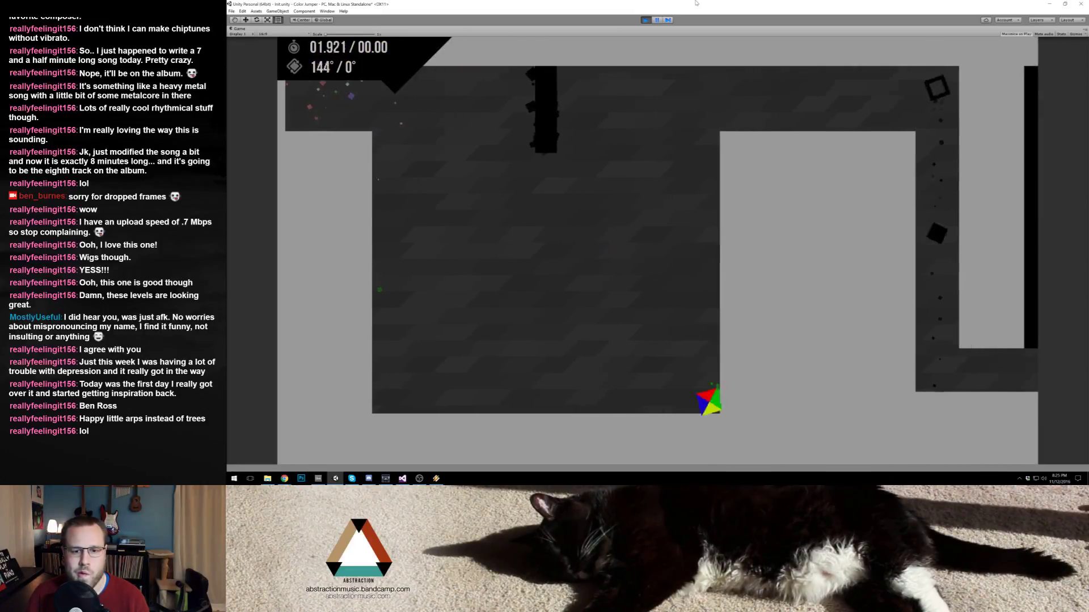
click(644, 20)
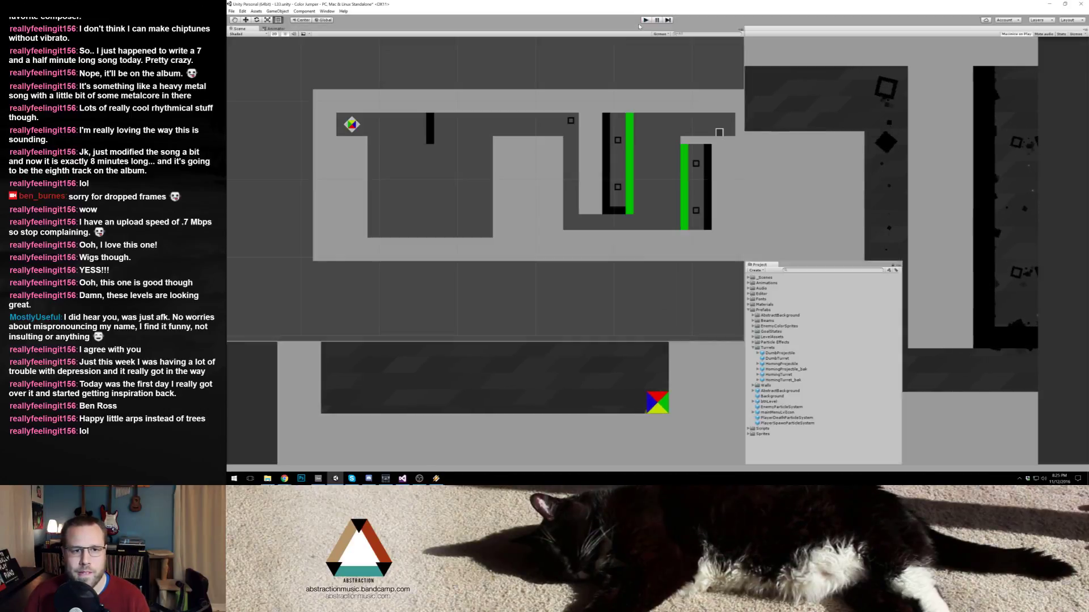
Step: Narrow the gray pillar beside the shaft back to 4 units and move the hanging black wall toward it
click(507, 156)
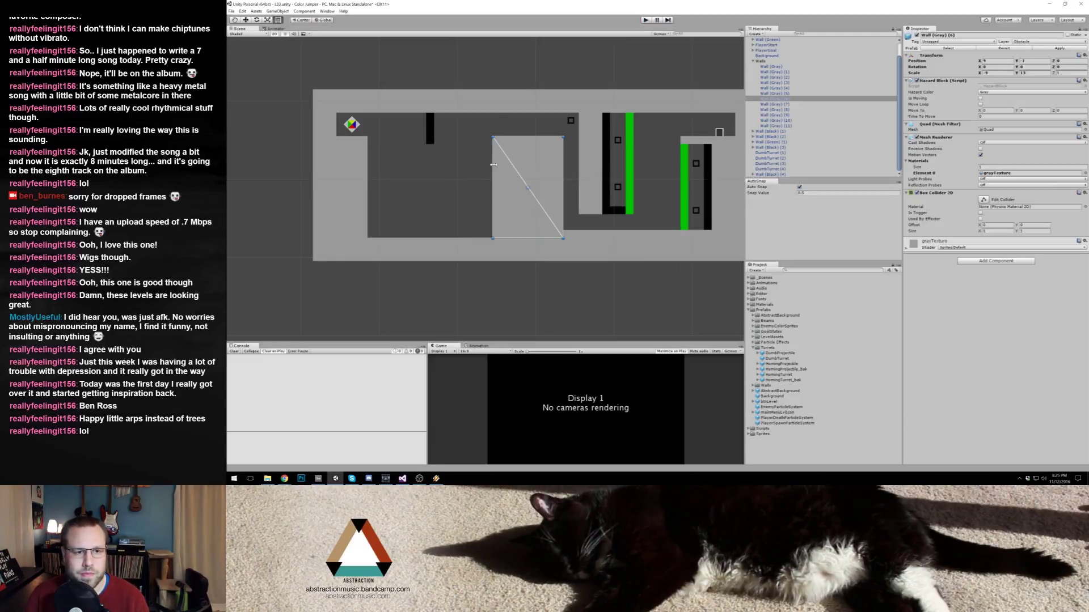
drag(492, 168, 532, 167)
click(431, 138)
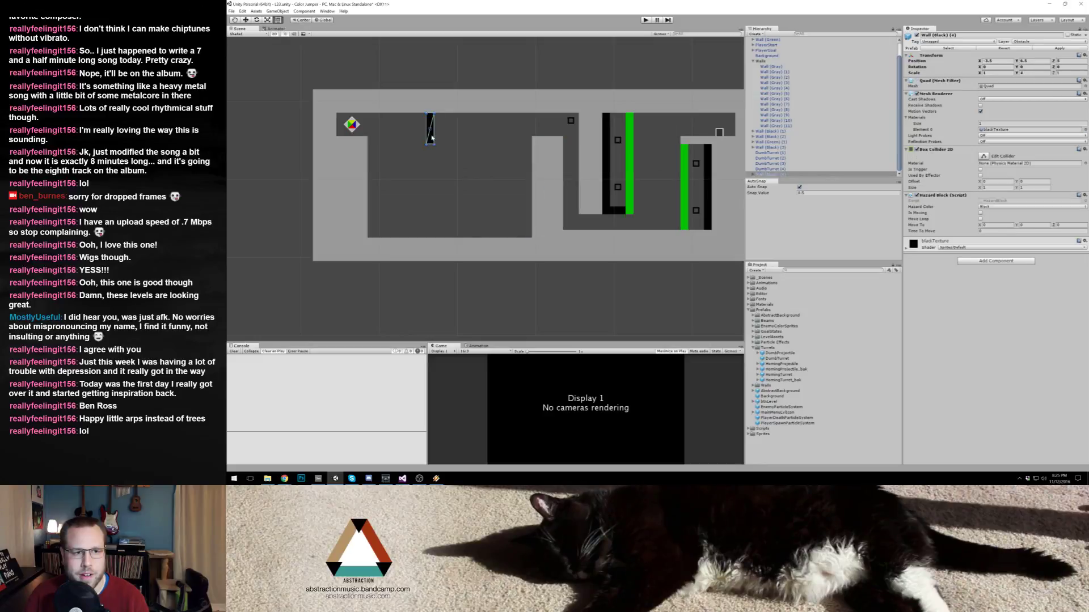
drag(431, 139, 496, 140)
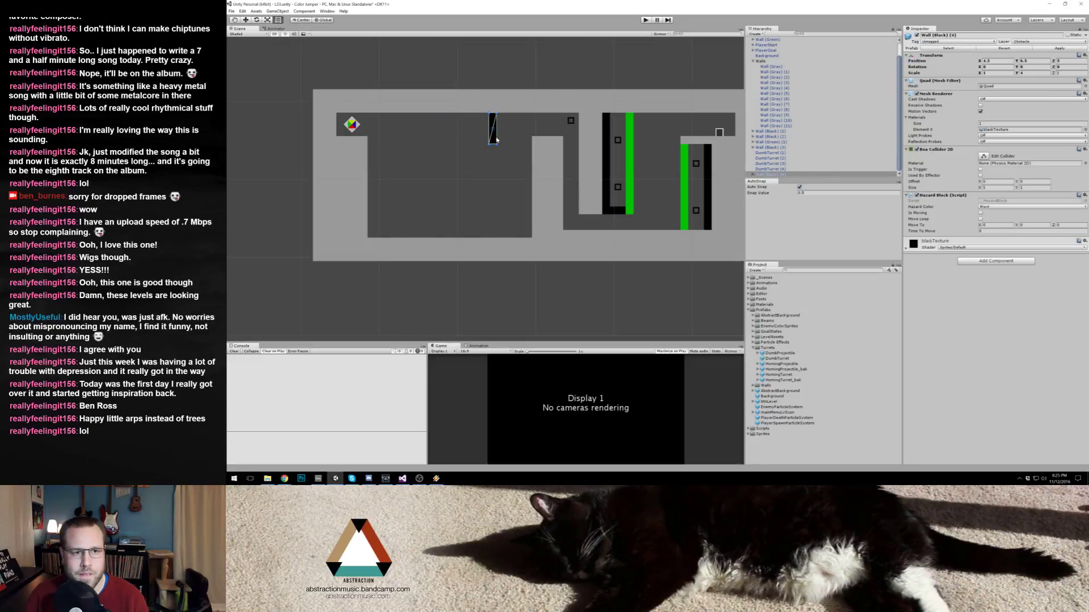
Step: Move the starting ledge's gray pillar inward to split the room into two pits, and lengthen the hanging black wall to 8 units
click(359, 159)
drag(359, 173, 446, 175)
click(492, 136)
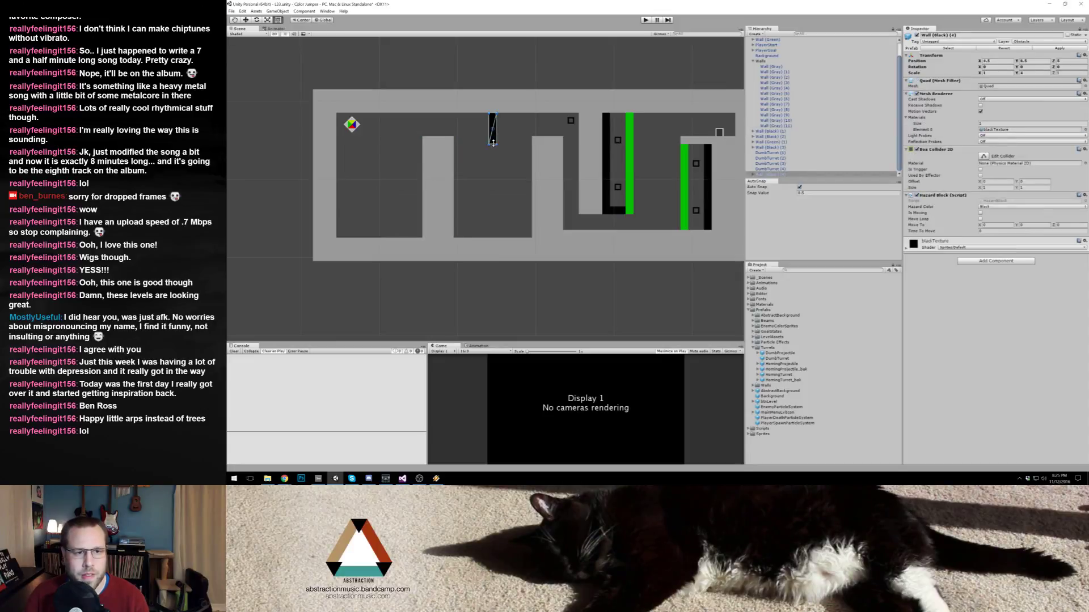
drag(492, 142, 492, 175)
click(437, 188)
drag(441, 206, 446, 207)
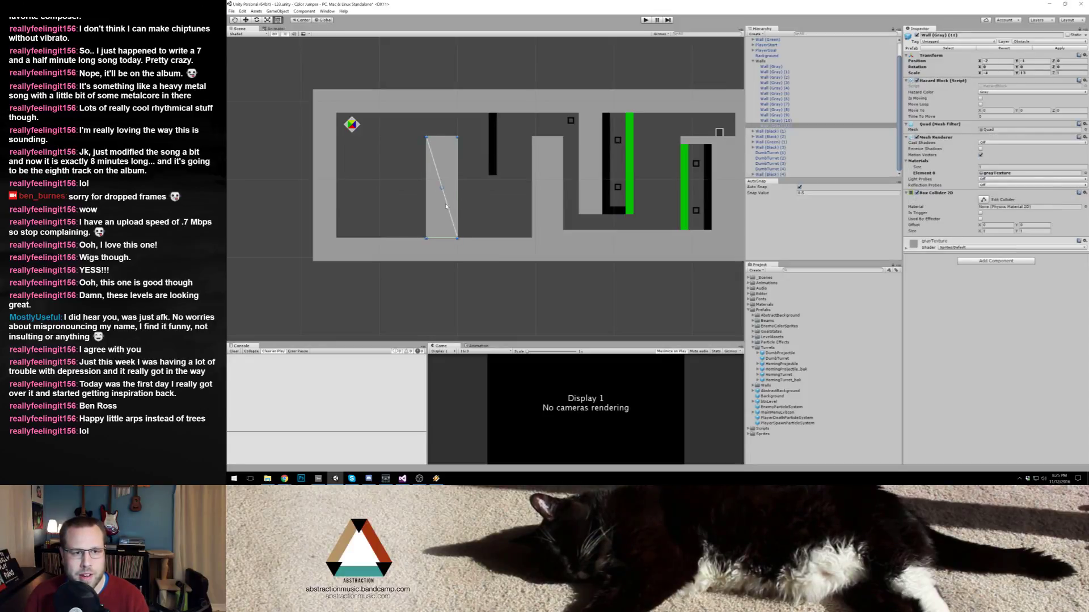
Step: Lower the player start into the first pit and nudge the dividing gray pillar half a unit toward it
click(351, 126)
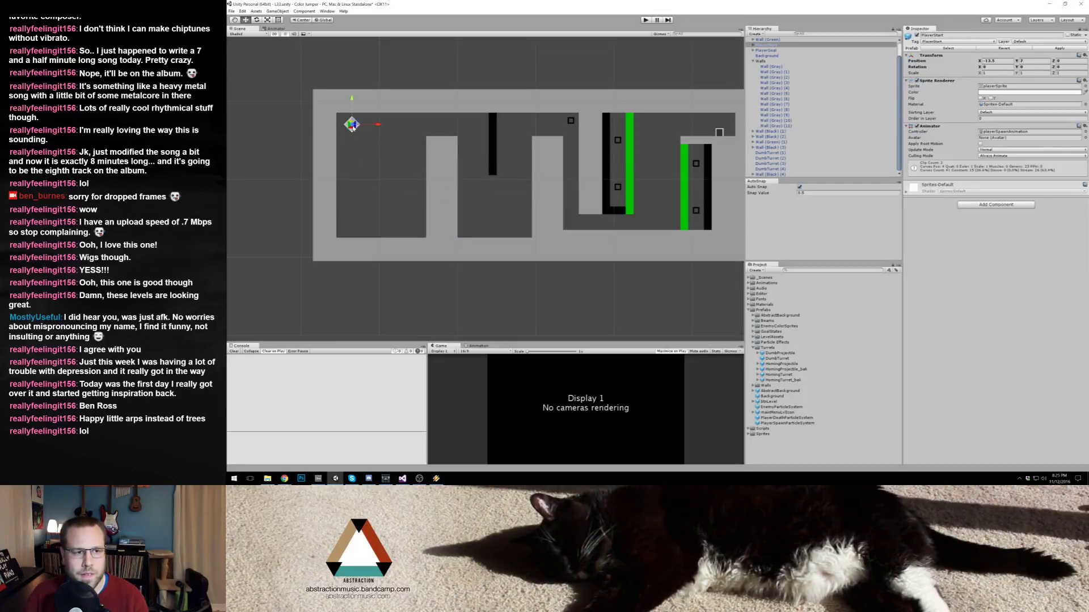
drag(356, 125, 364, 210)
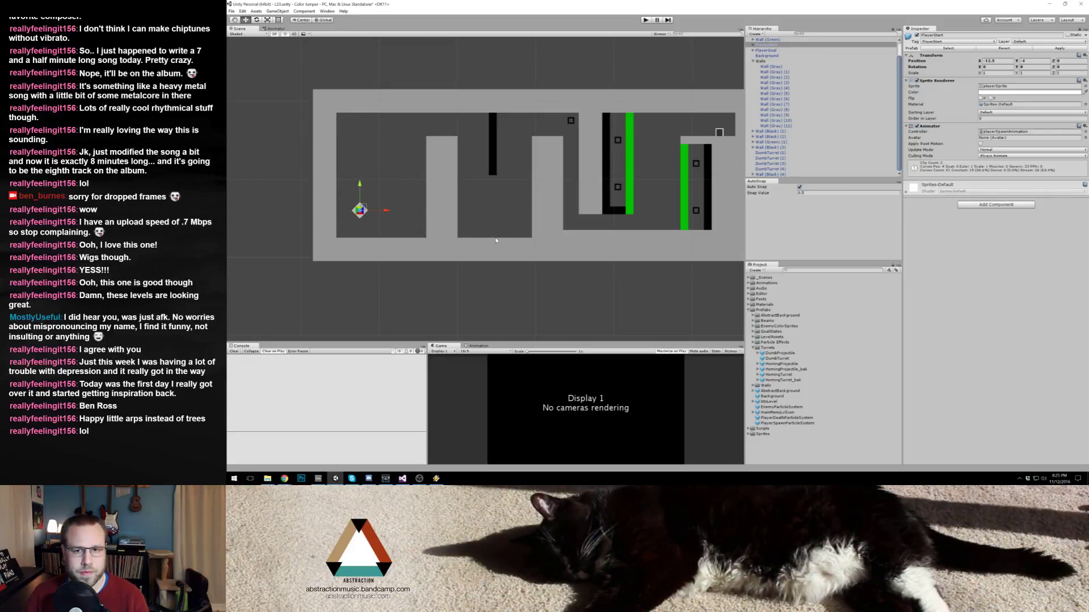
click(438, 211)
drag(445, 188, 442, 187)
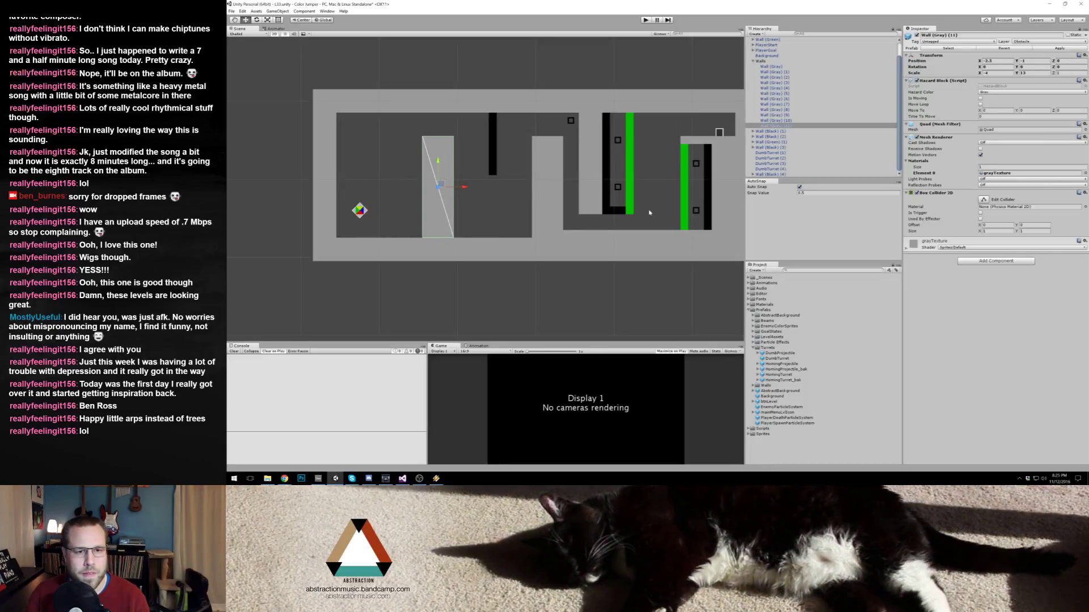
Step: Copy the small black block from the green-walled section to the second pit and stretch it across the pit's whole floor
click(611, 187)
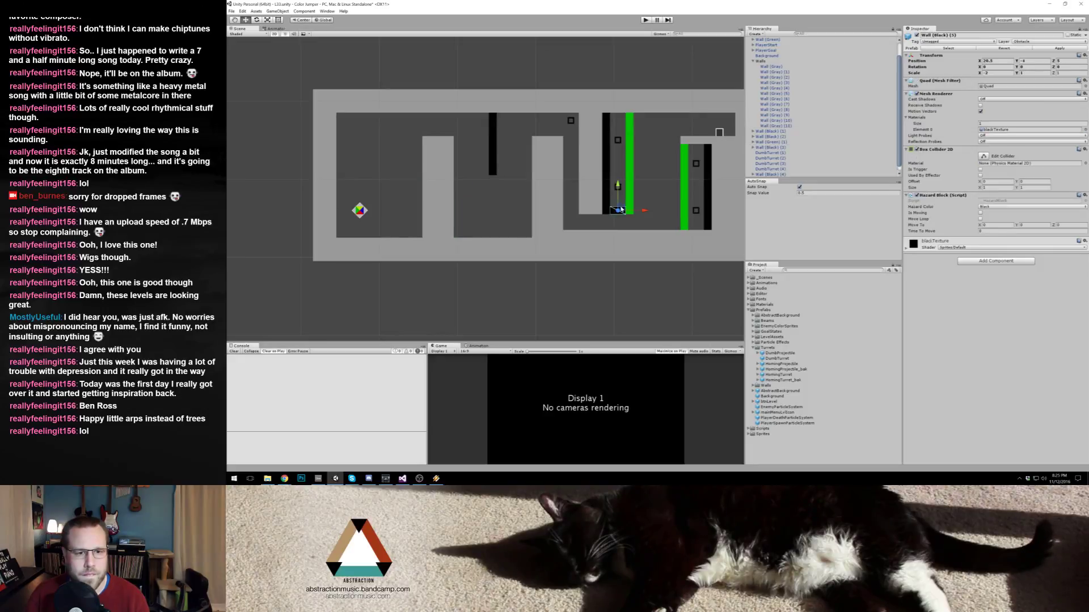
key(t)
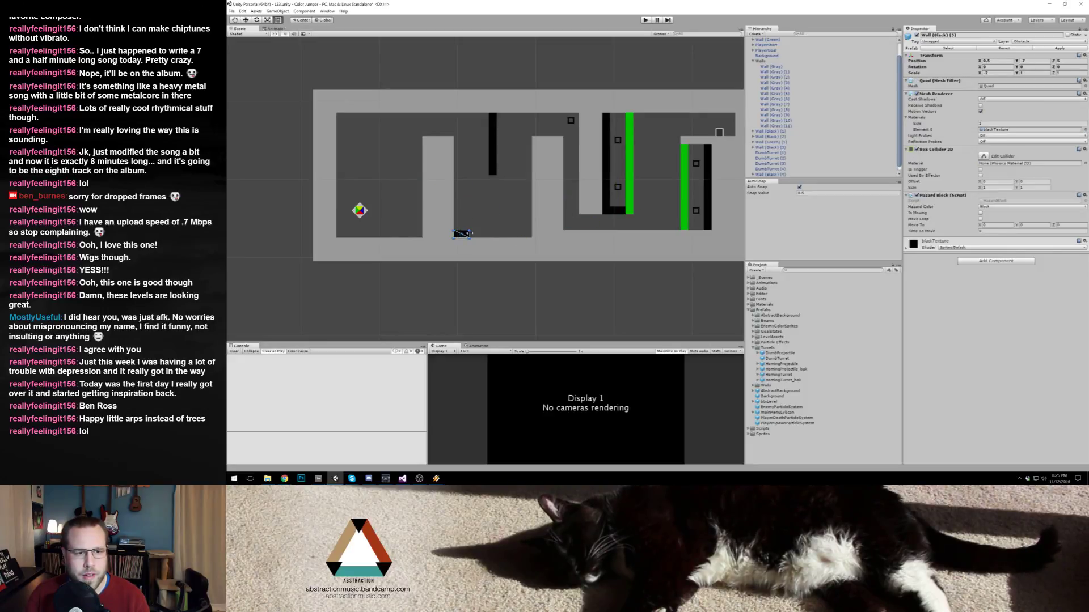
drag(474, 239, 531, 238)
click(635, 305)
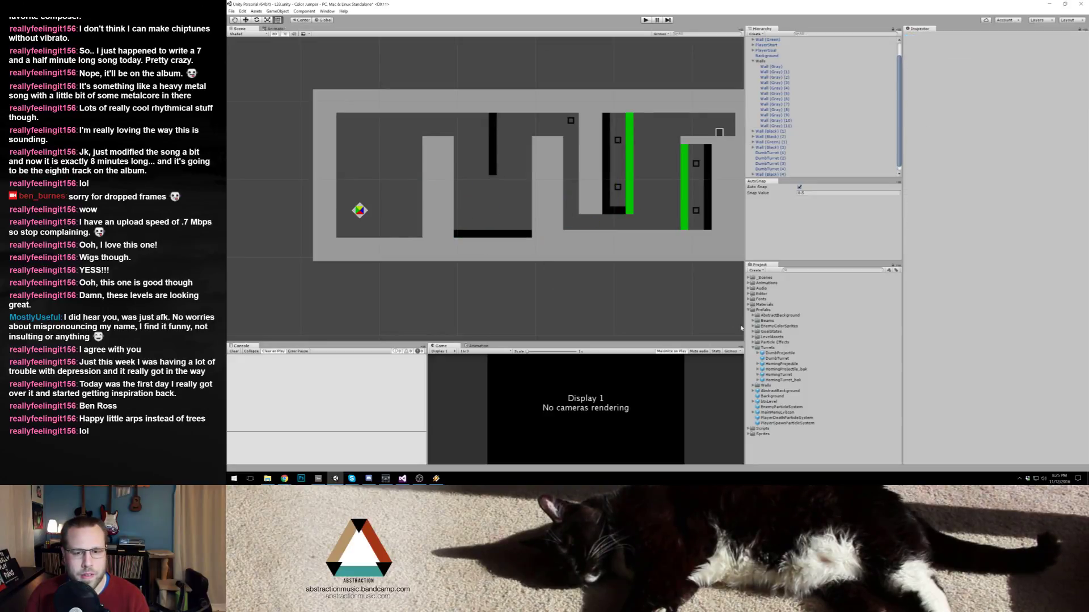
Step: Add a DumbTurret prefab to the second pit, in its near corner just above the black floor
drag(778, 358, 462, 225)
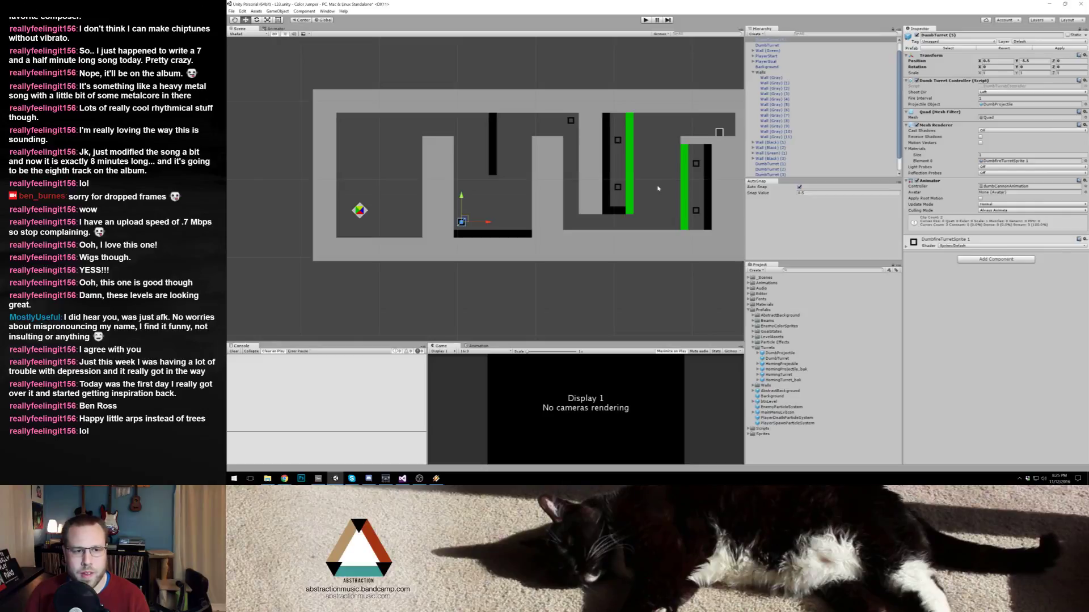
Step: Shorten the gray ceiling wall over the pits to 21 units, ending it just past the hanging black wall
click(564, 108)
click(569, 111)
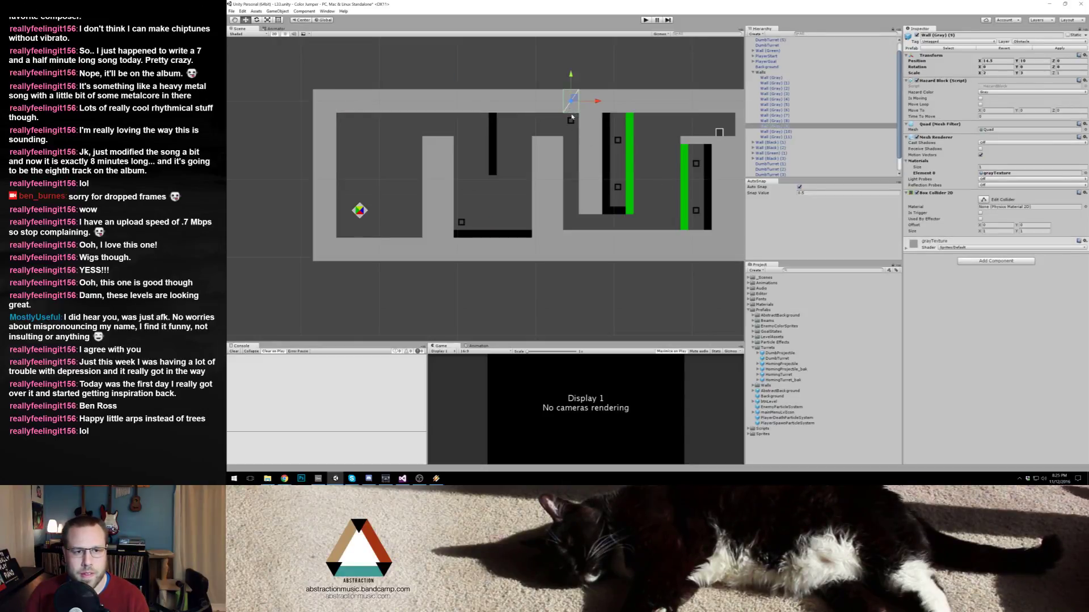
click(559, 111)
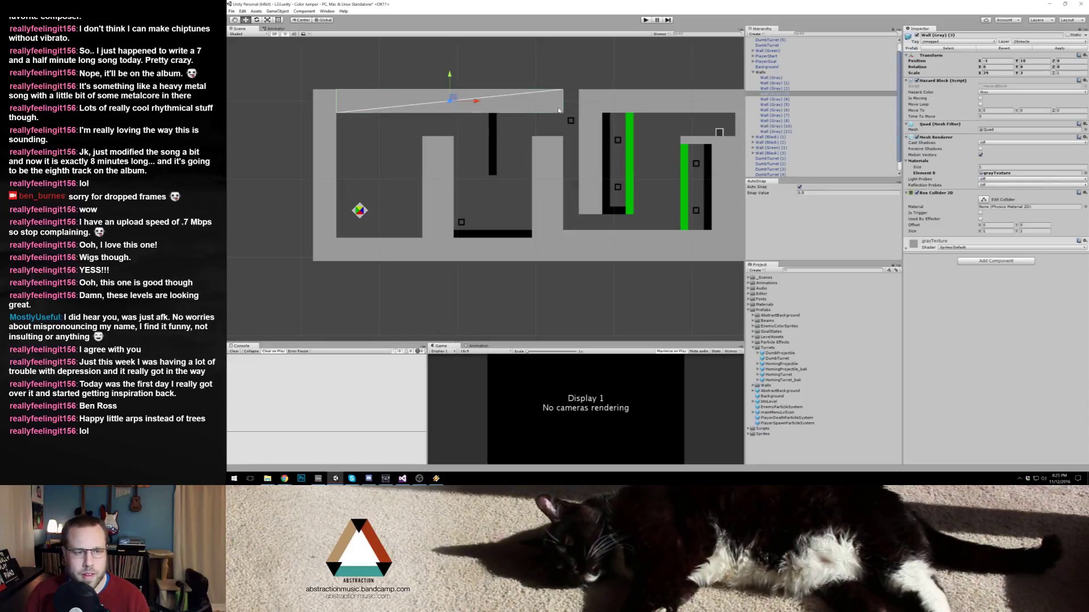
click(556, 111)
click(557, 112)
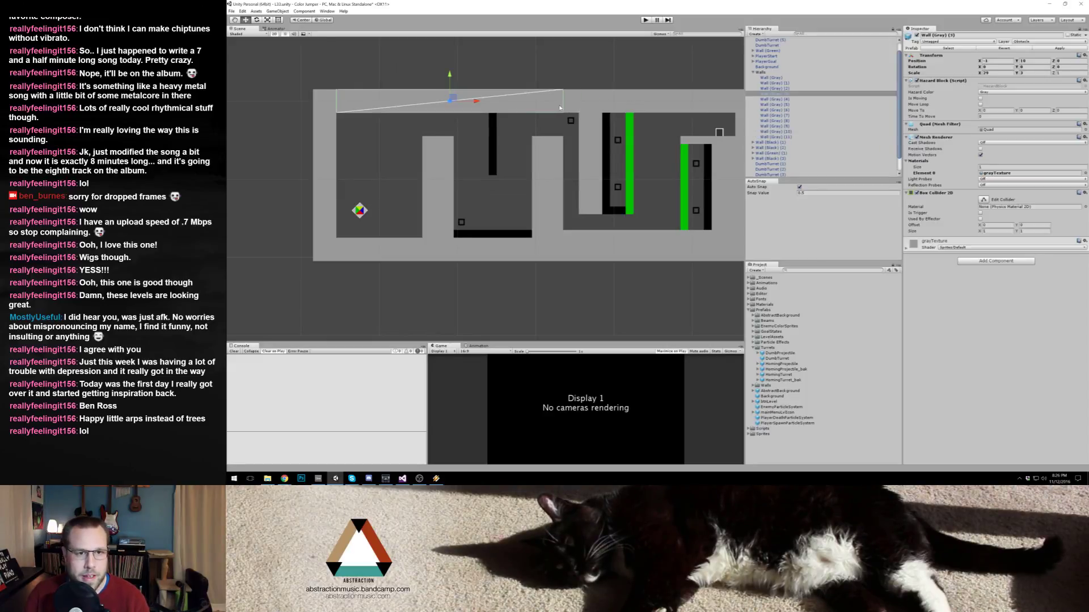
key(t)
drag(563, 101, 536, 107)
click(570, 102)
click(484, 106)
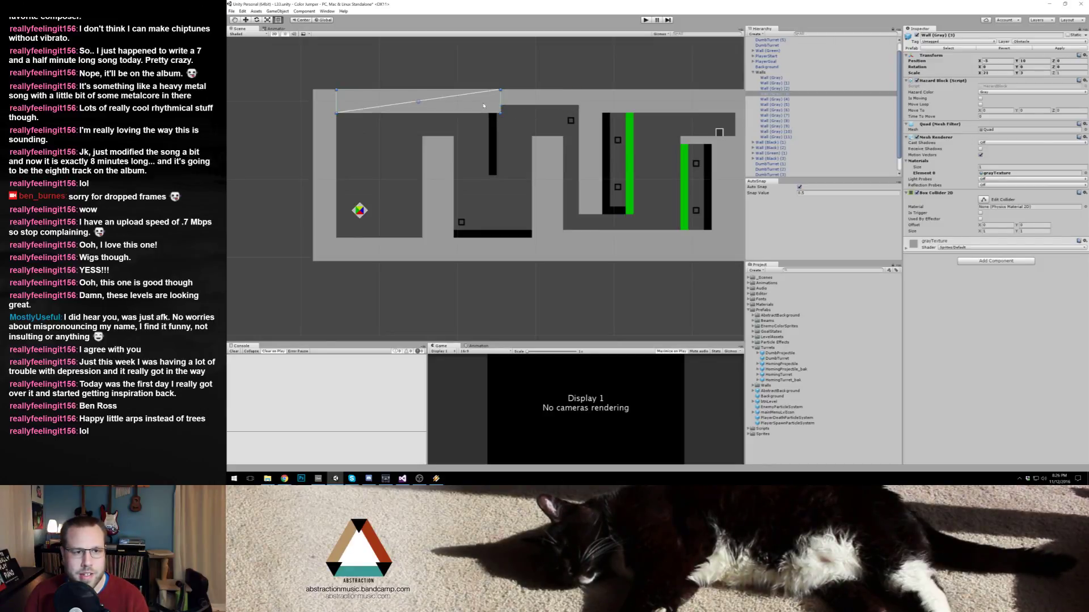
Step: Align the shortened ceiling wall's inner end with the hanging black wall's far edge and extend its outer end over the side wall
key(w)
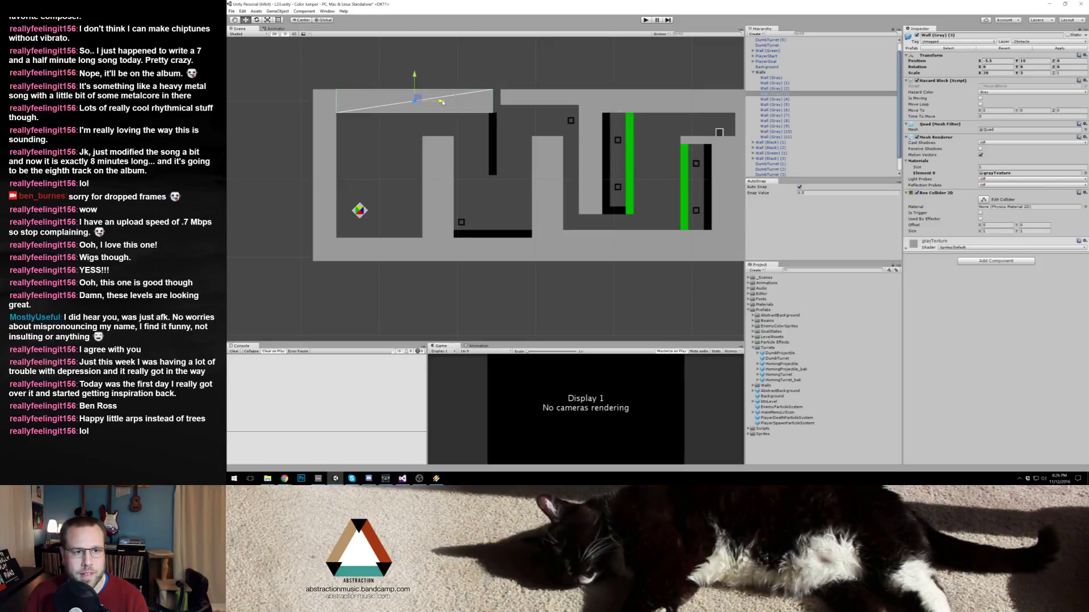
key(t)
drag(443, 102, 444, 102)
key(w)
key(t)
drag(344, 105, 333, 100)
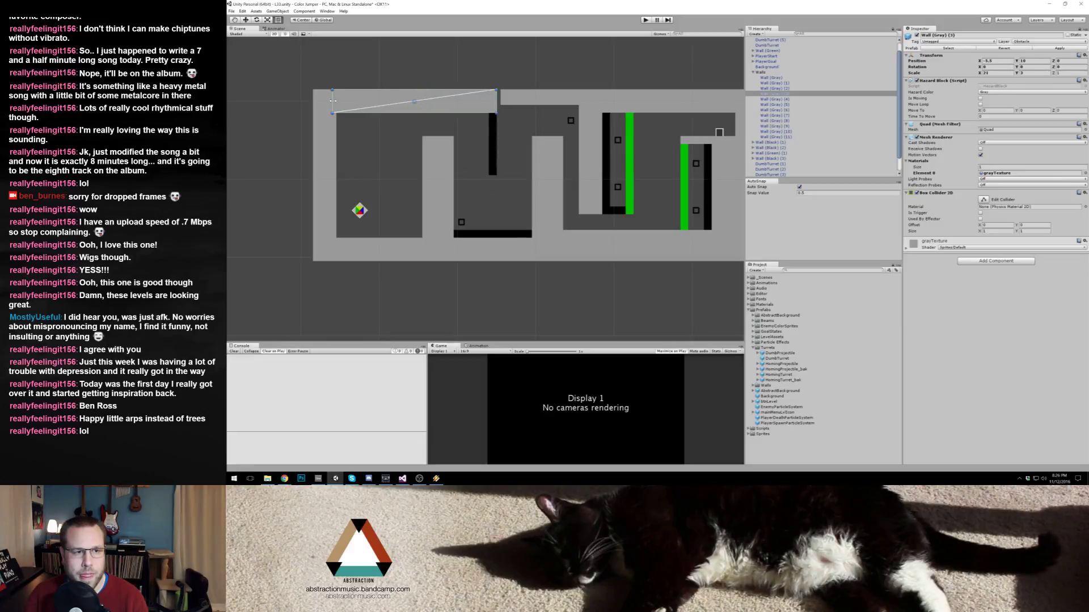
click(507, 95)
key(w)
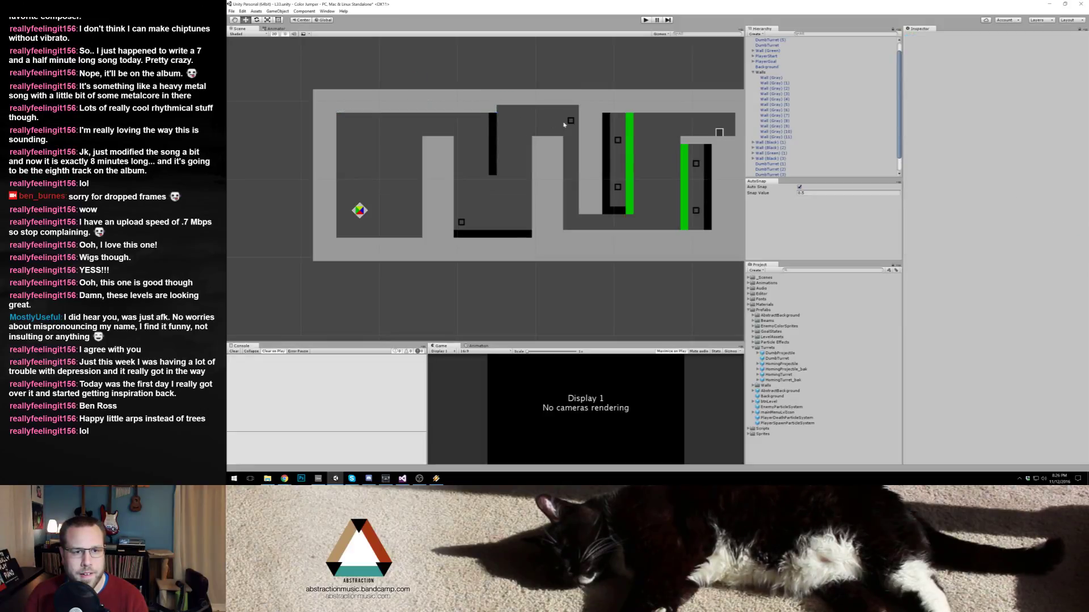
Step: Raise the turret, left ceiling wall and hanging black wall to the higher ceiling line, and duplicate the turret just right of the black wall
click(571, 120)
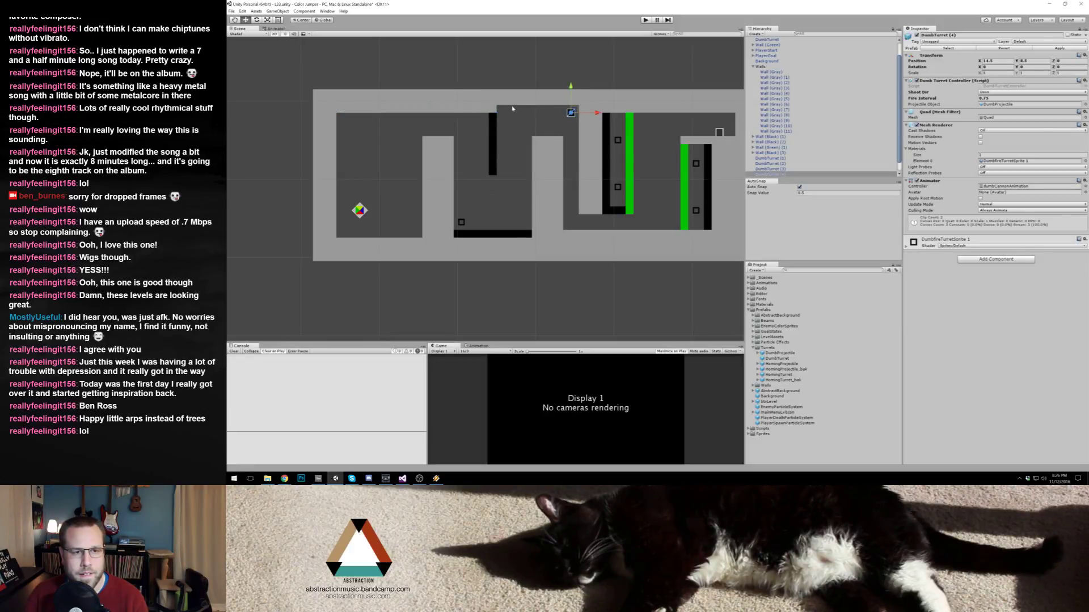
click(475, 106)
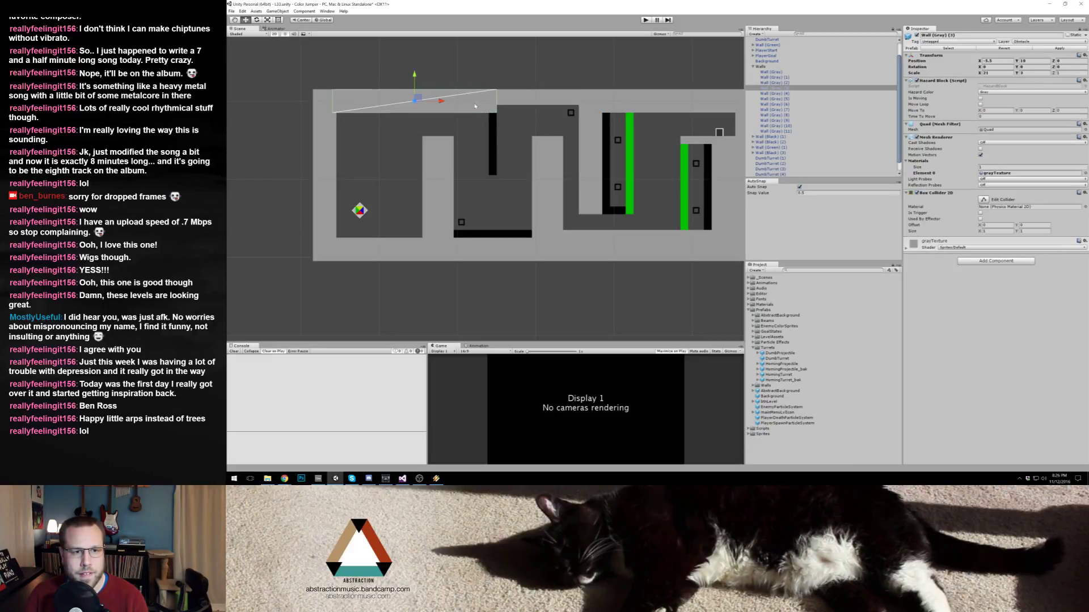
click(494, 115)
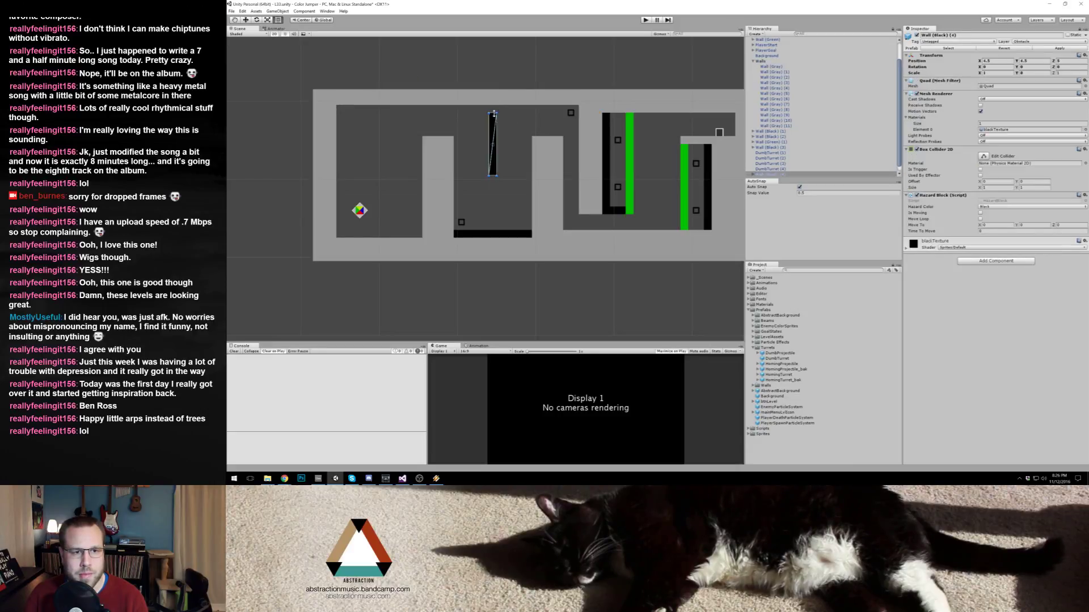
click(570, 113)
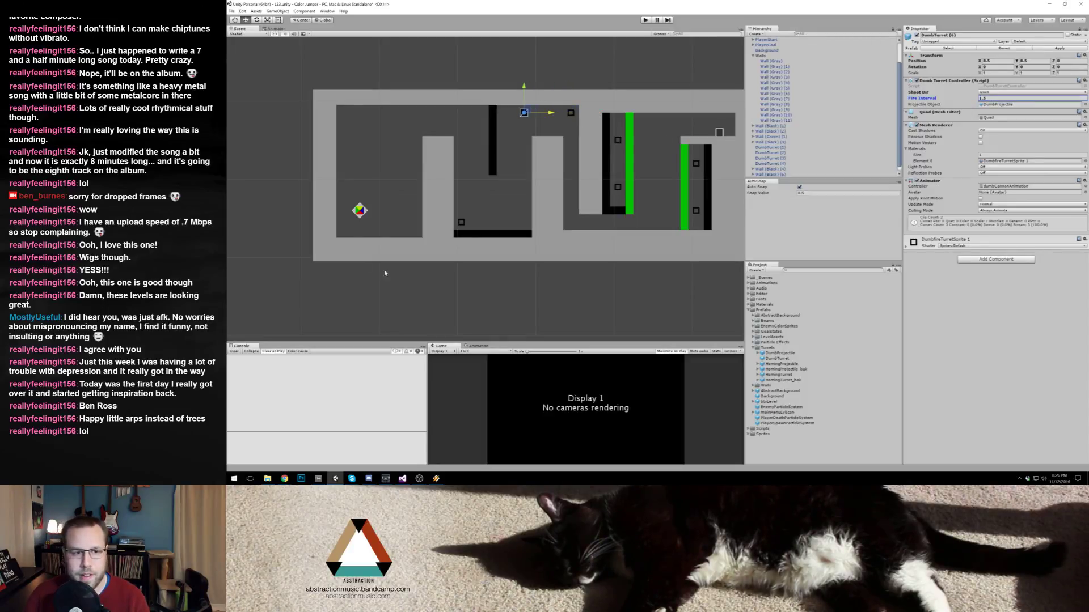
Step: Set the black-floored pit's turret to shoot Up, and place a duplicate of it in the lower right corner of the starting chamber
click(462, 223)
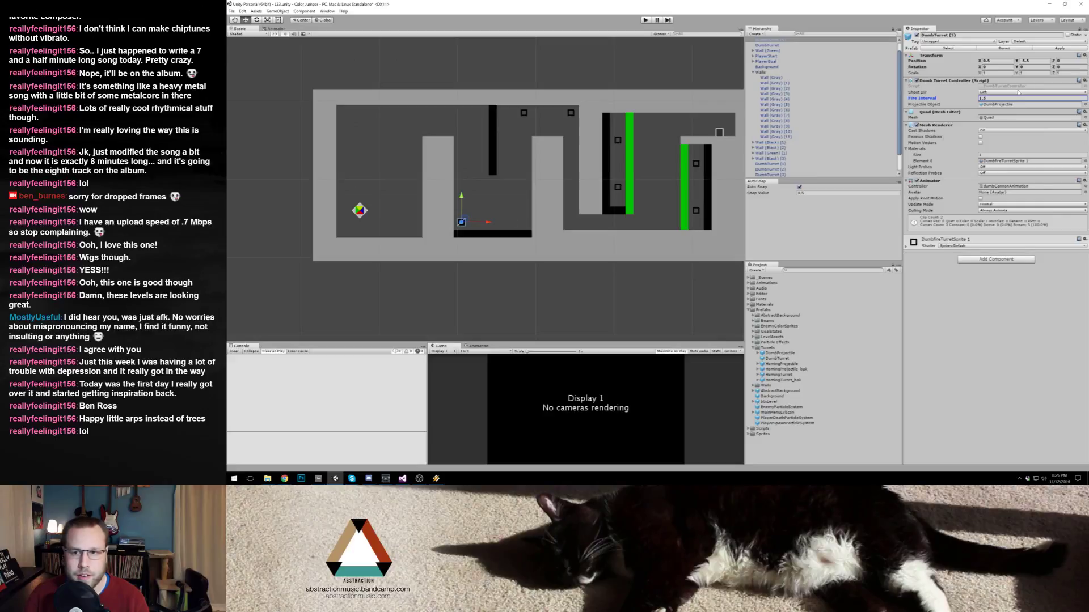
click(1011, 100)
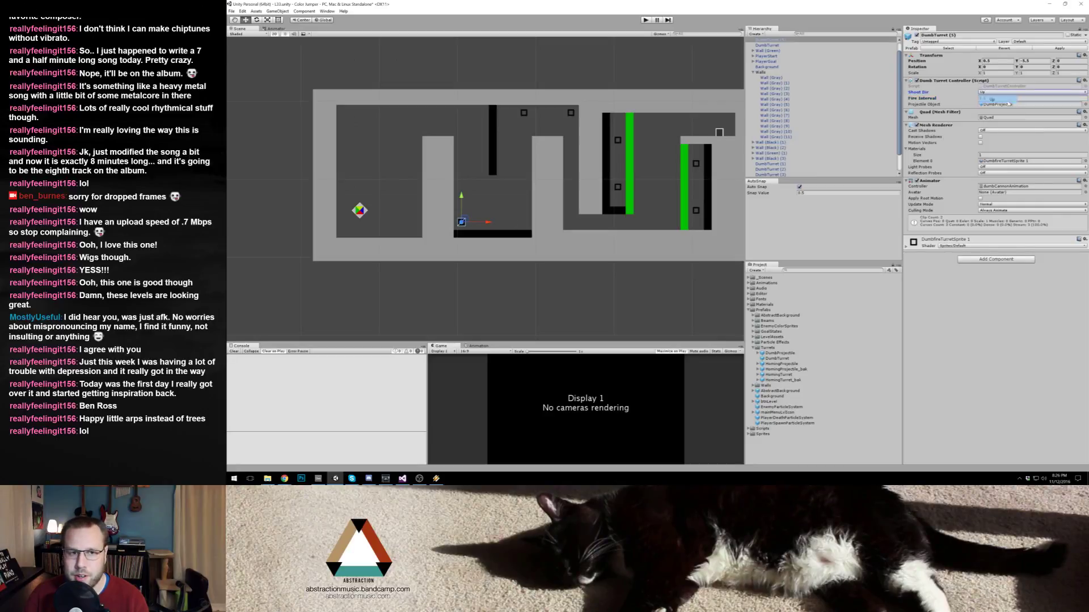
click(525, 113)
click(461, 222)
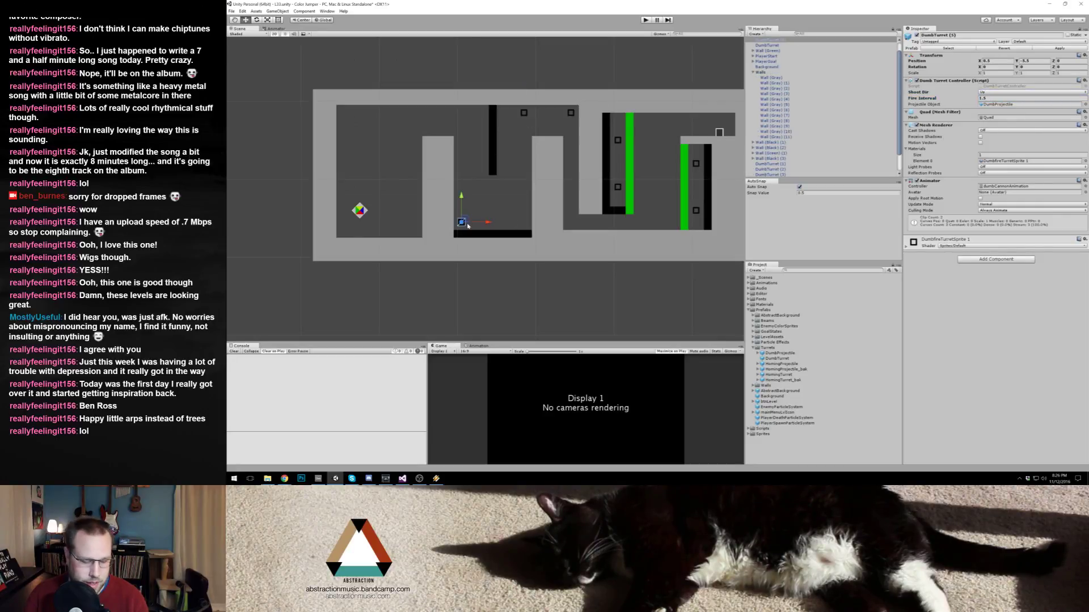
click(465, 225)
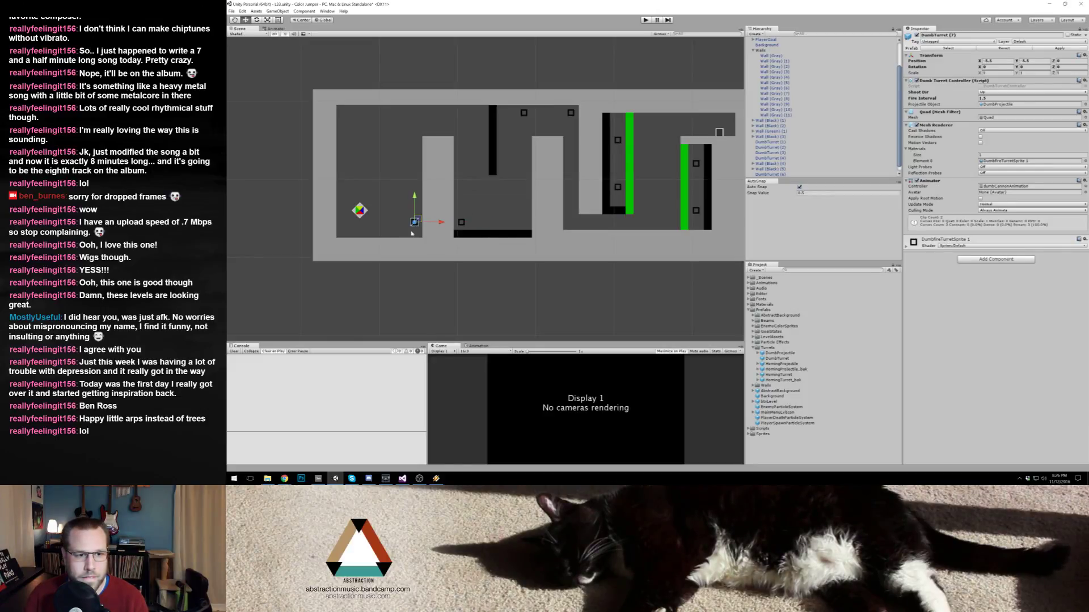
Step: Duplicate the thin gray floor strip under the green walls and fit the copy along the starting chamber's floor
click(409, 245)
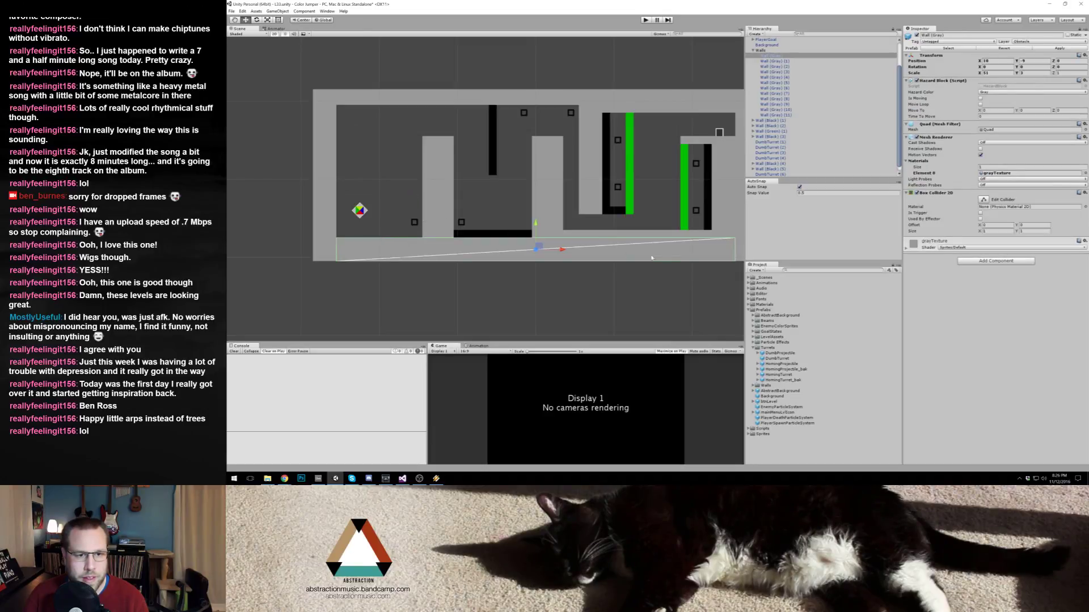
click(639, 237)
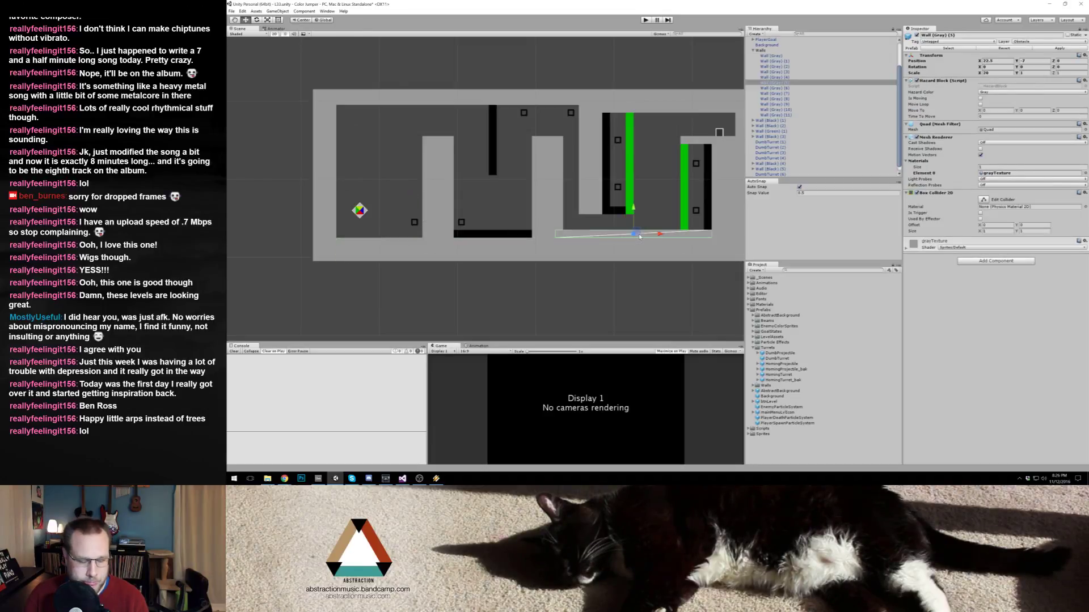
key(ctrl+d)
drag(636, 235, 418, 233)
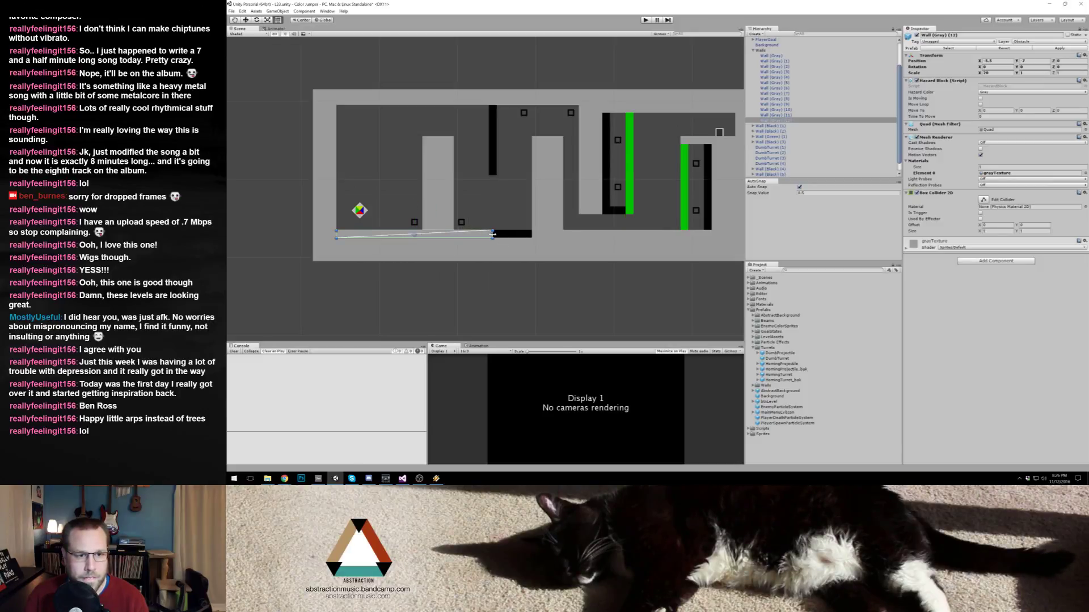
click(392, 186)
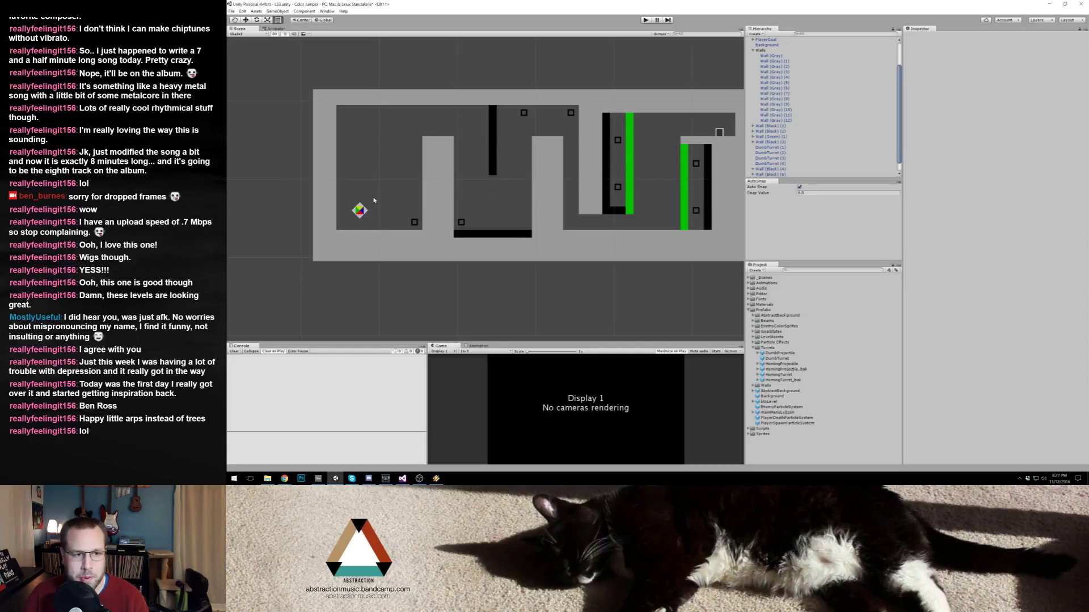
Step: Run the level briefly, stop it, and shorten the hanging black wall from its lower end by about one unit
click(646, 20)
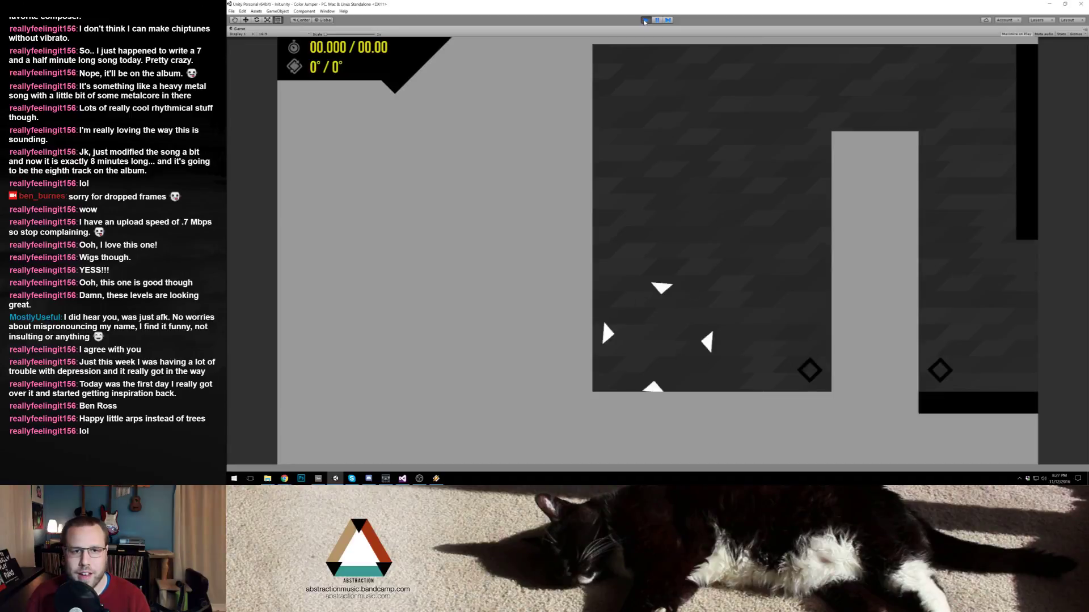
click(645, 20)
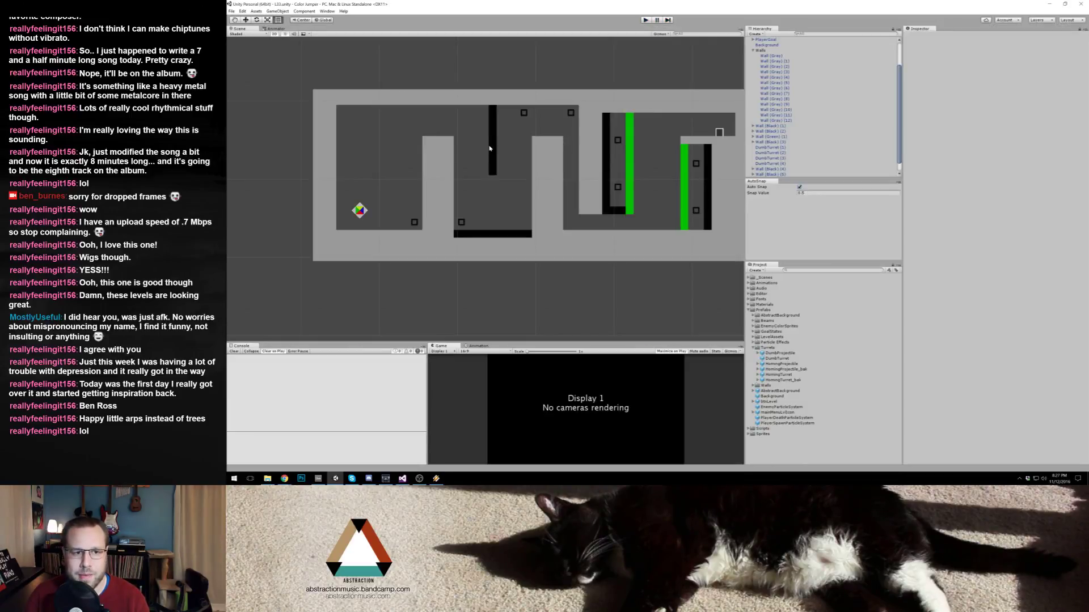
click(490, 150)
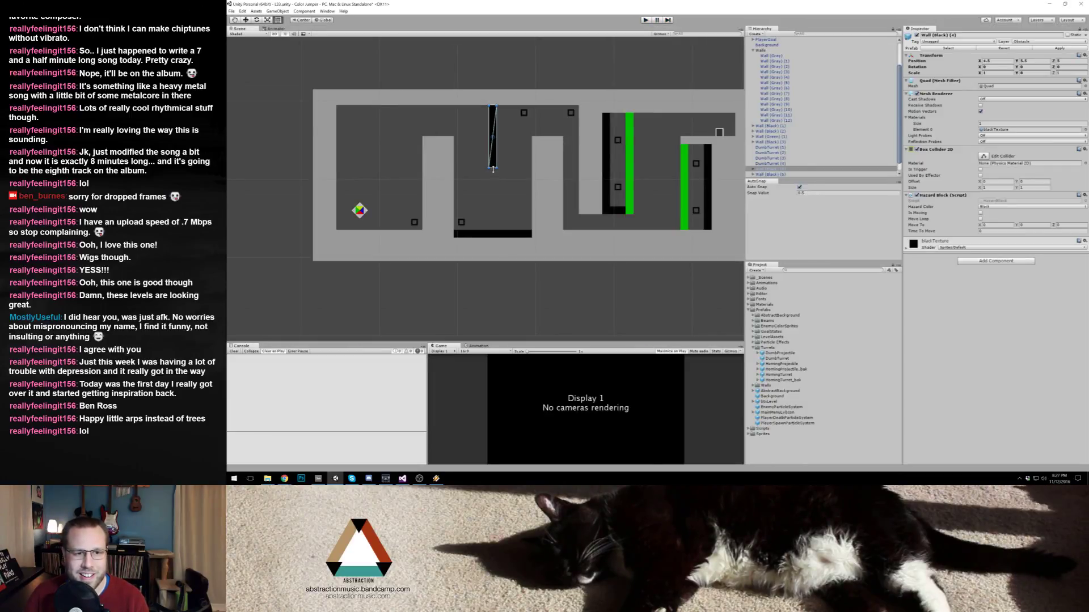
Step: Playtest the level by jumping the cube over the first pillar, through the black-floored pit and past the turret shots, and stop play mode
click(648, 21)
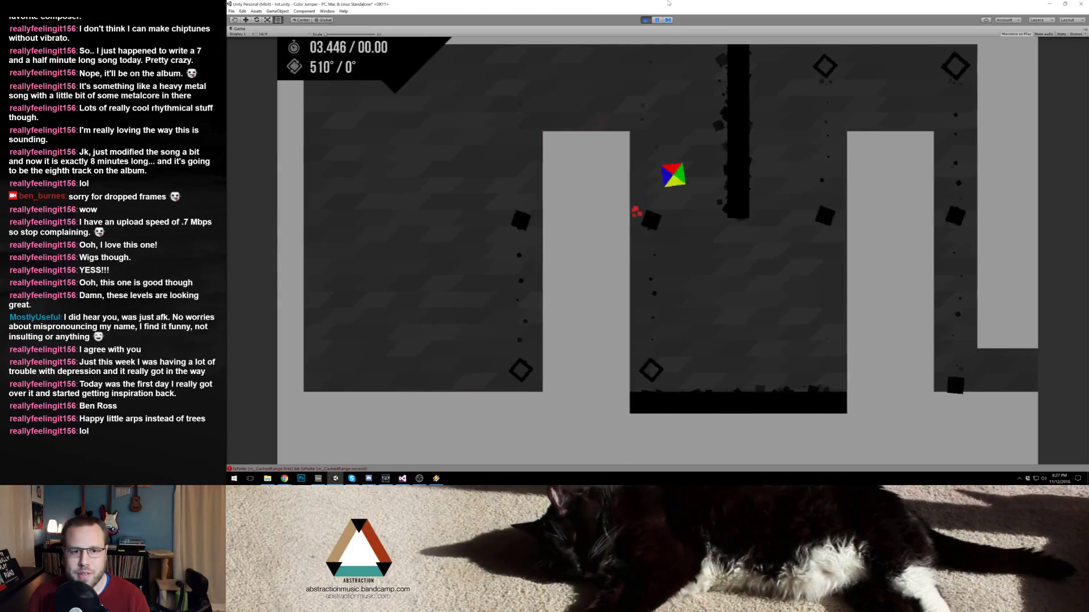
key(space)
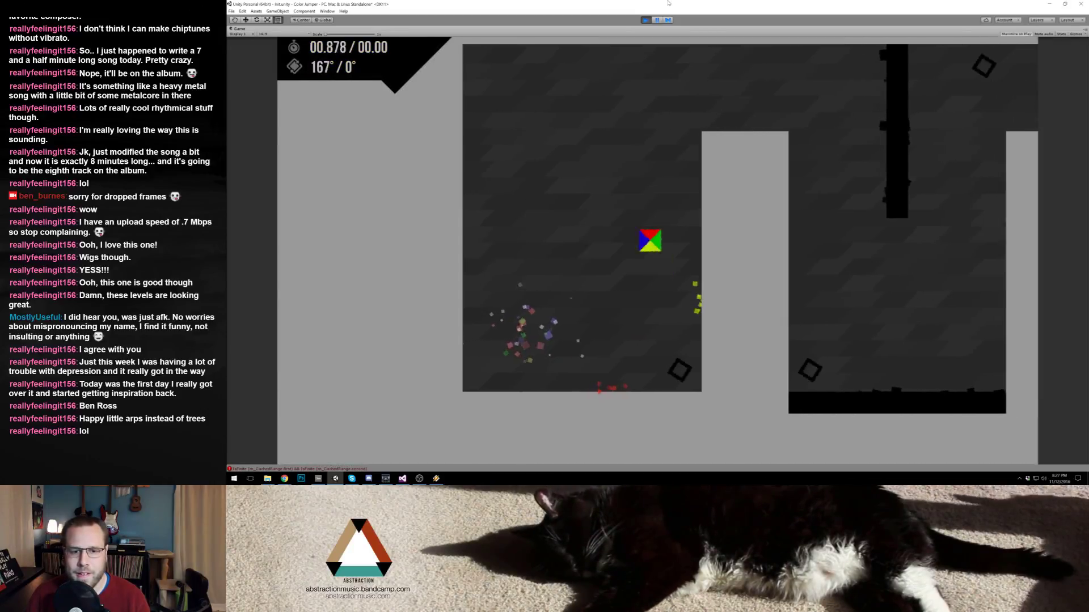
key(space)
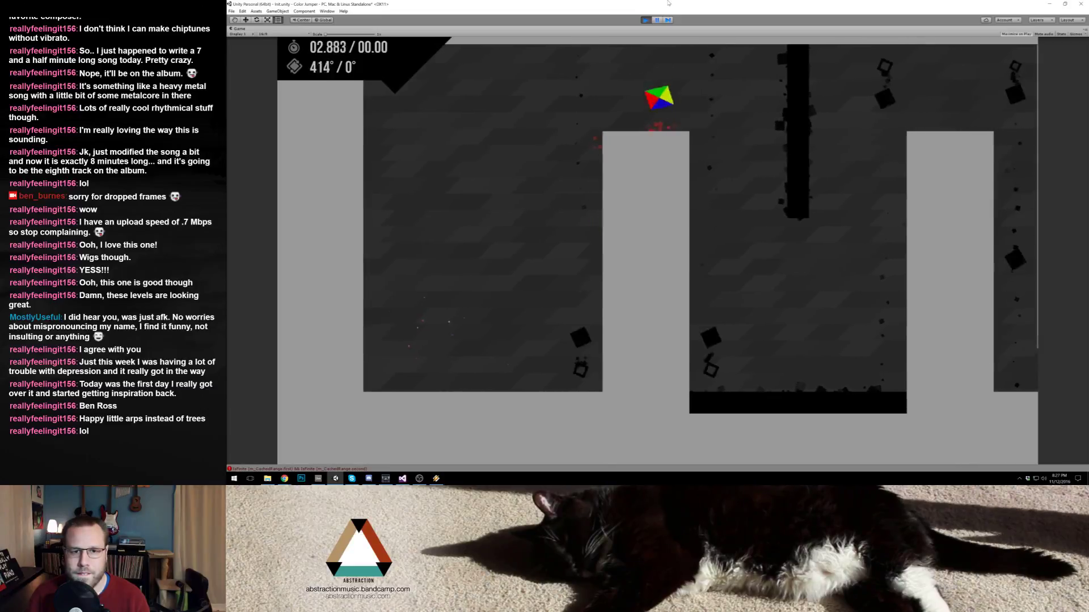
key(space)
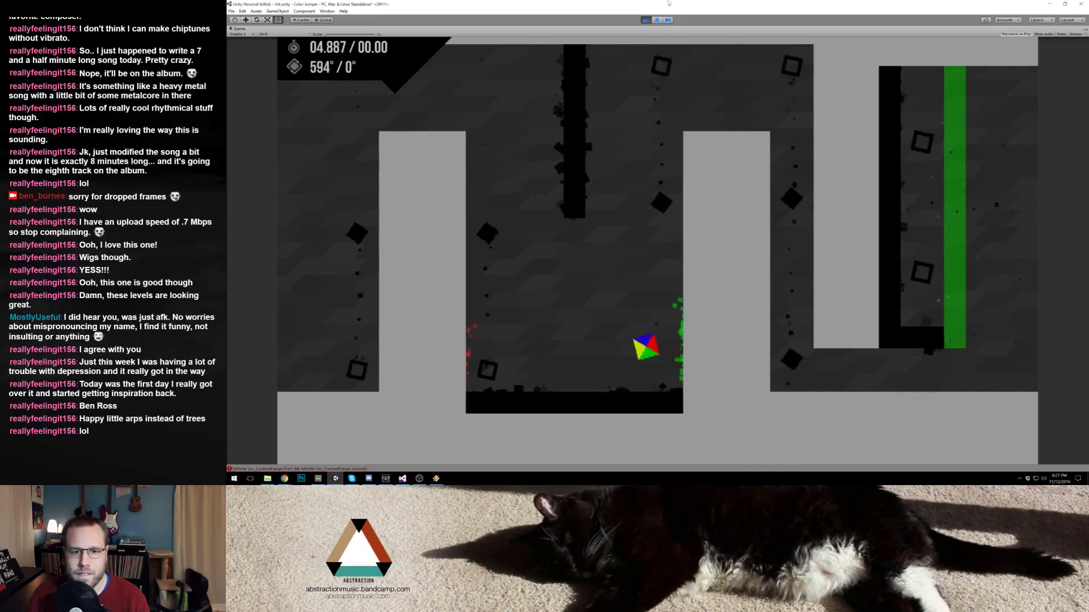
key(space)
key(space)
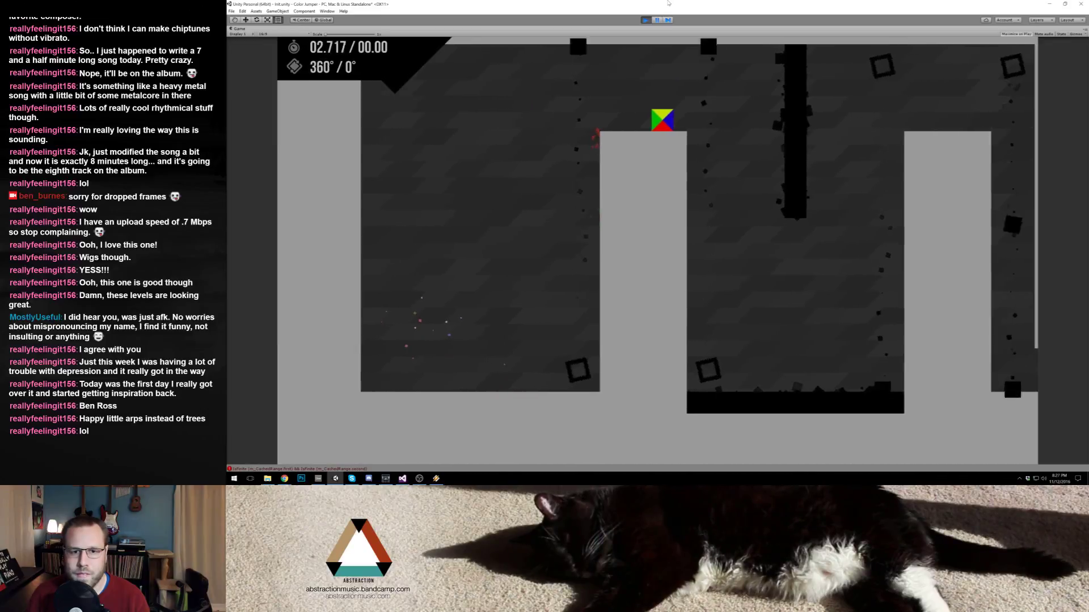
key(space)
key(space)
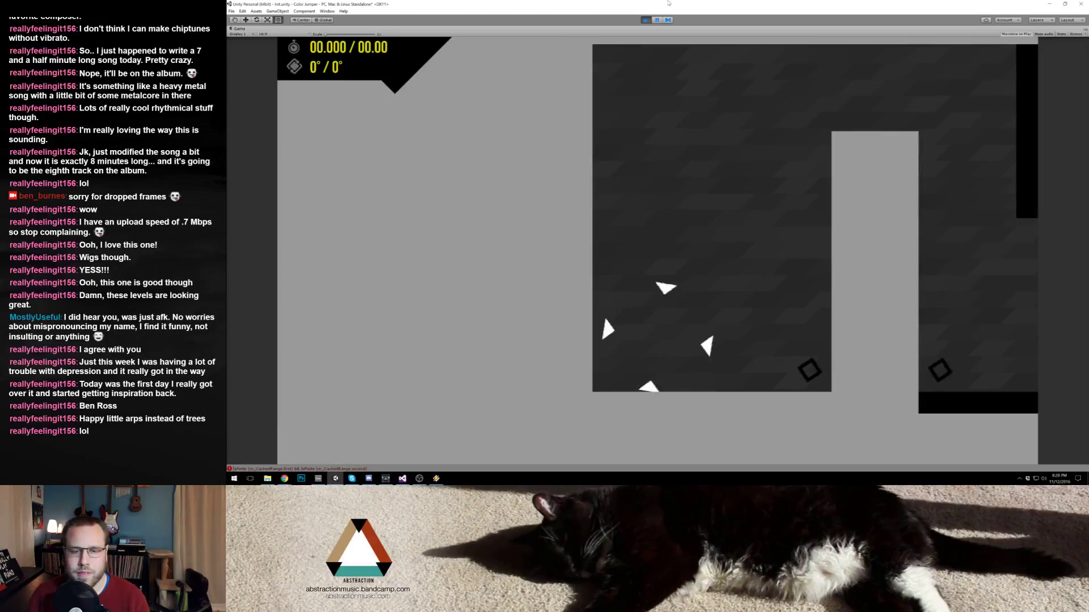
key(space)
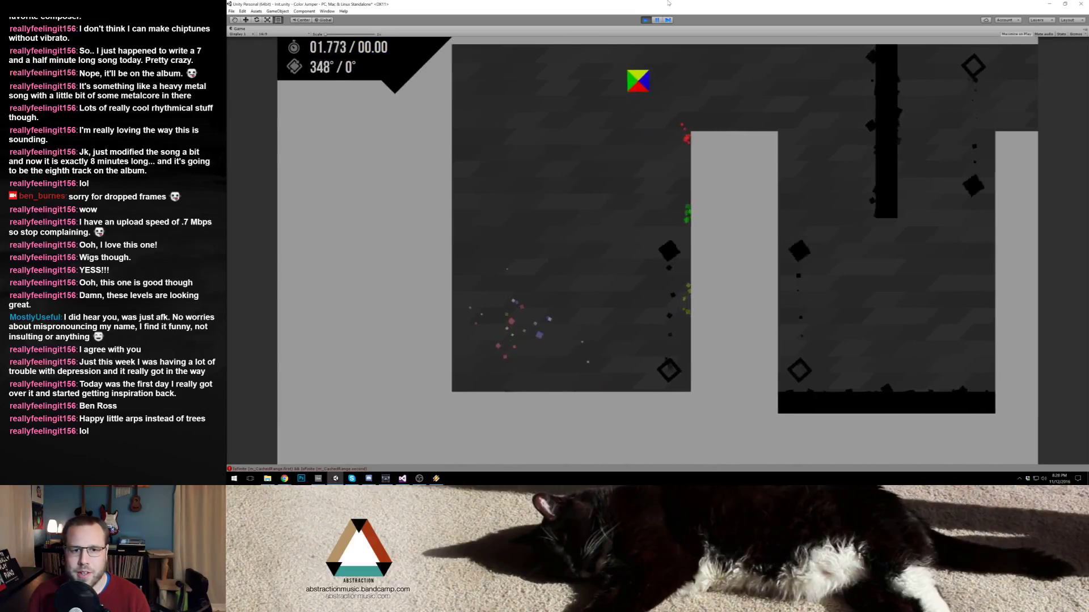
key(space)
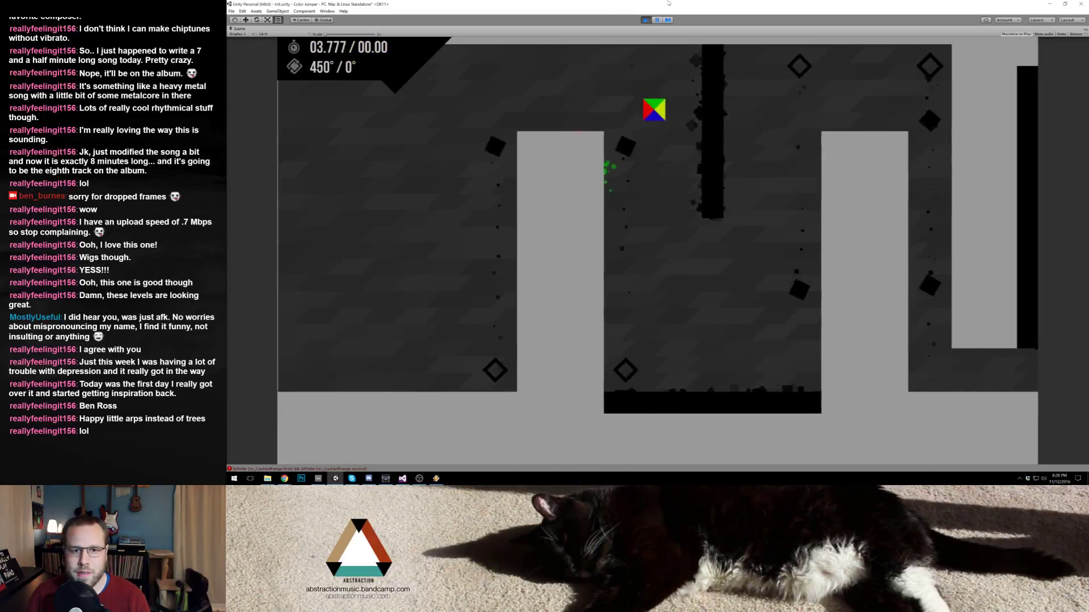
key(space)
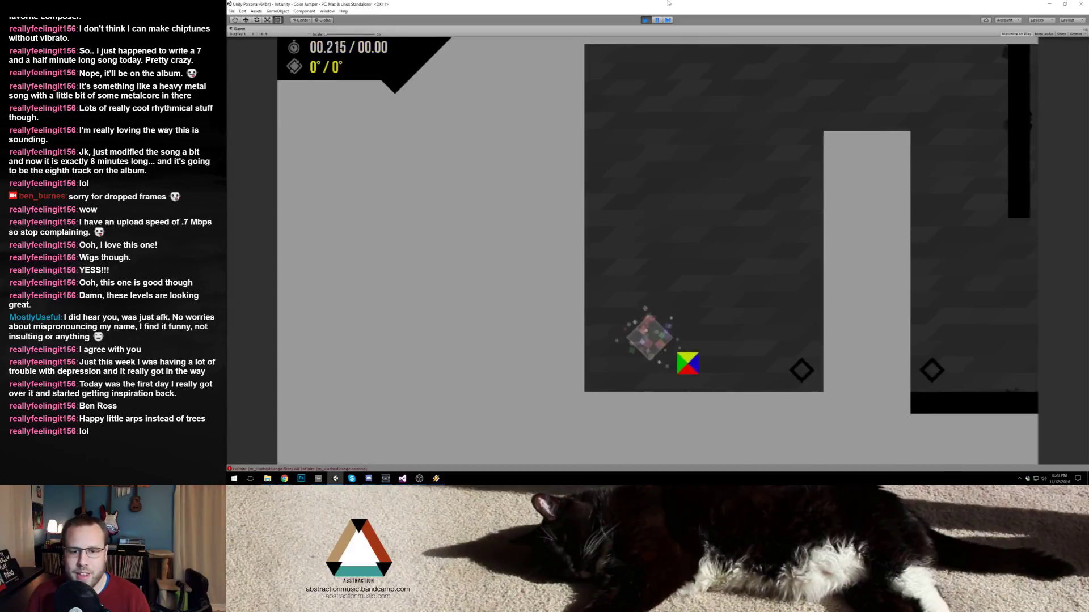
key(space)
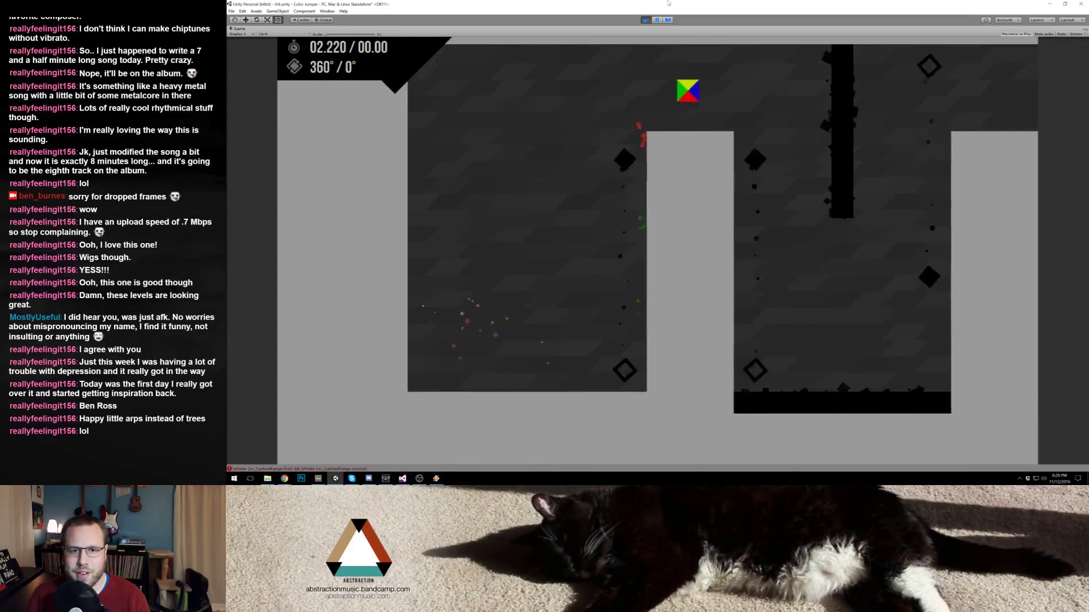
key(space)
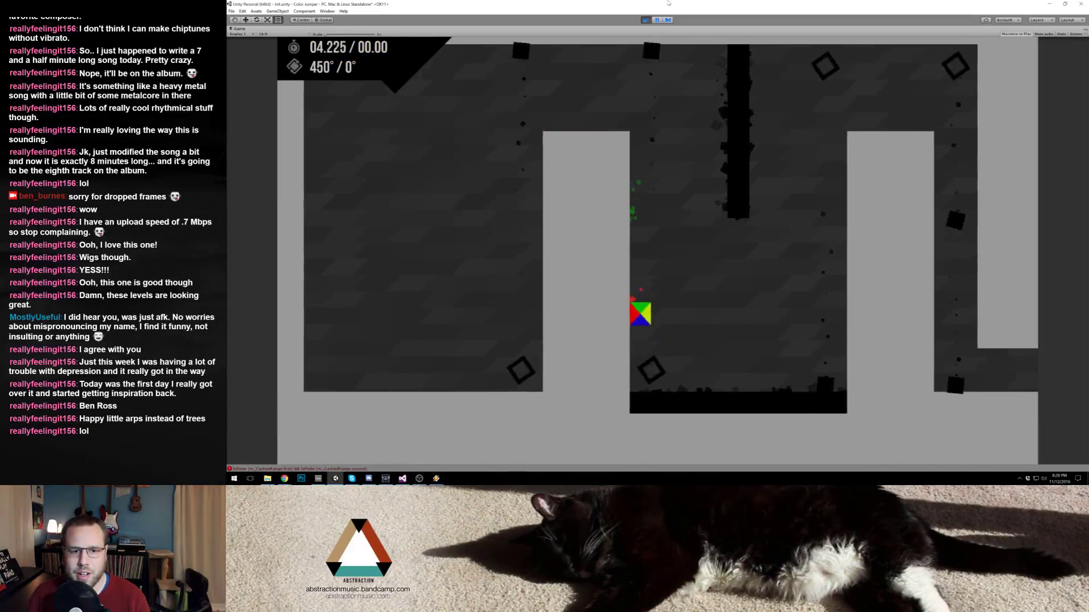
key(space)
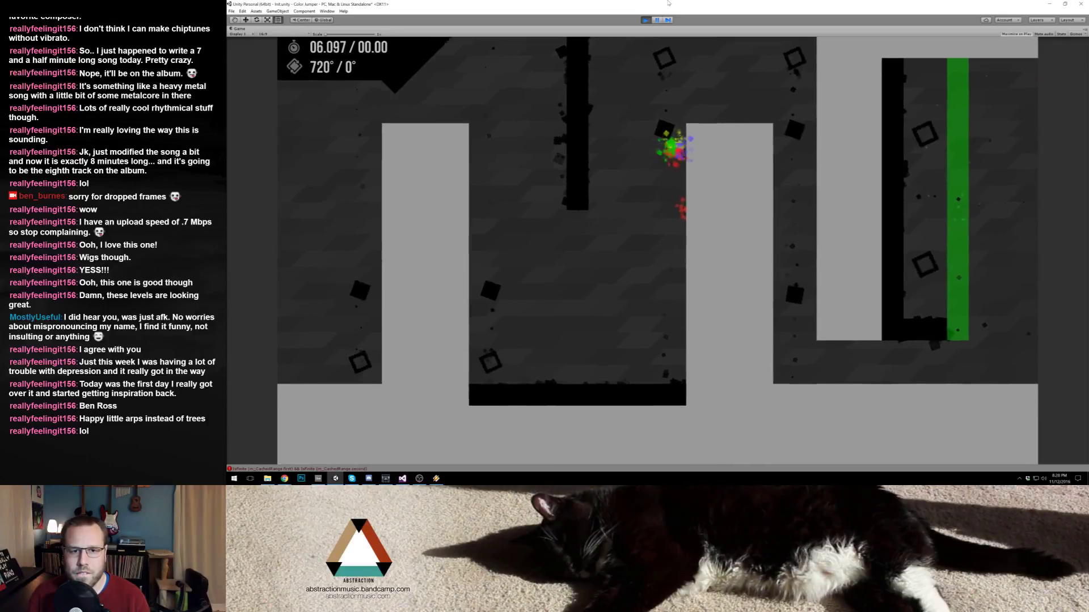
key(space)
key(space)
key(space)
key(space)
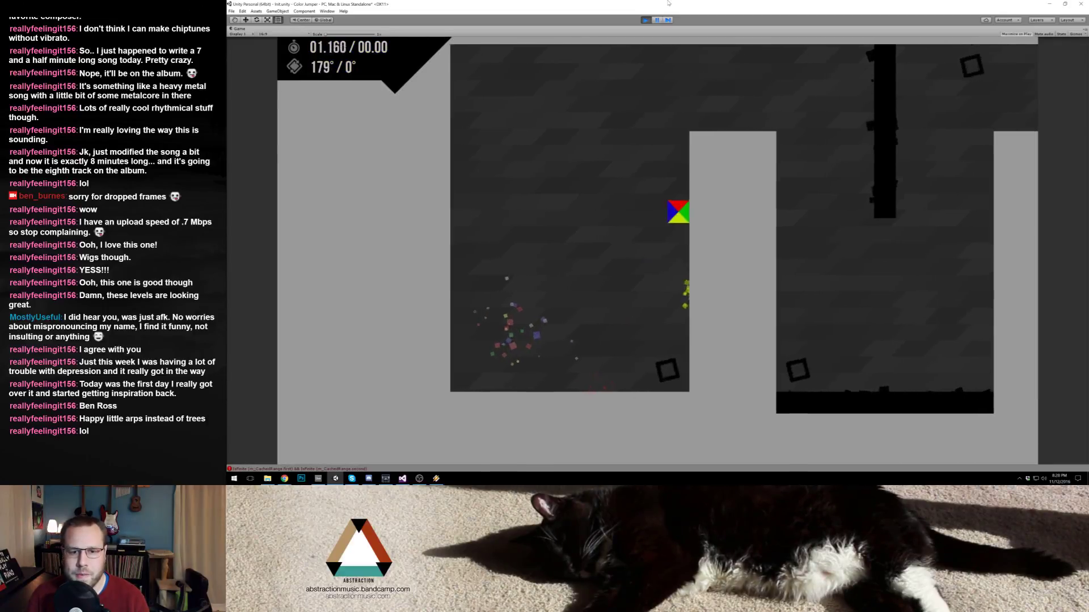
key(space)
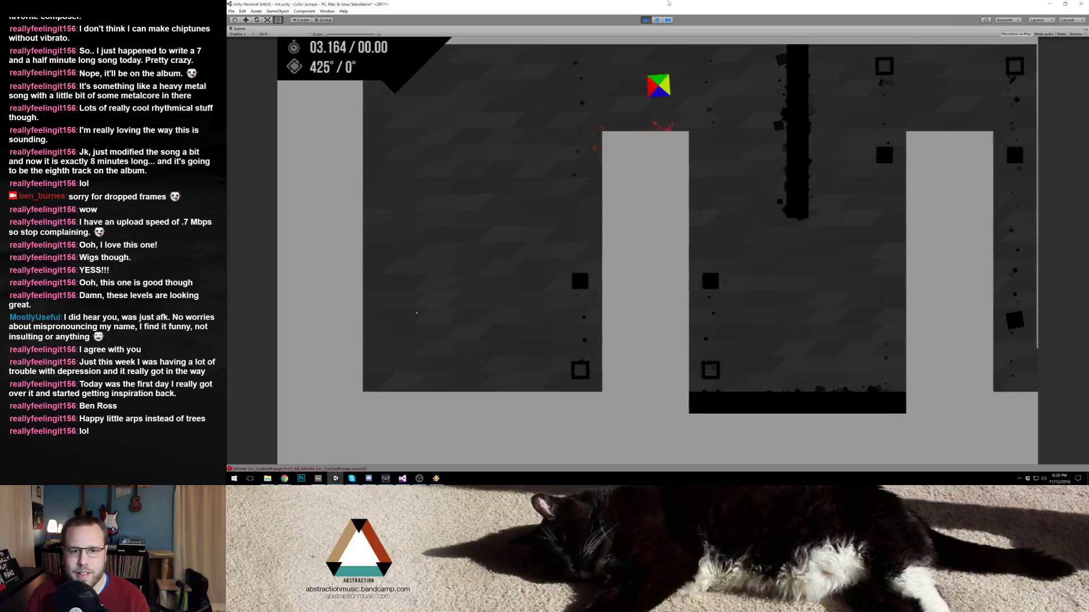
key(space)
key(space)
key(space)
key(space)
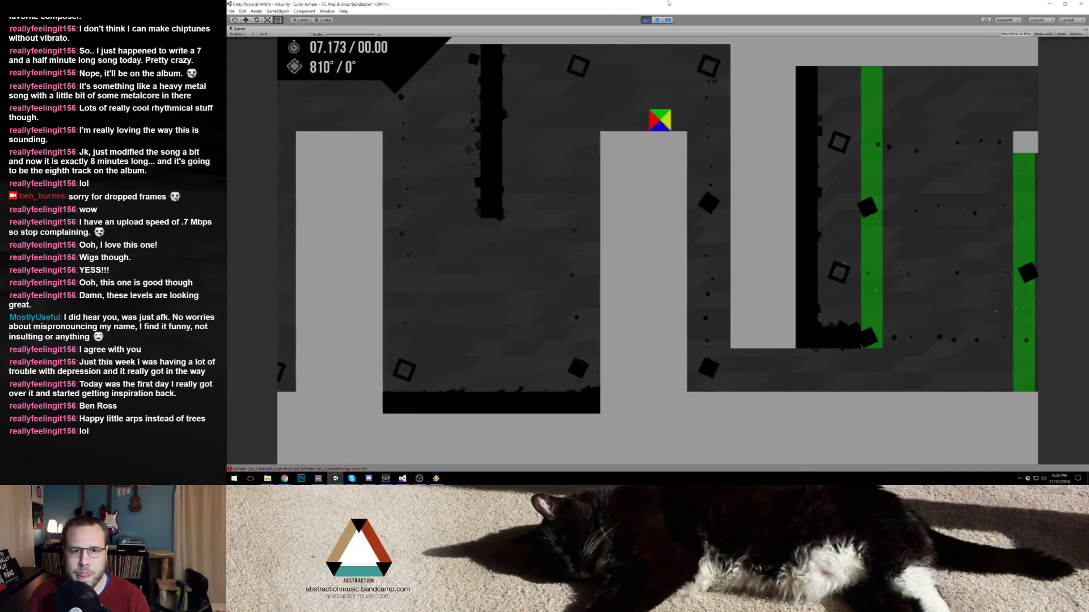
key(space)
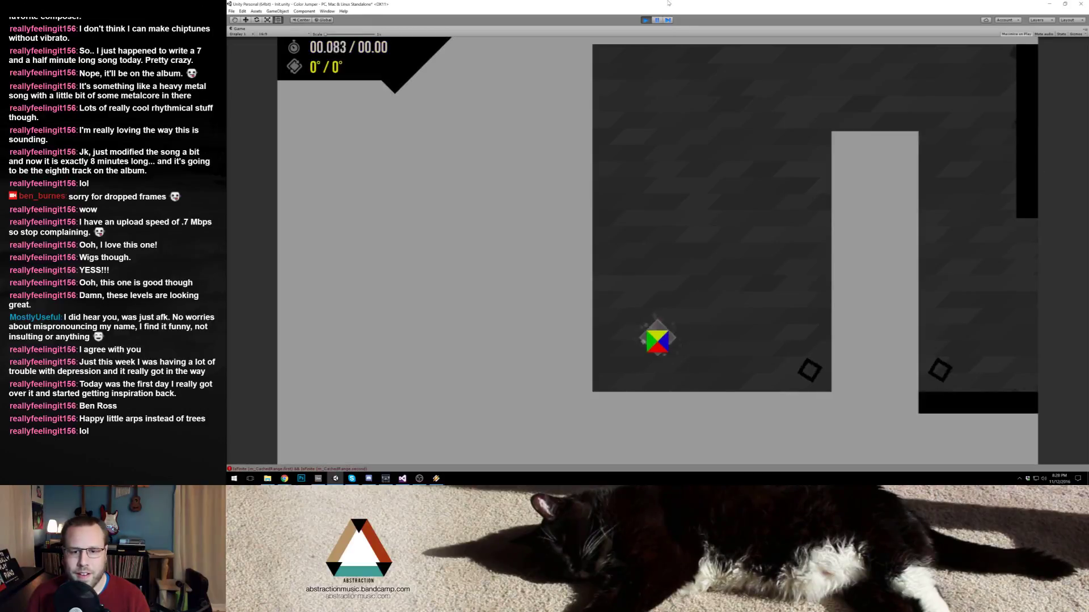
click(647, 20)
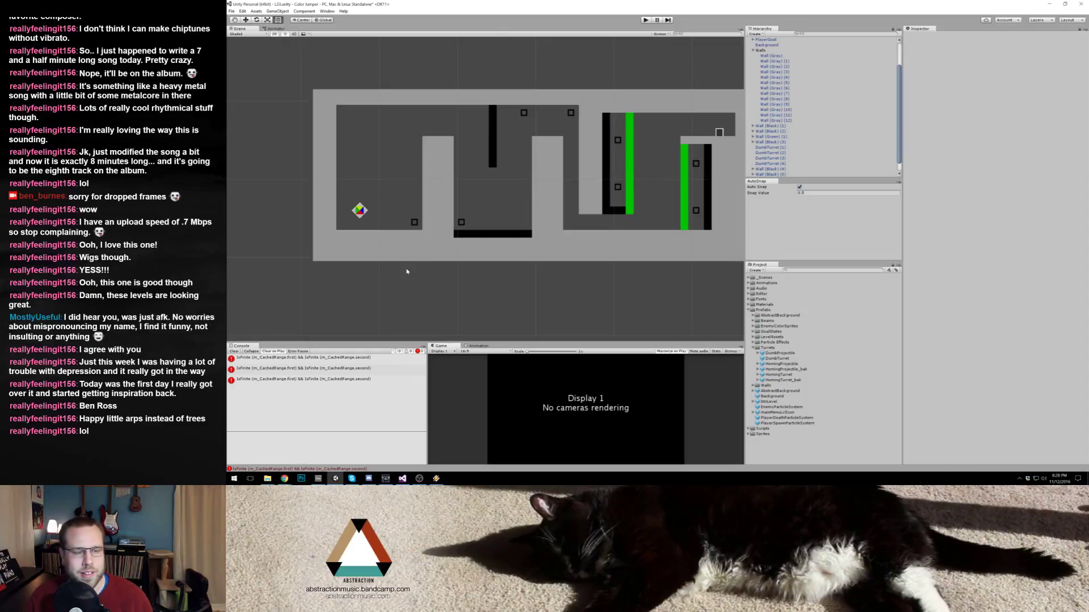
Step: Nudge the player start slightly down and right, and shorten the hanging black wall to about 7 units tall
click(362, 211)
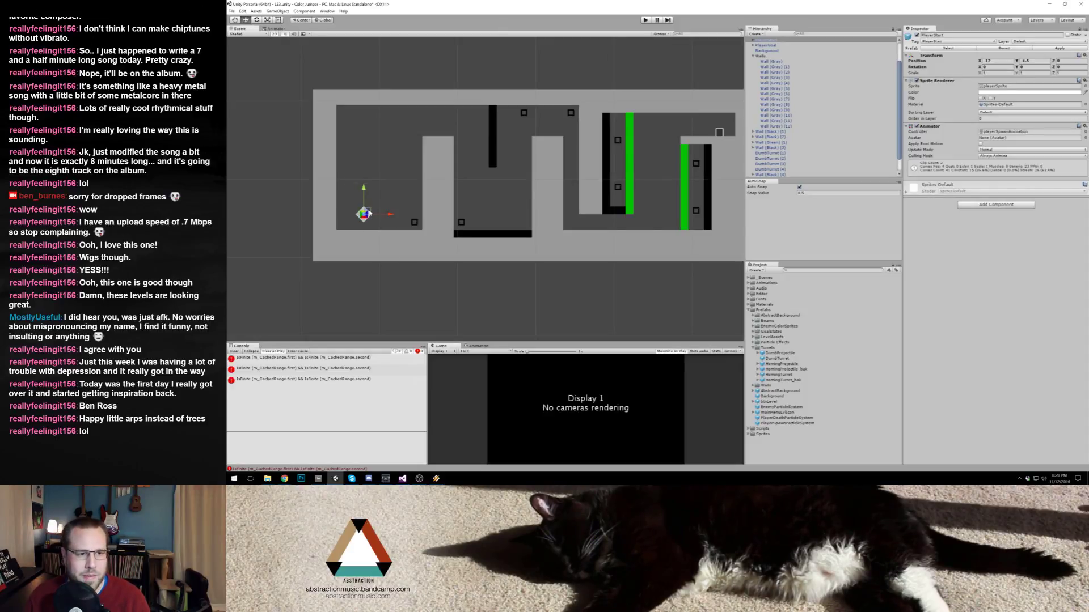
click(492, 142)
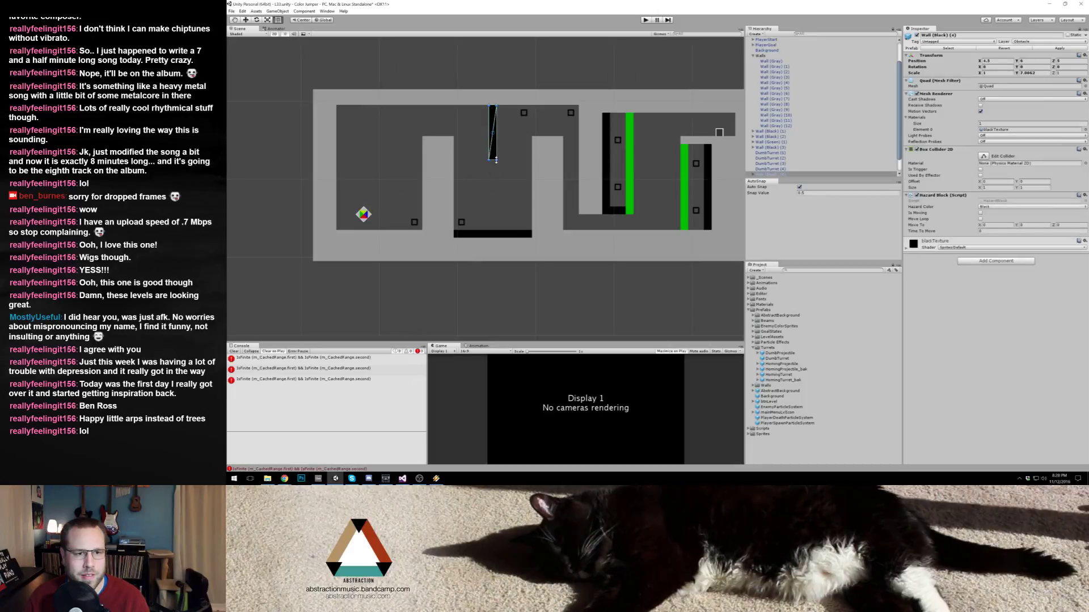
click(400, 160)
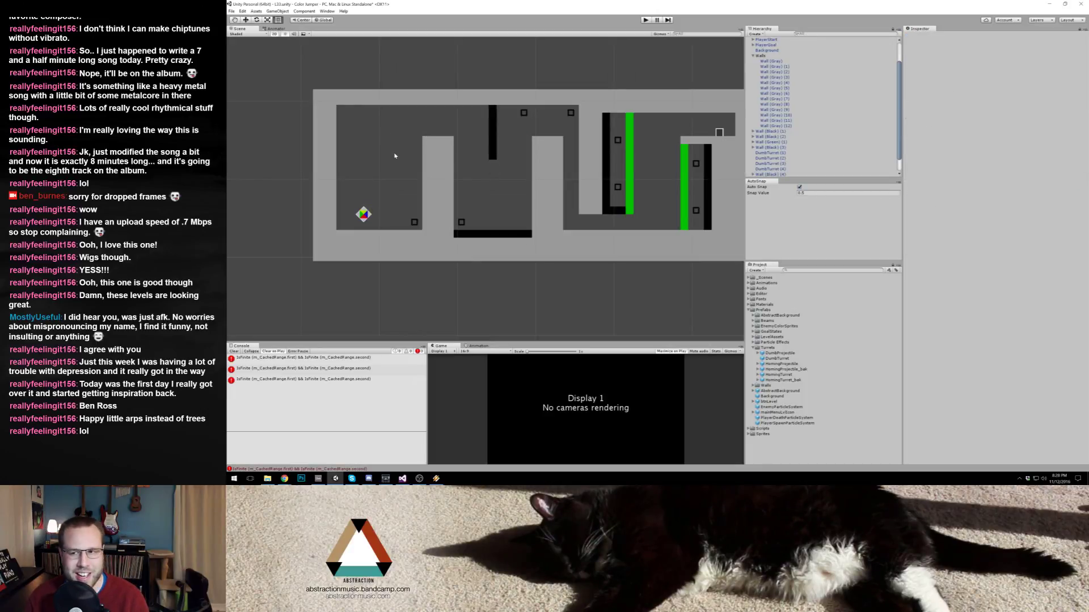
Step: Move the player start right within the starting chamber to X -9, Y -4
click(362, 214)
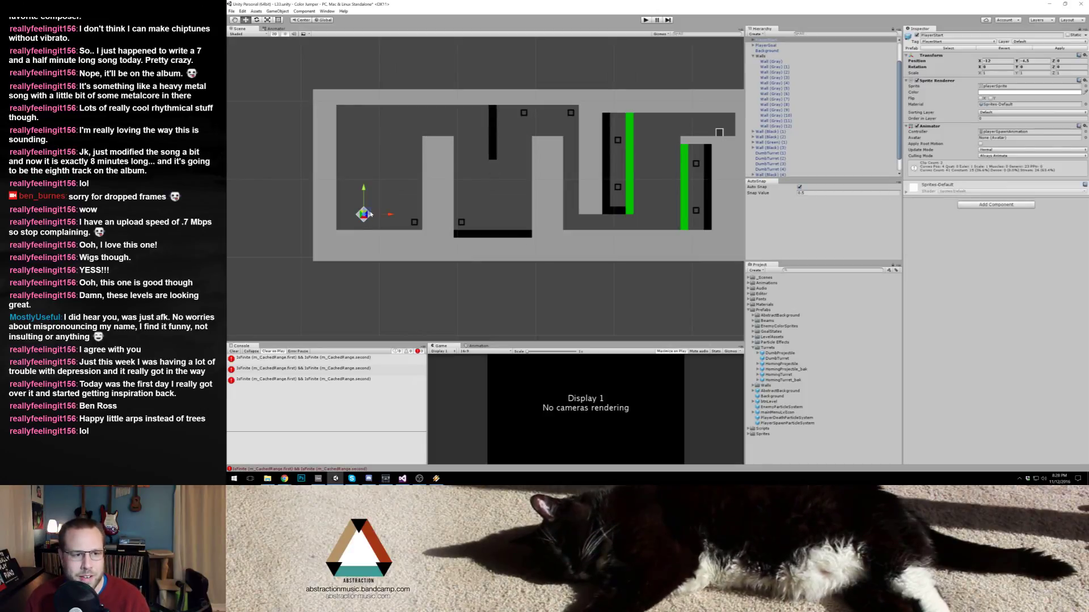
click(383, 186)
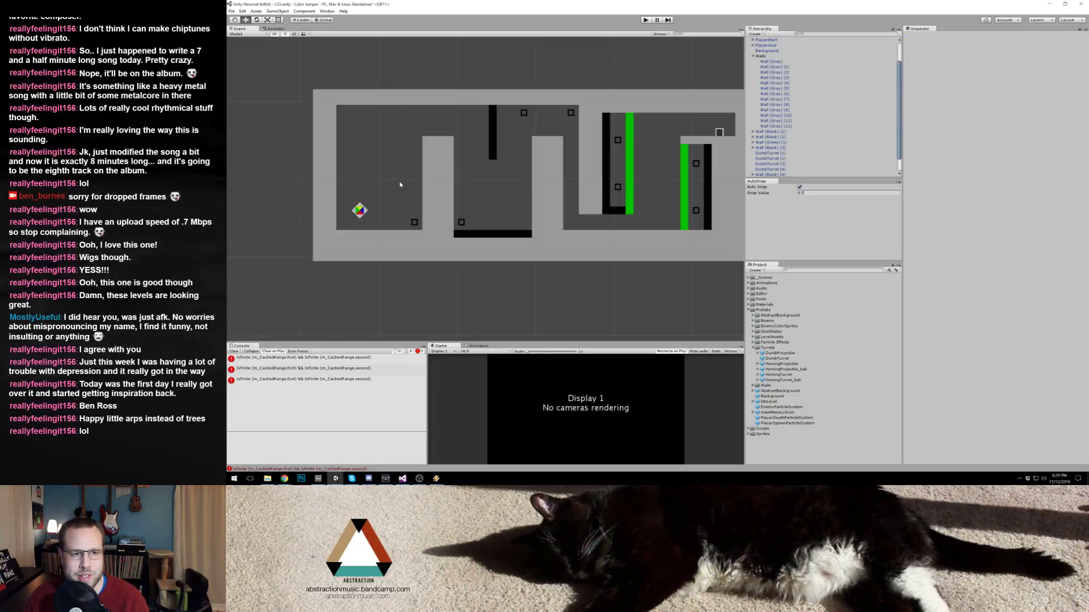
click(359, 214)
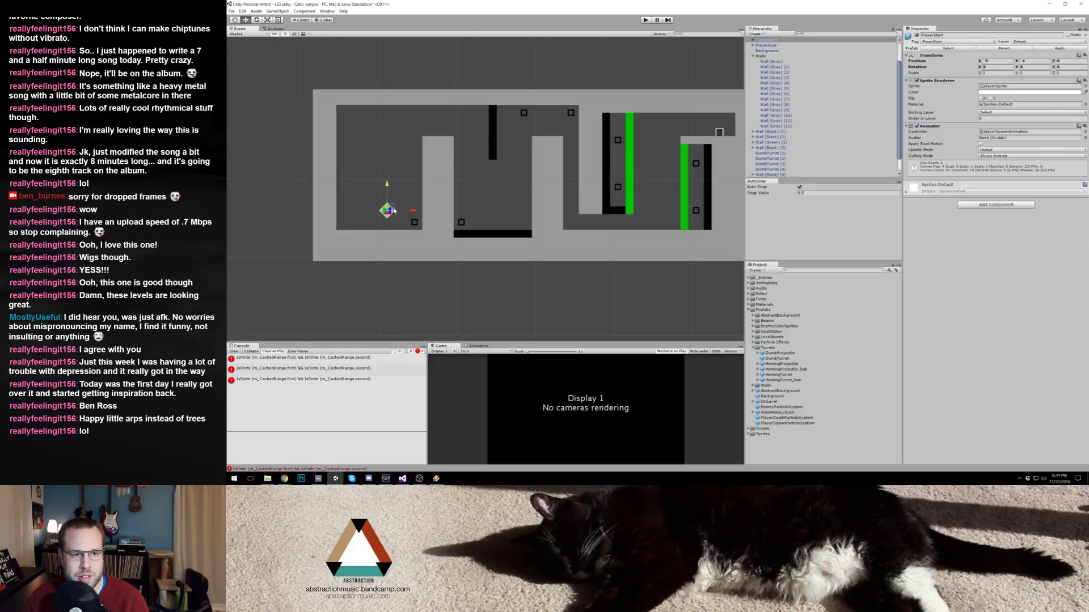
Step: Extend the outer gray wall's inner edge about four units toward the player start to narrow the starting chamber
click(335, 198)
drag(338, 198, 367, 204)
click(402, 186)
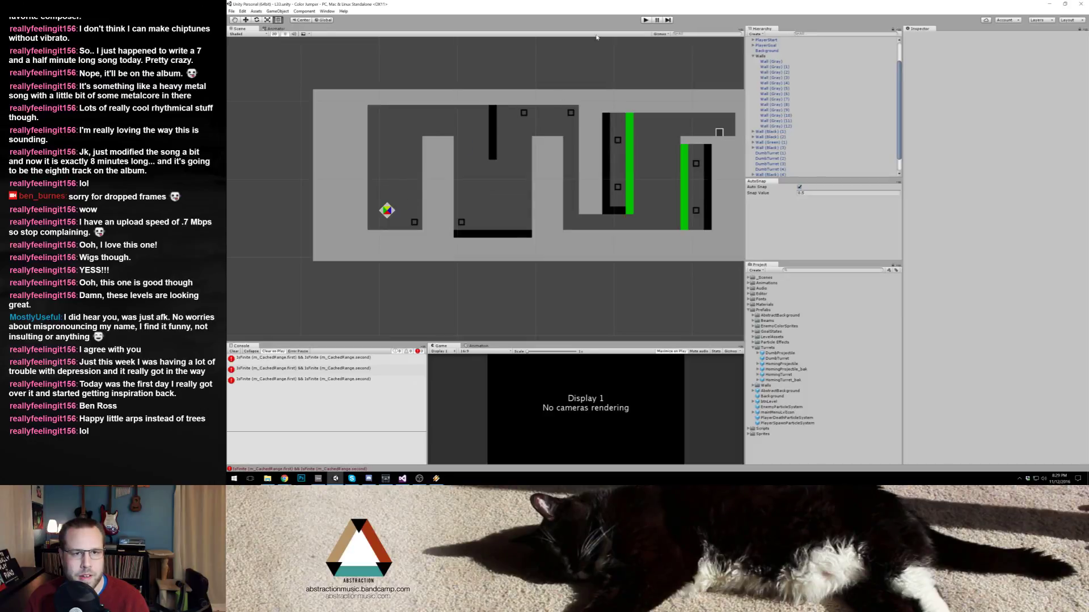
Step: Playtest the narrowed starting chamber by jumping the cube up along the first pillar, and stop play mode
click(644, 20)
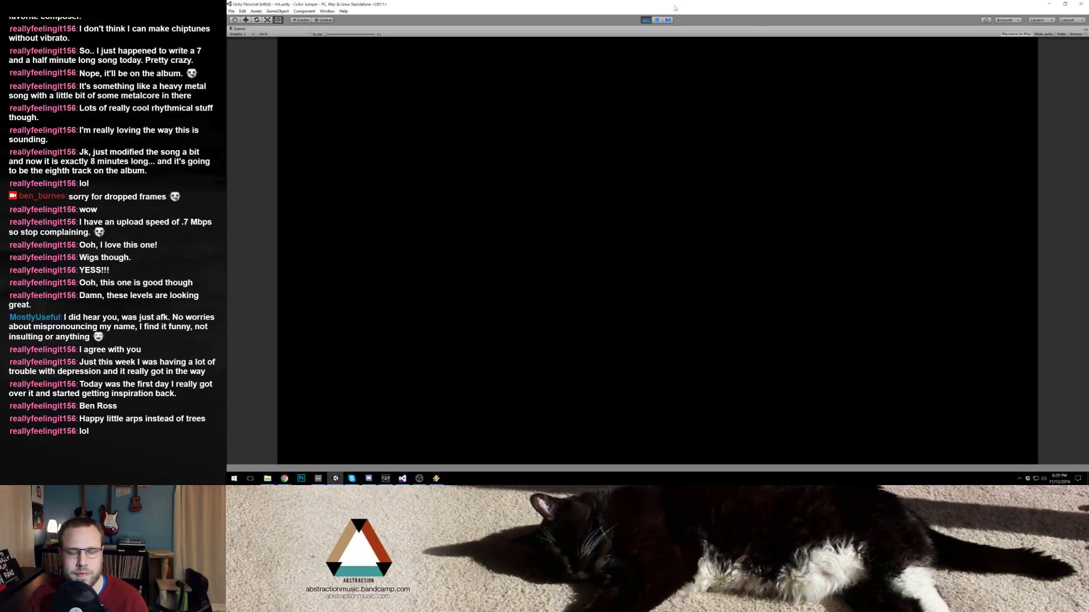
key(space)
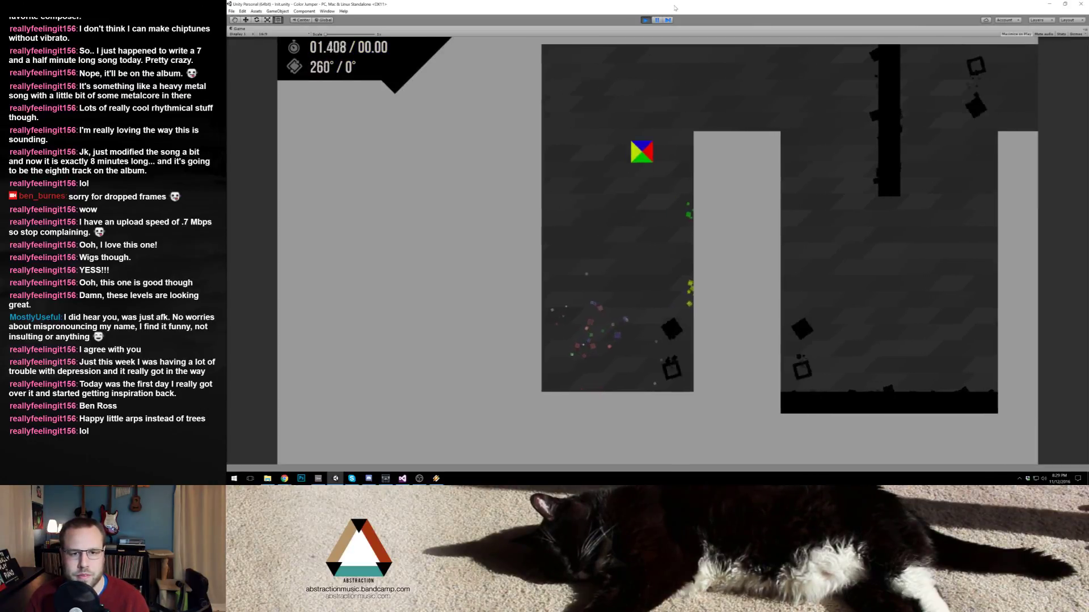
click(644, 20)
Step: Select the level's walls, turrets and other layout objects together and shift them down by about one unit
drag(552, 230, 590, 207)
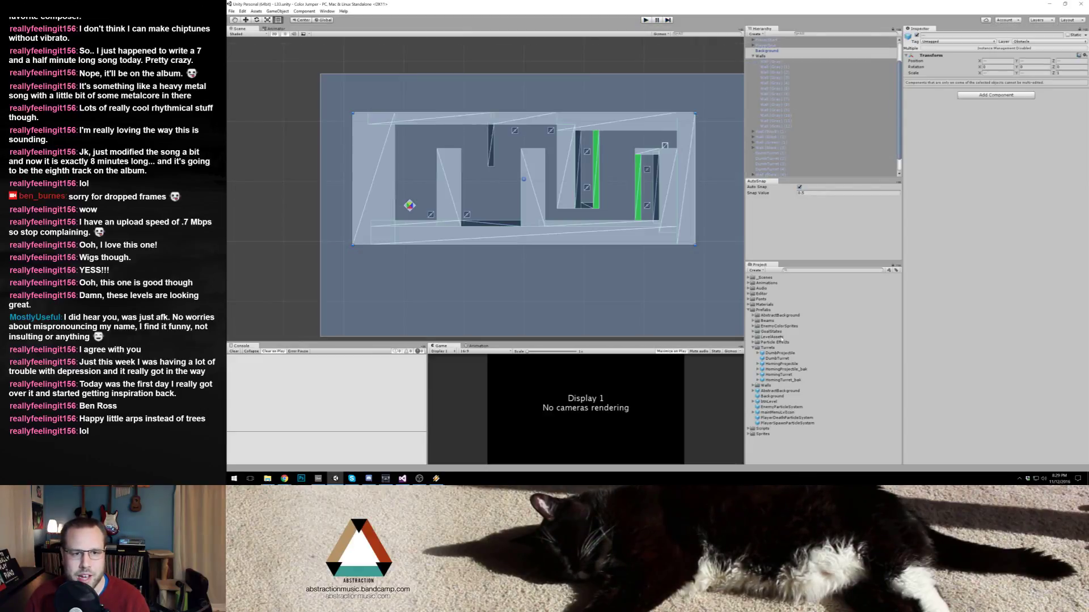
drag(525, 155, 525, 161)
click(595, 91)
Step: Playtest the shifted level over repeated attempts, jumping the cube over the first pillar and across the black-floored pit toward the second pillar
click(646, 20)
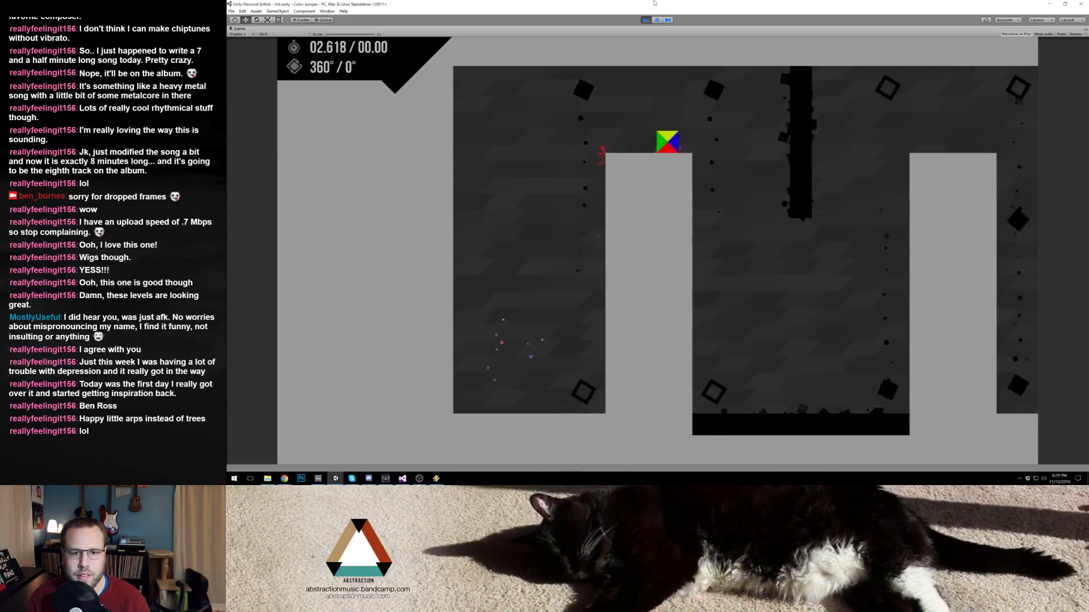
key(space)
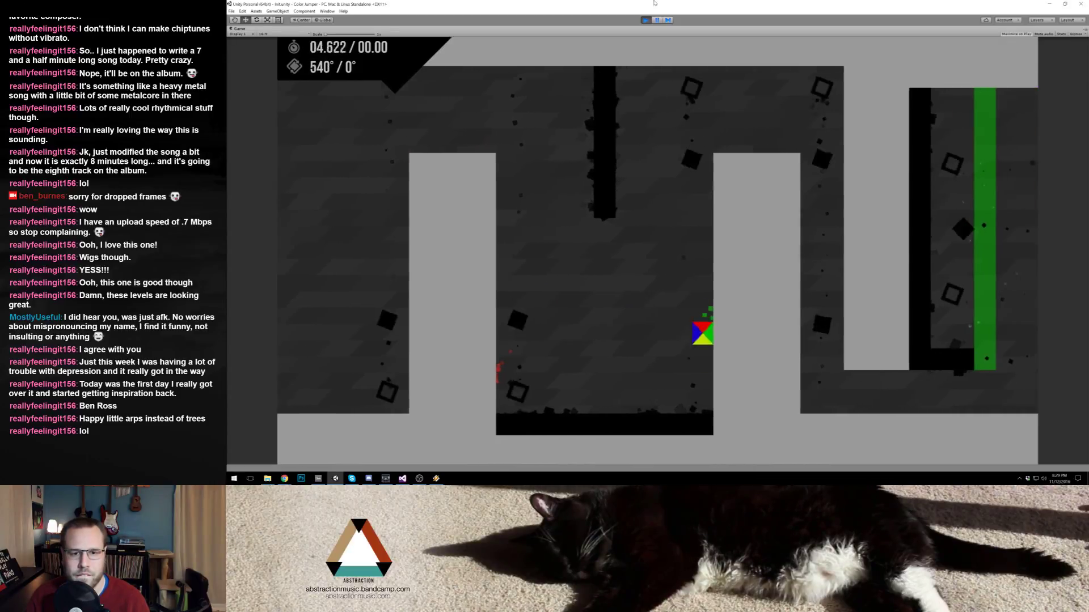
key(space)
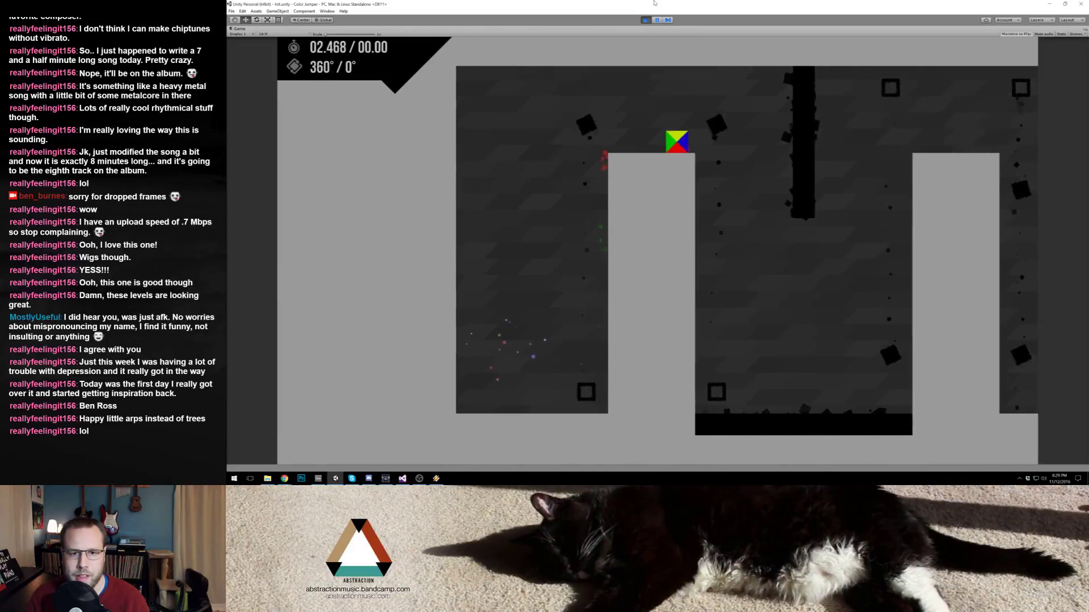
key(space)
key(space)
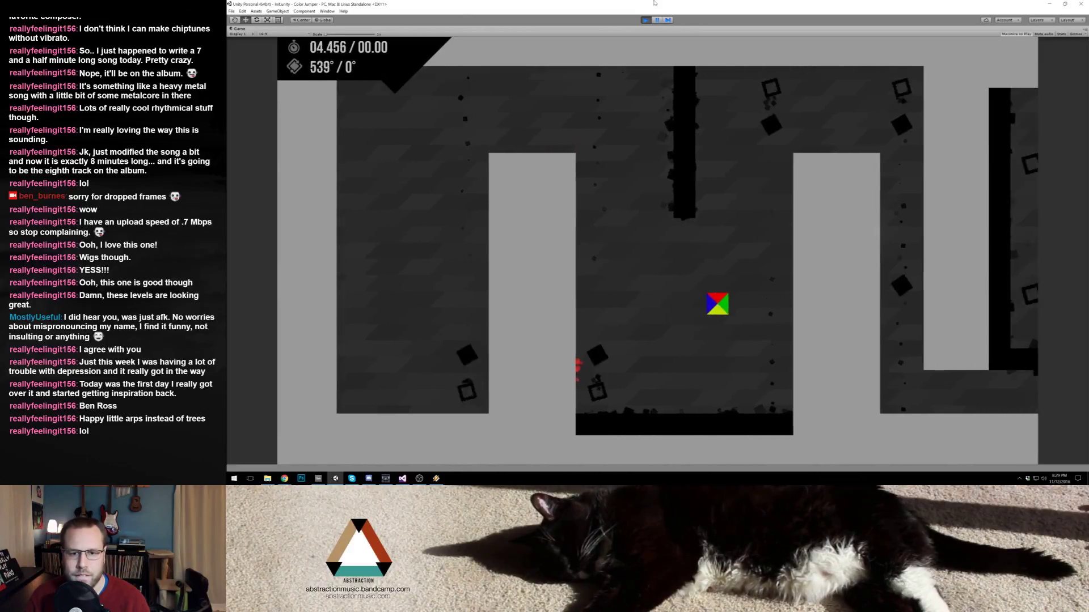
key(space)
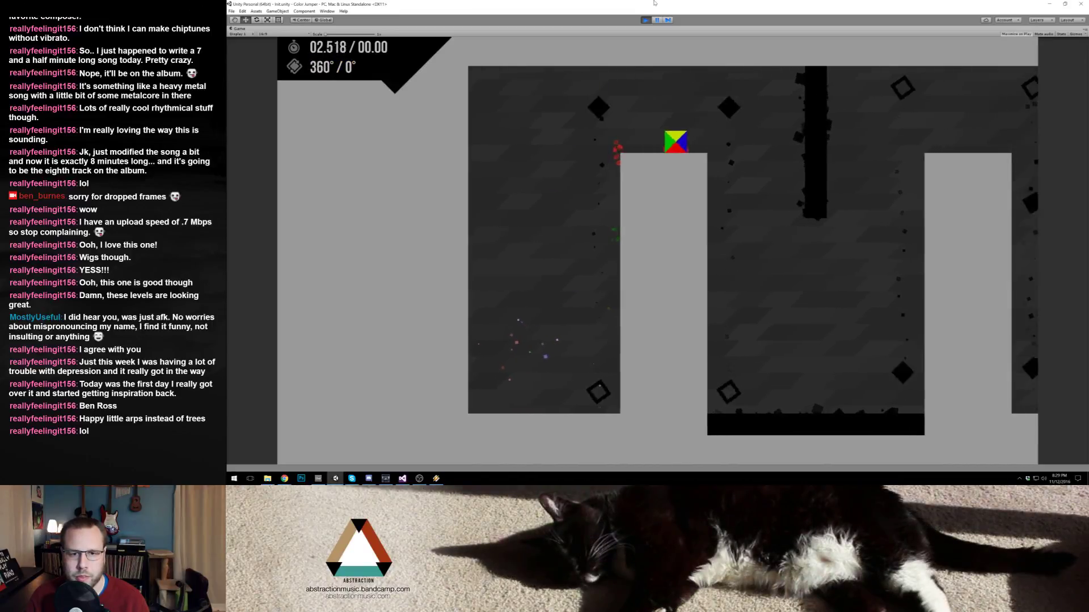
key(space)
key(space)
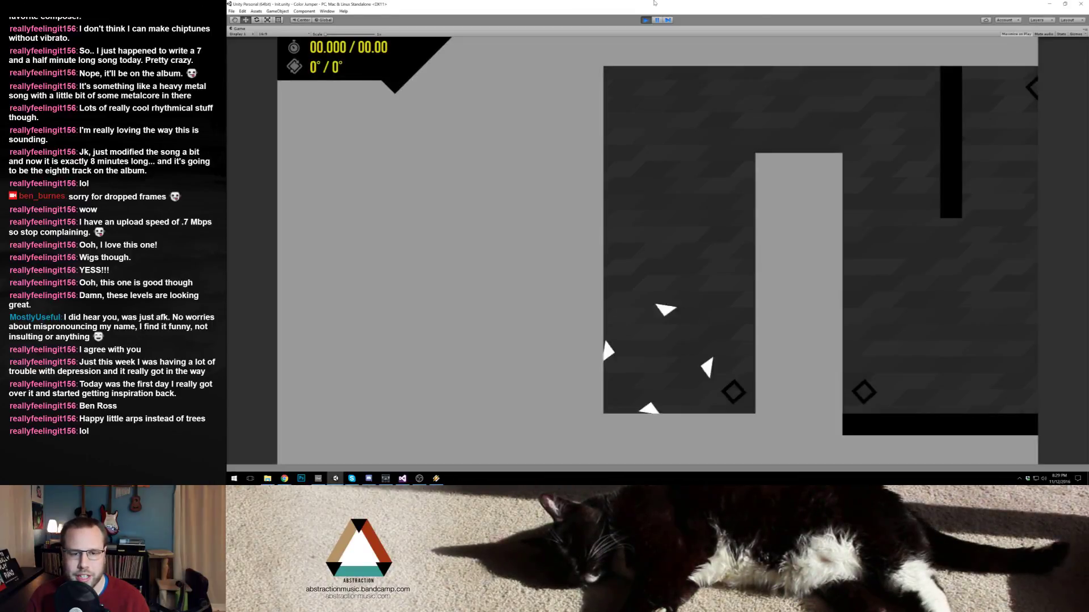
key(space)
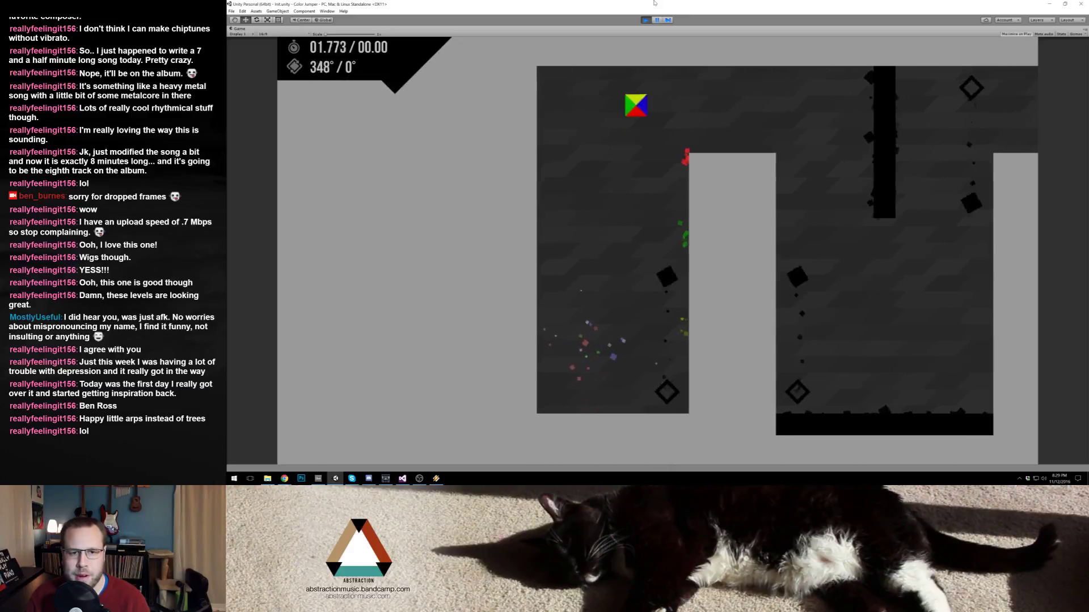
key(space)
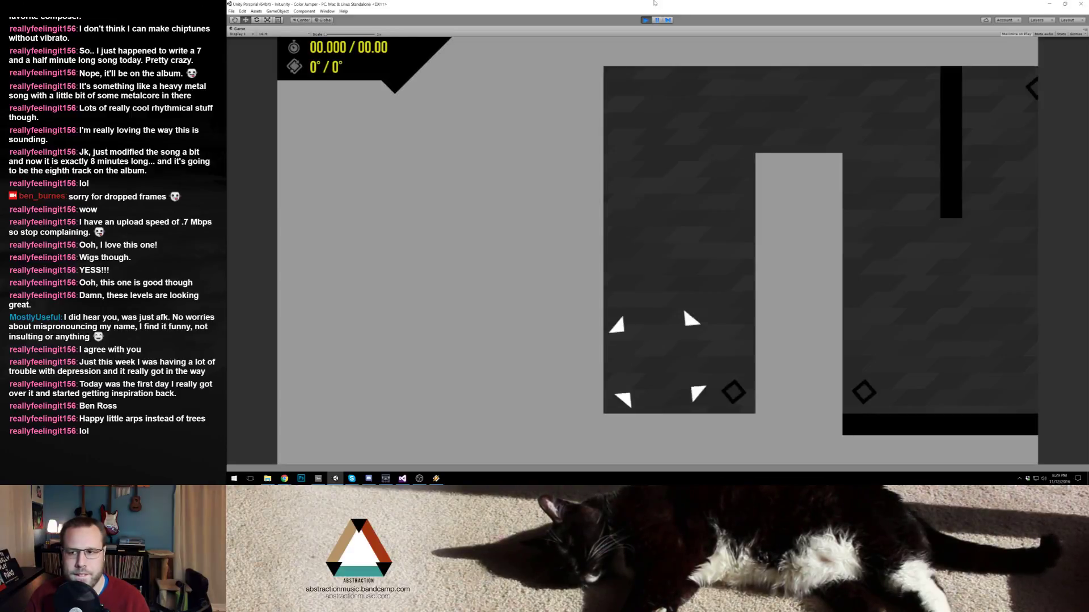
key(space)
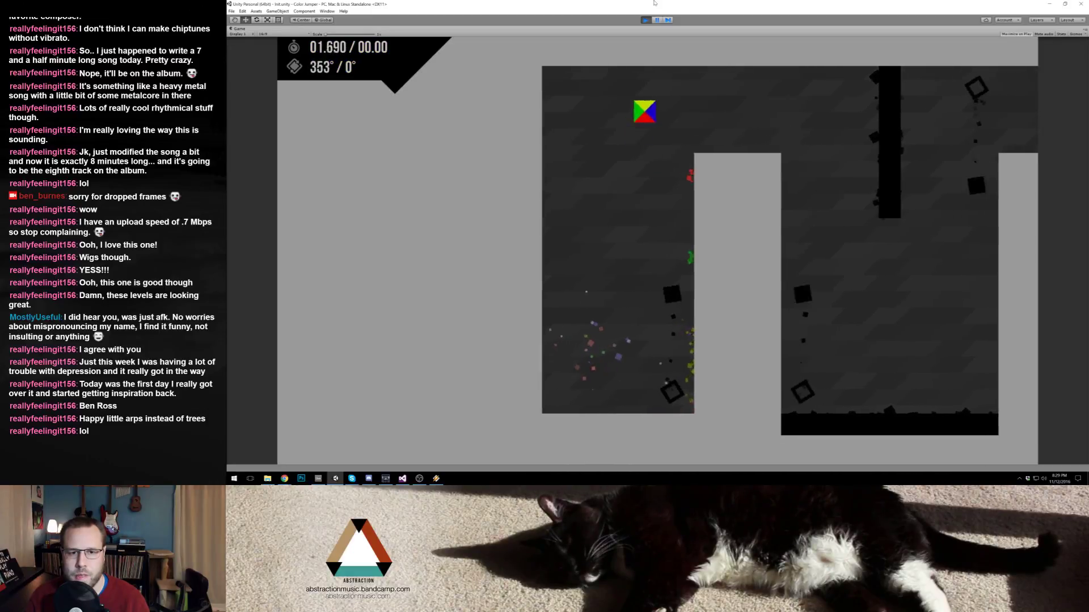
key(space)
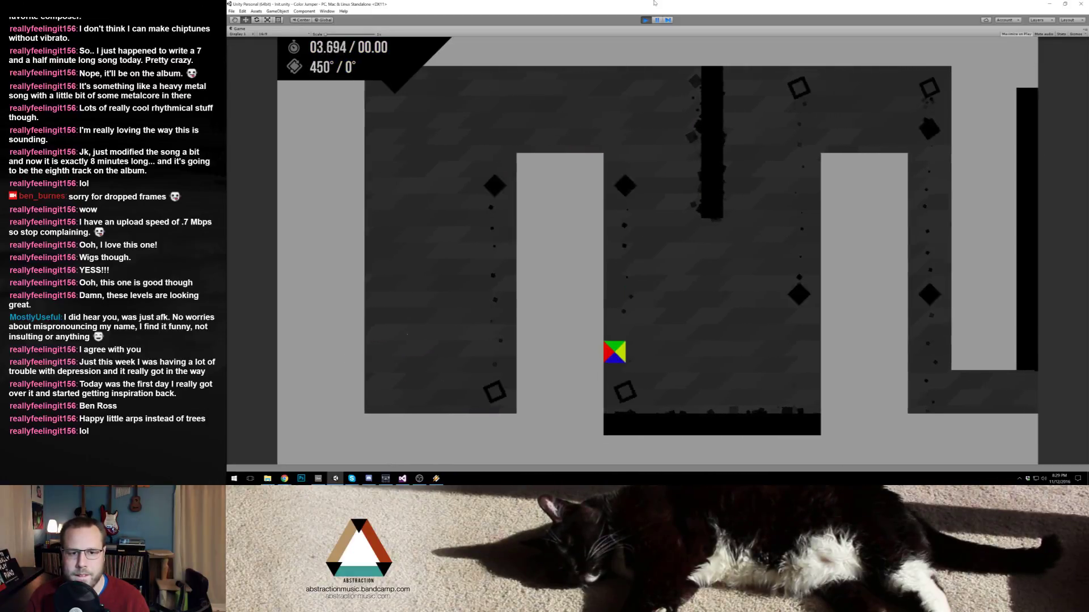
key(space)
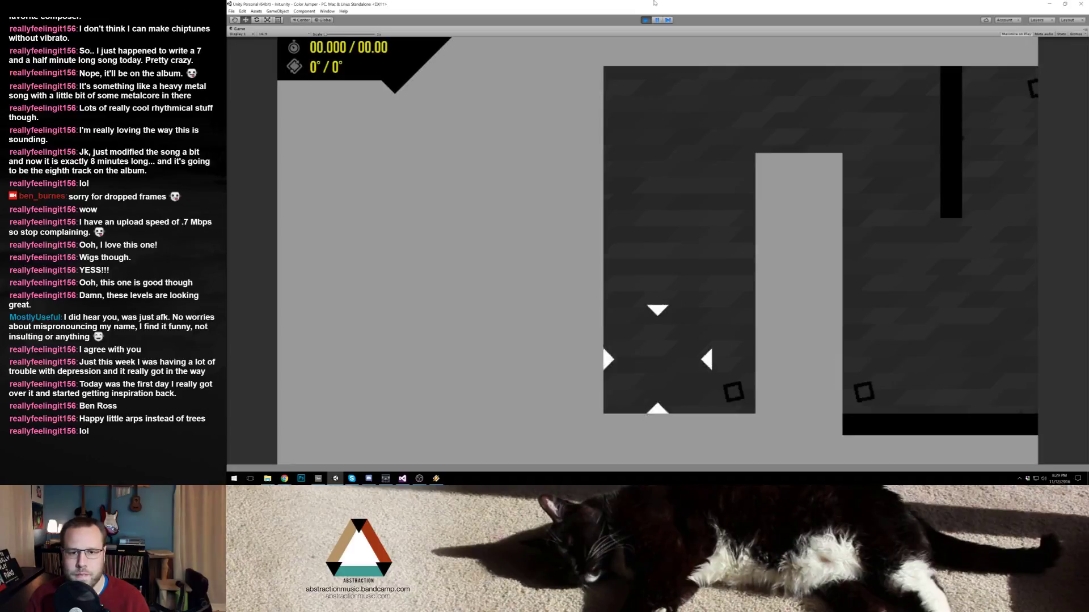
key(space)
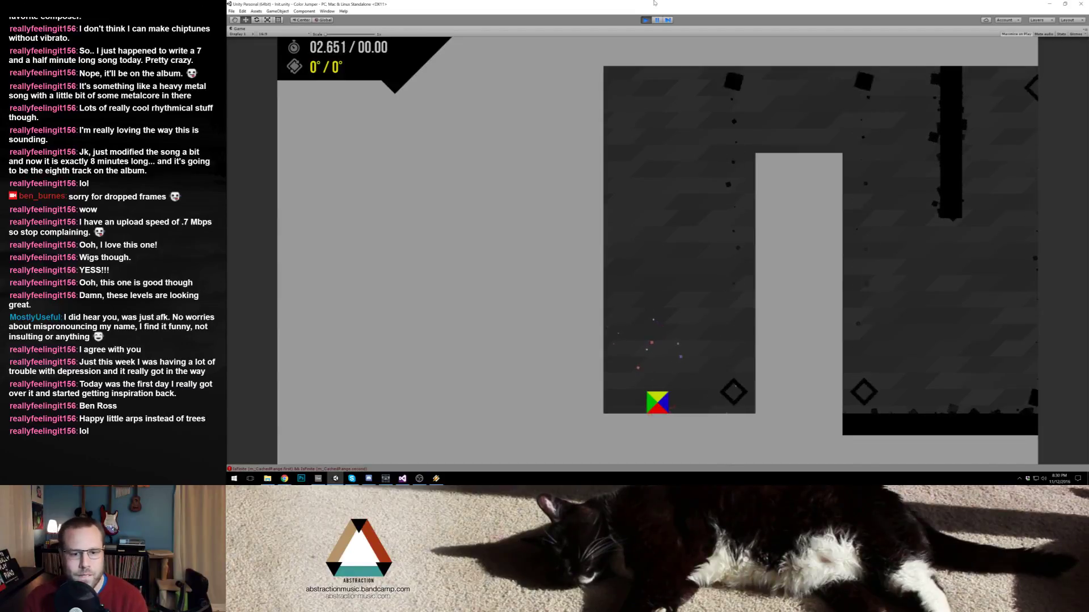
key(space)
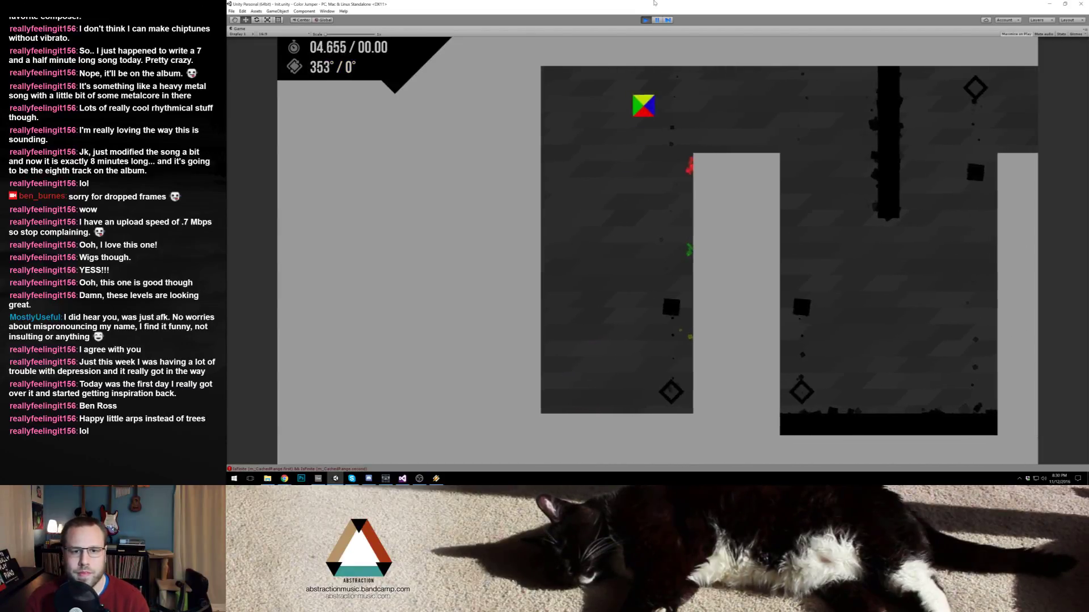
key(space)
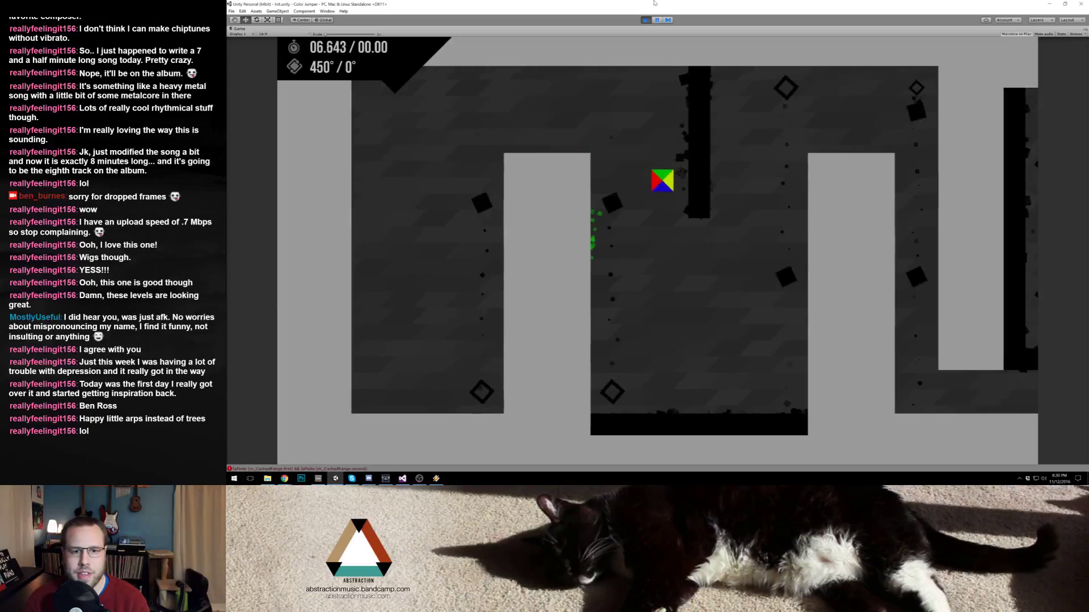
key(space)
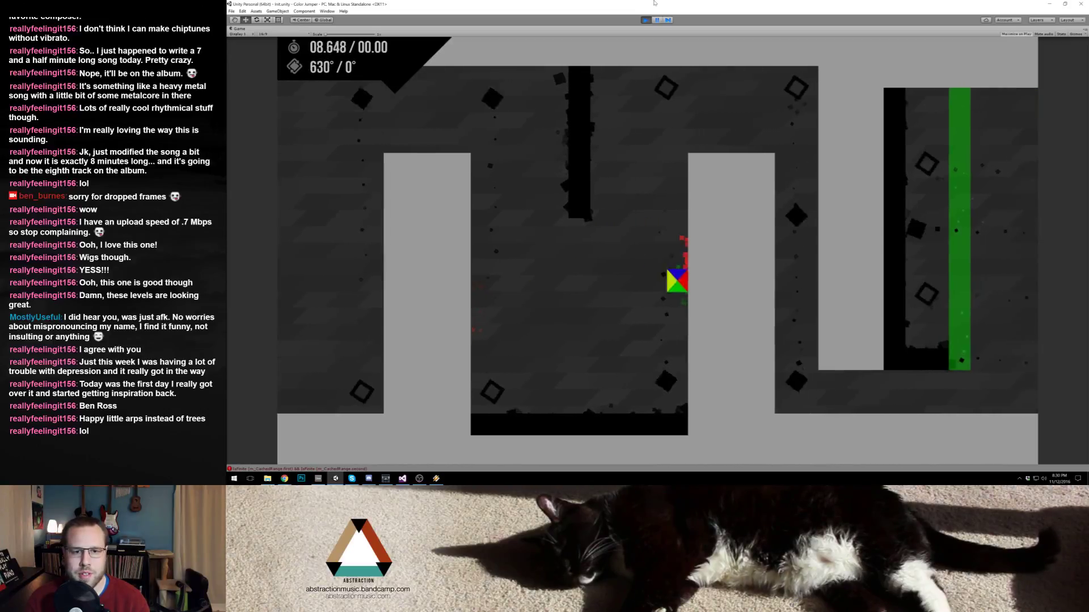
key(space)
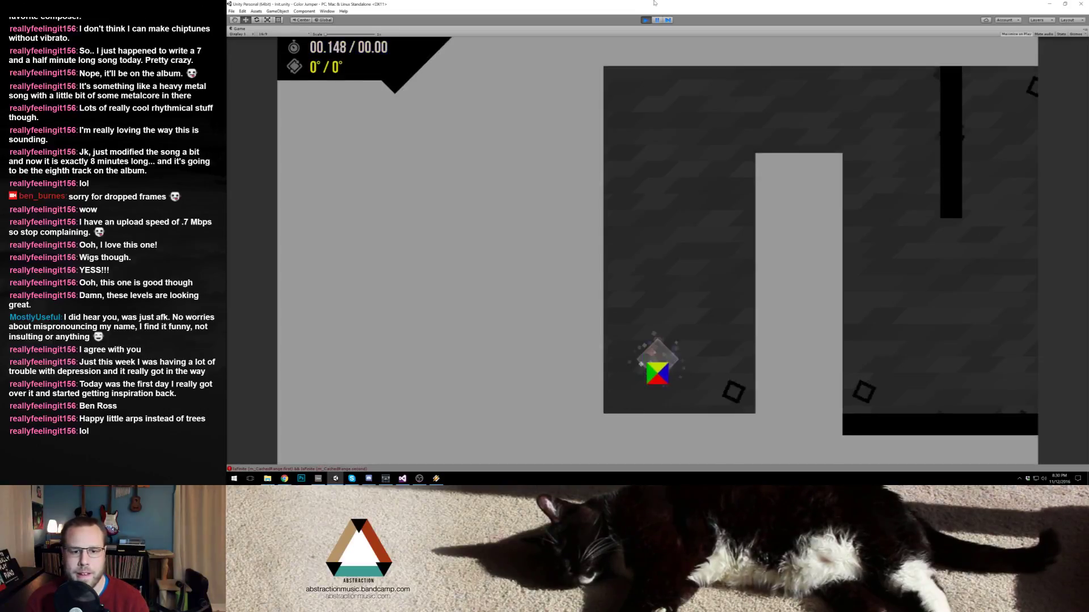
key(space)
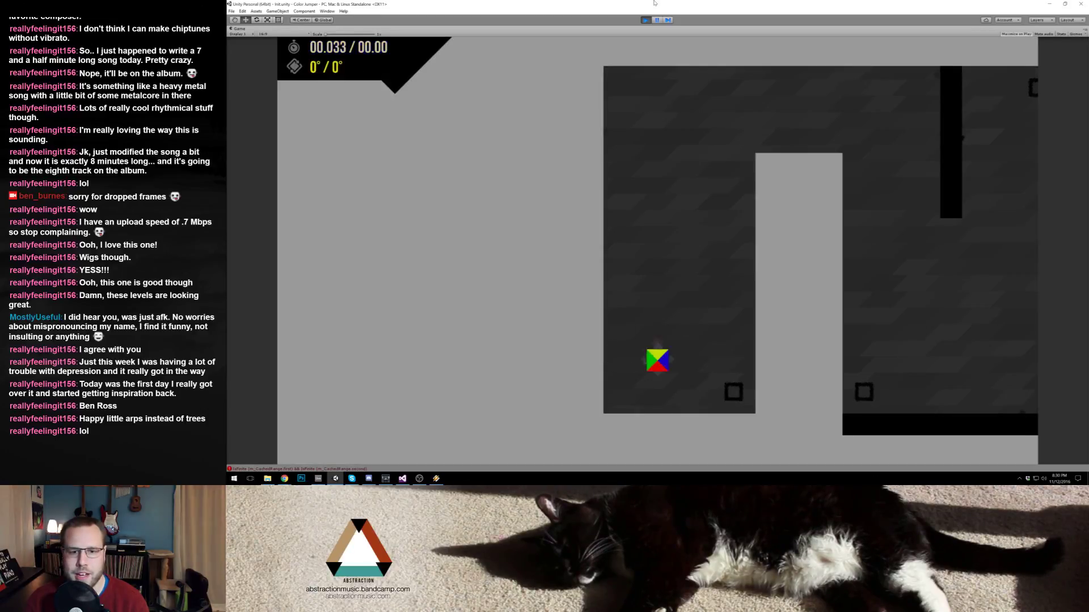
key(space)
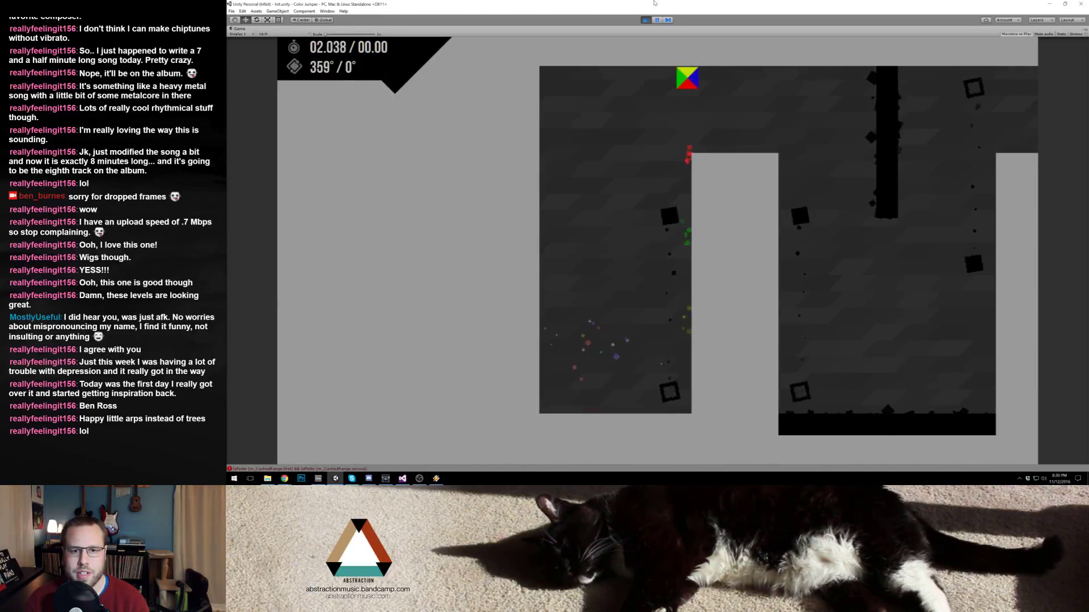
key(space)
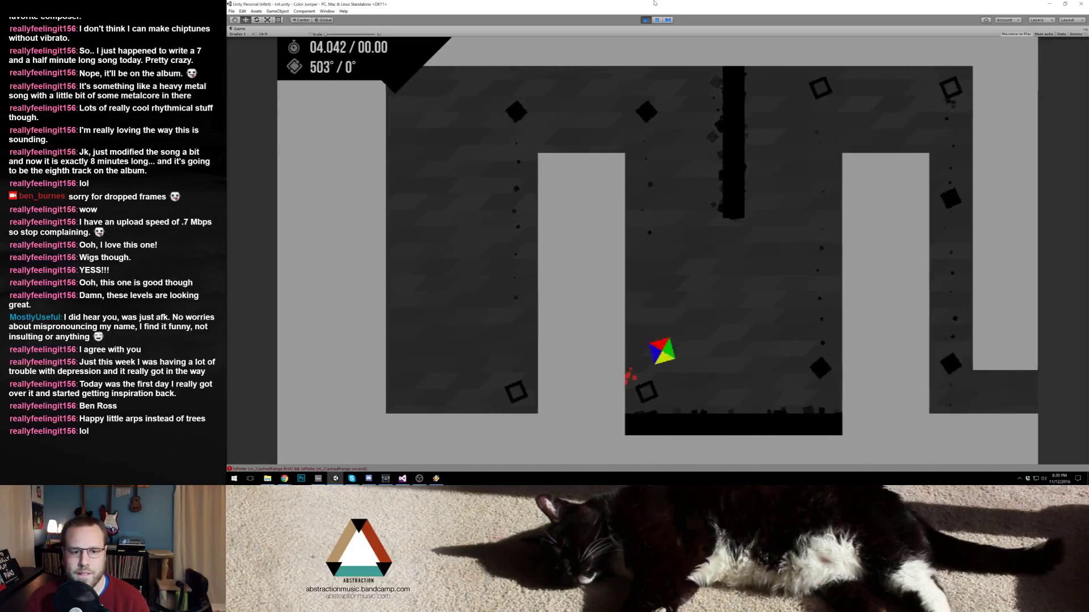
key(space)
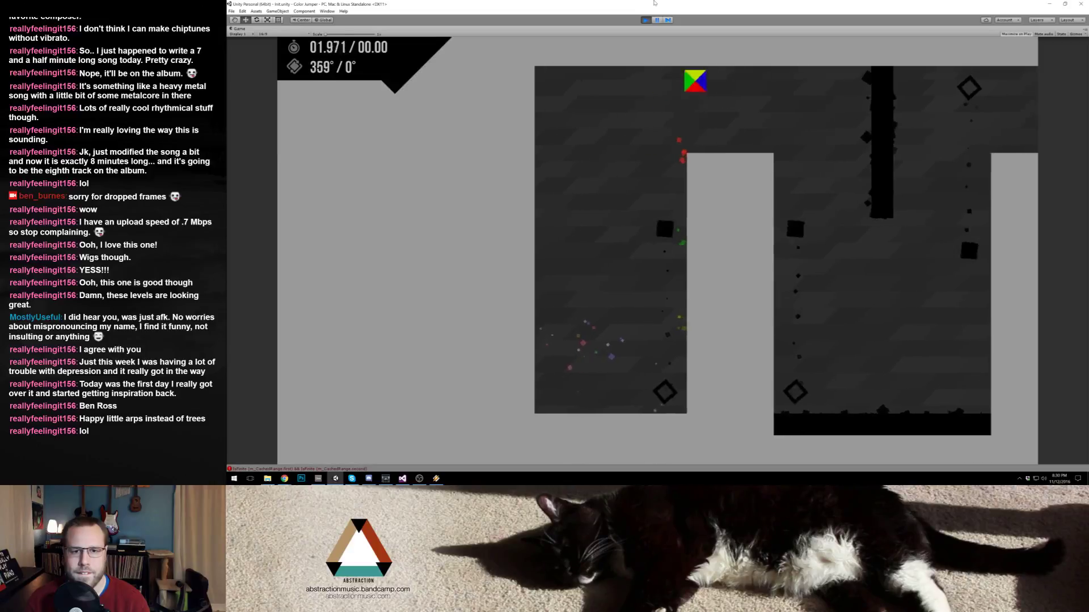
key(space)
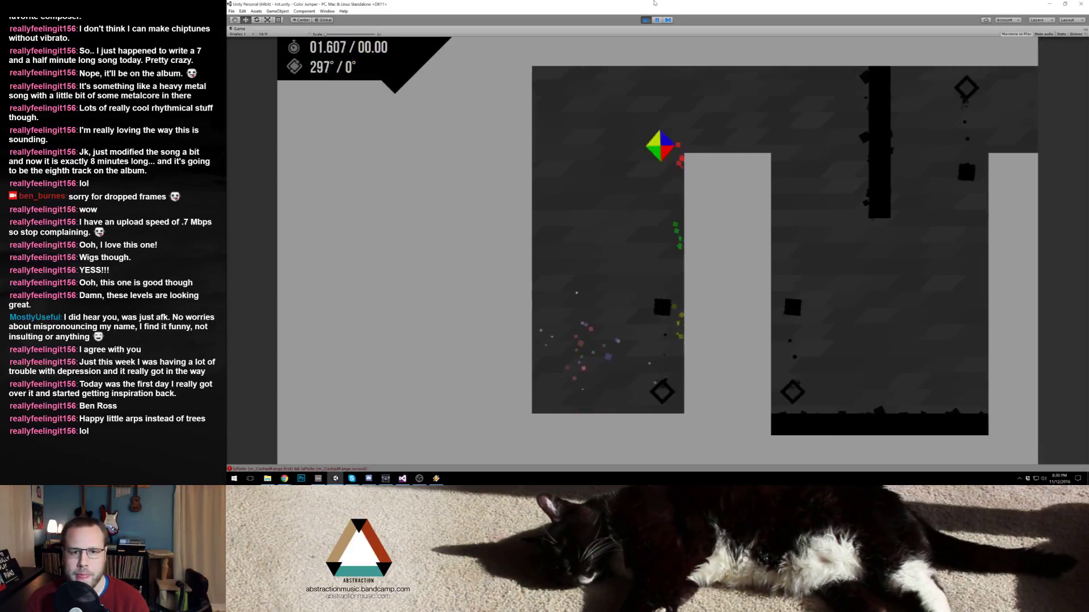
key(space)
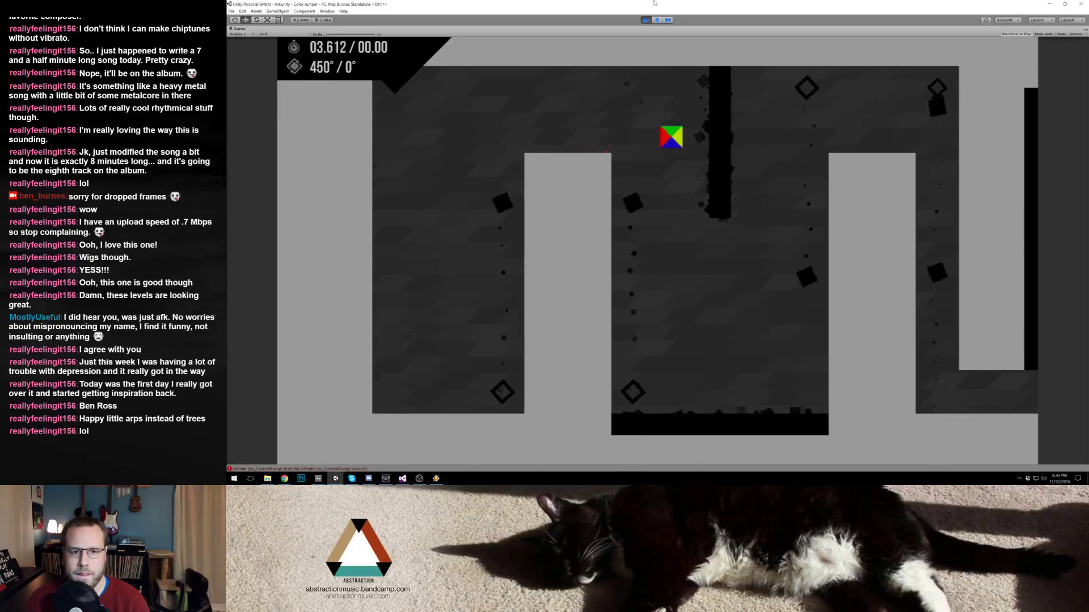
key(space)
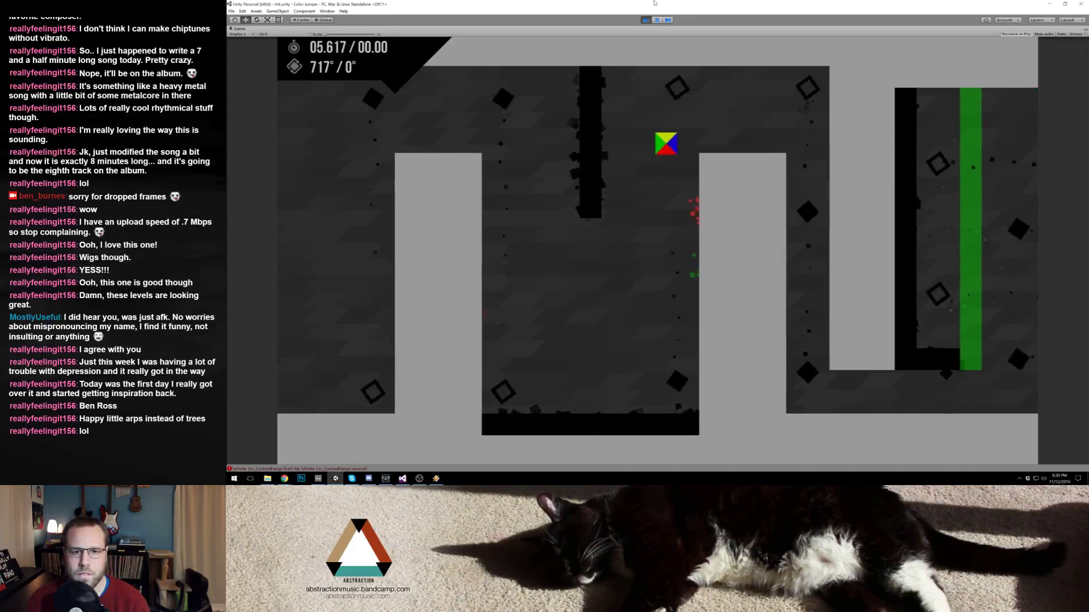
key(space)
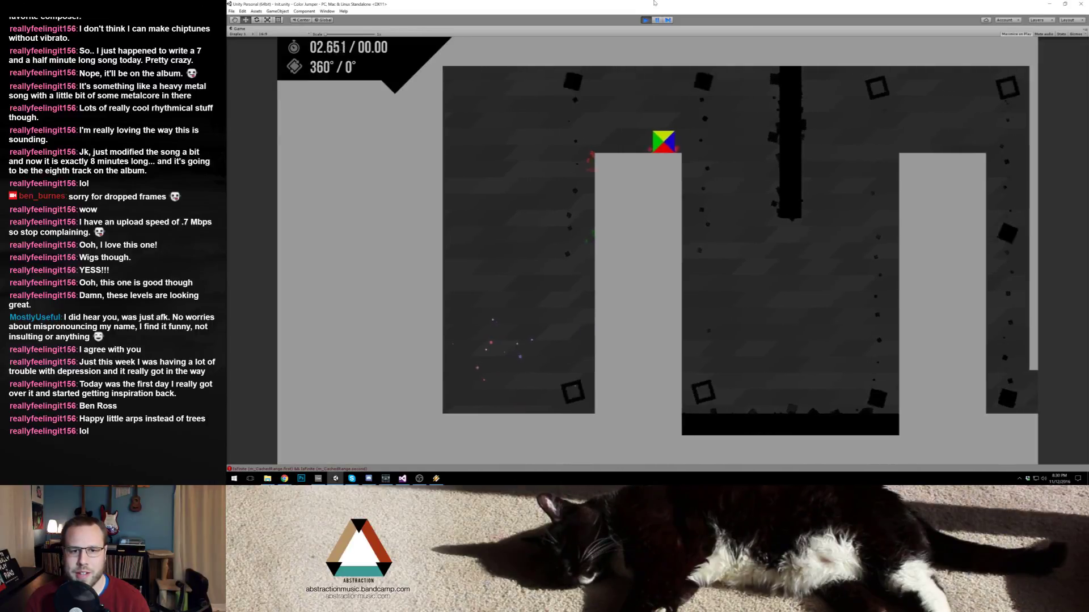
key(space)
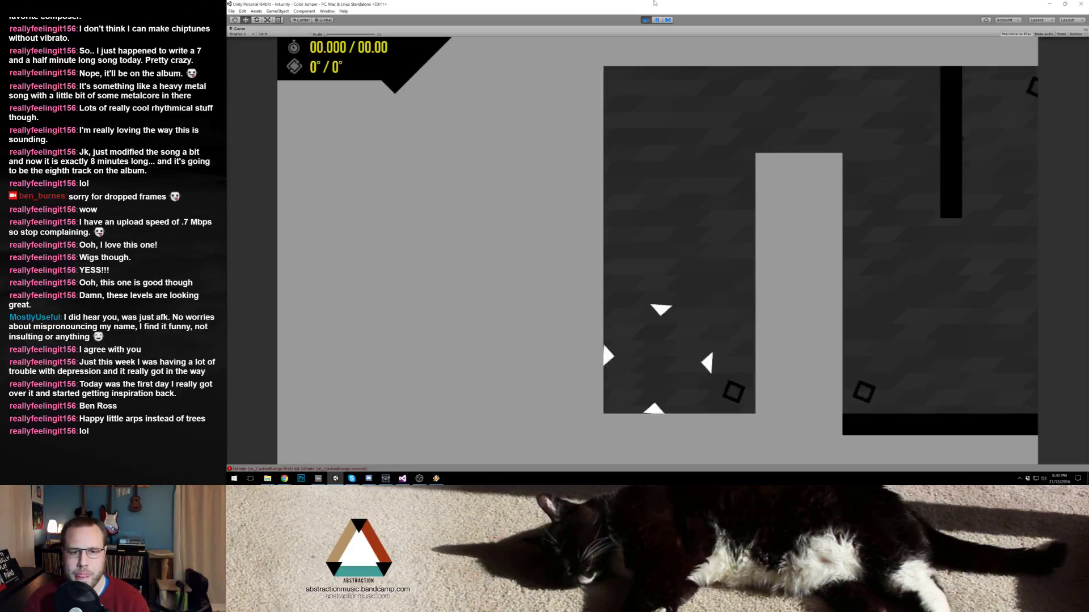
key(space)
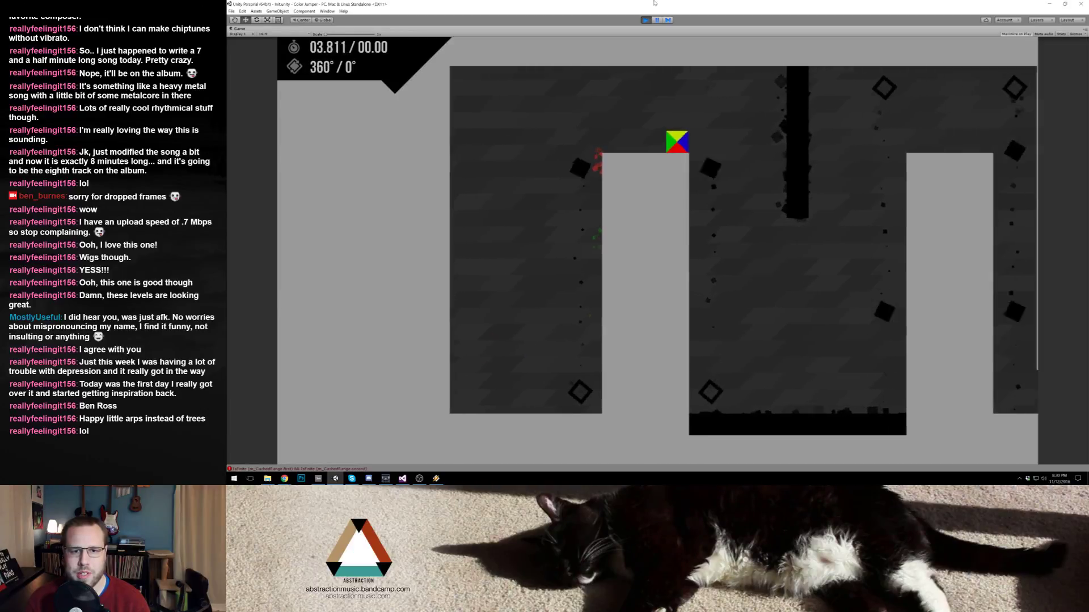
key(space)
key(space)
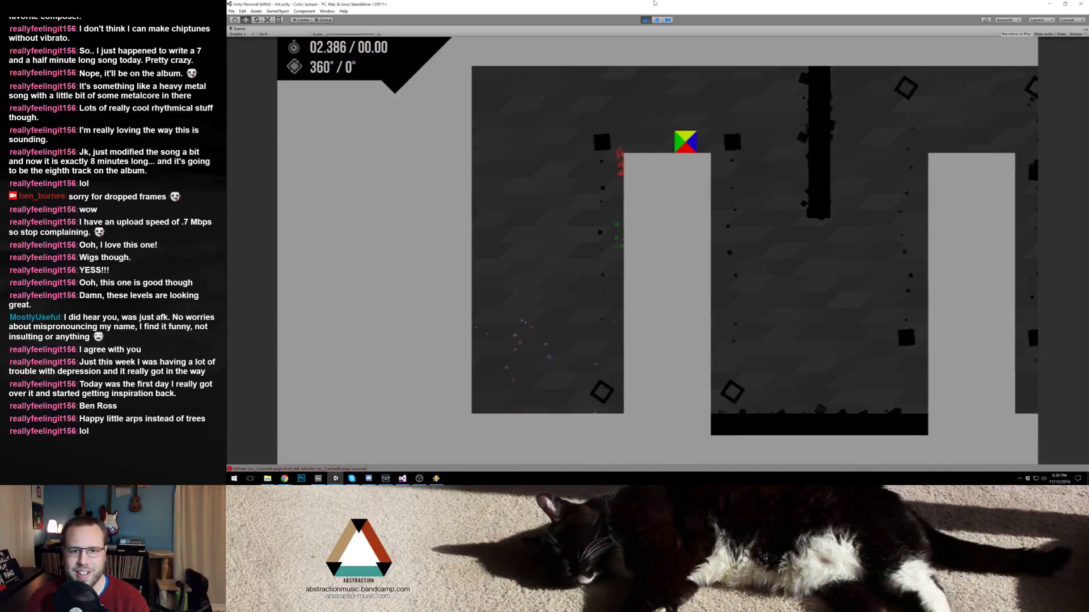
key(space)
key(space)
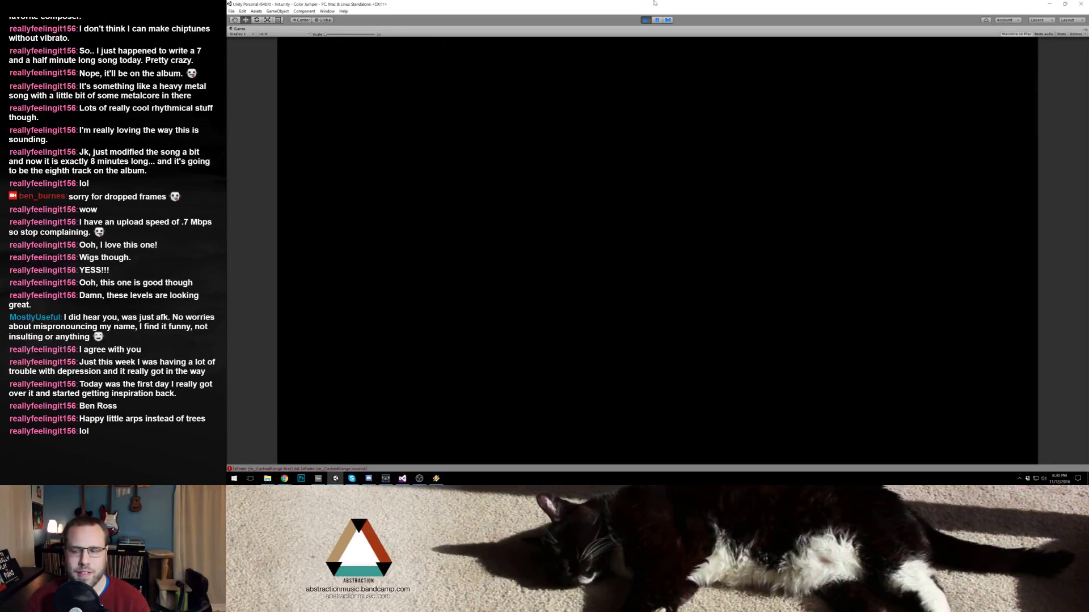
Step: Playtest the opening section over repeated attempts, jumping the cube up the first pillar and down into the black-floored pit past the turrets
key(space)
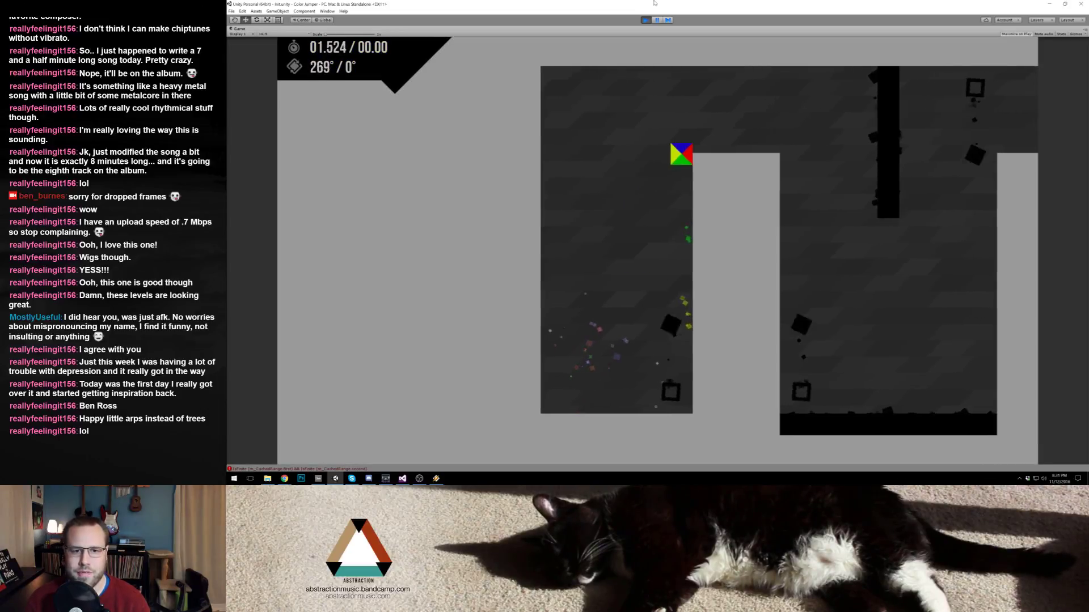
key(space)
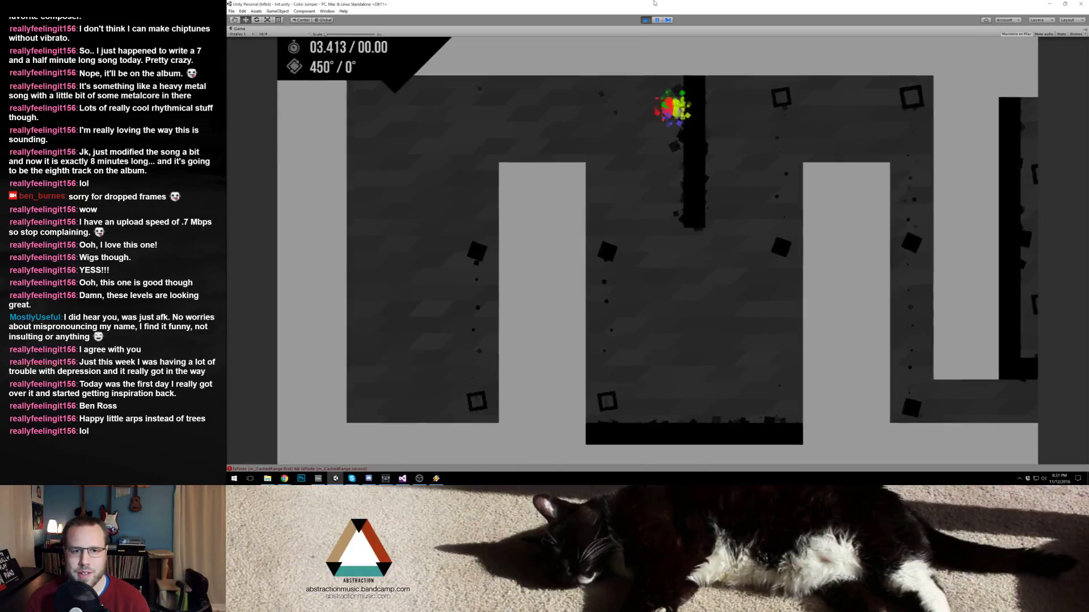
key(space)
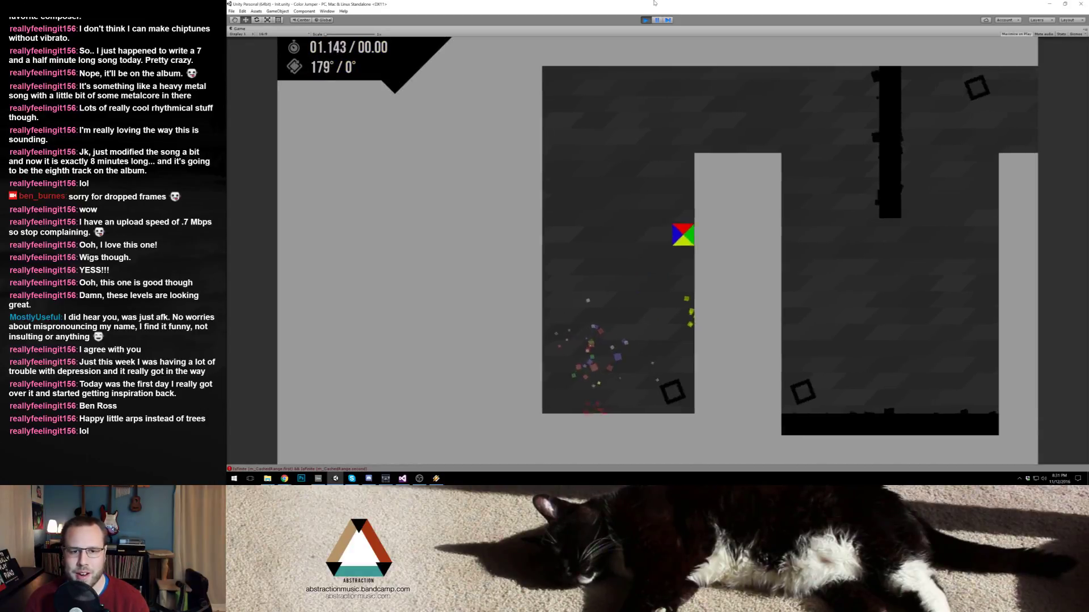
key(space)
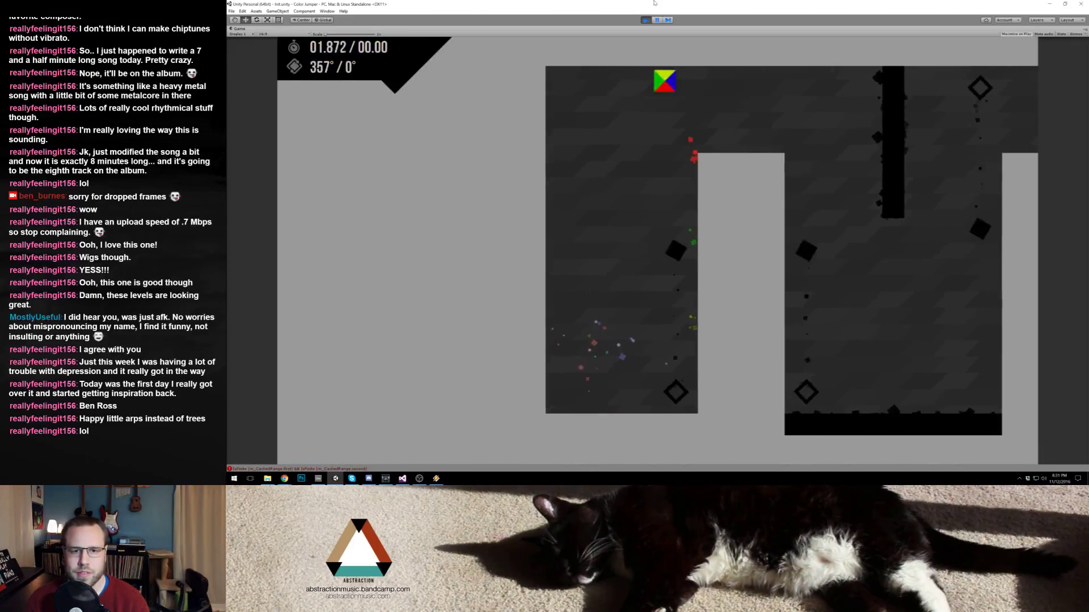
key(space)
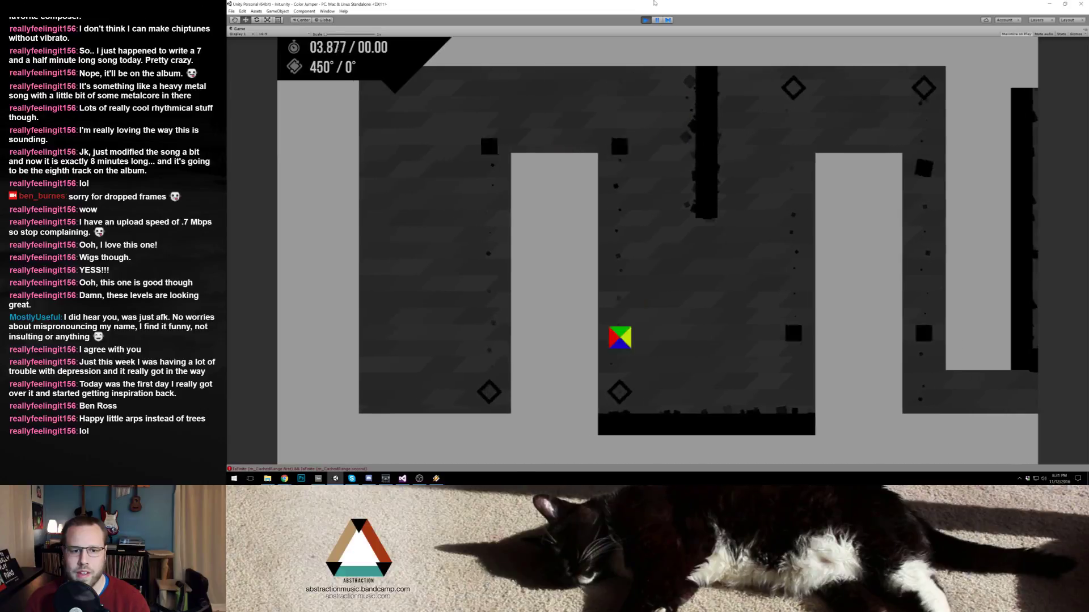
key(space)
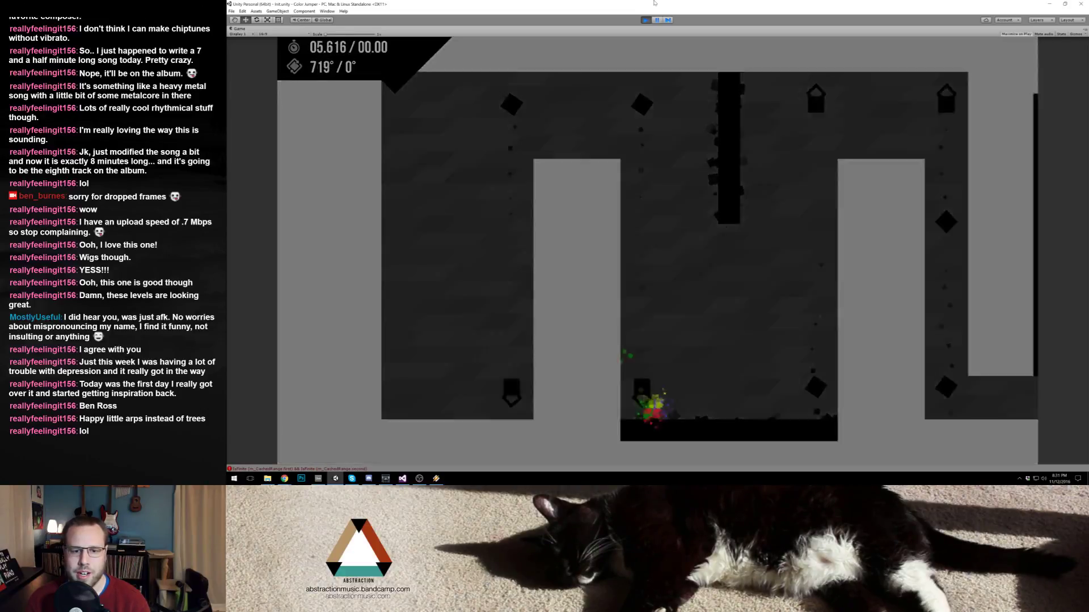
Step: Playtest crossing the pit beneath the hanging black wall, climbing the second pillar and dropping into the narrow shaft beyond it
key(space)
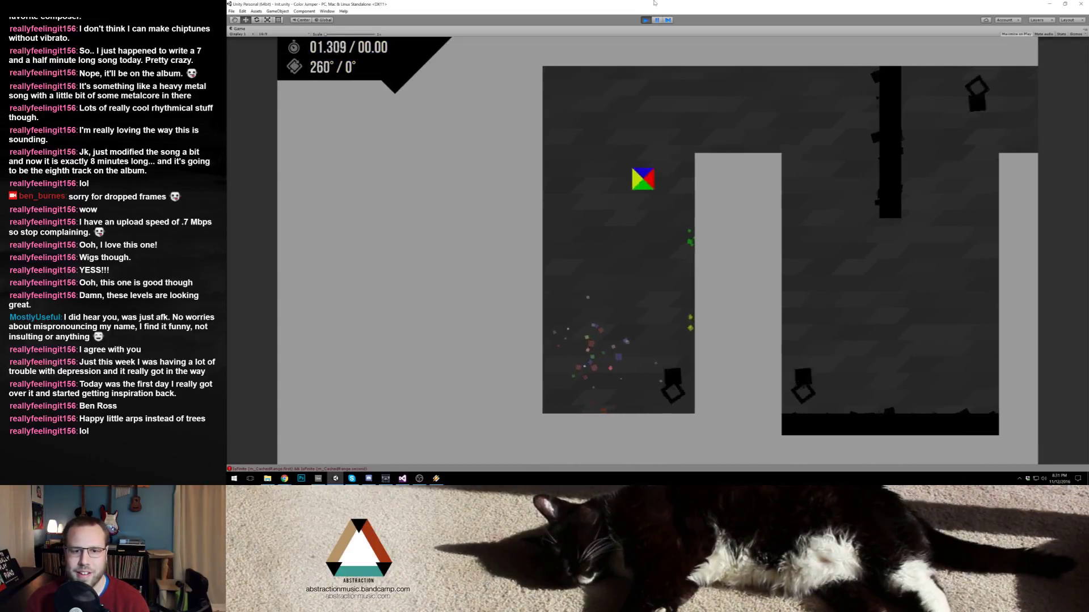
key(space)
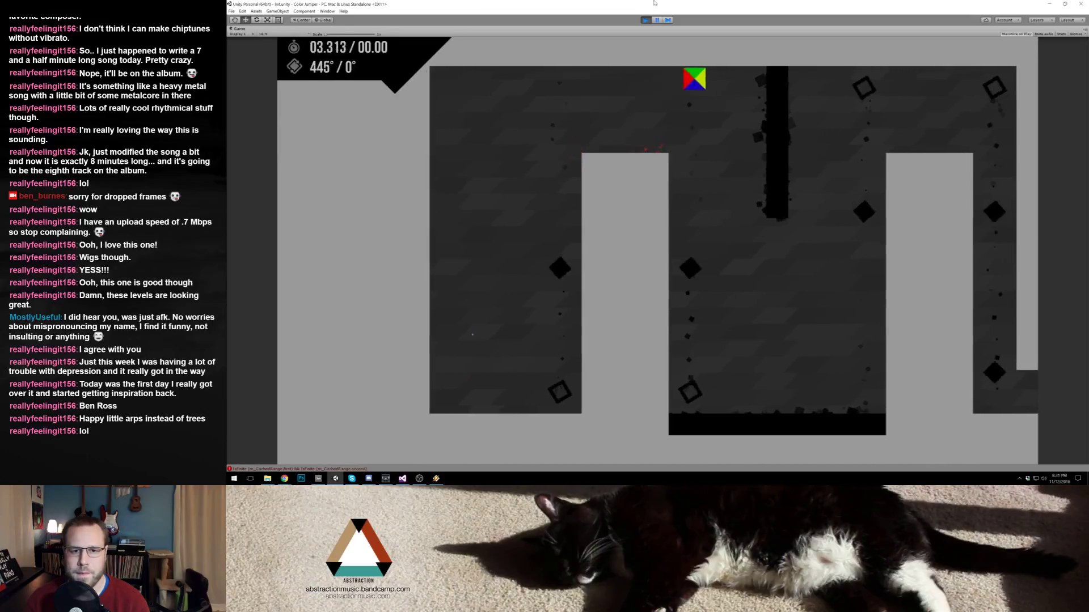
key(space)
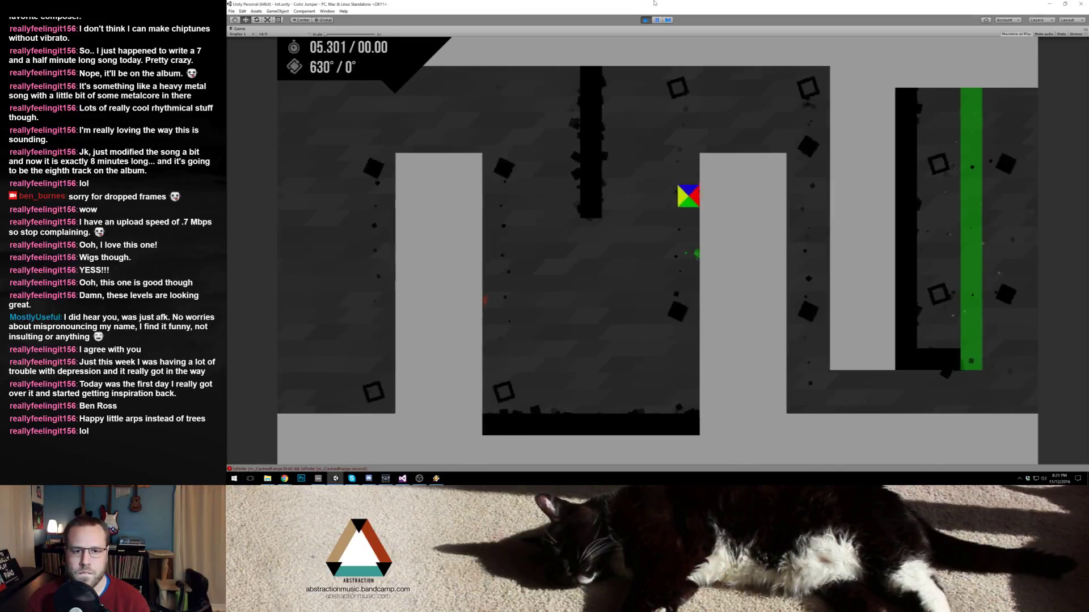
key(space)
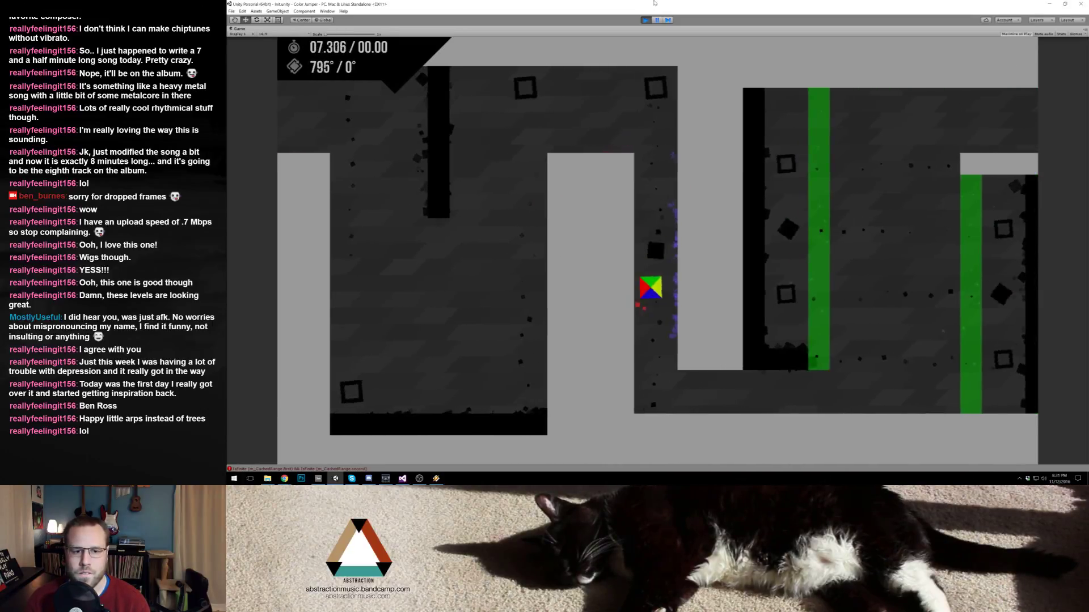
key(space)
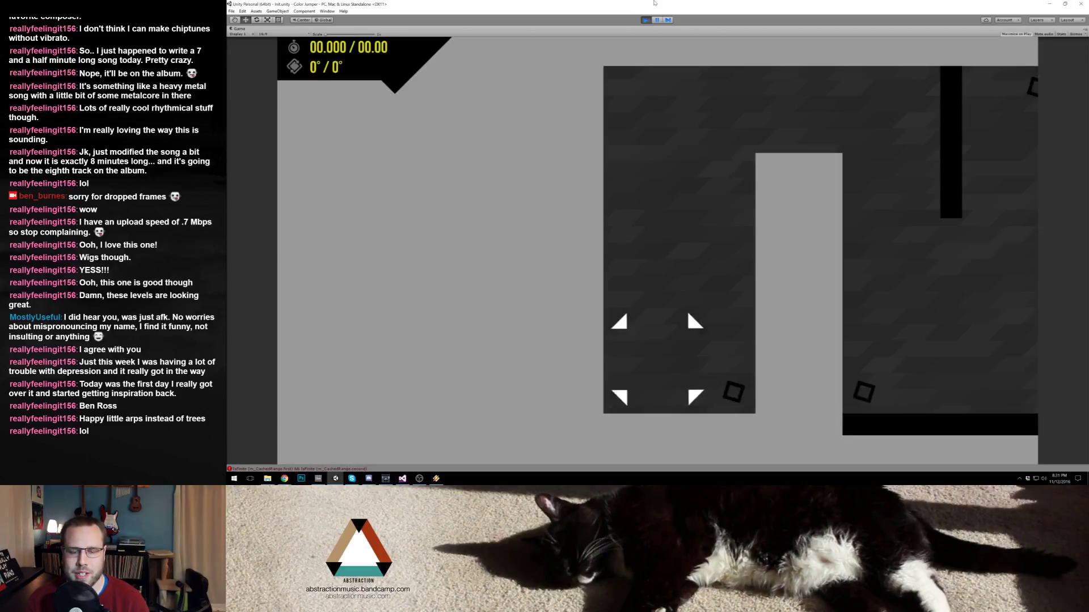
Step: Retry the climb over the first pillar toward the hanging black wall and restart the attempt
key(space)
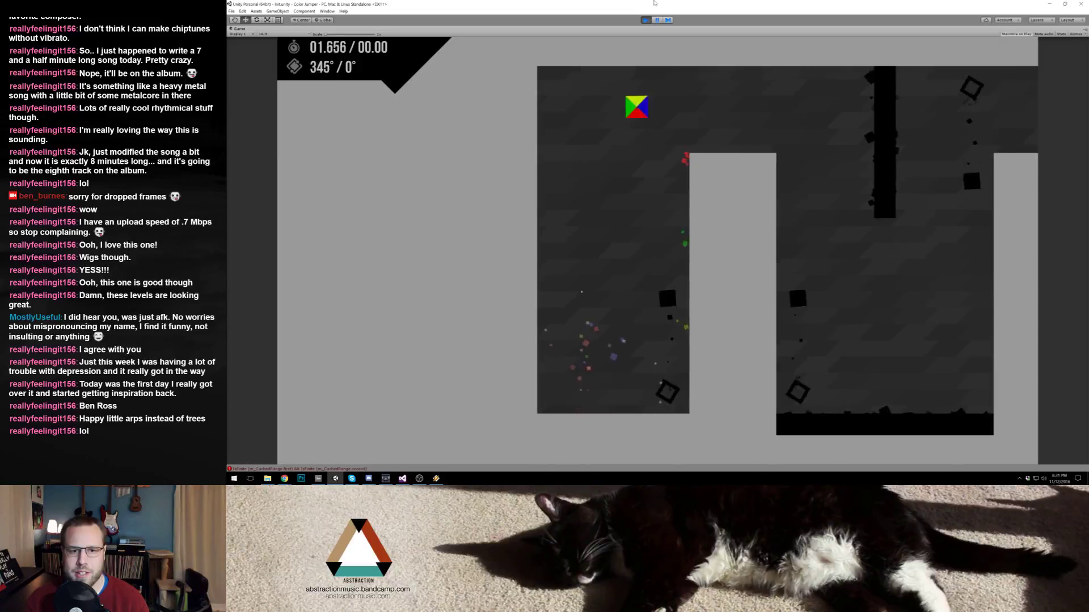
key(space)
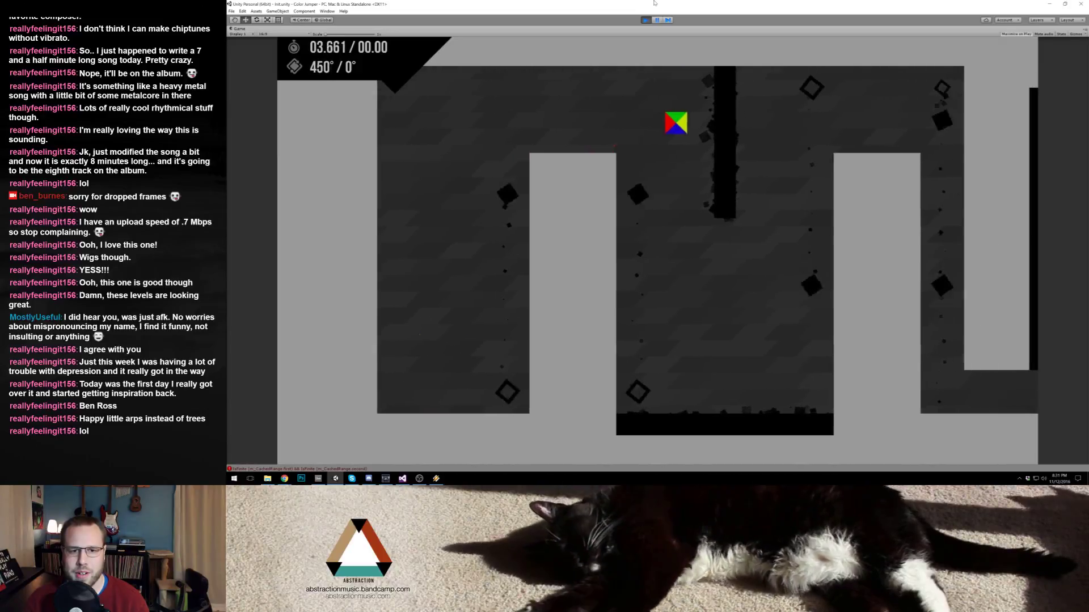
key(space)
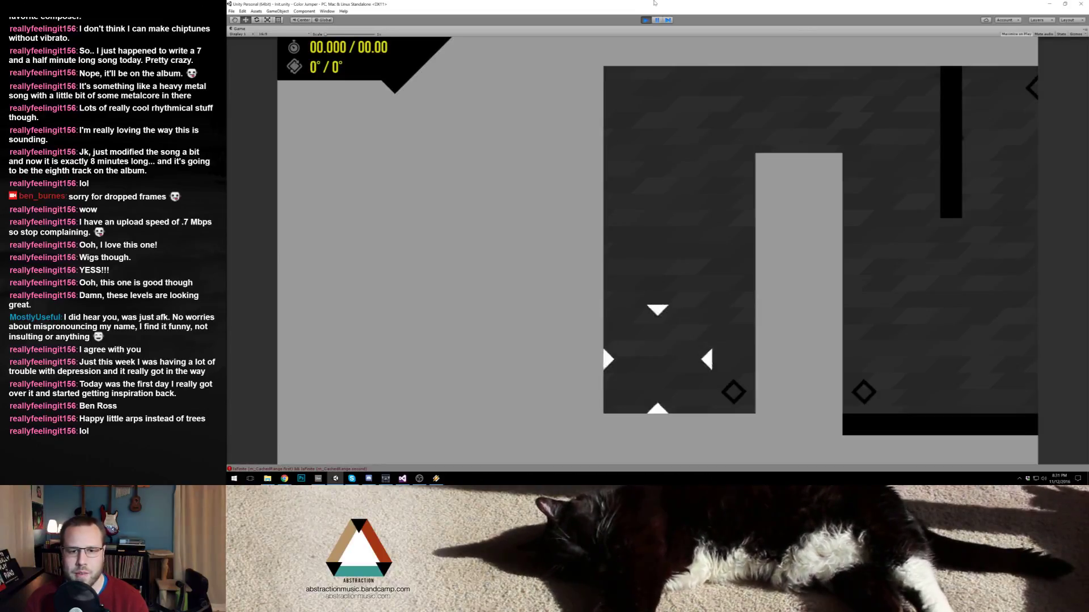
key(space)
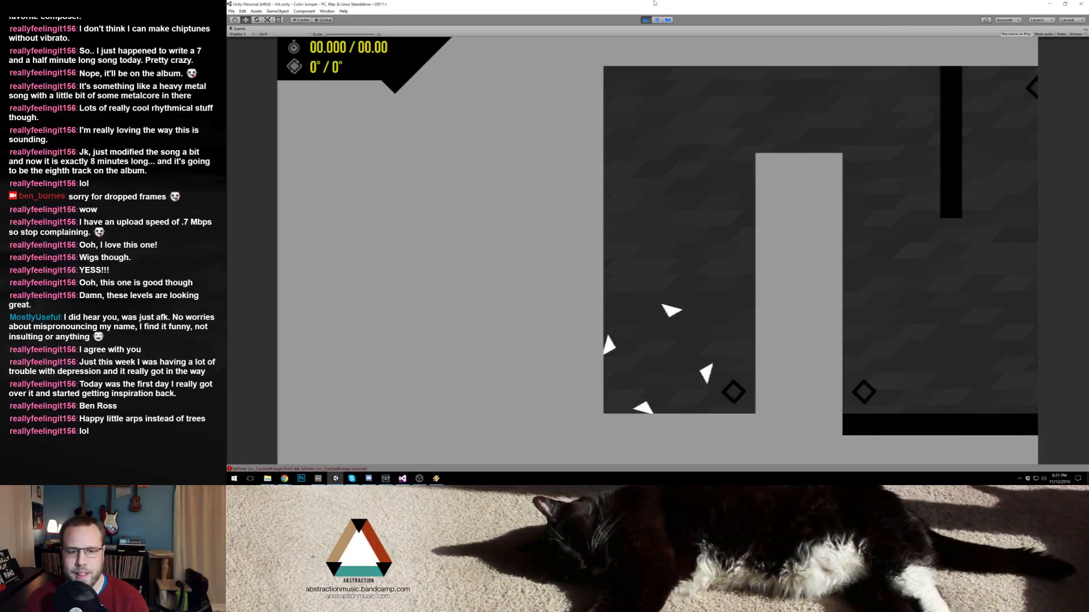
Step: Playtest the full route past both pillars and along the lower corridor toward the second green wall
key(space)
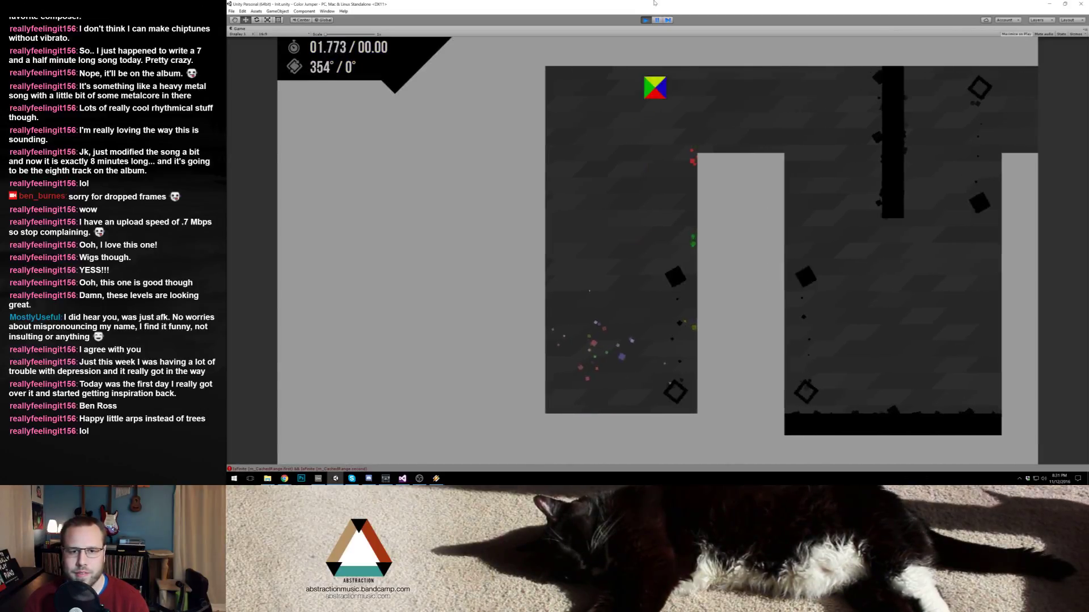
key(space)
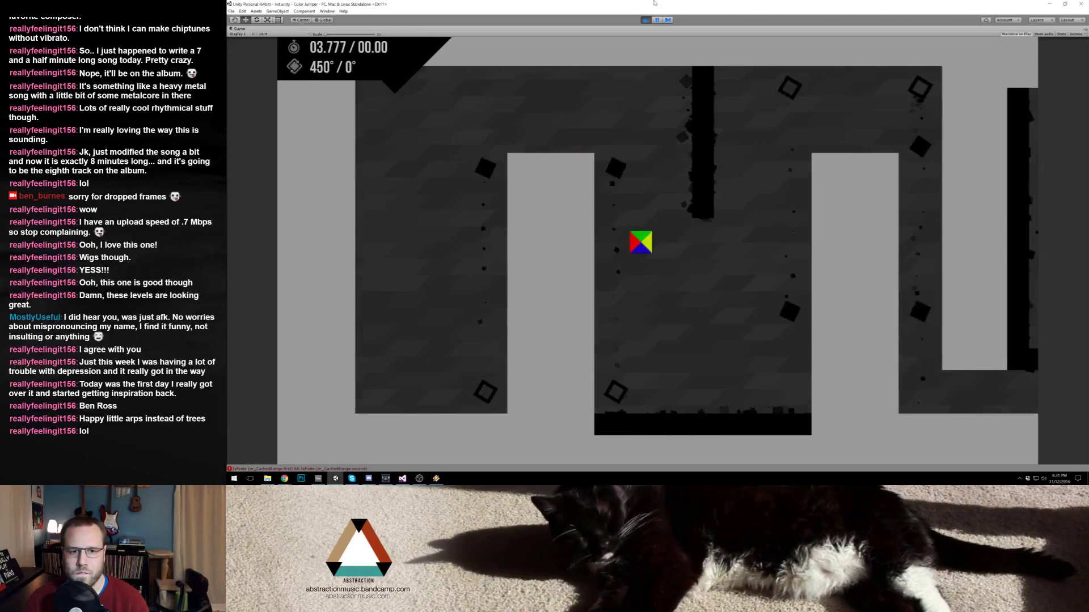
key(space)
key(space)
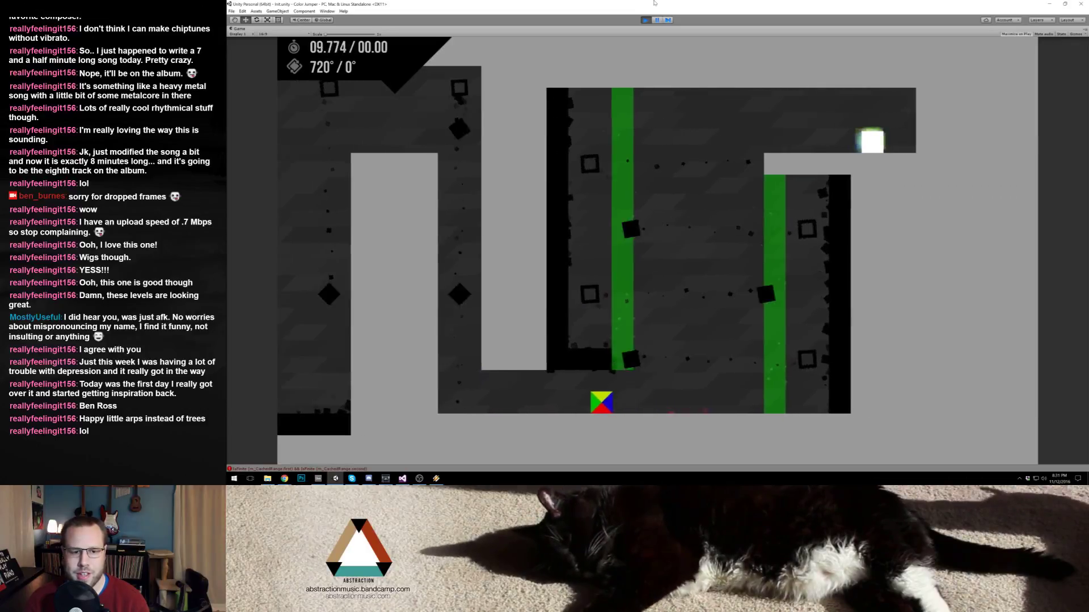
key(space)
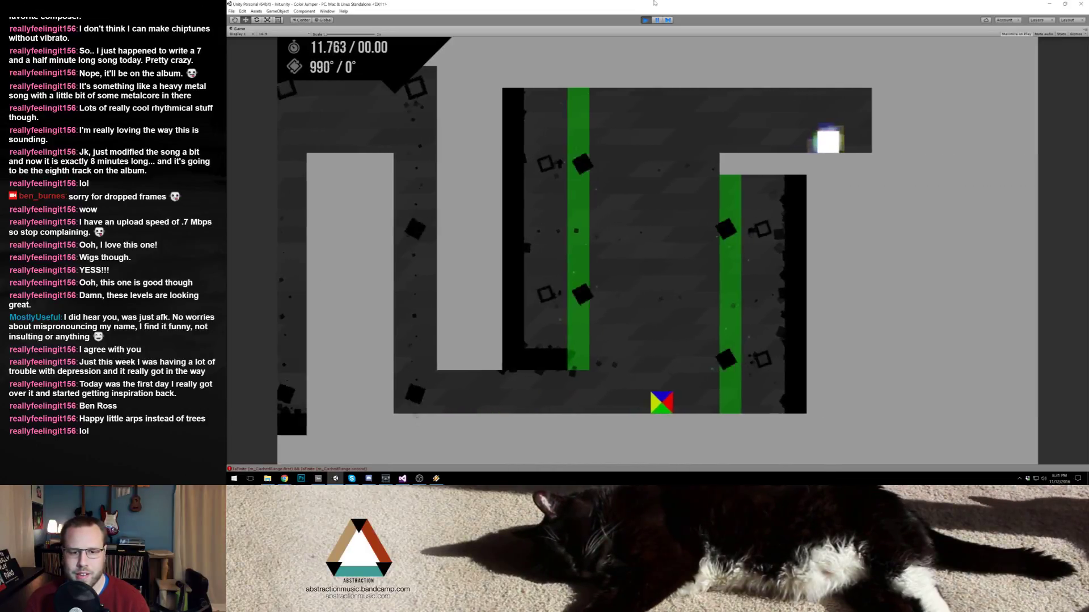
Step: Replay the first half of the level over several attempts, checking the descent off the first pillar against the pit turrets' timing
key(space)
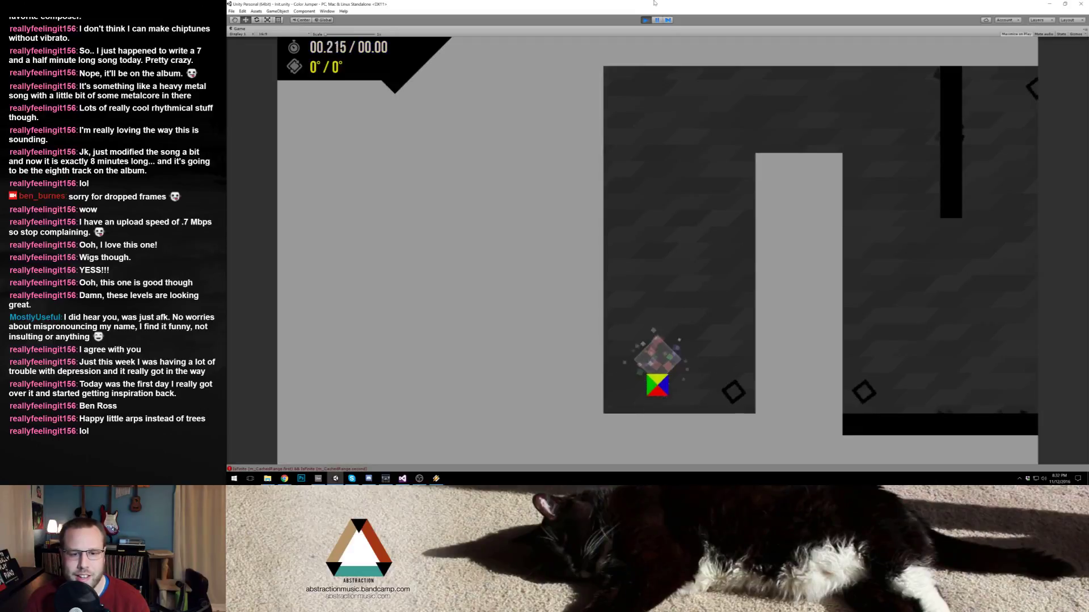
key(space)
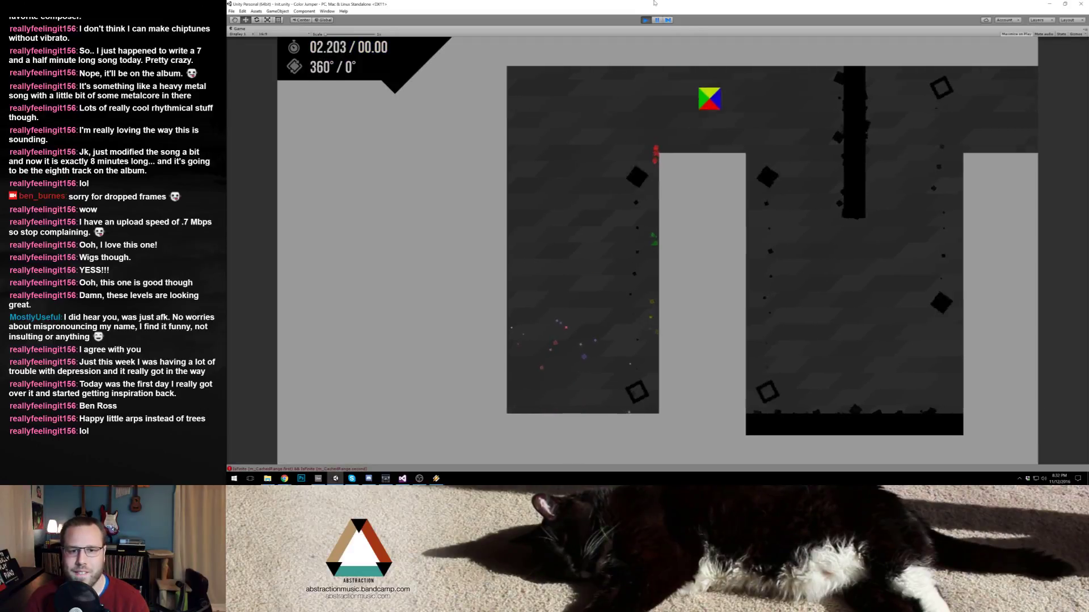
key(space)
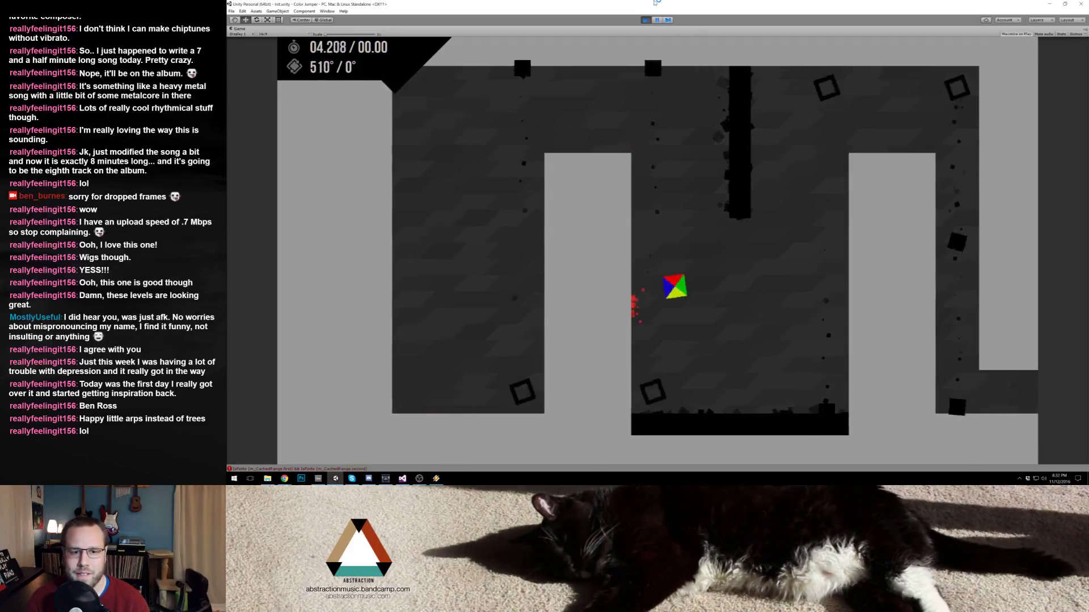
key(space)
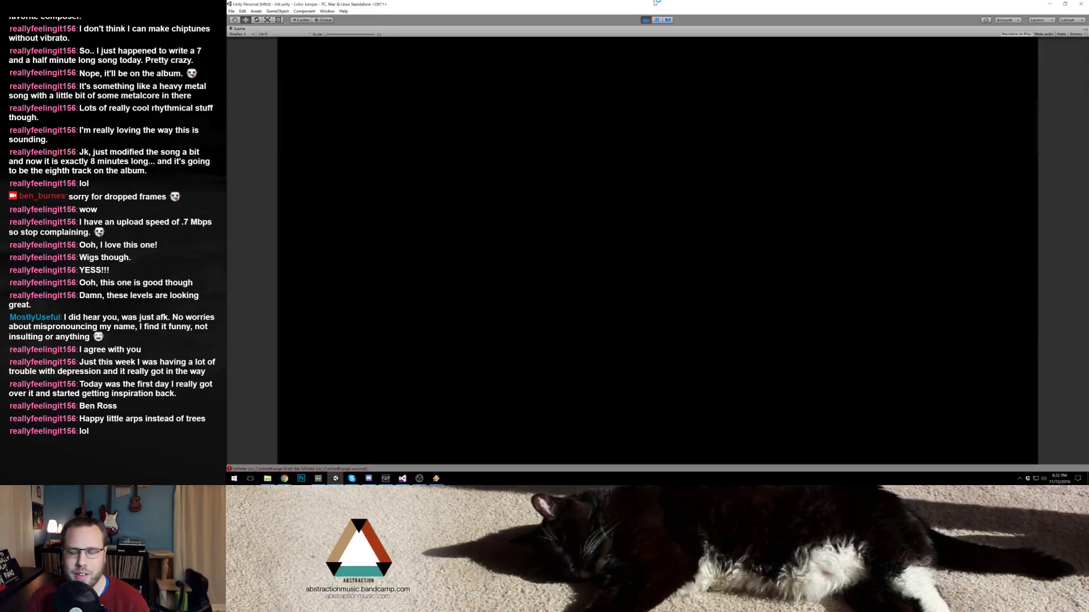
key(space)
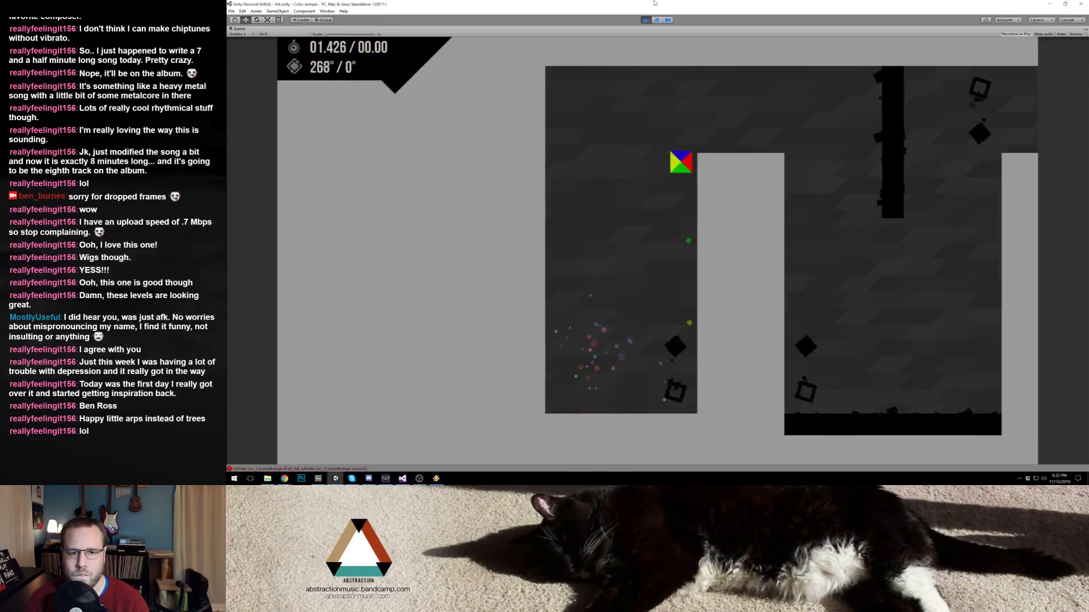
key(space)
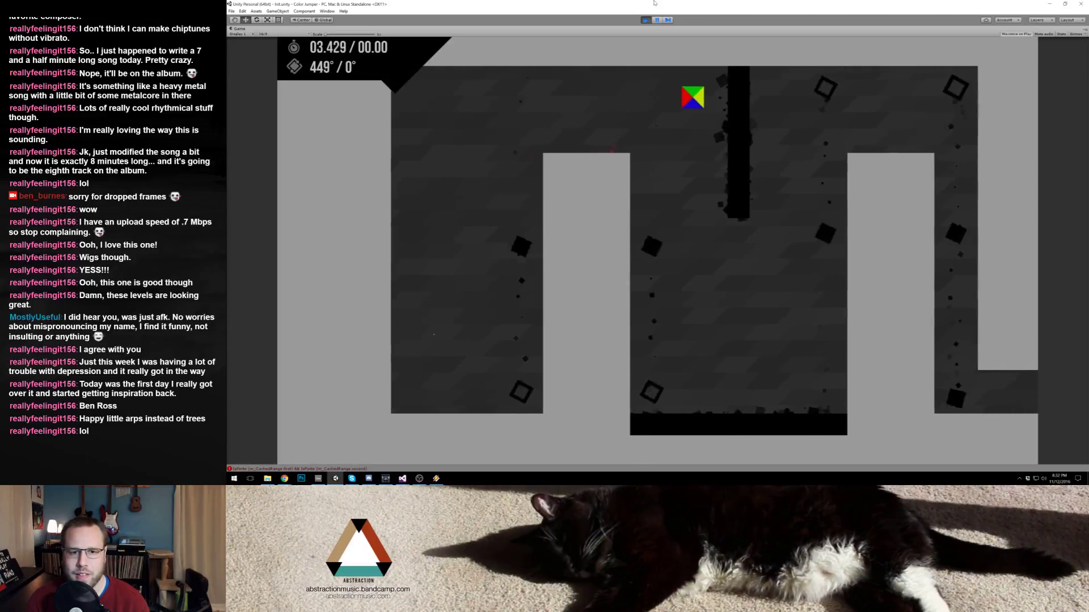
key(space)
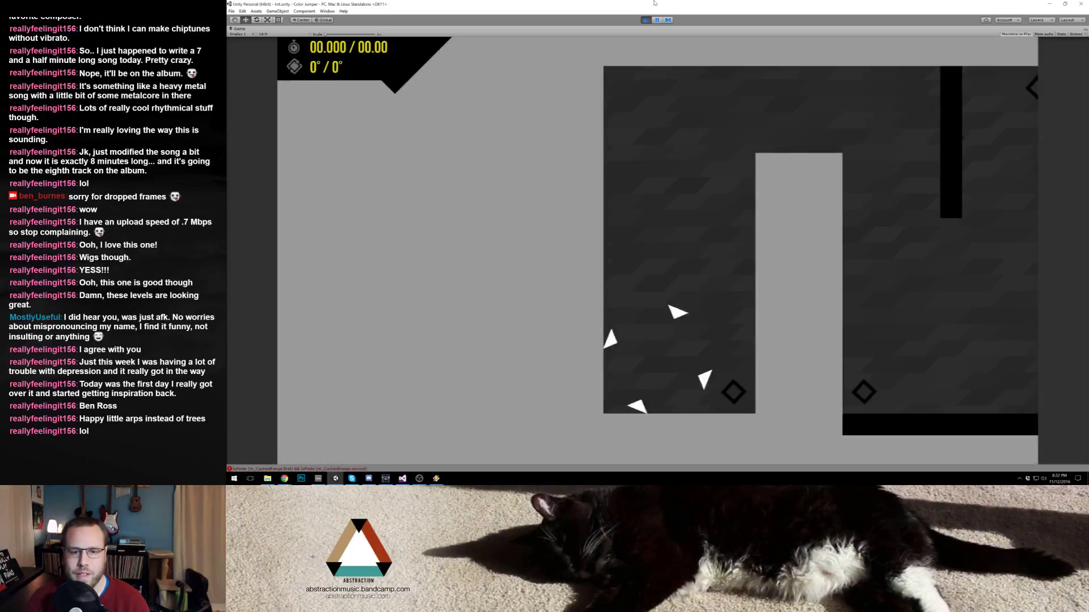
key(space)
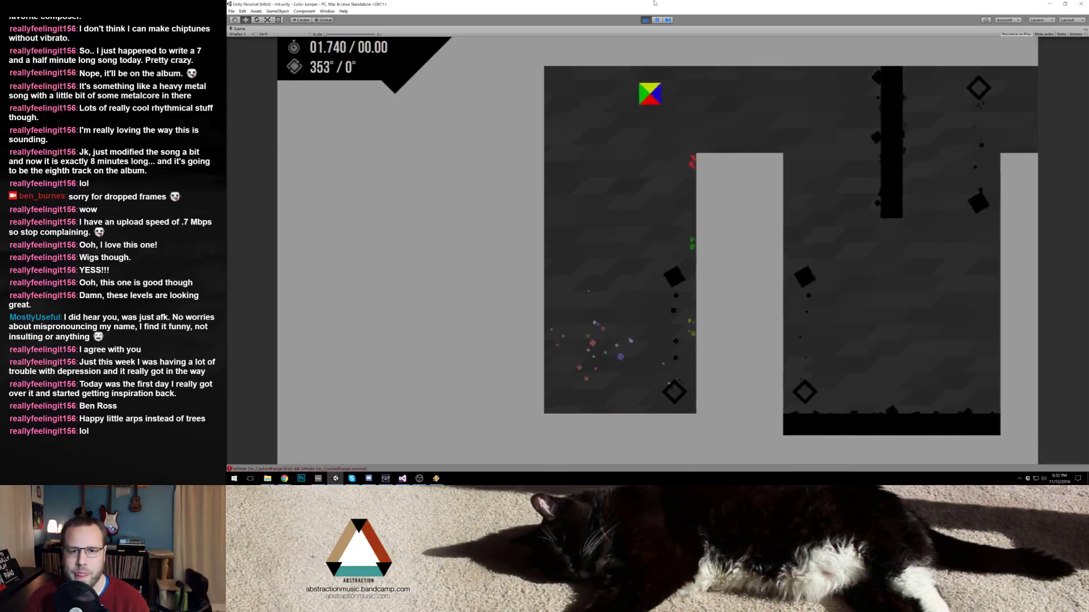
key(space)
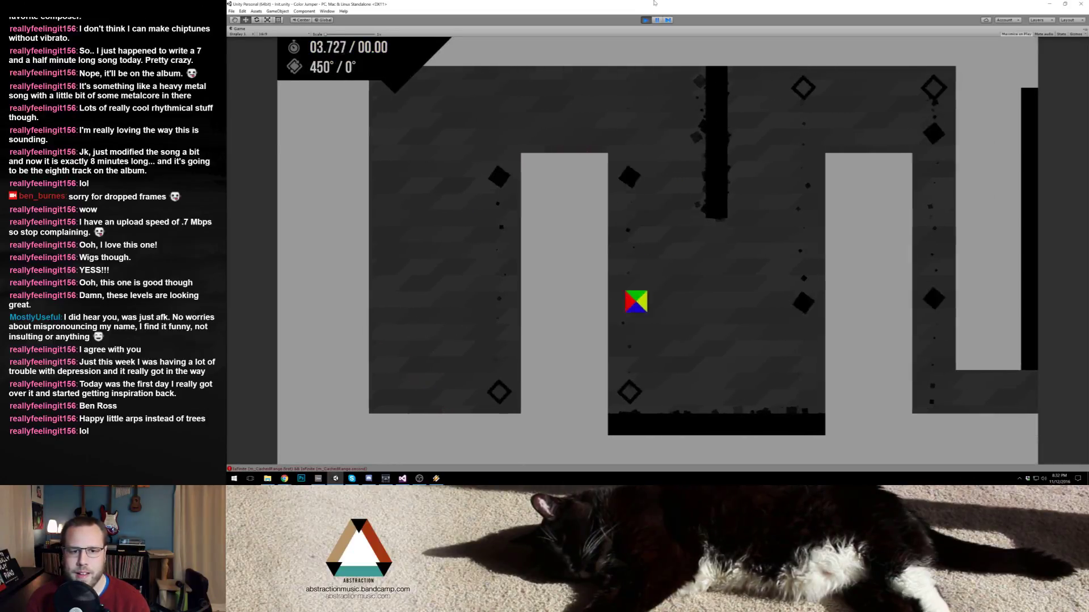
key(space)
Step: Playtest the route once more up to the area between the green walls, leave the level and stop play mode
key(space)
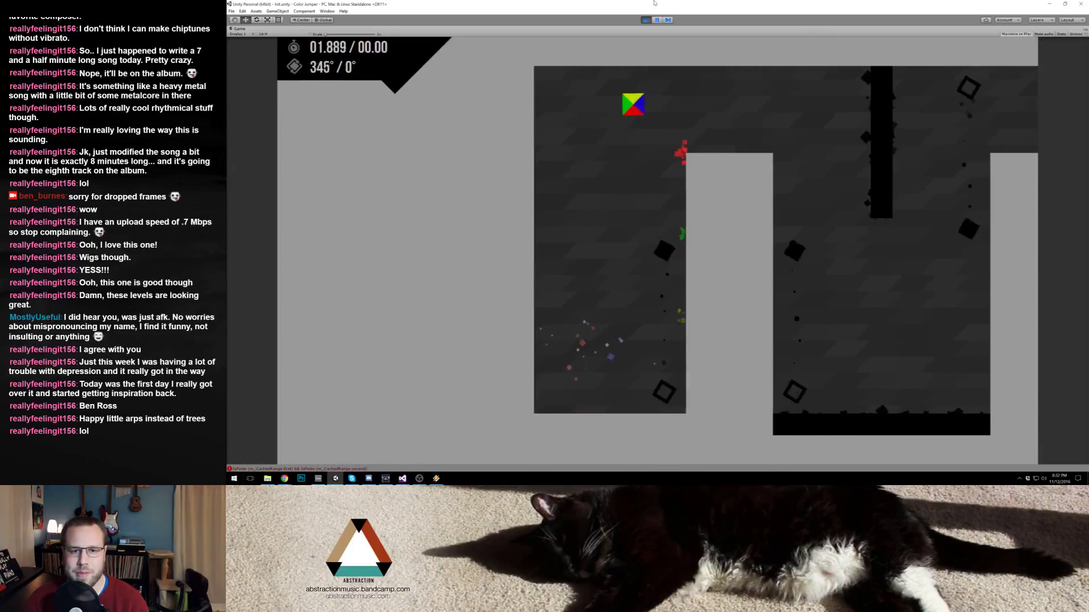
key(space)
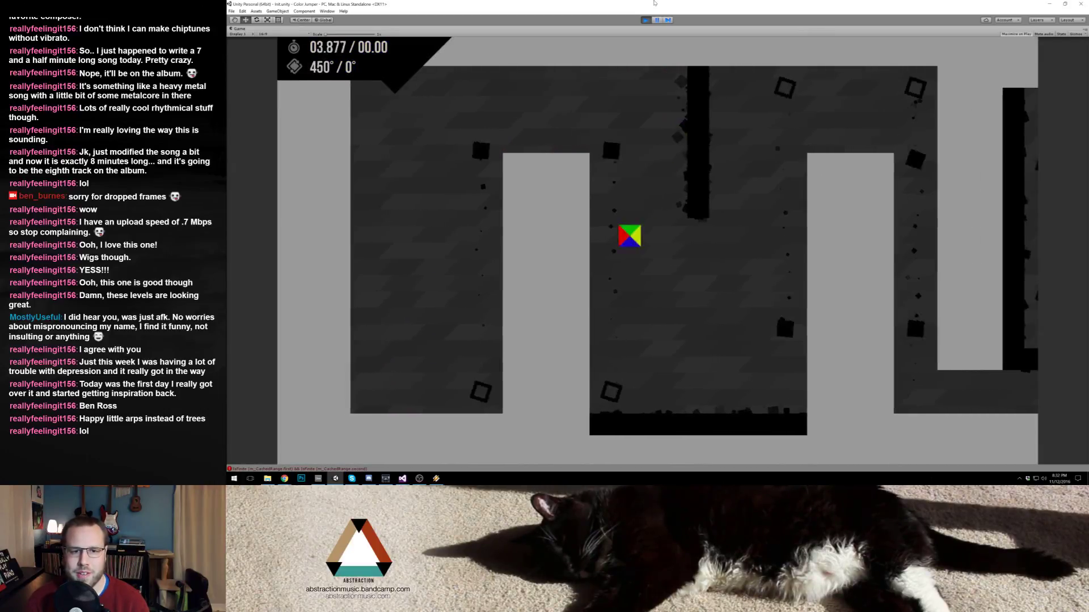
key(space)
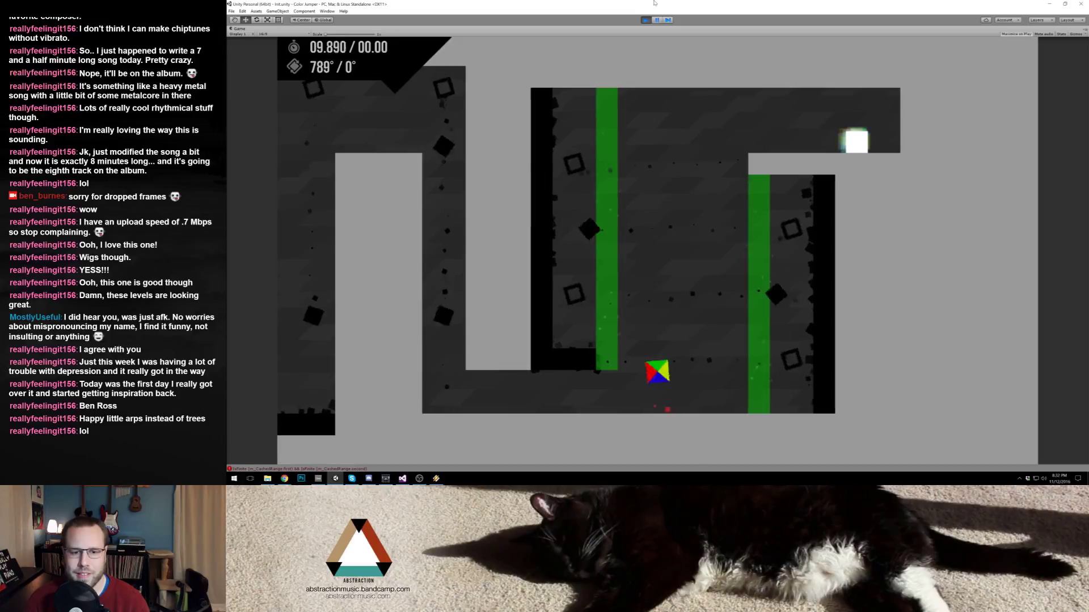
key(space)
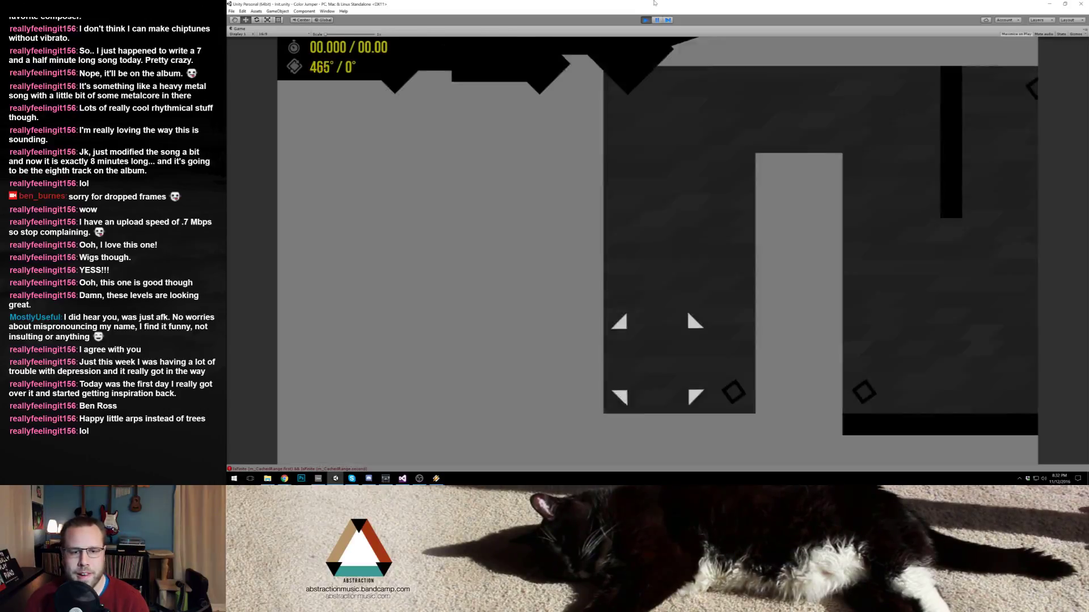
key(Escape)
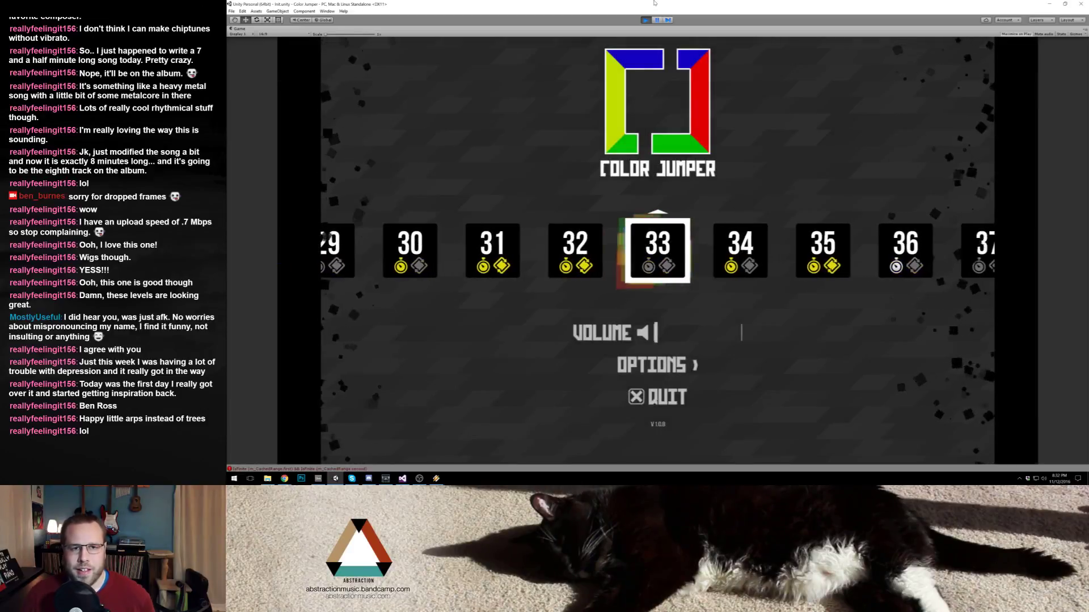
click(644, 20)
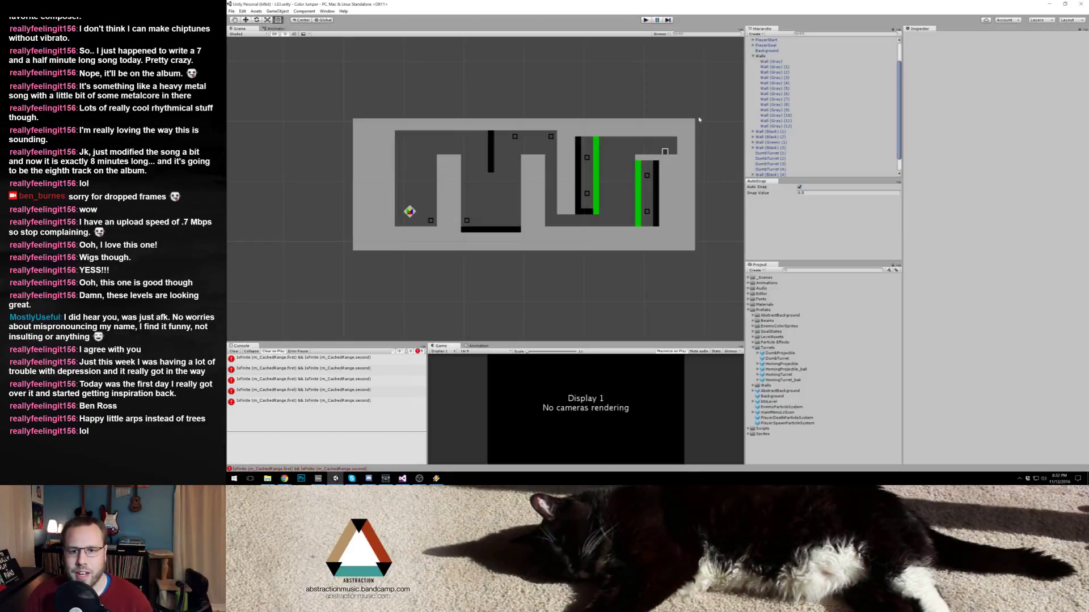
Step: Delete both green walls in the final section of the level
click(596, 164)
scroll(624, 227, up, 5)
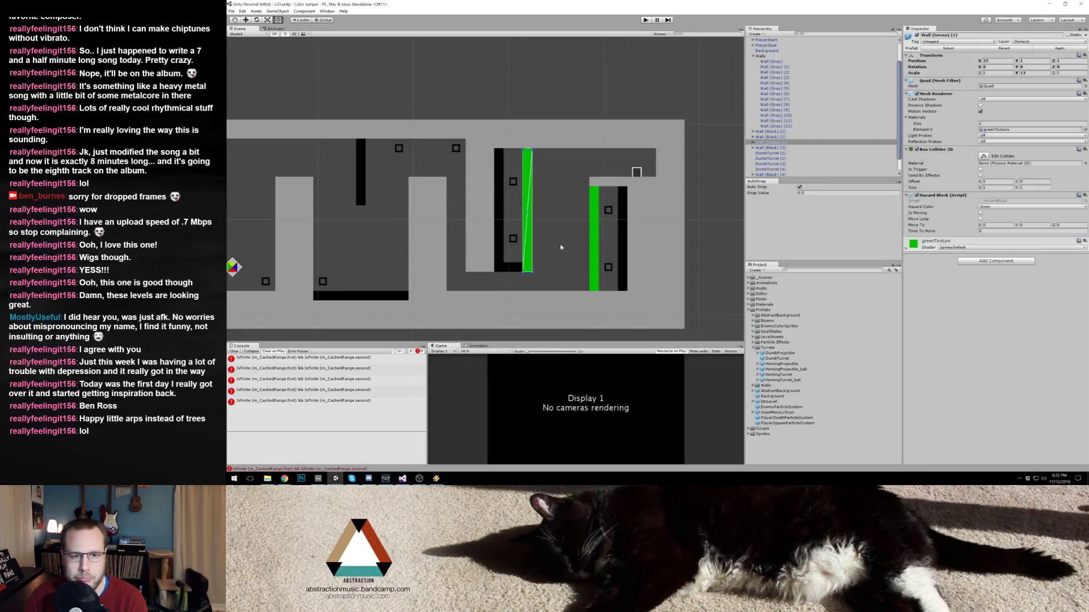
key(Delete)
click(594, 244)
key(Delete)
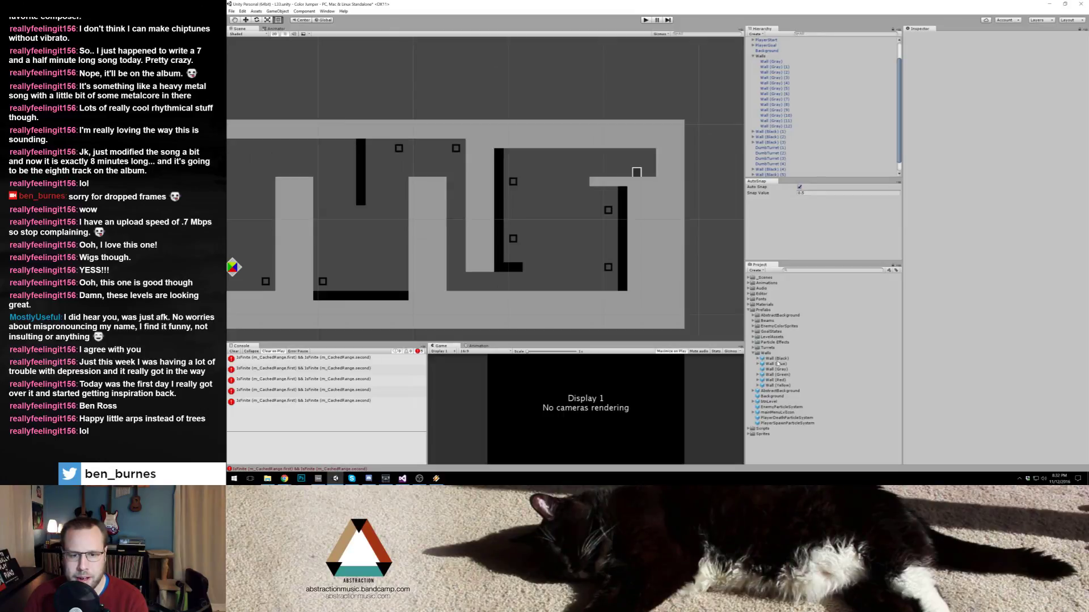
Step: Place two blue walls from the wall prefabs in the spots of the deleted green walls, aligned with the corridor edges
click(531, 216)
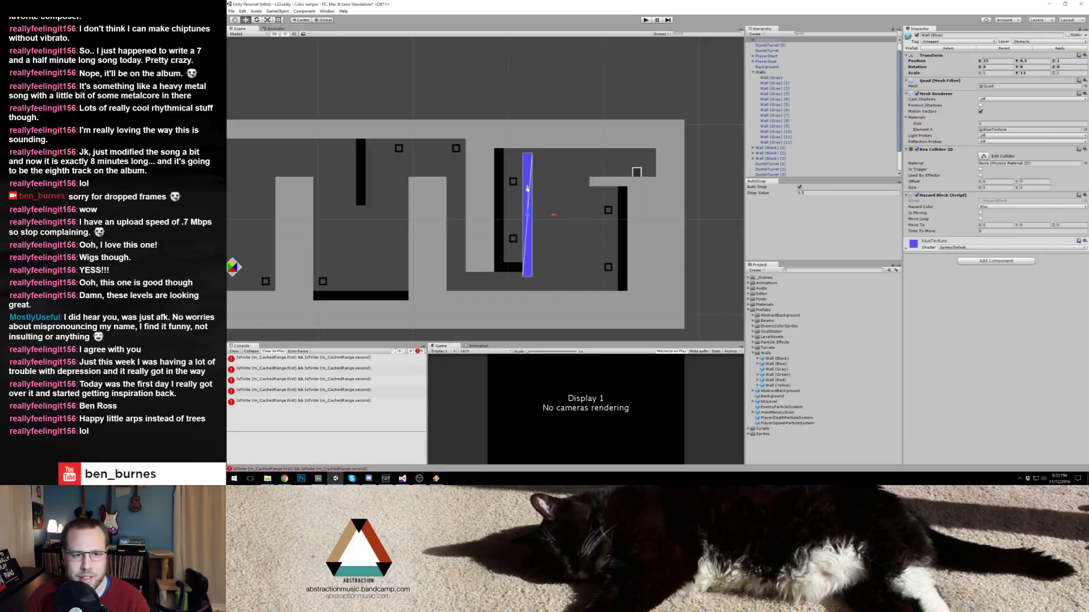
drag(532, 209, 597, 246)
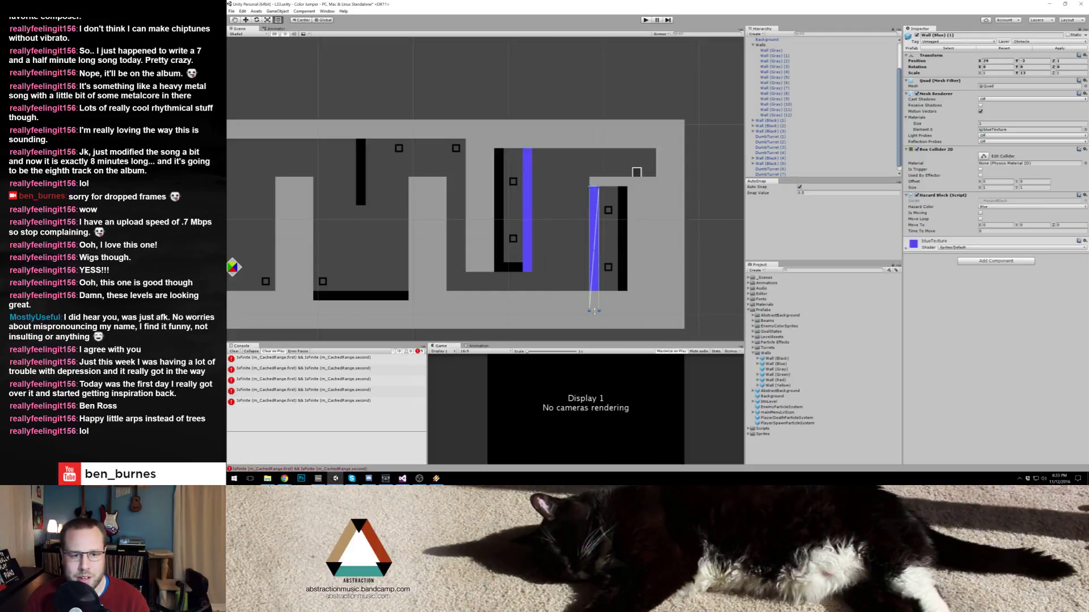
click(707, 256)
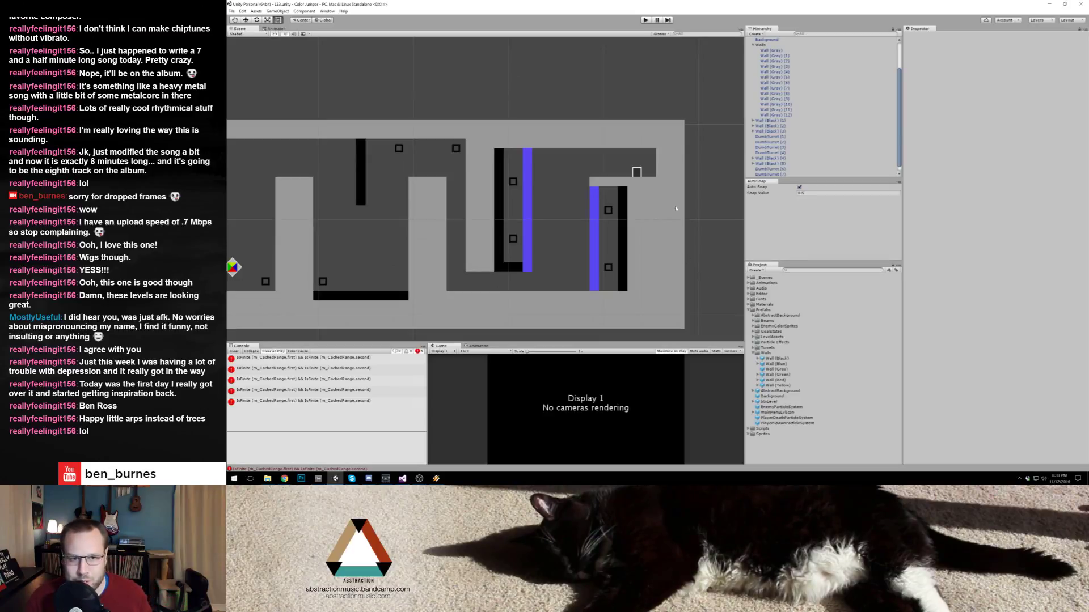
Step: Move the gray end wall beside the player start outward to lengthen the level's opening section
drag(429, 181, 548, 216)
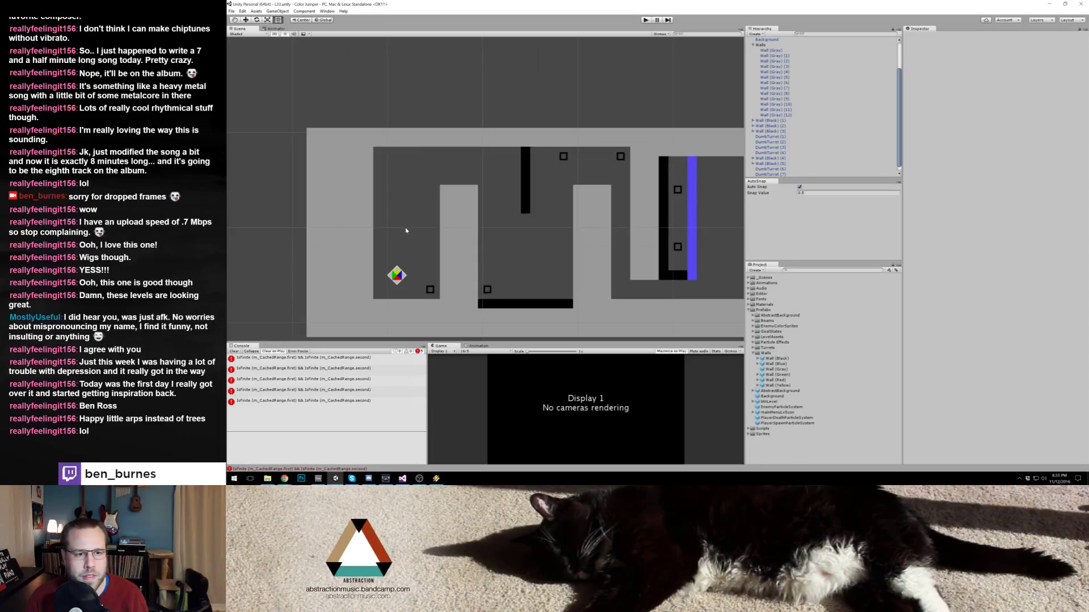
click(350, 228)
scroll(360, 231, down, 1)
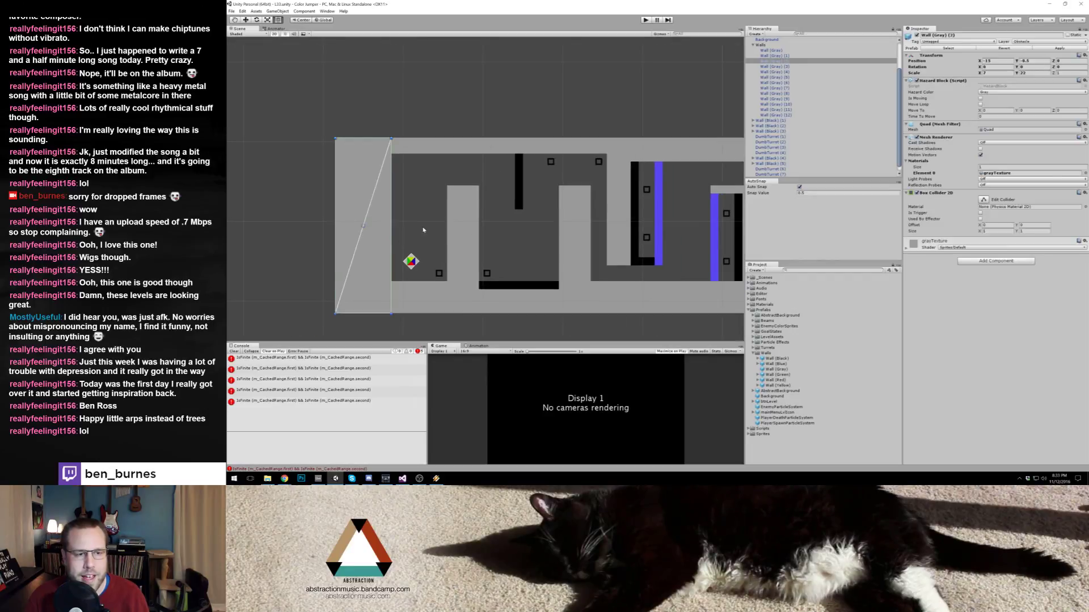
drag(423, 230, 462, 226)
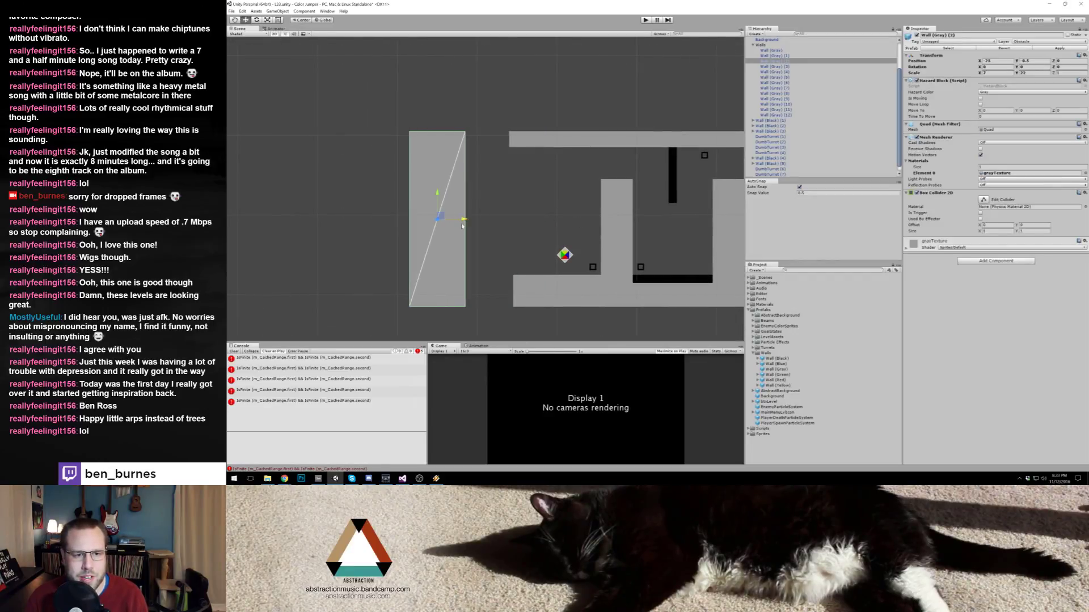
Step: Stretch the gray floor and ceiling walls of the opening section outward until they meet the moved end wall
click(513, 221)
click(530, 300)
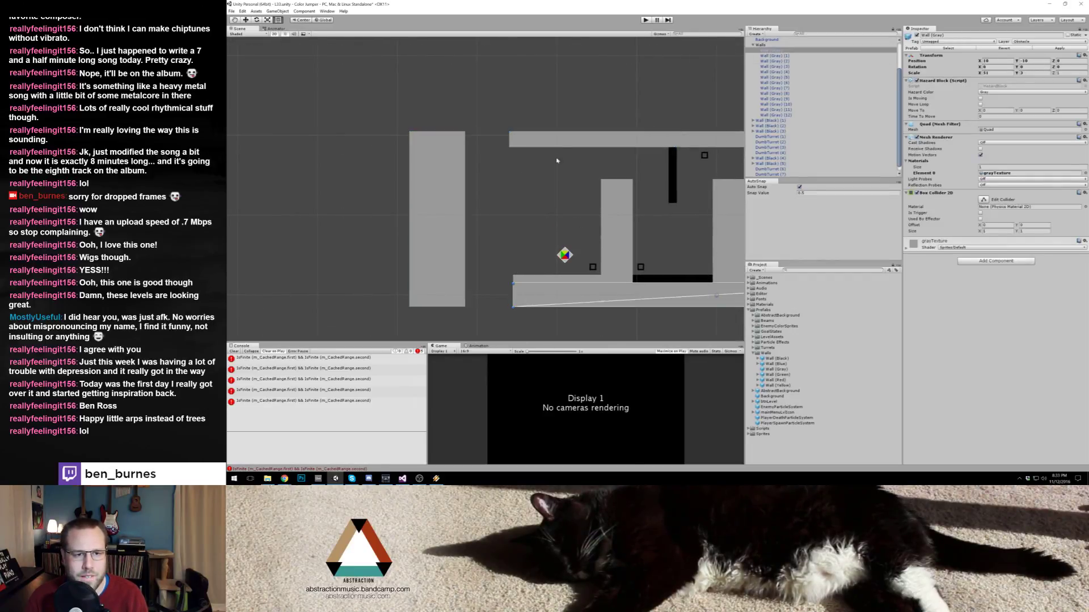
shift+click(555, 141)
shift+click(533, 278)
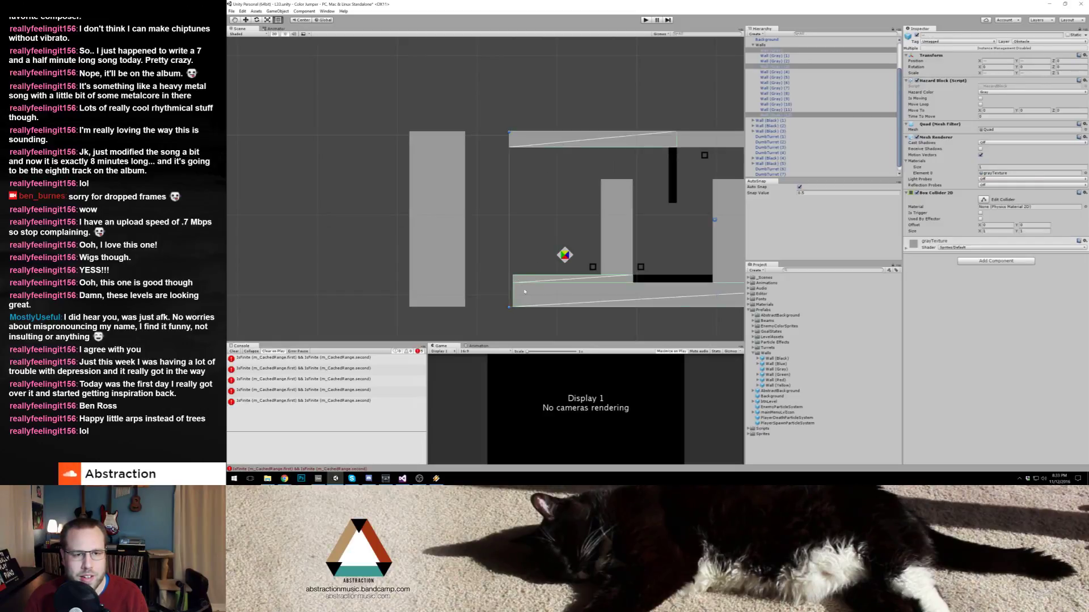
click(510, 288)
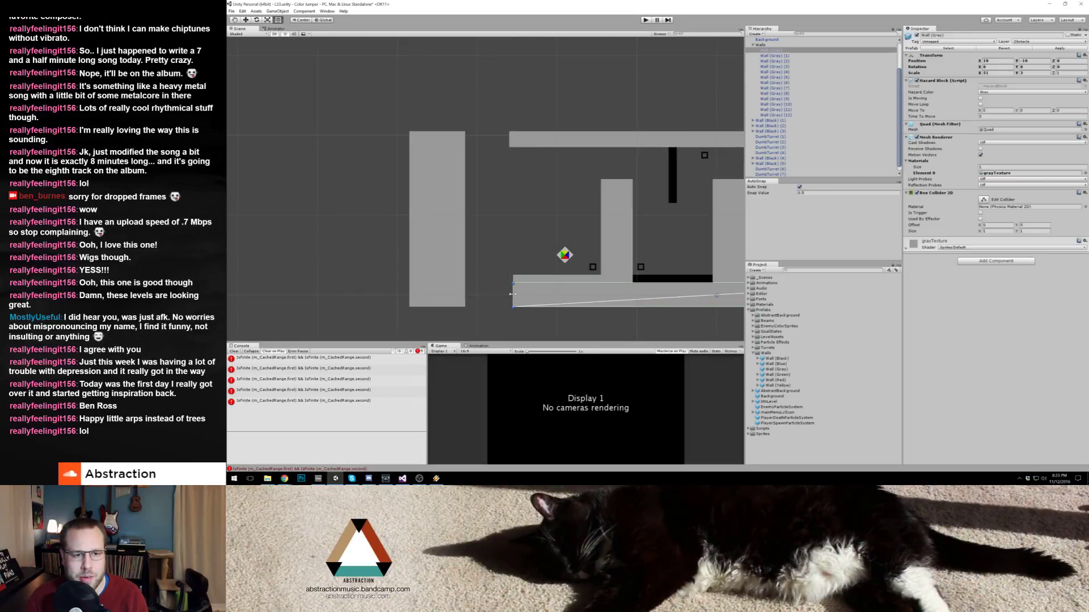
drag(513, 289, 463, 274)
click(523, 280)
click(549, 141)
drag(510, 140, 409, 139)
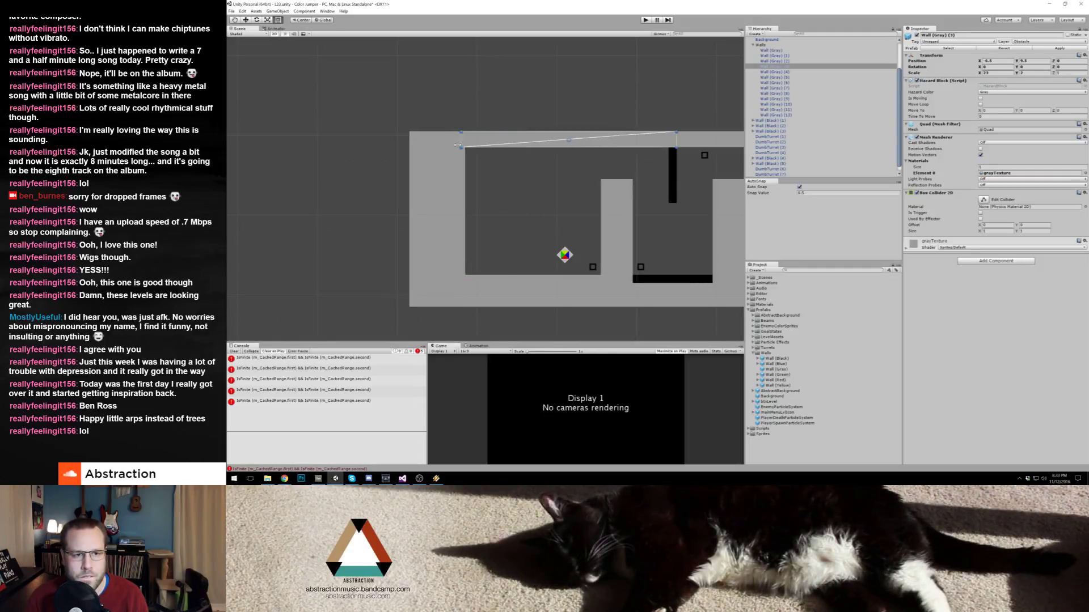
click(545, 214)
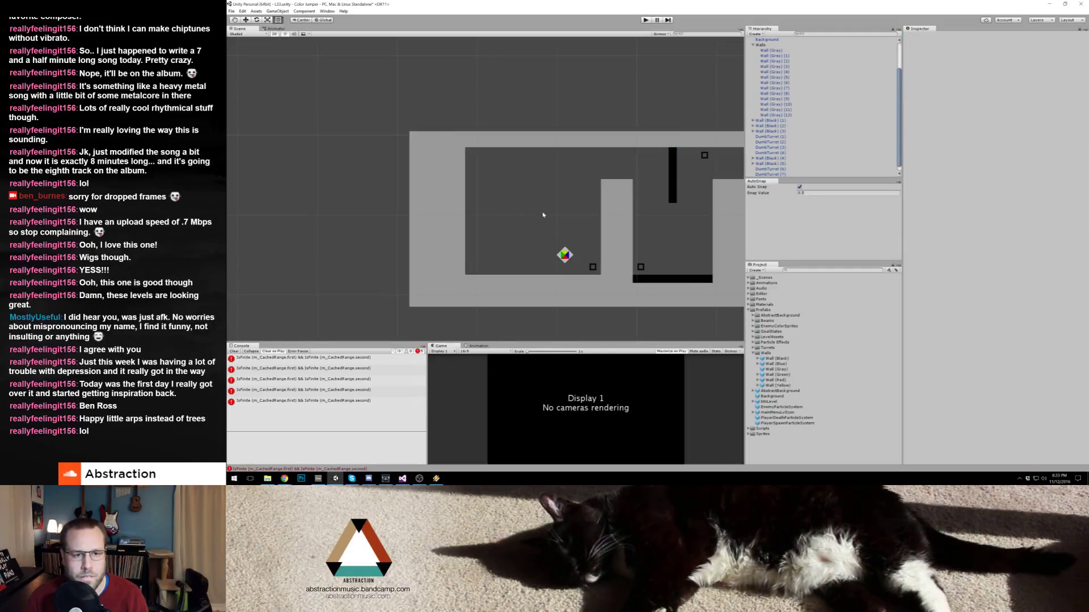
Step: Move the player start toward the end wall and place a copy of the hanging black wall over the widened first chamber
click(565, 256)
drag(565, 256, 493, 251)
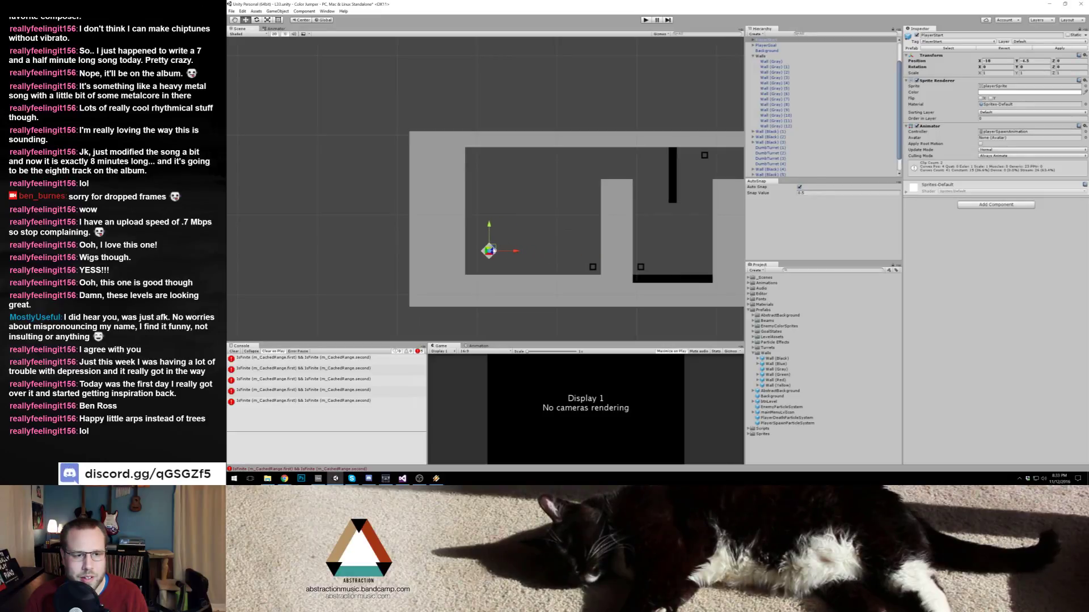
click(672, 176)
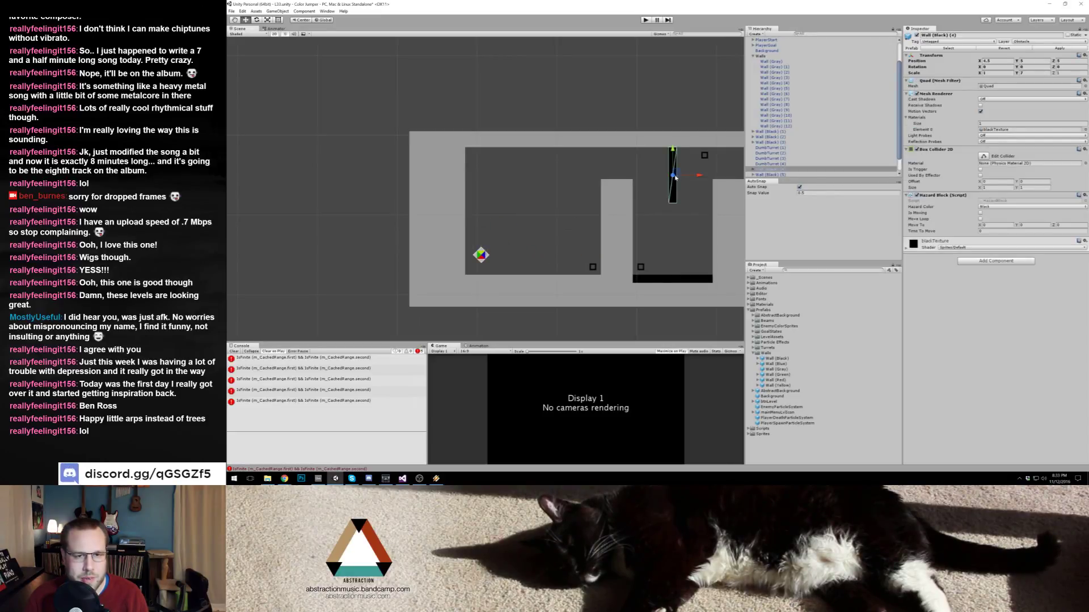
drag(671, 175, 557, 173)
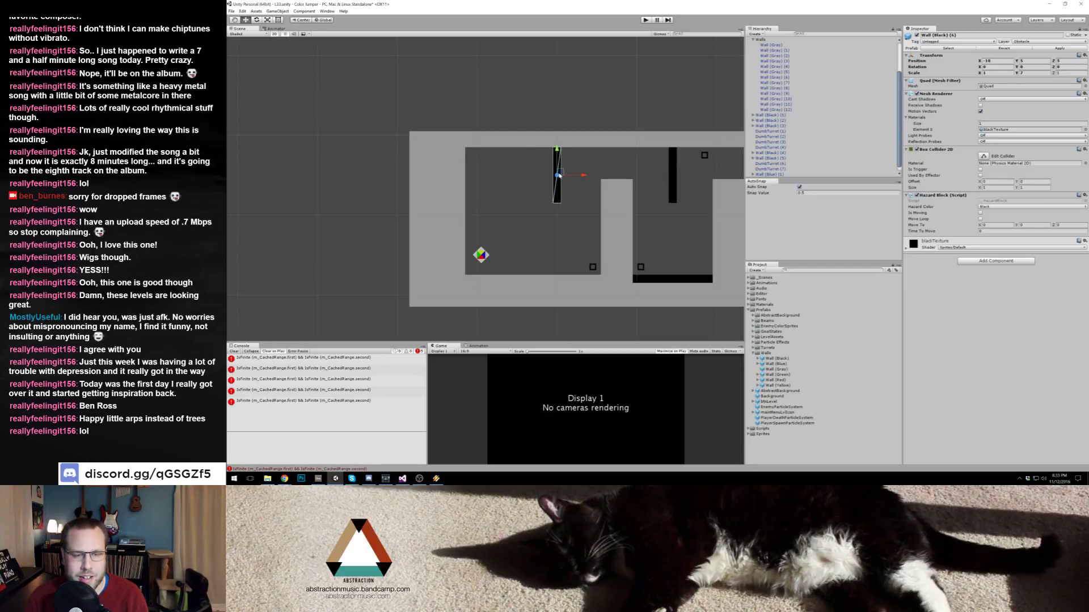
Step: Place a copy of the first gray pillar next to the player start and shift the copied black wall to centre it over the new gap
click(617, 226)
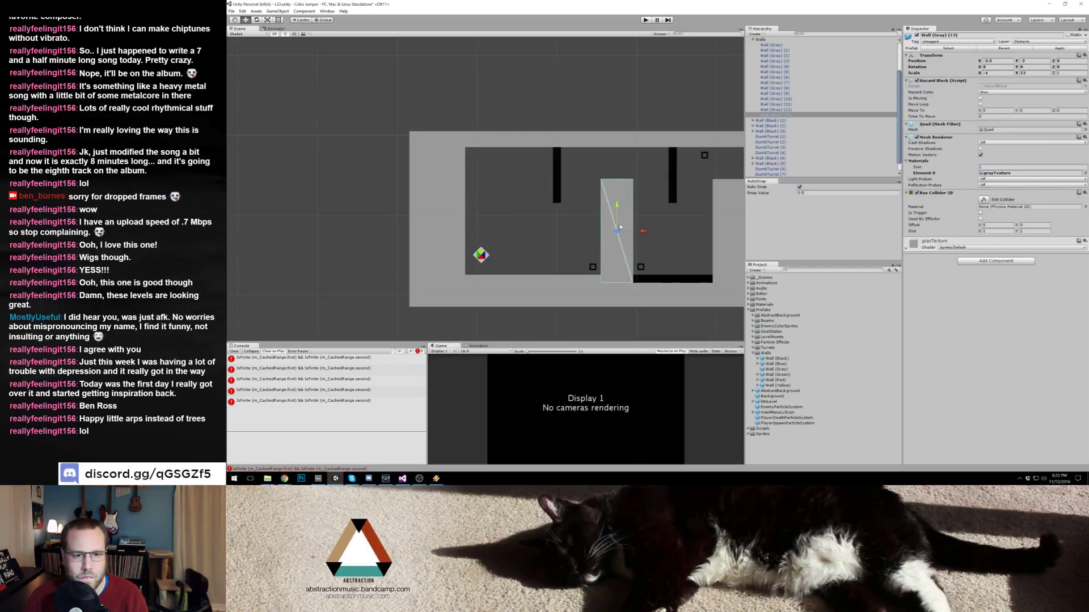
drag(620, 227, 521, 227)
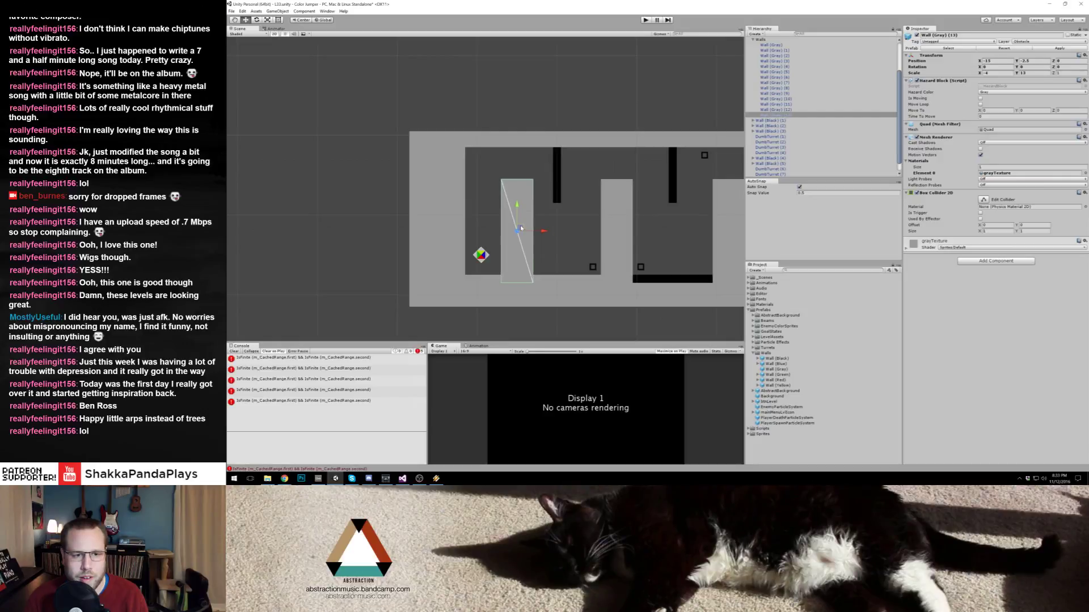
click(556, 188)
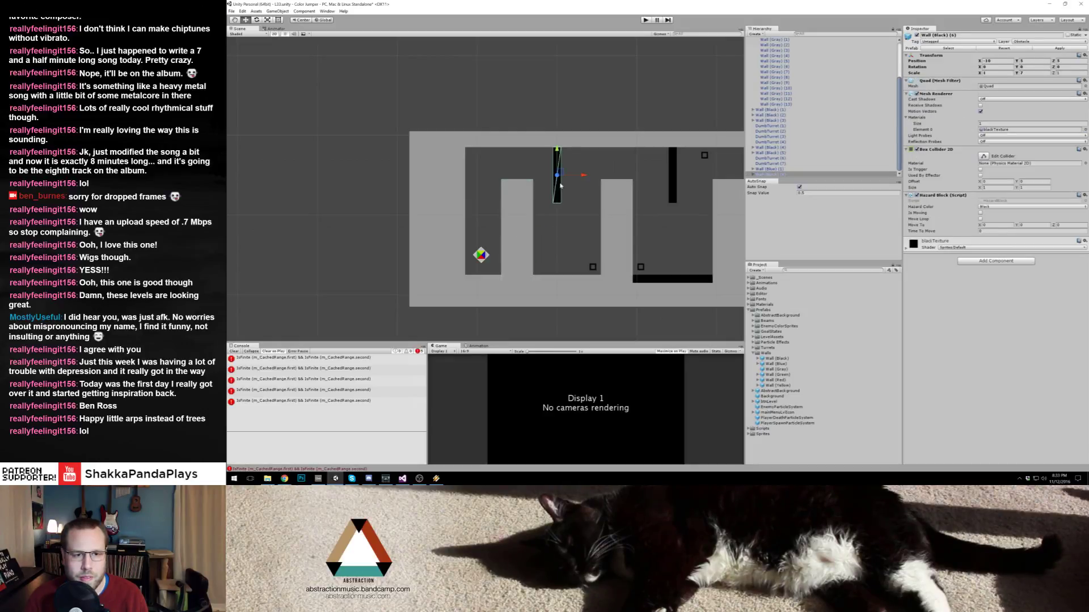
drag(583, 177, 591, 176)
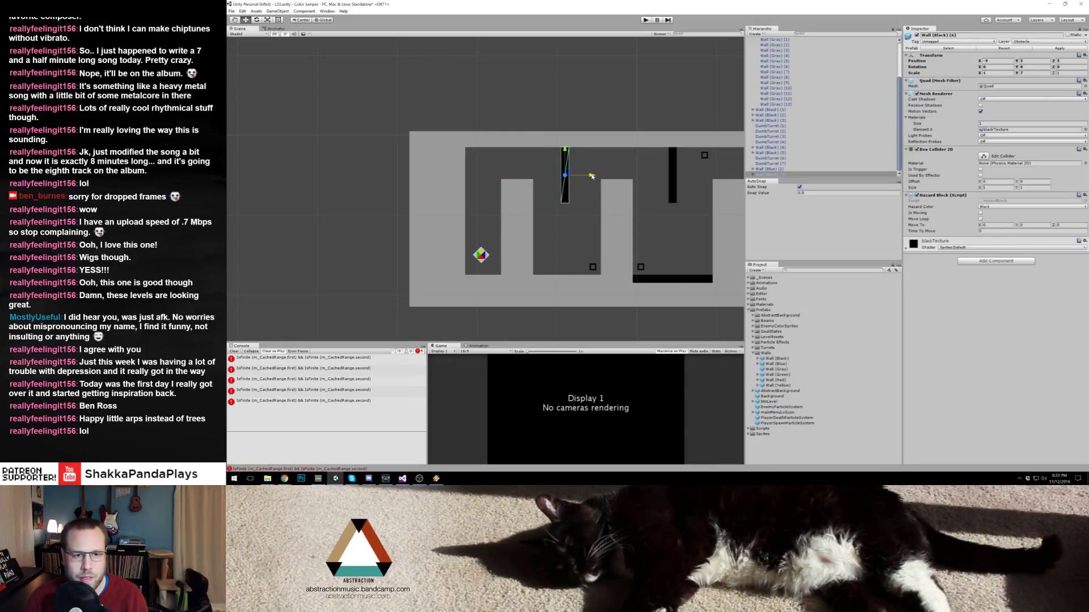
Step: Move the player start onto the top of the new gray pillar
drag(462, 240, 492, 238)
click(492, 237)
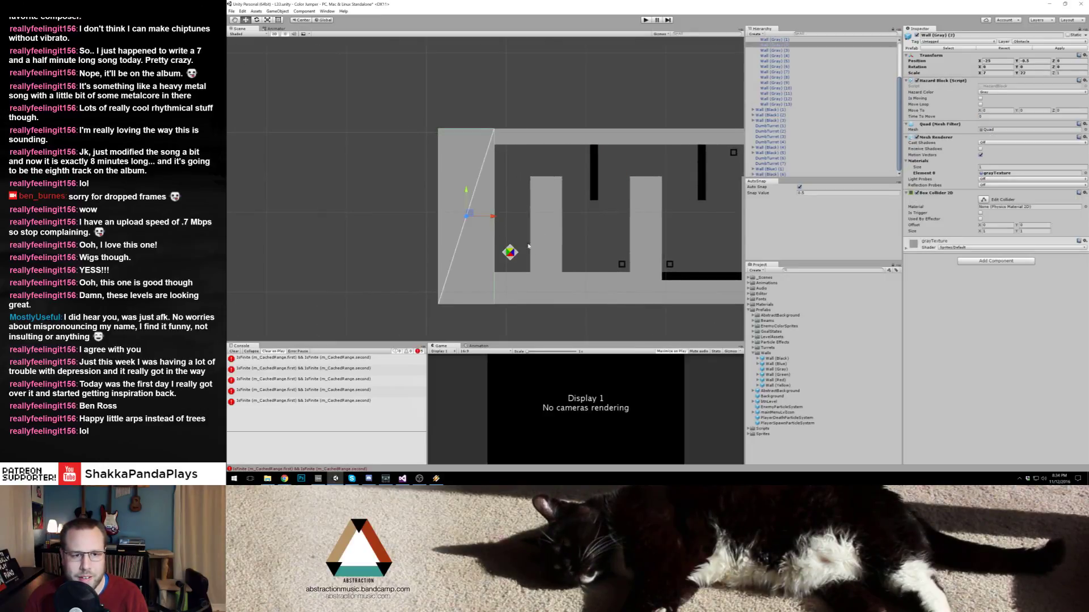
click(511, 252)
drag(511, 252, 546, 172)
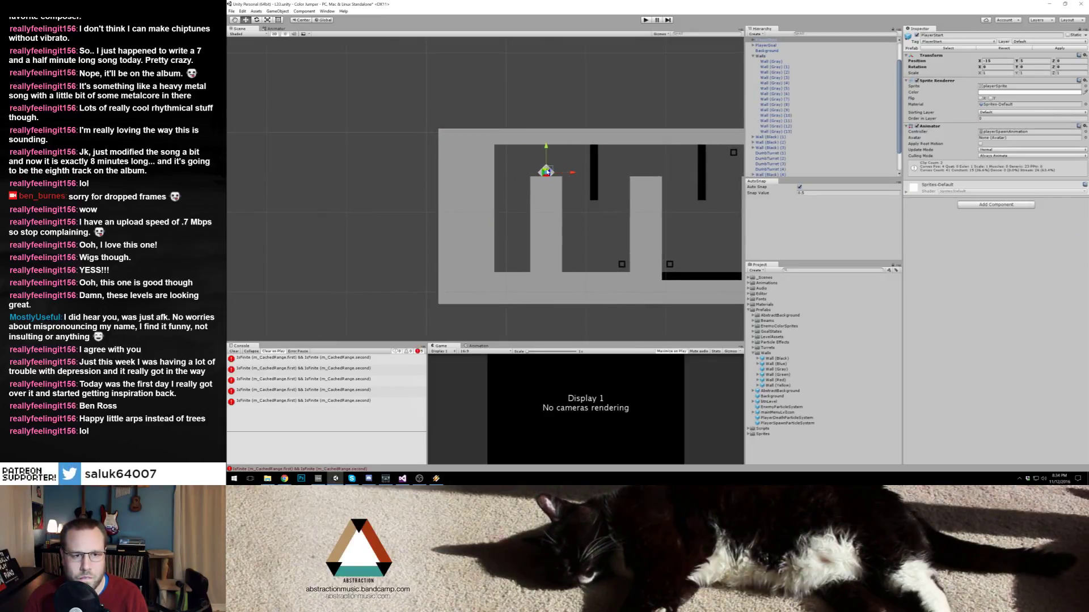
Step: Move the gray end wall in to close the gap beside the new pillar and raise the player start inside the alcove
click(480, 192)
drag(488, 226, 428, 213)
scroll(573, 224, down, 2)
scroll(572, 224, down, 1)
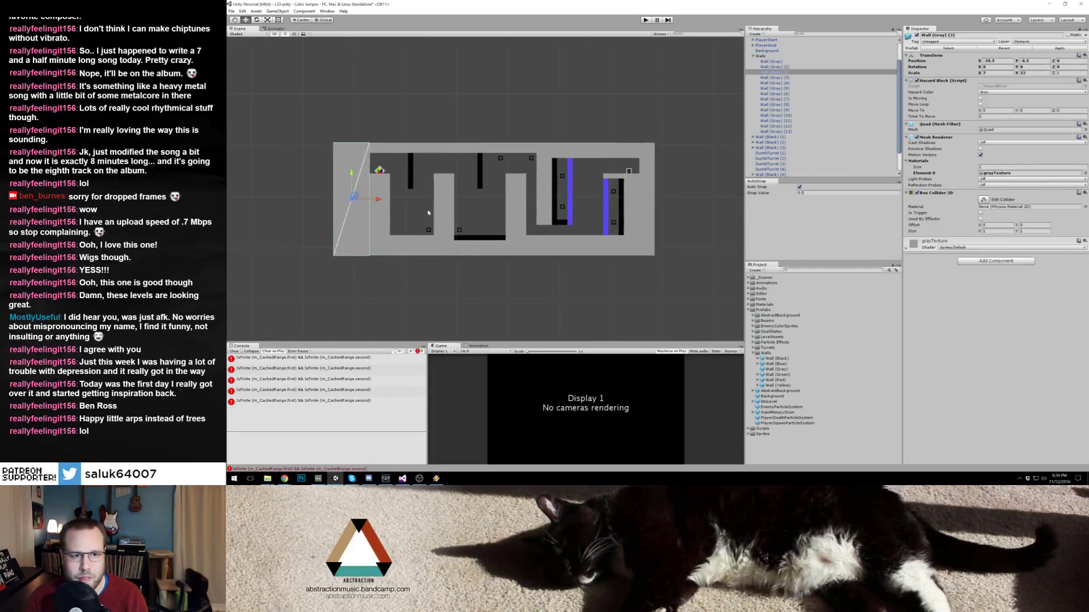
click(380, 170)
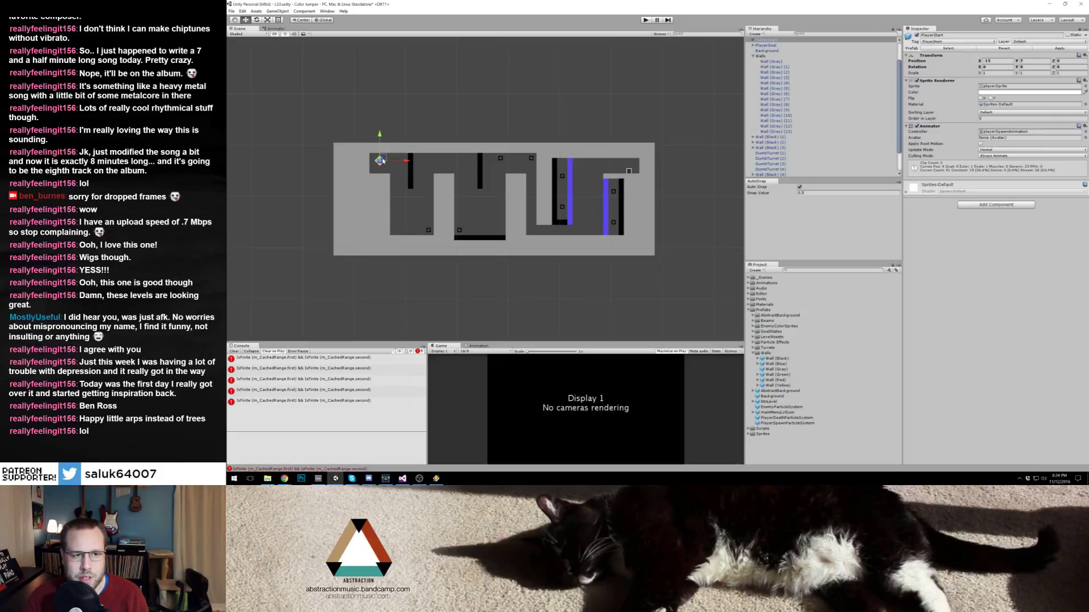
click(460, 171)
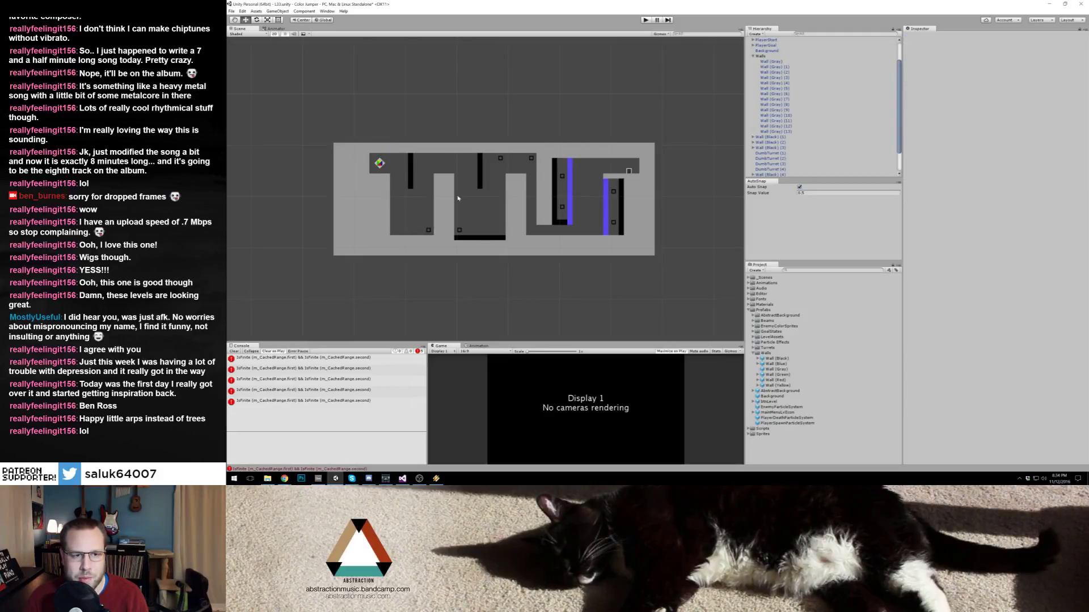
Step: Start play mode and playtest the level from the new start alcove to the lower corridor between the blue walls
click(645, 20)
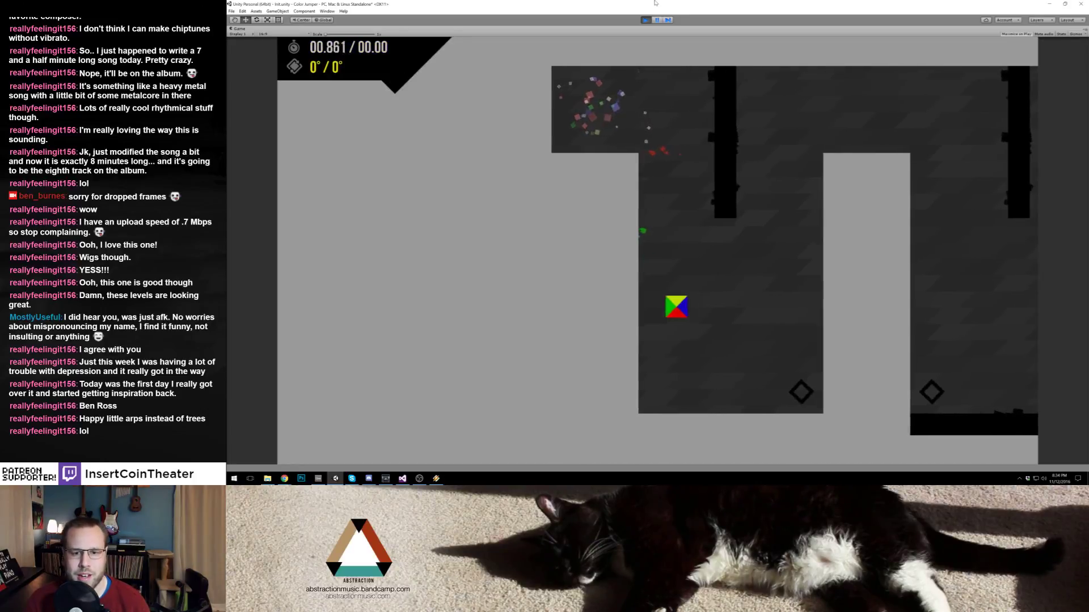
key(space)
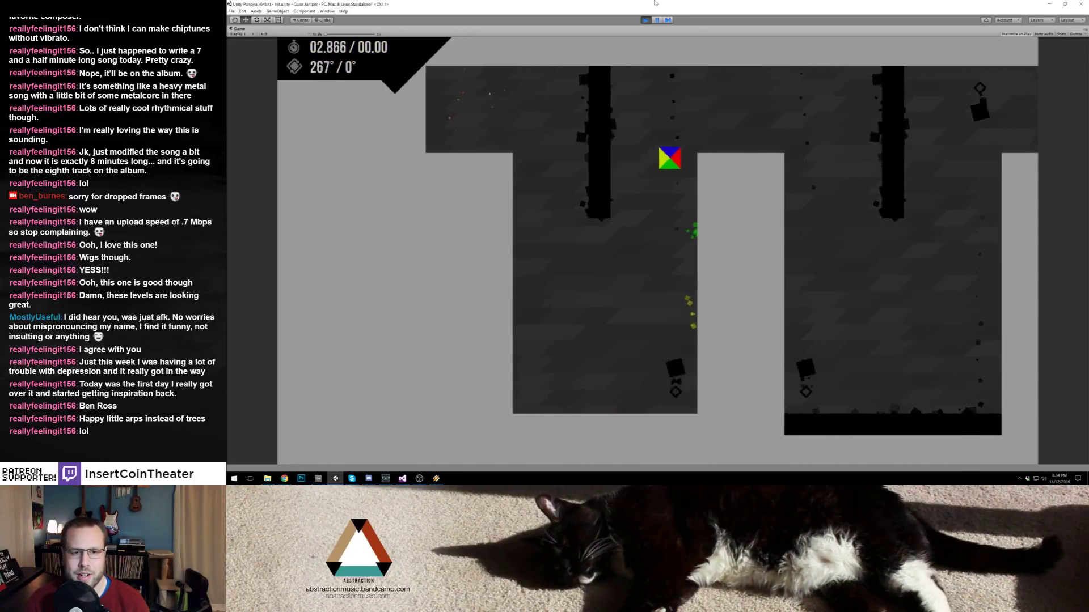
key(space)
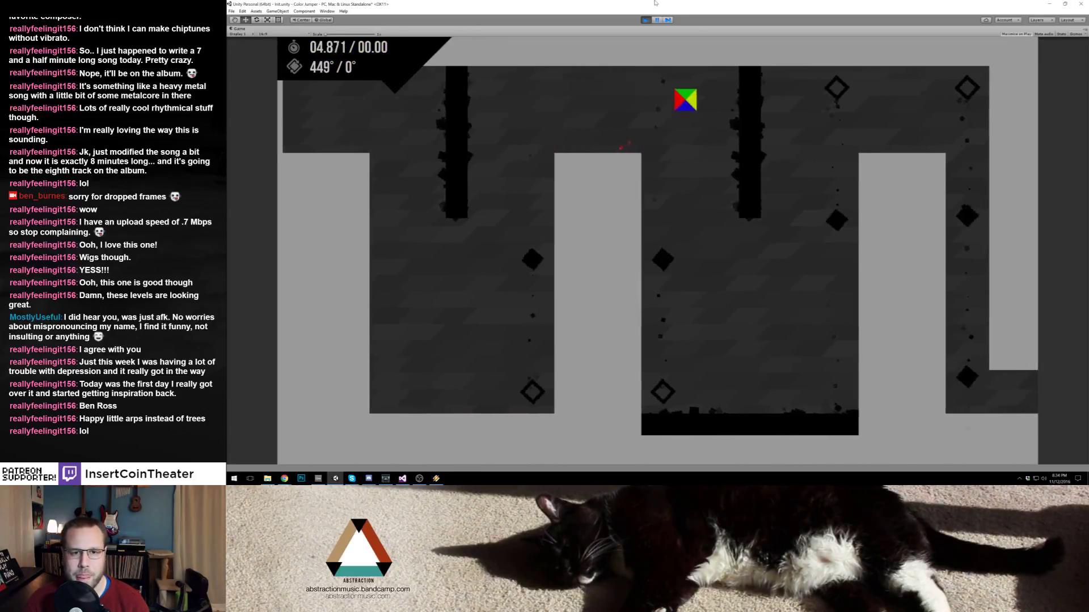
key(space)
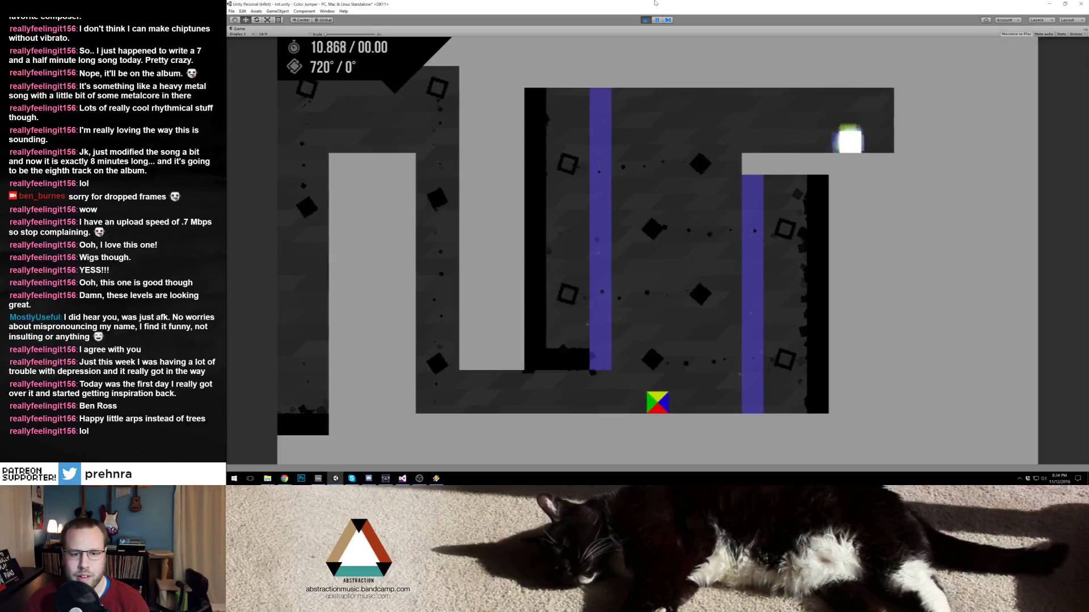
key(space)
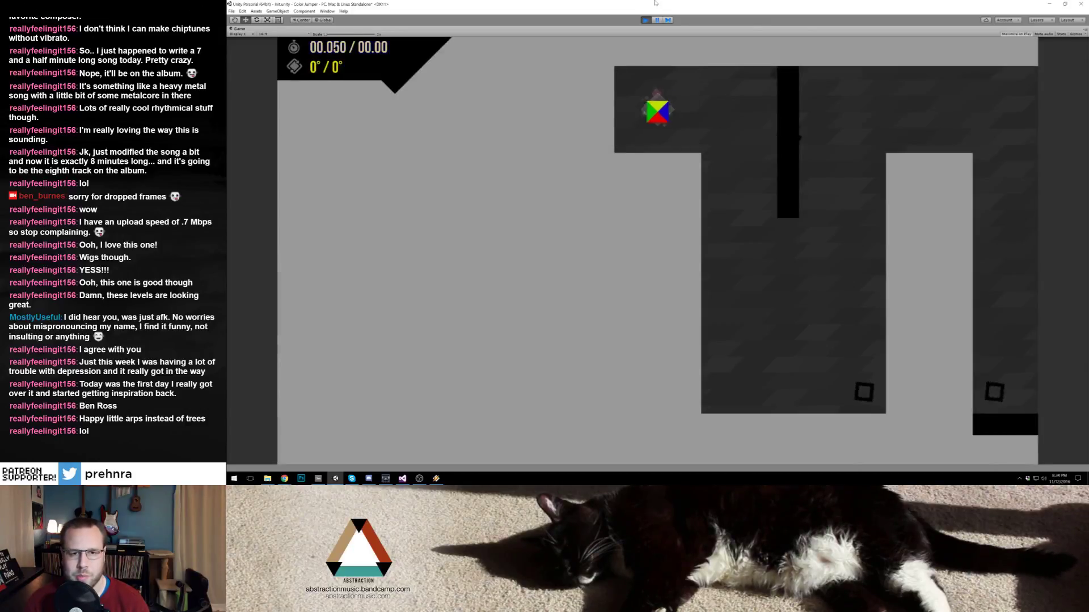
Step: Playtest repeated runs from the start alcove past the hanging black walls and turrets, and stop play mode
key(space)
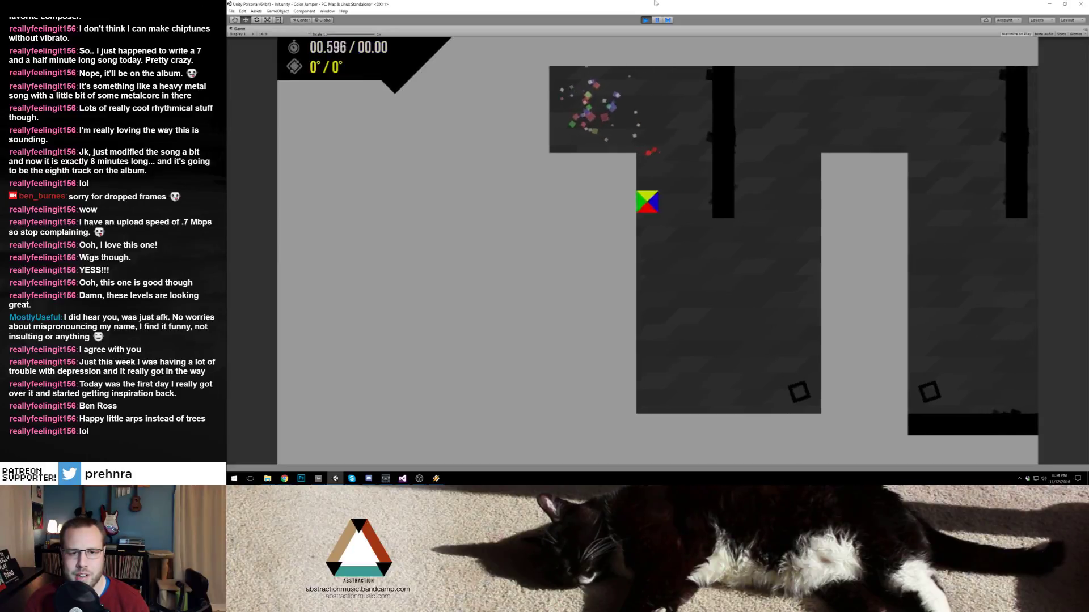
key(space)
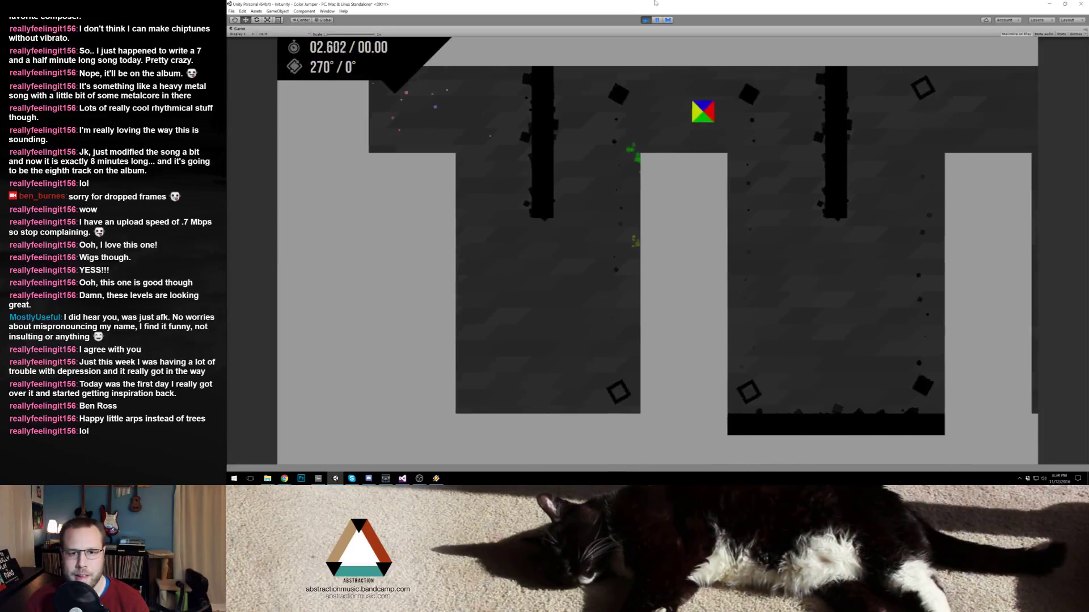
key(space)
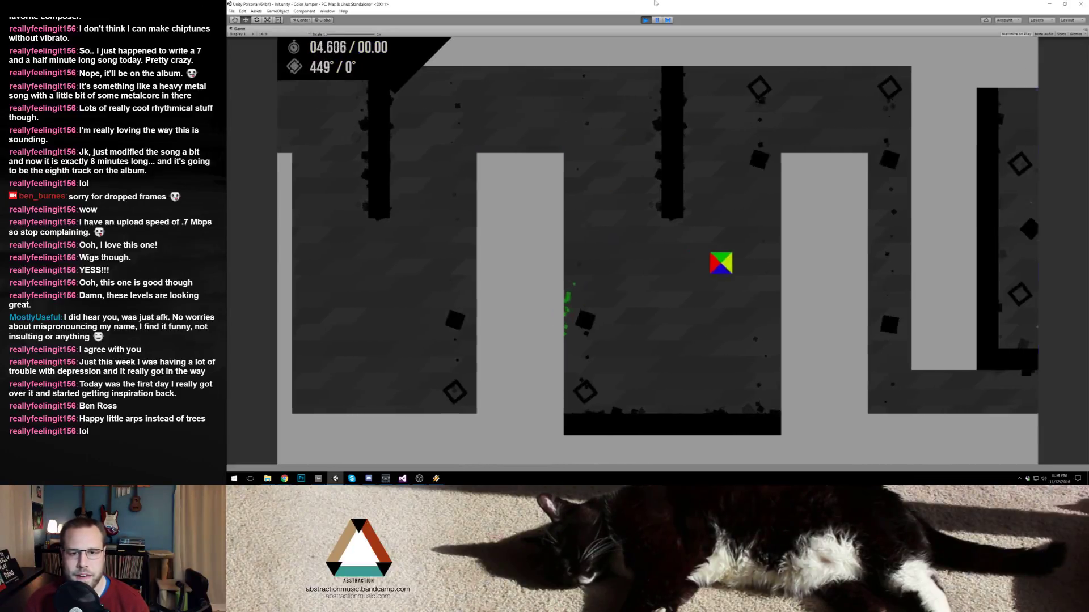
key(space)
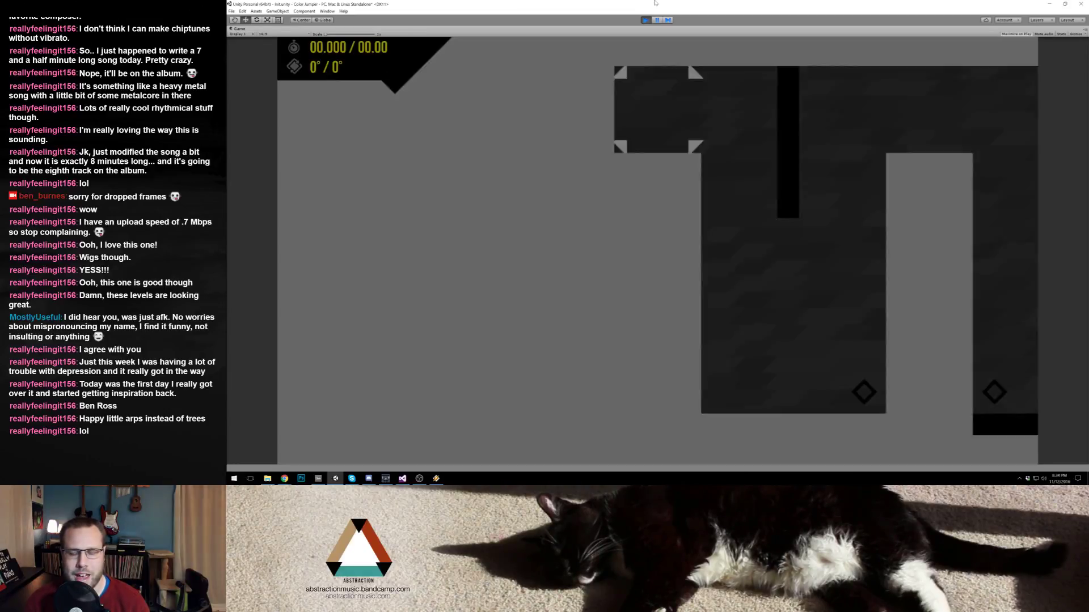
key(space)
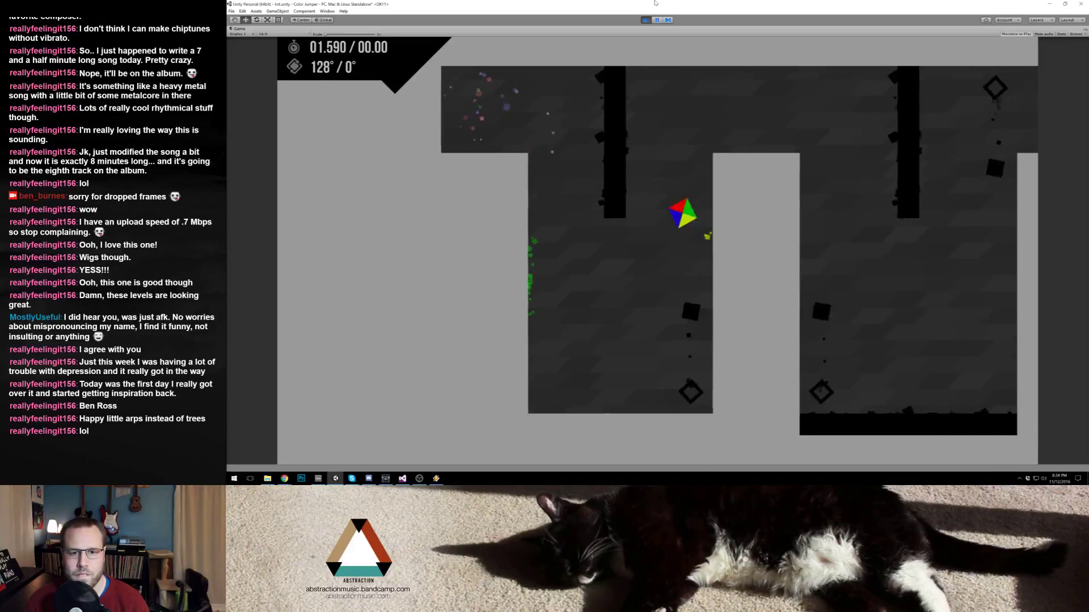
key(space)
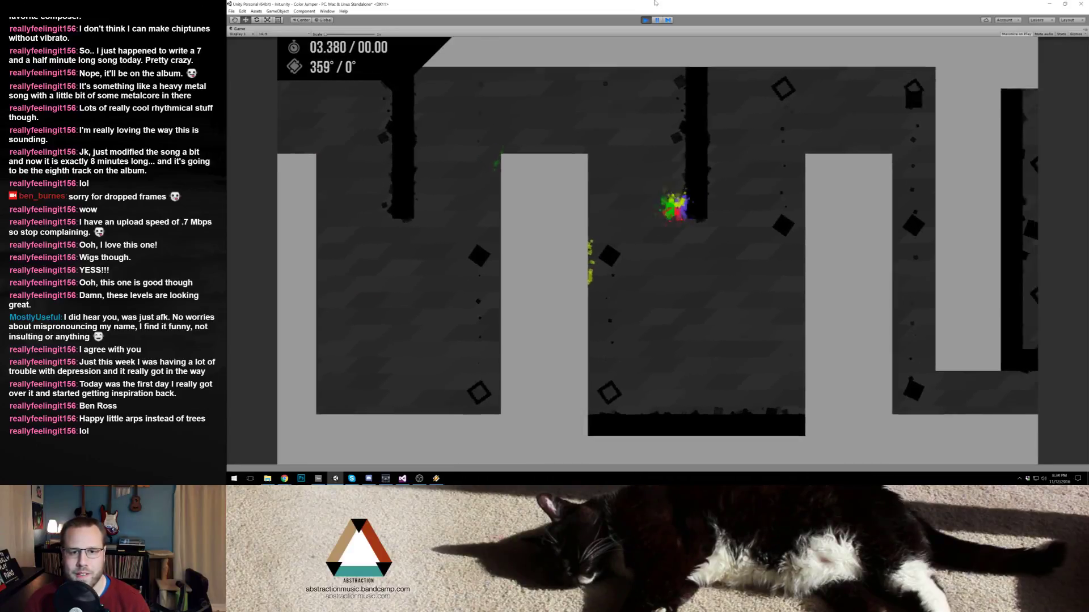
key(space)
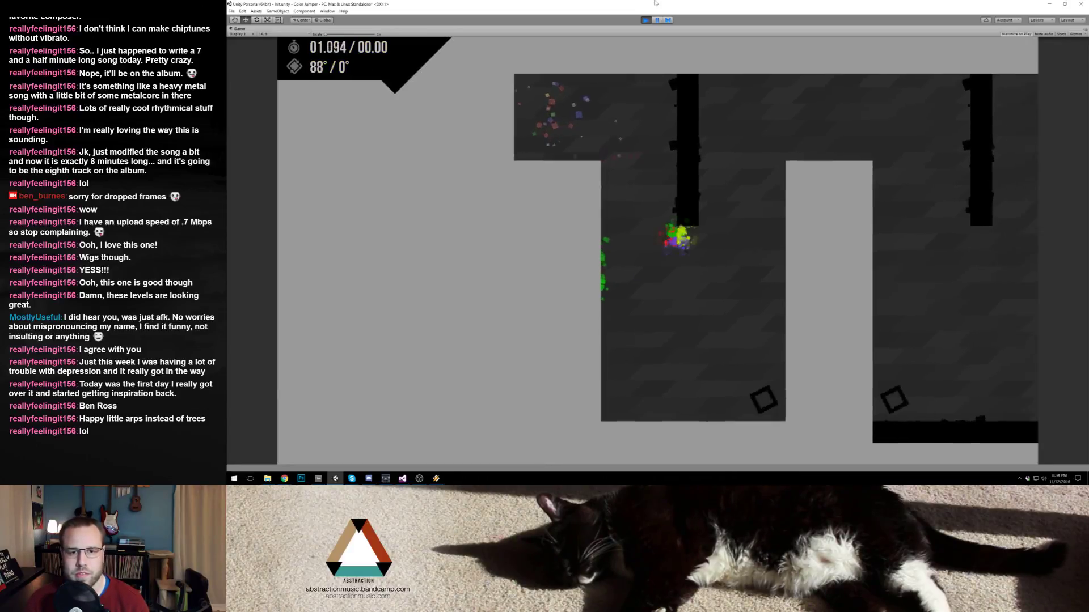
key(space)
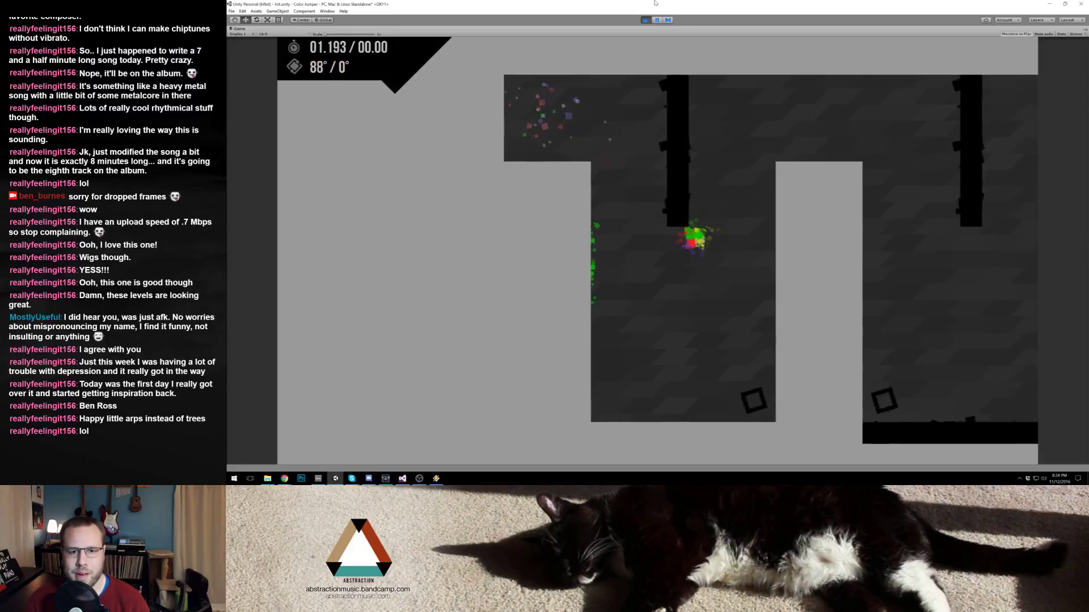
key(space)
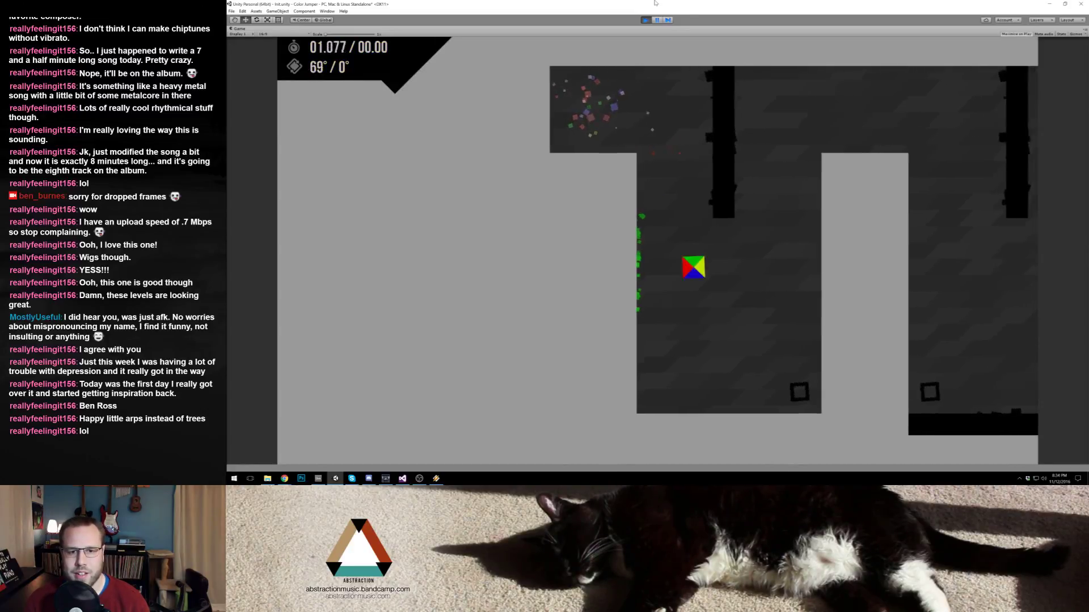
key(space)
key(space)
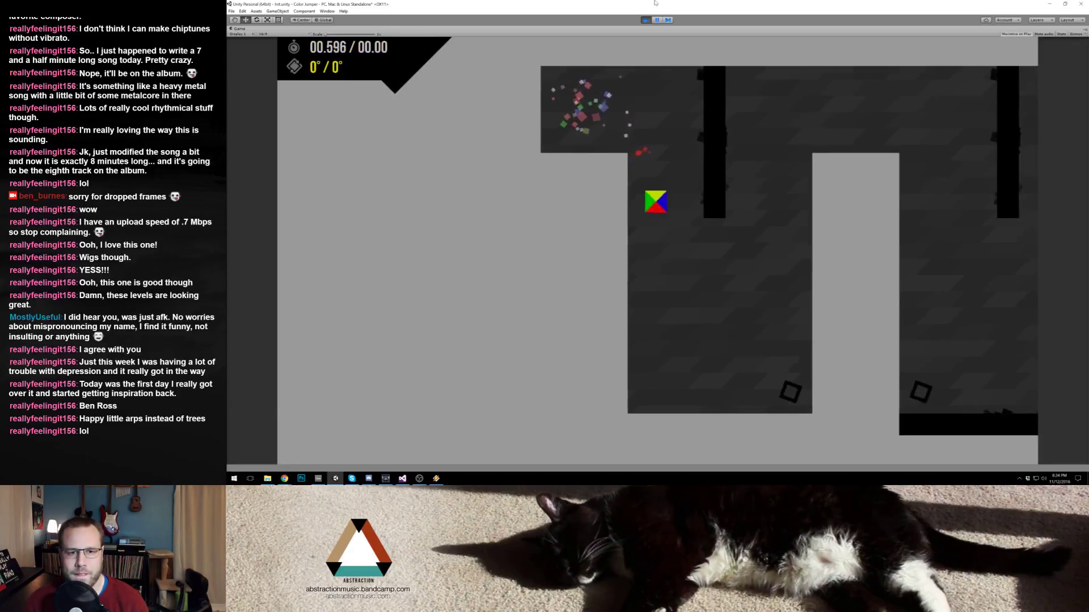
key(space)
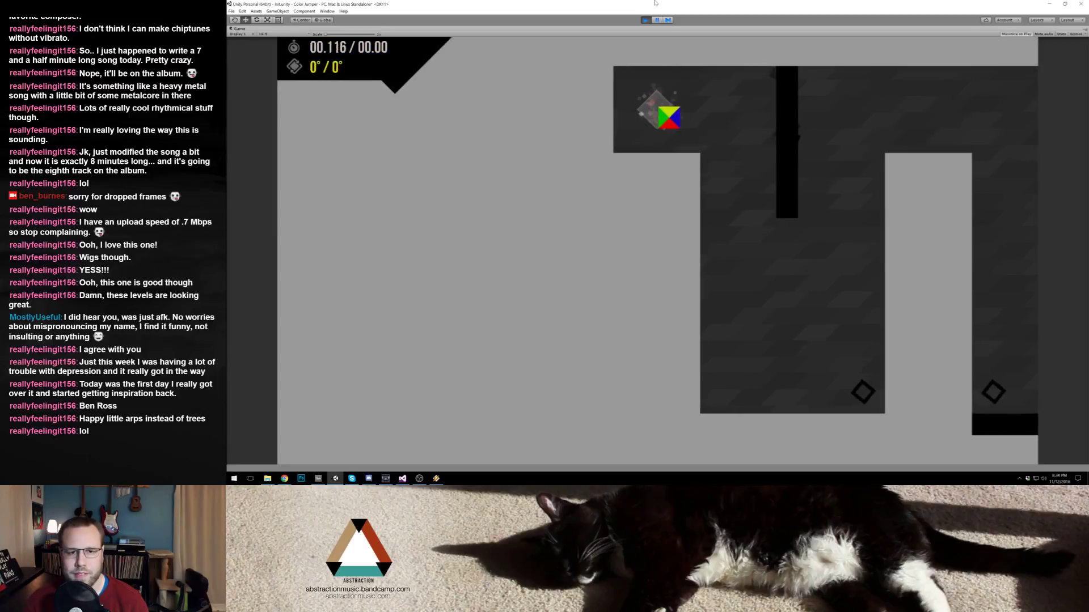
key(space)
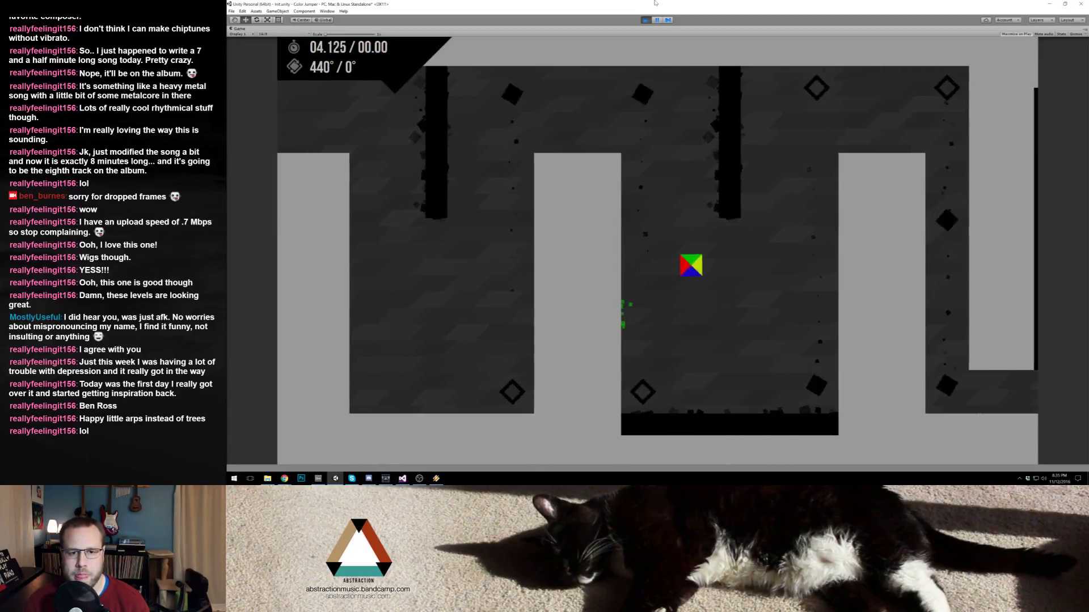
key(space)
key(space)
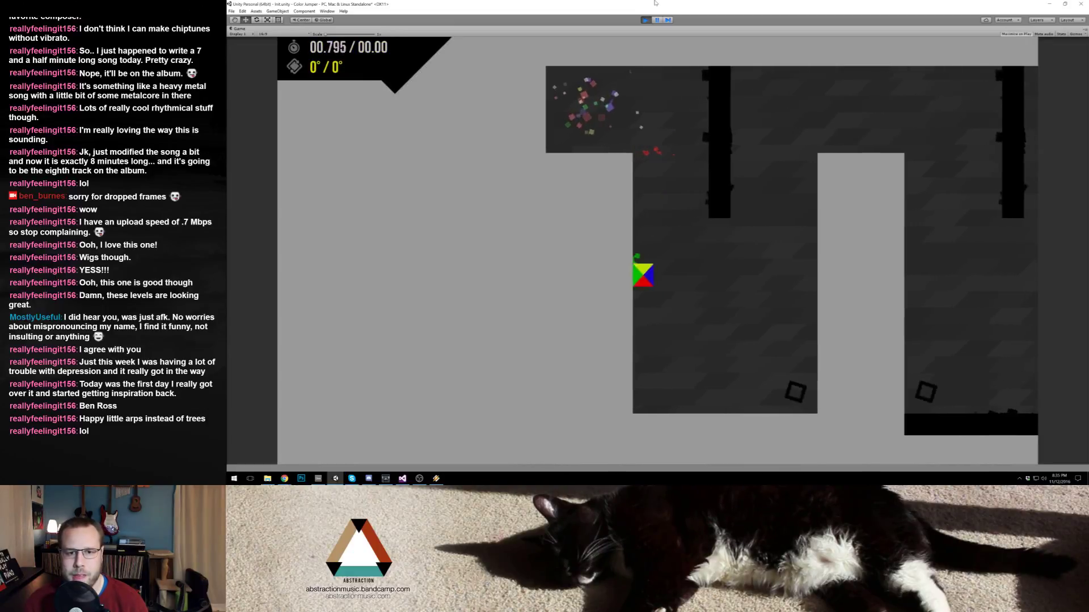
key(space)
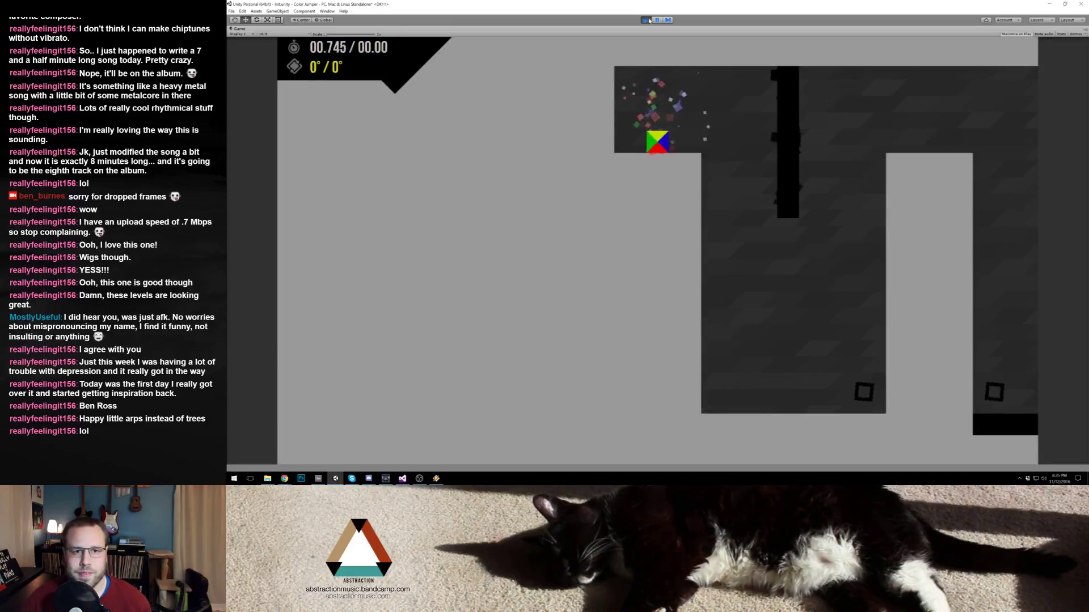
click(646, 20)
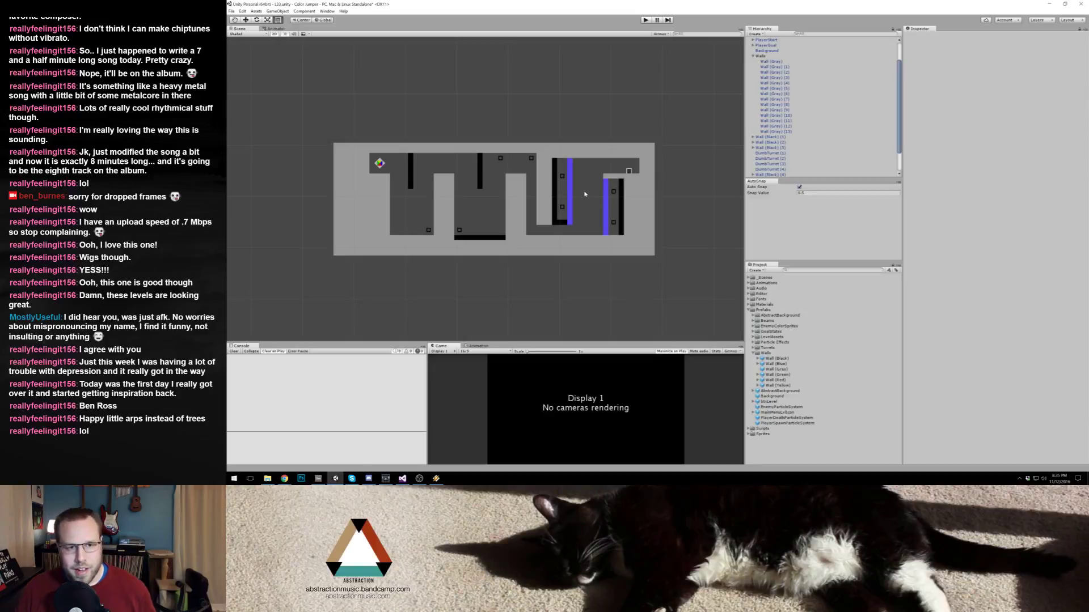
Step: Replace both blue walls in the final section with green walls of the same size and position
click(571, 190)
key(Delete)
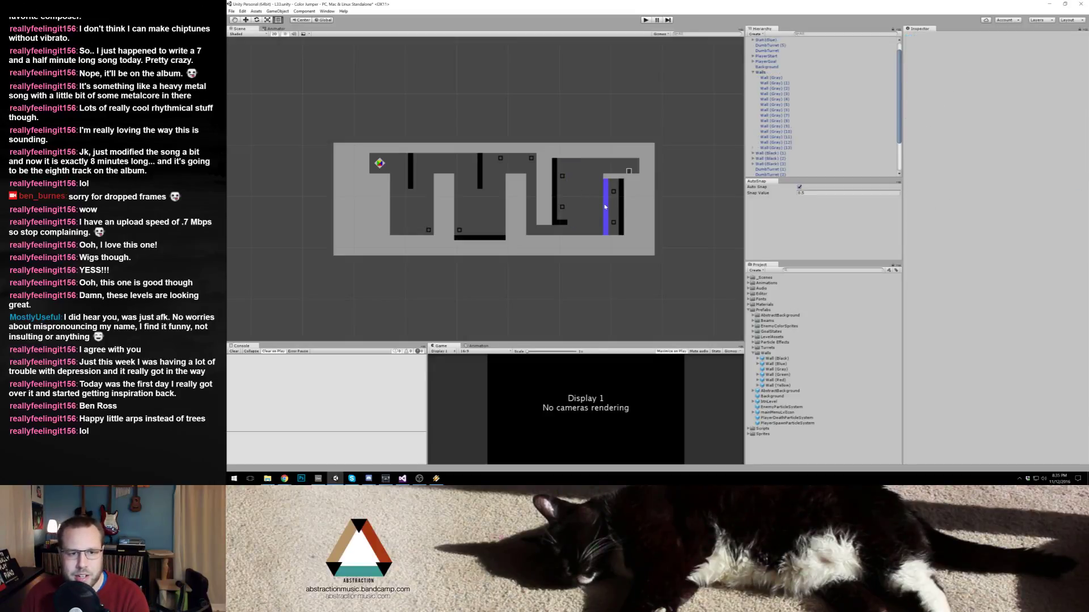
drag(772, 372, 571, 196)
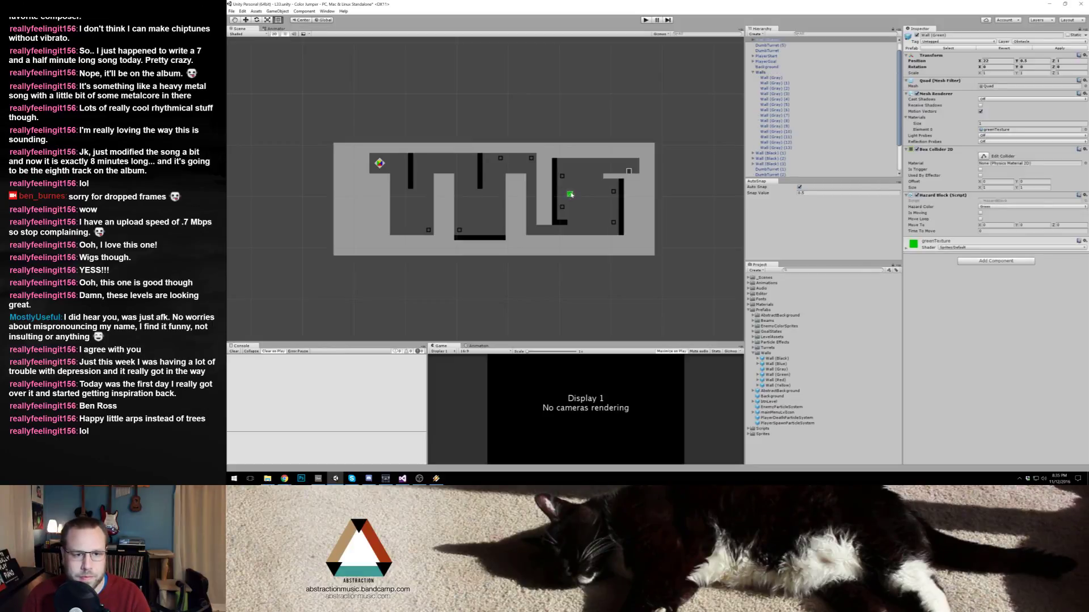
scroll(561, 199, up, 4)
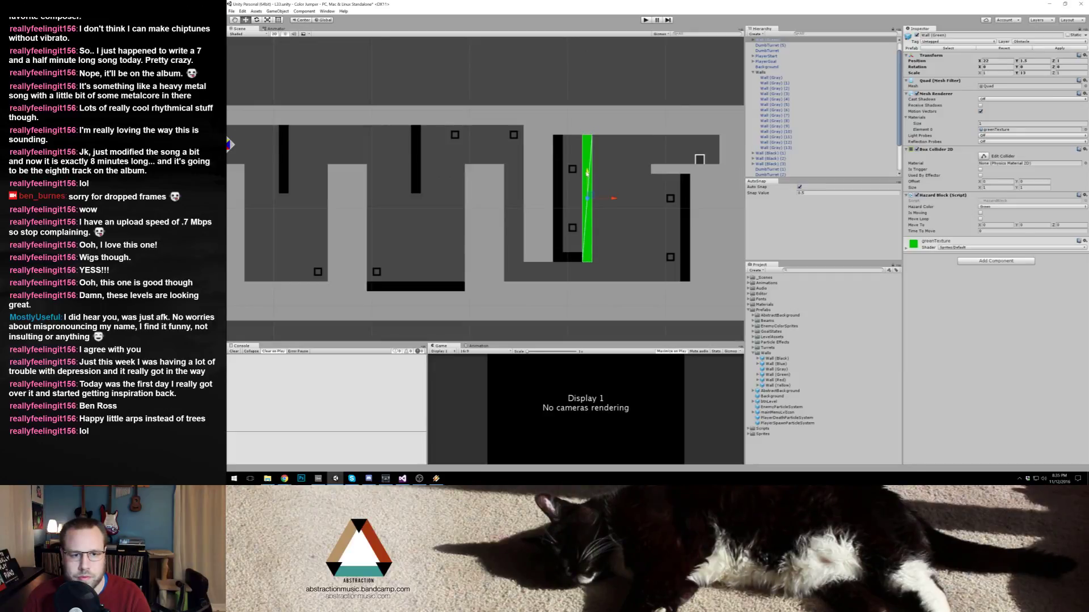
key(ctrl+d)
drag(587, 252, 656, 292)
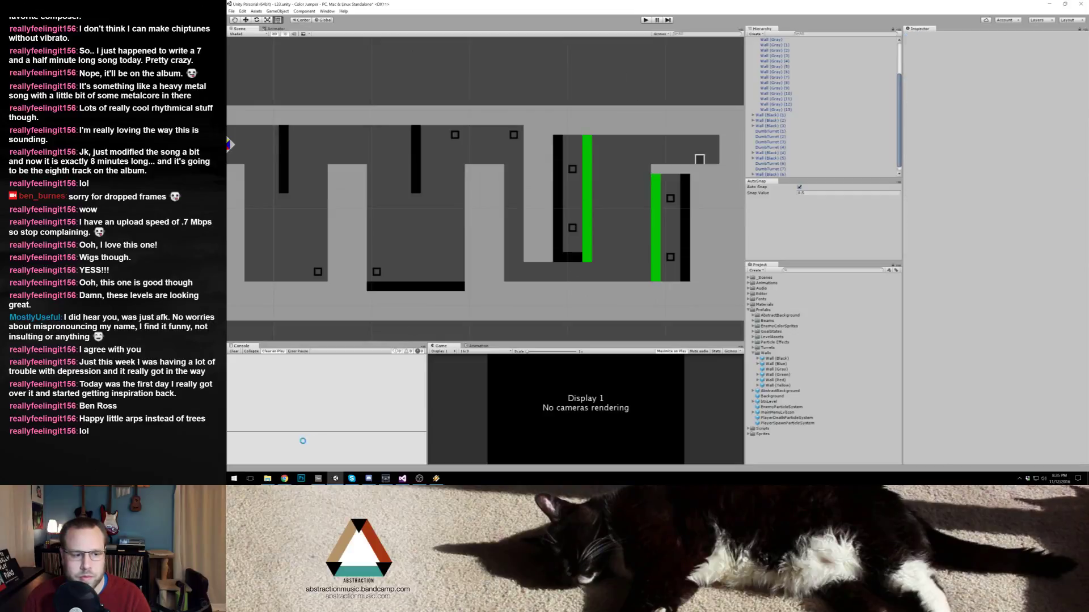
click(285, 478)
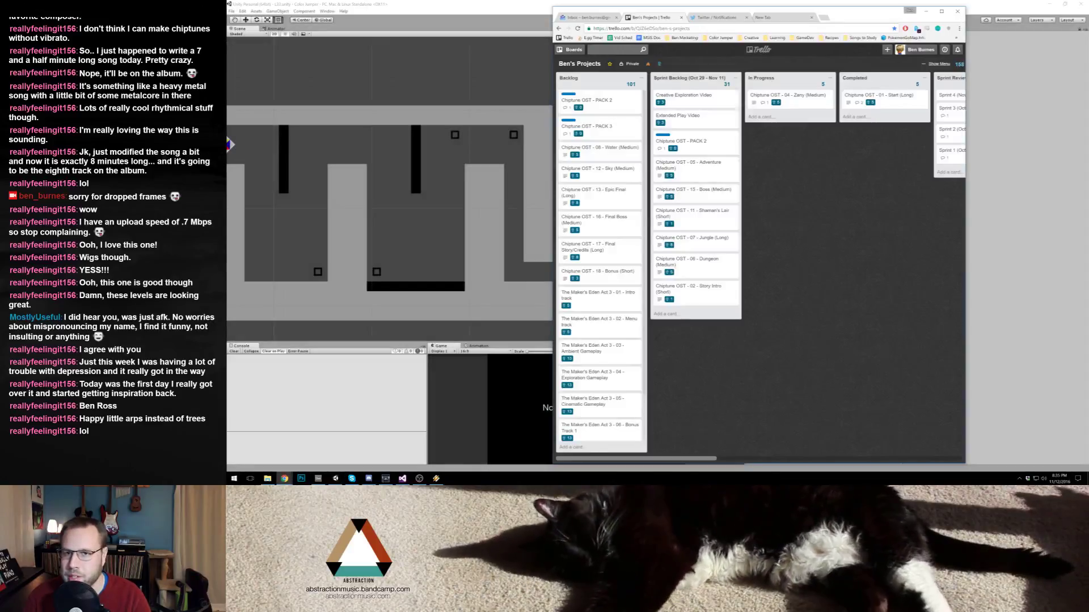
click(285, 478)
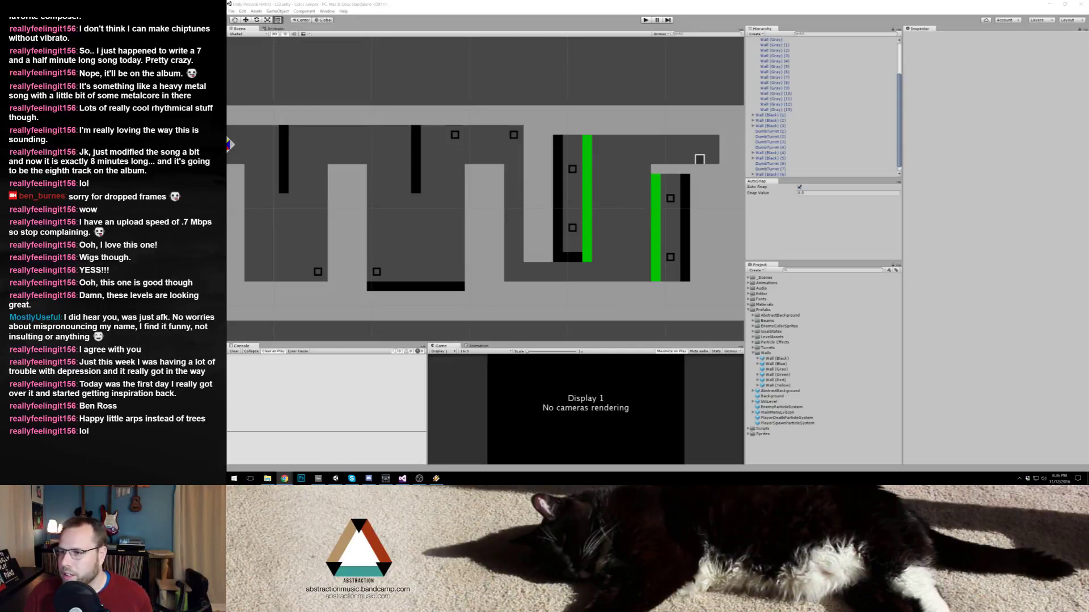
click(678, 3)
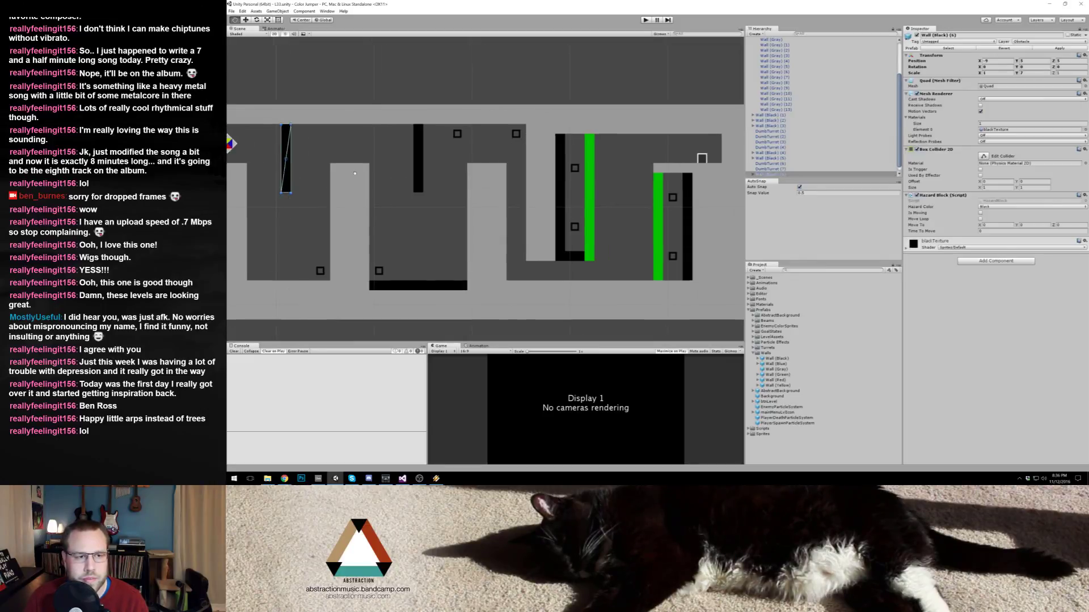
Step: Extend the lower end of the first hanging black wall after the player start slightly further down into the gap
drag(349, 173, 556, 182)
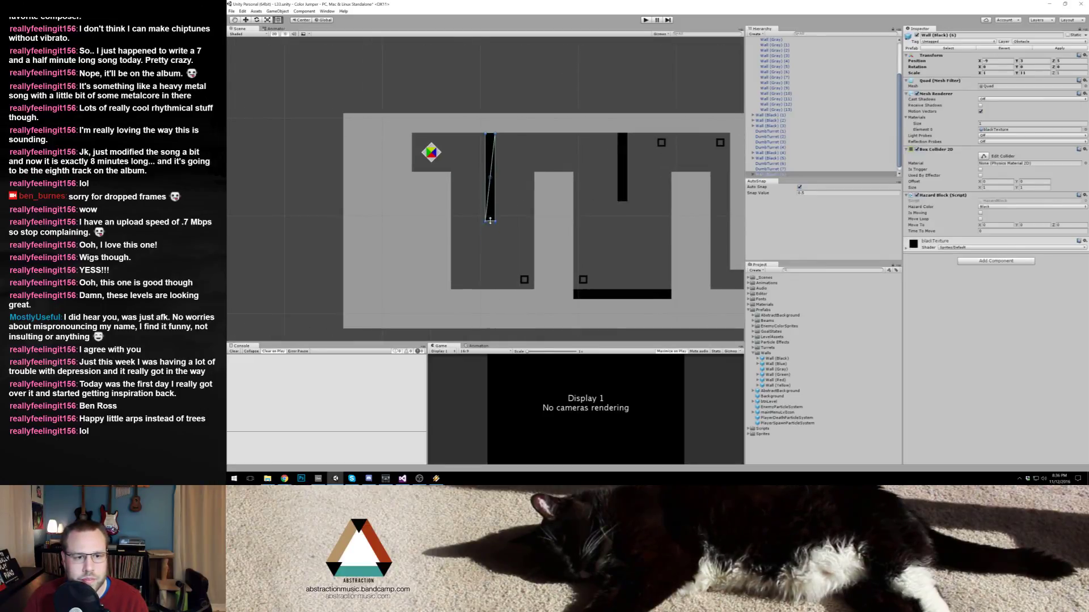
click(491, 217)
Step: Start play mode and playtest the jump beneath the extended first hanging black wall toward the second pit
click(646, 20)
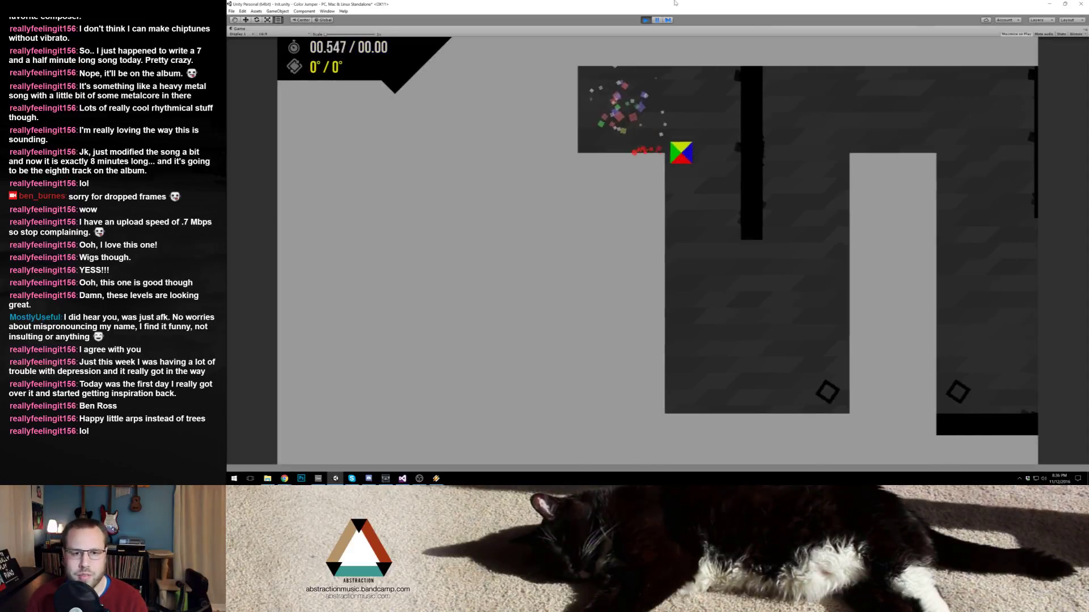
key(space)
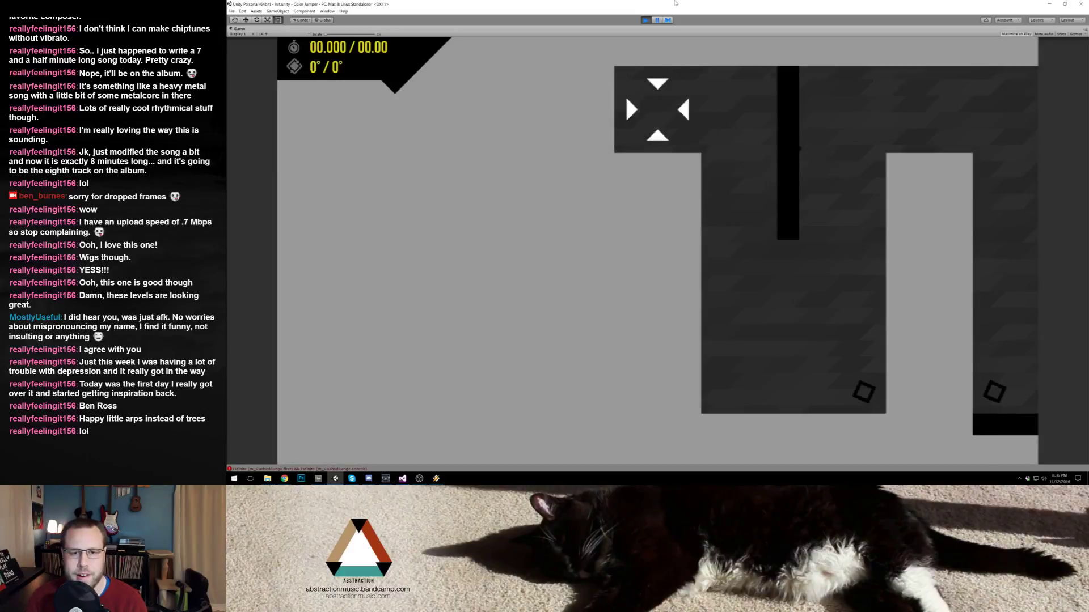
key(space)
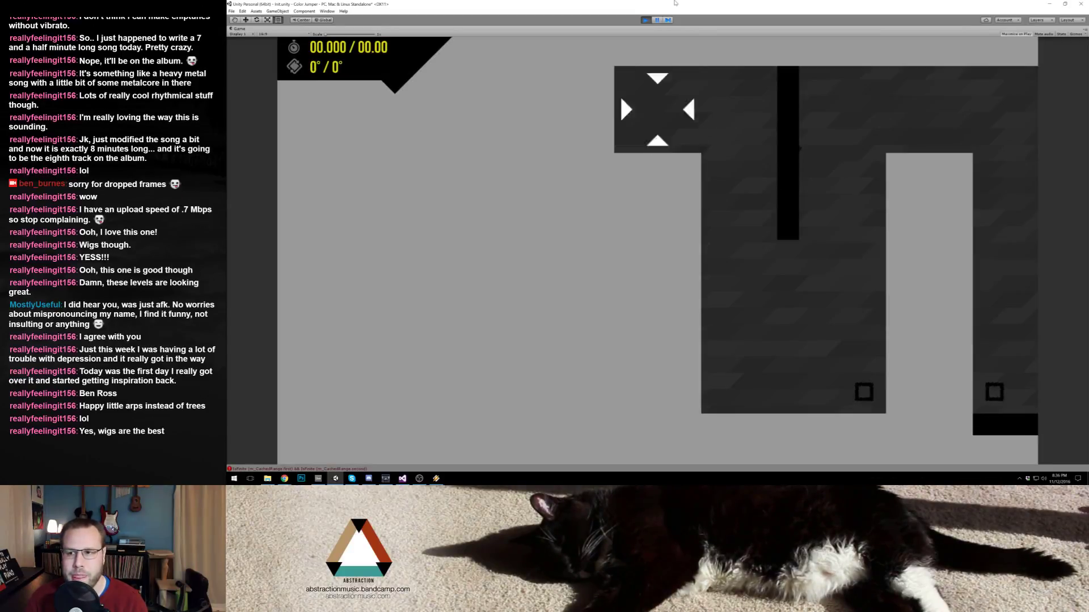
key(space)
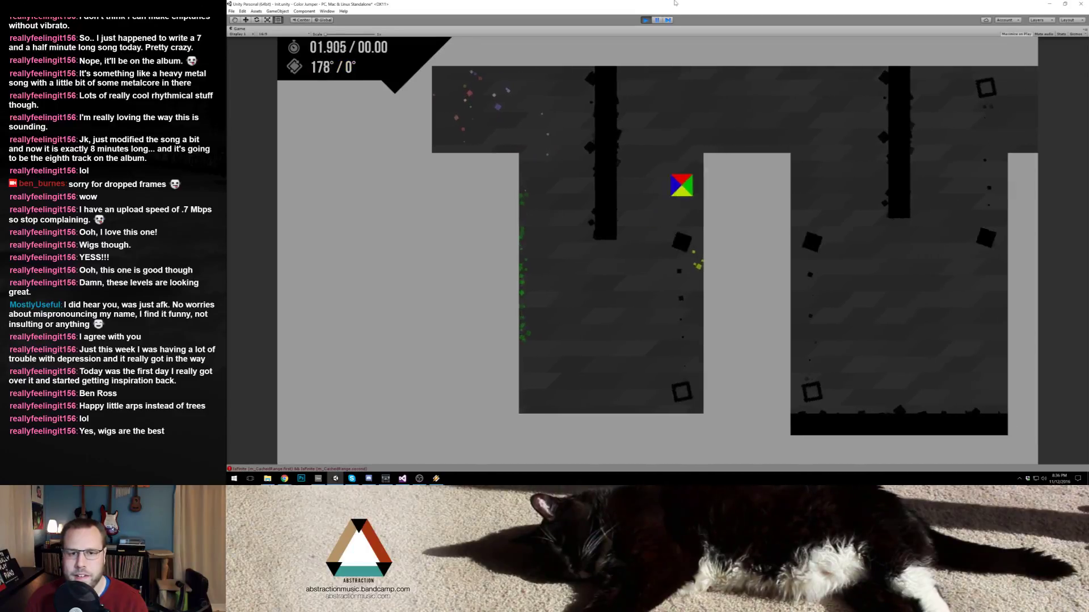
key(space)
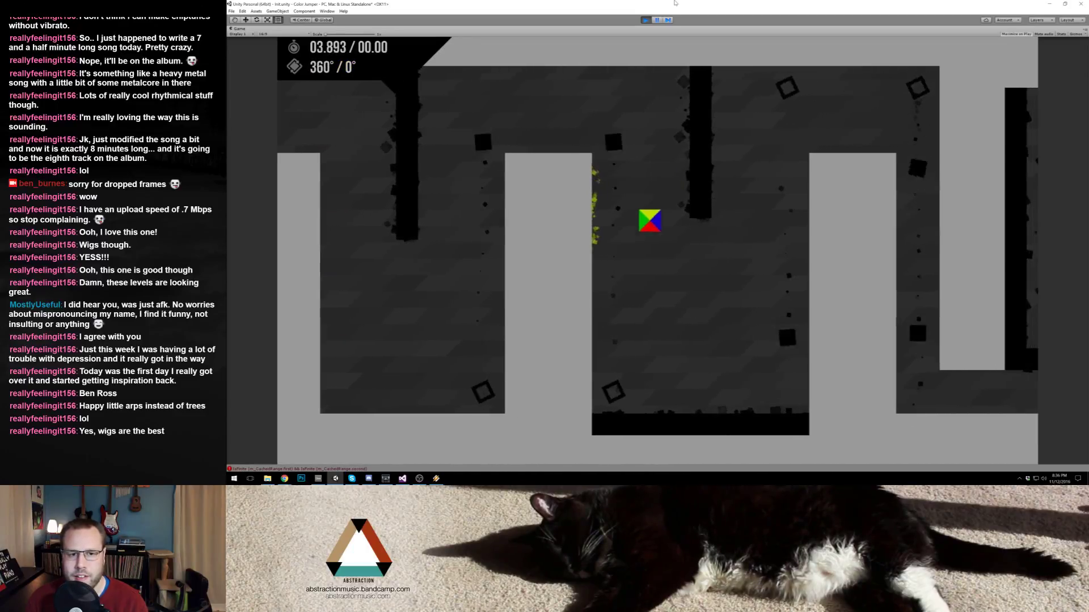
key(space)
key(space)
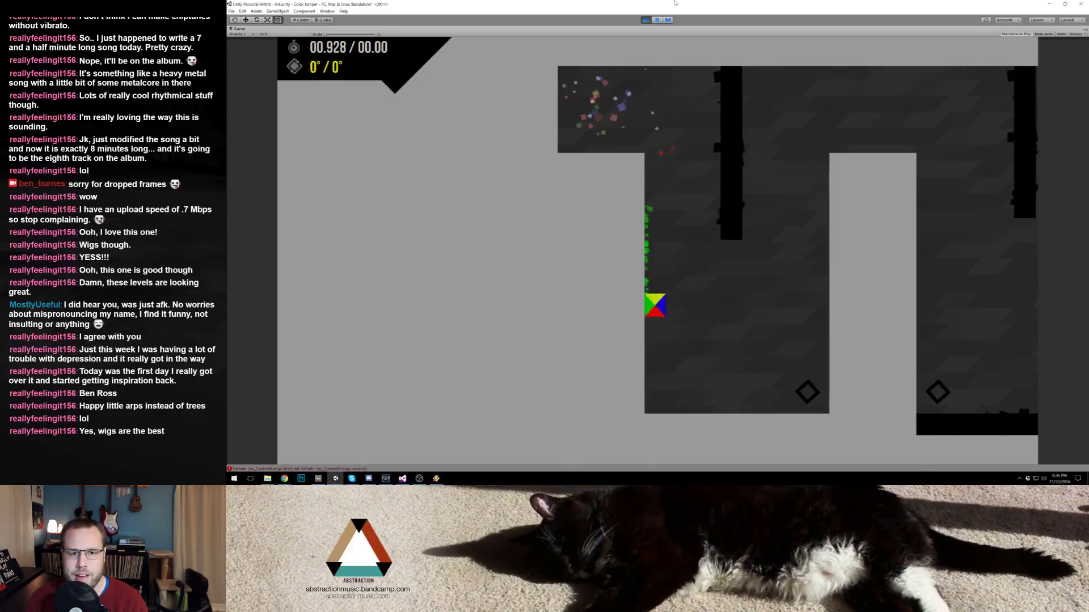
key(space)
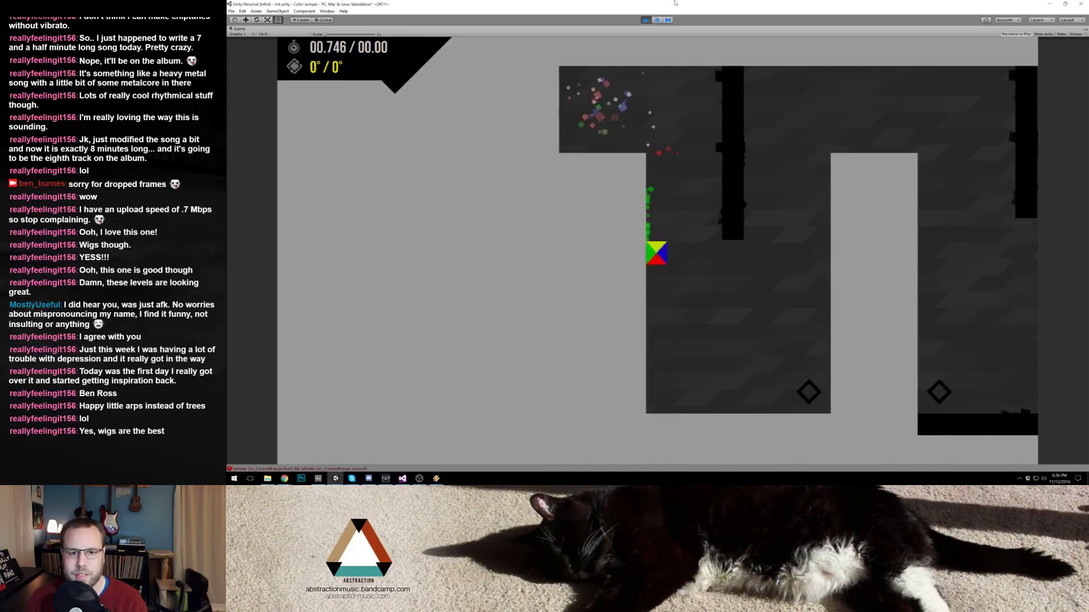
key(space)
key(space)
key(space)
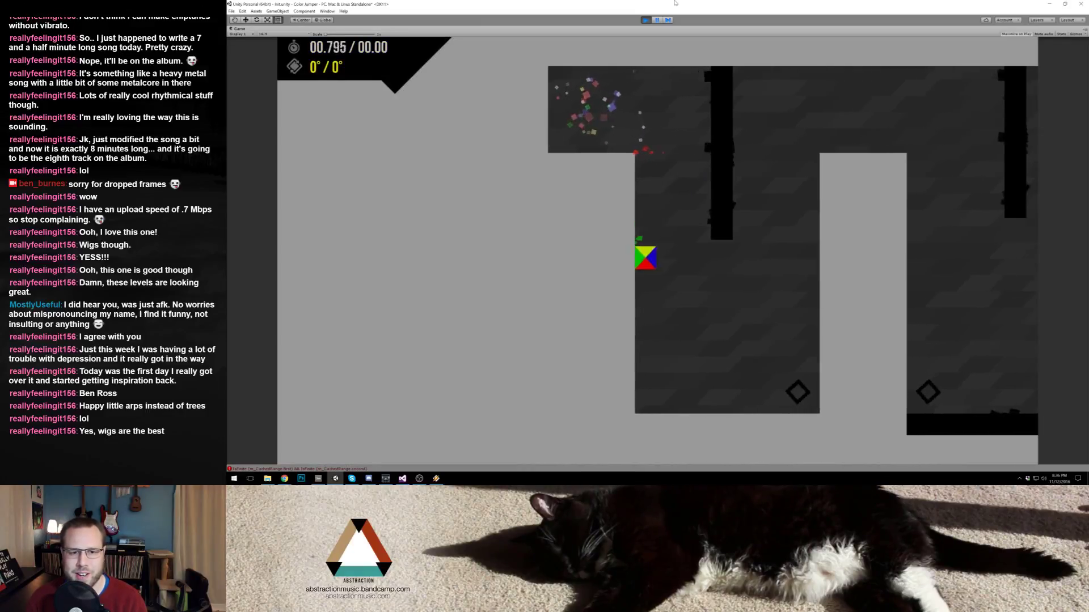
Step: Playtest further runs from the start alcove around the first hanging black wall, and stop play mode
key(space)
key(space)
key(space)
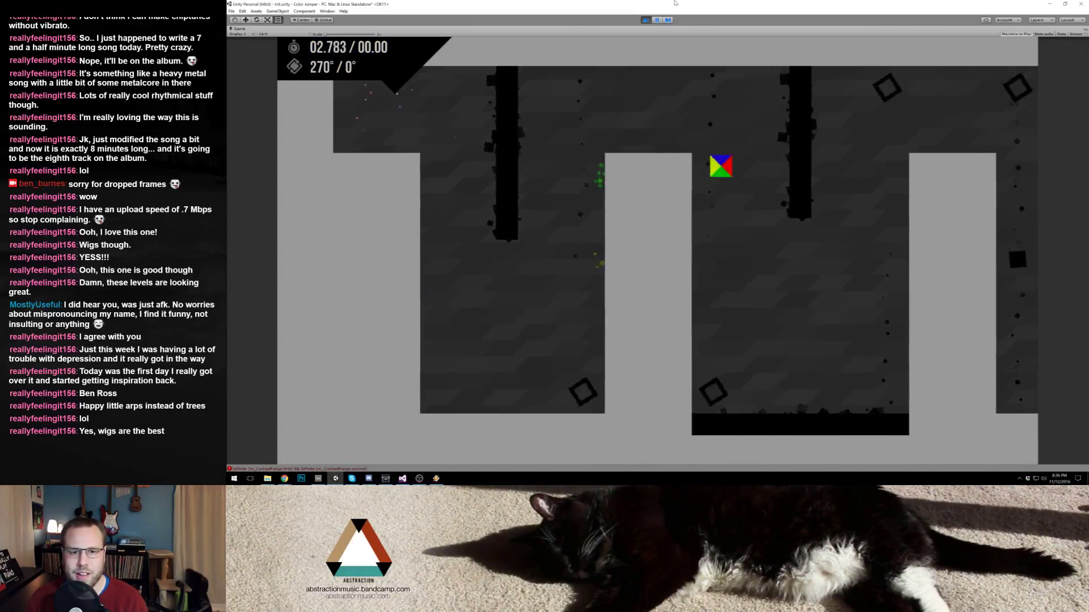
key(space)
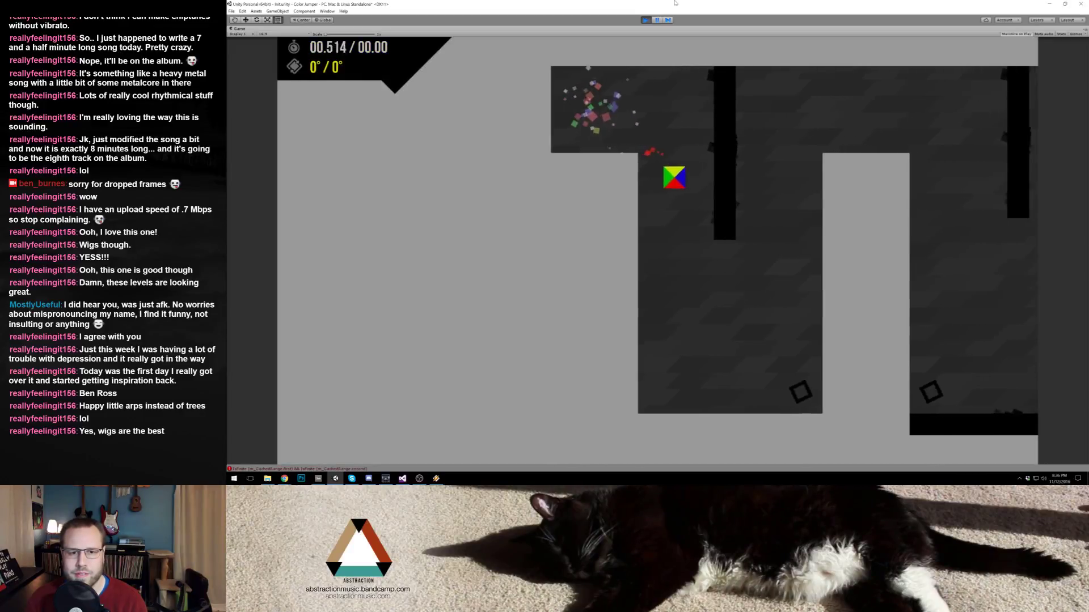
key(space)
key(space)
key(space)
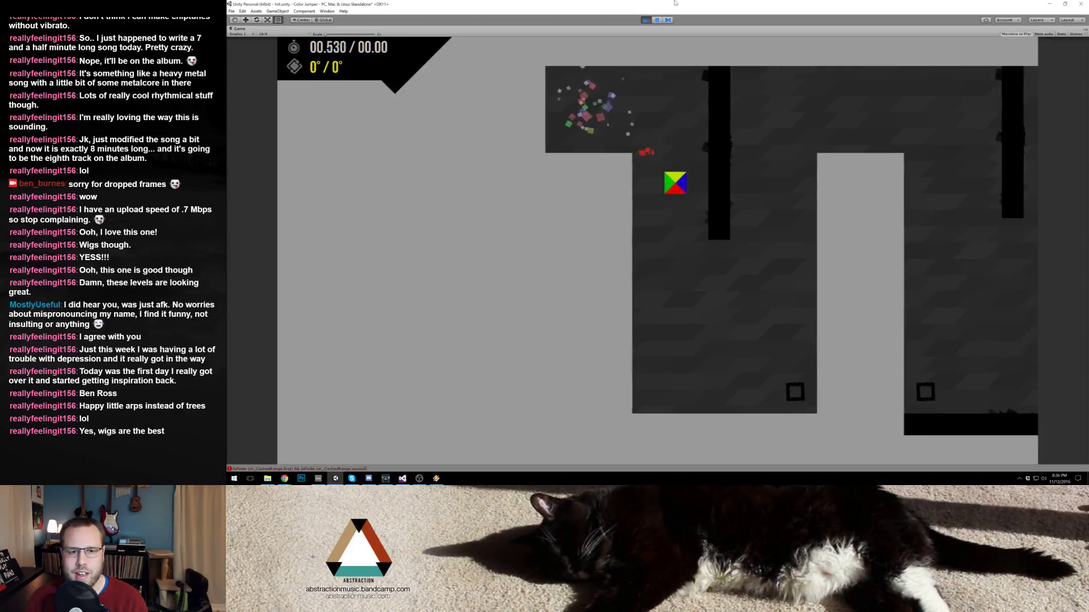
key(space)
key(space)
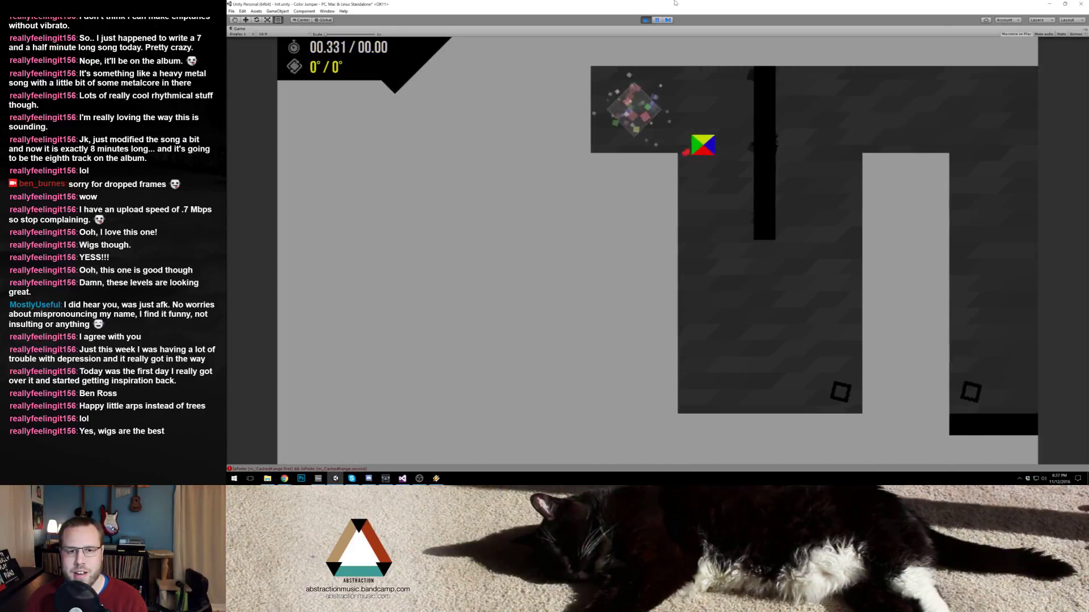
key(space)
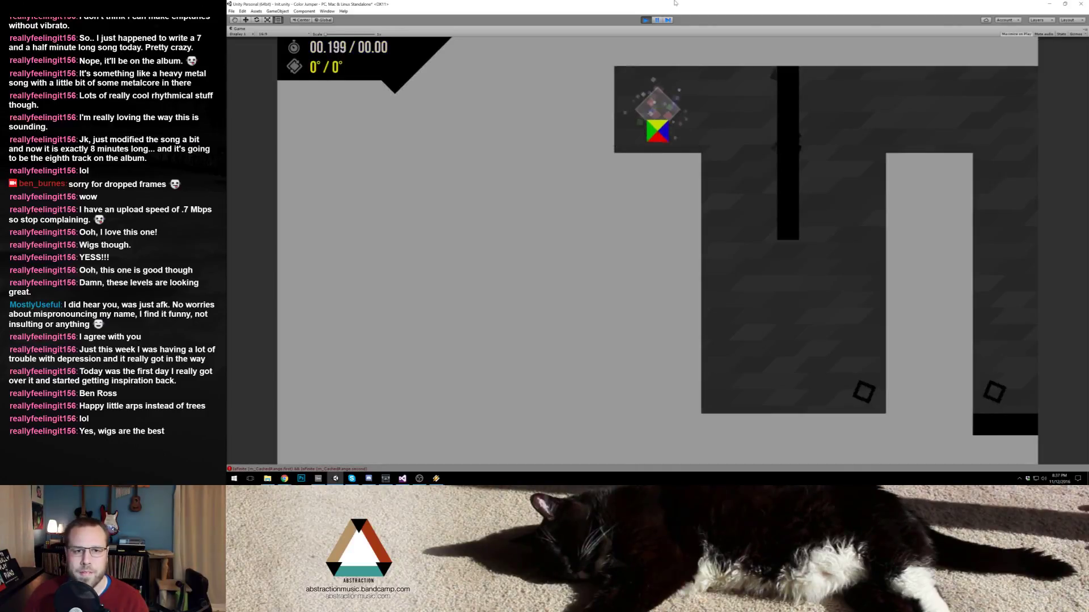
click(646, 20)
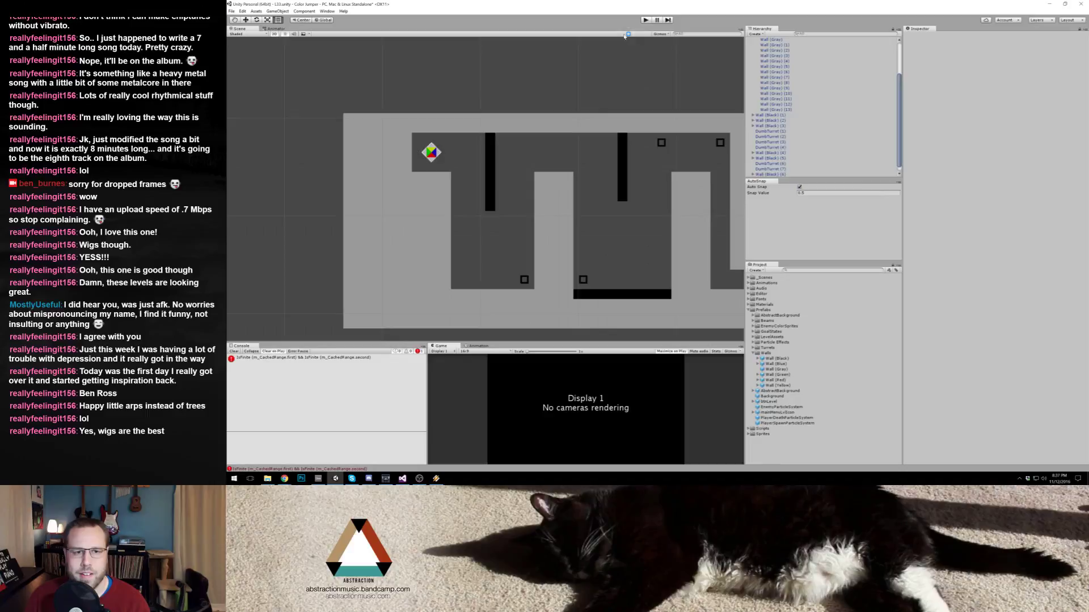
Step: Widen the start alcove by narrowing the outer gray wall beside it, and extend the gray block below to meet that wall
click(407, 158)
mouse_move(412, 154)
mouse_down()
mouse_move(368, 154)
mouse_move(402, 154)
mouse_up()
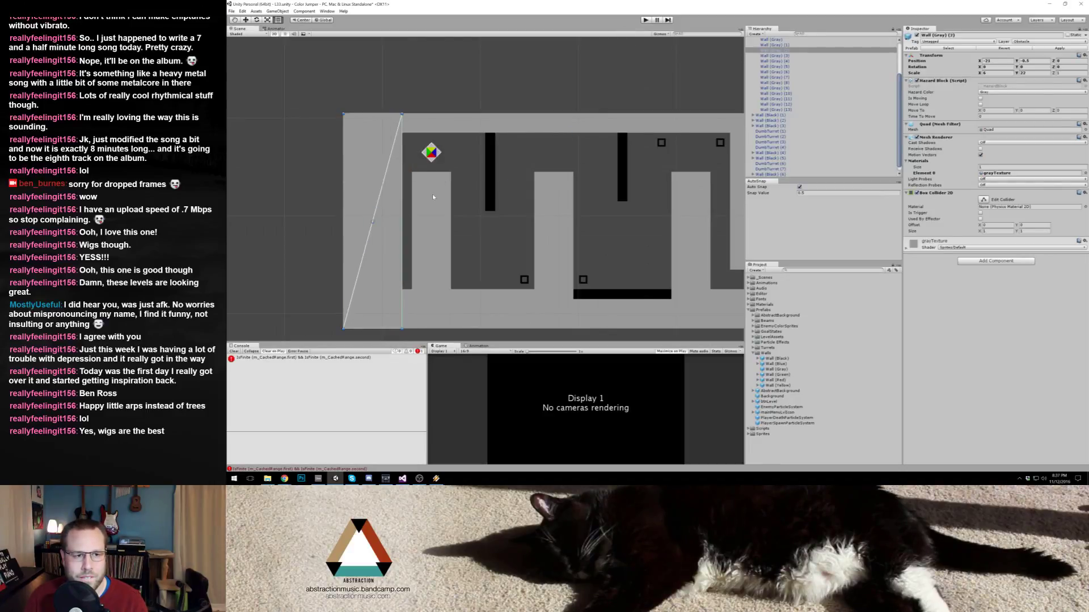
click(404, 193)
Step: Move the player start further left into the widened alcove
click(430, 154)
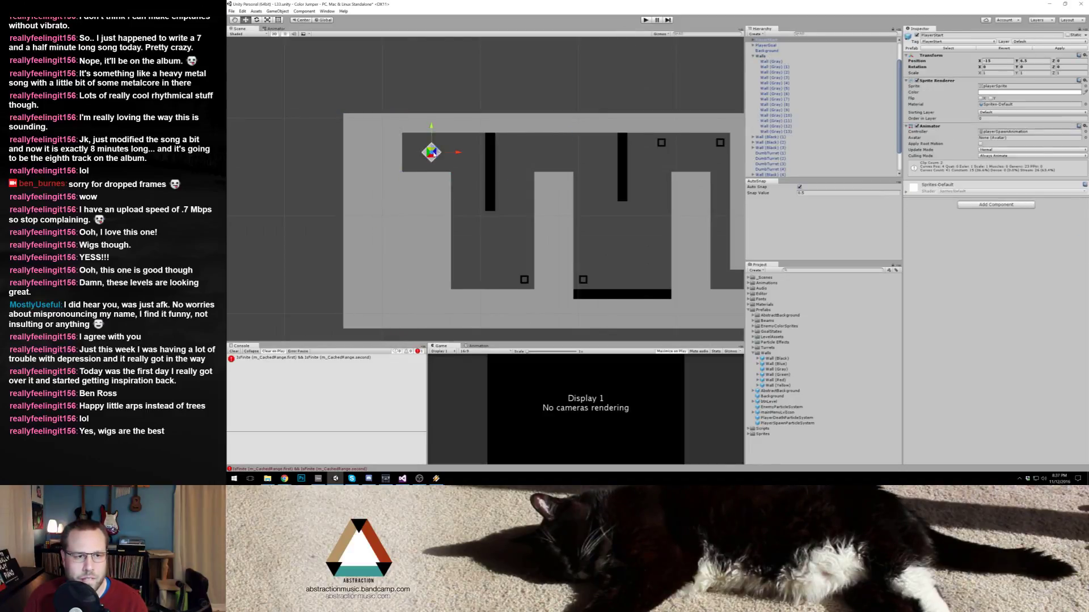
drag(429, 153, 416, 152)
click(603, 41)
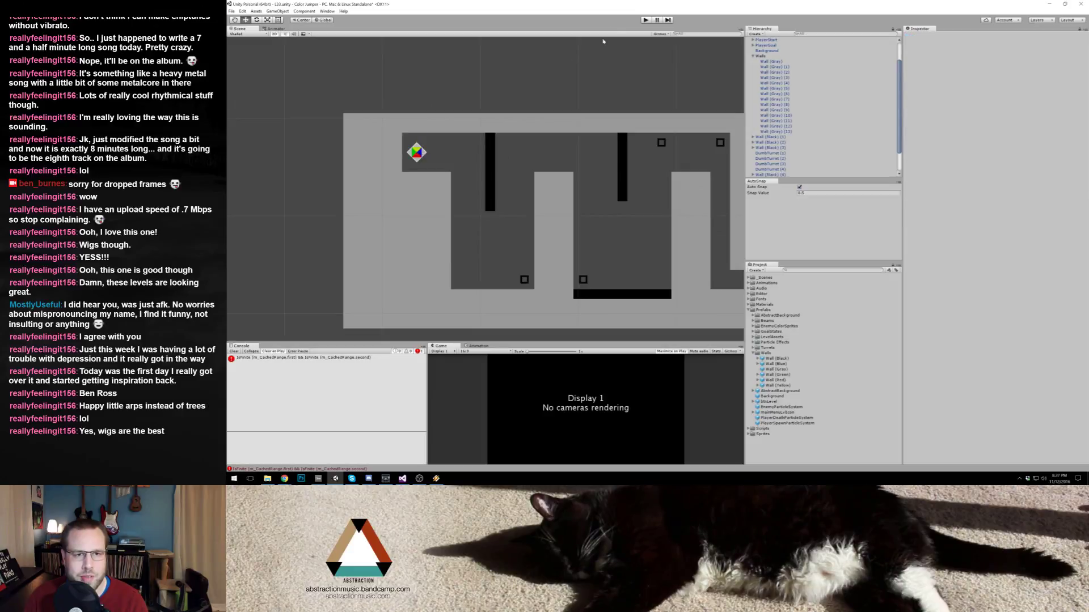
Step: Start play mode and playtest the opening section from the moved player start to the second pit
click(645, 20)
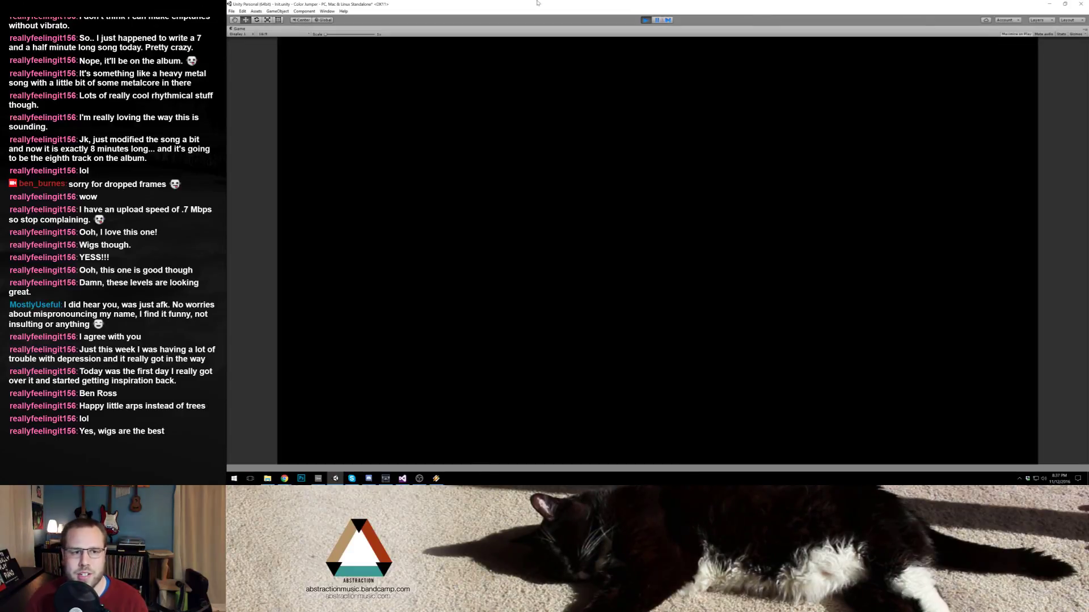
key(space)
key(Right)
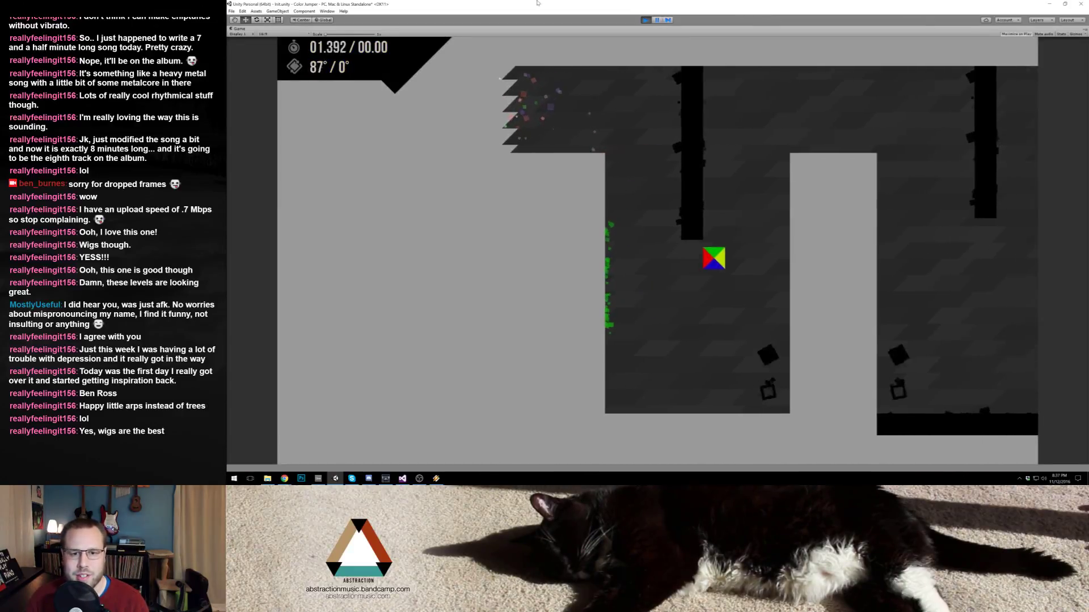
key(space)
key(space)
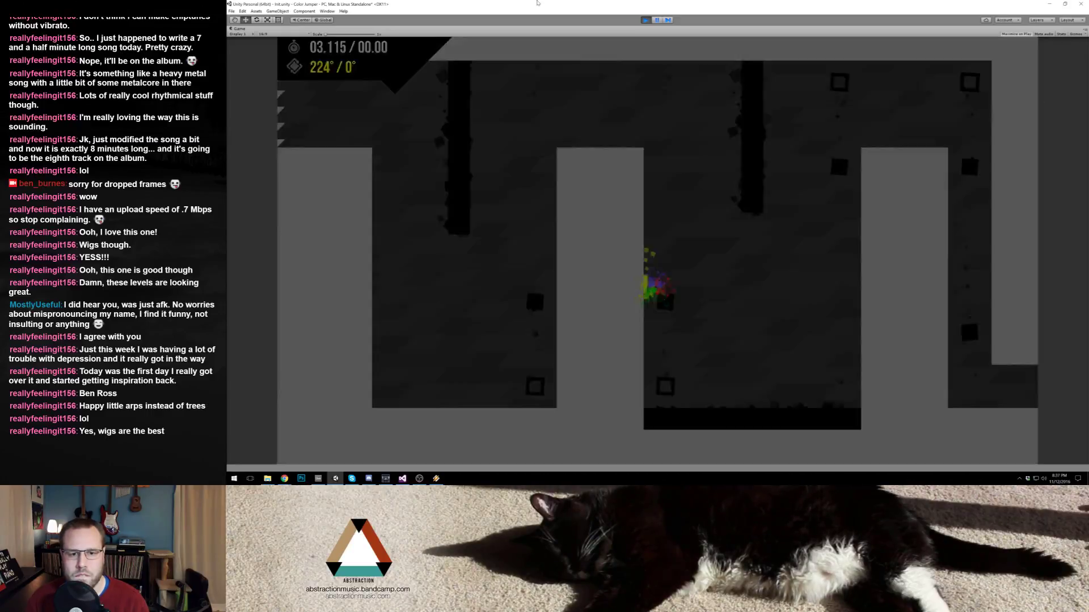
key(space)
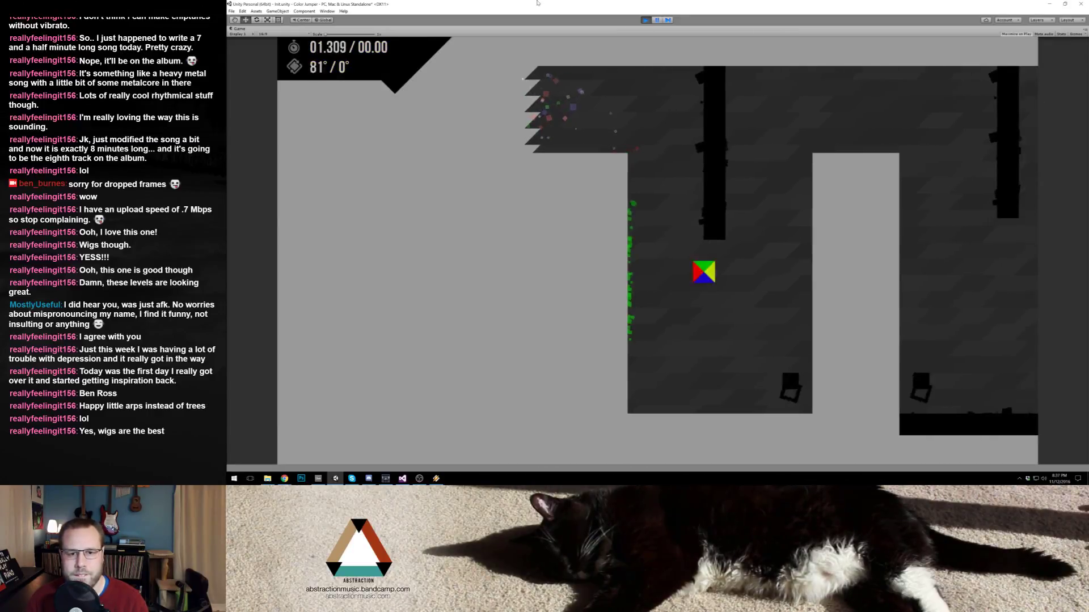
key(space)
key(space)
key(space)
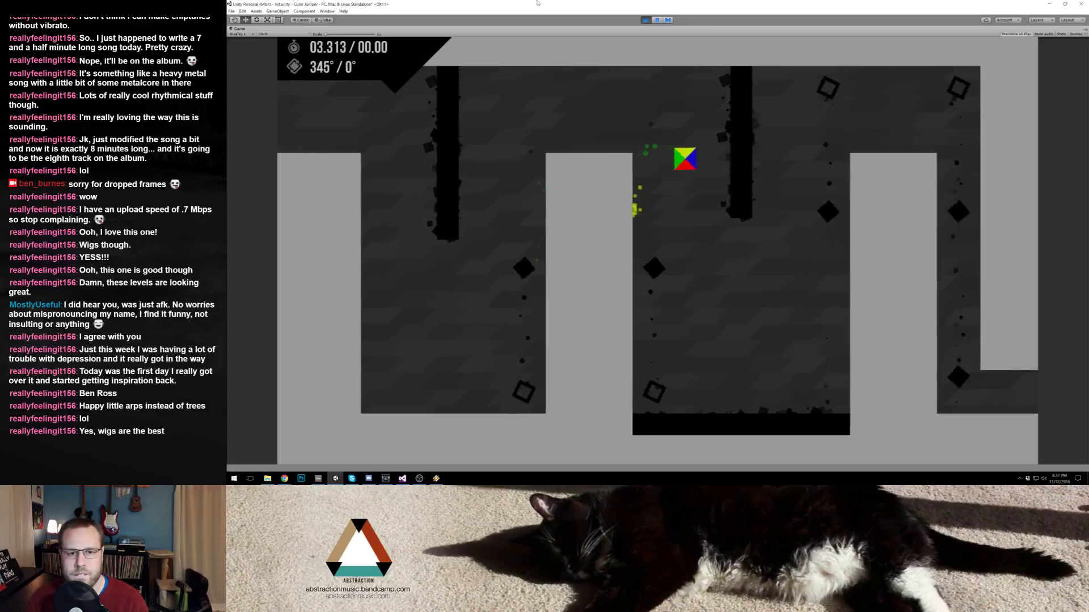
key(space)
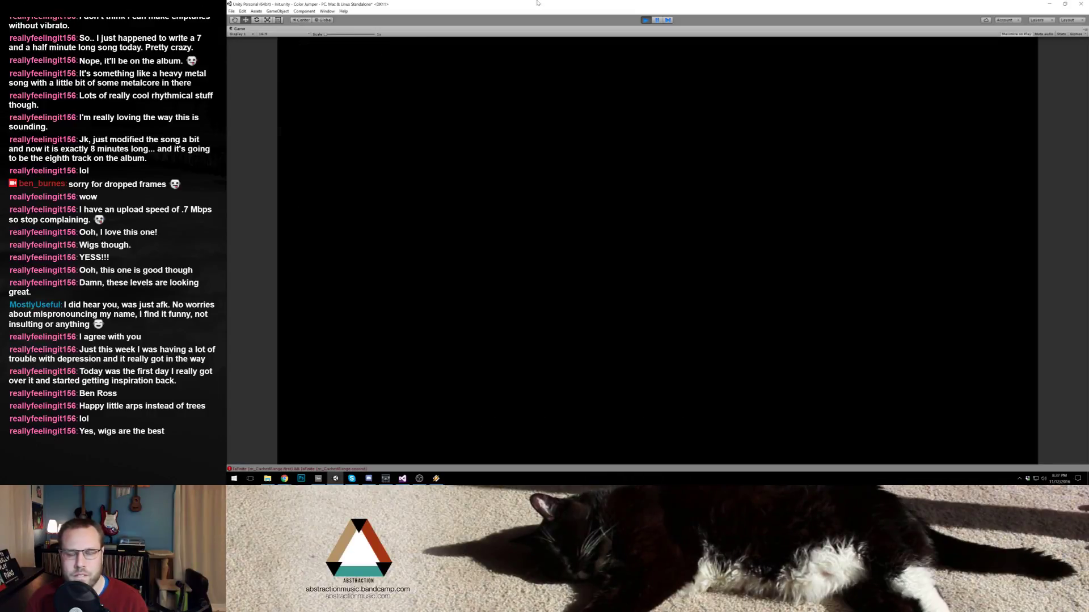
Step: Playtest a full run from the start alcove to the green walls in the final section, and exit play mode
key(space)
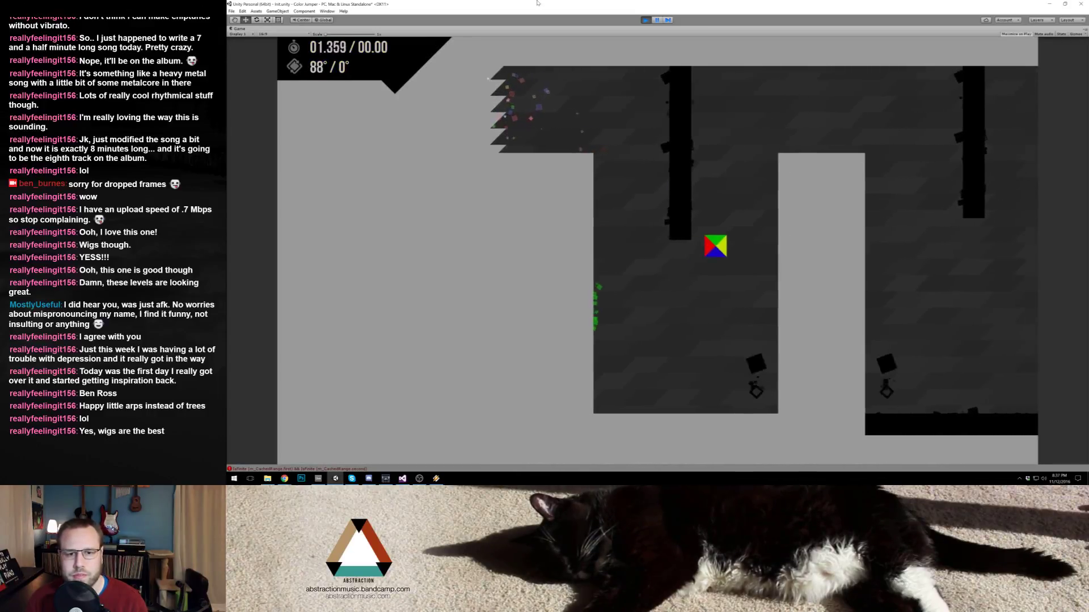
key(space)
key(space)
key(space)
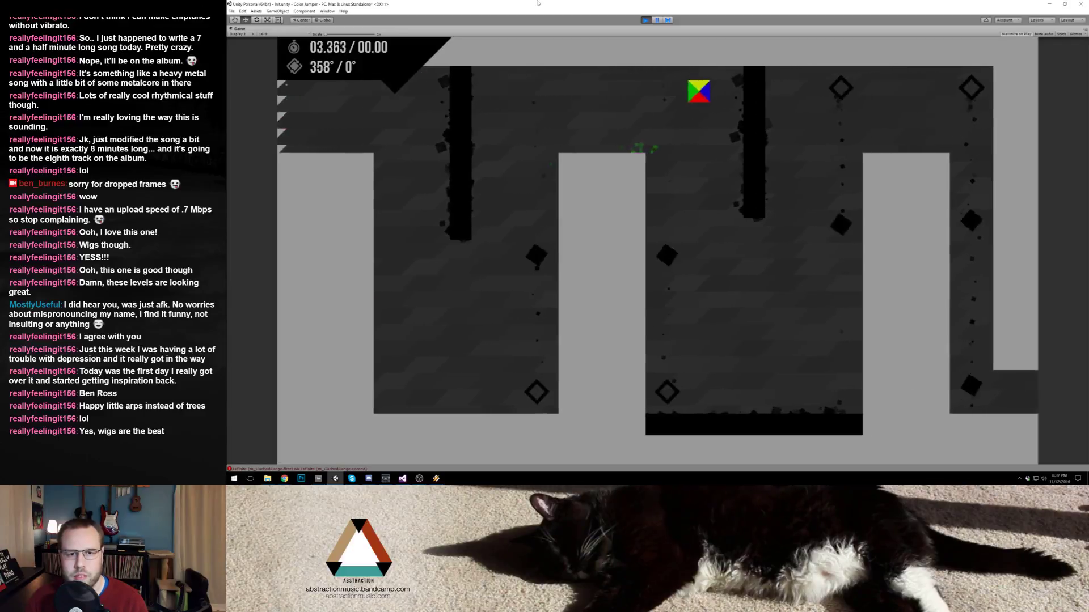
key(space)
key(space)
key(space)
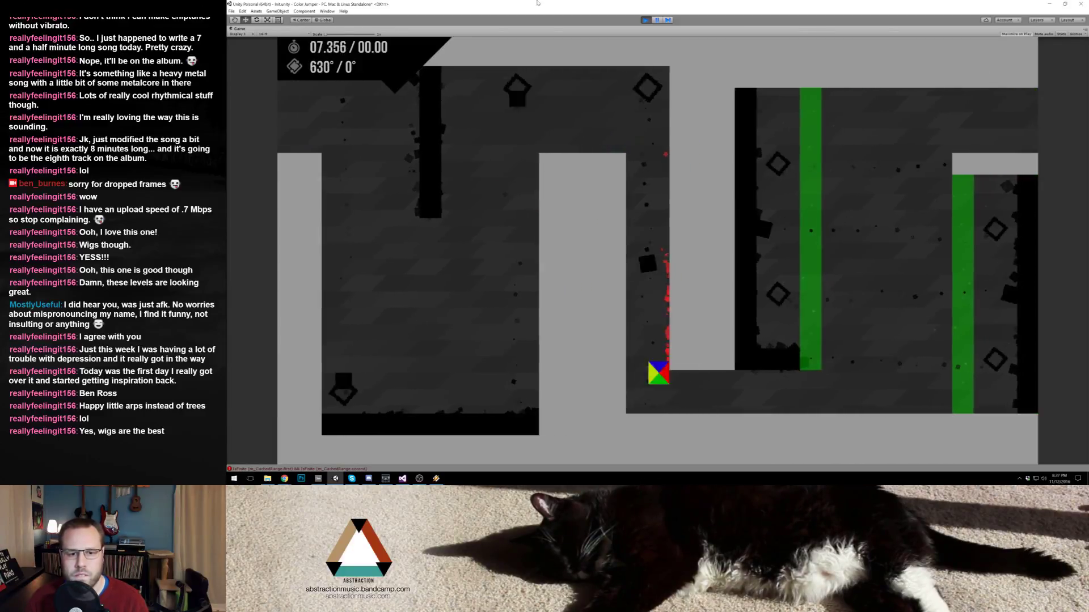
key(space)
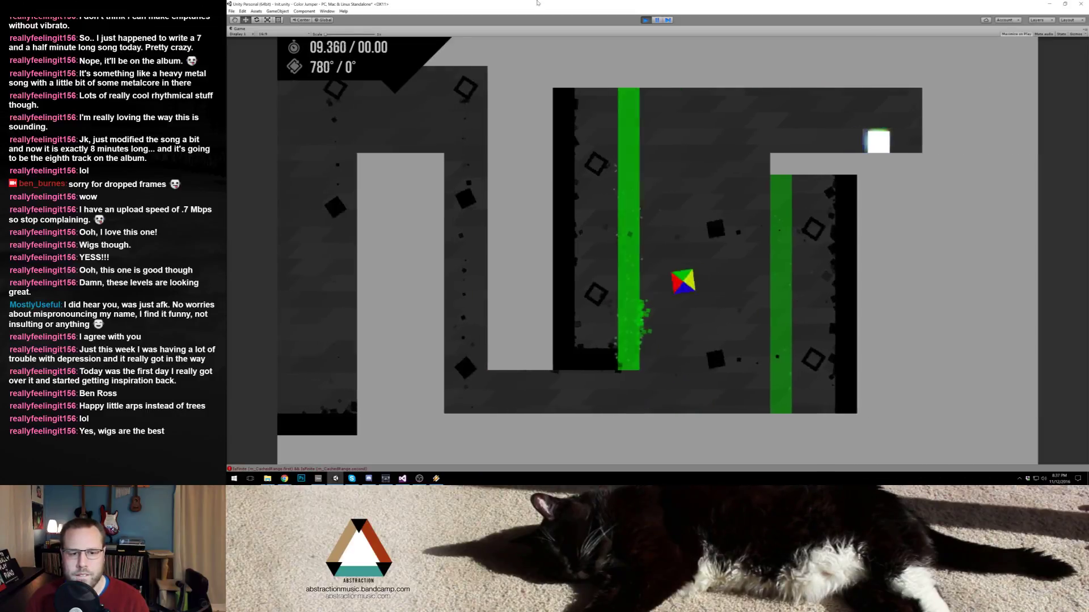
key(space)
key(space)
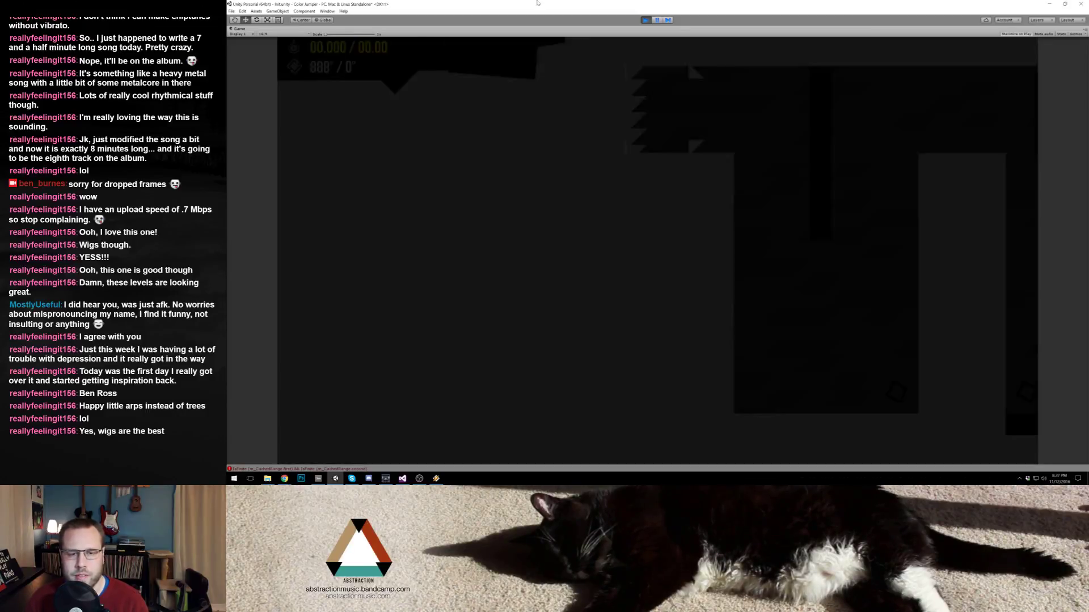
key(Escape)
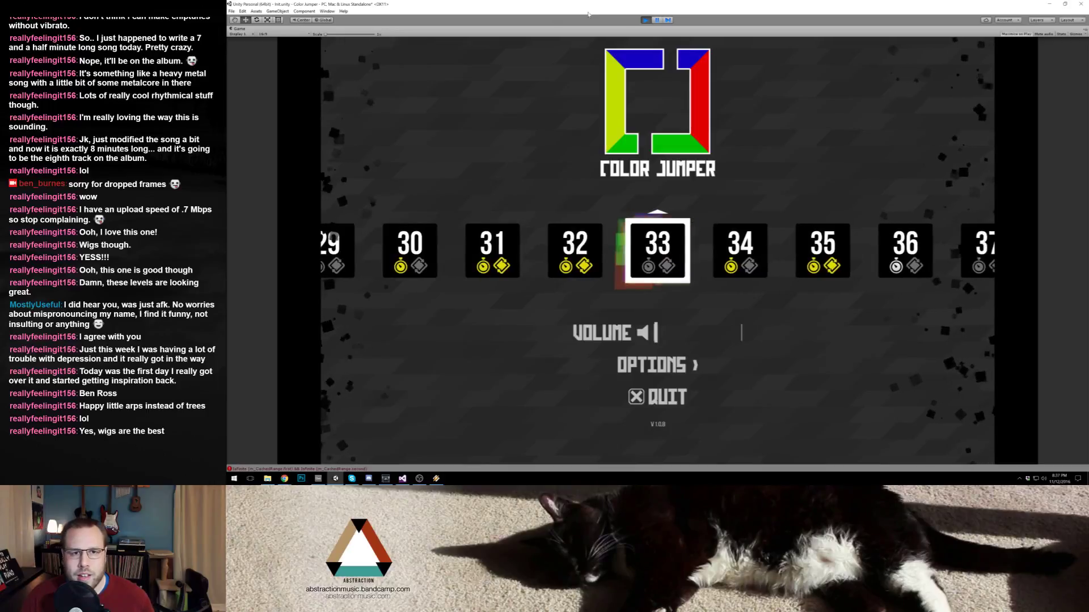
key(ctrl+p)
Step: Extend the Background object's left edge beyond the widened start alcove
click(417, 176)
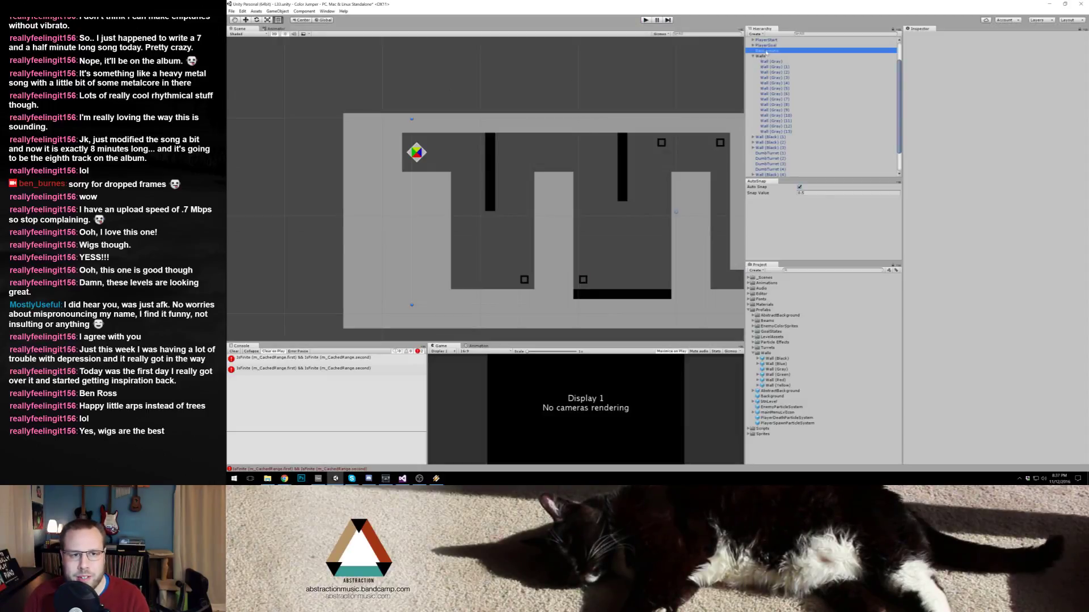
drag(410, 181, 389, 180)
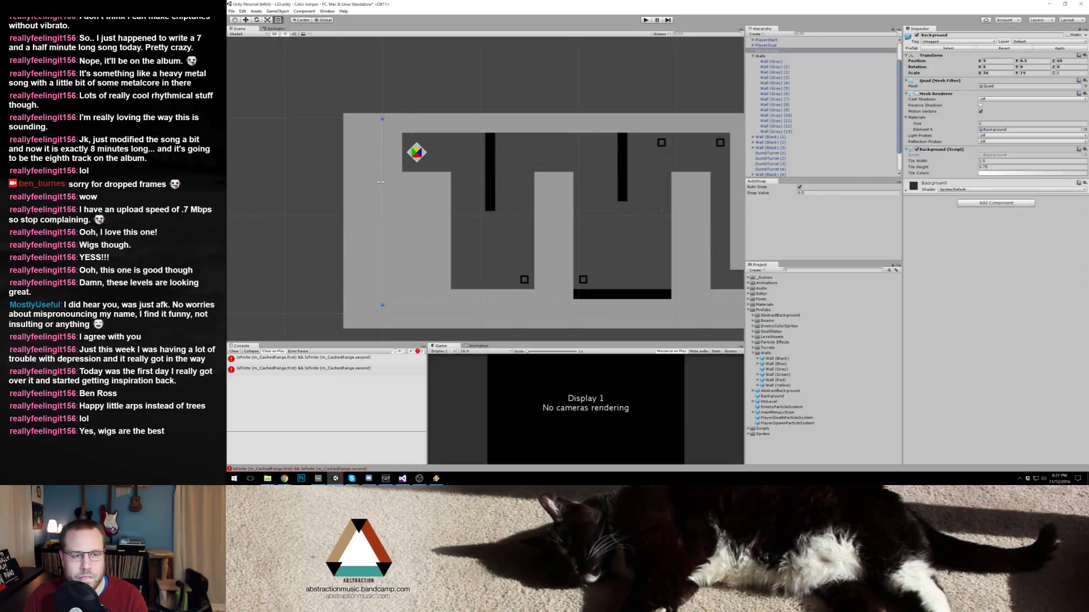
click(486, 93)
Step: Shorten the first hanging black wall to a vertical scale of 7, level with the second hanging wall's lower end
drag(590, 102, 445, 102)
scroll(480, 166, down, 2)
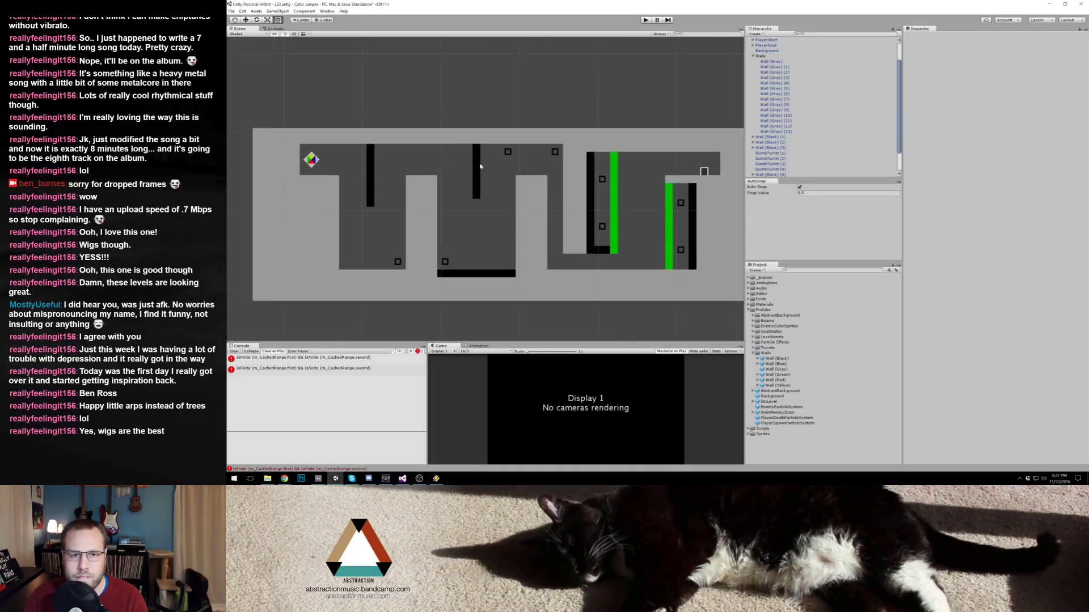
scroll(485, 186, down, 1)
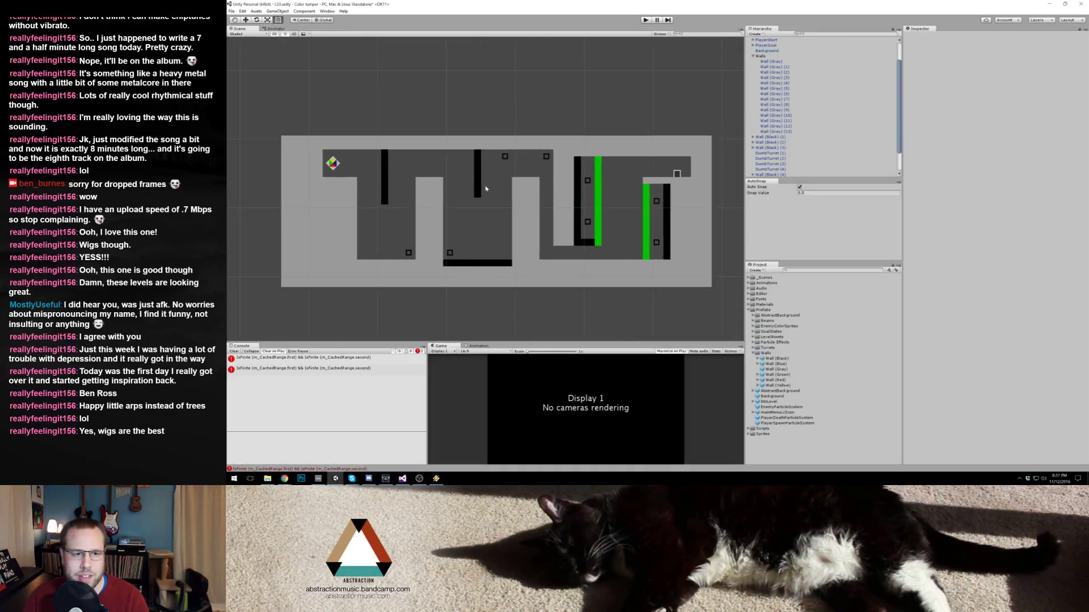
click(385, 177)
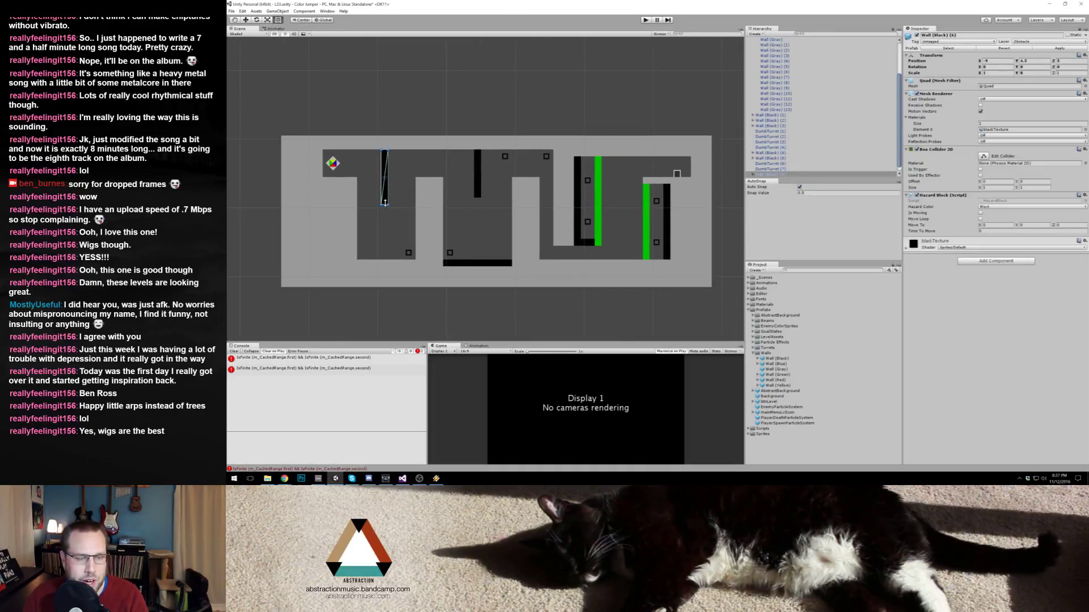
scroll(391, 201, up, 4)
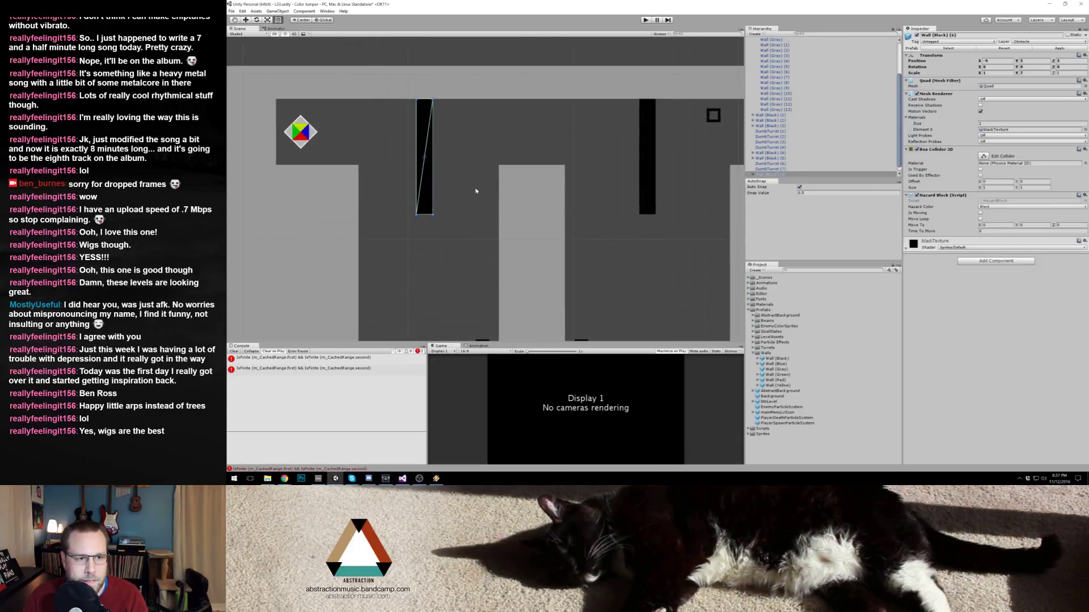
Step: Move the gray floor wall below the start alcove half a unit left, to X position -16
click(353, 198)
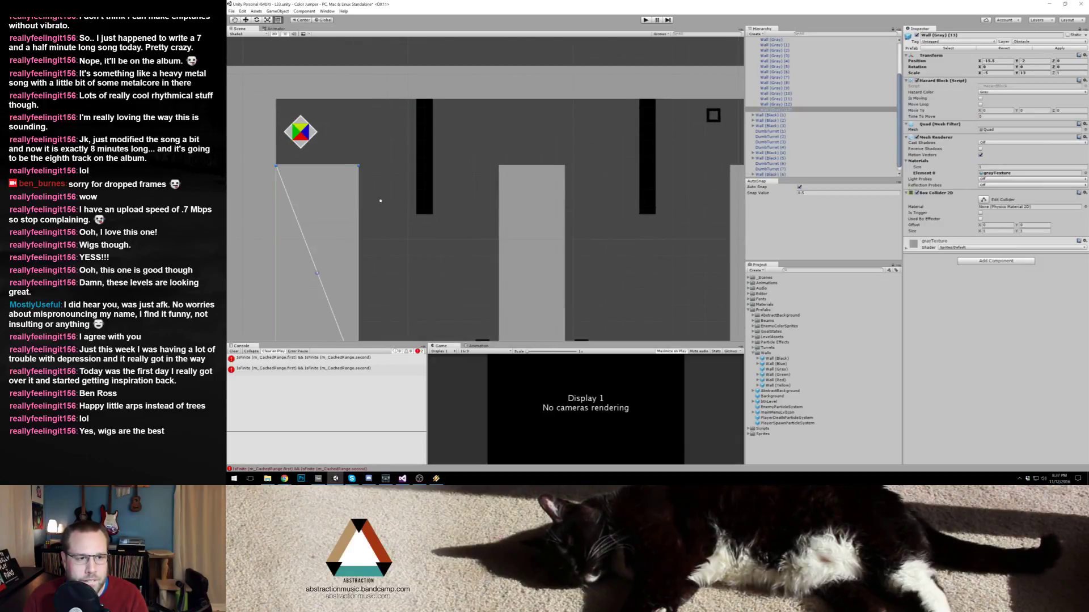
drag(380, 201, 452, 193)
key(w)
drag(419, 266, 408, 266)
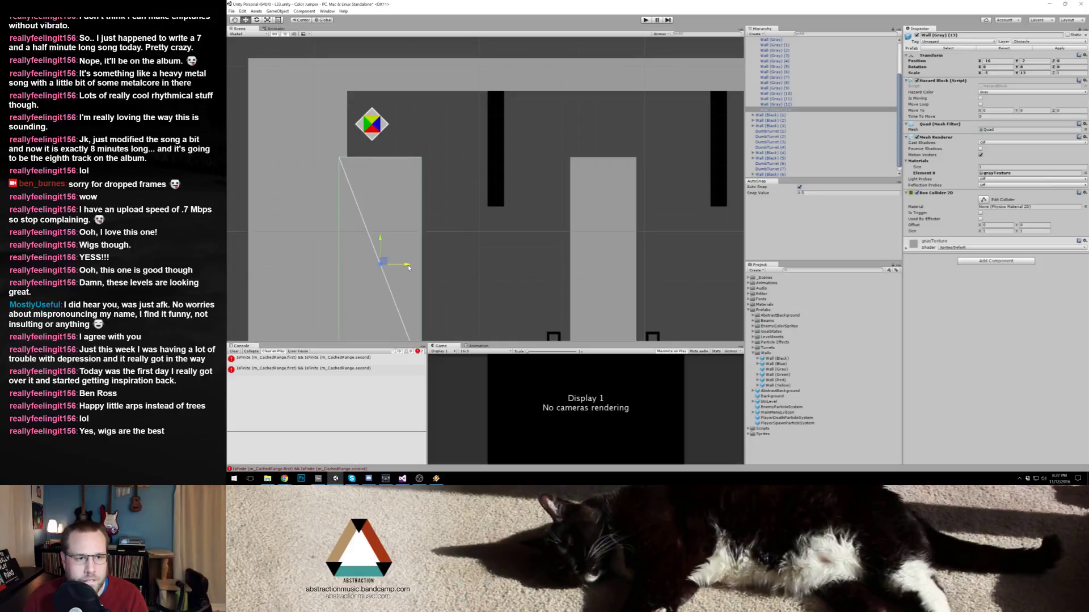
Step: Widen the start alcove by pulling the outer gray wall's inner edge about one unit left and extending the floor wall's left edge to meet it
scroll(501, 205, up, 3)
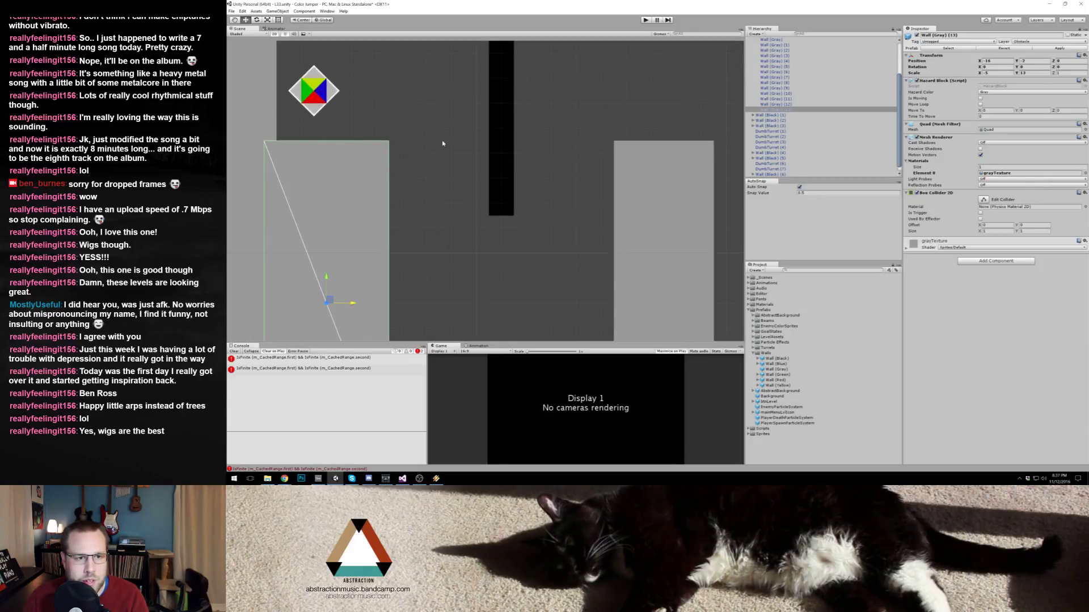
drag(393, 145, 534, 150)
scroll(533, 149, down, 1)
click(401, 119)
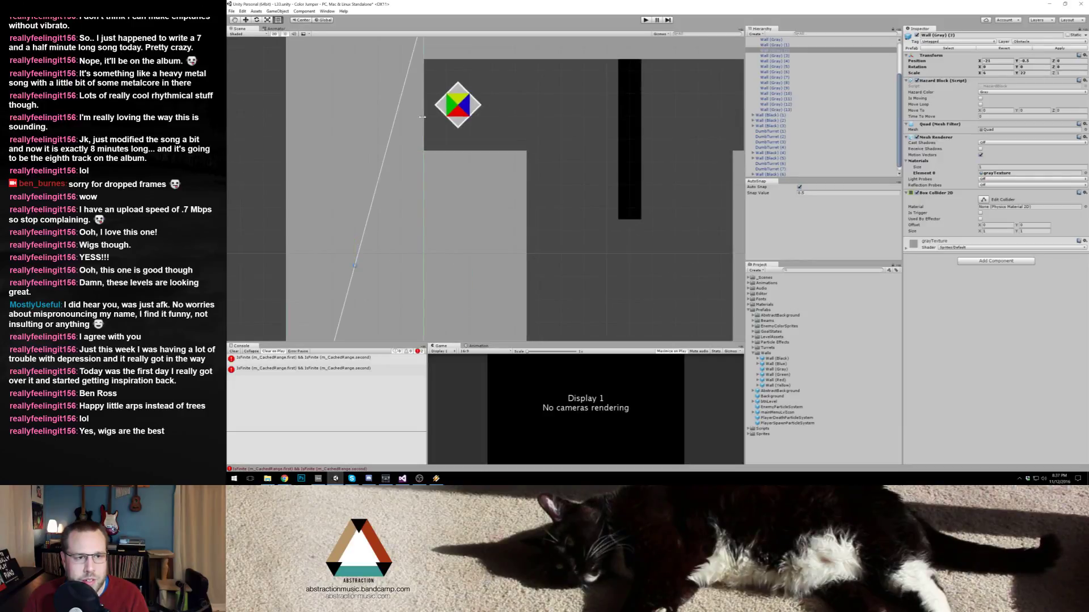
drag(422, 117, 400, 118)
click(414, 181)
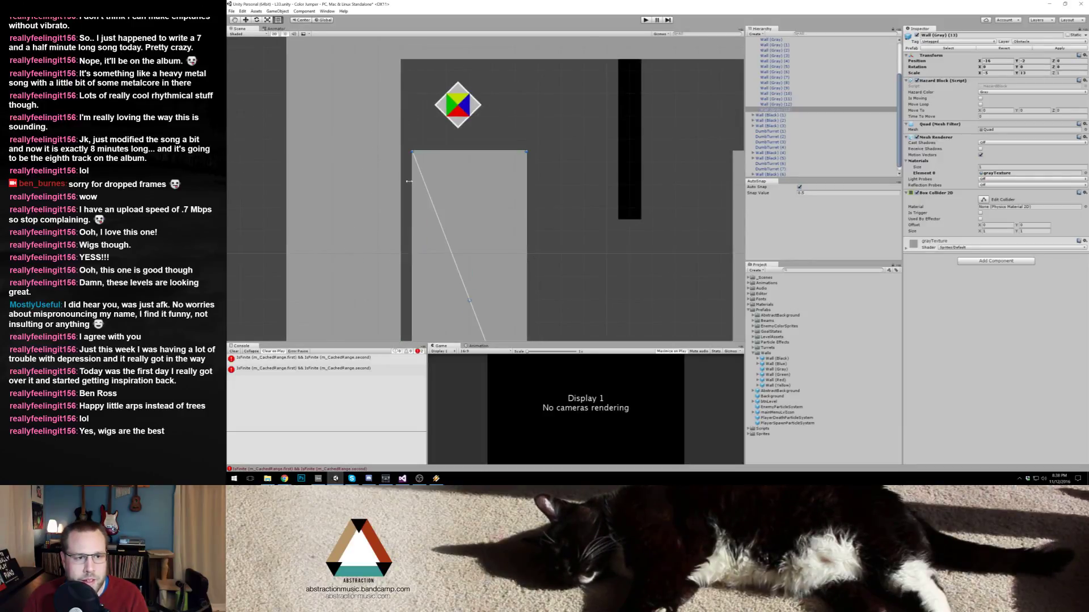
drag(409, 181, 400, 182)
key(w)
Step: Move the player start about one unit left and half a unit up inside the widened alcove
click(460, 108)
drag(464, 102, 440, 90)
click(493, 105)
scroll(572, 155, down, 1)
scroll(572, 155, down, 2)
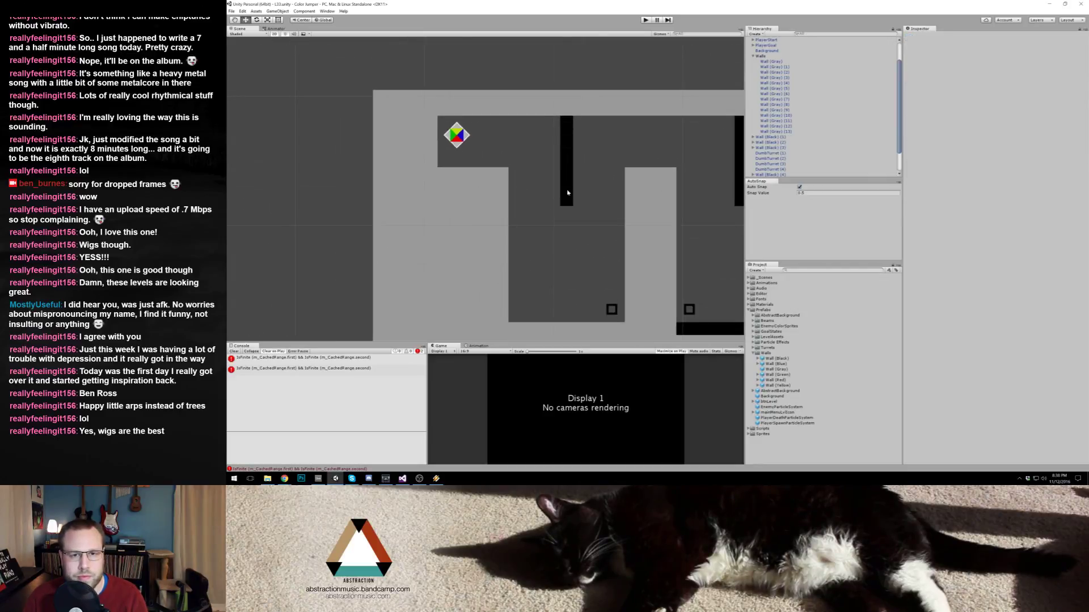
Step: Open scenes L32, L33 and L36 from the 25-49 World 2 folder in turn to compare their layouts
drag(564, 187, 463, 194)
scroll(582, 187, down, 1)
scroll(586, 210, down, 1)
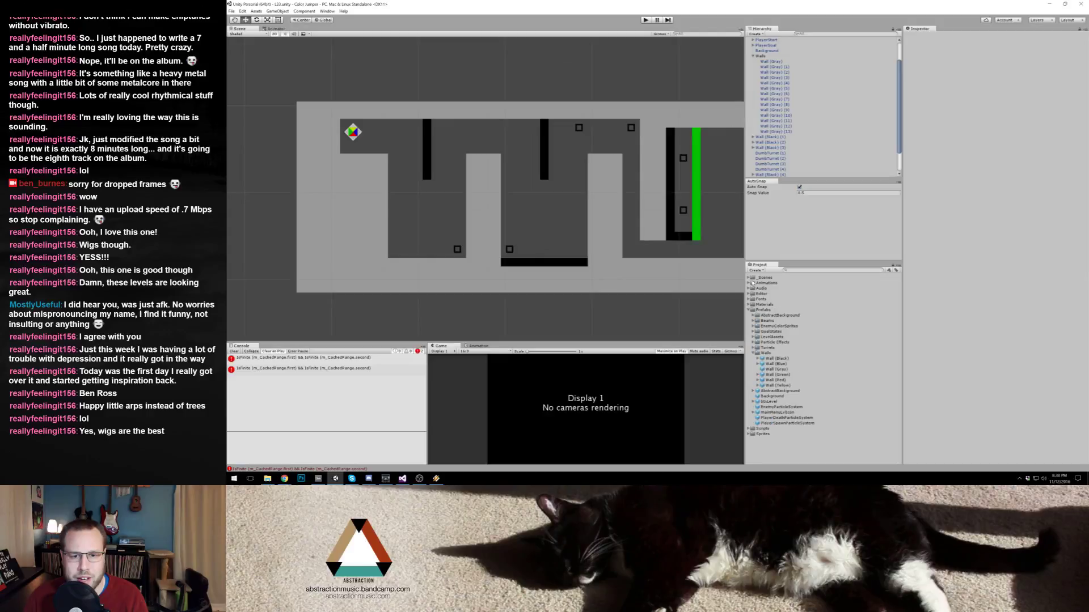
click(750, 278)
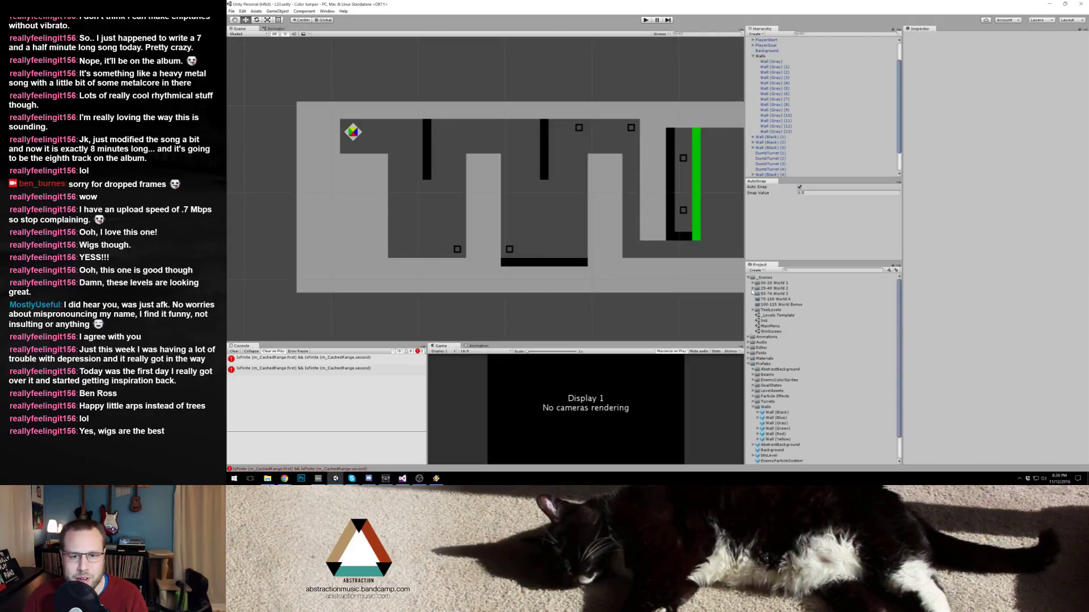
click(752, 289)
double_click(769, 331)
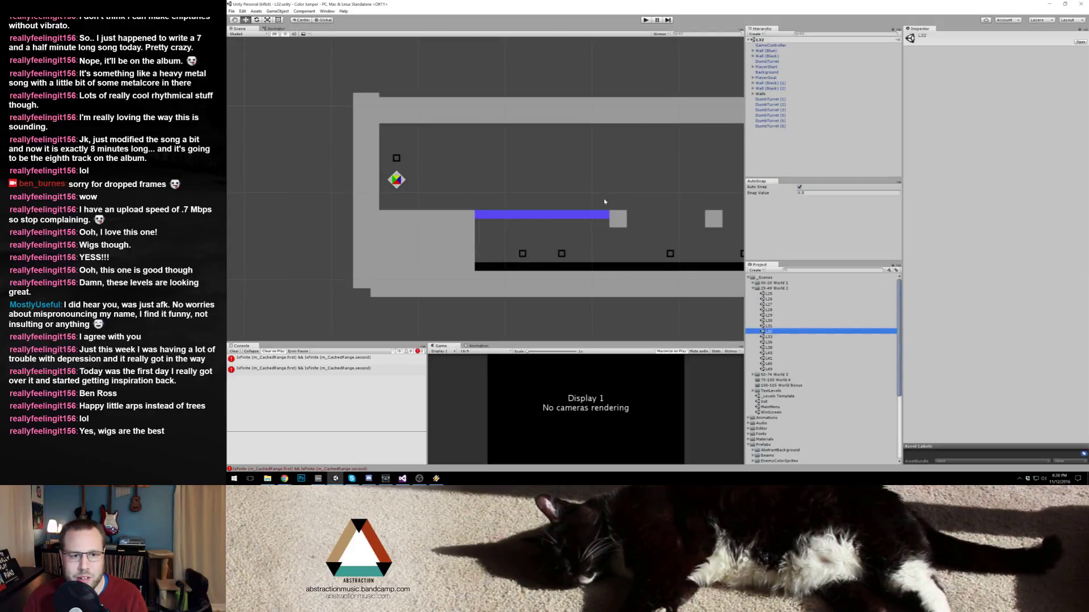
scroll(605, 201, down, 4)
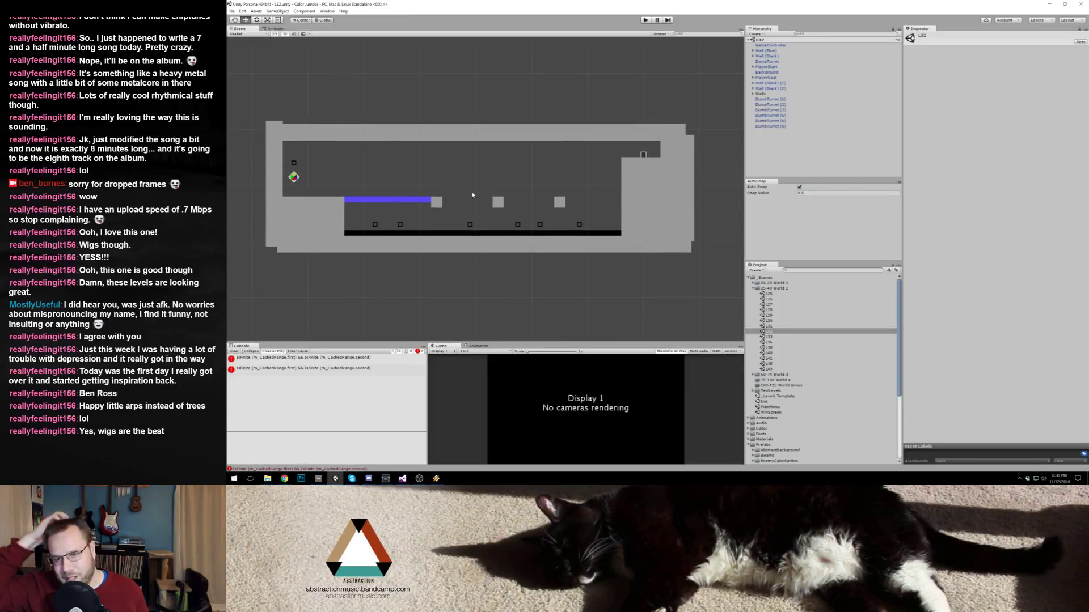
double_click(769, 338)
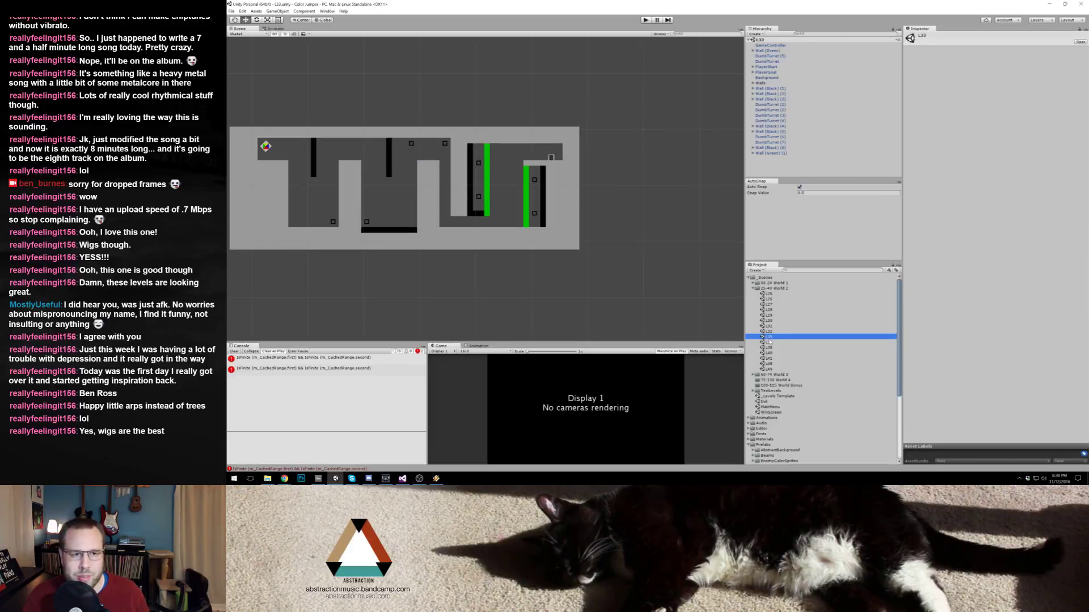
double_click(770, 342)
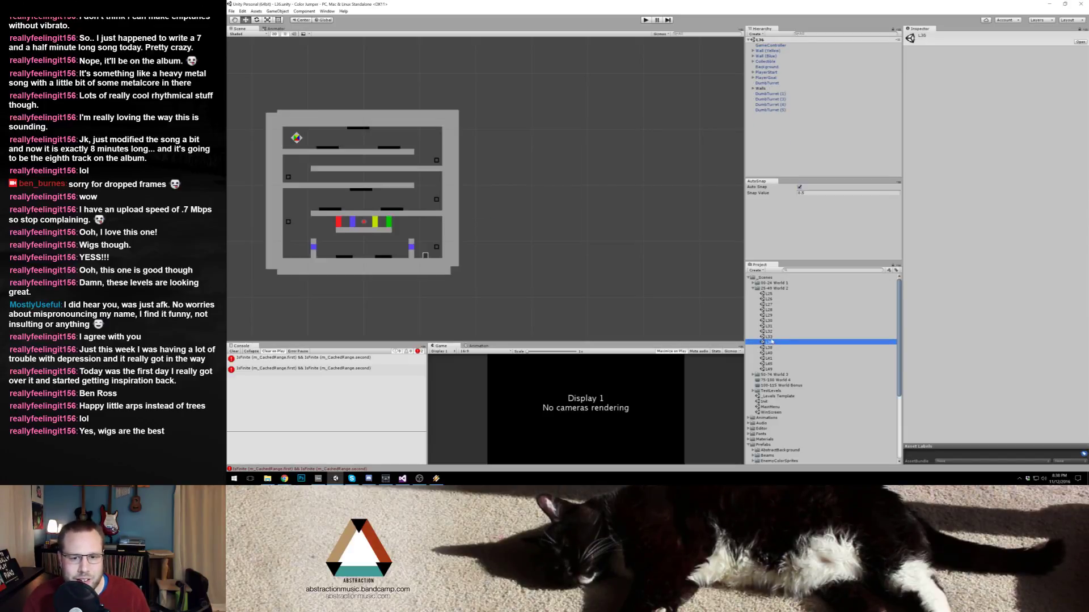
click(771, 338)
click(770, 338)
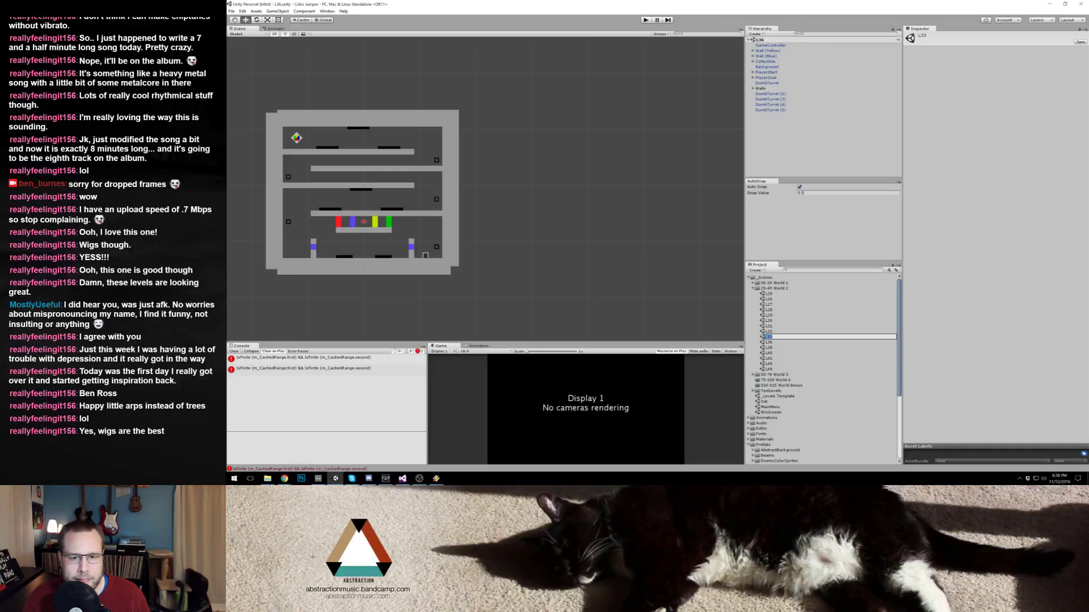
click(689, 307)
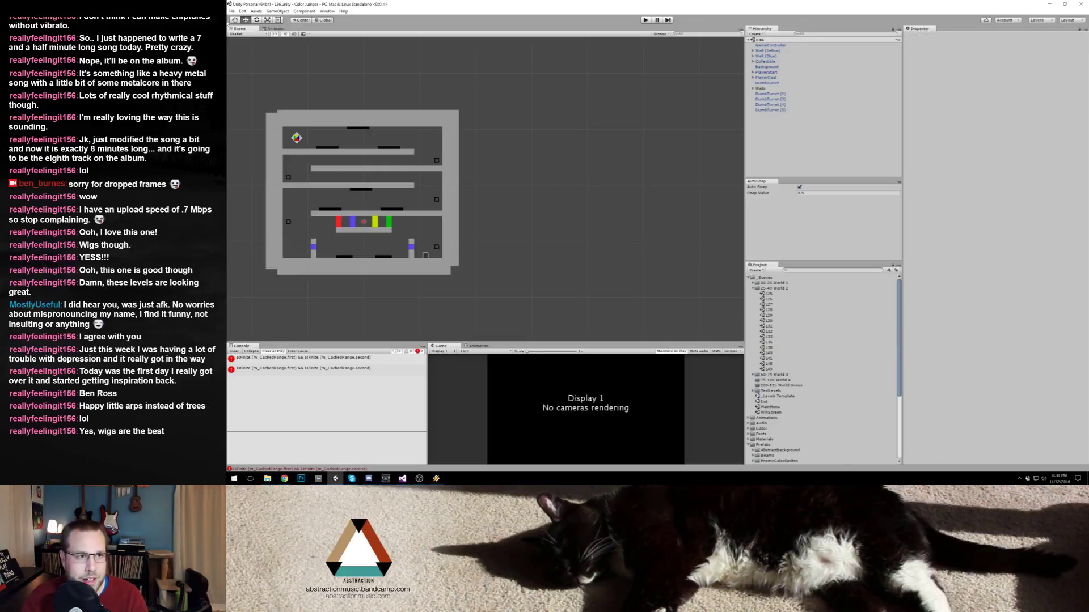
Step: Check the Build Settings scene list for the World 2 levels around L32 and L36
click(232, 11)
click(250, 79)
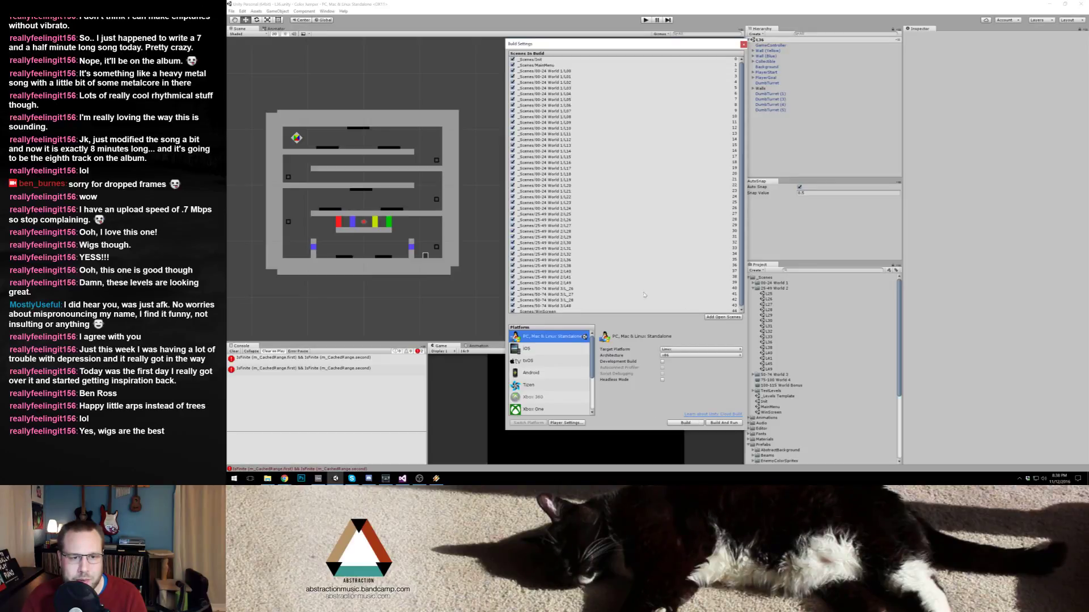
scroll(587, 306, down, 1)
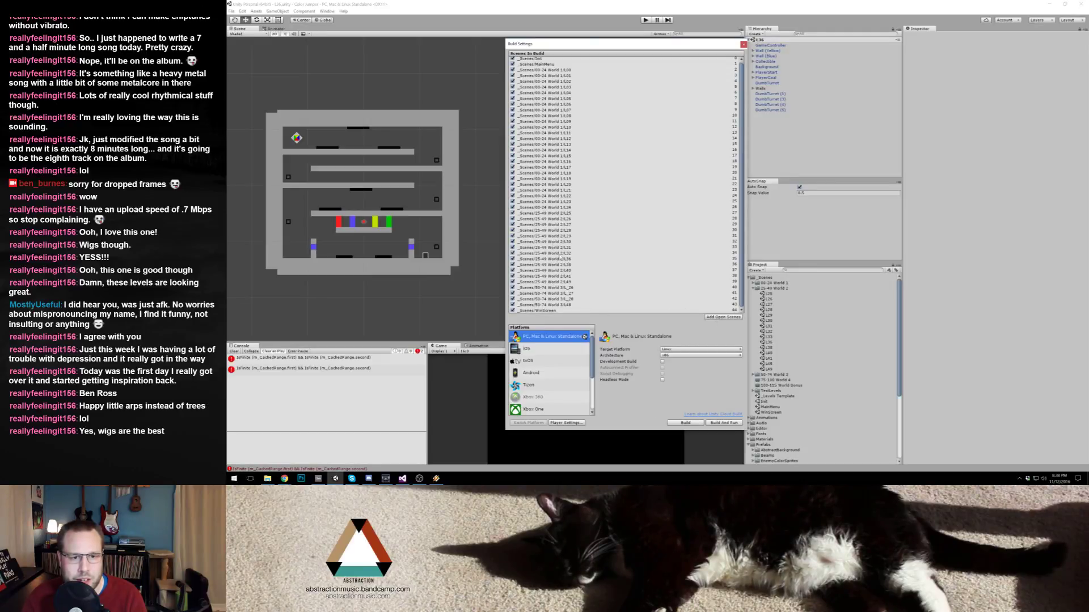
click(583, 260)
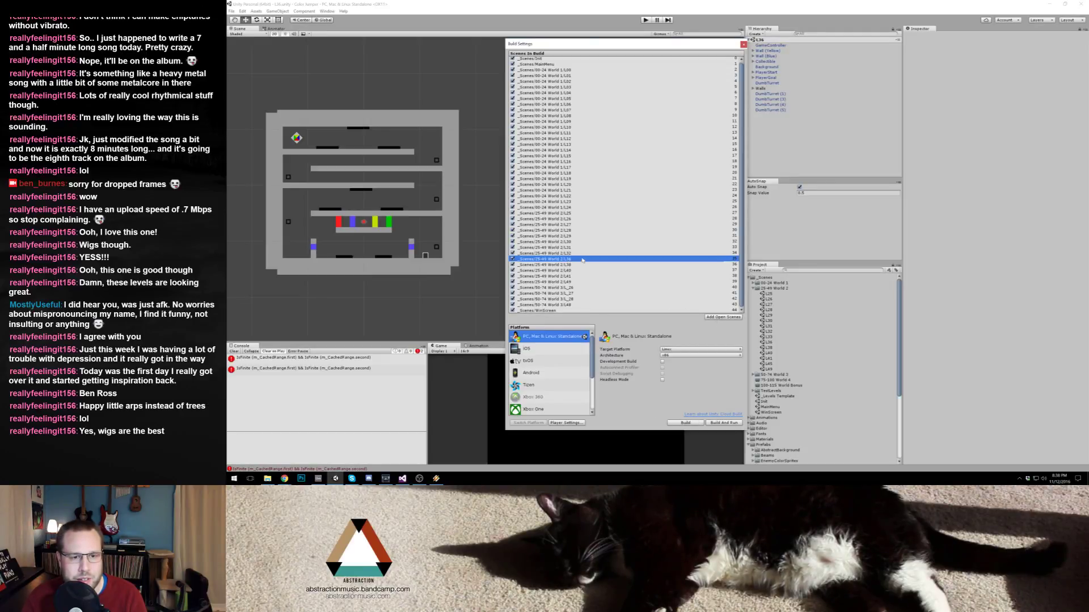
click(743, 44)
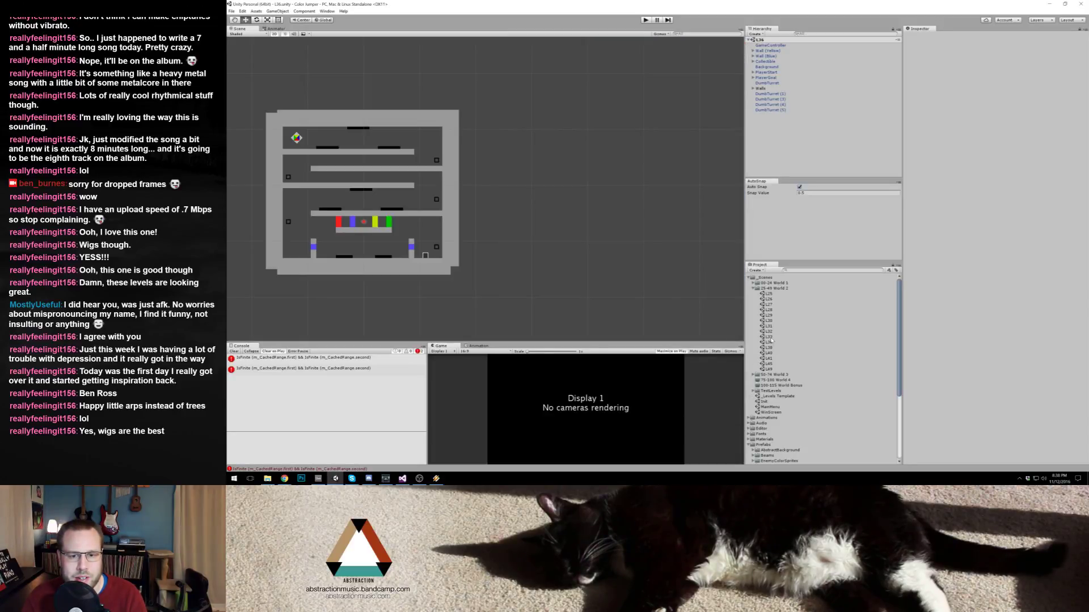
Step: Open scene L33, add it to the scenes in the build, and place it between L32 and L36
double_click(770, 337)
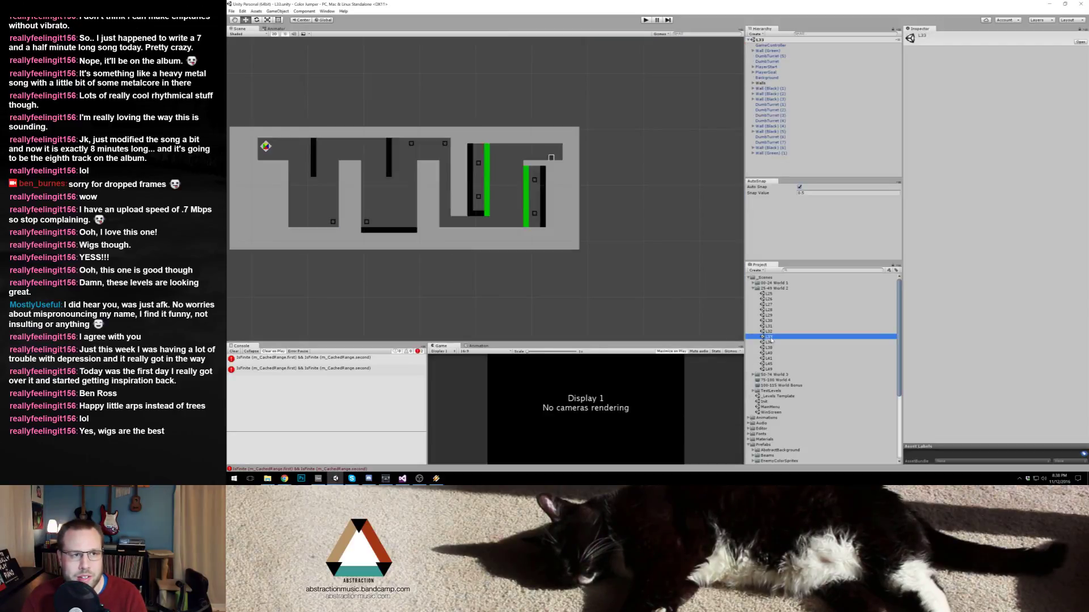
click(232, 11)
click(251, 78)
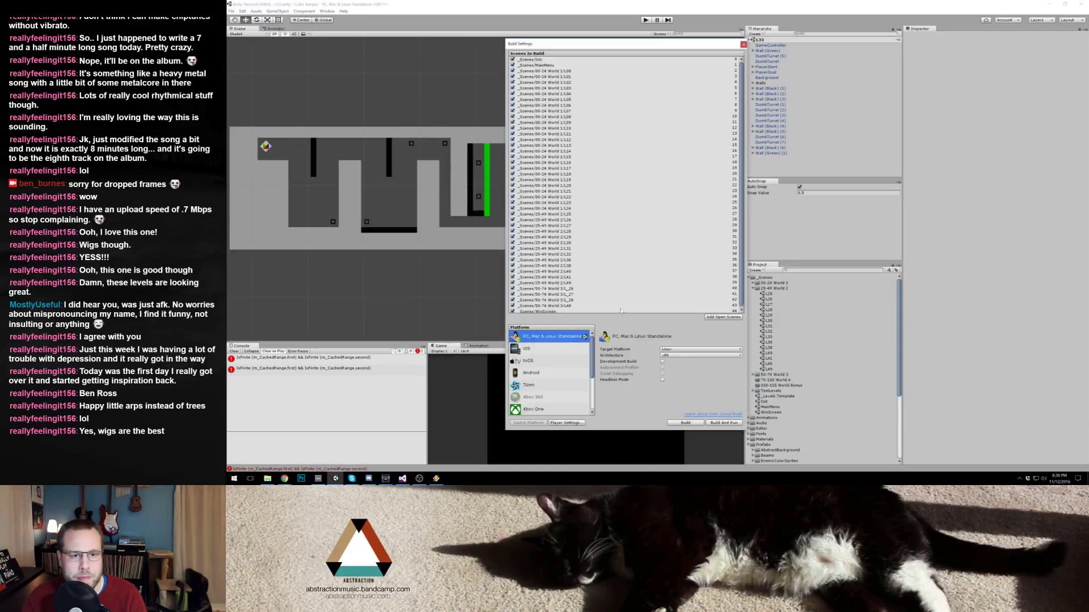
click(719, 317)
drag(564, 310, 637, 234)
click(743, 44)
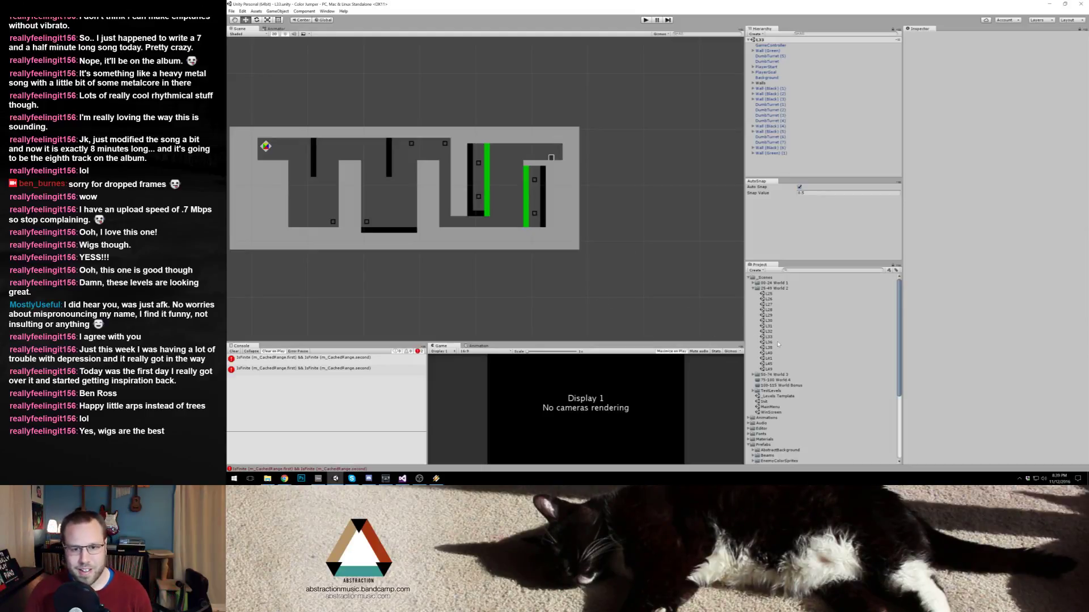
Step: Reopen scene L33 after viewing L36, and rename the scene file to L35
double_click(769, 342)
double_click(769, 337)
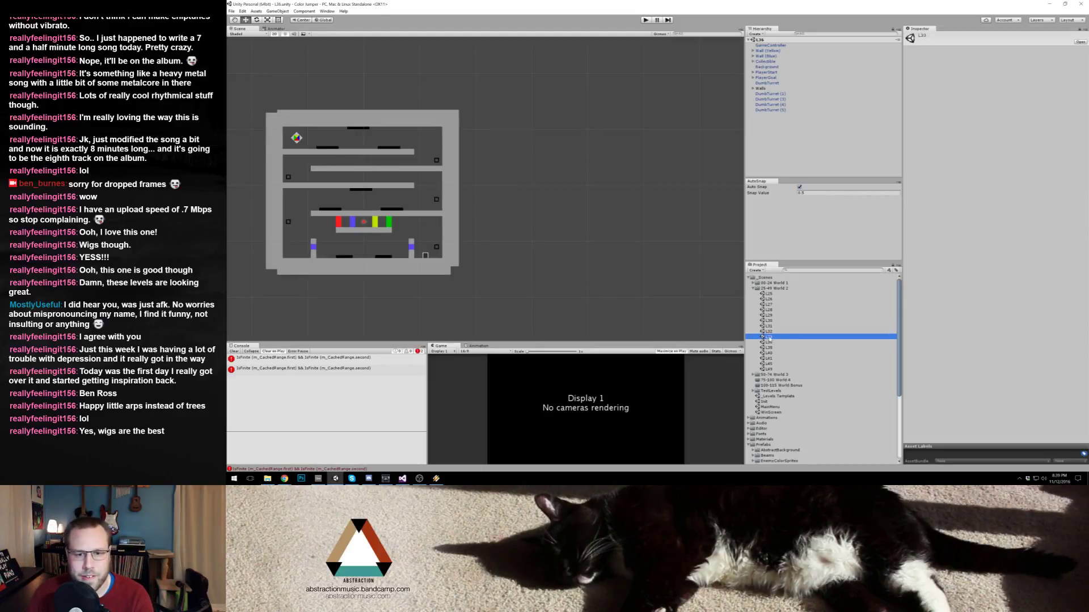
click(769, 337)
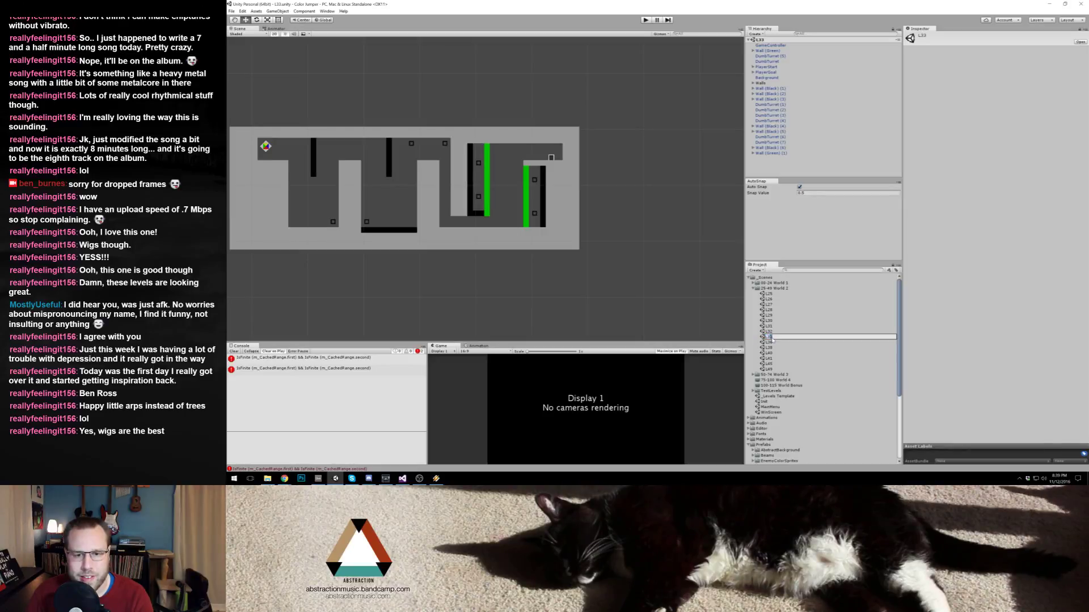
click(627, 199)
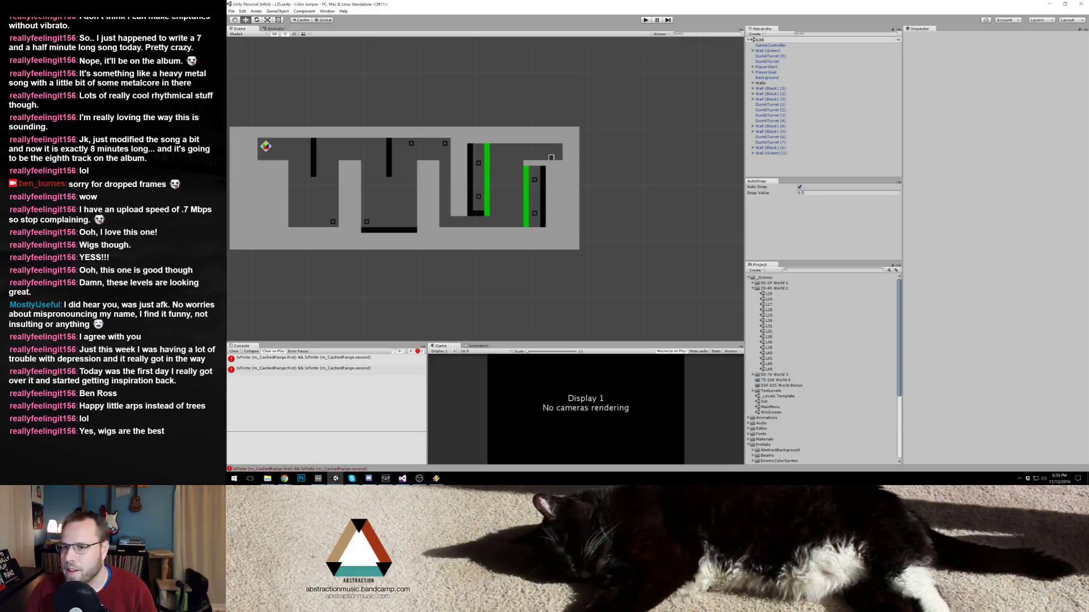
key(alt+Tab)
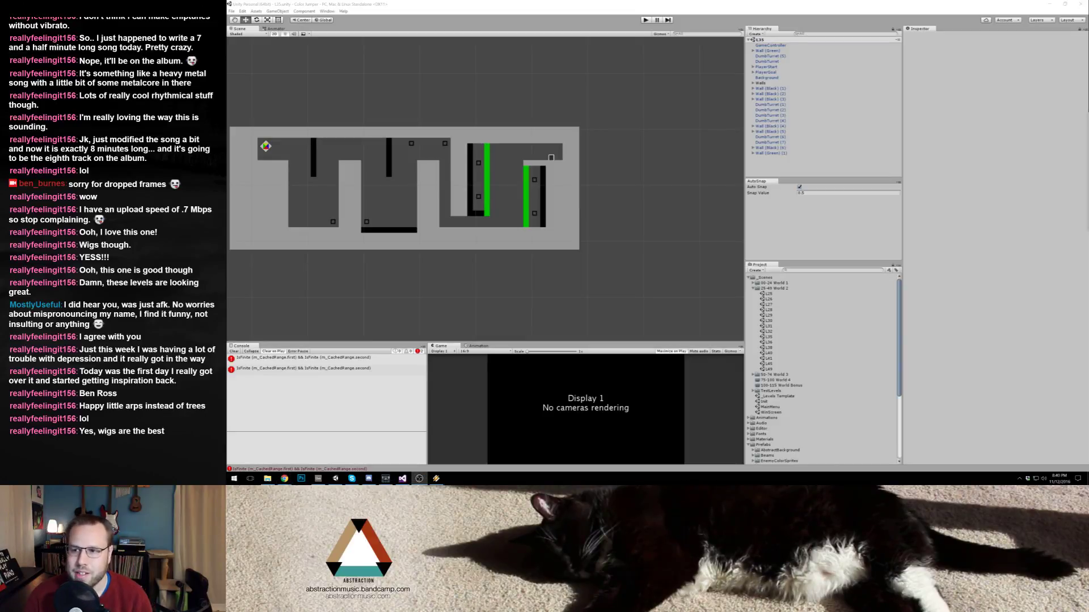
click(755, 3)
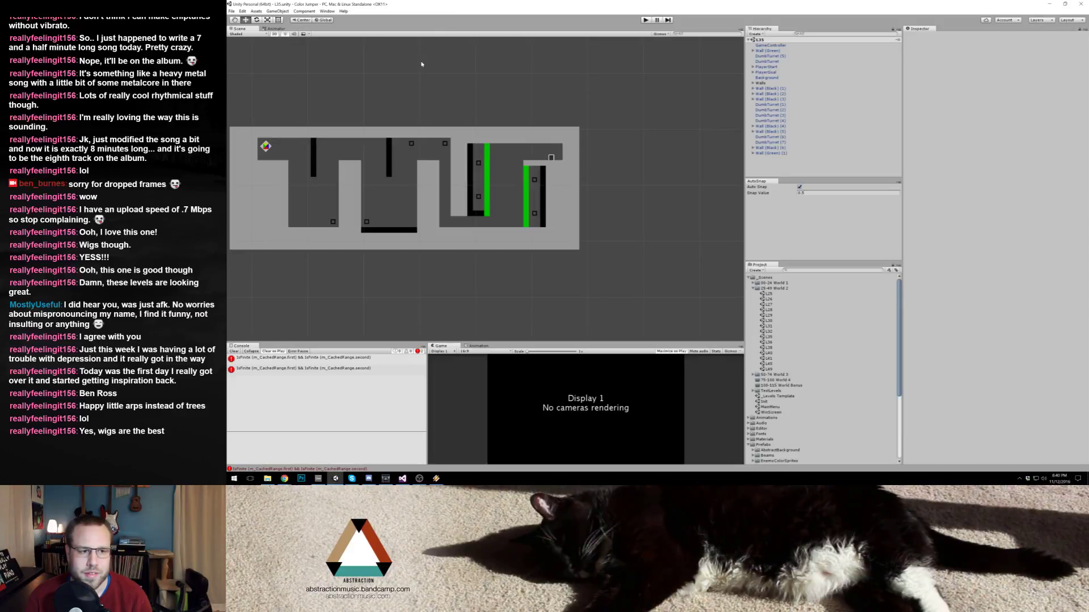
scroll(390, 164, up, 4)
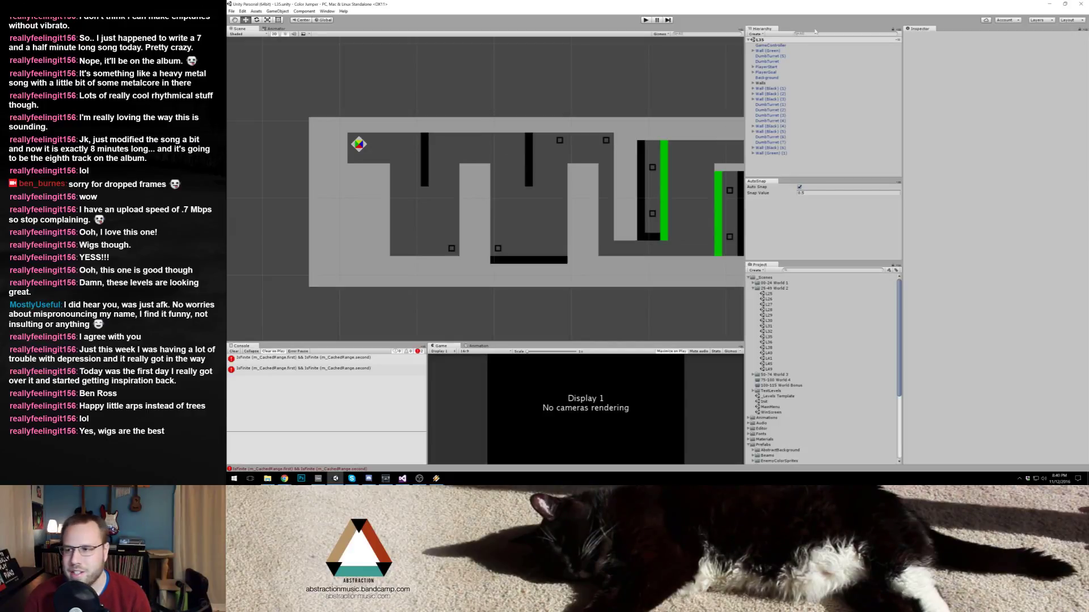
key(alt+Tab)
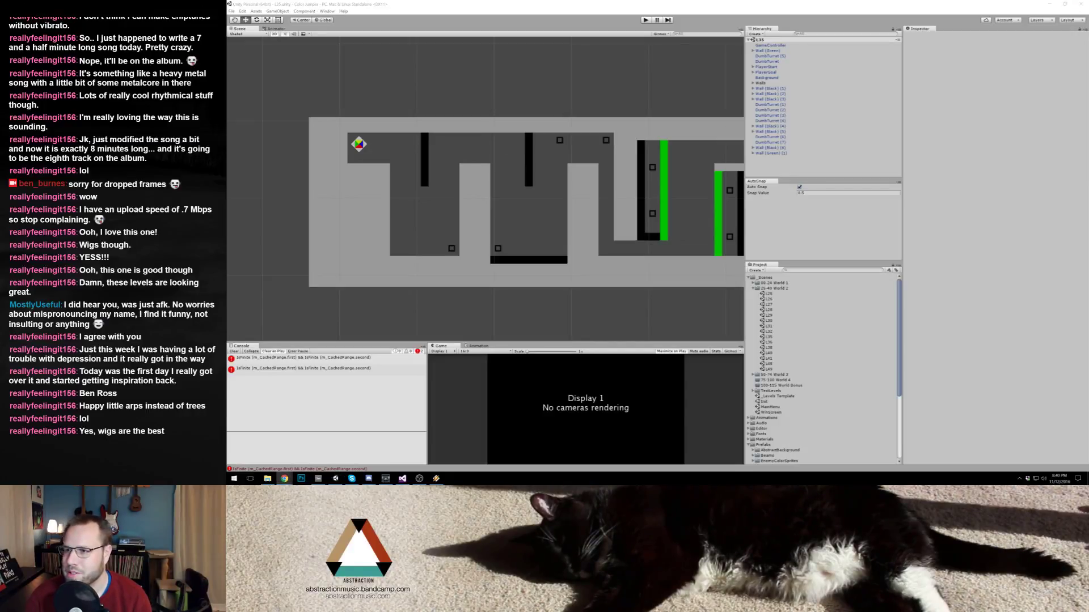
click(833, 4)
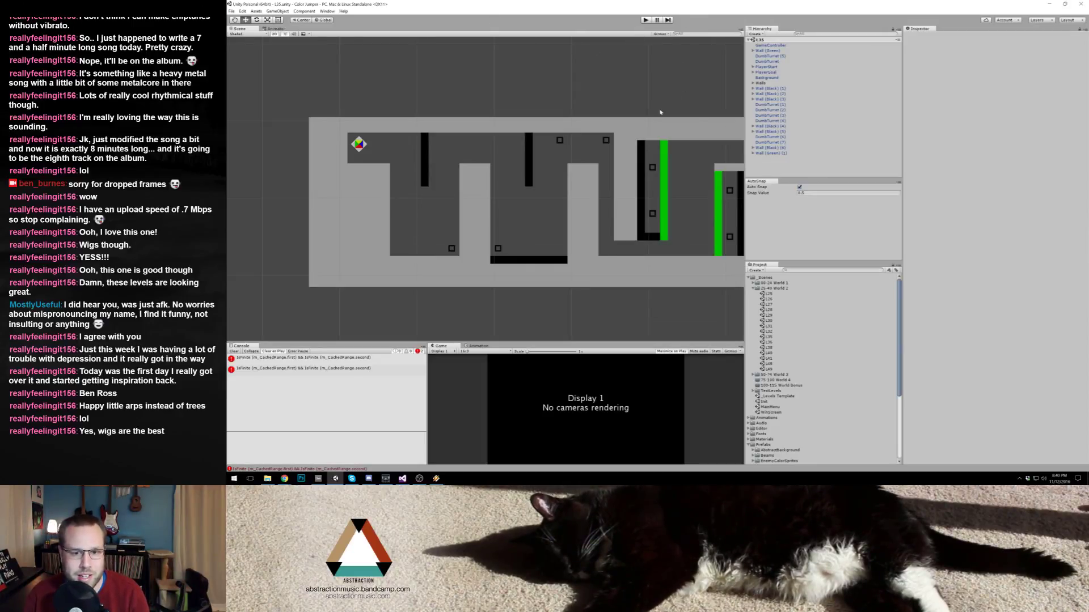
Step: Duplicate the _Levels Template scene, name the copy L33, and move it into the 25-49 World 2 folder
click(770, 398)
key(ctrl+d)
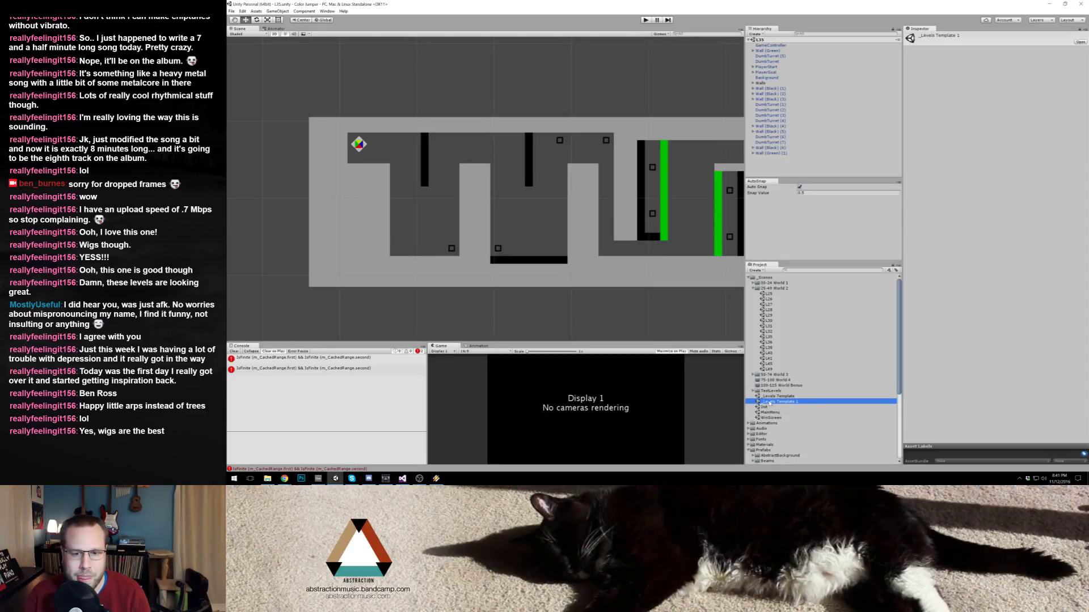
key(F2)
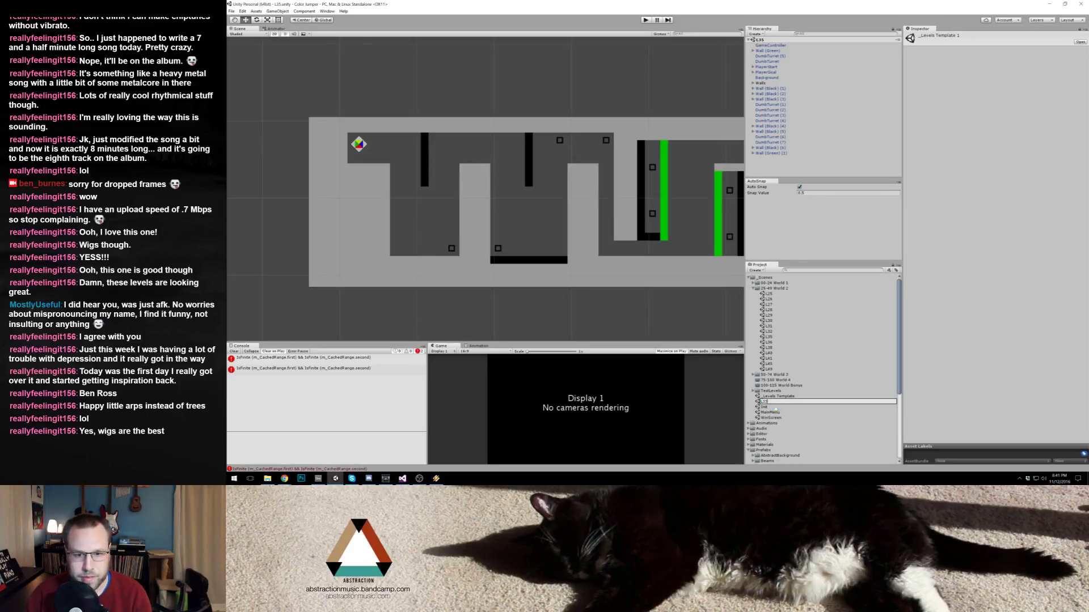
key(Return)
drag(775, 407, 797, 290)
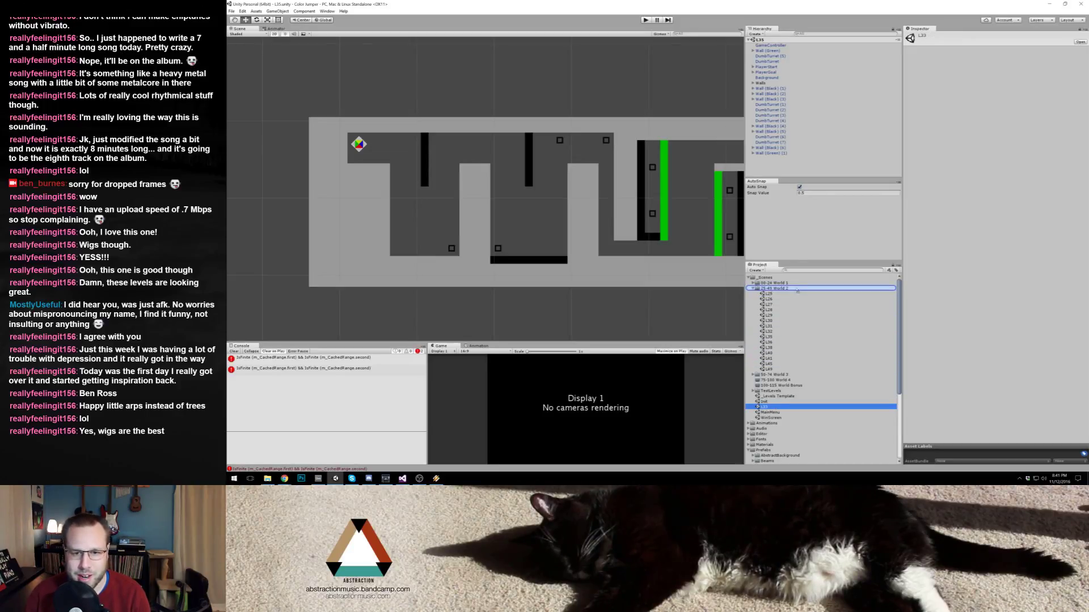
click(595, 110)
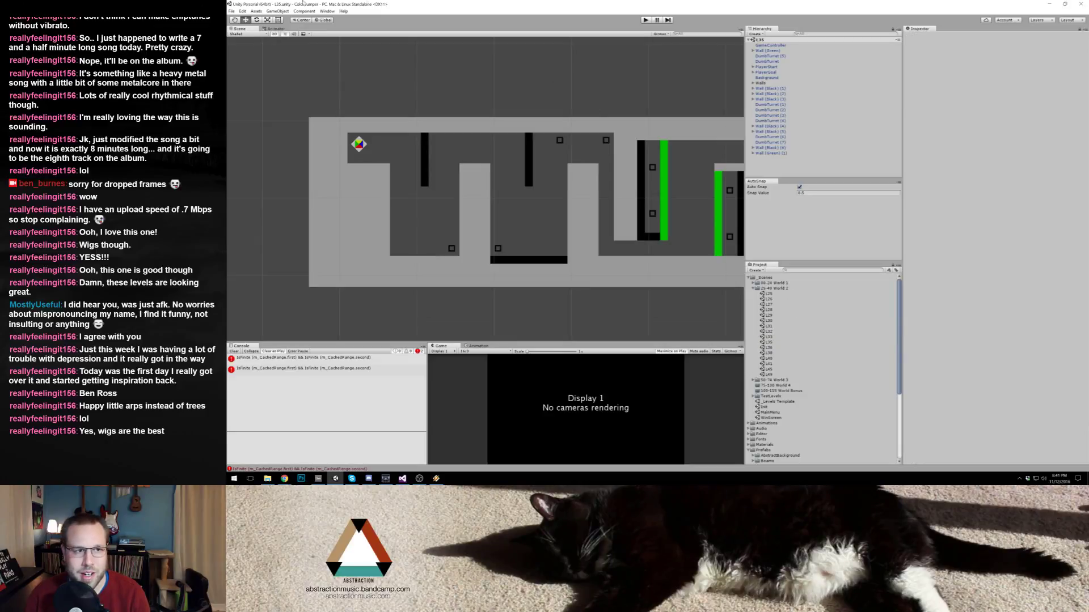
Step: Open the new scene L33, add it to the scenes in the build, and place it directly after L32
double_click(771, 337)
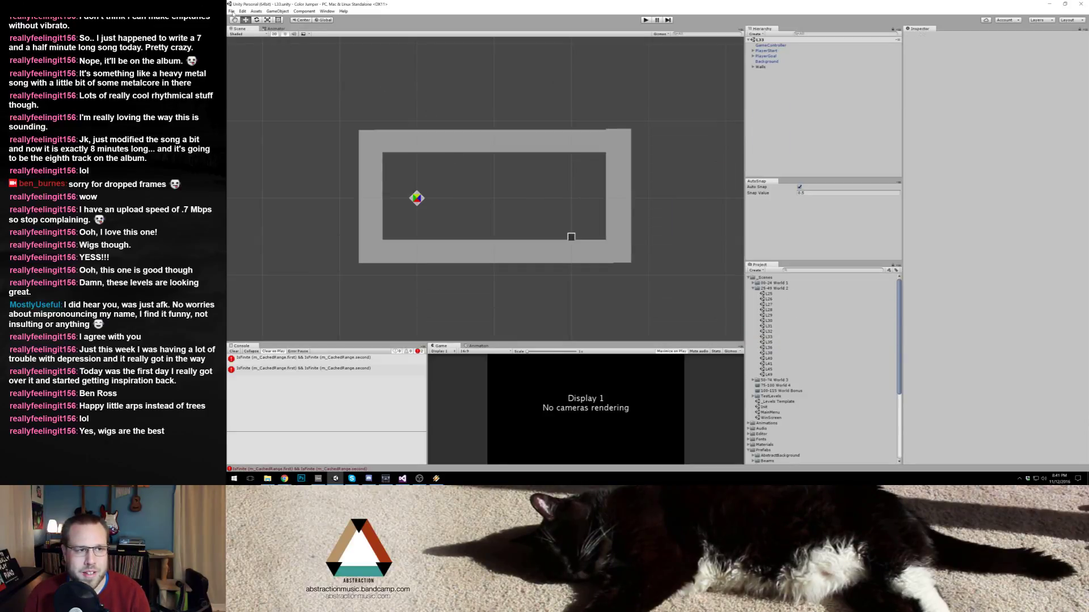
click(231, 11)
click(244, 77)
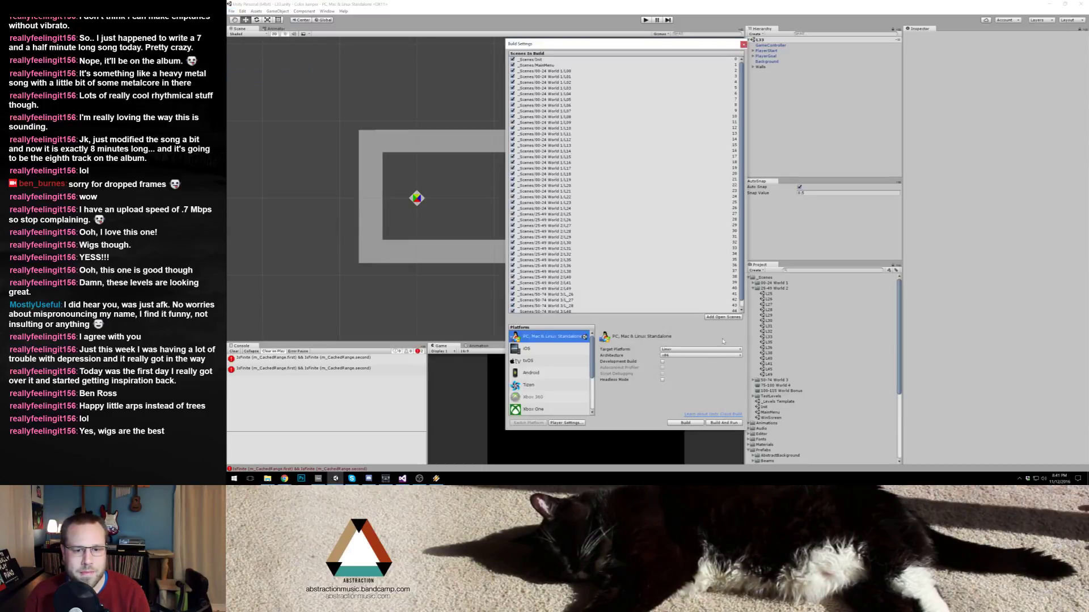
click(724, 318)
drag(571, 311, 629, 247)
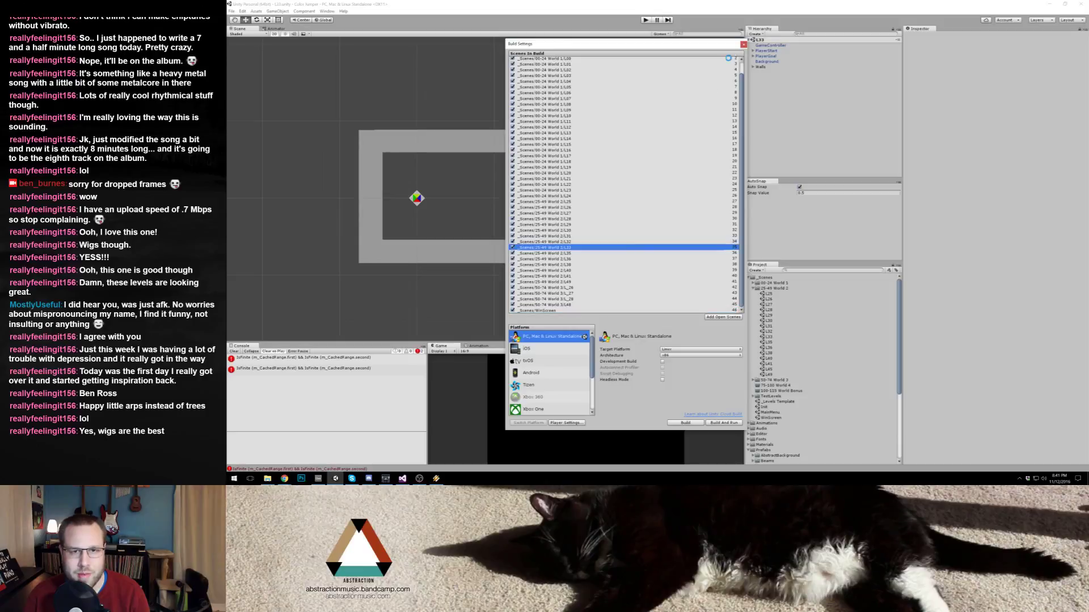
click(743, 45)
Step: On L33's GameController, enable Lock X, disable Lock Y, and set the Level Name to Ascend
scroll(567, 227, down, 2)
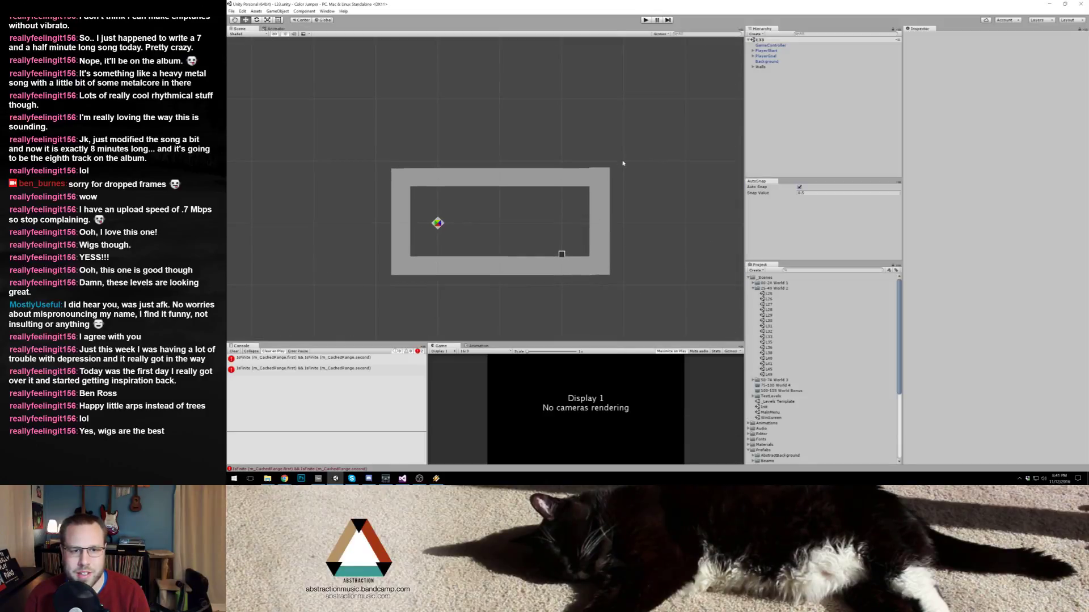
scroll(613, 177, up, 3)
drag(571, 124, 558, 127)
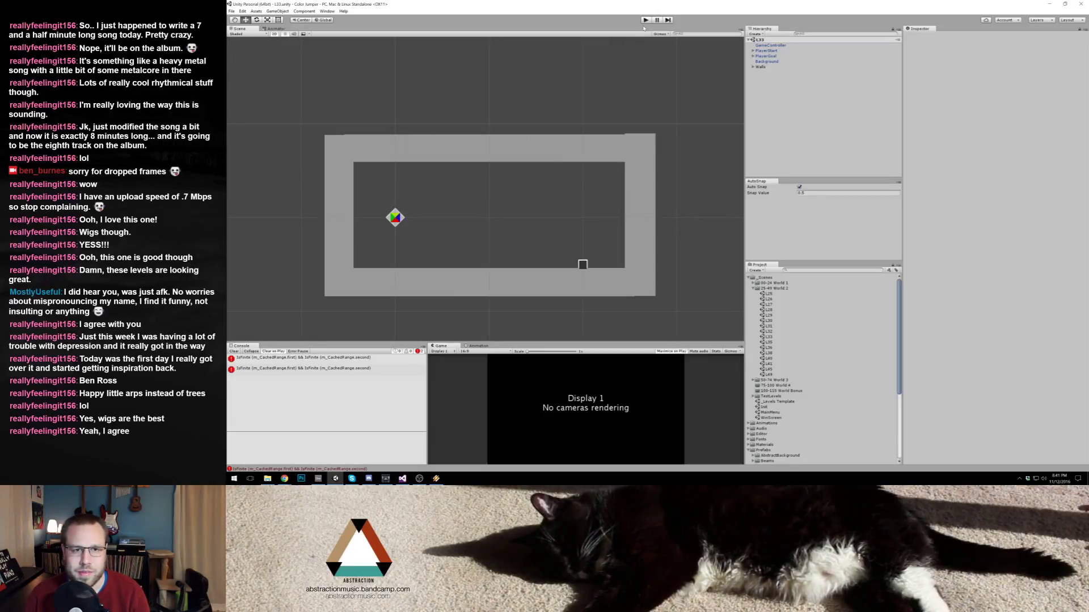
click(530, 153)
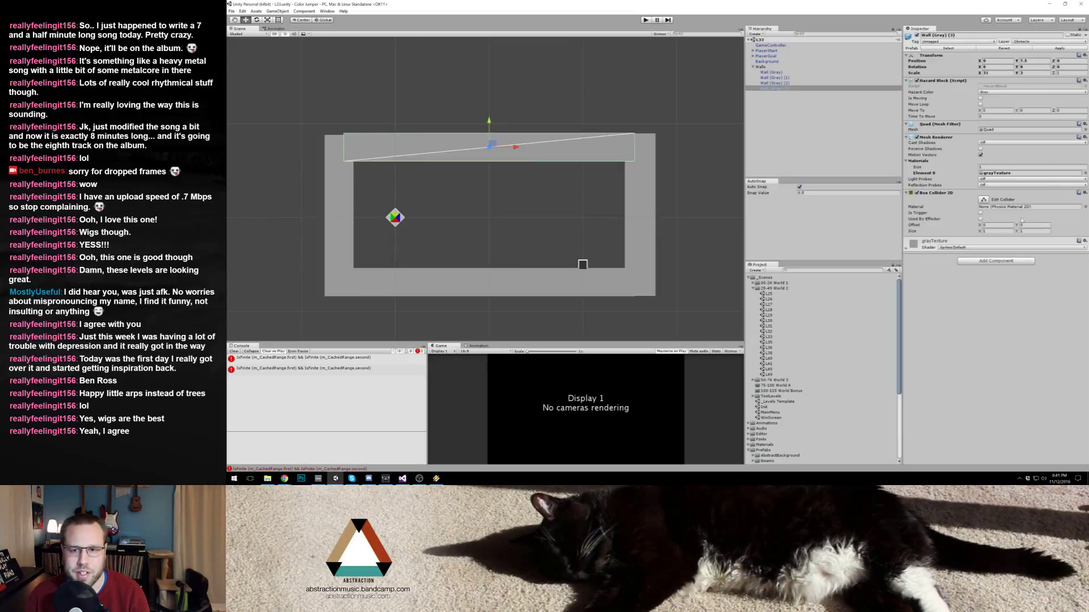
click(772, 45)
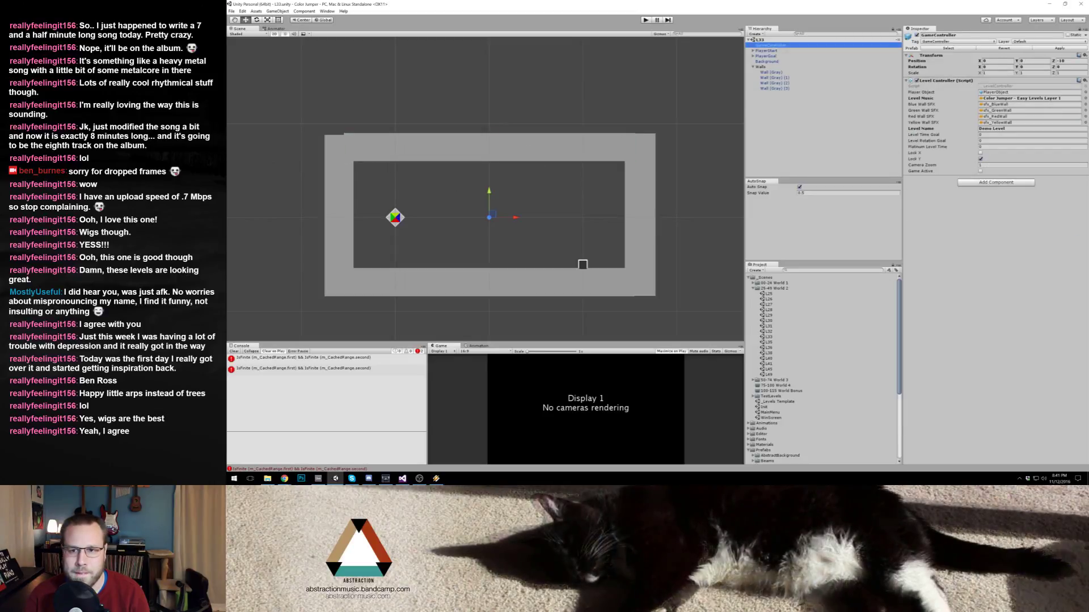
click(980, 159)
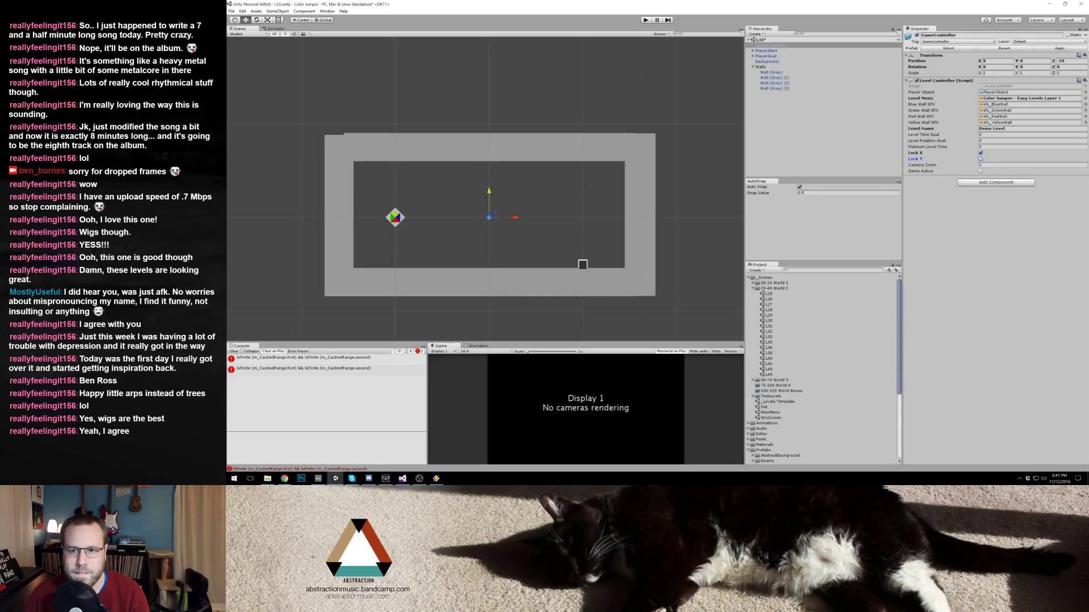
click(998, 128)
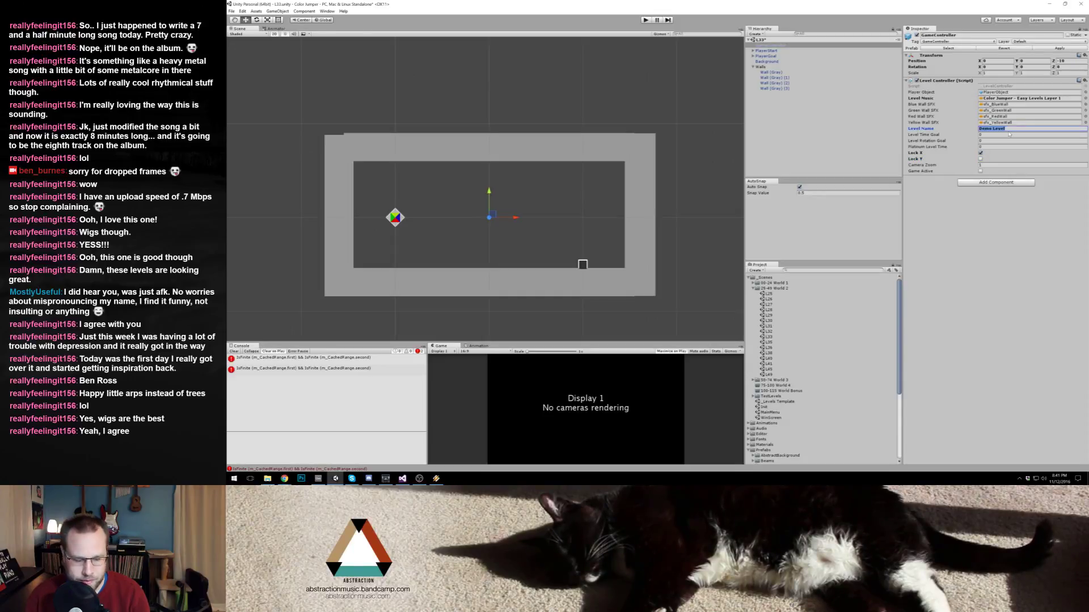
text(Ascend)
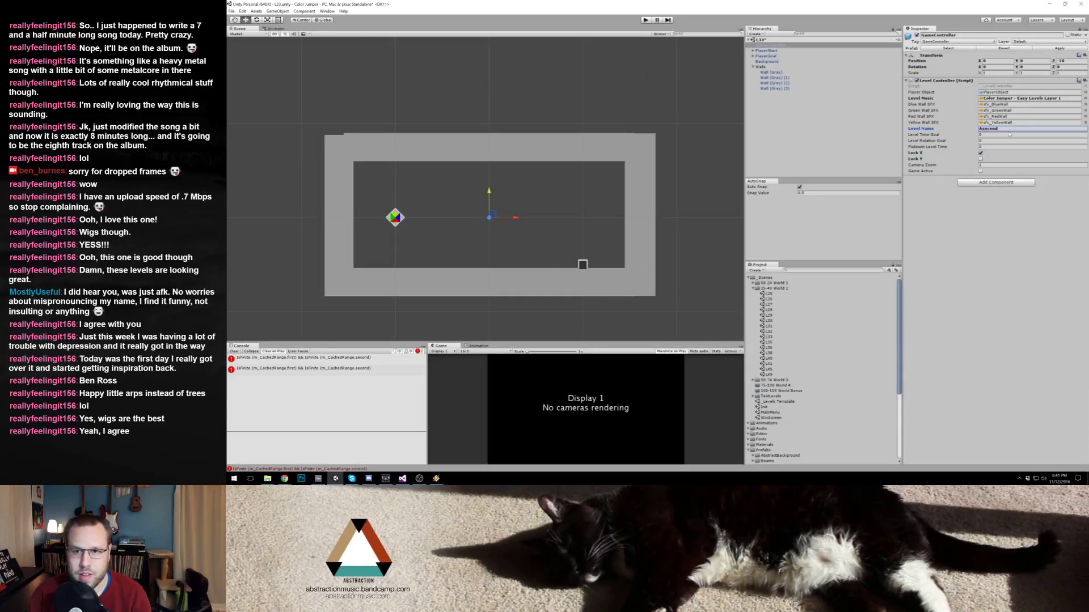
click(665, 123)
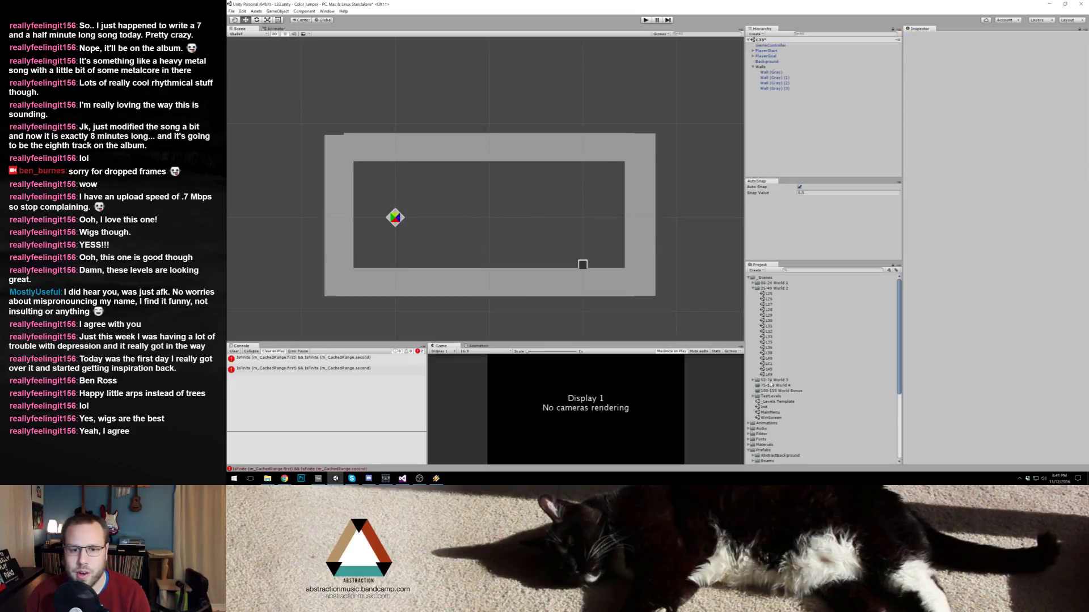
Step: Open scene L35 and playtest the turret level from the start through to the goal
double_click(769, 343)
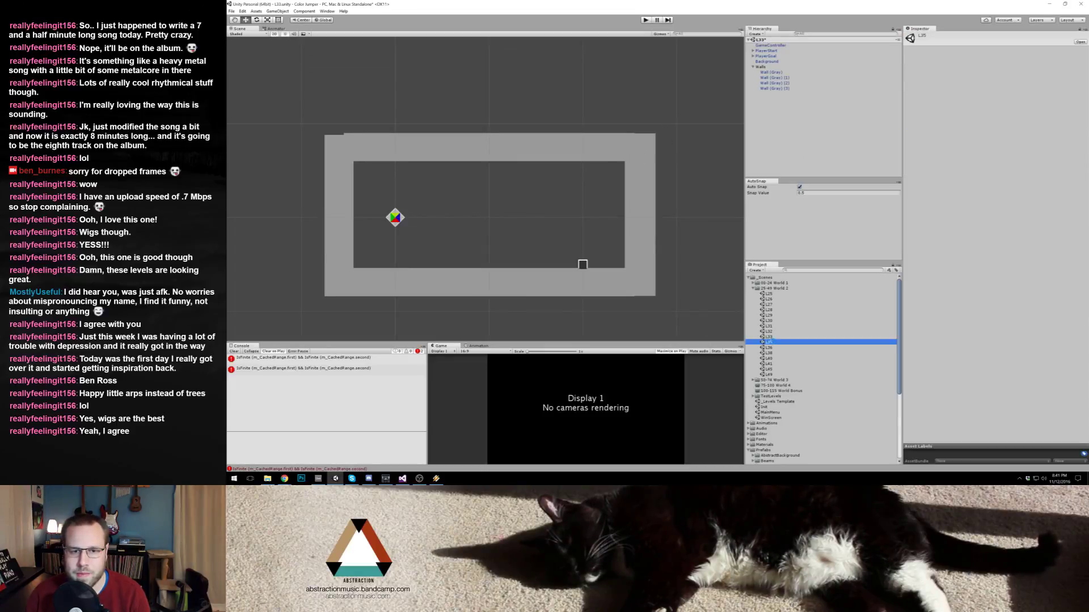
click(618, 254)
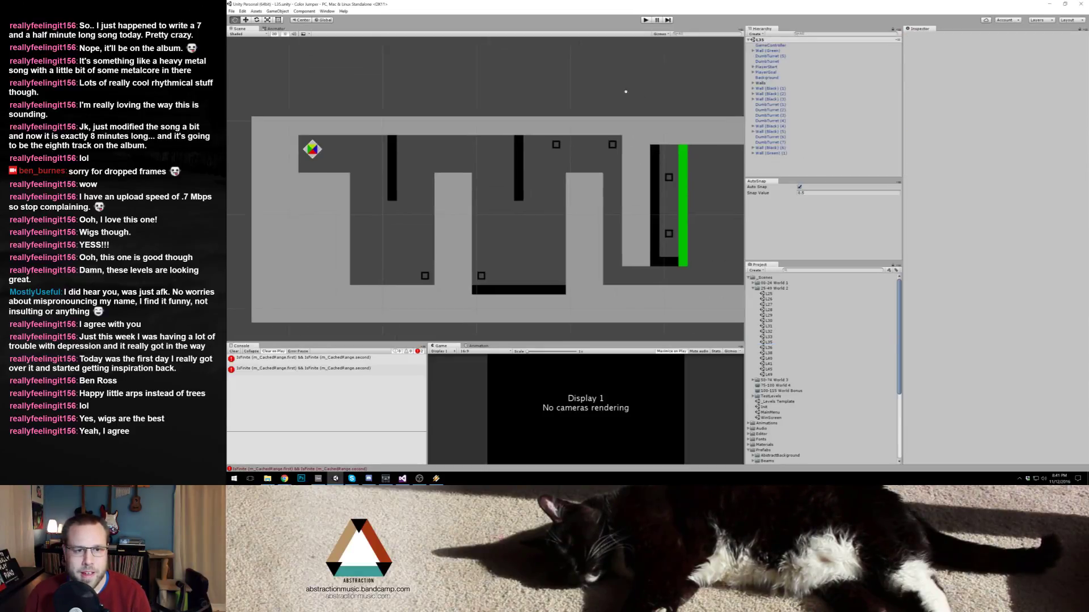
click(645, 20)
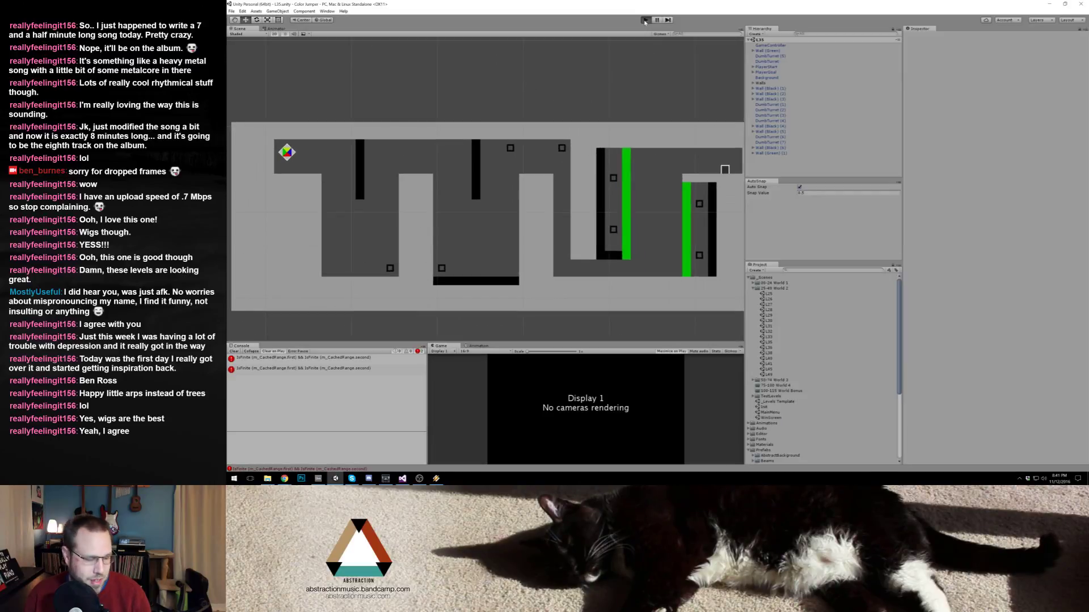
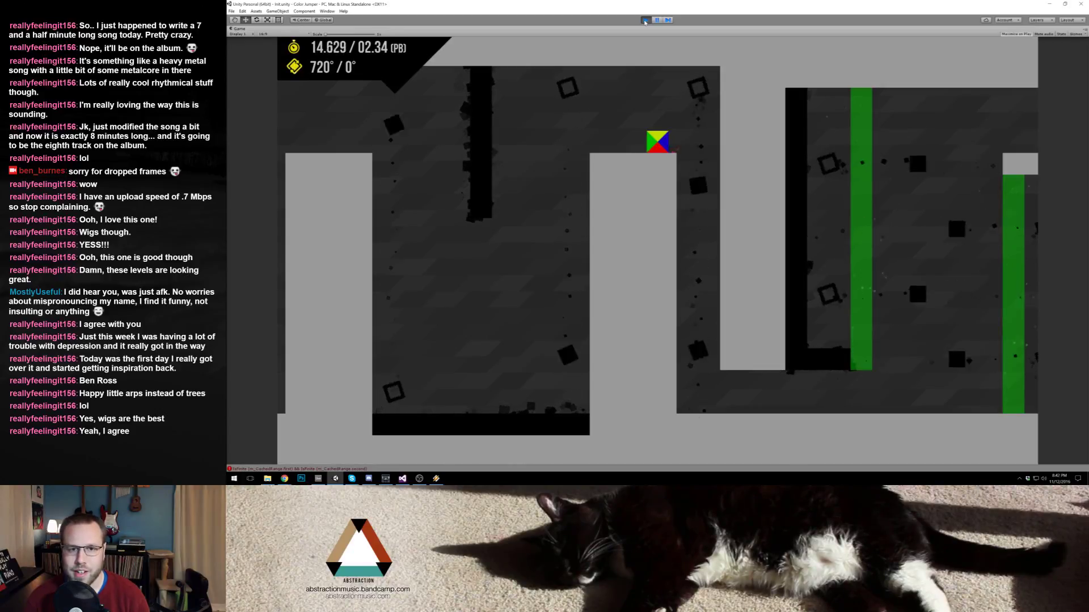
key(Right)
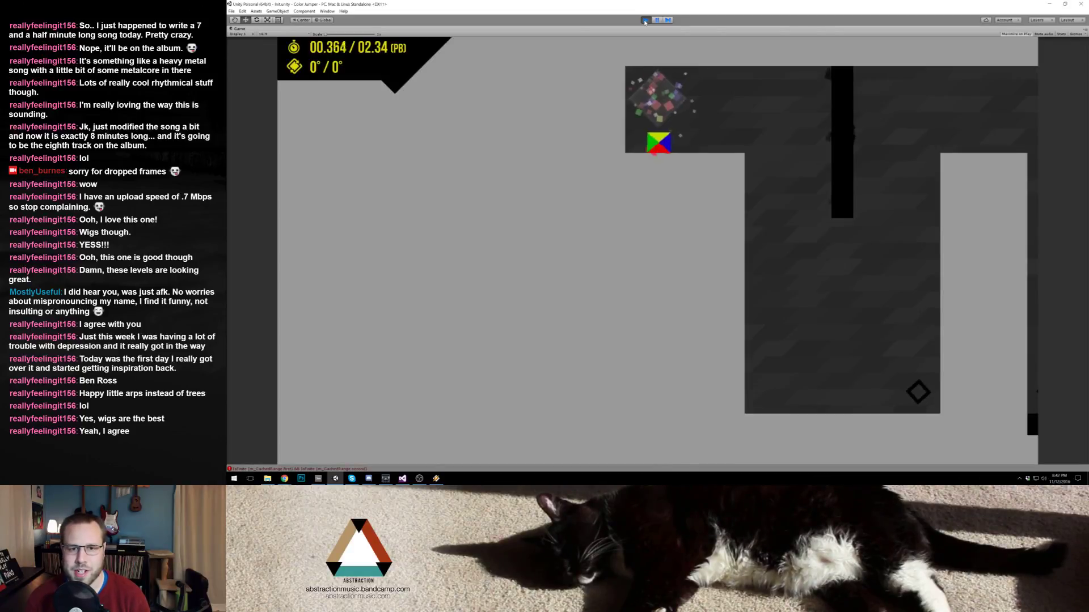
key(Right)
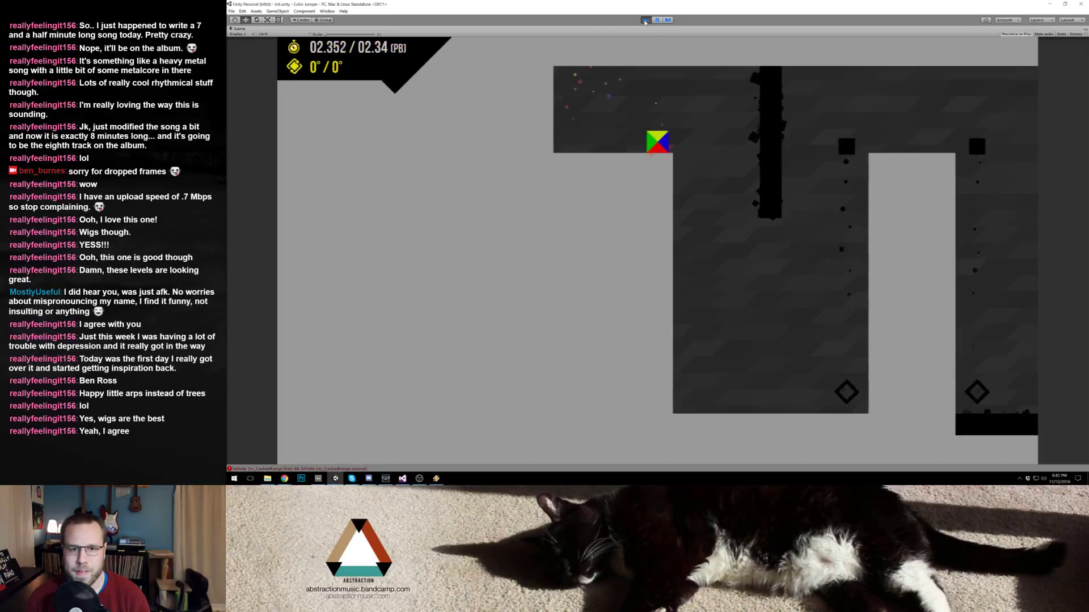
key(Right)
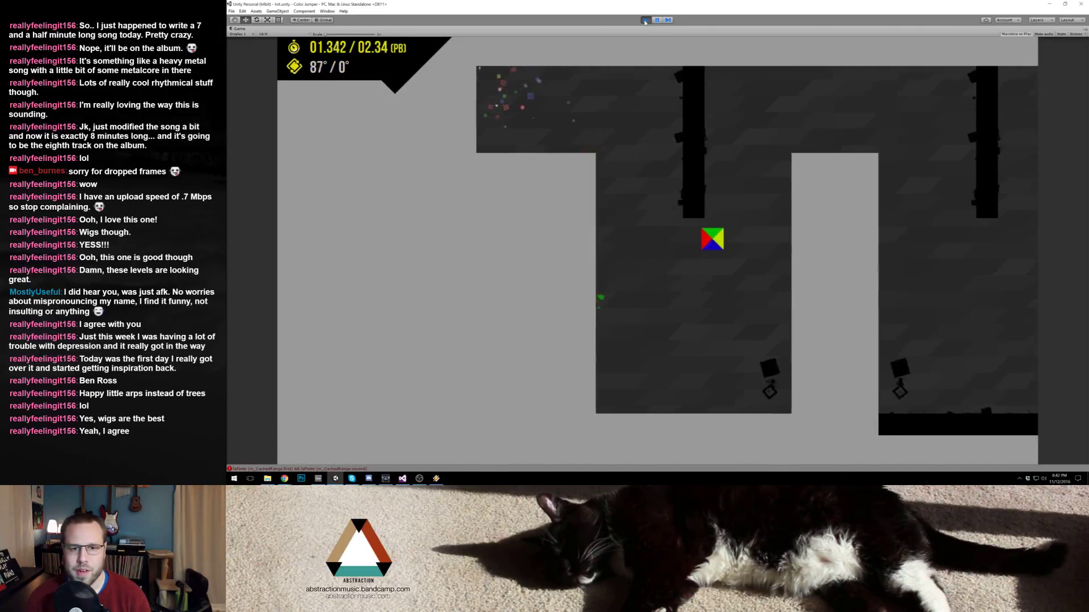
key(Right)
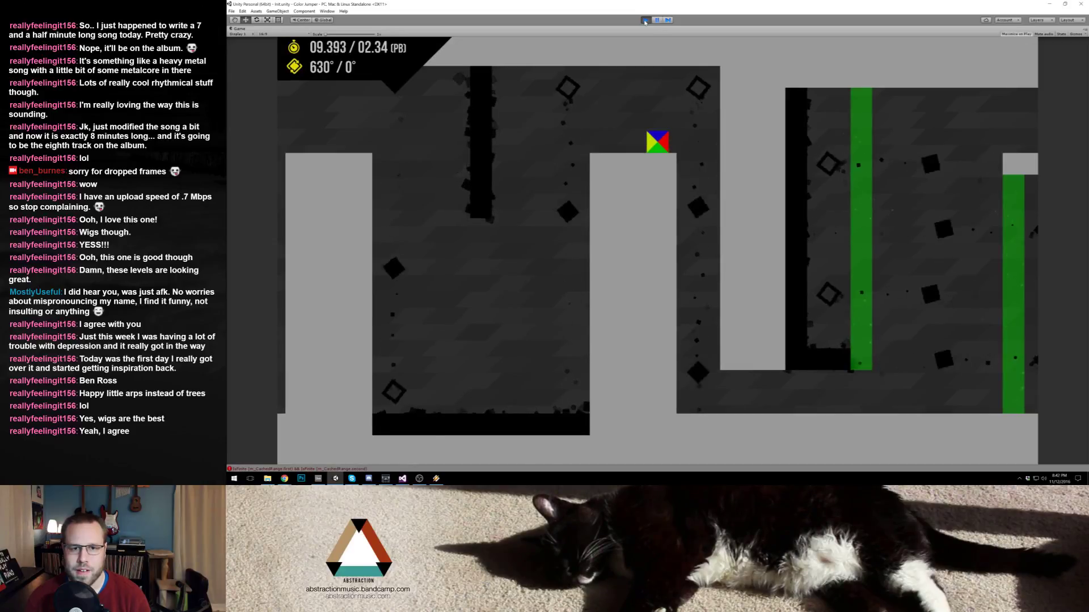
key(Right)
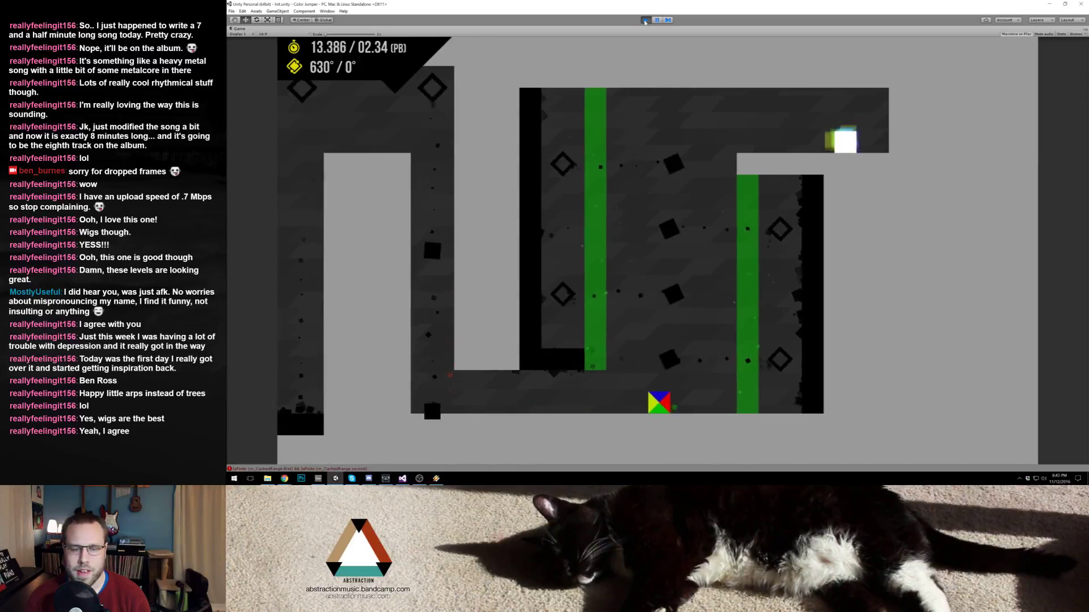
key(Left)
key(space)
key(space)
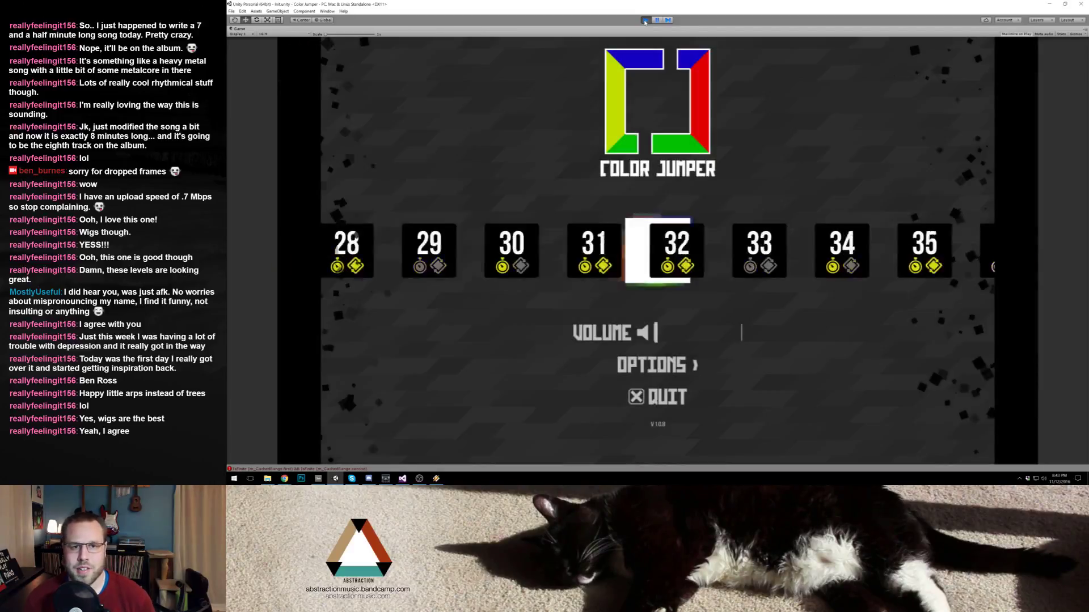
Step: Stop the playtest and set the Level Rotation Goal on L35's GameController to 13
click(645, 21)
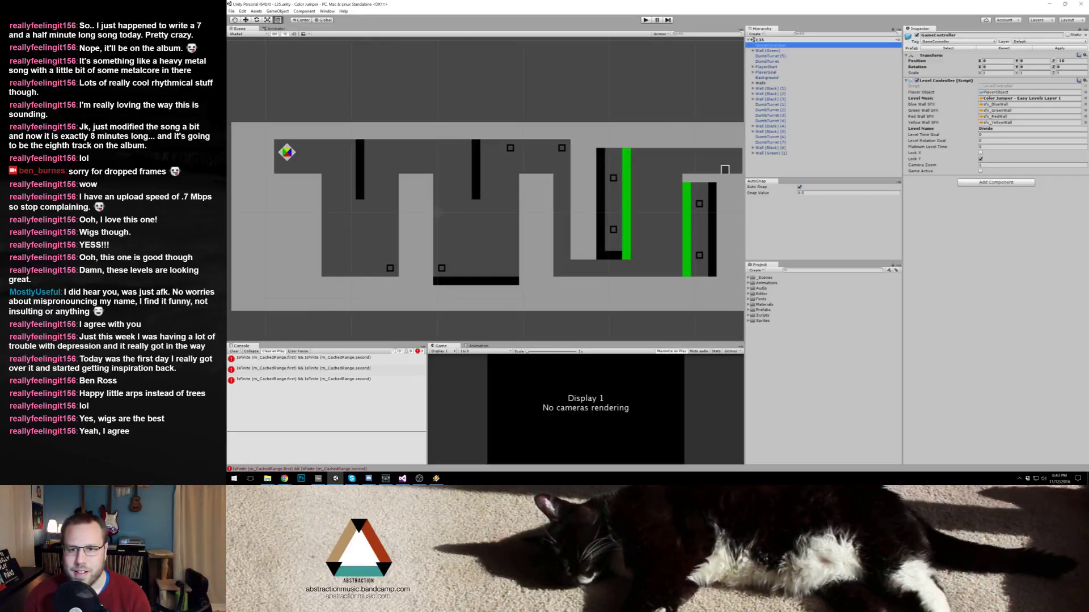
click(1021, 141)
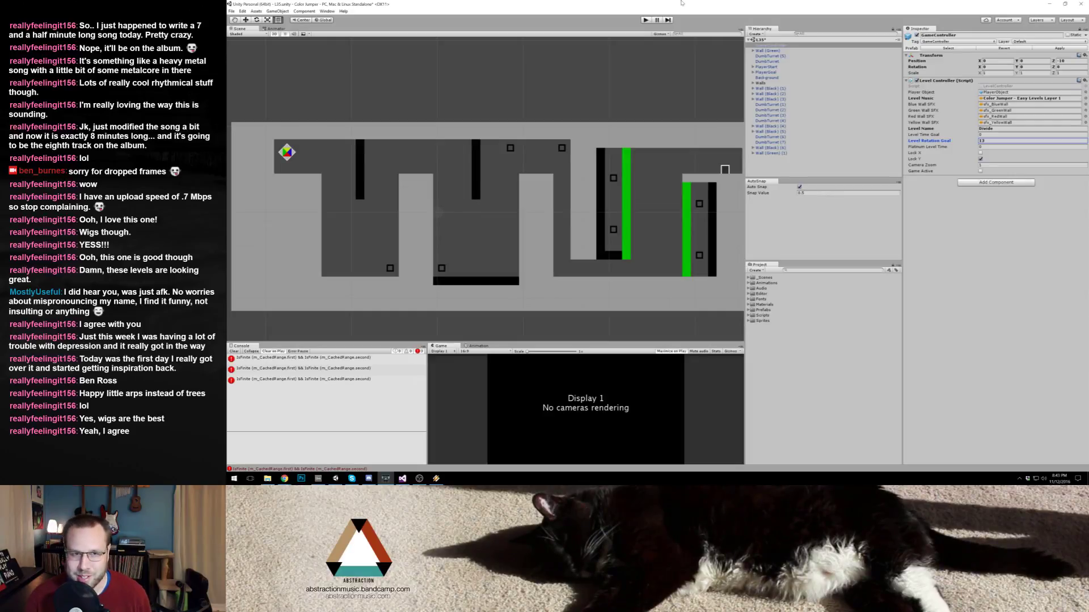
Step: Playtest L35 with repeated runs from the start, steering the cube past the turrets and green walls toward the goal
click(646, 19)
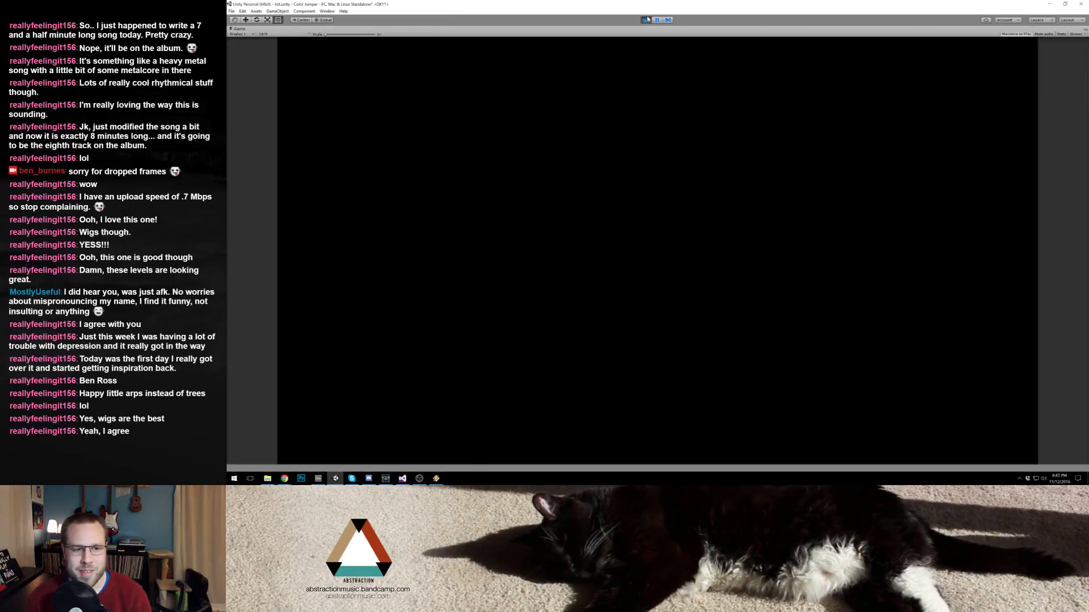
key(space)
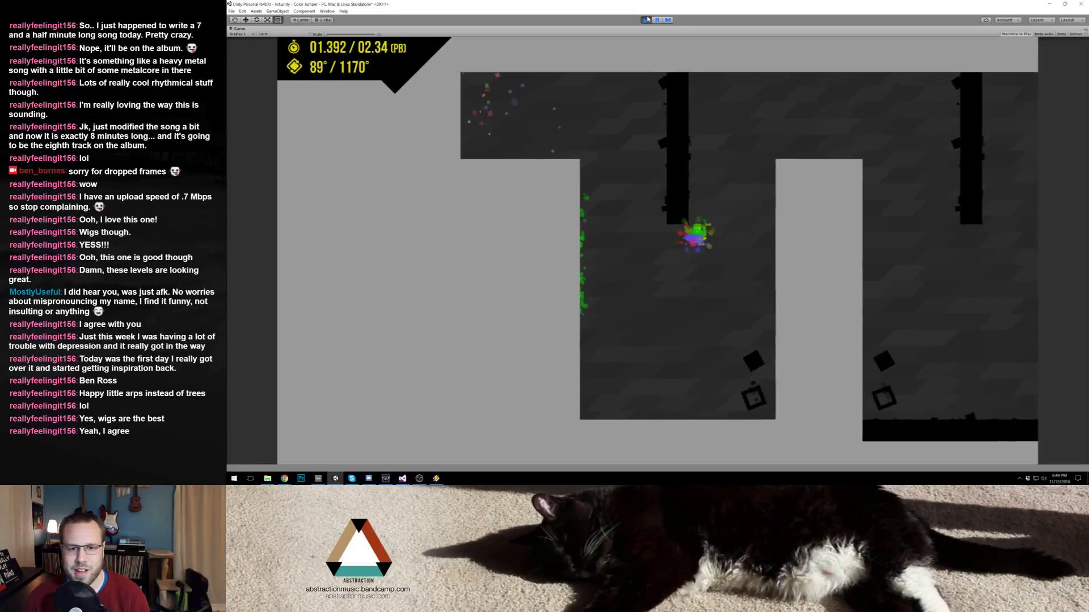
key(Left)
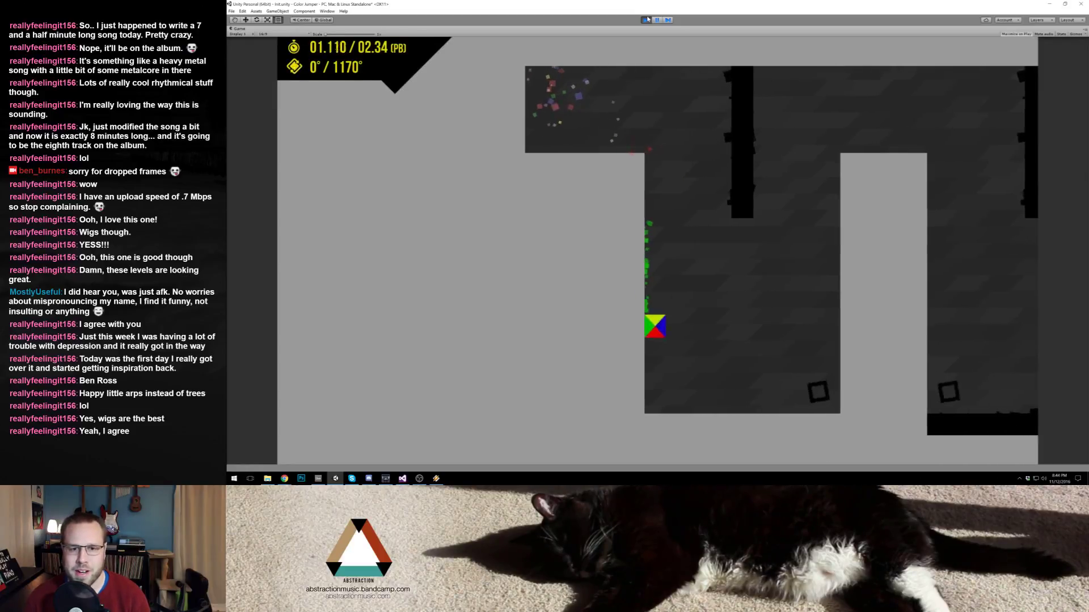
key(space)
key(Right)
key(space)
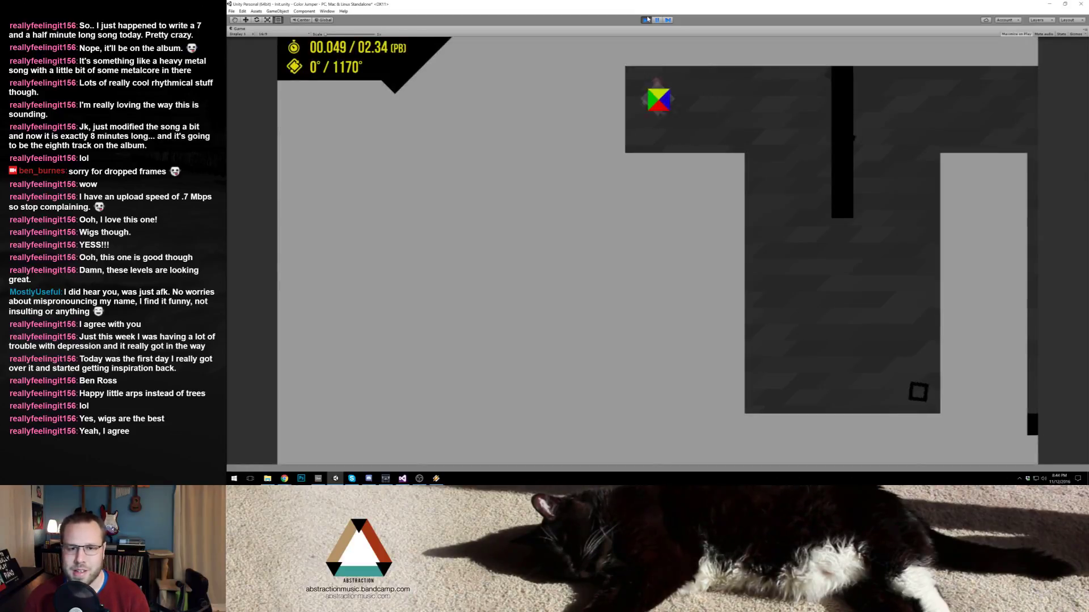
key(space)
key(space)
key(space)
key(space)
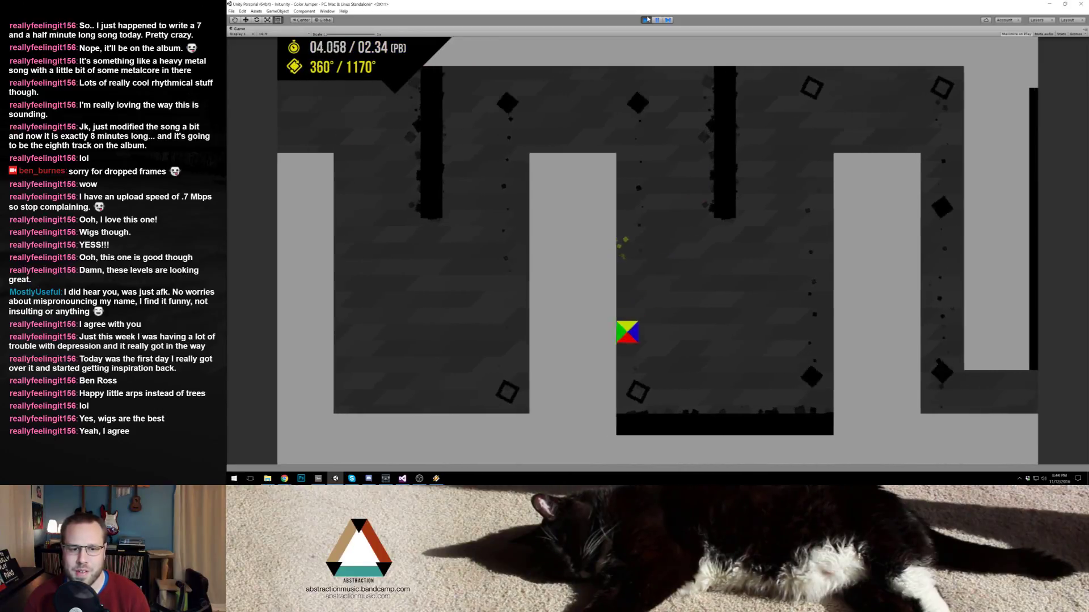
key(space)
key(space)
key(space)
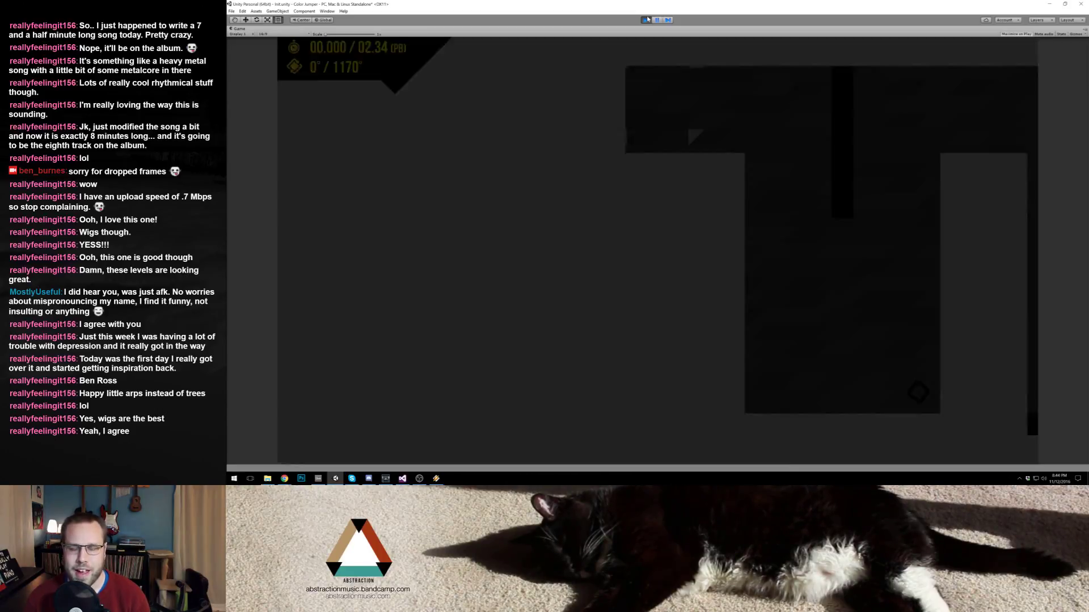
key(space)
key(space)
key(space)
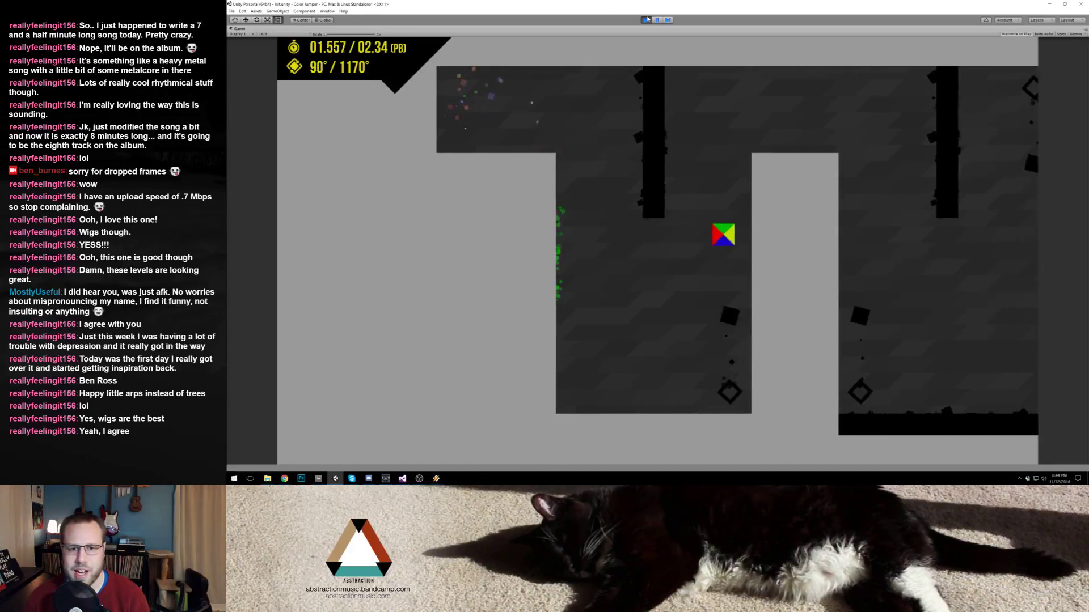
key(space)
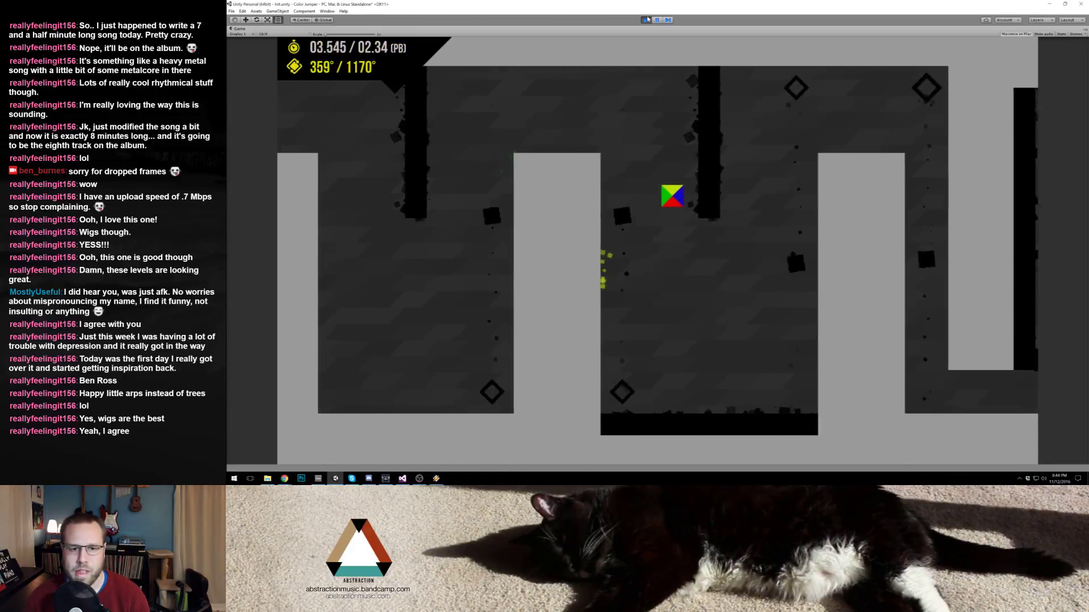
key(space)
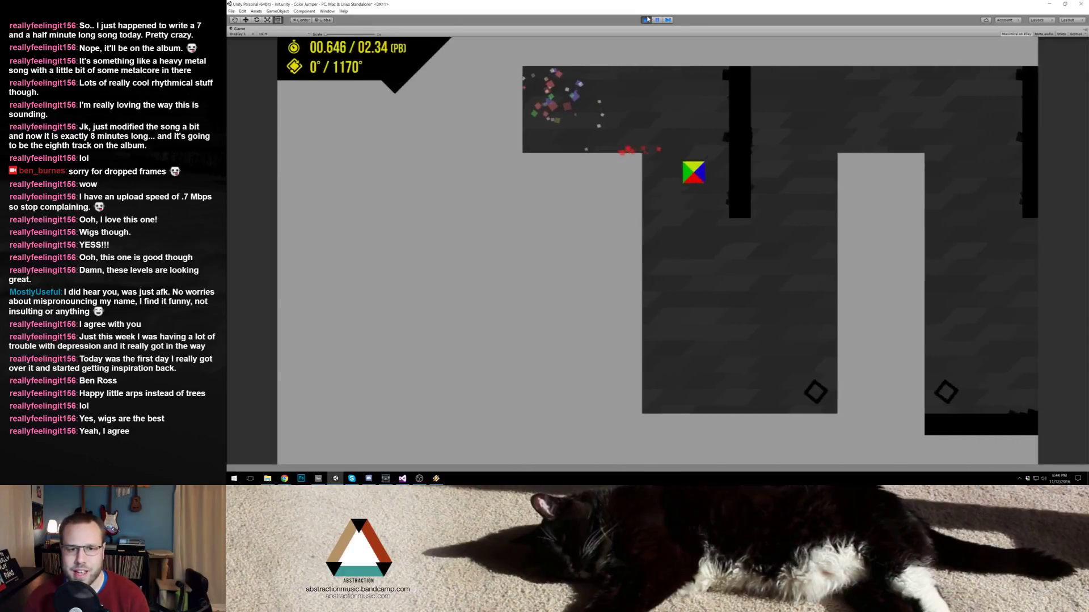
key(space)
key(space)
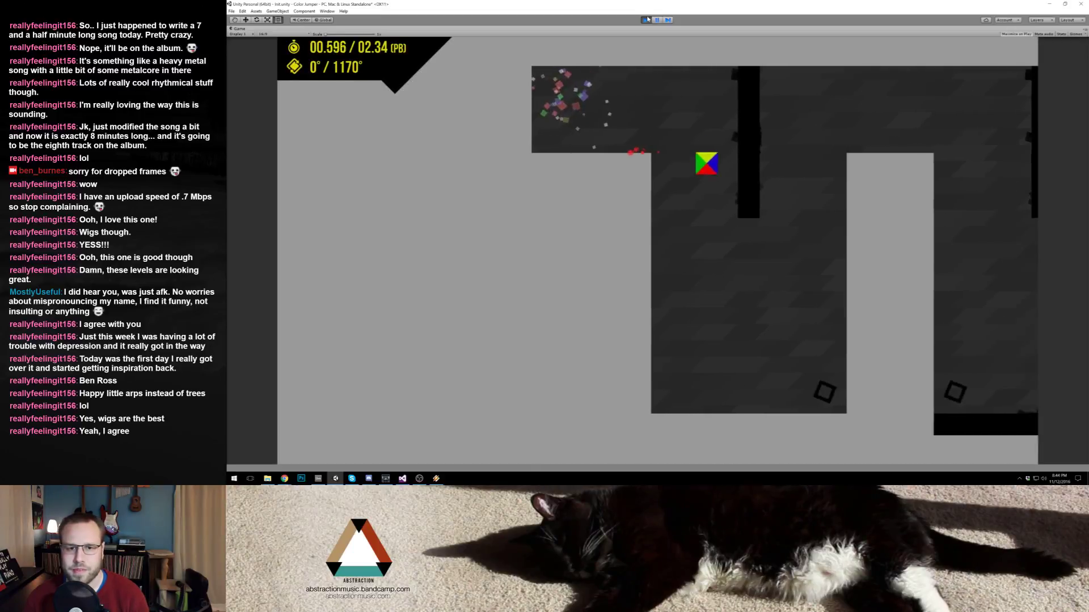
key(space)
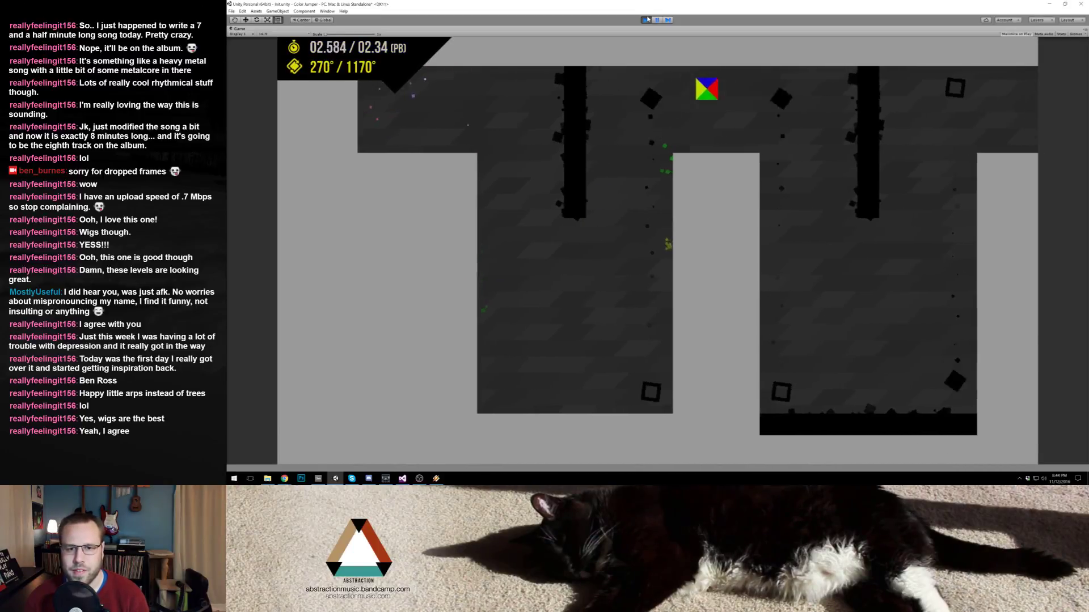
key(space)
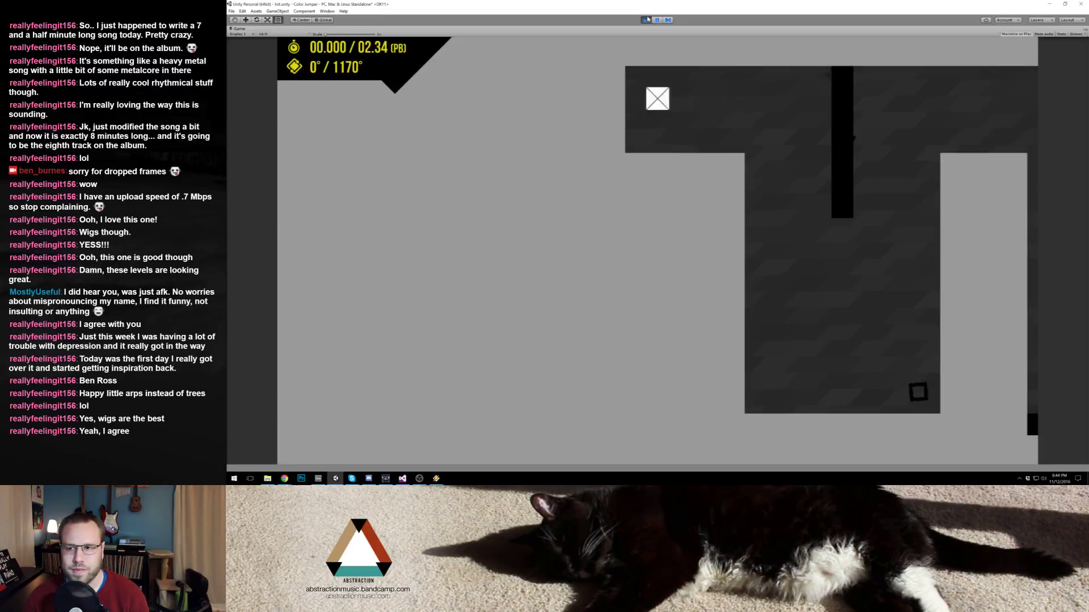
key(space)
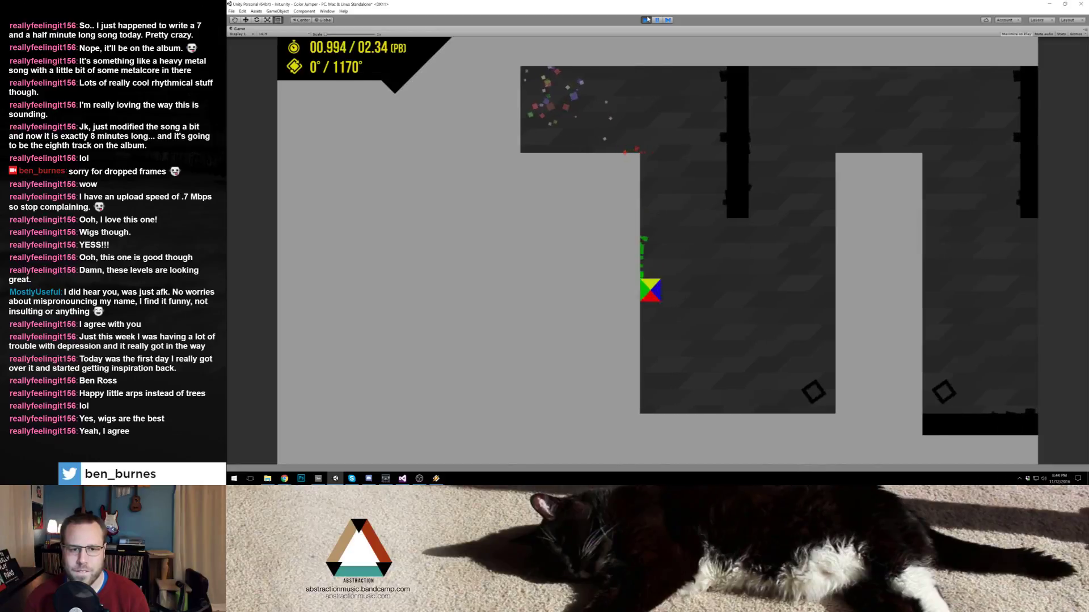
key(space)
key(space)
key(space)
key(space)
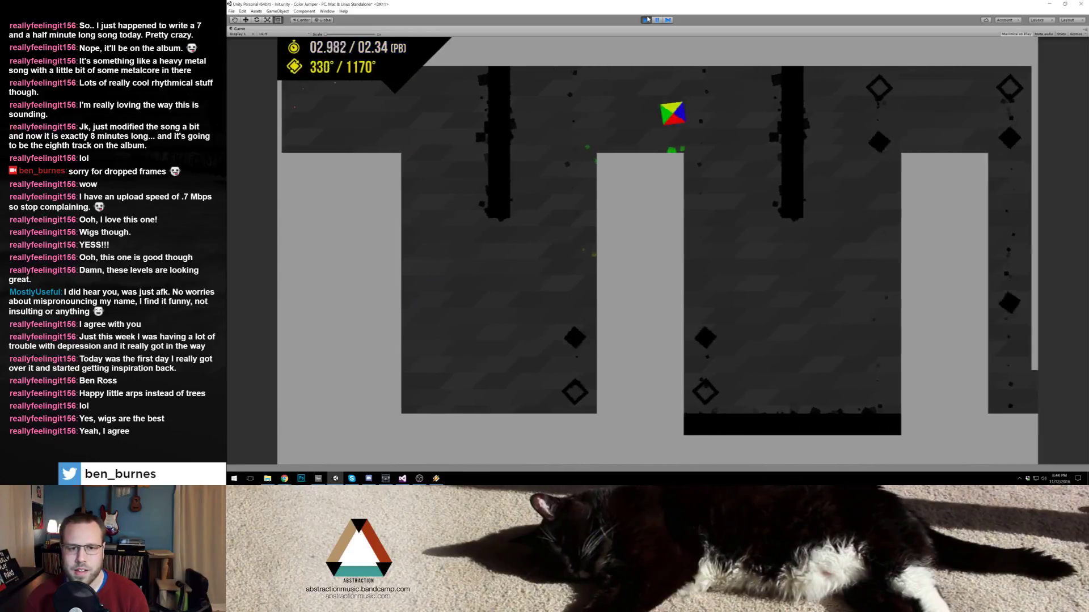
key(space)
key(space)
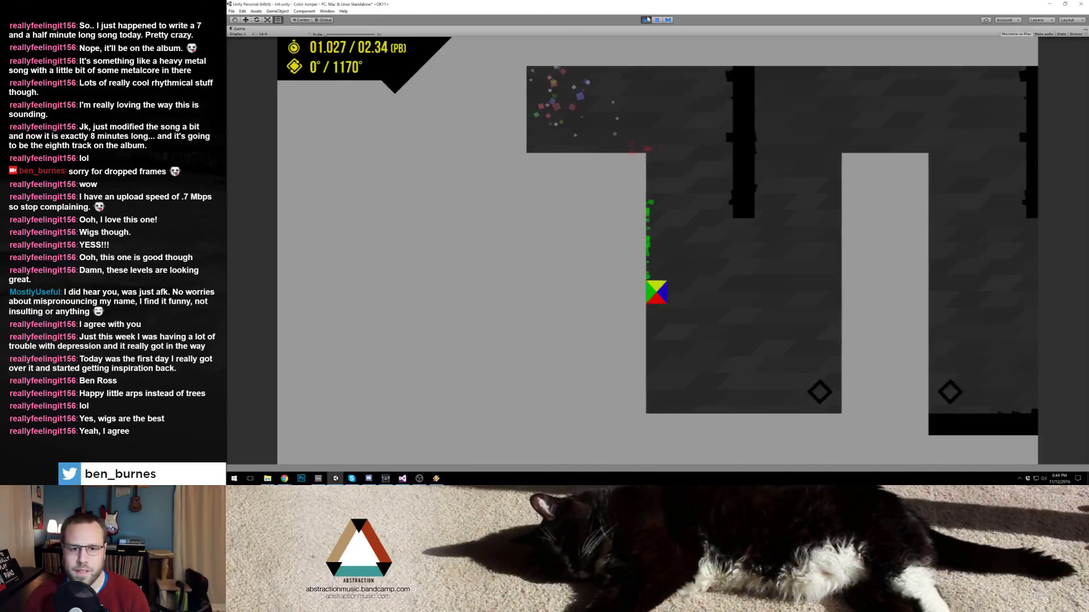
key(space)
key(space)
key(space)
key(space)
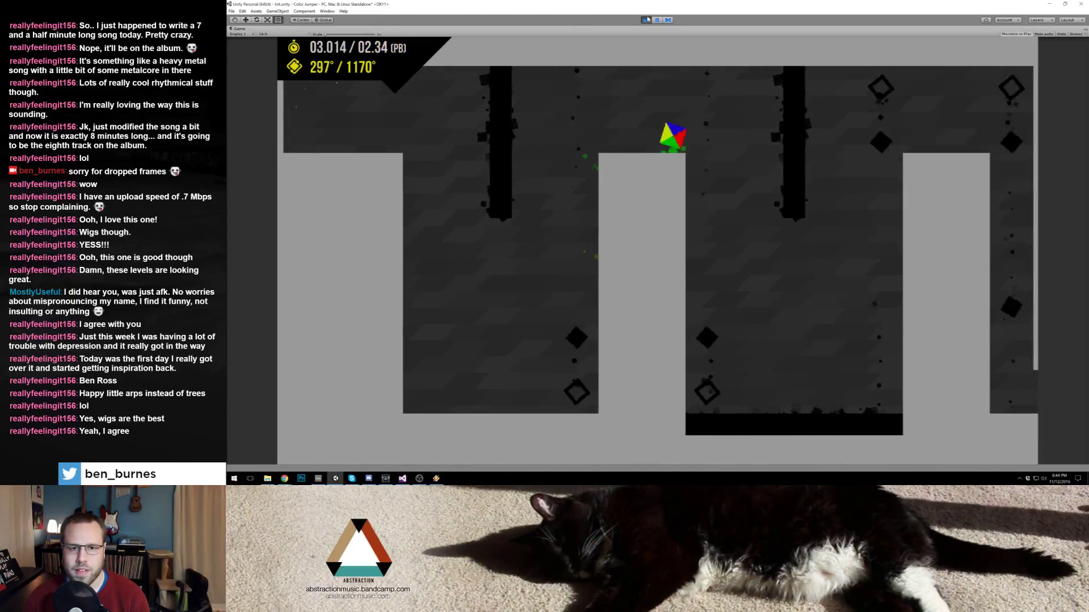
key(space)
key(space)
key(space)
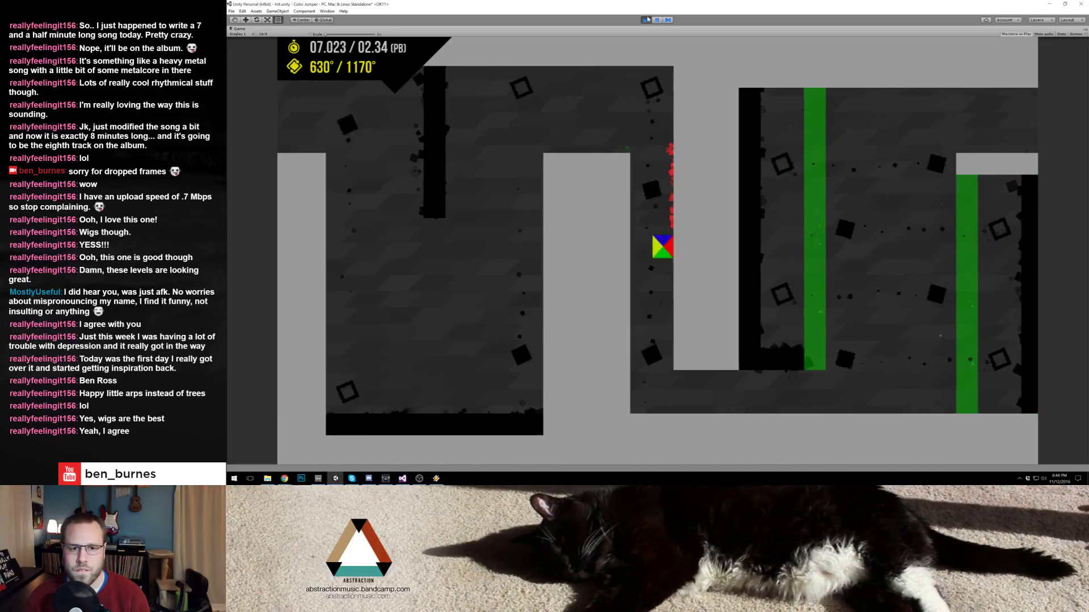
key(space)
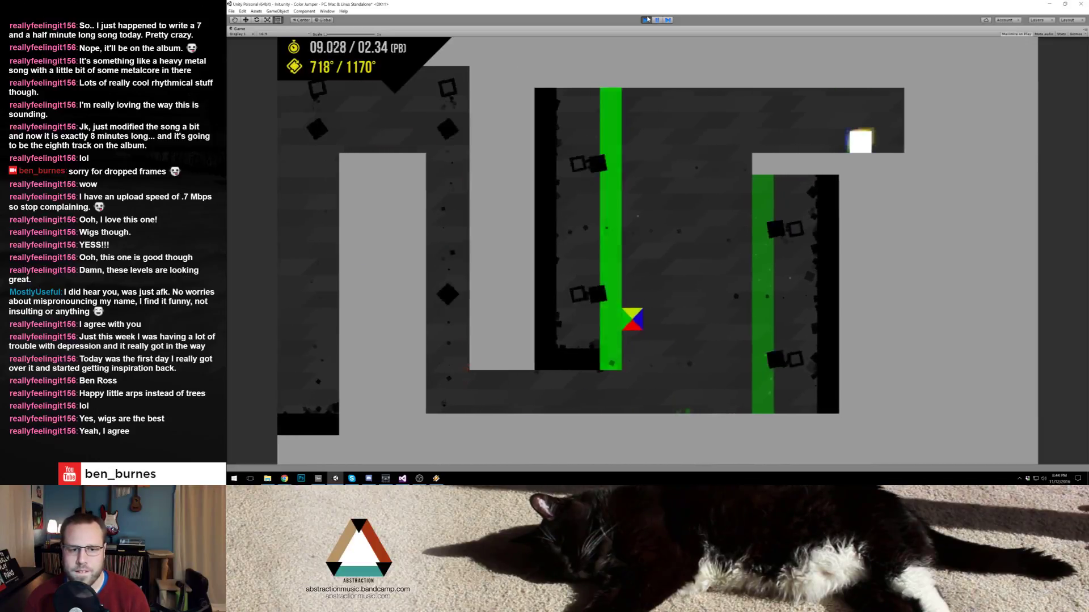
key(space)
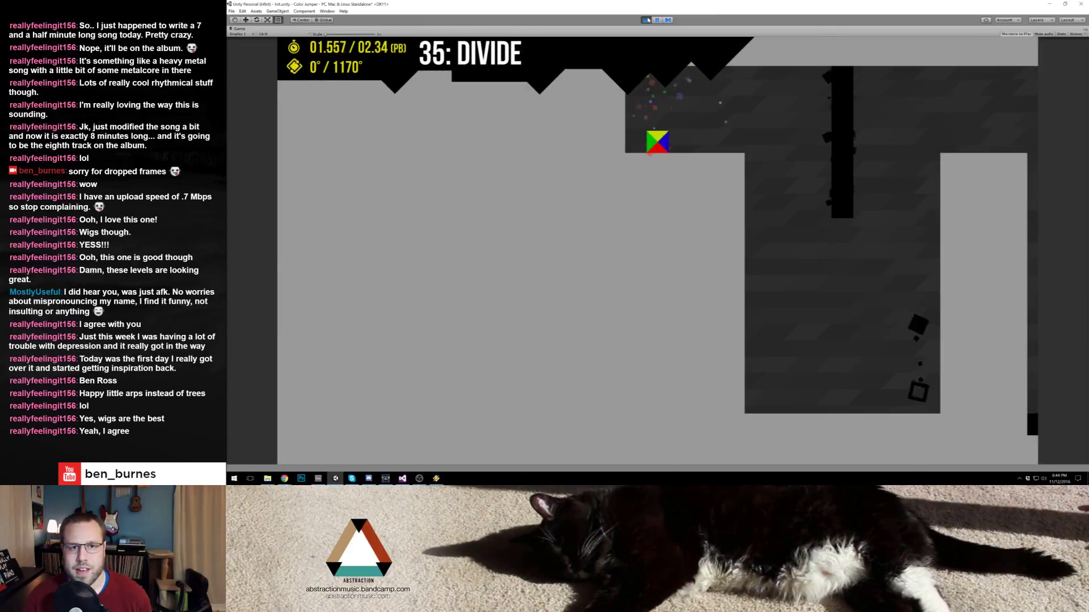
Step: Stop the playtest and set the Level Time Goal on L35's GameController to 10.5
click(646, 20)
click(771, 46)
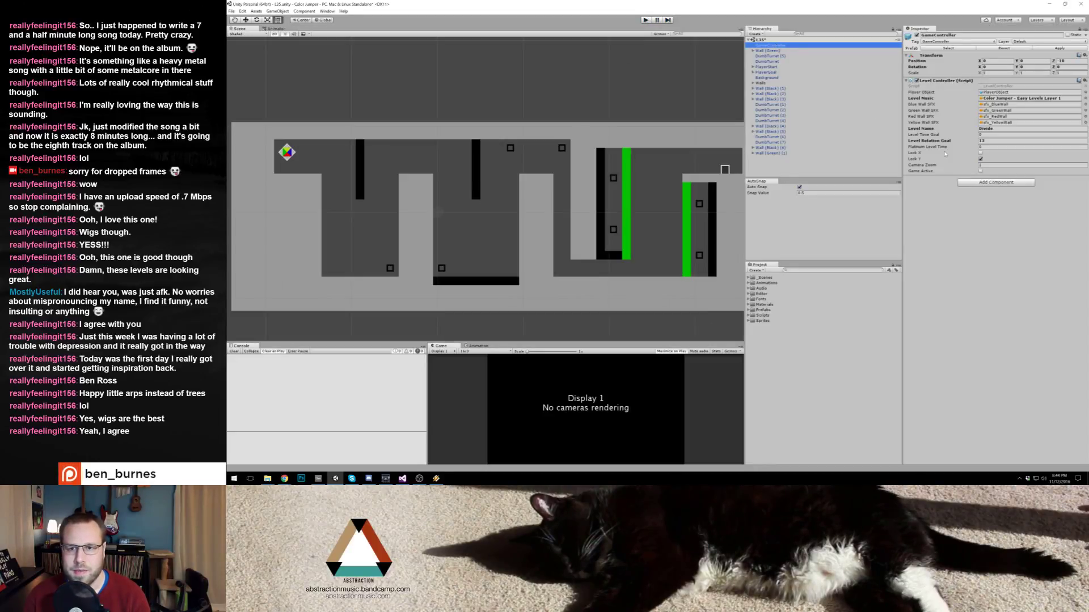
click(1029, 134)
text(10.5)
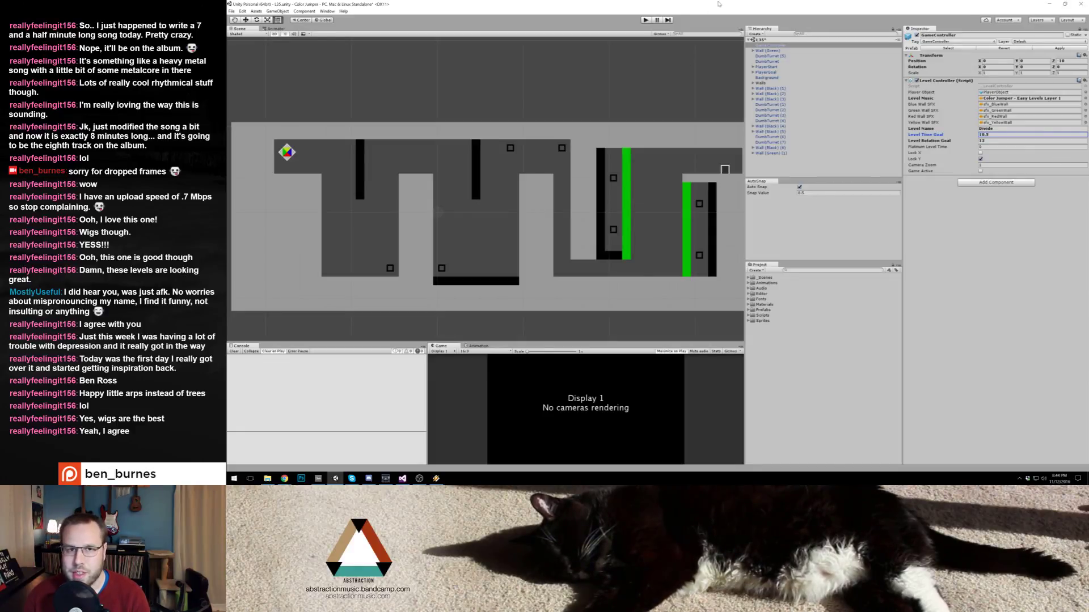
Step: Playtest L35 again through the first turret shafts, return to the level select menu, and stop the playtest
click(646, 20)
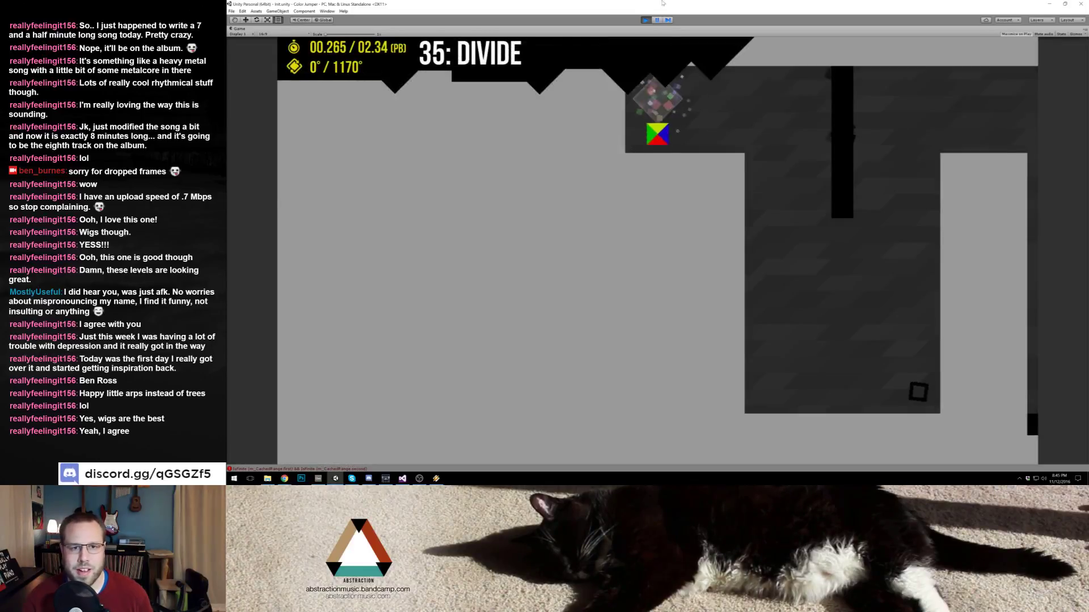
click(646, 20)
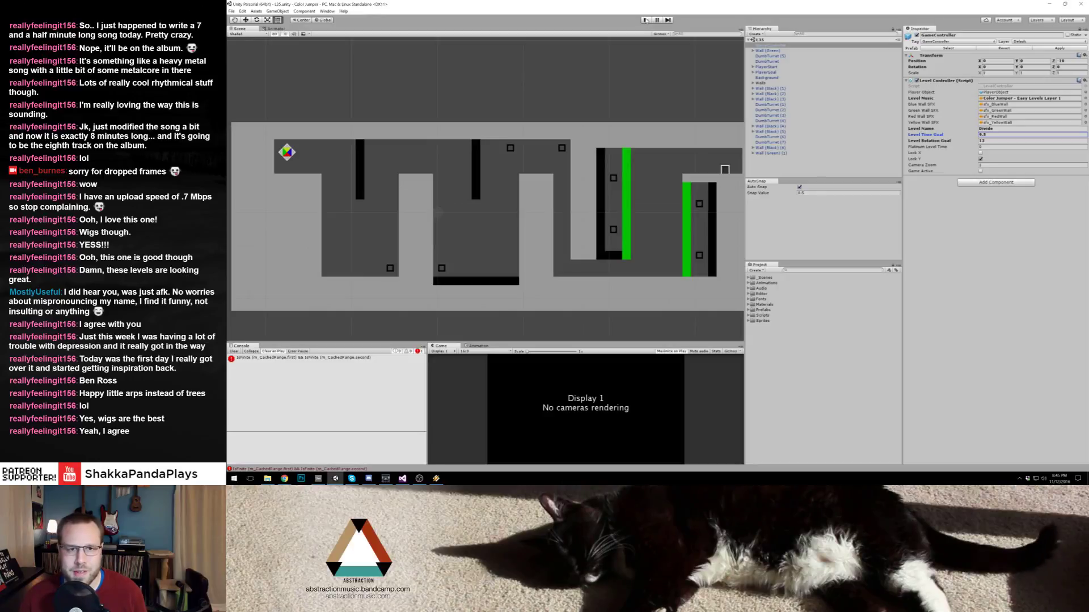
click(645, 20)
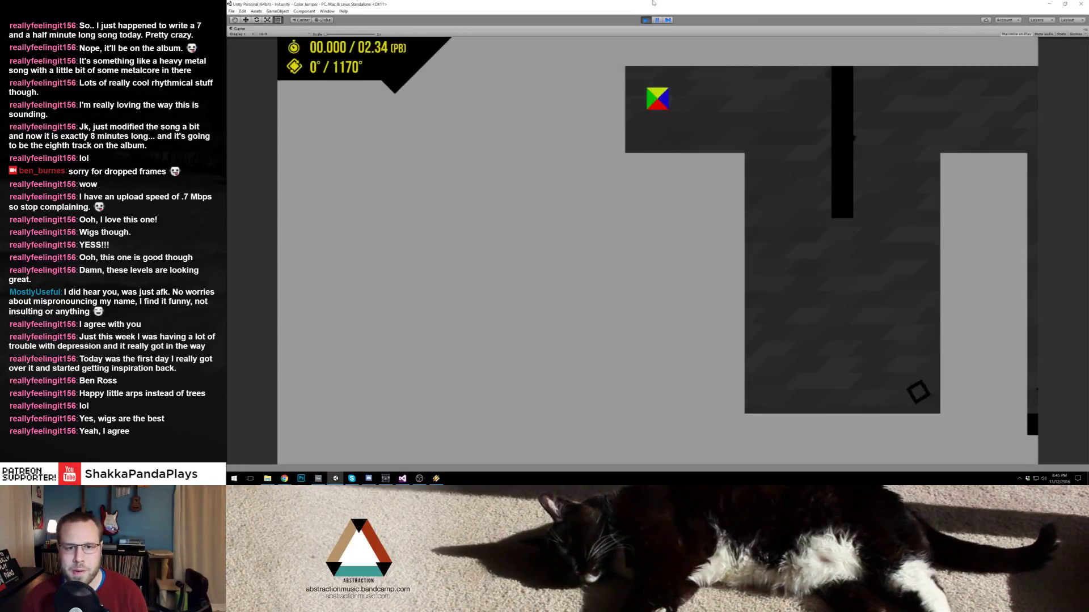
key(space)
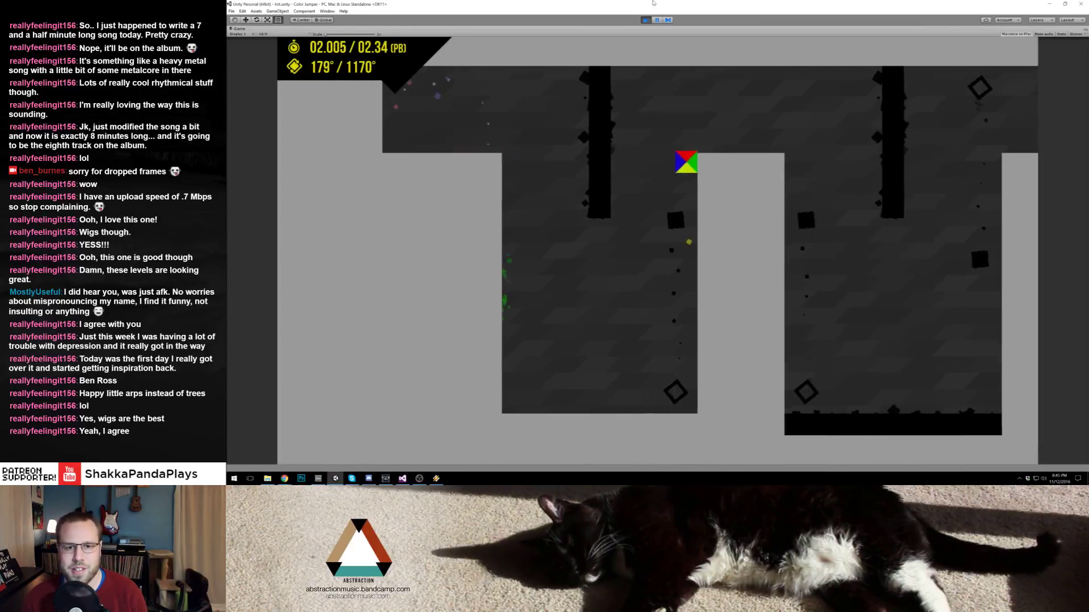
key(space)
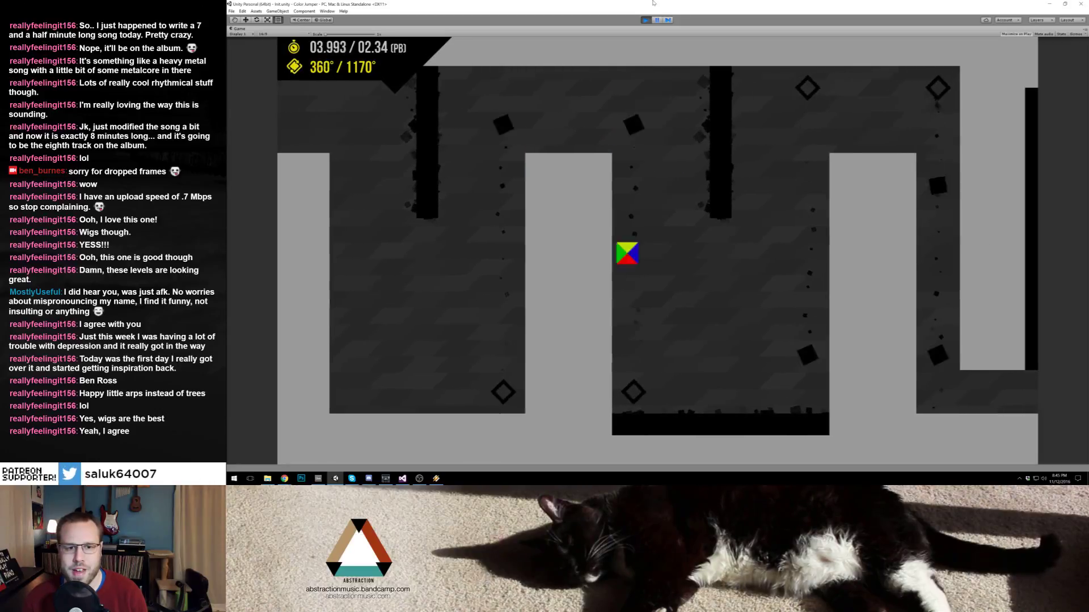
key(space)
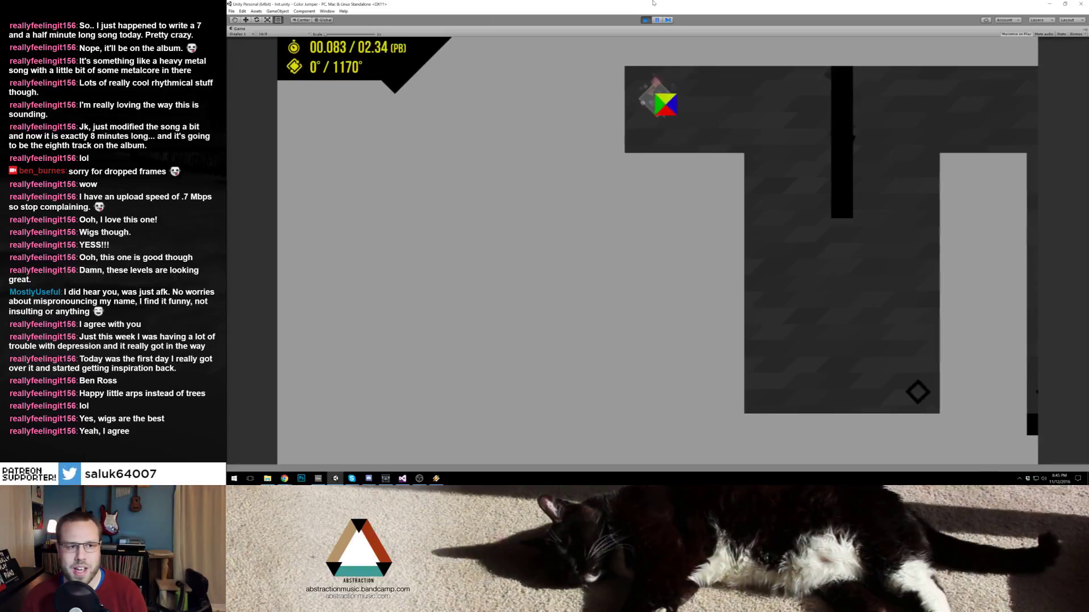
key(space)
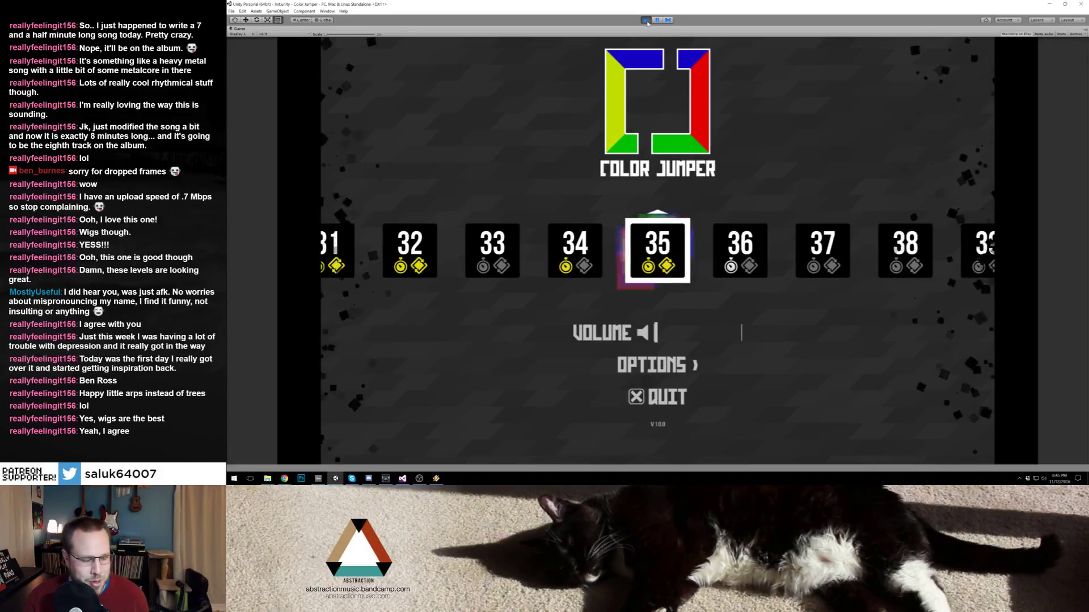
click(646, 20)
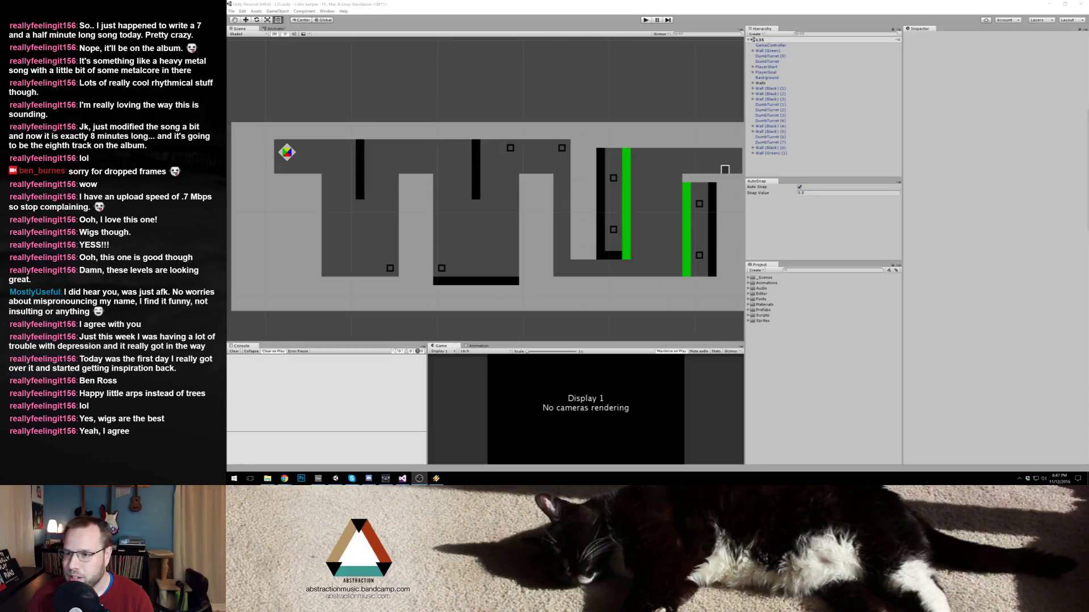
Step: Review other World 2 levels by opening scenes L33, L36, L38 and L32 from the project's scene folders
click(735, 20)
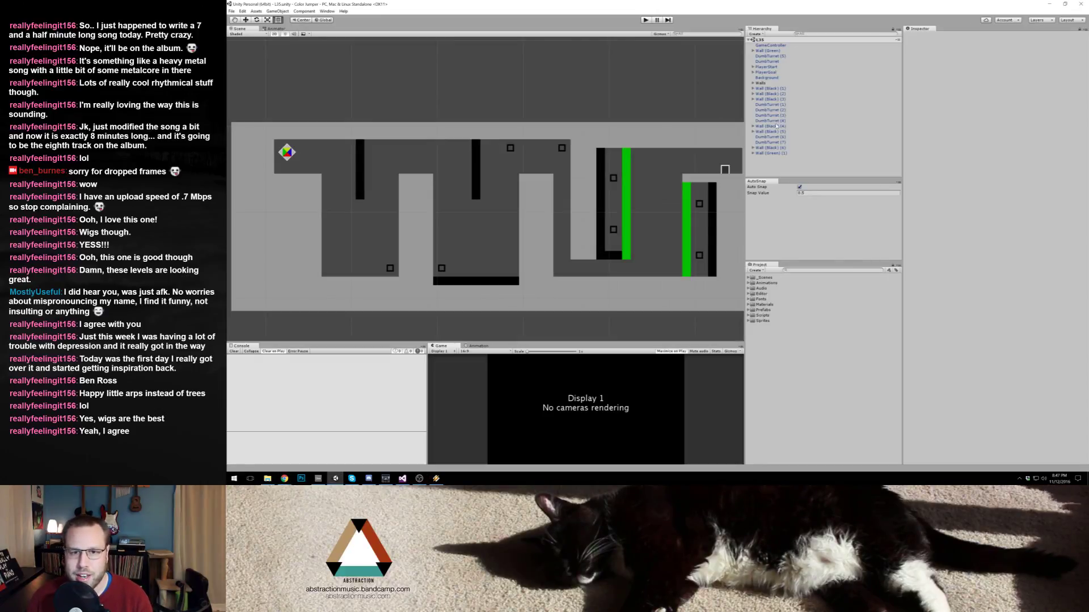
click(749, 277)
click(753, 293)
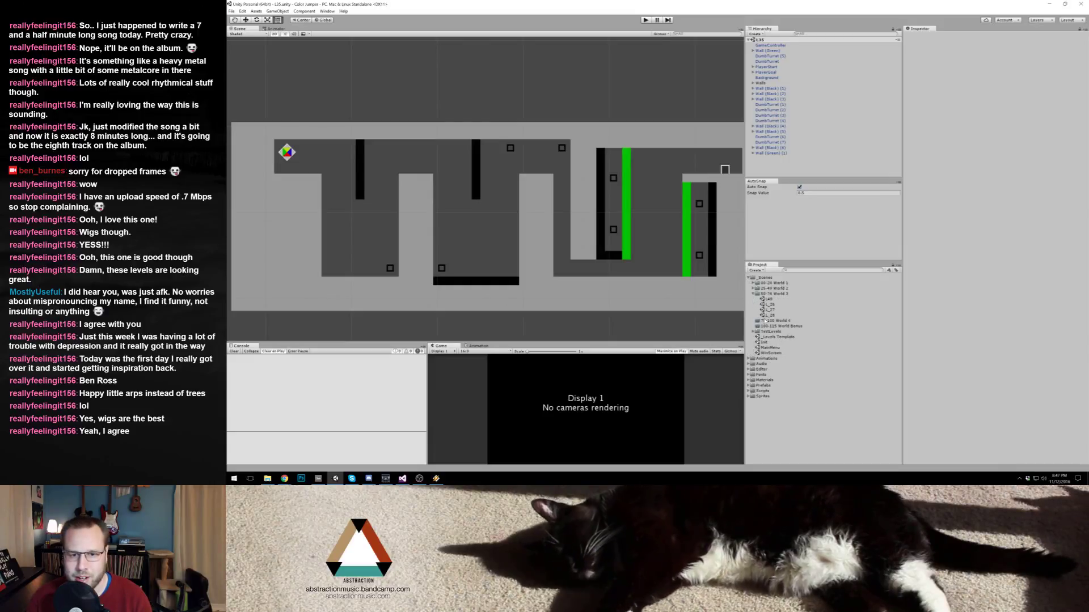
click(753, 288)
double_click(770, 342)
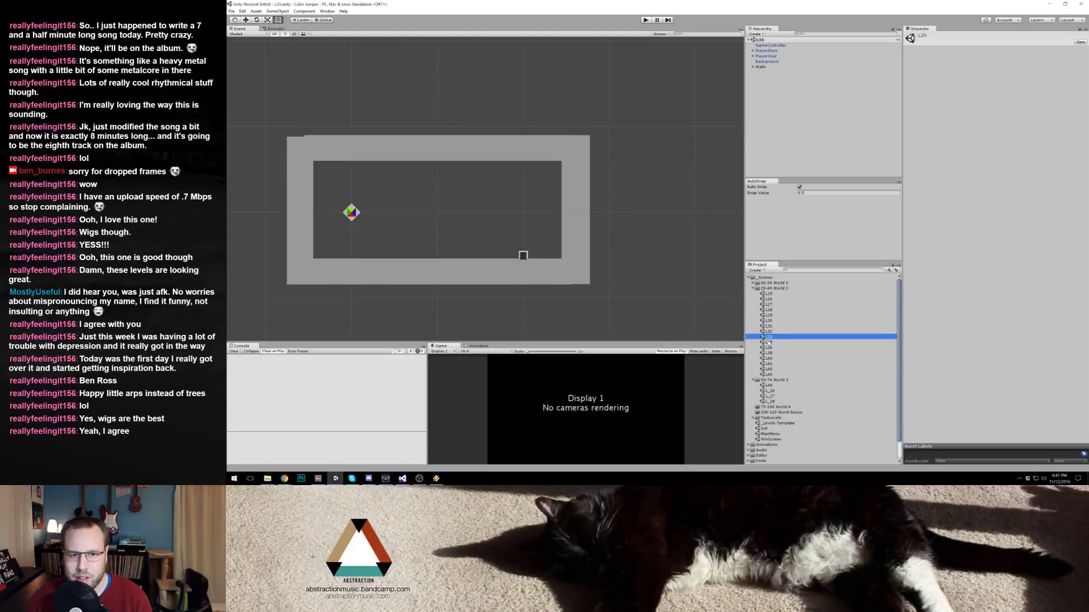
double_click(769, 347)
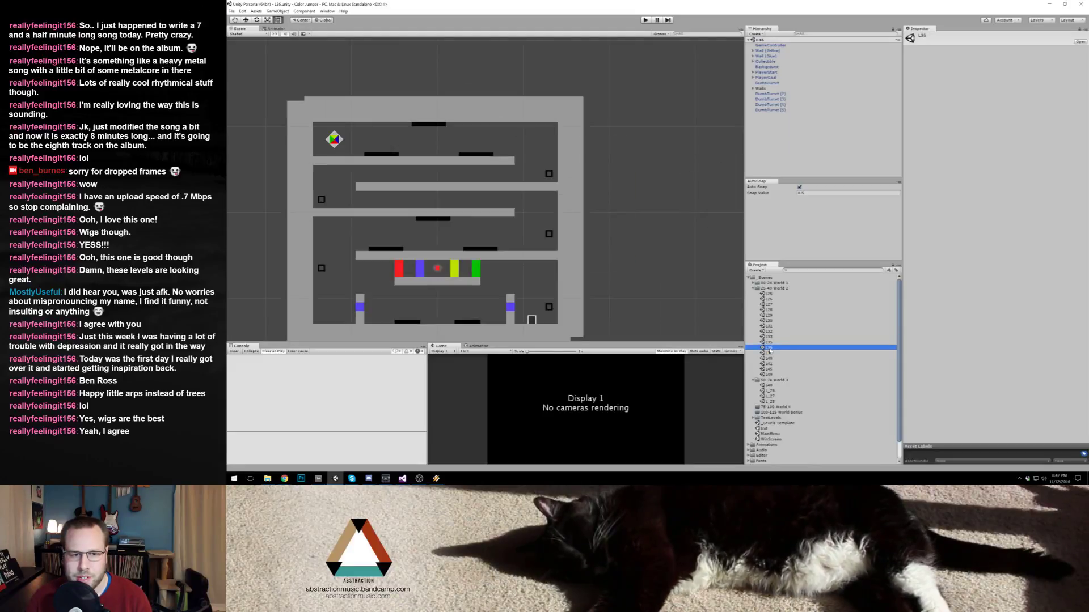
double_click(769, 353)
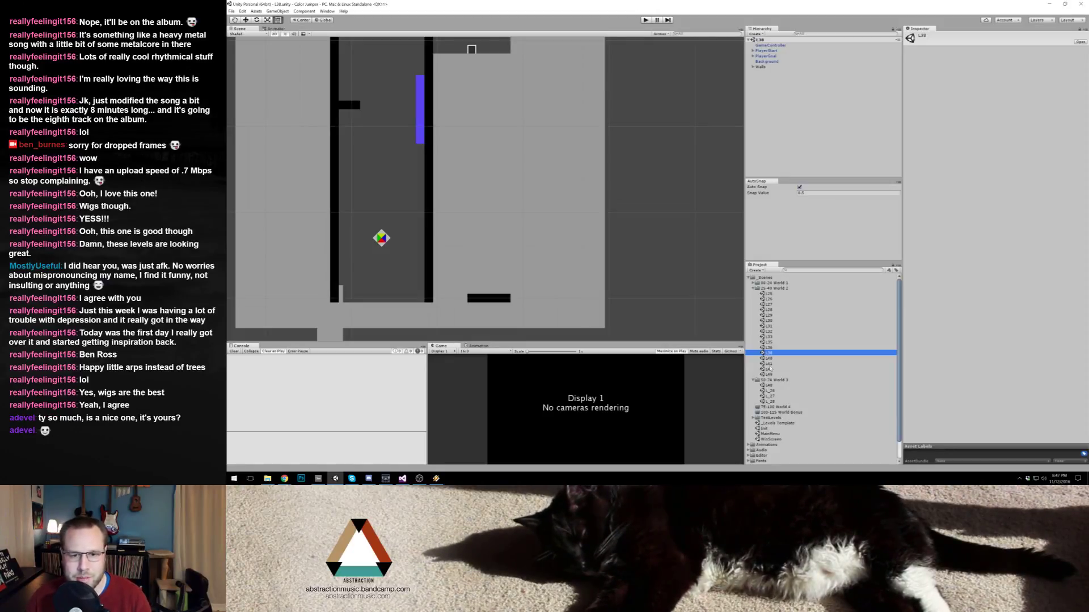
double_click(769, 331)
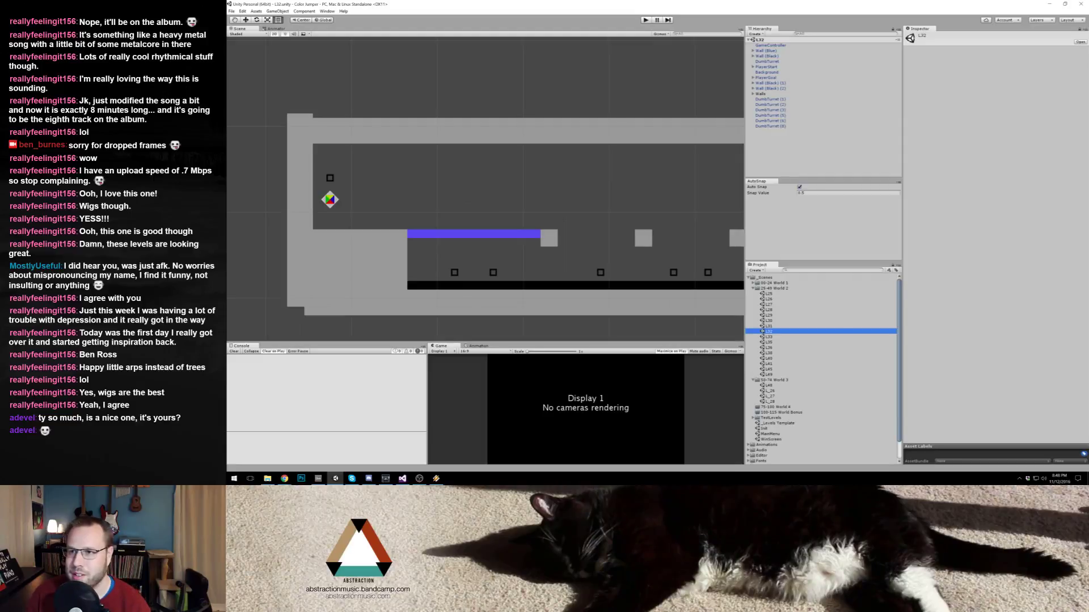
Step: Review the World 2 levels by opening each scene in order from L33 through the boss fight scene L49
key(alt+Tab)
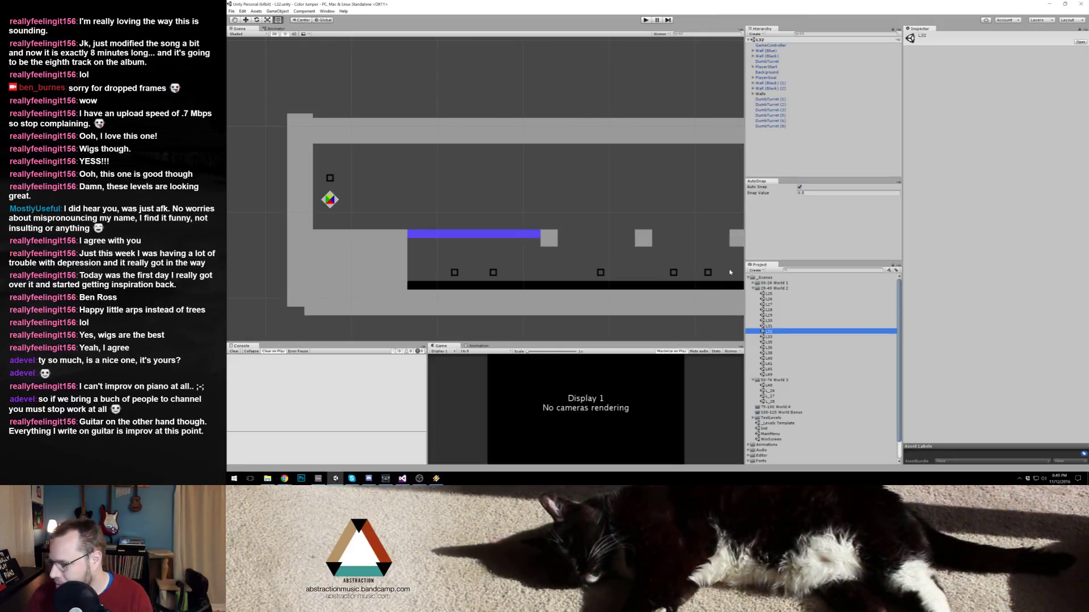
double_click(770, 337)
double_click(772, 342)
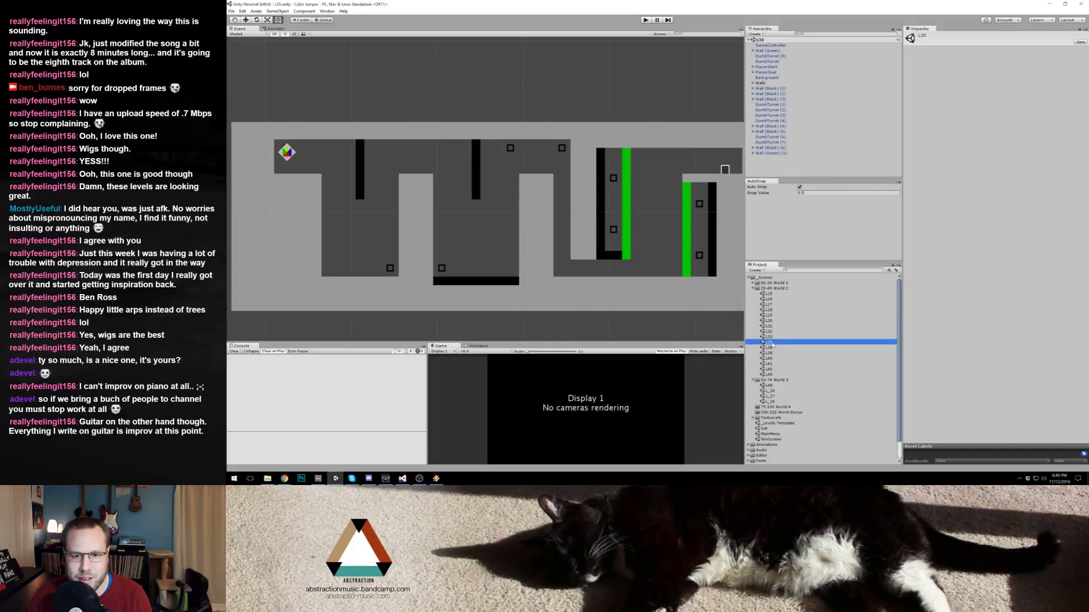
double_click(772, 347)
double_click(771, 352)
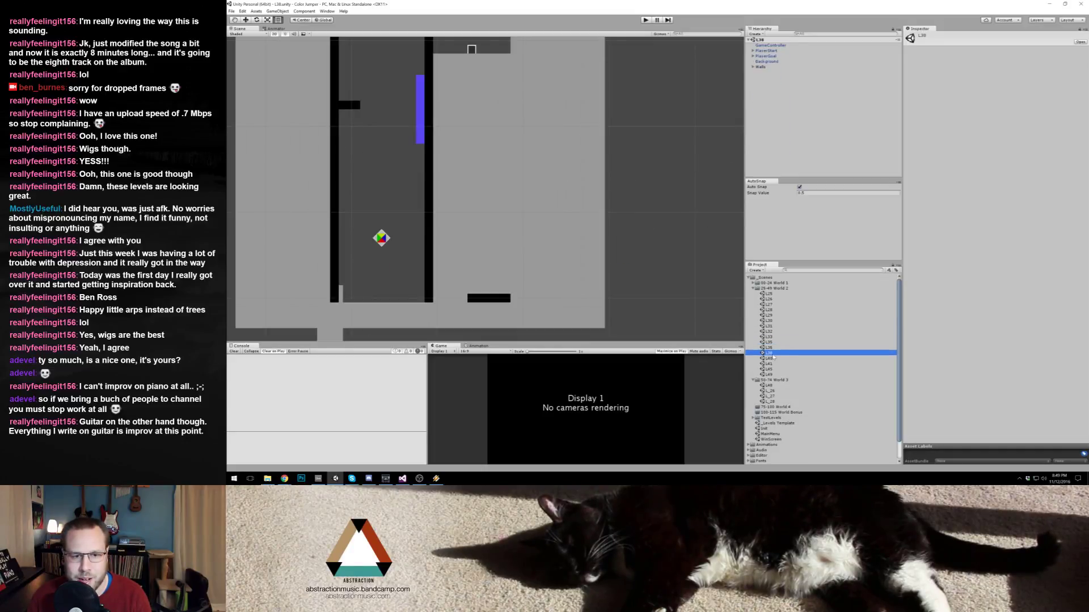
double_click(772, 359)
double_click(772, 363)
double_click(774, 369)
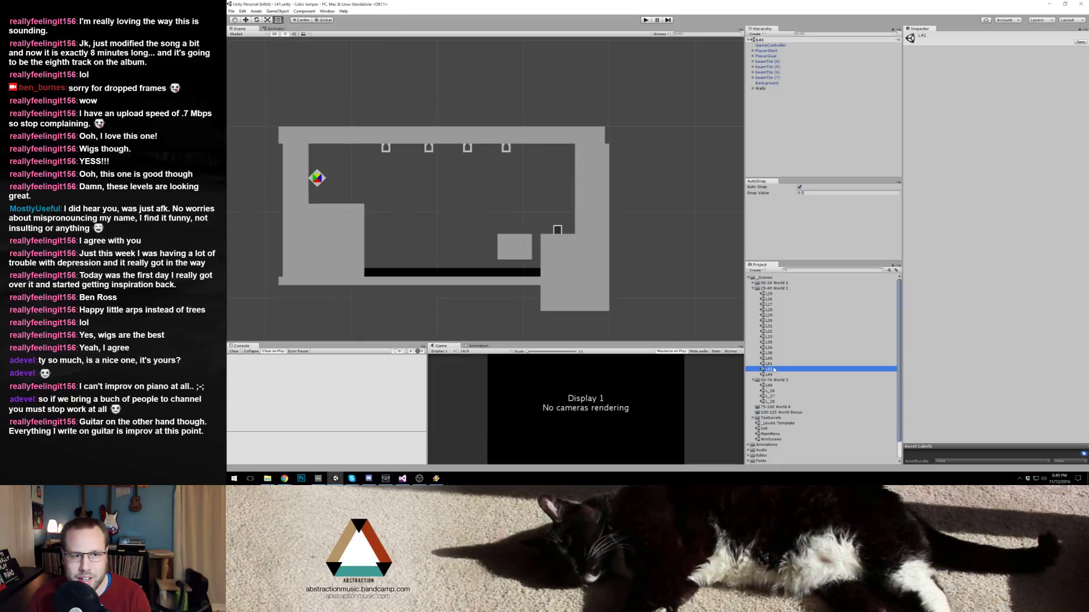
double_click(770, 375)
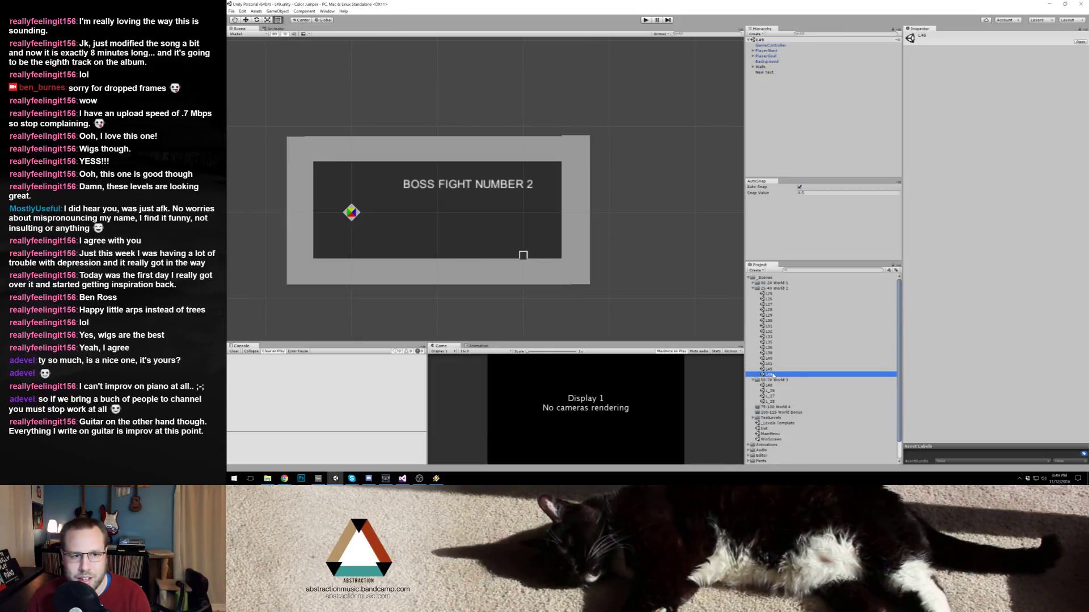
Step: Open scenes L30, L29, L31, L32 and L33 one after another to examine their layouts
double_click(772, 320)
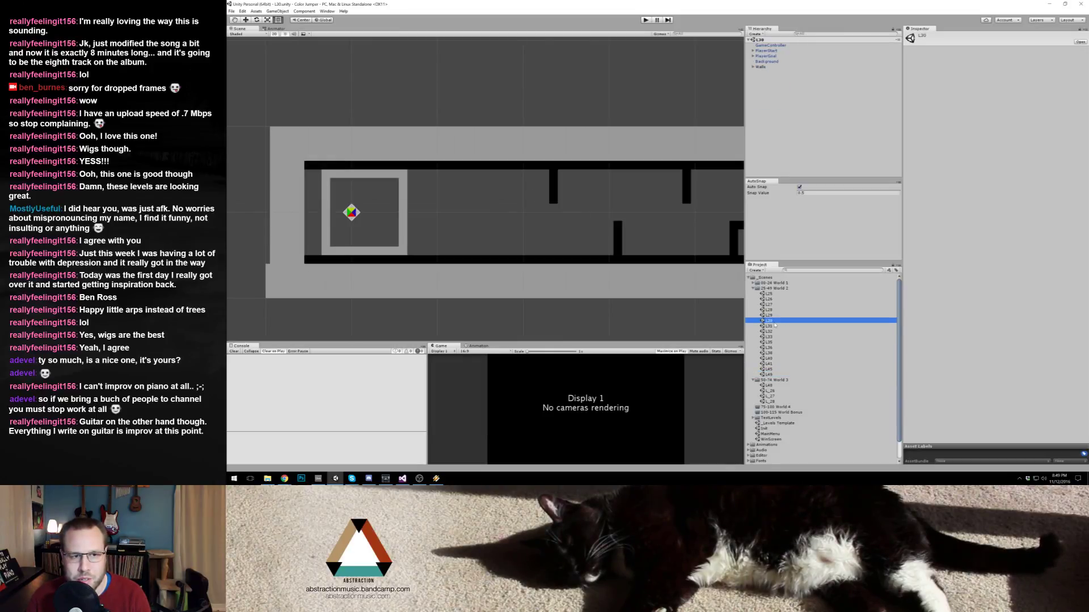
key(Up)
key(Return)
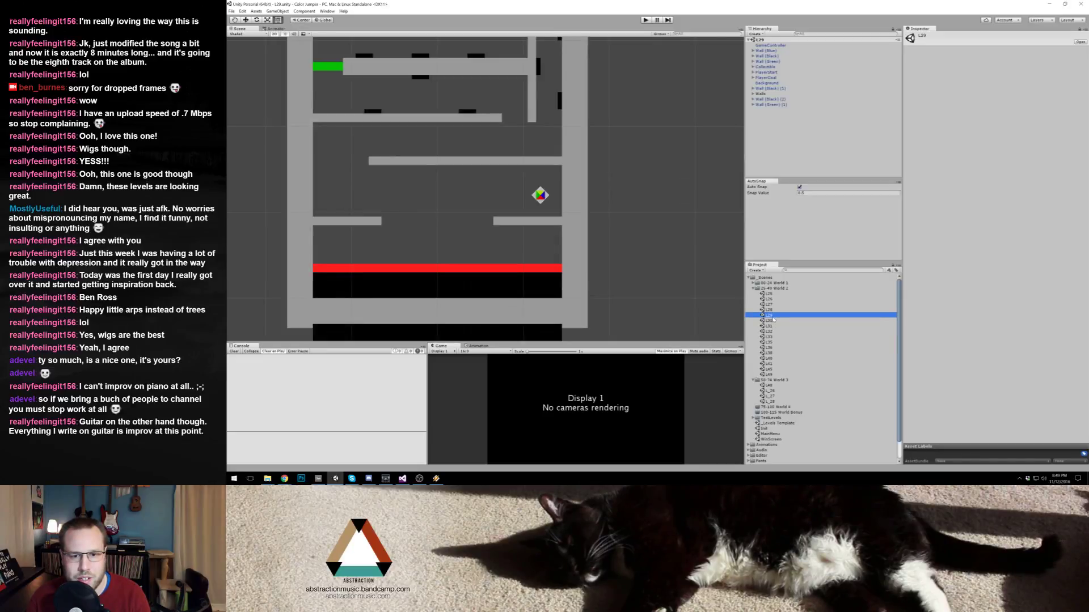
double_click(772, 326)
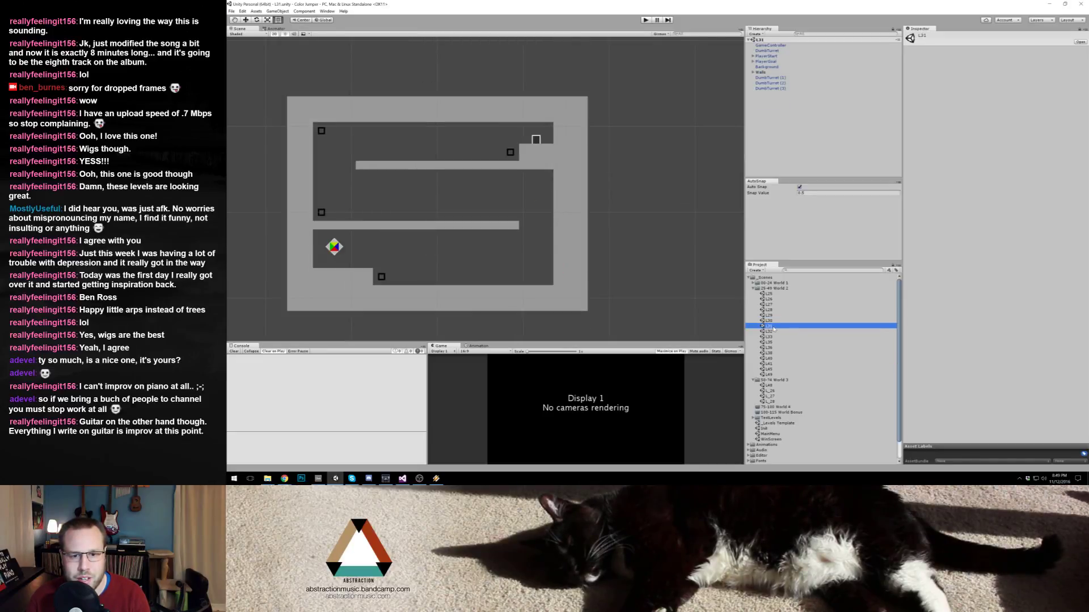
double_click(772, 333)
double_click(770, 337)
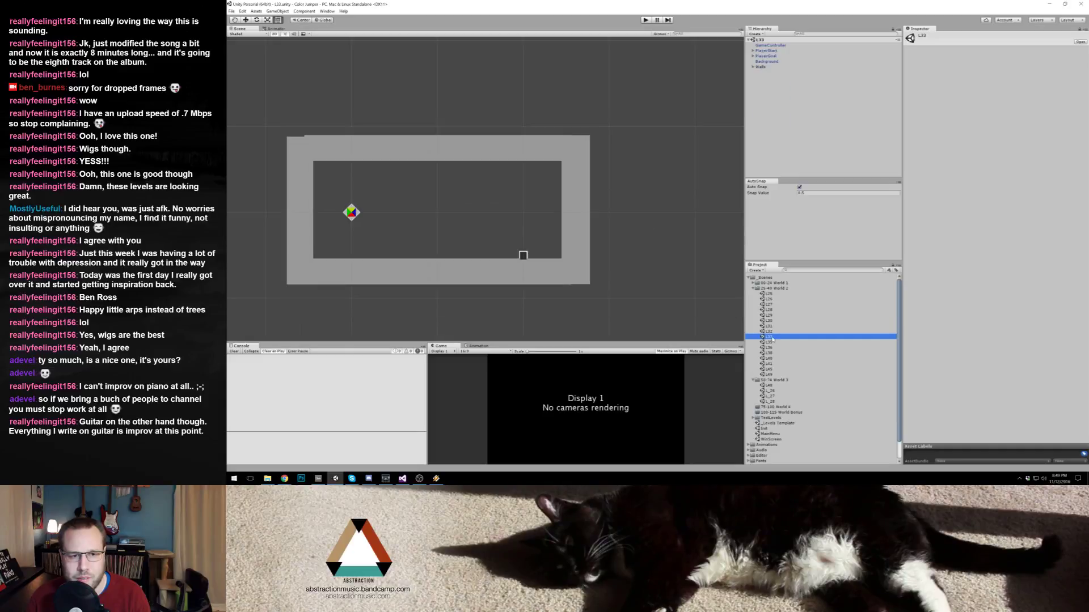
Step: Examine L35, L36, L38, L40 and the remaining World 2 scenes, including the boss fight, plus the first World 3 scenes
double_click(772, 342)
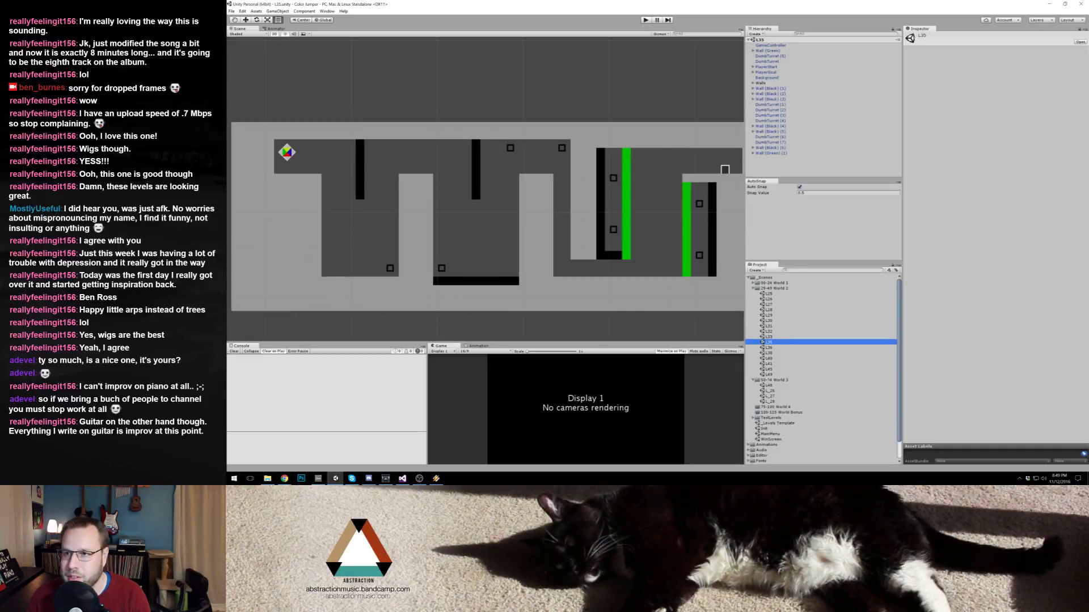
double_click(771, 348)
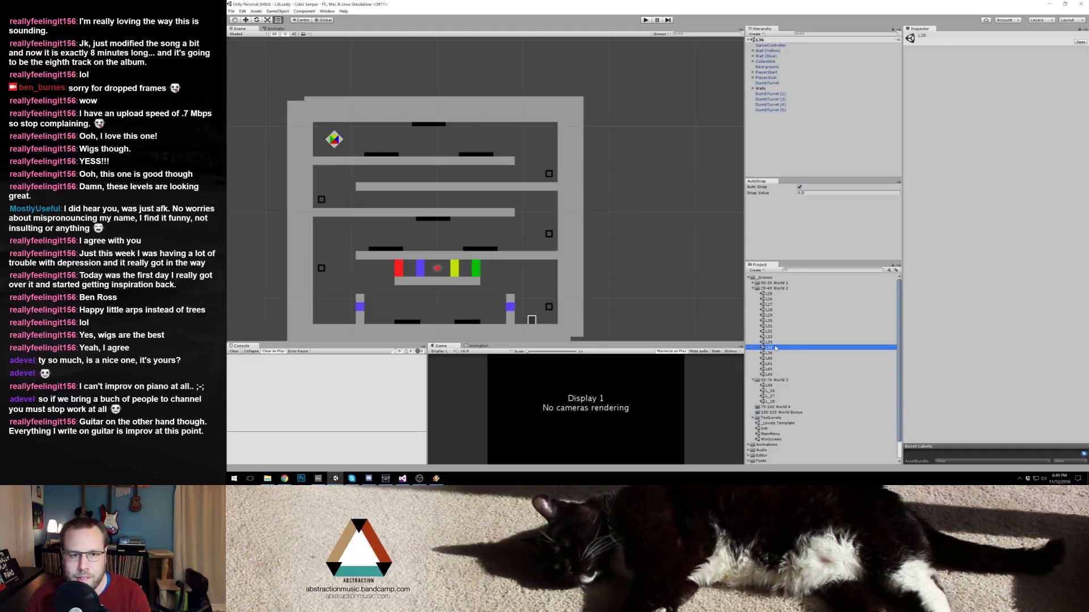
double_click(776, 354)
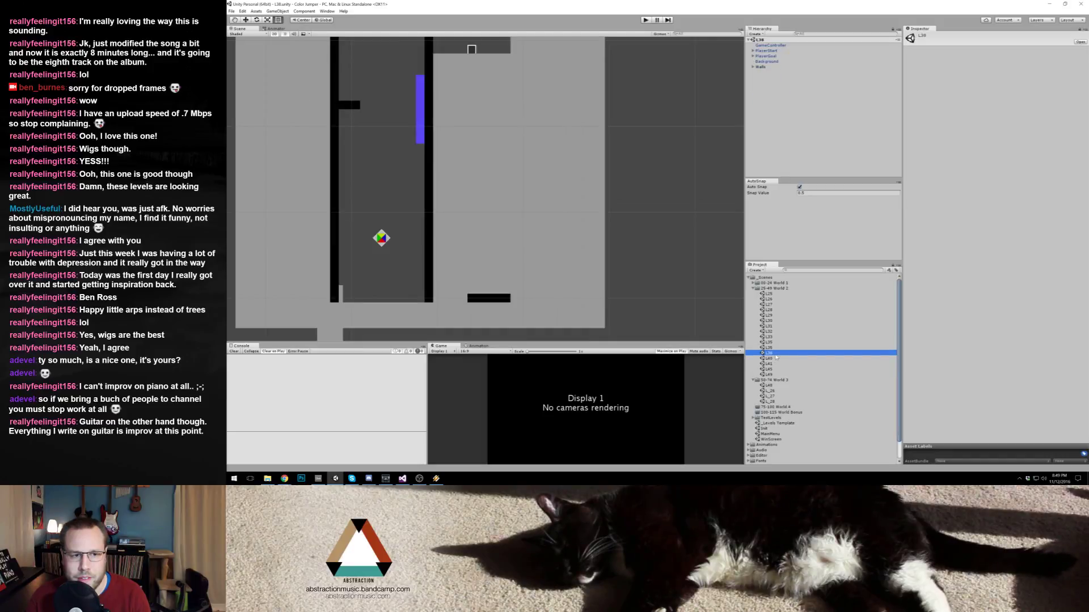
double_click(776, 359)
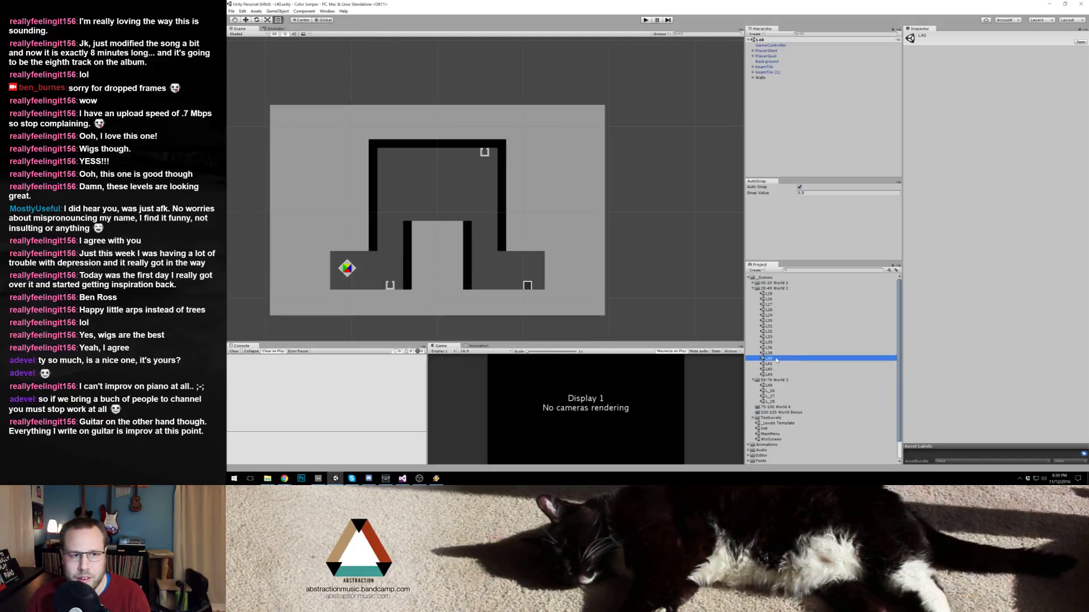
double_click(778, 370)
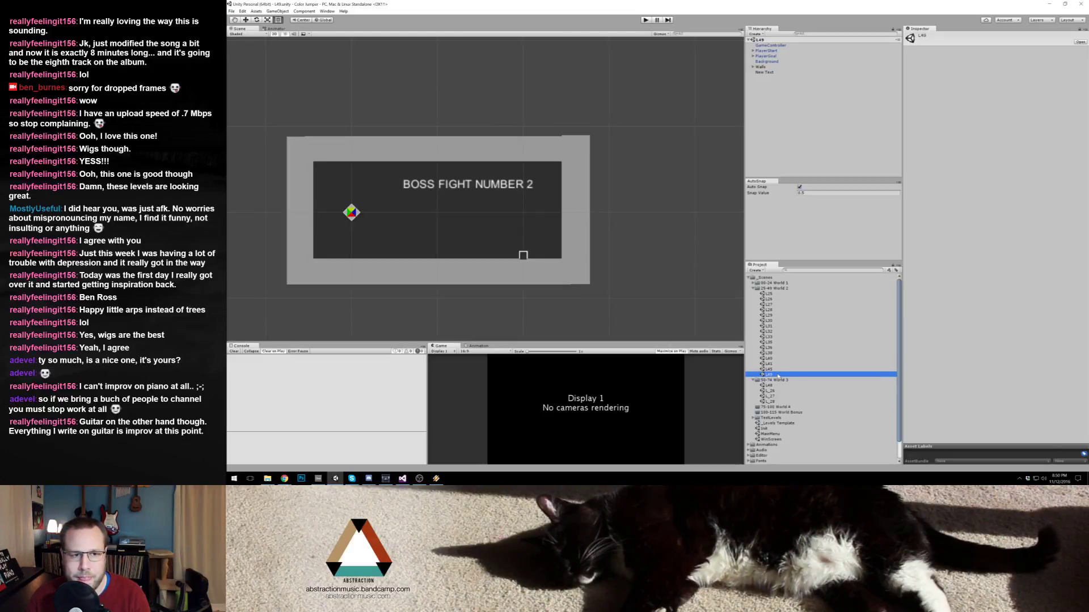
double_click(769, 385)
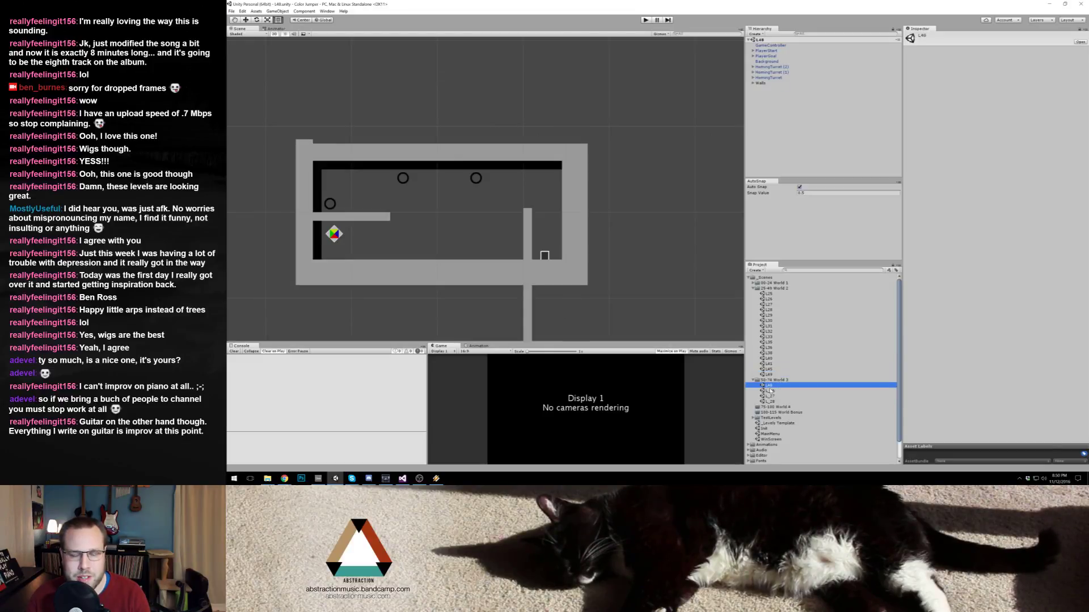
double_click(771, 397)
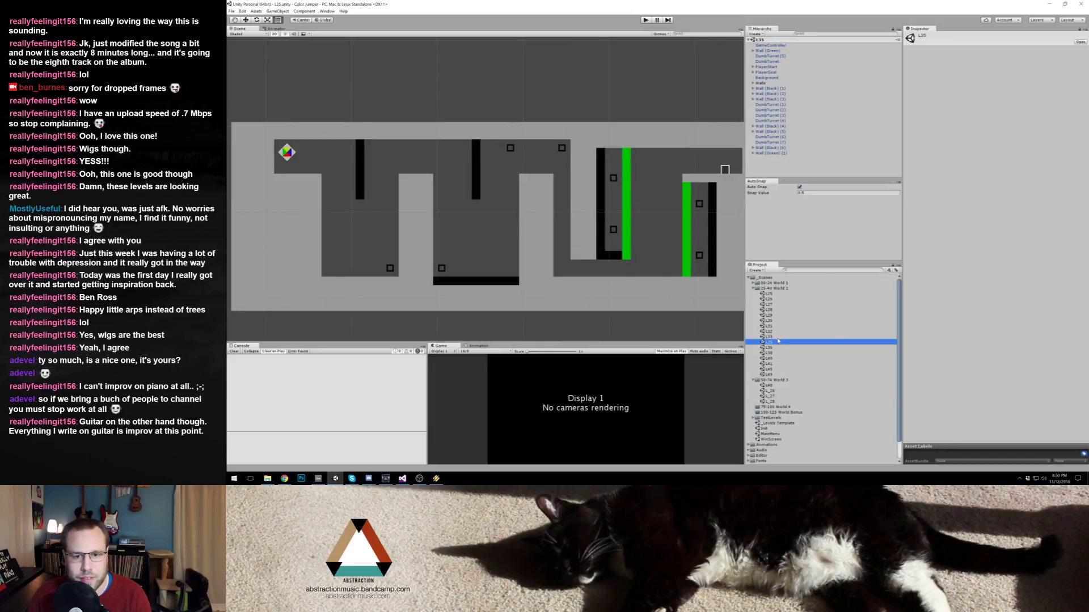
Step: Look back at scenes L35, L32 and L25, and open scene L26 from the World 2 folder
double_click(779, 340)
double_click(778, 332)
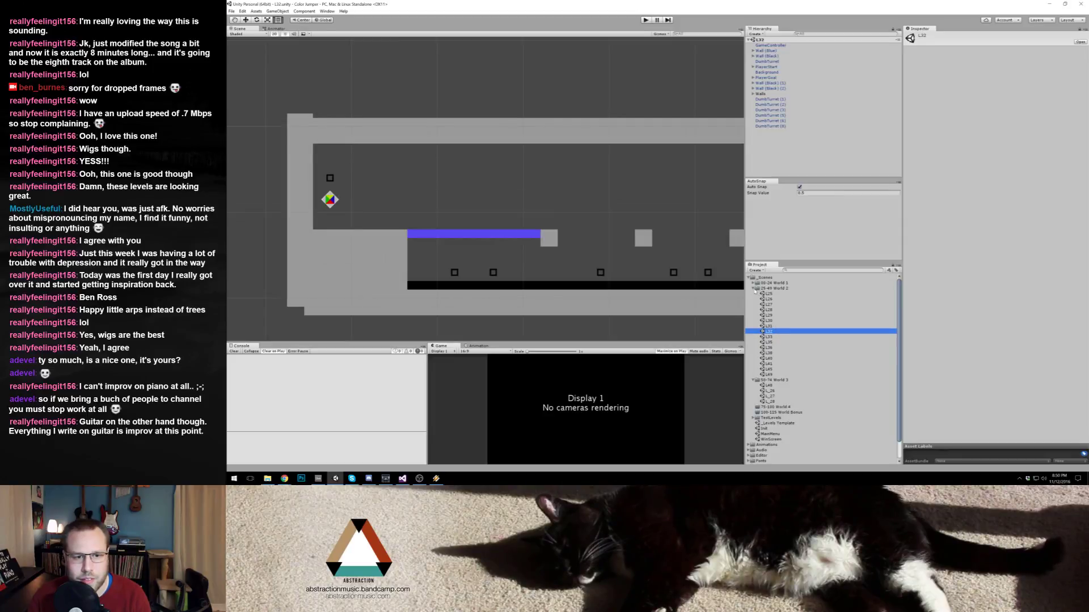
double_click(769, 294)
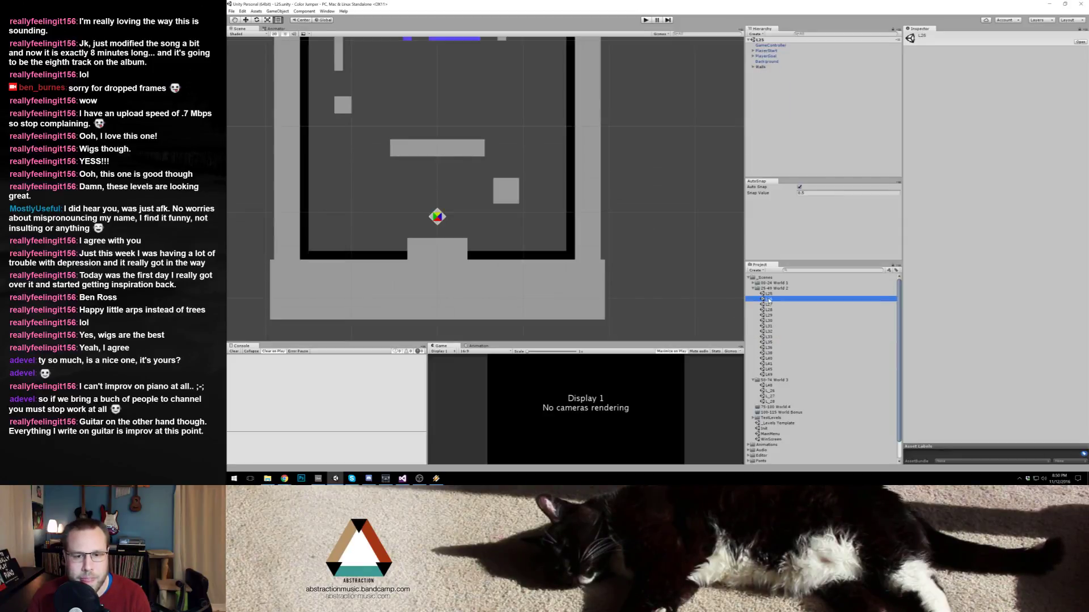
double_click(768, 299)
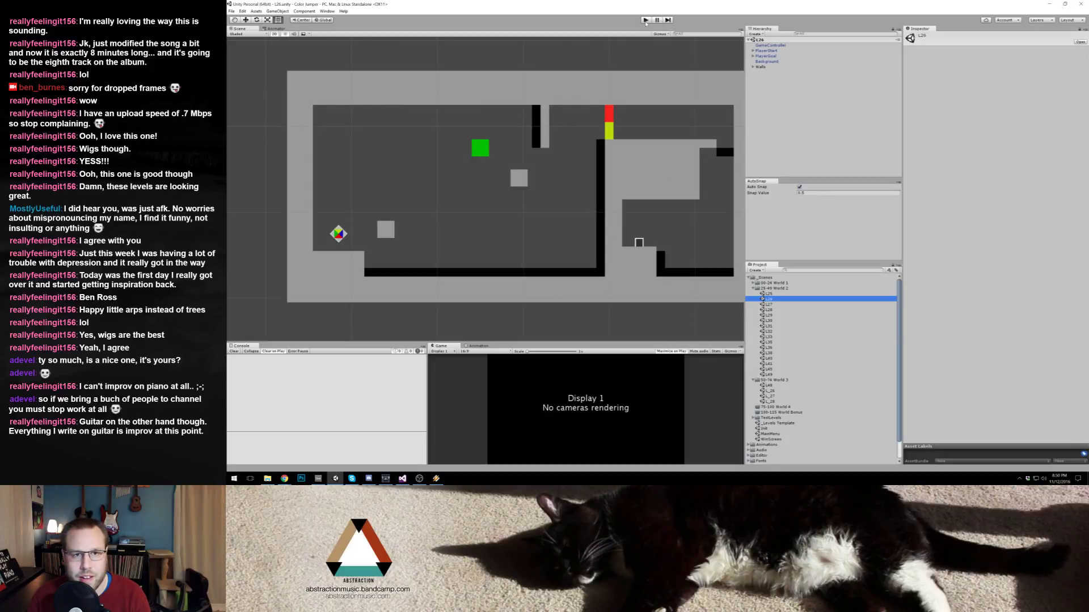
Step: Playtest L26, restarting the run and jumping the cube across the floating blocks and through the red and yellow gate
click(645, 21)
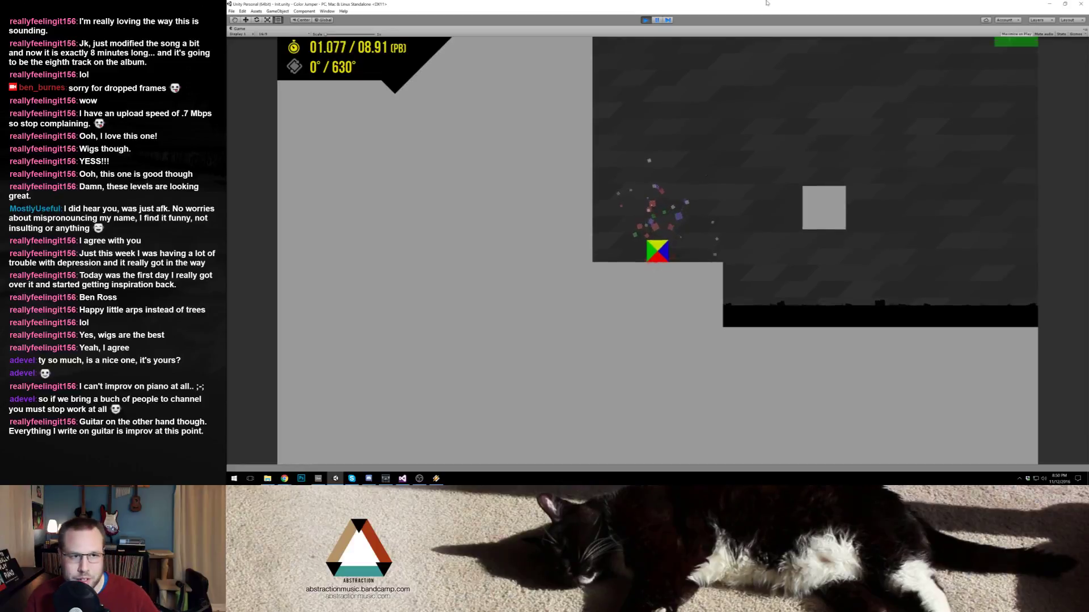
key(r)
key(Right)
key(space)
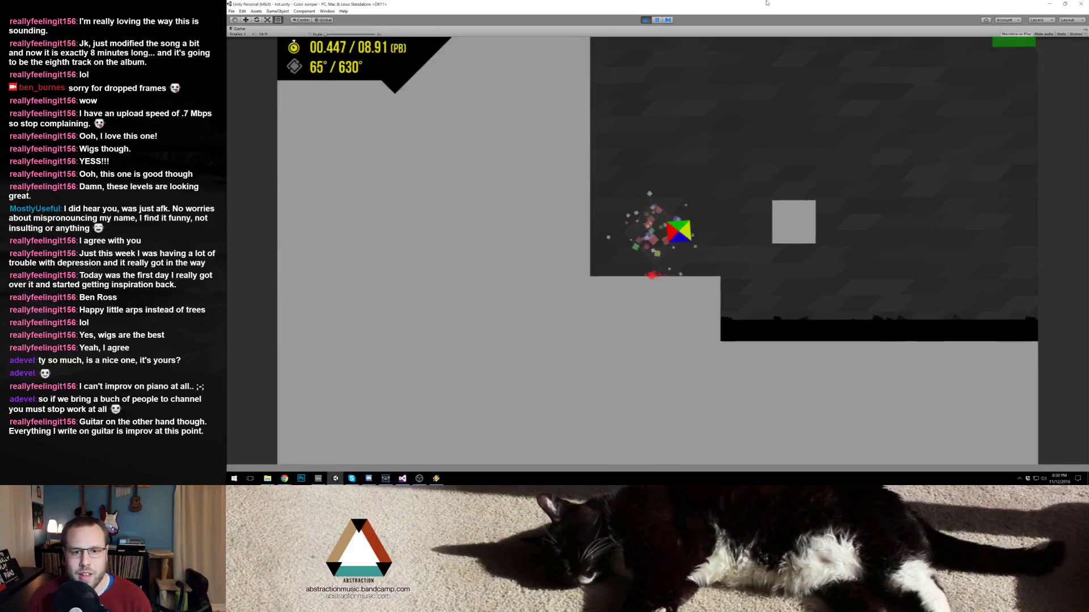
key(Right)
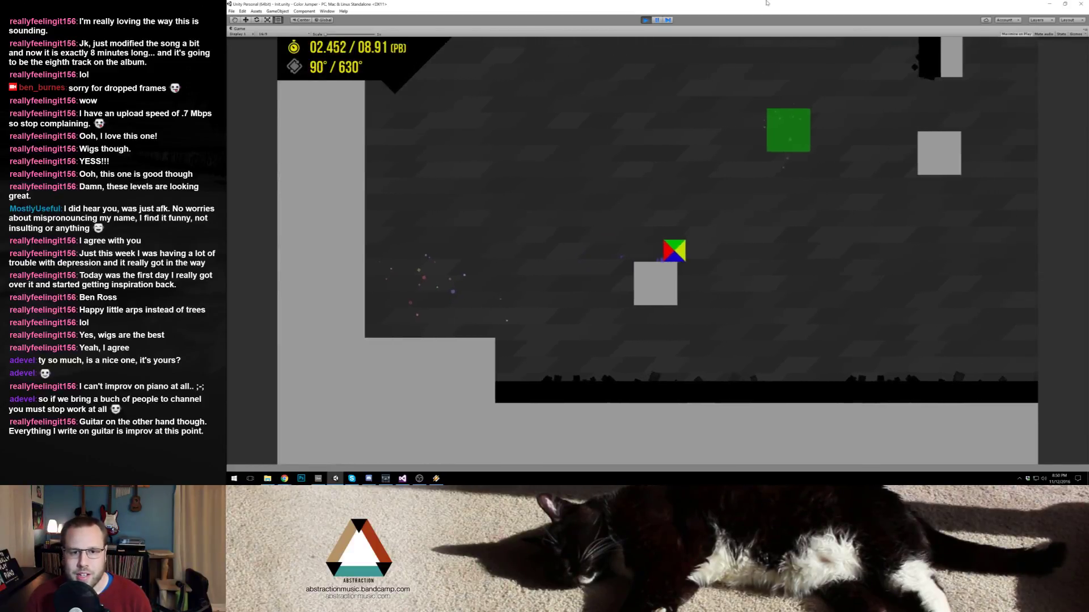
key(space)
key(space)
key(space)
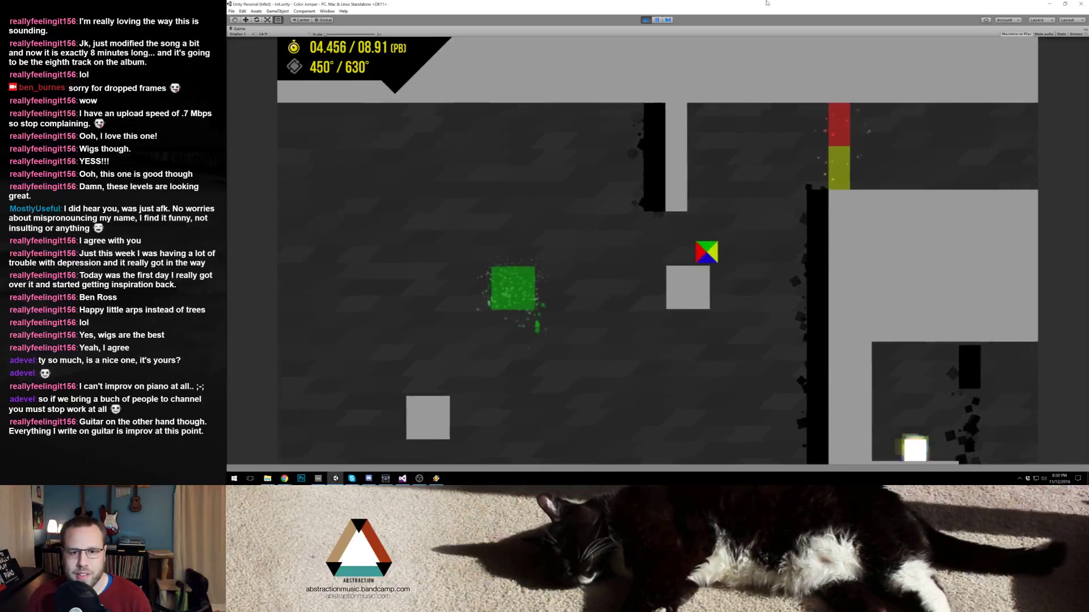
key(space)
key(space)
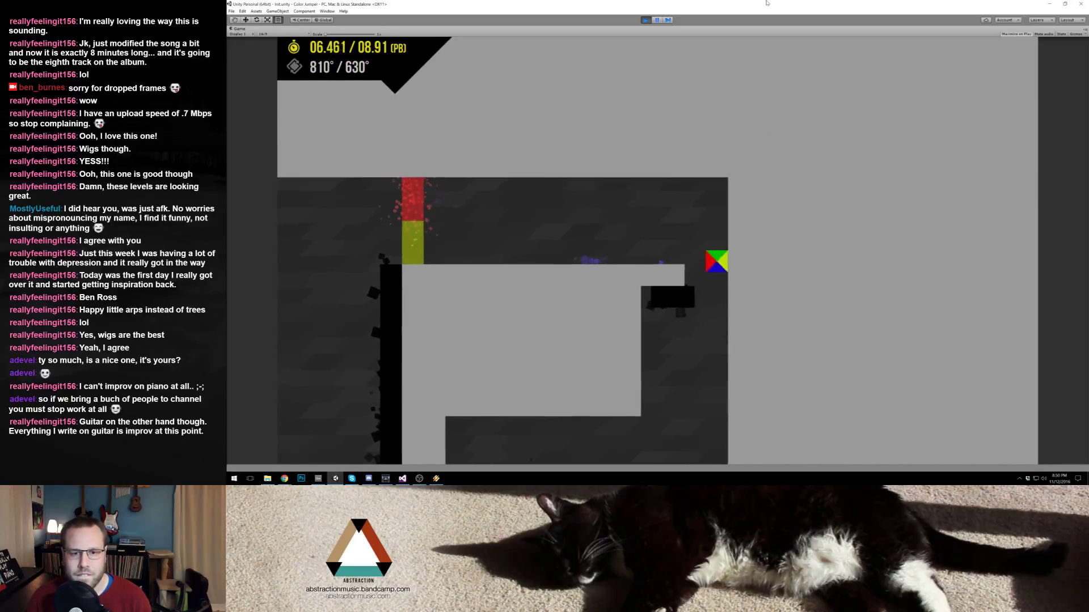
key(space)
key(Right)
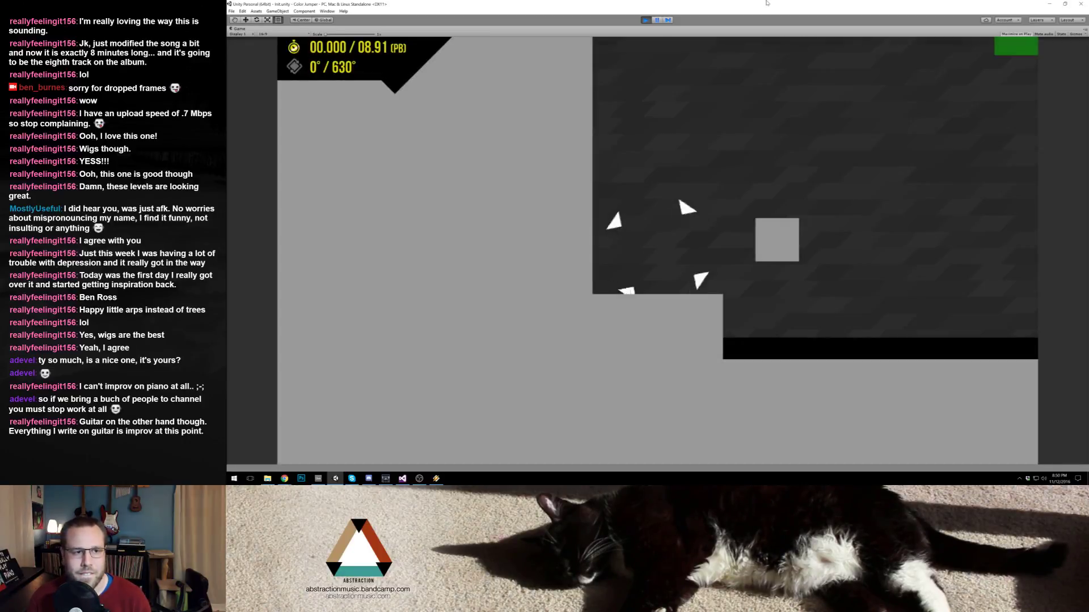
Step: Run L26 again from the start with fewer rotations, return to the level select menu, and stop the playtest
key(space)
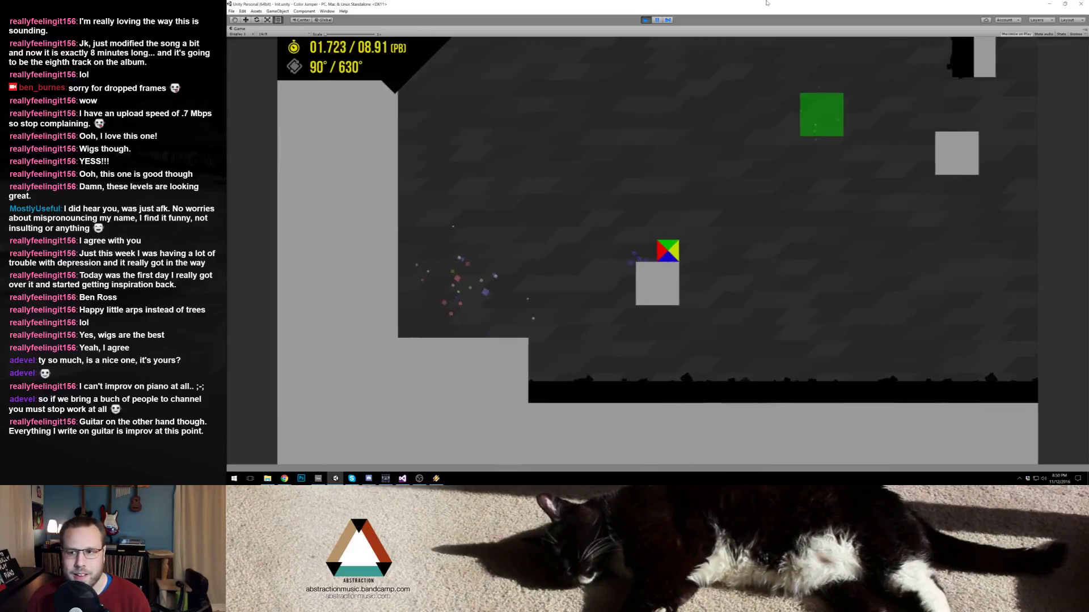
key(space)
key(space)
key(space)
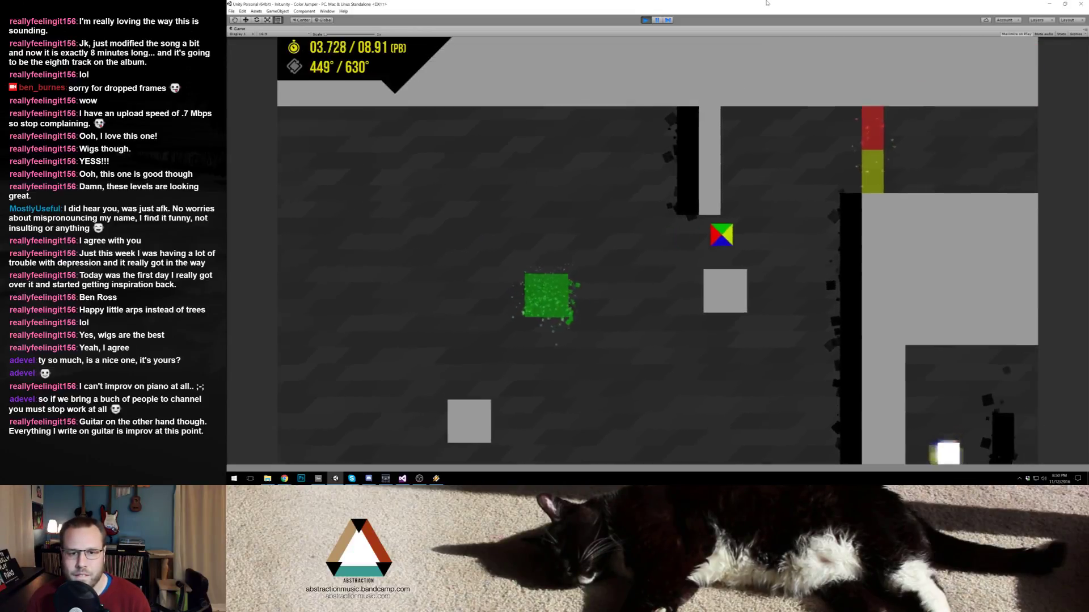
key(space)
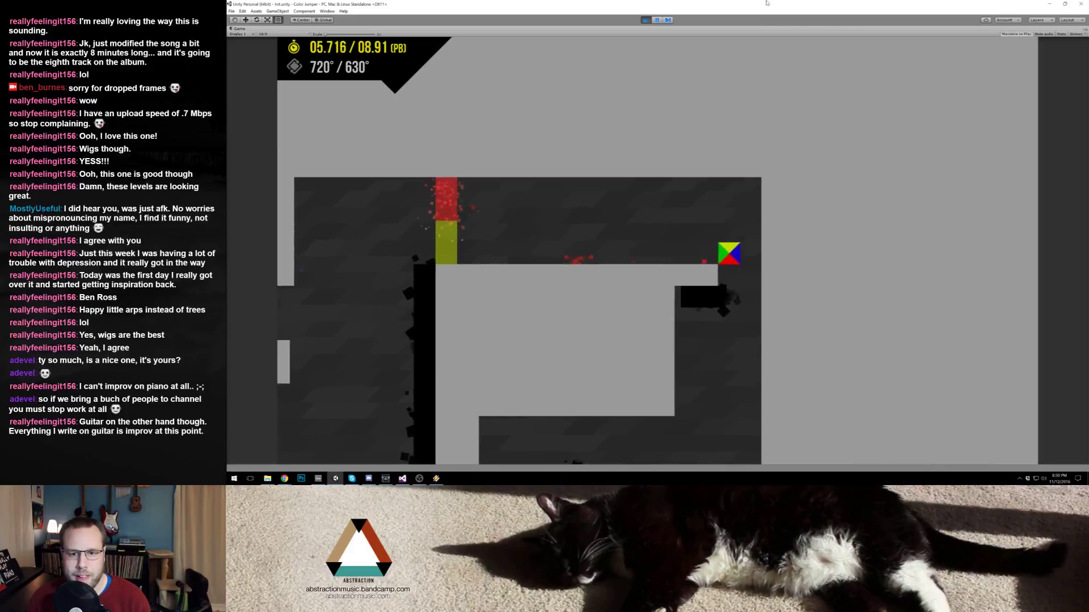
key(space)
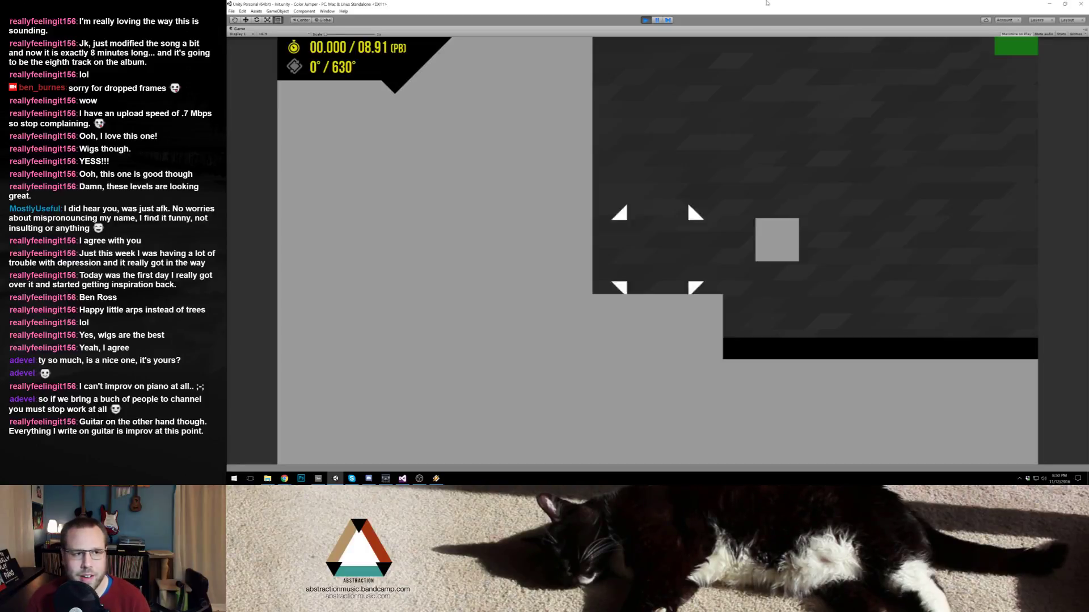
key(space)
key(Escape)
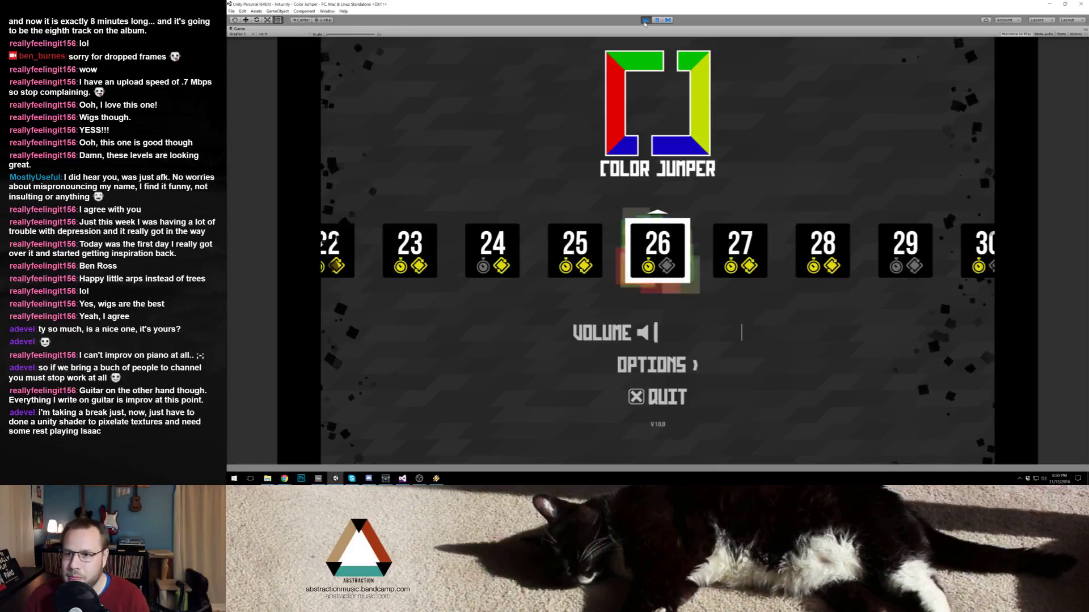
click(645, 20)
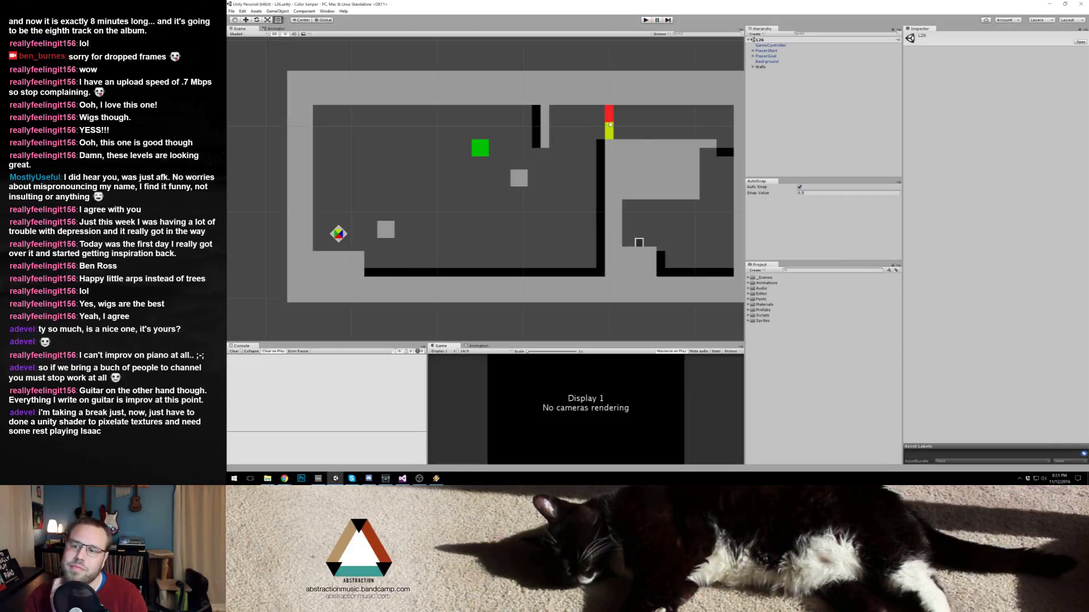
Step: Check the GameController's level goals in L26, start a playtest and try the opening jumps across the floating blocks
click(775, 45)
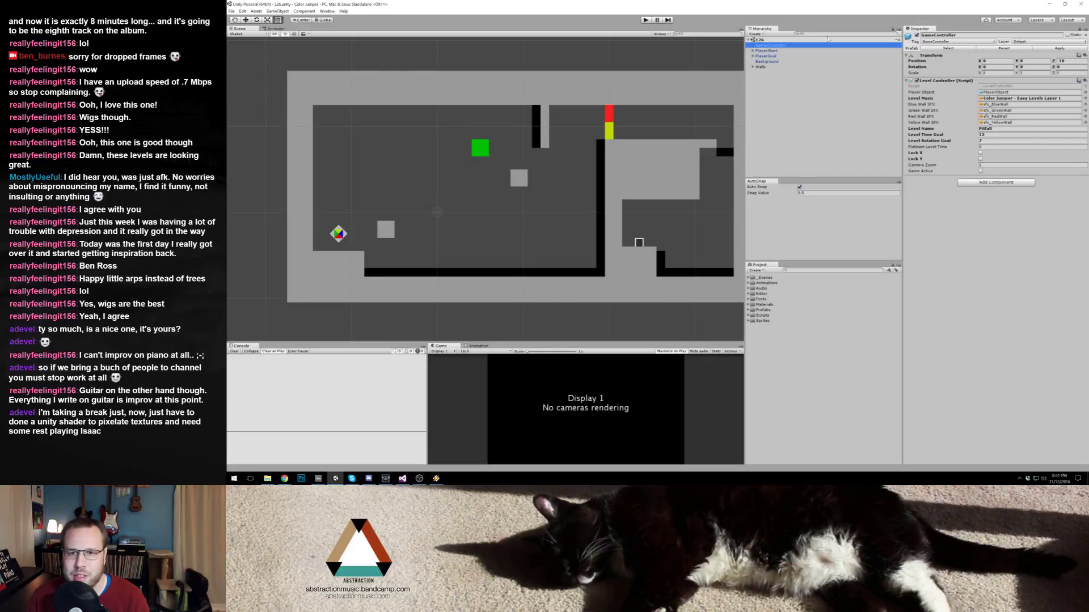
click(645, 20)
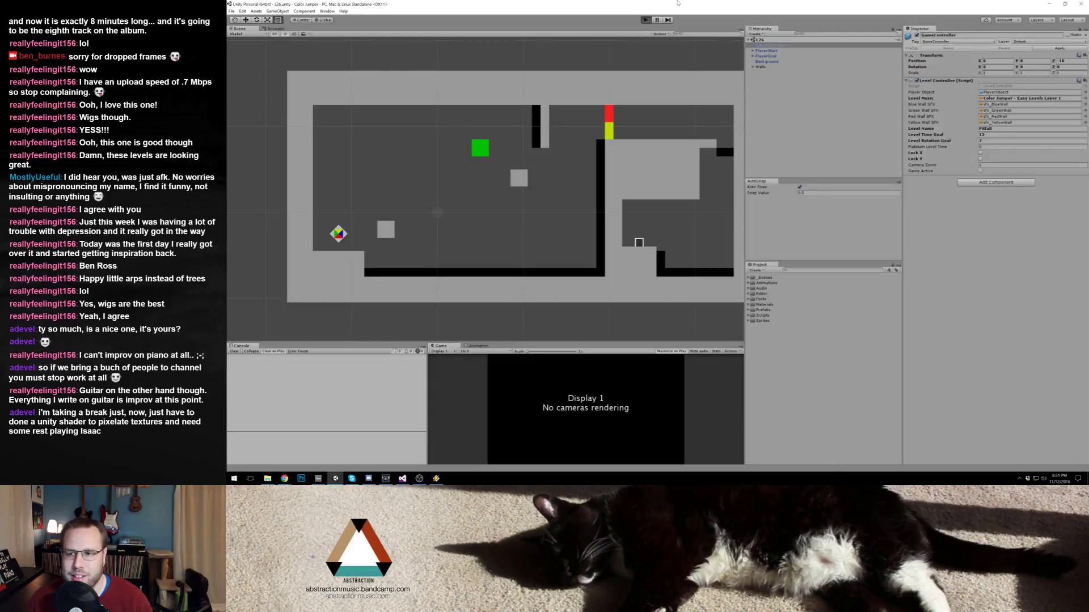
key(Right)
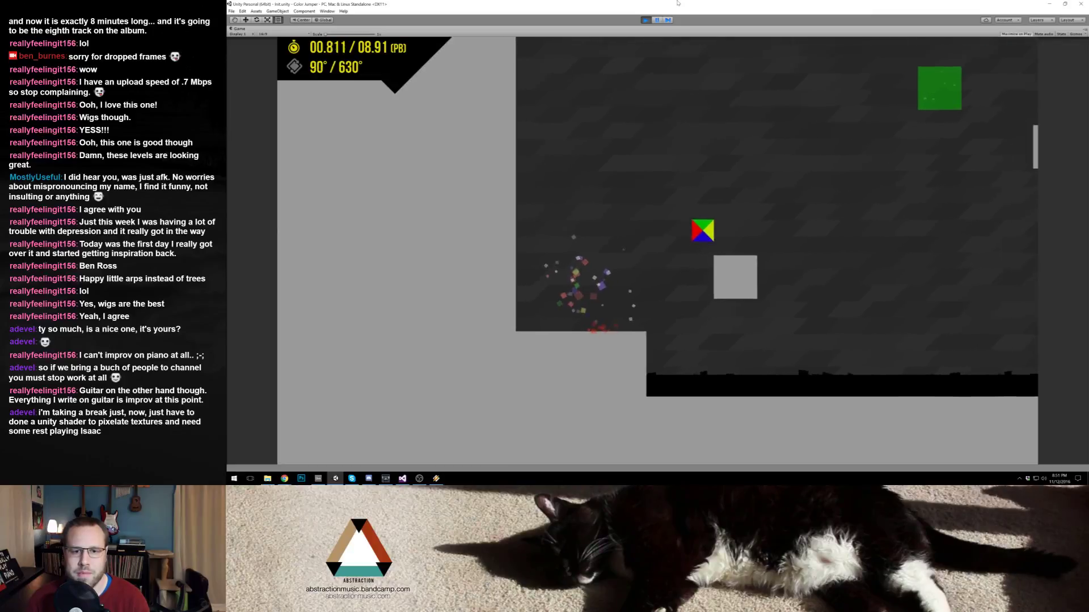
key(Right)
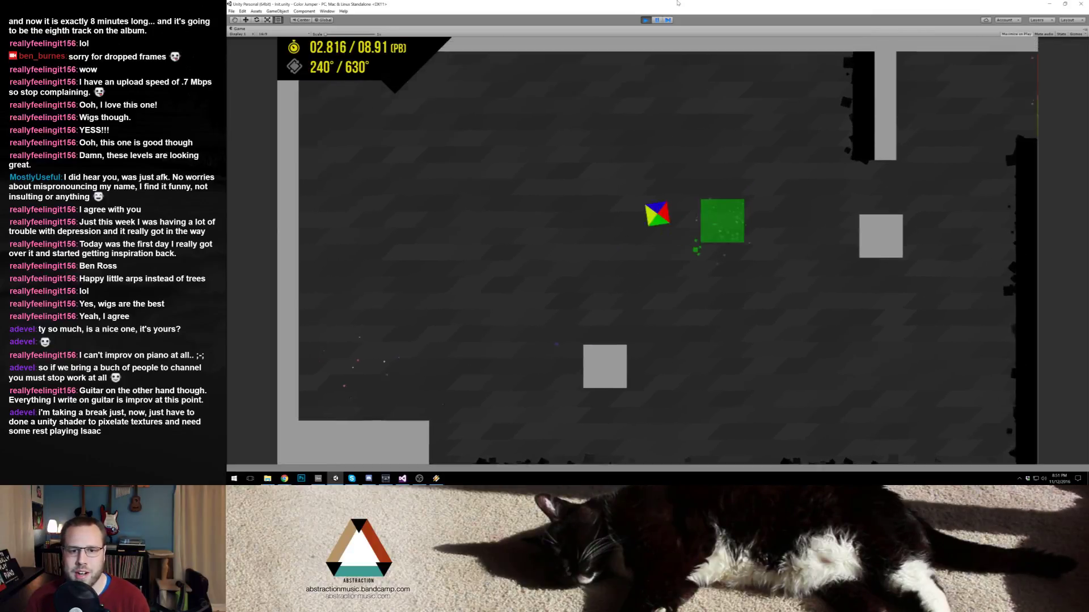
key(Right)
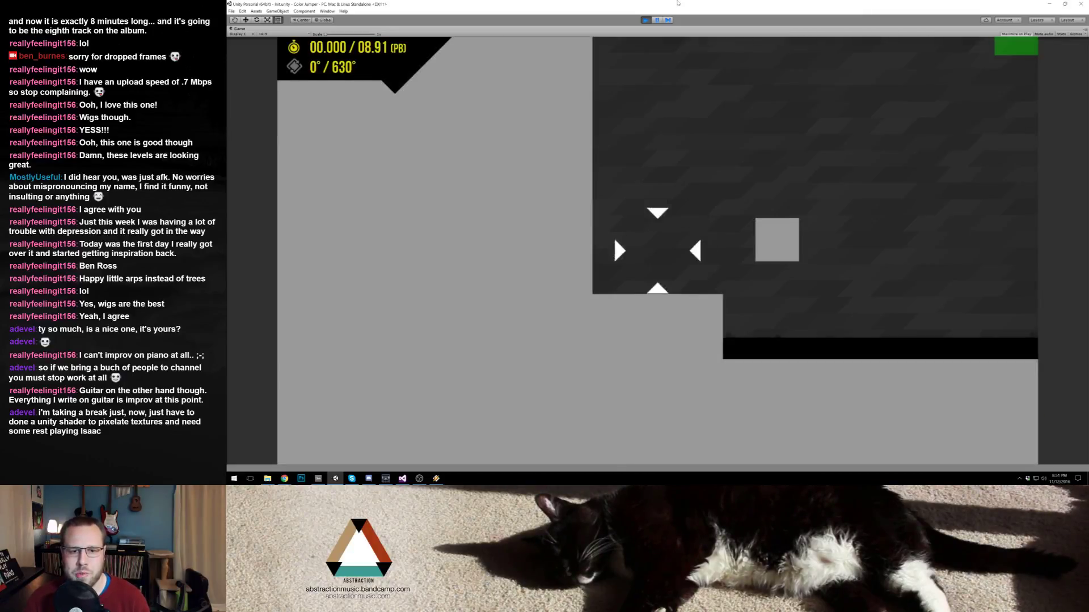
key(Right)
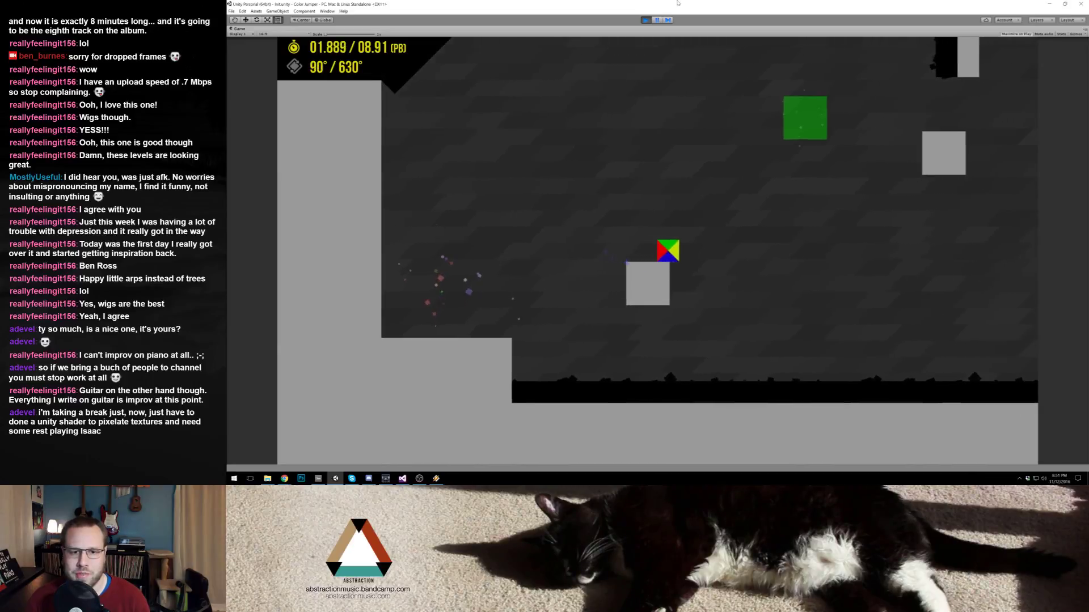
key(Right)
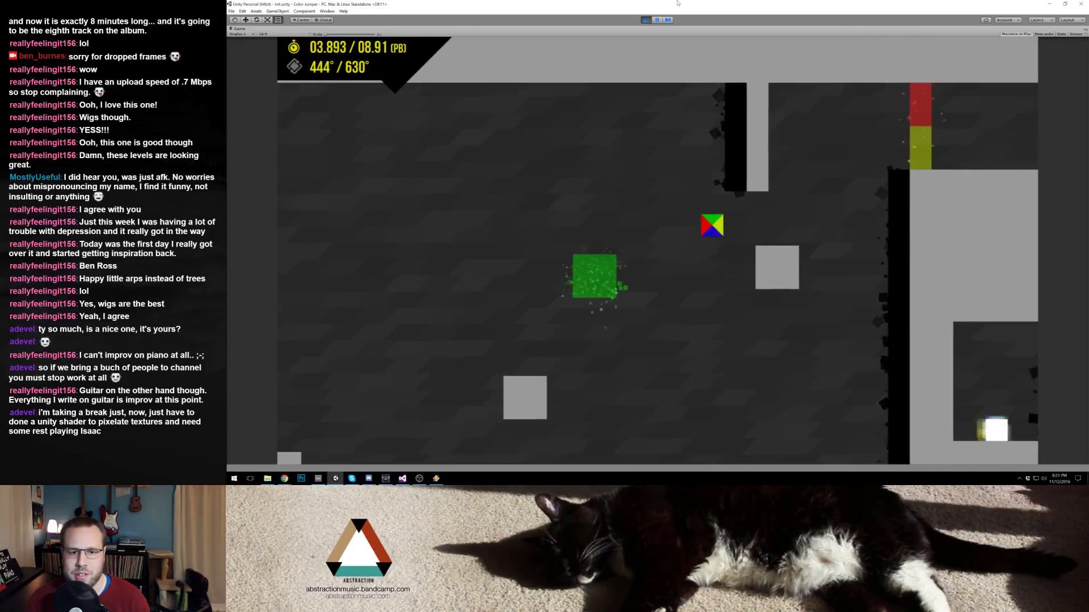
Step: Restart L26 and take the cube past the green block, through the red and yellow gate and down the far shaft
key(Right)
key(Right)
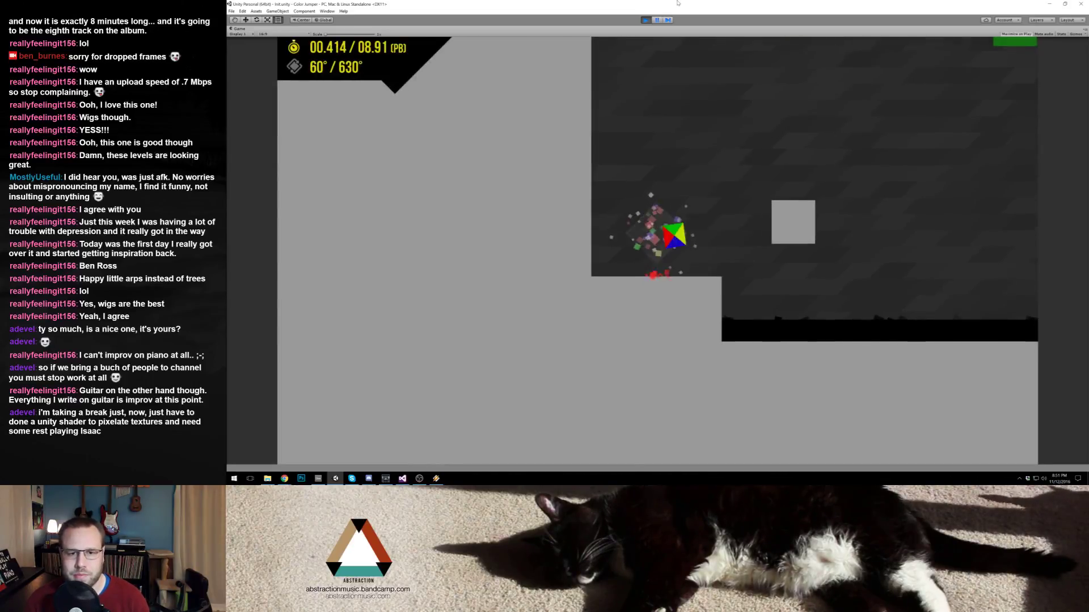
key(Right)
key(Right)
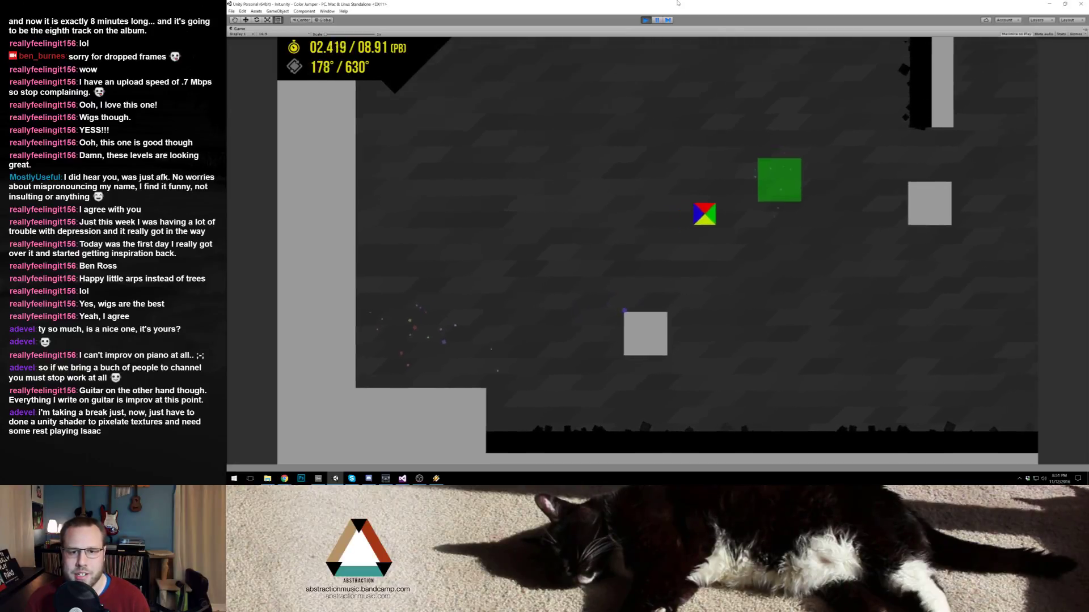
key(Right)
key(Right)
key(Right)
key(Right)
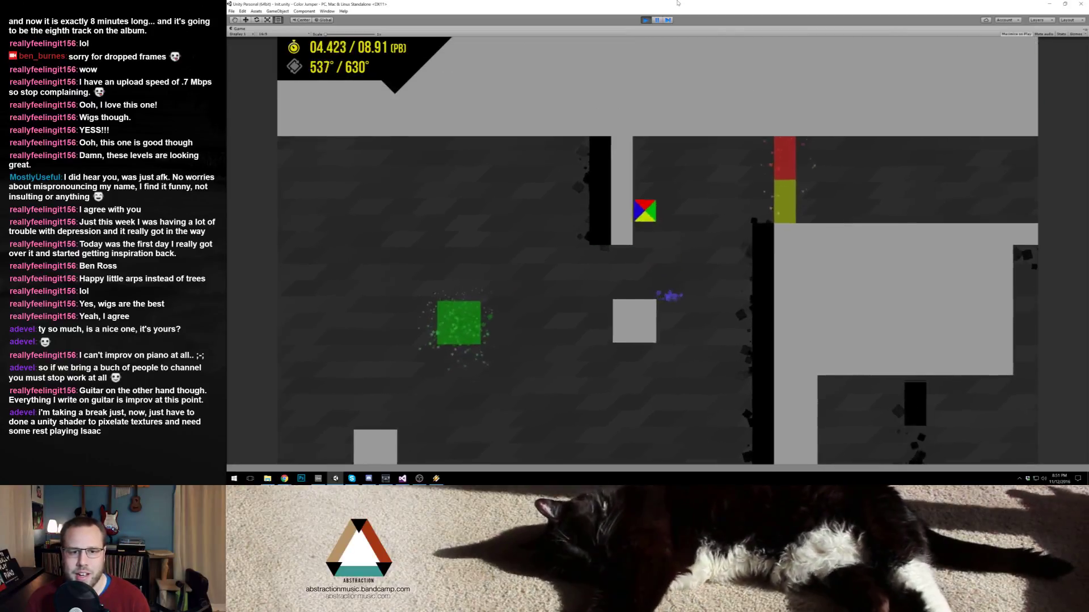
key(Right)
key(Right)
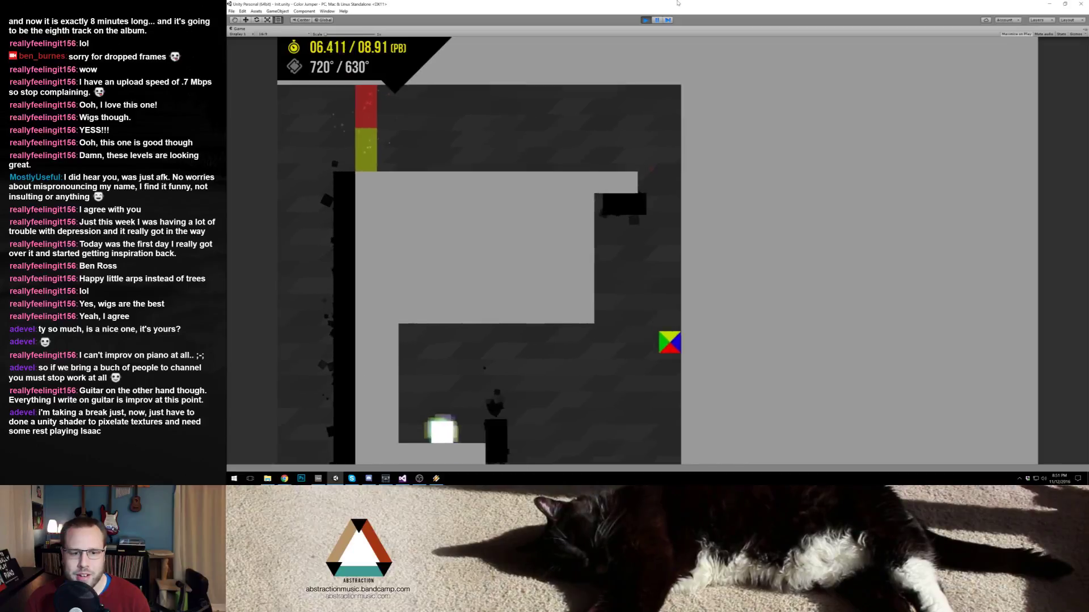
key(Right)
key(Right)
Step: Replay L26 from the start, retrying the route through the gate and down the shaft to reach the white goal faster
key(Right)
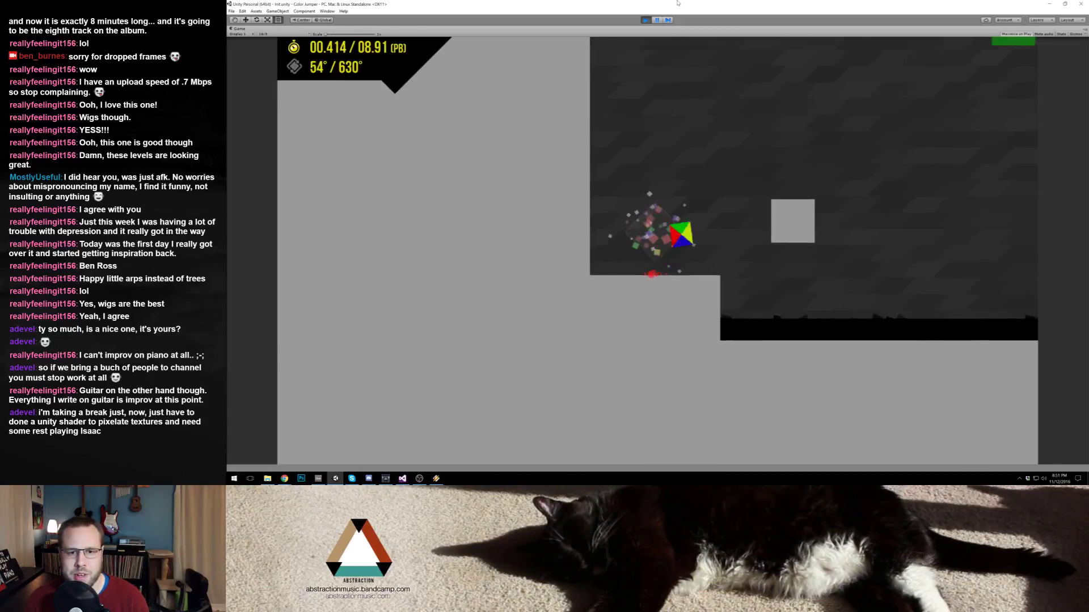
key(Right)
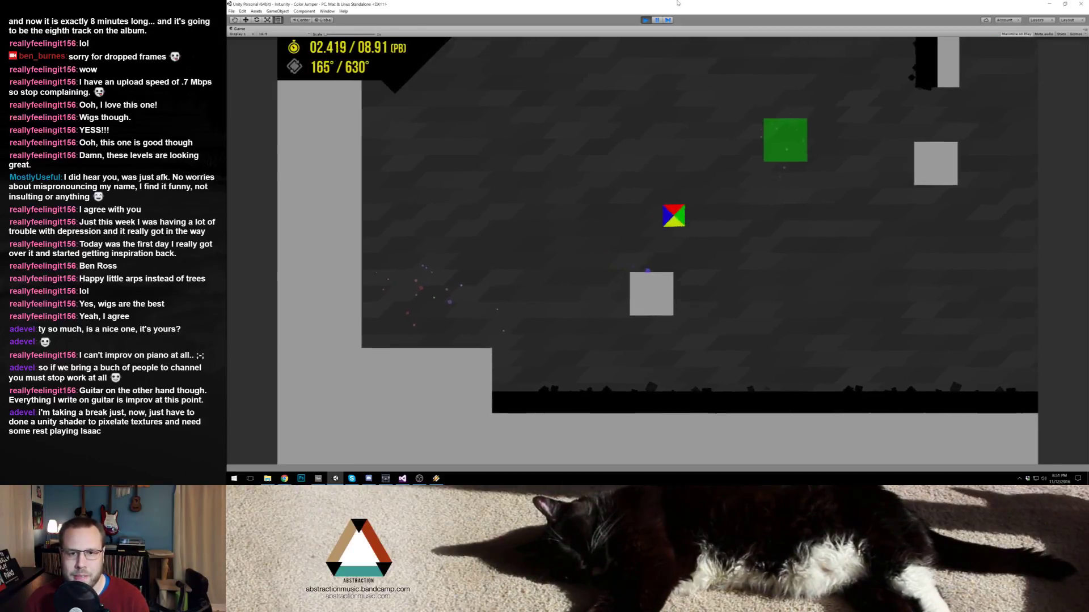
key(Right)
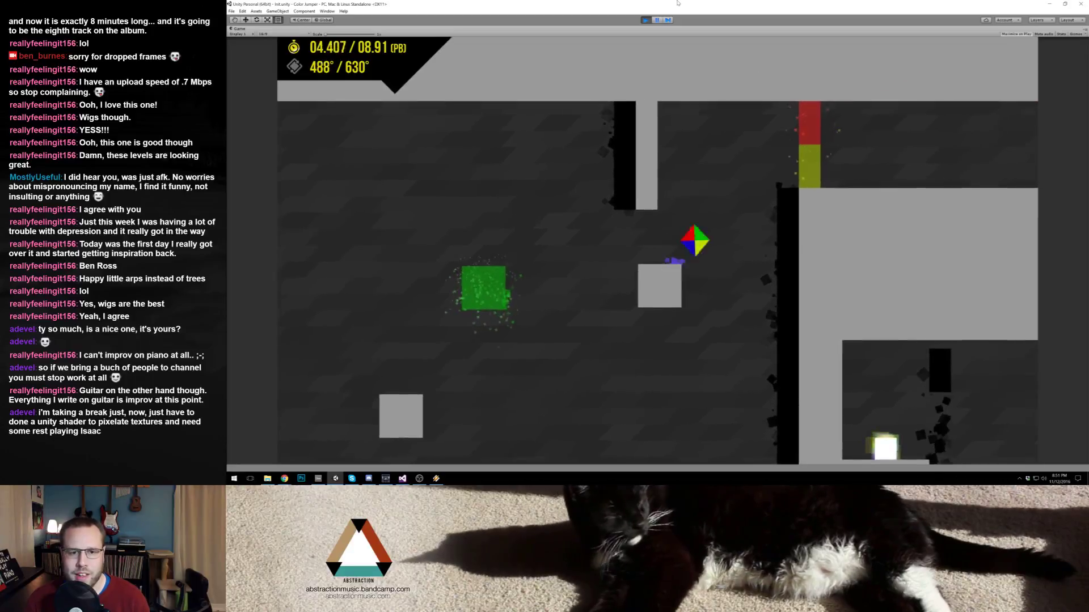
key(Right)
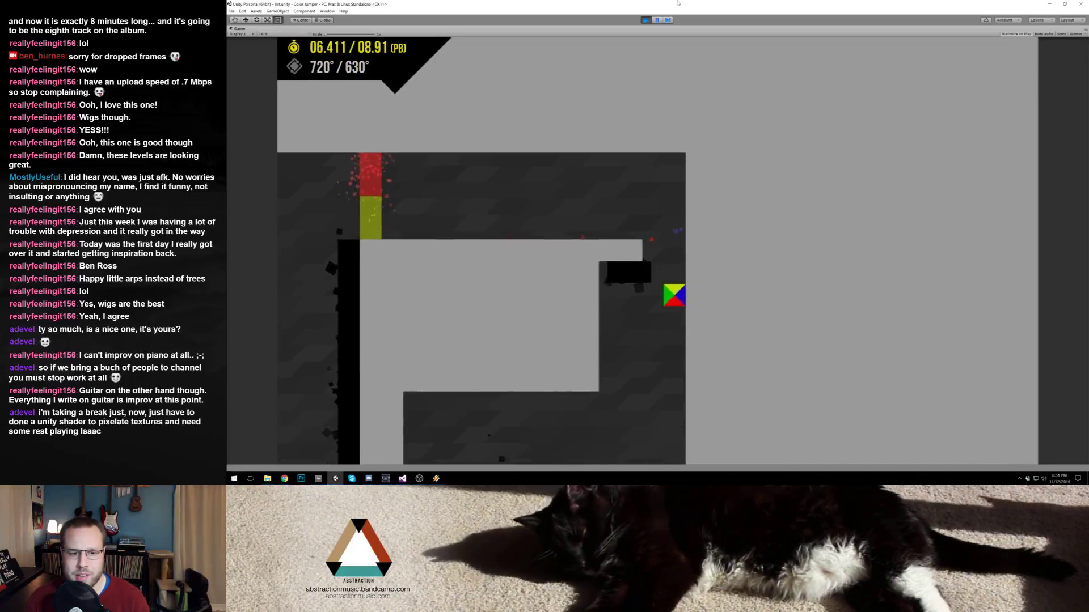
key(Right)
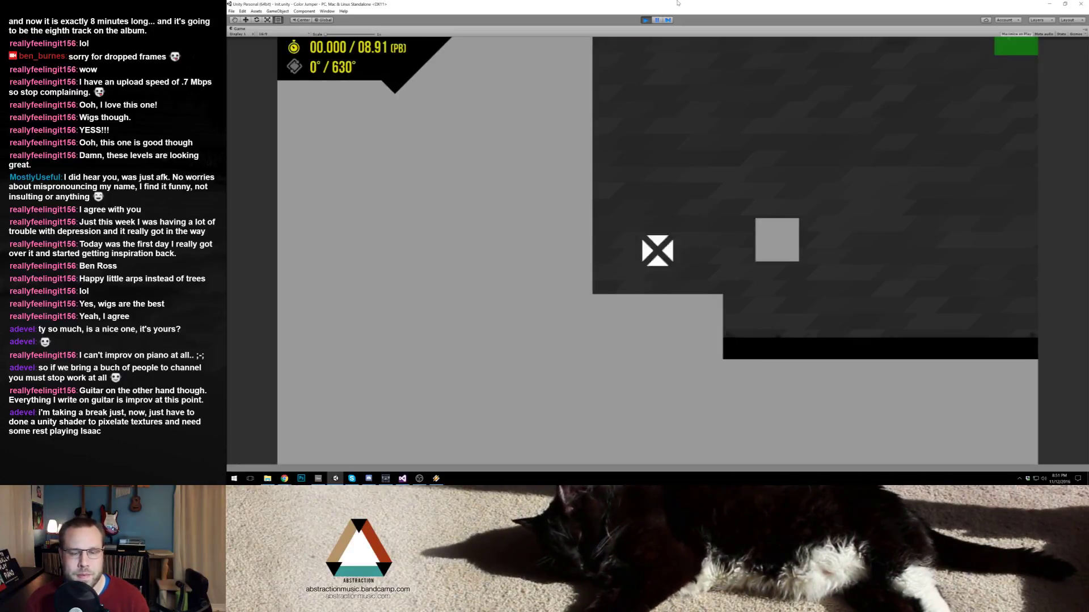
key(Right)
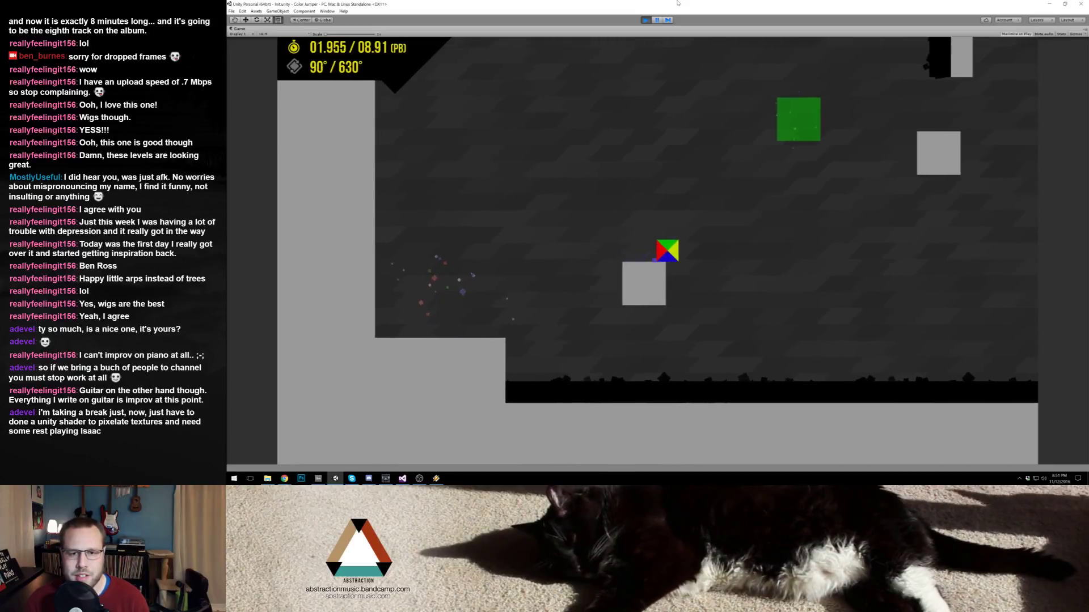
key(Right)
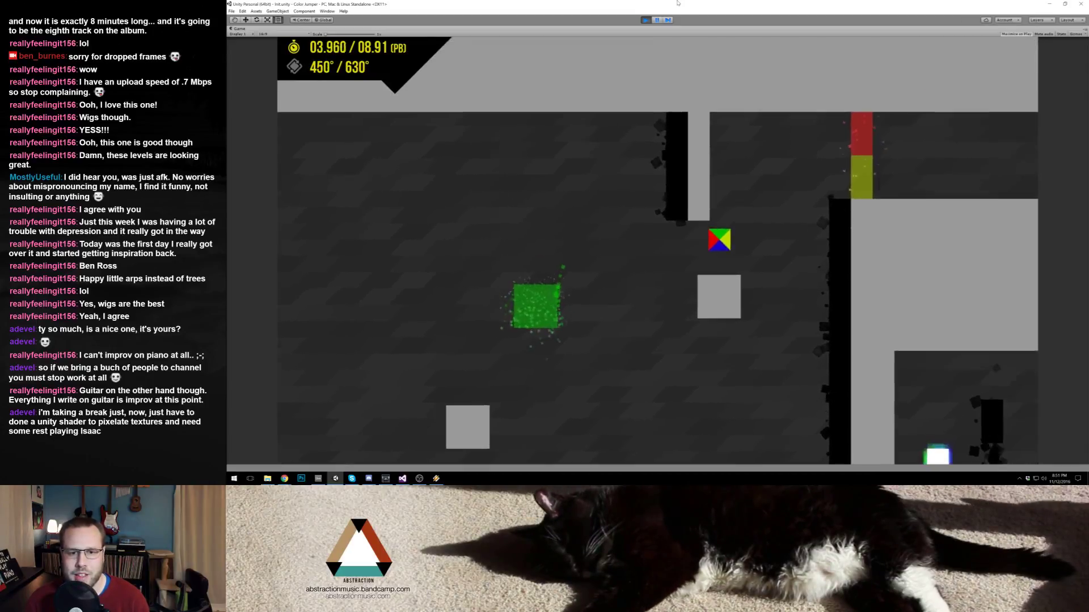
key(Right)
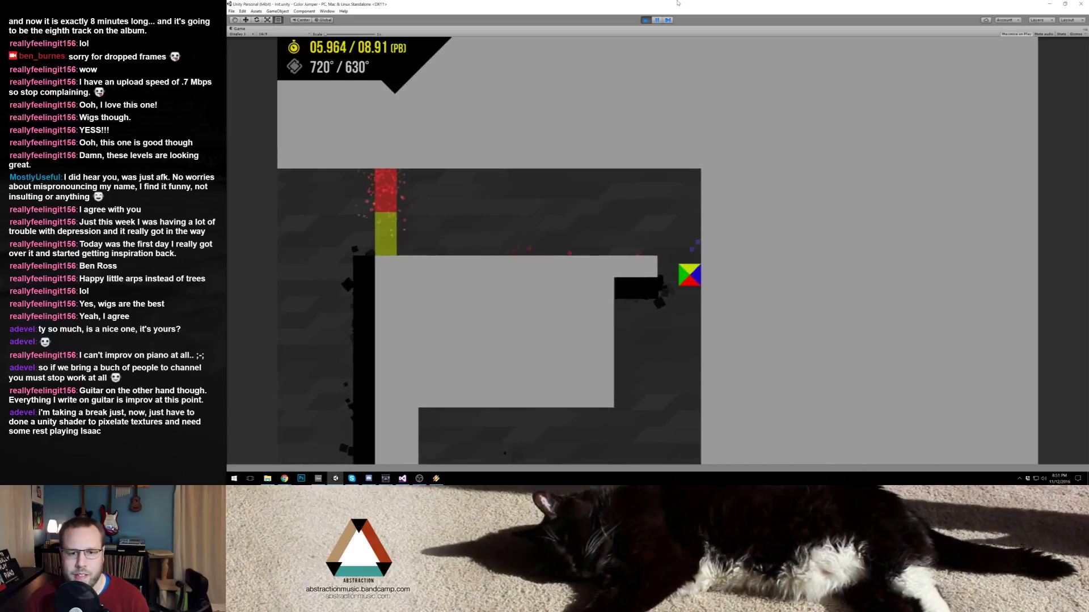
key(Right)
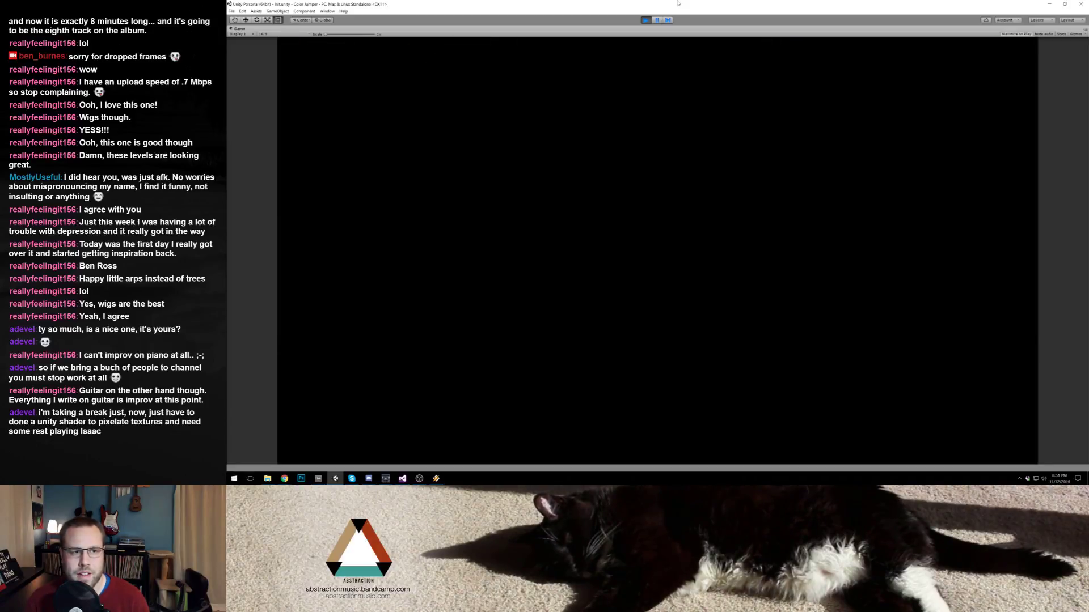
Step: Replay 26: Pitfall, restarting after the first block and running the cube over the green block and through the gate
key(Right)
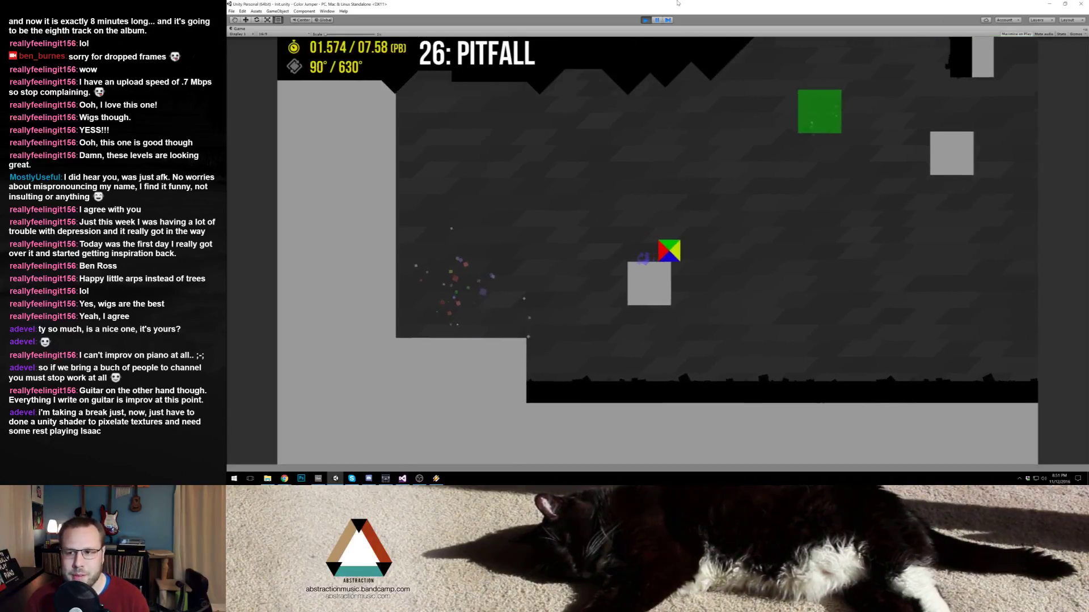
key(Right)
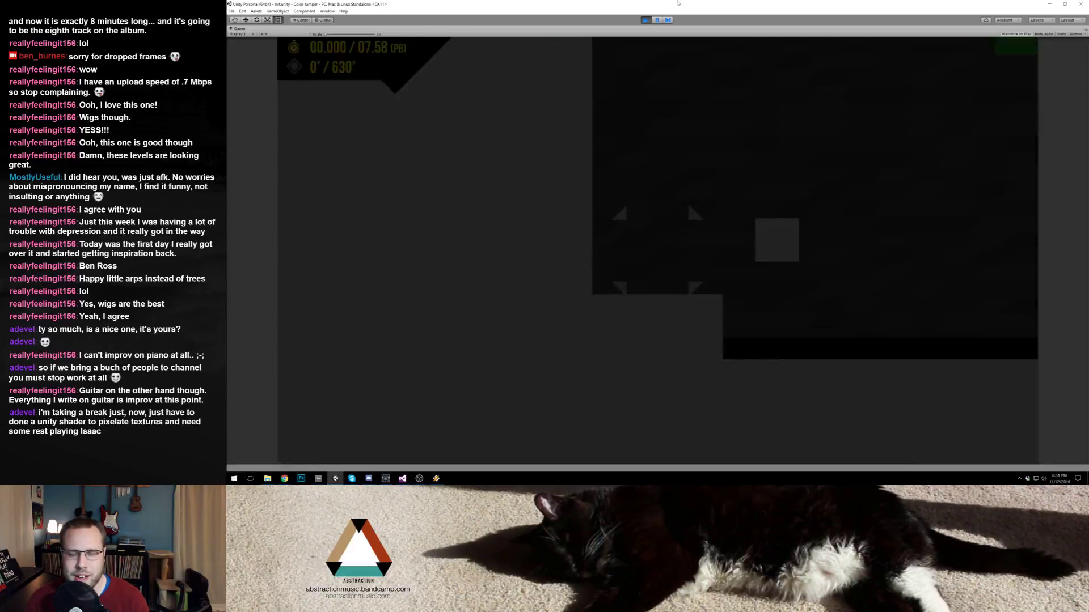
key(Right)
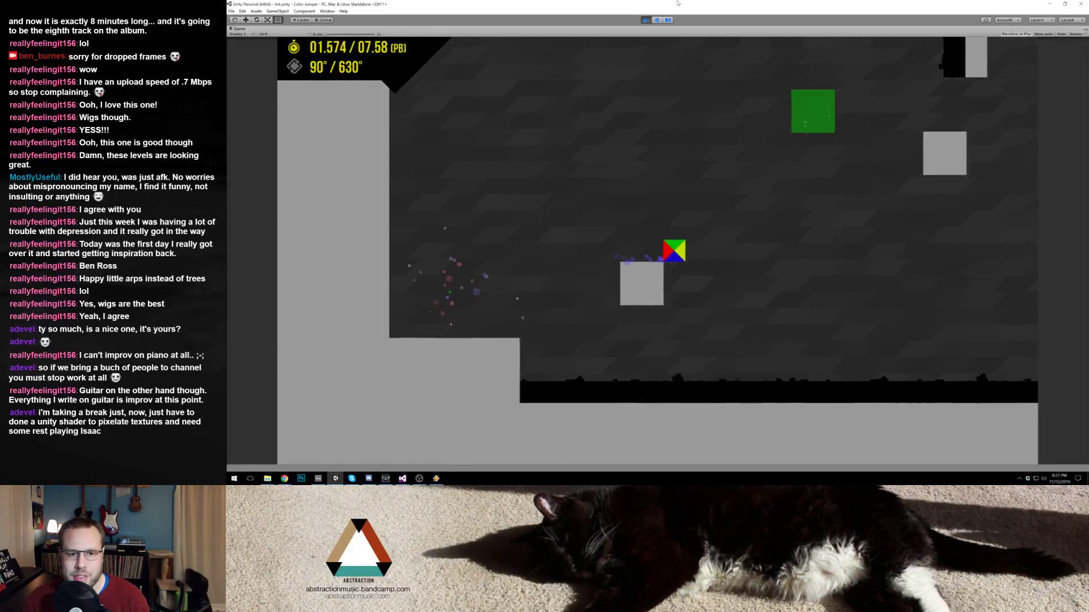
key(Right)
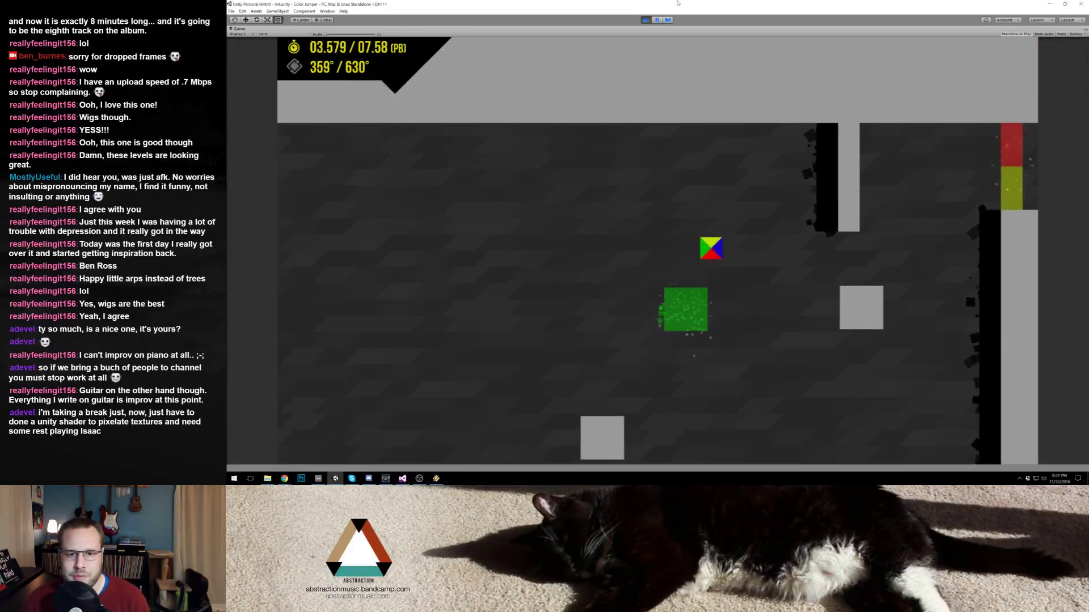
key(Right)
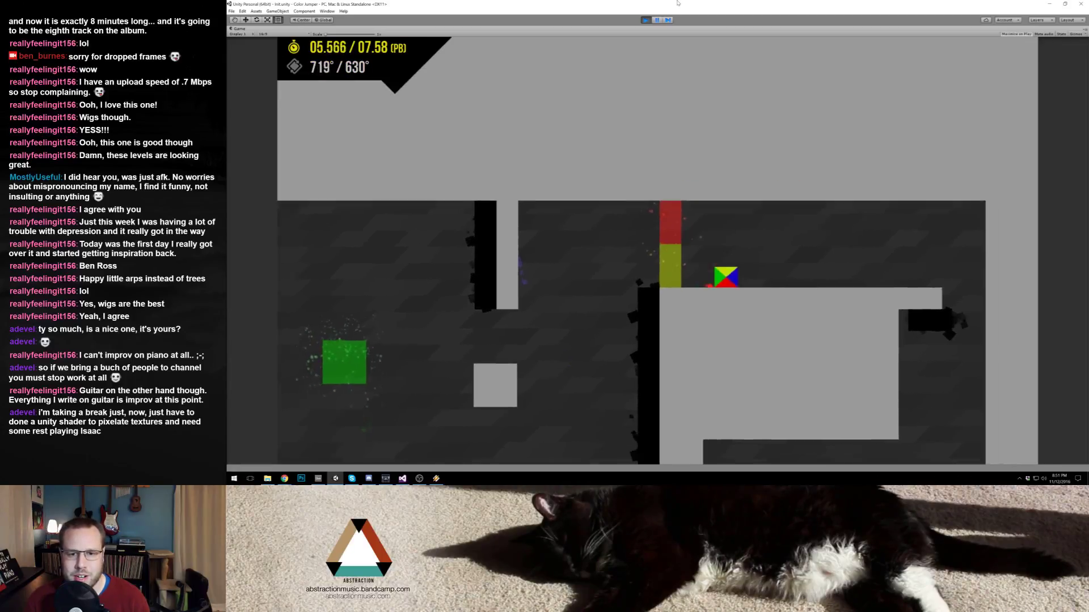
key(Right)
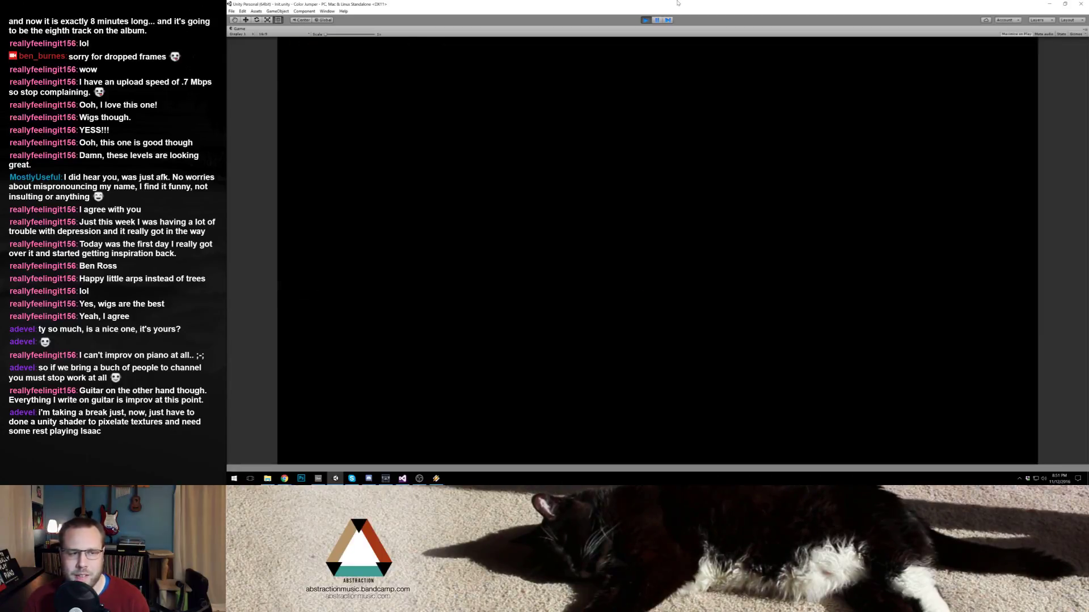
Step: Make another timed run of L26, passing the gate and dropping down the shaft to the ledge beside the white goal
key(Right)
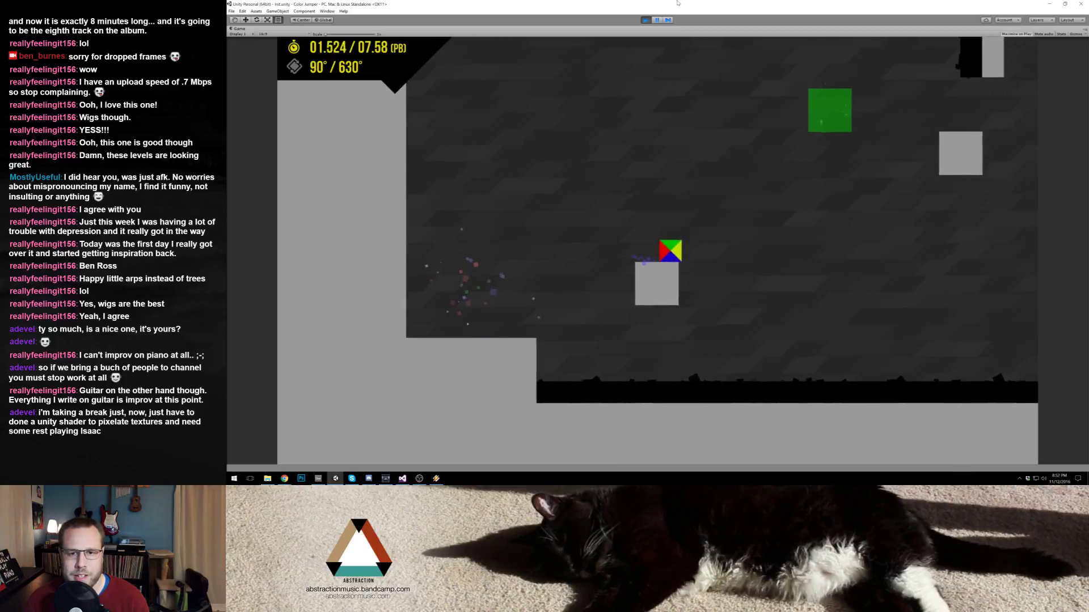
key(Right)
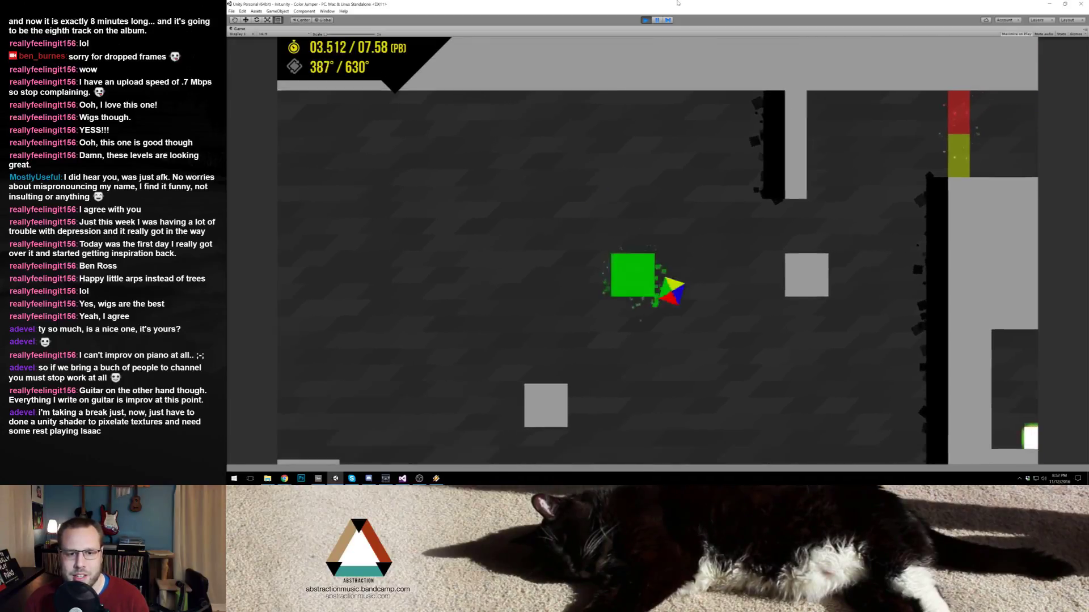
key(Right)
key(space)
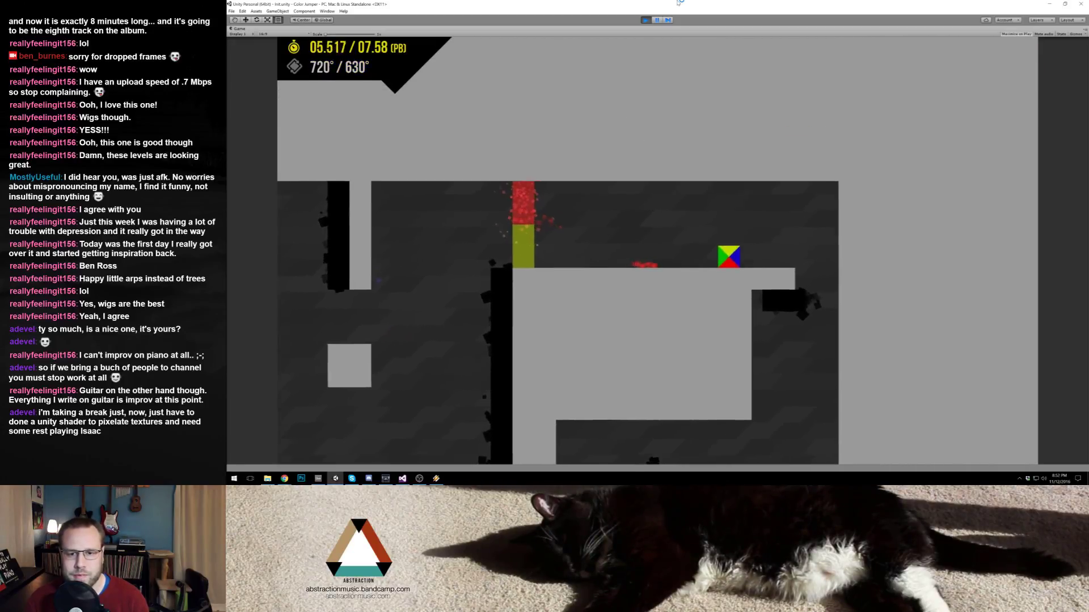
key(space)
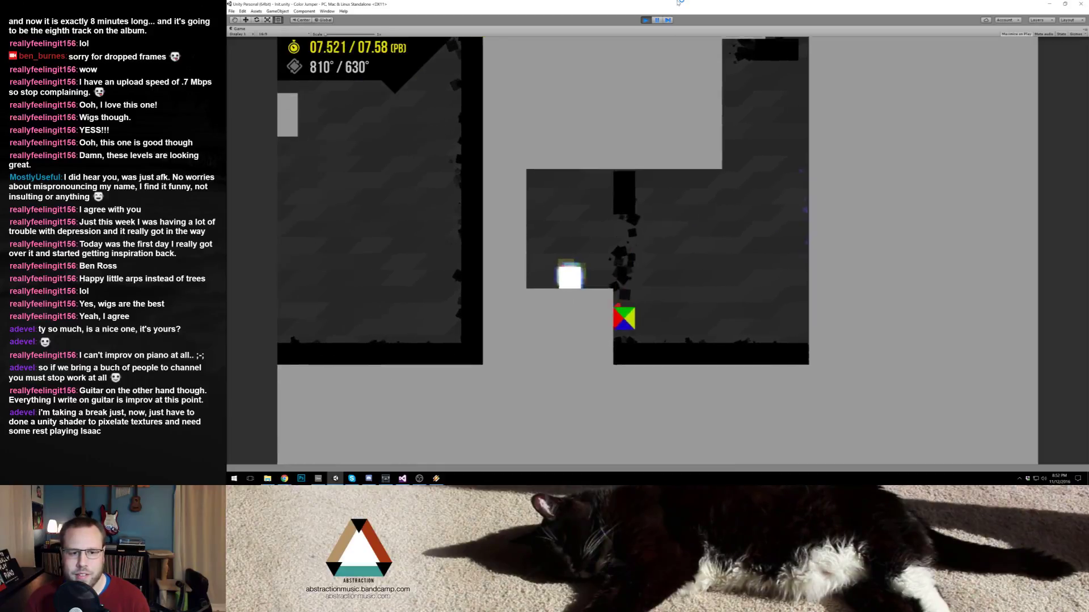
key(space)
Step: Restart L26 and repeat the full route over the blocks, through the gate and into the shaft
key(space)
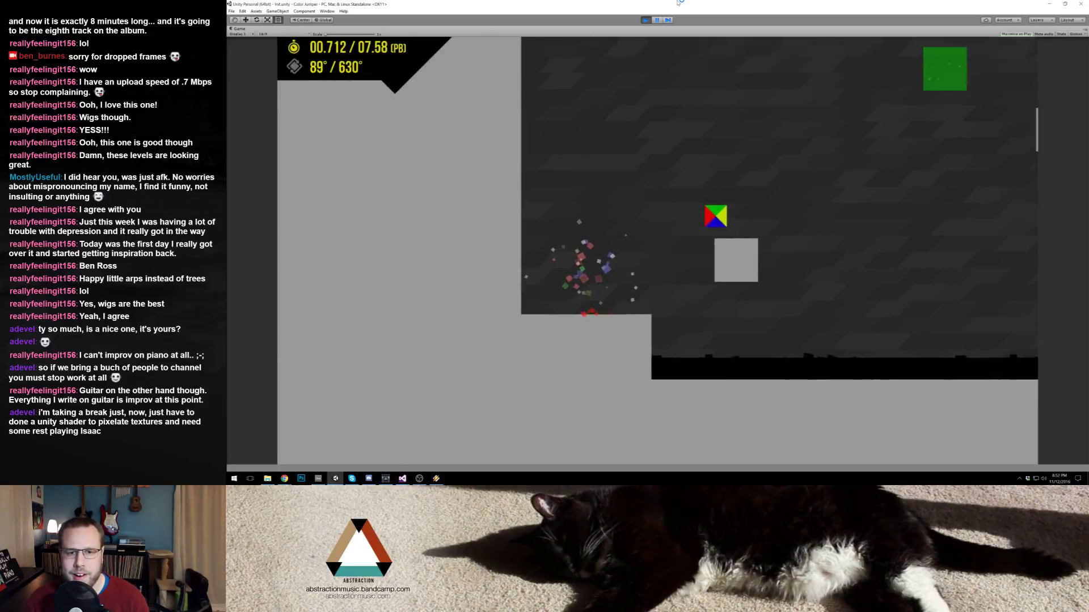
key(space)
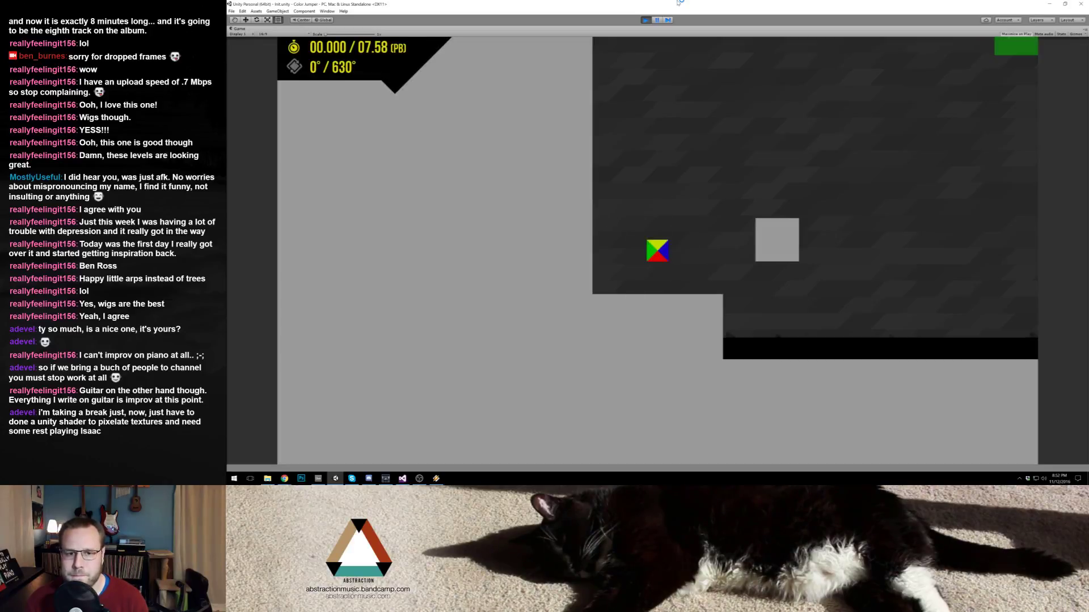
key(space)
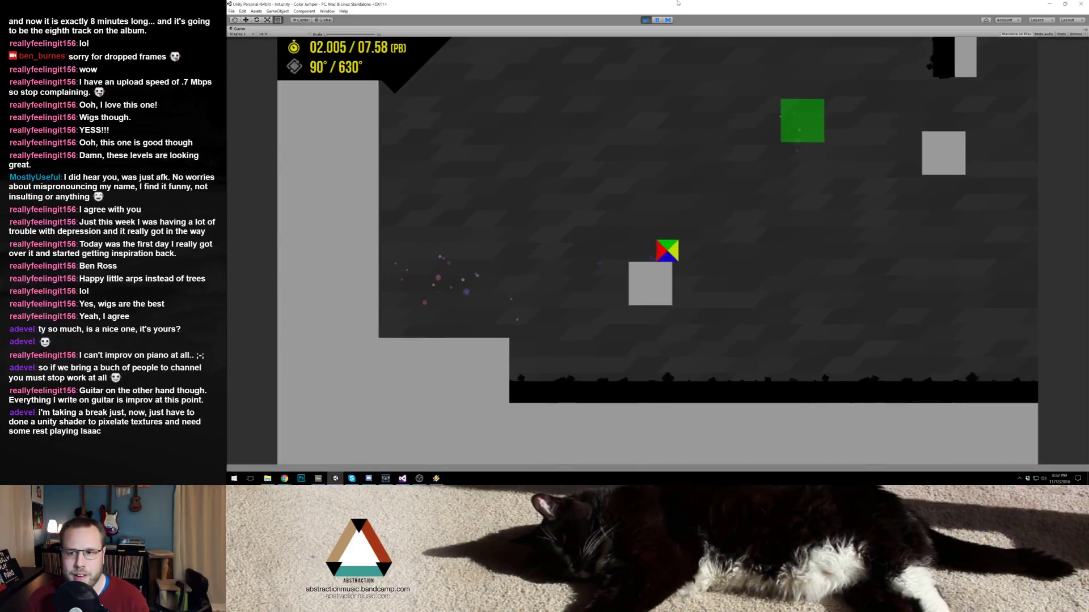
key(space)
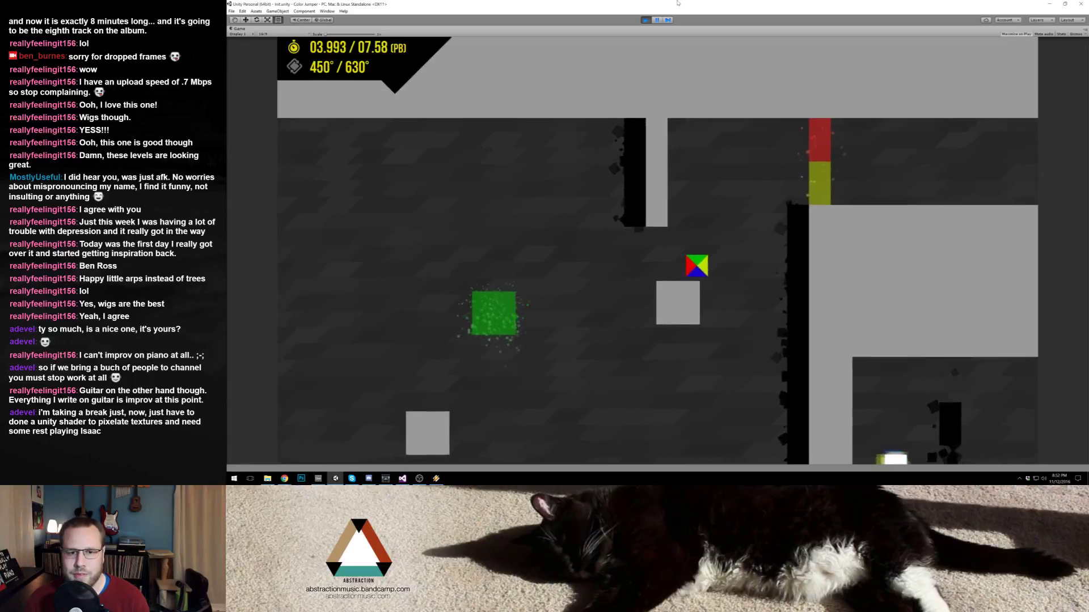
key(space)
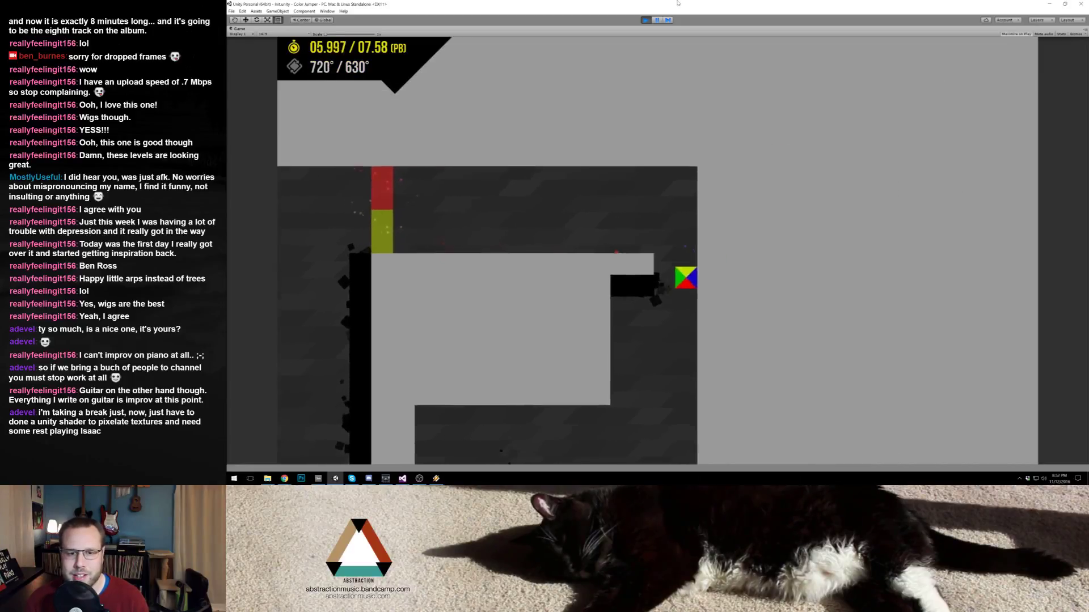
key(space)
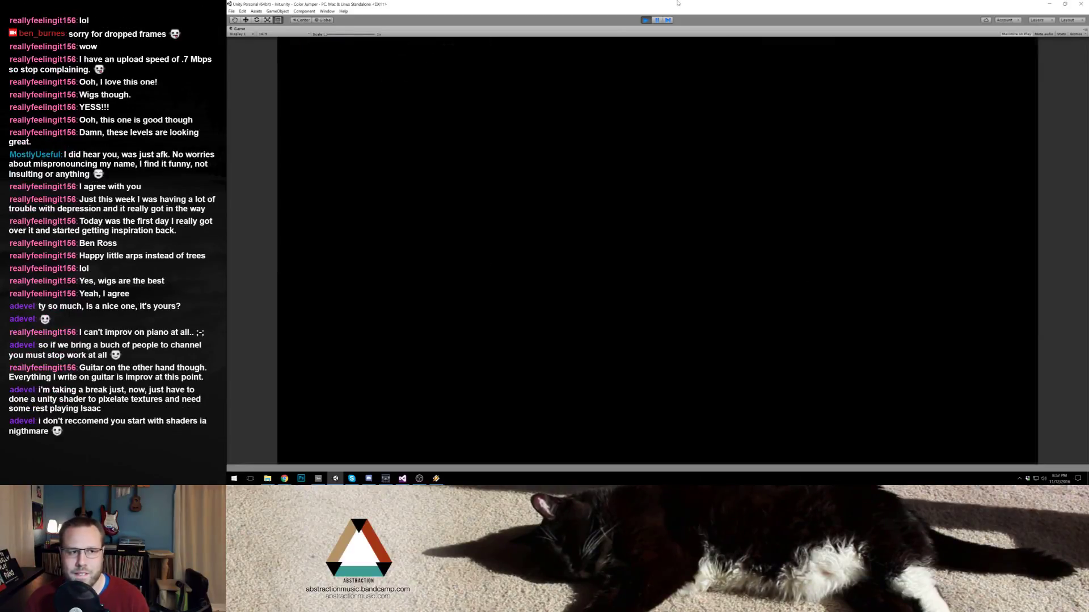
Step: Retry the opening section of L26 with repeated restarts, practising the jumps from the first gray block to the green block
key(space)
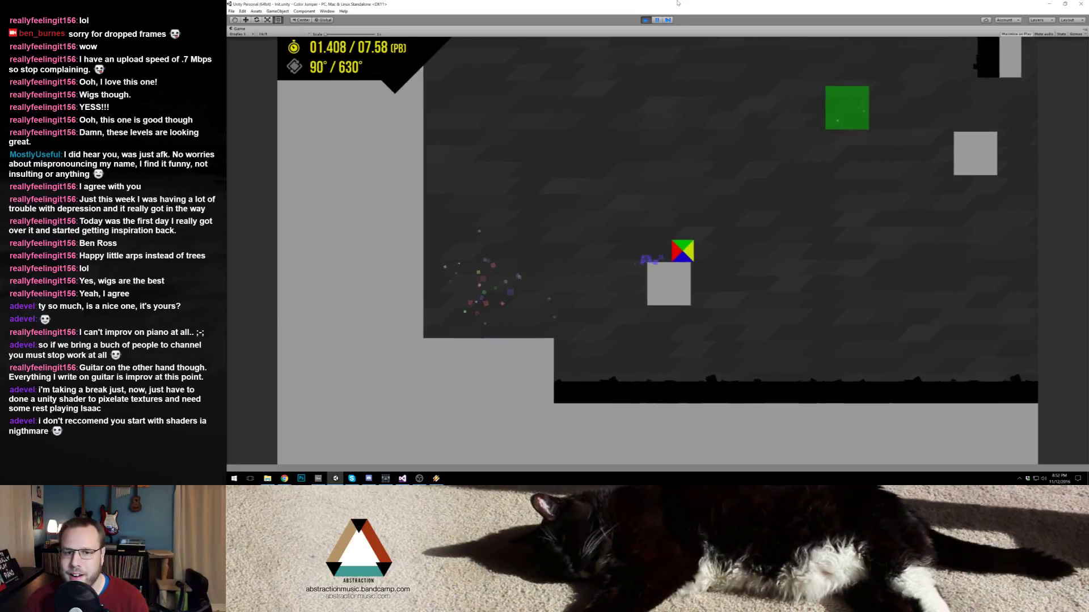
key(space)
key(space)
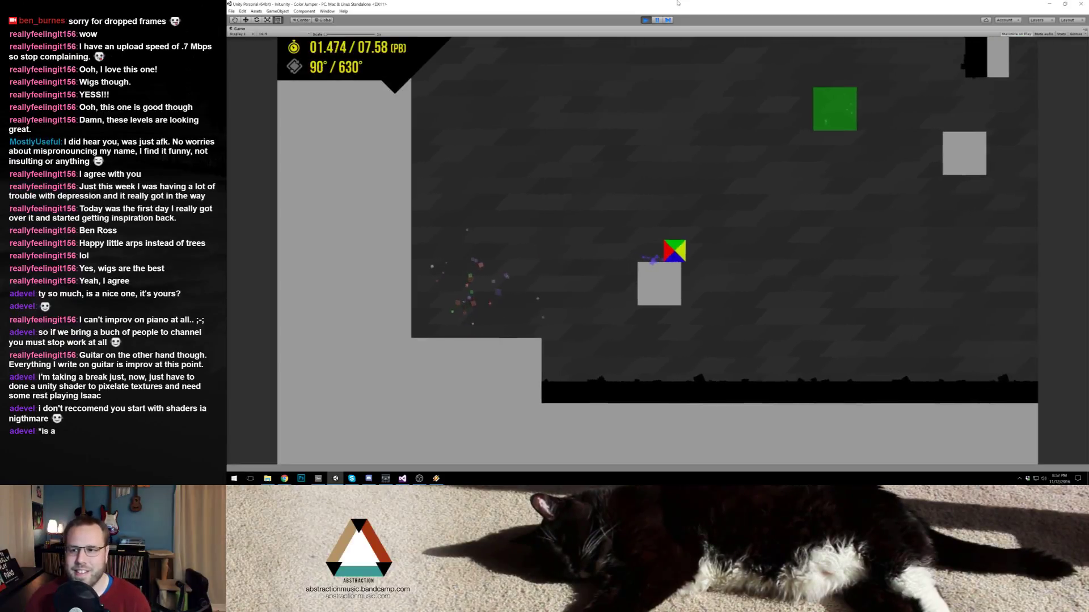
key(space)
key(space)
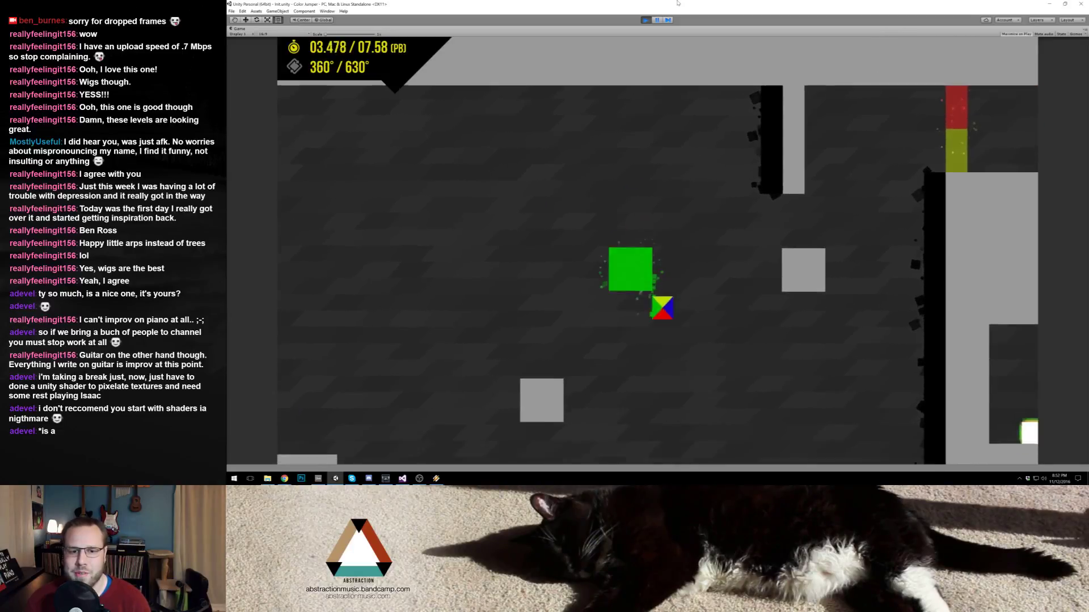
key(space)
key(space)
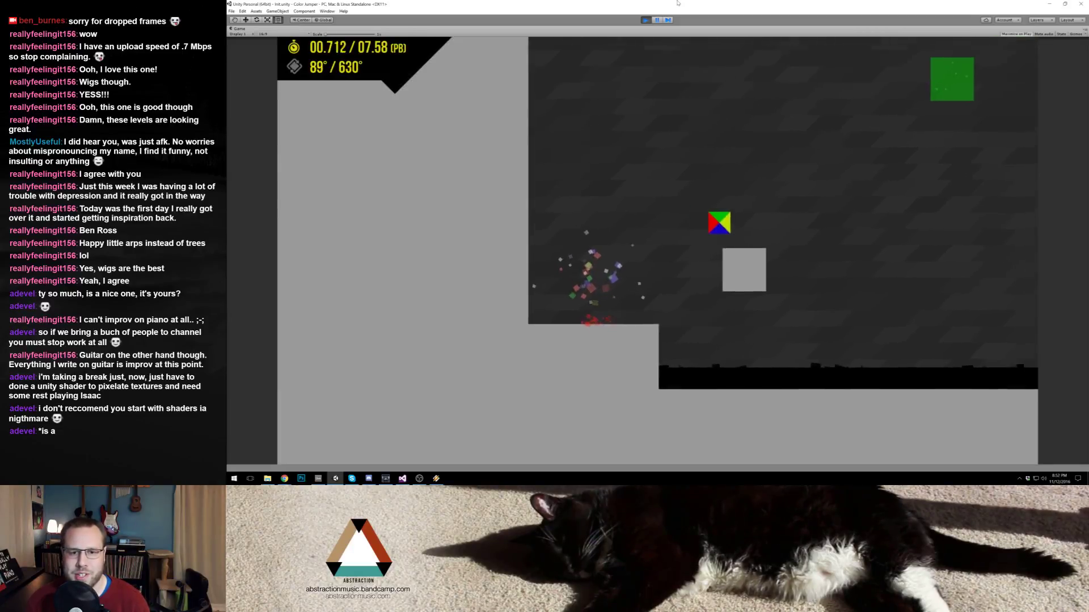
Step: Playtest level 26, Pitfall, through to its goal, return to the level selection, and stop the game
key(space)
key(space)
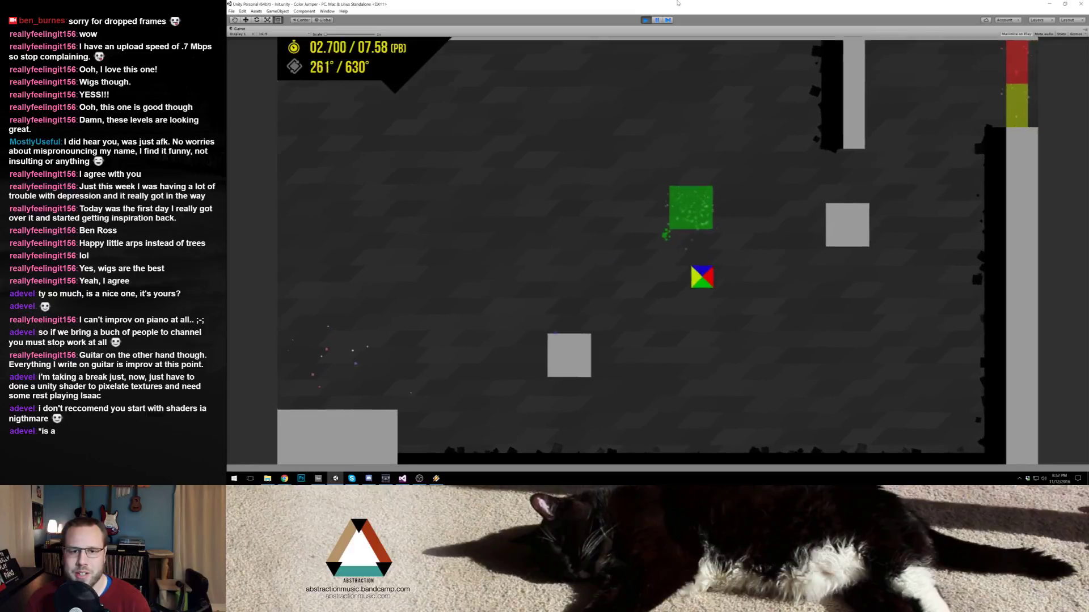
key(space)
key(space)
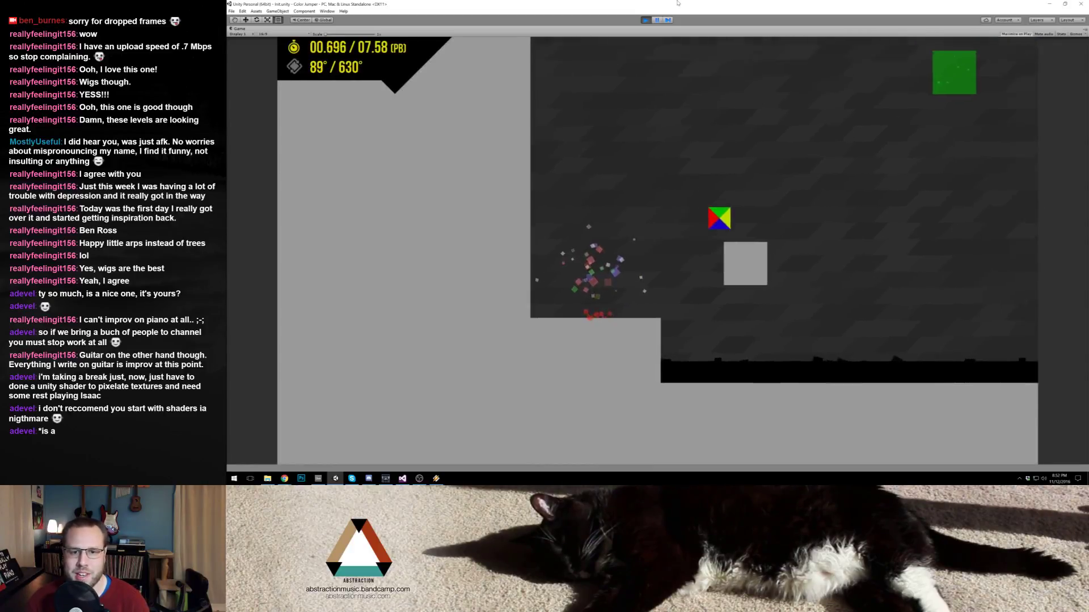
key(space)
key(space)
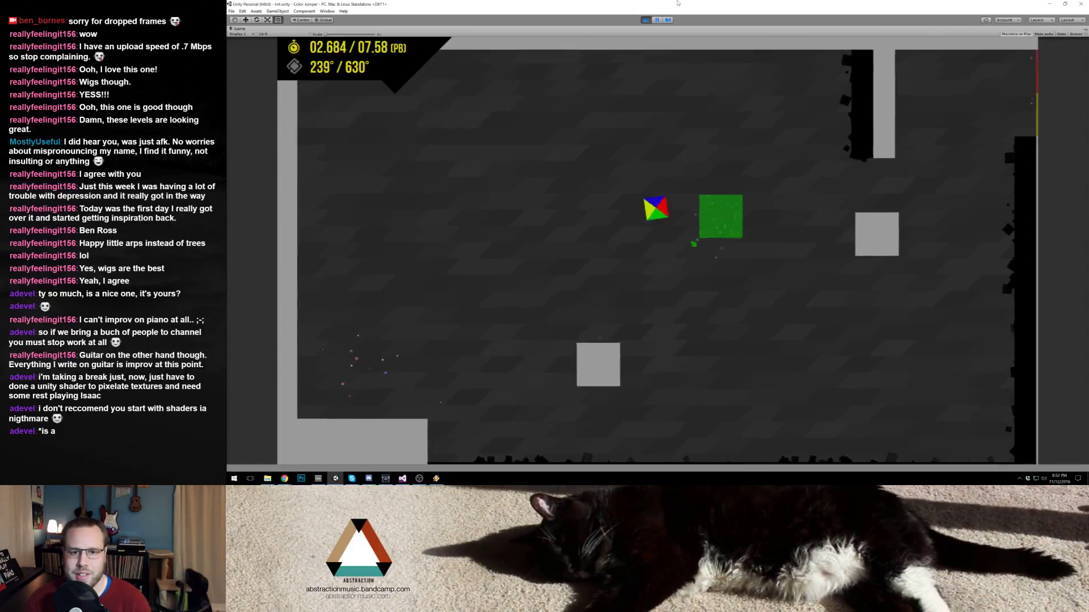
key(space)
key(space)
key(space)
key(space)
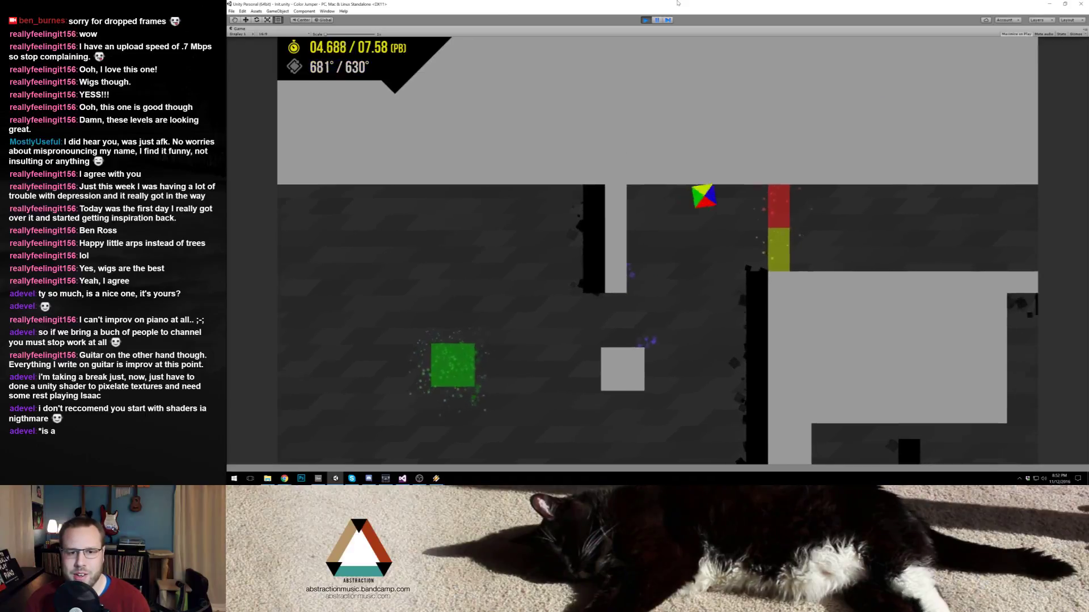
key(space)
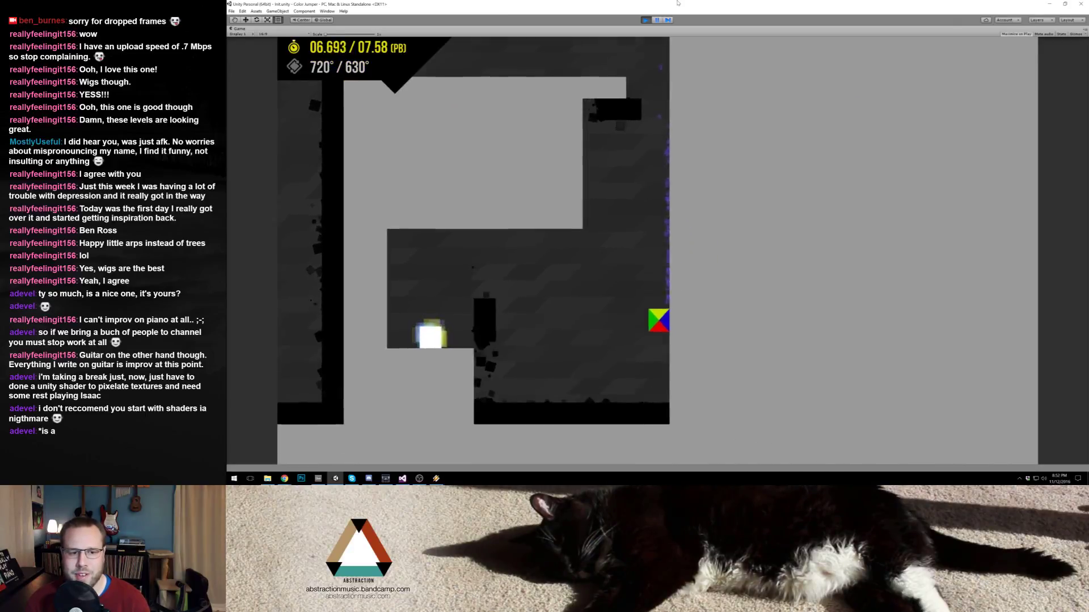
key(space)
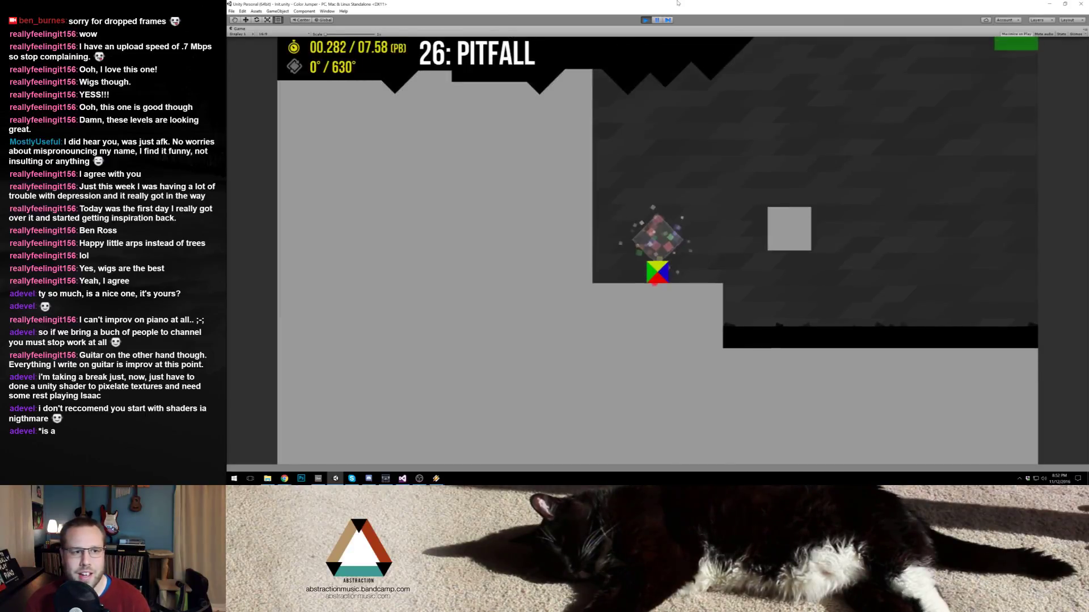
key(Escape)
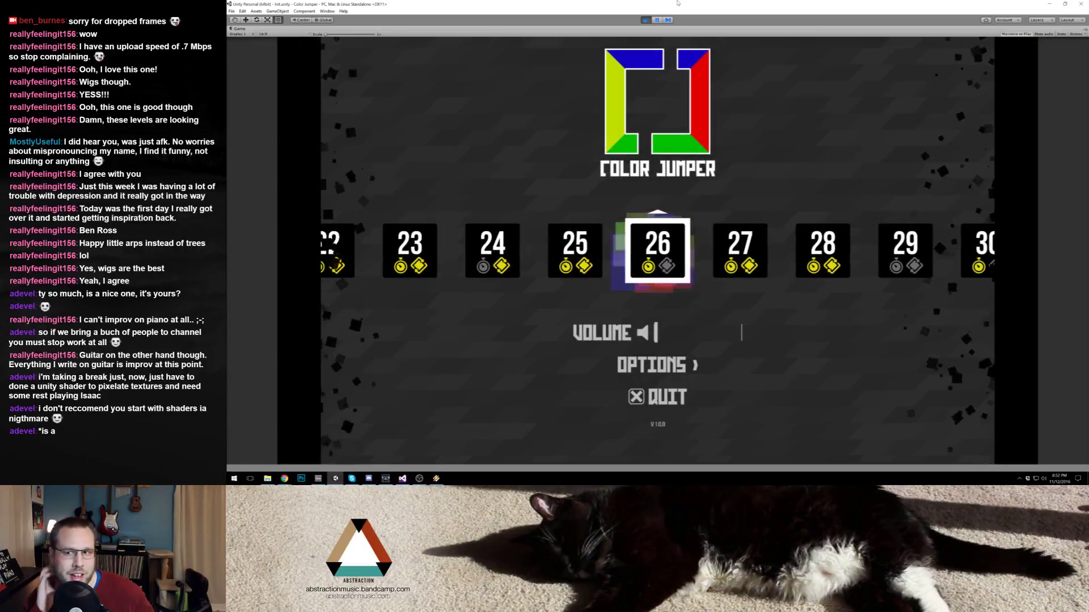
click(646, 20)
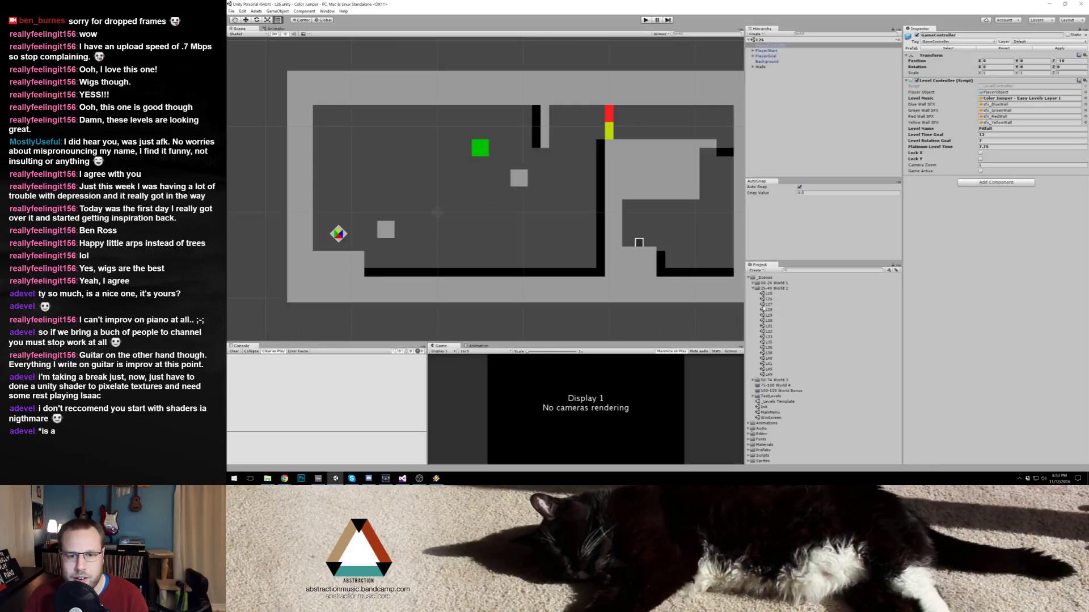
Step: Look through scenes L27, L28 and L29, and open the L33 level scene for editing
double_click(766, 304)
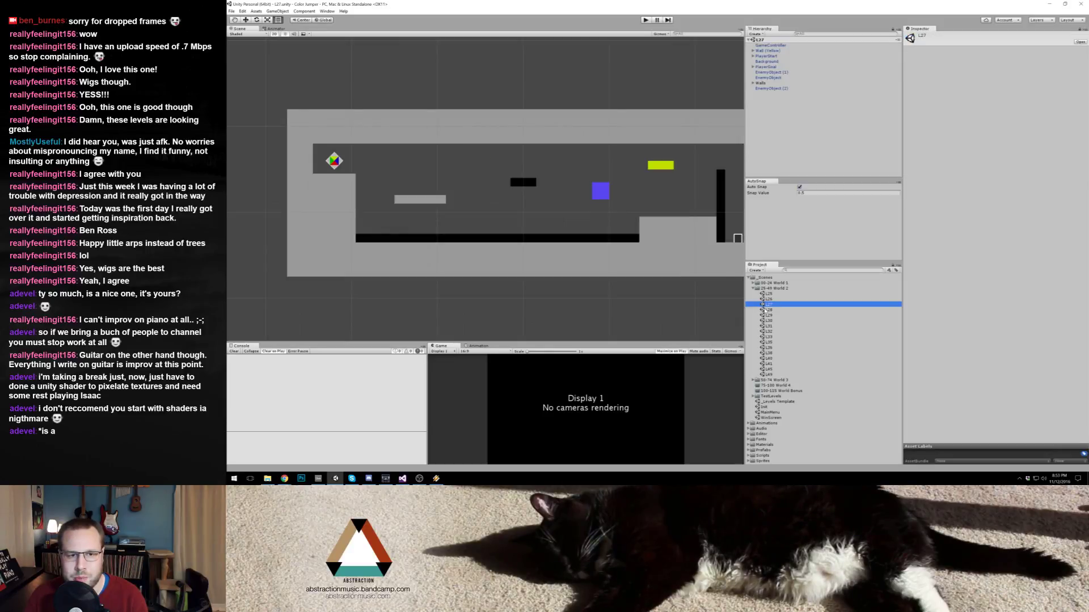
drag(618, 201, 556, 201)
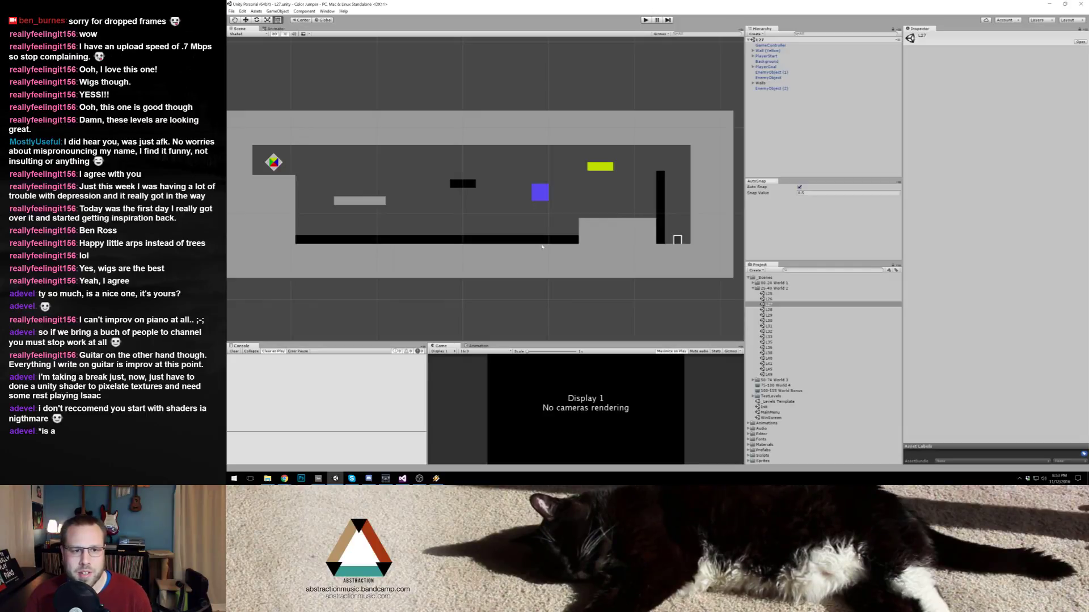
double_click(769, 309)
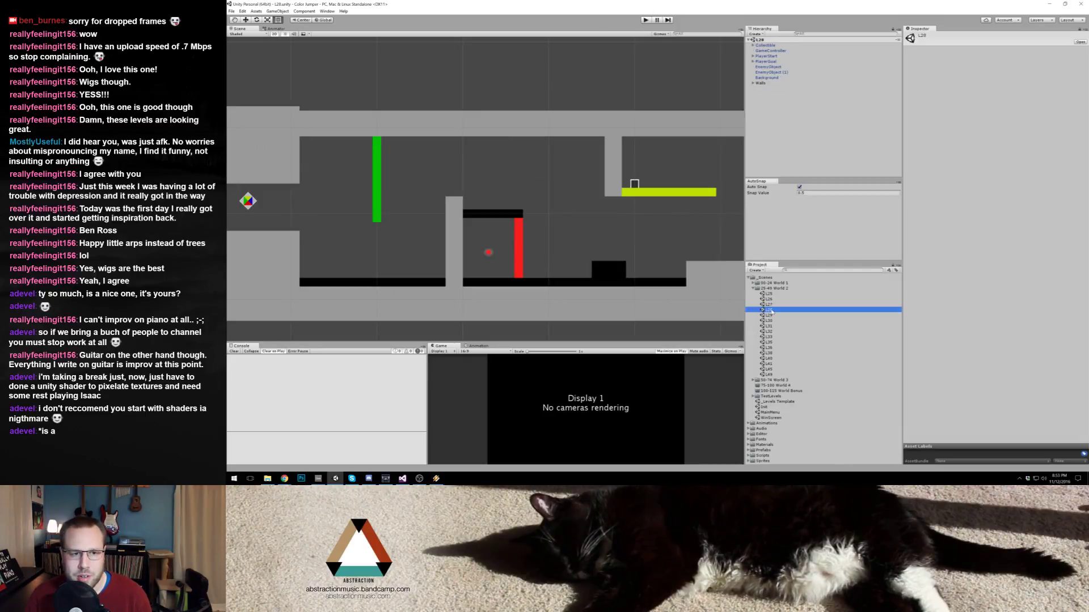
double_click(770, 315)
double_click(770, 337)
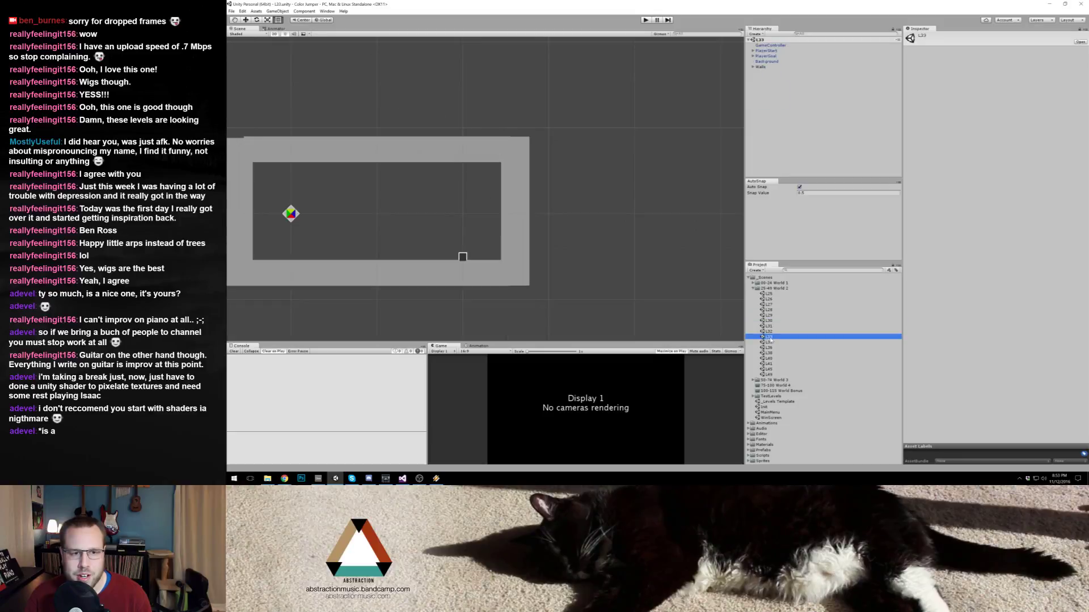
drag(455, 224, 556, 216)
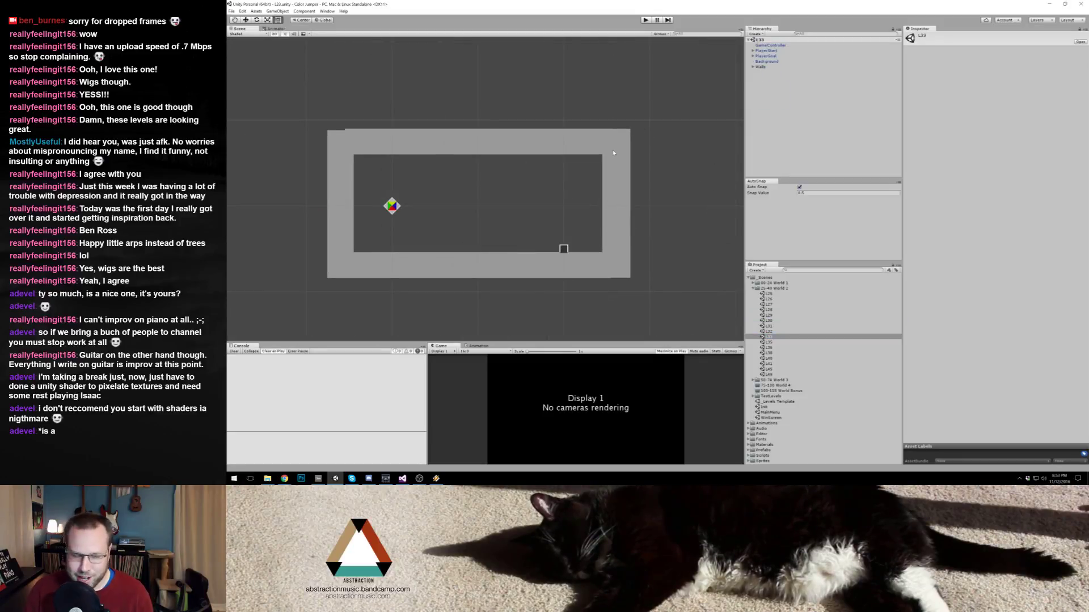
Step: Move the left wall inward to X -8 and the right wall inward to X 11
click(348, 205)
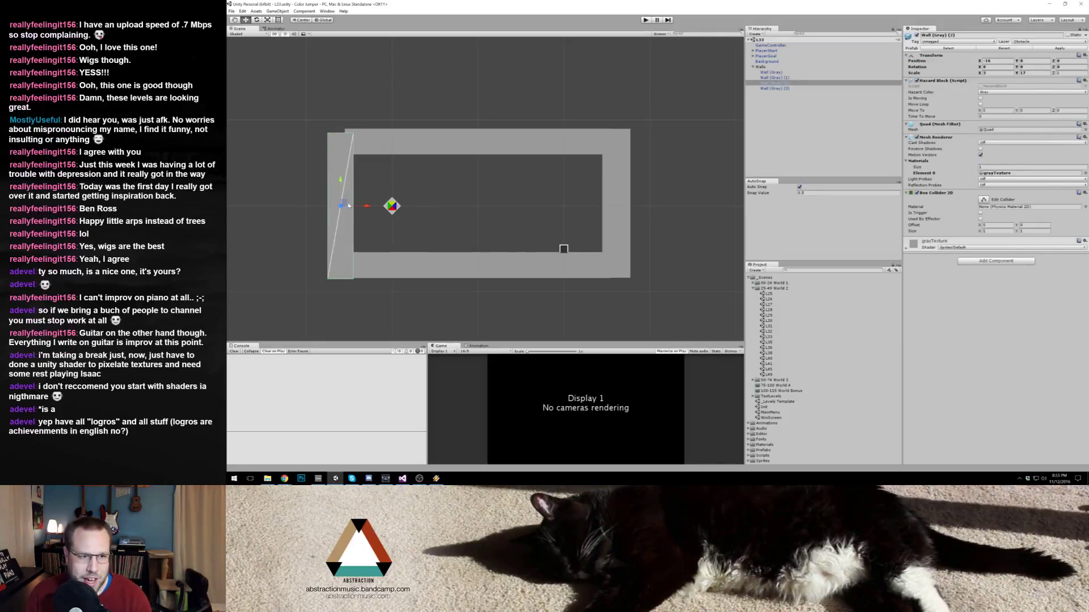
drag(366, 207, 435, 206)
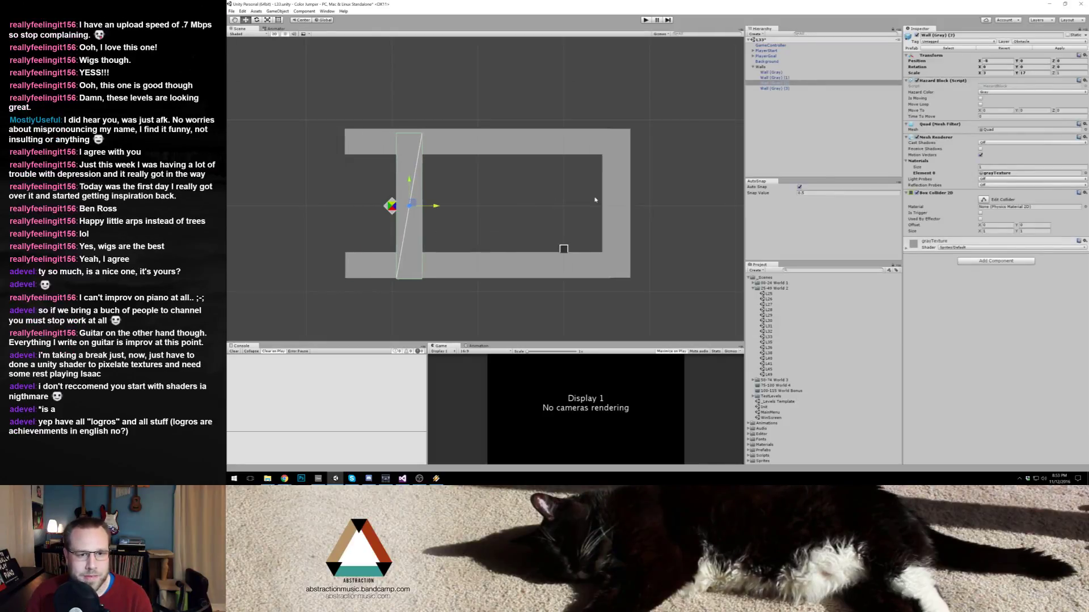
click(615, 202)
drag(625, 206, 583, 207)
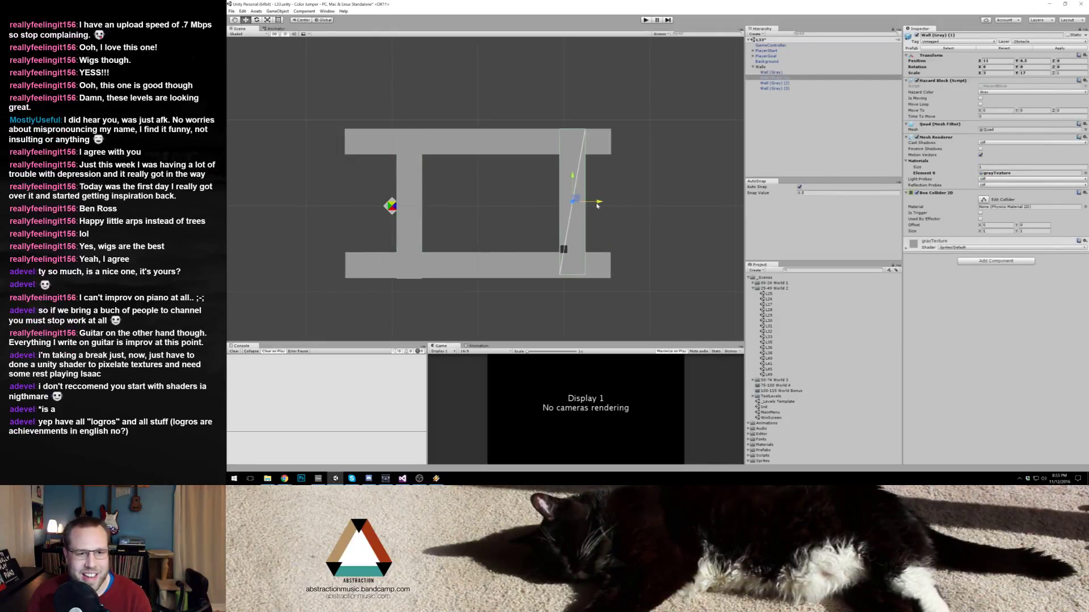
Step: Shorten the bottom wall to 17 units wide between the side walls and thin it to 2 units high
click(601, 265)
drag(611, 264, 559, 266)
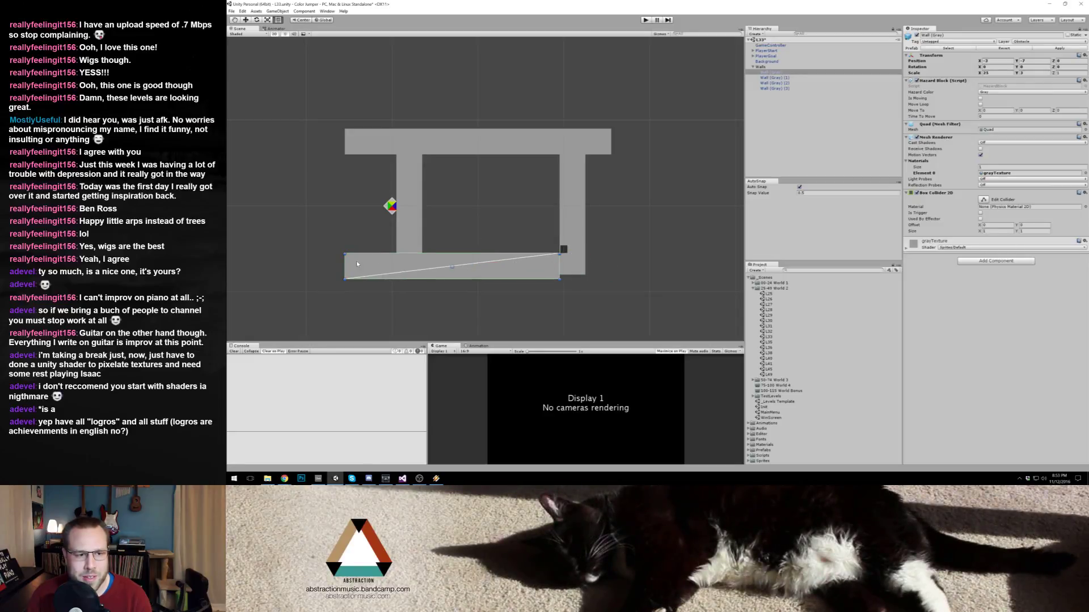
drag(348, 264, 412, 265)
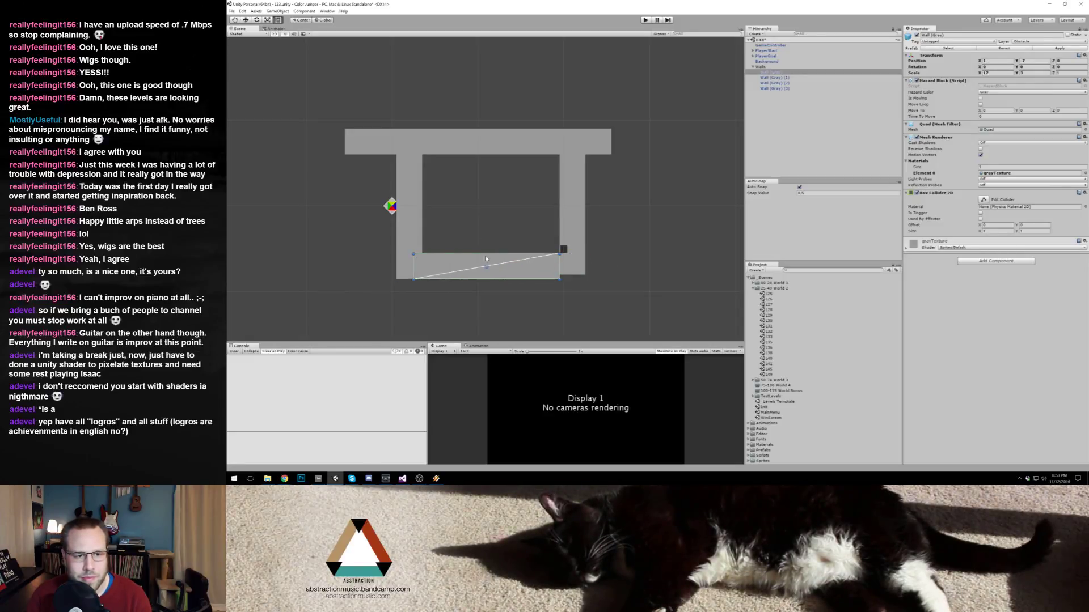
drag(499, 259, 499, 262)
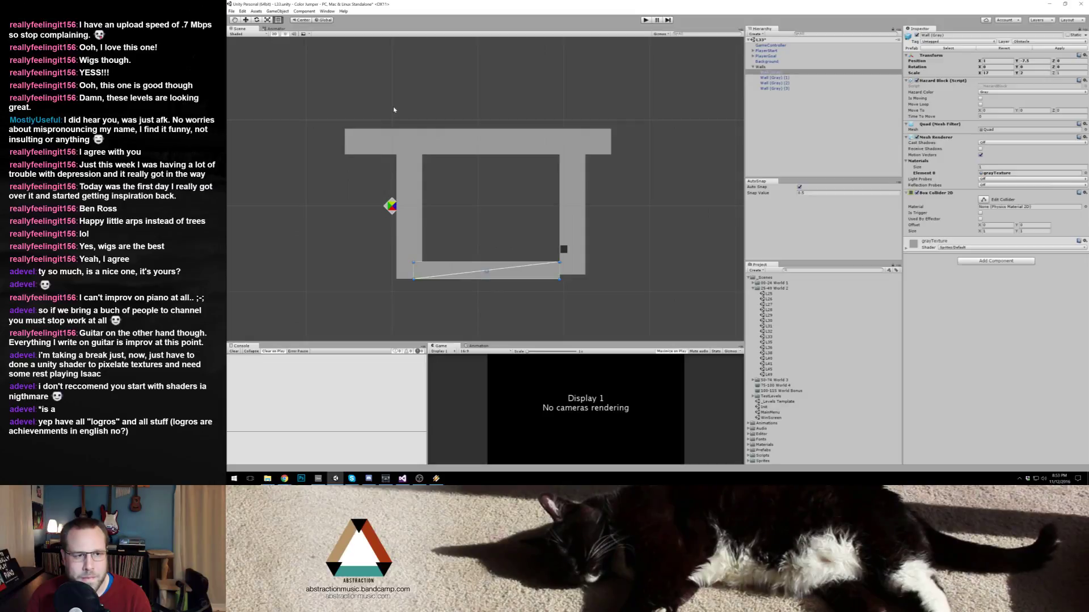
Step: Raise the top wall to Y 30 and narrow it to line up with the side walls below
click(431, 139)
scroll(431, 139, down, 2)
drag(499, 156, 500, 133)
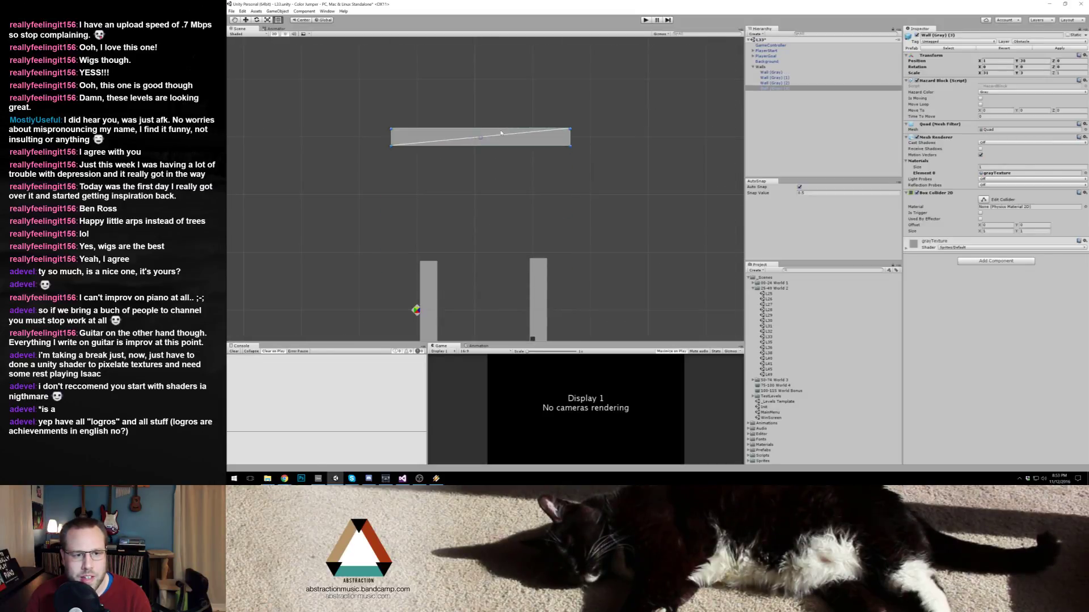
drag(393, 135, 422, 138)
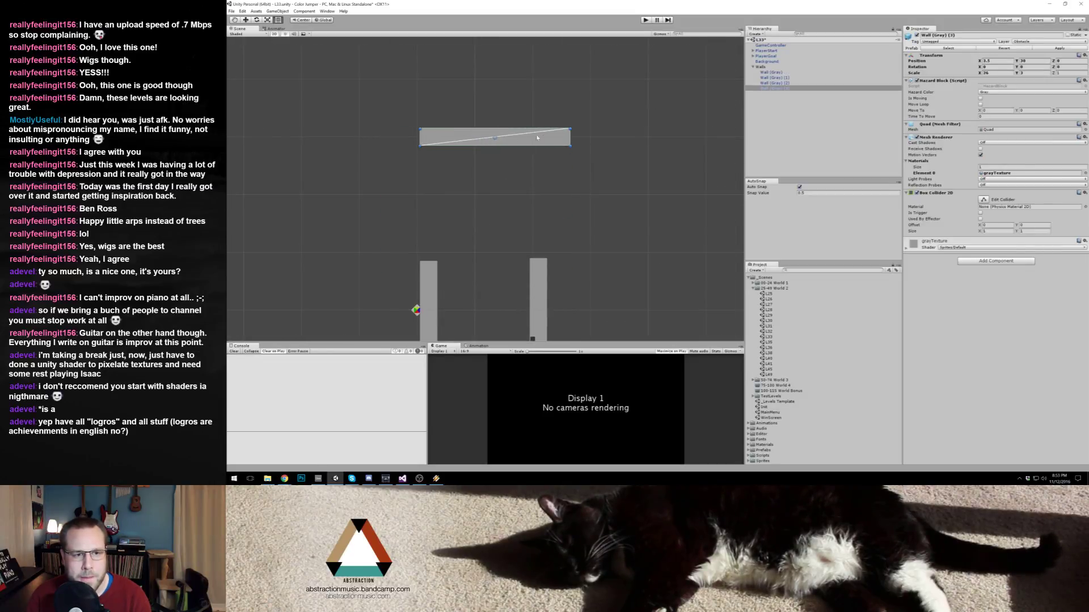
Step: Stretch both side walls up to meet the raised top wall and align the right wall with its outer end
click(539, 295)
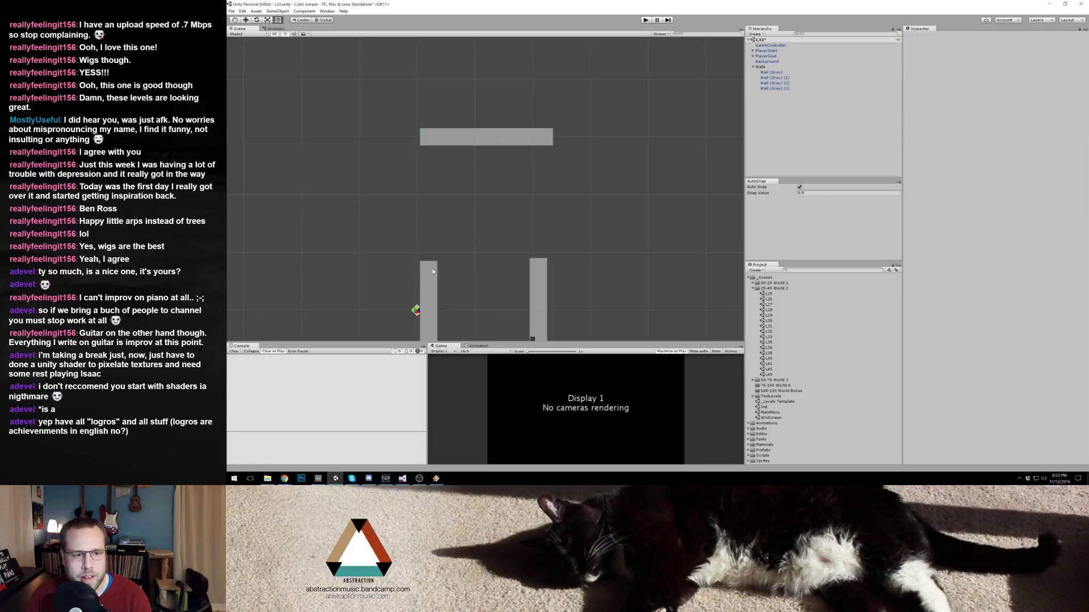
ctrl+click(428, 295)
drag(495, 261, 495, 136)
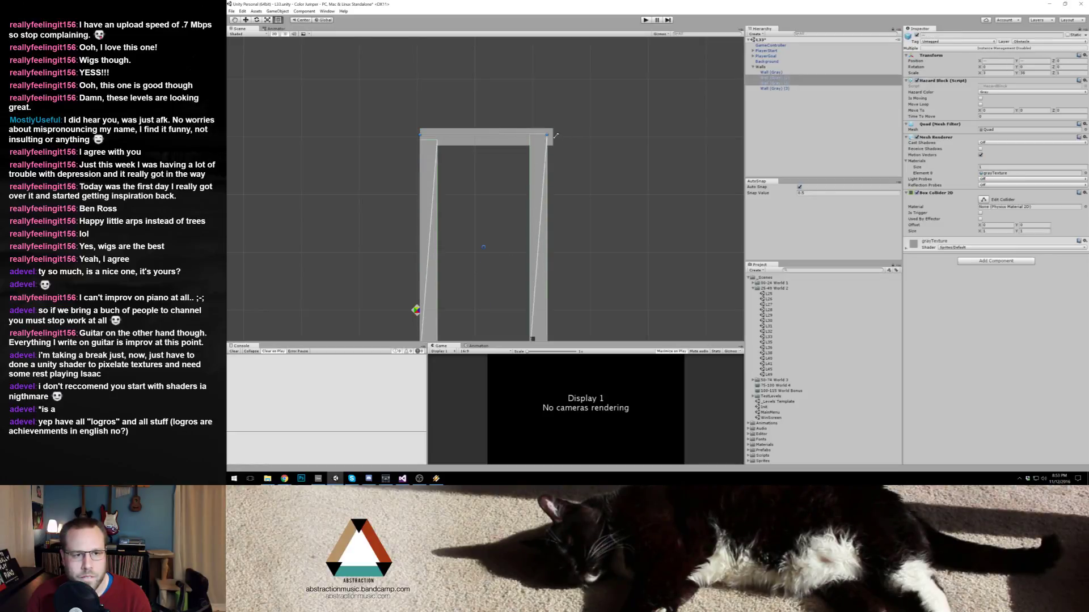
drag(510, 227, 545, 174)
click(531, 180)
Step: Extend the bottom wall to close the shaft's lower right corner and move the goal up near the top wall's centre
click(521, 286)
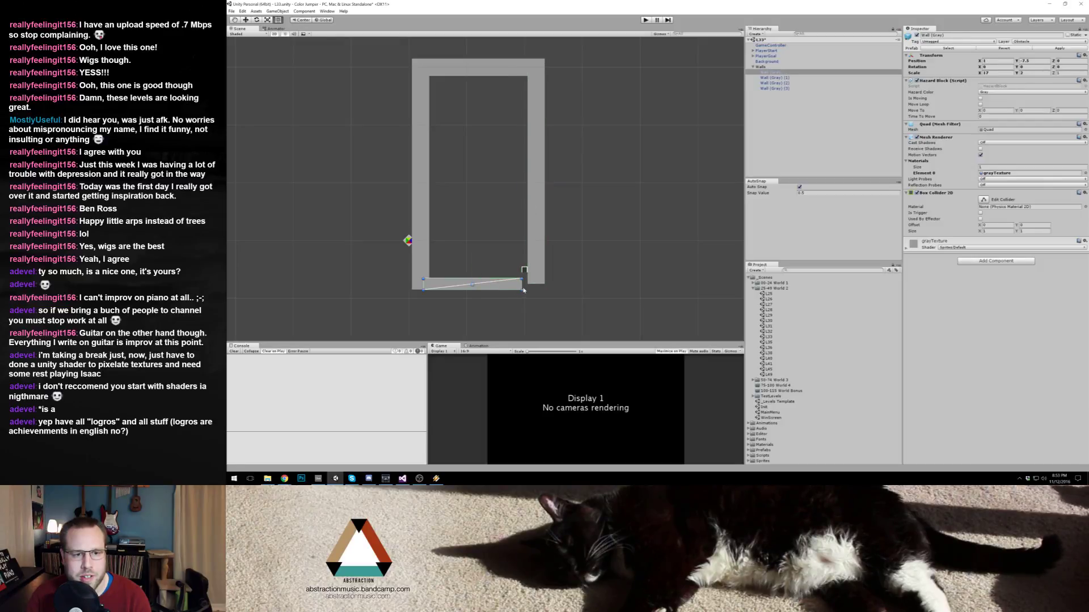
drag(524, 289, 483, 99)
click(524, 271)
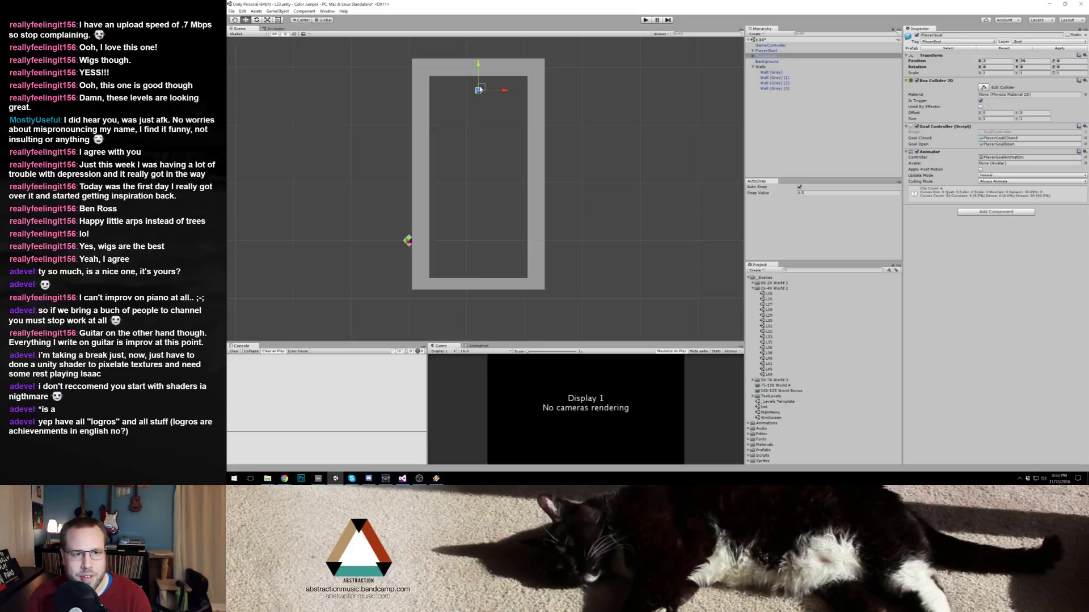
click(485, 111)
Step: Duplicate the top wall and resize the copy into a 7 by 1 unit ledge directly beneath the goal
click(505, 62)
key(ctrl+d)
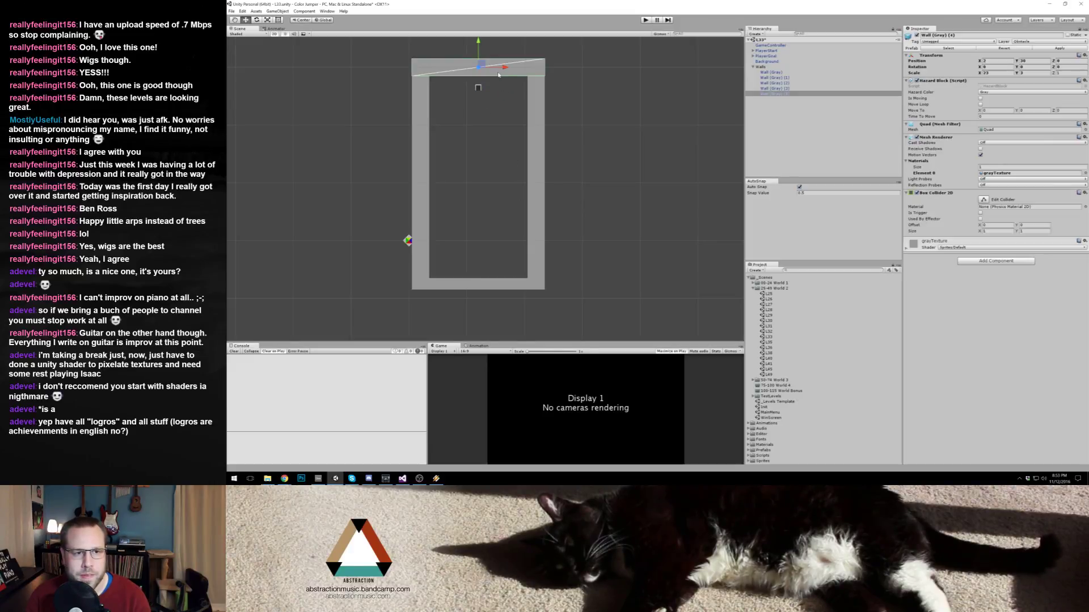
drag(479, 67, 481, 98)
key(t)
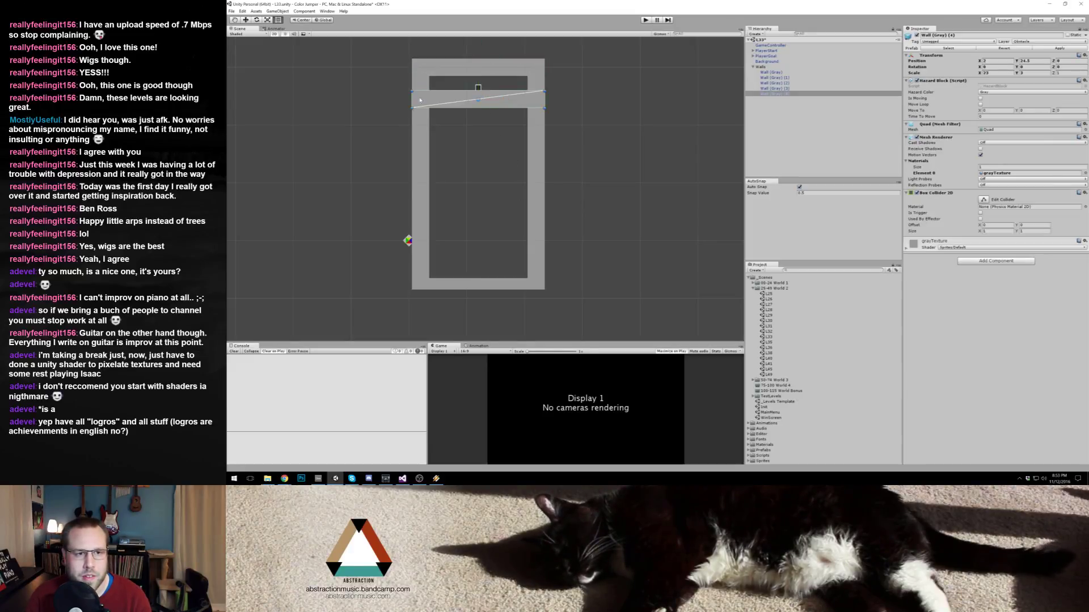
drag(410, 108, 456, 100)
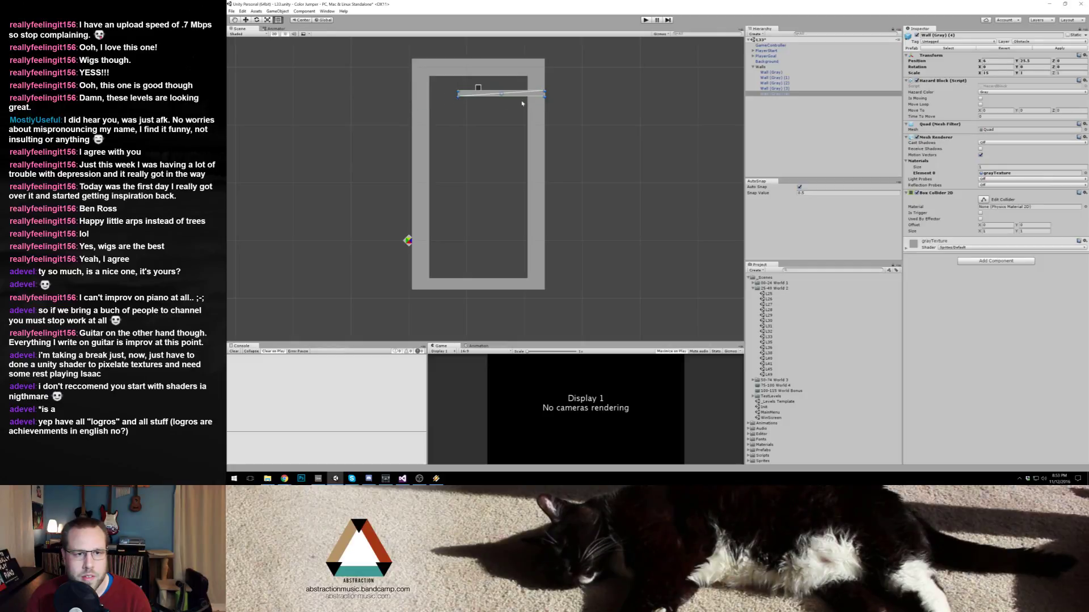
drag(544, 93, 505, 95)
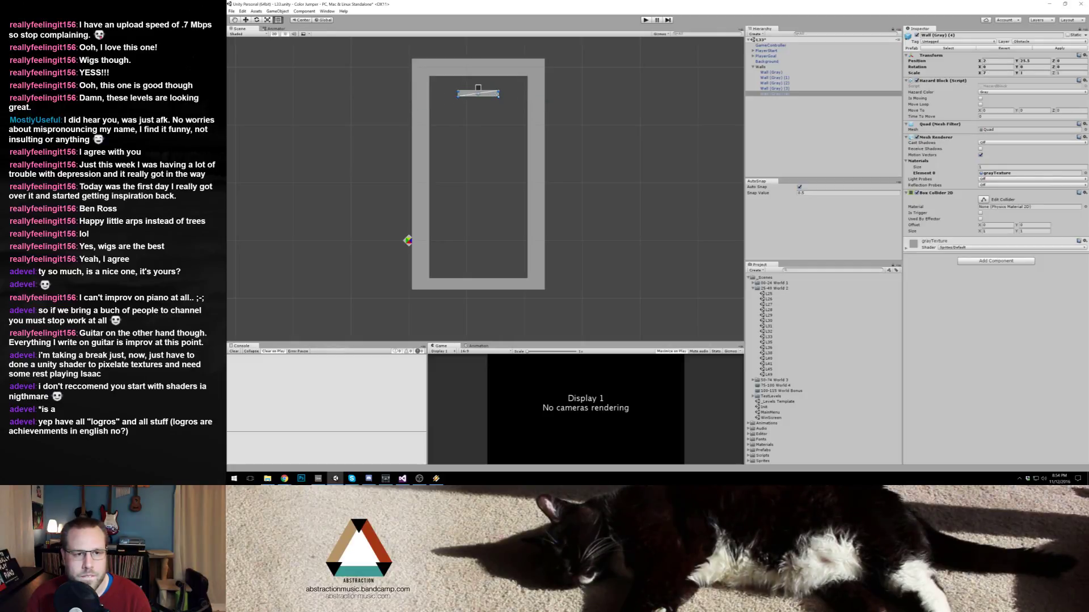
Step: Move the player start inside the shaft to X 1, Y -3 near the floor, and briefly playtest the level
click(409, 240)
key(w)
drag(408, 240, 473, 257)
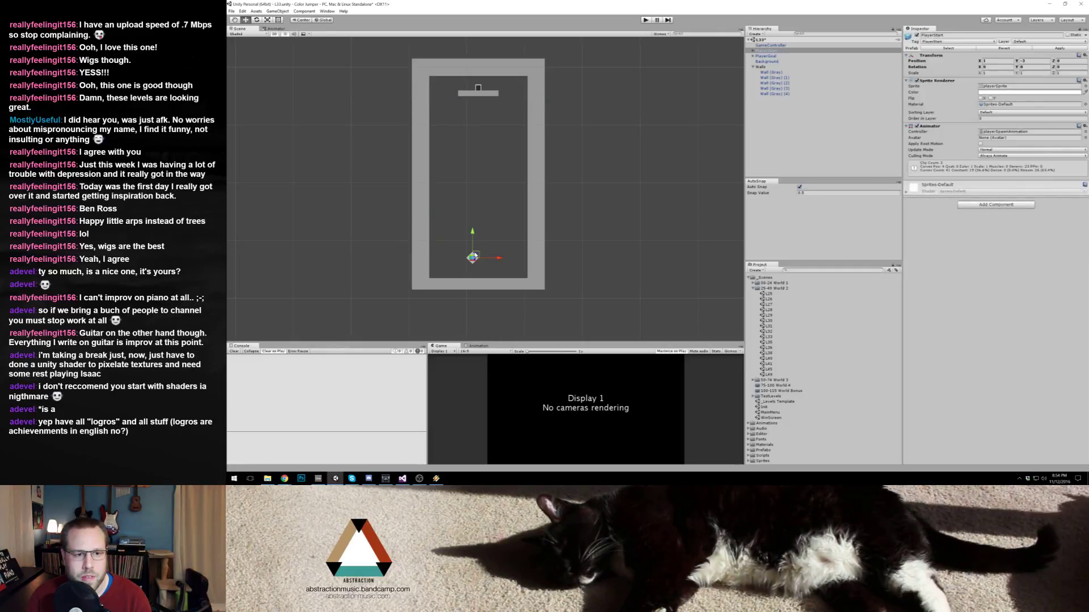
click(645, 20)
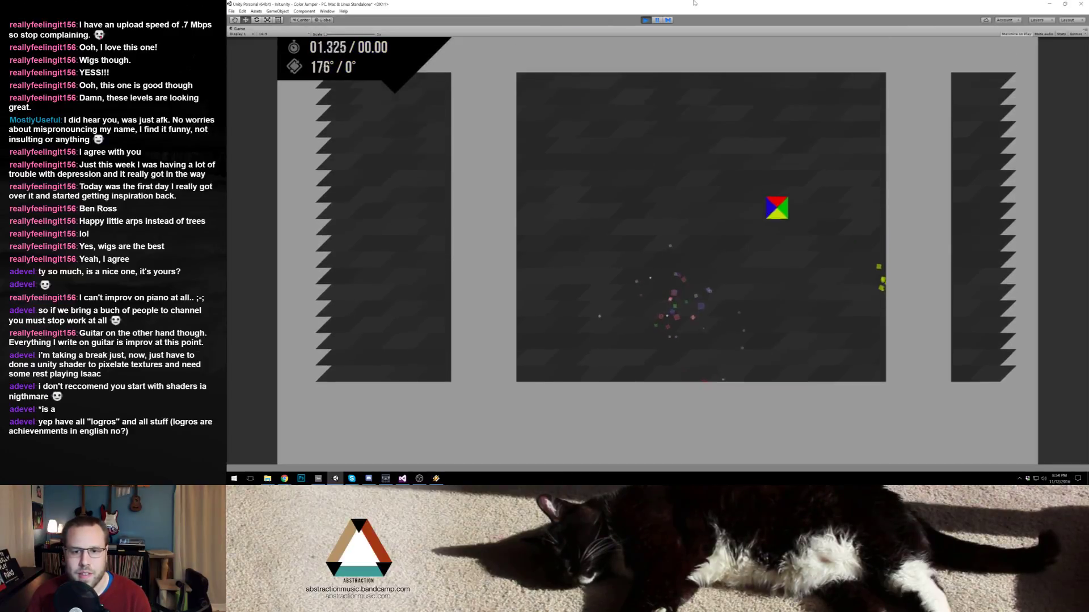
click(648, 20)
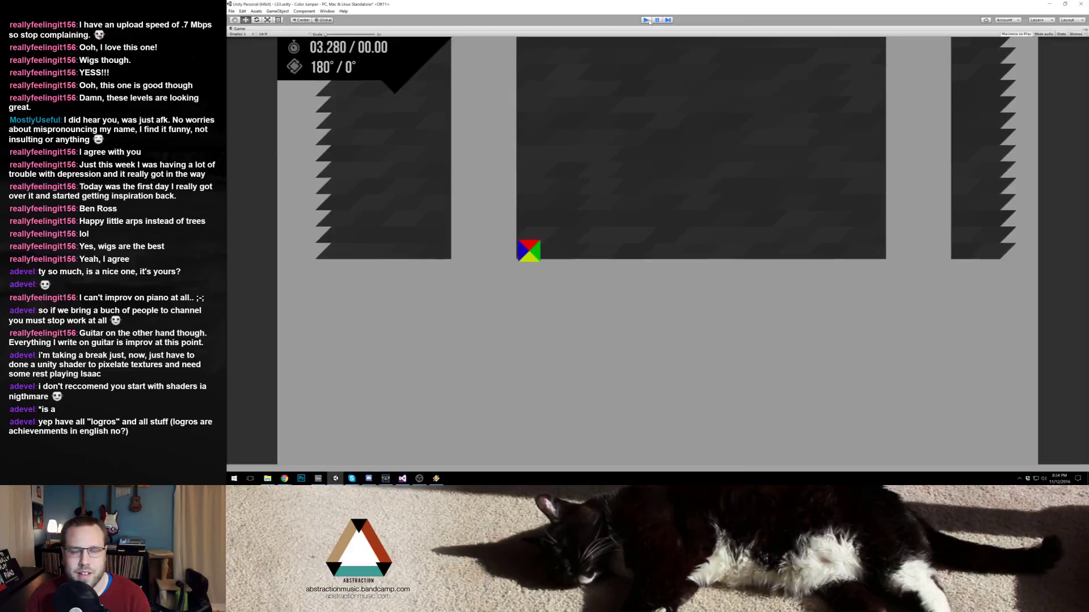
Step: Narrow the shaft by moving the left side wall inward to X -5.5 and the right side wall to X 9
click(424, 221)
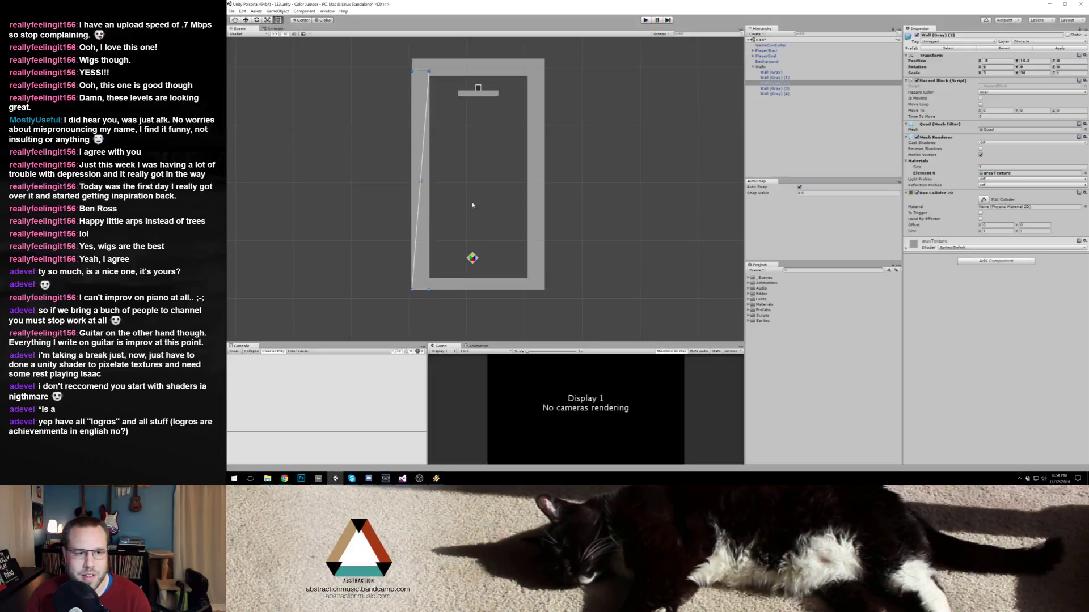
drag(448, 182, 463, 182)
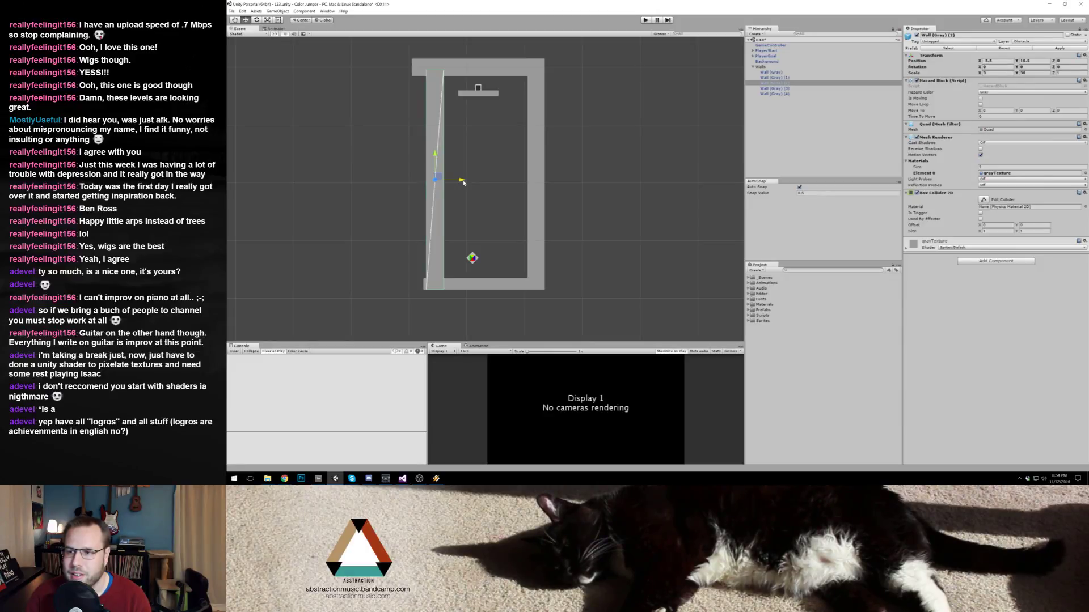
click(532, 185)
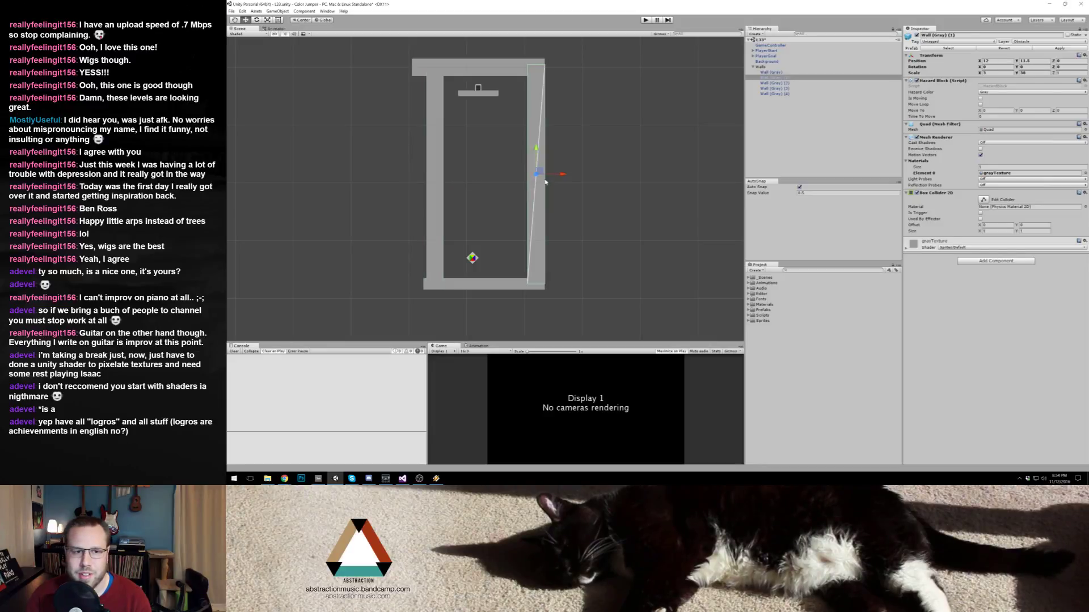
drag(562, 177, 543, 177)
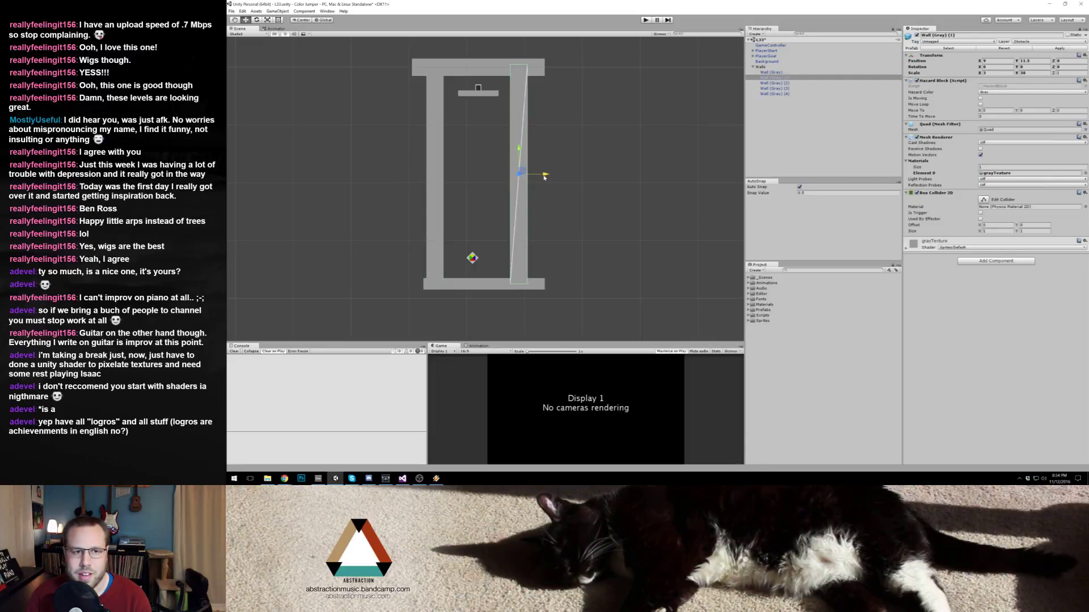
Step: Trim the top and bottom walls to the side walls' outer edges, and briefly playtest the level
click(537, 74)
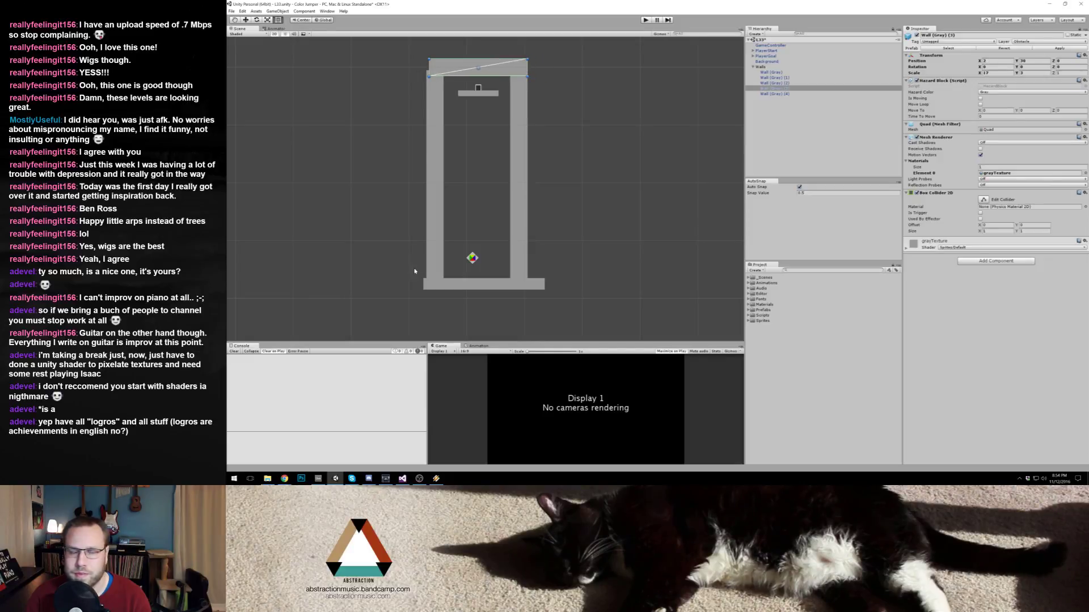
click(425, 283)
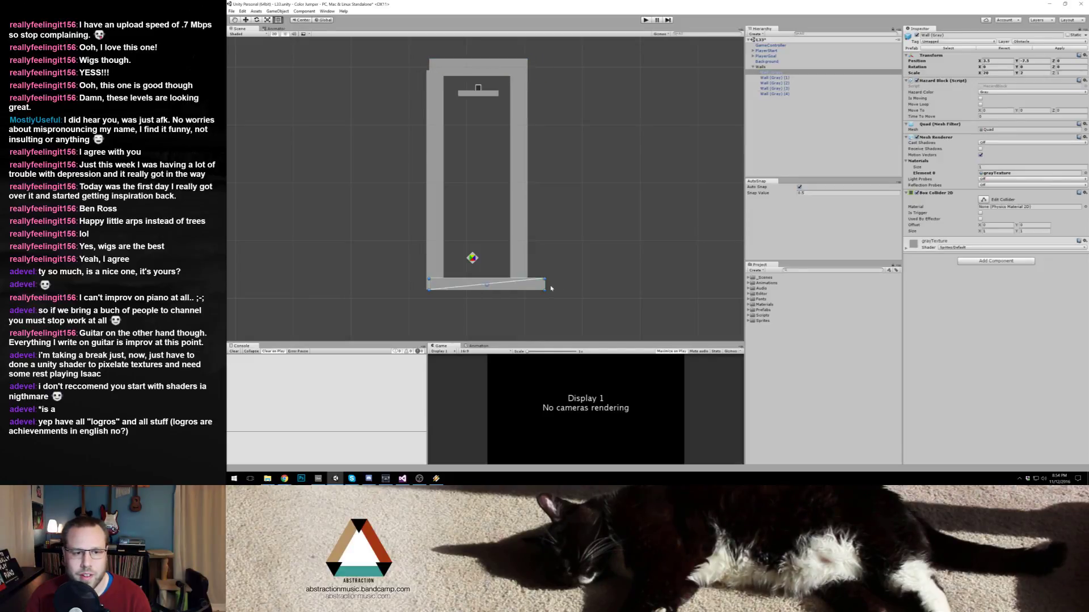
drag(545, 284, 528, 284)
click(571, 249)
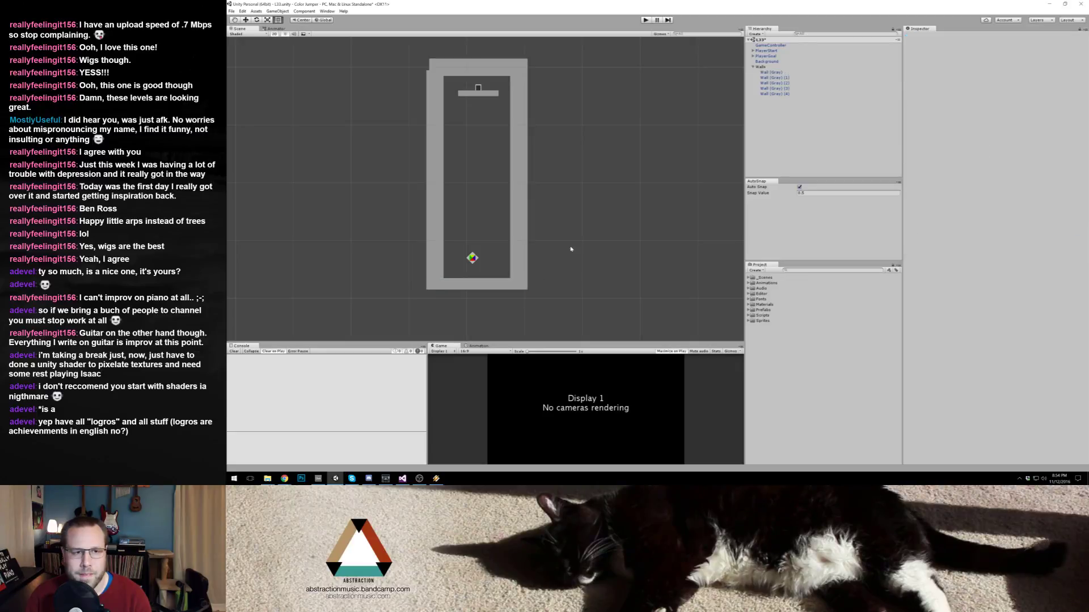
click(446, 69)
click(423, 116)
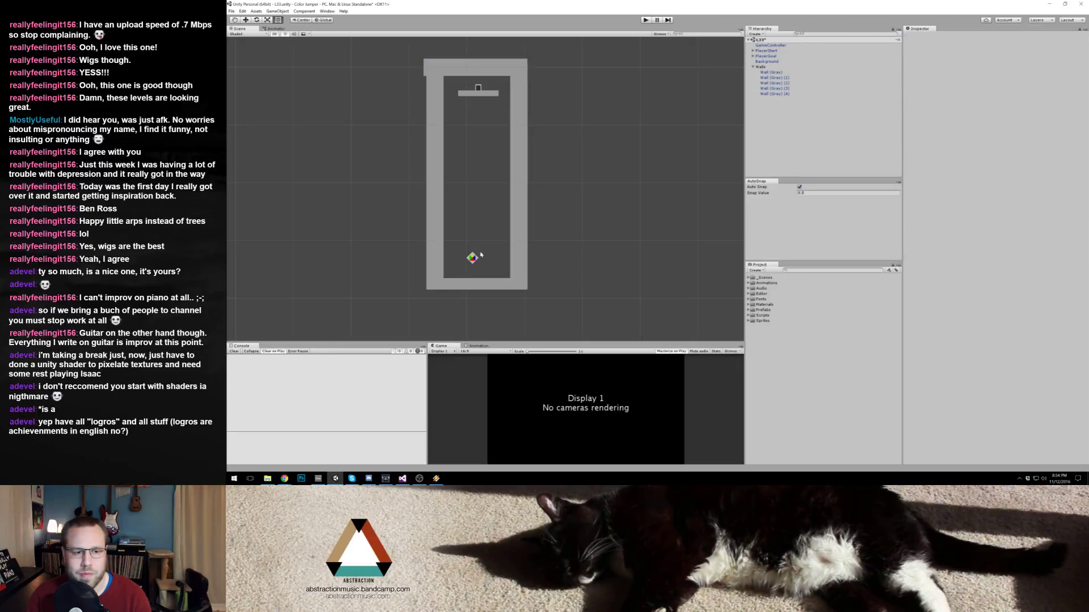
click(648, 20)
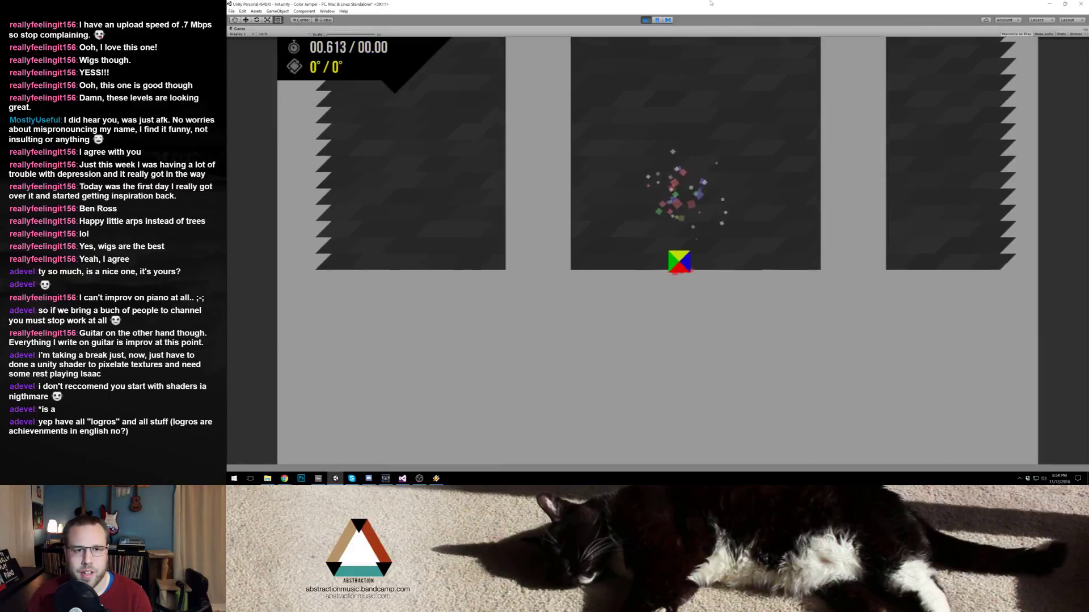
click(645, 20)
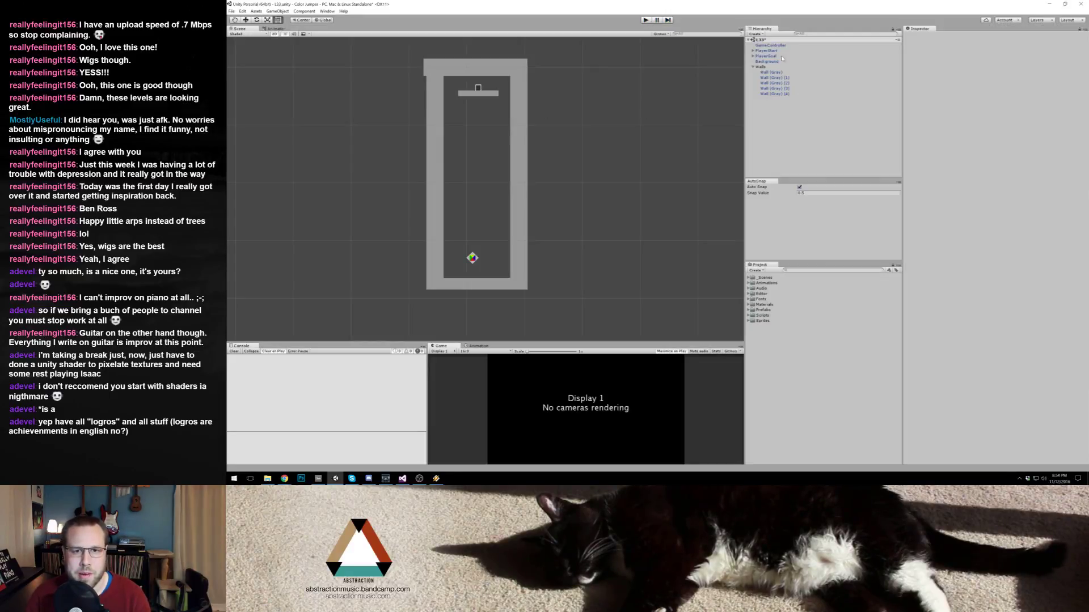
Step: Resize the background to about 15 by 38 units so it covers the shaft's full height, and briefly playtest the level
click(772, 61)
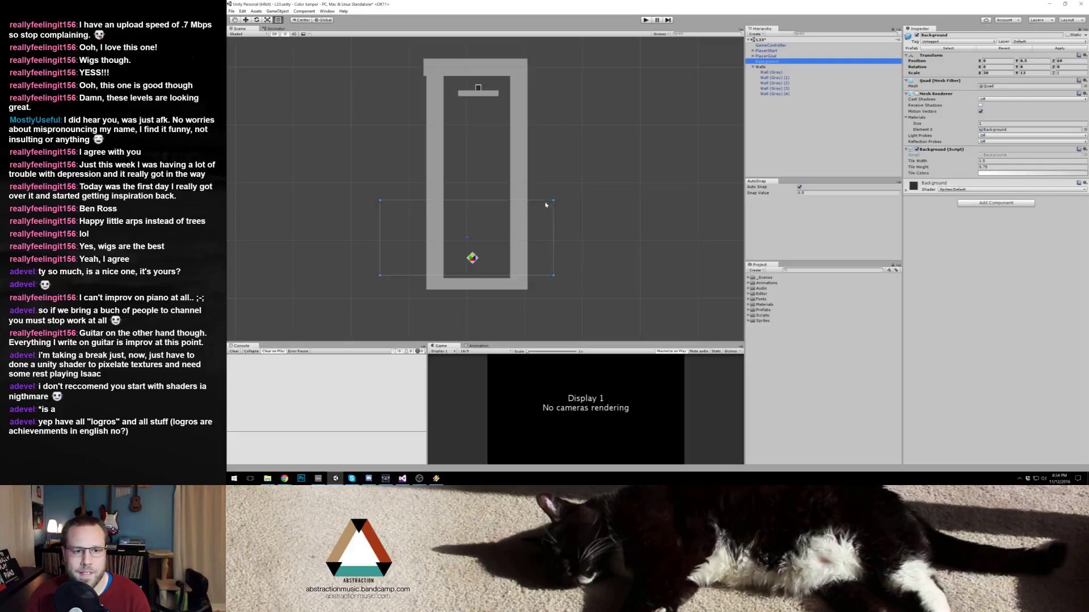
drag(546, 205, 536, 130)
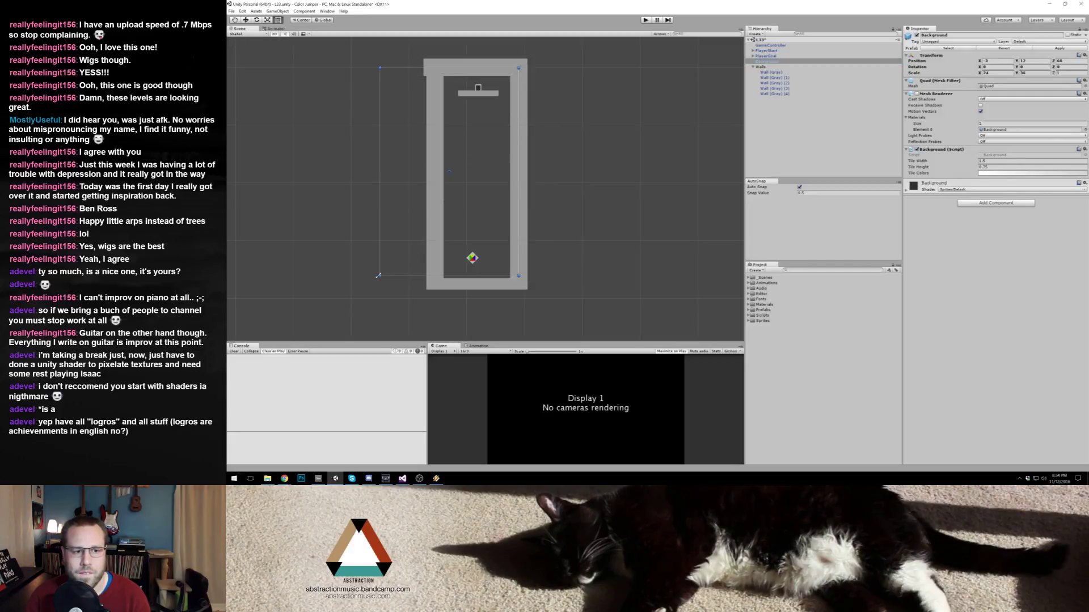
click(626, 128)
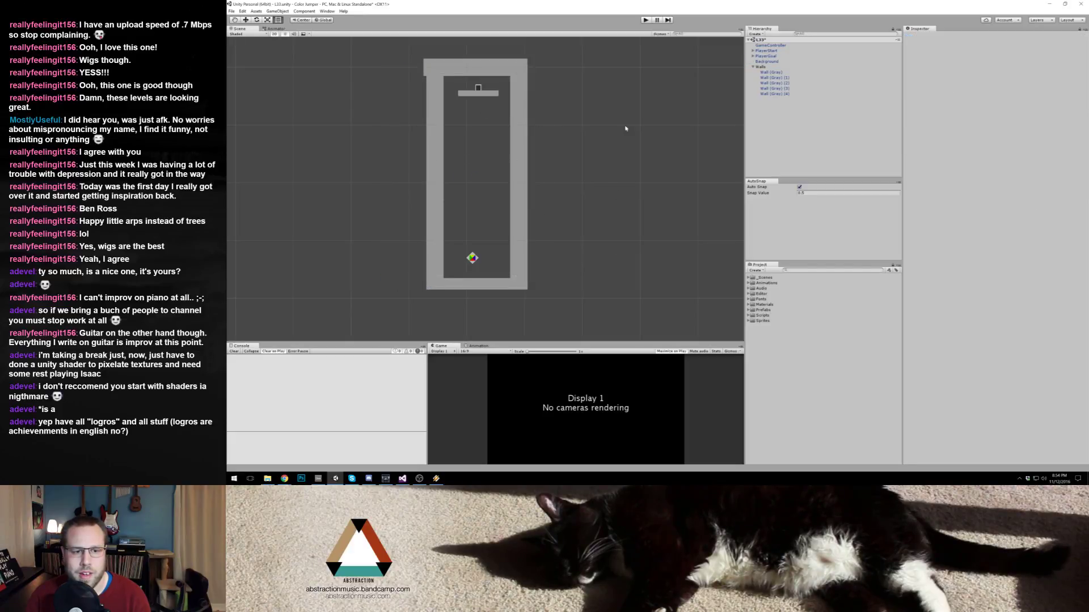
click(645, 20)
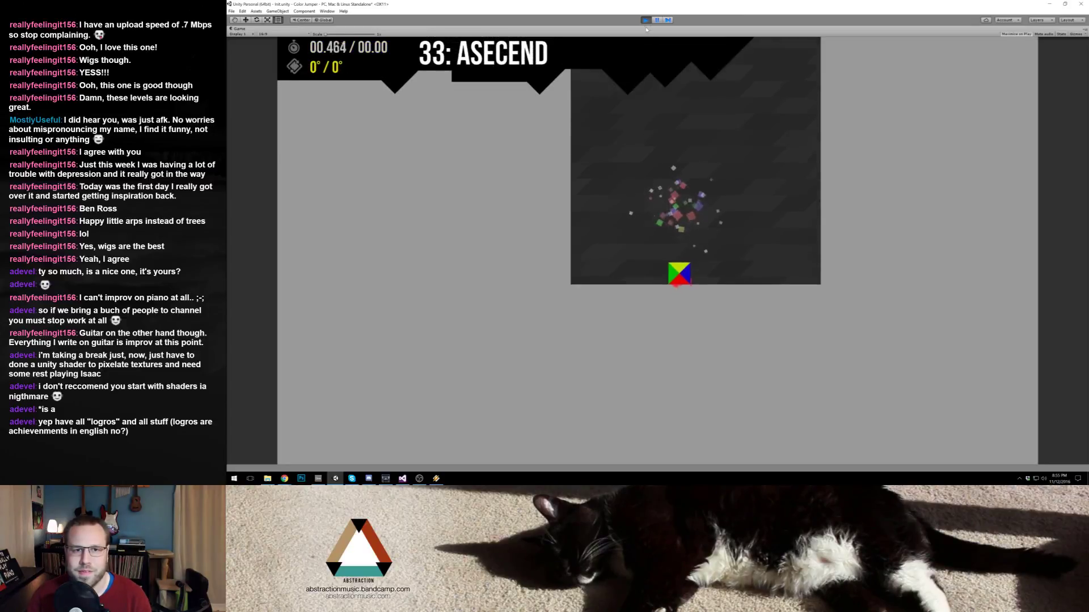
click(646, 19)
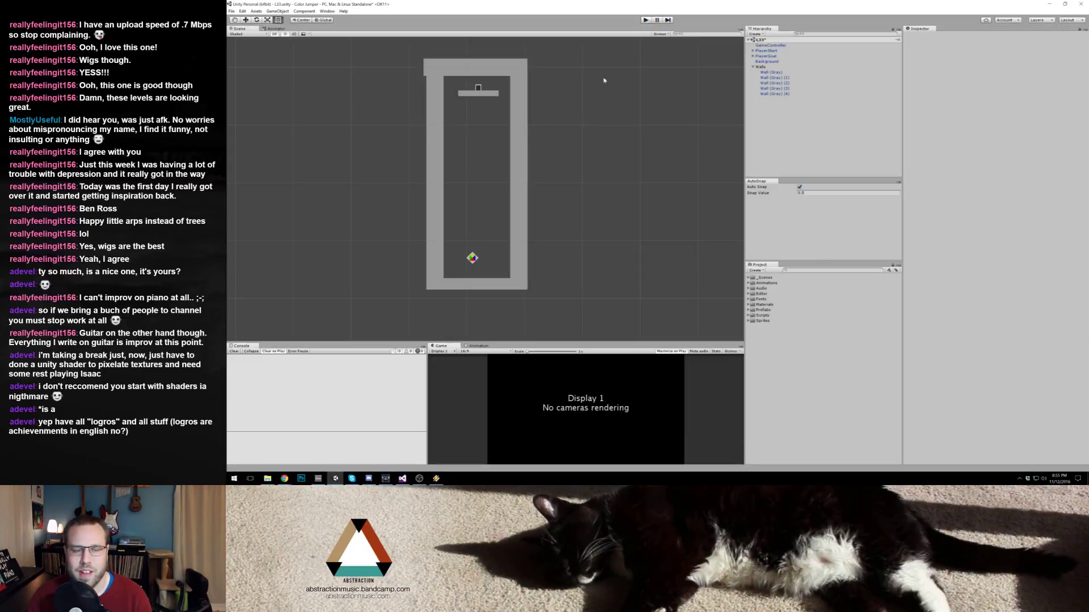
Step: Narrow the shaft further by moving the left side wall to X -1.5 and the right side wall to X 5
click(437, 195)
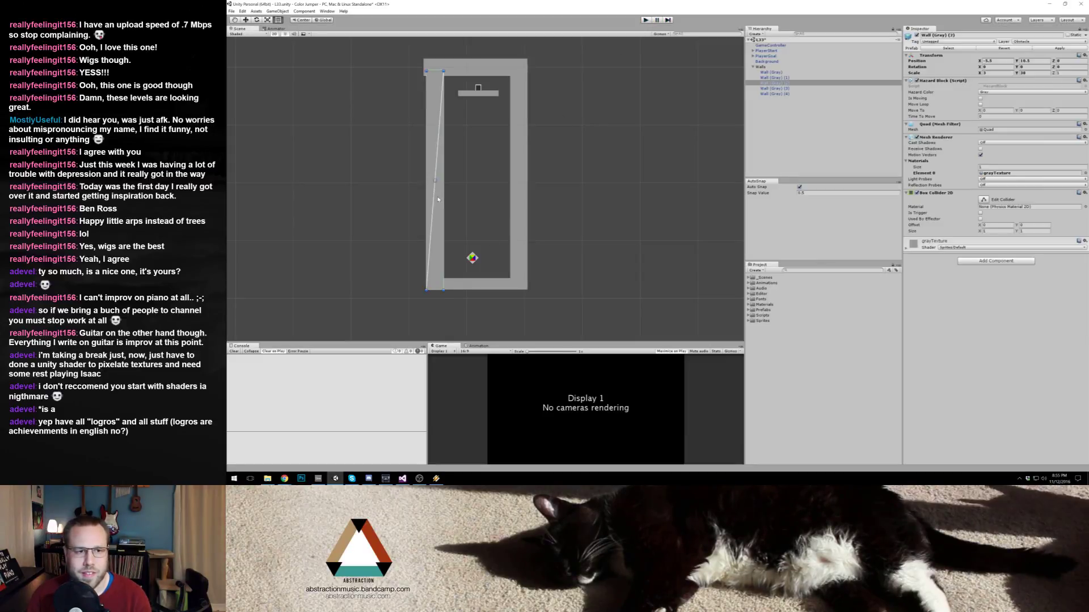
drag(438, 195, 463, 199)
click(500, 192)
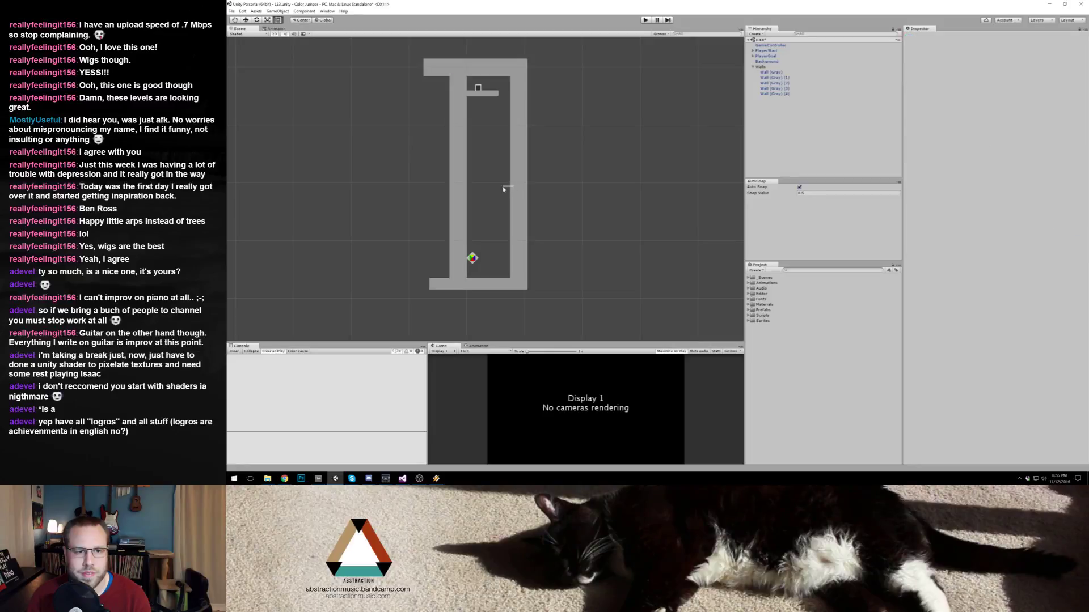
click(515, 194)
drag(515, 194, 496, 192)
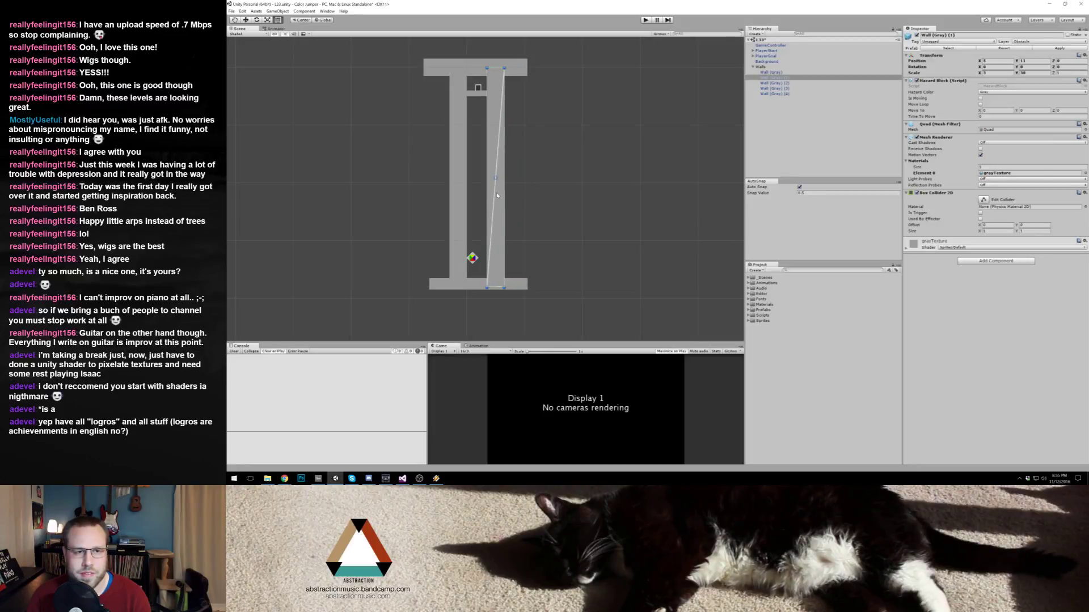
Step: Shorten both ends of the bottom and top walls to match the narrower shaft
click(431, 286)
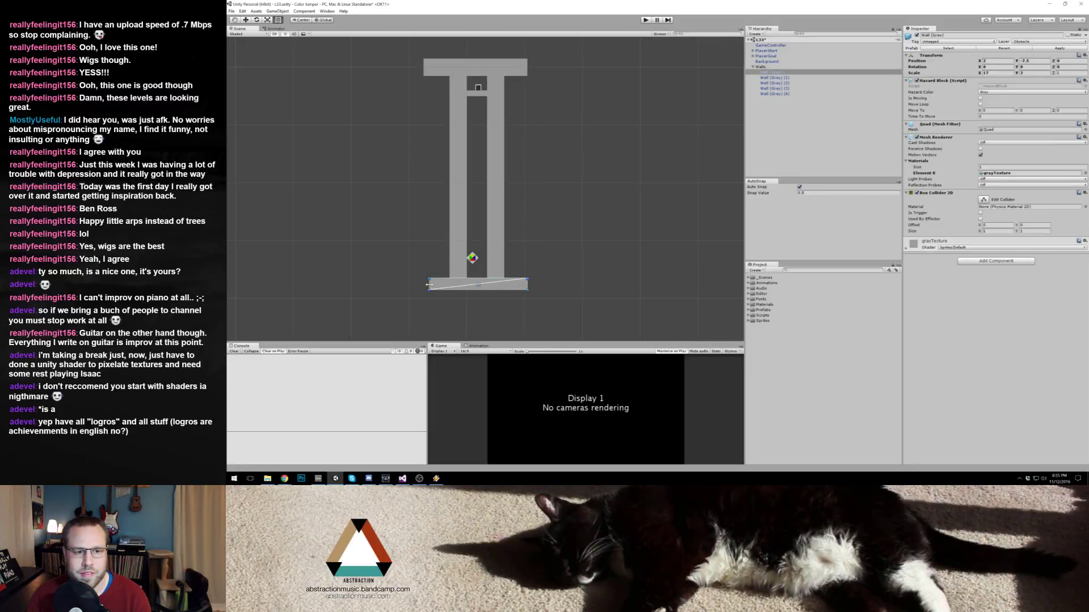
drag(429, 284, 451, 285)
drag(528, 286, 507, 284)
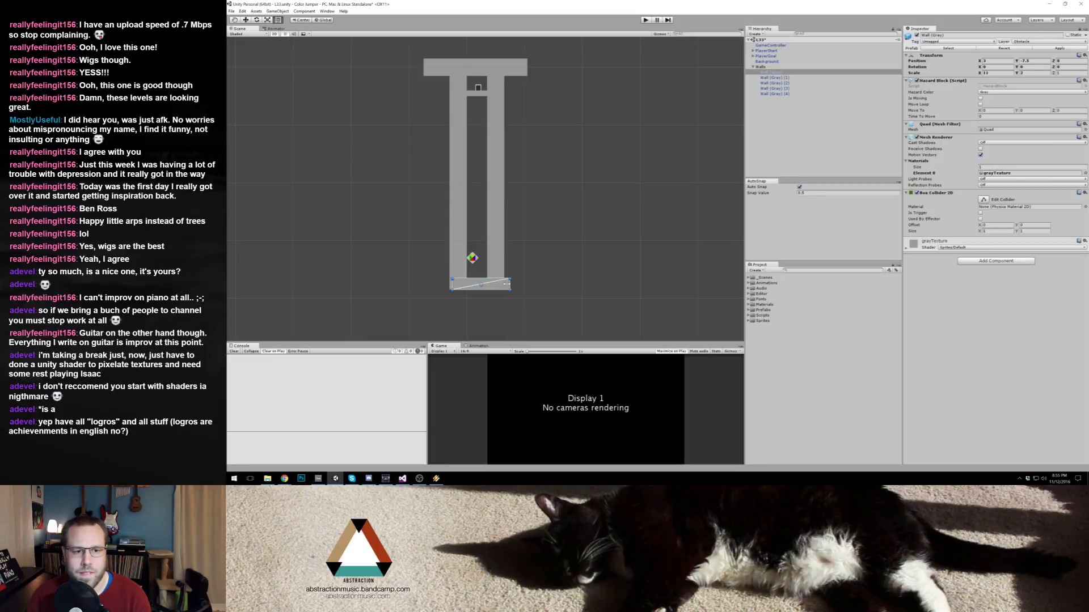
click(432, 72)
drag(423, 68, 452, 68)
drag(527, 68, 506, 72)
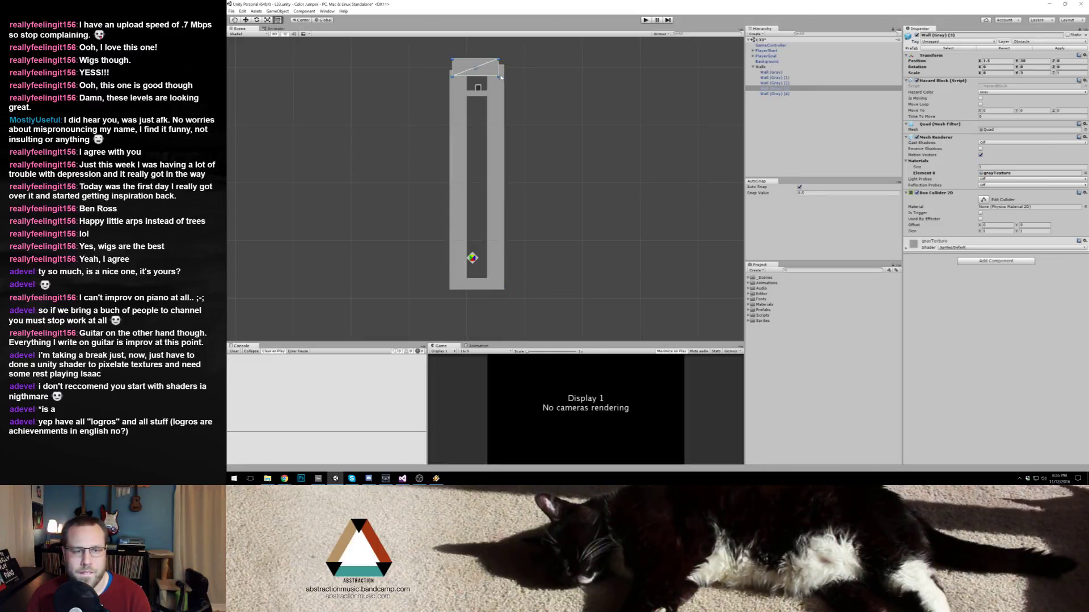
Step: Narrow the background to 8 units wide so its sides stay hidden behind the shaft walls
click(766, 62)
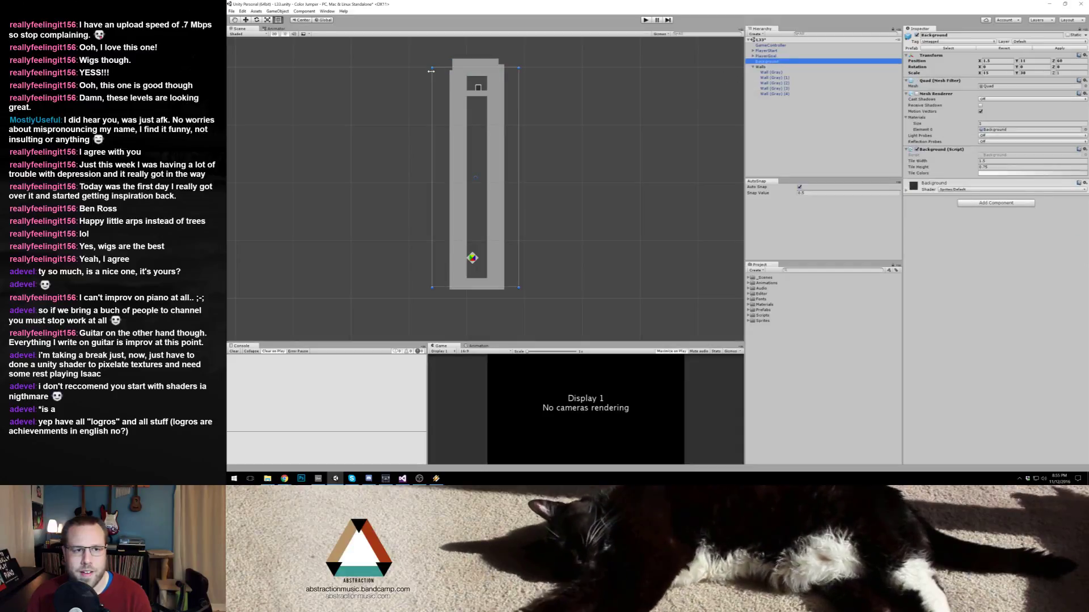
drag(436, 69, 452, 68)
drag(518, 233, 504, 233)
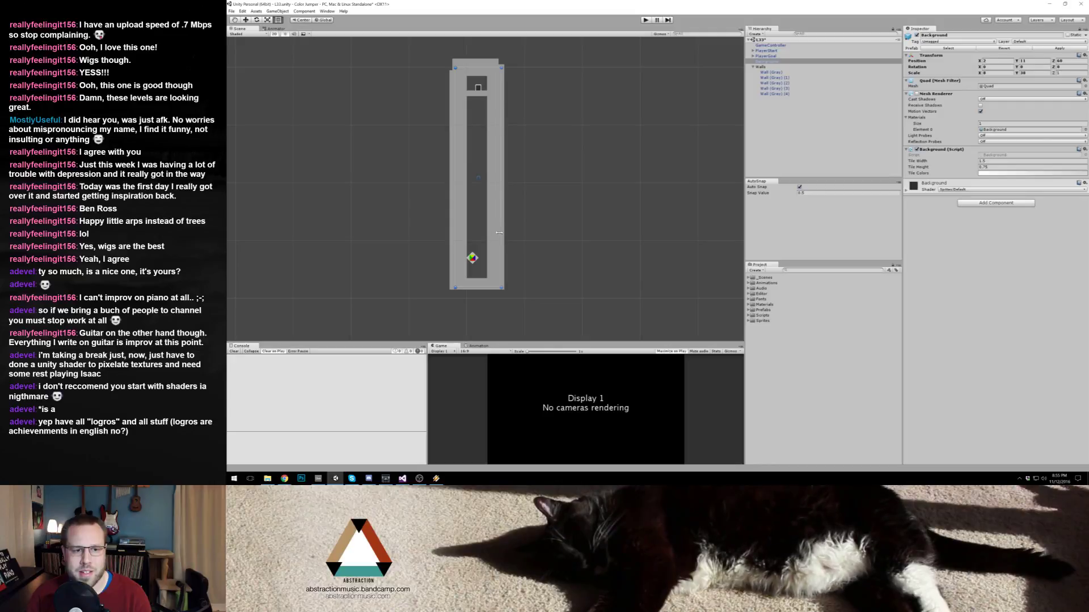
click(597, 214)
Step: Playtest the level by jumping up between the side walls to the ledge below the goal
click(645, 20)
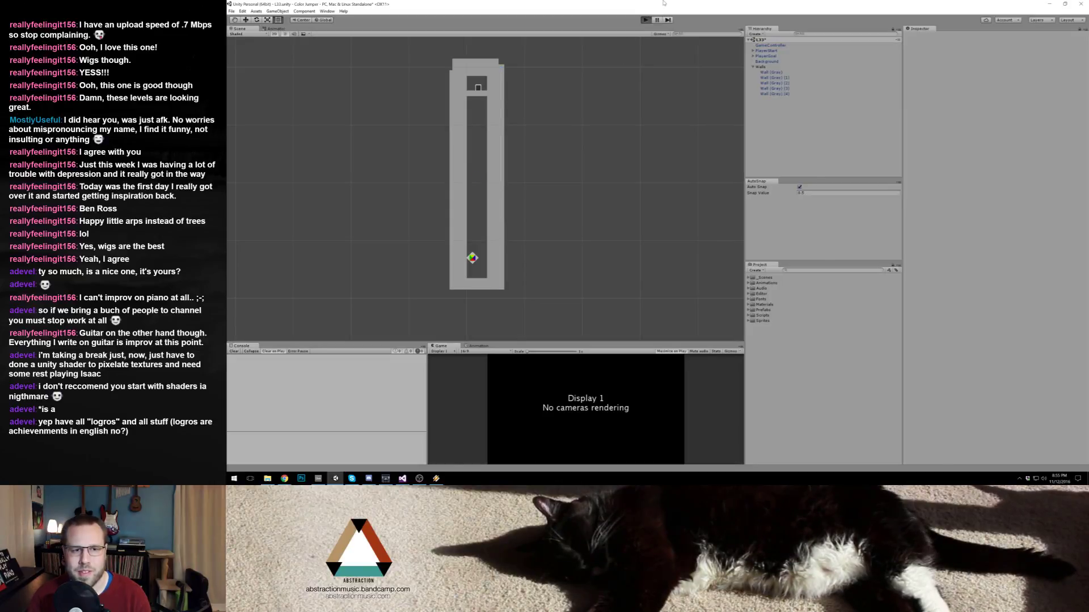
key(space)
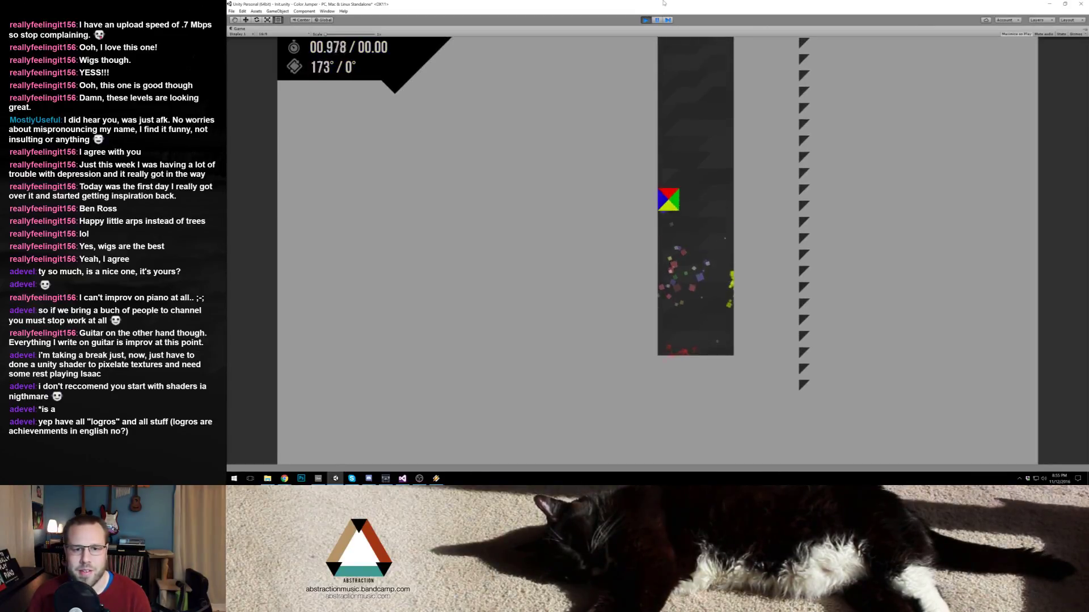
key(space)
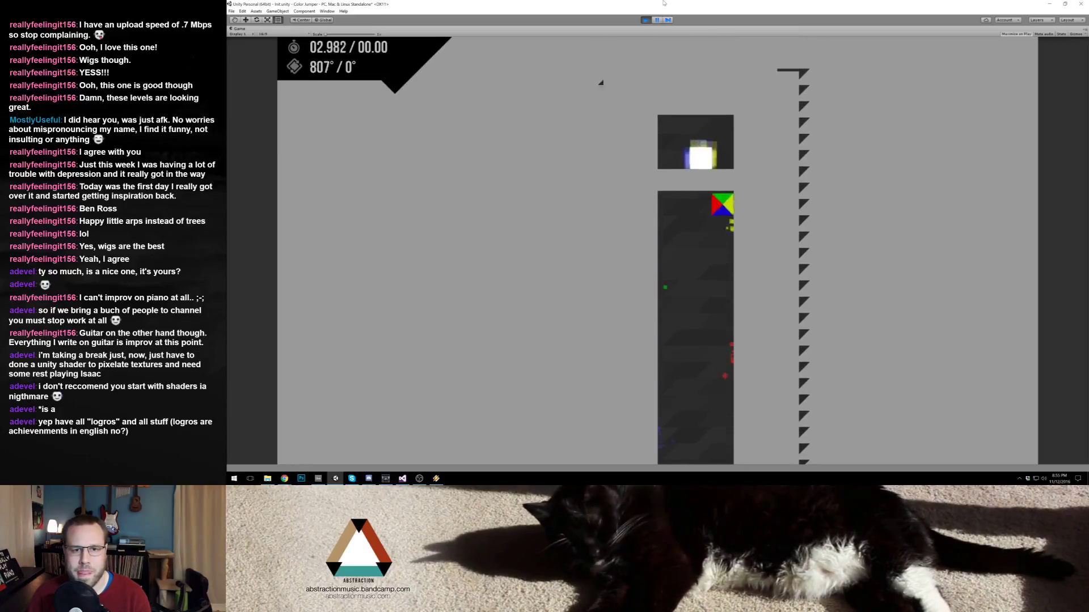
click(645, 19)
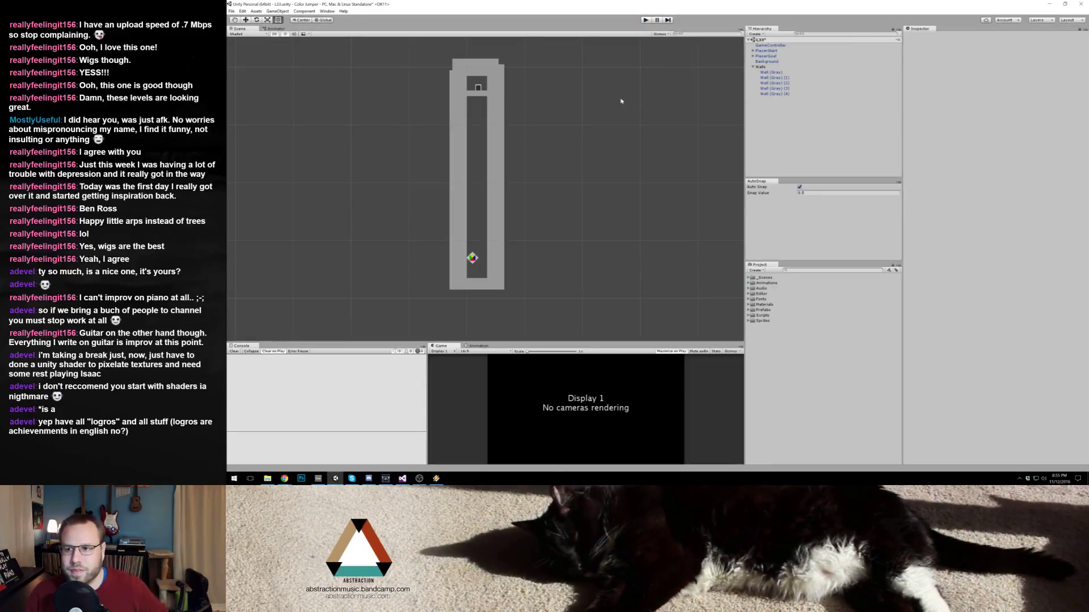
Step: Move both side walls about half a unit outward and lengthen the top wall to cover the widened shaft
click(455, 114)
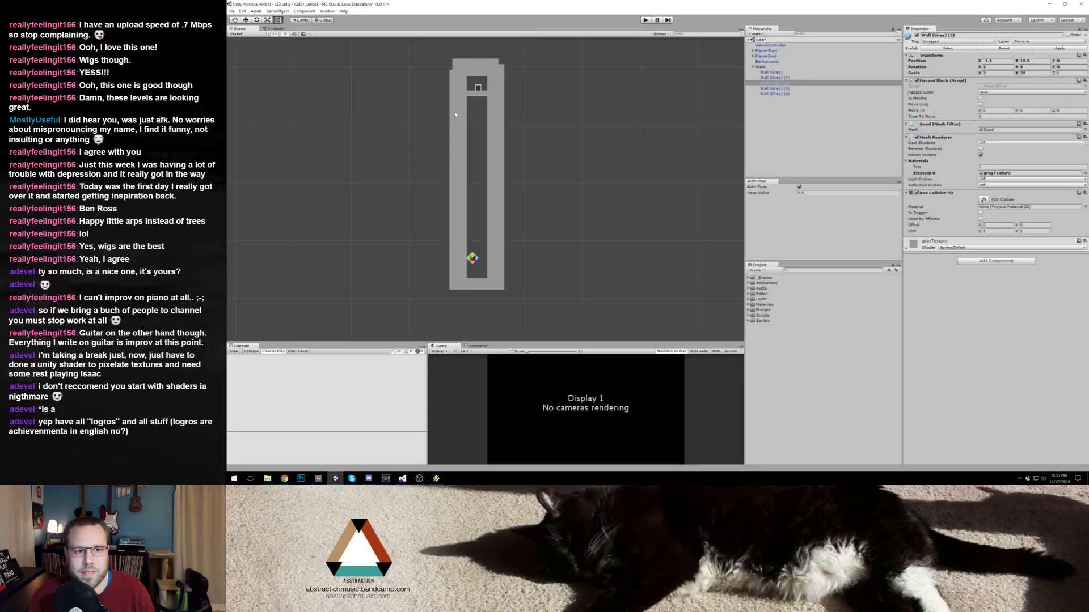
drag(456, 115, 501, 138)
click(498, 137)
click(453, 65)
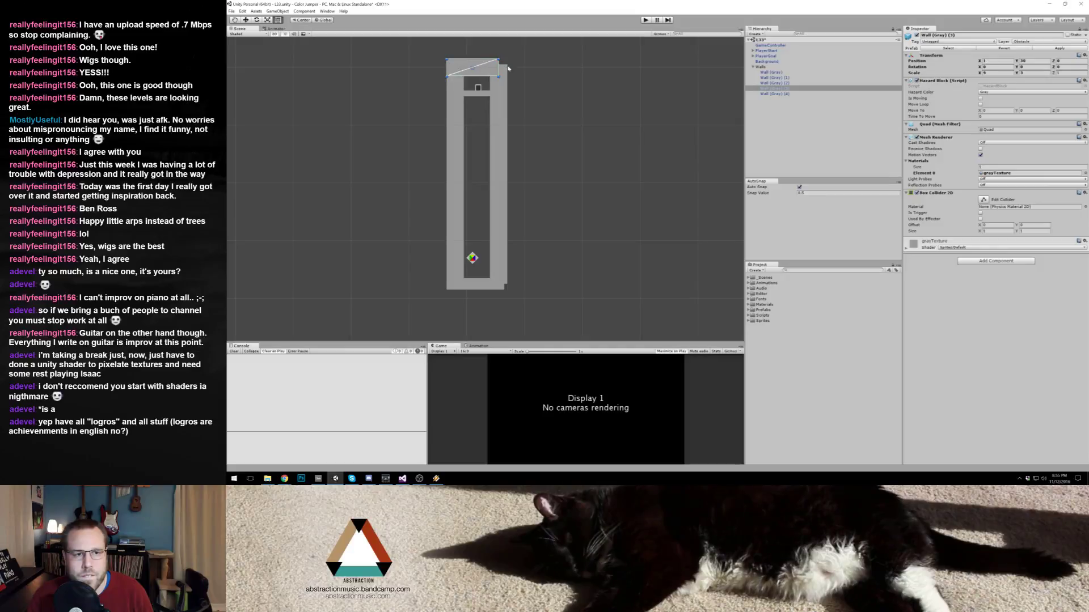
click(554, 105)
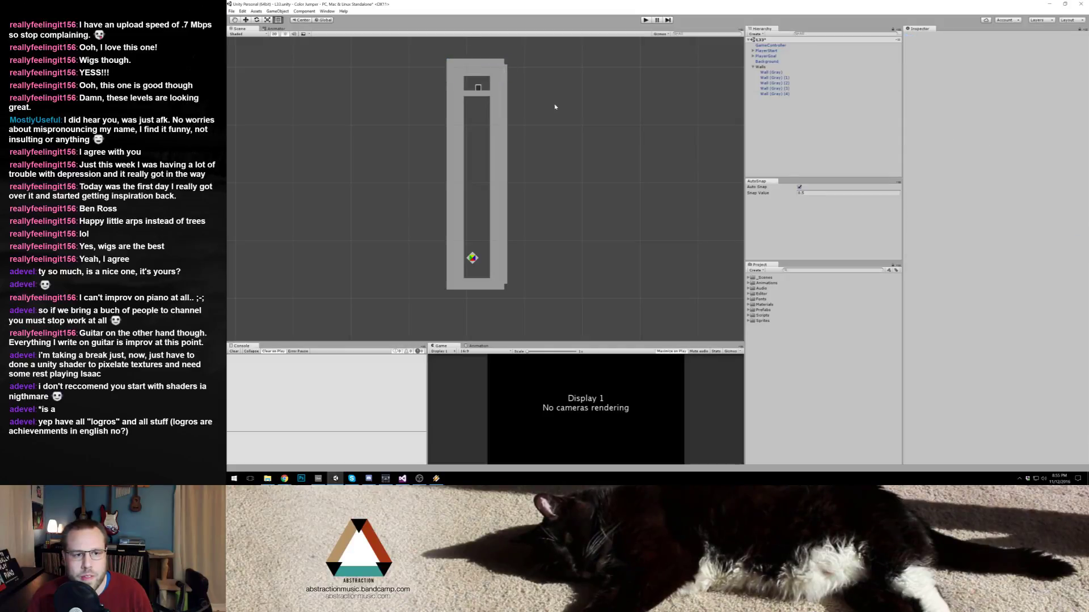
Step: Playtest wall jumping in the slightly wider shaft
click(646, 20)
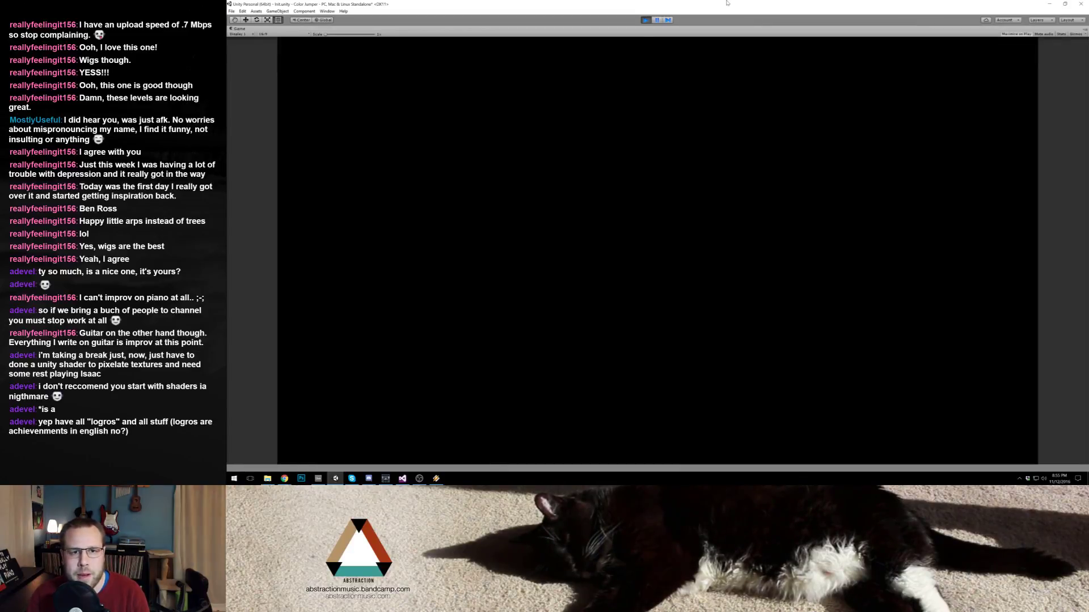
key(space)
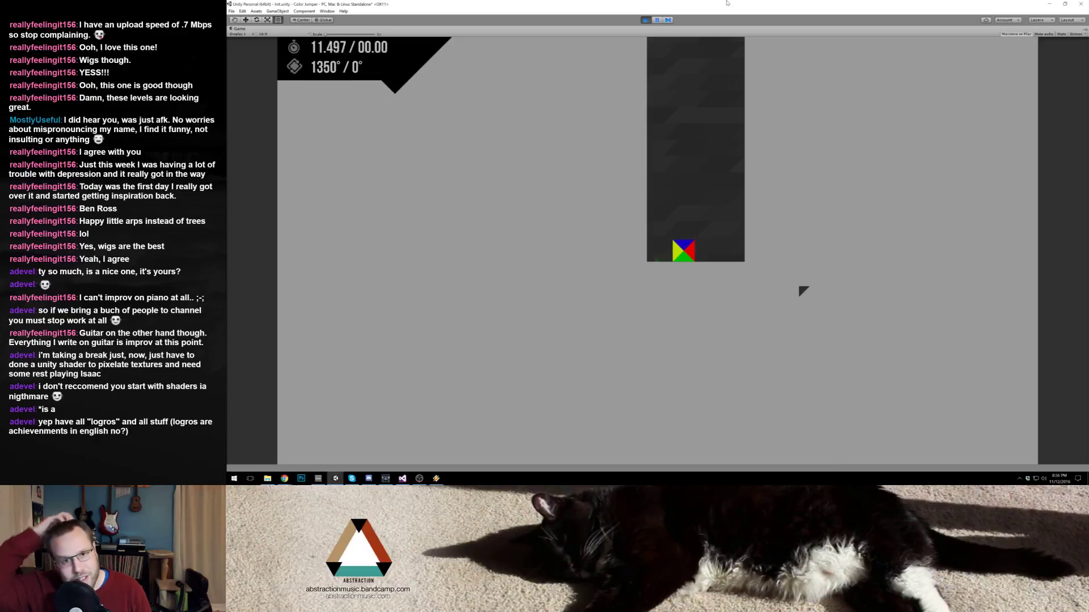
click(645, 20)
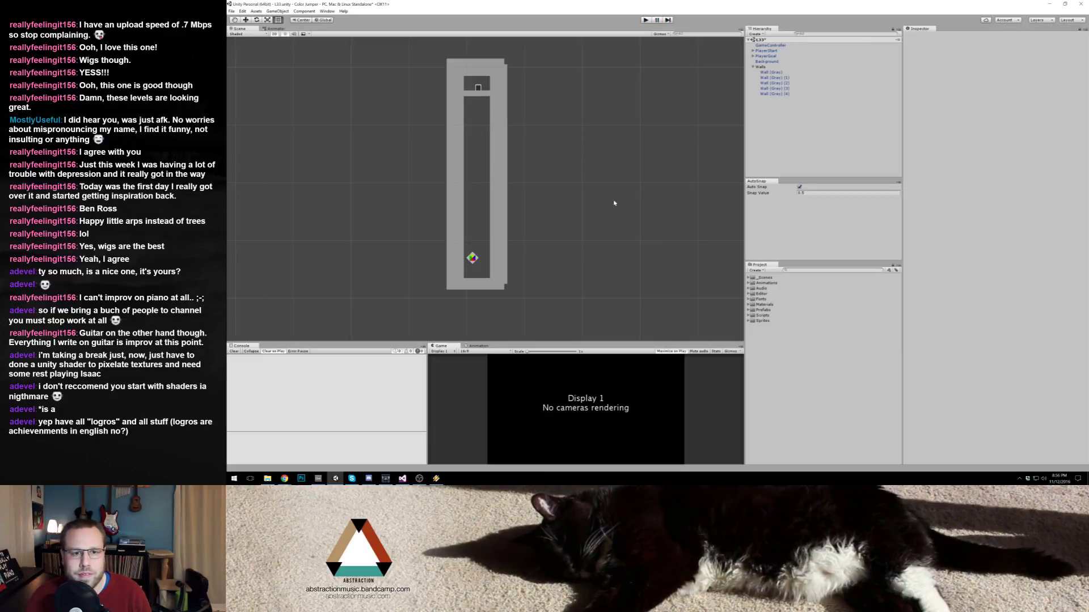
Step: Move both side walls about one unit outward, the right one to X 6.5, and shorten the ledge beneath the goal to 3 units
drag(448, 168, 505, 156)
click(497, 165)
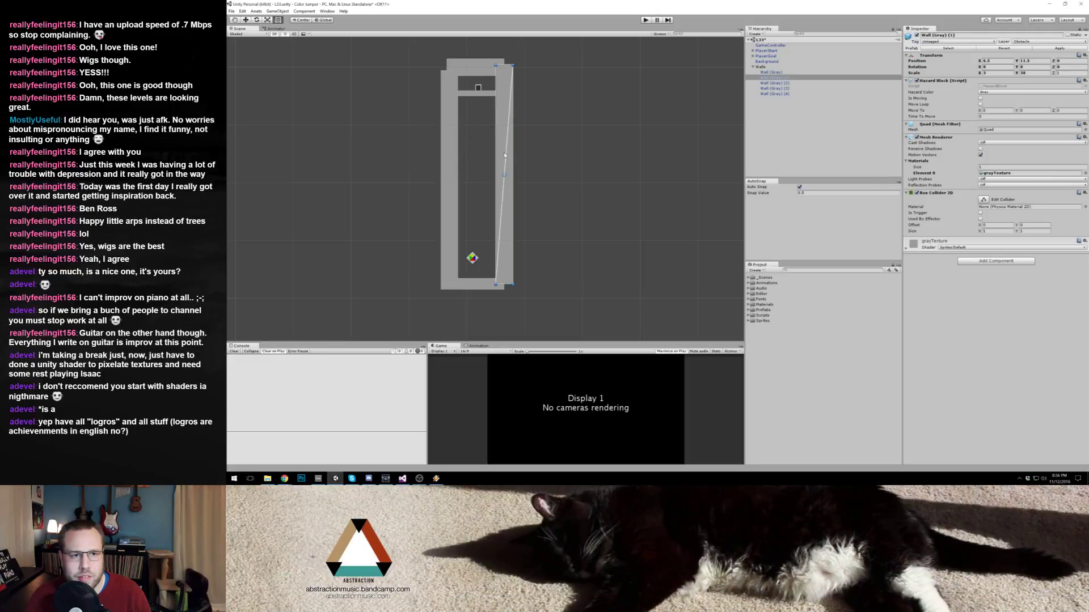
click(489, 95)
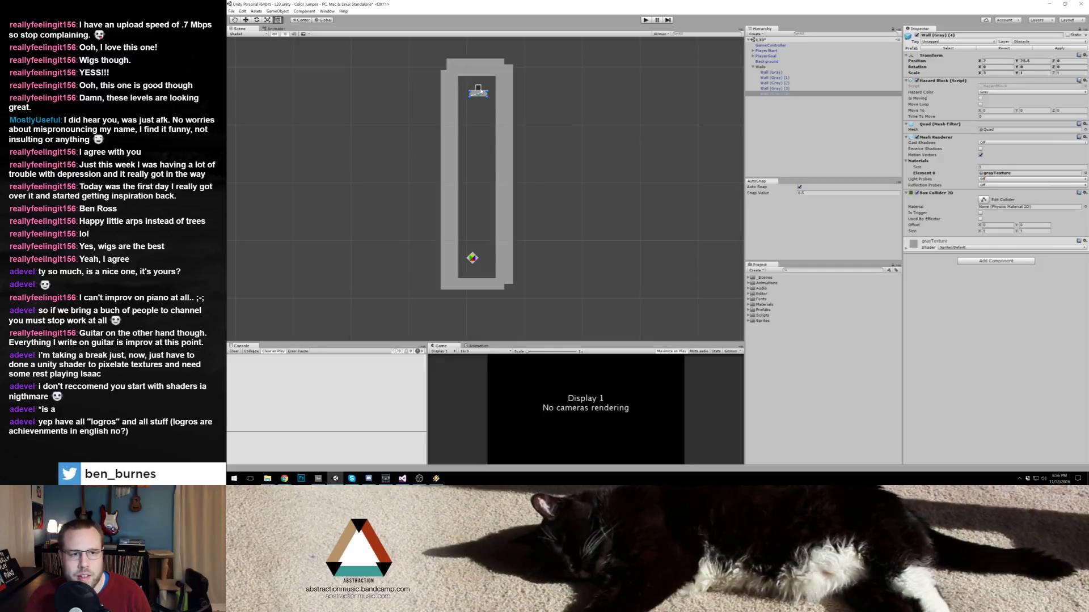
Step: Shorten the right wall from above, place the goal on top of it, and lengthen the top wall to about 13 units
click(501, 85)
drag(505, 66, 504, 85)
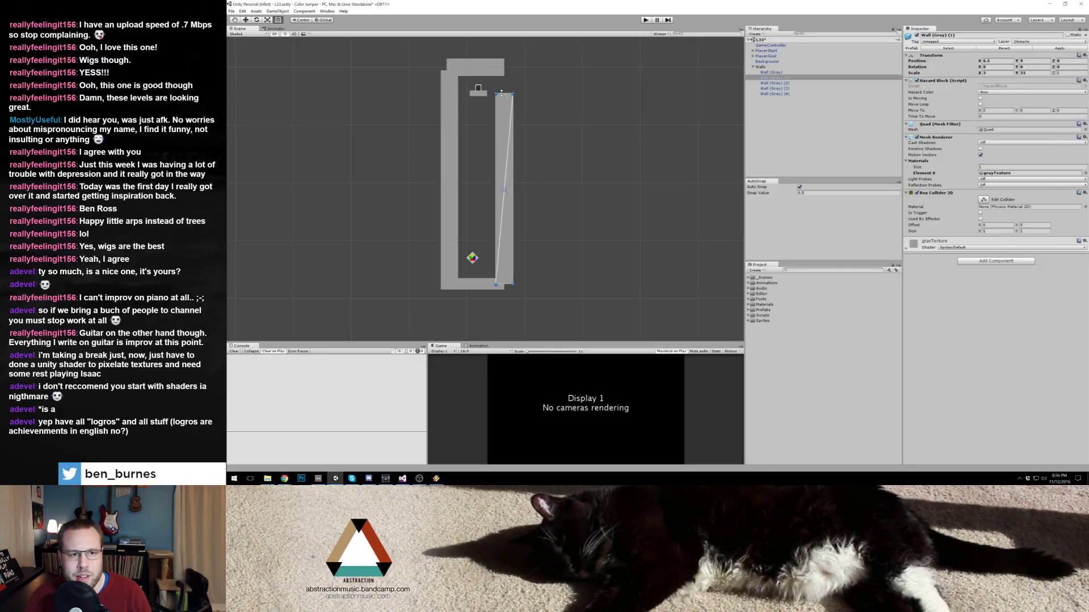
click(479, 88)
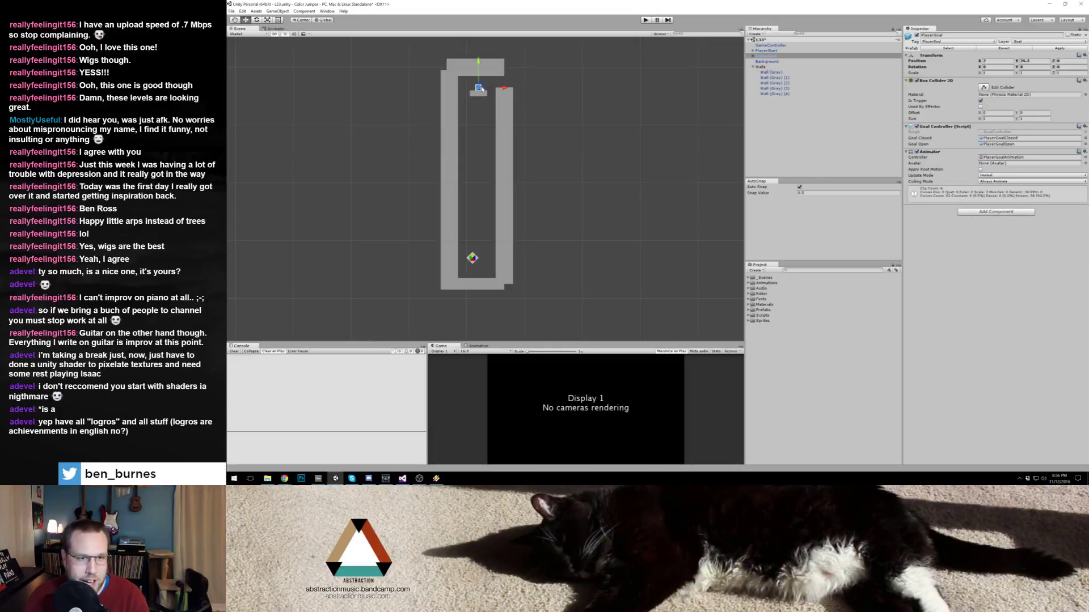
click(503, 68)
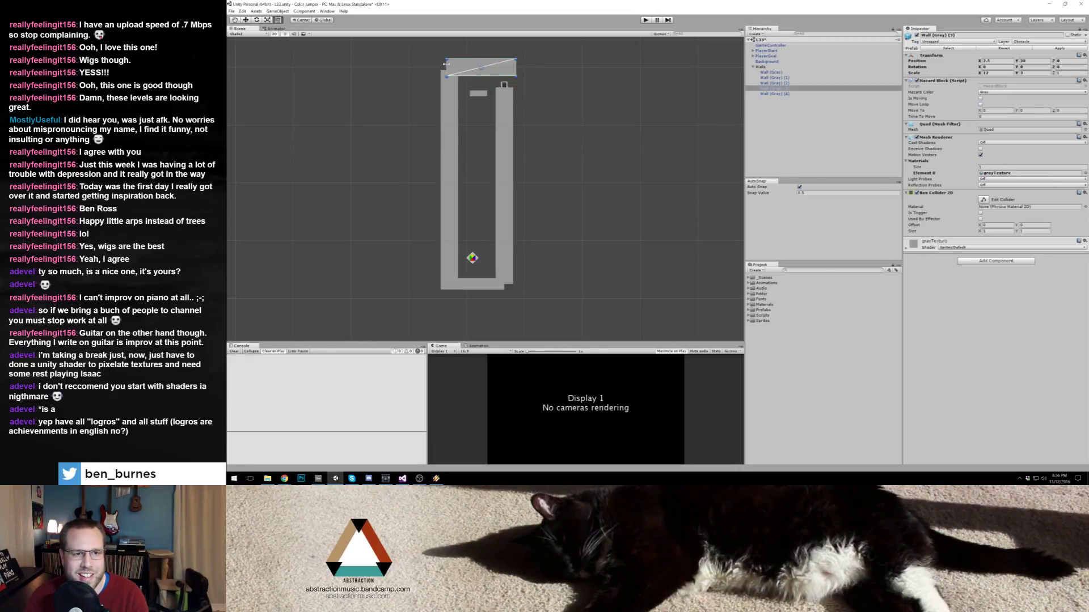
Step: Widen the right wall to 4 units and duplicate it as a taller outer wall at X 10 that encloses the goal alcove
click(504, 117)
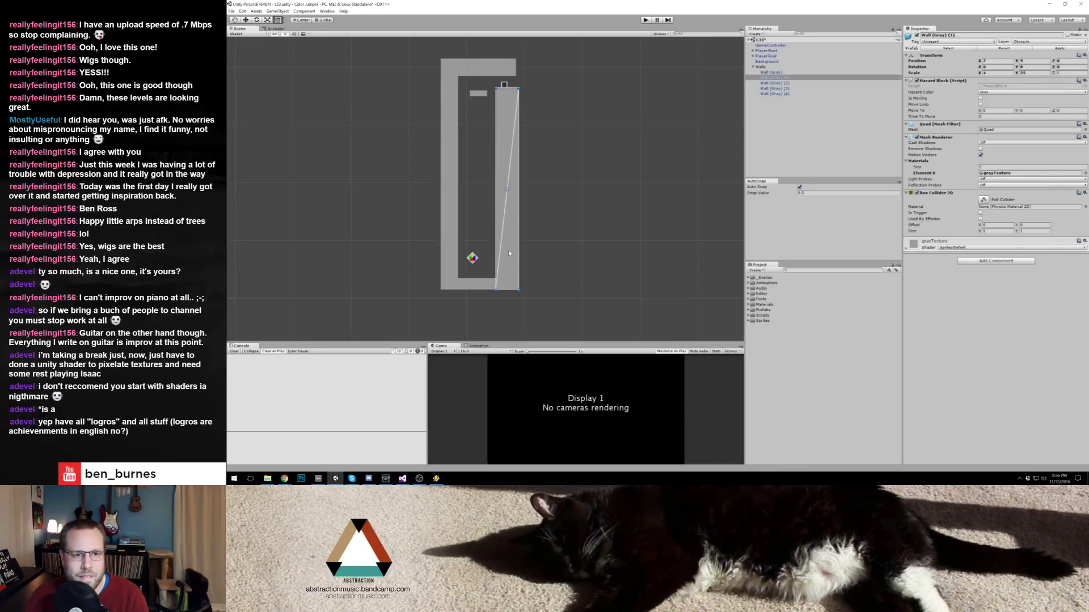
key(ctrl+d)
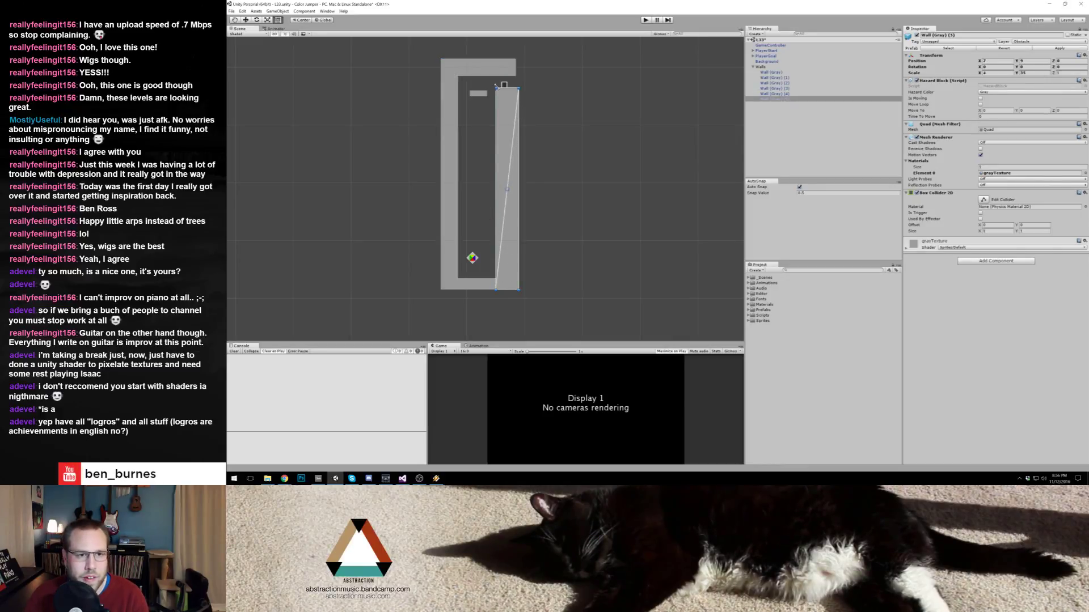
drag(497, 87, 514, 58)
click(535, 109)
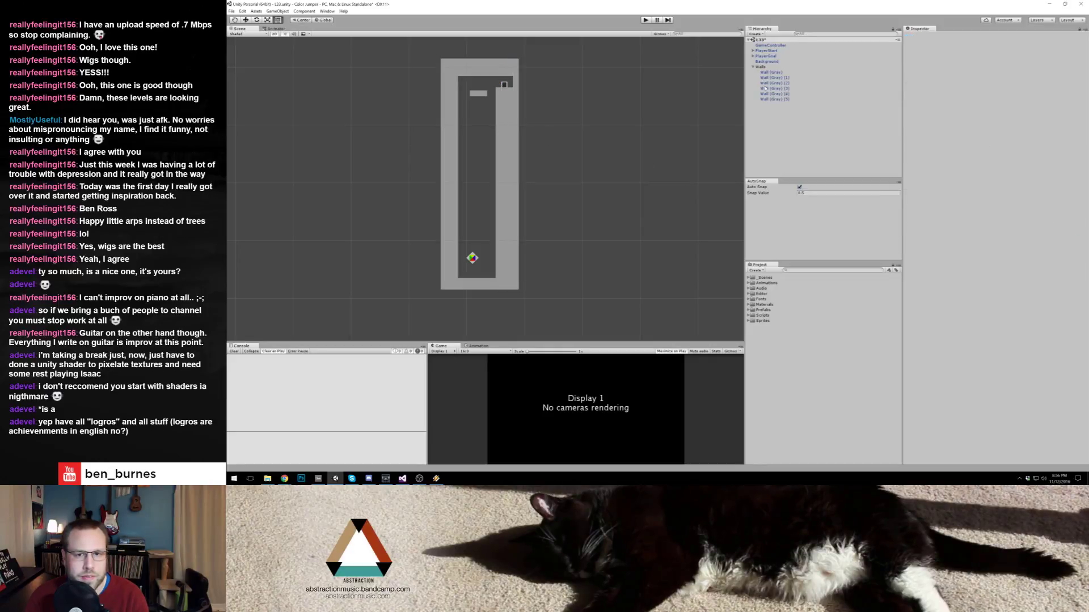
click(518, 82)
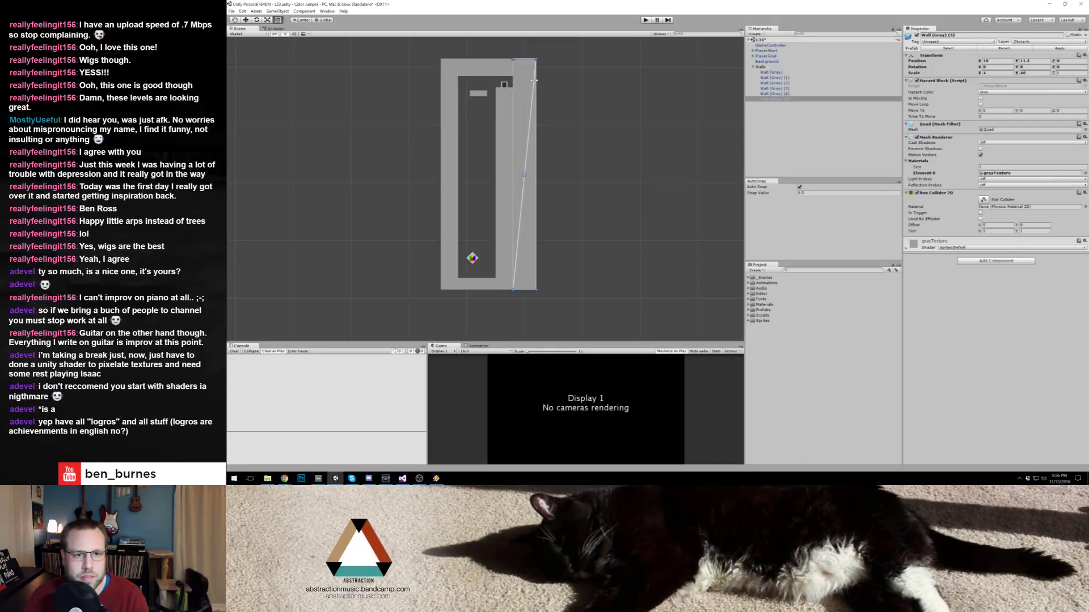
Step: Widen the background to 12 units and recentre it at X 3 so it covers the shaft and the goal alcove
click(771, 62)
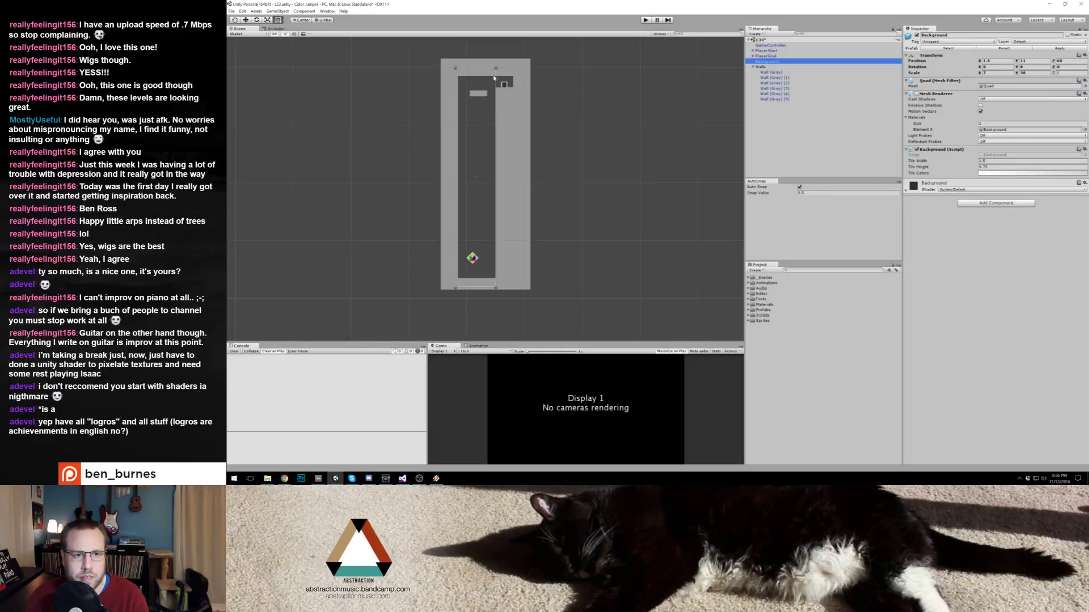
drag(494, 80, 515, 84)
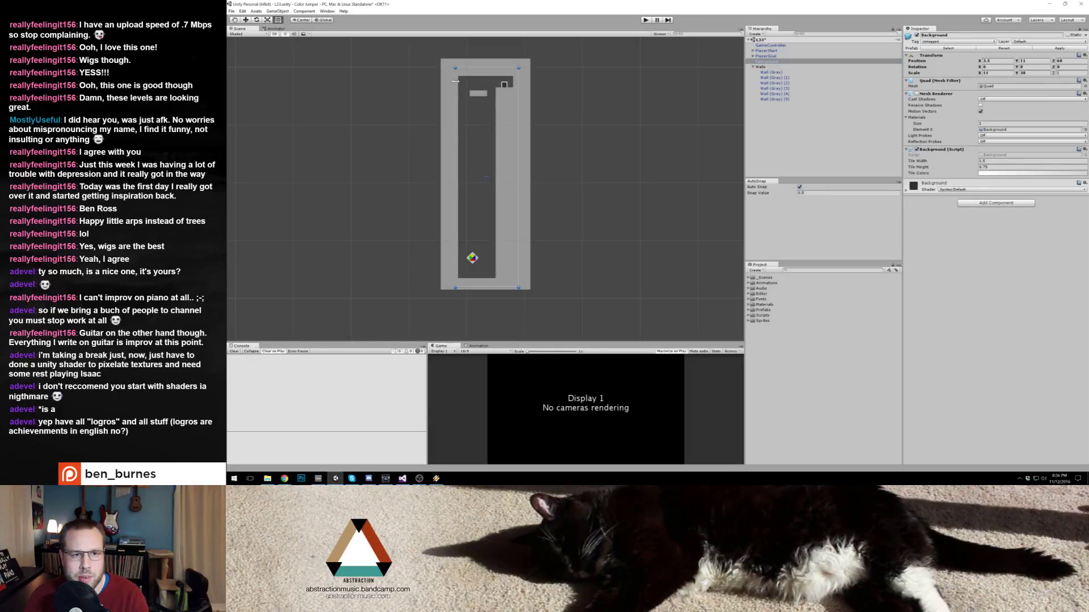
key(w)
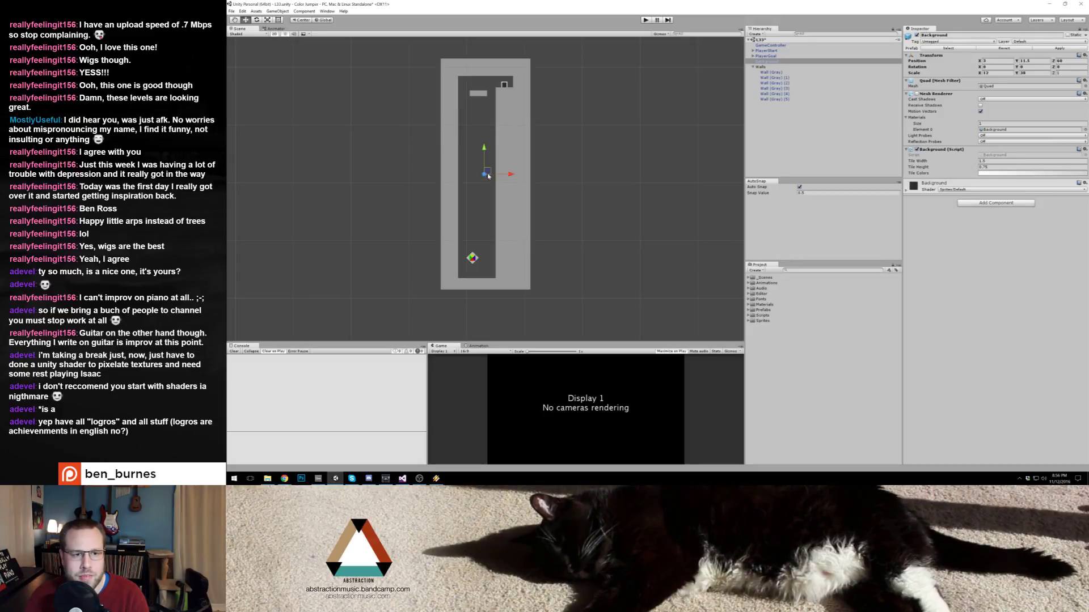
click(618, 166)
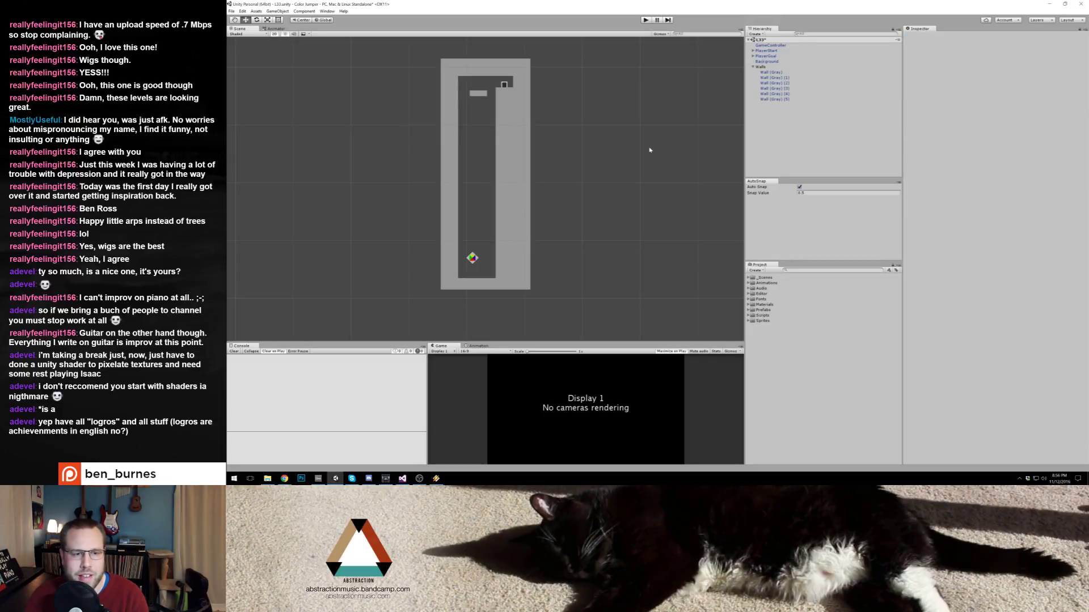
Step: Delete the leftover ledge inside the shaft and playtest the climb to the goal
click(478, 93)
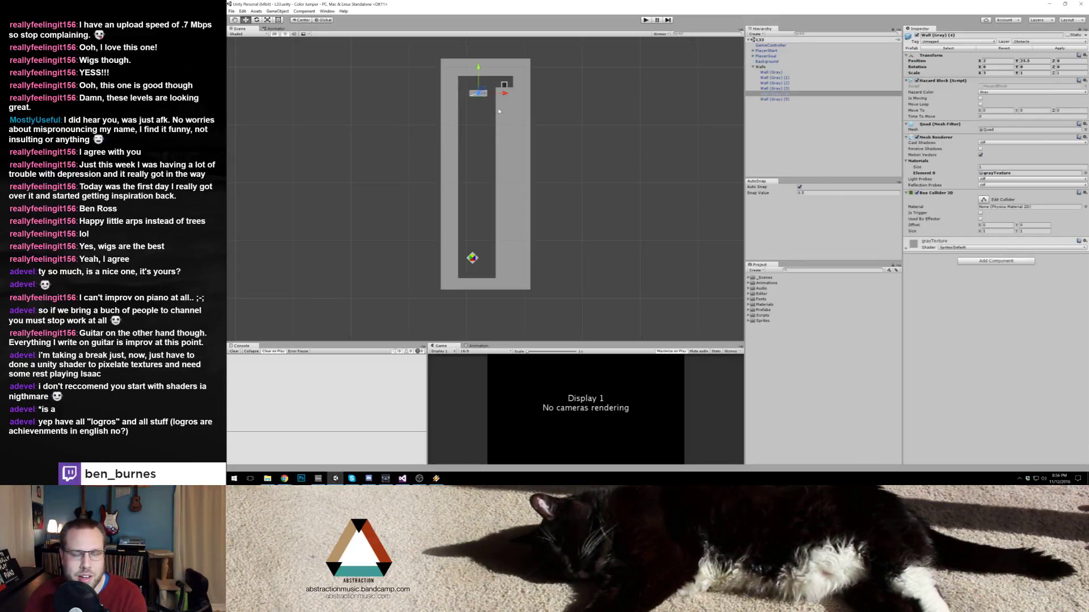
key(Delete)
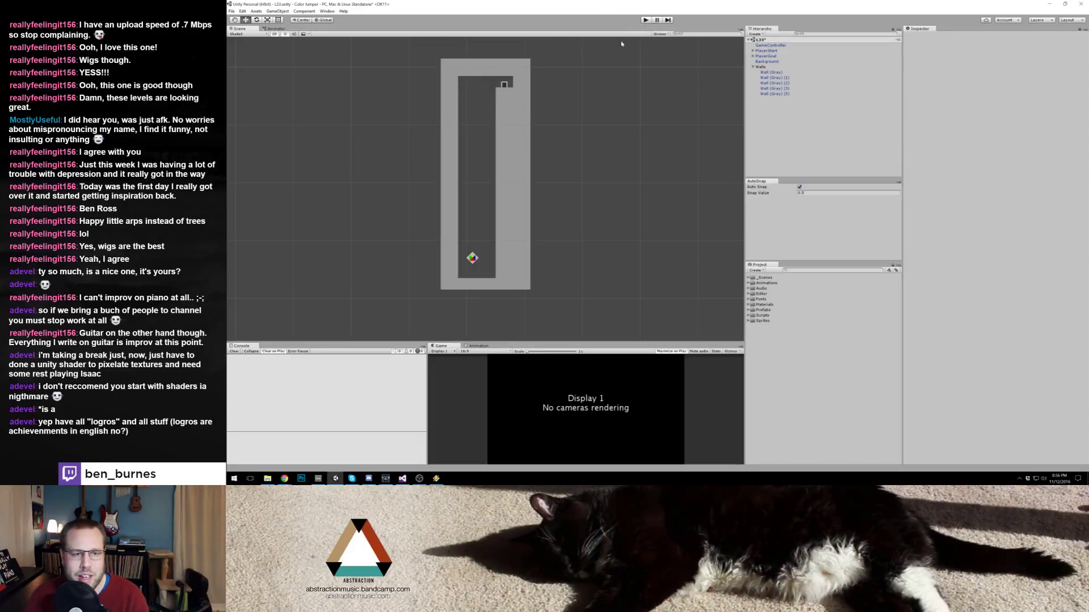
click(644, 20)
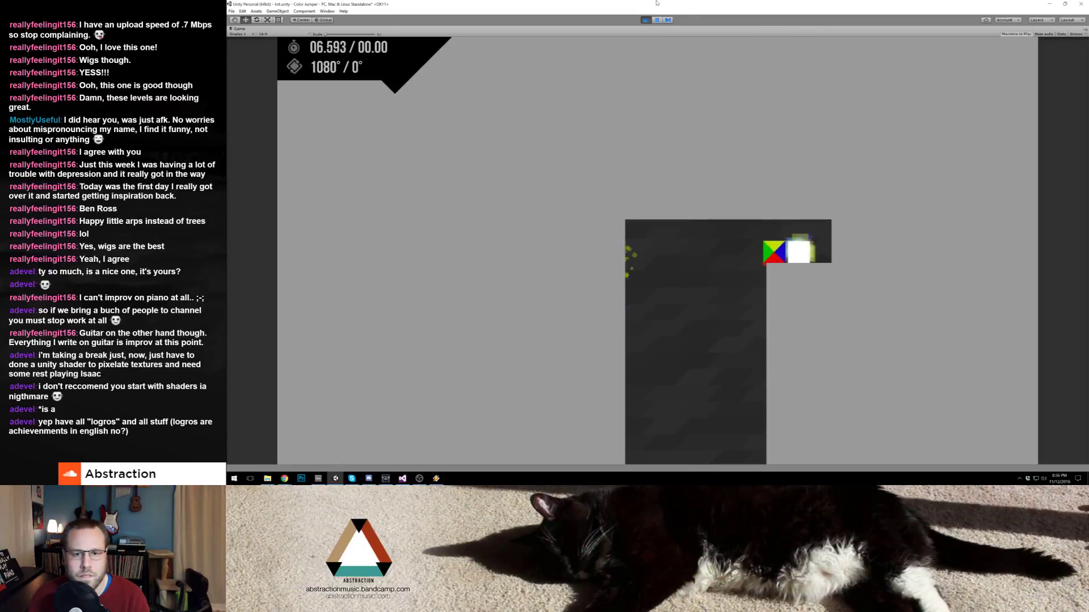
click(645, 20)
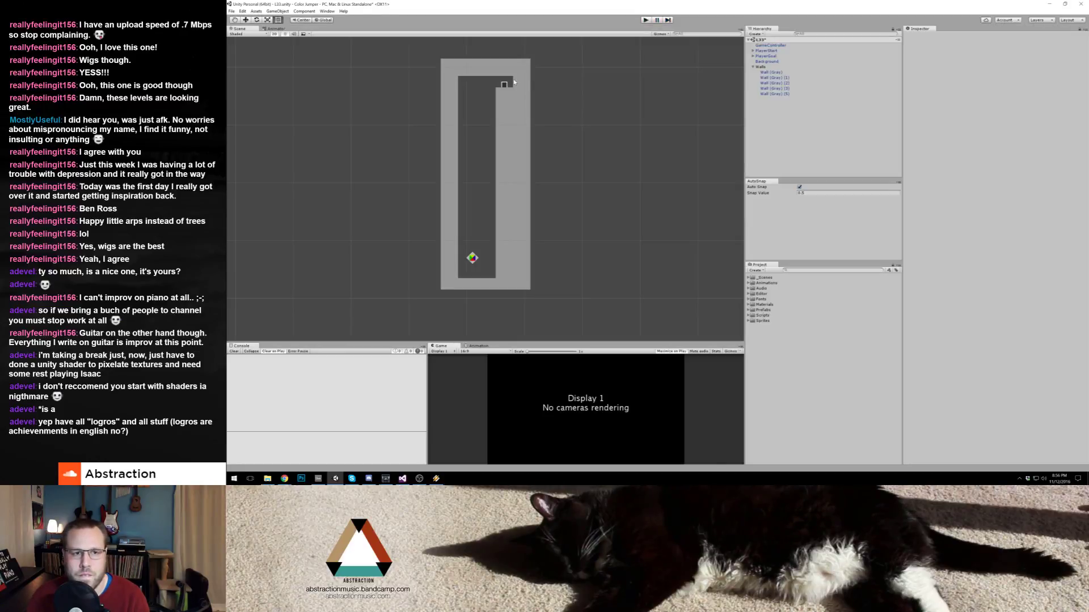
Step: Deepen the goal alcove by moving the outer right wall one unit outward, stretching the top wall to 14 units, and placing the goal at X 7
drag(521, 84, 525, 84)
click(508, 72)
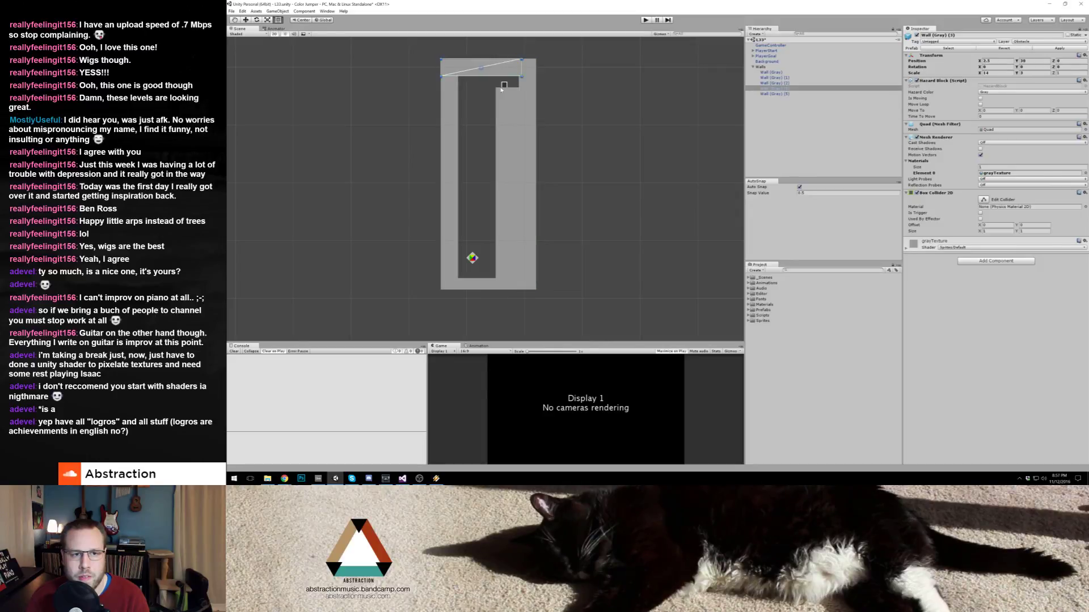
click(503, 85)
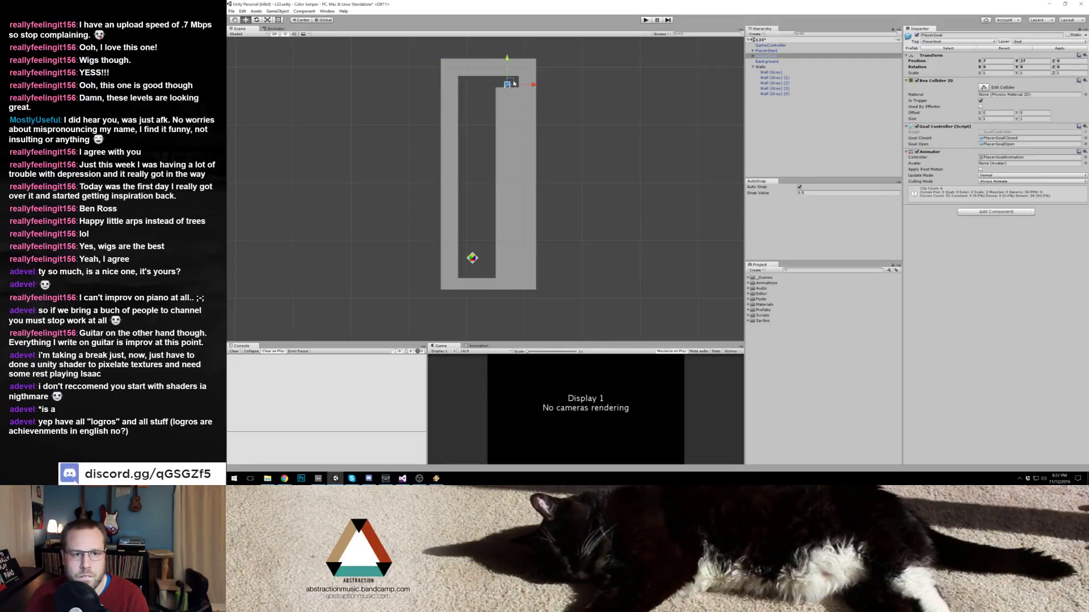
Step: Move the player start to X 1.5, Y -2.5, above the shaft floor
click(491, 248)
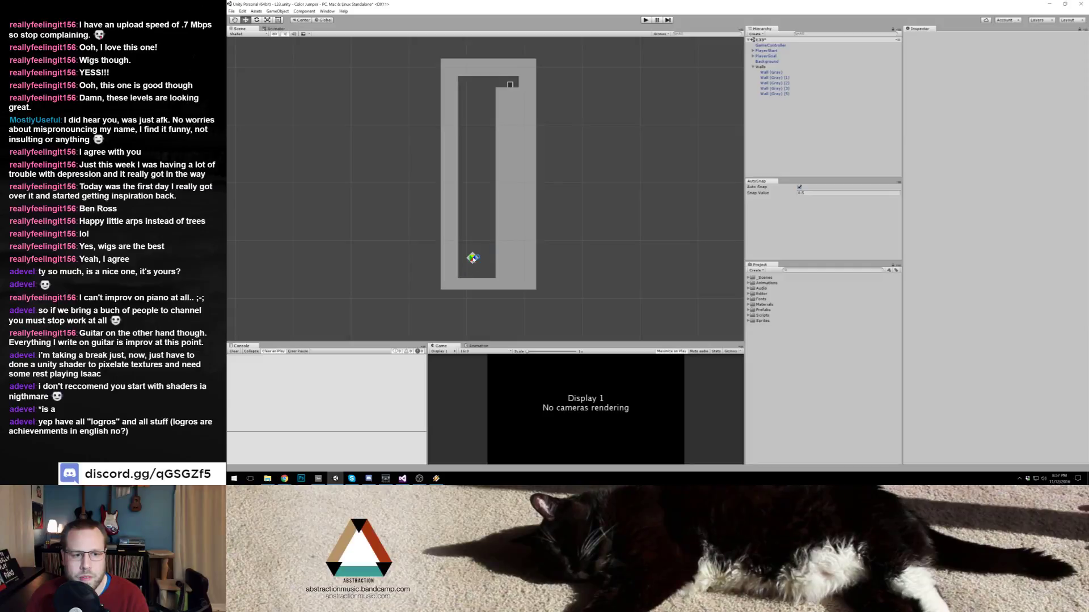
click(481, 286)
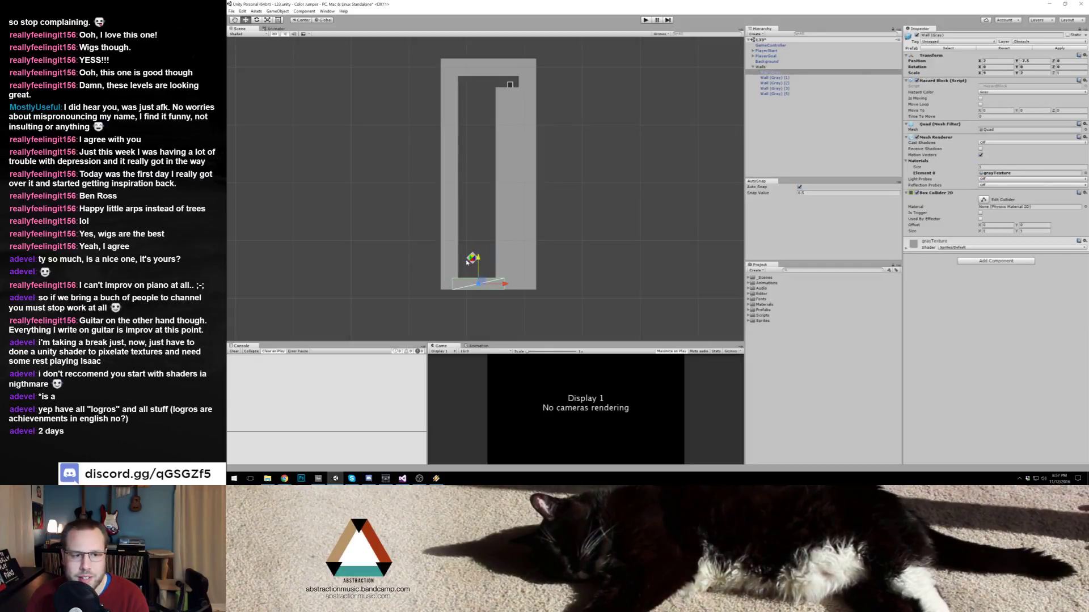
click(471, 259)
drag(478, 251, 475, 255)
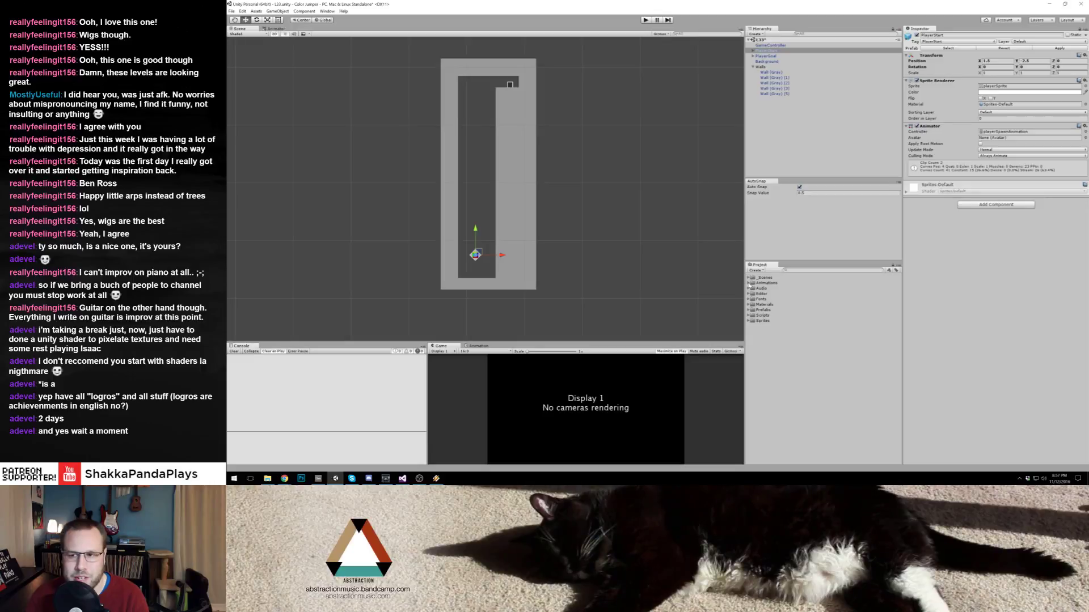
Step: Add a red wall prefab across the shaft just below the player start, at X 2, Y -4.5
click(749, 321)
click(748, 321)
click(748, 316)
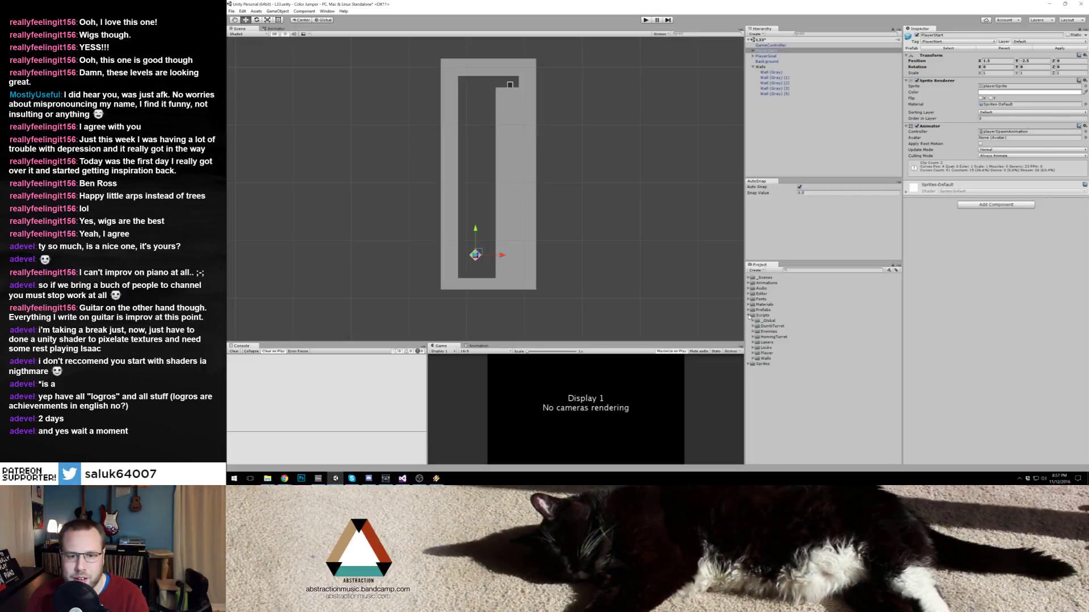
click(748, 316)
click(748, 310)
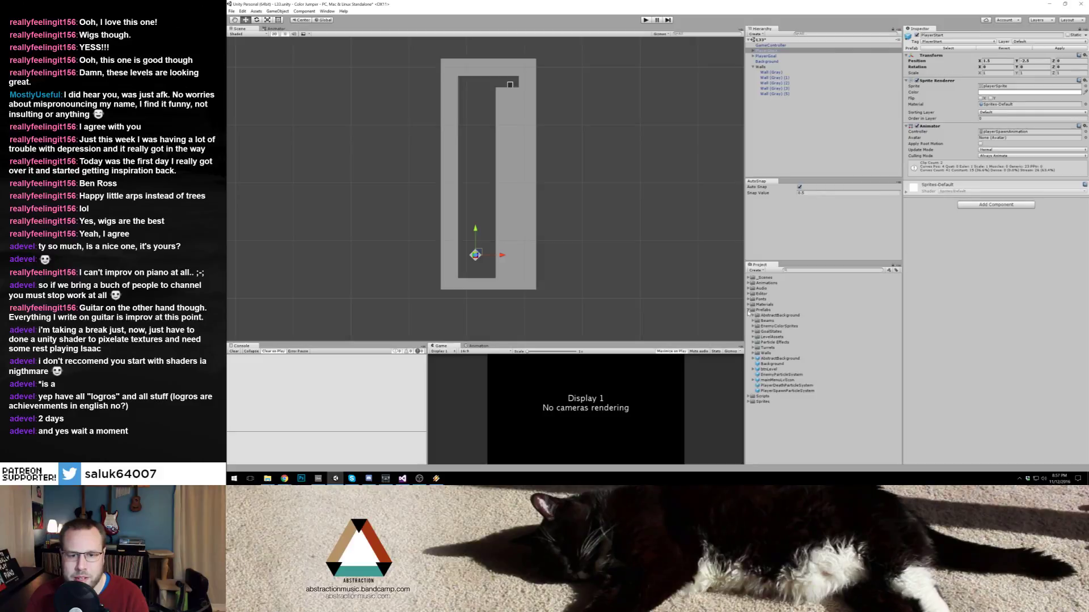
click(753, 353)
drag(774, 380, 476, 270)
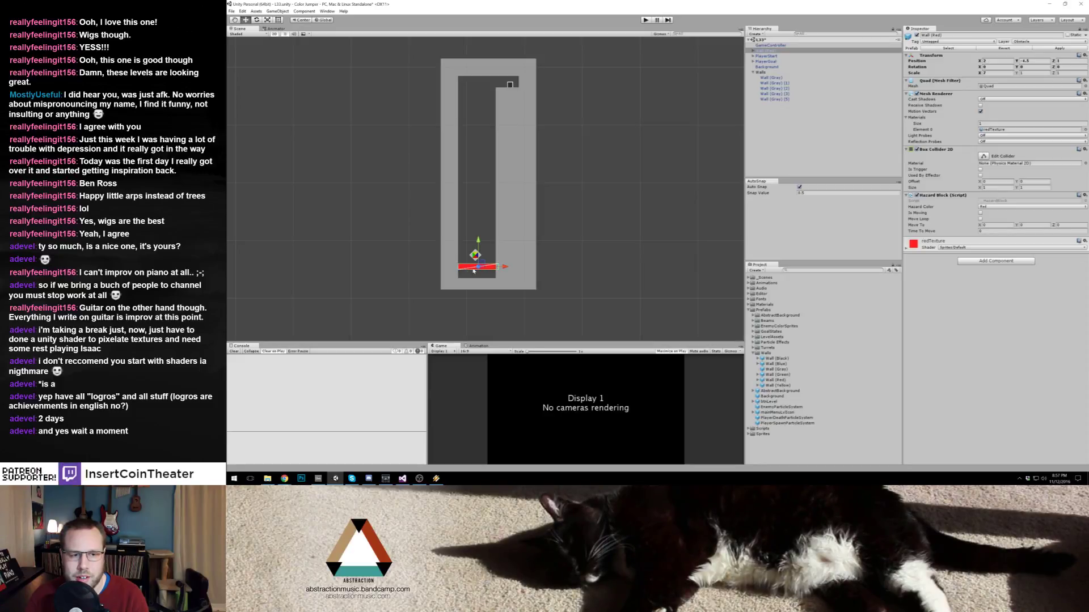
Step: Move the left wall half a unit outward to X -3.5 and shift the red wall to X 1.5
scroll(499, 268, up, 5)
scroll(509, 261, down, 4)
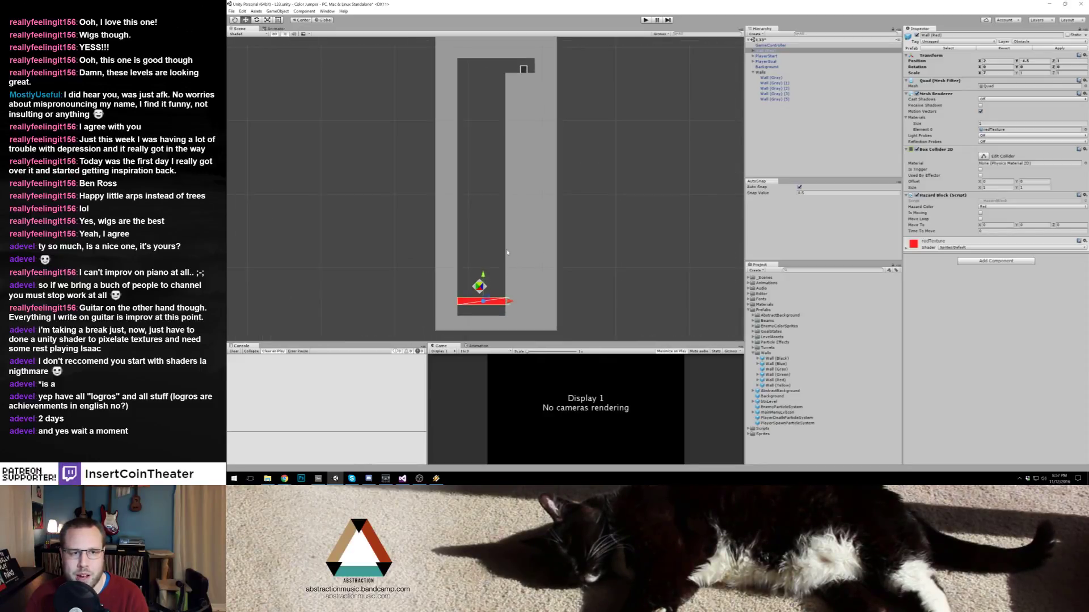
click(448, 163)
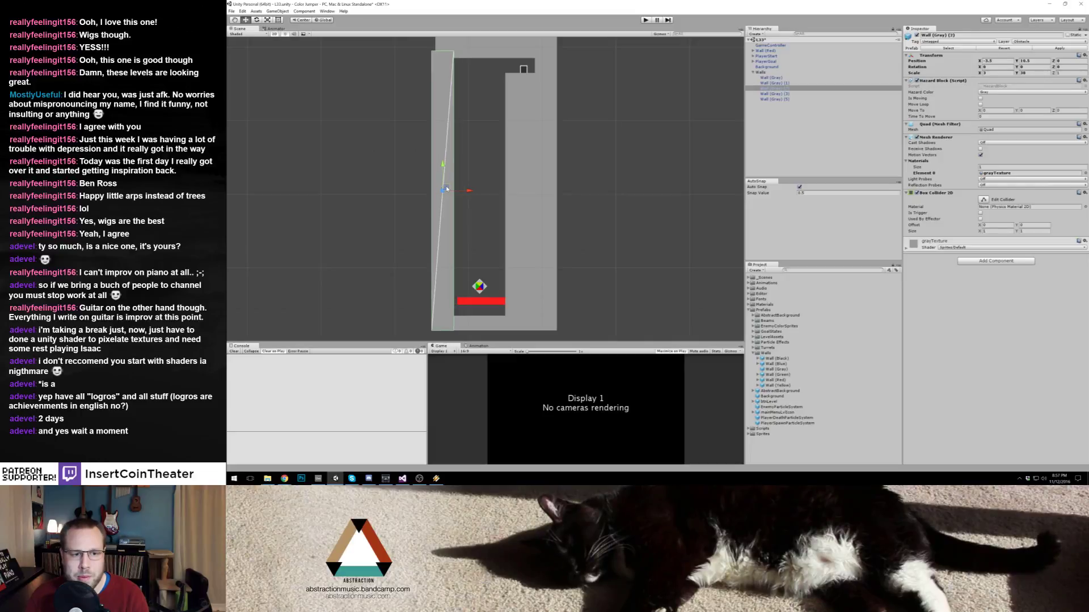
click(464, 301)
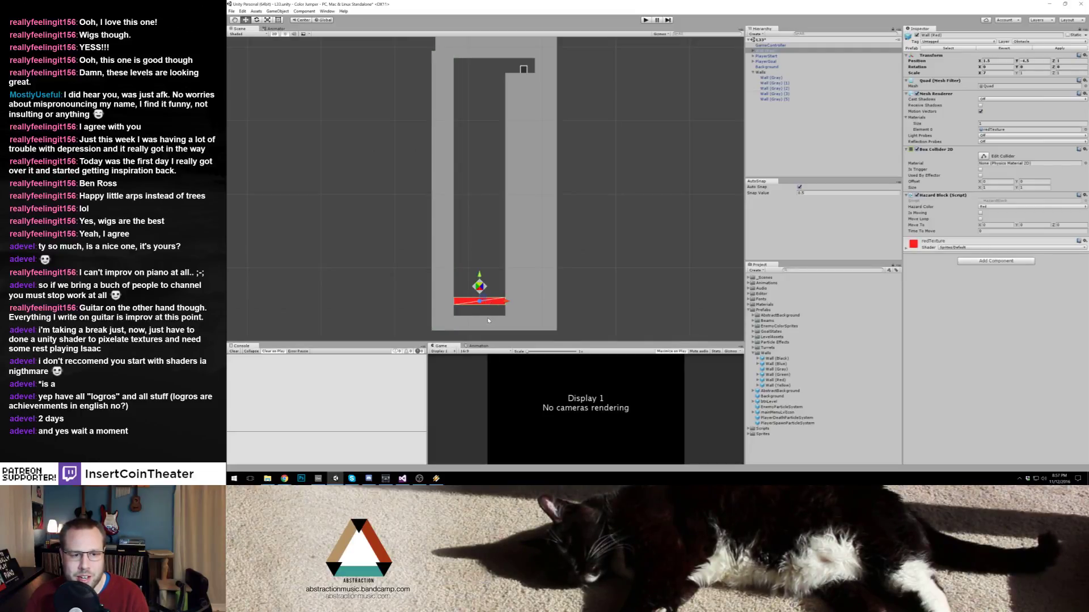
Step: Lower the floor to Y -8, stretch it to 16 units across both side walls, and align the top wall with the left wall
click(487, 321)
scroll(488, 318, down, 1)
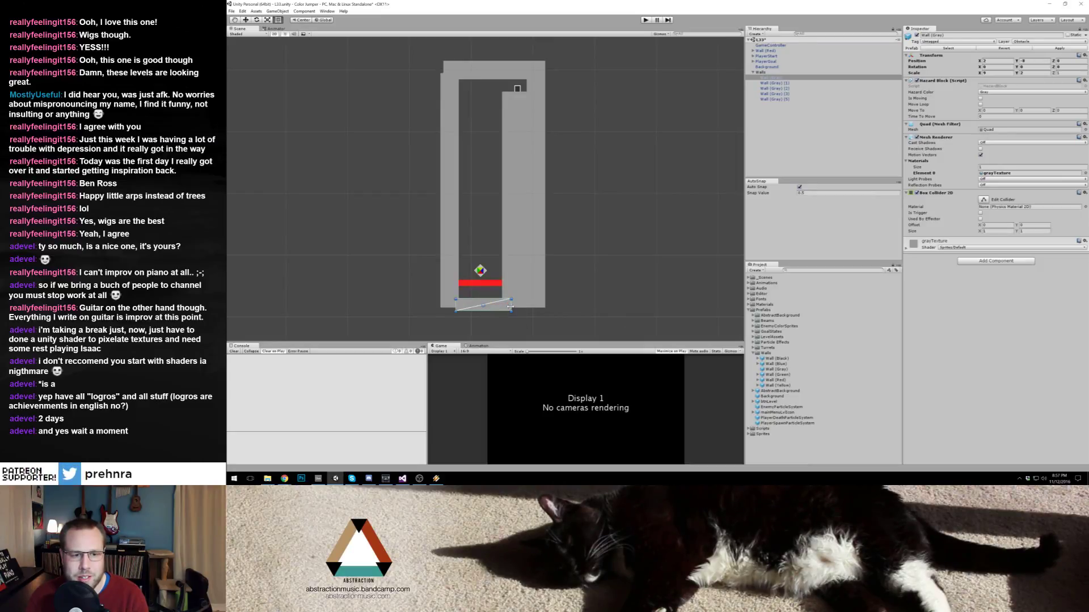
drag(510, 306, 542, 307)
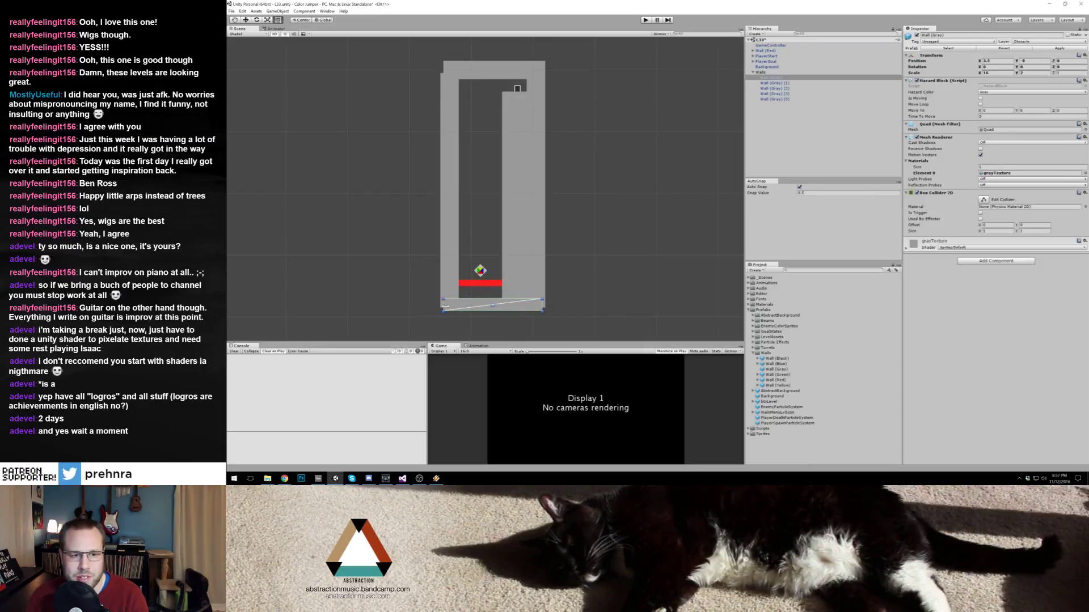
click(624, 260)
click(465, 64)
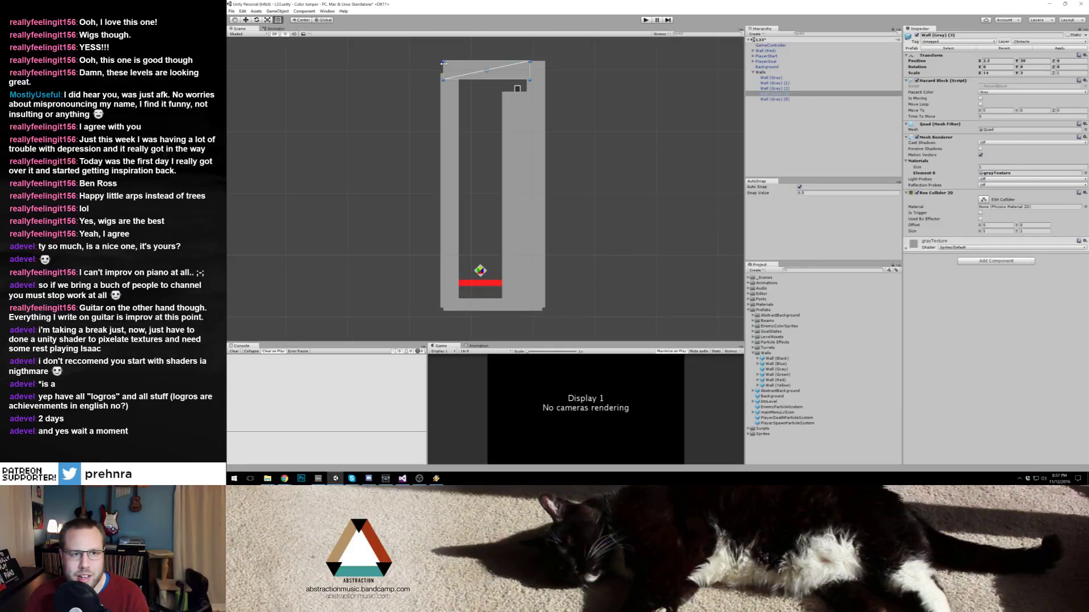
click(643, 186)
drag(624, 298, 623, 265)
scroll(623, 265, up, 2)
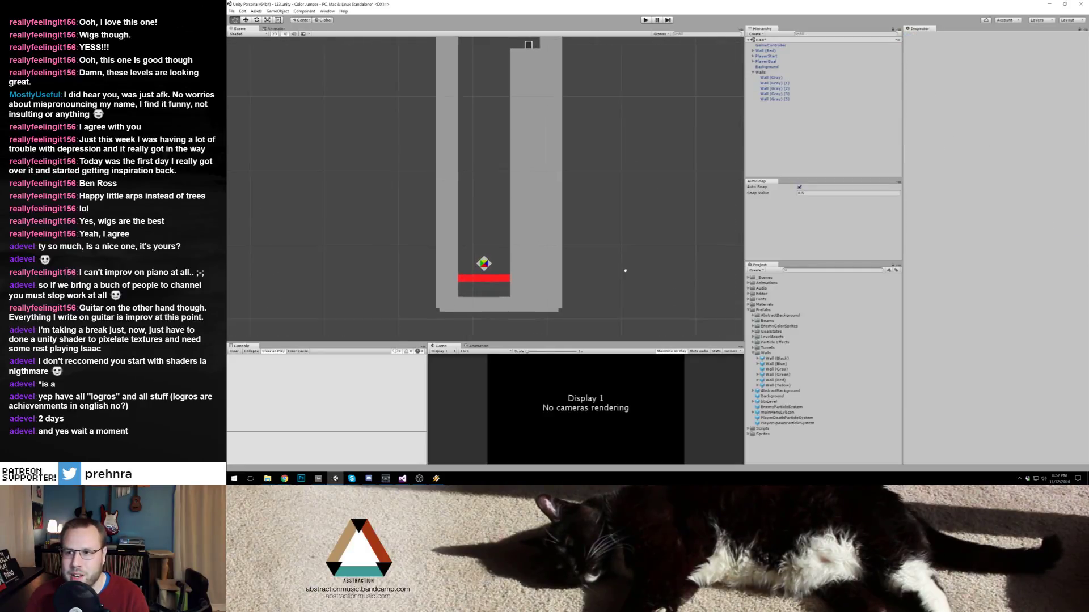
Step: Add a DumbTurret beneath the red wall at X 1.5, Y -6, shooting up with a fire interval of 0.75
click(752, 347)
drag(776, 359, 483, 293)
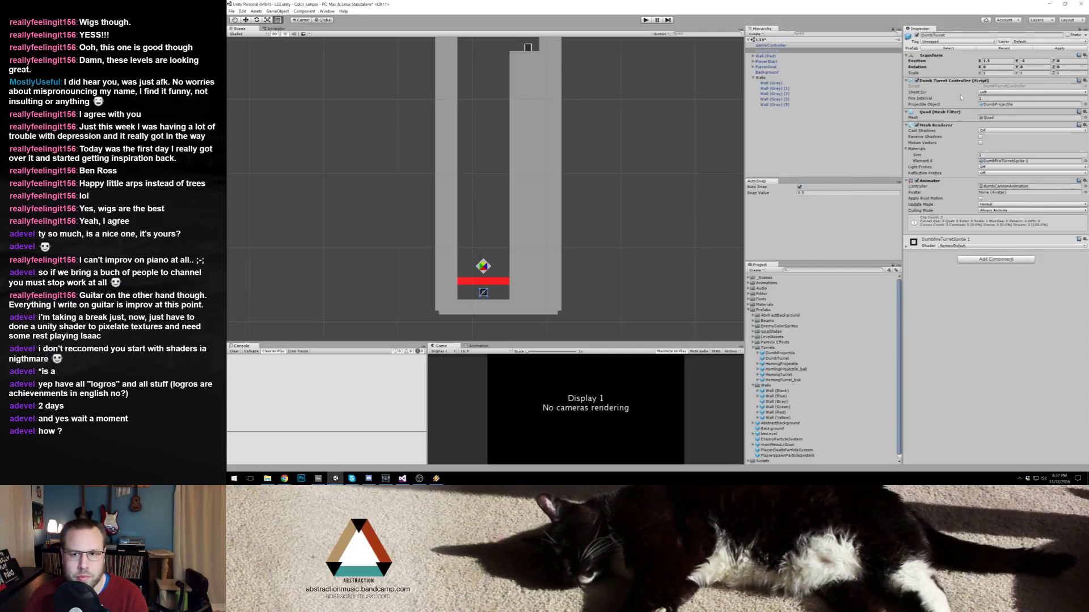
click(981, 91)
click(986, 105)
click(985, 99)
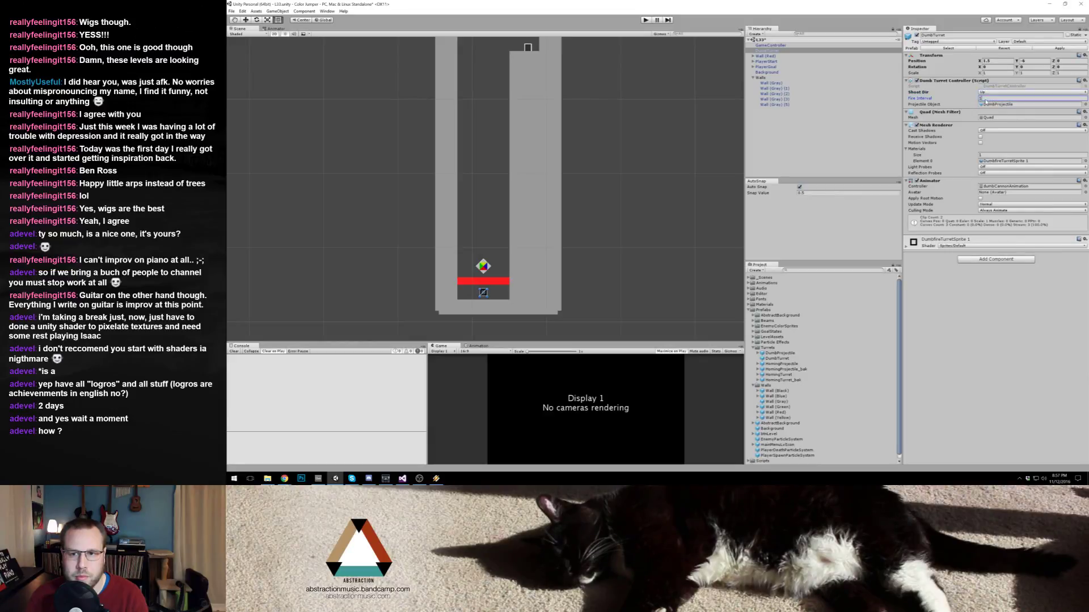
text(0.75)
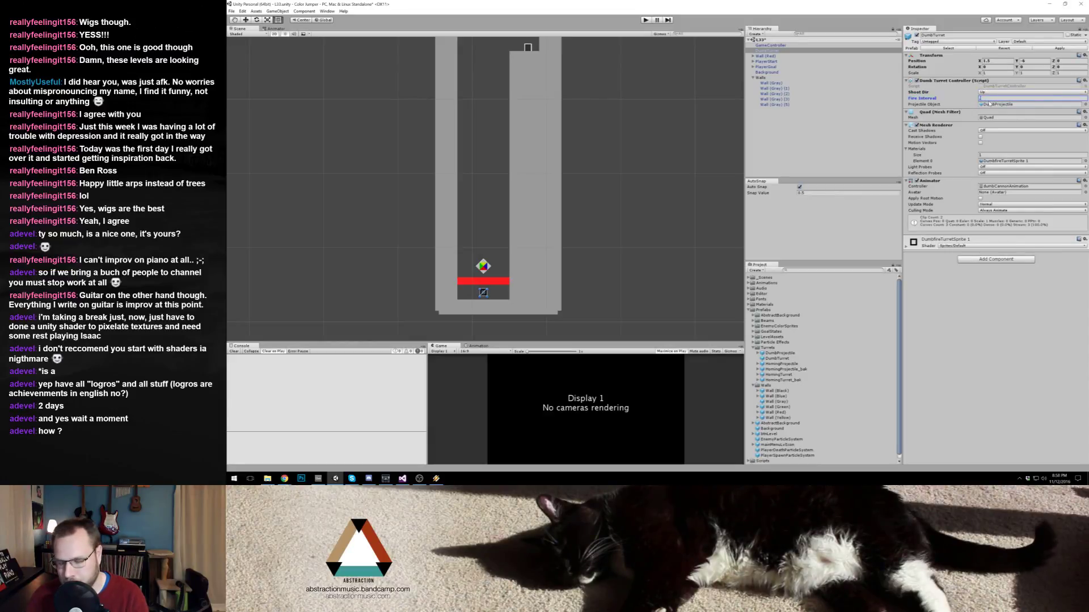
click(701, 89)
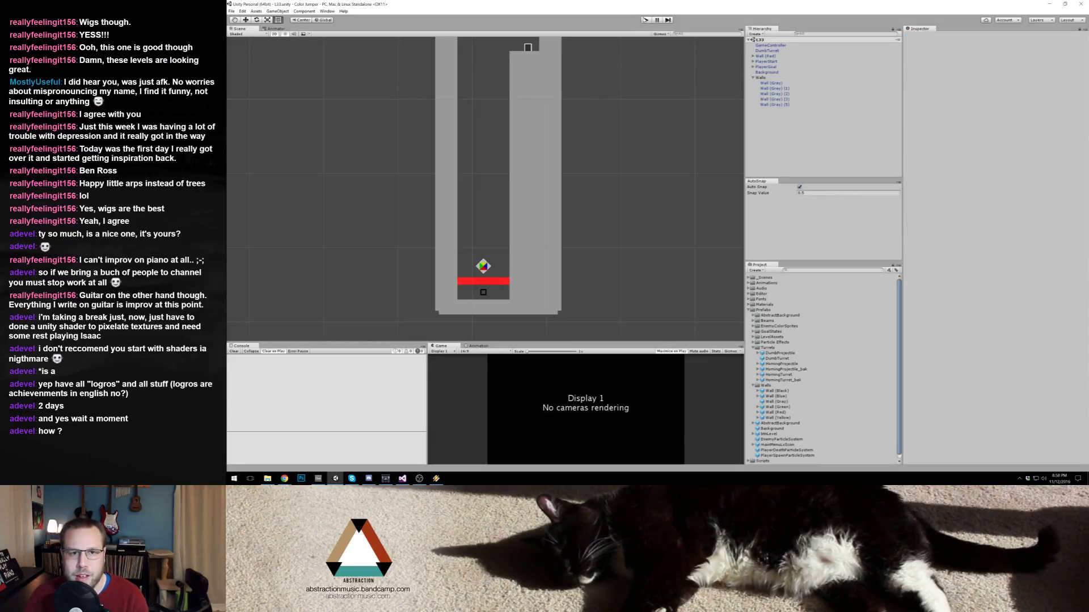
Step: Playtest the level with the turret firing up the shaft
click(645, 20)
key(alt+Tab)
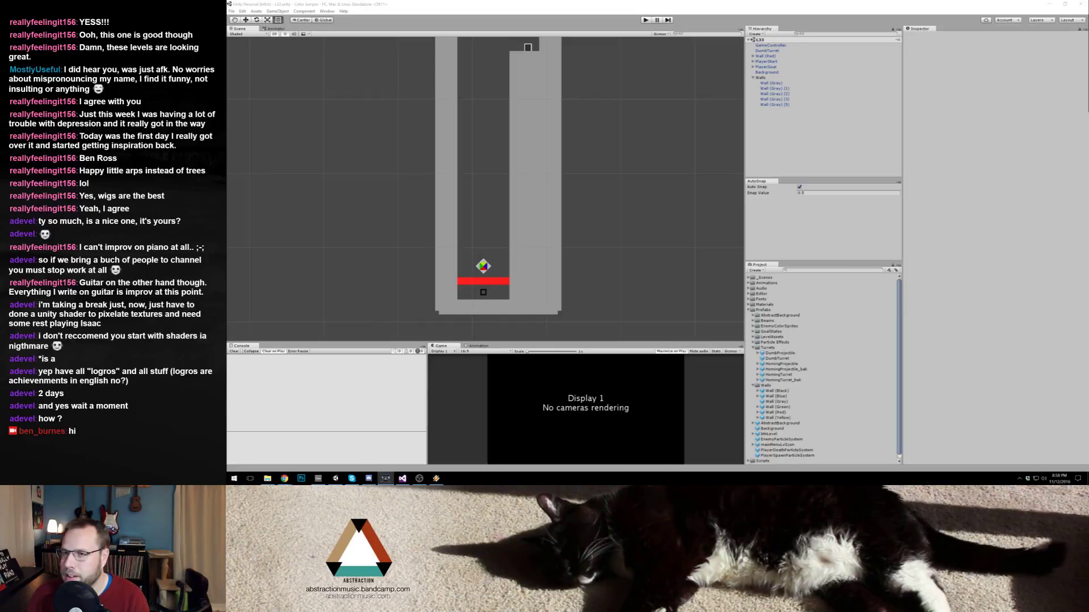
Step: Playtest the level by wall-jumping up the shaft past the turret fire to the goal alcove
click(645, 20)
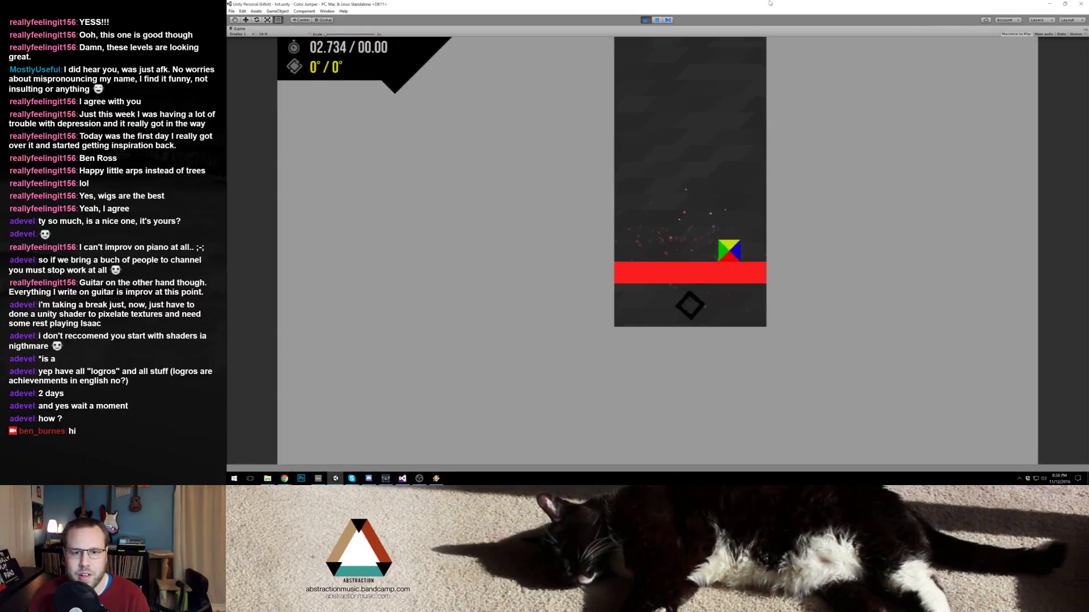
key(space)
key(space)
key(space)
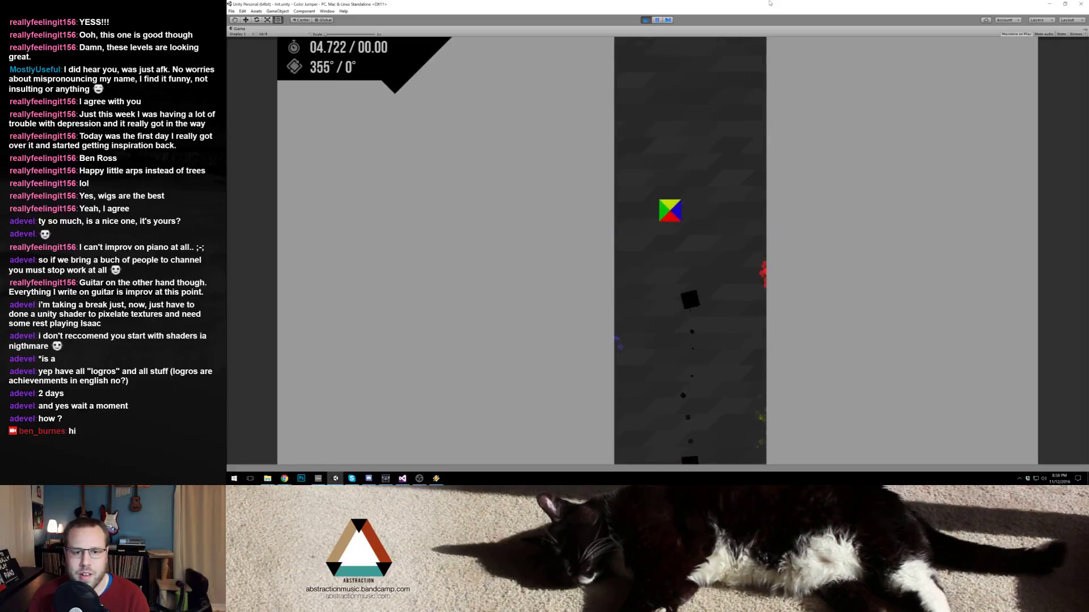
key(space)
key(space)
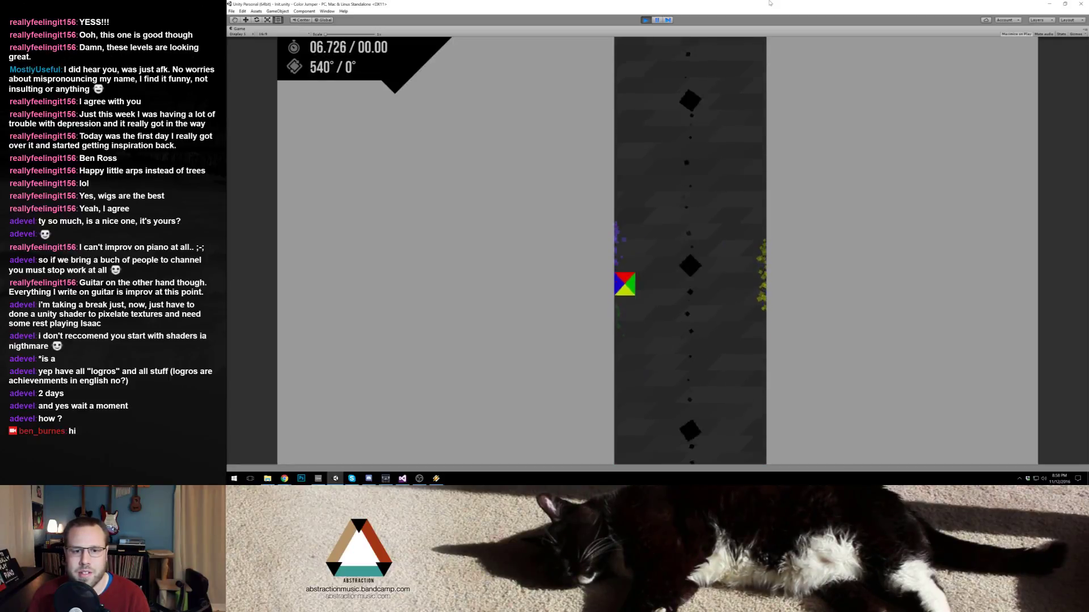
key(space)
key(space)
key(space)
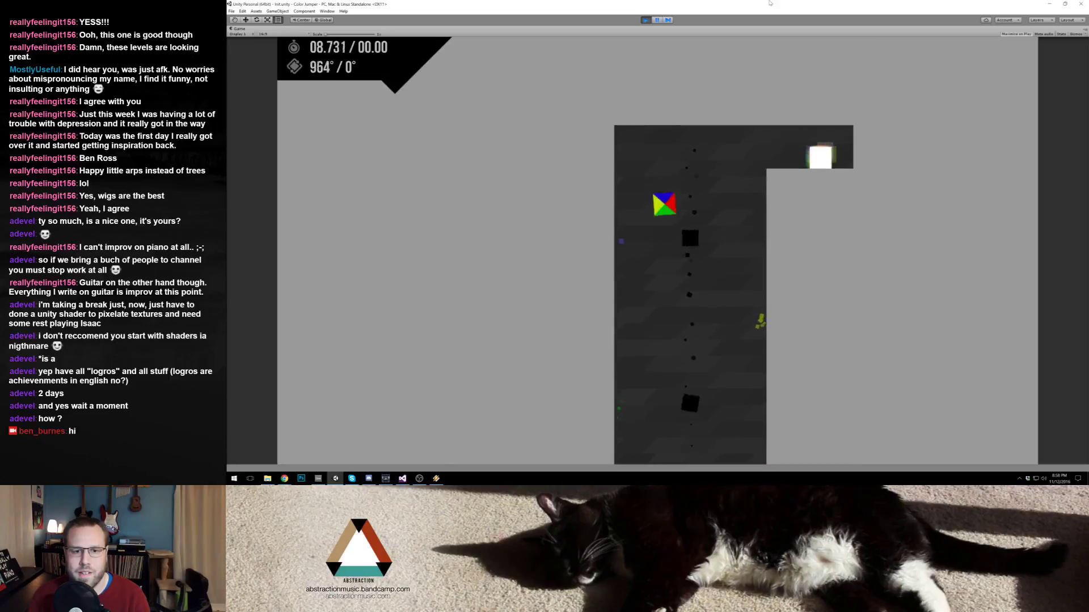
key(space)
key(space)
key(space)
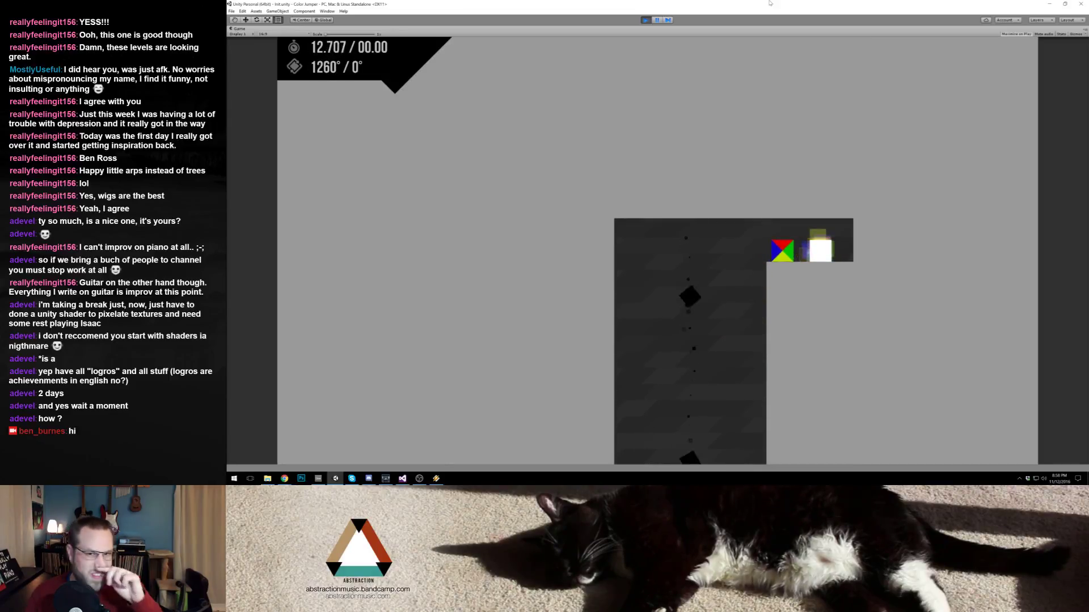
click(645, 20)
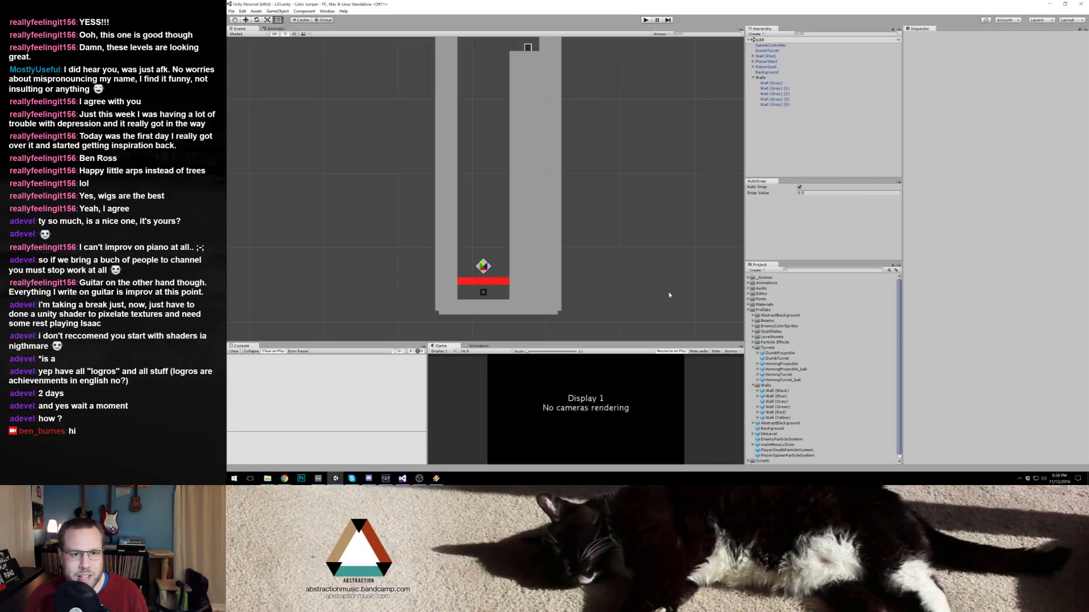
Step: Delete the red wall and move the player start beside the turret on the shaft floor at X -0.5, Y -6.5
click(499, 281)
key(Delete)
click(483, 266)
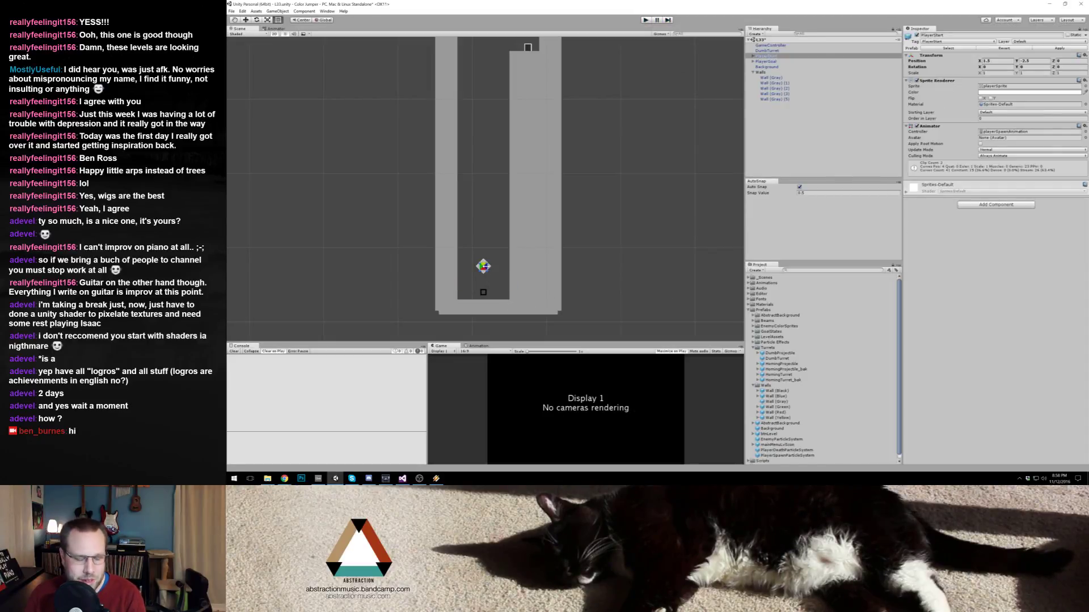
drag(483, 266, 470, 294)
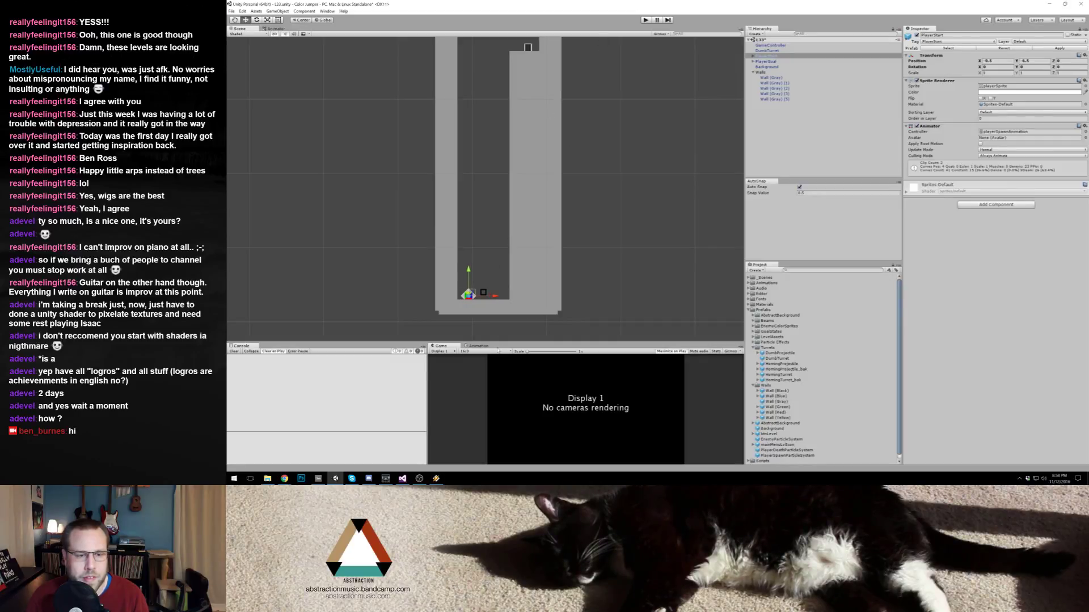
Step: Shorten the left wall to open a gap above the floor, extend the floor outward and thicken the wall to 5 units
click(446, 292)
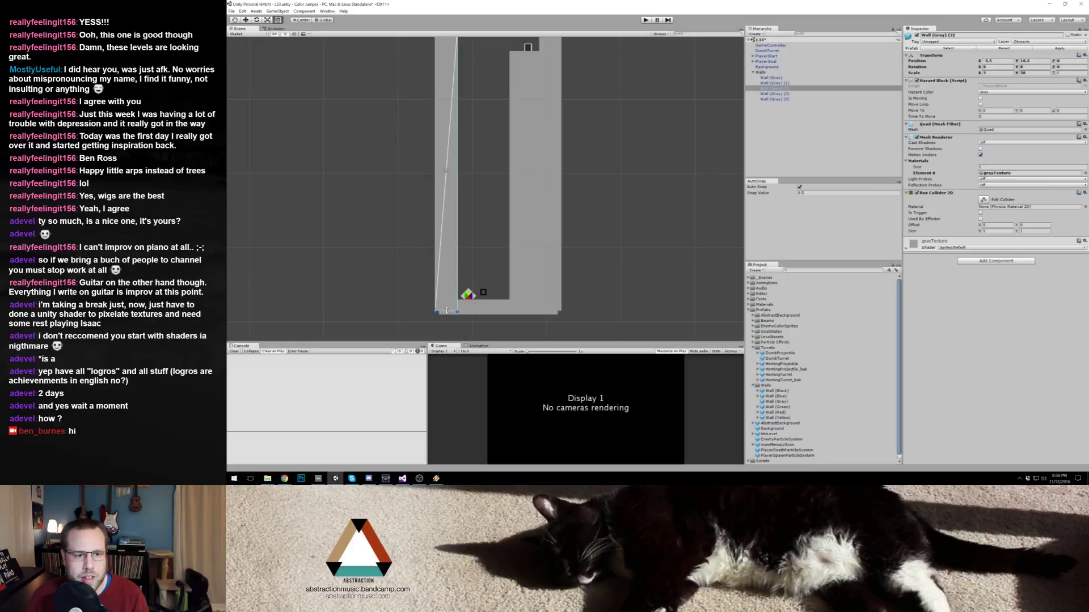
drag(446, 311, 445, 268)
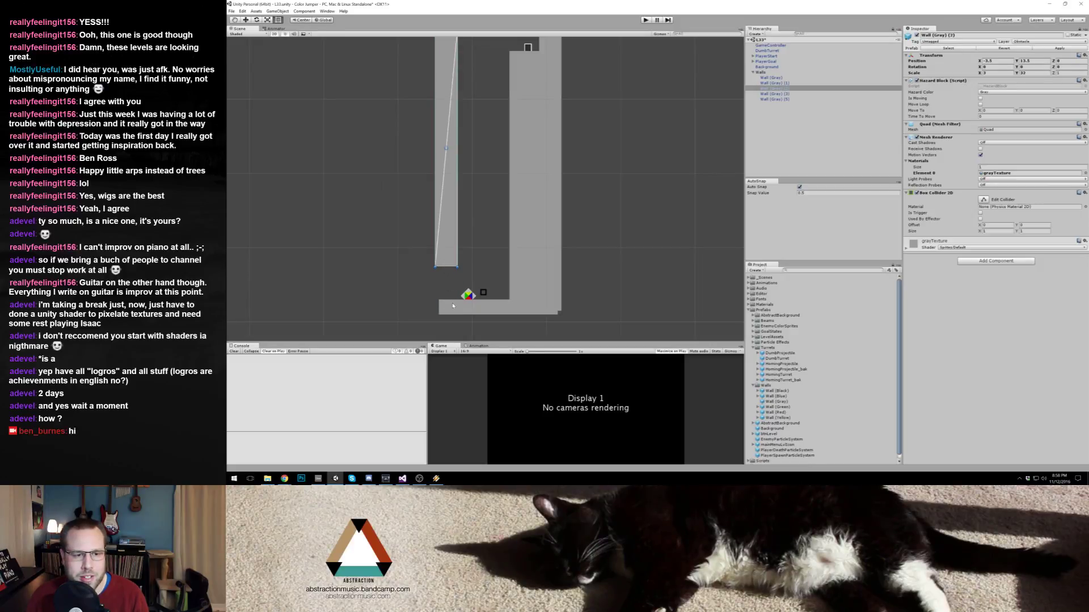
click(453, 306)
click(451, 254)
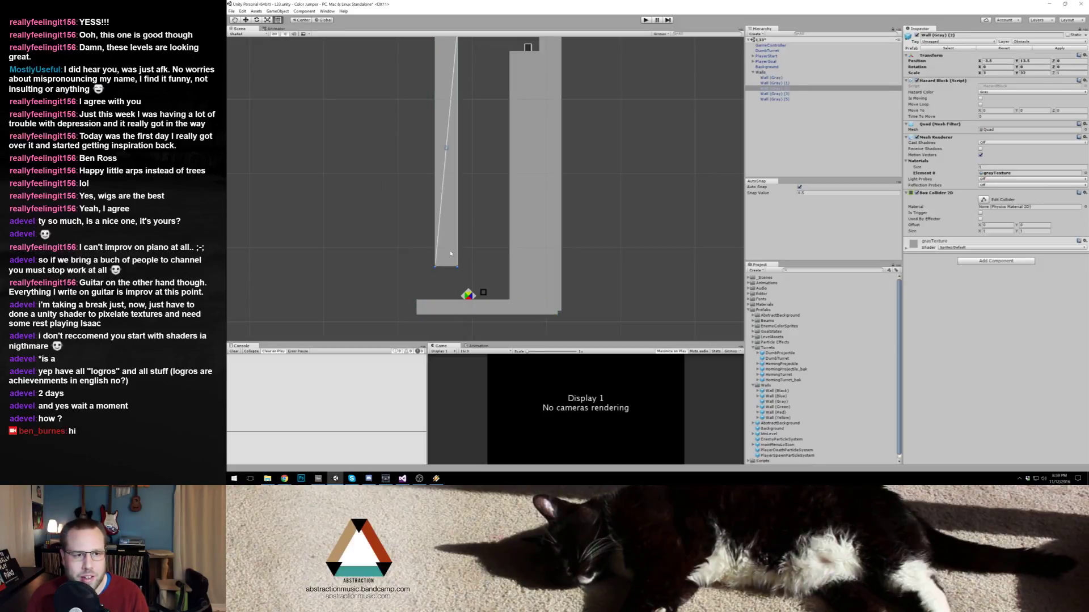
drag(430, 213, 420, 214)
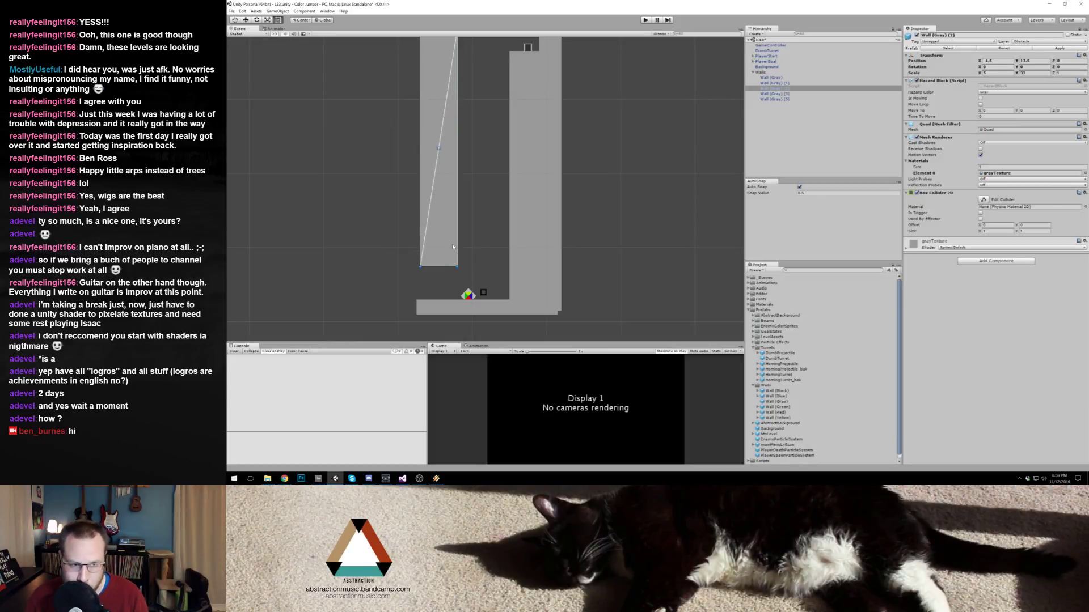
Step: Duplicate the left wall, shrink the copy into a low block on the floor, and trim the wall's lower end to widen the gap
key(ctrl+d)
scroll(453, 247, down, 1)
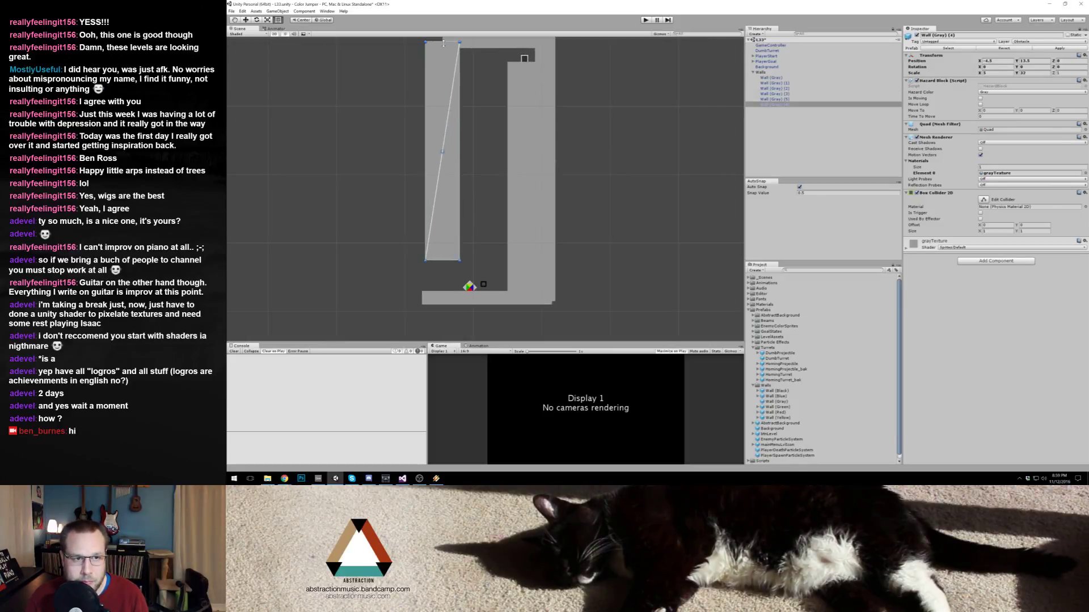
drag(444, 43, 410, 295)
drag(441, 262, 439, 277)
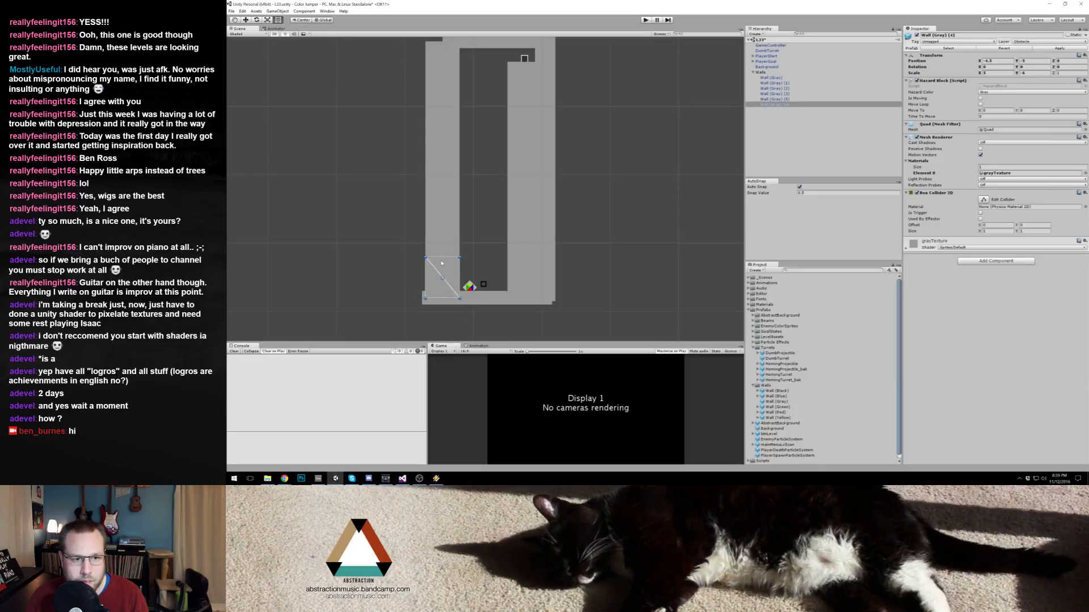
click(441, 231)
drag(487, 231, 486, 243)
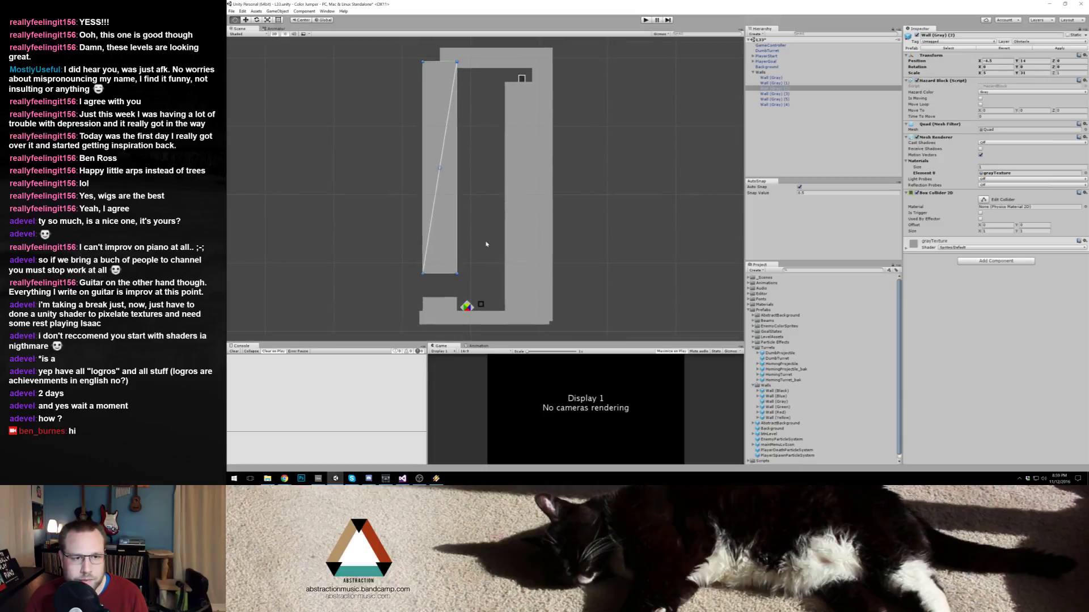
Step: Extend the top wall outward to 16 units wide over the thickened left wall
click(452, 55)
drag(441, 55, 426, 55)
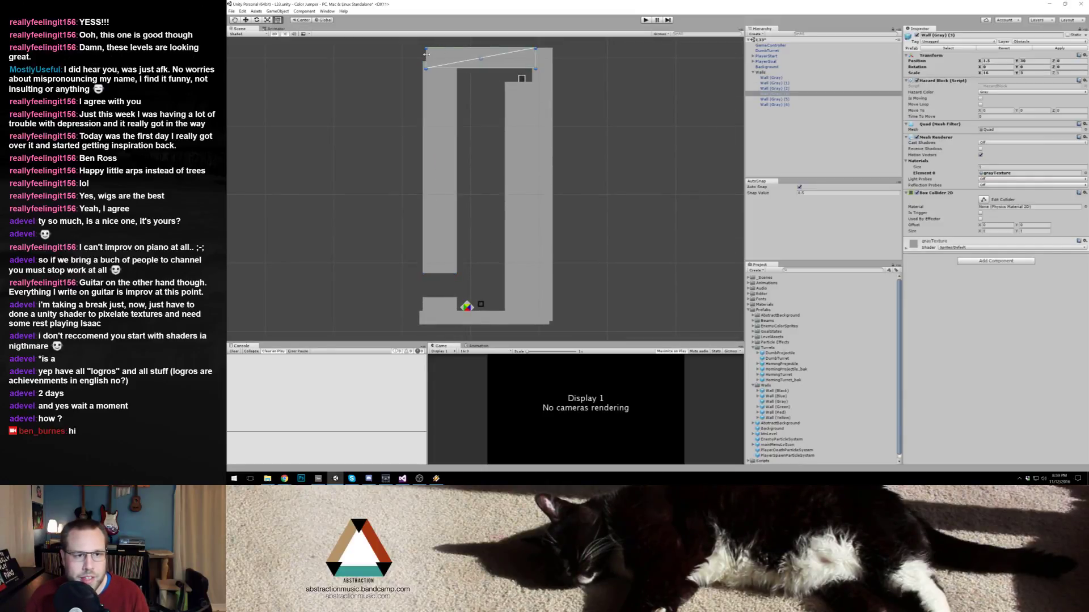
click(854, 89)
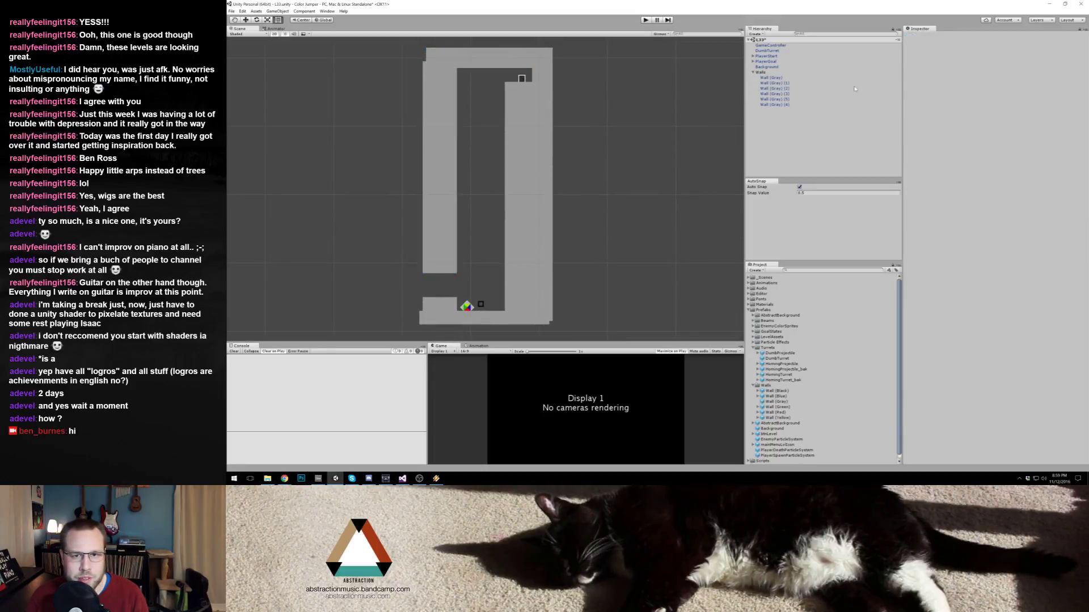
Step: Duplicate the low block and shape a thin upright wall that closes the outer side of the gap
click(434, 306)
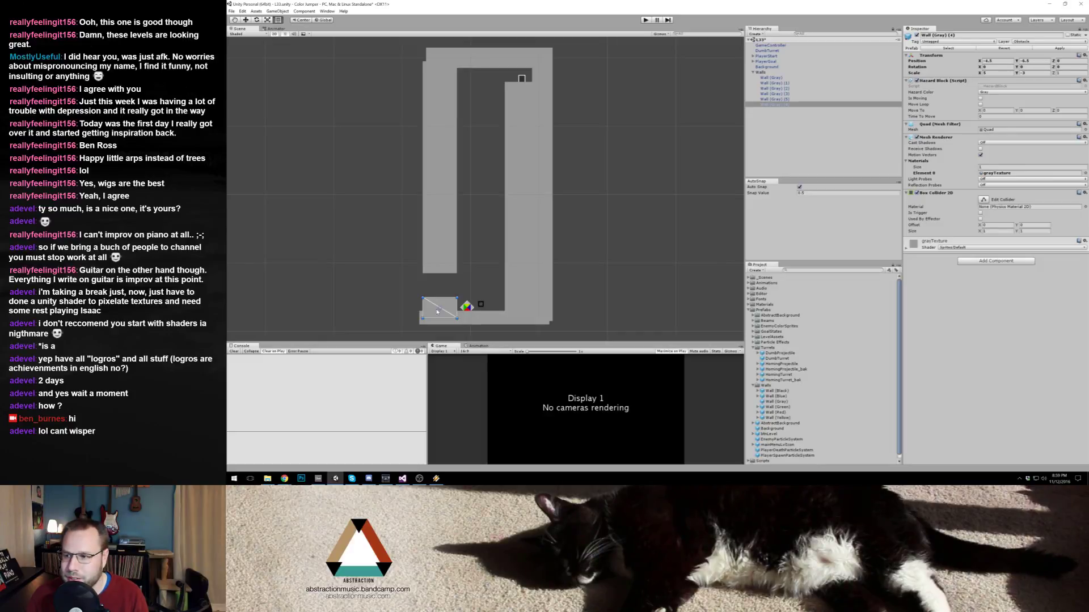
mouse_move(457, 297)
mouse_down()
mouse_move(428, 273)
mouse_move(455, 298)
mouse_up()
key(ctrl+d)
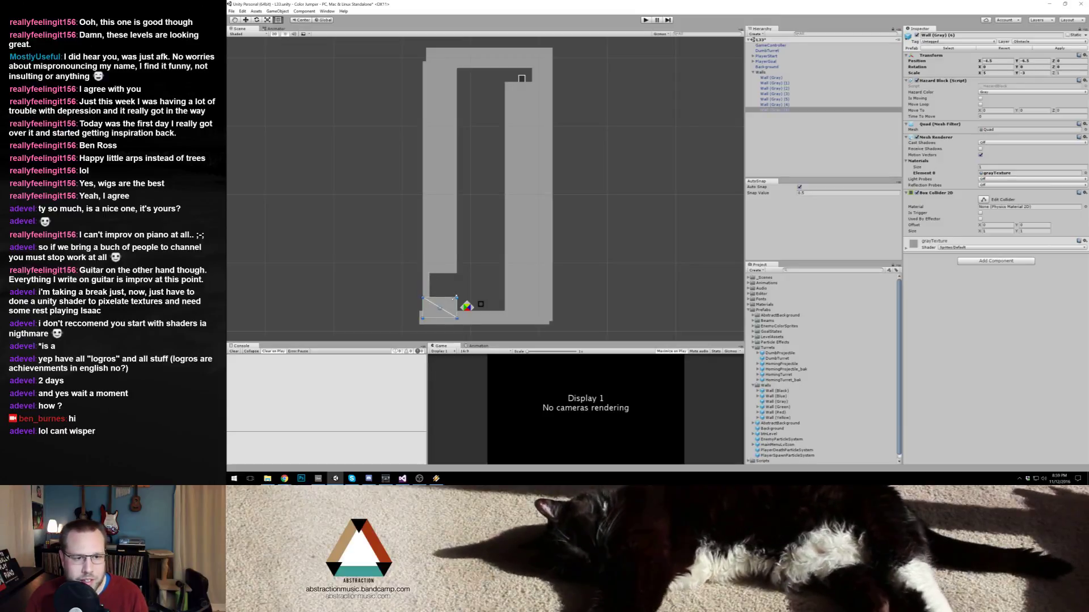
click(428, 286)
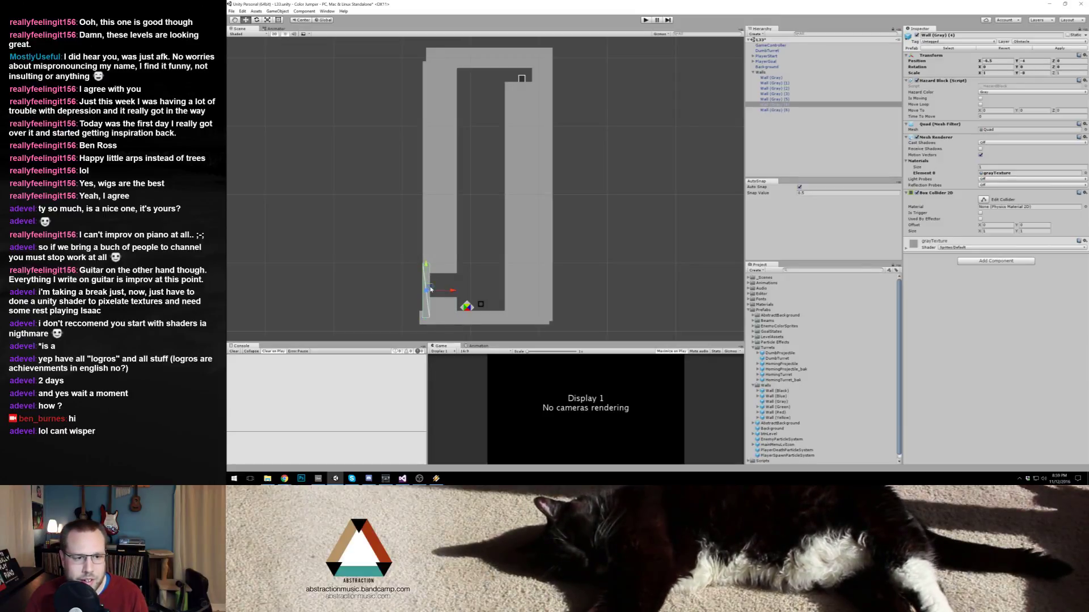
Step: Thicken the left wall outward by one unit and extend the top wall by the same amount
click(424, 240)
key(t)
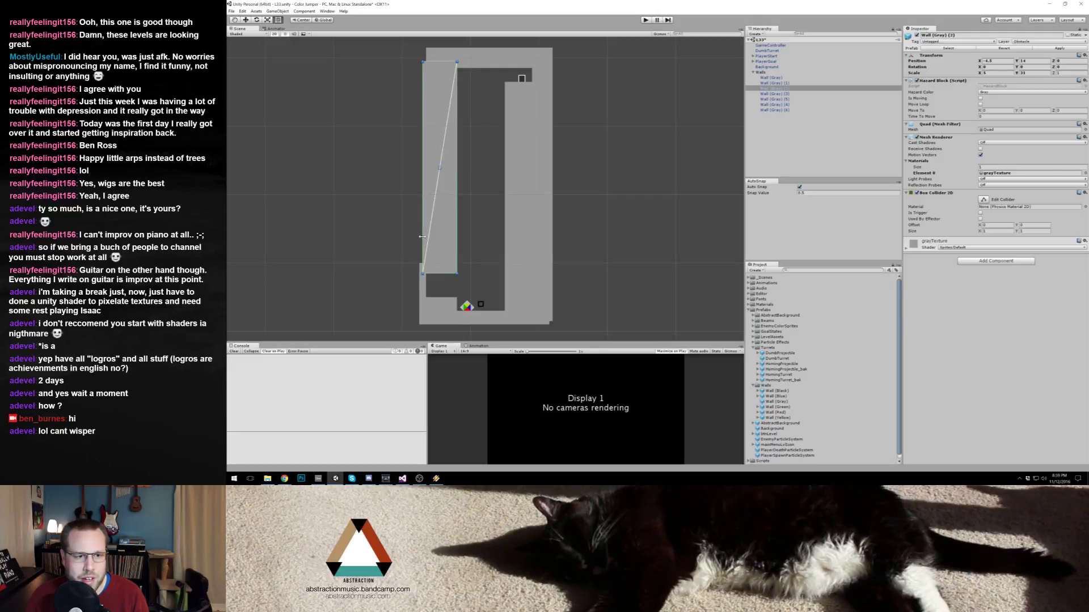
drag(424, 240, 417, 238)
click(440, 55)
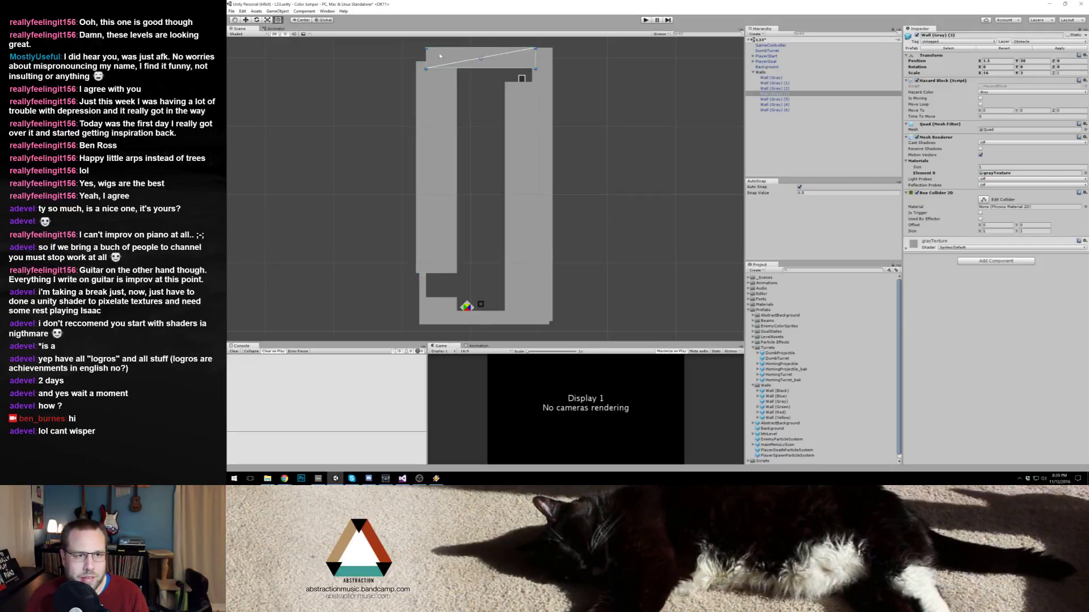
drag(427, 55, 420, 54)
click(431, 161)
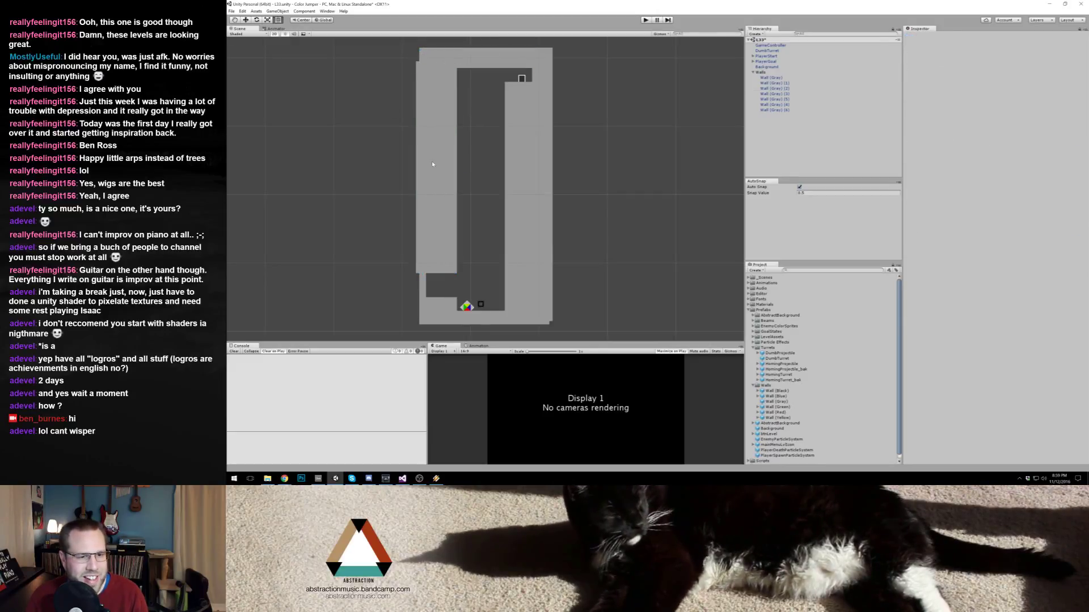
Step: Thicken the alcove's thin back wall outward to 3 units at X -8 and extend the floor beneath it
click(422, 293)
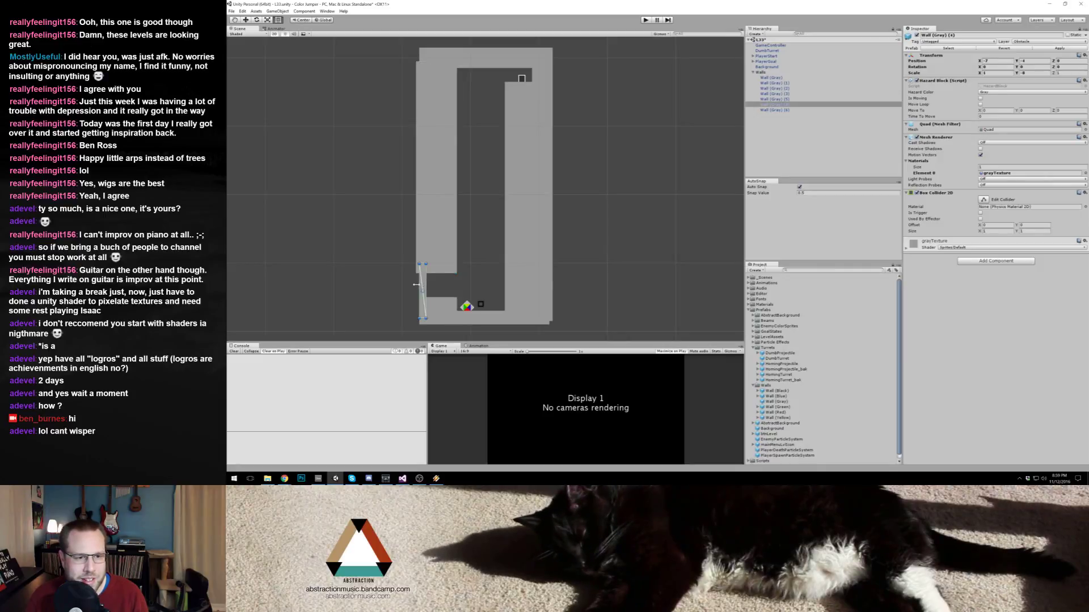
drag(420, 284, 407, 283)
click(426, 321)
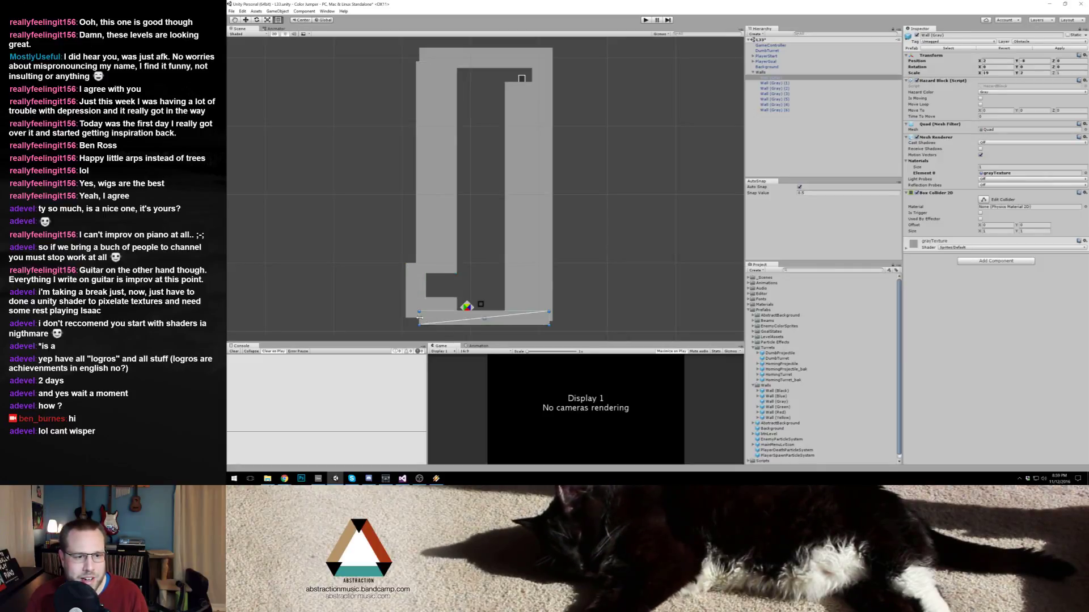
Step: Extend the left wall and the top wall outward in line with the alcove's thickened back wall
click(427, 176)
drag(417, 167, 402, 164)
click(431, 57)
drag(420, 56, 404, 58)
Step: Move the player start from the shaft floor into the new alcove in the left wall
click(467, 307)
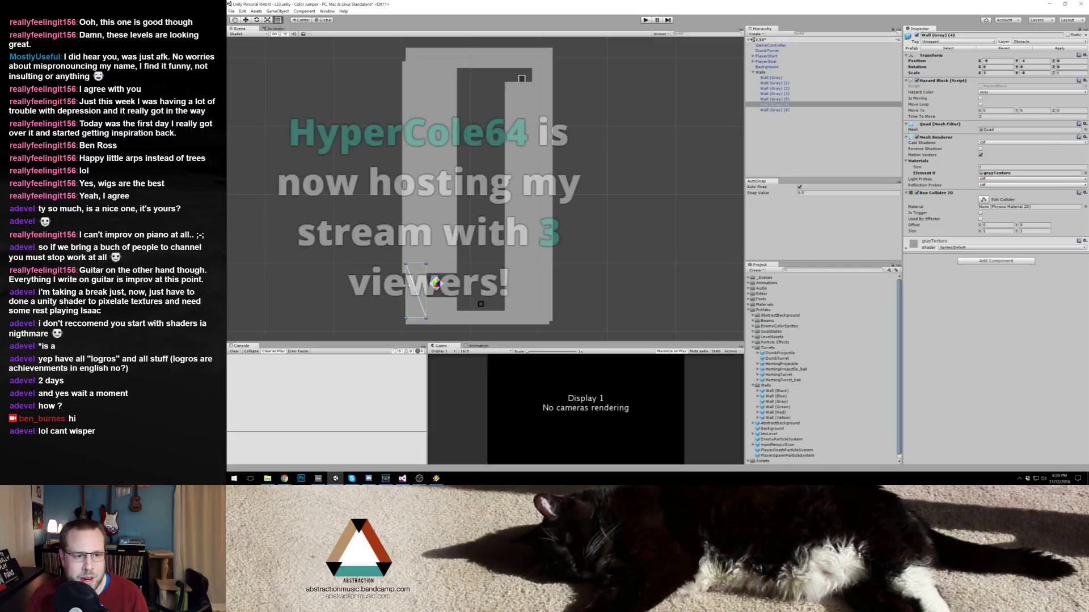
key(t)
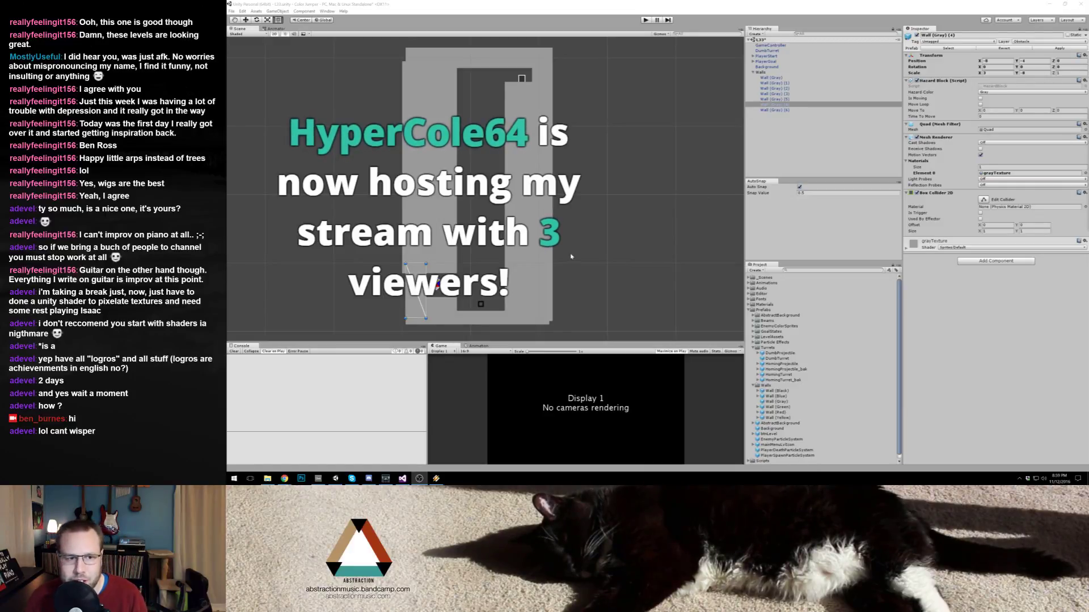
click(438, 283)
key(w)
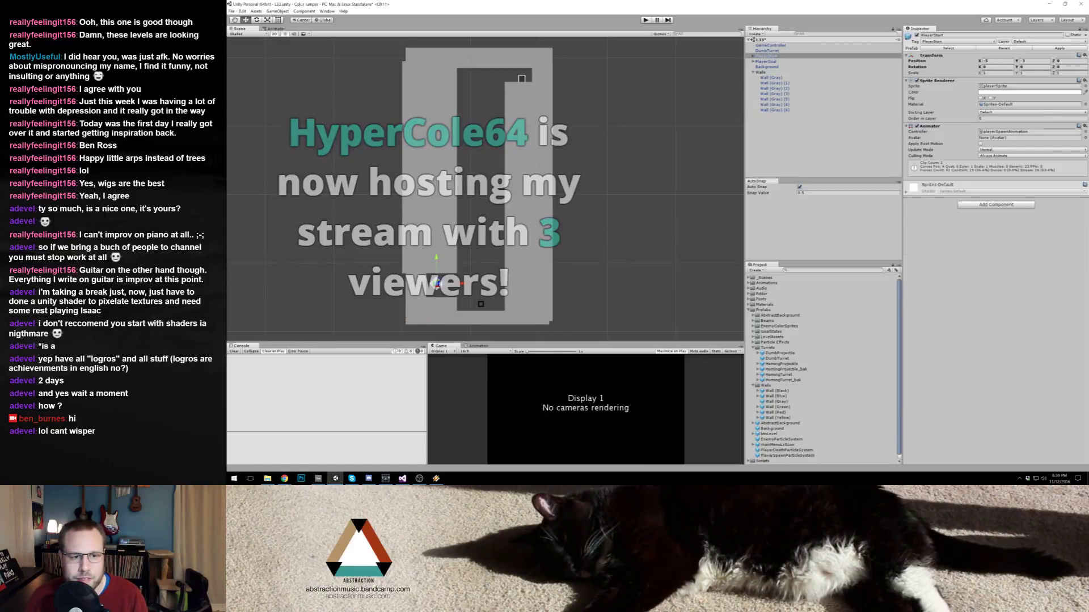
click(607, 273)
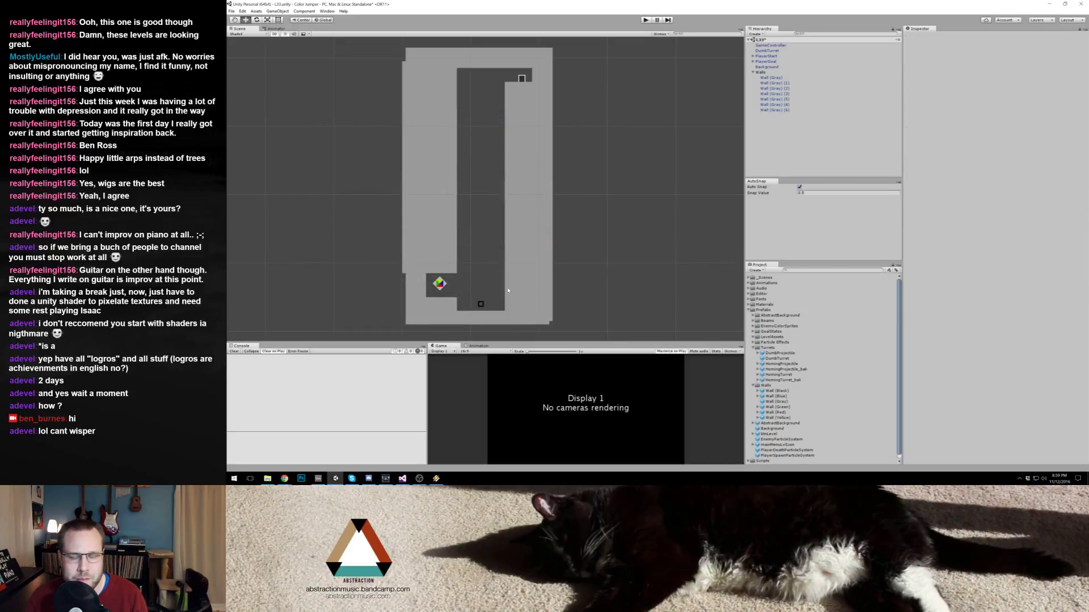
Step: Test-run the level briefly, then stretch the background outward so it covers the starting alcove
click(646, 20)
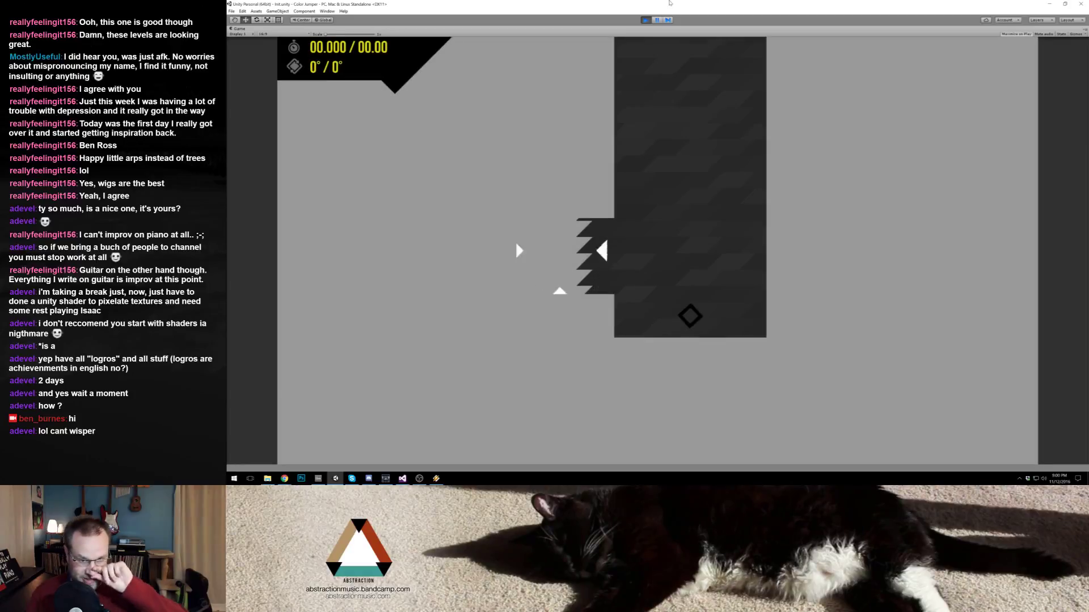
key(ctrl+p)
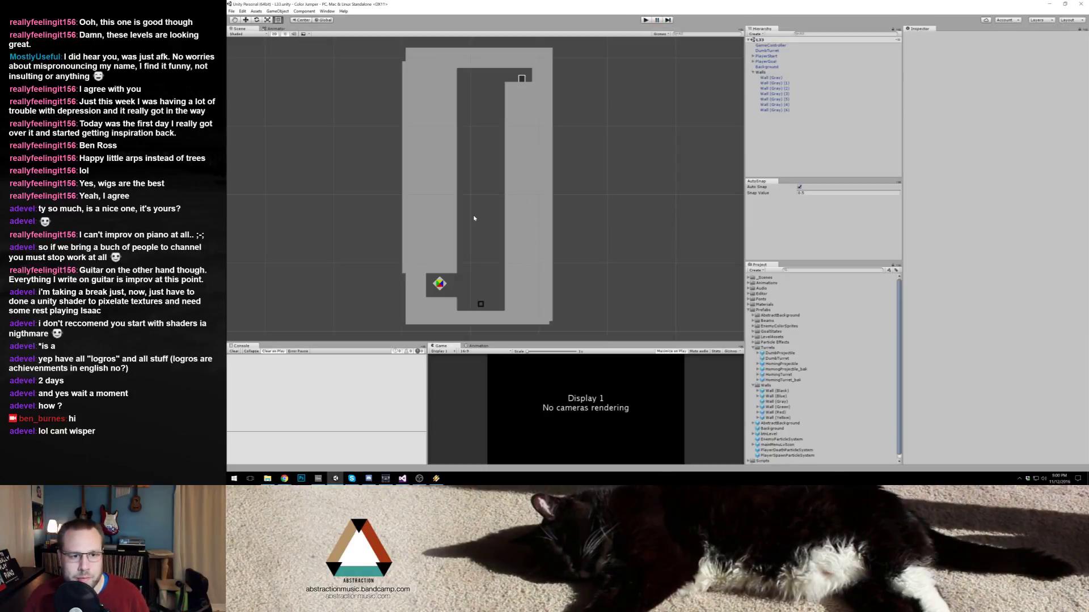
click(766, 68)
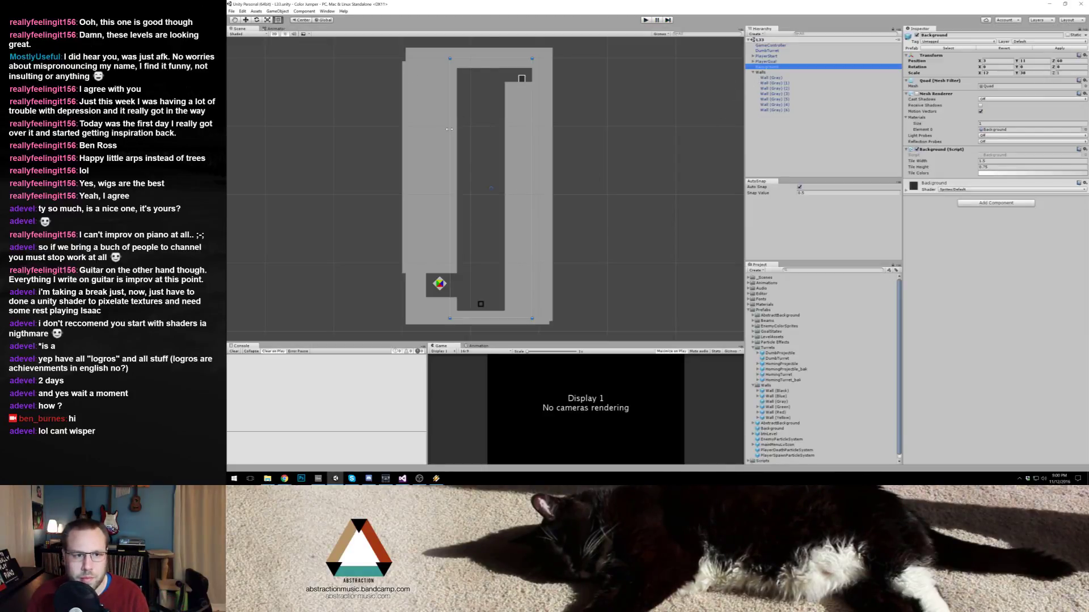
click(367, 138)
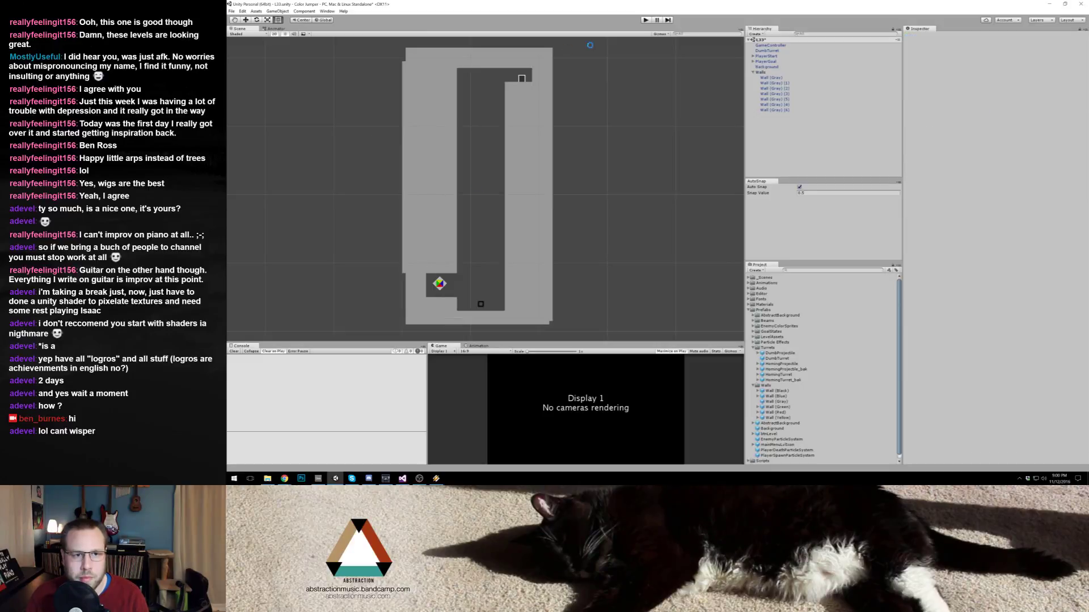
Step: Playtest the level by wall-jumping from the starting alcove up the shaft to the goal alcove, and end the test run
click(647, 21)
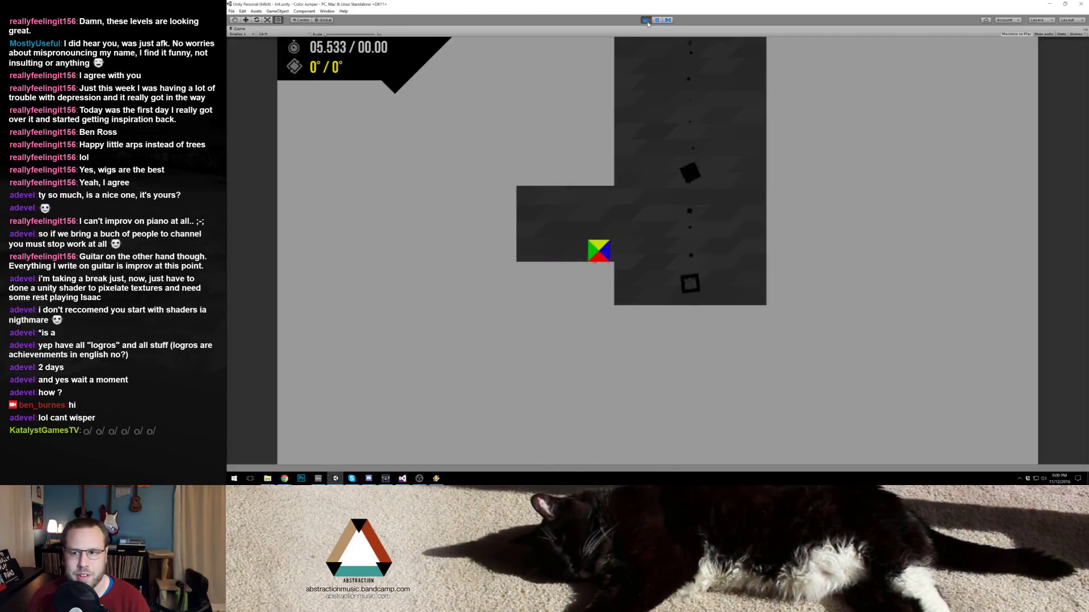
key(space)
key(space)
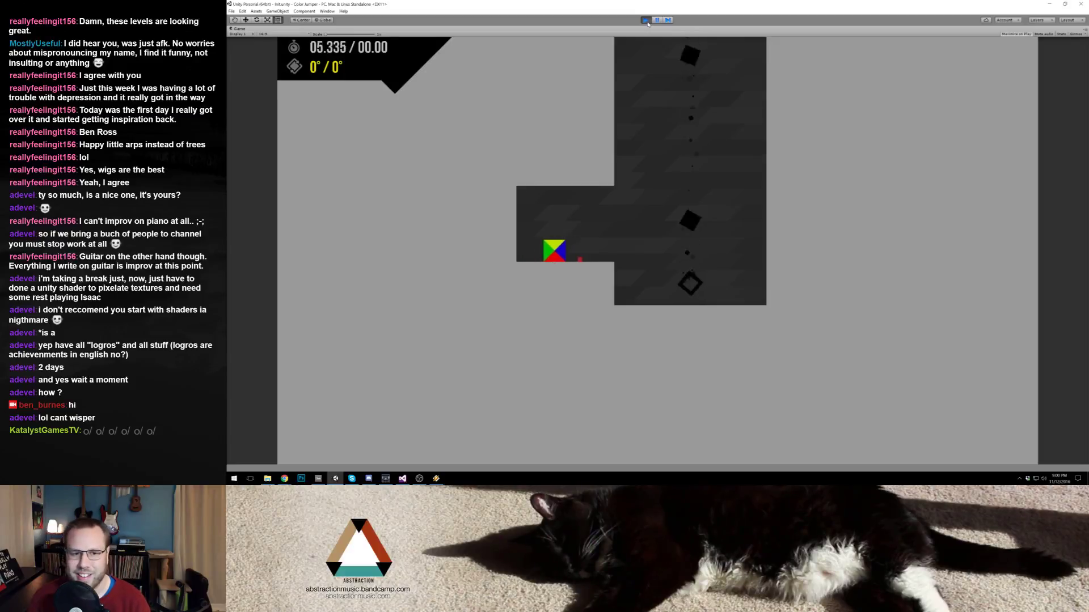
key(space)
key(space)
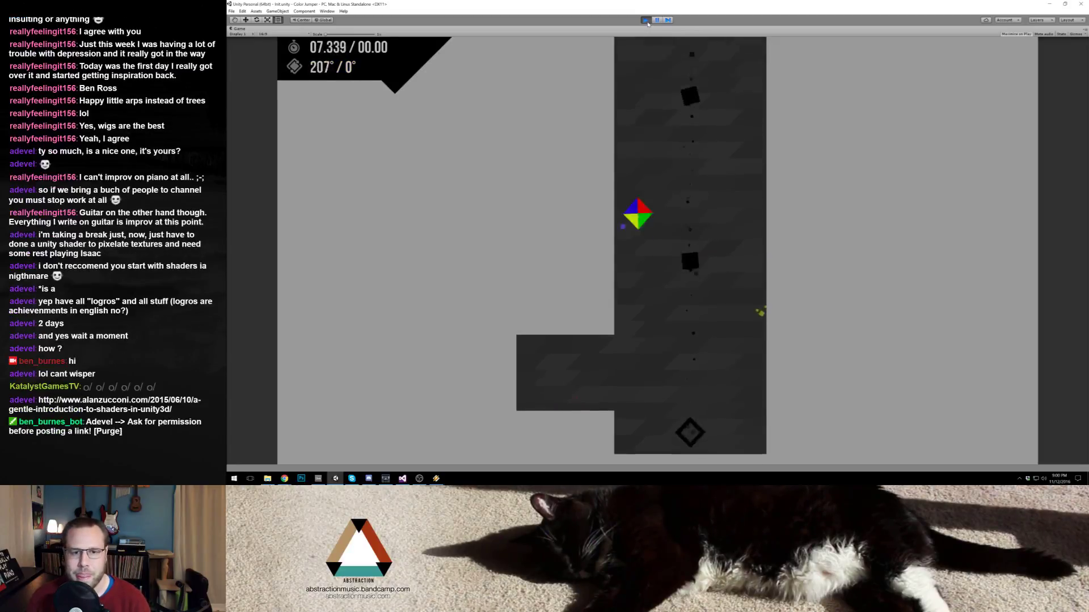
key(space)
key(space)
key(space)
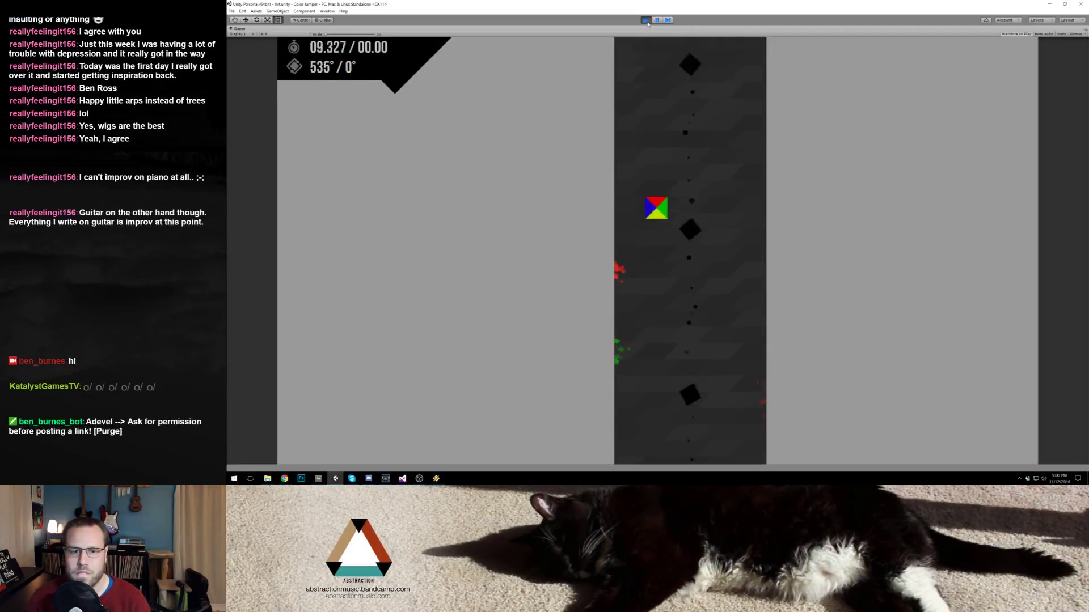
key(space)
key(space)
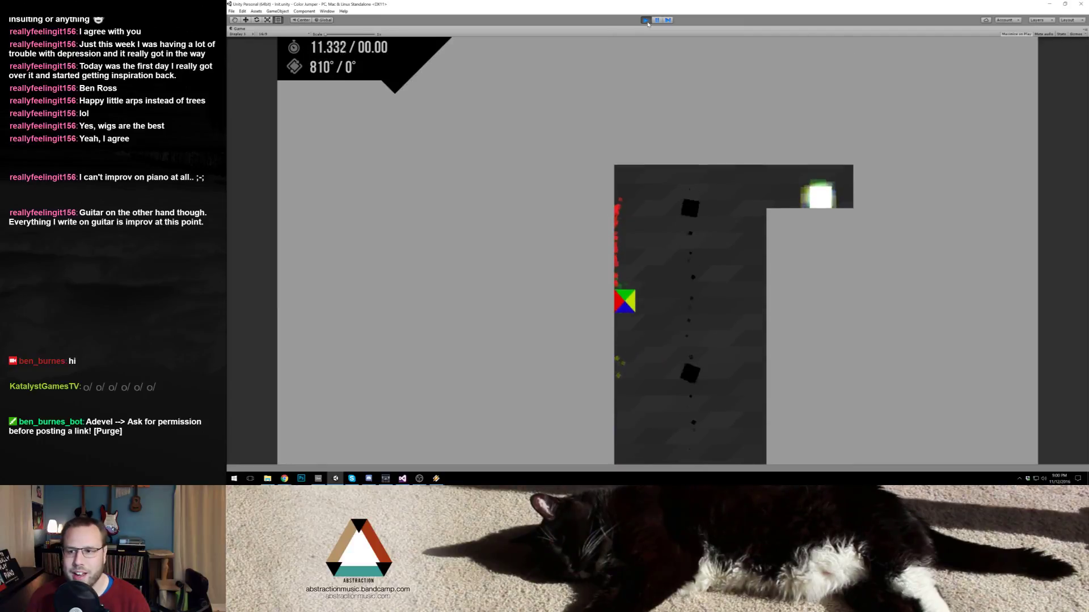
key(space)
key(space)
key(space)
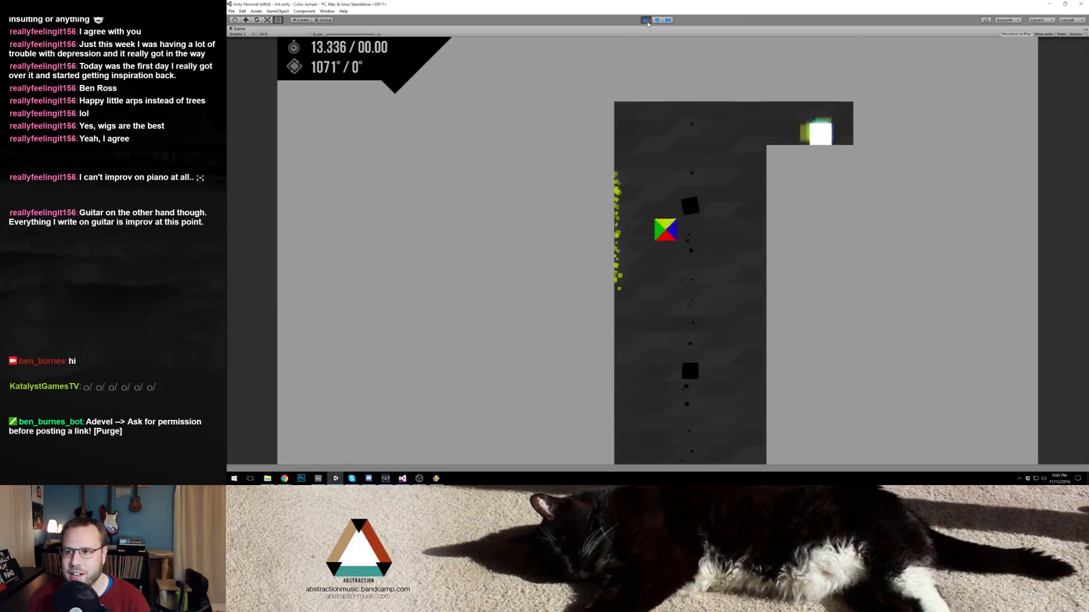
key(space)
key(space)
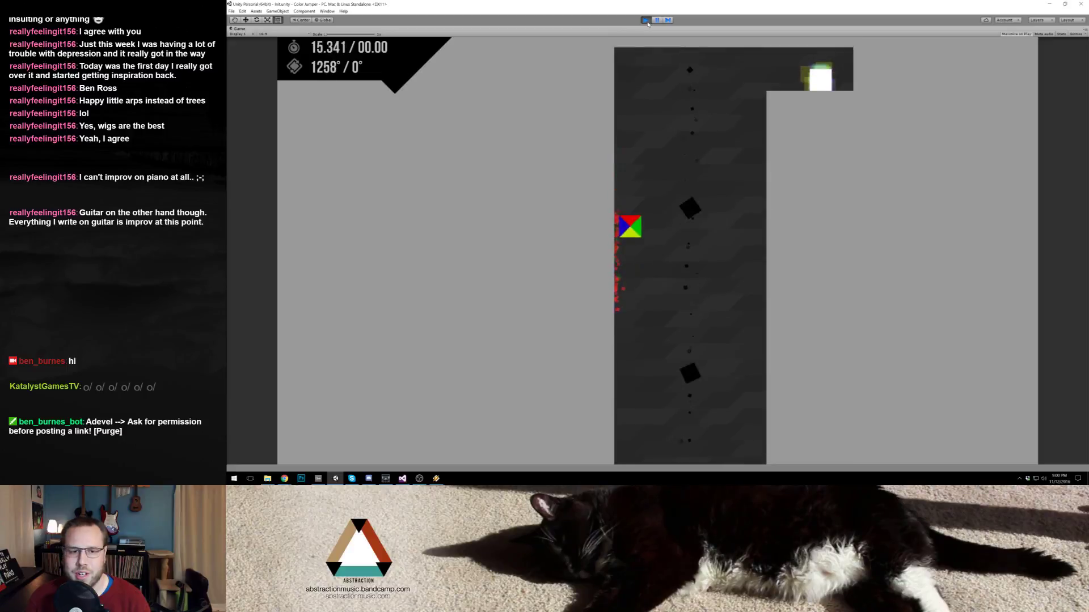
key(space)
key(space)
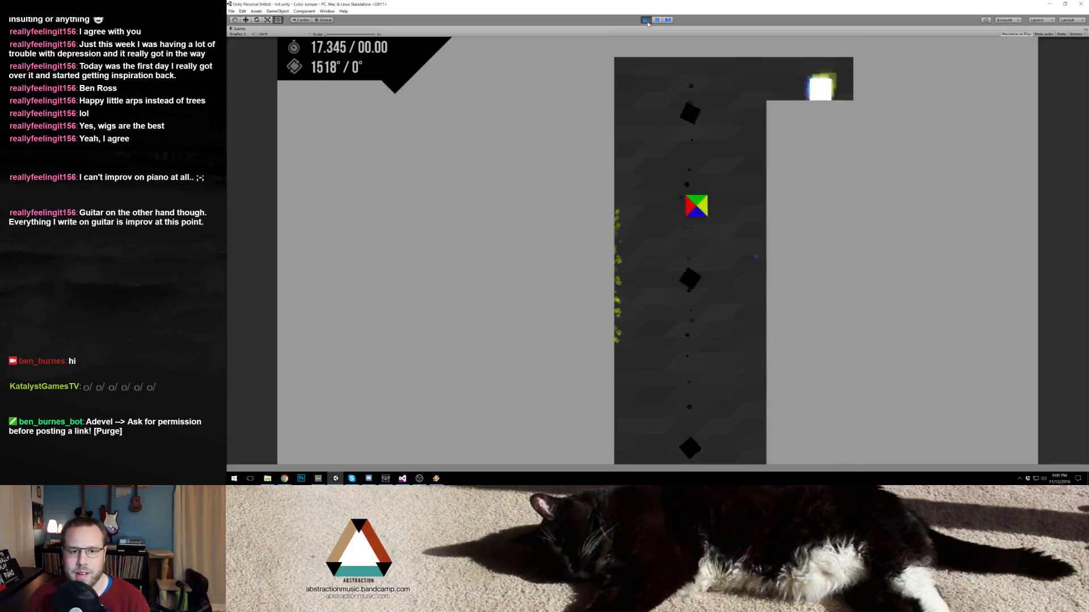
key(space)
key(space)
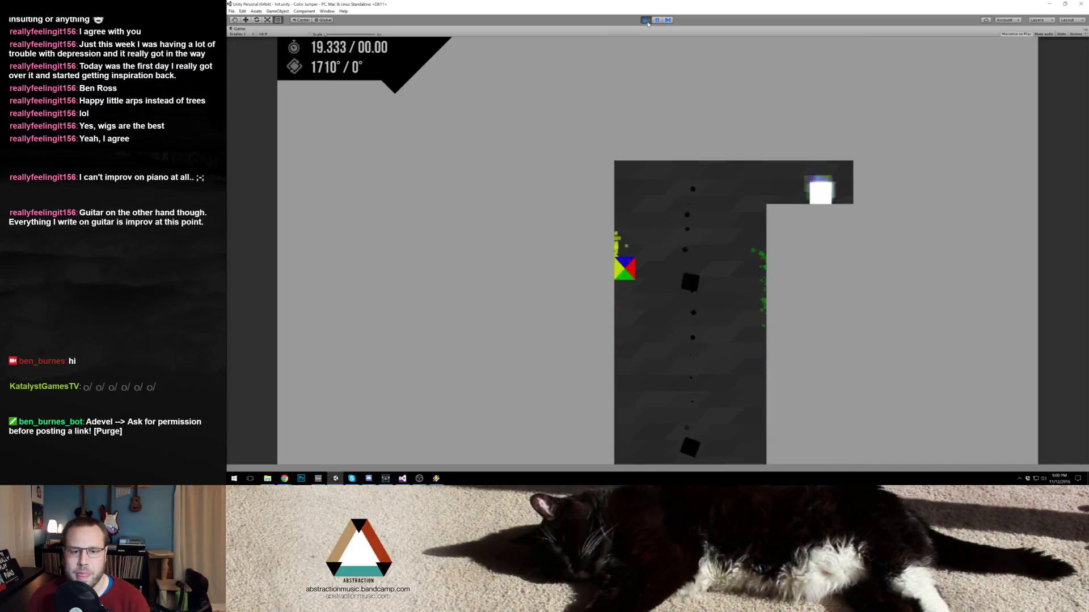
key(space)
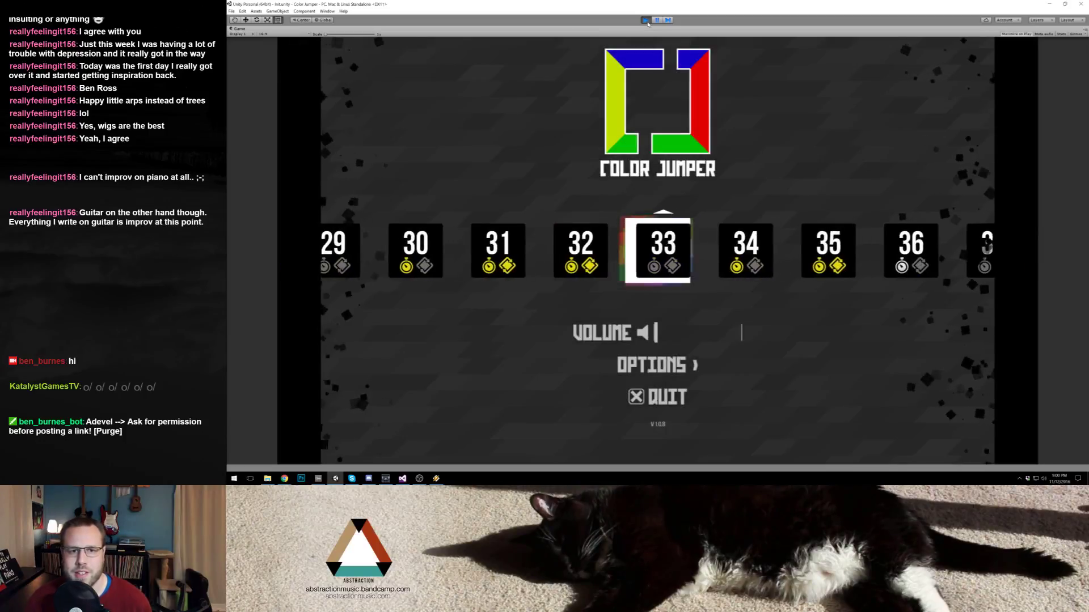
click(646, 20)
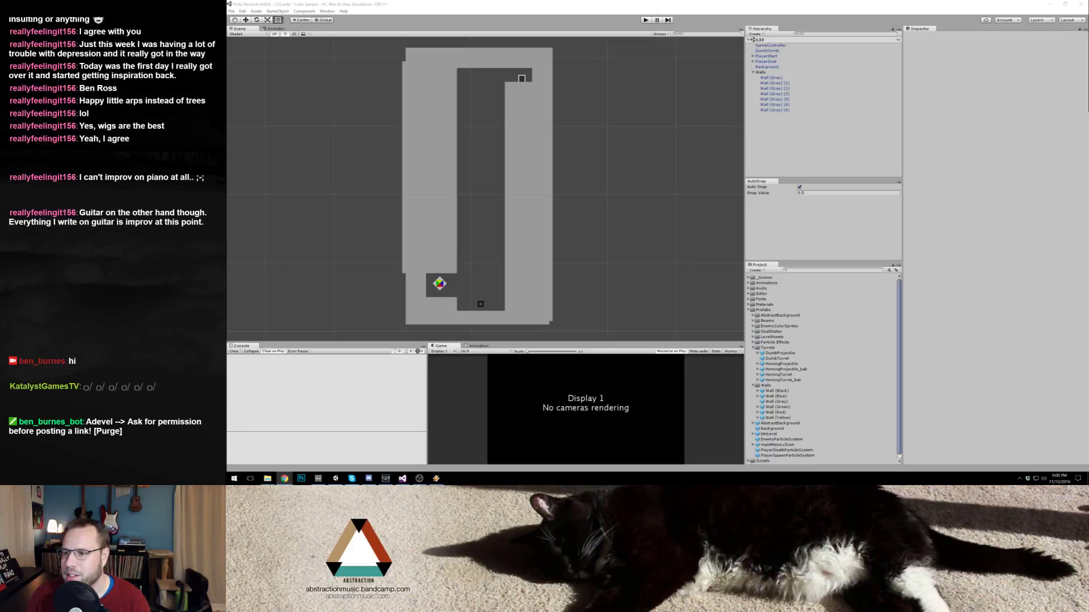
Step: Switch to the browser, skim the article "A gentle introduction to shaders in Unity3D" to its end, and close it
drag(1088, 85, 717, 61)
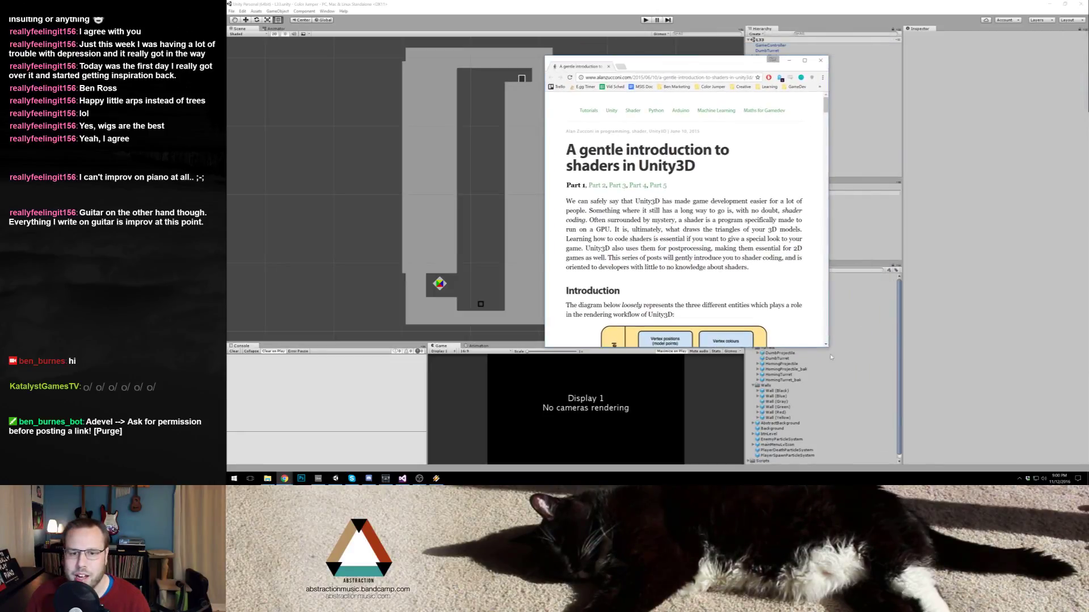
drag(826, 345, 987, 458)
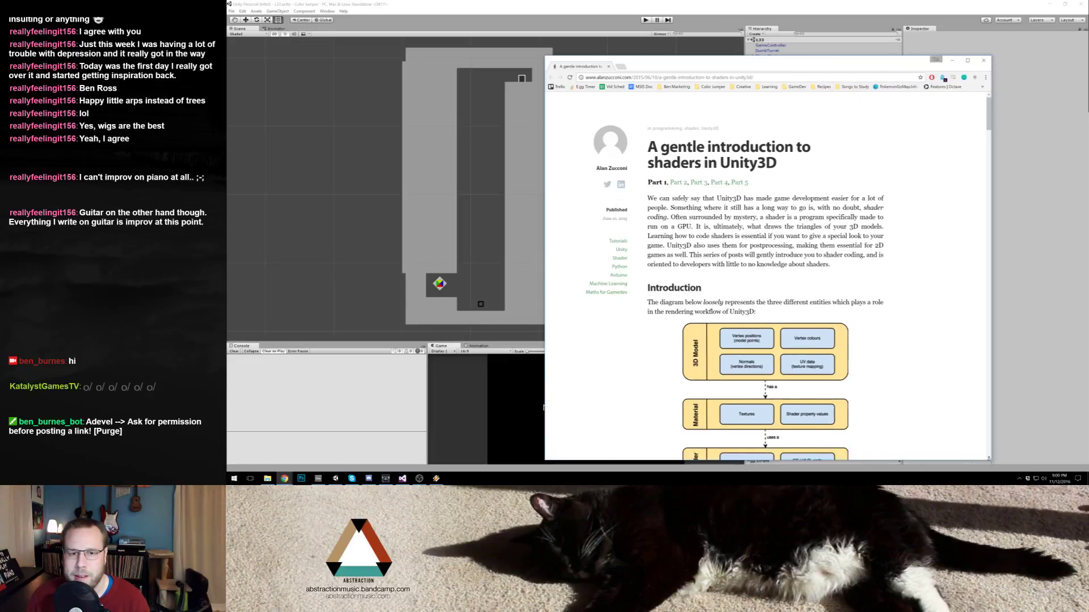
scroll(815, 281, down, 20)
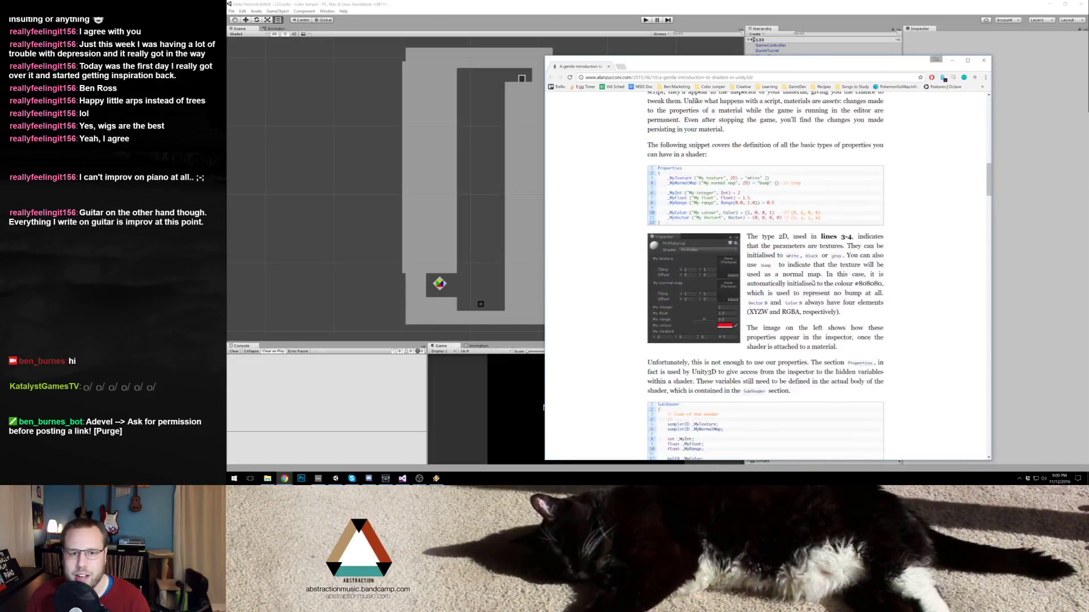
scroll(815, 281, down, 15)
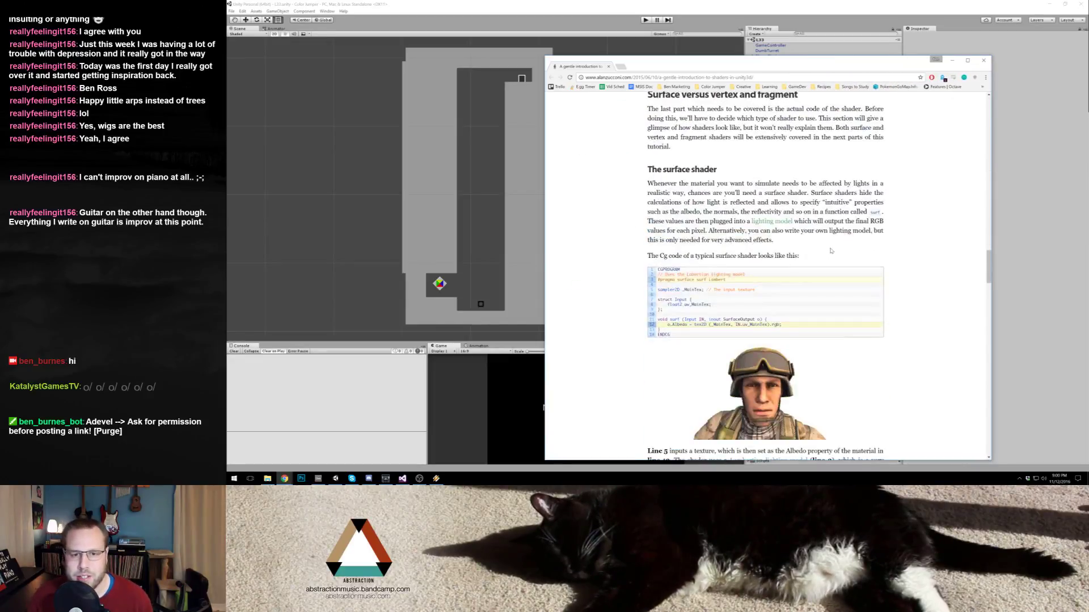
scroll(844, 257, down, 15)
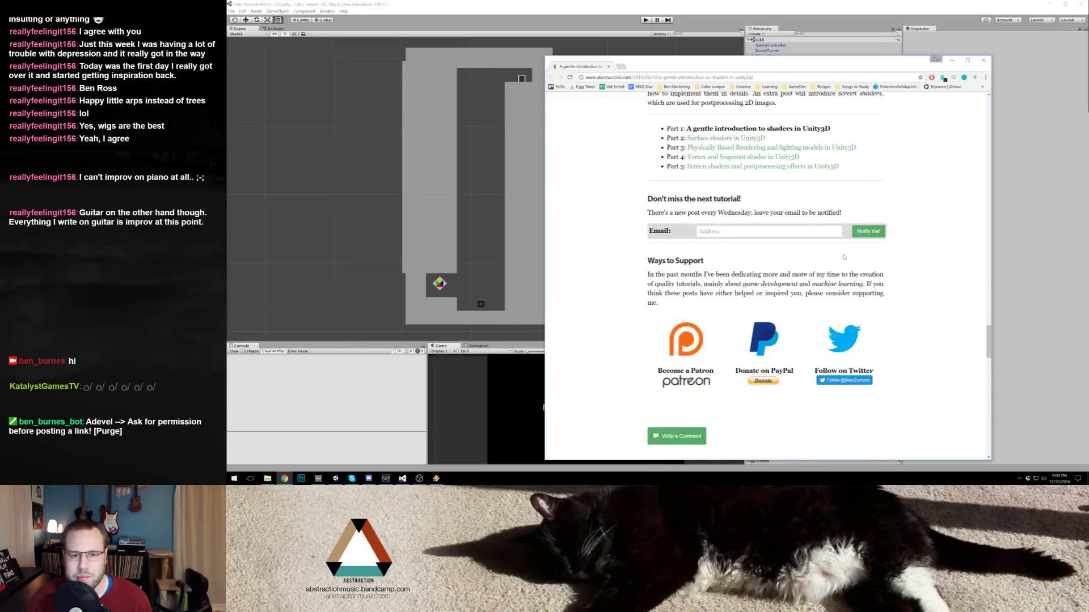
click(609, 67)
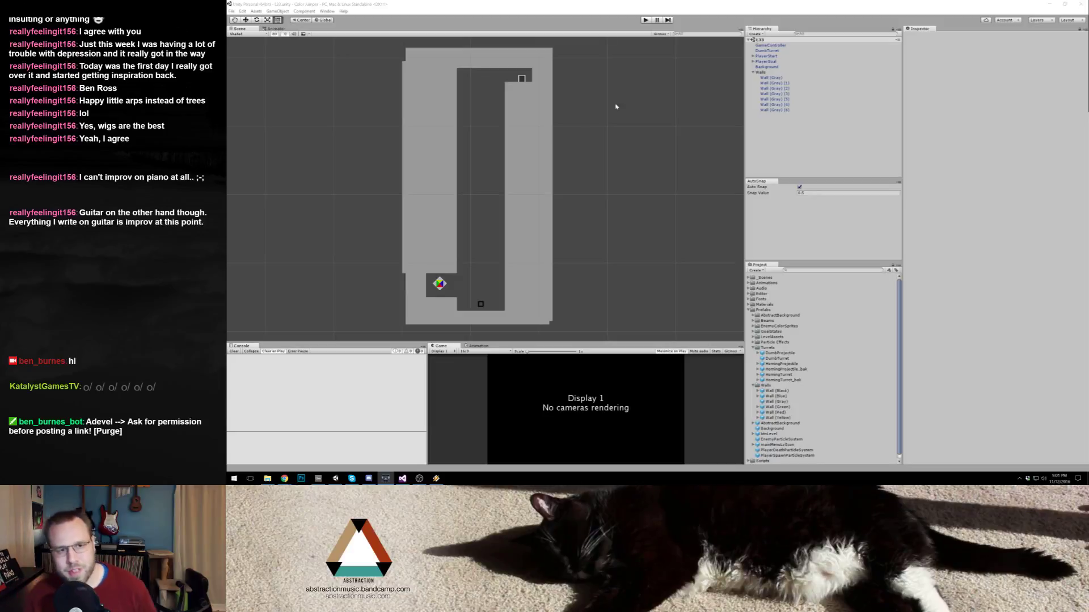
Step: Duplicate the turret on the shaft floor and shift the copy toward the starting alcove to X 0.5
click(481, 305)
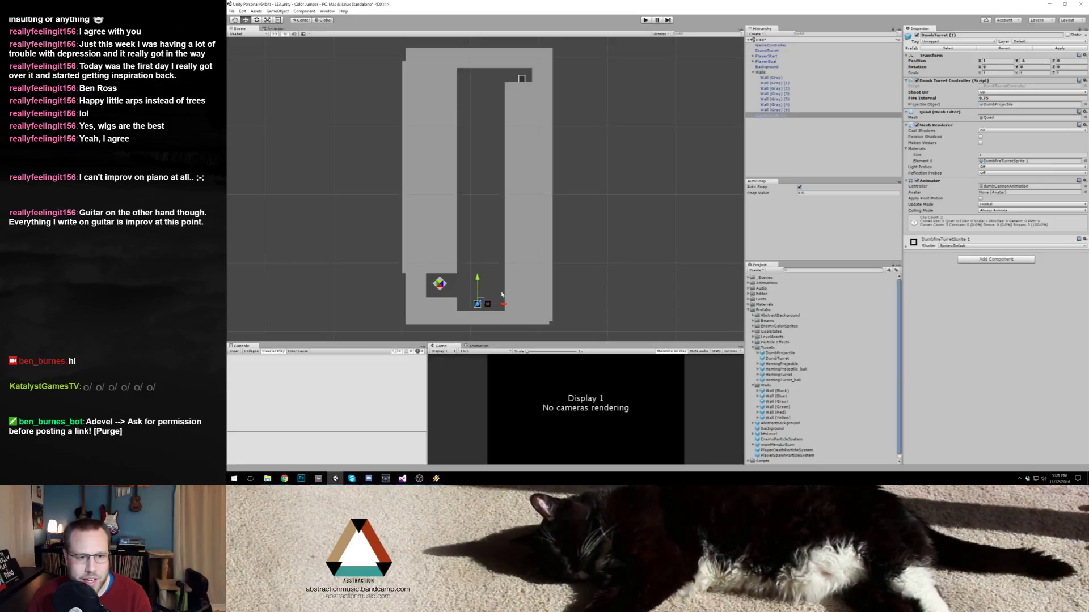
key(f)
scroll(493, 255, down, 3)
scroll(486, 173, up, 4)
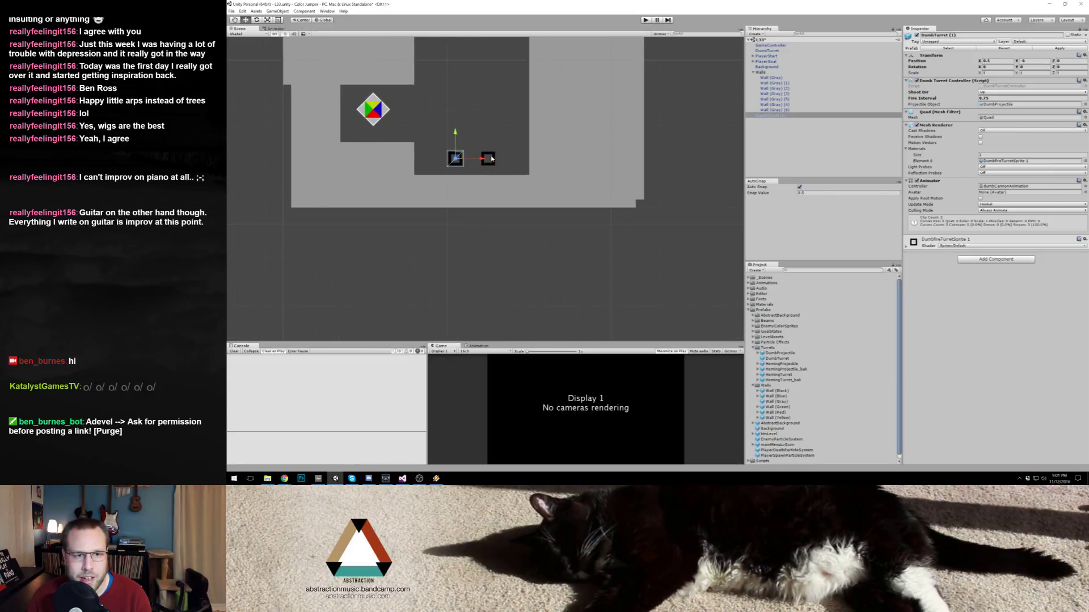
Step: Shift the original turret away from the copy so the pair sits symmetrically about the shaft's centre line
scroll(486, 156, down, 3)
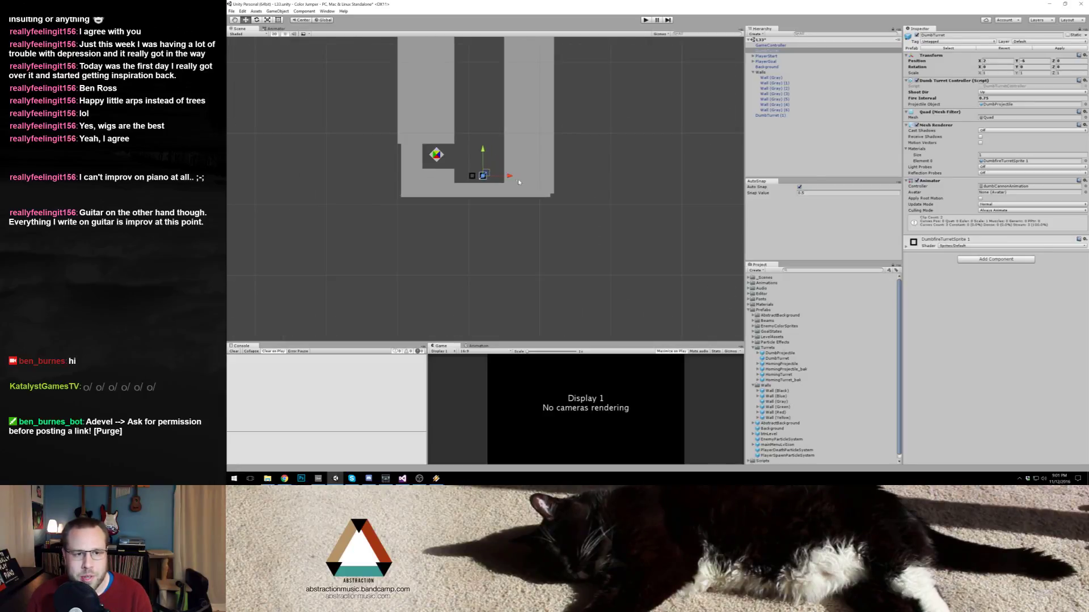
scroll(499, 144, up, 3)
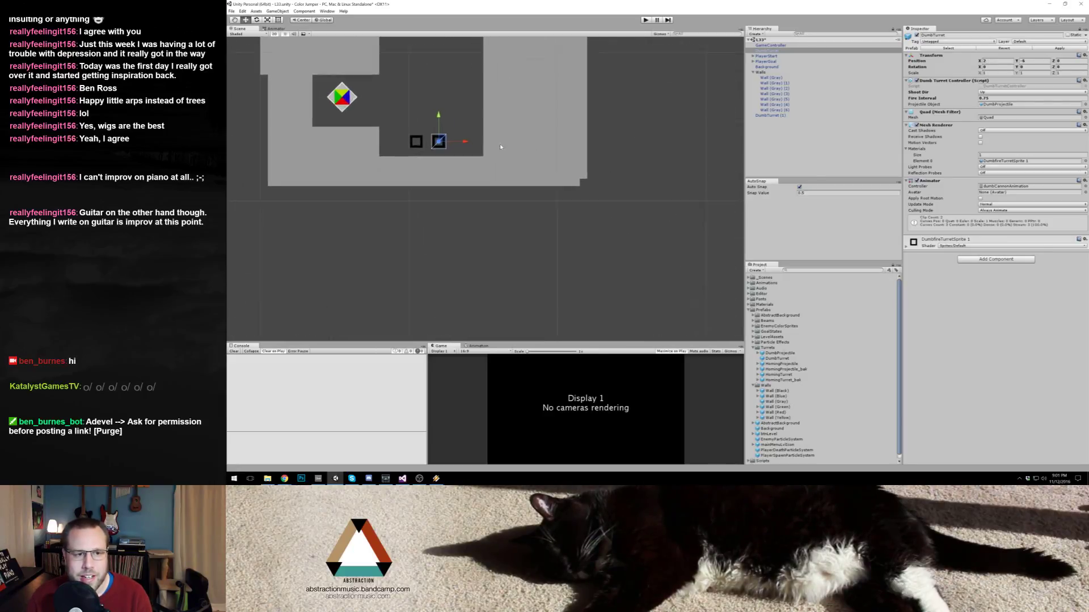
key(f)
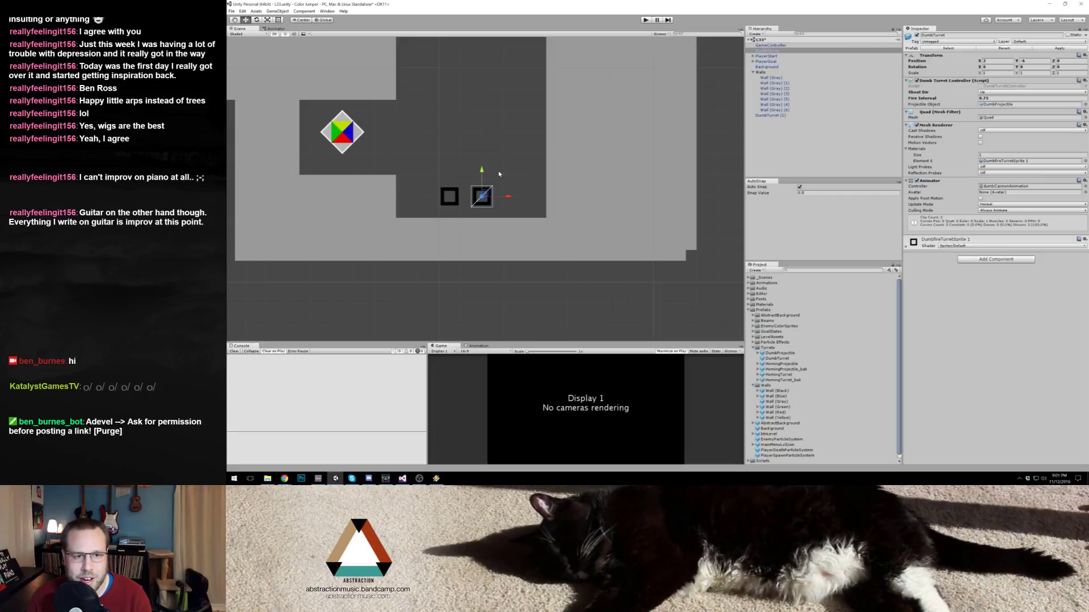
click(486, 196)
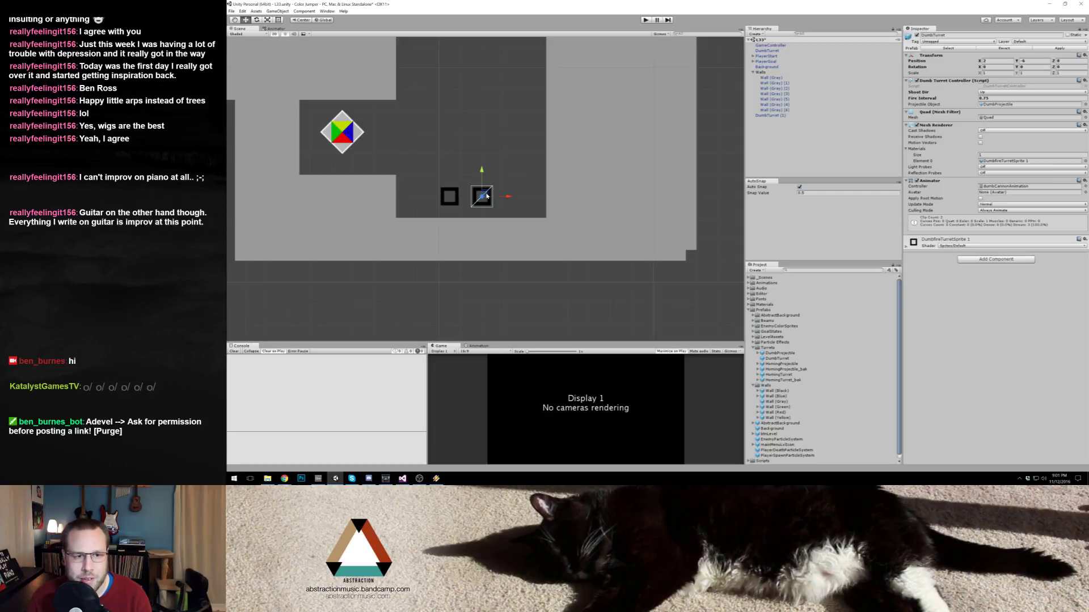
click(520, 133)
scroll(484, 116, down, 5)
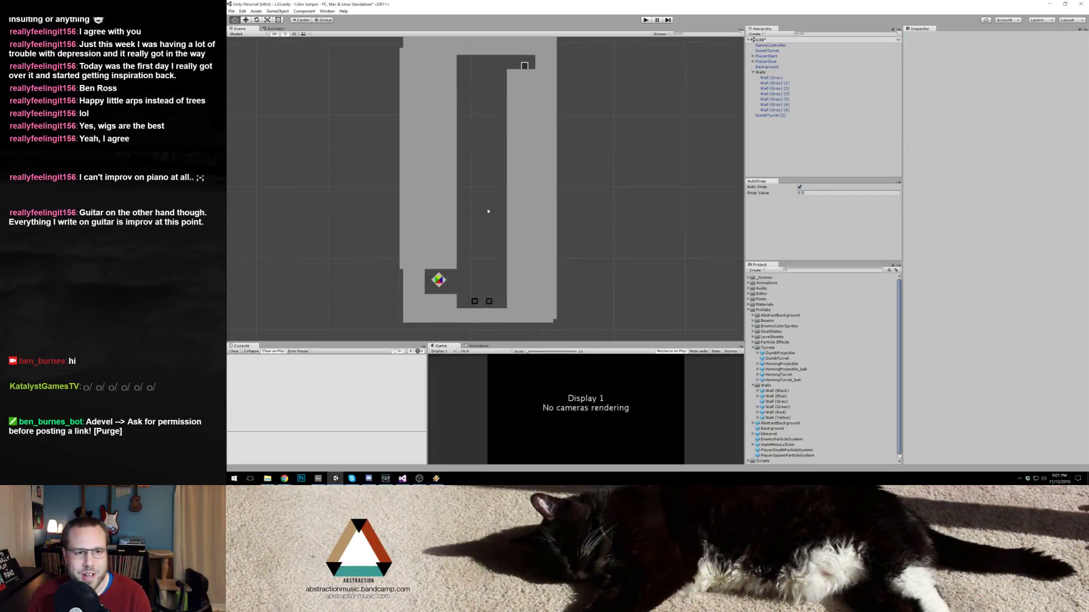
Step: Playtest the level with the two turrets, retrying from the alcove and climbing past both projectile streams toward the goal
click(645, 19)
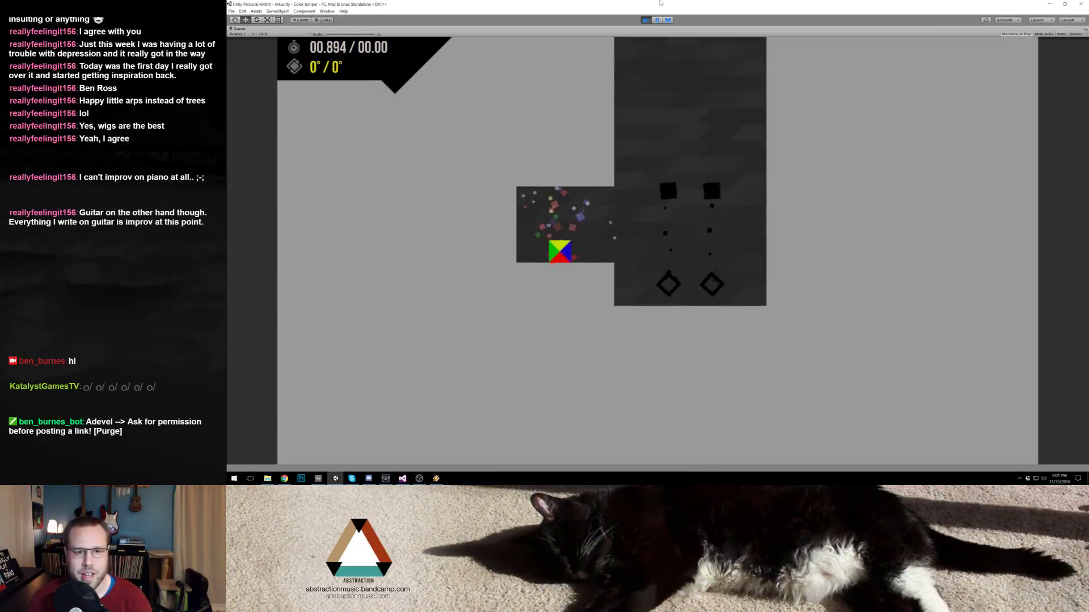
key(space)
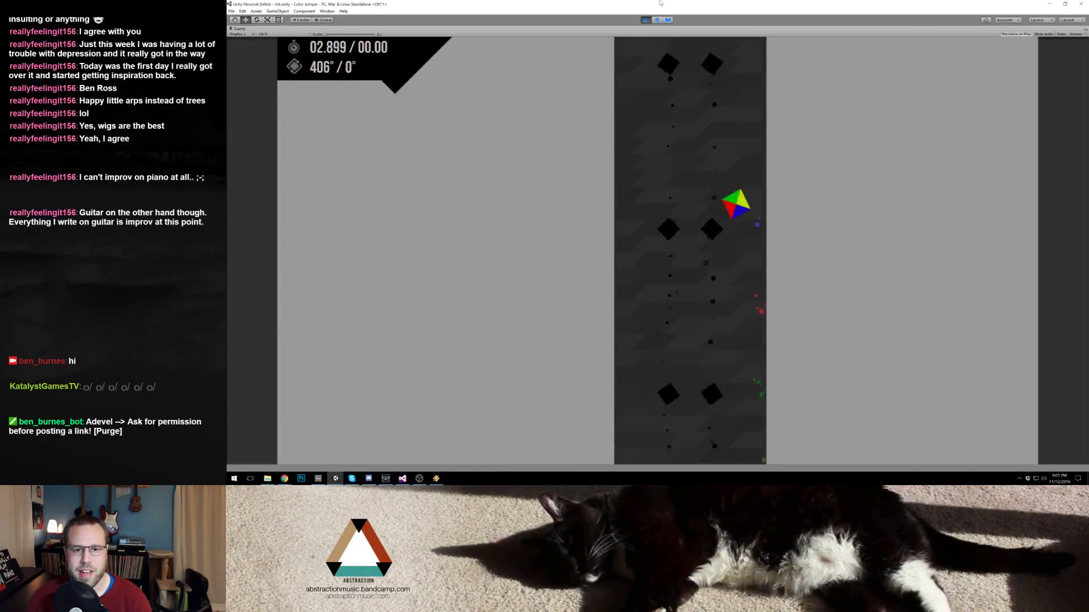
key(space)
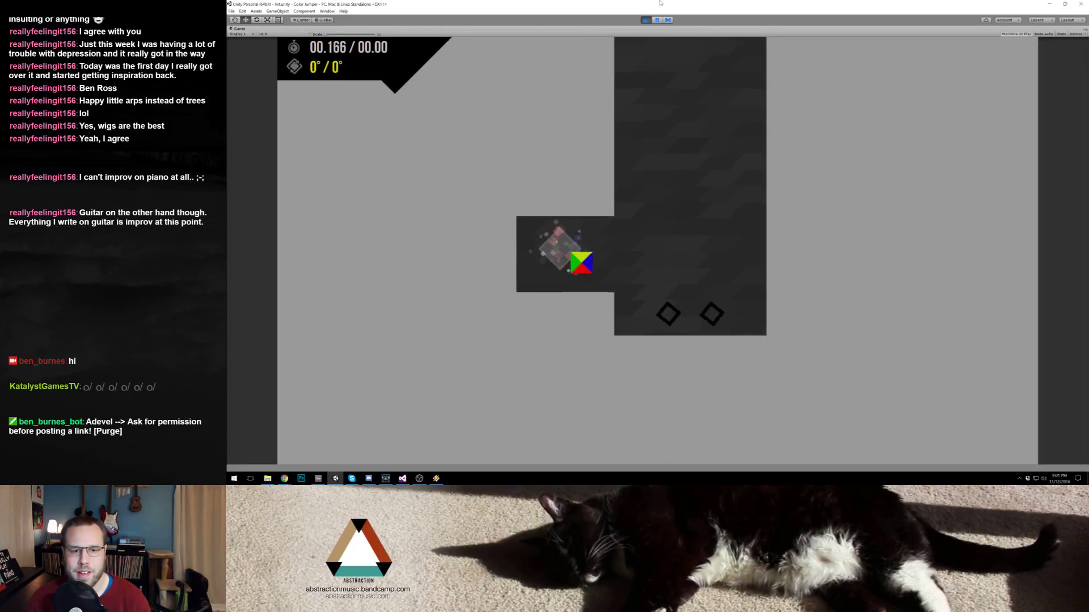
key(space)
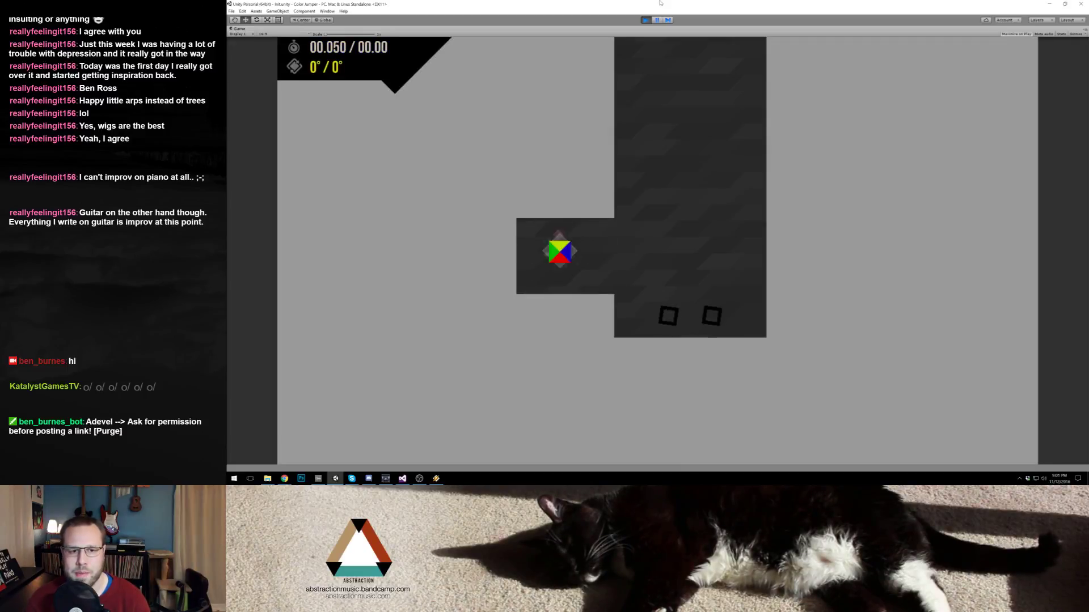
key(space)
key(space)
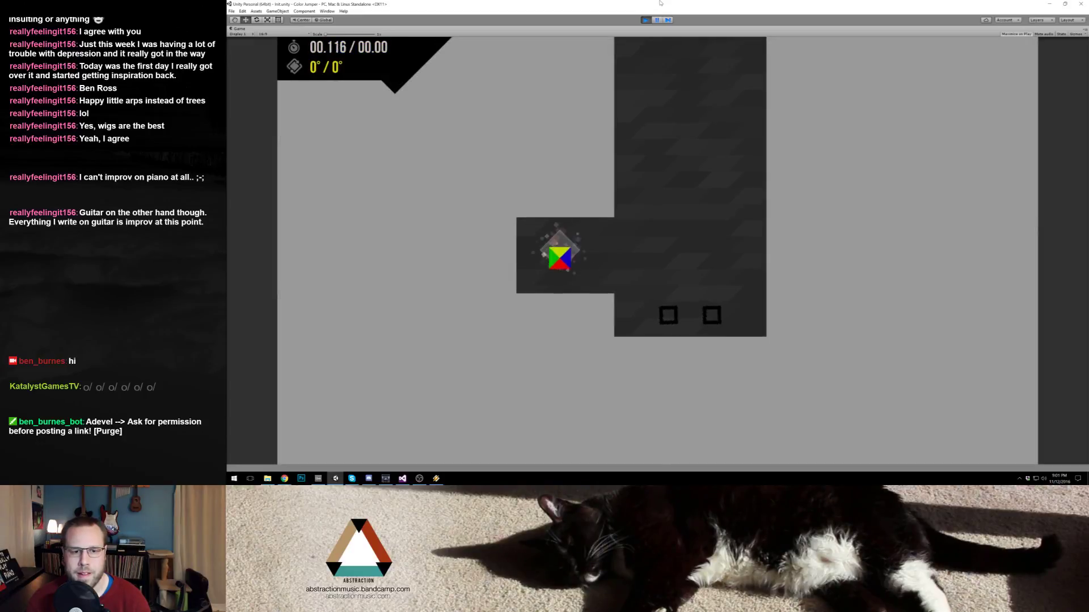
key(space)
key(space)
key(space)
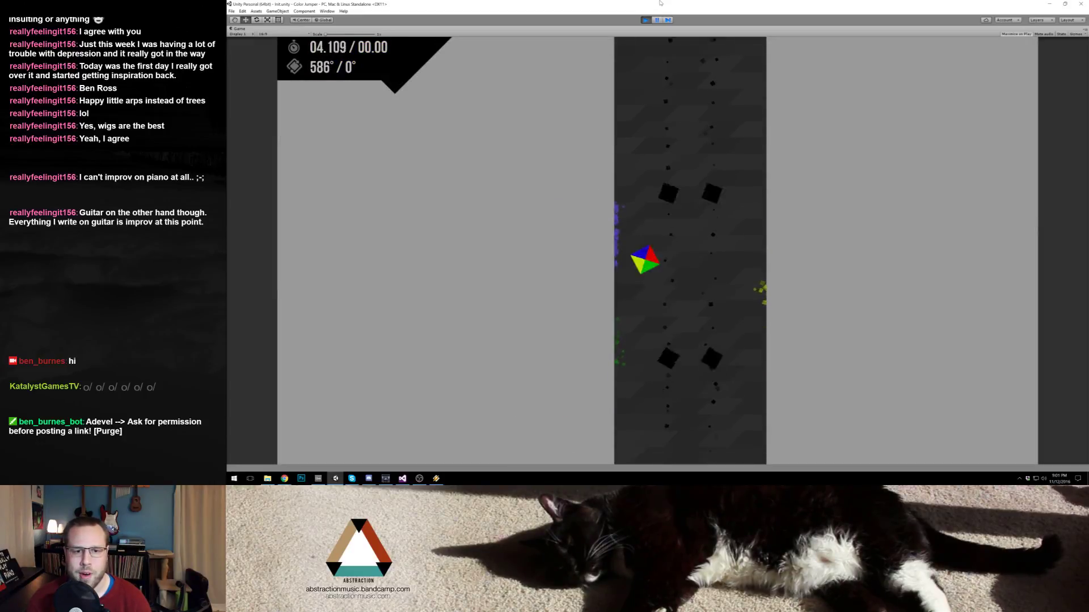
key(space)
key(space)
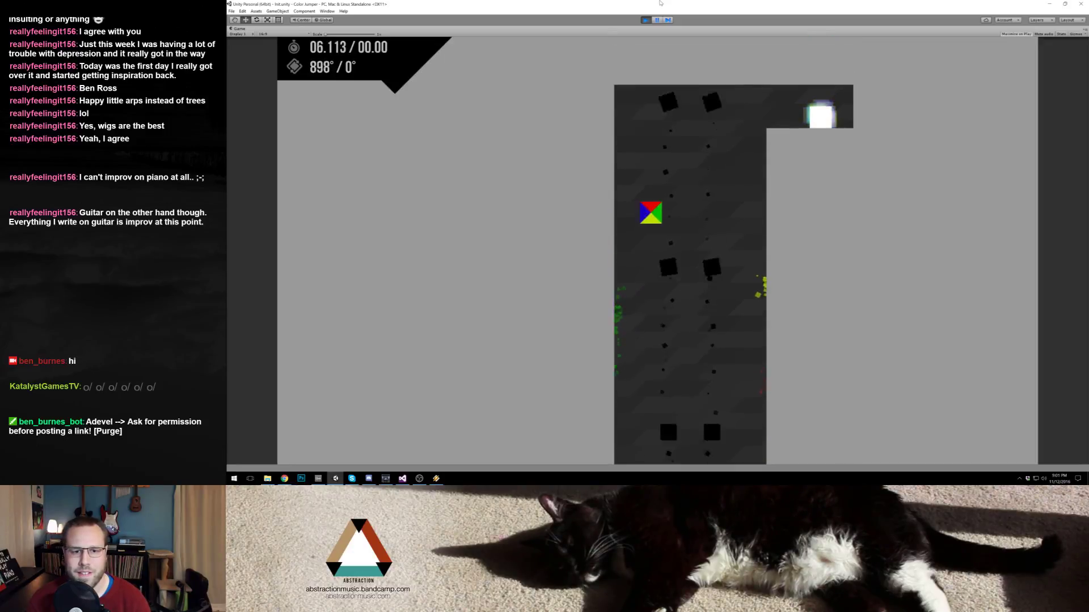
key(space)
key(space)
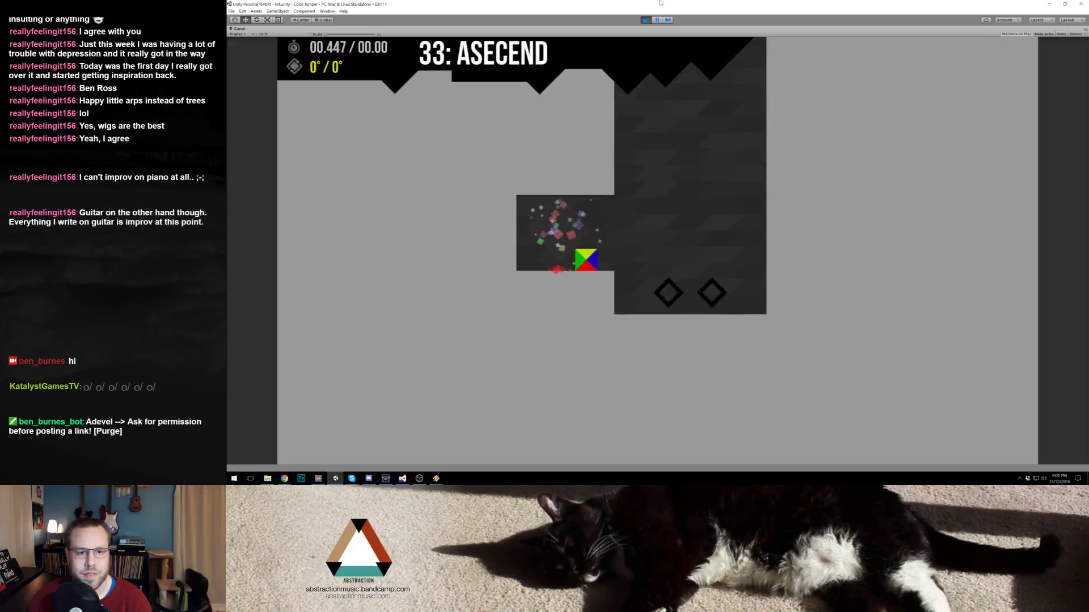
Step: Restart the level from the alcove and playtest the full wall-jump climb past both projectile streams to the goal
key(space)
key(space)
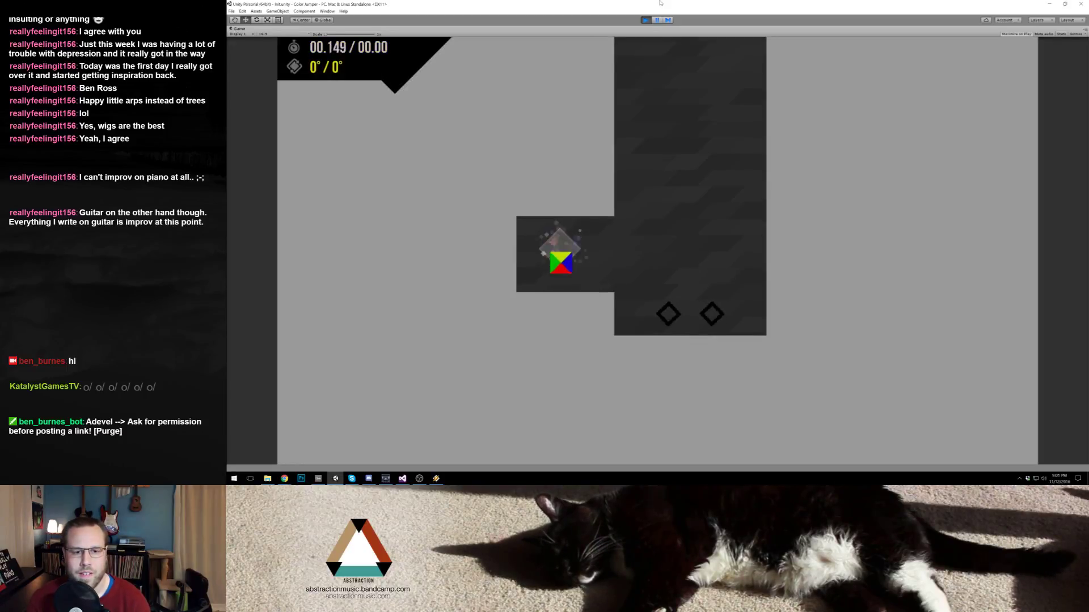
key(space)
key(space)
key(space)
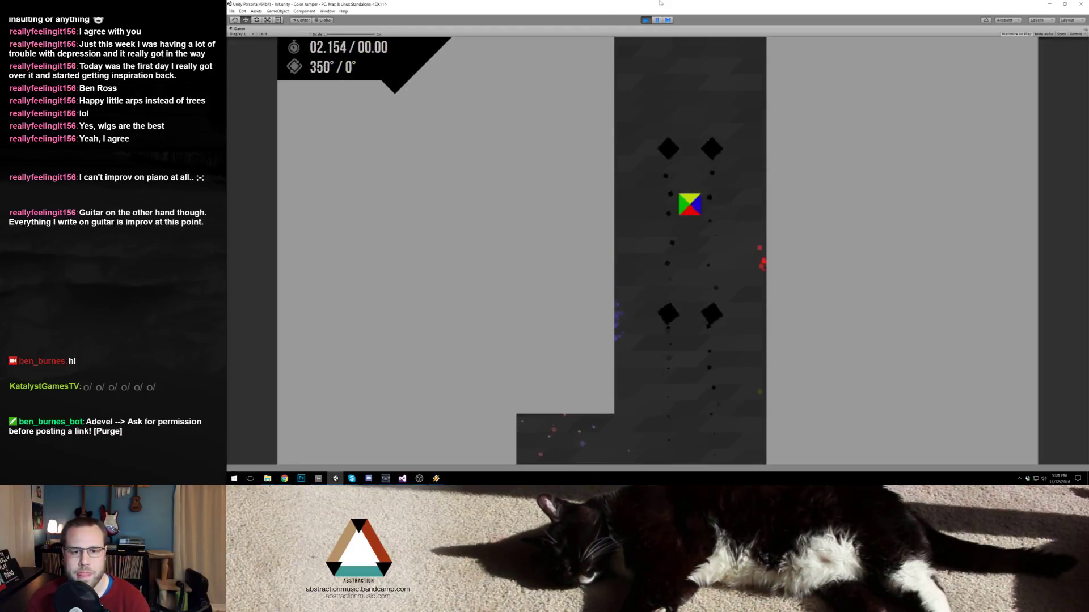
key(space)
key(space)
key(space)
key(space)
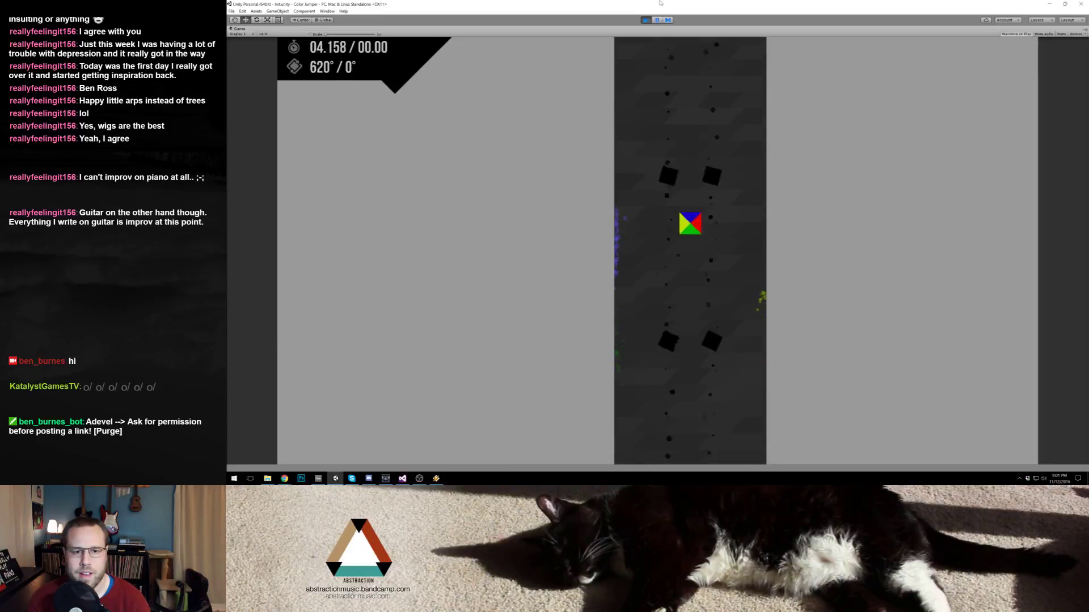
key(space)
key(space)
key(space)
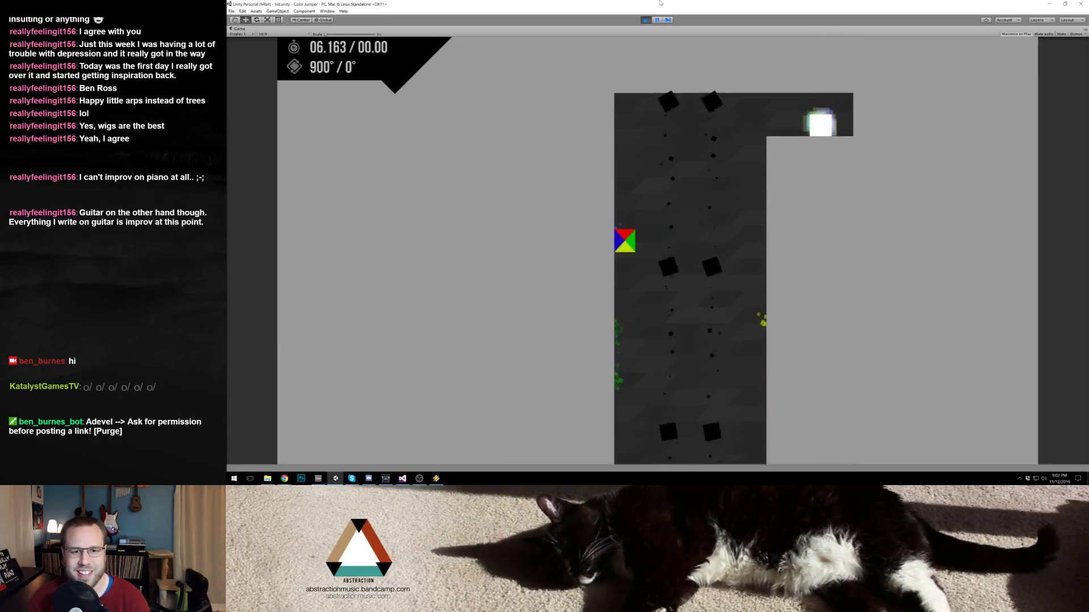
key(space)
key(space)
key(space)
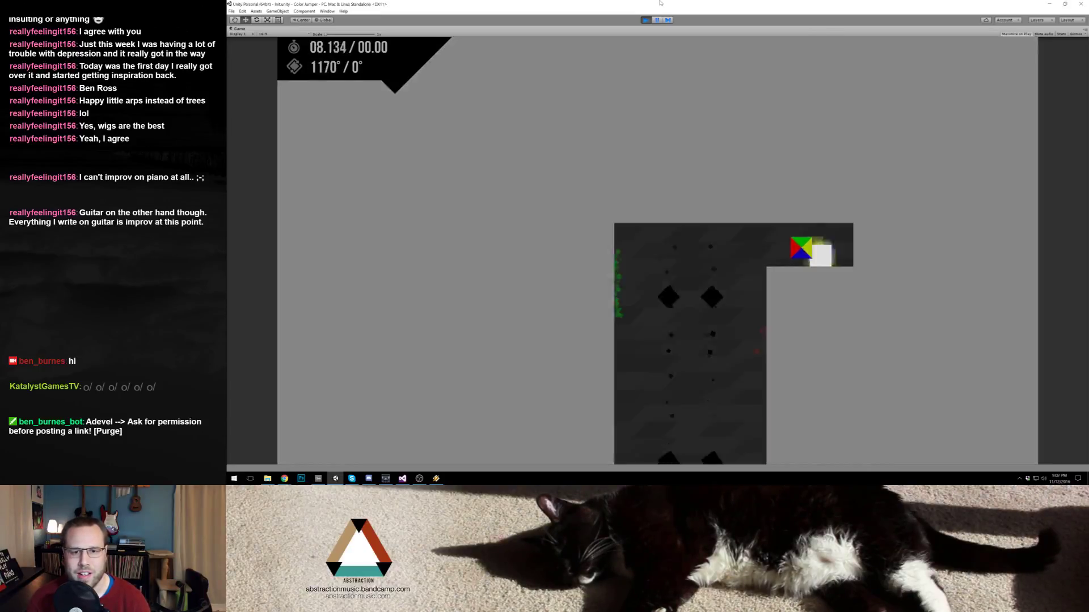
key(space)
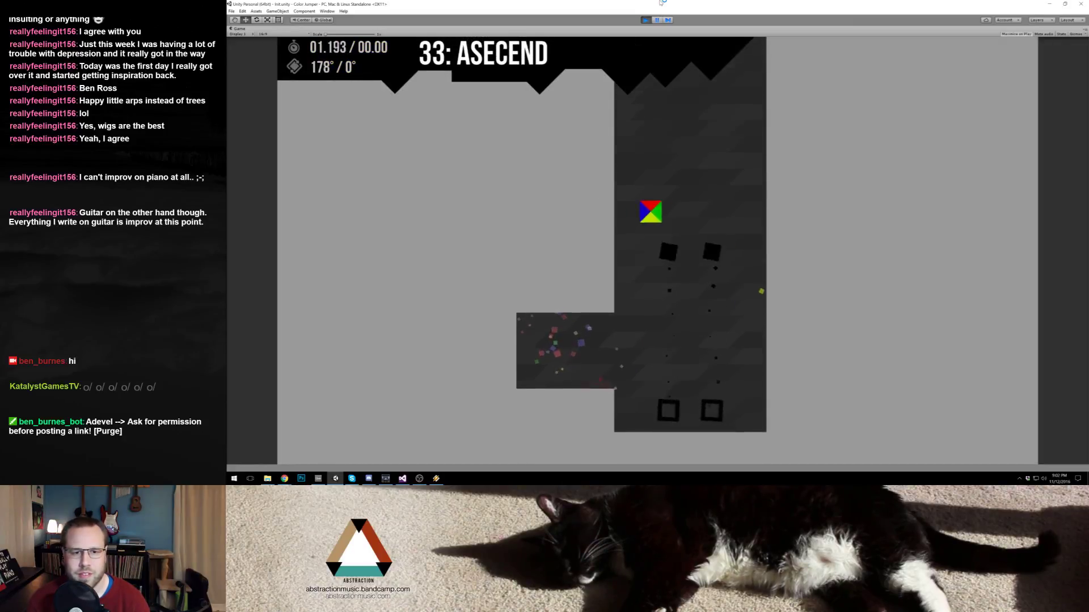
Step: Replay the climb several times from the start, trying for faster ascents between the turrets' projectiles
key(space)
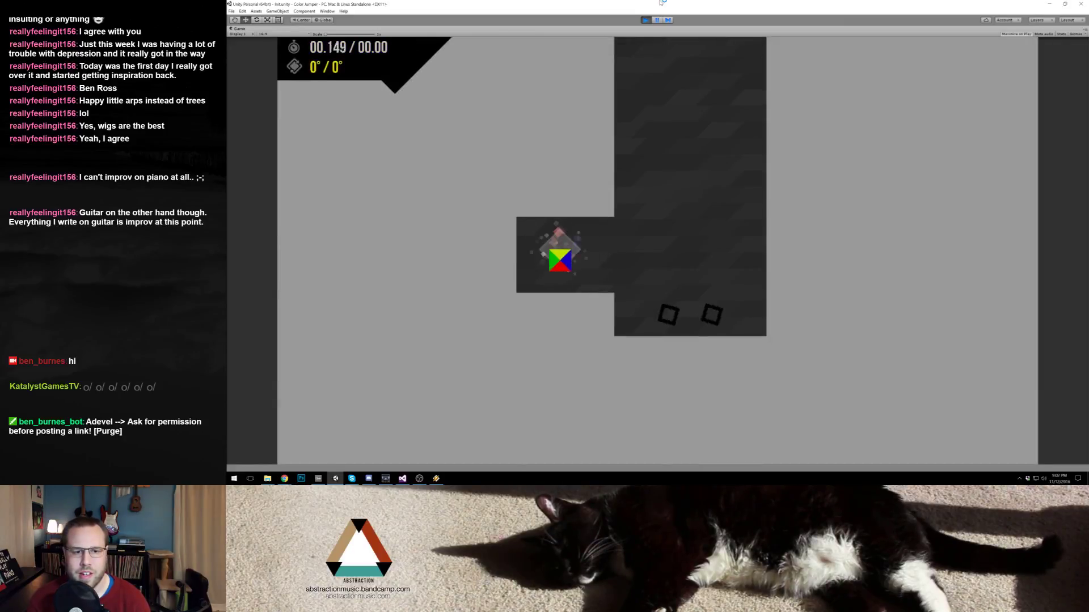
key(space)
key(space)
key(space)
key(space)
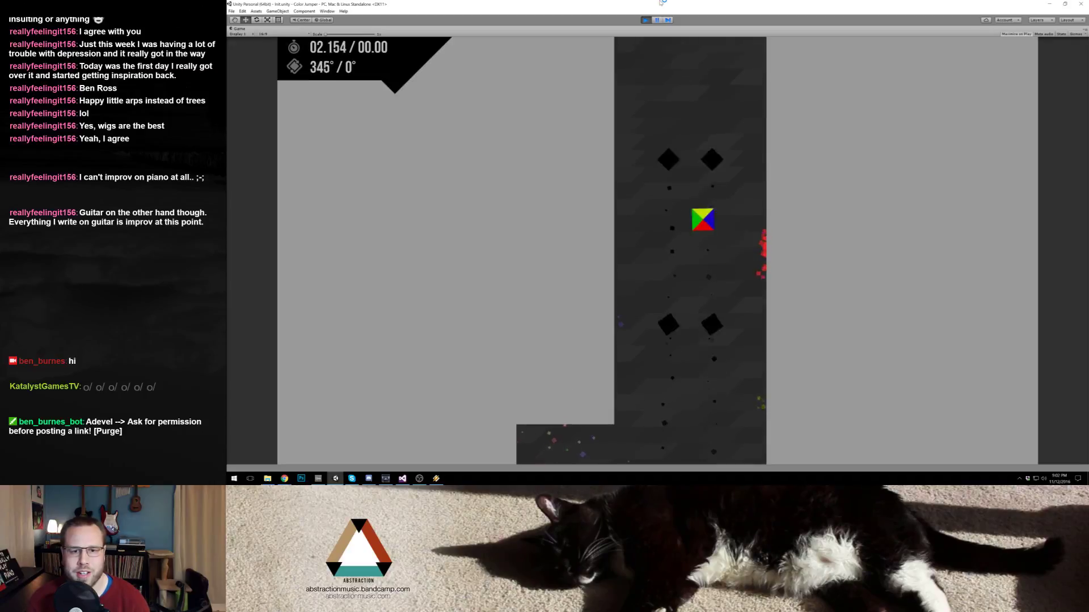
key(space)
key(space)
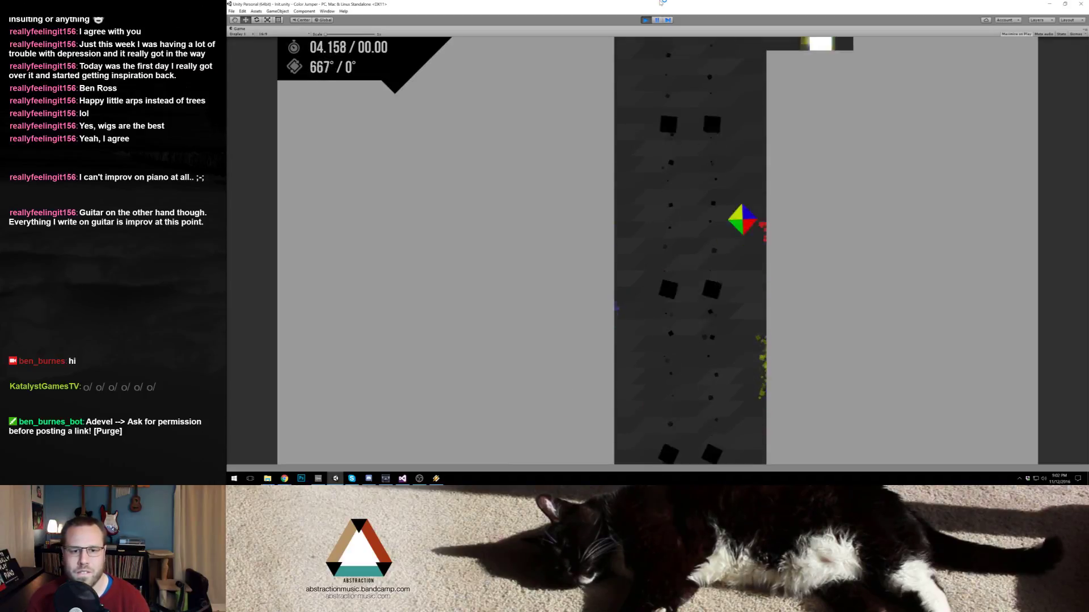
key(space)
key(space)
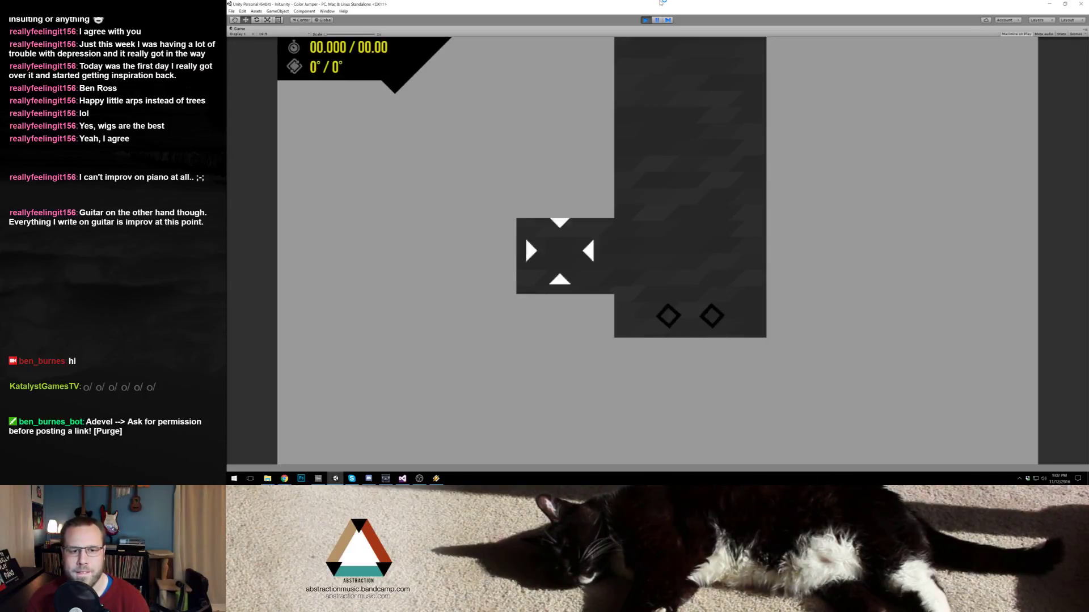
key(space)
key(space)
key(space)
key(space)
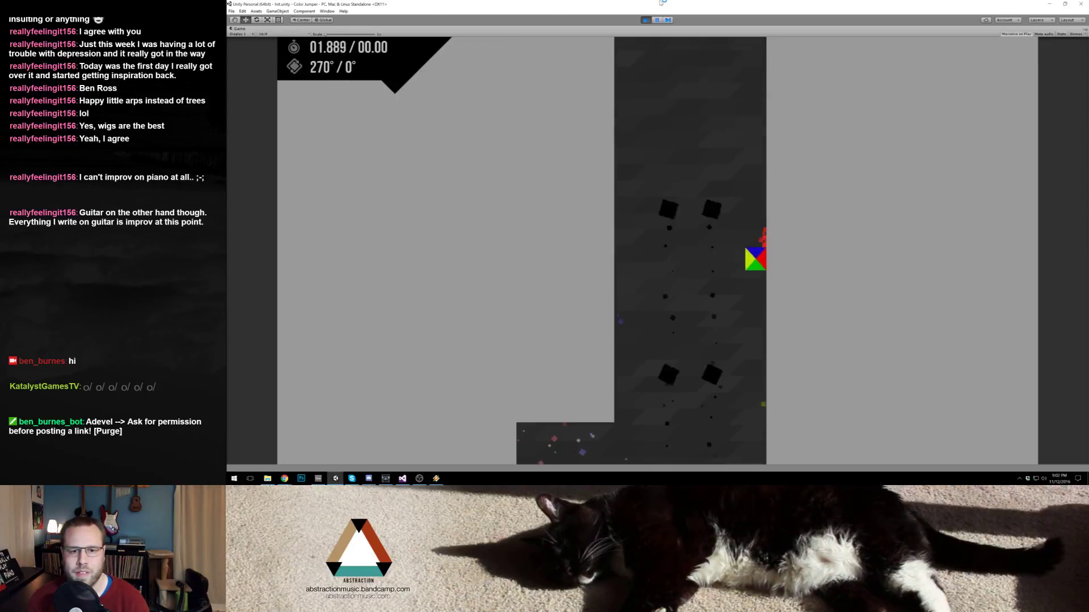
key(space)
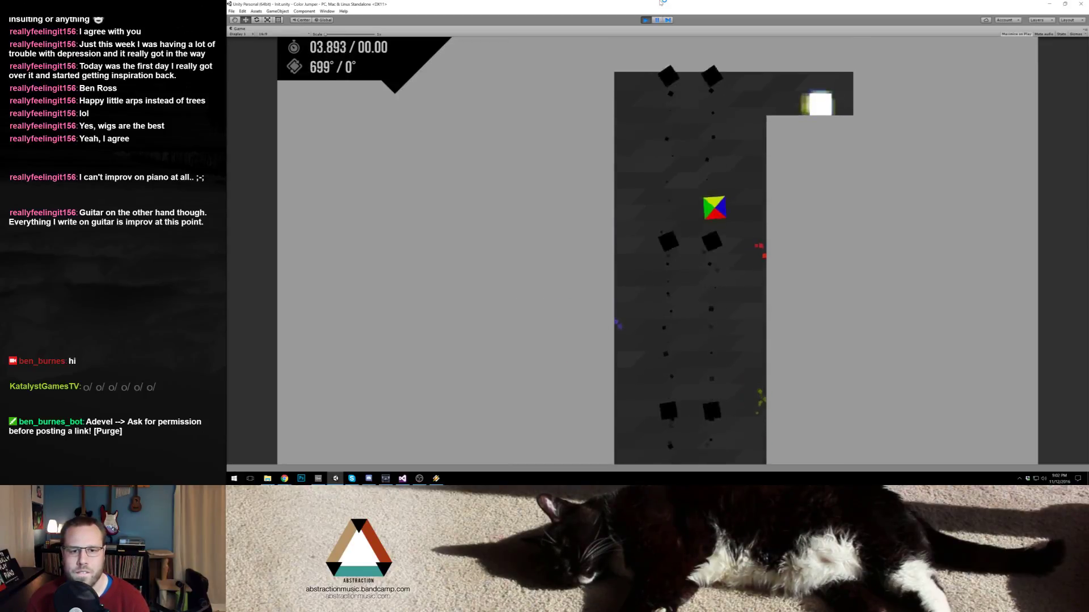
key(space)
key(space)
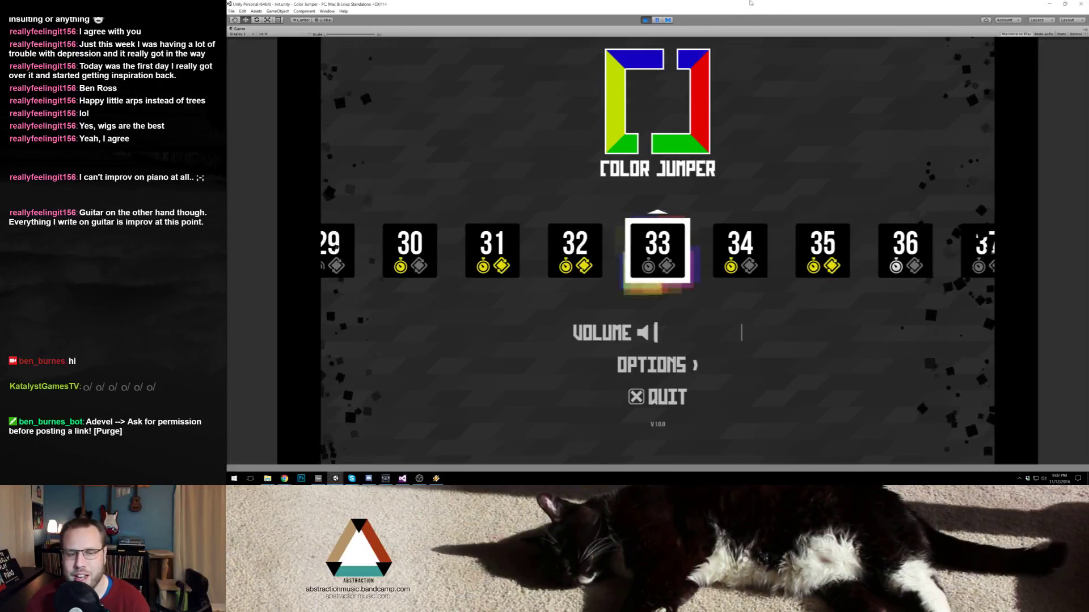
Step: Launch level 33 from the level select, climb the shaft to the goal, and stop the playtest
key(Return)
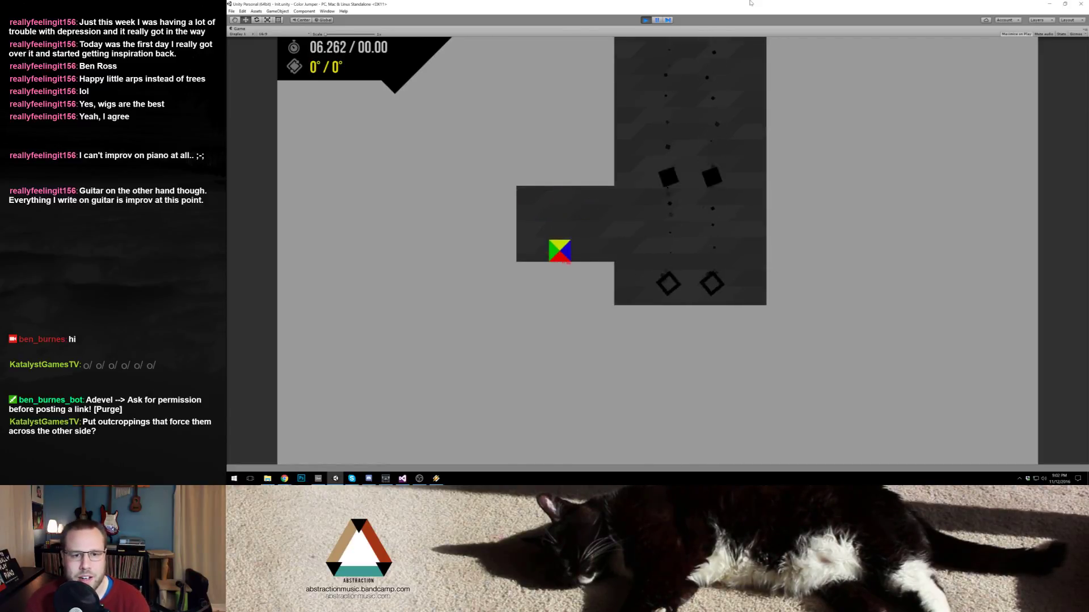
key(space)
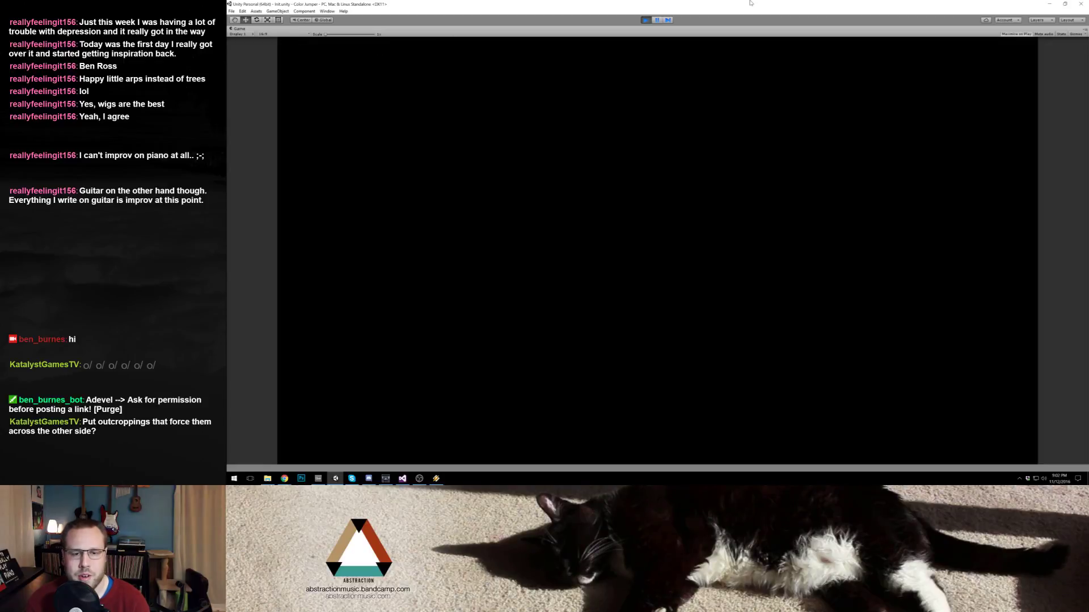
key(space)
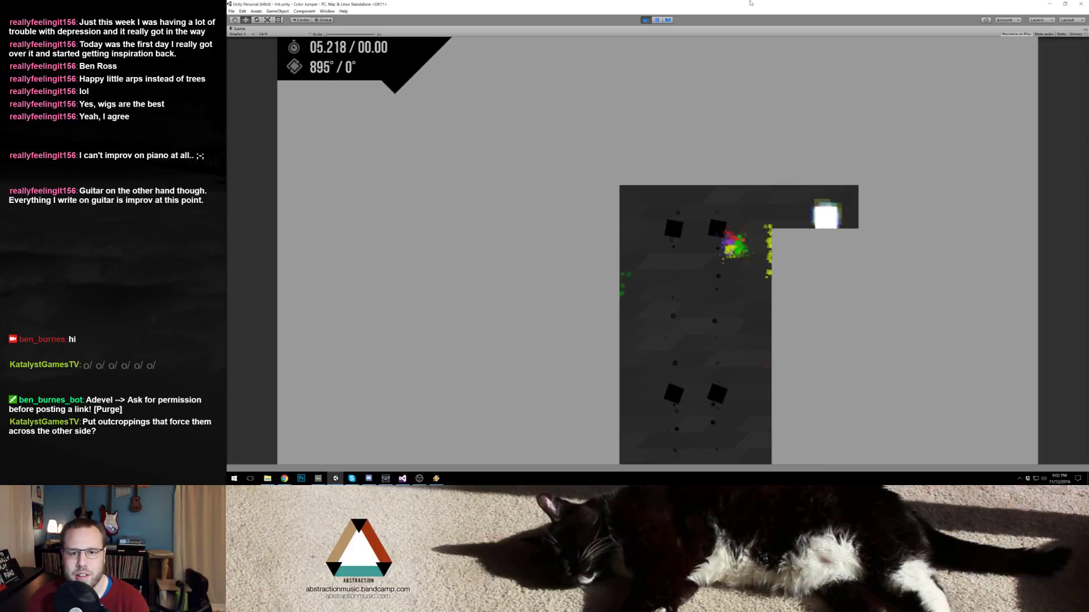
key(space)
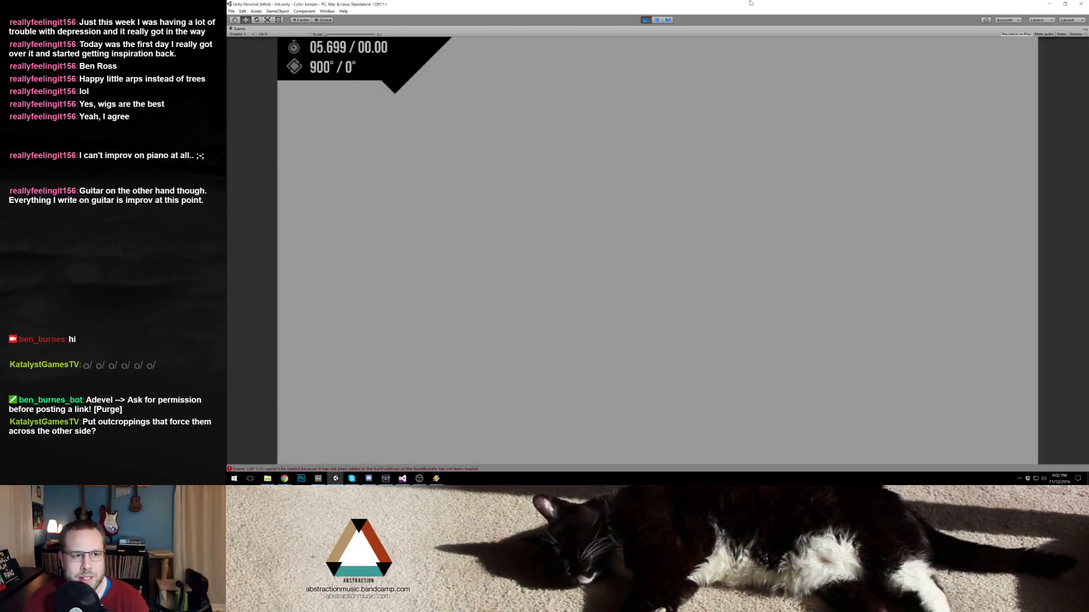
click(647, 21)
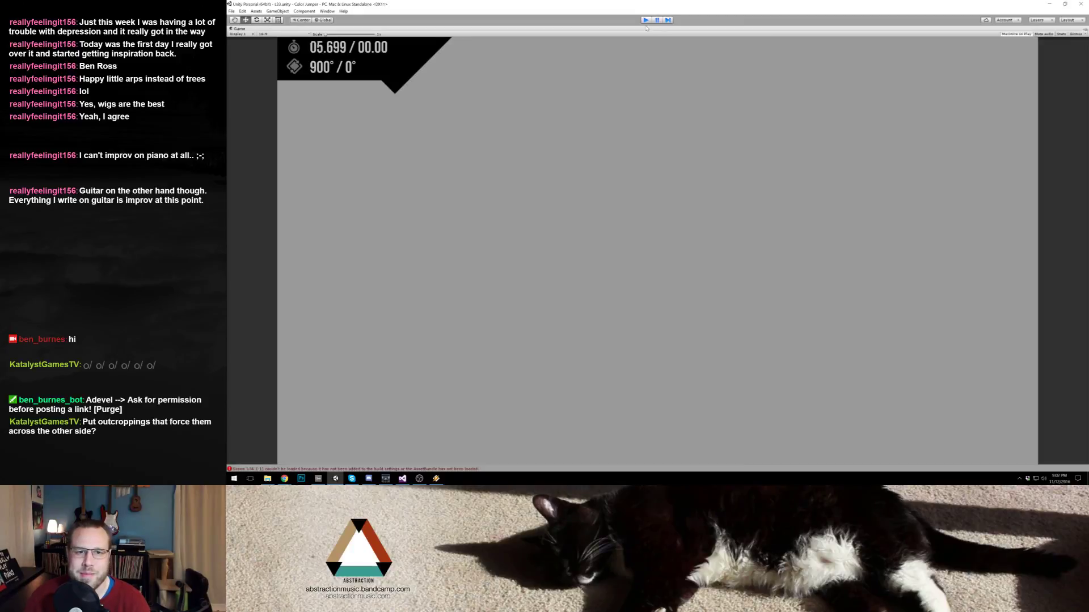
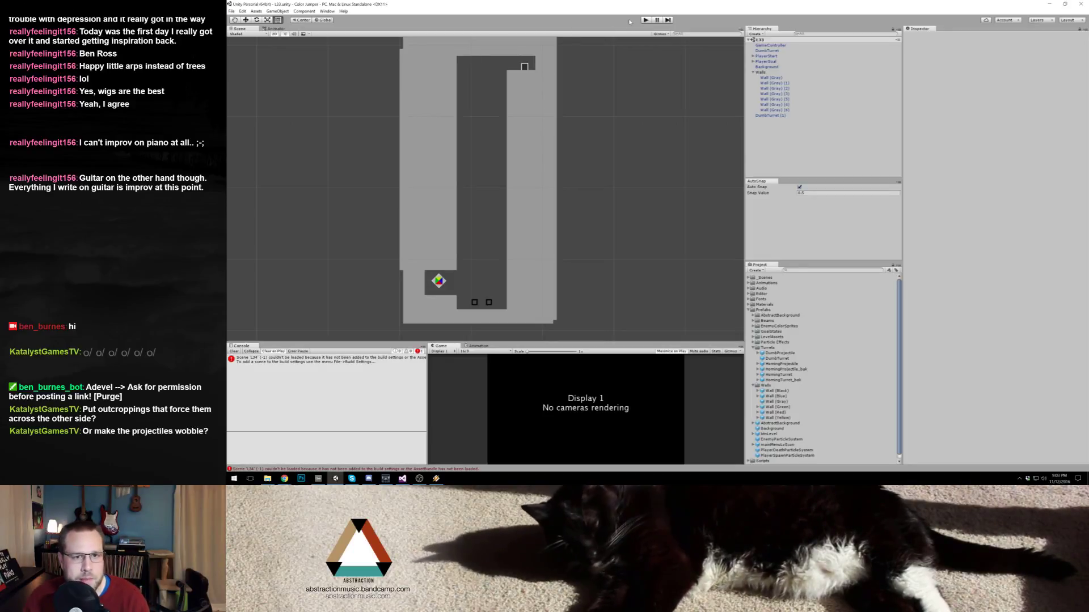
Step: Examine the scene list in the Build Settings for the L33 entry among the World 2 levels and close the window
scroll(578, 146, down, 3)
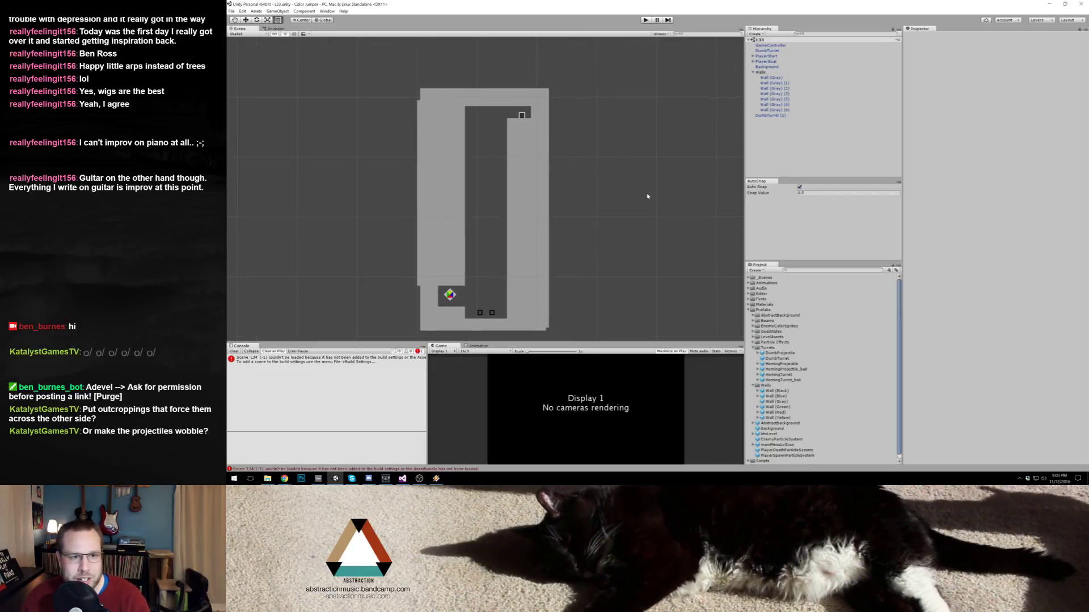
click(232, 11)
click(244, 83)
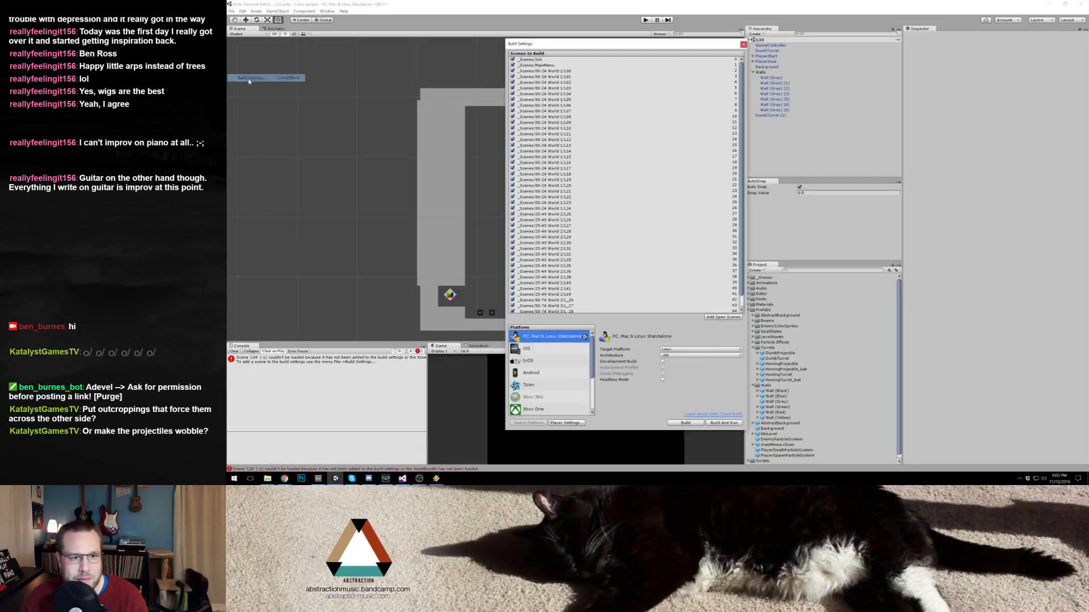
scroll(607, 303, down, 1)
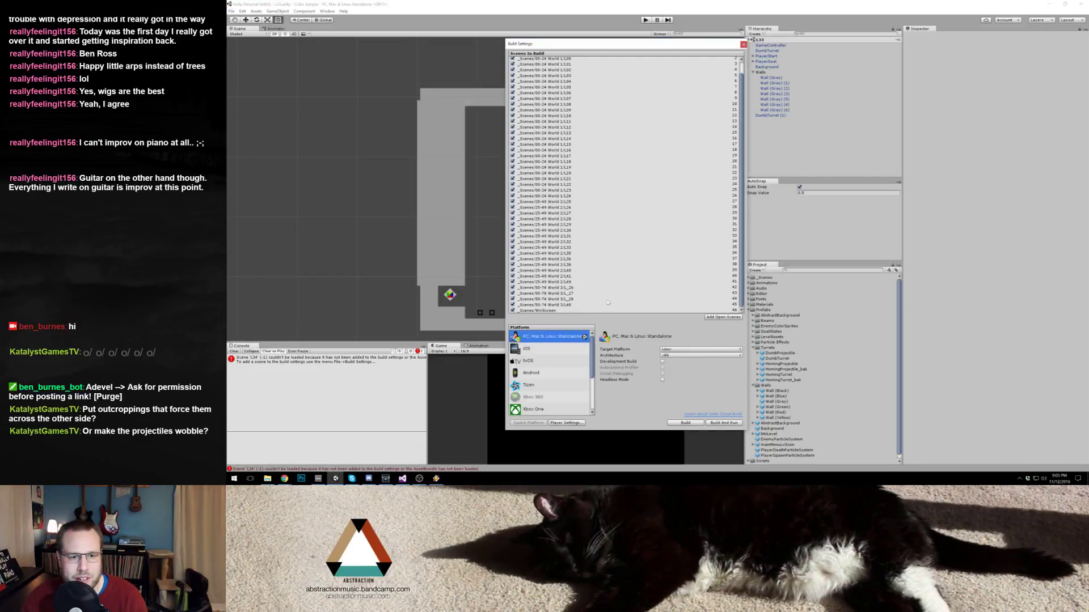
scroll(652, 287, up, 1)
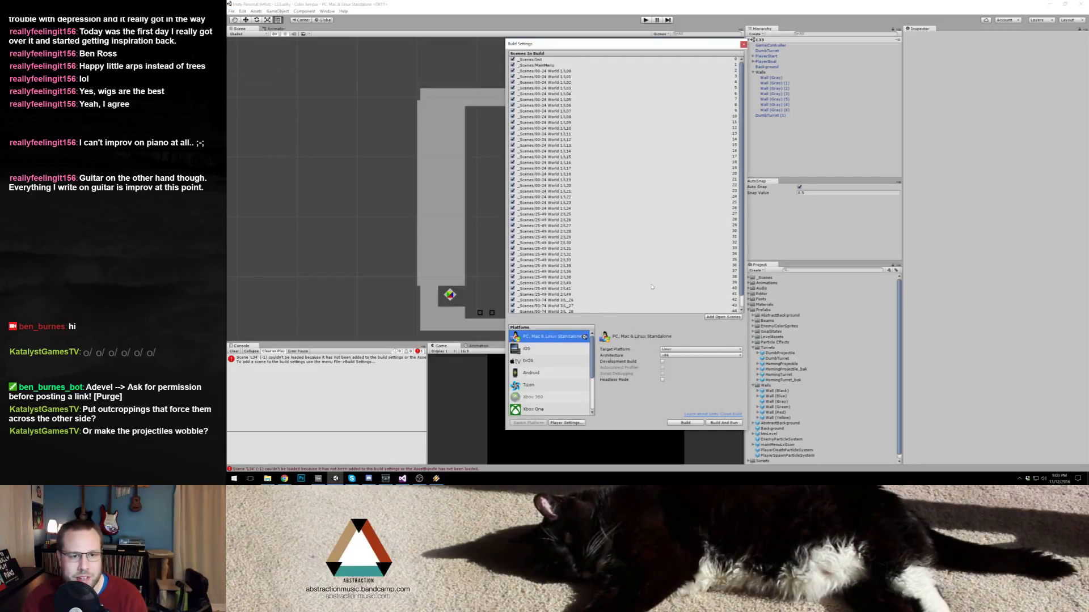
click(572, 262)
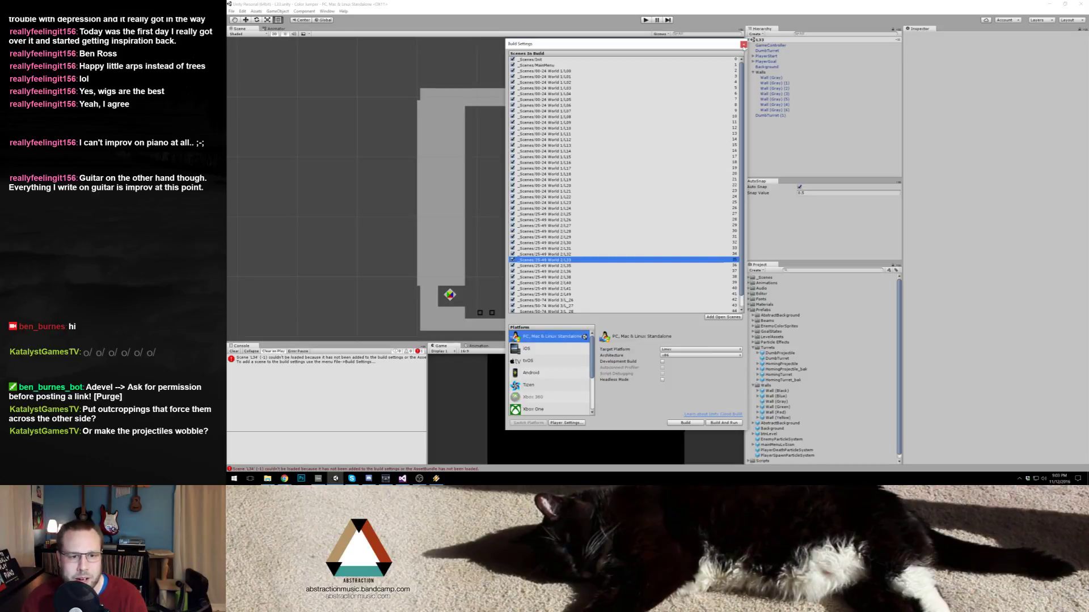
click(743, 44)
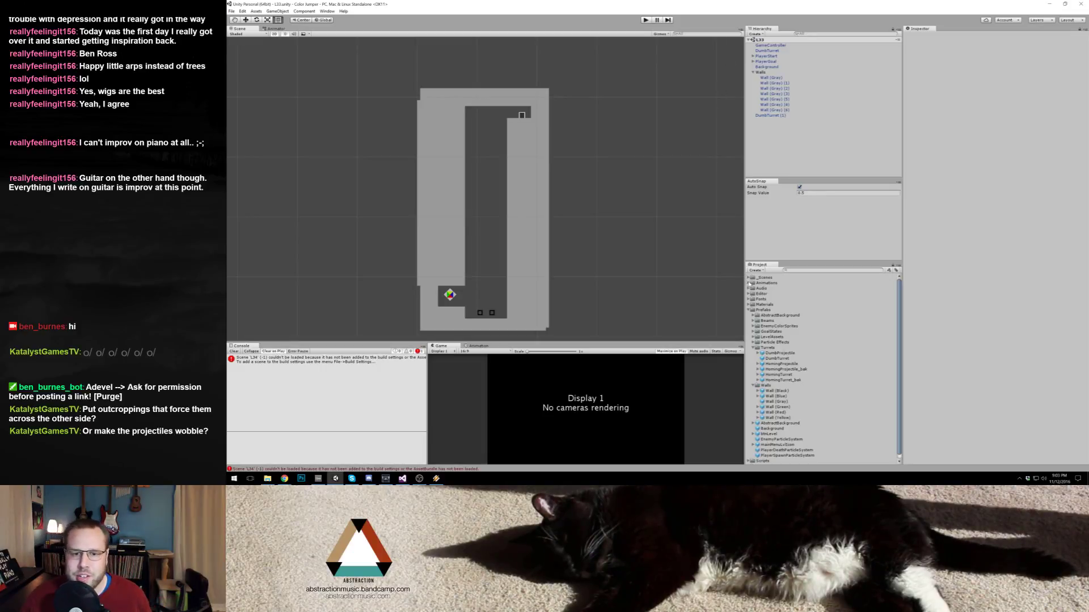
Step: Open scenes L30 and L31 from the World 2 folder to review their layouts, and reopen L33
click(750, 277)
click(753, 289)
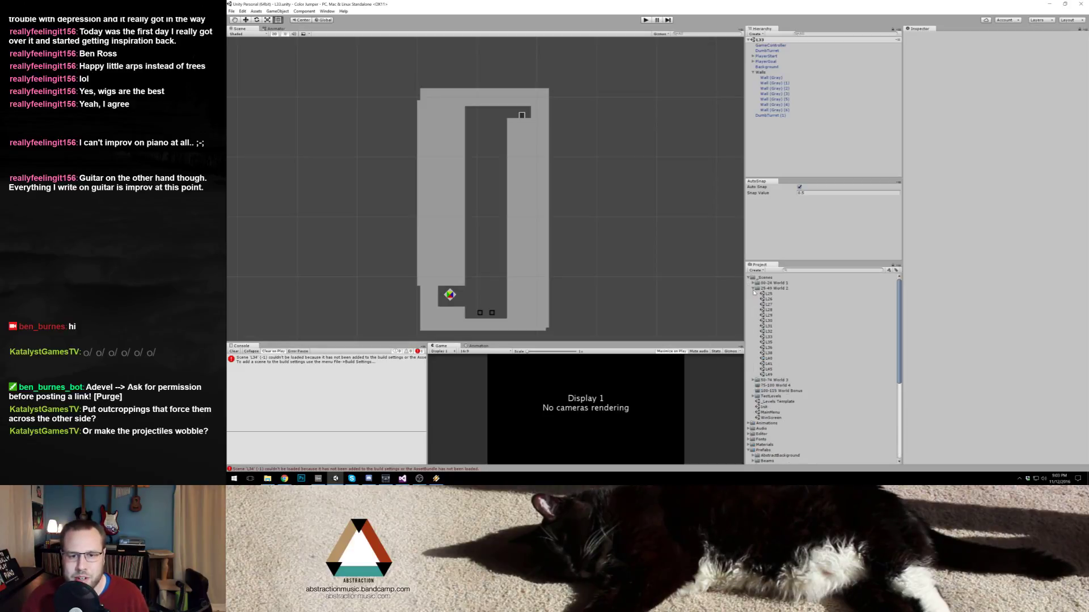
double_click(775, 321)
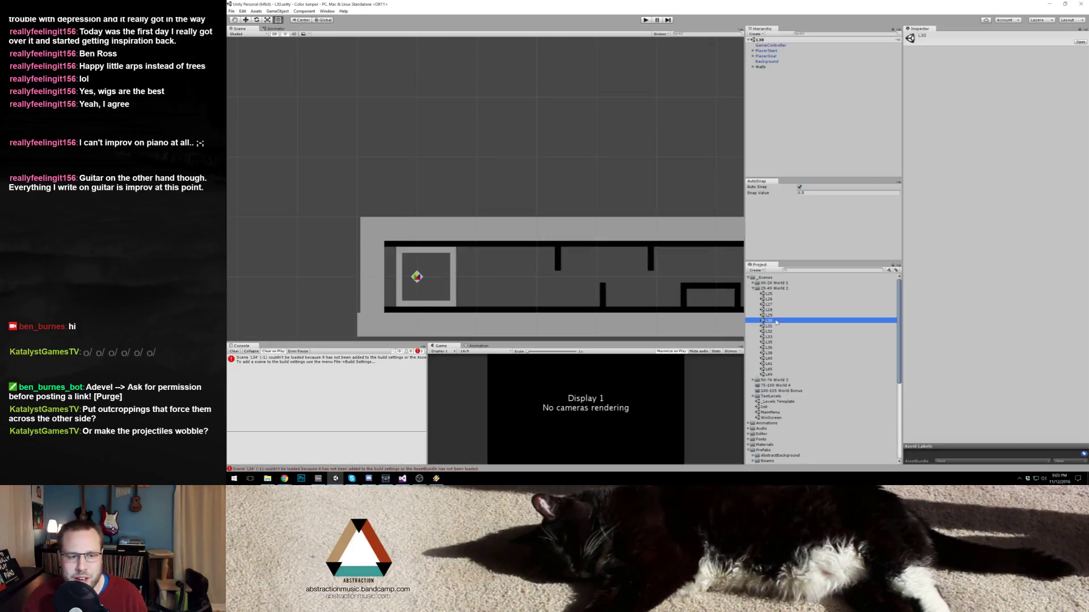
double_click(771, 327)
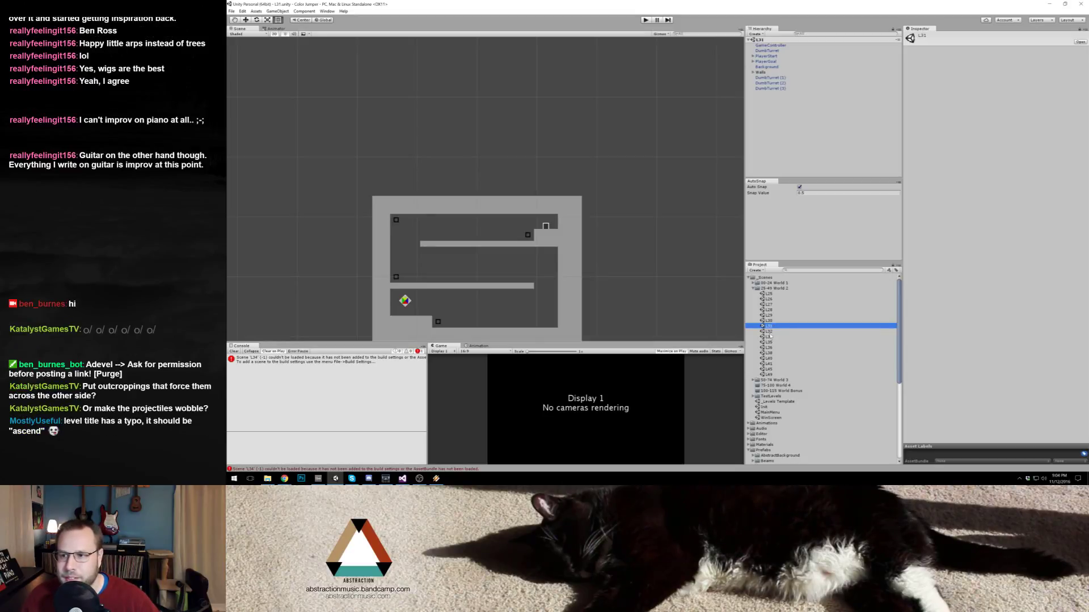
double_click(768, 337)
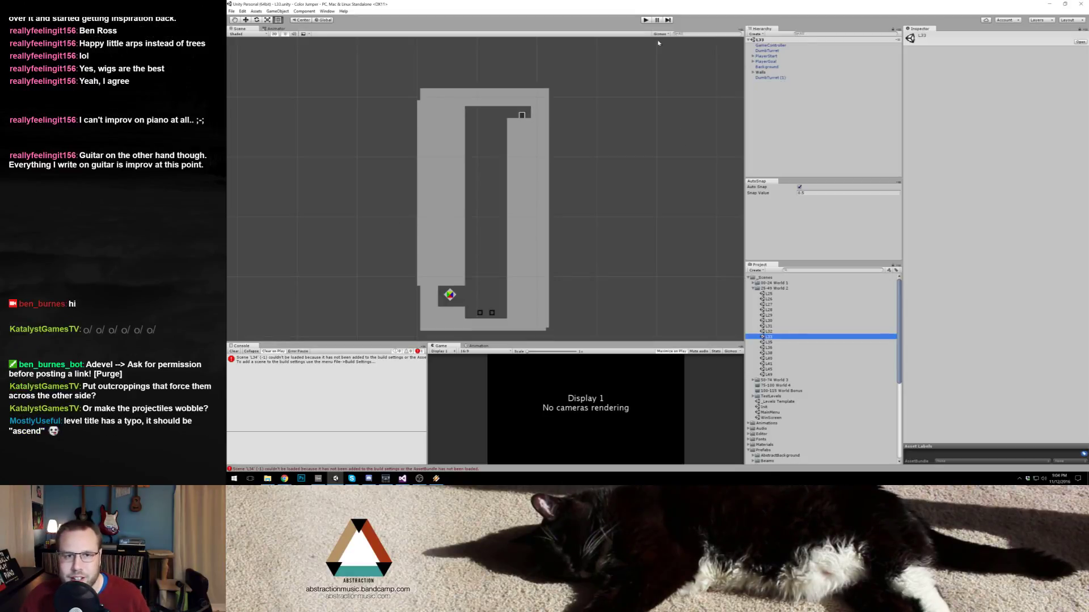
Step: Briefly run L33 to check its title, and correct the GameController's Level Name to Ascend
key(ctrl+p)
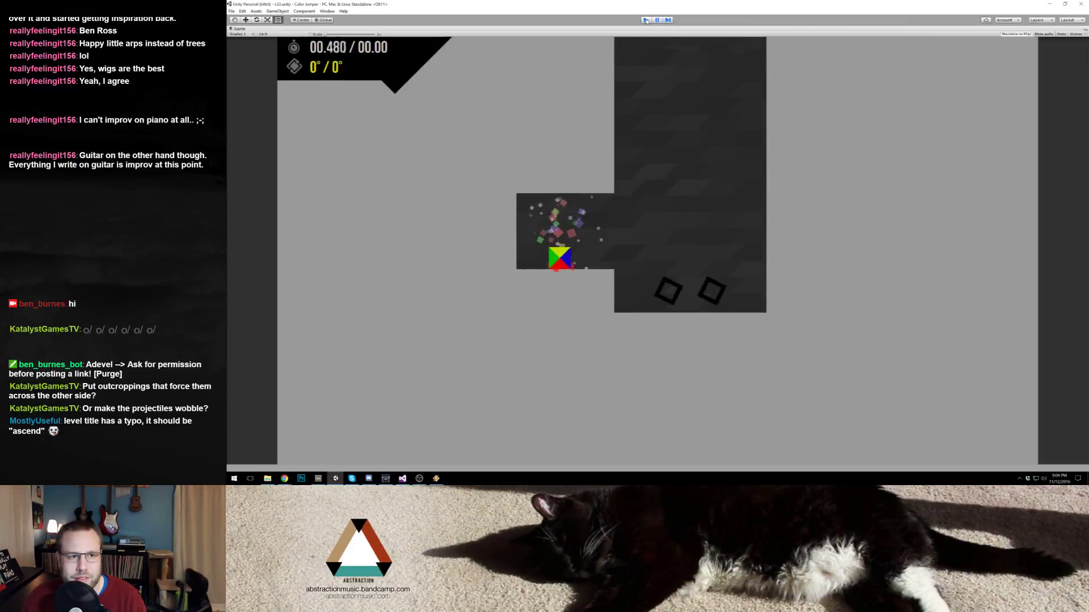
key(ctrl+p)
click(770, 45)
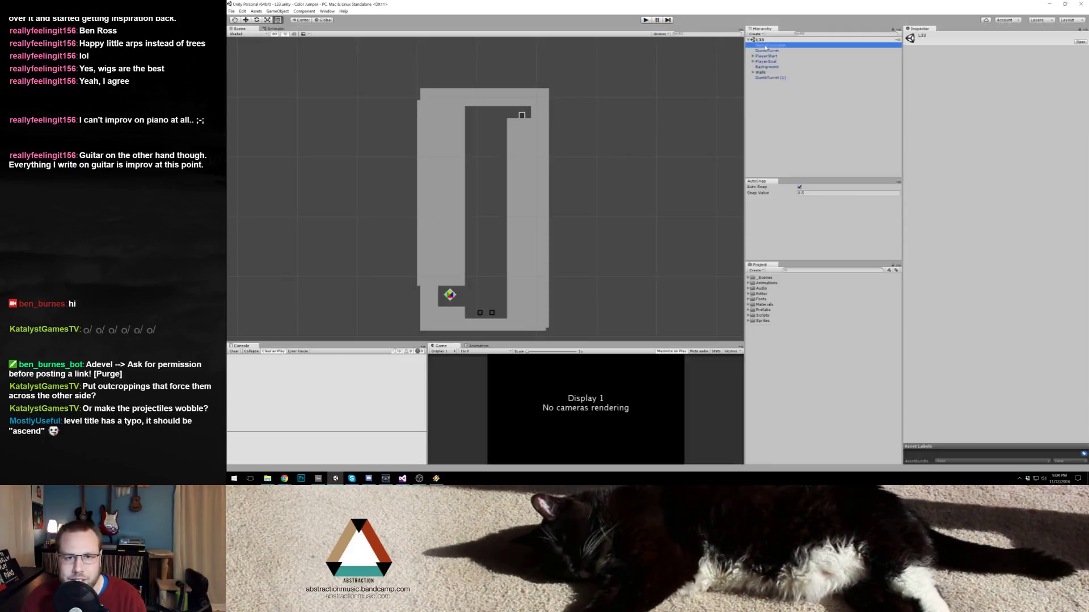
click(1016, 130)
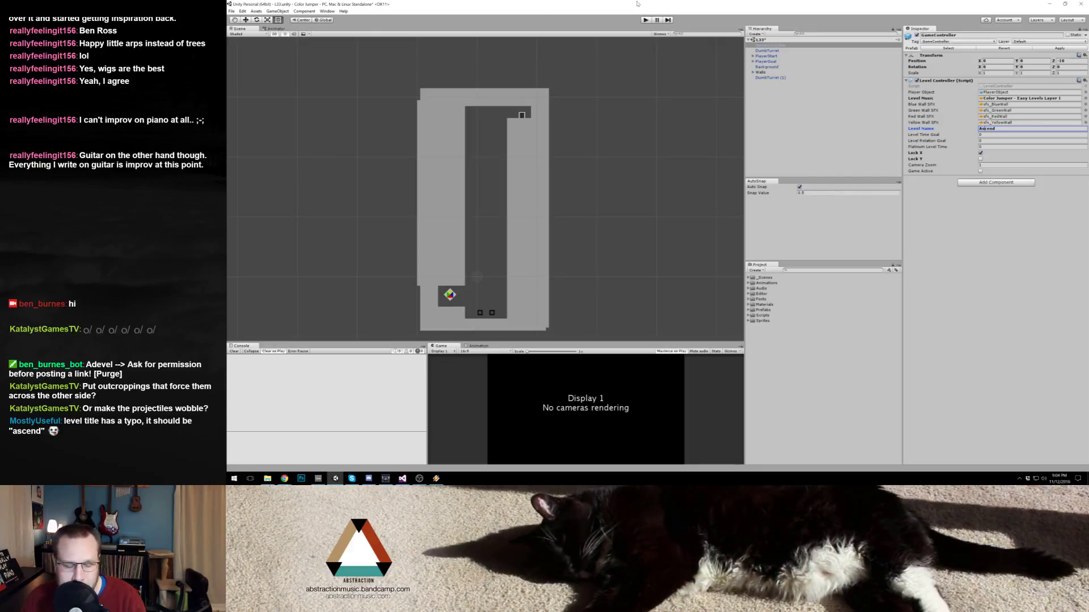
Step: Start a playtest and play level 30, Special Delivery, through to its end
click(645, 19)
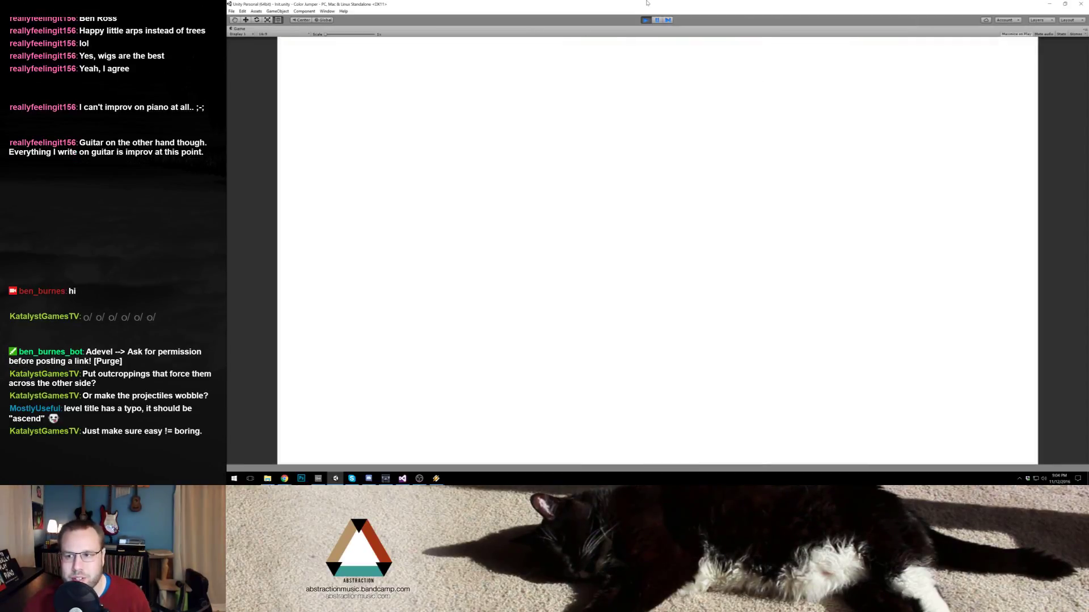
key(Right)
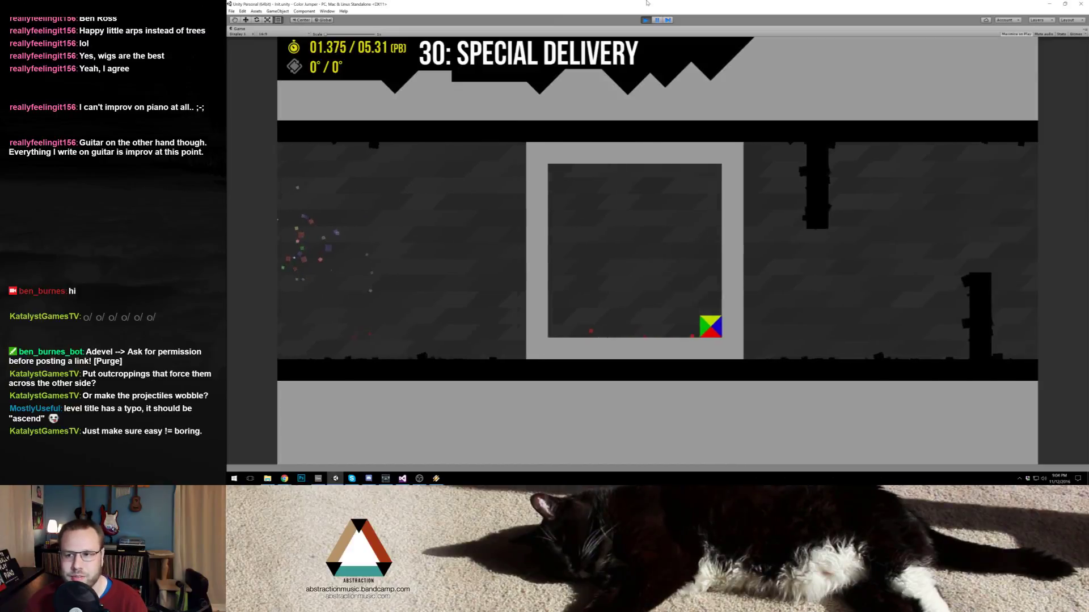
key(space)
key(Left)
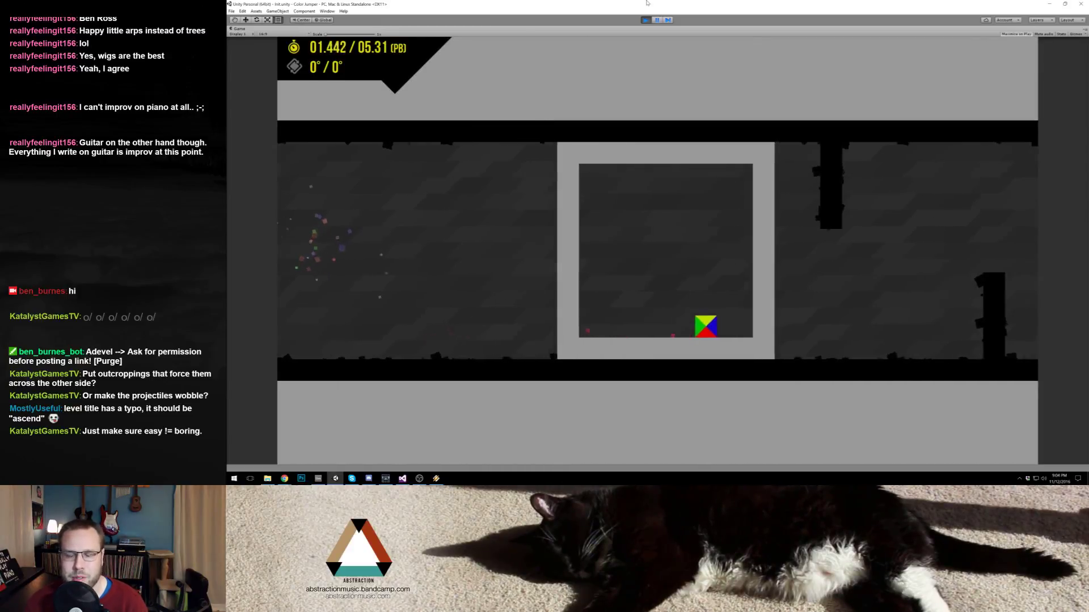
key(space)
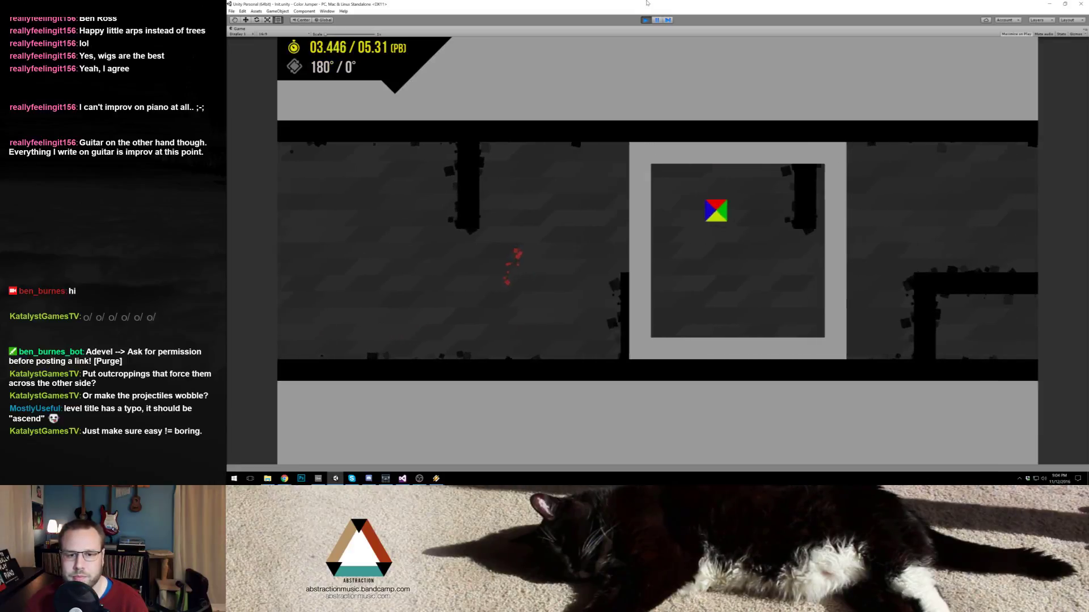
key(space)
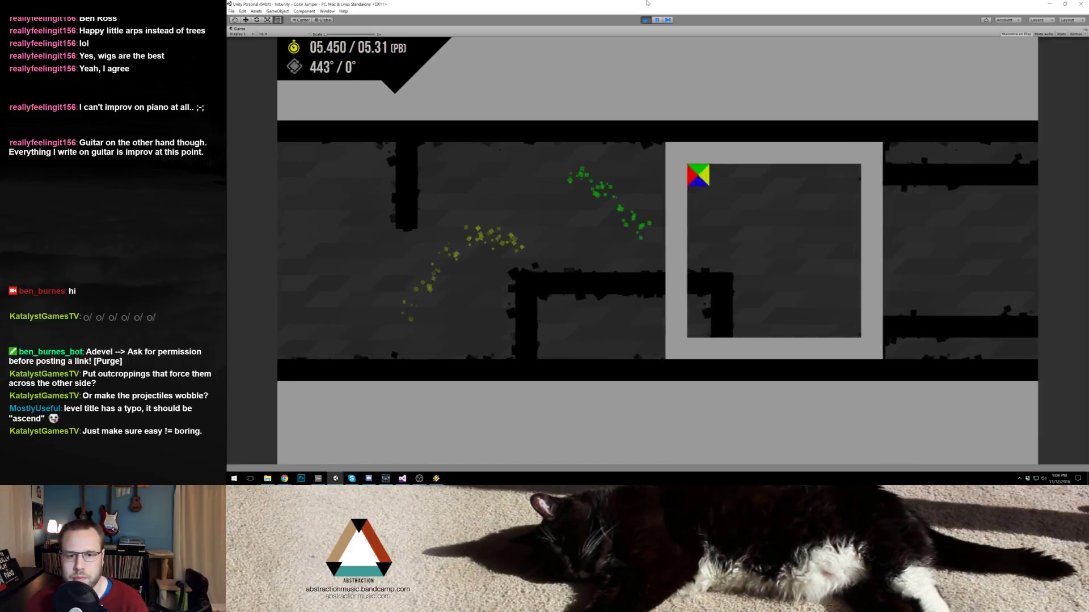
key(space)
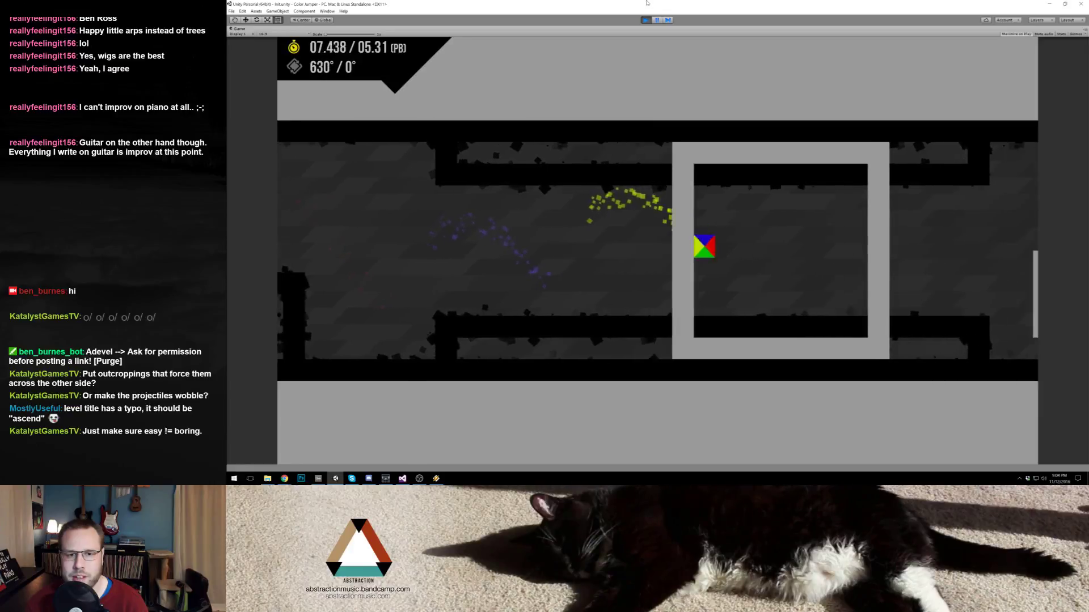
key(space)
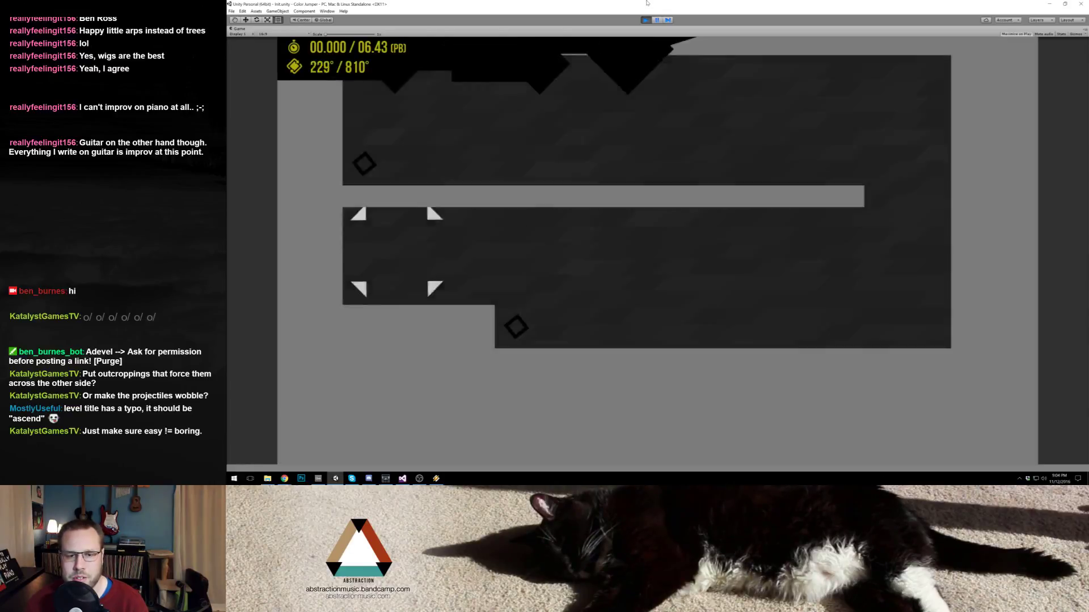
Step: Play level 31, Demo Level, past the turret corridors up to the goal
key(space)
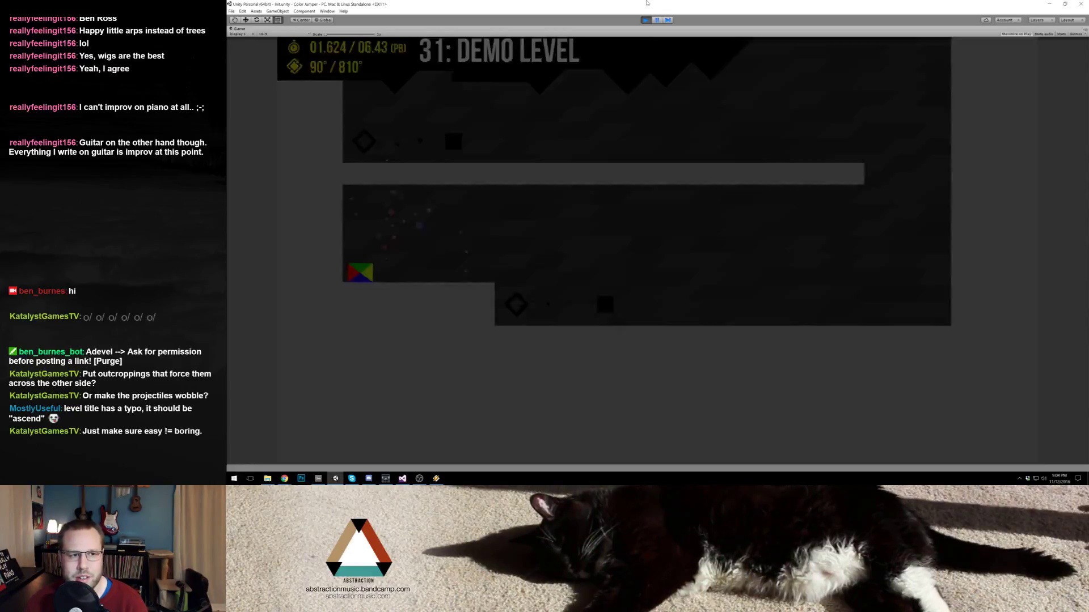
key(space)
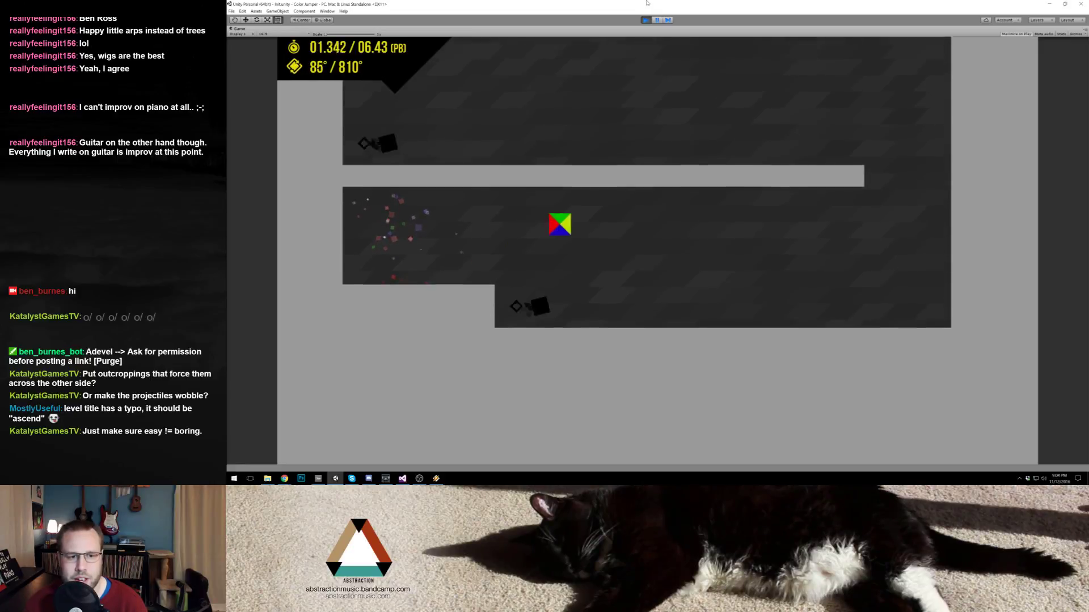
key(space)
key(space)
key(space)
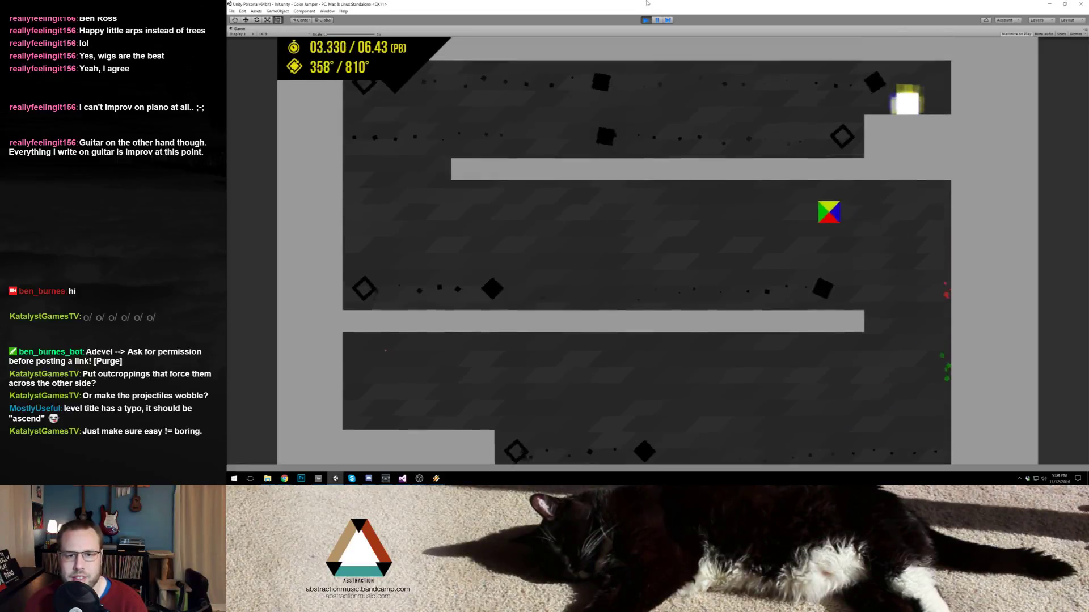
key(space)
key(space)
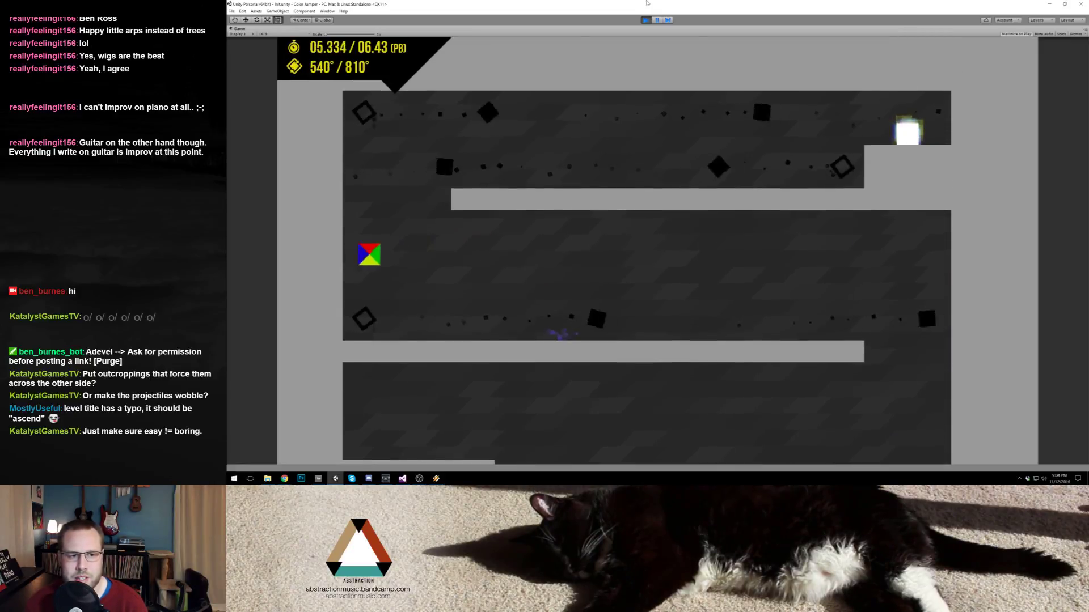
key(space)
key(space)
key(space)
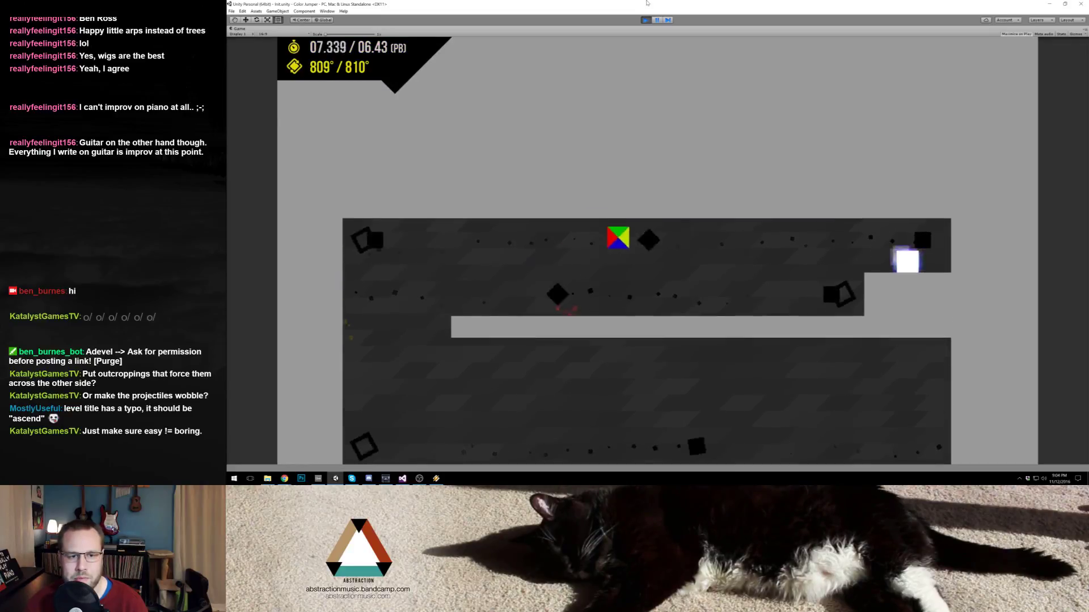
key(space)
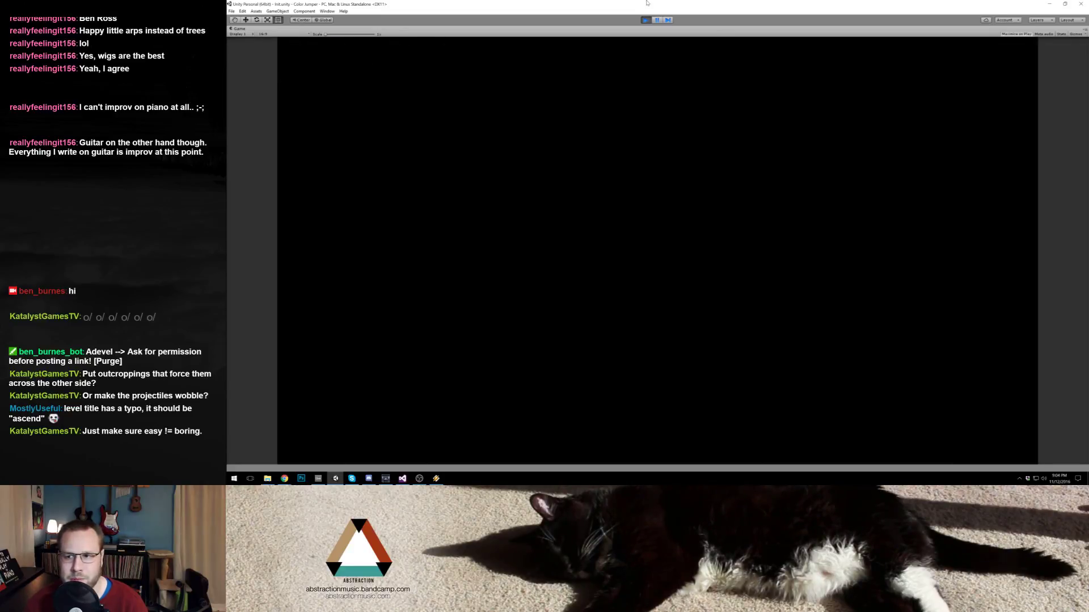
Step: Play level 32 across the blue floor and floating blocks to the goal ledge
key(space)
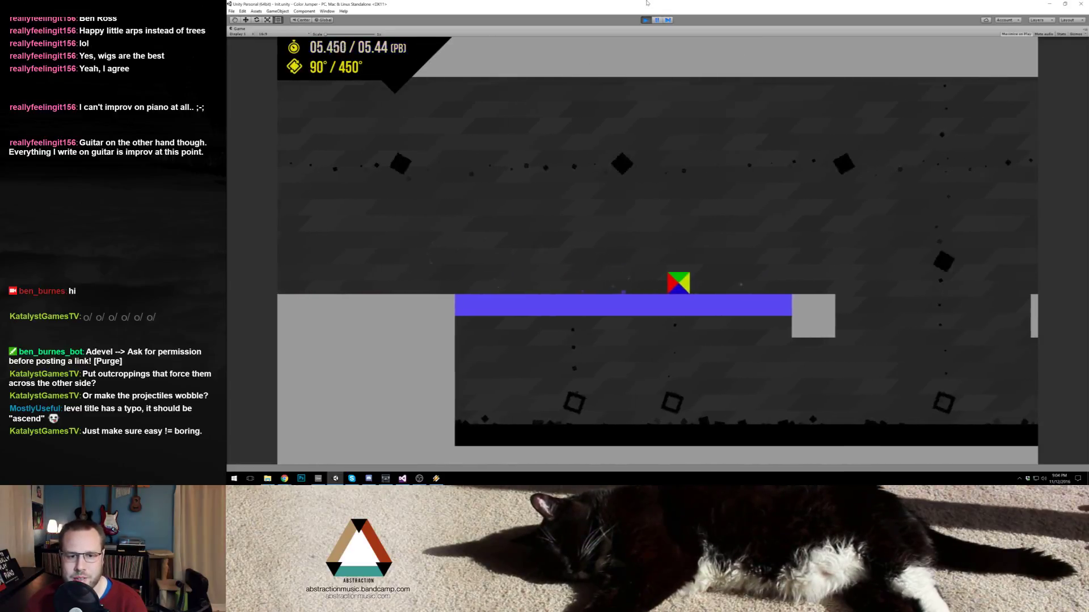
key(space)
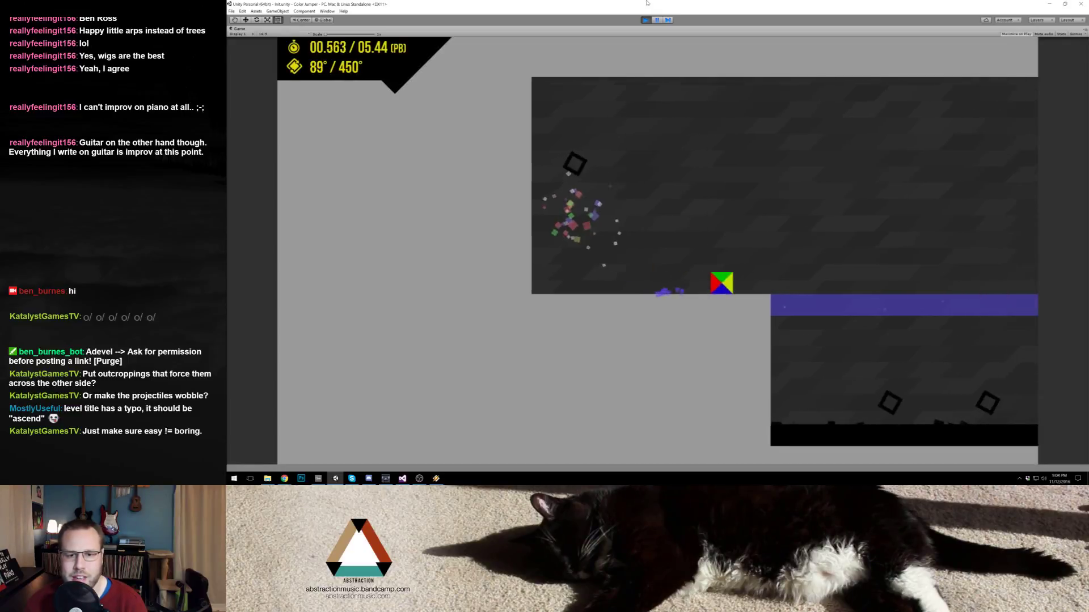
key(space)
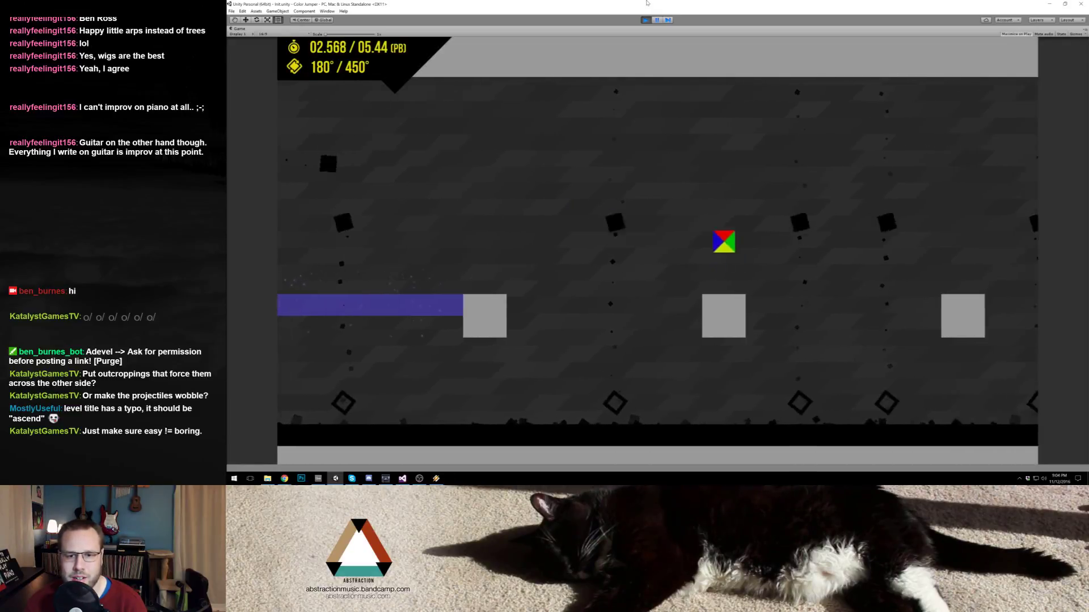
key(space)
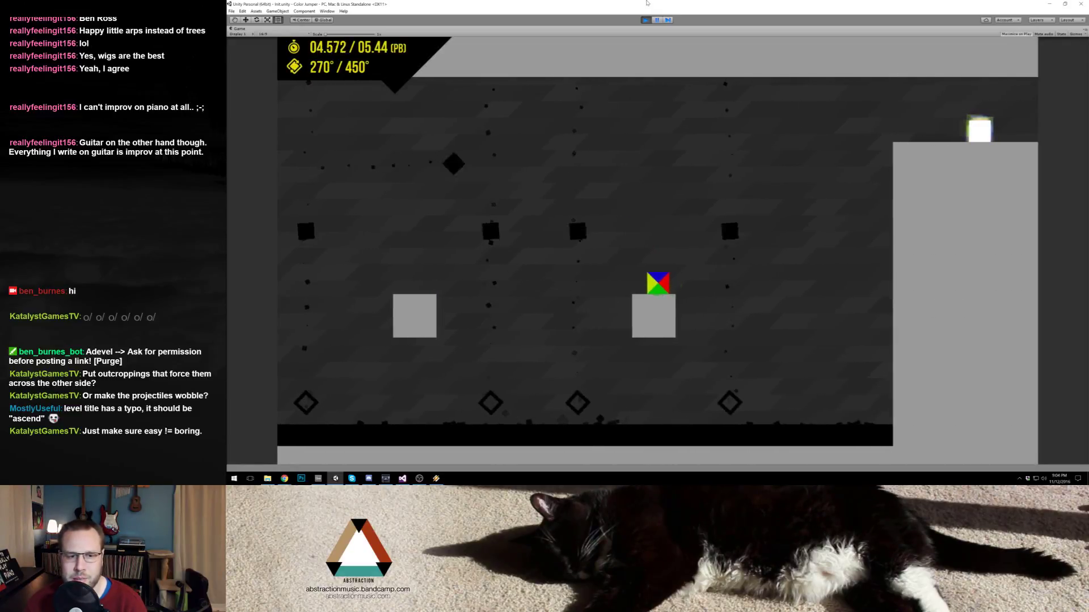
key(space)
key(space)
key(space)
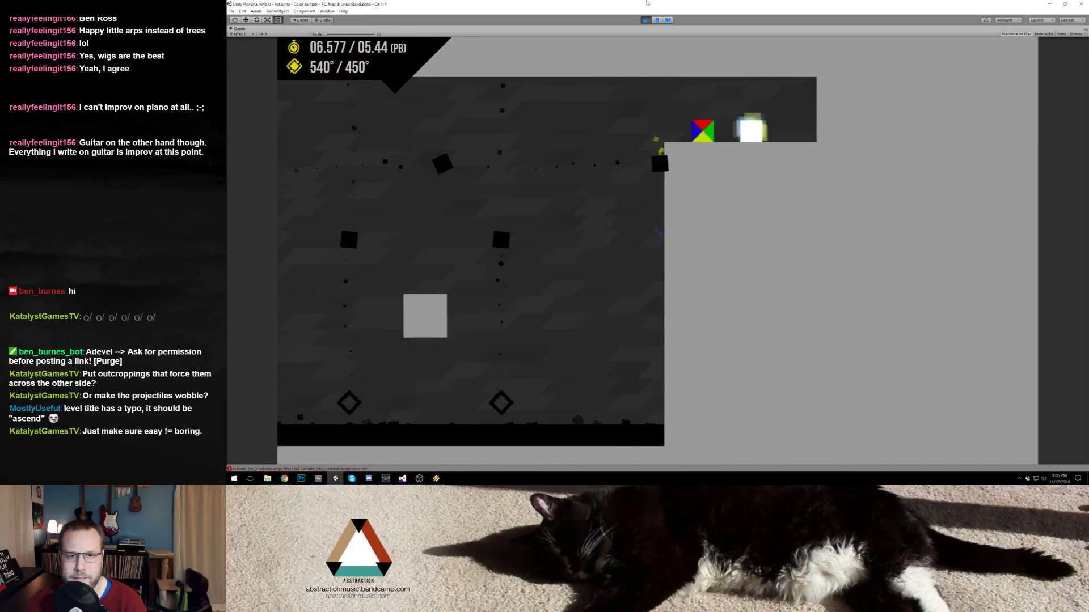
Step: Play level 33, Ascend, wall-jumping up the shaft between the turret shots to the goal
key(space)
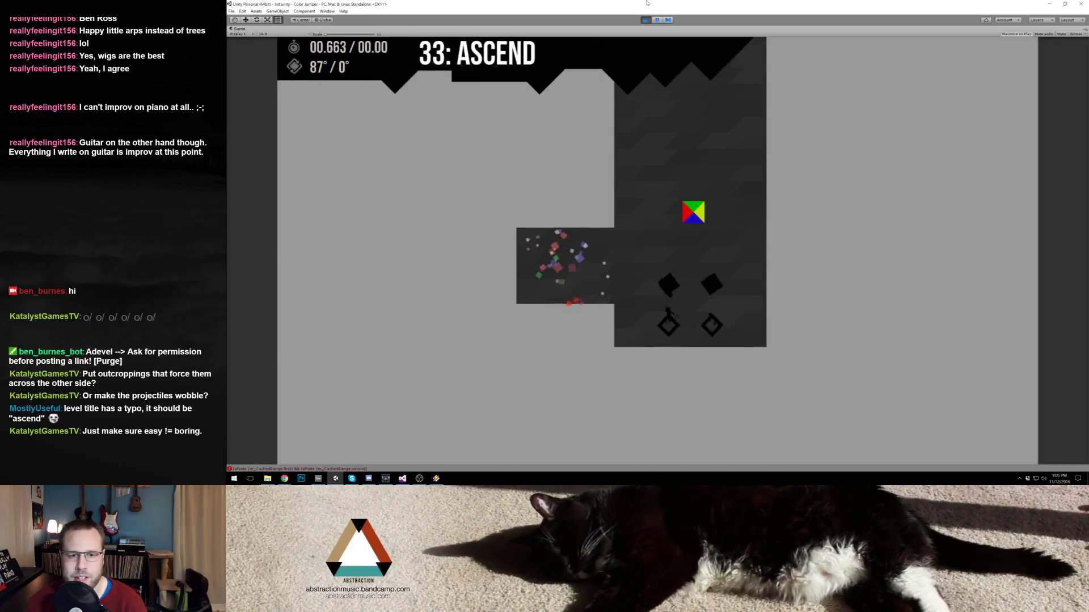
key(space)
key(space)
key(space)
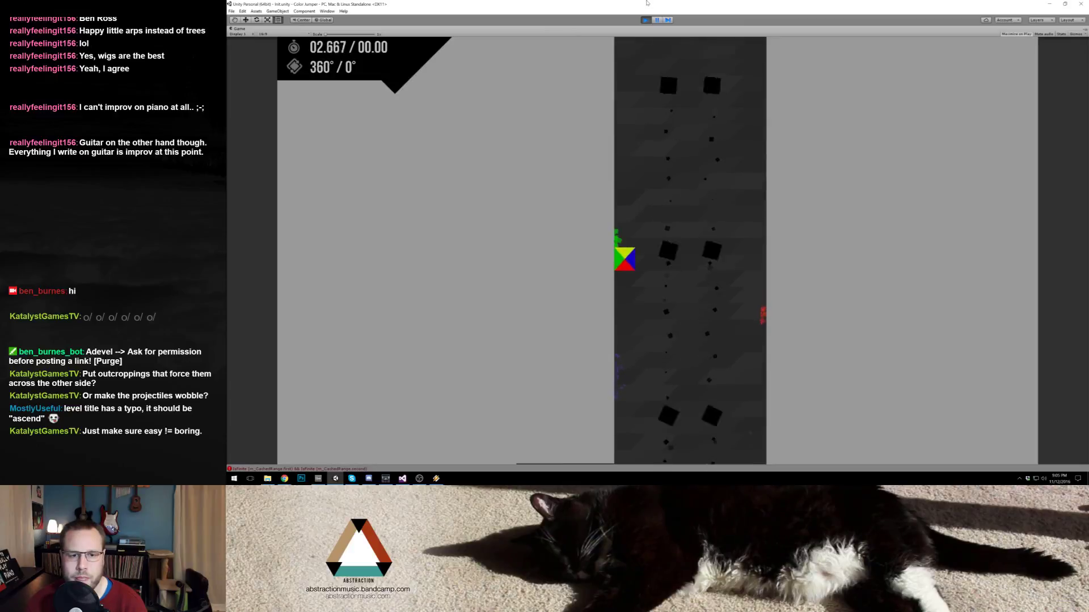
key(space)
key(space)
key(space)
key(space)
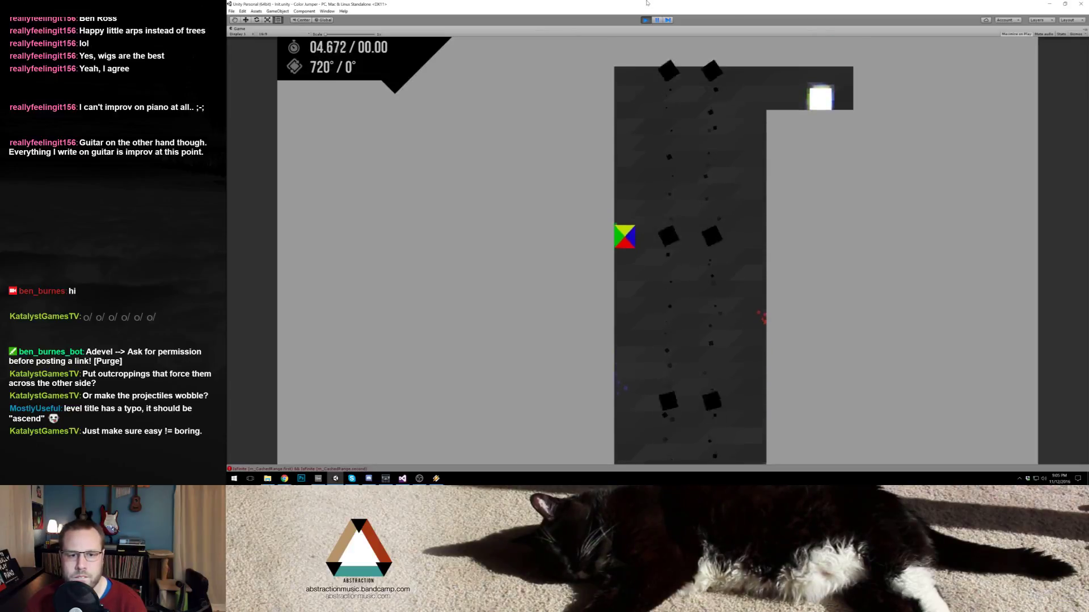
key(space)
key(space)
key(space)
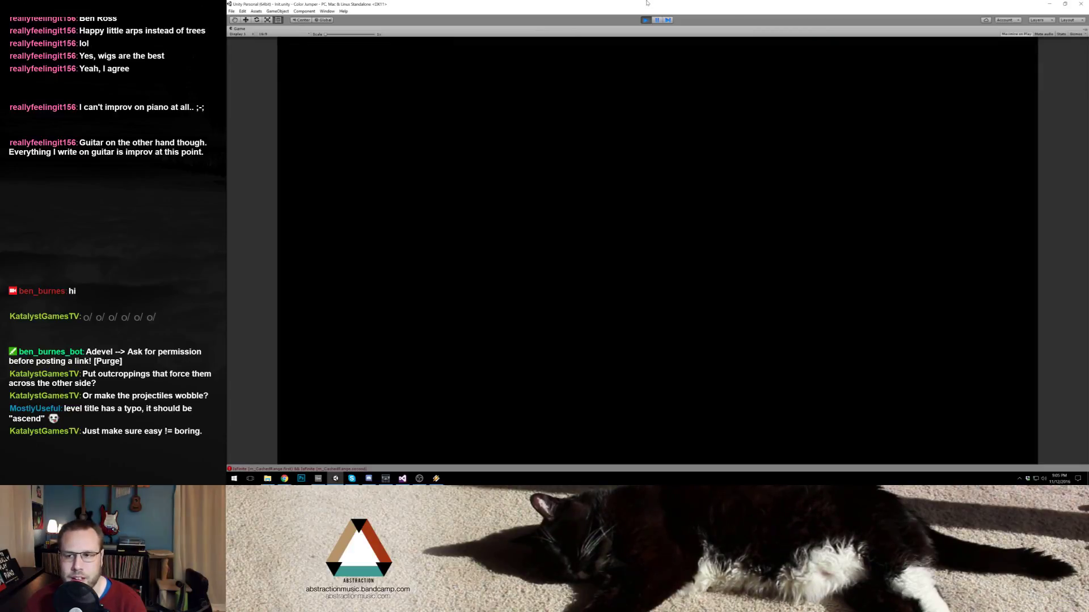
Step: Replay level 33 from the start to the goal and stop the playtest
key(space)
key(space)
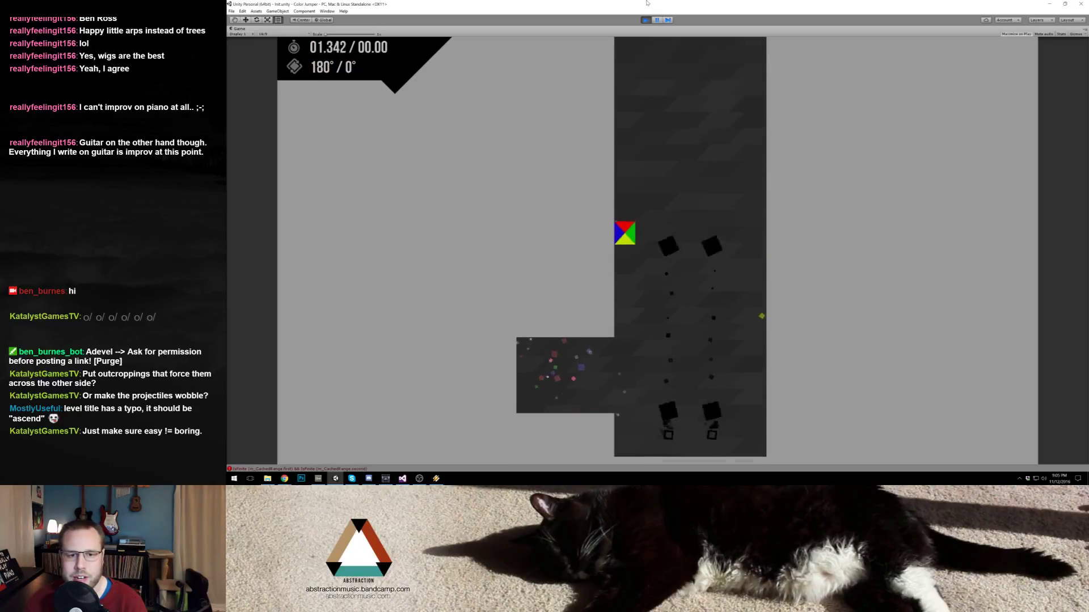
key(space)
key(space)
key(space)
key(space)
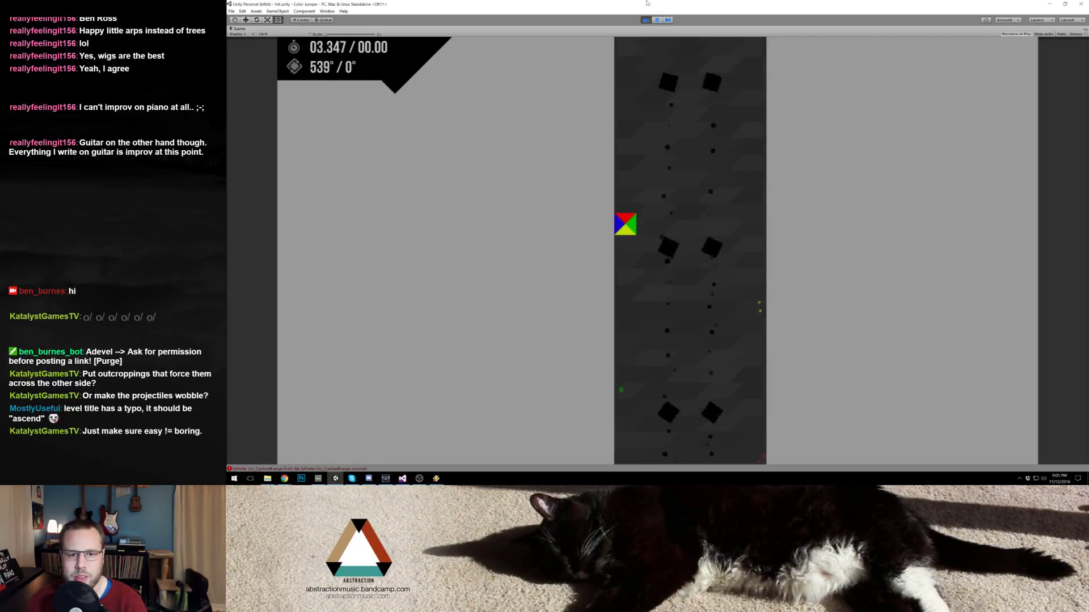
key(space)
key(space)
key(space)
key(space)
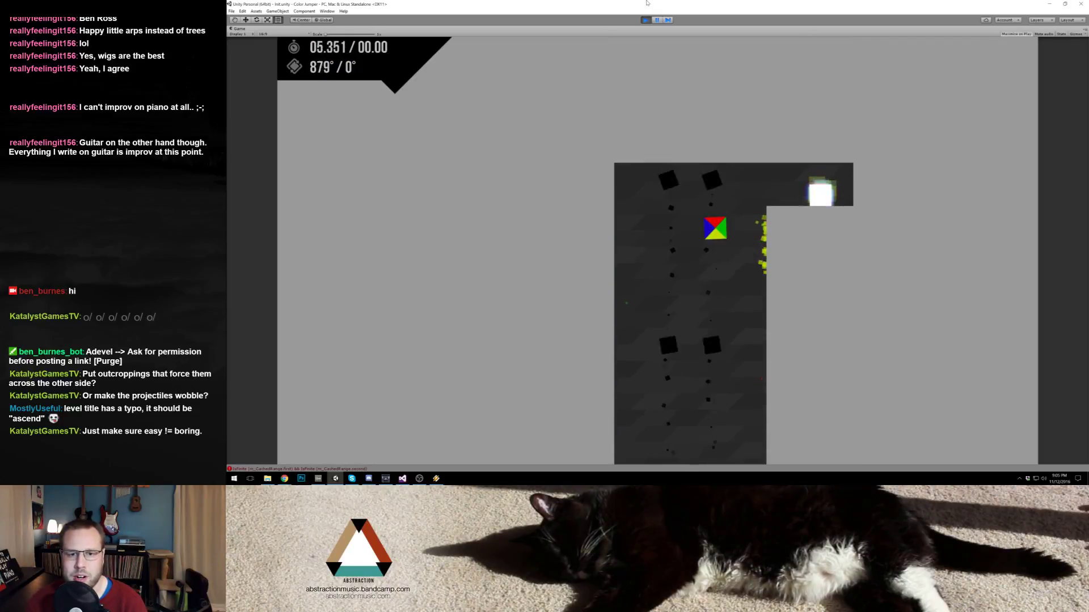
key(space)
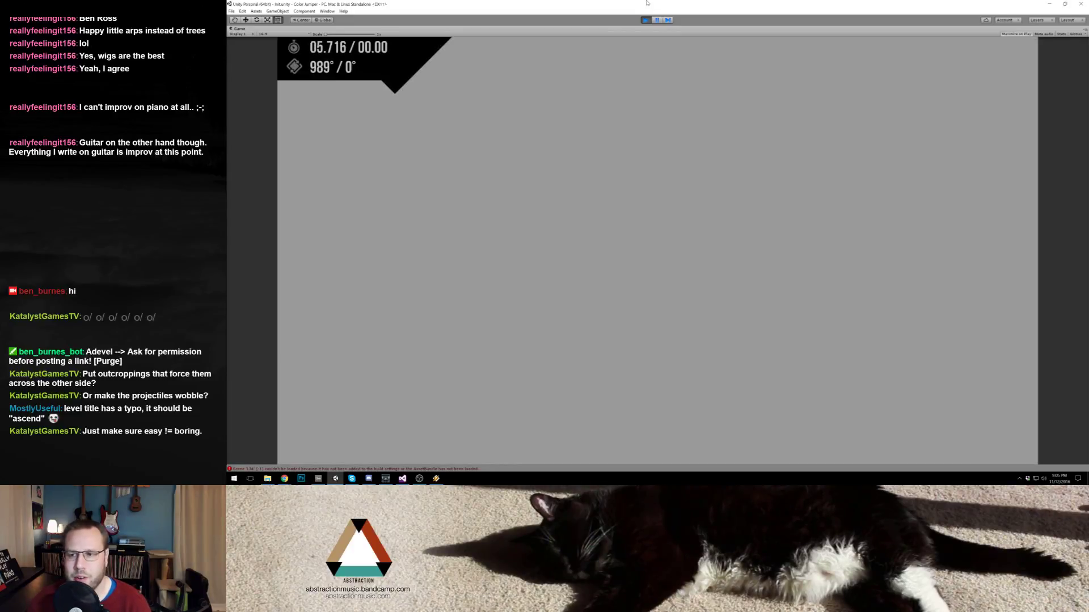
click(646, 21)
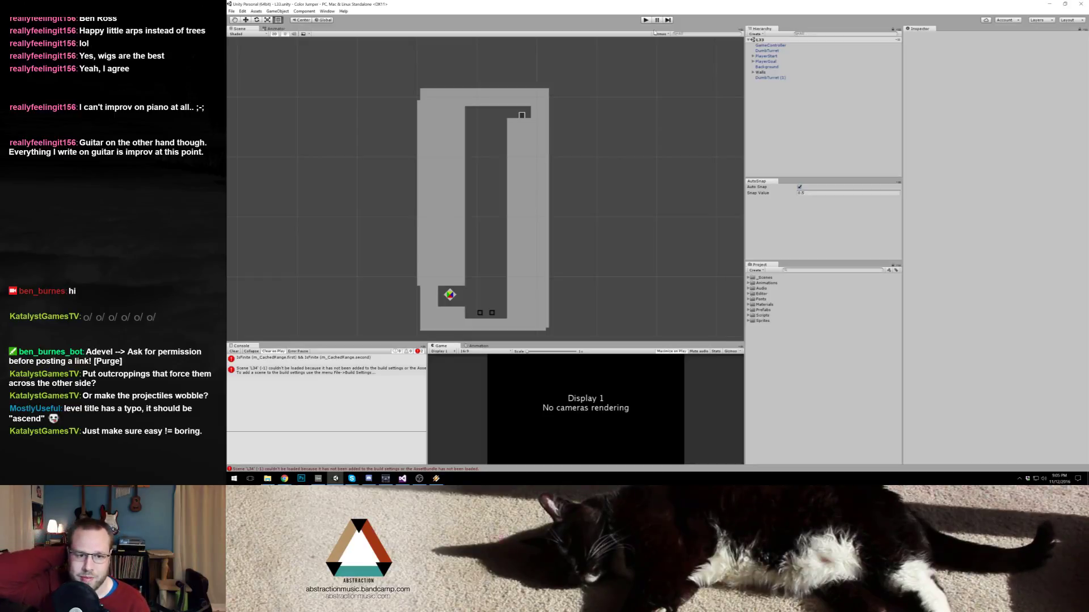
Step: Open scene L31 and then scene L32 from the 25-49 World 2 folder
click(748, 278)
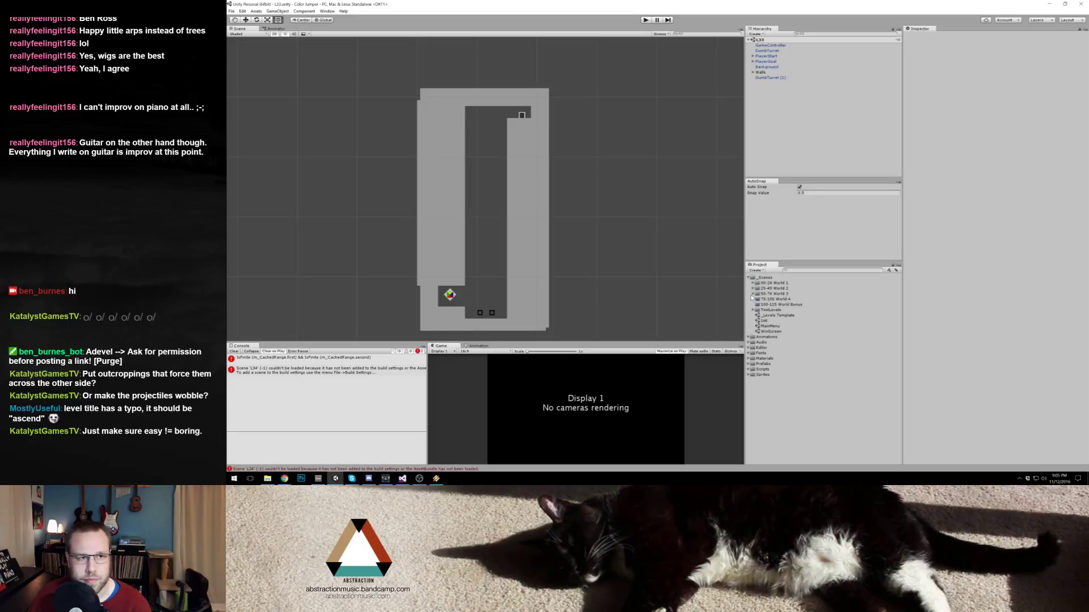
click(752, 288)
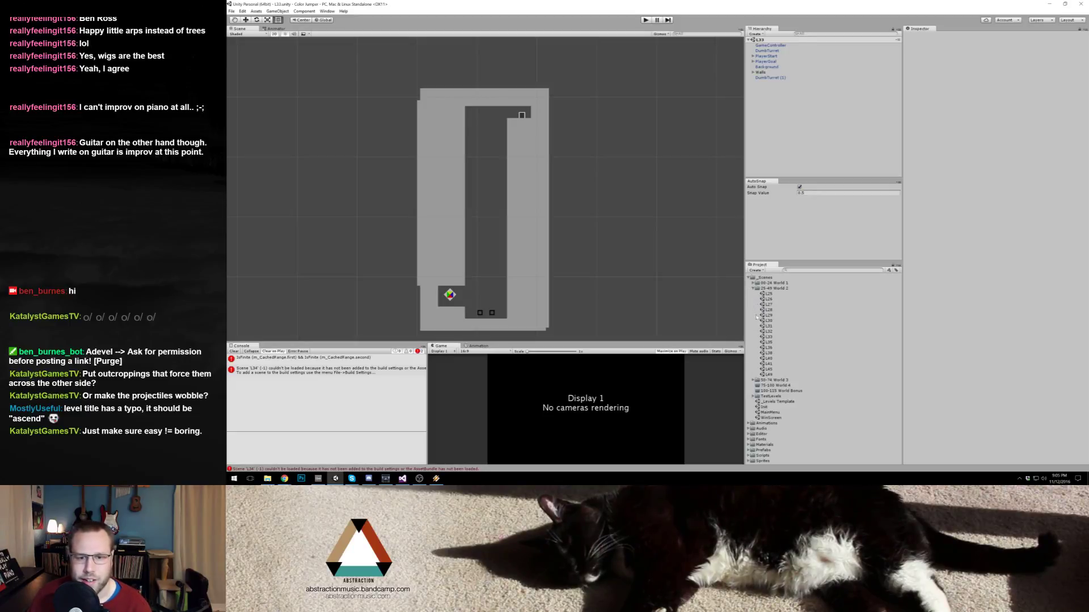
double_click(769, 327)
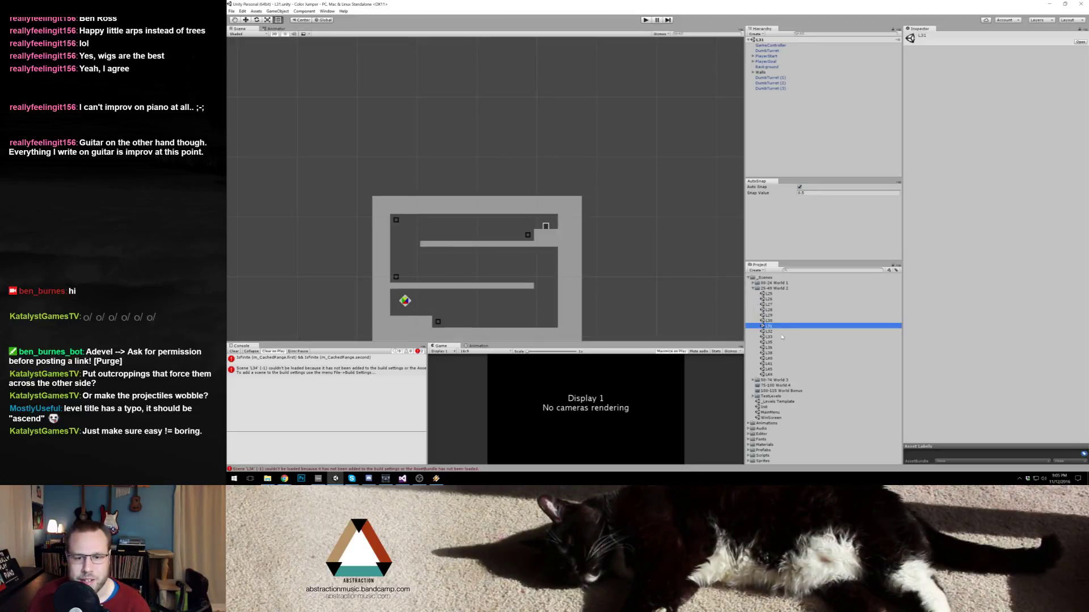
double_click(769, 331)
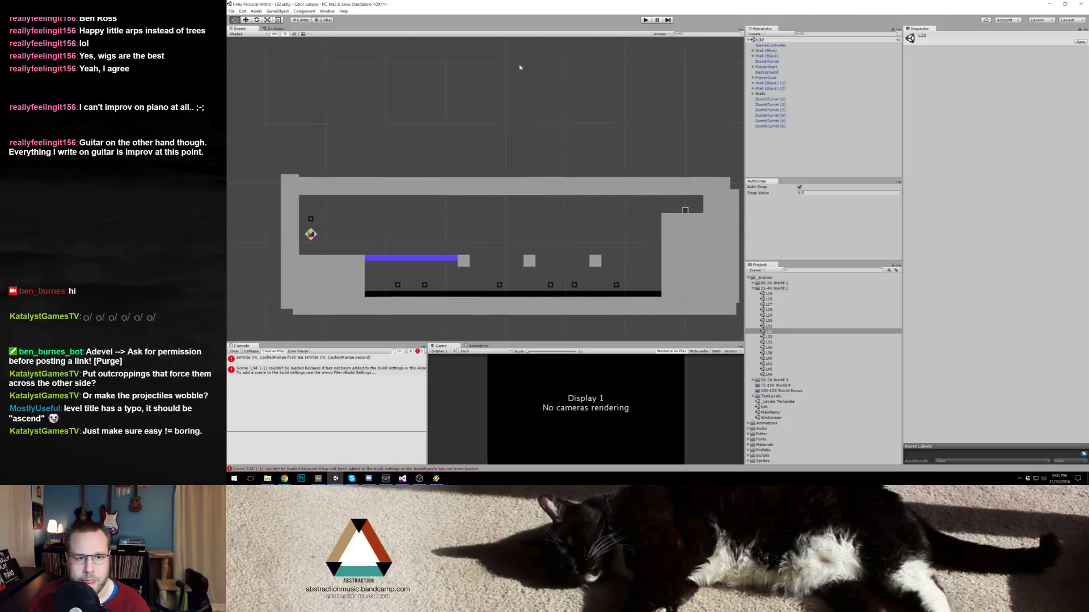
Step: In L32, lower the gray ledge under the goal, reposition the goal on it, and extend the end wall inward to shorten the ledge
click(689, 243)
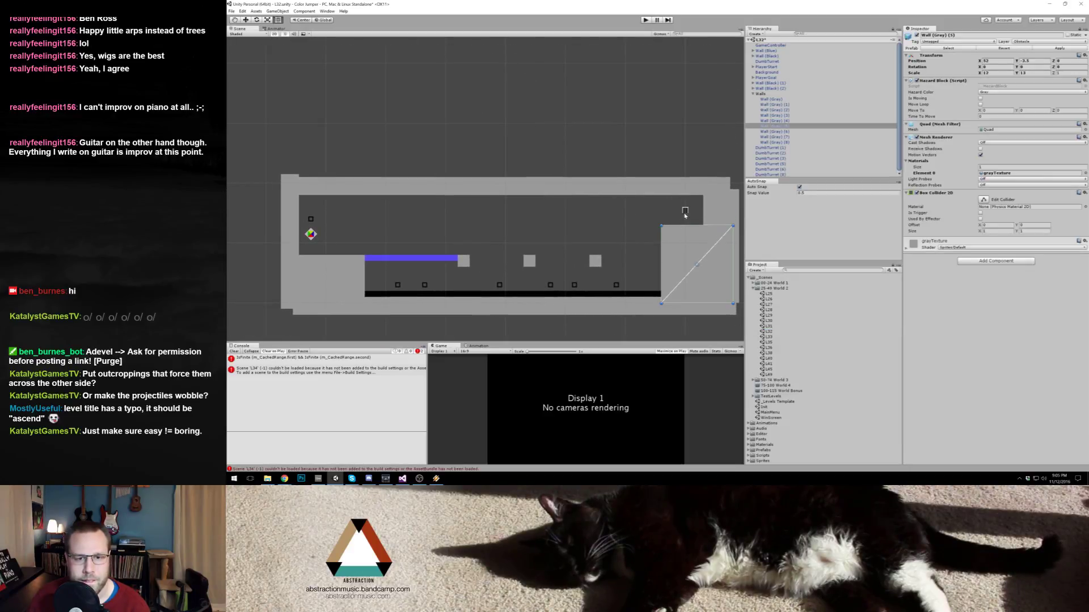
click(685, 210)
click(686, 218)
click(681, 230)
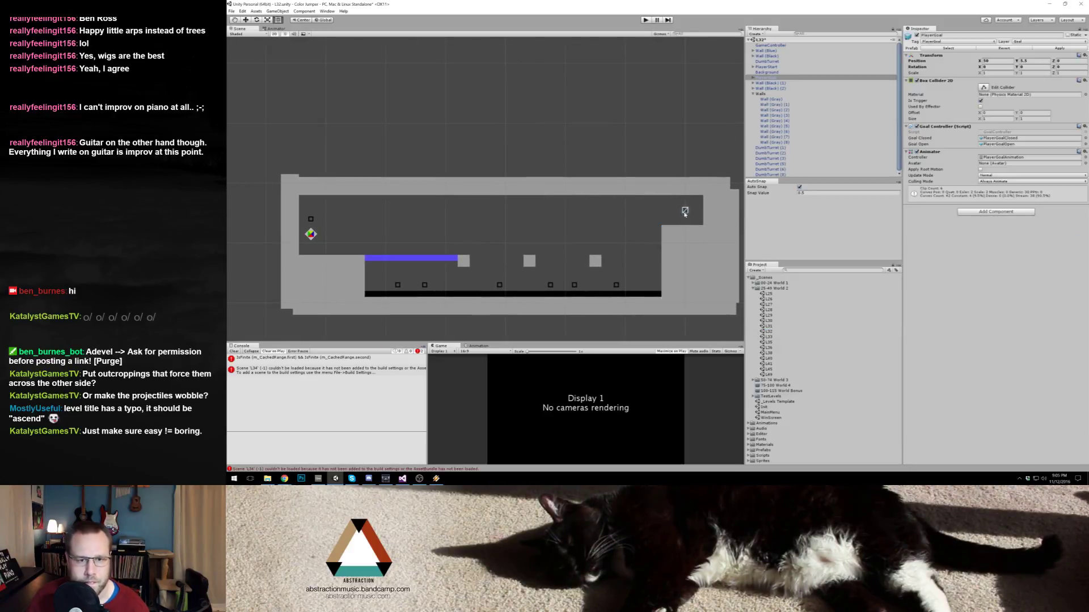
drag(681, 225, 682, 224)
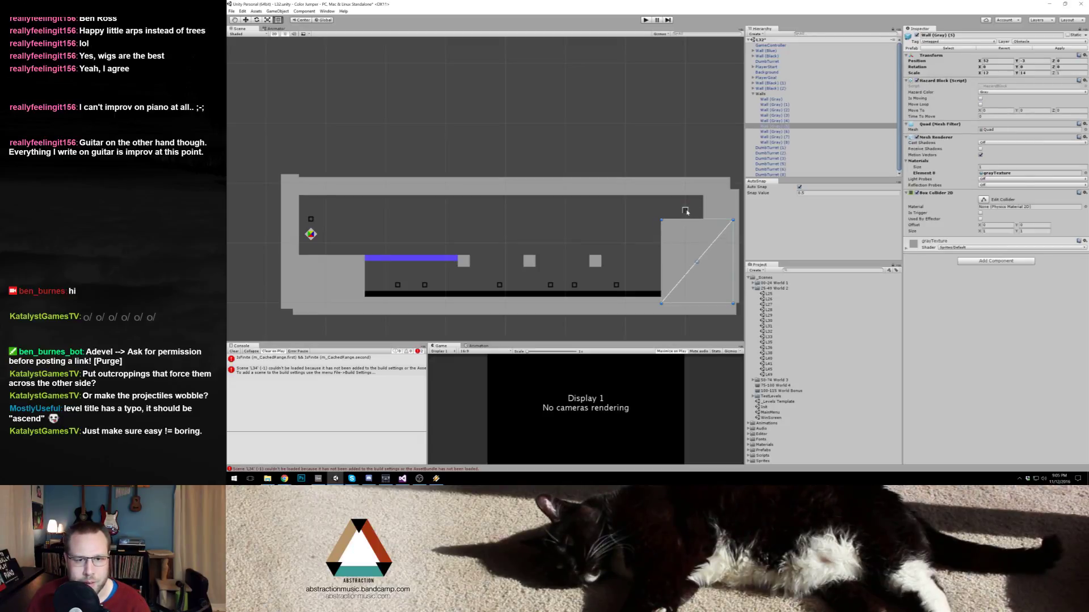
click(686, 211)
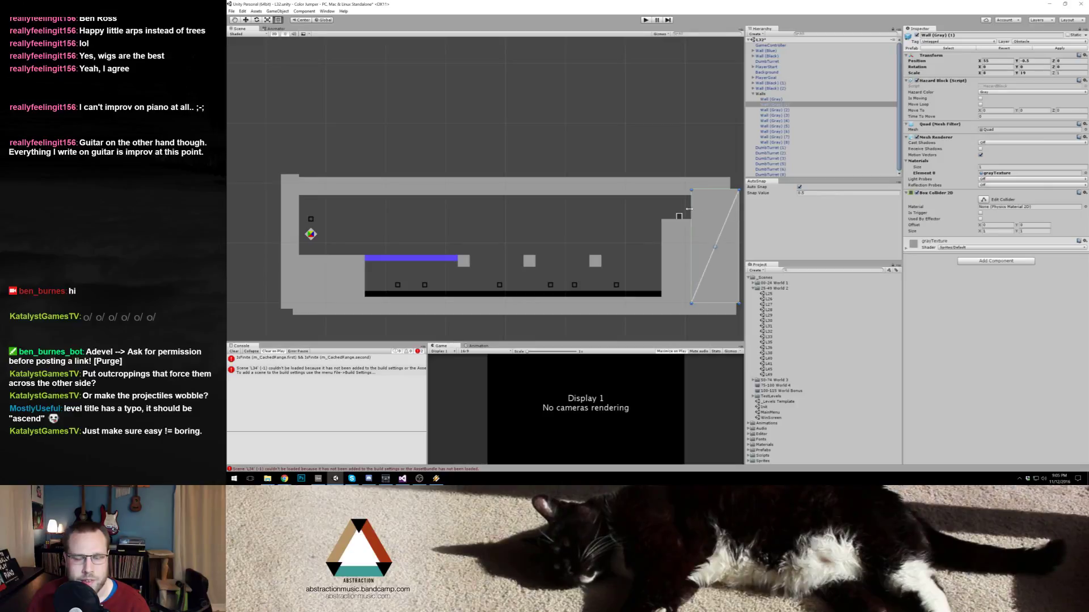
Step: Add two ceiling turrets shooting Down by duplicating a floor turret, one between the second and third gray blocks and one beyond the third block
click(554, 278)
click(550, 285)
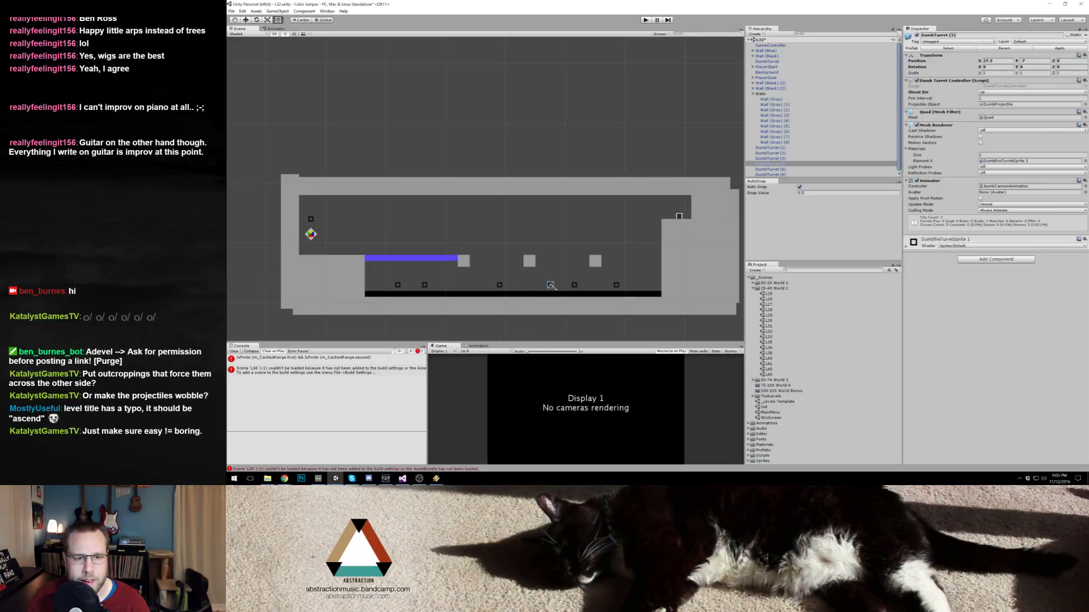
click(551, 285)
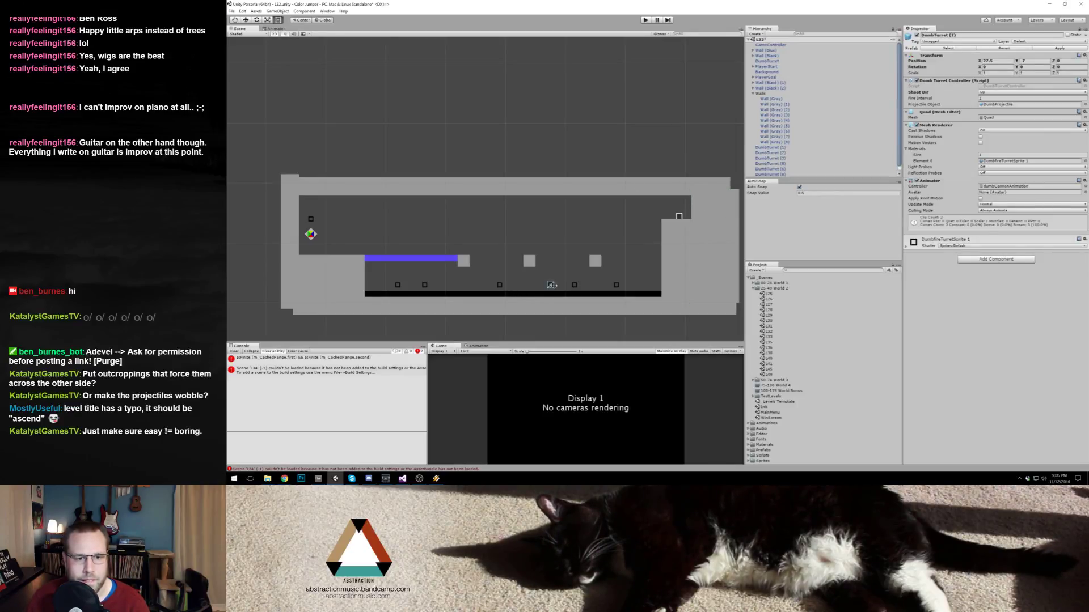
drag(571, 199, 568, 201)
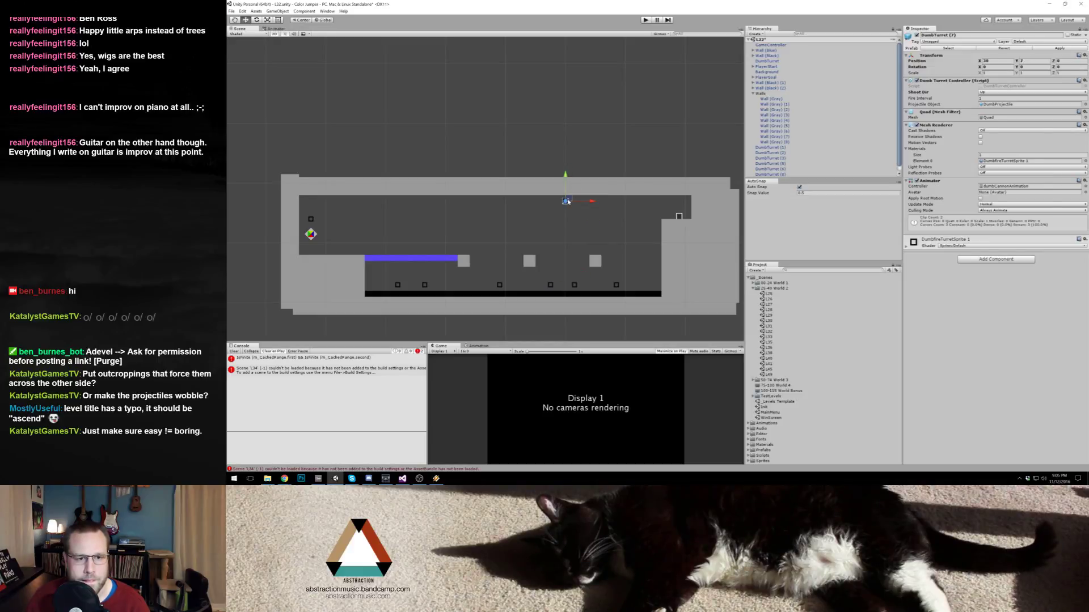
key(q)
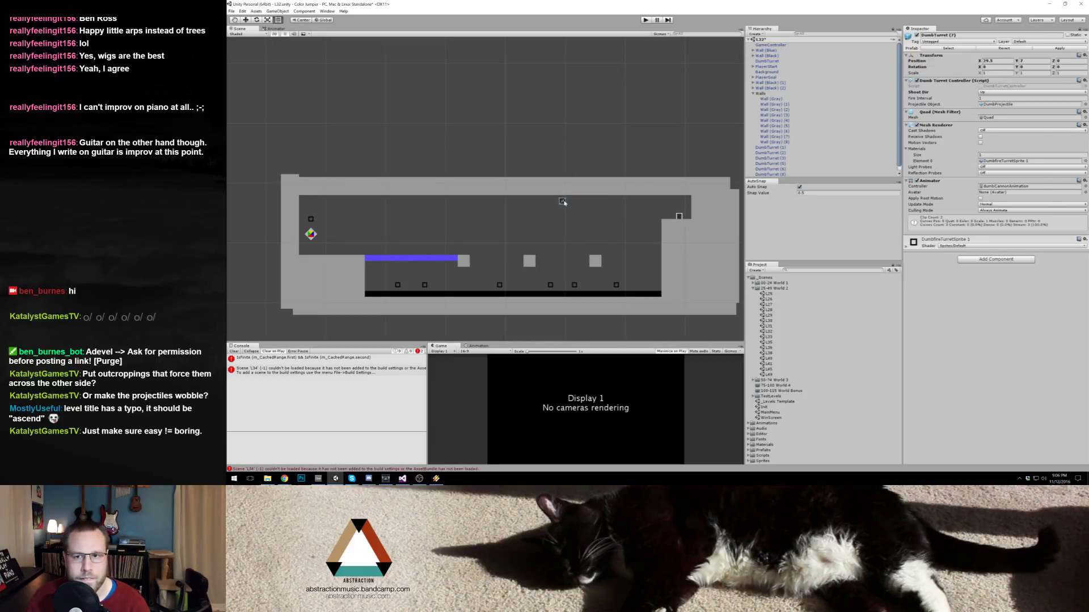
click(990, 93)
click(992, 102)
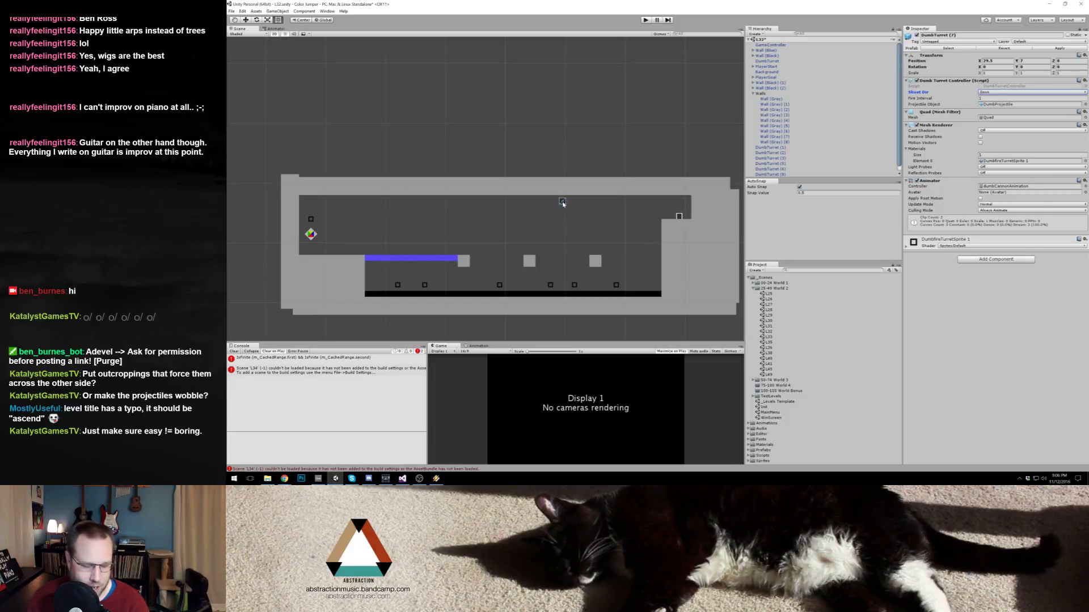
key(ctrl+d)
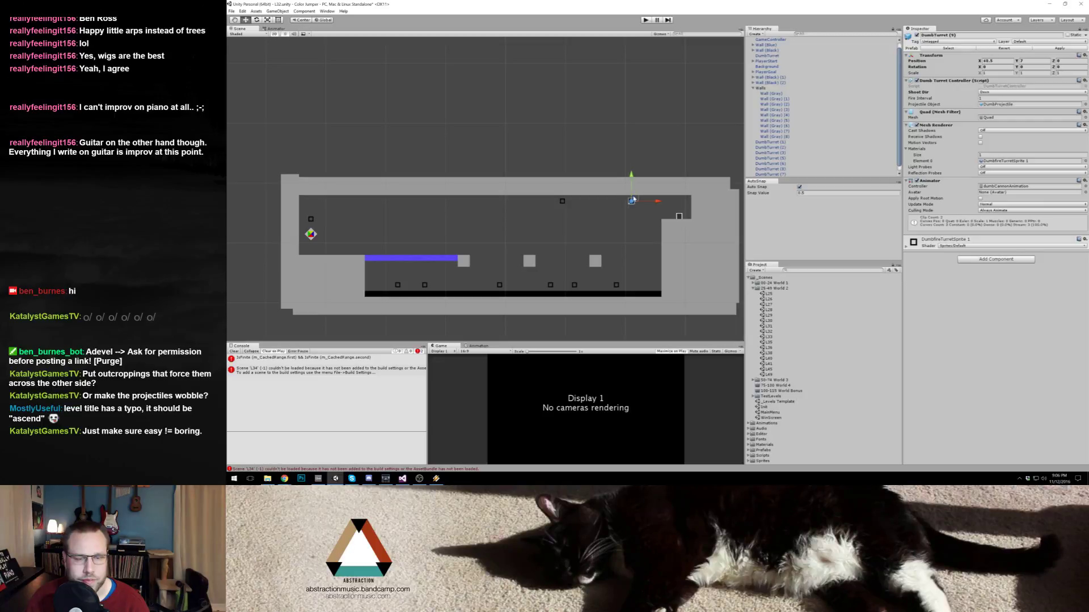
click(644, 150)
Step: Start a playtest of level 32 and jump across the gray blocks between the floor and ceiling turret shots
click(646, 20)
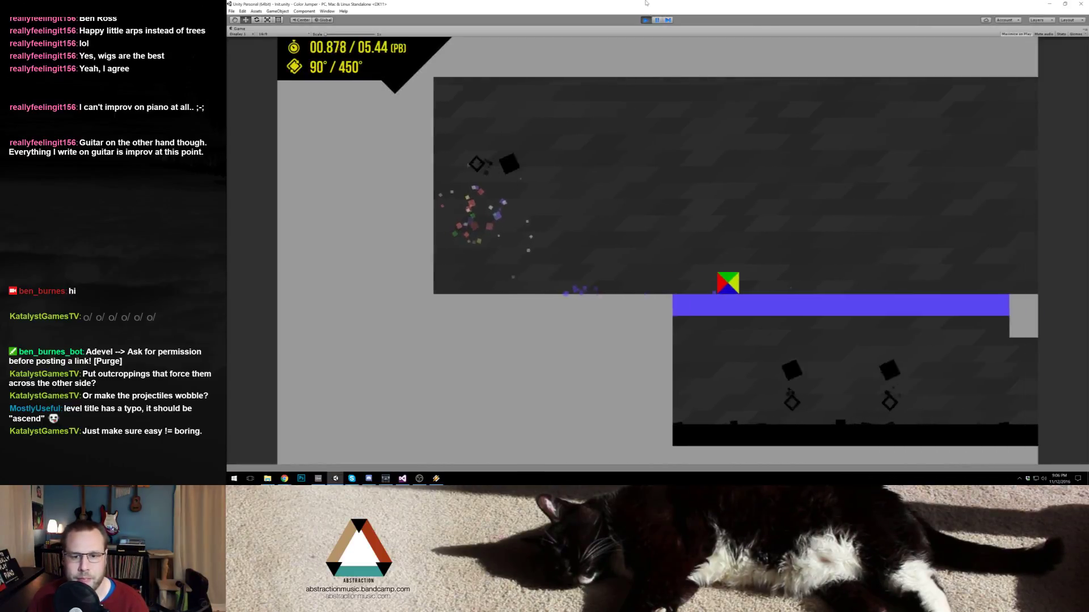
key(space)
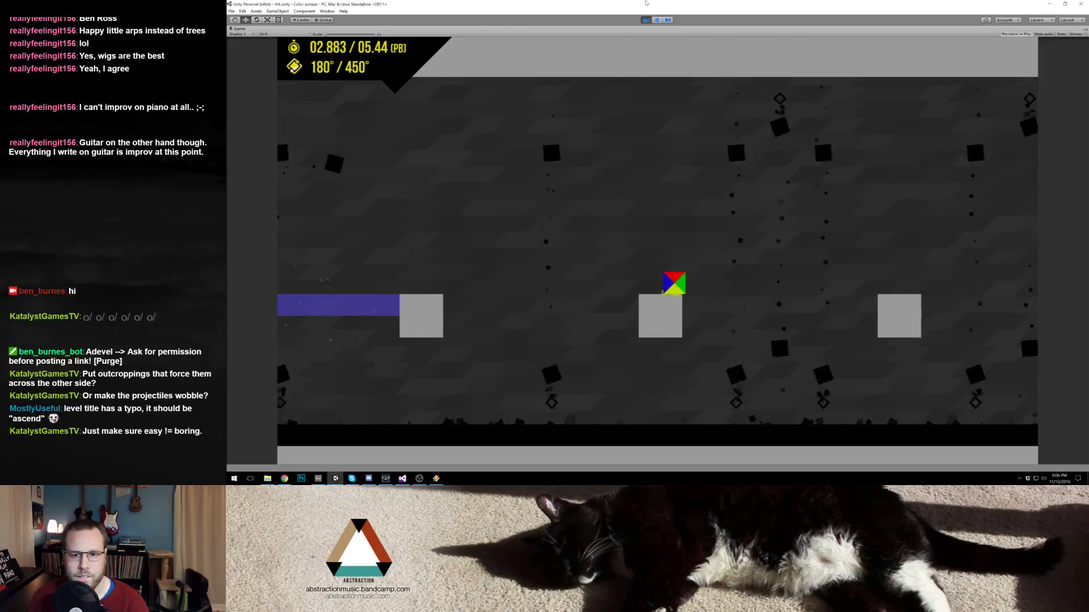
key(space)
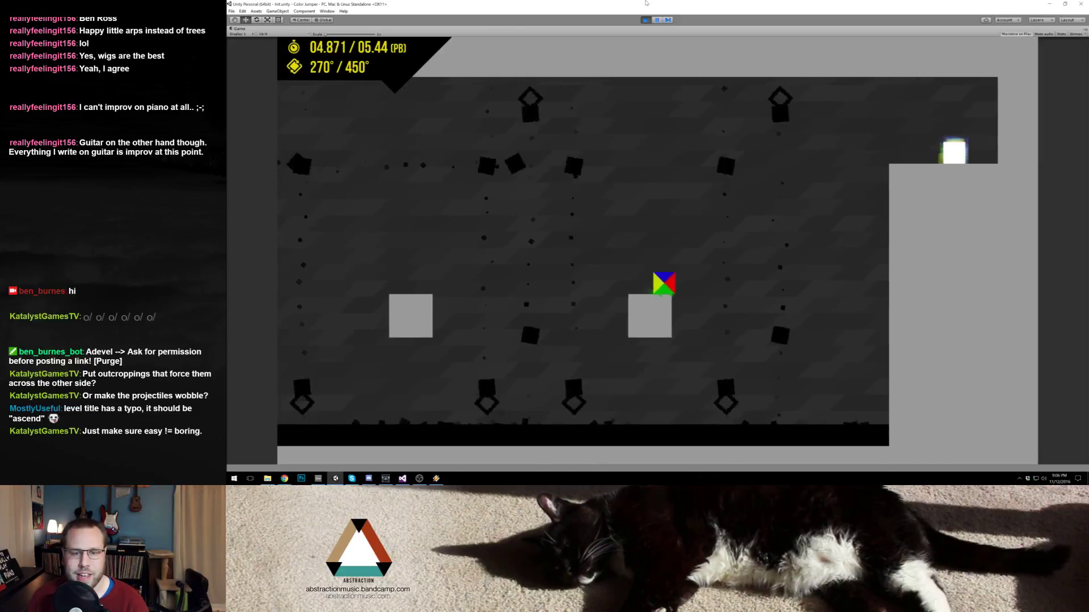
key(space)
key(space)
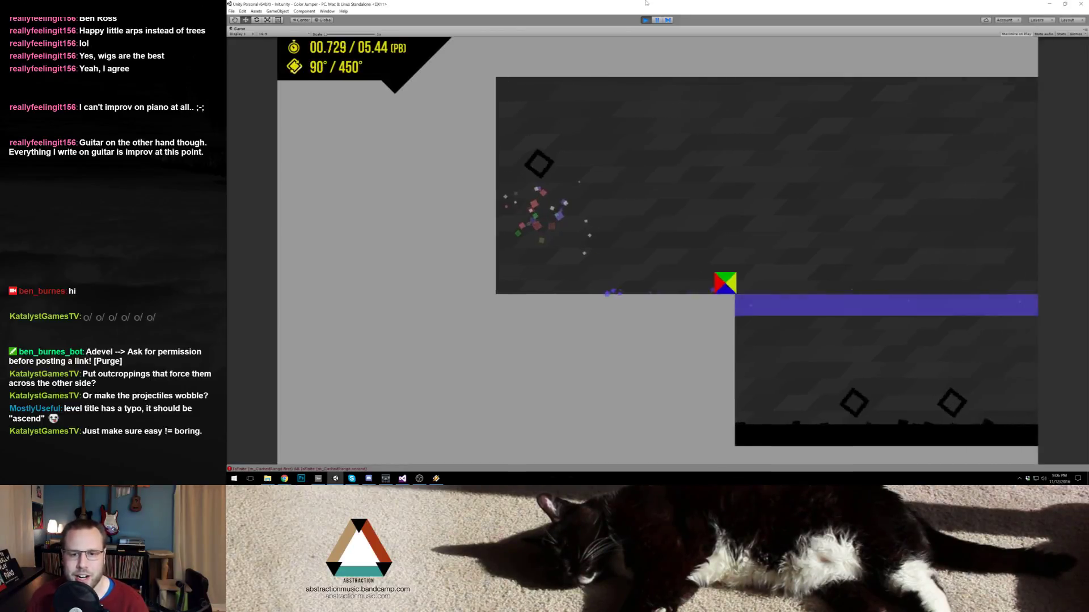
Step: Replay level 32 from the start toward the goal ledge, exit to the level select, and stop the playtest
key(space)
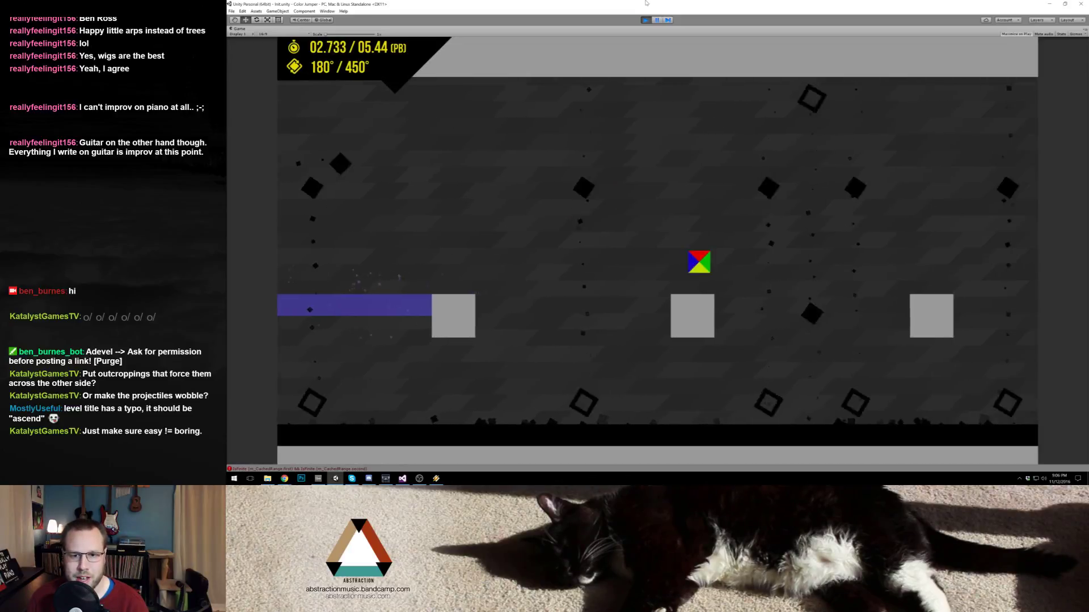
key(space)
key(space)
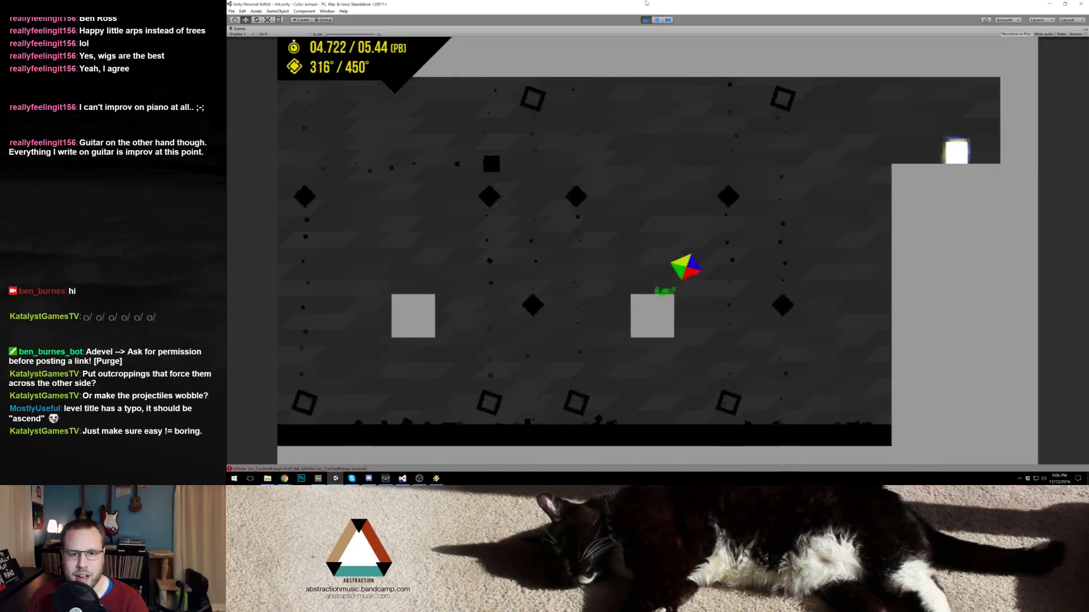
key(space)
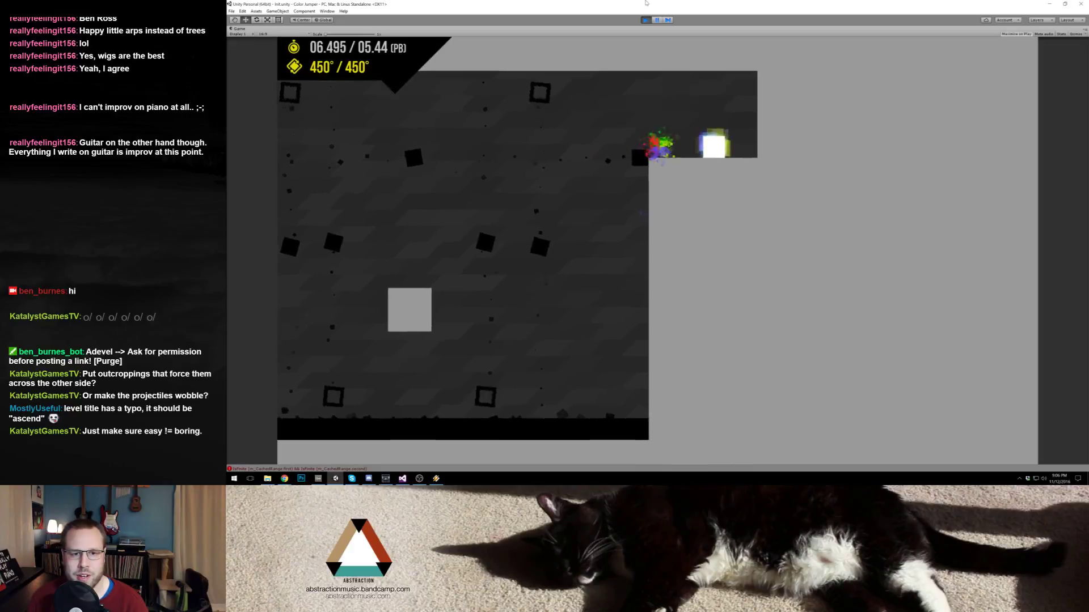
key(Escape)
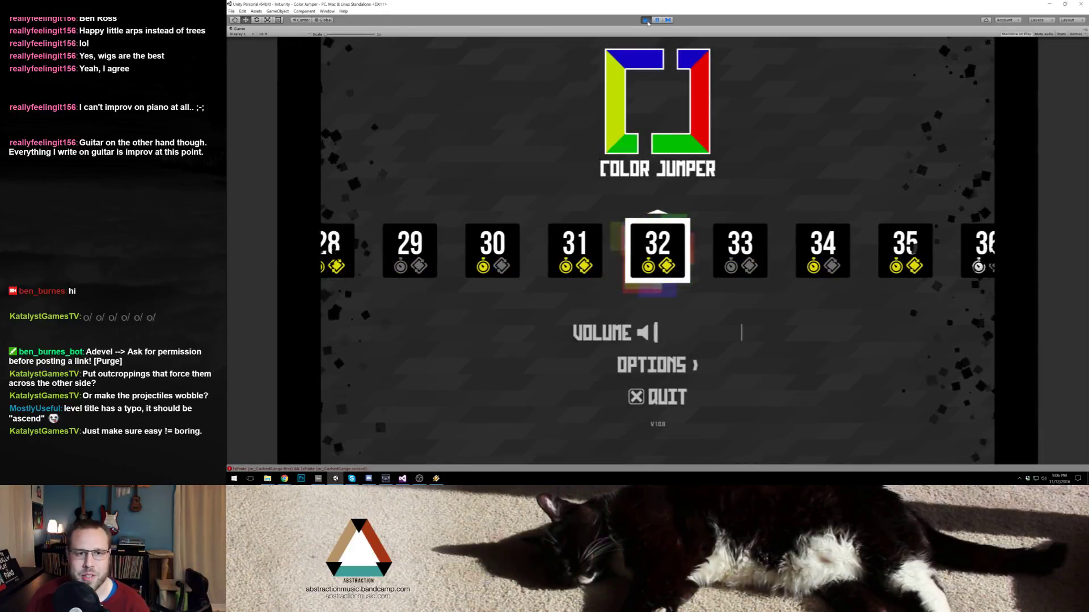
click(645, 20)
Step: Lower the turret above the player start slightly so that it sits closer to the spawn point
click(311, 220)
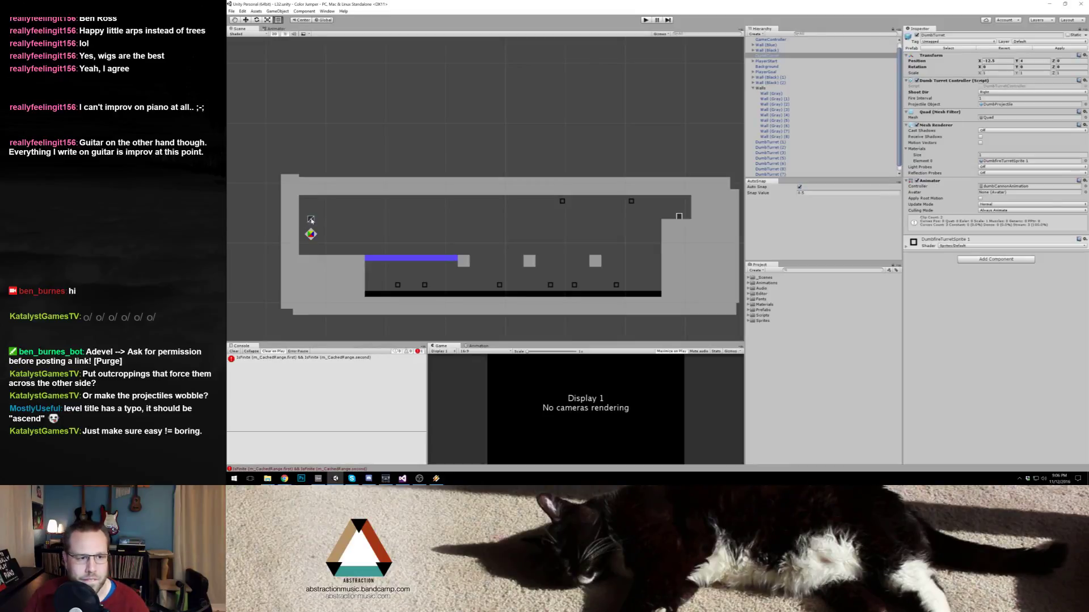
drag(311, 220, 313, 222)
click(405, 138)
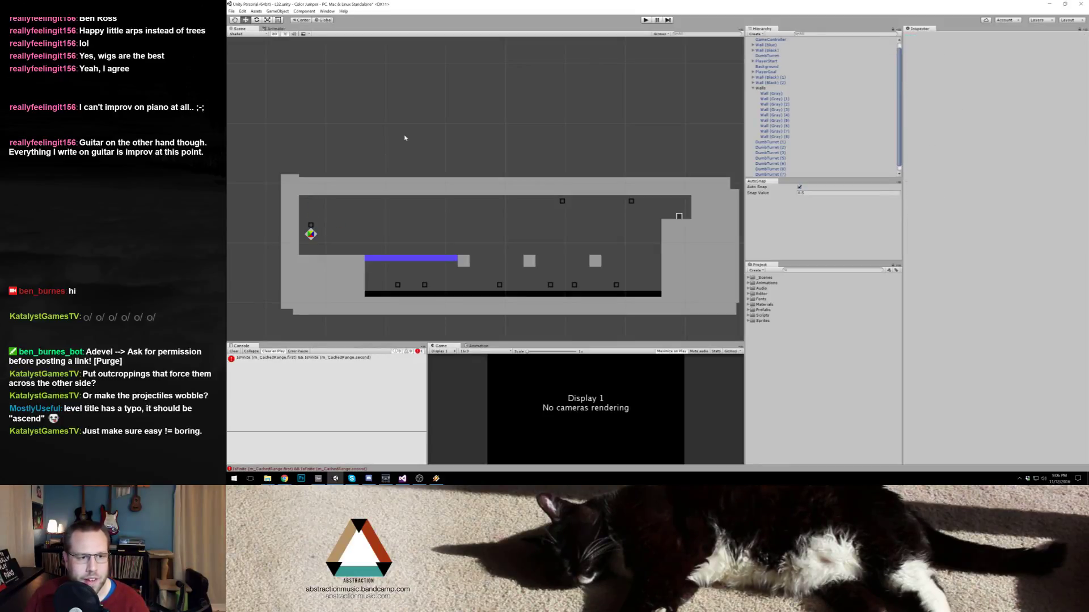
Step: Playtest level 32 with the lowered start turret, timing the jumps over the gray blocks toward the goal ledge
click(645, 20)
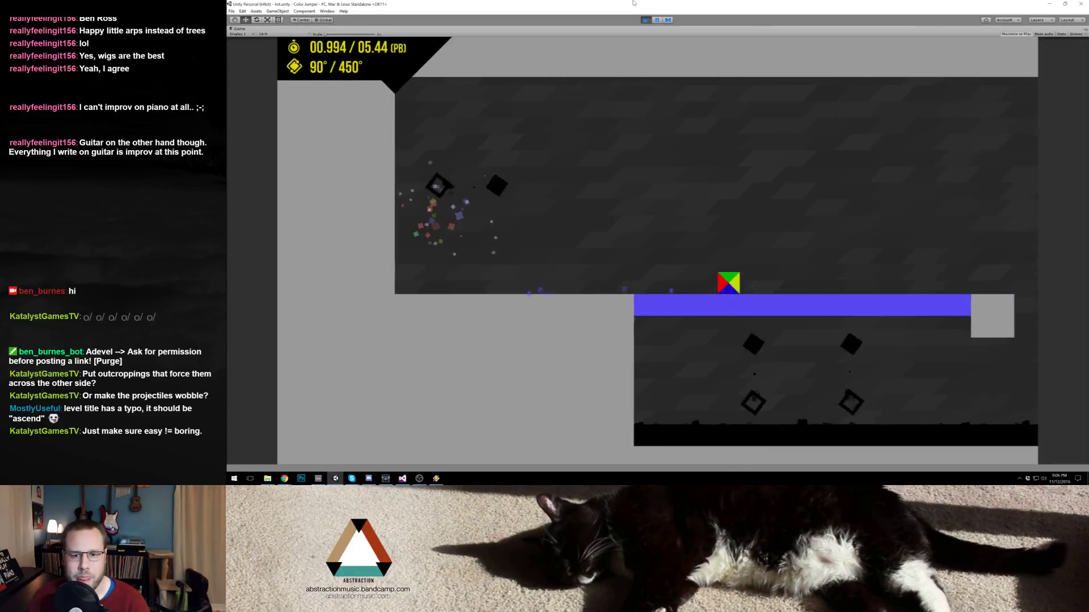
key(space)
key(space)
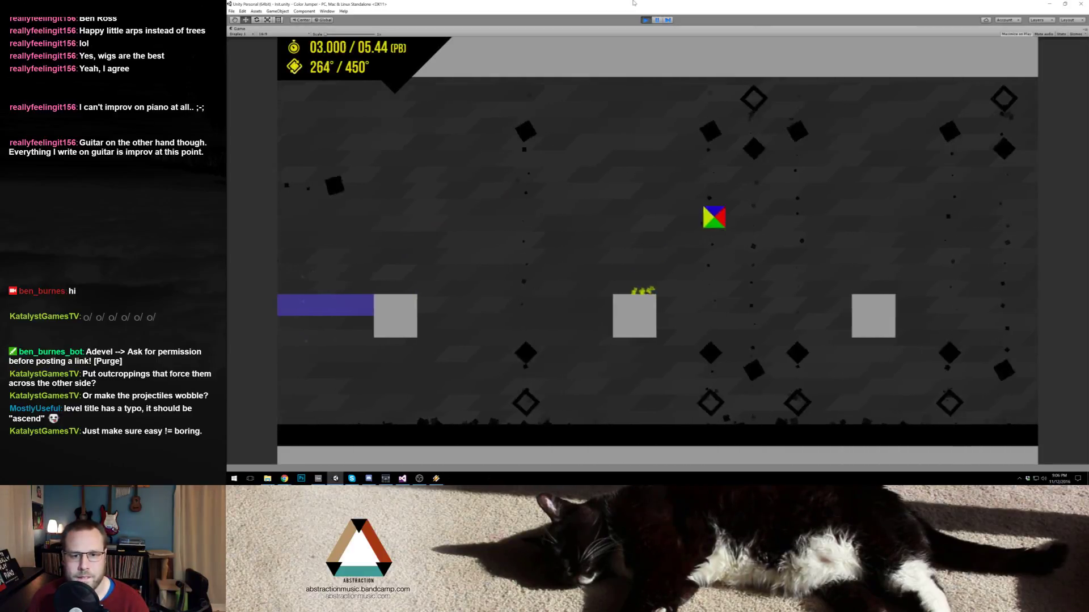
key(space)
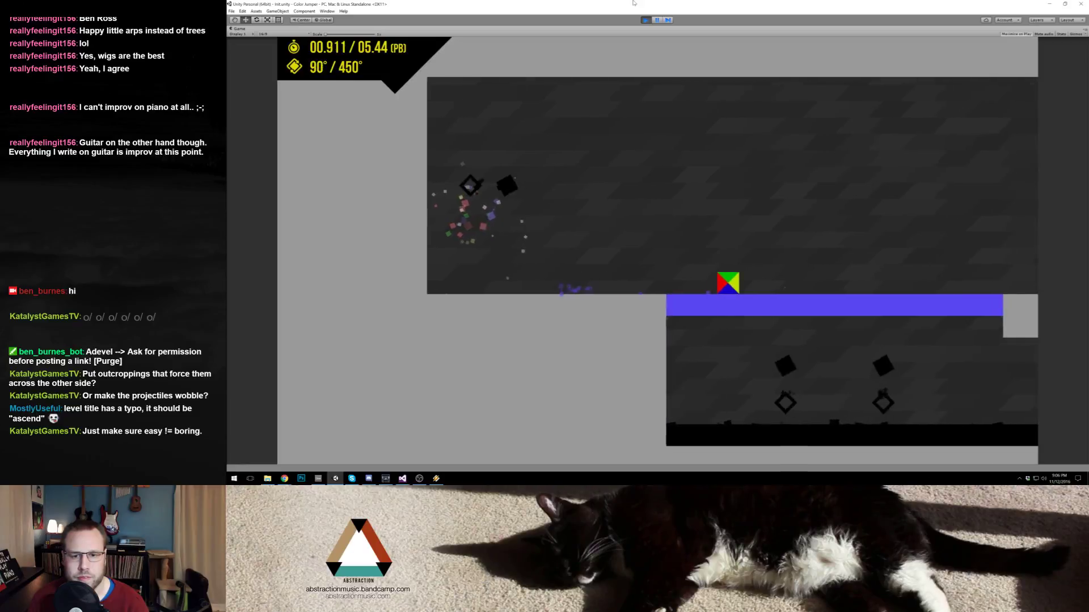
key(space)
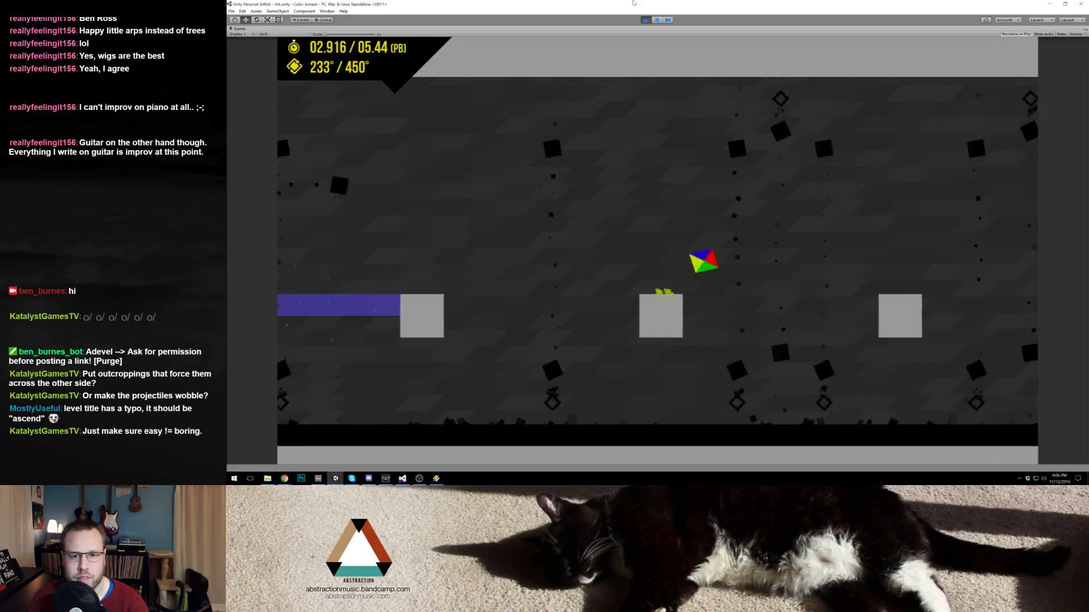
key(space)
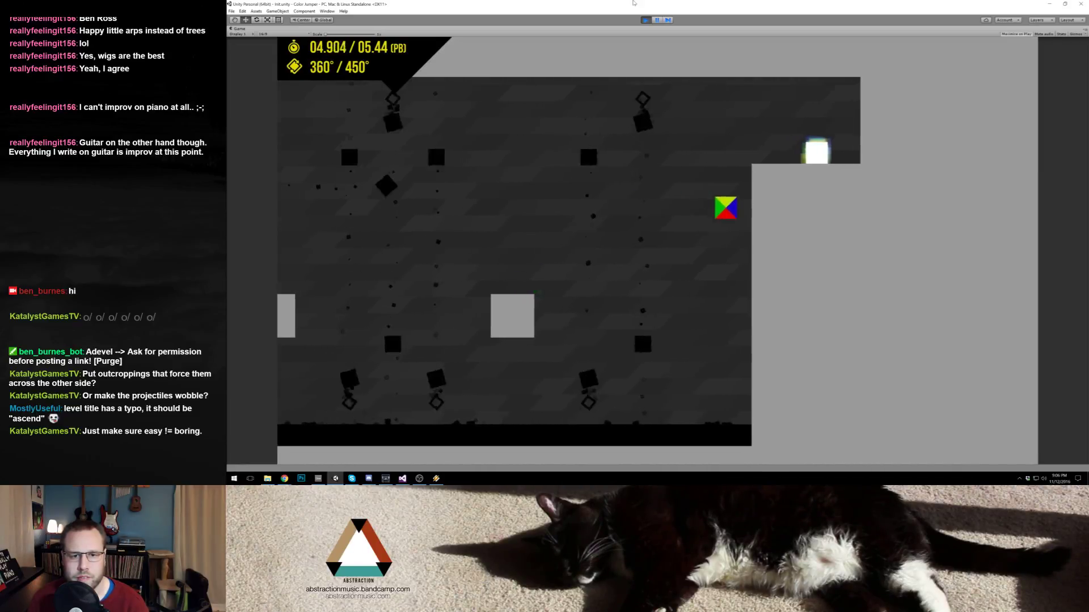
key(space)
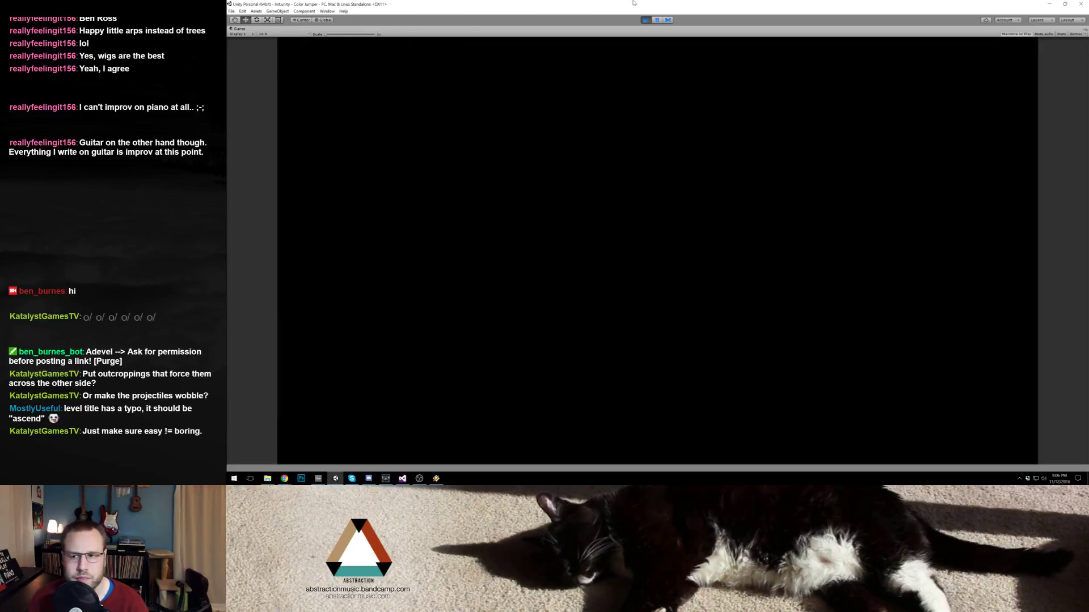
Step: Replay level 32 from the start, crossing the blue platform and gray blocks through the turret fire
key(space)
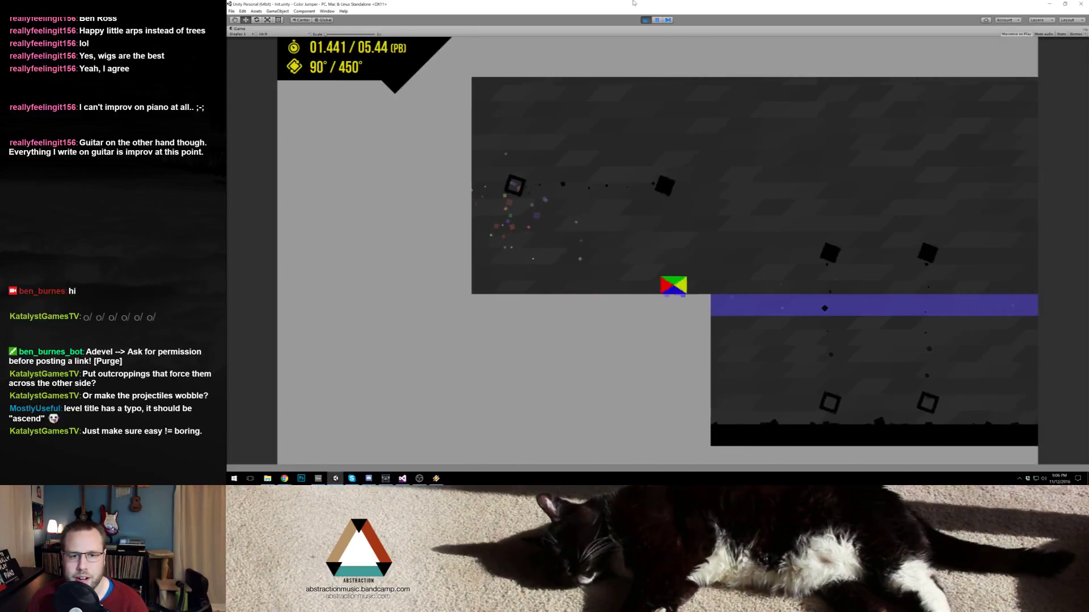
key(space)
key(space)
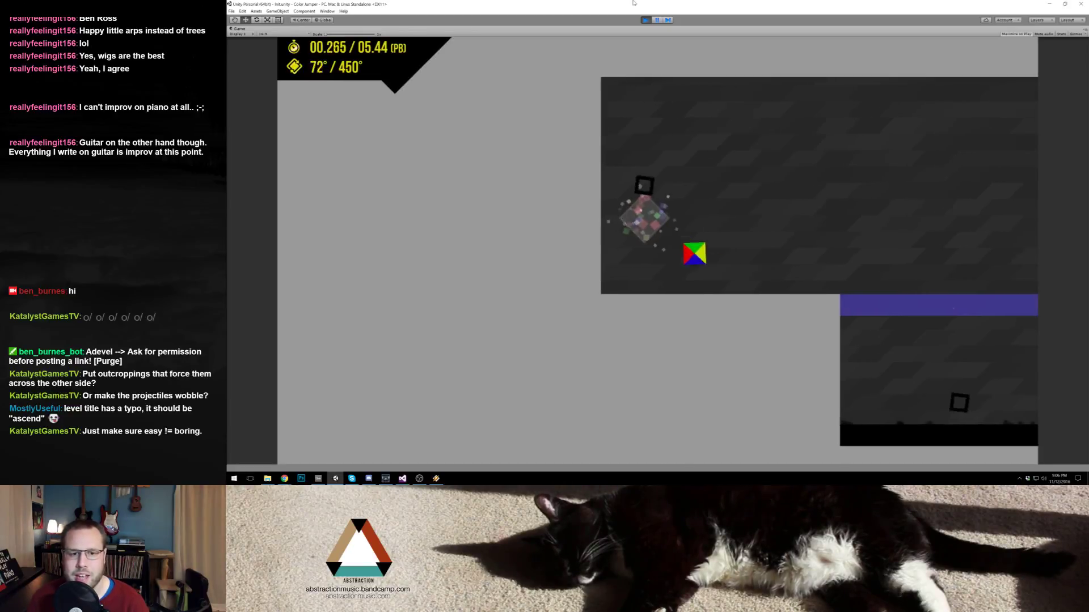
key(space)
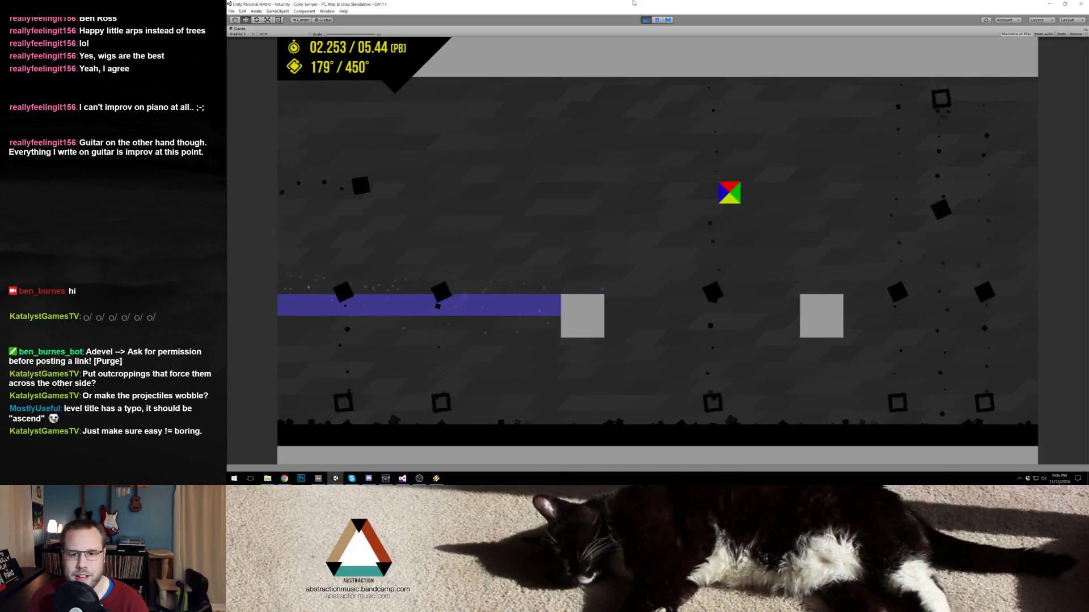
key(space)
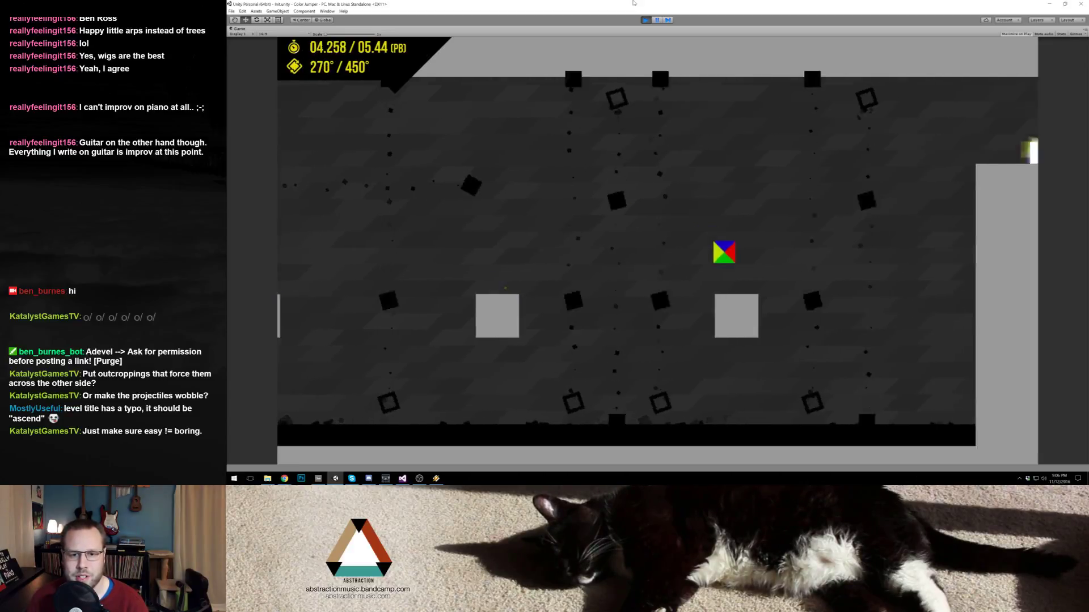
key(space)
key(space)
key(space)
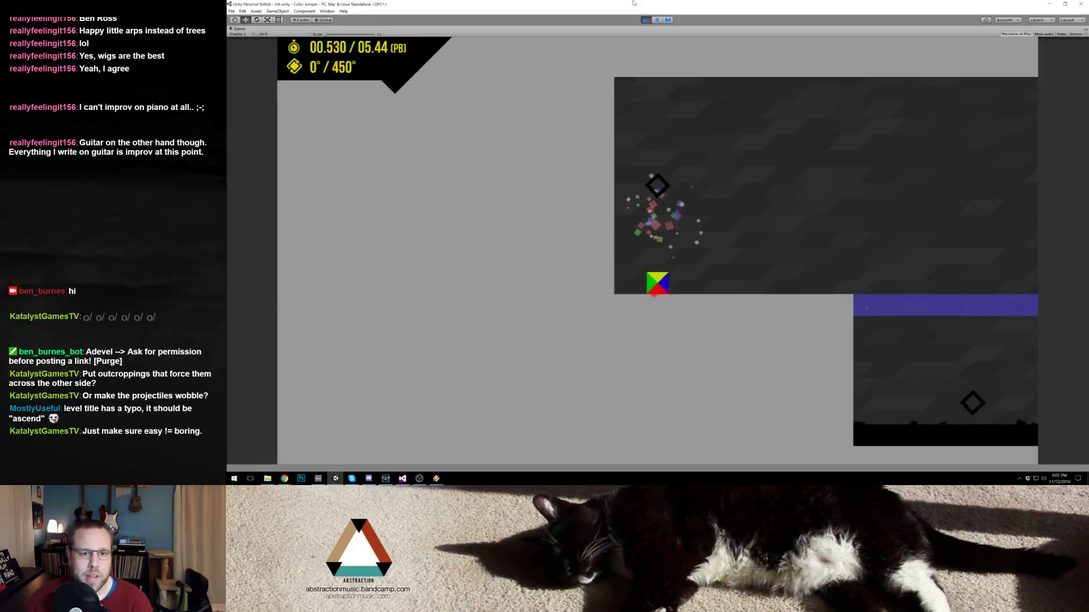
Step: Return to the level select and start level 36, Mrs. Dumbfire
key(Escape)
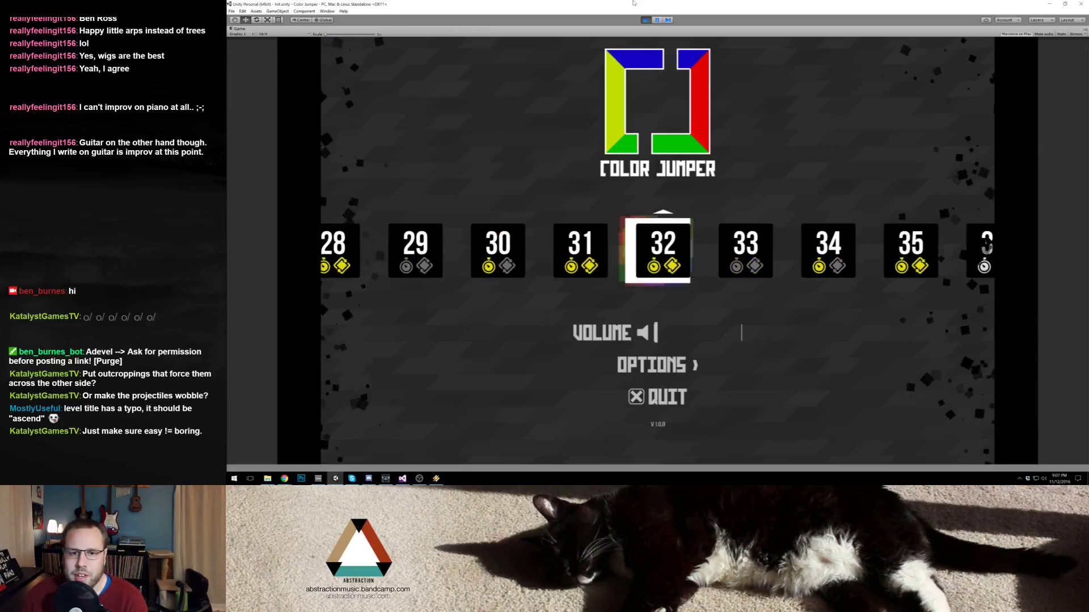
key(Right)
key(Right)
key(Right)
key(Right)
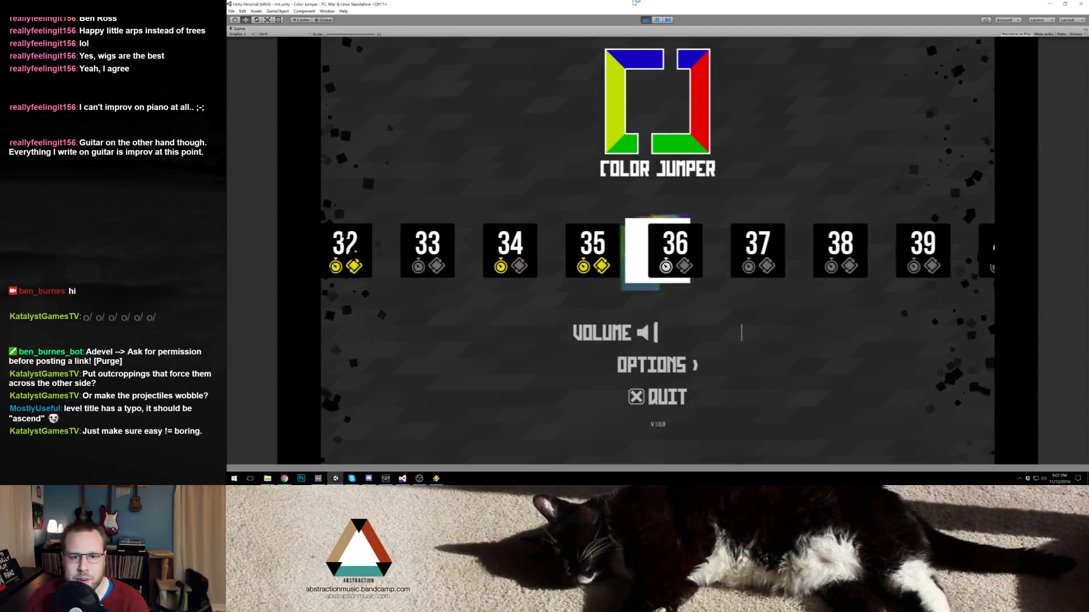
key(Return)
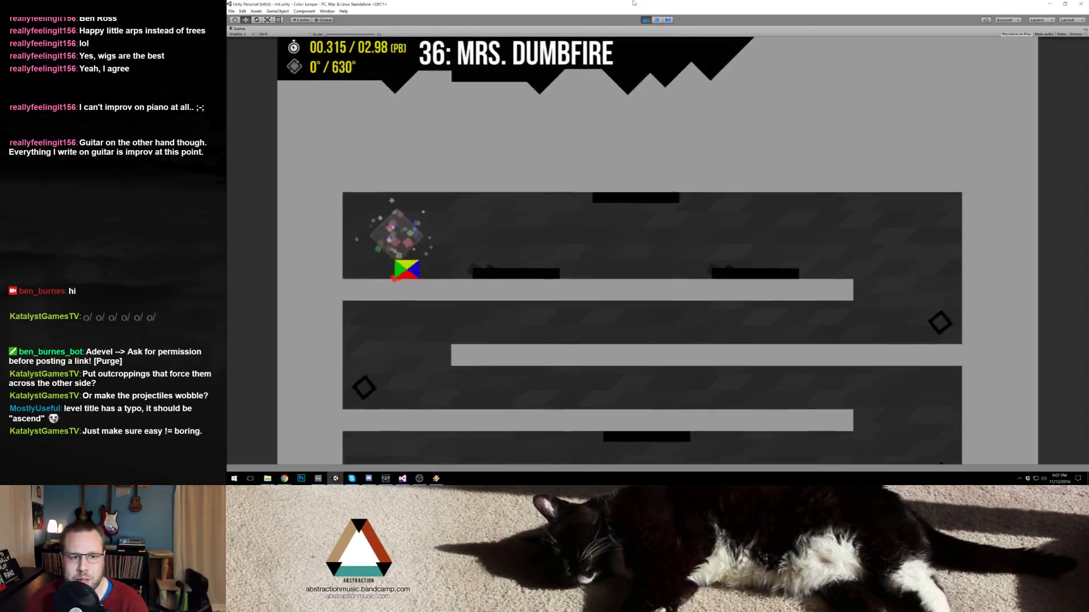
Step: Playtest level 36, Mrs. Dumbfire, jumping the black hazards and dodging turret fire to the goal, and stop the game
key(space)
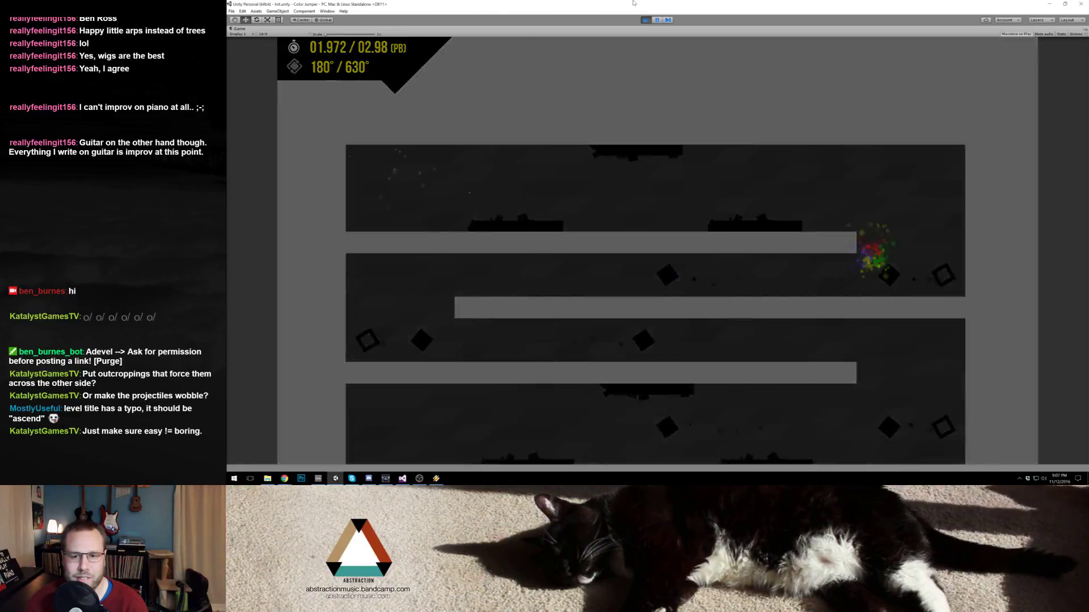
key(space)
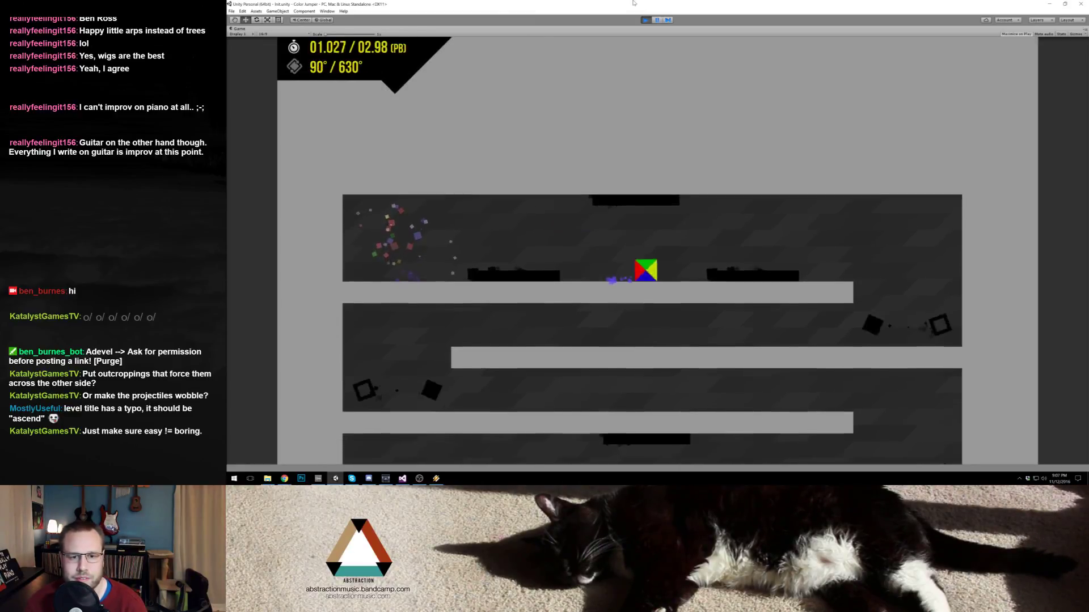
key(space)
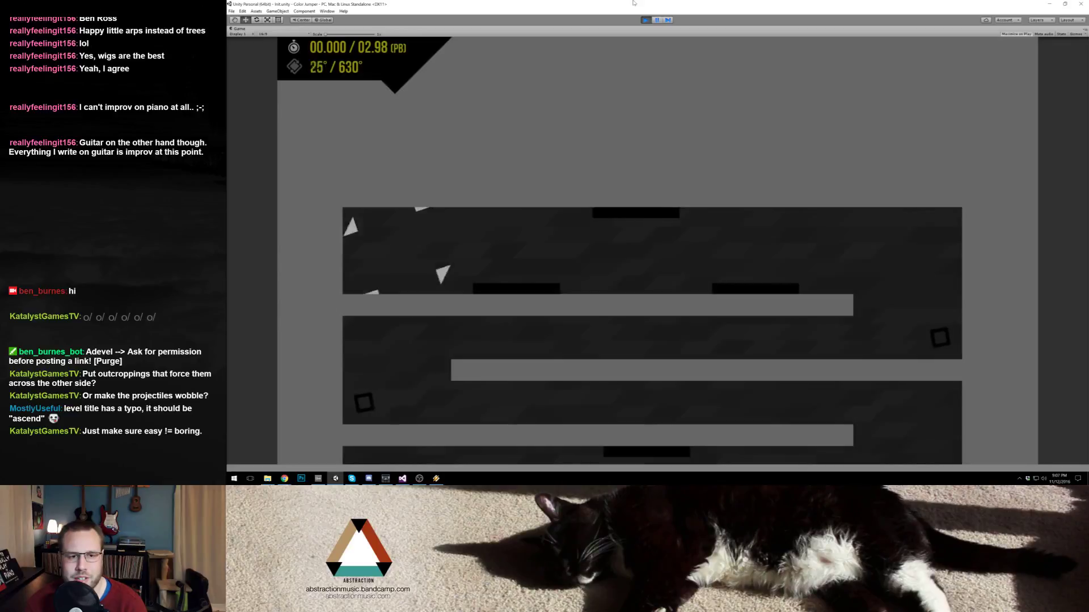
key(space)
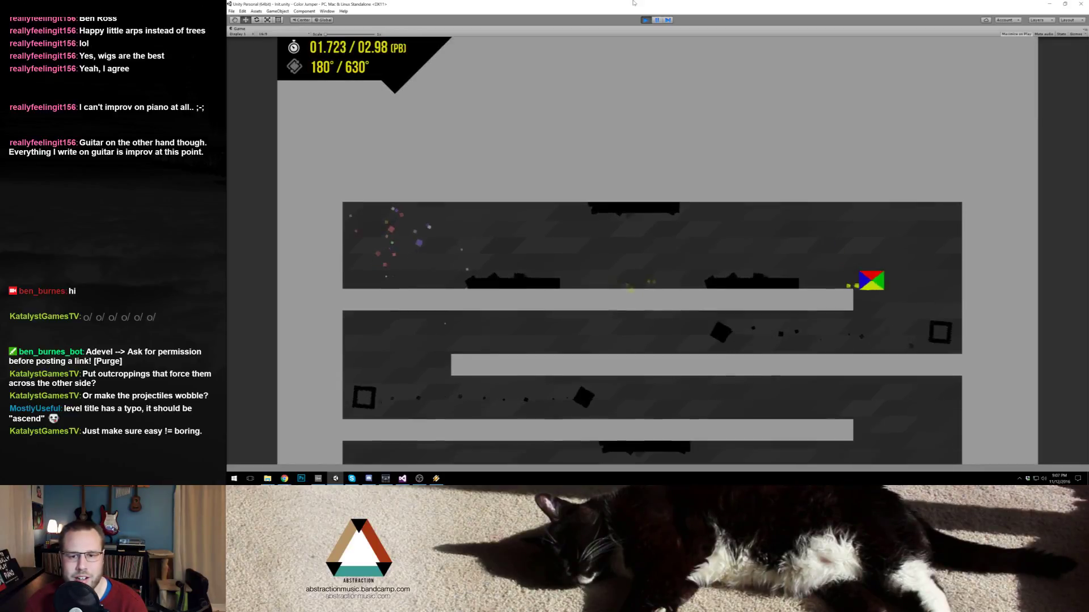
key(space)
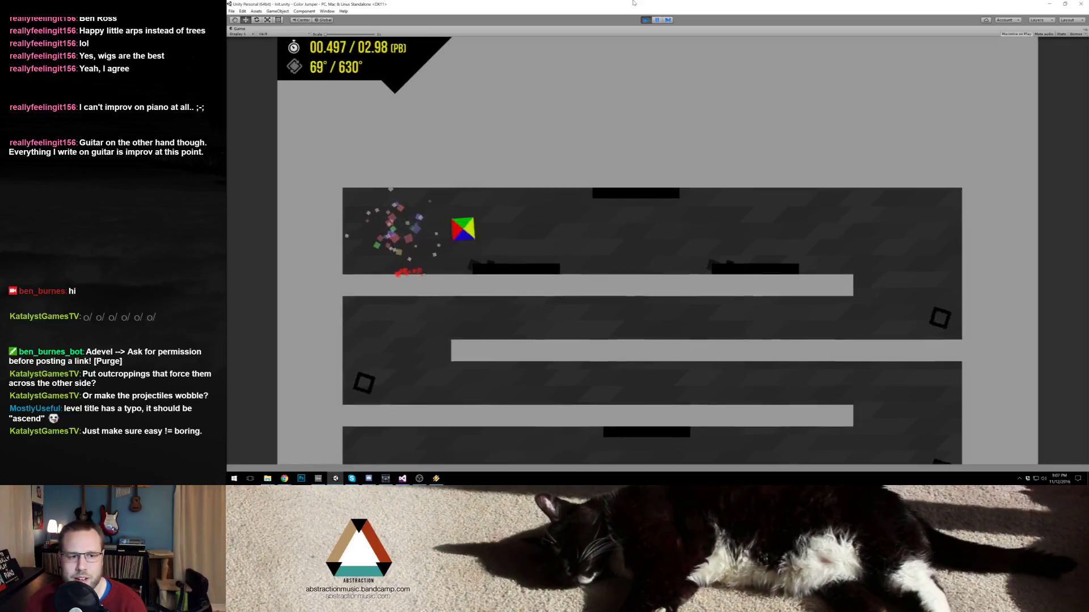
key(space)
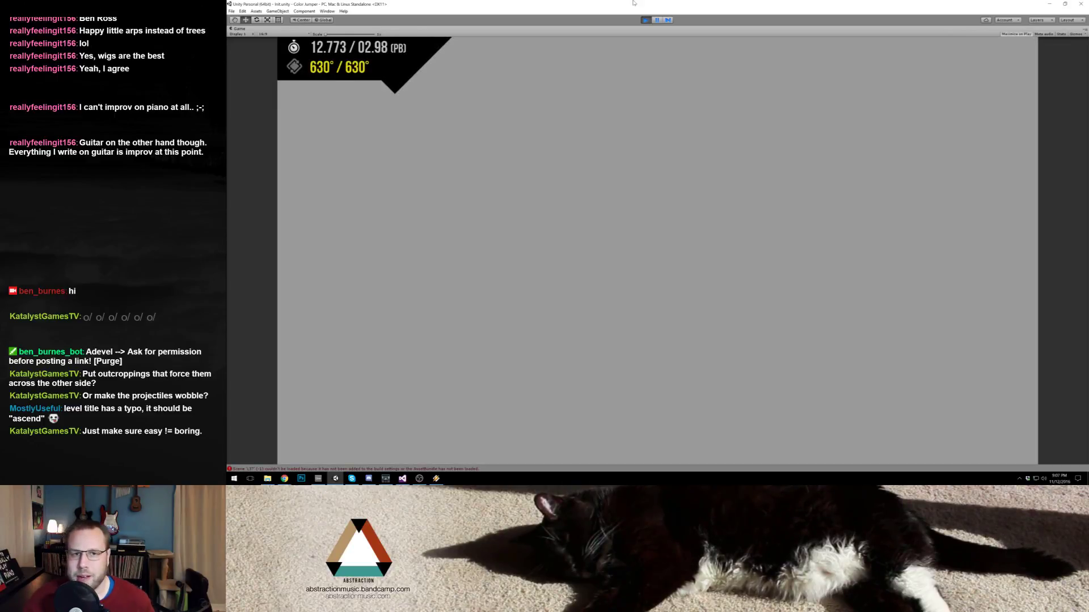
click(645, 20)
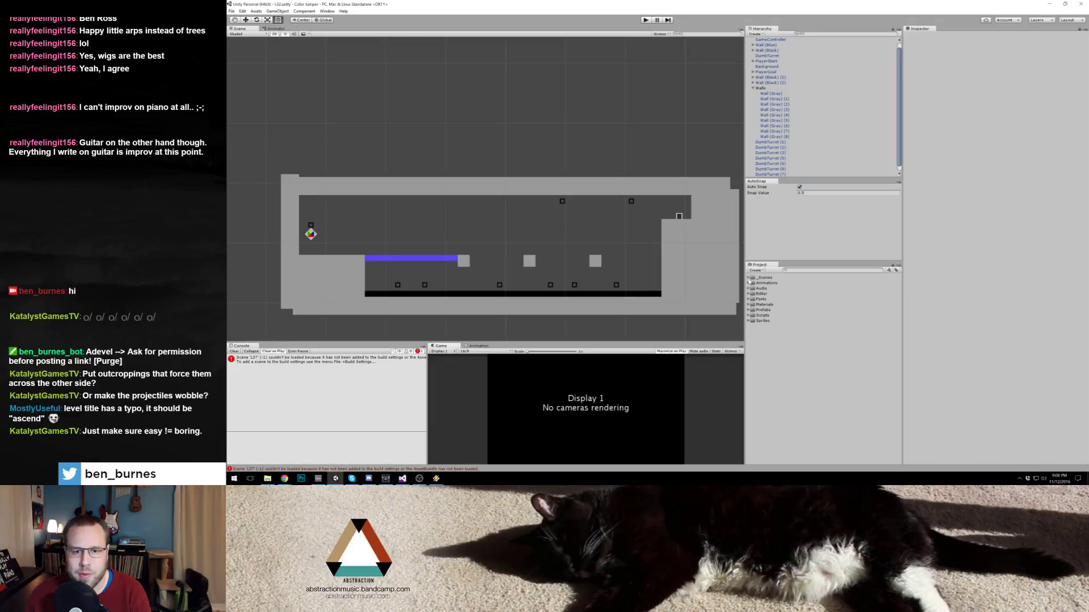
Step: Open the World 2 scenes L30, L31 and L33 in turn to review their layouts
click(748, 277)
click(752, 288)
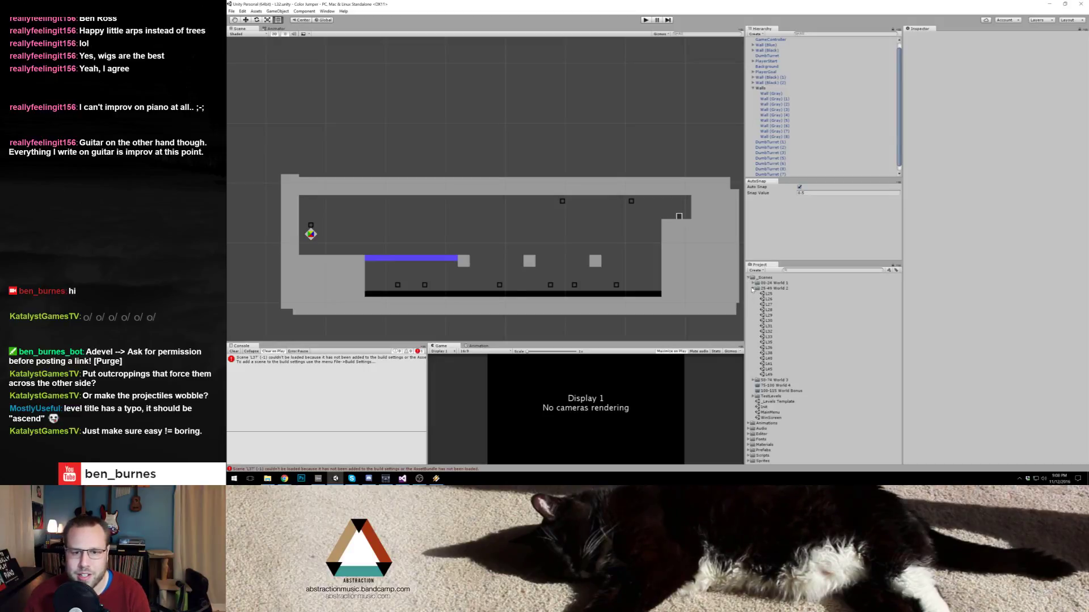
double_click(769, 326)
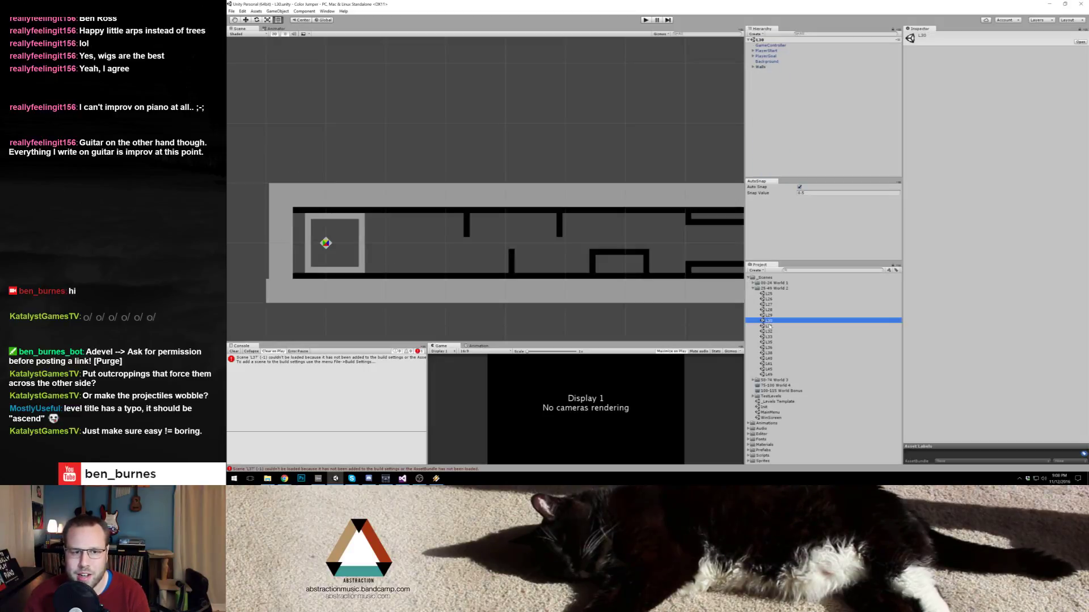
scroll(399, 215, up, 5)
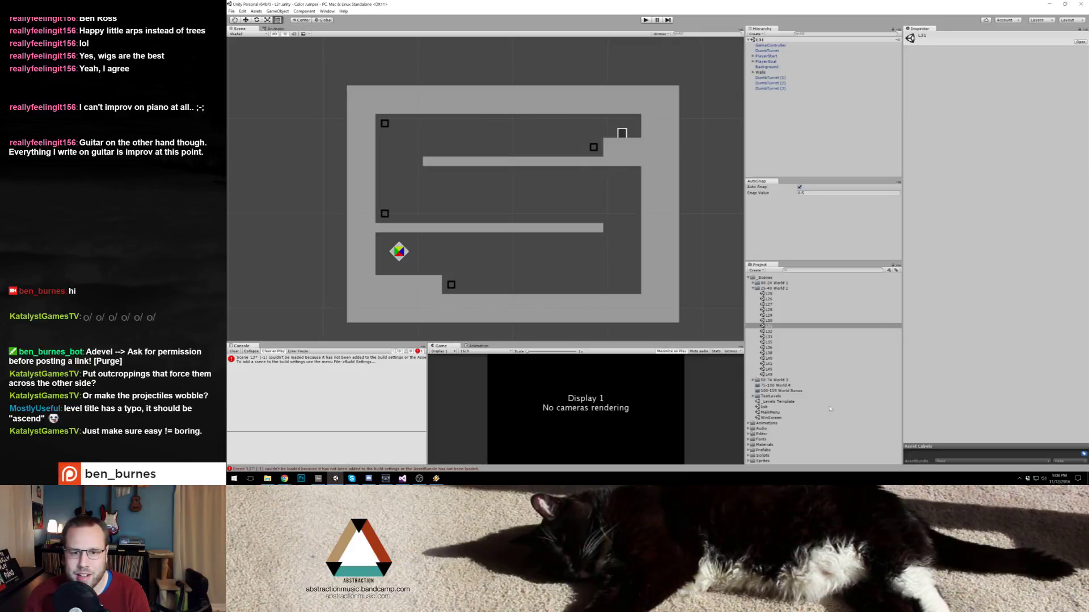
double_click(770, 337)
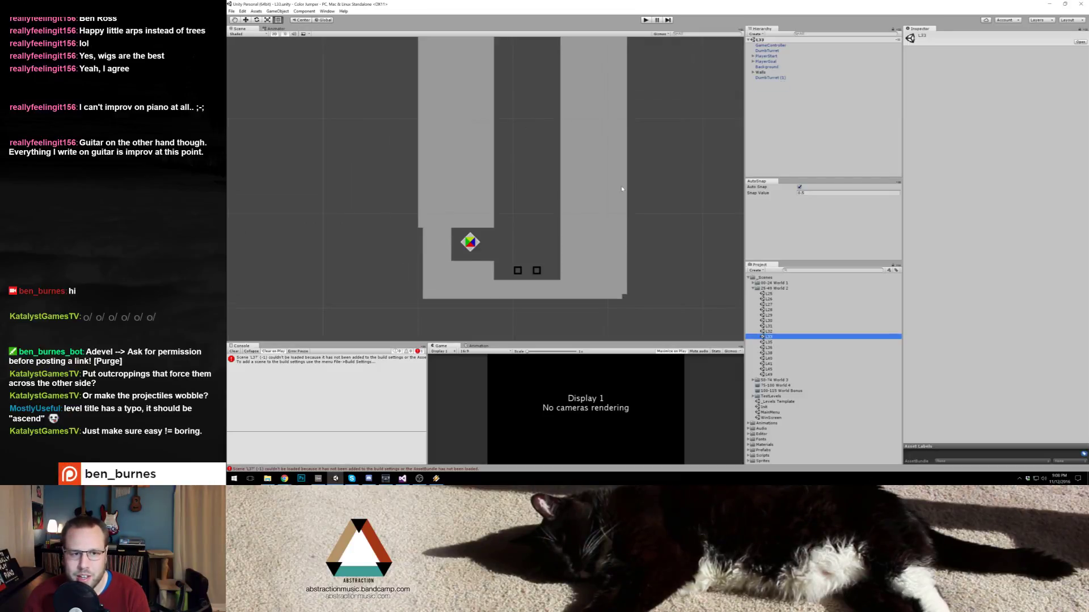
scroll(622, 189, down, 4)
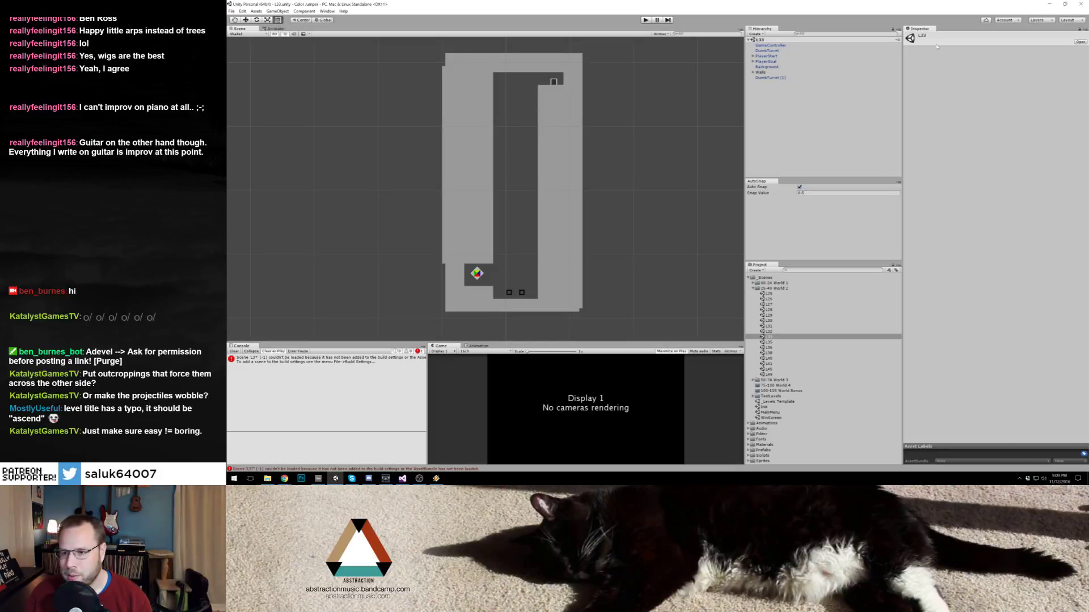
key(alt+Tab)
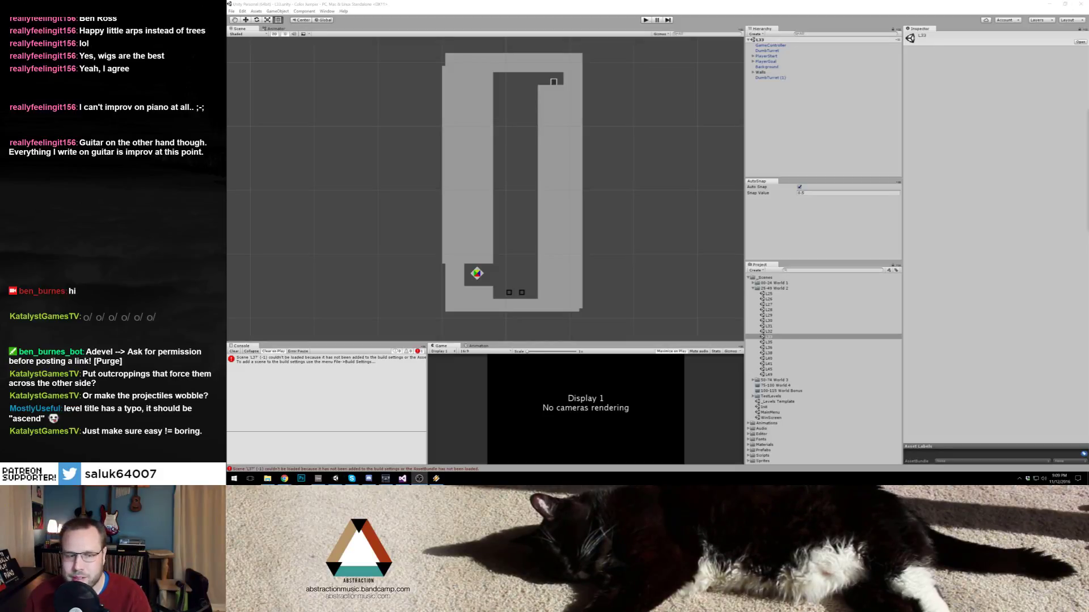
mouse_move(284, 479)
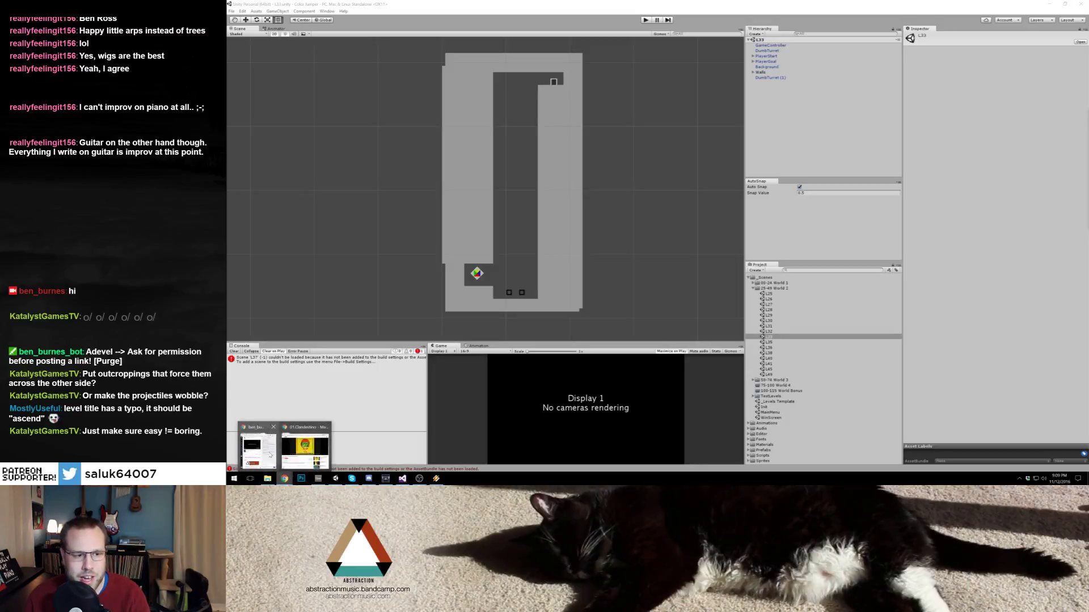
click(297, 452)
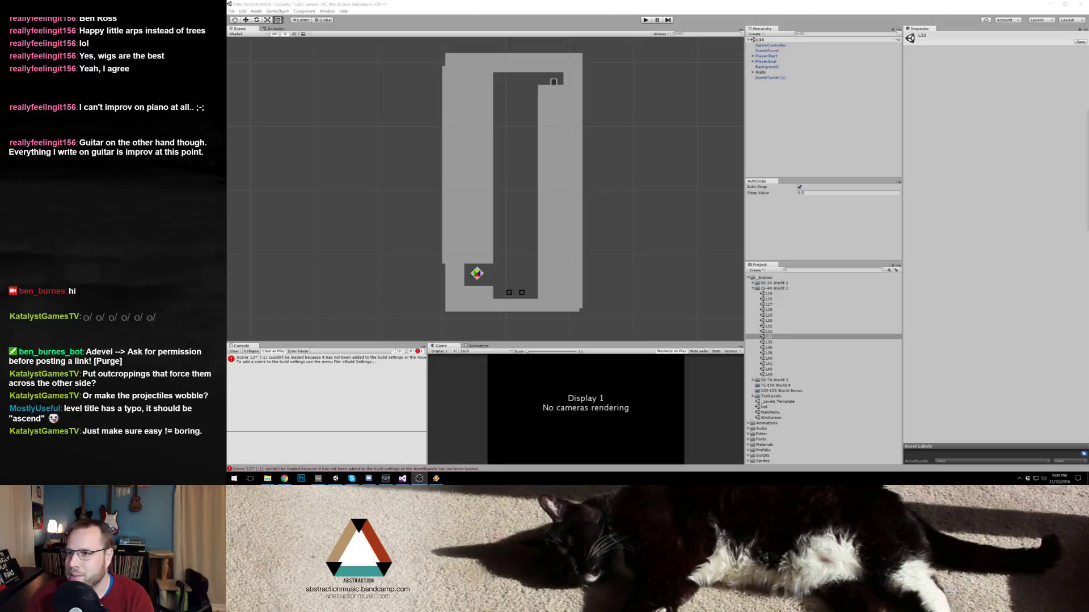
key(alt+Tab)
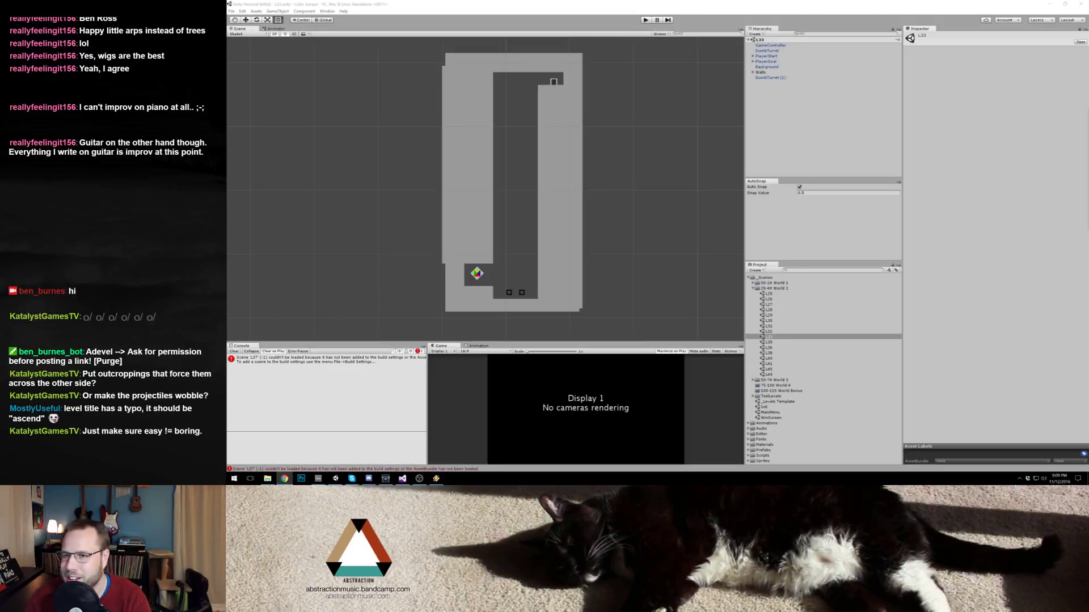
click(844, 3)
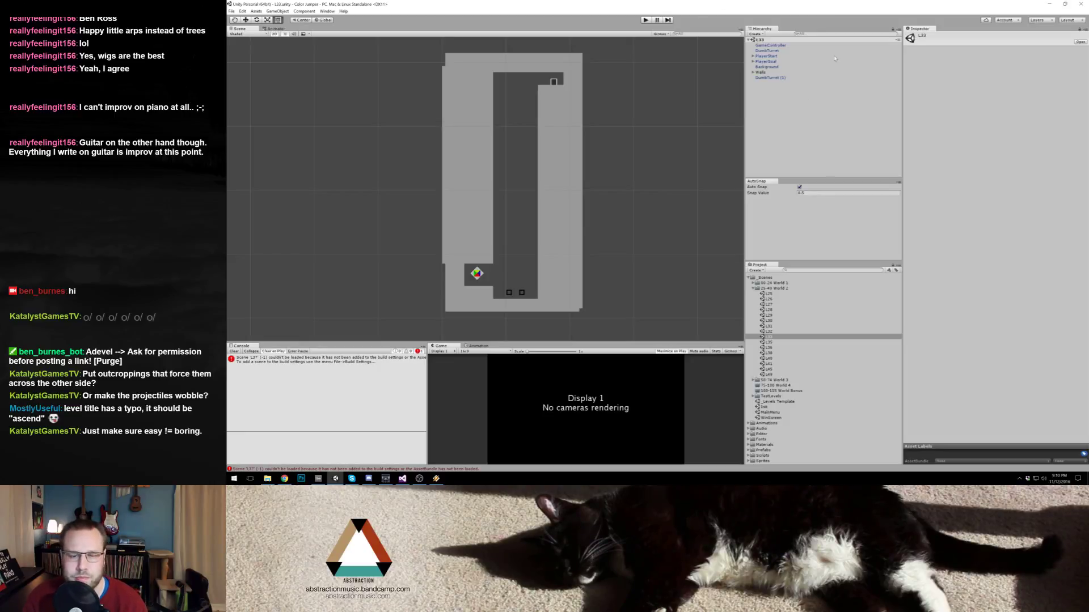
Step: Duplicate the _Levels Template scene and name the copy L34
click(764, 402)
key(ctrl+d)
click(773, 407)
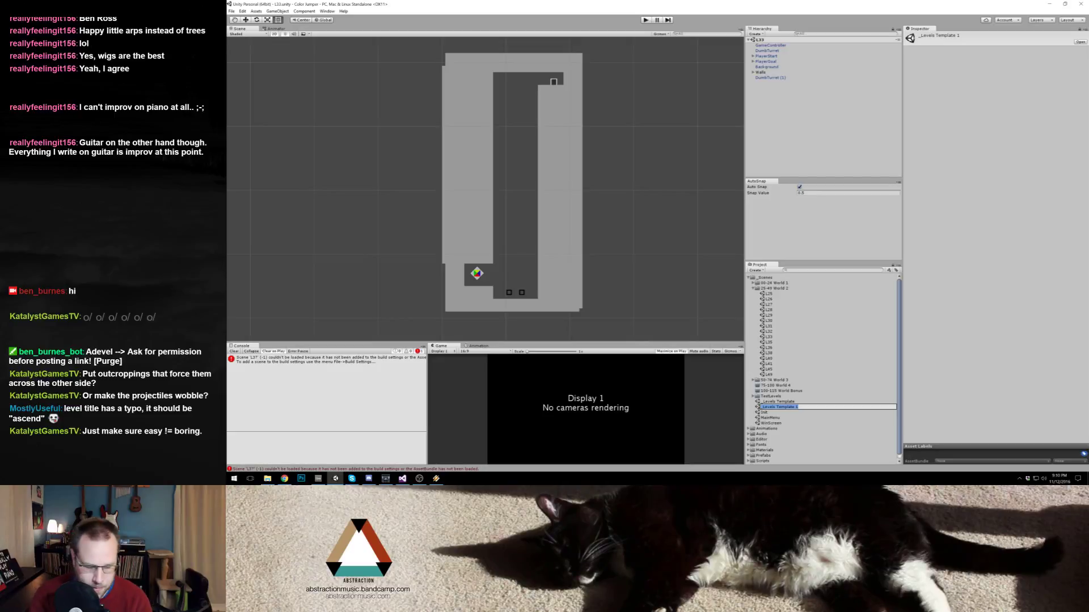
key(BackSpace)
key(Return)
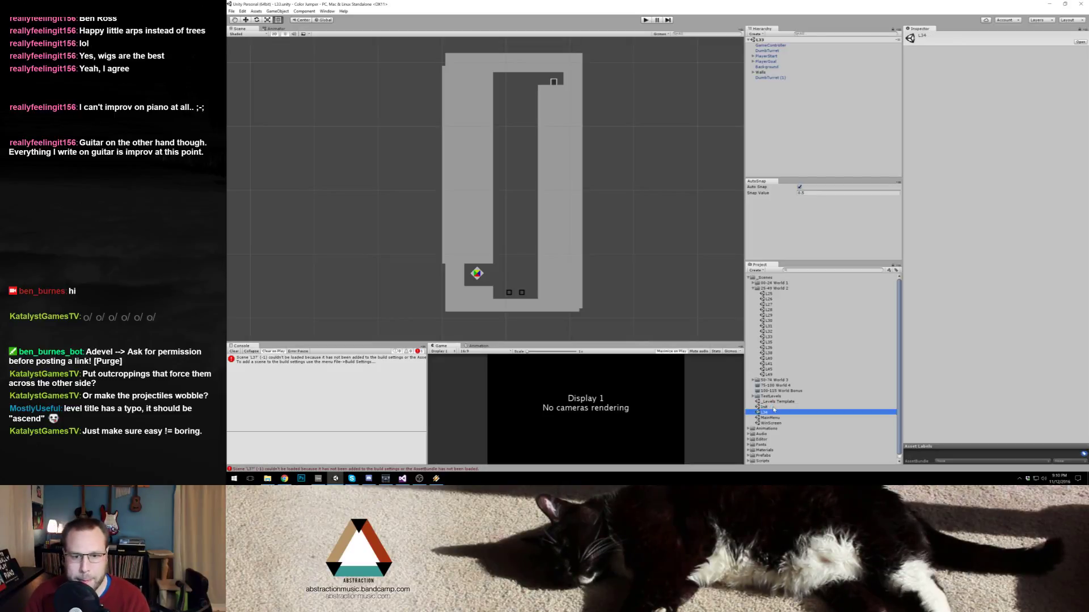
Step: Move the L34 scene into the 25-49 World 2 folder and open it for editing
drag(773, 416, 774, 290)
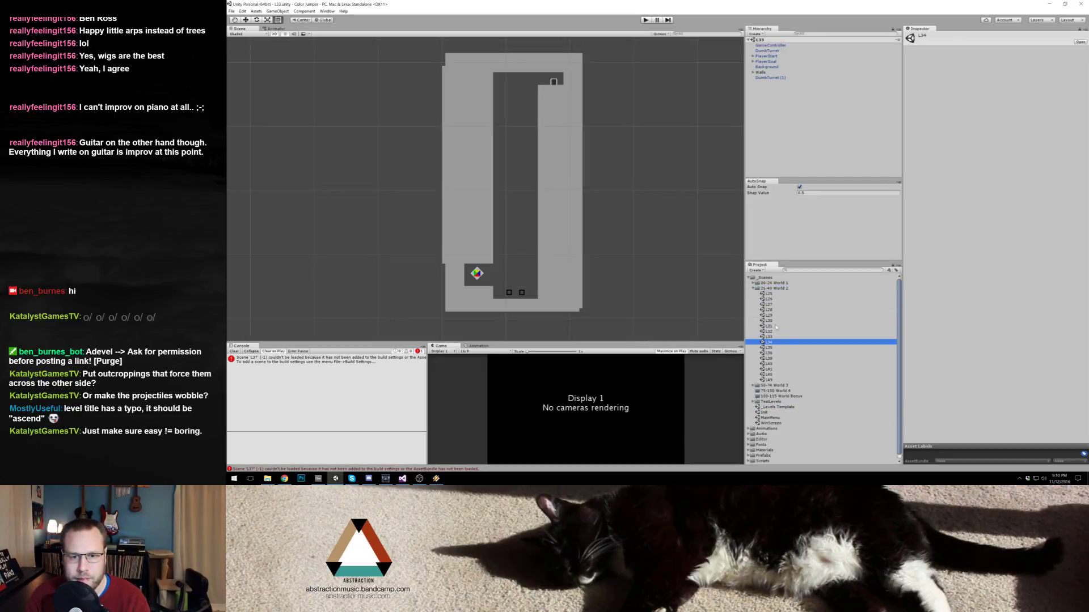
double_click(771, 343)
scroll(620, 265, up, 5)
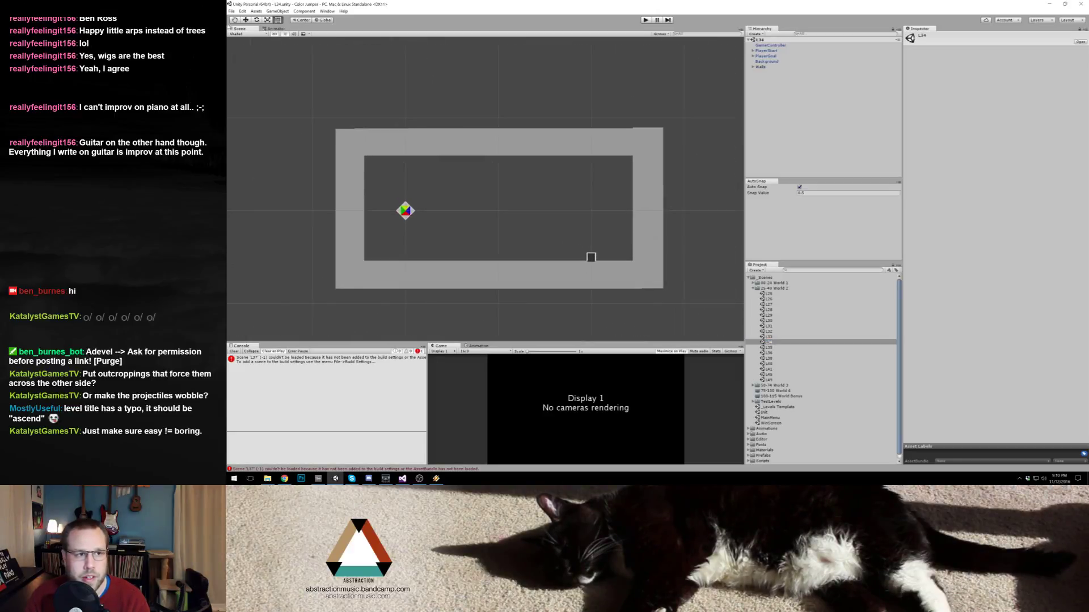
Step: Add the open L34 scene to the build's scene list, place it directly after L33, and check the list order
click(231, 11)
click(250, 78)
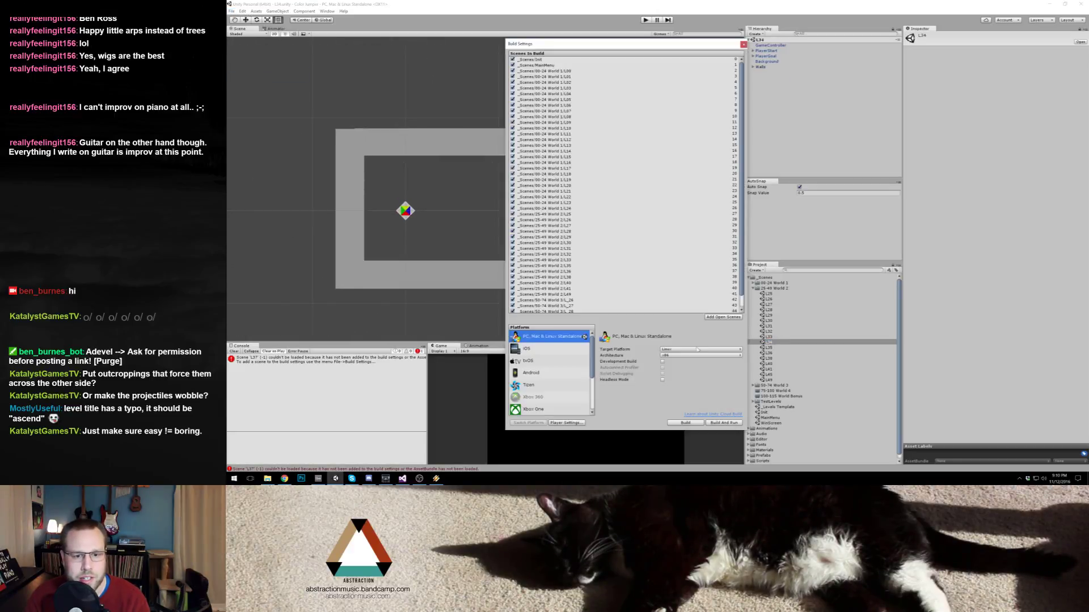
click(724, 317)
scroll(574, 295, down, 2)
drag(574, 312, 591, 251)
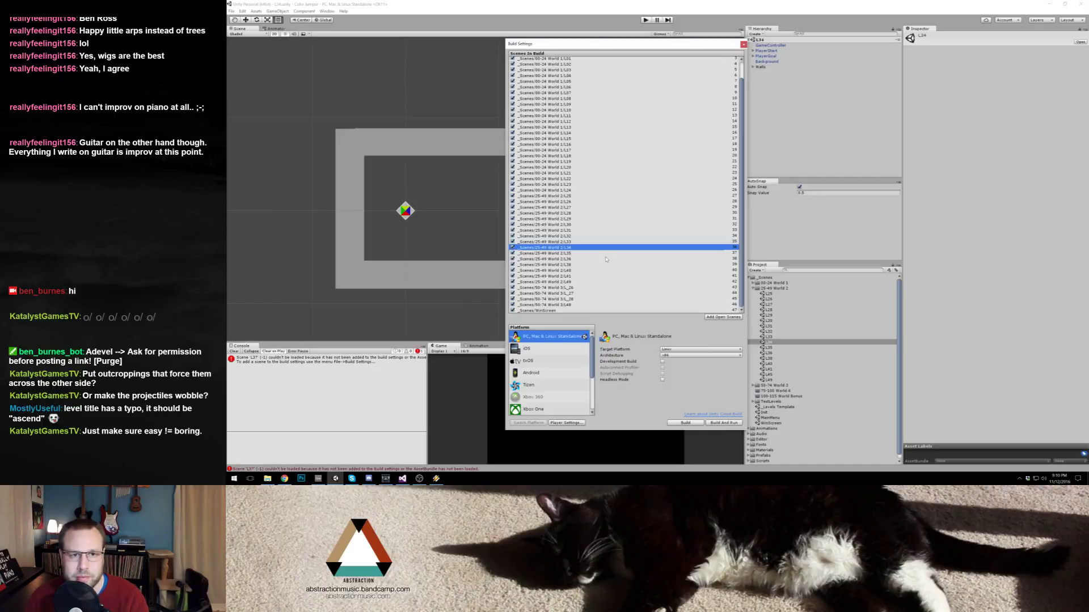
scroll(606, 259, up, 2)
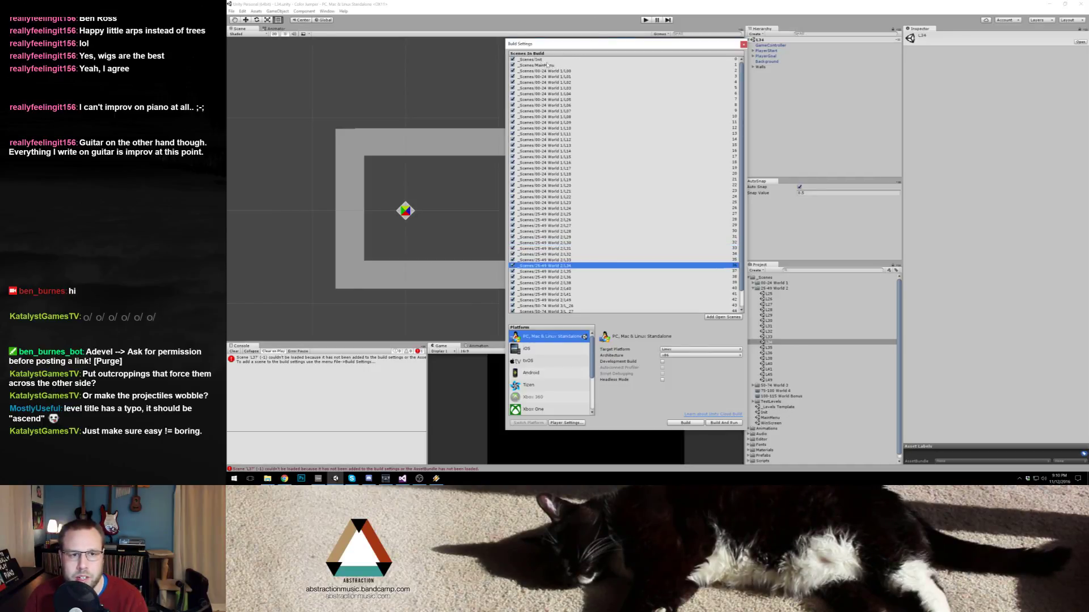
click(549, 71)
scroll(556, 85, down, 2)
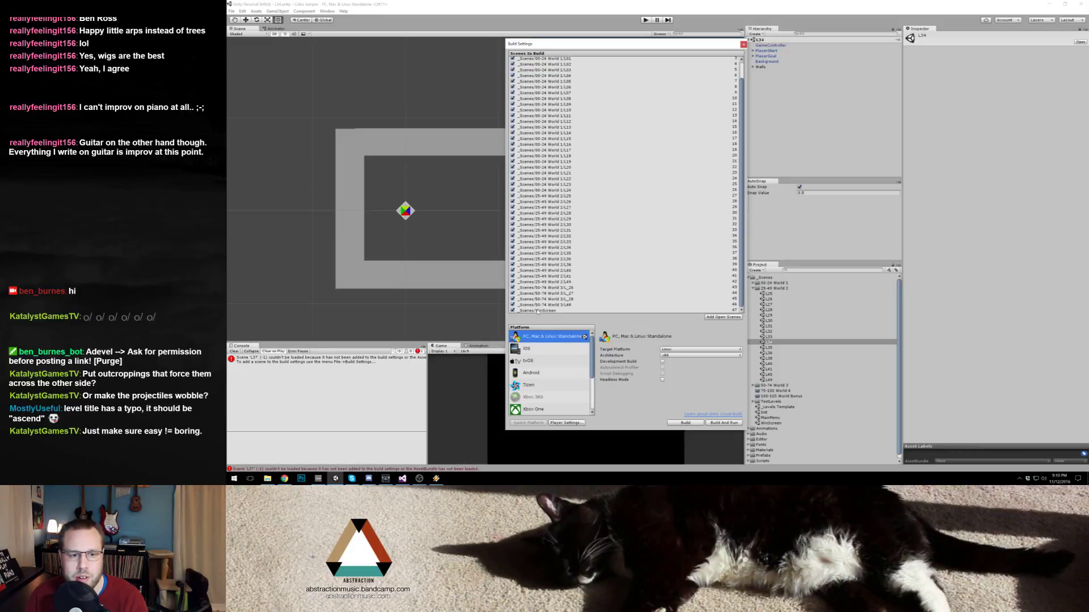
scroll(591, 272, up, 2)
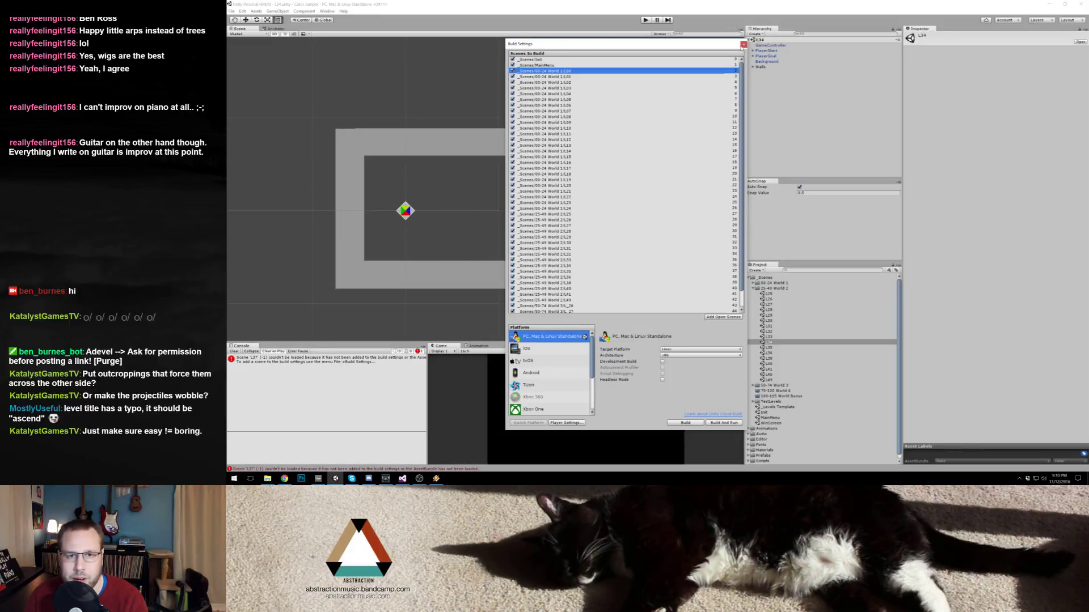
click(744, 44)
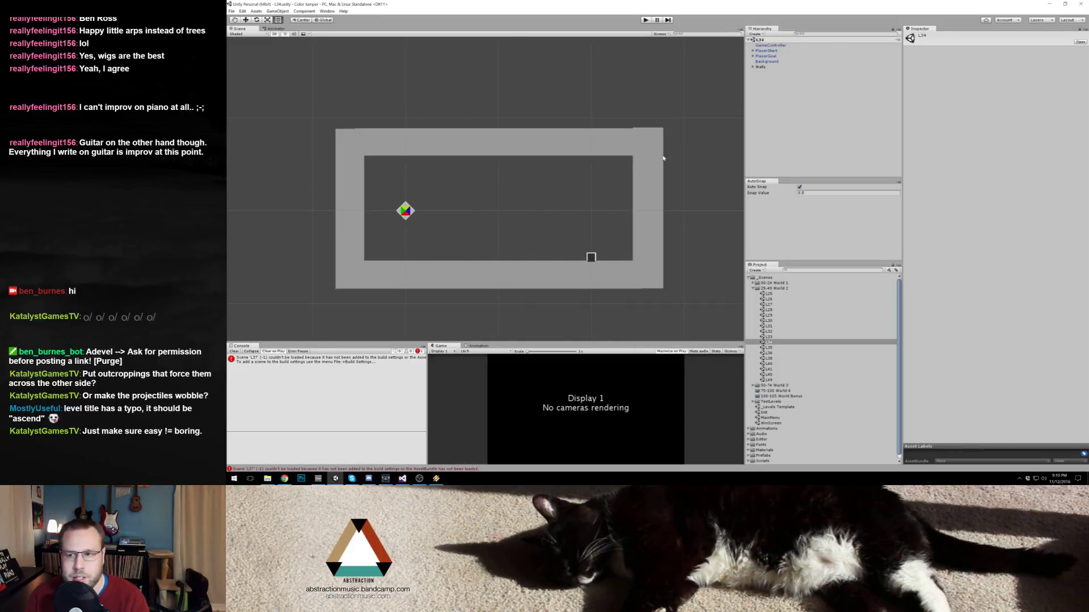
Step: Raise the room's top wall in L34 and extend it in both directions to a width of 47 units
scroll(661, 160, down, 2)
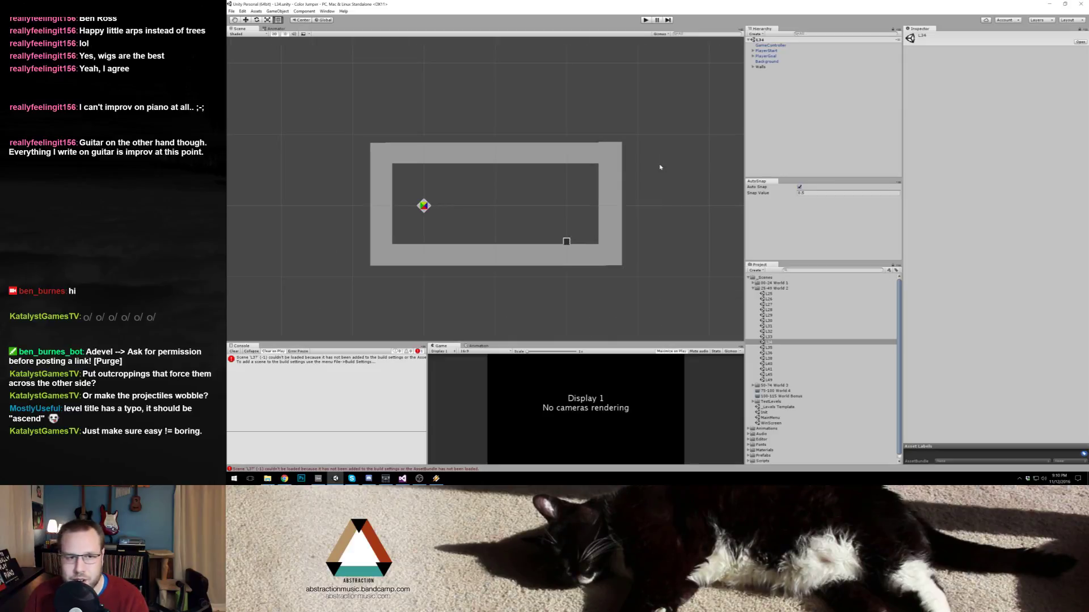
click(537, 161)
drag(507, 153, 522, 101)
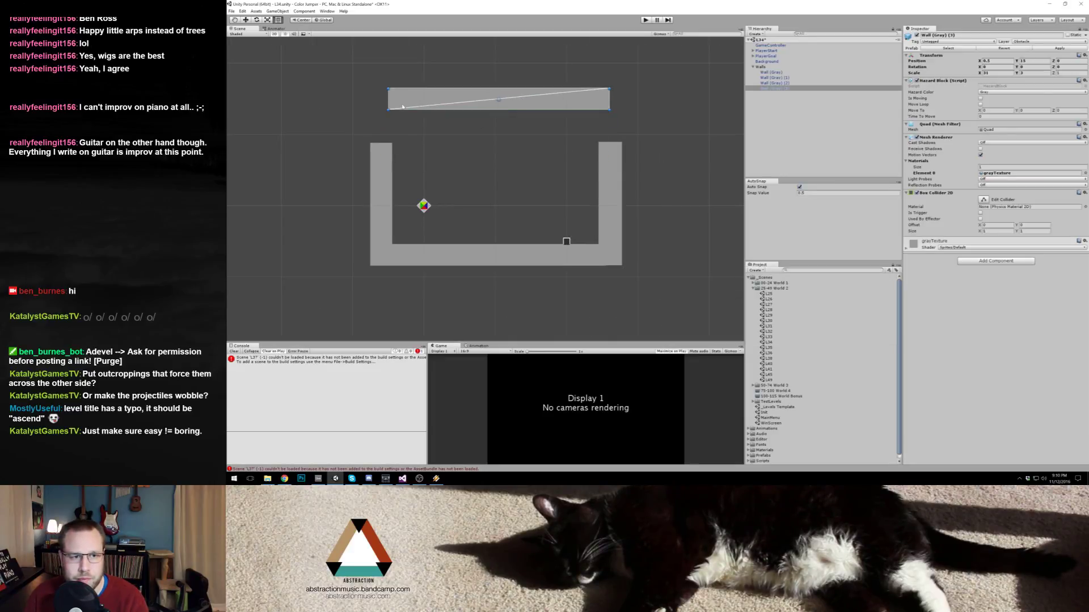
drag(388, 102, 352, 102)
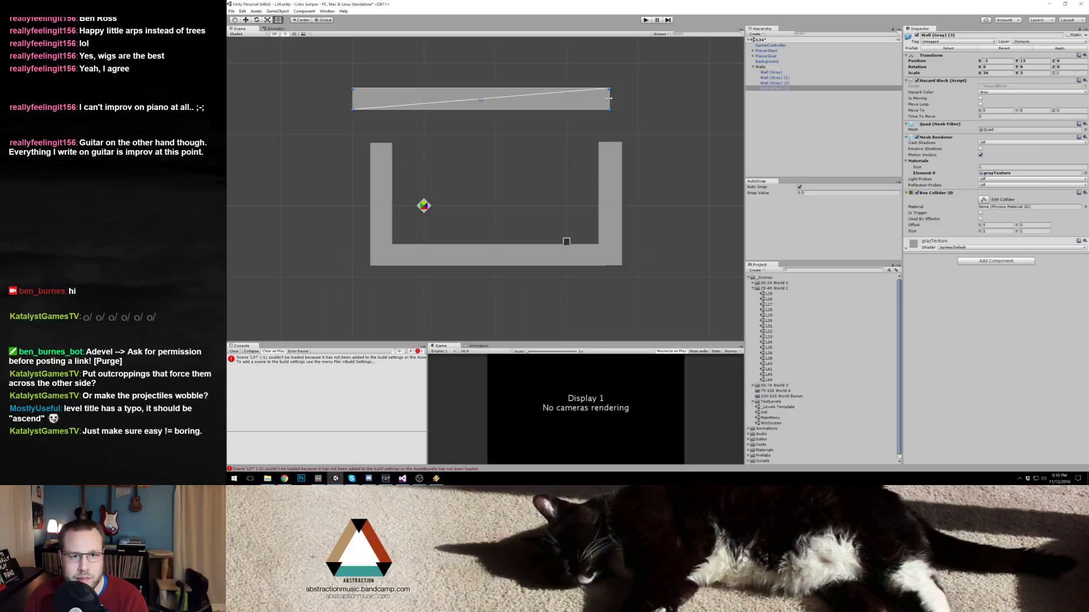
drag(609, 98, 687, 100)
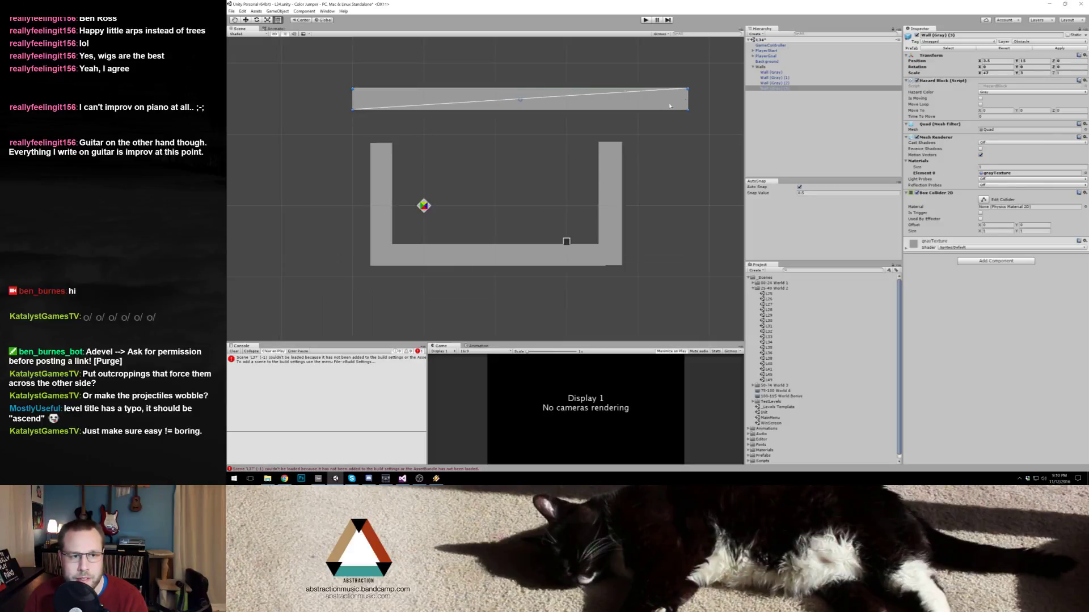
Step: Move the room's left wall outward under the end of the top wall and lengthen it downward
click(380, 168)
drag(381, 168, 361, 139)
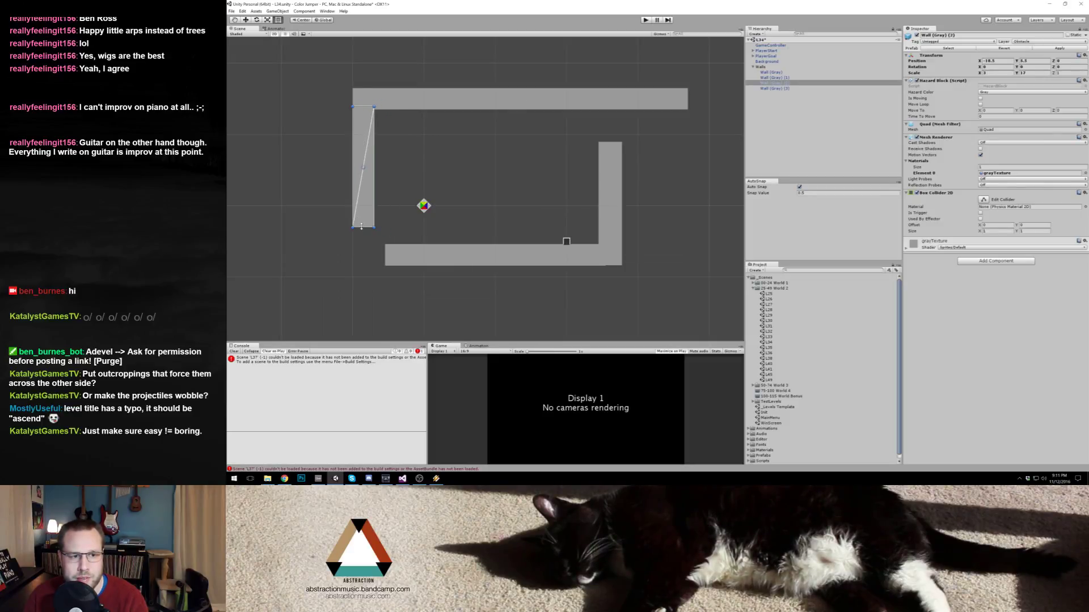
drag(361, 226, 361, 284)
Step: Lower the room's bottom wall to start at the left wall and extend it past the top wall's right end
click(431, 261)
drag(431, 261, 422, 292)
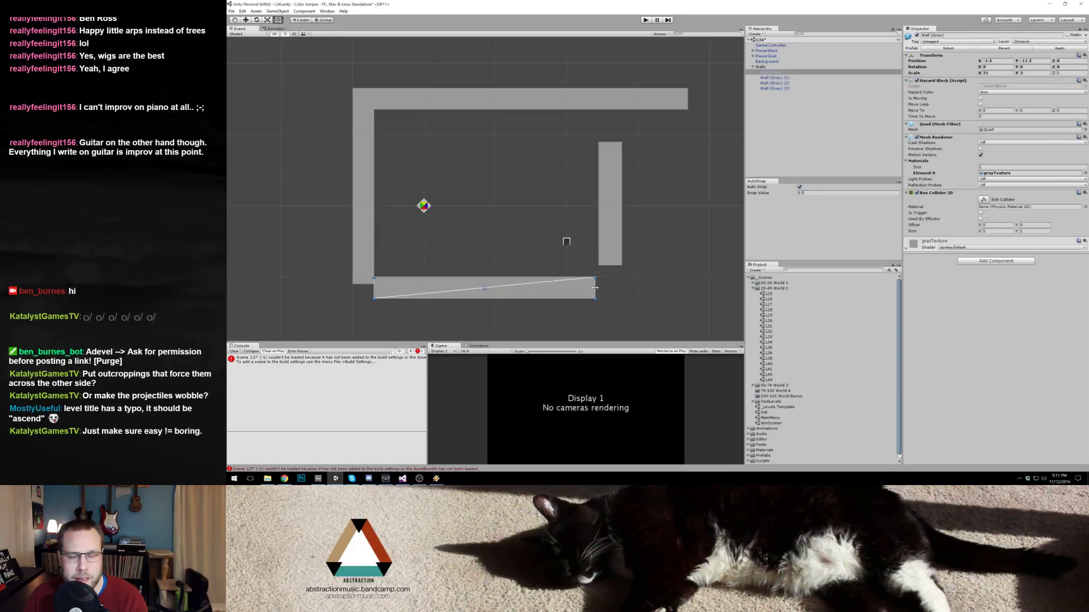
drag(595, 288, 717, 293)
Step: Move the right wall out to the bottom wall's end, stretch it up to the top wall's height, and close the upper corner
click(611, 209)
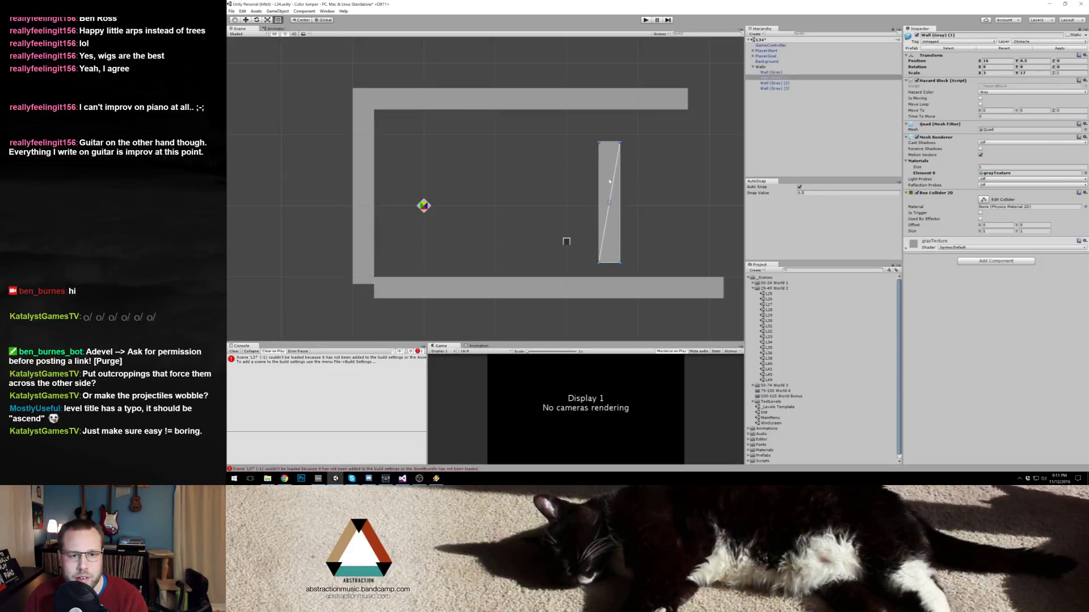
drag(610, 210, 714, 223)
drag(711, 157, 709, 98)
click(685, 98)
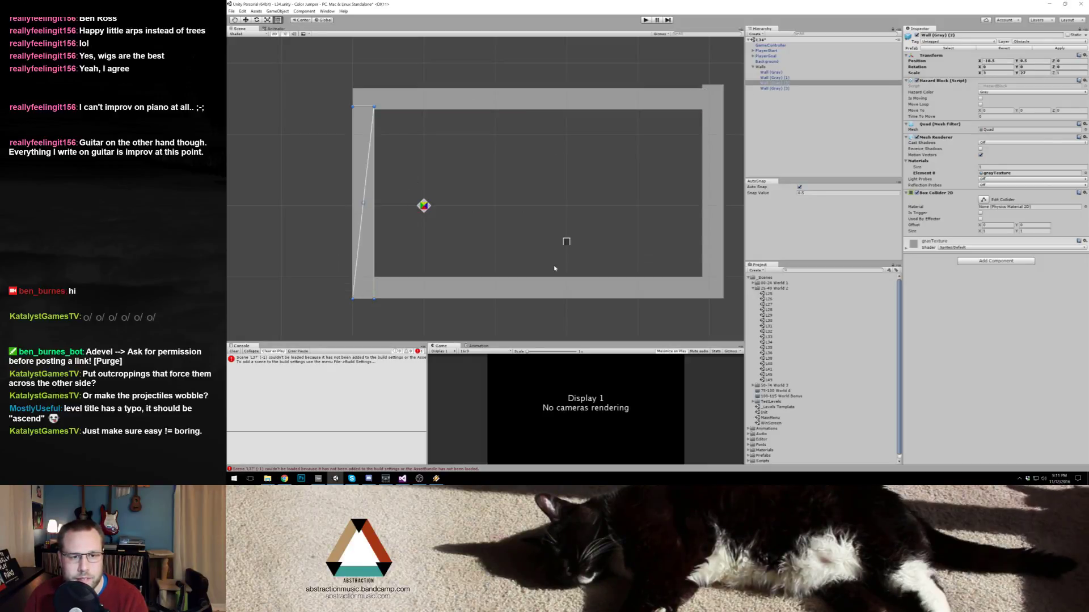
Step: Move the player goal beside the right wall and stand it on a shortened copy of that wall placed against its inner side
click(567, 242)
drag(566, 242, 680, 174)
click(711, 200)
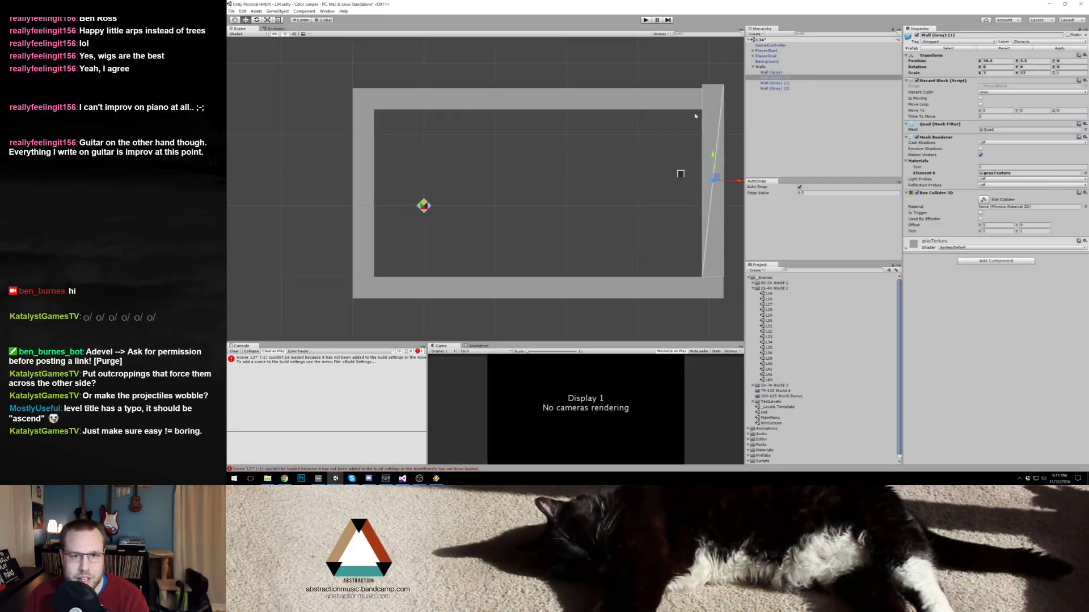
key(ctrl+d)
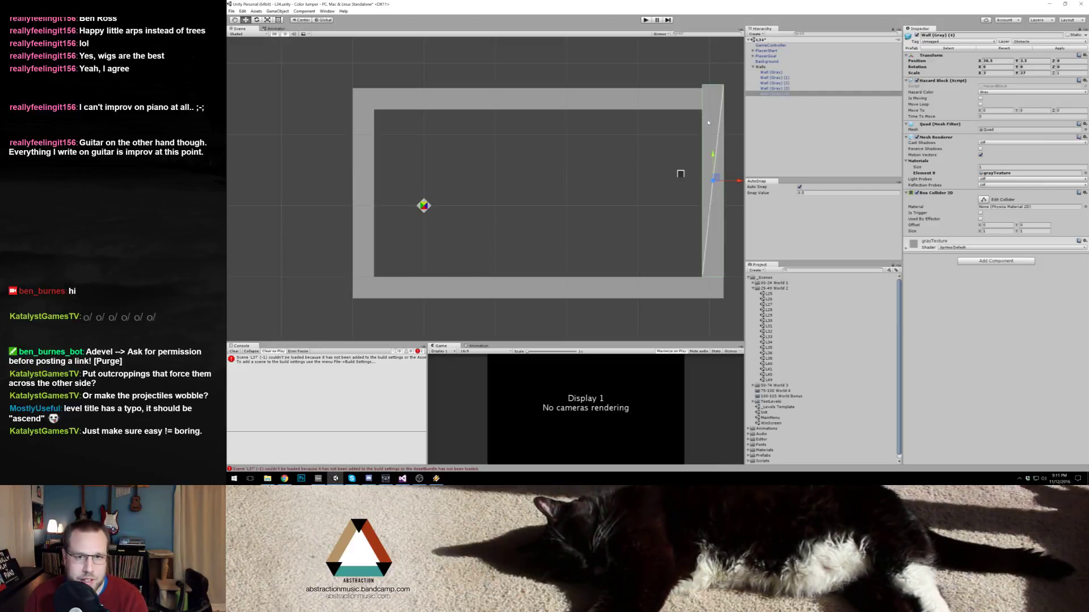
drag(715, 178, 681, 174)
key(t)
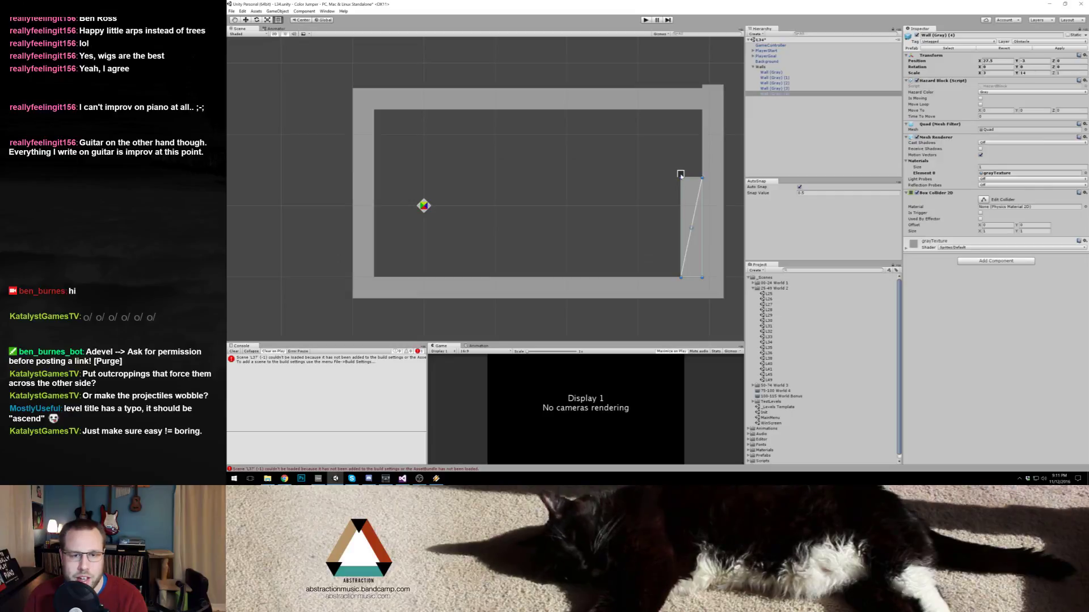
click(680, 174)
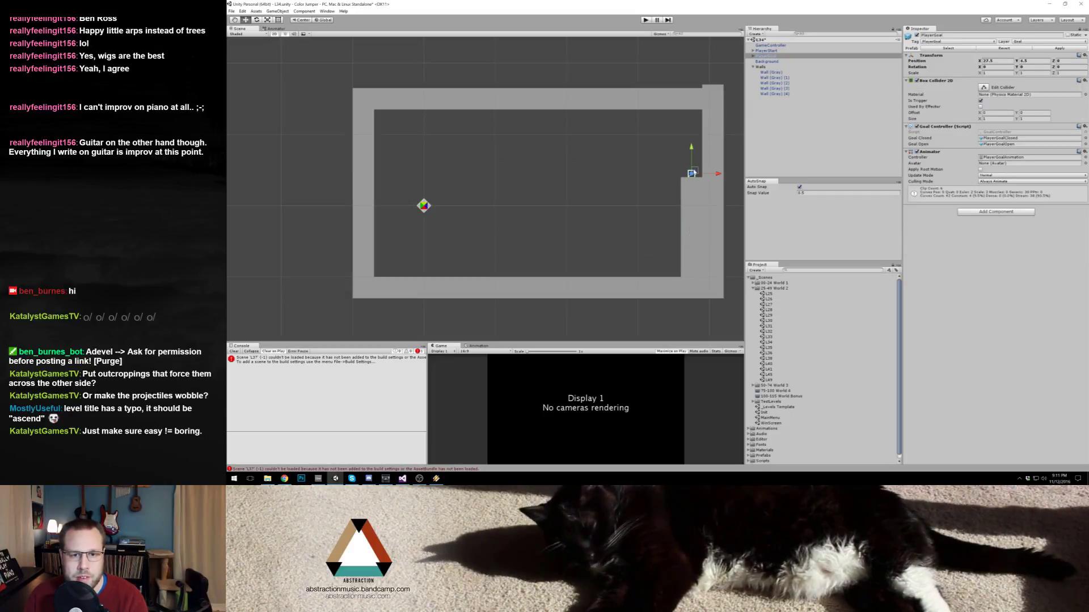
click(640, 121)
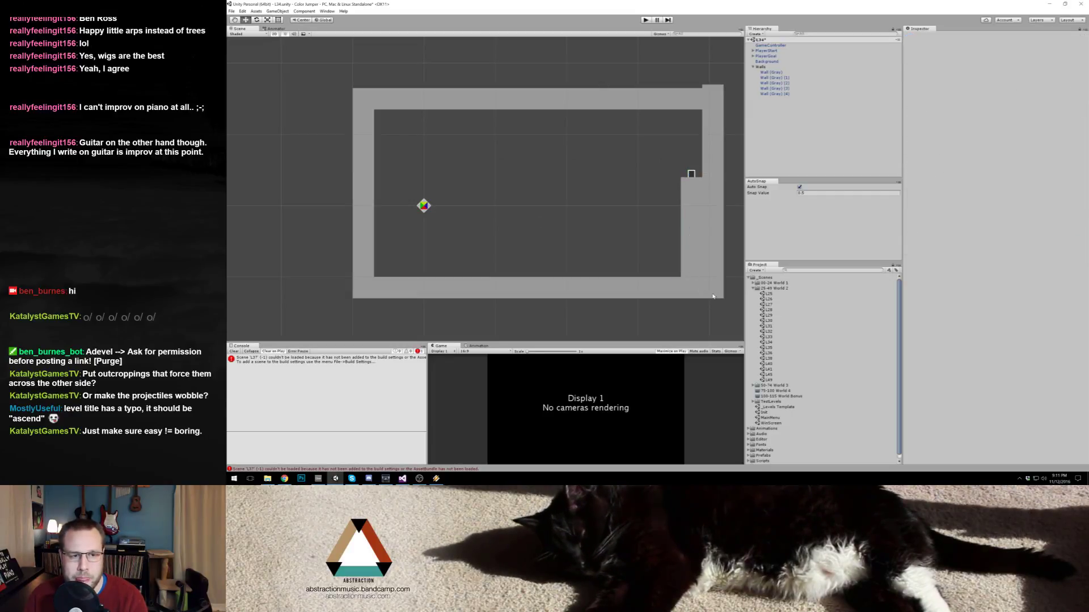
Step: Run a brief playtest of L34, stop it, and lower the room's bottom wall, extending it to the left wall's outer edge
click(646, 20)
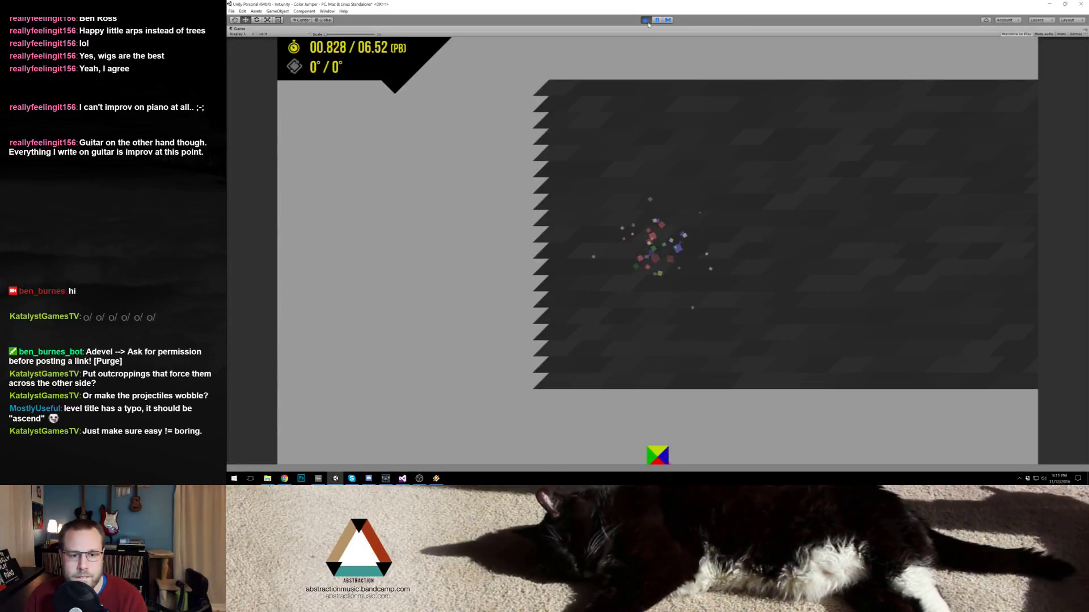
click(646, 20)
click(505, 288)
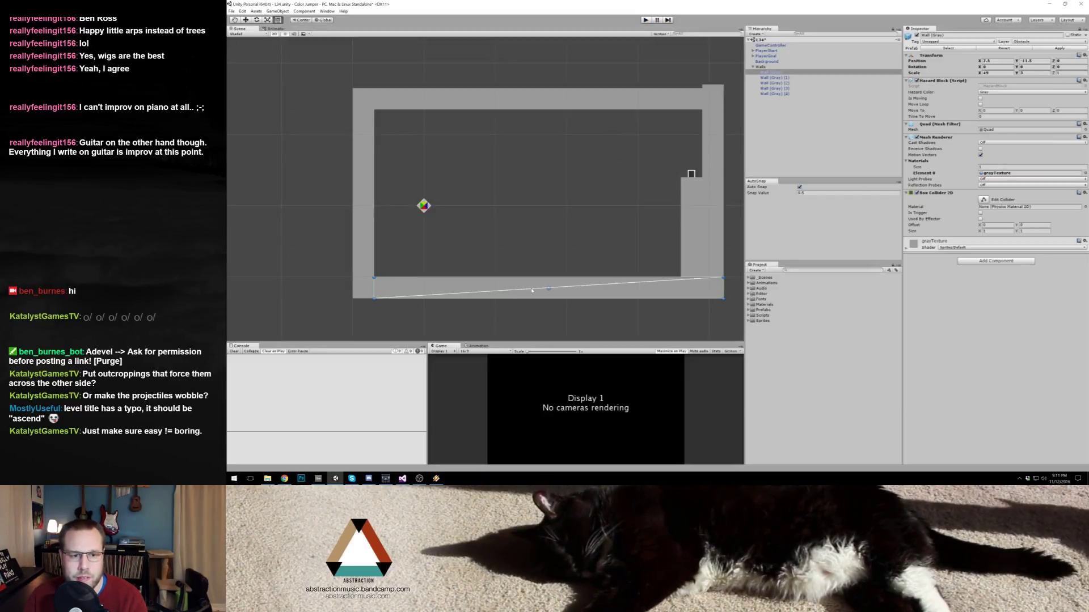
key(w)
drag(548, 288, 548, 308)
key(t)
drag(720, 309, 724, 309)
drag(372, 309, 353, 309)
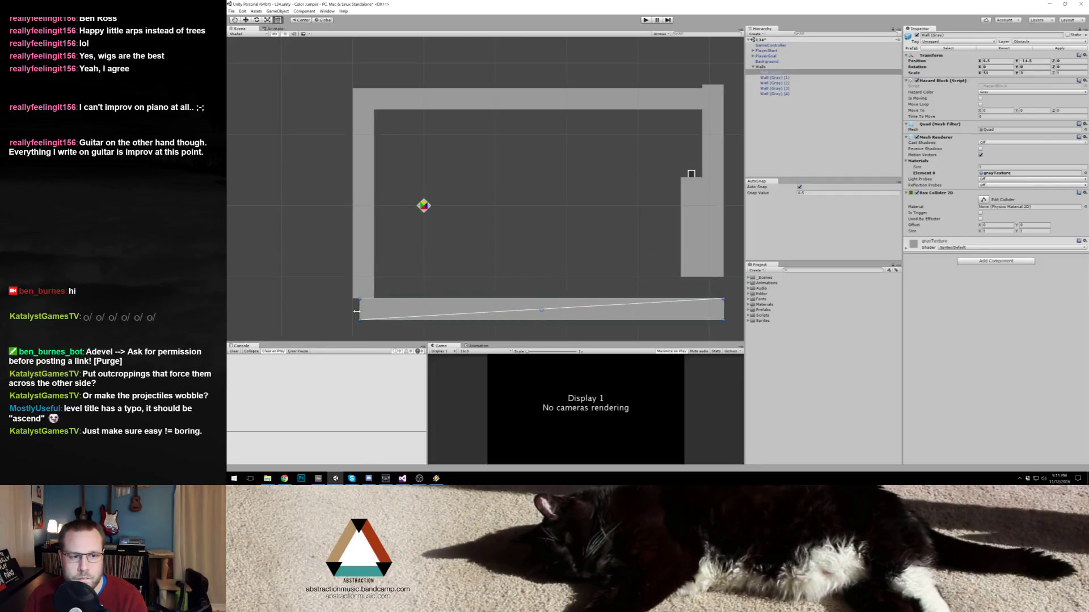
Step: Lengthen the goal's pillar and the right wall downward to meet the lowered bottom wall
click(691, 266)
drag(692, 277, 713, 300)
click(712, 272)
click(743, 117)
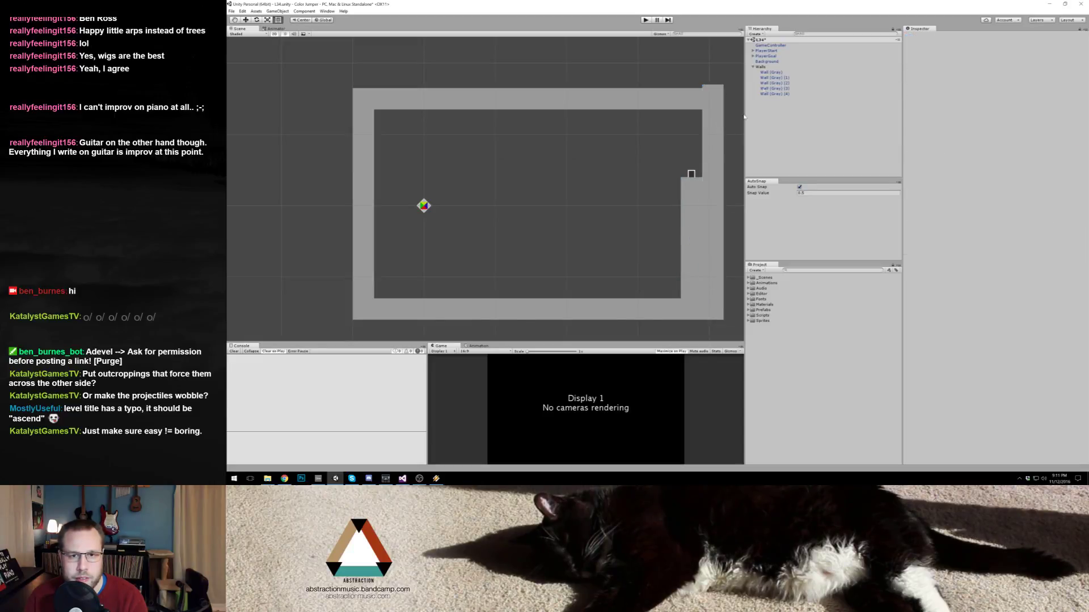
Step: Stretch the Background to about 49 by 29 units so its edges lie within the room's outer walls
click(757, 61)
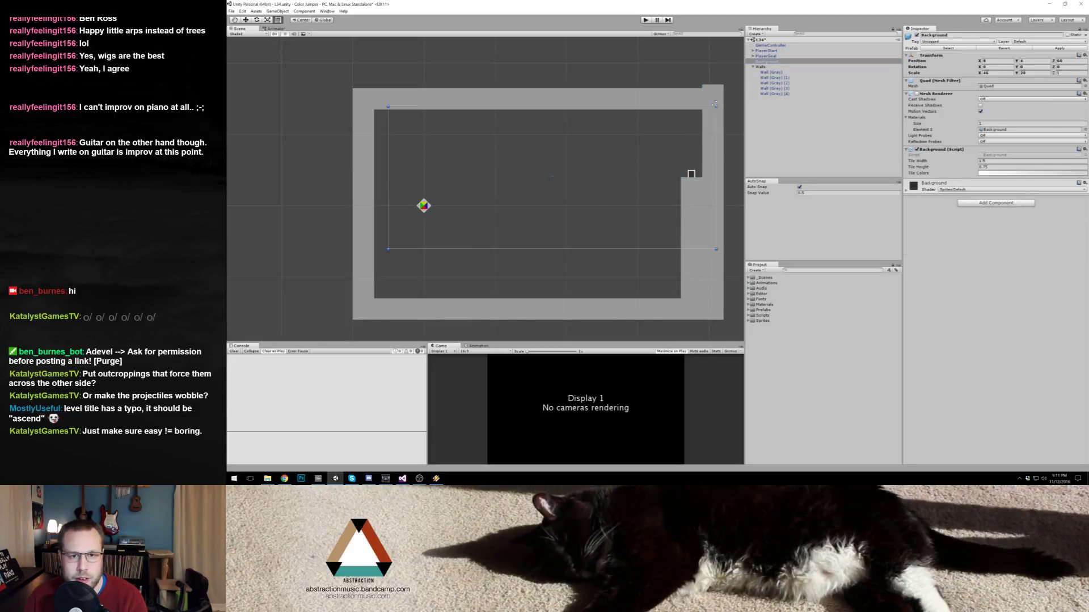
drag(388, 249, 366, 305)
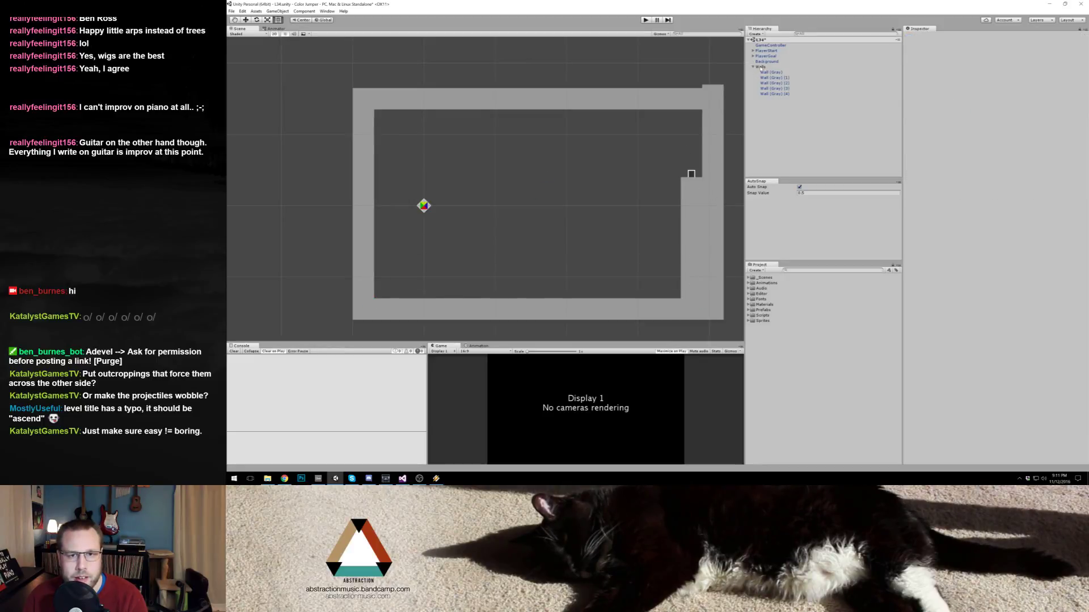
click(761, 61)
drag(701, 150, 710, 150)
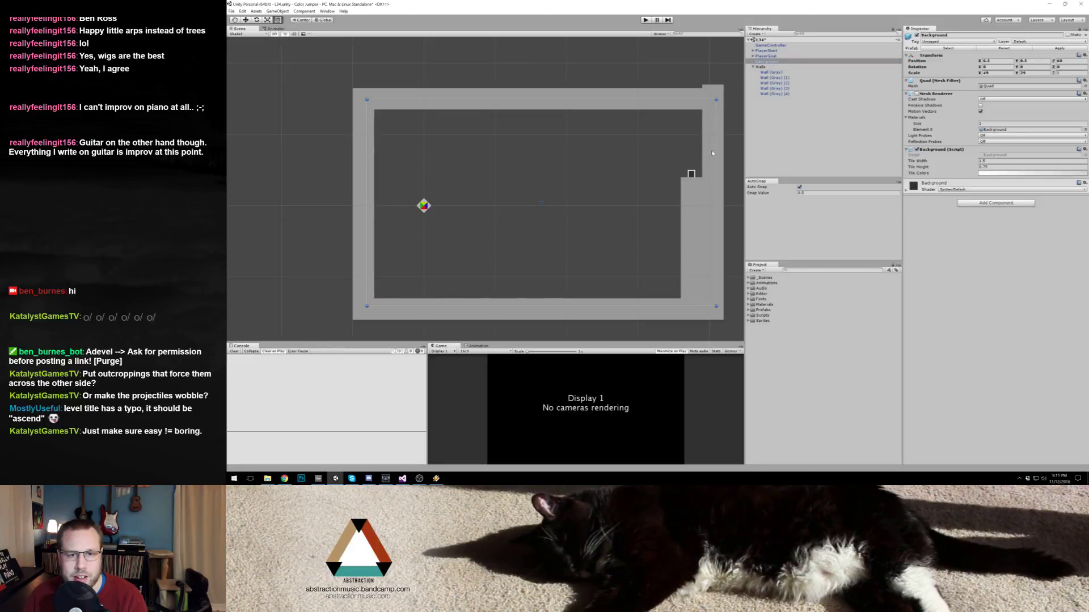
Step: Thicken the right wall outward, extend the bottom wall to its outer edge, and raise the top wall flush with its upper end
click(714, 149)
drag(723, 99, 731, 99)
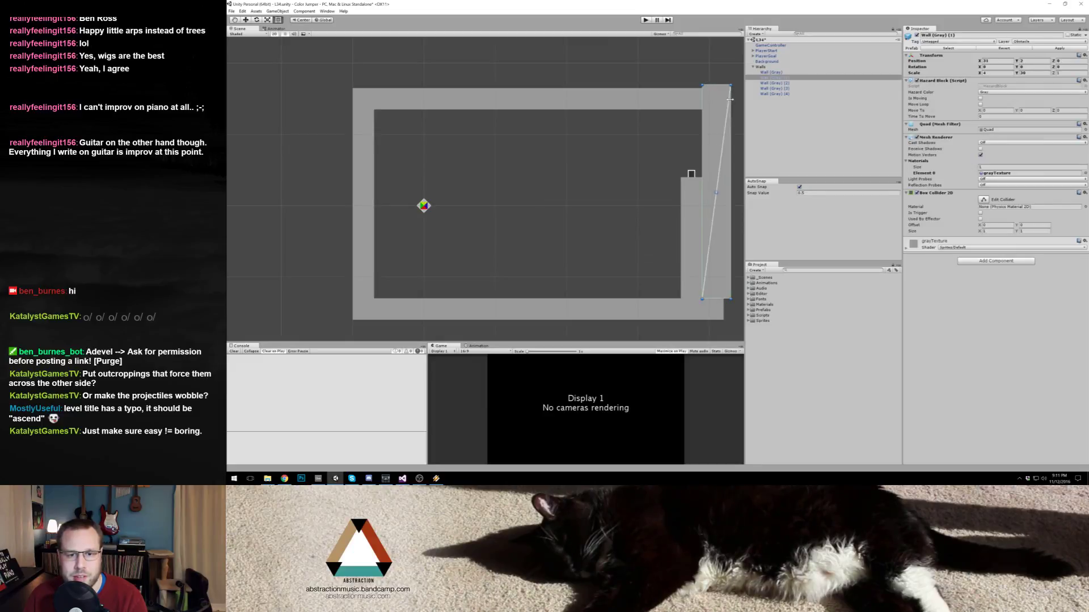
drag(717, 299, 740, 295)
click(621, 102)
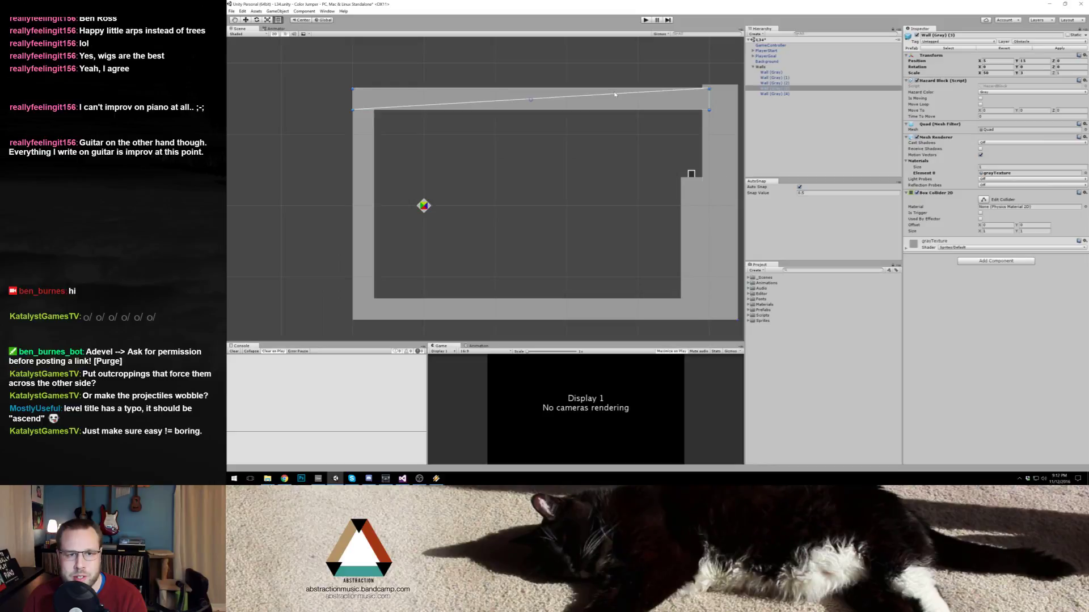
click(454, 131)
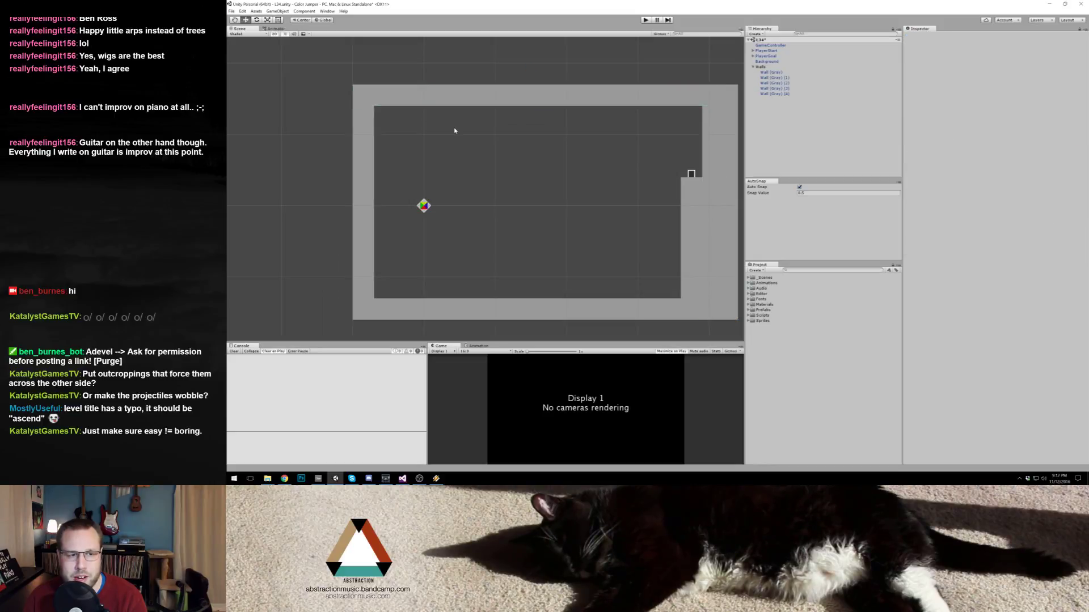
Step: Move the player start close to the left wall, at X -14.5, Y -2
click(423, 207)
drag(426, 206, 393, 219)
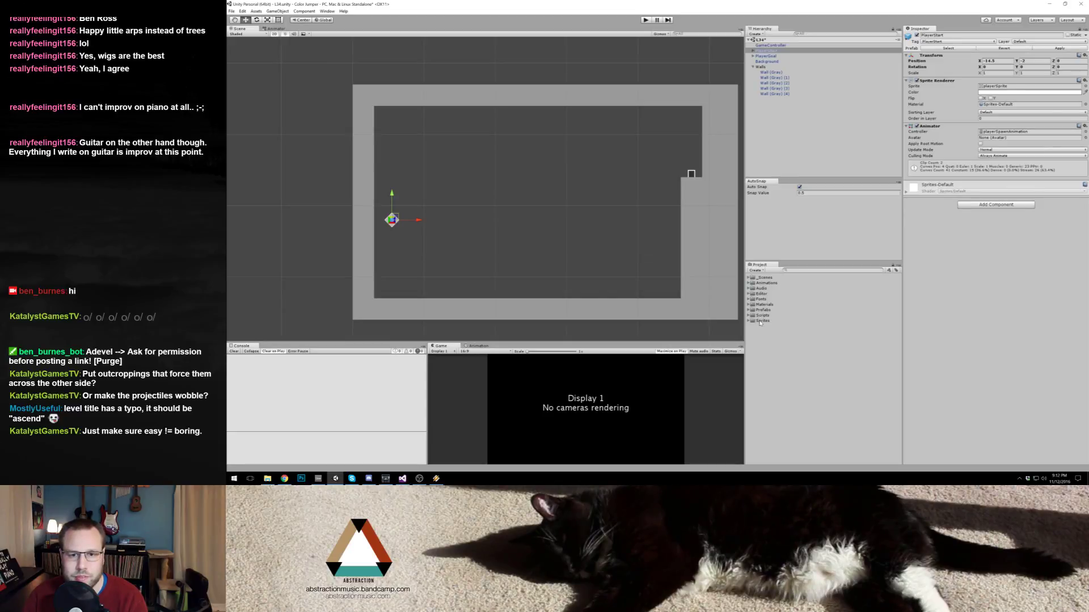
Step: Add a Wall (Black) prefab spanning the room's width and duplicate it to form one strip near the ceiling and one near the floor
click(762, 321)
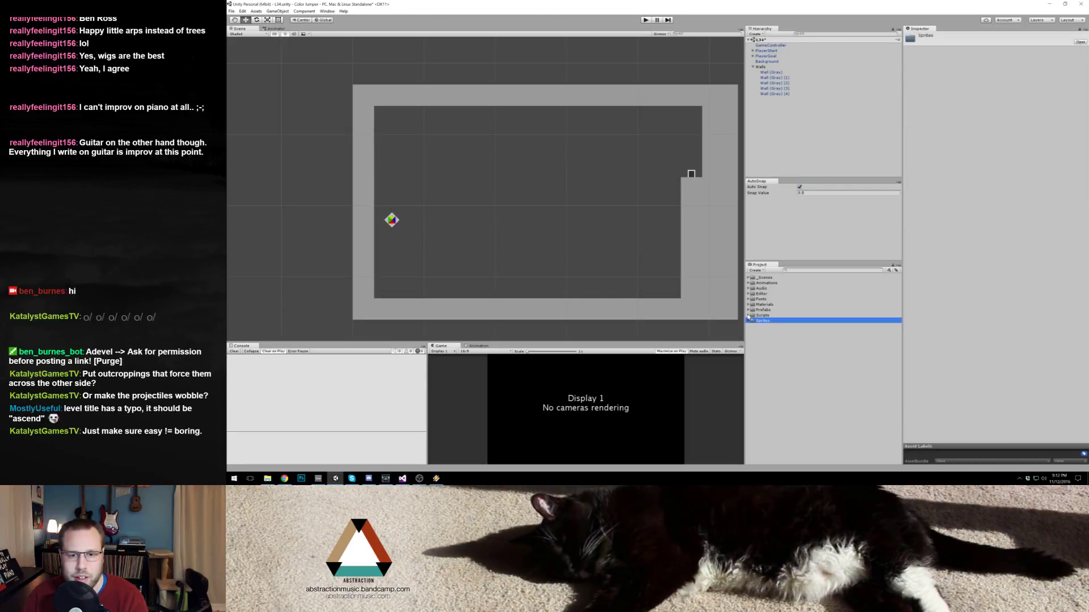
click(748, 310)
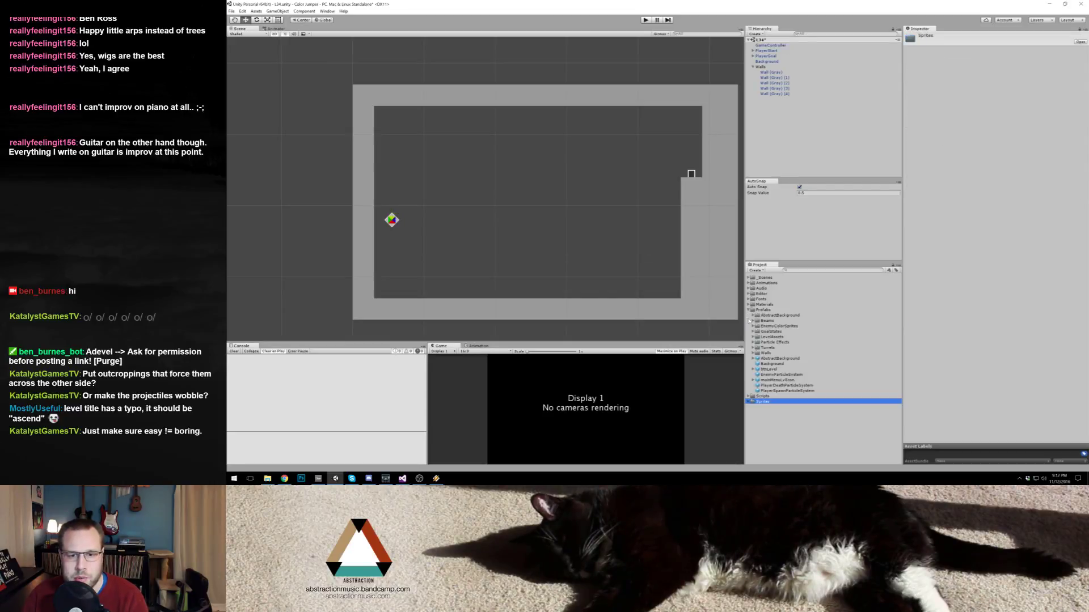
click(753, 353)
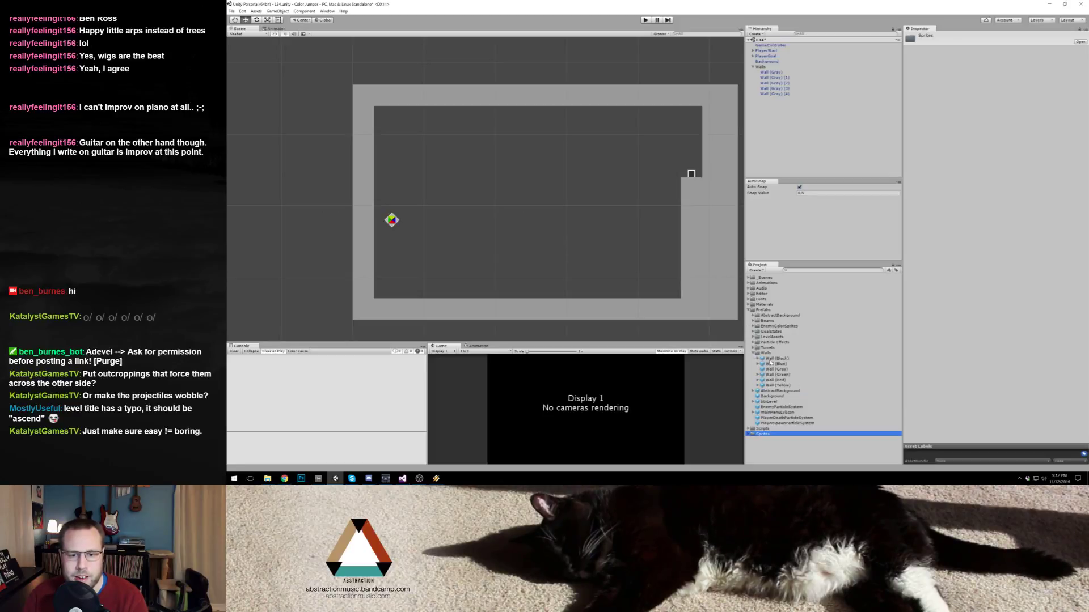
drag(772, 361, 703, 136)
key(w)
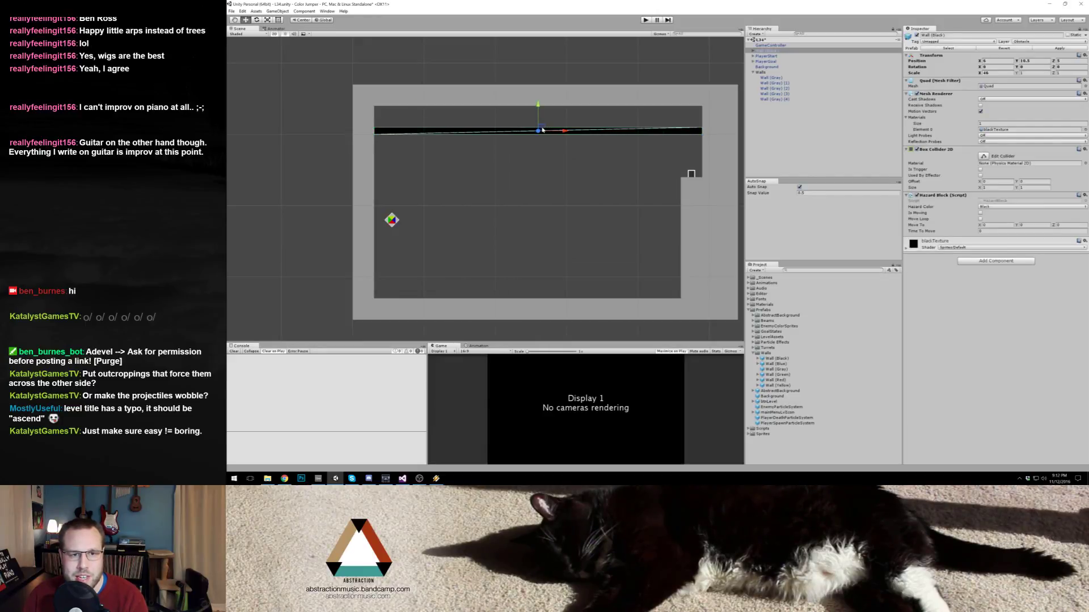
drag(543, 131, 549, 289)
key(ctrl+d)
click(555, 205)
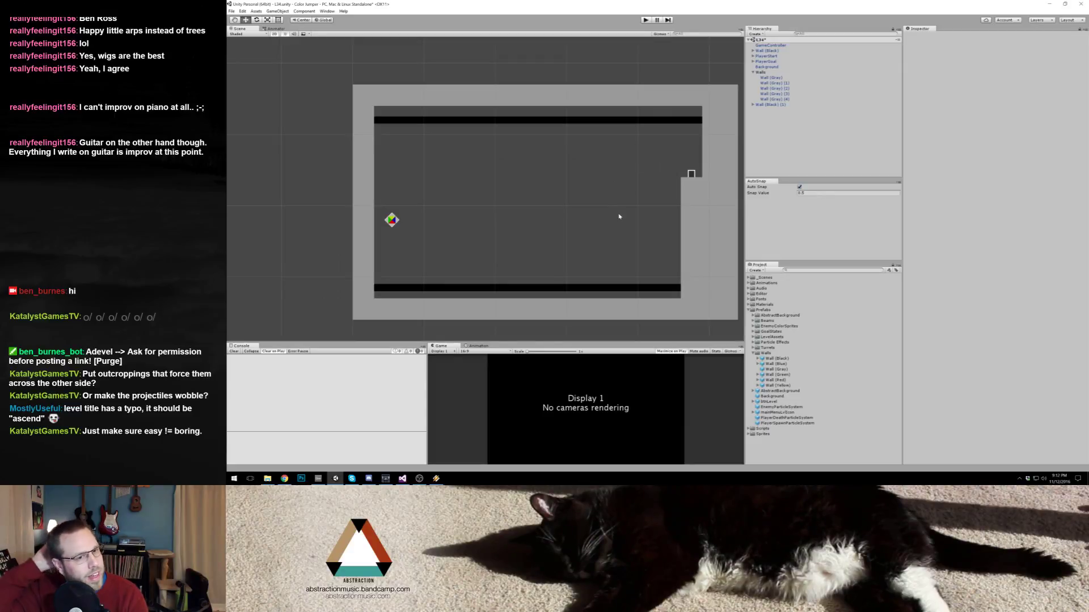
Step: Duplicate the goal's pillar against the left wall and resize it to 5 by 10 units as a ledge under the player start
click(689, 213)
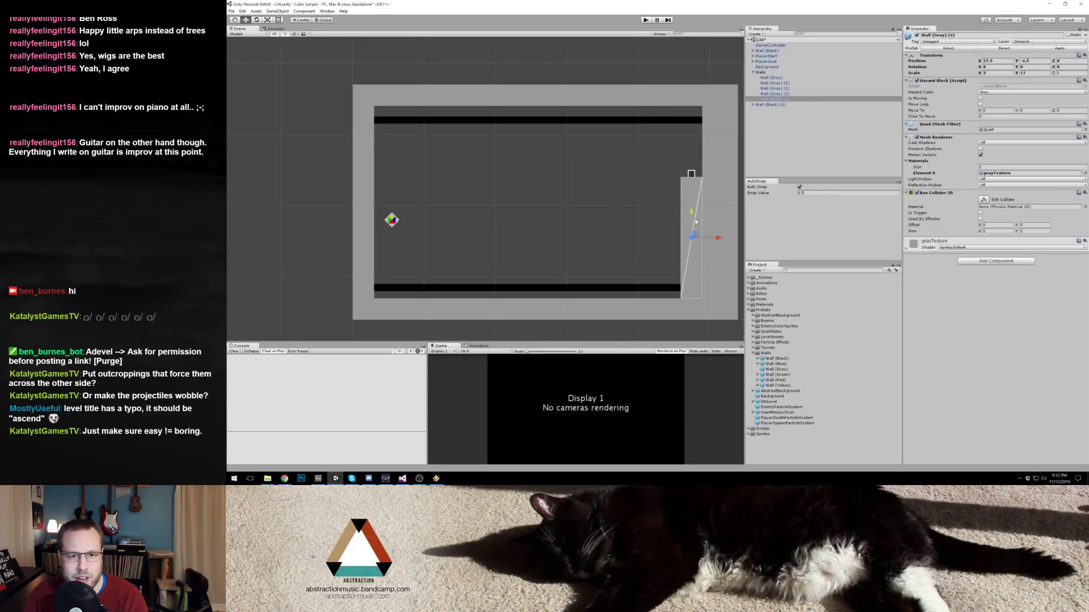
key(ctrl+d)
drag(693, 238, 389, 237)
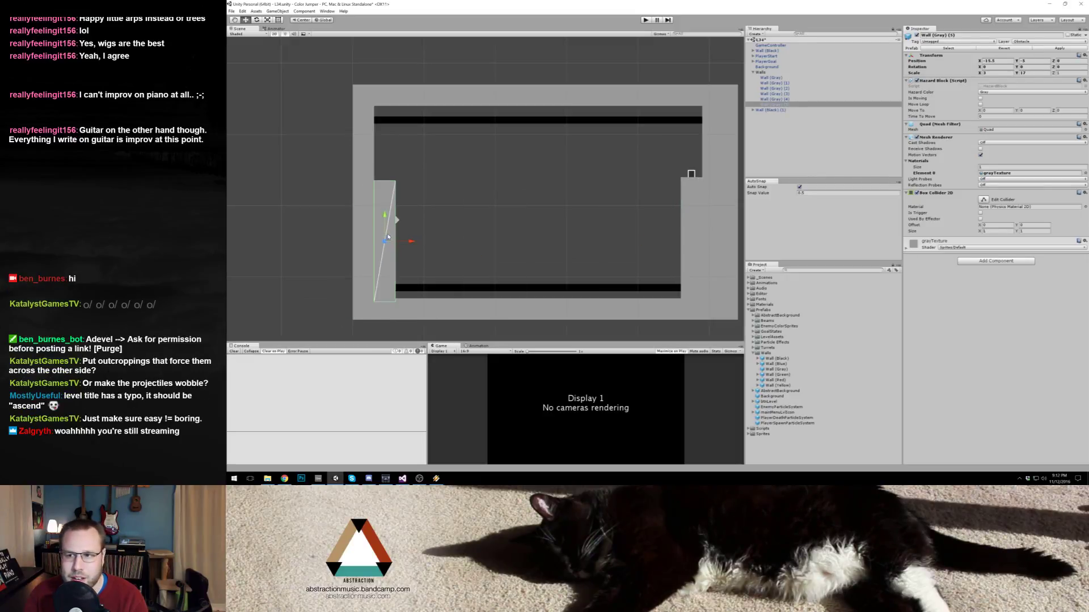
key(t)
drag(396, 180, 408, 231)
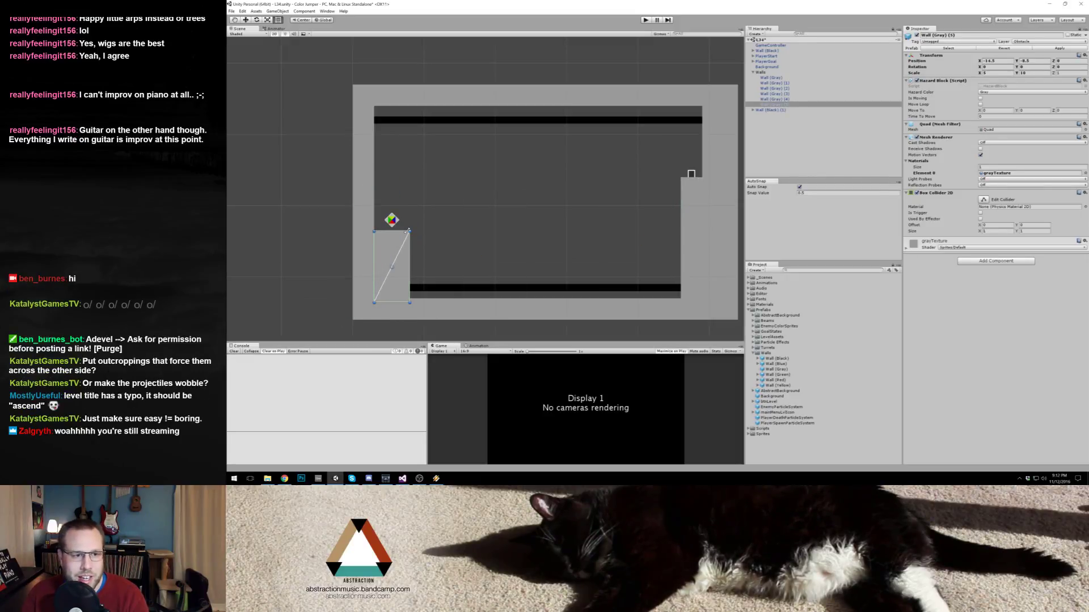
key(w)
Step: Playtest L34 to check the player's spawn on the starting ledge, and stop the game
click(392, 221)
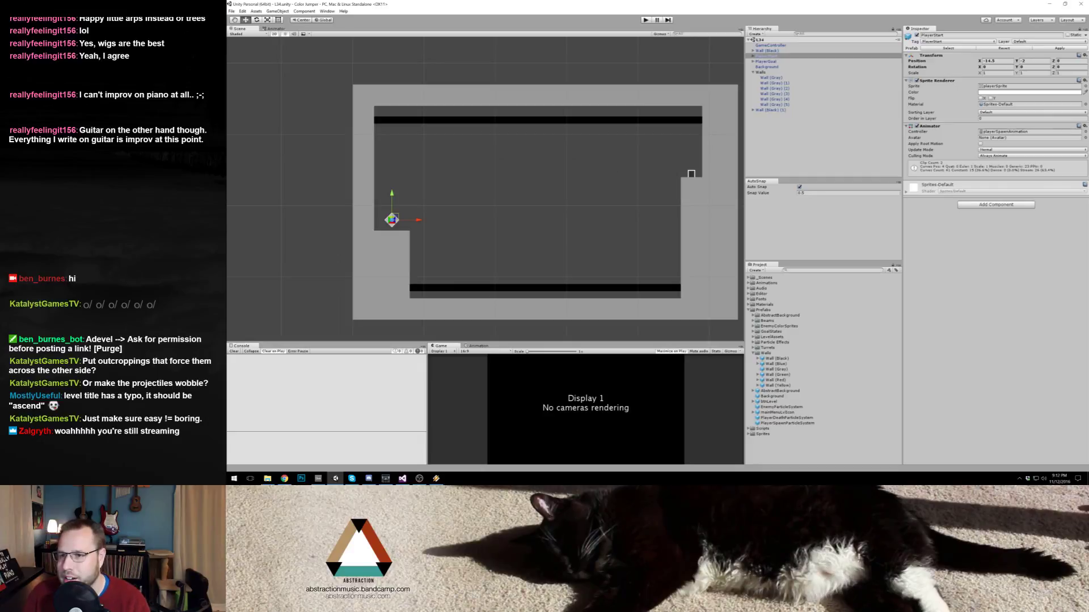
key(alt+Tab)
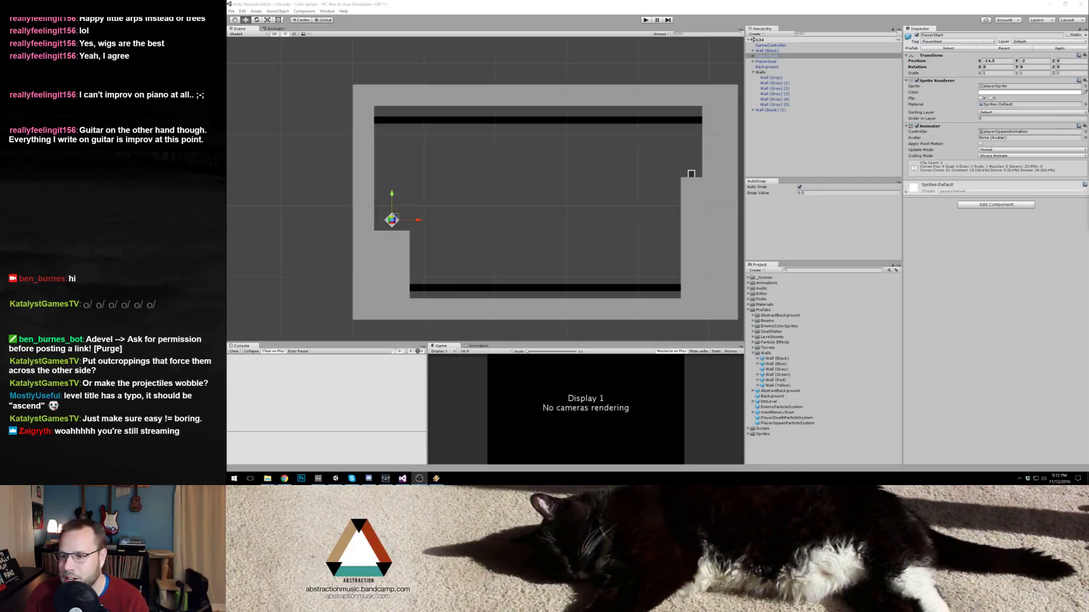
click(645, 21)
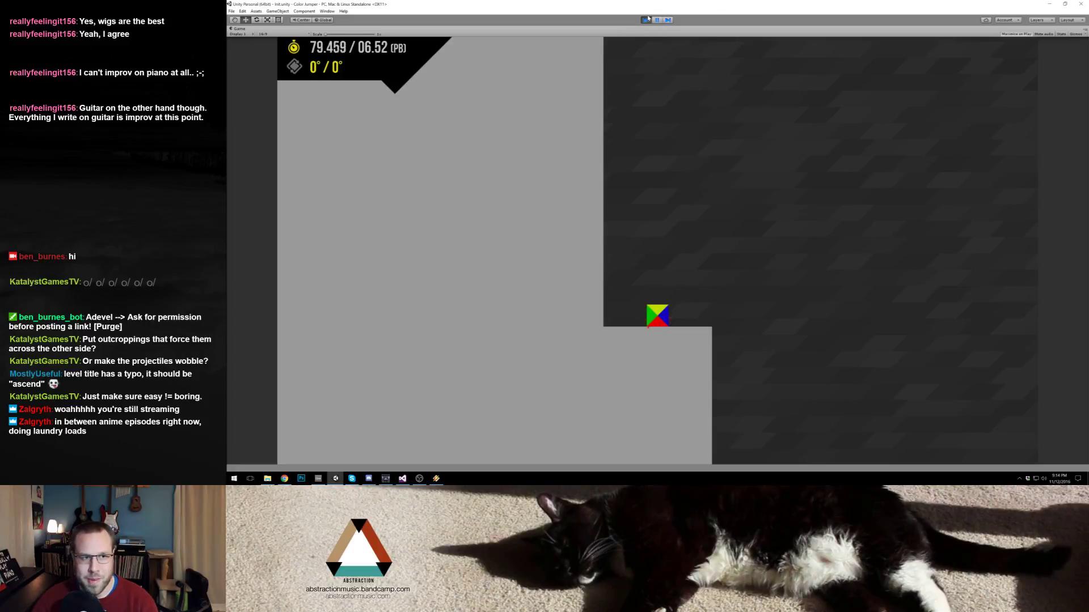
click(646, 19)
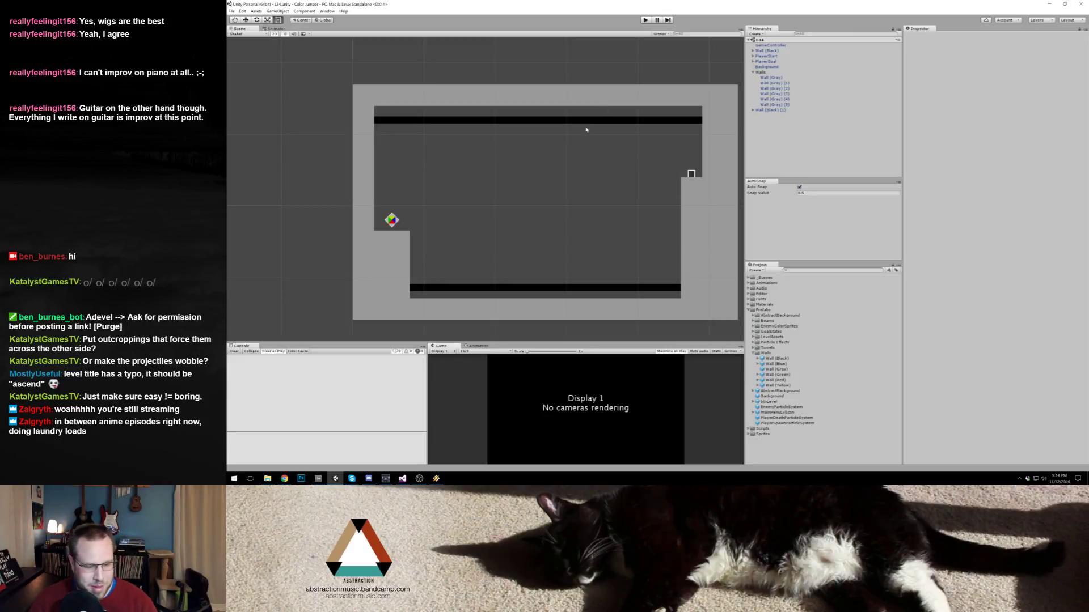
Step: Duplicate the starting ledge and reshape the copy into a floor pillar 3 wide and 13 high, centred at X -2
click(393, 272)
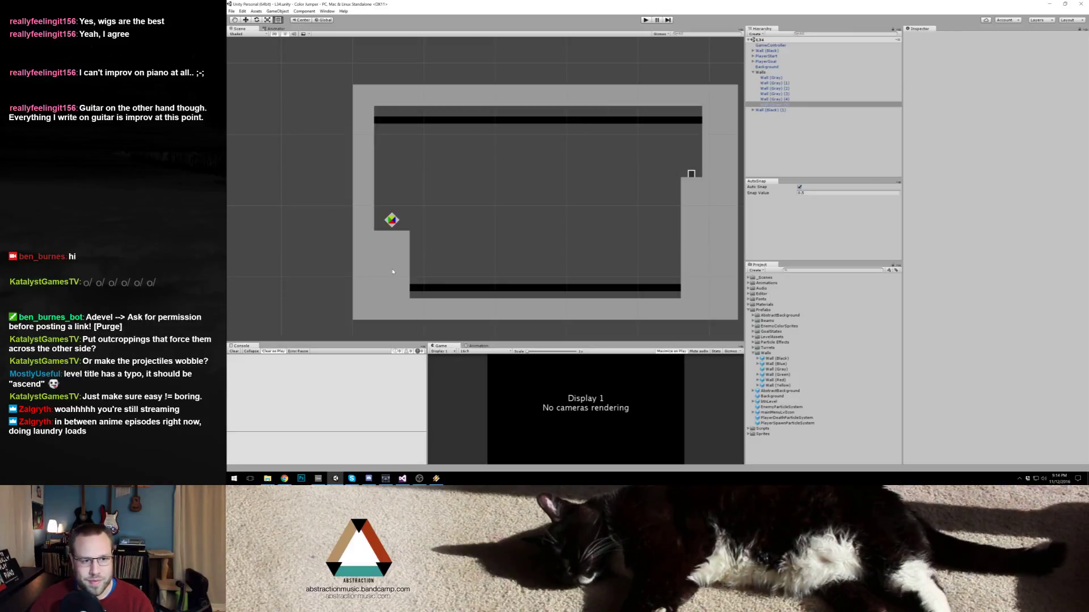
key(ctrl+d)
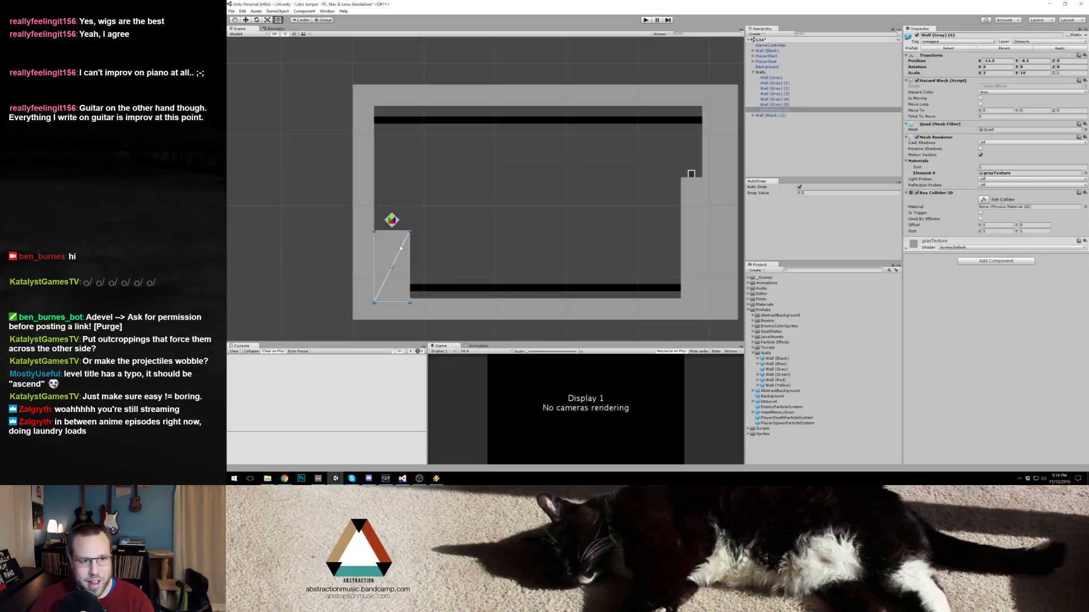
drag(393, 272, 481, 213)
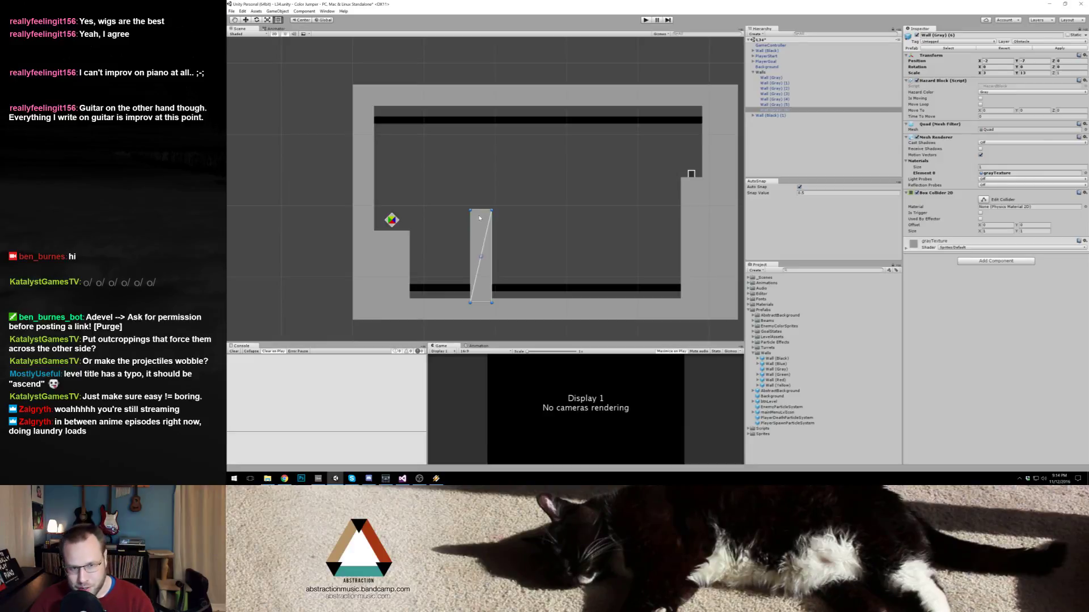
Step: Duplicate the pillar three times: a floor and a ceiling pillar mid-room, plus a ceiling pillar nearer the goal
key(ctrl+d)
drag(478, 223, 622, 119)
key(ctrl+d)
key(ctrl+d)
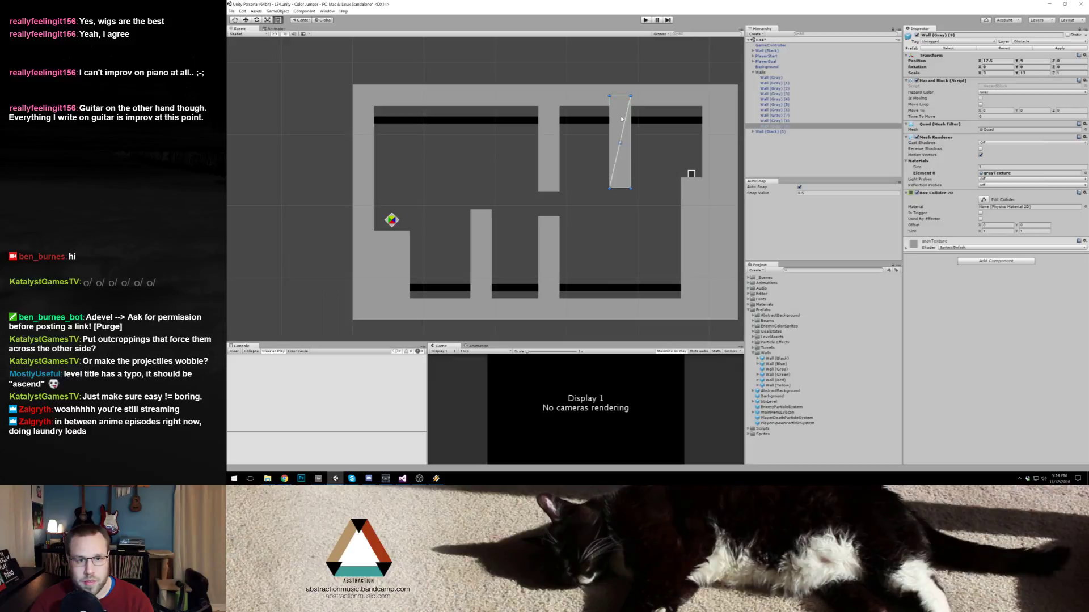
Step: Resize three pillars: the goal-side ceiling pillar to 23 high, the mid-room ceiling pillar to 11, and the left floor pillar to 15 at X -2.5
drag(620, 187, 620, 259)
click(549, 188)
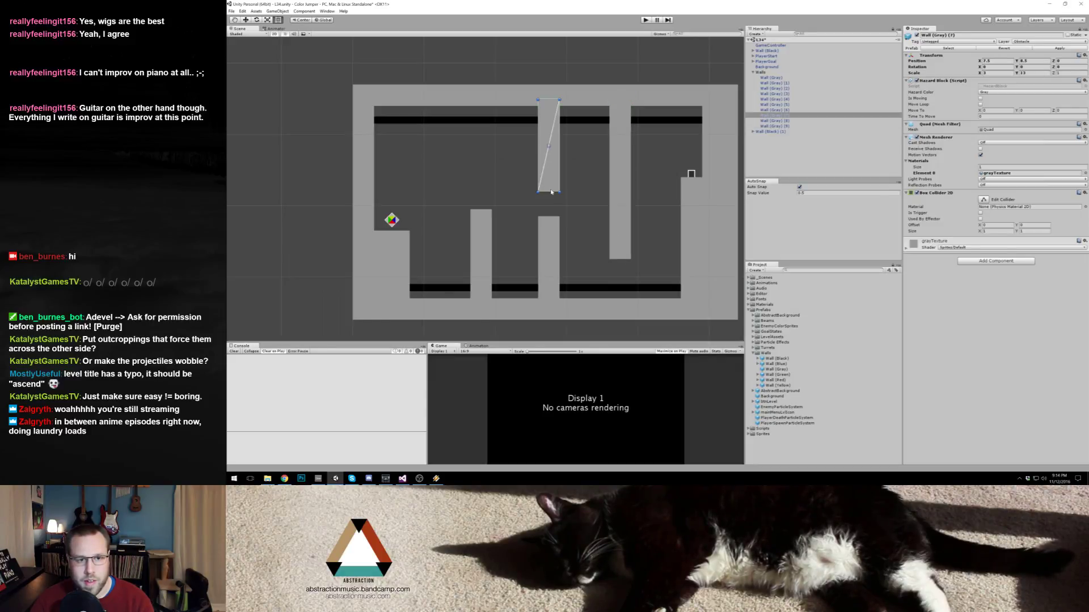
drag(550, 190, 548, 176)
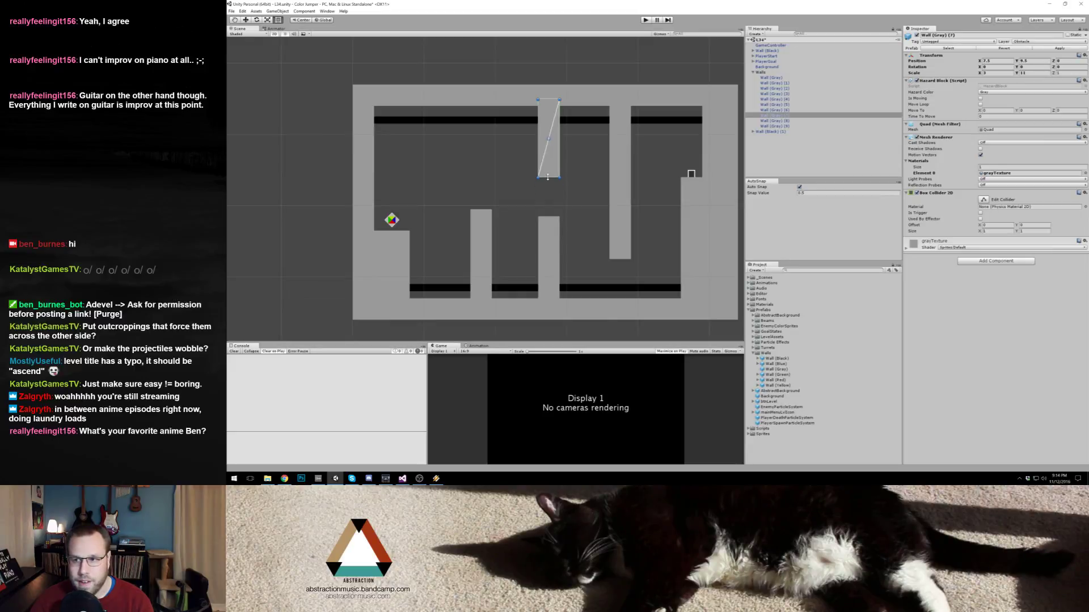
click(480, 215)
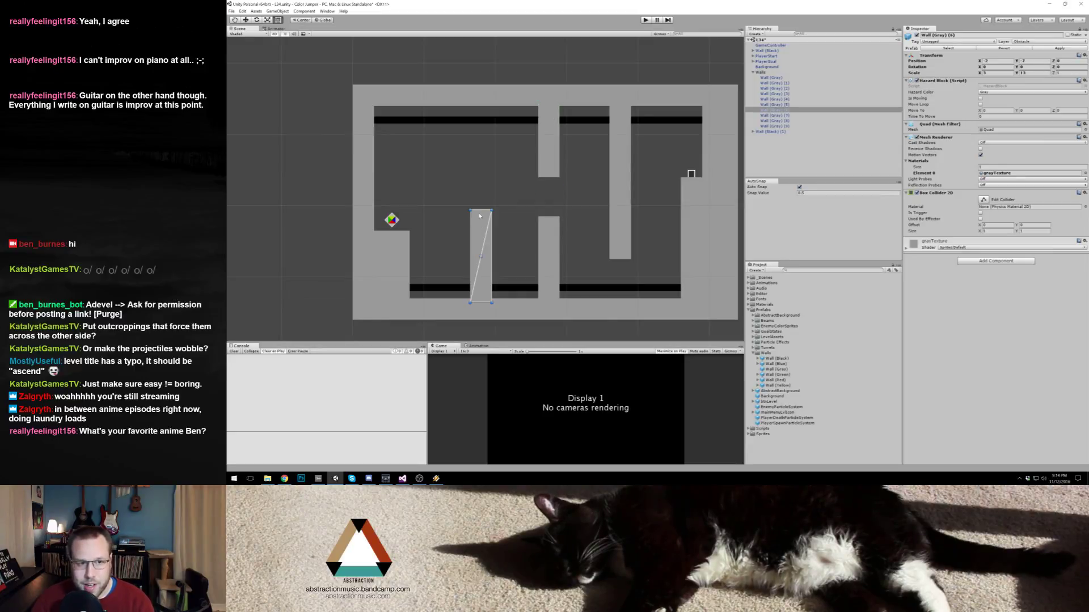
mouse_move(480, 209)
mouse_down()
mouse_move(481, 195)
mouse_move(480, 225)
mouse_up()
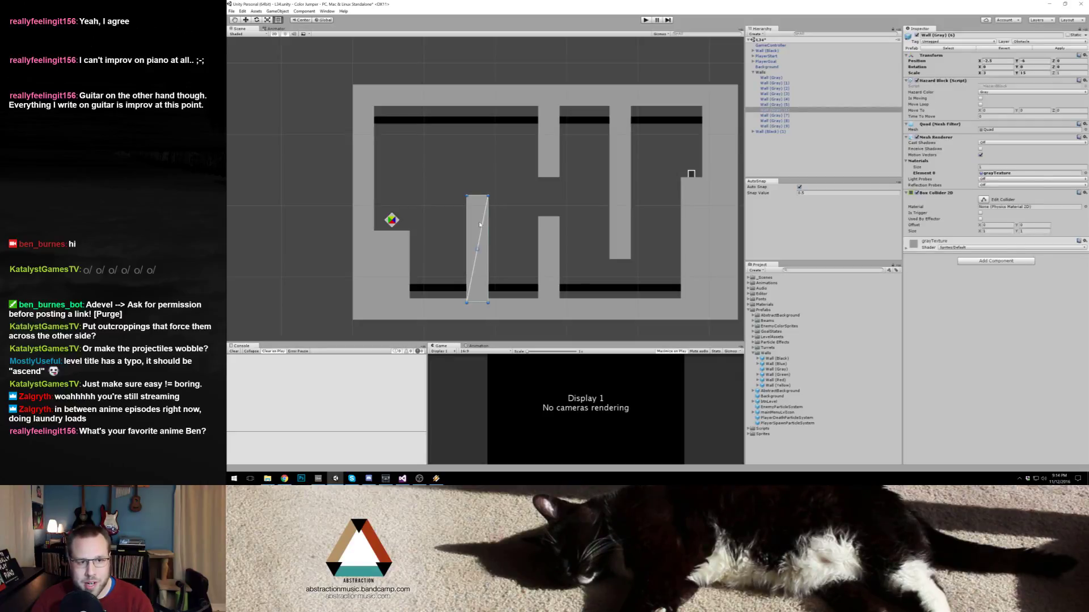
Step: Move the mid-room floor and ceiling pillars together to X 8, and the goal-side ceiling pillar to X 18.5
click(548, 164)
ctrl+click(547, 234)
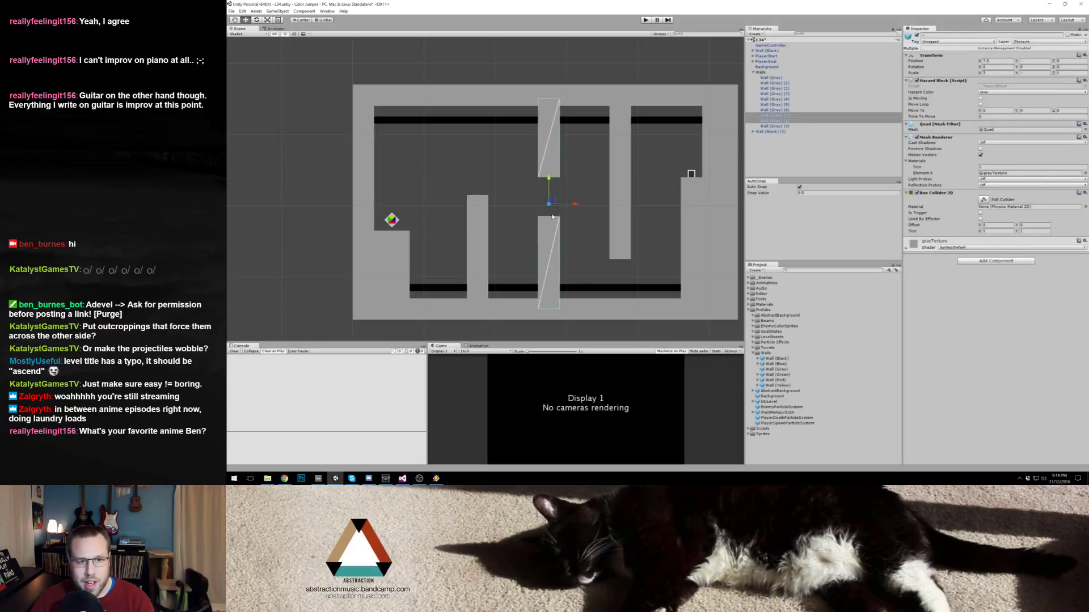
drag(551, 203, 554, 202)
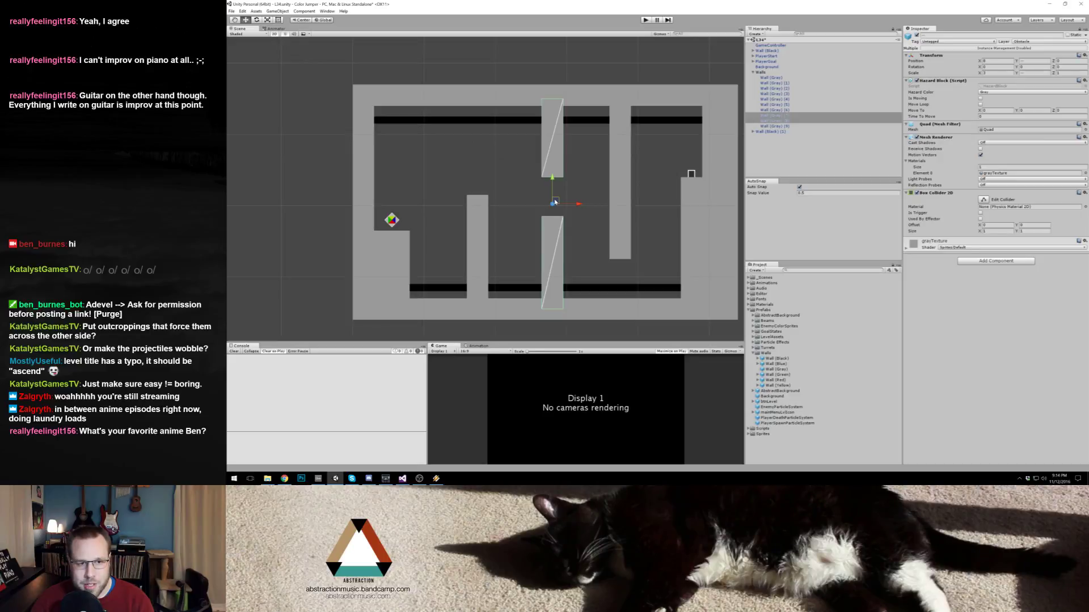
click(621, 179)
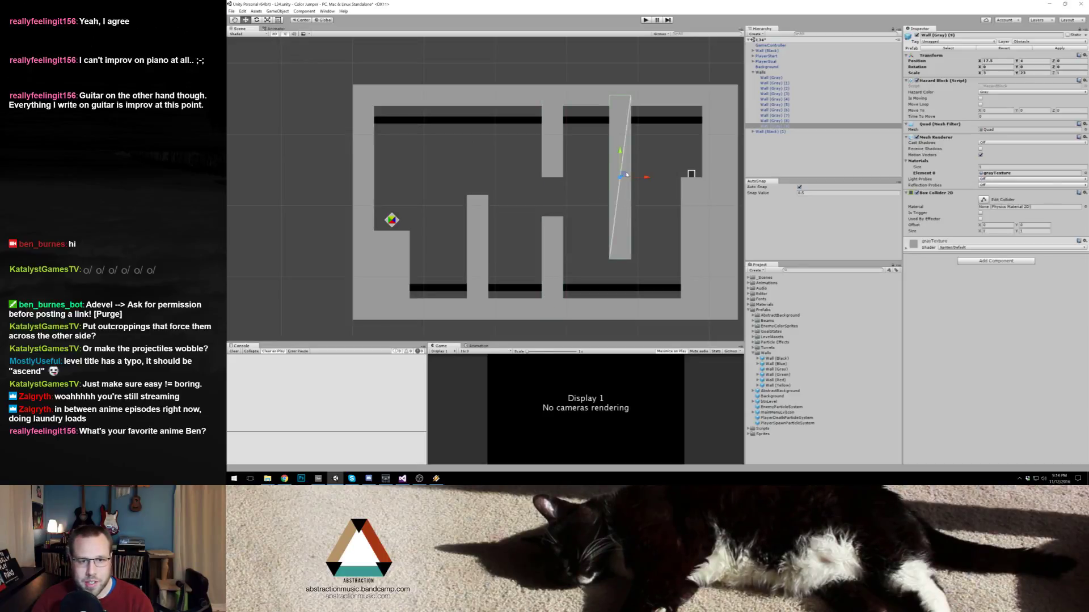
drag(625, 177, 633, 175)
click(668, 236)
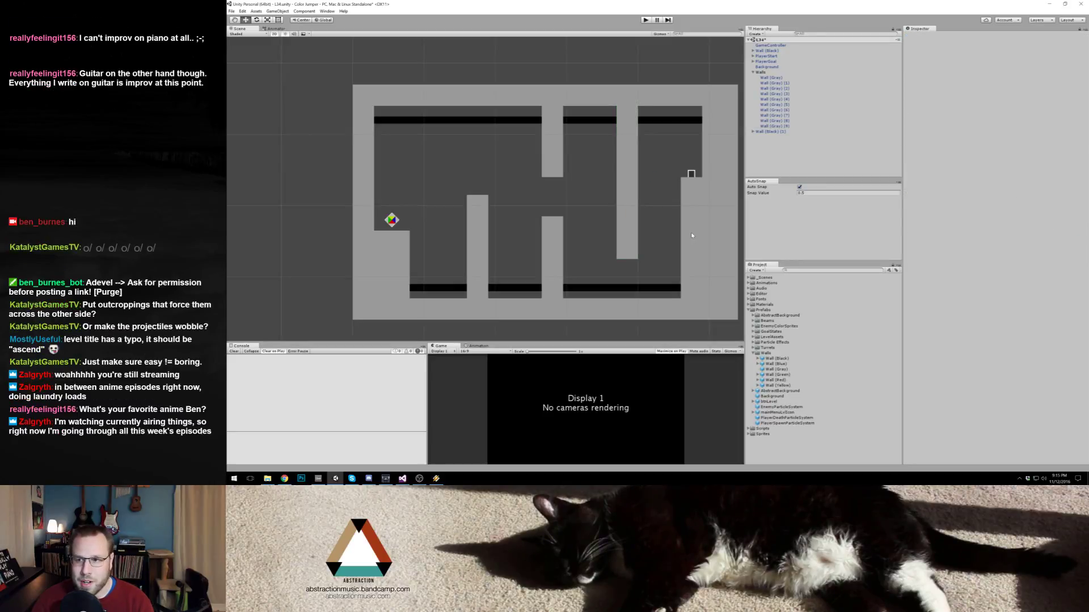
Step: Narrow the goal's pillar to 2 units wide from its inner side and shift the goal to X 28
click(691, 233)
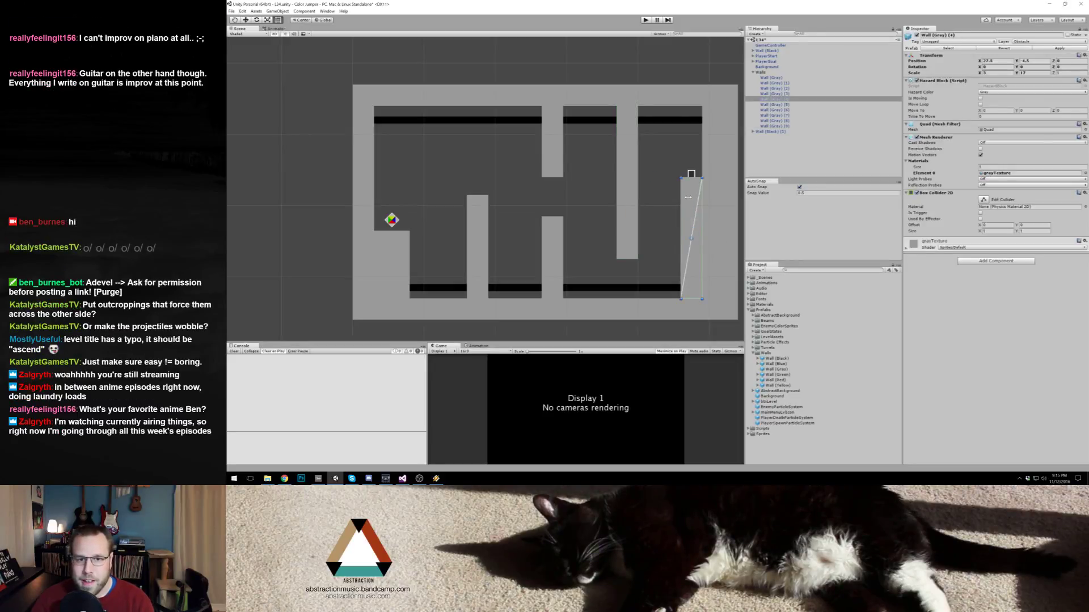
drag(680, 200, 687, 200)
click(693, 173)
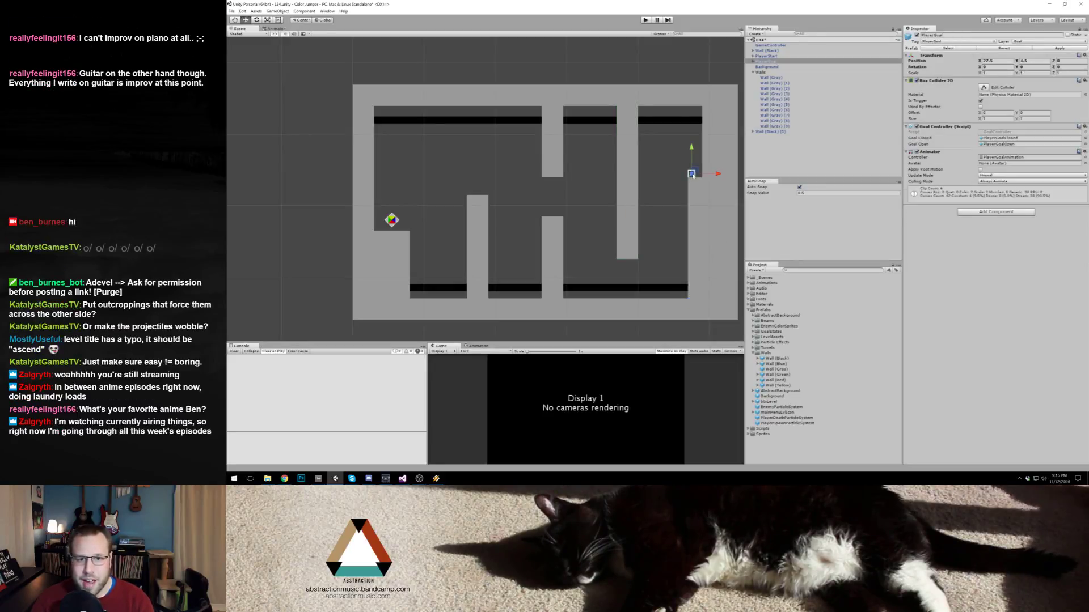
key(w)
Step: Pull the right wall's inner edge out one unit, extend the goal's pillar and upper black strip to meet it, and recentre the goal
click(704, 162)
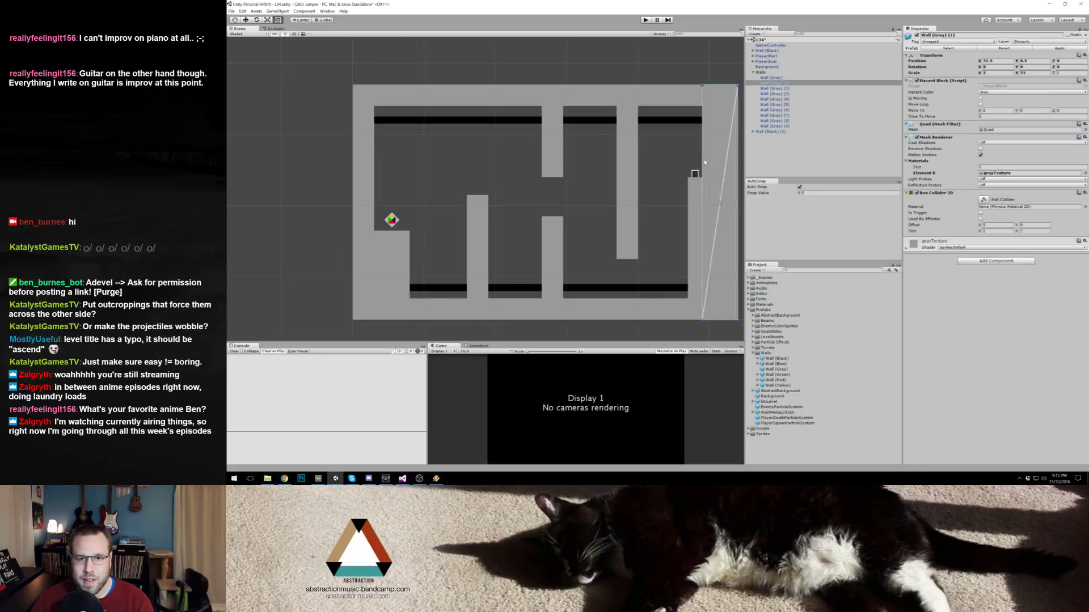
drag(704, 162, 709, 160)
click(698, 196)
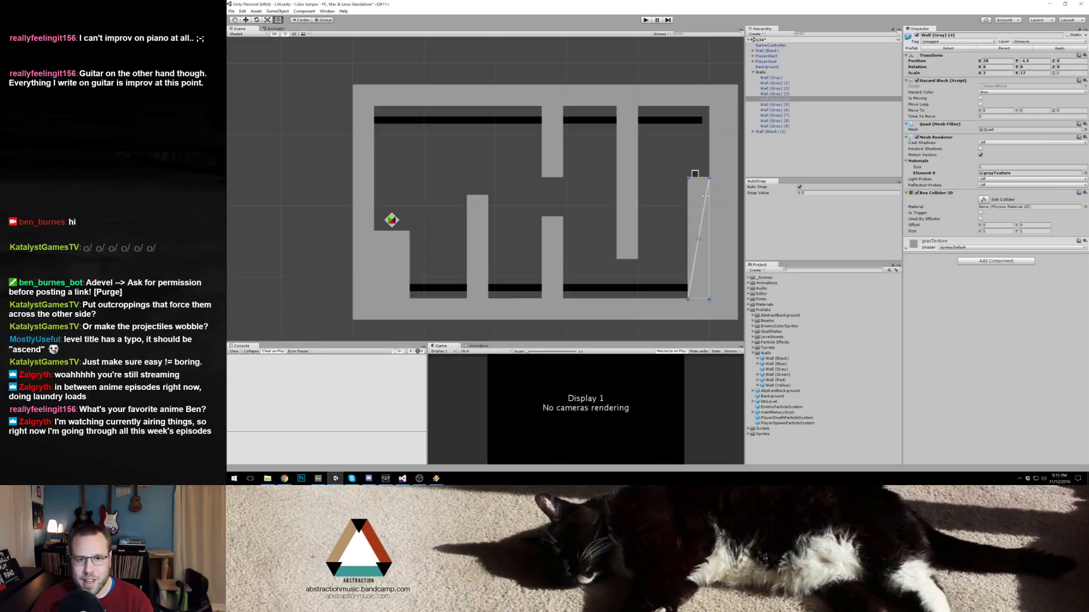
click(699, 124)
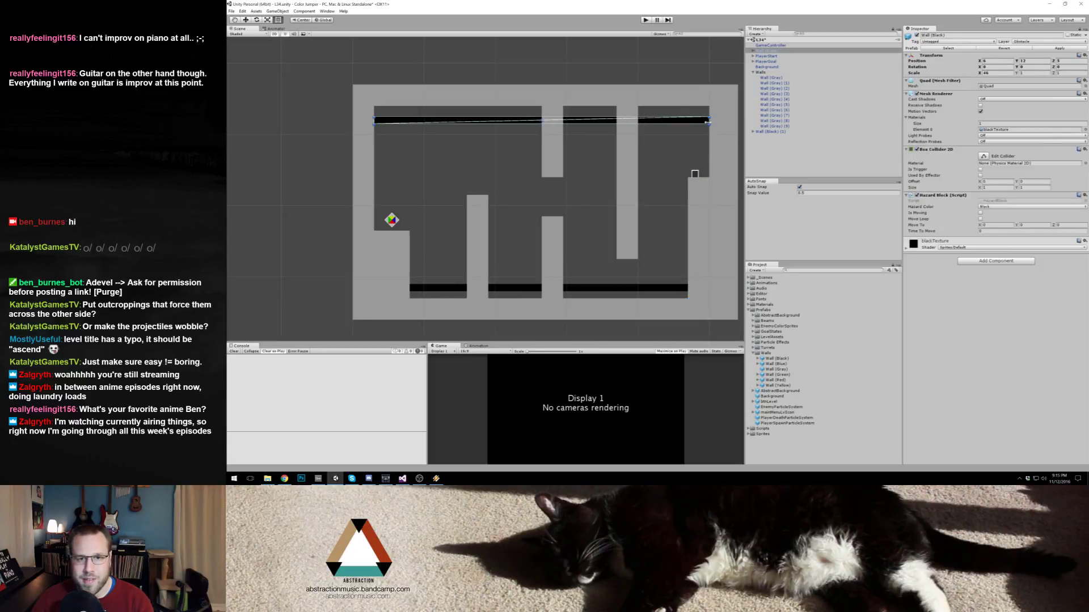
click(695, 171)
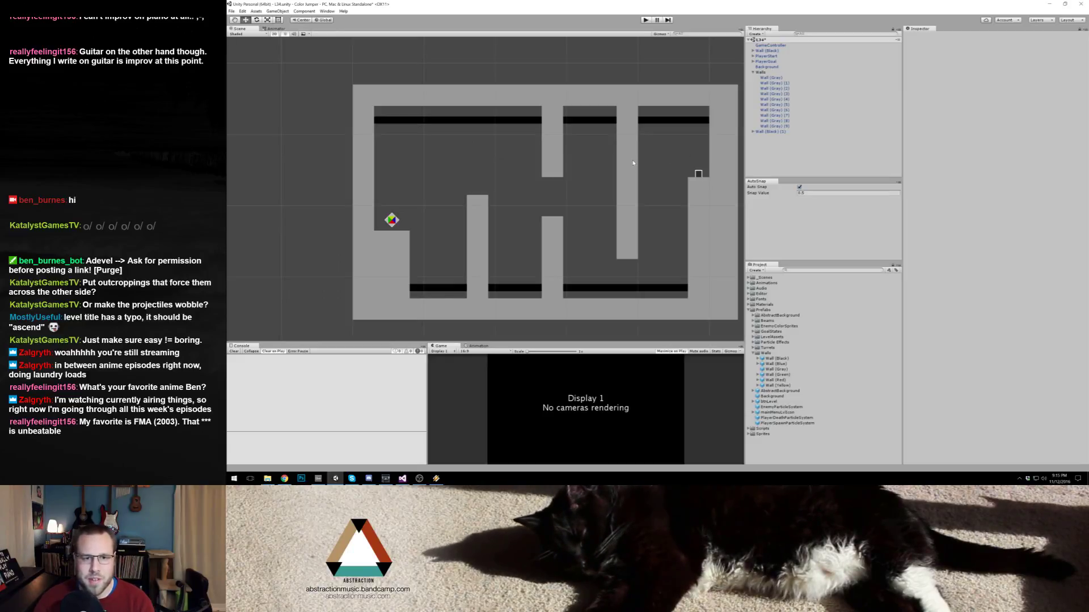
Step: Shorten the goal-side ceiling pillar from its lower end to about 20 units high
click(630, 256)
drag(630, 256, 630, 237)
key(w)
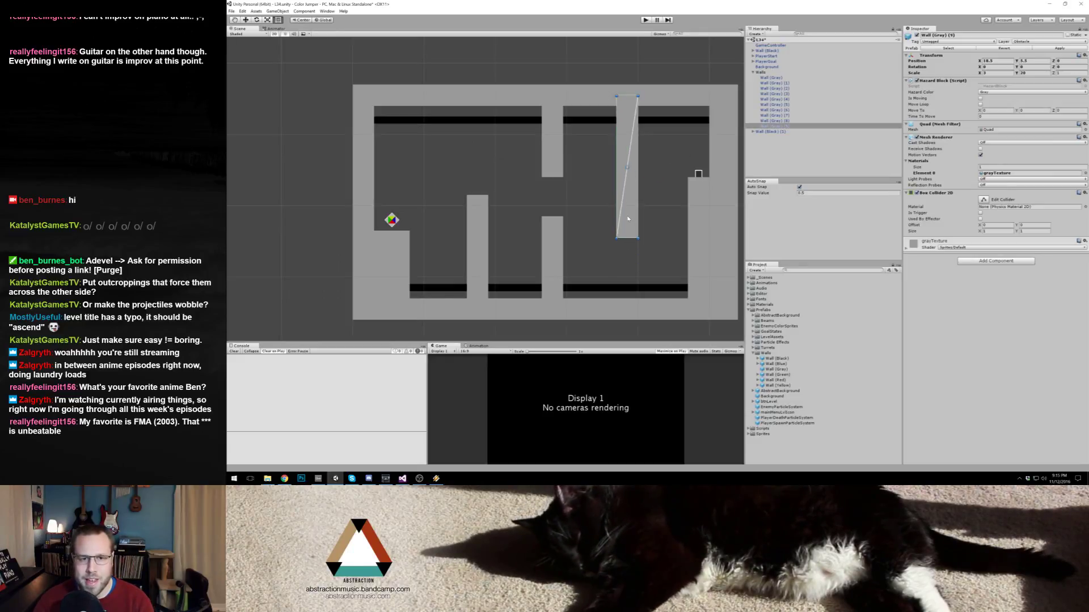
Step: Shift the mid-room gap upward by shortening the ceiling pillar to about 10 units and raising the floor pillar to about 15
click(554, 150)
key(t)
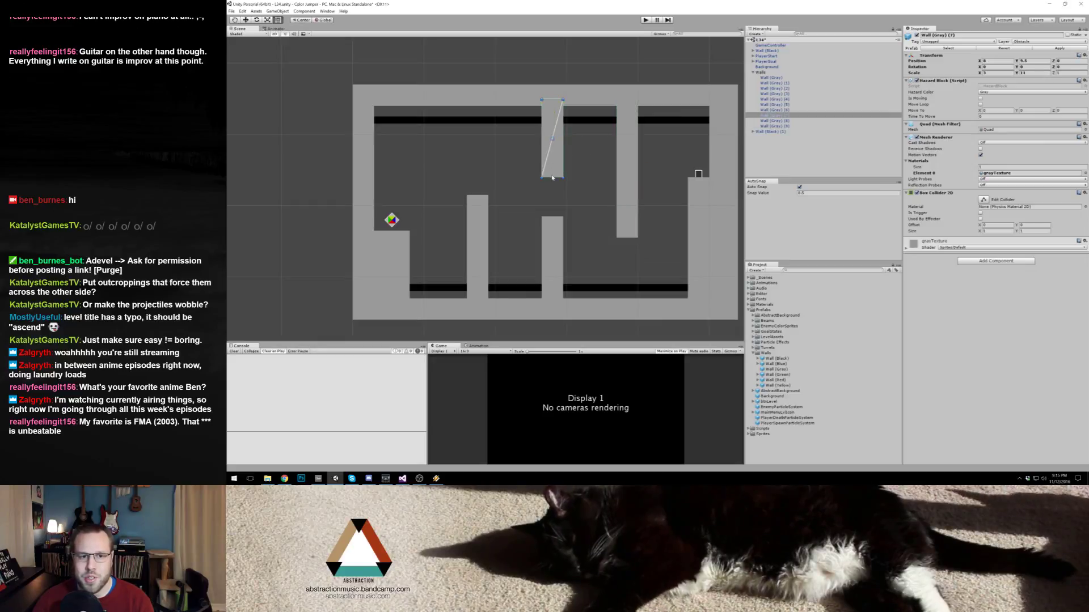
drag(553, 175, 553, 162)
click(554, 221)
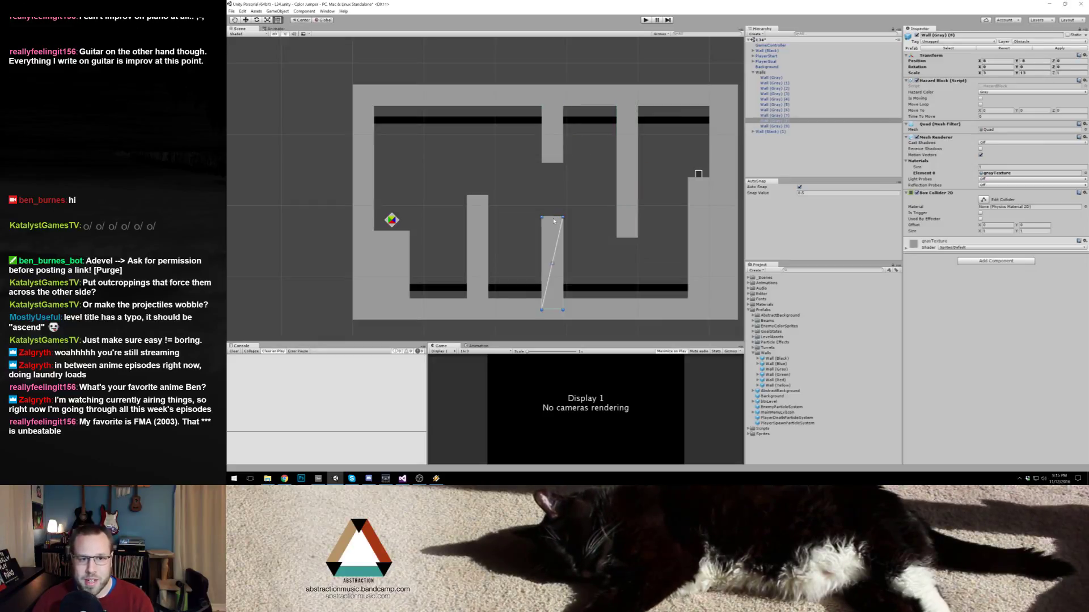
drag(554, 220, 554, 203)
click(553, 161)
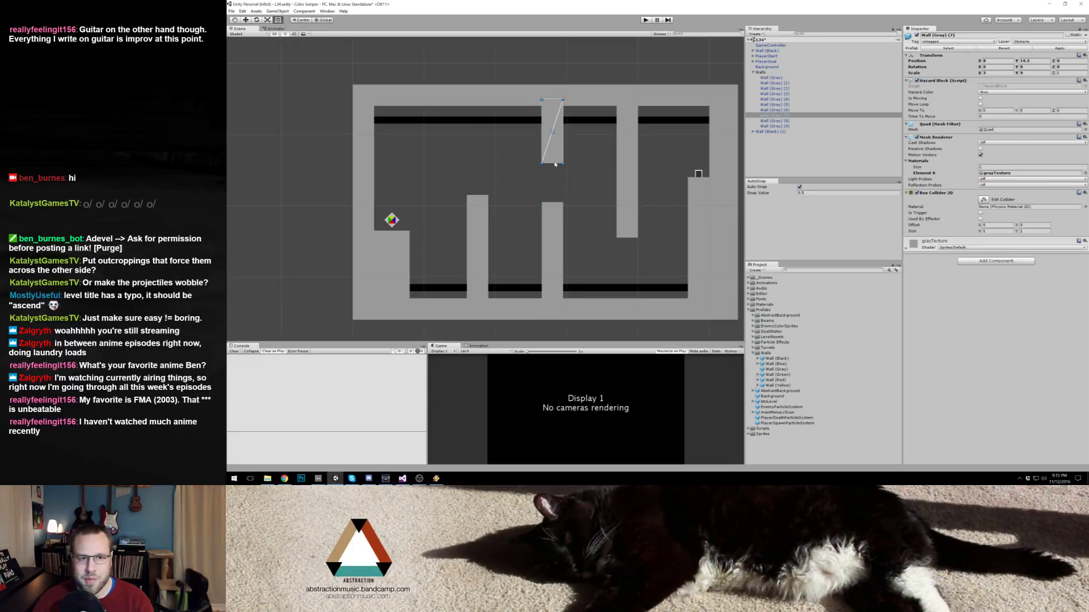
drag(554, 162, 554, 169)
Step: Lower the top of the left floor pillar to make it about 8 units high
click(477, 198)
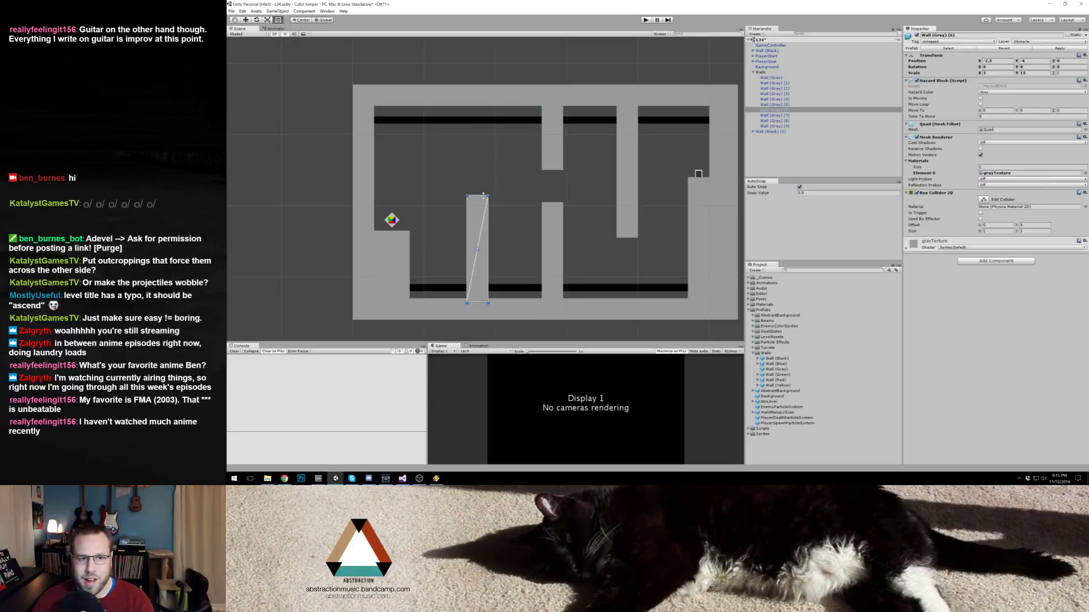
drag(484, 195, 484, 248)
click(491, 210)
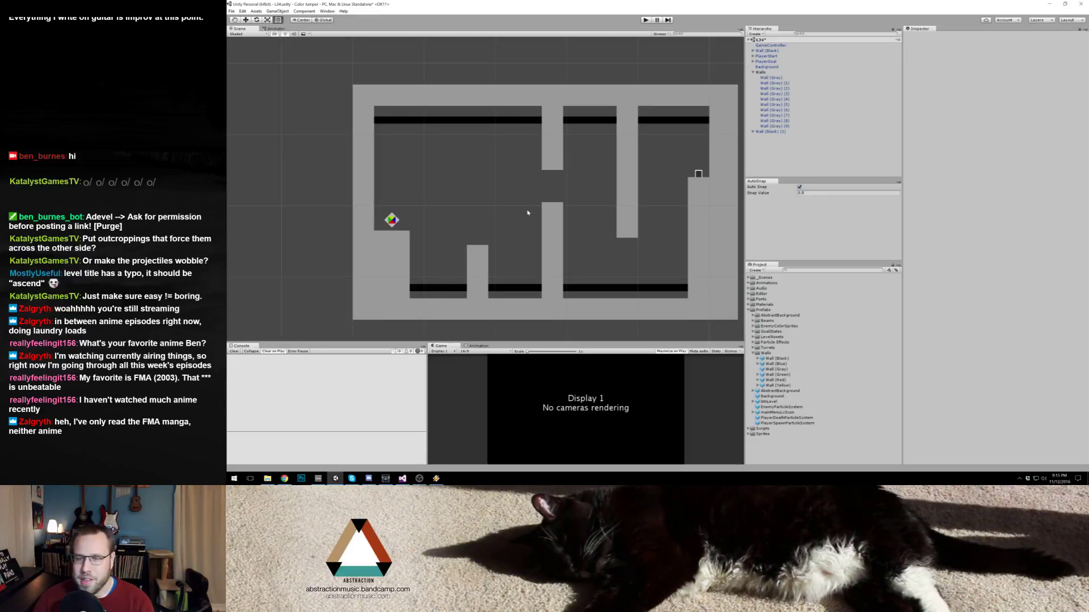
Step: Playtest L34, jumping from the starting ledge past the low floor pillar and toward the mid-room gap
click(646, 20)
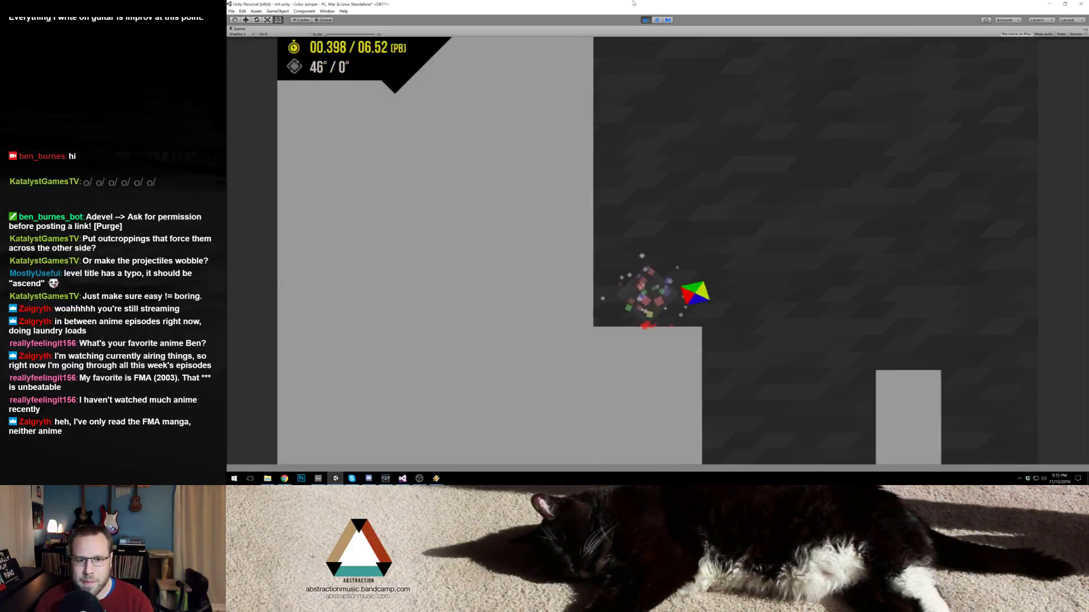
key(space)
key(space)
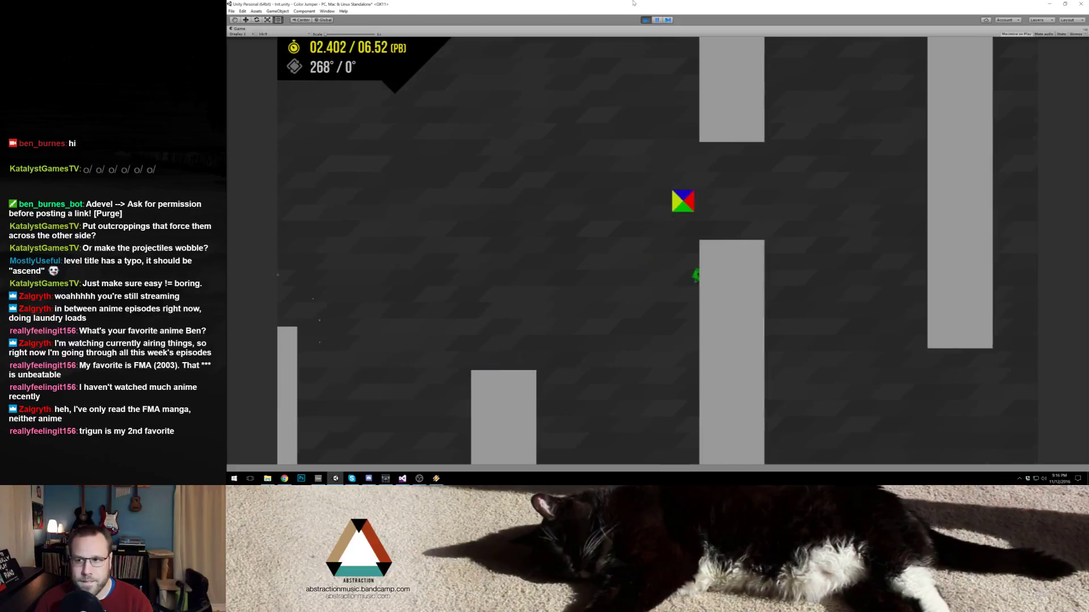
key(space)
key(space)
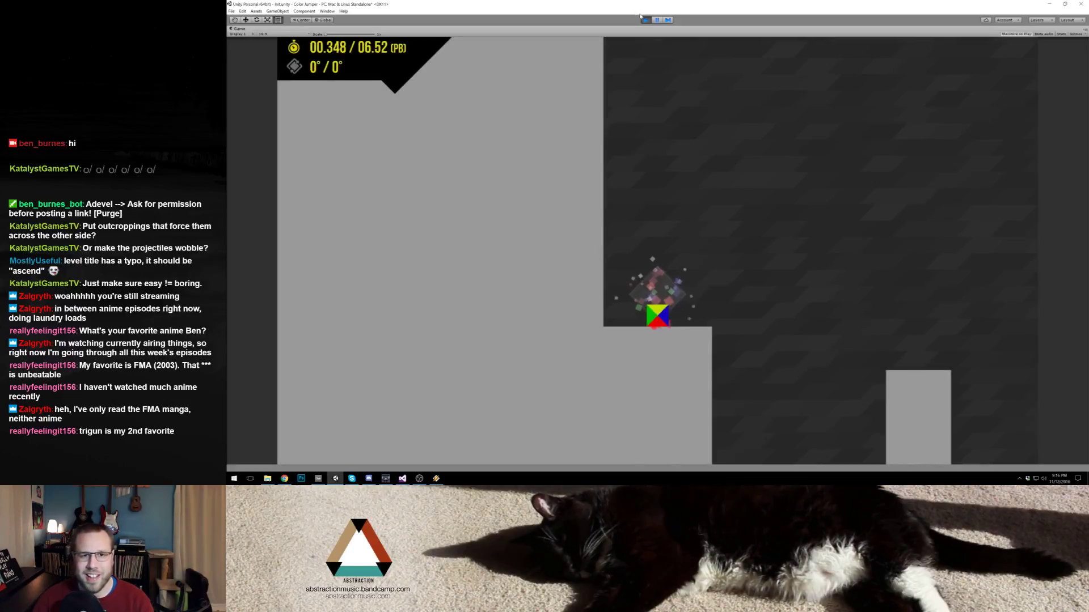
Step: Exit play mode, duplicate the long hanging gray wall, and place the copy beneath it as a short pillar rising from the floor
click(646, 20)
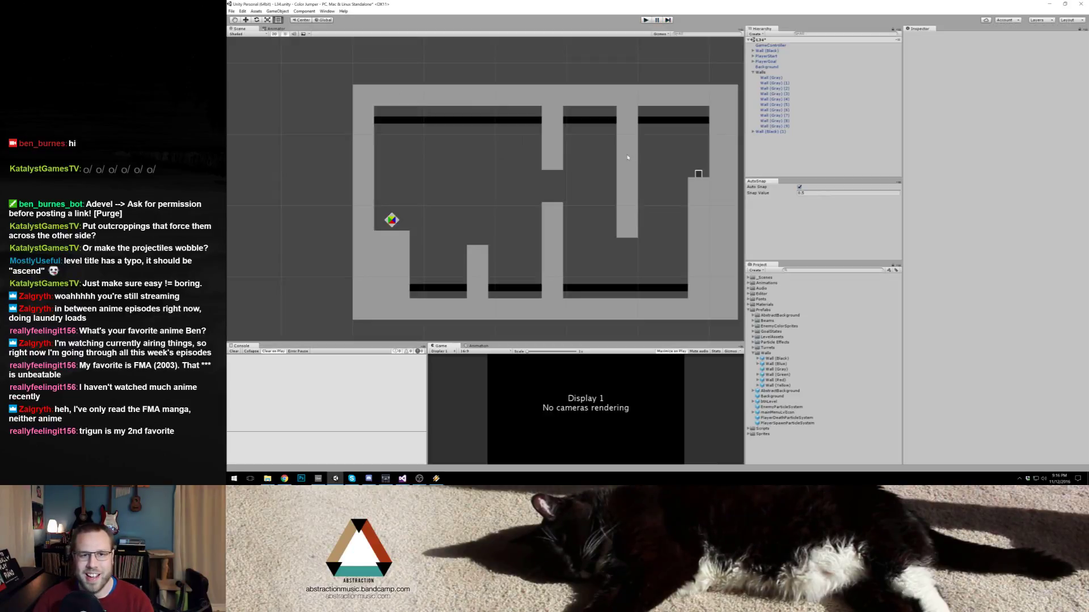
click(633, 224)
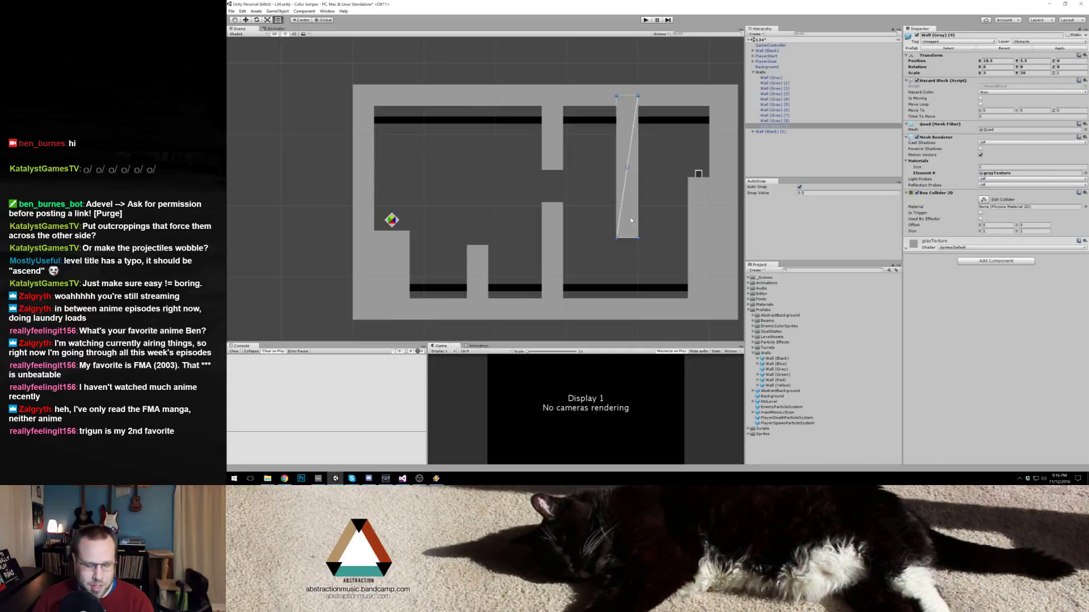
key(ctrl+d)
drag(630, 220, 630, 336)
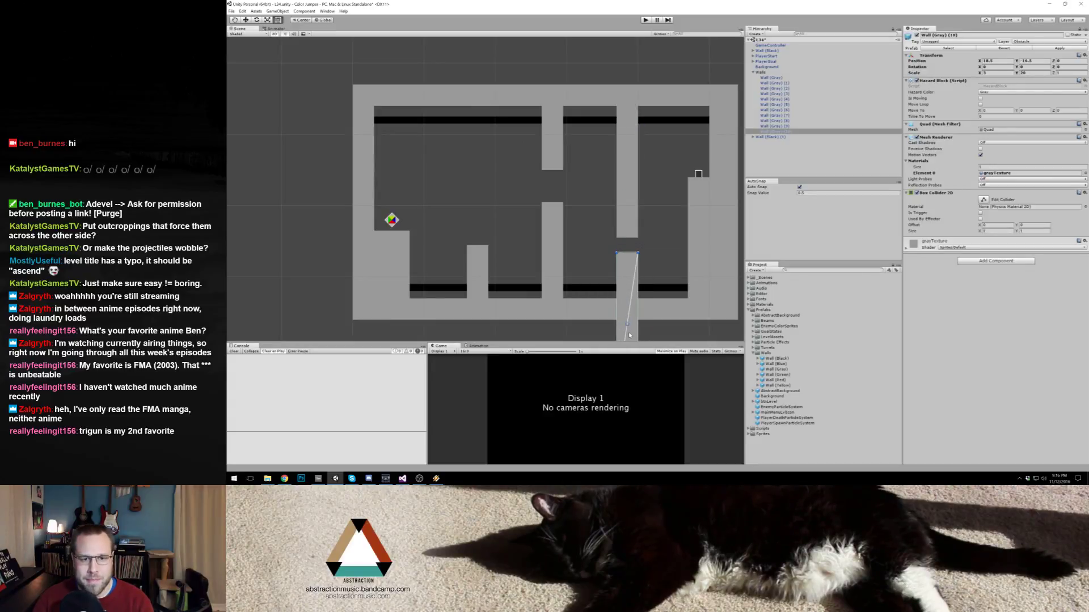
drag(628, 253, 635, 187)
key(Down)
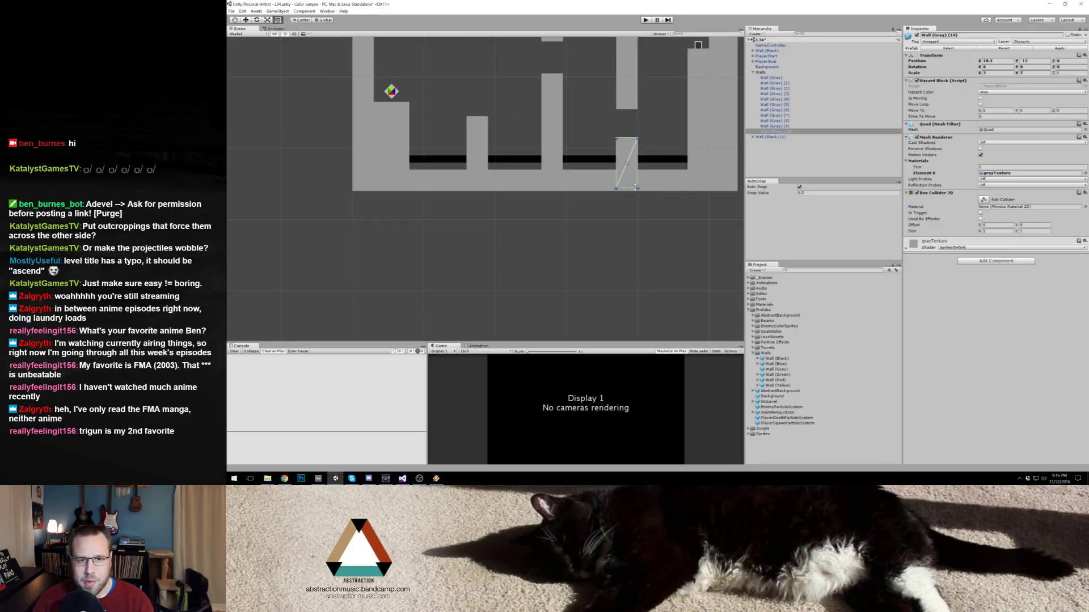
Step: Raise the opening in the center divider by one unit, shortening its upper gray wall and extending the lower one upward
click(651, 110)
drag(652, 110, 643, 199)
click(538, 143)
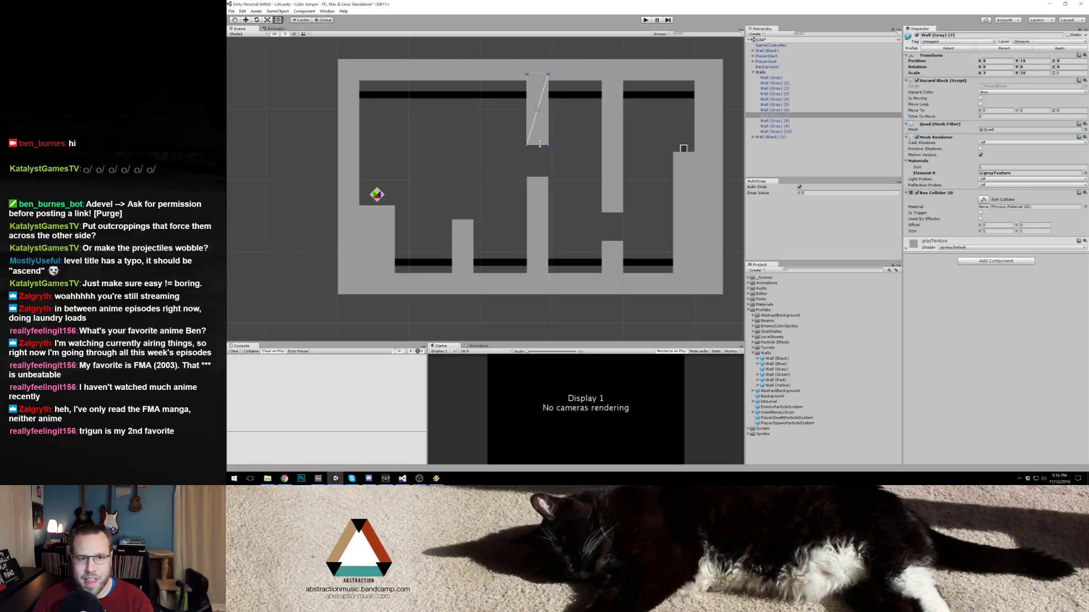
drag(541, 145, 540, 140)
click(538, 182)
drag(538, 178, 537, 169)
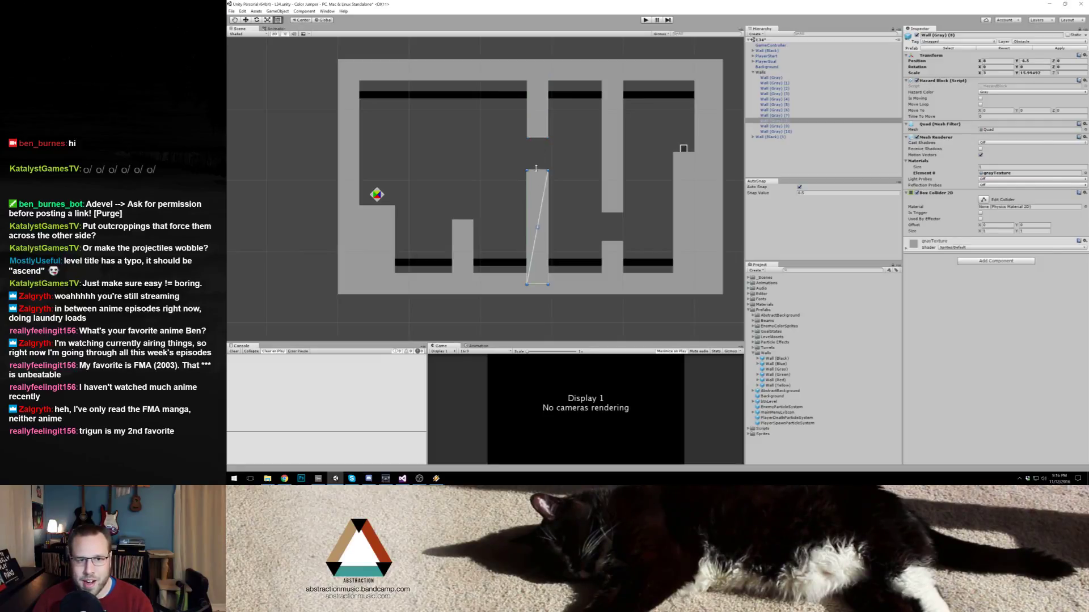
click(569, 160)
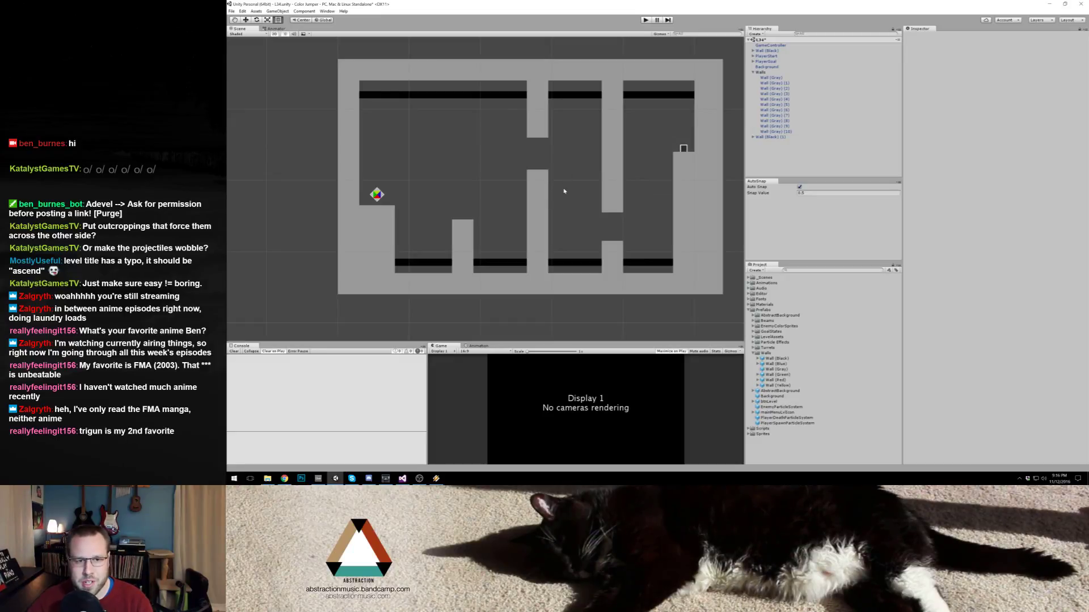
click(606, 151)
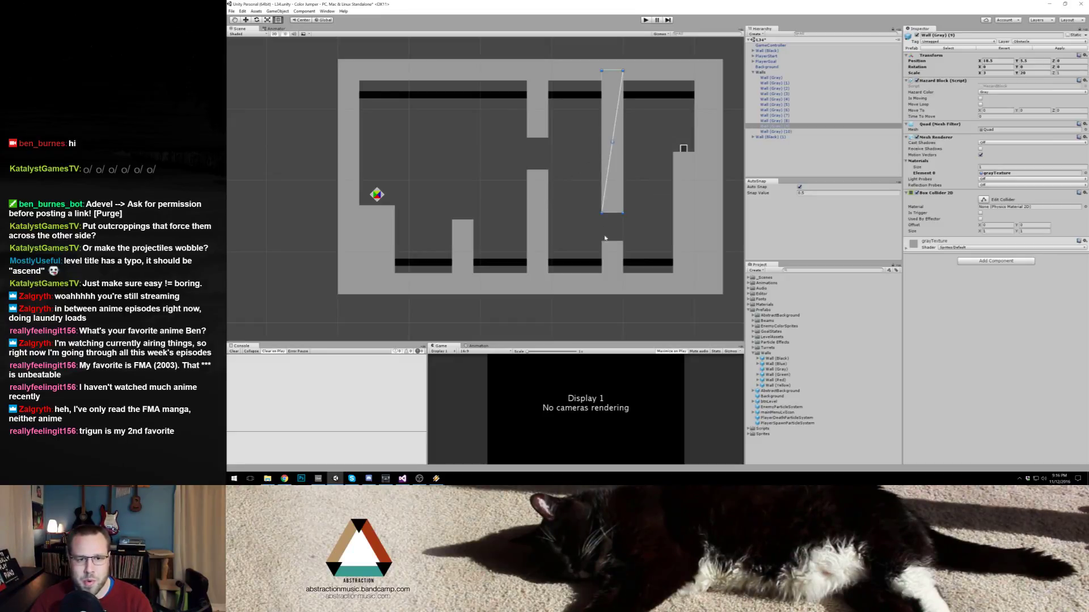
click(587, 230)
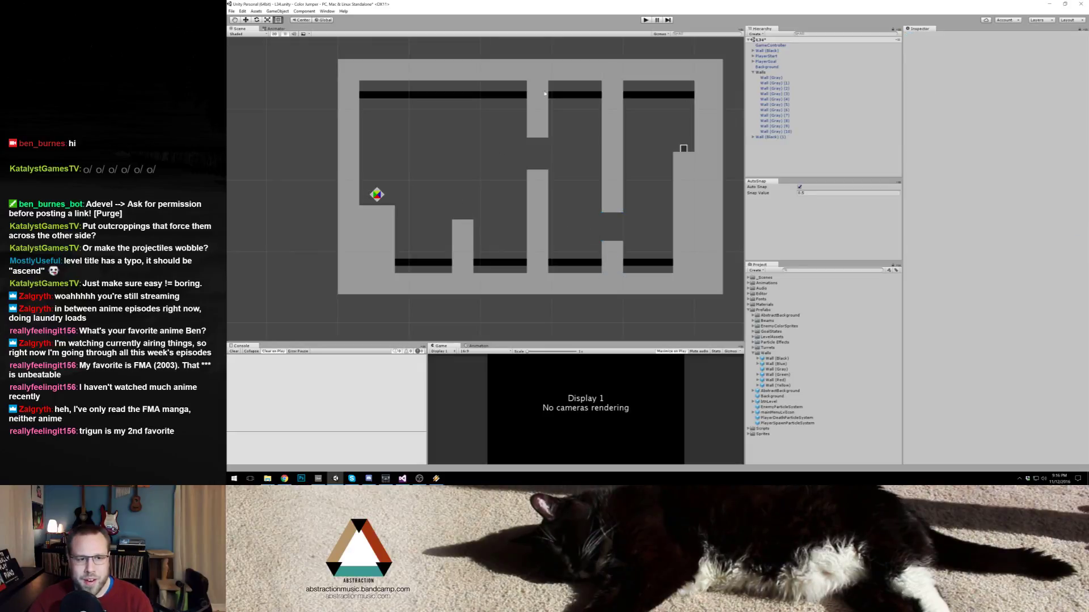
Step: Playtest the level, jumping through the divider openings to the goal, and exit play mode
click(646, 20)
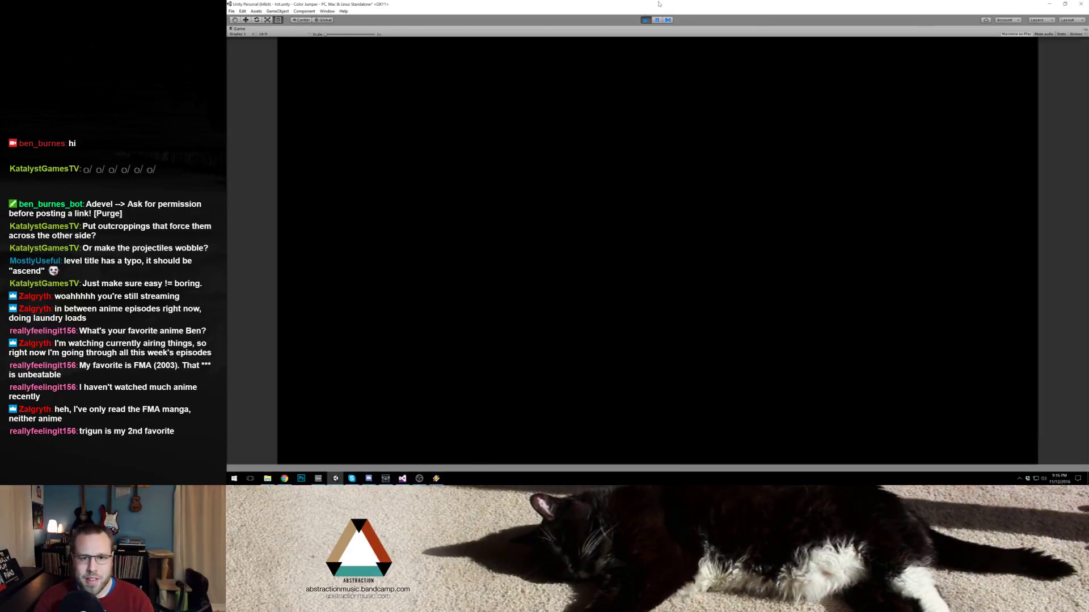
key(space)
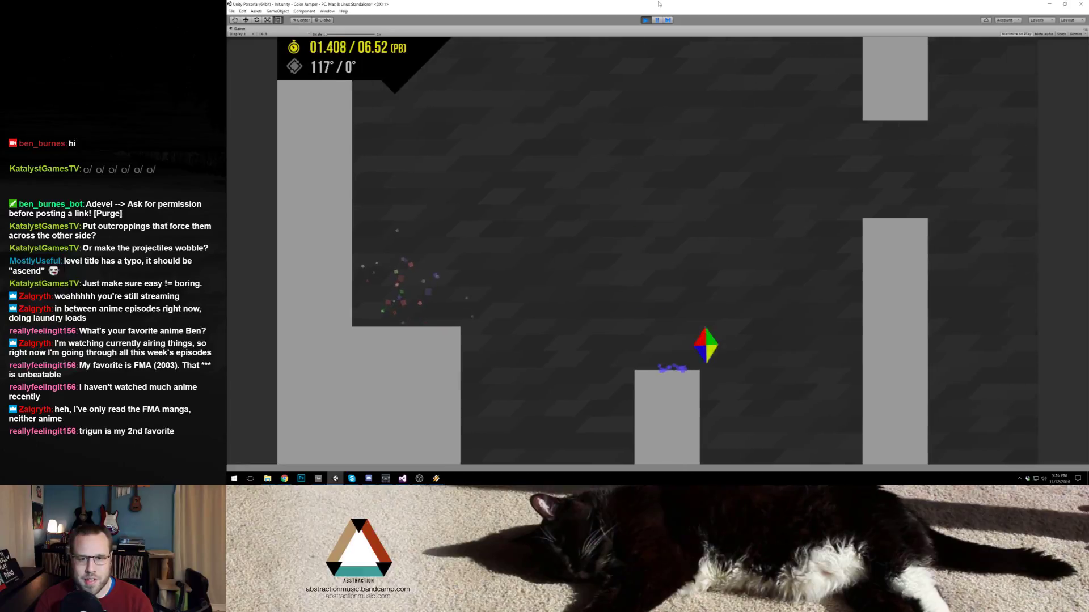
key(space)
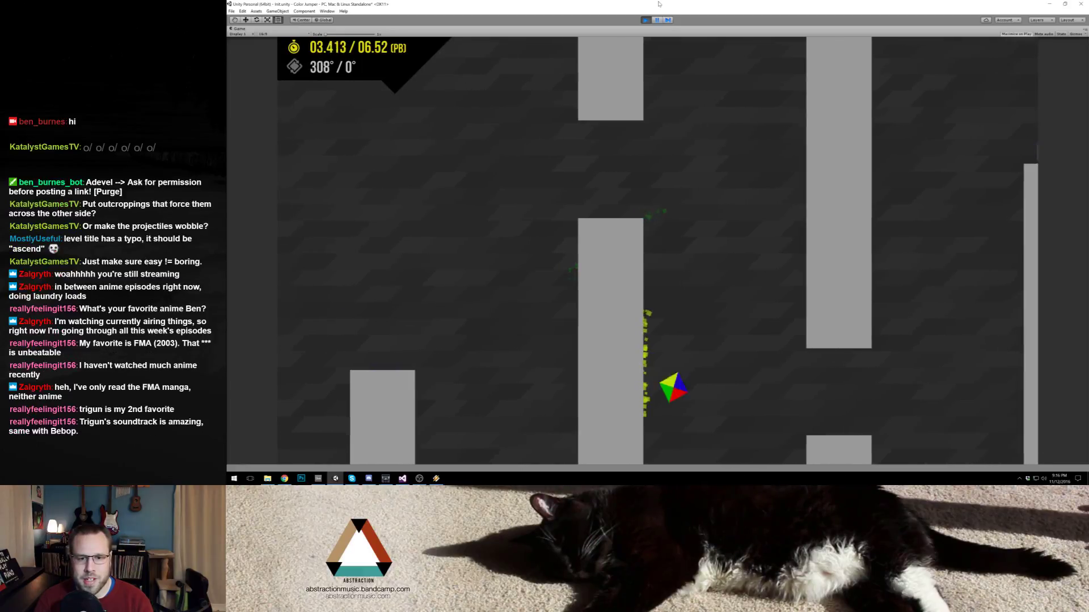
key(space)
key(space)
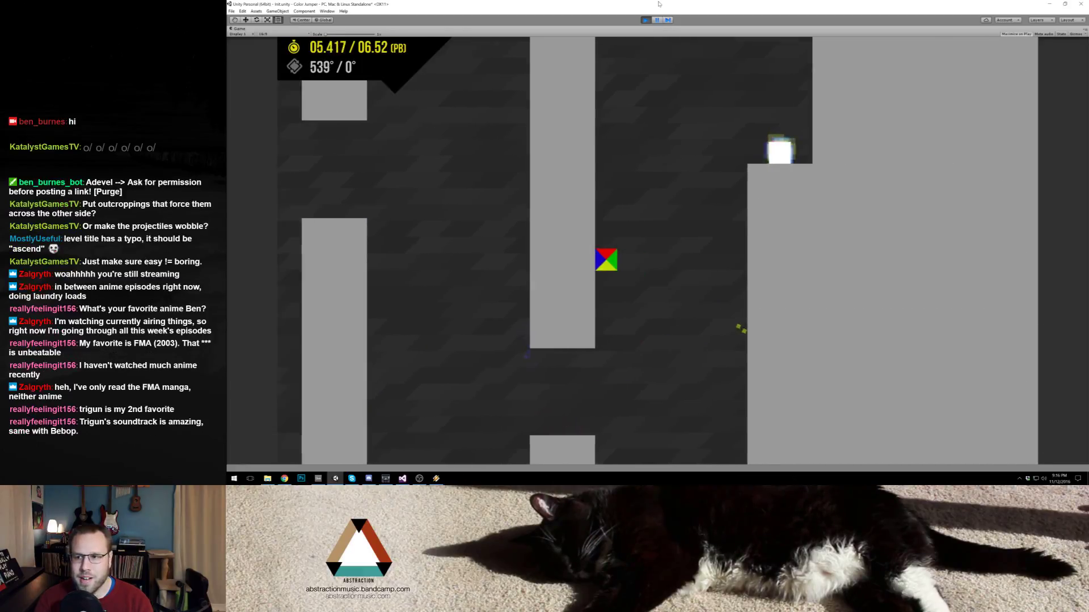
key(space)
key(space)
key(space)
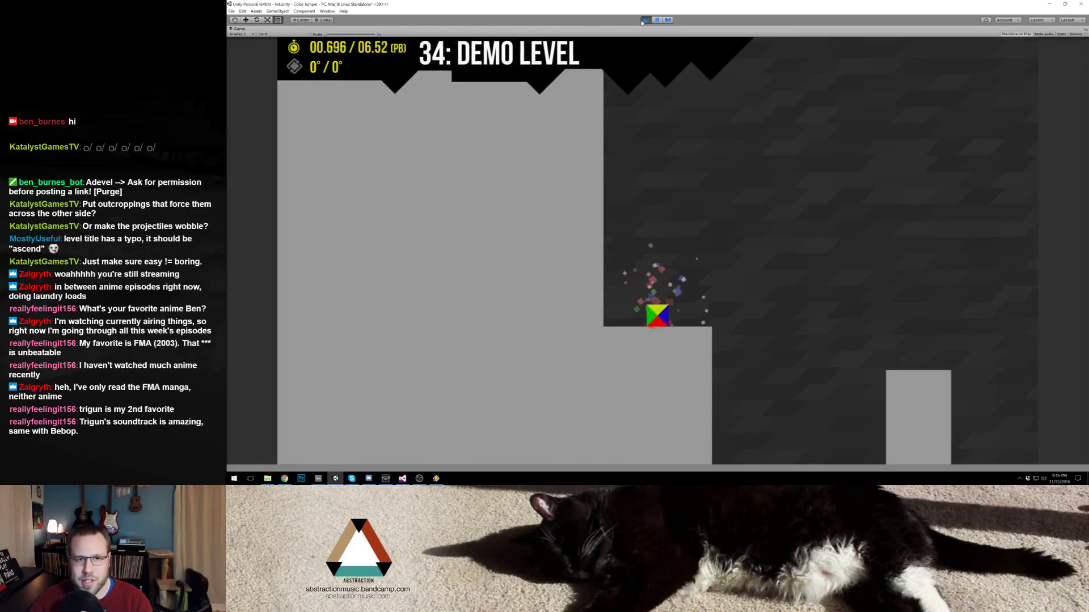
click(644, 21)
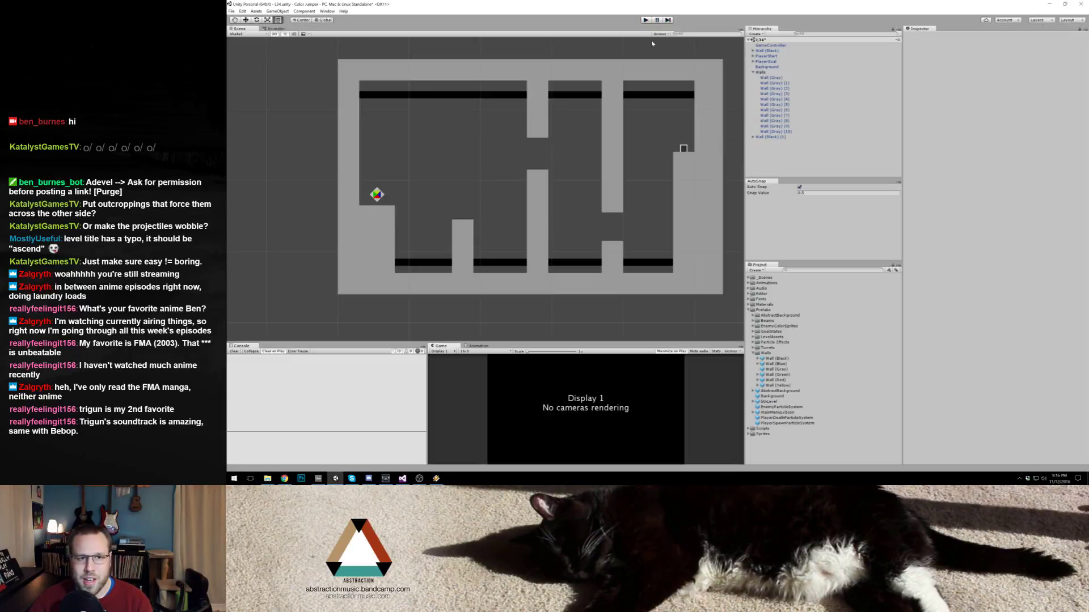
Step: Shift the level's right outer wall outward by two units and extend the gray ceiling to meet it
drag(699, 133, 626, 133)
click(612, 133)
click(603, 74)
drag(603, 74, 618, 74)
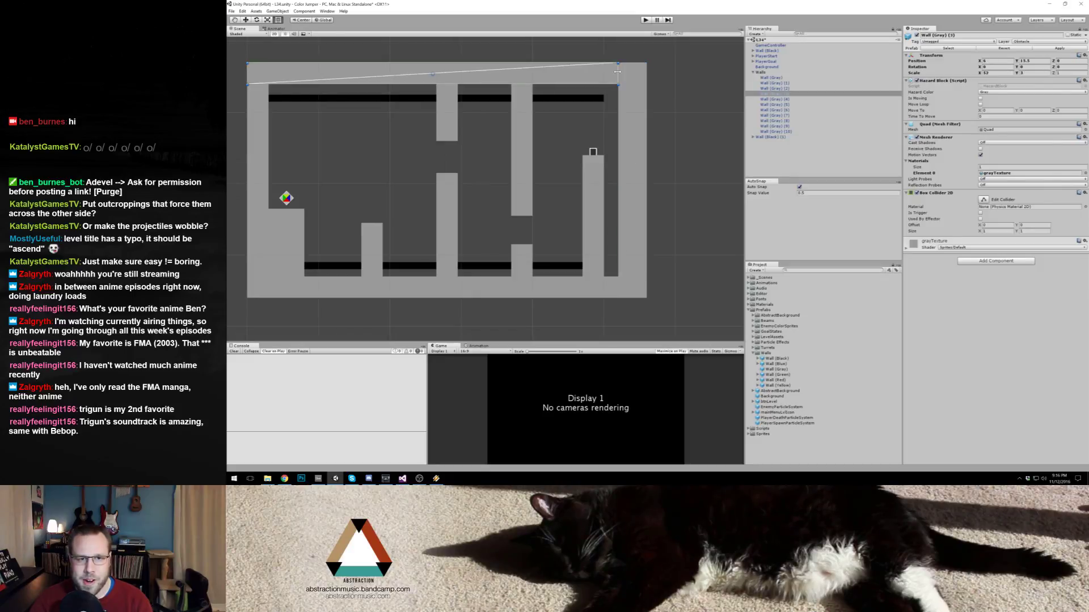
Step: Widen the gray goal platform to 5 units and extend the upper black strip to reach the right outer wall
click(596, 170)
drag(604, 169, 618, 169)
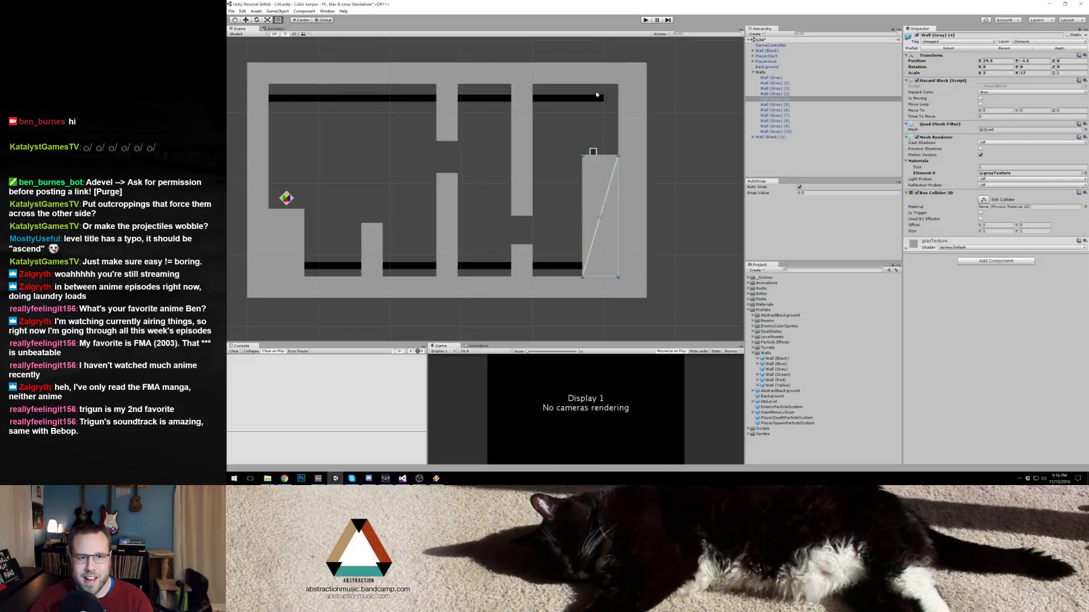
click(596, 98)
drag(604, 98, 618, 98)
Step: Move the PlayerGoal right along the widened platform to X 30
click(593, 152)
click(594, 152)
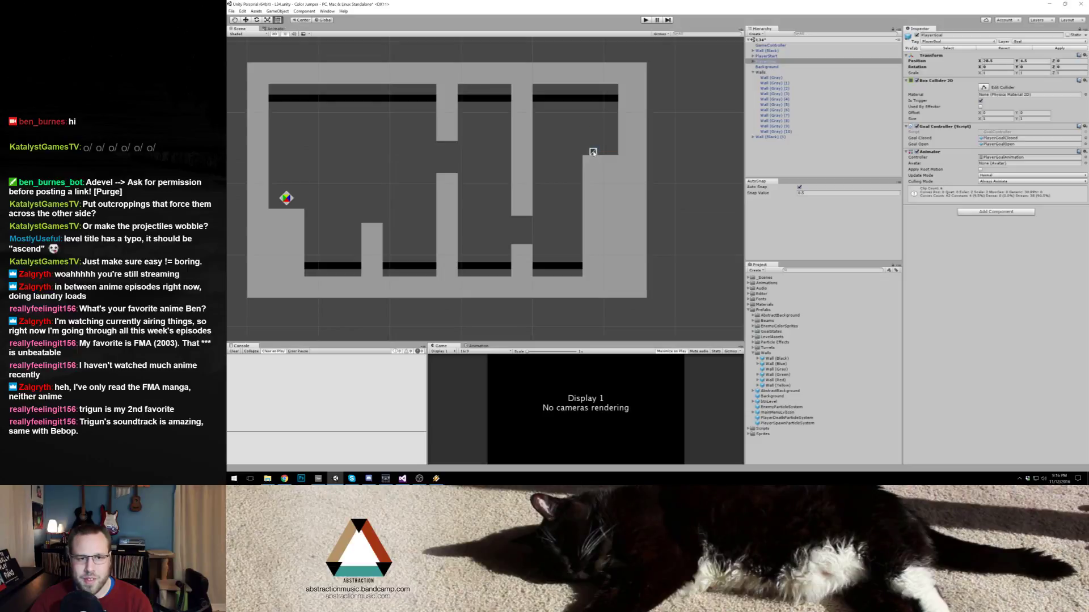
key(w)
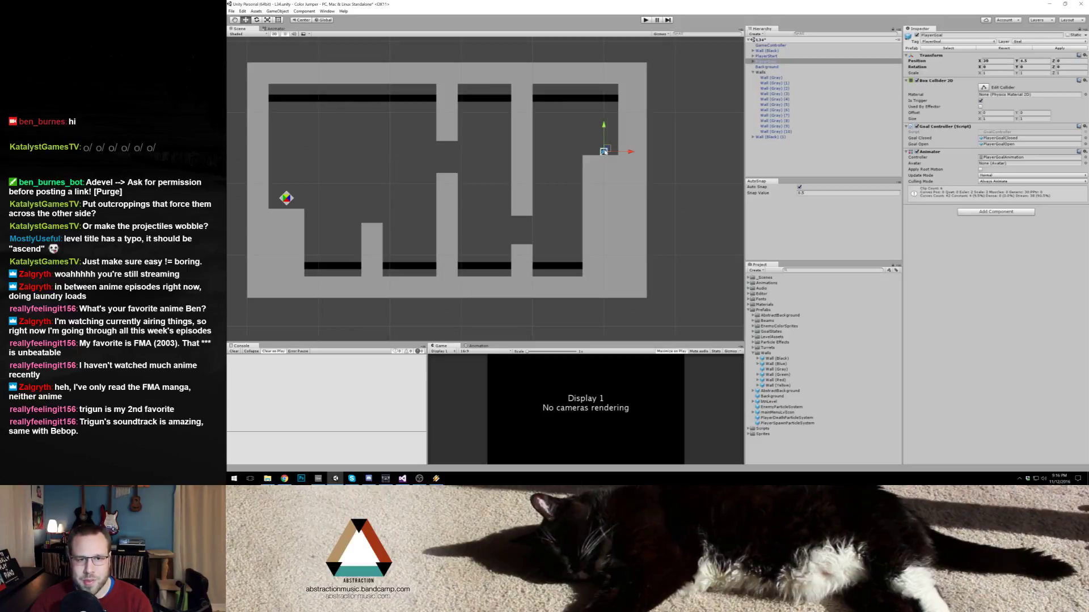
click(596, 151)
drag(593, 152, 674, 145)
Step: Replace the short gray floor pillar with a copy of the lower black strip, resized to a 3 by 5 block beneath the hanging wall
click(606, 260)
key(Delete)
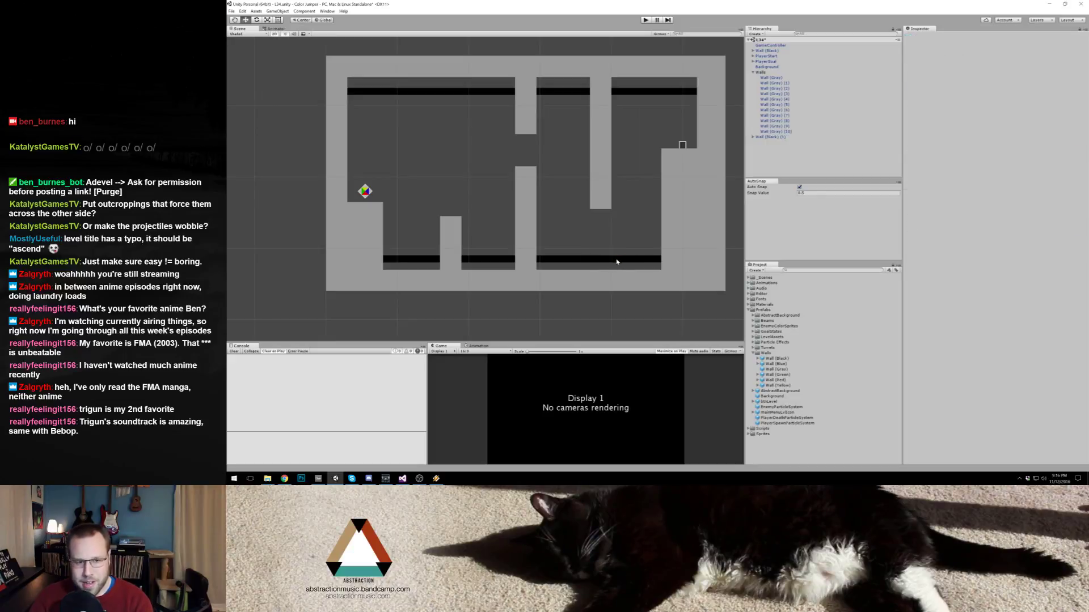
click(611, 263)
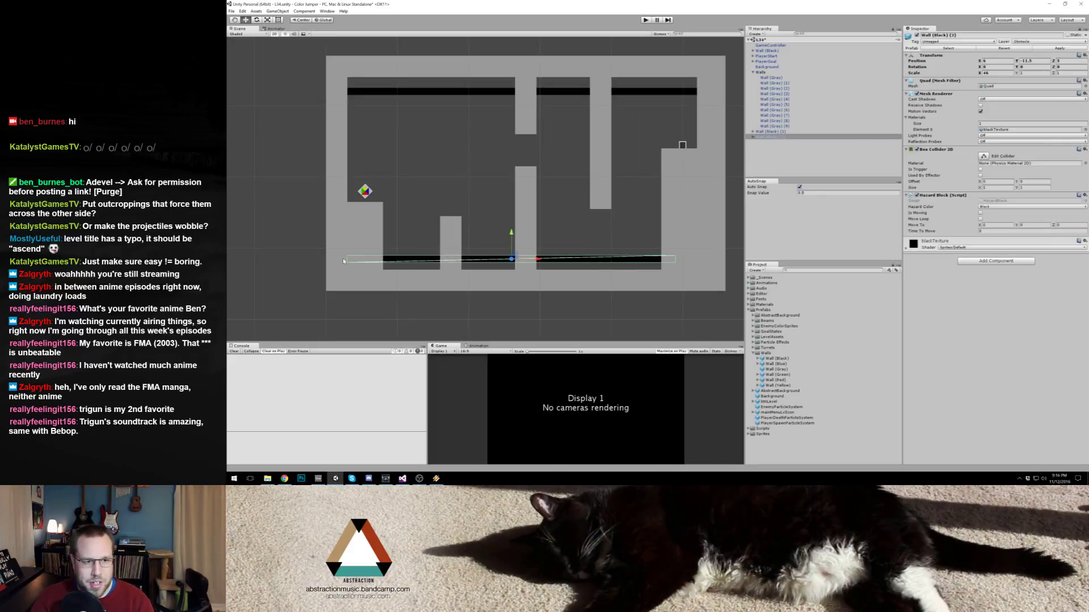
key(t)
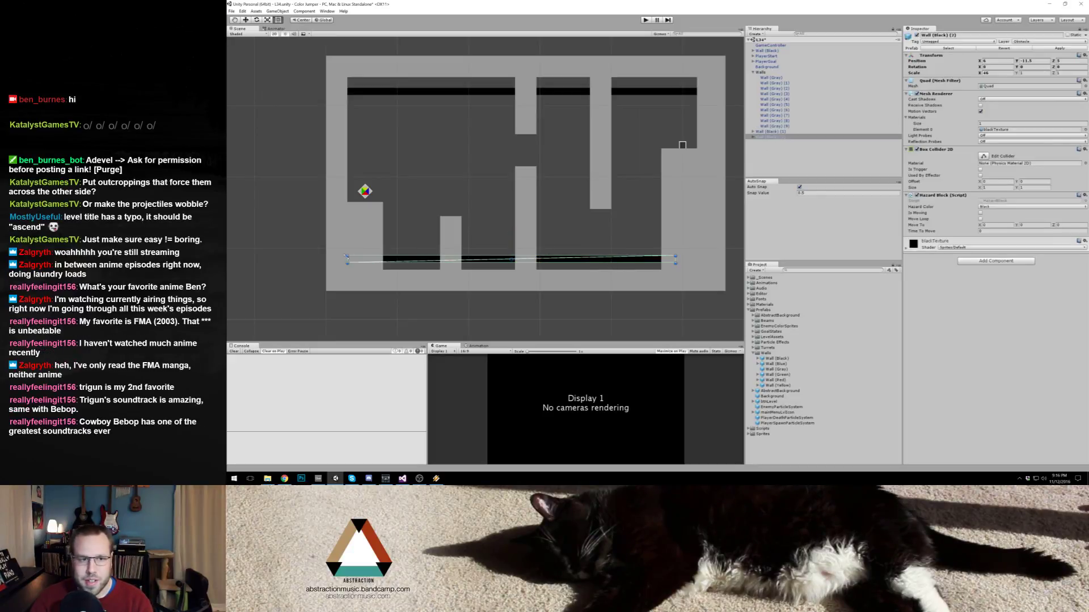
drag(347, 257, 591, 239)
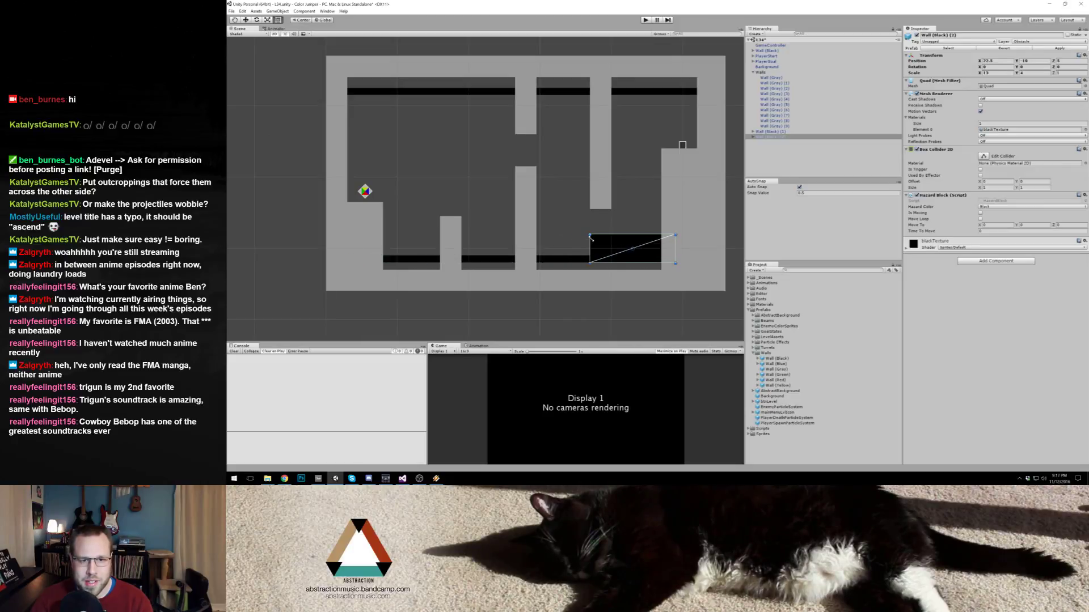
drag(678, 263, 604, 258)
key(w)
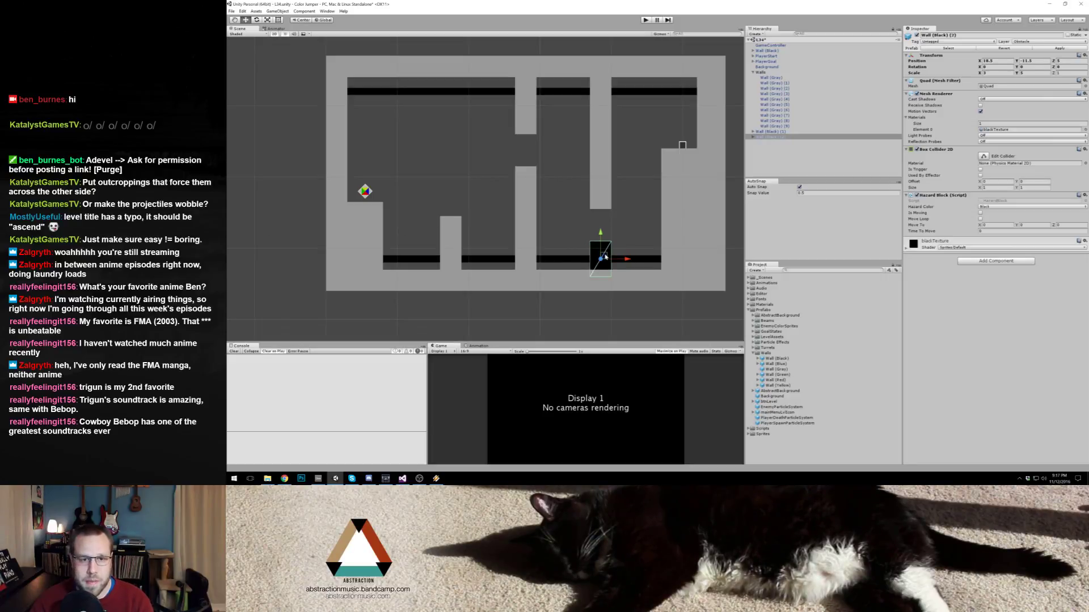
click(665, 184)
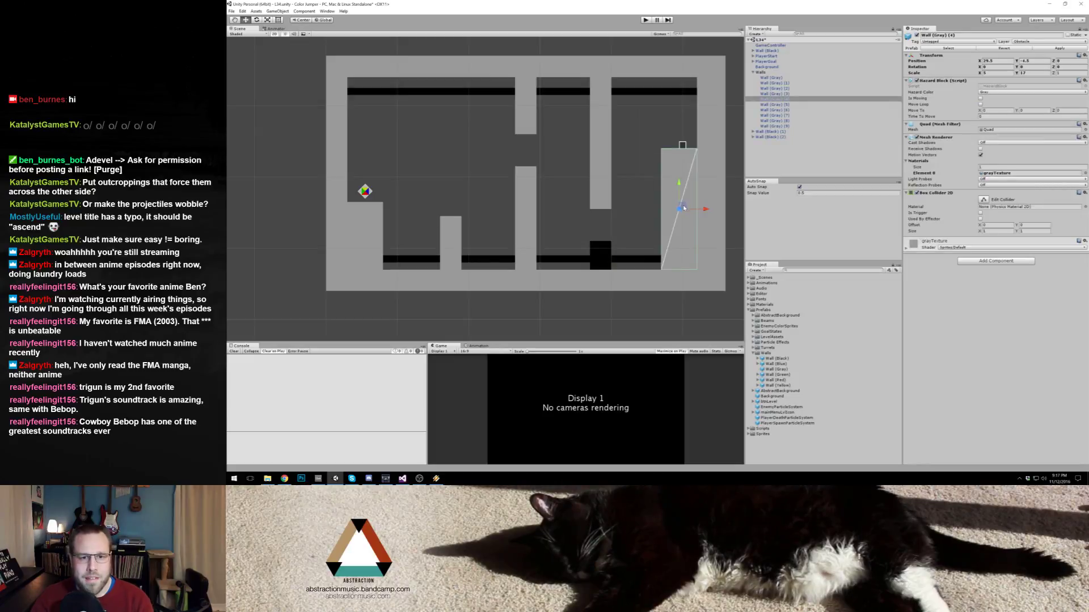
click(576, 172)
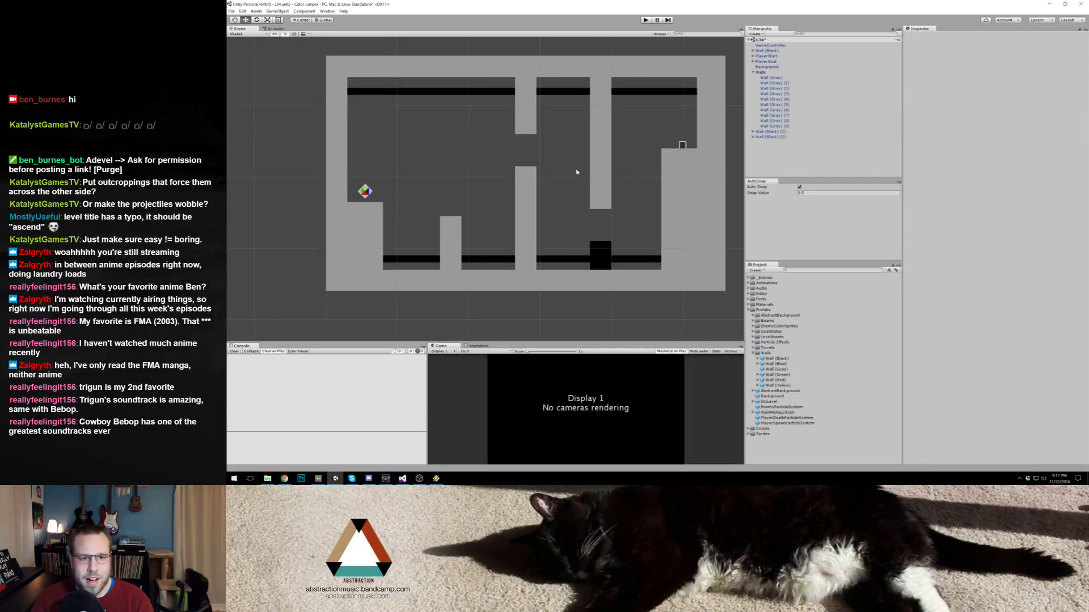
Step: Try a taller opening in the center divider by shortening its upper and lower gray walls by one unit each
click(454, 229)
click(525, 170)
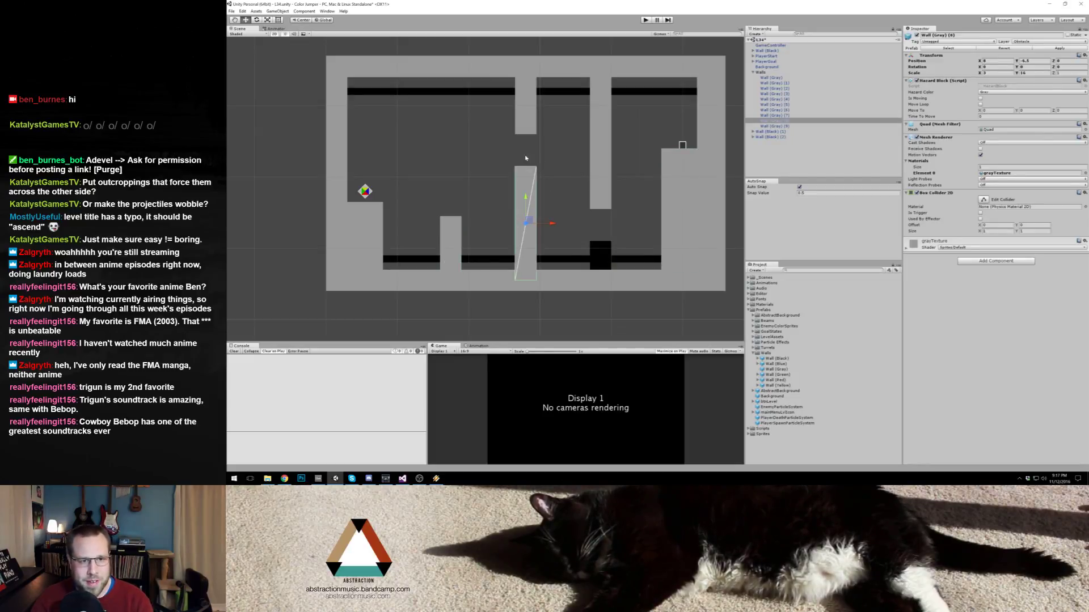
click(526, 128)
key(t)
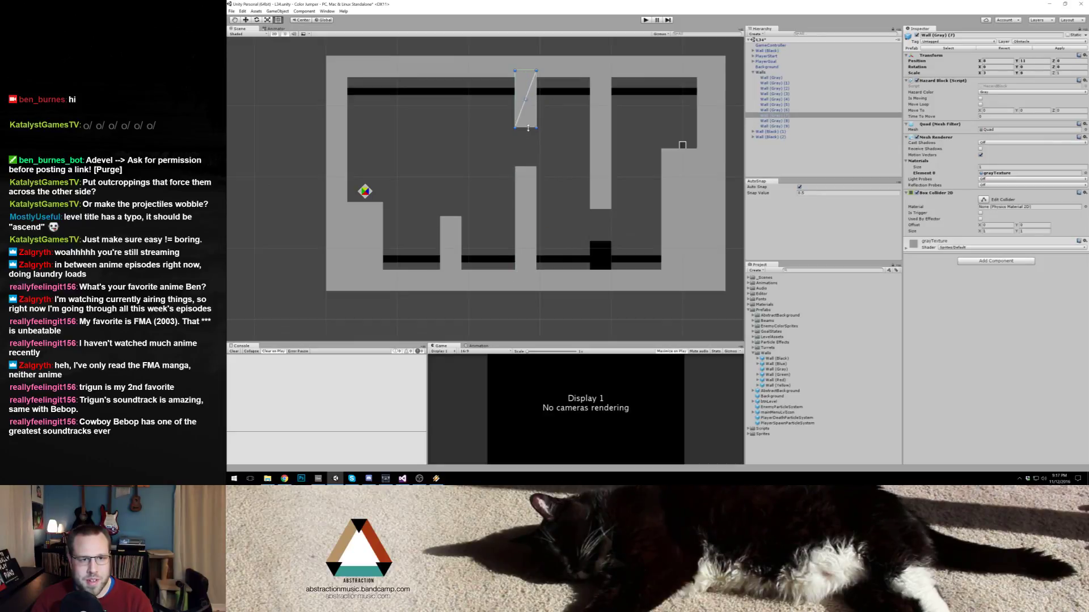
click(527, 175)
click(526, 156)
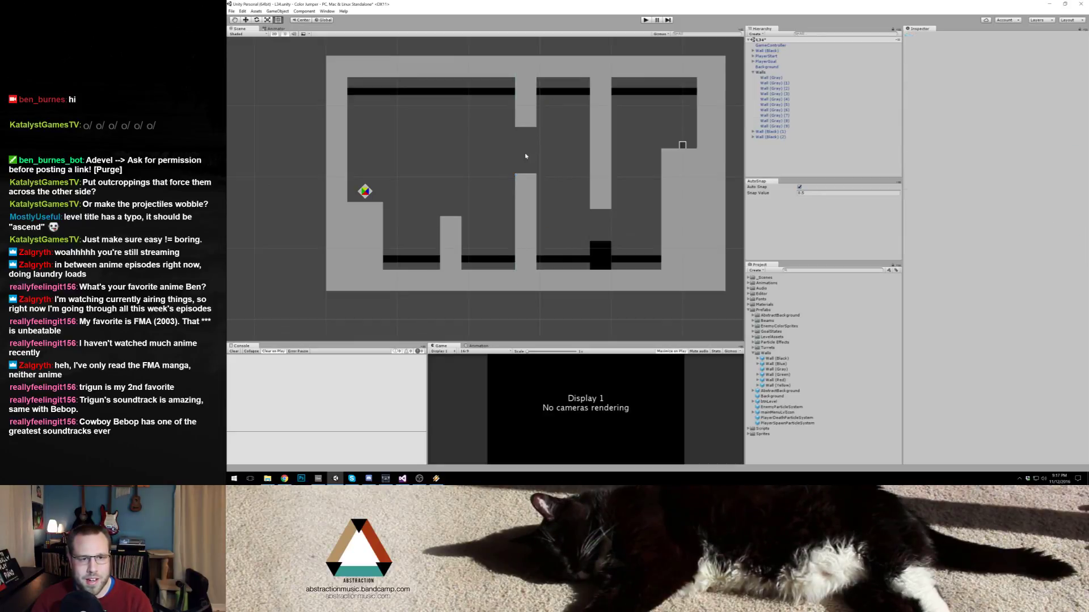
Step: Extend the center divider's upper and lower gray walls back by one unit each to restore the smaller opening
click(526, 124)
drag(526, 126, 527, 133)
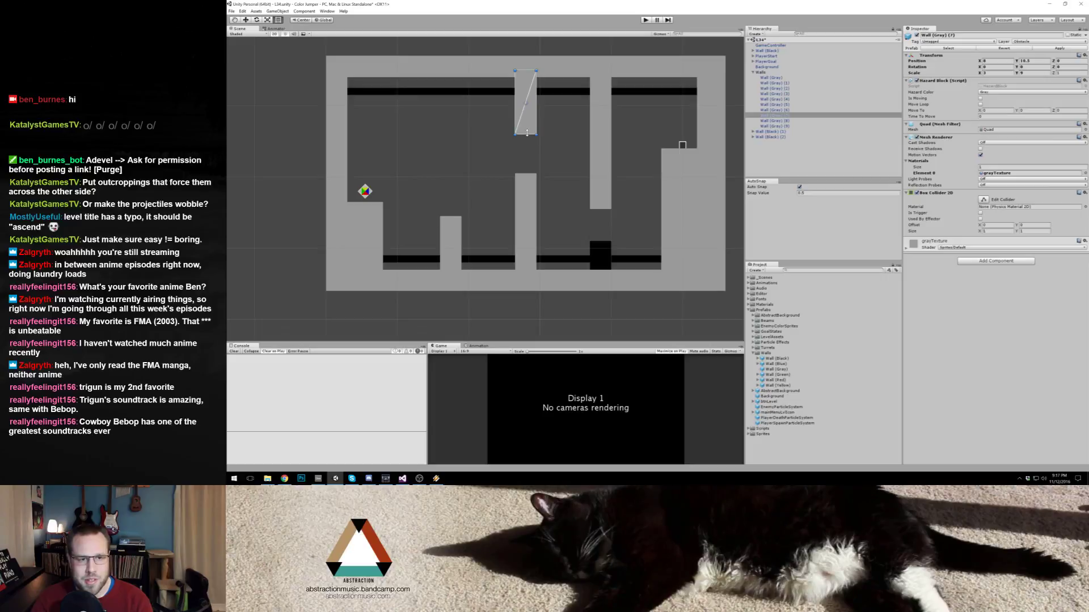
click(526, 187)
drag(525, 173, 526, 167)
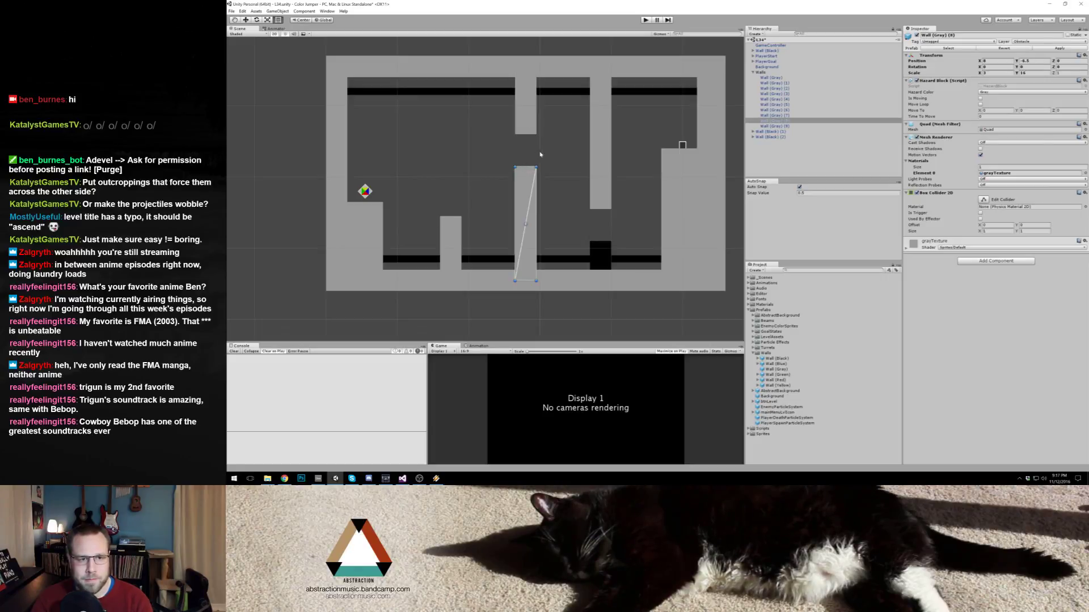
click(539, 155)
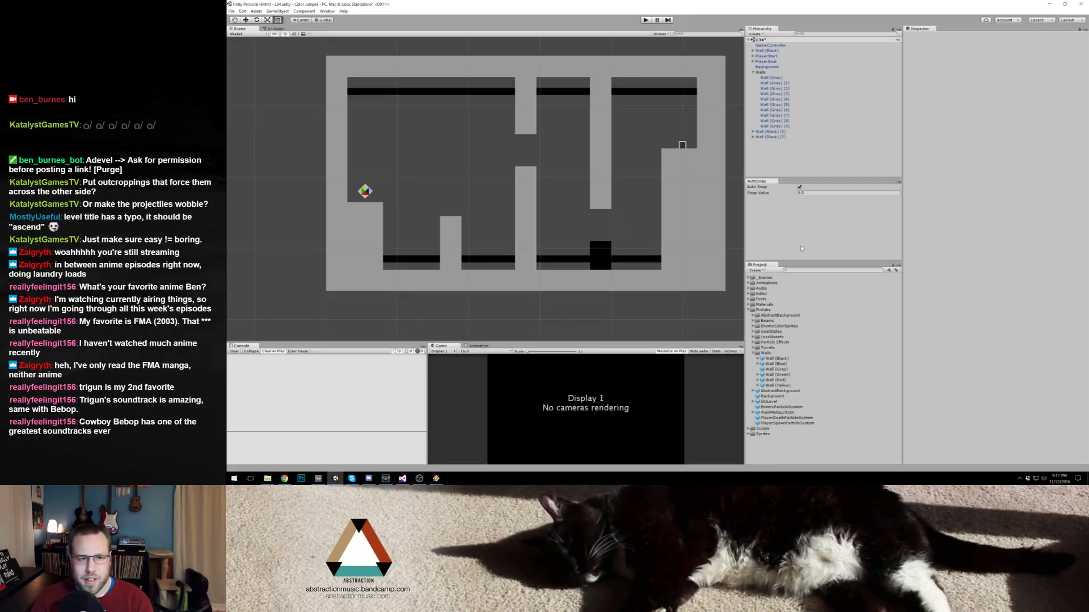
Step: Set the GameController's Level Name to Traversal
click(770, 45)
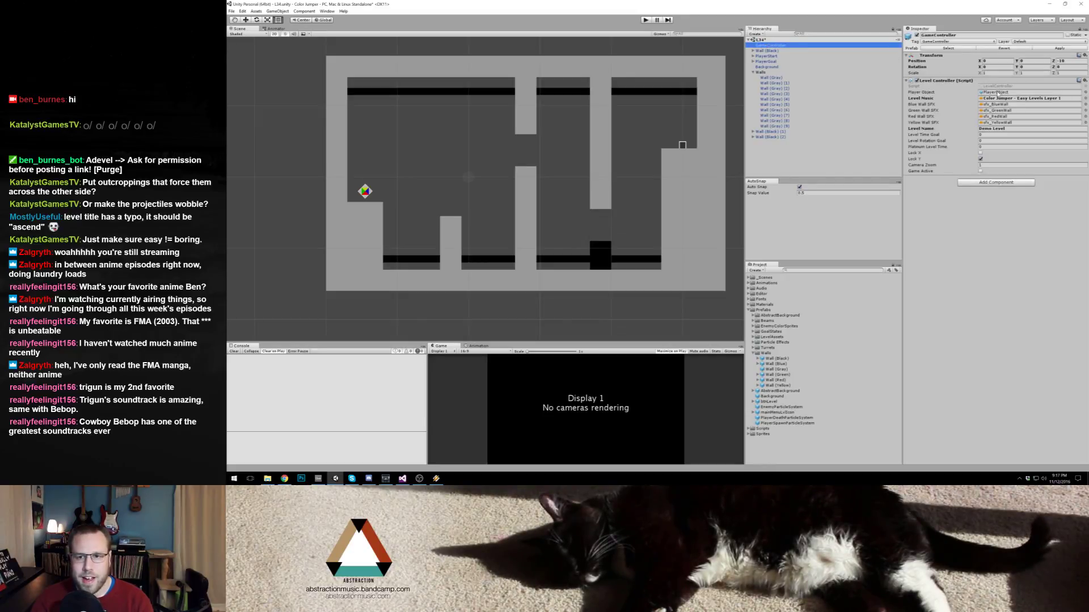
click(999, 129)
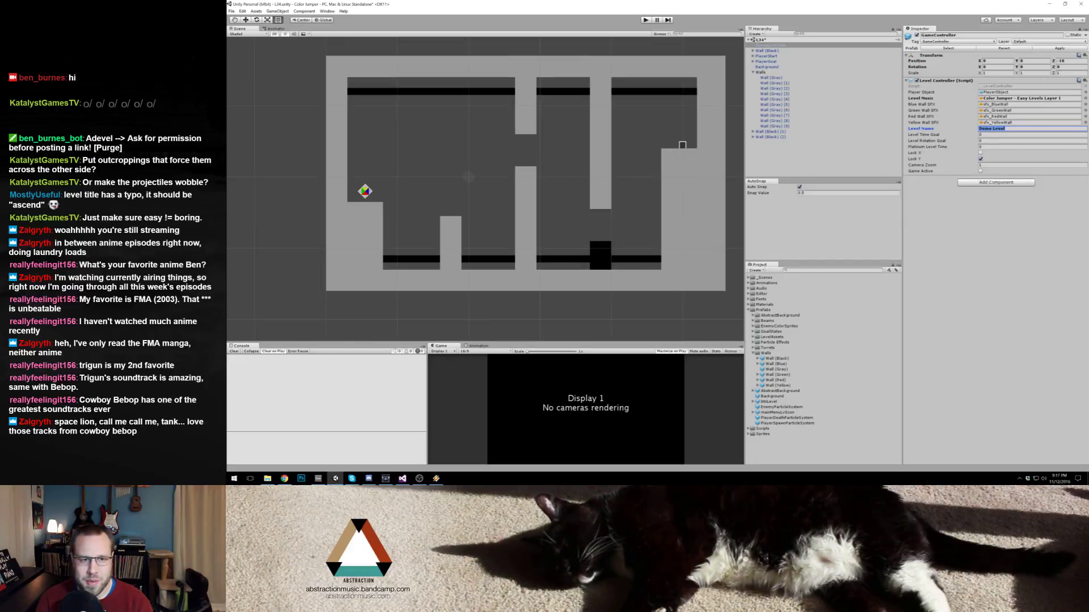
text(Trav)
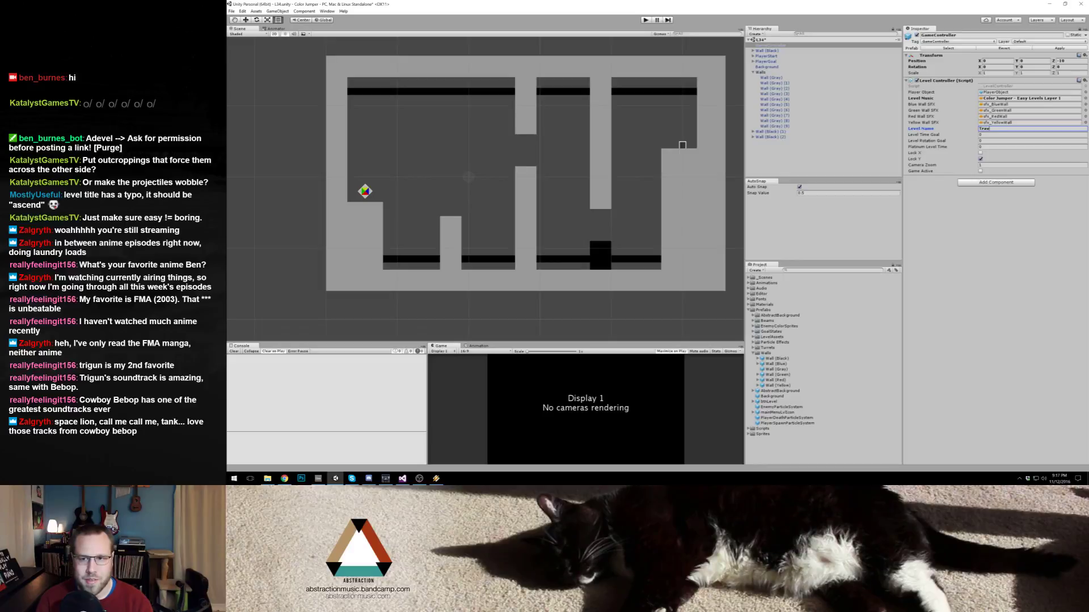
text(ersa)
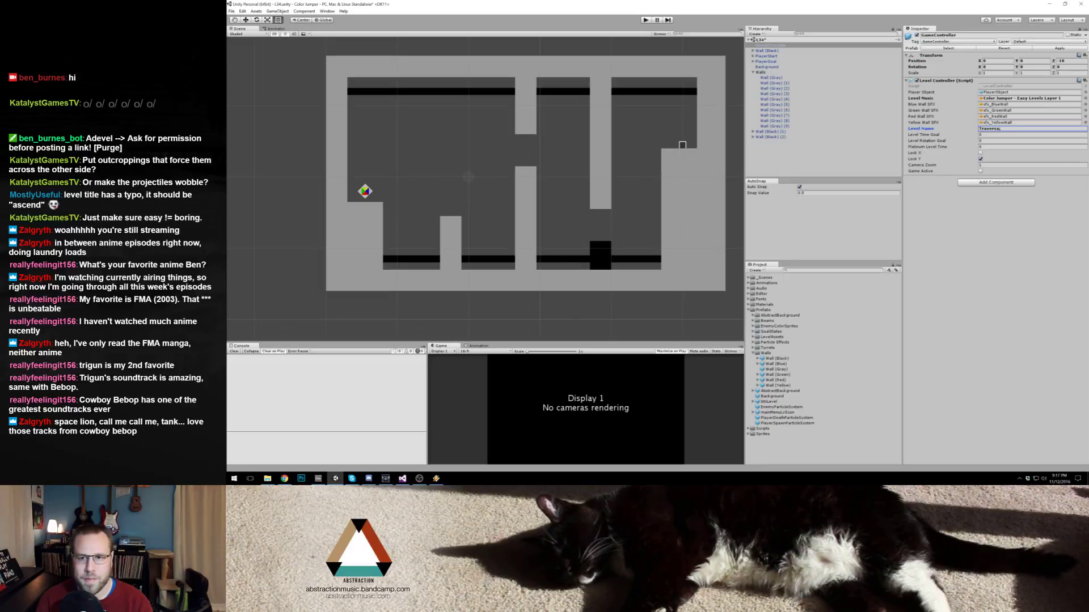
text(l)
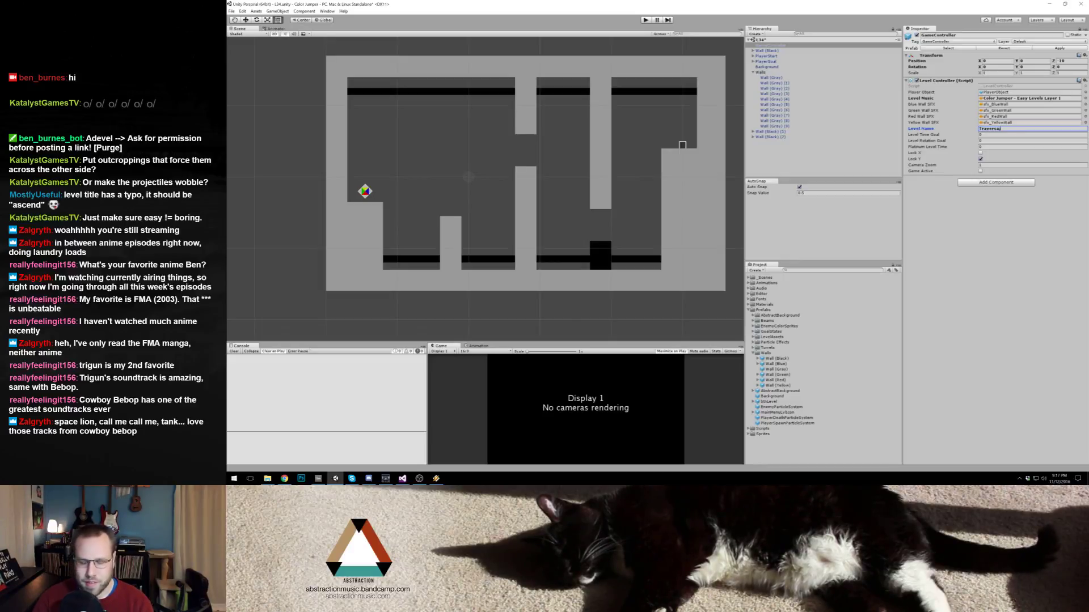
key(BackSpace)
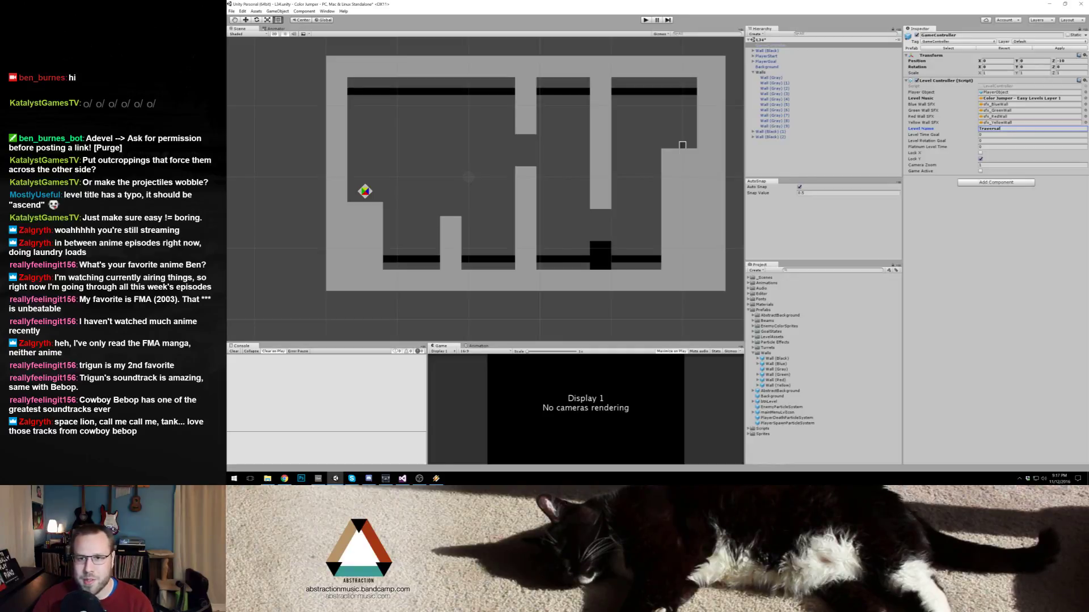
click(284, 479)
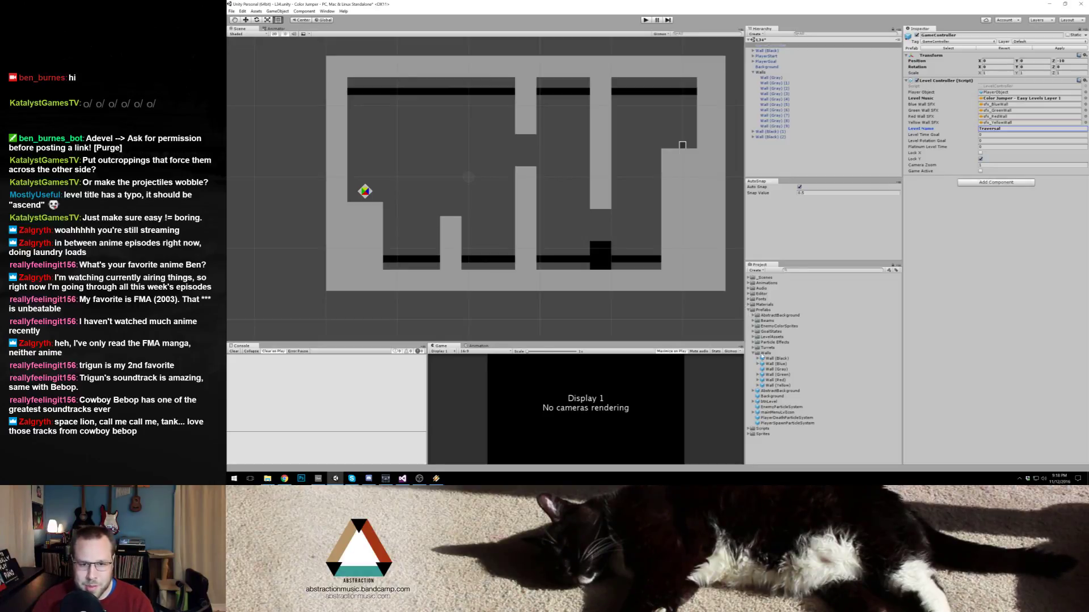
Step: Add an EnemyObject from the LevelAssets prefabs above the short gray floor pillar at X -2.5, Y -4
click(754, 353)
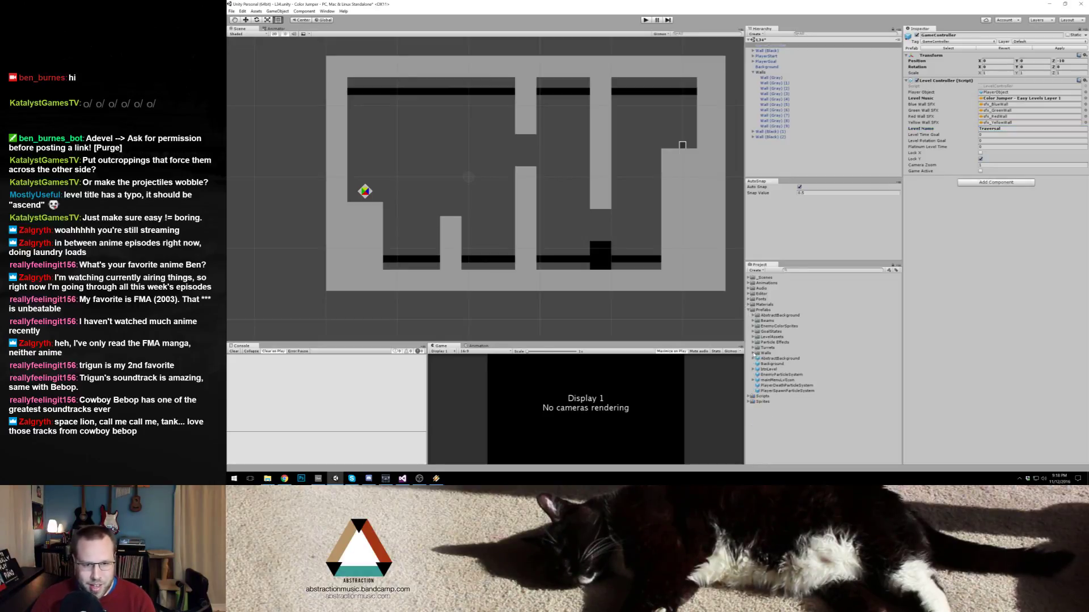
click(752, 338)
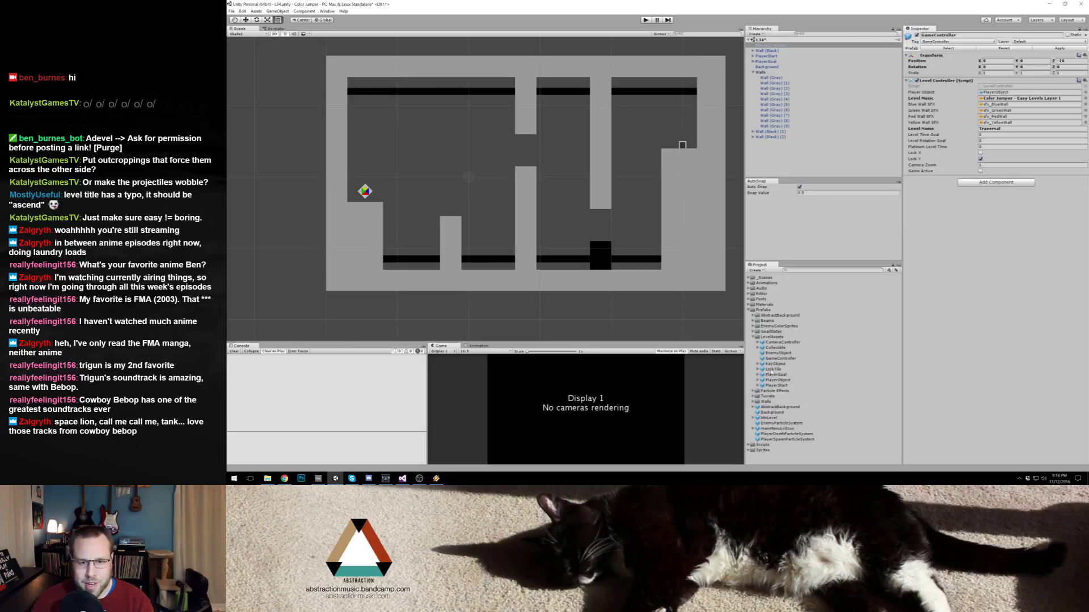
click(453, 203)
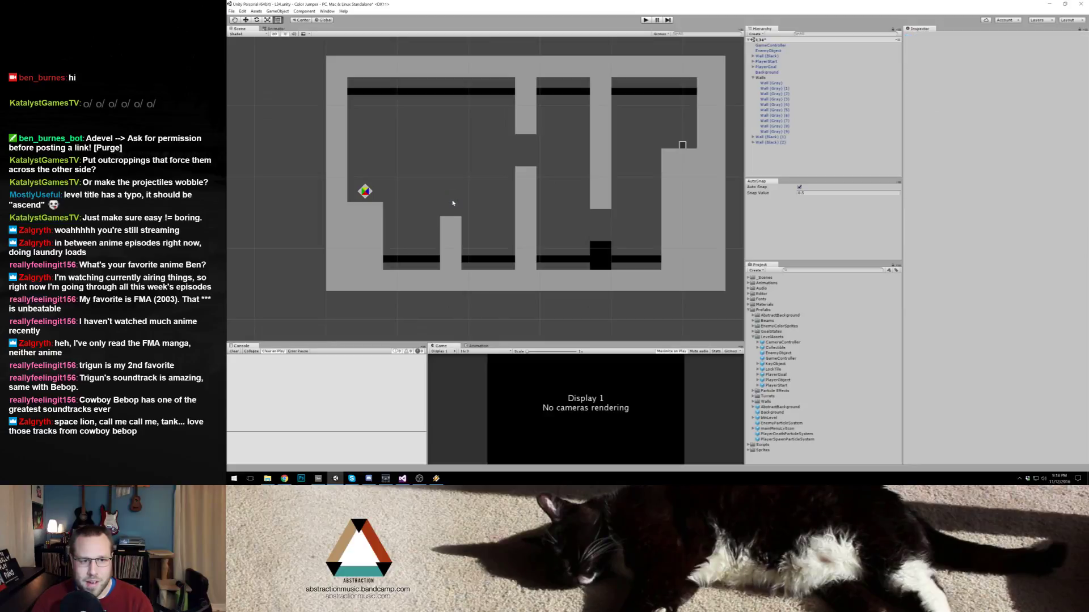
click(769, 51)
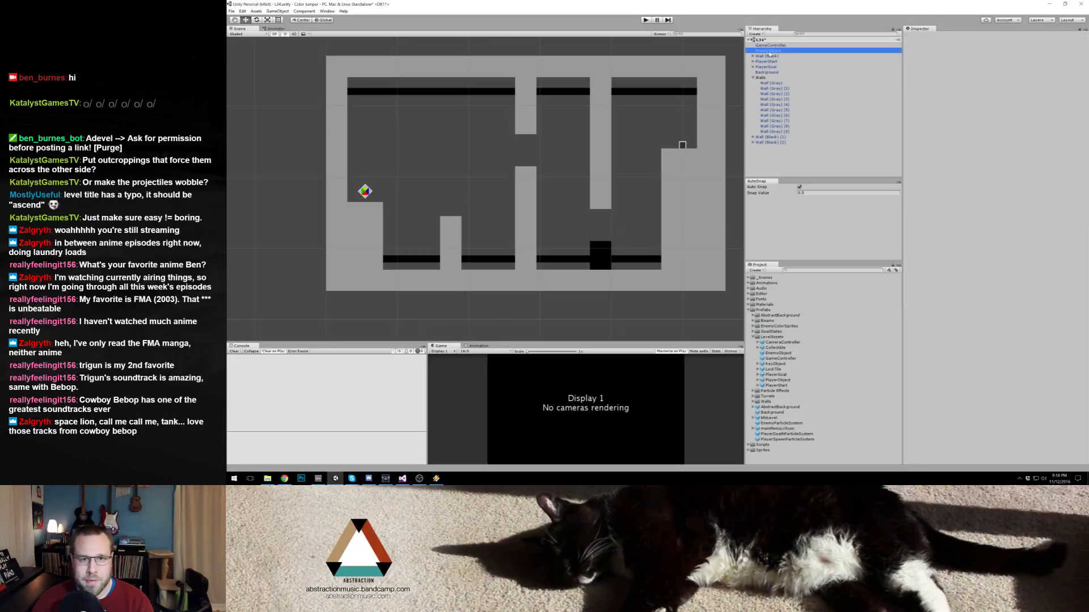
click(451, 203)
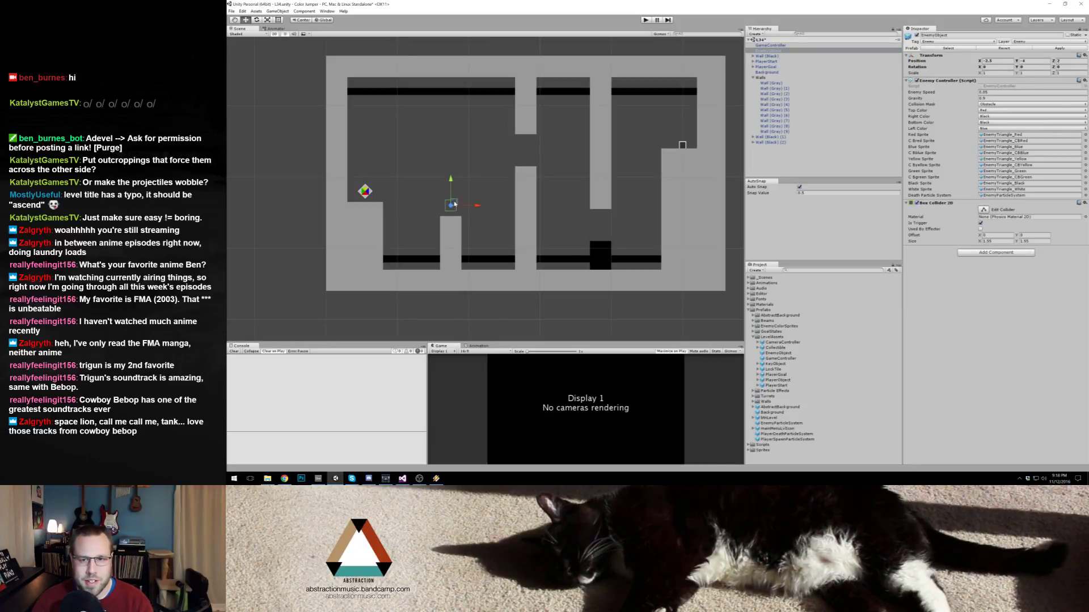
Step: Set the EnemyObject's Top Color to Yellow and its Left Color to Black
click(997, 111)
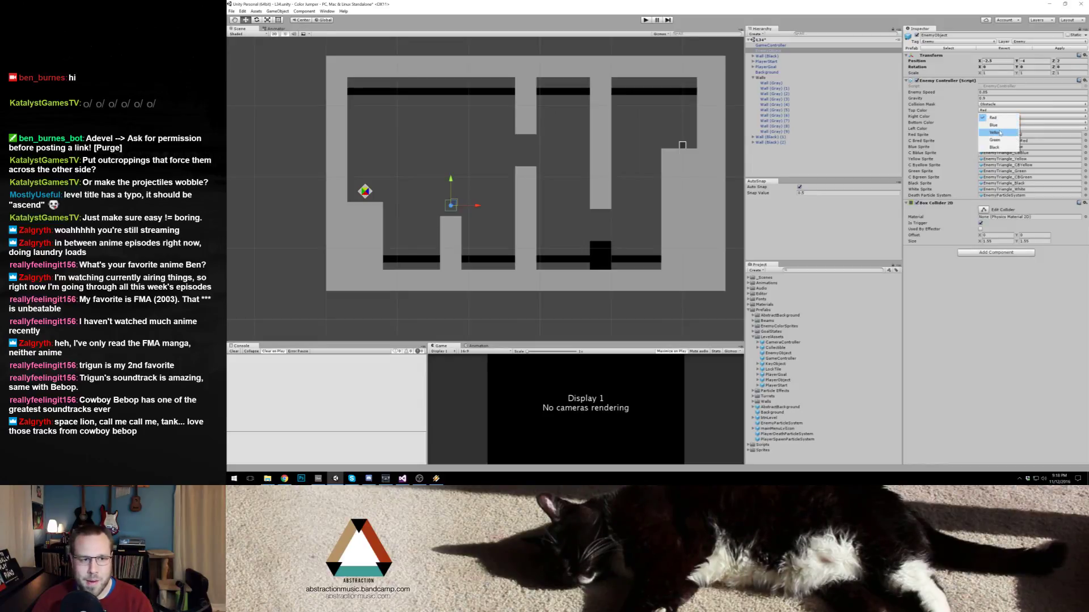
click(1000, 133)
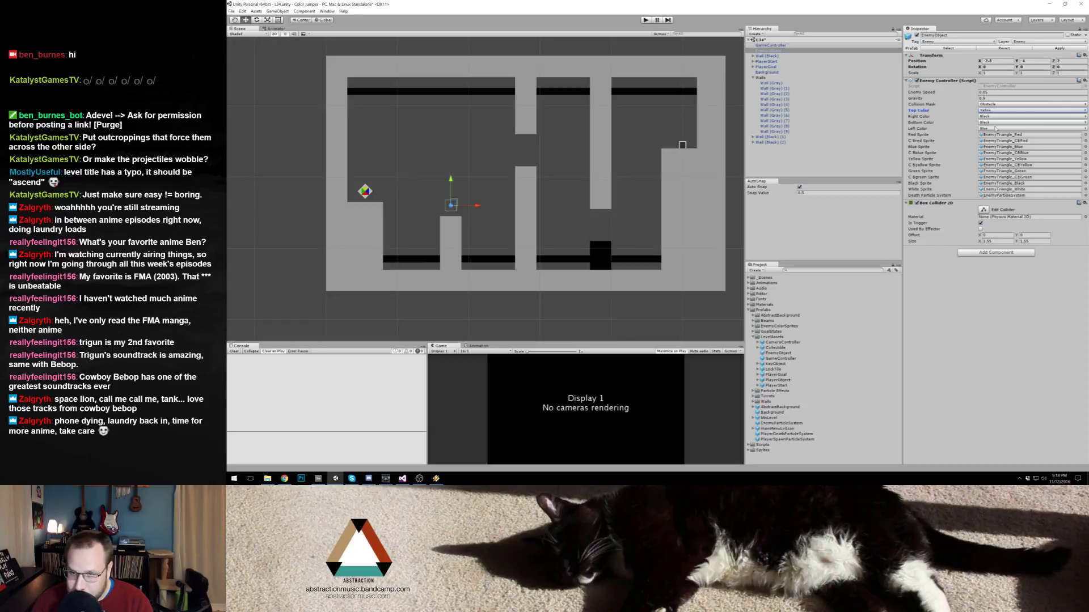
click(996, 129)
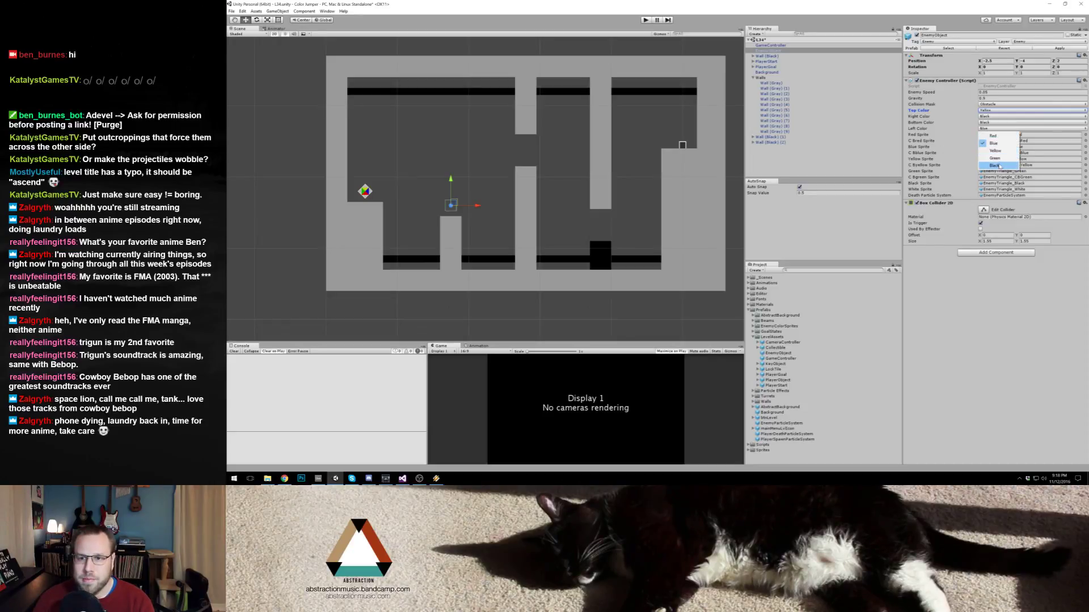
click(1001, 155)
Step: Playtest the level with the new enemy above the floor pillar, then stop play mode
click(539, 107)
click(647, 20)
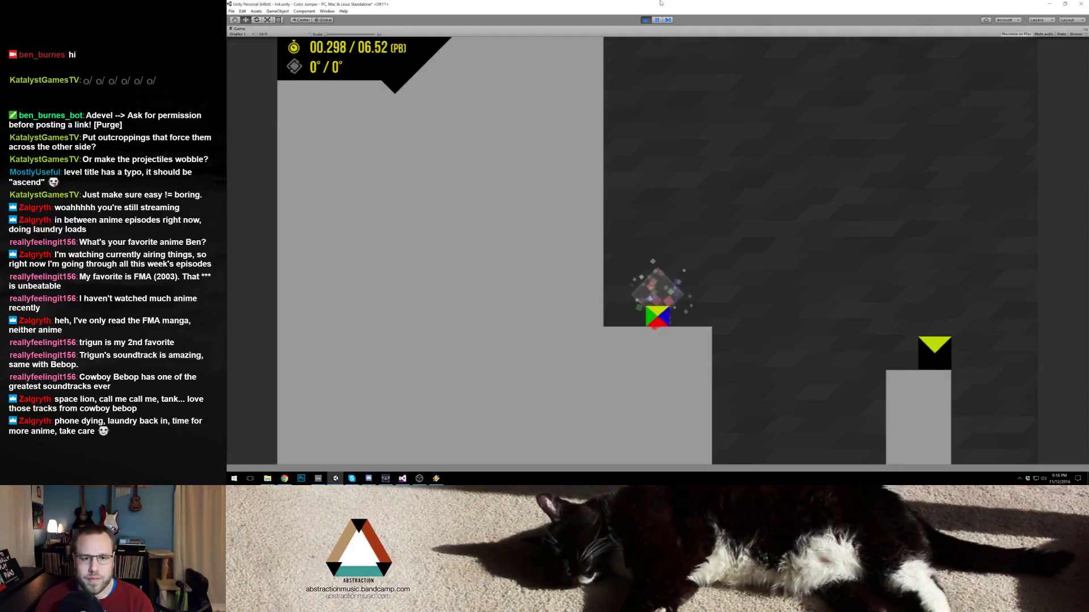
key(space)
key(space)
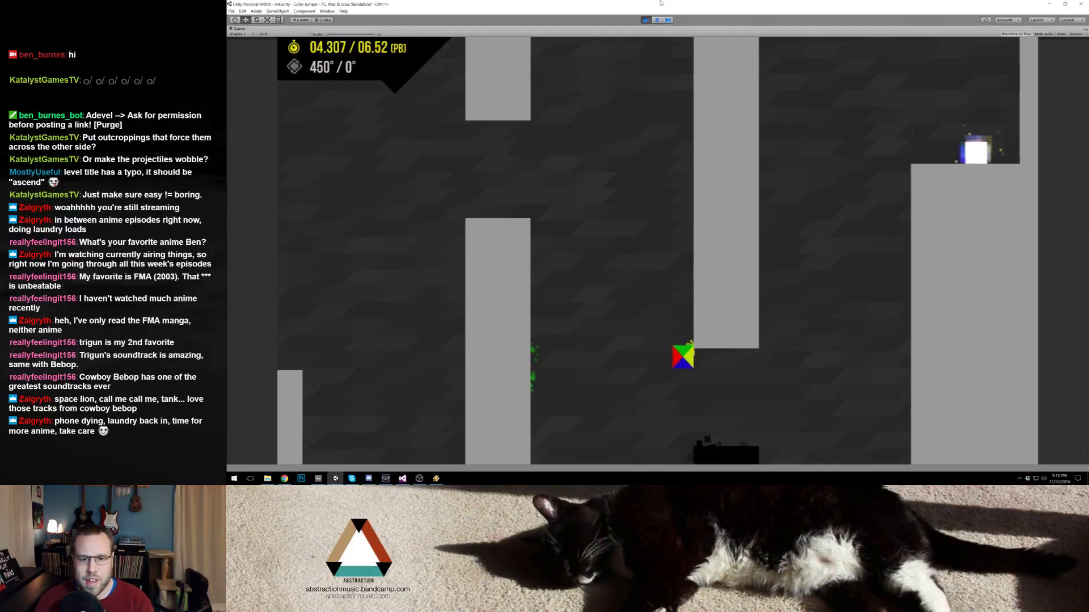
key(ctrl+p)
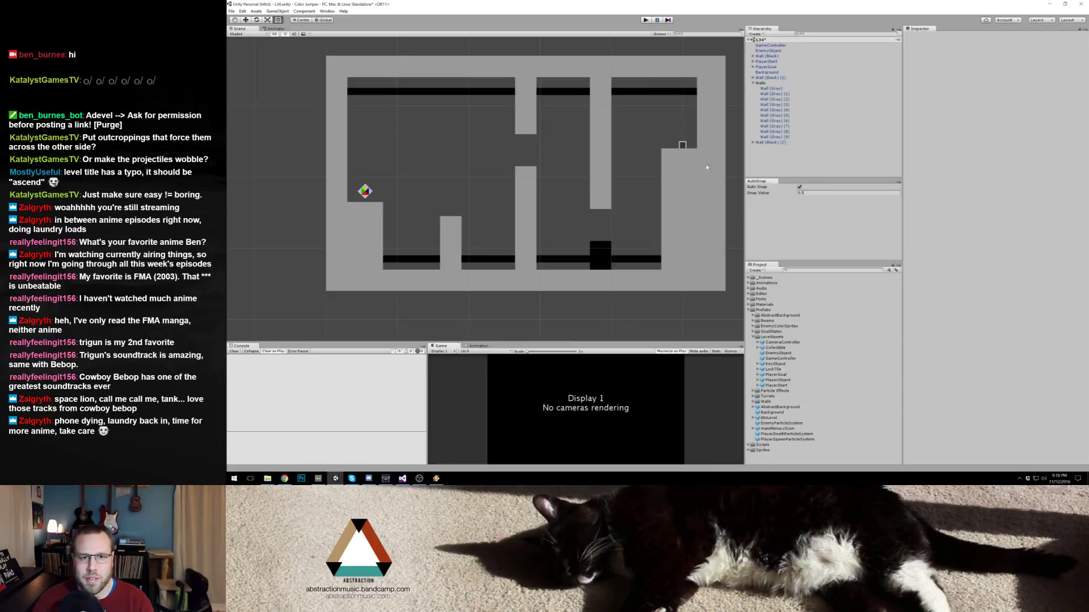
Step: Shorten the long hanging gray wall from its lower end to a height of 17
click(607, 181)
drag(600, 209, 600, 189)
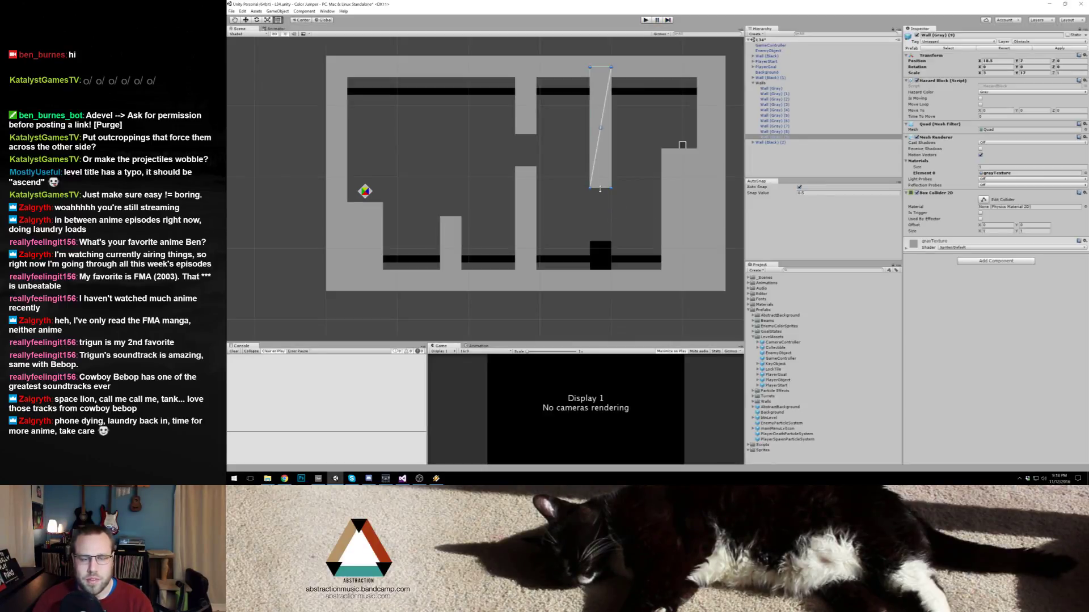
click(654, 162)
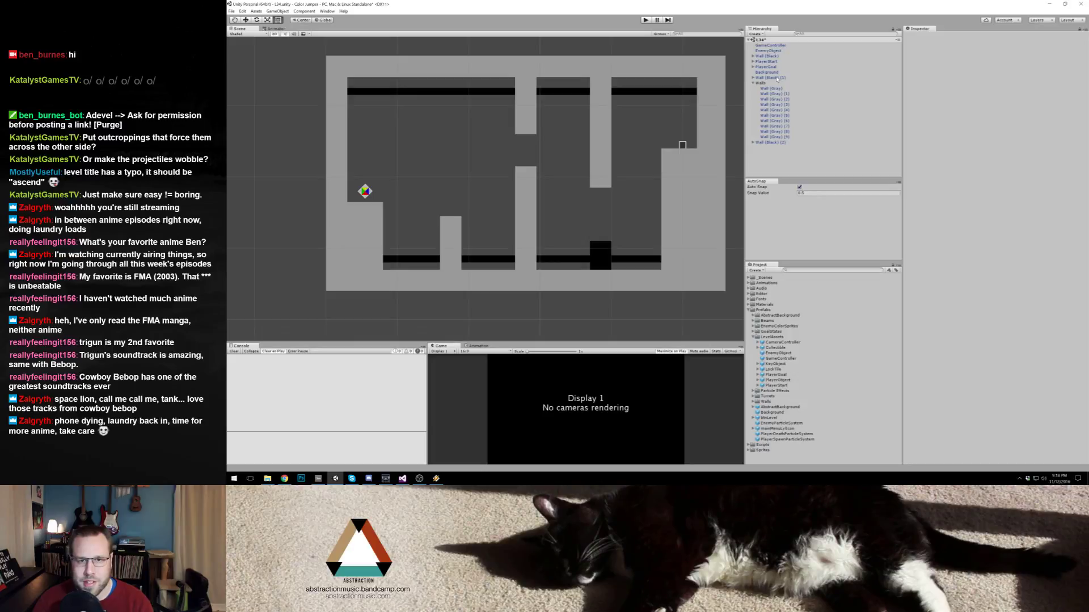
Step: Move the loose black wall objects into the Walls group in the scene hierarchy
drag(777, 77, 774, 84)
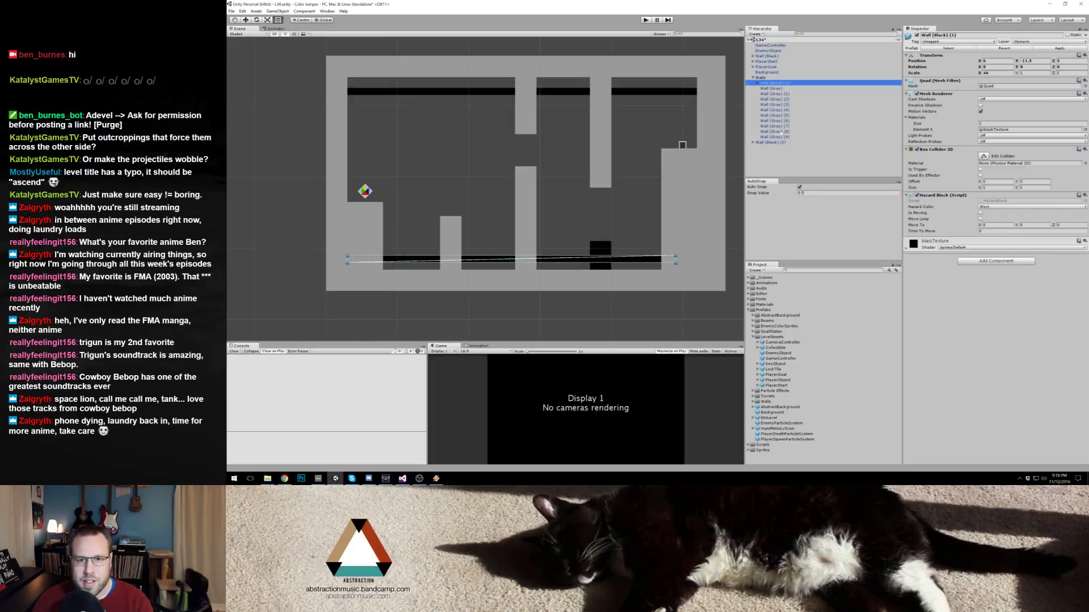
drag(782, 143, 773, 72)
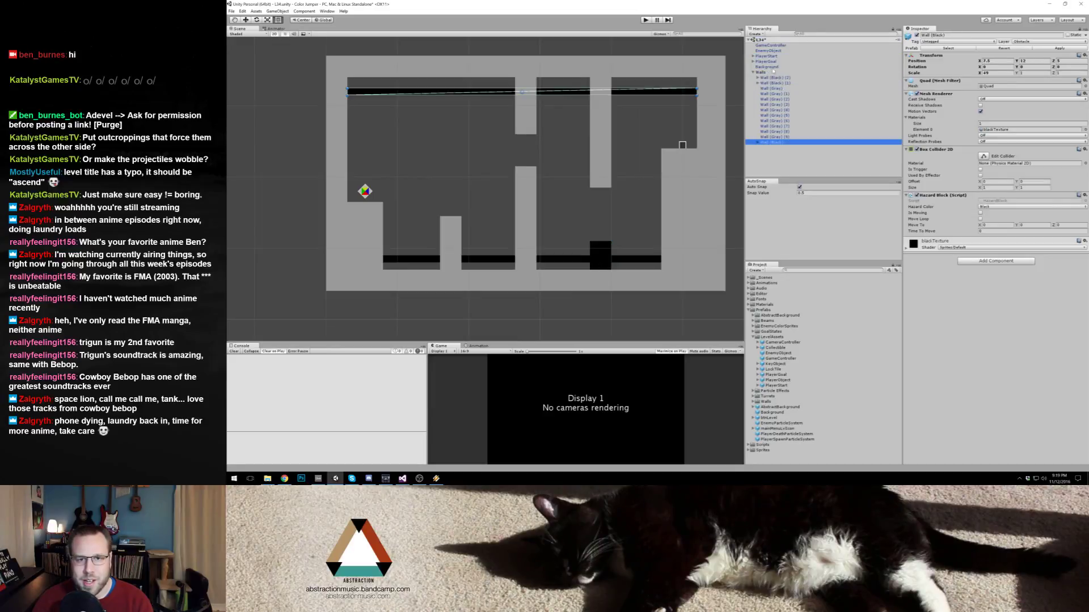
Step: Duplicate the EnemyObject and place the copy in the center divider's opening at X 8, Y 3
click(769, 50)
key(ctrl+d)
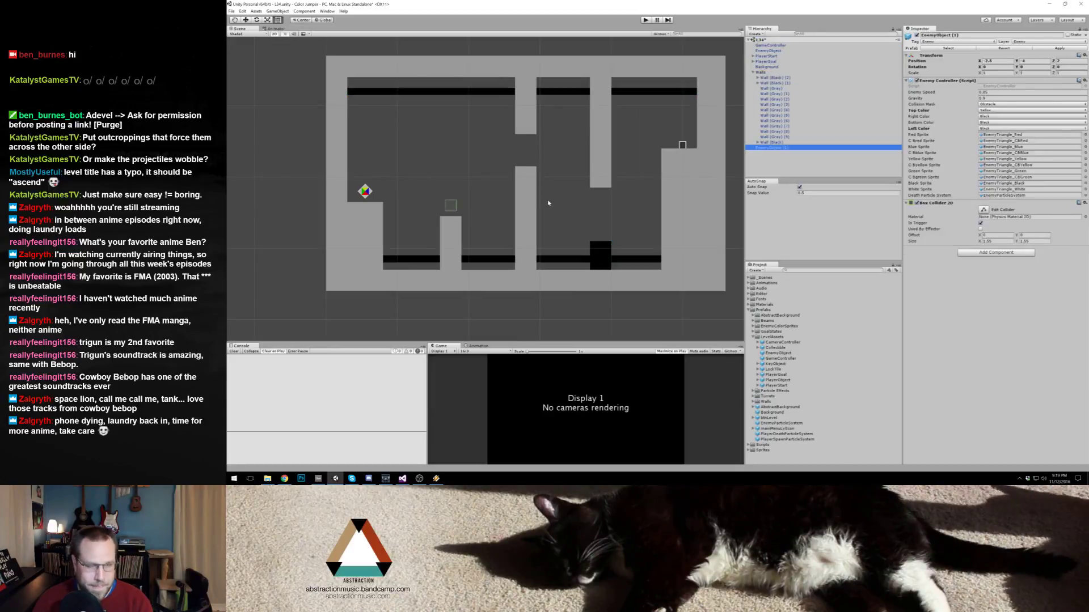
drag(451, 205, 526, 155)
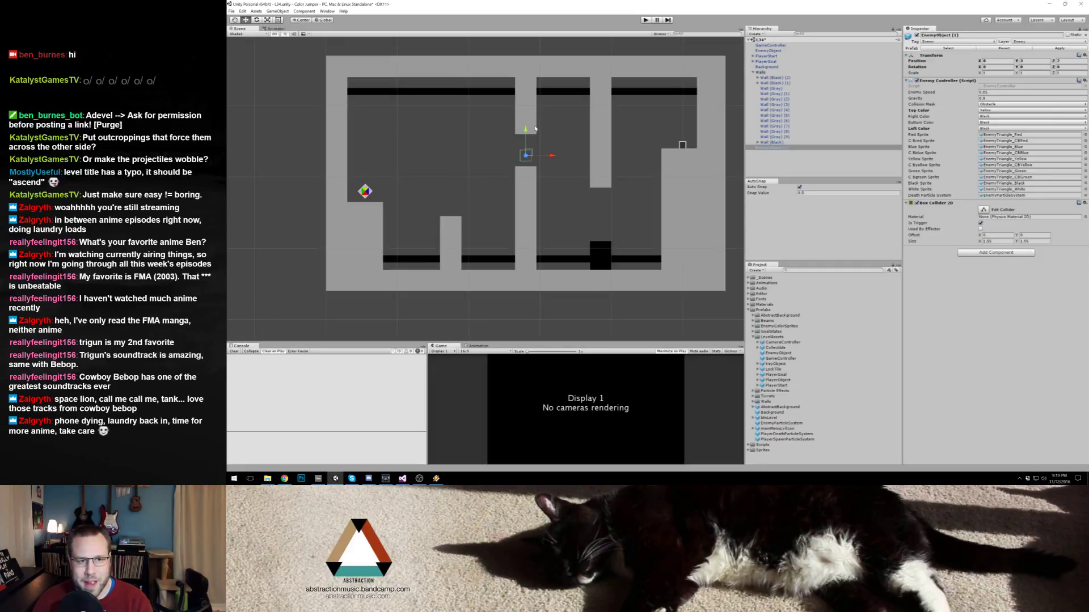
Step: Shorten the center divider's upper gray wall by one unit and cap its lower end with a 3 by 1 copy of the upper black strip
click(529, 133)
drag(530, 135, 529, 128)
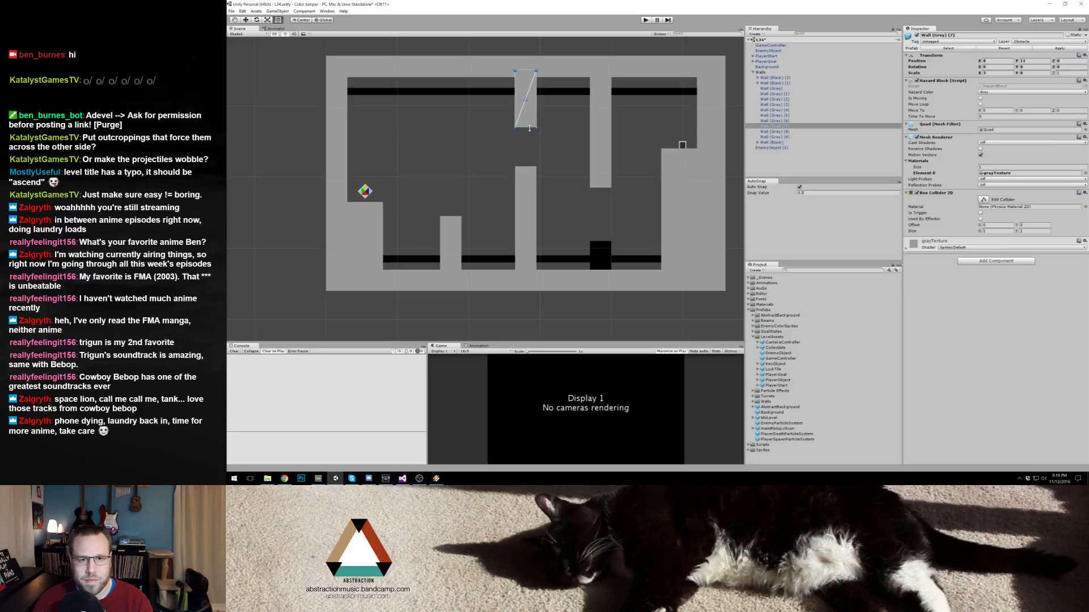
click(552, 92)
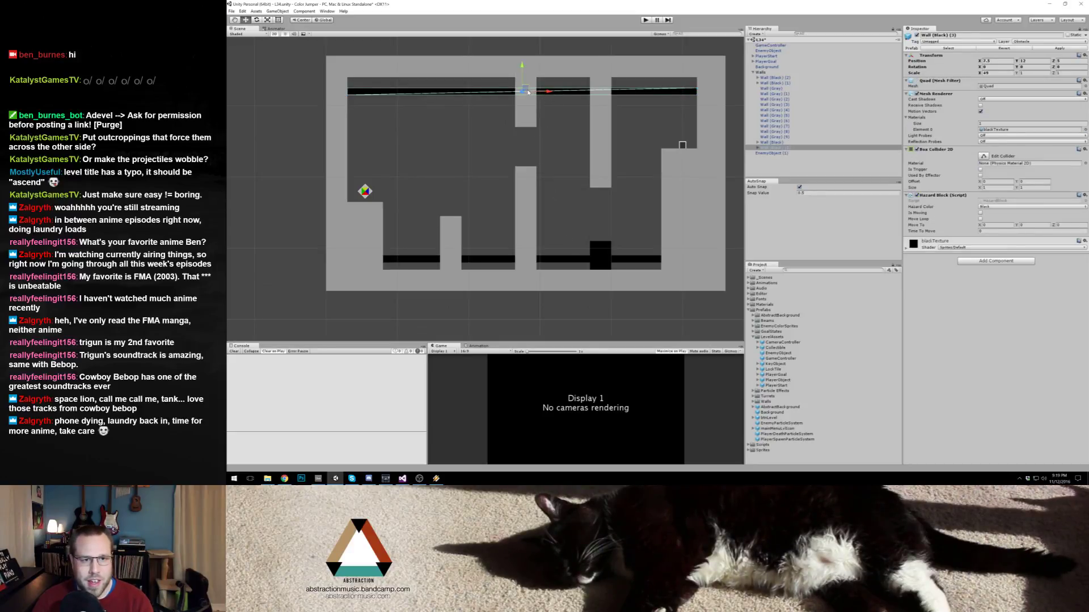
key(w)
drag(526, 88, 526, 131)
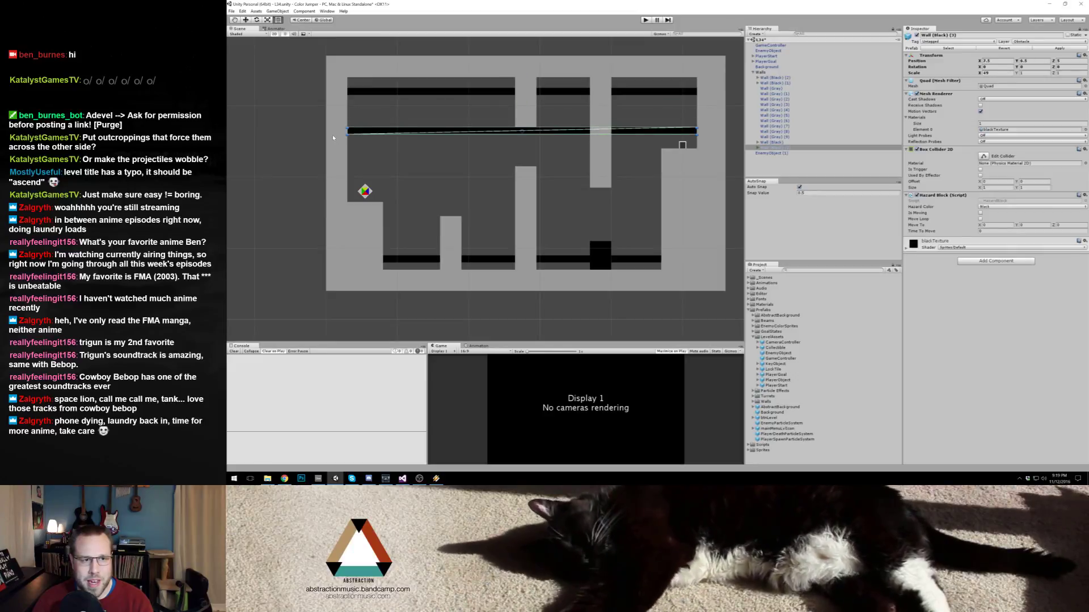
drag(346, 132, 518, 131)
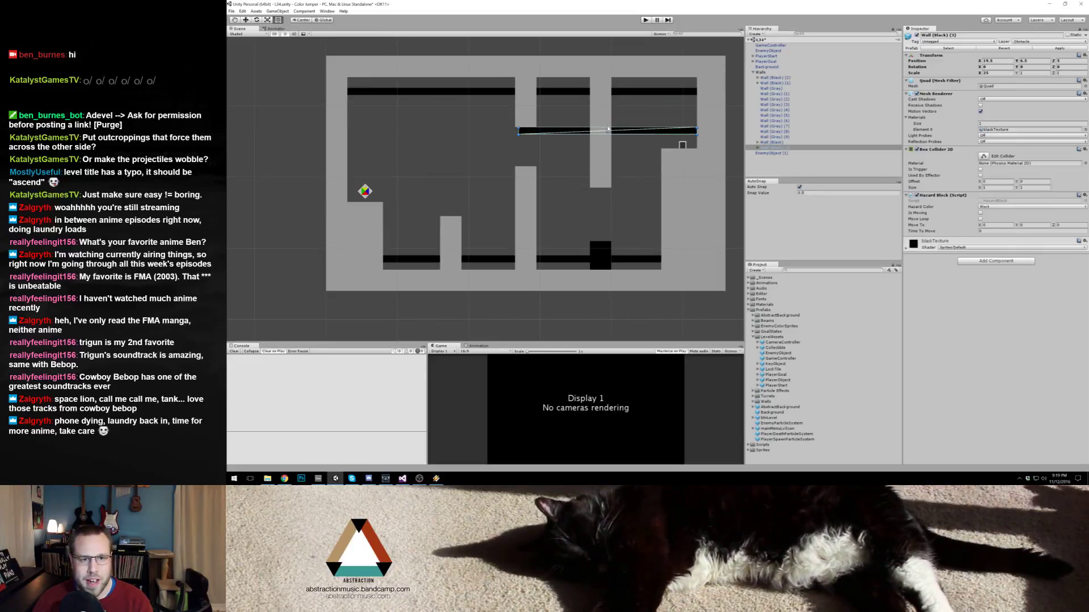
drag(696, 131, 536, 131)
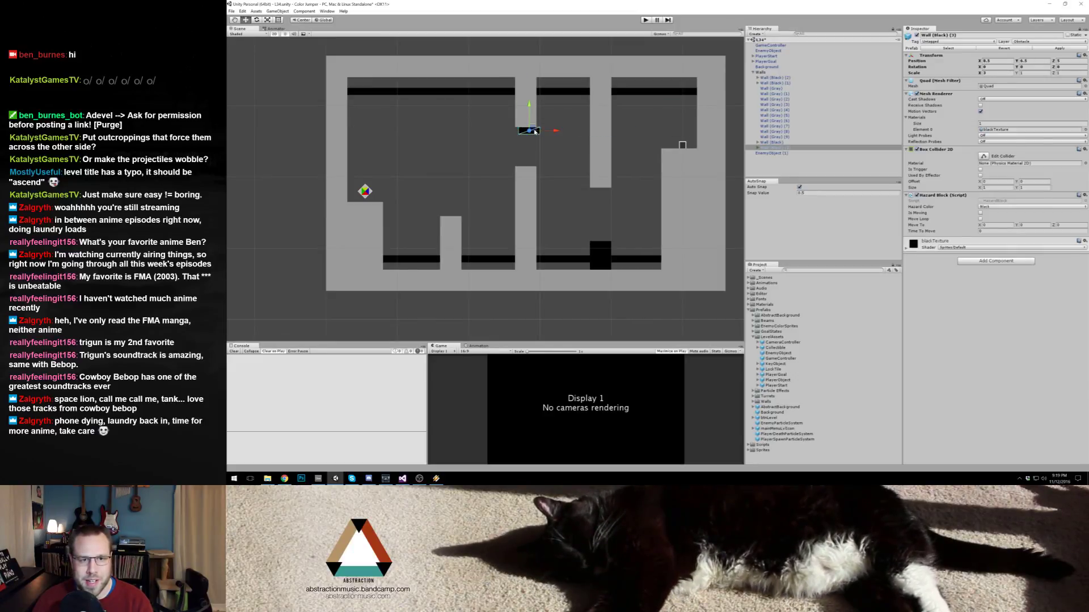
key(w)
click(499, 133)
Step: Run a brief playtest to check the enemy's position above the floor pillar, then return to editing
click(645, 20)
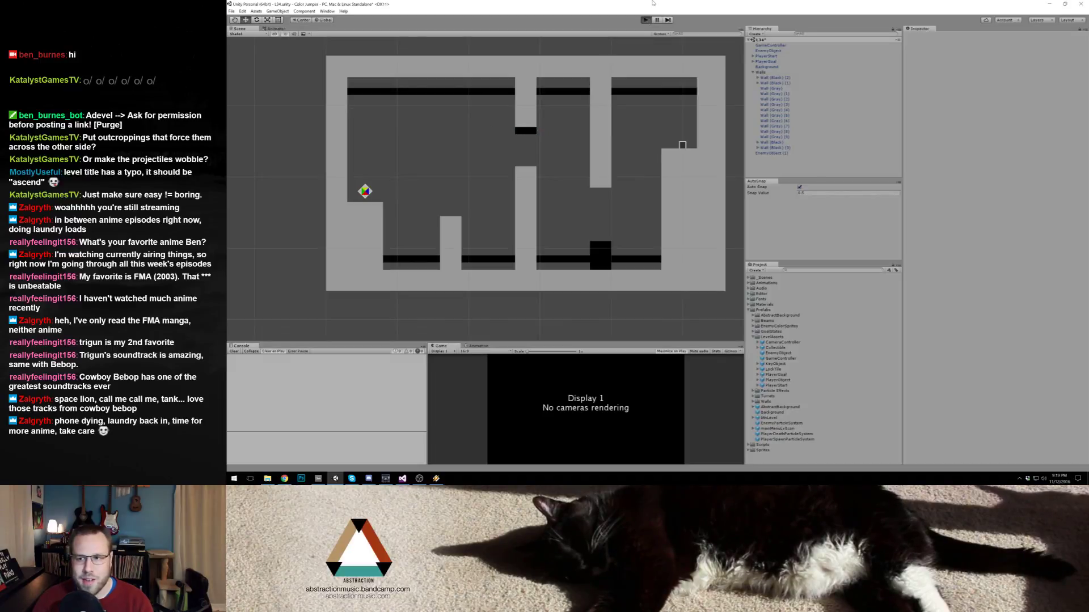
key(space)
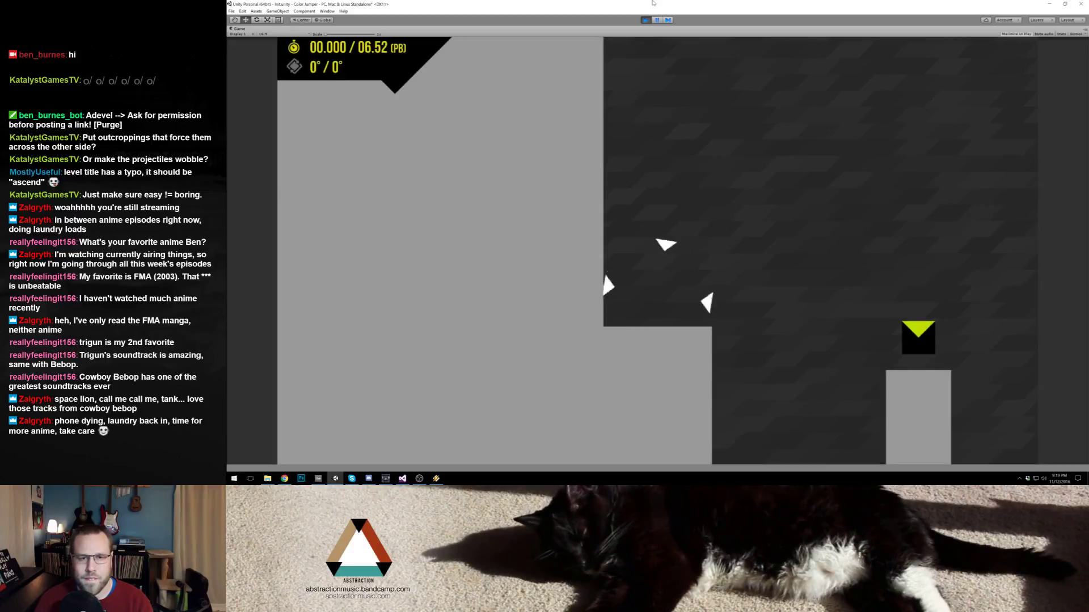
click(646, 20)
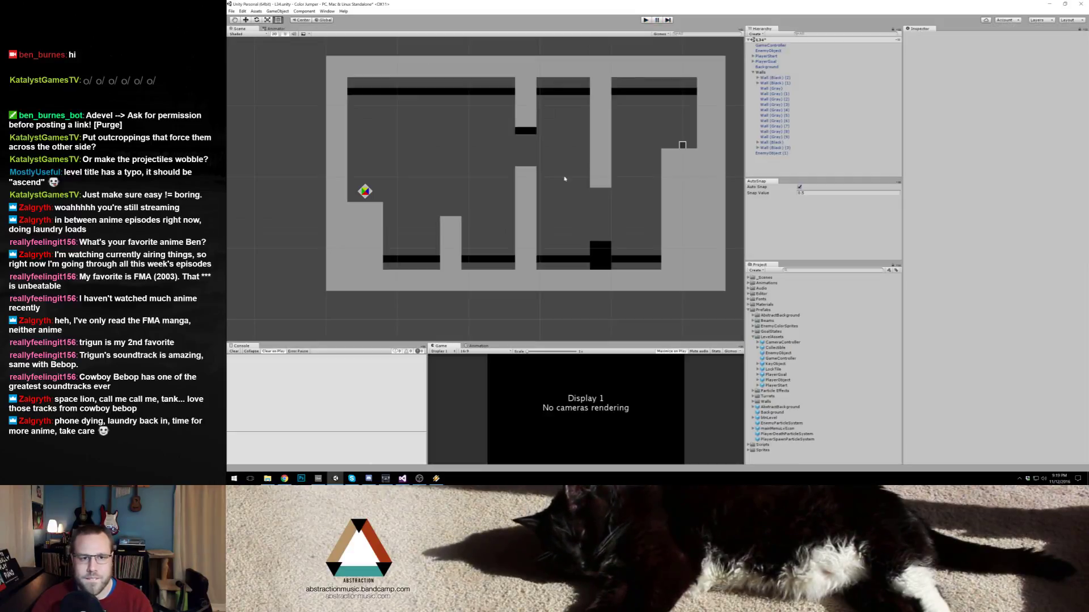
Step: Shorten the gray floor pillar under the first enemy to a height of 7 and lower that EnemyObject slightly toward it
click(451, 226)
drag(451, 227, 451, 233)
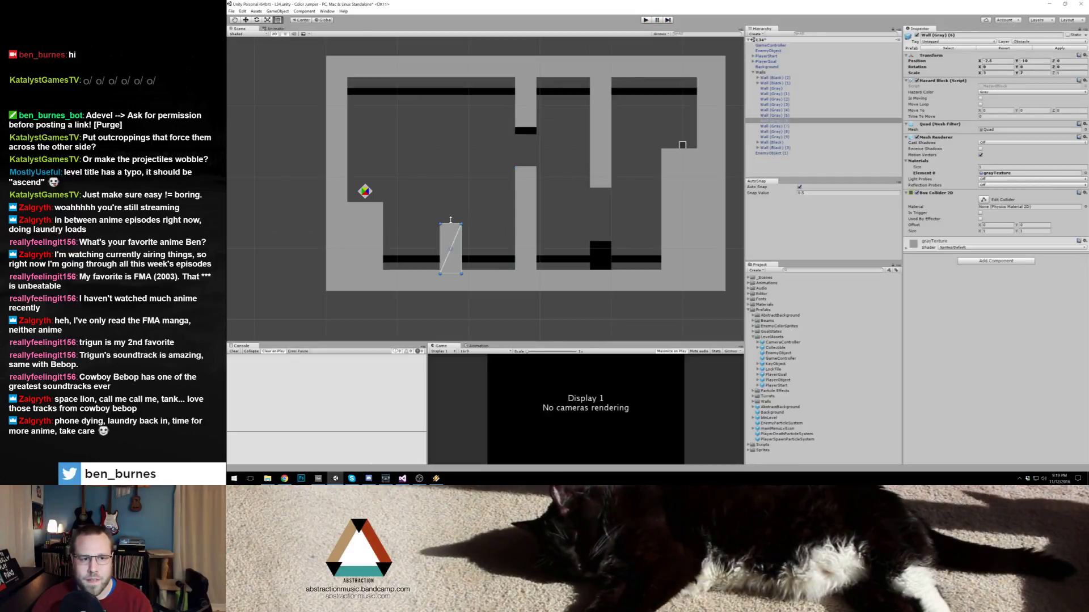
click(453, 197)
click(452, 204)
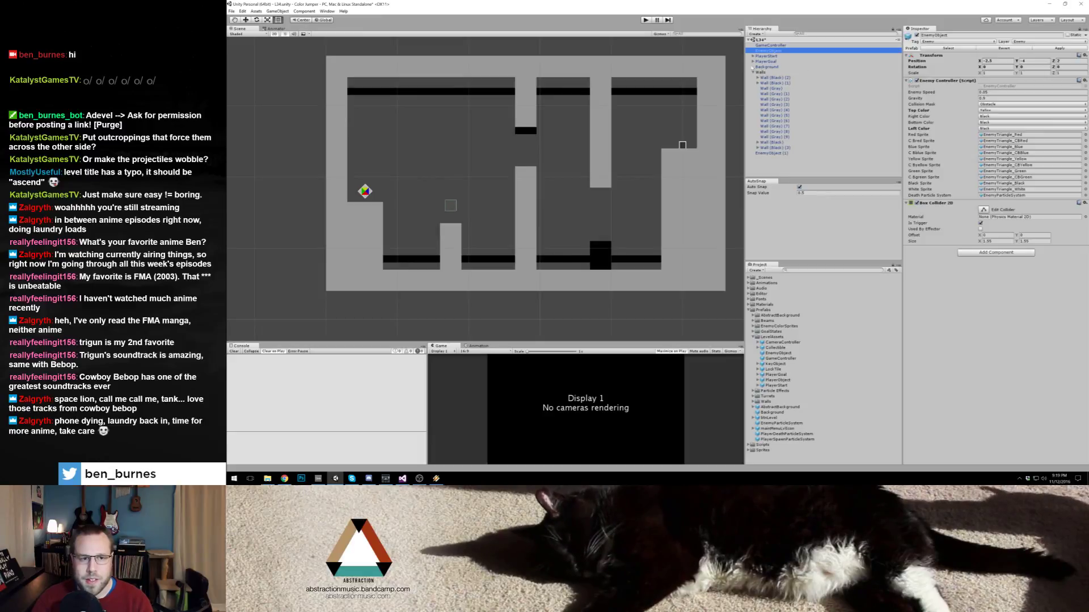
drag(455, 203, 455, 206)
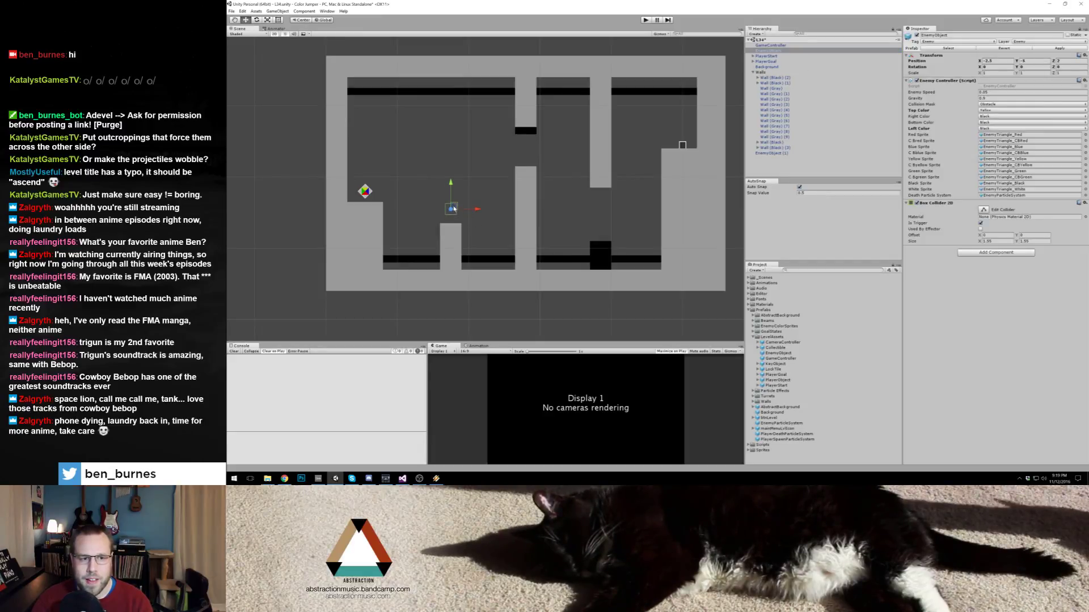
Step: On the enemy in the center divider's opening, set the Right Color to Red and the Top Color to Black
click(770, 154)
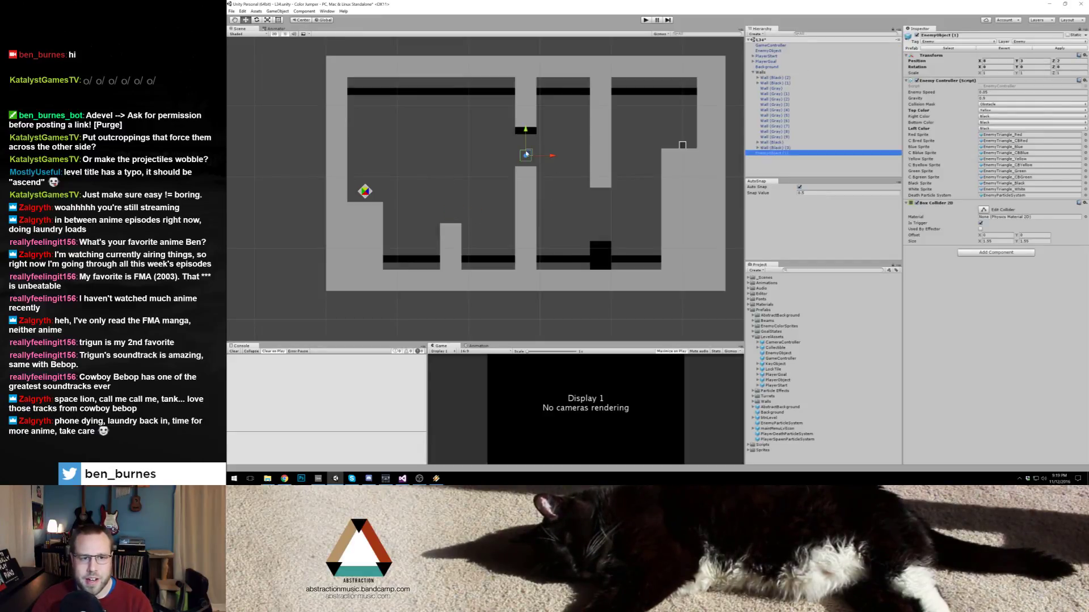
click(998, 111)
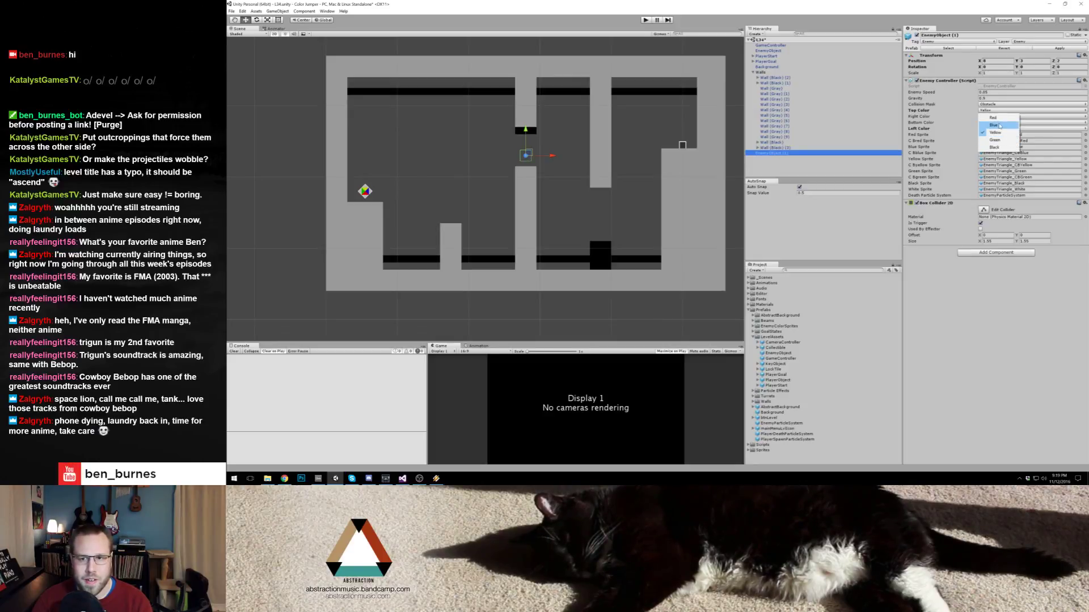
click(992, 117)
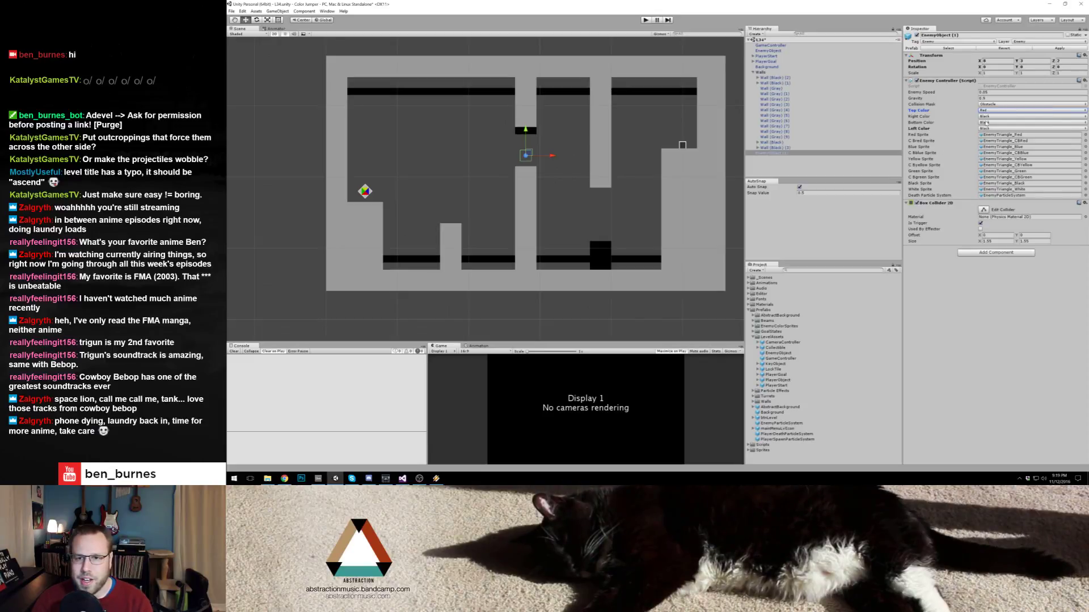
click(994, 119)
click(993, 118)
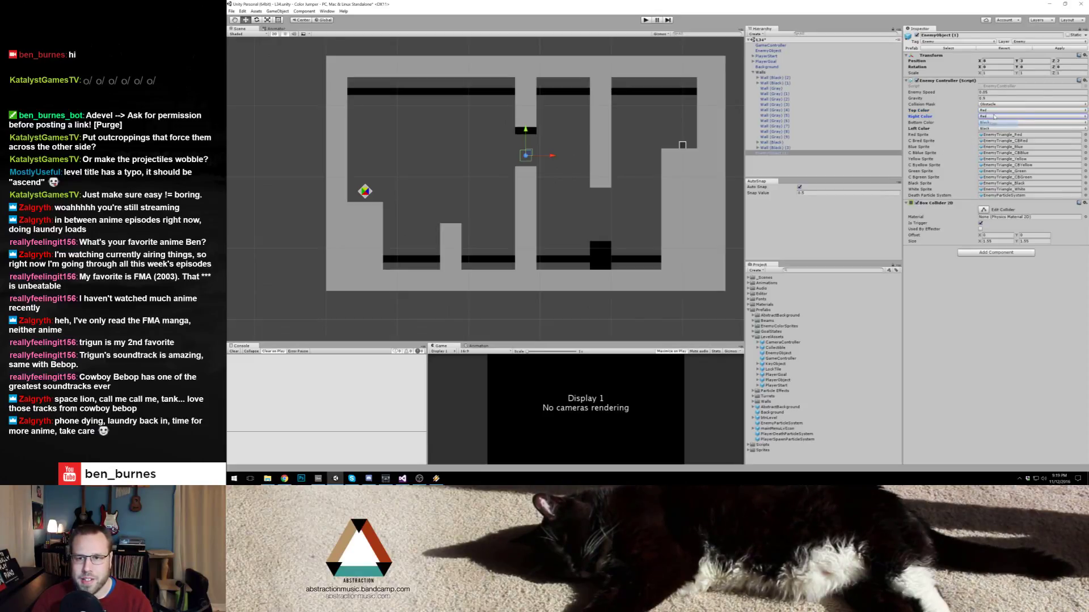
click(995, 115)
click(994, 147)
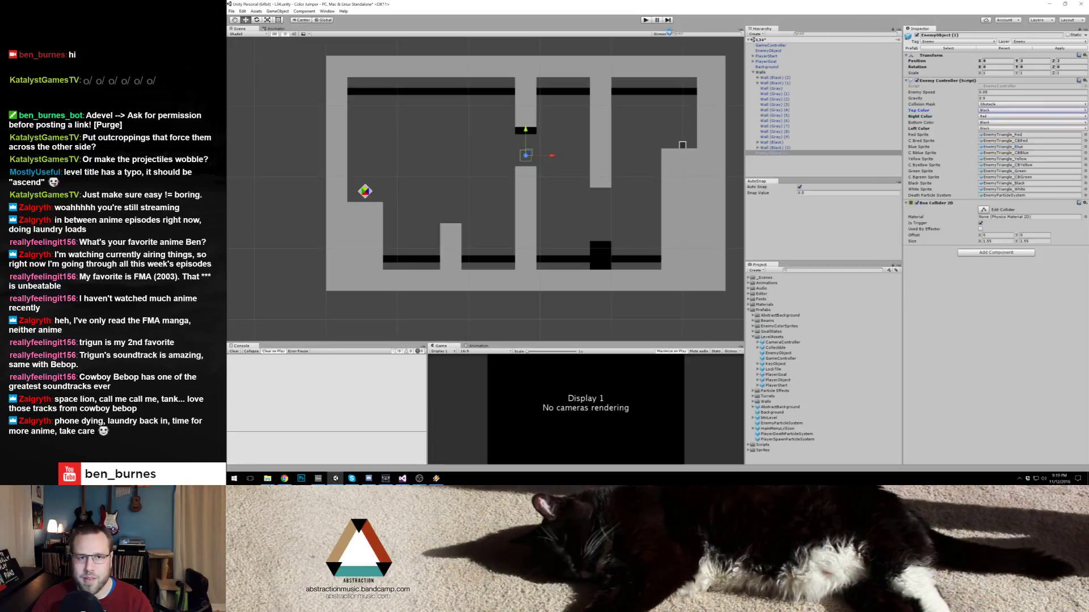
Step: Playtest the jump from the first enemy toward the red-sided enemy in the center divider, then return to editing
click(645, 20)
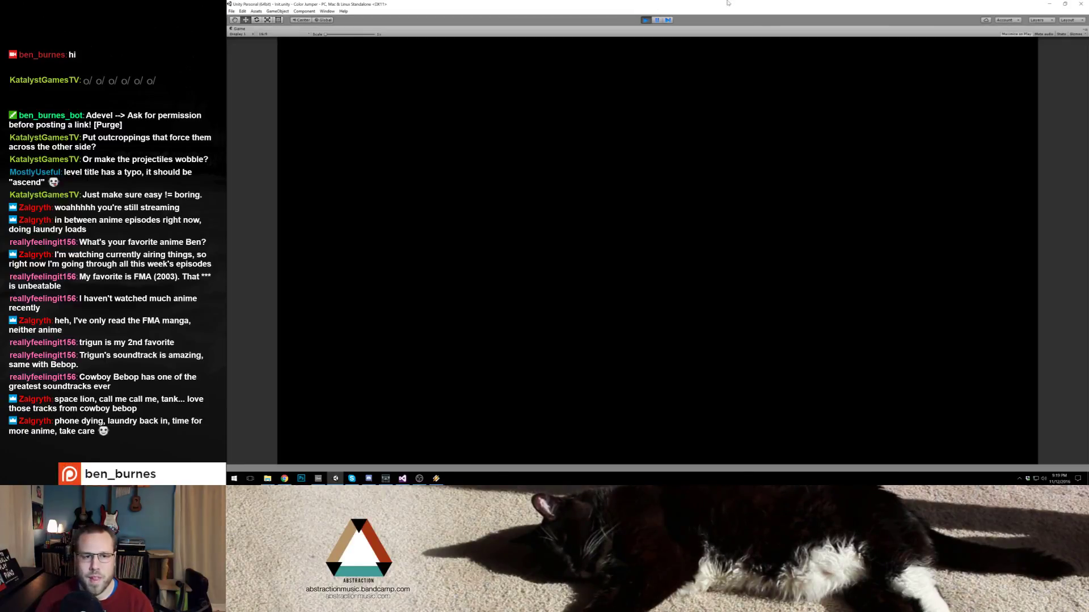
key(space)
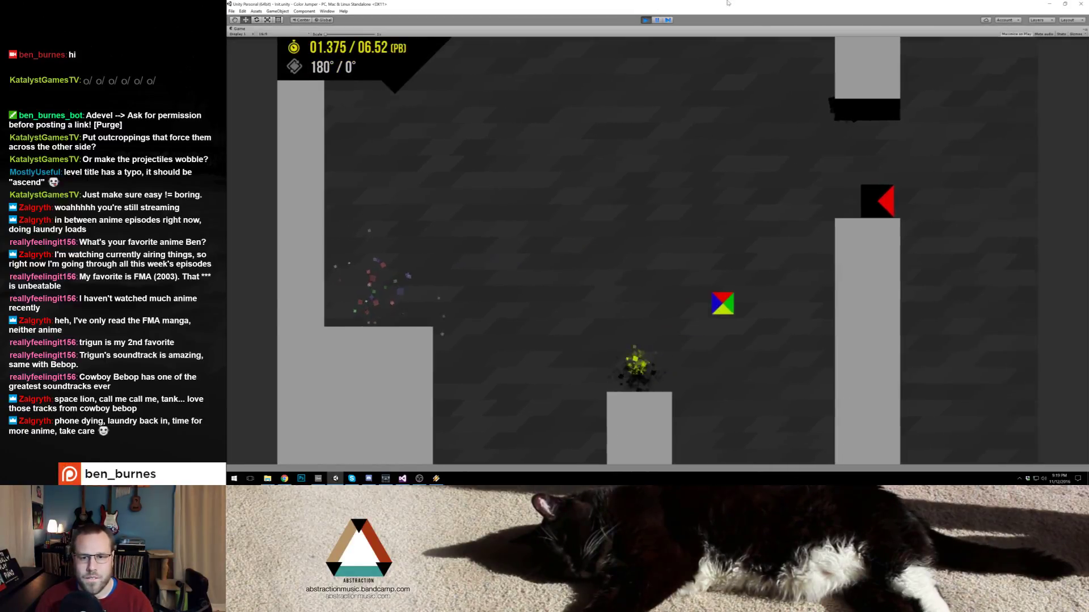
key(space)
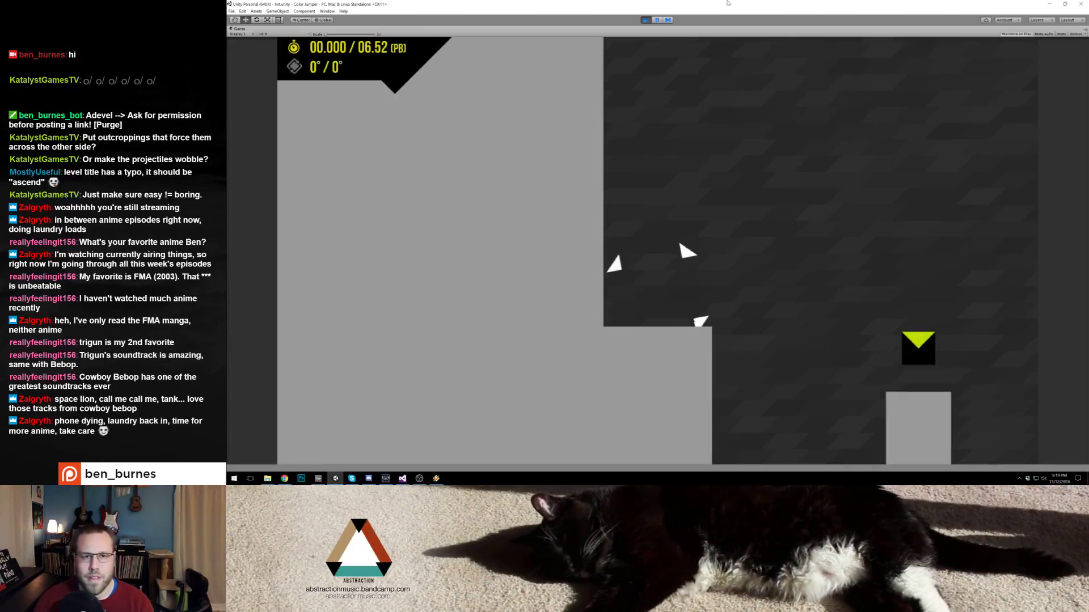
click(645, 20)
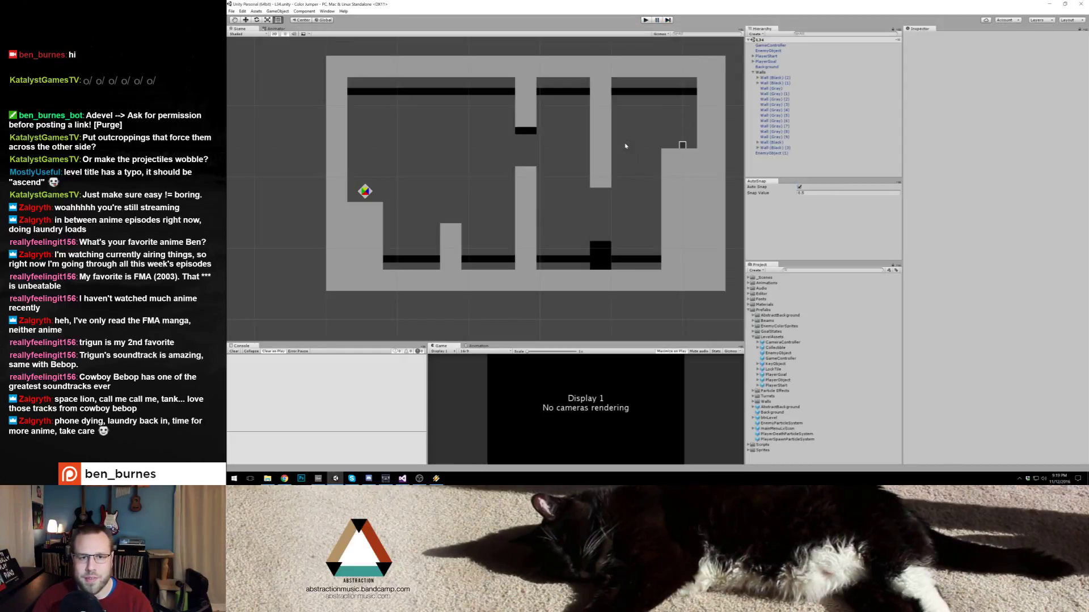
Step: Set the center divider enemy's Left Color to Red, Bottom Color to Yellow and Top Color to Green
click(769, 153)
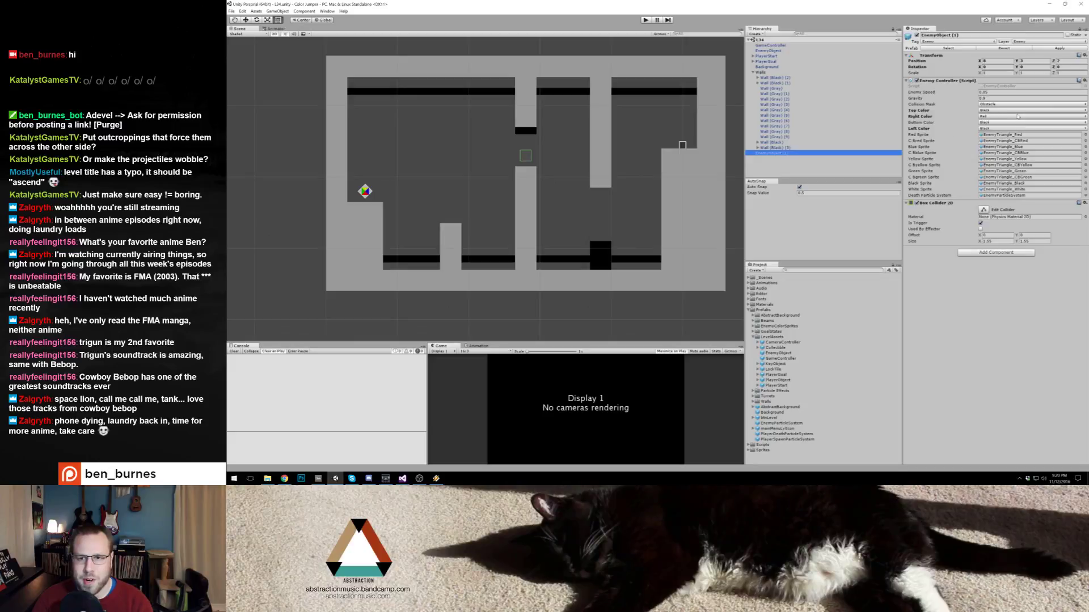
click(999, 128)
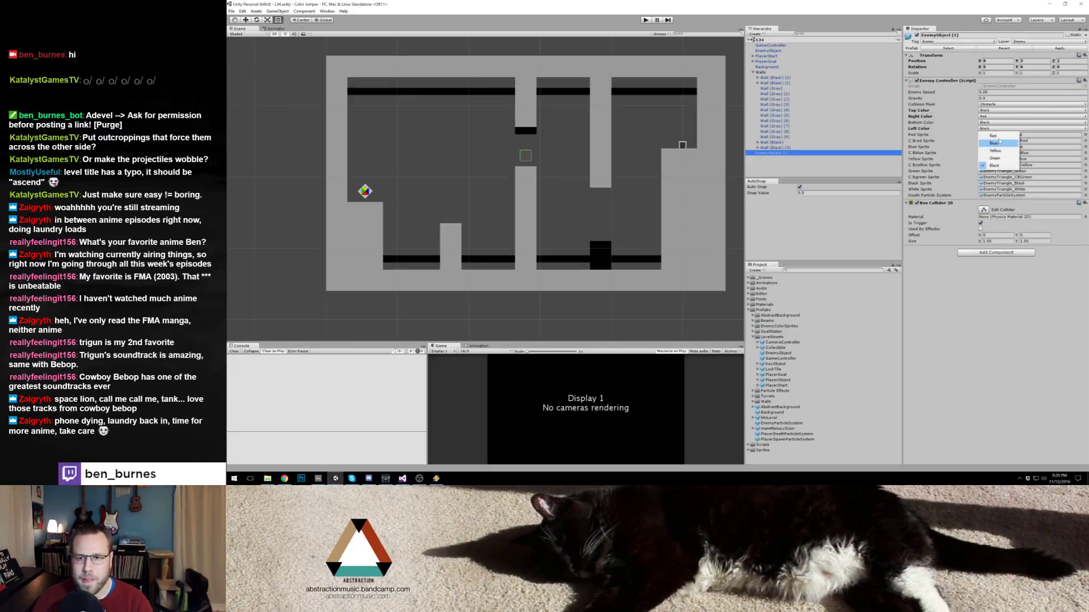
click(995, 134)
click(1000, 122)
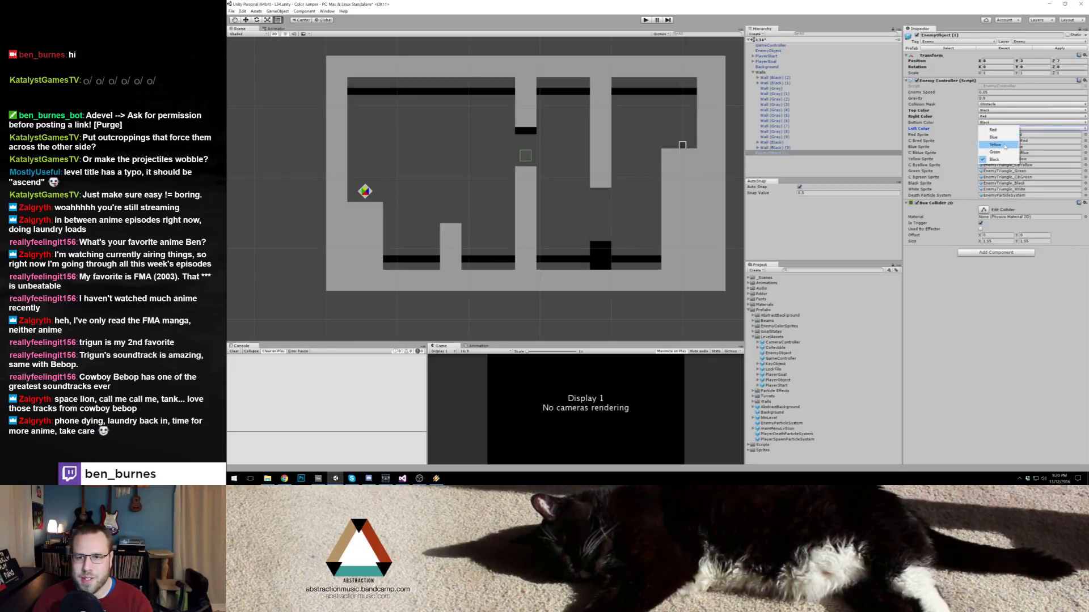
click(1002, 140)
click(1000, 122)
click(1005, 140)
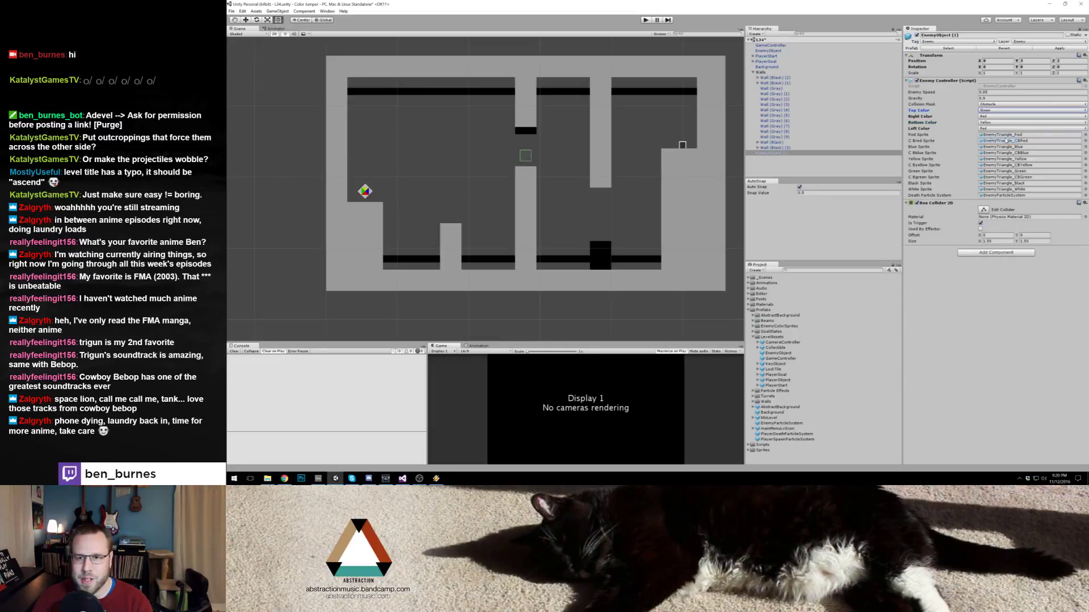
Step: Playtest the approach to the center divider's enemy with all four sides colored, then return to editing
click(646, 20)
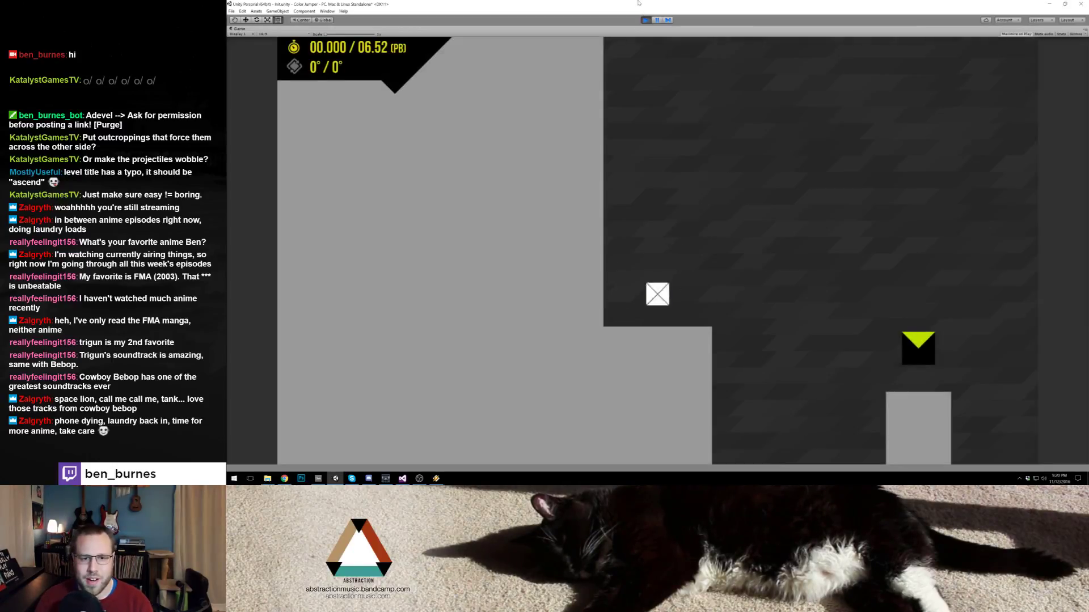
key(space)
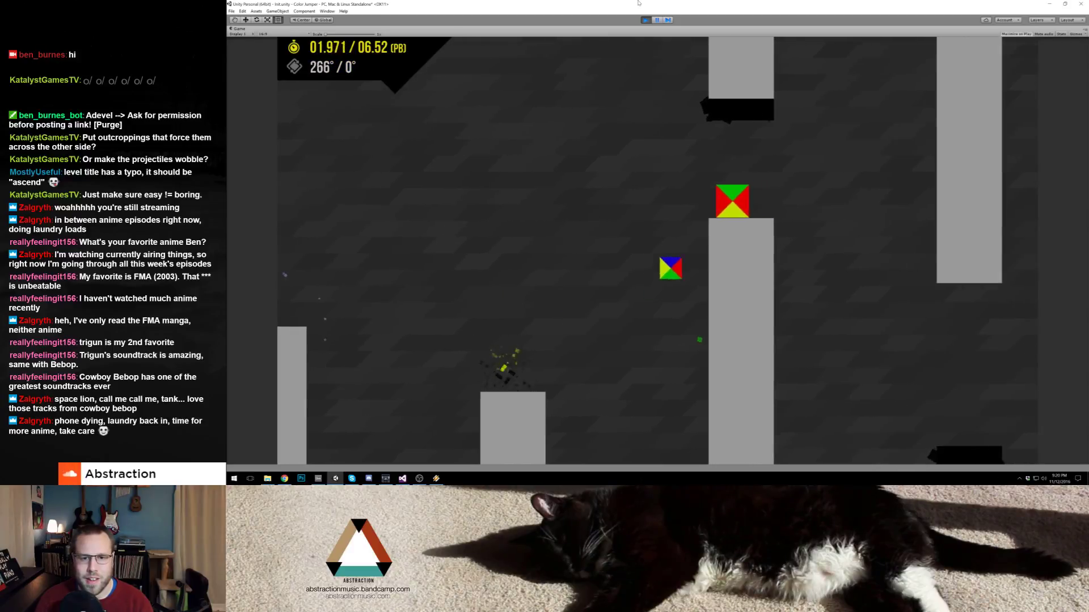
key(space)
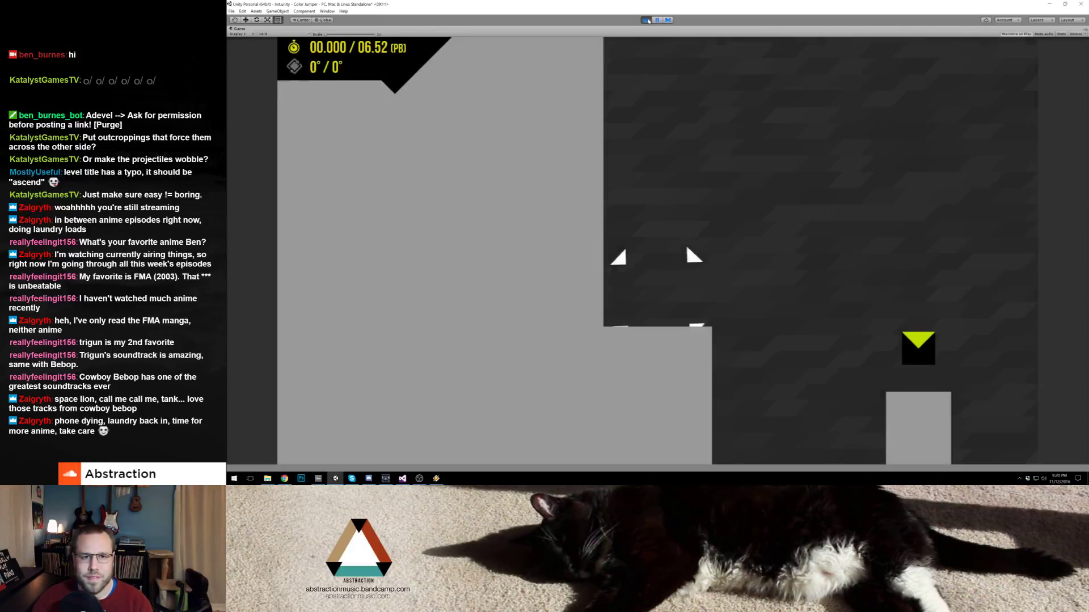
click(646, 19)
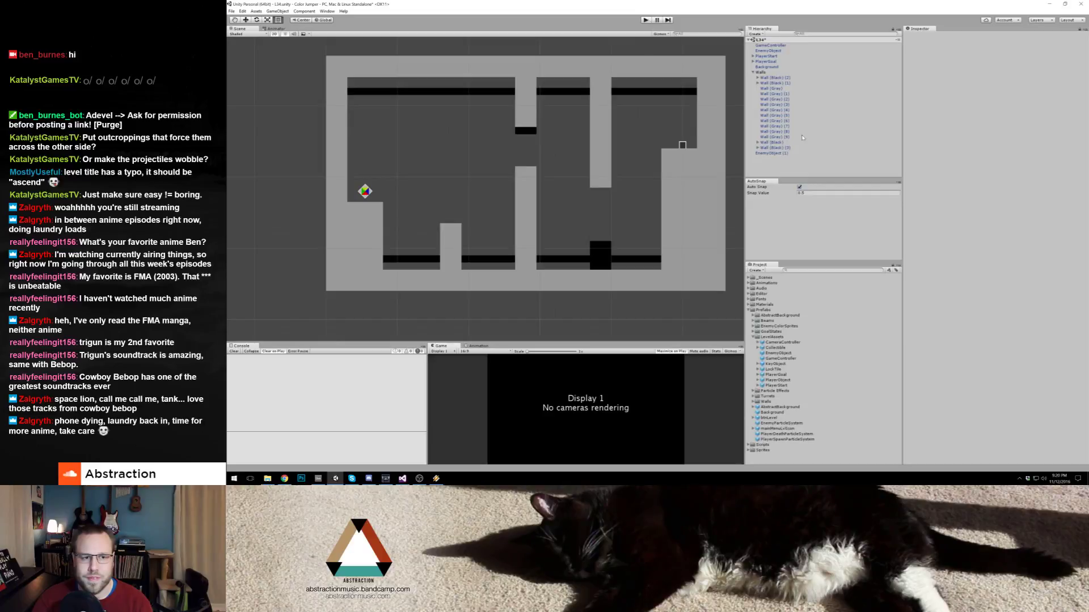
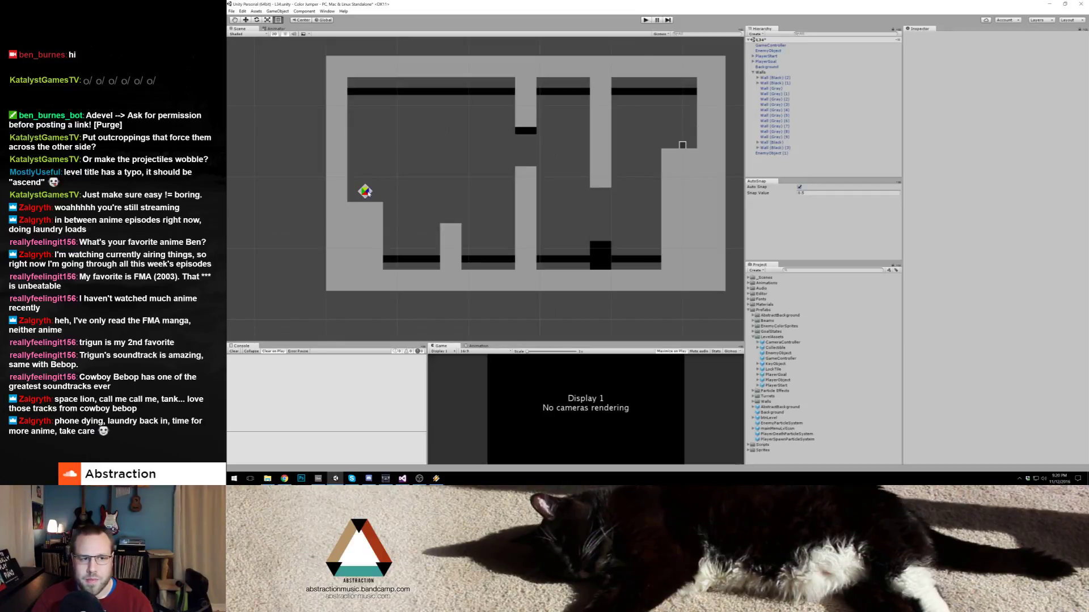
Step: Set the Left Color of the center divider's enemy to Blue
click(781, 154)
click(997, 128)
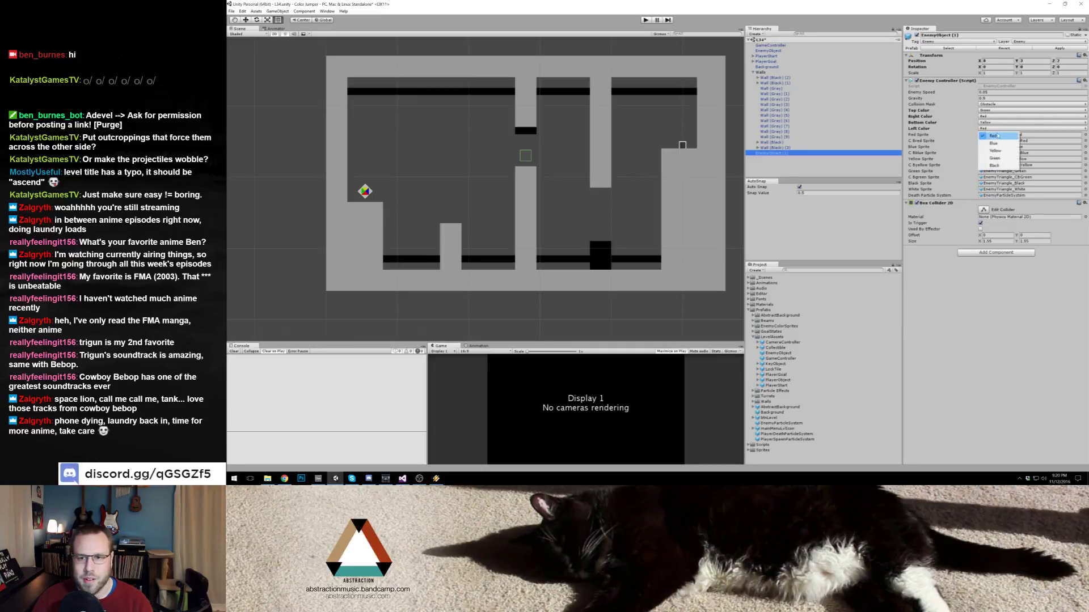
click(993, 143)
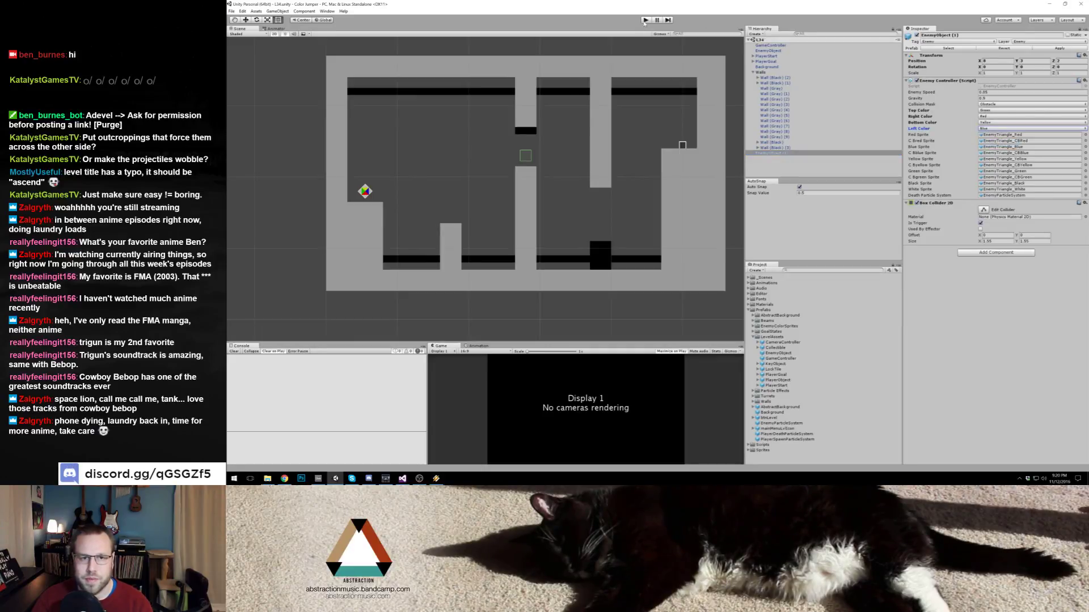
Step: Playtest the level through the center divider's opening and around its far side, then return to editing
click(645, 21)
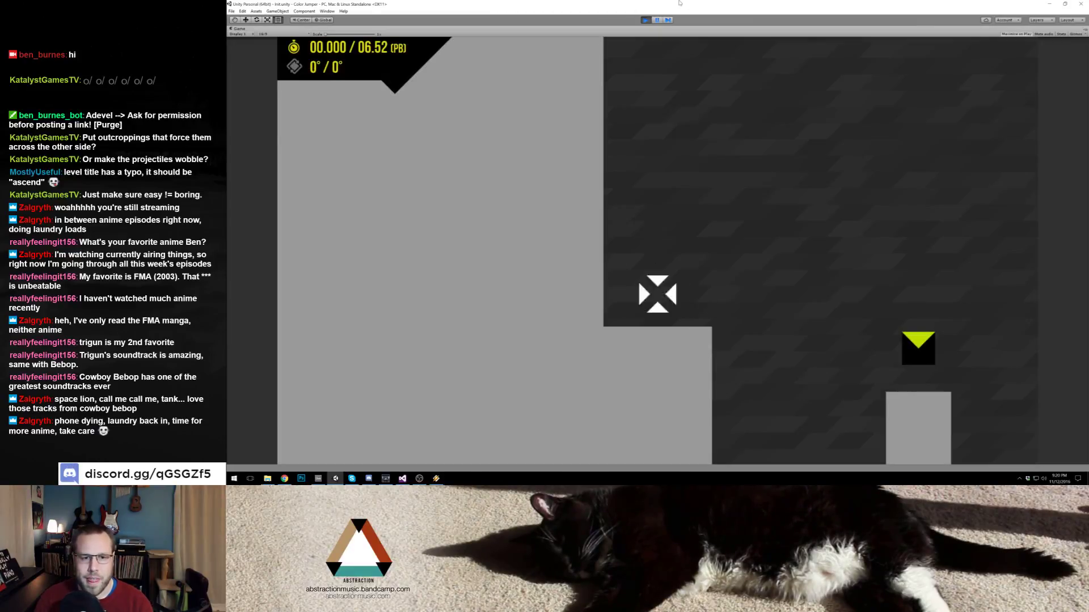
key(Right)
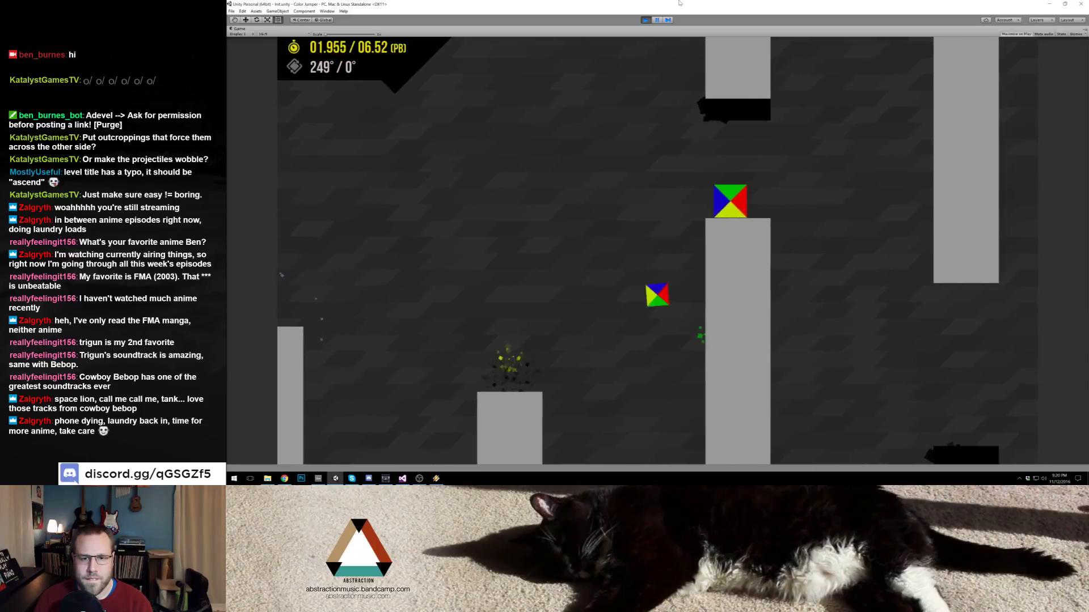
key(Right)
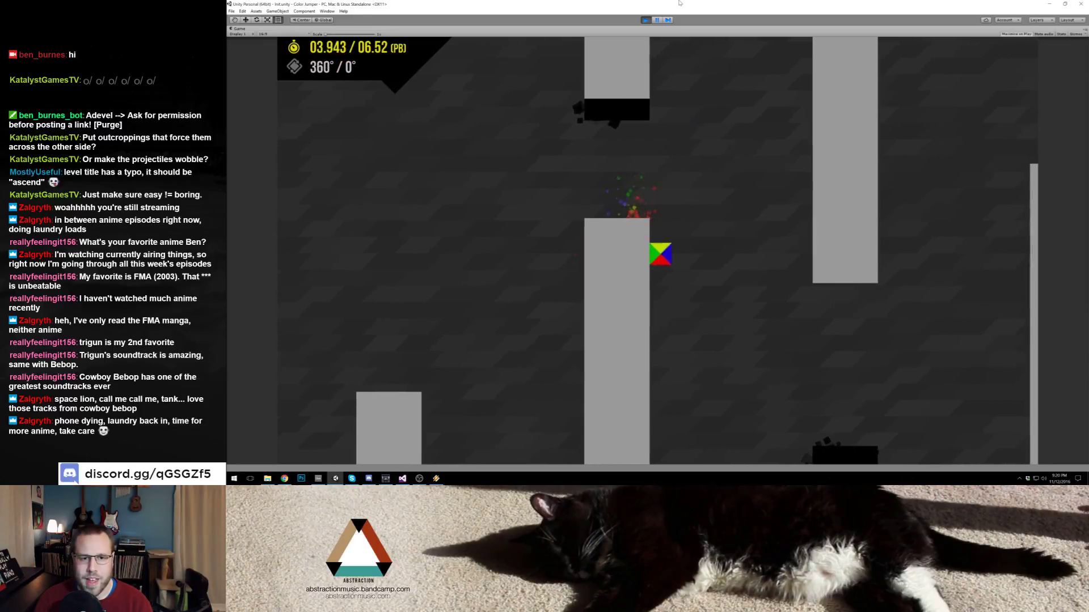
key(Right)
key(Right)
key(Right)
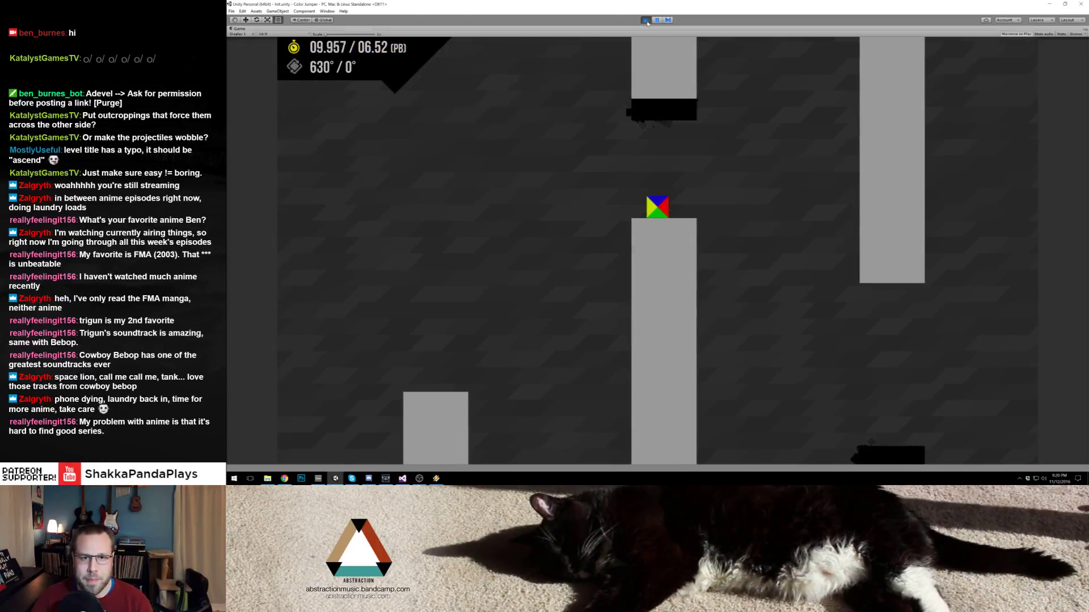
click(646, 21)
Step: Extend the center divider's upper gray wall down by one unit and lower its black cap to match
click(525, 122)
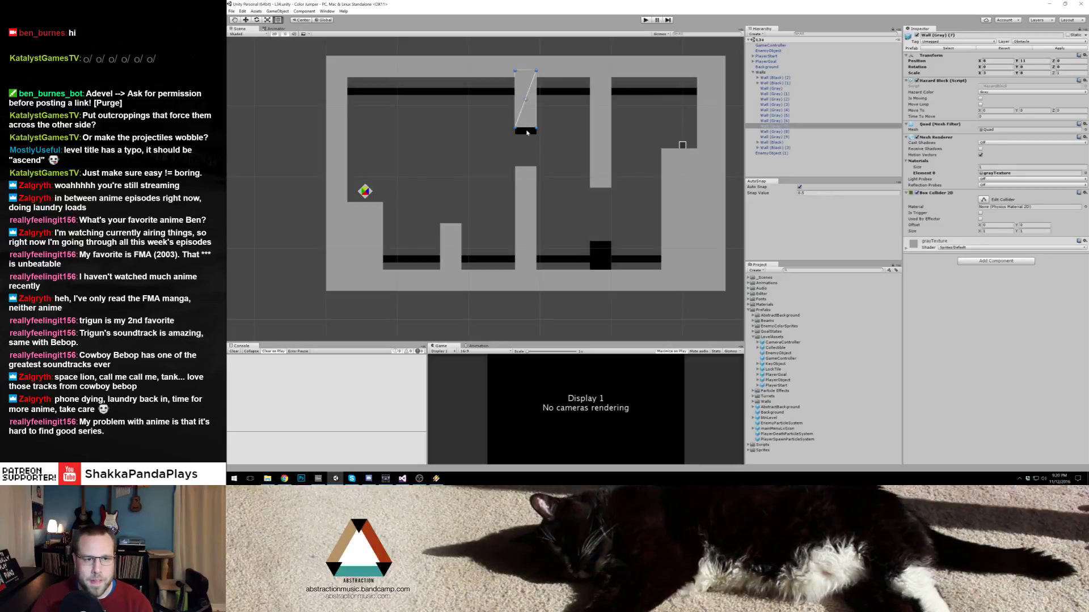
key(w)
drag(527, 132, 527, 139)
click(562, 115)
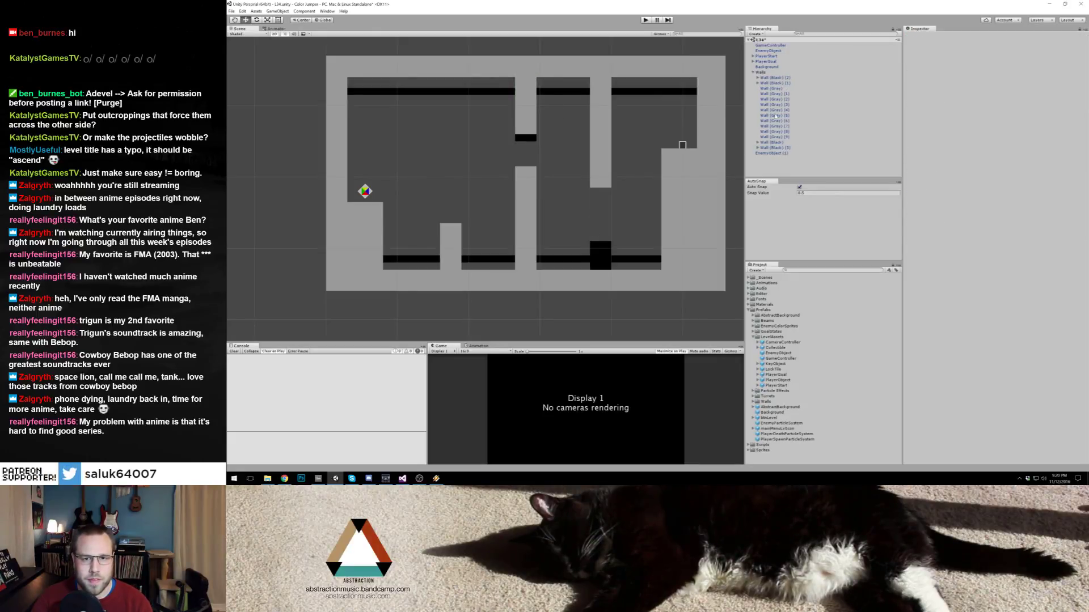
Step: Place a copy of the first enemy above the black floor pillar at X 18.5, Y -7.5 and set its Top Color to Blue
key(ctrl+v)
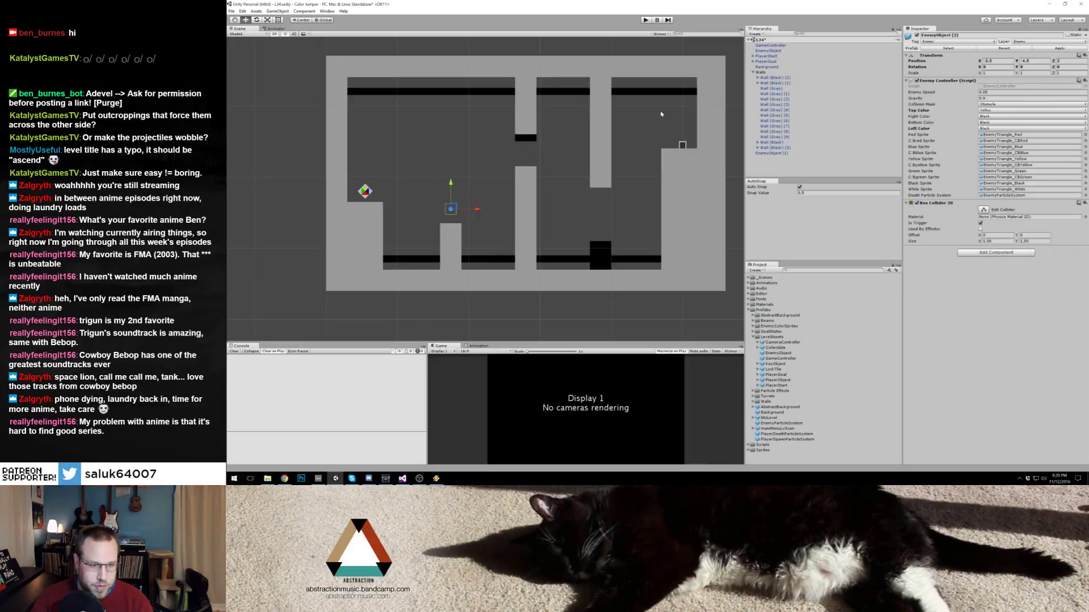
drag(572, 212, 605, 229)
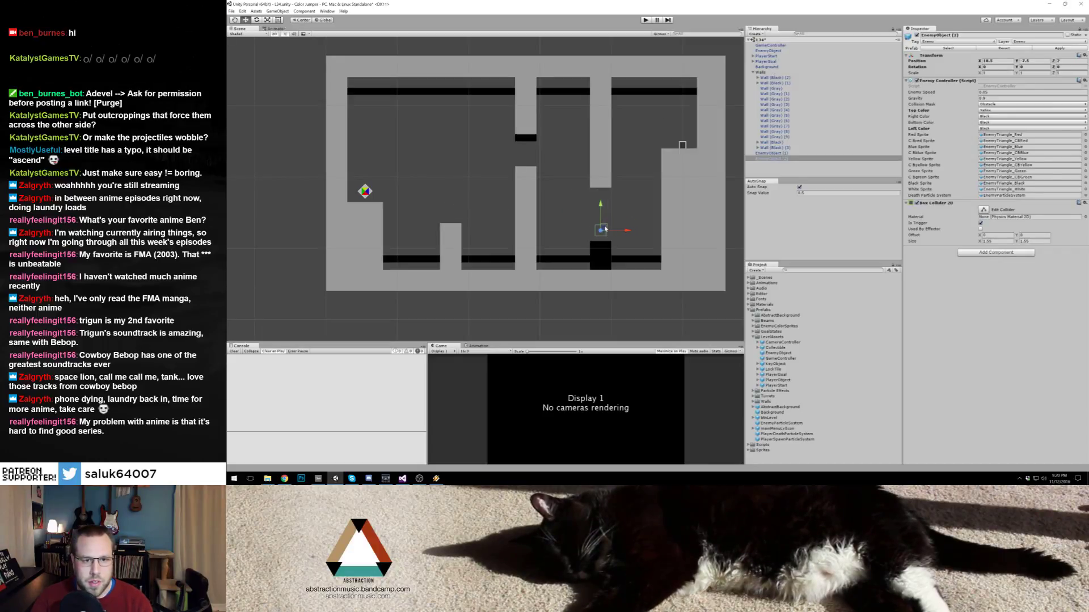
click(990, 111)
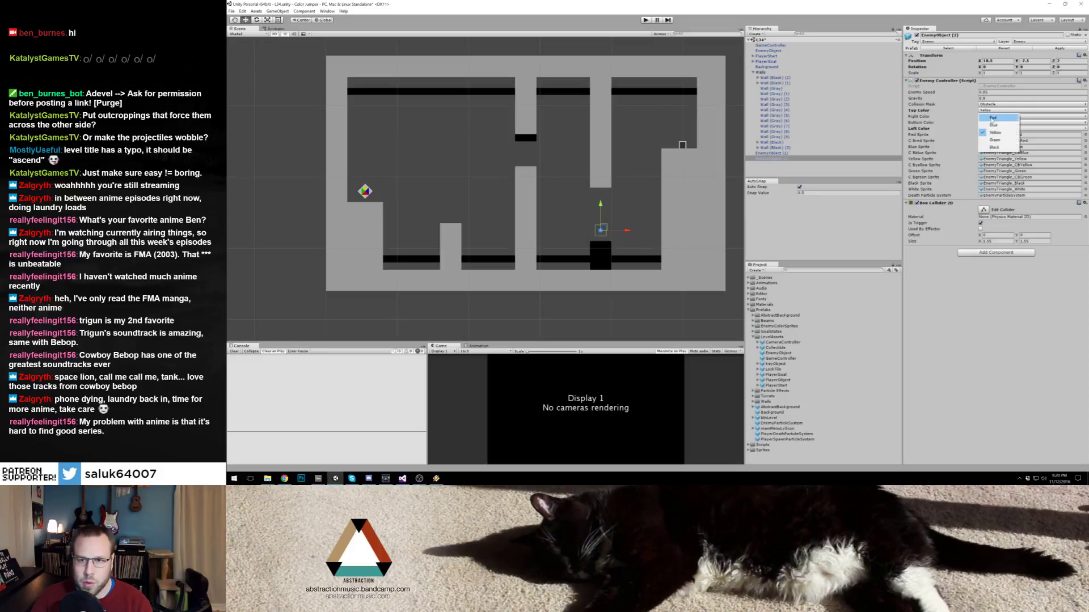
click(993, 124)
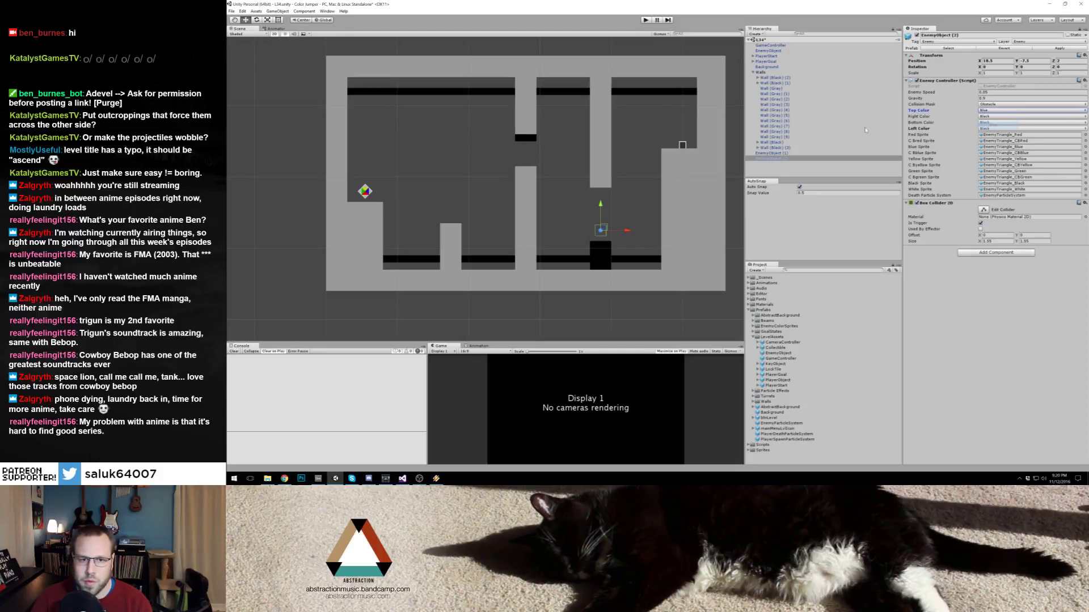
click(673, 51)
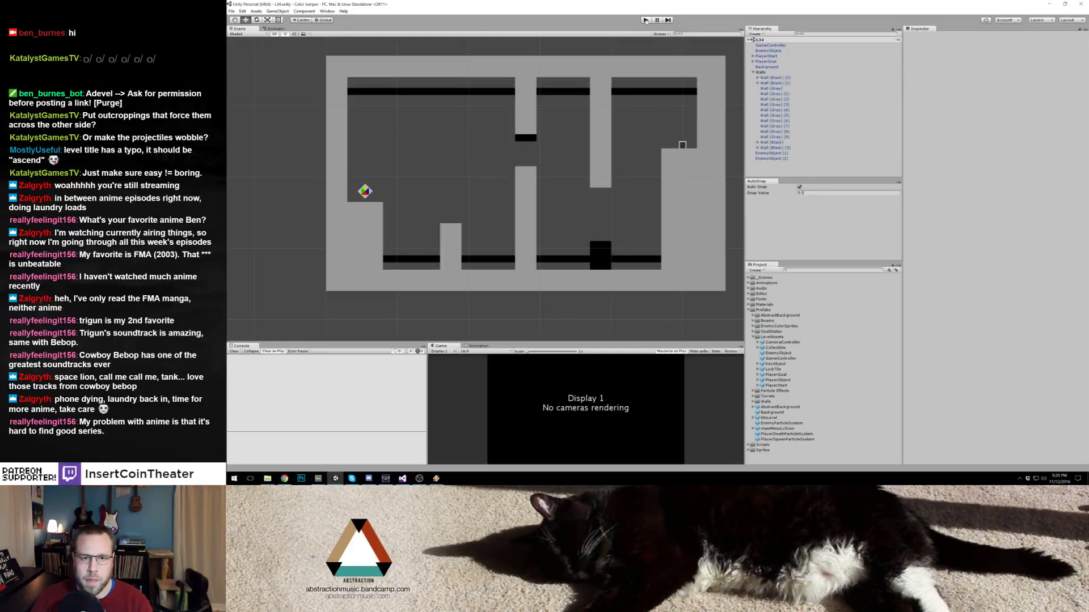
Step: Widen the gray wall block under the goal by one unit toward the black pillar and save the scene
click(672, 194)
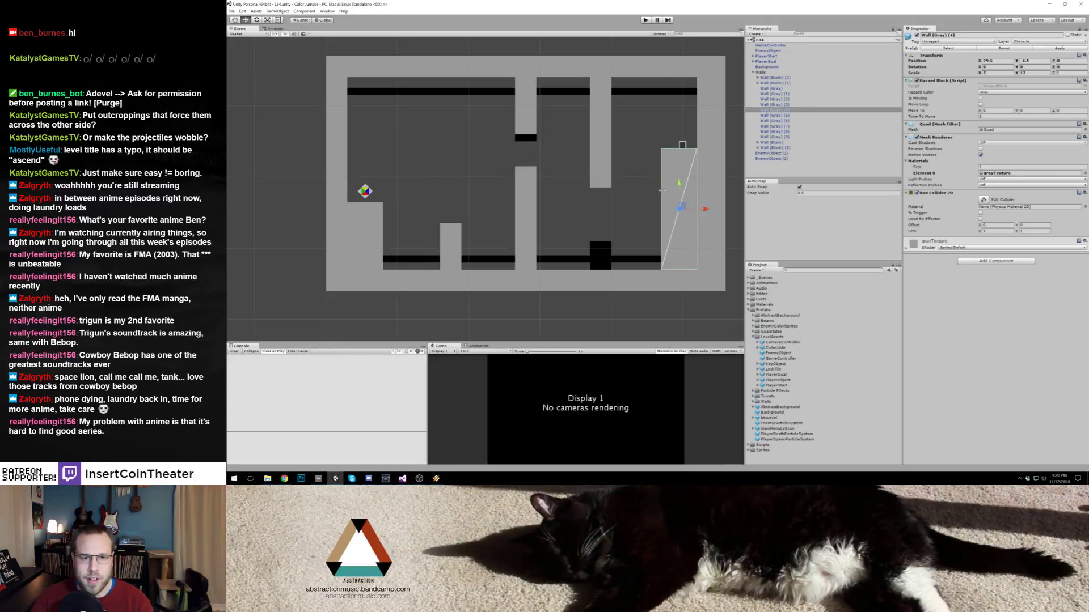
drag(661, 190, 658, 193)
click(654, 133)
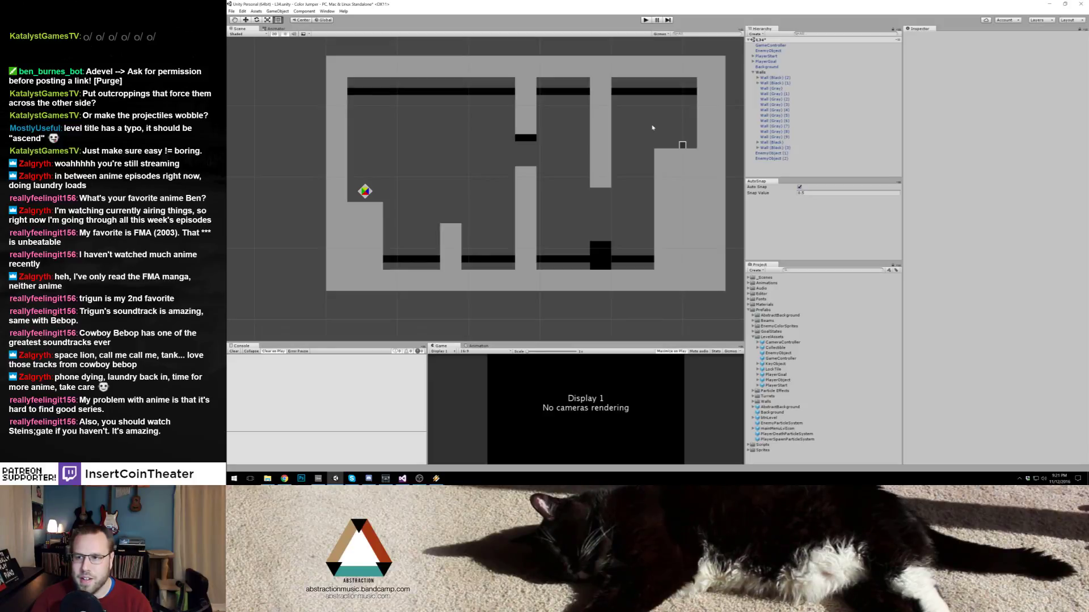
key(ctrl+s)
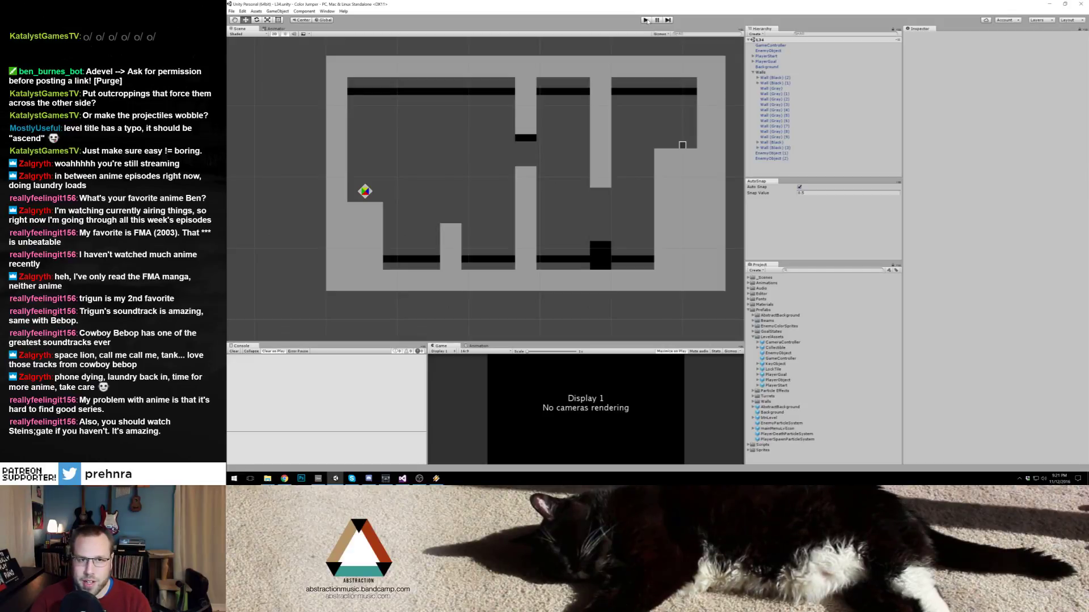
Step: Playtest the level past the yellow, center and blue enemies toward the goal, restarting as needed, and return to editing
click(645, 20)
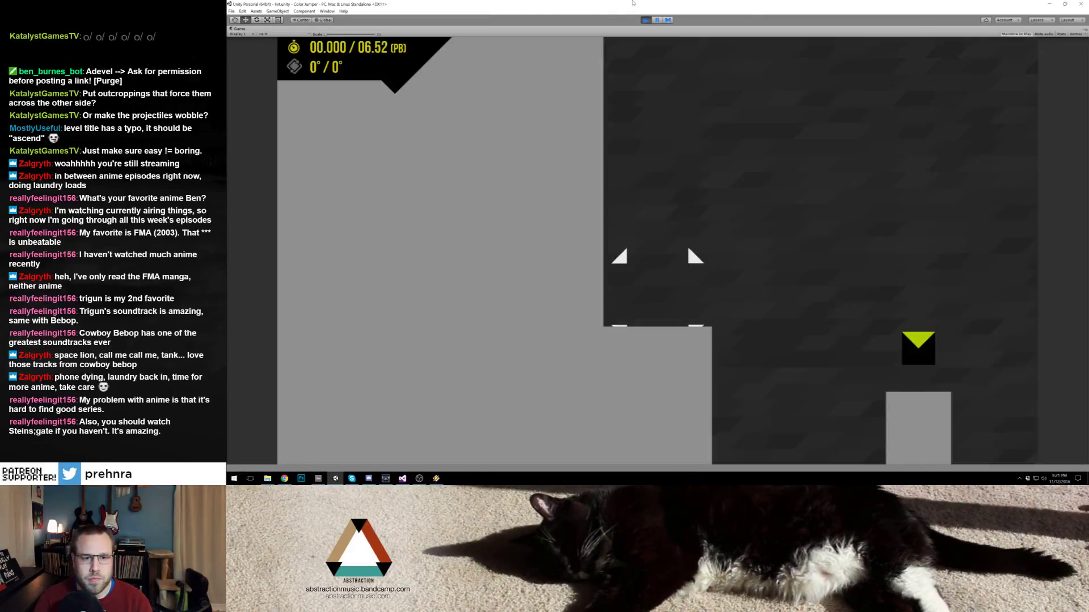
key(space)
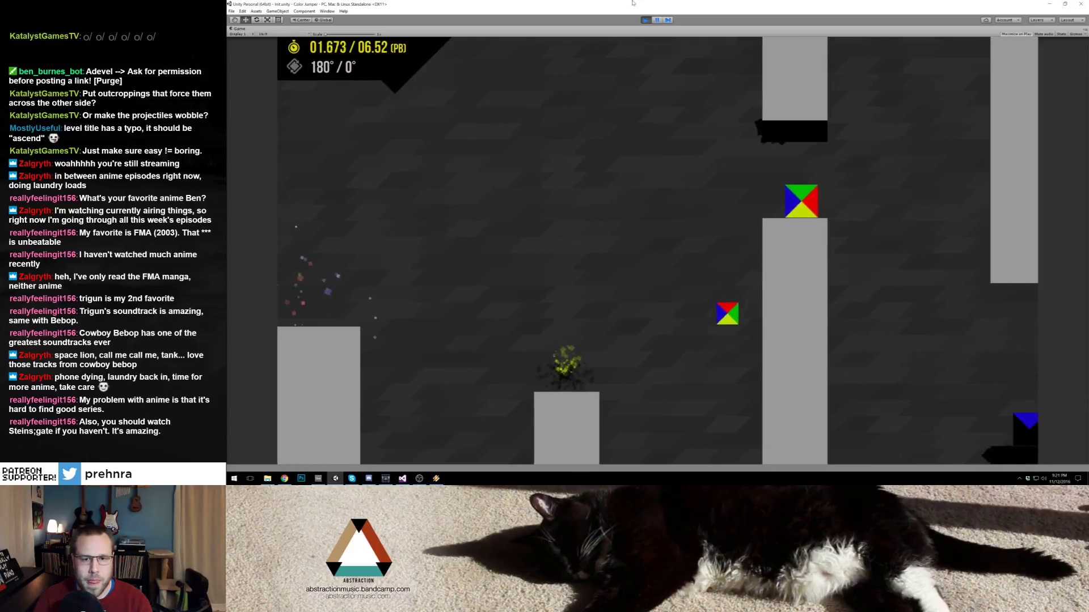
key(space)
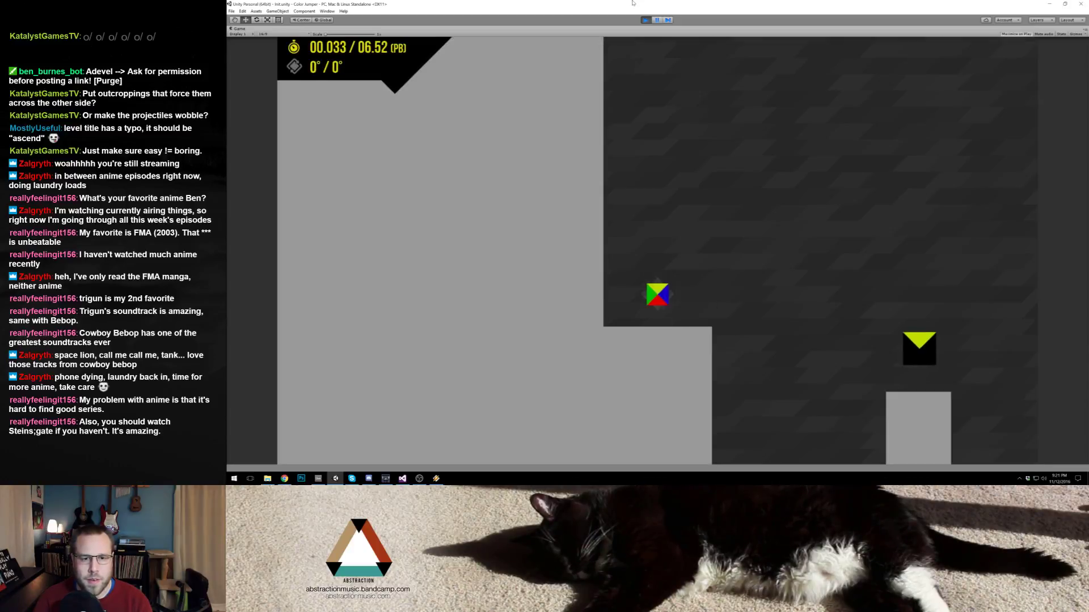
key(space)
key(space)
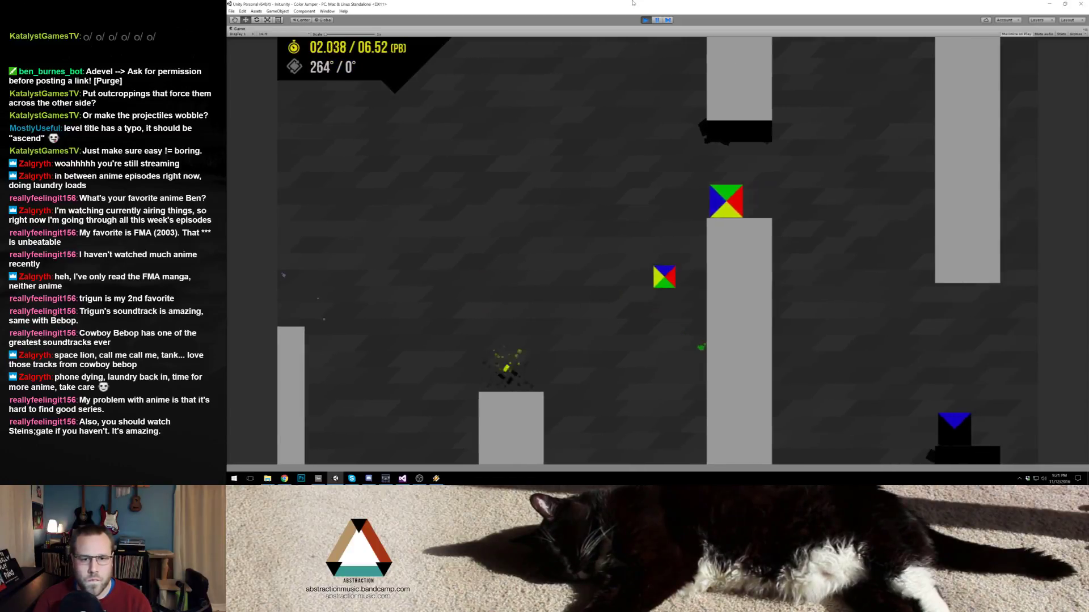
key(space)
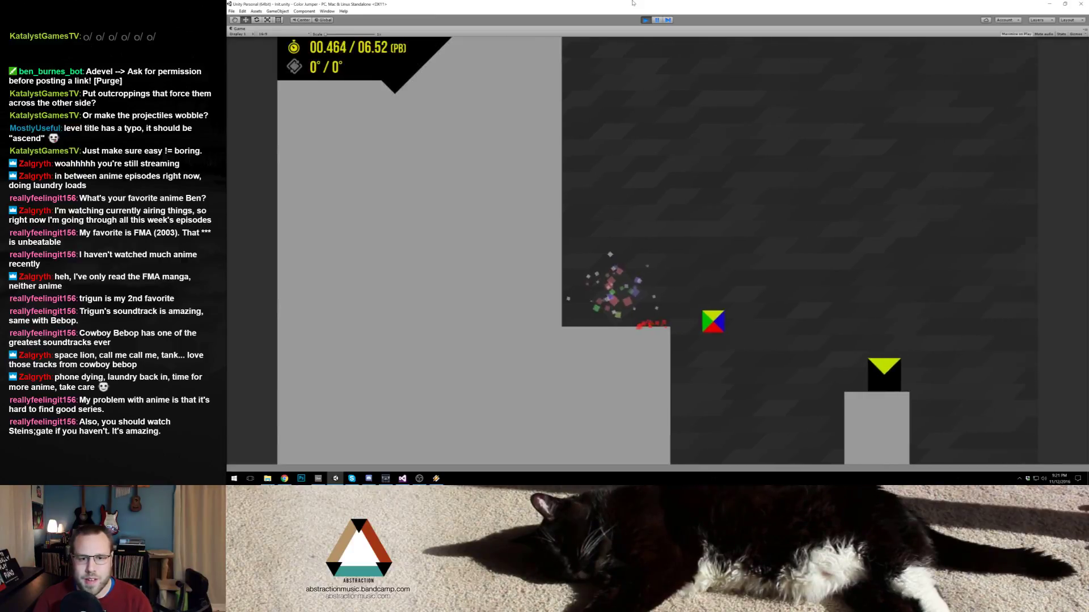
key(space)
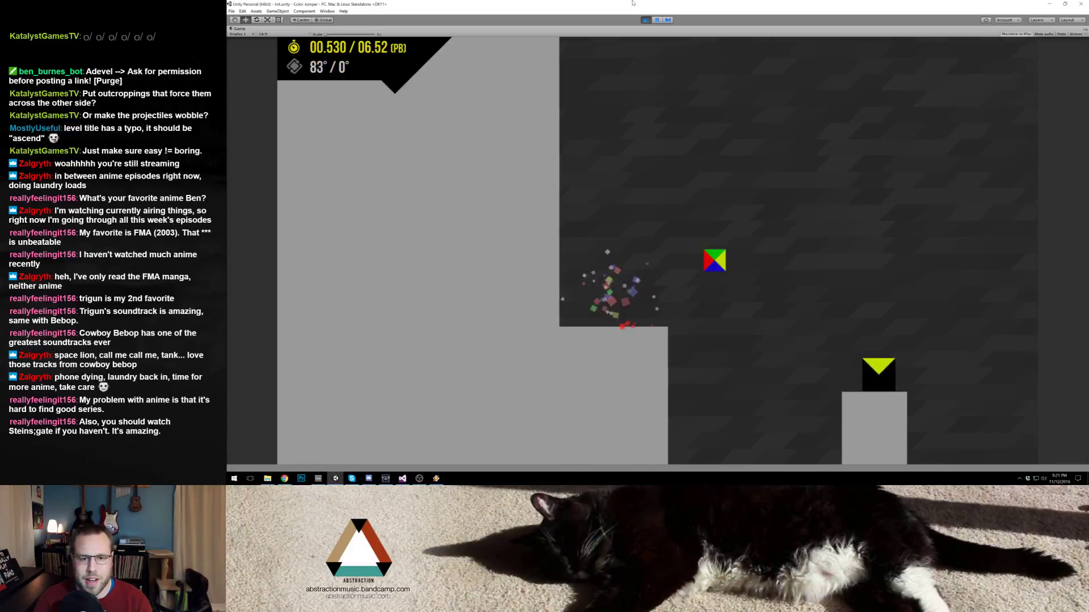
key(space)
key(space)
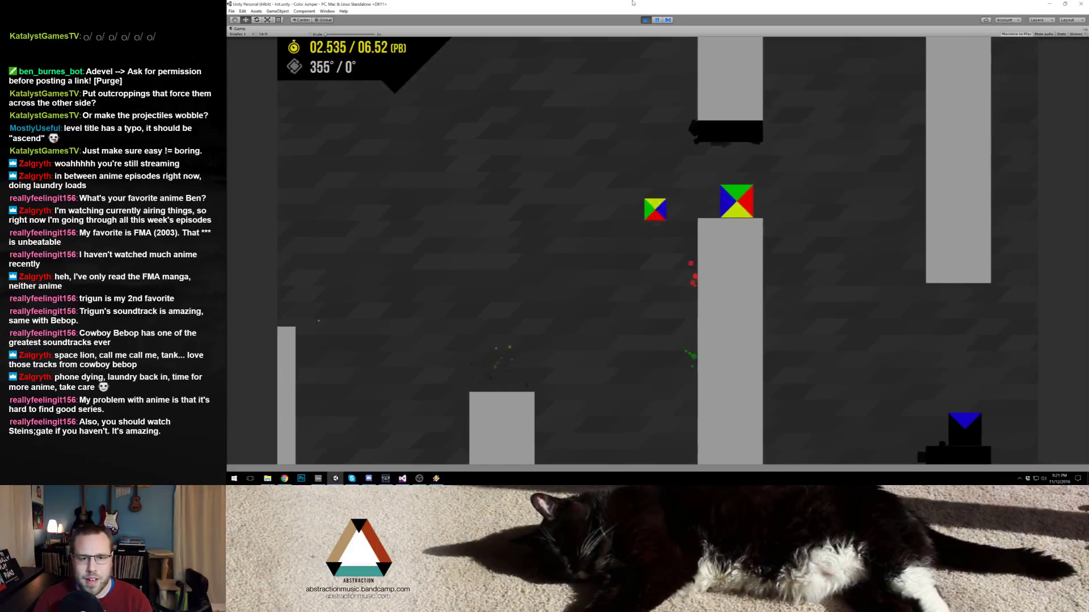
key(space)
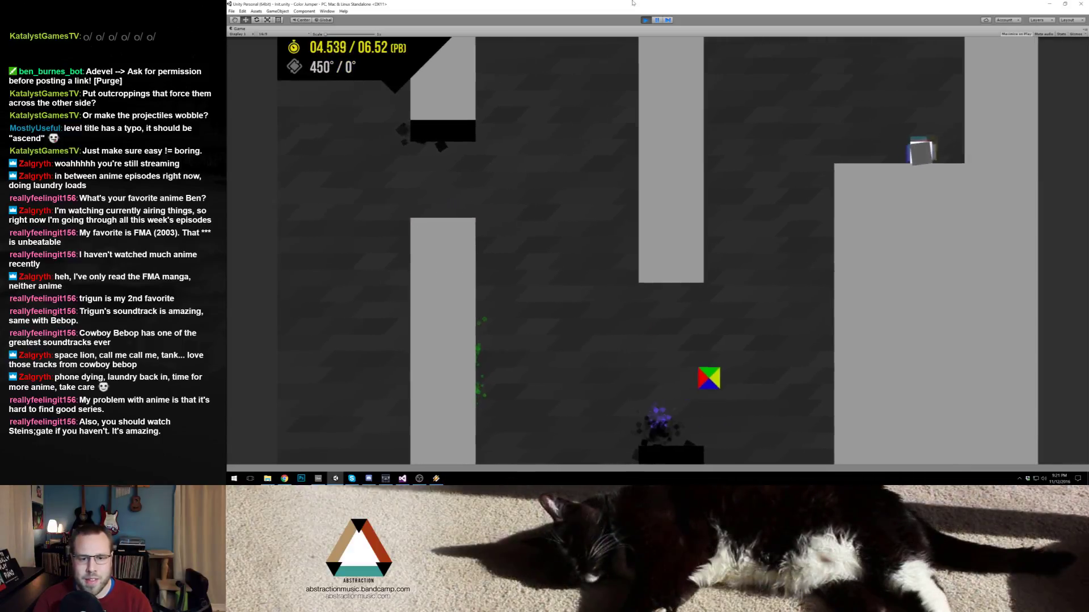
key(space)
key(space)
key(space)
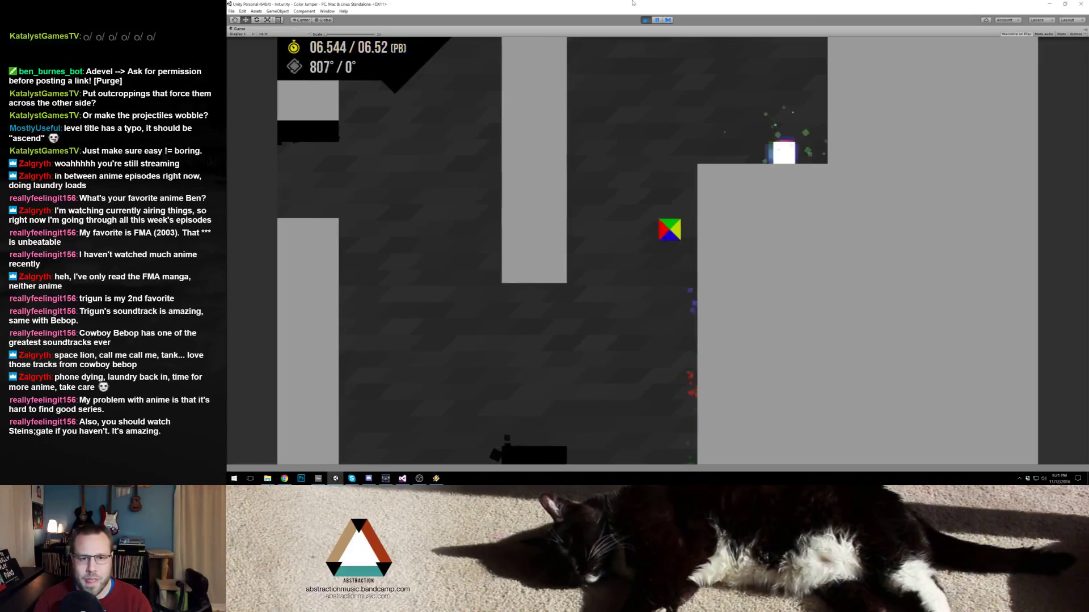
key(space)
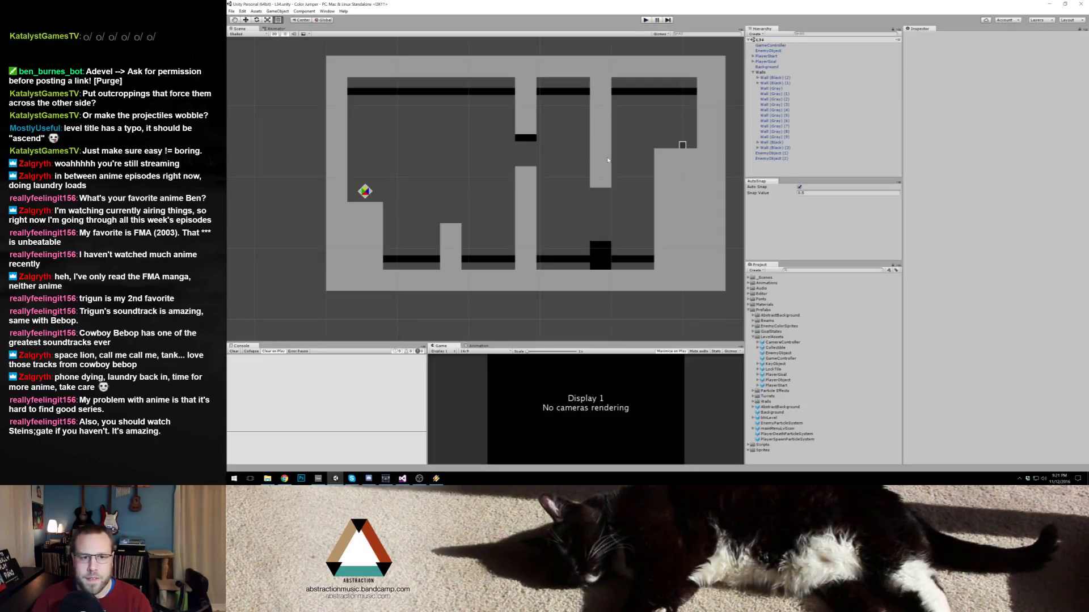
Step: Shift the short gray floor pillar about 1.5 units toward the start platform
click(607, 172)
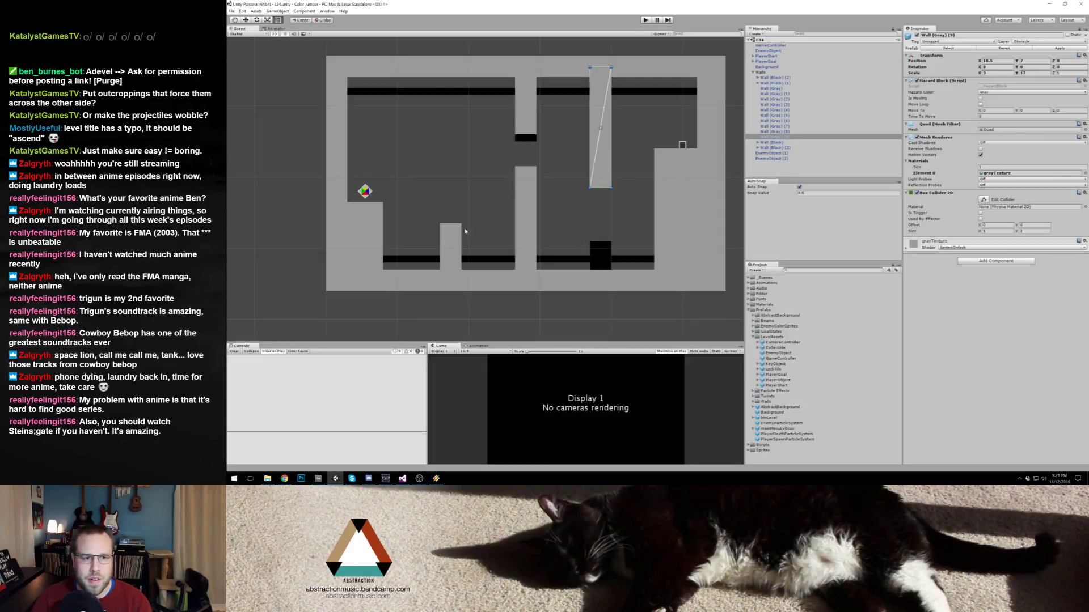
click(450, 238)
key(w)
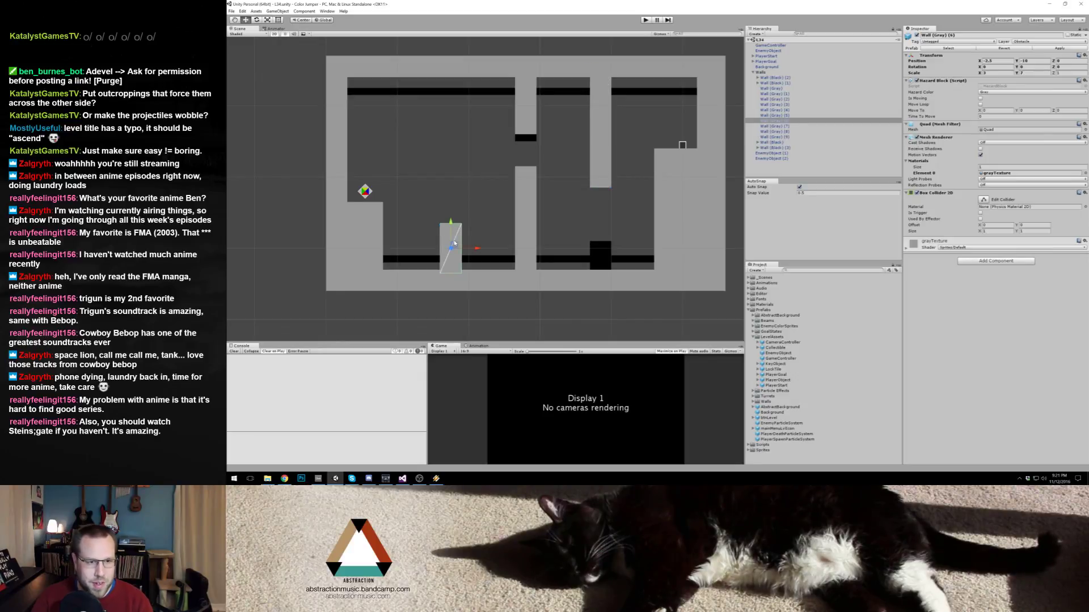
drag(453, 244, 449, 245)
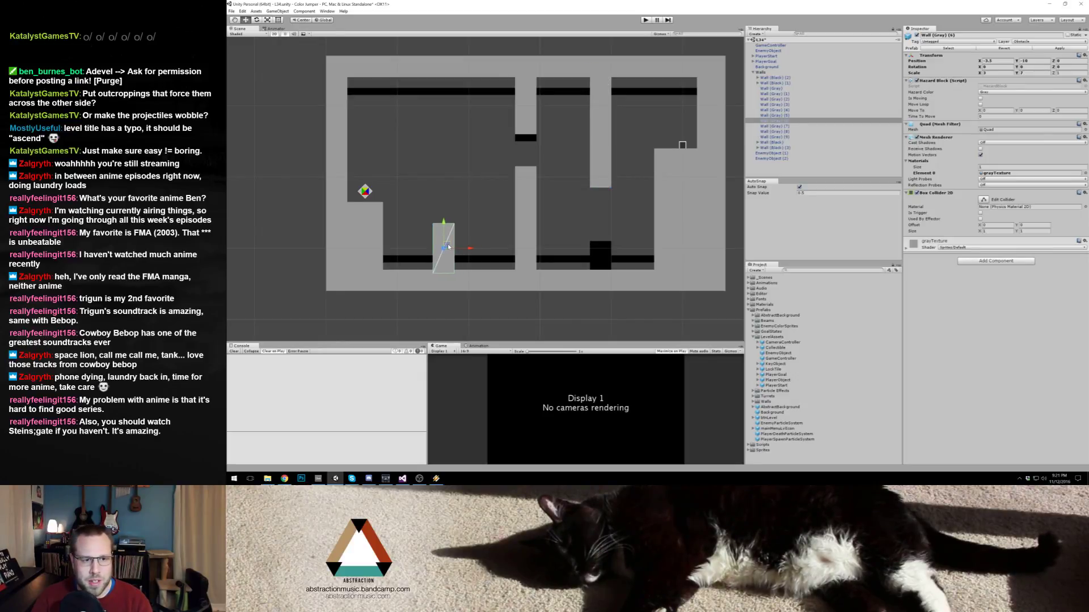
click(540, 219)
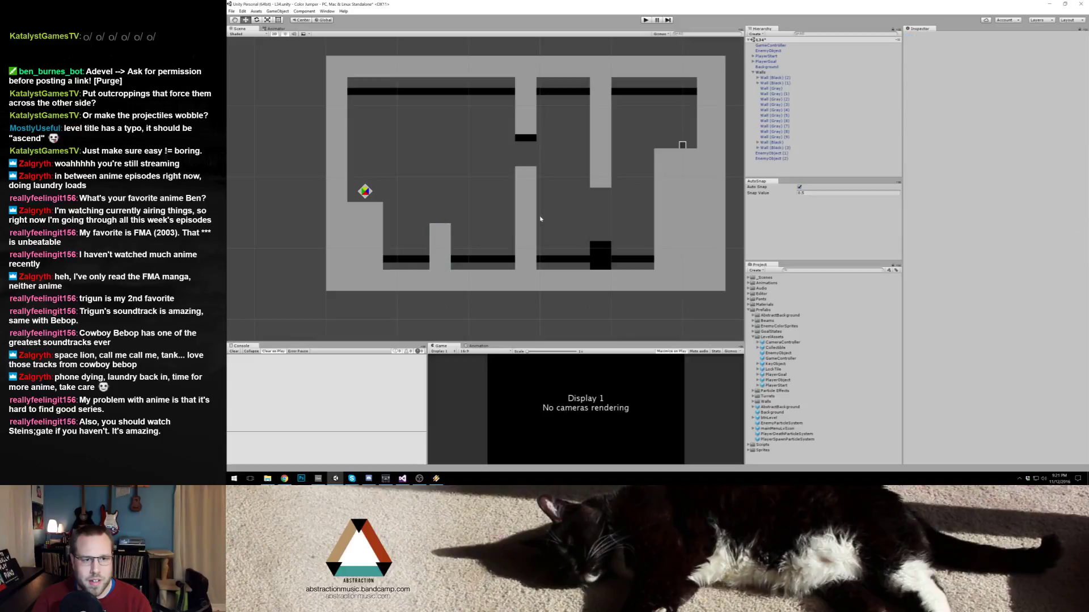
Step: Shift the center divider with its black cap about three units toward the start, and the hanging gray wall with the black floor pillar to X 14
click(522, 100)
shift+click(529, 177)
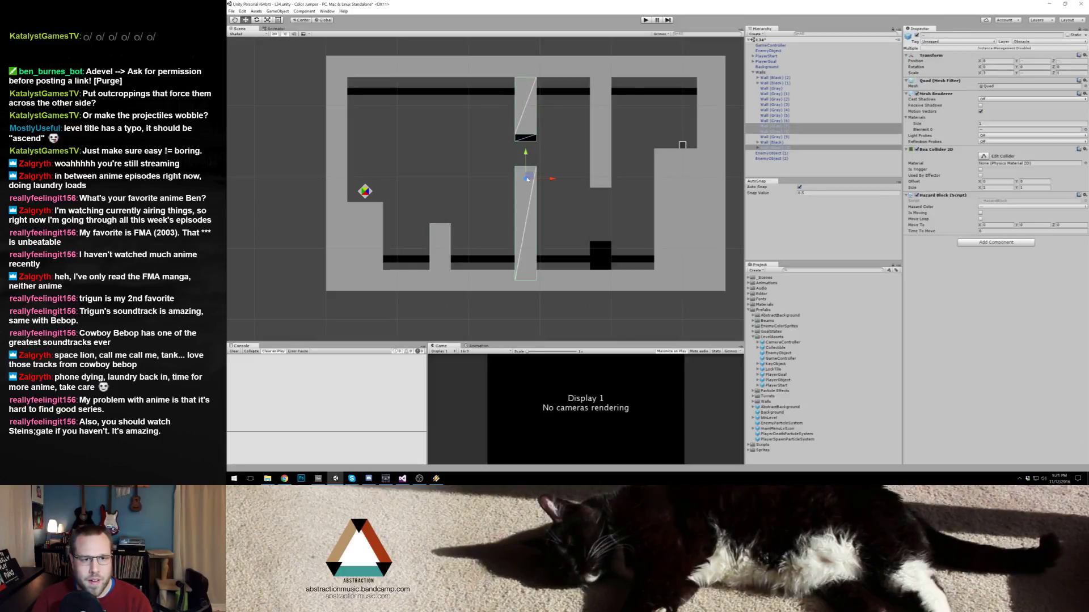
drag(530, 177, 581, 168)
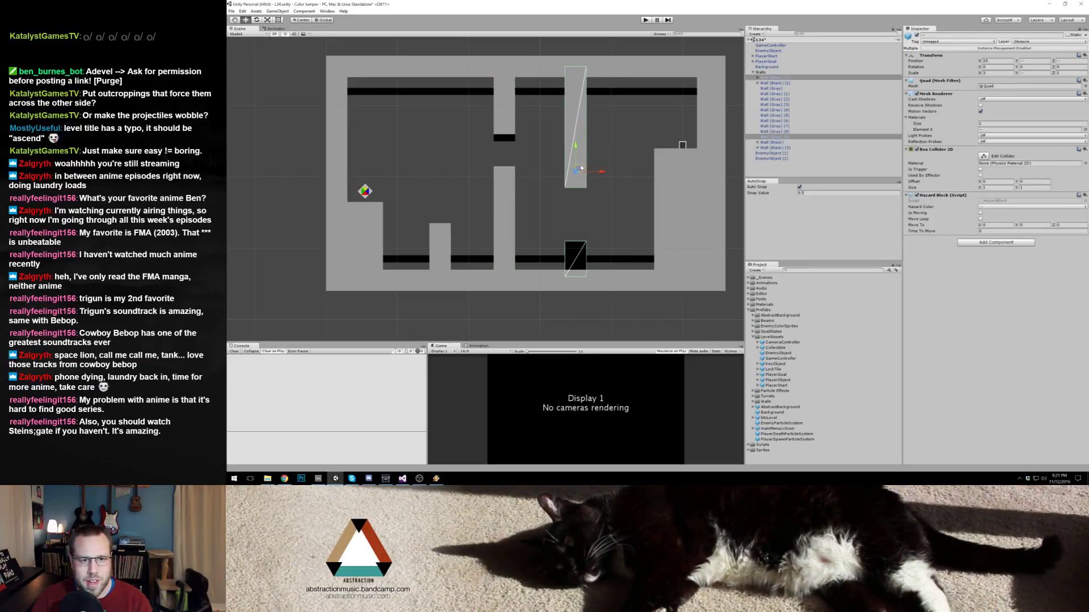
scroll(569, 175, up, 3)
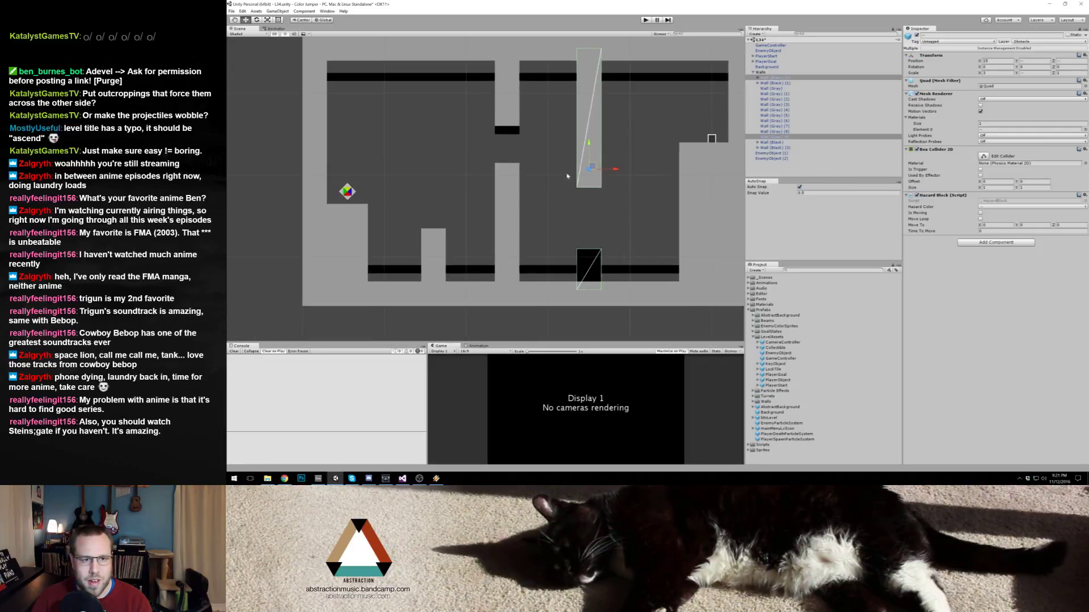
scroll(544, 204, up, 3)
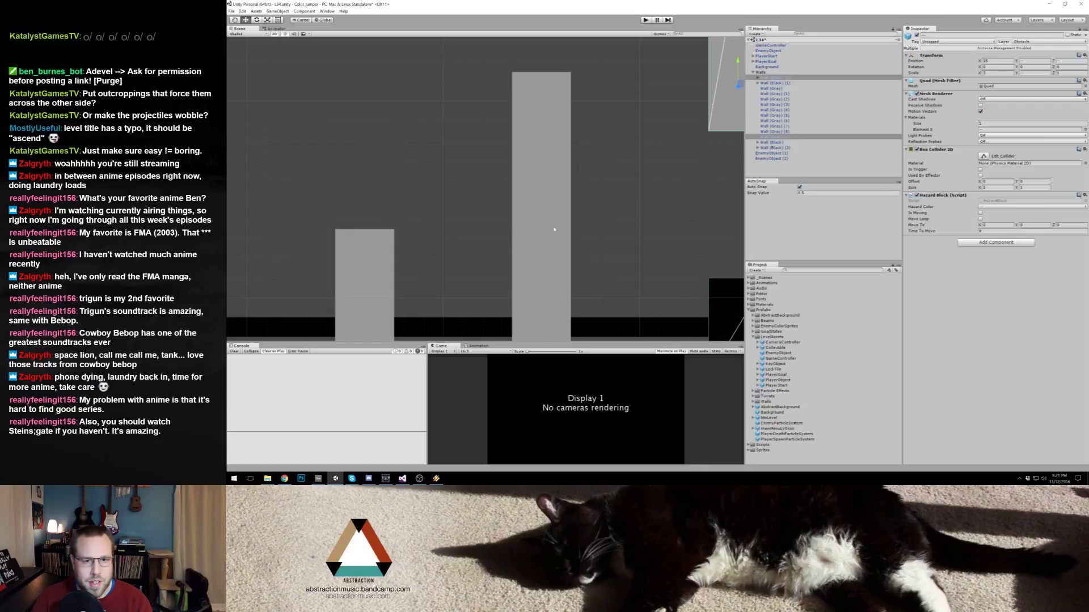
drag(598, 181, 592, 159)
drag(701, 169, 485, 169)
scroll(485, 169, down, 3)
scroll(556, 168, up, 2)
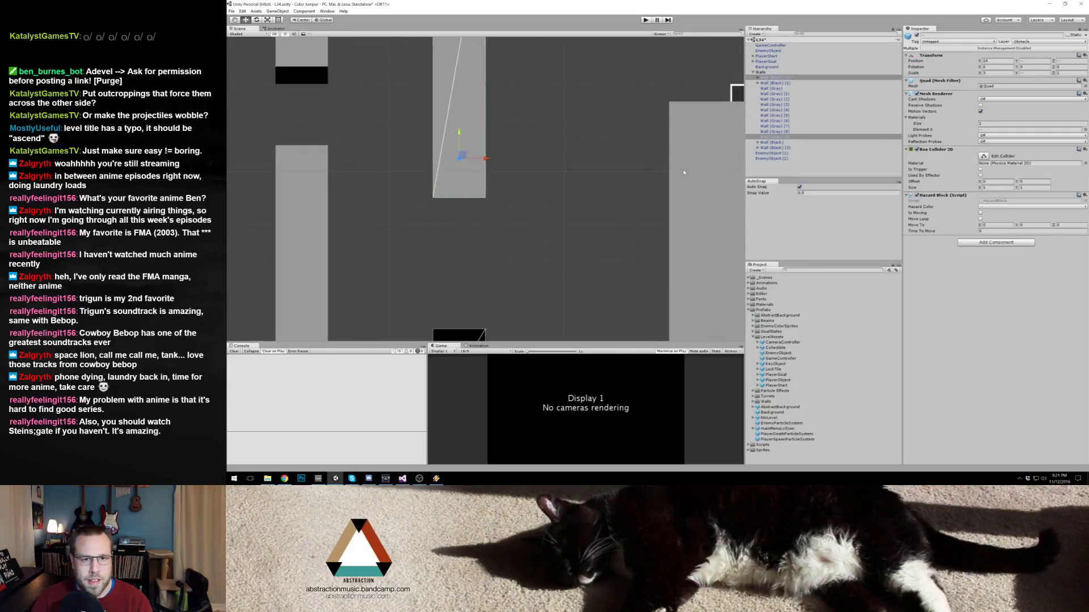
Step: Move the gray block under the goal to X 24.5 and place the goal on top of it at X 25.5
click(719, 205)
drag(724, 247, 650, 244)
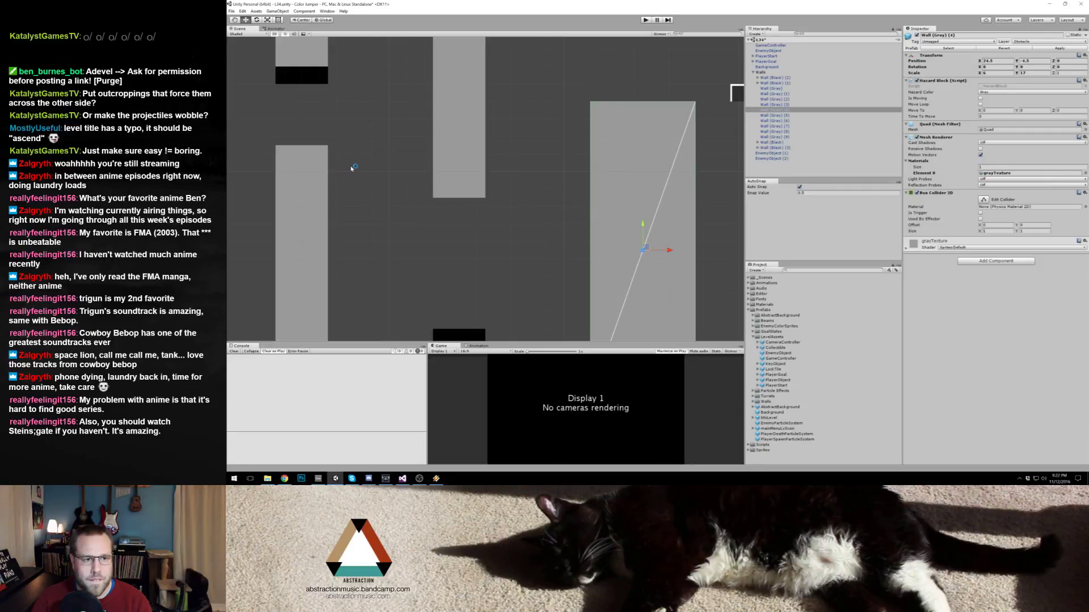
drag(352, 167, 619, 147)
scroll(619, 148, up, 2)
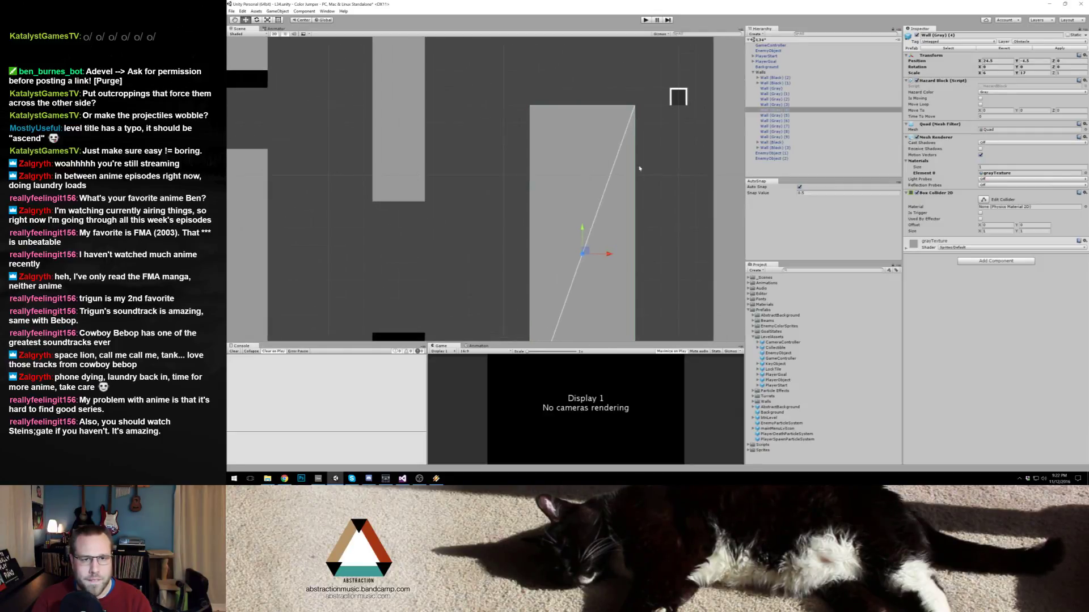
click(533, 126)
drag(534, 127, 481, 127)
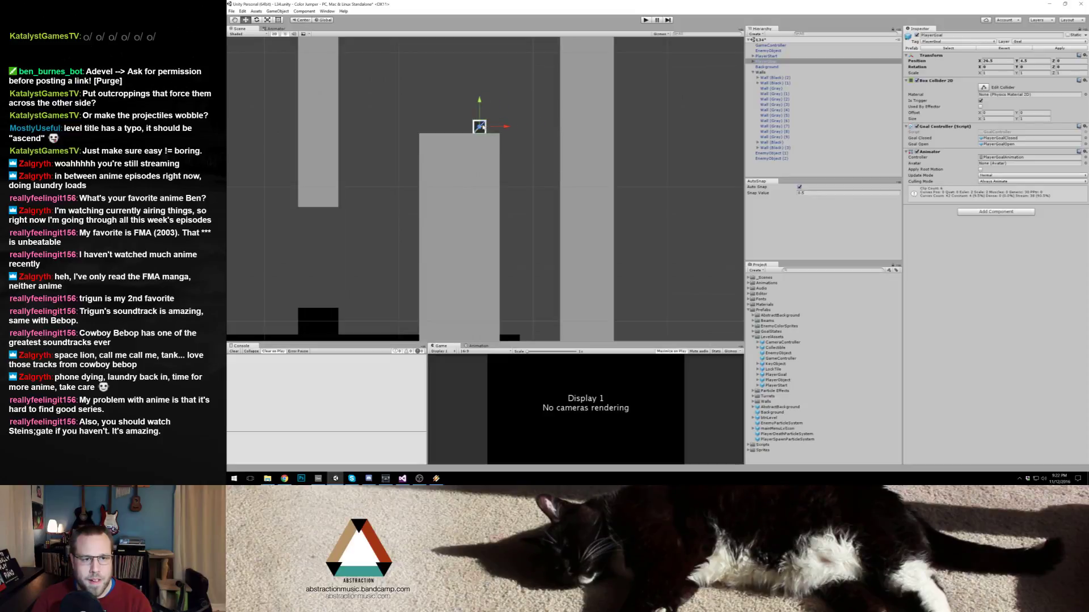
Step: Widen the outer gray wall beyond the goal inward to about 7 units, leaving a small gap beside the goal
click(560, 117)
scroll(503, 293, down, 3)
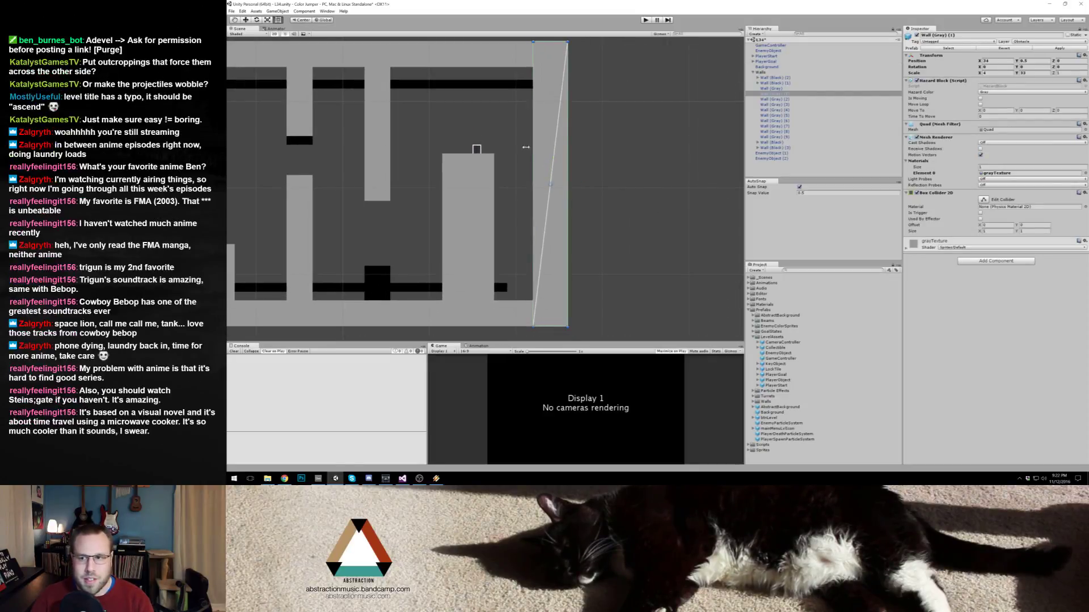
drag(534, 151, 480, 147)
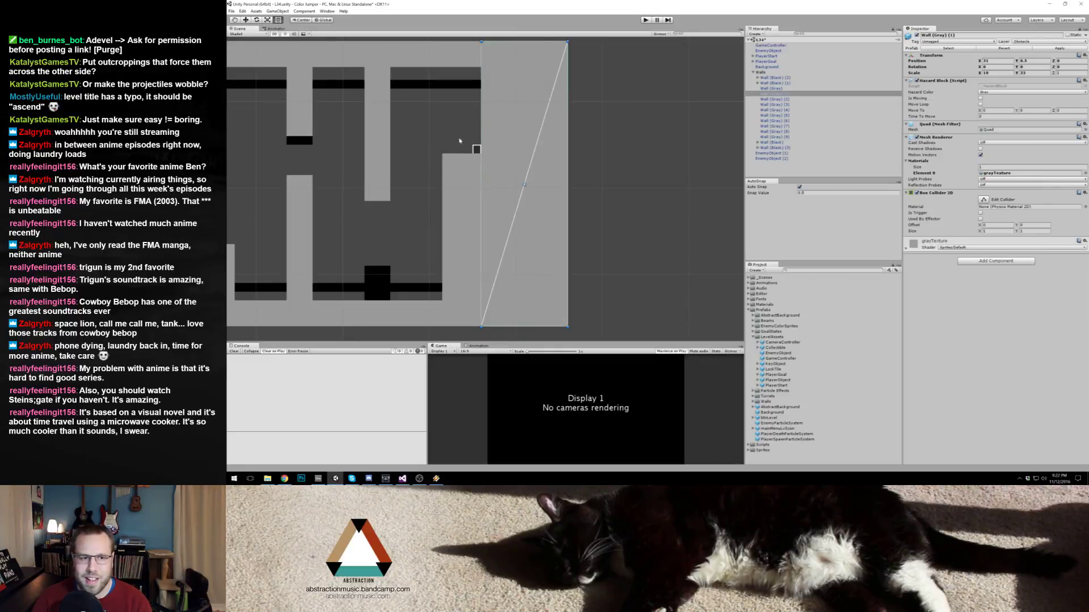
drag(479, 125, 489, 125)
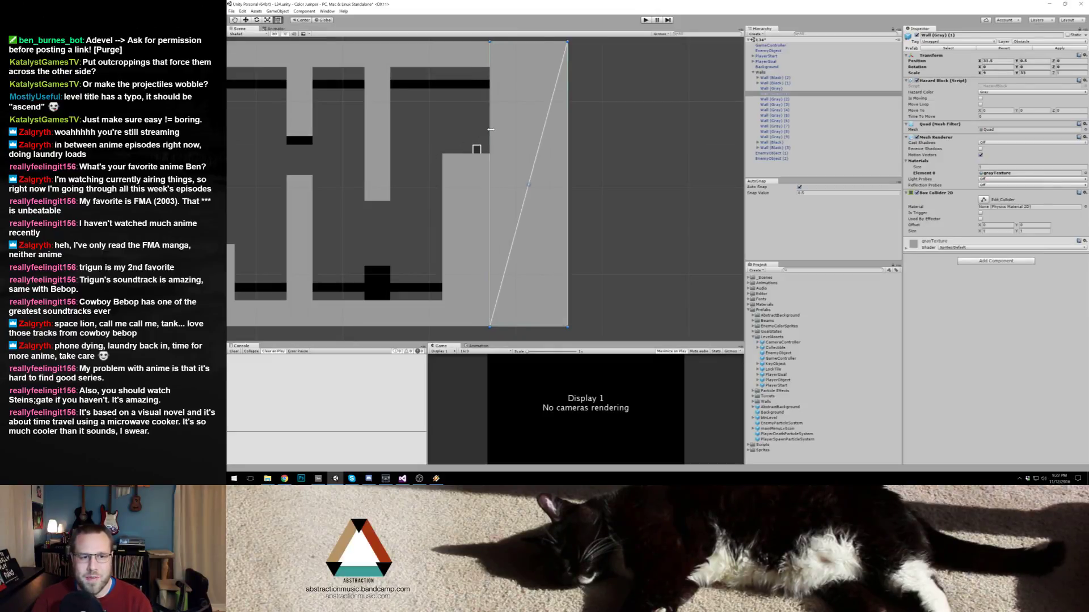
click(446, 120)
click(494, 122)
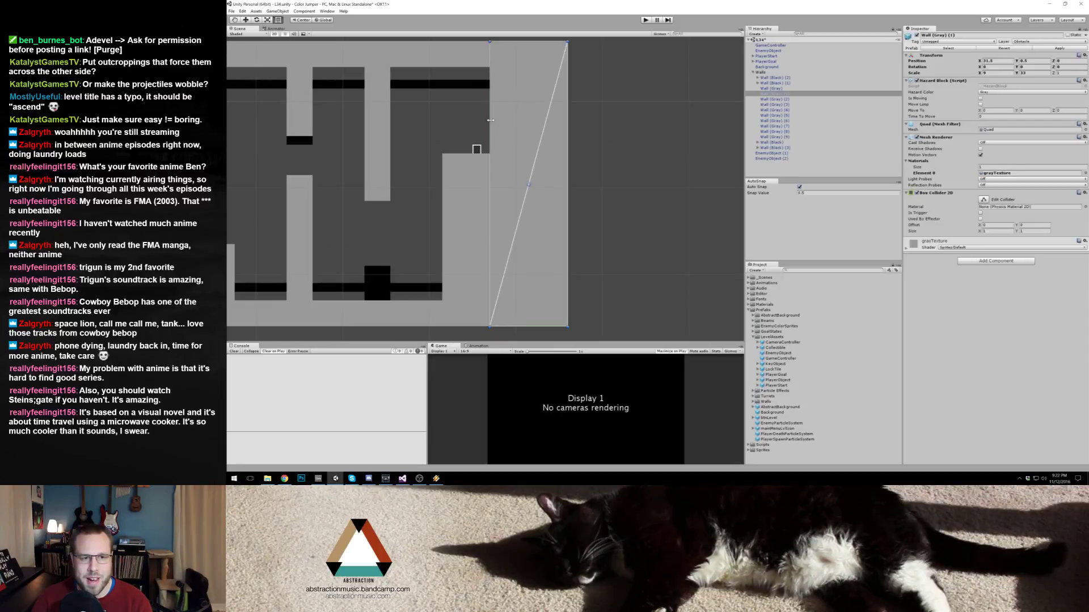
drag(491, 120, 508, 120)
Step: Widen the gray block under the goal to 8 units so it meets the outer wall
click(483, 180)
drag(490, 179, 510, 181)
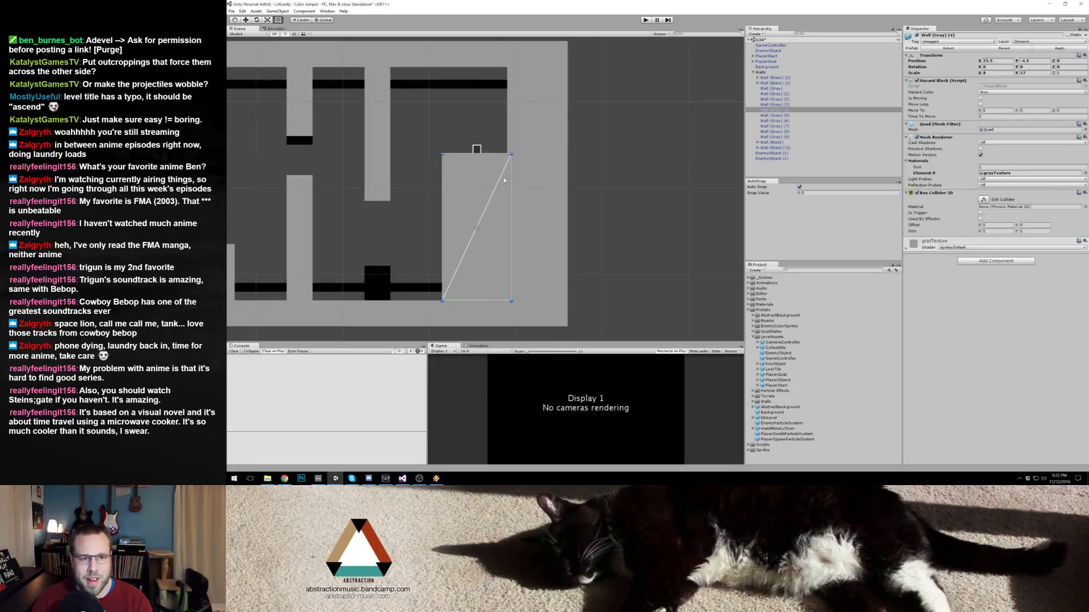
click(477, 149)
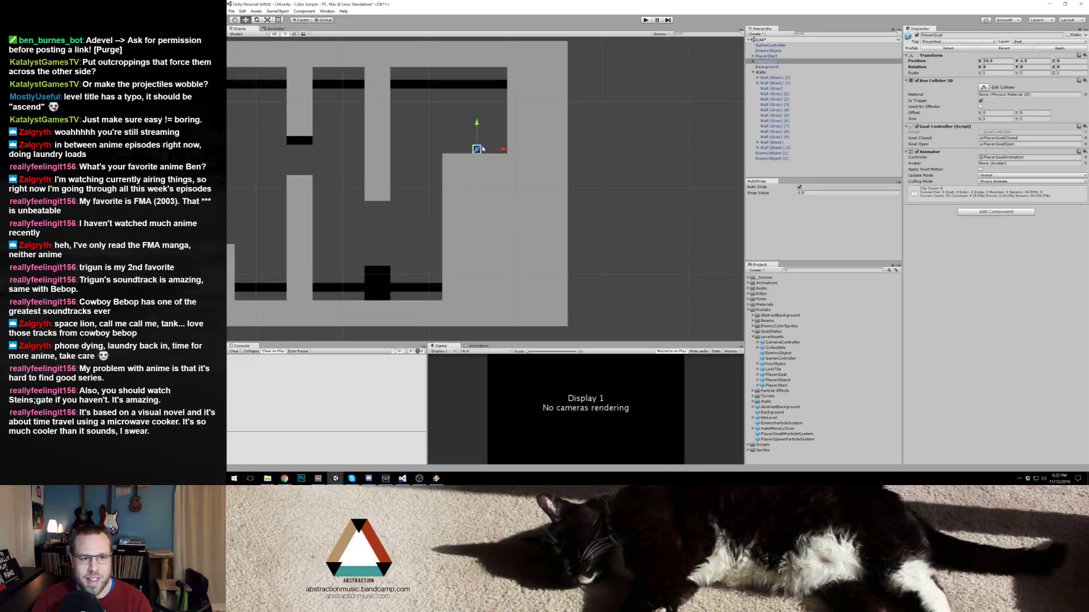
click(466, 142)
Step: Extend the hanging gray wall down by one unit to a height of 18 and run a brief playtest
drag(437, 149, 602, 135)
scroll(401, 117, down, 3)
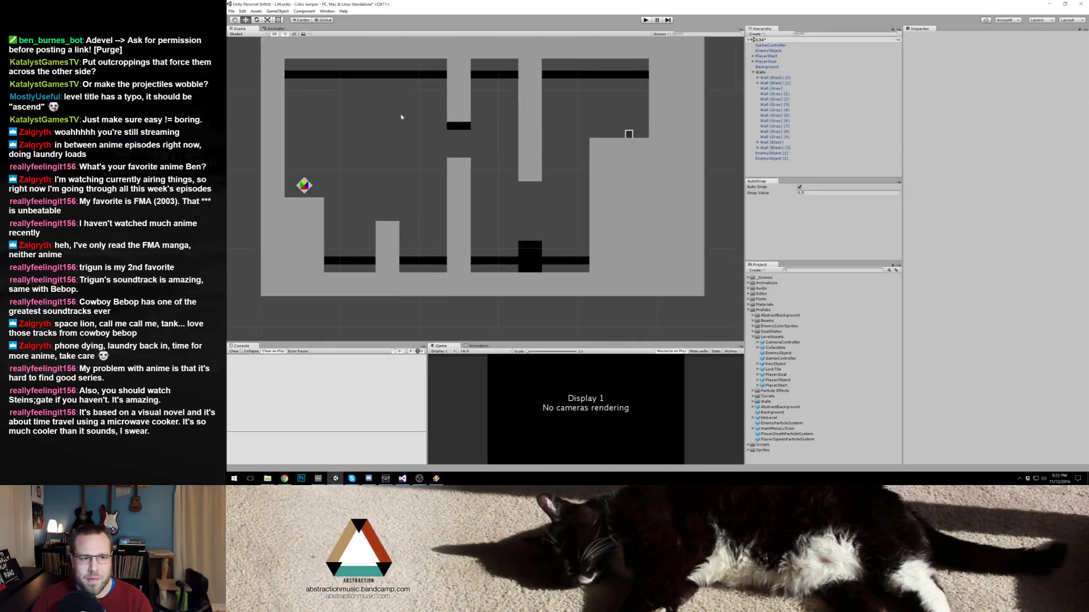
drag(398, 118, 436, 123)
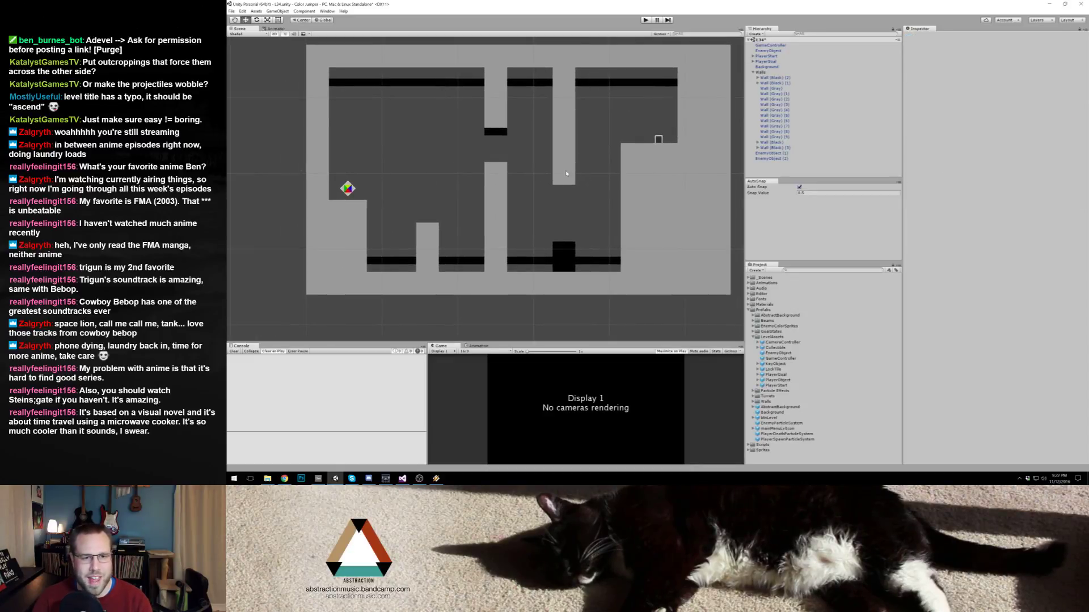
click(566, 173)
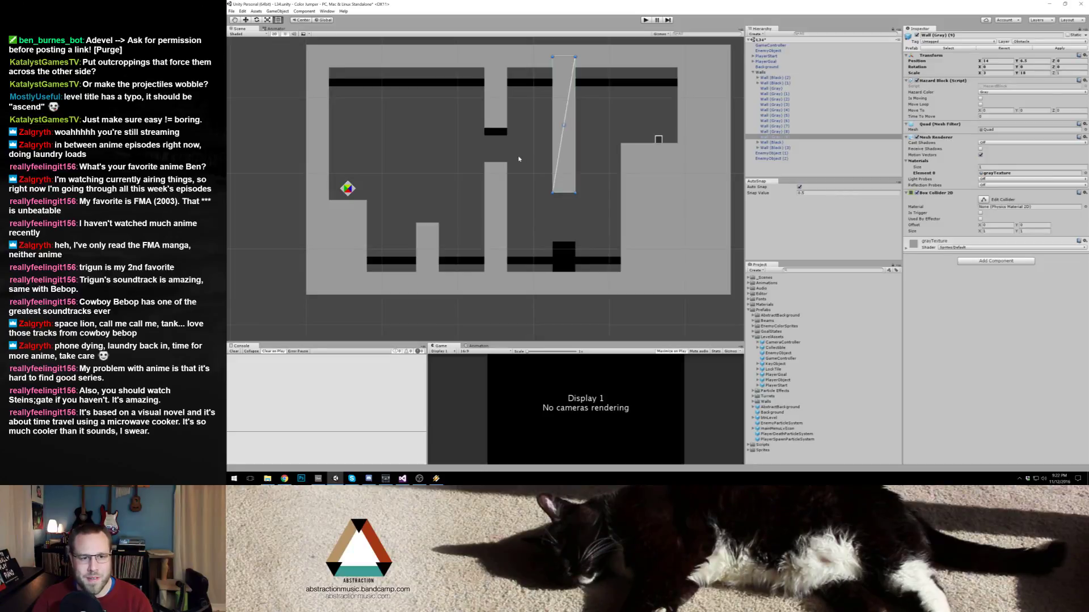
click(541, 152)
click(645, 21)
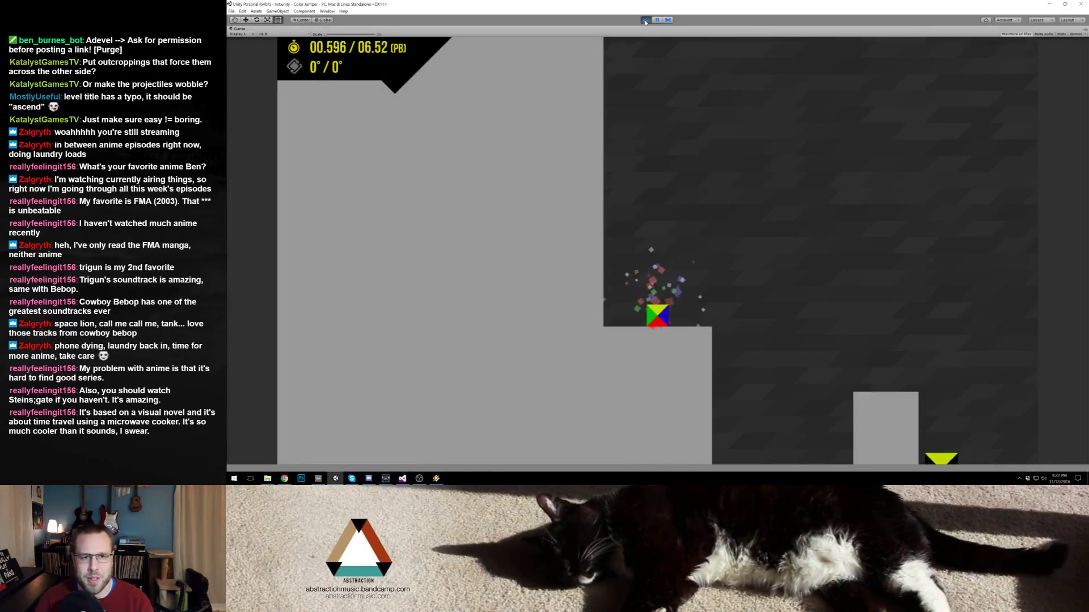
click(646, 20)
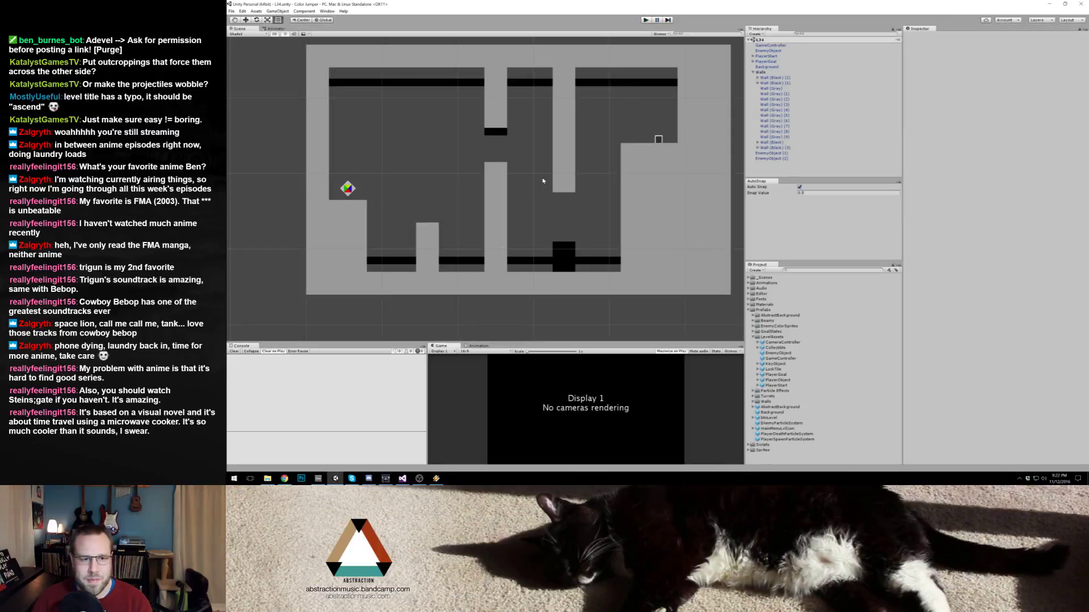
Step: Center the multicolored enemy over the middle gray pillar at X 5 and the yellow-topped enemy over the short pillar at X -4
click(776, 154)
drag(522, 149, 504, 149)
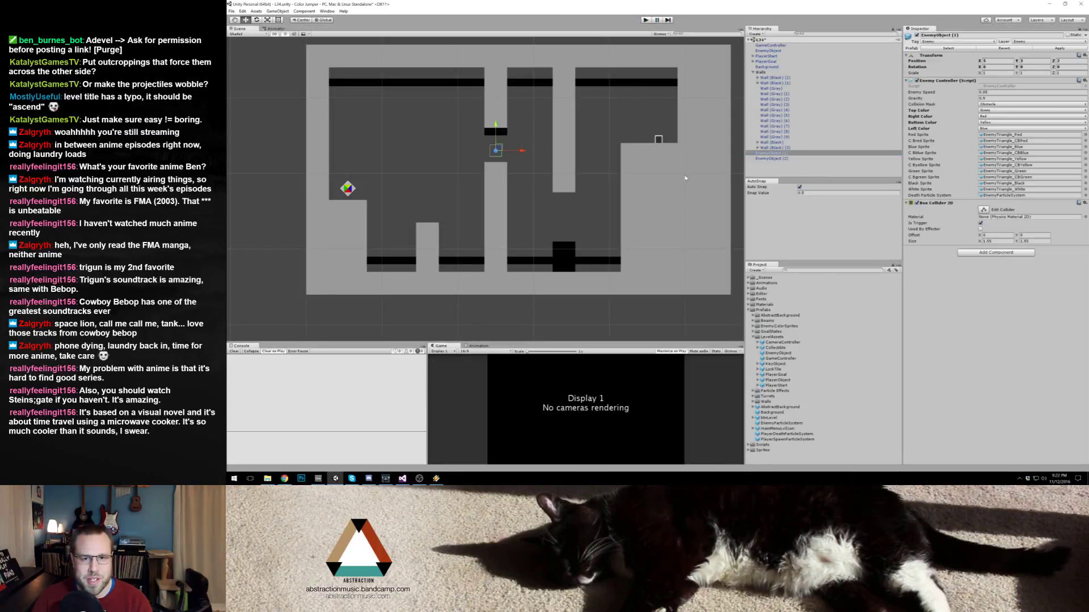
click(783, 160)
click(582, 227)
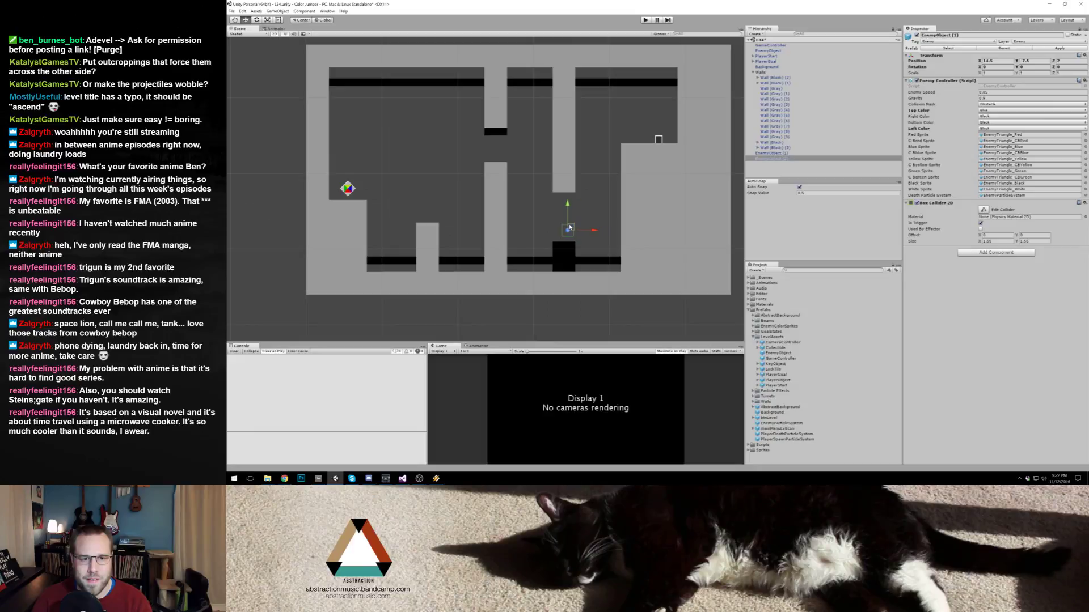
click(772, 51)
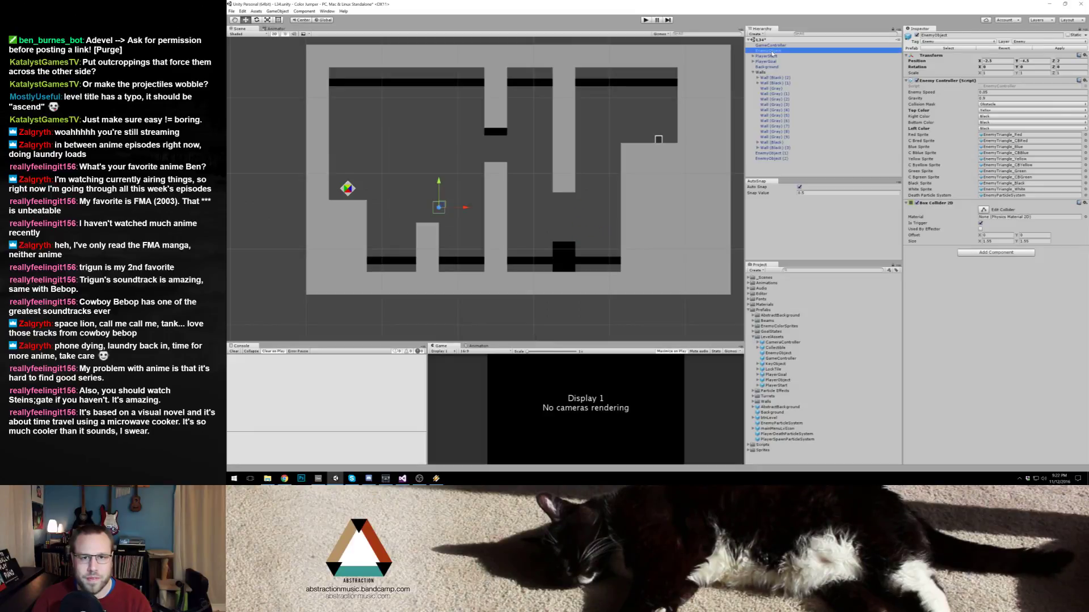
drag(441, 208, 433, 204)
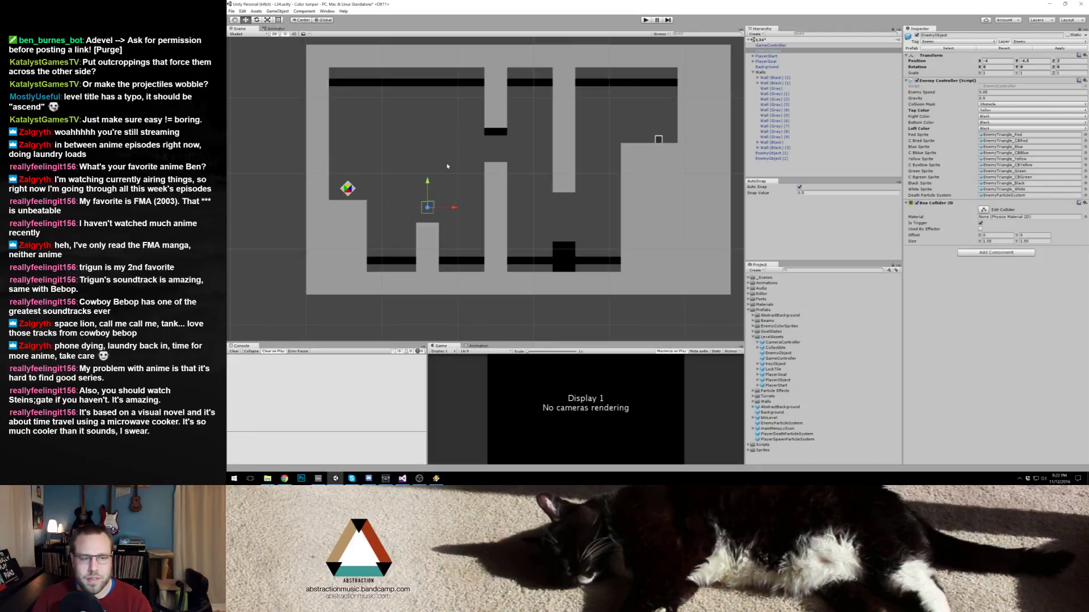
Step: Playtest the level from the start to the goal with the recentered enemies, and stop play mode
click(644, 20)
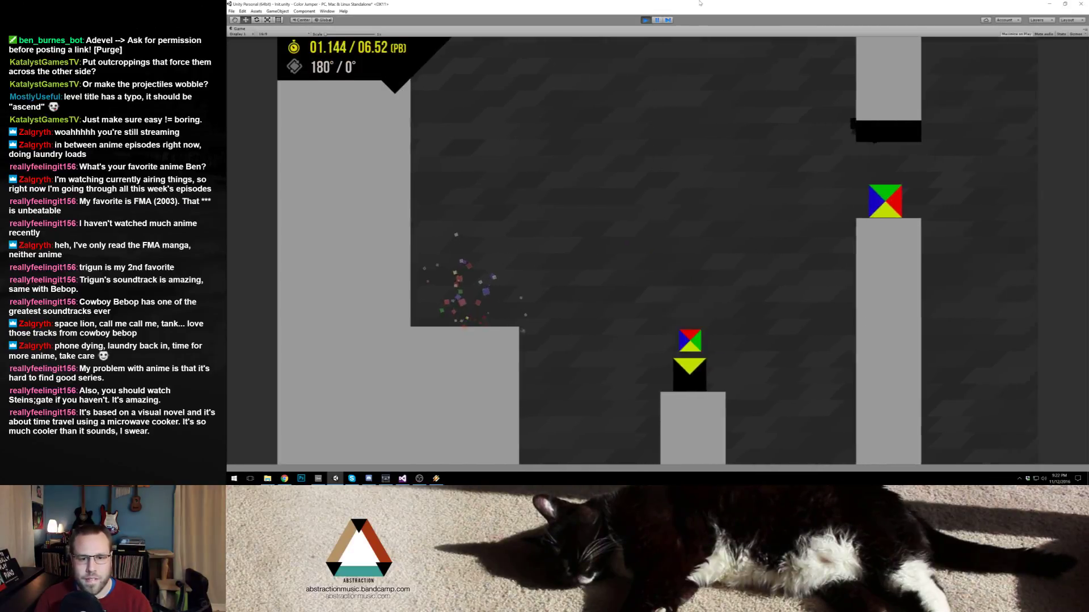
key(space)
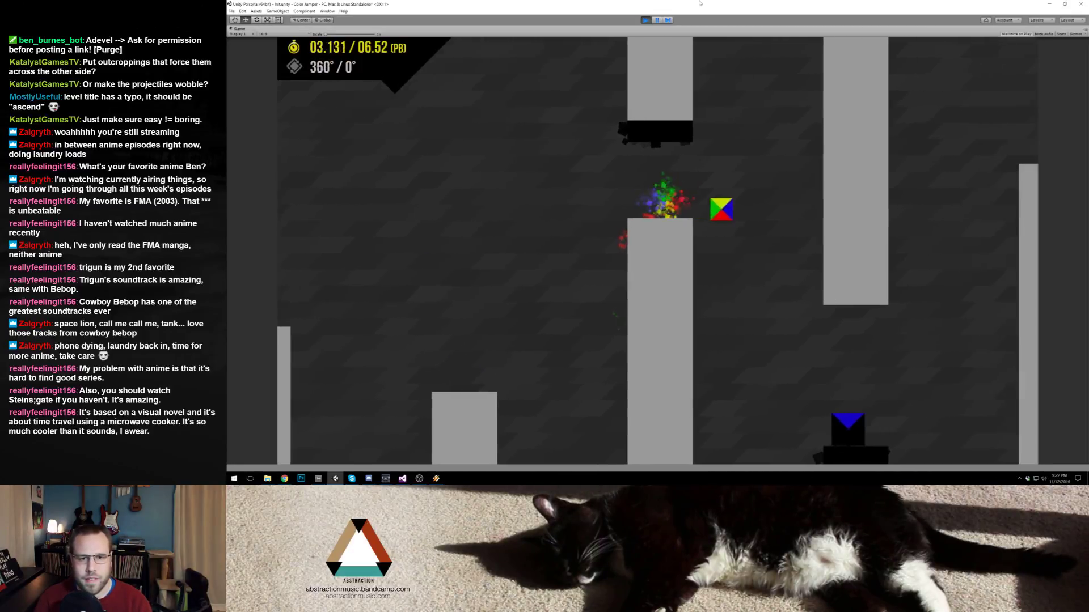
key(space)
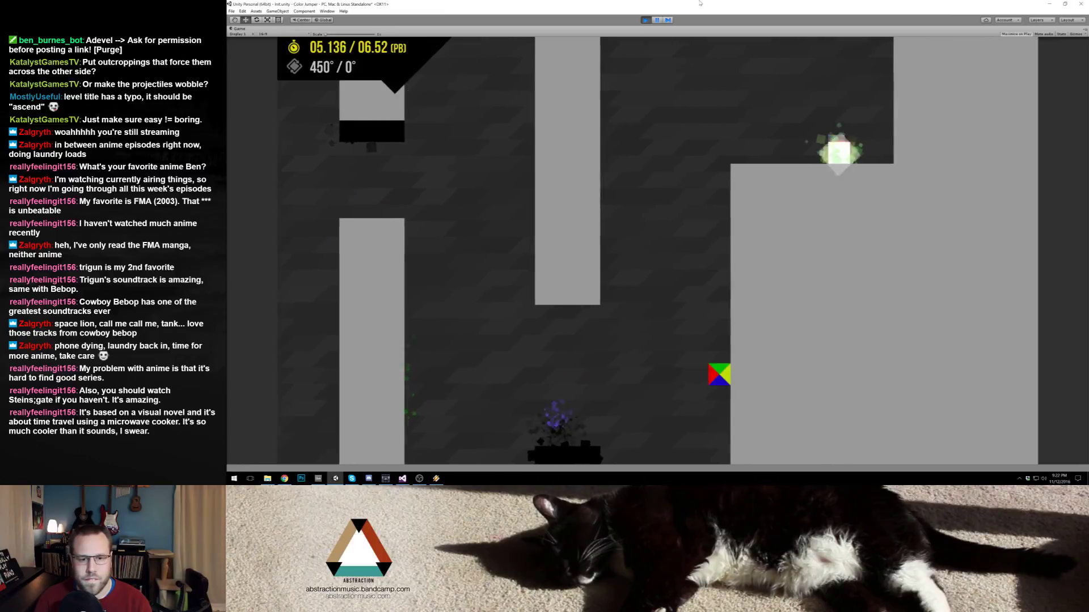
key(space)
key(space)
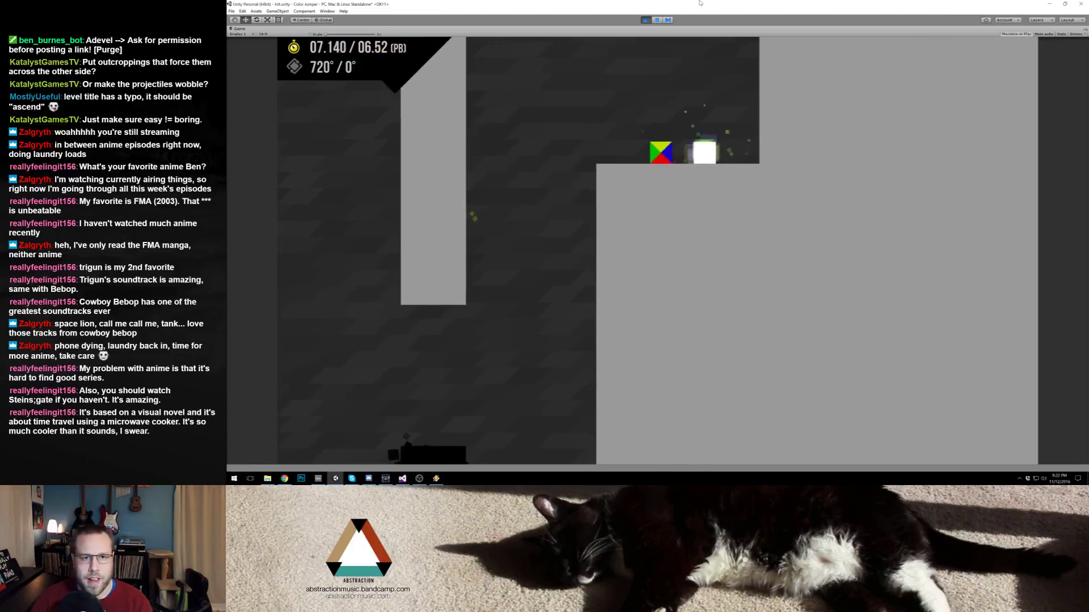
click(645, 20)
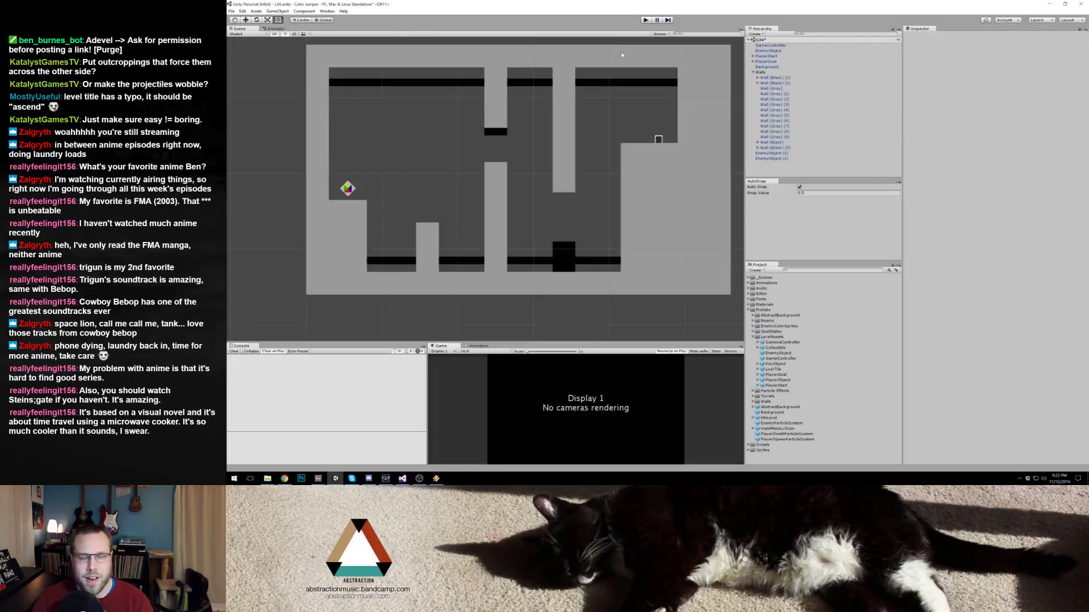
Step: Duplicate the black hazard block and embed the copy in the side of the gray goal block at X 22.5, Y -0.5
click(566, 244)
key(ctrl+d)
drag(567, 246, 630, 181)
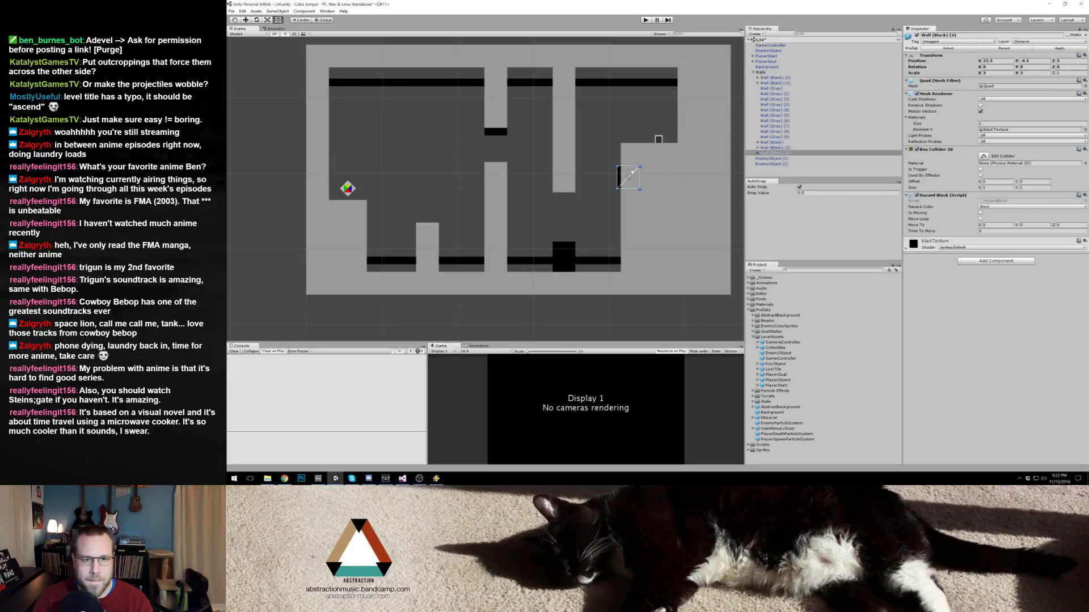
click(622, 132)
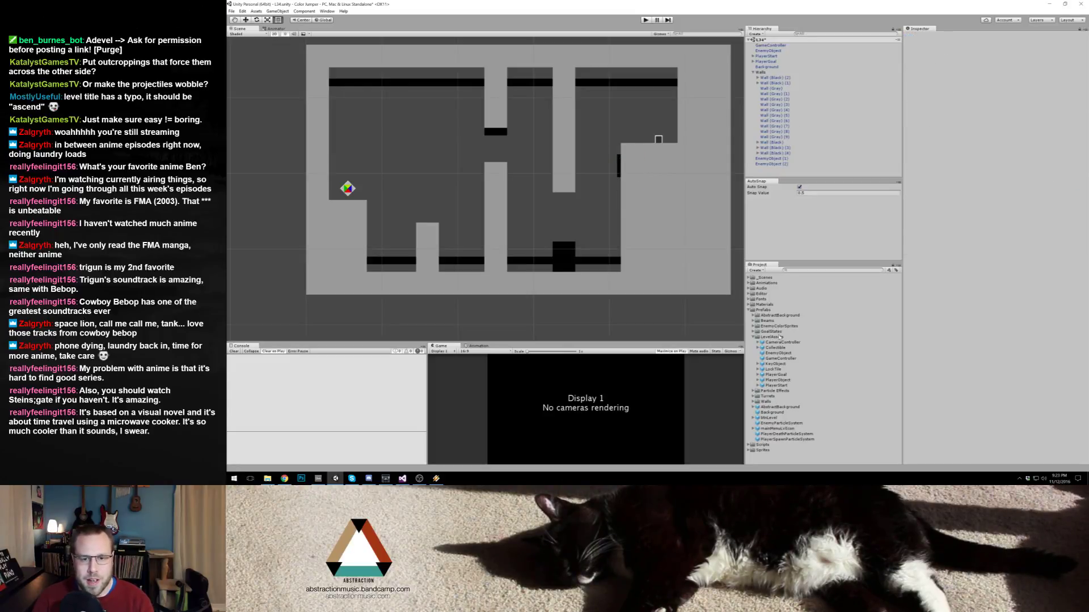
Step: Place a DumbTurret prefab between the short and middle pillars at X 2.5, Y -9 and set its Shoot Dir to Up
click(753, 396)
drag(778, 406, 476, 245)
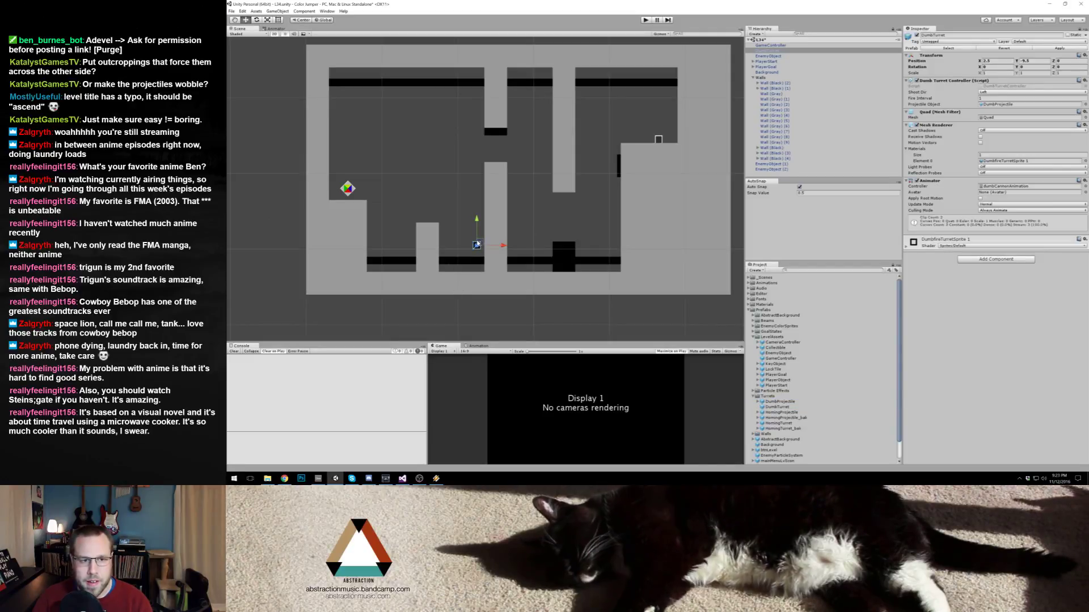
drag(480, 244, 479, 241)
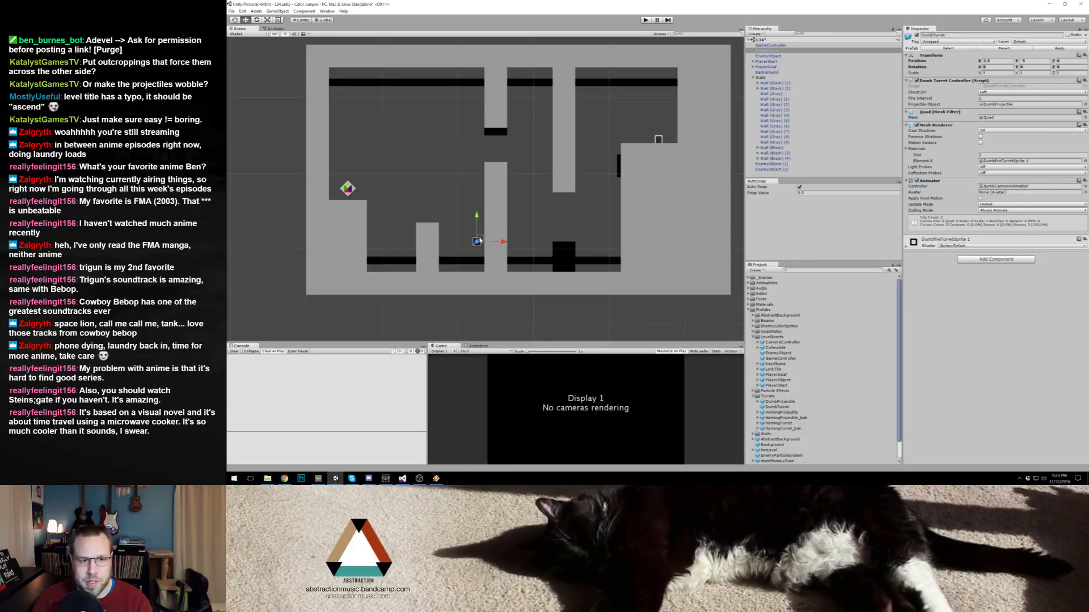
click(985, 92)
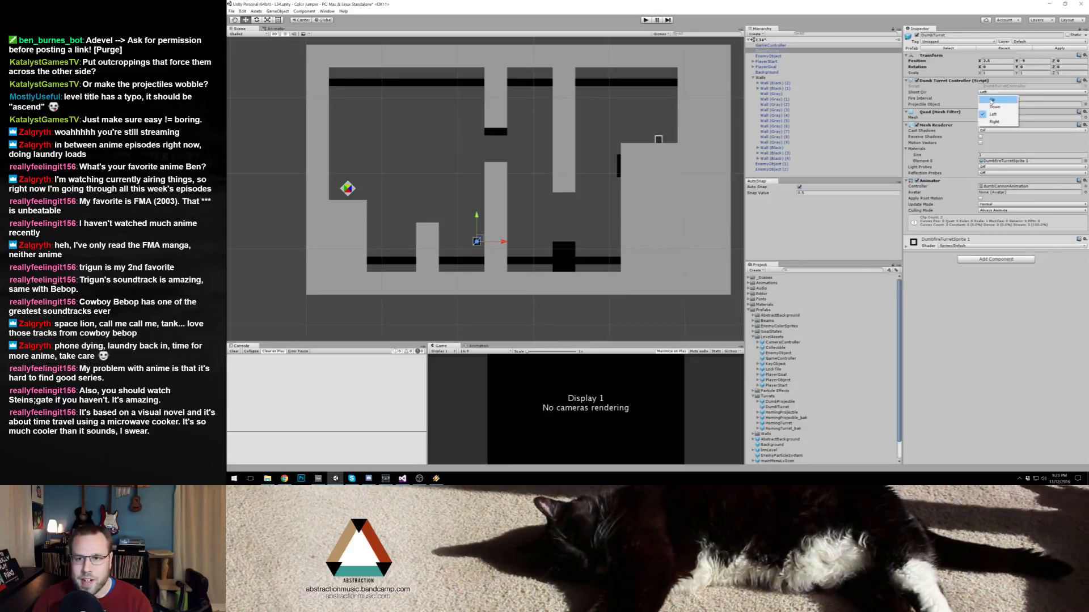
click(989, 98)
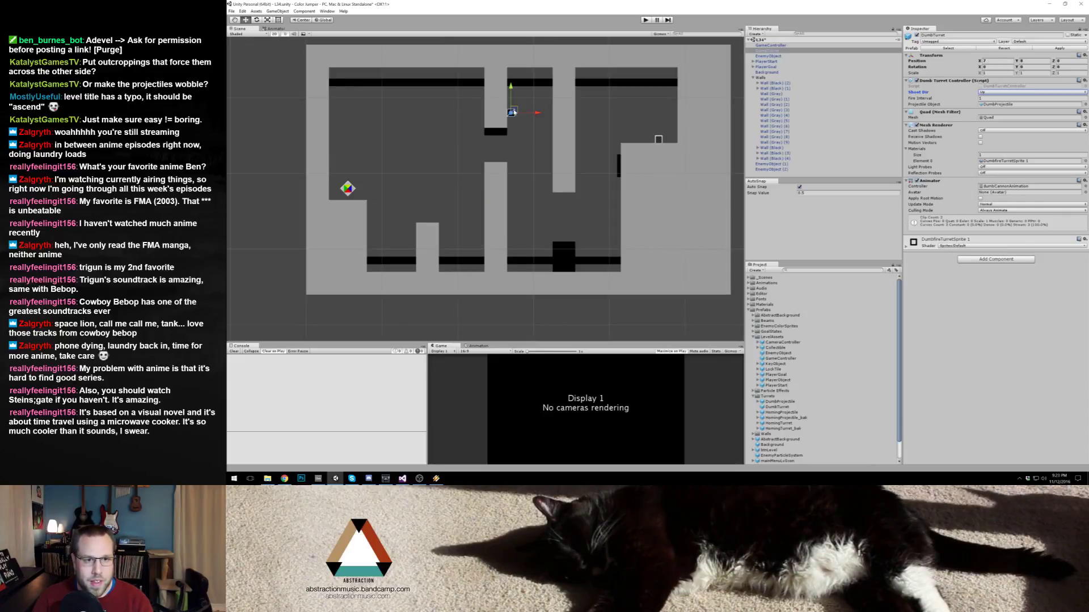
Step: Arrange three turrets in a row below the ceiling, two before and one beyond the long hanging wall, with Shoot Dir set to Down
mouse_move(516, 107)
mouse_down()
mouse_move(603, 103)
mouse_move(511, 111)
mouse_up()
key(ctrl+d)
key(ctrl+d)
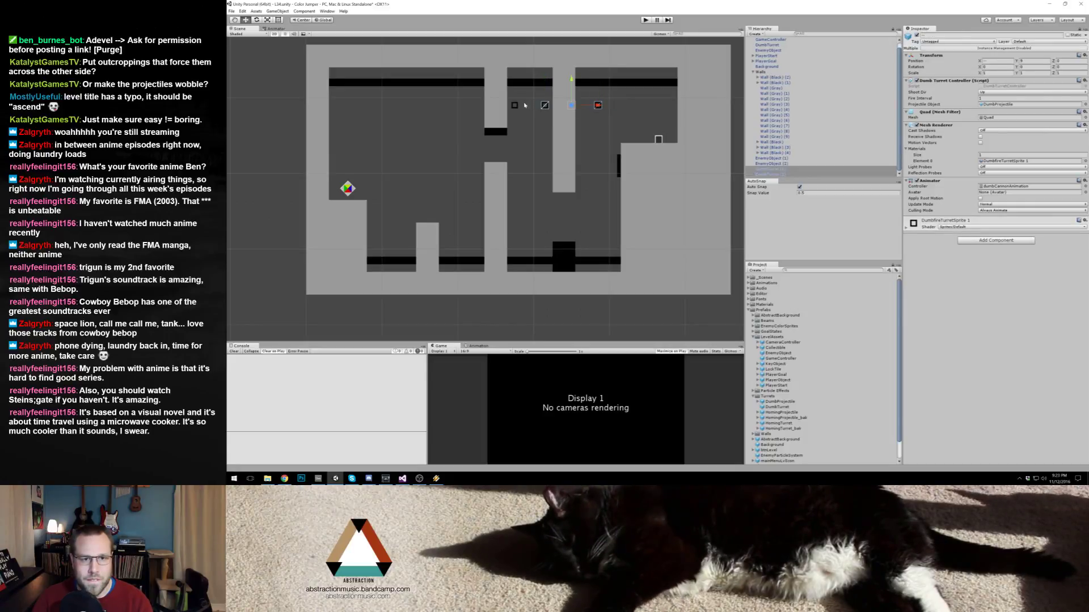
click(1009, 92)
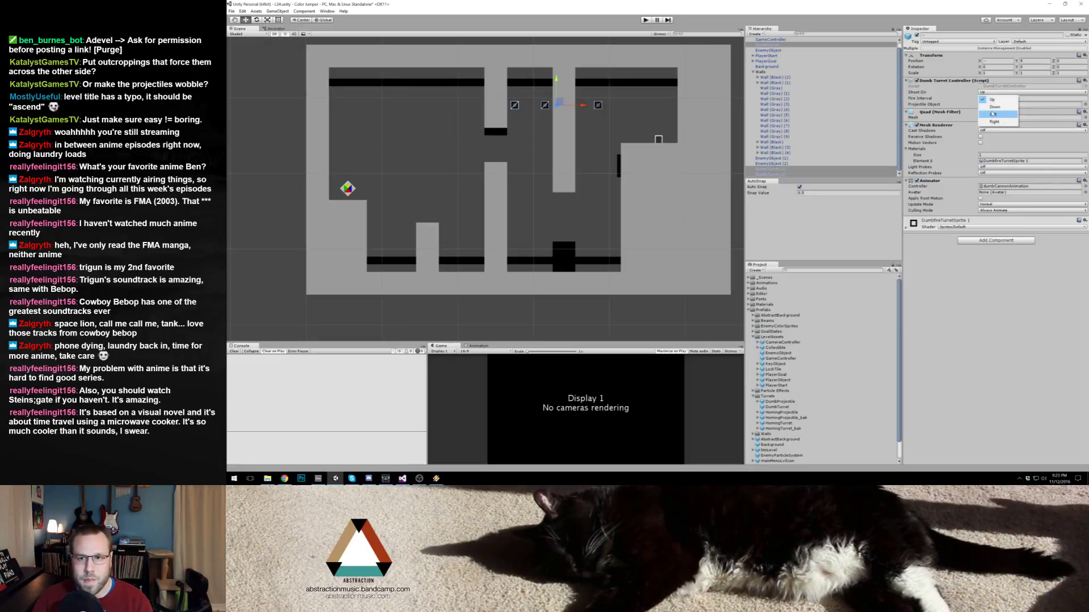
click(995, 98)
click(623, 121)
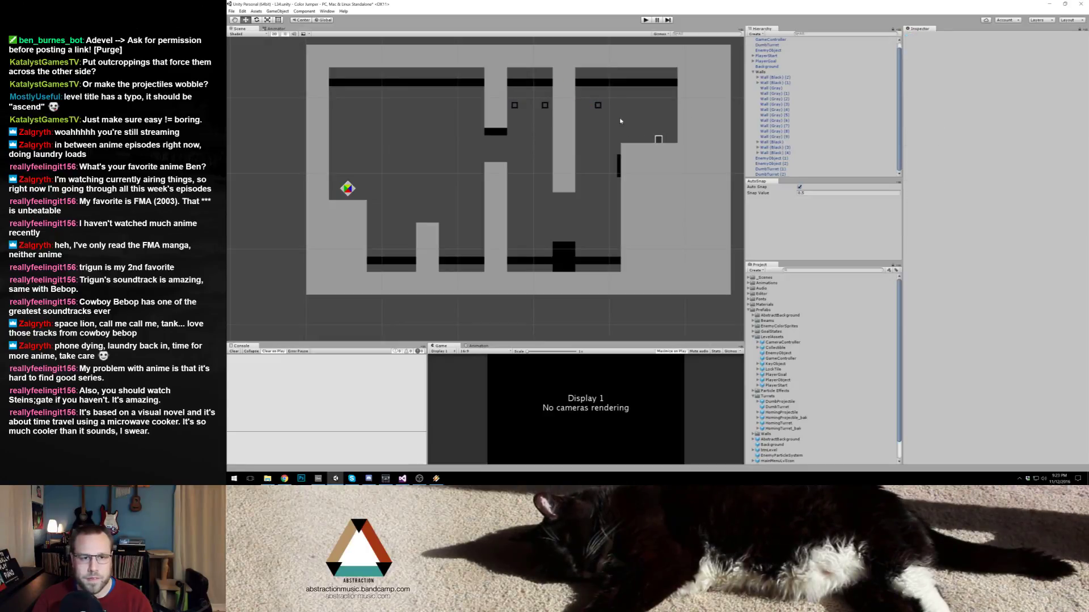
Step: Place a fourth turret between the short and middle pillars at X 2.5, Y -9 with its Shoot Dir set to Up
click(516, 105)
drag(463, 258, 481, 249)
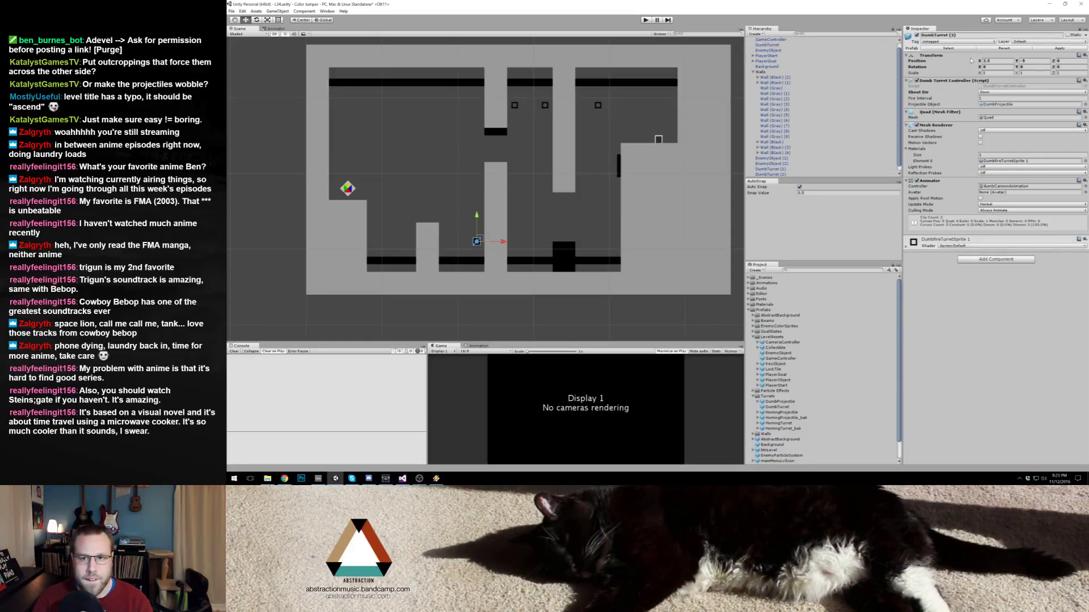
click(1001, 96)
click(993, 96)
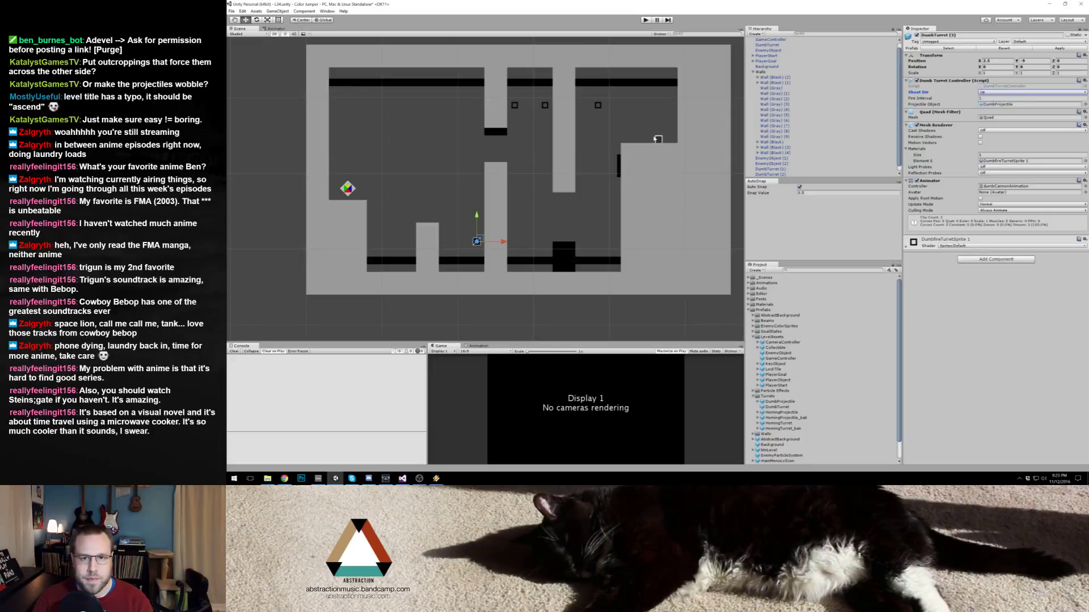
Step: Playtest the level through repeated runs past the four turrets and the wall hazard, and exit play mode
click(645, 20)
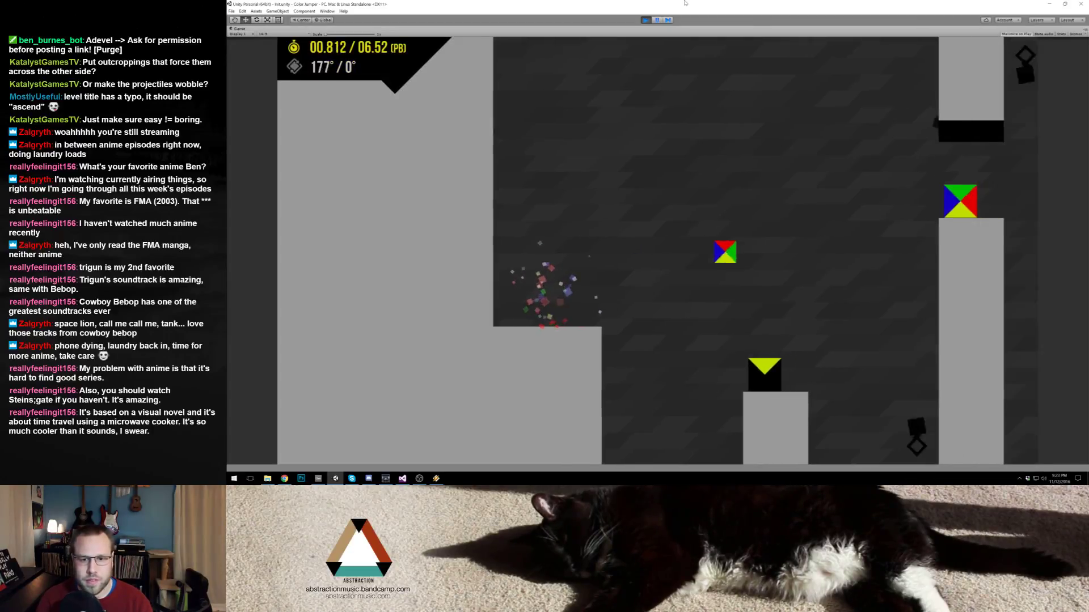
key(space)
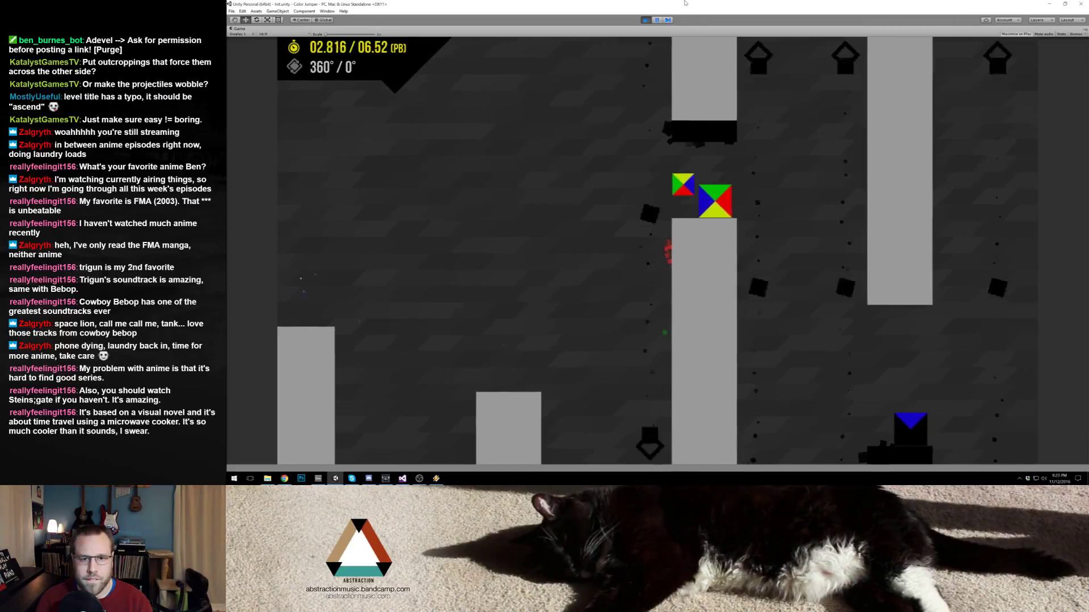
key(space)
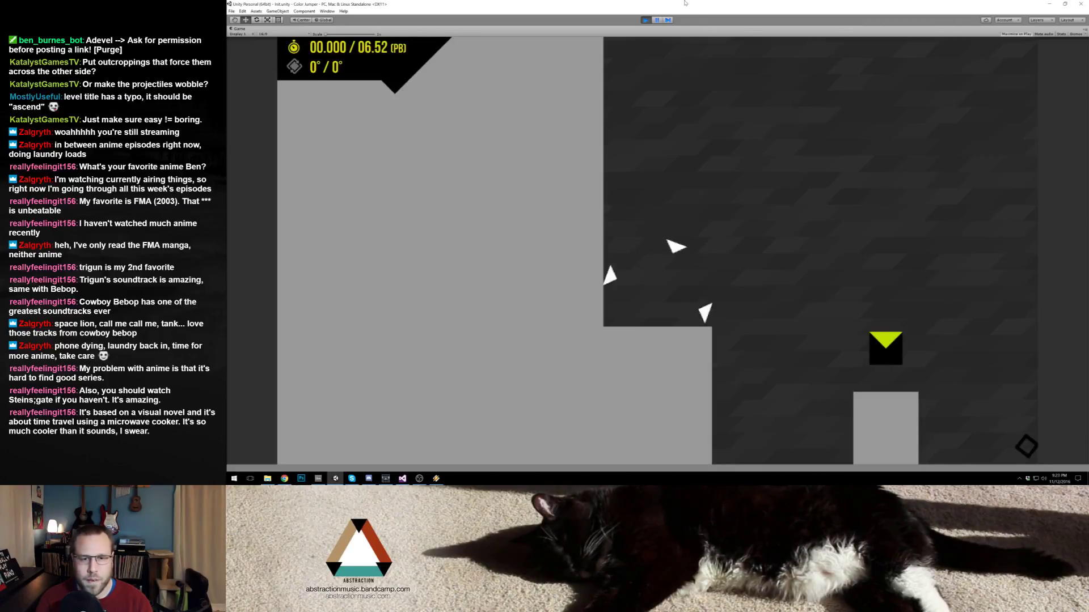
key(space)
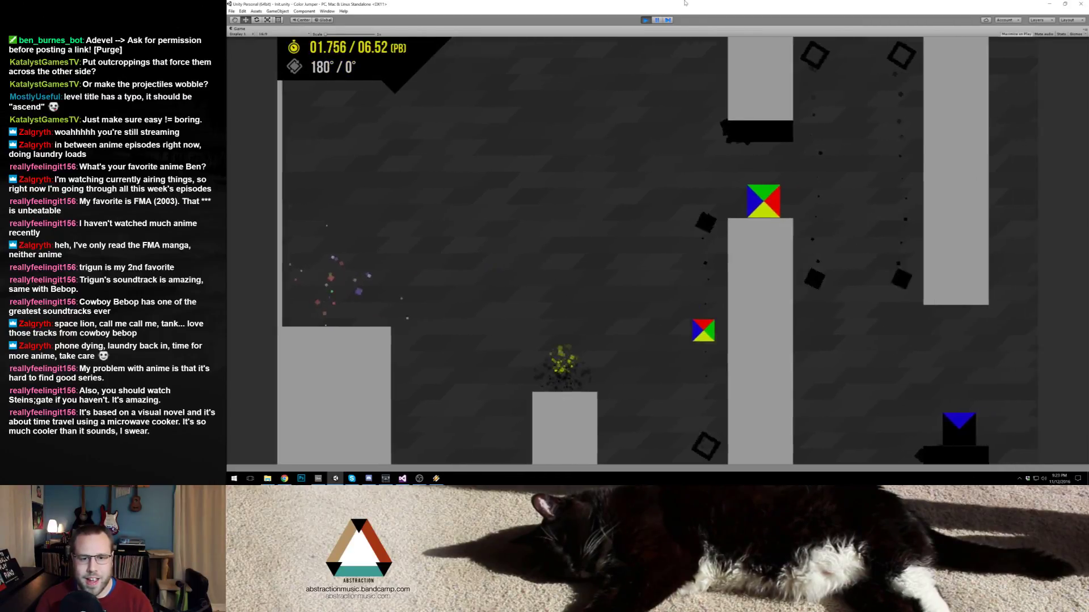
key(space)
key(space)
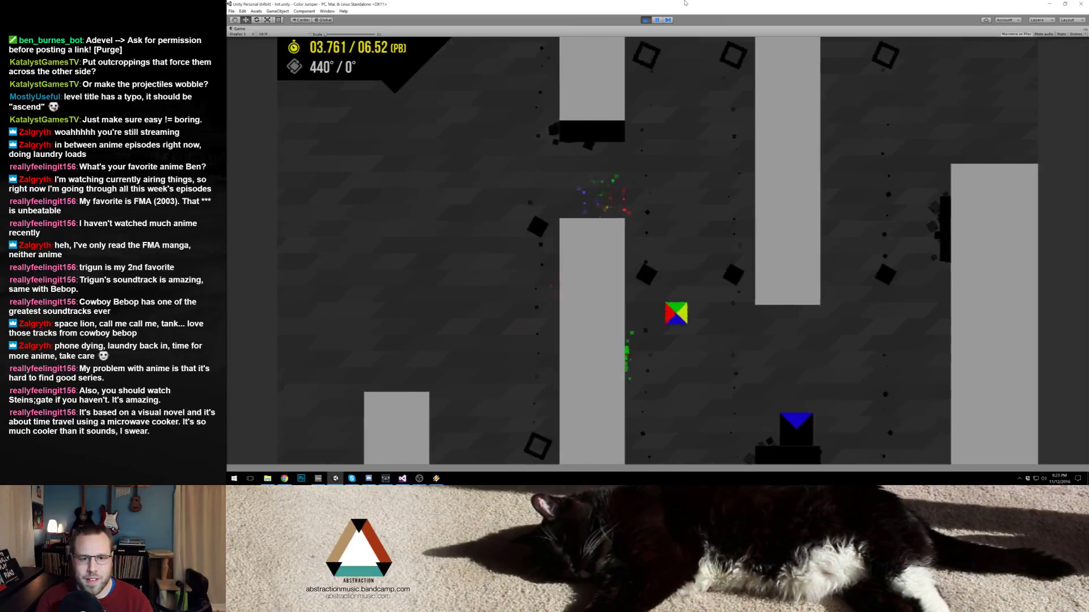
key(space)
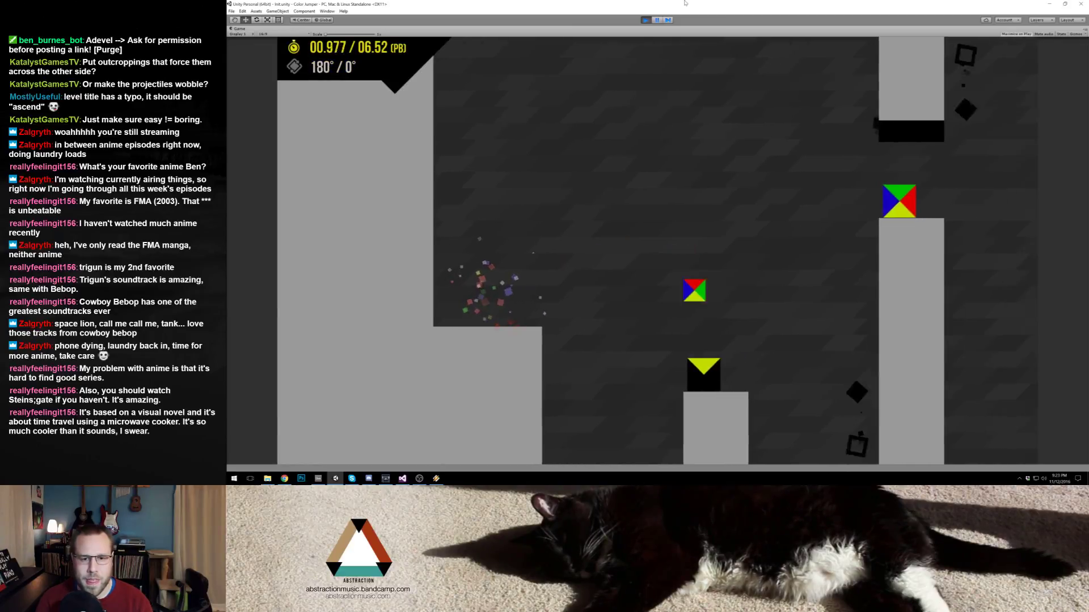
key(space)
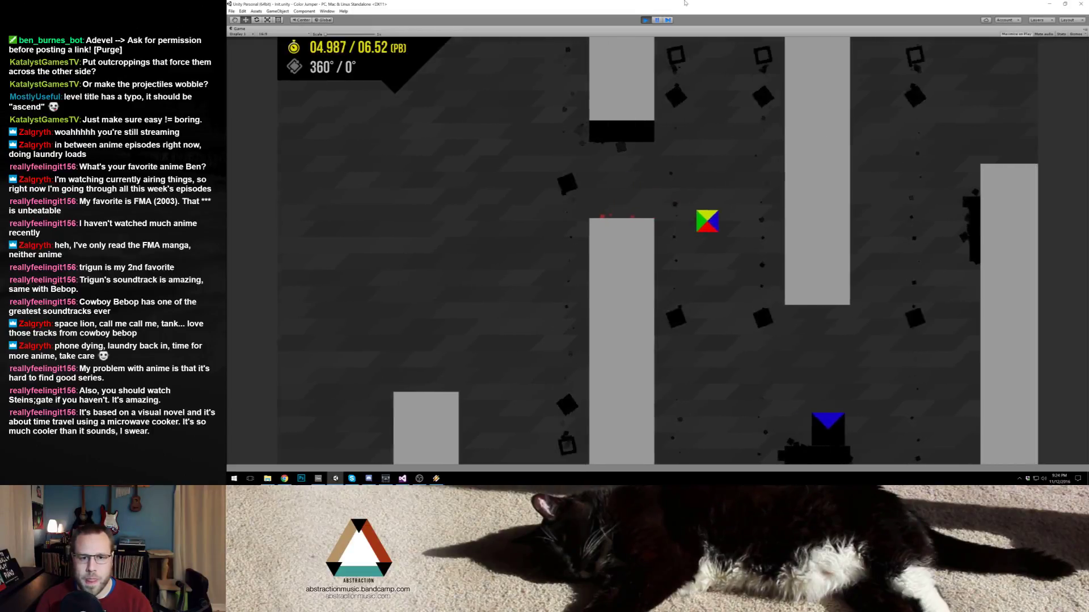
key(space)
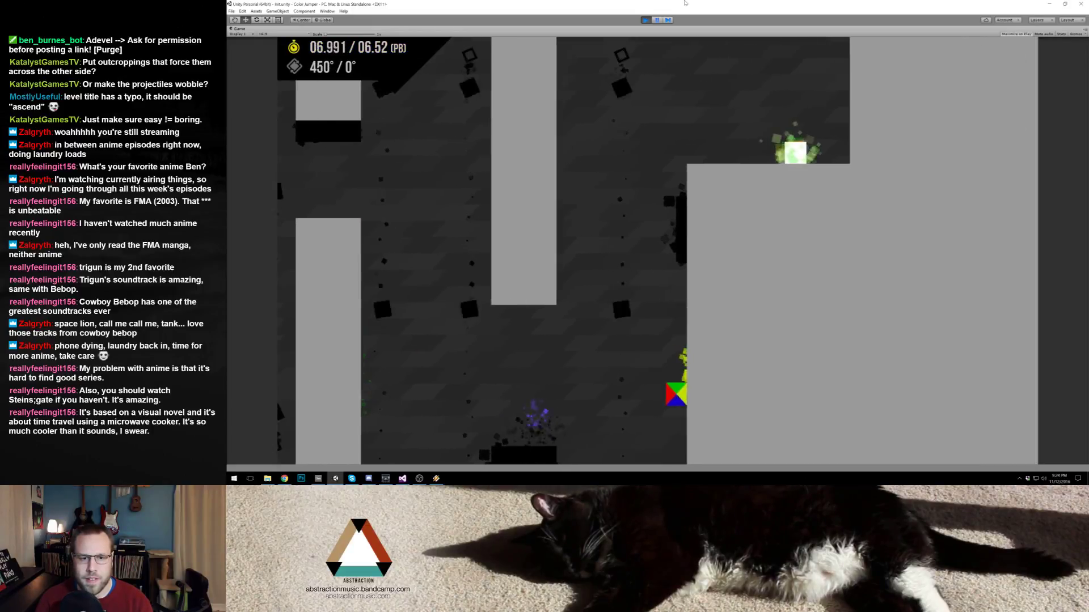
key(space)
key(space)
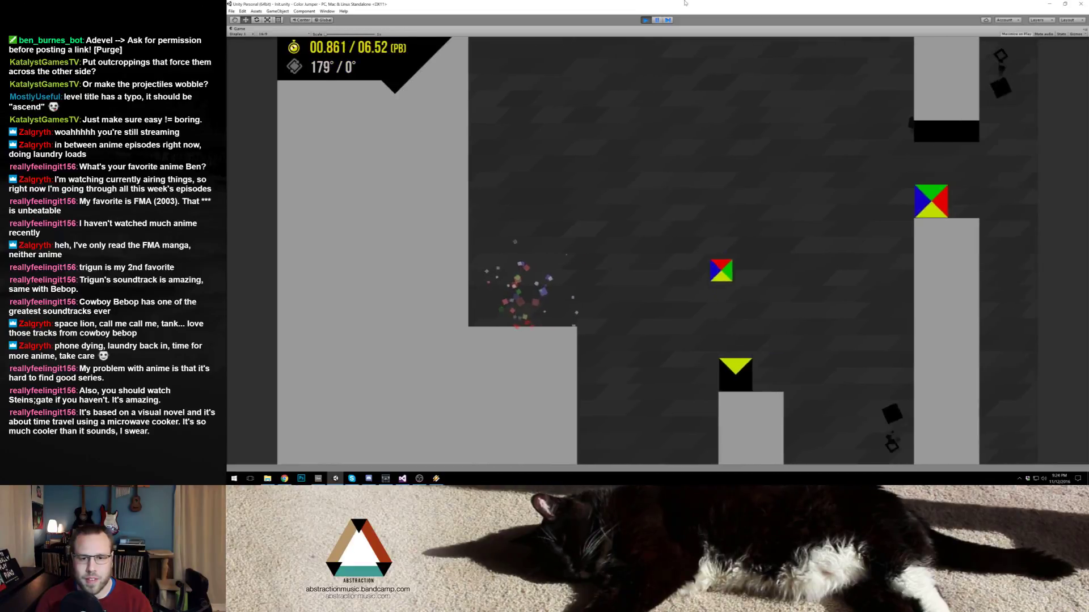
key(space)
key(space)
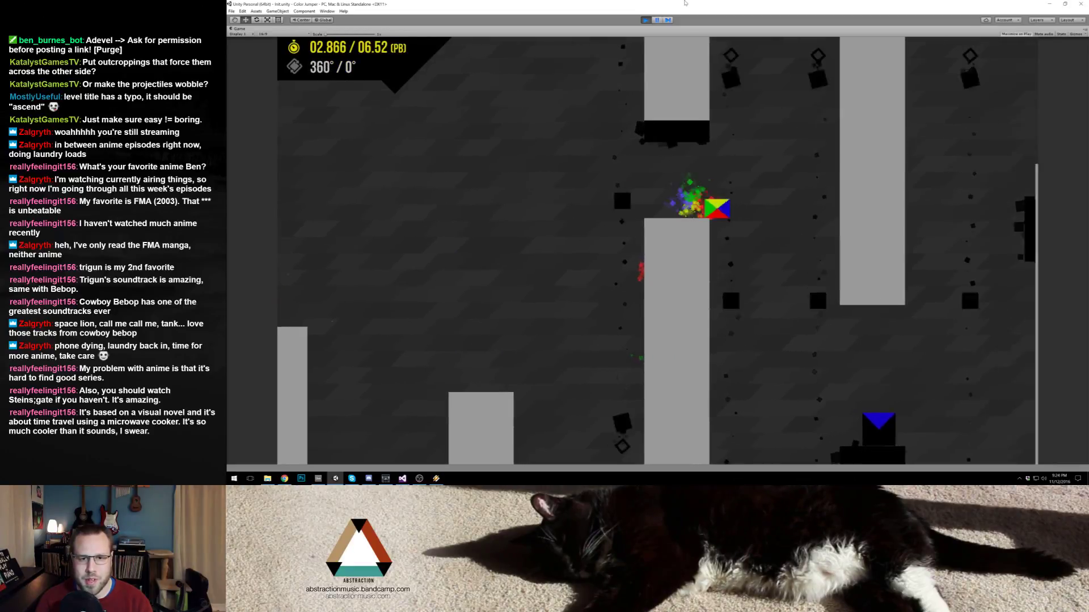
key(space)
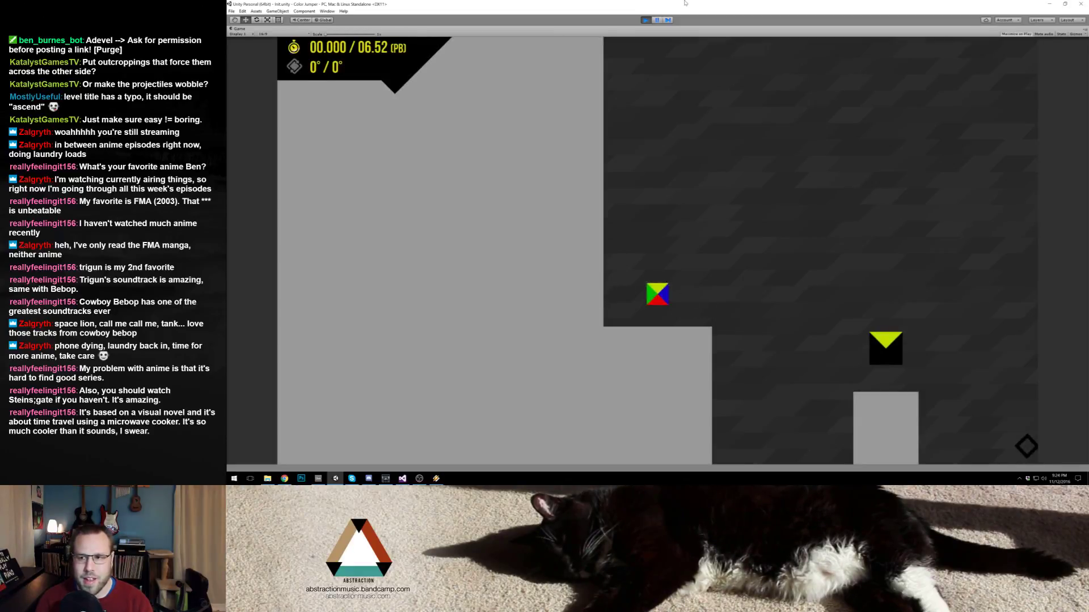
key(space)
key(space)
key(space)
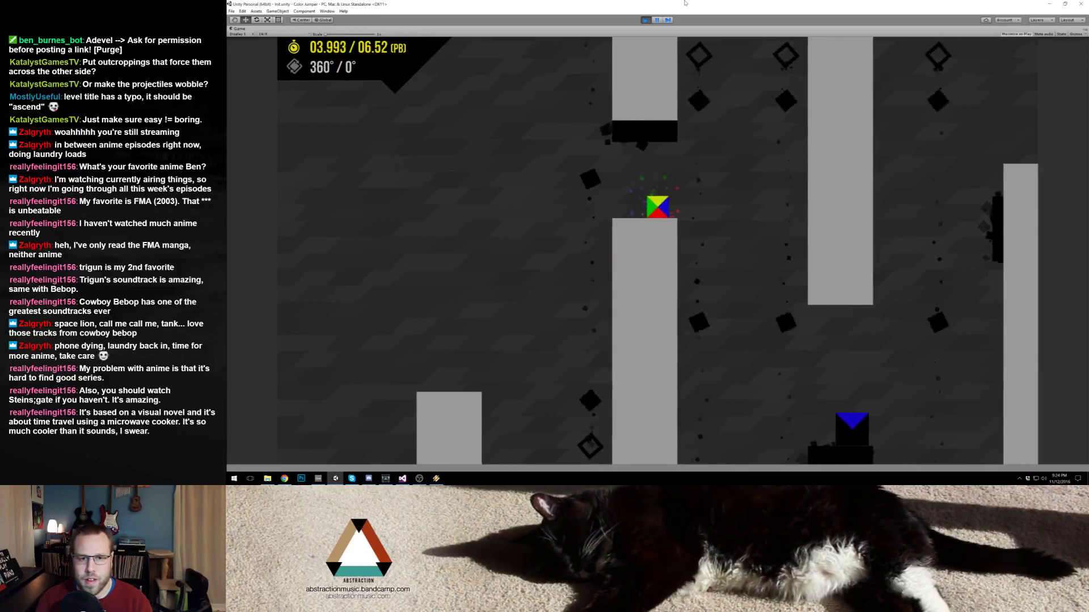
key(space)
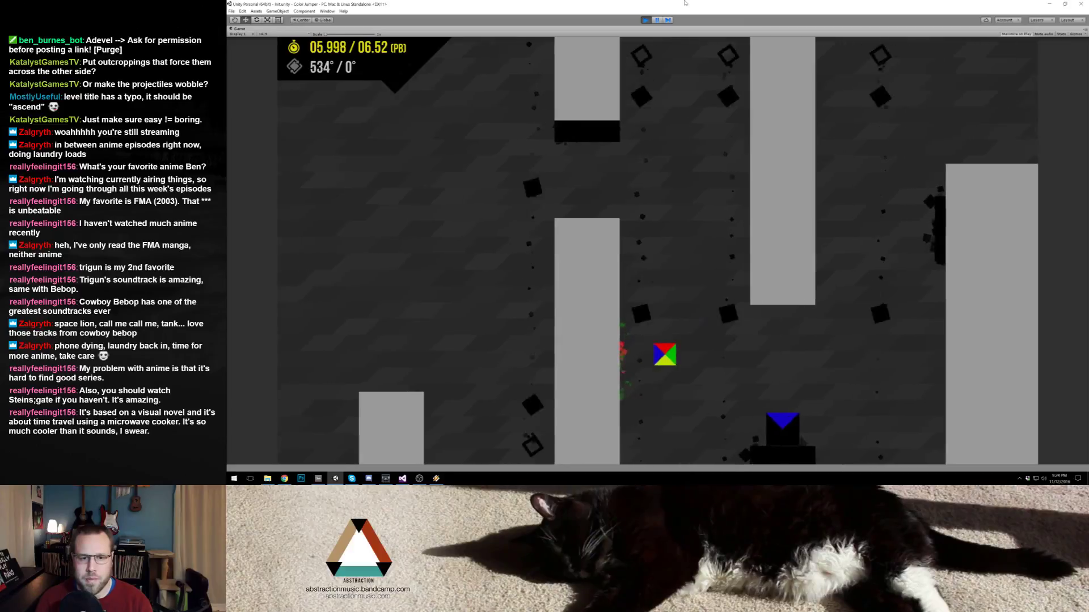
key(space)
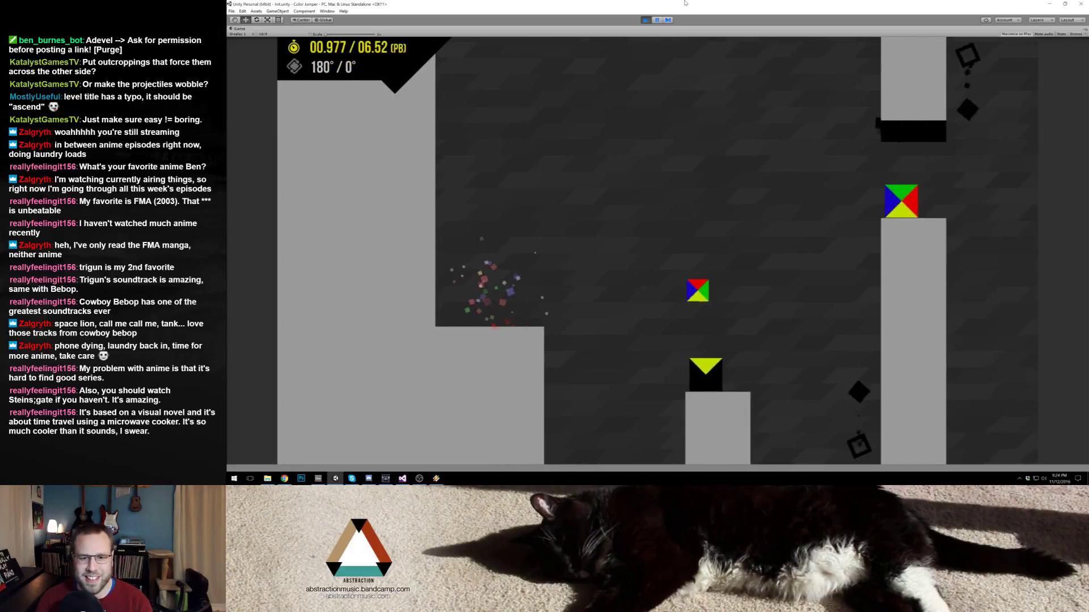
key(space)
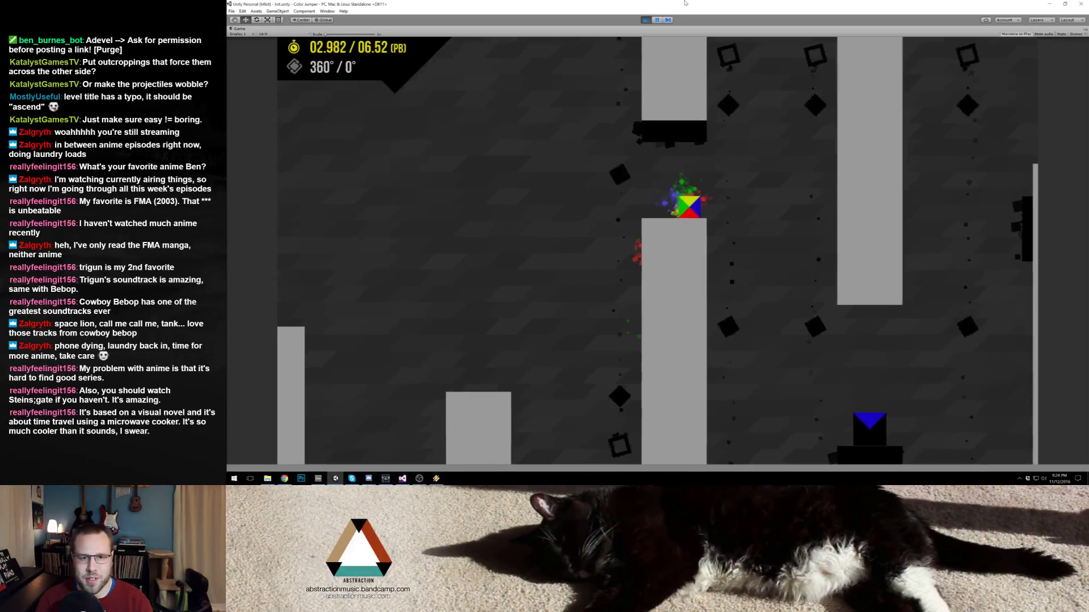
key(space)
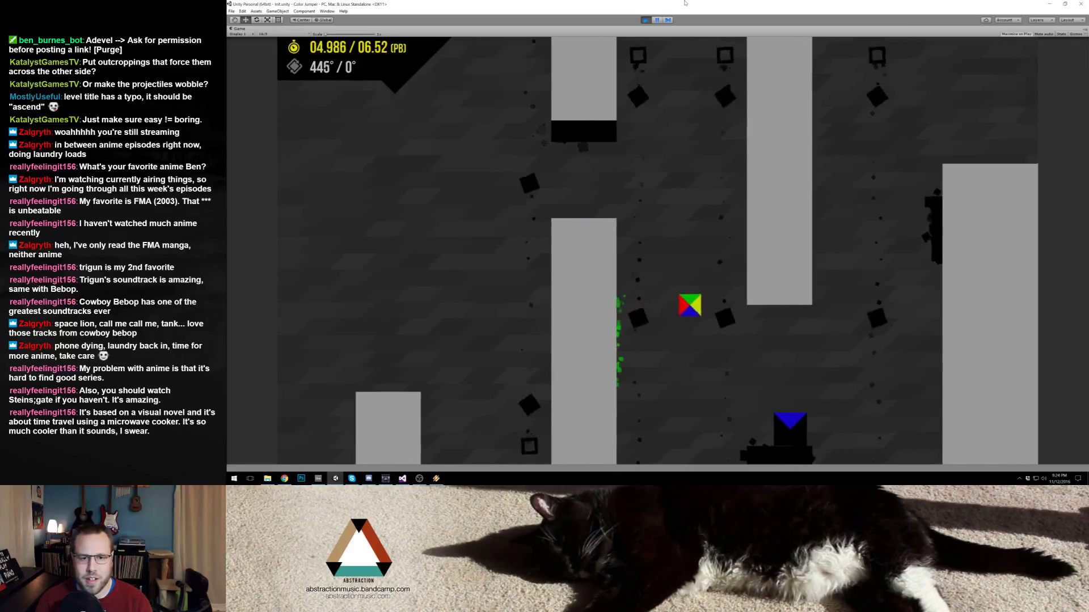
key(space)
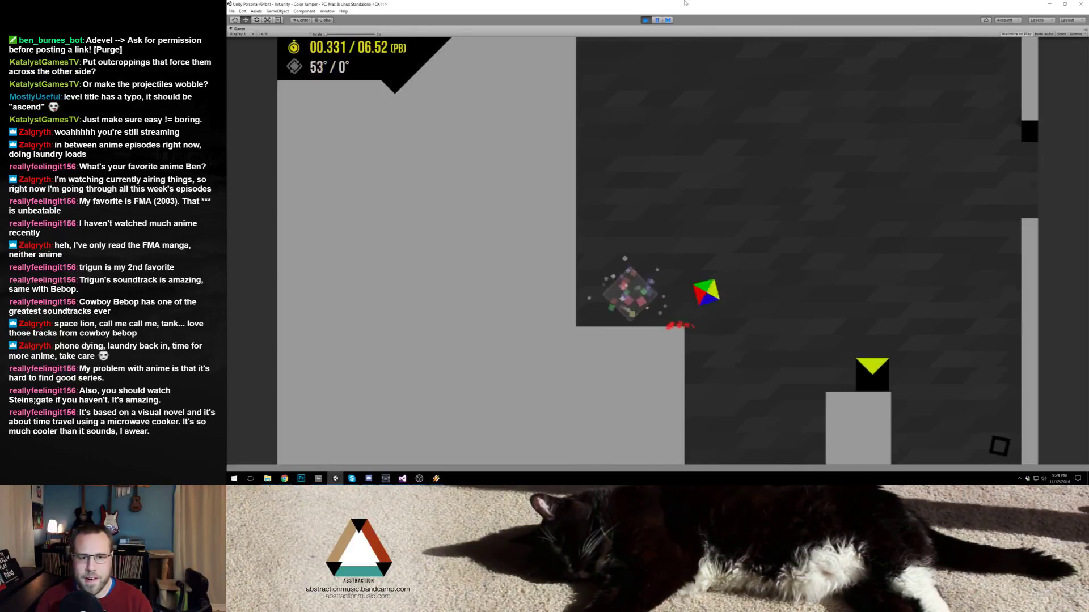
key(space)
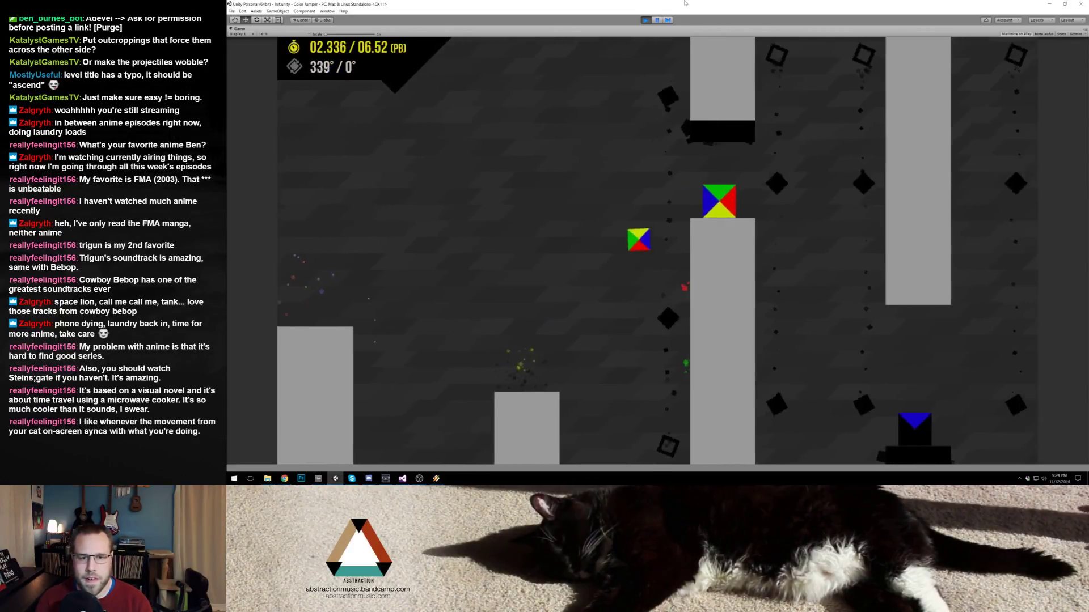
key(space)
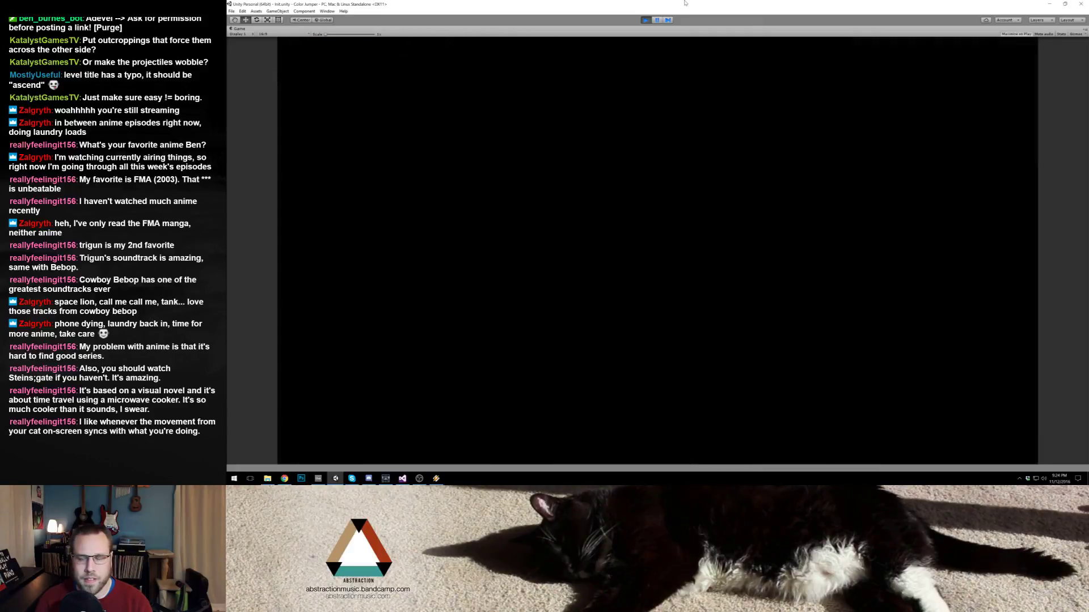
key(space)
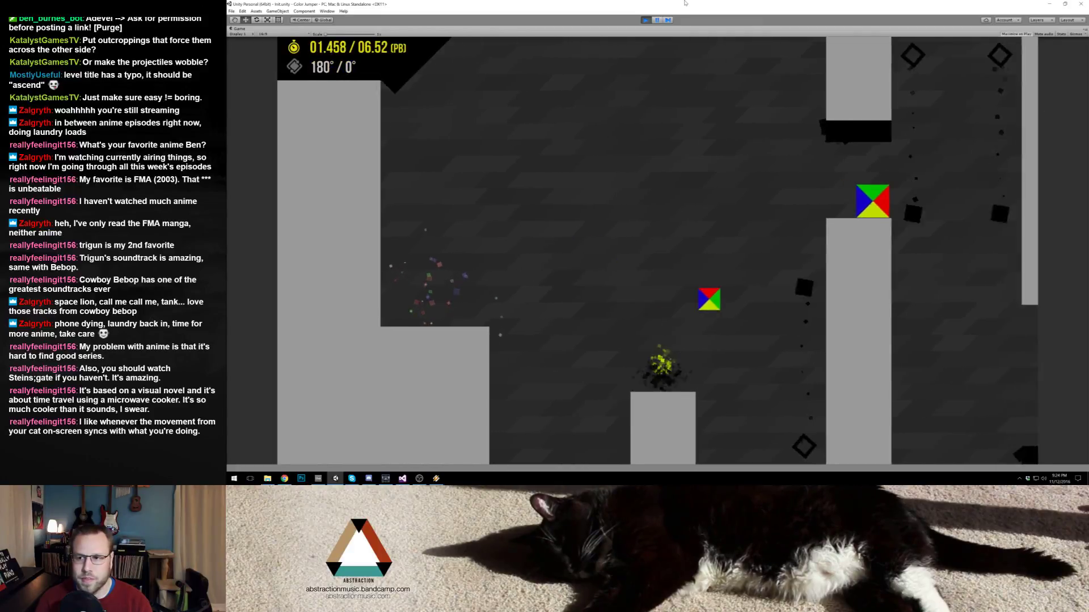
key(space)
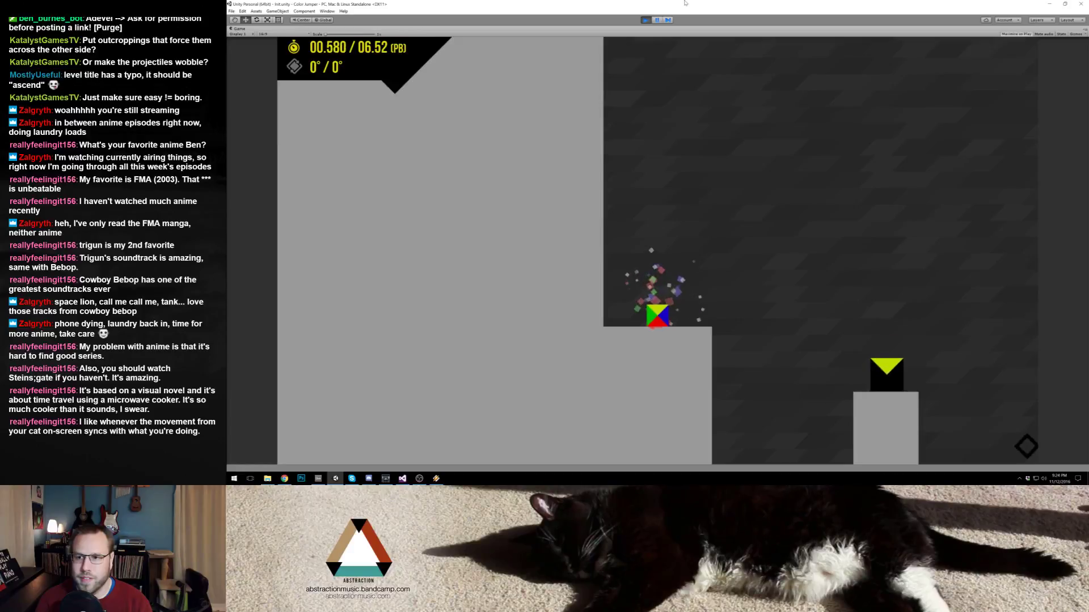
click(646, 20)
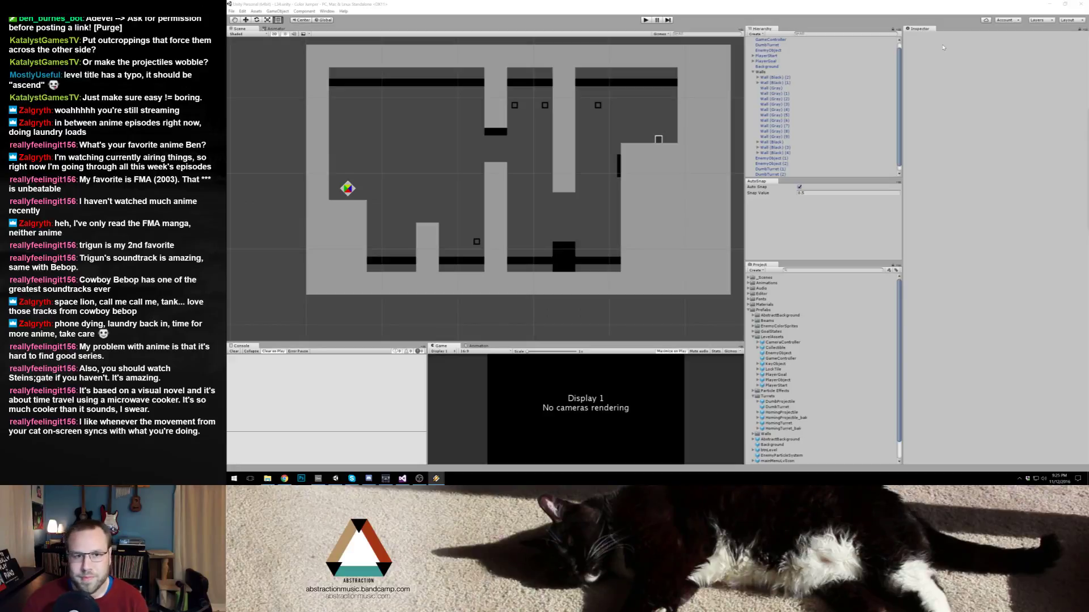
Step: Move the turret beyond the long hanging wall down beside the black floor block at X 16.5, Y -10 and set its Shoot Dir to Up
click(705, 7)
click(598, 104)
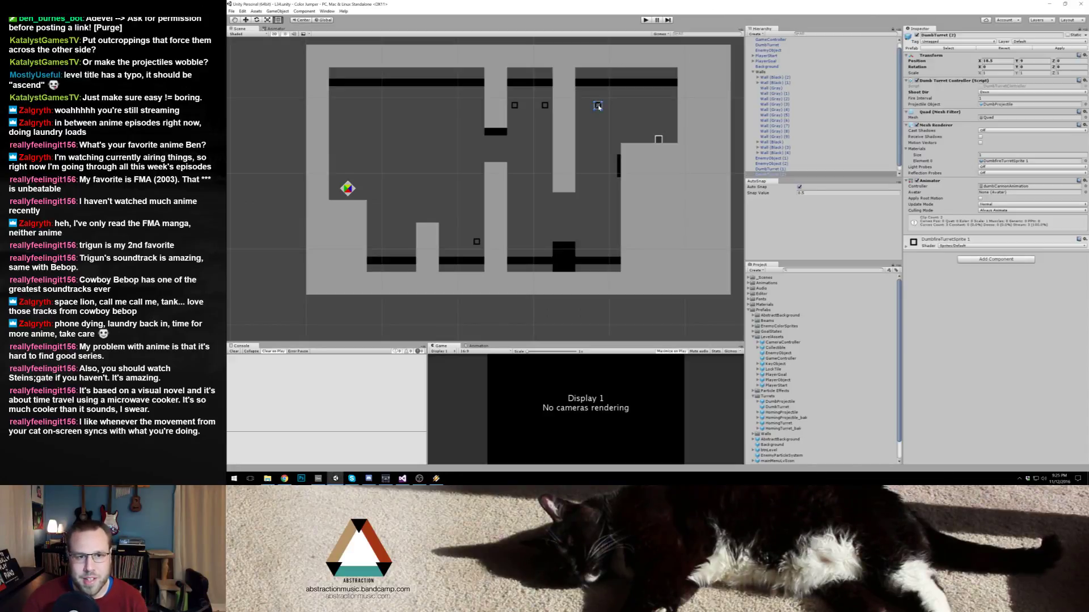
drag(599, 106, 590, 100)
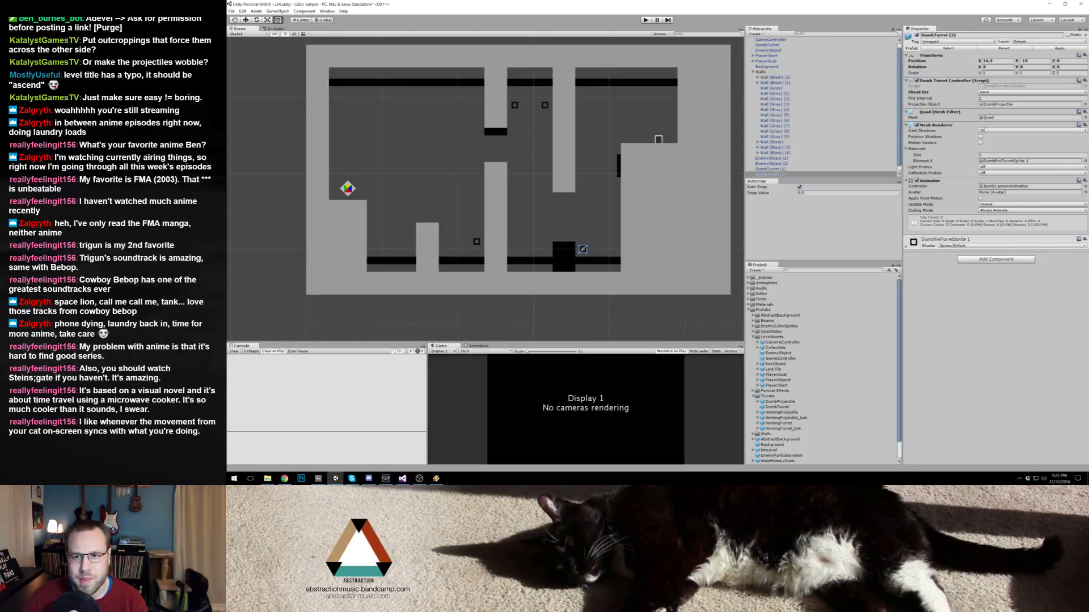
click(993, 93)
click(992, 97)
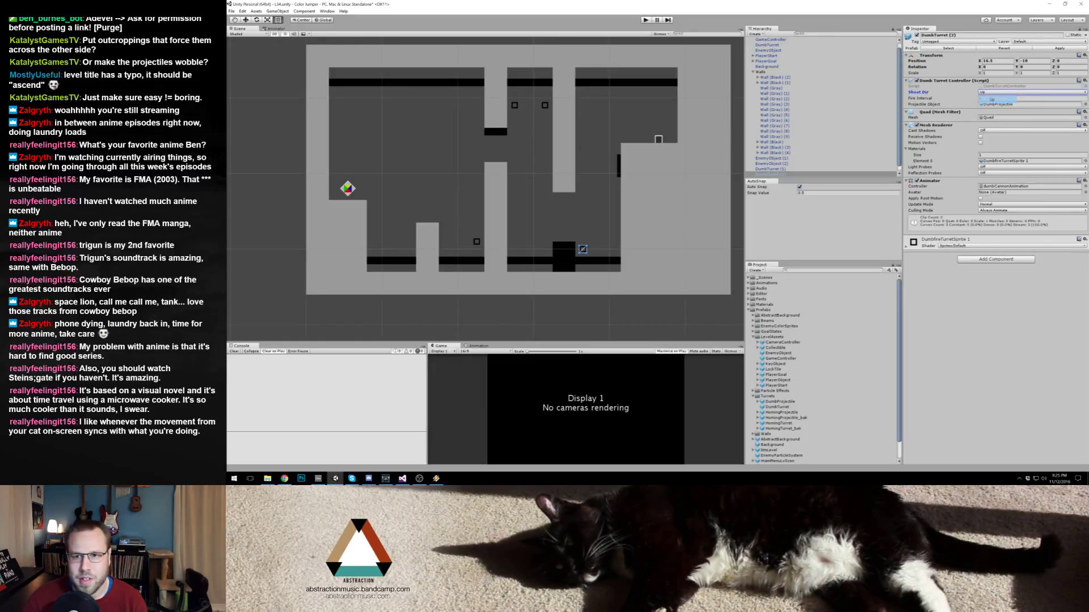
Step: Playtest the level in repeated runs against the upward-firing turret beside the black floor block, and exit play mode
click(647, 20)
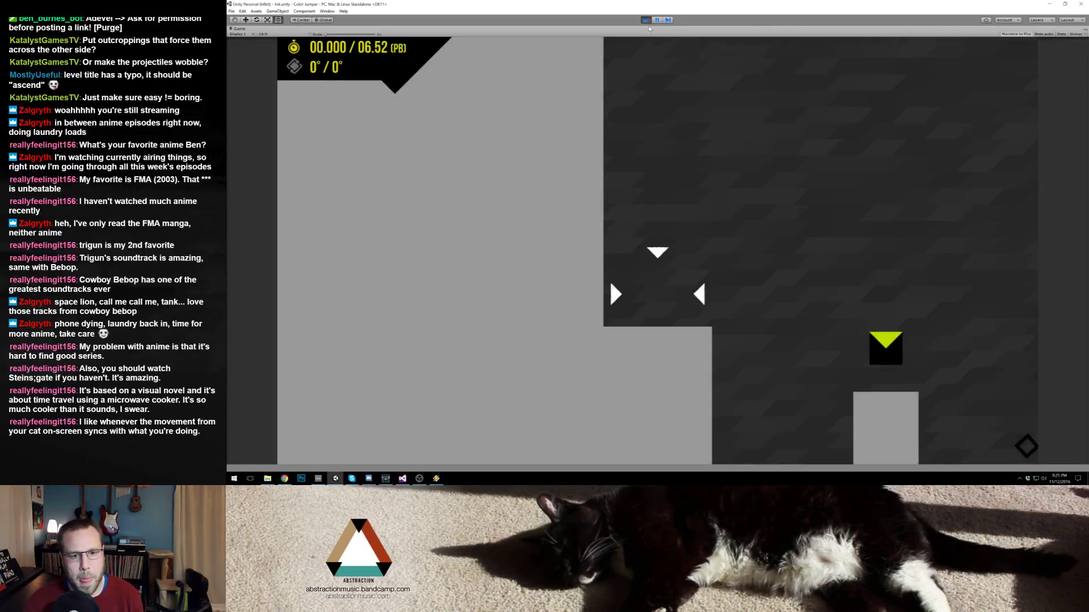
key(space)
key(space)
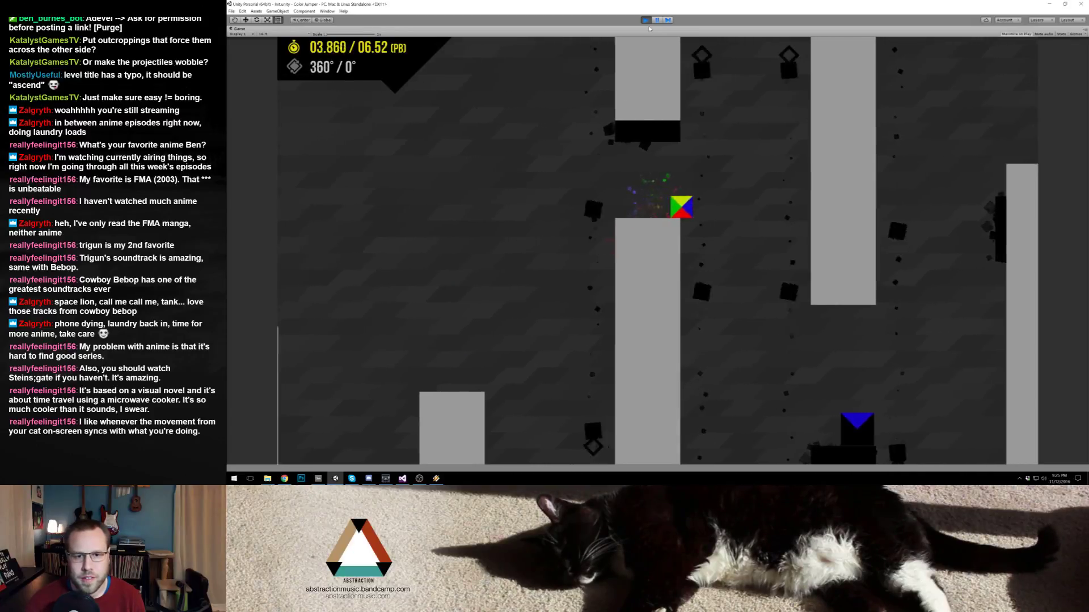
key(space)
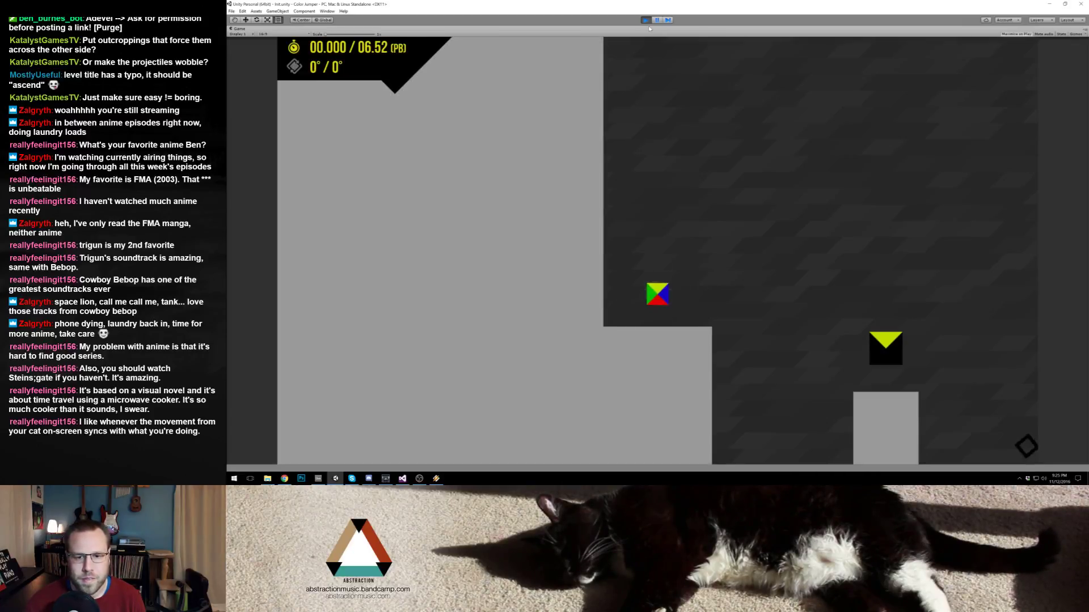
key(space)
key(space)
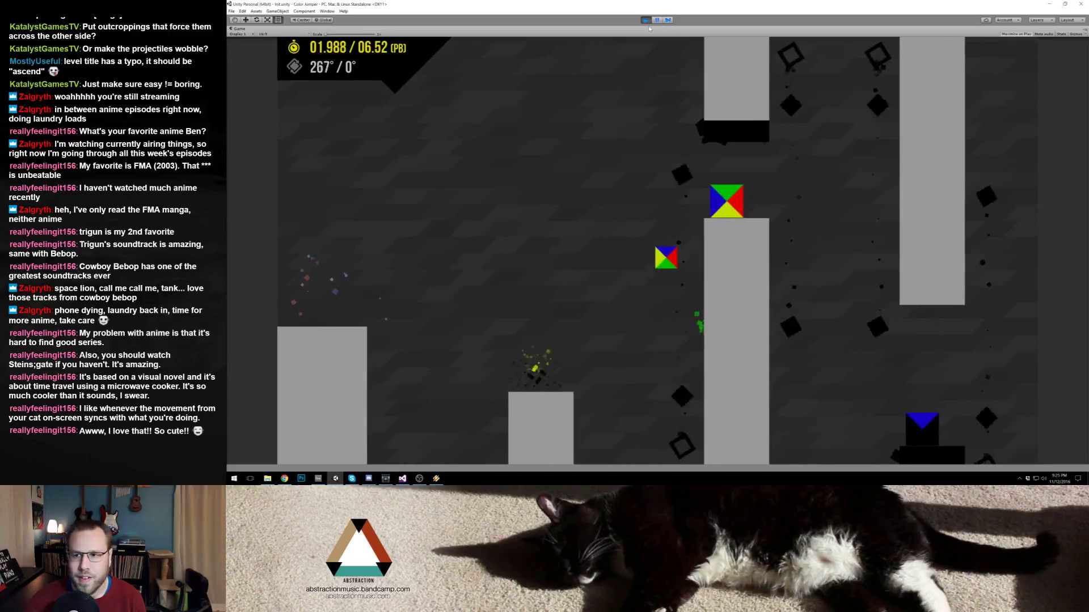
key(space)
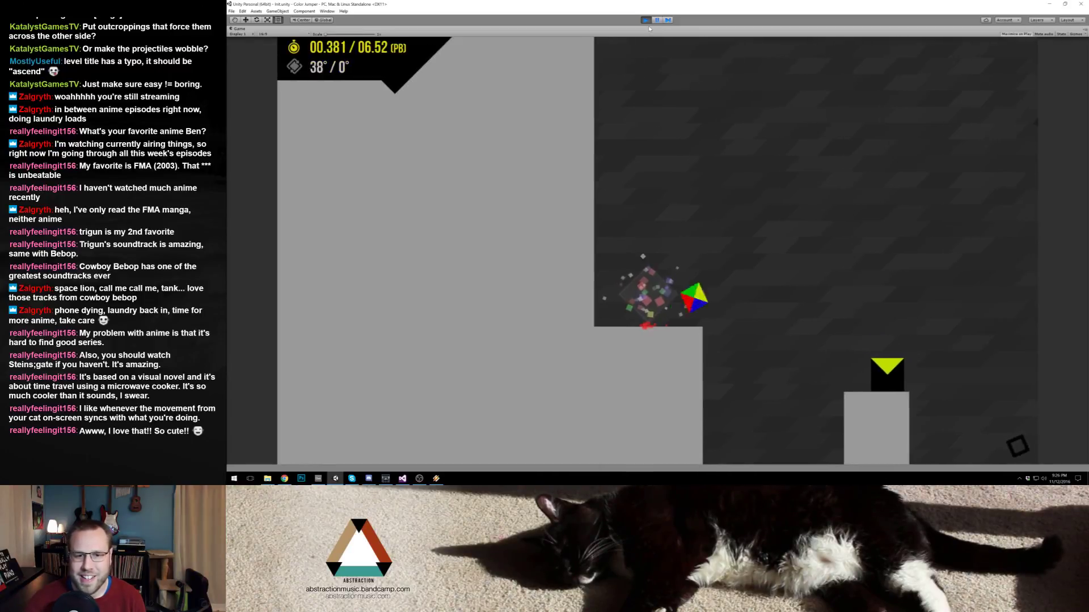
key(space)
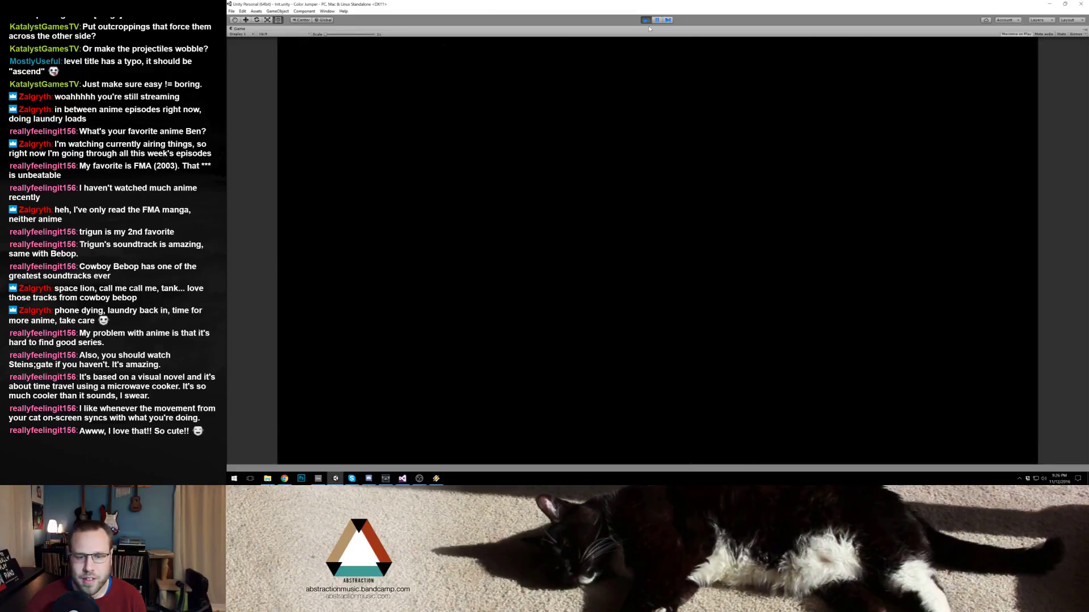
key(space)
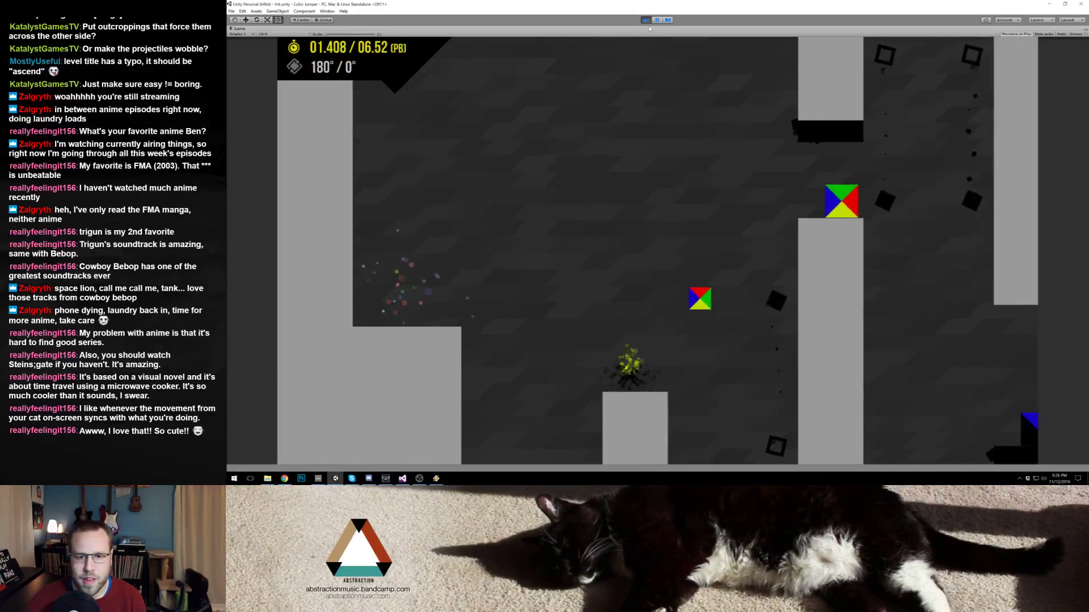
key(space)
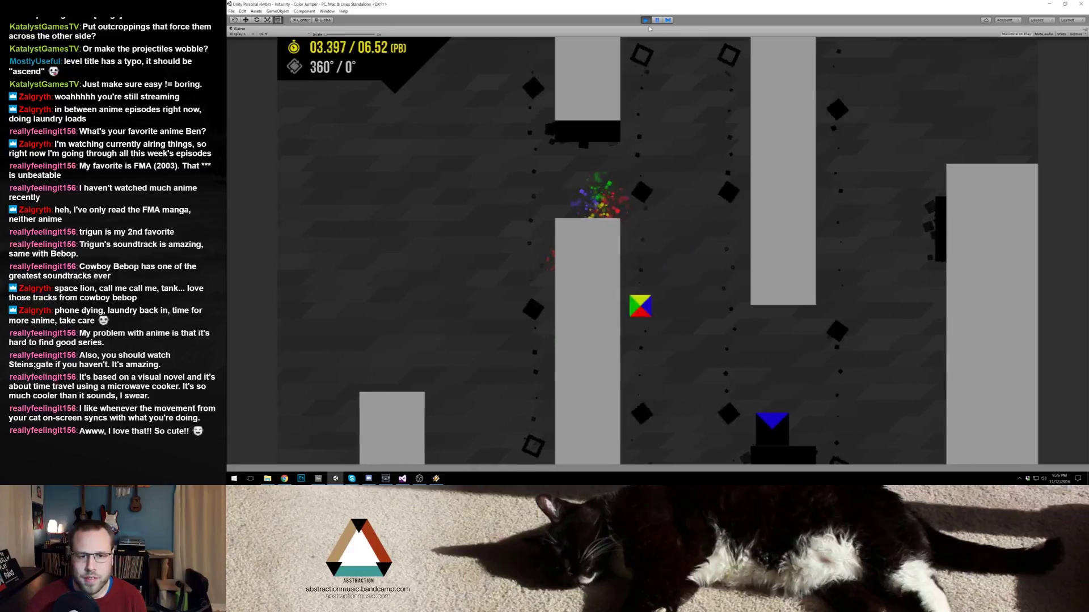
key(space)
key(space)
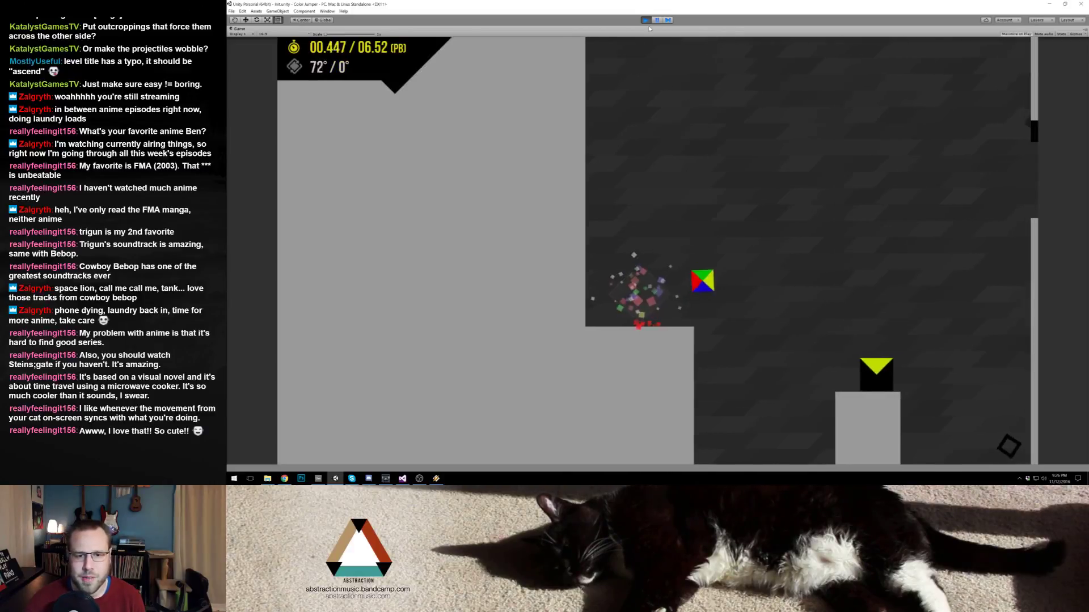
key(space)
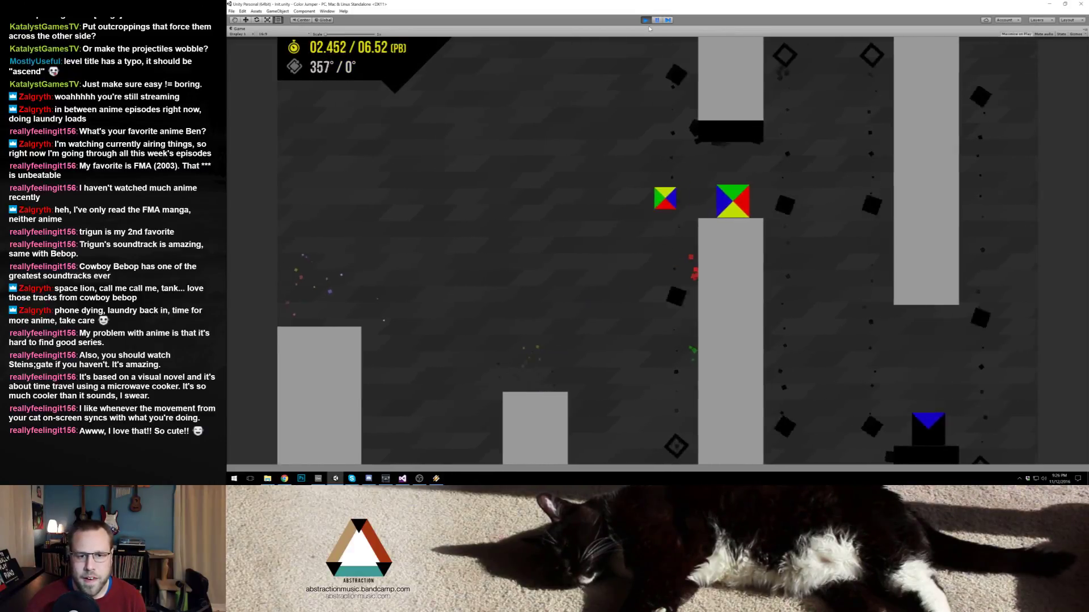
key(space)
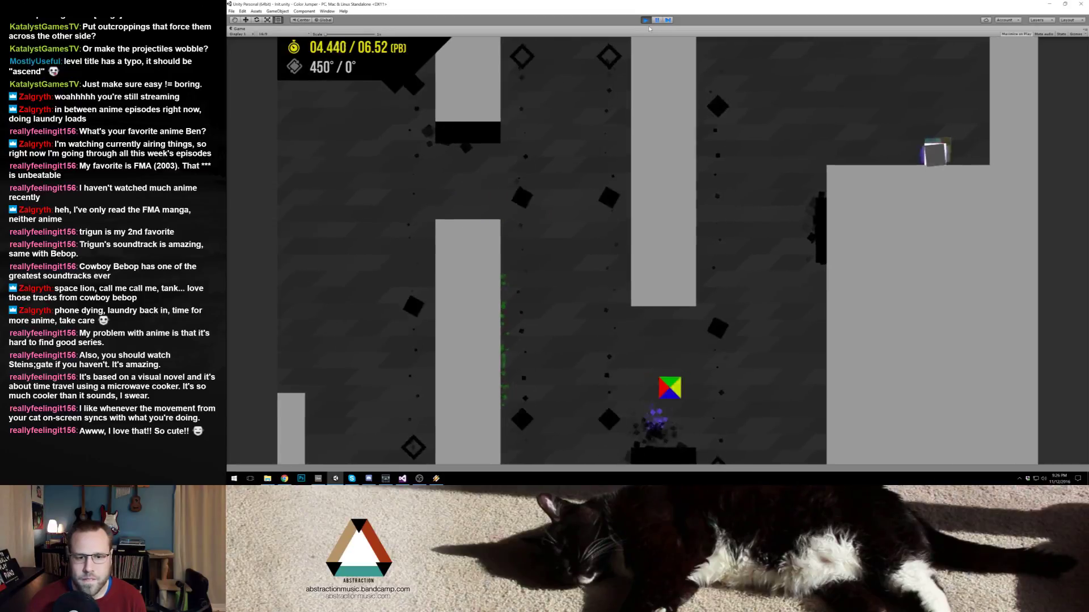
key(space)
key(space)
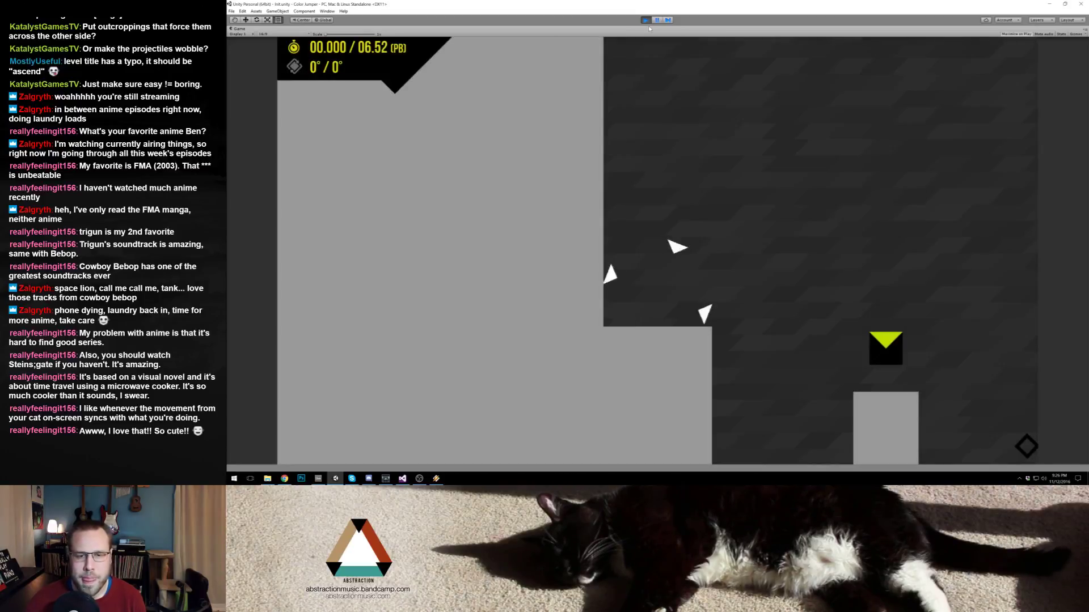
key(Escape)
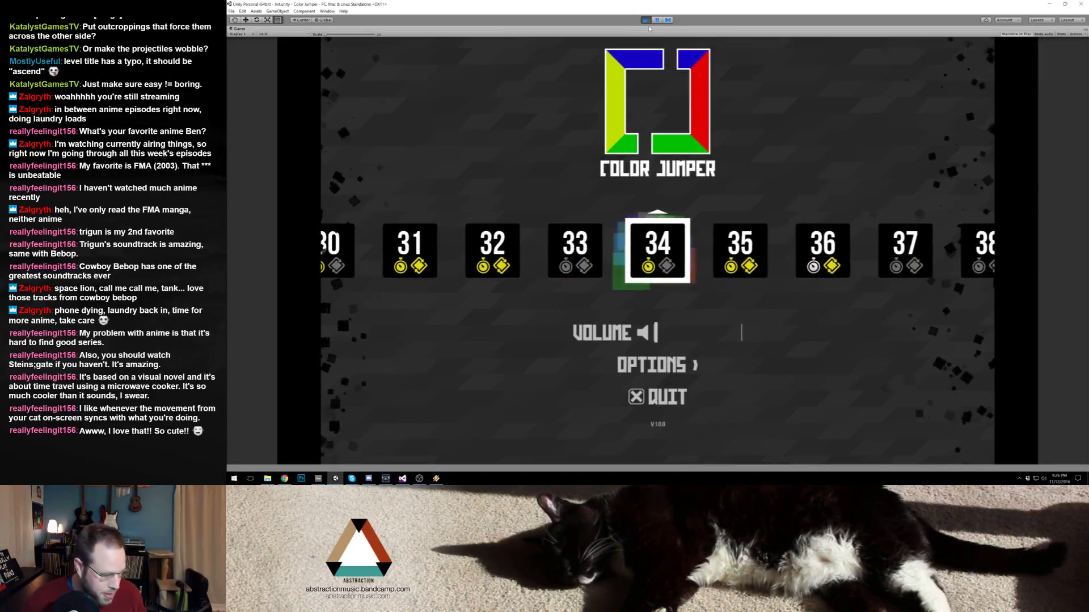
click(647, 20)
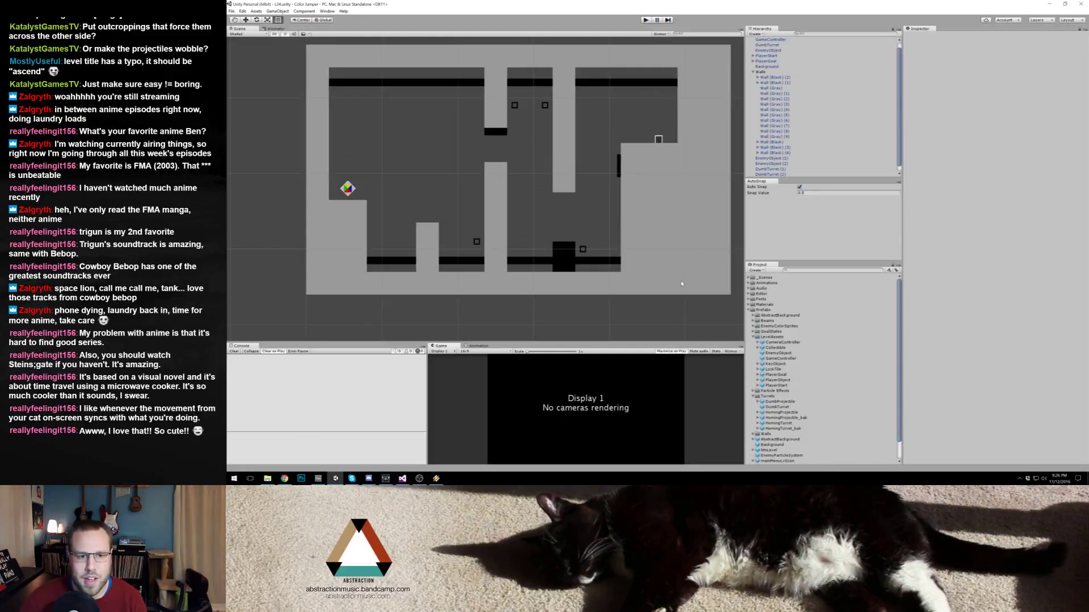
Step: Move the turret beside the black floor block to X 17.5, Y -9 and deselect it
click(583, 249)
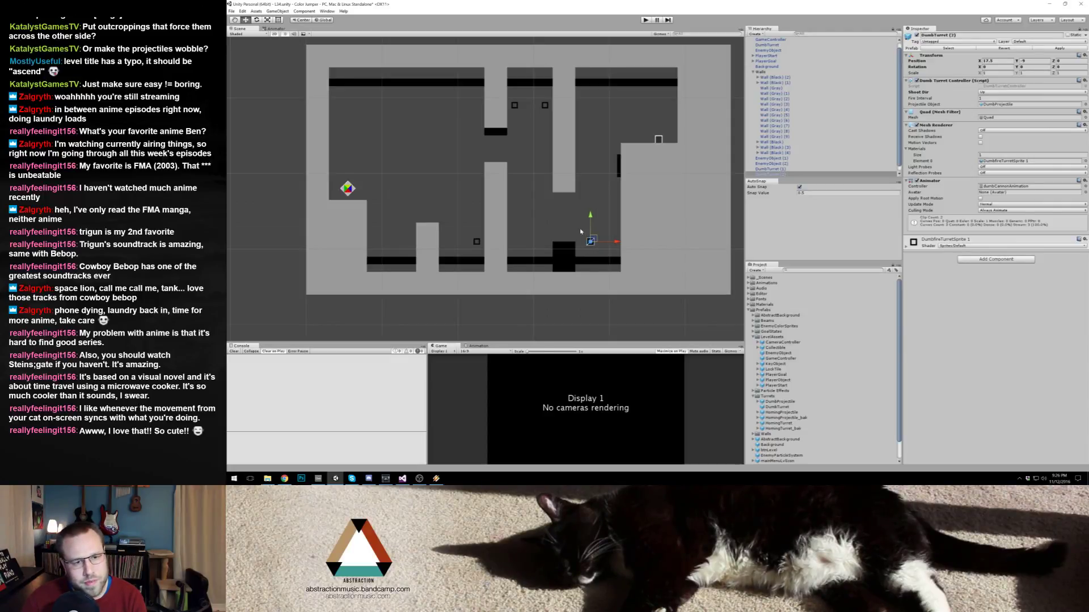
click(626, 41)
Step: Playtest the level with the repositioned turret, retrying until the player reaches the goal's ledge past the long hanging wall
click(645, 20)
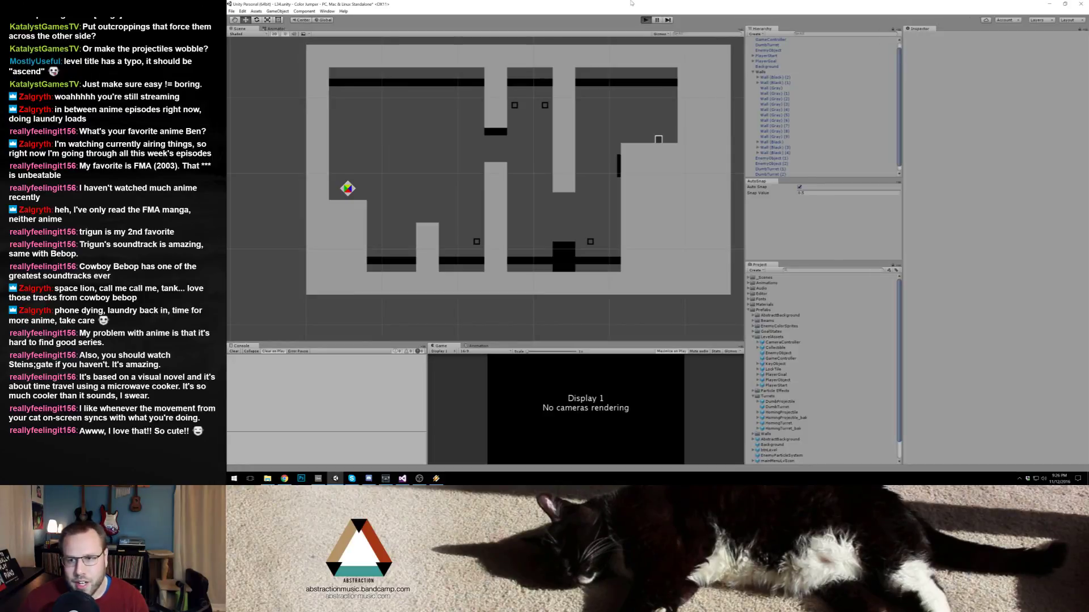
key(space)
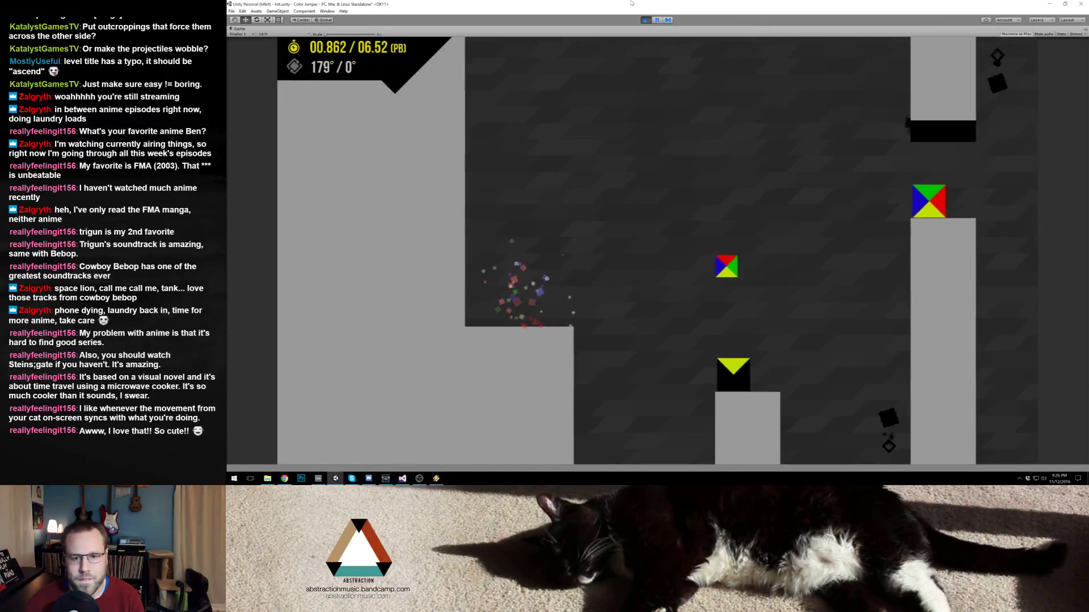
key(space)
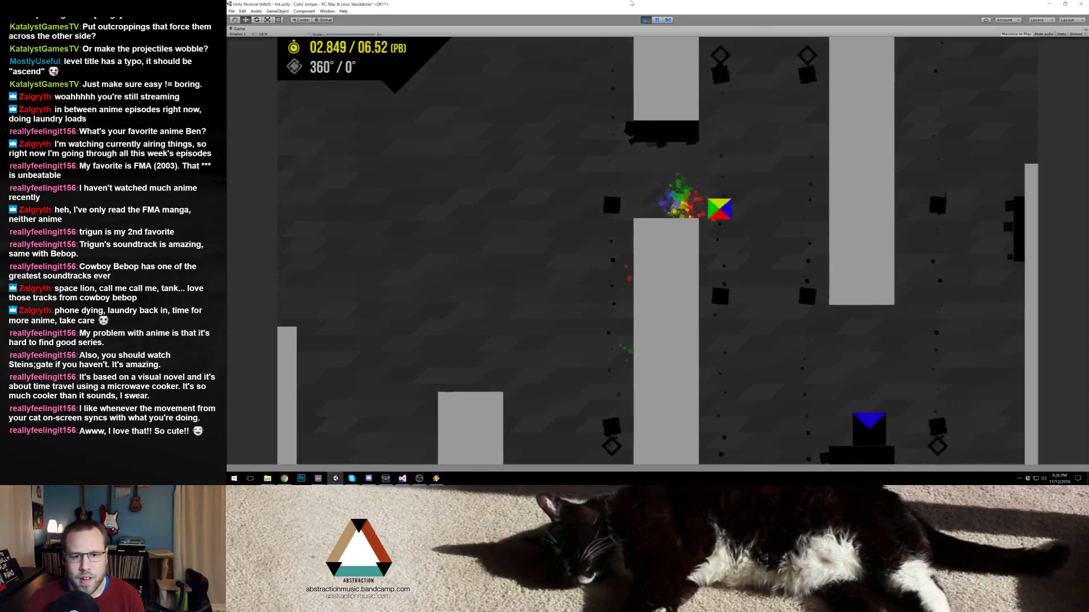
key(space)
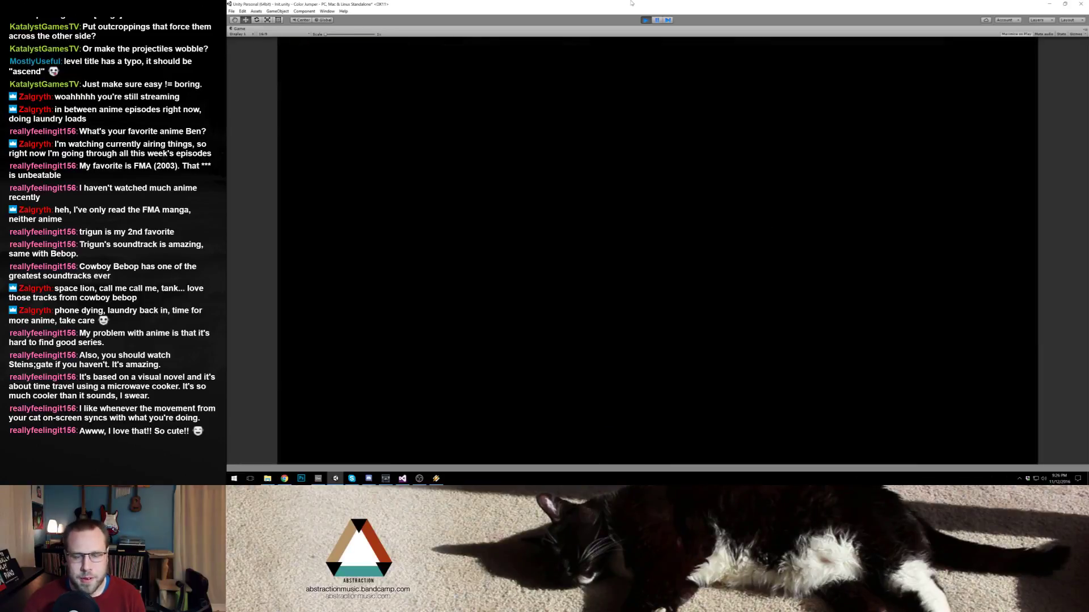
key(space)
key(space)
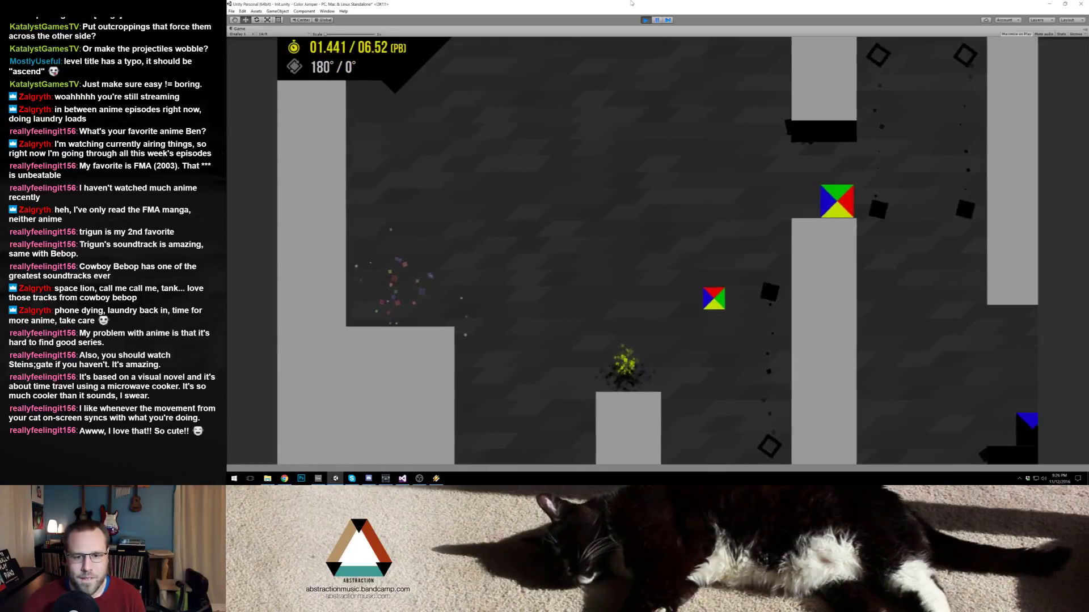
key(space)
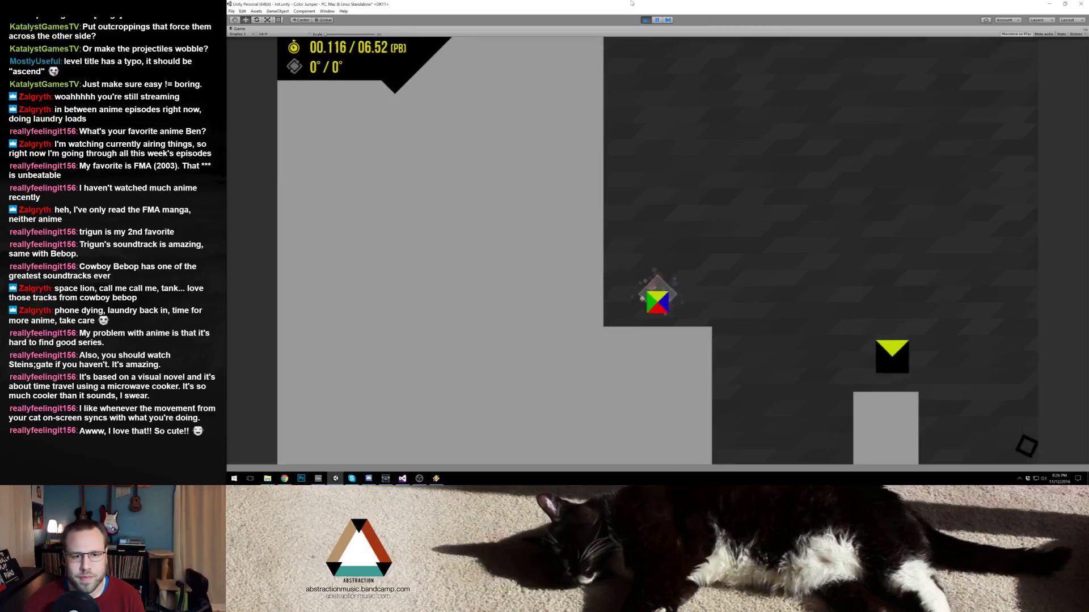
key(space)
key(space)
key(space)
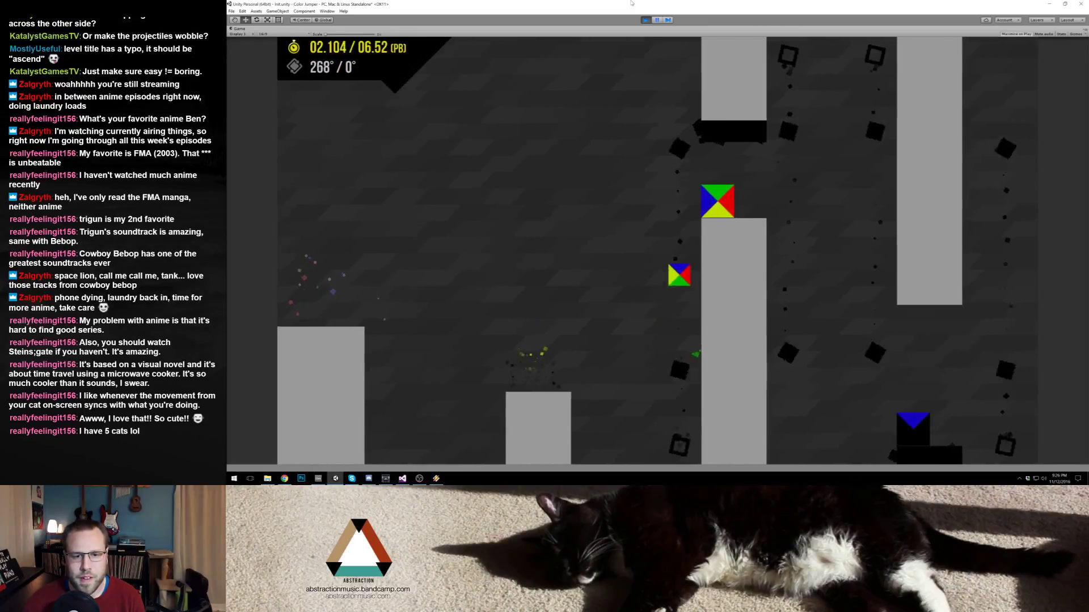
key(space)
key(space)
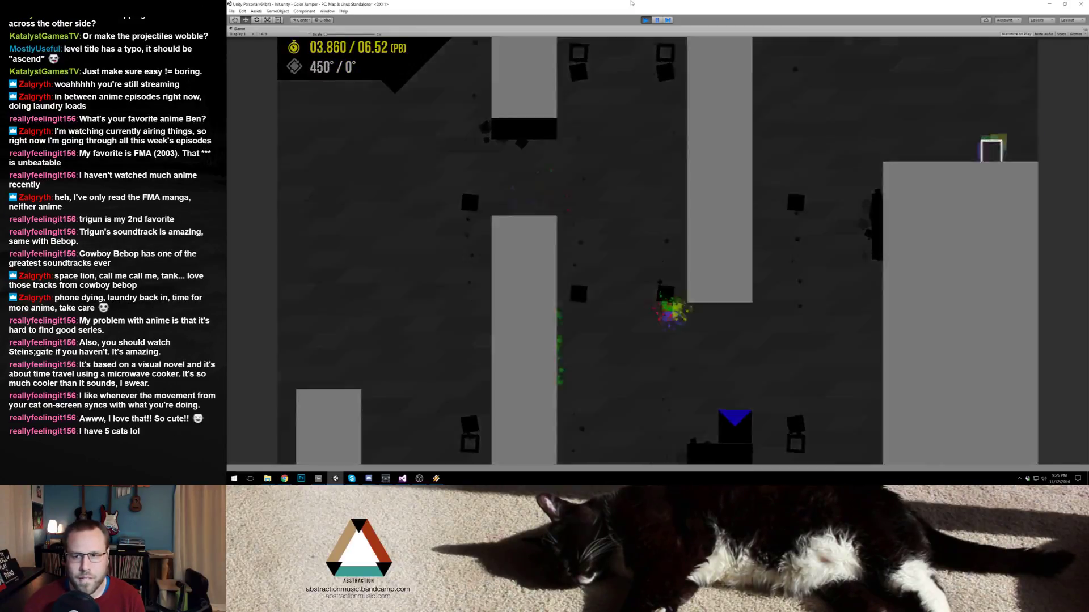
key(space)
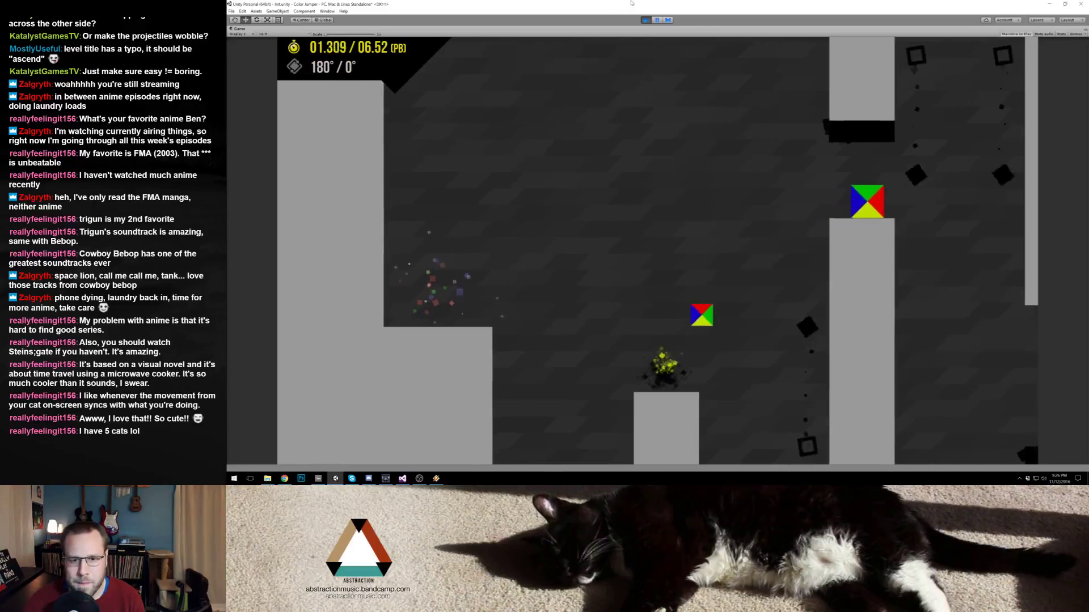
key(space)
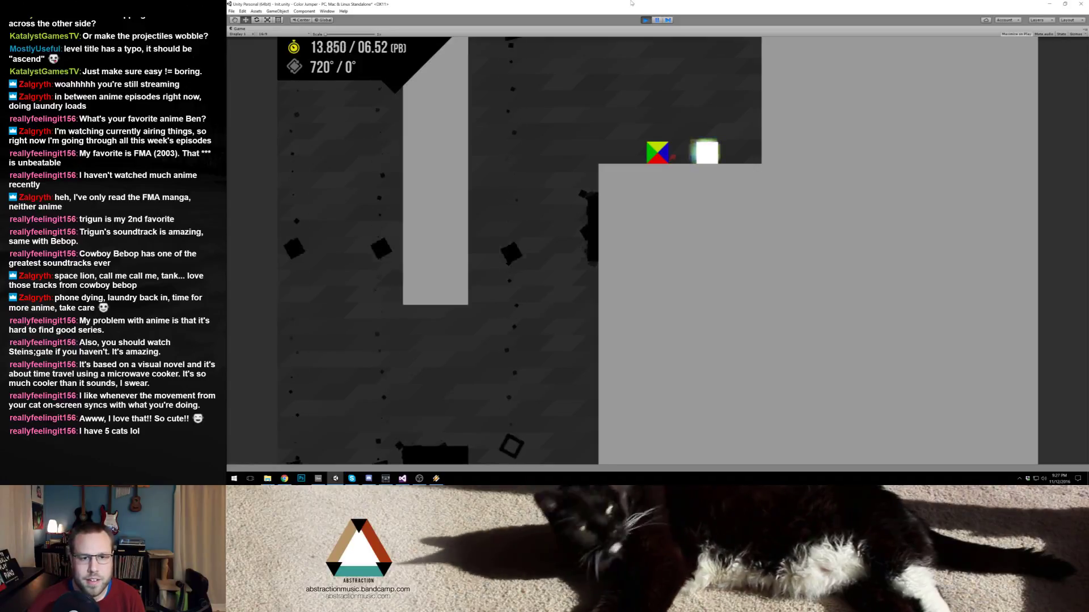
key(Right)
Step: Replay the level in repeated runs past the enemy on the middle wall and down toward the blue enemy on the black floor block
key(space)
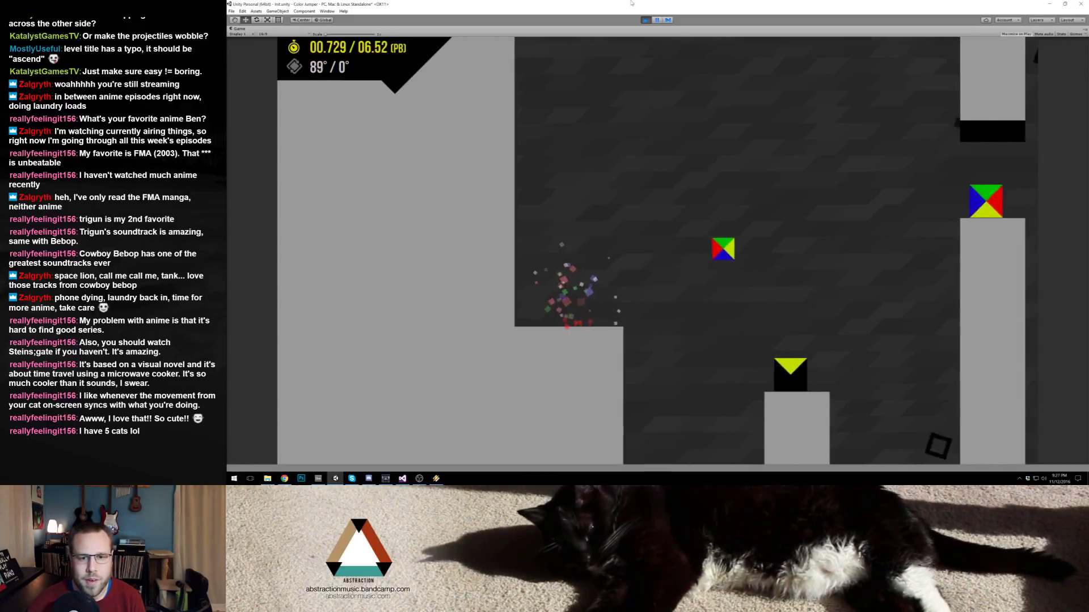
key(space)
key(space)
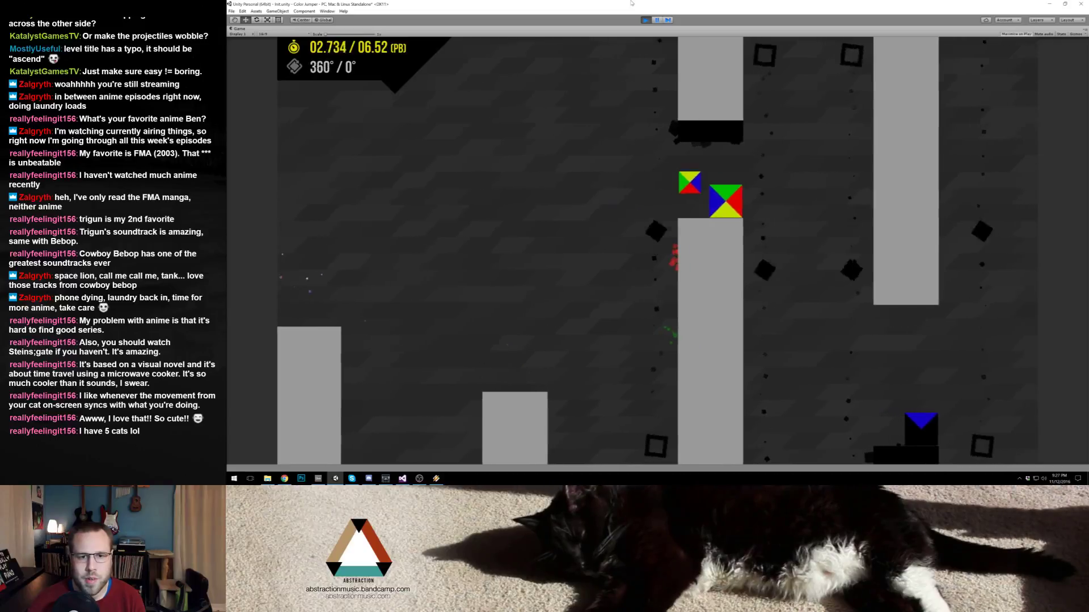
key(space)
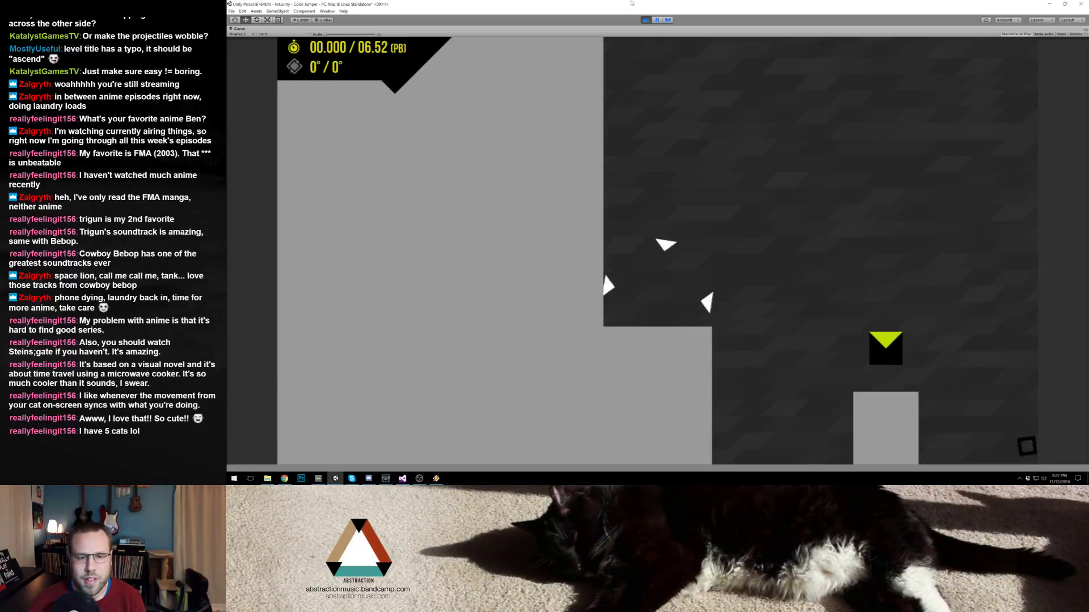
key(Right)
key(space)
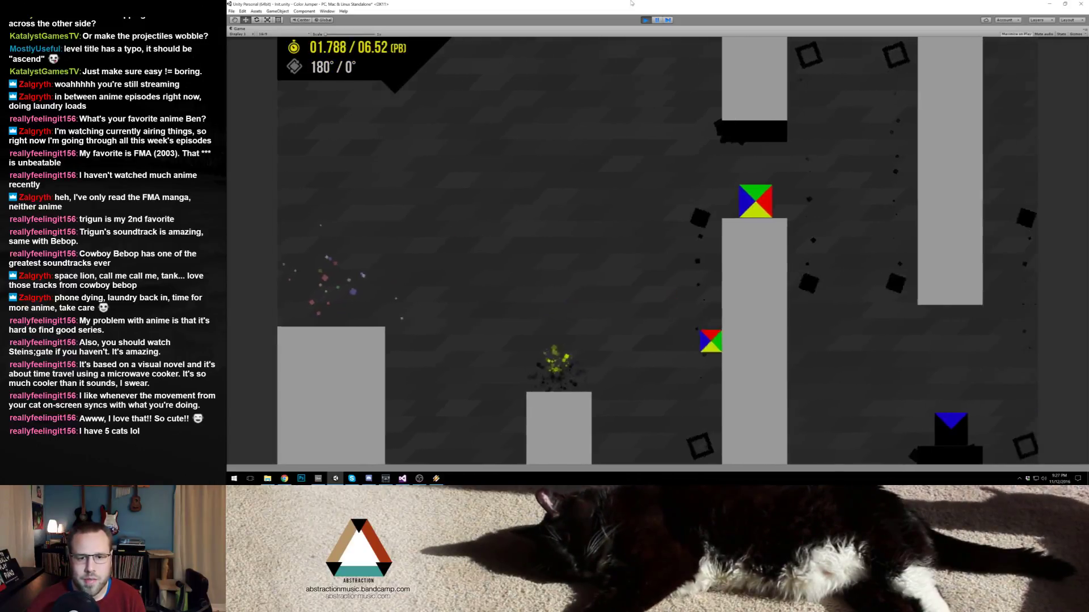
key(space)
key(space)
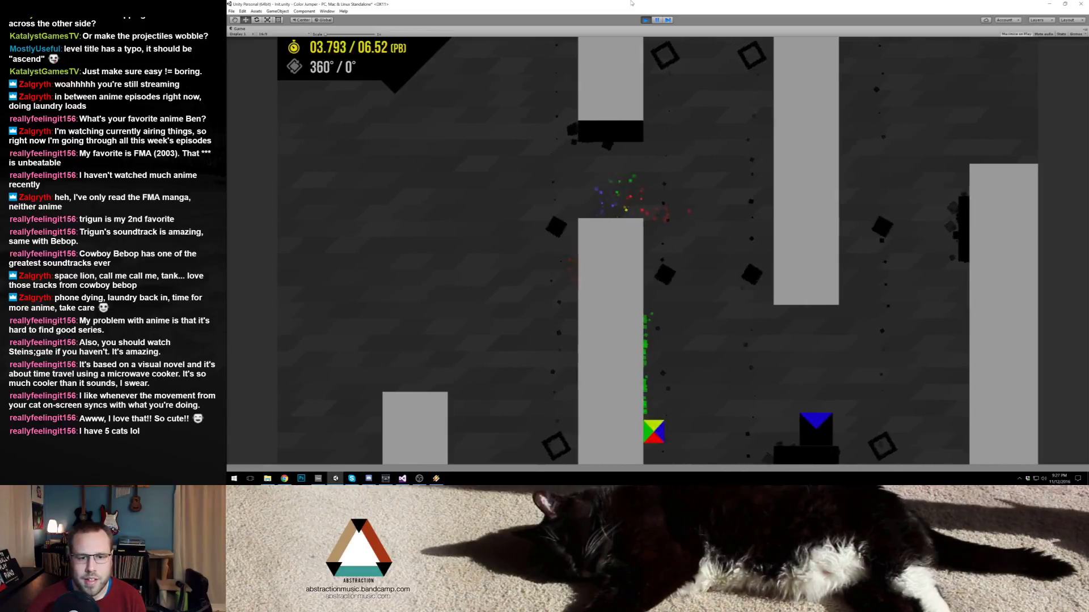
key(space)
key(space)
key(space)
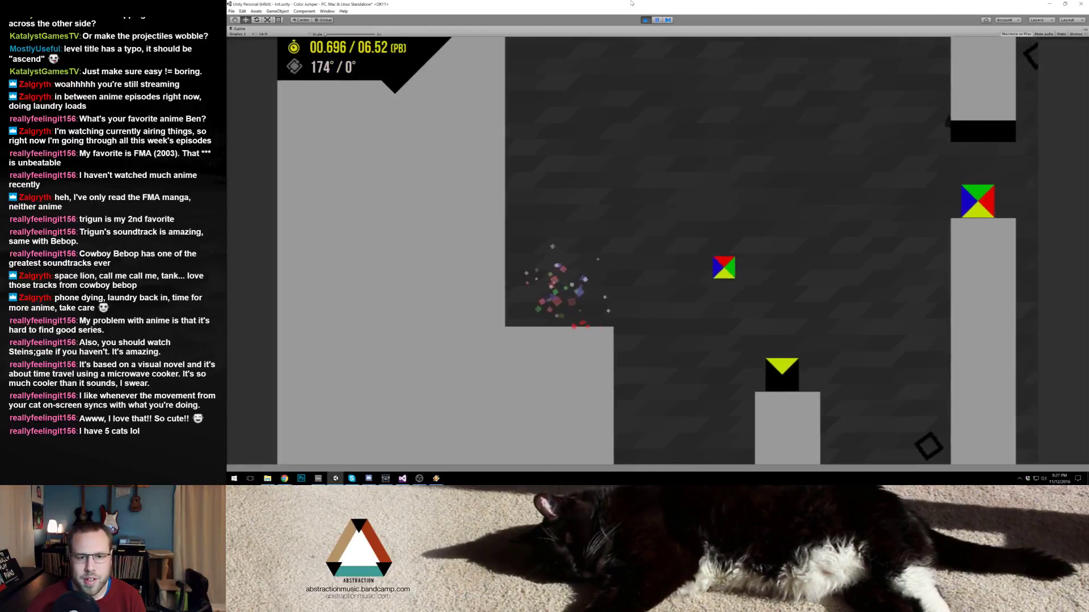
key(space)
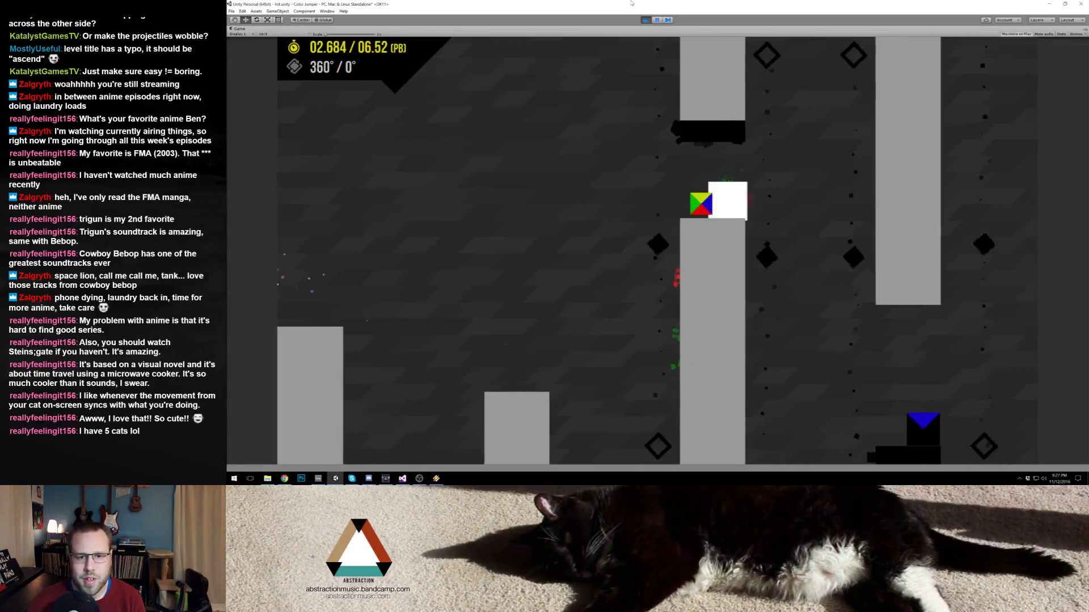
key(space)
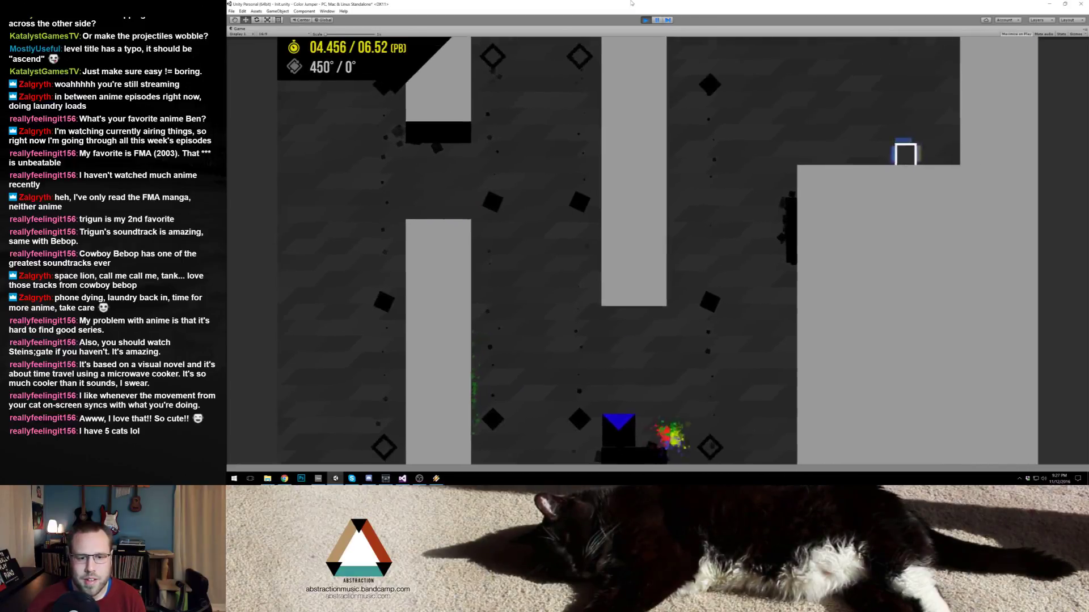
Step: Retry the level from the start until the player clears the blue enemy and climbs onto the goal's ledge
key(space)
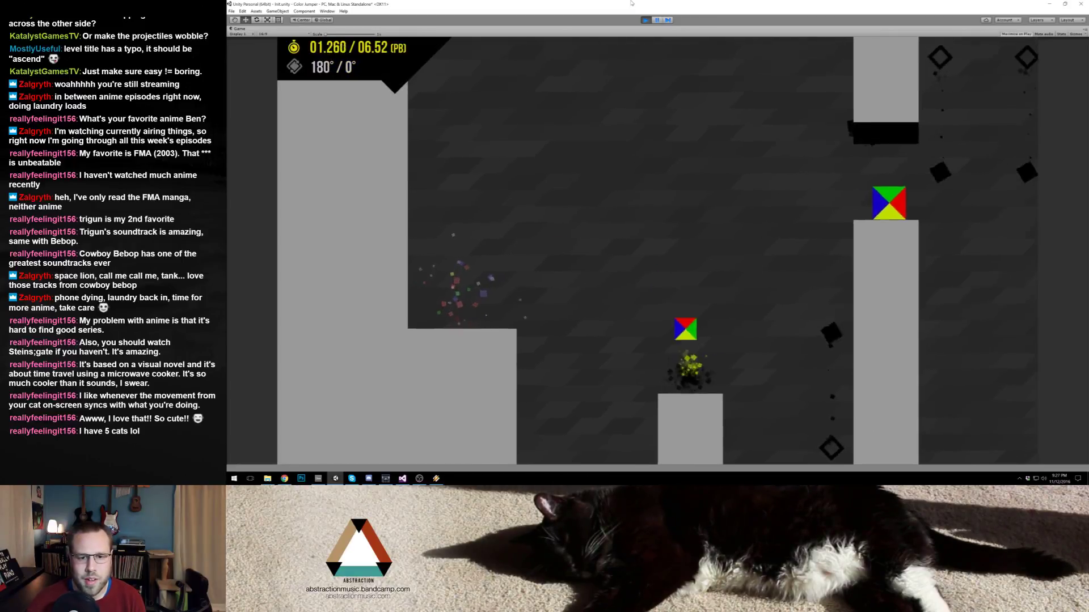
key(space)
key(space)
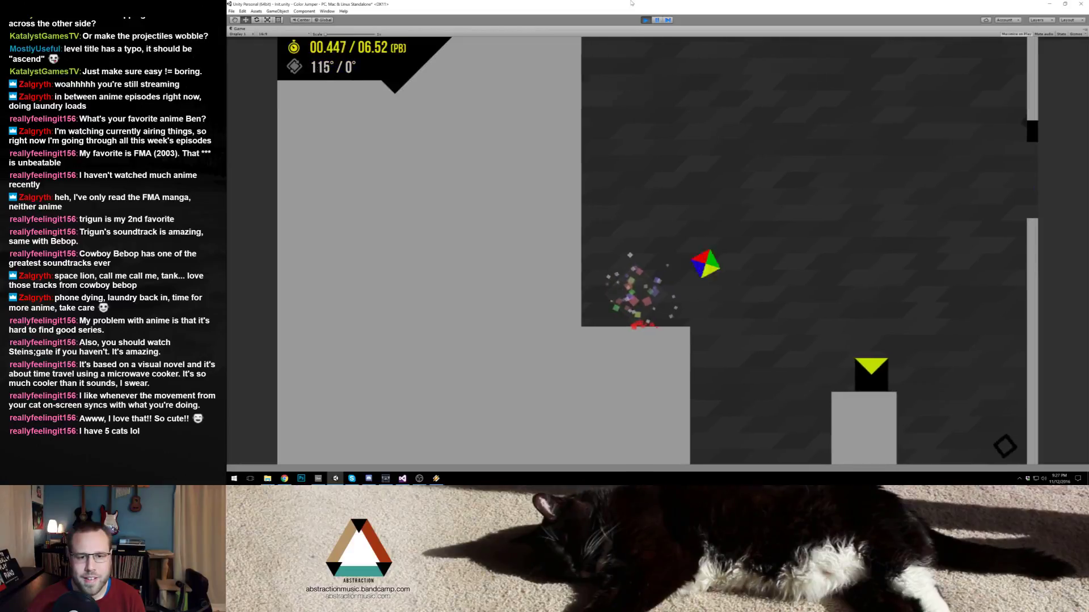
key(space)
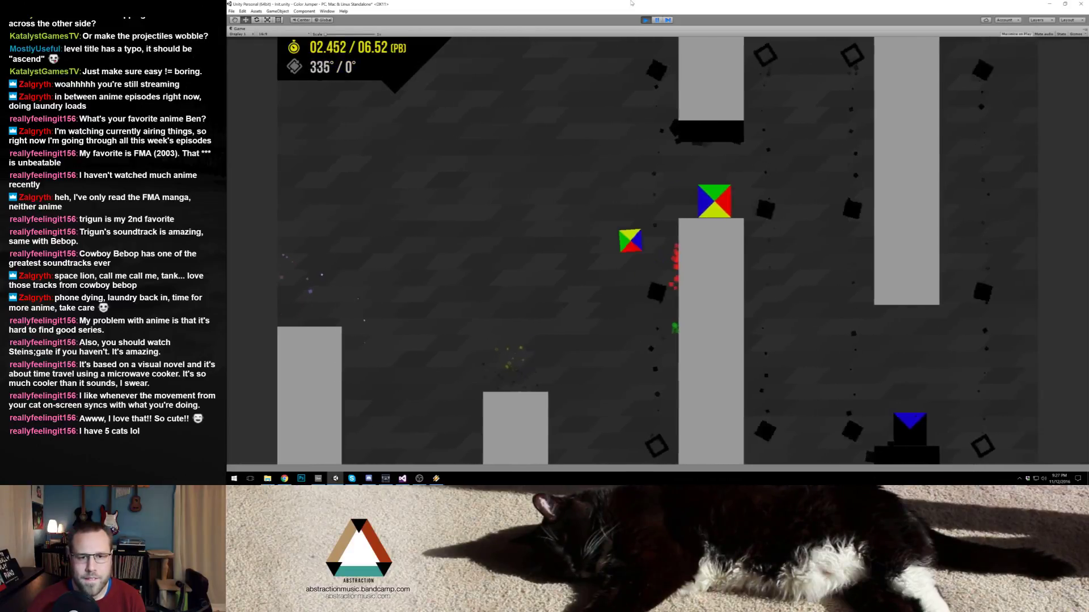
key(space)
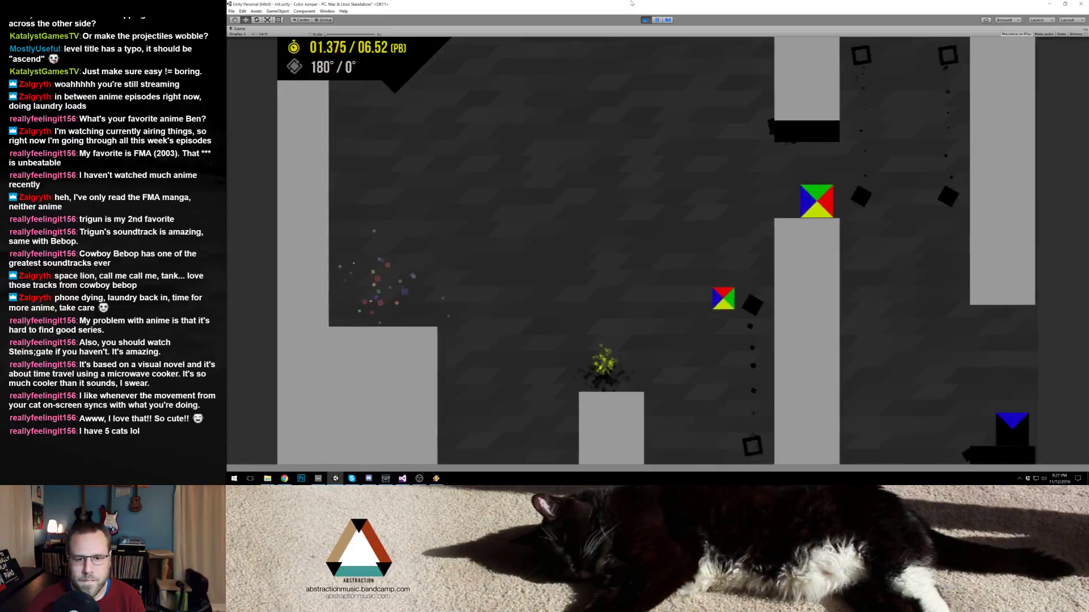
key(space)
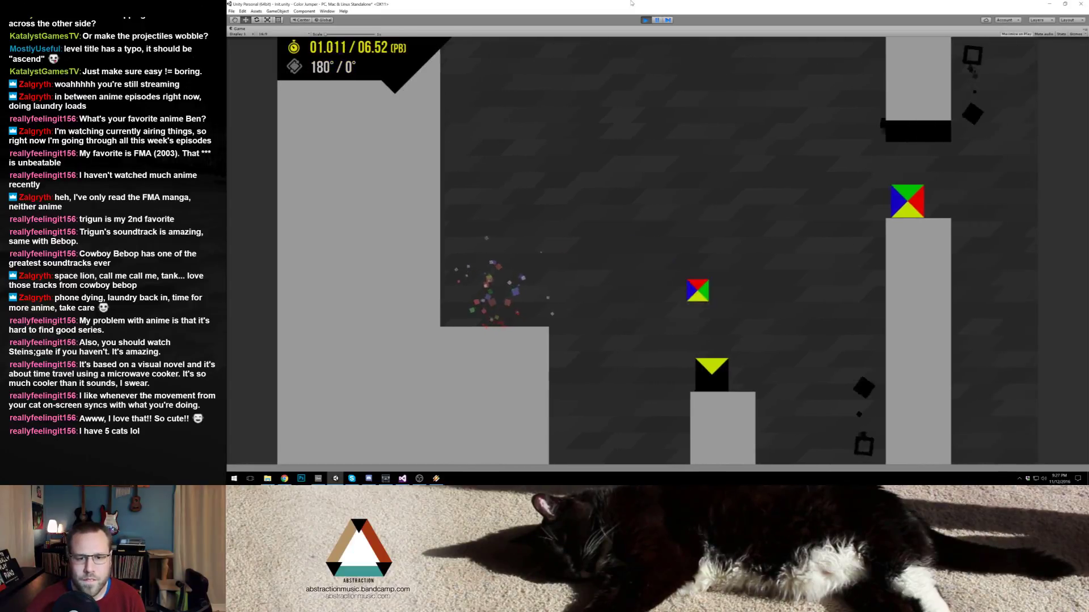
key(space)
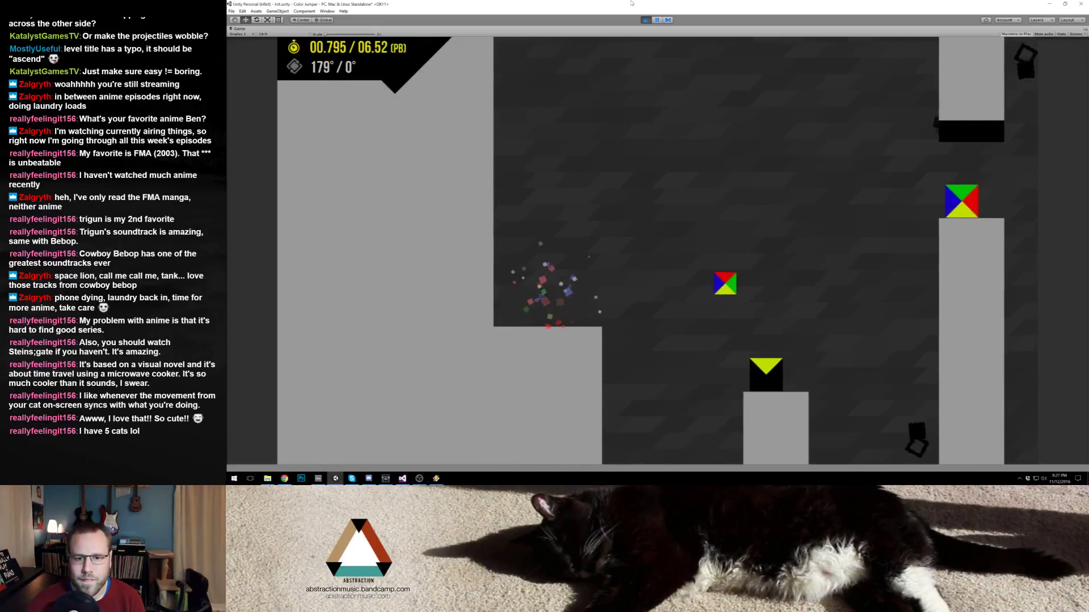
key(space)
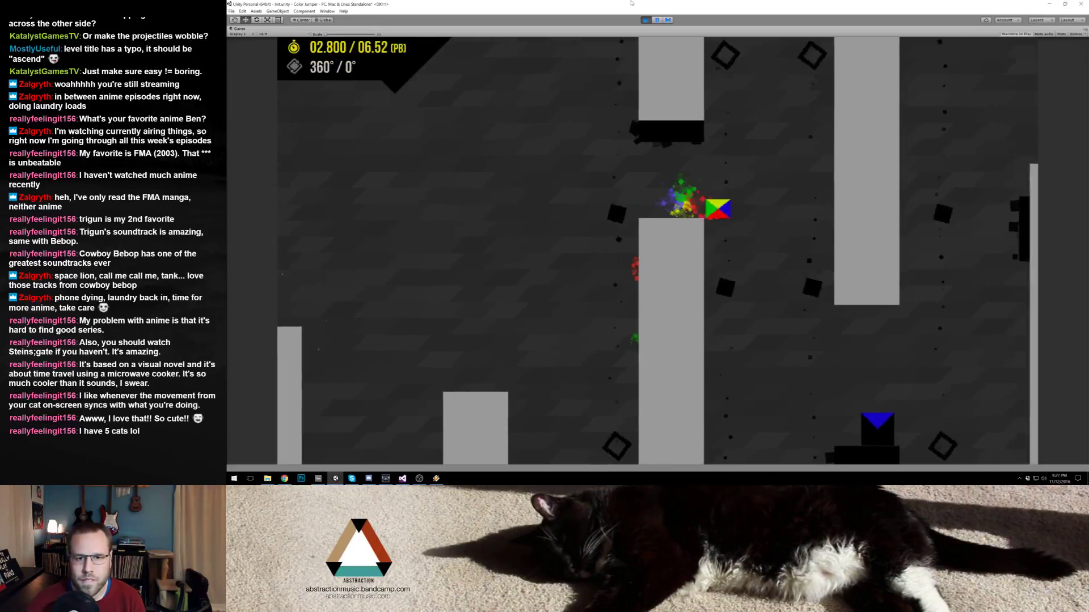
key(space)
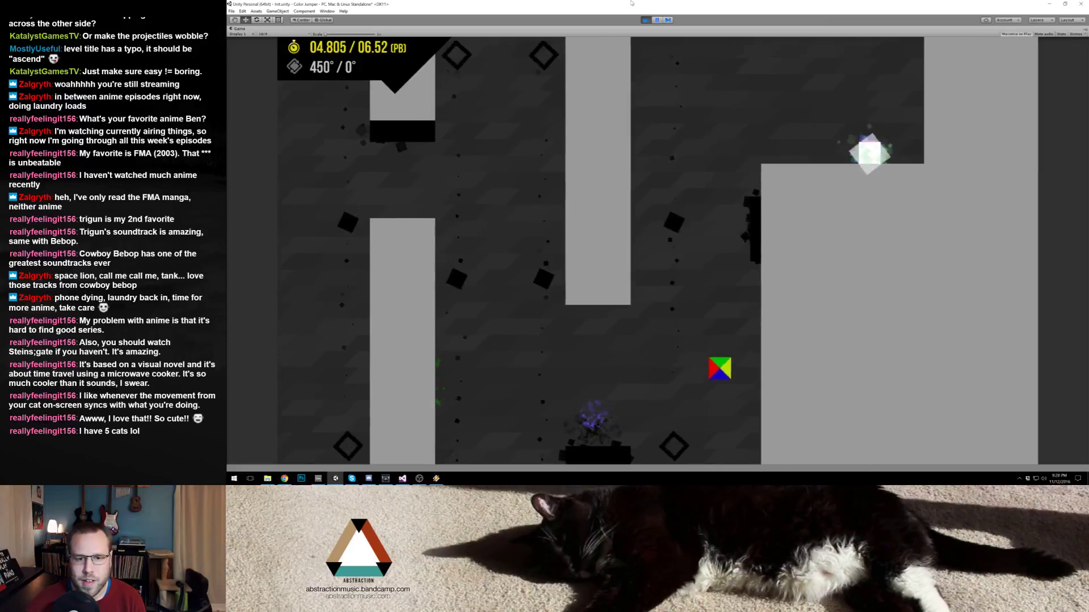
key(space)
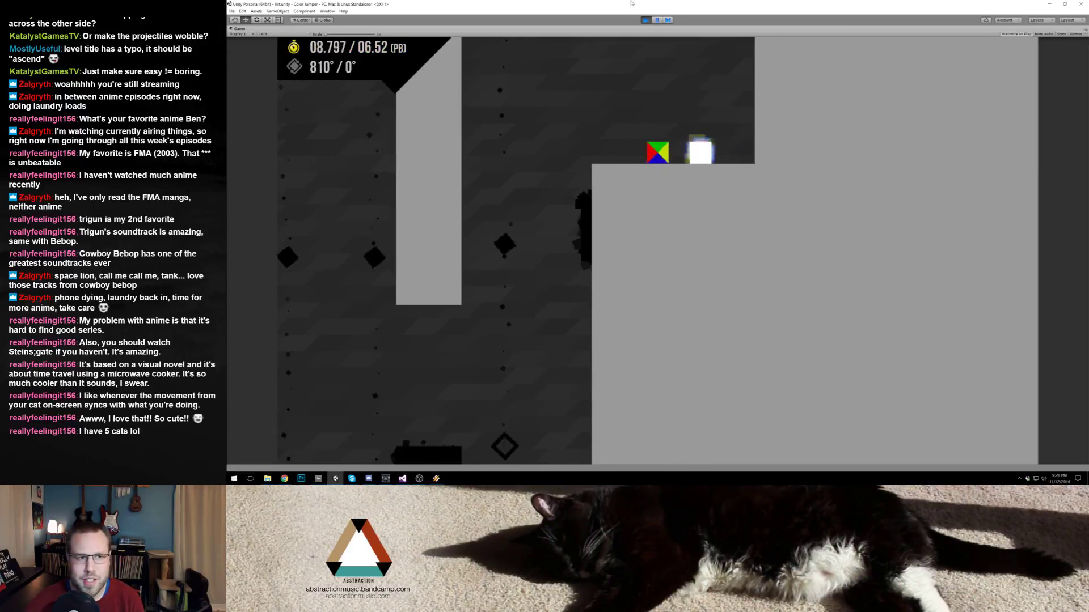
key(space)
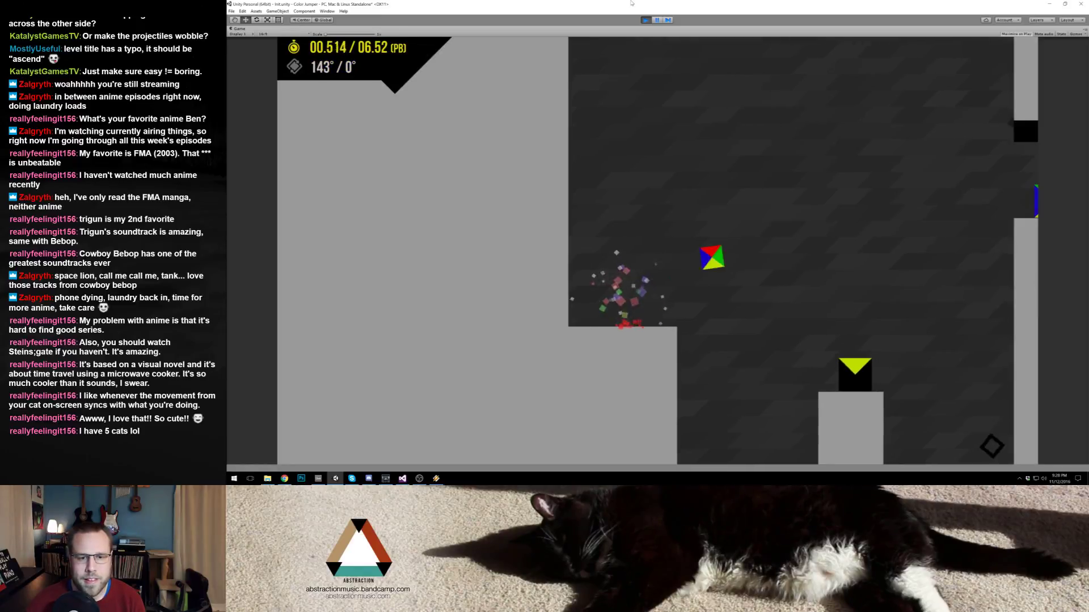
Step: Playtest the opening climb up the middle wall and through its gap in several short runs, and exit play mode
key(space)
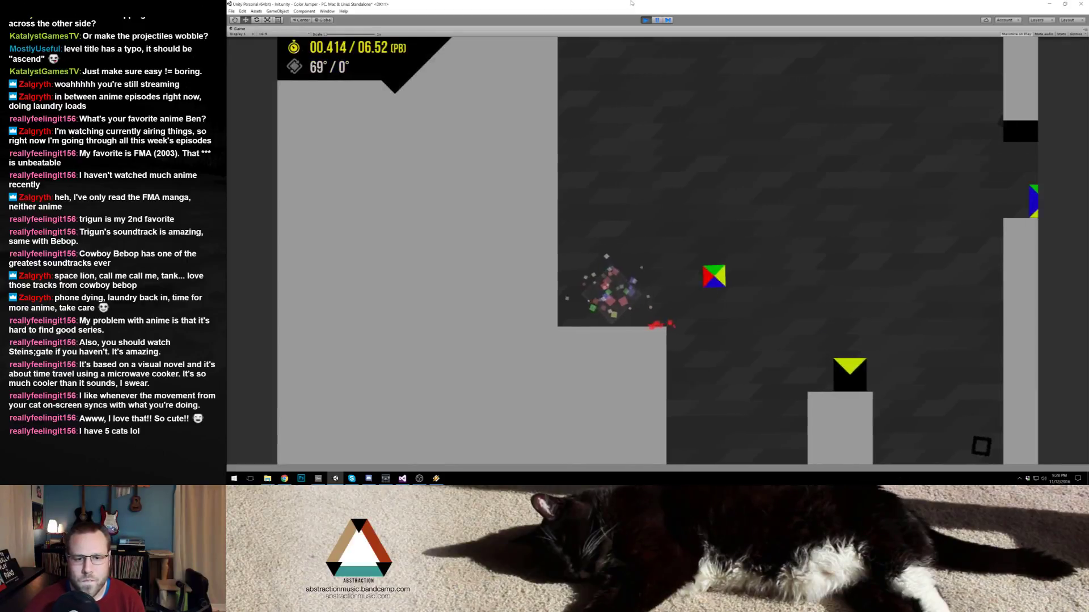
key(space)
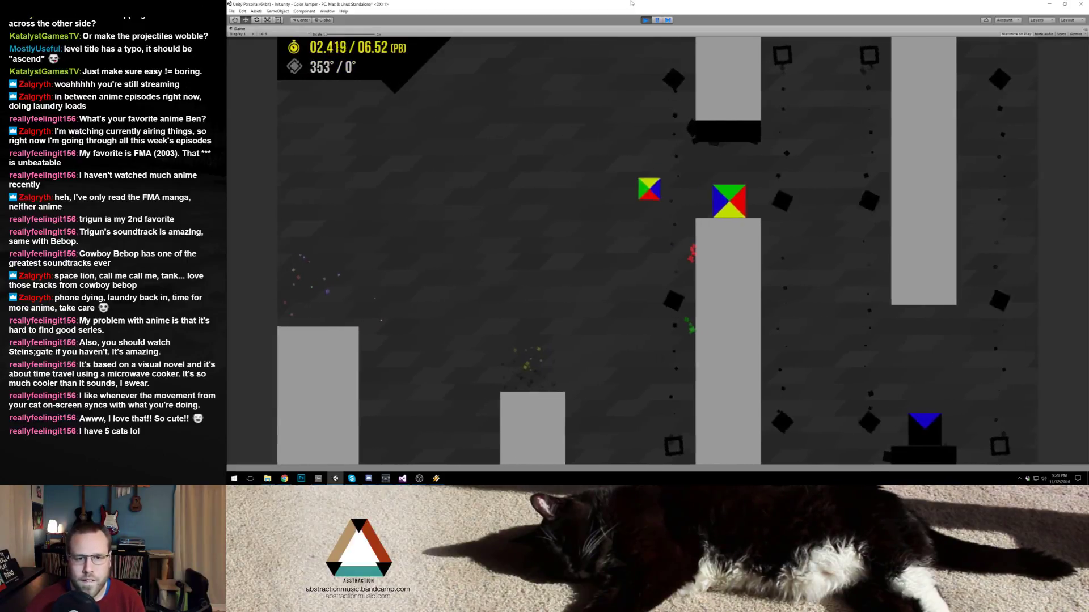
key(space)
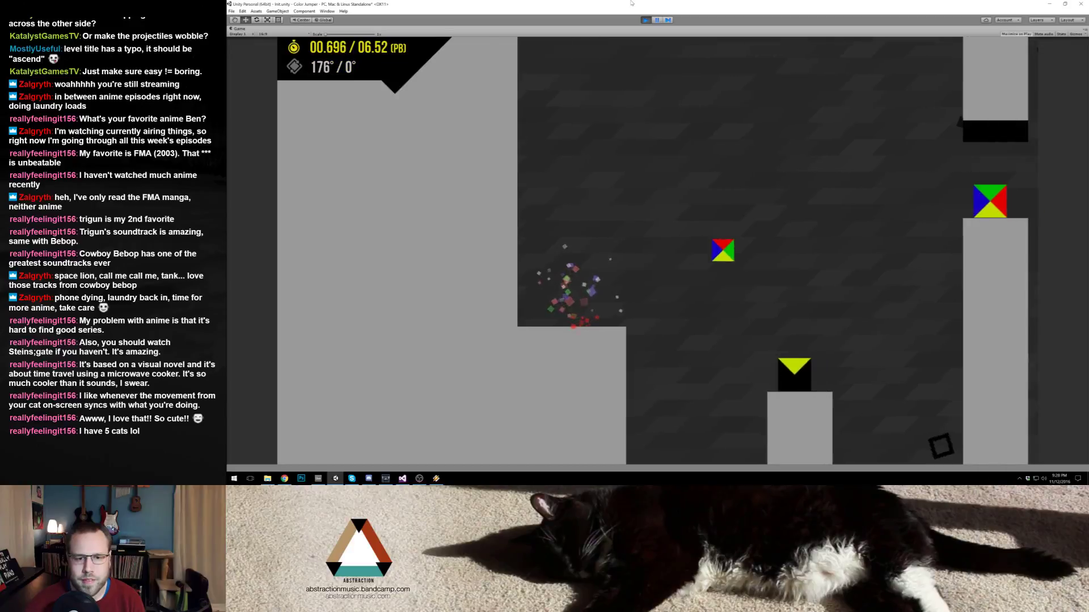
key(space)
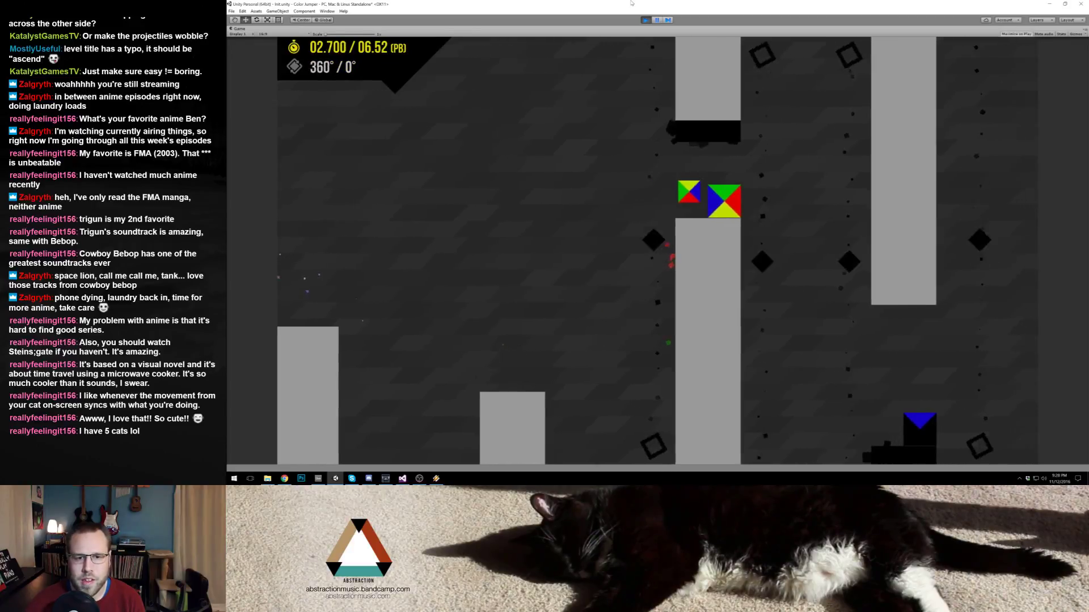
key(space)
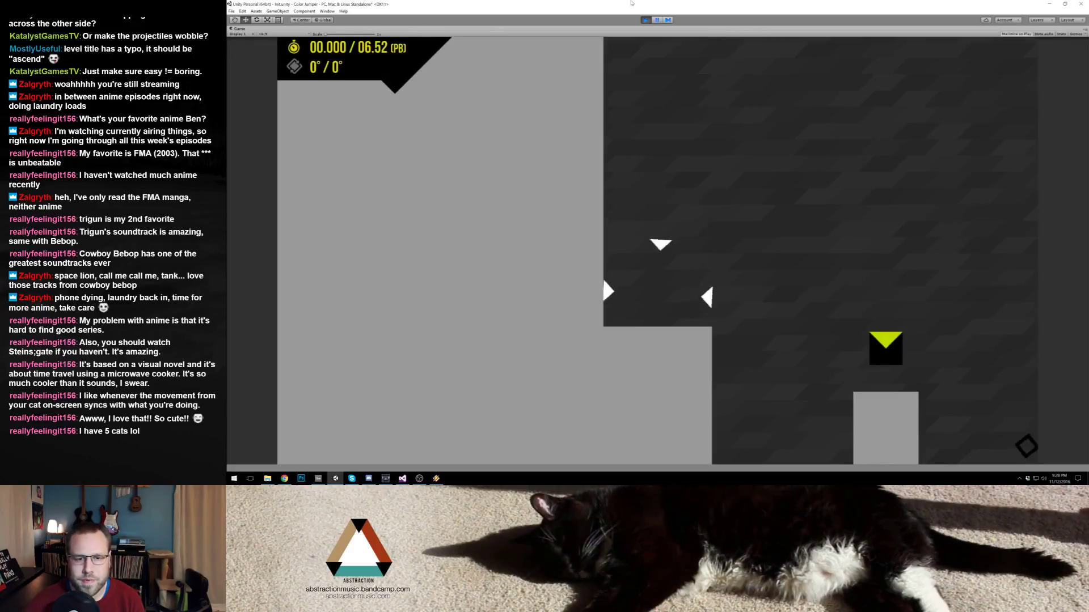
key(space)
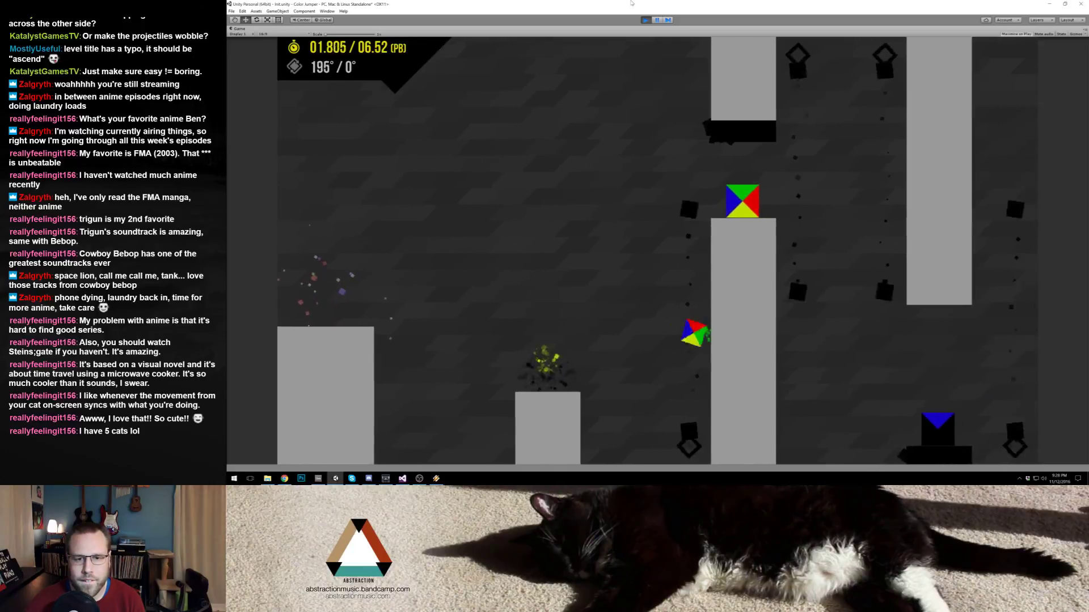
key(space)
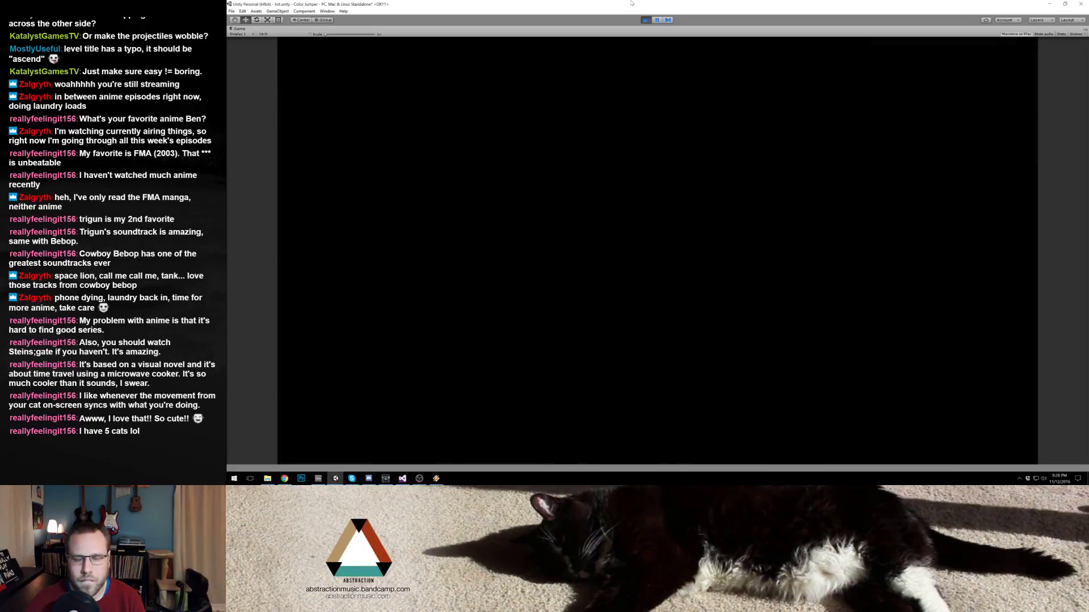
key(space)
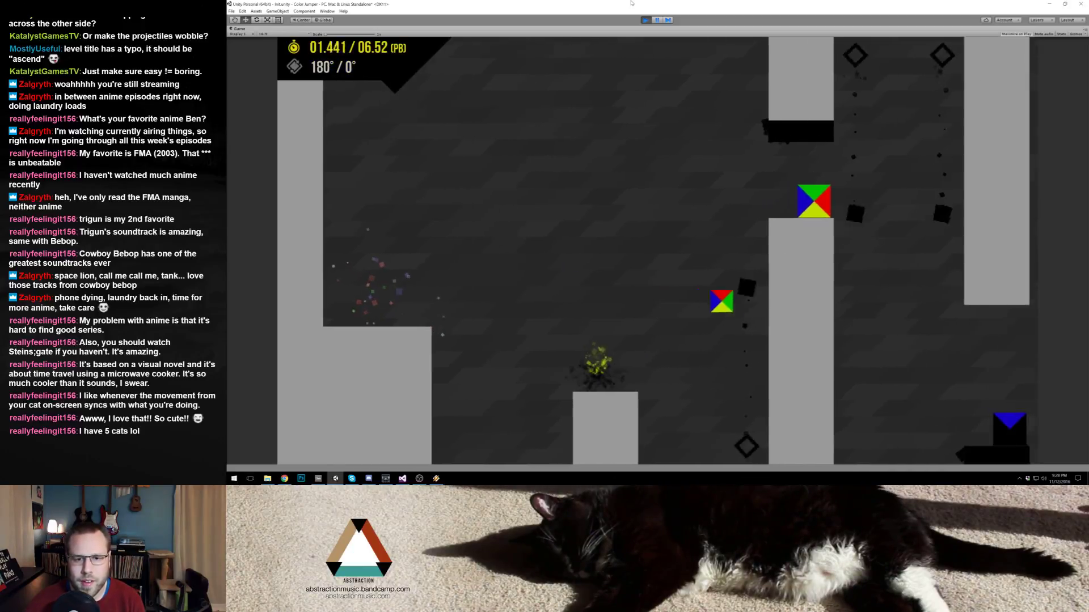
key(space)
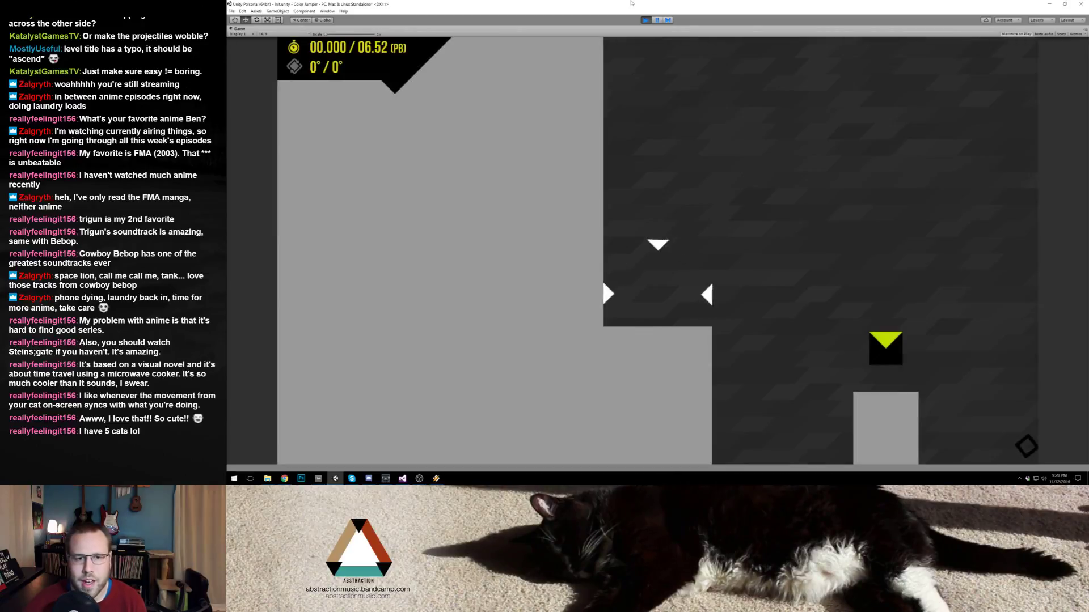
key(ctrl+p)
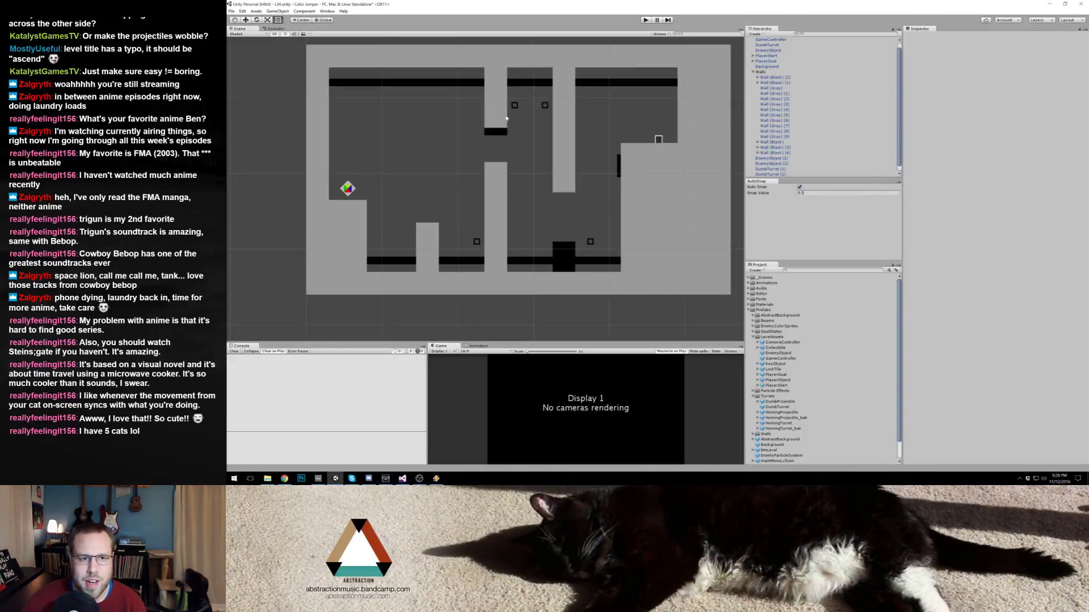
Step: Shorten the lower gray middle wall from its top to a height of 15, and reposition the enemy above it to match
click(504, 122)
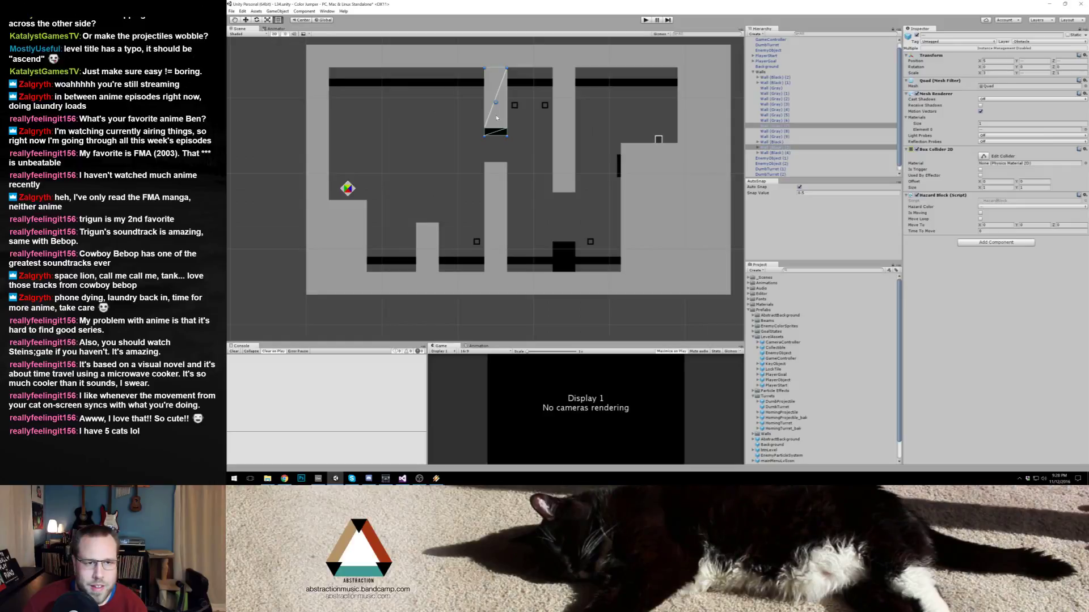
click(497, 174)
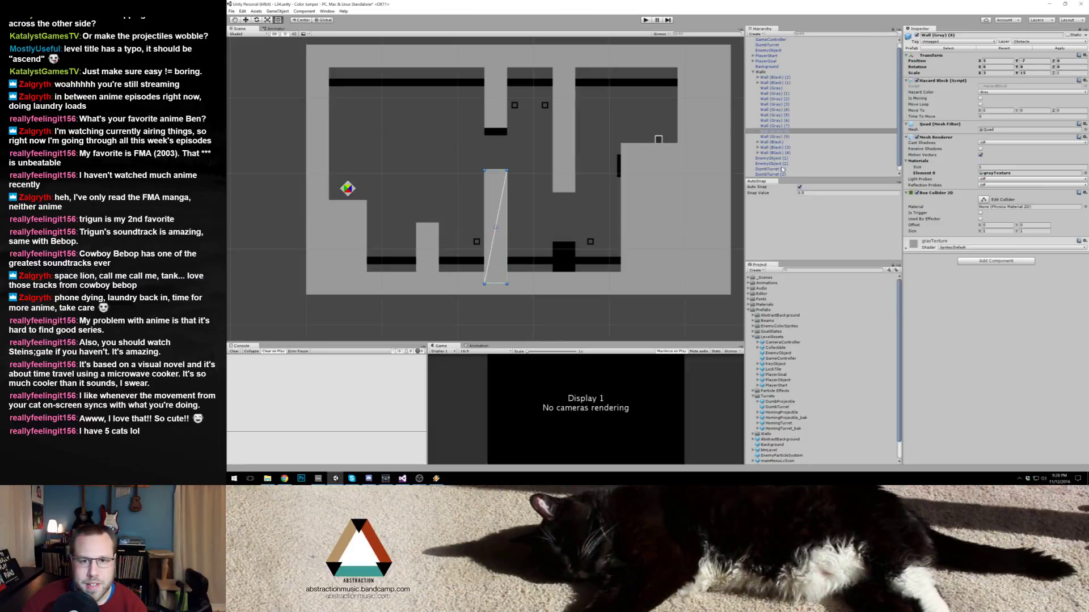
key(w)
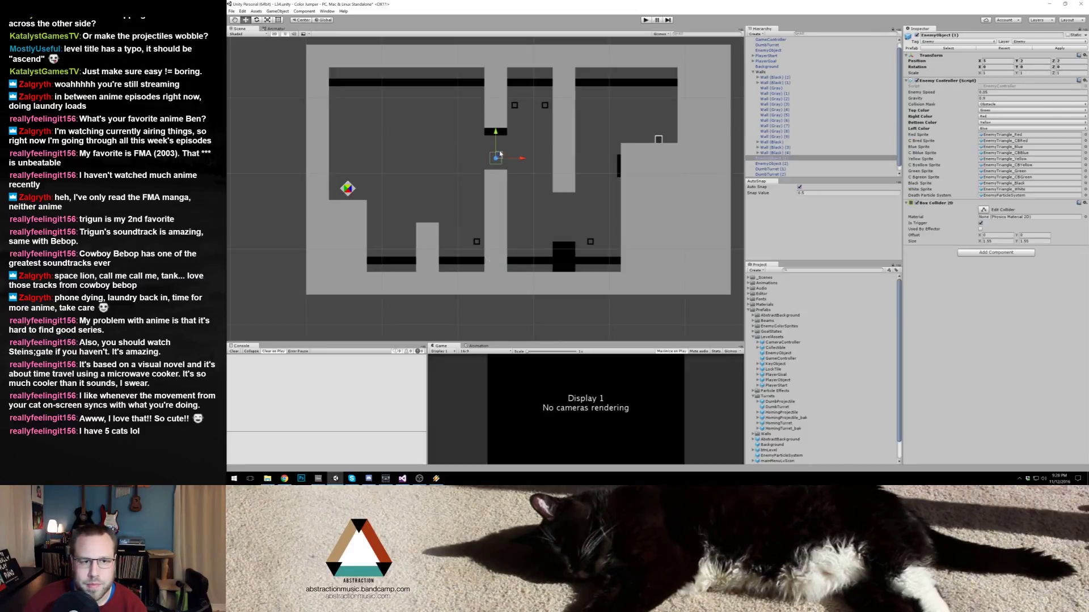
click(452, 144)
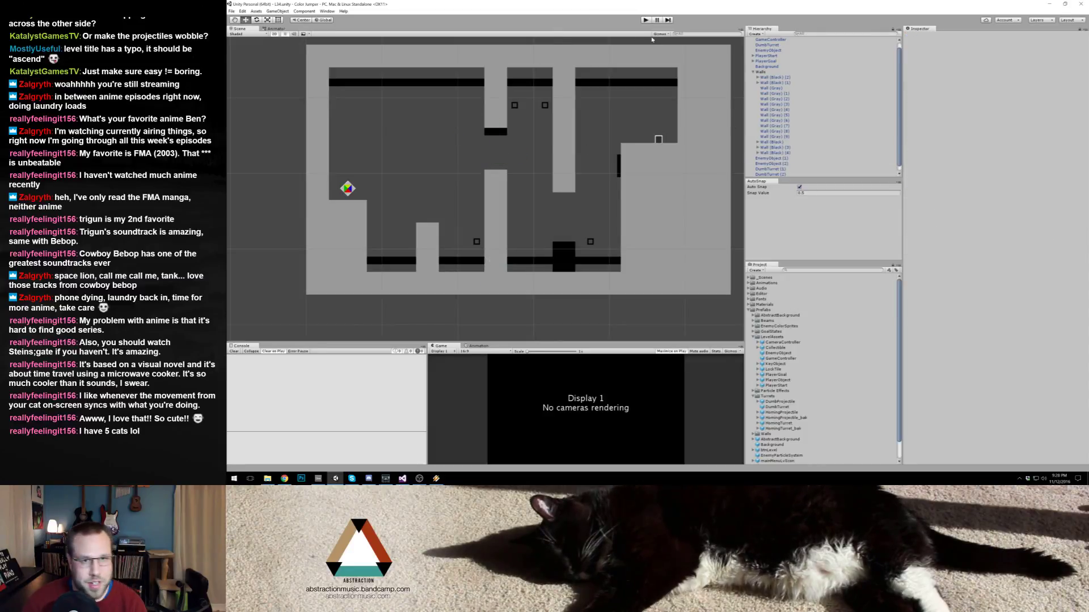
Step: Playtest the level with the widened middle gap, return to the game's level selection, and exit play mode
click(647, 21)
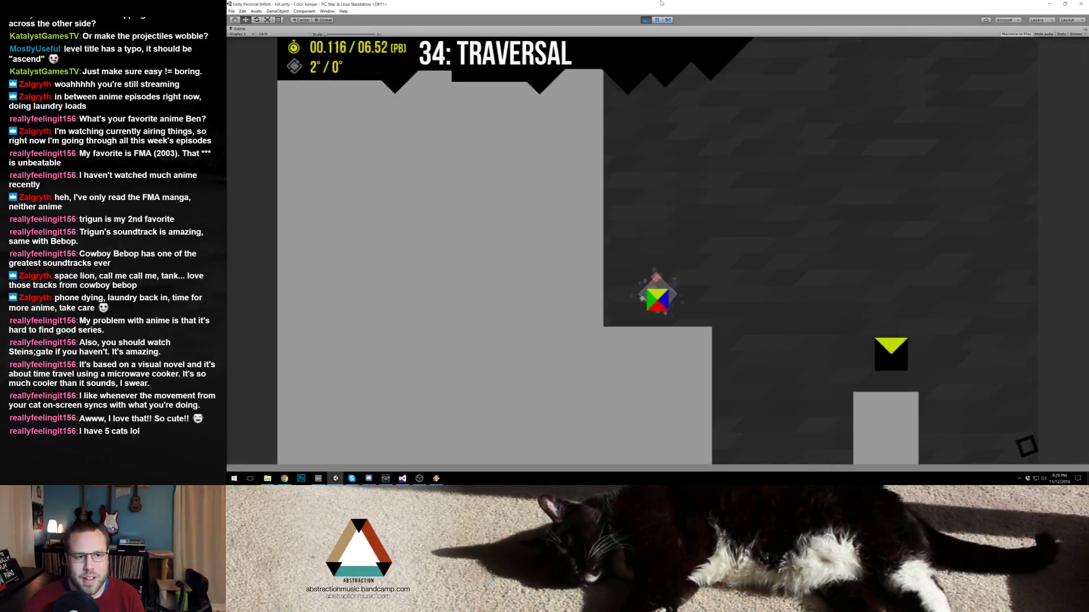
key(Escape)
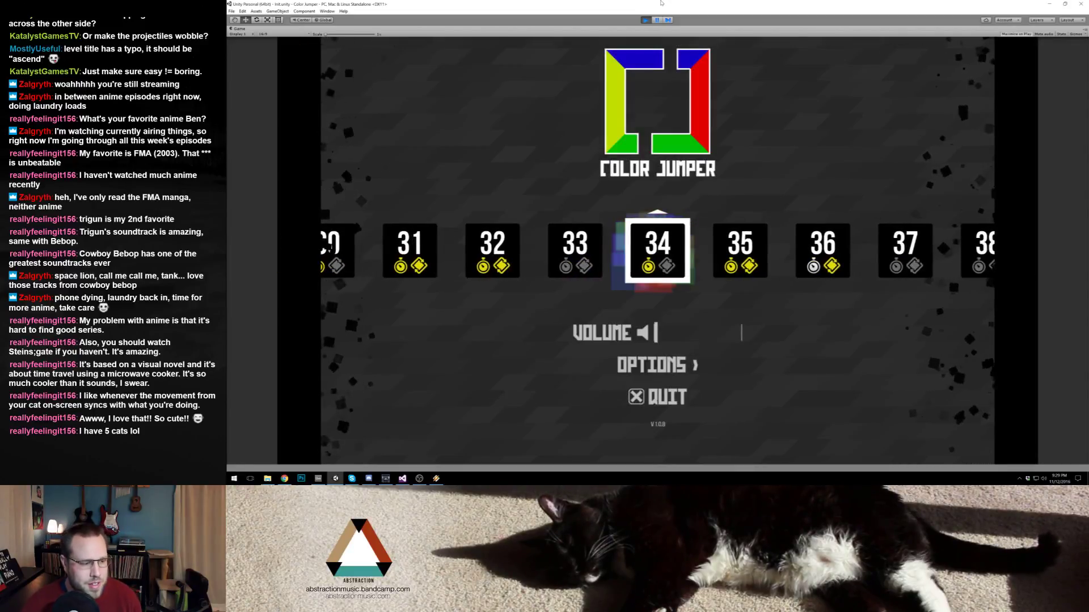
click(645, 20)
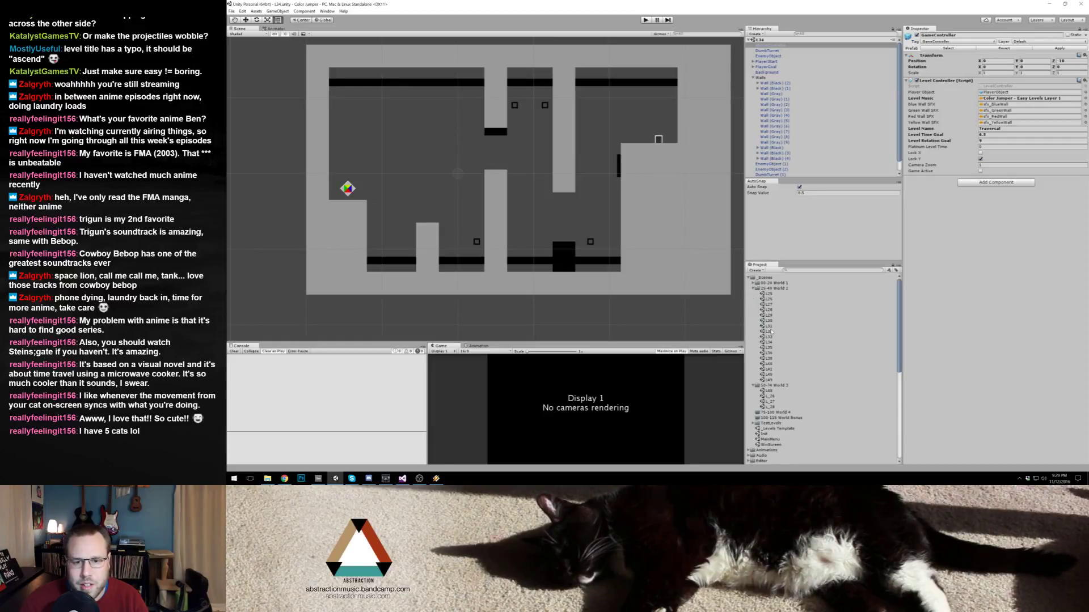
Step: Open the level scene L36, run the game in play mode and go to its level selection
double_click(769, 353)
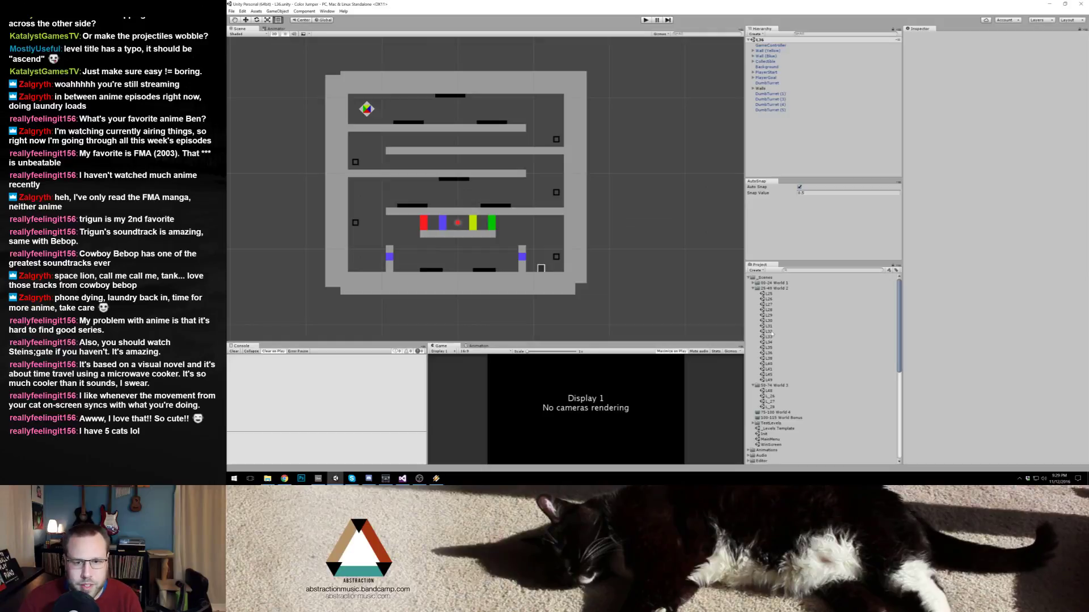
click(645, 20)
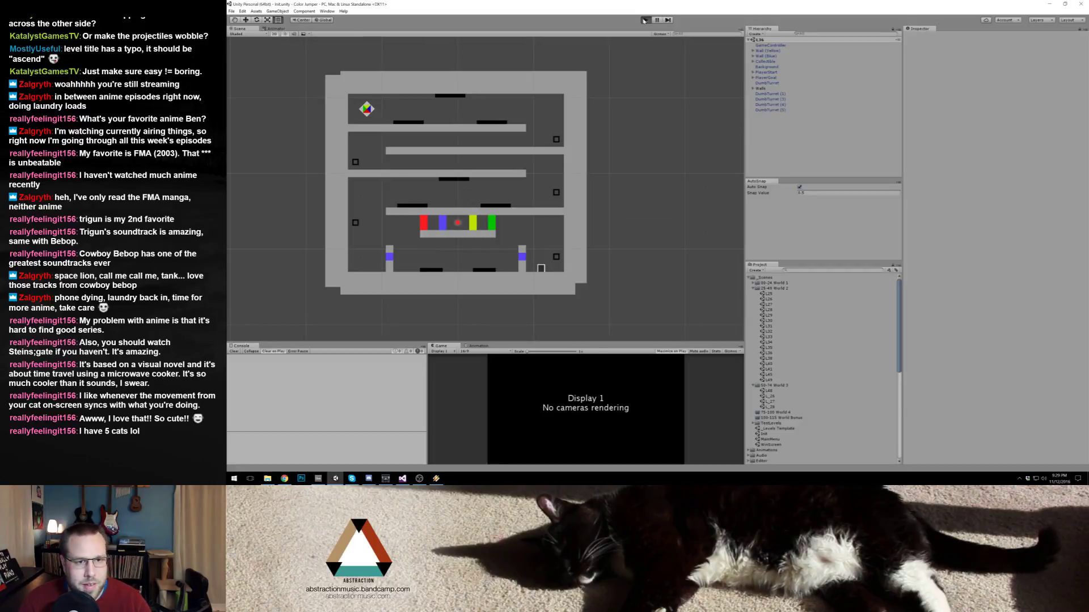
key(Escape)
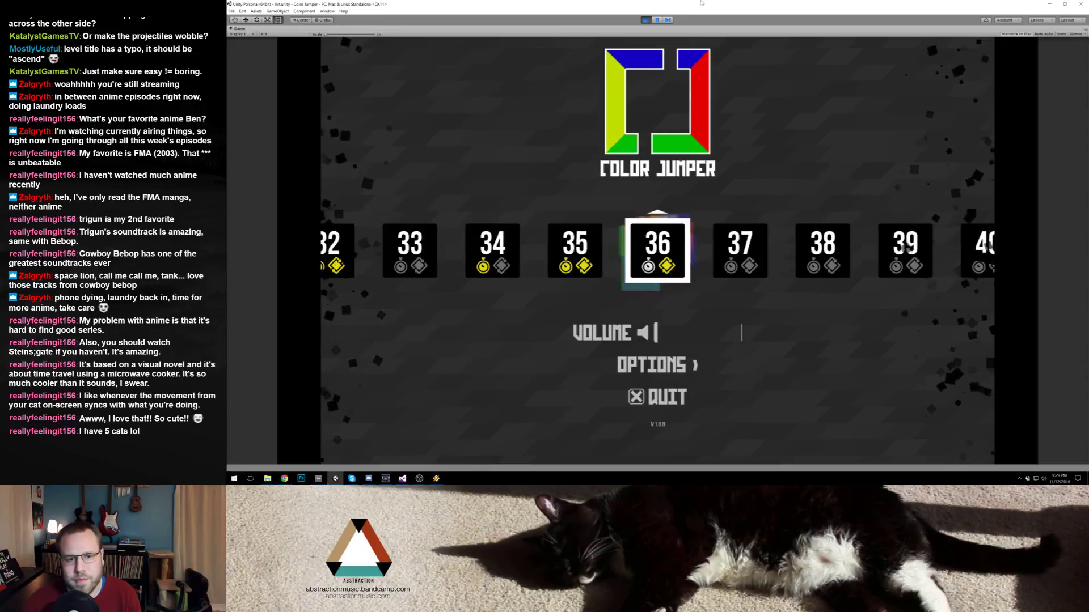
Step: Browse the level selection from level 36 onward through the levels in the 40s
key(Right)
key(Right)
key(Right)
key(Right)
key(Right)
key(Right)
key(Right)
key(Right)
key(Right)
key(Right)
key(Right)
key(Right)
key(Right)
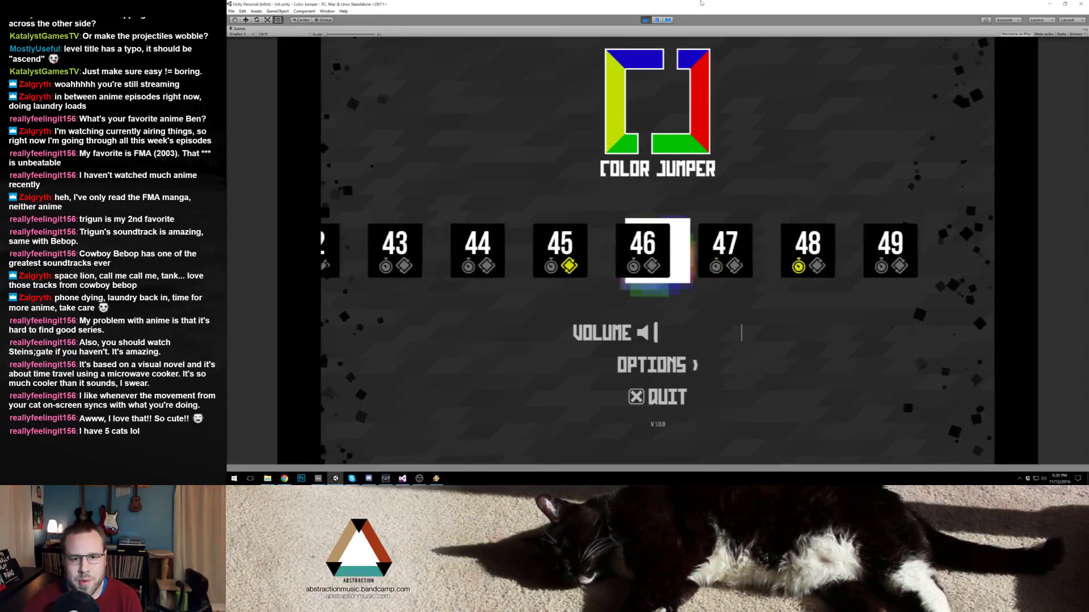
Step: Return the level selection to level 00 and reset the saved stats through the game's options
key(Left)
key(Left)
key(Left)
key(Left)
key(Left)
key(Left)
key(Left)
key(Left)
key(Left)
key(Left)
key(Left)
key(Left)
key(Left)
key(Left)
key(Left)
key(Left)
key(Left)
key(Left)
key(Left)
key(Left)
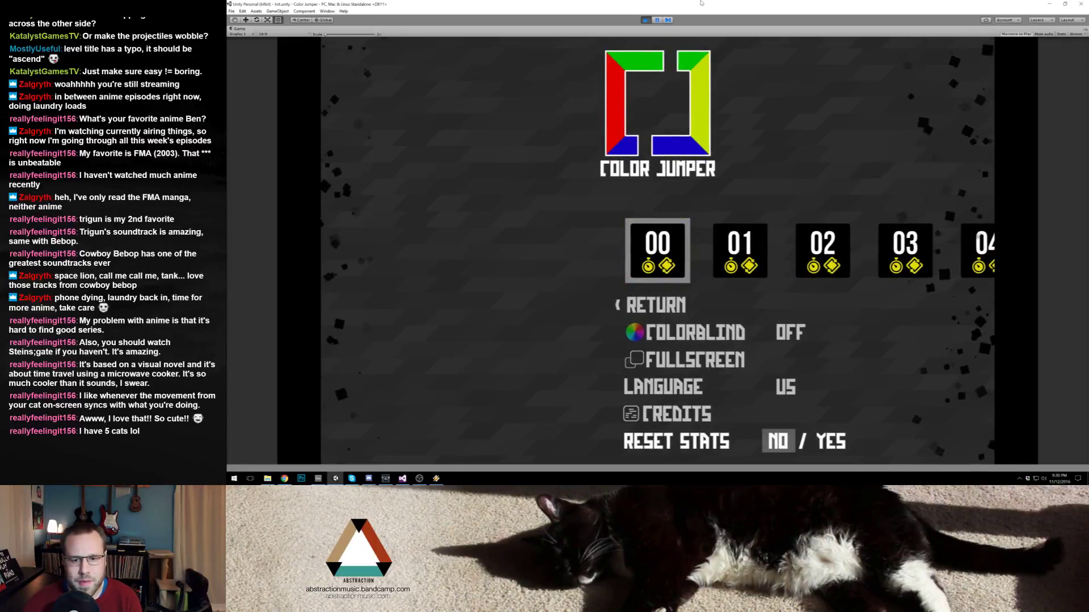
key(Right)
key(Return)
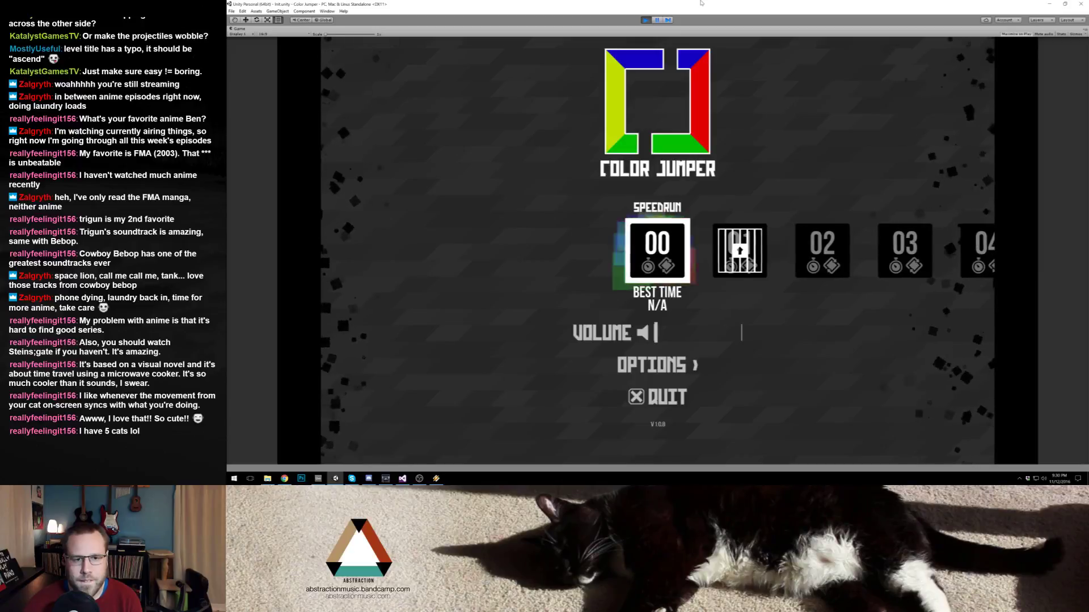
Step: Playtest the levels in order from 00: Baby Steps, relaunching the spiked-pillar level from the level selection on the way
key(Return)
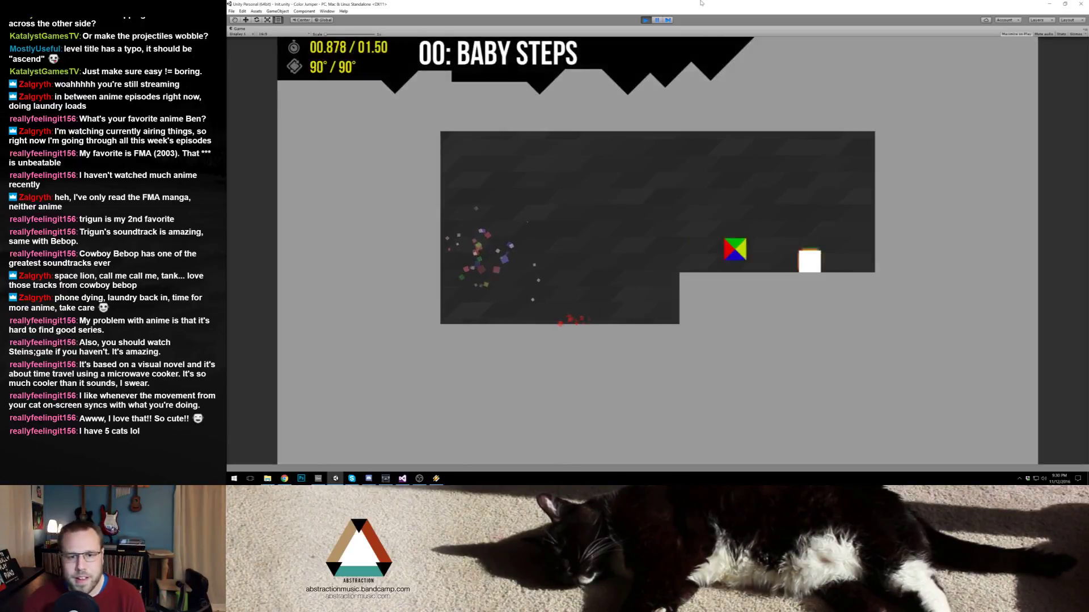
key(Right)
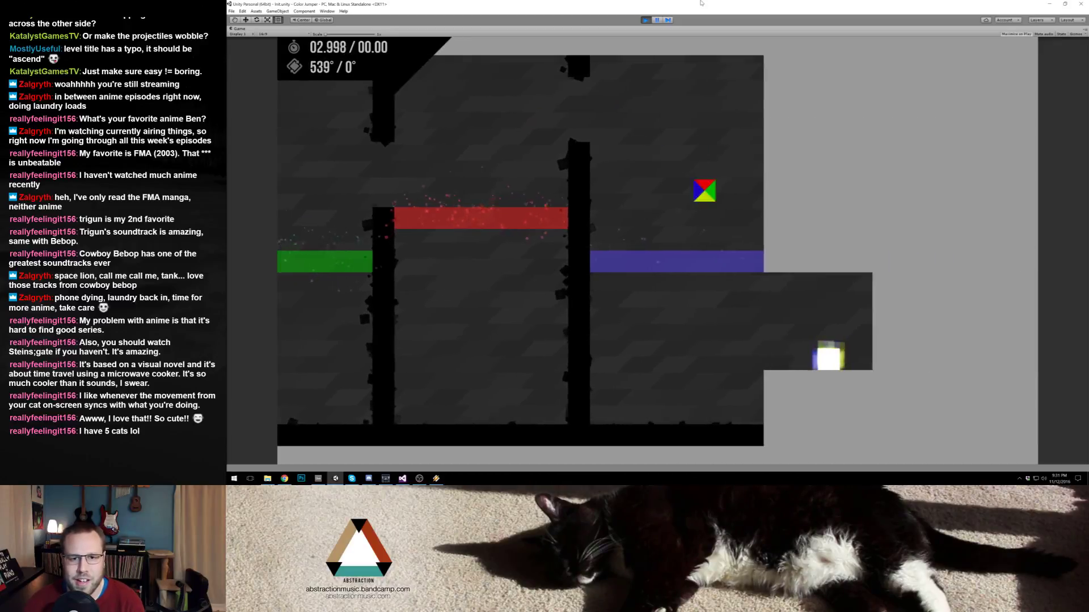
key(Escape)
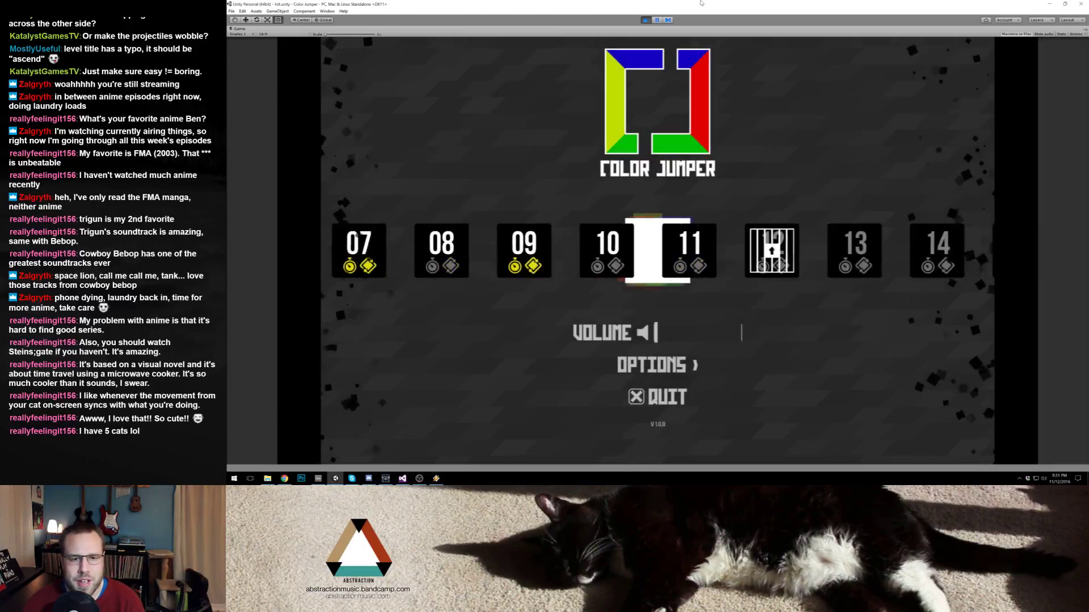
key(Return)
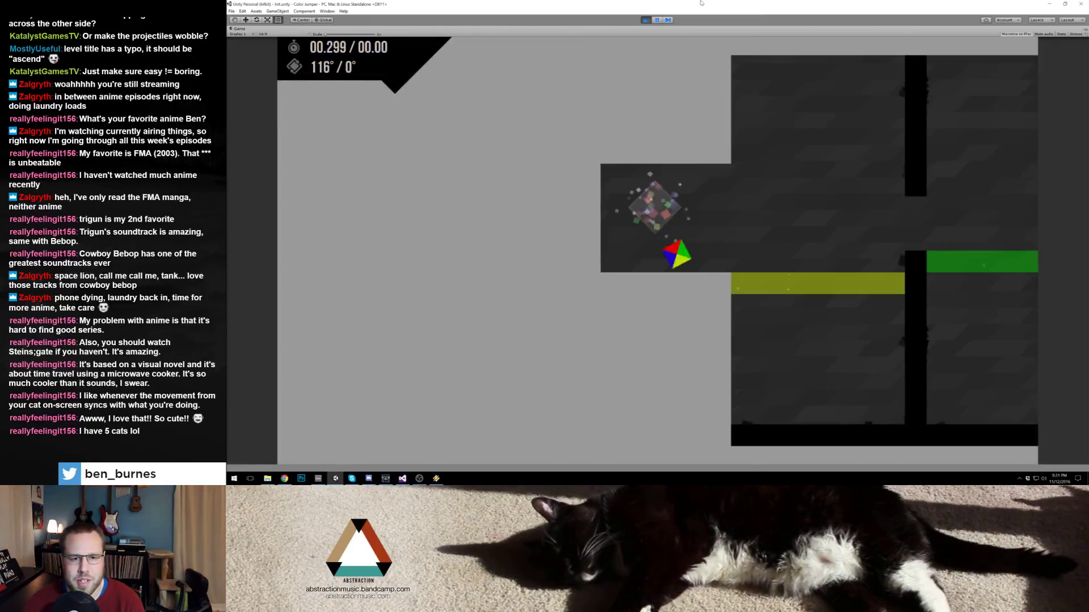
key(space)
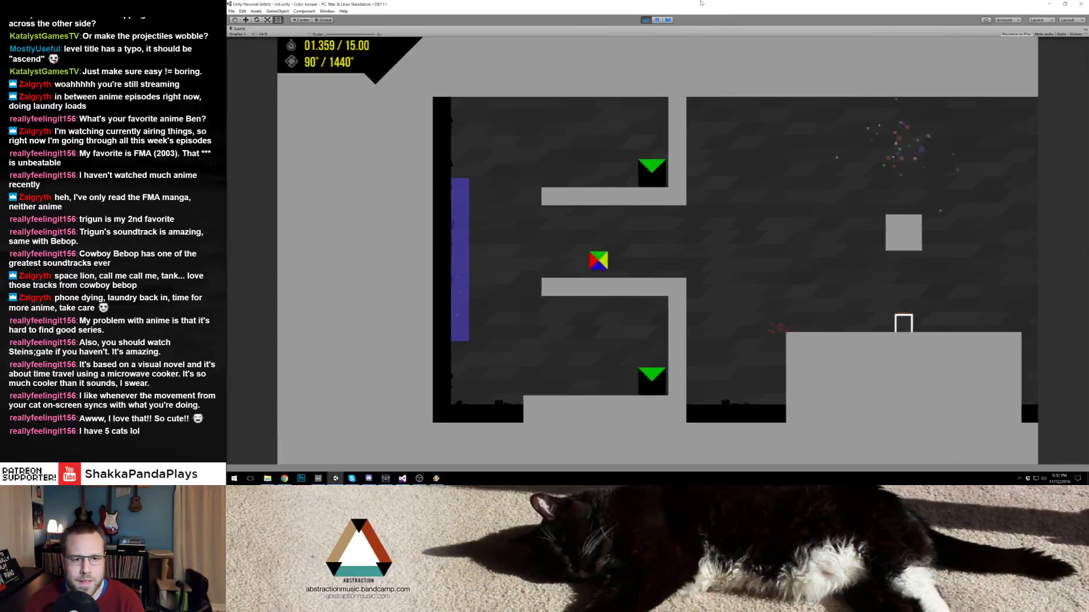
Step: Play the level with the blue and red side walls, defeating the green and red enemies and reaching the central goal
key(space)
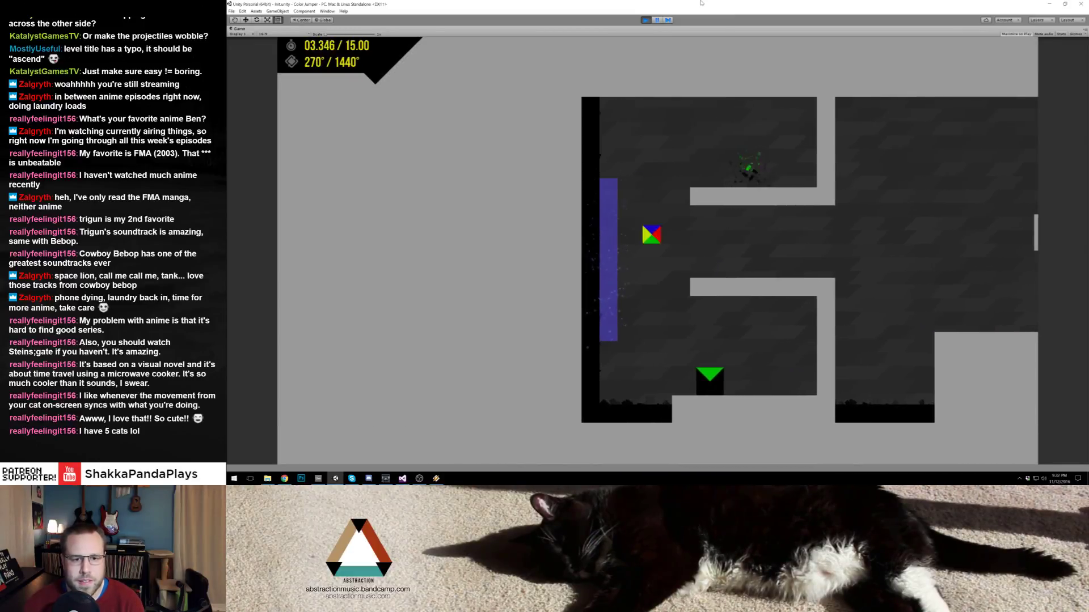
key(space)
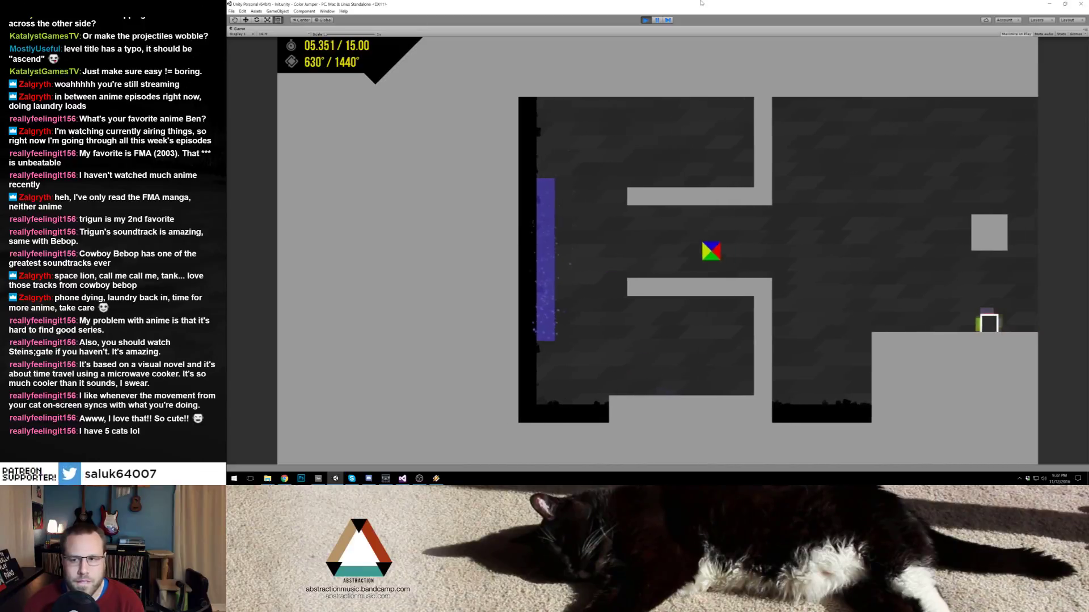
key(space)
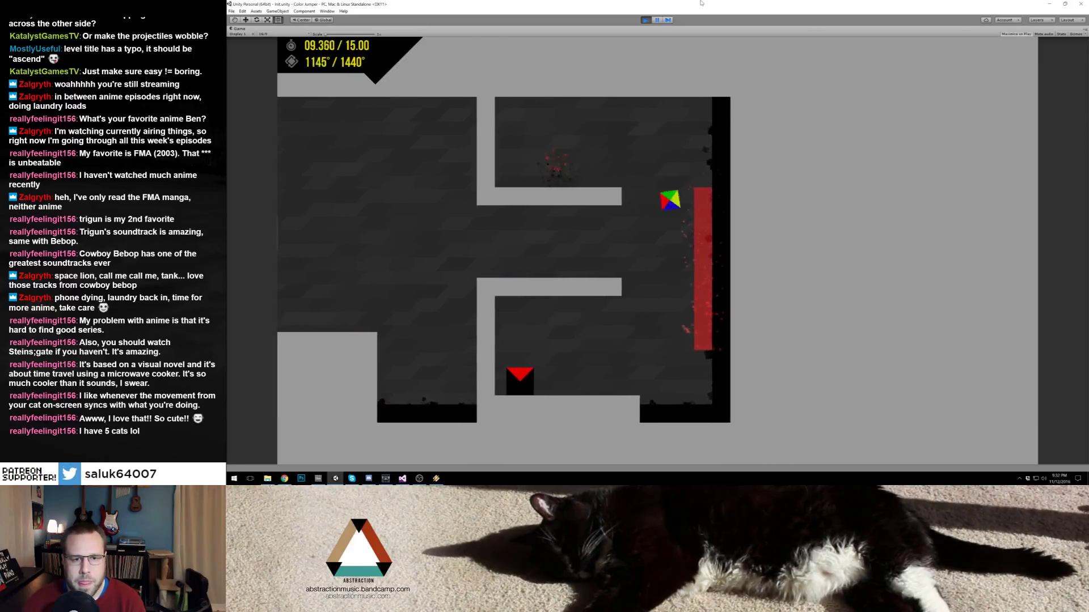
key(space)
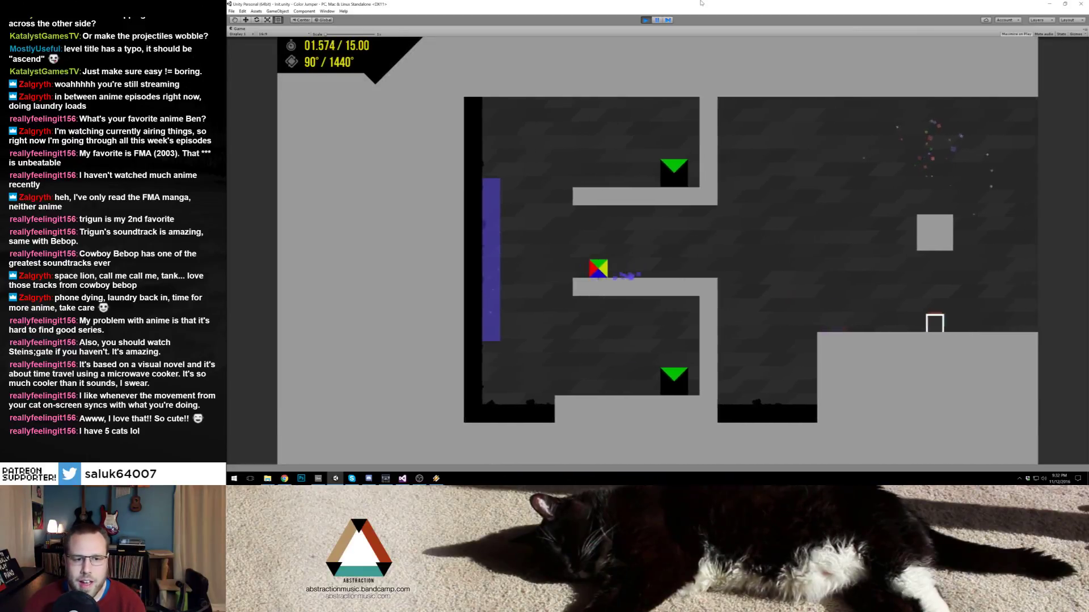
key(space)
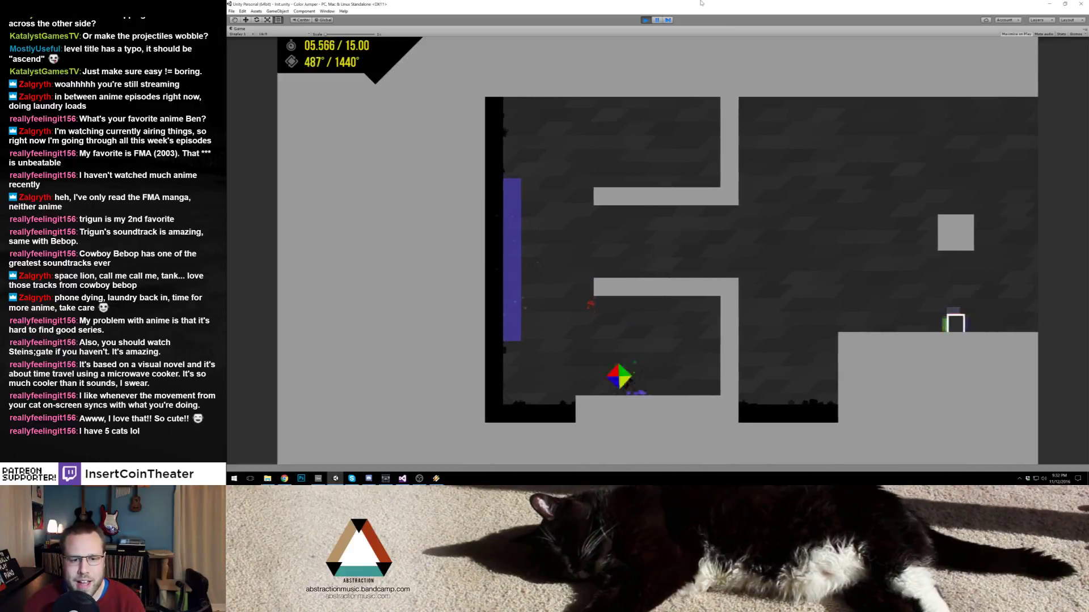
key(space)
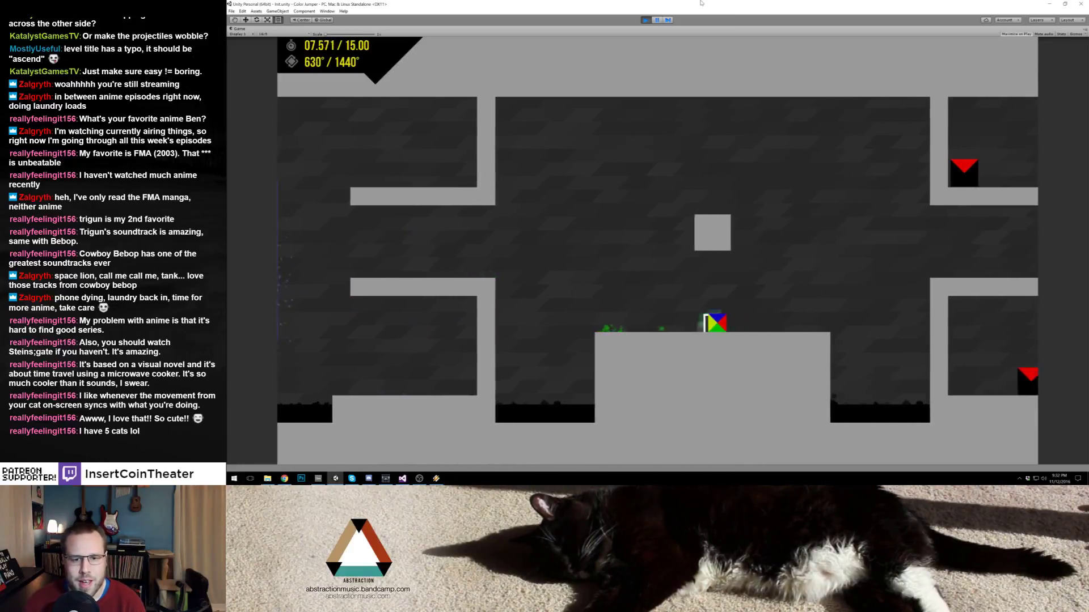
key(space)
key(space)
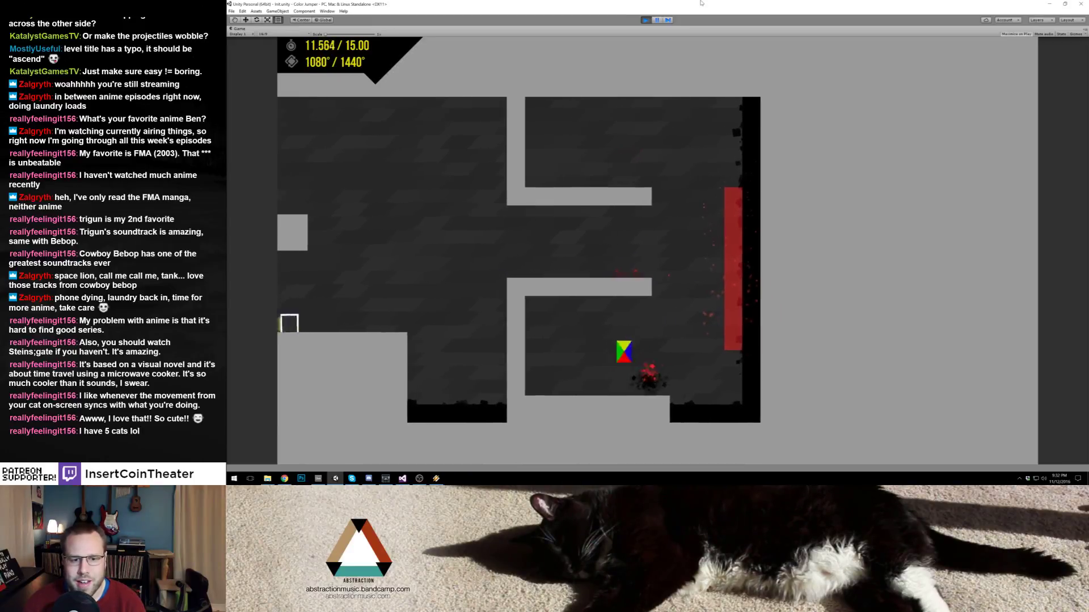
key(space)
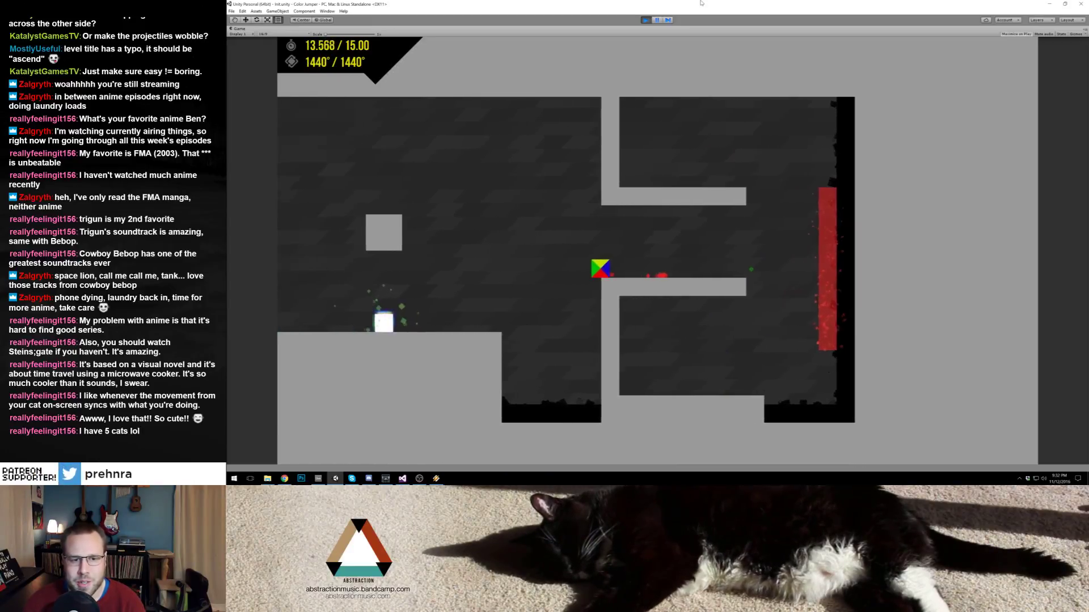
key(space)
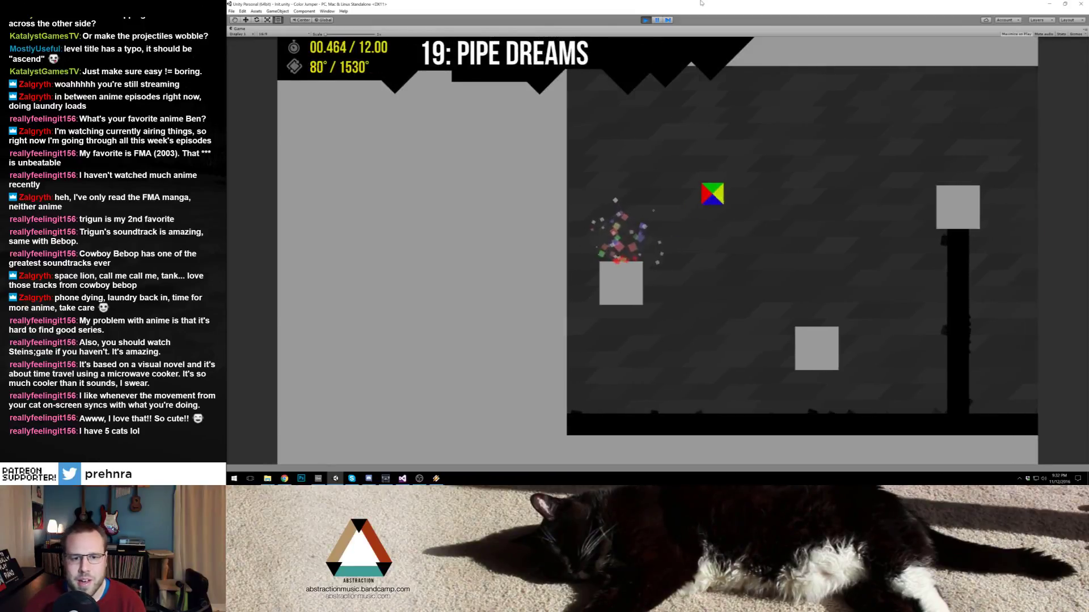
Step: Play level 19: Pipe Dreams across its blocks, defeating both red enemies and finishing at the goal
key(space)
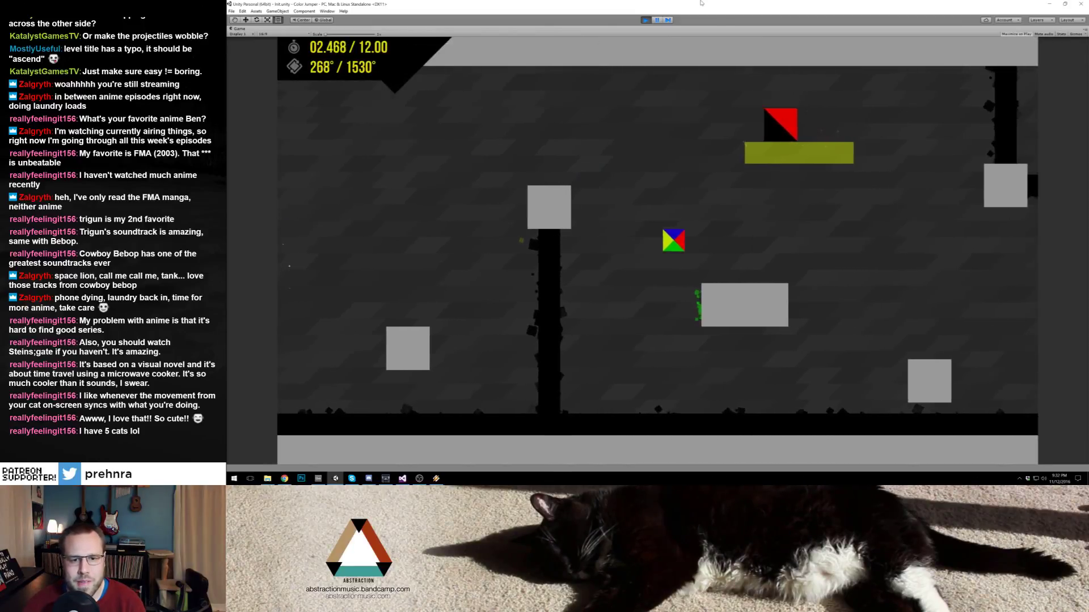
key(space)
key(space)
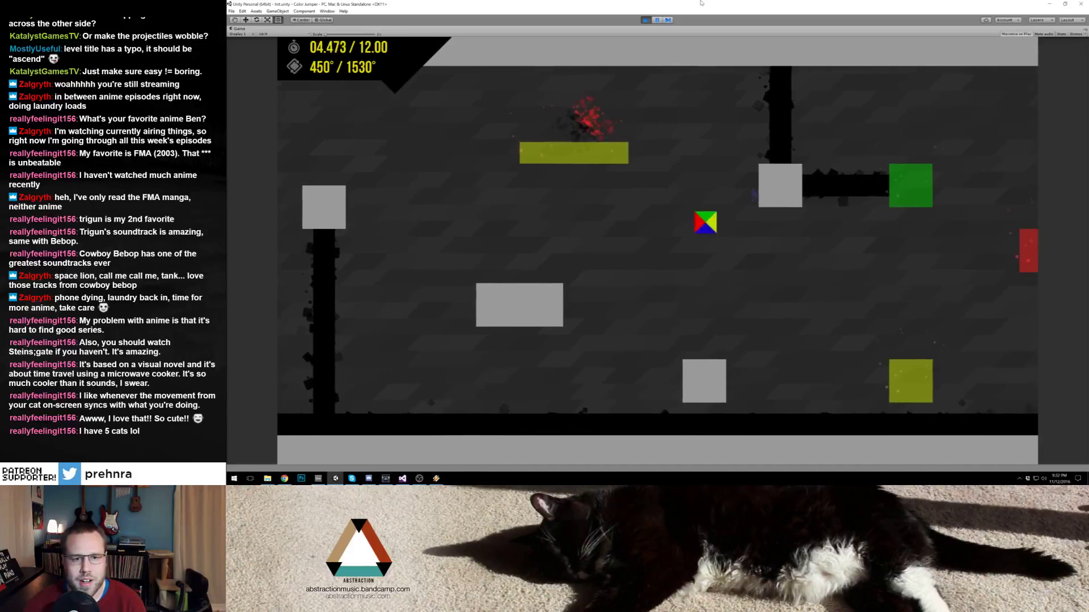
key(space)
key(space)
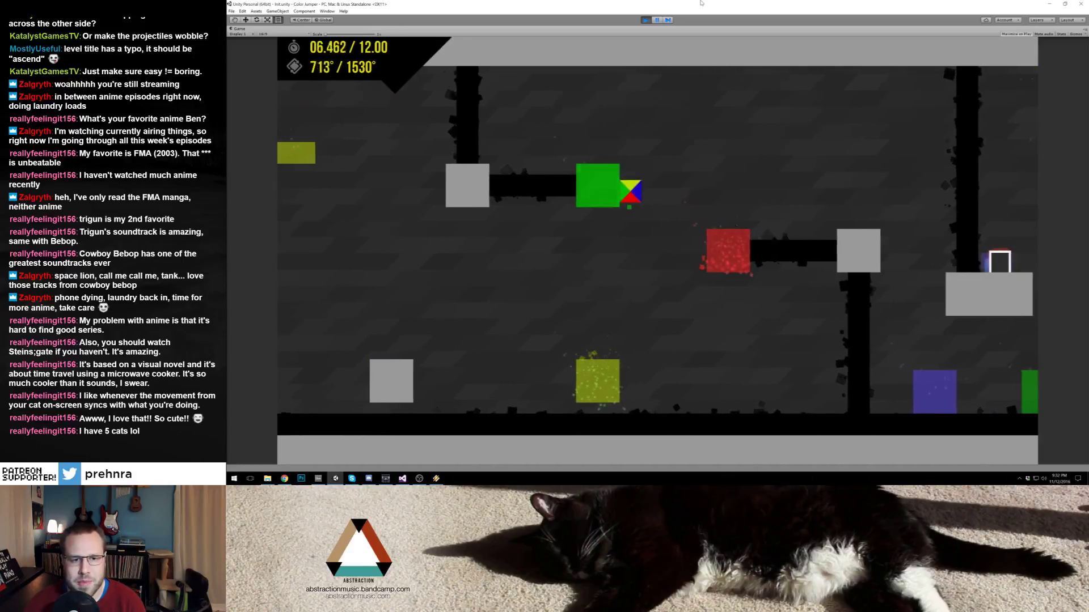
key(space)
key(space)
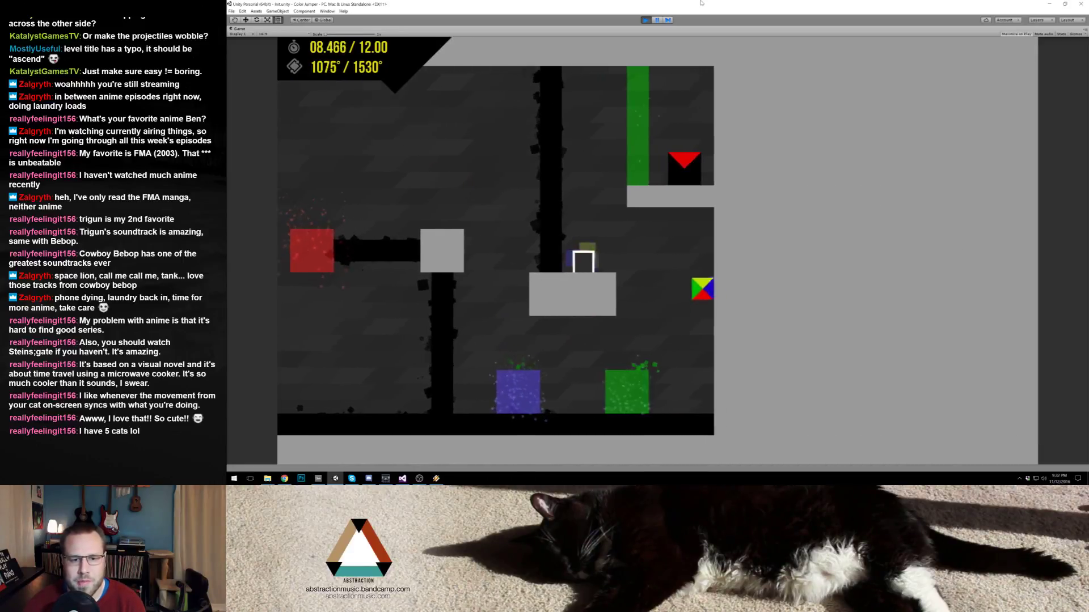
key(space)
key(space)
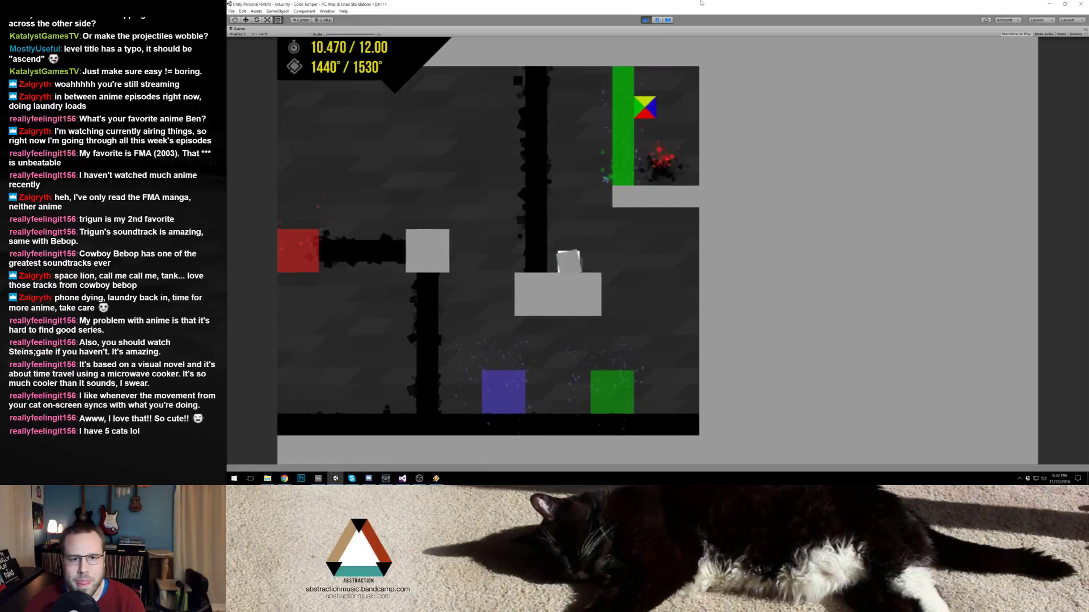
key(space)
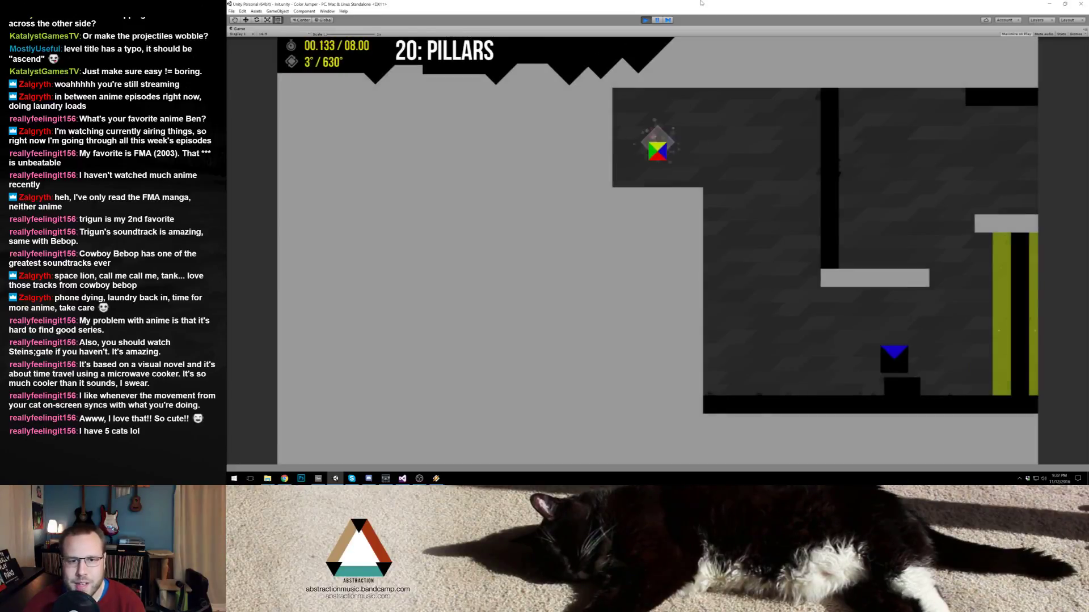
Step: Play level 20: Pillars past the blue and red enemies and over the pillars through to its goal
key(space)
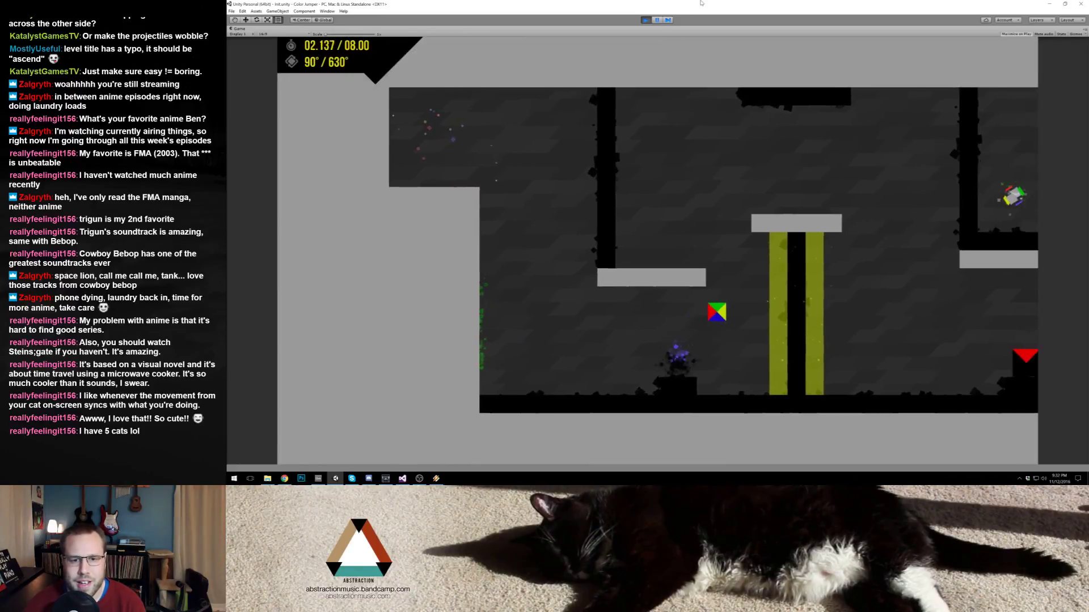
key(space)
key(space)
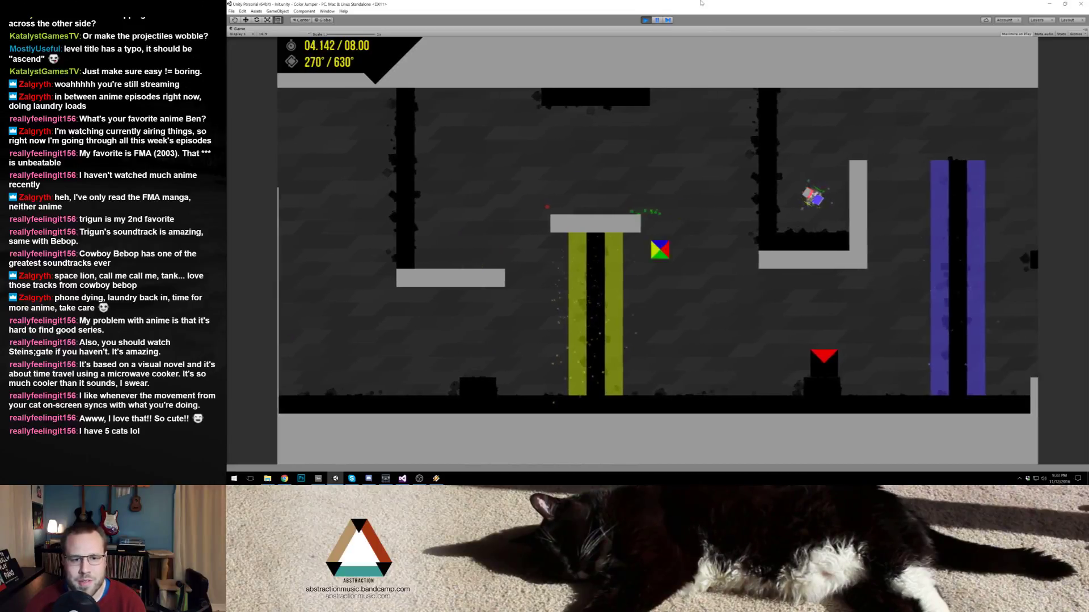
key(space)
key(space)
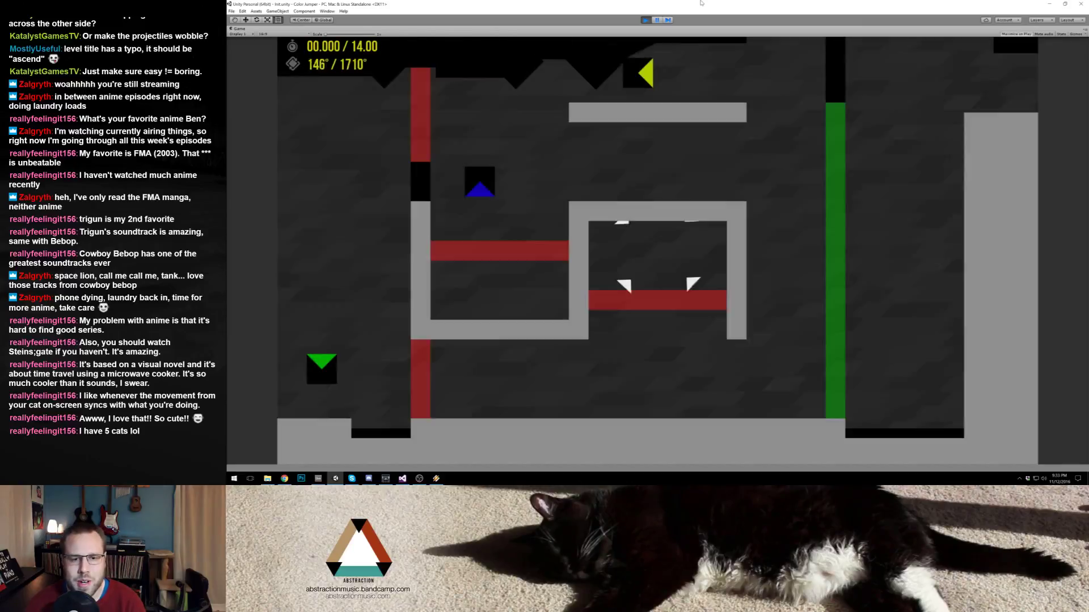
Step: Try to play level 21: Labyrinth, climbing the passage beside the green wall towards the yellow and blue enemies
key(Right)
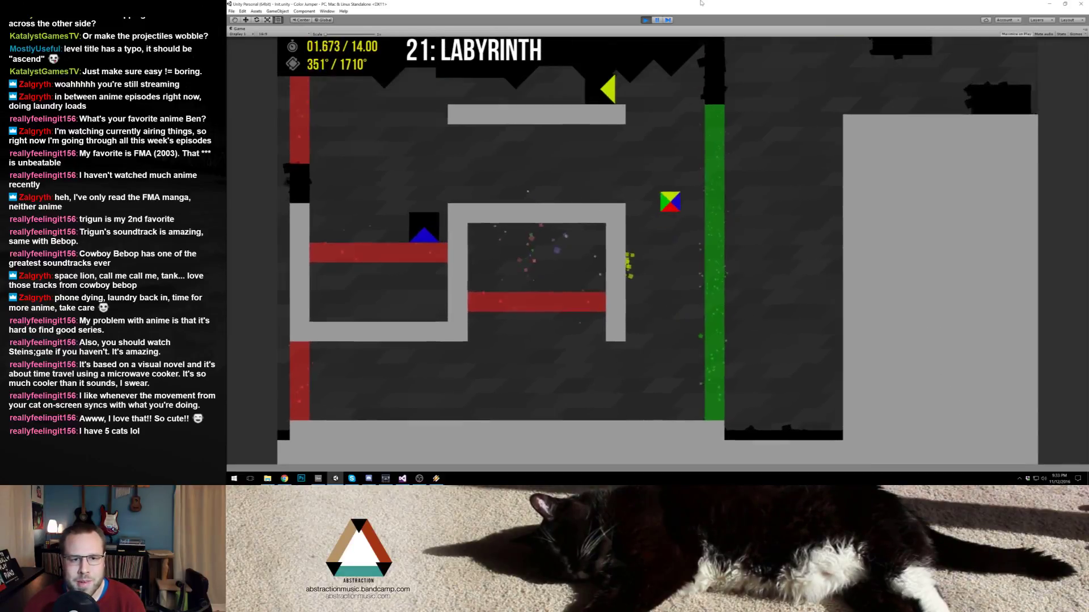
key(Right)
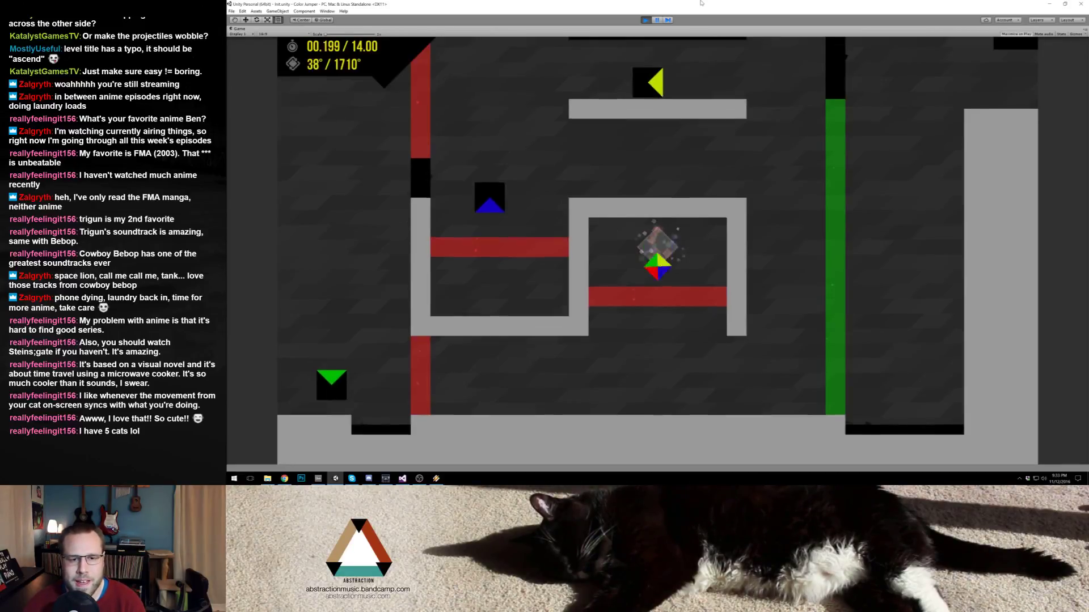
key(Right)
key(Up)
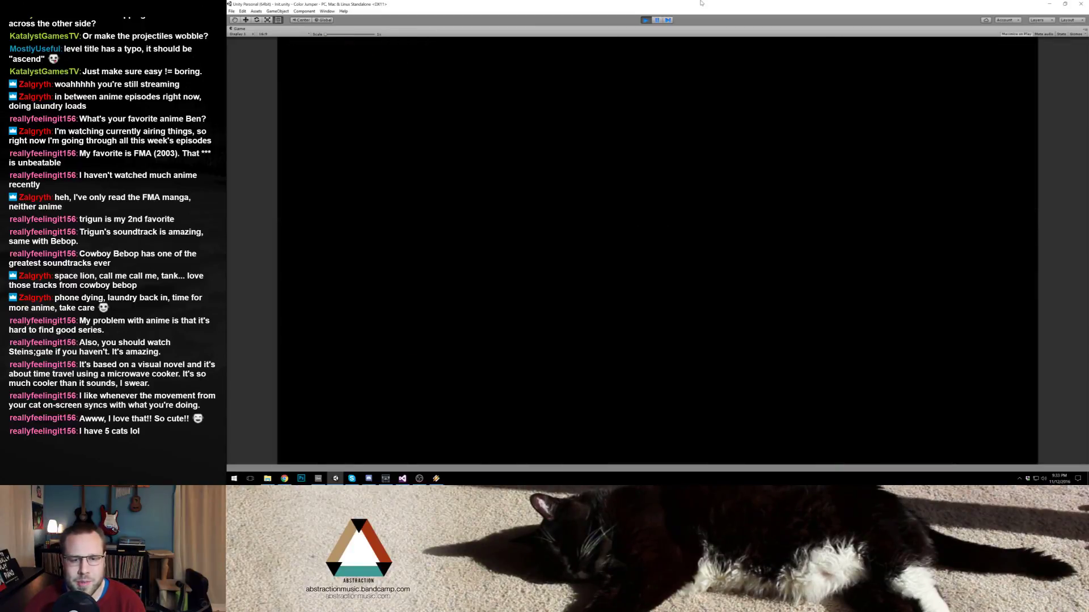
key(Right)
key(Up)
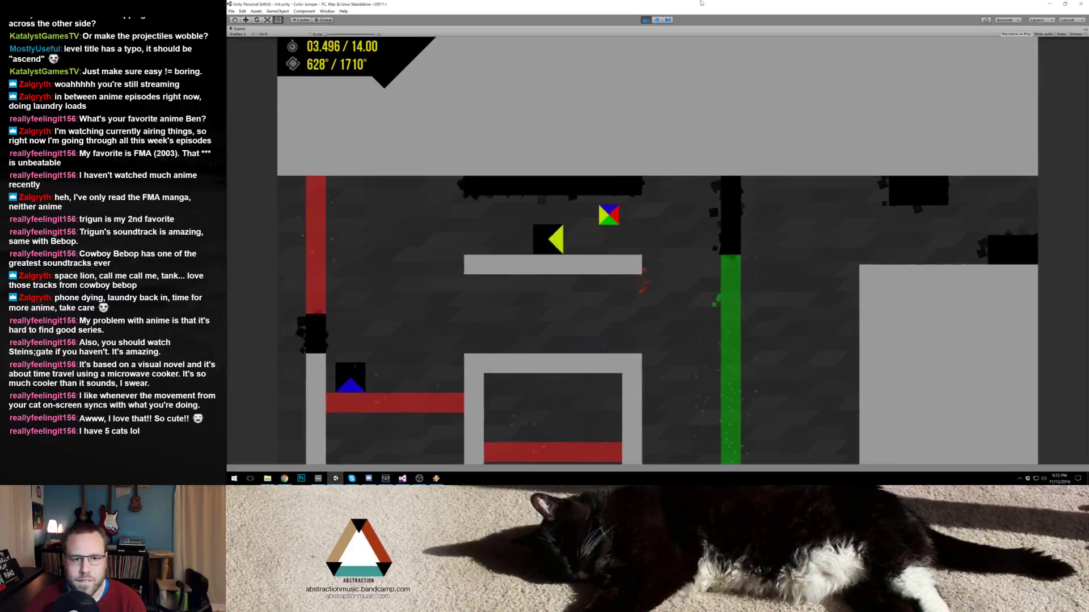
key(Right)
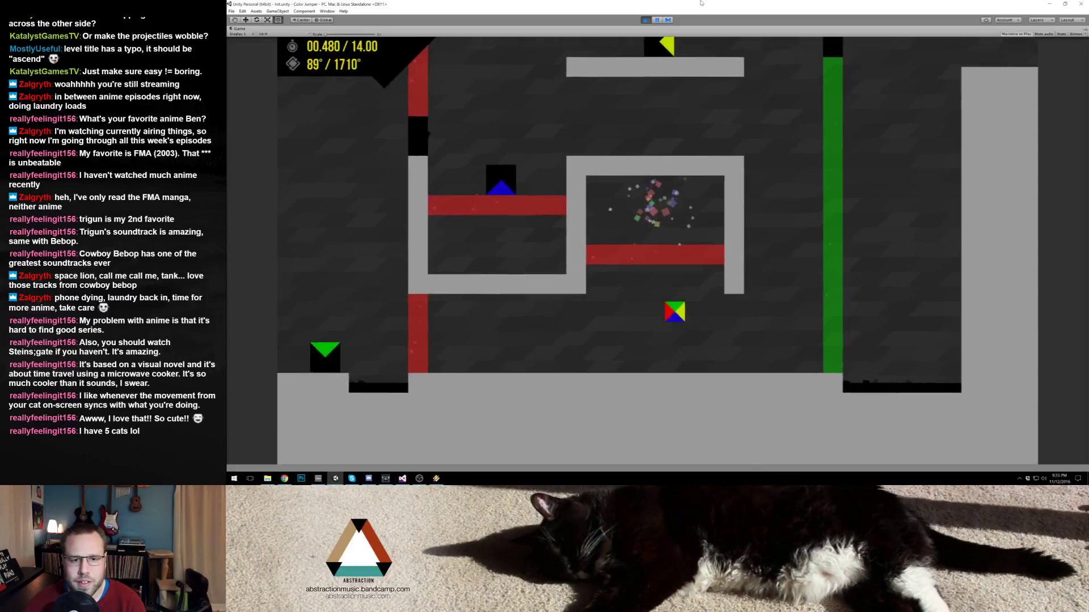
key(Up)
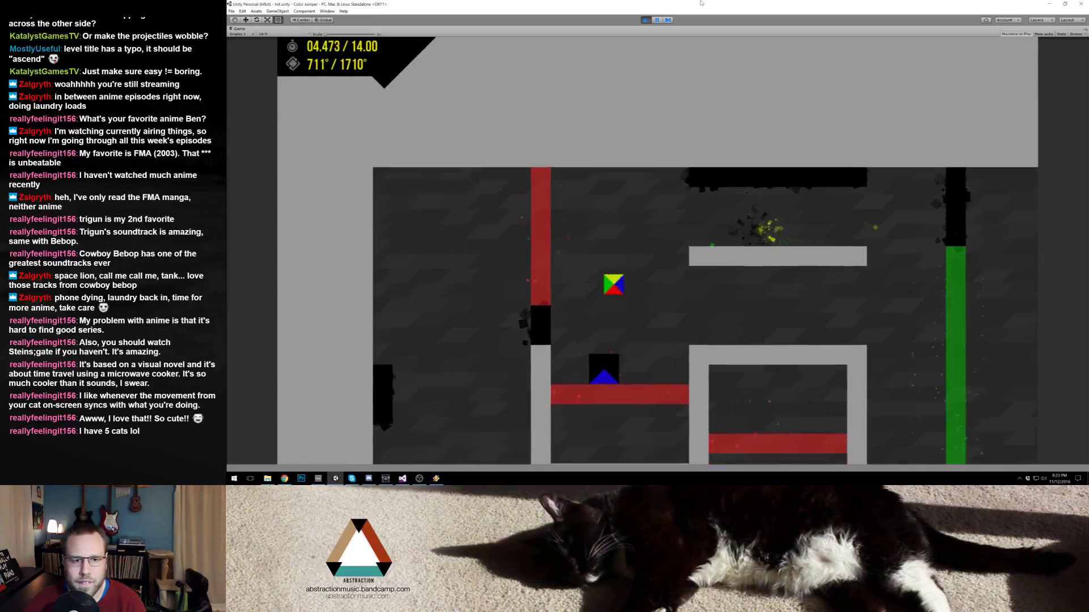
key(Right)
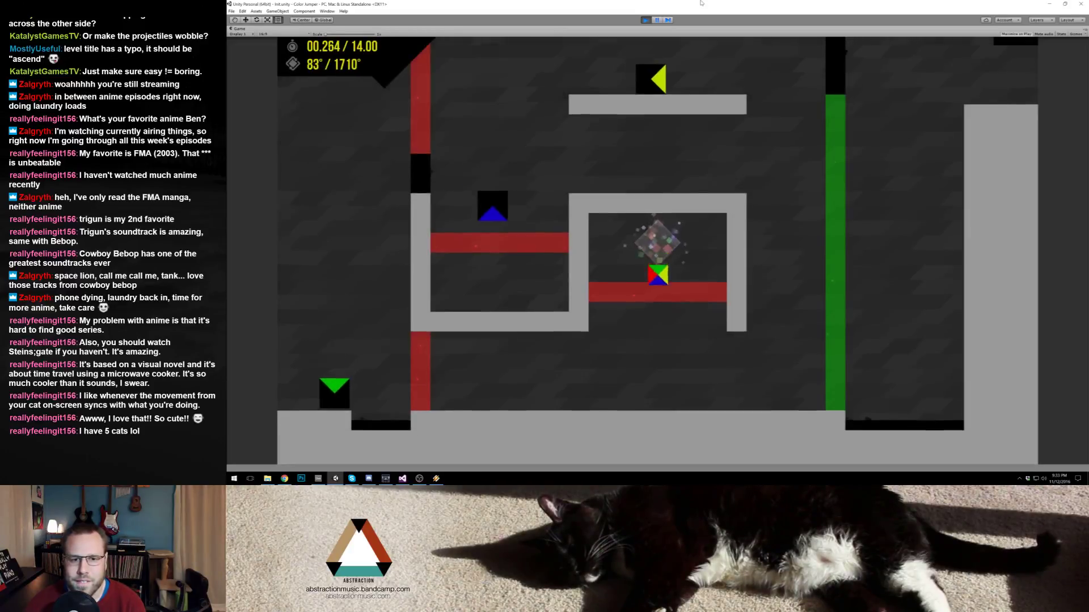
key(Right)
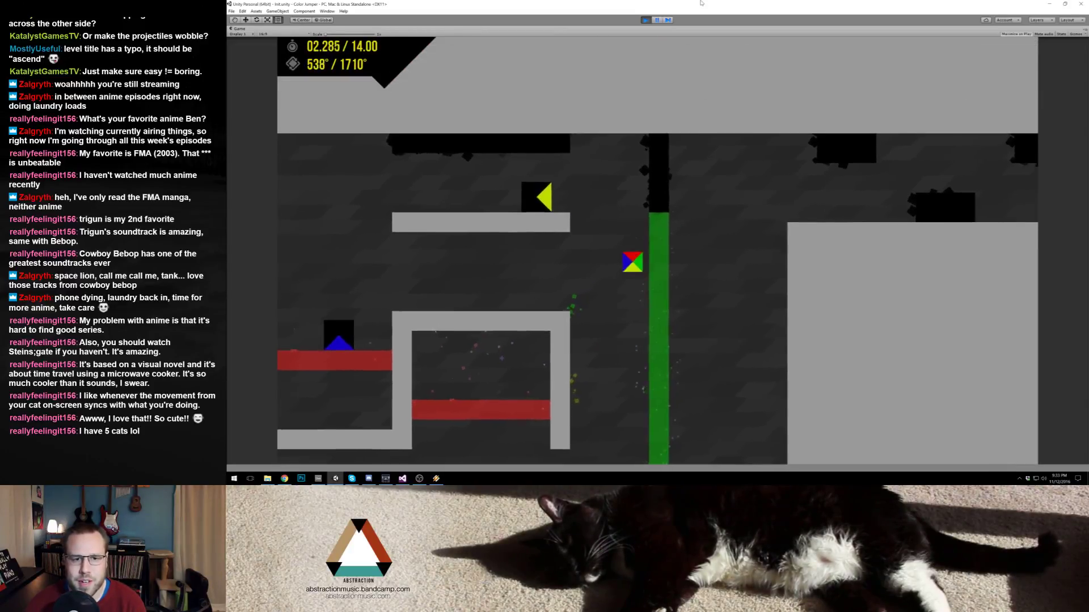
key(Right)
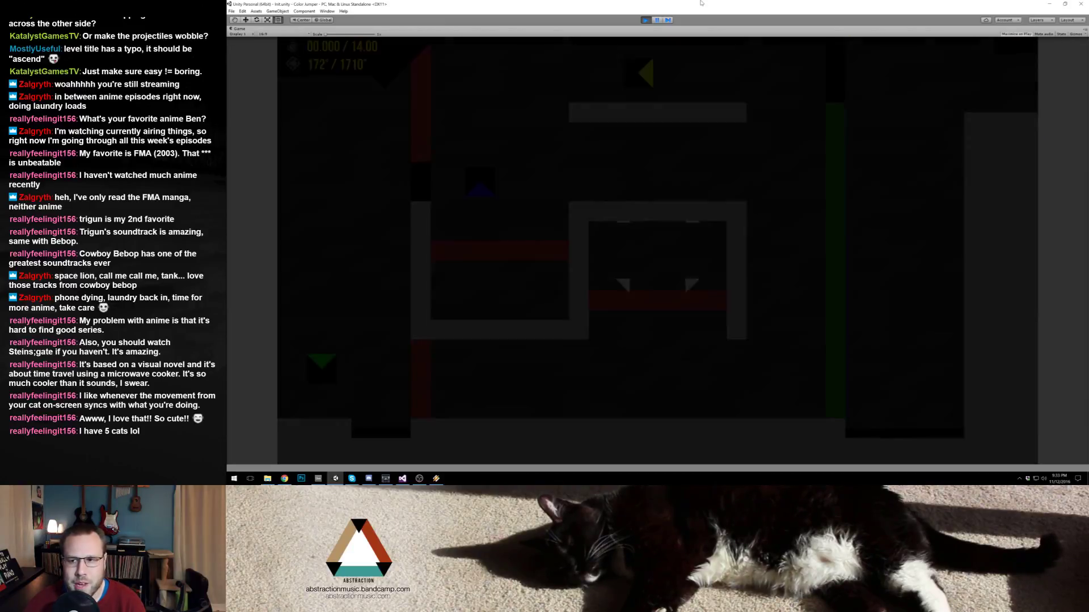
key(Right)
key(space)
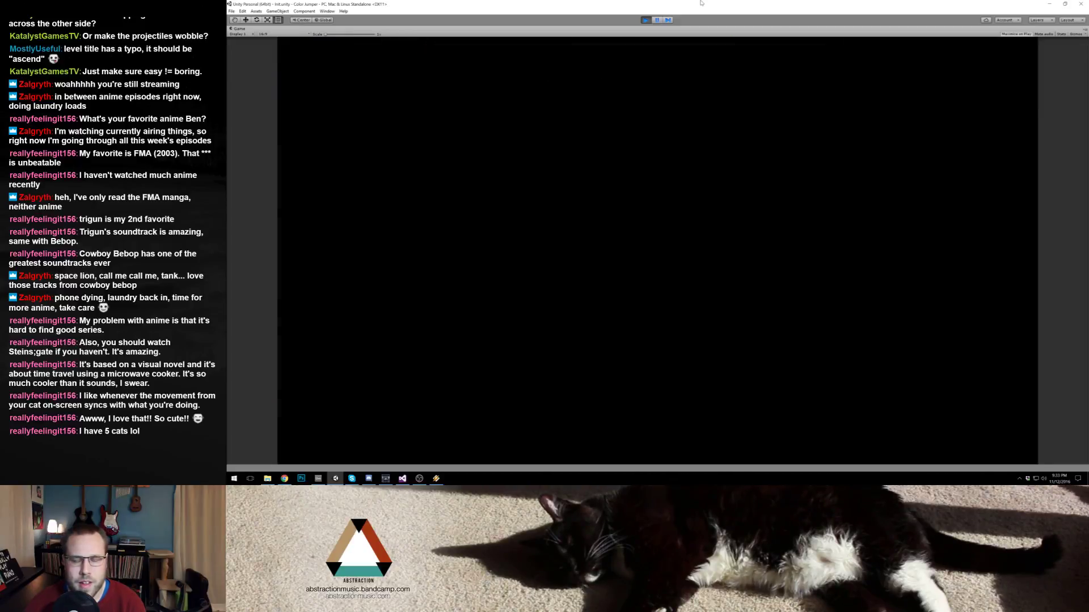
Step: Play level 21: Labyrinth, defeating the yellow, blue and green enemies and crossing back below the grey walls
key(Right)
key(space)
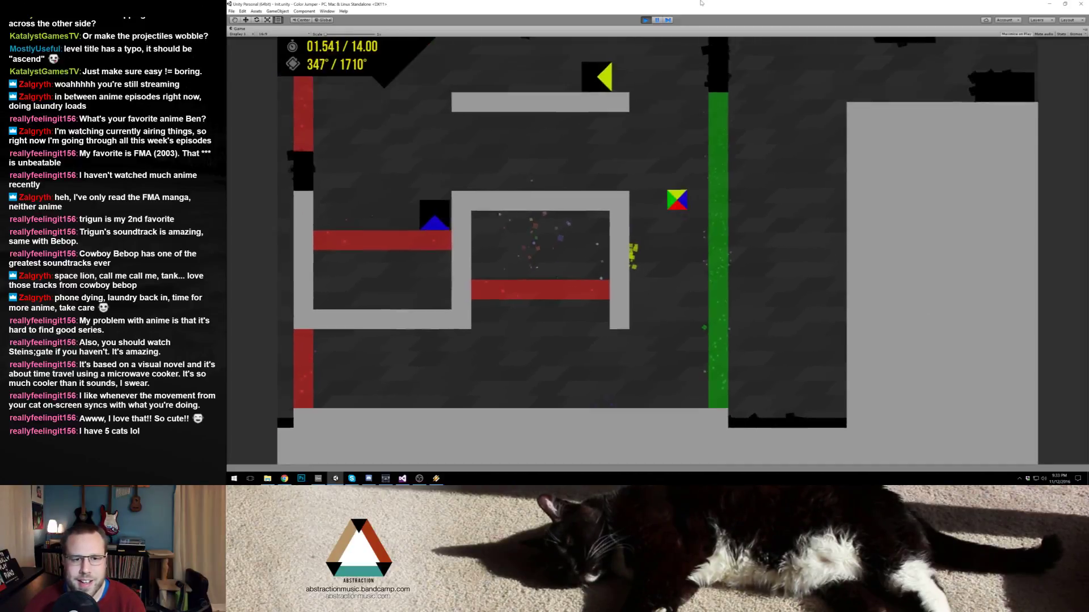
key(space)
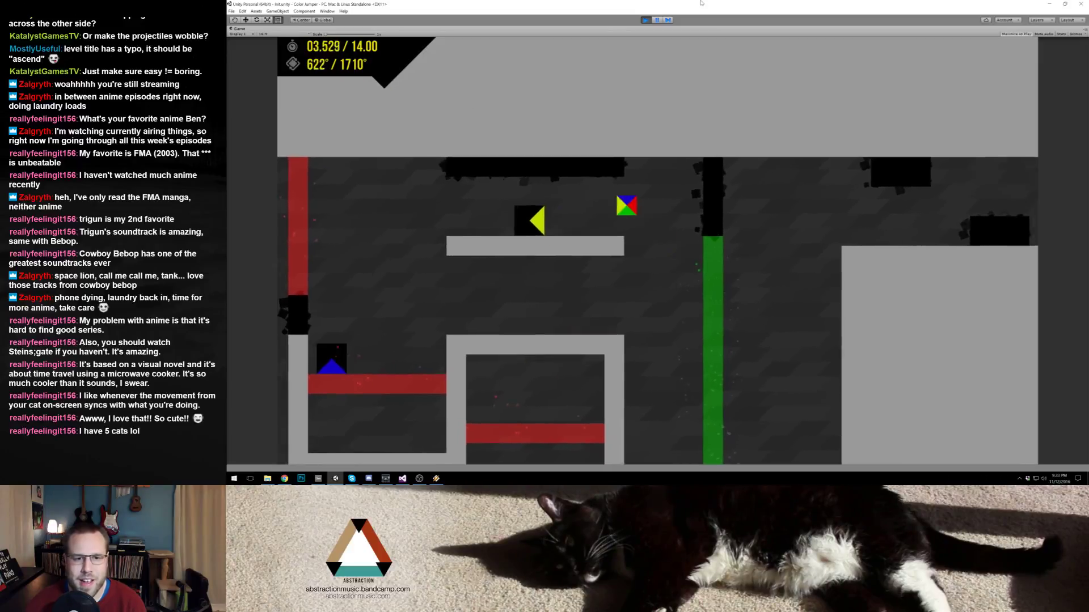
key(space)
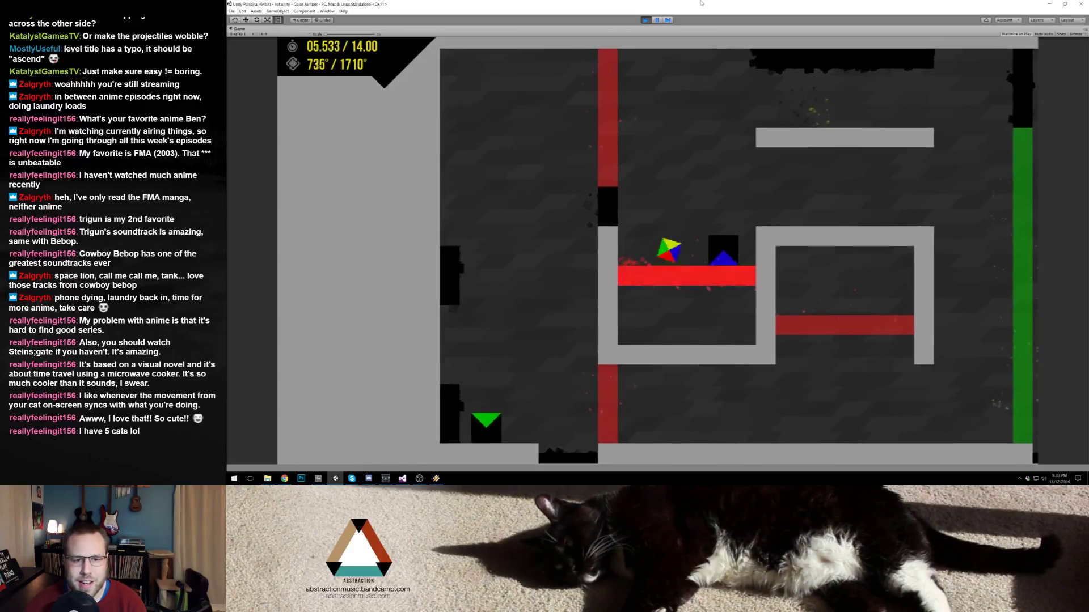
key(space)
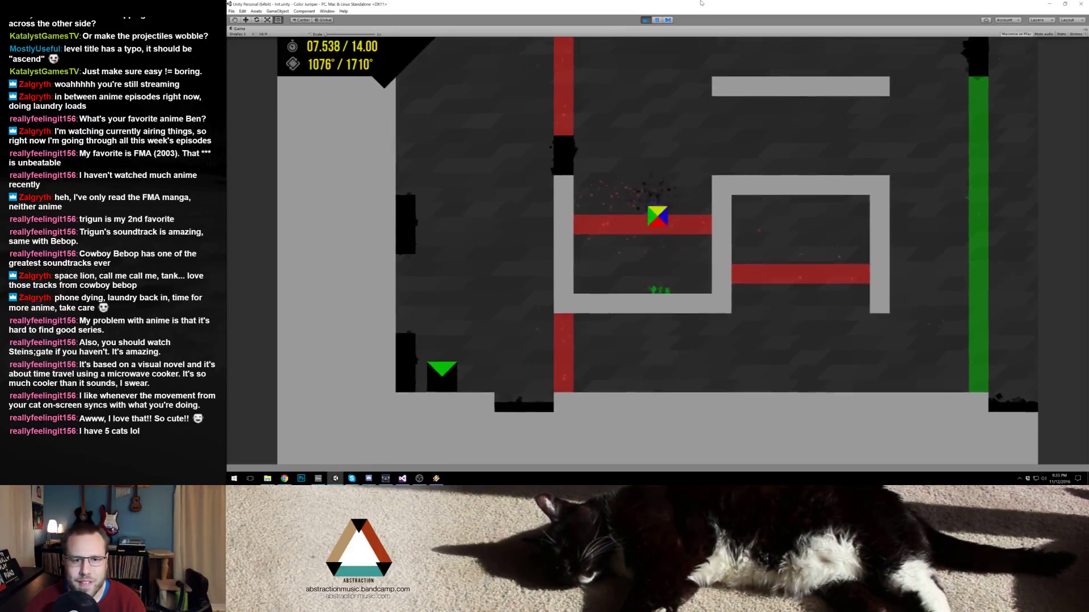
key(space)
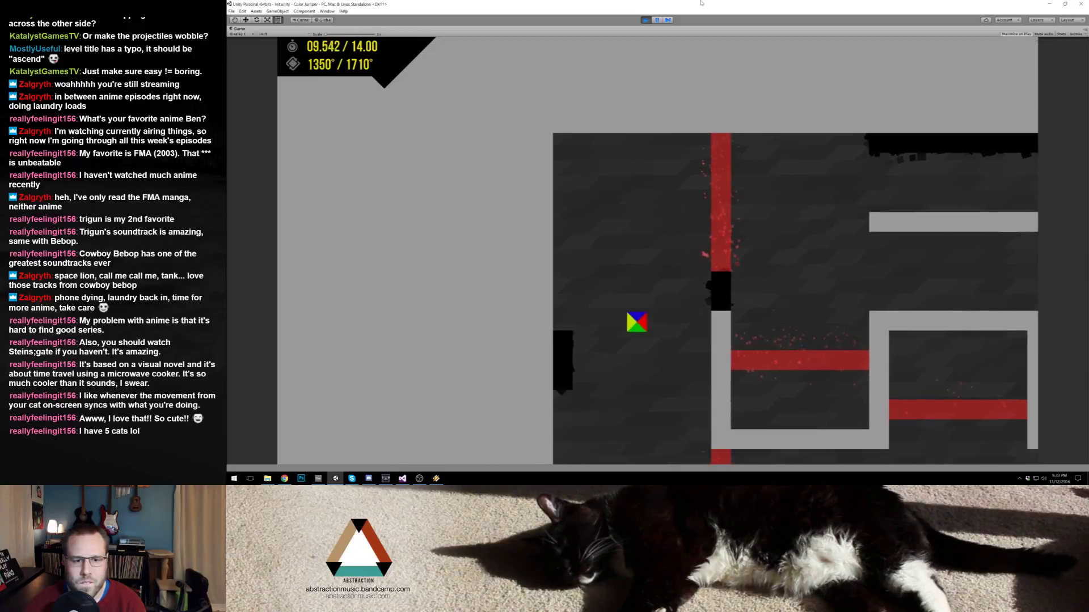
key(space)
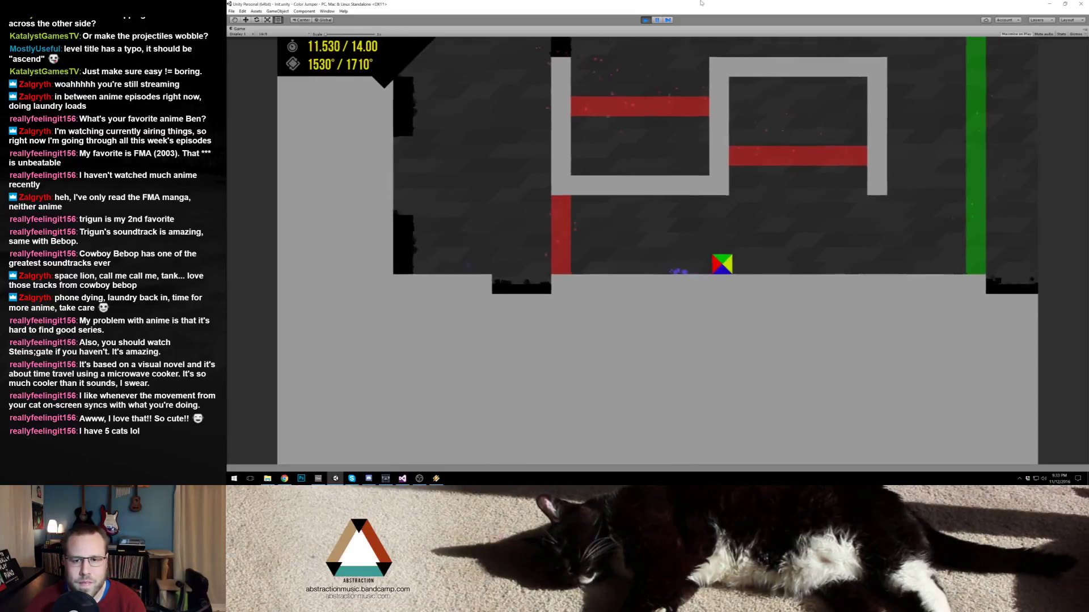
key(space)
Step: Play the level with the grey square frames, passing the black hazards that hang between and inside them
key(space)
key(space)
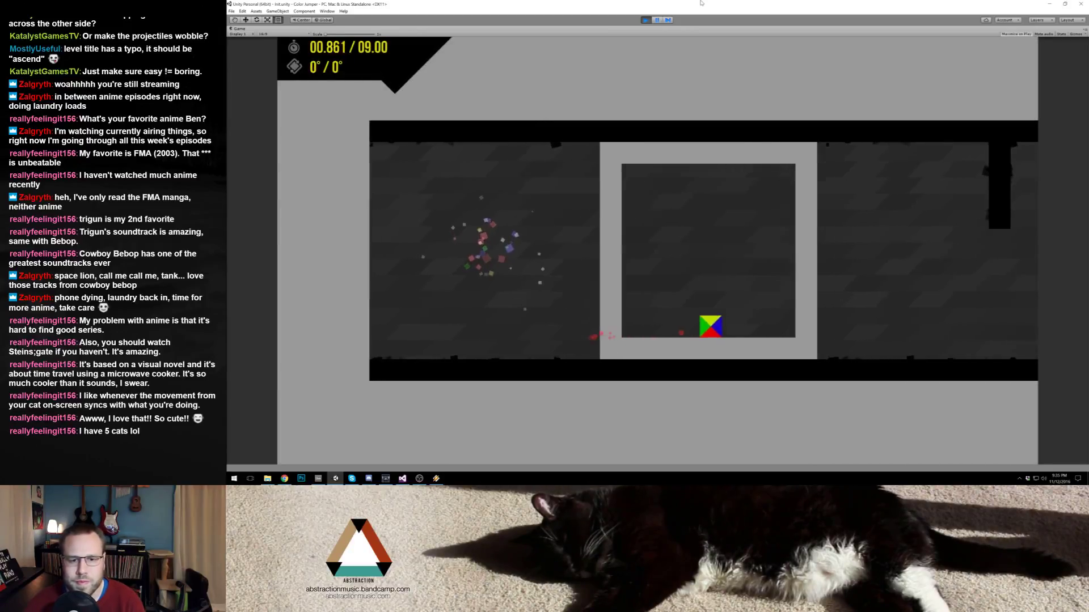
key(space)
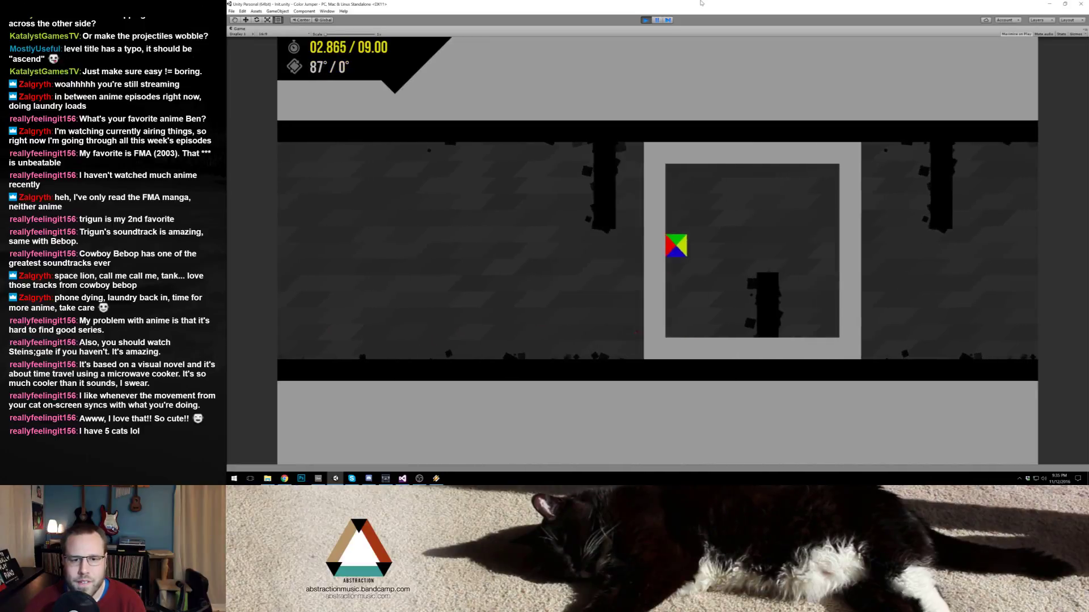
key(space)
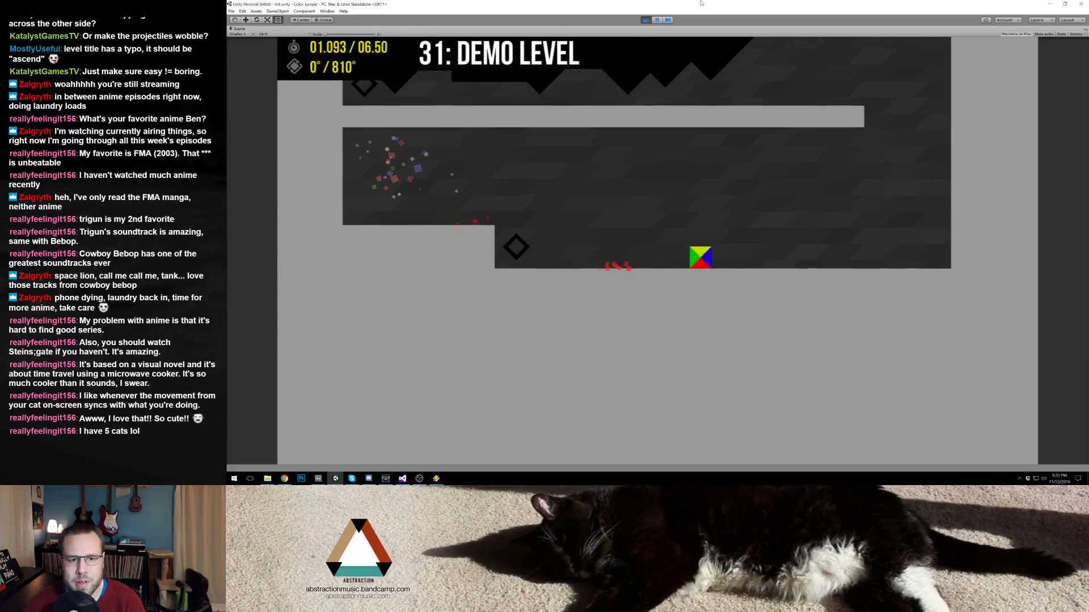
Step: Try to play level 31: Demo Level, climbing from the lower floor to the middle corridor past the moving projectiles
key(space)
key(space)
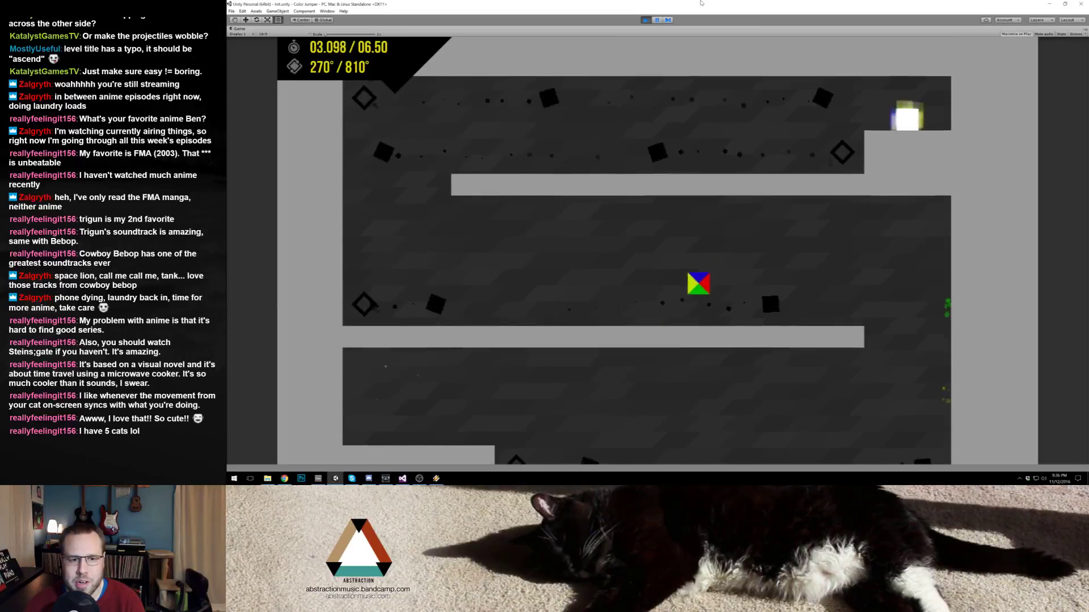
key(space)
key(space)
key(space)
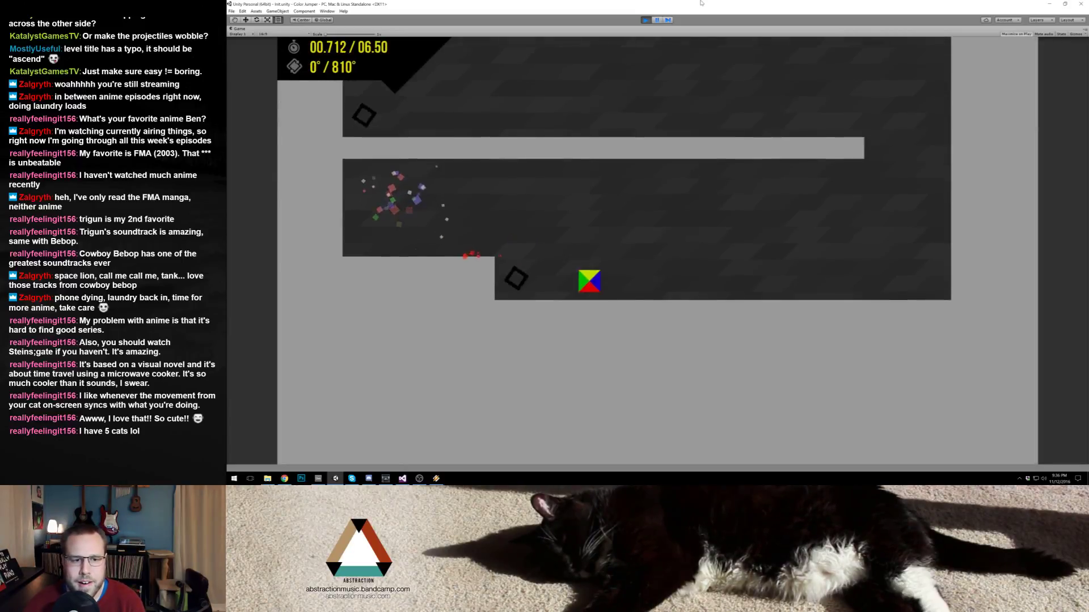
Step: Play level 31: Demo Level through all three corridors, dodging the projectiles and reaching the white goal
key(space)
key(space)
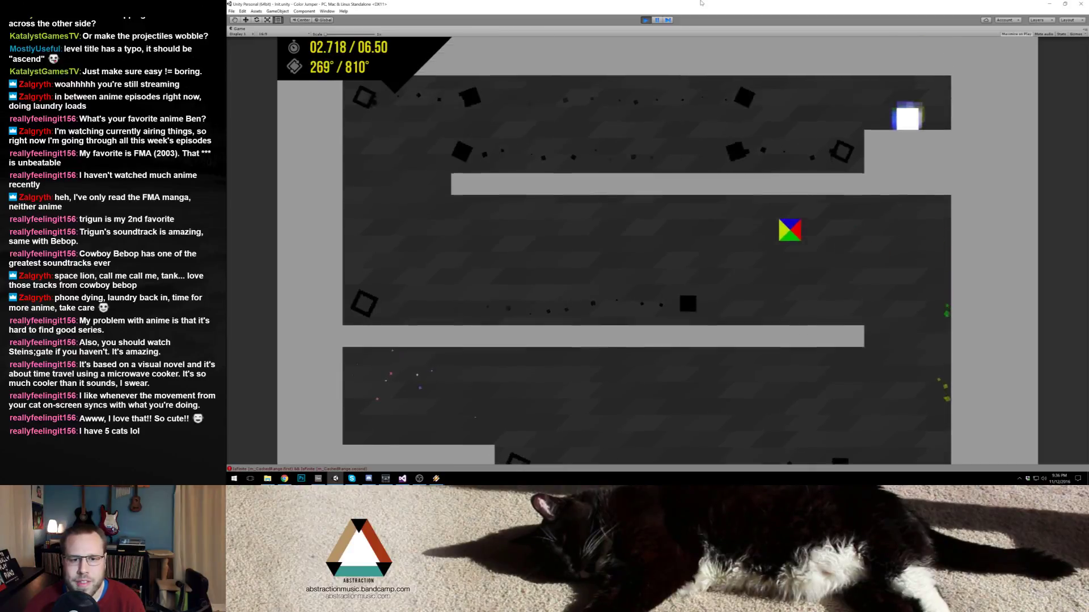
key(space)
key(space)
key(space)
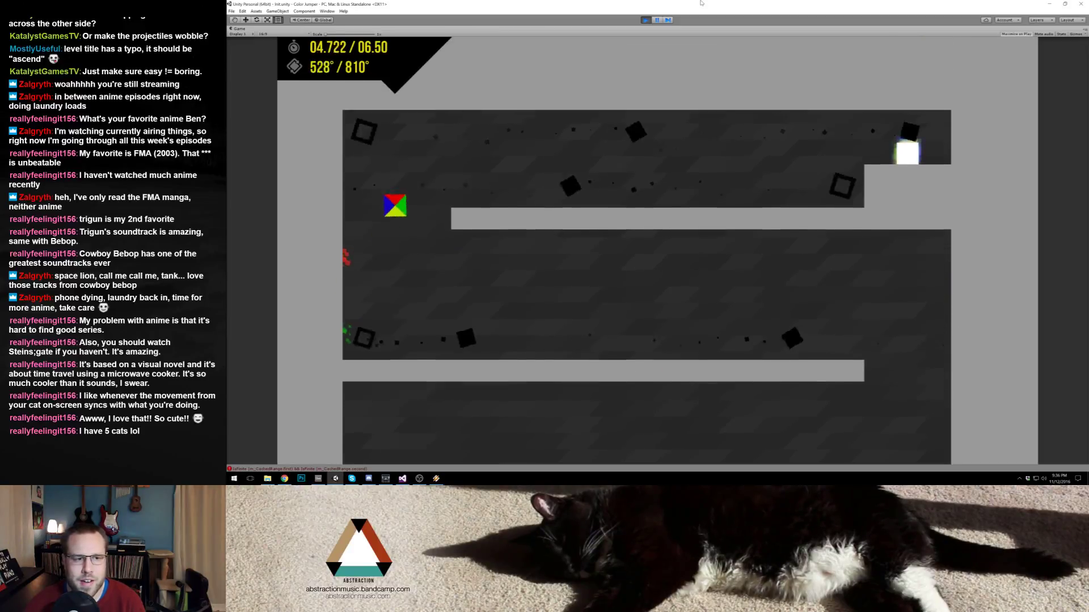
key(space)
key(space)
key(space)
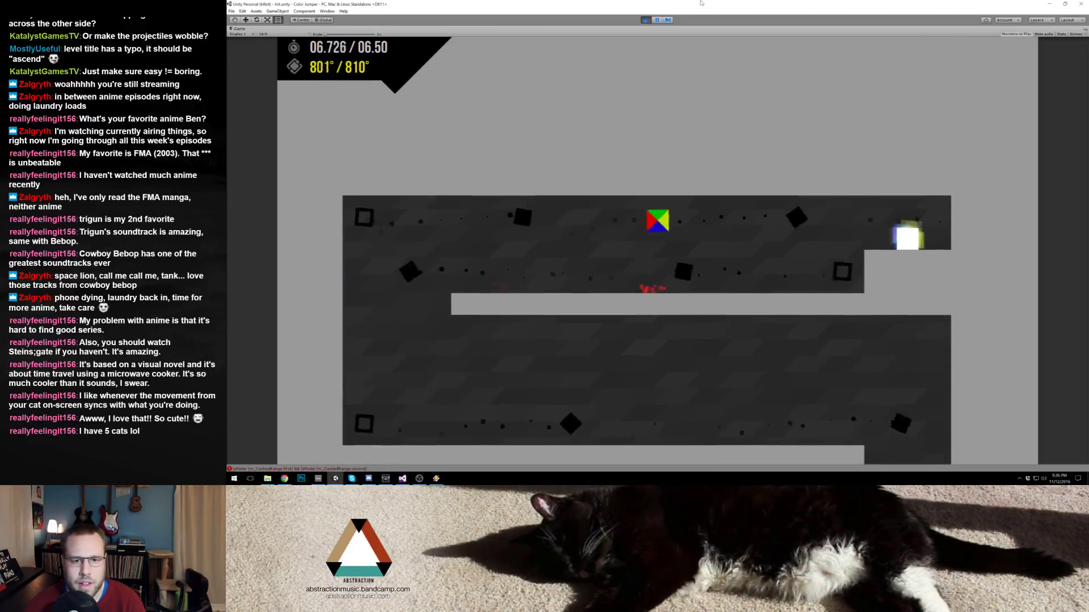
key(space)
key(space)
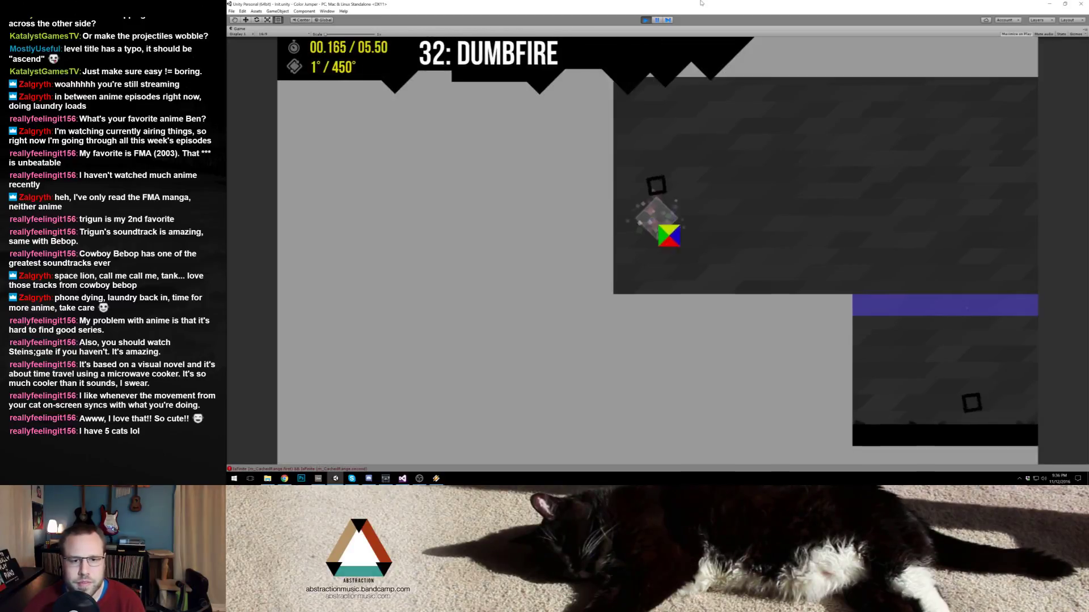
Step: Play level 32: Dumbfire and try to climb the vertical shaft of the following level
key(space)
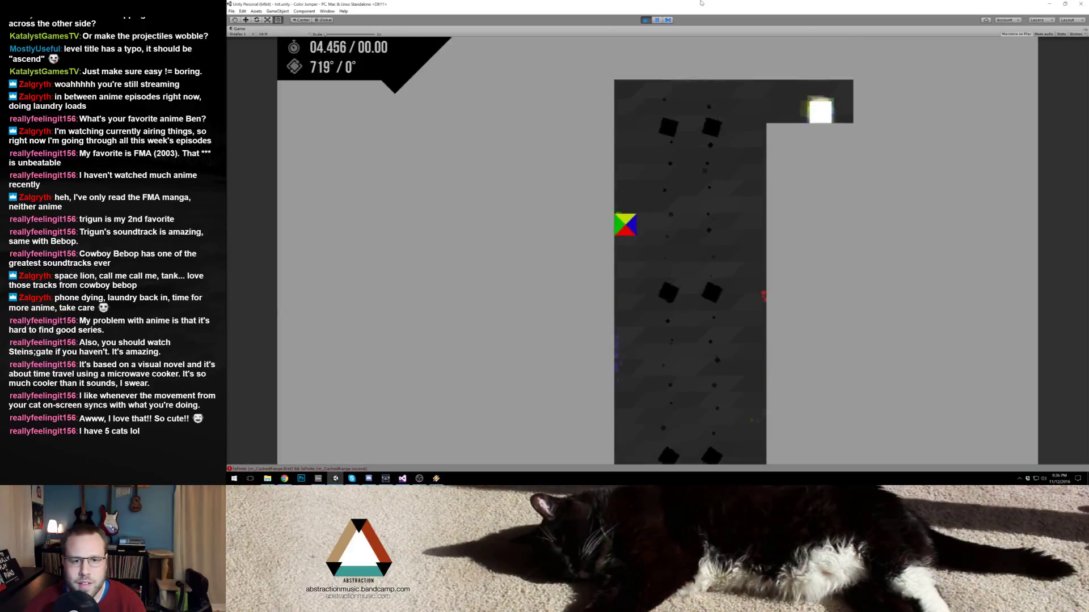
key(space)
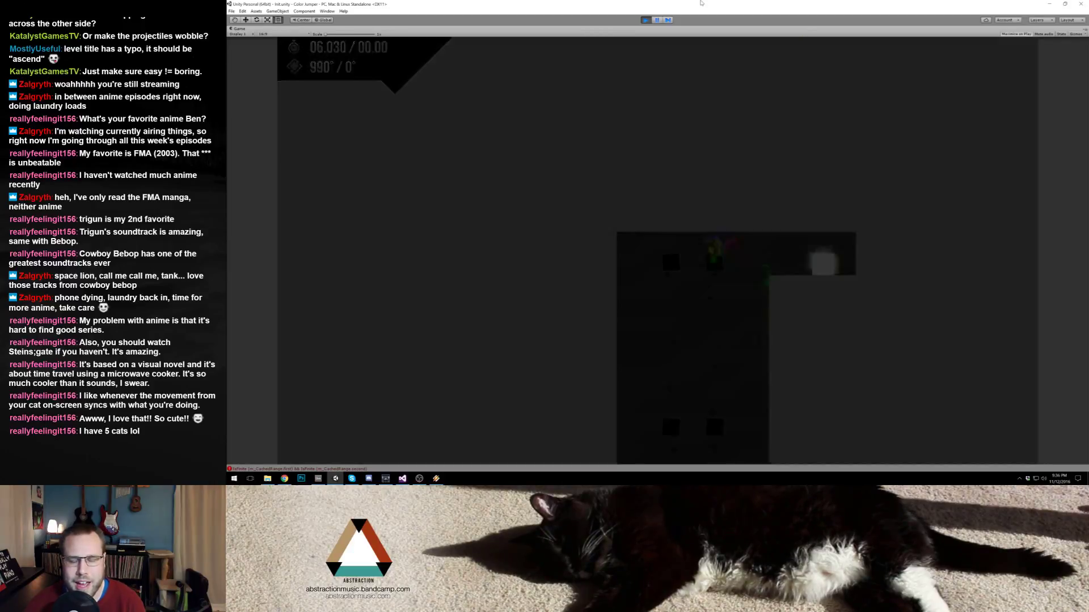
Step: Climb the vertical shaft around its two projectile columns and finish the level at the white goal
key(Right)
key(space)
key(space)
key(space)
key(space)
key(space)
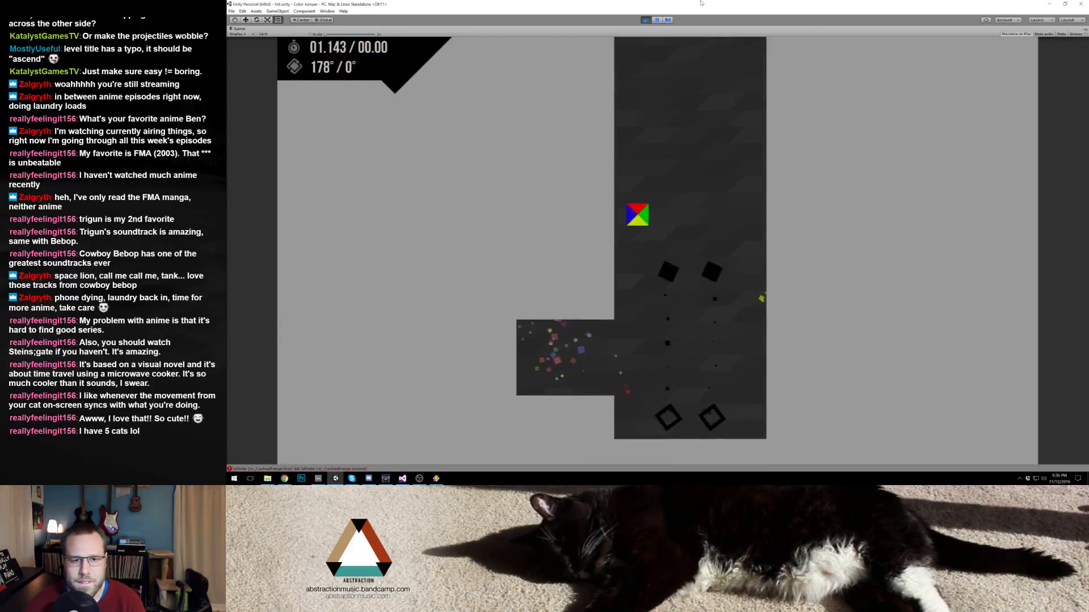
key(space)
key(space)
key(space)
key(space)
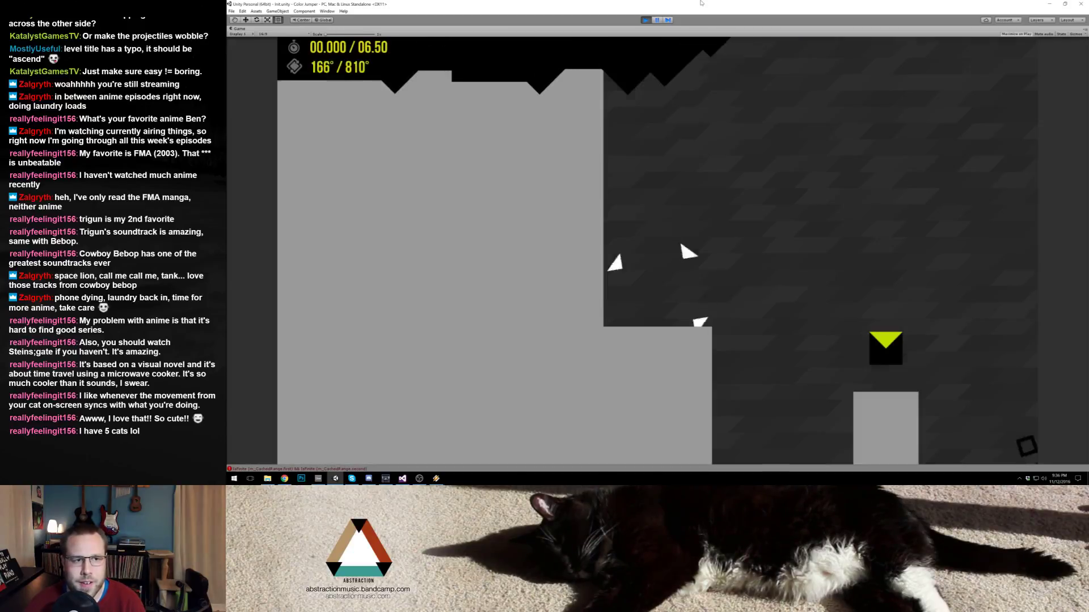
Step: Try to play level 34: Traversal, defeating the yellow enemy and heading for the checkpoint on the tall pillar
key(Right)
key(space)
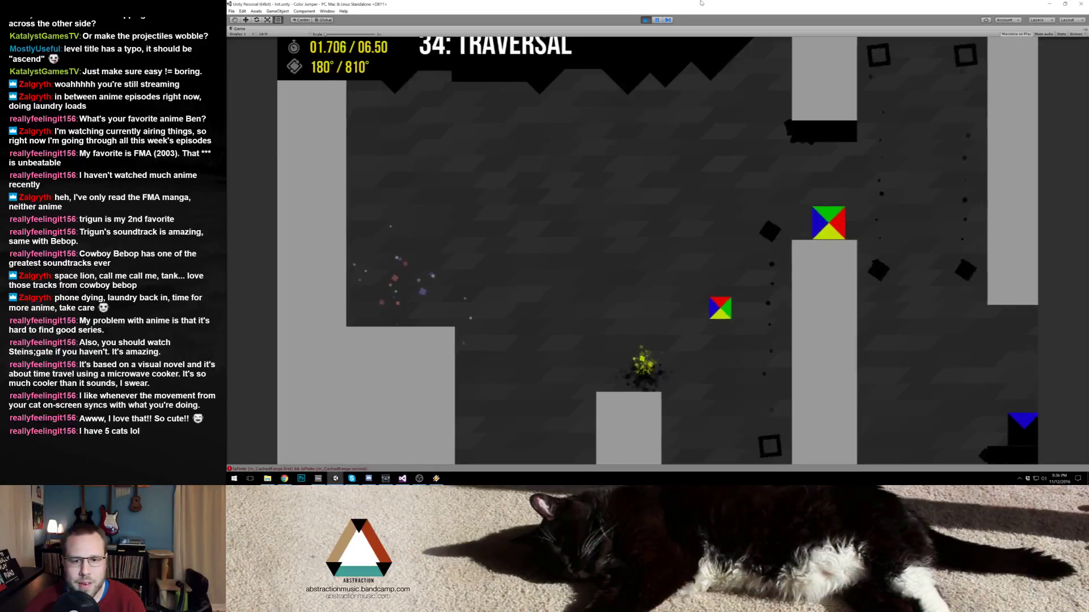
key(space)
key(space)
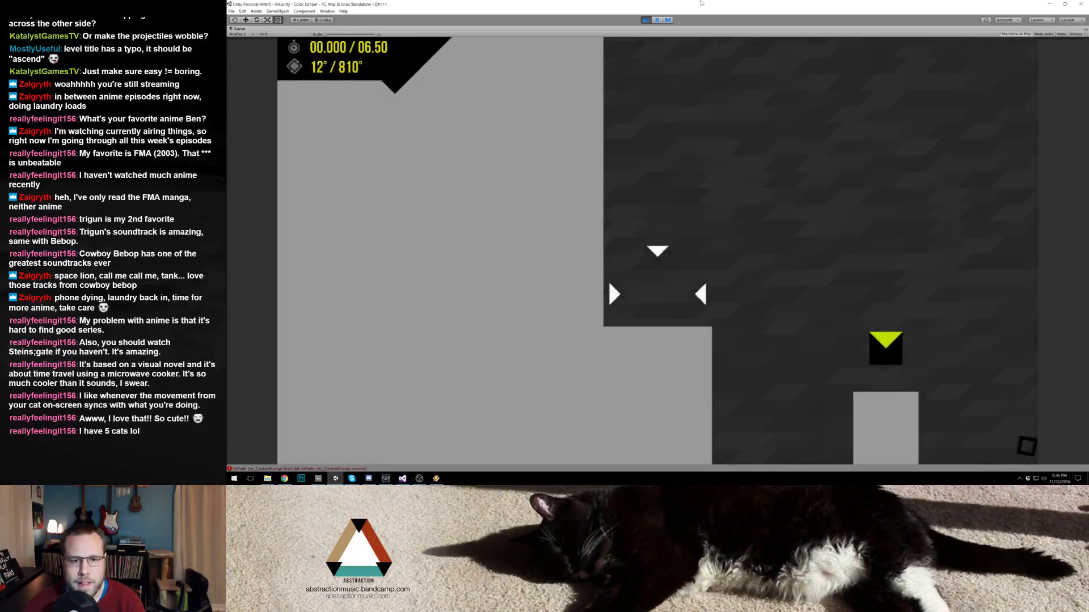
key(space)
key(space)
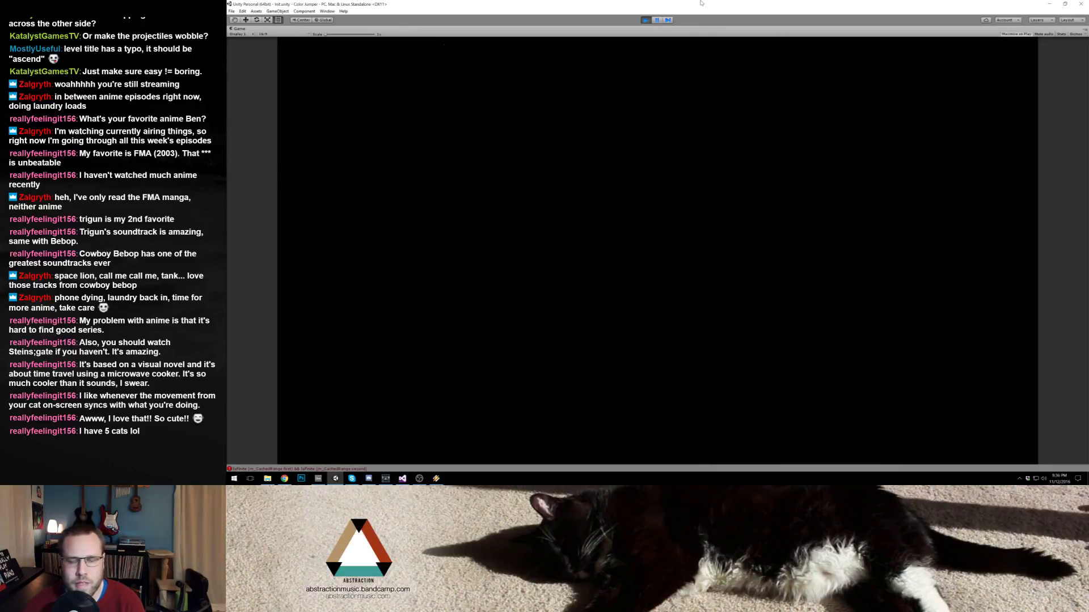
Step: Play level 34: Traversal from the yellow enemy over the pillar checkpoint and between the projectile streams to the goal
key(space)
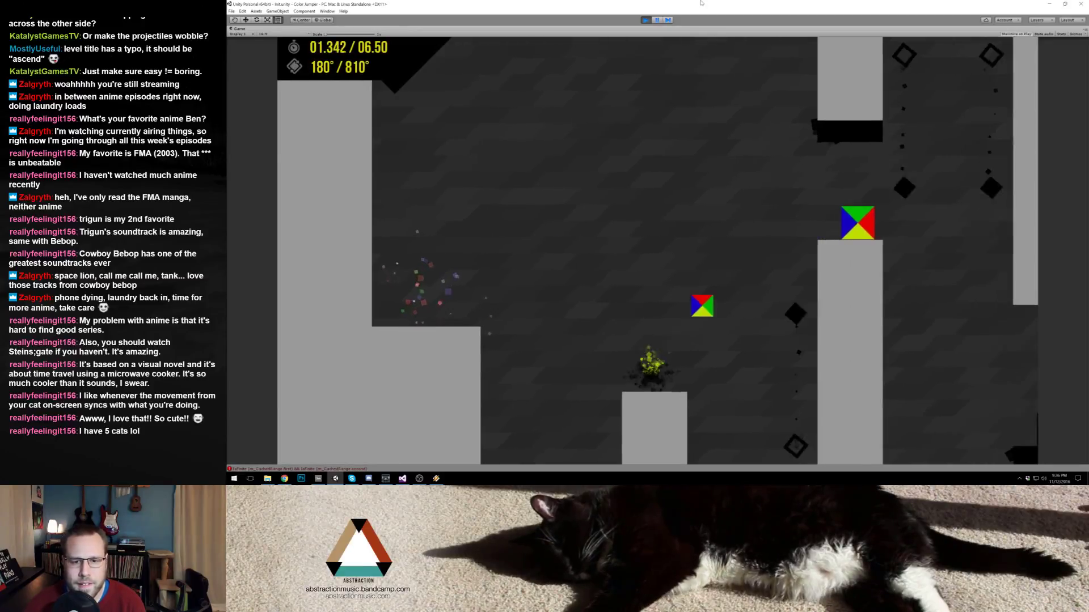
key(space)
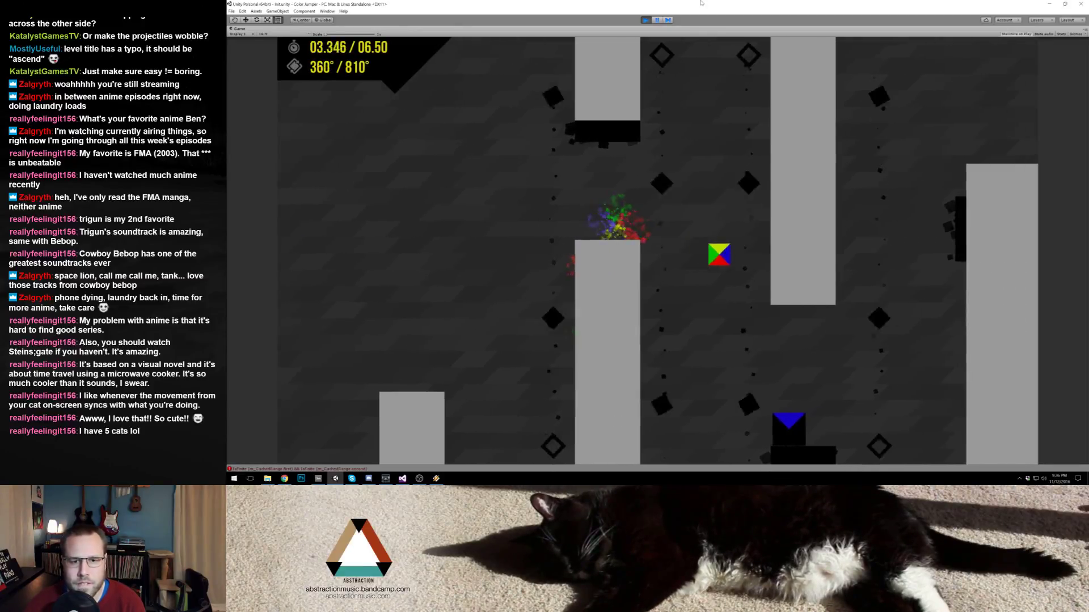
key(space)
key(space)
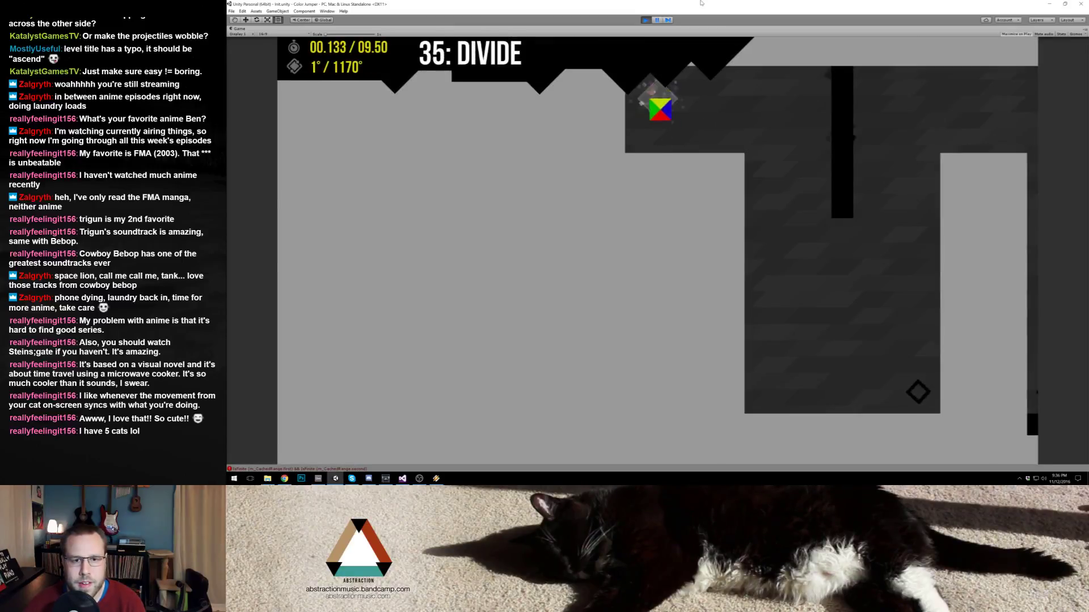
Step: Play level 35: Divide and the level after it to the end, and stop the playtest
key(space)
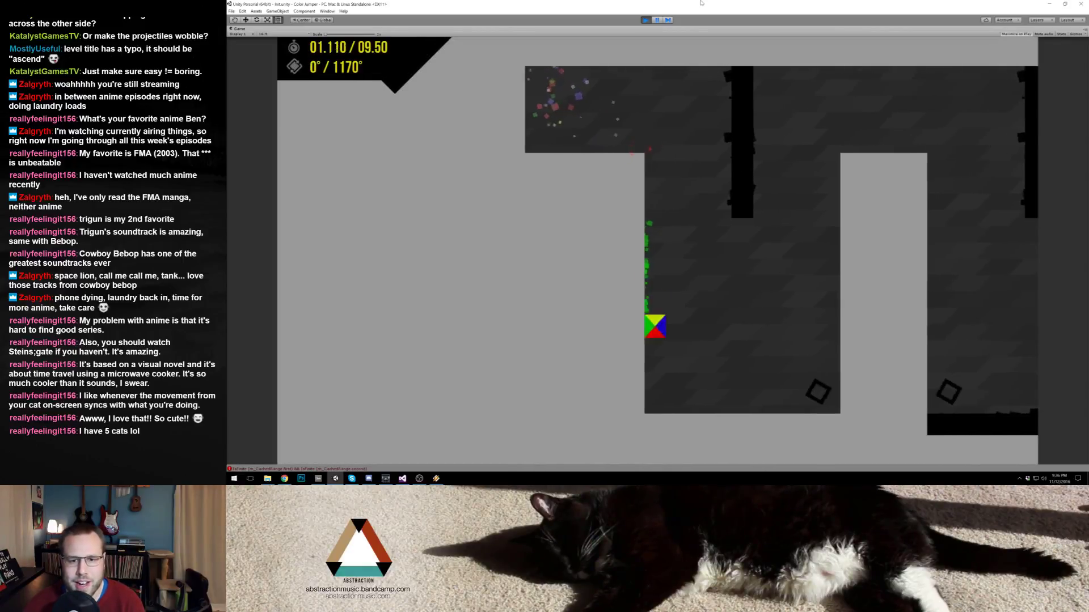
key(space)
key(space)
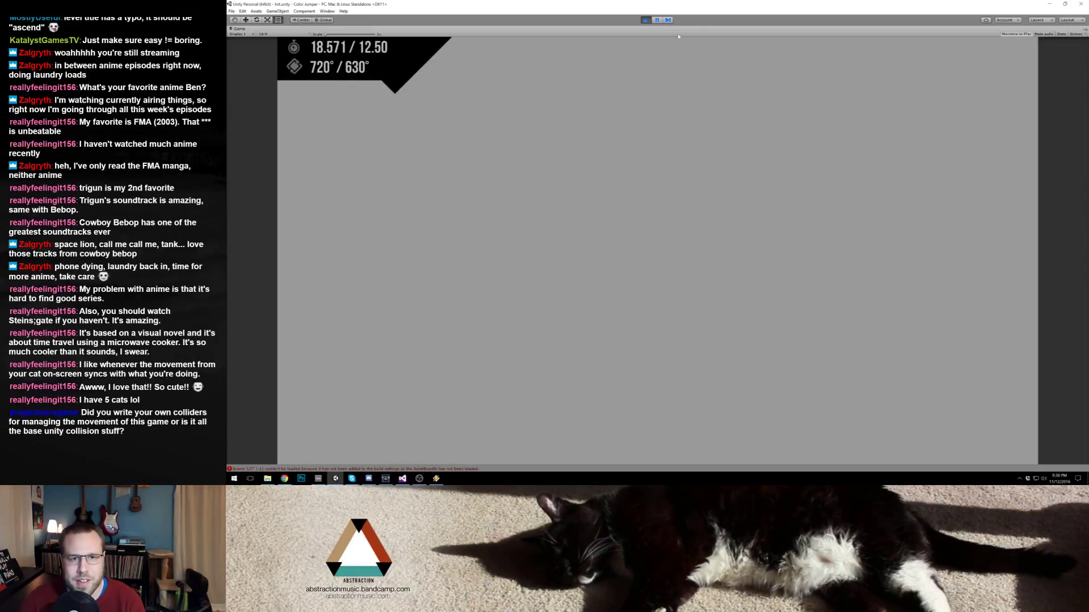
click(650, 21)
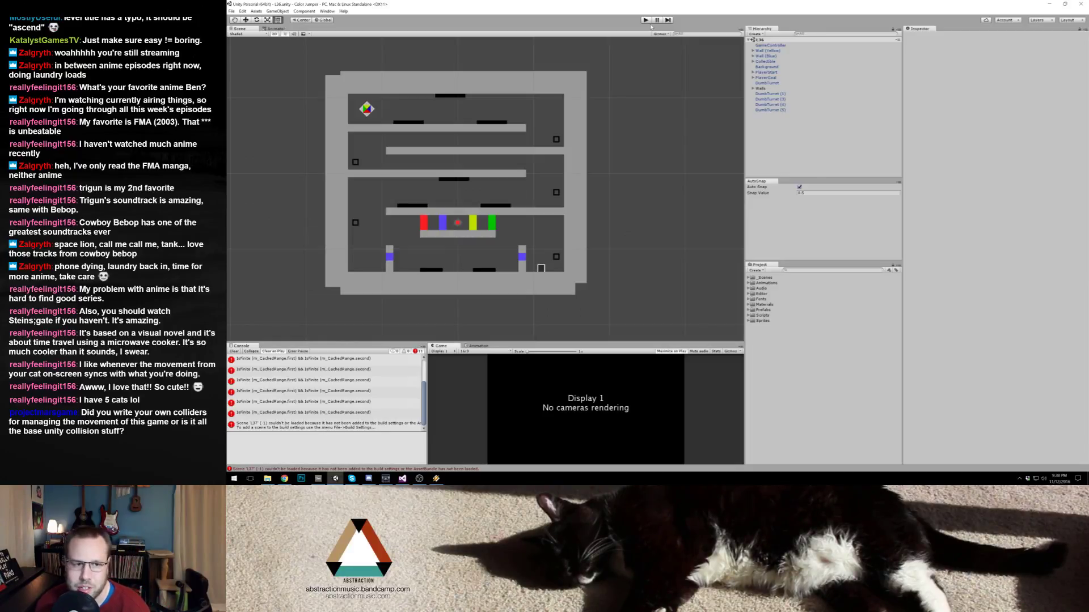
Step: Look through the World 2 and World 3 scene folders and open the L40 scene
click(458, 224)
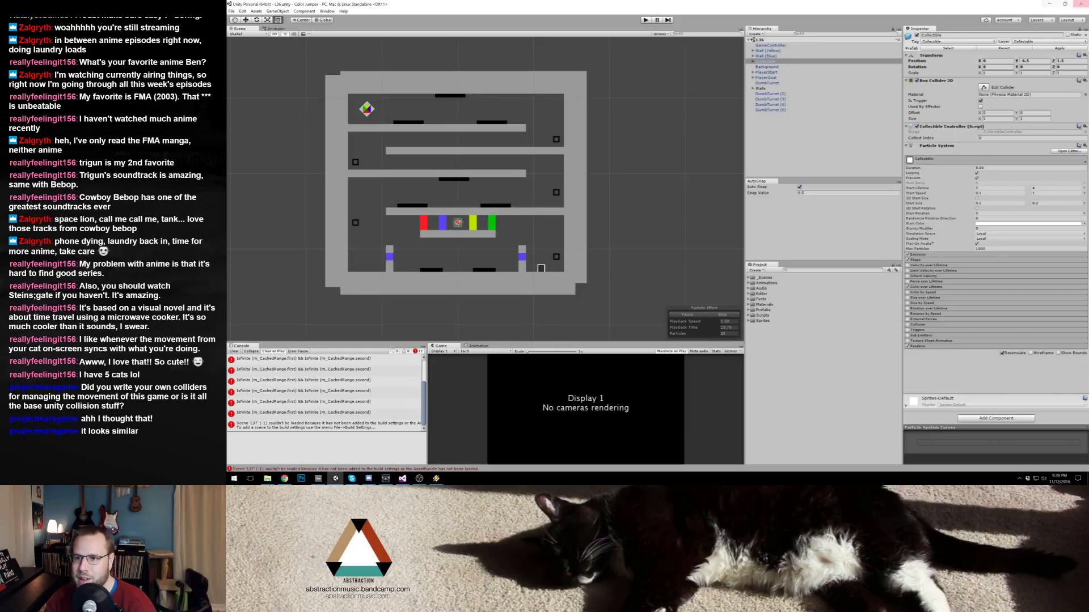
click(747, 278)
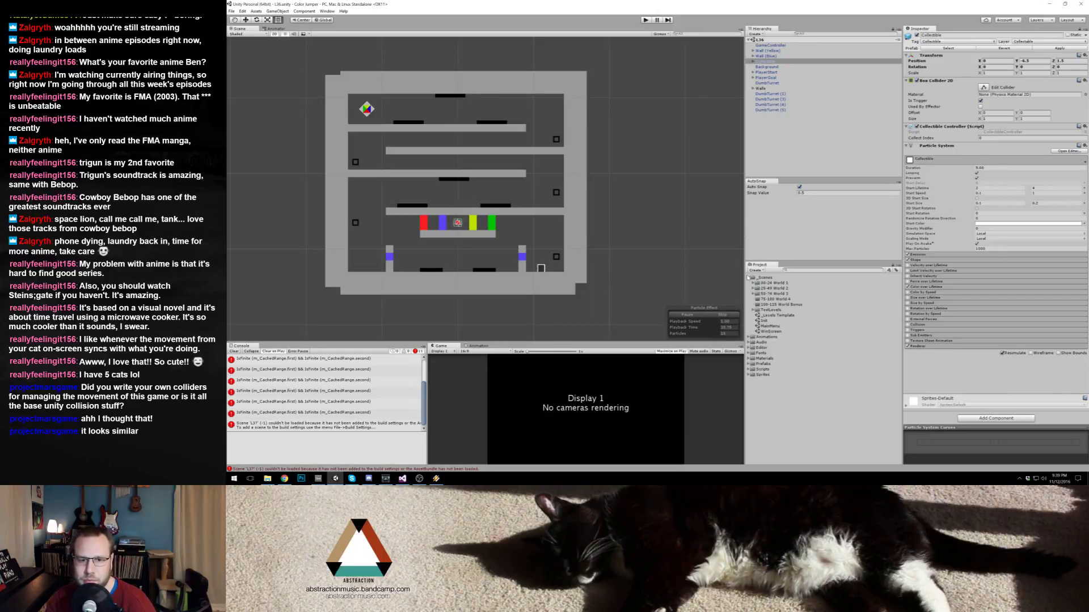
click(752, 289)
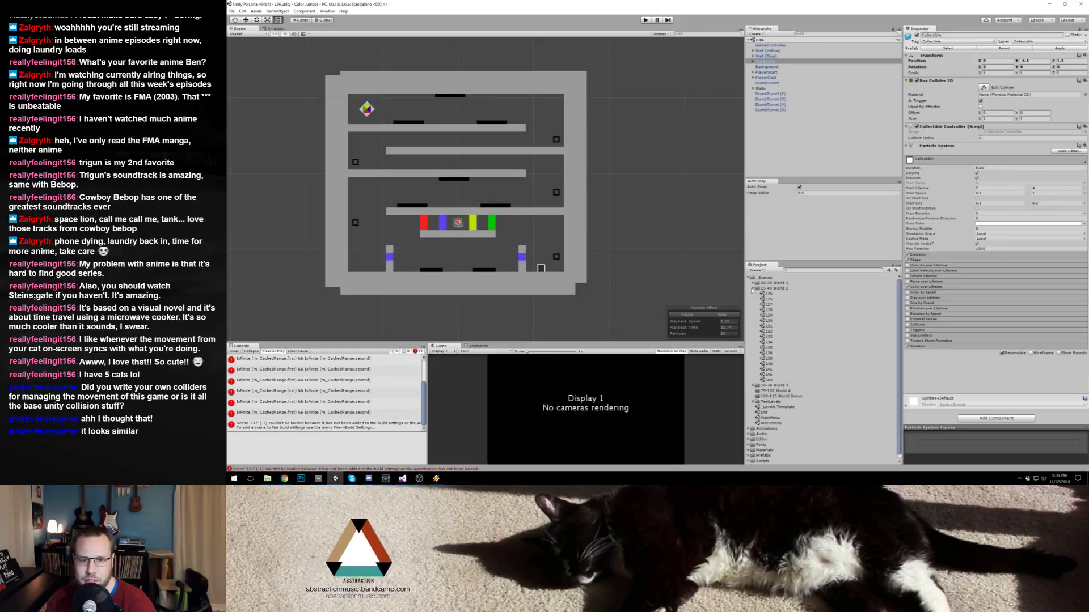
click(763, 352)
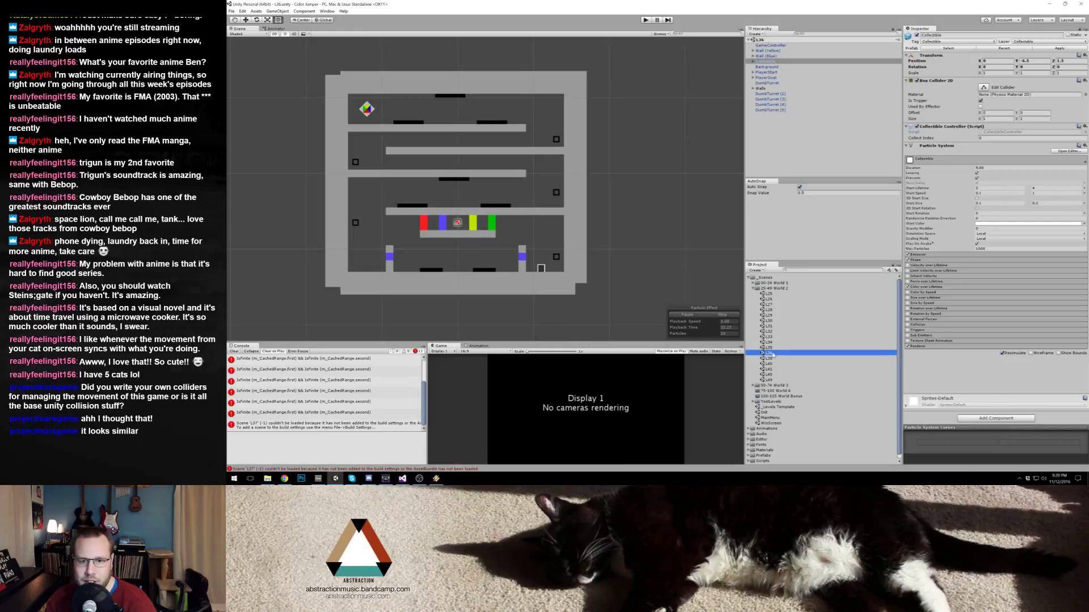
click(752, 386)
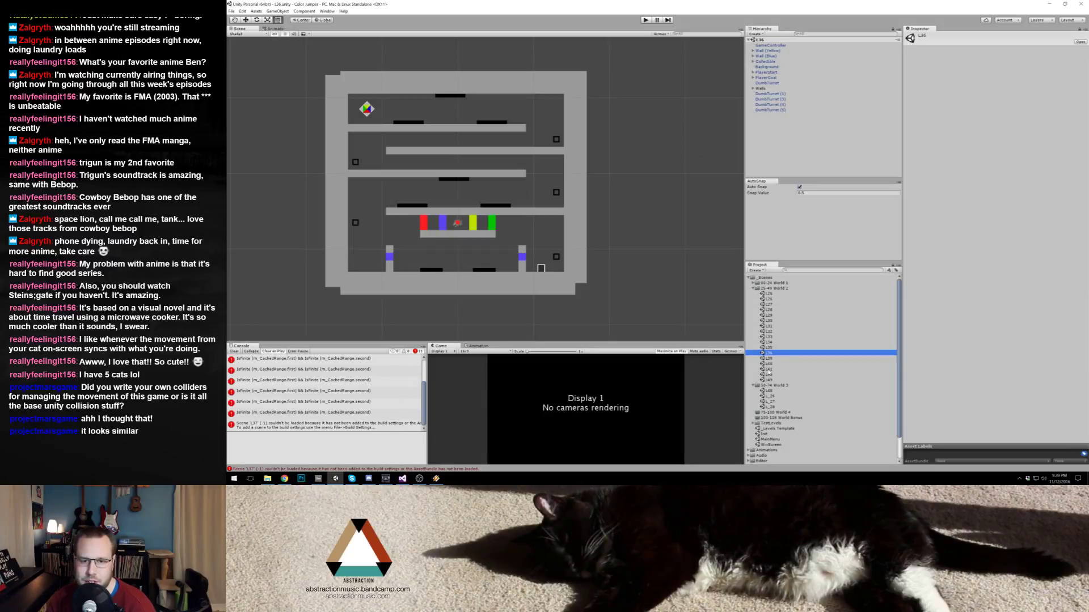
double_click(769, 358)
double_click(769, 365)
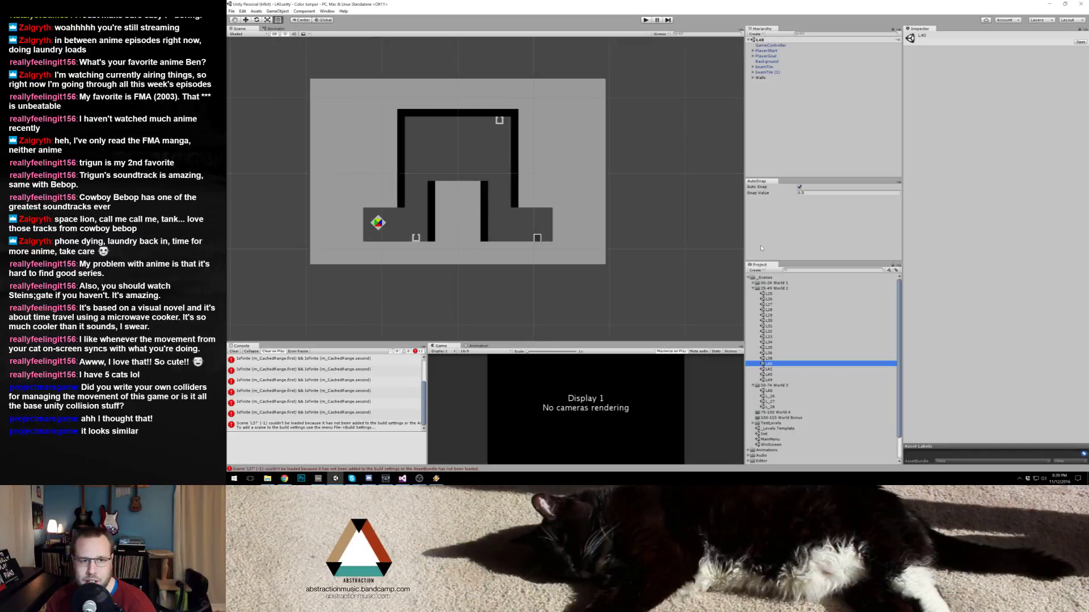
Step: Playtest onward from L40, crossing the four coloured beams on the moving platform to the white goal, and stop the playtest
click(646, 20)
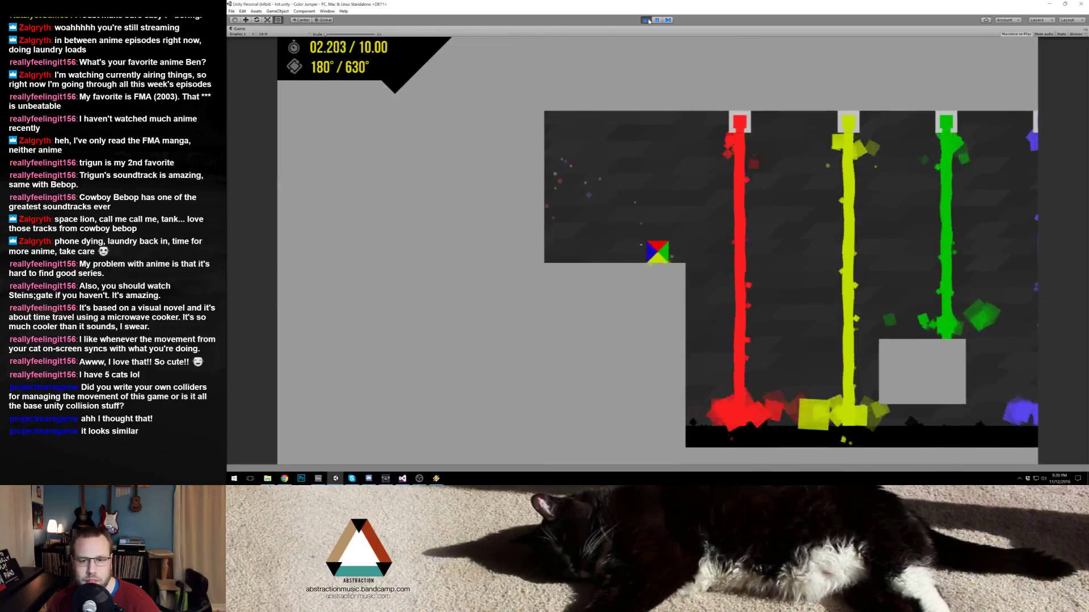
key(space)
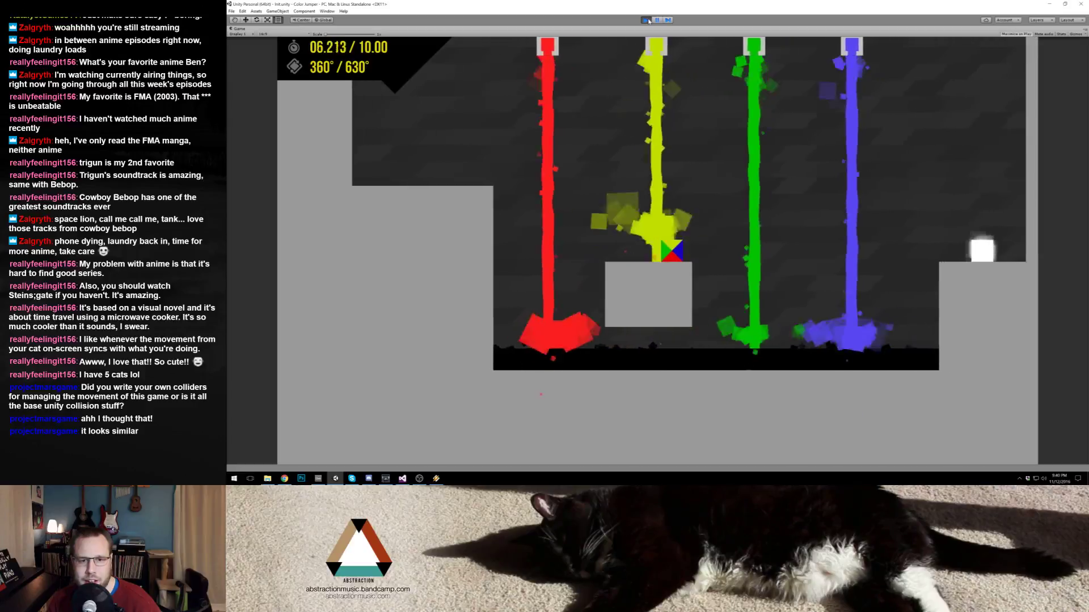
key(space)
key(space)
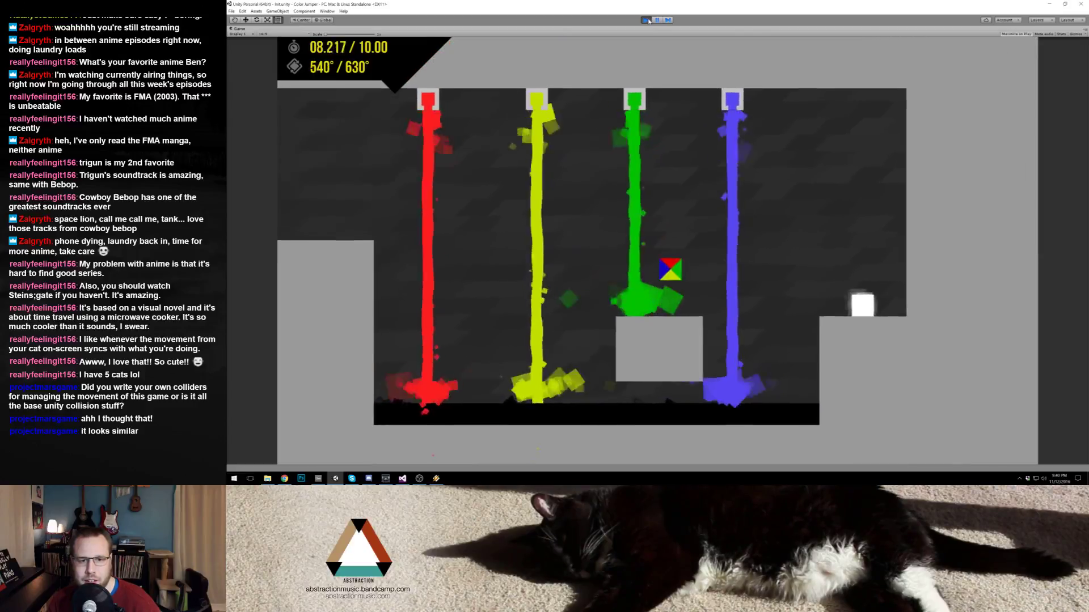
key(space)
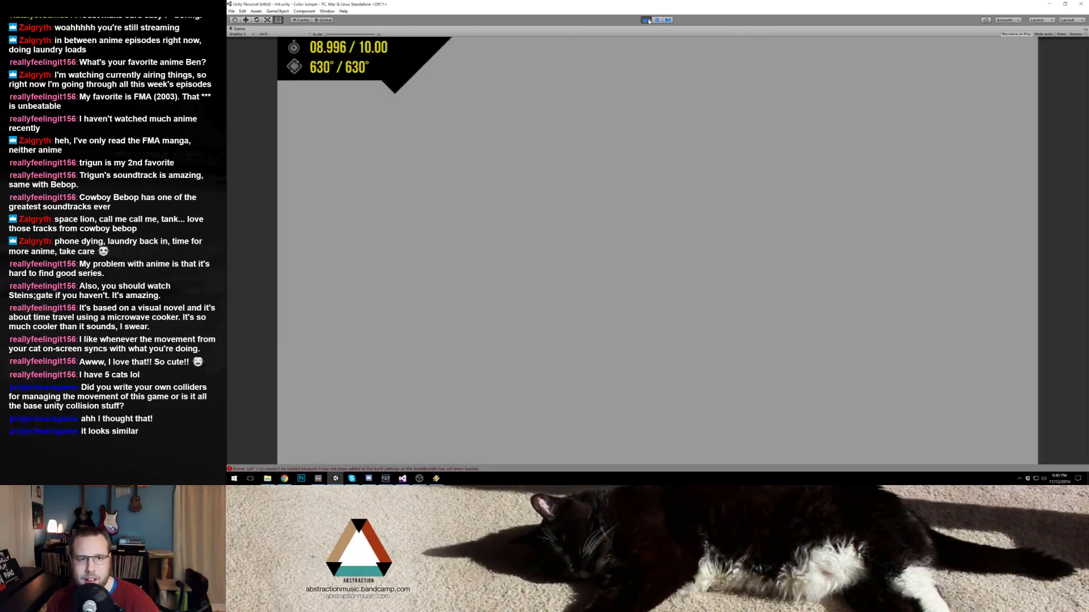
click(647, 20)
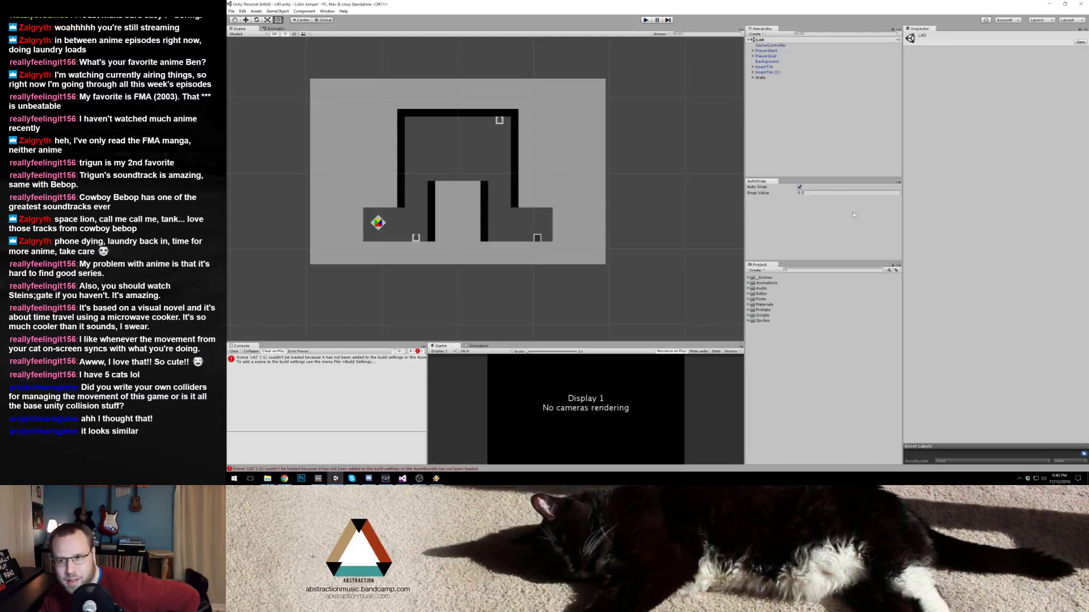
Step: Open the L45 scene from the World 2 folder and start a playtest
click(748, 277)
click(753, 289)
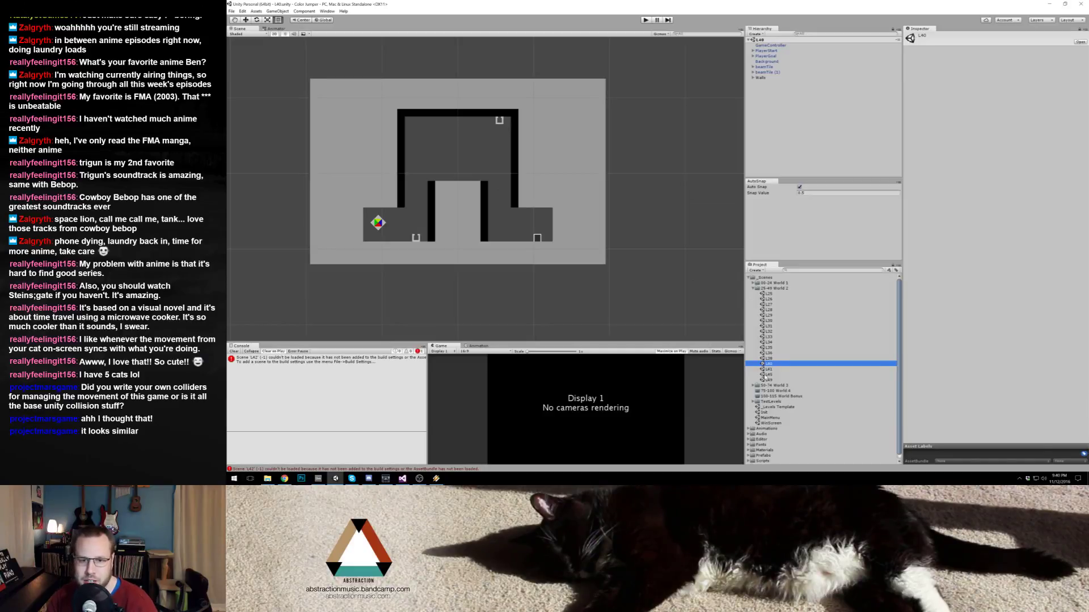
double_click(768, 374)
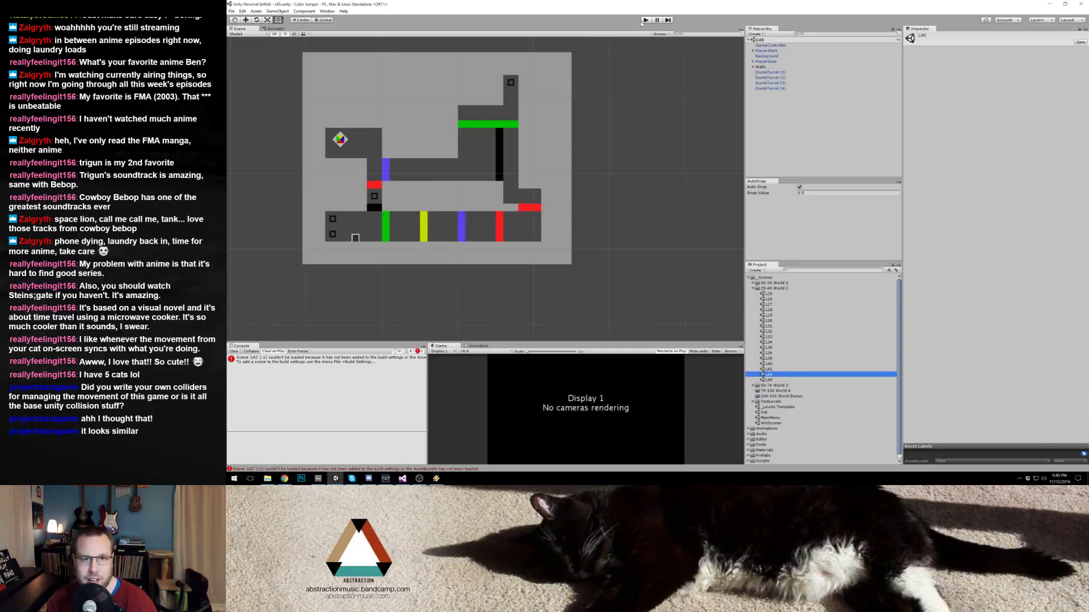
click(645, 20)
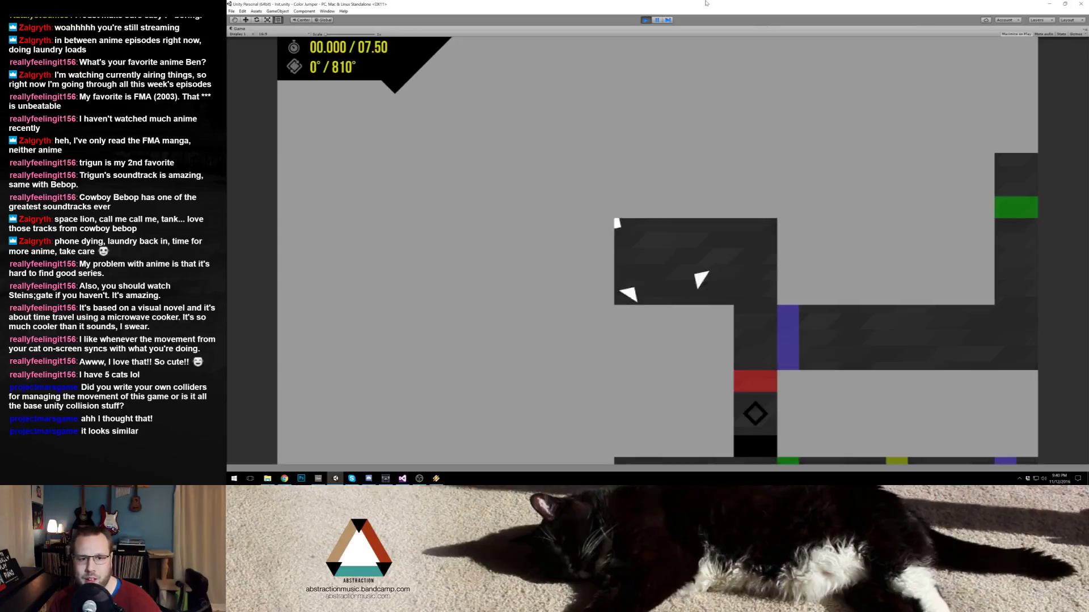
Step: Play level 45 through the blue, green and red gates and the coloured bottom corridor to the white goal
key(Right)
key(space)
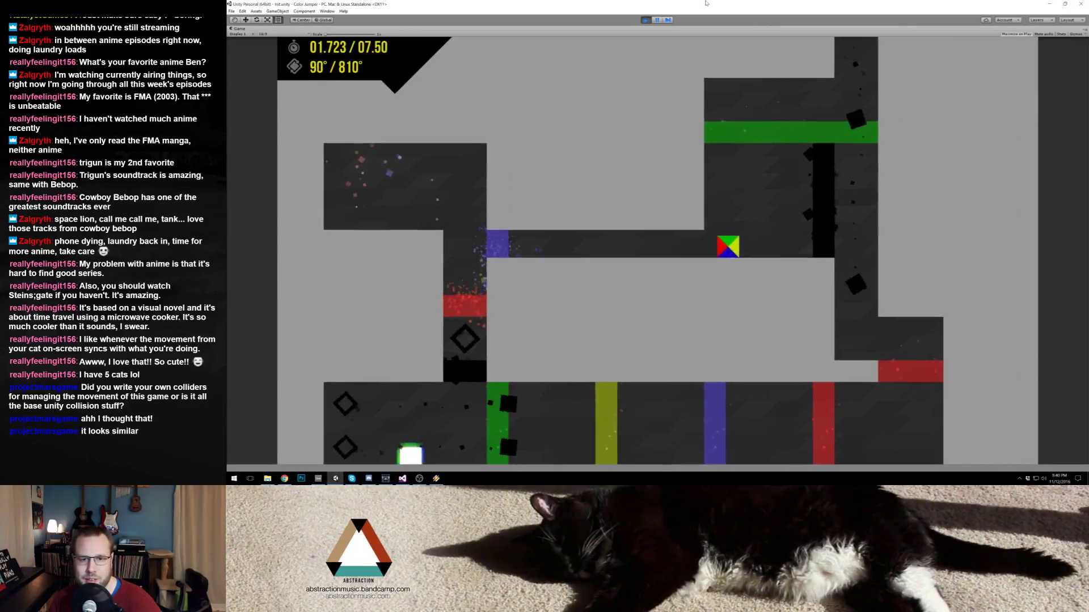
key(space)
key(space)
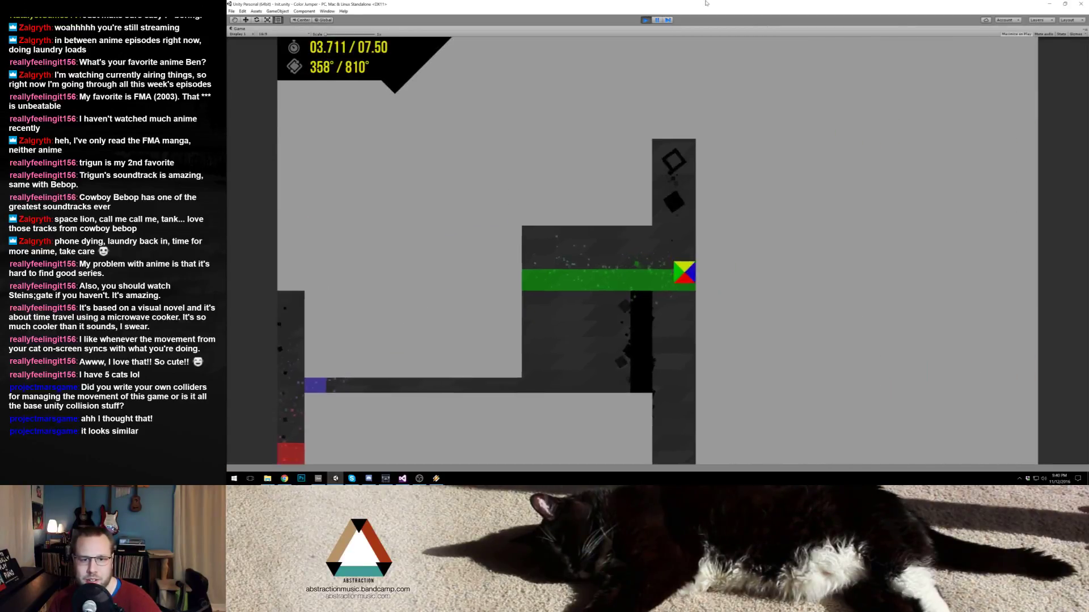
key(space)
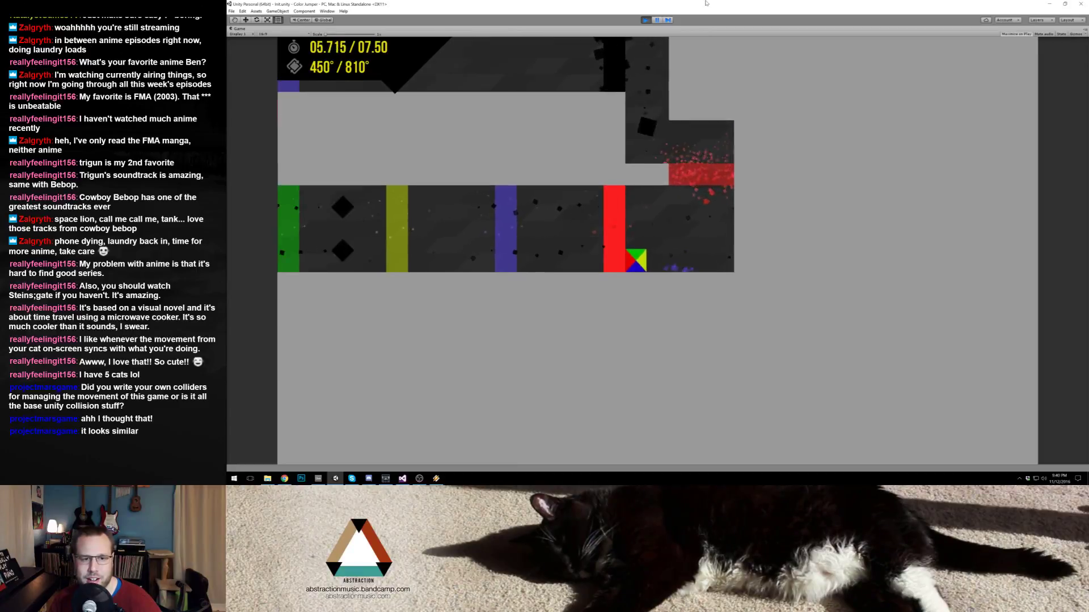
key(space)
key(space)
key(space)
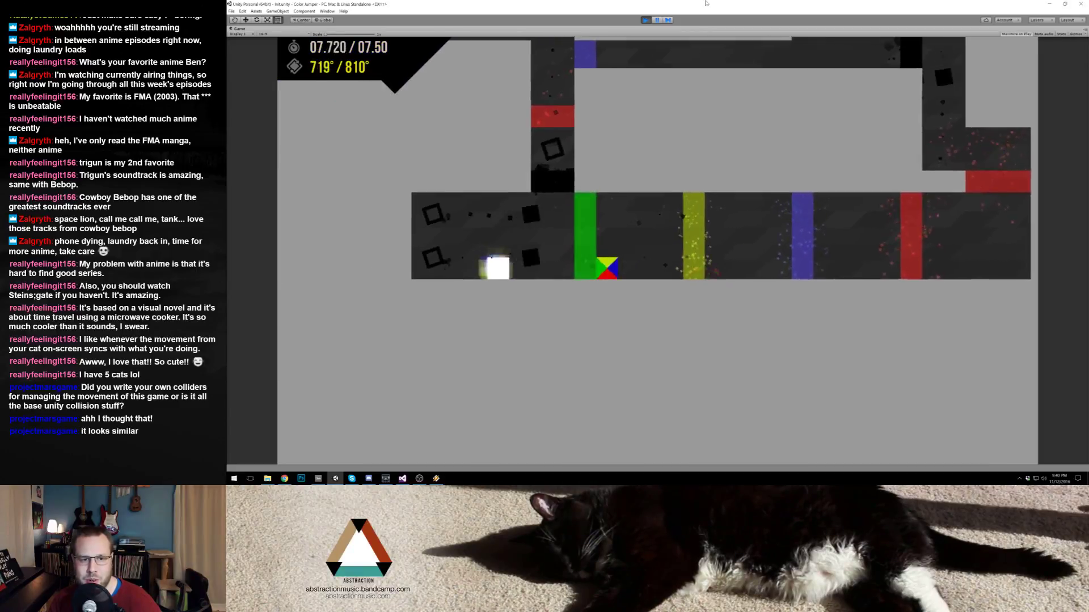
key(space)
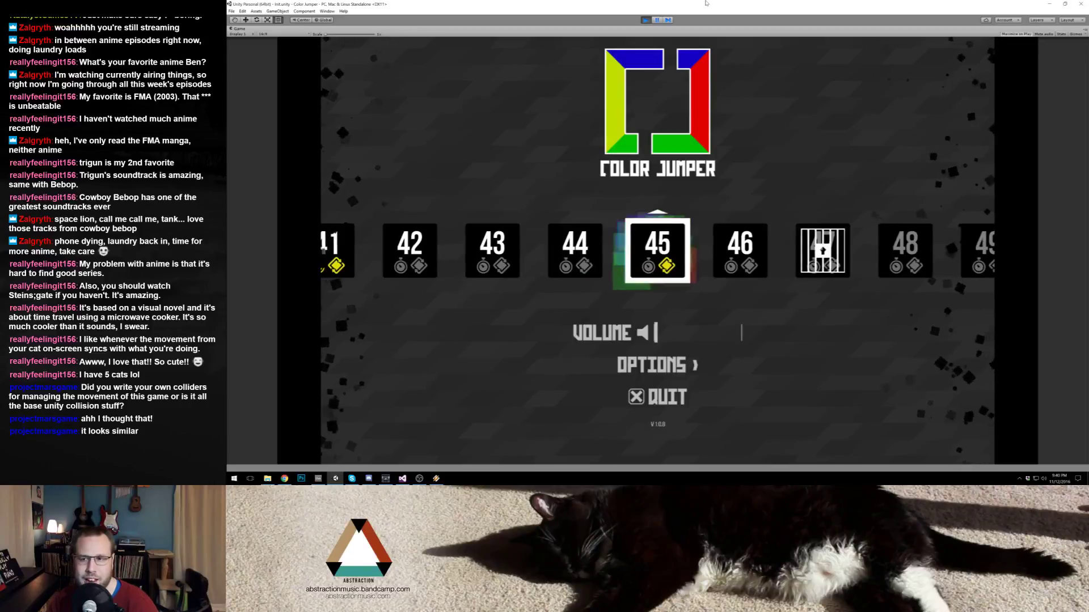
Step: Try to start level 46 from the game's level selection and stop the playtest
key(Right)
key(Return)
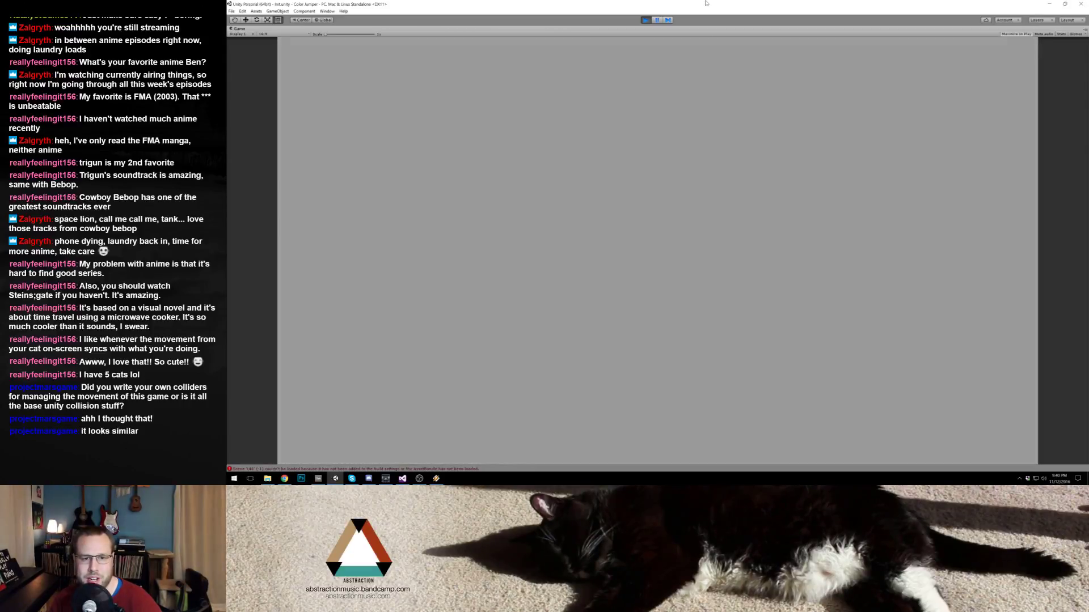
click(646, 19)
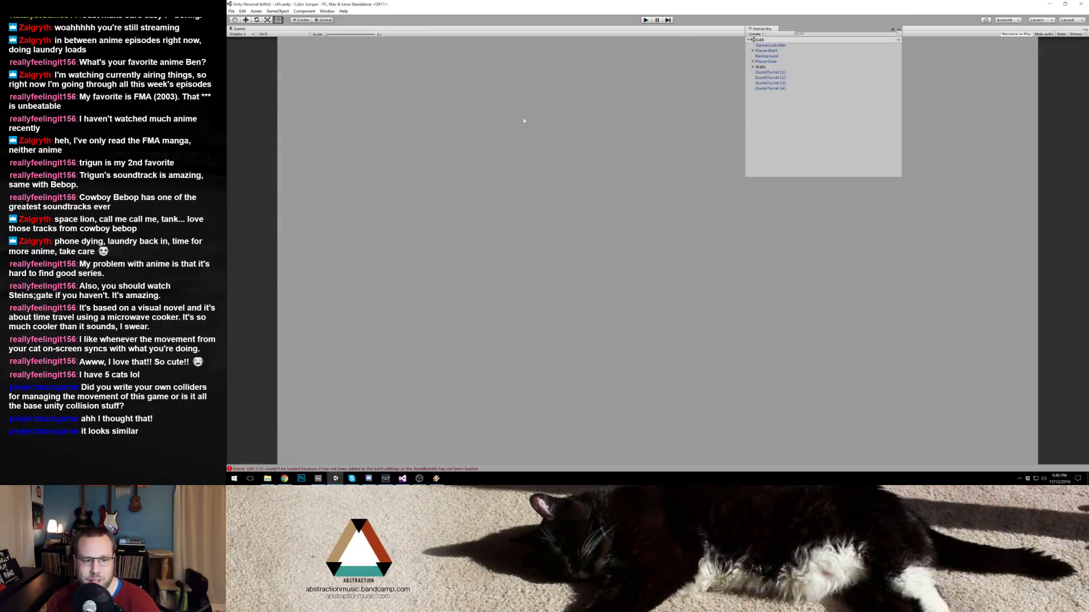
Step: Open the boss fight scene L49, the black-walled vertical shaft scene and L33 from the World 2 folder to inspect their layouts
click(749, 278)
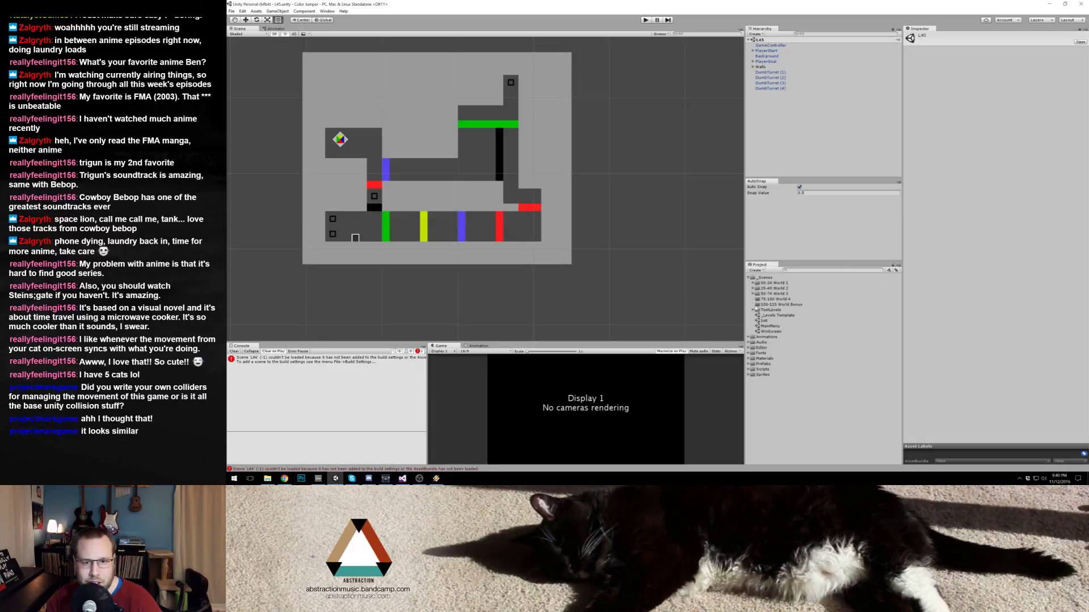
click(753, 289)
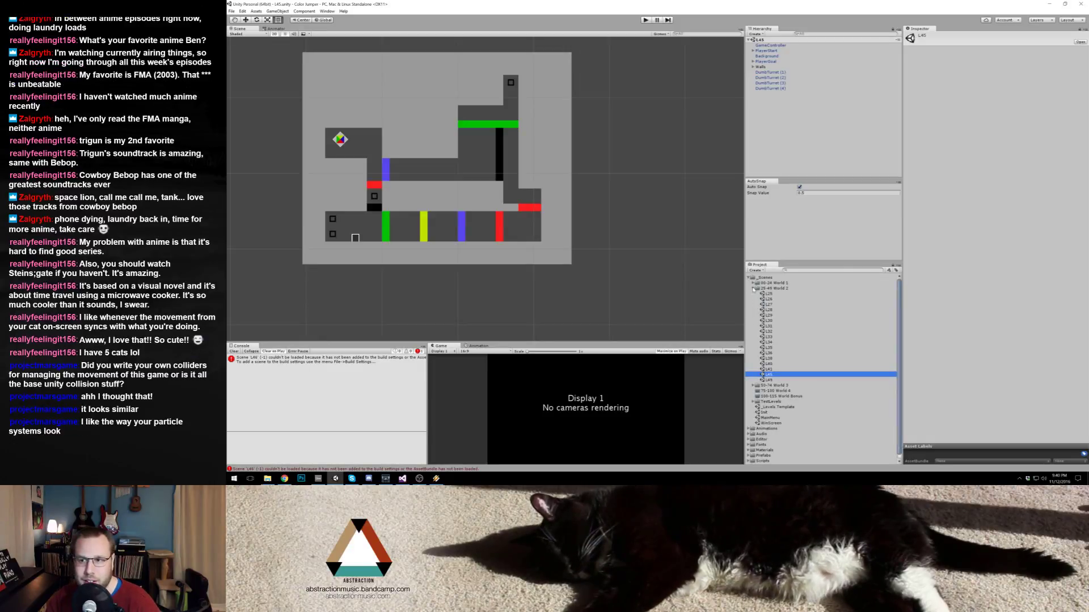
double_click(769, 380)
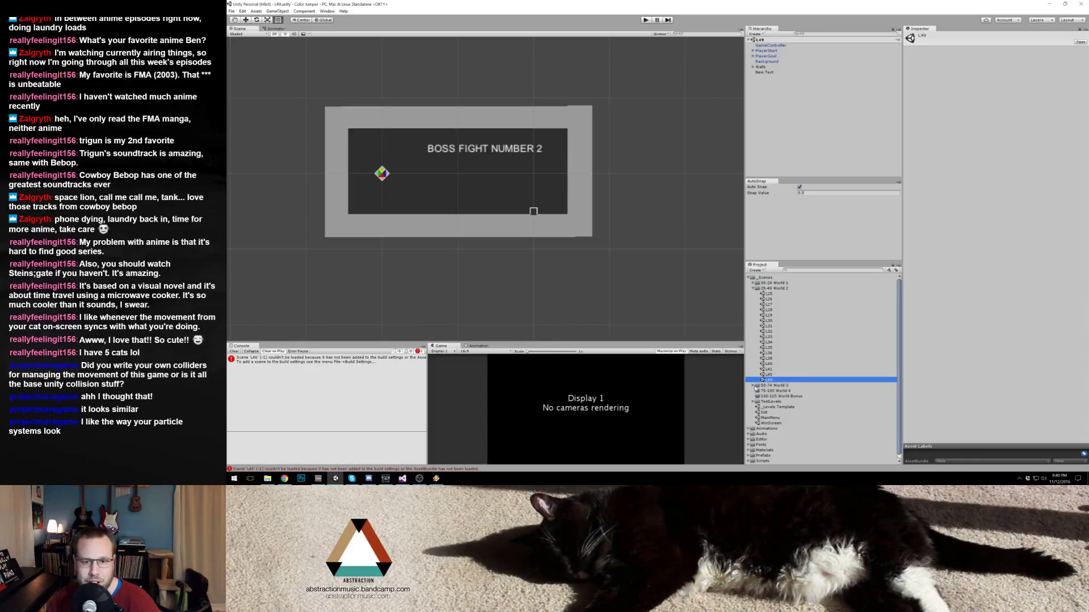
double_click(768, 358)
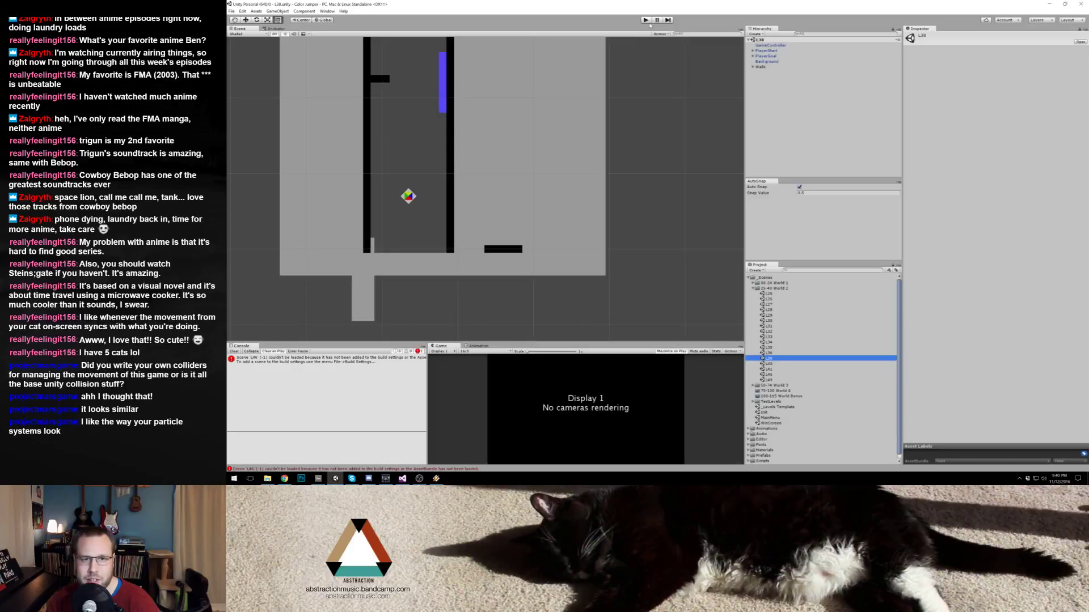
double_click(769, 337)
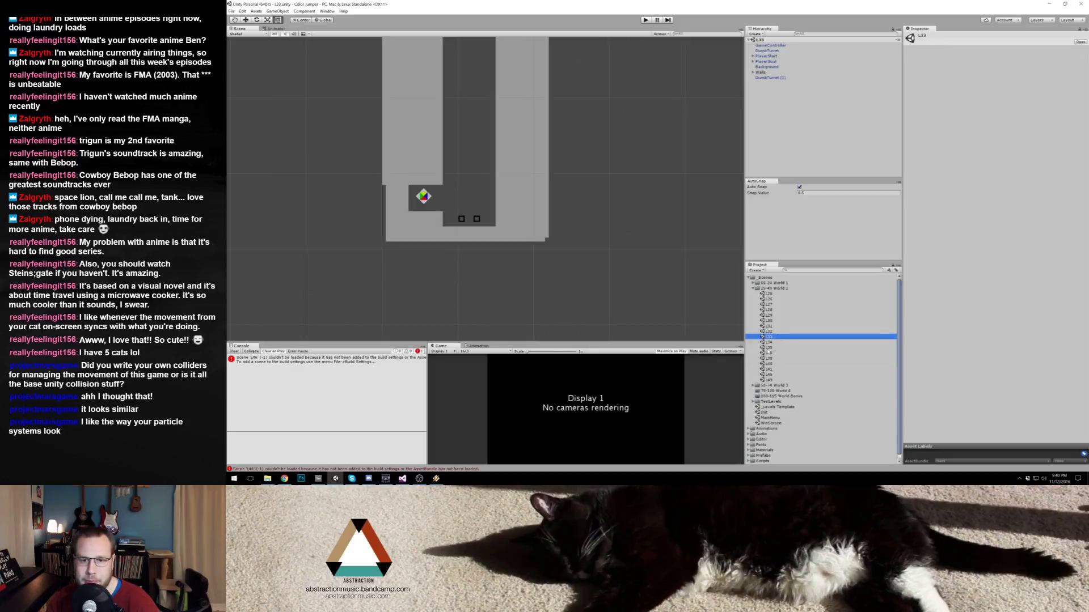
Step: Open the homing-turret scene, first in the World 3 folder, and start a playtest
click(753, 386)
double_click(769, 391)
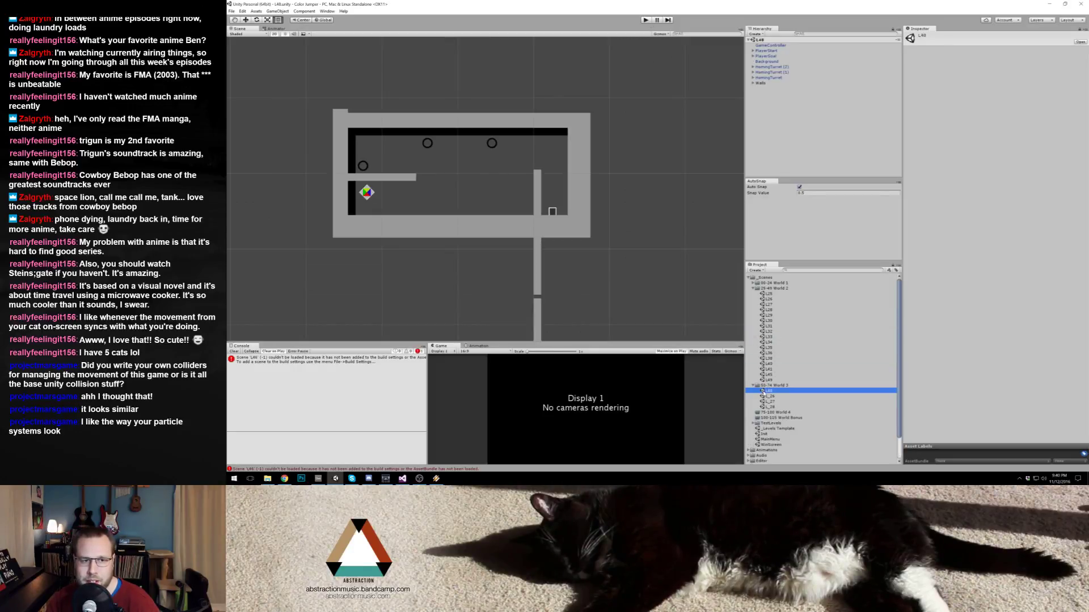
key(ctrl+p)
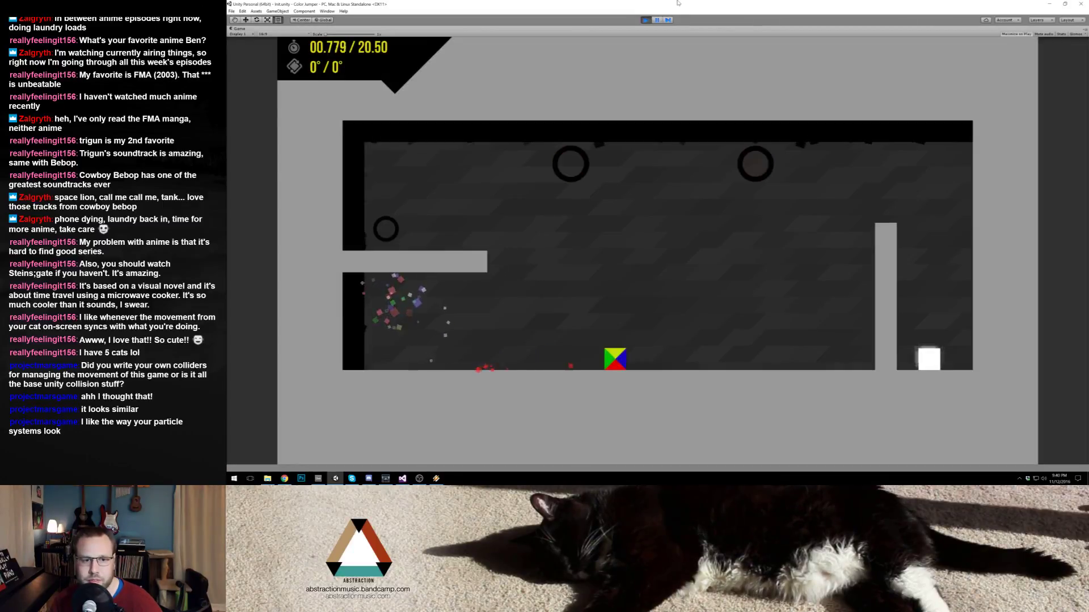
Step: Play the homing-turret level, moving back and forth along the floor to dodge the turrets' shots while the wall before the goal rises
key(space)
key(d)
key(Left)
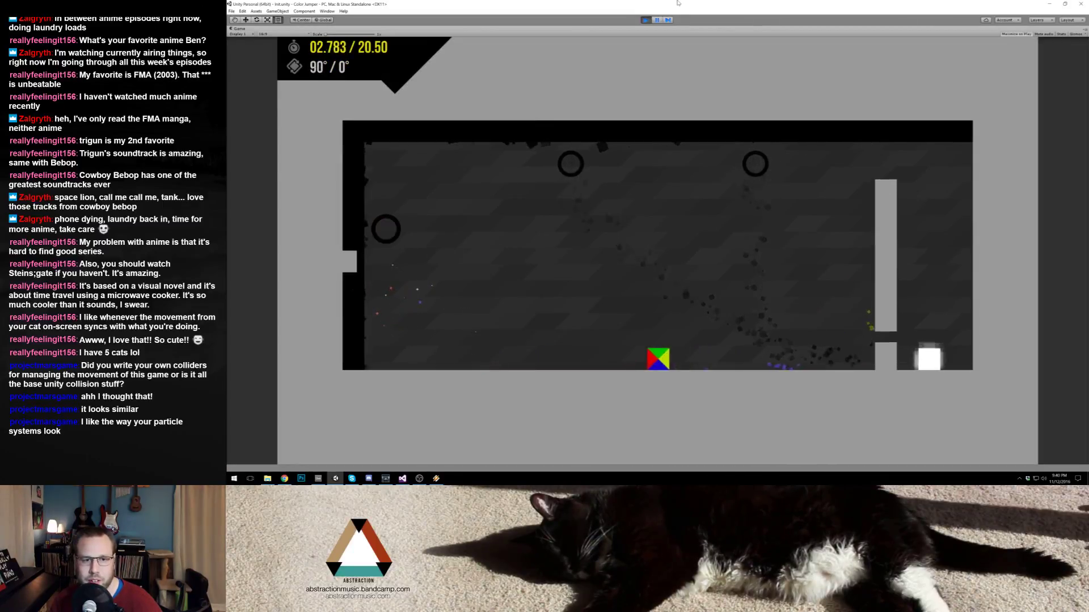
key(Right)
key(Left)
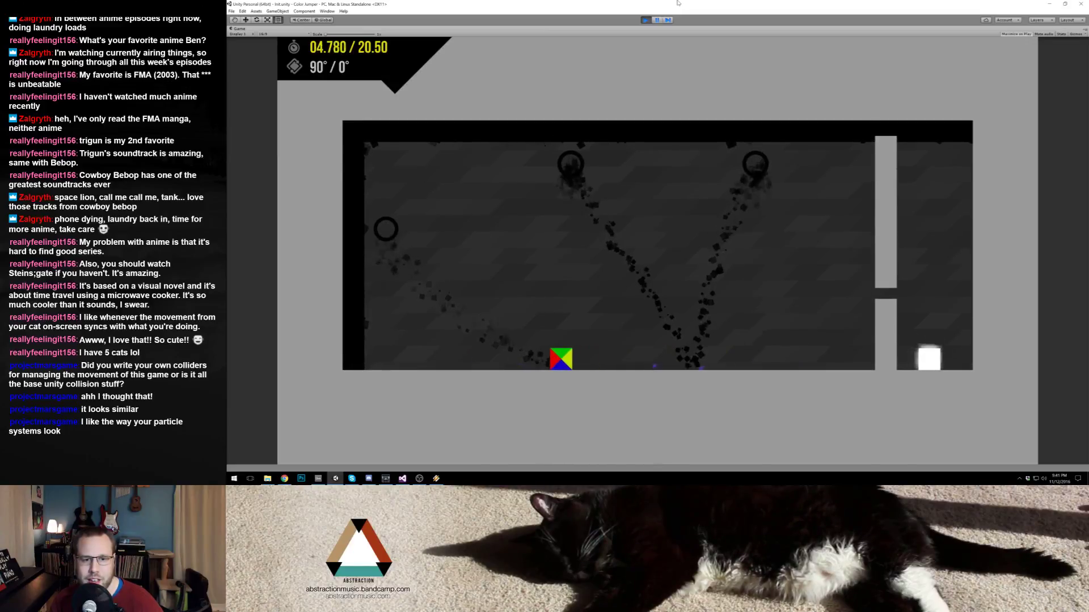
key(Left)
key(Right)
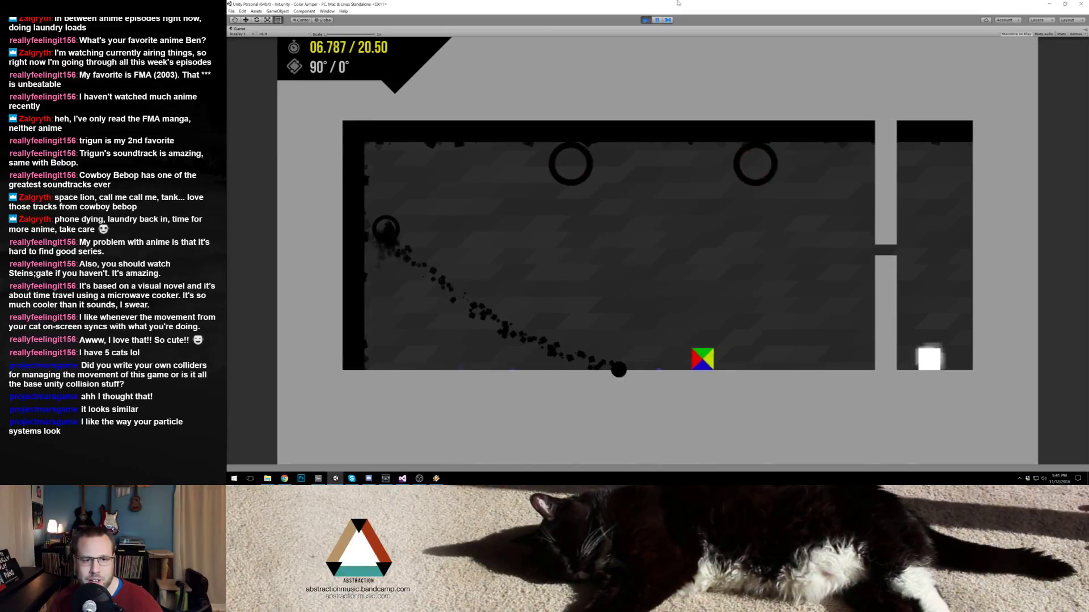
key(Left)
key(Right)
key(Left)
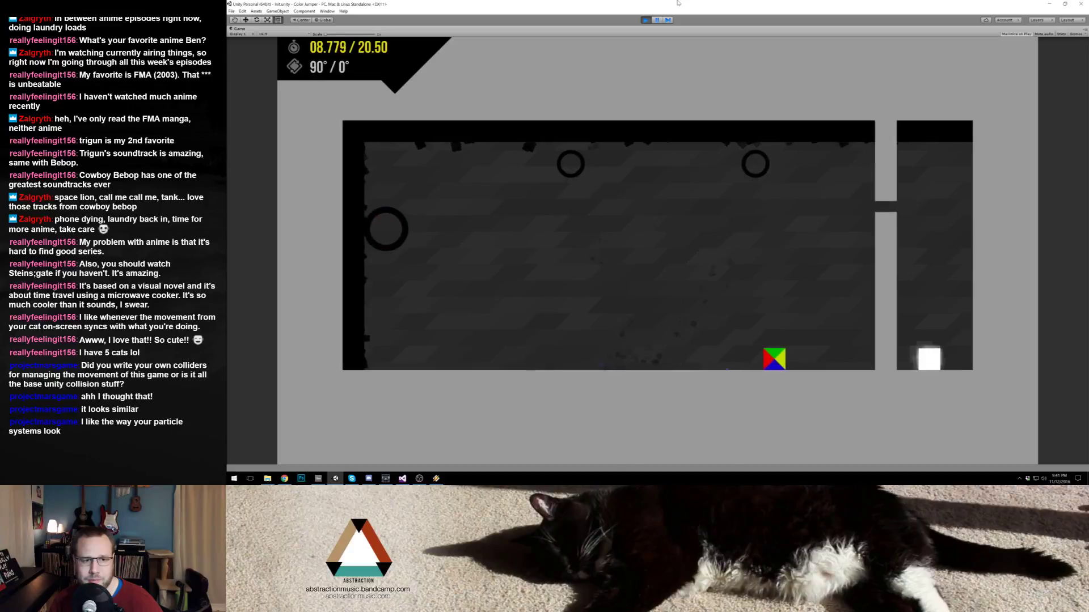
key(Right)
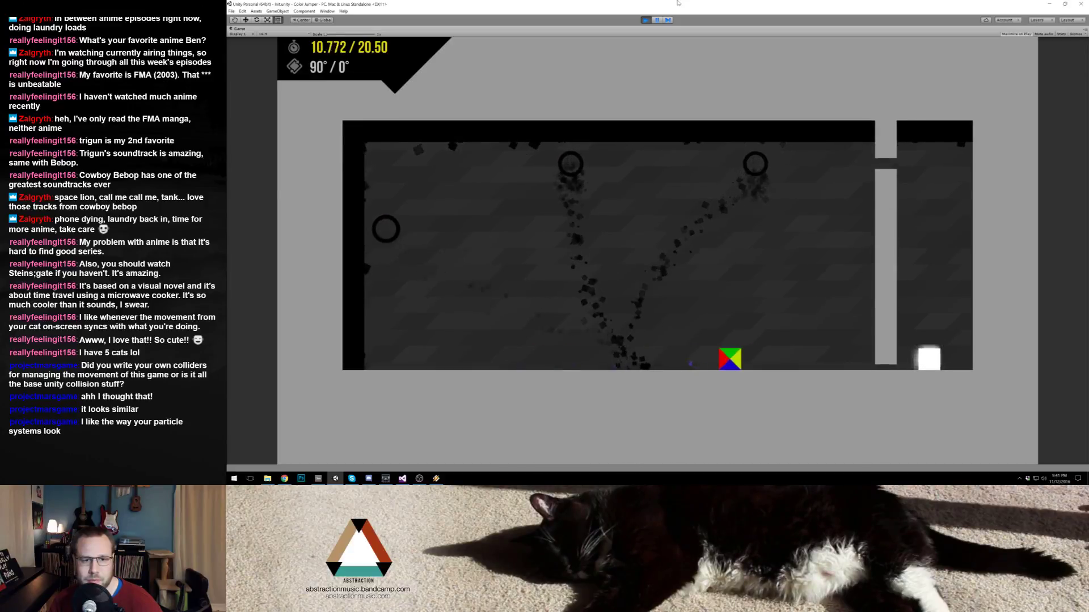
key(Left)
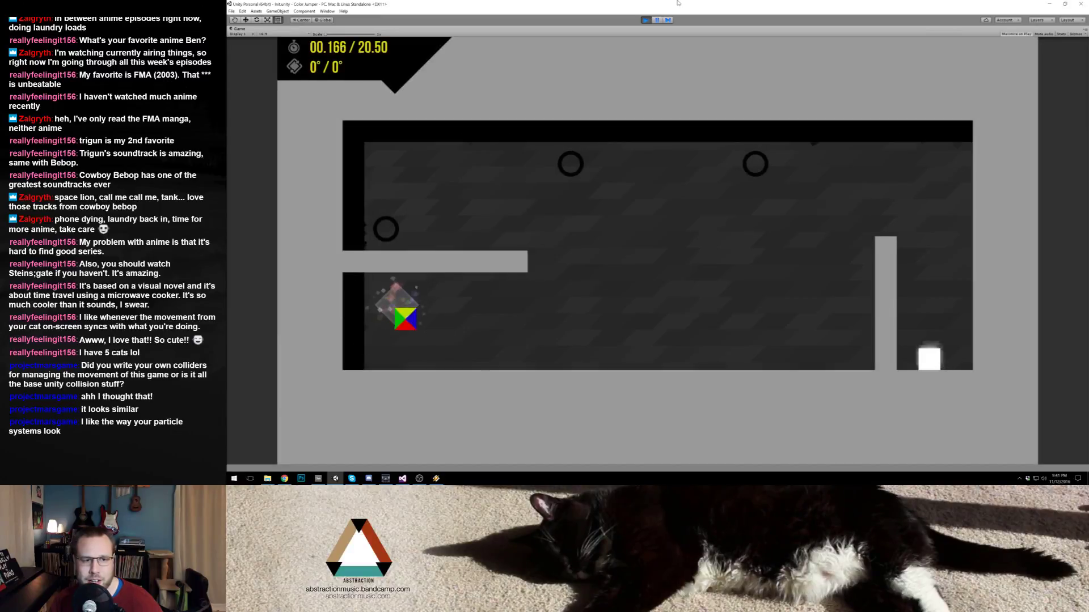
Step: Replay level 48, Firing Squad, from the start and run past the wall to the white goal
key(Right)
key(Right)
key(space)
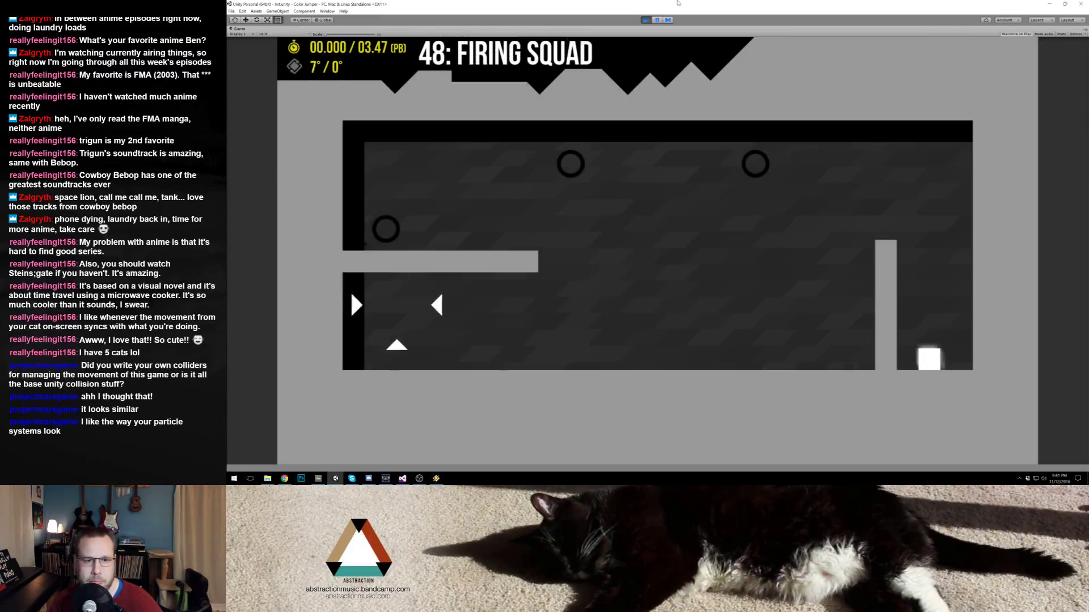
Step: Return to the game's level selection, browse away from level 48 through the other levels, and stop the playtest
key(Escape)
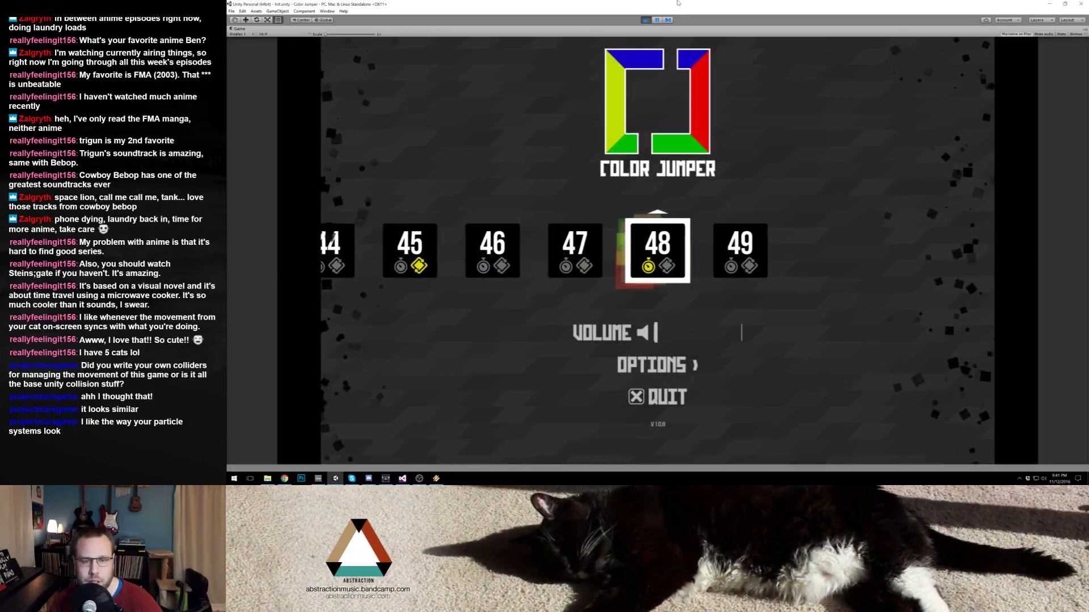
key(Right)
key(Left)
key(Left)
key(Left)
key(Left)
key(Left)
key(Left)
key(Left)
key(Left)
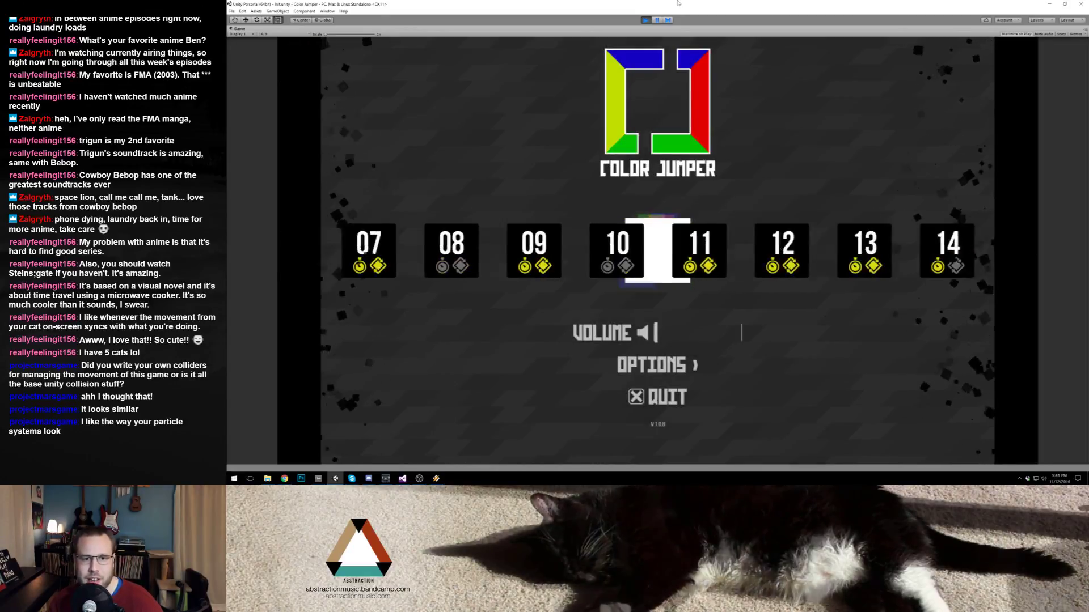
click(645, 20)
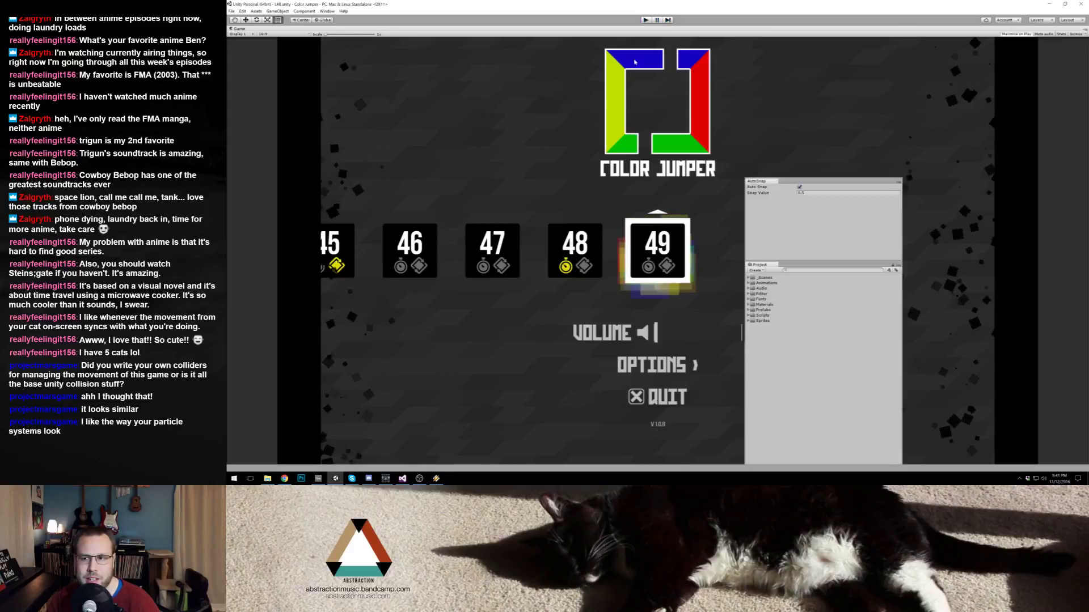
Step: Open scene L_27 from the 50-74 World 3 folder, start a playtest of it and stop it again
click(749, 278)
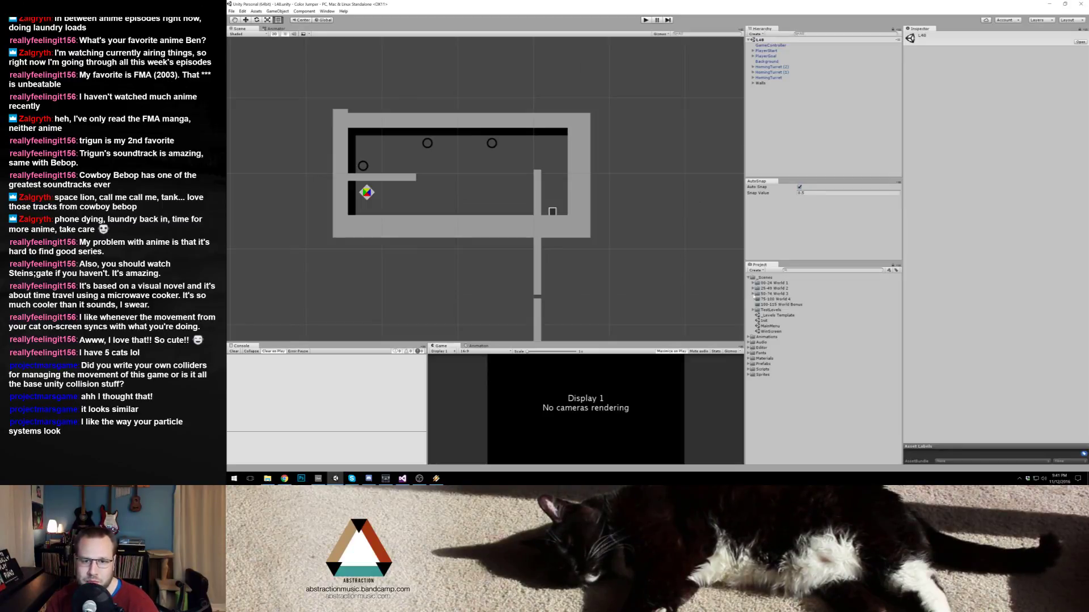
click(753, 295)
click(752, 294)
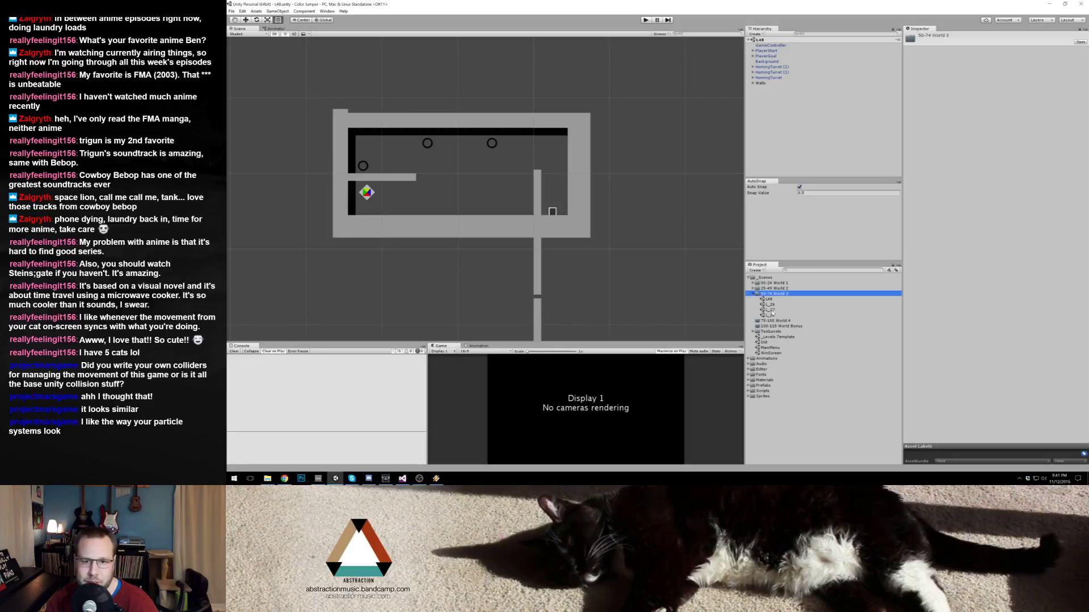
double_click(770, 310)
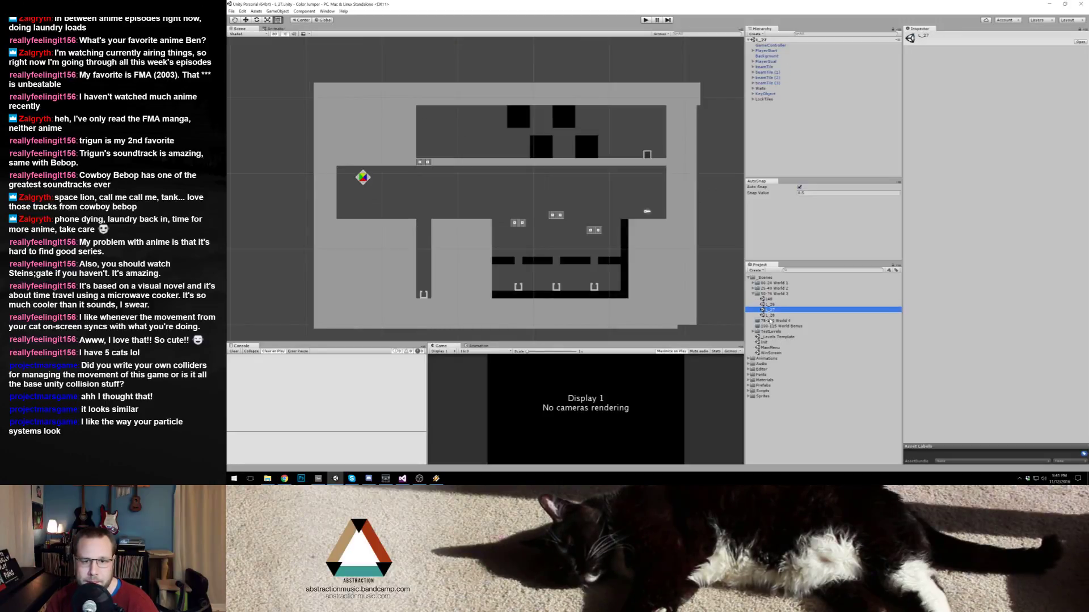
click(646, 20)
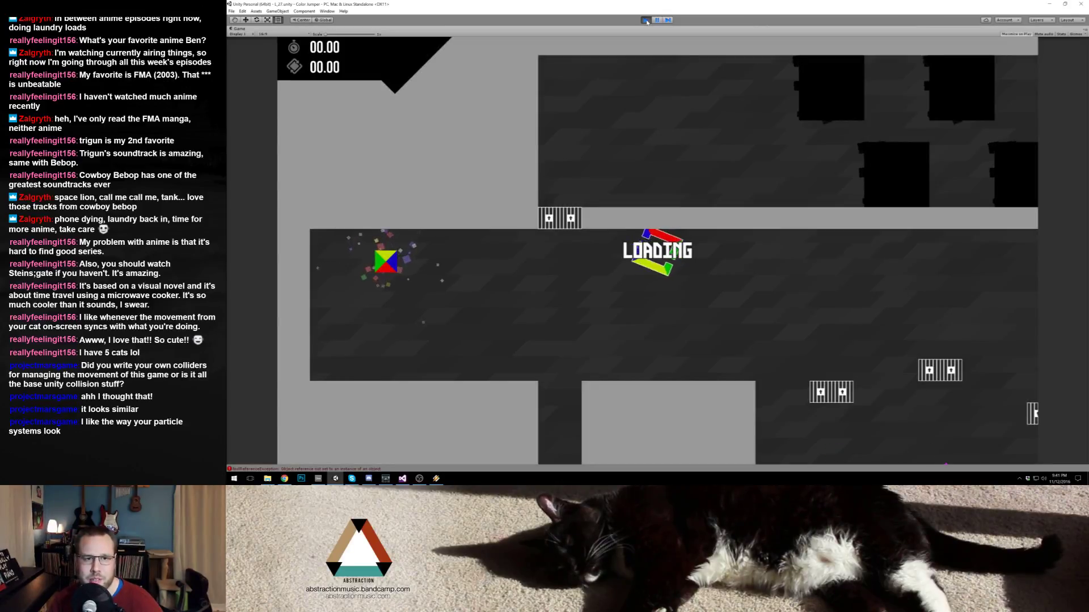
click(646, 20)
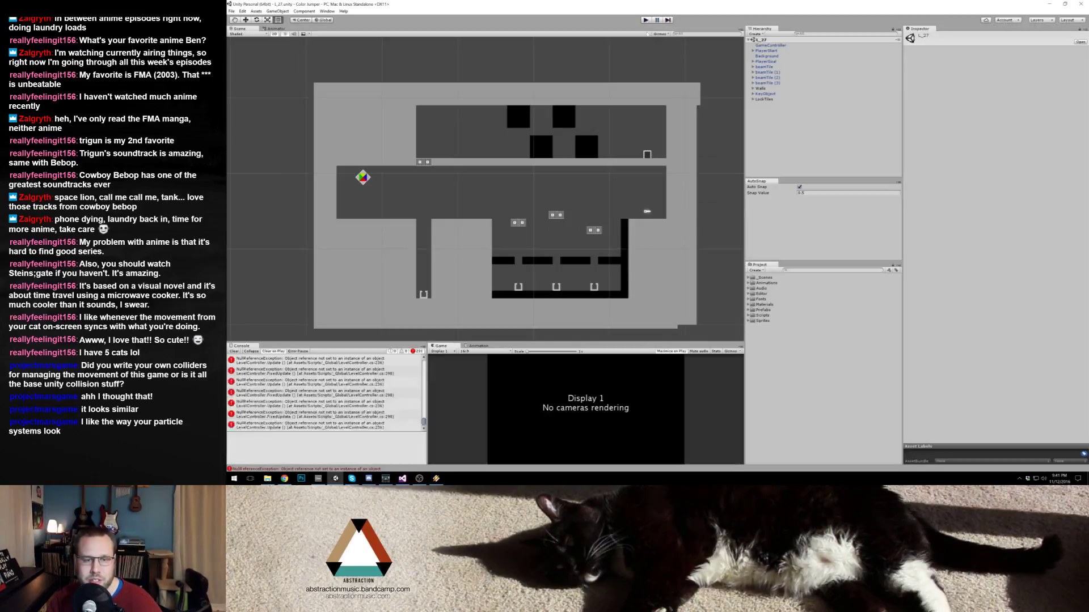
Step: Inspect the source of the console's NullReferenceException in LevelController.cs in Visual Studio, save the script and return to Unity
double_click(299, 363)
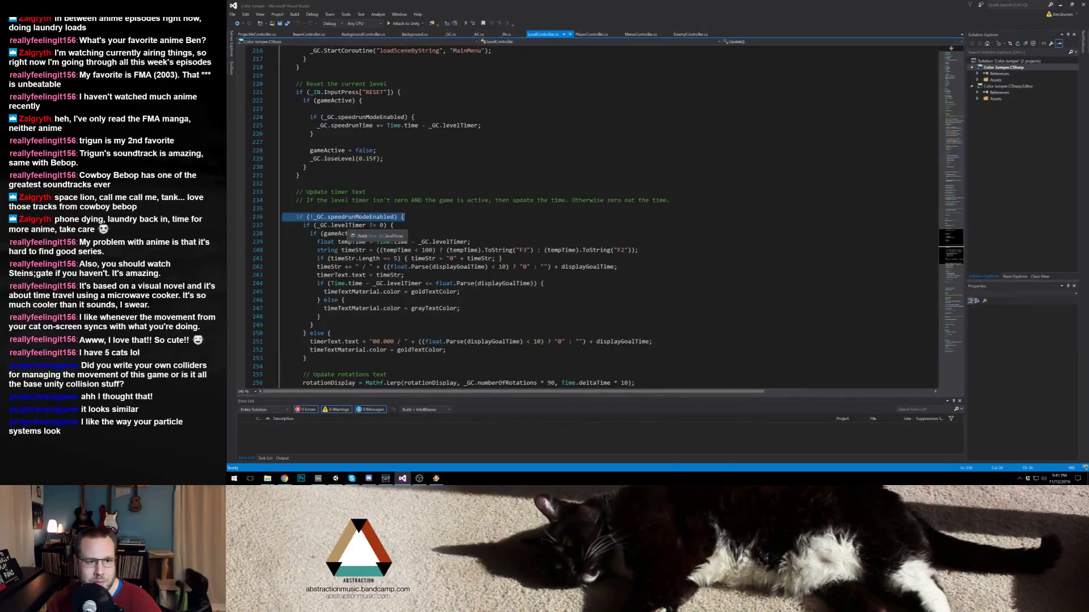
click(297, 183)
key(ctrl+s)
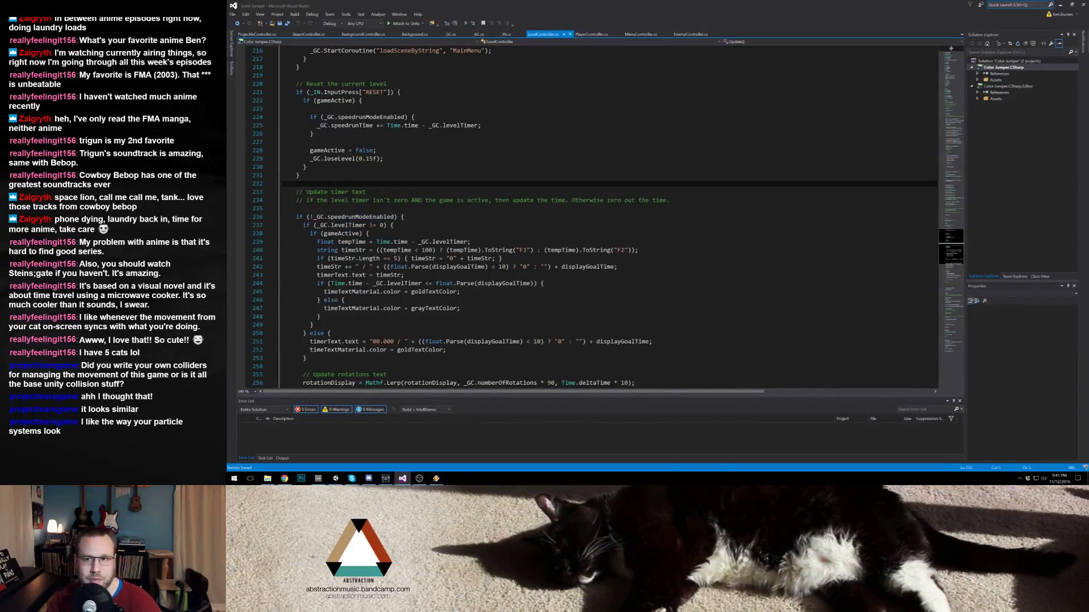
click(1061, 7)
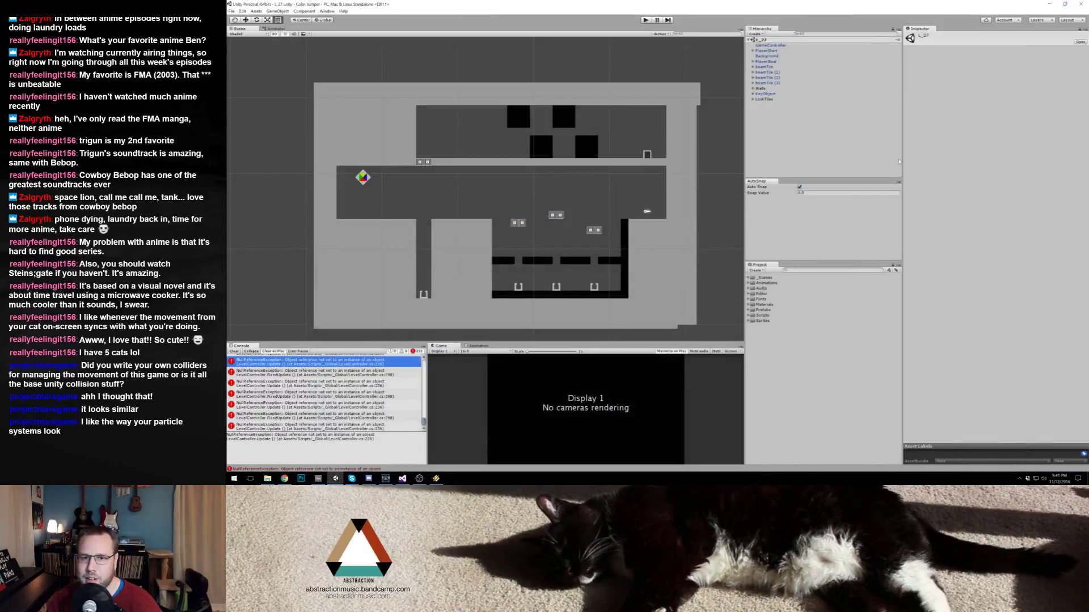
Step: Expand the _Scenes folder and its 25-49 World 2 folder to list the level scenes
click(748, 283)
click(748, 278)
click(751, 289)
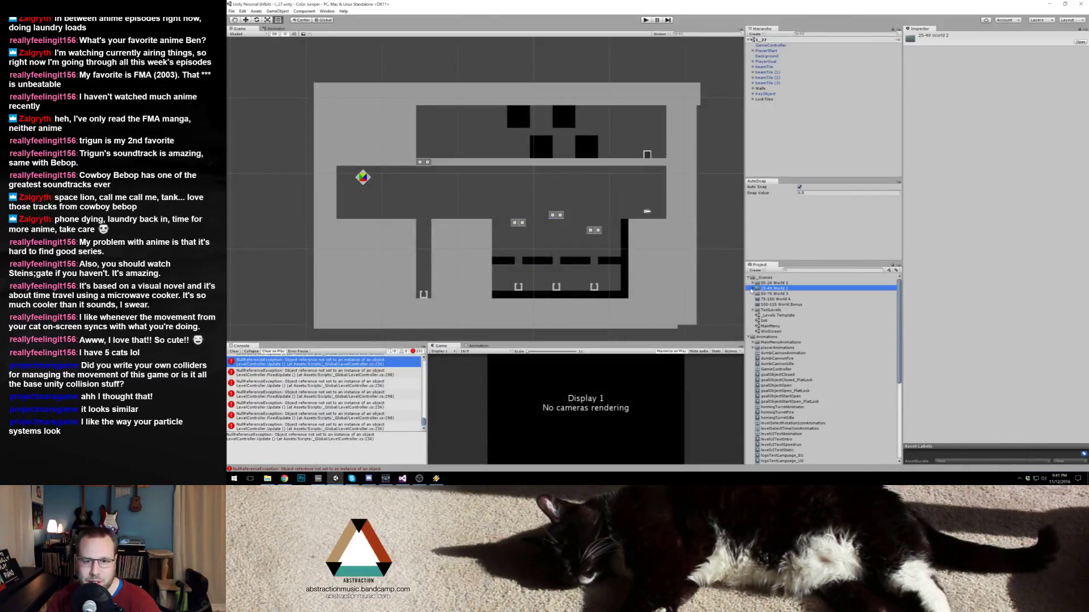
click(753, 289)
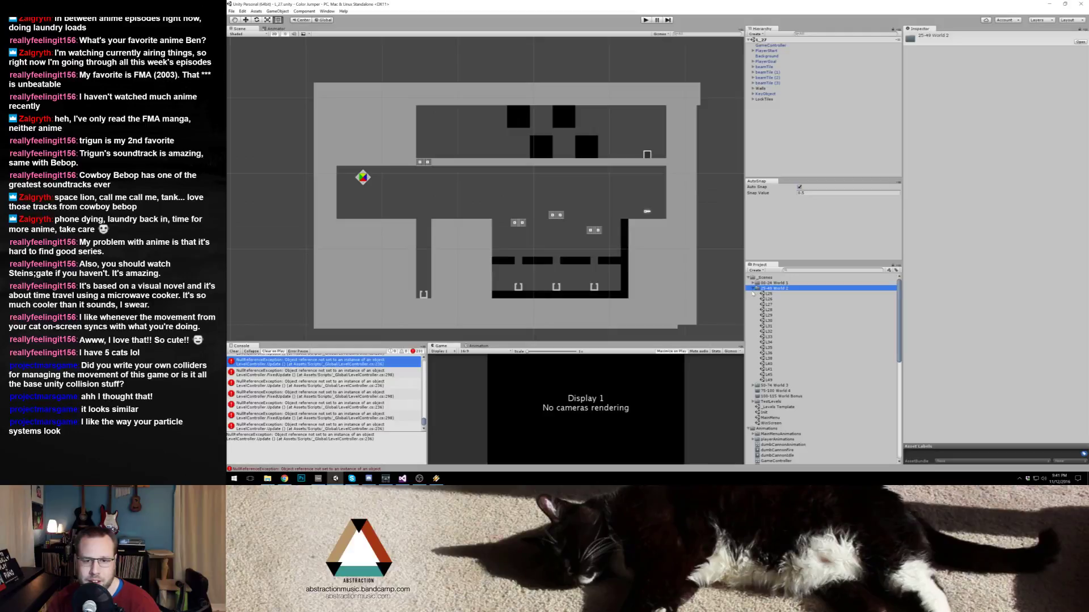